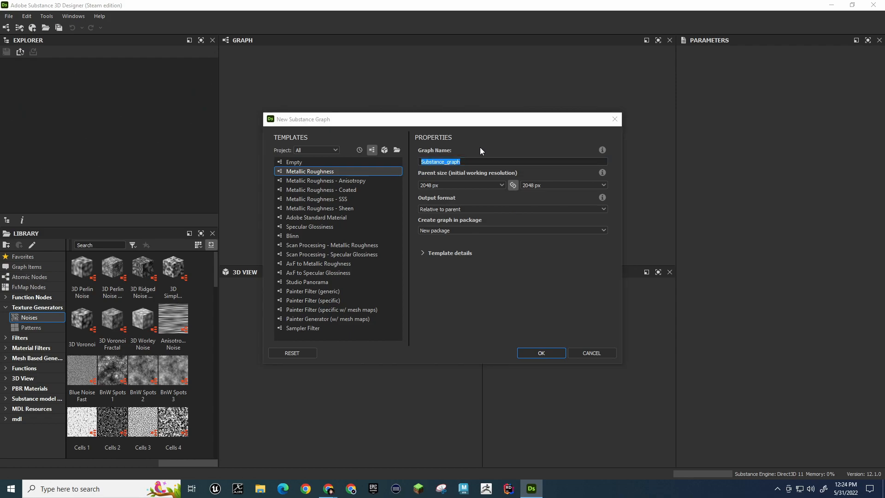
# Switch to Chrome and search the web for "cobblestone substance designer" in a new tab
pyautogui.hotkey('ctrl', 't')
pyautogui.write('cobblestone')
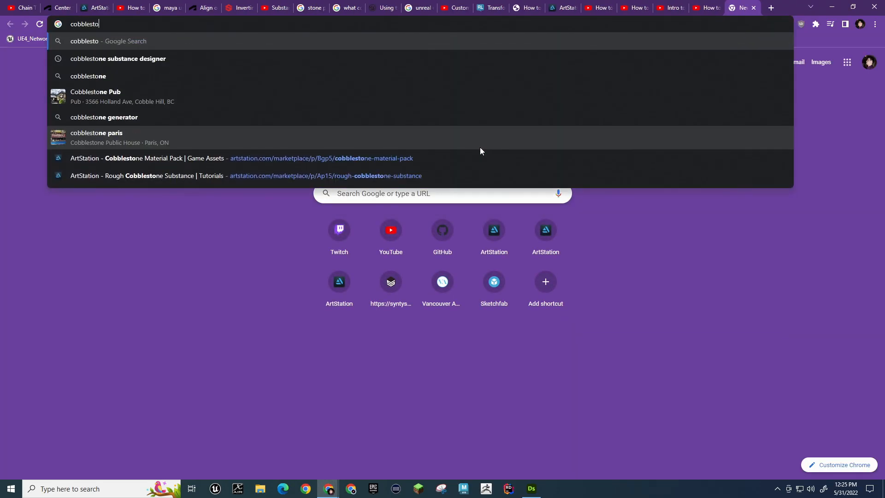
pyautogui.press('Down')
pyautogui.write('\\')
pyautogui.press('Return')
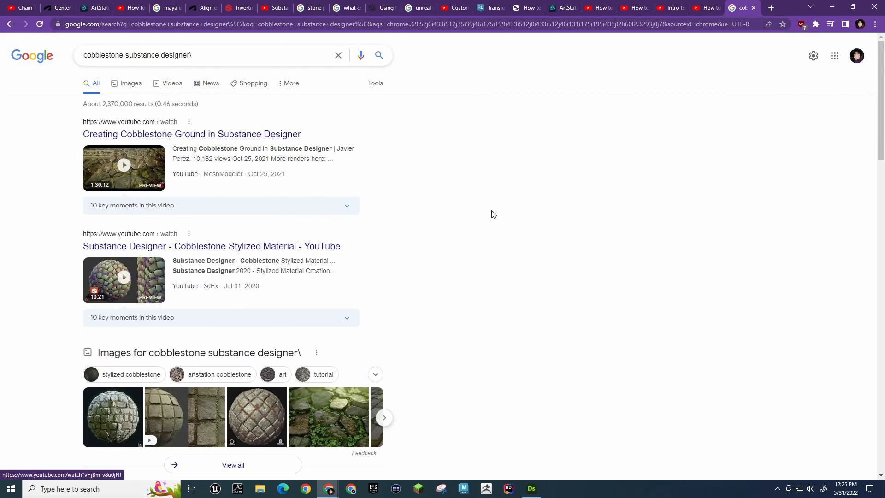
# Open the video "Stylized Cobblestone - Substance 3D Designer" from the search results and pause it
pyautogui.scroll(-3, 487, 215)
pyautogui.scroll(1, 494, 209)
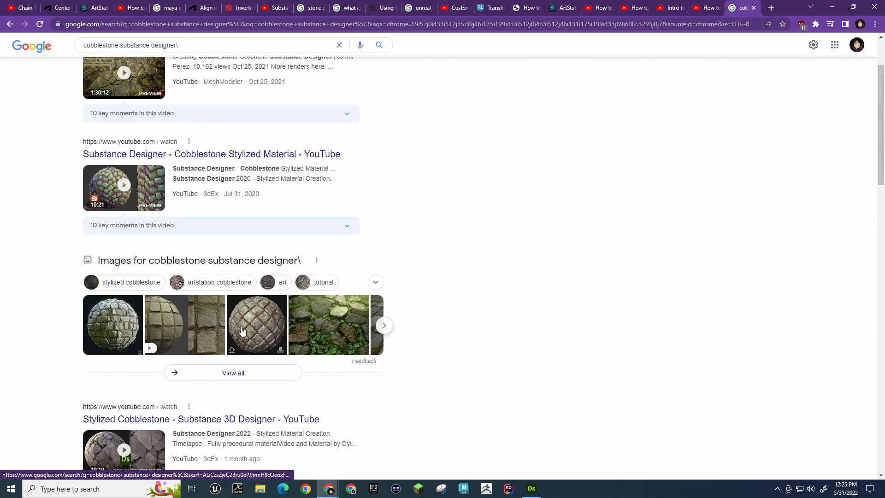
pyautogui.scroll(-3, 126, 316)
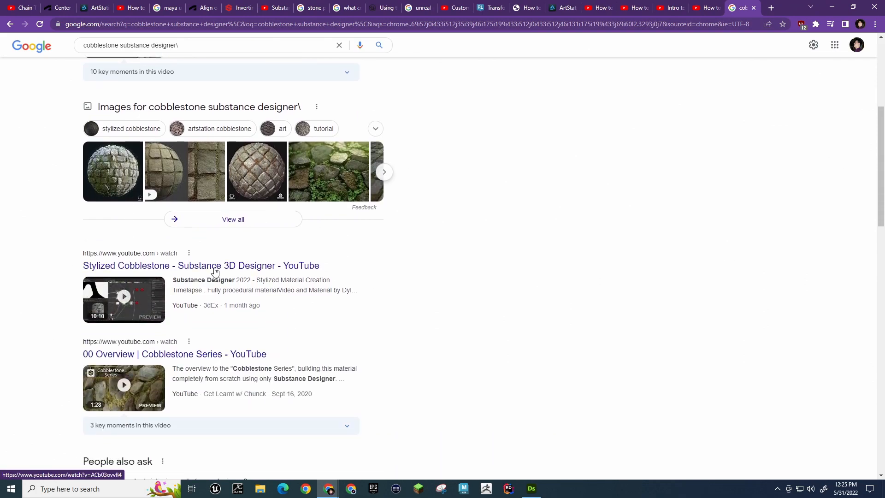
pyautogui.click(251, 266)
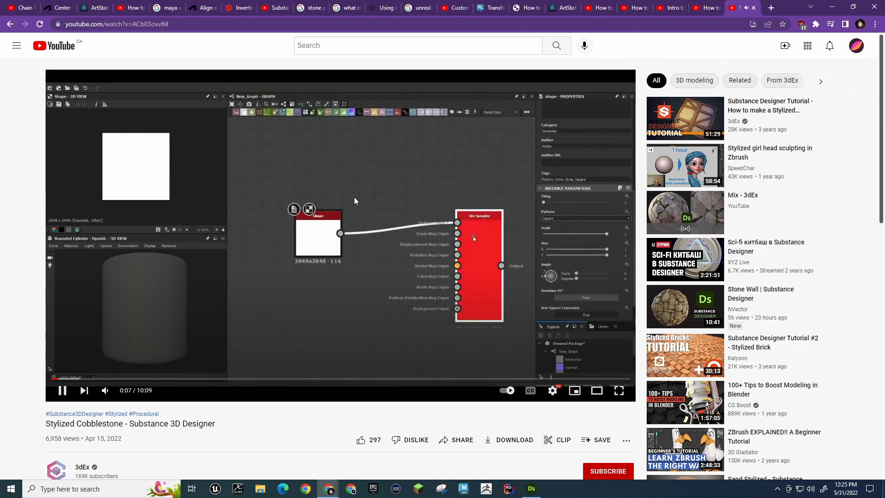
pyautogui.click(363, 187)
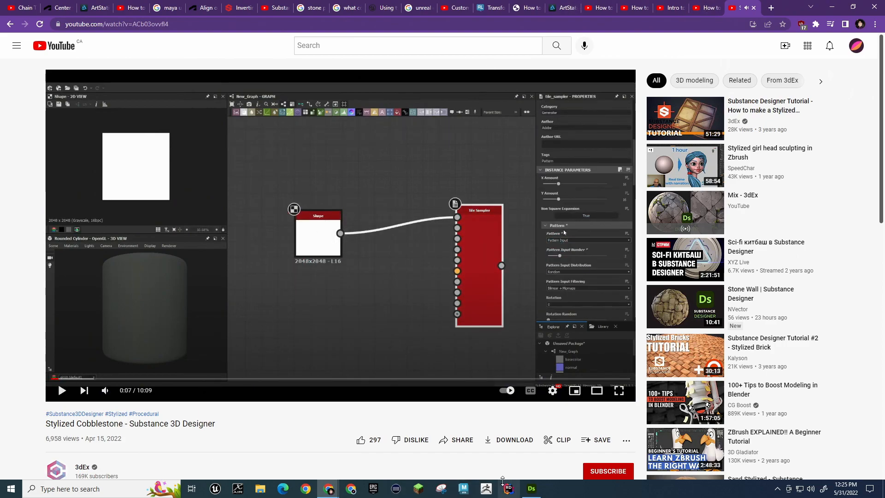
# Return to Substance 3D Designer and create a Metallic Roughness graph named cobblestone with a 4096 px parent size
pyautogui.click(531, 488)
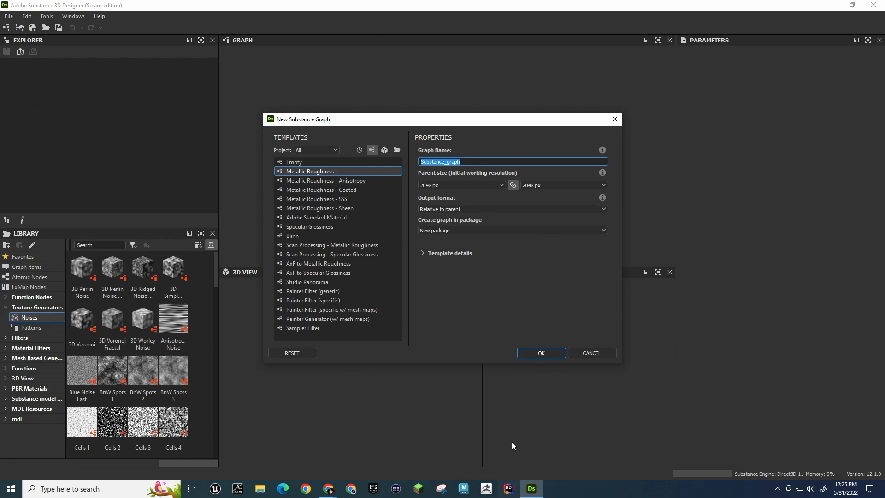
pyautogui.write('cobblestone')
pyautogui.click(497, 185)
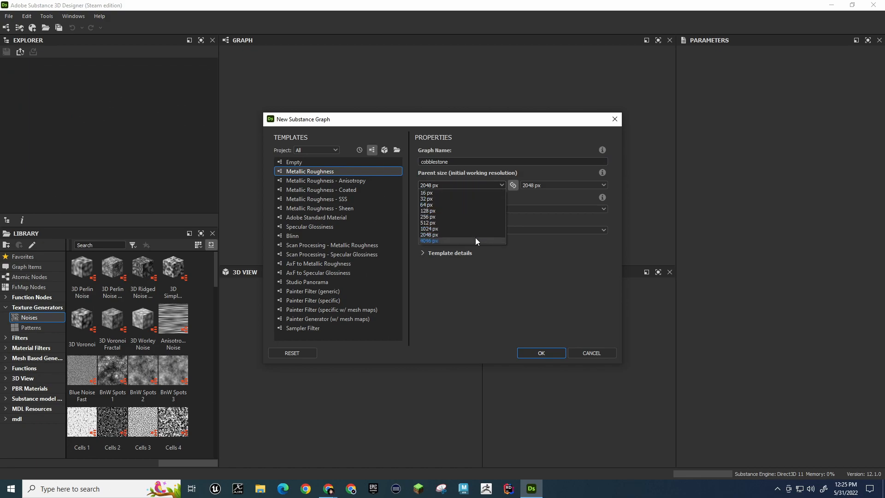
pyautogui.click(475, 240)
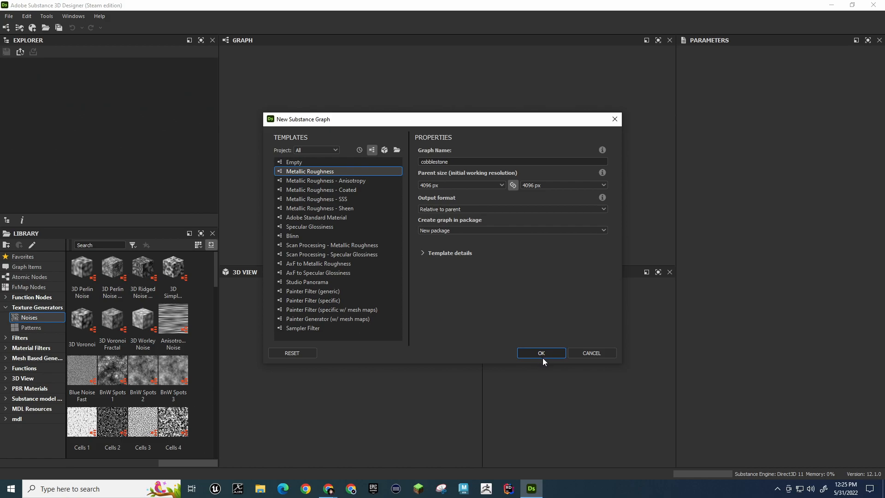
pyautogui.click(464, 255)
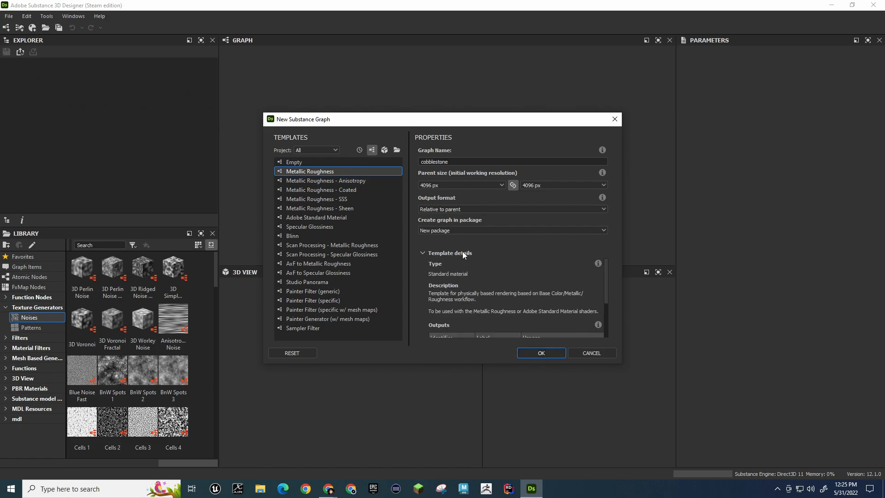
pyautogui.click(532, 355)
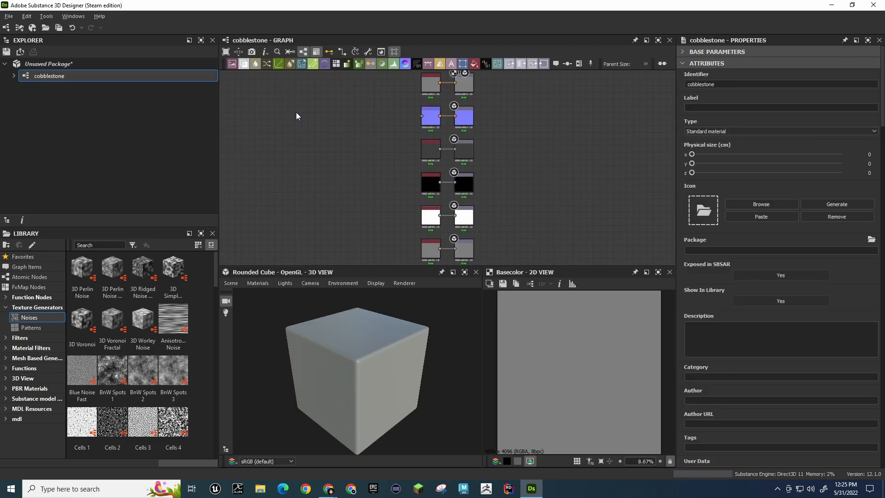
# Add a Tile Generator node from the pattern generators and place it ahead of the Base Color nodes
pyautogui.click(31, 330)
pyautogui.scroll(-10, 118, 344)
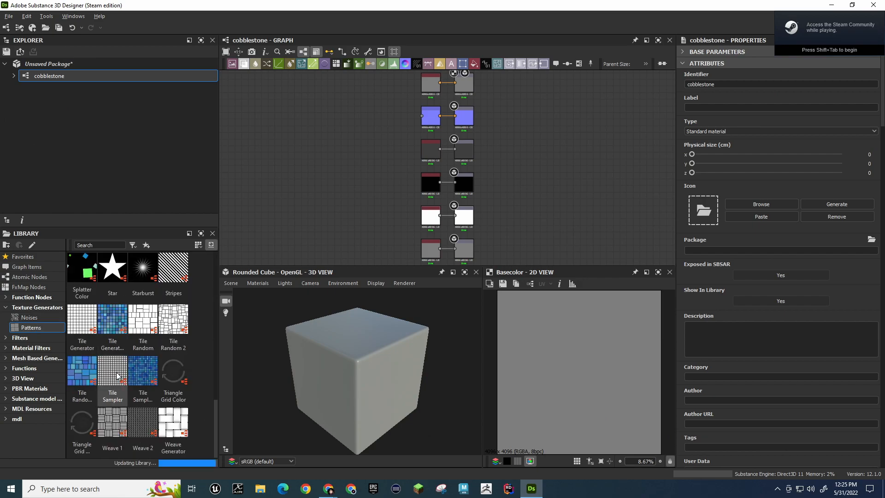
pyautogui.moveTo(82, 317); pyautogui.dragTo(341, 107)
pyautogui.scroll(3, 346, 116)
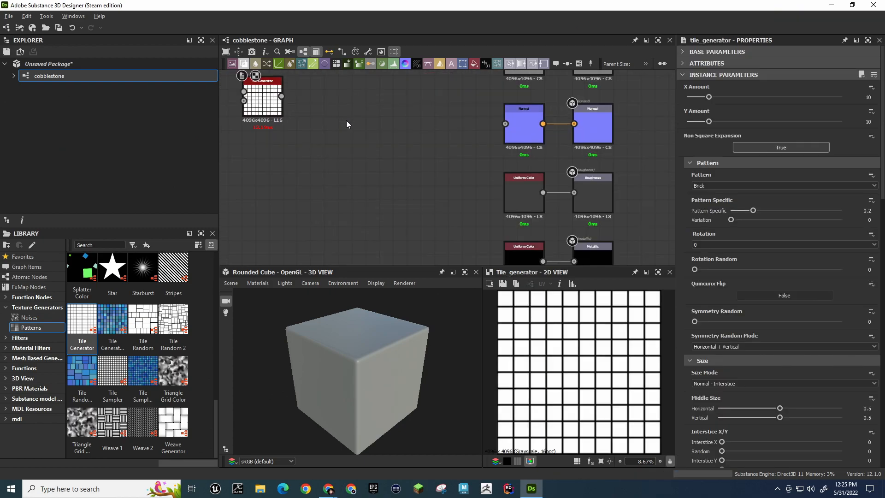
pyautogui.moveTo(419, 82); pyautogui.dragTo(416, 169, button='middle')
pyautogui.moveTo(273, 176); pyautogui.dragTo(392, 118)
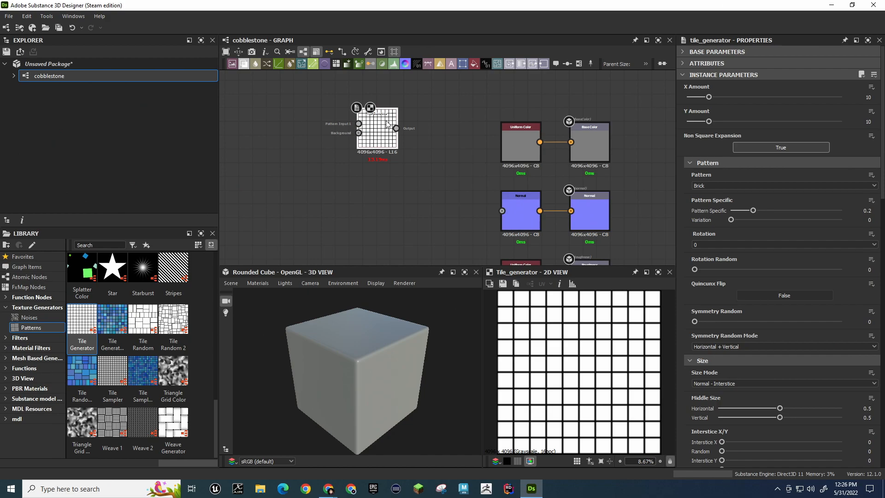
pyautogui.scroll(-2, 429, 203)
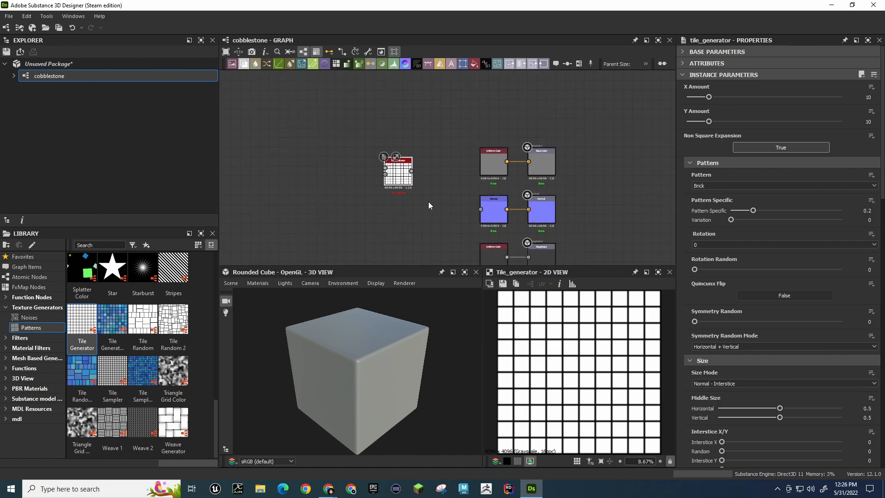
pyautogui.scroll(1, 405, 157)
pyautogui.moveTo(399, 157); pyautogui.dragTo(417, 157)
# Connect the Tile Generator output to the Base Color output in place of the Uniform Color node, and rearrange both source nodes
pyautogui.moveTo(503, 148); pyautogui.dragTo(361, 147)
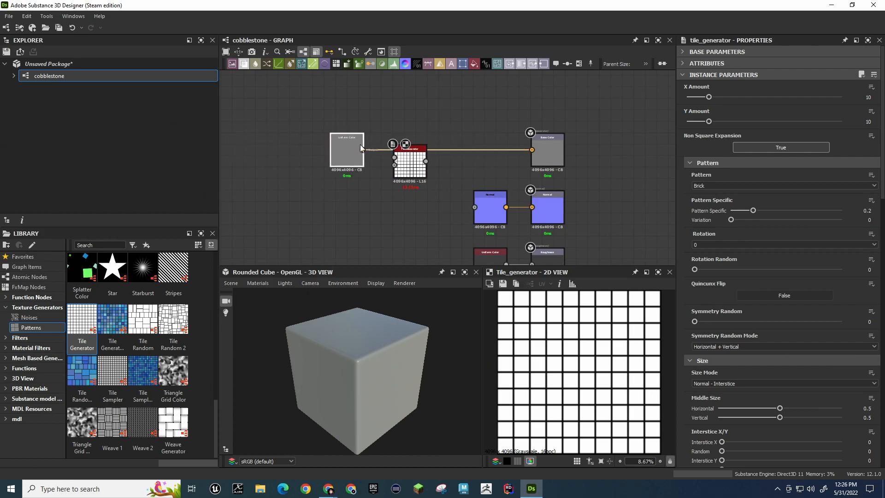
pyautogui.moveTo(427, 161); pyautogui.dragTo(539, 149)
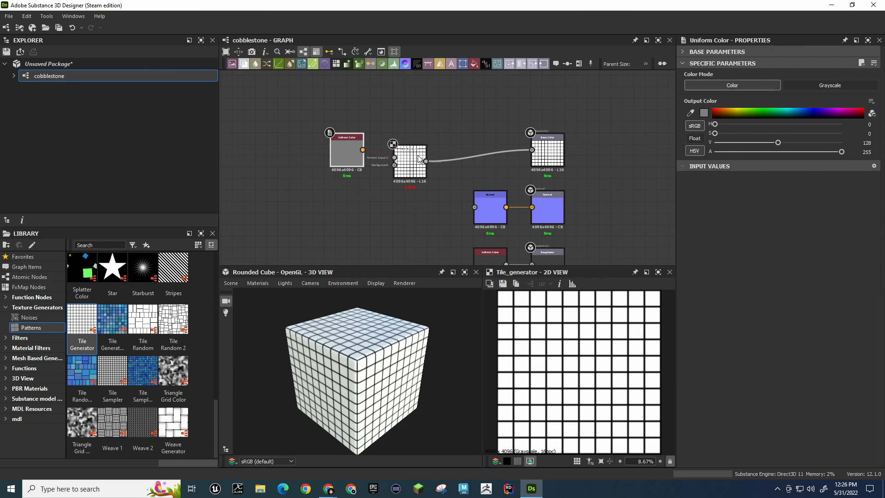
pyautogui.moveTo(416, 155)
pyautogui.mouseDown()
pyautogui.moveTo(450, 150)
pyautogui.moveTo(396, 150)
pyautogui.moveTo(416, 149)
pyautogui.mouseUp()
pyautogui.moveTo(344, 145); pyautogui.dragTo(280, 86)
pyautogui.moveTo(415, 143); pyautogui.dragTo(369, 115)
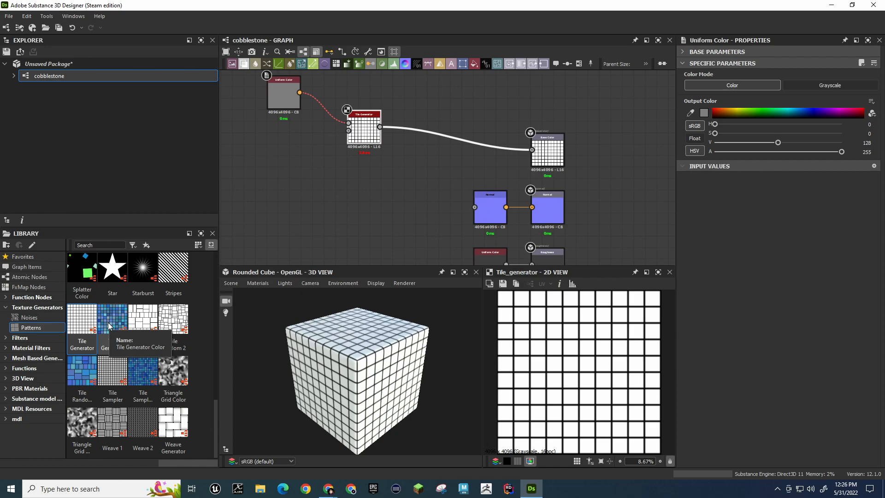
# Try a Tile Generator Color node between the Uniform Color and Base Color nodes, and delete it
pyautogui.moveTo(109, 324); pyautogui.dragTo(353, 176)
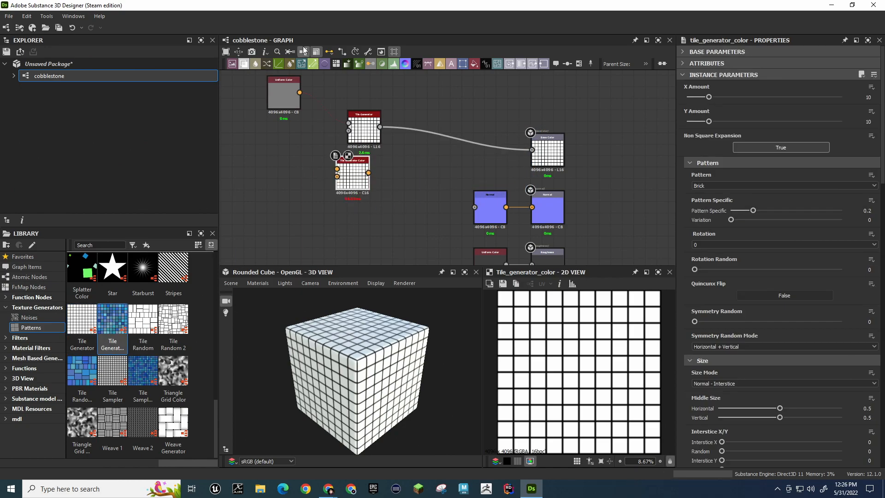
pyautogui.moveTo(300, 93); pyautogui.dragTo(532, 150)
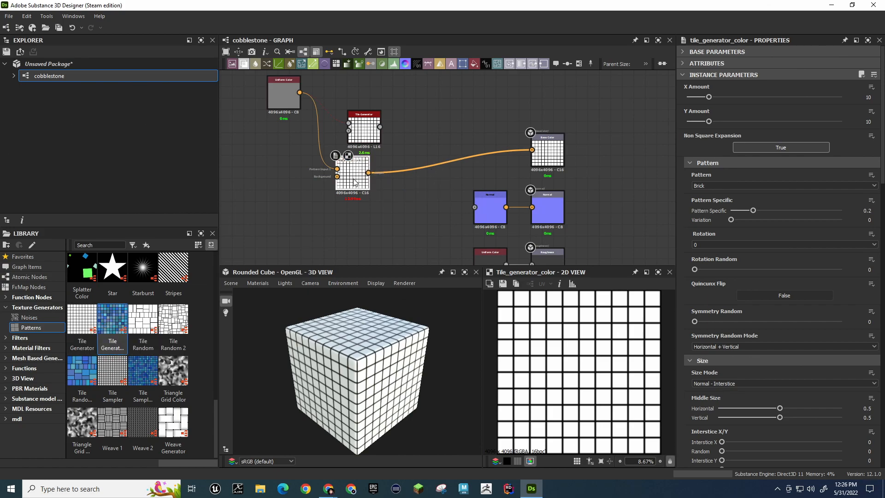
pyautogui.press('Delete')
# Reconnect the Tile Generator to Base Color and move the Tile Generator and Uniform Color nodes closer to it
pyautogui.moveTo(380, 126); pyautogui.dragTo(532, 149)
pyautogui.moveTo(371, 113); pyautogui.dragTo(404, 112)
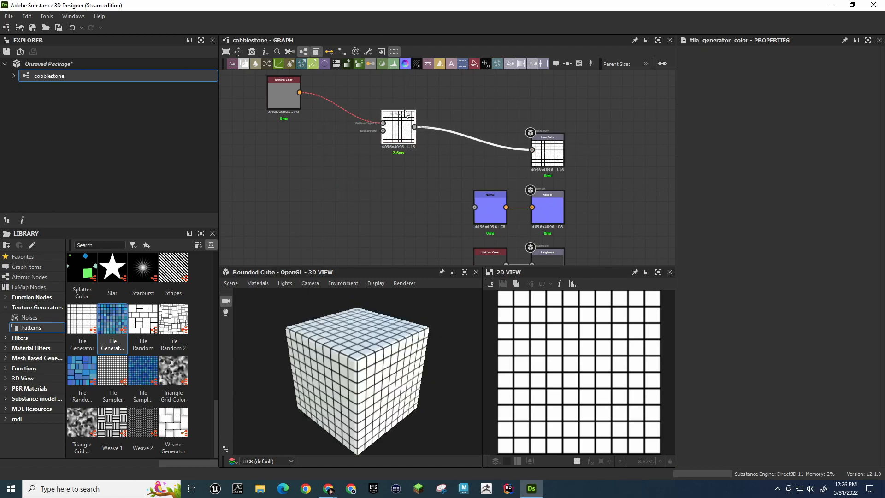
pyautogui.moveTo(295, 97); pyautogui.dragTo(343, 110)
pyautogui.scroll(2, 350, 112)
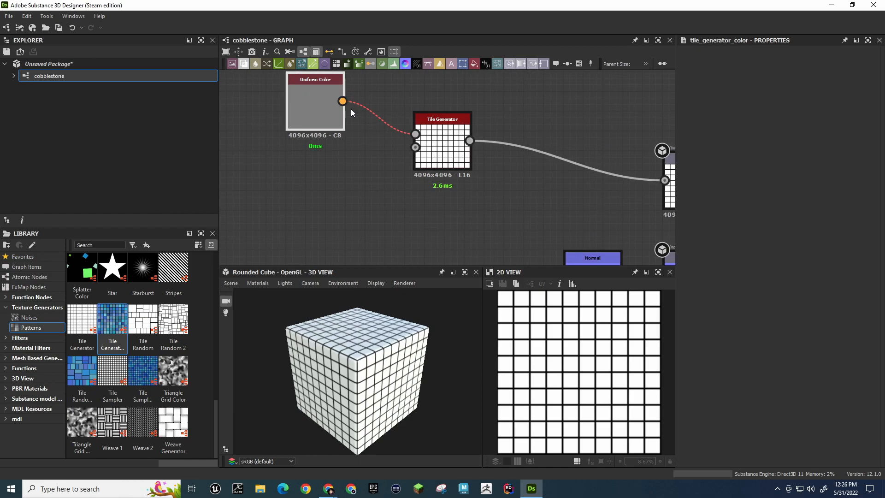
pyautogui.scroll(1, 351, 111)
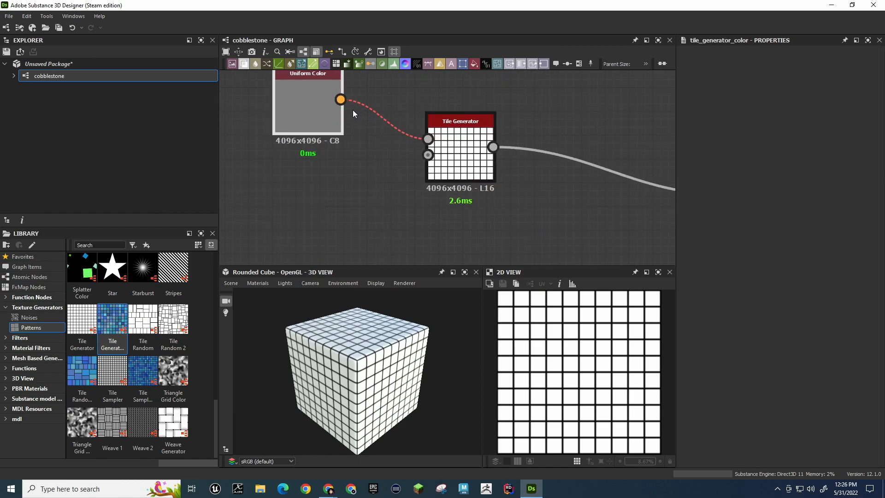
# Browse the noise generators, search the library for "simp" and try to add the simplex item to the graph
pyautogui.click(24, 318)
pyautogui.scroll(5, 149, 324)
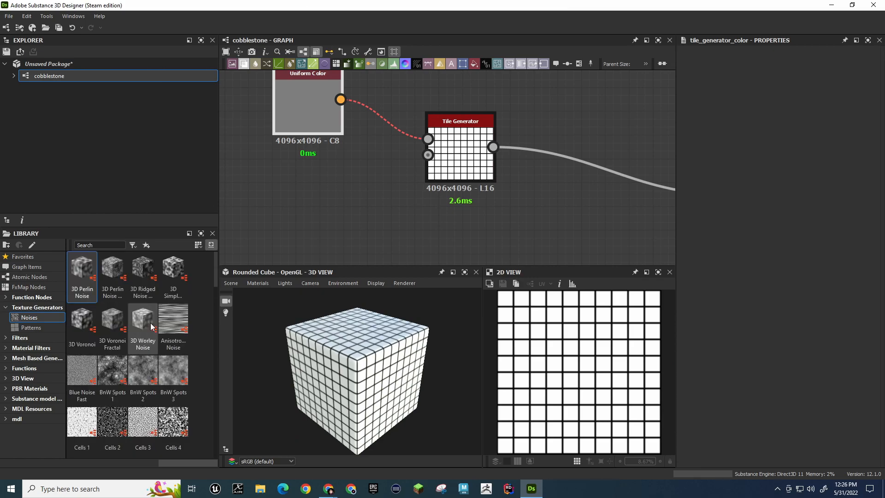
pyautogui.scroll(-2, 169, 318)
pyautogui.scroll(2, 169, 319)
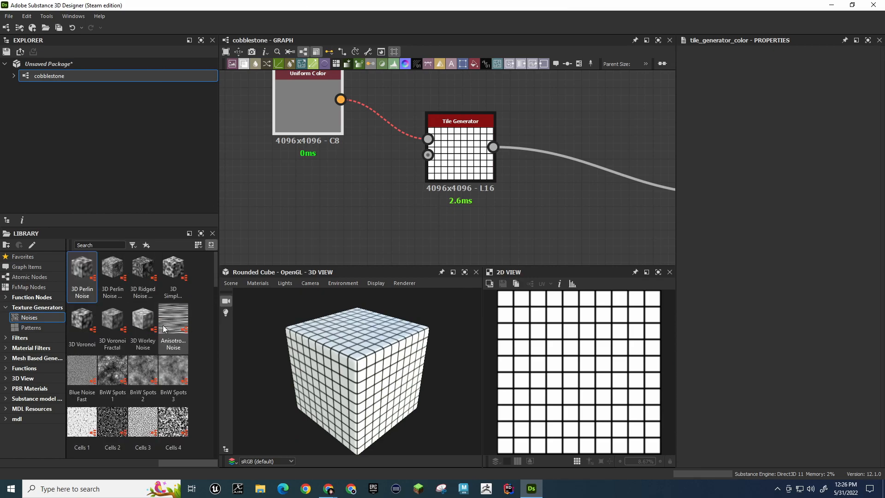
pyautogui.scroll(-2, 188, 334)
pyautogui.scroll(2, 190, 339)
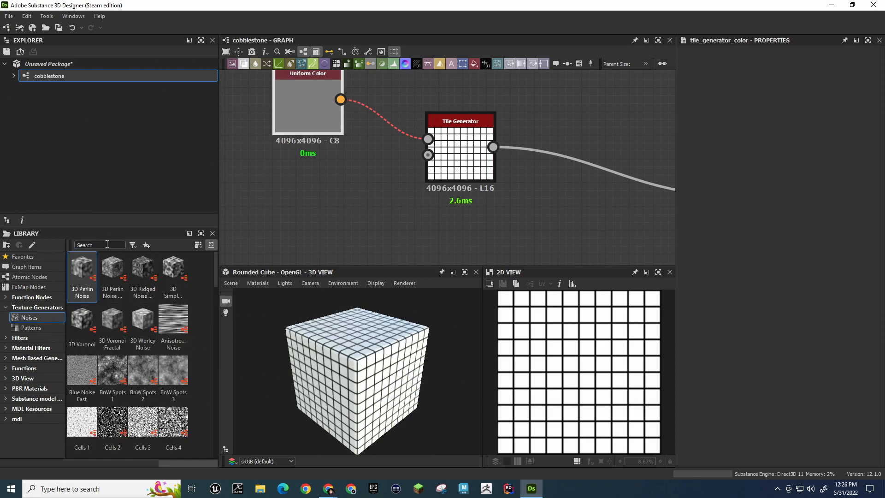
pyautogui.write('simp')
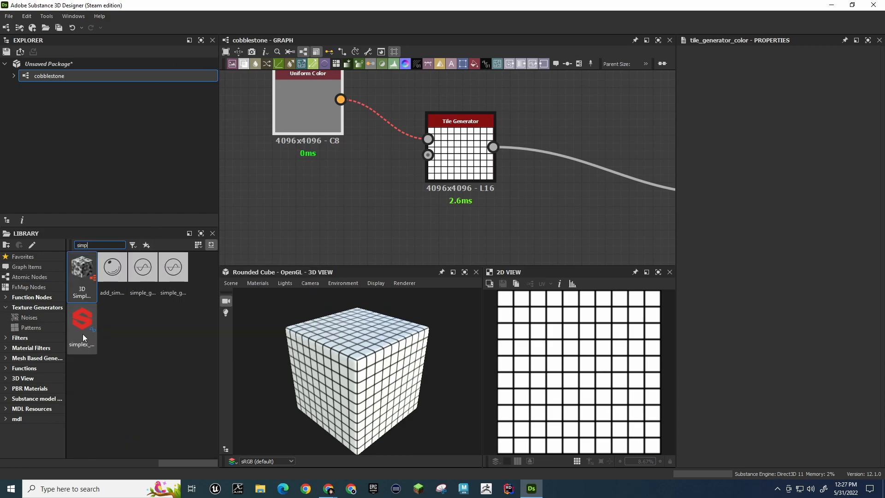
pyautogui.moveTo(79, 323); pyautogui.dragTo(325, 202)
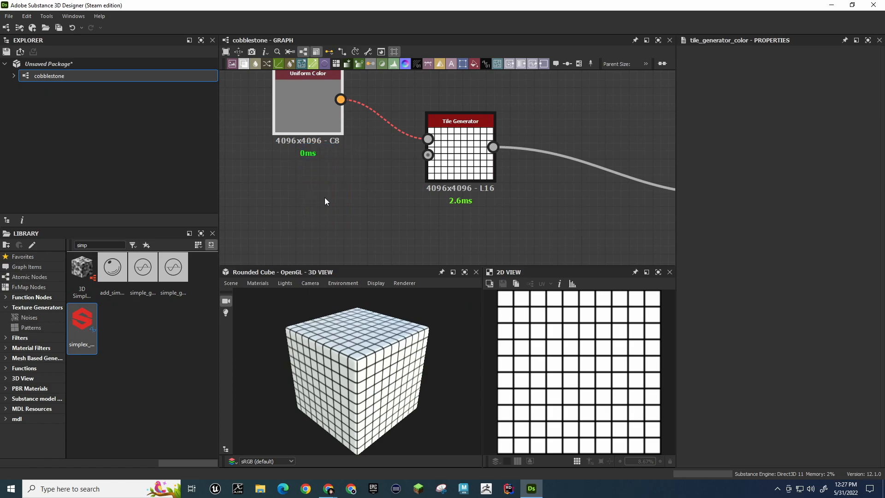
pyautogui.moveTo(83, 325); pyautogui.dragTo(296, 224)
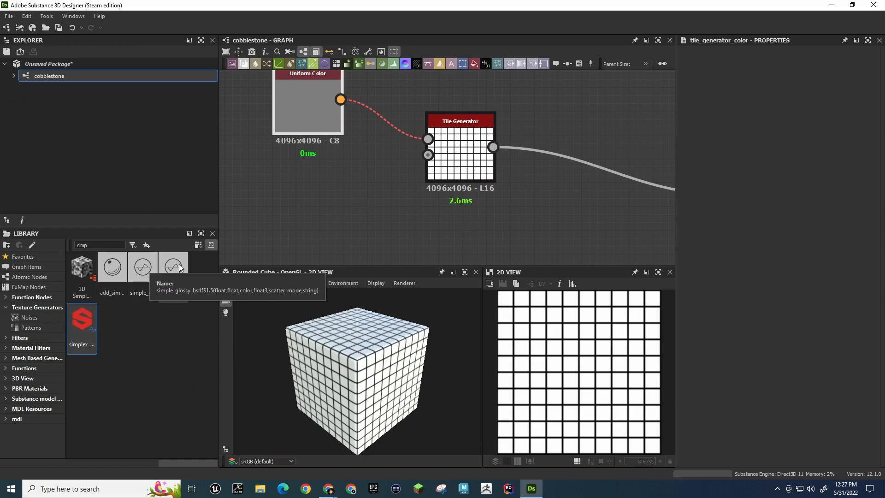
# Search the library for "noise" and add an RT Caustics Color node between Tile Generator and Base Color
pyautogui.doubleClick(89, 245)
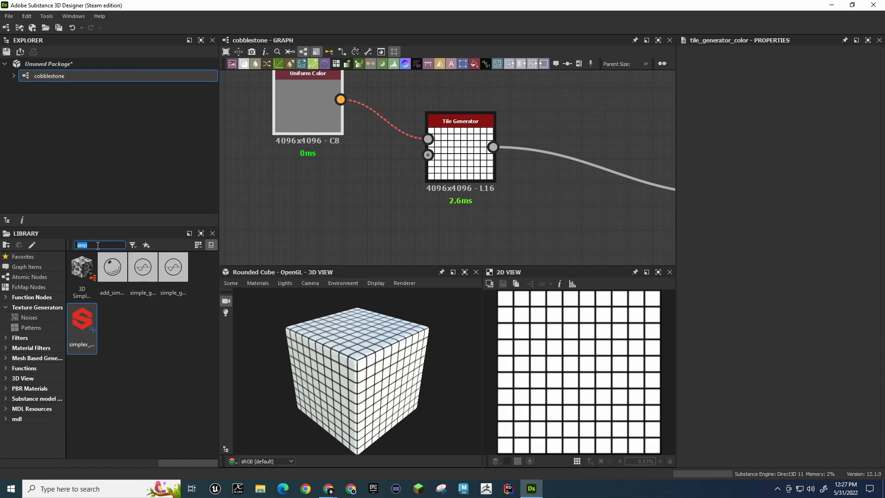
pyautogui.write('noise')
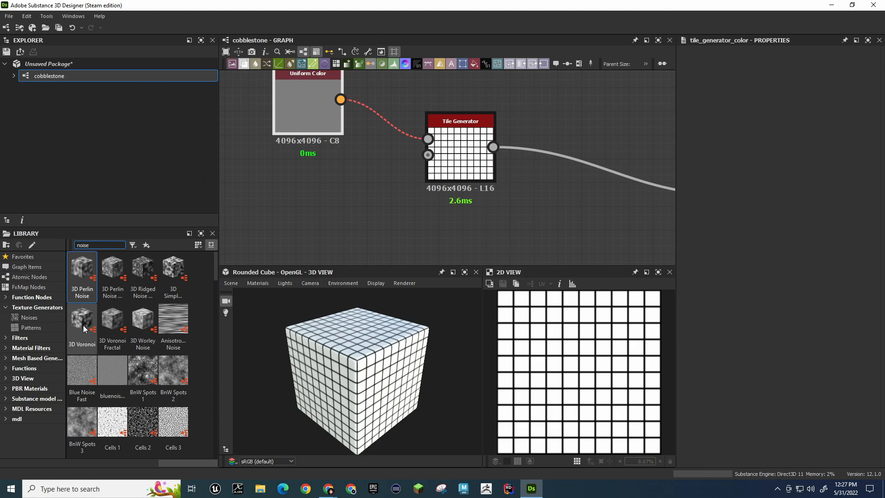
pyautogui.scroll(-6, 173, 348)
pyautogui.scroll(-10, 202, 345)
pyautogui.scroll(-3, 202, 347)
pyautogui.scroll(3, 202, 347)
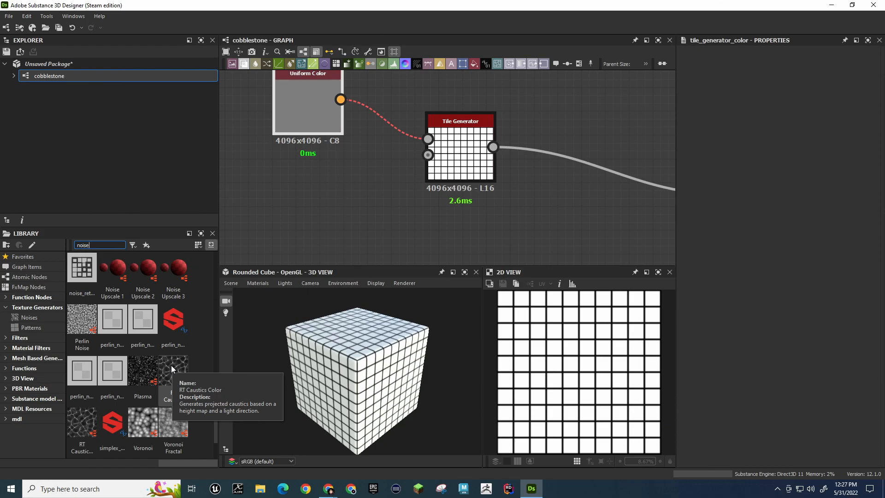
pyautogui.moveTo(170, 366); pyautogui.dragTo(586, 143)
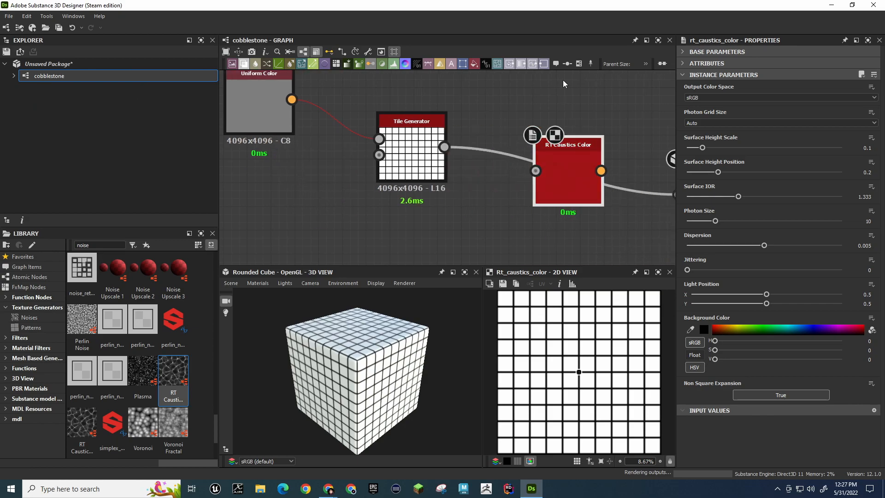
# Try feeding the Tile Generator through the RT Caustics Color node into Base Color, and delete that node
pyautogui.moveTo(622, 118); pyautogui.dragTo(549, 113, button='middle')
pyautogui.moveTo(379, 144); pyautogui.dragTo(391, 144)
pyautogui.click(420, 104)
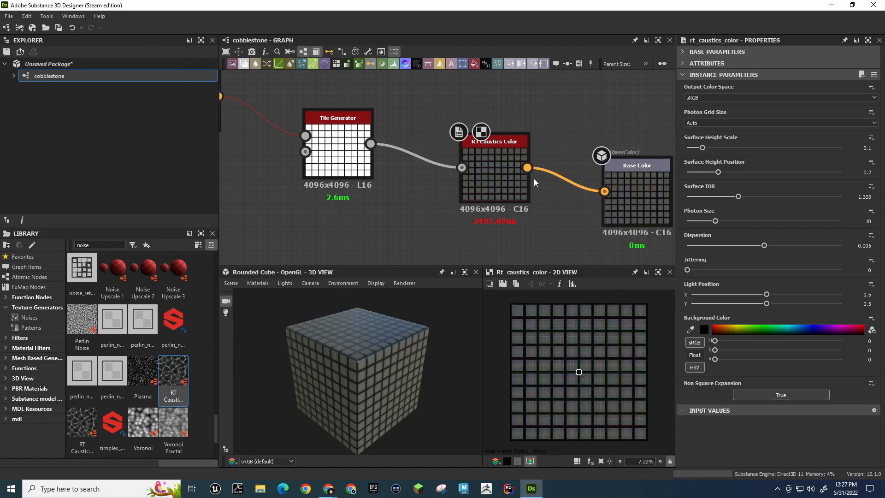
pyautogui.press('Delete')
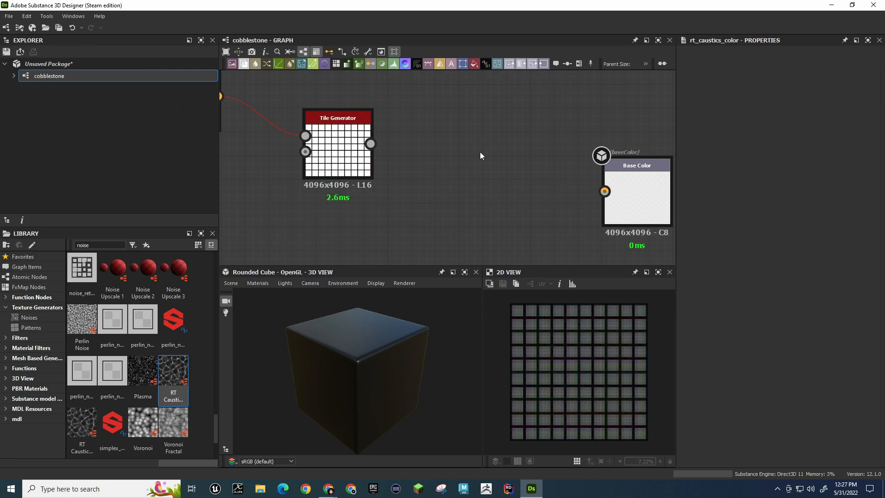
# Switch to the Stylized Cobblestone tutorial in the browser, watch a short part of it, and return to Substance 3D Designer
pyautogui.hotkey('alt', 'Tab')
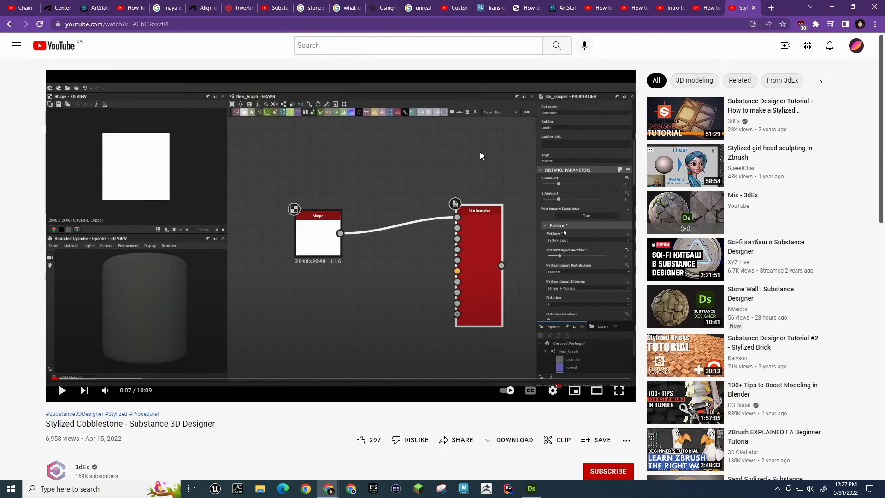
pyautogui.press('space')
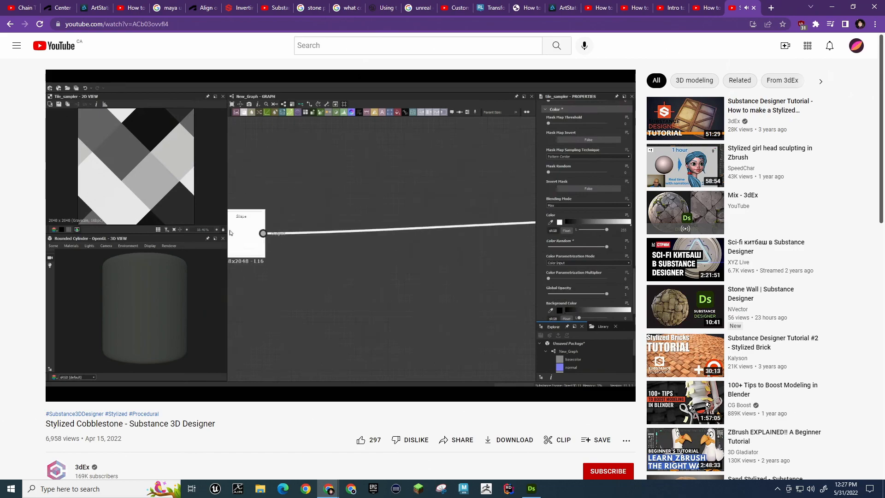
pyautogui.click(480, 156)
pyautogui.hotkey('alt', 'Tab')
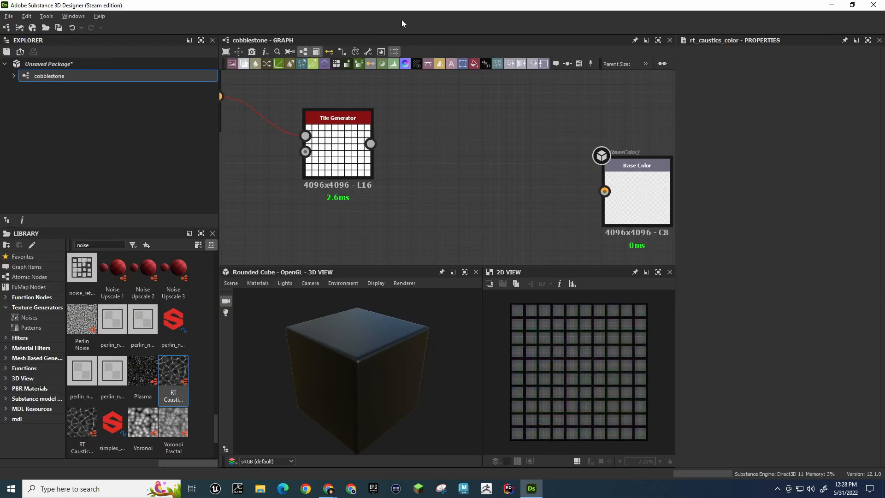
# Open the Tile Generator's parameters and output preview, try changing X Amount and Rotation Random, and undo both changes
pyautogui.doubleClick(350, 125)
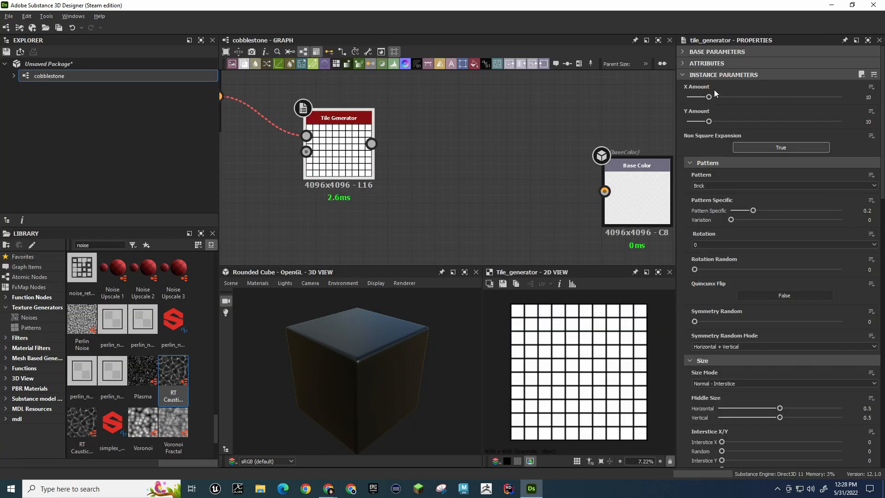
pyautogui.moveTo(710, 98)
pyautogui.mouseDown()
pyautogui.moveTo(742, 99)
pyautogui.moveTo(715, 98)
pyautogui.mouseUp()
pyautogui.hotkey('ctrl', 'z')
pyautogui.moveTo(697, 270); pyautogui.dragTo(710, 270)
pyautogui.hotkey('ctrl', 'z')
# Try randomizing the Tile Generator's horizontal position with Position Random X, and undo the change
pyautogui.scroll(-3, 715, 340)
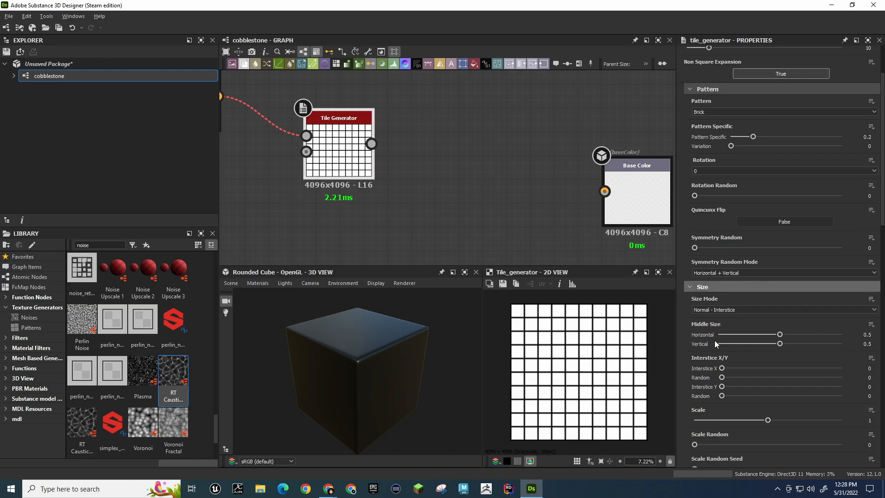
pyautogui.scroll(-2, 715, 339)
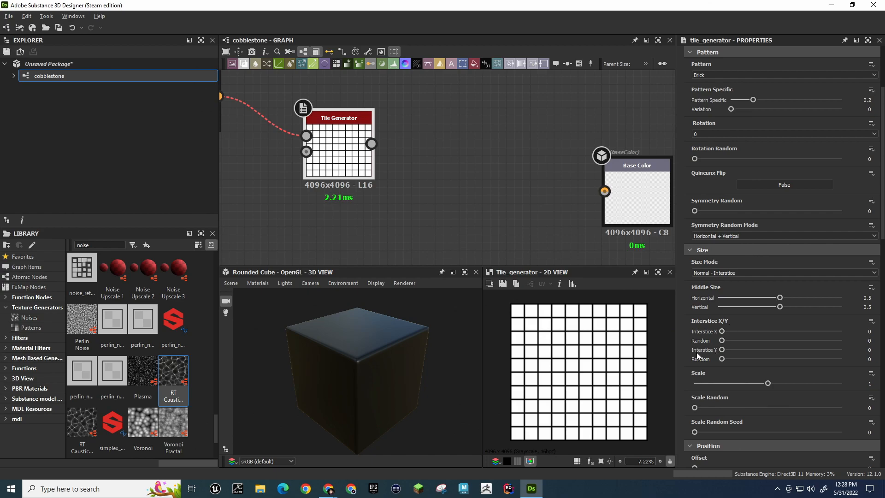
pyautogui.scroll(-2, 696, 355)
pyautogui.scroll(-3, 726, 326)
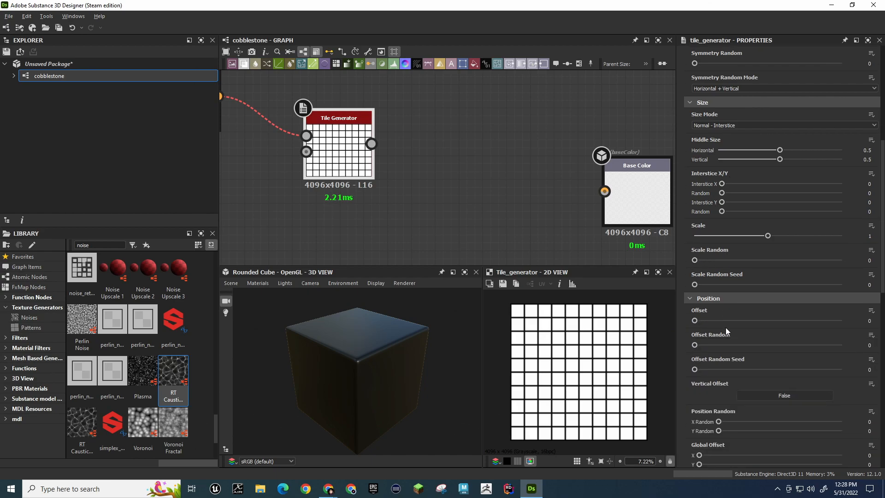
pyautogui.scroll(-2, 726, 327)
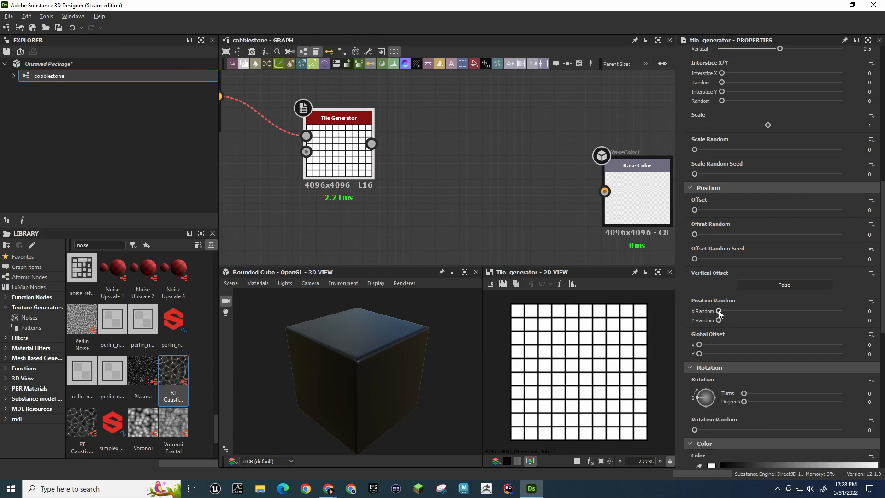
pyautogui.doubleClick(720, 312)
pyautogui.moveTo(720, 311); pyautogui.dragTo(815, 313)
pyautogui.hotkey('ctrl', 'z')
# Rotate the Tile Generator's tiles to about 46.78 degrees
pyautogui.scroll(-2, 747, 360)
pyautogui.moveTo(745, 320); pyautogui.dragTo(758, 327)
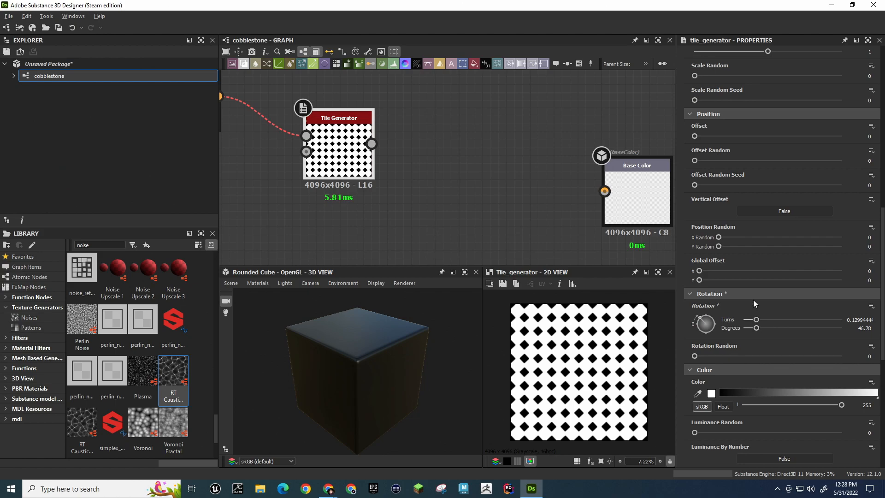
pyautogui.scroll(5, 755, 313)
# Switch to the browser and run an image search for "cobblestone" in a new tab
pyautogui.hotkey('alt', 'Tab')
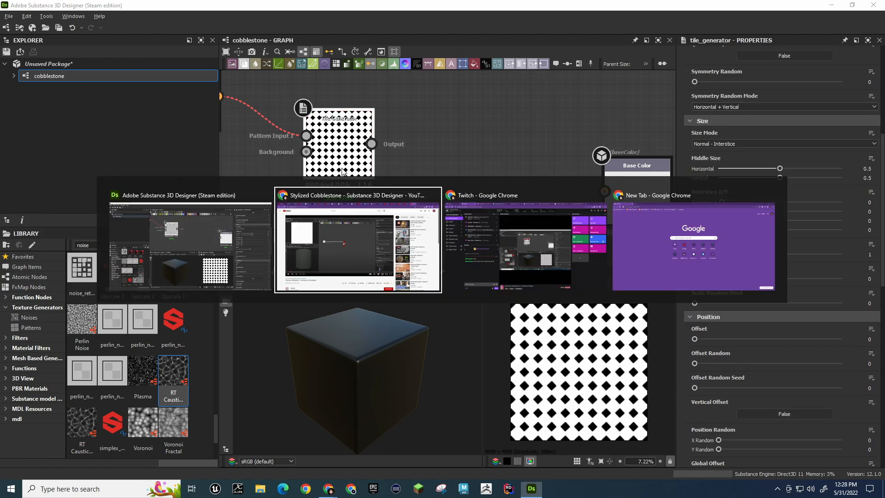
pyautogui.hotkey('ctrl', 't')
pyautogui.write('cobblestone')
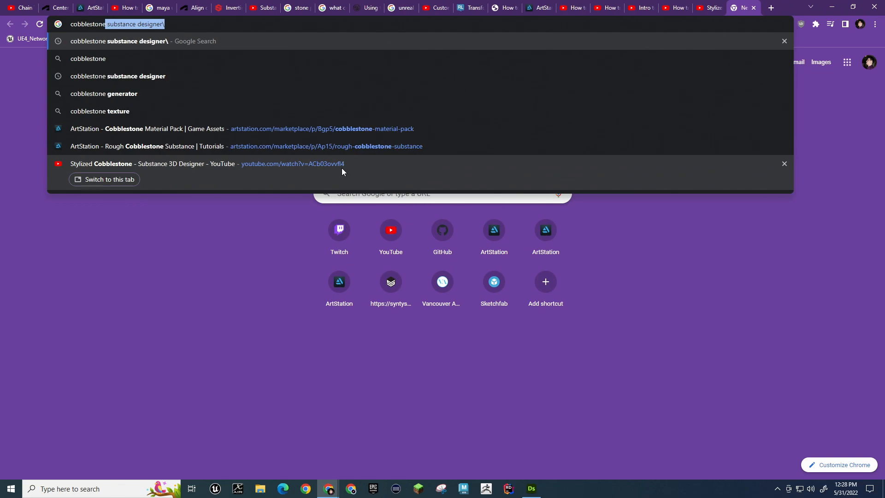
pyautogui.press('Return')
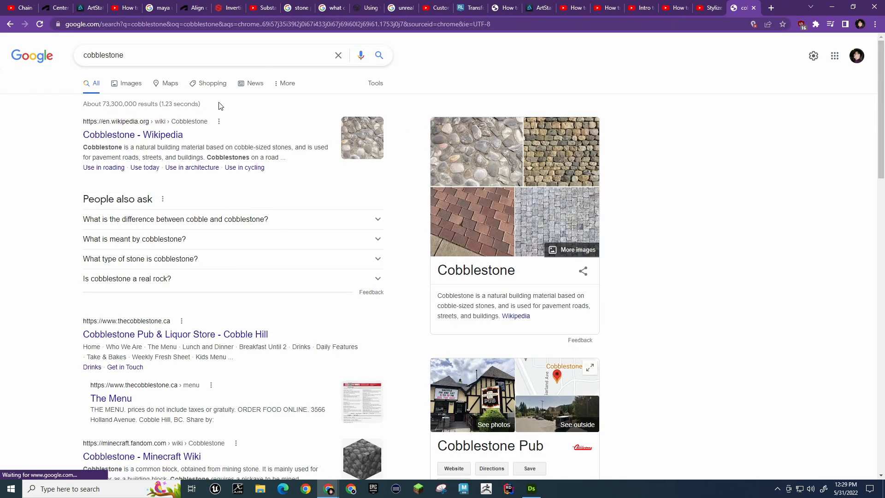
pyautogui.click(123, 84)
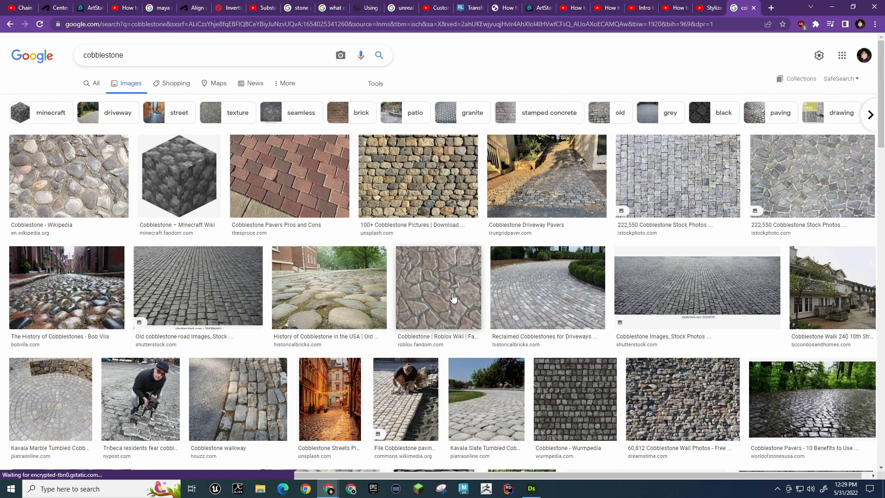
# Examine the Shutterstock cobblestone road and Wikimedia Commons cobblestone paving photos as references, and return to Substance 3D Designer
pyautogui.click(662, 287)
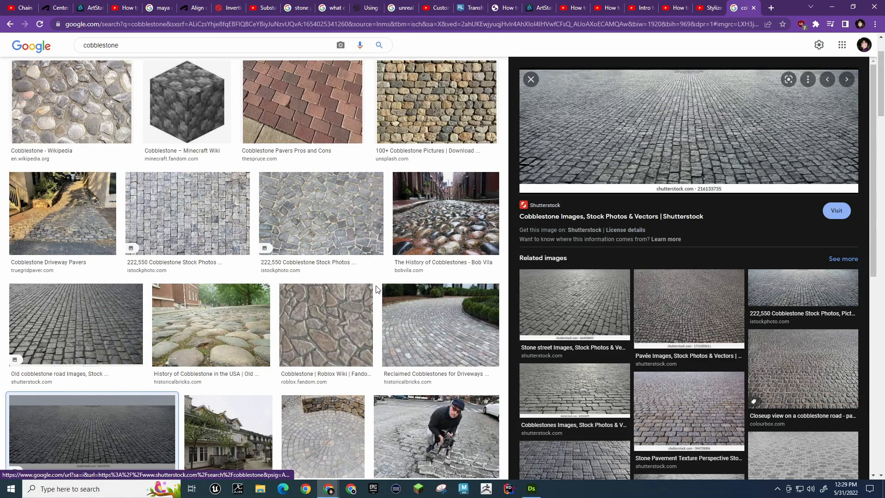
pyautogui.scroll(-3, 574, 322)
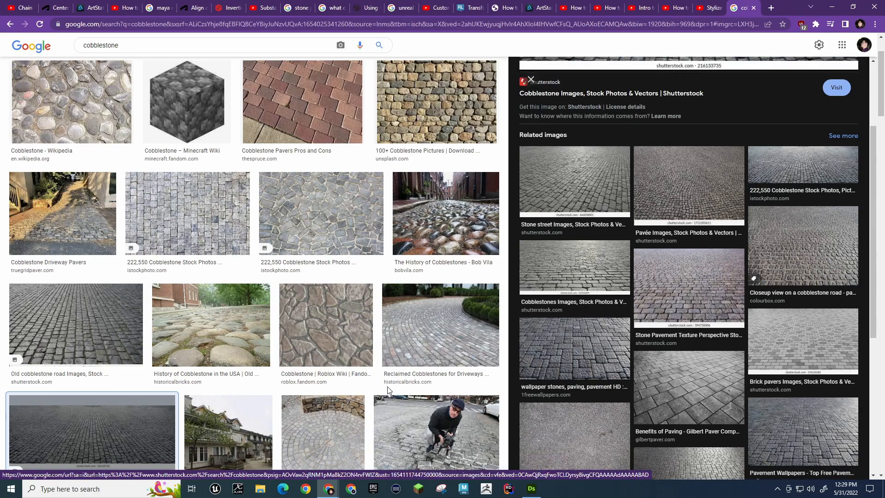
pyautogui.scroll(-3, 233, 236)
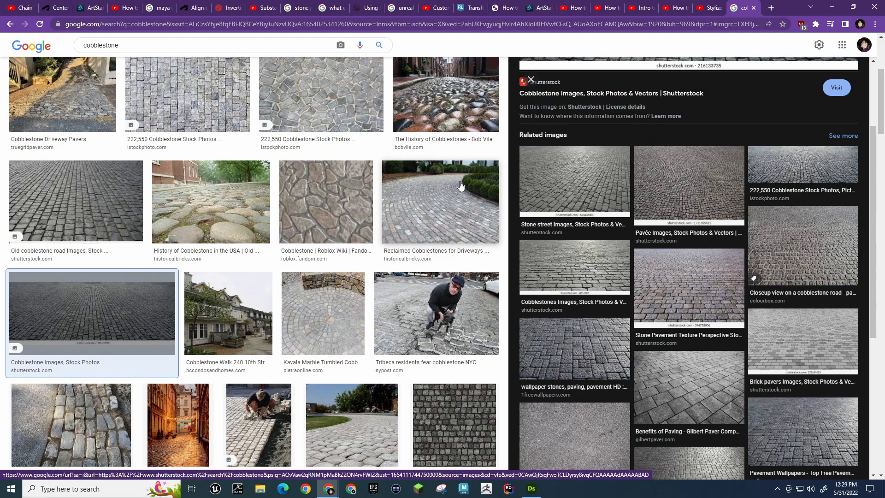
pyautogui.click(267, 409)
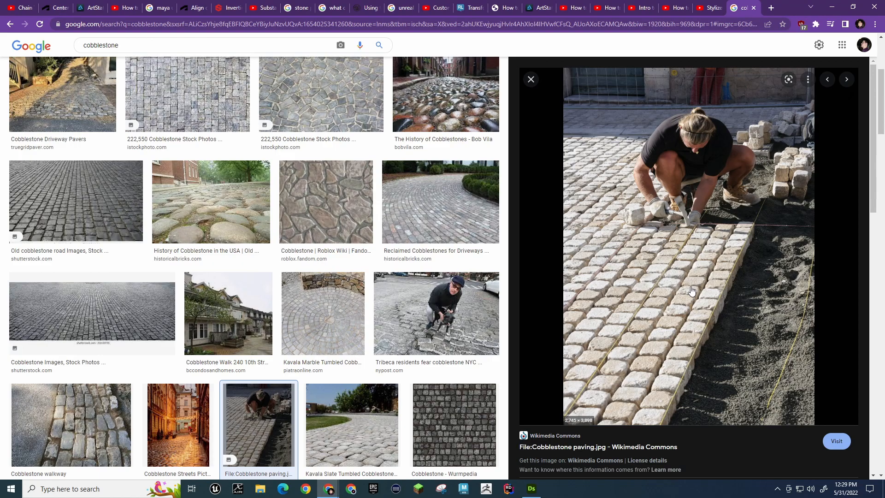
pyautogui.hotkey('alt', 'Tab')
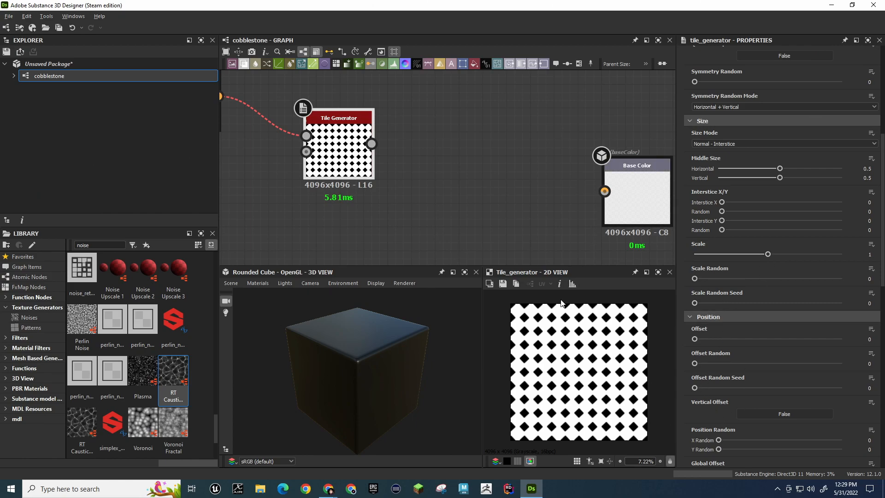
# Reset the Tile Generator's Rotation to 0 and set its Offset Random to 0.37
pyautogui.scroll(-6, 746, 248)
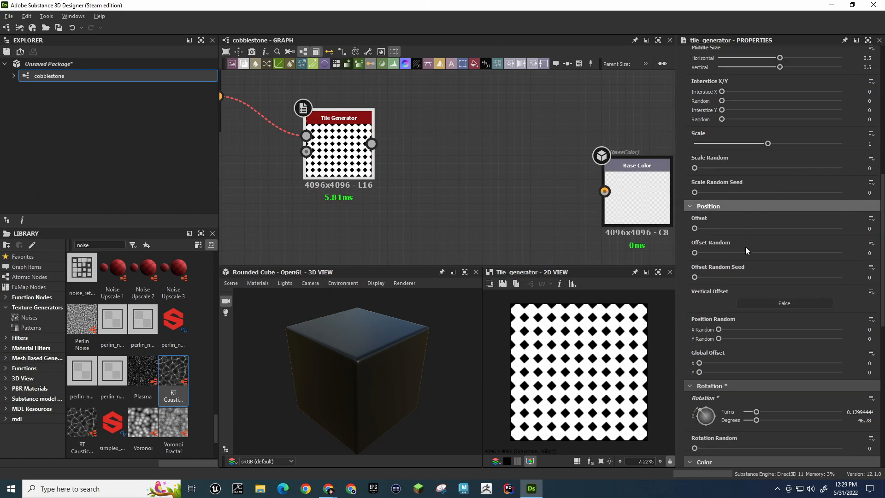
pyautogui.moveTo(756, 412); pyautogui.dragTo(661, 408)
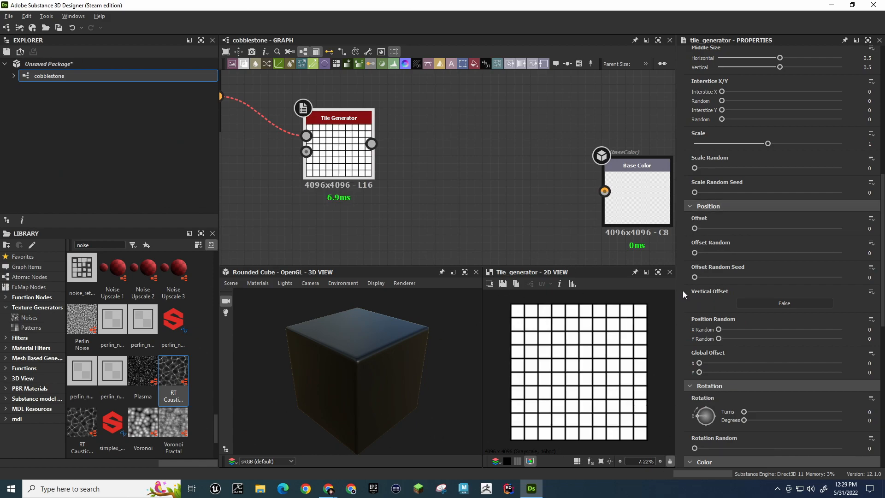
pyautogui.moveTo(697, 279); pyautogui.dragTo(669, 281)
pyautogui.moveTo(696, 254); pyautogui.dragTo(749, 258)
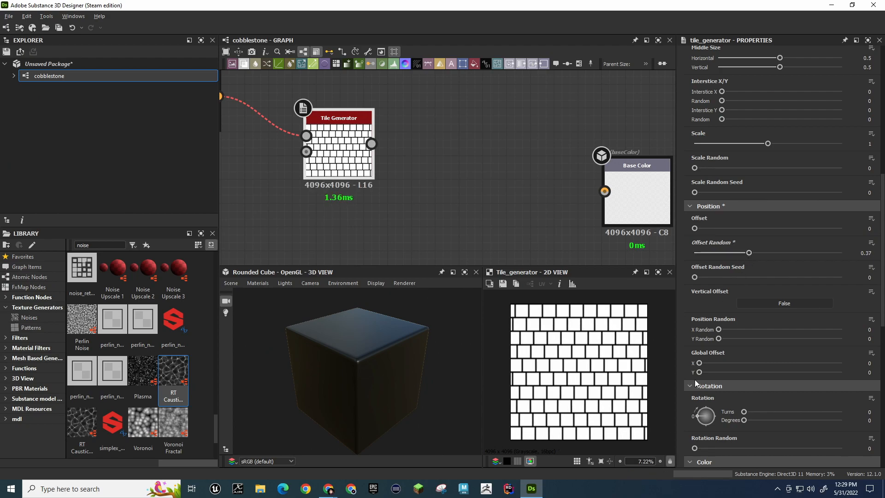
# Try the Tile Generator's Global Offset X and Rotation Turns, bringing both back to 0
pyautogui.moveTo(700, 363)
pyautogui.mouseDown()
pyautogui.moveTo(716, 363)
pyautogui.moveTo(685, 362)
pyautogui.mouseUp()
pyautogui.scroll(-4, 679, 337)
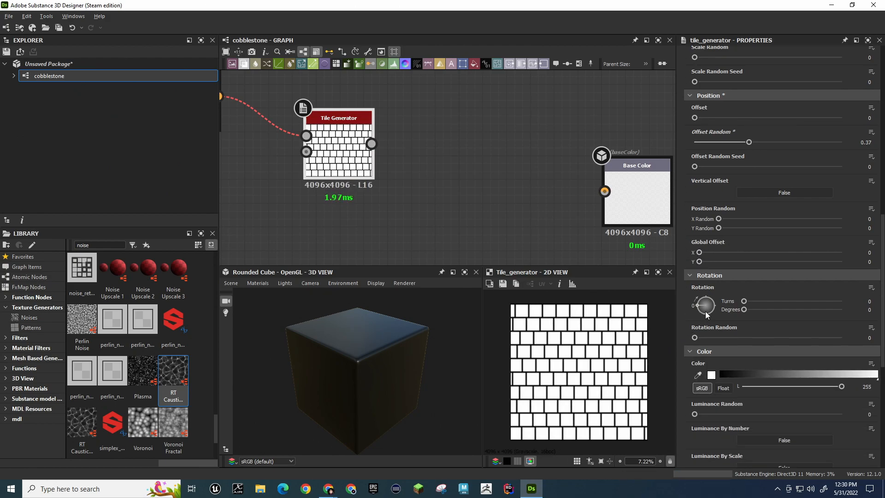
pyautogui.moveTo(744, 301); pyautogui.dragTo(742, 303)
# Review the Tile Generator's position, size and pattern settings, and expand its Attributes and Base Parameters
pyautogui.scroll(6, 690, 279)
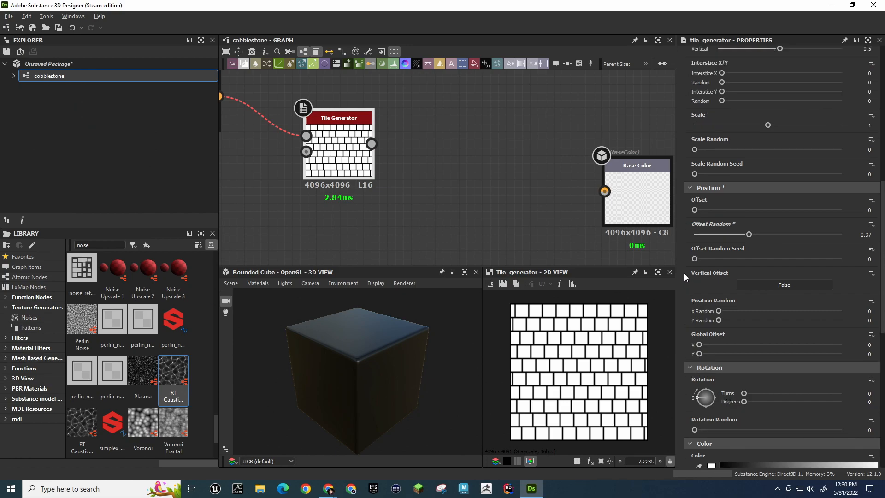
pyautogui.scroll(5, 679, 275)
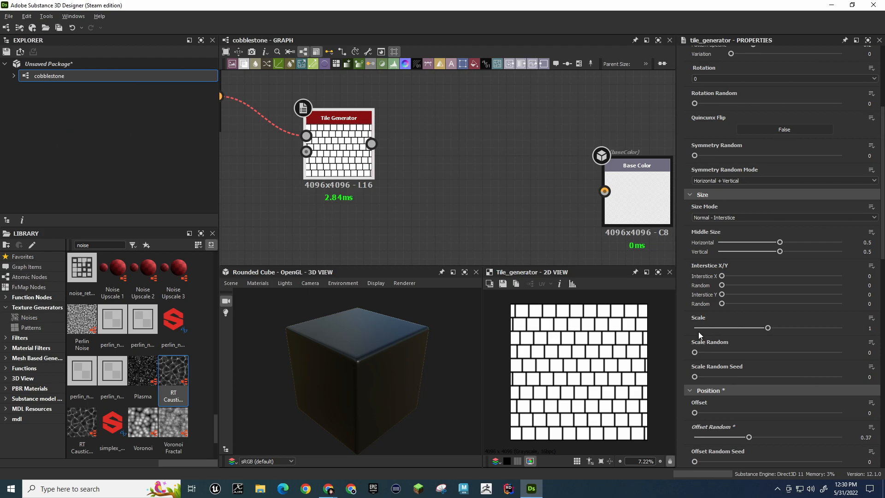
pyautogui.scroll(3, 702, 270)
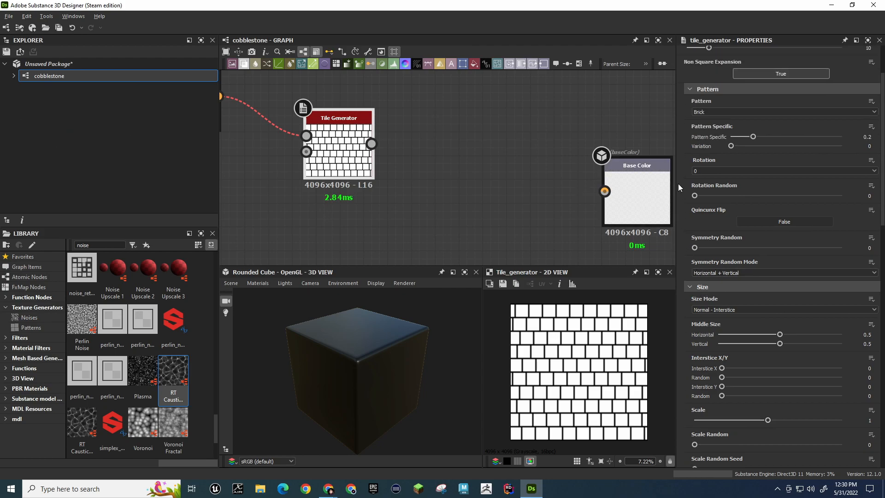
pyautogui.scroll(3, 682, 146)
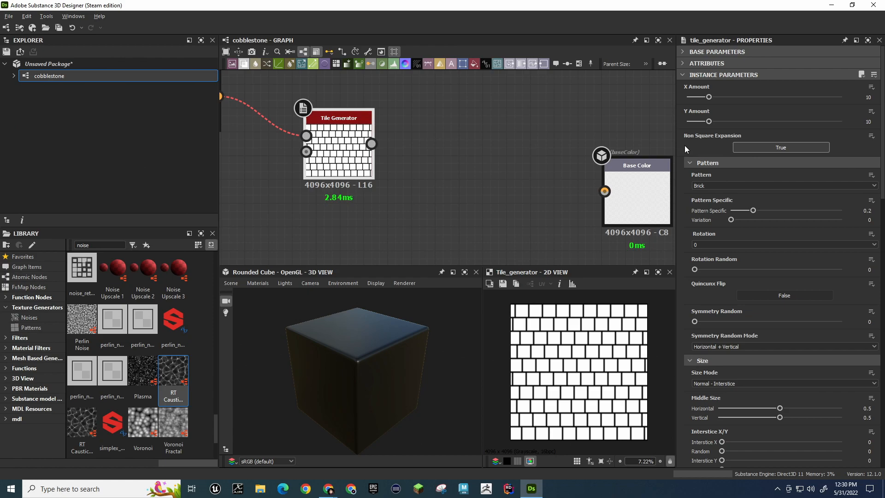
pyautogui.click(684, 64)
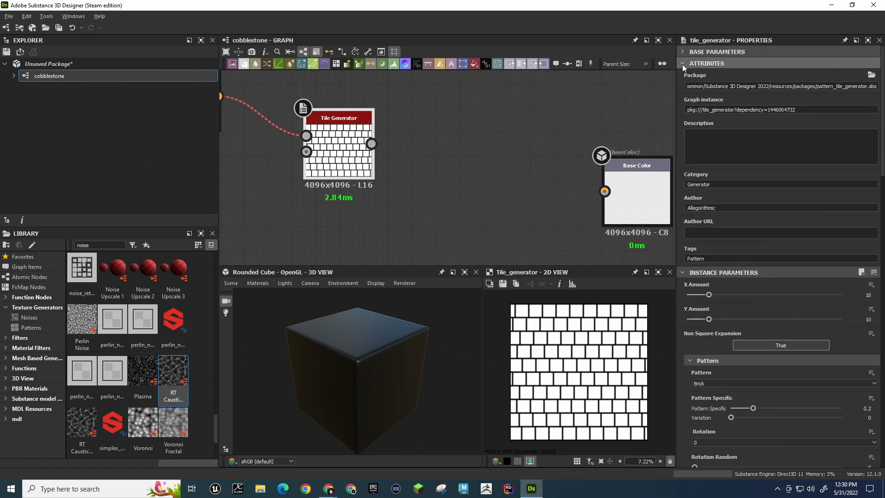
pyautogui.click(682, 52)
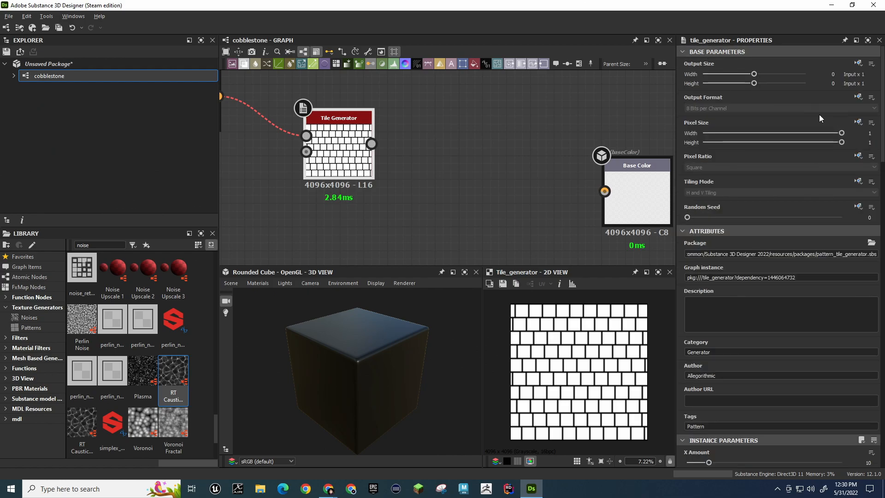
# Connect the Tile Generator's output to the Base Color input and check the pattern on the 3D preview
pyautogui.moveTo(371, 144); pyautogui.dragTo(604, 191)
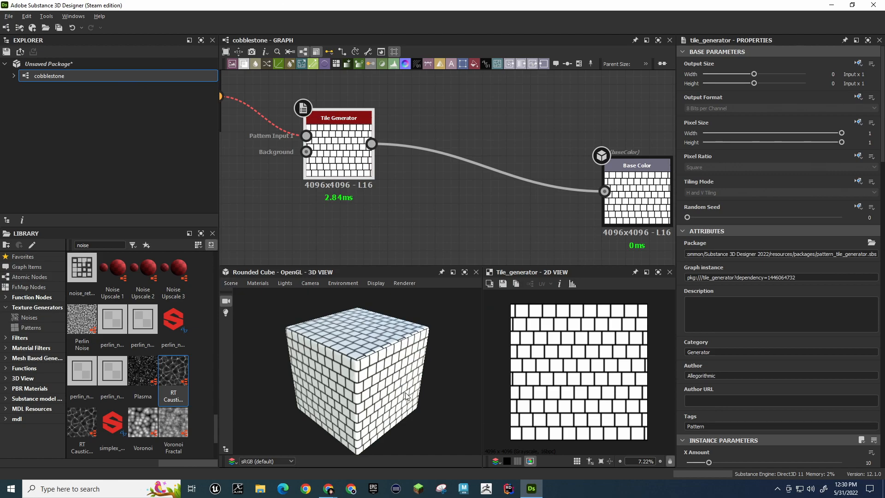
pyautogui.scroll(-2, 408, 397)
pyautogui.scroll(7, 408, 396)
pyautogui.scroll(-5, 407, 396)
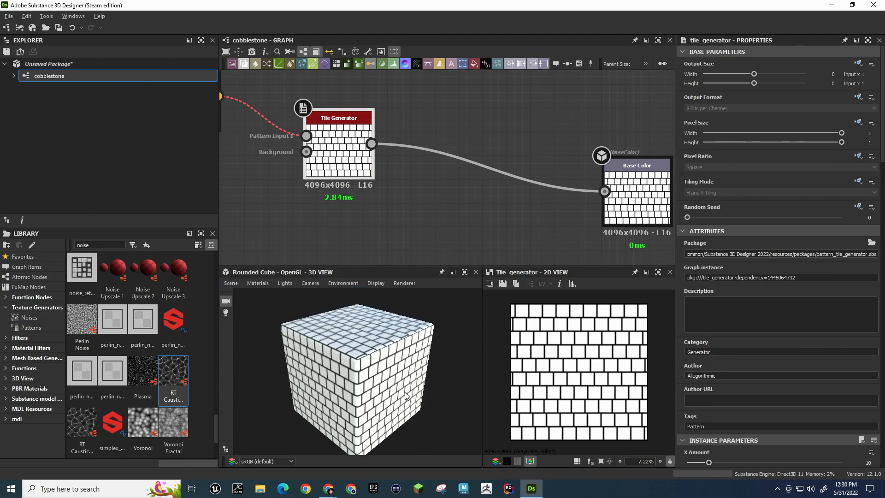
# Change the 3D preview mesh to Plane, and switch it to Plane (hi-res)
pyautogui.click(229, 283)
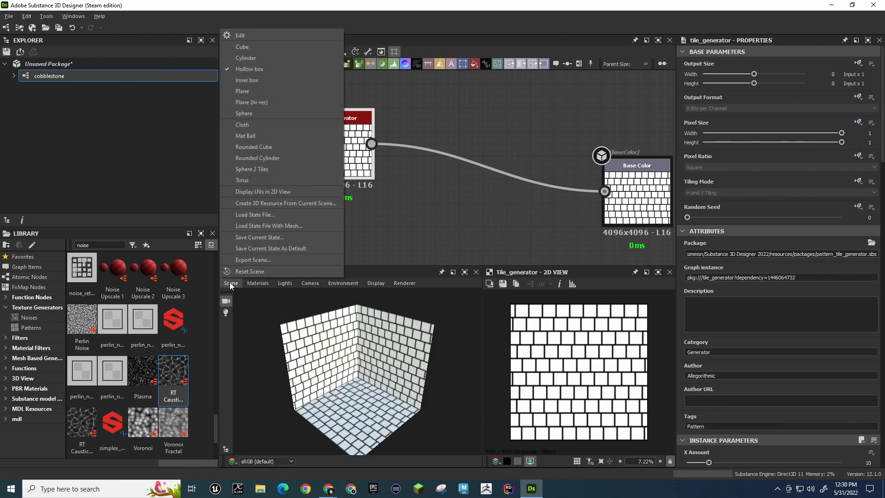
pyautogui.click(257, 92)
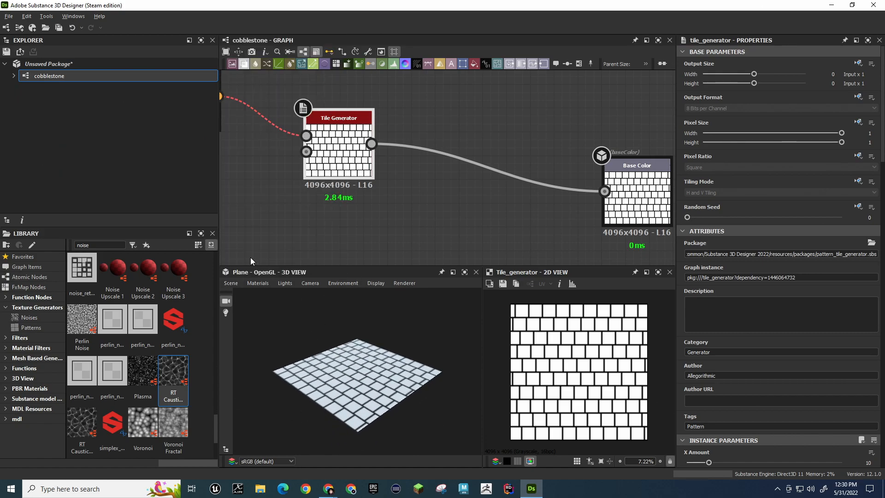
pyautogui.click(232, 283)
pyautogui.click(276, 107)
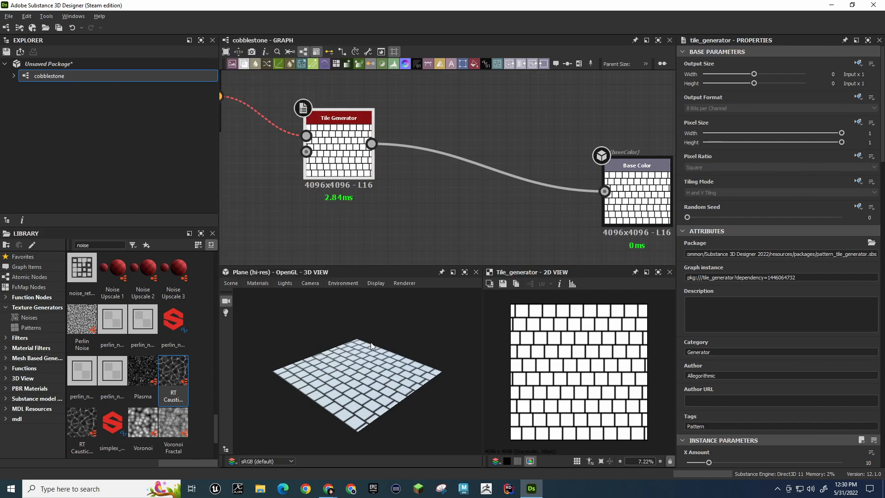
pyautogui.moveTo(370, 373); pyautogui.dragTo(422, 433)
# Set the Tile Generator's Scale Random to 0.09 and Scale Random Seed to 69, keeping the interstice random values at 0
pyautogui.scroll(-8, 738, 206)
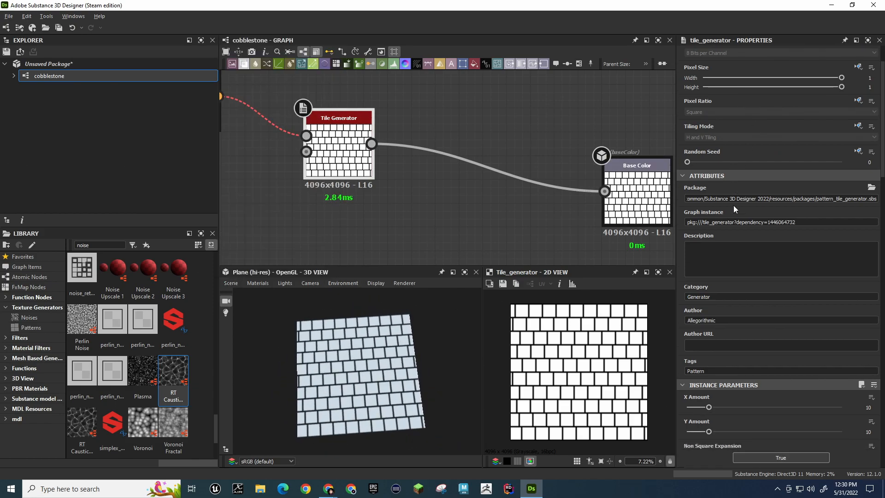
pyautogui.scroll(-8, 729, 293)
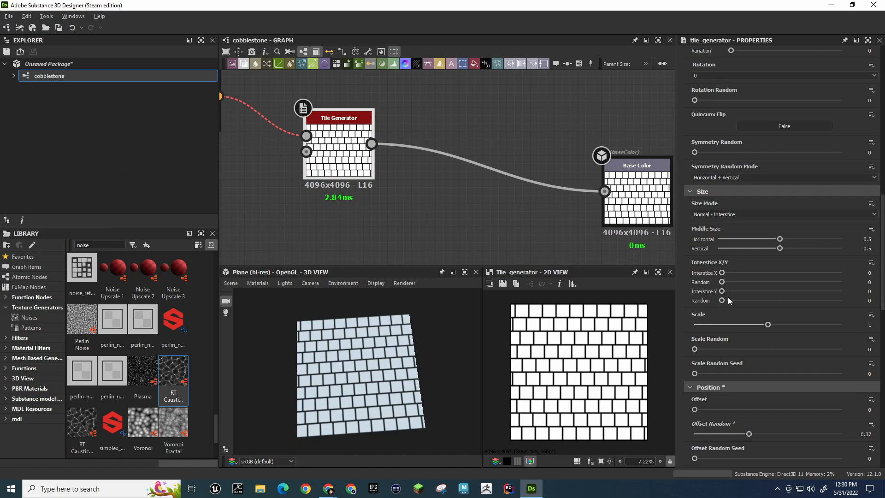
pyautogui.moveTo(722, 301); pyautogui.dragTo(691, 299)
pyautogui.scroll(-1, 720, 299)
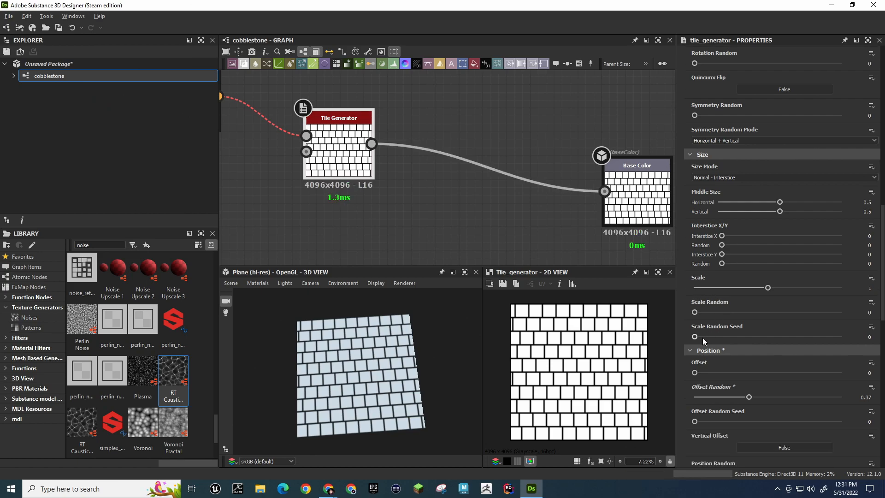
pyautogui.moveTo(695, 337); pyautogui.dragTo(706, 312)
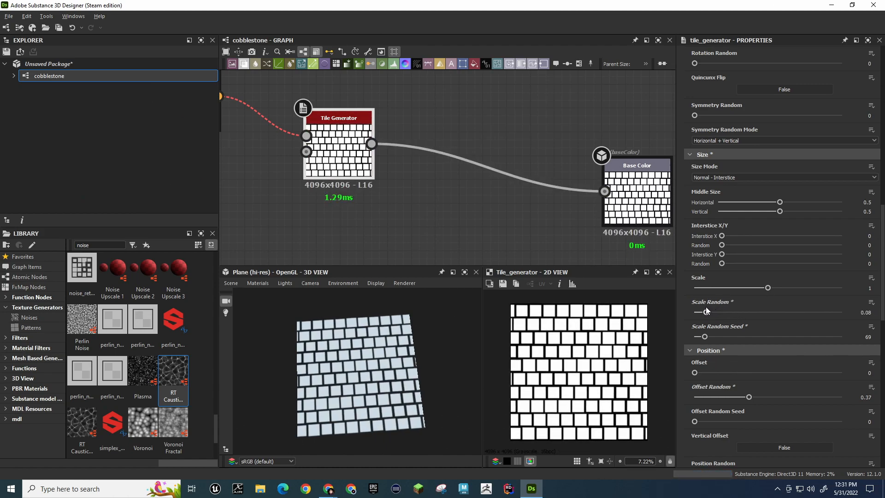
# Set the Tile Generator's Rotation Random to 0.01 for a slight tilt of the individual tiles
pyautogui.scroll(-5, 685, 288)
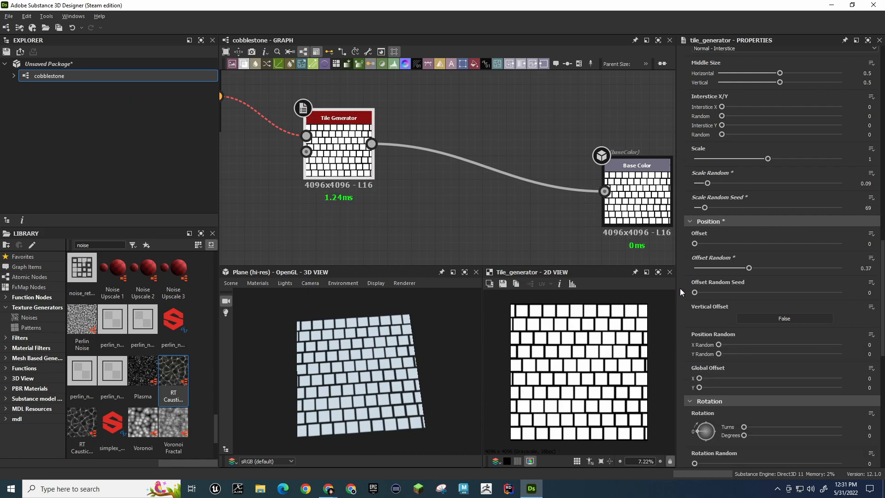
pyautogui.scroll(-5, 681, 289)
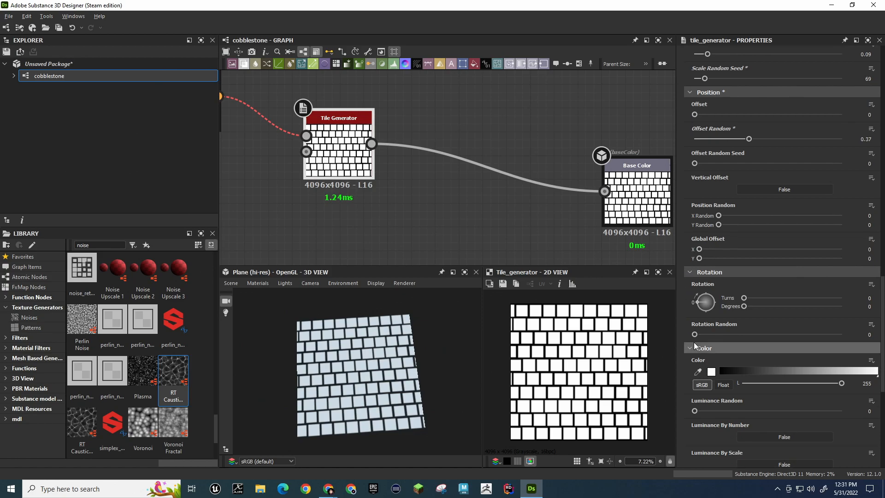
pyautogui.moveTo(695, 334); pyautogui.dragTo(699, 337)
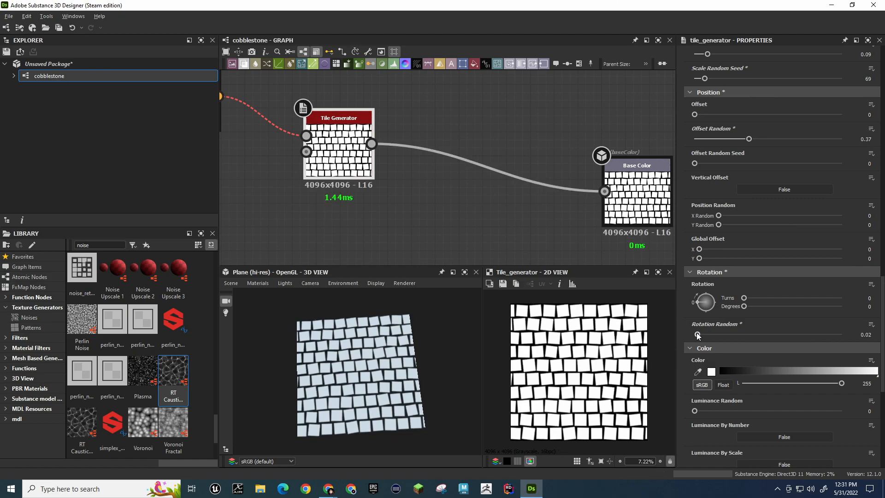
pyautogui.moveTo(697, 335); pyautogui.dragTo(695, 336)
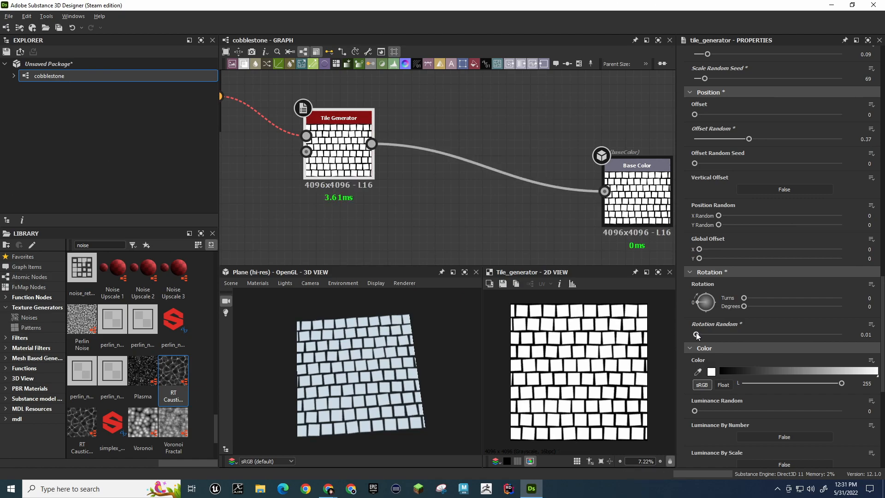
# Switch to the browser, compare several cobblestone reference photos including the Wurmpedia texture, and return to Substance 3D Designer
pyautogui.hotkey('alt', 'Tab')
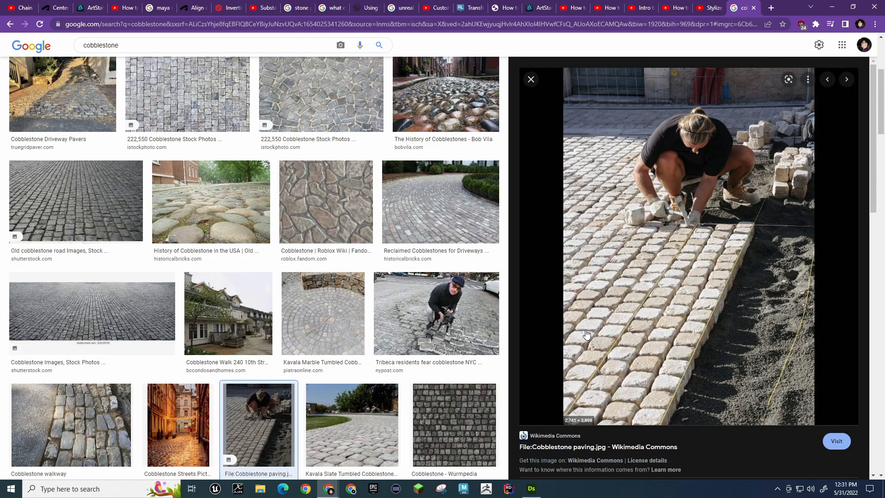
pyautogui.press('Right')
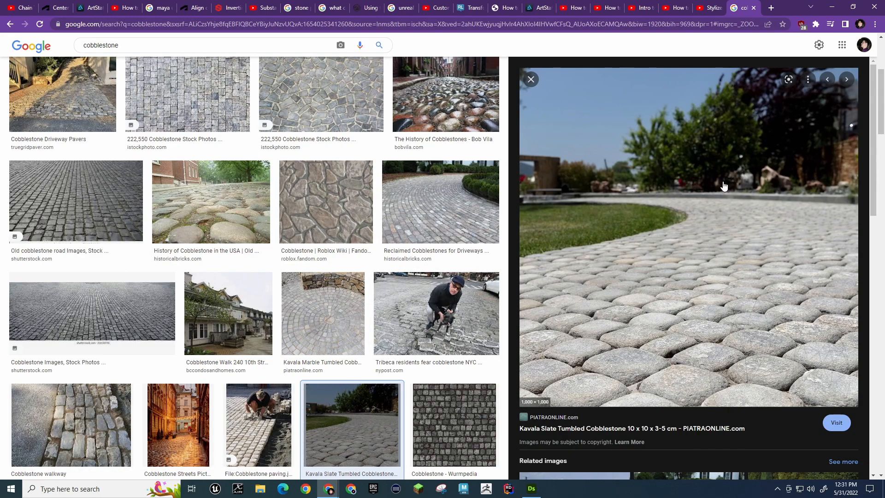
pyautogui.click(437, 318)
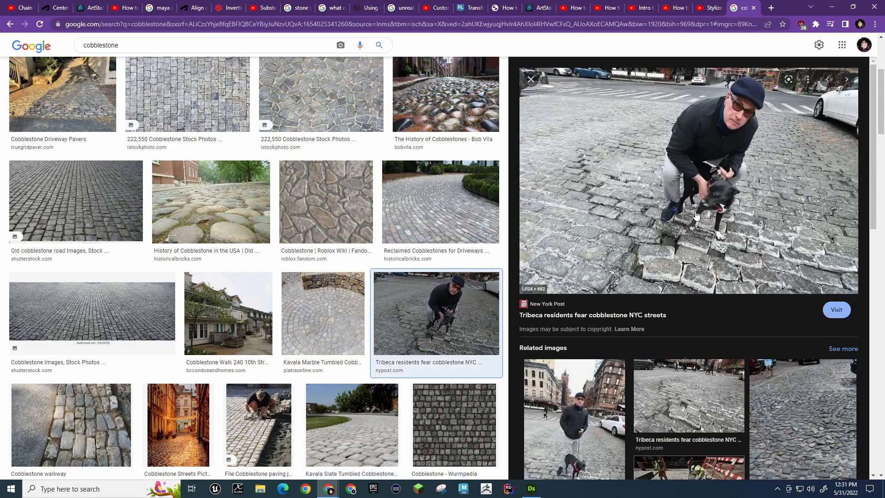
pyautogui.click(443, 419)
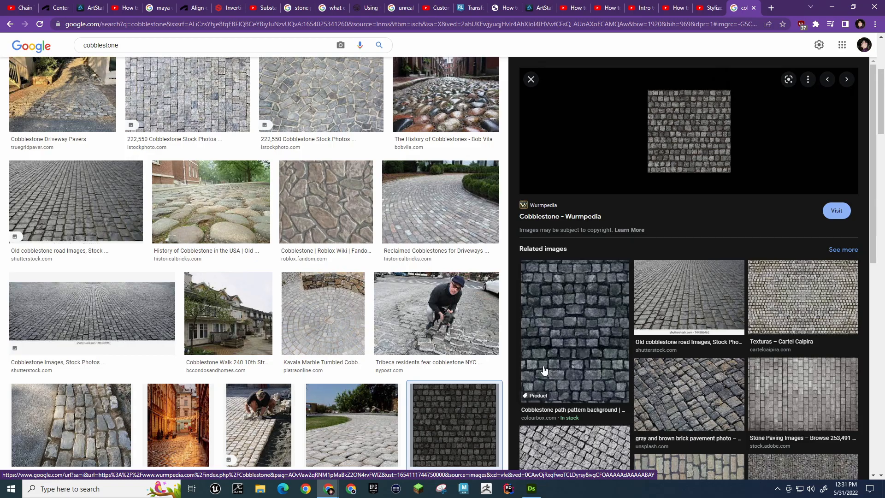
pyautogui.hotkey('alt', 'Tab')
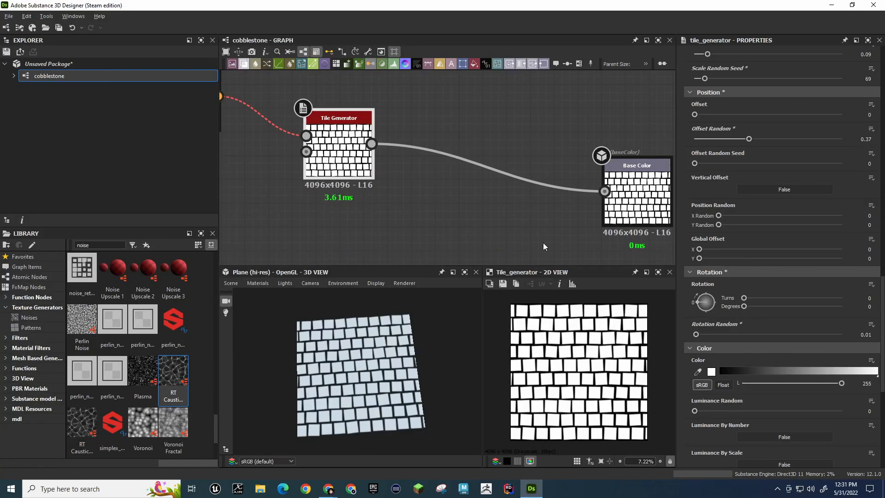
# Try the Tile Generator's Vertical Offset and Offset Random Seed, restoring them to False and 0
pyautogui.click(777, 190)
pyautogui.click(776, 190)
pyautogui.moveTo(697, 165); pyautogui.dragTo(690, 168)
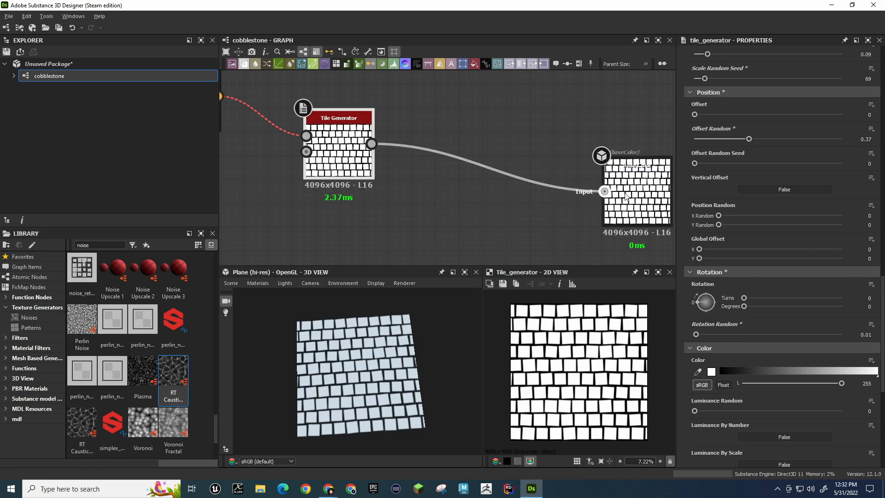
# Try an Offset Random of 0.5 on the Tile Generator, and settle on 0.29
pyautogui.moveTo(750, 138); pyautogui.dragTo(762, 144)
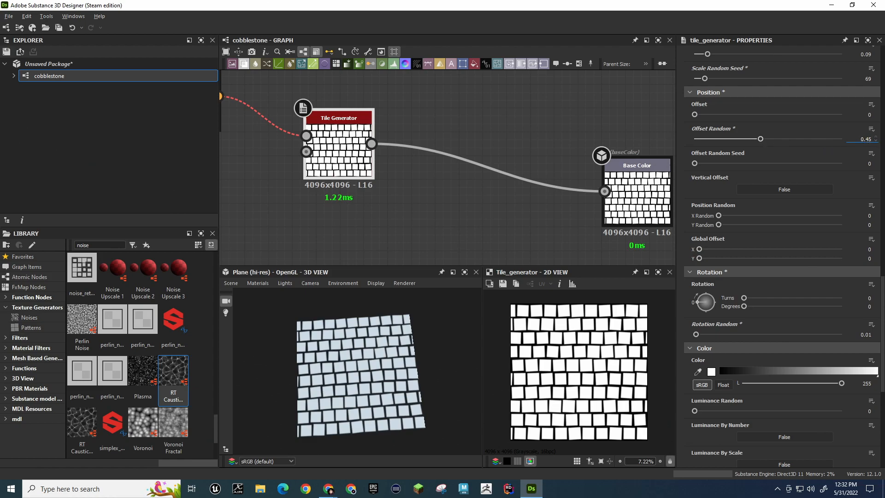
pyautogui.write('5')
pyautogui.press('Return')
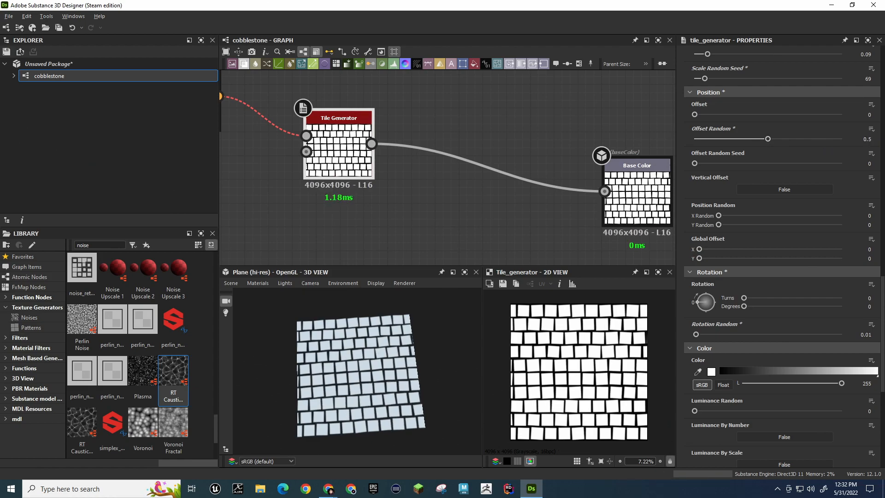
pyautogui.moveTo(764, 142); pyautogui.dragTo(738, 146)
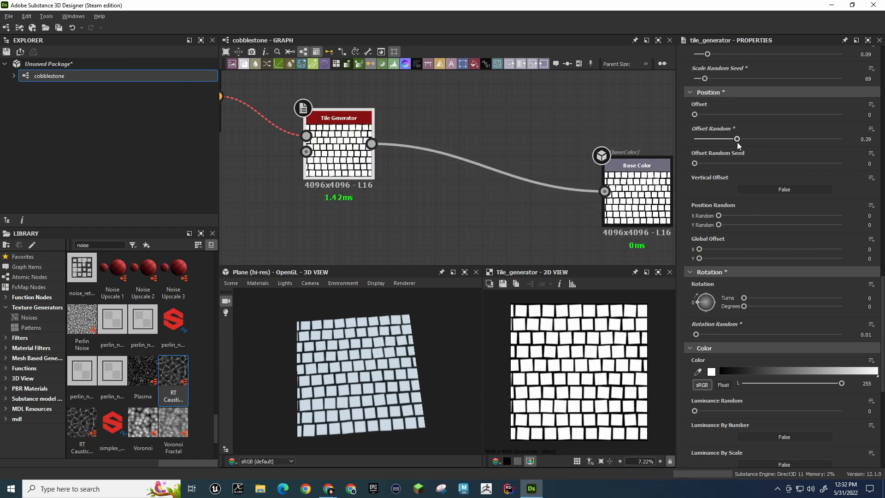
# Try the Tile Generator's Random Mask, bringing it back to 0, and set Luminance Random to 0.2
pyautogui.scroll(-10, 756, 286)
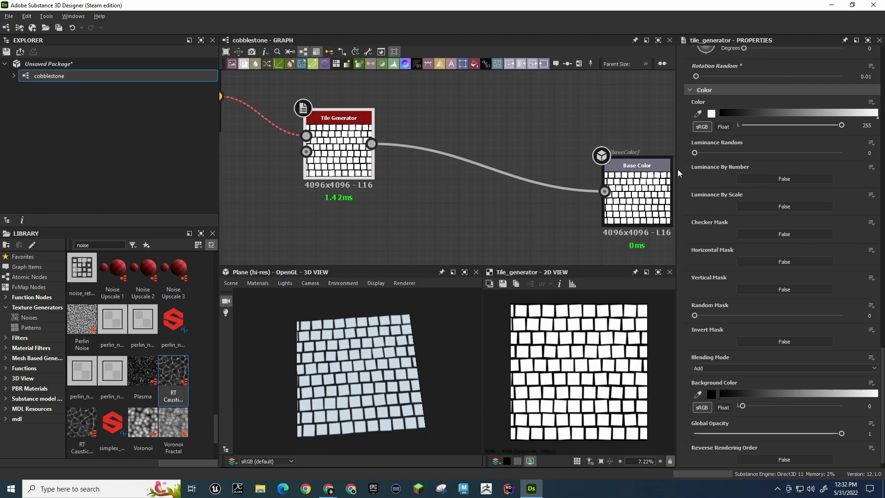
pyautogui.moveTo(695, 153)
pyautogui.mouseDown()
pyautogui.moveTo(861, 157)
pyautogui.moveTo(681, 155)
pyautogui.mouseUp()
pyautogui.moveTo(695, 153); pyautogui.dragTo(688, 153)
pyautogui.moveTo(695, 316); pyautogui.dragTo(672, 317)
pyautogui.scroll(-1, 682, 338)
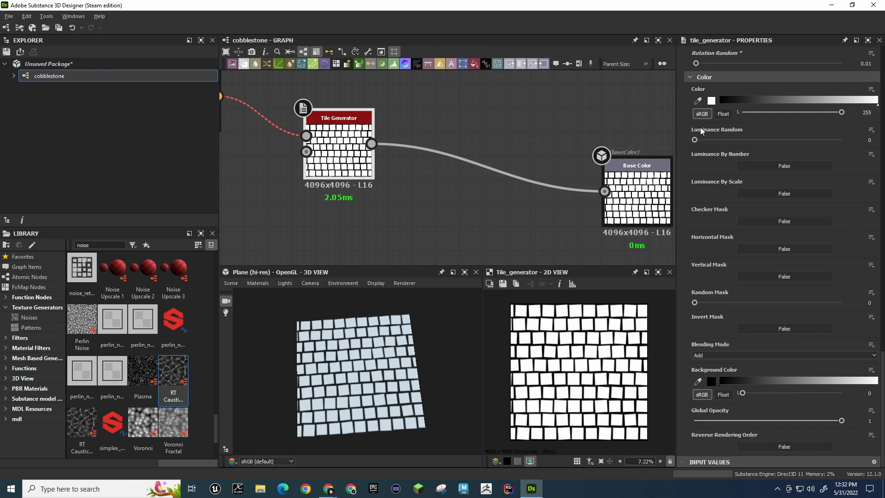
pyautogui.moveTo(698, 140); pyautogui.dragTo(724, 144)
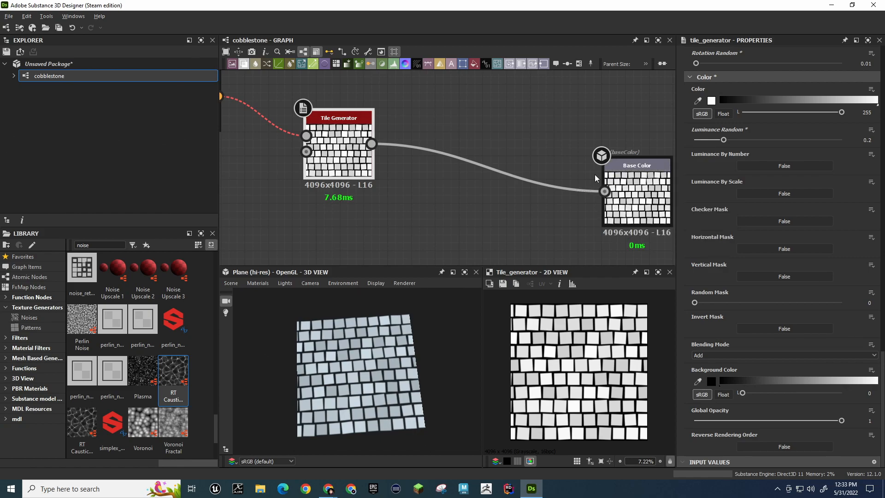
# Switch to the browser and search for images of "minecraft cobblestone" in a new tab
pyautogui.hotkey('alt', 'Tab')
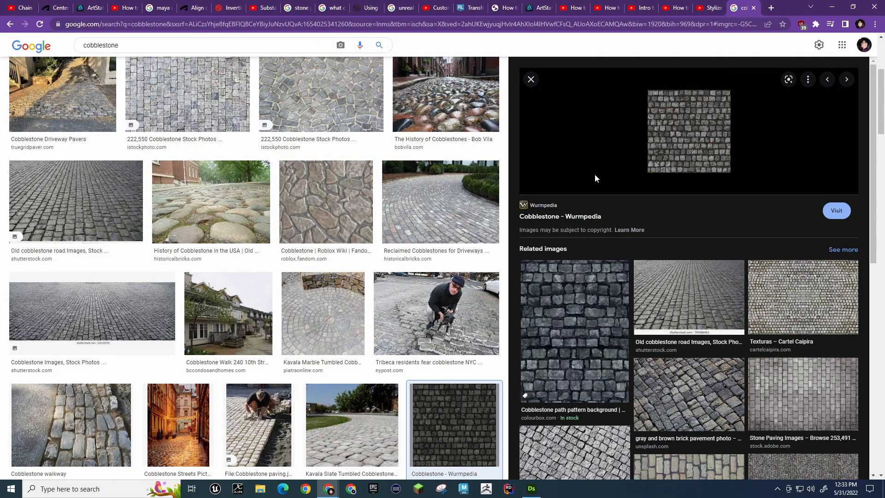
pyautogui.hotkey('ctrl', 't')
pyautogui.write('minecraf')
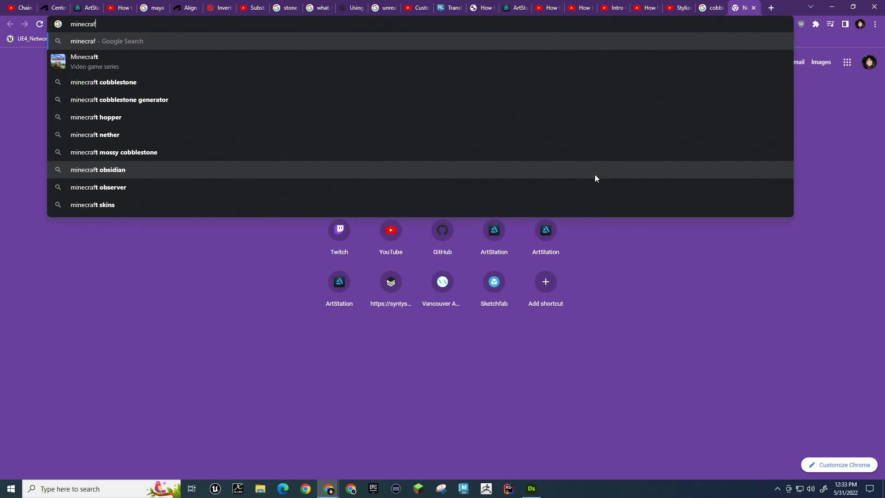
pyautogui.write('t cobblestone')
pyautogui.press('Return')
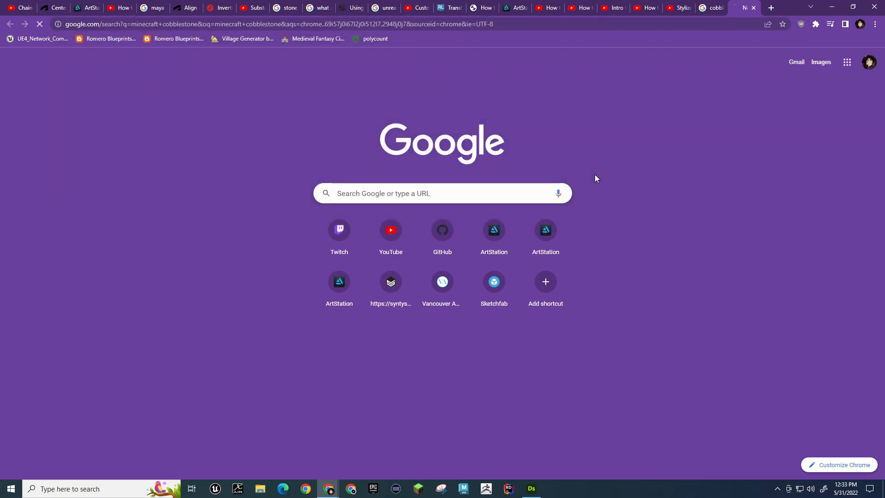
pyautogui.click(133, 78)
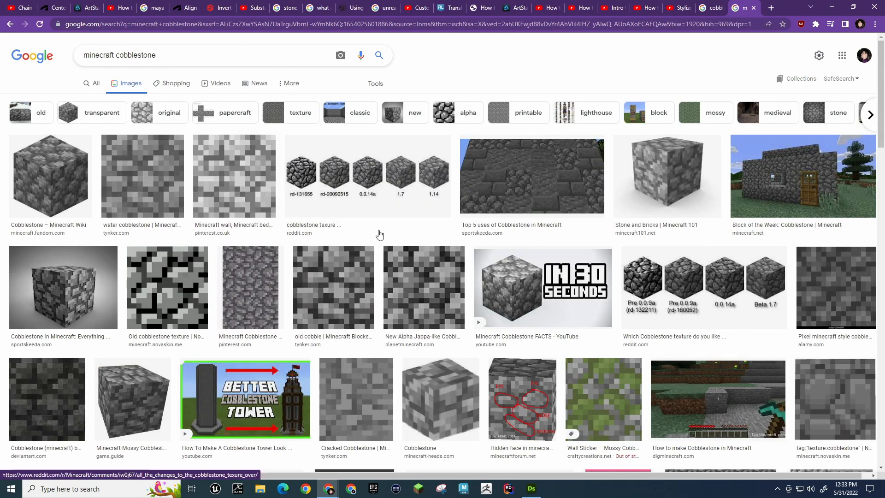
# Examine the stone shapes in several Minecraft cobblestone floor and wall images, and return to Substance 3D Designer
pyautogui.click(549, 169)
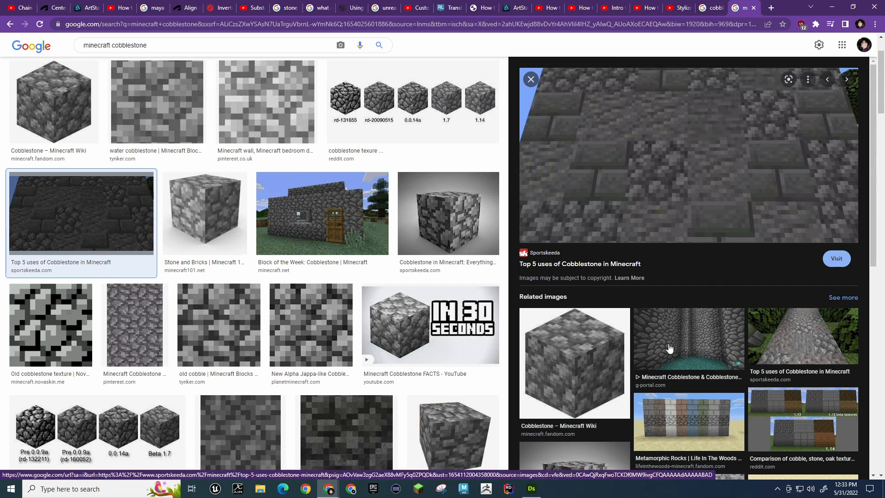
pyautogui.click(671, 360)
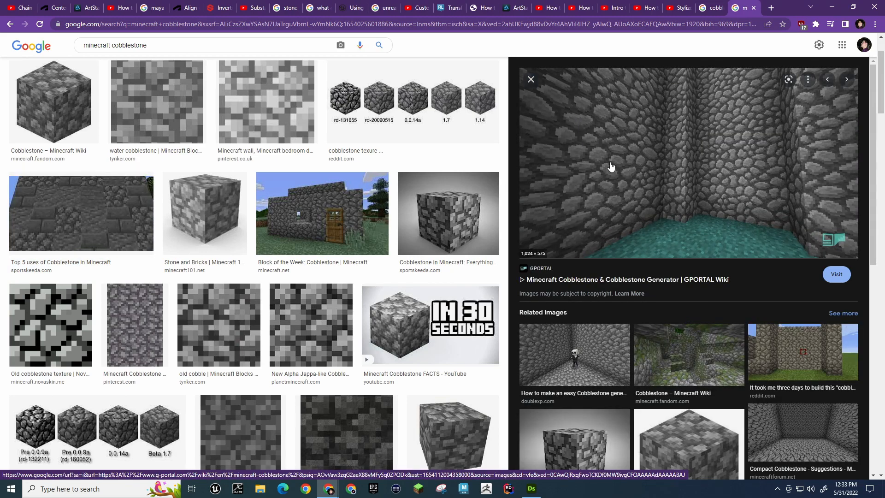
pyautogui.click(814, 351)
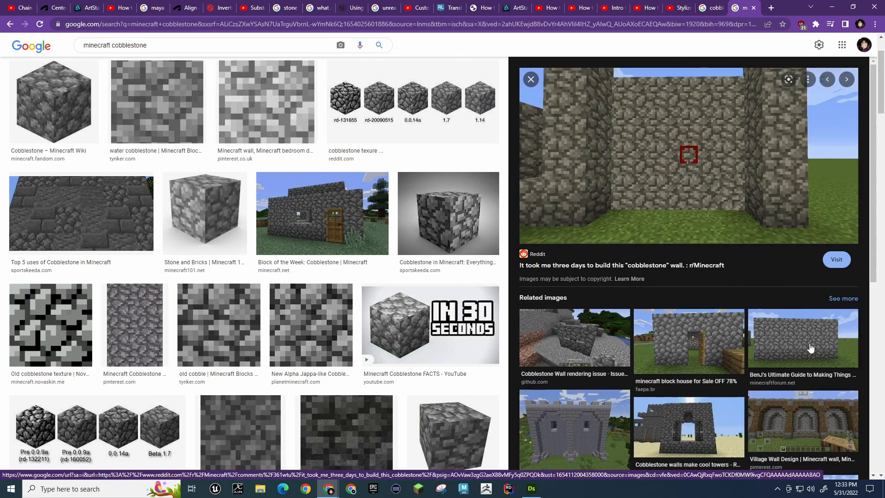
pyautogui.click(699, 335)
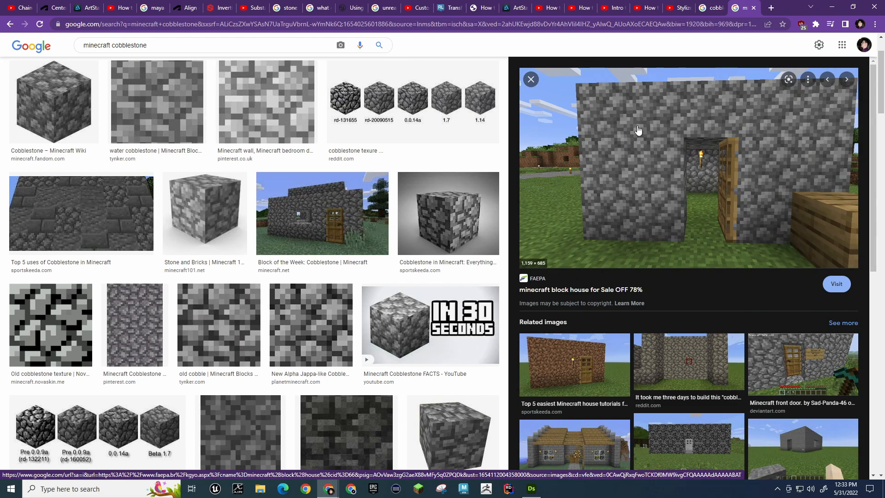
pyautogui.hotkey('alt', 'Tab')
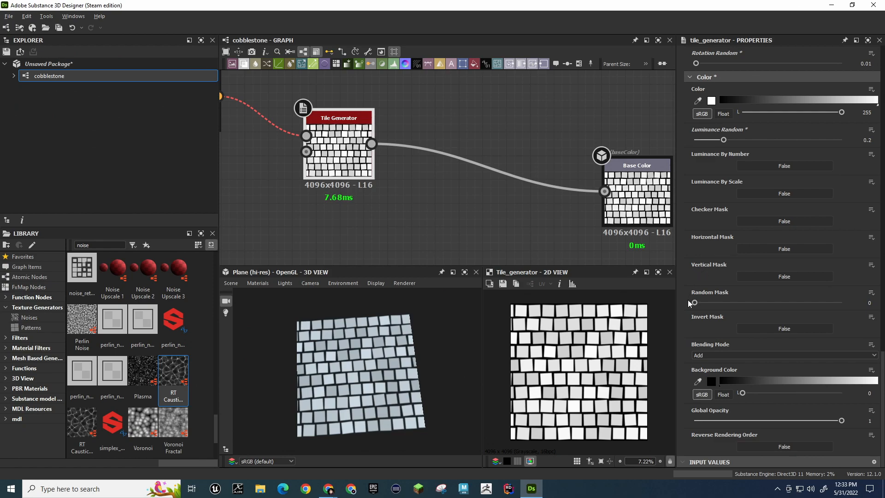
pyautogui.scroll(8, 689, 405)
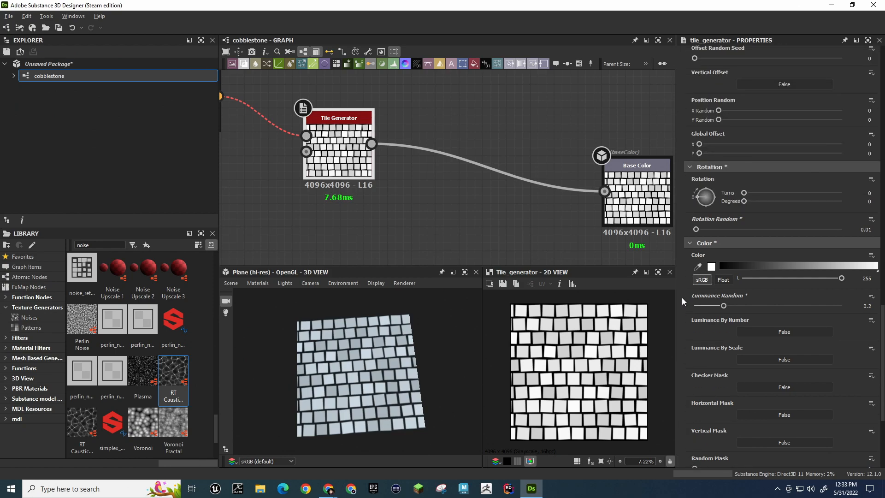
pyautogui.scroll(9, 682, 294)
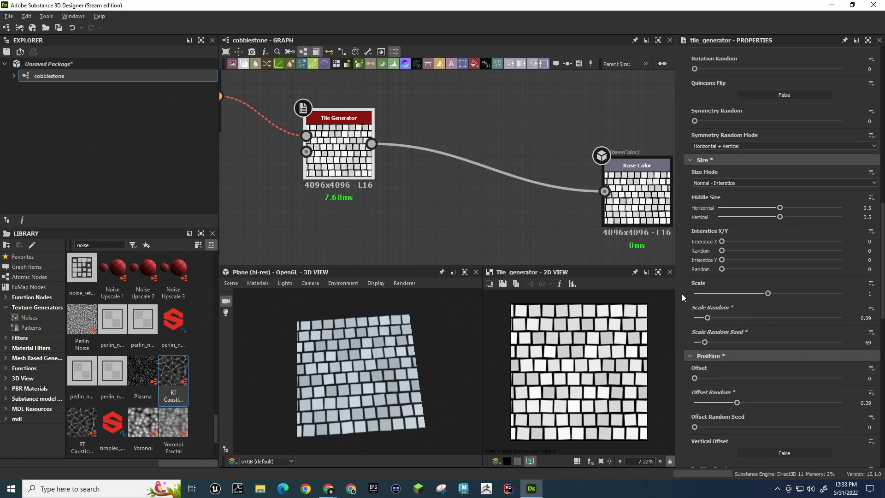
pyautogui.scroll(6, 685, 218)
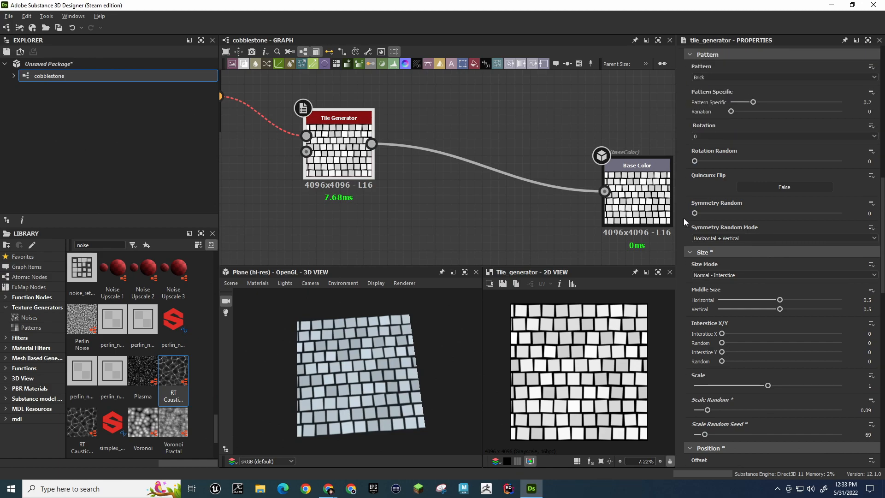
pyautogui.scroll(11, 684, 217)
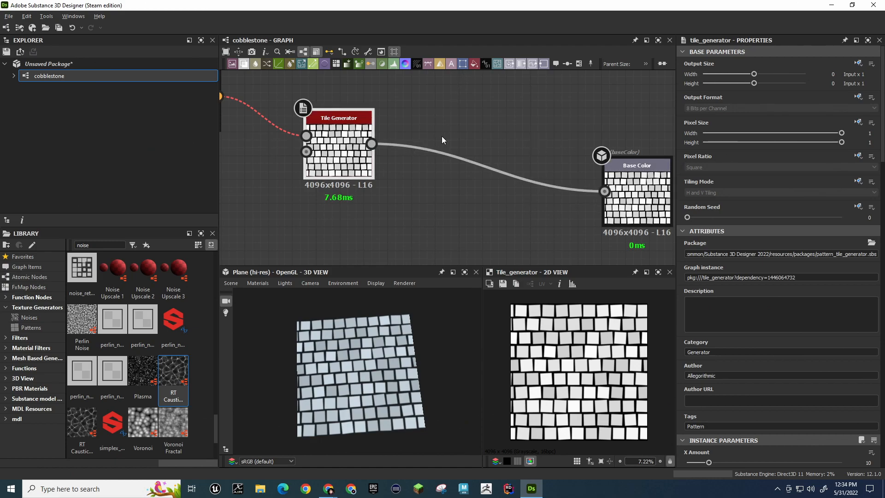
# Switch to the browser and search for "substance designer round corners of pattern" in a new tab
pyautogui.hotkey('alt', 'Tab')
pyautogui.hotkey('ctrl', 't')
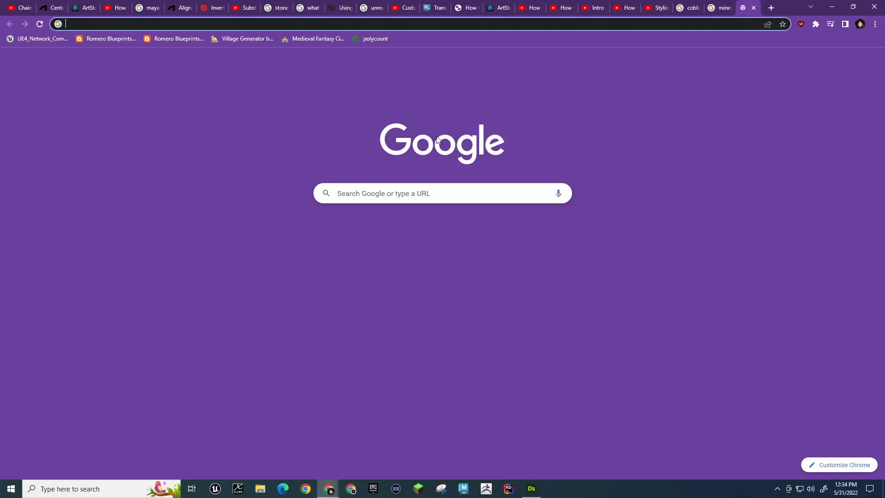
pyautogui.write('substance designer rou')
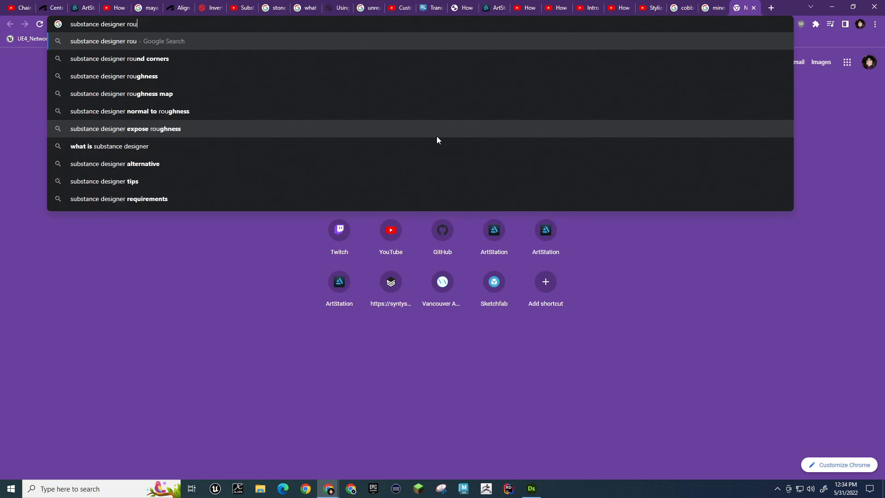
pyautogui.write('nd corners')
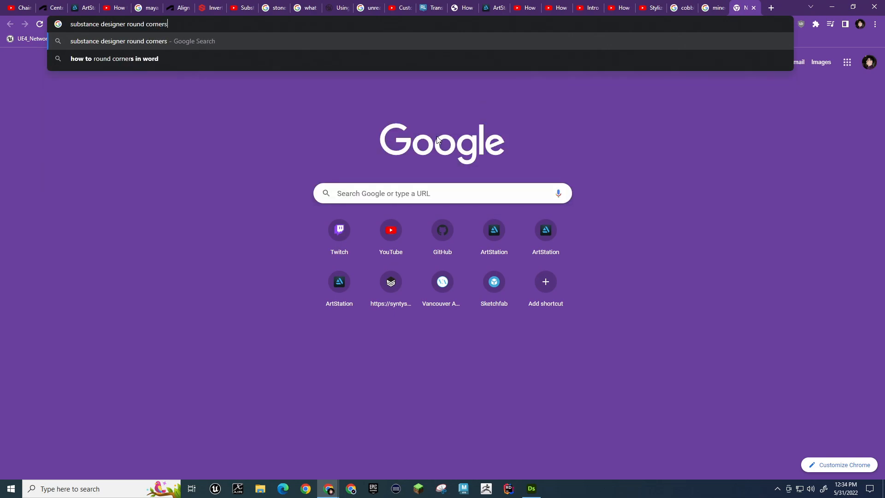
pyautogui.write(' of pattern')
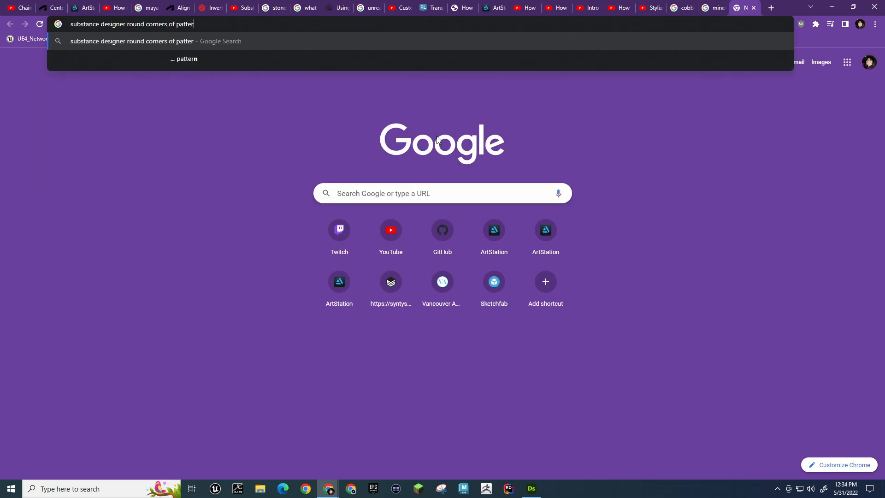
pyautogui.press('Return')
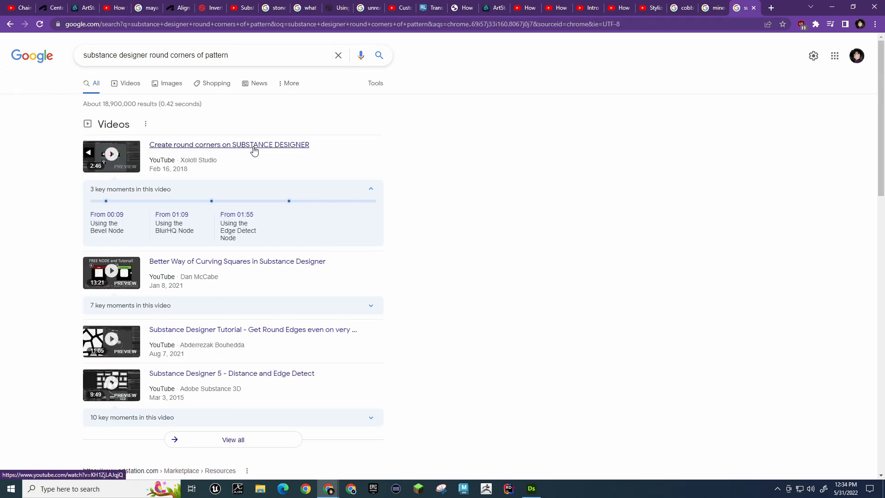
# Open the "Create round corners on SUBSTANCE DESIGNER" video, watch its Bevel and Levels setup, and return to Substance 3D Designer
pyautogui.click(254, 146)
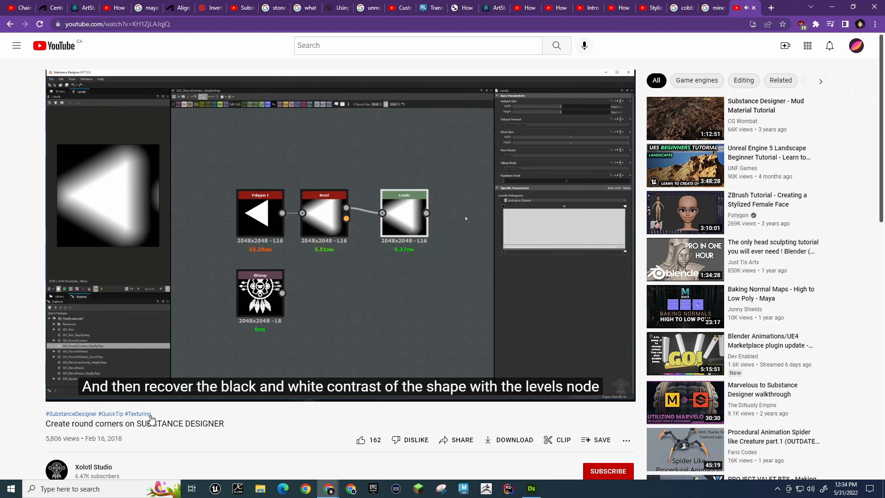
pyautogui.click(424, 250)
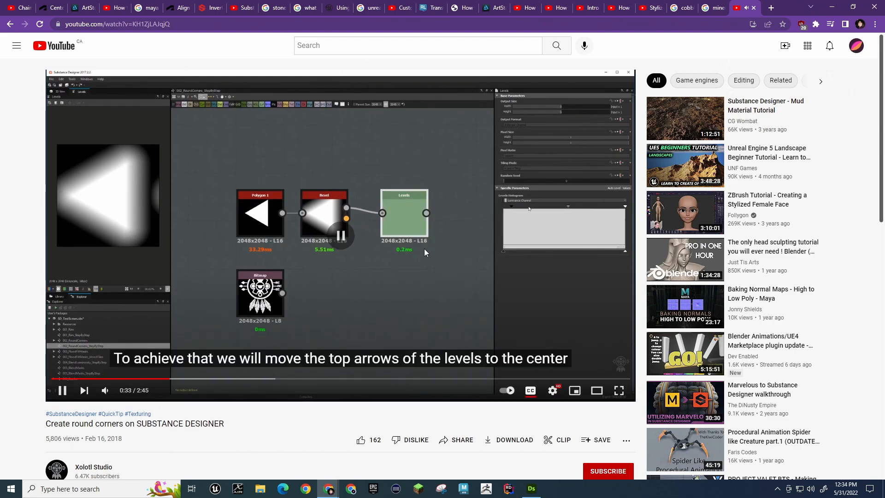
pyautogui.hotkey('alt', 'Tab')
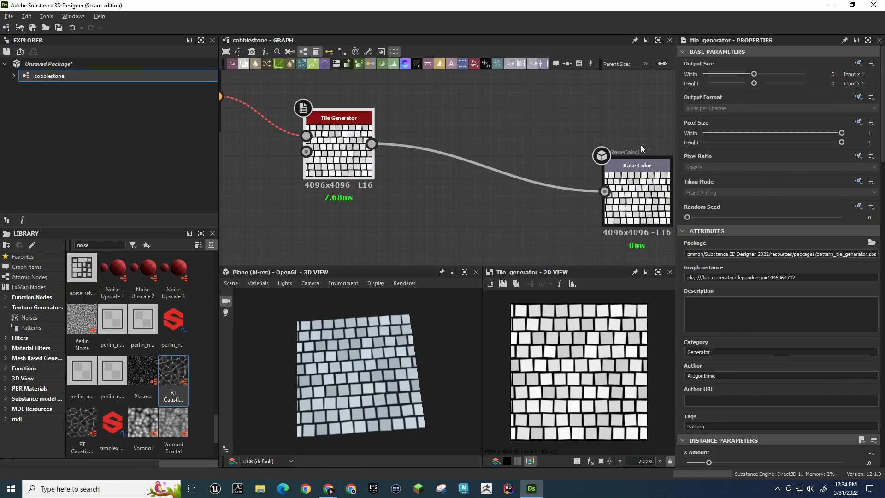
# Add a Bevel node between the Tile Generator and Base Color, feeding its Height output into Base Color
pyautogui.press('space')
pyautogui.write('v')
pyautogui.press('BackSpace')
pyautogui.write('bevel')
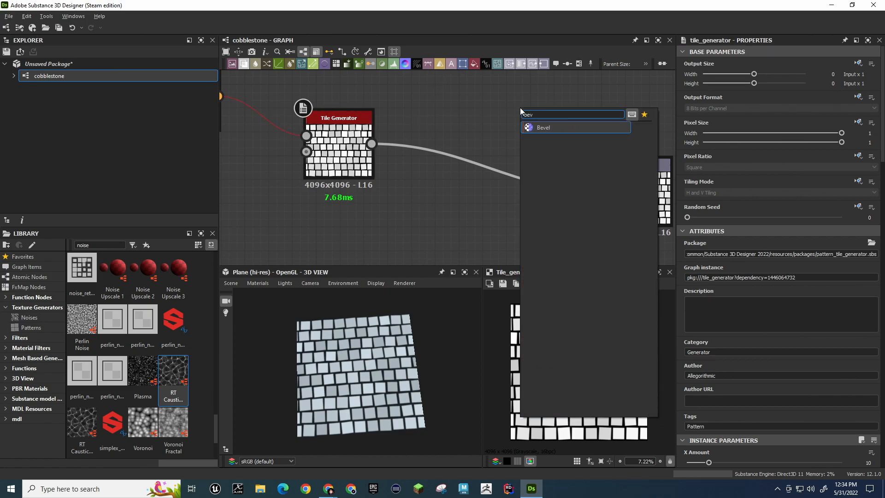
pyautogui.press('Return')
pyautogui.moveTo(527, 82); pyautogui.dragTo(477, 144)
pyautogui.moveTo(372, 144); pyautogui.dragTo(438, 168)
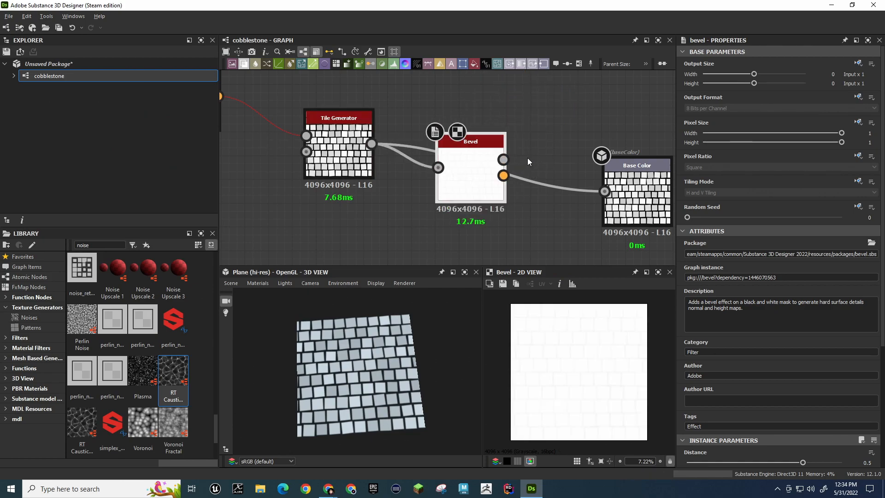
pyautogui.moveTo(504, 159); pyautogui.dragTo(605, 191)
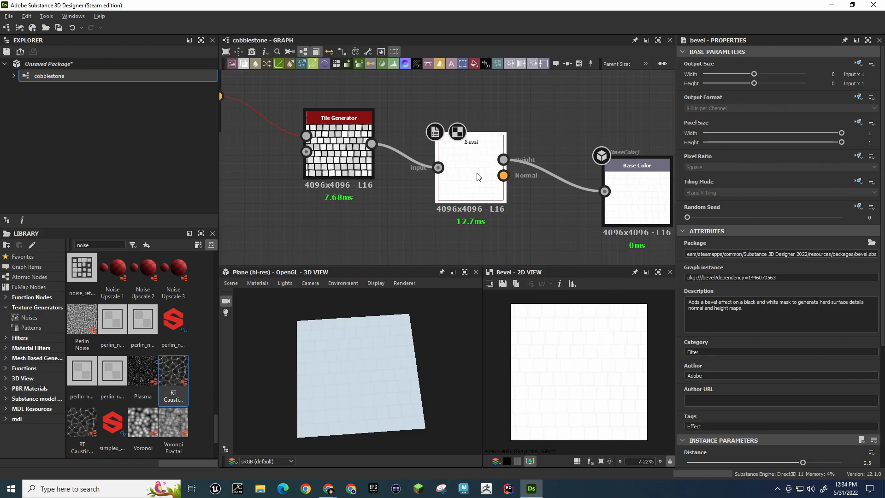
# Switch to the browser, play a little more of the round-corners video's Levels instructions, and return to Substance 3D Designer
pyautogui.hotkey('alt', 'Tab')
pyautogui.click(483, 229)
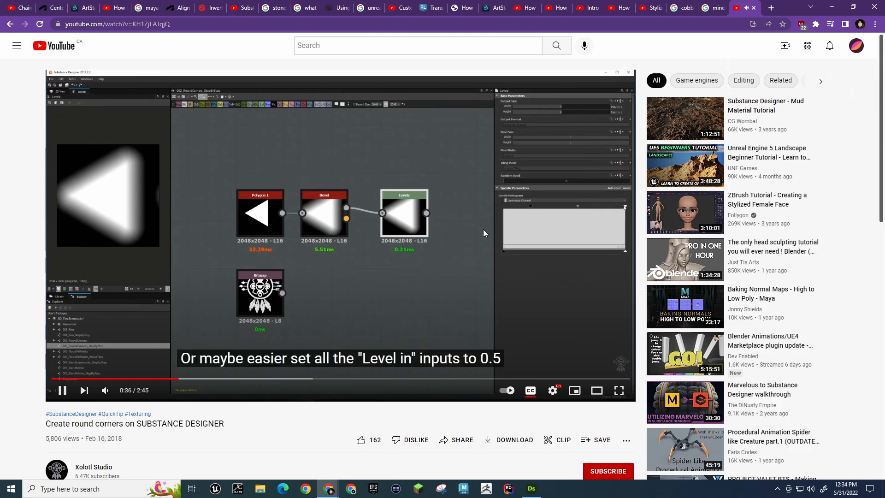
pyautogui.click(483, 229)
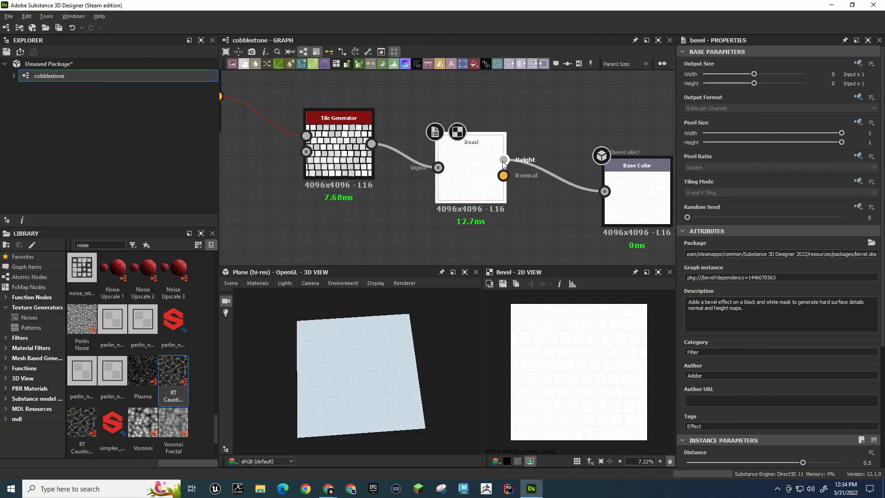
# Insert a Levels node between the Bevel's Height output and Base Color, and place it between the two nodes
pyautogui.press('space')
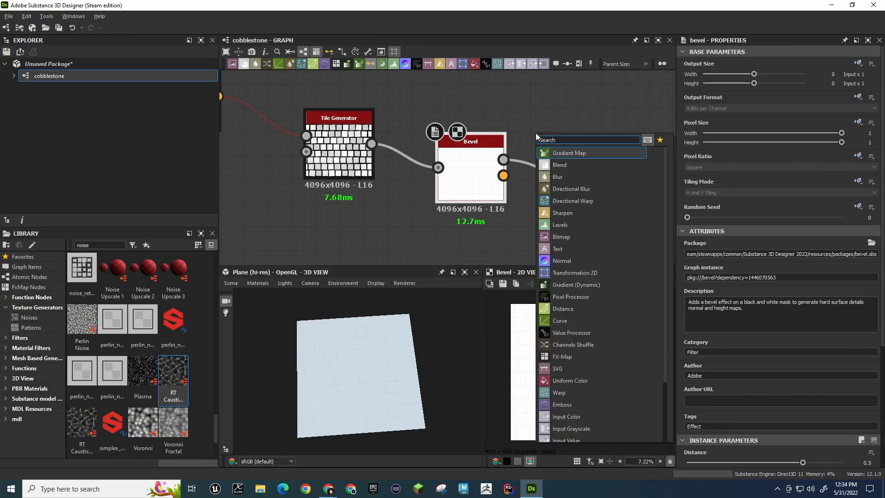
pyautogui.write('levels')
pyautogui.press('Return')
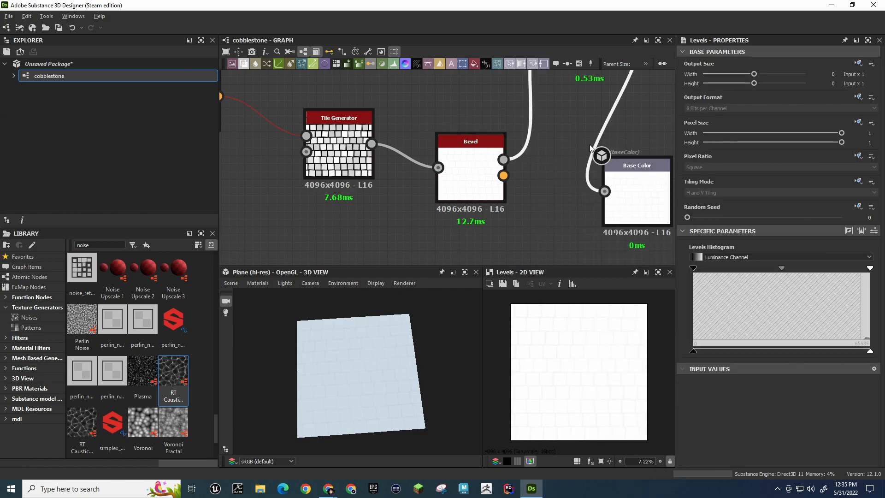
pyautogui.scroll(-3, 590, 147)
pyautogui.moveTo(572, 148); pyautogui.dragTo(583, 136)
pyautogui.moveTo(526, 145); pyautogui.dragTo(509, 134)
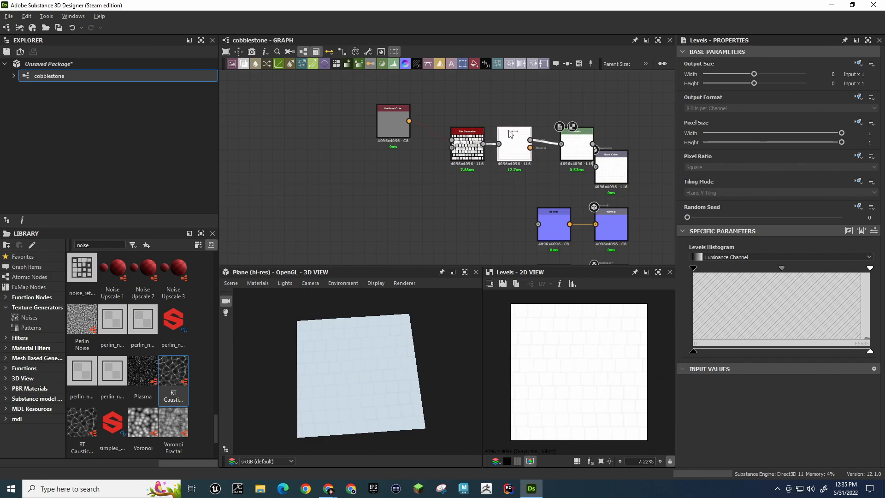
pyautogui.moveTo(574, 140); pyautogui.dragTo(562, 152)
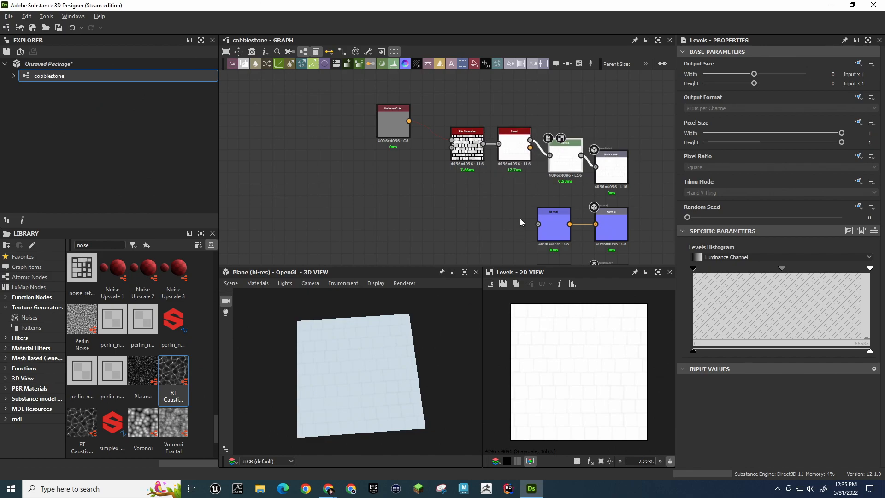
pyautogui.scroll(5, 388, 395)
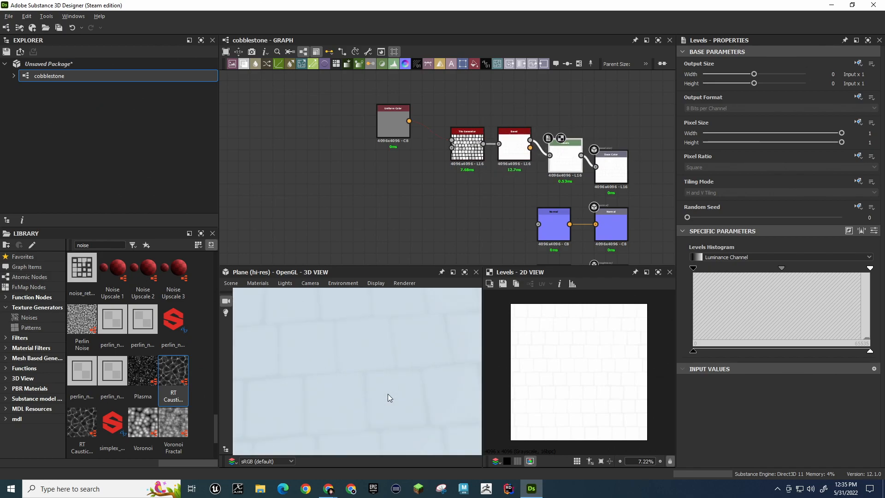
pyautogui.scroll(-3, 390, 392)
# Switch to the browser, watch the enlarged video's part on controlling roundness with the Bevel distance, and return to Substance 3D Designer
pyautogui.hotkey('alt', 'Tab')
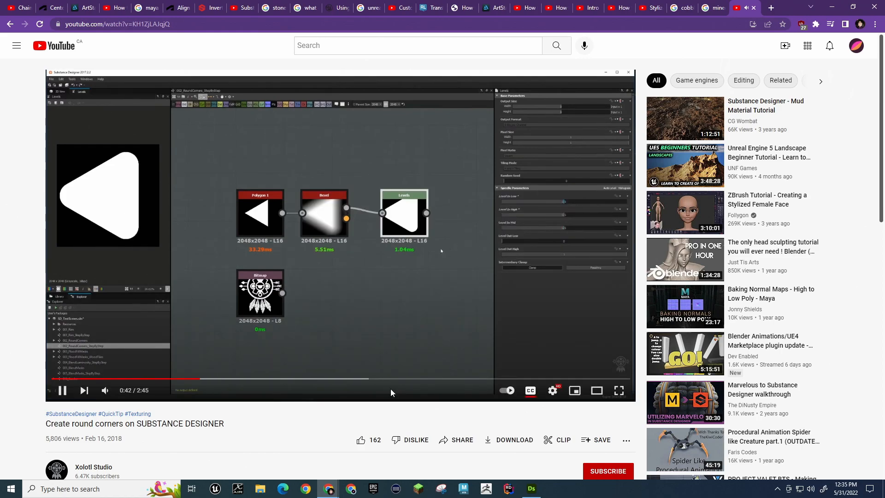
pyautogui.click(597, 391)
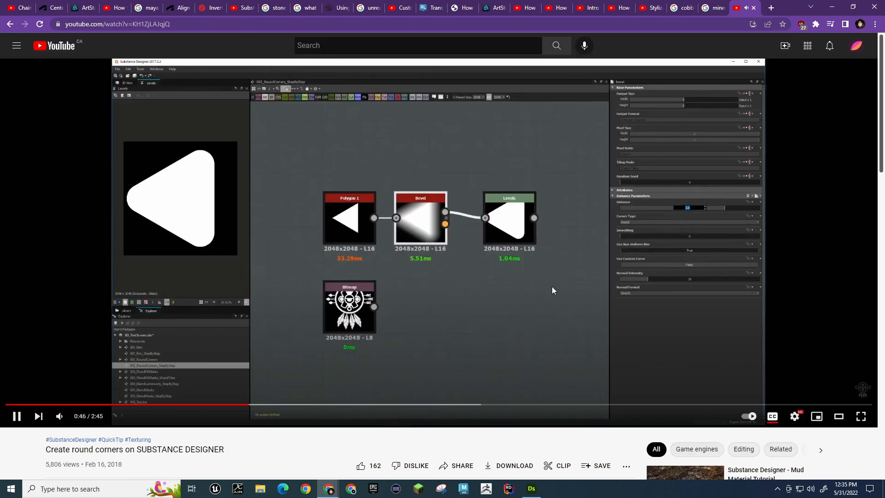
pyautogui.click(668, 189)
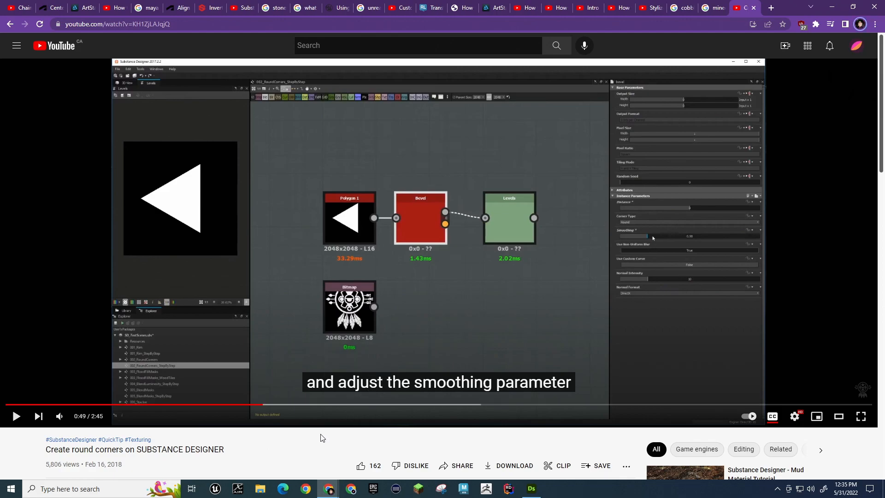
pyautogui.press('j')
pyautogui.press('k')
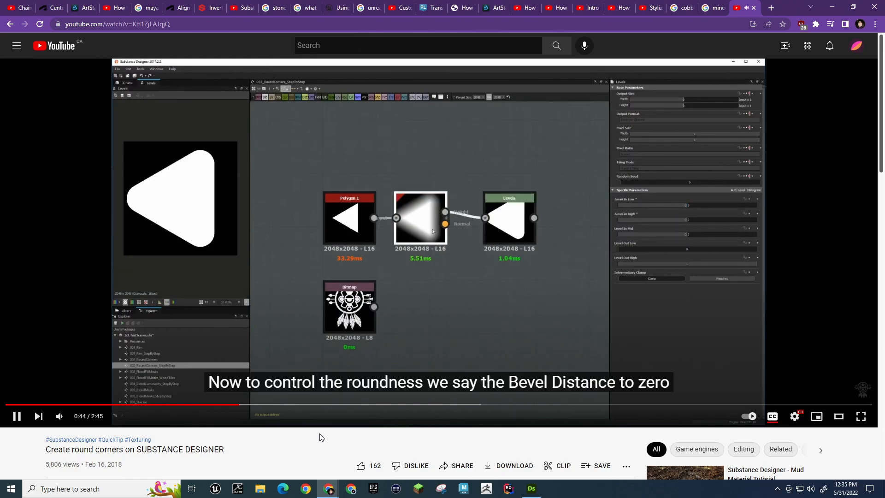
pyautogui.press('k')
pyautogui.hotkey('alt', 'Tab')
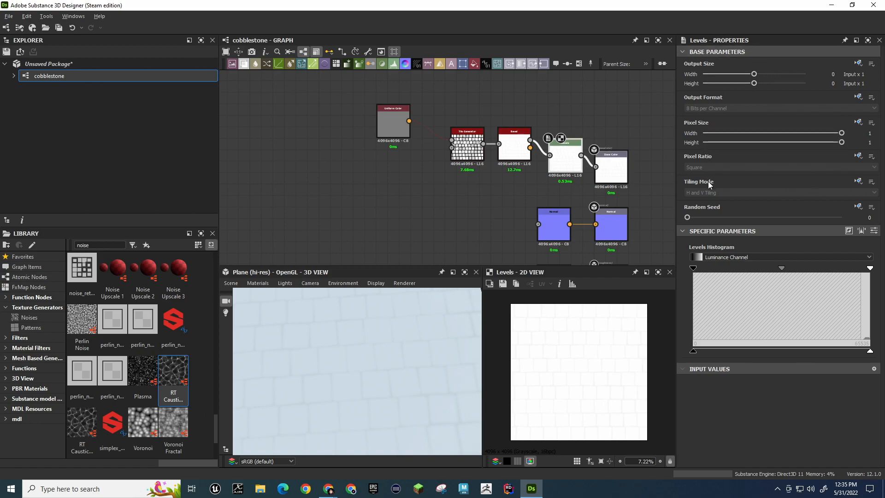
# Check the Bevel node's parameters, replay the video's explanation of centring the Levels inputs, and return to Substance 3D Designer
pyautogui.click(512, 151)
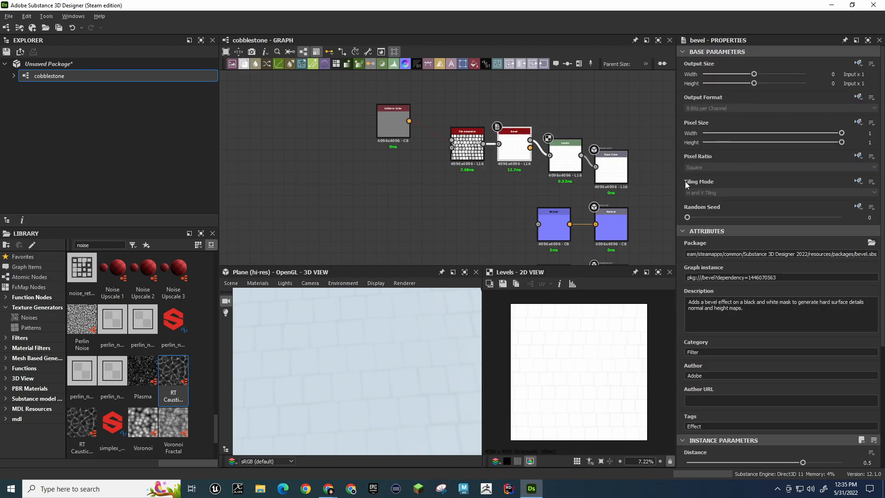
pyautogui.hotkey('alt', 'Tab')
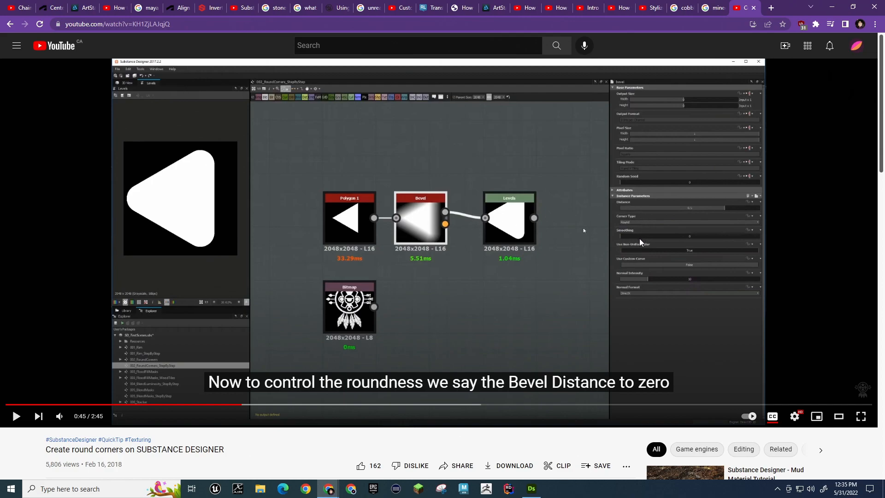
pyautogui.press('space')
pyautogui.press('Left')
pyautogui.press('Left')
pyautogui.press('Left')
pyautogui.press('Left')
pyautogui.press('Down')
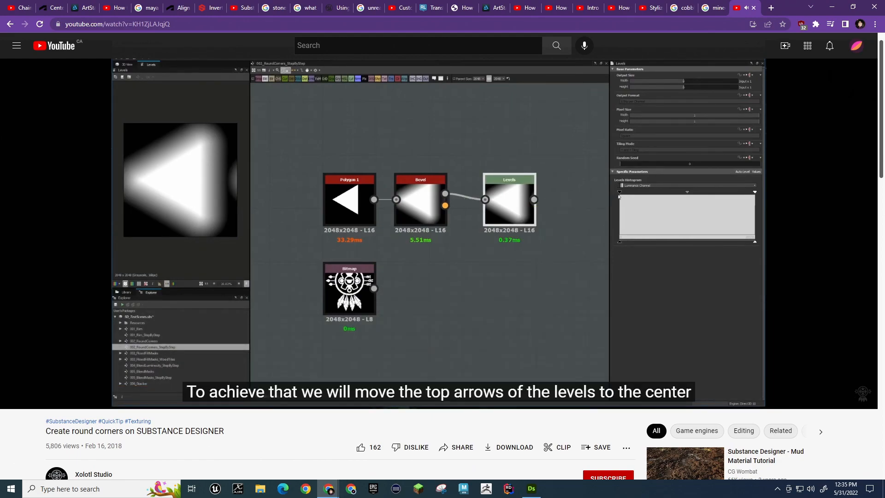
pyautogui.click(534, 347)
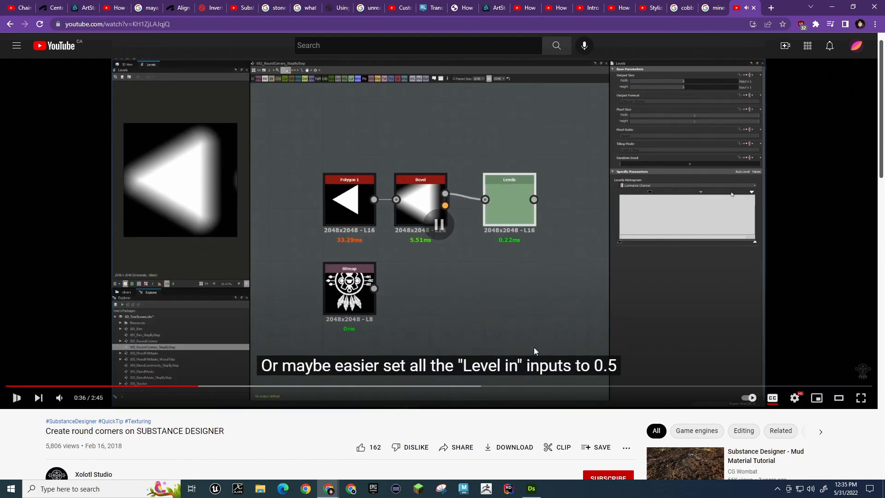
pyautogui.hotkey('alt', 'Tab')
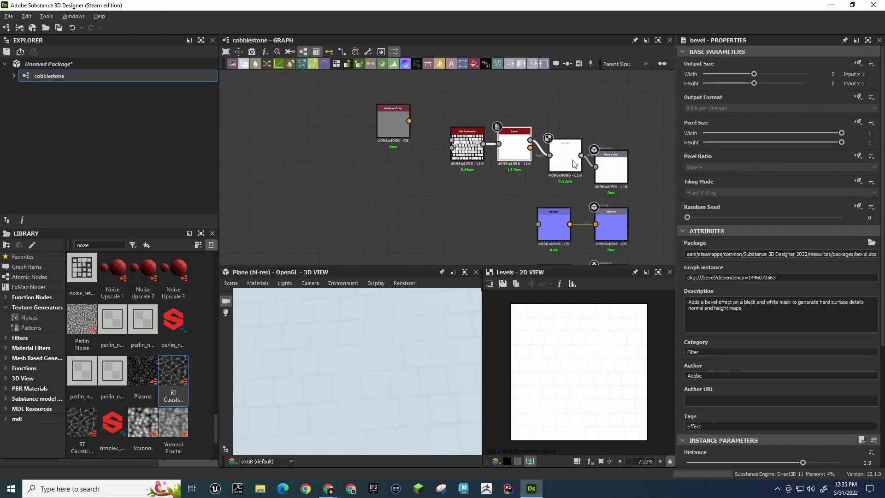
# Raise the Levels node's black input level to about a third of the histogram range, keeping the white input at maximum
pyautogui.click(577, 164)
pyautogui.moveTo(694, 268); pyautogui.dragTo(755, 270)
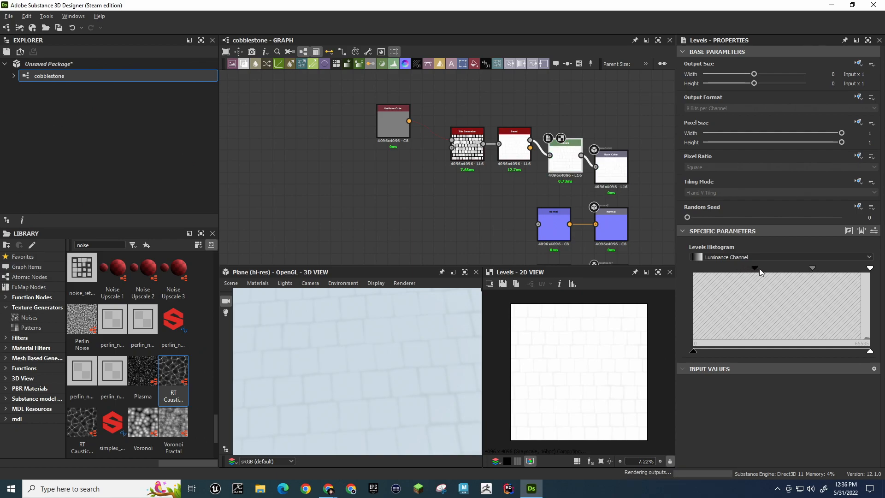
pyautogui.moveTo(870, 268)
pyautogui.mouseDown()
pyautogui.moveTo(776, 277)
pyautogui.moveTo(871, 276)
pyautogui.mouseUp()
# Show the Tile Generator in the 2D view and set its Luminance Random to 0
pyautogui.click(467, 139)
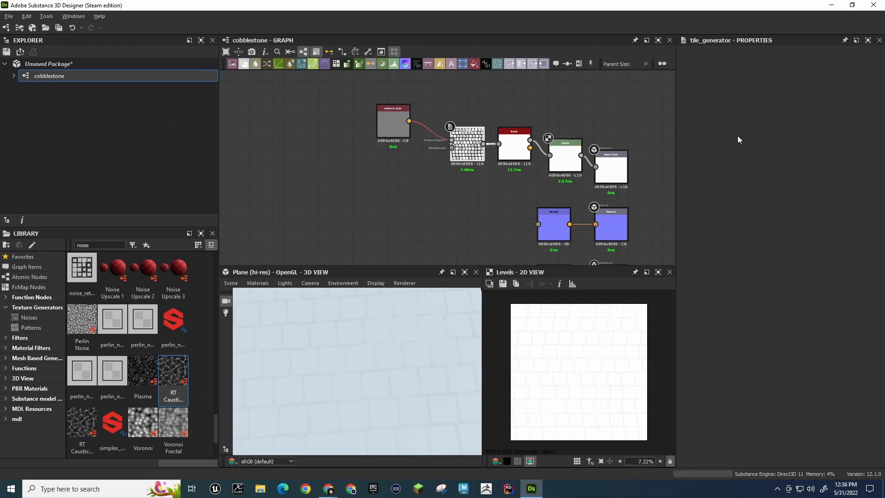
pyautogui.doubleClick(467, 139)
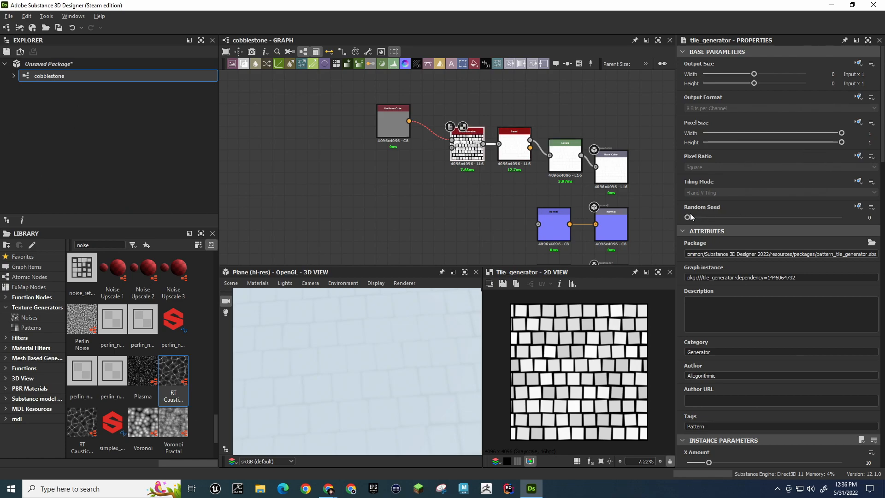
pyautogui.scroll(-10, 678, 160)
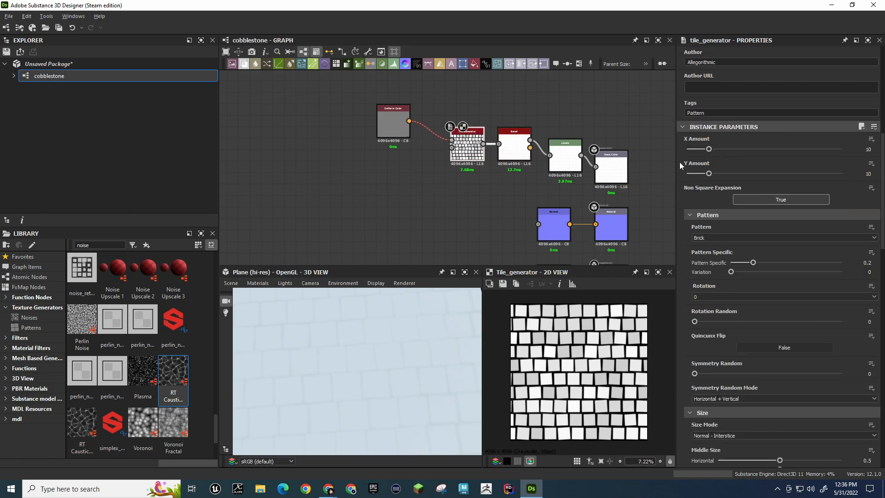
pyautogui.scroll(-5, 686, 167)
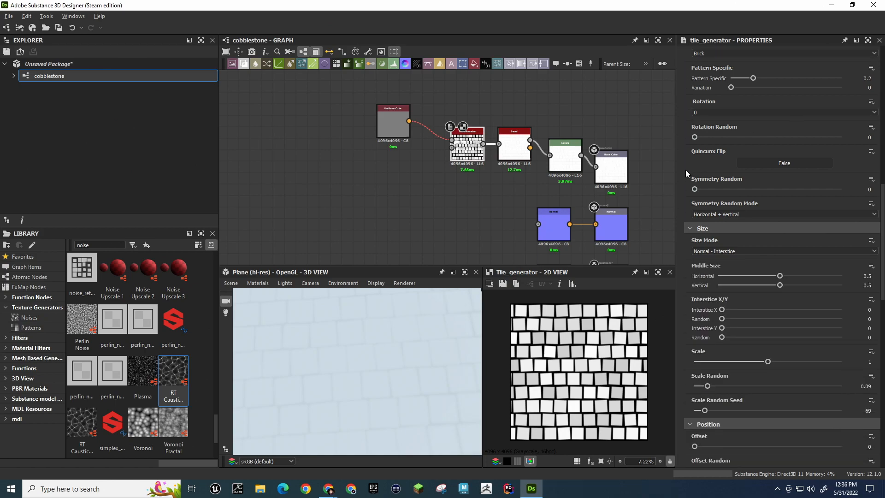
pyautogui.scroll(-9, 686, 171)
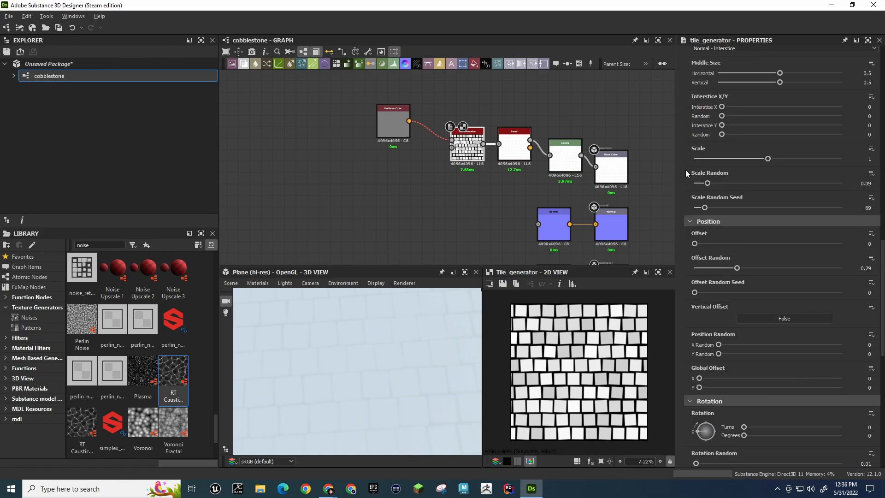
pyautogui.scroll(-14, 686, 172)
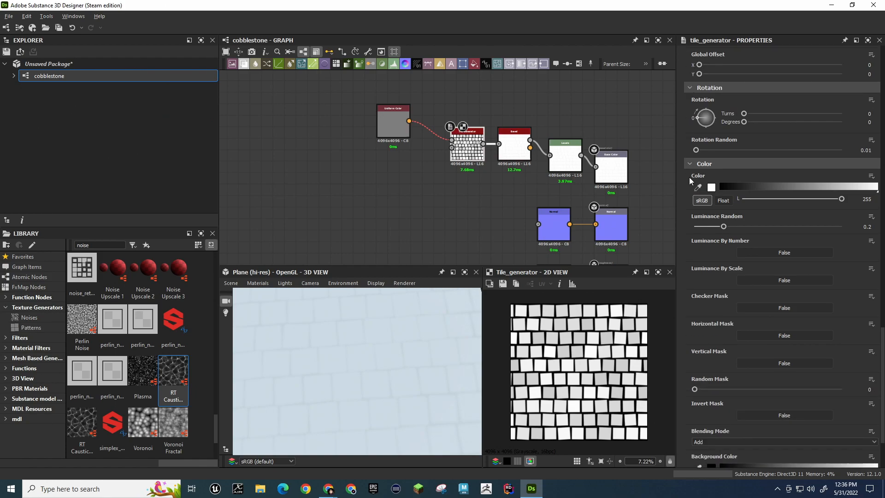
pyautogui.moveTo(725, 229); pyautogui.dragTo(664, 231)
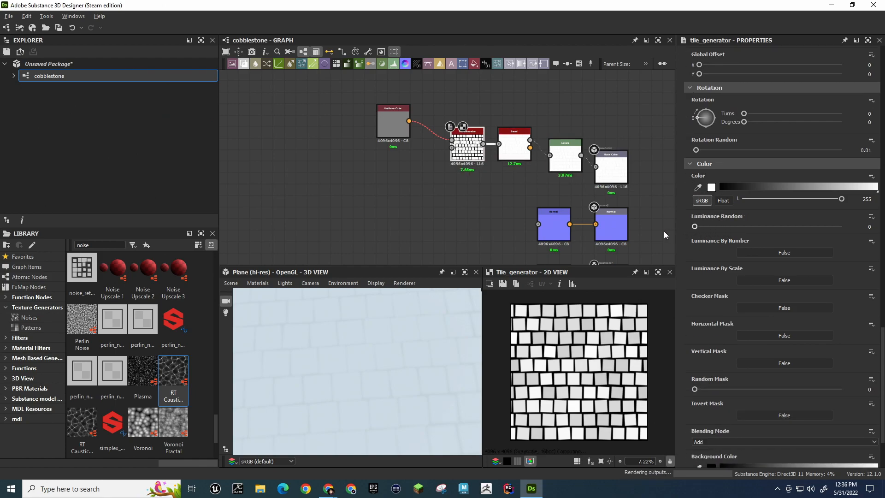
# Set the Bevel node's corner type to Angular and its smoothing to 5
pyautogui.click(517, 152)
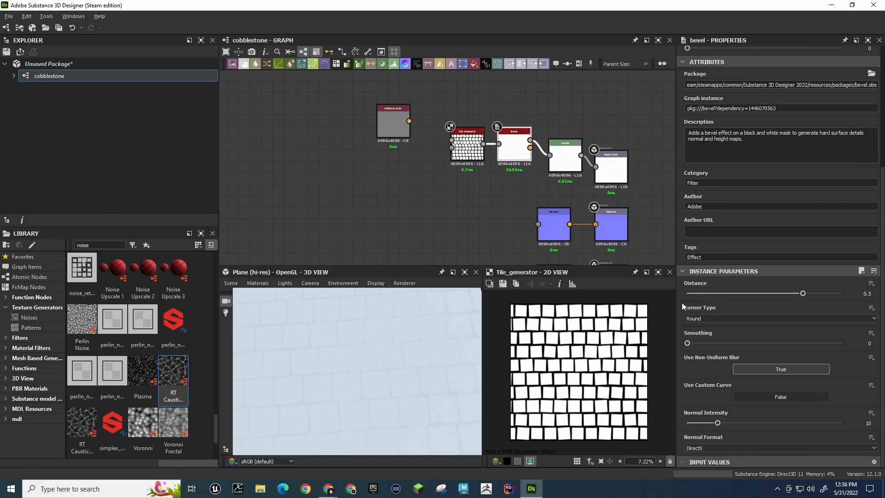
pyautogui.click(710, 320)
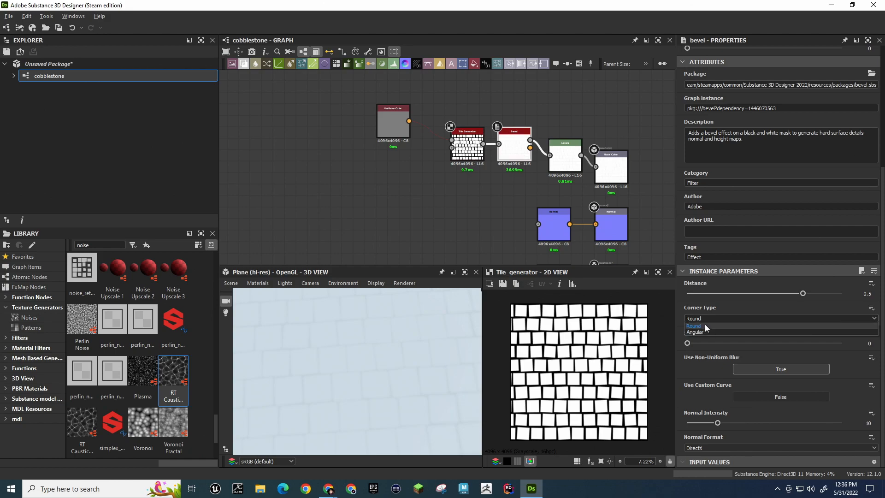
pyautogui.click(704, 330)
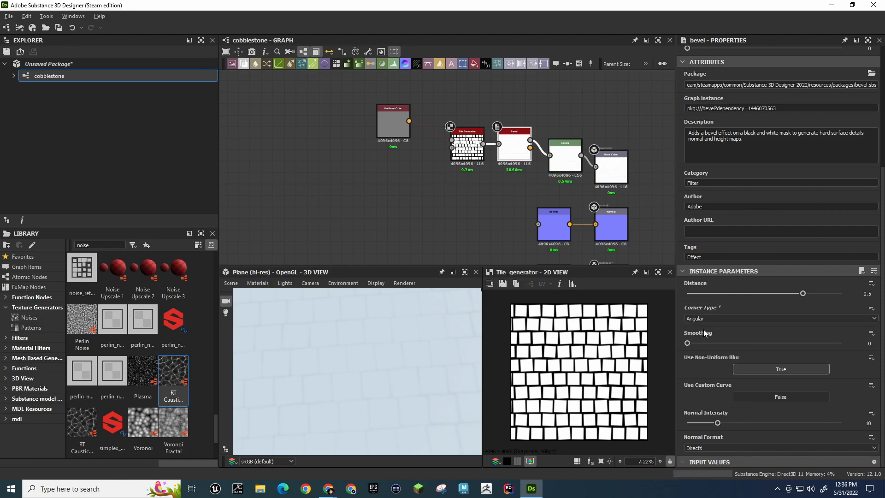
pyautogui.moveTo(689, 344); pyautogui.dragTo(865, 343)
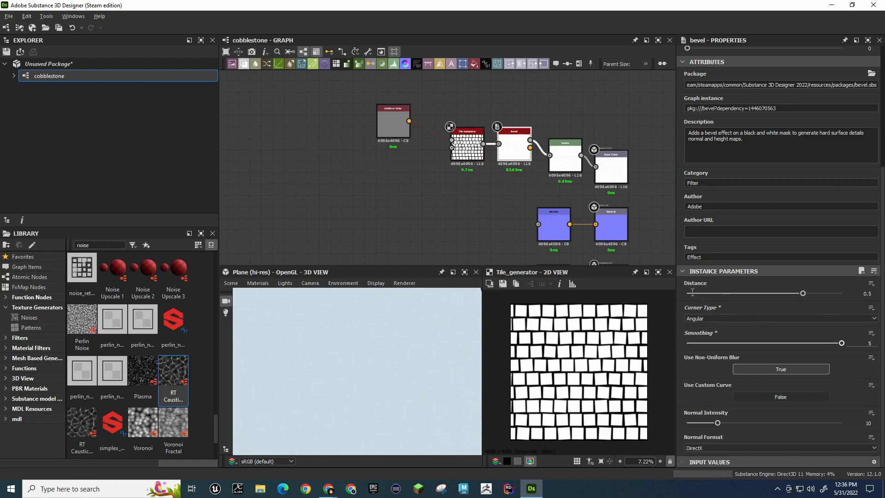
# Review the Tile Generator's parameters and look through the library's Patterns category
pyautogui.click(467, 146)
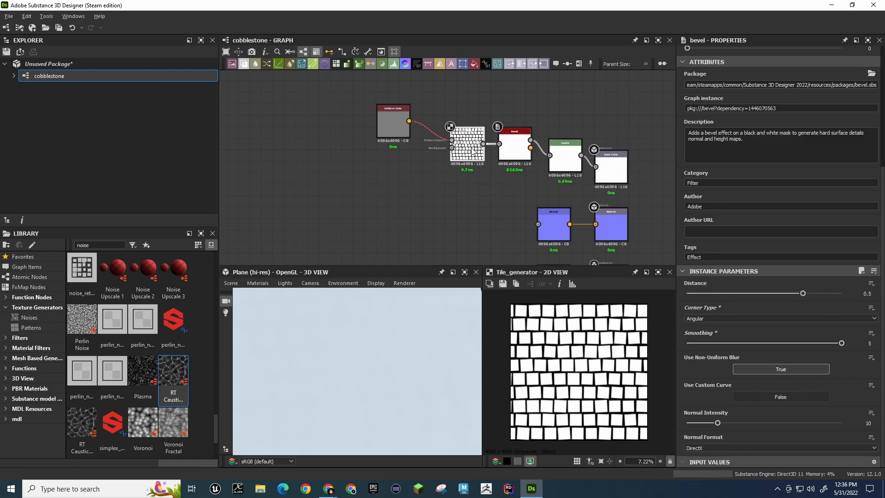
pyautogui.scroll(-20, 681, 286)
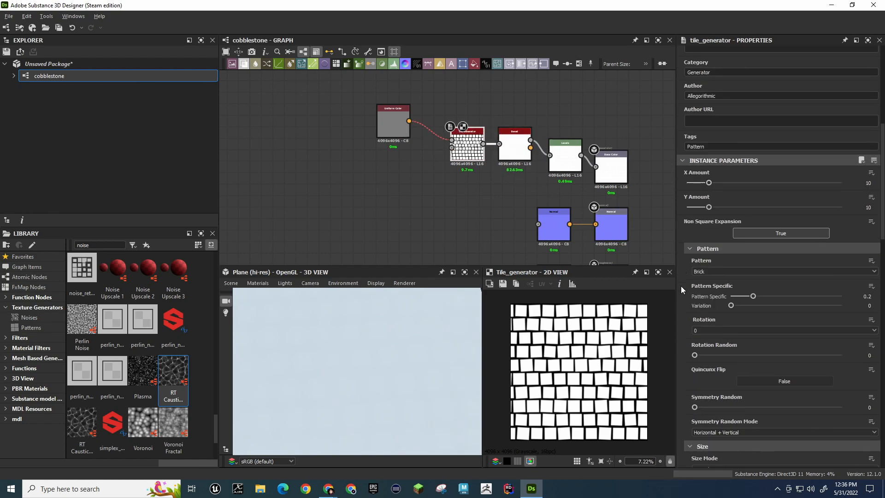
pyautogui.scroll(-10, 678, 287)
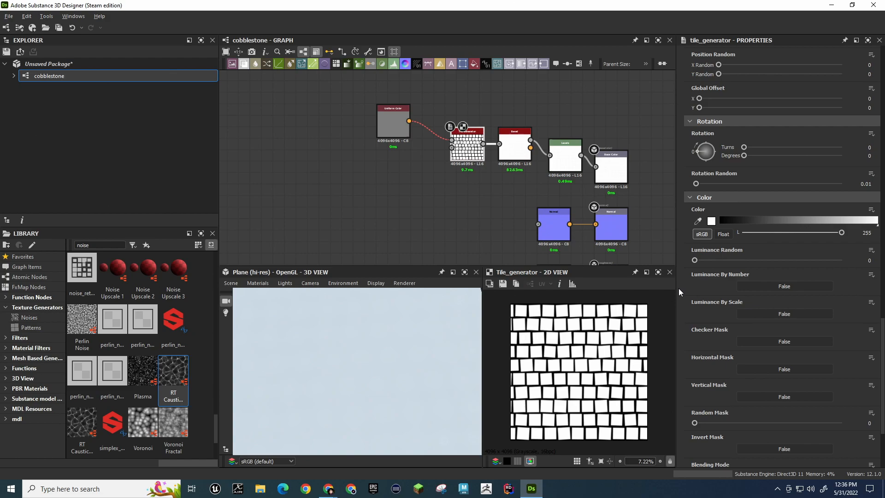
pyautogui.scroll(15, 82, 308)
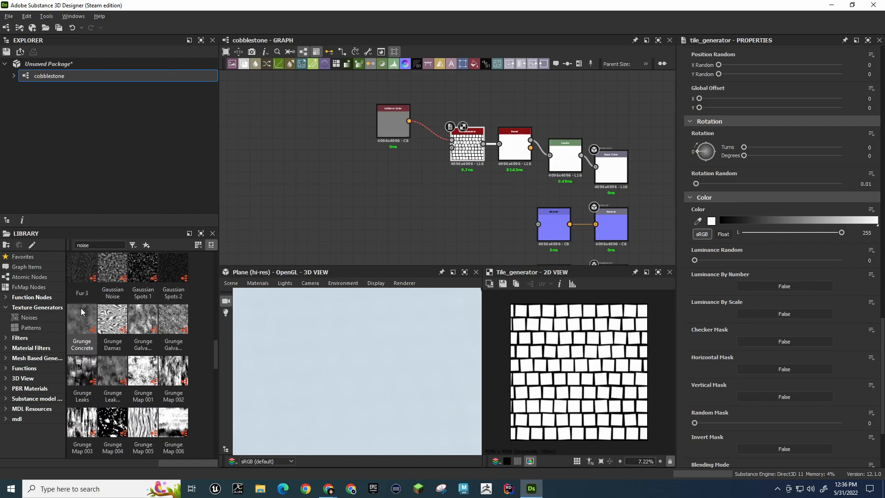
pyautogui.click(41, 326)
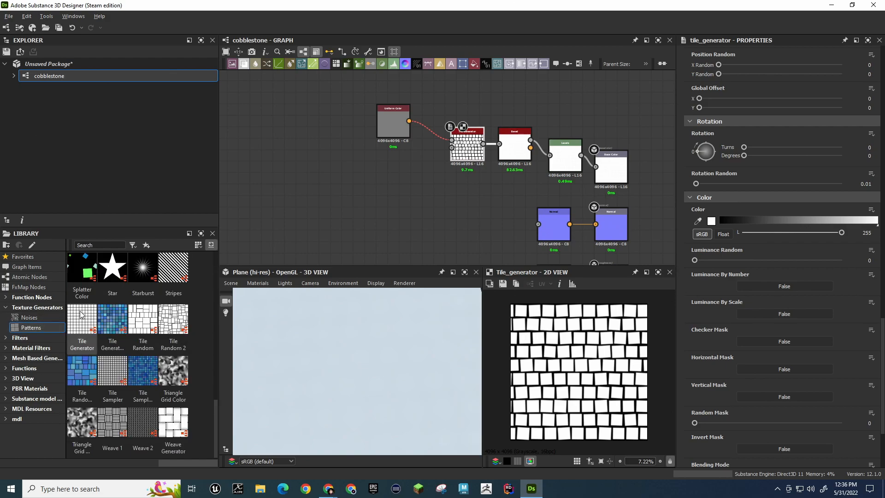
# Switch to the browser, replay the video's explanation of the bevel method at 1.25x speed, and return to Substance 3D Designer
pyautogui.hotkey('alt', 'Tab')
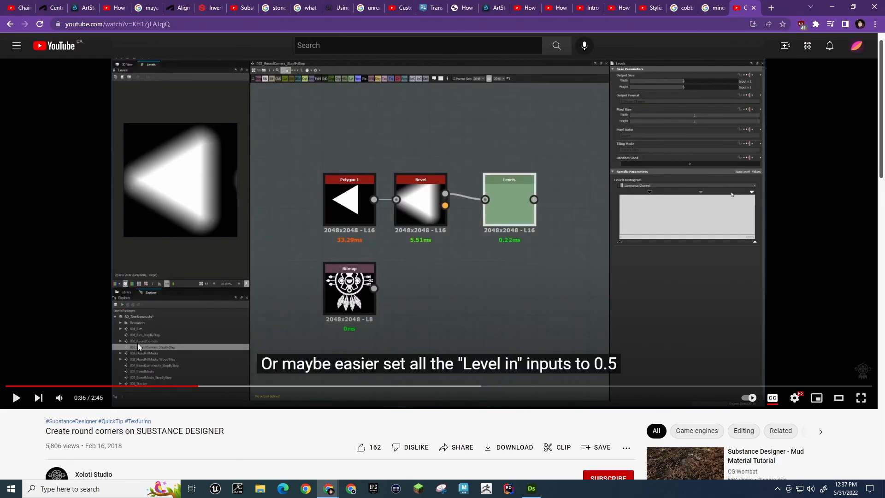
pyautogui.hotkey('shift', ',')
pyautogui.hotkey('shift', ',')
pyautogui.hotkey('shift', ',')
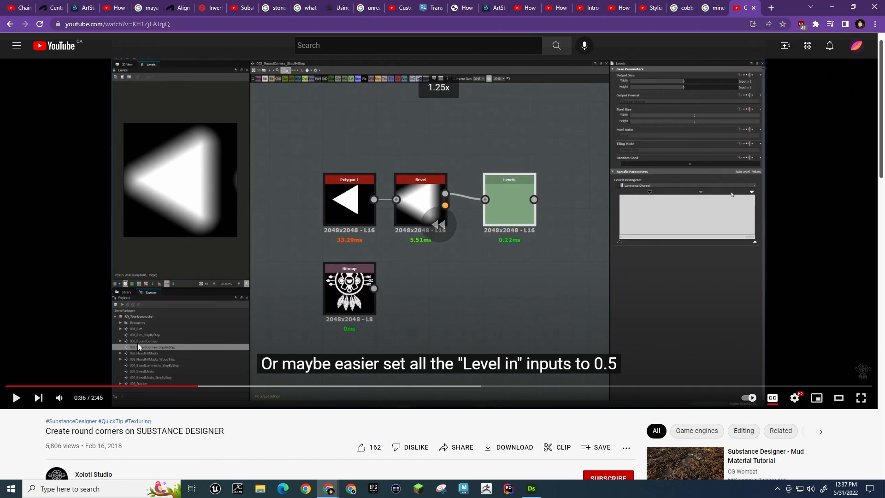
pyautogui.press('k')
pyautogui.press('j')
pyautogui.press('j')
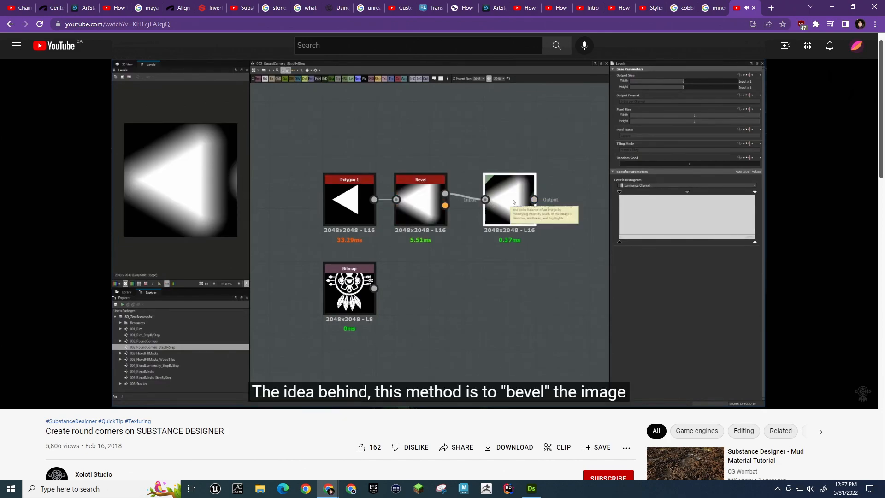
pyautogui.click(137, 343)
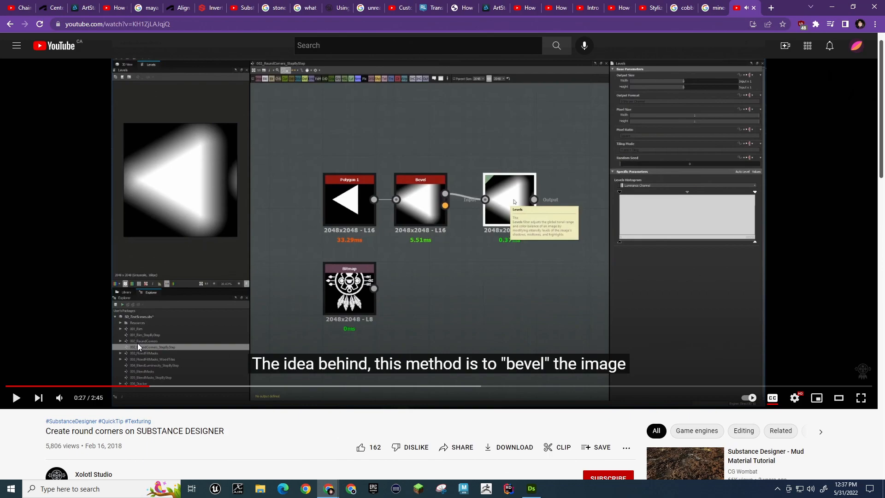
pyautogui.hotkey('alt', 'Tab')
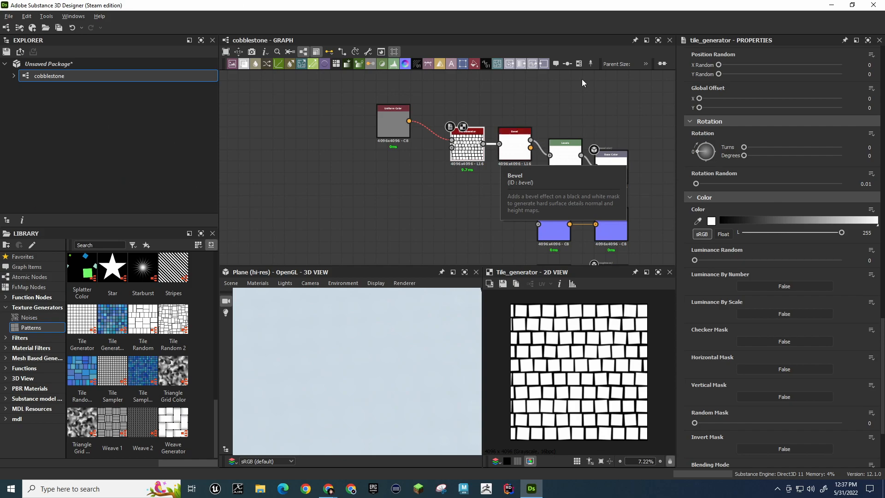
# Check the Levels node's histogram and browse the splatter and tile nodes in the Patterns library
pyautogui.click(570, 161)
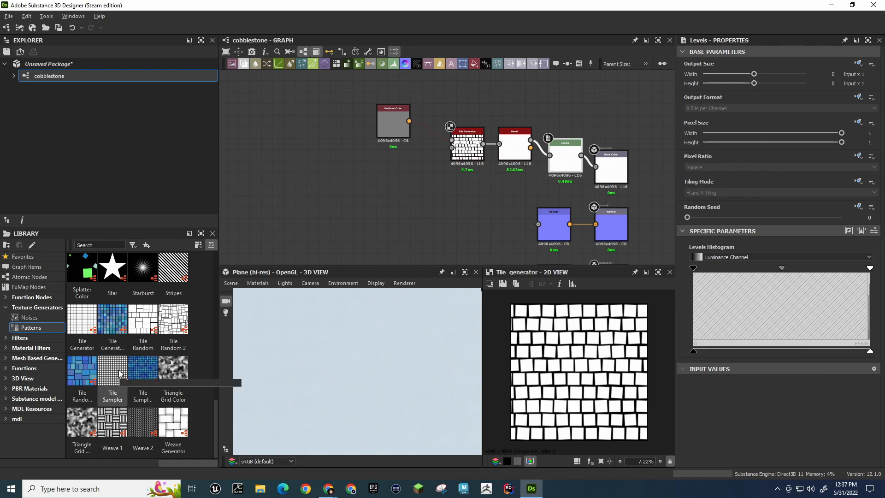
pyautogui.scroll(3, 178, 326)
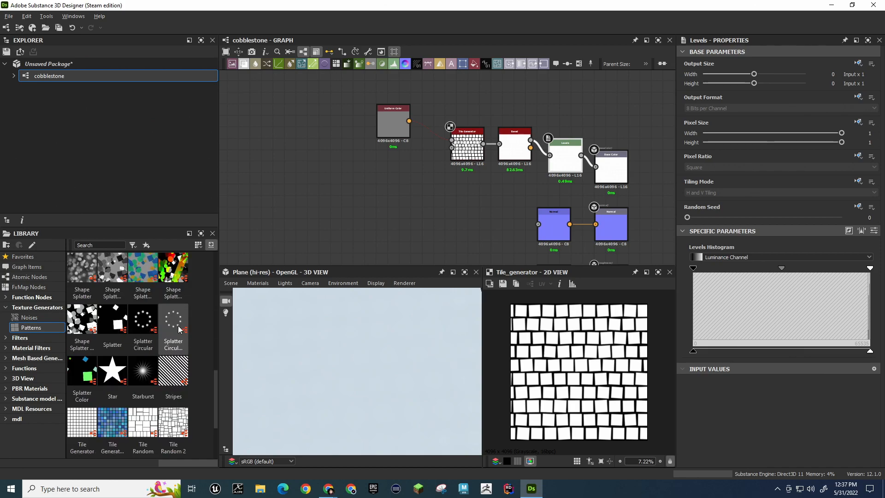
pyautogui.scroll(-3, 178, 325)
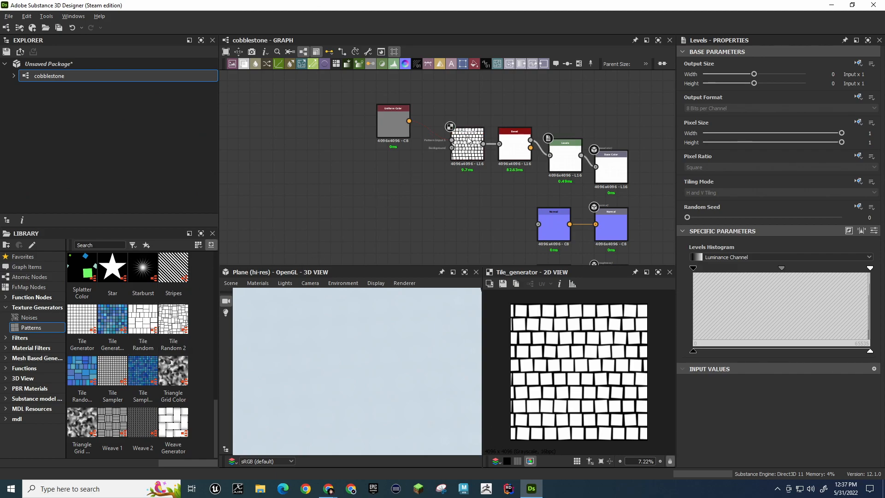
# Move the Tile Generator and Uniform Color nodes further from the Bevel node and delete the link between them
pyautogui.moveTo(470, 141); pyautogui.dragTo(453, 131)
pyautogui.moveTo(399, 109); pyautogui.dragTo(359, 109)
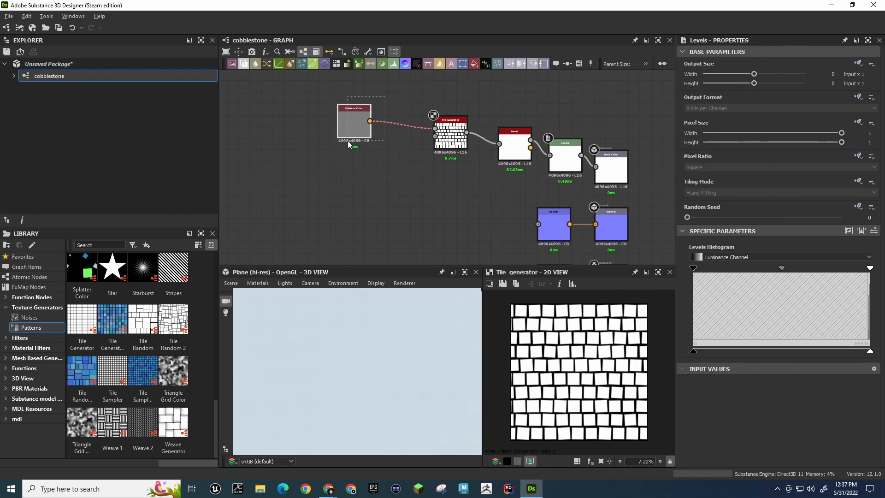
pyautogui.click(385, 122)
pyautogui.click(352, 124)
pyautogui.rightClick(370, 122)
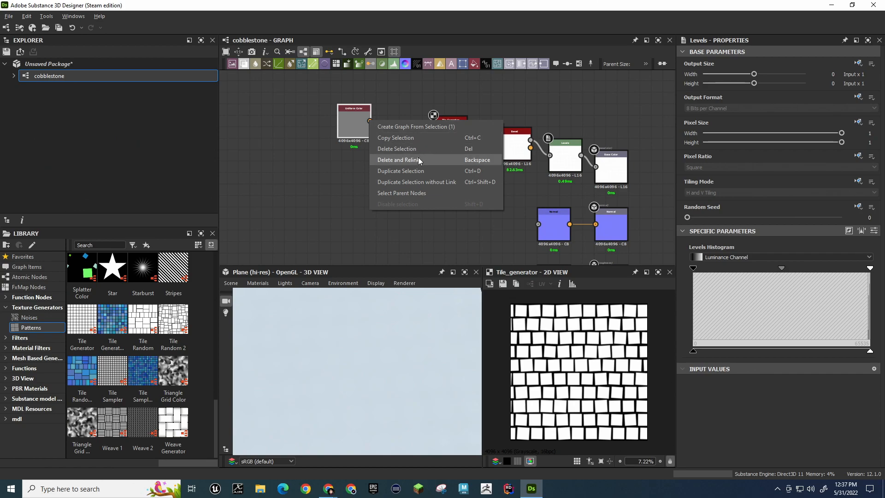
pyautogui.click(401, 140)
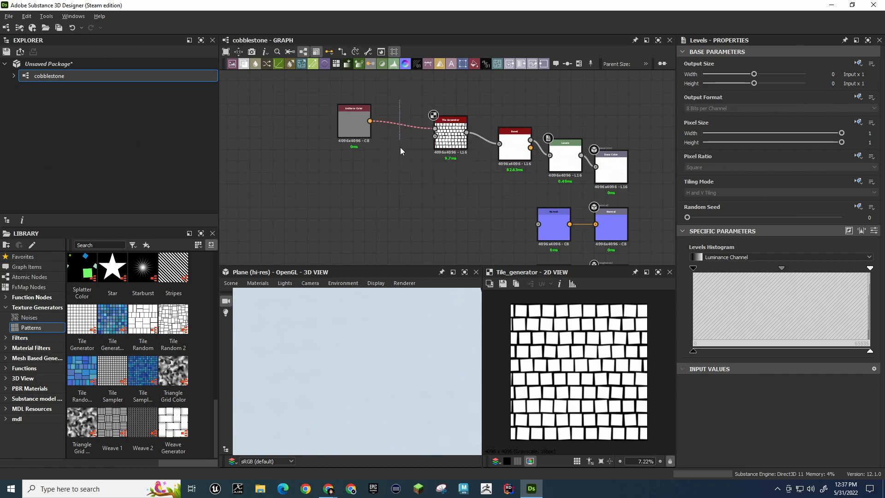
pyautogui.press('Delete')
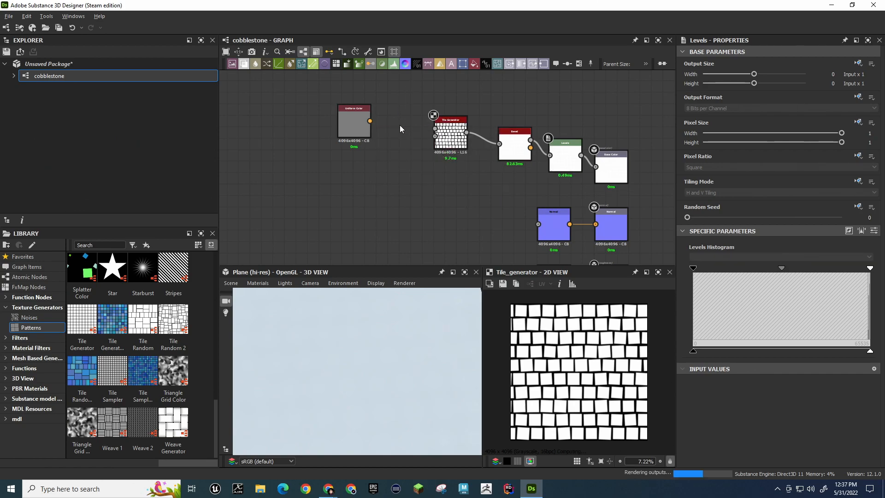
# Try a Bevel distance of 0.45, undo the change, and look over the node's other parameters
pyautogui.click(619, 162)
pyautogui.click(517, 145)
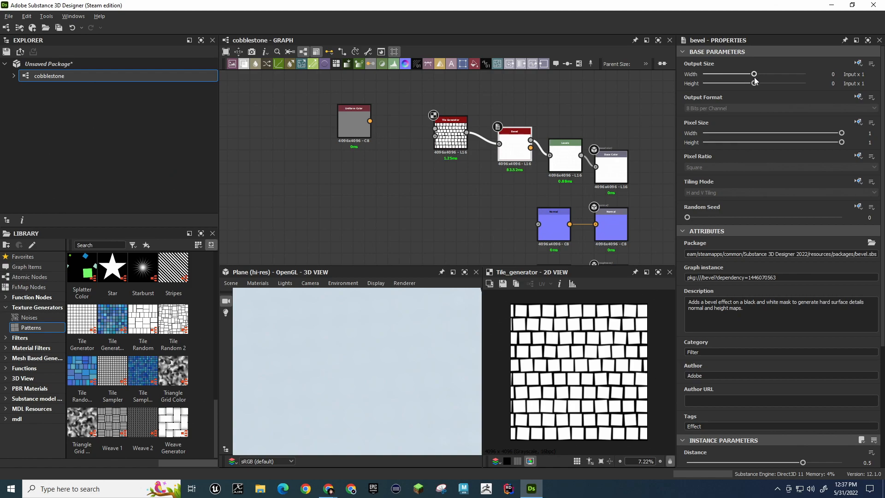
pyautogui.scroll(-5, 686, 192)
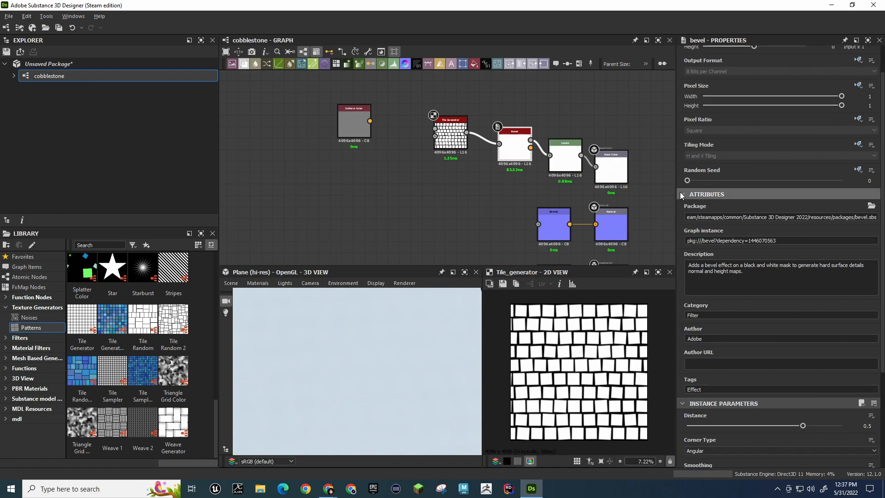
pyautogui.scroll(-1, 681, 187)
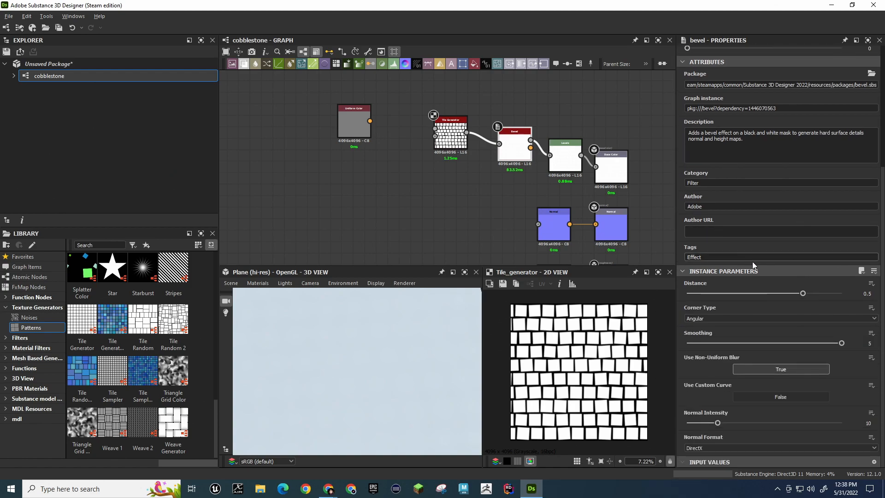
pyautogui.moveTo(804, 298)
pyautogui.mouseDown()
pyautogui.moveTo(788, 297)
pyautogui.moveTo(800, 299)
pyautogui.mouseUp()
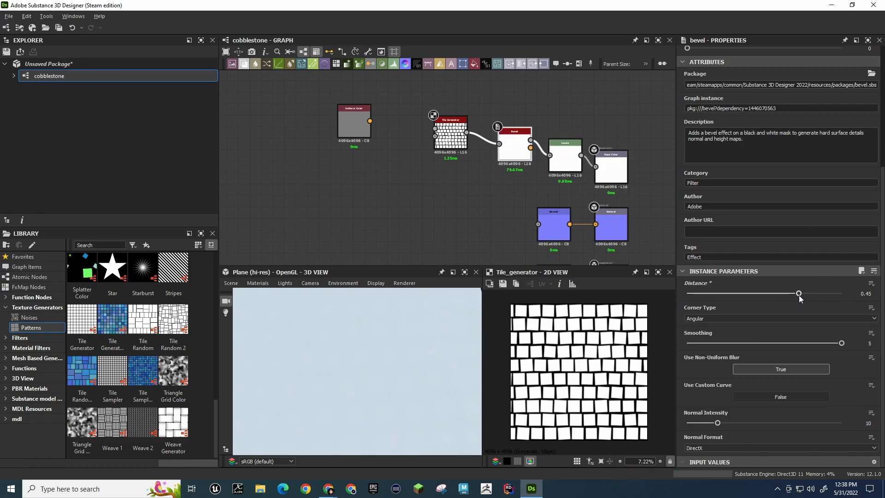
pyautogui.hotkey('ctrl', 'z')
pyautogui.scroll(-4, 673, 392)
pyautogui.scroll(5, 646, 378)
pyautogui.scroll(-1, 646, 377)
pyautogui.scroll(3, 687, 375)
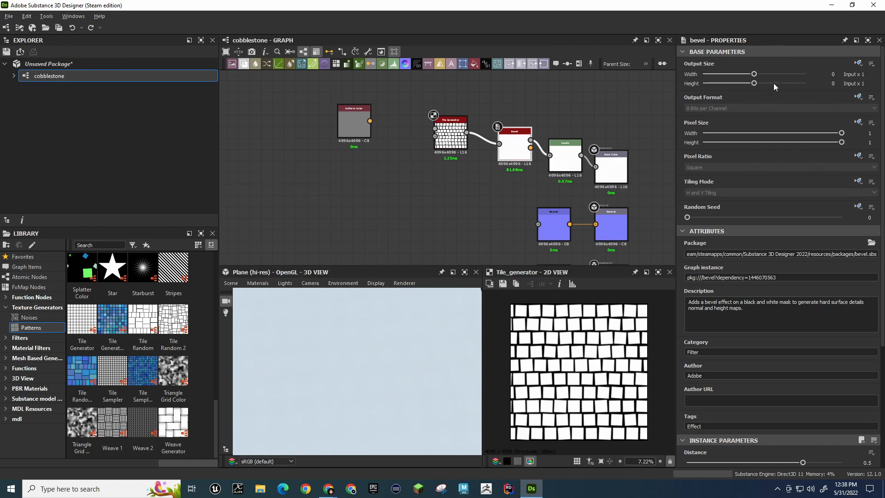
# Look through the Tile Generator's pattern, size, position, rotation and color parameters
pyautogui.click(567, 156)
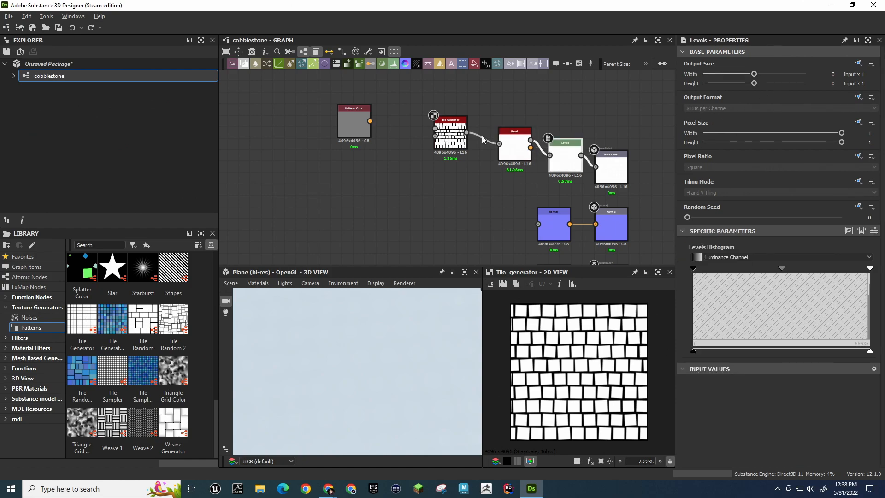
pyautogui.click(450, 136)
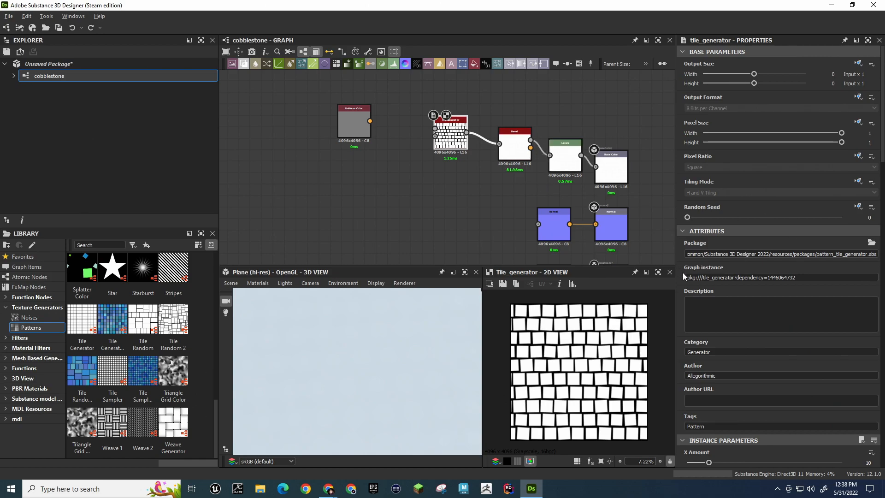
pyautogui.scroll(-8, 682, 272)
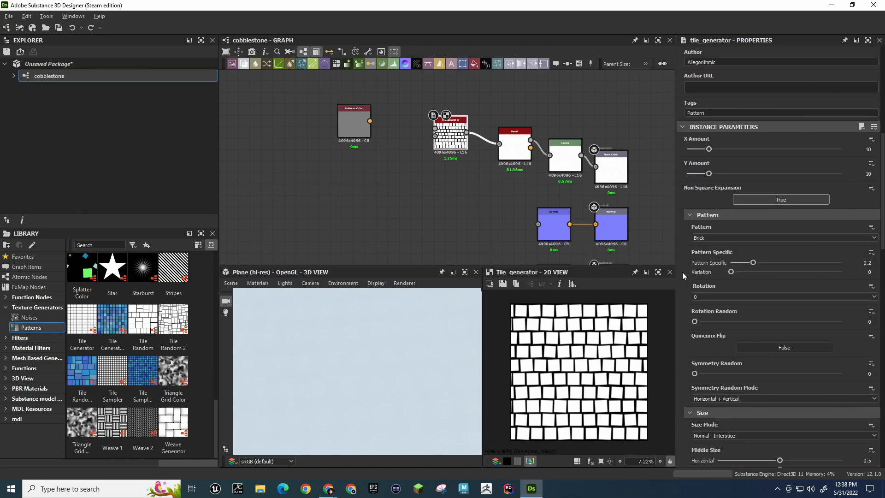
pyautogui.scroll(-8, 682, 272)
pyautogui.scroll(-6, 682, 271)
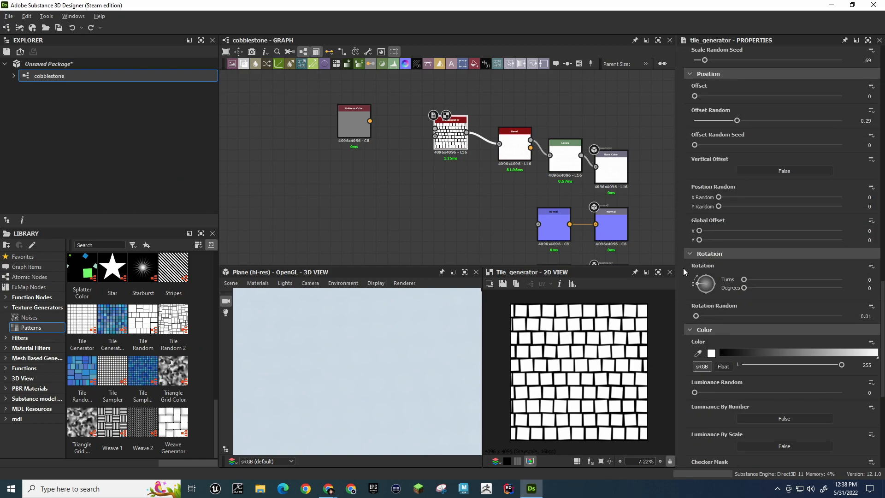
pyautogui.scroll(-3, 684, 272)
pyautogui.scroll(6, 683, 267)
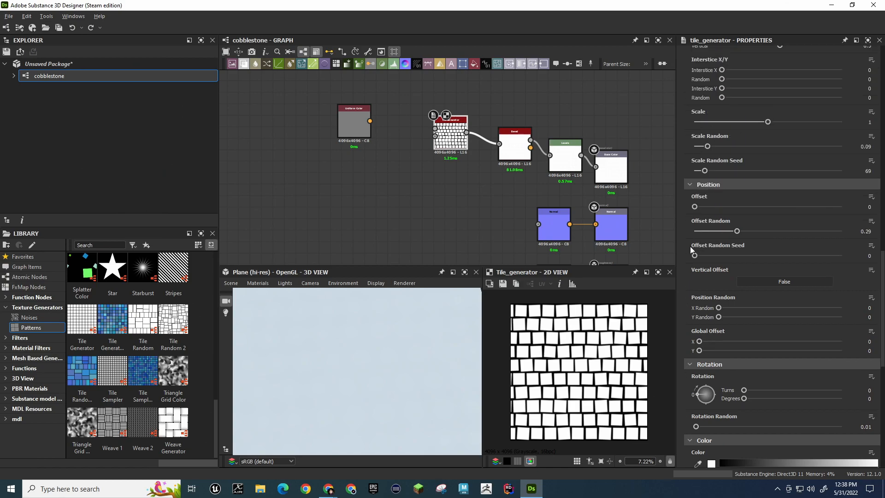
pyautogui.scroll(1, 690, 239)
pyautogui.scroll(1, 689, 252)
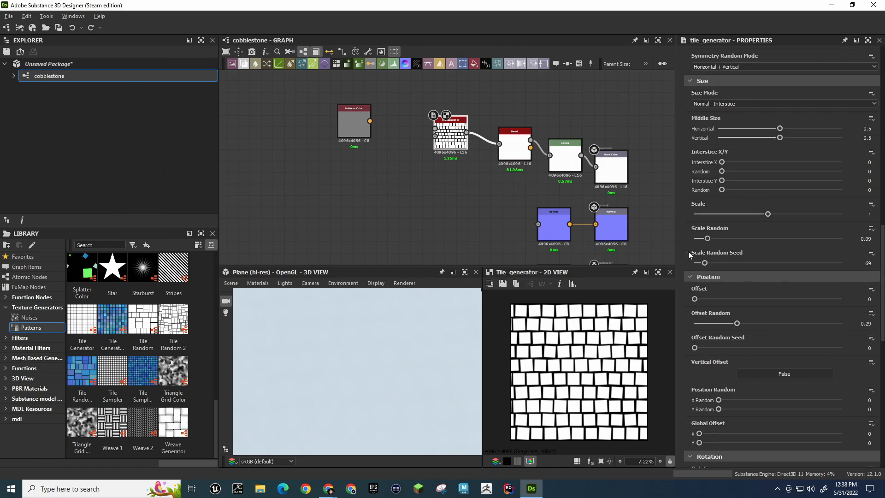
pyautogui.scroll(1, 687, 247)
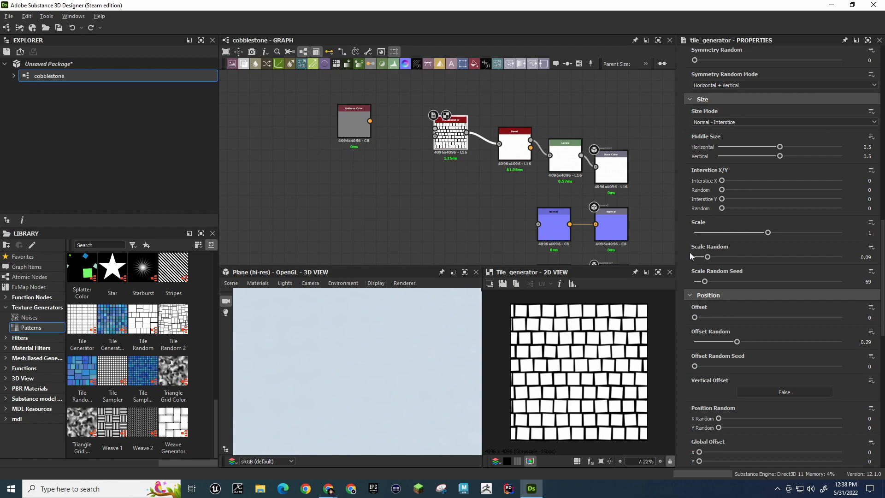
pyautogui.scroll(1, 690, 256)
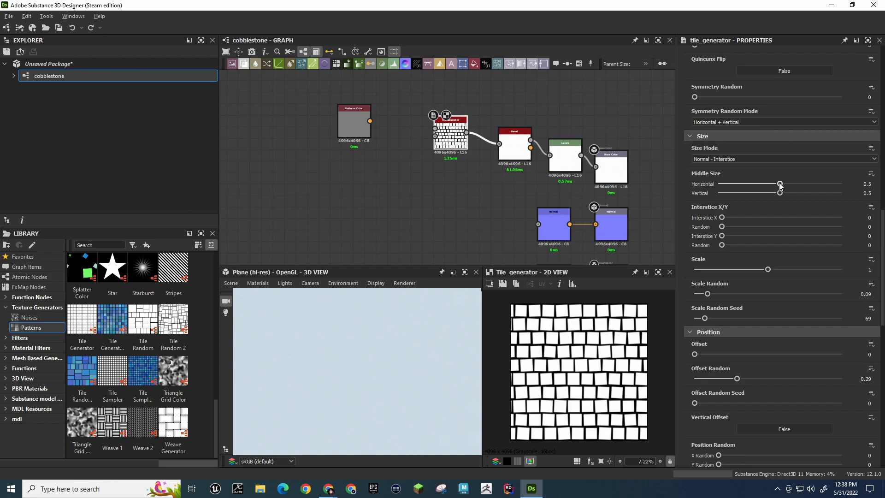
# Try a Middle Size of 0.39 by 0.24 and a Scale of 0.71 on the Tile Generator, and undo the changes
pyautogui.moveTo(779, 186); pyautogui.dragTo(748, 193)
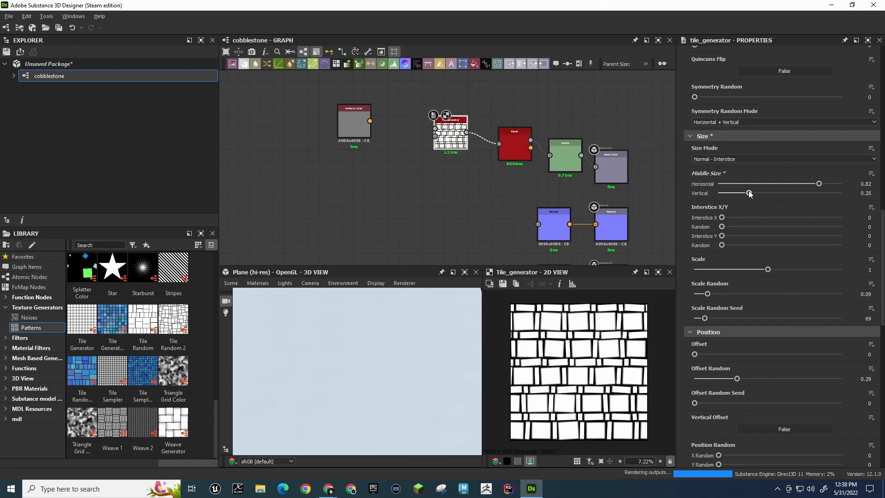
pyautogui.moveTo(819, 183); pyautogui.dragTo(767, 184)
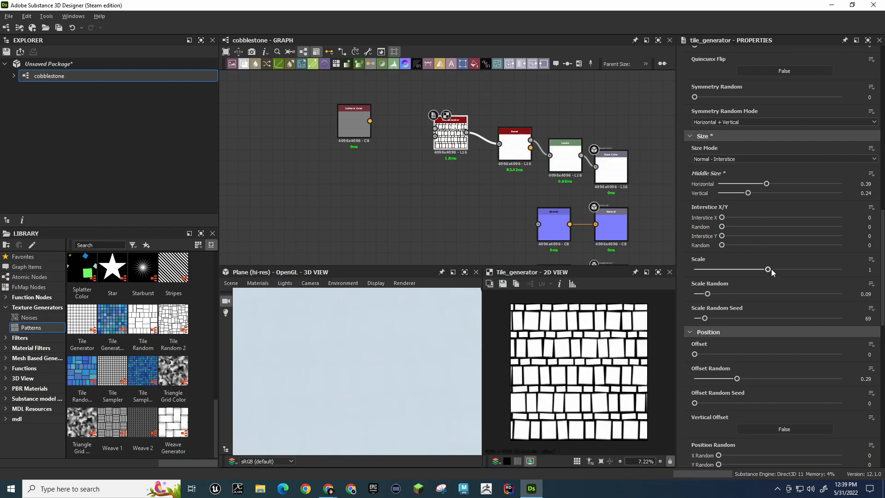
pyautogui.moveTo(770, 271); pyautogui.dragTo(747, 270)
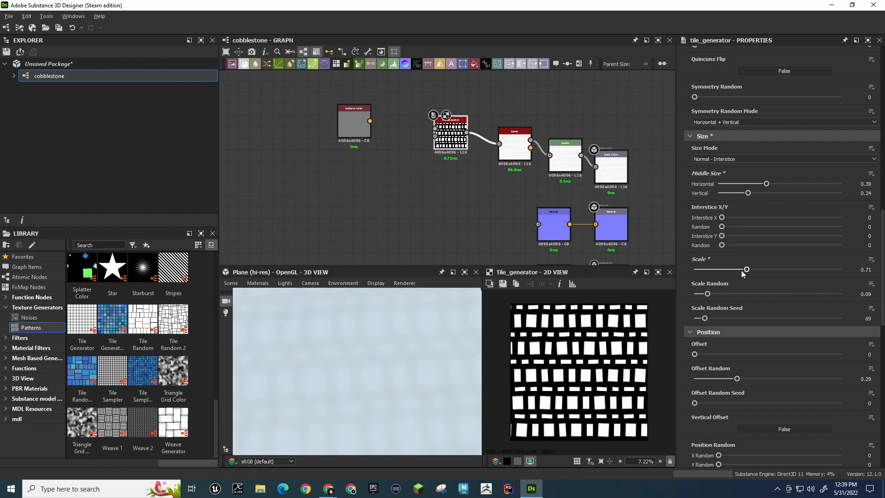
pyautogui.hotkey('ctrl', 'z')
pyautogui.hotkey('ctrl', 'z')
pyautogui.hotkey('ctrl', 'z')
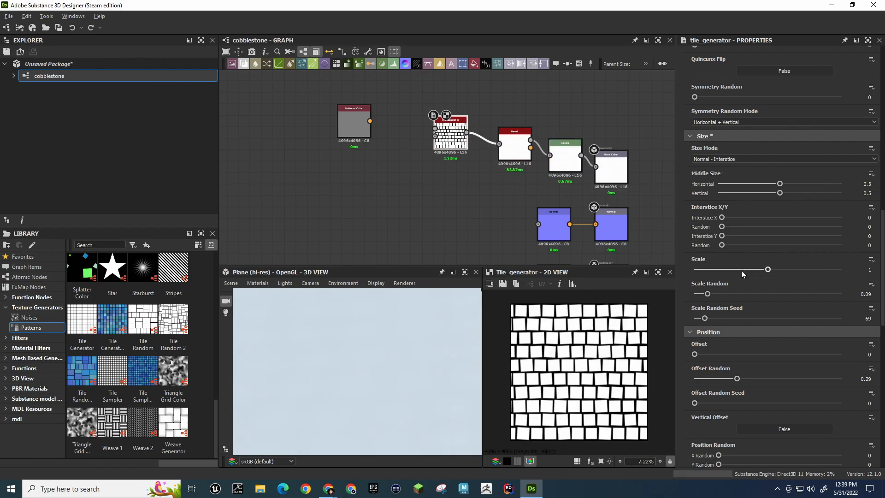
# Set the Tile Generator's Scale to 0.48 and shift the Bevel node slightly closer to the Levels node
pyautogui.moveTo(768, 269); pyautogui.dragTo(730, 273)
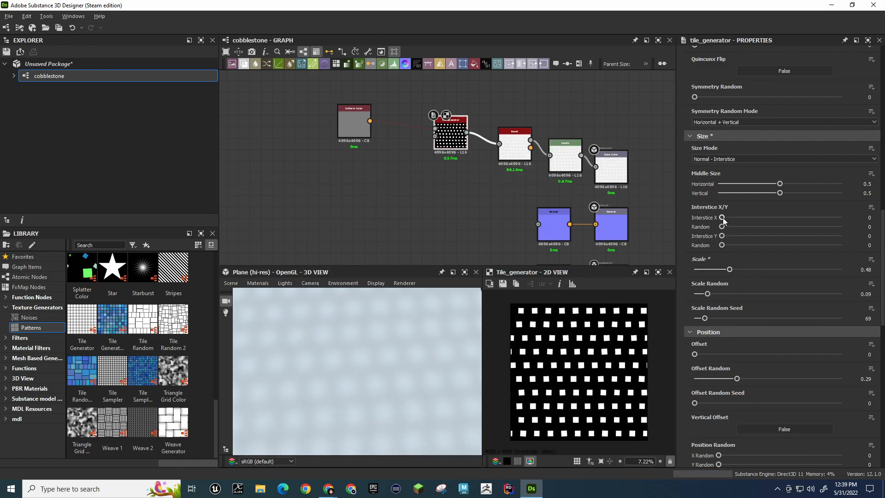
pyautogui.click(514, 149)
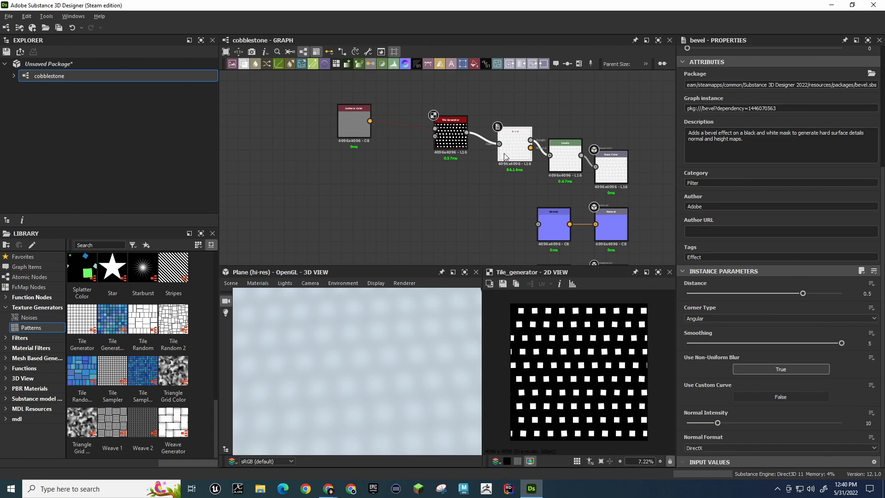
pyautogui.moveTo(504, 156); pyautogui.dragTo(508, 155)
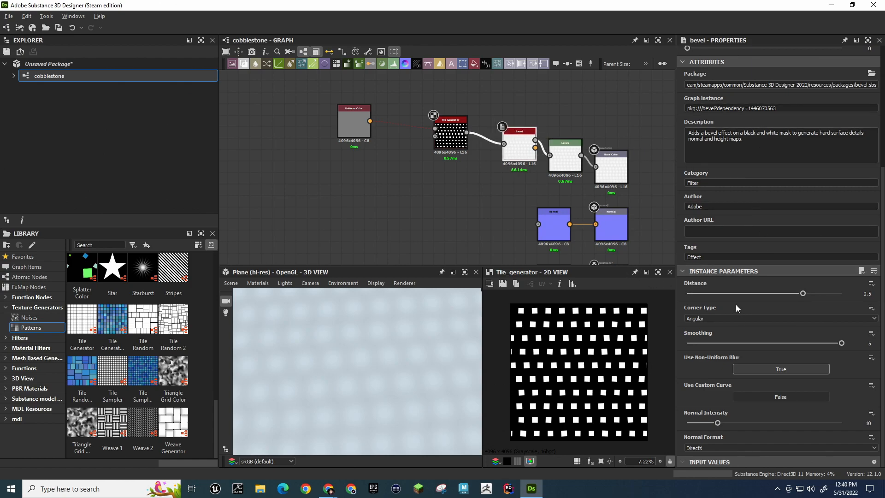
# Try a higher Normal Intensity on the Bevel node and undo the change
pyautogui.moveTo(718, 423); pyautogui.dragTo(850, 417)
pyautogui.hotkey('ctrl', 'z')
pyautogui.hotkey('ctrl', 'z')
# Set the Bevel node's Pixel Size to 0.22 for both width and height, and bring the whole plane into the 3D view
pyautogui.scroll(3, 688, 350)
pyautogui.scroll(4, 710, 276)
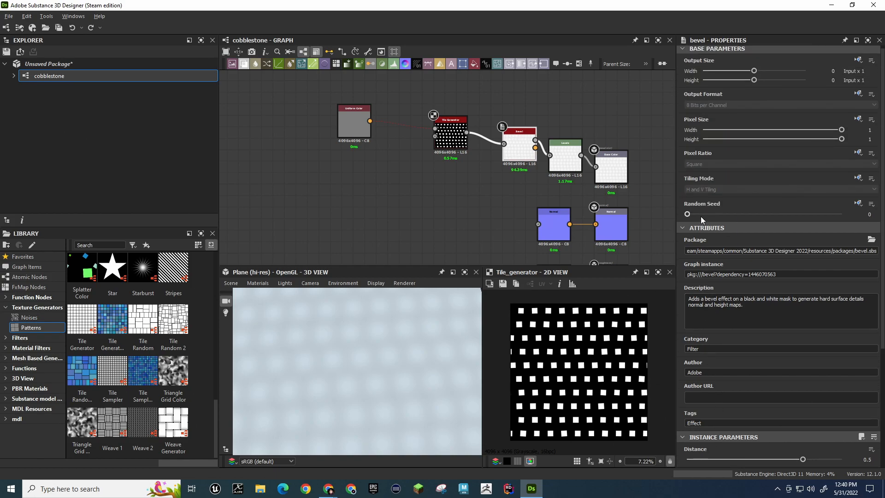
pyautogui.scroll(1, 727, 210)
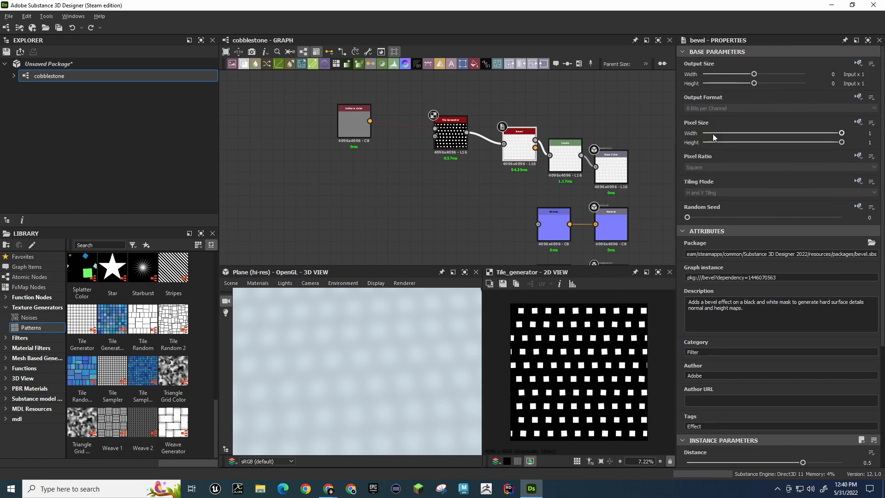
pyautogui.moveTo(842, 133); pyautogui.dragTo(751, 134)
pyautogui.moveTo(840, 144)
pyautogui.mouseDown()
pyautogui.moveTo(751, 143)
pyautogui.moveTo(738, 132)
pyautogui.moveTo(671, 140)
pyautogui.moveTo(733, 142)
pyautogui.moveTo(733, 134)
pyautogui.mouseUp()
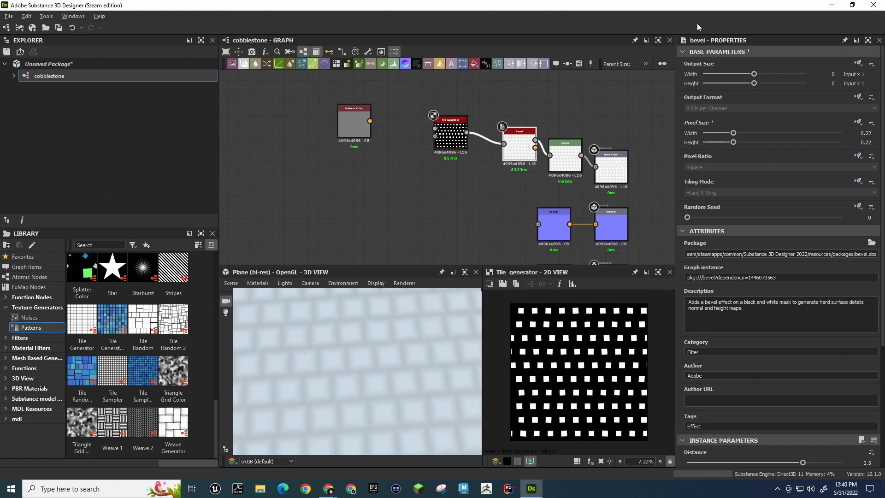
pyautogui.scroll(-5, 339, 380)
pyautogui.moveTo(352, 377); pyautogui.dragTo(351, 383)
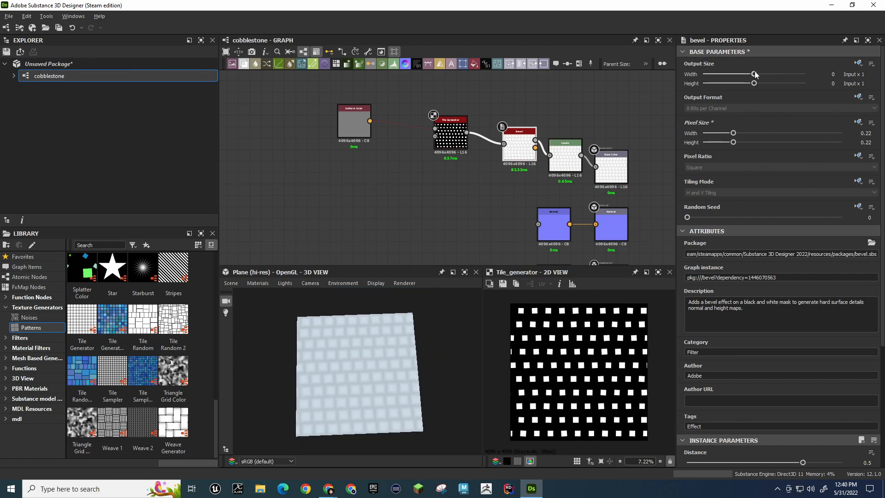
# Set the Bevel node's relative Output Size to 12 for both width and height
pyautogui.moveTo(755, 73); pyautogui.dragTo(715, 84)
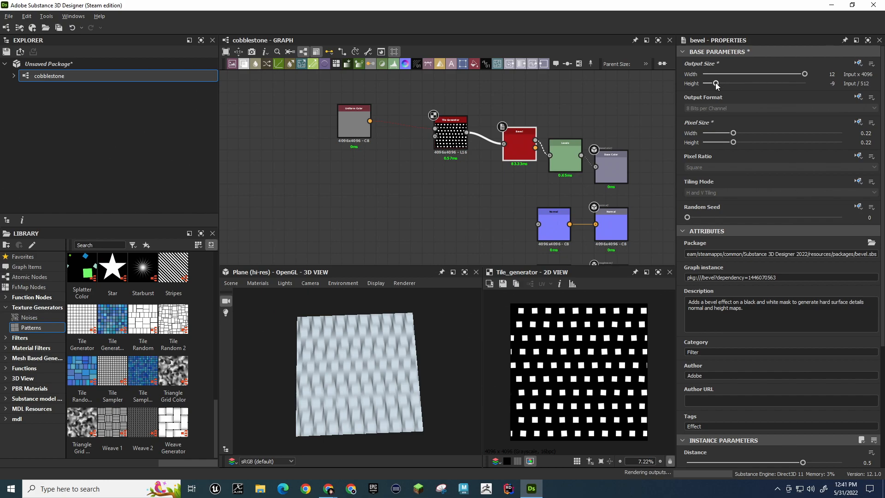
pyautogui.moveTo(802, 73); pyautogui.dragTo(824, 73)
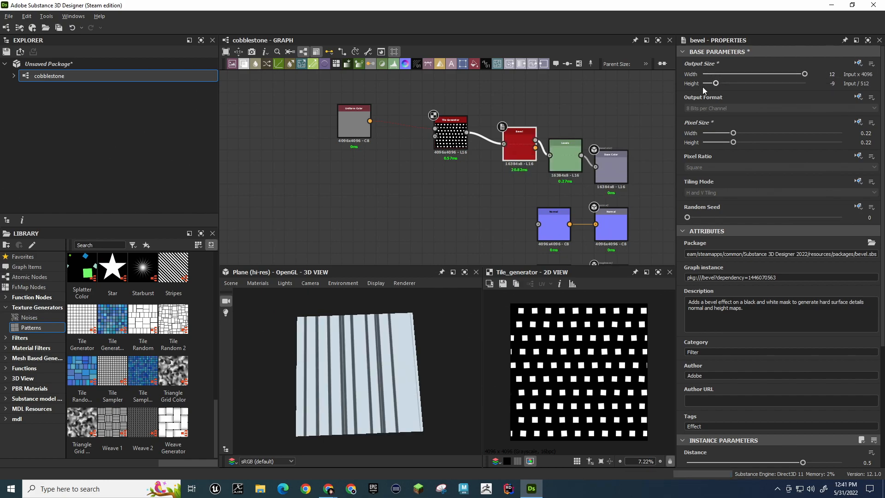
pyautogui.moveTo(716, 83); pyautogui.dragTo(815, 83)
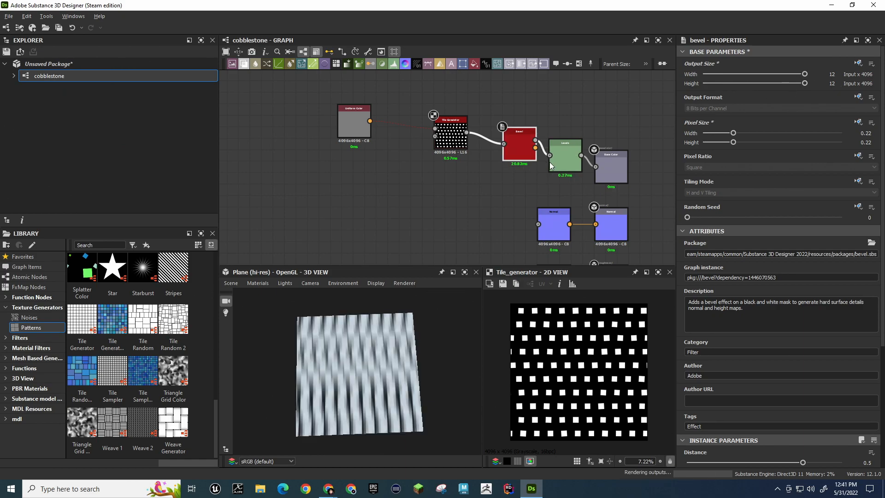
# Try different black and white output levels and input levels on the Levels node, and return them to their full range
pyautogui.click(564, 161)
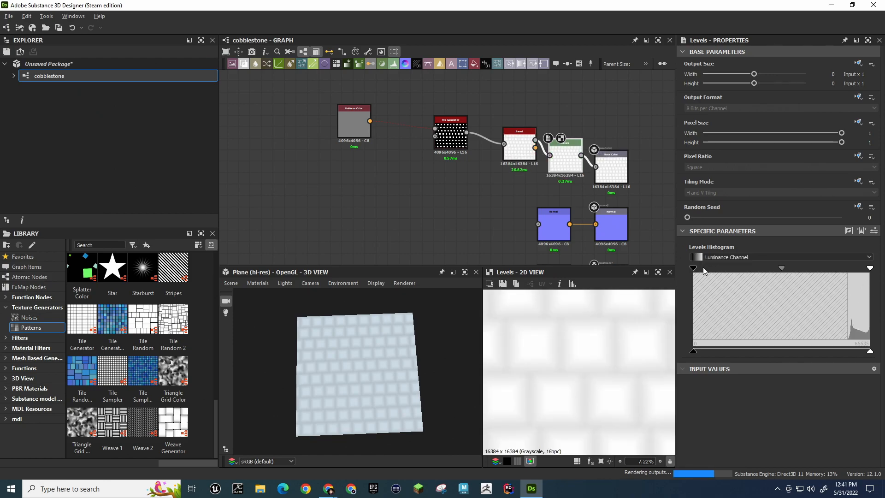
pyautogui.moveTo(870, 268)
pyautogui.mouseDown()
pyautogui.moveTo(857, 268)
pyautogui.moveTo(878, 272)
pyautogui.mouseUp()
pyautogui.moveTo(871, 351); pyautogui.dragTo(862, 353)
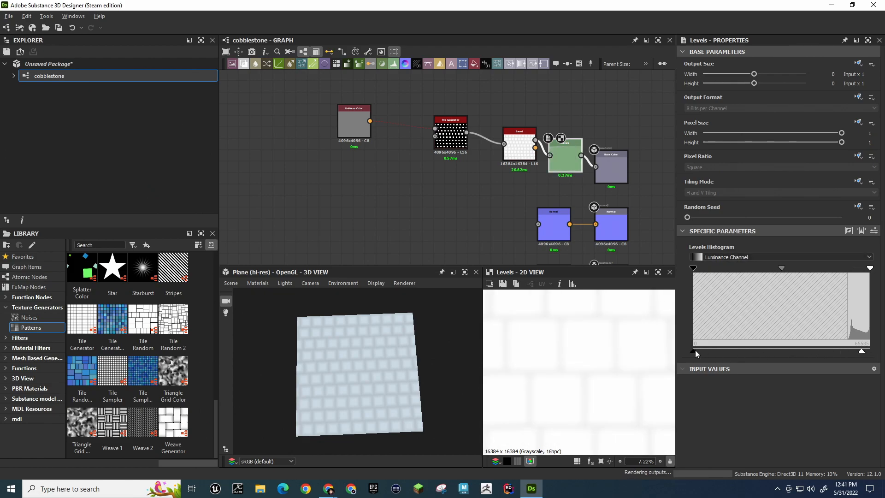
pyautogui.moveTo(693, 351); pyautogui.dragTo(711, 352)
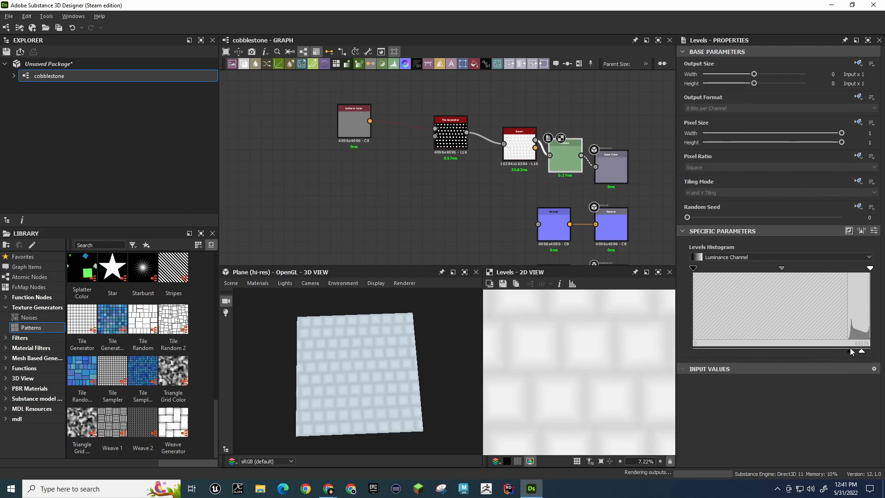
pyautogui.moveTo(702, 272); pyautogui.dragTo(755, 271)
pyautogui.moveTo(815, 270)
pyautogui.mouseDown()
pyautogui.moveTo(848, 272)
pyautogui.moveTo(675, 276)
pyautogui.mouseUp()
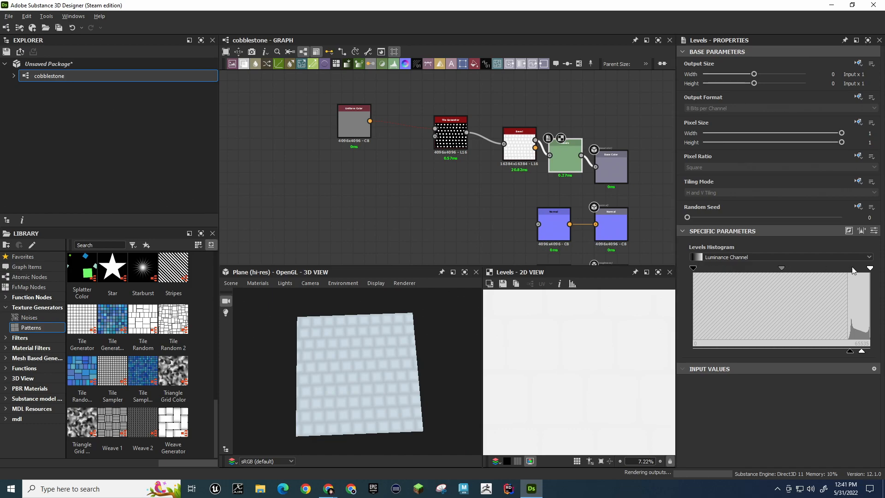
pyautogui.moveTo(850, 352); pyautogui.dragTo(666, 347)
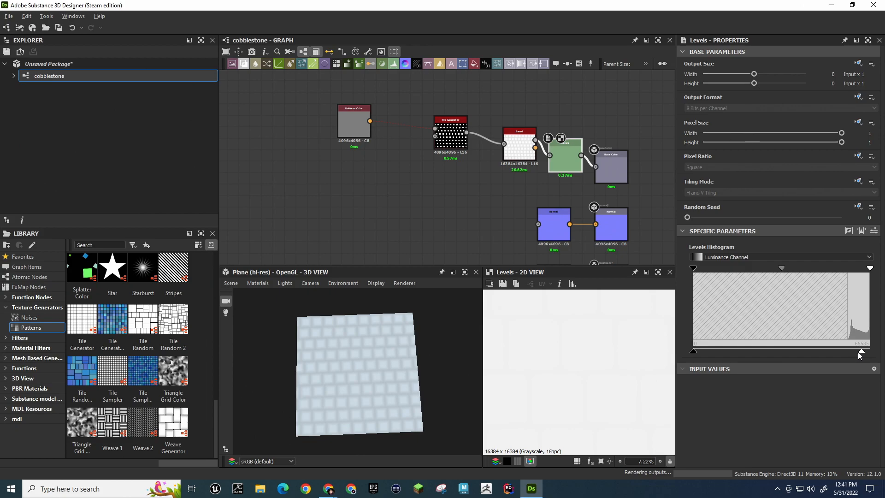
pyautogui.moveTo(861, 352); pyautogui.dragTo(870, 351)
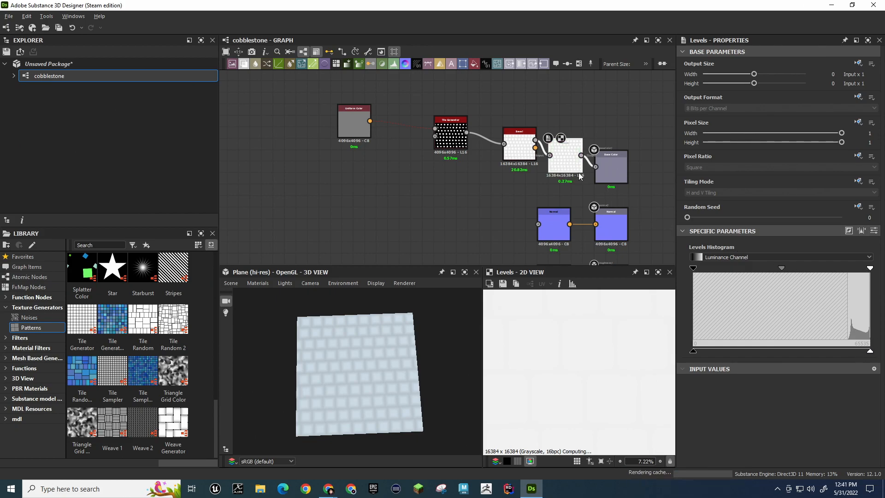
# Test a lower white input level on the Levels node, restore it, and raise the black input level to where the histogram data begins
pyautogui.moveTo(870, 268); pyautogui.dragTo(766, 271)
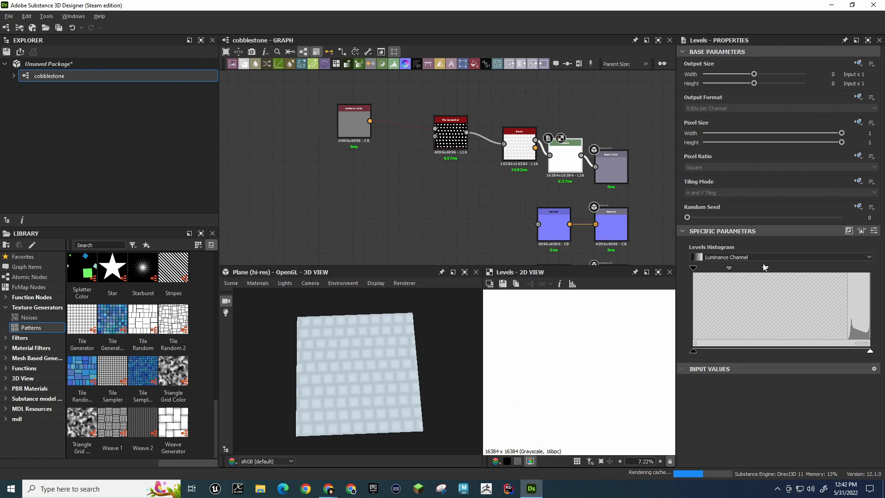
pyautogui.moveTo(765, 269); pyautogui.dragTo(872, 272)
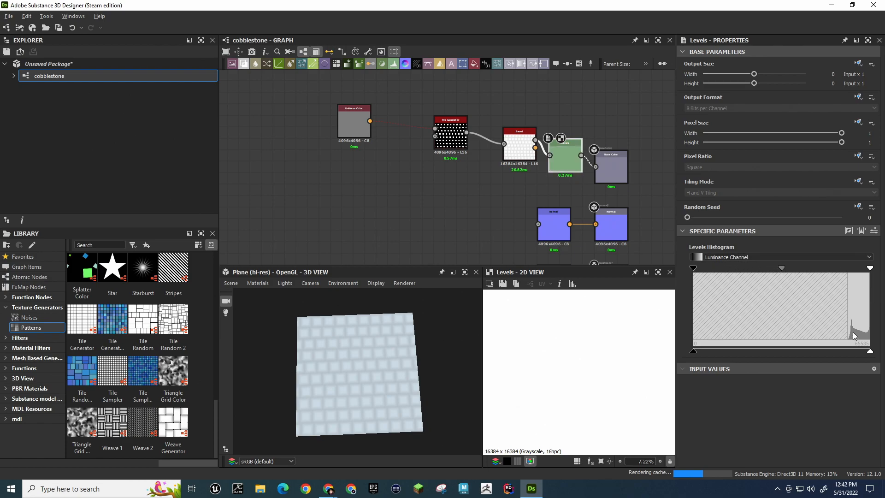
pyautogui.moveTo(692, 268); pyautogui.dragTo(848, 275)
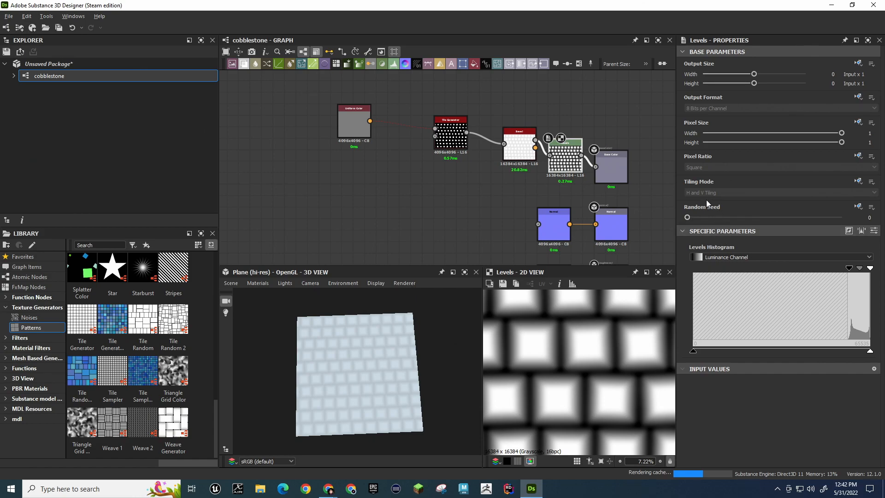
# Switch to the browser, check how the round corners video adjusts its Levels inputs, and return to Substance 3D Designer
pyautogui.hotkey('alt', 'Tab')
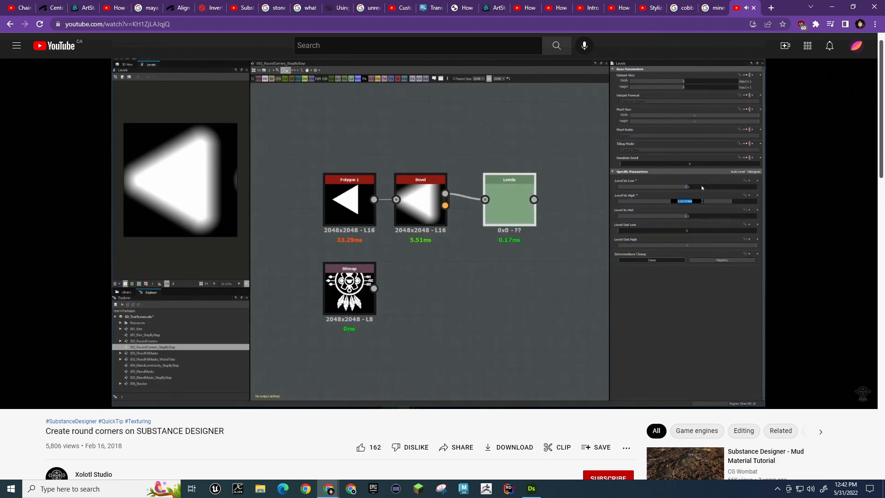
pyautogui.click(706, 200)
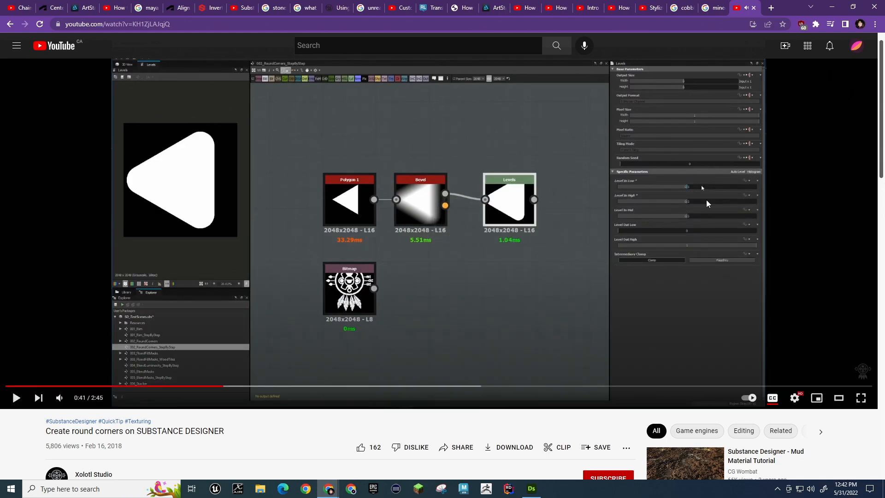
pyautogui.hotkey('alt', 'Tab')
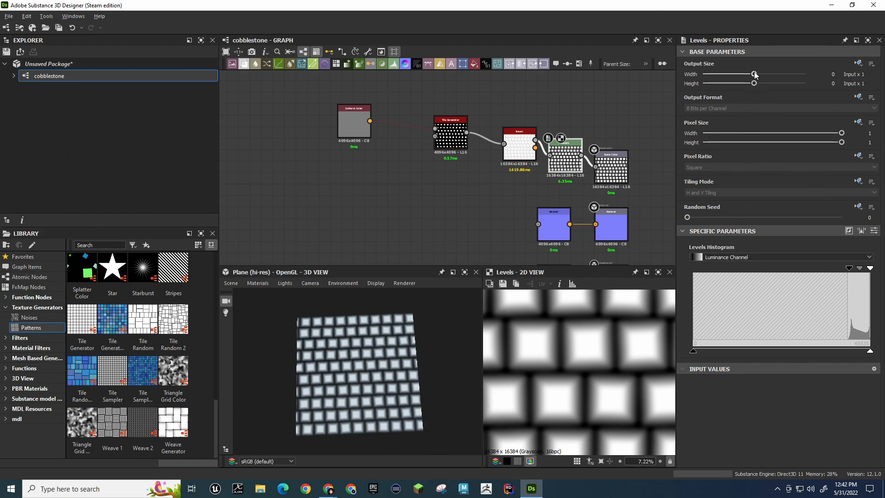
# Try a larger relative output width on the Levels node, return it to 0, and set the Pixel Size width to 0.56
pyautogui.moveTo(755, 74); pyautogui.dragTo(779, 80)
pyautogui.moveTo(775, 74); pyautogui.dragTo(754, 74)
pyautogui.moveTo(842, 133); pyautogui.dragTo(787, 131)
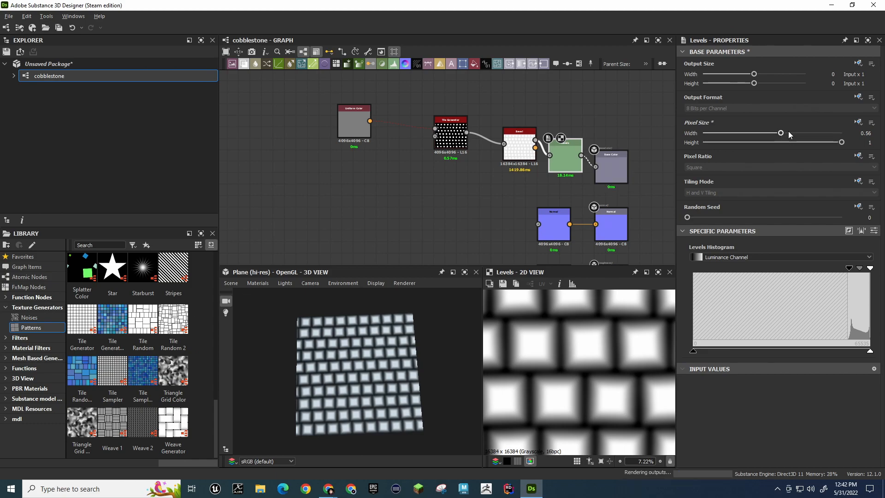
# Set the Levels node's Pixel Size width and height to 0
pyautogui.rightClick(867, 133)
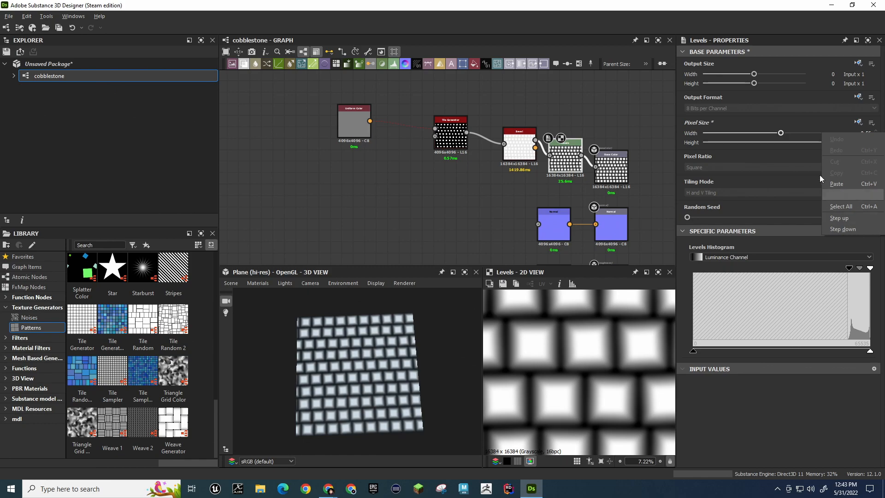
pyautogui.click(801, 116)
pyautogui.moveTo(781, 133); pyautogui.dragTo(763, 133)
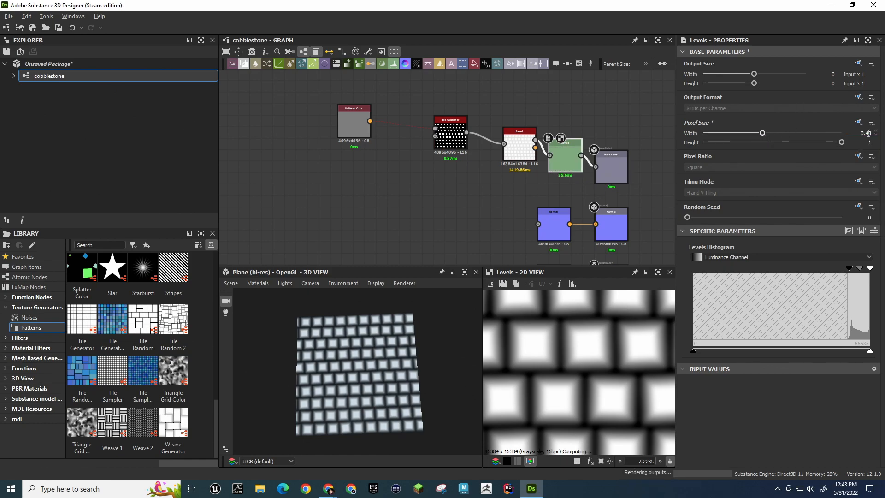
pyautogui.click(866, 133)
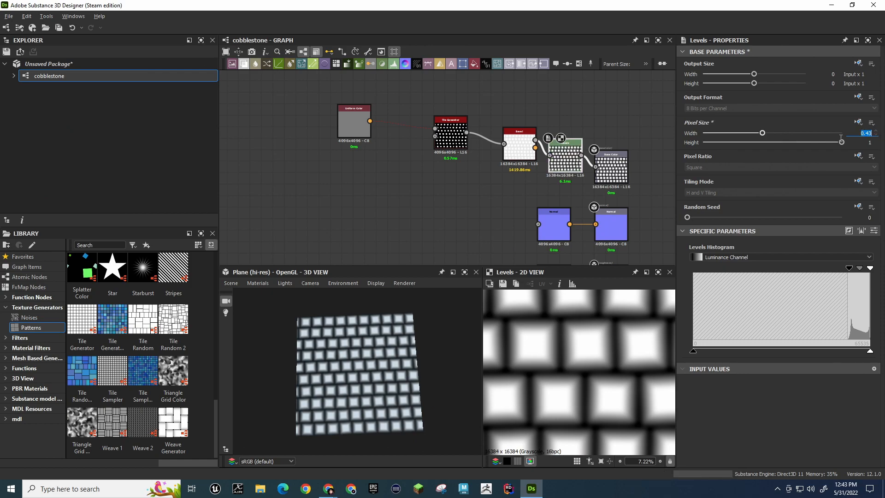
pyautogui.write('0')
pyautogui.press('Return')
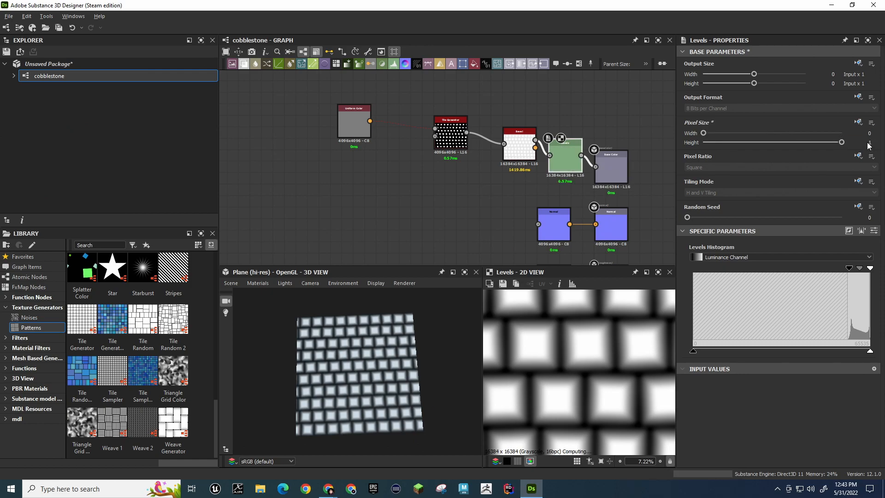
pyautogui.click(869, 145)
pyautogui.write('0')
pyautogui.press('Return')
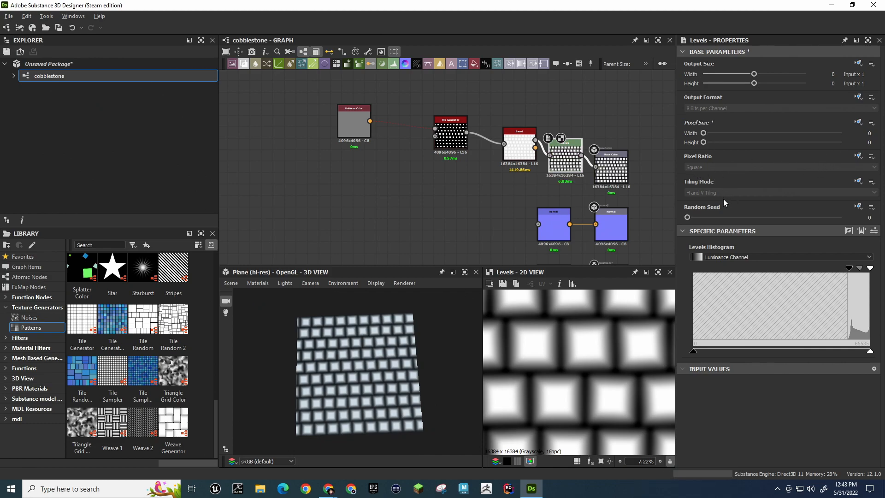
# Lower the white input level on the Levels histogram to widen the white stones and narrow the gaps, and inspect the pattern closely
pyautogui.click(682, 369)
pyautogui.moveTo(870, 268); pyautogui.dragTo(855, 270)
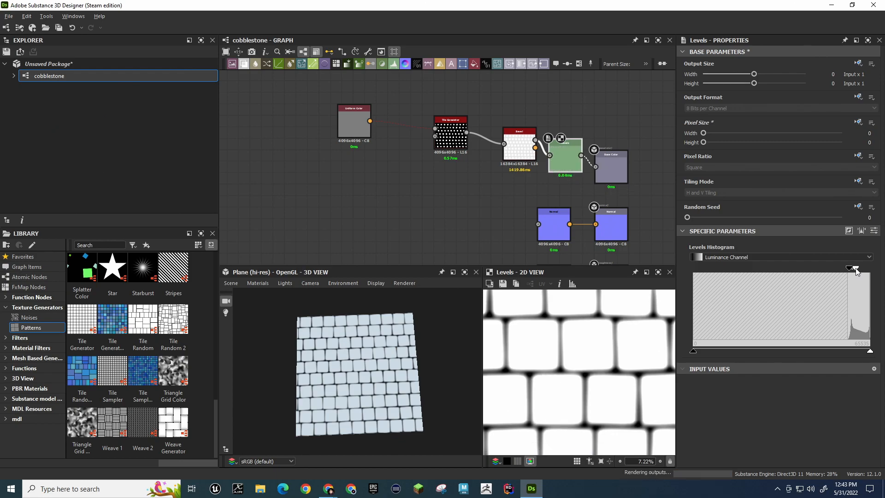
pyautogui.moveTo(856, 268); pyautogui.dragTo(859, 267)
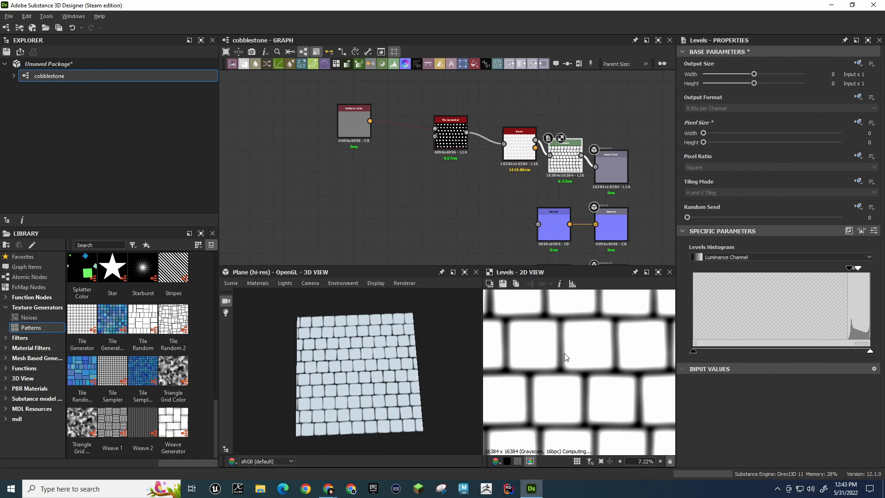
pyautogui.scroll(-5, 565, 352)
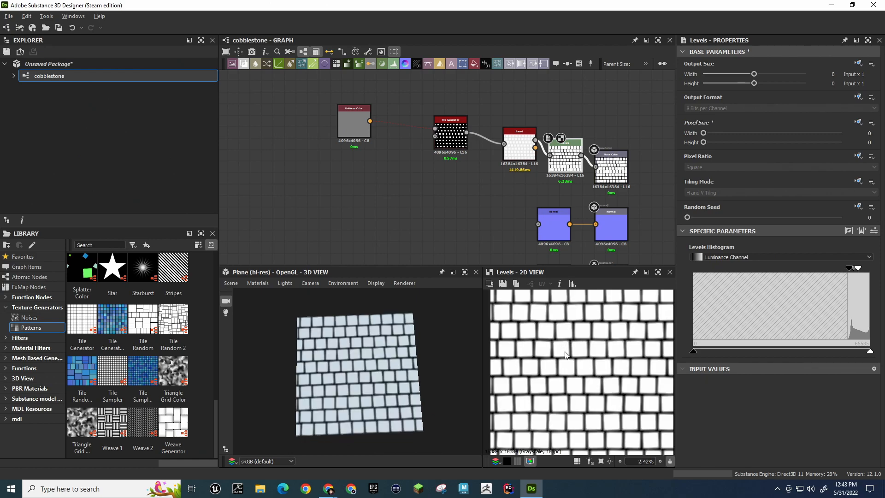
pyautogui.scroll(8, 323, 365)
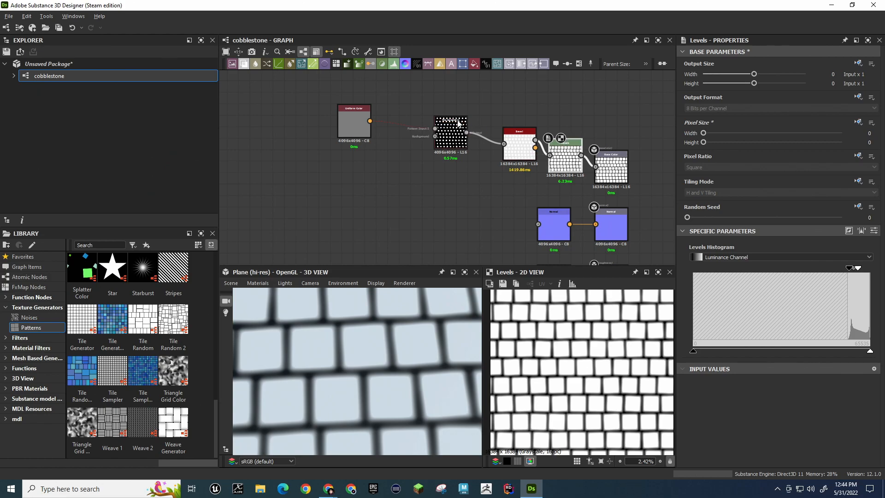
# Reposition the Tile Generator, Bevel, Levels and default Normal nodes, and feed the Normal output from the Bevel's normal output
pyautogui.moveTo(458, 121); pyautogui.dragTo(424, 121)
pyautogui.moveTo(519, 135); pyautogui.dragTo(485, 121)
pyautogui.moveTo(565, 159); pyautogui.dragTo(554, 124)
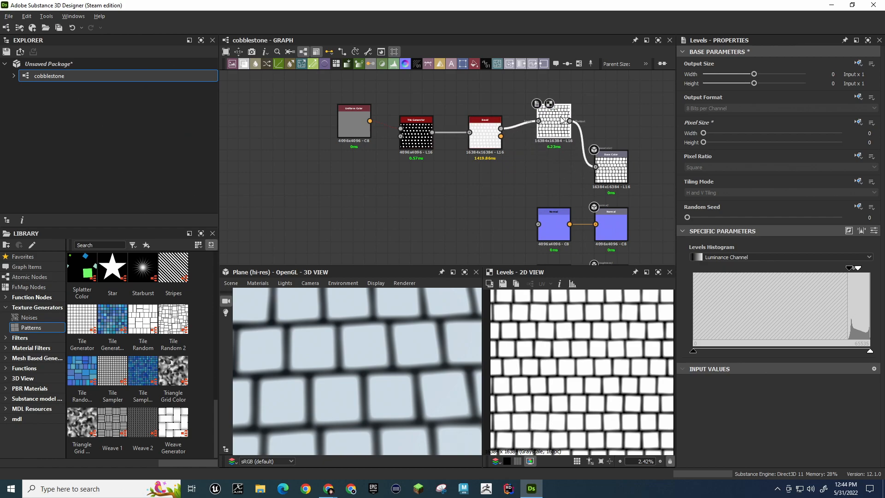
pyautogui.moveTo(492, 118); pyautogui.dragTo(492, 130)
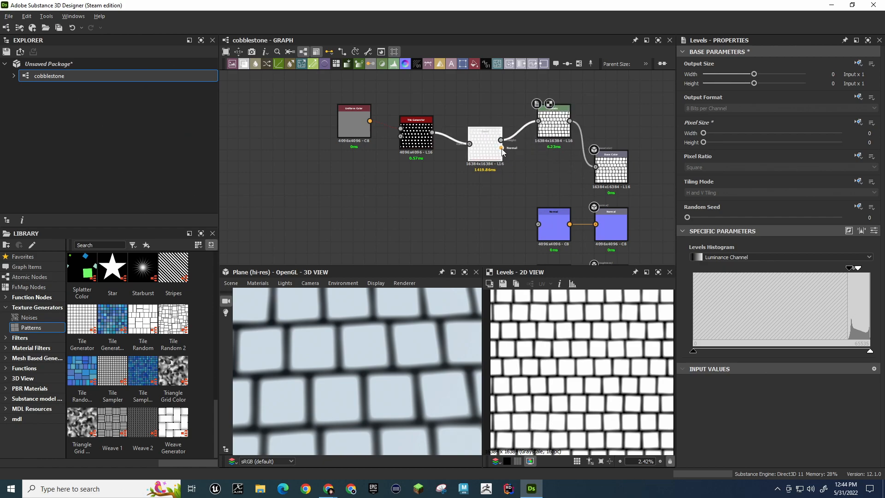
pyautogui.moveTo(625, 266); pyautogui.dragTo(485, 209)
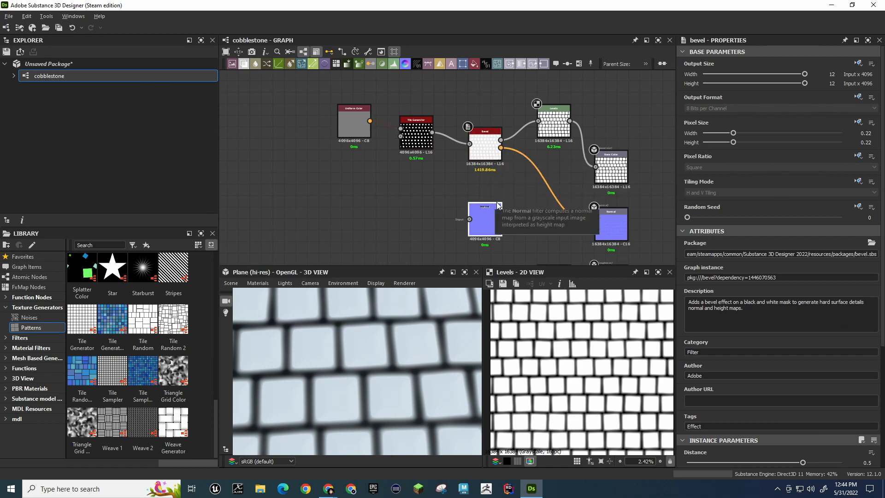
# Try feeding the Normal output from the Levels node, and reconnect it to the Bevel's normal output
pyautogui.press('space')
pyautogui.write('level')
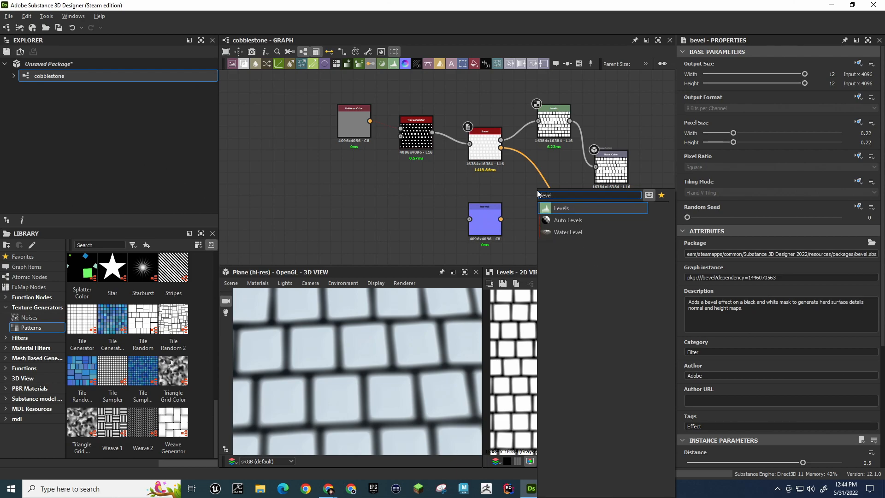
pyautogui.click(572, 209)
pyautogui.moveTo(570, 121); pyautogui.dragTo(599, 225)
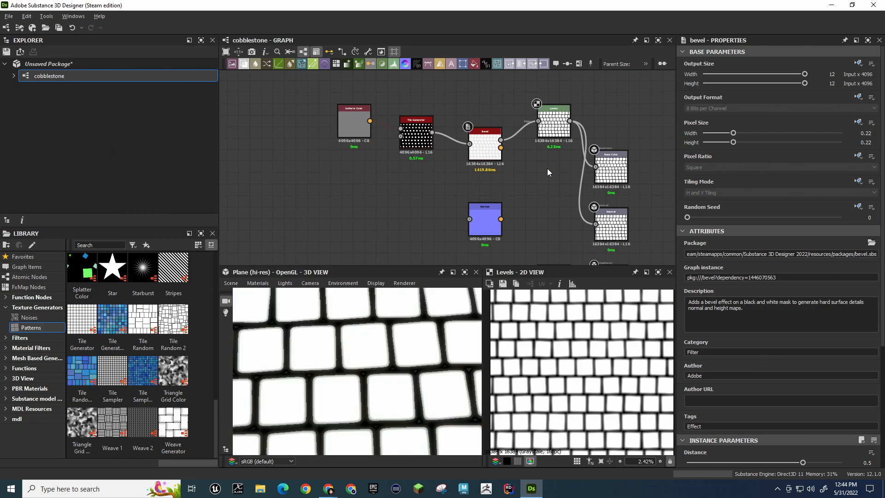
pyautogui.moveTo(501, 148); pyautogui.dragTo(596, 223)
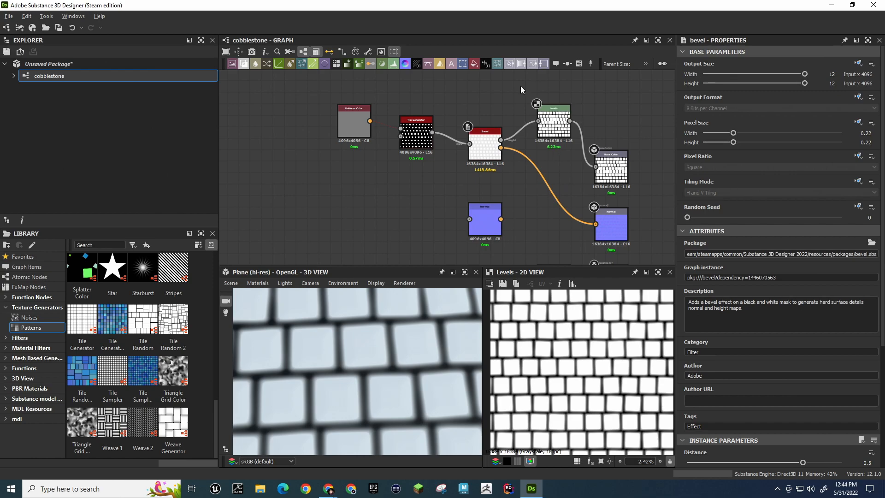
# Add a Normal node fed by the Levels node, connect it to the Normal output, and display it in the 2D view
pyautogui.scroll(3, 516, 153)
pyautogui.scroll(2, 515, 153)
pyautogui.scroll(-3, 516, 152)
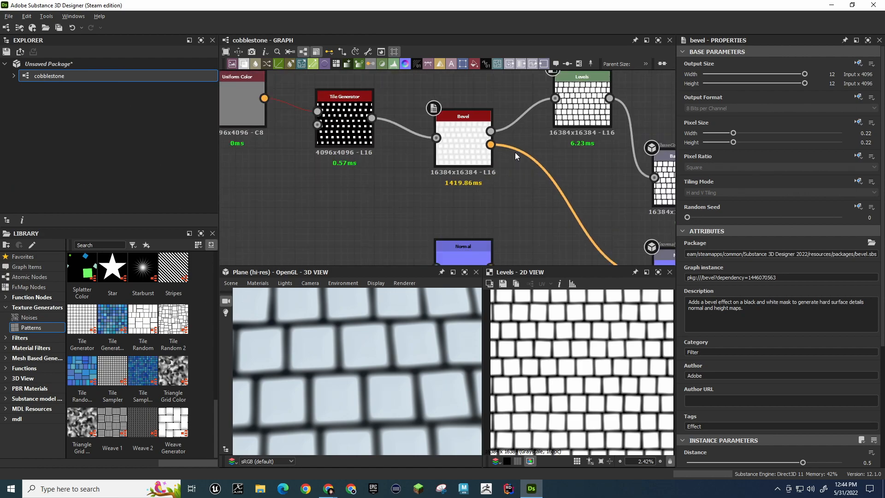
pyautogui.scroll(-3, 515, 152)
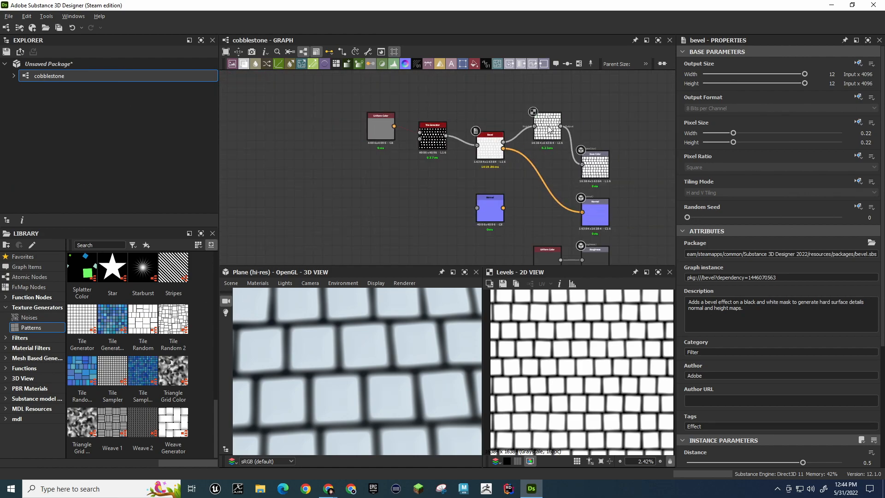
pyautogui.moveTo(553, 190); pyautogui.dragTo(539, 217)
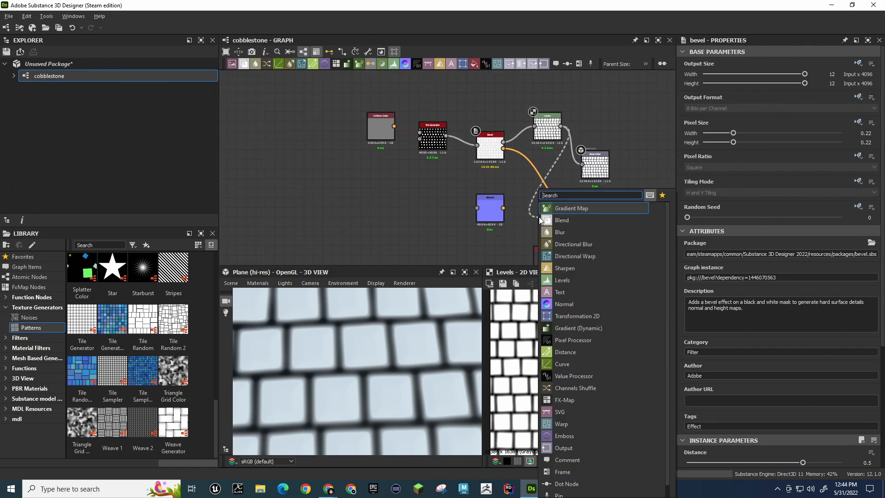
pyautogui.write('norma')
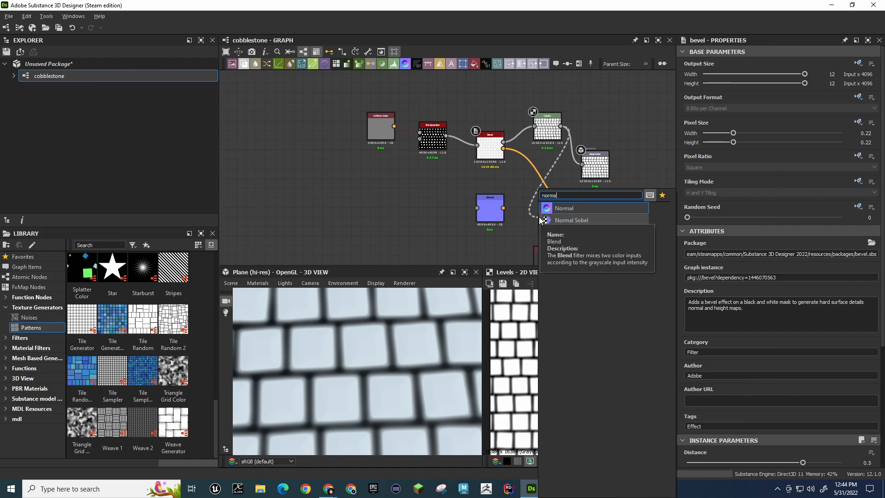
pyautogui.press('Return')
pyautogui.moveTo(570, 222); pyautogui.dragTo(554, 193)
pyautogui.doubleClick(553, 192)
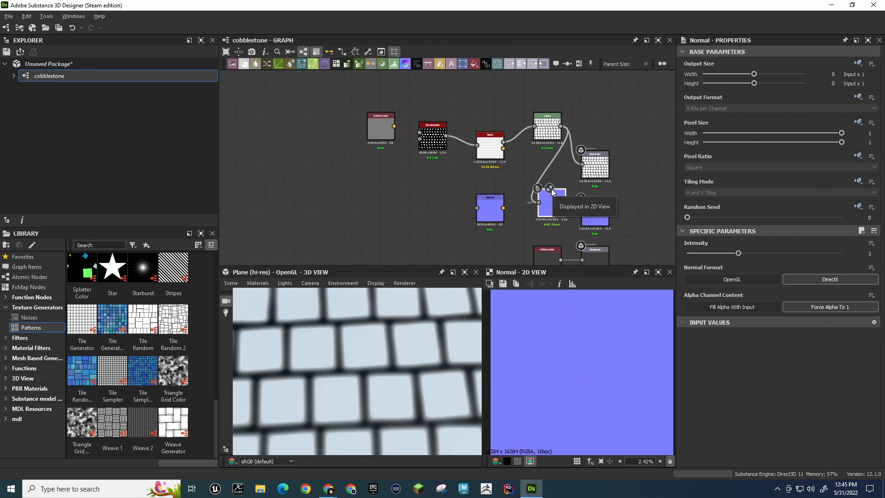
# Move the Uniform Color, Tile Generator, Bevel and Levels nodes farther away from the output nodes to make room
pyautogui.moveTo(343, 97); pyautogui.dragTo(561, 170)
pyautogui.moveTo(546, 124); pyautogui.dragTo(412, 124)
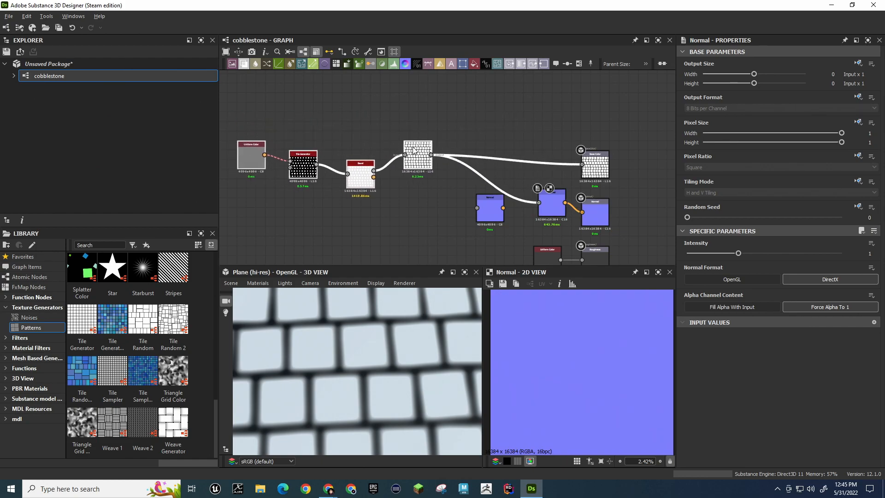
pyautogui.moveTo(284, 103); pyautogui.dragTo(360, 170)
pyautogui.moveTo(301, 130); pyautogui.dragTo(292, 124)
pyautogui.click(247, 126)
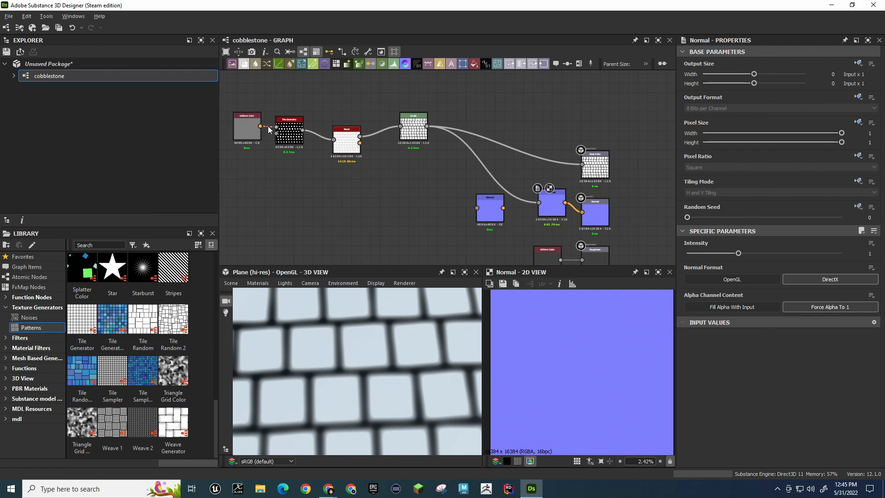
# Disconnect the Uniform Color node from the Tile Generator
pyautogui.moveTo(268, 129); pyautogui.dragTo(276, 127)
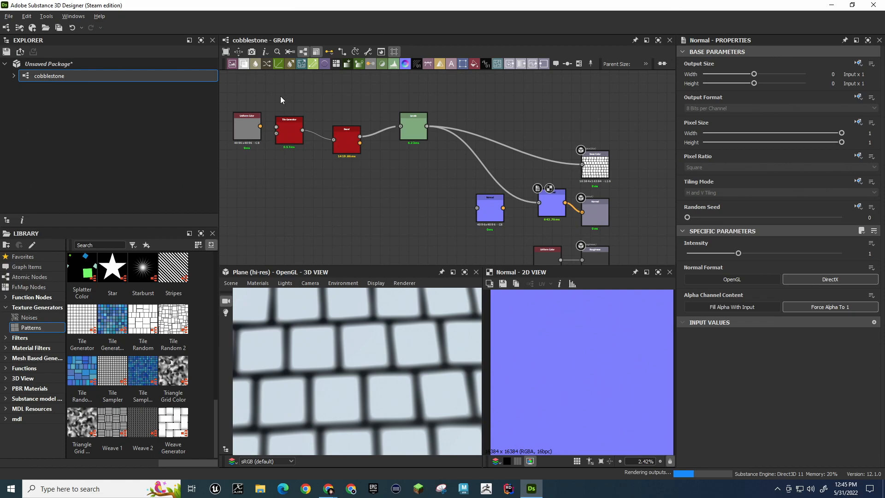
pyautogui.moveTo(261, 126); pyautogui.dragTo(276, 129)
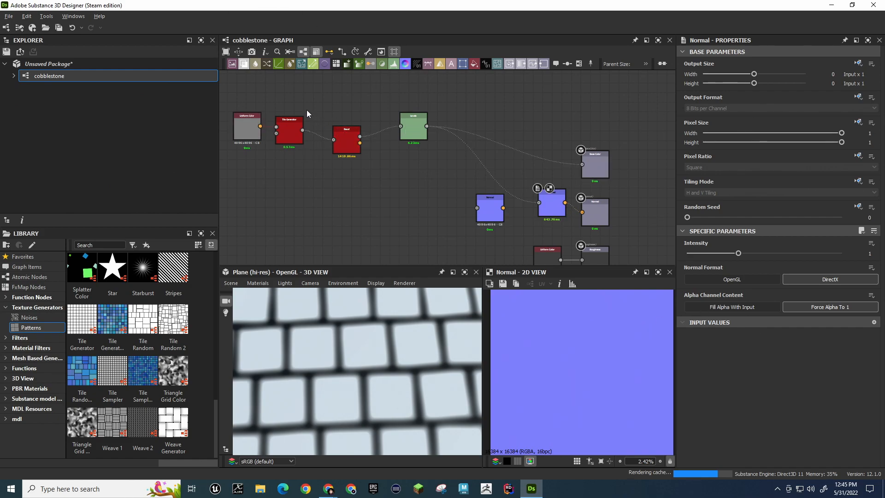
pyautogui.scroll(2, 331, 110)
pyautogui.scroll(-4, 341, 106)
pyautogui.scroll(1, 343, 107)
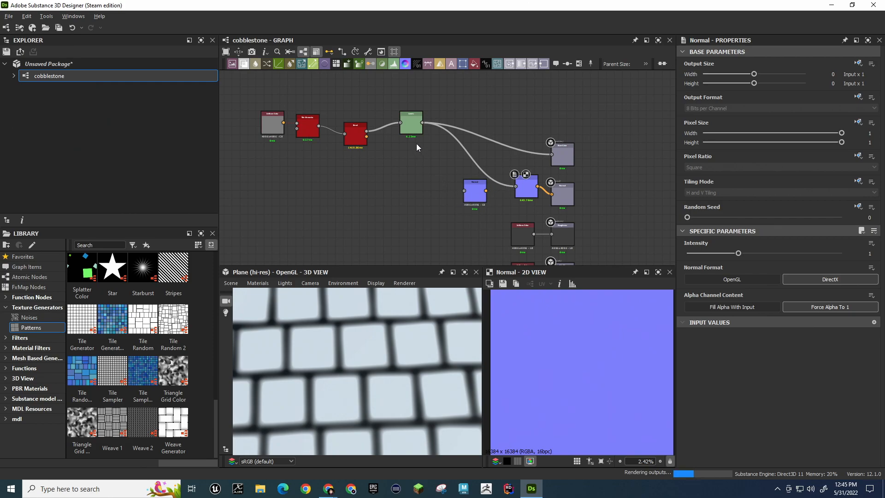
pyautogui.scroll(1, 418, 145)
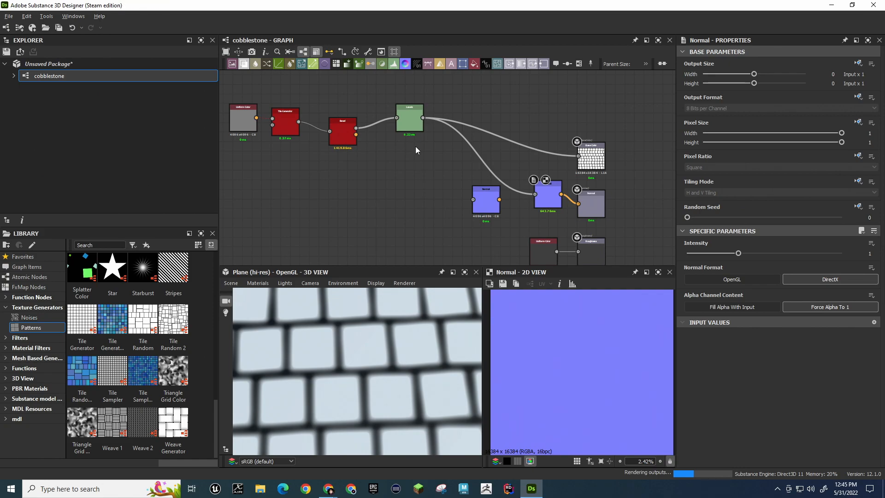
pyautogui.scroll(-1, 415, 146)
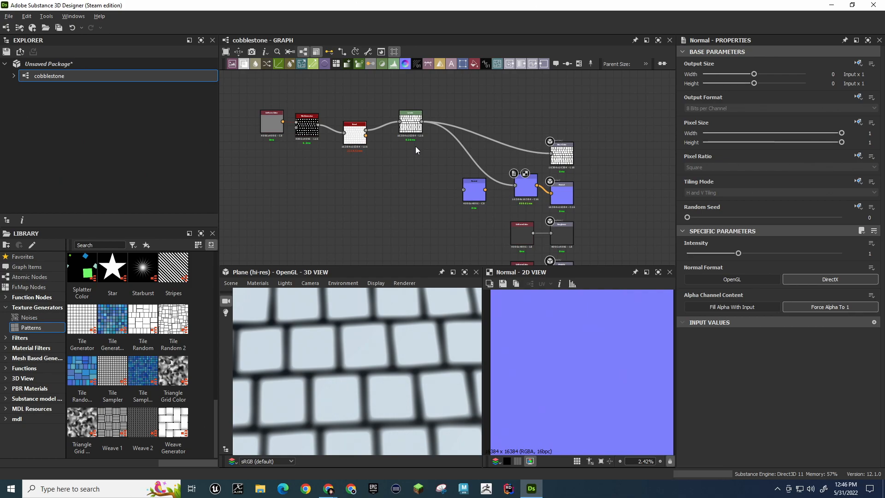
# Insert a Sharpen node between the Levels node and the Base Color output, and display the Base Color output in the 2D view
pyautogui.click(563, 155)
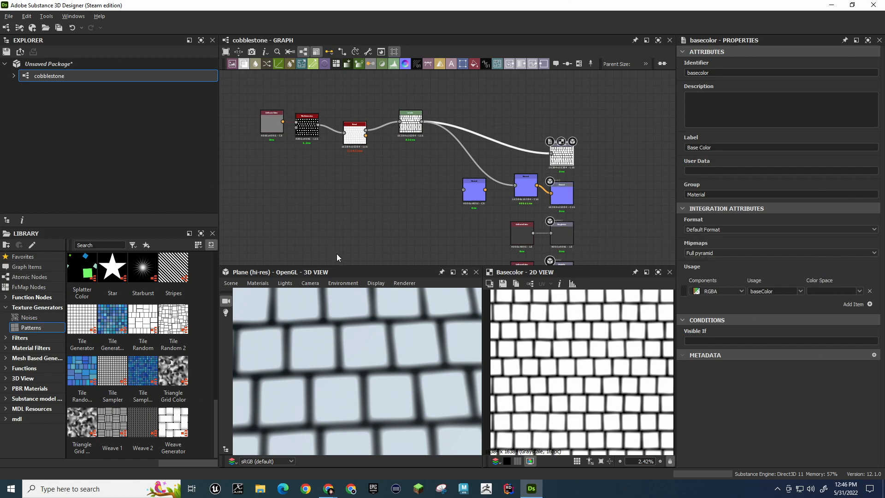
pyautogui.scroll(-5, 330, 351)
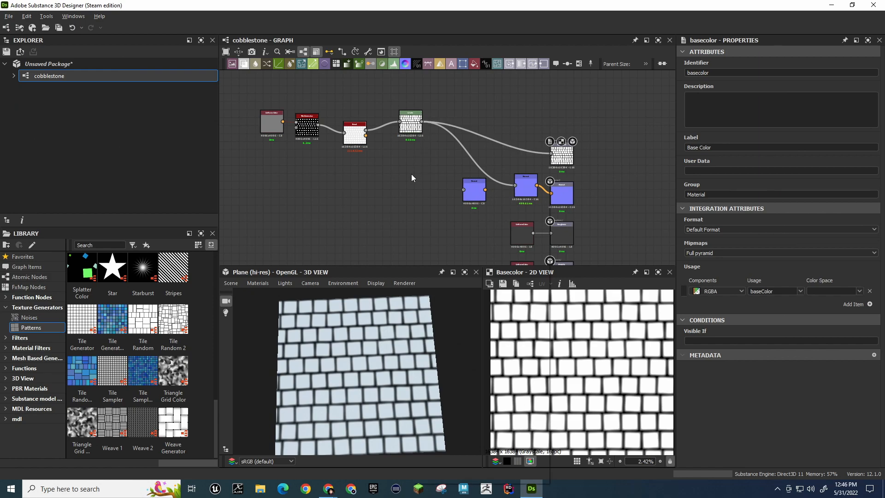
pyautogui.press('space')
pyautogui.write('sha')
pyautogui.press('Return')
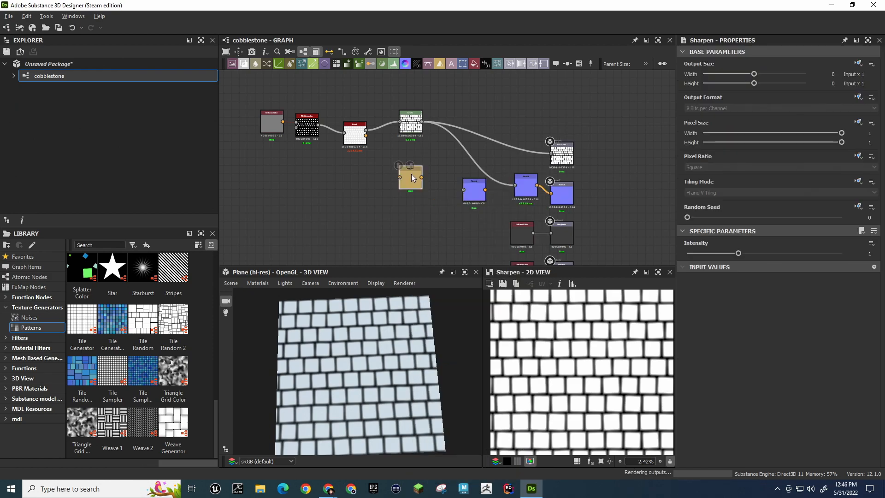
pyautogui.moveTo(412, 172); pyautogui.dragTo(551, 153)
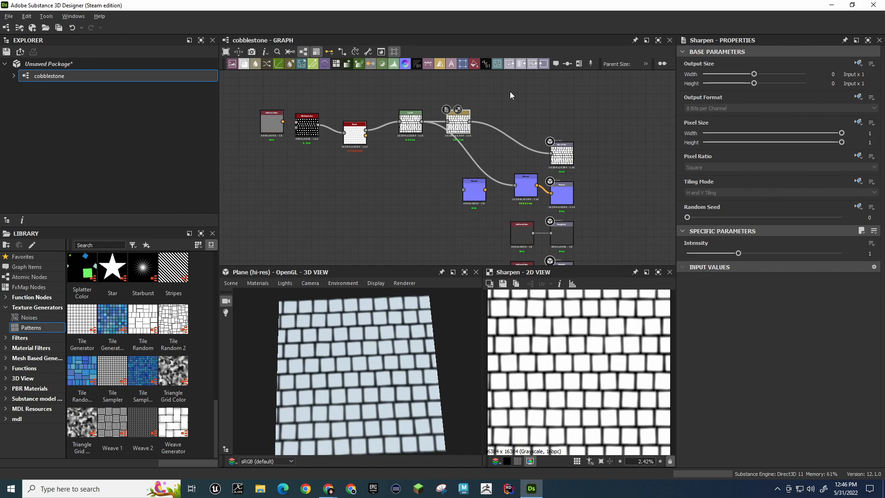
pyautogui.click(573, 166)
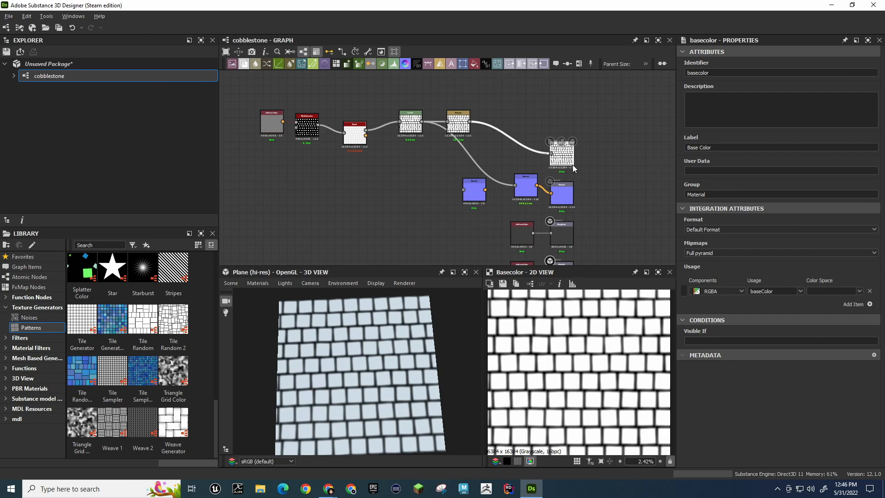
# Try out a Base Color 2 Inputs node below the Uniform Color node and delete it
pyautogui.click(361, 204)
pyautogui.press('space')
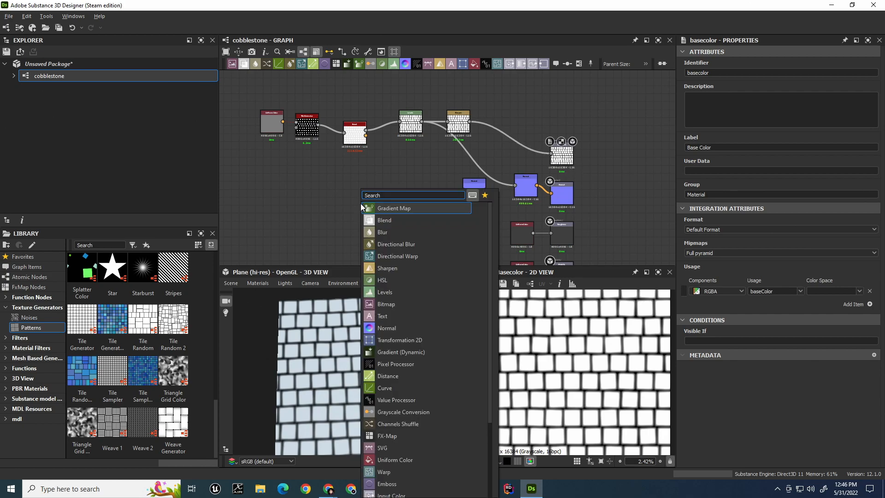
pyautogui.write('base color')
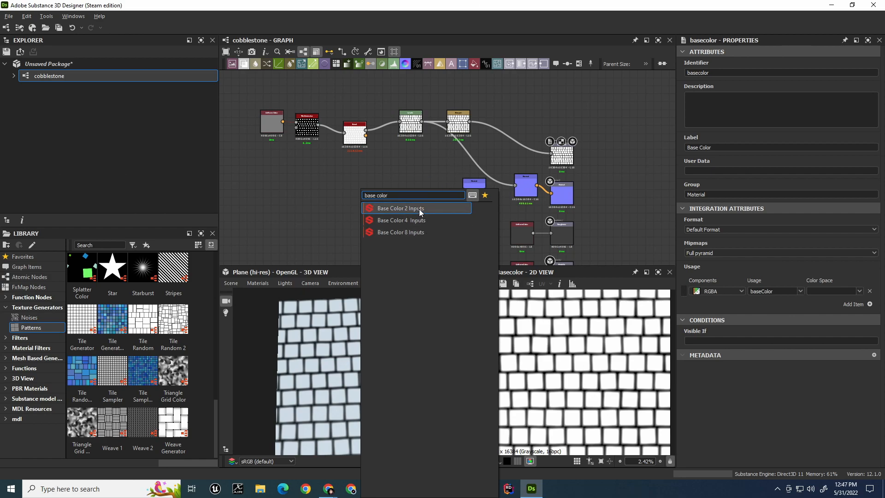
pyautogui.press('BackSpace')
pyautogui.press('BackSpace')
pyautogui.press('BackSpace')
pyautogui.press('BackSpace')
pyautogui.press('BackSpace')
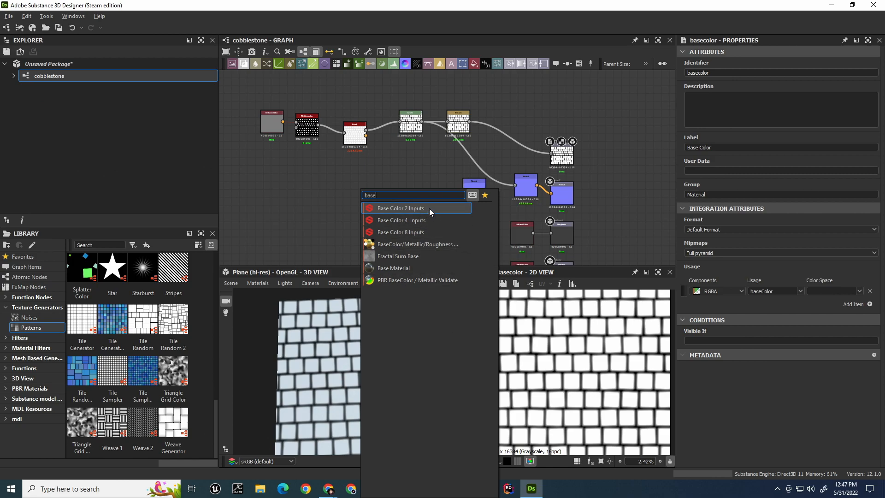
pyautogui.click(430, 208)
pyautogui.moveTo(369, 197); pyautogui.dragTo(273, 149)
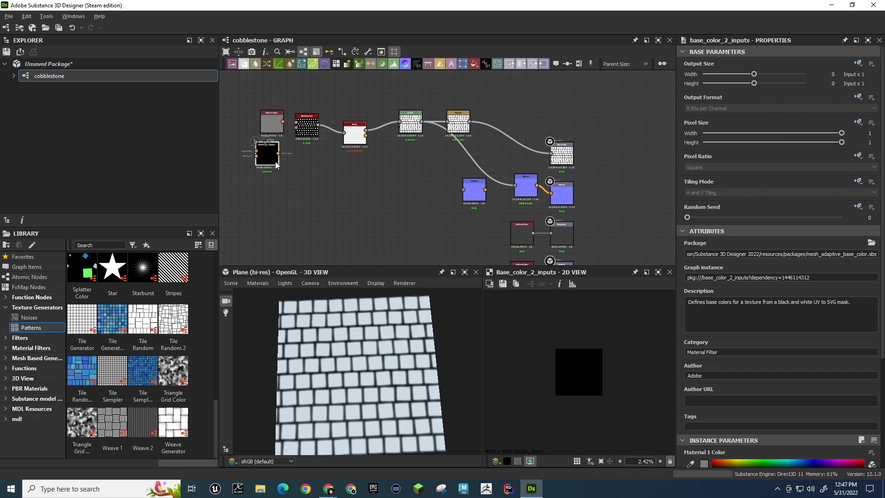
pyautogui.press('Delete')
# Add a Base Material node to the empty graph area below the Bevel node
pyautogui.press('space')
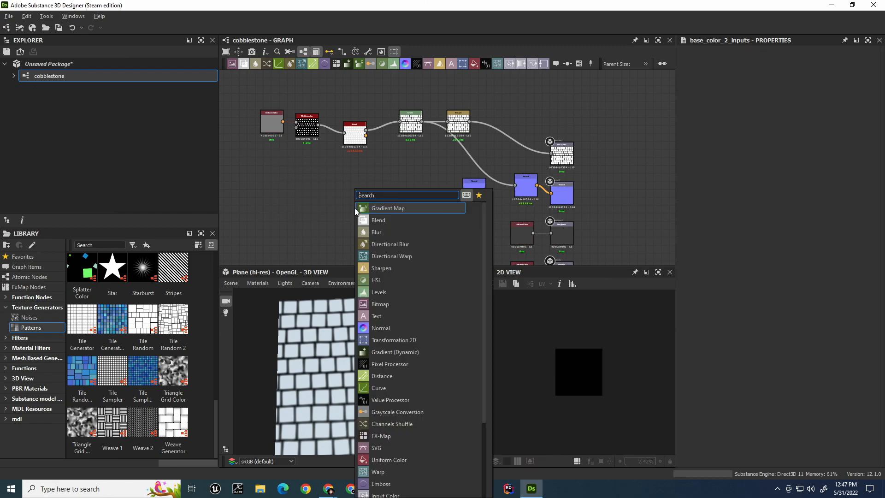
pyautogui.write('ma')
pyautogui.press('BackSpace')
pyautogui.press('BackSpace')
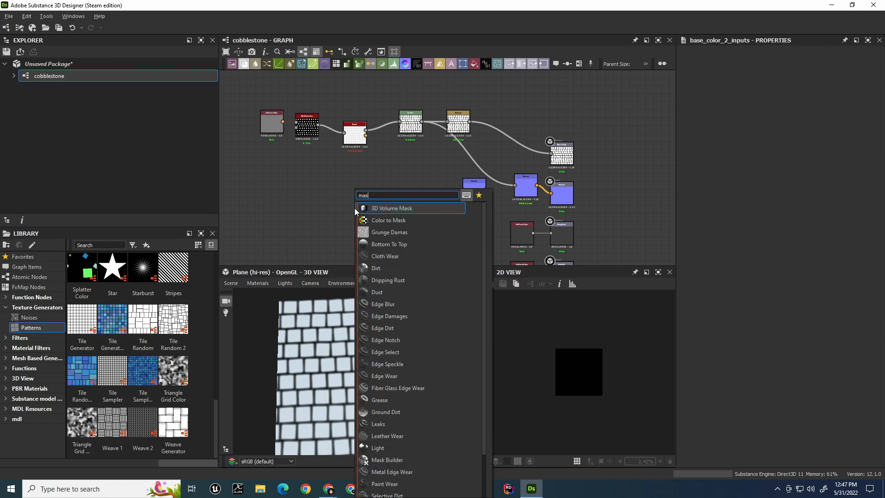
pyautogui.write('base')
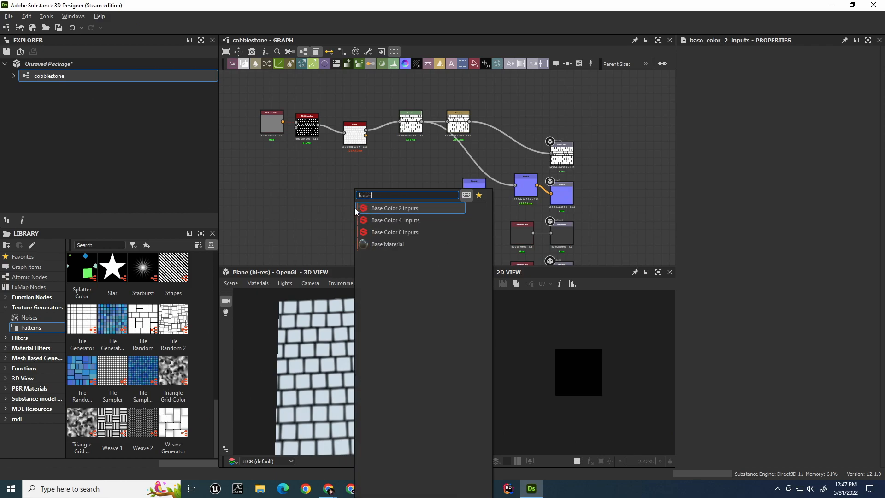
pyautogui.click(387, 244)
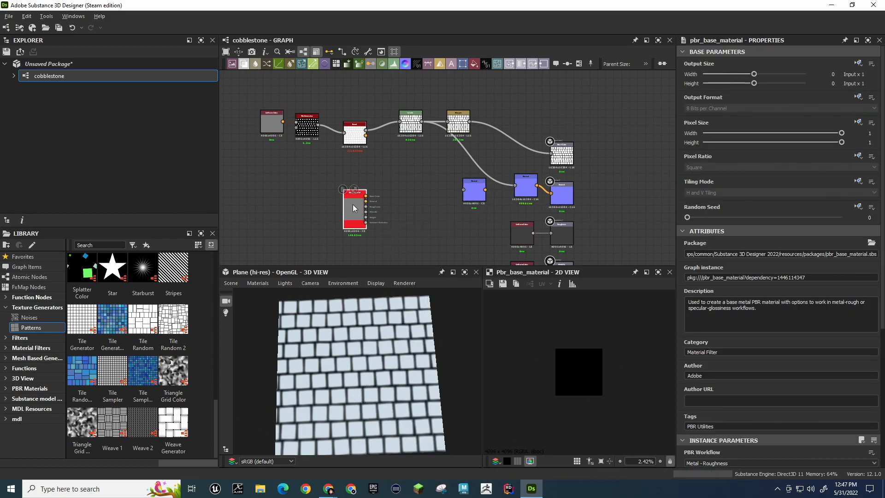
# Examine the Base Material node's outputs and instance parameters, and collapse its base parameter, attribute and instance parameter sections
pyautogui.scroll(4, 352, 204)
pyautogui.scroll(-4, 352, 204)
pyautogui.scroll(3, 353, 205)
pyautogui.scroll(-2, 353, 203)
pyautogui.scroll(1, 353, 203)
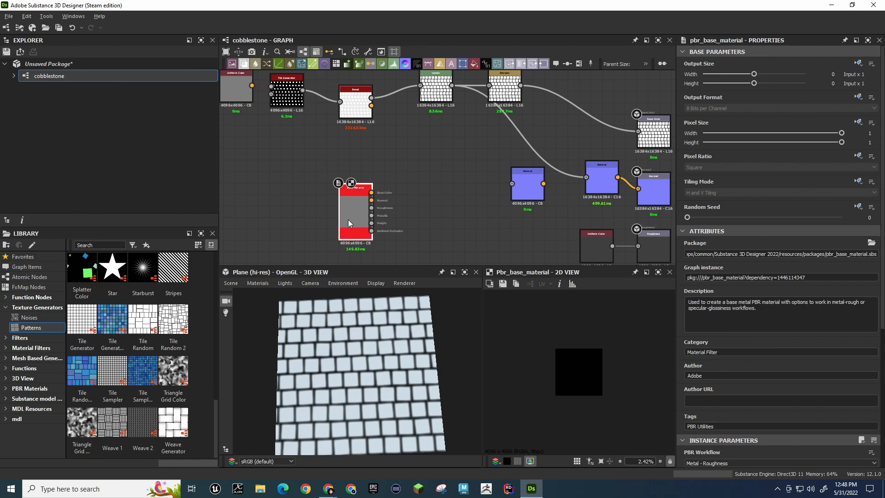
pyautogui.scroll(-3, 727, 218)
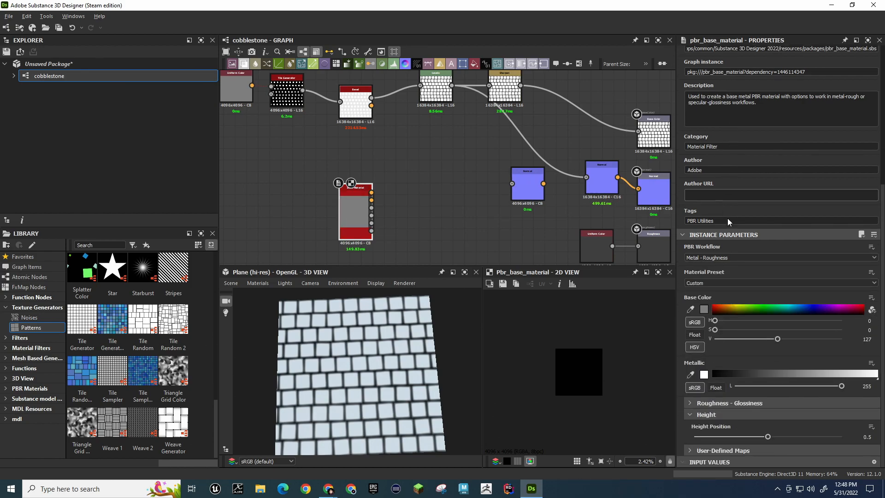
pyautogui.scroll(5, 723, 214)
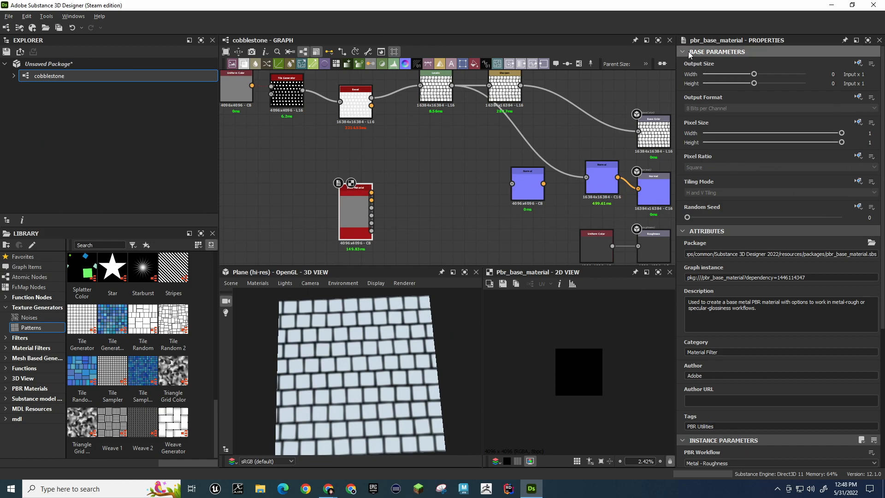
pyautogui.click(685, 50)
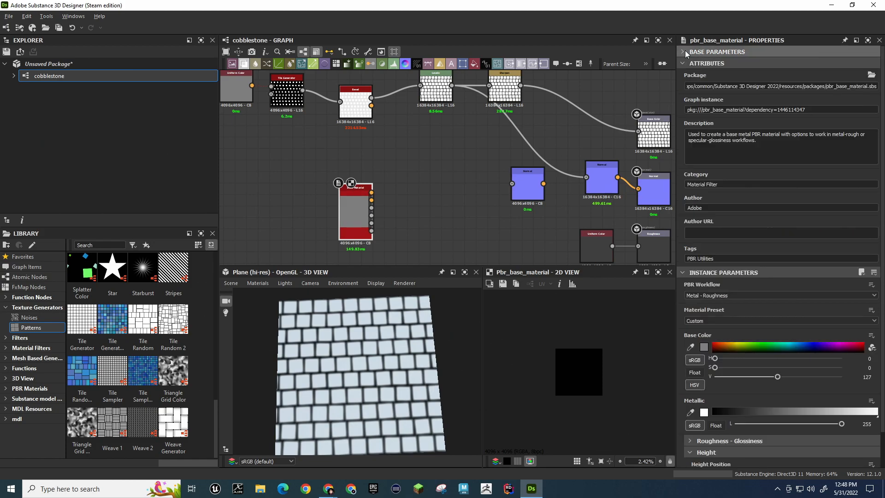
pyautogui.click(683, 63)
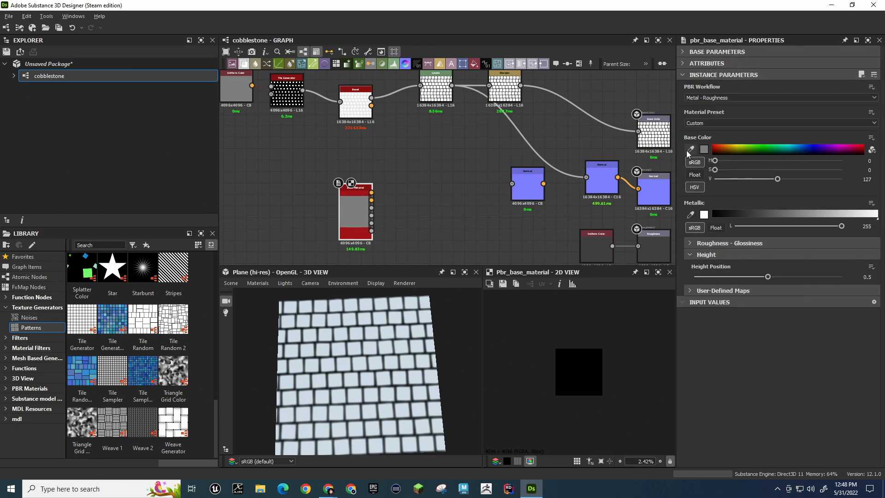
pyautogui.click(684, 75)
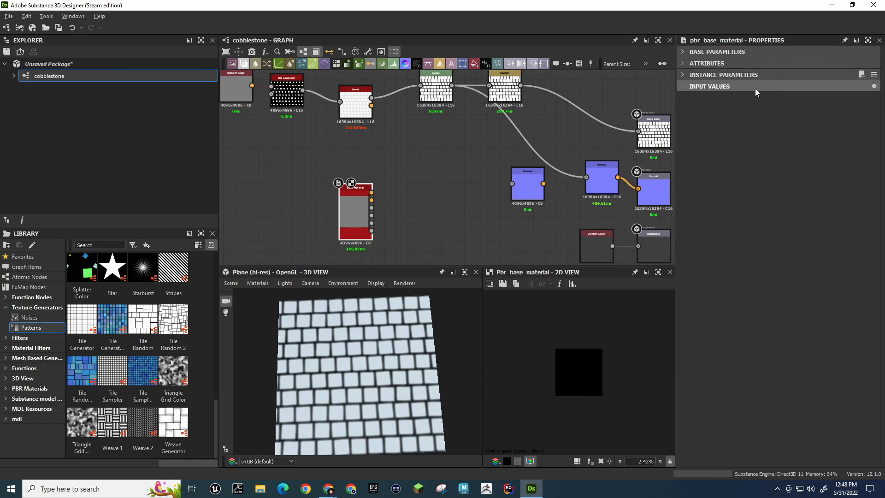
# Move the Base Material node out of the way to the far side of the output nodes
pyautogui.scroll(3, 374, 220)
pyautogui.scroll(-3, 399, 208)
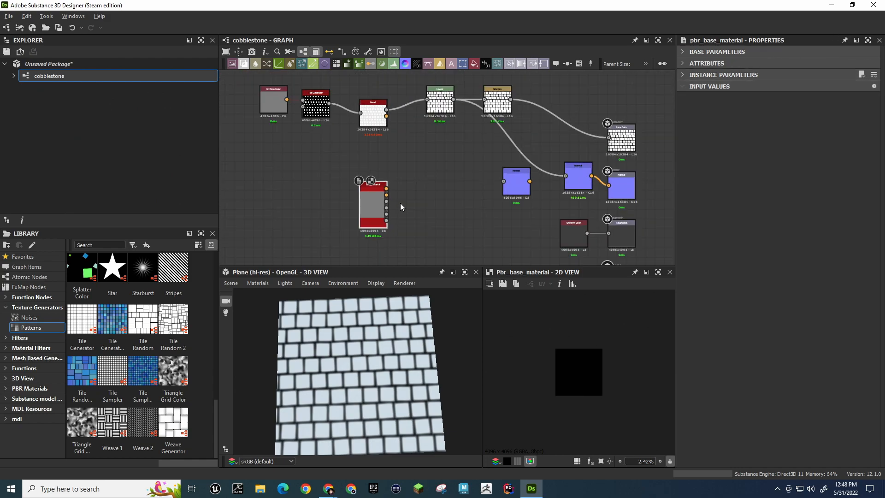
pyautogui.scroll(1, 400, 204)
pyautogui.scroll(-1, 401, 205)
pyautogui.moveTo(381, 201); pyautogui.dragTo(668, 162)
pyautogui.moveTo(554, 148); pyautogui.dragTo(515, 157, button='middle')
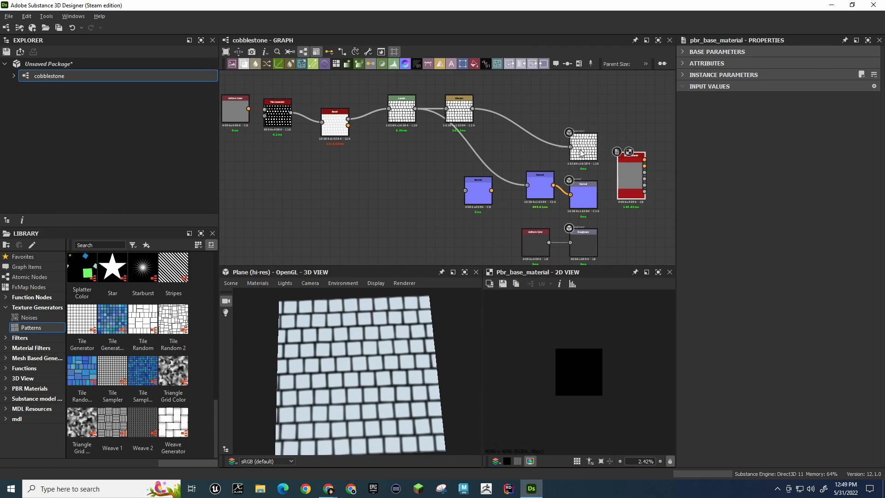
pyautogui.moveTo(638, 172); pyautogui.dragTo(527, 118)
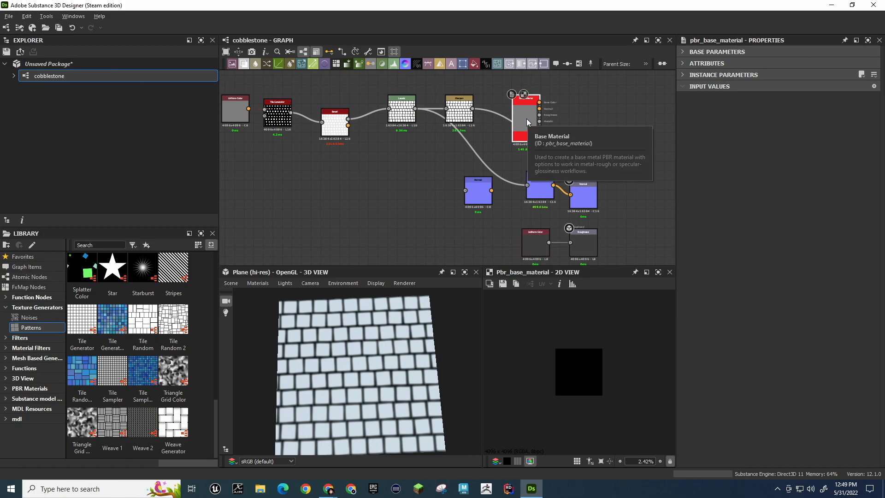
pyautogui.moveTo(525, 119); pyautogui.dragTo(396, 180)
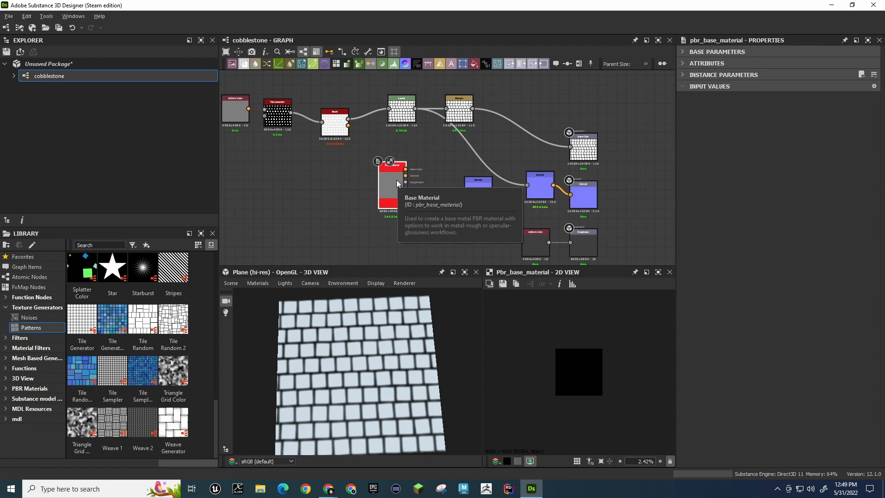
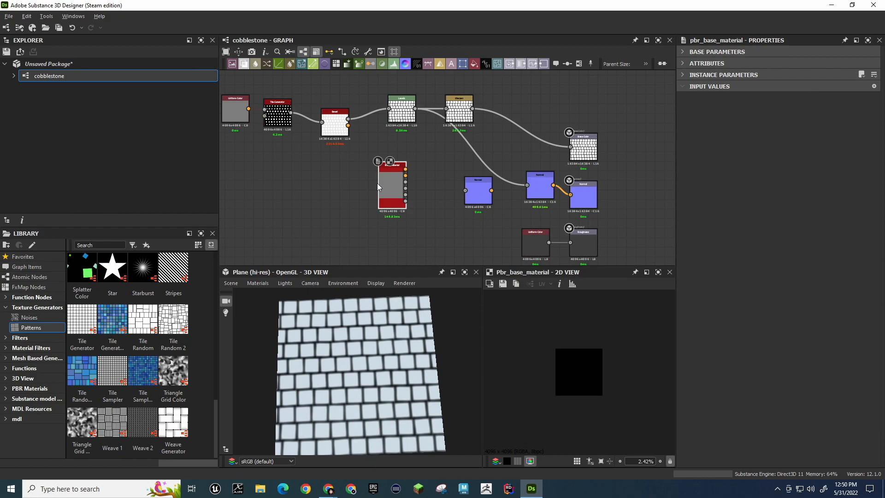
pyautogui.moveTo(391, 176); pyautogui.dragTo(656, 171)
pyautogui.moveTo(625, 171); pyautogui.dragTo(573, 155, button='middle')
pyautogui.moveTo(607, 175); pyautogui.dragTo(637, 176)
pyautogui.moveTo(575, 156); pyautogui.dragTo(643, 177, button='middle')
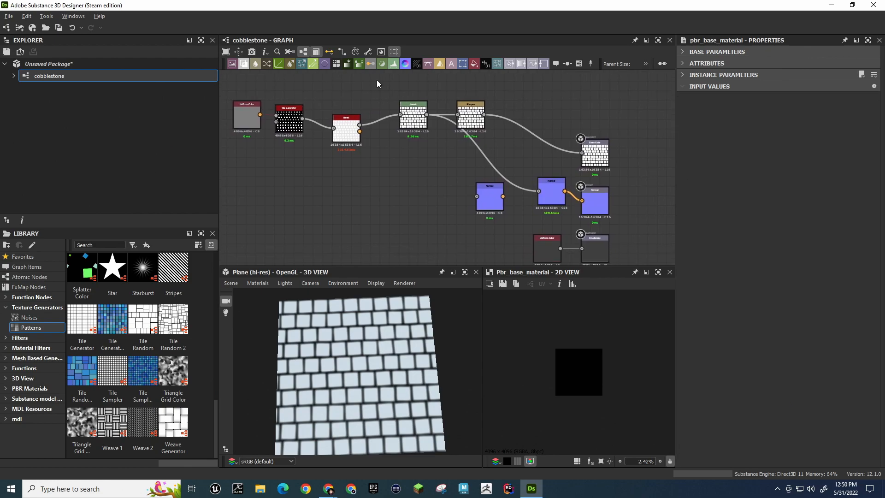
# Display the Base Color output in the 2D view with the whole texture visible
pyautogui.doubleClick(602, 154)
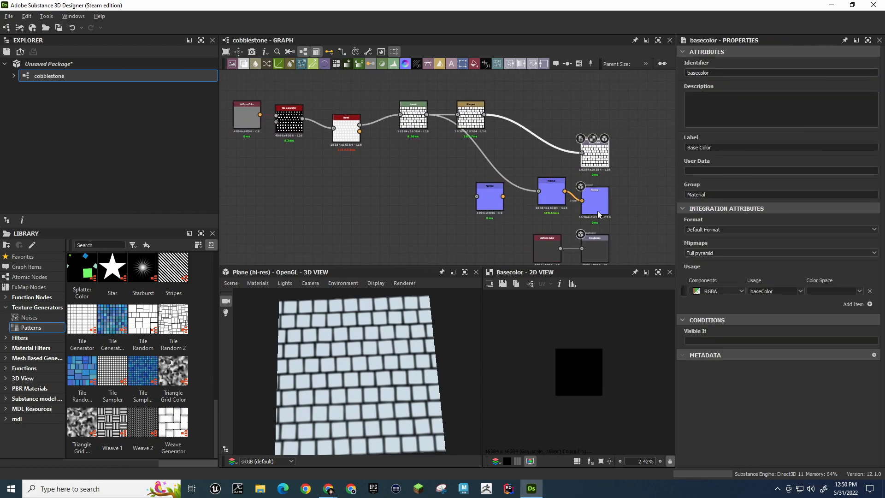
pyautogui.scroll(-5, 583, 359)
pyautogui.scroll(2, 580, 354)
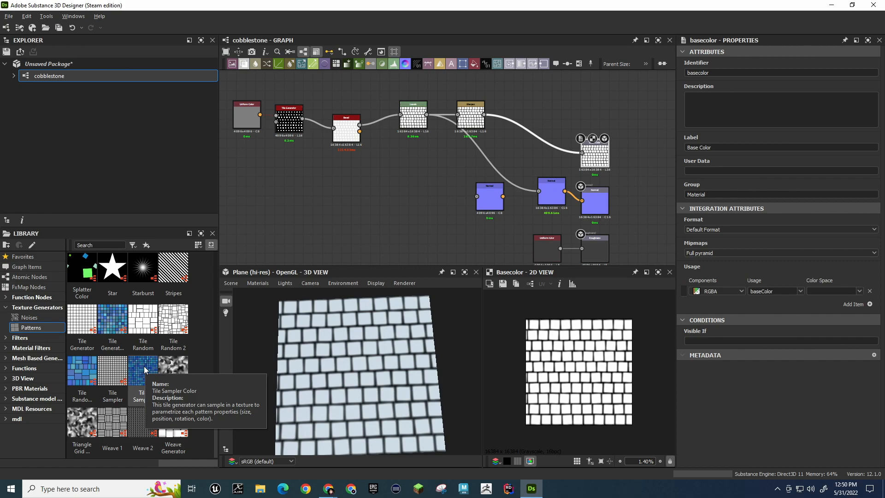
# Expand the Tile Generator's instance parameters and inspect the stone pattern closely in the 2D view
pyautogui.click(289, 122)
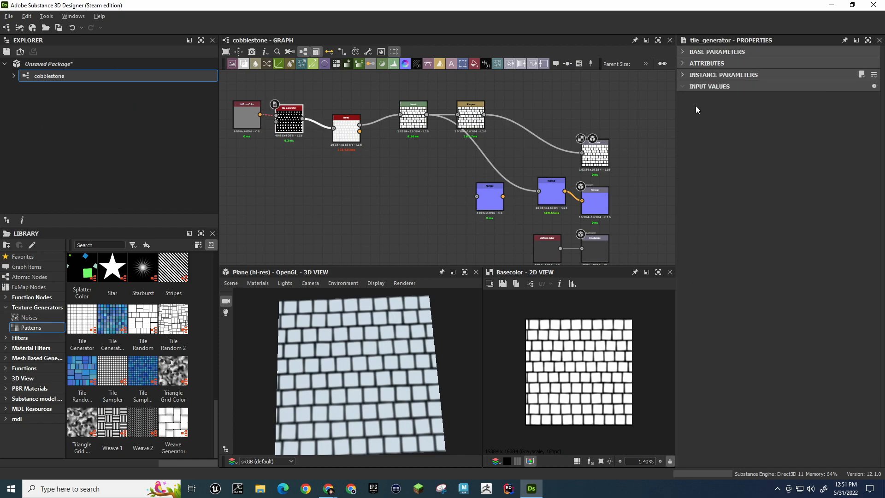
pyautogui.click(684, 75)
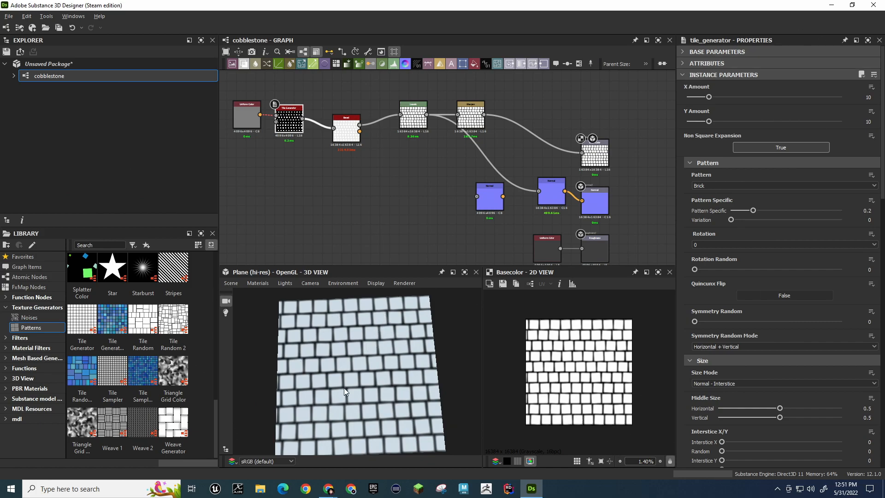
pyautogui.scroll(5, 599, 377)
pyautogui.scroll(3, 599, 377)
pyautogui.scroll(-3, 601, 378)
pyautogui.scroll(8, 601, 379)
pyautogui.scroll(-10, 589, 369)
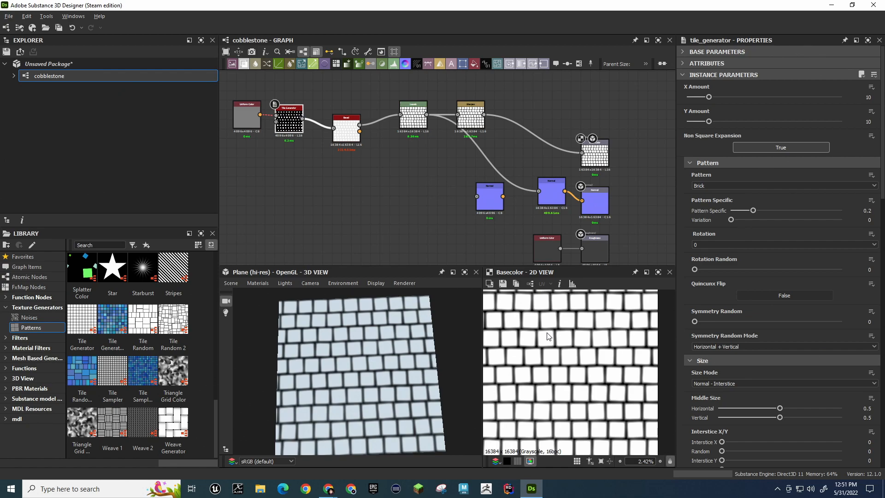
# Delete the Sharpen node and connect the Levels node directly to the Base Color output
pyautogui.click(470, 108)
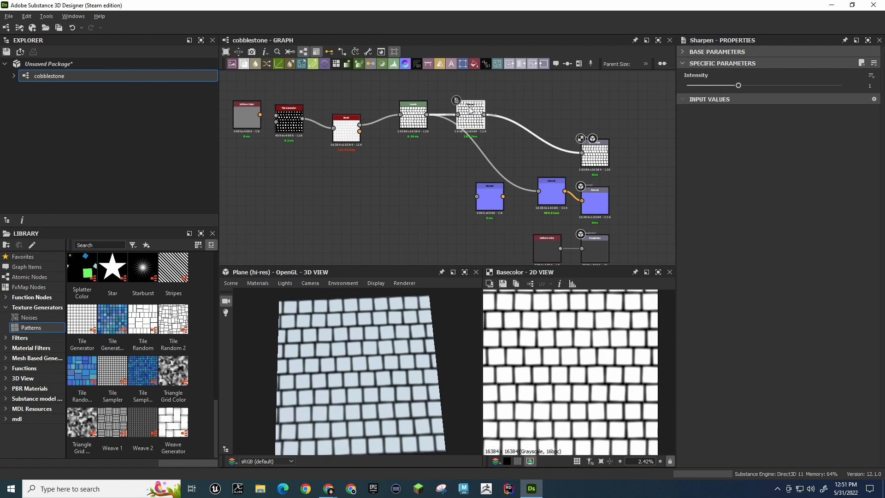
pyautogui.press('Delete')
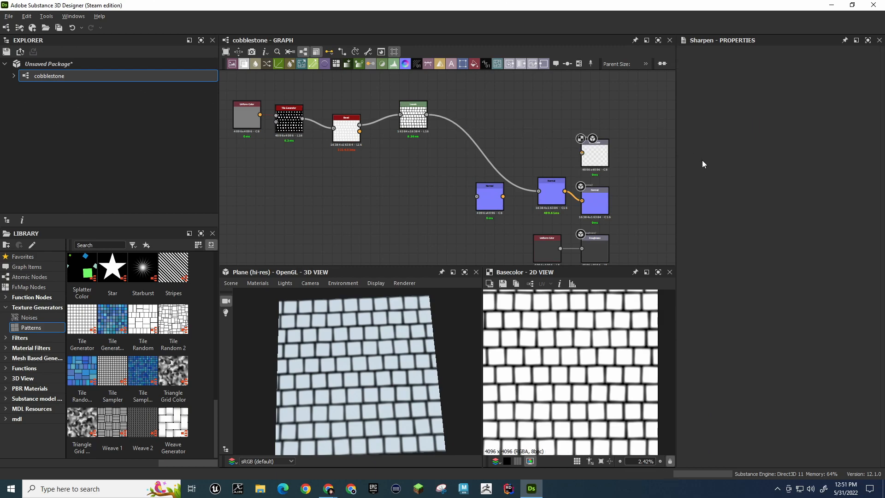
pyautogui.moveTo(583, 153); pyautogui.dragTo(520, 139)
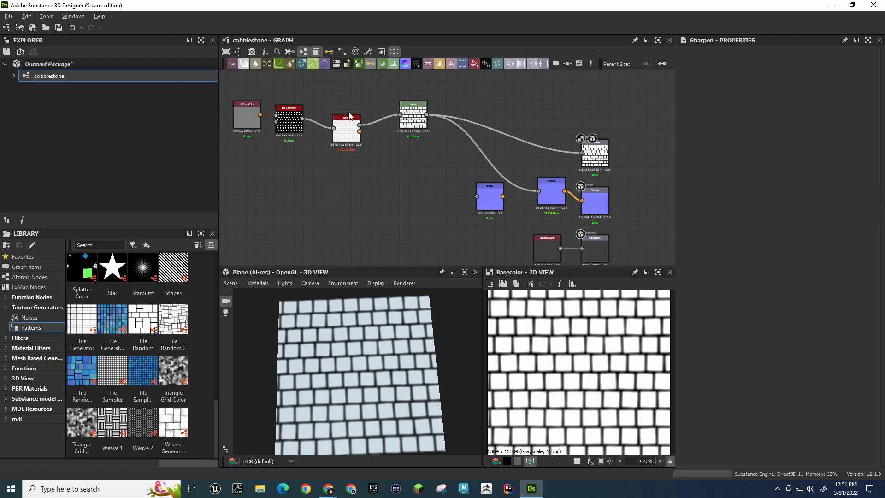
# Set the Tile Generator's horizontal Middle Size to 0.25 and open its vertical Middle Size for editing
pyautogui.click(289, 124)
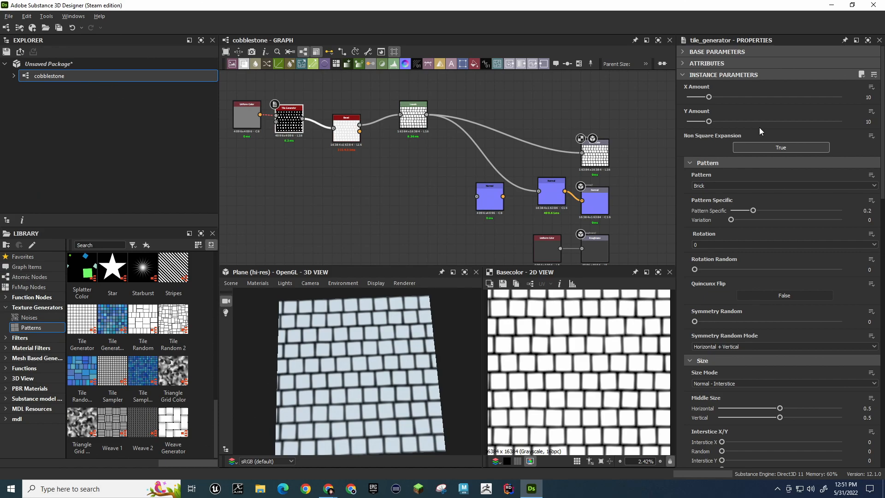
pyautogui.scroll(-4, 716, 331)
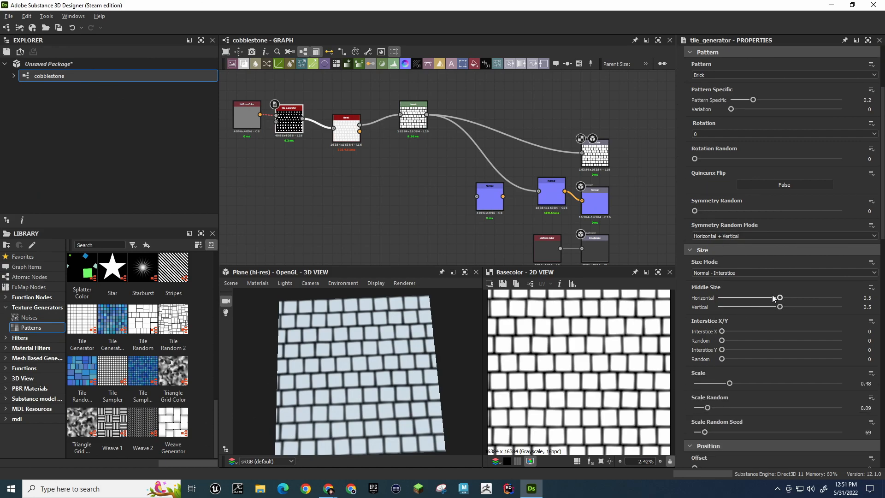
pyautogui.moveTo(781, 299); pyautogui.dragTo(755, 300)
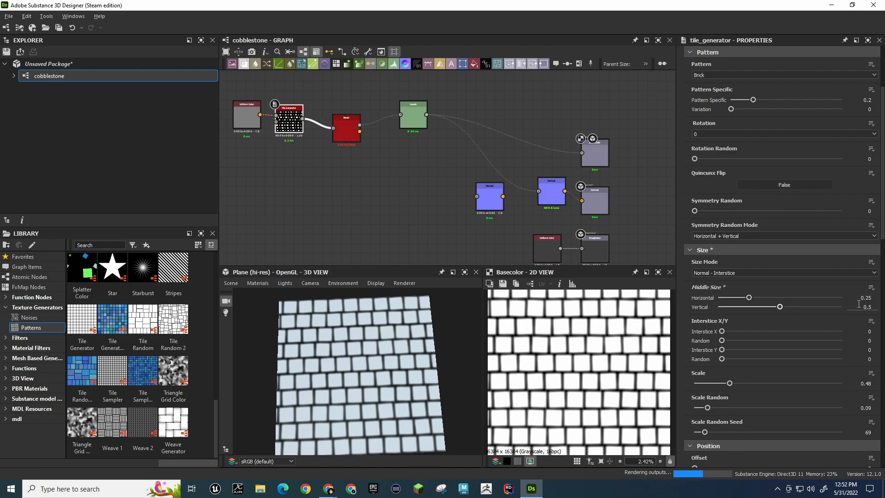
pyautogui.click(872, 306)
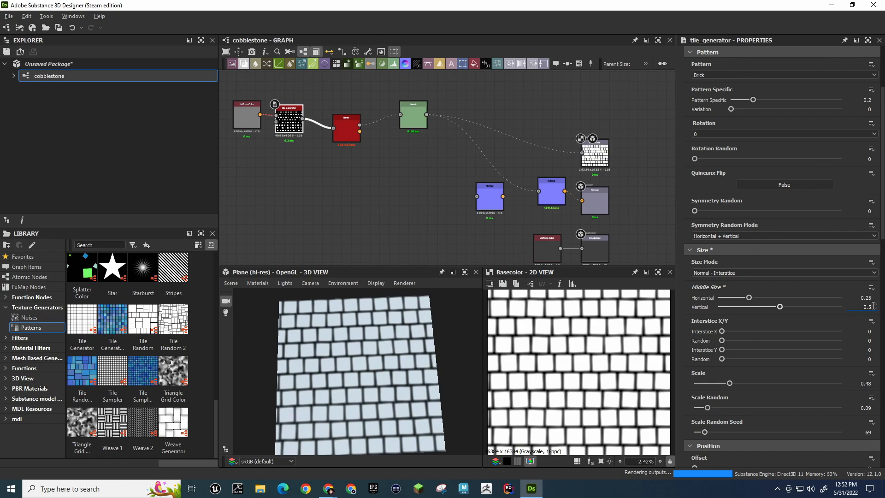
pyautogui.doubleClick(874, 306)
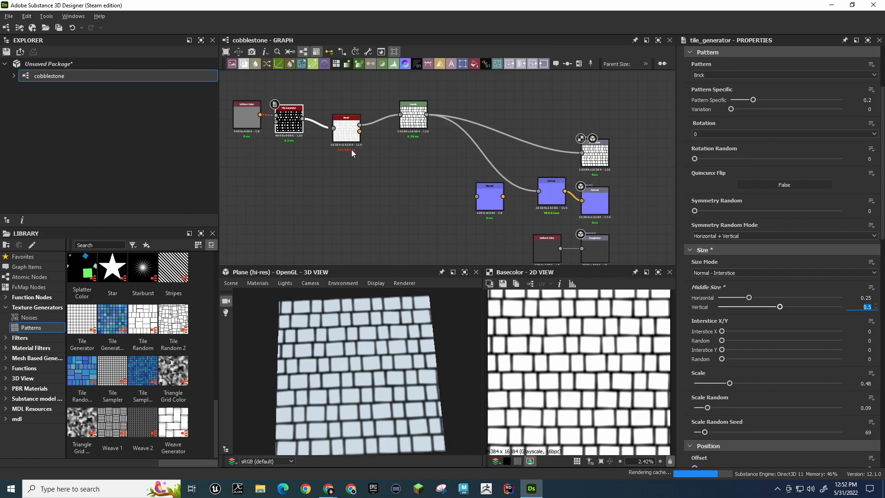
pyautogui.scroll(3, 345, 111)
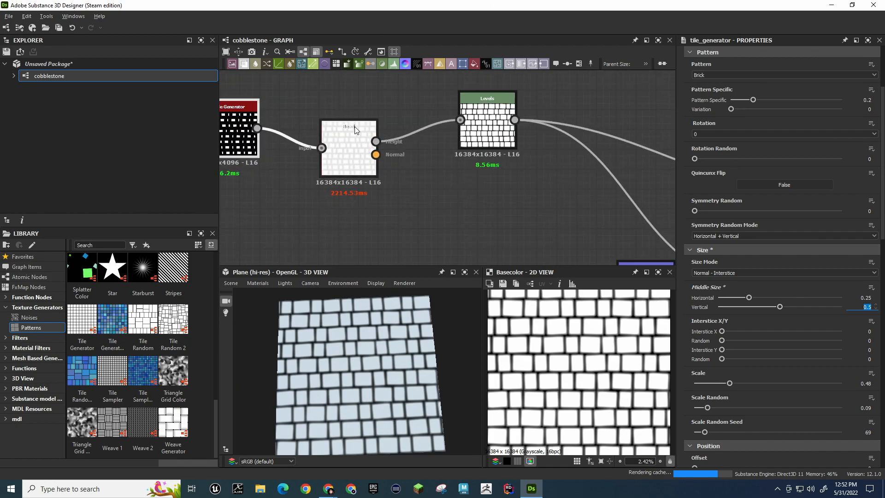
pyautogui.scroll(-2, 361, 134)
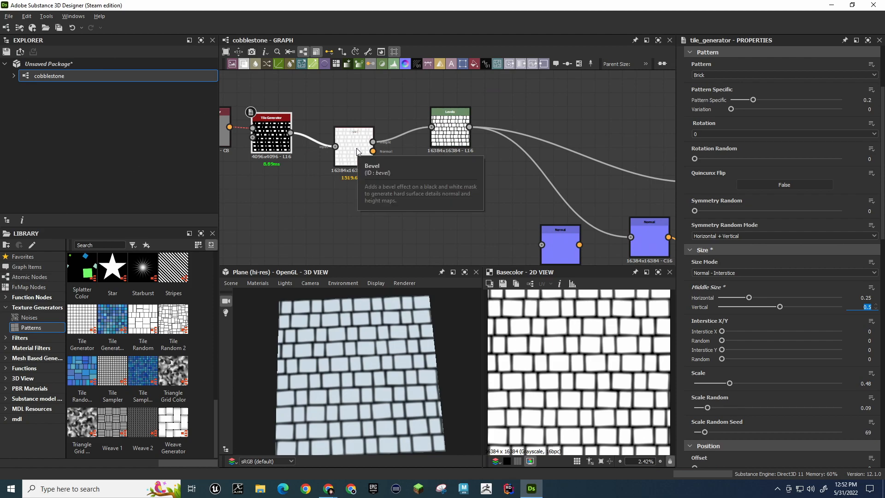
# Set the Bevel node's Distance to 0
pyautogui.click(357, 152)
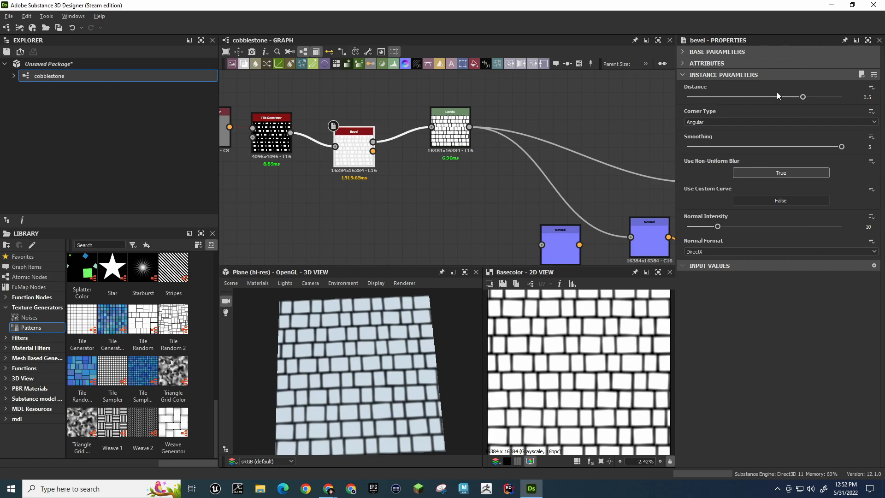
pyautogui.click(866, 97)
pyautogui.write('0')
pyautogui.press('Return')
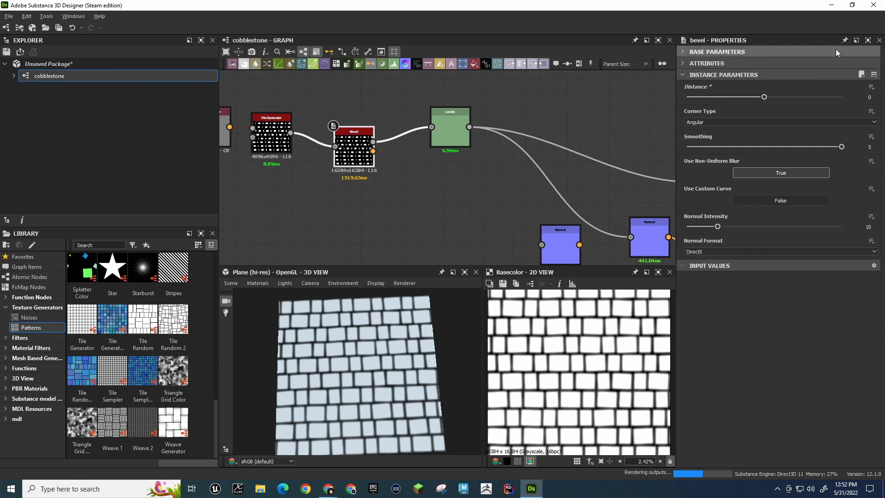
# Set the Bevel node's output width and height to 0, matching its input size
pyautogui.click(683, 51)
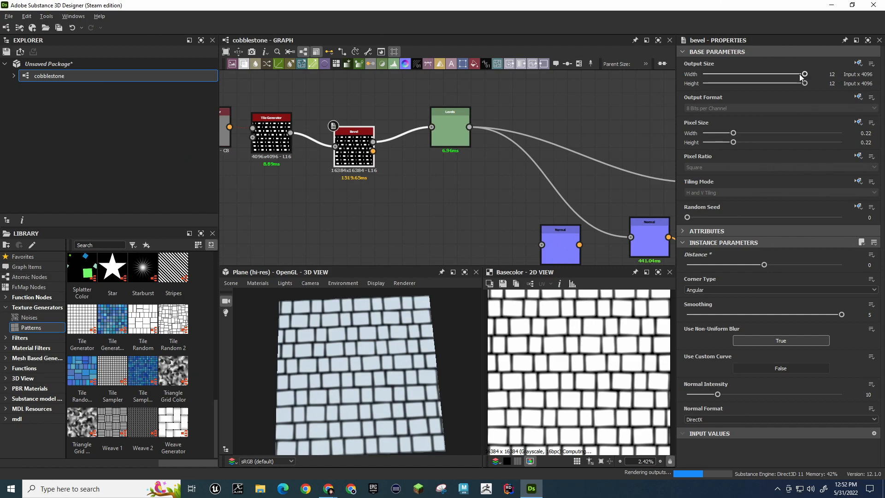
pyautogui.click(702, 73)
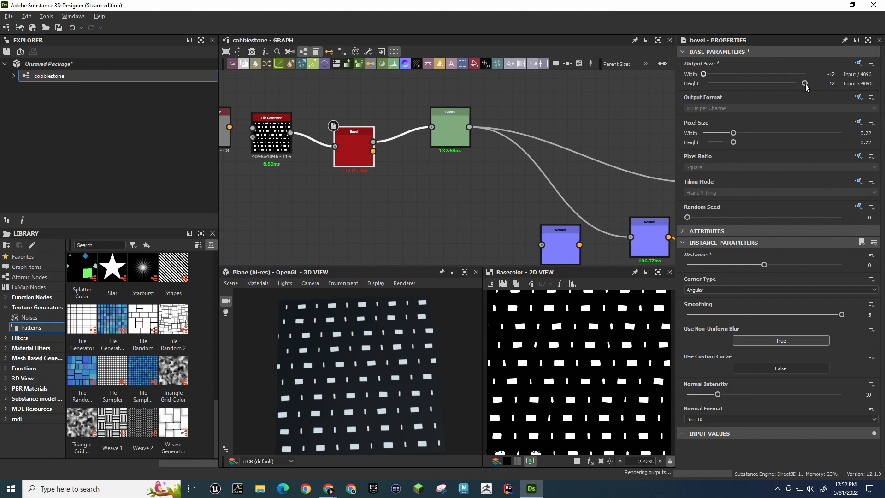
pyautogui.moveTo(806, 81); pyautogui.dragTo(747, 84)
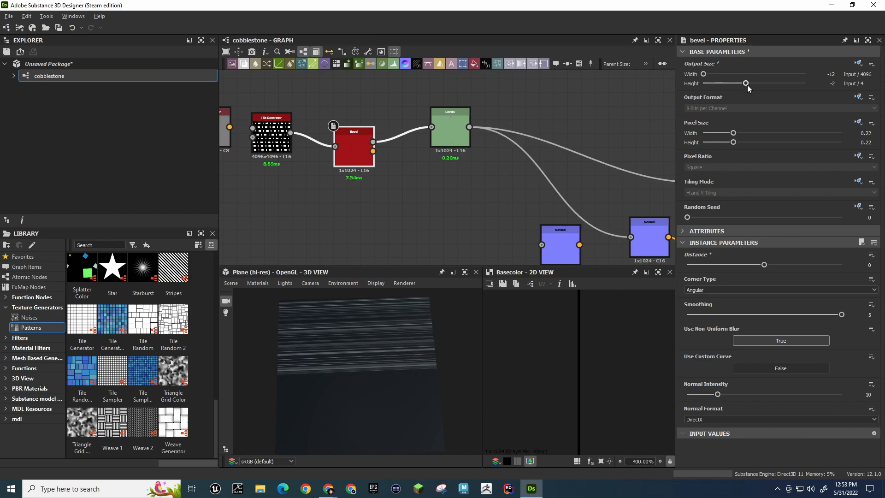
pyautogui.click(837, 84)
pyautogui.write('0')
pyautogui.press('Return')
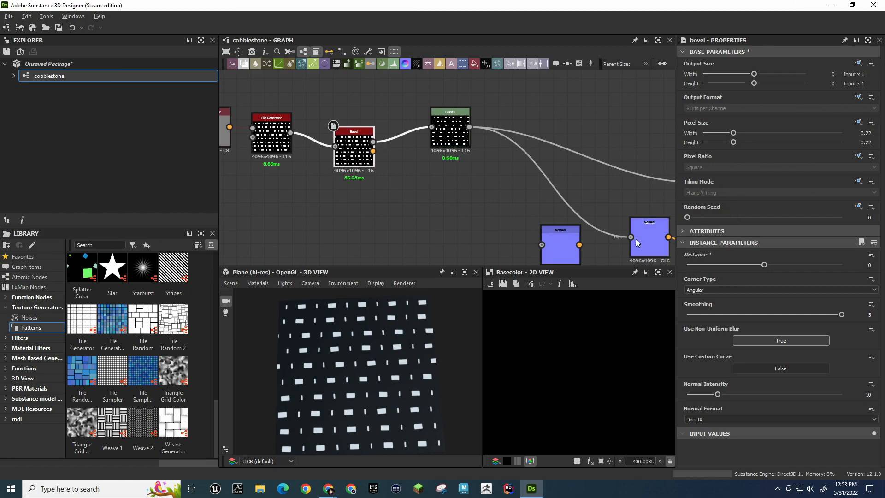
# Move the Levels node's input white point to the maximum and its input black point right beside it
pyautogui.click(459, 132)
pyautogui.click(354, 147)
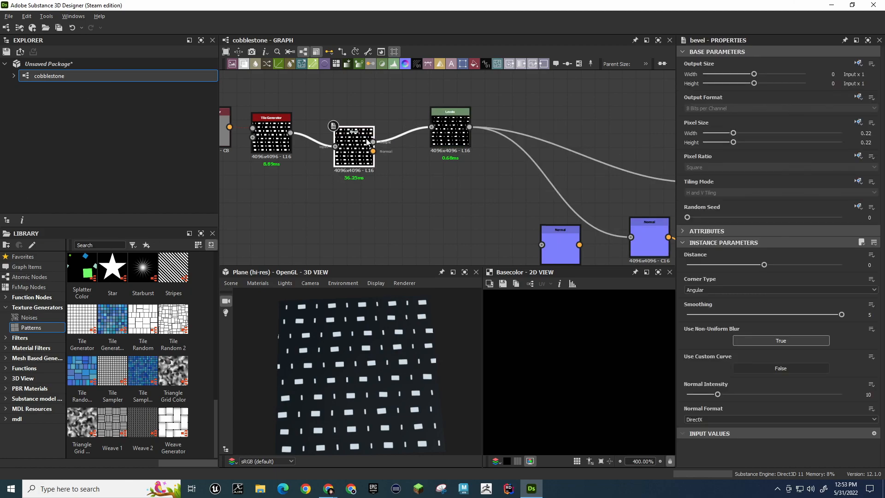
pyautogui.click(466, 132)
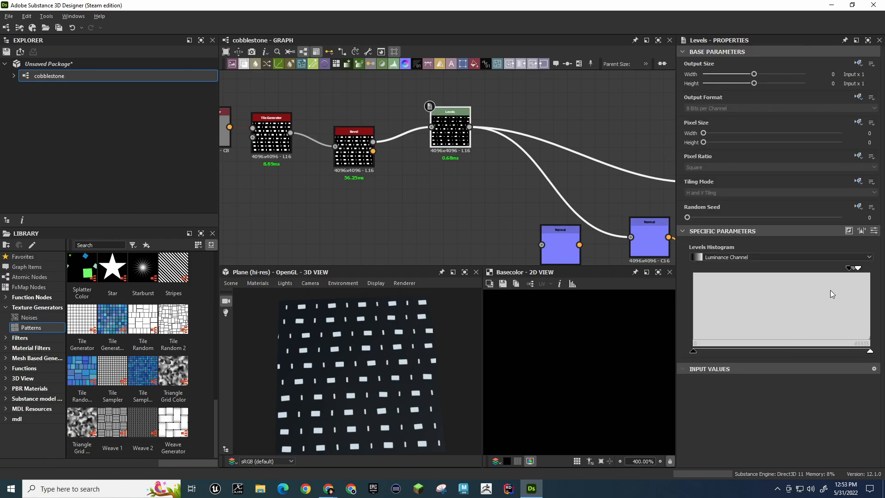
pyautogui.moveTo(848, 268); pyautogui.dragTo(729, 270)
pyautogui.moveTo(859, 269); pyautogui.dragTo(881, 278)
pyautogui.moveTo(734, 269); pyautogui.dragTo(870, 273)
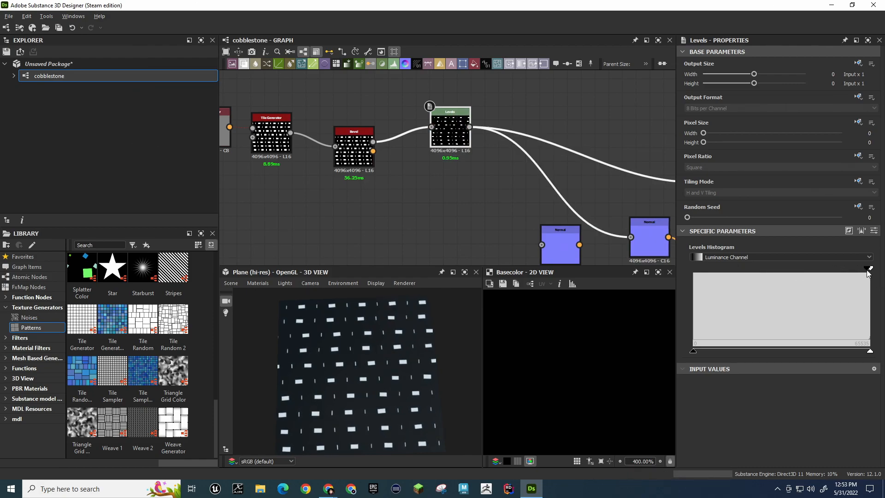
# Compare the Levels, Bevel and Tile Generator outputs in the 2D view and examine the Tile Generator's parameters
pyautogui.doubleClick(452, 132)
pyautogui.doubleClick(354, 147)
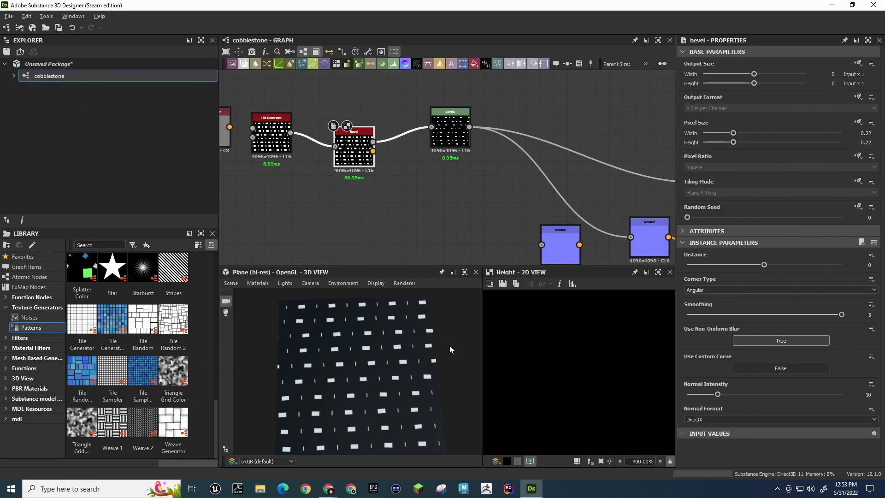
pyautogui.doubleClick(450, 133)
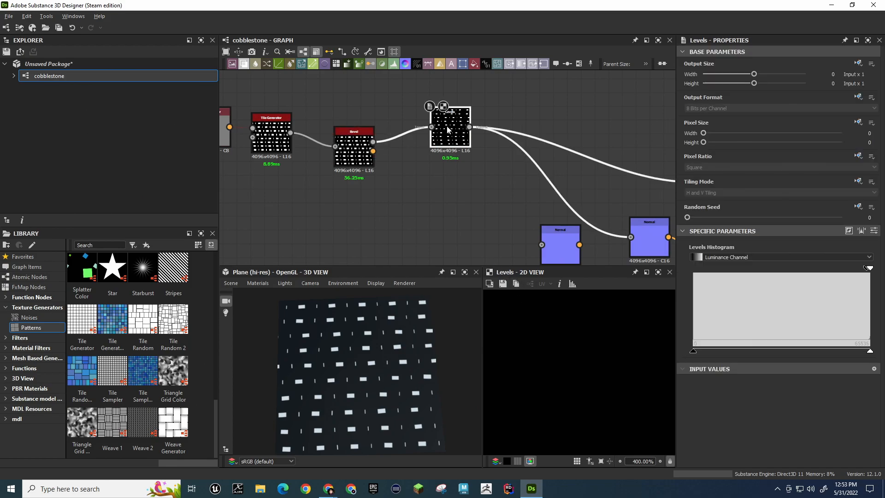
pyautogui.doubleClick(273, 141)
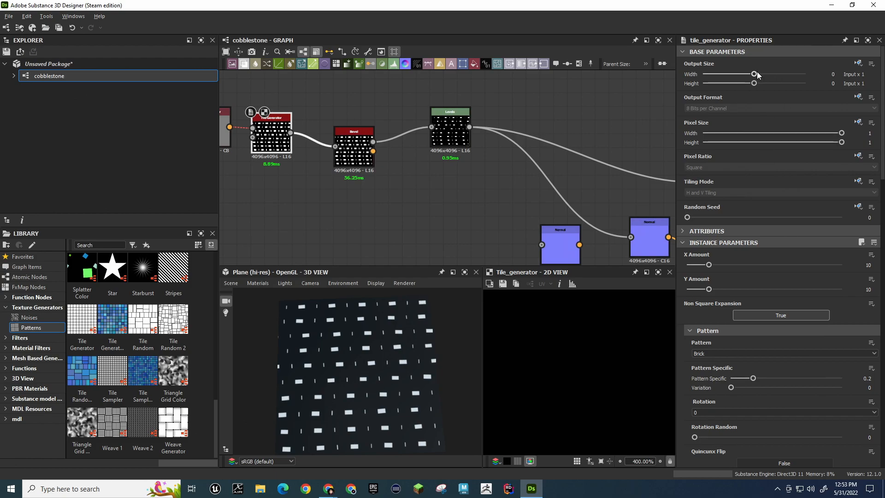
pyautogui.scroll(-2, 702, 164)
pyautogui.scroll(2, 703, 164)
pyautogui.scroll(-1, 704, 164)
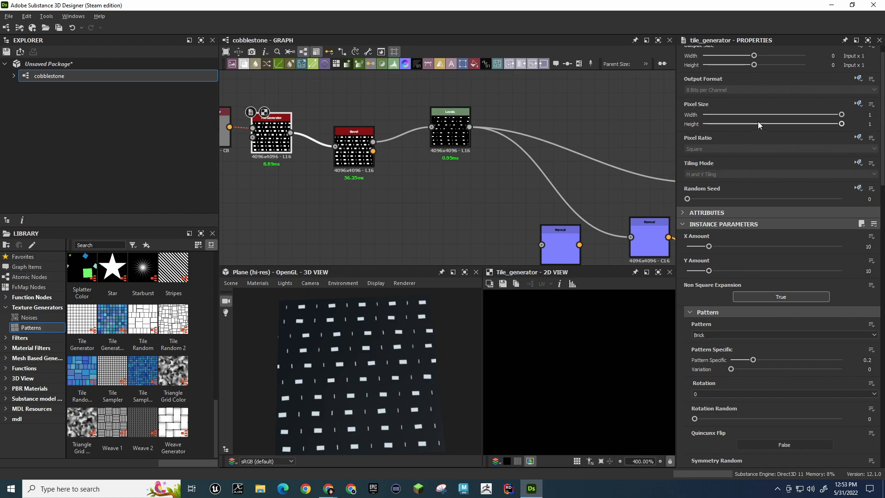
pyautogui.scroll(-3, 673, 186)
pyautogui.scroll(3, 664, 181)
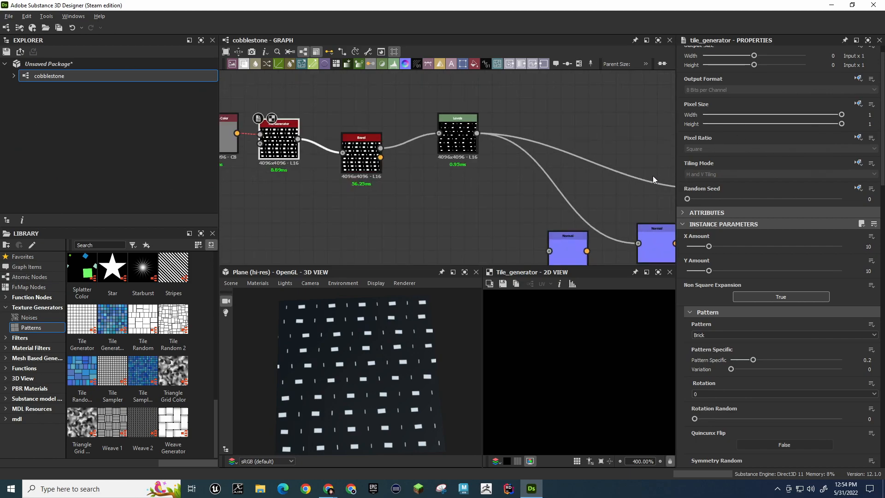
pyautogui.moveTo(435, 188); pyautogui.dragTo(486, 196, button='middle')
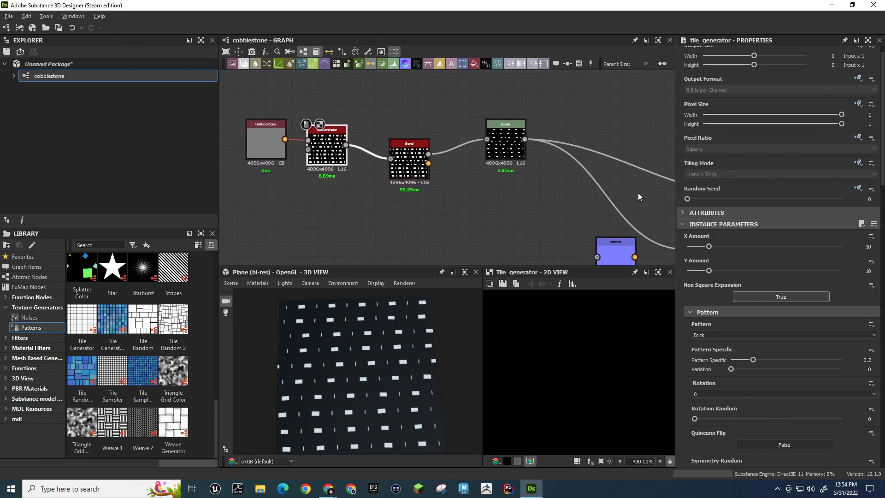
pyautogui.scroll(-3, 714, 200)
pyautogui.scroll(-5, 712, 205)
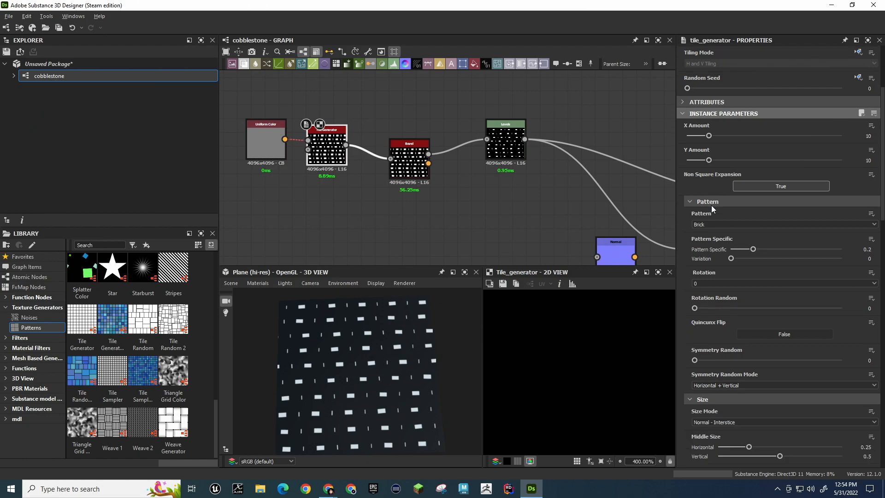
# Delete the Bevel and Levels nodes from the graph
pyautogui.click(506, 154)
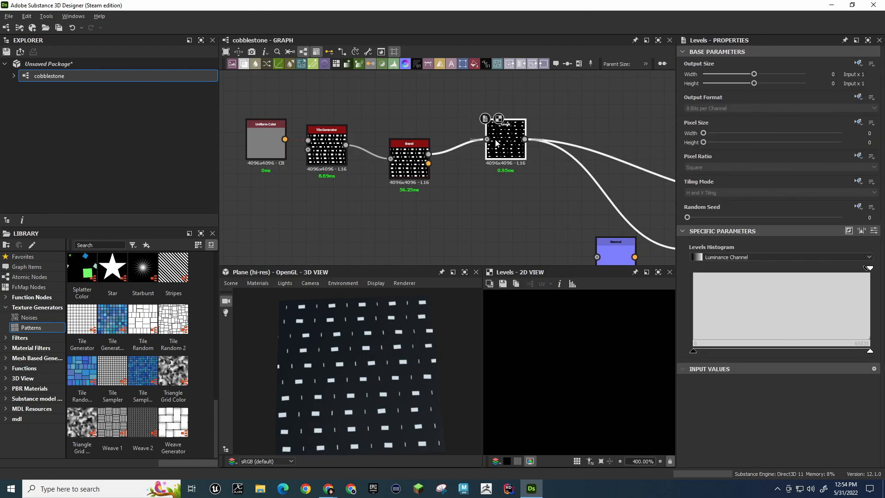
pyautogui.click(416, 180)
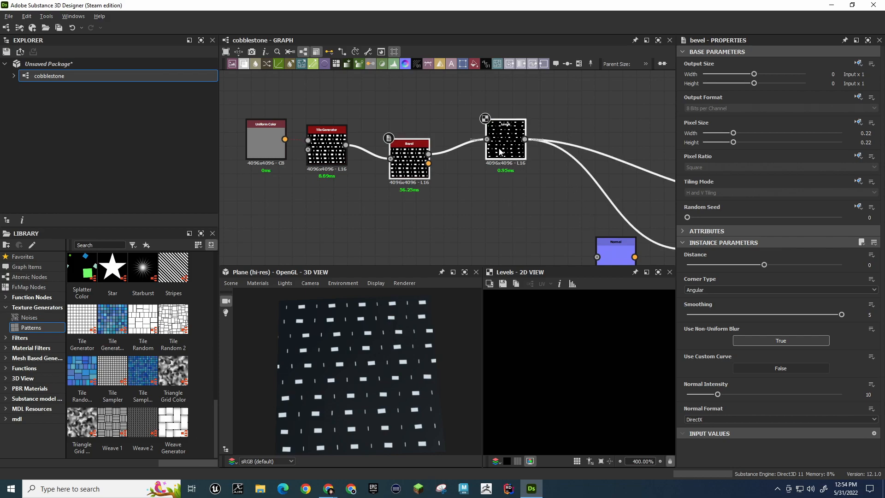
pyautogui.press('Delete')
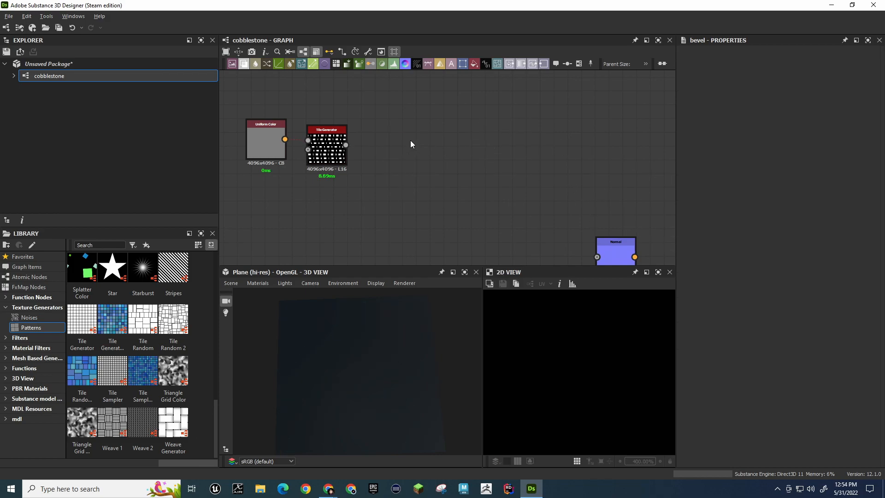
# Connect the Tile Generator directly to the Base Color output and display the Tile Generator in the 2D view
pyautogui.press('space')
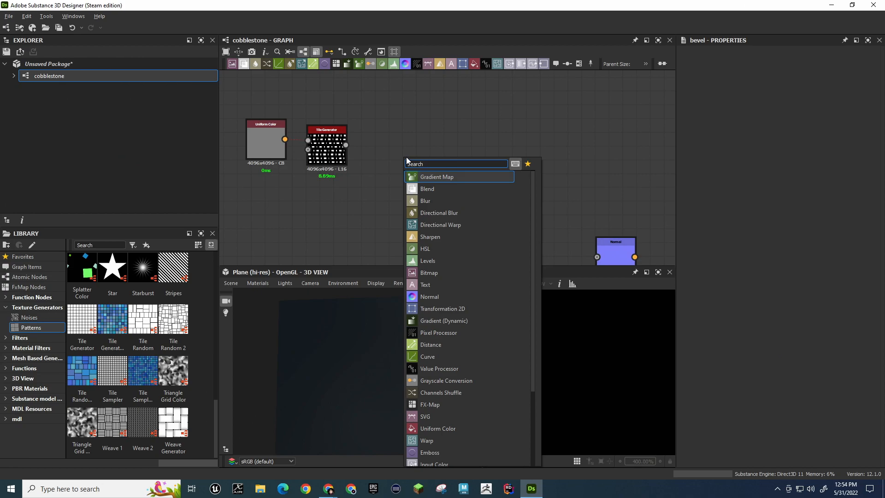
pyautogui.press('Escape')
pyautogui.doubleClick(324, 156)
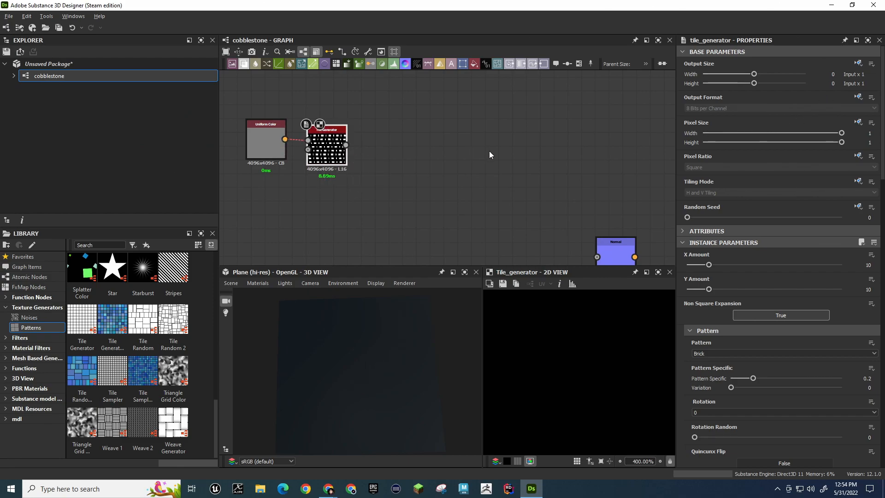
pyautogui.scroll(-4, 510, 157)
pyautogui.moveTo(415, 150); pyautogui.dragTo(647, 178)
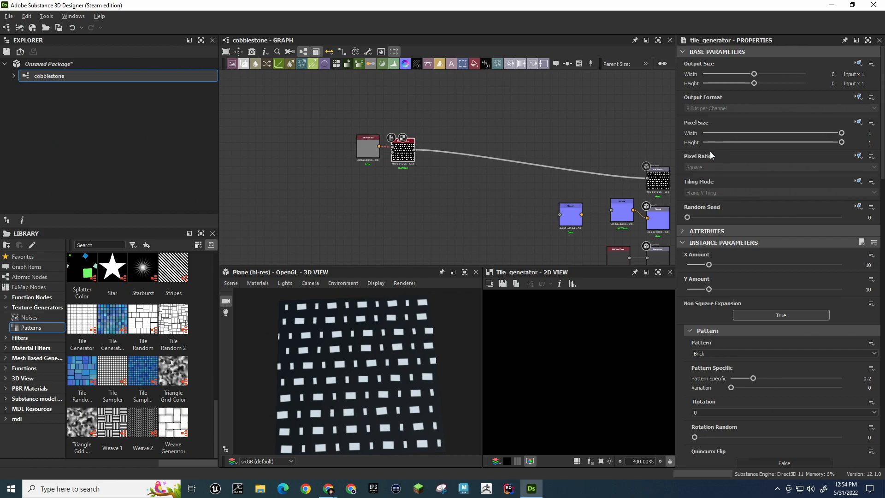
# Try the Square pattern on the Tile Generator, return it to Brick, and try a higher Rotation Random
pyautogui.scroll(-2, 682, 297)
pyautogui.scroll(-5, 684, 298)
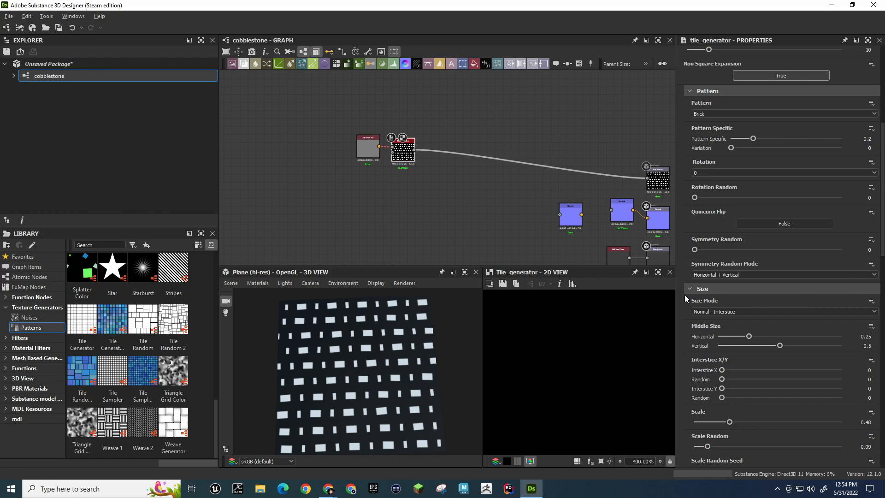
pyautogui.scroll(1, 685, 295)
pyautogui.scroll(-3, 687, 181)
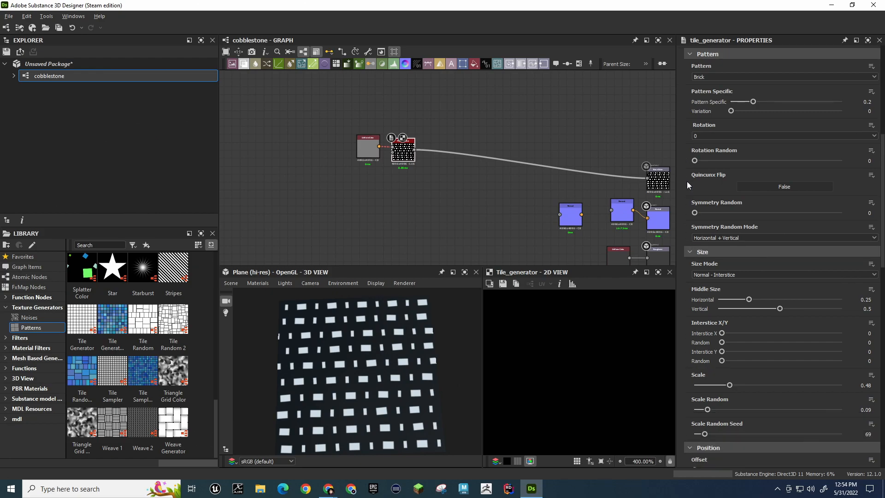
pyautogui.scroll(4, 685, 178)
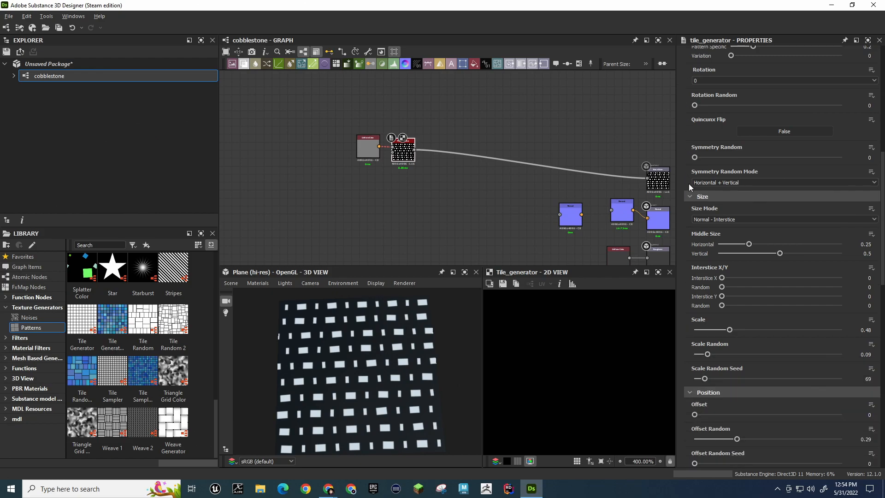
pyautogui.click(707, 152)
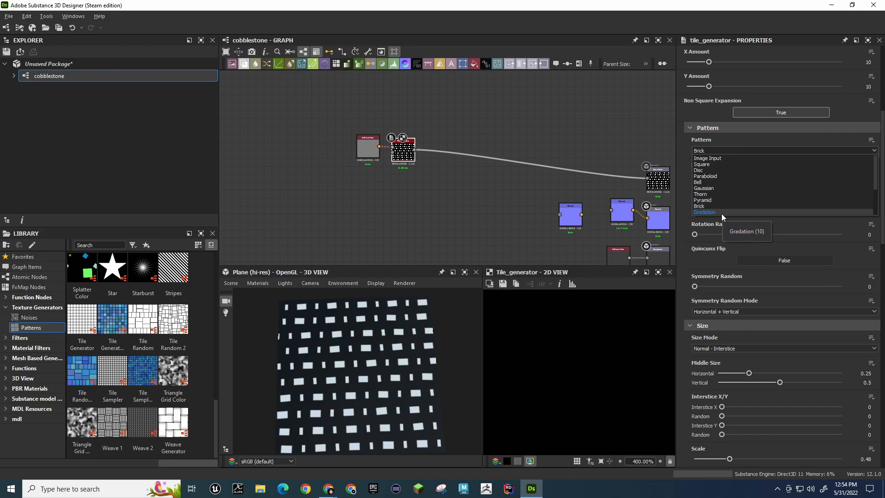
pyautogui.click(718, 164)
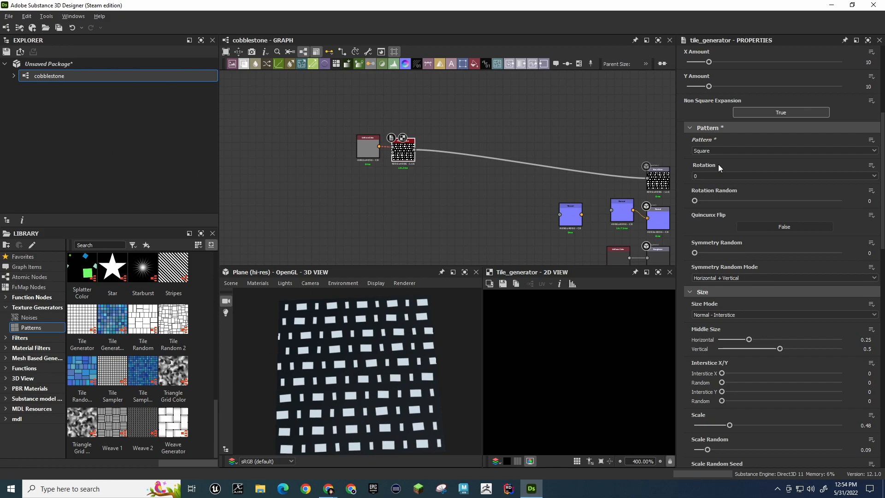
pyautogui.click(709, 149)
pyautogui.click(721, 207)
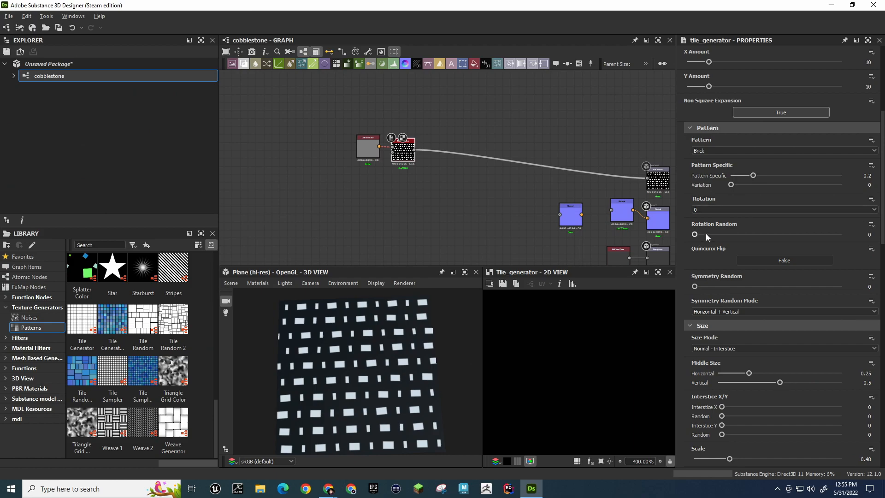
pyautogui.moveTo(699, 234); pyautogui.dragTo(742, 237)
# Replace the Tile Generator with a fresh one connected to the Base Color output and show its whole pattern in the 2D view
pyautogui.press('Delete')
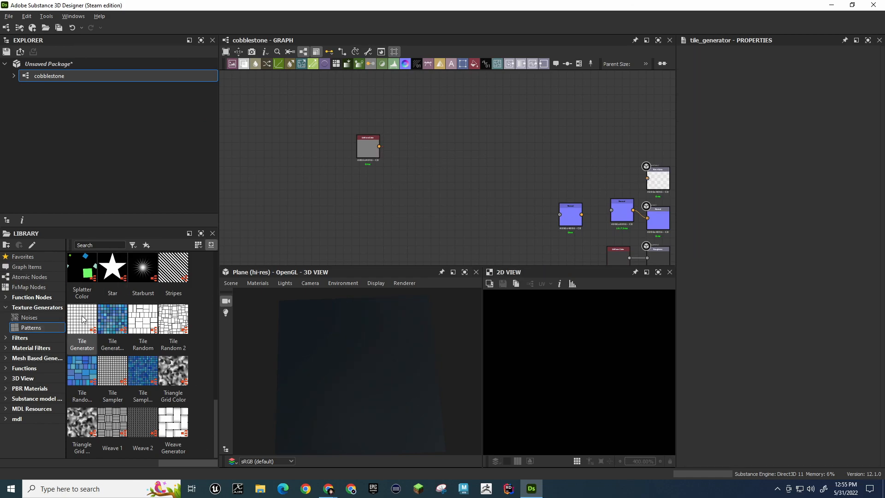
pyautogui.moveTo(82, 319); pyautogui.dragTo(647, 178)
pyautogui.scroll(-2, 605, 402)
pyautogui.scroll(-10, 605, 401)
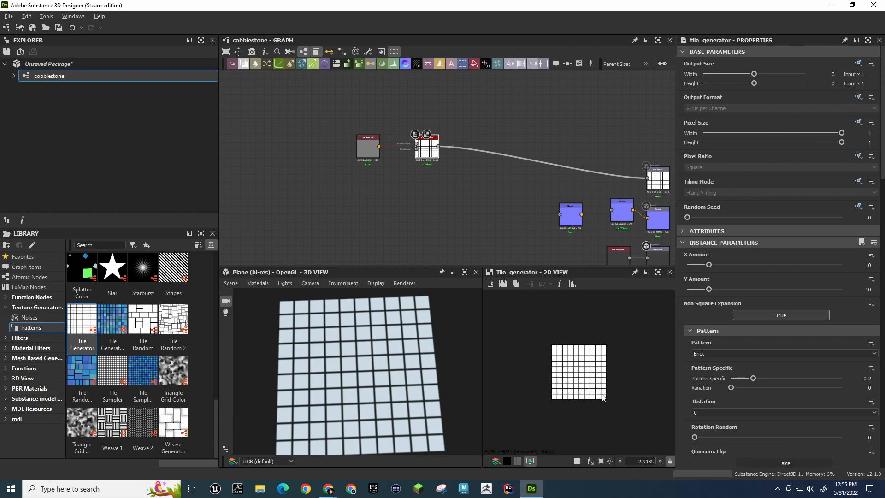
pyautogui.scroll(2, 604, 397)
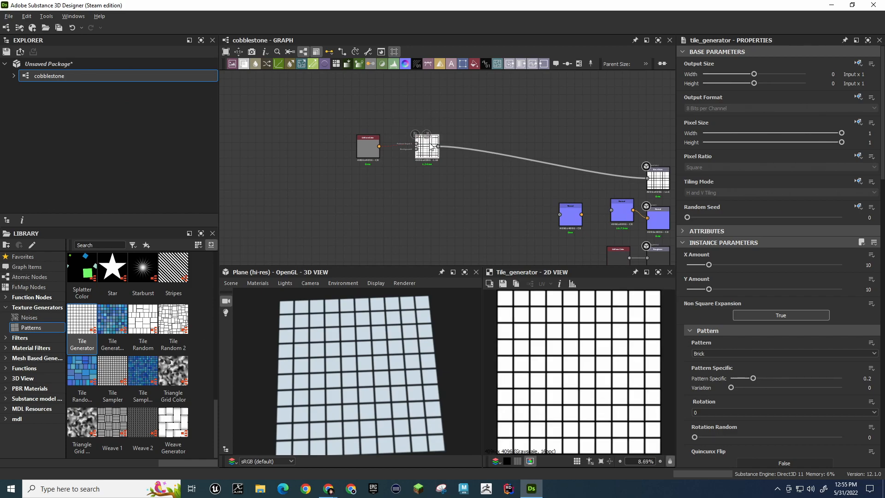
# Set the new Tile Generator's Middle Size to 0.14 horizontally and 0.15 vertically
pyautogui.scroll(-3, 696, 256)
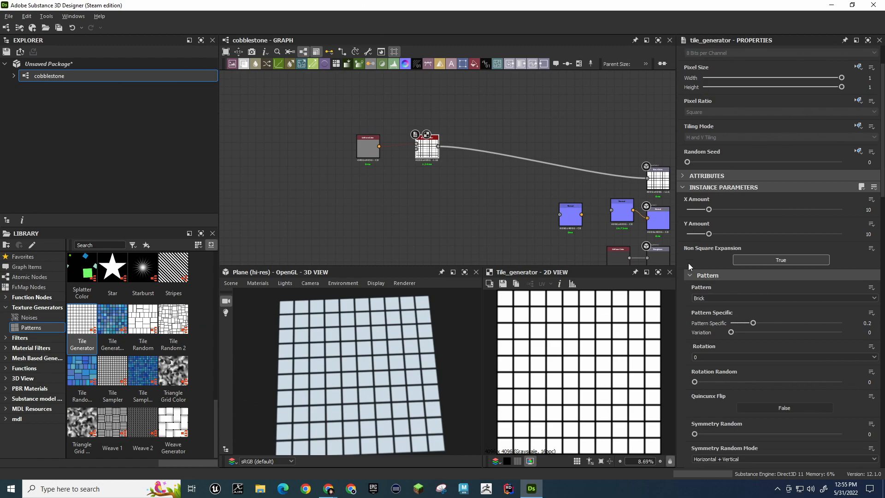
pyautogui.scroll(-6, 686, 261)
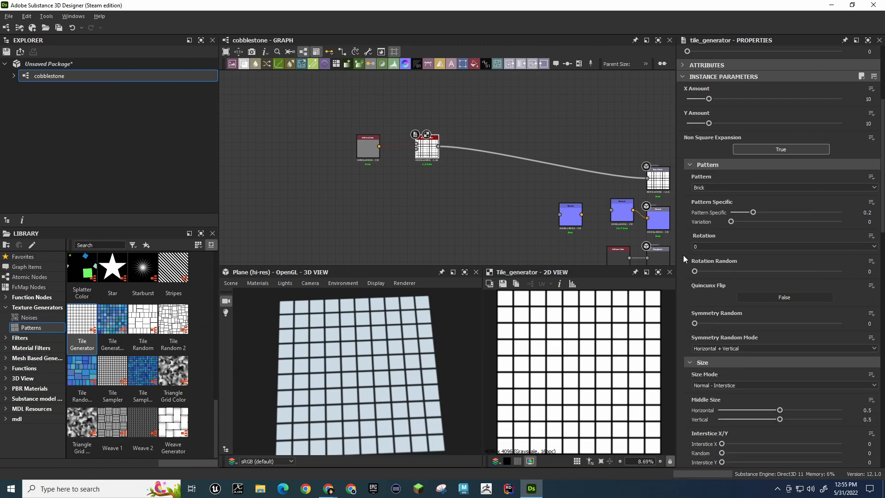
pyautogui.scroll(-8, 683, 255)
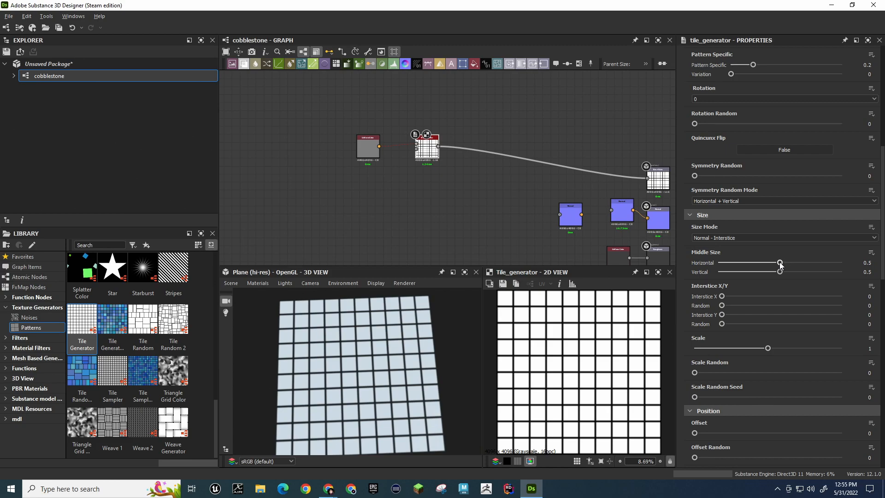
pyautogui.moveTo(780, 262); pyautogui.dragTo(738, 273)
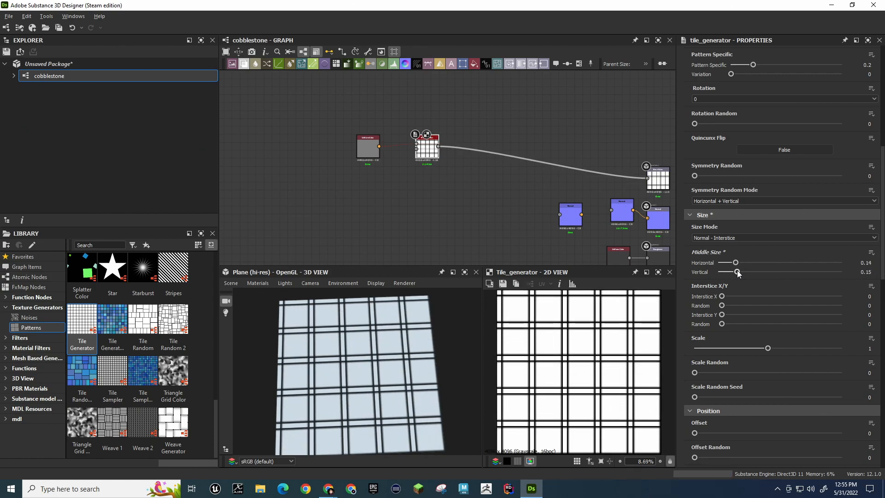
# Undo the Tile Generator's Middle Size changes and reduce its Scale to 0.58
pyautogui.hotkey('ctrl', 'z')
pyautogui.hotkey('ctrl', 'z')
pyautogui.hotkey('ctrl', 'z')
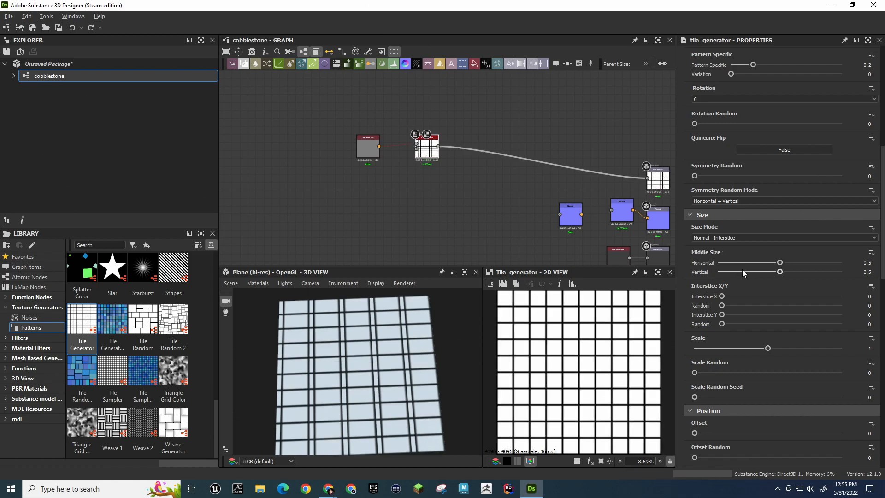
pyautogui.moveTo(769, 350); pyautogui.dragTo(745, 351)
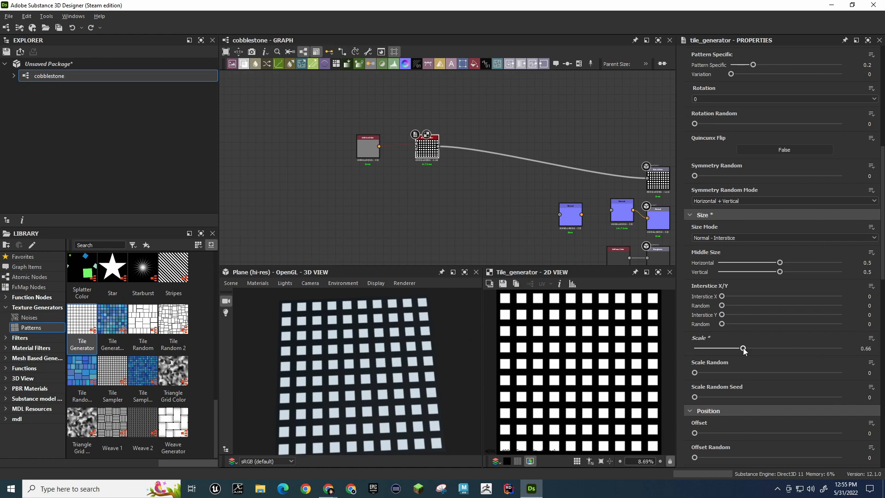
pyautogui.moveTo(743, 350); pyautogui.dragTo(738, 351)
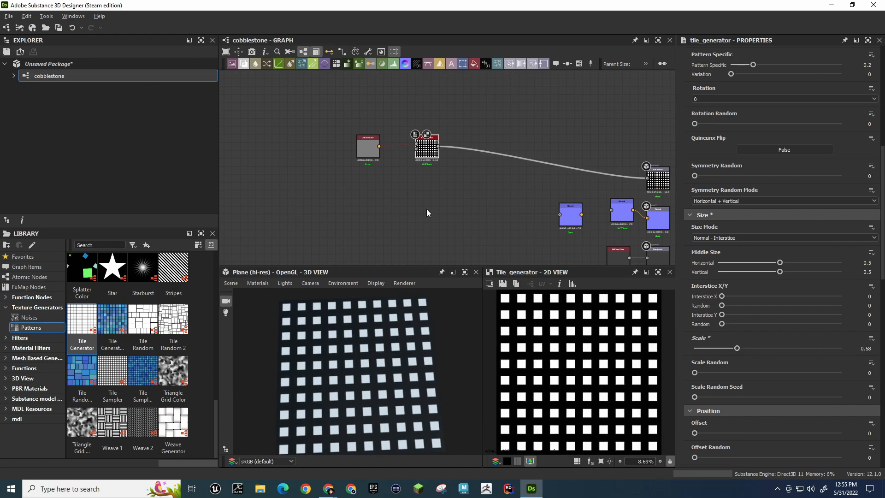
# Add a Bevel node and connect it between the Tile Generator and the Base Color output
pyautogui.press('space')
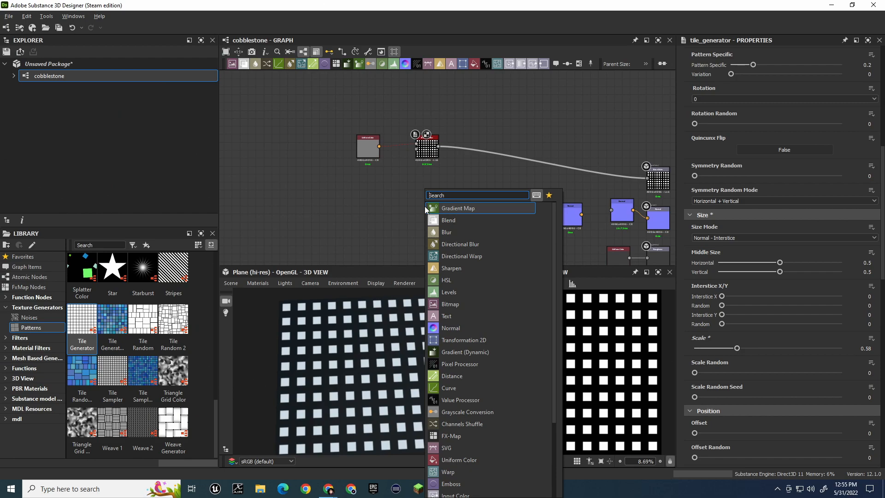
pyautogui.hotkey('alt', 'Tab')
pyautogui.hotkey('alt', 'Tab')
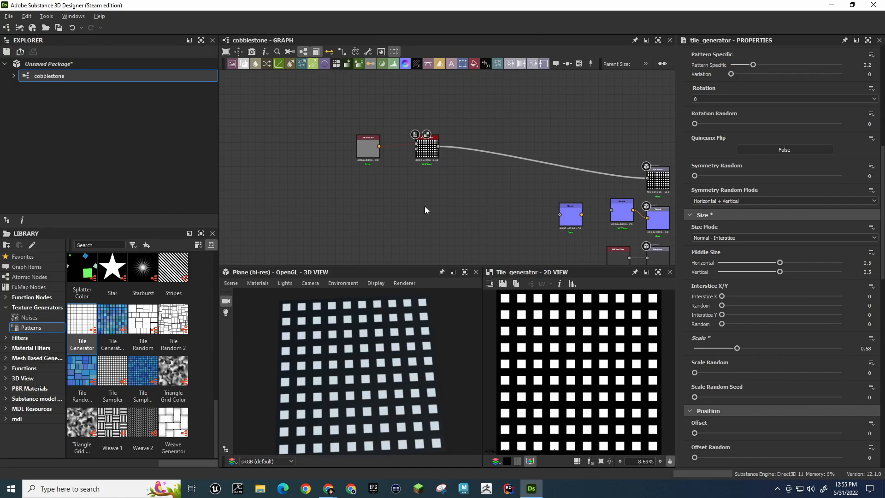
pyautogui.press('space')
pyautogui.write('bev')
pyautogui.press('Return')
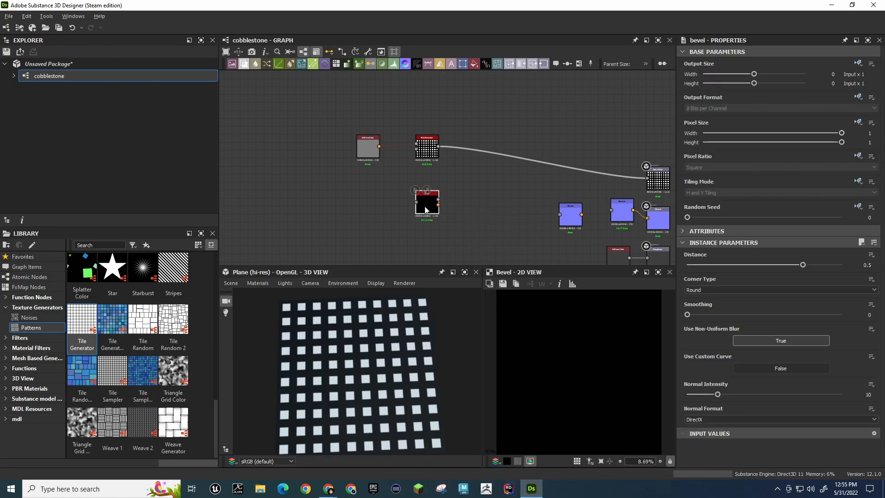
pyautogui.moveTo(427, 203); pyautogui.dragTo(647, 178)
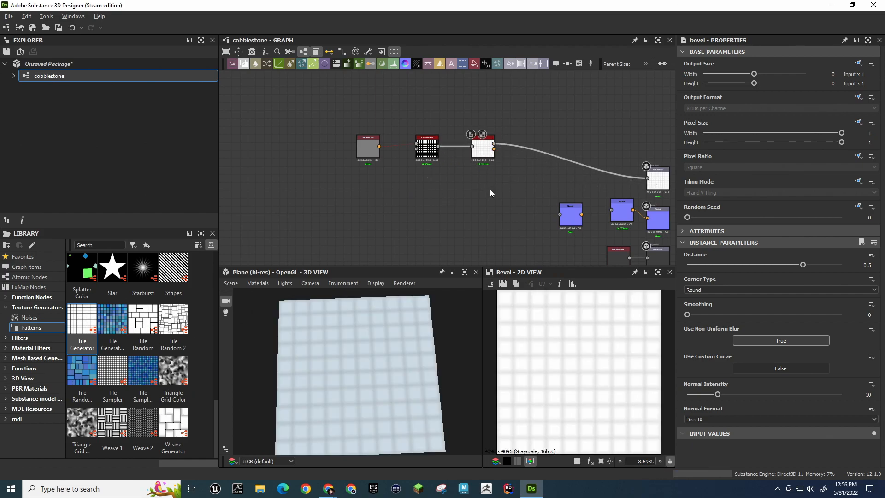
# Insert a Levels node between the Bevel node and the Base Color output
pyautogui.press('space')
pyautogui.write('levels')
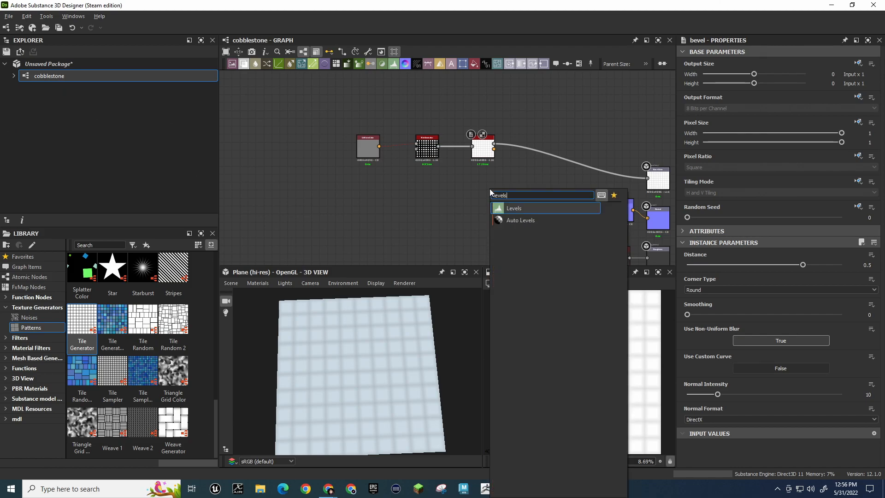
pyautogui.press('Return')
pyautogui.moveTo(491, 193); pyautogui.dragTo(539, 161)
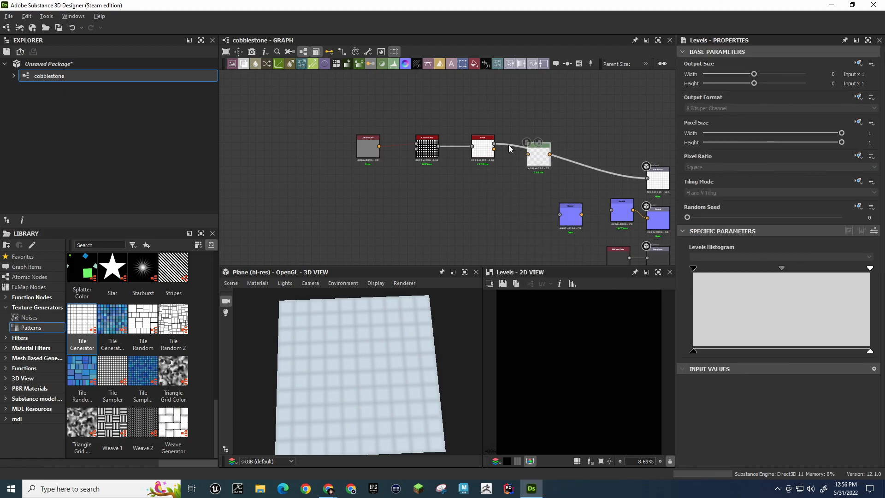
pyautogui.moveTo(494, 143); pyautogui.dragTo(647, 178)
pyautogui.moveTo(544, 159); pyautogui.dragTo(552, 156)
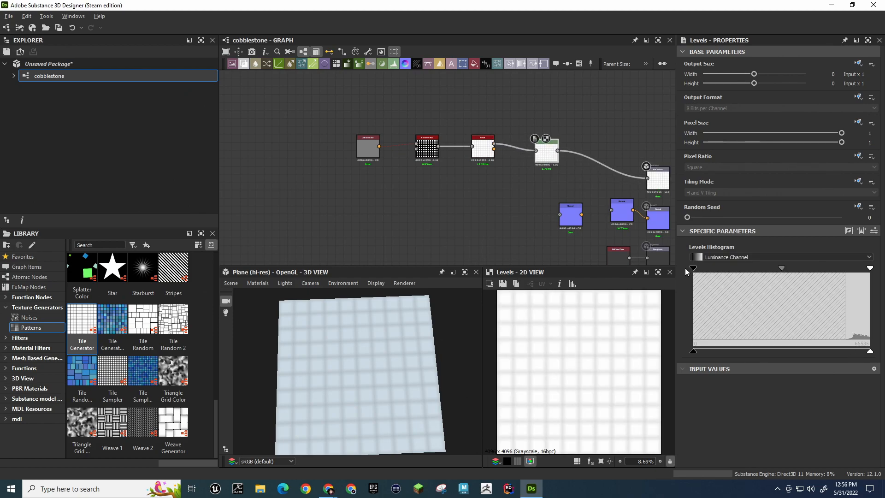
# Bring the black, mid and white input levels of the Levels node close together near the bright end for crisp, rounded tiles
pyautogui.moveTo(694, 269); pyautogui.dragTo(859, 269)
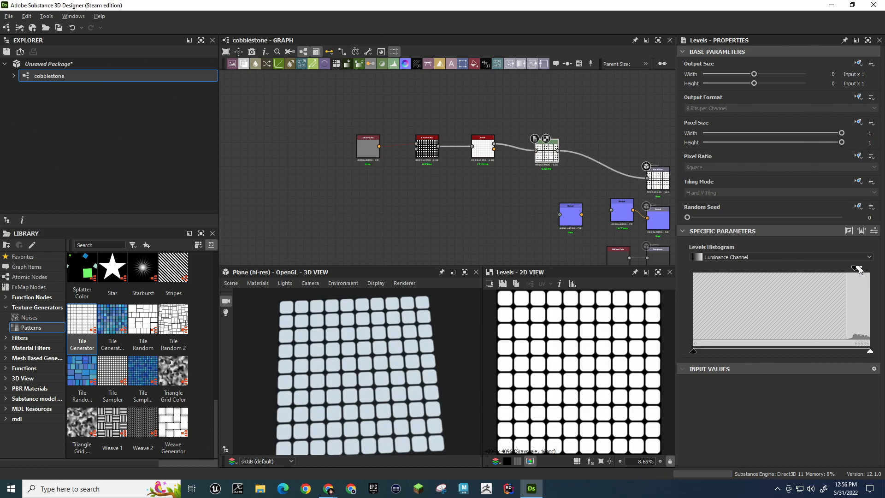
pyautogui.moveTo(859, 270); pyautogui.dragTo(857, 269)
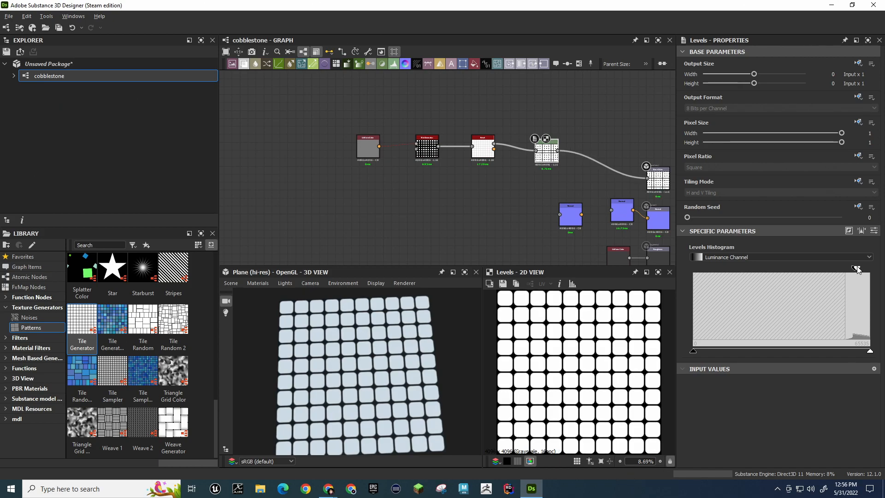
pyautogui.moveTo(856, 267); pyautogui.dragTo(858, 269)
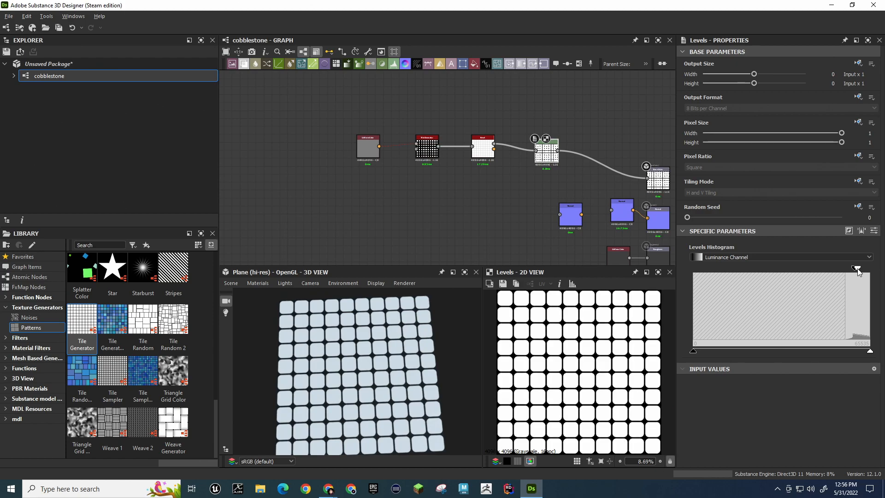
pyautogui.scroll(3, 545, 369)
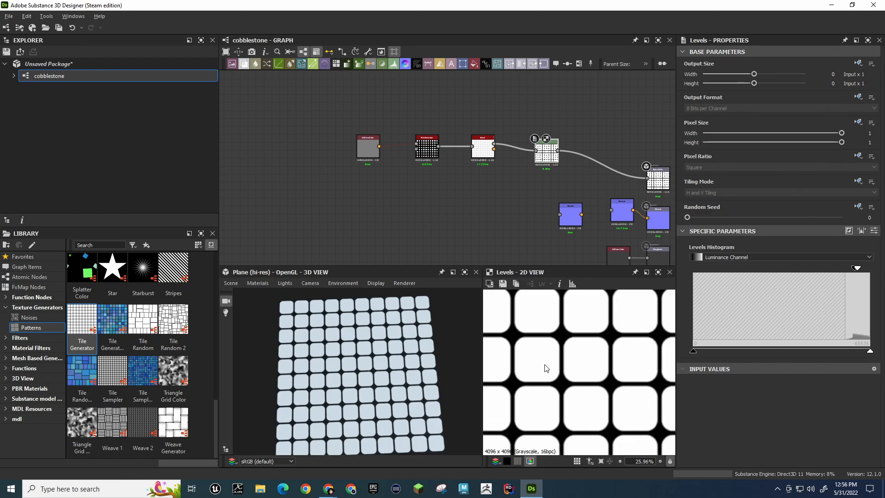
pyautogui.scroll(-4, 545, 368)
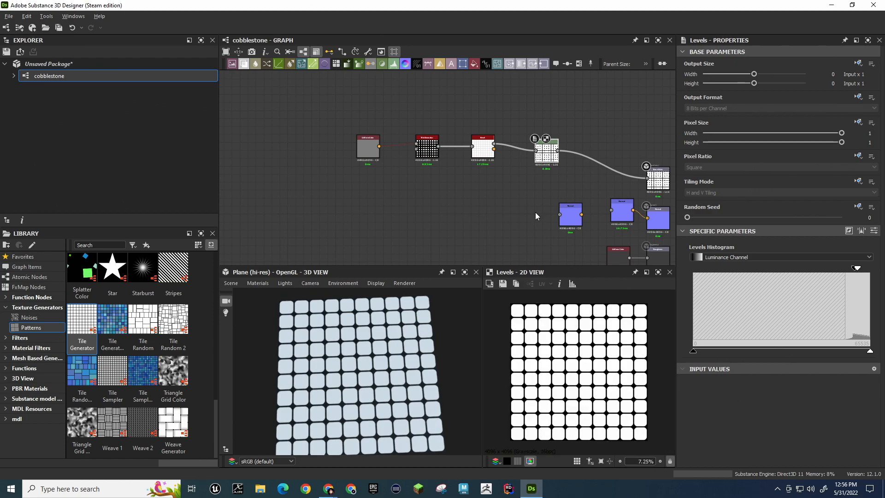
# Set the Tile Generator's Scale to 0.49 and its Scale Random to 0.2
pyautogui.click(437, 147)
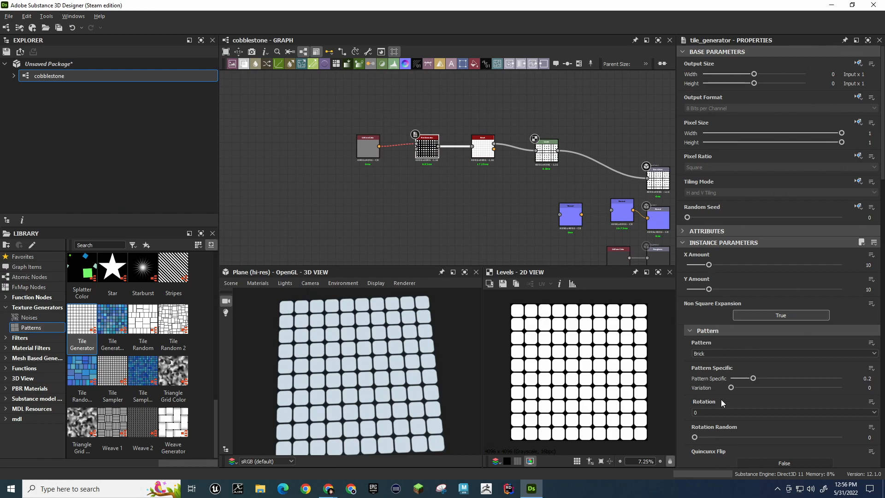
pyautogui.scroll(-3, 683, 376)
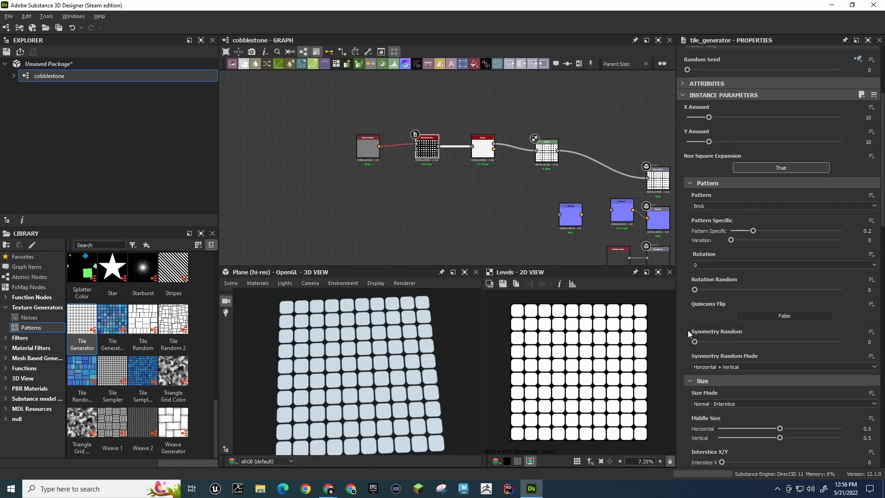
pyautogui.scroll(-8, 684, 347)
pyautogui.moveTo(738, 368)
pyautogui.mouseDown()
pyautogui.moveTo(718, 367)
pyautogui.moveTo(701, 391)
pyautogui.moveTo(724, 392)
pyautogui.moveTo(721, 367)
pyautogui.moveTo(732, 371)
pyautogui.mouseUp()
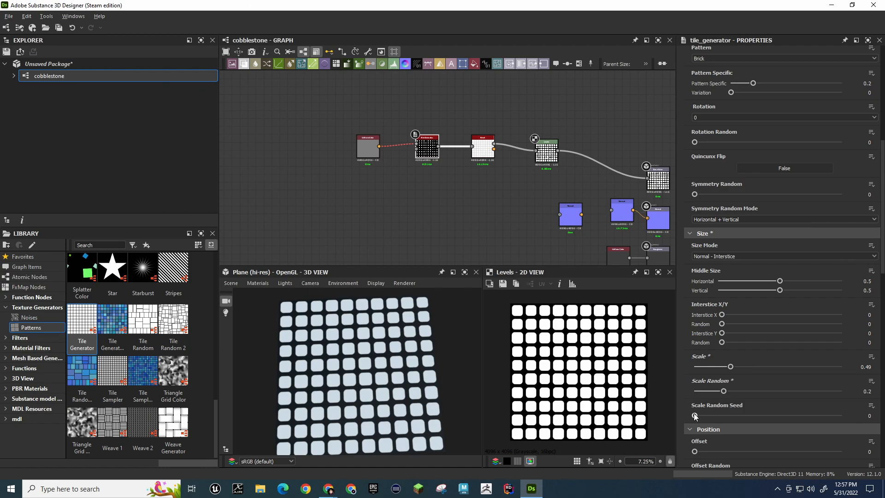
# Try the Tile Generator's Offset Random at 1 and 0.5, and settle on 0.45
pyautogui.scroll(-3, 686, 394)
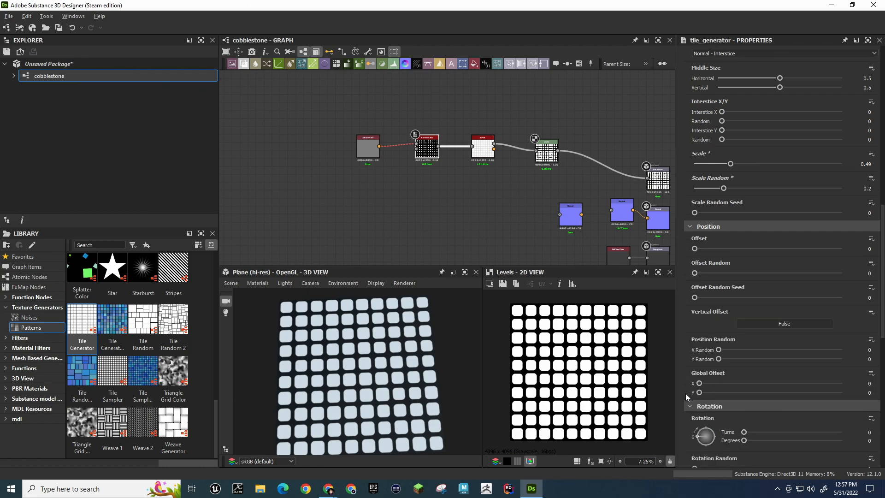
pyautogui.scroll(2, 685, 389)
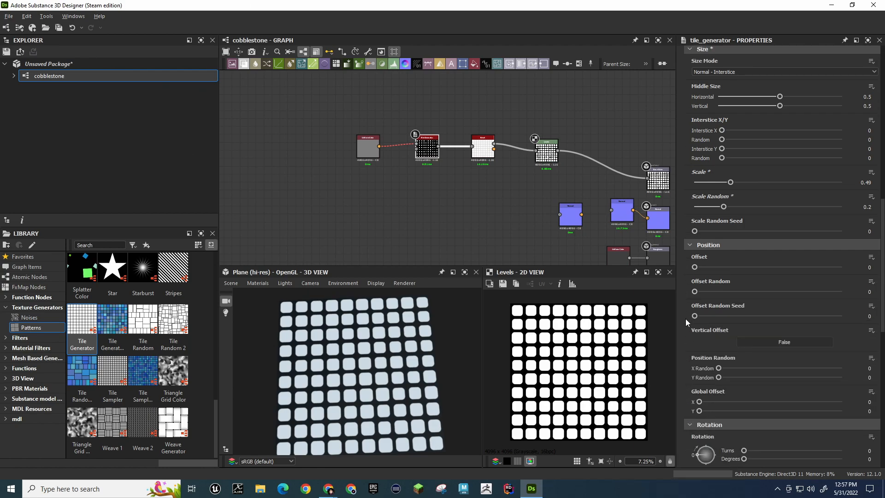
pyautogui.moveTo(695, 347); pyautogui.dragTo(855, 350)
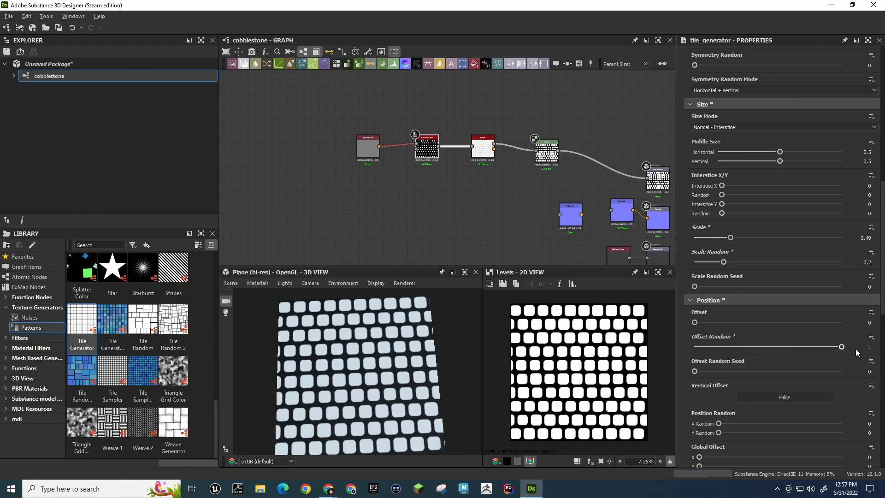
pyautogui.doubleClick(876, 348)
pyautogui.doubleClick(871, 347)
pyautogui.write('.5')
pyautogui.press('Return')
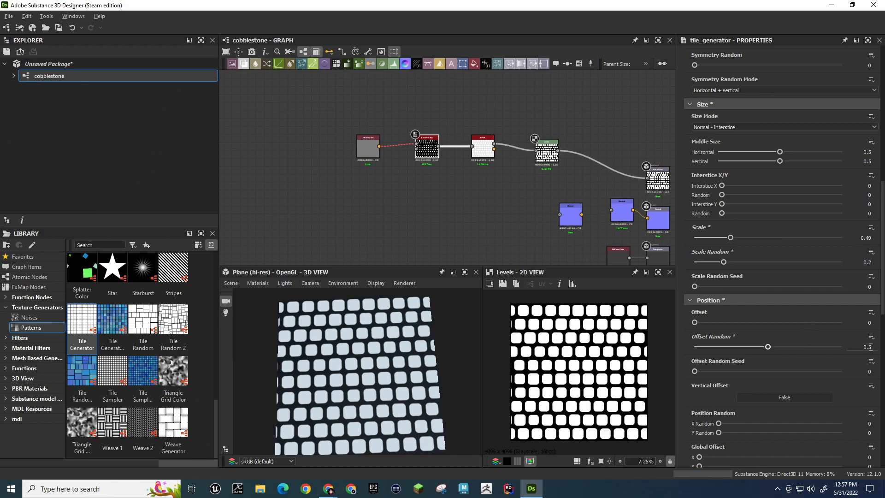
pyautogui.click(854, 348)
pyautogui.write('.45')
pyautogui.press('Return')
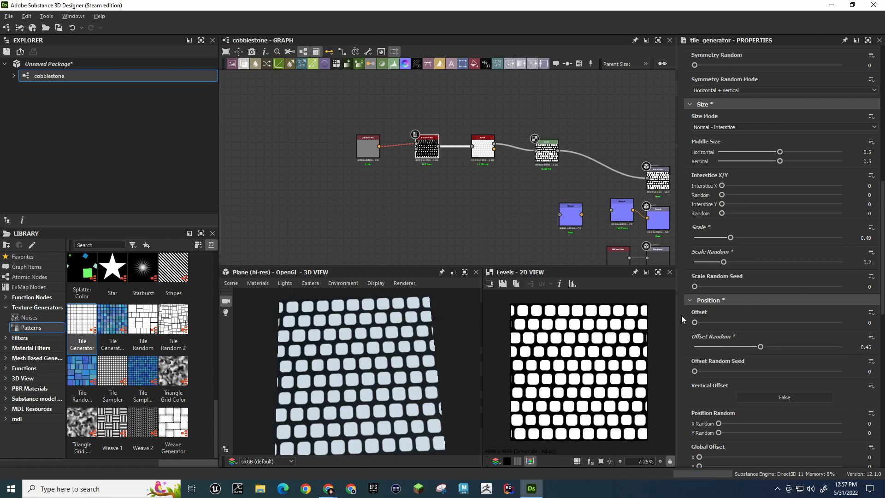
# Set the Tile Generator's Rotation Random to 0.05 to tilt the stones slightly
pyautogui.moveTo(695, 323)
pyautogui.mouseDown()
pyautogui.moveTo(705, 326)
pyautogui.moveTo(691, 321)
pyautogui.mouseUp()
pyautogui.scroll(-4, 686, 334)
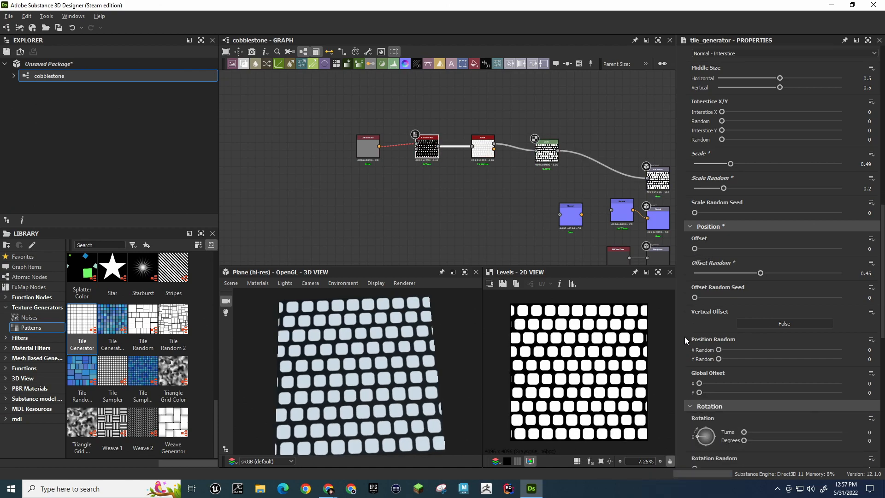
pyautogui.scroll(-1, 684, 341)
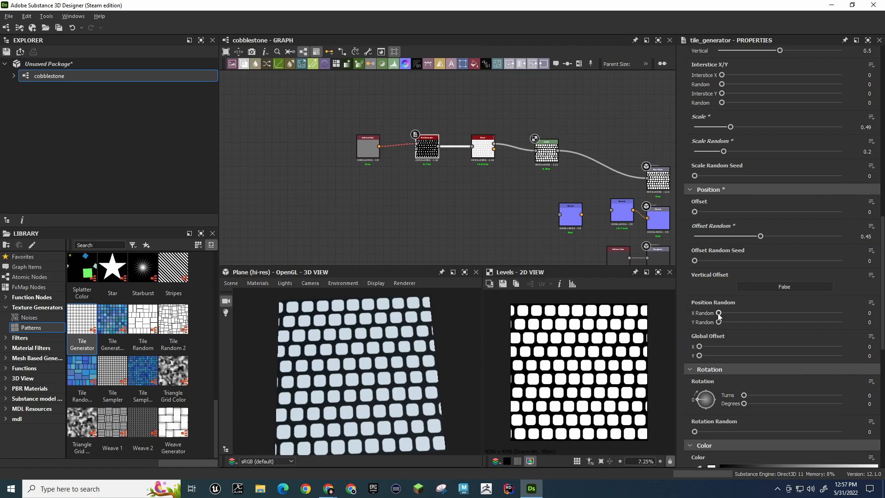
pyautogui.scroll(-4, 694, 330)
pyautogui.moveTo(695, 340); pyautogui.dragTo(702, 340)
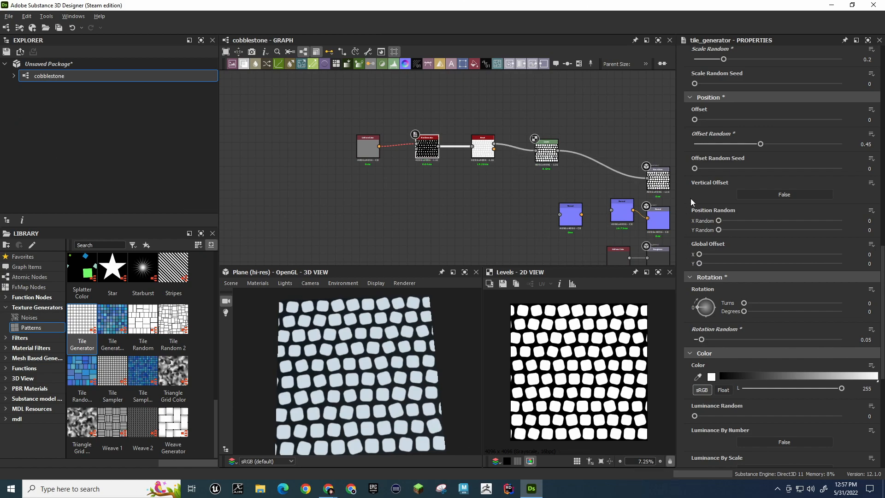
pyautogui.scroll(2, 685, 193)
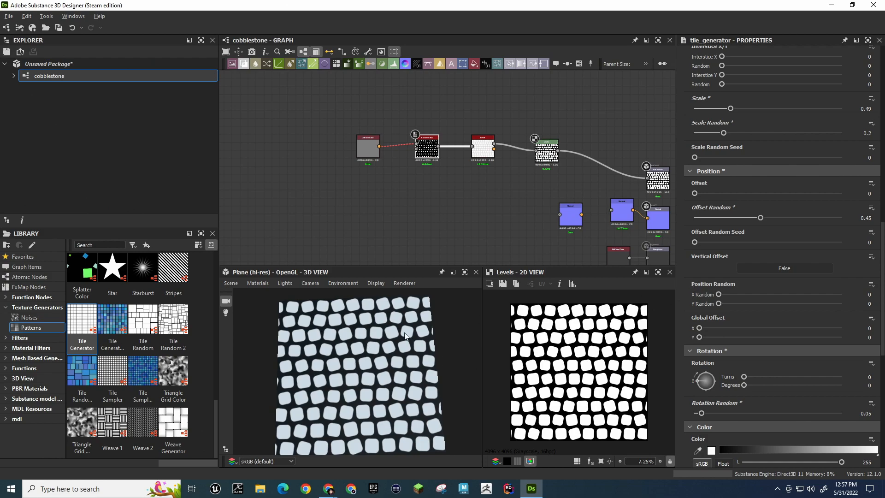
pyautogui.scroll(-4, 688, 290)
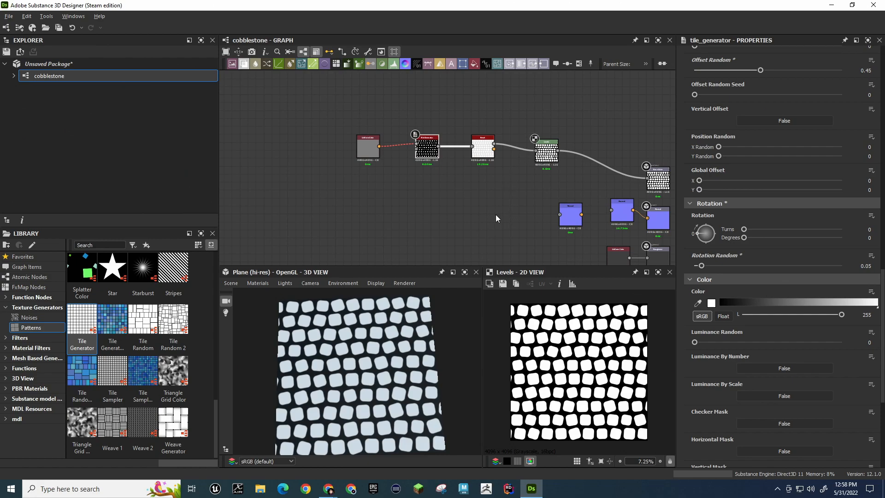
# Add an Alveolus pattern node below the Tile Generator and view its whole pattern in the 2D view
pyautogui.scroll(10, 105, 317)
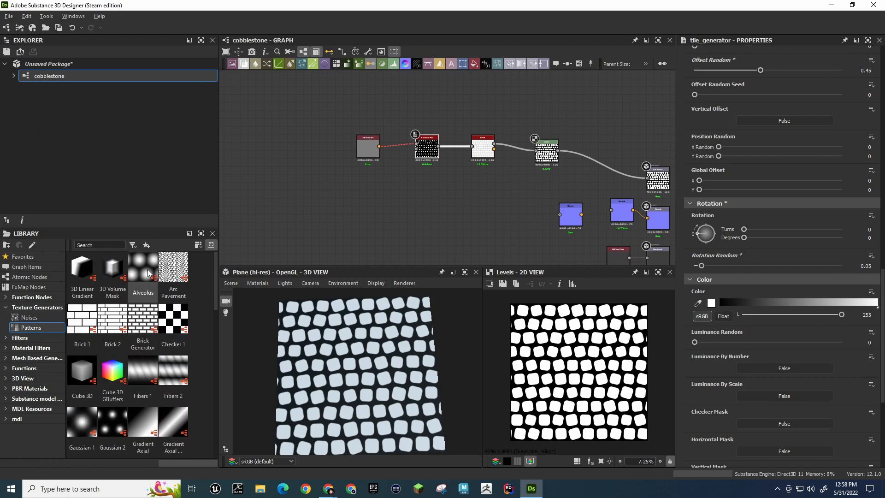
pyautogui.moveTo(142, 265); pyautogui.dragTo(430, 212)
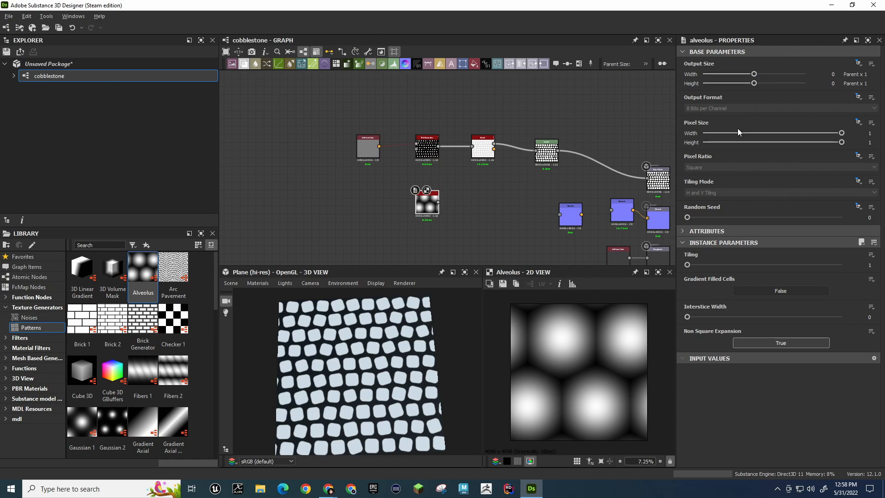
pyautogui.scroll(-1, 568, 364)
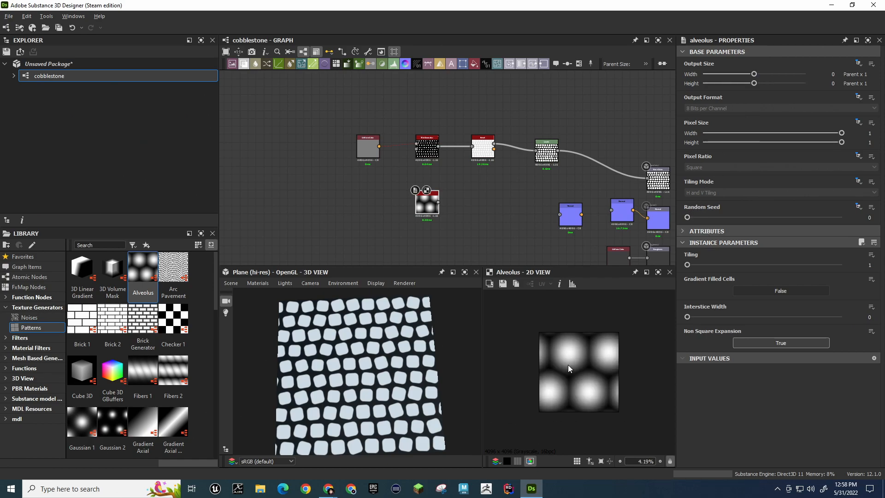
pyautogui.click(685, 231)
pyautogui.click(685, 231)
# Browse the library's Patterns and Noises and add a Voronoi noise node to the graph
pyautogui.scroll(-5, 172, 378)
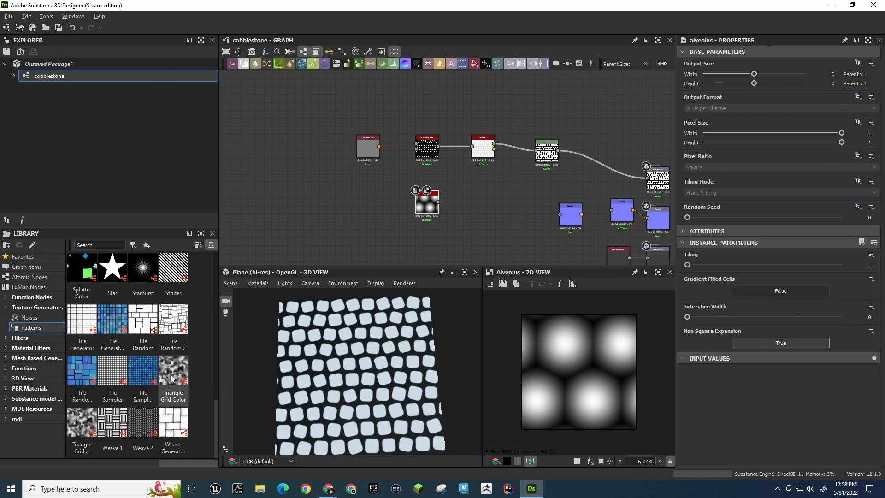
pyautogui.scroll(3, 183, 369)
pyautogui.scroll(5, 185, 366)
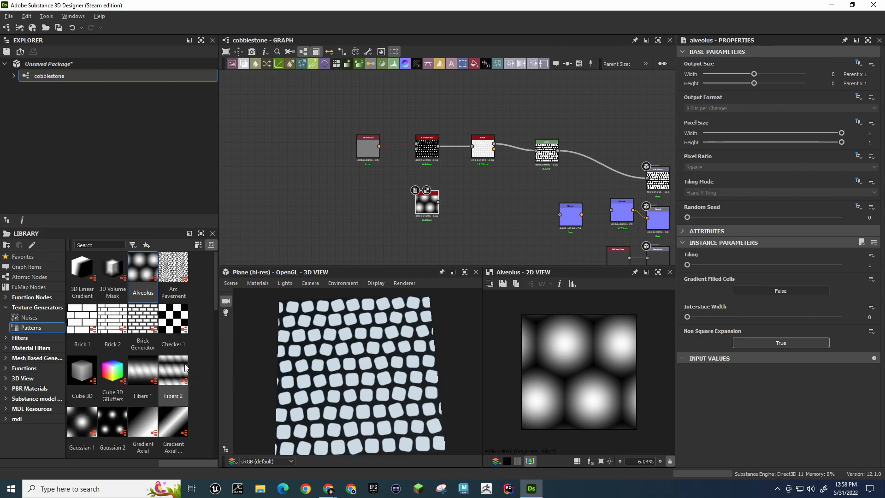
pyautogui.click(31, 316)
pyautogui.scroll(-4, 152, 349)
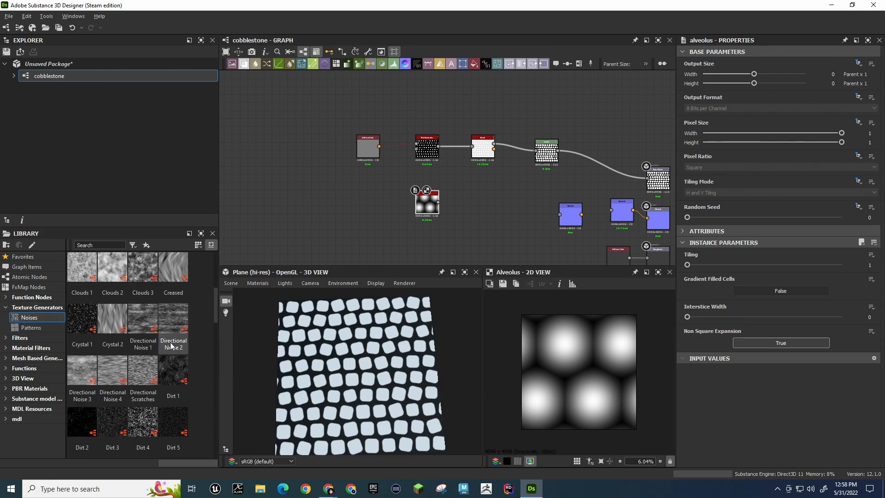
pyautogui.scroll(-3, 177, 318)
pyautogui.scroll(-8, 177, 325)
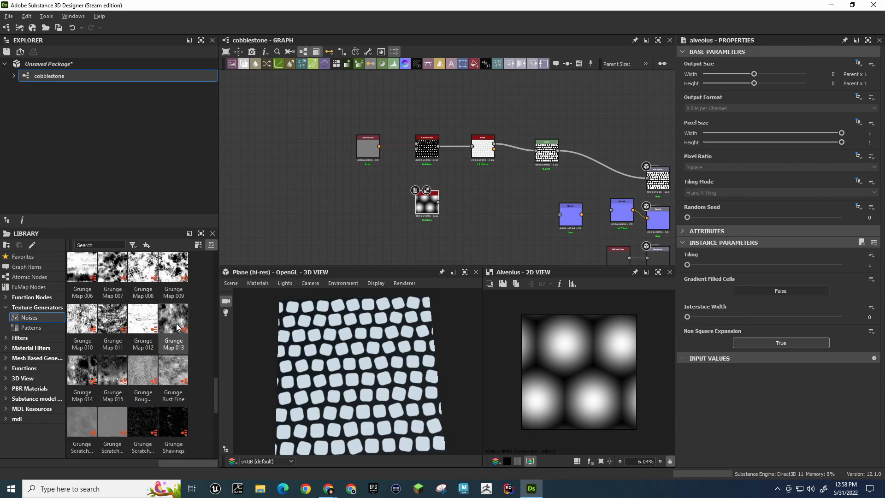
pyautogui.scroll(-5, 176, 326)
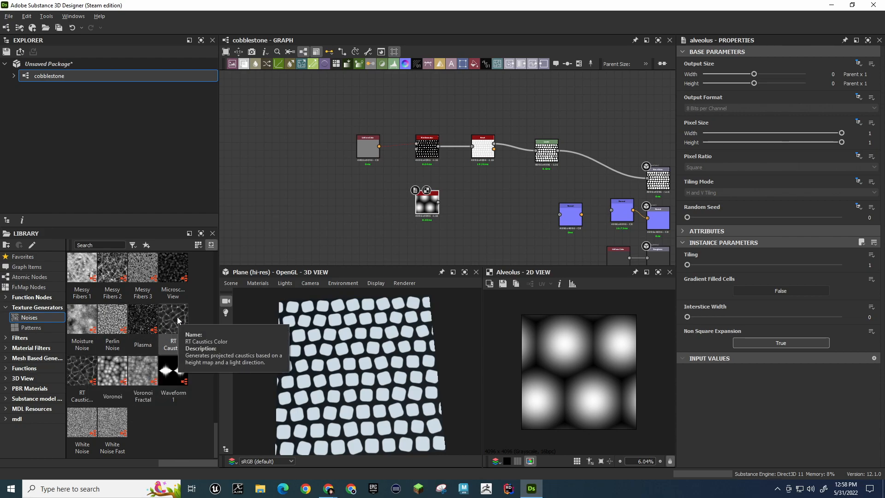
pyautogui.moveTo(113, 369); pyautogui.dragTo(488, 194)
# Delete the Alveolus node and place the Voronoi node directly below the Tile Generator
pyautogui.click(424, 205)
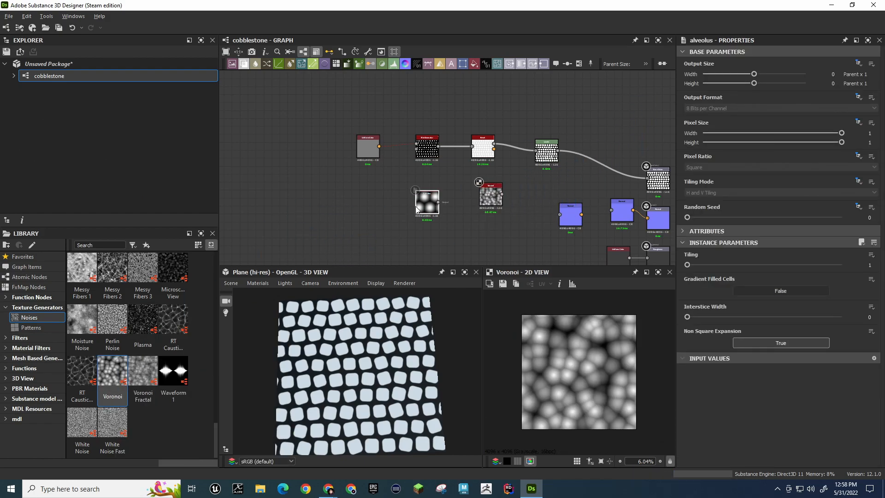
pyautogui.press('Delete')
pyautogui.moveTo(482, 206); pyautogui.dragTo(538, 197)
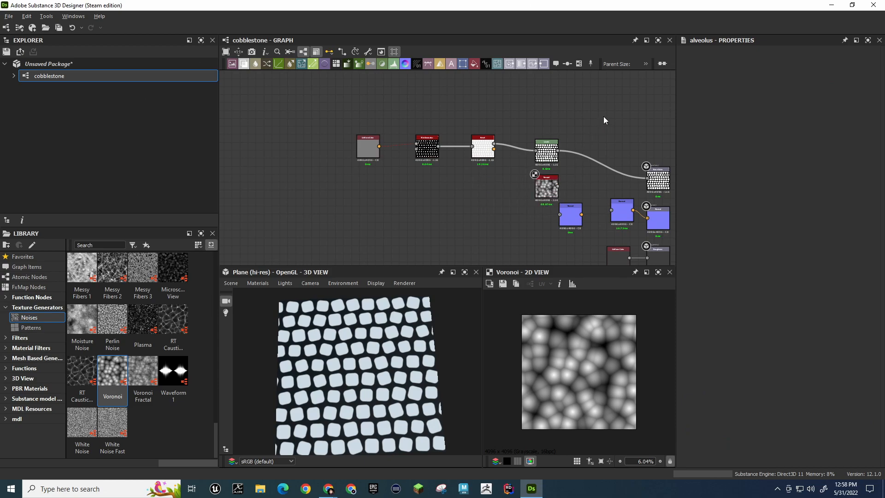
pyautogui.moveTo(546, 180); pyautogui.dragTo(430, 178)
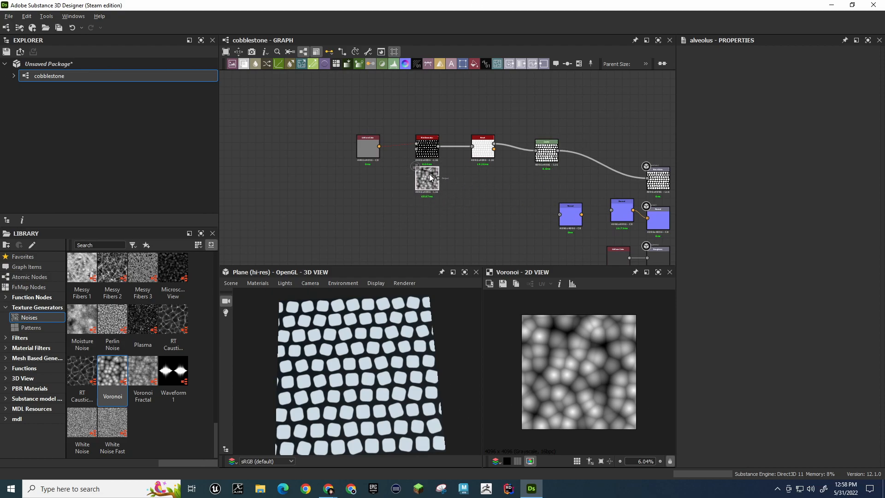
# Try an HDR Merge node for combining the Tile Generator and Voronoi patterns, and remove it
pyautogui.press('space')
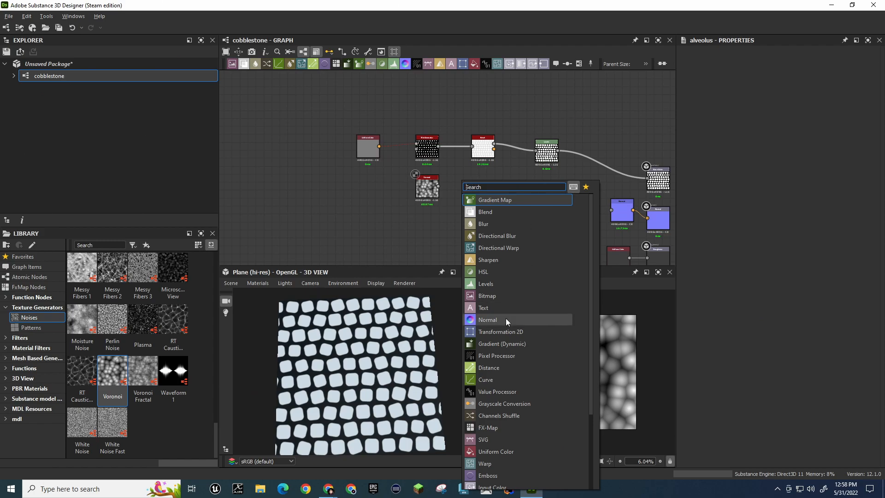
pyautogui.scroll(-3, 507, 319)
pyautogui.write('com')
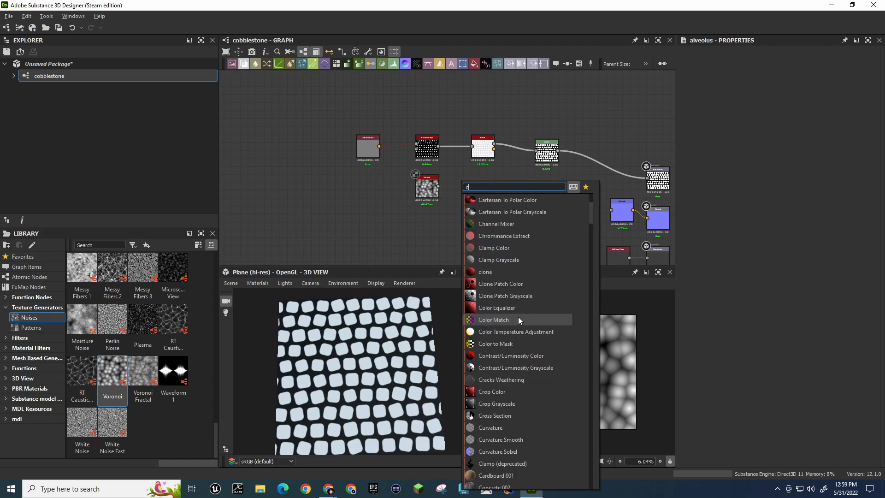
pyautogui.press('BackSpace')
pyautogui.press('BackSpace')
pyautogui.press('BackSpace')
pyautogui.write('merge')
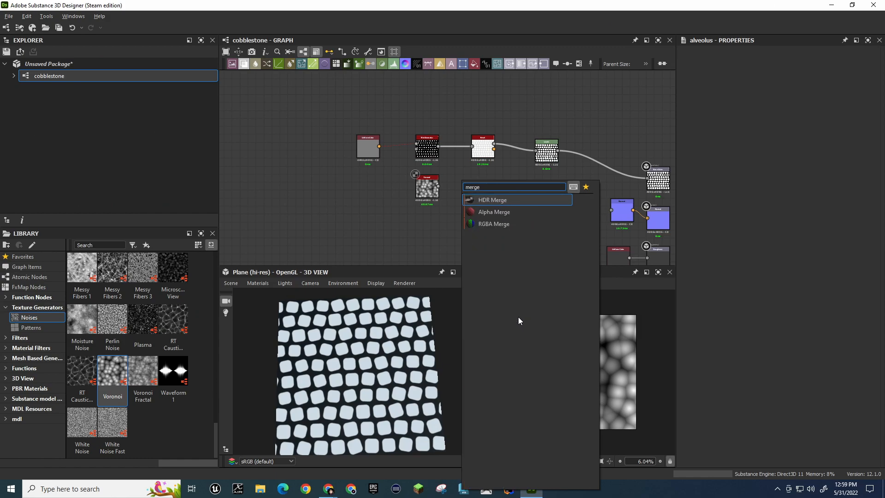
pyautogui.press('Return')
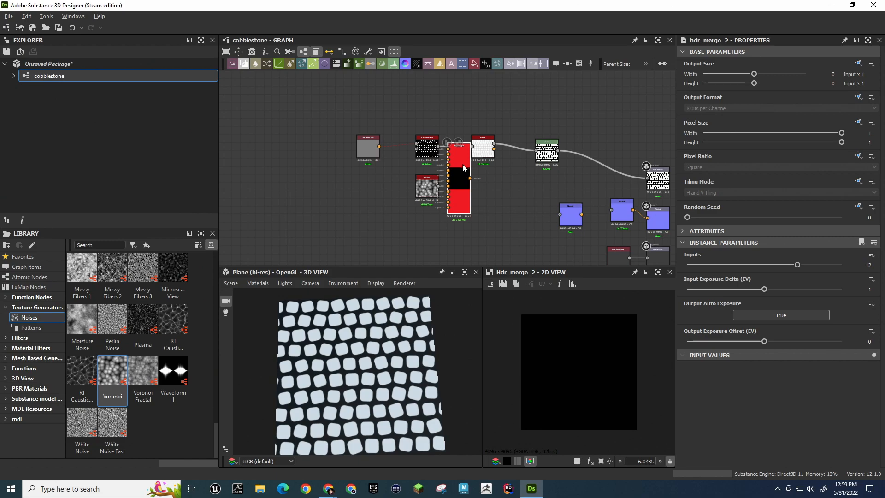
pyautogui.press('Delete')
# Try a Mesh Data Combiner node beside the Voronoi node and delete it
pyautogui.press('space')
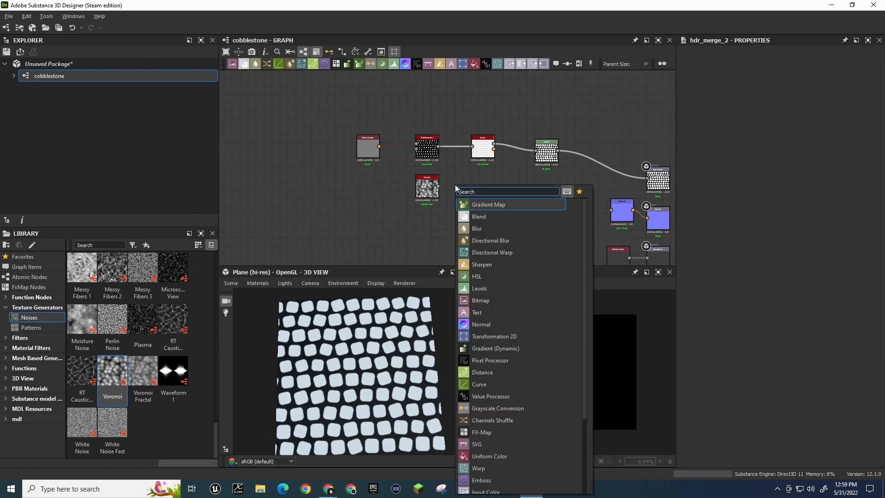
pyautogui.write('comb')
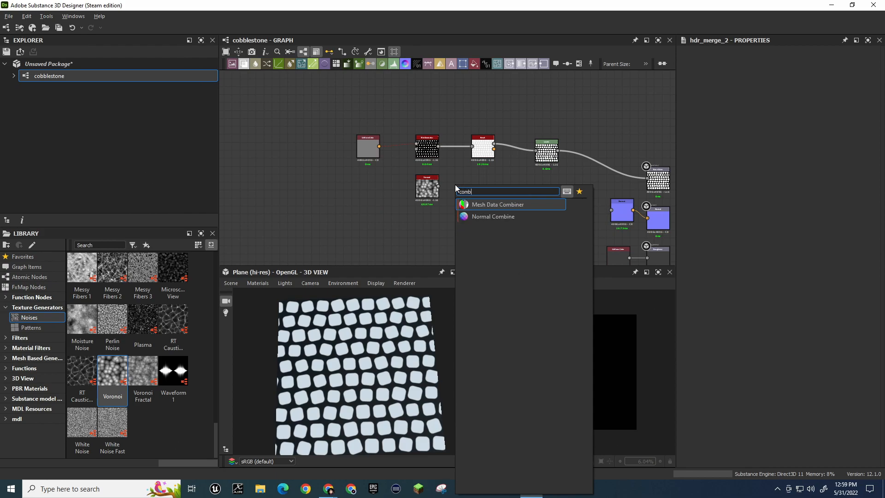
pyautogui.hotkey('alt', 'Tab')
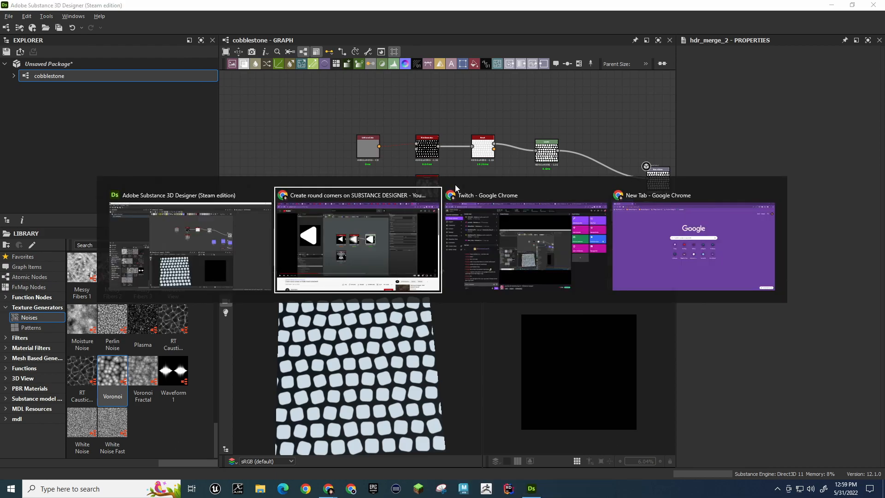
pyautogui.hotkey('alt', 'shift', 'Tab')
pyautogui.press('space')
pyautogui.write('comb')
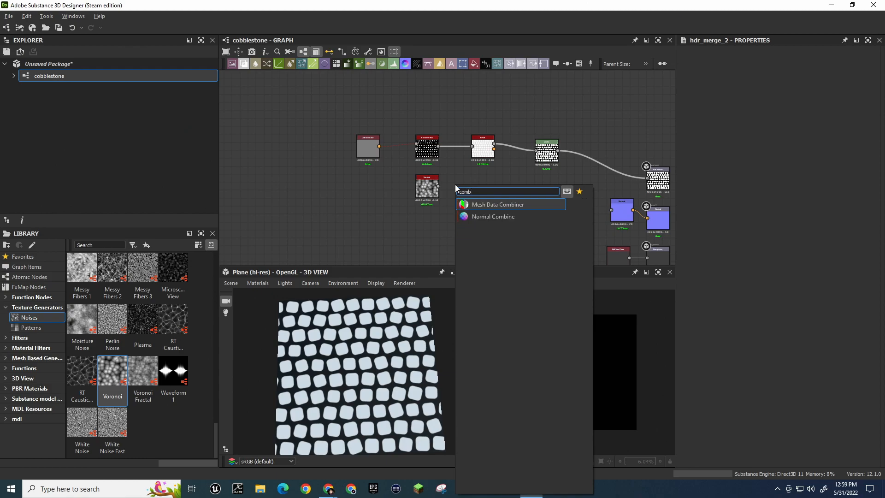
pyautogui.press('Return')
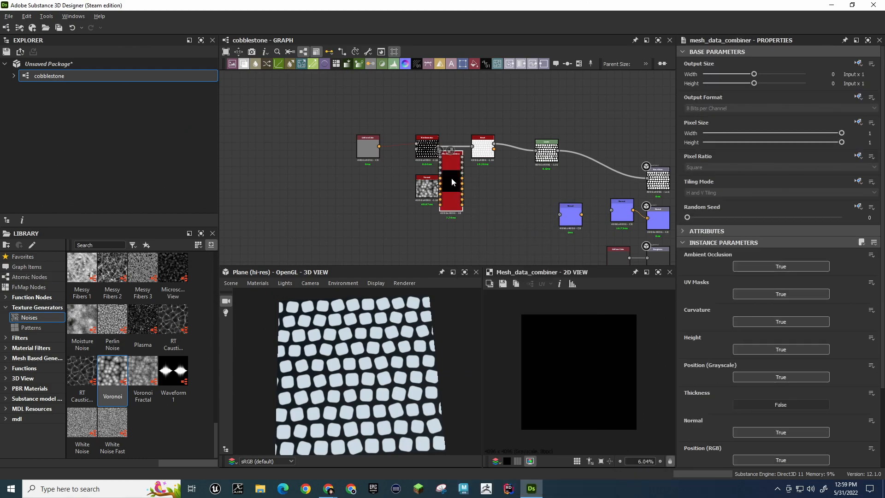
pyautogui.press('Delete')
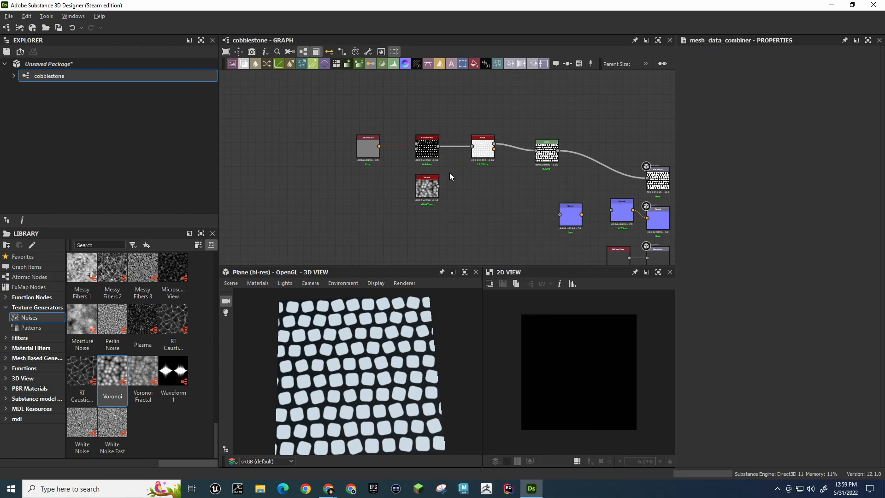
# Switch to Chrome and search the web in a new tab for "substance designer combine 2 nodes"
pyautogui.hotkey('alt', 'Tab')
pyautogui.hotkey('ctrl', 't')
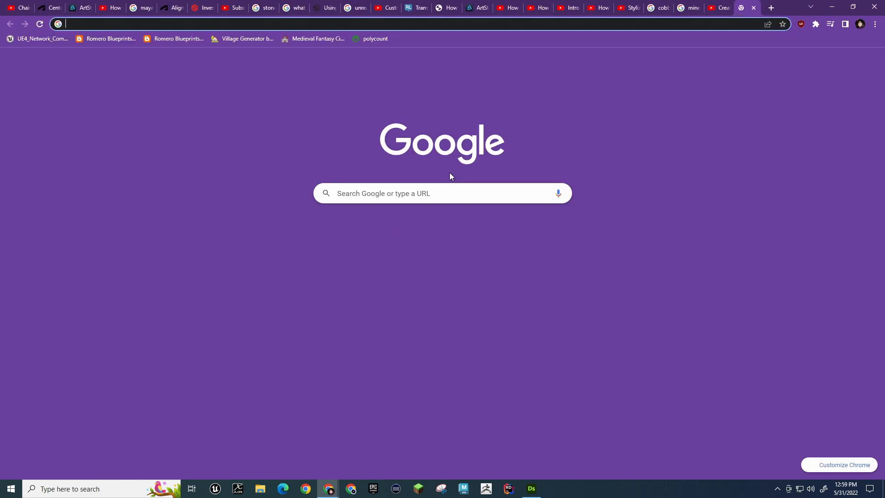
pyautogui.write('substance')
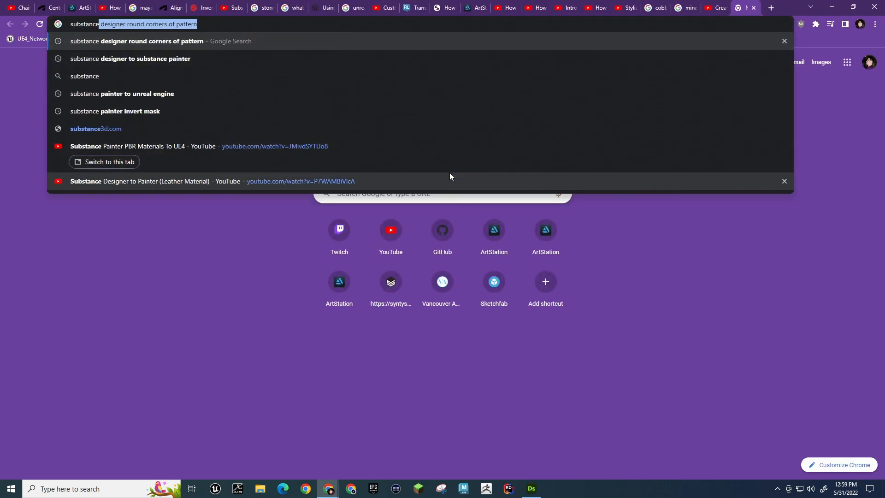
pyautogui.write(' designer combine t')
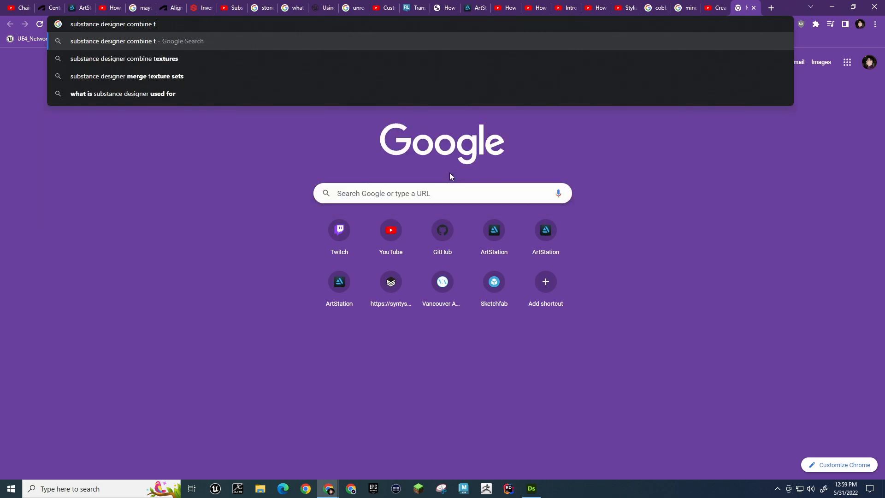
pyautogui.press('BackSpace')
pyautogui.write('2 ')
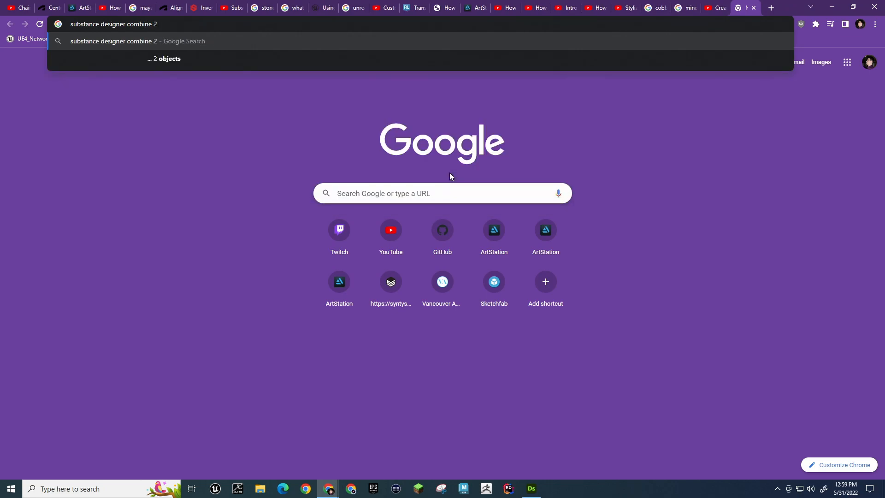
pyautogui.write('nodes')
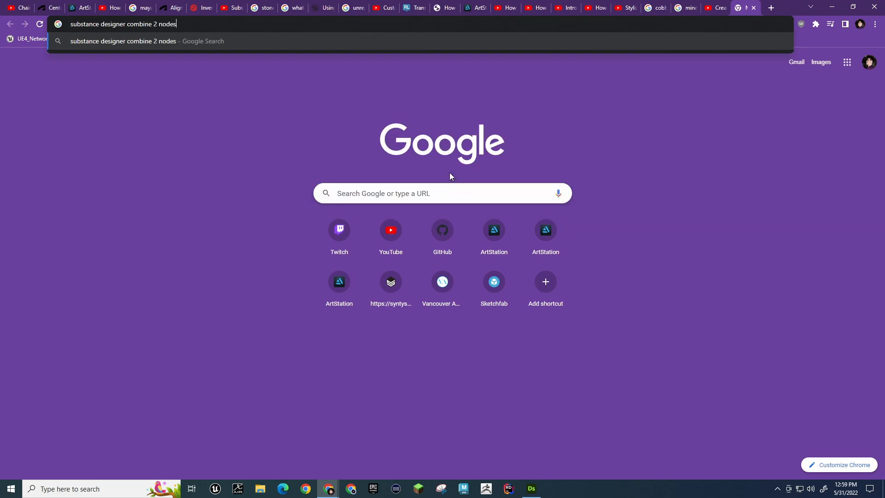
pyautogui.press('Return')
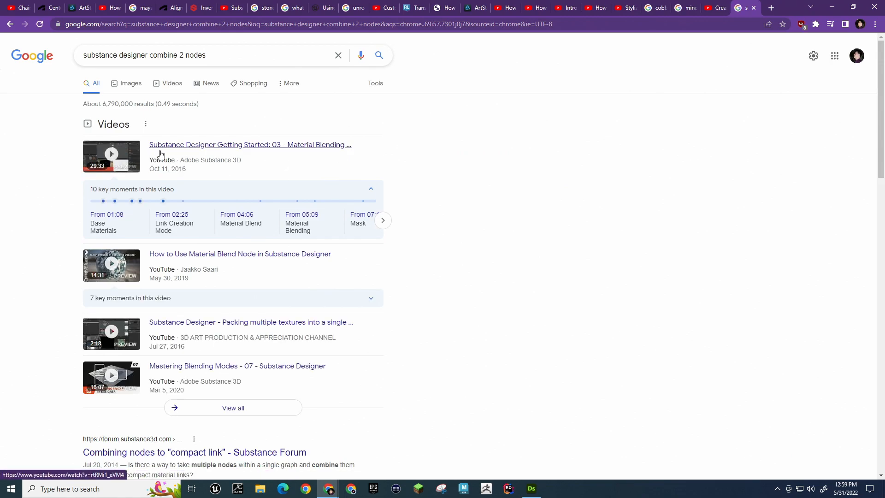
# Open the video "Substance Designer Getting Started: 03 - Material Blending part Four" and speed up its playback
pyautogui.hotkey('alt', 'Tab')
pyautogui.hotkey('alt', 'Tab')
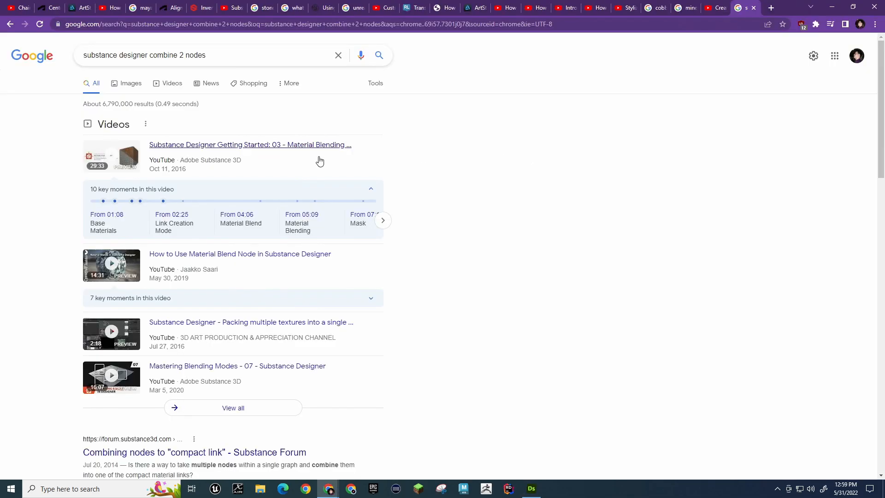
pyautogui.click(209, 142)
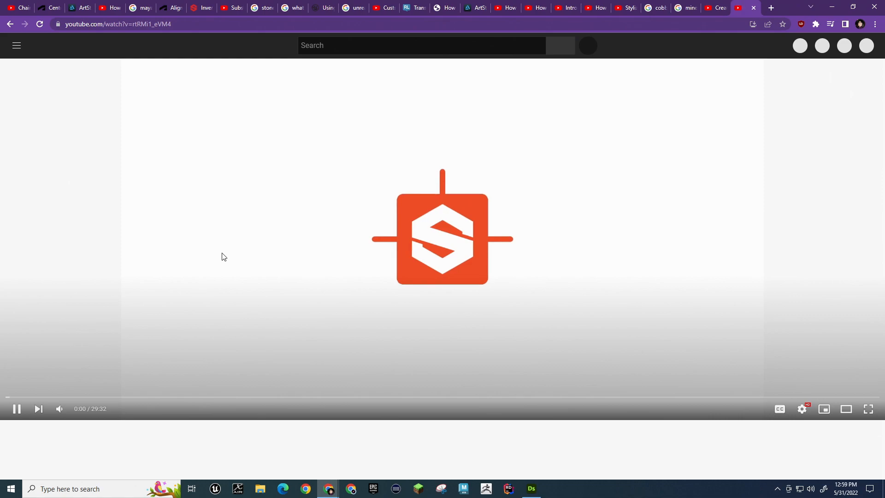
pyautogui.hotkey('shift', '.')
pyautogui.hotkey('shift', '.')
pyautogui.hotkey('shift', '.')
pyautogui.hotkey('shift', '.')
pyautogui.hotkey('shift', '.')
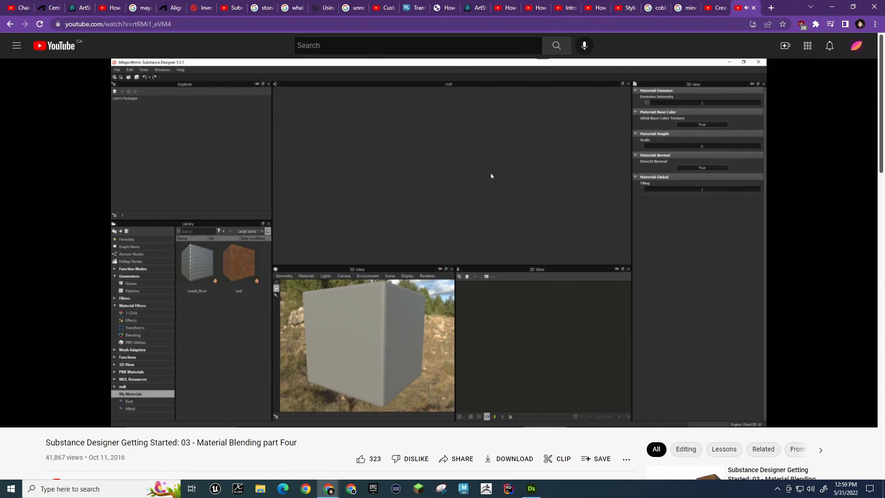
# Skim the video for how two materials are connected to a Material Blend node, pause it, and return to Substance 3D Designer
pyautogui.press('Right')
pyautogui.press('Right')
pyautogui.press('Right')
pyautogui.press('Right')
pyautogui.press('Right')
pyautogui.press('Right')
pyautogui.press('Right')
pyautogui.press('Right')
pyautogui.press('Right')
pyautogui.press('Right')
pyautogui.press('Right')
pyautogui.press('Right')
pyautogui.press('Right')
pyautogui.press('Right')
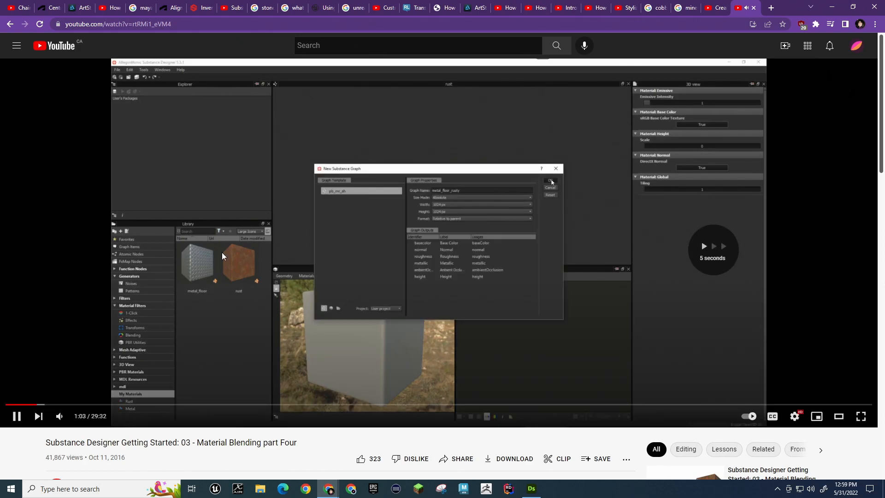
pyautogui.press('Right')
pyautogui.press('Right')
pyautogui.press('Right')
pyautogui.press('Right')
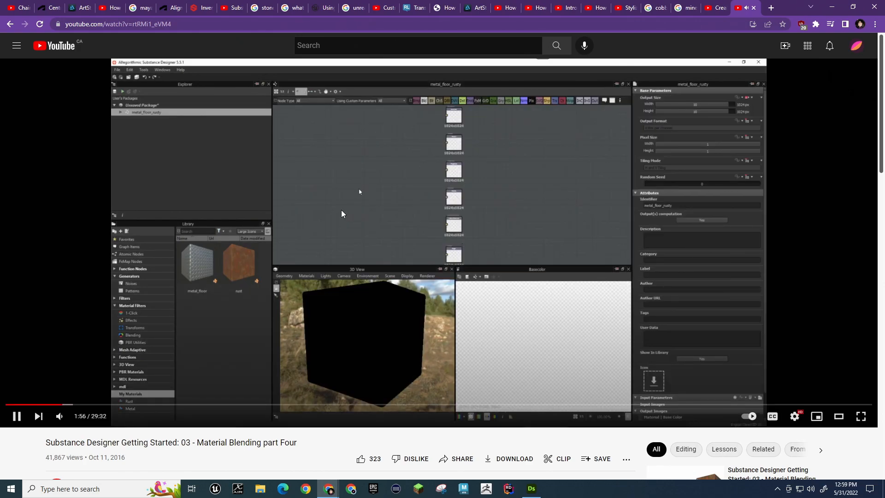
pyautogui.press('Right')
pyautogui.press('Right')
pyautogui.press('Right')
pyautogui.press('Right')
pyautogui.press('Right')
pyautogui.press('Right')
pyautogui.press('Right')
pyautogui.press('Right')
pyautogui.press('Right')
pyautogui.press('Right')
pyautogui.press('Right')
pyautogui.press('Right')
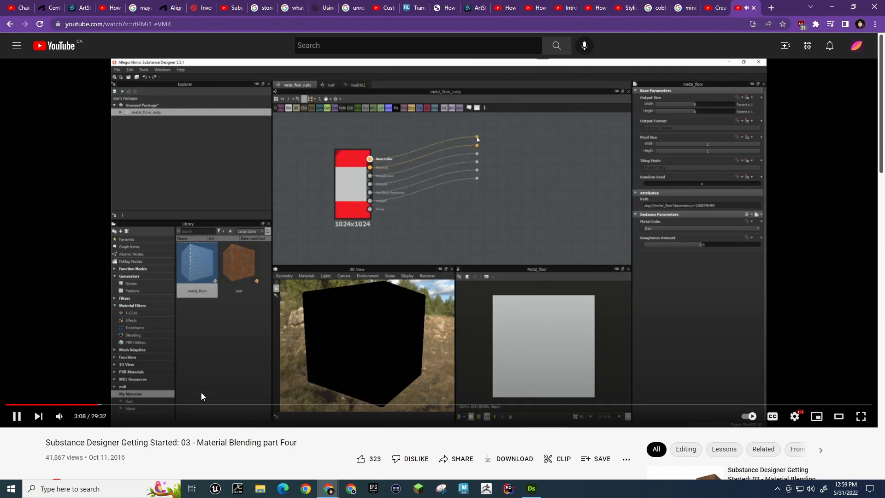
pyautogui.press('Right')
pyautogui.press('Right')
pyautogui.press('Right')
pyautogui.press('Right')
pyautogui.press('Right')
pyautogui.press('Right')
pyautogui.press('Right')
pyautogui.press('Right')
pyautogui.press('Right')
pyautogui.press('Right')
pyautogui.press('Right')
pyautogui.press('Right')
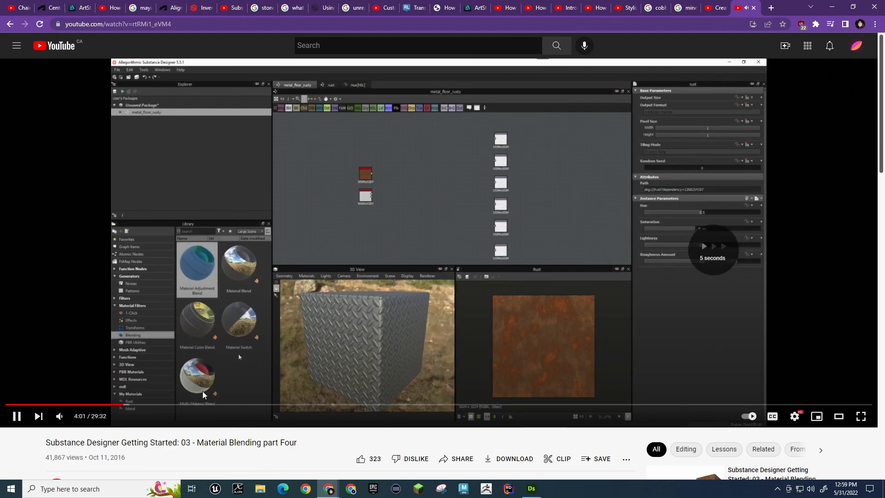
pyautogui.press('Right')
pyautogui.press('Right')
pyautogui.press('Right')
pyautogui.press('Right')
pyautogui.press('Right')
pyautogui.press('Right')
pyautogui.press('Right')
pyautogui.press('Right')
pyautogui.press('Right')
pyautogui.press('Right')
pyautogui.press('Right')
pyautogui.press('Right')
pyautogui.press('Right')
pyautogui.press('Right')
pyautogui.press('Right')
pyautogui.press('Right')
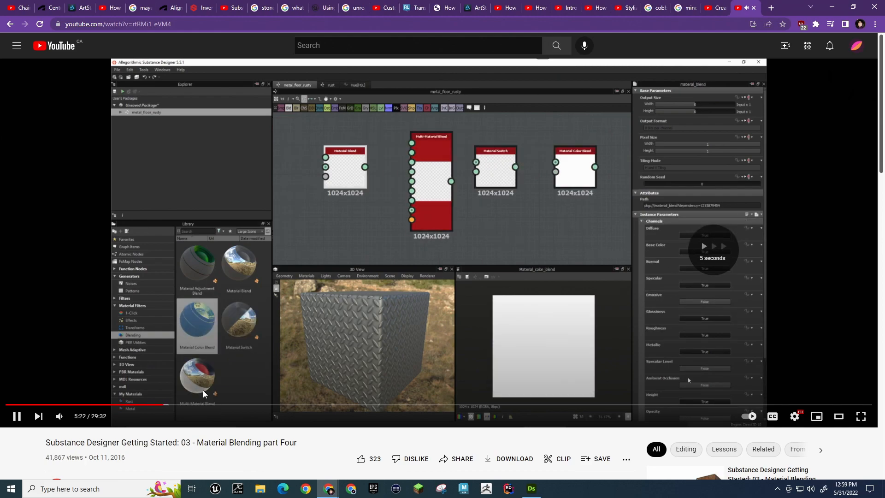
pyautogui.press('Right')
pyautogui.press('Right')
pyautogui.press('Right')
pyautogui.press('Right')
pyautogui.press('Right')
pyautogui.press('Right')
pyautogui.press('Right')
pyautogui.press('Right')
pyautogui.press('Right')
pyautogui.press('Right')
pyautogui.press('Right')
pyautogui.press('Right')
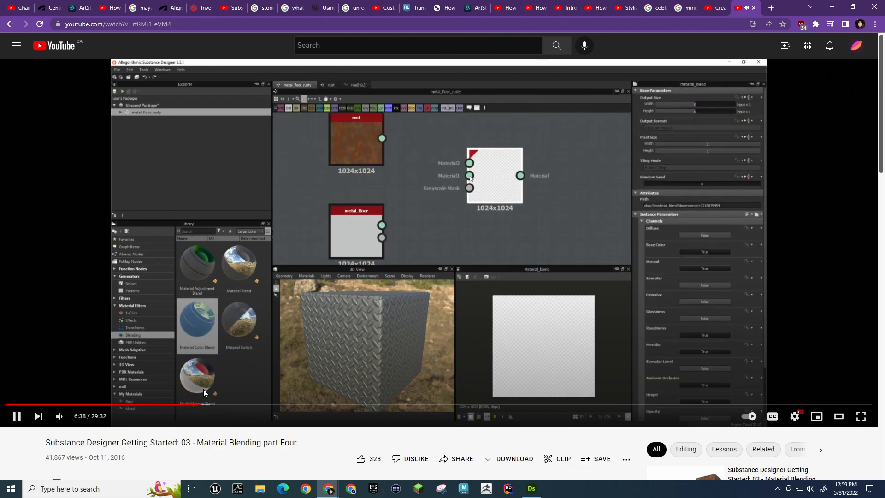
pyautogui.press('Right')
pyautogui.press('Right')
pyautogui.press('Right')
pyautogui.press('Right')
pyautogui.press('Right')
pyautogui.press('Left')
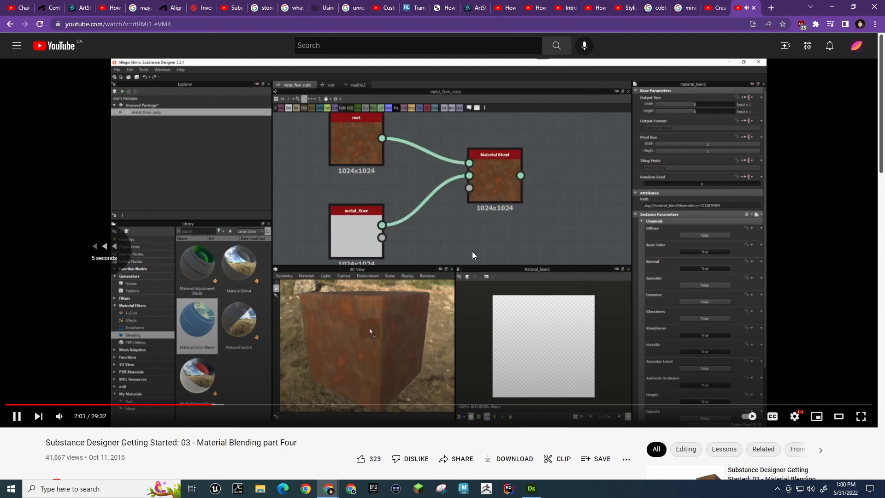
pyautogui.click(477, 230)
pyautogui.hotkey('alt', 'Tab')
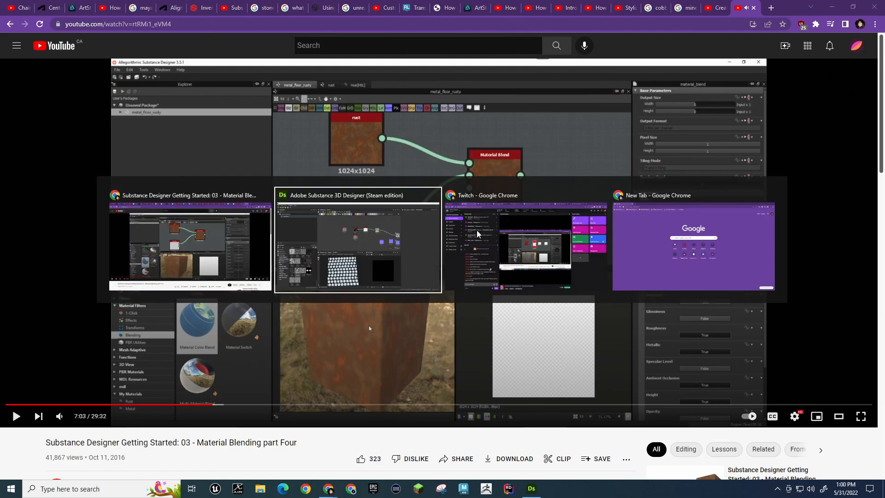
# Add a Blend node and place it between the Tile Generator and Bevel nodes, making room for it in the chain
pyautogui.press('space')
pyautogui.write('blend')
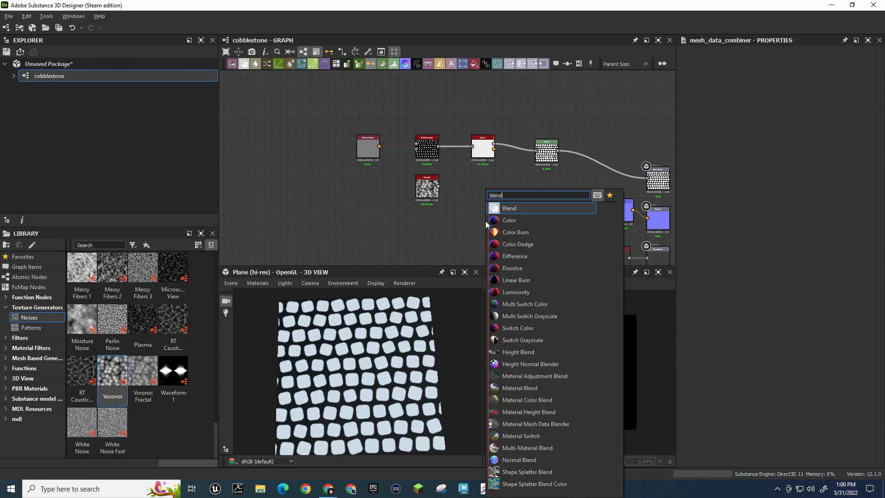
pyautogui.press('Return')
pyautogui.moveTo(485, 221); pyautogui.dragTo(583, 153)
pyautogui.moveTo(509, 145); pyautogui.dragTo(533, 148)
pyautogui.moveTo(461, 159); pyautogui.dragTo(476, 153)
pyautogui.scroll(5, 476, 161)
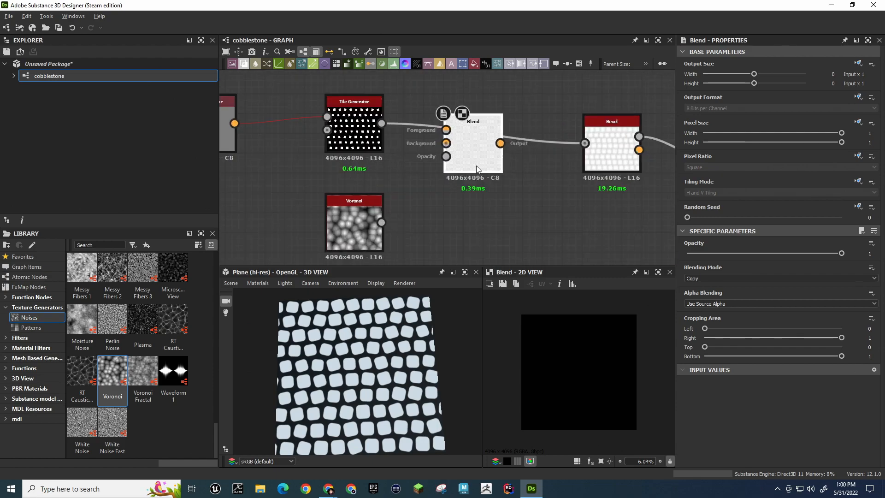
# Connect Voronoi to the Blend's Foreground and Tile Generator to its Background, and feed the Blend's output into Bevel
pyautogui.moveTo(382, 123); pyautogui.dragTo(446, 144)
pyautogui.moveTo(502, 143); pyautogui.dragTo(585, 144)
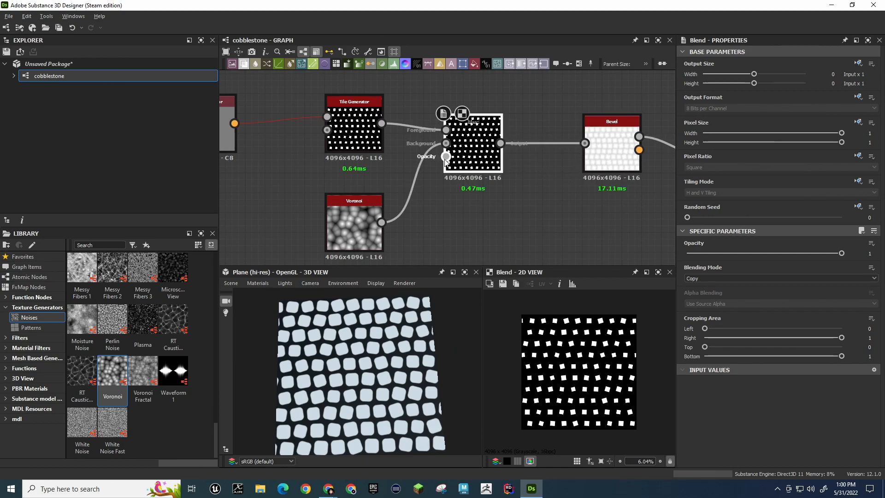
pyautogui.moveTo(382, 222); pyautogui.dragTo(447, 131)
pyautogui.moveTo(381, 123); pyautogui.dragTo(445, 144)
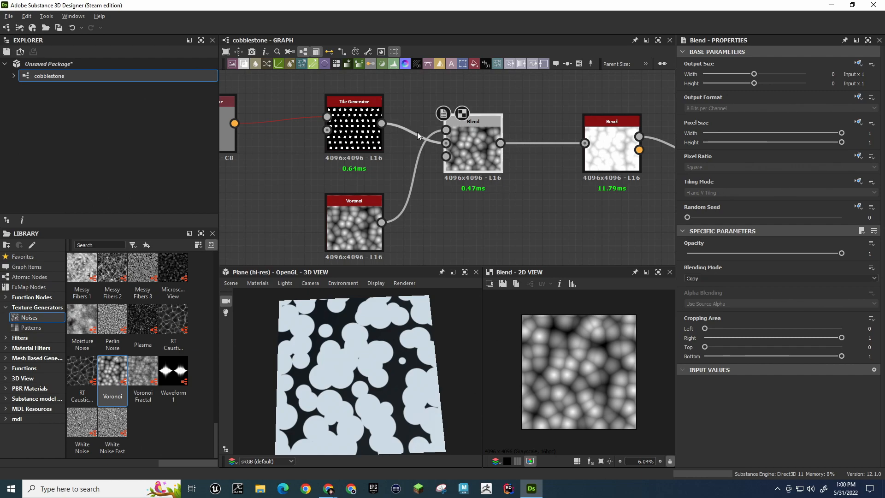
# Search the available nodes for "add" and clear the search text
pyautogui.press('space')
pyautogui.write('add')
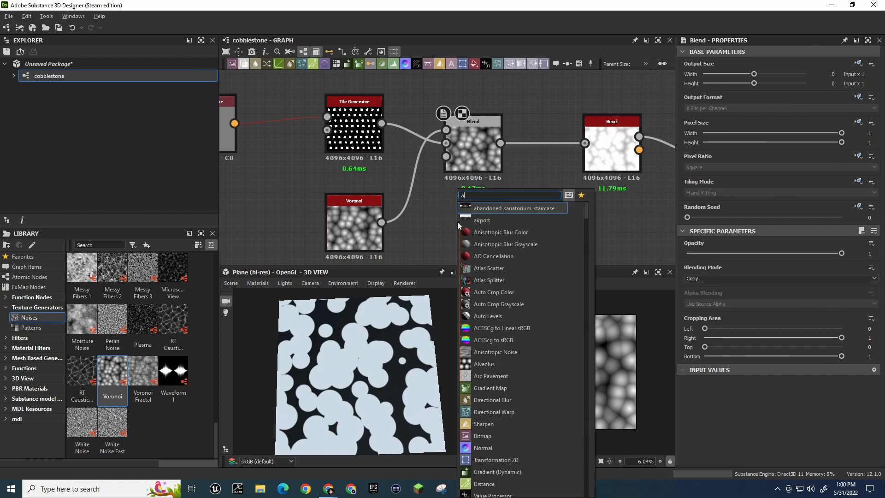
pyautogui.press('BackSpace')
pyautogui.press('BackSpace')
pyautogui.press('BackSpace')
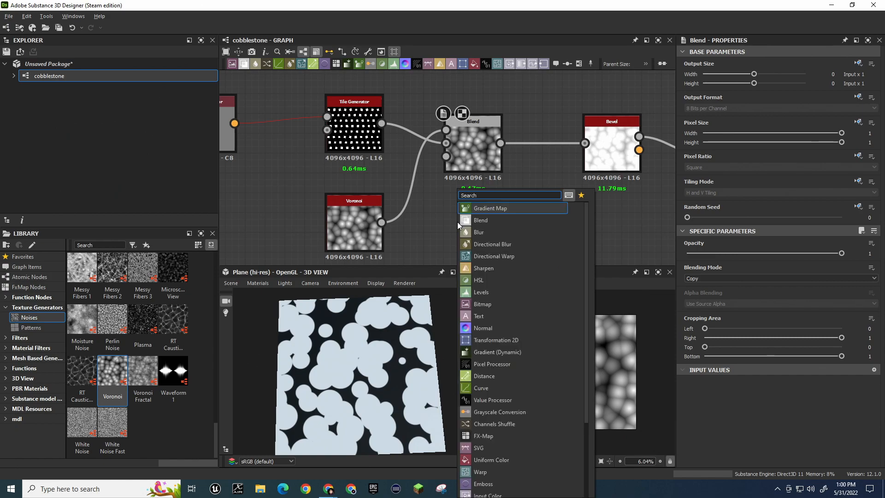
# Search the available graph nodes for "multi" and for "blend"
pyautogui.write('multi')
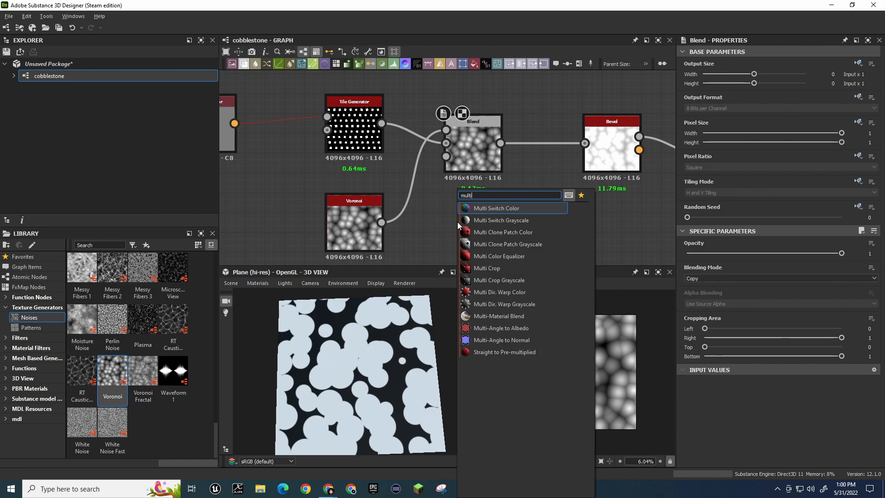
pyautogui.press('BackSpace')
pyautogui.press('BackSpace')
pyautogui.press('BackSpace')
pyautogui.press('BackSpace')
pyautogui.press('BackSpace')
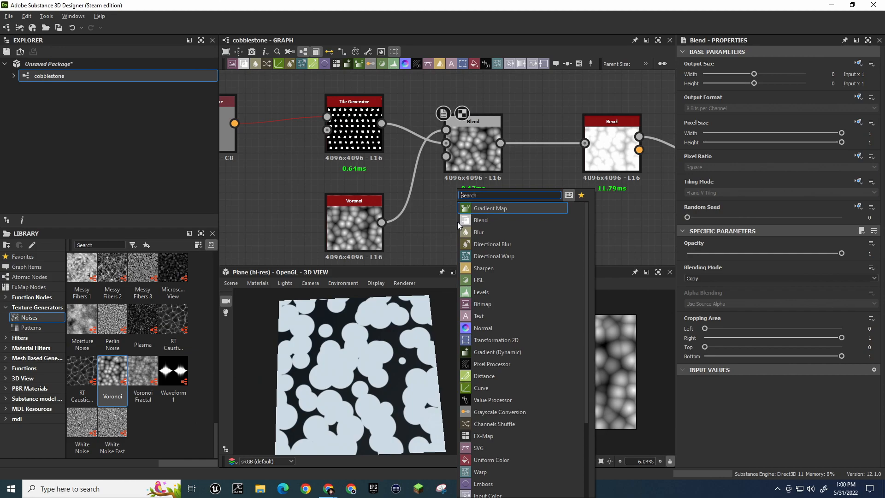
pyautogui.write('blend')
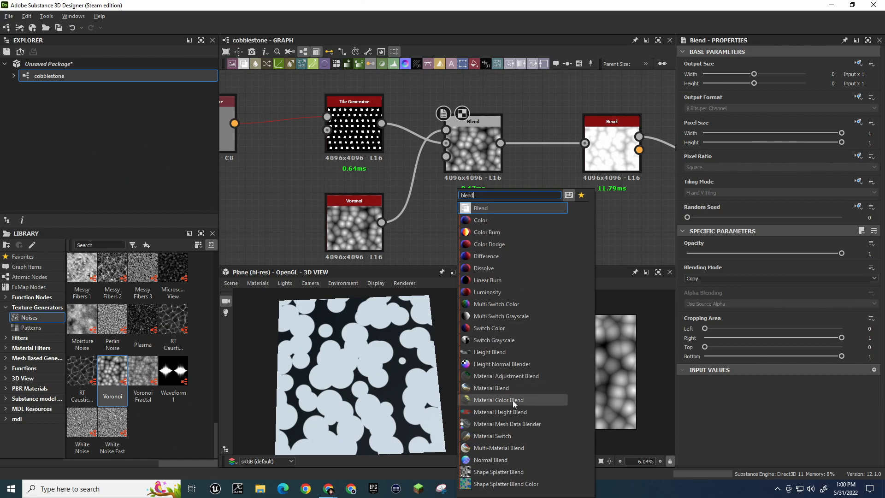
# Switch to the YouTube tutorial on material blending in the browser and skim to the part showing the Material Blend node's mask setup
pyautogui.hotkey('shift', 'Tab')
pyautogui.hotkey('alt', 'Tab')
pyautogui.click(443, 263)
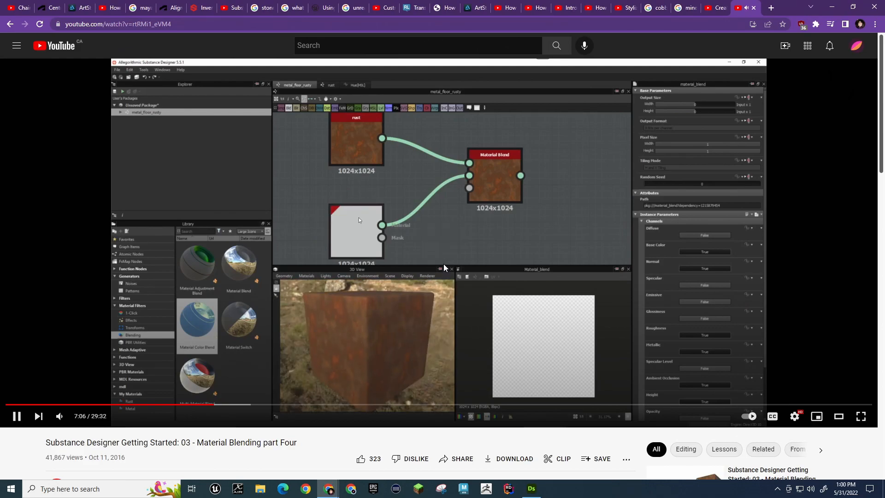
pyautogui.press('Right')
pyautogui.press('Right')
pyautogui.press('Right')
pyautogui.press('Right')
pyautogui.press('Right')
pyautogui.press('Right')
pyautogui.press('Right')
pyautogui.press('Right')
pyautogui.press('Right')
pyautogui.press('Right')
pyautogui.press('Right')
pyautogui.press('Right')
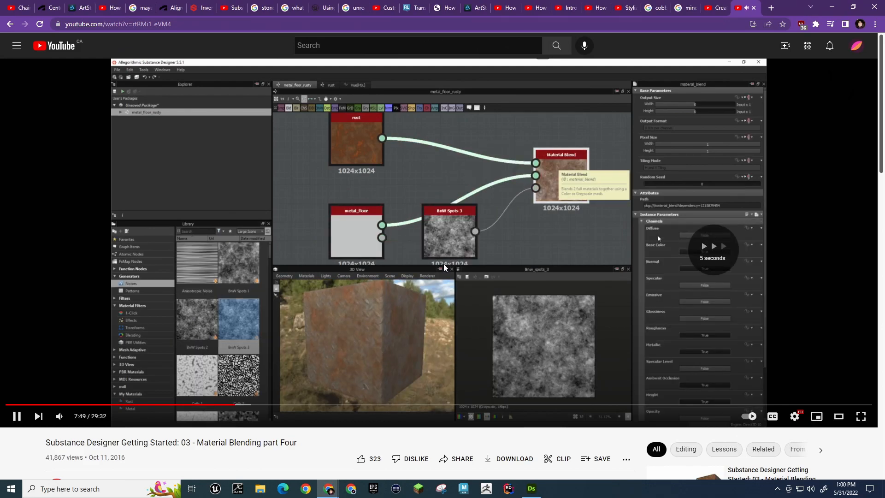
pyautogui.press('Left')
pyautogui.press('Left')
pyautogui.press('Left')
pyautogui.press('Left')
pyautogui.press('Left')
pyautogui.press('Left')
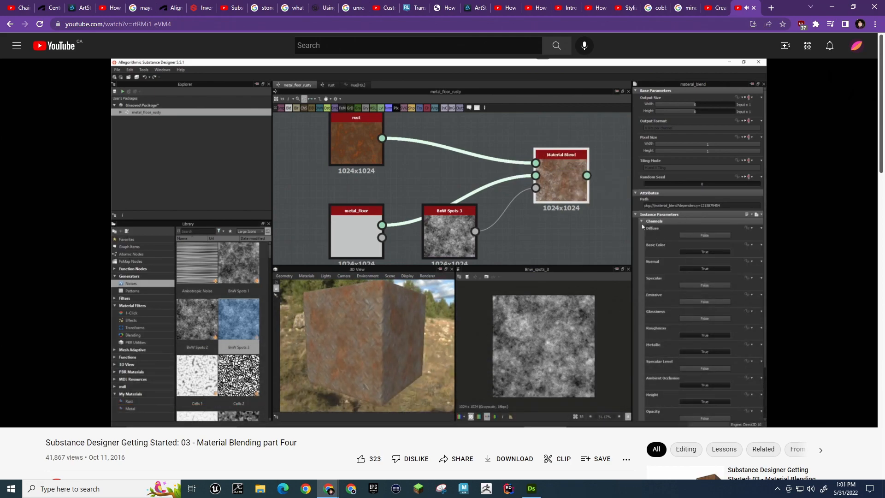
pyautogui.click(443, 264)
# Switch back to Substance 3D Designer and dismiss the Steam overlay
pyautogui.hotkey('alt', 'Tab')
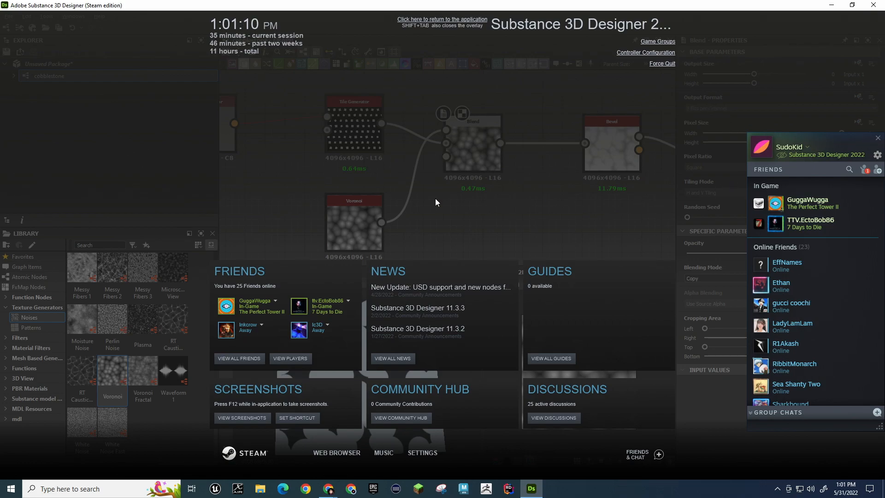
pyautogui.hotkey('alt', 'Tab')
pyautogui.hotkey('alt', 'Tab')
pyautogui.hotkey('alt', 'Tab')
pyautogui.hotkey('alt', 'Tab')
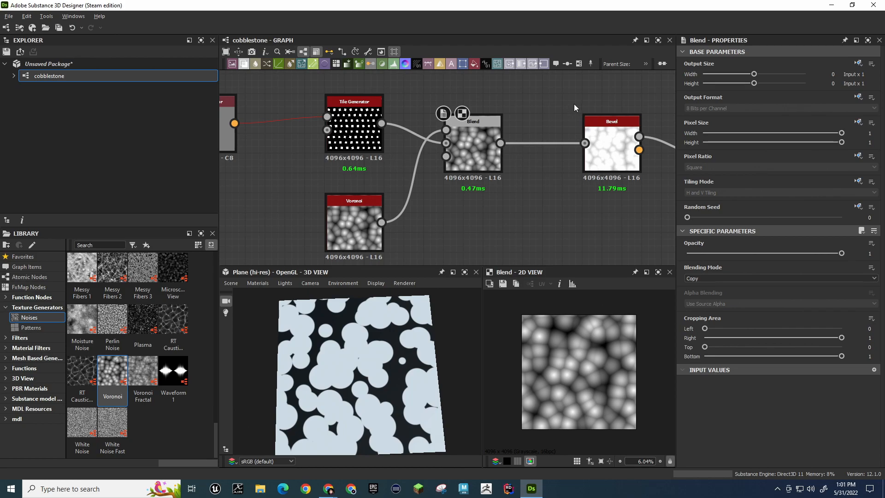
# Connect Voronoi to the Blend's Opacity input and Tile Generator to its Foreground, removing the Tile Generator link to the Background
pyautogui.moveTo(381, 222); pyautogui.dragTo(446, 157)
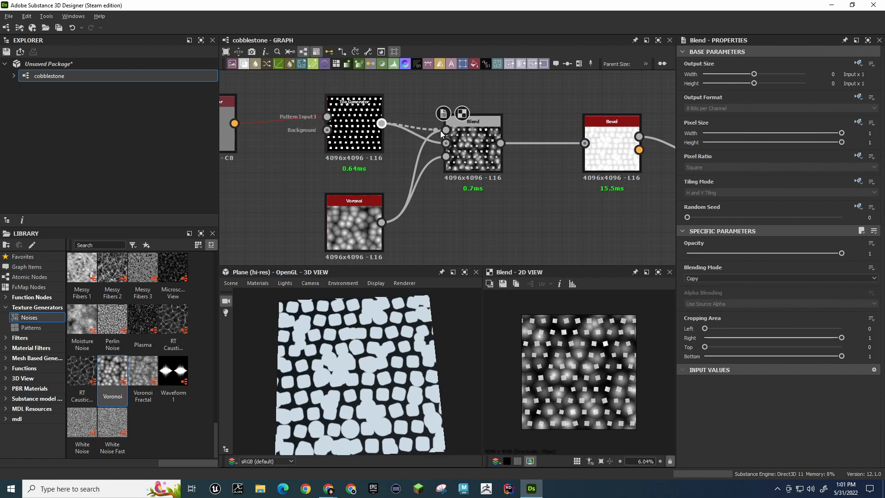
pyautogui.moveTo(436, 133); pyautogui.dragTo(446, 130)
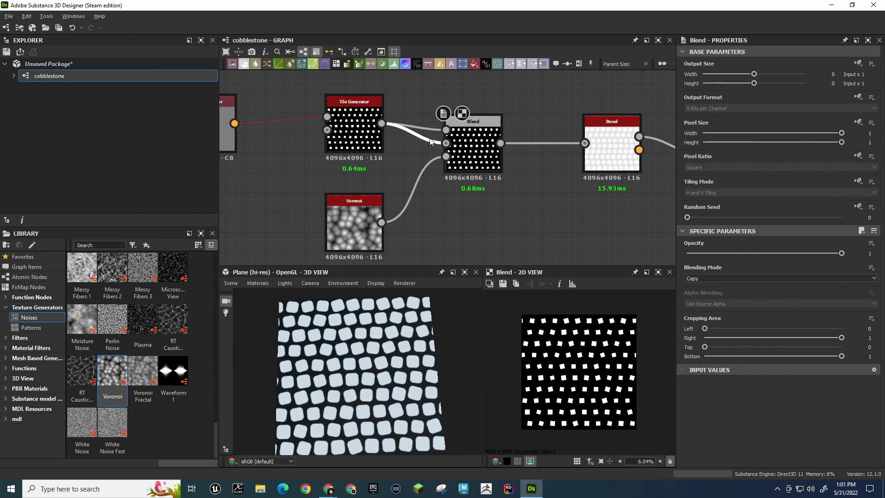
pyautogui.press('Delete')
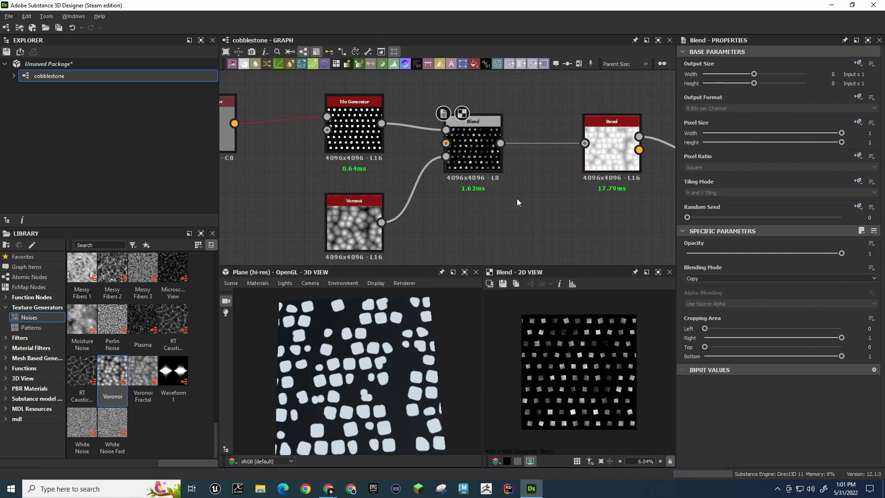
# Connect the Tile Generator to the Blend's Background input and remove its Foreground link
pyautogui.scroll(2, 591, 345)
pyautogui.scroll(-3, 591, 346)
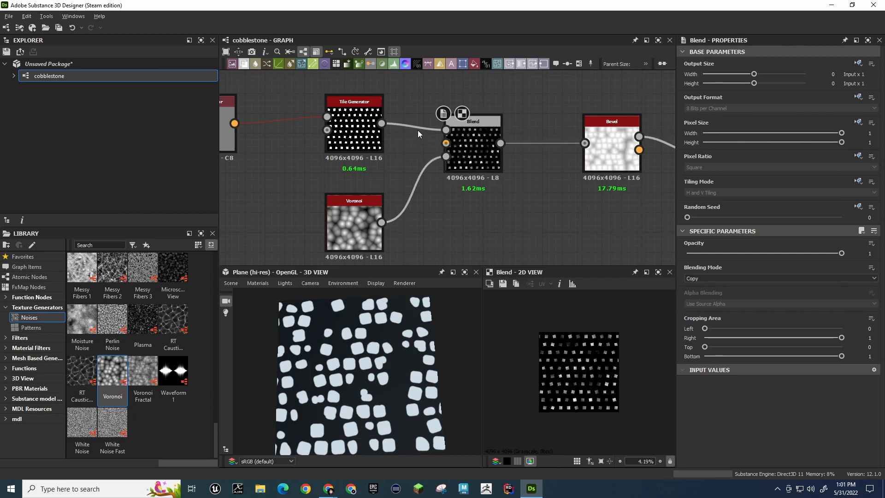
pyautogui.moveTo(382, 123); pyautogui.dragTo(461, 154)
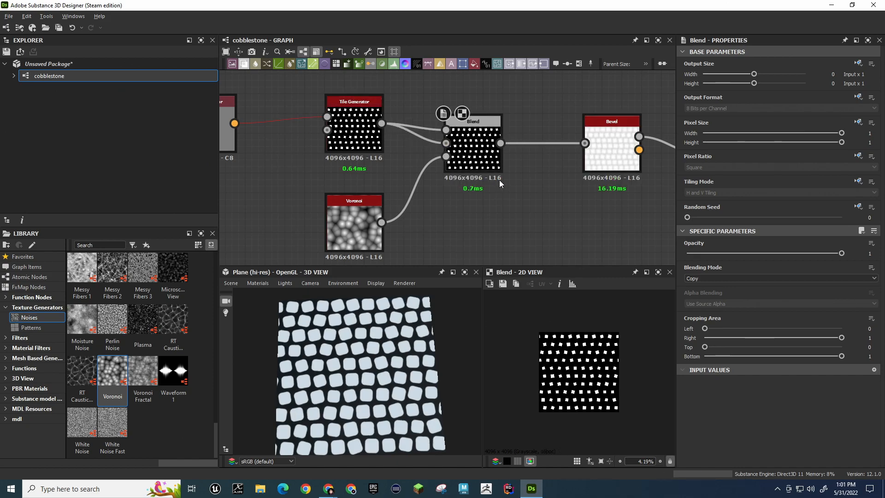
pyautogui.click(425, 129)
pyautogui.press('Delete')
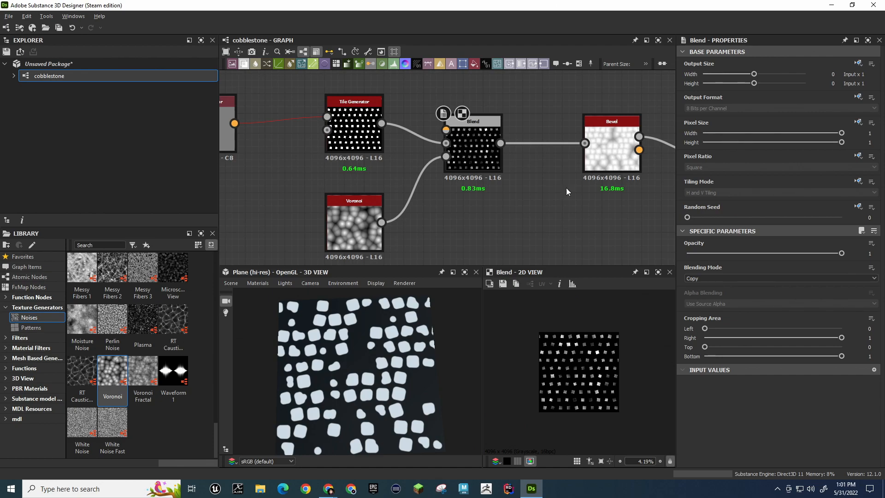
# Display the Bevel node's height output in the 2D view and examine it
pyautogui.click(616, 147)
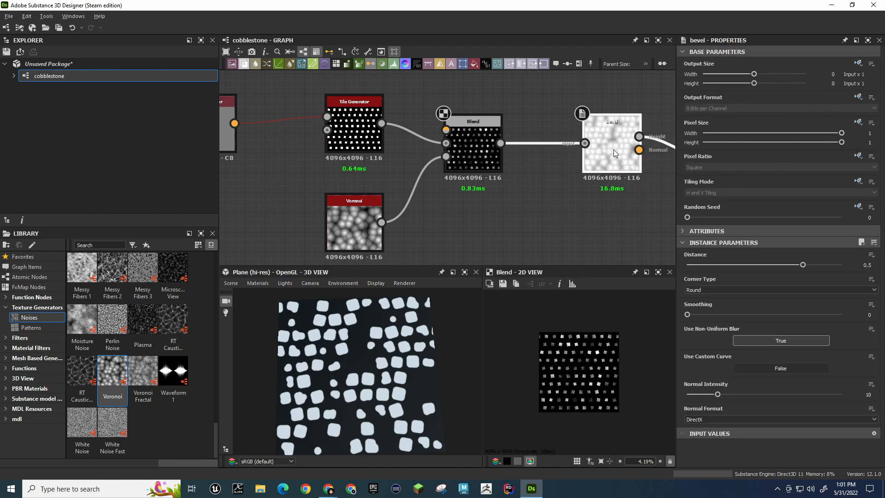
pyautogui.scroll(3, 580, 385)
pyautogui.scroll(-3, 580, 384)
pyautogui.scroll(2, 580, 384)
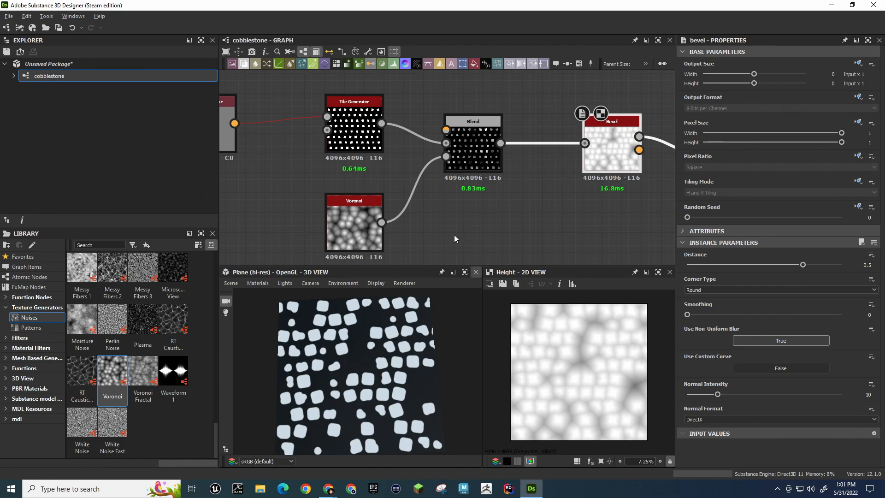
# Duplicate the Uniform Color node above the Tile Generator and connect the copy to the Blend's Foreground input
pyautogui.moveTo(301, 165); pyautogui.dragTo(342, 237, button='middle')
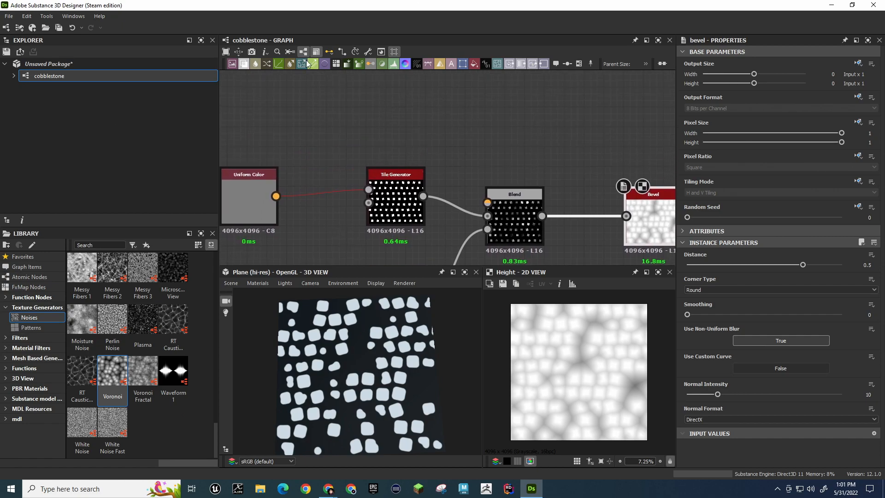
pyautogui.click(252, 185)
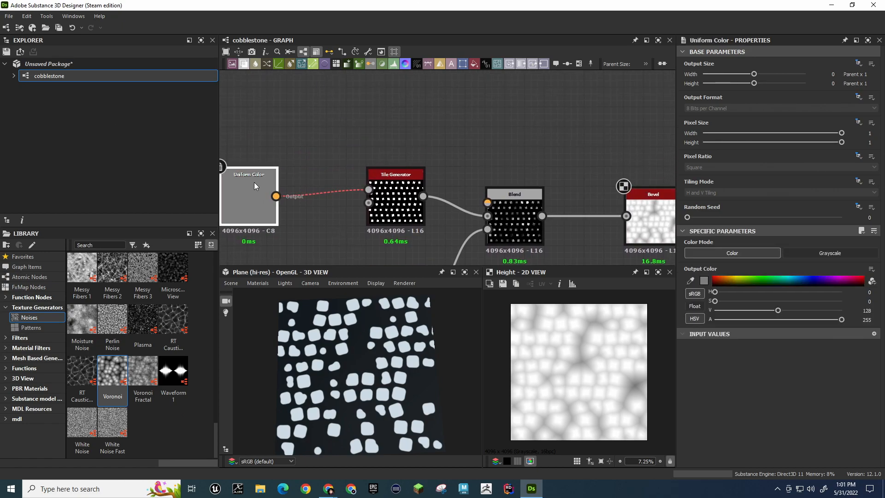
pyautogui.hotkey('ctrl', 'd')
pyautogui.moveTo(450, 144); pyautogui.dragTo(487, 202)
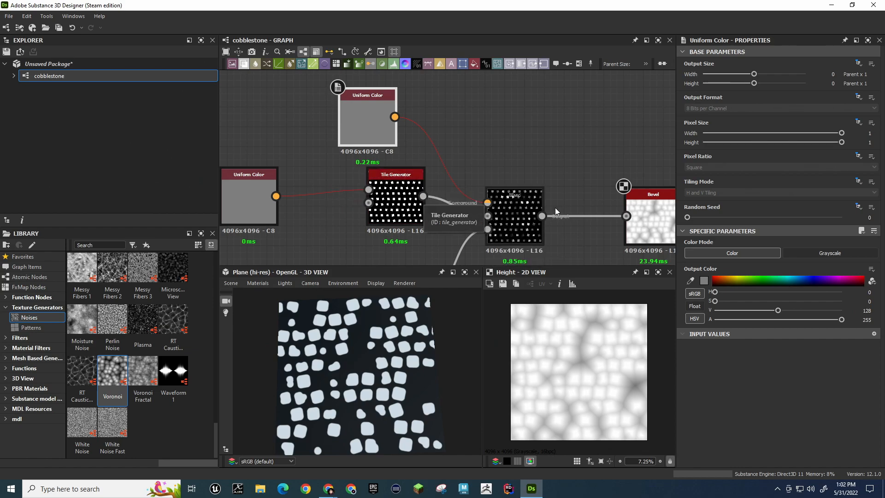
# Set the duplicated Uniform Color node's output color to black (#000000)
pyautogui.doubleClick(377, 121)
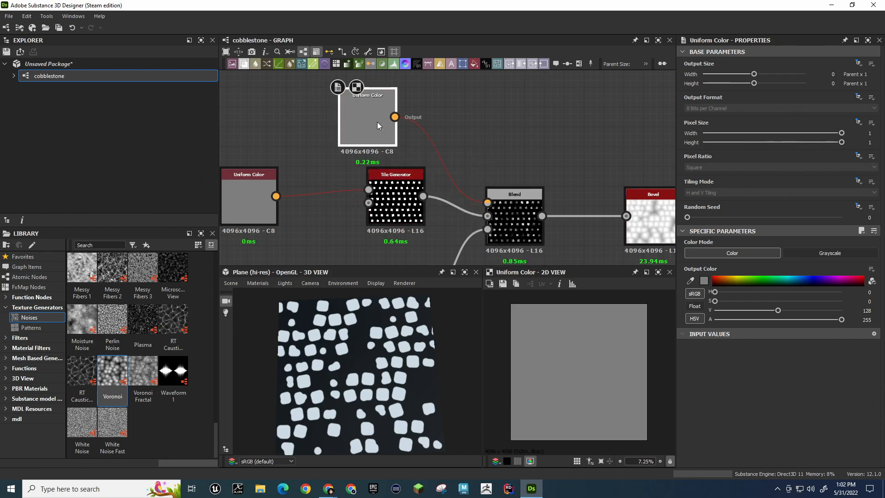
pyautogui.click(704, 280)
pyautogui.moveTo(487, 323); pyautogui.dragTo(457, 344)
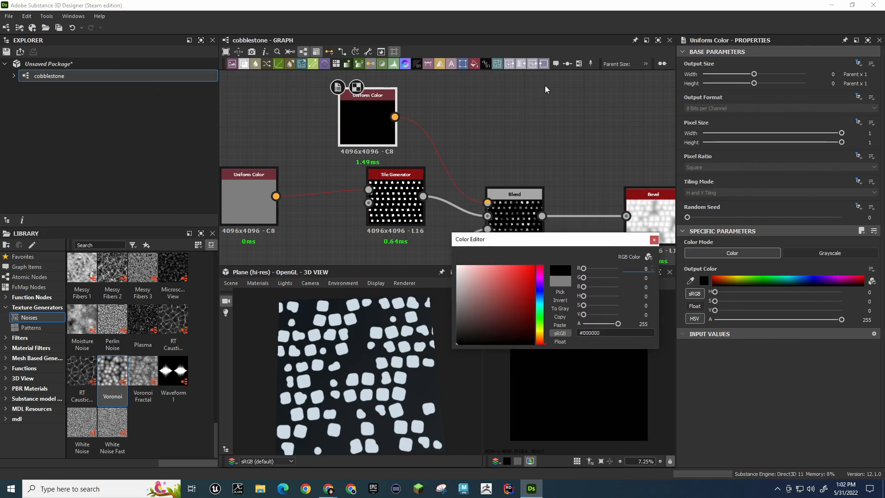
pyautogui.click(653, 239)
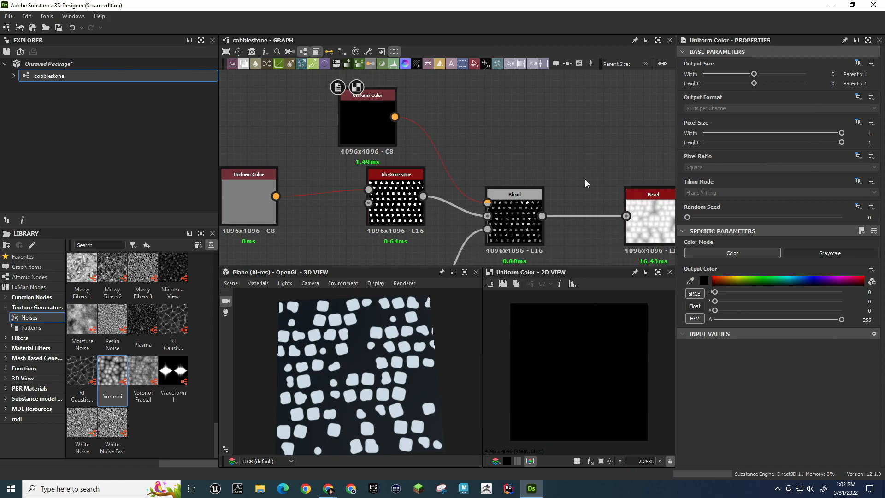
# Connect the black Uniform Color to the Blend's Background and the Tile Generator to its Foreground, placing the black node below the gray one
pyautogui.moveTo(582, 167); pyautogui.dragTo(538, 156, button='middle')
pyautogui.moveTo(349, 107); pyautogui.dragTo(449, 206)
pyautogui.moveTo(378, 185); pyautogui.dragTo(443, 190)
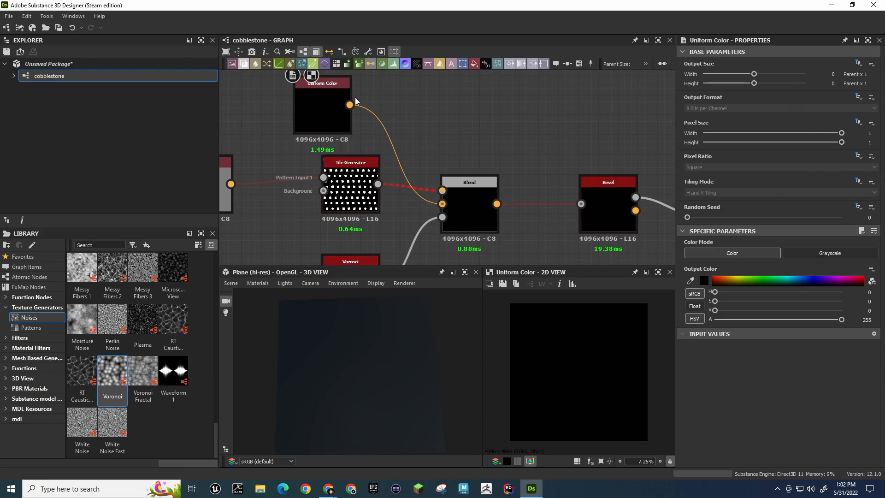
pyautogui.moveTo(332, 84); pyautogui.dragTo(226, 236)
pyautogui.moveTo(400, 85); pyautogui.dragTo(437, 70, button='middle')
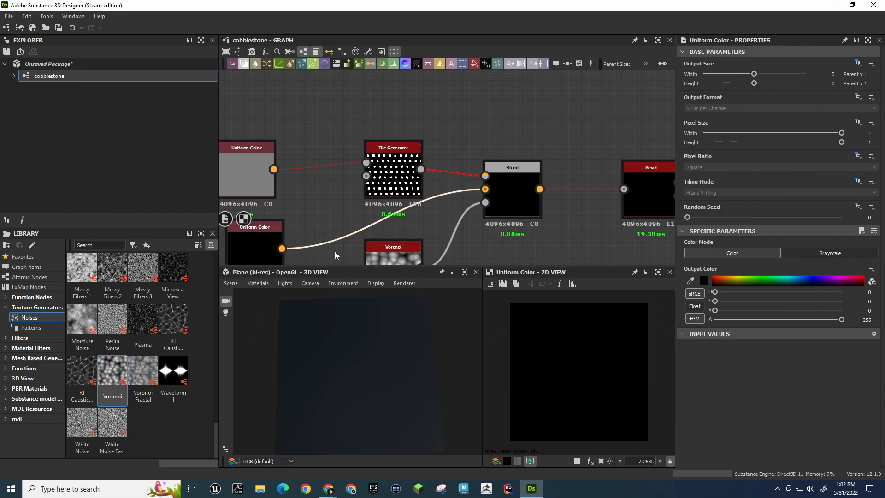
# Swap the Blend inputs so the Tile Generator feeds the Background and the black Uniform Color feeds the Foreground
pyautogui.scroll(-3, 517, 203)
pyautogui.scroll(4, 519, 206)
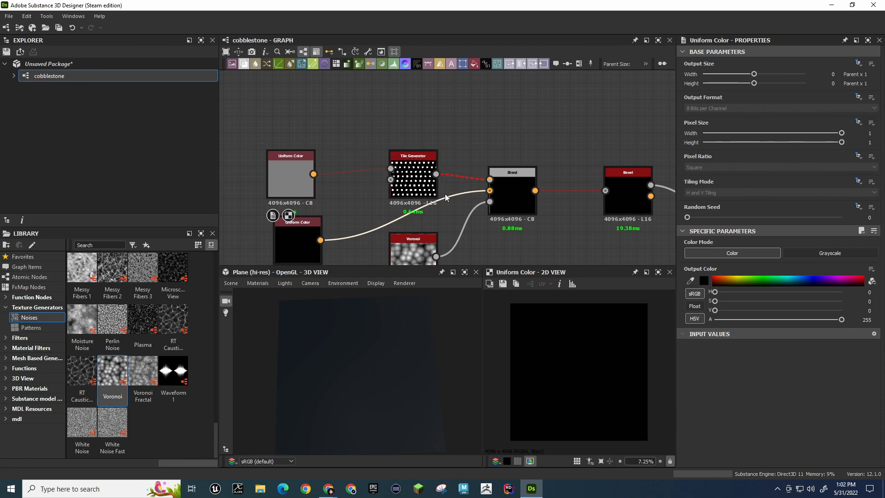
pyautogui.moveTo(436, 175); pyautogui.dragTo(490, 191)
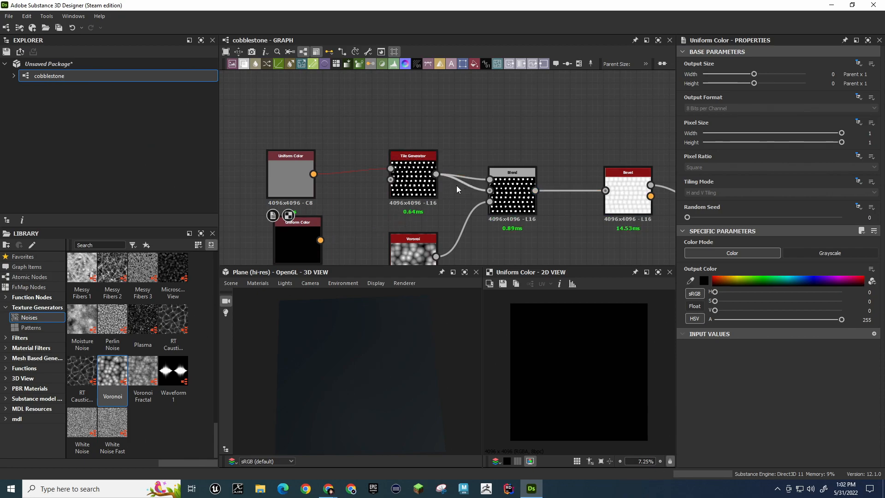
pyautogui.moveTo(321, 240); pyautogui.dragTo(490, 179)
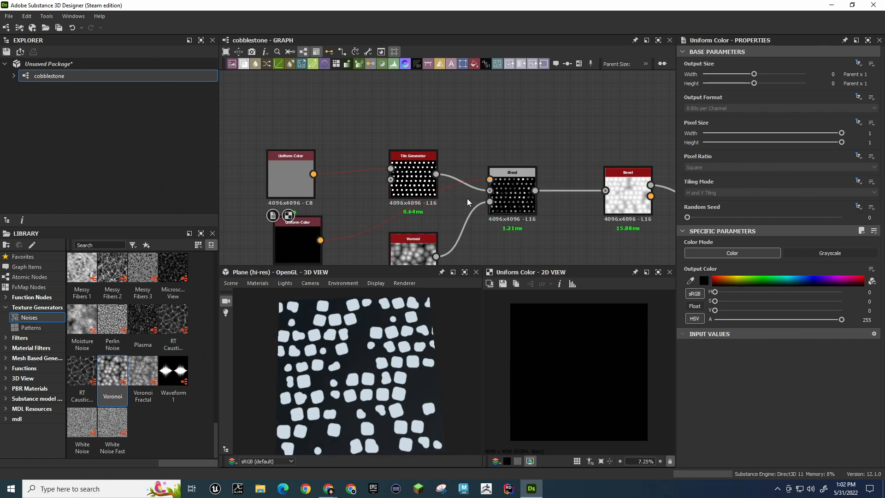
# Move the black Uniform Color node above the Tile Generator
pyautogui.moveTo(315, 217); pyautogui.dragTo(430, 85)
pyautogui.moveTo(522, 129); pyautogui.dragTo(438, 130, button='middle')
pyautogui.scroll(3, 320, 186)
pyautogui.scroll(-2, 321, 187)
pyautogui.scroll(-2, 321, 186)
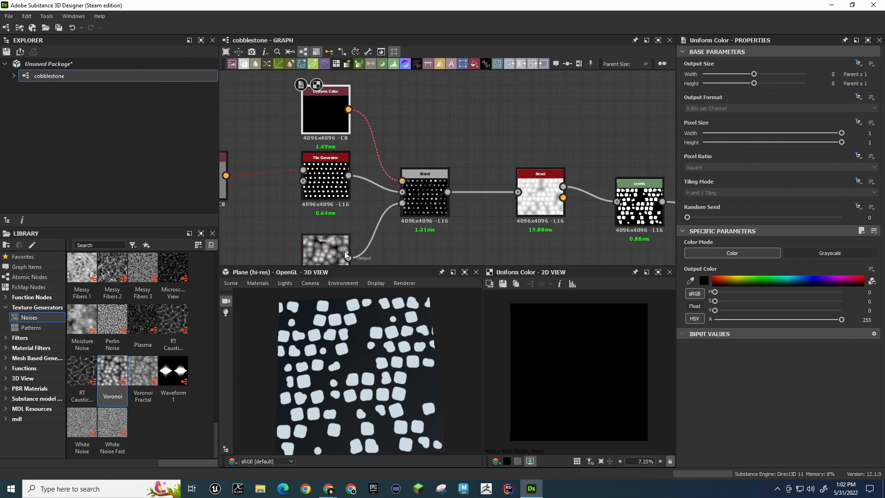
# Move the Voronoi node before the Tile Generator and connect it to the generator's Background and Pattern Input 1
pyautogui.moveTo(331, 240); pyautogui.dragTo(223, 240)
pyautogui.moveTo(279, 228); pyautogui.dragTo(326, 181)
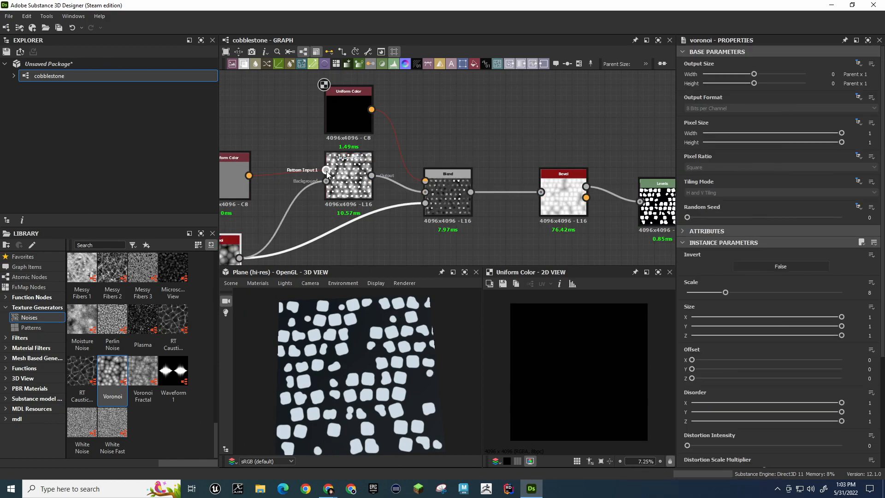
pyautogui.moveTo(240, 258); pyautogui.dragTo(326, 170)
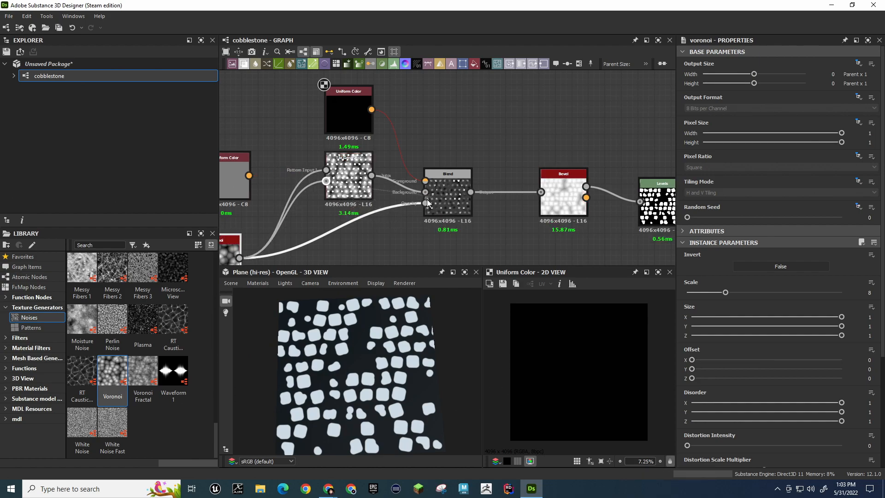
# Remove the Voronoi link to the Tile Generator's Background input
pyautogui.moveTo(427, 205); pyautogui.dragTo(403, 189)
pyautogui.click(308, 209)
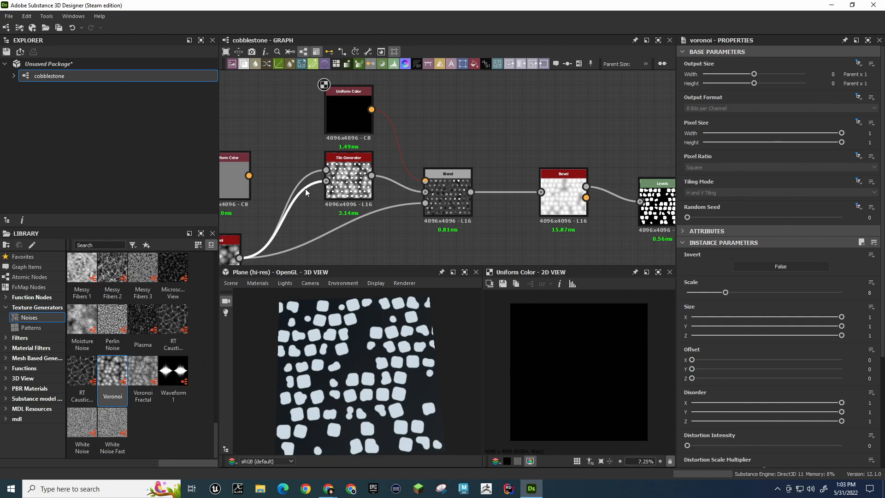
pyautogui.press('Delete')
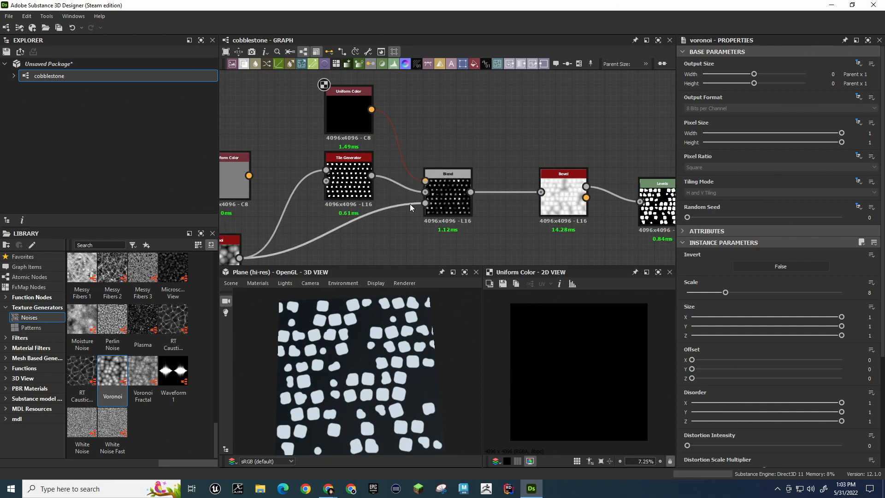
# Delete the Blend and black Uniform Color nodes and connect the Tile Generator, moved closer, directly to the Bevel input
pyautogui.click(443, 184)
pyautogui.press('Delete')
pyautogui.moveTo(371, 176); pyautogui.dragTo(535, 189)
pyautogui.moveTo(359, 163); pyautogui.dragTo(392, 163)
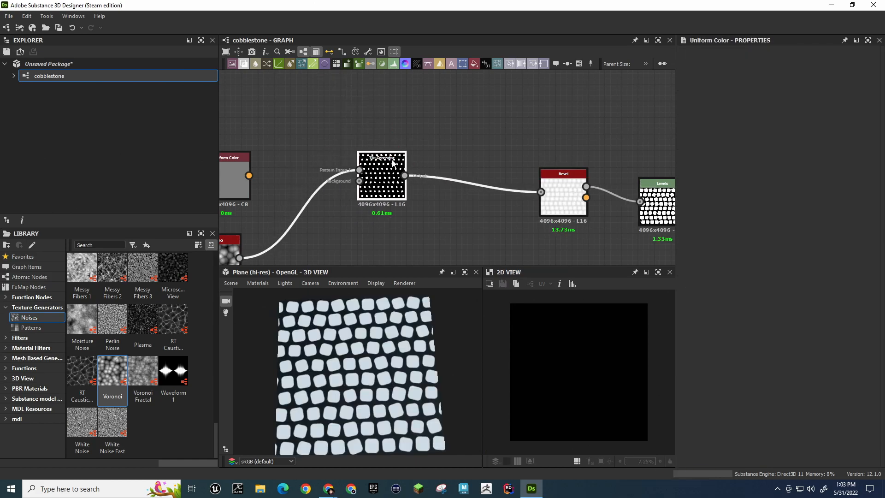
pyautogui.scroll(5, 390, 169)
pyautogui.scroll(-5, 390, 178)
pyautogui.scroll(2, 391, 187)
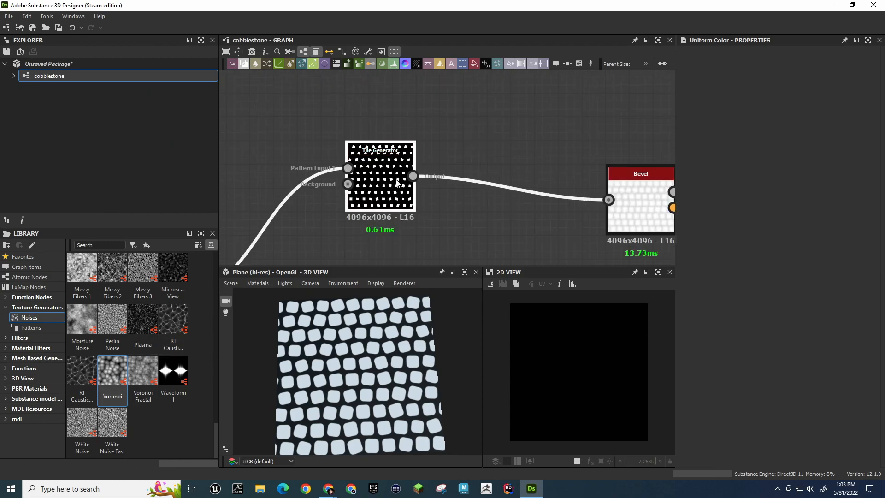
pyautogui.scroll(2, 390, 189)
pyautogui.scroll(-2, 390, 203)
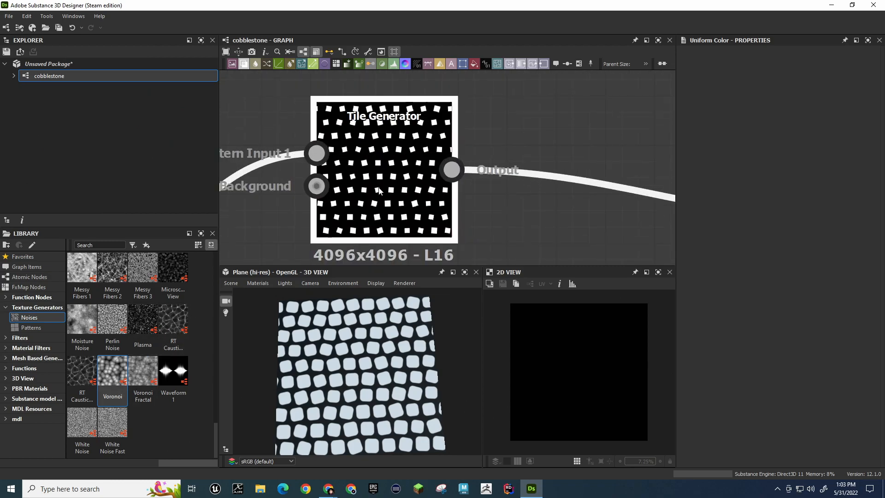
# Place the Voronoi node beside the Tile Generator's input and delete the grey Uniform Color node
pyautogui.scroll(2, 365, 427)
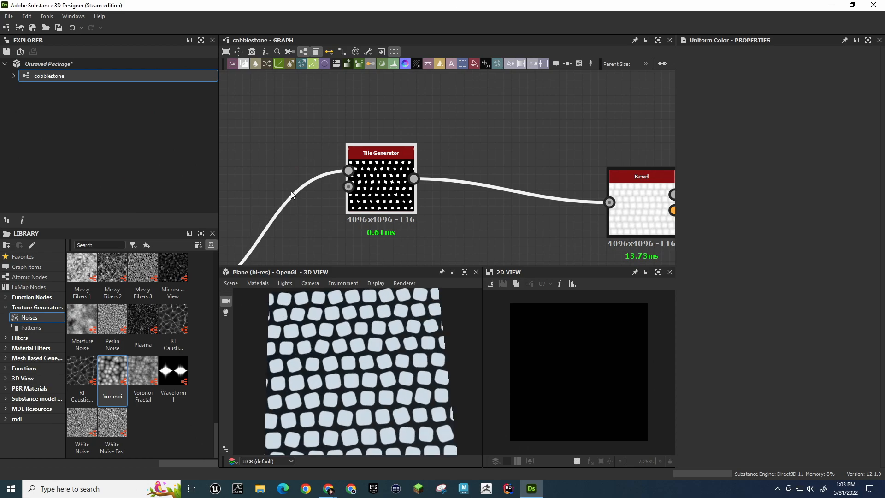
pyautogui.scroll(-4, 289, 192)
pyautogui.moveTo(230, 222); pyautogui.dragTo(277, 173)
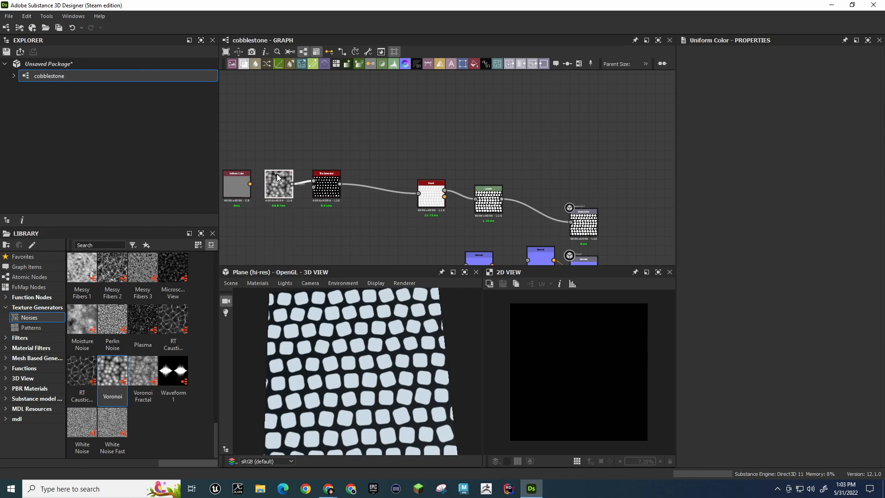
pyautogui.doubleClick(244, 178)
pyautogui.press('Delete')
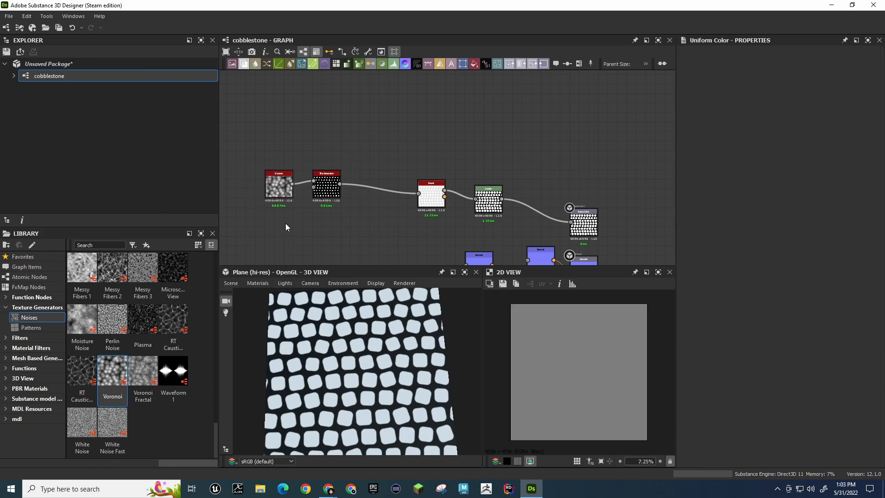
# Delete the Voronoi node feeding the Tile Generator and move the Tile Generator closer to the Bevel node
pyautogui.scroll(10, 156, 341)
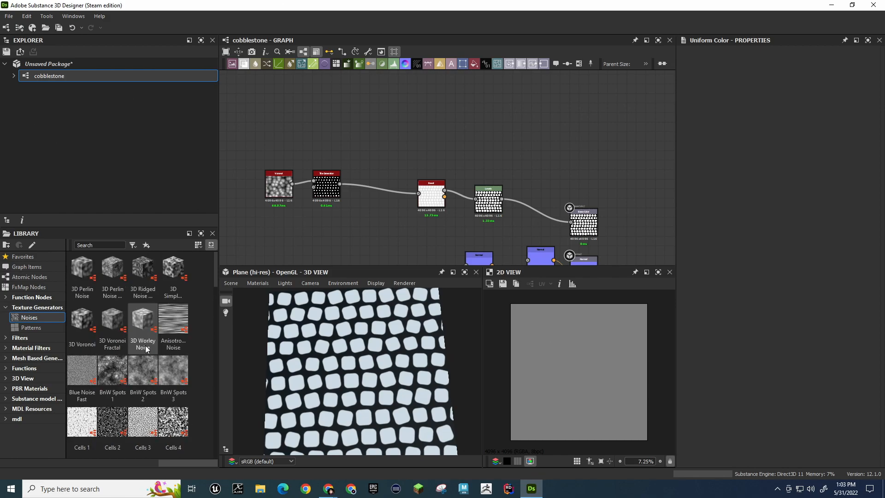
pyautogui.scroll(6, 343, 163)
pyautogui.moveTo(365, 154); pyautogui.dragTo(493, 79, button='middle')
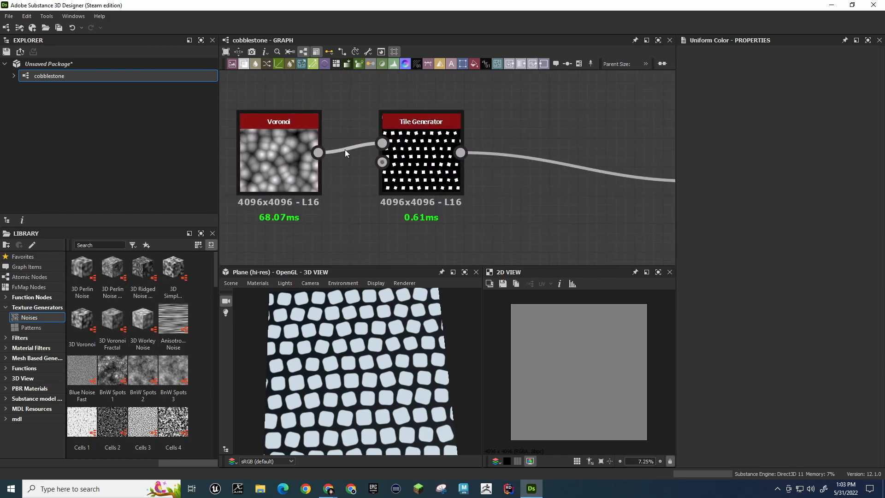
pyautogui.moveTo(302, 122); pyautogui.dragTo(273, 110)
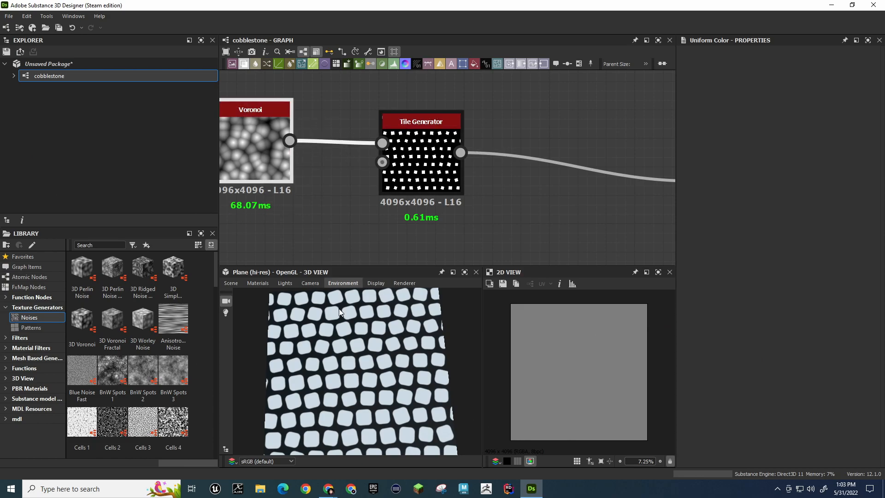
pyautogui.doubleClick(250, 121)
pyautogui.press('Delete')
pyautogui.scroll(-4, 472, 183)
pyautogui.moveTo(525, 142); pyautogui.dragTo(363, 124, button='middle')
pyautogui.moveTo(287, 133); pyautogui.dragTo(357, 143)
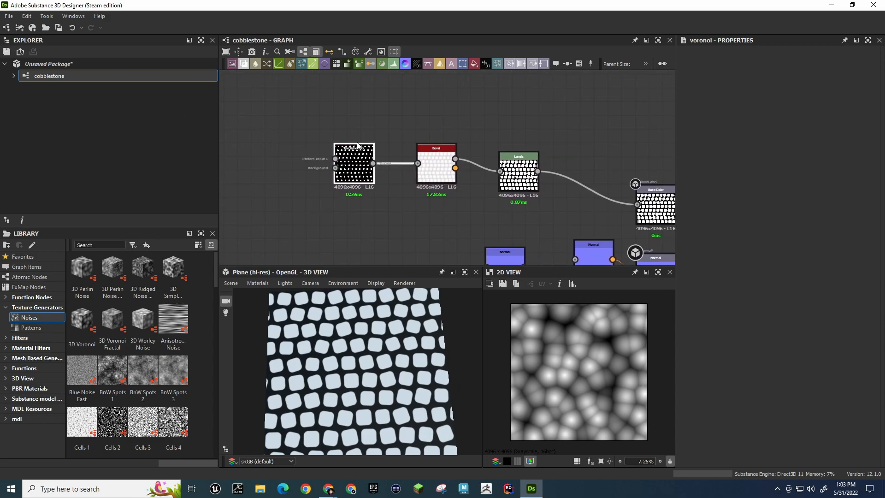
# Add an Alveolus pattern node connected to the Tile Generator's Pattern Input 1 and place it below the generator
pyautogui.click(32, 328)
pyautogui.moveTo(137, 259); pyautogui.dragTo(240, 193)
pyautogui.doubleClick(257, 199)
pyautogui.moveTo(326, 160); pyautogui.dragTo(334, 159)
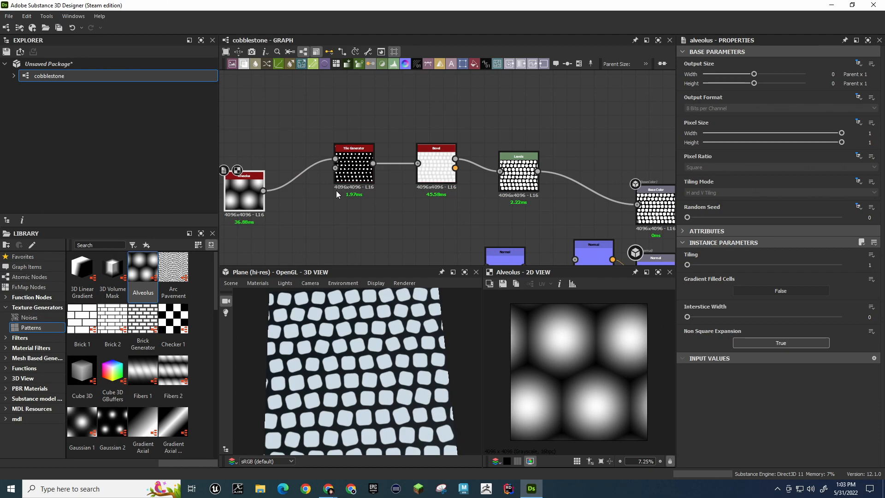
pyautogui.moveTo(244, 175); pyautogui.dragTo(300, 216)
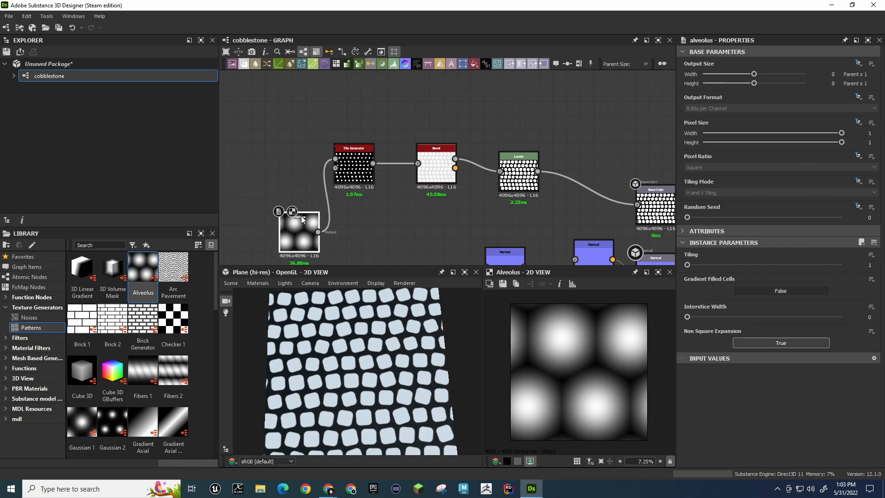
pyautogui.moveTo(353, 168); pyautogui.dragTo(284, 161)
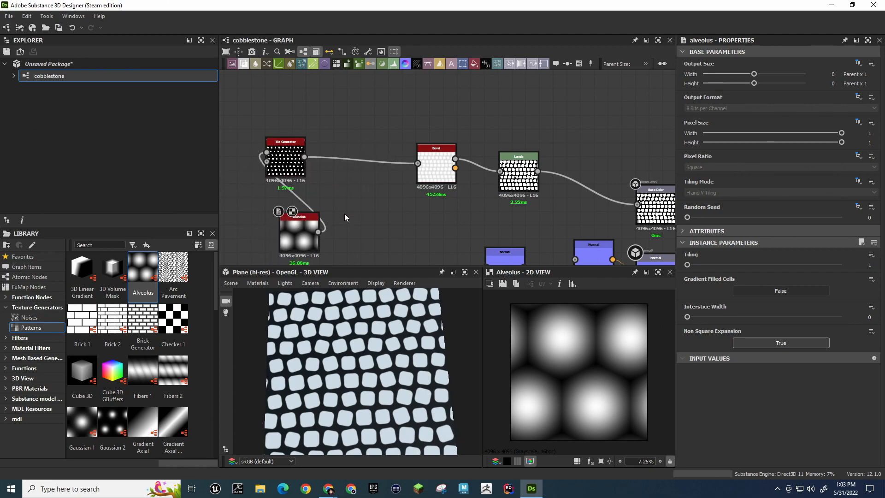
pyautogui.press('space')
pyautogui.write('ad')
pyautogui.press('BackSpace')
pyautogui.press('BackSpace')
pyautogui.write('dsi')
pyautogui.press('BackSpace')
pyautogui.press('BackSpace')
pyautogui.press('BackSpace')
pyautogui.write('/')
pyautogui.press('BackSpace')
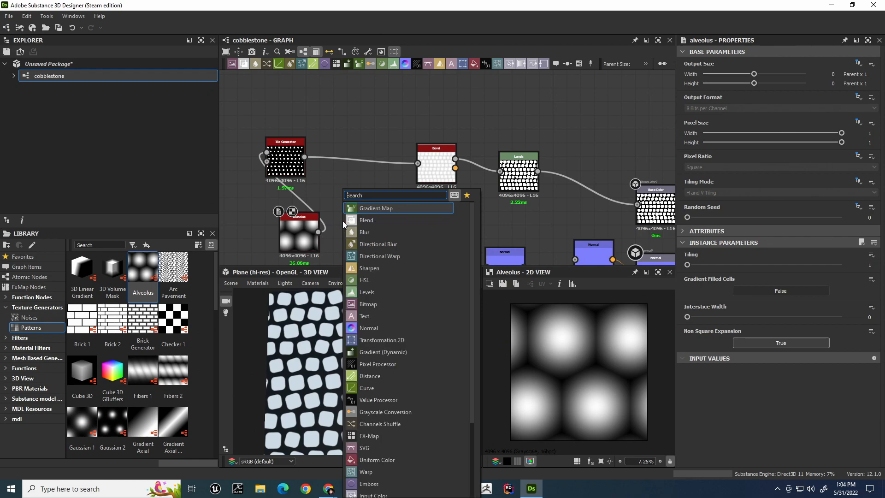
# Switch to the YouTube tutorial on Substance Designer material blending, skip ahead to about 12:22 and pause it
pyautogui.hotkey('alt', 'Tab')
pyautogui.click(343, 224)
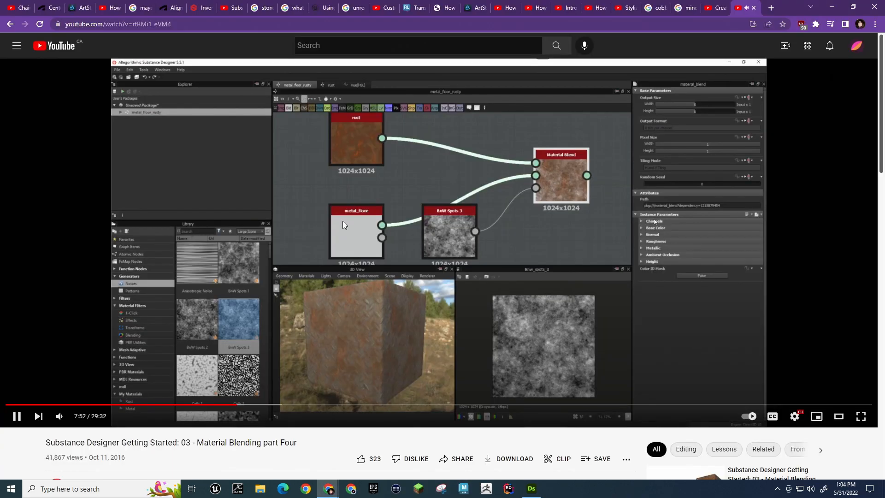
pyautogui.press('Right')
pyautogui.press('Right')
pyautogui.press('Right')
pyautogui.press('Right')
pyautogui.press('Right')
pyautogui.press('Right')
pyautogui.press('Right')
pyautogui.press('Right')
pyautogui.press('Right')
pyautogui.press('Right')
pyautogui.press('Right')
pyautogui.press('Right')
pyautogui.press('Right')
pyautogui.press('Right')
pyautogui.press('Right')
pyautogui.press('Right')
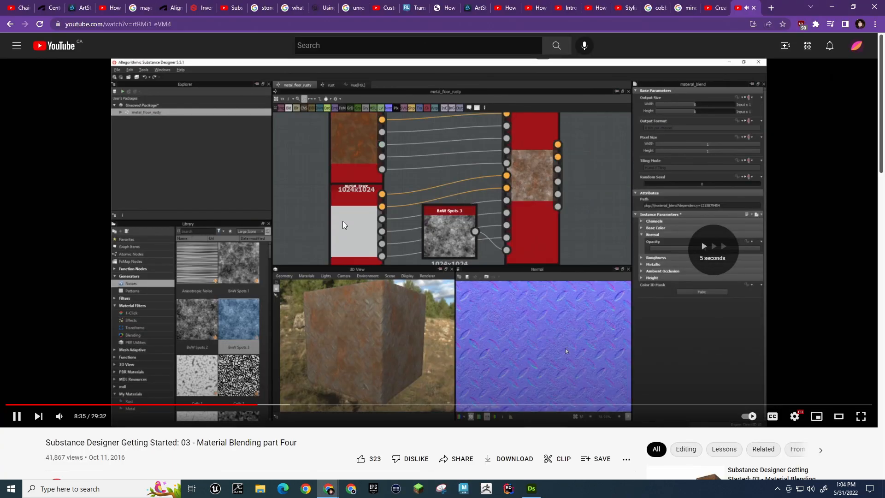
pyautogui.press('Right')
pyautogui.press('Right')
pyautogui.press('Right')
pyautogui.press('Right')
pyautogui.press('Right')
pyautogui.press('Right')
pyautogui.press('Right')
pyautogui.press('Right')
pyautogui.press('Right')
pyautogui.press('Right')
pyautogui.press('Right')
pyautogui.press('Right')
pyautogui.press('Right')
pyautogui.press('Right')
pyautogui.press('Right')
pyautogui.press('Right')
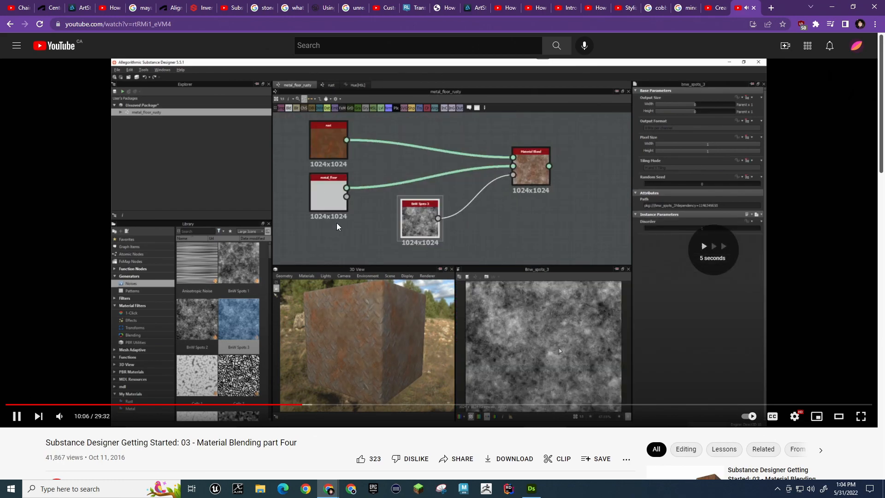
pyautogui.press('Right')
pyautogui.press('Right')
pyautogui.press('Right')
pyautogui.press('Right')
pyautogui.press('Right')
pyautogui.press('Right')
pyautogui.press('Right')
pyautogui.press('Right')
pyautogui.press('Right')
pyautogui.press('Right')
pyautogui.press('Right')
pyautogui.press('Right')
pyautogui.press('Right')
pyautogui.press('Right')
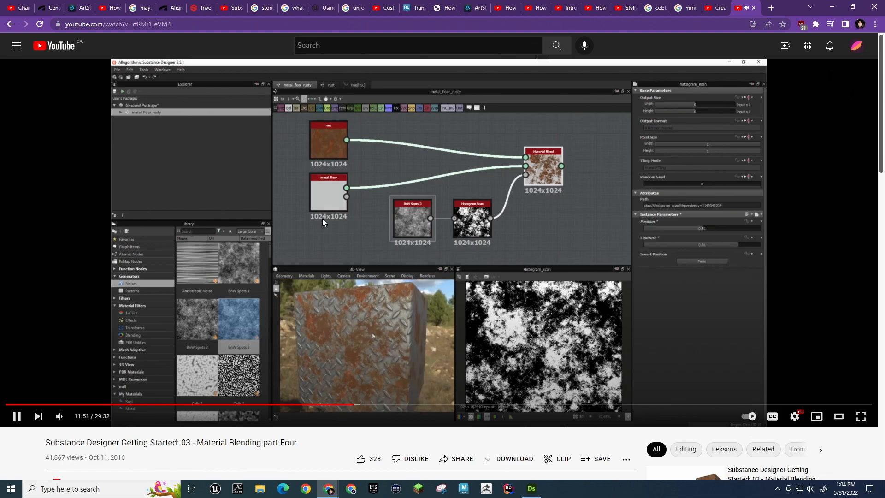
pyautogui.press('Right')
pyautogui.press('Right')
pyautogui.press('Right')
pyautogui.press('Right')
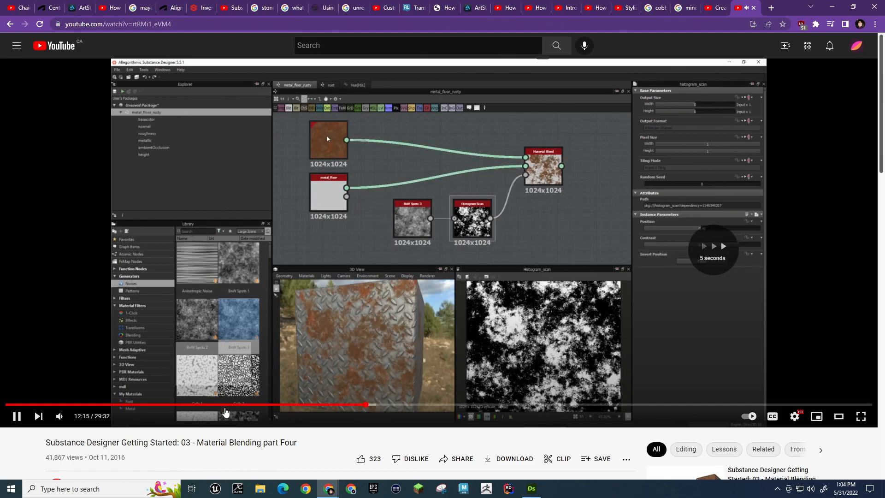
pyautogui.scroll(-4, 328, 136)
pyautogui.scroll(4, 279, 264)
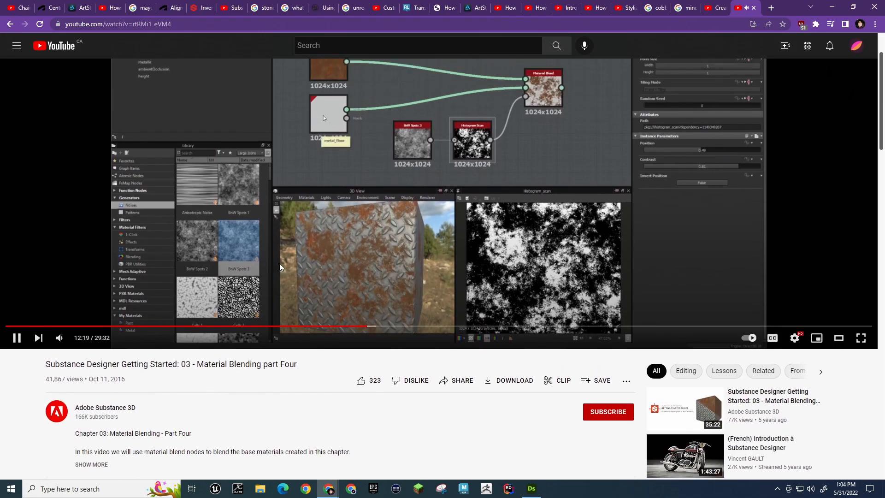
pyautogui.click(364, 222)
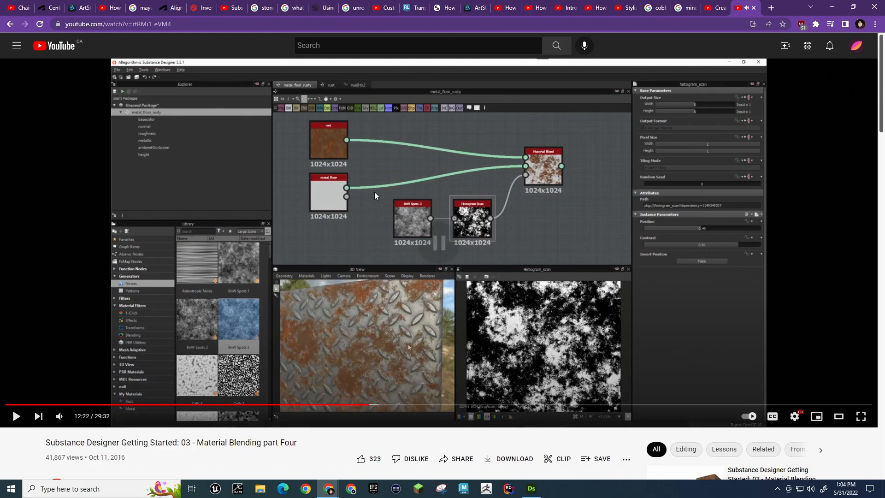
# Watch the tutorial's section on blending the metal floor mask with BnW Spots 3, and return to Substance 3D Designer
pyautogui.click(371, 219)
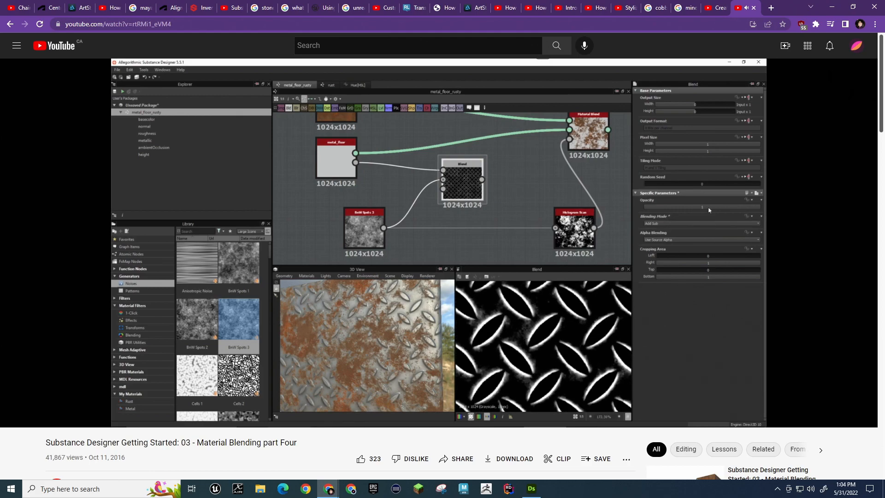
pyautogui.click(245, 205)
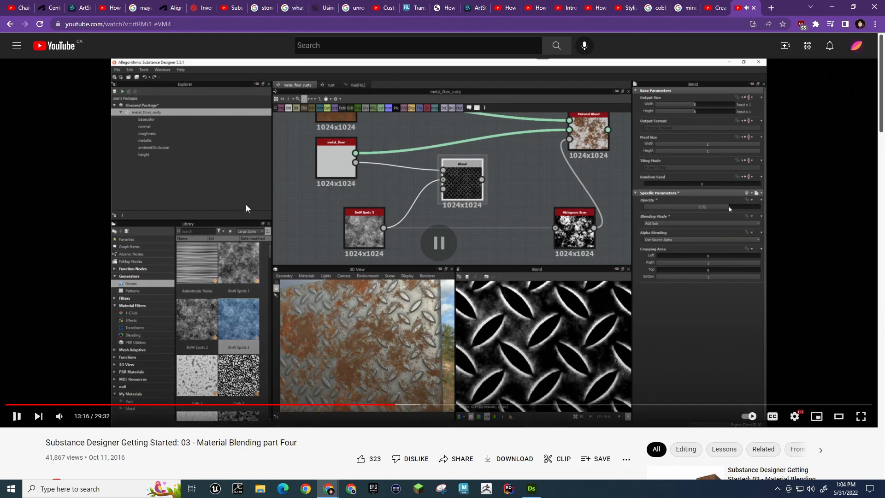
pyautogui.hotkey('alt', 'Tab')
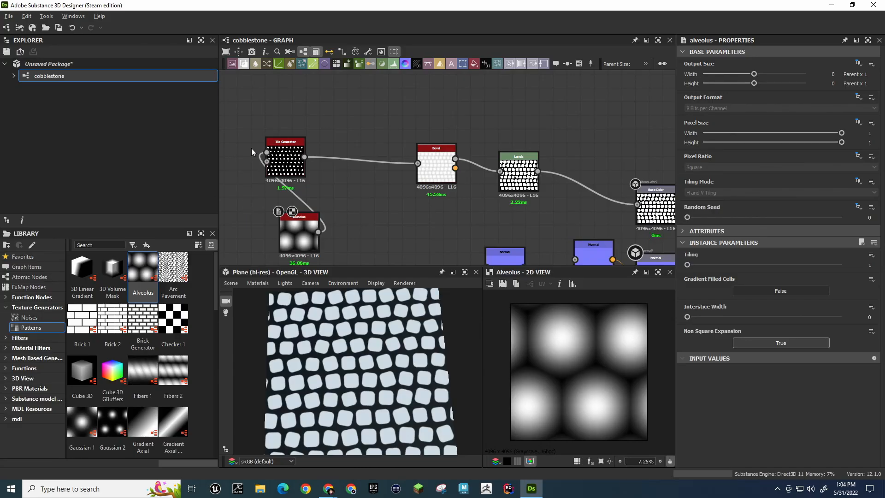
pyautogui.moveTo(367, 193); pyautogui.dragTo(362, 184, button='middle')
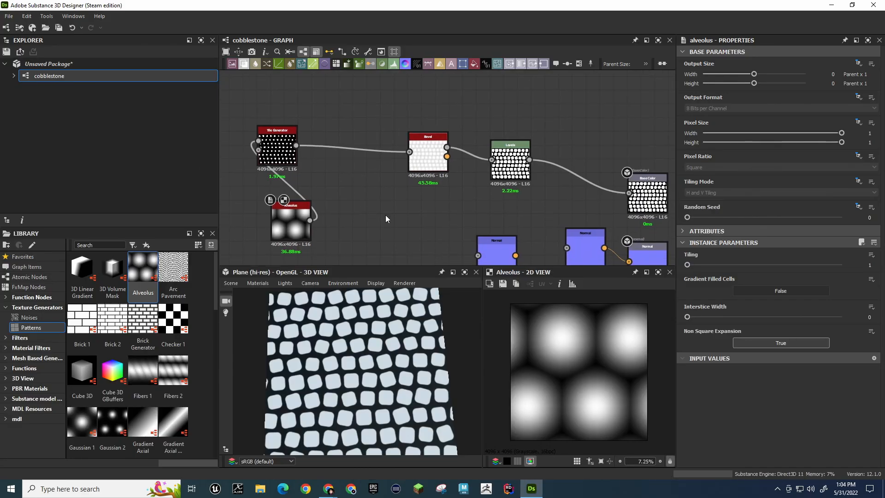
pyautogui.press('space')
pyautogui.write('ag')
pyautogui.press('BackSpace')
pyautogui.press('BackSpace')
pyautogui.write('graph')
pyautogui.press('BackSpace')
pyautogui.press('BackSpace')
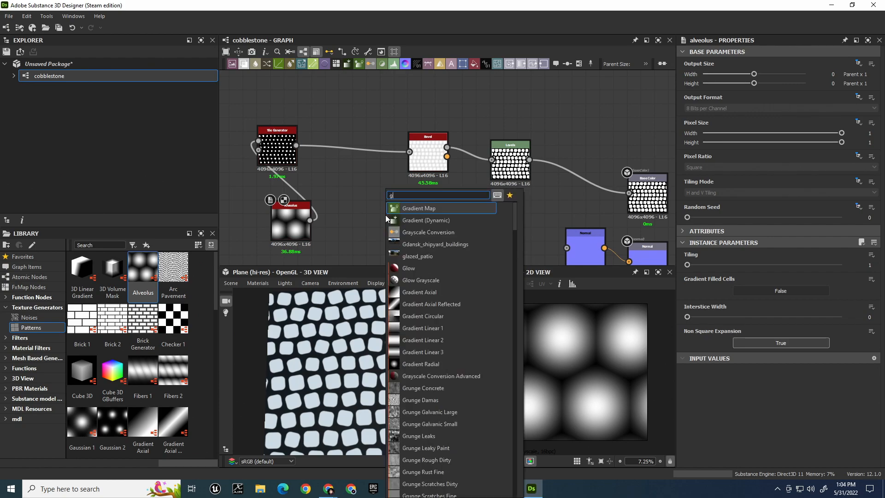
pyautogui.press('BackSpace')
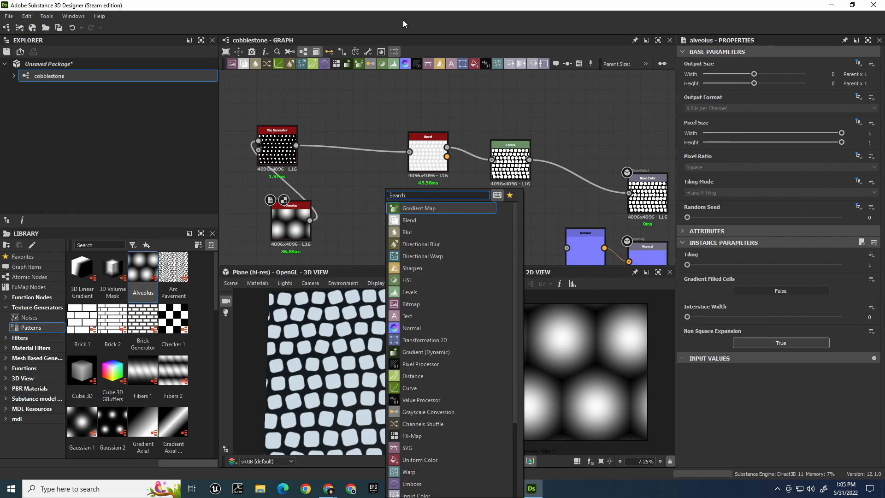
pyautogui.click(368, 101)
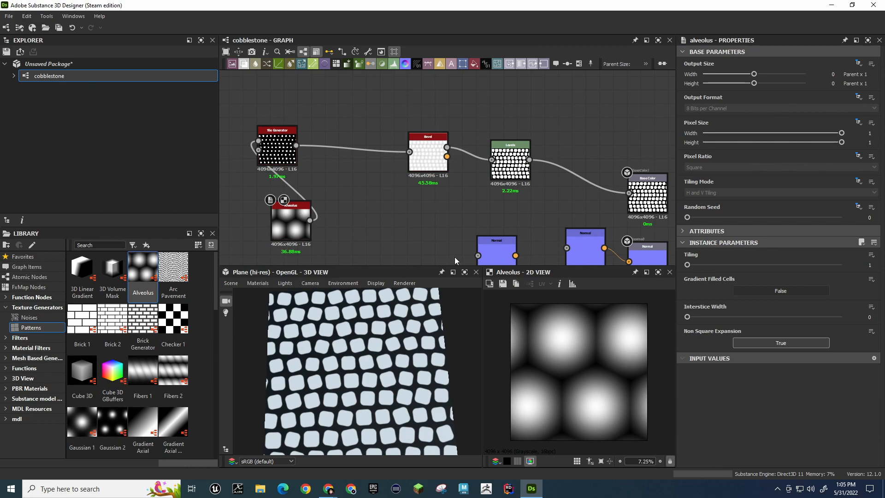
# Line up the Alveolus and Tile Generator nodes in a row before the Bevel node
pyautogui.moveTo(282, 139); pyautogui.dragTo(323, 142)
pyautogui.moveTo(296, 206); pyautogui.dragTo(259, 135)
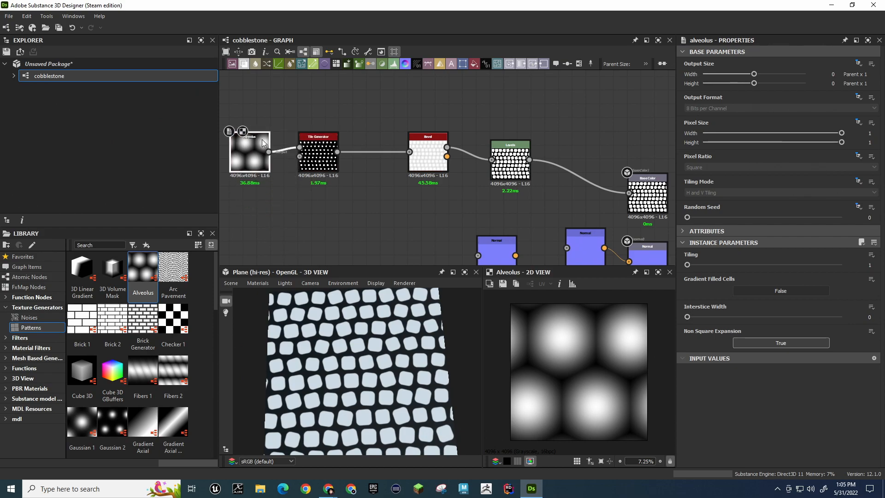
pyautogui.scroll(-2, 144, 291)
pyautogui.scroll(2, 144, 289)
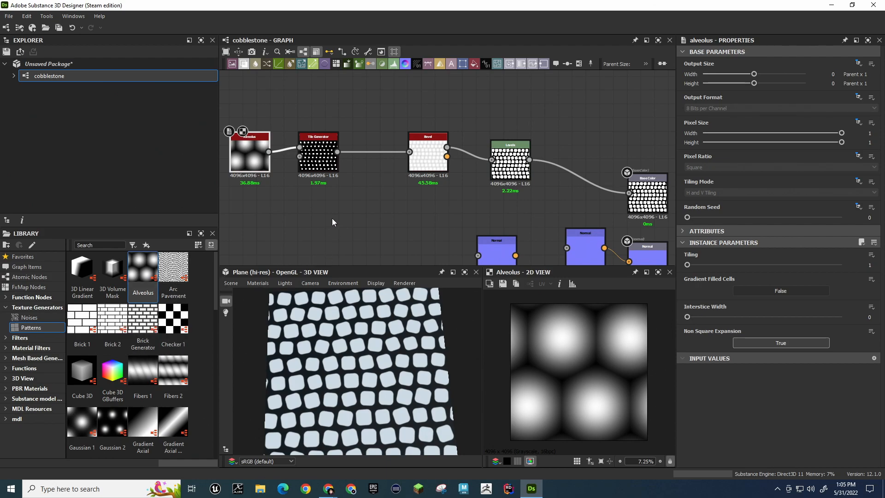
pyautogui.scroll(-3, 336, 217)
pyautogui.scroll(3, 337, 219)
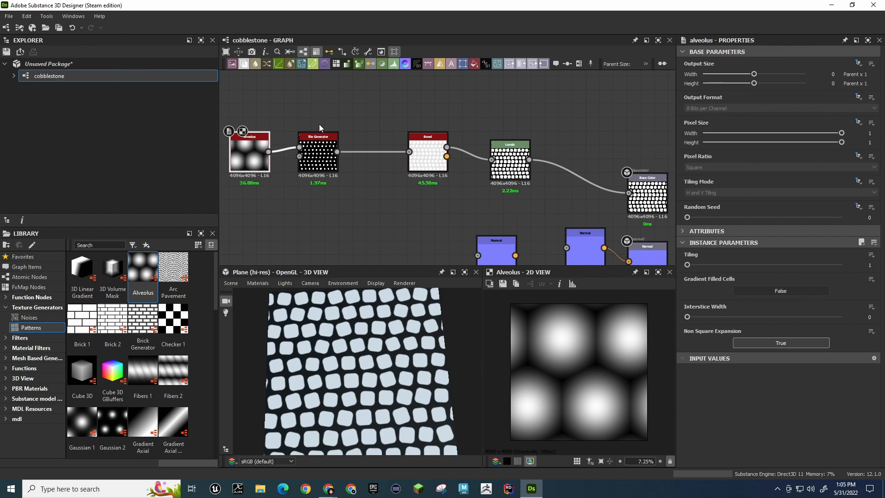
# Move the Tile Generator to about midway between the Alveolus and Bevel nodes
pyautogui.click(375, 200)
pyautogui.moveTo(397, 192); pyautogui.dragTo(168, 81, button='middle')
pyautogui.moveTo(477, 168); pyautogui.dragTo(571, 1, button='middle')
pyautogui.moveTo(581, 235); pyautogui.dragTo(621, 288, button='middle')
pyautogui.moveTo(607, 73); pyautogui.dragTo(761, 241, button='middle')
pyautogui.moveTo(482, 167); pyautogui.dragTo(474, 174, button='middle')
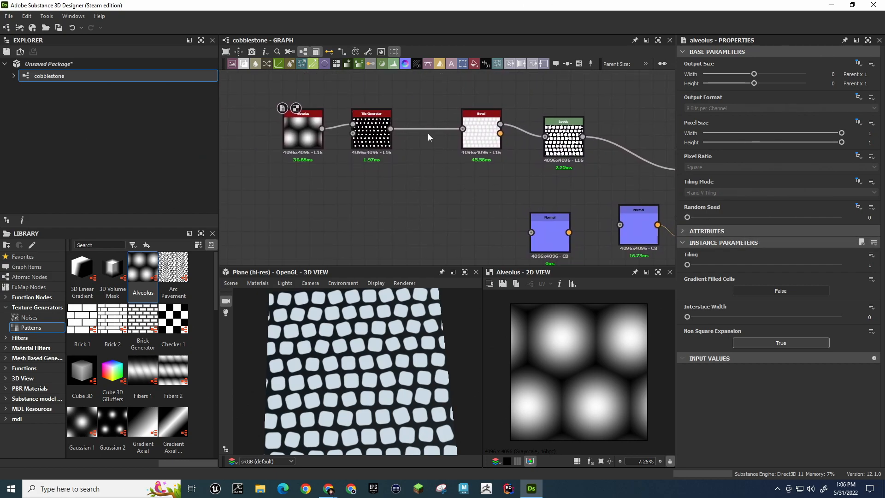
pyautogui.moveTo(370, 114); pyautogui.dragTo(390, 121)
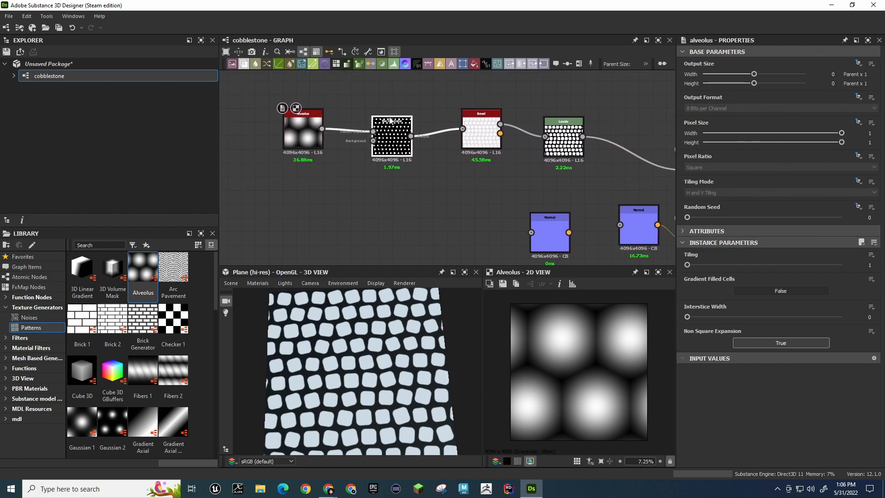
# Browse the library's Functions, 3D View, Material Filters and Mesh Based Generators categories for nodes that could vary the stones
pyautogui.click(47, 371)
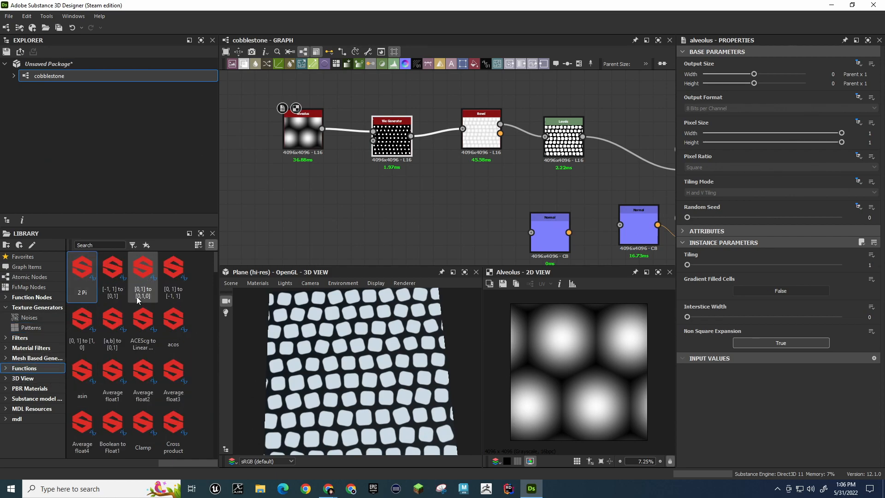
pyautogui.scroll(-5, 138, 316)
pyautogui.scroll(-5, 139, 315)
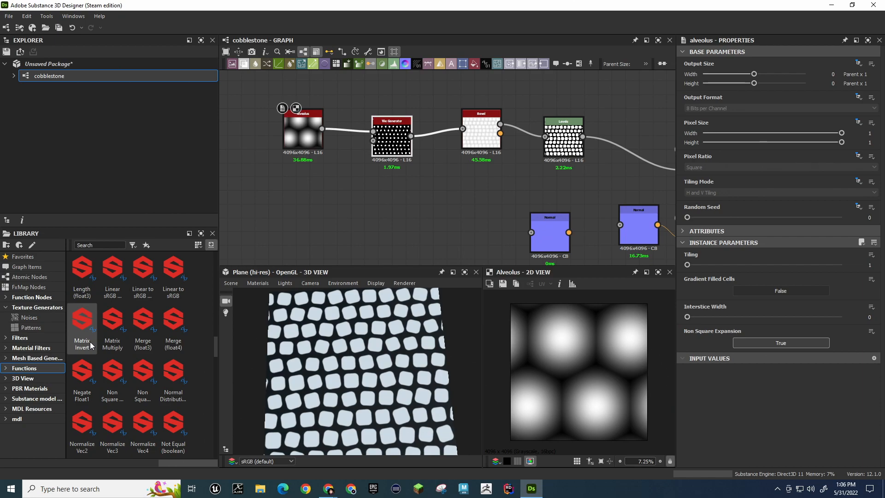
pyautogui.scroll(-5, 93, 343)
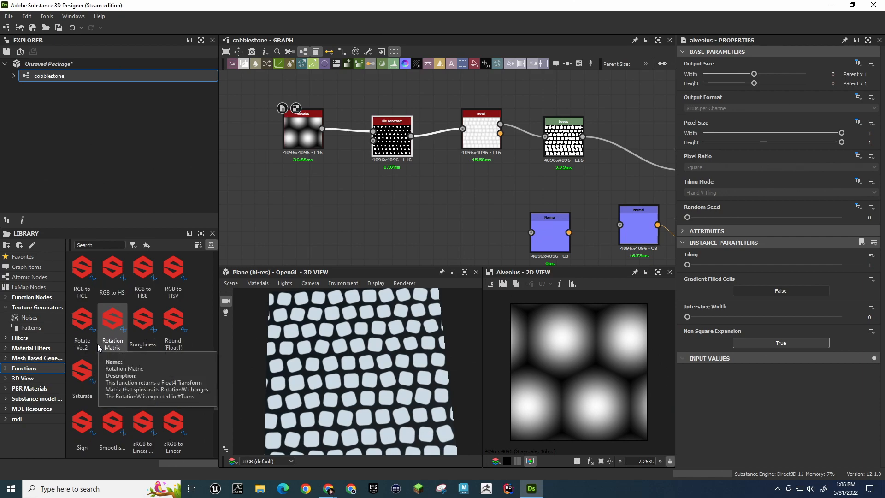
pyautogui.click(23, 378)
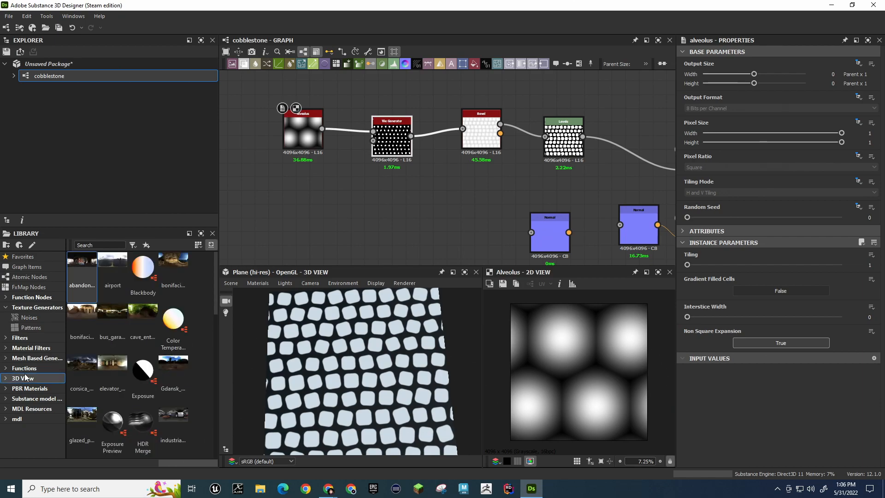
pyautogui.click(32, 348)
pyautogui.scroll(-5, 163, 350)
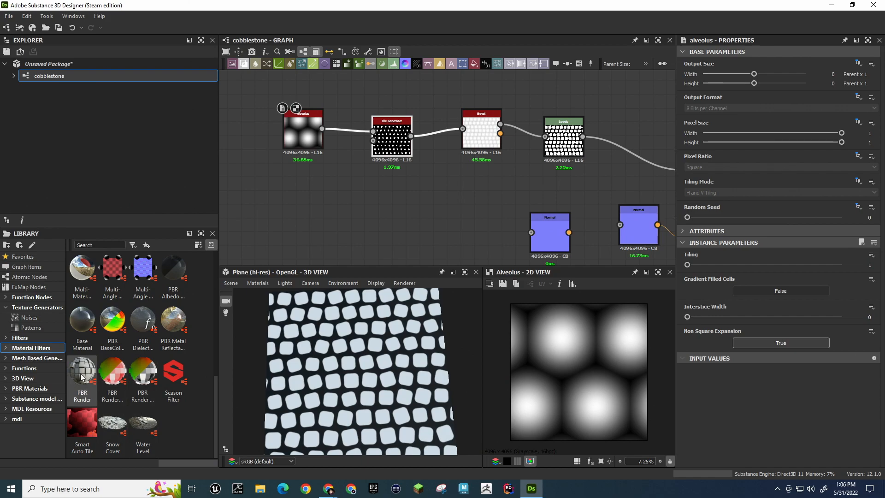
pyautogui.click(36, 360)
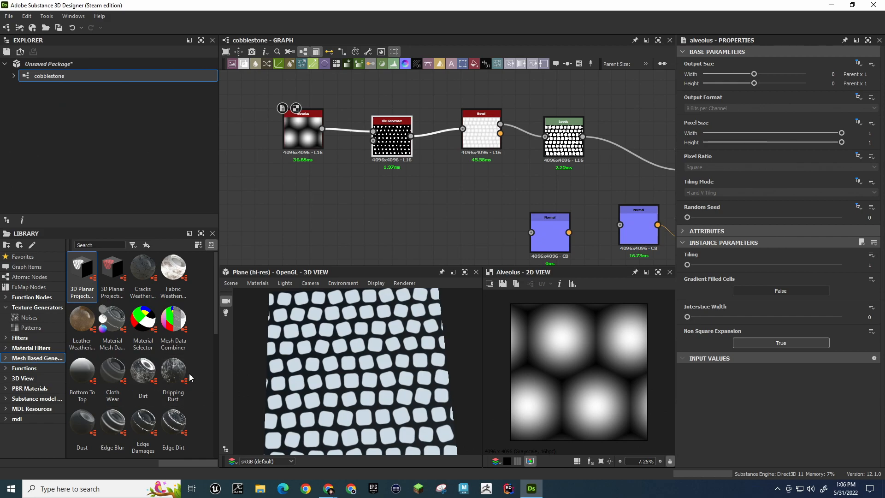
pyautogui.scroll(-5, 139, 390)
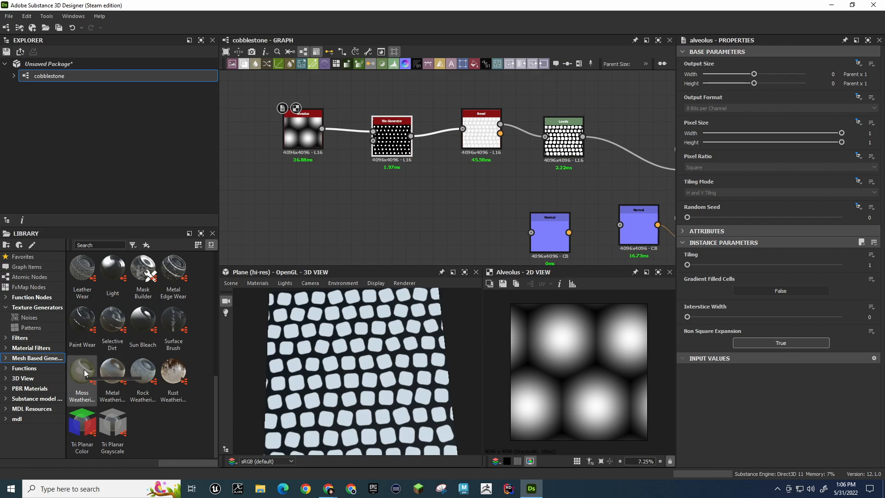
pyautogui.scroll(10, 84, 369)
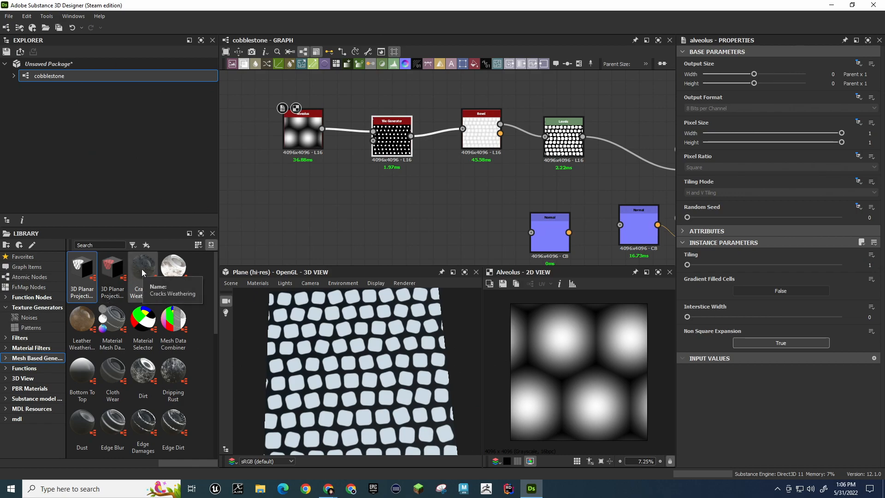
# Try out a Cracks Weathering node in the graph near the Tile Generator, and delete it
pyautogui.moveTo(148, 269); pyautogui.dragTo(384, 200)
pyautogui.moveTo(389, 150); pyautogui.dragTo(449, 169)
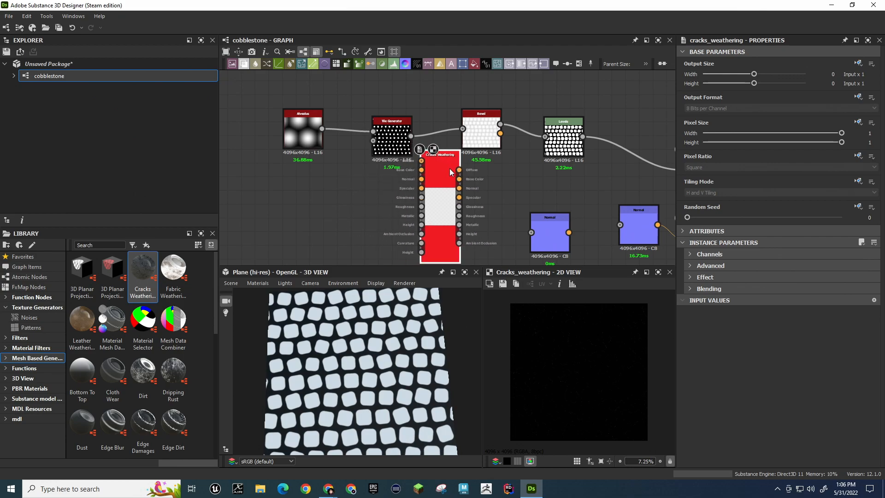
pyautogui.press('Delete')
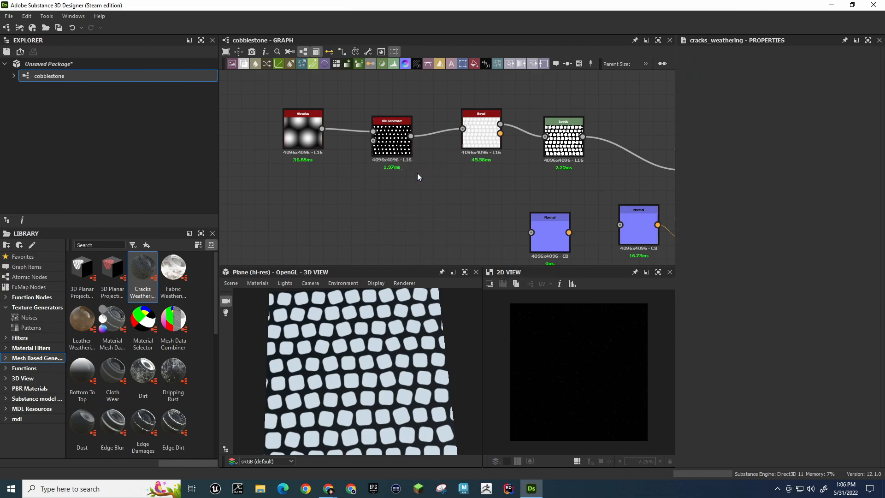
# Look through the library's Material Filters and Filters categories for a node to shape the stones
pyautogui.click(32, 348)
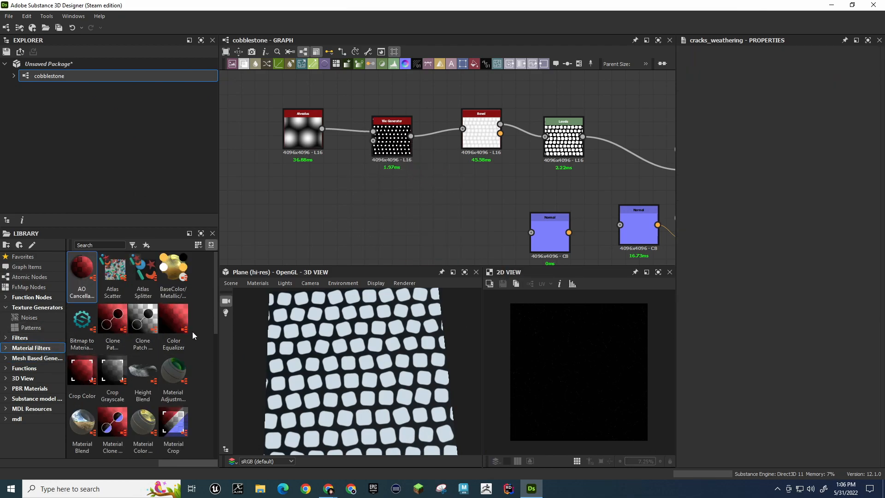
pyautogui.scroll(-5, 200, 319)
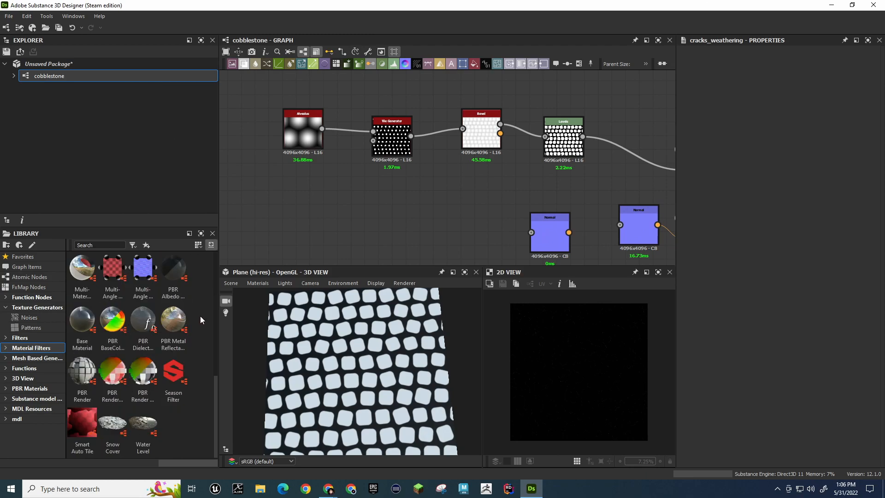
pyautogui.scroll(2, 201, 318)
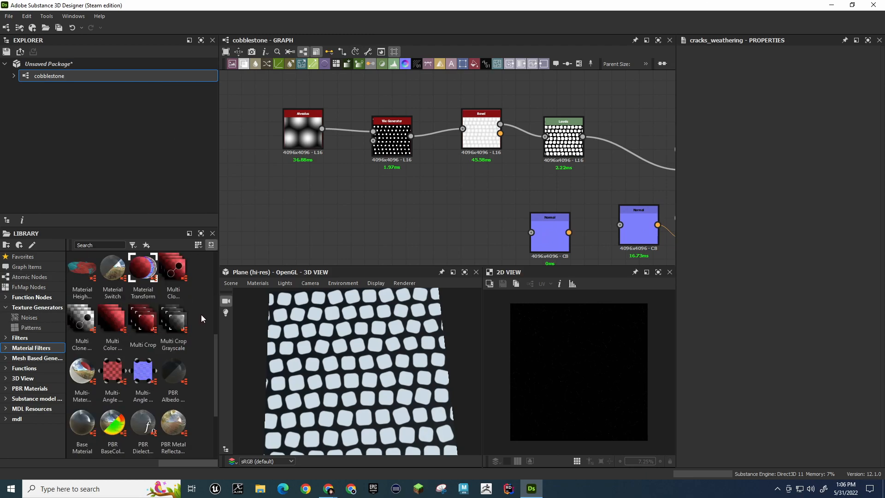
pyautogui.scroll(4, 201, 313)
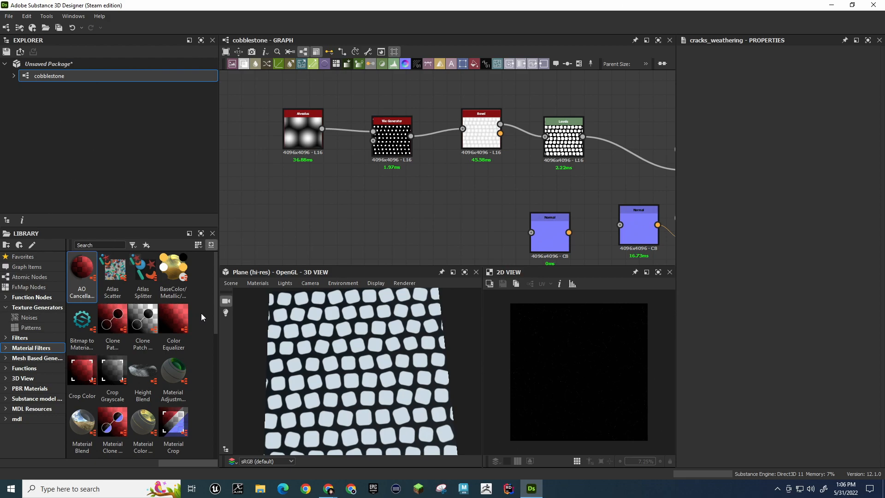
pyautogui.click(27, 337)
pyautogui.scroll(-2, 161, 355)
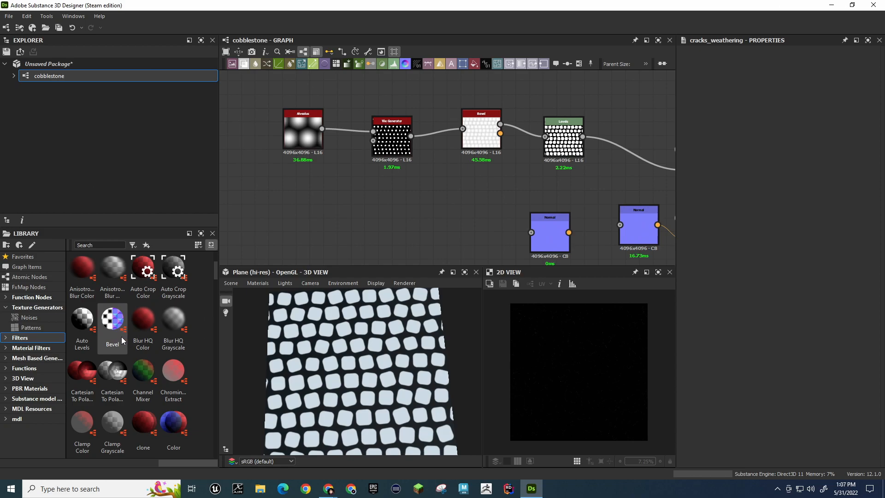
pyautogui.moveTo(120, 342)
pyautogui.scroll(2, 120, 341)
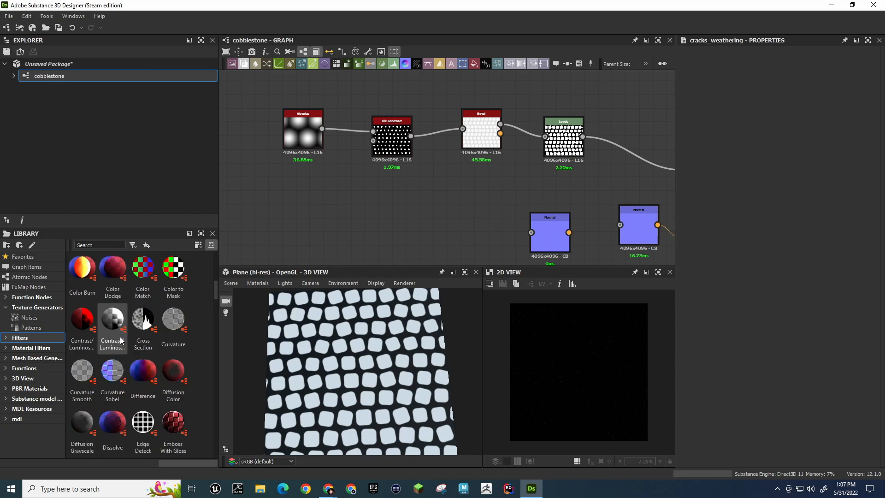
# Connect the Bevel node's normal output directly to the Normal output node, and delete the two spare Normal nodes
pyautogui.moveTo(625, 173); pyautogui.dragTo(501, 139, button='middle')
pyautogui.moveTo(376, 100); pyautogui.dragTo(563, 224)
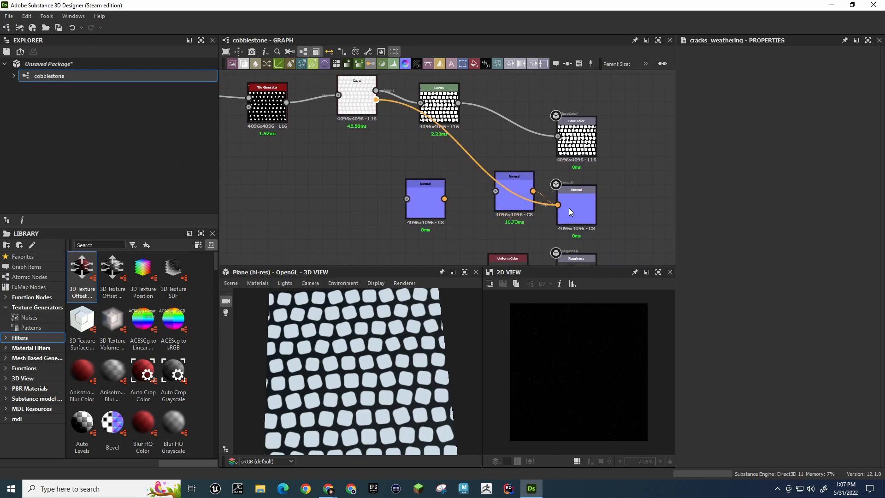
pyautogui.moveTo(511, 194); pyautogui.dragTo(315, 193)
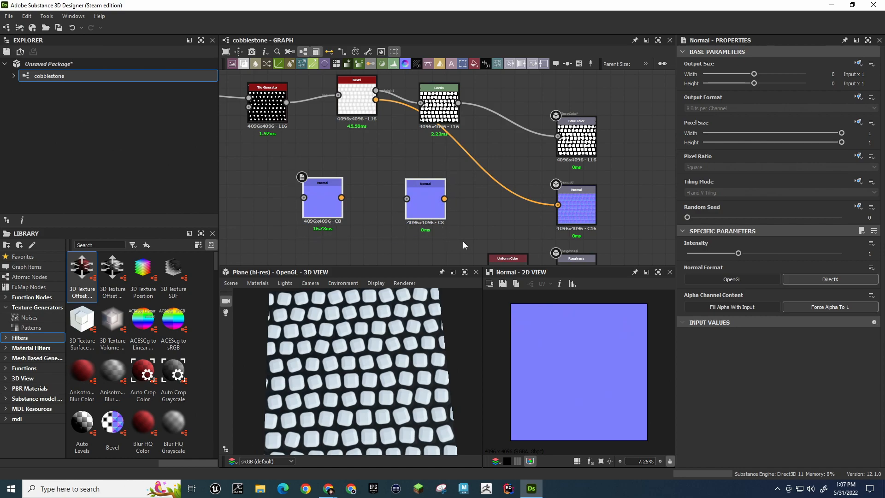
pyautogui.press('Delete')
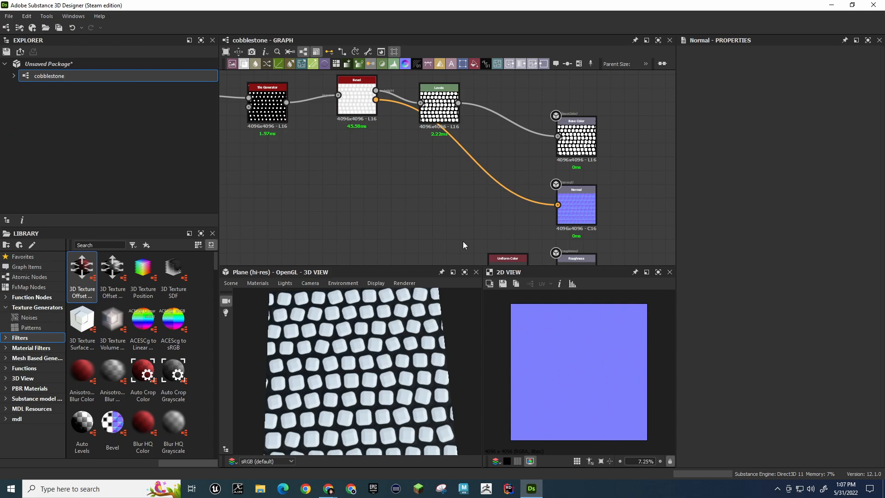
# Examine the beveled edges of the stones on the 3D plane, both close up and from farther away
pyautogui.scroll(6, 358, 356)
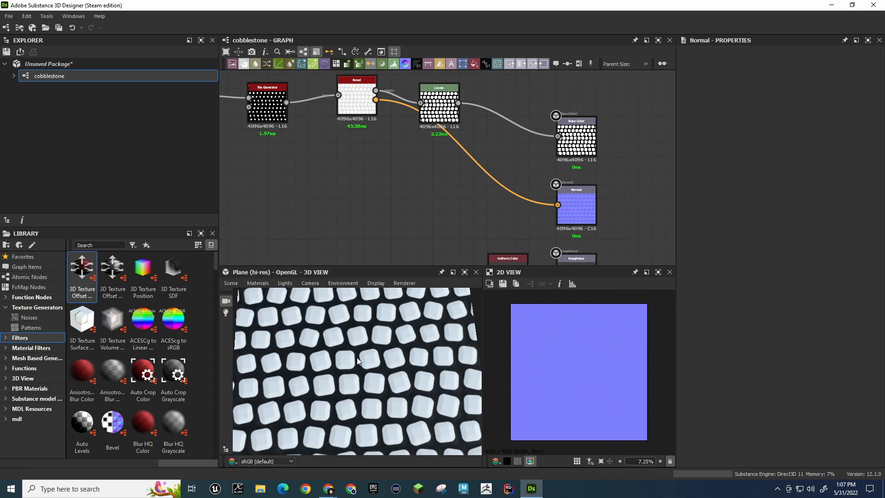
pyautogui.scroll(-5, 358, 356)
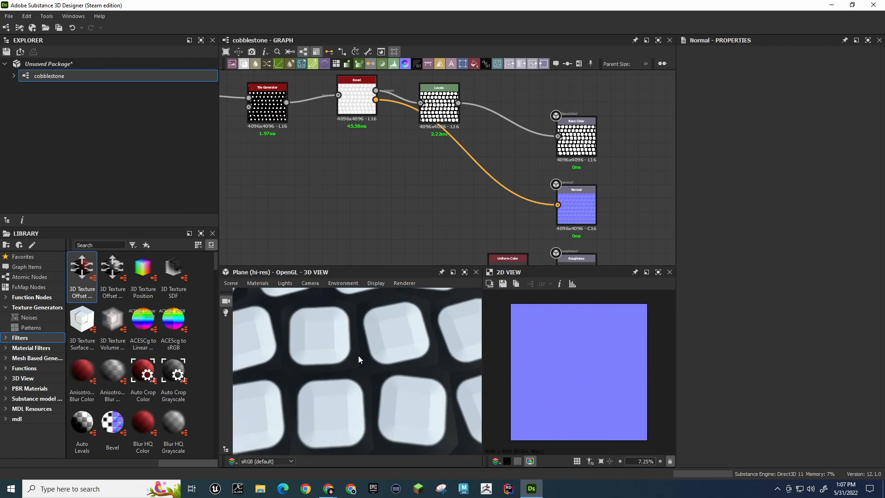
pyautogui.scroll(4, 358, 354)
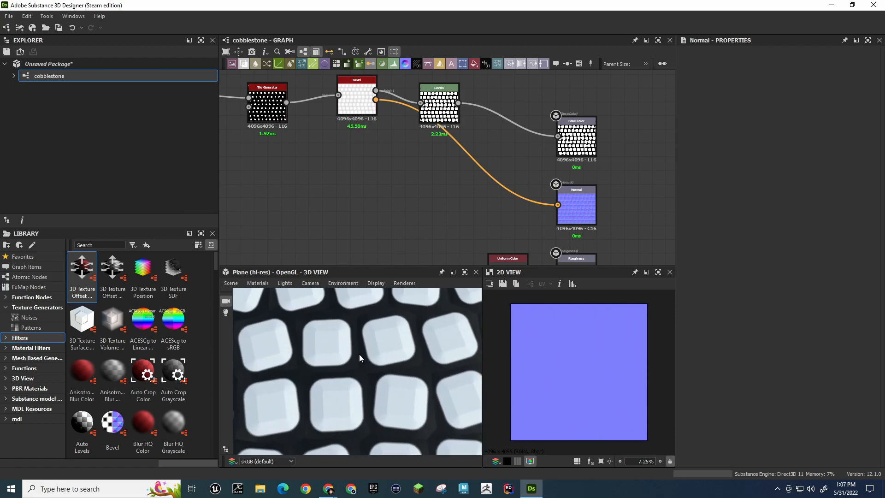
pyautogui.scroll(-4, 359, 354)
pyautogui.scroll(-5, 359, 353)
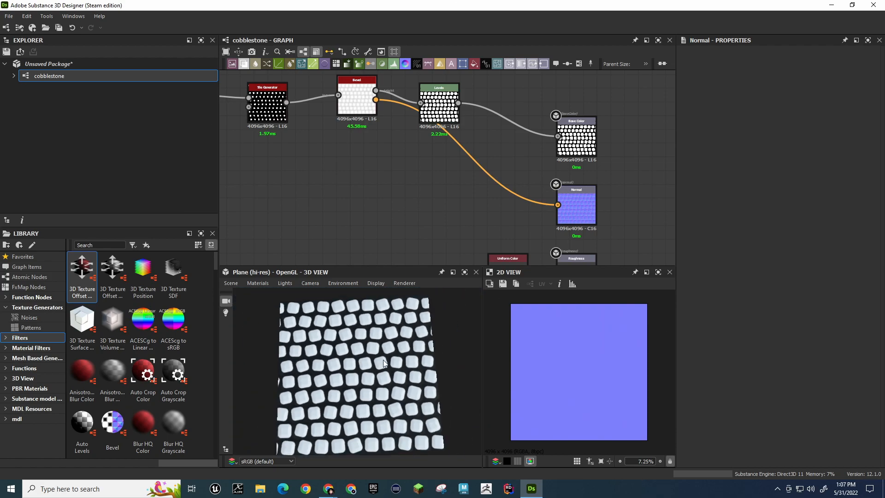
# Switch to Chrome, enlarge the iStock photo of irregular stones in the cobblestone image results, and return to Substance 3D Designer
pyautogui.hotkey('alt', 'Tab')
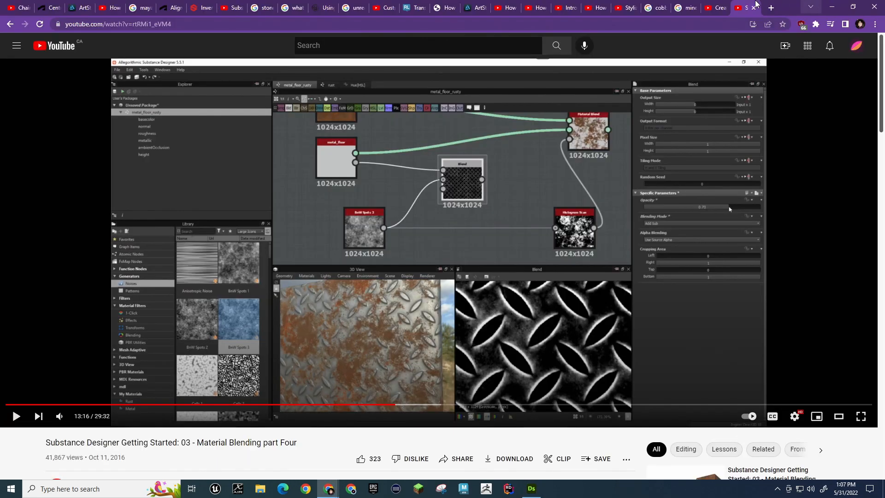
pyautogui.click(715, 8)
pyautogui.click(685, 10)
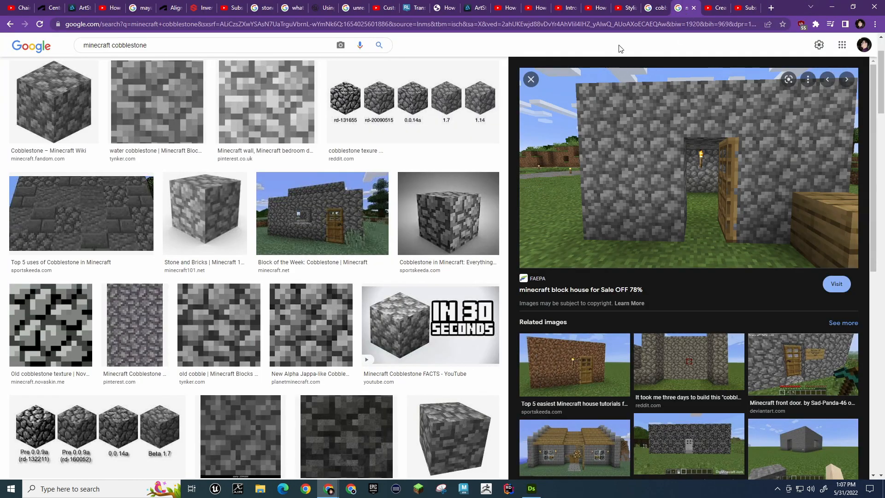
pyautogui.click(654, 8)
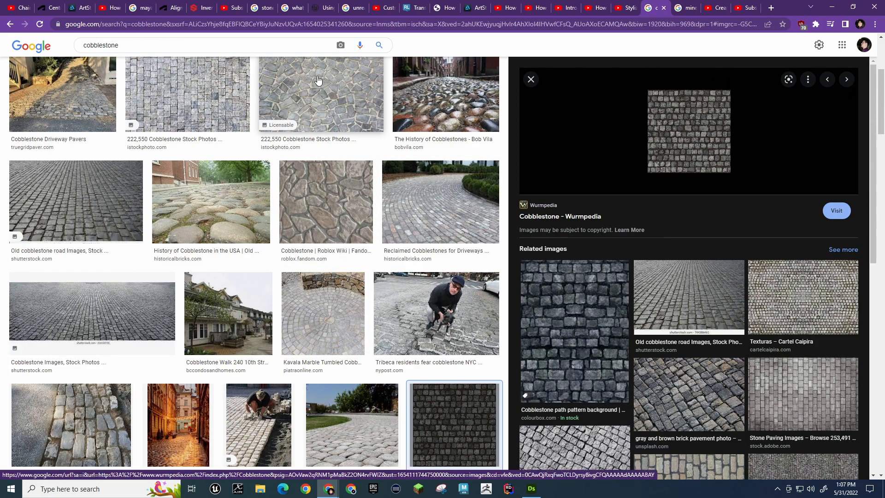
pyautogui.click(319, 119)
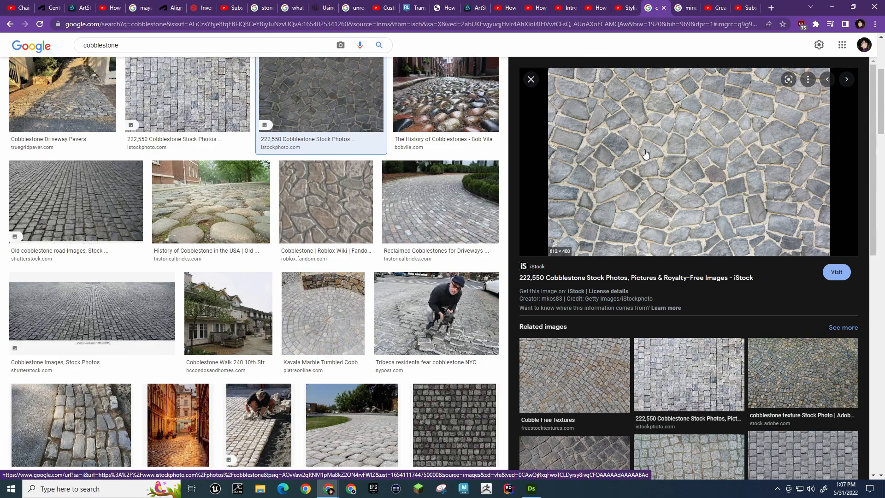
pyautogui.hotkey('alt', 'Tab')
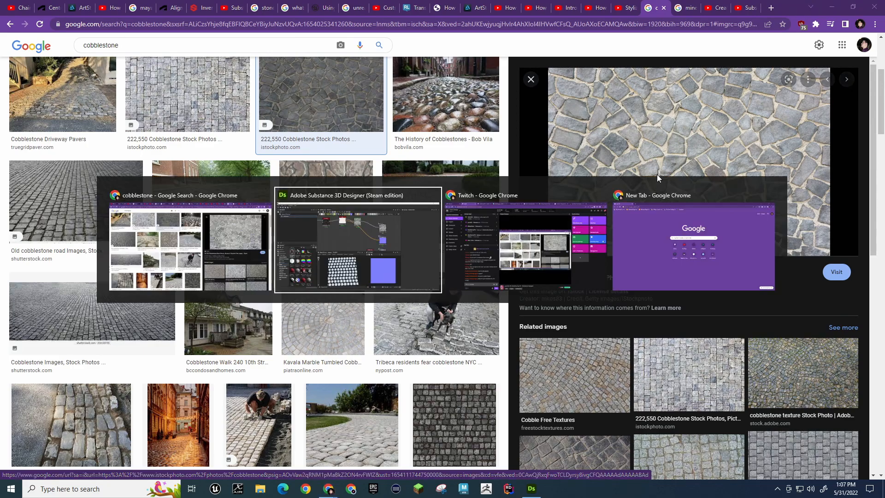
# Browse the library's texture patterns and add a second Alveolus node below the existing one
pyautogui.moveTo(329, 177); pyautogui.dragTo(463, 201, button='middle')
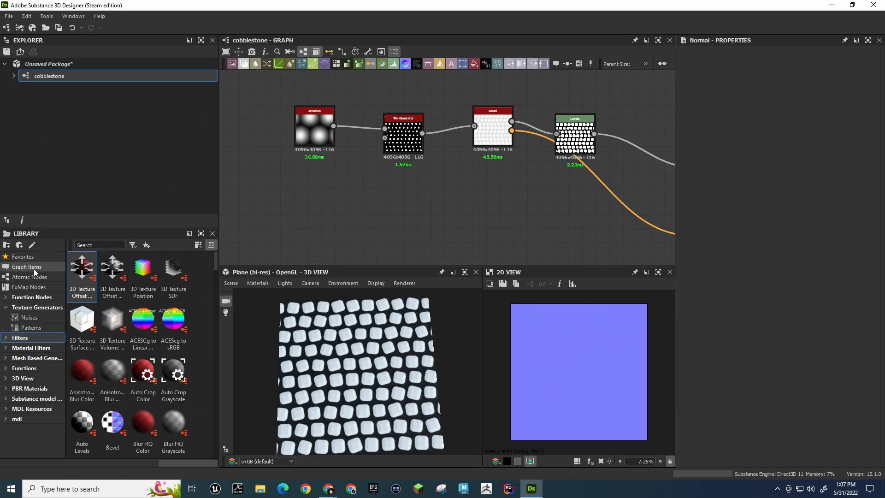
pyautogui.click(35, 330)
pyautogui.scroll(-5, 148, 332)
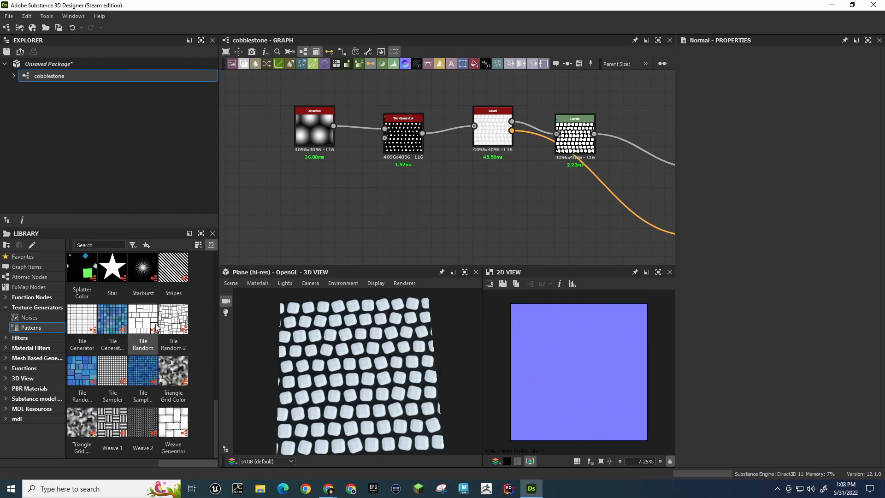
pyautogui.scroll(5, 159, 328)
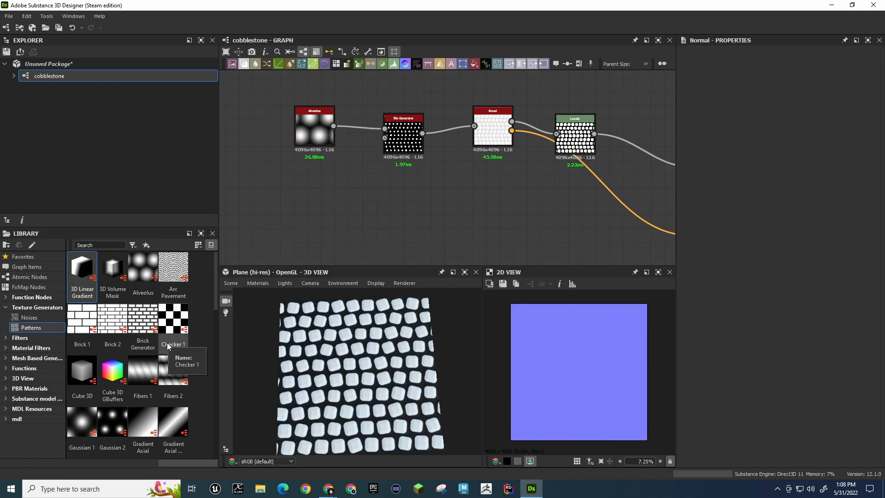
pyautogui.scroll(-4, 167, 345)
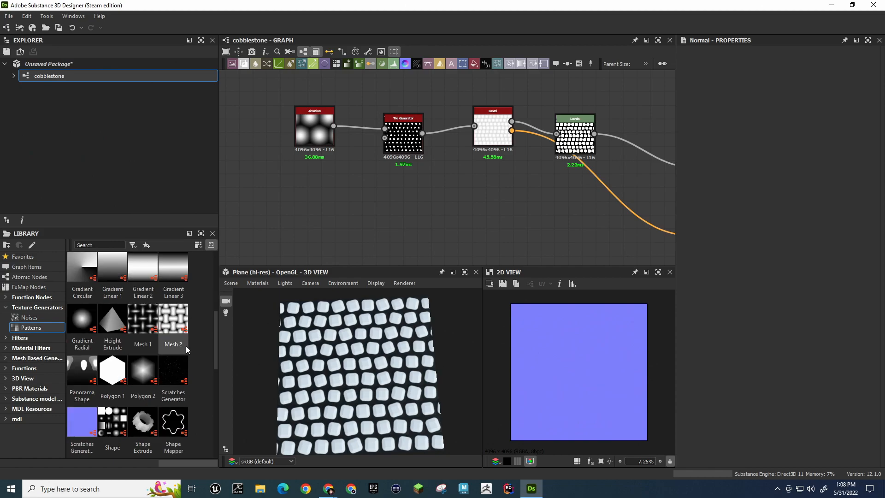
pyautogui.scroll(-2, 199, 345)
pyautogui.scroll(-4, 202, 348)
pyautogui.scroll(2, 204, 349)
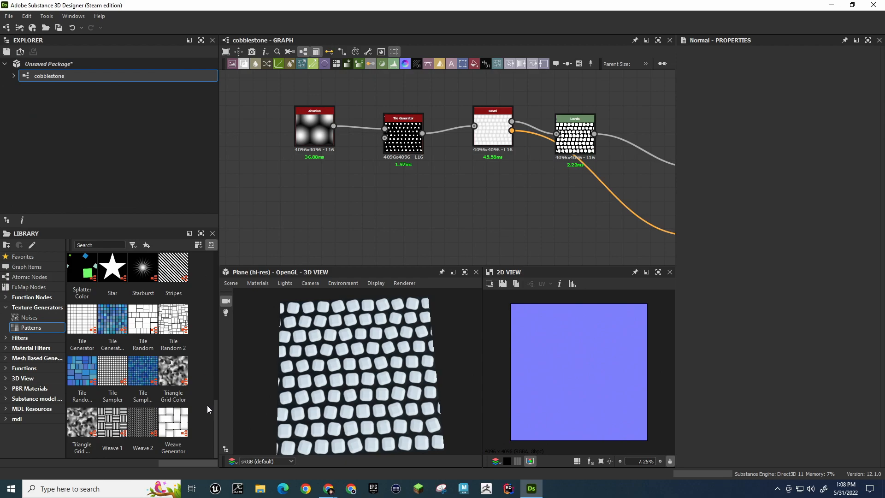
pyautogui.scroll(10, 152, 323)
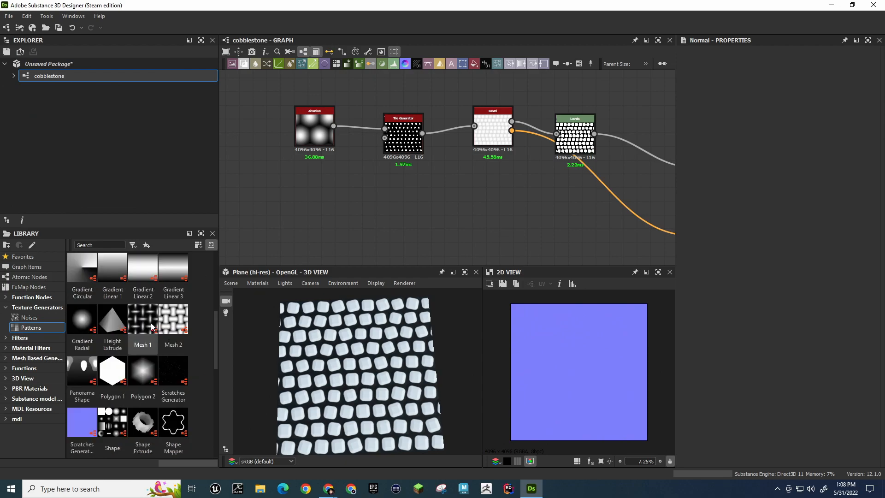
pyautogui.moveTo(133, 255); pyautogui.dragTo(317, 196)
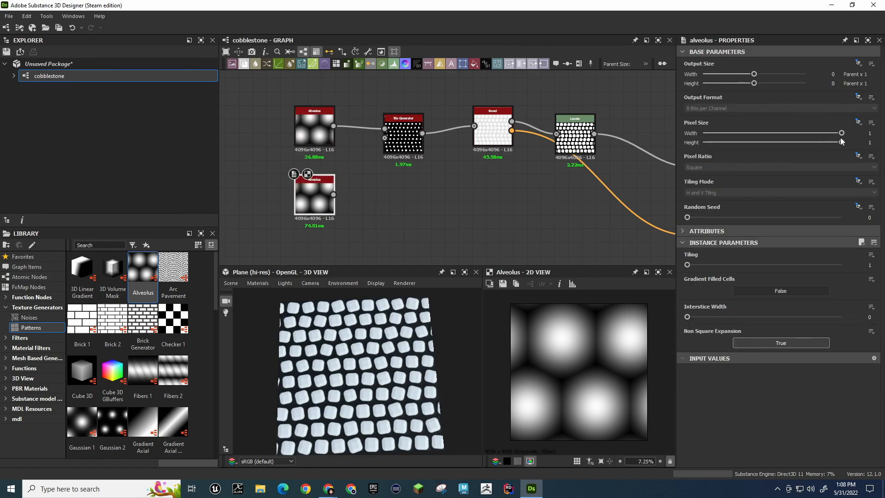
# Set the second Alveolus node's pixel size to 0.5 in both width and height
pyautogui.moveTo(842, 133); pyautogui.dragTo(766, 142)
pyautogui.doubleClick(869, 133)
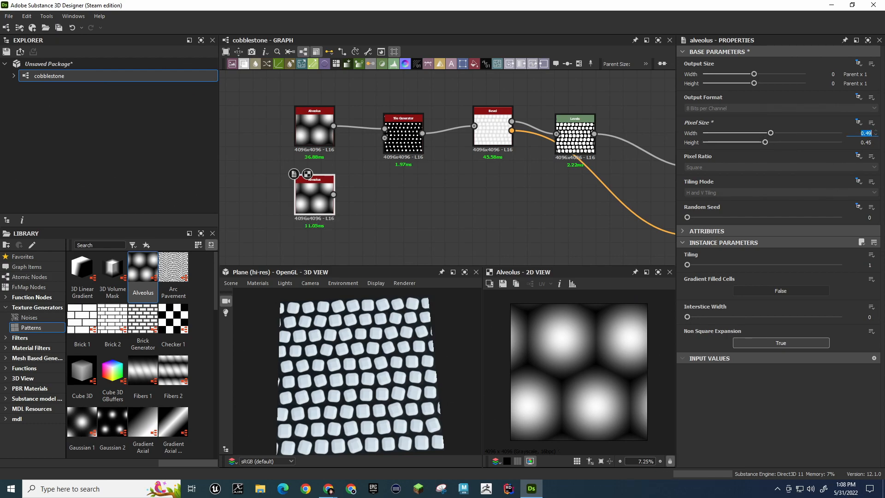
pyautogui.write('.5')
pyautogui.press('Tab')
pyautogui.write('.5')
pyautogui.press('Return')
# Add a Voronoi noise node beside the second Alveolus node
pyautogui.click(24, 316)
pyautogui.scroll(-10, 132, 337)
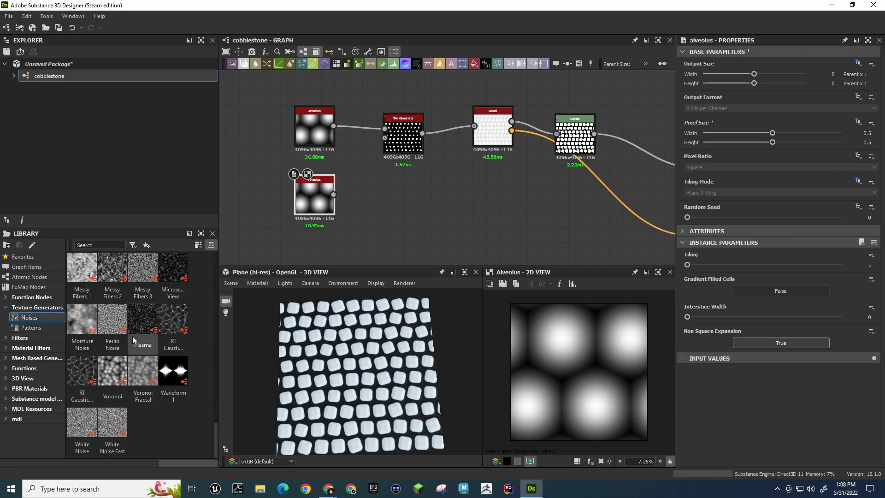
pyautogui.moveTo(112, 371); pyautogui.dragTo(383, 196)
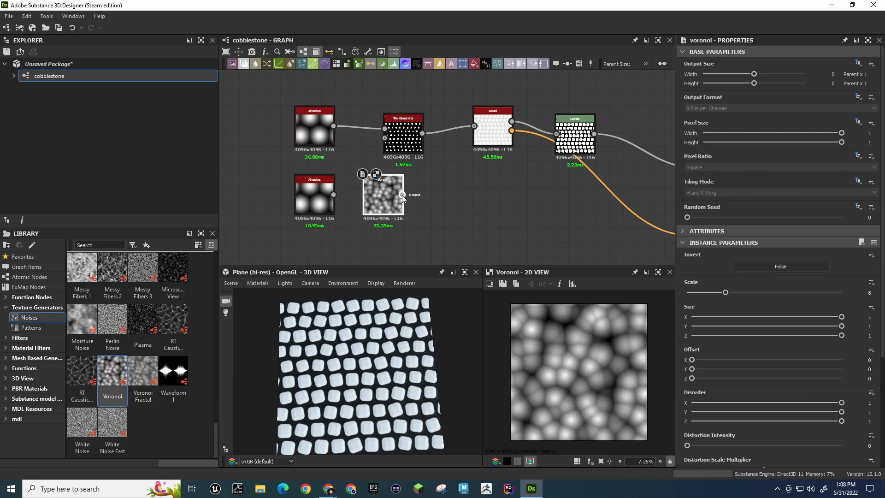
# Insert a Levels node after Voronoi, with its result feeding the Base Color output
pyautogui.moveTo(525, 196); pyautogui.dragTo(501, 194, button='middle')
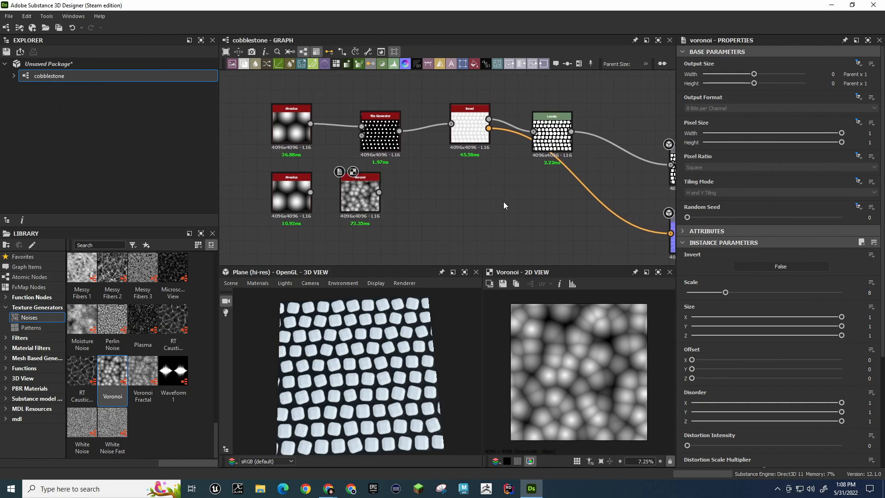
pyautogui.press('space')
pyautogui.write('levels')
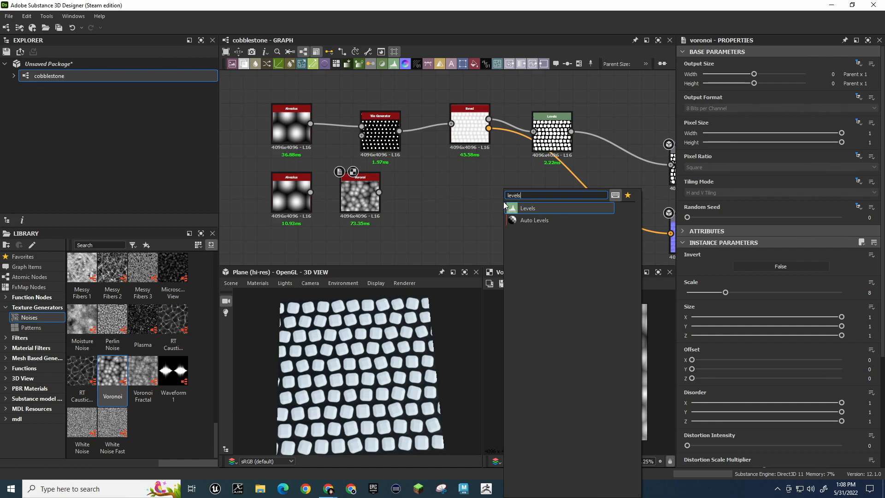
pyautogui.press('Return')
pyautogui.moveTo(379, 192); pyautogui.dragTo(671, 165)
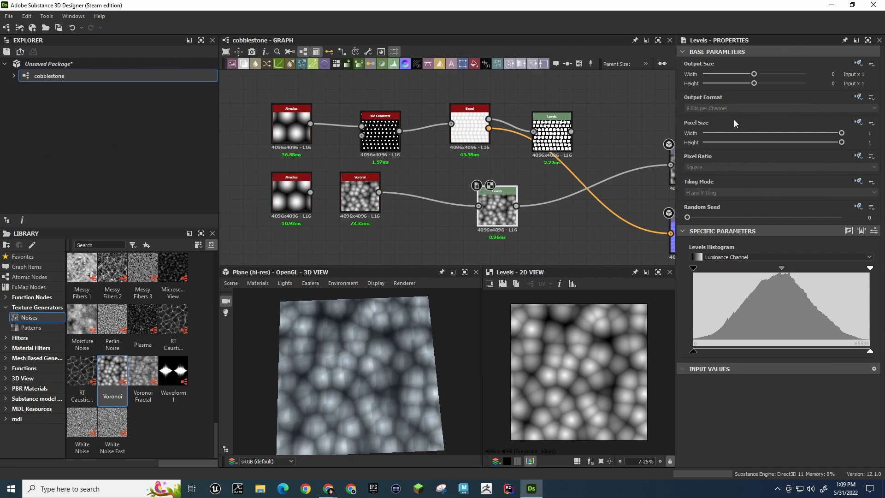
# Raise the black point and lower the white point in the new Levels node to increase the Voronoi contrast
pyautogui.moveTo(694, 268); pyautogui.dragTo(776, 268)
pyautogui.moveTo(870, 268); pyautogui.dragTo(724, 270)
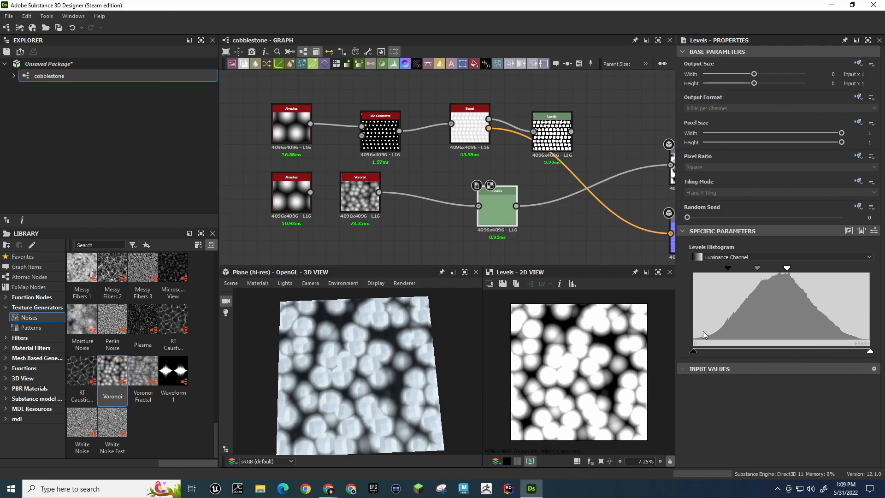
pyautogui.moveTo(788, 269)
pyautogui.mouseDown()
pyautogui.moveTo(737, 269)
pyautogui.moveTo(787, 270)
pyautogui.mouseUp()
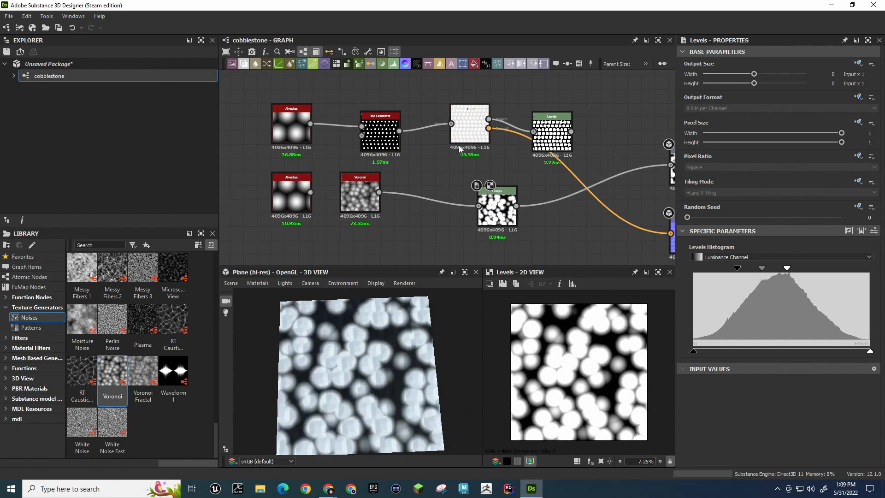
# Insert a Blend node between the Voronoi and Levels nodes, fed by Voronoi
pyautogui.press('space')
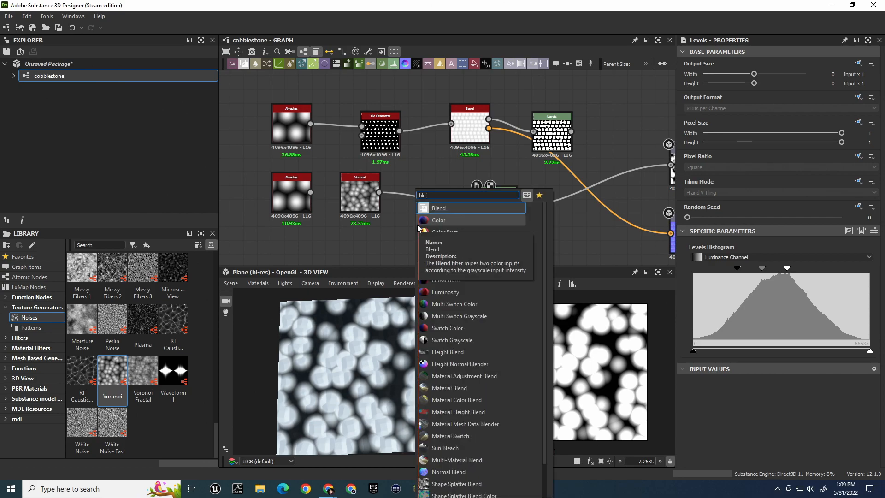
pyautogui.click(417, 224)
pyautogui.moveTo(422, 214); pyautogui.dragTo(436, 201)
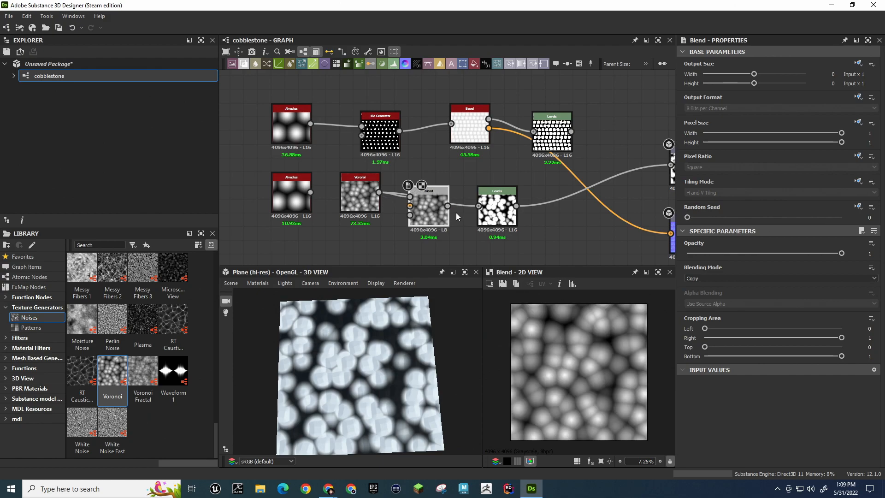
# Move the Levels black point close to the histogram's middle and raise the white point toward the bright end
pyautogui.click(496, 207)
pyautogui.moveTo(737, 268); pyautogui.dragTo(773, 270)
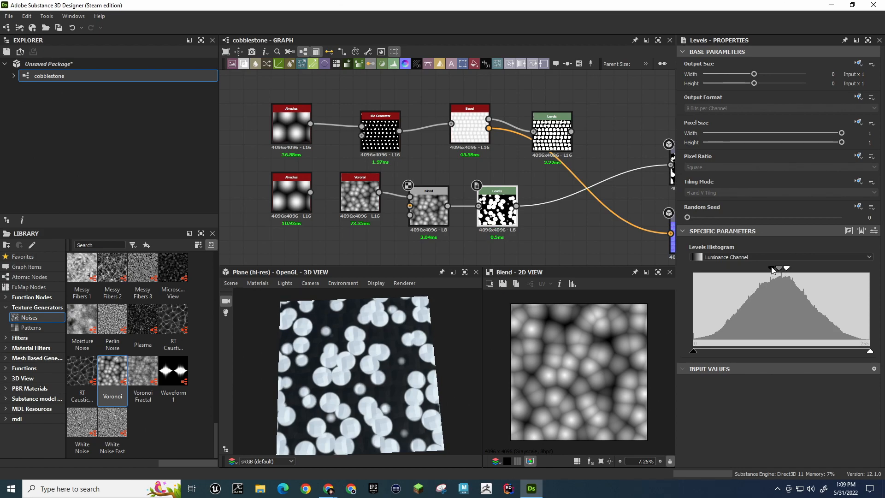
pyautogui.moveTo(786, 268); pyautogui.dragTo(840, 273)
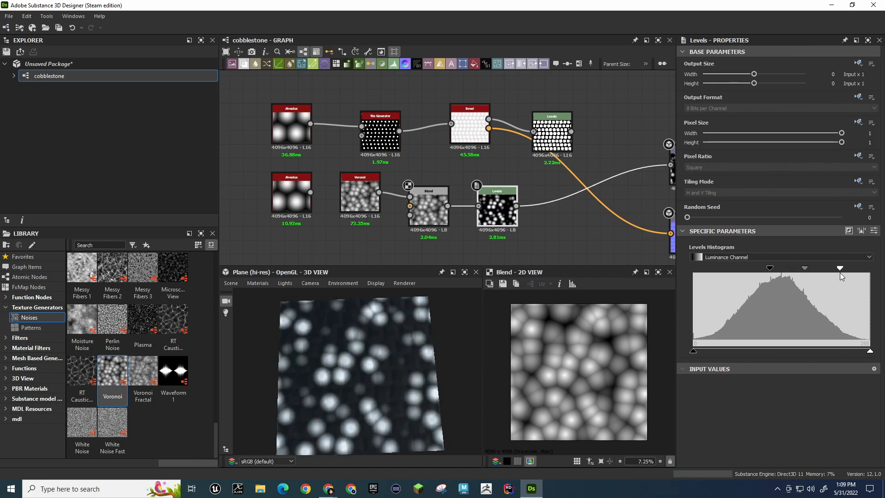
# Delete the Blend node between Voronoi and Levels
pyautogui.scroll(1, 507, 196)
pyautogui.scroll(1, 567, 201)
pyautogui.scroll(-1, 565, 202)
pyautogui.scroll(-1, 565, 202)
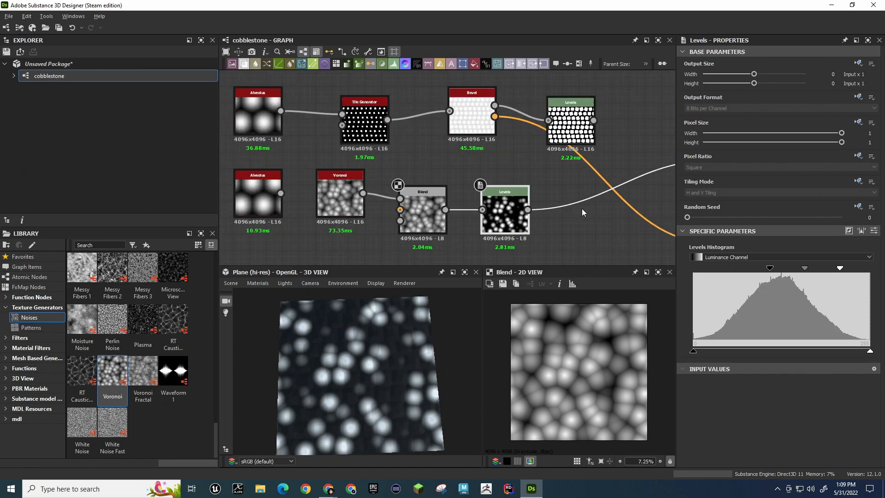
pyautogui.scroll(-1, 581, 209)
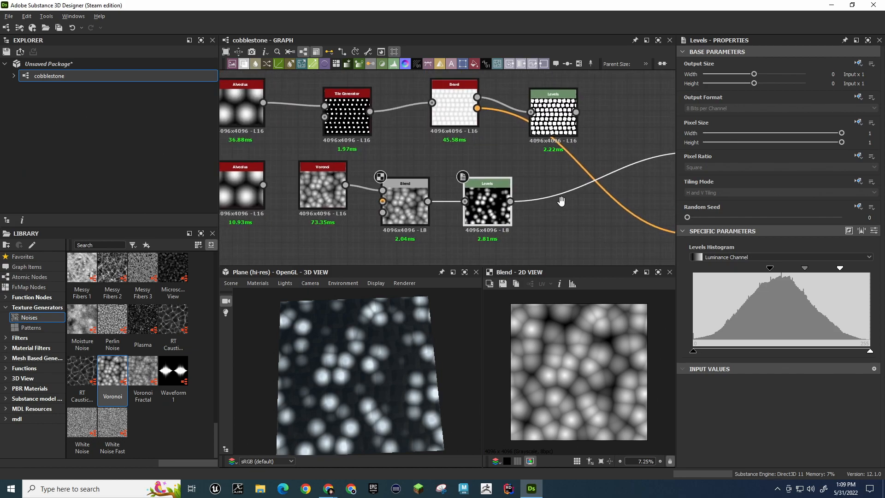
pyautogui.click(391, 202)
pyautogui.press('Delete')
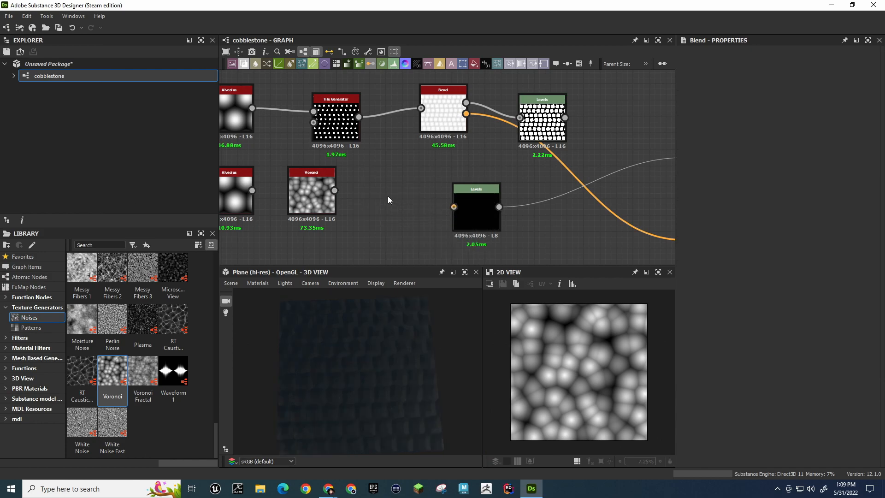
# Insert a Bevel node between Voronoi and Levels, and widen the Levels input range to nearly the full histogram
pyautogui.press('space')
pyautogui.write('be')
pyautogui.press('Return')
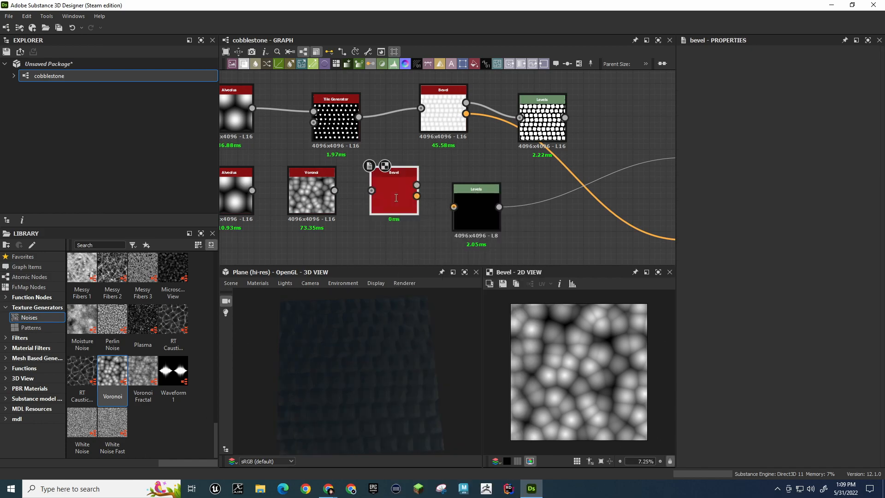
pyautogui.moveTo(335, 191); pyautogui.dragTo(454, 206)
pyautogui.click(484, 211)
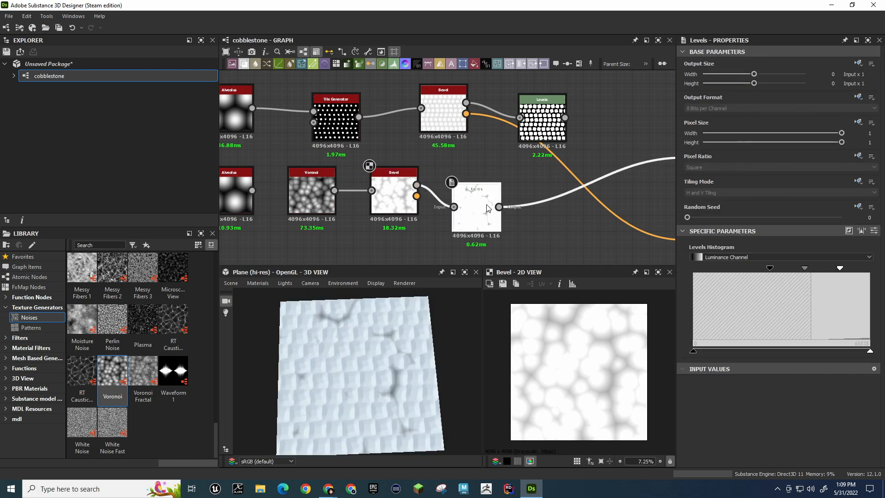
pyautogui.moveTo(786, 268); pyautogui.dragTo(647, 273)
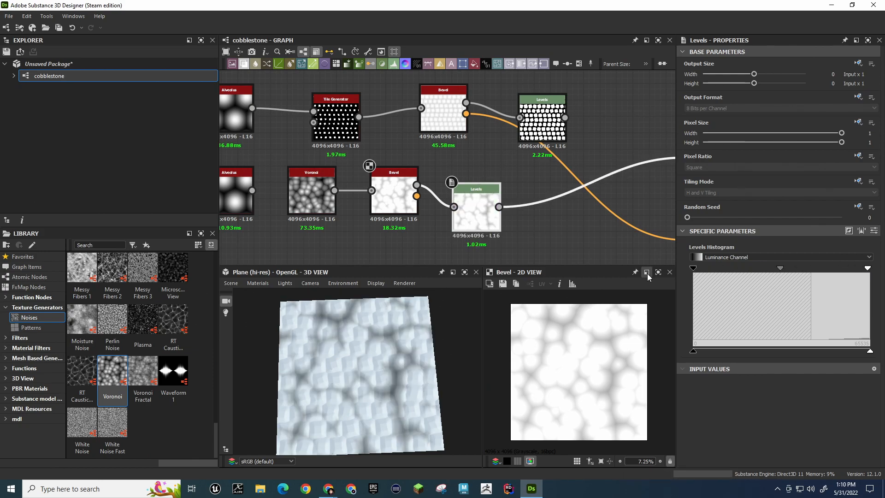
# Switch to Chrome, play the "Create round corners on SUBSTANCE DESIGNER" video to check its Bevel settings, and return to Substance 3D Designer
pyautogui.click(410, 205)
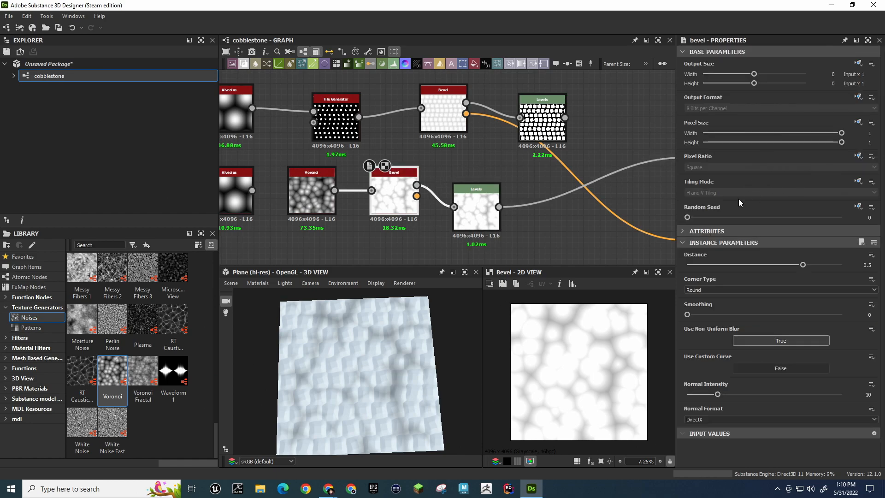
pyautogui.hotkey('alt', 'Tab')
pyautogui.click(746, 7)
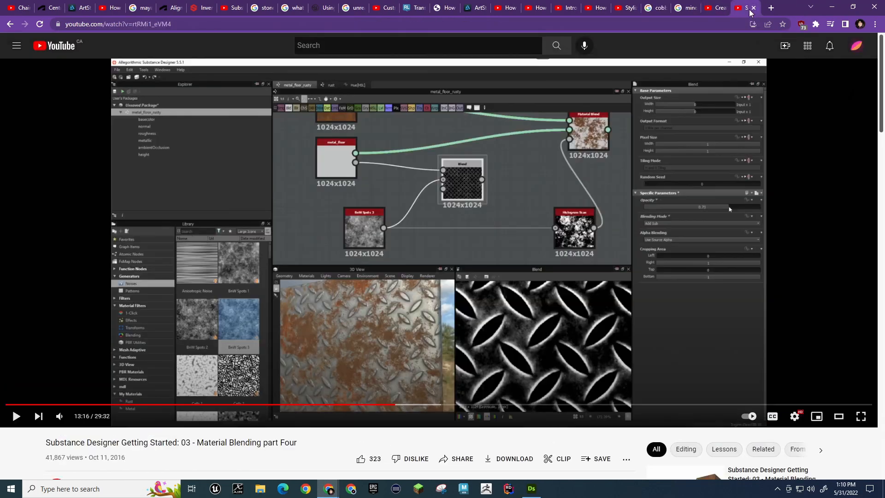
pyautogui.click(718, 8)
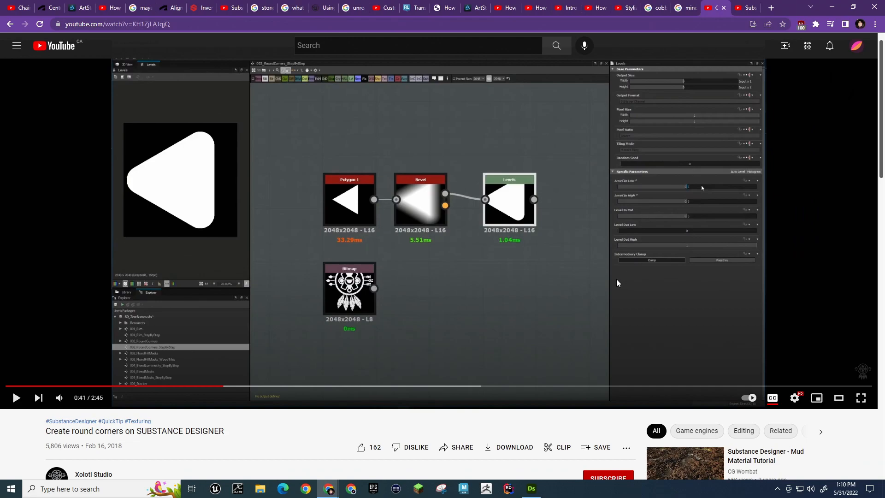
pyautogui.click(627, 179)
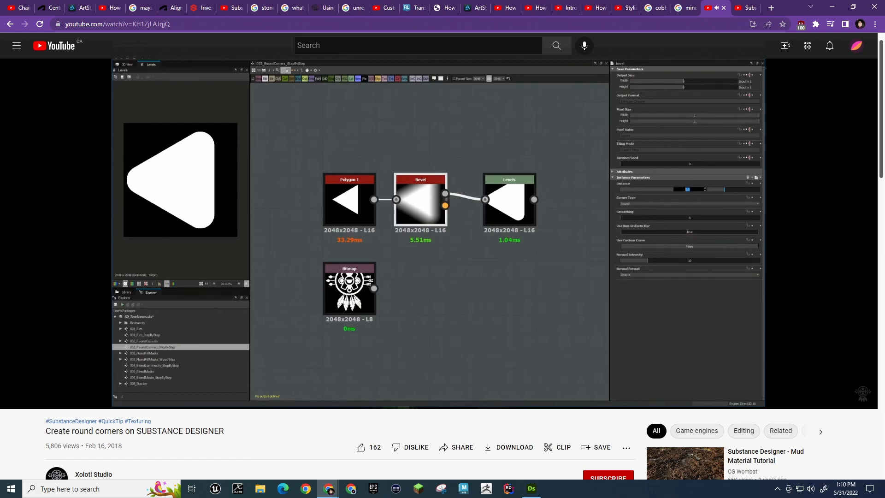
pyautogui.hotkey('alt', 'Tab')
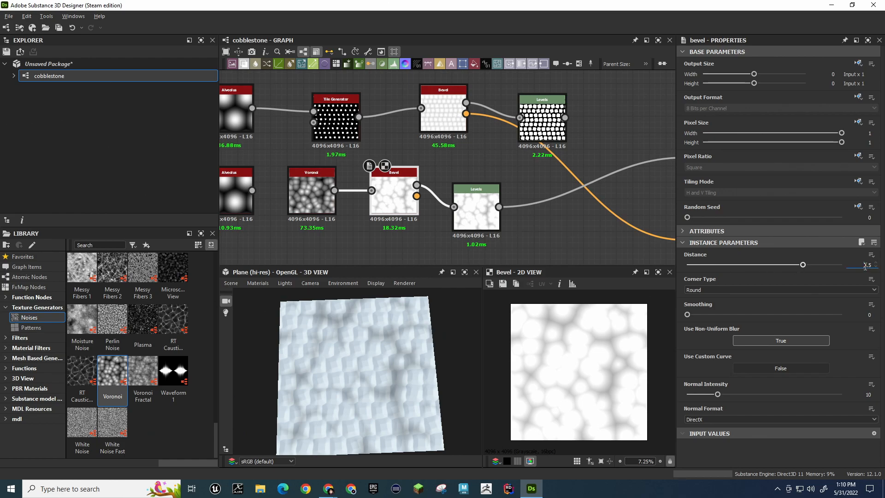
# Set the second Bevel node's distance to 0 and narrow the Levels input range near the histogram's middle for hard-edged shapes
pyautogui.press('Return')
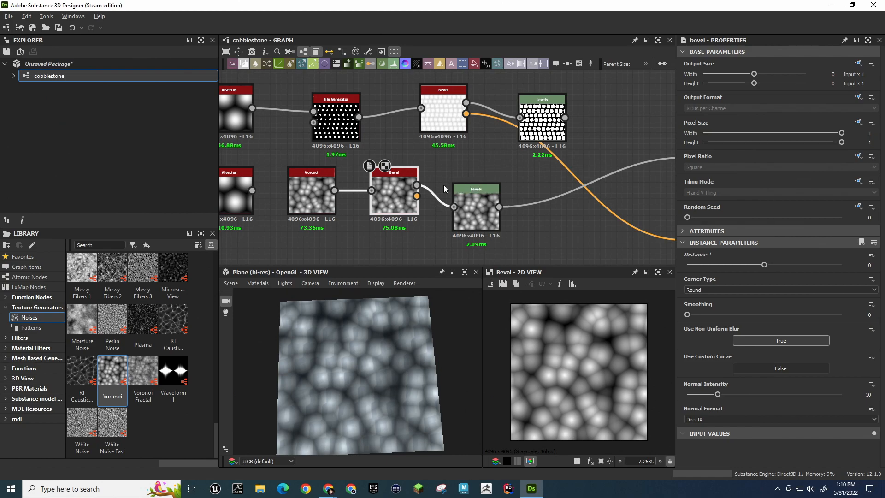
pyautogui.click(478, 213)
pyautogui.moveTo(694, 268); pyautogui.dragTo(746, 273)
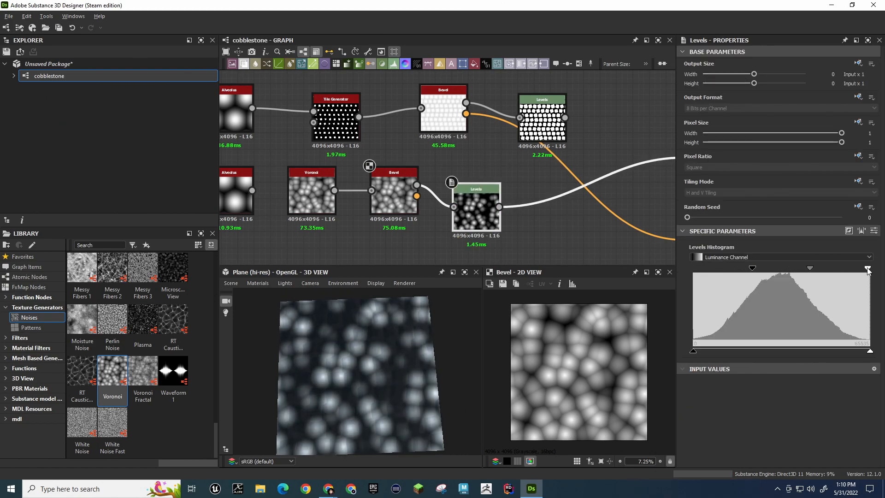
pyautogui.moveTo(867, 268); pyautogui.dragTo(787, 272)
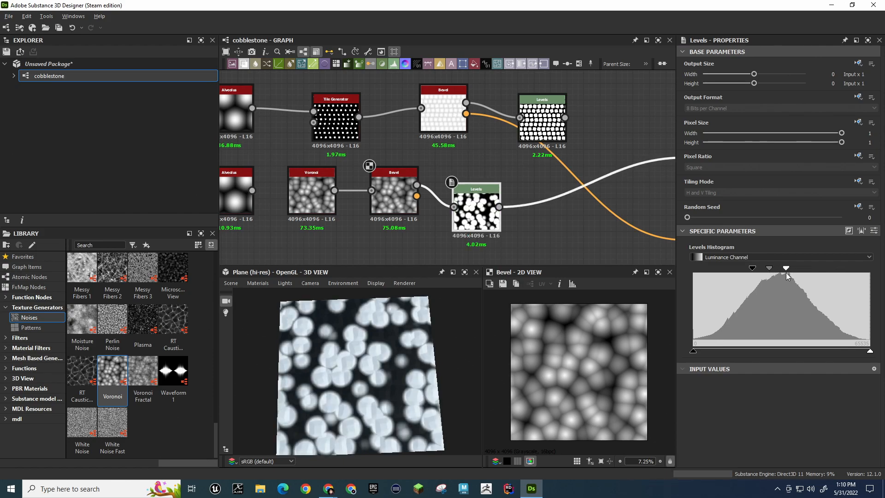
pyautogui.moveTo(753, 268); pyautogui.dragTo(682, 270)
pyautogui.moveTo(786, 267)
pyautogui.mouseDown()
pyautogui.moveTo(708, 274)
pyautogui.moveTo(772, 274)
pyautogui.mouseUp()
pyautogui.moveTo(693, 268)
pyautogui.mouseDown()
pyautogui.moveTo(772, 268)
pyautogui.moveTo(763, 267)
pyautogui.mouseUp()
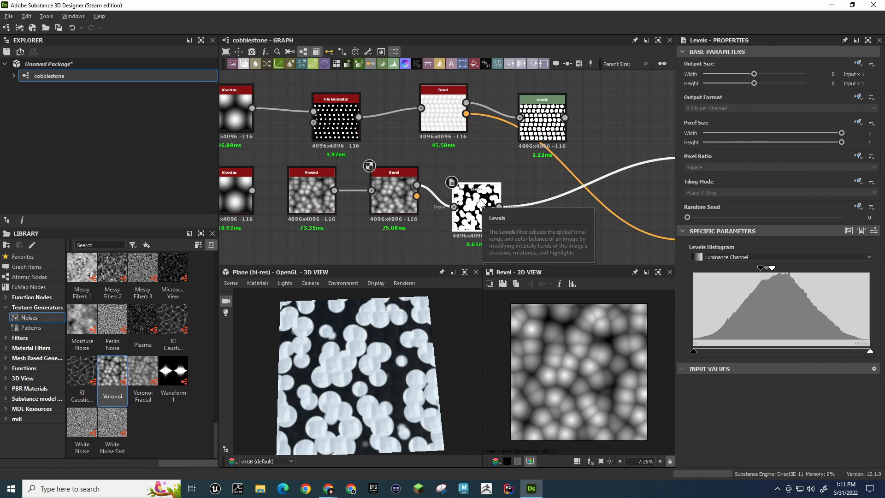
# Replace the Bevel and Levels nodes after Voronoi with a Sharpen node at intensity 3
pyautogui.press('Delete')
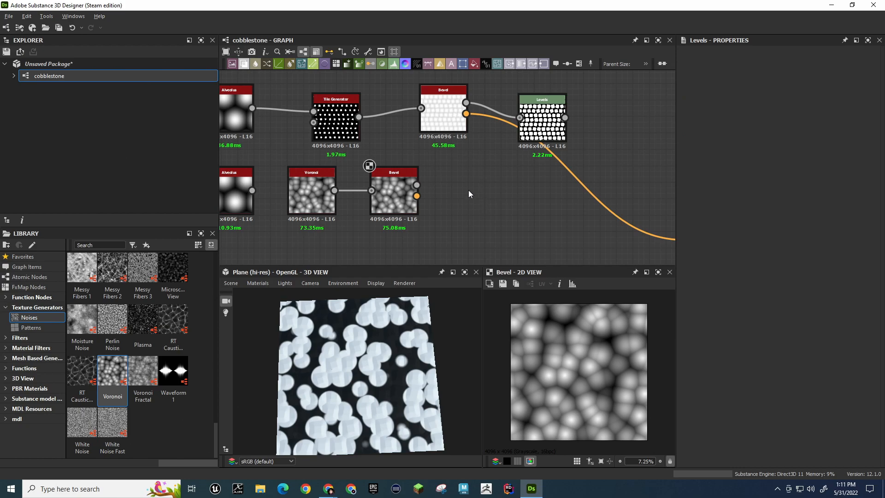
pyautogui.press('Delete')
pyautogui.moveTo(335, 190); pyautogui.dragTo(395, 198)
pyautogui.write('sh')
pyautogui.press('Return')
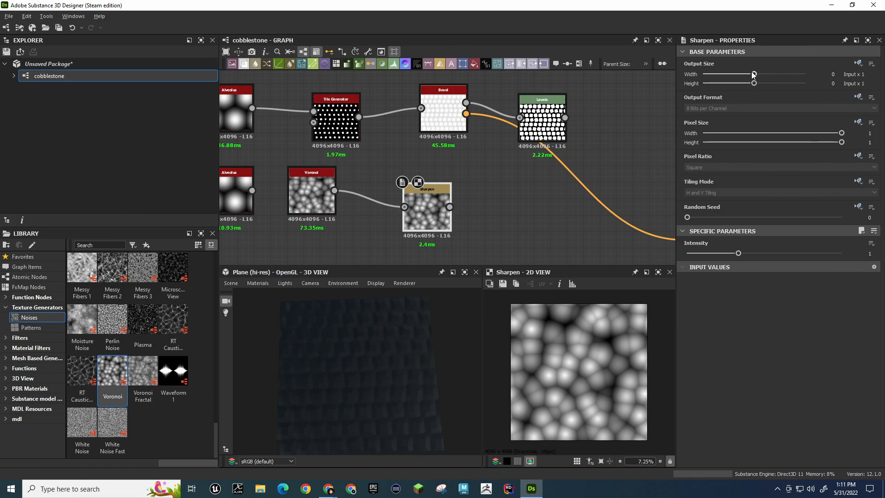
pyautogui.moveTo(739, 254); pyautogui.dragTo(884, 263)
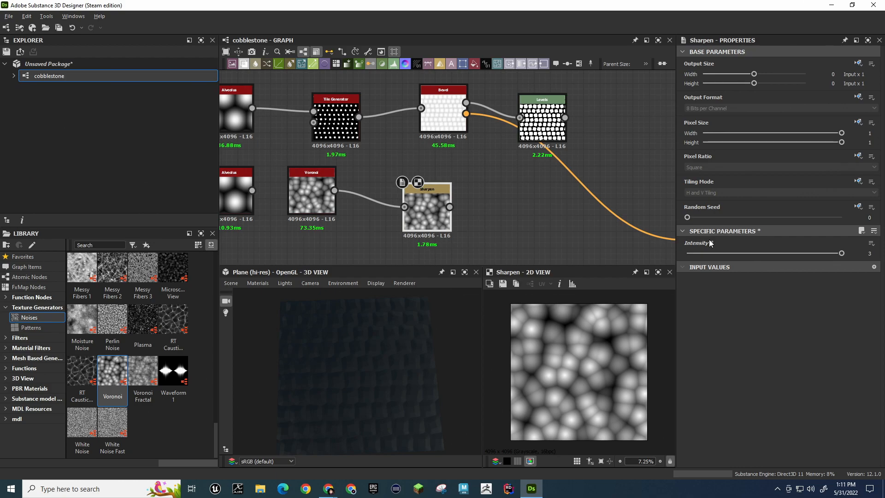
pyautogui.moveTo(711, 243)
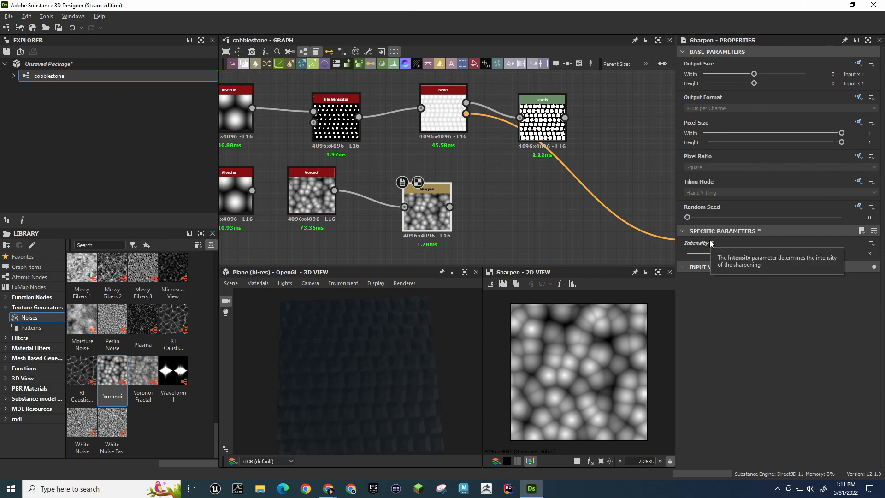
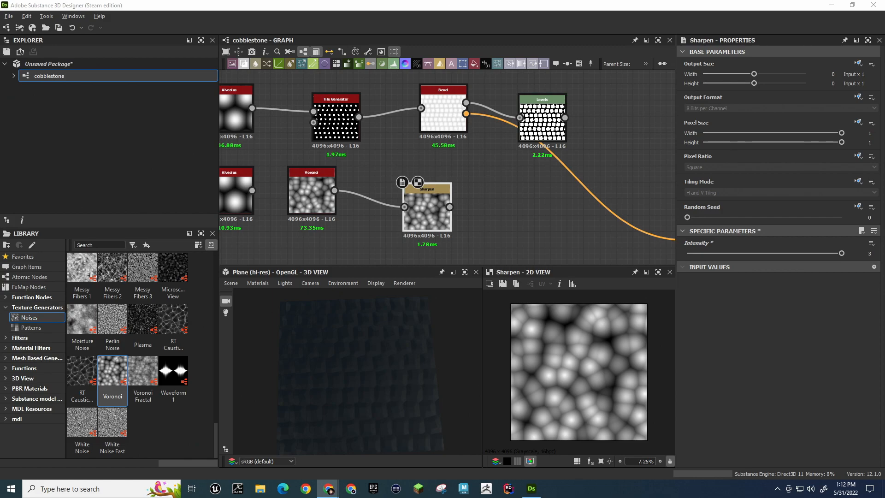
# Insert a Bevel node between the Voronoi and Sharpen nodes, spacing the nodes to make room for it
pyautogui.moveTo(430, 320); pyautogui.dragTo(434, 364)
pyautogui.moveTo(529, 197); pyautogui.dragTo(492, 174, button='middle')
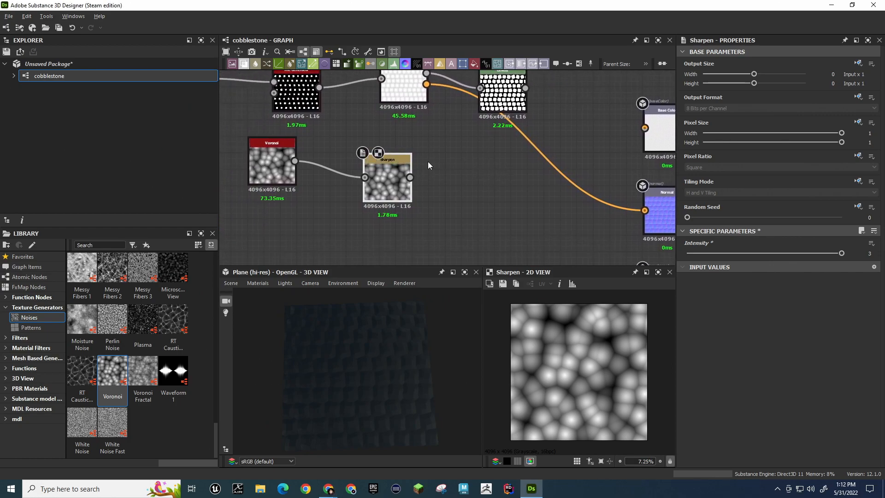
pyautogui.moveTo(408, 154); pyautogui.dragTo(441, 146)
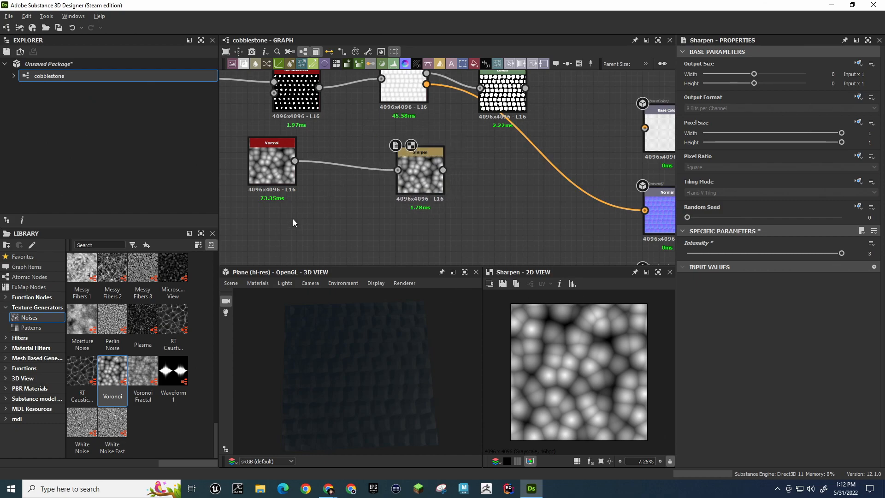
pyautogui.press('space')
pyautogui.write('bevel')
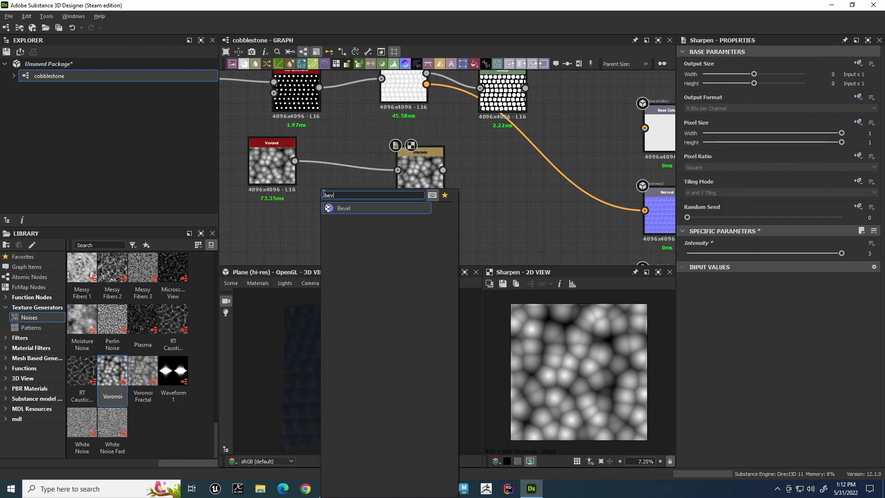
pyautogui.press('Return')
pyautogui.moveTo(361, 161); pyautogui.dragTo(448, 132)
pyautogui.moveTo(357, 161); pyautogui.dragTo(375, 187)
pyautogui.moveTo(442, 129); pyautogui.dragTo(435, 145)
pyautogui.click(365, 187)
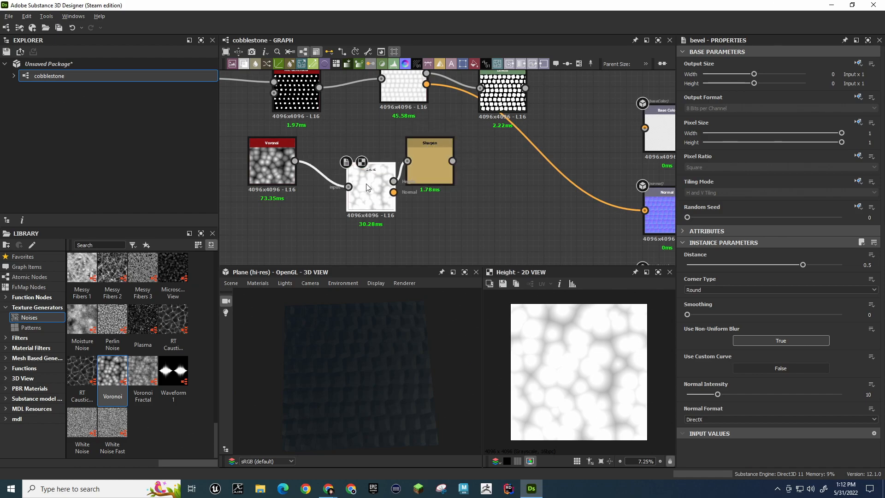
# Set the new Bevel node's distance to 0 and its normal intensity to 50
pyautogui.click(867, 265)
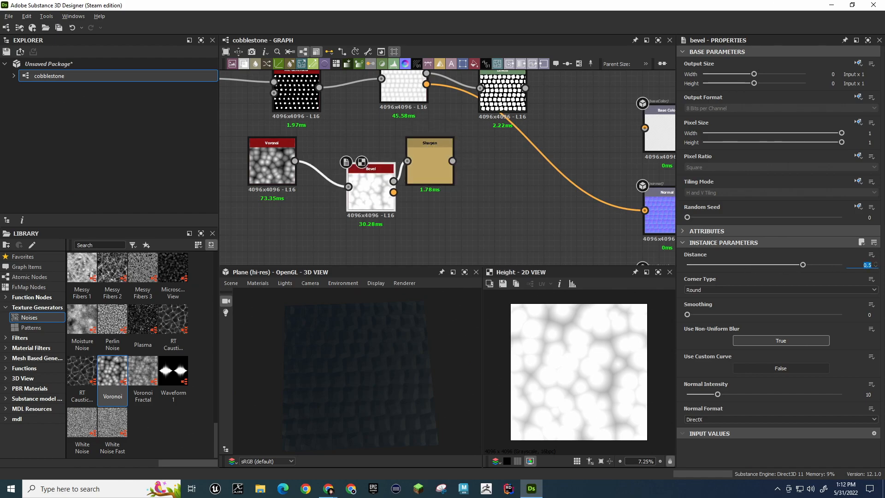
pyautogui.write('0')
pyautogui.press('Return')
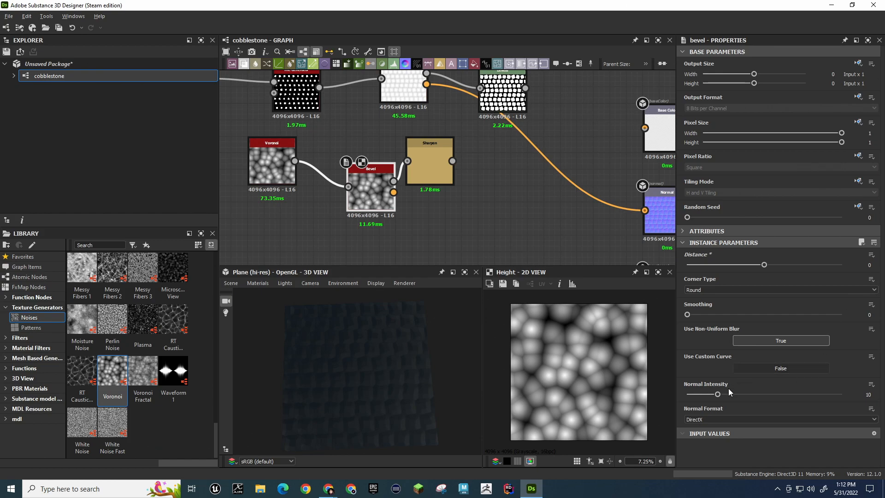
pyautogui.moveTo(718, 395); pyautogui.dragTo(852, 394)
# Connect the Bevel's normal output to the Normal output node and Sharpen to Base Color, and inspect the material on the plane
pyautogui.moveTo(393, 192); pyautogui.dragTo(646, 211)
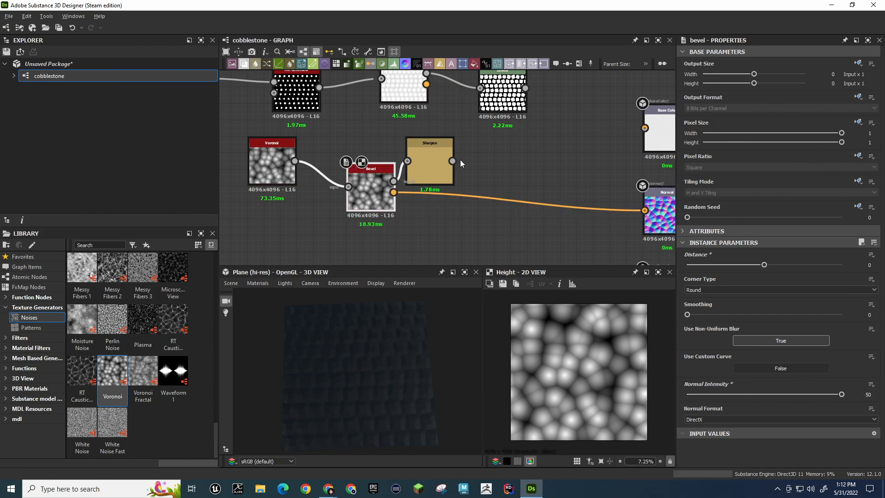
pyautogui.moveTo(453, 161); pyautogui.dragTo(645, 128)
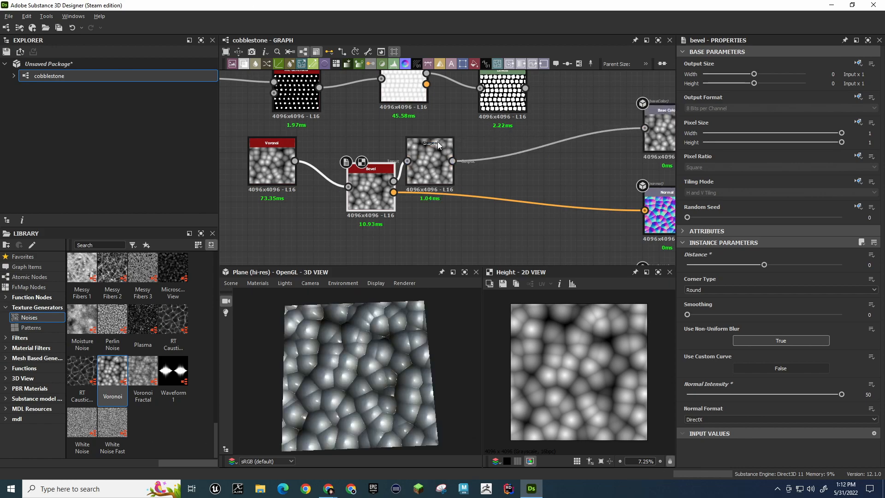
pyautogui.moveTo(438, 141); pyautogui.dragTo(502, 132)
pyautogui.scroll(10, 337, 375)
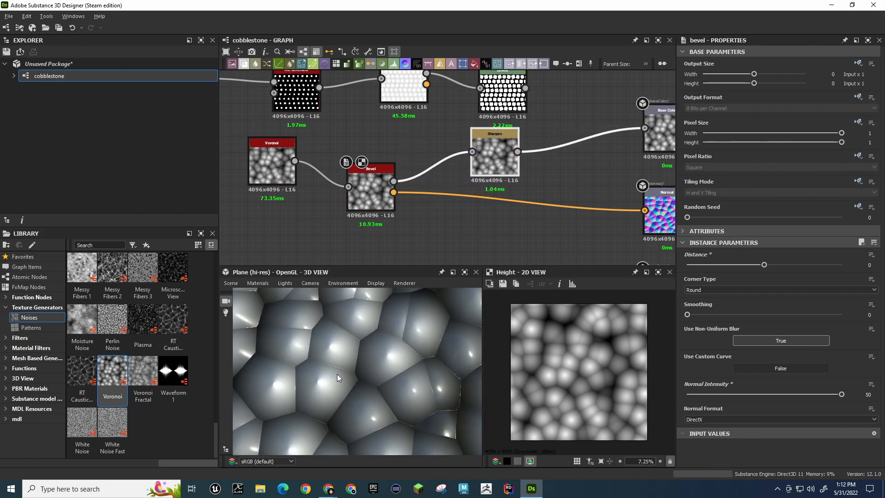
pyautogui.scroll(-10, 339, 373)
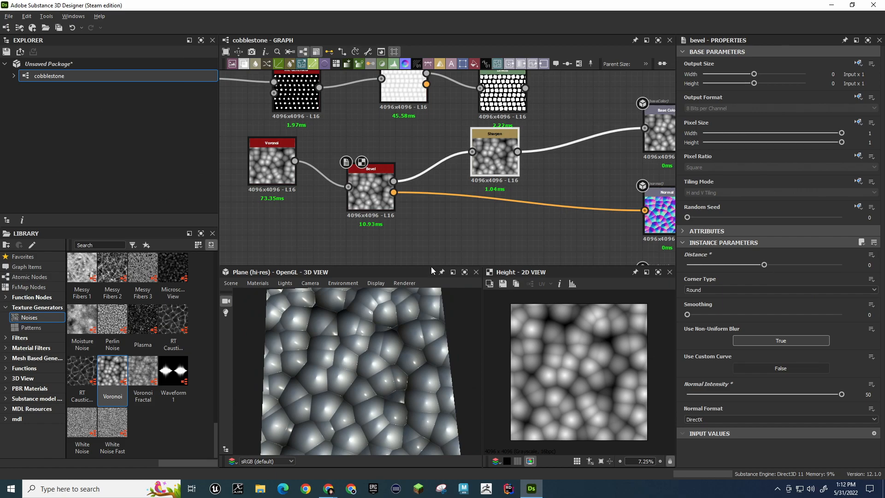
# Feed the Base Color output directly from the Bevel's height output instead of from Sharpen
pyautogui.click(498, 144)
pyautogui.moveTo(393, 181); pyautogui.dragTo(651, 127)
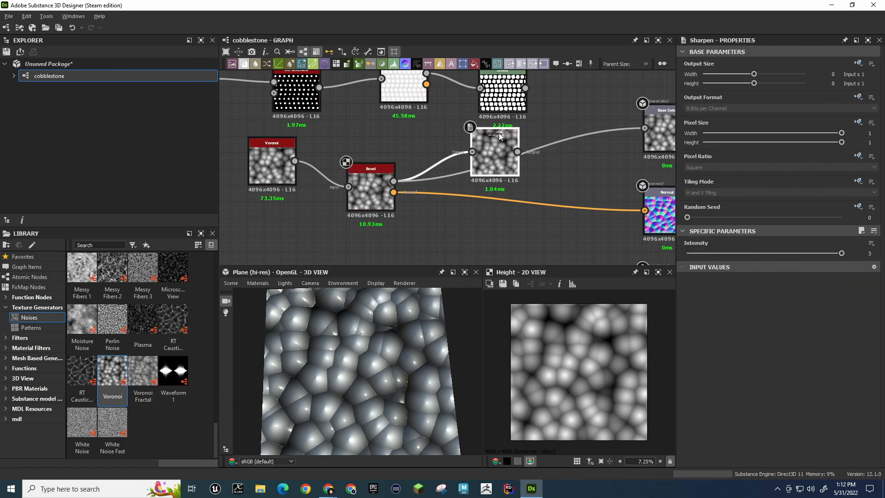
# Try a negative Bevel distance of about -0.5, and return the distance to 0
pyautogui.click(379, 199)
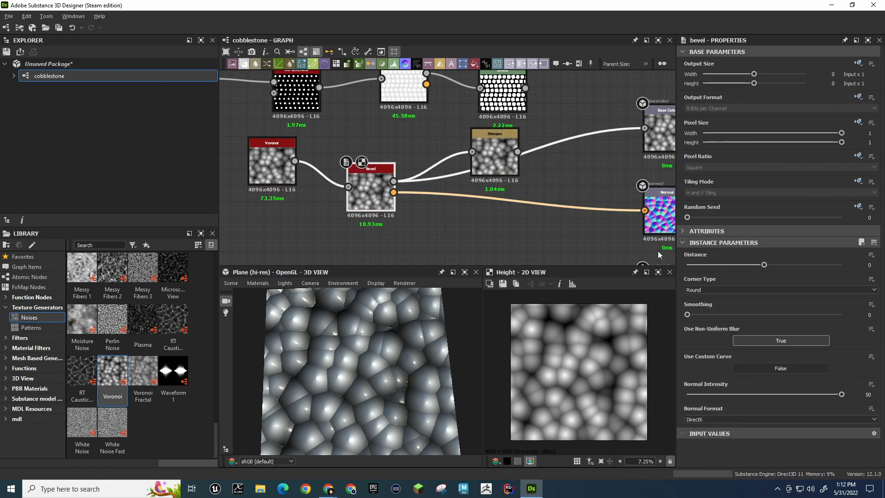
pyautogui.moveTo(765, 266); pyautogui.dragTo(726, 265)
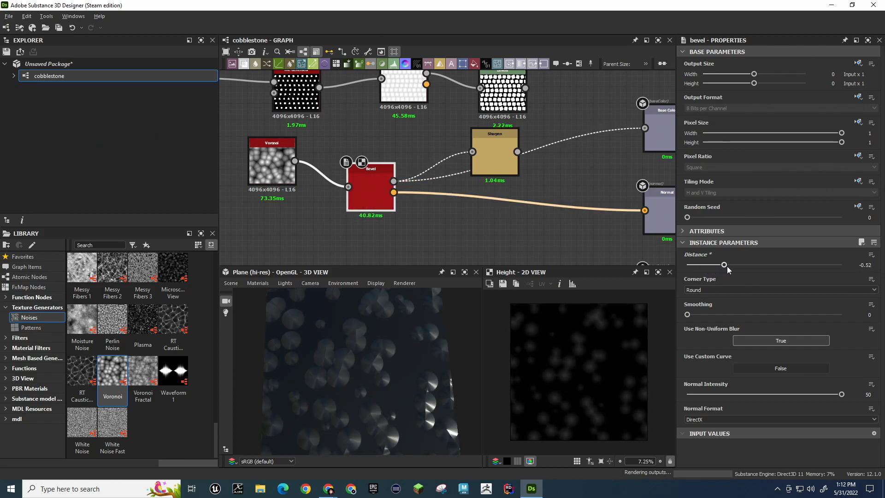
pyautogui.doubleClick(867, 265)
pyautogui.write('0')
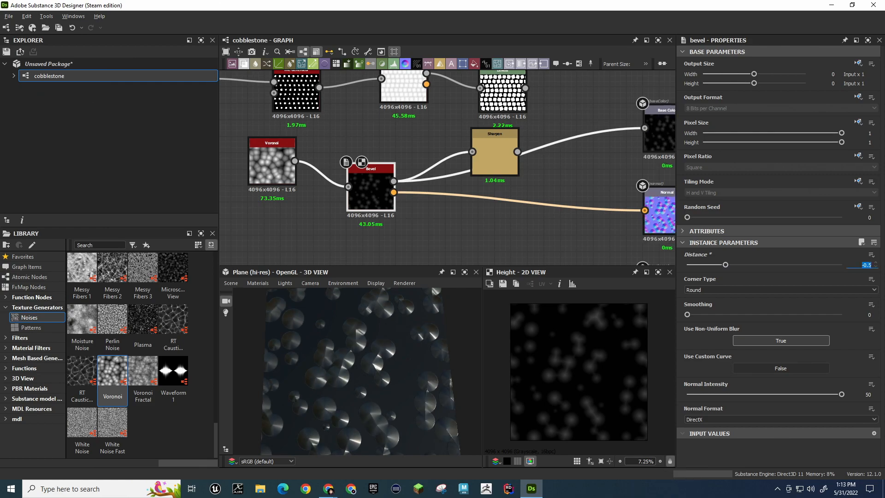
pyautogui.press('Return')
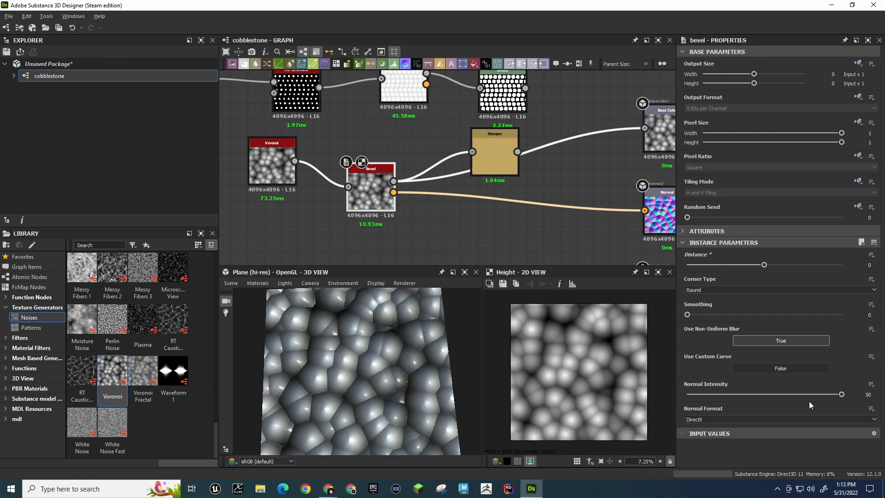
# Reduce the Bevel node's normal intensity to about 15.18
pyautogui.moveTo(842, 395); pyautogui.dragTo(734, 401)
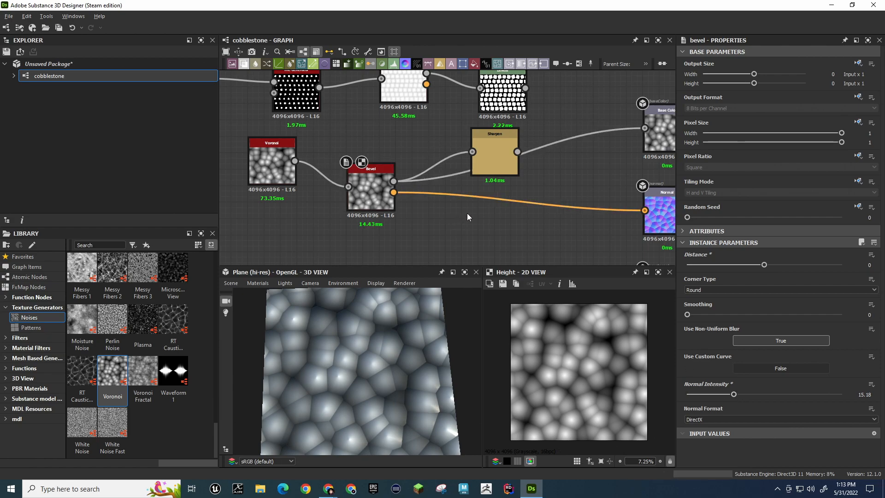
pyautogui.press('space')
pyautogui.write('mer')
pyautogui.press('BackSpace')
pyautogui.press('BackSpace')
pyautogui.press('BackSpace')
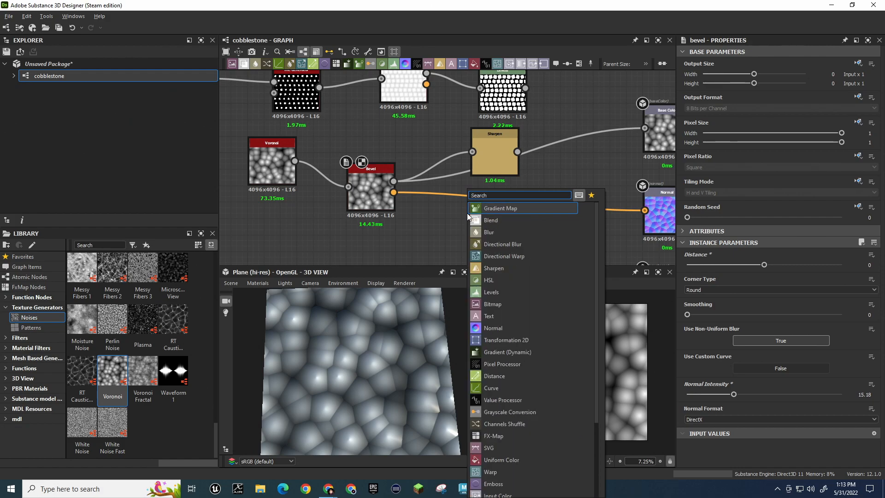
pyautogui.press('Escape')
# Switch to Chrome, check the blending setup in the "Material Blending part Four" video, and return to Substance 3D Designer
pyautogui.hotkey('alt', 'Tab')
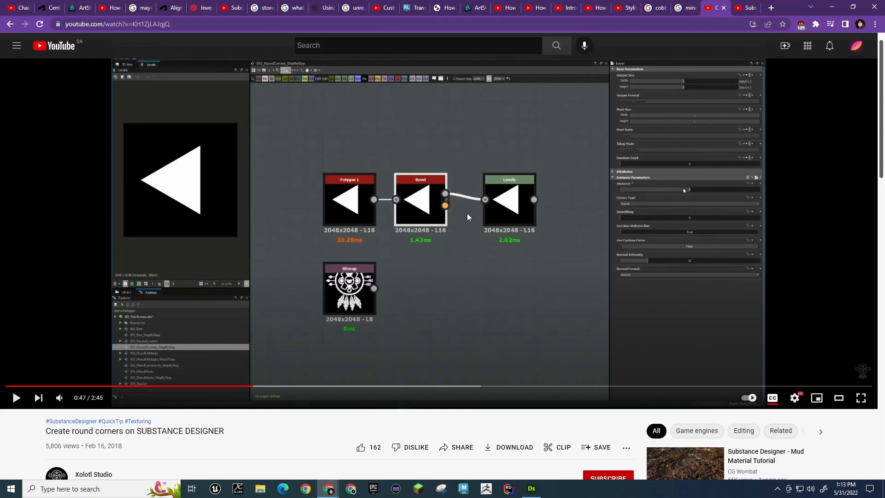
pyautogui.hotkey('ctrl', 'Tab')
pyautogui.hotkey('alt', 'Tab')
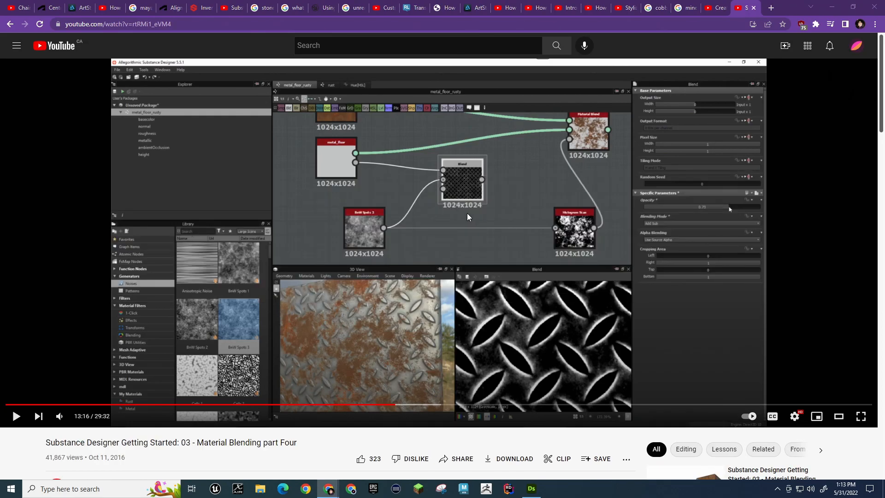
pyautogui.hotkey('alt', 'Tab')
# Add a Blend node with the Bevel's height as its foreground, and connect it to the Base Color output
pyautogui.press('space')
pyautogui.write('blend')
pyautogui.press('Return')
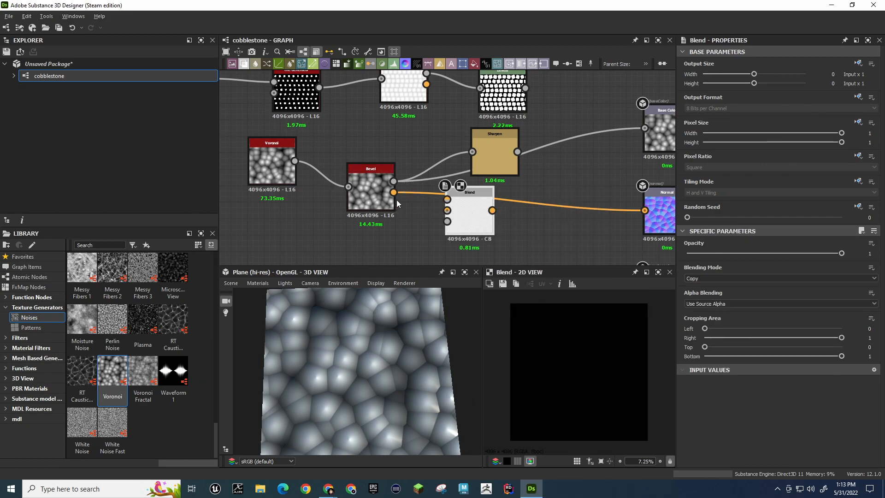
pyautogui.moveTo(393, 182); pyautogui.dragTo(645, 131)
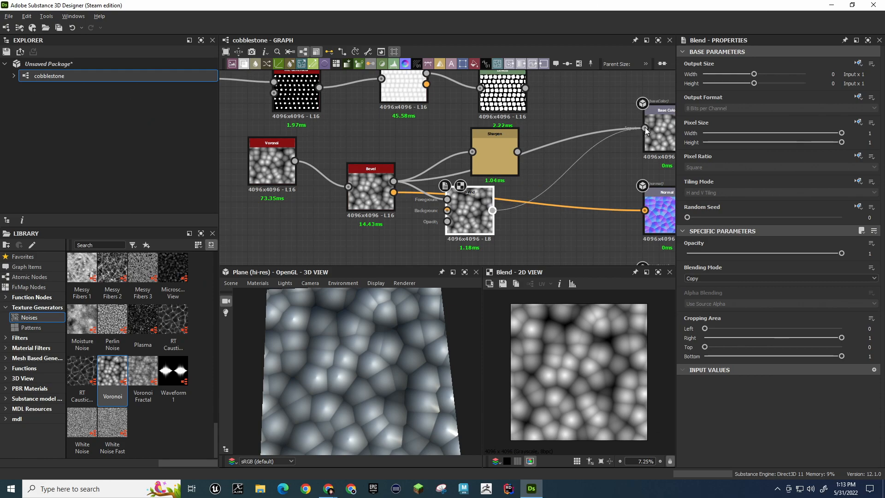
# Delete the Sharpen node and move the Blend node up into its place
pyautogui.click(507, 133)
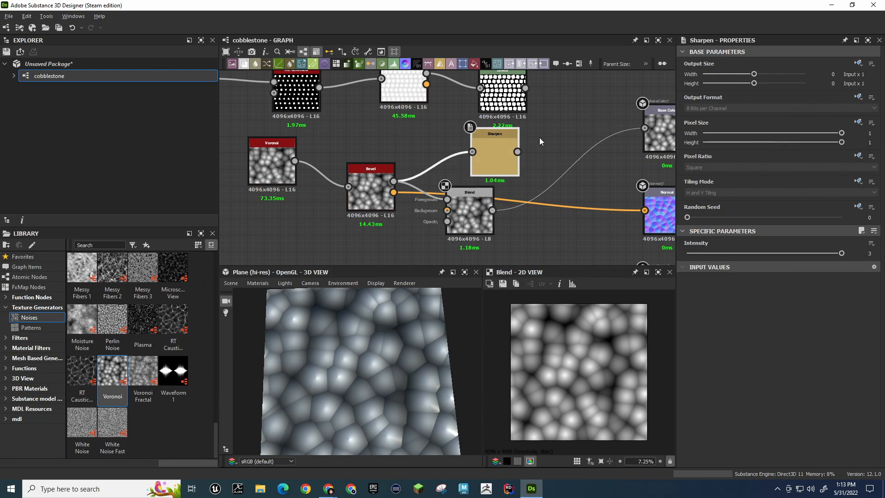
pyautogui.press('Delete')
pyautogui.moveTo(472, 193); pyautogui.dragTo(489, 159)
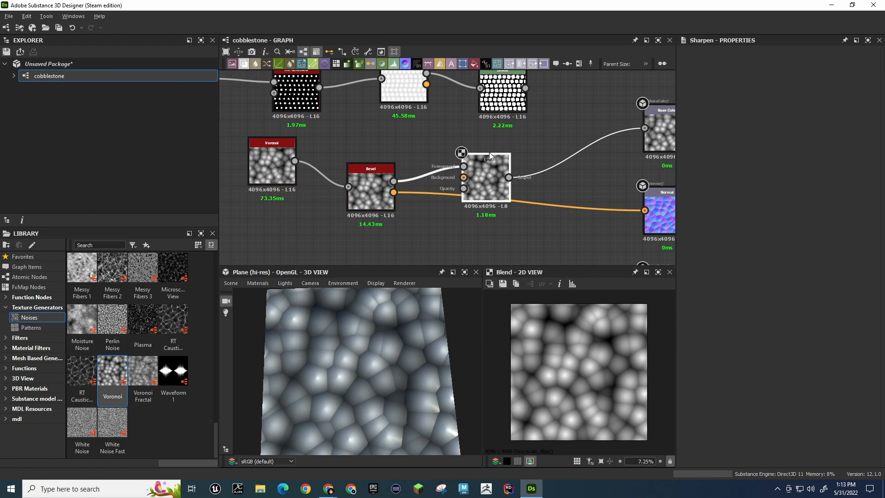
# Place a second Blend node between Voronoi and Bevel, and connect Voronoi to its opacity input
pyautogui.click(244, 245)
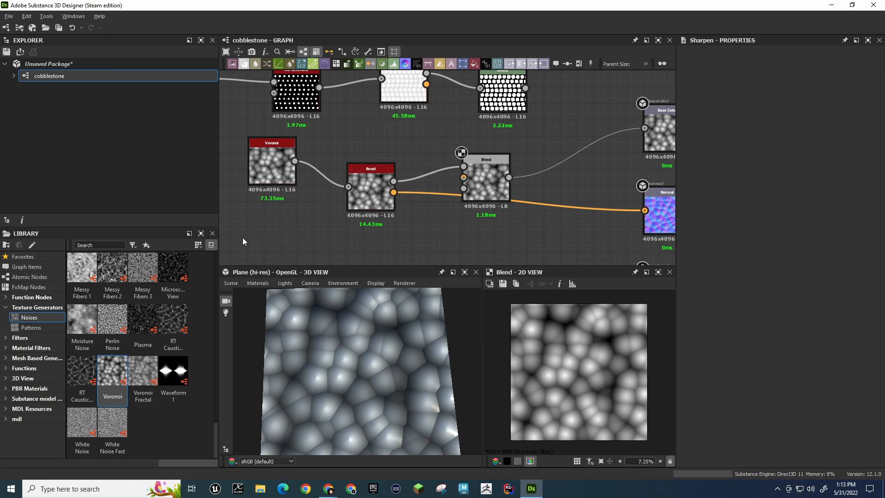
pyautogui.press('space')
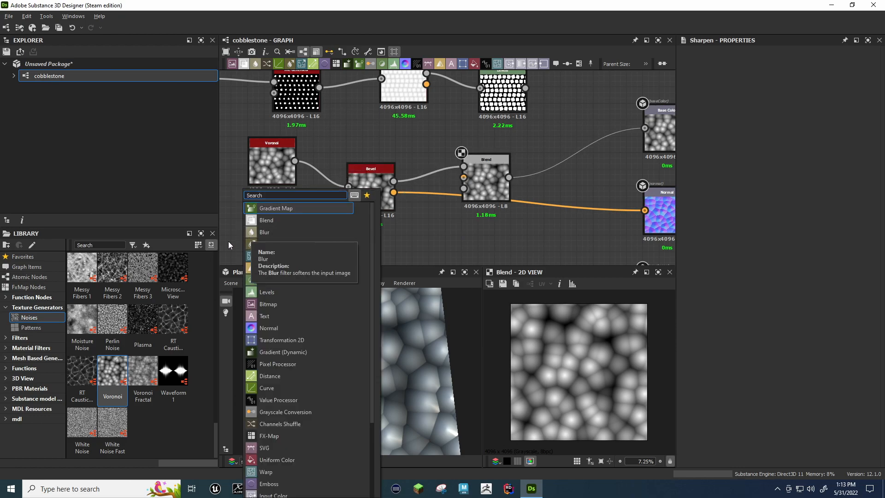
pyautogui.click(261, 221)
pyautogui.moveTo(364, 166); pyautogui.dragTo(429, 156)
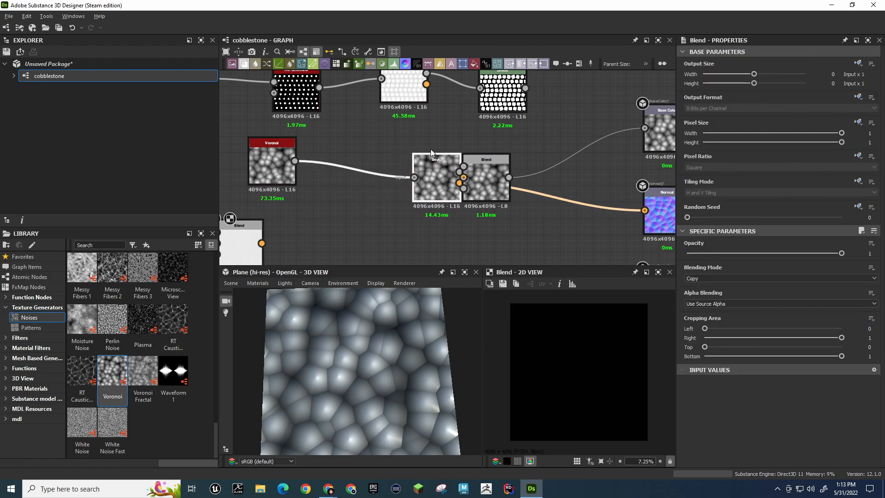
pyautogui.moveTo(240, 224); pyautogui.dragTo(348, 176)
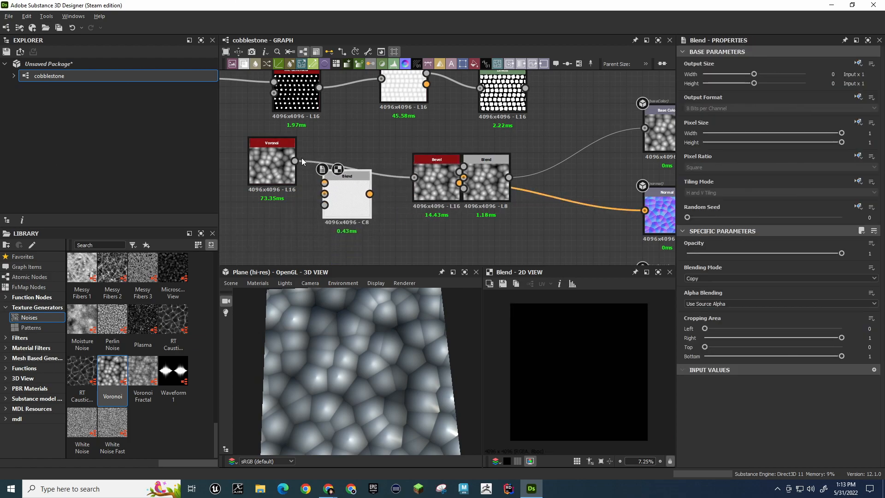
pyautogui.moveTo(294, 161); pyautogui.dragTo(325, 204)
pyautogui.moveTo(256, 140); pyautogui.dragTo(227, 223)
# Delete the unused Alveolus node near the Voronoi node
pyautogui.moveTo(276, 156); pyautogui.dragTo(363, 143, button='middle')
pyautogui.click(287, 141)
pyautogui.press('Delete')
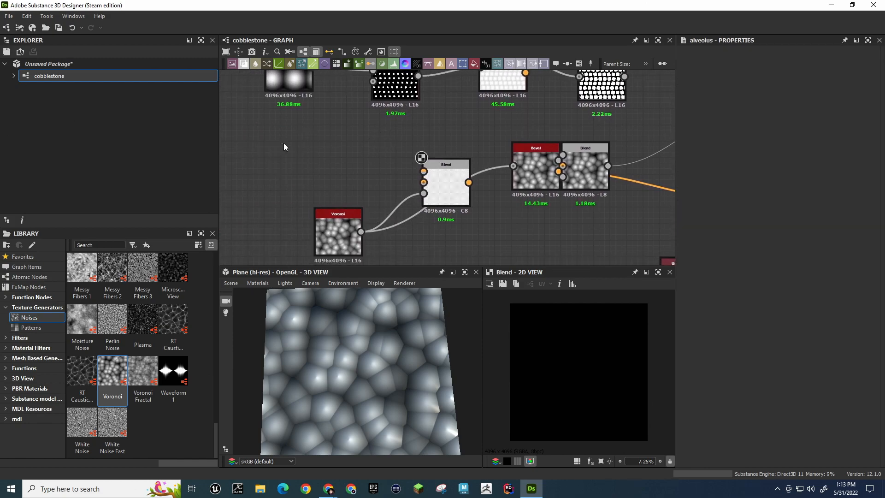
pyautogui.press('space')
pyautogui.write('color')
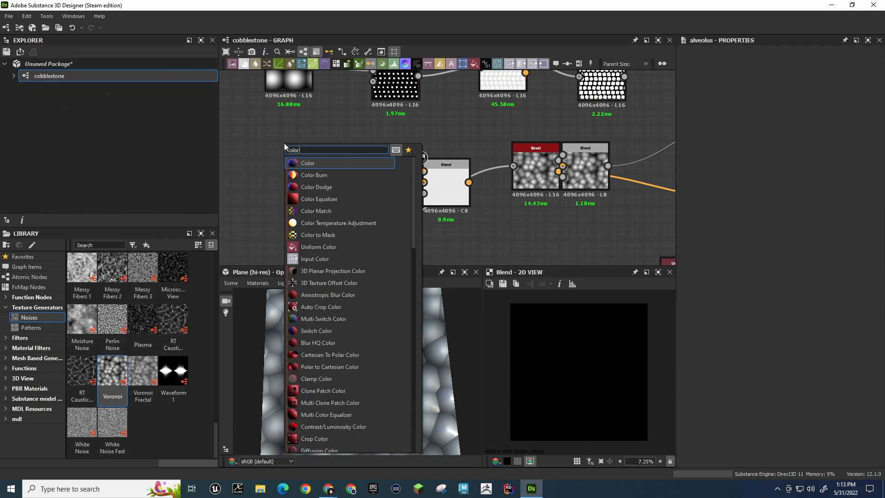
pyautogui.press('Return')
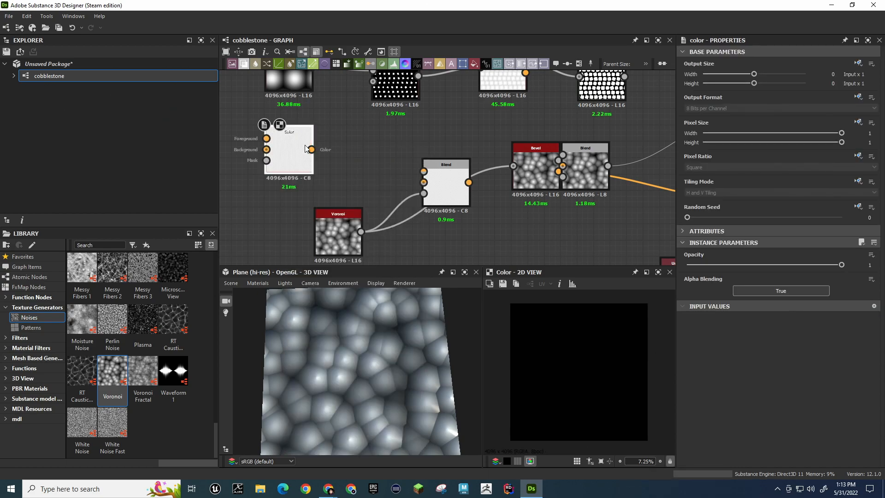
pyautogui.press('Delete')
# Search the node list for "color" and add a Normal Color node above the Voronoi node
pyautogui.scroll(-2, 336, 141)
pyautogui.moveTo(352, 129)
pyautogui.mouseDown(button='middle')
pyautogui.moveTo(338, 242)
pyautogui.moveTo(350, 137)
pyautogui.mouseUp(button='middle')
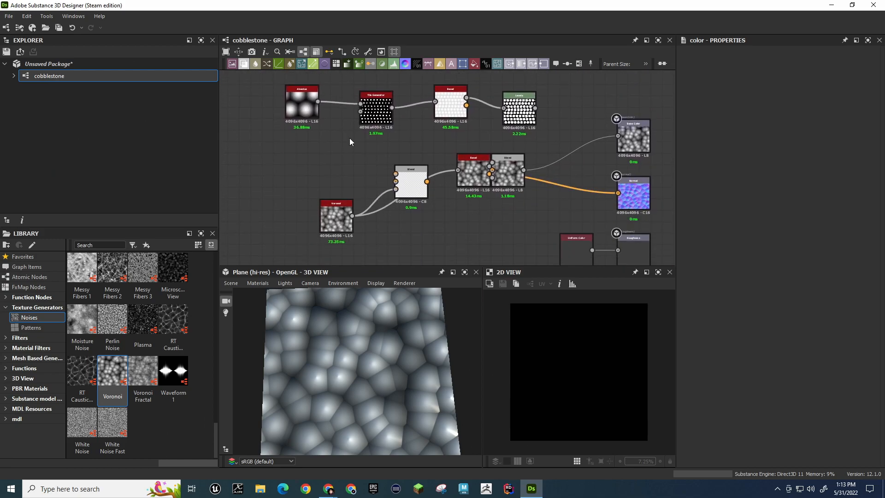
pyautogui.scroll(1, 344, 154)
pyautogui.press('space')
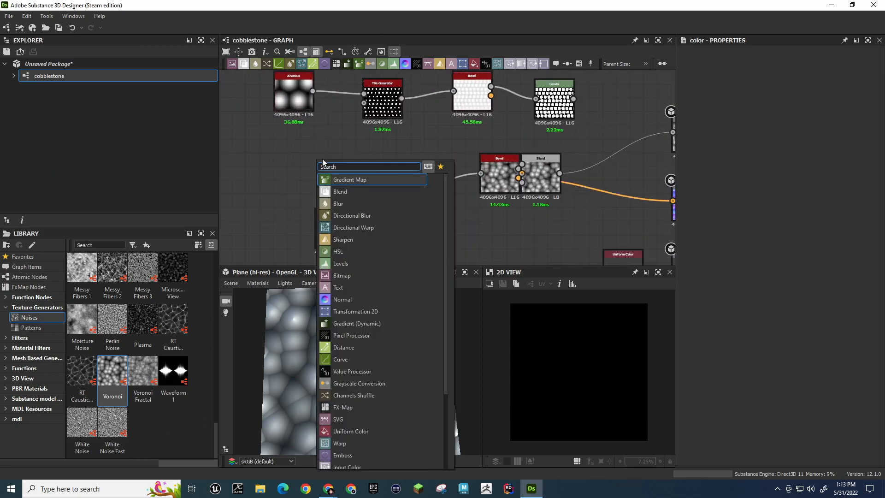
pyautogui.write('color')
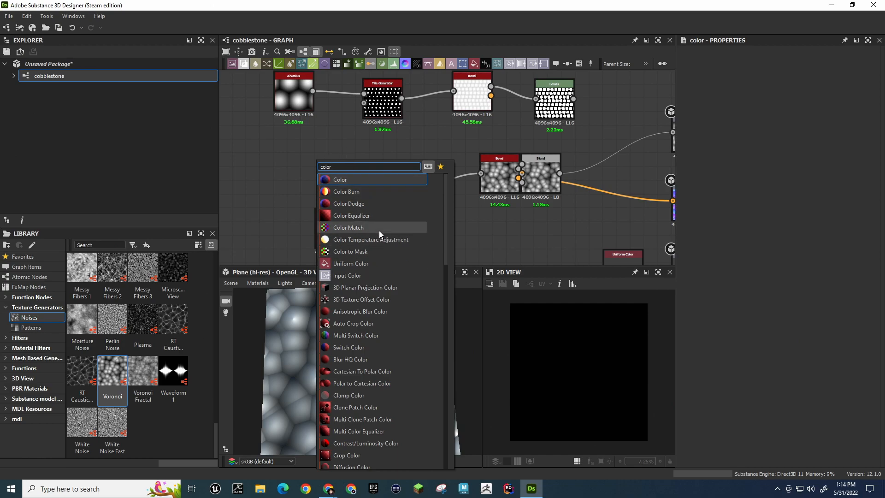
pyautogui.scroll(-3, 388, 219)
pyautogui.scroll(-12, 386, 257)
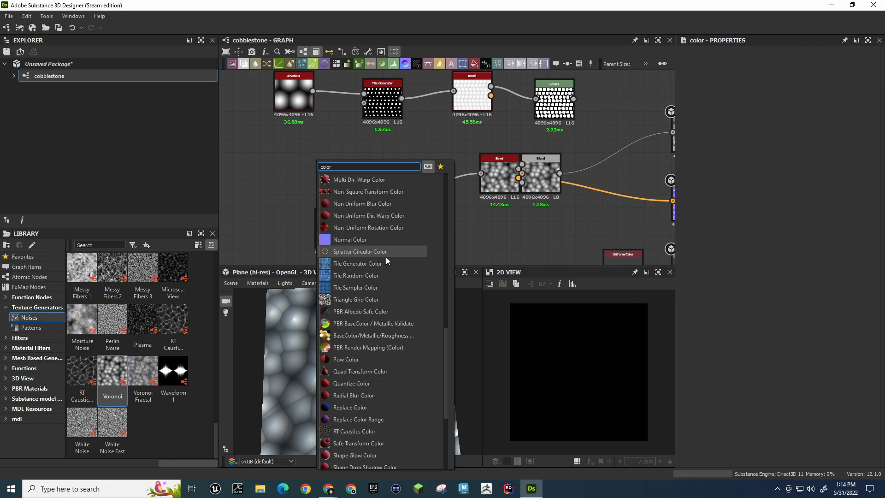
pyautogui.click(377, 239)
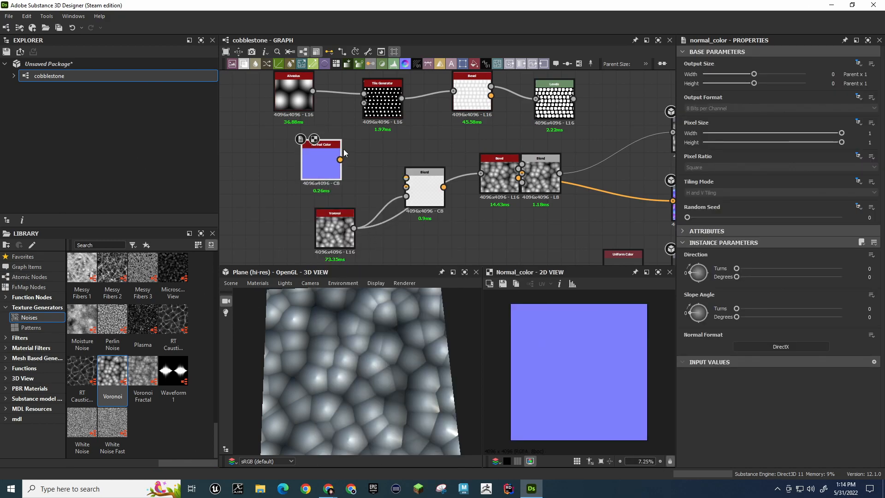
# Delete the Normal Color node above the Voronoi node
pyautogui.press('Delete')
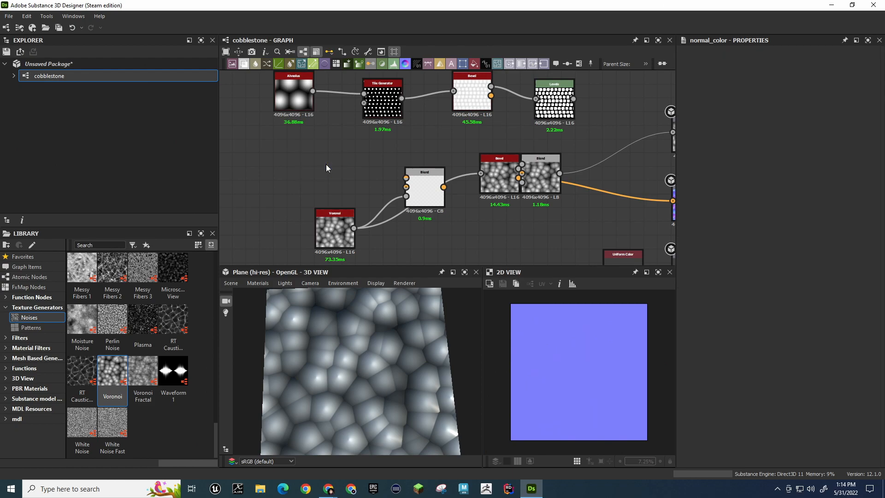
# Search the node list for "base col" and "color" and look through the color nodes for a suitable one
pyautogui.press('space')
pyautogui.write('base col')
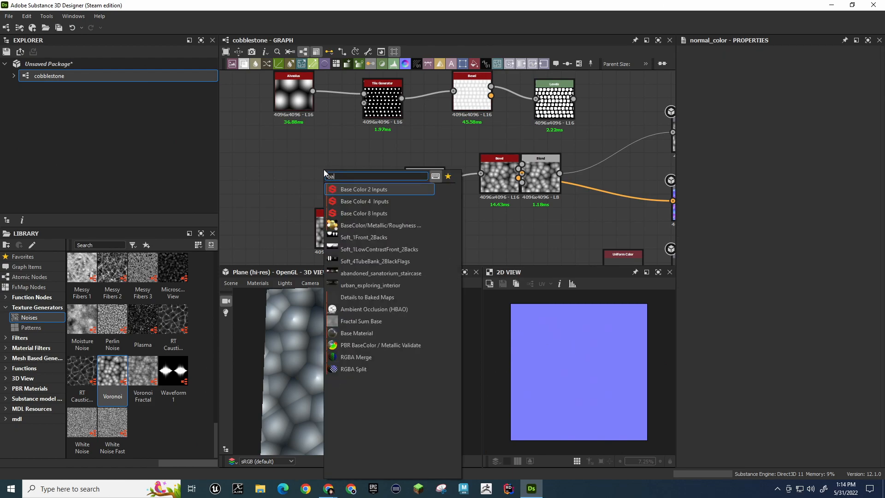
pyautogui.press('BackSpace')
pyautogui.press('BackSpace')
pyautogui.press('BackSpace')
pyautogui.press('BackSpace')
pyautogui.press('BackSpace')
pyautogui.press('BackSpace')
pyautogui.press('BackSpace')
pyautogui.write('color')
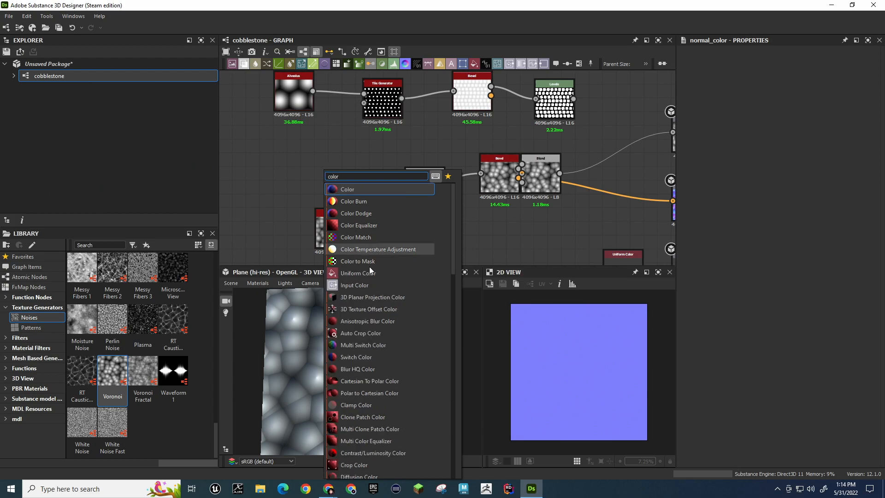
pyautogui.scroll(-10, 398, 315)
pyautogui.scroll(-3, 400, 314)
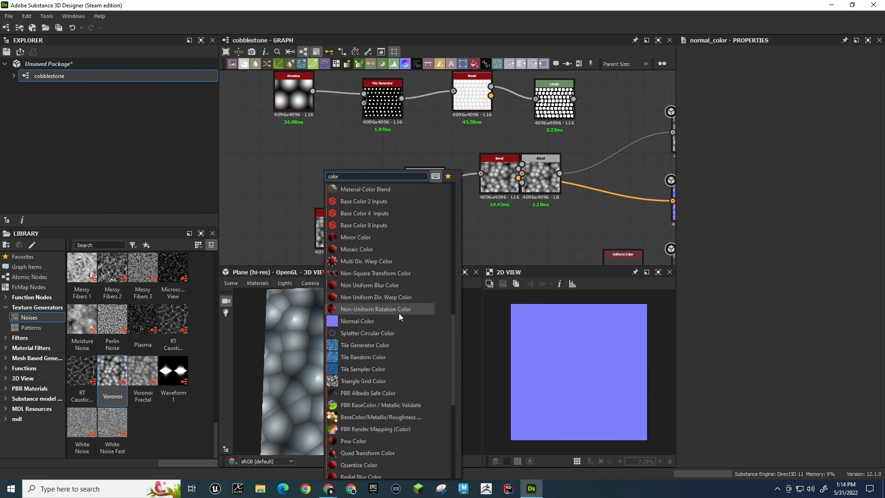
pyautogui.scroll(-3, 400, 312)
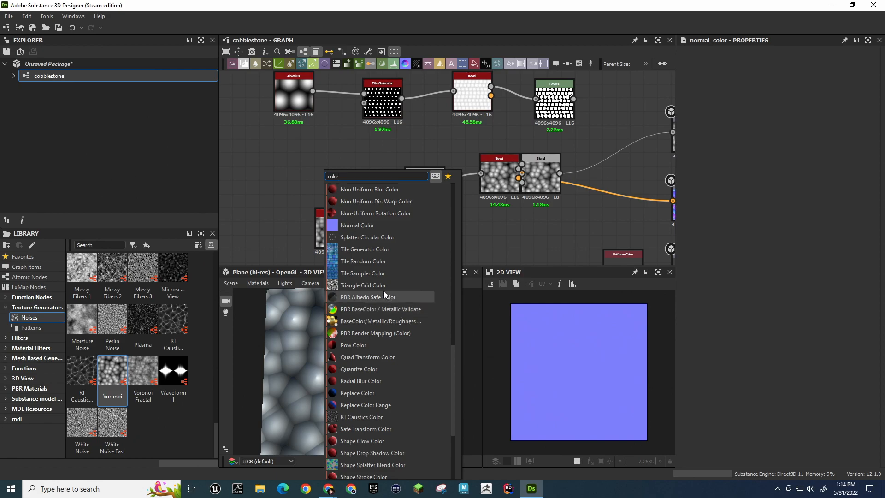
pyautogui.scroll(-4, 384, 292)
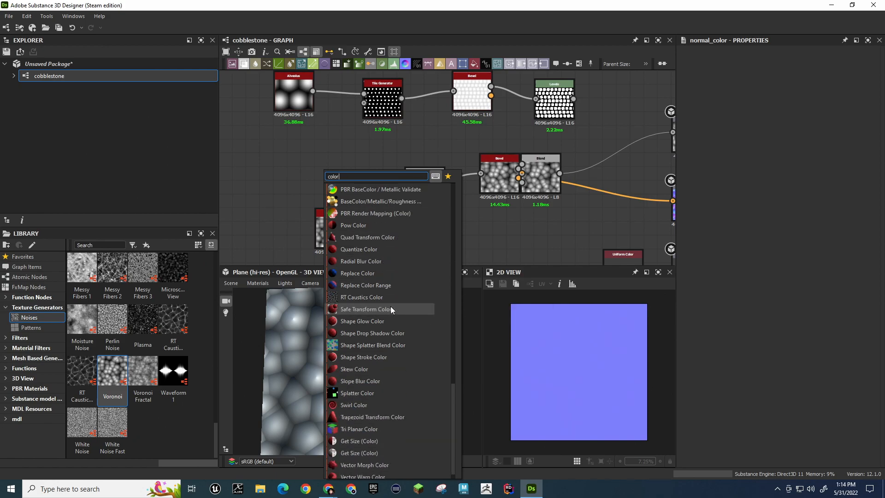
pyautogui.scroll(-1, 391, 300)
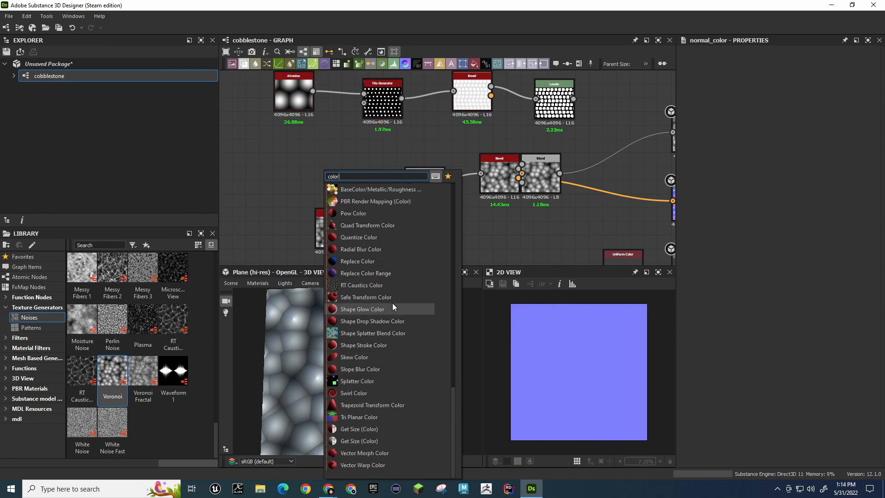
pyautogui.scroll(12, 393, 307)
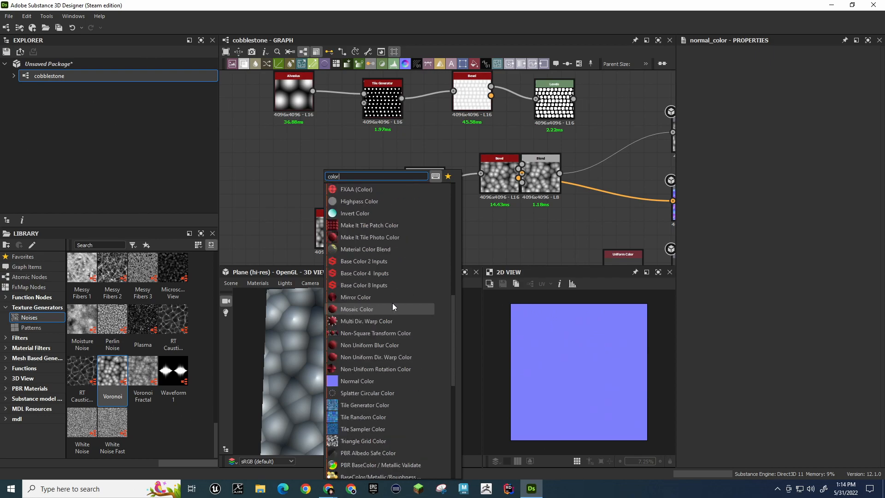
pyautogui.scroll(6, 392, 303)
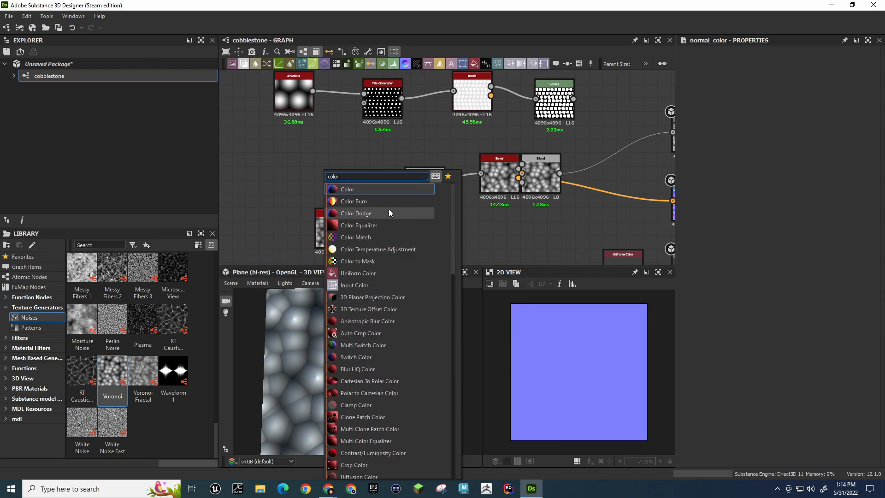
pyautogui.click(294, 165)
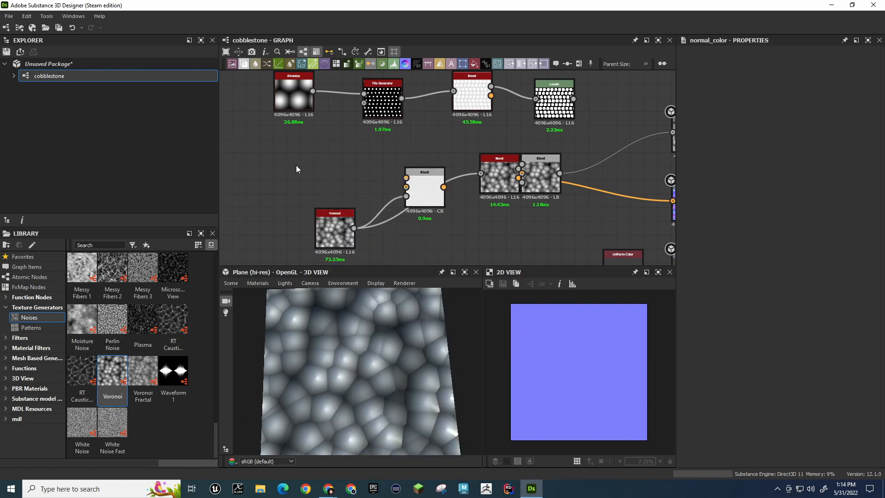
# Add a Uniform Color node above the Voronoi node and connect it to the foreground input of the Blend next to Voronoi
pyautogui.scroll(-2, 360, 178)
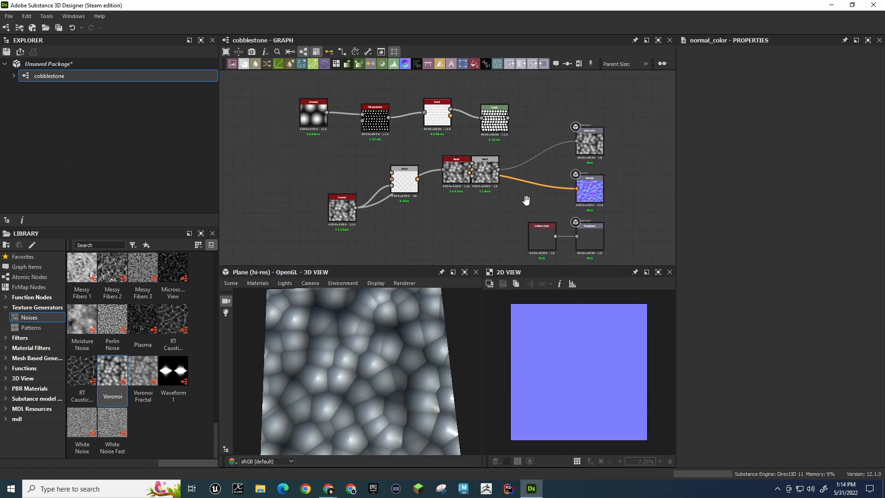
pyautogui.press('space')
pyautogui.write('uni')
pyautogui.press('Return')
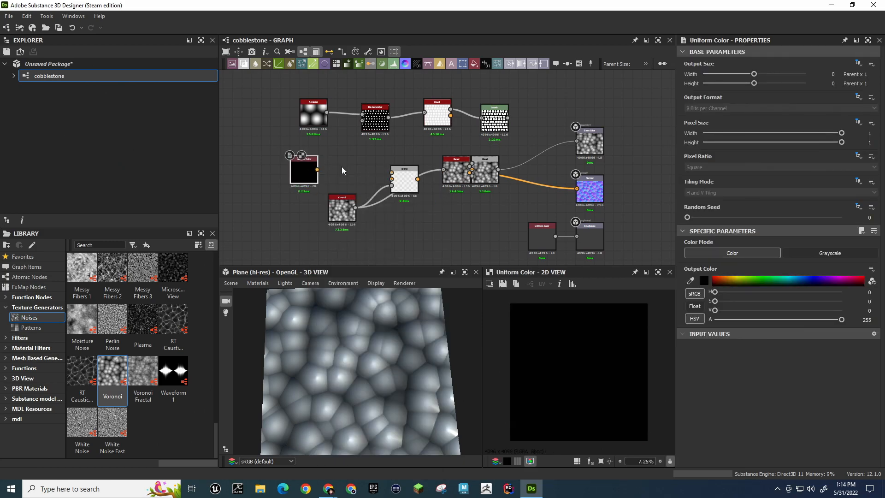
pyautogui.moveTo(318, 169); pyautogui.dragTo(391, 173)
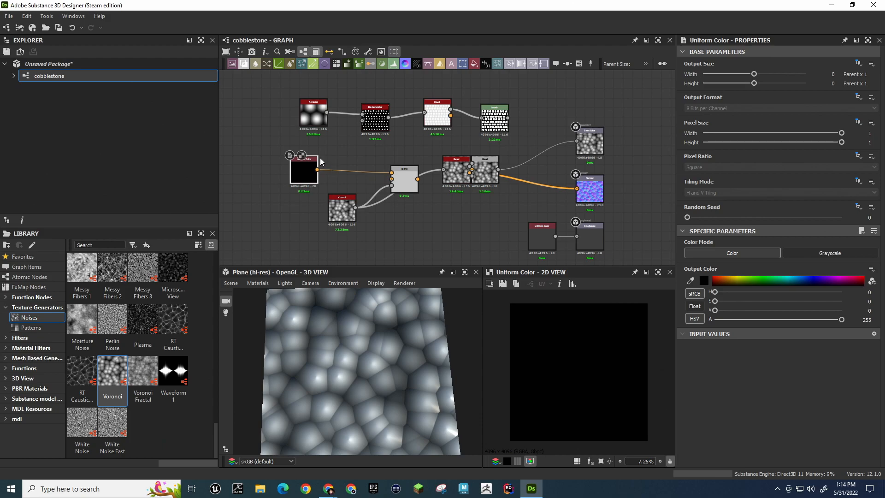
# Duplicate the Uniform Color node and arrange the pair so one feeds the Blend's foreground and the other its background
pyautogui.moveTo(312, 161); pyautogui.dragTo(299, 192)
pyautogui.hotkey('ctrl', 'c')
pyautogui.hotkey('ctrl', 'v')
pyautogui.moveTo(453, 164); pyautogui.dragTo(391, 173)
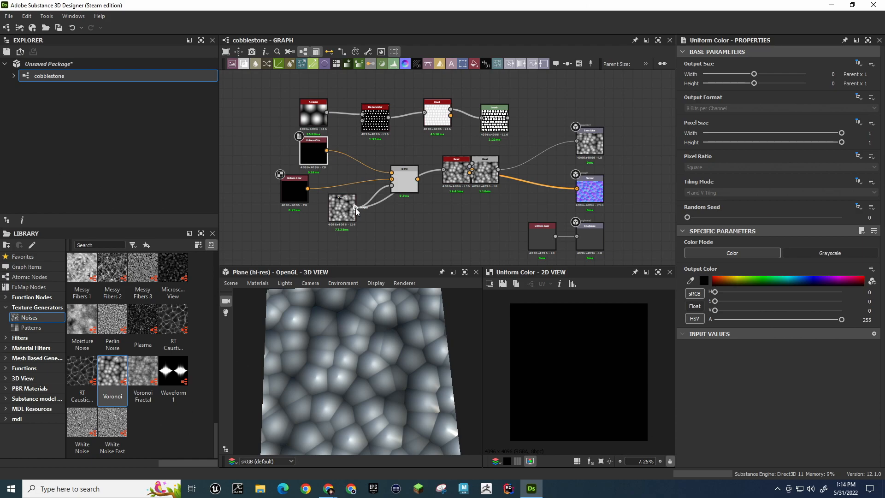
# Connect the output of the Blend fed by the Uniform Colors to the Bevel node's input and examine that link
pyautogui.moveTo(418, 180); pyautogui.dragTo(450, 185)
pyautogui.click(447, 179)
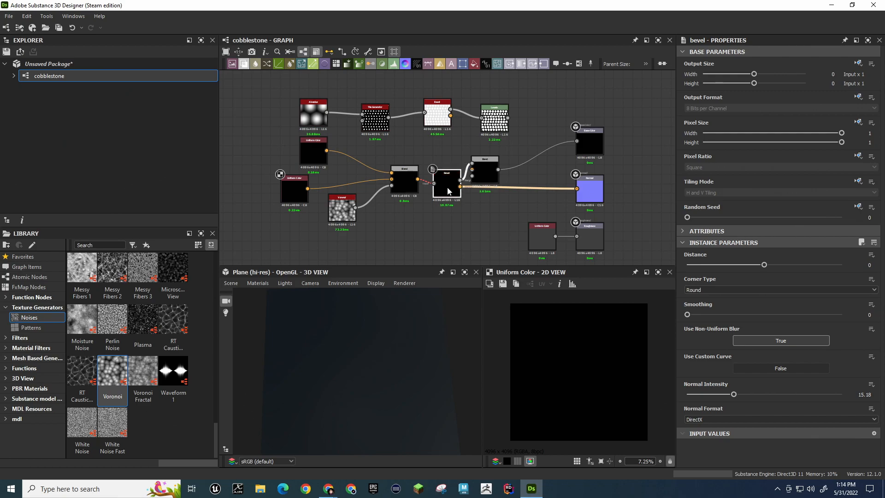
pyautogui.scroll(5, 448, 187)
pyautogui.scroll(-1, 448, 194)
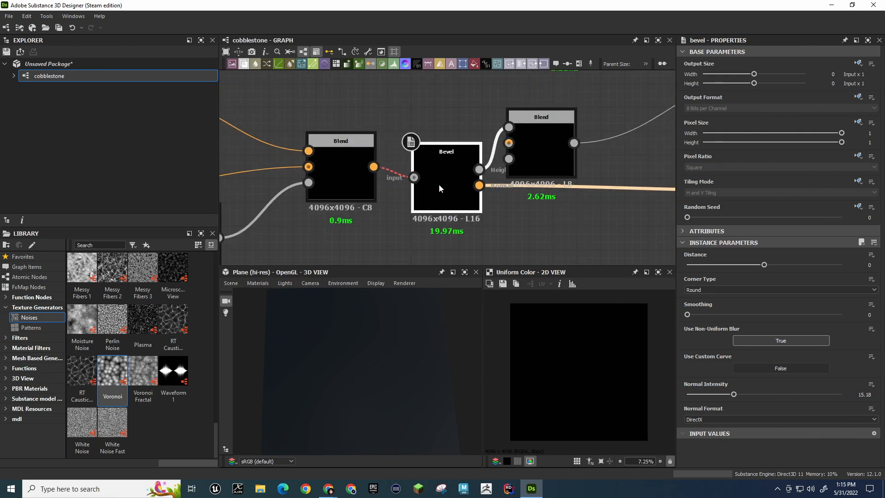
pyautogui.scroll(-1, 438, 184)
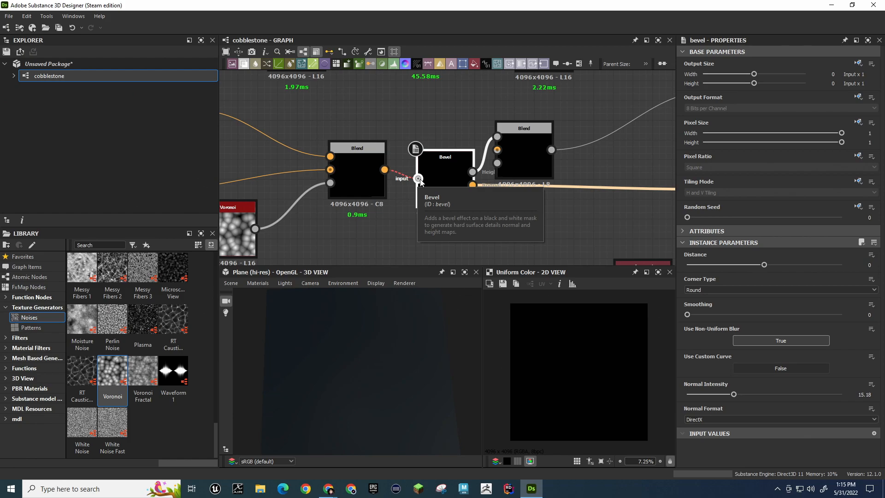
# Move the Bevel node and the second Blend node together closer to the output nodes
pyautogui.moveTo(438, 95); pyautogui.dragTo(556, 207)
pyautogui.moveTo(534, 147); pyautogui.dragTo(593, 140)
pyautogui.scroll(-4, 571, 153)
pyautogui.scroll(2, 570, 154)
pyautogui.moveTo(590, 205); pyautogui.dragTo(545, 204, button='middle')
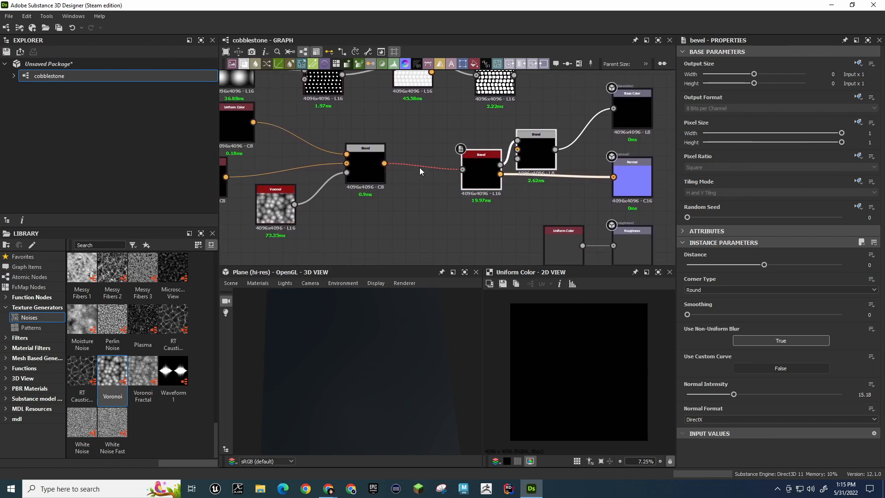
# Set the output color of the Uniform Color feeding the Blend's foreground to white (#ffffff)
pyautogui.moveTo(444, 185); pyautogui.dragTo(482, 202, button='middle')
pyautogui.click(279, 136)
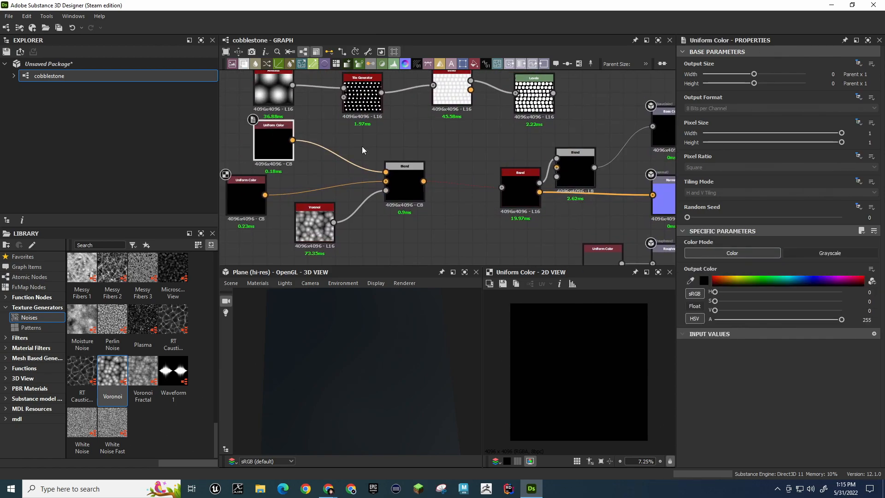
pyautogui.click(703, 280)
pyautogui.click(561, 314)
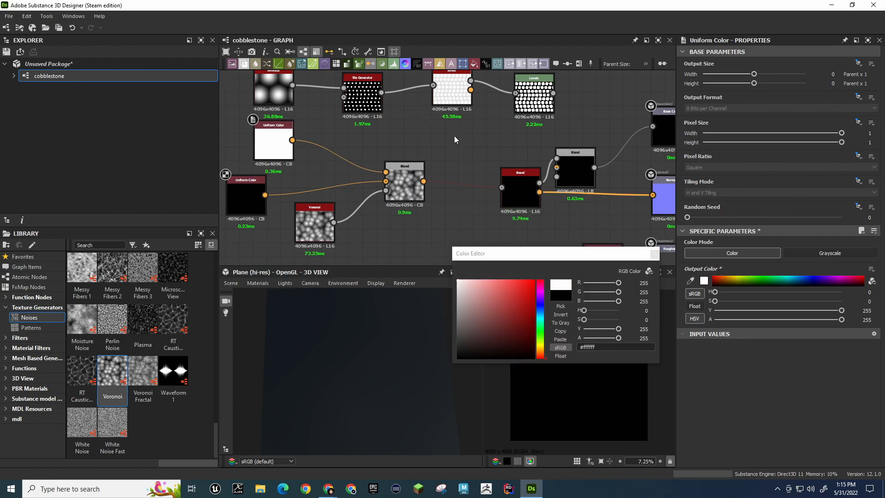
pyautogui.click(655, 254)
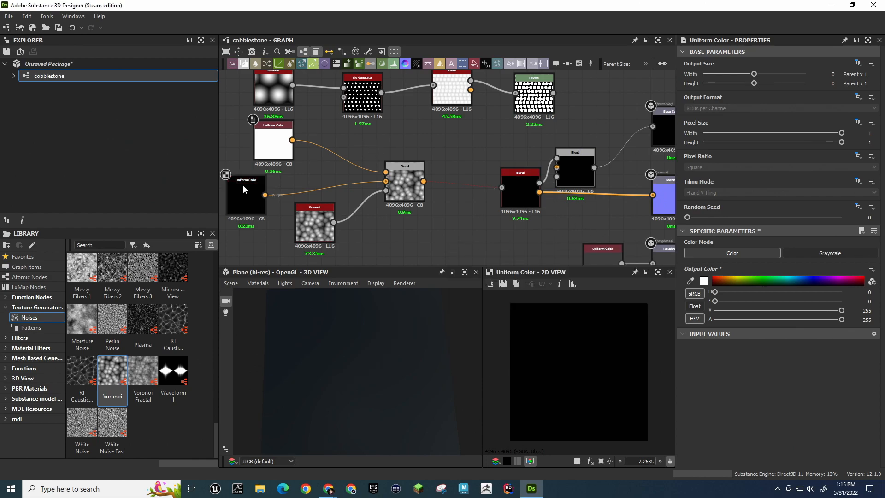
# Preview the Blend fed by the Uniform Colors in 2D, try a random seed of 4, and return it to 0
pyautogui.click(278, 140)
pyautogui.click(405, 183)
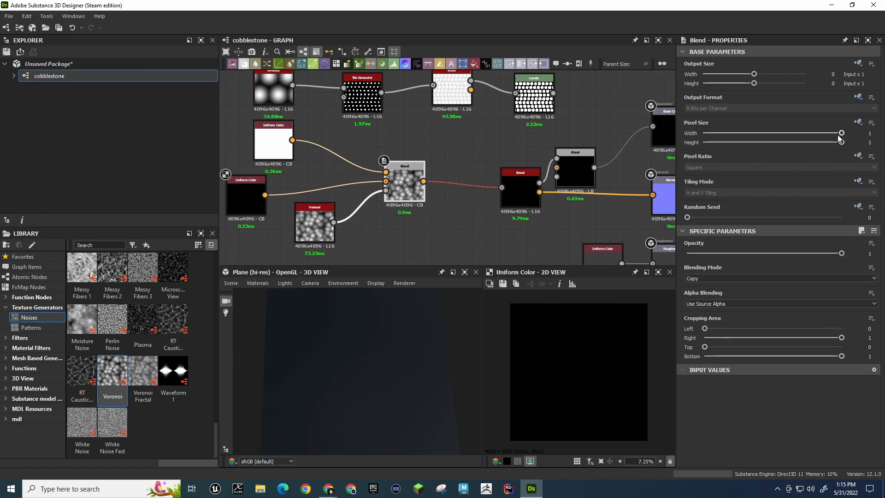
pyautogui.moveTo(689, 217); pyautogui.dragTo(752, 220)
pyautogui.doubleClick(399, 184)
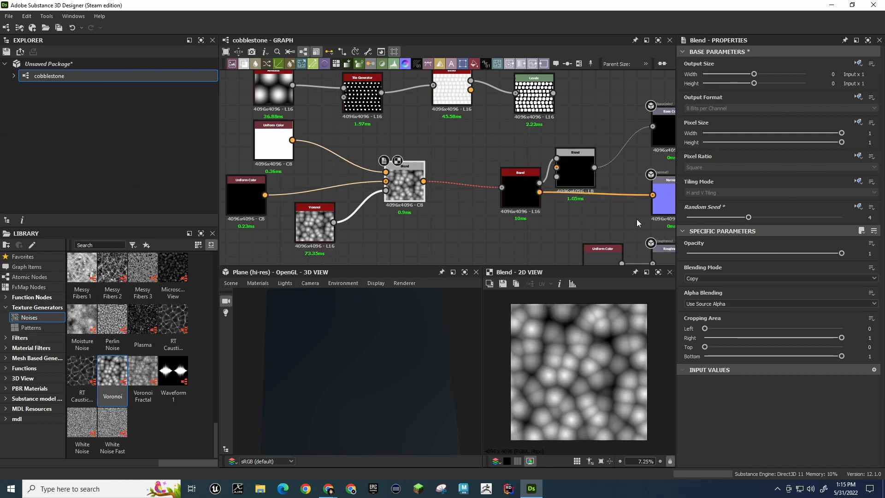
pyautogui.moveTo(749, 219); pyautogui.dragTo(589, 211)
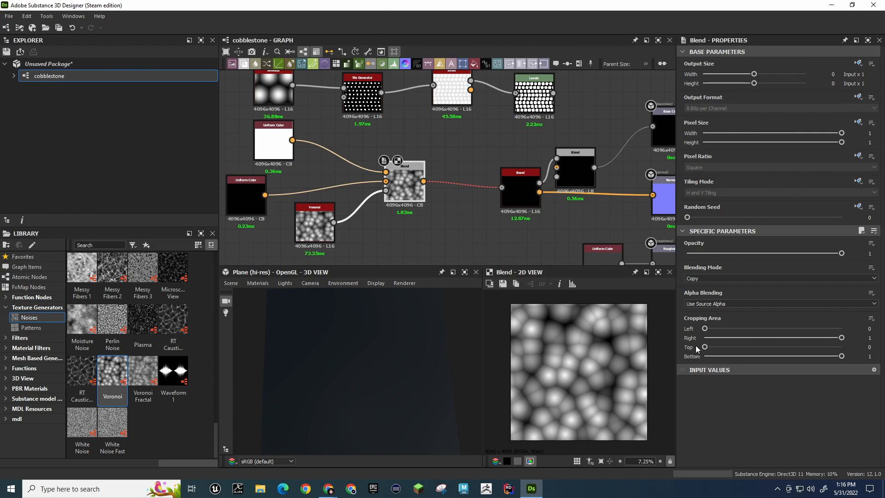
# Try Straight Alpha Blending on the Blend node, restore Use Source Alpha, and keep the right cropping value at 1
pyautogui.click(715, 305)
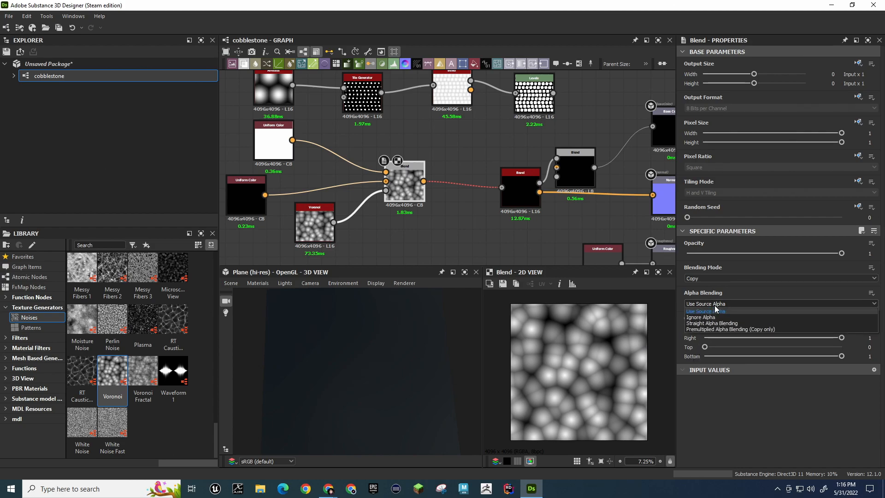
pyautogui.click(763, 323)
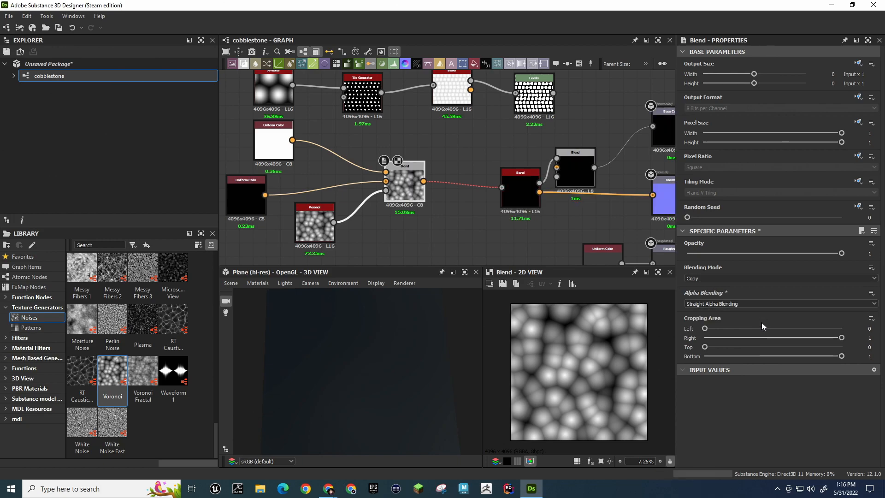
pyautogui.click(729, 307)
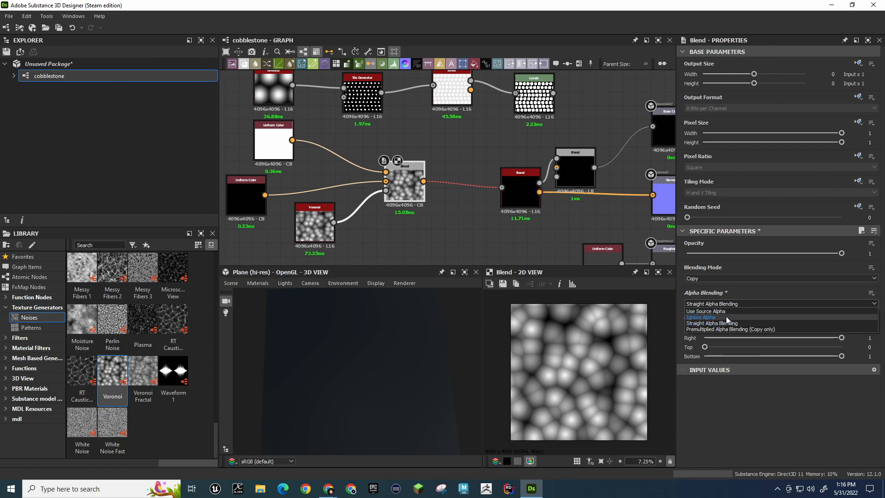
pyautogui.click(725, 312)
pyautogui.moveTo(842, 338); pyautogui.dragTo(865, 341)
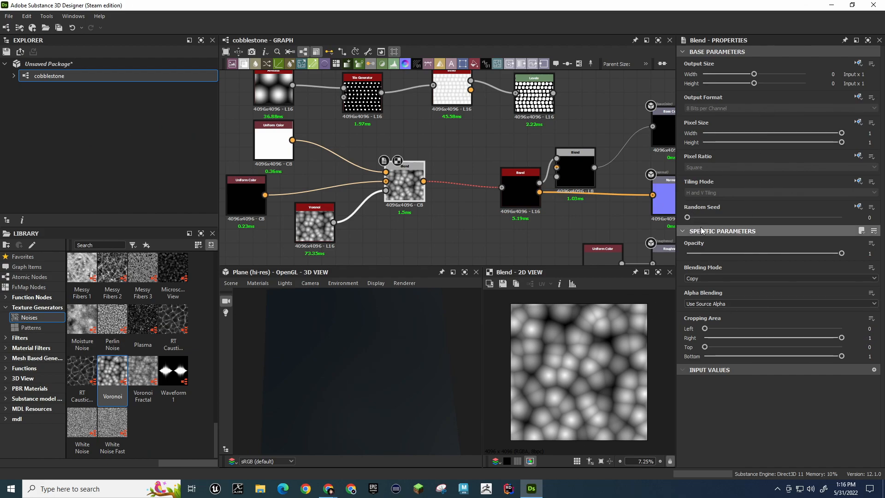
# Try a pixel size of 0.34 for width and height on the Blend node, and set both back to 1
pyautogui.moveTo(836, 132); pyautogui.dragTo(751, 139)
pyautogui.moveTo(840, 143); pyautogui.dragTo(751, 142)
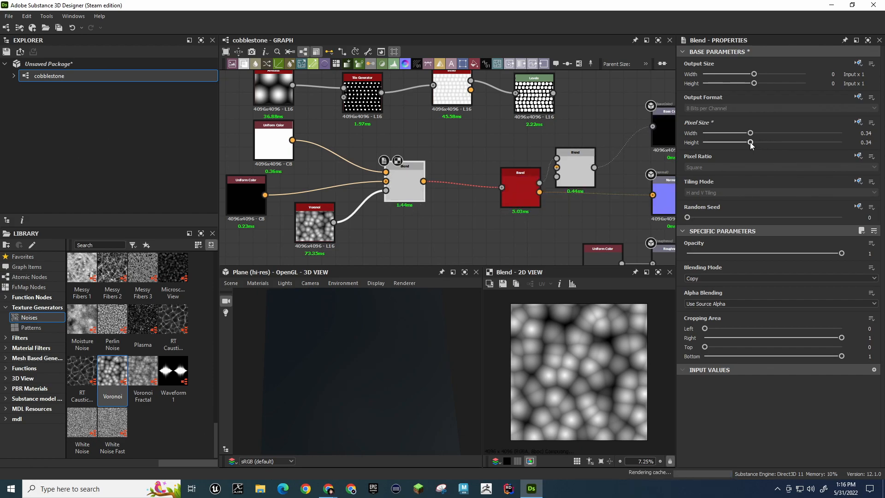
pyautogui.scroll(3, 399, 189)
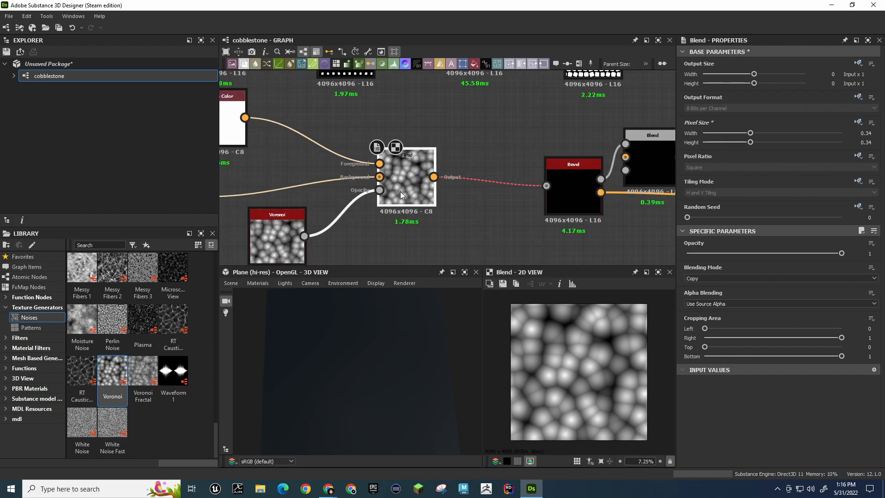
pyautogui.scroll(-4, 401, 192)
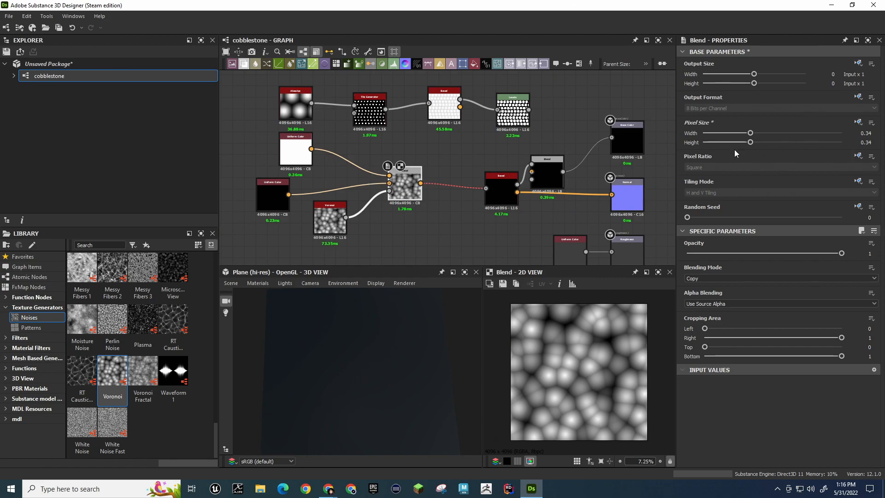
pyautogui.scroll(1, 461, 198)
pyautogui.moveTo(750, 133); pyautogui.dragTo(806, 133)
pyautogui.moveTo(860, 132); pyautogui.dragTo(863, 134)
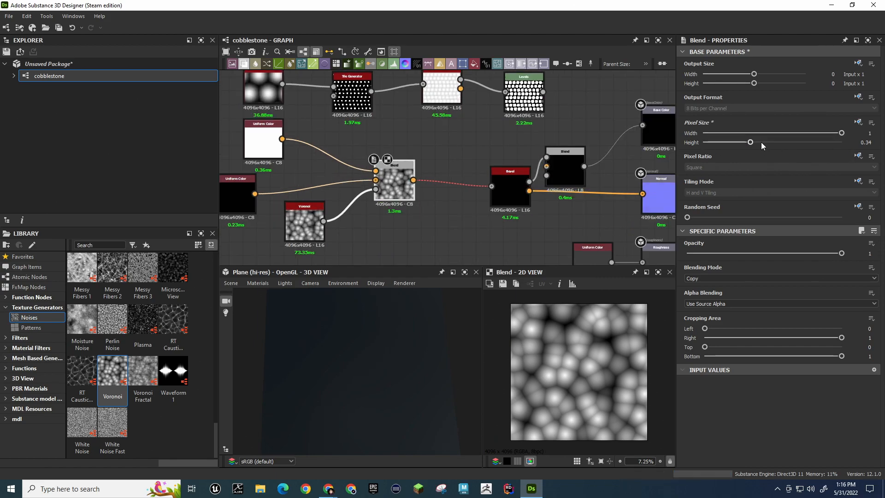
pyautogui.moveTo(751, 143); pyautogui.dragTo(851, 143)
# Swap the first Blend's black and white inputs, connect its output to the second Blend's foreground and Base Color, and move Bevel down
pyautogui.moveTo(255, 194); pyautogui.dragTo(282, 139)
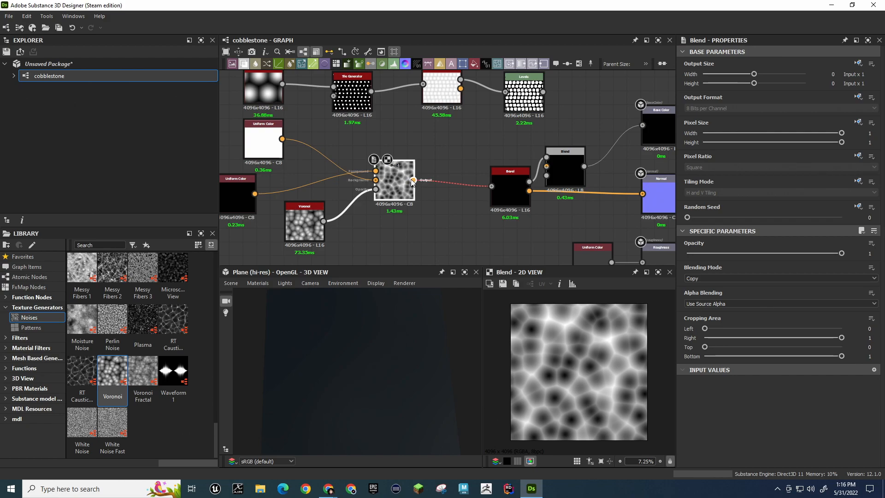
pyautogui.moveTo(414, 181); pyautogui.dragTo(546, 157)
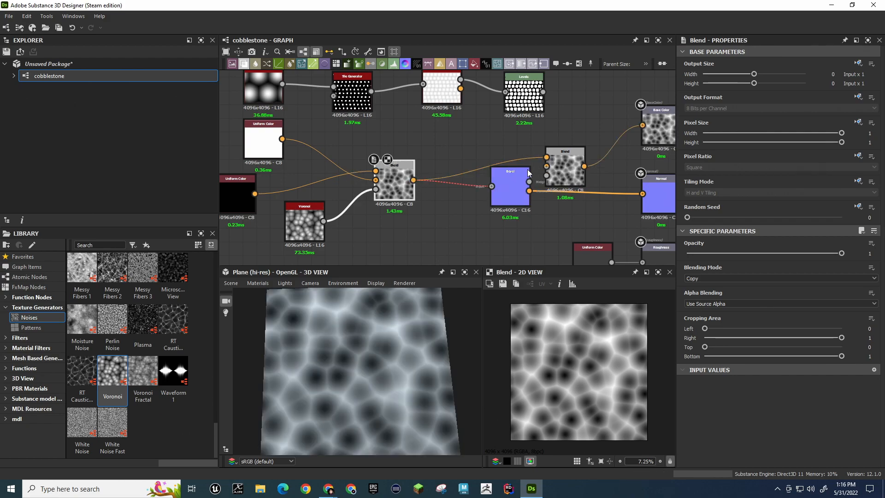
pyautogui.moveTo(516, 169); pyautogui.dragTo(515, 201)
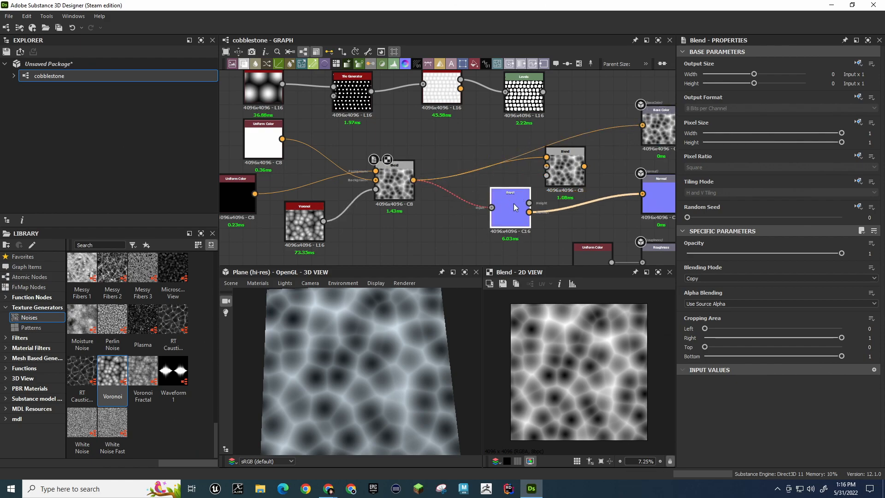
# Connect the first Blend's output to the Normal output node and delete the second Blend node
pyautogui.moveTo(413, 181); pyautogui.dragTo(646, 194)
pyautogui.click(576, 152)
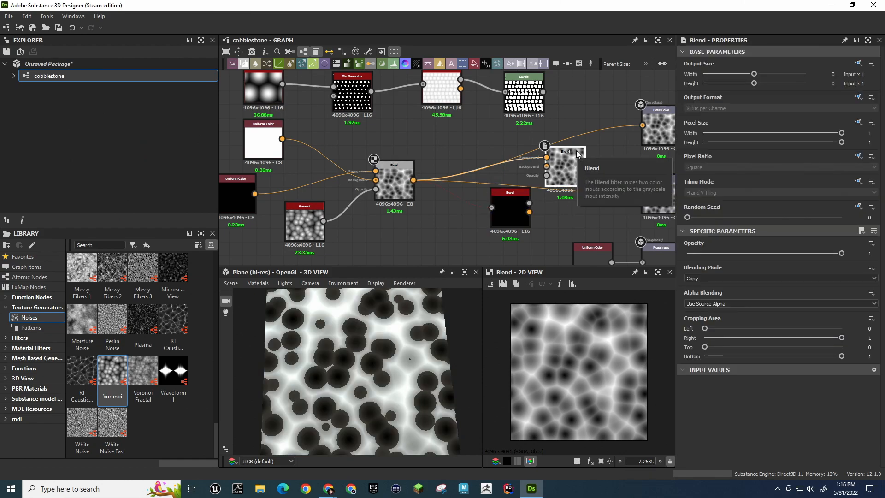
pyautogui.press('Delete')
pyautogui.click(556, 189)
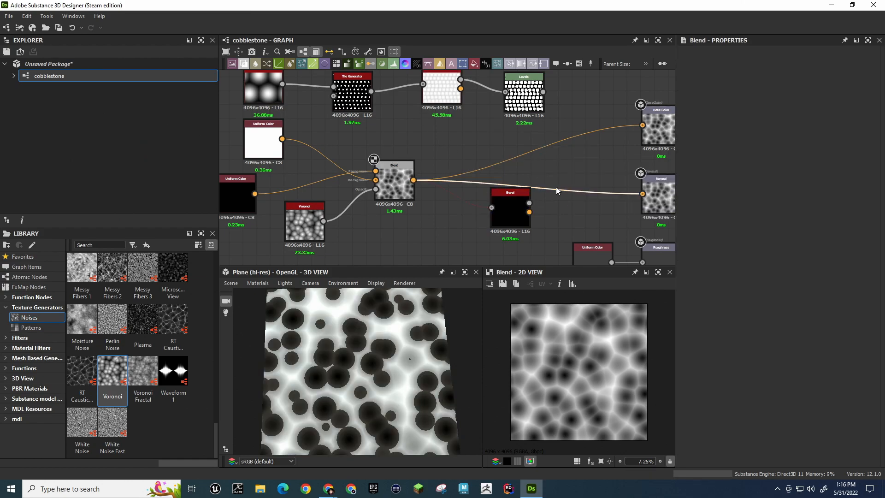
# Preview Base Color in 2D, remove the link into the Normal output, and delete the Bevel node
pyautogui.click(658, 130)
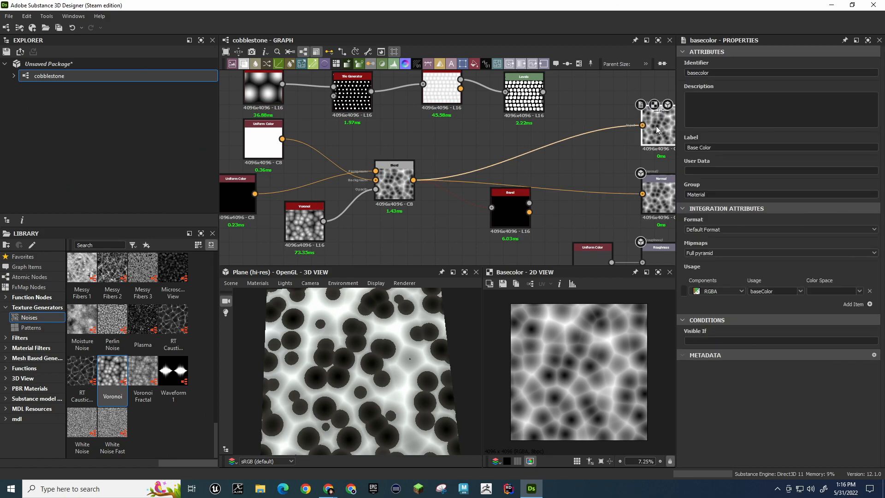
pyautogui.click(583, 191)
pyautogui.press('Delete')
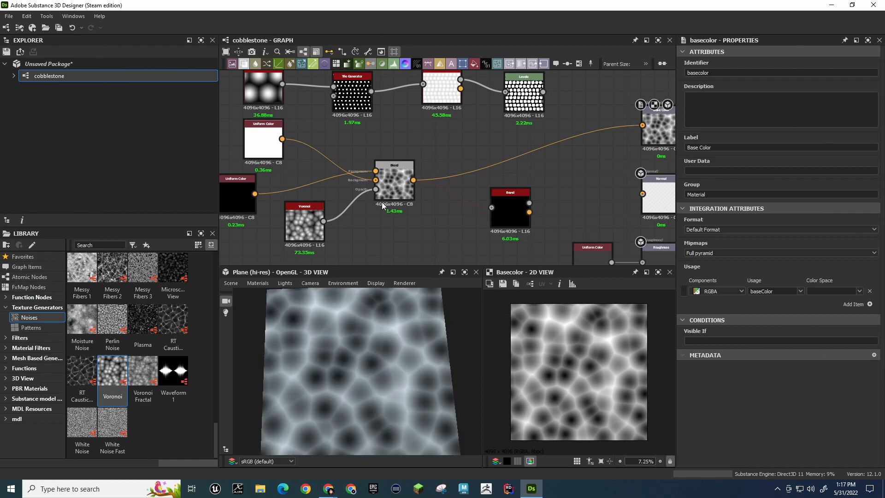
pyautogui.click(515, 197)
pyautogui.press('Delete')
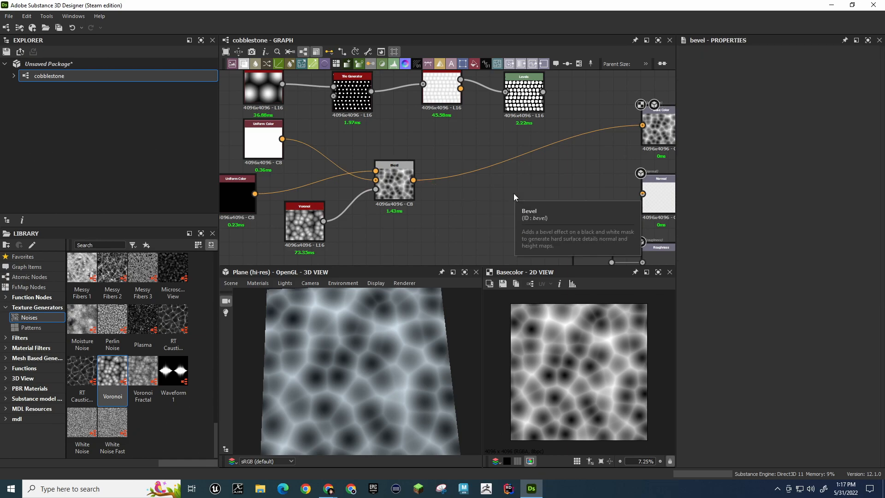
# Insert an Invert Color node between the Blend and Base Color, aligned with the Blend
pyautogui.press('space')
pyautogui.write('invert')
pyautogui.press('Return')
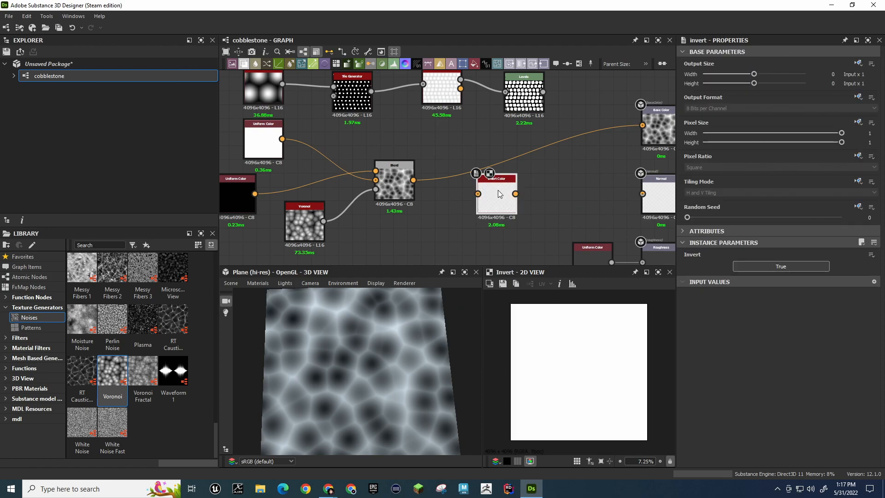
pyautogui.moveTo(414, 180); pyautogui.dragTo(642, 125)
pyautogui.moveTo(493, 176); pyautogui.dragTo(497, 173)
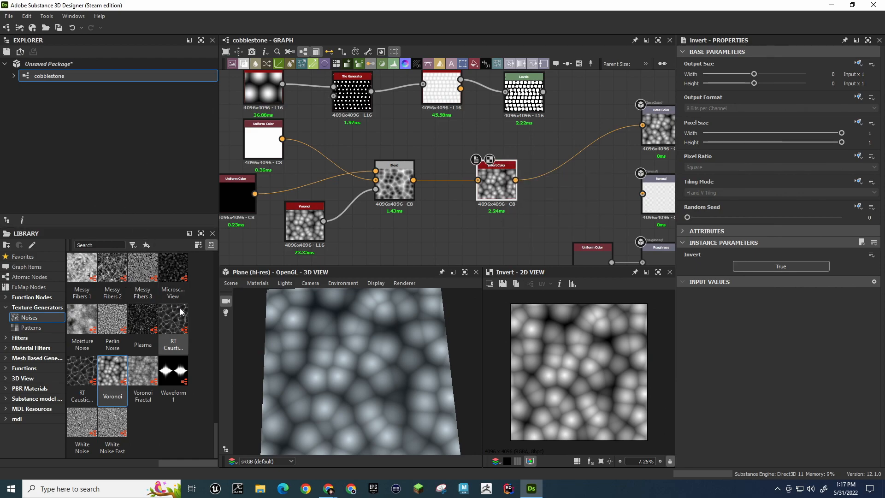
# Delete the Voronoi mask, try an RT Caustics Color node in its place, and remove that node
pyautogui.moveTo(176, 319); pyautogui.dragTo(299, 228)
pyautogui.click(310, 222)
pyautogui.press('Delete')
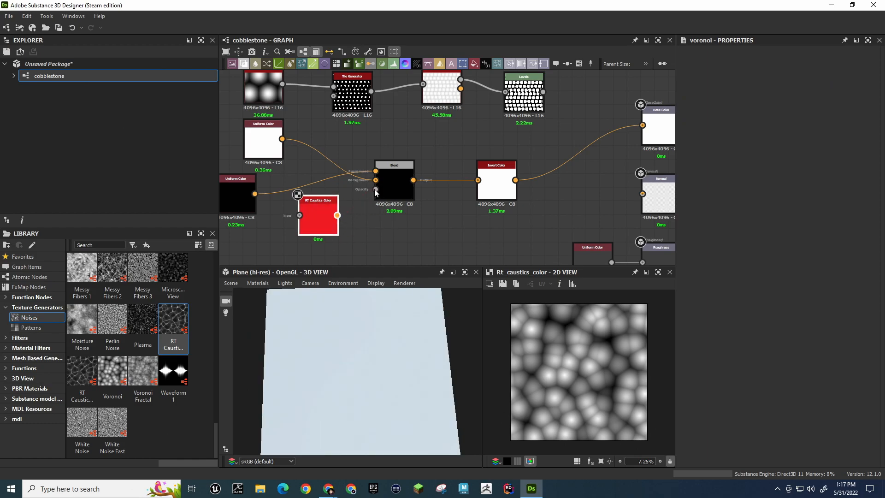
pyautogui.moveTo(331, 200); pyautogui.dragTo(330, 208)
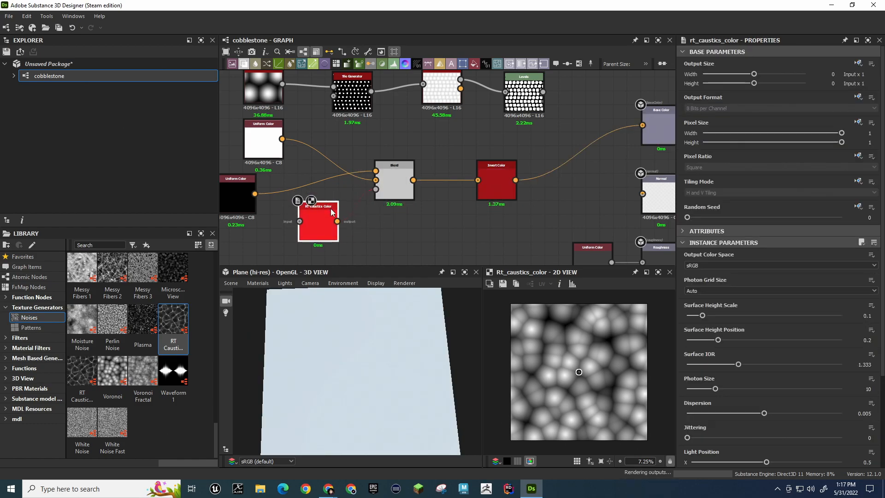
pyautogui.moveTo(325, 236); pyautogui.dragTo(295, 241)
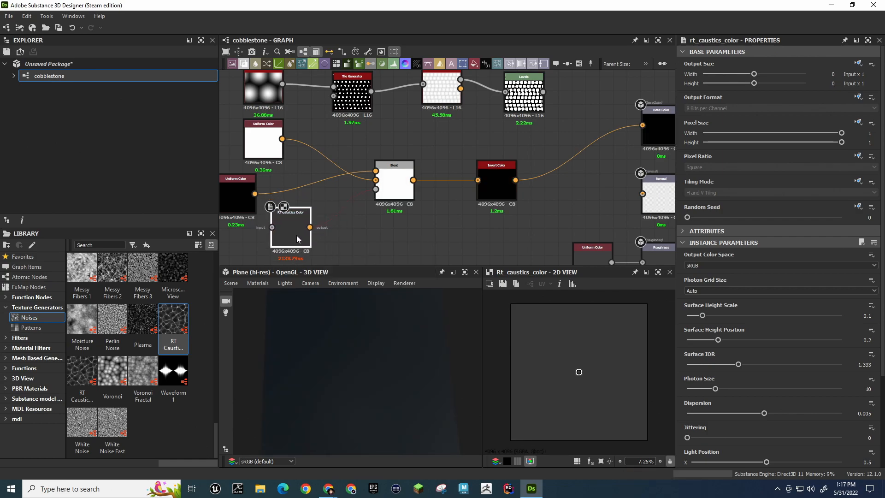
pyautogui.press('Delete')
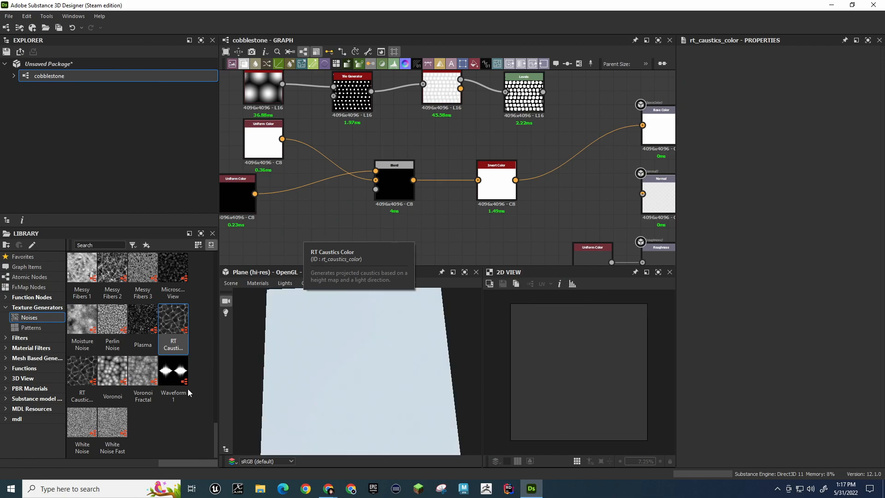
# Try a Plasma noise node below the Blend and delete it
pyautogui.scroll(4, 136, 344)
pyautogui.scroll(-4, 142, 343)
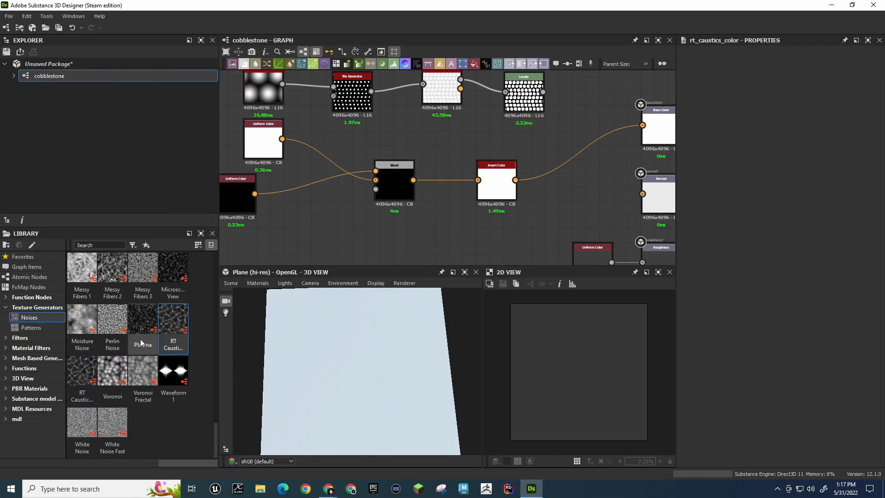
pyautogui.moveTo(140, 320); pyautogui.dragTo(327, 232)
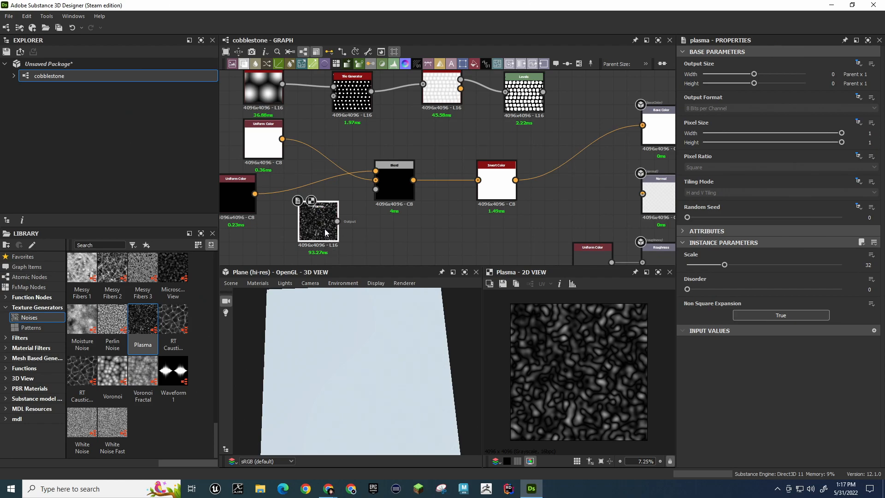
pyautogui.press('Delete')
# Add an RT Caustics Grayscale noise as the Blend's opacity input and place it below the Blend
pyautogui.scroll(3, 148, 322)
pyautogui.scroll(-4, 149, 322)
pyautogui.scroll(4, 178, 351)
pyautogui.scroll(5, 178, 350)
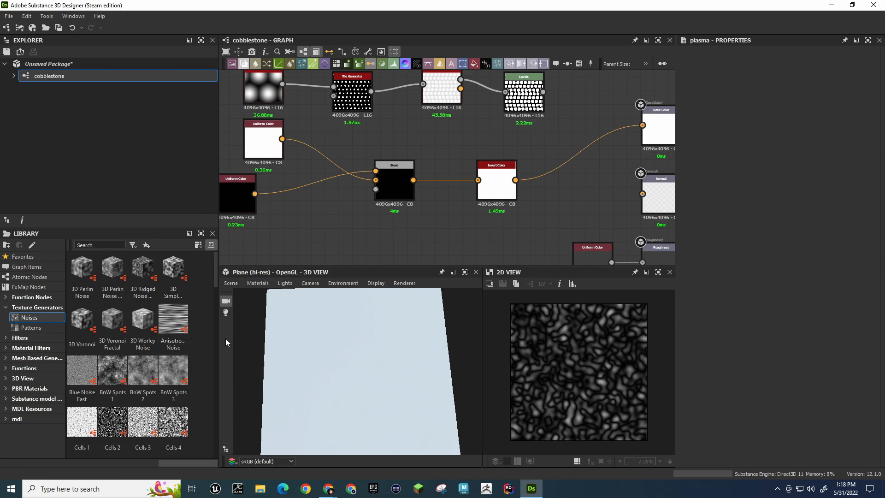
pyautogui.scroll(-5, 191, 352)
pyautogui.moveTo(82, 371); pyautogui.dragTo(375, 189)
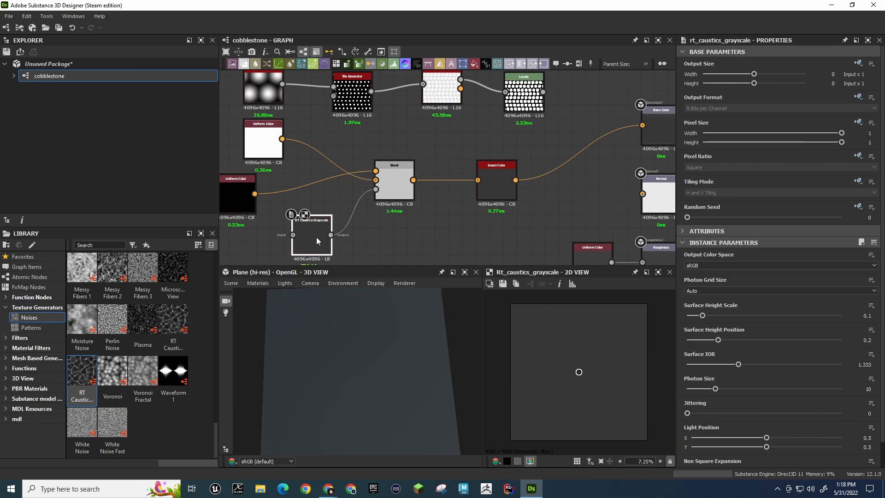
pyautogui.moveTo(316, 237); pyautogui.dragTo(337, 237)
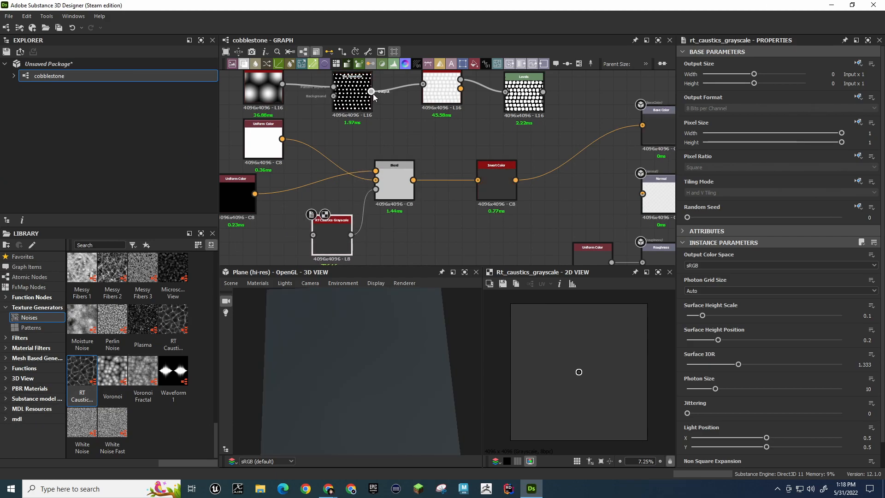
# Feed RT Caustics Grayscale from the node ahead of the Tile Generator and set its light position to X 0.5405, Y 0.463
pyautogui.moveTo(318, 125); pyautogui.dragTo(361, 121, button='middle')
pyautogui.moveTo(326, 79); pyautogui.dragTo(357, 230)
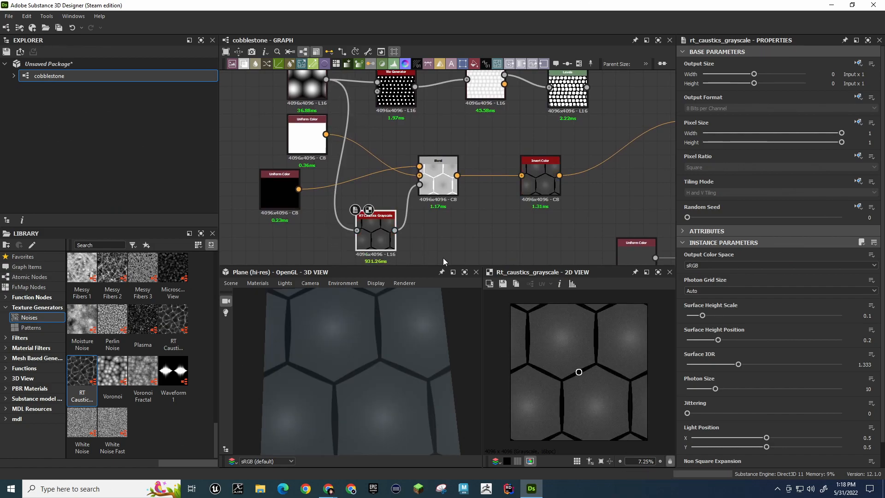
pyautogui.moveTo(579, 372); pyautogui.dragTo(565, 338)
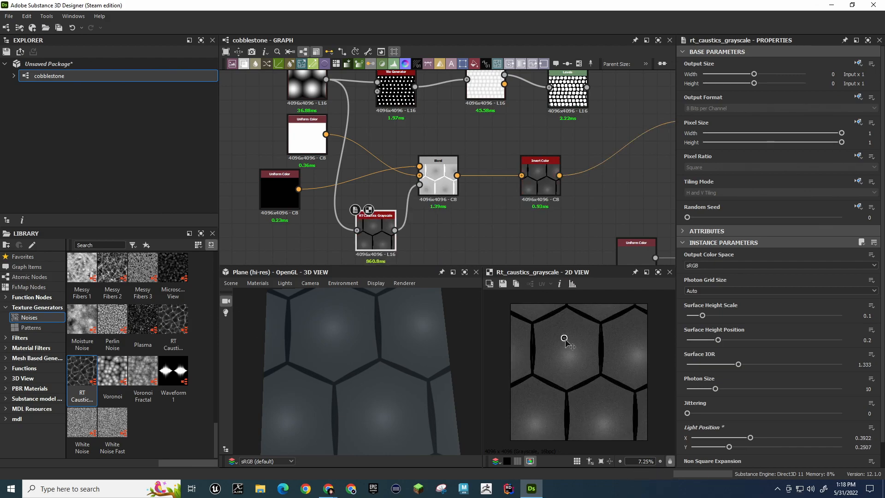
pyautogui.moveTo(564, 338); pyautogui.dragTo(585, 369)
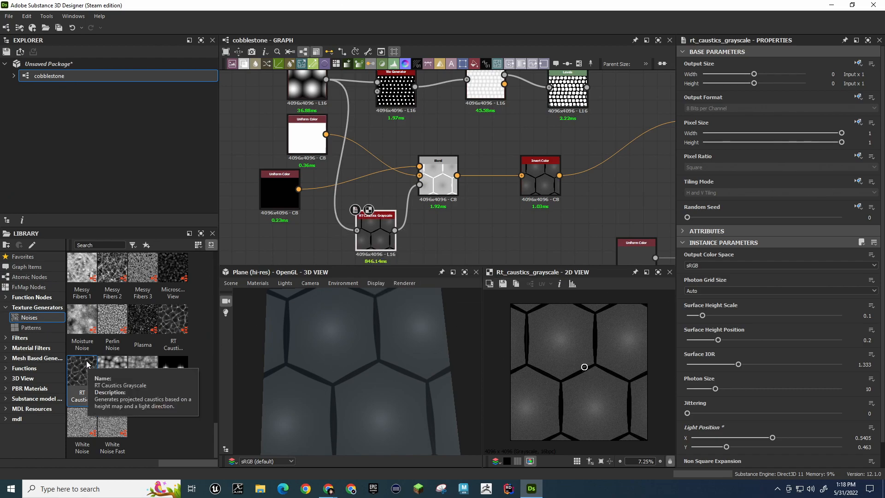
# Add a Voronoi noise as the input of RT Caustics Grayscale and place it beside that node
pyautogui.moveTo(113, 372)
pyautogui.mouseDown()
pyautogui.moveTo(300, 228)
pyautogui.moveTo(356, 231)
pyautogui.mouseUp()
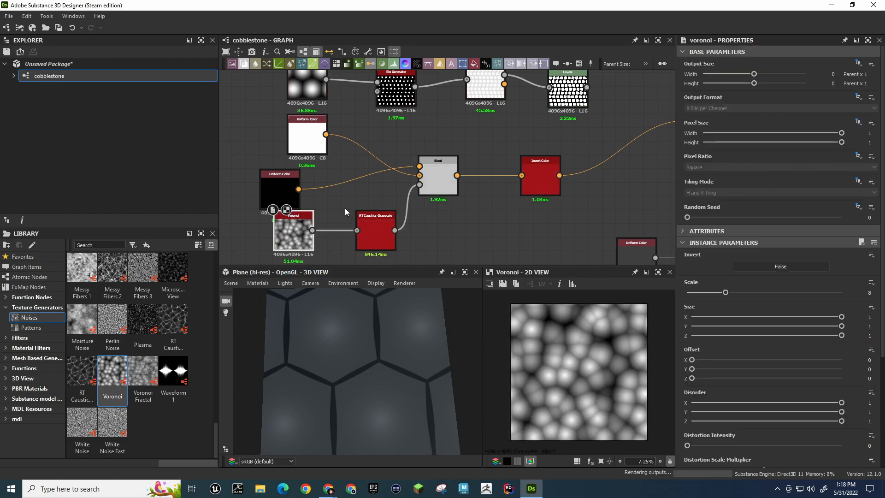
pyautogui.moveTo(294, 222); pyautogui.dragTo(313, 244)
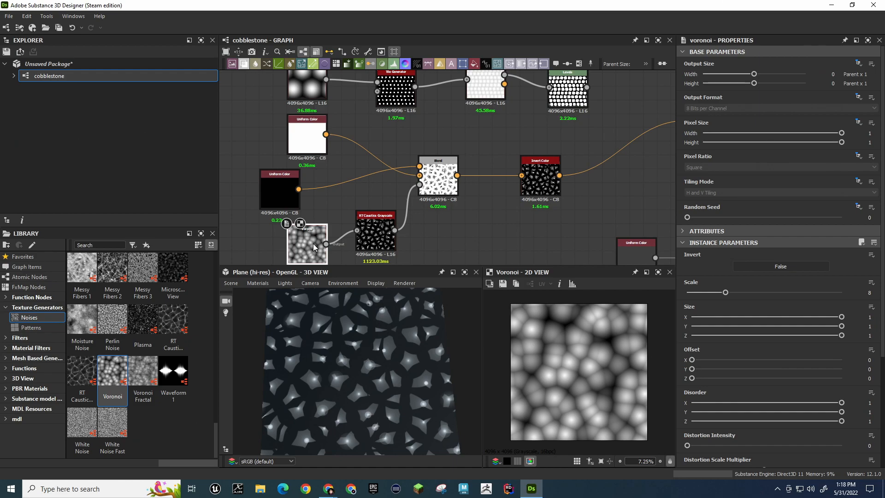
pyautogui.moveTo(395, 231); pyautogui.dragTo(442, 238)
pyautogui.press('Escape')
# Preview RT Caustics Grayscale in 2D, try a surface height scale of 0.14, and undo it
pyautogui.click(375, 231)
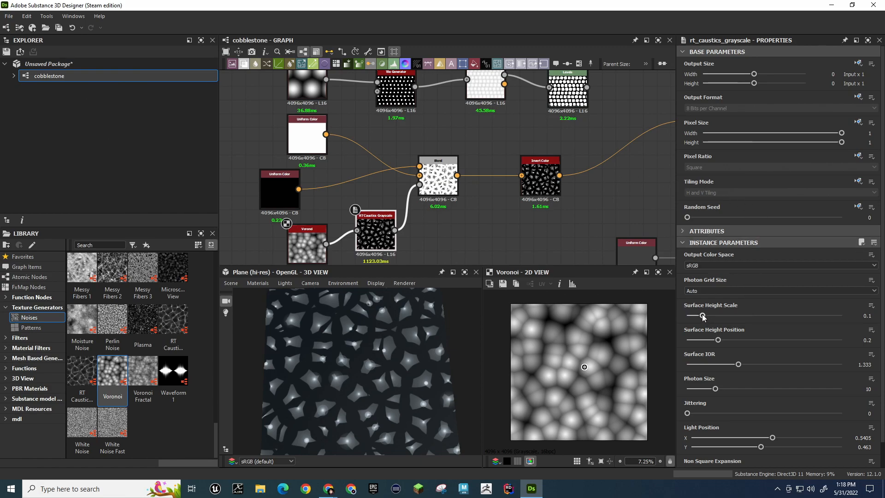
pyautogui.doubleClick(377, 236)
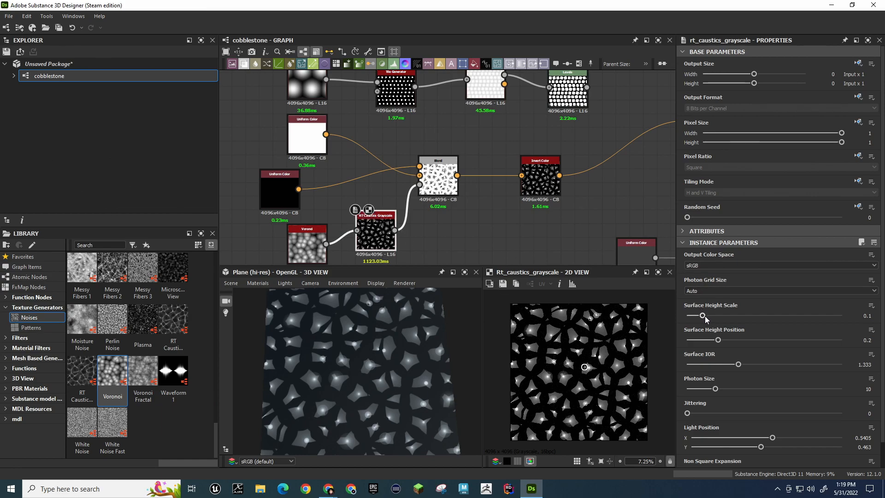
pyautogui.moveTo(706, 318)
pyautogui.mouseDown()
pyautogui.moveTo(744, 320)
pyautogui.moveTo(711, 318)
pyautogui.mouseUp()
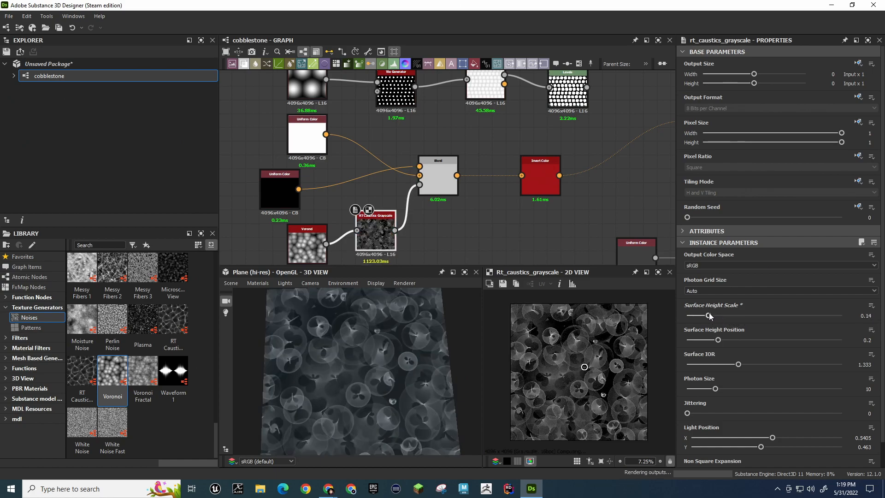
pyautogui.hotkey('ctrl', 'z')
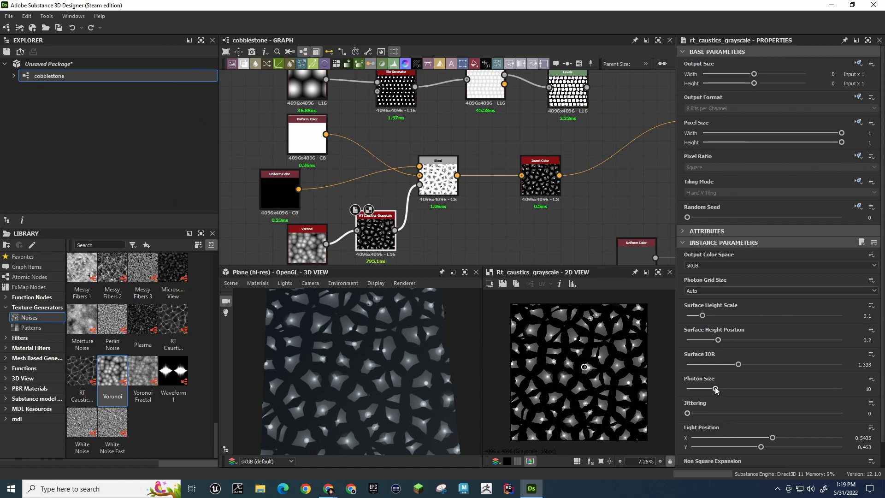
# Try a photon size of 9.17 on RT Caustics Grayscale and undo the change
pyautogui.moveTo(716, 389); pyautogui.dragTo(729, 391)
pyautogui.moveTo(729, 391)
pyautogui.mouseDown()
pyautogui.moveTo(688, 387)
pyautogui.moveTo(716, 390)
pyautogui.mouseUp()
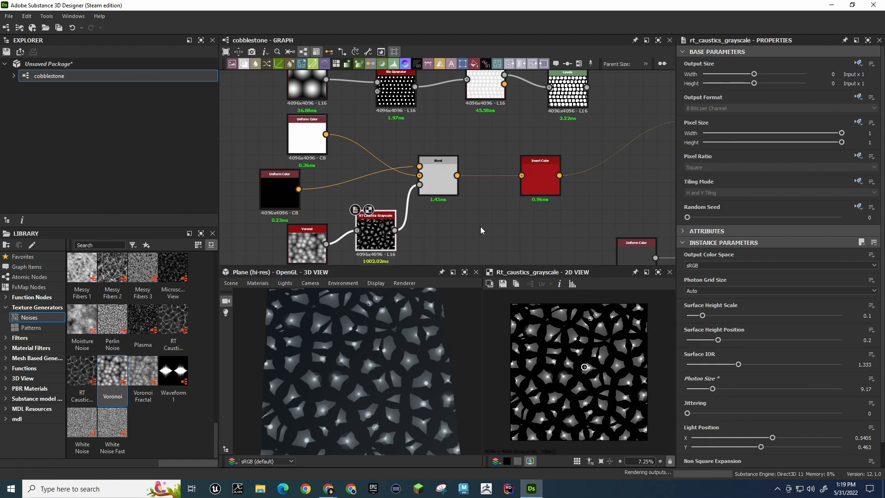
pyautogui.hotkey('ctrl', 'z')
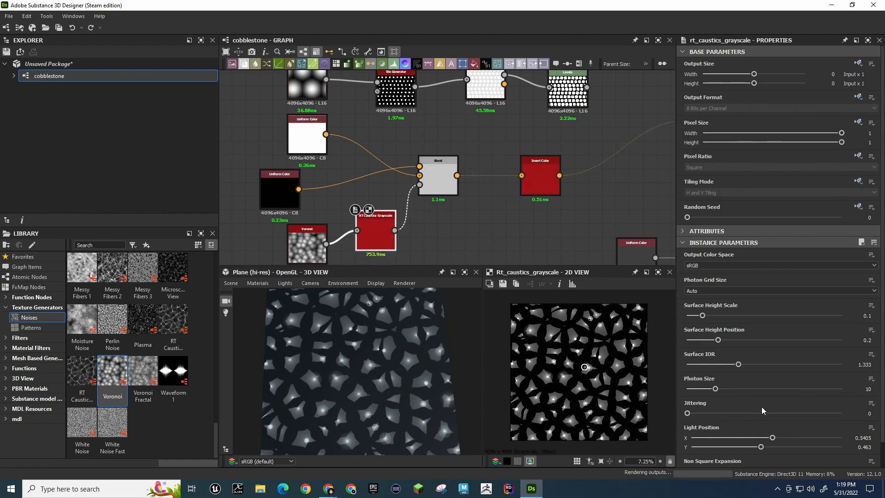
pyautogui.press('space')
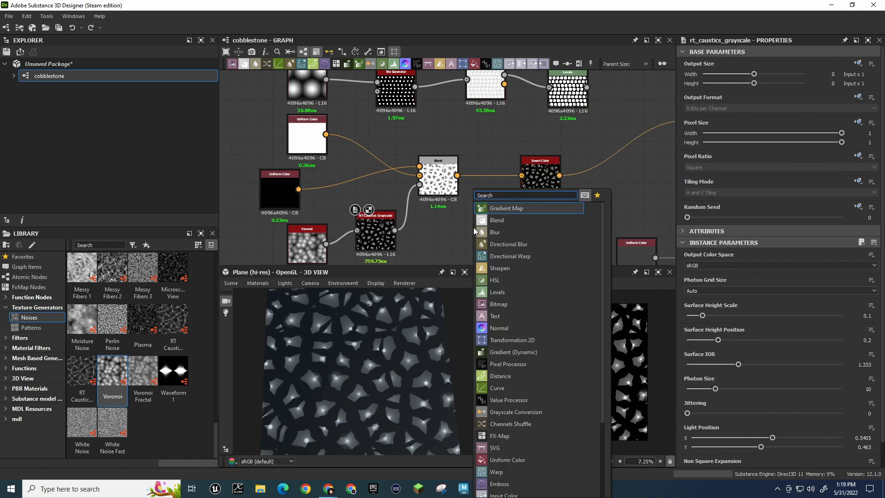
pyautogui.write('blur')
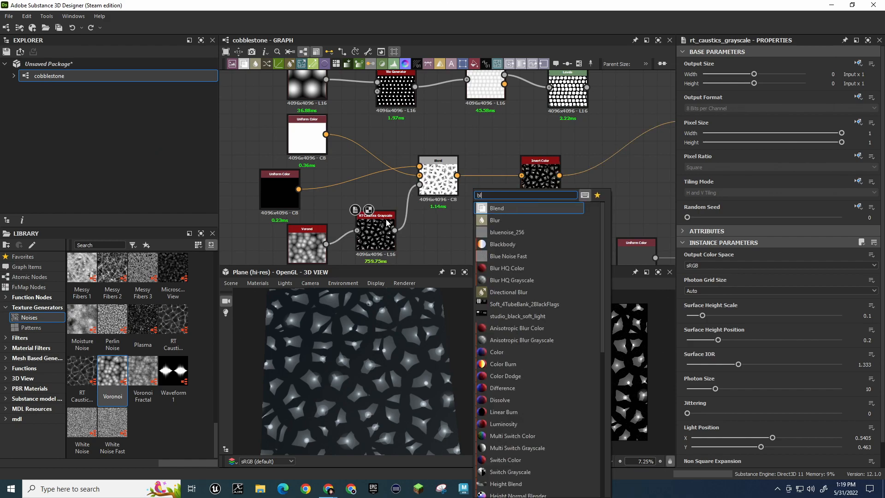
pyautogui.press('Escape')
# Add a Bevel node and connect the RT Caustics Grayscale output to its input
pyautogui.moveTo(509, 174)
pyautogui.mouseDown(button='middle')
pyautogui.moveTo(508, 191)
pyautogui.moveTo(516, 158)
pyautogui.mouseUp(button='middle')
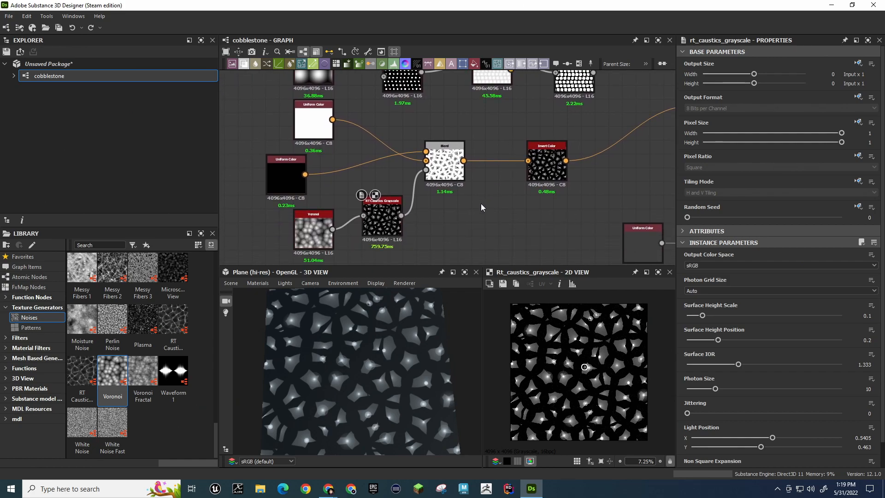
pyautogui.press('space')
pyautogui.write('be')
pyautogui.press('Return')
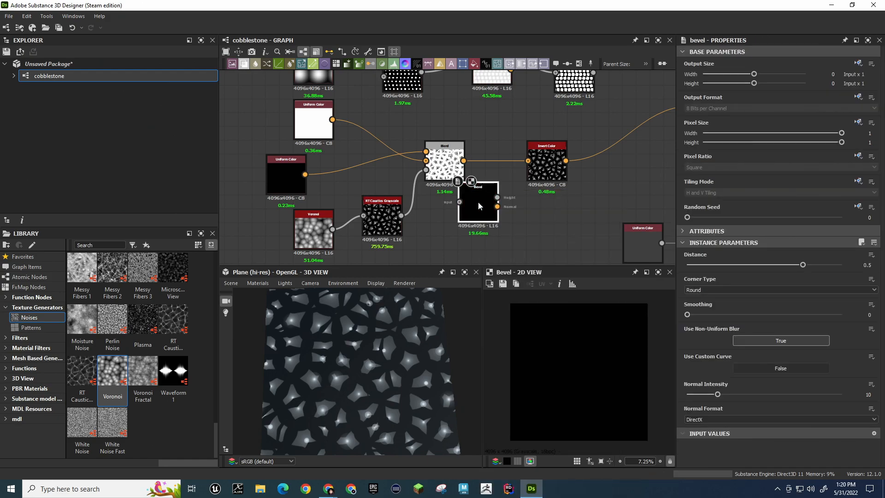
pyautogui.moveTo(402, 215); pyautogui.dragTo(460, 203)
# Delete the Blend, the white and black Uniform Color nodes beside it, and the Invert Color node
pyautogui.click(453, 151)
pyautogui.press('Delete')
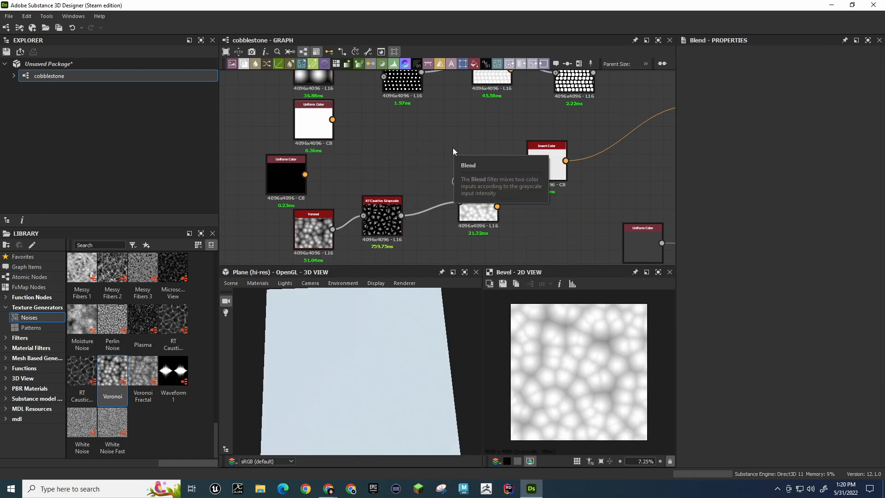
pyautogui.click(314, 131)
pyautogui.press('Delete')
pyautogui.click(292, 175)
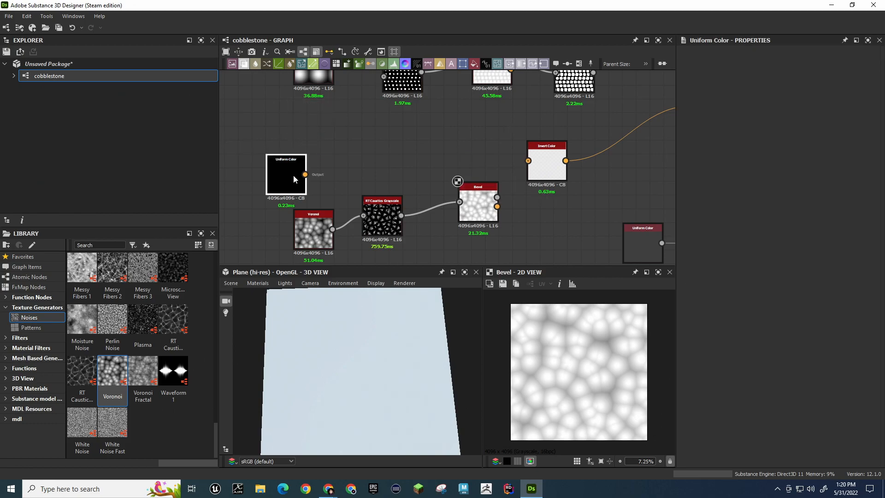
pyautogui.press('Delete')
pyautogui.click(544, 164)
pyautogui.press('Delete')
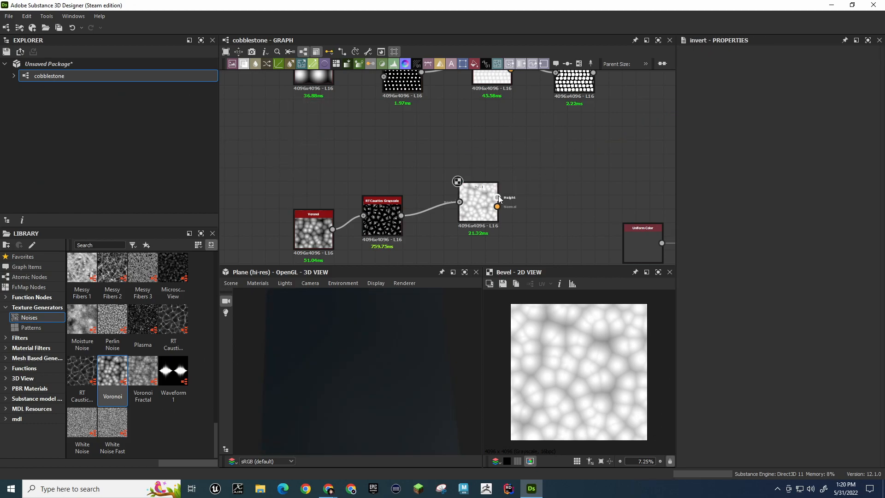
# Add a Levels node on the Bevel's height output and raise its input black point to about three quarters of the range
pyautogui.moveTo(498, 197); pyautogui.dragTo(533, 187)
pyautogui.write('levels')
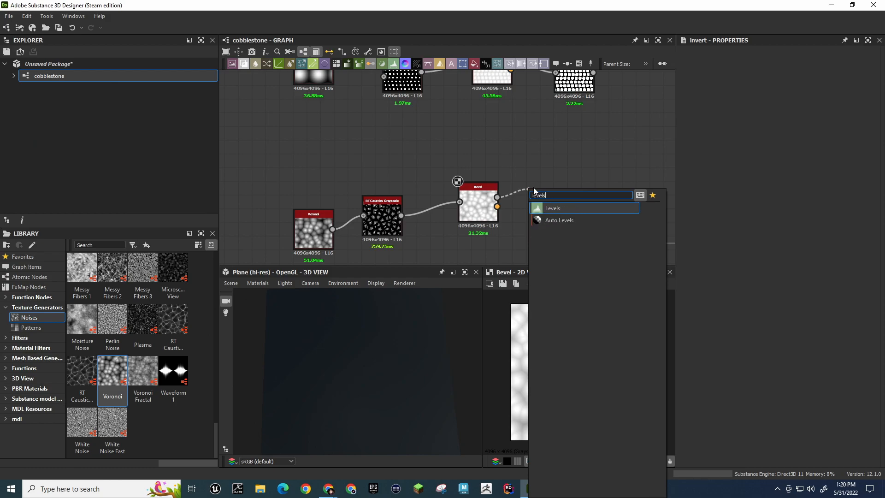
pyautogui.press('Return')
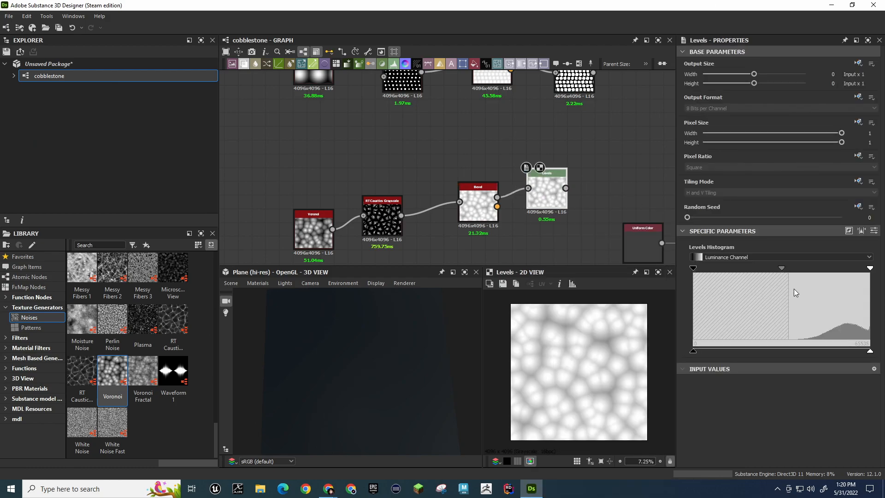
pyautogui.moveTo(693, 267); pyautogui.dragTo(876, 273)
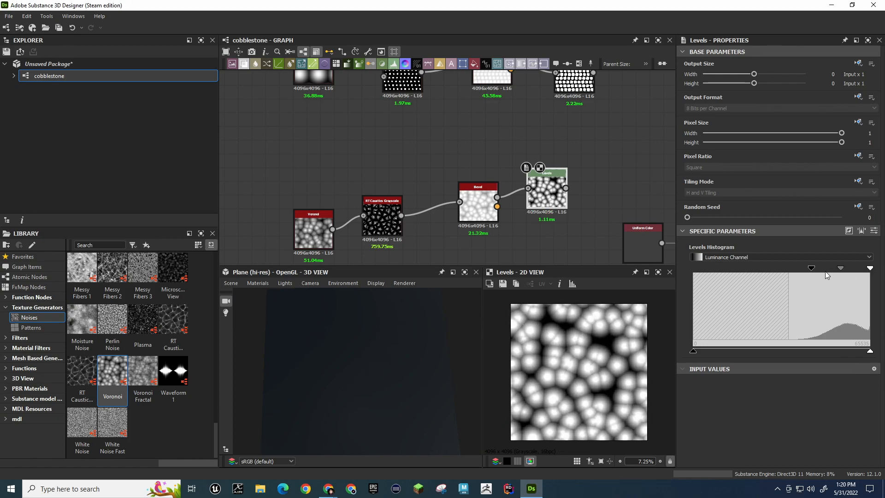
pyautogui.moveTo(812, 270); pyautogui.dragTo(880, 278)
pyautogui.moveTo(427, 158); pyautogui.dragTo(417, 143, button='middle')
pyautogui.moveTo(267, 170); pyautogui.dragTo(552, 234)
pyautogui.moveTo(474, 120); pyautogui.dragTo(463, 134, button='middle')
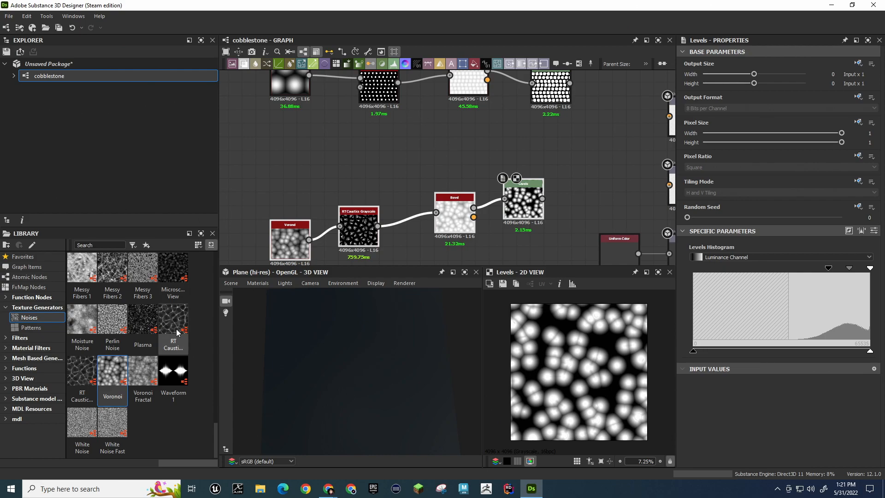
# Try an RT Caustics Color node fed by the Voronoi, and delete it
pyautogui.moveTo(172, 318); pyautogui.dragTo(367, 172)
pyautogui.moveTo(310, 240); pyautogui.dragTo(317, 201)
pyautogui.click(309, 240)
pyautogui.moveTo(308, 239); pyautogui.dragTo(345, 164)
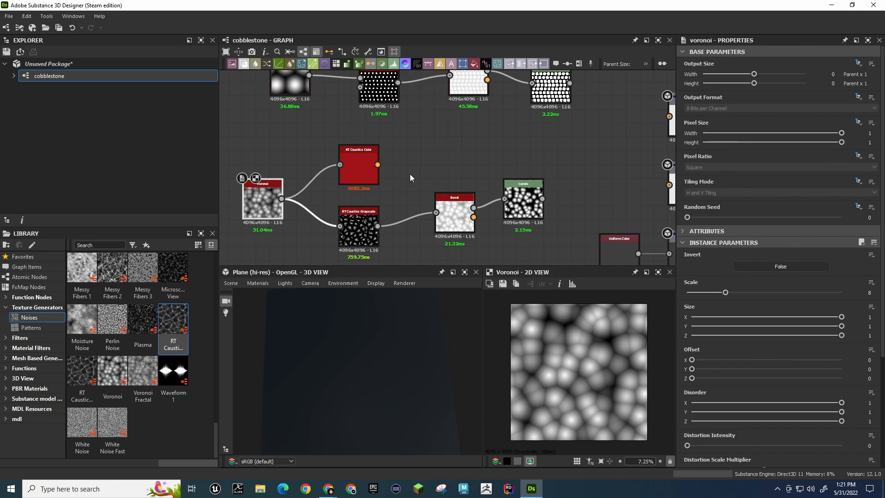
pyautogui.click(358, 180)
pyautogui.press('Delete')
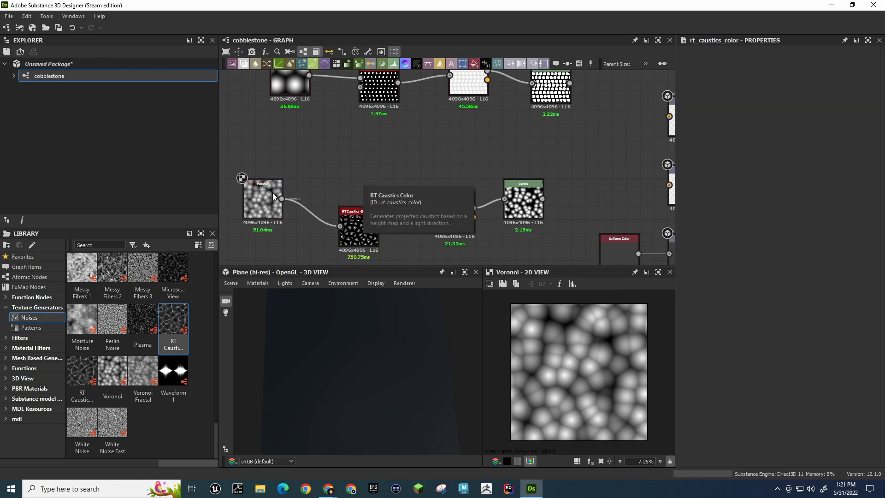
# Reposition the Voronoi and Bevel nodes, reset the Levels black point, and connect the Levels output to the uppermost visible output node
pyautogui.moveTo(272, 192); pyautogui.dragTo(286, 206)
pyautogui.moveTo(455, 215); pyautogui.dragTo(441, 215)
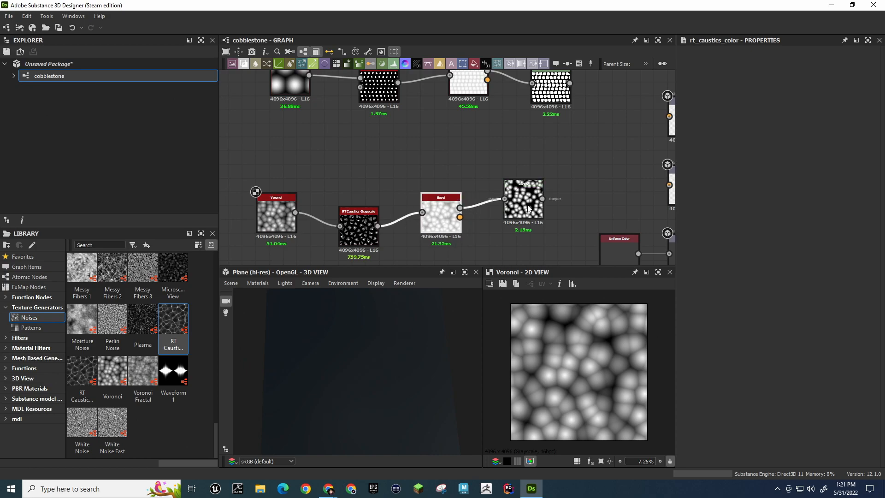
pyautogui.click(523, 203)
pyautogui.moveTo(850, 269); pyautogui.dragTo(782, 275)
pyautogui.moveTo(841, 271); pyautogui.dragTo(574, 278)
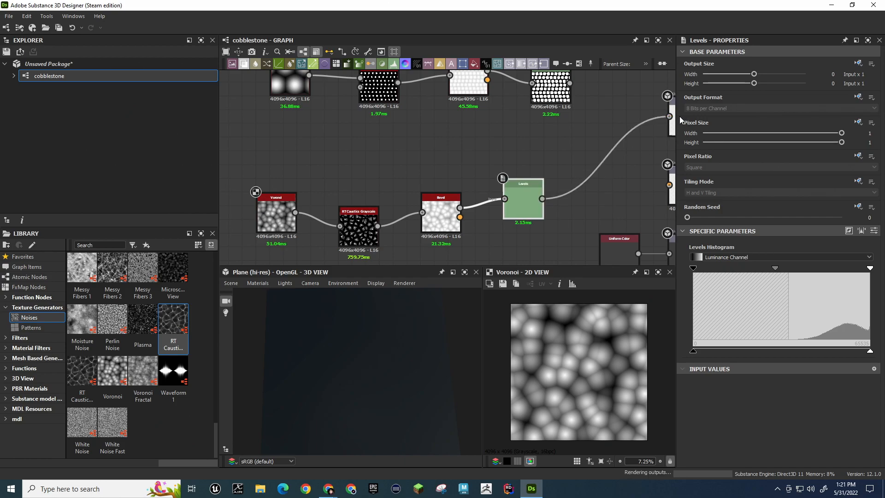
pyautogui.moveTo(680, 116); pyautogui.dragTo(670, 116)
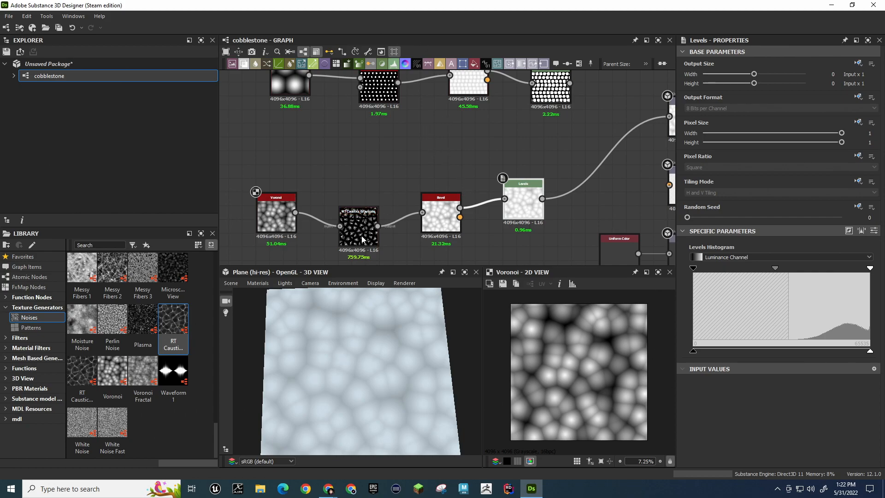
# Feed the Voronoi straight into the Bevel, bypassing RT Caustics Grayscale, and darken the Levels by shifting its midtone point toward white
pyautogui.moveTo(296, 212); pyautogui.dragTo(423, 213)
pyautogui.moveTo(359, 228); pyautogui.dragTo(360, 241)
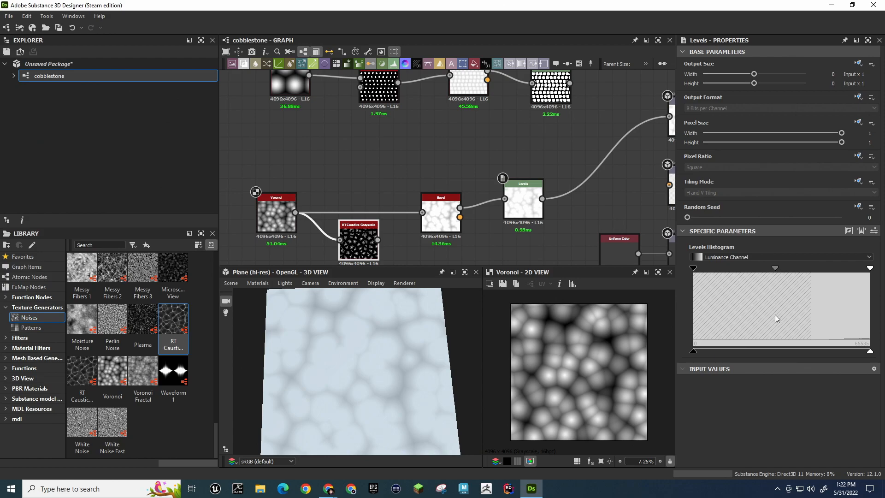
pyautogui.moveTo(693, 269)
pyautogui.mouseDown()
pyautogui.moveTo(841, 271)
pyautogui.moveTo(684, 275)
pyautogui.mouseUp()
pyautogui.moveTo(776, 269); pyautogui.dragTo(870, 268)
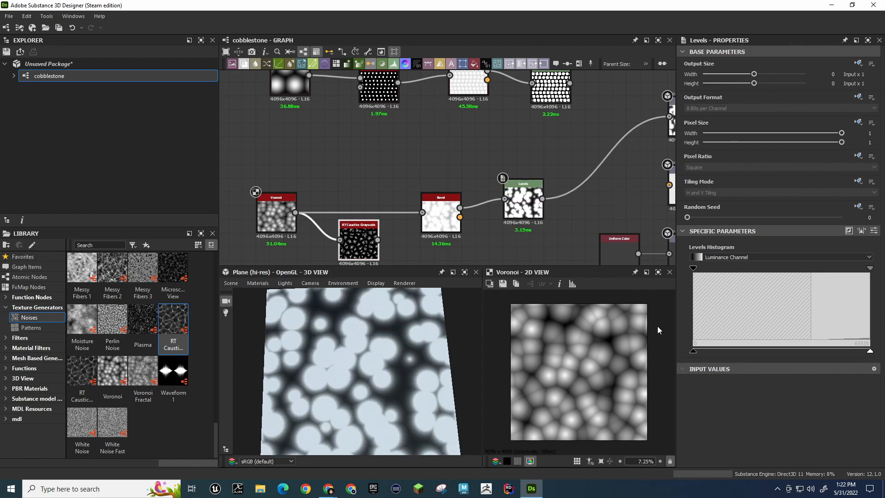
pyautogui.doubleClick(524, 206)
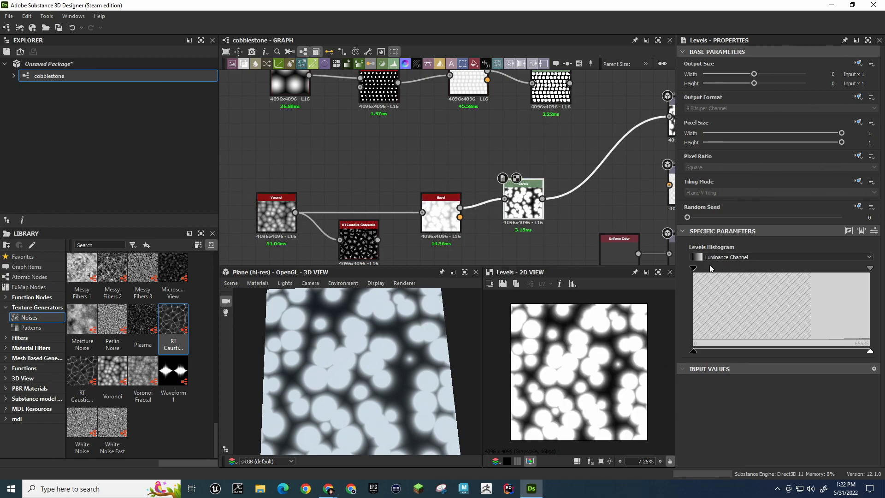
pyautogui.moveTo(871, 269); pyautogui.dragTo(838, 273)
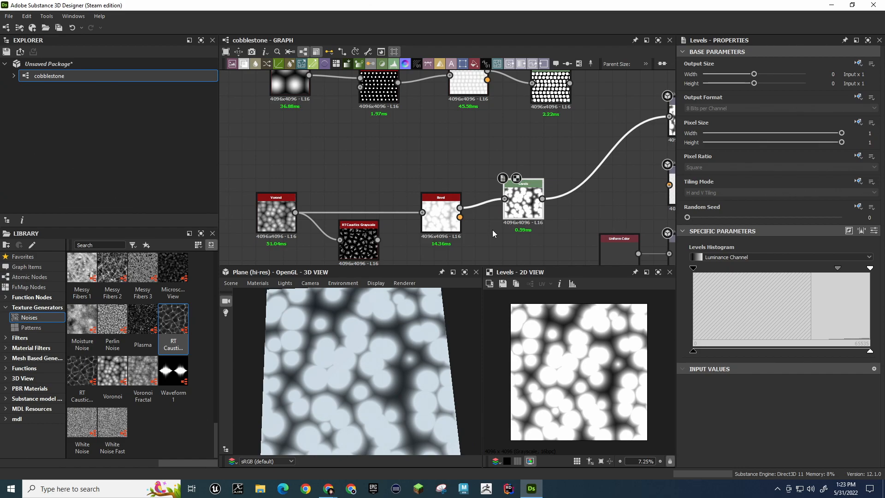
# Feed the Voronoi directly into the Levels, recentre the midtones, and move the black and white input points inward for contrast
pyautogui.click(271, 213)
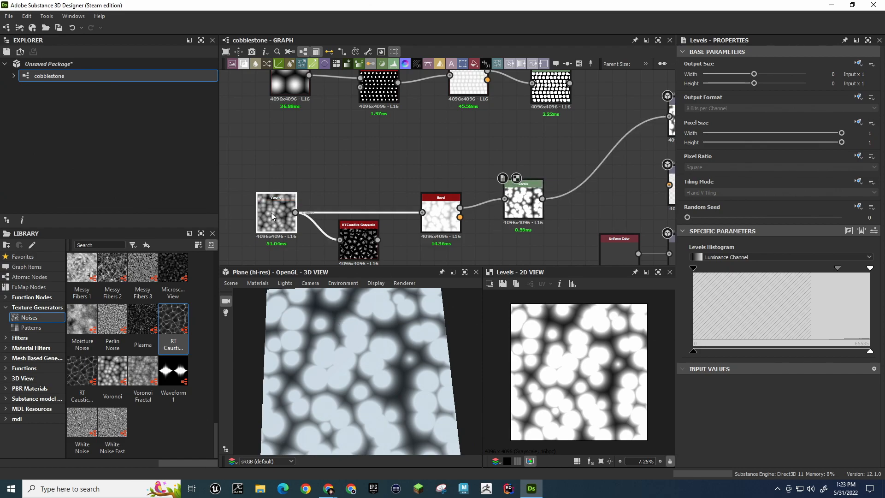
pyautogui.doubleClick(271, 212)
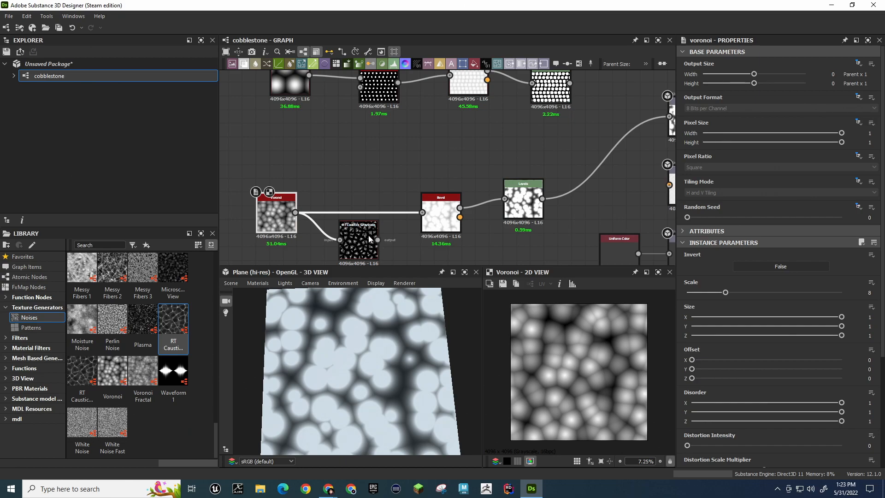
pyautogui.click(352, 237)
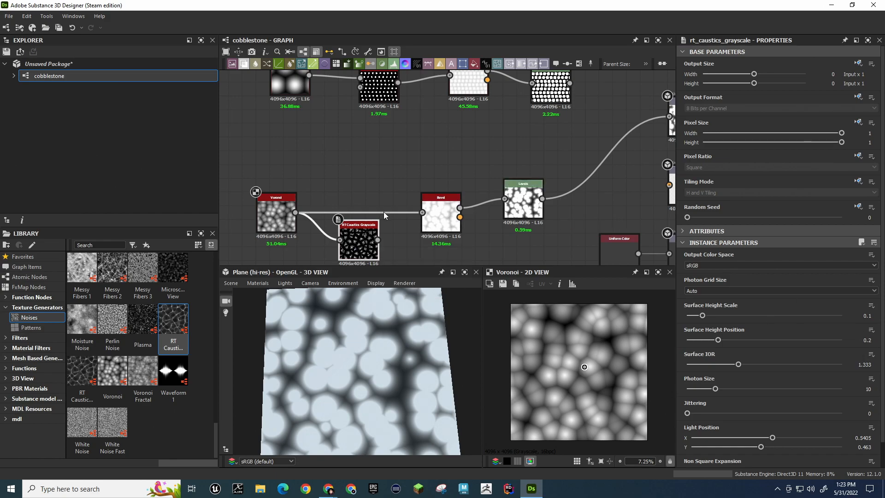
pyautogui.moveTo(295, 213); pyautogui.dragTo(505, 198)
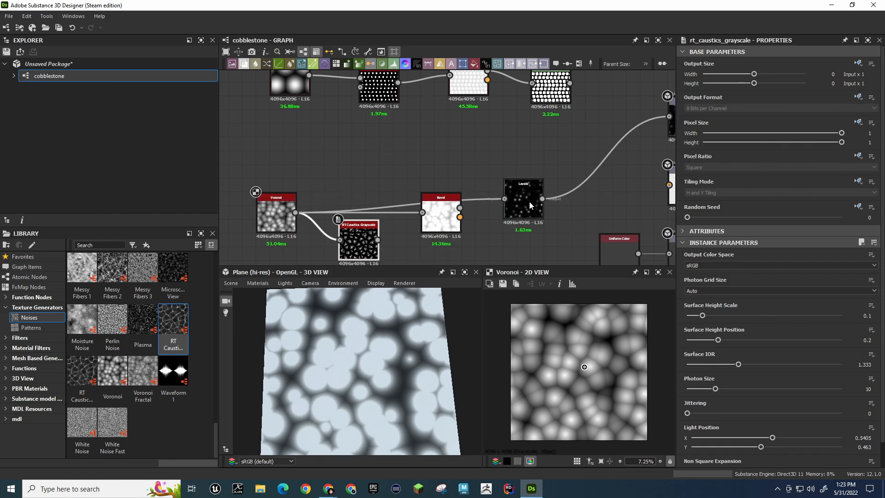
pyautogui.click(524, 203)
pyautogui.moveTo(837, 267); pyautogui.dragTo(778, 279)
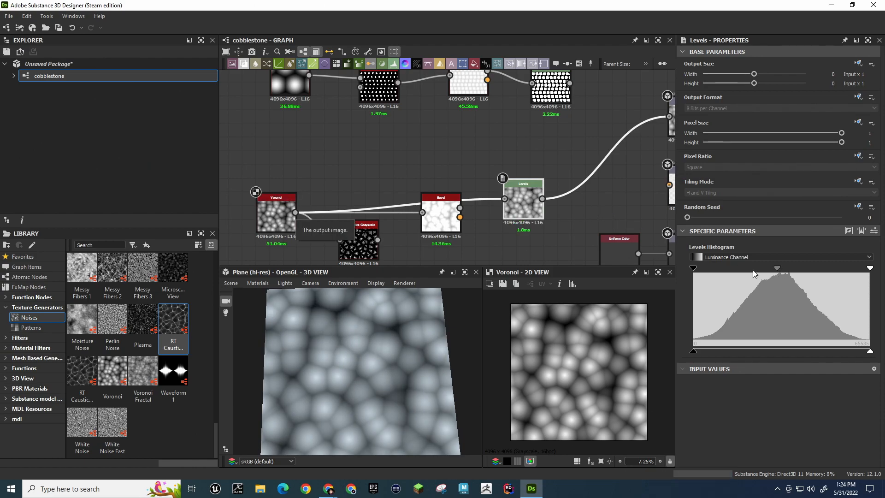
pyautogui.moveTo(872, 270); pyautogui.dragTo(821, 278)
pyautogui.moveTo(693, 268); pyautogui.dragTo(777, 276)
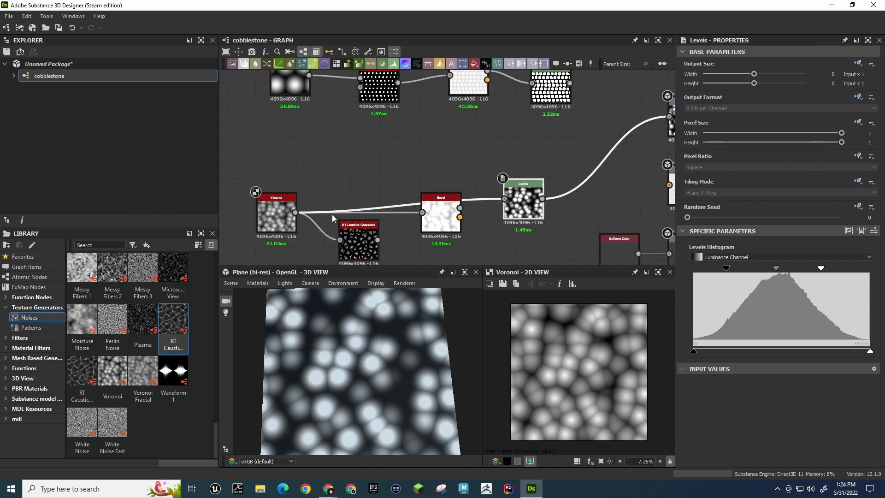
# Try a second RT Caustics Grayscale node fed by the Voronoi, and delete it
pyautogui.moveTo(360, 167); pyautogui.dragTo(359, 166)
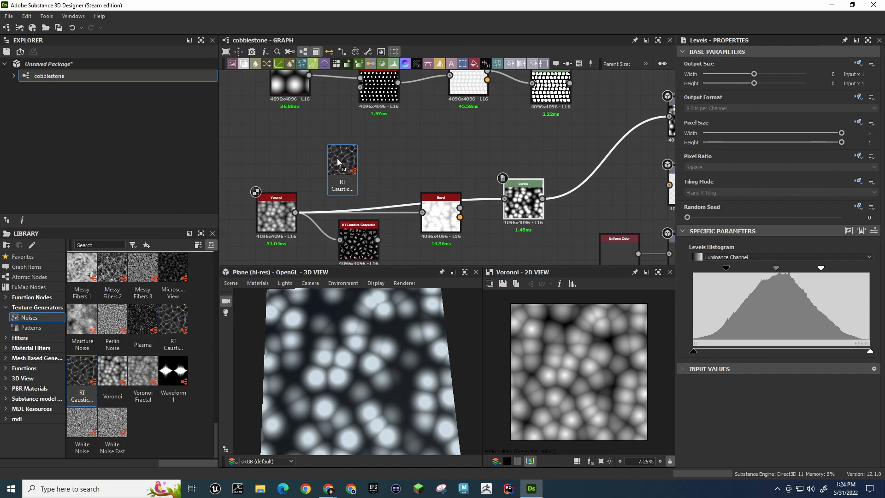
pyautogui.doubleClick(364, 177)
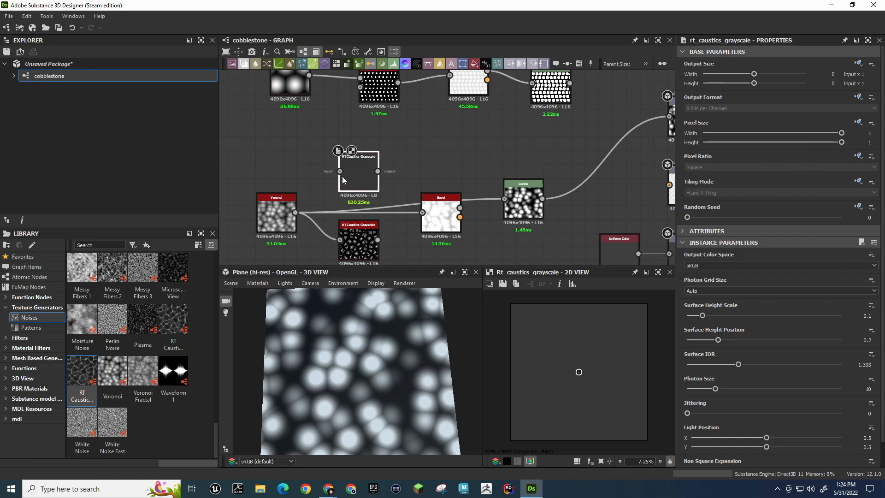
pyautogui.click(269, 159)
pyautogui.moveTo(295, 212); pyautogui.dragTo(340, 171)
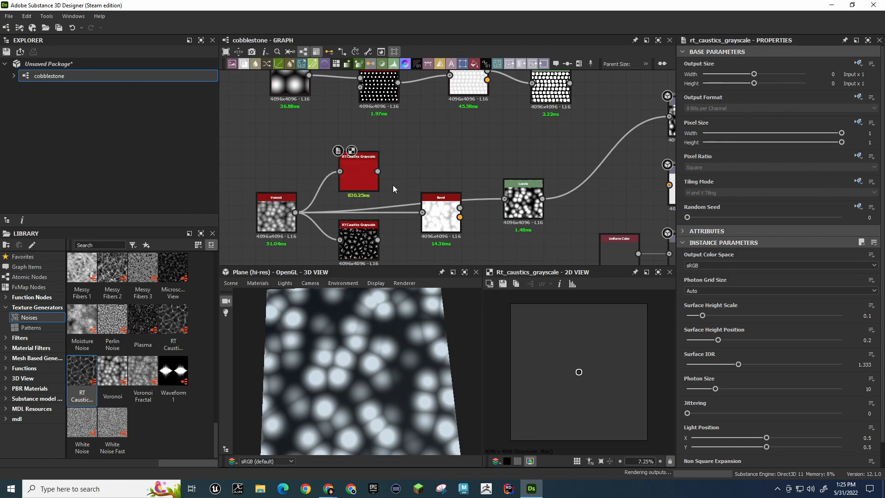
pyautogui.click(364, 181)
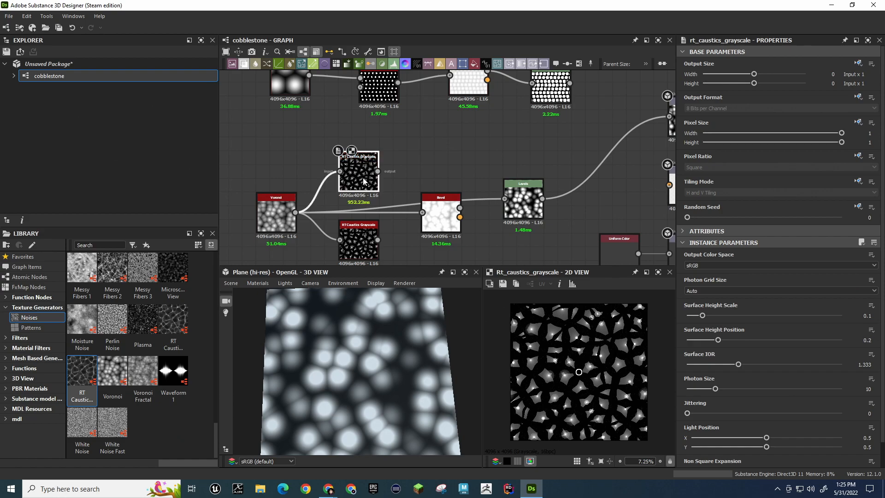
pyautogui.press('Delete')
# Connect the RT Caustics Grayscale output to both the Bevel and the Levels inputs, and preview the Bevel in 2D
pyautogui.moveTo(378, 240); pyautogui.dragTo(451, 209)
pyautogui.doubleClick(452, 195)
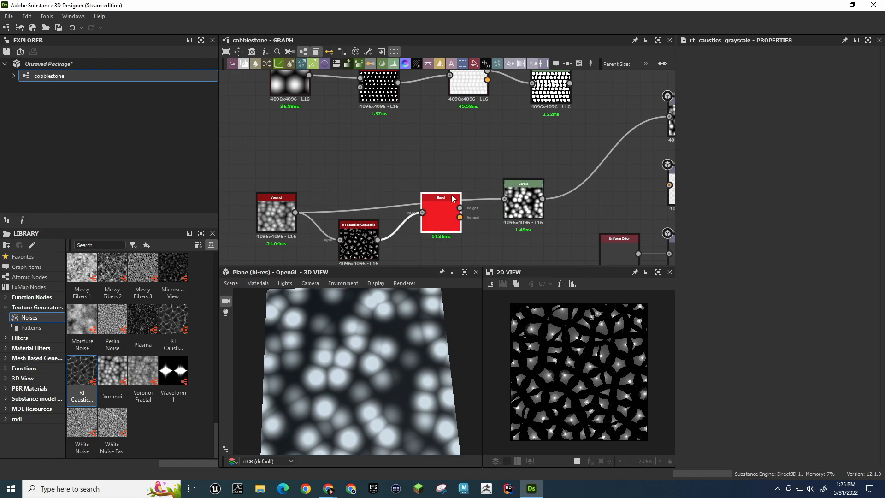
pyautogui.moveTo(378, 239); pyautogui.dragTo(504, 199)
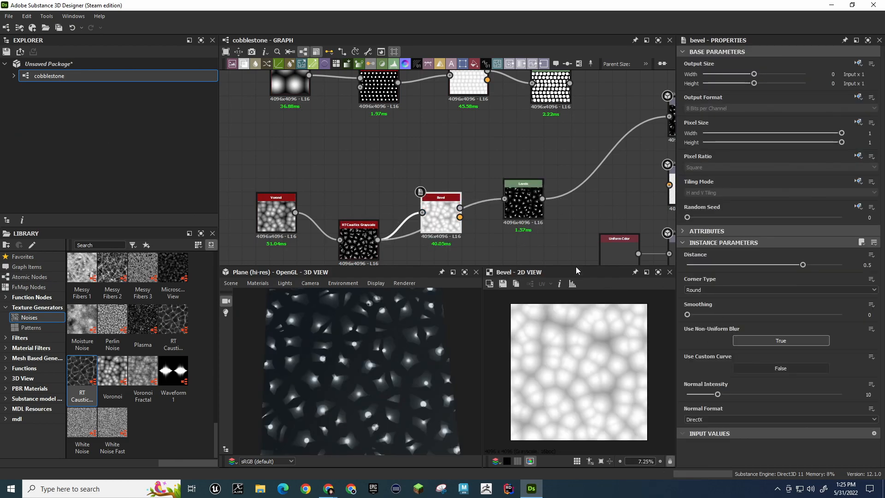
# Try a low white point on the Levels node, and return its black and white points to full range with the midtones centred
pyautogui.click(523, 203)
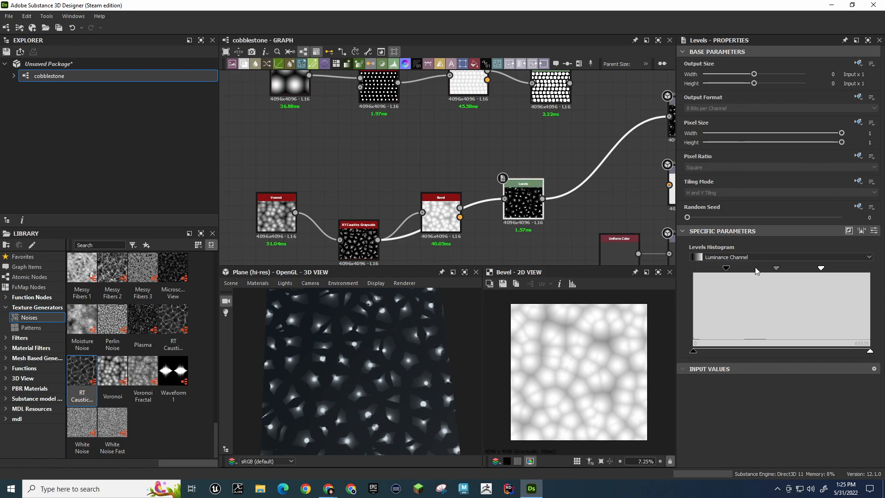
pyautogui.moveTo(726, 269); pyautogui.dragTo(682, 265)
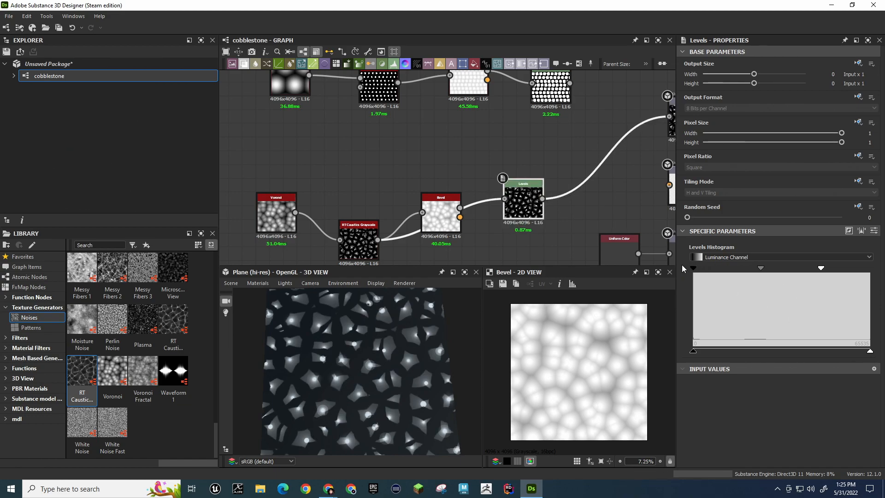
pyautogui.moveTo(824, 271); pyautogui.dragTo(726, 272)
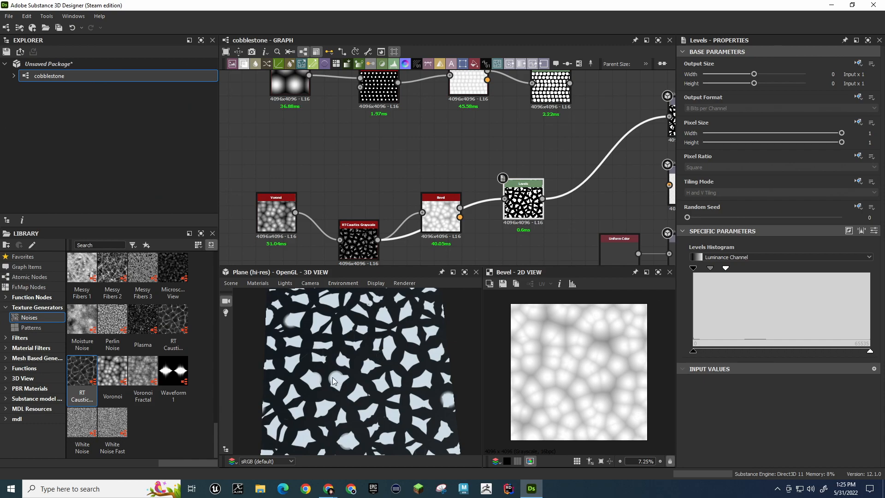
pyautogui.moveTo(726, 268); pyautogui.dragTo(872, 277)
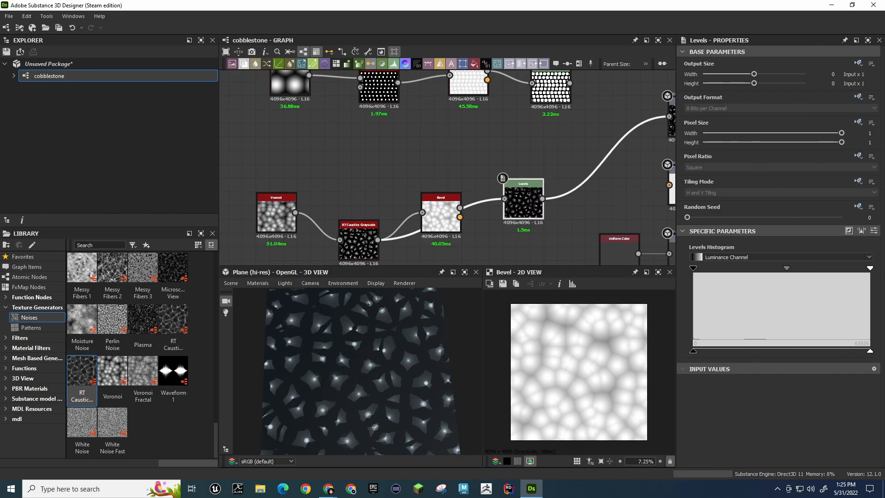
pyautogui.moveTo(695, 269)
pyautogui.mouseDown()
pyautogui.moveTo(758, 272)
pyautogui.moveTo(693, 272)
pyautogui.mouseUp()
pyautogui.moveTo(790, 267)
pyautogui.mouseDown()
pyautogui.moveTo(745, 270)
pyautogui.moveTo(780, 270)
pyautogui.mouseUp()
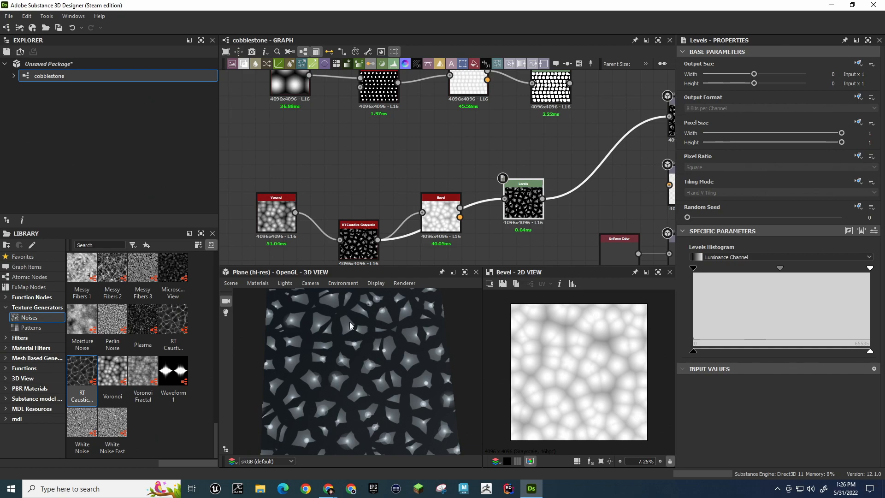
# Add a Voronoi Fractal feeding RT Caustics Grayscale in place of the Voronoi, and try and delete an RT Caustics Color node
pyautogui.moveTo(143, 372); pyautogui.dragTo(340, 239)
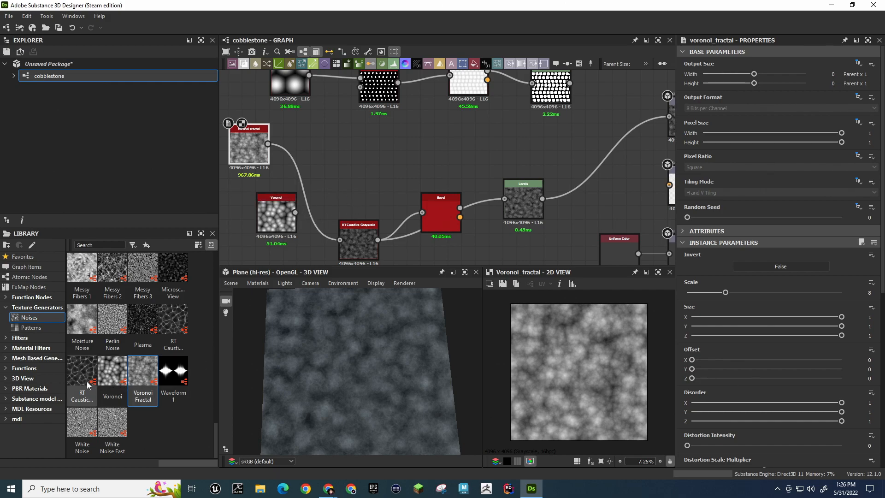
pyautogui.moveTo(173, 326); pyautogui.dragTo(355, 152)
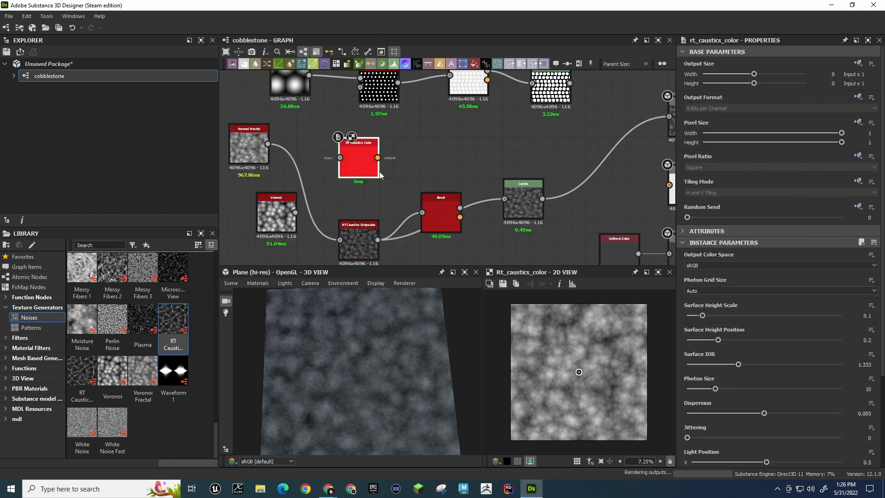
pyautogui.press('Delete')
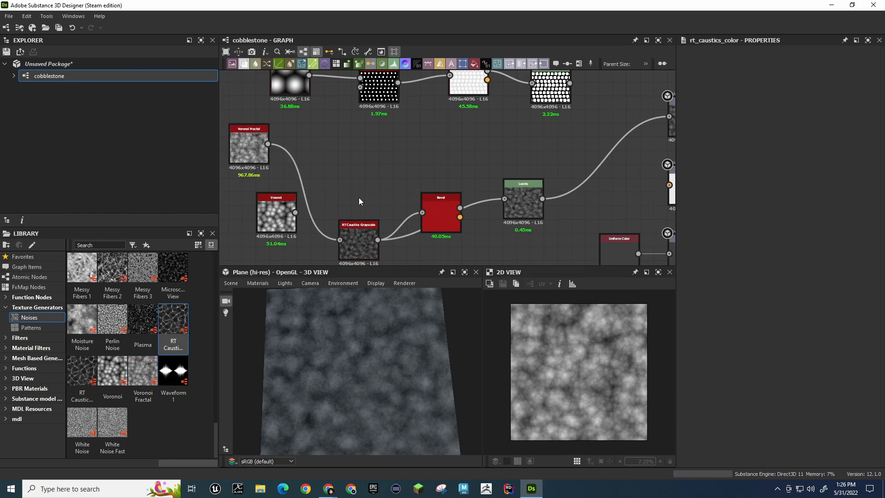
pyautogui.scroll(3, 127, 325)
pyautogui.scroll(-3, 134, 320)
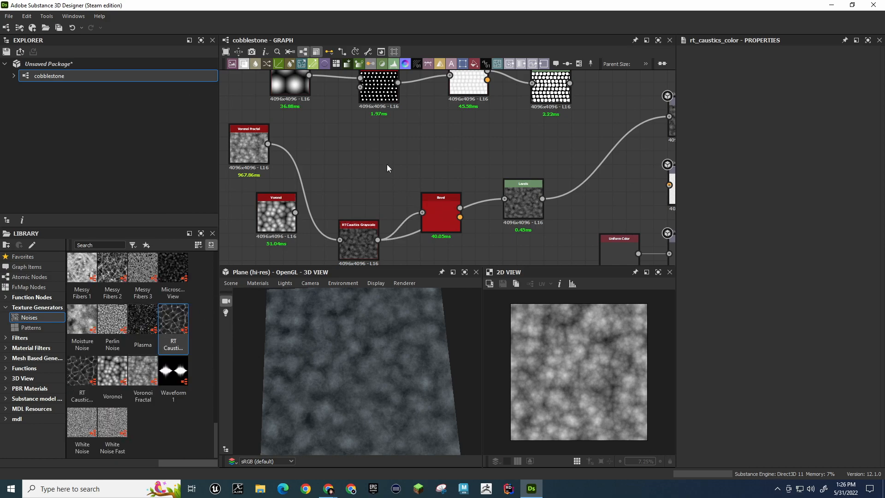
# Add a Uniform Color node to the graph between the Voronoi Fractal and Levels nodes
pyautogui.press('space')
pyautogui.write('sun')
pyautogui.press('Return')
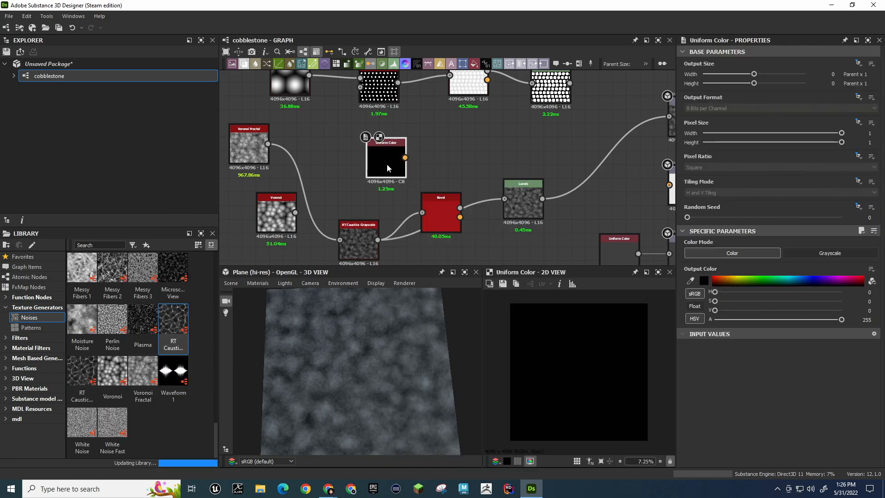
# Delete the selected Uniform Color node from the graph, and preview the Alveolus node in 2D
pyautogui.press('Delete')
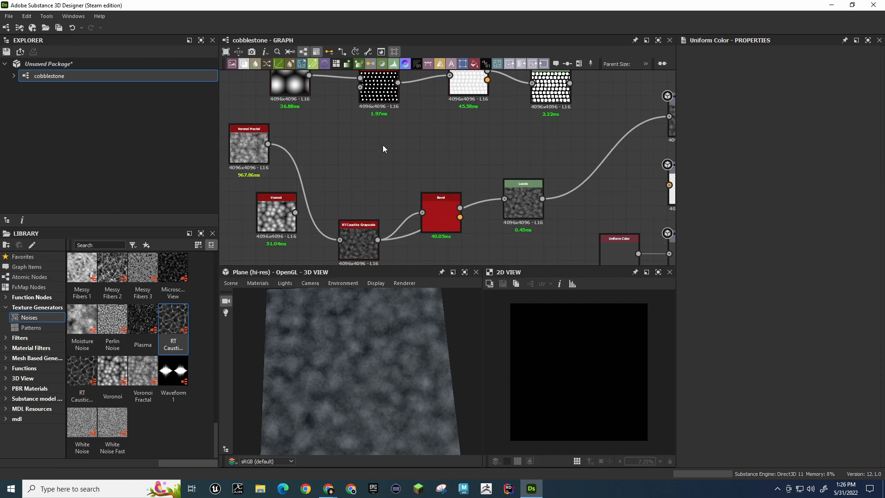
pyautogui.moveTo(382, 144); pyautogui.dragTo(387, 164, button='middle')
pyautogui.doubleClick(302, 111)
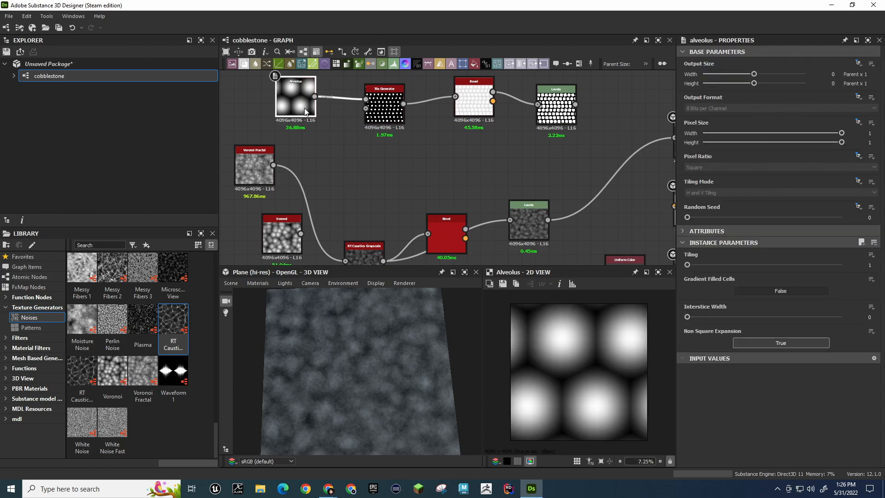
# Try a Tile Generator pattern as the input of RT Caustics Grayscale in place of the Voronoi Fractal, and inspect the tiles in 3D
pyautogui.click(24, 331)
pyautogui.moveTo(83, 319); pyautogui.dragTo(370, 212)
pyautogui.moveTo(369, 211); pyautogui.dragTo(350, 165, button='middle')
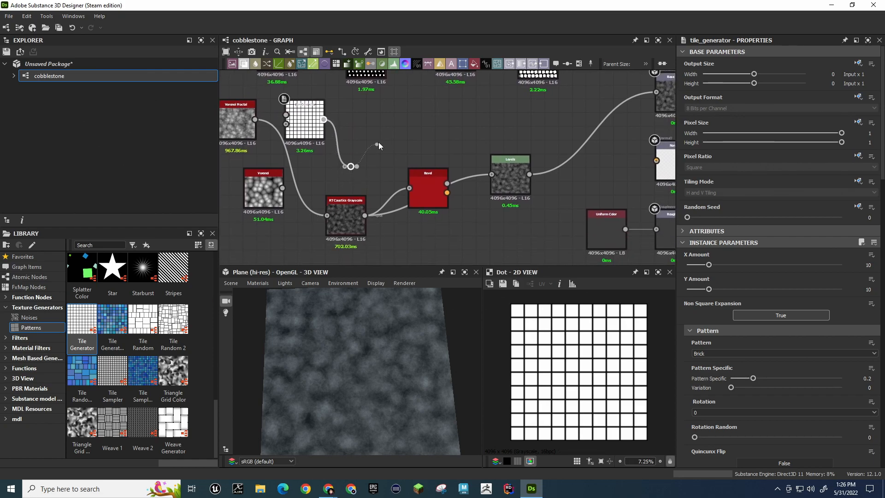
pyautogui.click(341, 149)
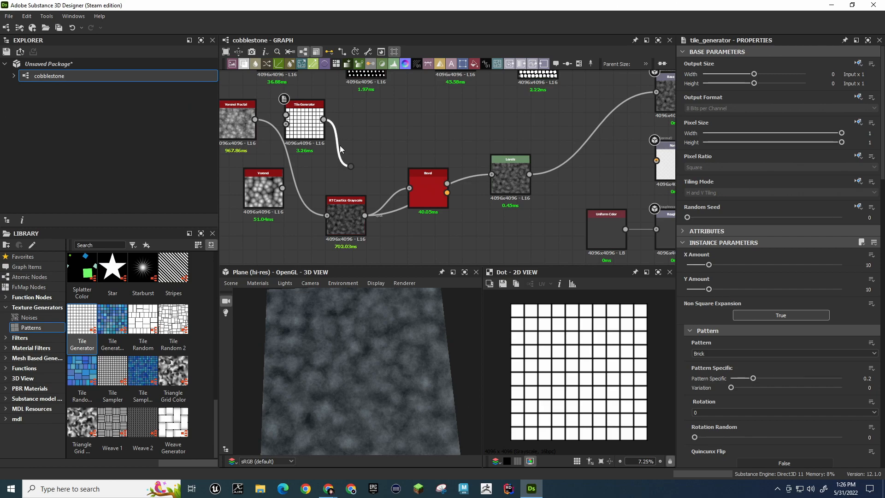
pyautogui.press('Delete')
pyautogui.moveTo(323, 119); pyautogui.dragTo(327, 215)
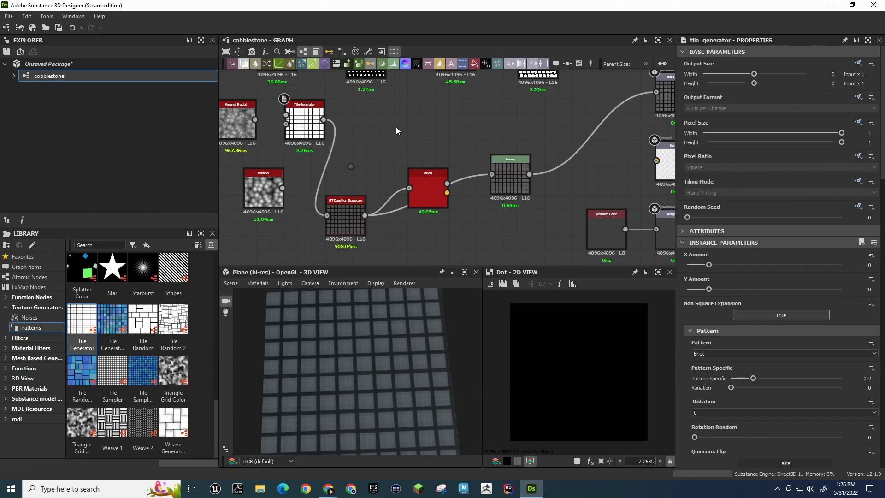
pyautogui.scroll(5, 377, 369)
pyautogui.scroll(4, 378, 367)
pyautogui.scroll(-3, 381, 361)
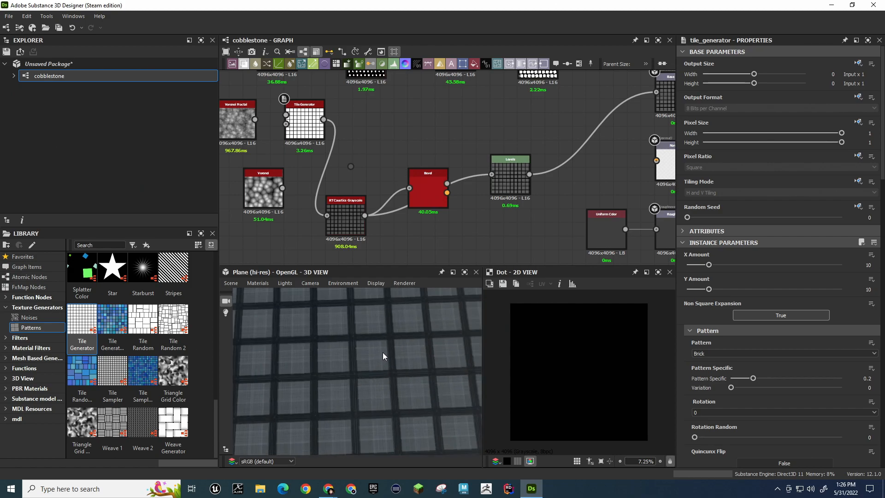
pyautogui.moveTo(275, 175); pyautogui.dragTo(251, 175)
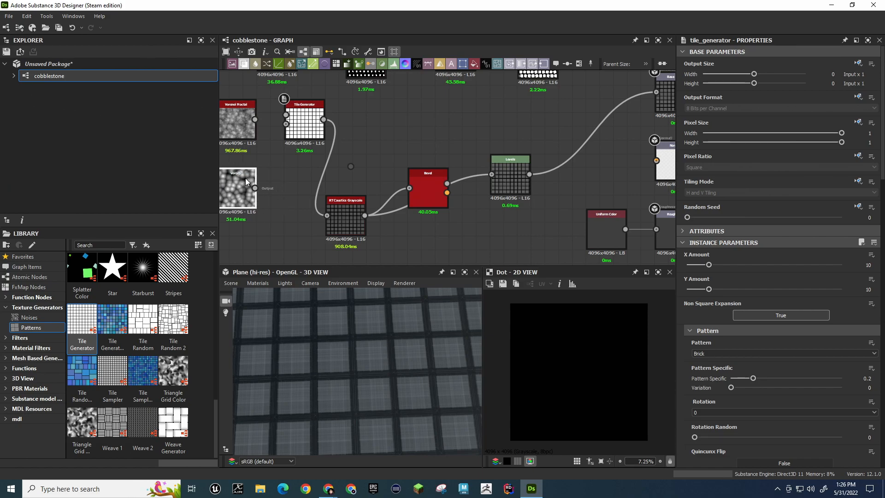
# Add a Polygon 1 pattern, and connect its output to the Tile Generator's first input and to RT Caustics Grayscale
pyautogui.click(353, 223)
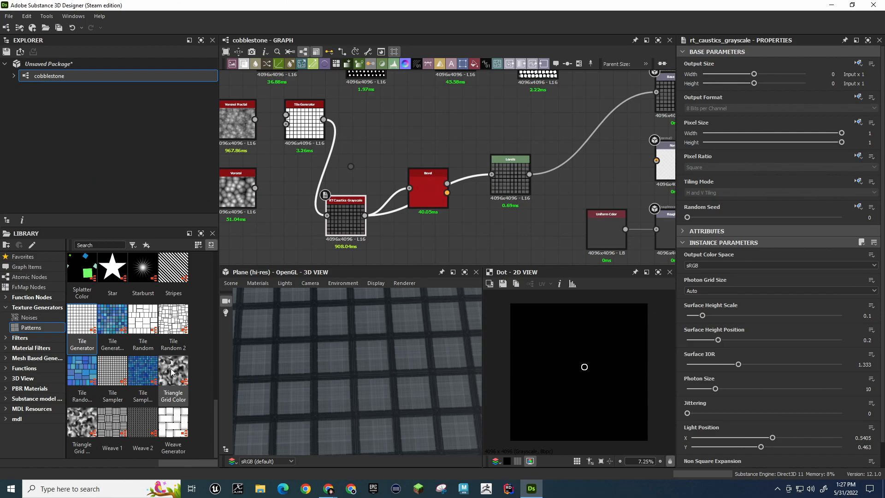
pyautogui.scroll(2, 170, 369)
pyautogui.scroll(5, 173, 367)
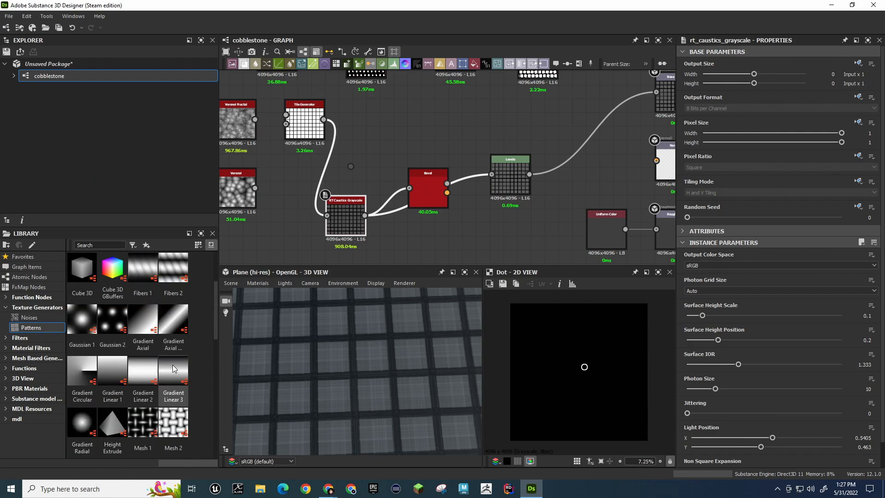
pyautogui.scroll(-2, 174, 368)
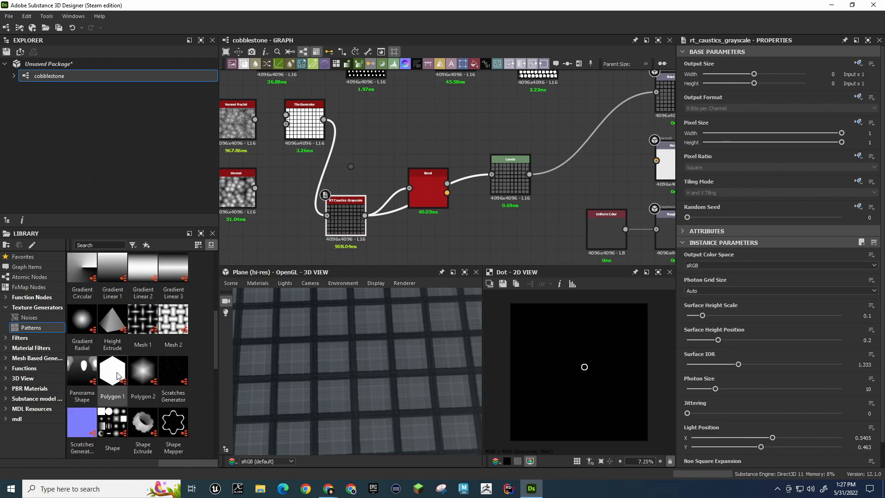
pyautogui.moveTo(115, 376); pyautogui.dragTo(368, 155)
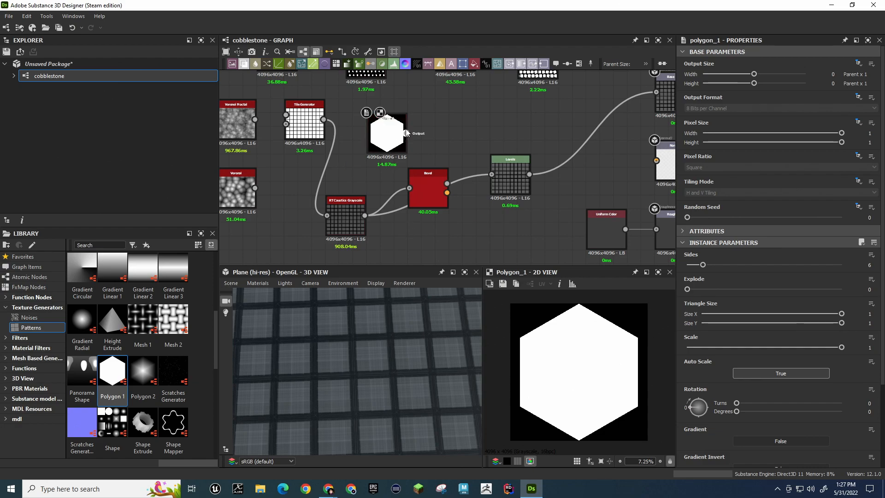
pyautogui.moveTo(406, 134); pyautogui.dragTo(286, 115)
pyautogui.moveTo(395, 143); pyautogui.dragTo(327, 215)
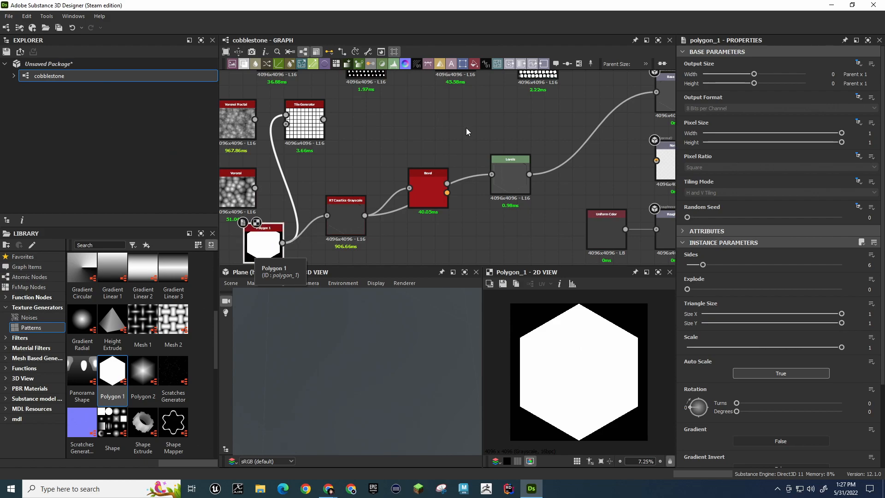
# Delete the upper chain of Alveolus, Tile Generator, Bevel and Levels nodes
pyautogui.scroll(-2, 466, 129)
pyautogui.moveTo(465, 129); pyautogui.dragTo(431, 174, button='middle')
pyautogui.moveTo(291, 89); pyautogui.dragTo(501, 135)
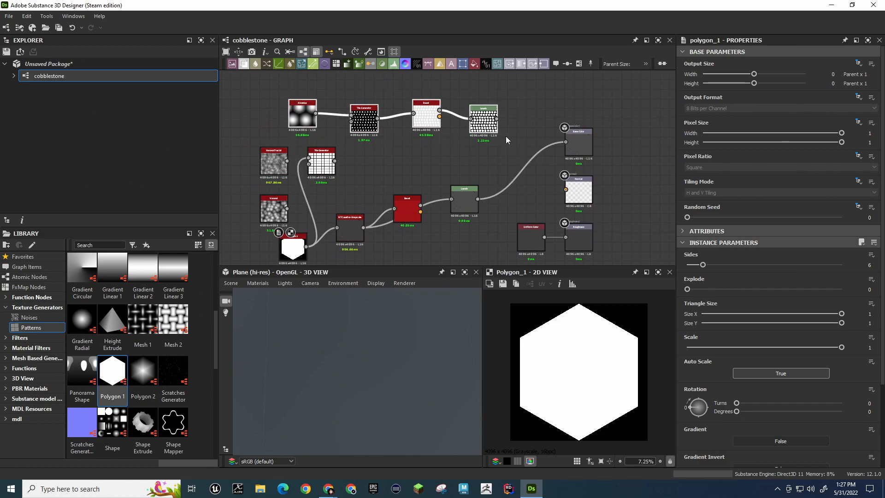
pyautogui.press('Delete')
# Delete the Voronoi Fractal, Voronoi and remaining Tile Generator nodes, and move Polygon 1 clear of the RT Caustics Grayscale node
pyautogui.click(272, 163)
pyautogui.click(277, 216)
pyautogui.click(317, 163)
pyautogui.click(273, 160)
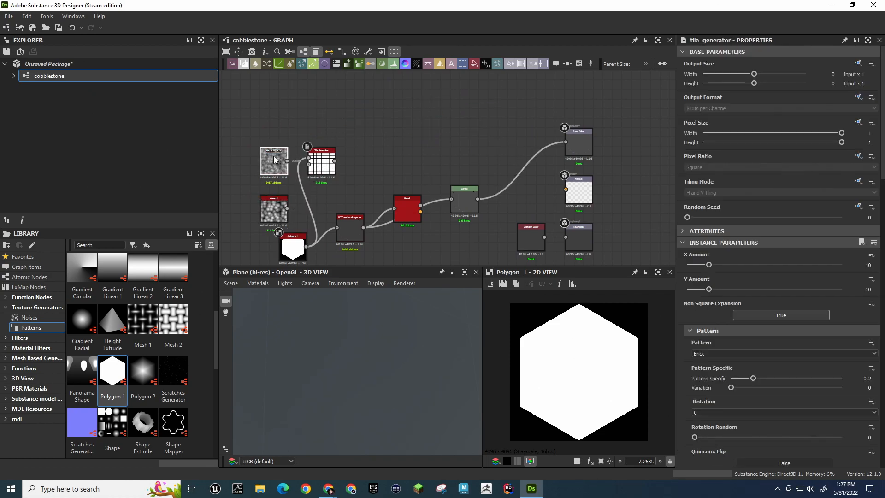
pyautogui.press('Delete')
pyautogui.click(273, 209)
pyautogui.press('Delete')
pyautogui.moveTo(293, 249); pyautogui.dragTo(264, 220)
pyautogui.click(325, 164)
pyautogui.press('Delete')
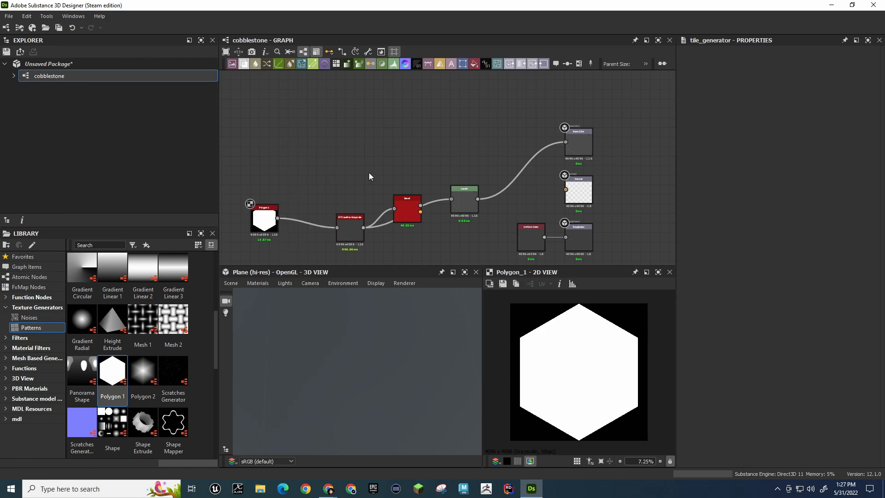
# Delete the RT Caustics Grayscale, Bevel and Levels nodes that follow Polygon 1
pyautogui.scroll(4, 358, 209)
pyautogui.moveTo(358, 207); pyautogui.dragTo(422, 134, button='middle')
pyautogui.scroll(-1, 413, 138)
pyautogui.click(415, 161)
pyautogui.press('Delete')
pyautogui.click(507, 141)
pyautogui.press('Delete')
pyautogui.click(607, 119)
pyautogui.press('Delete')
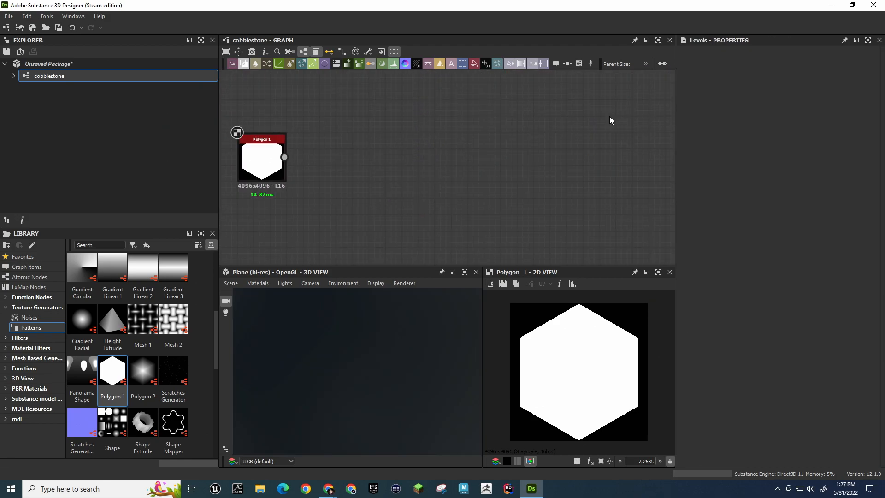
# Move the Polygon 1 node level with the Base Color output, leaving room for new nodes between them
pyautogui.moveTo(484, 151); pyautogui.dragTo(560, 170, button='middle')
pyautogui.moveTo(342, 194); pyautogui.dragTo(622, 95)
pyautogui.moveTo(553, 183); pyautogui.dragTo(314, 247, button='middle')
pyautogui.moveTo(366, 155); pyautogui.dragTo(286, 141)
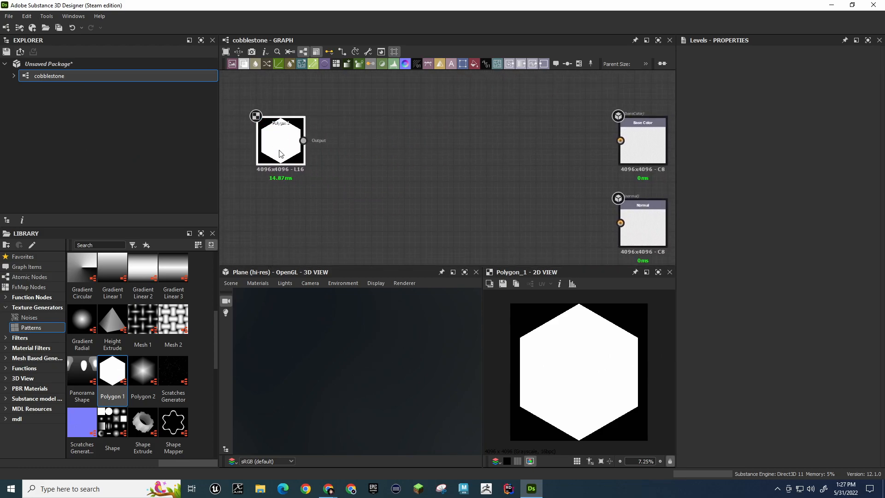
pyautogui.scroll(-4, 142, 345)
pyautogui.scroll(5, 142, 344)
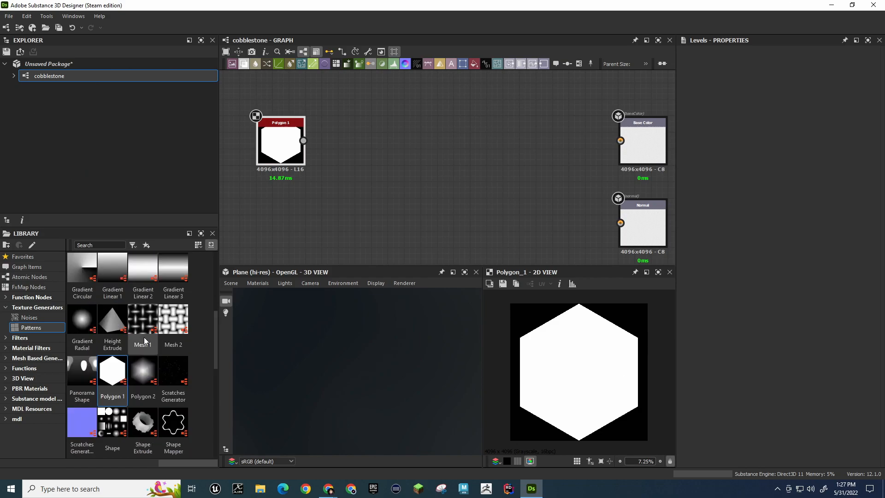
pyautogui.moveTo(302, 144); pyautogui.dragTo(381, 153)
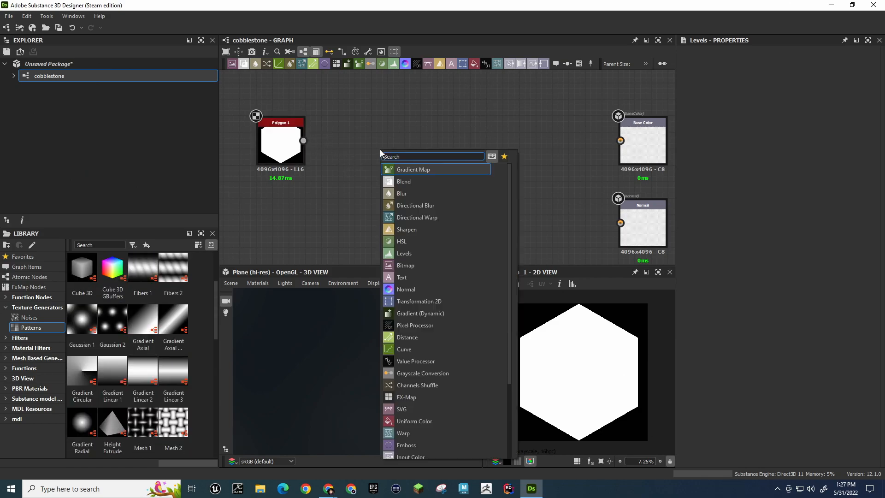
pyautogui.write('merge')
pyautogui.press('BackSpace')
pyautogui.press('BackSpace')
pyautogui.press('BackSpace')
pyautogui.press('BackSpace')
pyautogui.press('BackSpace')
pyautogui.press('Escape')
# Check the Blend setup in the YouTube tutorial, and add a Blend node in Substance 3D Designer with Polygon 1 as its foreground
pyautogui.hotkey('alt', 'Tab')
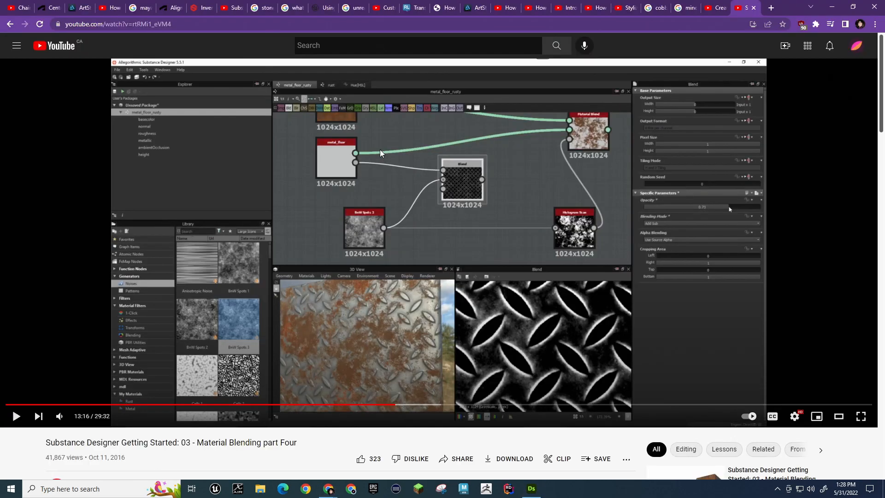
pyautogui.hotkey('alt', 'Tab')
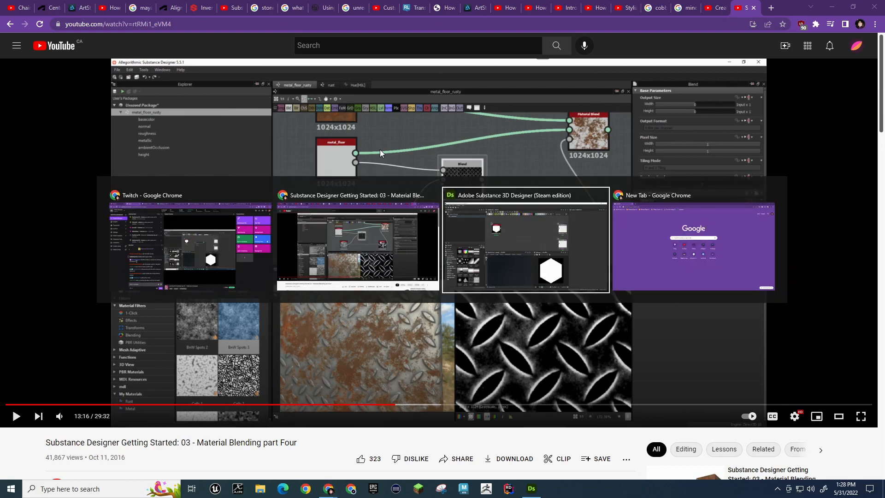
pyautogui.press('space')
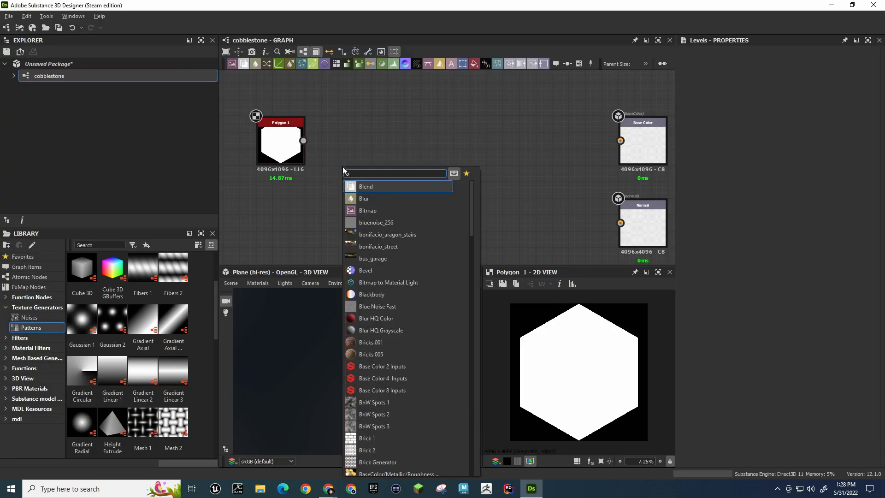
pyautogui.press('Return')
pyautogui.moveTo(362, 149); pyautogui.dragTo(445, 116)
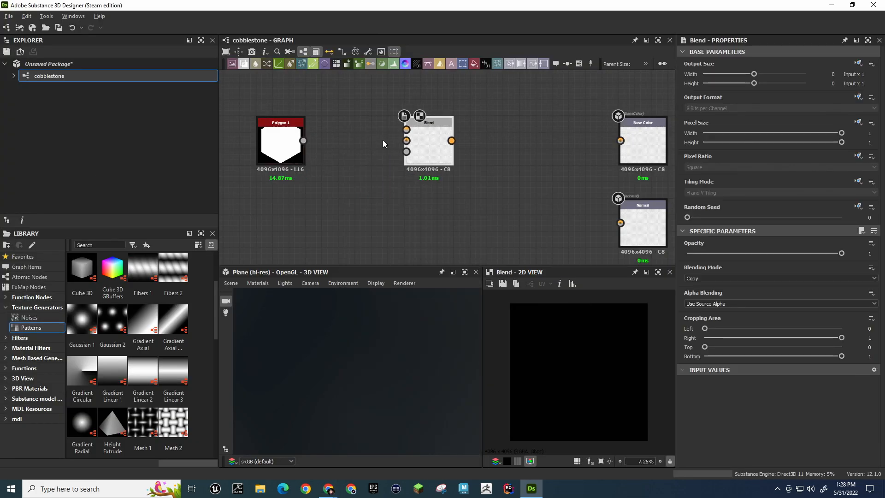
pyautogui.moveTo(303, 140)
pyautogui.mouseDown()
pyautogui.moveTo(418, 129)
pyautogui.moveTo(422, 145)
pyautogui.moveTo(402, 162)
pyautogui.mouseUp()
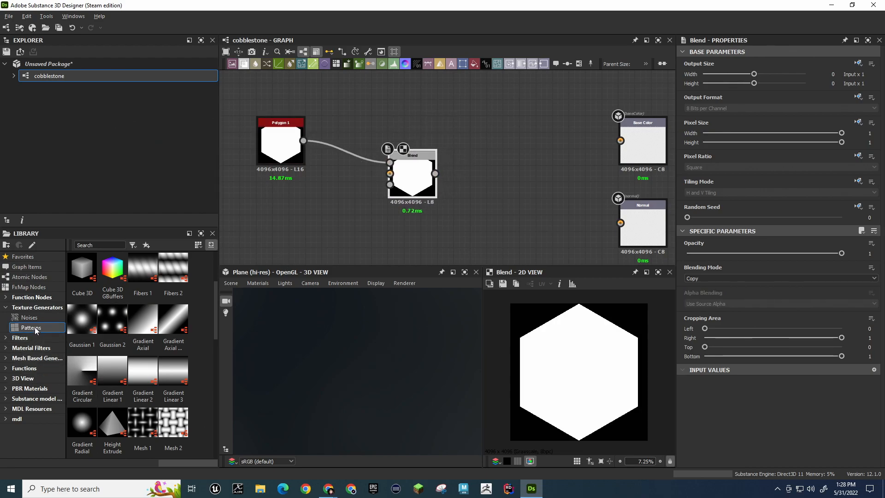
pyautogui.moveTo(414, 182); pyautogui.dragTo(424, 198)
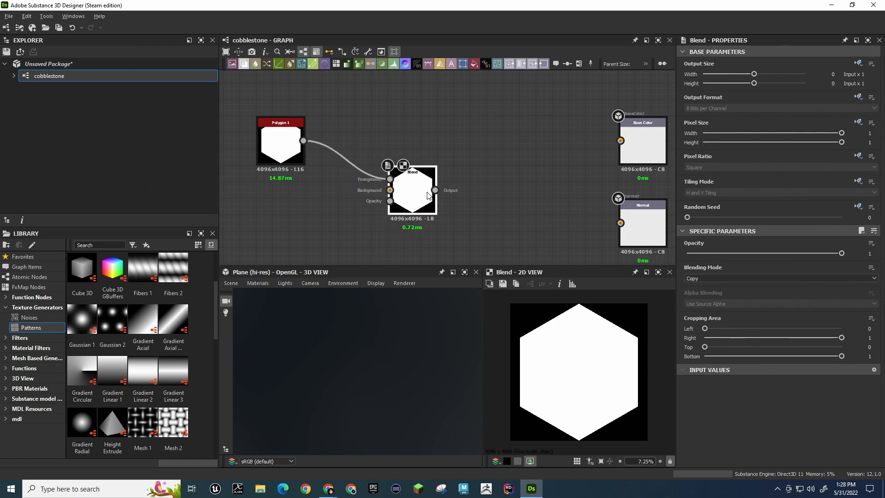
# Add a Voronoi noise below Polygon 1 and connect it to the Blend node's Opacity input
pyautogui.click(30, 317)
pyautogui.scroll(-5, 106, 374)
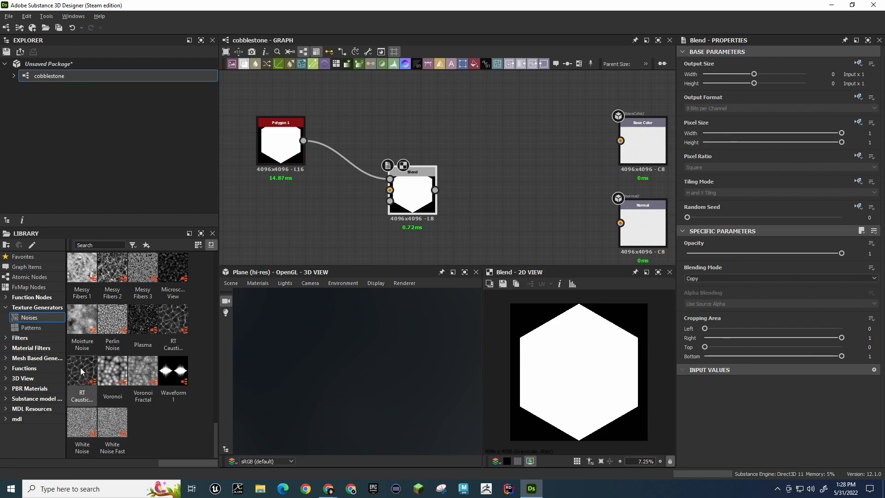
pyautogui.moveTo(109, 366); pyautogui.dragTo(413, 177)
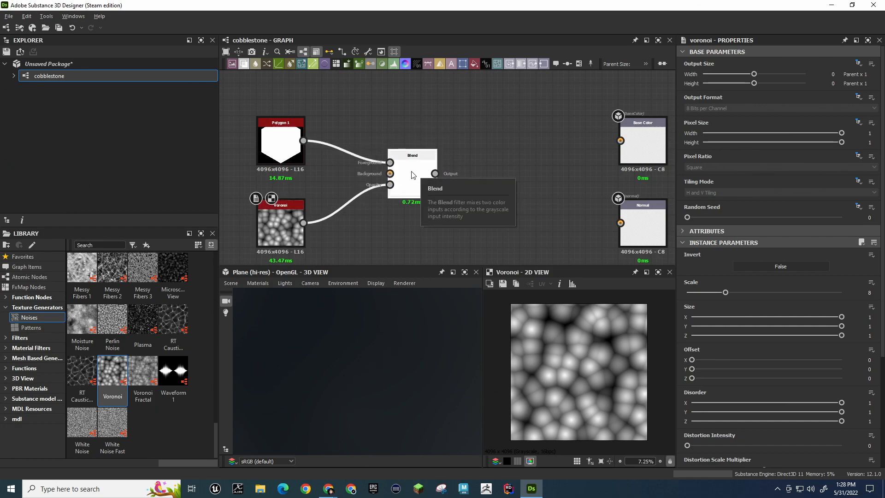
pyautogui.moveTo(282, 215); pyautogui.dragTo(283, 248)
pyautogui.moveTo(283, 248); pyautogui.dragTo(291, 212, button='middle')
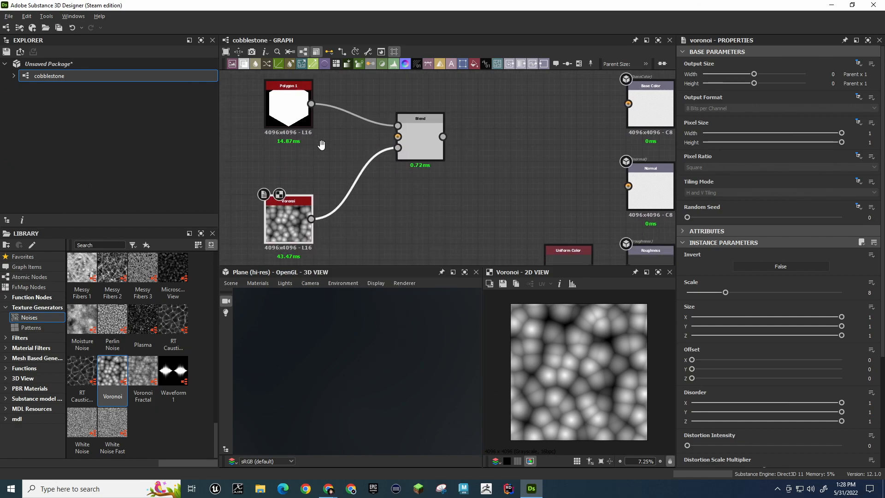
pyautogui.moveTo(304, 166); pyautogui.dragTo(305, 175)
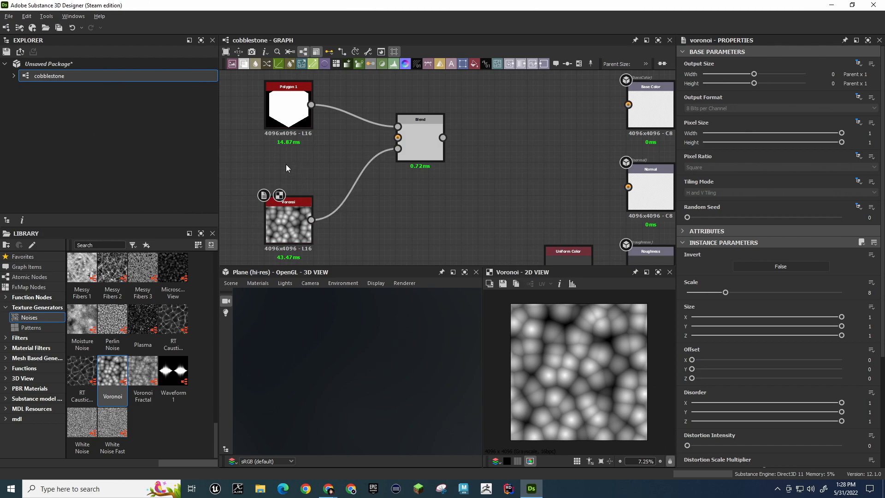
# Add a Uniform Color node feeding the Blend node's background, and space it between Polygon 1 and Voronoi
pyautogui.press('space')
pyautogui.write('un')
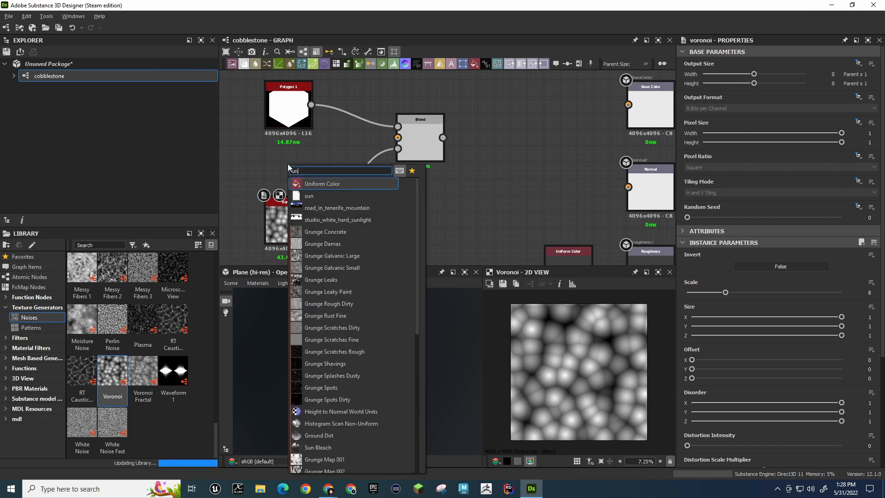
pyautogui.press('Return')
pyautogui.moveTo(312, 171); pyautogui.dragTo(398, 138)
pyautogui.moveTo(301, 154); pyautogui.dragTo(301, 146)
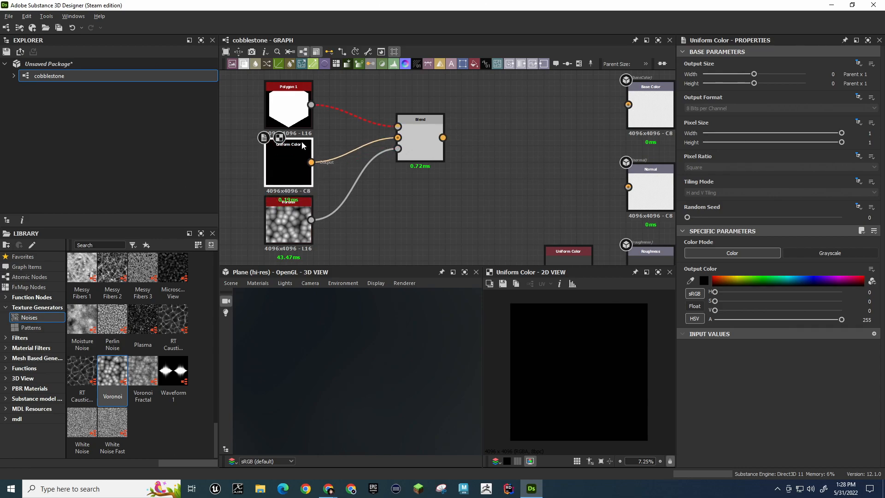
pyautogui.moveTo(296, 104); pyautogui.dragTo(295, 90)
pyautogui.moveTo(298, 146); pyautogui.dragTo(298, 138)
pyautogui.moveTo(336, 118); pyautogui.dragTo(332, 144, button='middle')
pyautogui.click(332, 143)
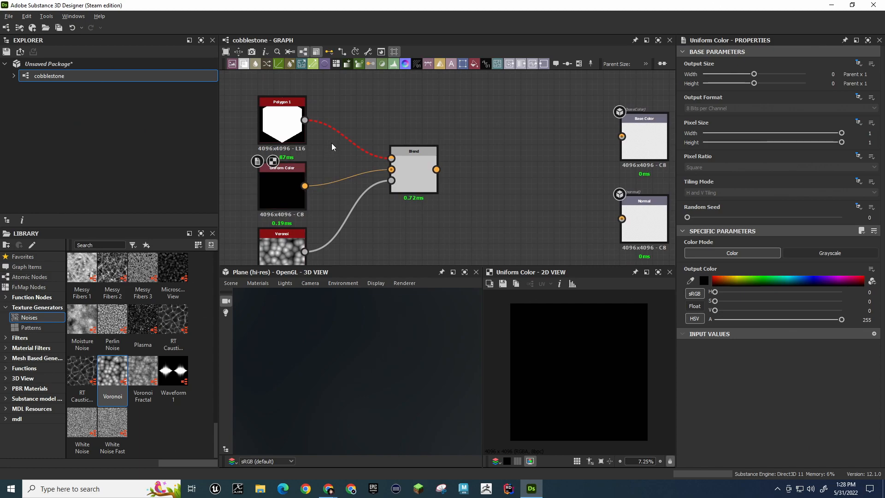
# Search the available nodes for "col" and add a Color node between the Uniform Color and Blend nodes
pyautogui.click(270, 201)
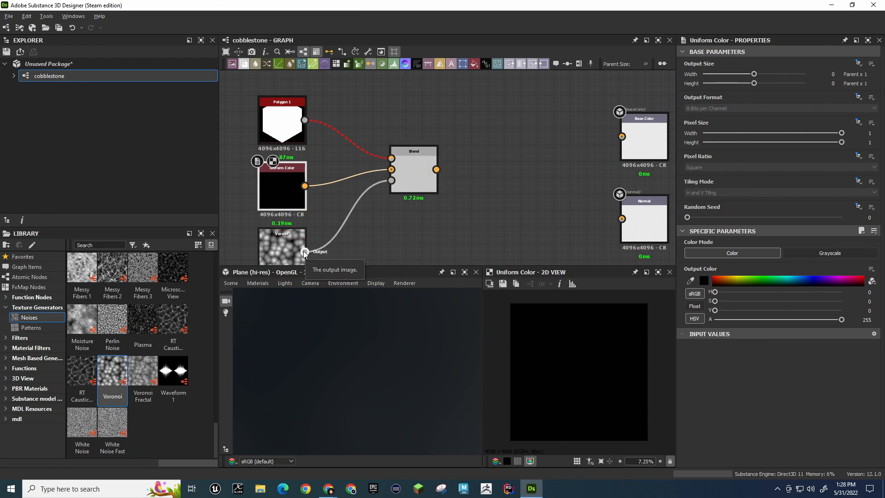
pyautogui.press('space')
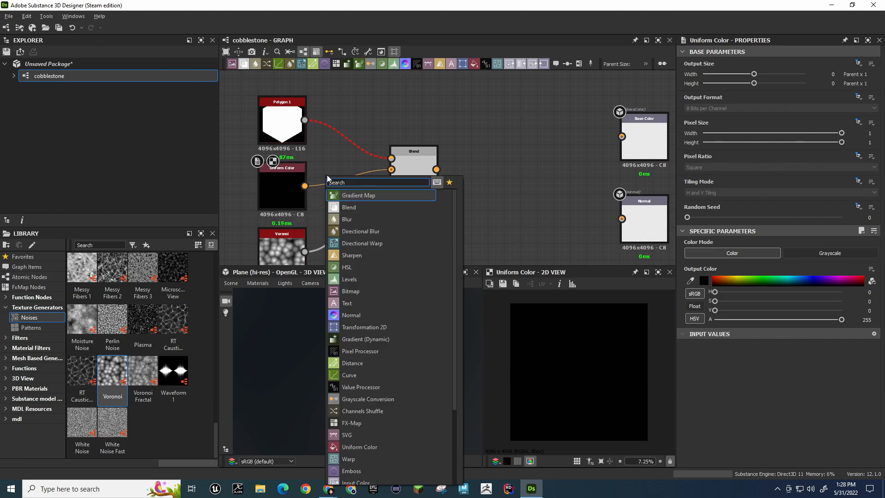
pyautogui.write('imag')
pyautogui.press('BackSpace')
pyautogui.press('BackSpace')
pyautogui.press('BackSpace')
pyautogui.write('col')
pyautogui.press('Return')
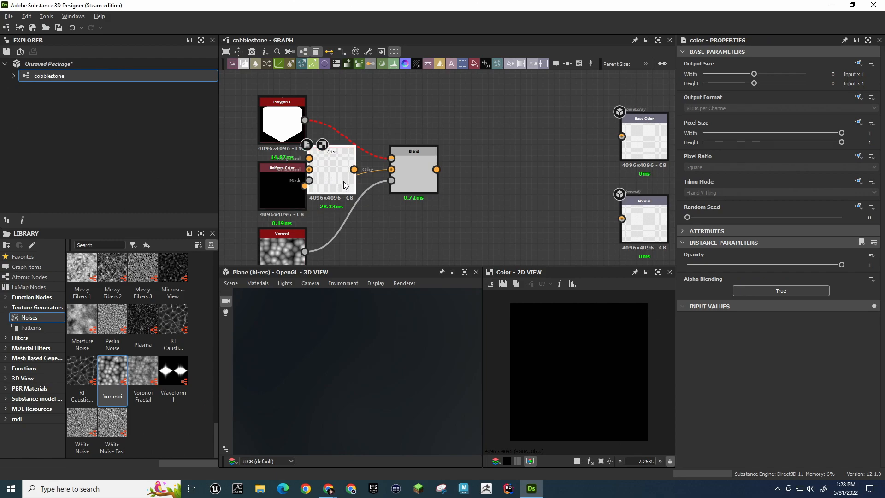
# Undo the insertion of the Color node between the Uniform Color and Blend nodes
pyautogui.hotkey('ctrl', 'z')
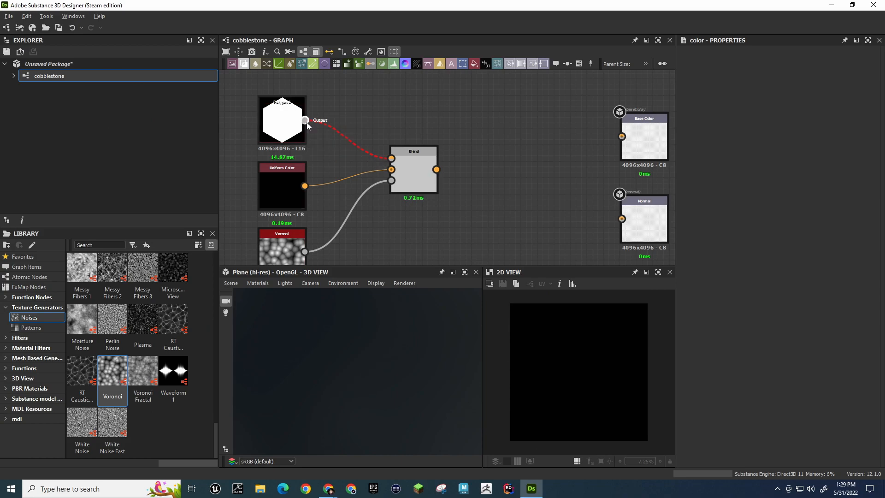
pyautogui.press('space')
pyautogui.write('to col')
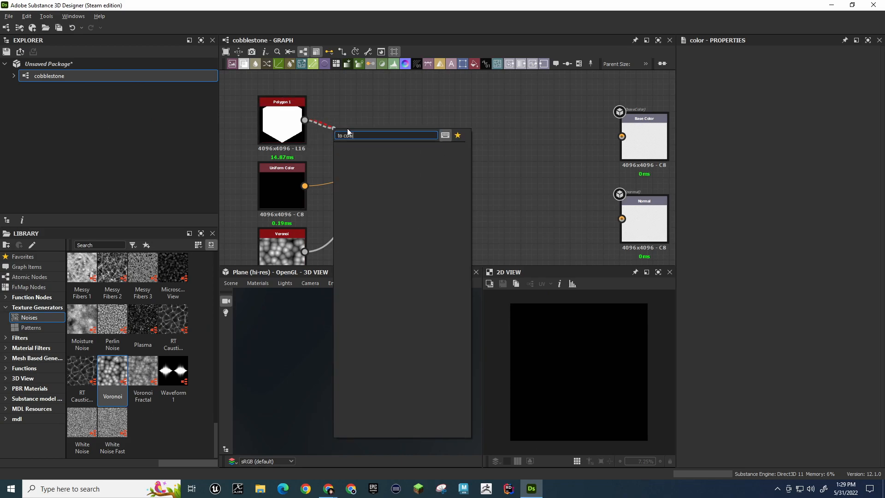
pyautogui.press('Escape')
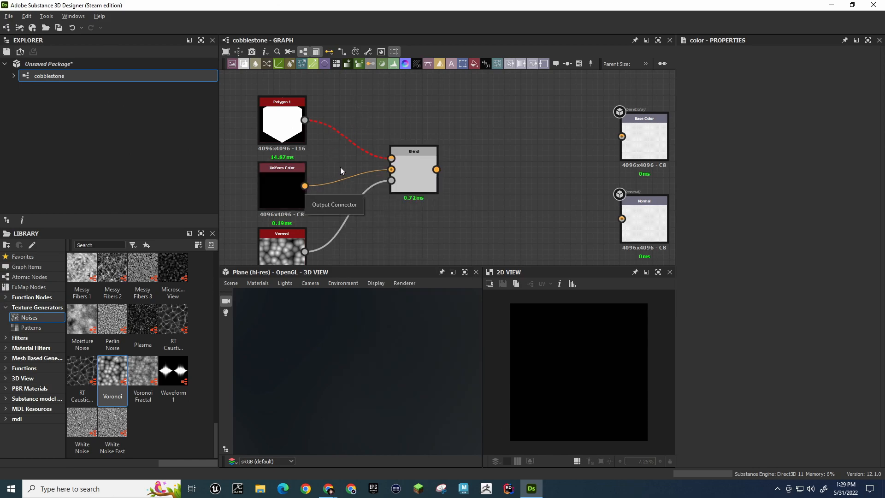
# Switch to Google Chrome and search the web for "substance designer pin colors" in a new tab
pyautogui.hotkey('alt', 'Tab')
pyautogui.press('Tab')
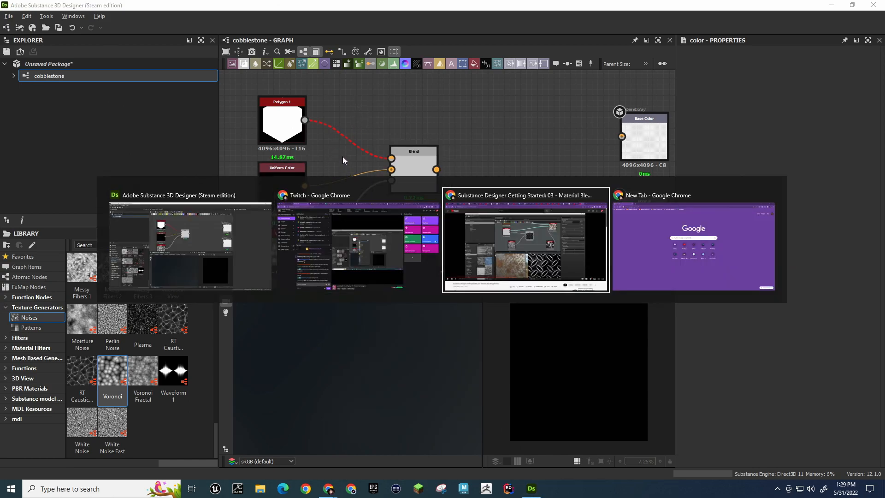
pyautogui.hotkey('ctrl', 't')
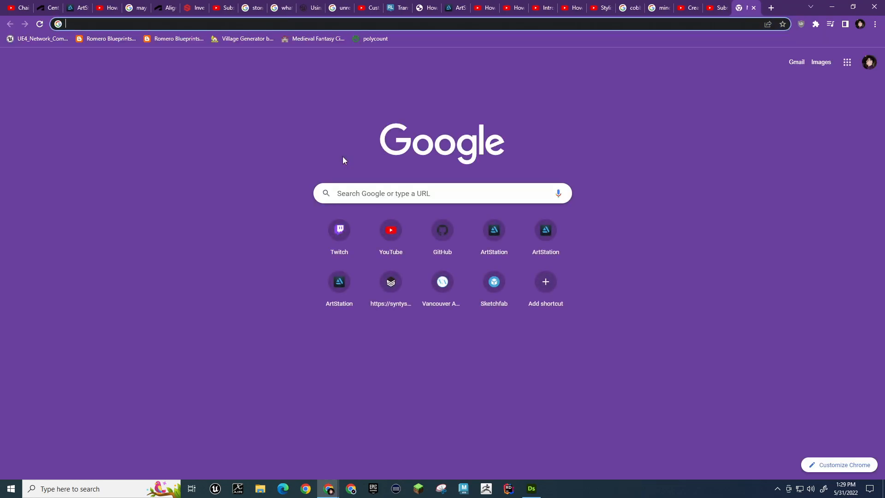
pyautogui.write('substance designer pin')
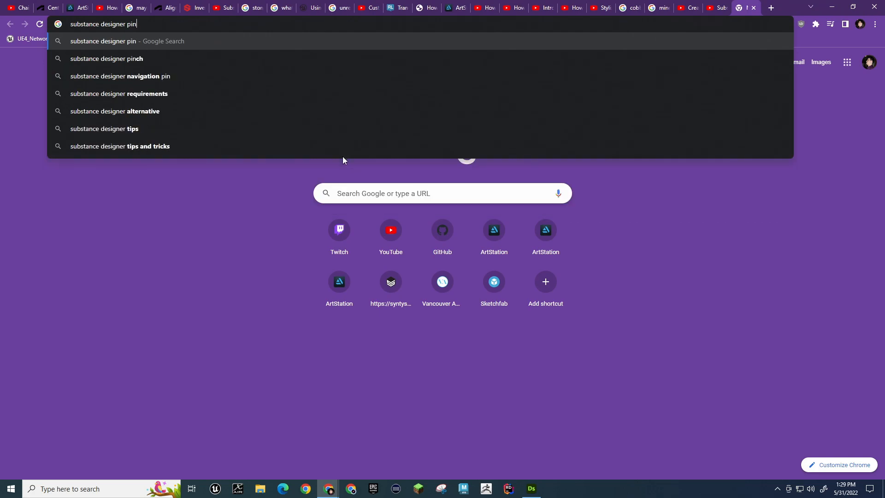
pyautogui.write(' colors')
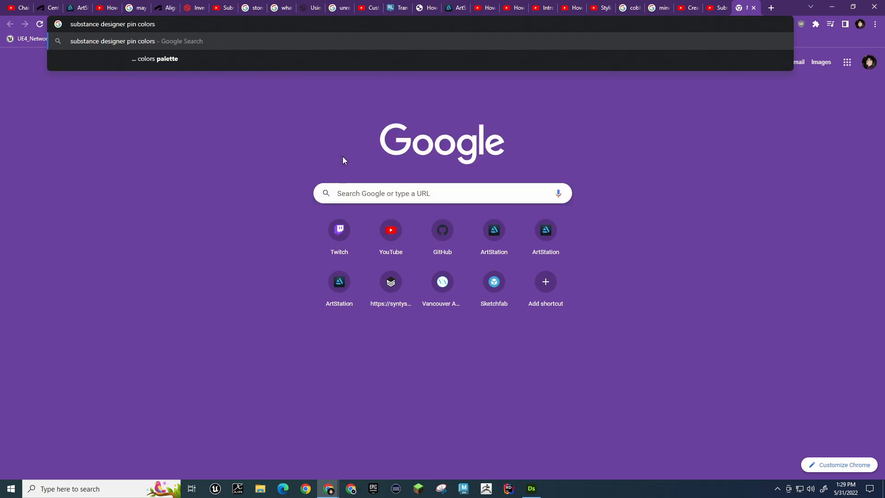
pyautogui.press('Return')
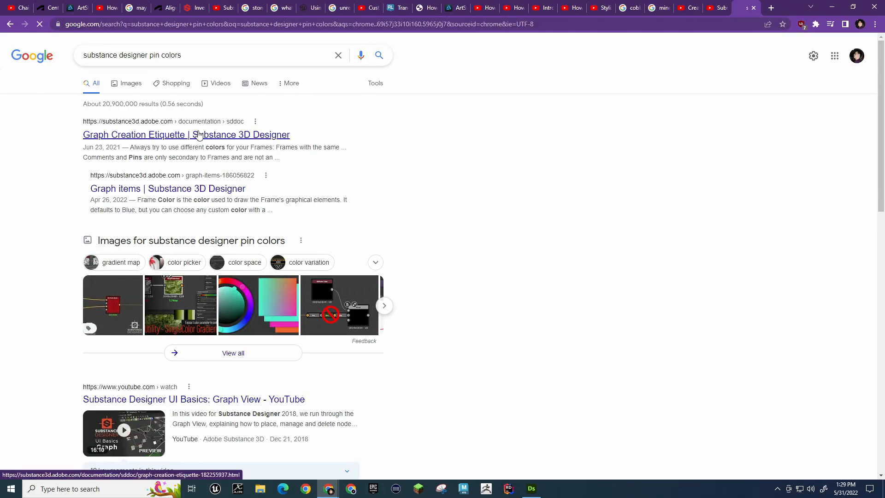
# Open the "Graph Creation Etiquette" documentation result and search its text for "orang" while reading the graph organization sections
pyautogui.click(199, 134)
pyautogui.scroll(-3, 415, 285)
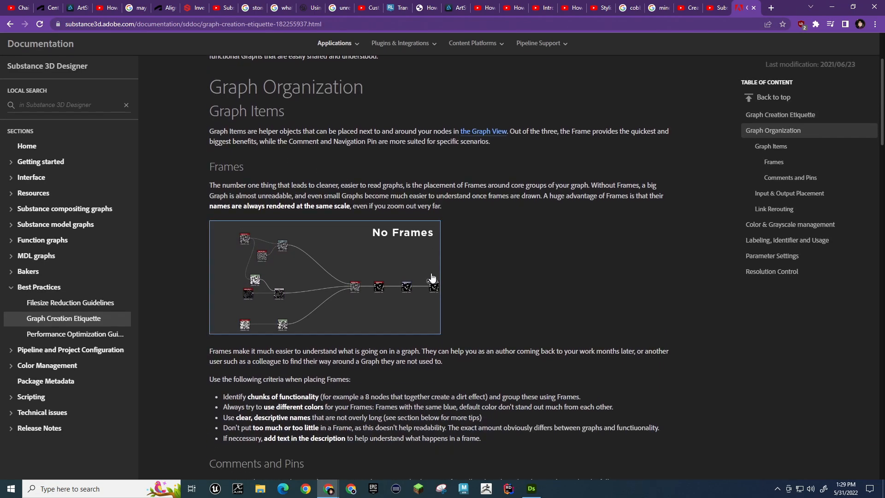
pyautogui.scroll(-1, 498, 256)
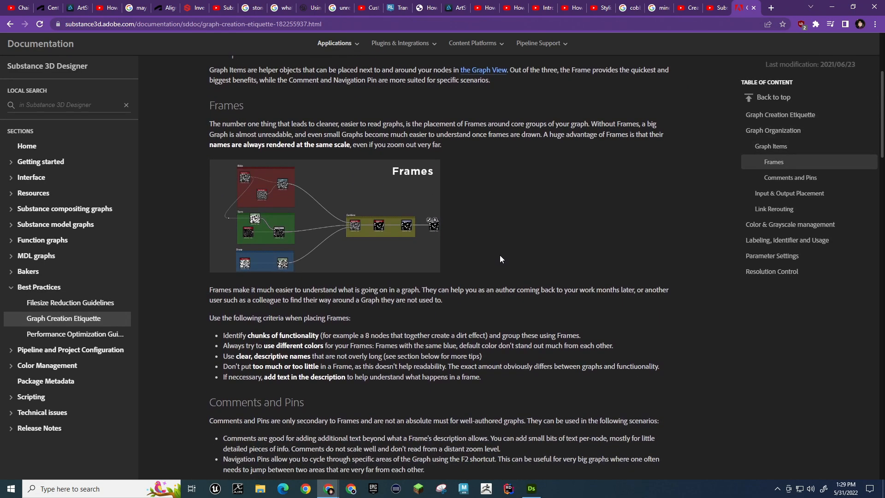
pyautogui.hotkey('alt', 'Tab')
pyautogui.hotkey('alt', 'Tab')
pyautogui.write('org')
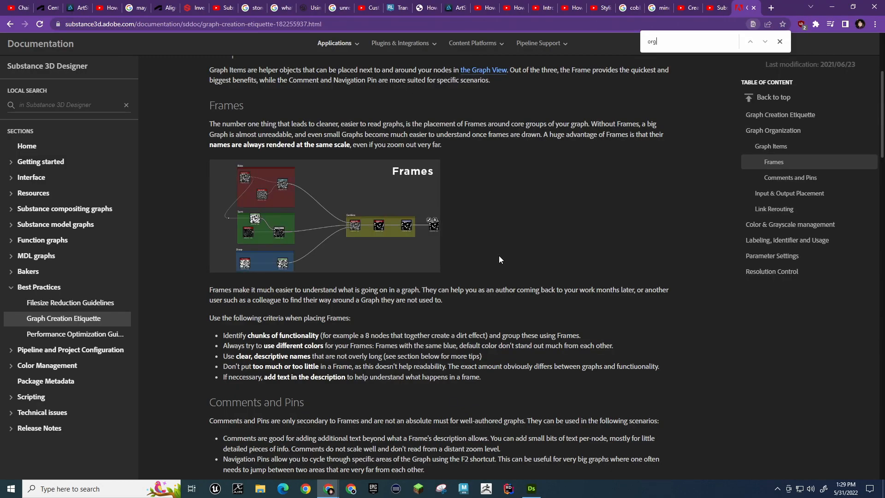
pyautogui.press('BackSpace')
pyautogui.write('ang')
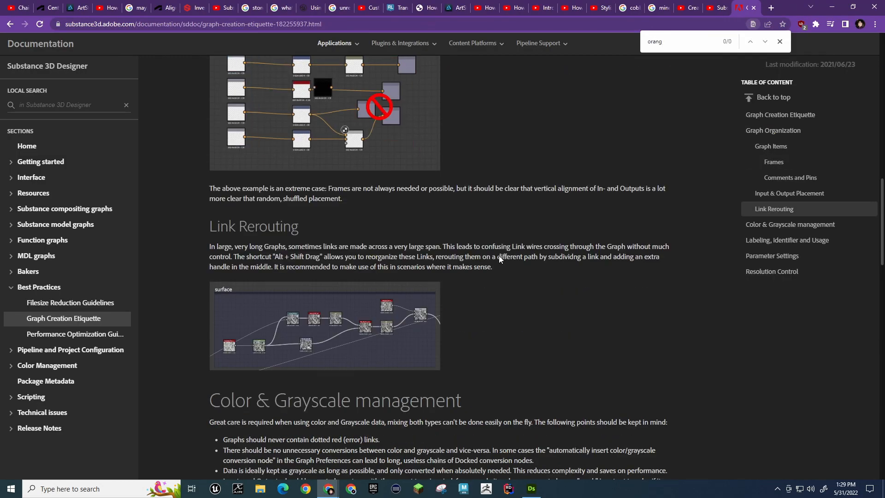
pyautogui.scroll(4, 519, 263)
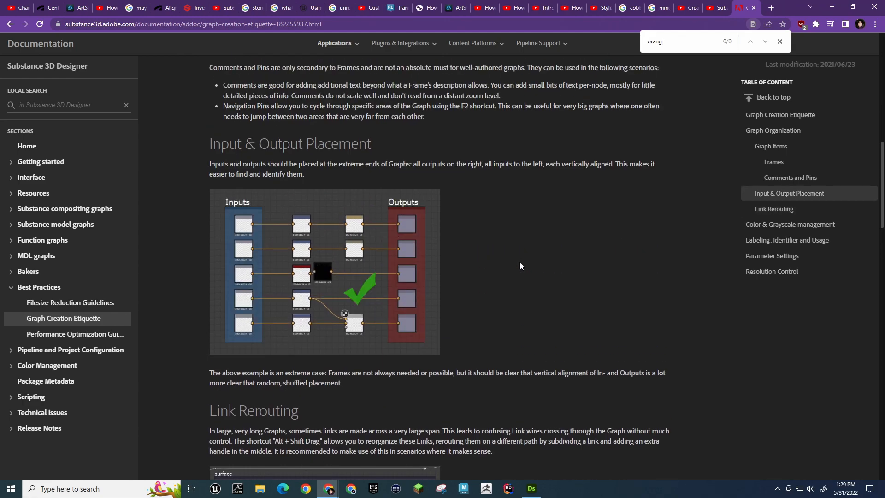
# Return to the search results and search instead for "substance designer what type is the orange pin"
pyautogui.click(8, 24)
pyautogui.press('Right')
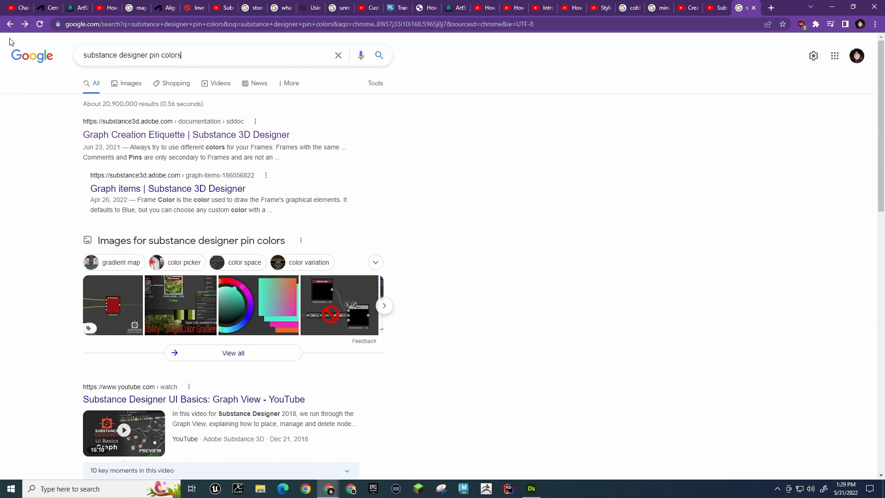
pyautogui.press('BackSpace')
pyautogui.press('BackSpace')
pyautogui.press('BackSpace')
pyautogui.press('BackSpace')
pyautogui.press('BackSpace')
pyautogui.press('BackSpace')
pyautogui.press('BackSpace')
pyautogui.press('BackSpace')
pyautogui.press('BackSpace')
pyautogui.press('BackSpace')
pyautogui.press('BackSpace')
pyautogui.write('wh')
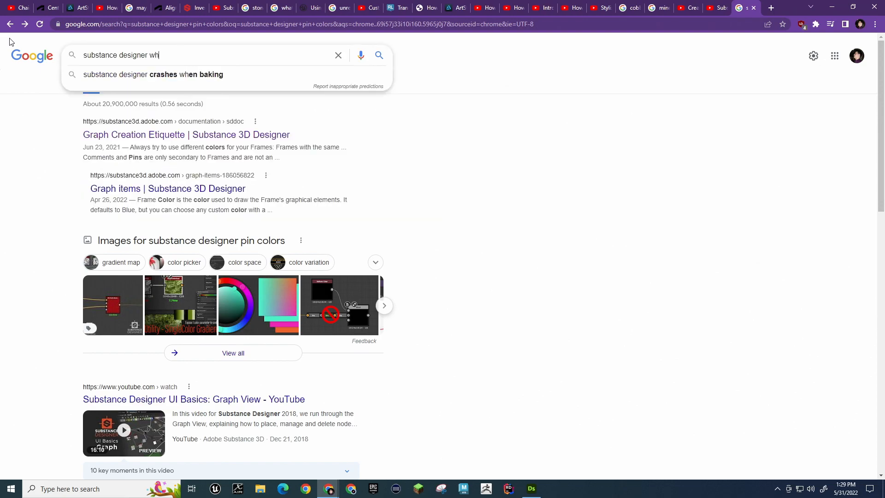
pyautogui.write('at type is ')
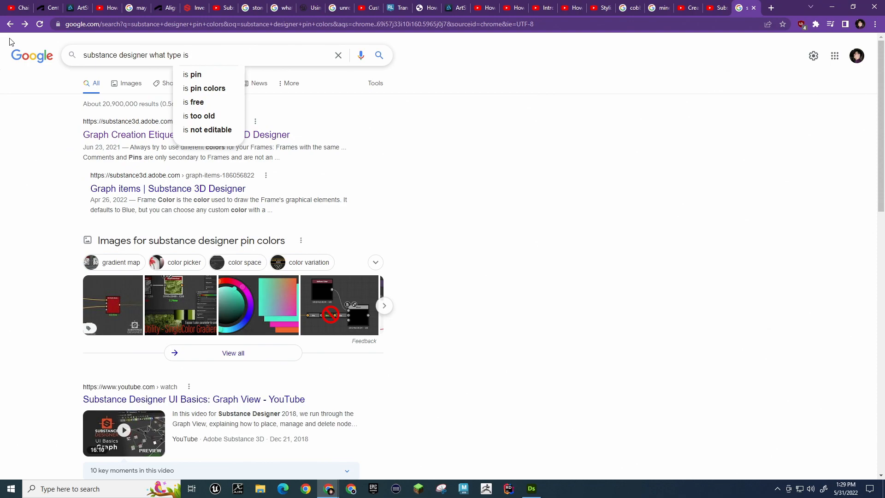
pyautogui.write('the ornge')
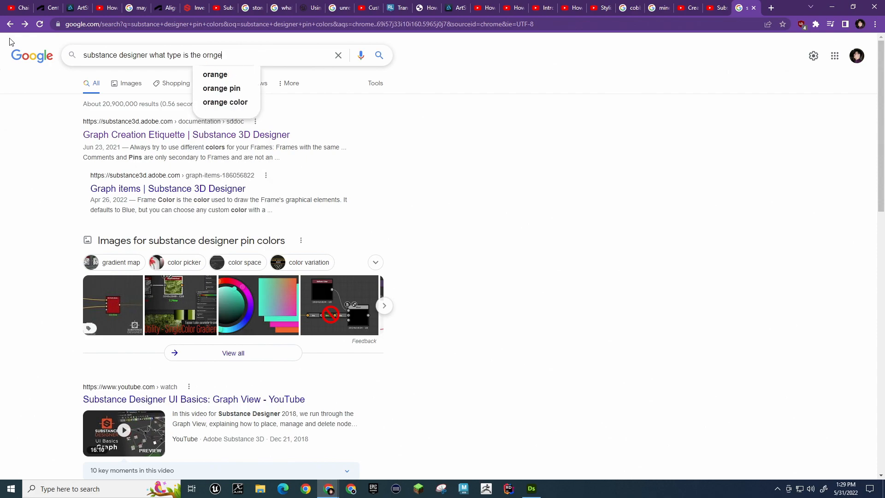
pyautogui.press('Down')
pyautogui.press('Return')
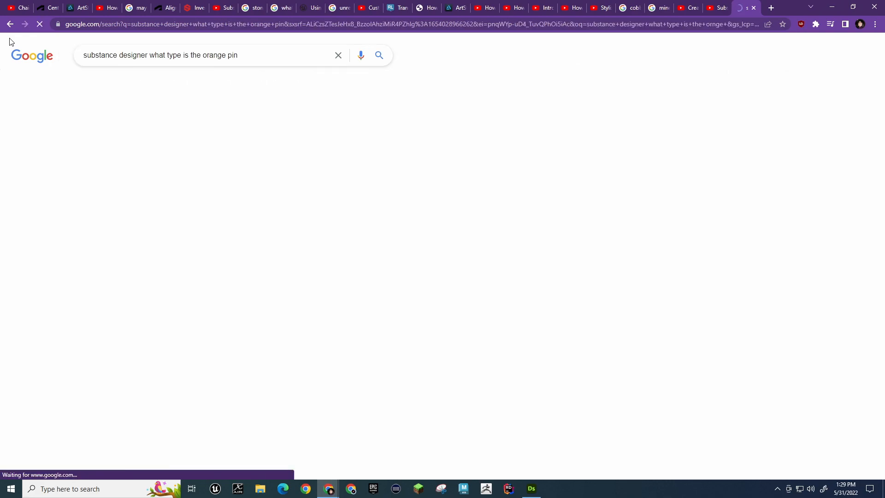
# Open the "Main MDL graph concepts" documentation result and read its section on connectors and types
pyautogui.click(155, 137)
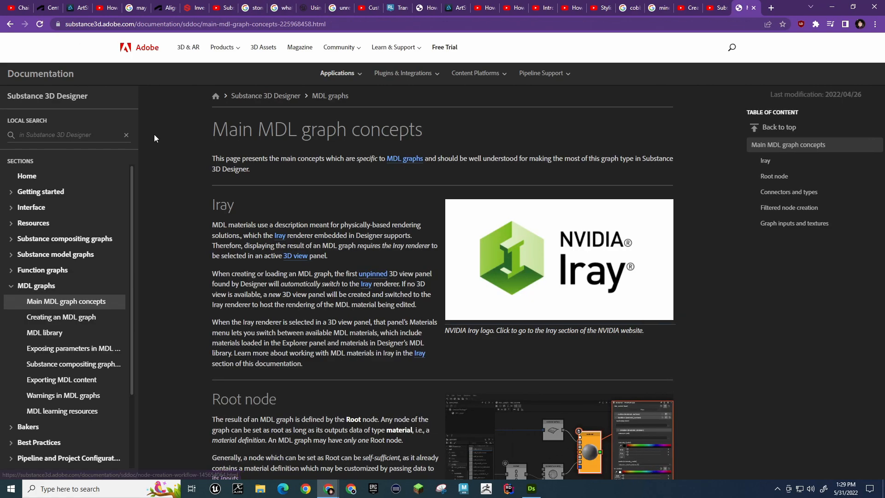
pyautogui.scroll(-3, 282, 211)
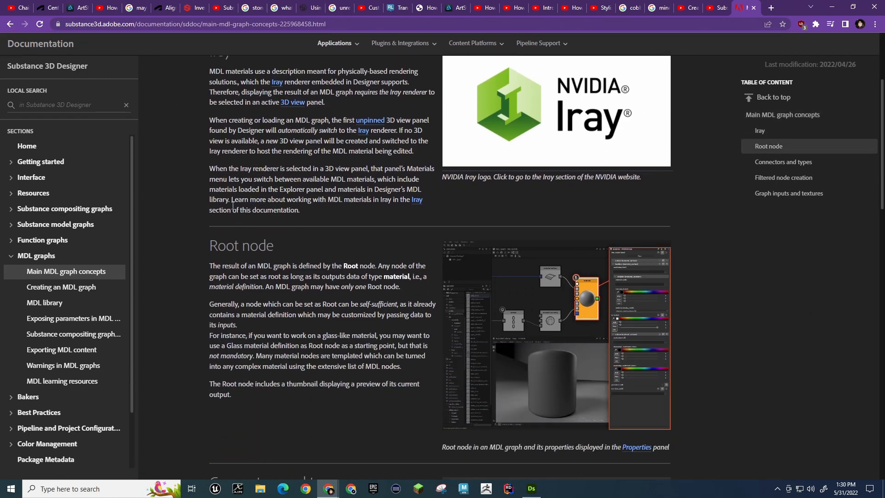
pyautogui.scroll(-10, 237, 192)
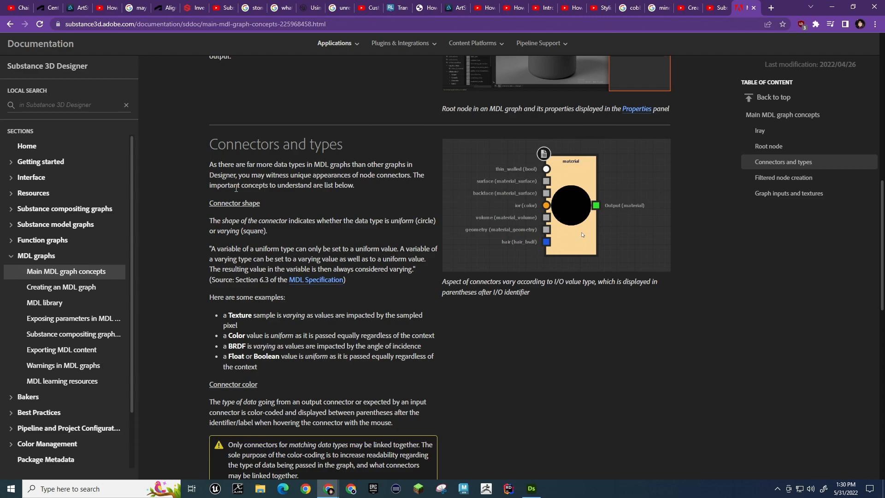
# Return to the results, play the video "Substance Designer UI Basics: Graph View" at a faster speed, and pause it
pyautogui.click(9, 24)
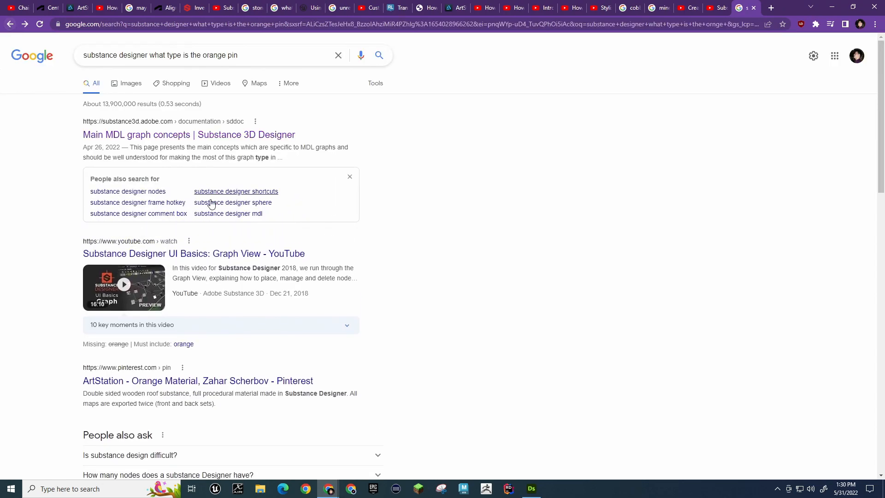
pyautogui.click(174, 255)
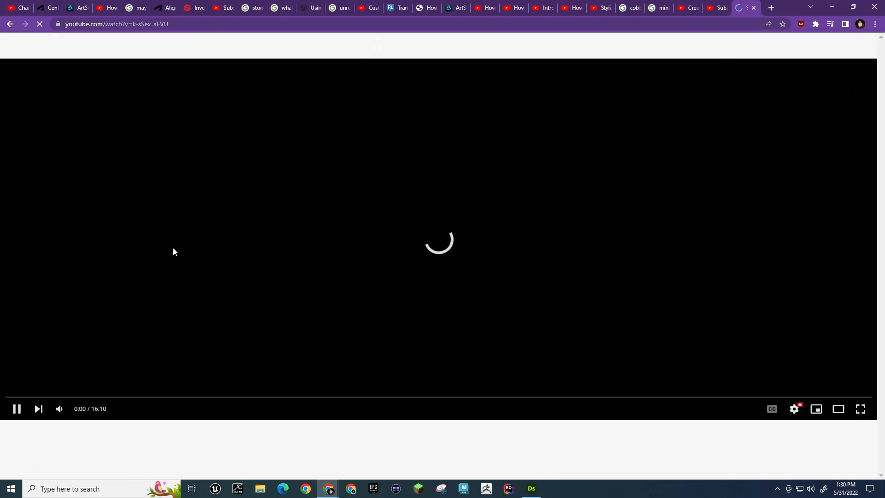
pyautogui.hotkey('shift', '.')
pyautogui.hotkey('shift', '.')
pyautogui.hotkey('shift', '.')
pyautogui.hotkey('shift', '.')
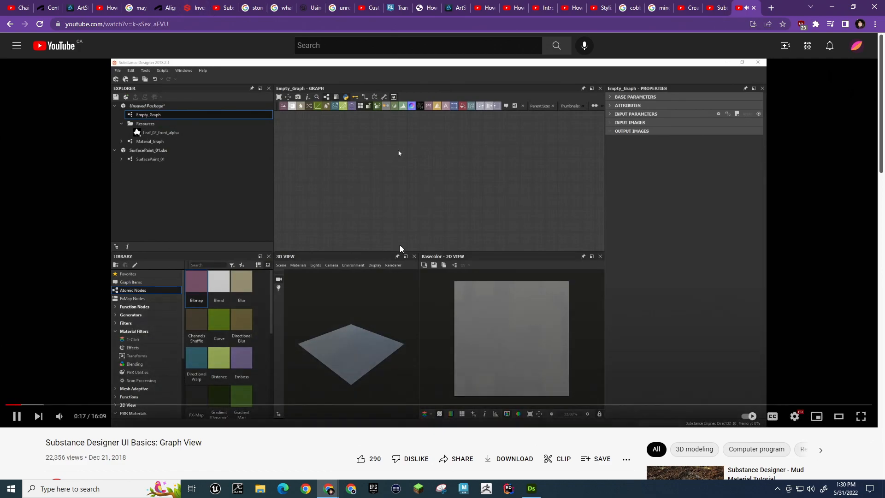
pyautogui.click(381, 213)
# Check the dotted Polygon 1 link in Substance 3D Designer, and skim the Graph View video for how a Uniform Color connects to an output
pyautogui.hotkey('alt', 'Tab')
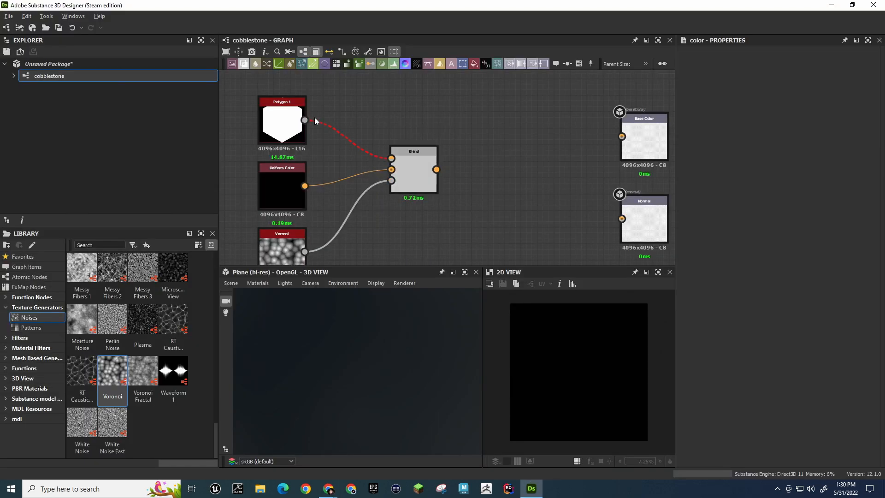
pyautogui.hotkey('alt', 'Tab')
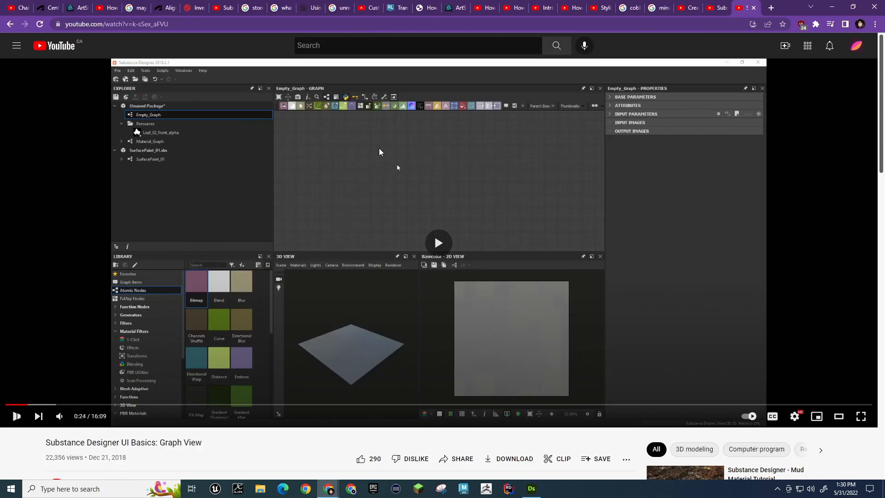
pyautogui.press('Right')
pyautogui.press('Right')
pyautogui.press('Right')
pyautogui.press('Right')
pyautogui.press('Right')
pyautogui.press('Right')
pyautogui.press('Right')
pyautogui.press('Right')
pyautogui.press('Right')
pyautogui.press('Right')
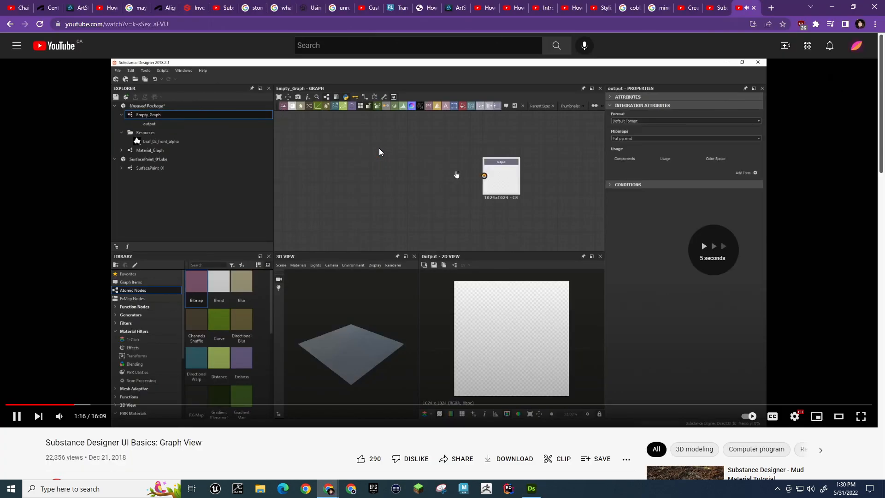
pyautogui.press('Right')
pyautogui.press('Right')
pyautogui.press('Right')
pyautogui.press('Right')
pyautogui.press('Right')
pyautogui.press('Right')
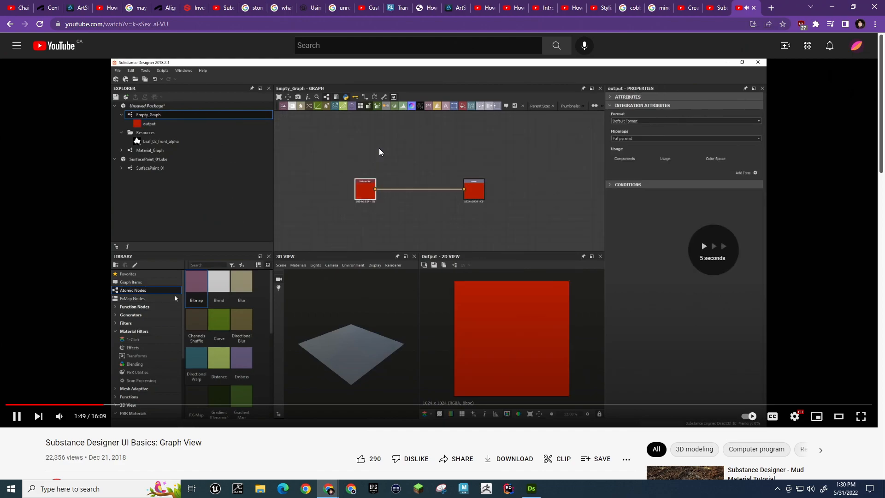
pyautogui.press('Left')
pyautogui.press('Left')
pyautogui.press('Left')
pyautogui.press('Left')
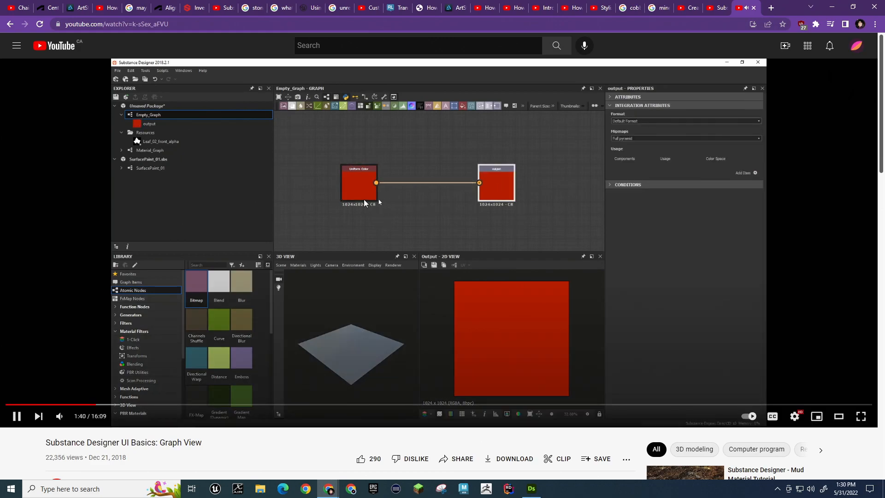
# Skim the Graph View video for how a Blend node is placed between a Uniform Color and the output
pyautogui.press('Right')
pyautogui.press('Right')
pyautogui.press('Right')
pyautogui.press('Right')
pyautogui.press('Right')
pyautogui.press('Right')
pyautogui.press('Right')
pyautogui.press('Right')
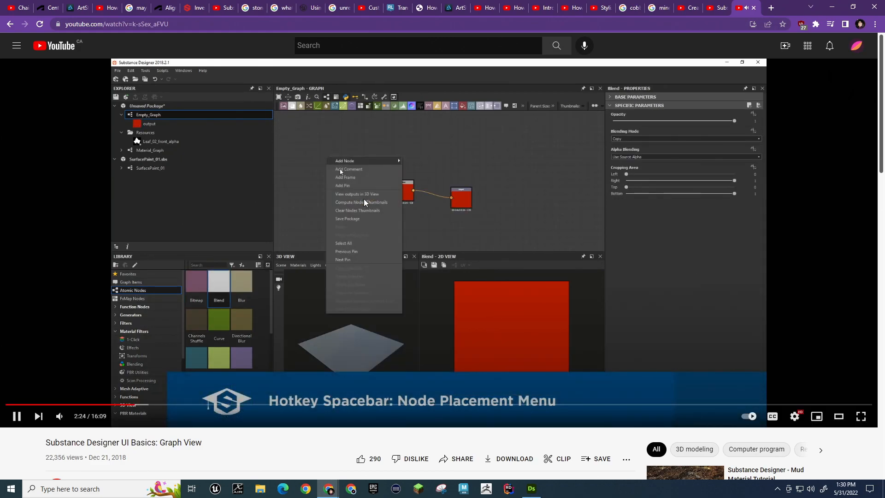
pyautogui.press('Left')
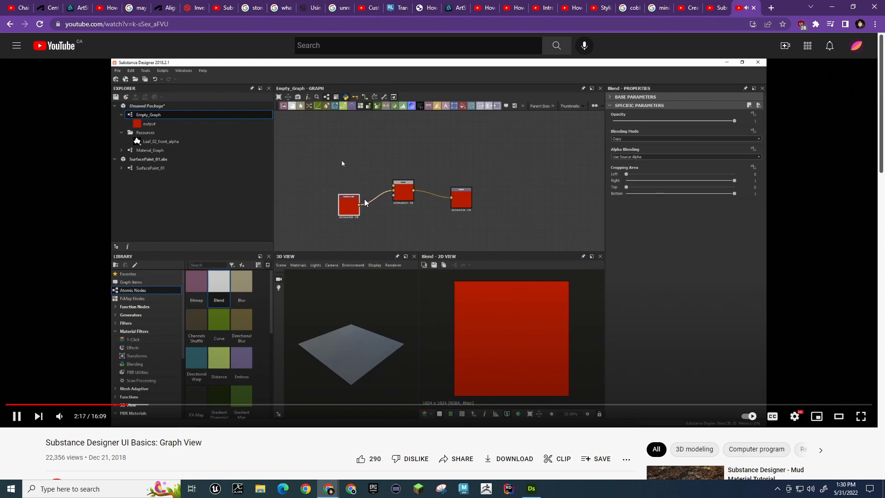
pyautogui.press('Left')
pyautogui.press('Left')
pyautogui.press('Left')
pyautogui.press('Left')
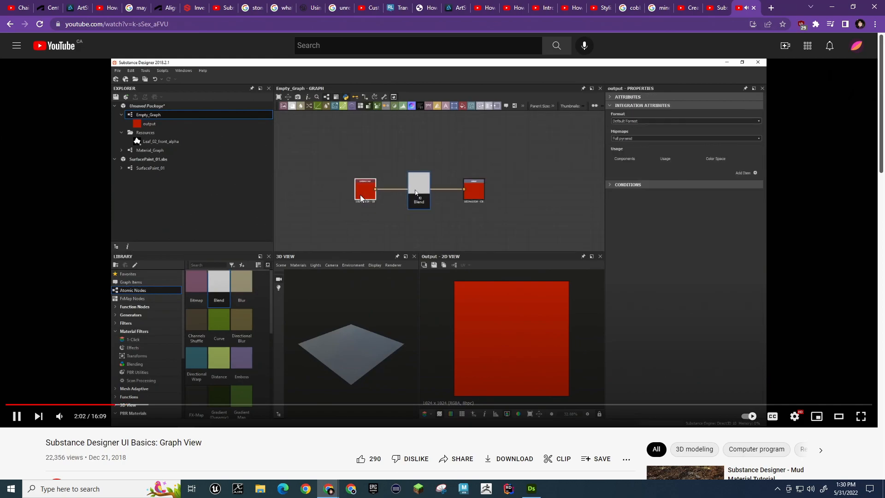
pyautogui.press('Right')
pyautogui.press('Right')
pyautogui.press('Right')
pyautogui.press('Right')
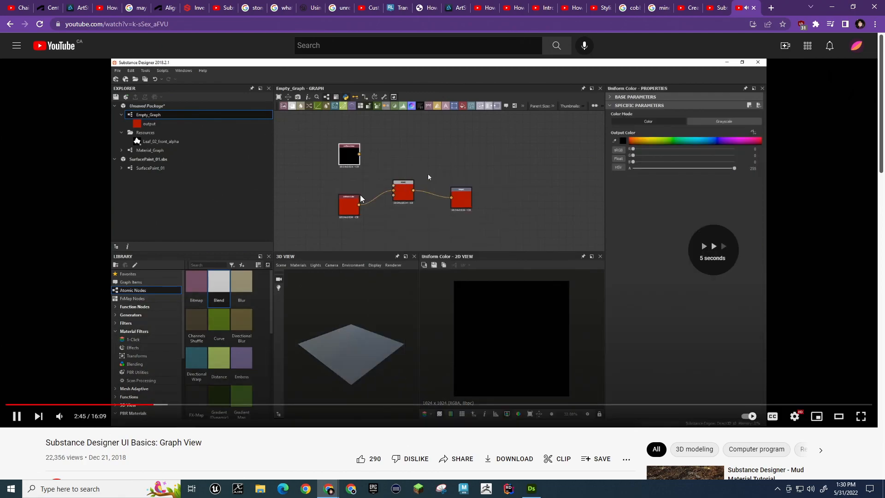
# Skim the video's section on feeding a leaf bitmap and a Uniform Color into a Blend node
pyautogui.press('Right')
pyautogui.press('Right')
pyautogui.press('Right')
pyautogui.press('Right')
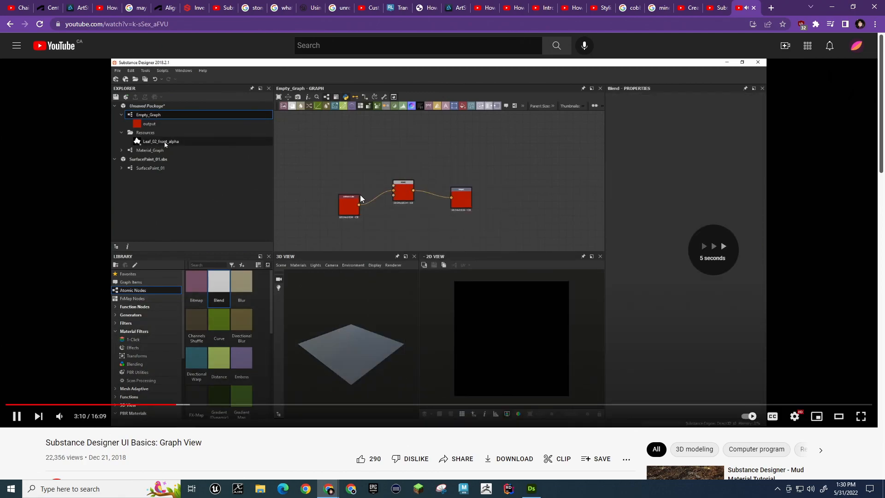
pyautogui.press('Right')
pyautogui.press('Right')
pyautogui.press('Right')
pyautogui.press('Right')
pyautogui.press('Right')
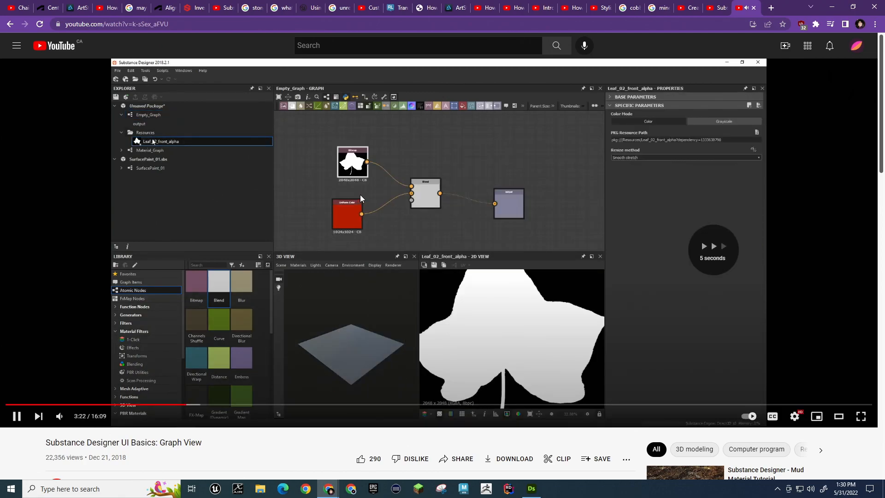
pyautogui.press('Right')
pyautogui.press('Right')
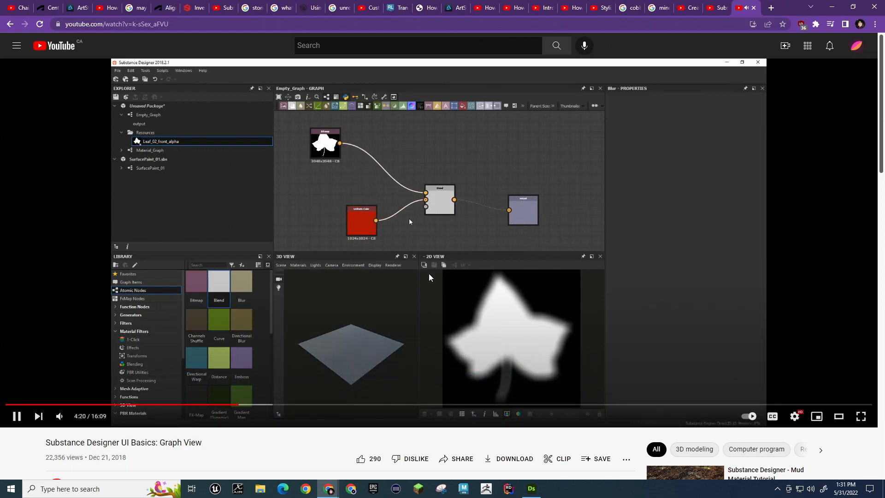
pyautogui.press('Right')
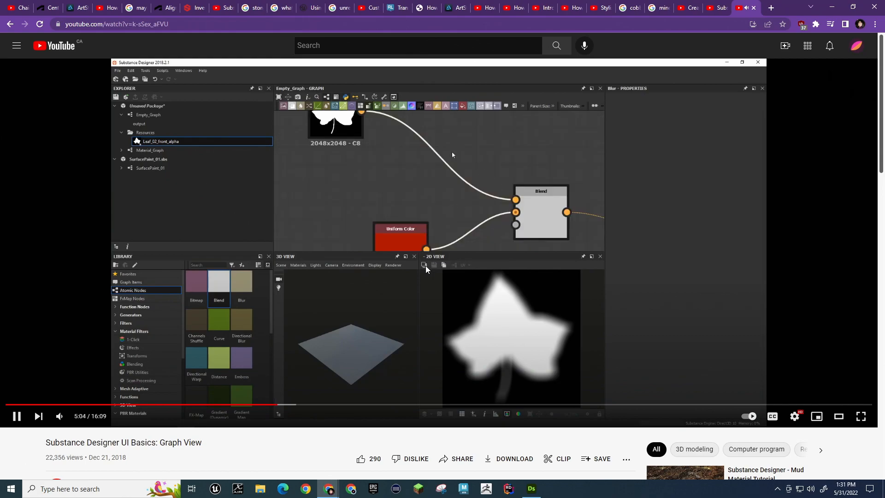
pyautogui.press('Right')
pyautogui.press('Right')
pyautogui.press('Right')
pyautogui.press('Right')
pyautogui.press('Right')
pyautogui.press('Right')
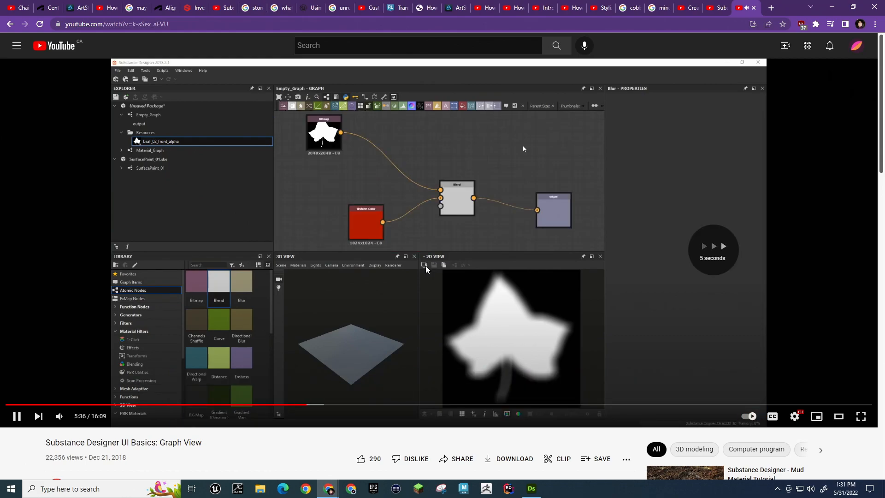
# Skim the video's SurfacePaint_01 section on aligning nodes and grouping them in a frame
pyautogui.press('Right')
pyautogui.press('Right')
pyautogui.press('Right')
pyautogui.press('Right')
pyautogui.press('Right')
pyautogui.press('Right')
pyautogui.press('Right')
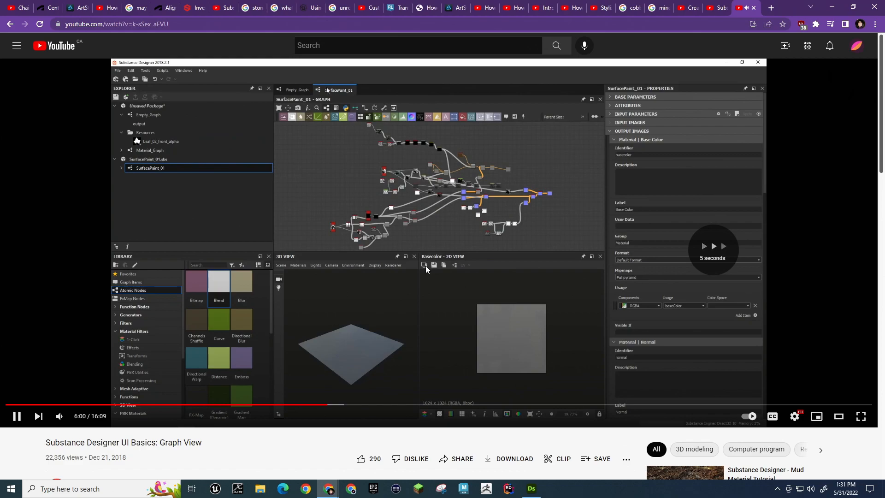
pyautogui.press('Right')
pyautogui.press('Right')
pyautogui.press('Right')
pyautogui.press('Right')
pyautogui.press('Right')
pyautogui.press('Right')
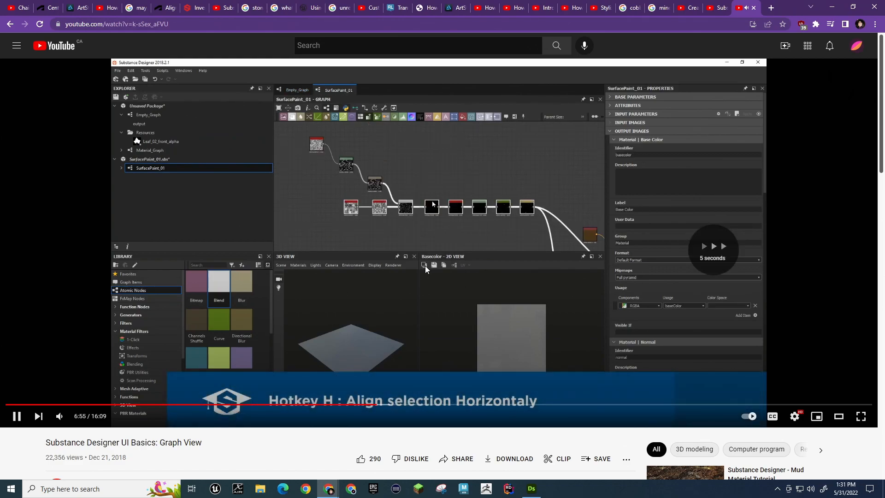
pyautogui.press('Left')
pyautogui.press('Left')
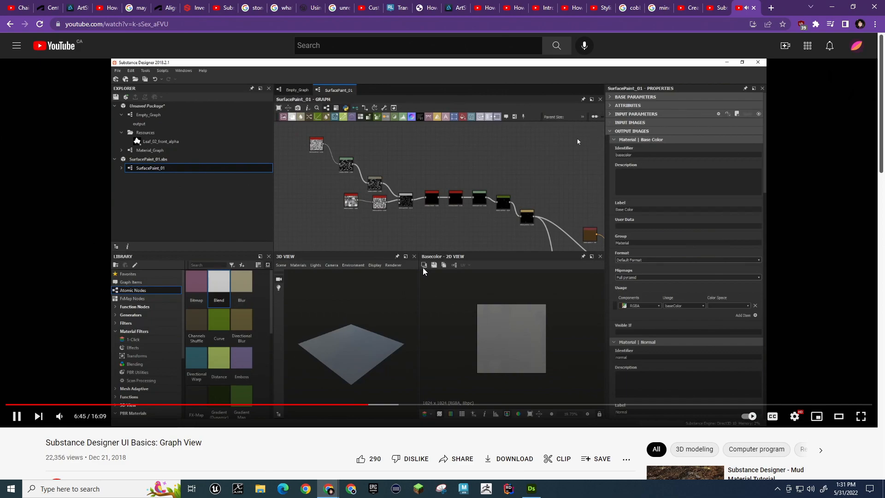
pyautogui.press('Right')
pyautogui.press('Right')
pyautogui.press('Right')
pyautogui.press('Right')
pyautogui.press('Right')
pyautogui.press('Right')
pyautogui.press('Right')
pyautogui.press('Right')
pyautogui.press('Right')
pyautogui.press('Right')
pyautogui.press('Right')
pyautogui.press('Right')
pyautogui.press('Right')
pyautogui.press('Right')
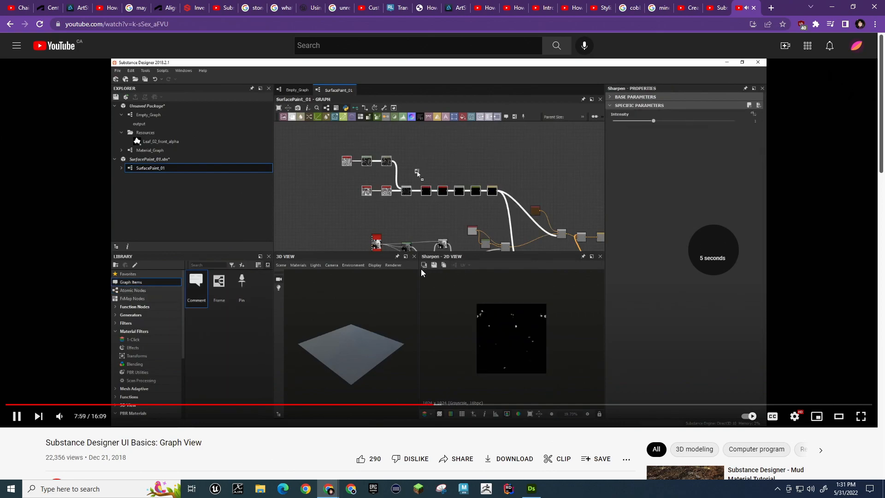
pyautogui.press('Right')
pyautogui.press('Right')
pyautogui.press('Right')
pyautogui.press('Right')
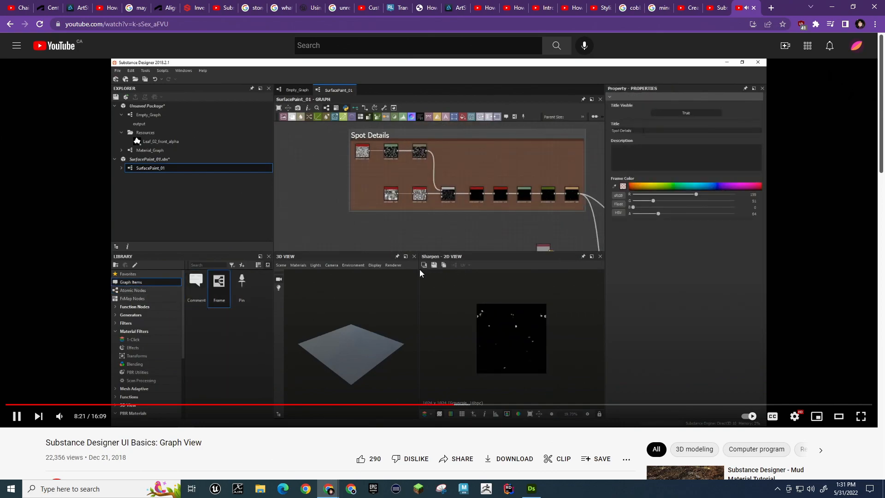
# Skip ahead to the grey and orange connectors around the Normal nodes and pause the video there
pyautogui.press('Right')
pyautogui.press('Right')
pyautogui.press('Right')
pyautogui.press('Right')
pyautogui.press('Right')
pyautogui.press('Right')
pyautogui.press('Right')
pyautogui.press('Right')
pyautogui.press('Right')
pyautogui.press('Right')
pyautogui.press('Right')
pyautogui.press('Right')
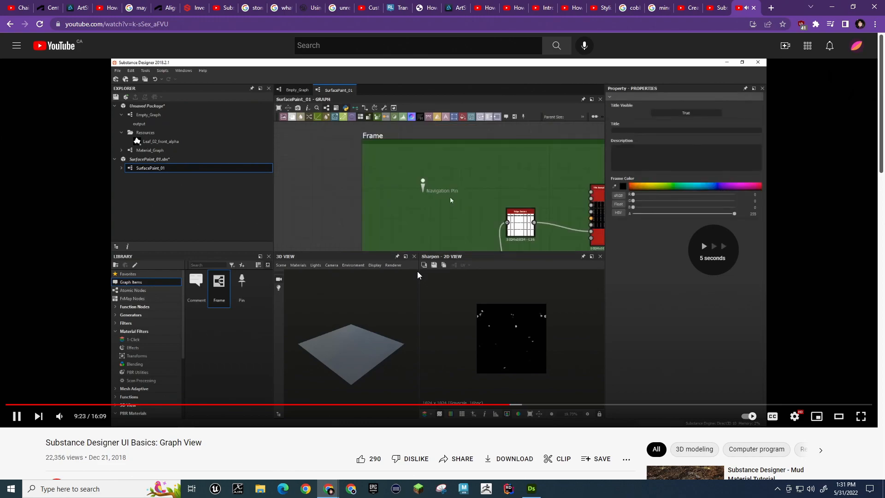
pyautogui.press('Right')
pyautogui.press('Right')
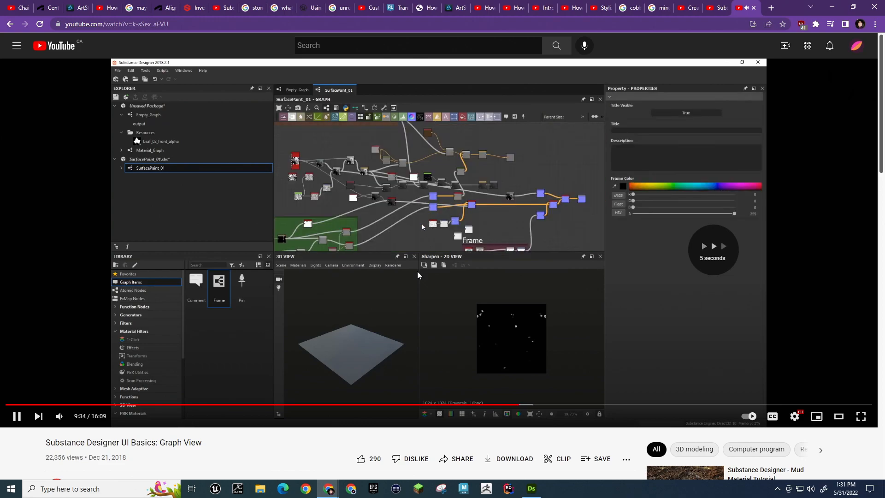
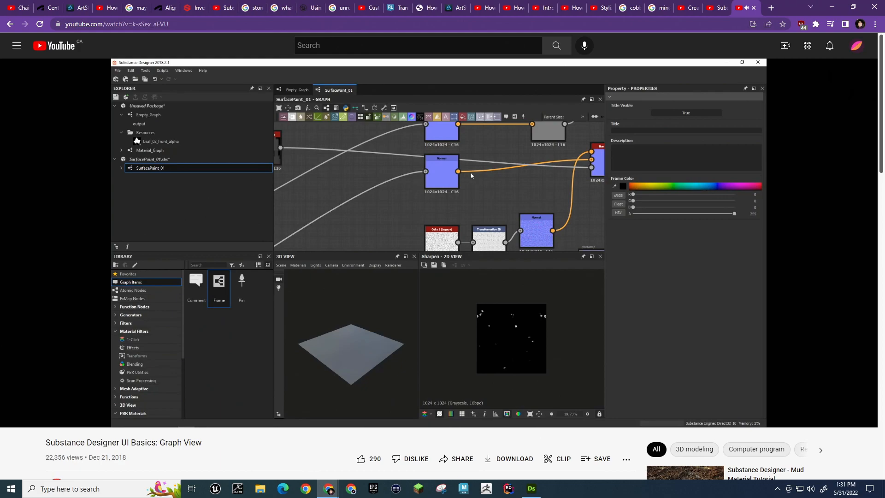
pyautogui.click(503, 144)
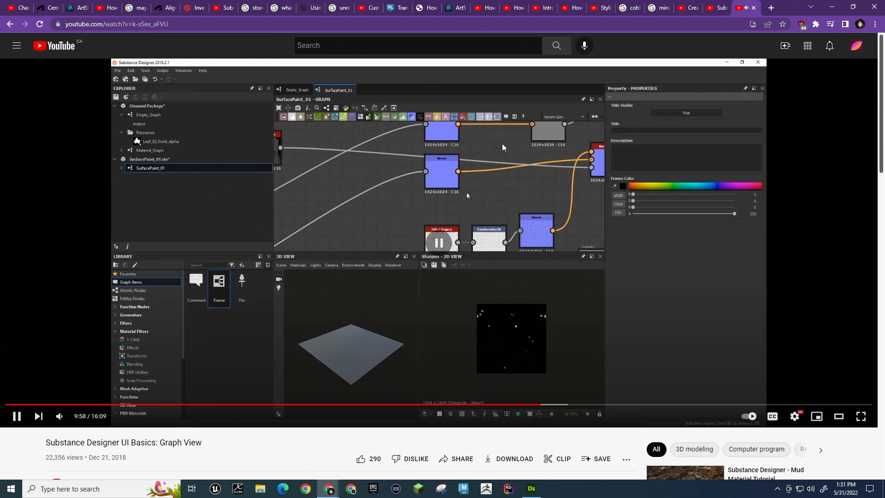
# Switch to Substance 3D Designer and insert a Grayscale Conversion node between Uniform Color and Blend
pyautogui.hotkey('alt', 'Tab')
pyautogui.moveTo(305, 185); pyautogui.dragTo(328, 179)
pyautogui.write('gr')
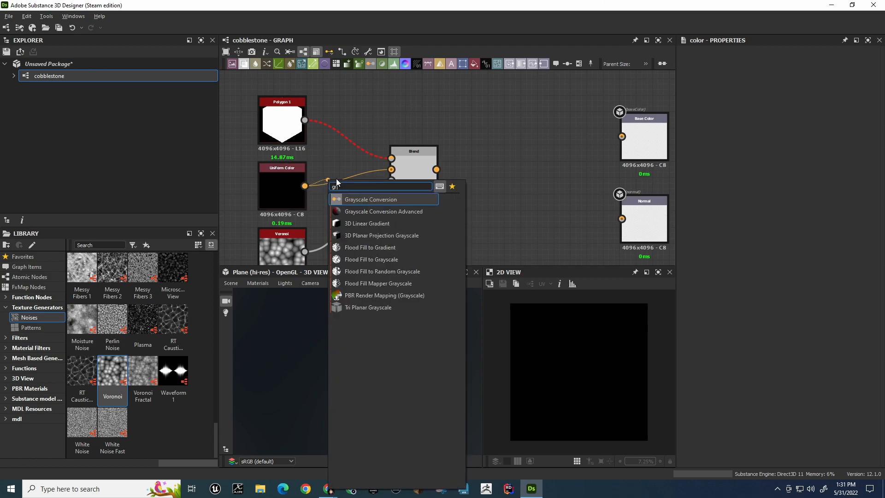
pyautogui.press('Return')
# Space out the Uniform Color, Grayscale Conversion and Blend nodes, and show the Blend result in the 2D view
pyautogui.moveTo(383, 184); pyautogui.dragTo(478, 174)
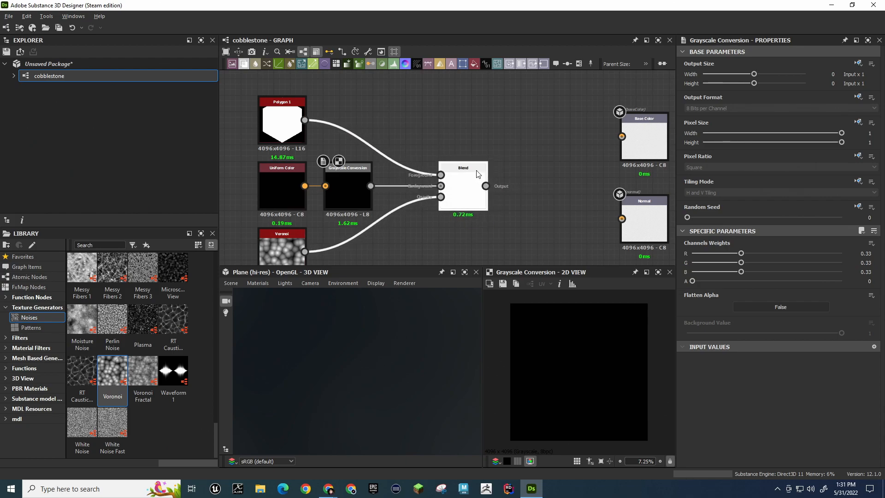
pyautogui.moveTo(300, 182); pyautogui.dragTo(257, 183)
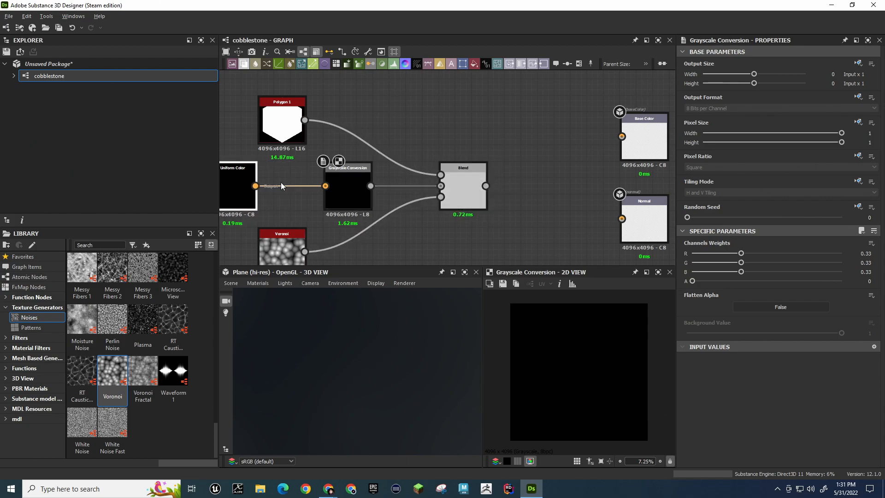
pyautogui.moveTo(347, 182)
pyautogui.mouseDown()
pyautogui.moveTo(306, 182)
pyautogui.moveTo(330, 182)
pyautogui.mouseUp()
pyautogui.moveTo(254, 181); pyautogui.dragTo(272, 183)
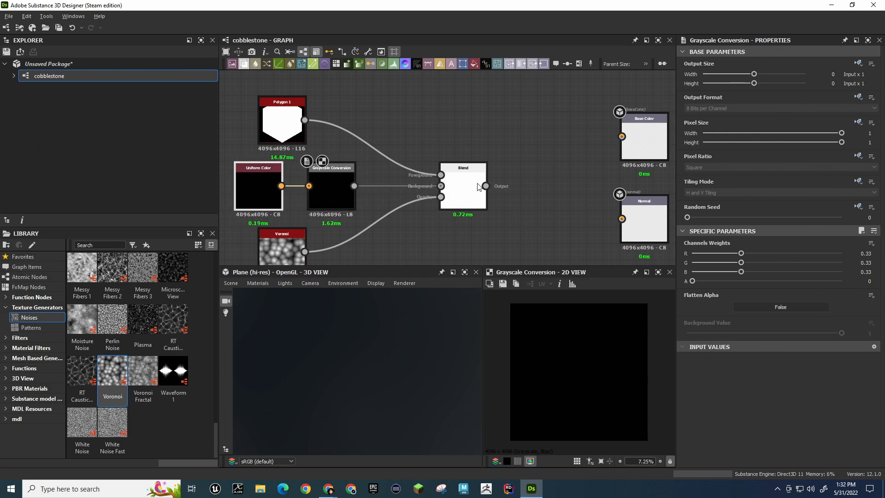
pyautogui.doubleClick(463, 186)
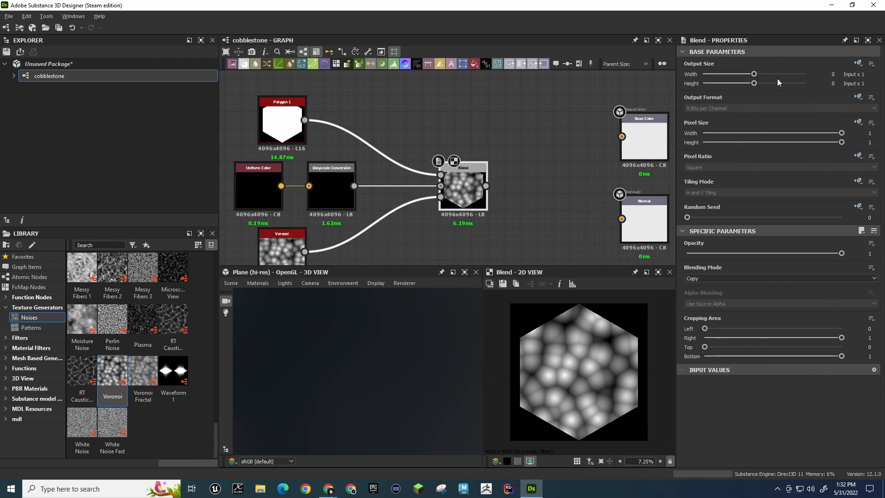
# Set the Voronoi node's Scale to 1.52
pyautogui.click(287, 250)
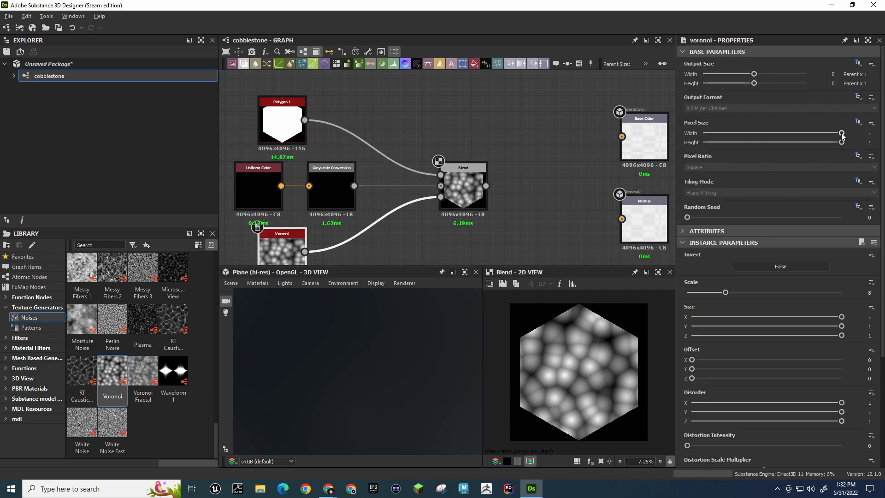
pyautogui.moveTo(842, 134)
pyautogui.mouseDown()
pyautogui.moveTo(706, 133)
pyautogui.moveTo(844, 136)
pyautogui.mouseUp()
pyautogui.scroll(-1, 693, 310)
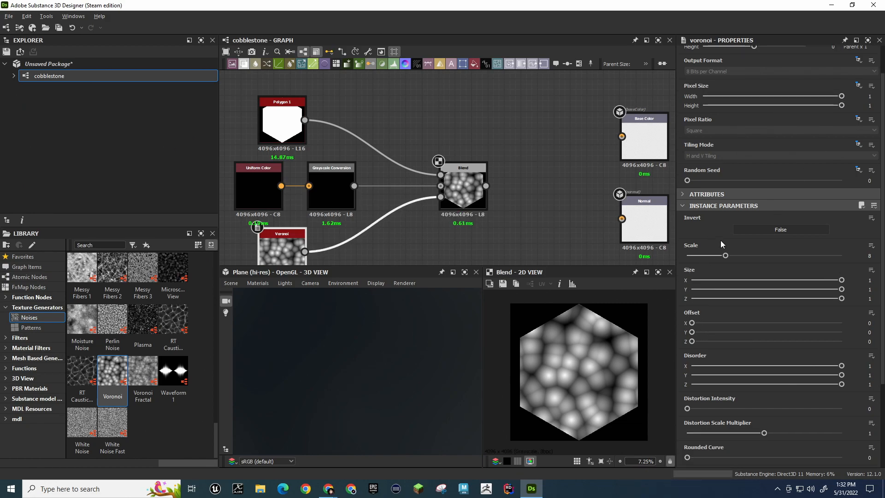
pyautogui.moveTo(725, 255); pyautogui.dragTo(696, 267)
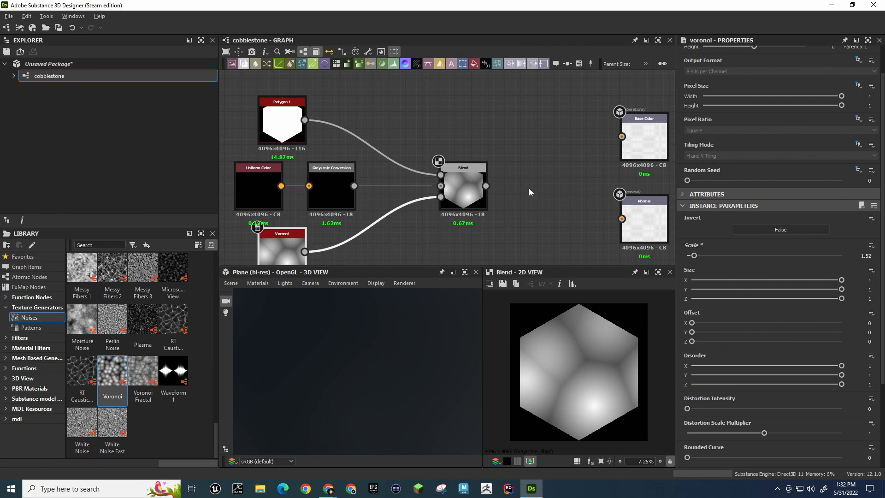
# Add a Tile Generator node after Blend and connect the Blend output to its Pattern Input
pyautogui.moveTo(464, 181); pyautogui.dragTo(434, 180)
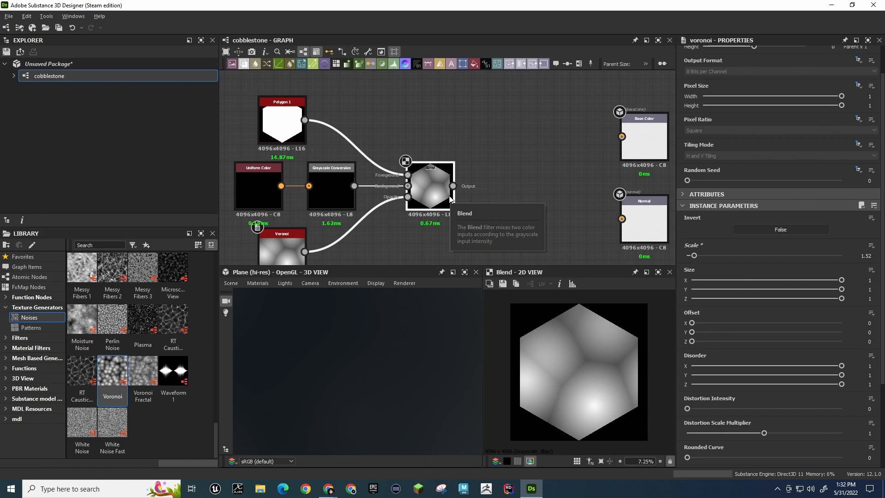
pyautogui.click(519, 201)
pyautogui.press('space')
pyautogui.write('tile')
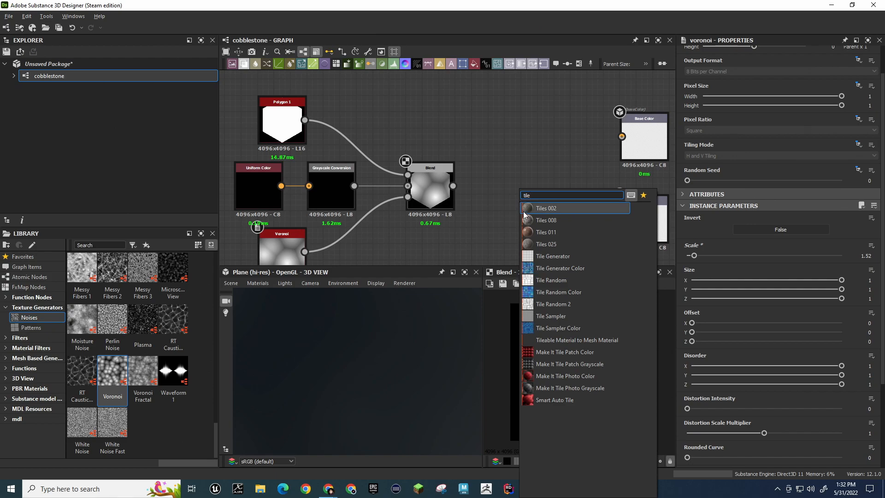
pyautogui.click(560, 256)
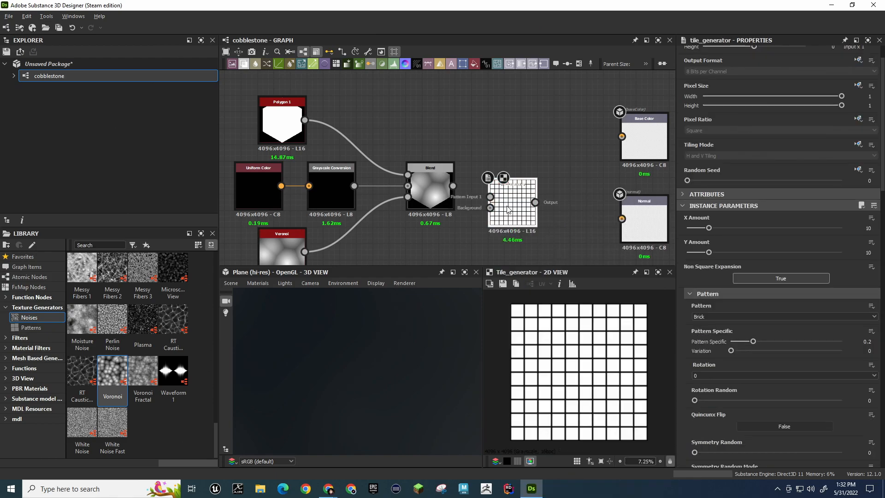
pyautogui.moveTo(504, 192); pyautogui.dragTo(519, 183)
pyautogui.moveTo(453, 186); pyautogui.dragTo(507, 188)
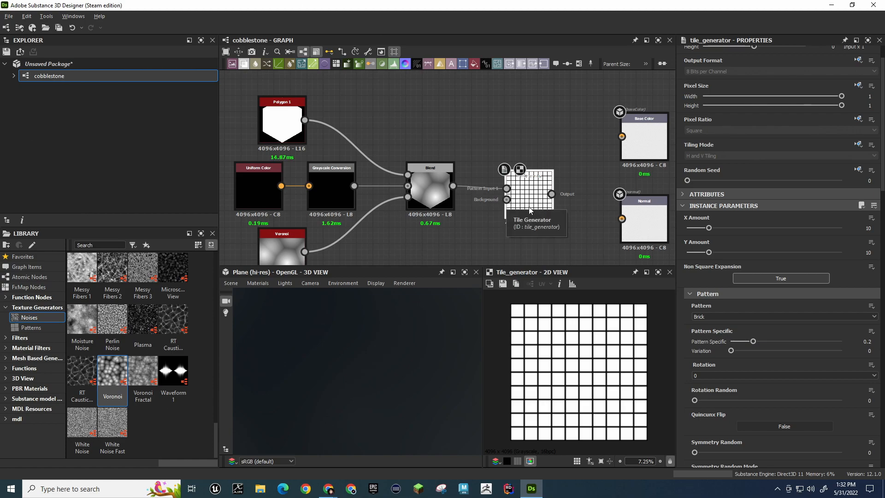
# Connect Grayscale Conversion to the Tile Generator's Background and Tile Generator to Base Color, moving Grayscale Conversion below Uniform Color
pyautogui.moveTo(354, 186); pyautogui.dragTo(534, 186)
pyautogui.moveTo(321, 171); pyautogui.dragTo(357, 231)
pyautogui.moveTo(274, 173); pyautogui.dragTo(330, 171)
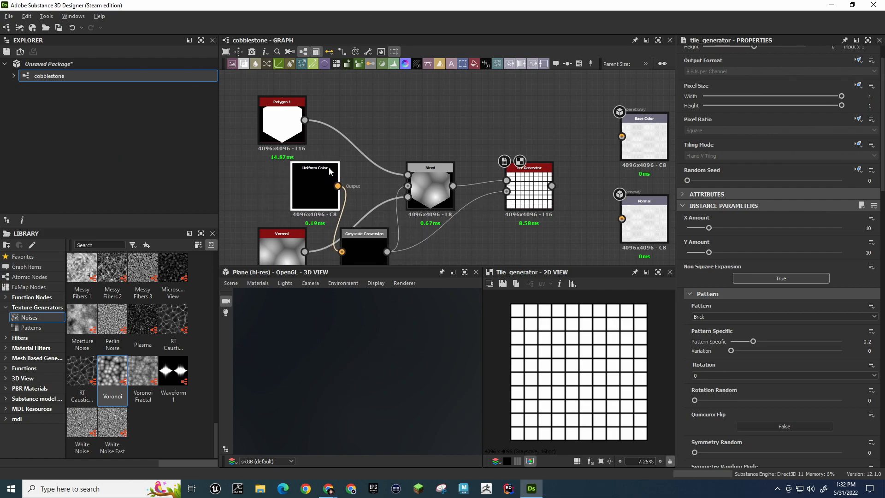
pyautogui.moveTo(489, 226); pyautogui.dragTo(394, 207, button='middle')
pyautogui.moveTo(458, 167); pyautogui.dragTo(527, 117)
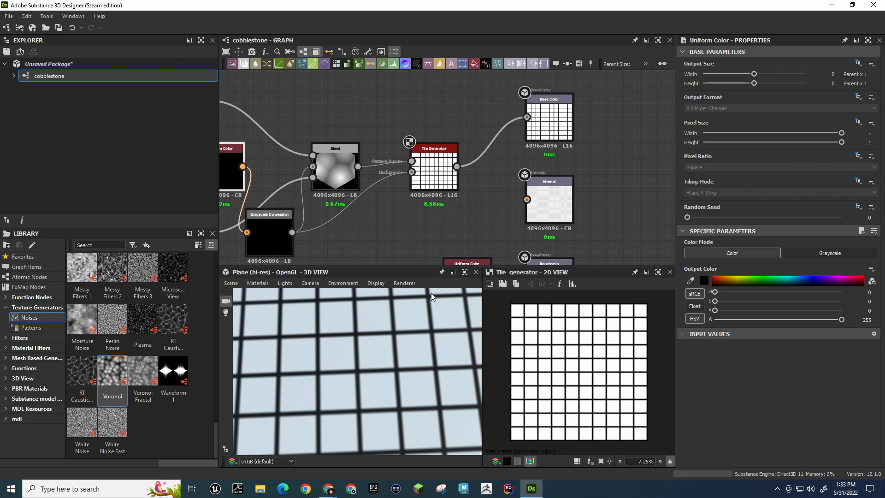
pyautogui.click(438, 168)
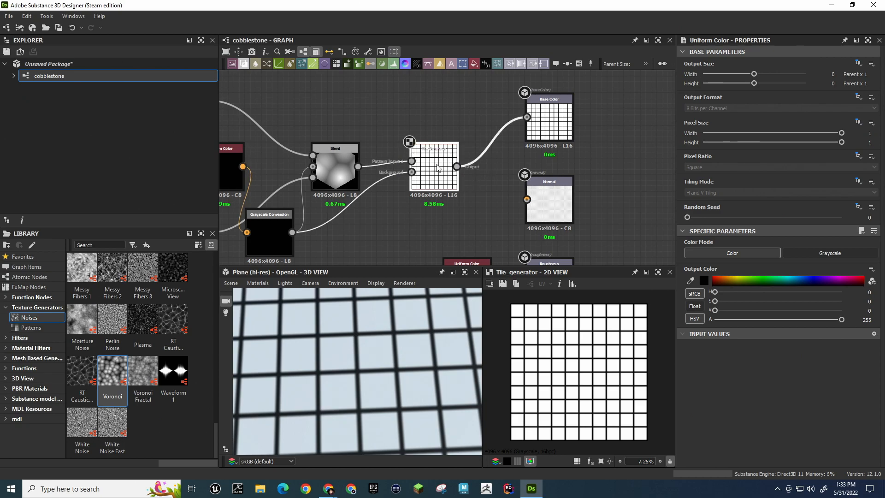
pyautogui.press('Delete')
pyautogui.press('space')
pyautogui.press('Escape')
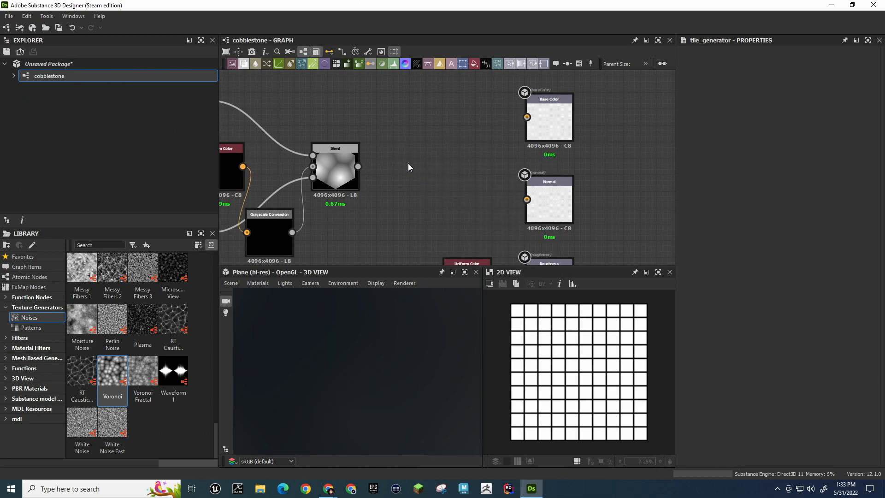
pyautogui.hotkey('ctrl', 'z')
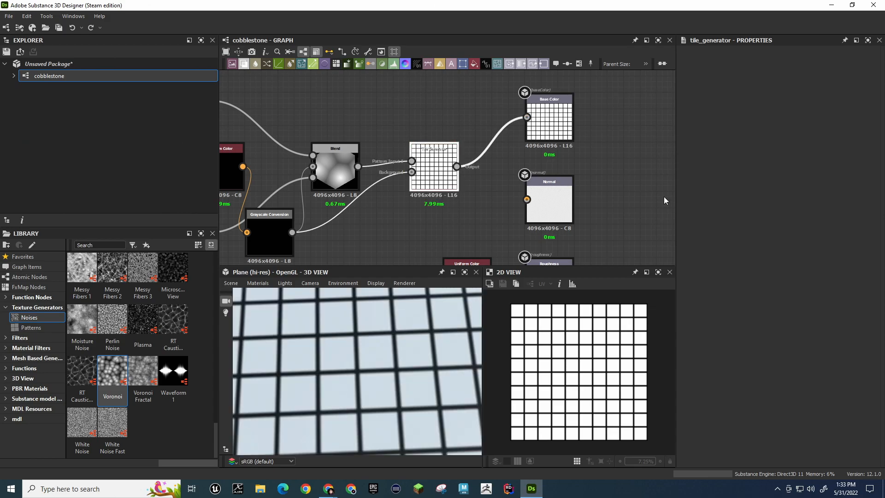
# Select the Tile Generator and open its Pattern choices
pyautogui.click(415, 169)
pyautogui.scroll(-2, 667, 253)
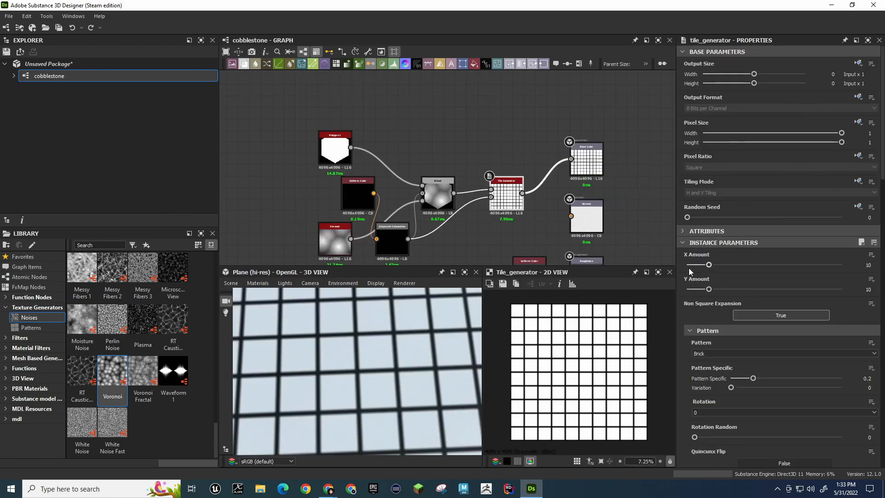
pyautogui.click(718, 355)
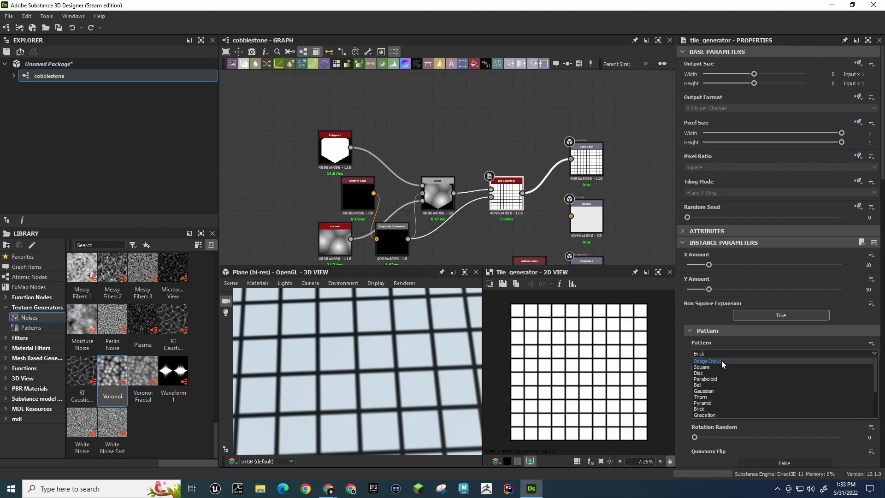
# Set the Tile Generator's pattern to Image Input so it tiles the blended polygon shape
pyautogui.click(724, 360)
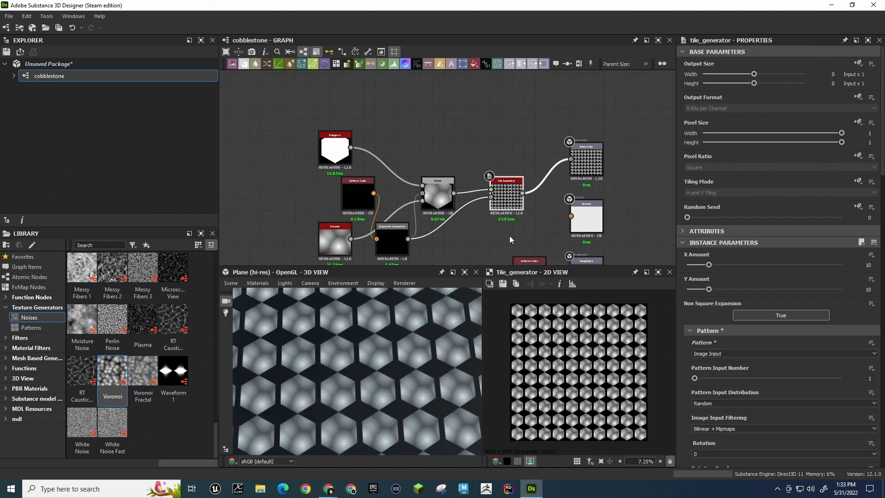
pyautogui.scroll(2, 477, 177)
pyautogui.moveTo(477, 177); pyautogui.dragTo(356, 76, button='middle')
pyautogui.moveTo(443, 120); pyautogui.dragTo(475, 121)
pyautogui.moveTo(412, 106); pyautogui.dragTo(422, 139, button='middle')
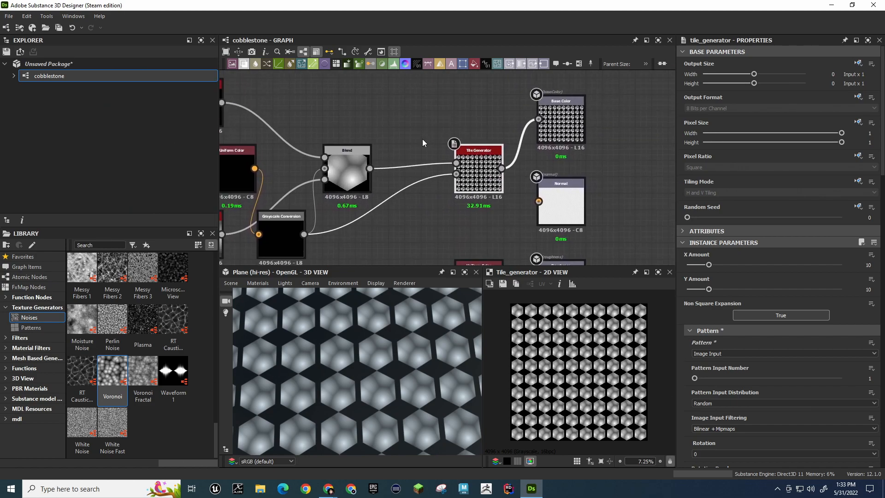
# Try a Directional Warp node driven by the Blend and Grayscale Conversion nodes, adjust its intensity to 7.74, and delete it
pyautogui.press('space')
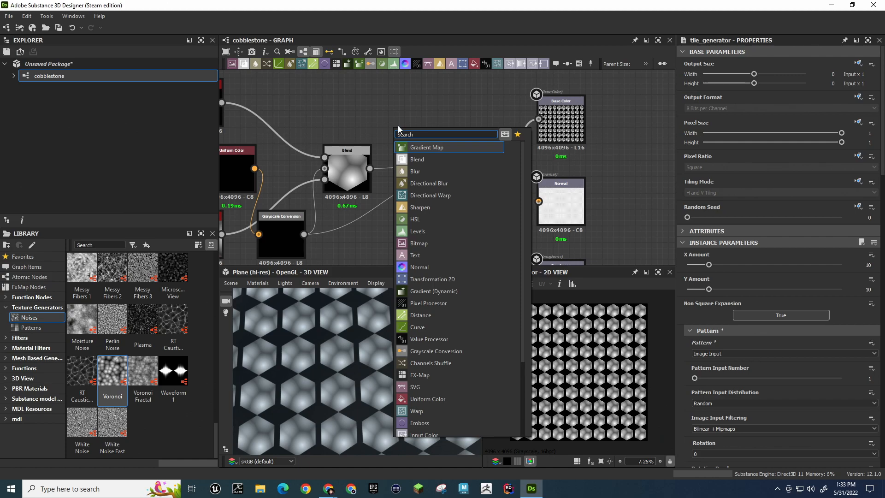
pyautogui.click(444, 194)
pyautogui.moveTo(401, 113); pyautogui.dragTo(426, 206)
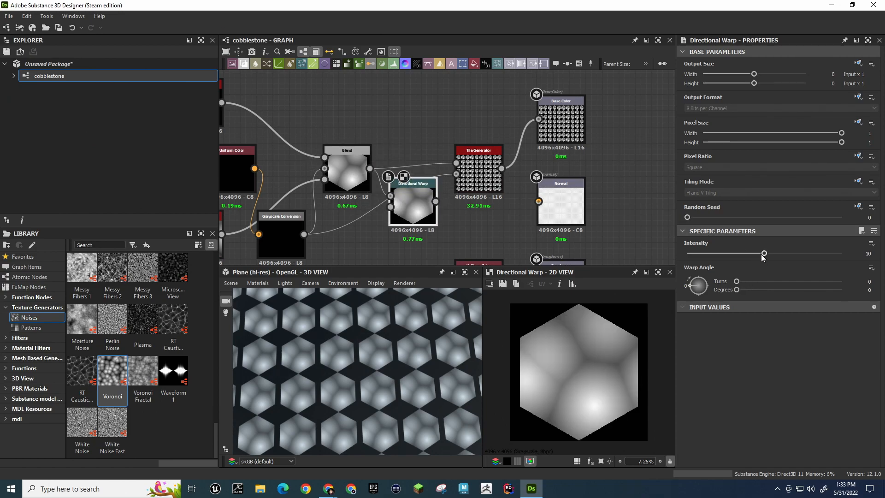
pyautogui.moveTo(768, 252); pyautogui.dragTo(783, 254)
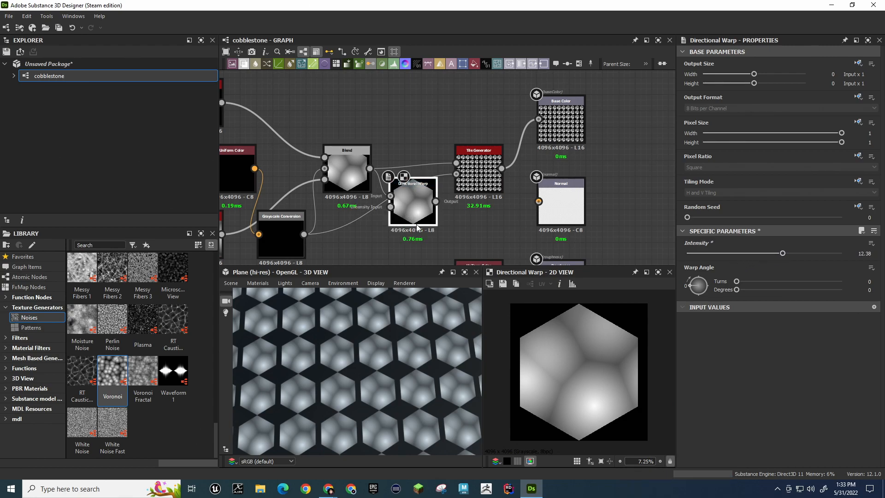
pyautogui.moveTo(416, 228); pyautogui.dragTo(416, 244)
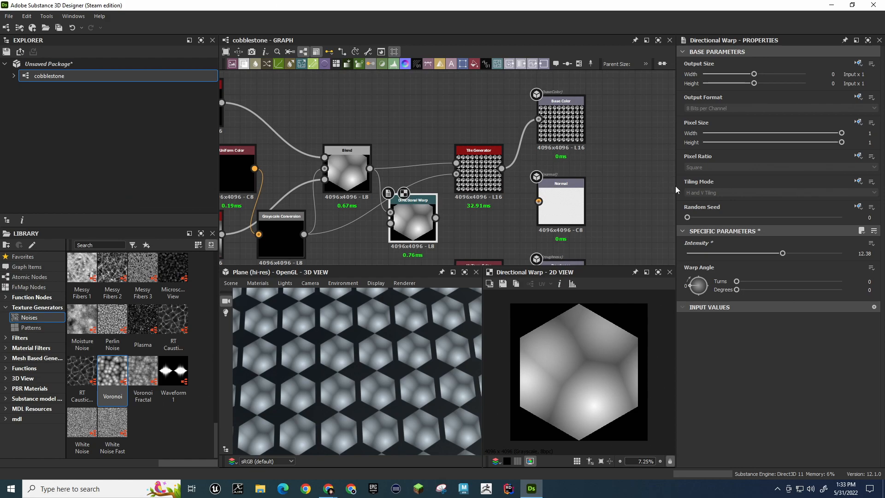
pyautogui.moveTo(783, 254); pyautogui.dragTo(747, 256)
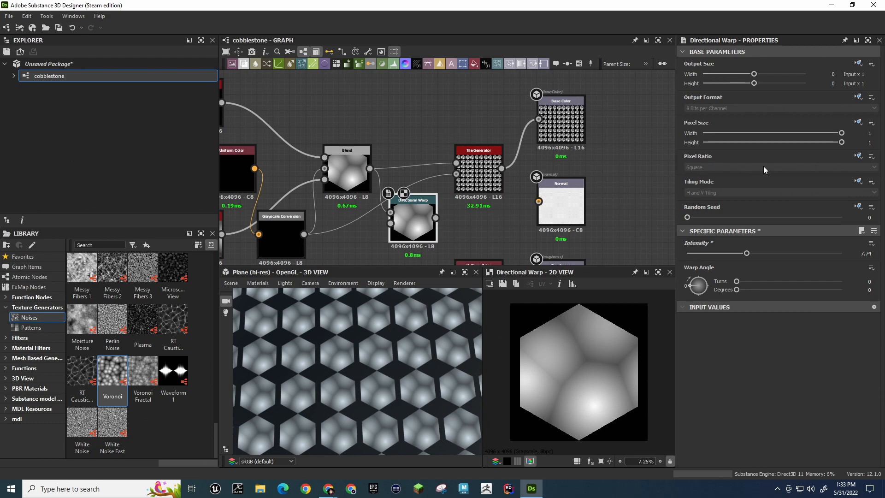
pyautogui.press('Delete')
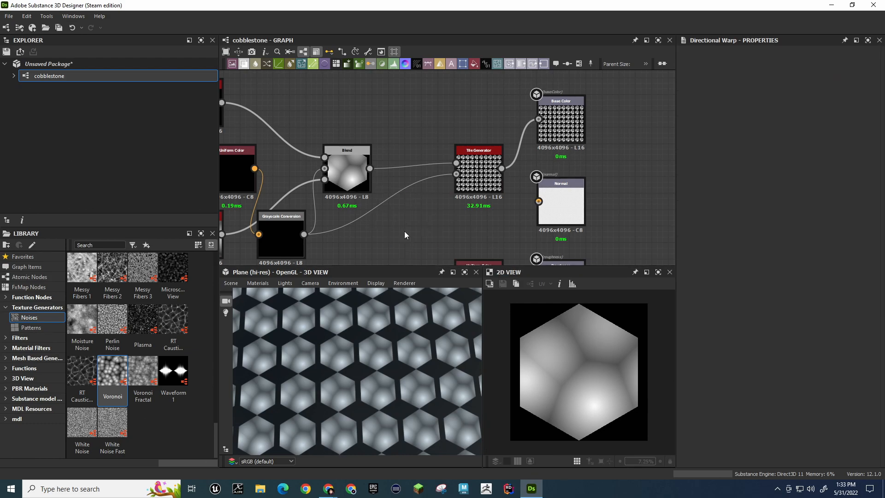
pyautogui.press('space')
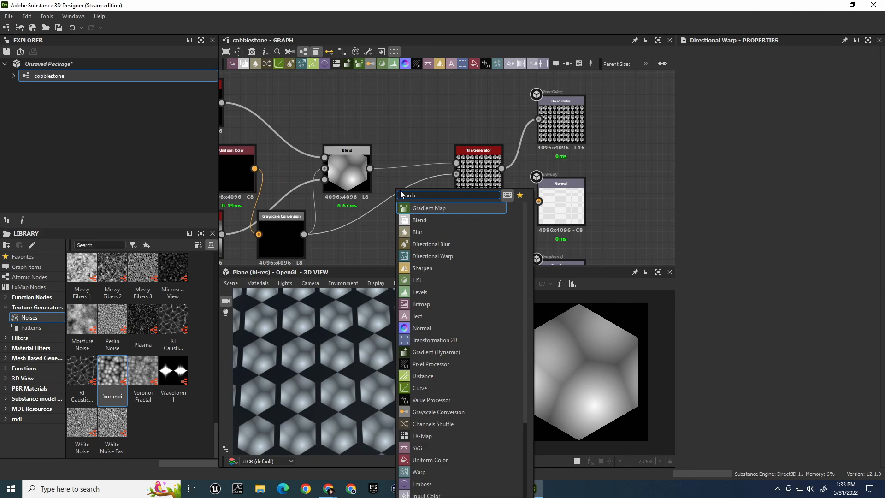
pyautogui.write('b')
pyautogui.hotkey('alt', 'Tab')
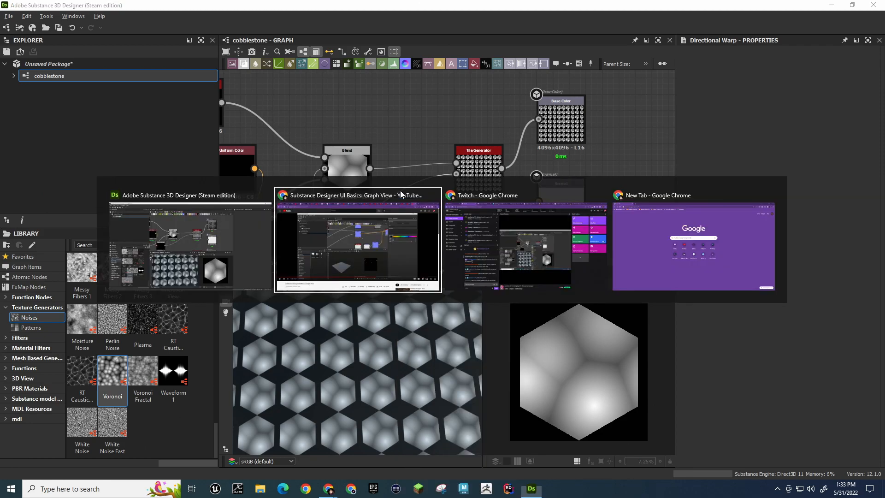
pyautogui.hotkey('ctrl', 'pageup')
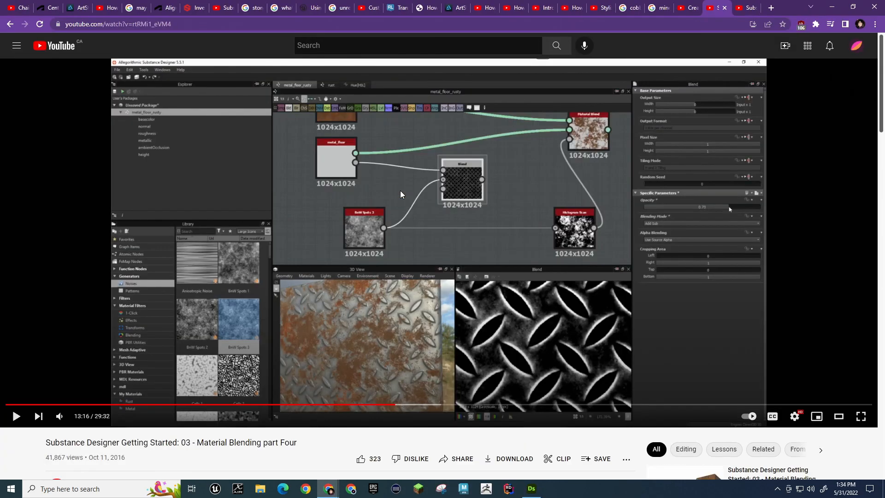
pyautogui.hotkey('ctrl', 'pageup')
pyautogui.hotkey('alt', 'Tab')
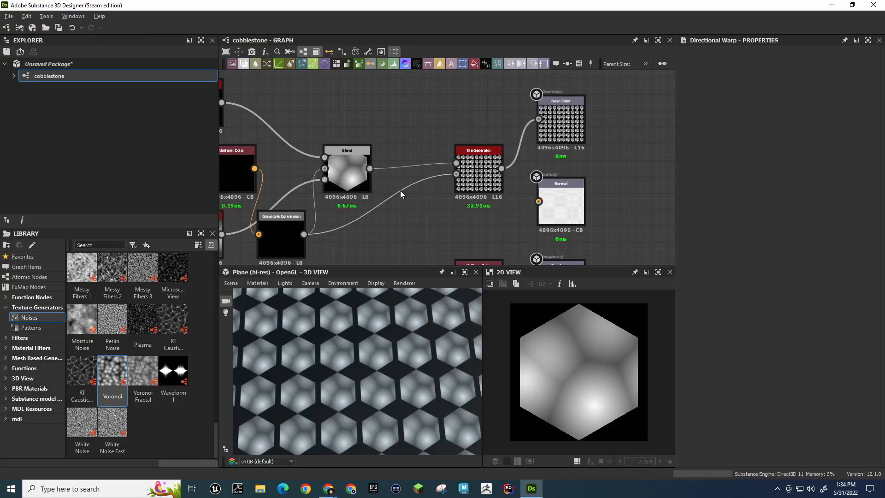
# Insert a Bevel node between the Blend and Tile Generator nodes and feed its Normal output into the Normal output node
pyautogui.press('space')
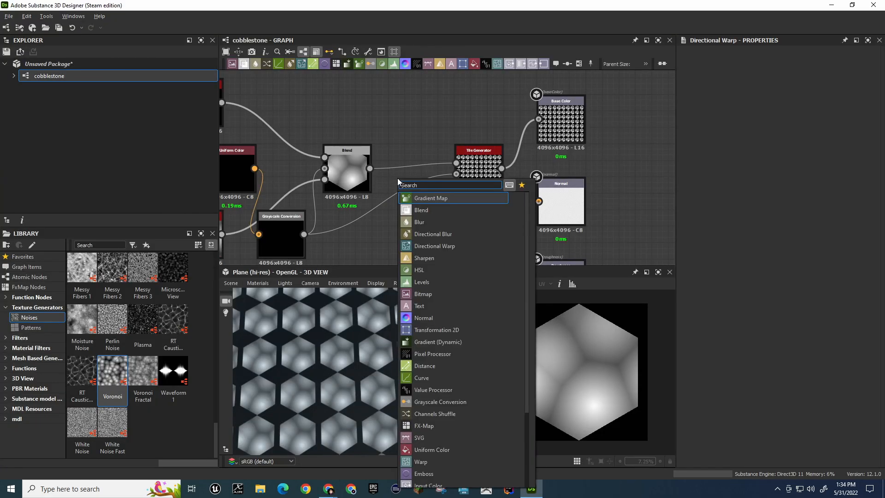
pyautogui.write('bevel')
pyautogui.press('Return')
pyautogui.moveTo(386, 176); pyautogui.dragTo(538, 201)
pyautogui.moveTo(484, 150)
pyautogui.mouseDown()
pyautogui.moveTo(504, 101)
pyautogui.moveTo(493, 139)
pyautogui.mouseUp()
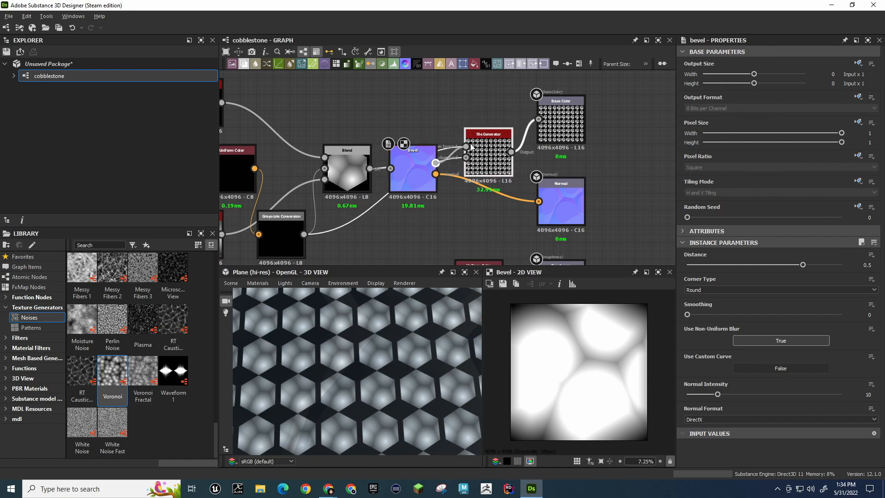
# Check the Tile Generator's result in the 3D view and reposition the Bevel and Blend nodes to spread out the graph
pyautogui.click(496, 148)
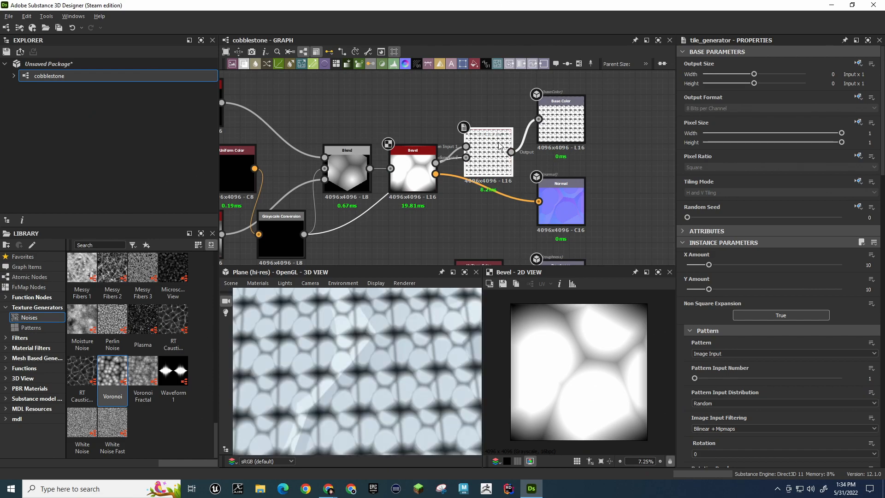
pyautogui.scroll(-4, 311, 387)
pyautogui.scroll(2, 331, 378)
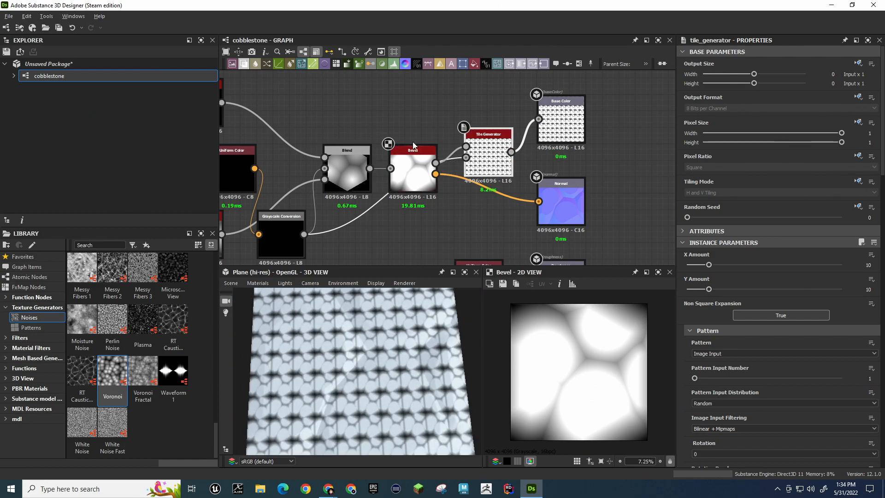
pyautogui.moveTo(411, 150); pyautogui.dragTo(411, 117)
pyautogui.moveTo(344, 158); pyautogui.dragTo(308, 123)
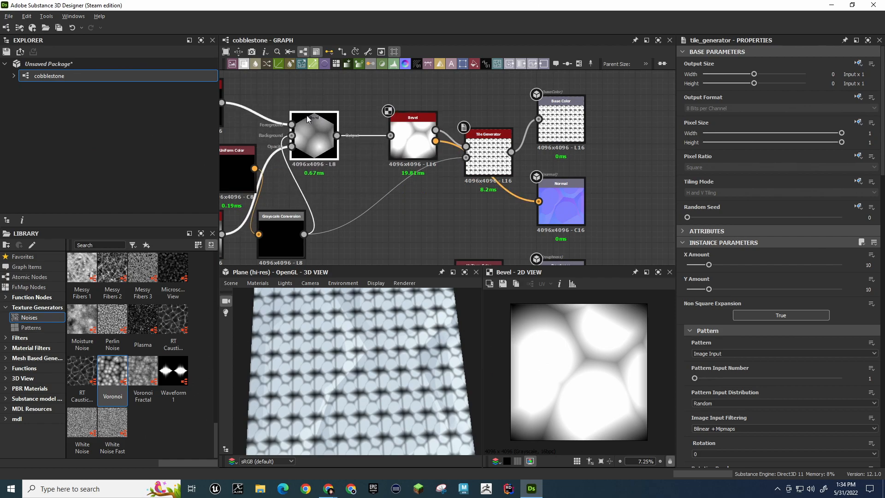
# Delete the Tile Generator node and move the Bevel node closer to the Blend node
pyautogui.scroll(-1, 367, 200)
pyautogui.click(471, 157)
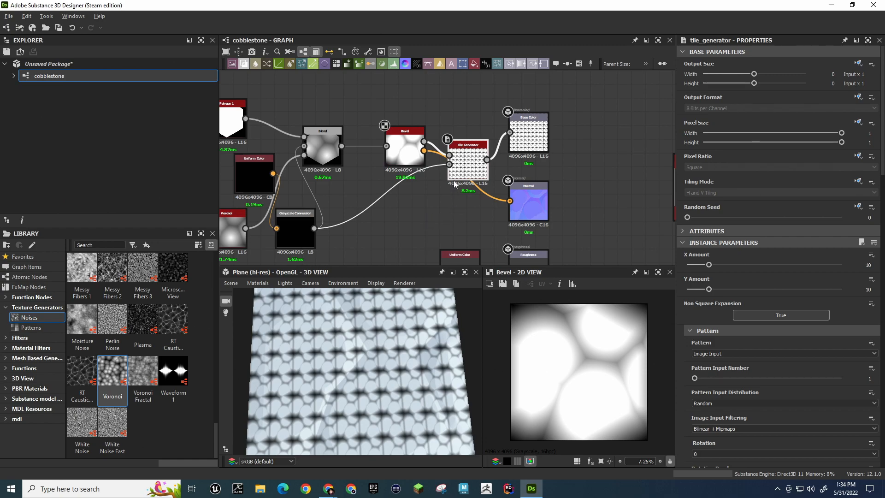
pyautogui.press('Delete')
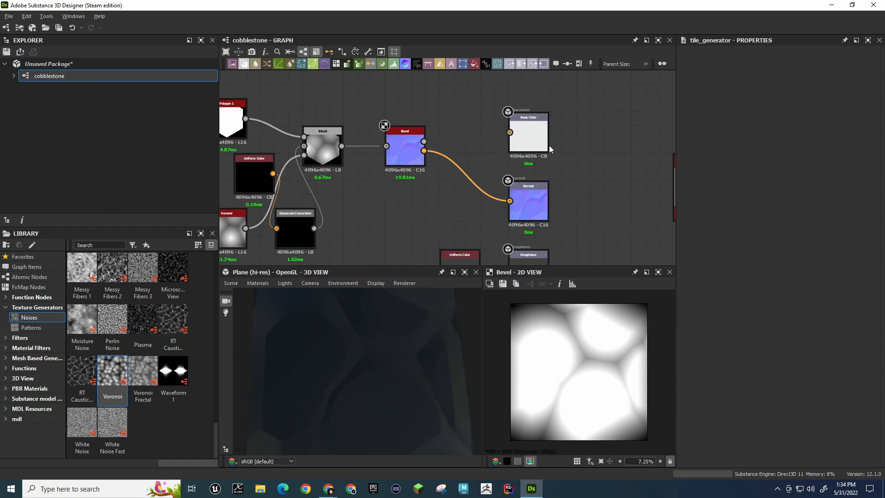
pyautogui.moveTo(411, 188); pyautogui.dragTo(445, 192, button='middle')
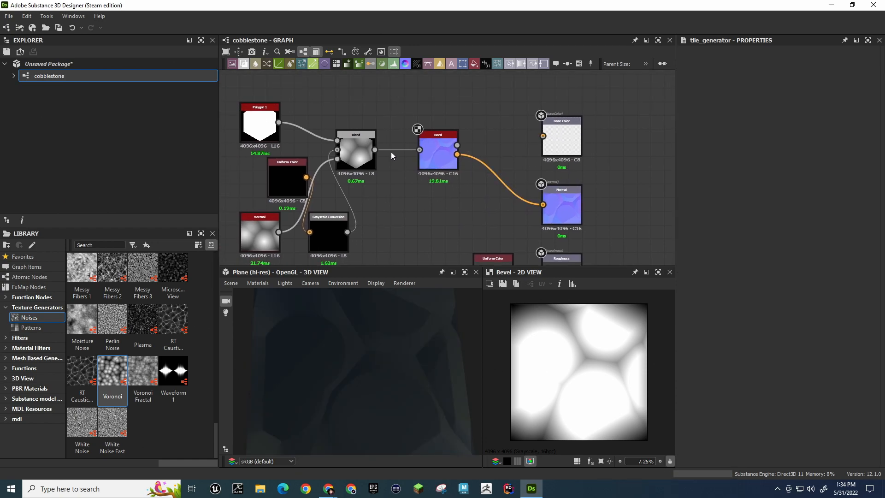
pyautogui.moveTo(438, 147); pyautogui.dragTo(426, 148)
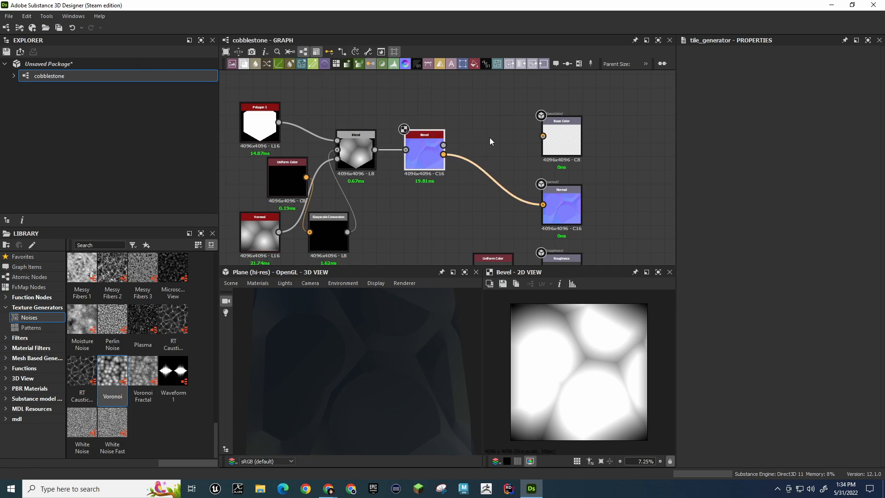
# Try a Levels node on the Bevel node's Height output, inspect the plane in 3D, and delete the Levels node
pyautogui.press('space')
pyautogui.write('levels')
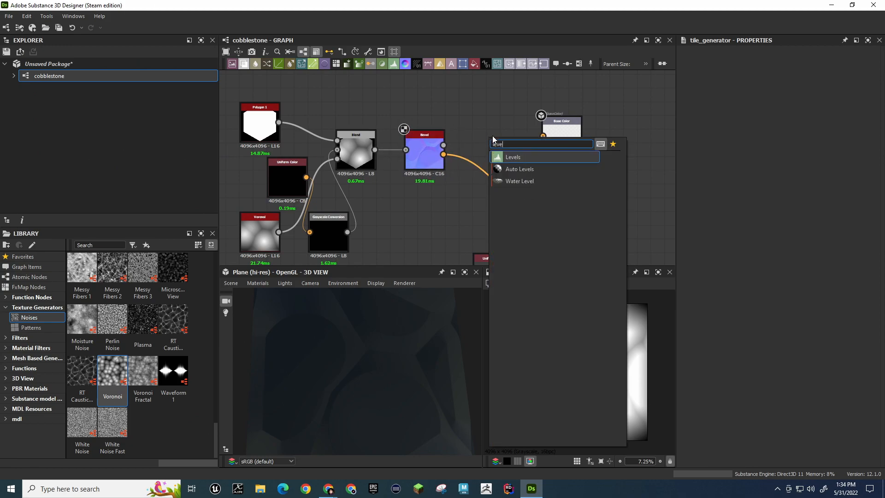
pyautogui.press('Return')
pyautogui.moveTo(444, 145); pyautogui.dragTo(474, 136)
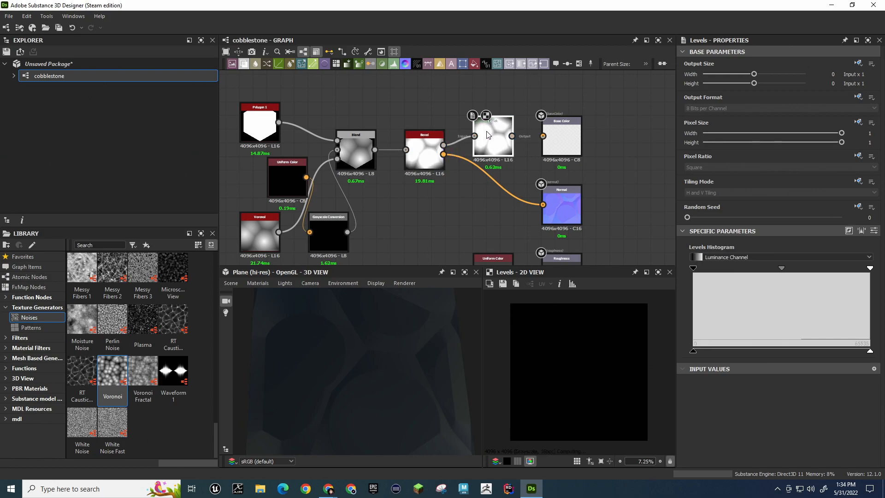
pyautogui.moveTo(694, 268)
pyautogui.mouseDown()
pyautogui.moveTo(854, 271)
pyautogui.moveTo(688, 272)
pyautogui.mouseUp()
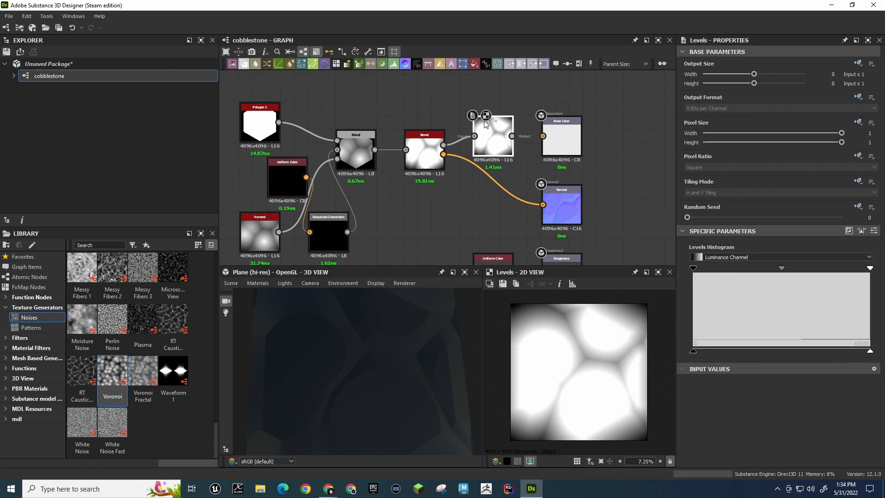
pyautogui.scroll(-5, 355, 392)
pyautogui.moveTo(358, 383); pyautogui.dragTo(365, 304)
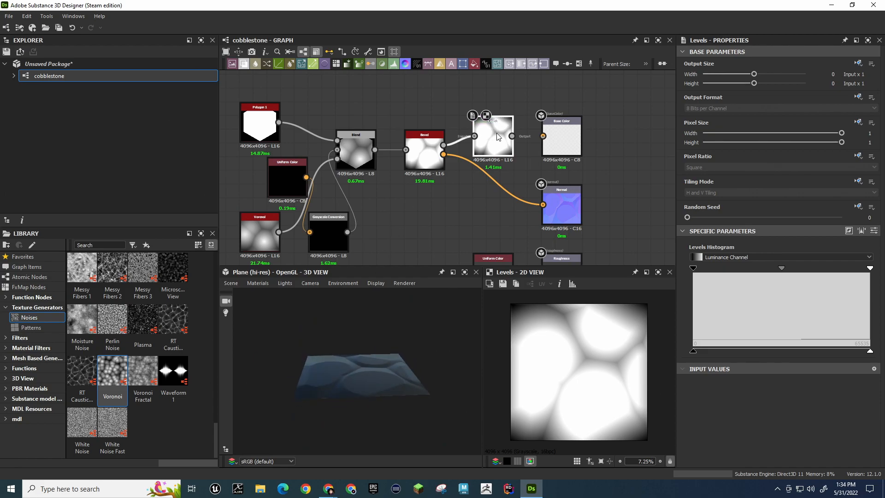
pyautogui.press('Delete')
# Set the Bevel node's distance to 0.31 and inspect the plane's relief up close
pyautogui.doubleClick(425, 149)
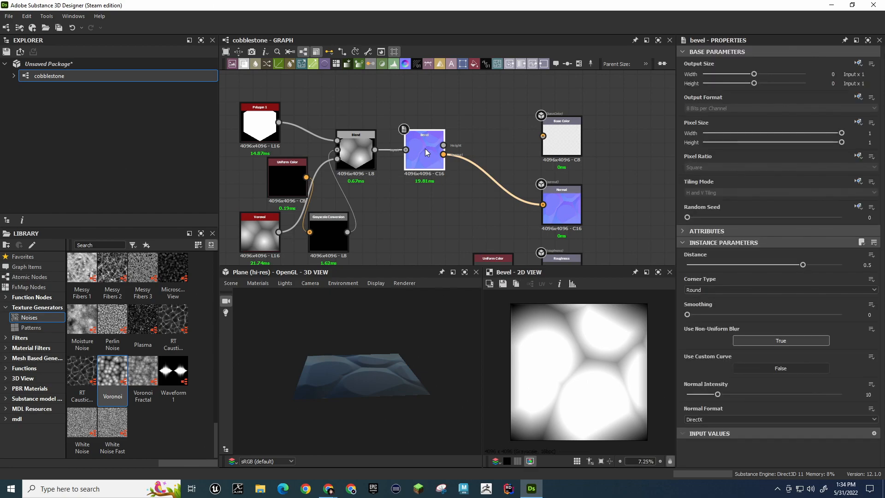
pyautogui.moveTo(804, 267)
pyautogui.mouseDown()
pyautogui.moveTo(826, 261)
pyautogui.moveTo(779, 263)
pyautogui.moveTo(789, 264)
pyautogui.mouseUp()
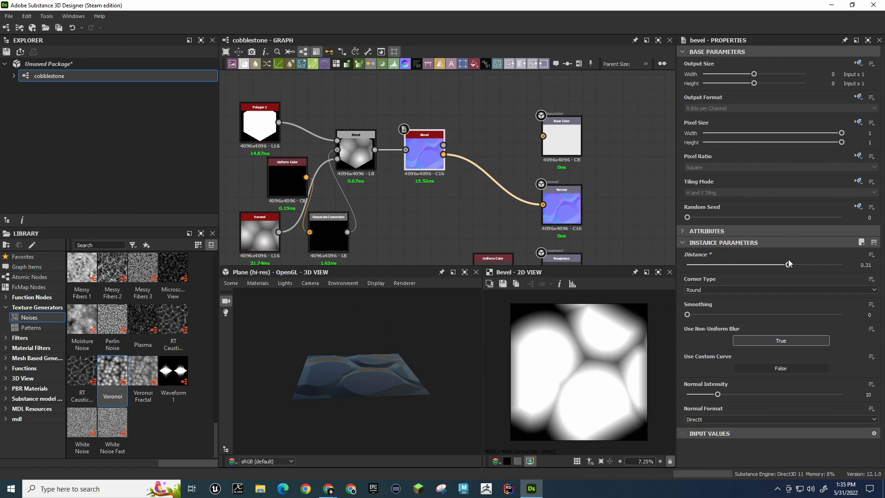
pyautogui.scroll(-1, 350, 386)
pyautogui.scroll(5, 350, 383)
pyautogui.moveTo(350, 382)
pyautogui.mouseDown()
pyautogui.moveTo(454, 390)
pyautogui.moveTo(448, 369)
pyautogui.moveTo(397, 358)
pyautogui.moveTo(349, 391)
pyautogui.mouseUp()
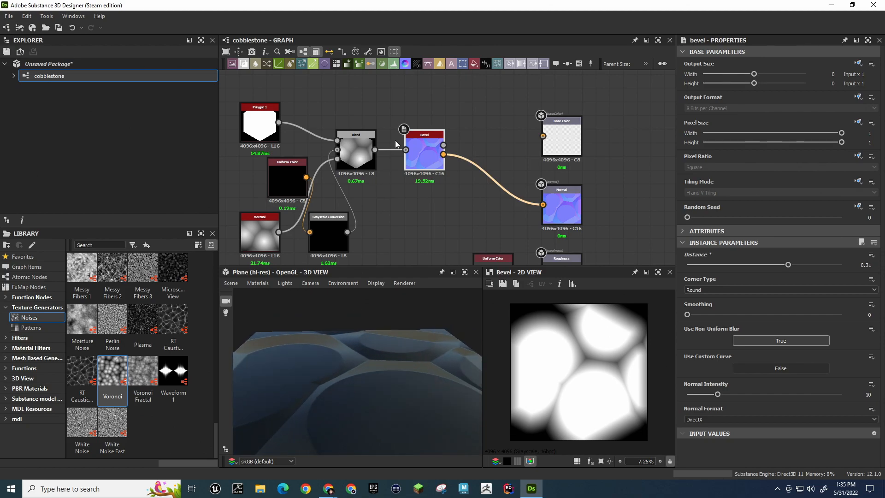
# Insert a second Blend node between the existing Blend node and the Bevel node, moving the Bevel aside to make room
pyautogui.click(392, 203)
pyautogui.press('space')
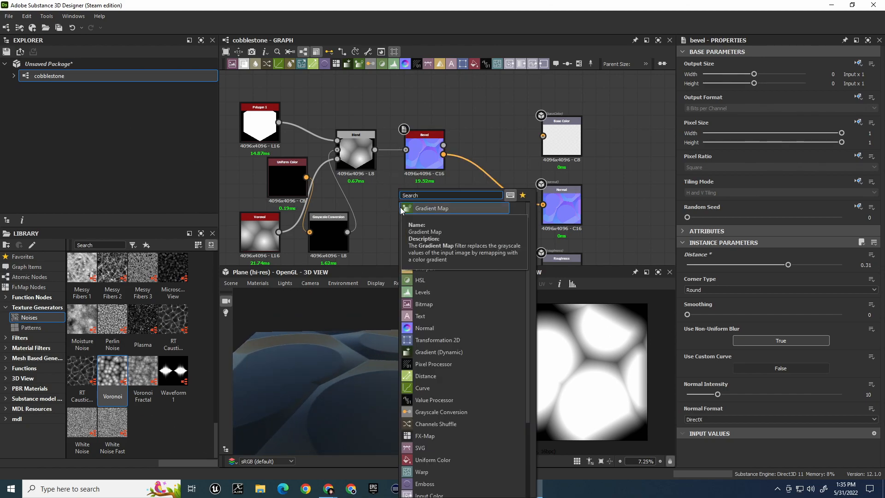
pyautogui.write('blend')
pyautogui.press('Return')
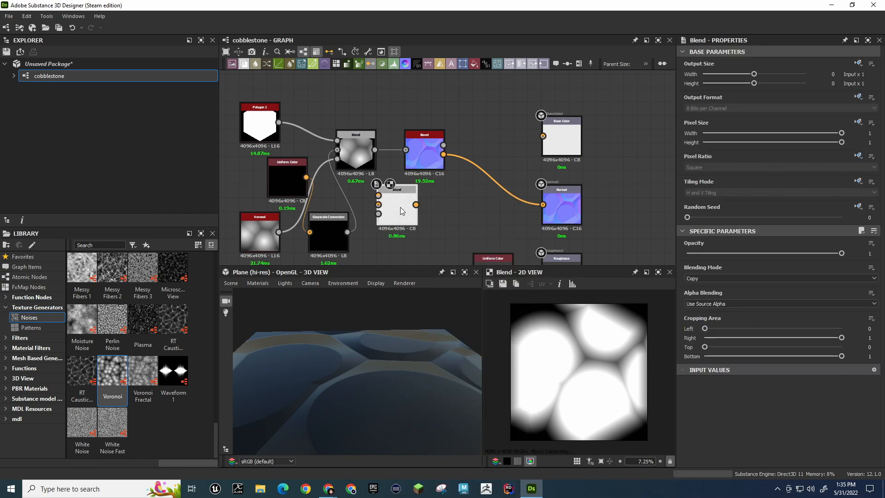
pyautogui.moveTo(424, 140); pyautogui.dragTo(465, 141)
pyautogui.moveTo(398, 195); pyautogui.dragTo(427, 154)
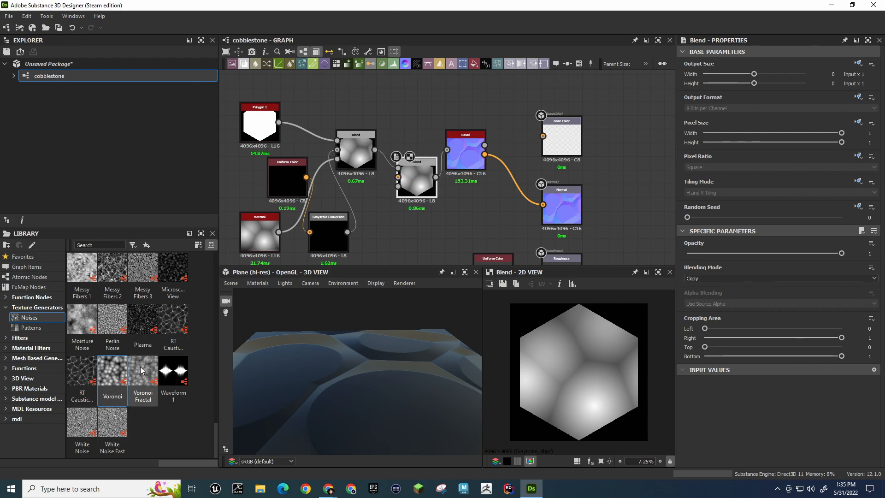
# Add a Voronoi Fractal noise node and connect it to the second Blend node's Opacity input
pyautogui.moveTo(142, 370); pyautogui.dragTo(423, 165)
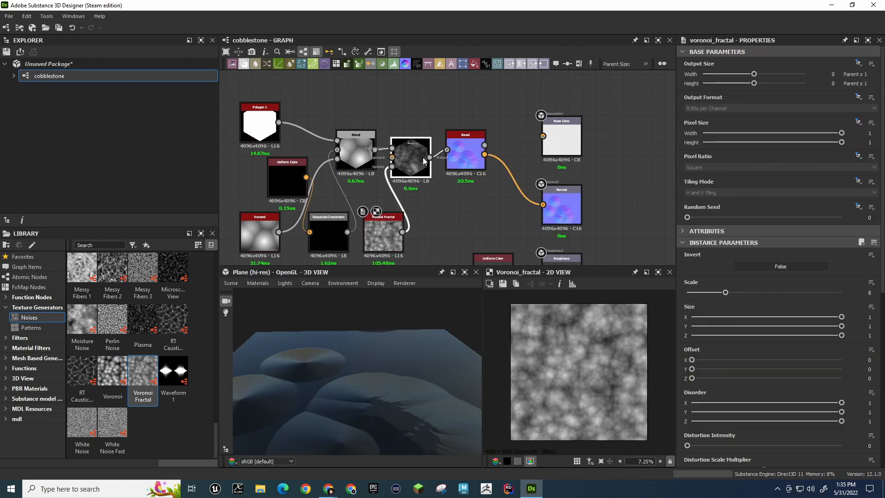
pyautogui.scroll(4, 469, 159)
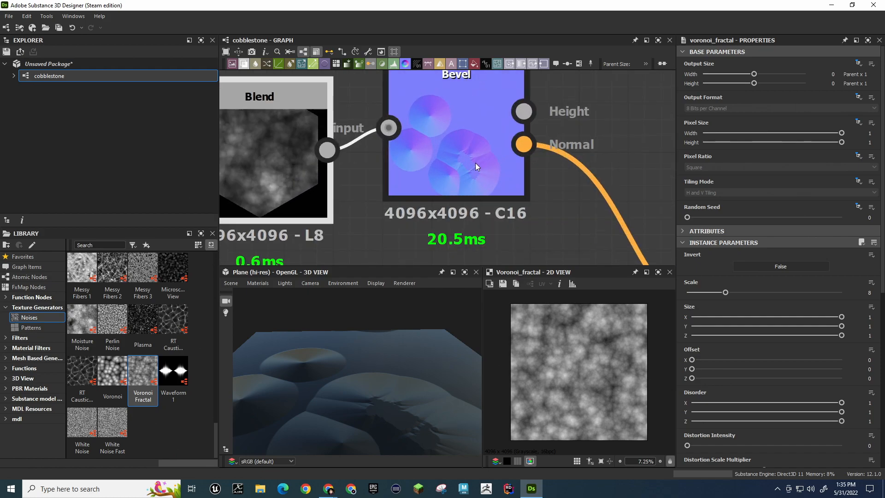
pyautogui.scroll(-5, 473, 161)
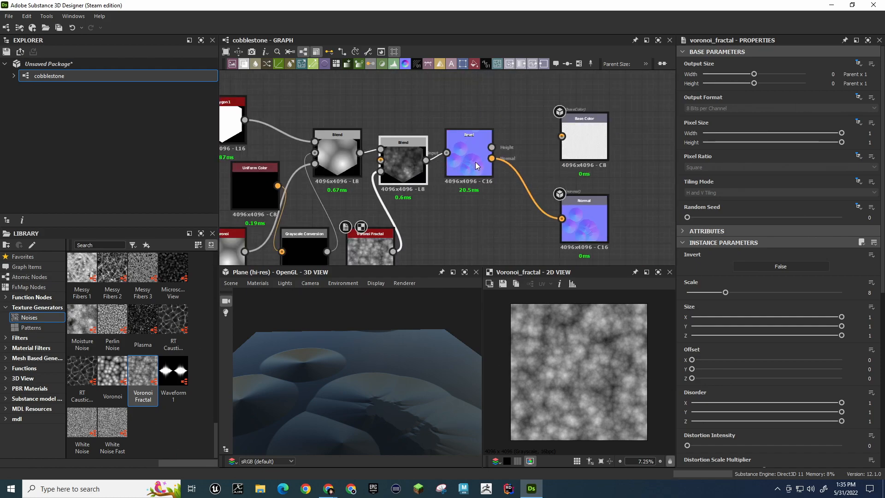
# Set the Bevel node's distance to 0 and inspect the plane's relief in the 3D view
pyautogui.click(476, 165)
pyautogui.scroll(-3, 333, 398)
pyautogui.scroll(3, 341, 388)
pyautogui.scroll(-4, 345, 384)
pyautogui.scroll(1, 350, 381)
pyautogui.scroll(1, 350, 380)
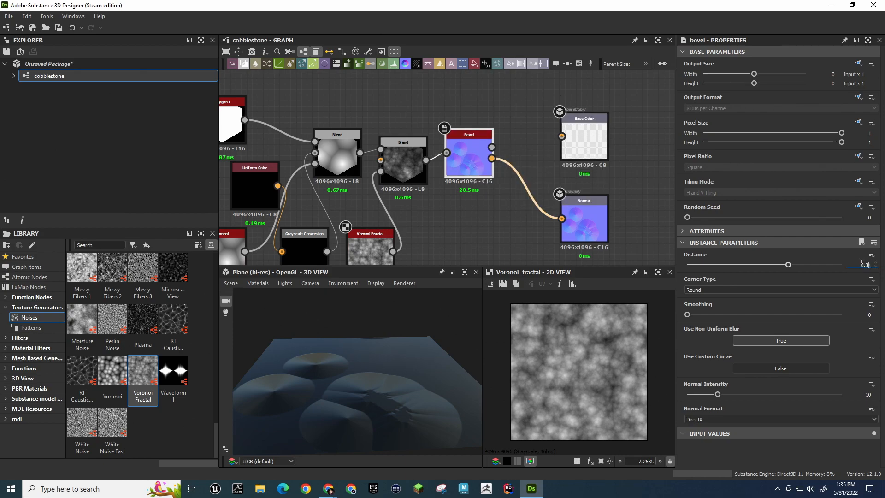
pyautogui.press('Return')
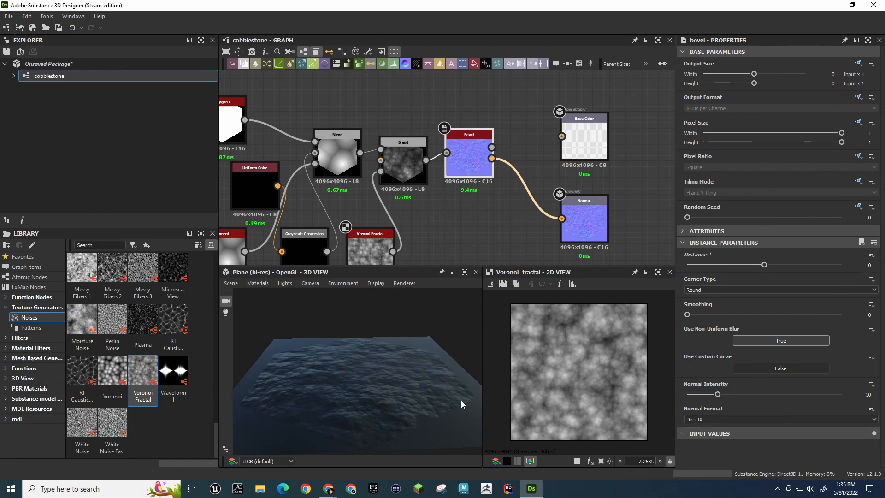
pyautogui.scroll(5, 456, 400)
pyautogui.scroll(-3, 422, 404)
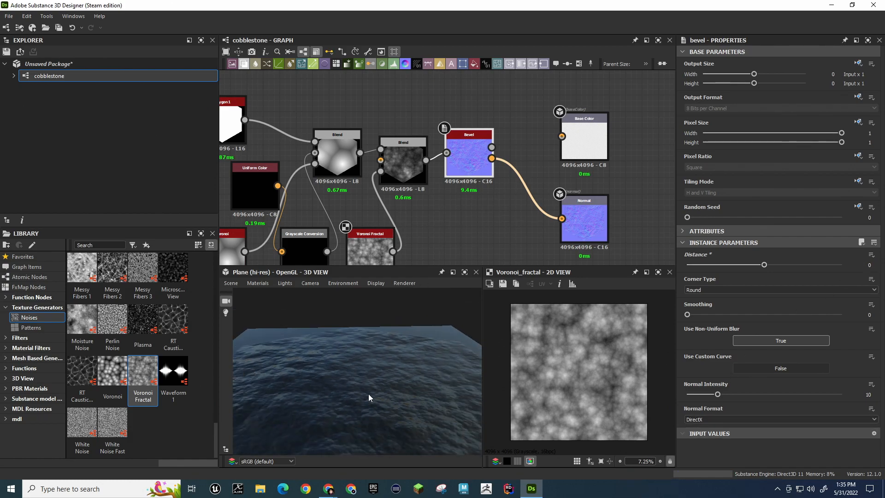
pyautogui.scroll(-3, 369, 397)
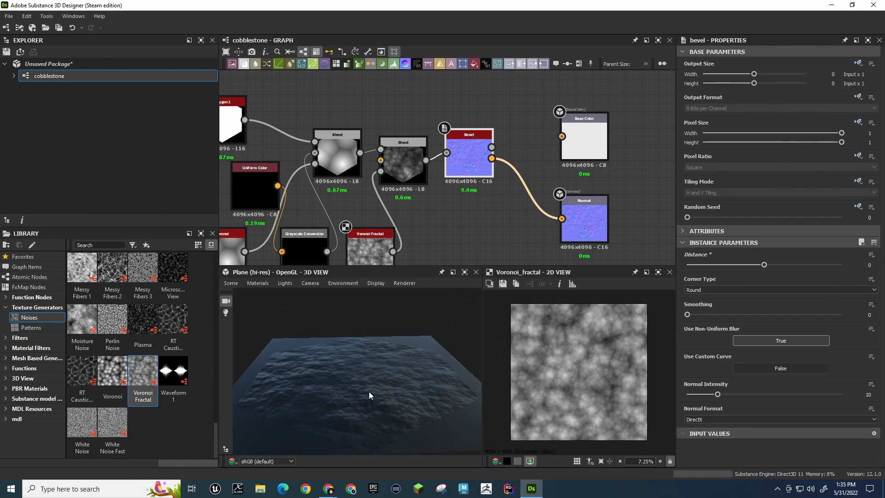
# Delete the first Blend node and connect Polygon 1 directly to the remaining Blend node's Foreground input
pyautogui.click(337, 151)
pyautogui.press('Delete')
pyautogui.moveTo(245, 120); pyautogui.dragTo(381, 149)
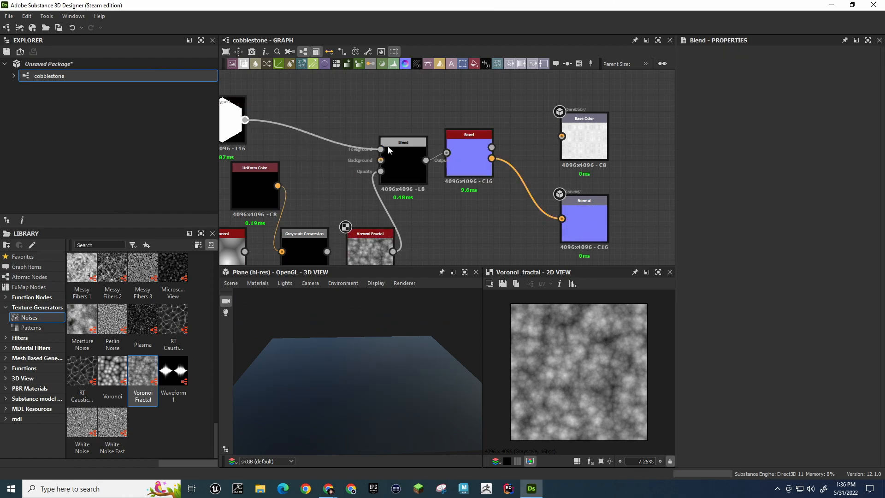
# Delete the unused Uniform Color, Voronoi and Grayscale Conversion nodes
pyautogui.moveTo(326, 251); pyautogui.dragTo(320, 189)
pyautogui.click(319, 170)
pyautogui.scroll(-2, 316, 171)
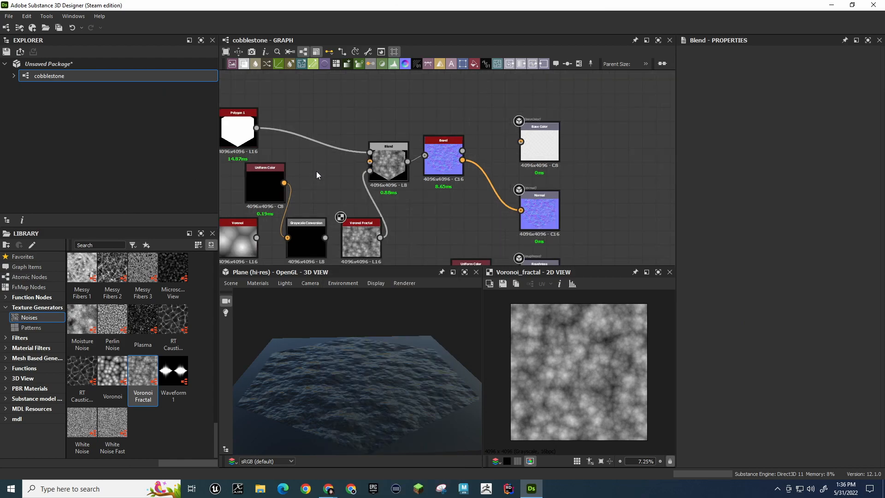
pyautogui.moveTo(328, 172); pyautogui.dragTo(357, 167, button='middle')
pyautogui.moveTo(248, 174); pyautogui.dragTo(320, 225)
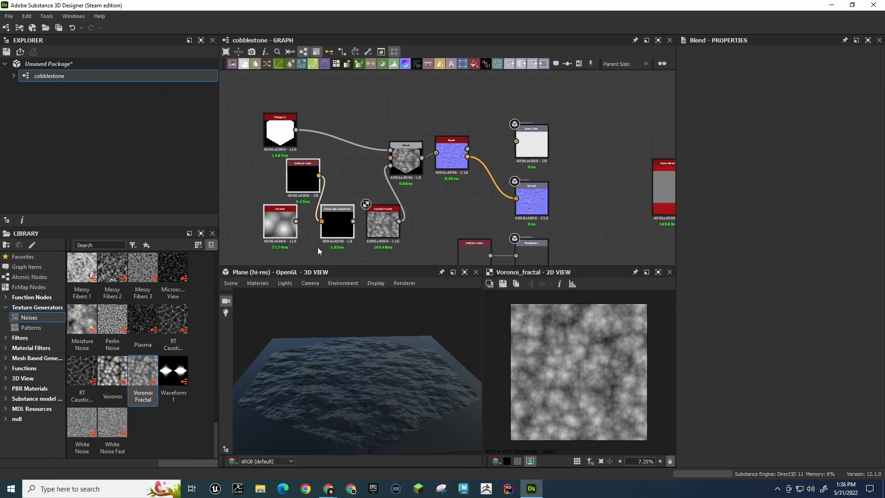
pyautogui.press('Delete')
# Tidy the graph by placing Voronoi Fractal below Polygon 1 and moving the Blend and Bevel nodes closer to them
pyautogui.moveTo(384, 228); pyautogui.dragTo(280, 183)
pyautogui.moveTo(404, 161); pyautogui.dragTo(346, 149)
pyautogui.moveTo(453, 155); pyautogui.dragTo(407, 153)
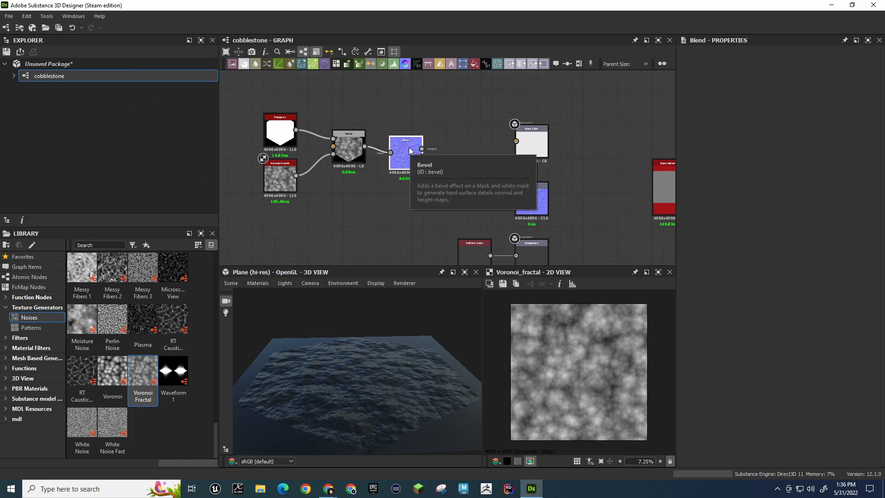
# Insert a Levels node between the Bevel node's Height output and Base Color, and narrow its input range for stronger contrast
pyautogui.scroll(3, 446, 157)
pyautogui.moveTo(434, 122); pyautogui.dragTo(350, 115, button='middle')
pyautogui.click(292, 143)
pyautogui.click(364, 129)
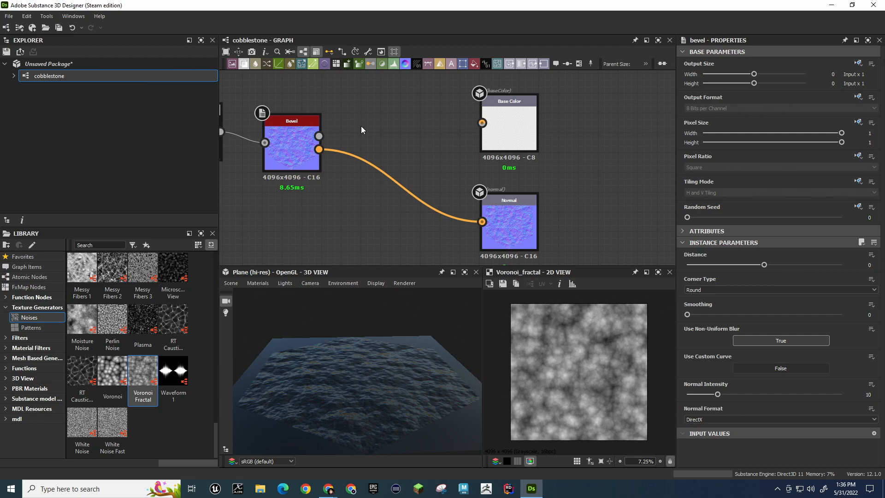
pyautogui.press('space')
pyautogui.write('levels')
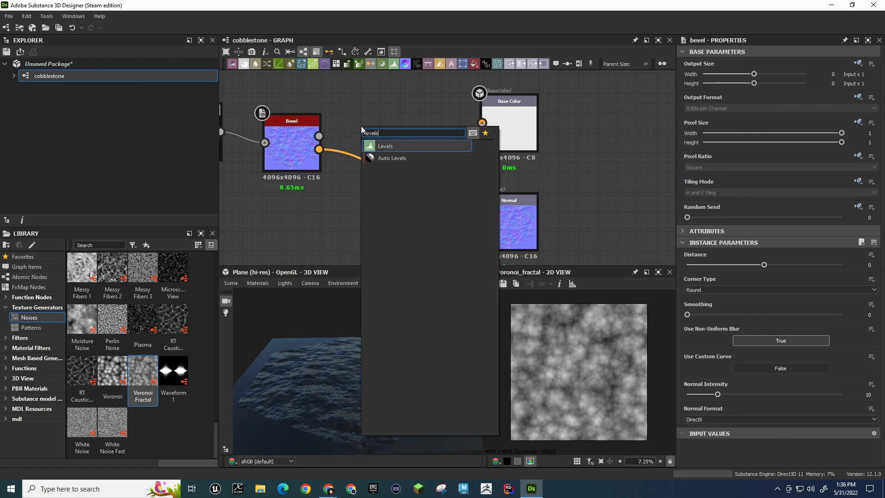
pyautogui.press('Return')
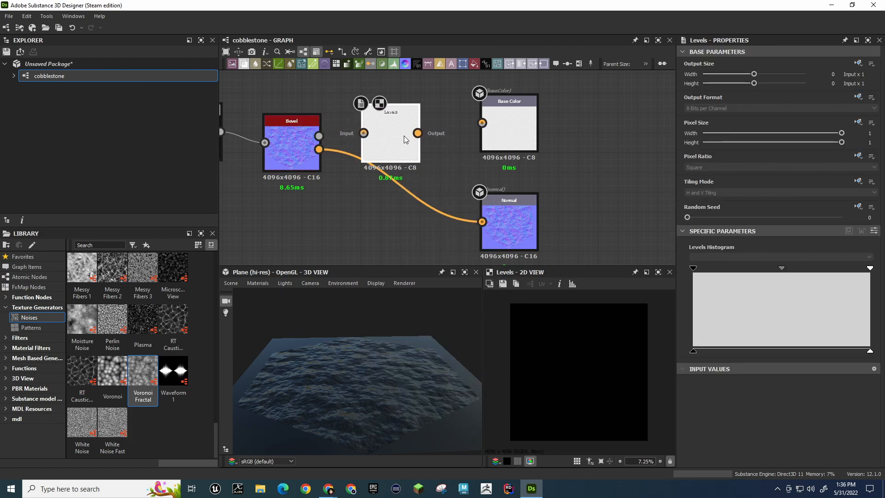
pyautogui.moveTo(417, 133); pyautogui.dragTo(482, 124)
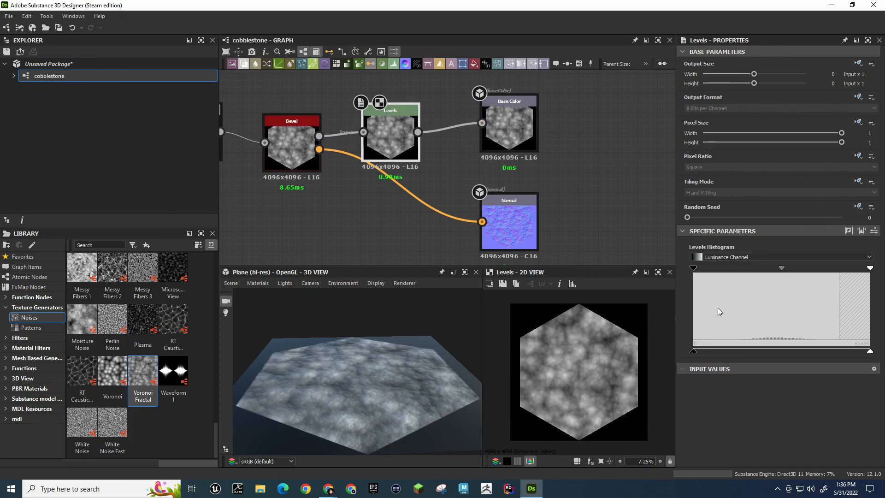
pyautogui.moveTo(693, 267); pyautogui.dragTo(742, 271)
pyautogui.moveTo(863, 271); pyautogui.dragTo(786, 277)
# Try a negative distance of -0.43 on the Bevel node, and settle on a distance of 0.5
pyautogui.click(286, 140)
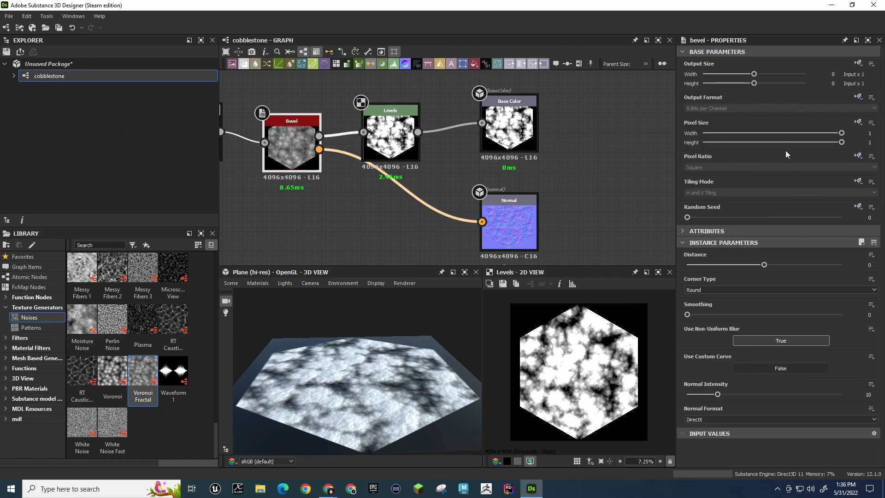
pyautogui.moveTo(766, 265); pyautogui.dragTo(731, 271)
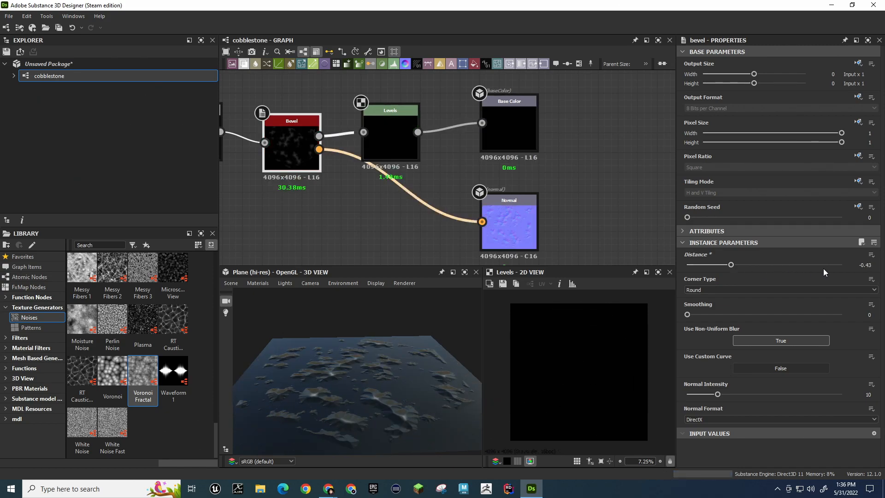
pyautogui.write('0.5')
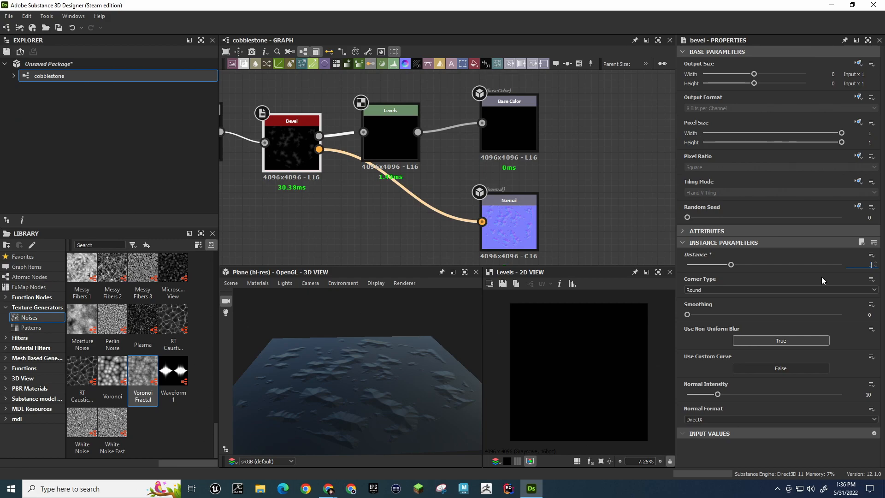
pyautogui.press('Return')
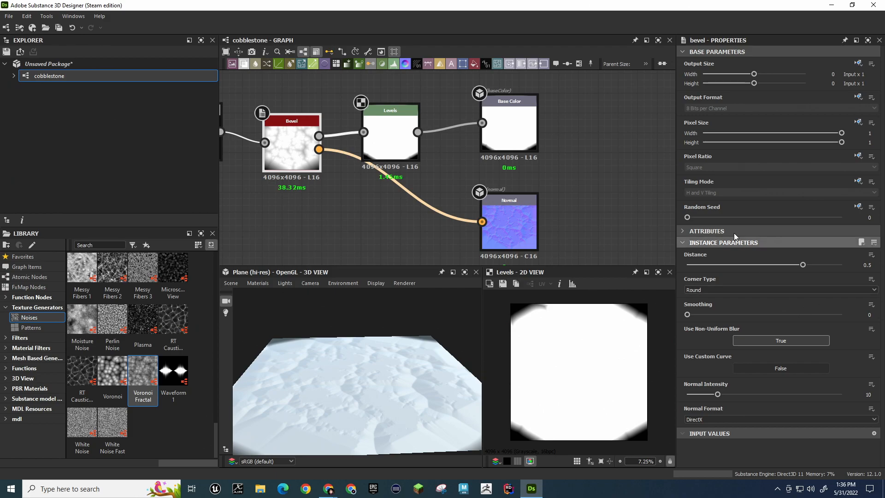
# Set the Polygon 1 node's tiling to 5 and its scale to 0.65
pyautogui.moveTo(316, 198); pyautogui.dragTo(398, 210, button='middle')
pyautogui.click(267, 148)
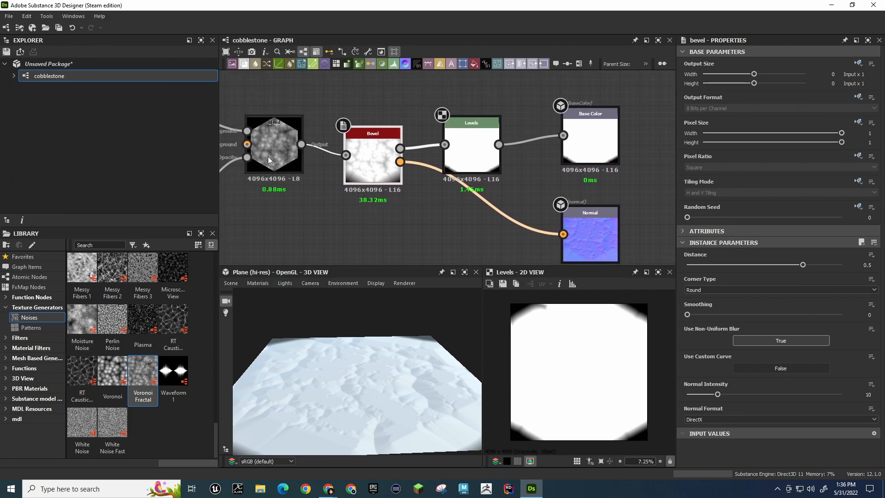
pyautogui.moveTo(317, 201); pyautogui.dragTo(475, 206, button='middle')
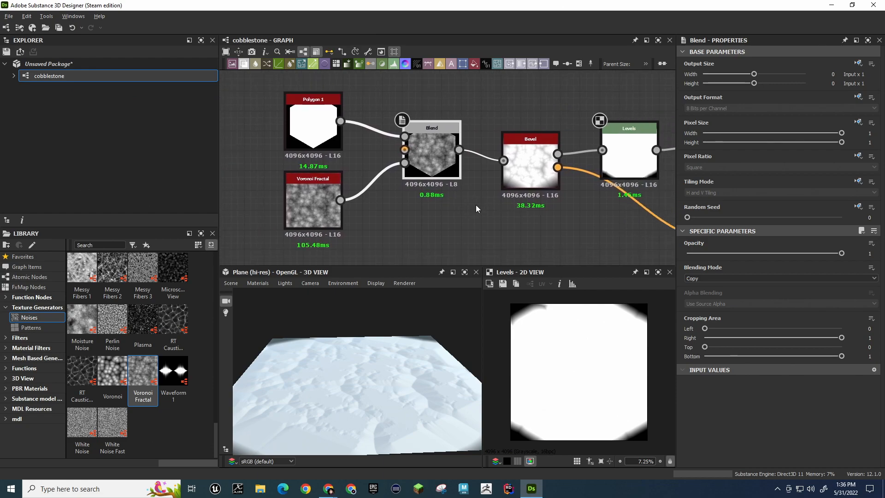
pyautogui.click(306, 122)
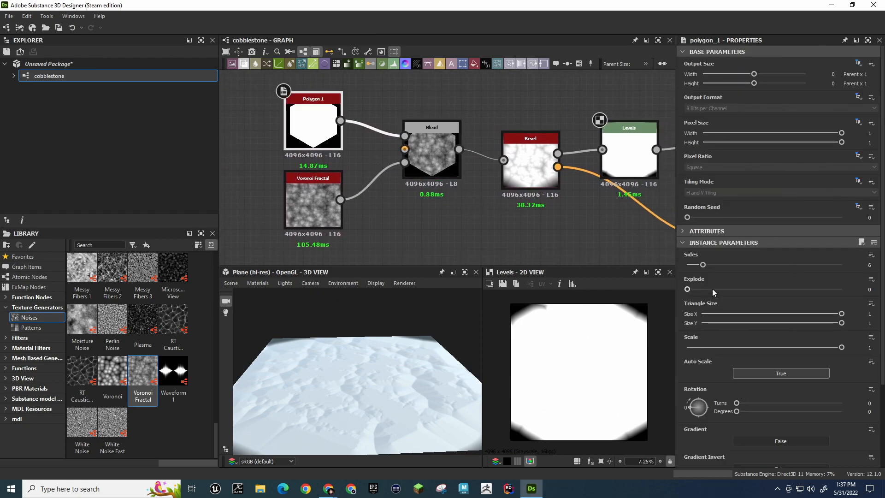
pyautogui.scroll(-4, 716, 339)
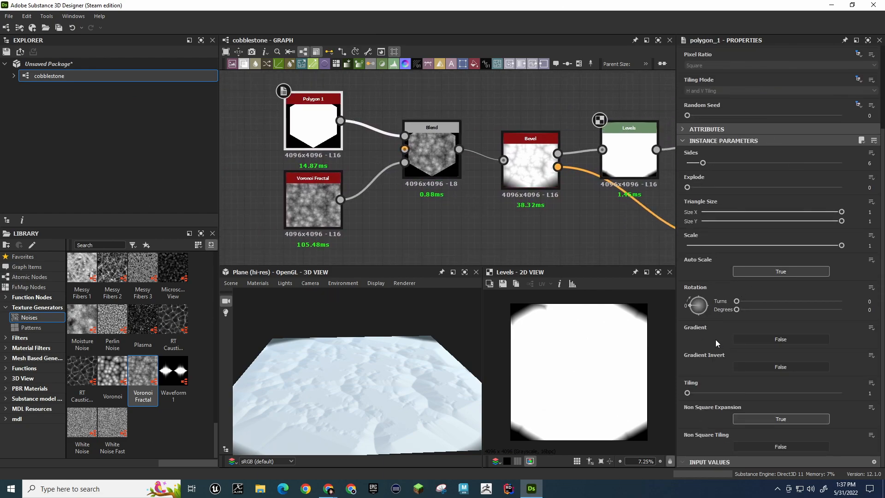
pyautogui.moveTo(687, 393); pyautogui.dragTo(718, 394)
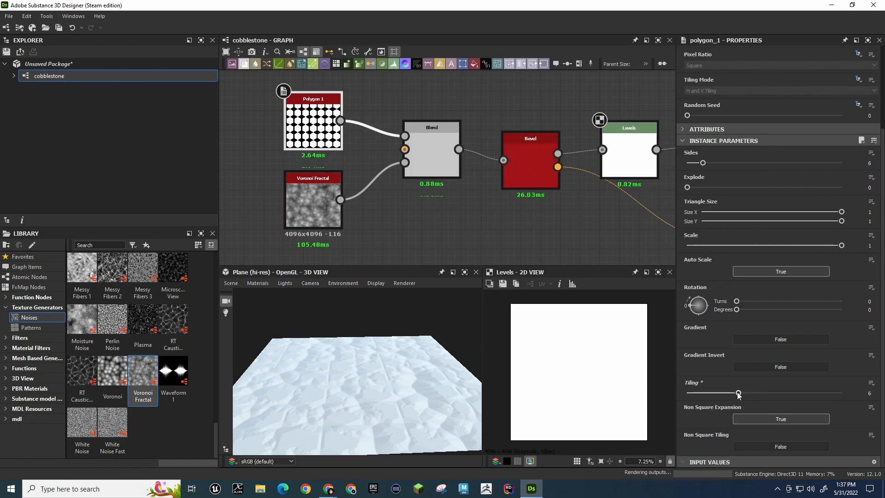
pyautogui.moveTo(842, 245); pyautogui.dragTo(787, 249)
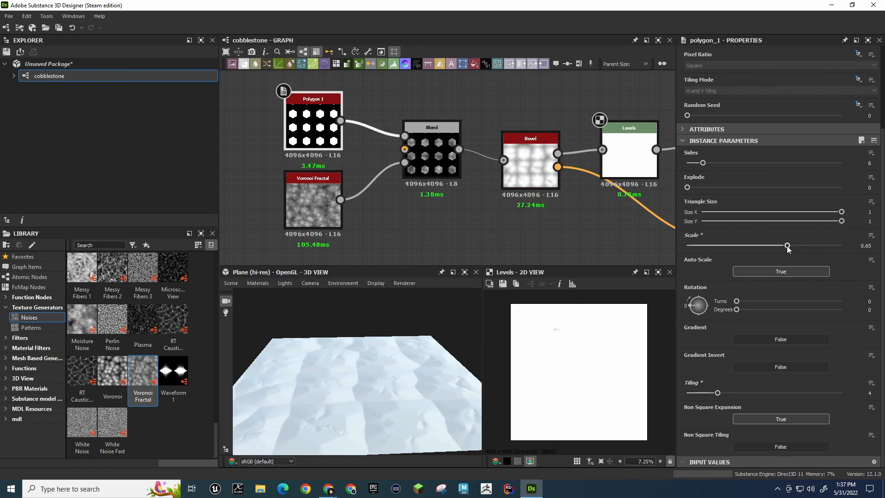
pyautogui.moveTo(722, 395); pyautogui.dragTo(733, 394)
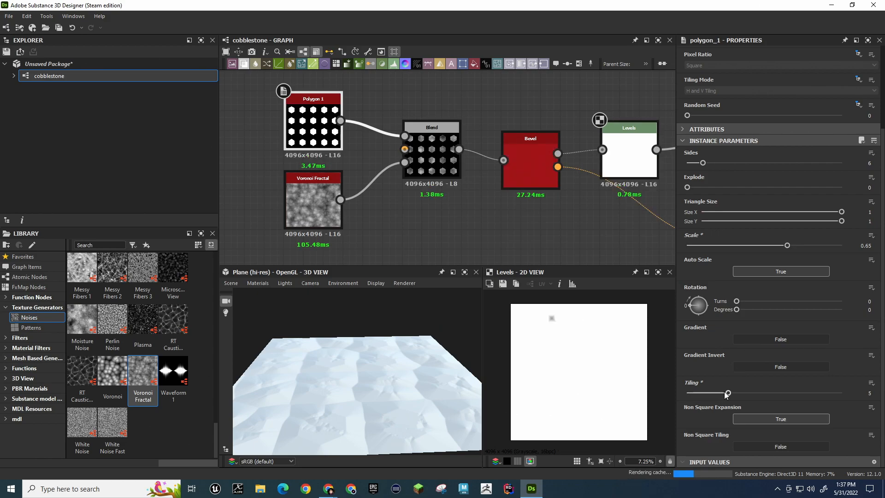
# Preview the Blend node in the 2D view and reduce the Polygon 1 node's scale to 0.59
pyautogui.doubleClick(432, 128)
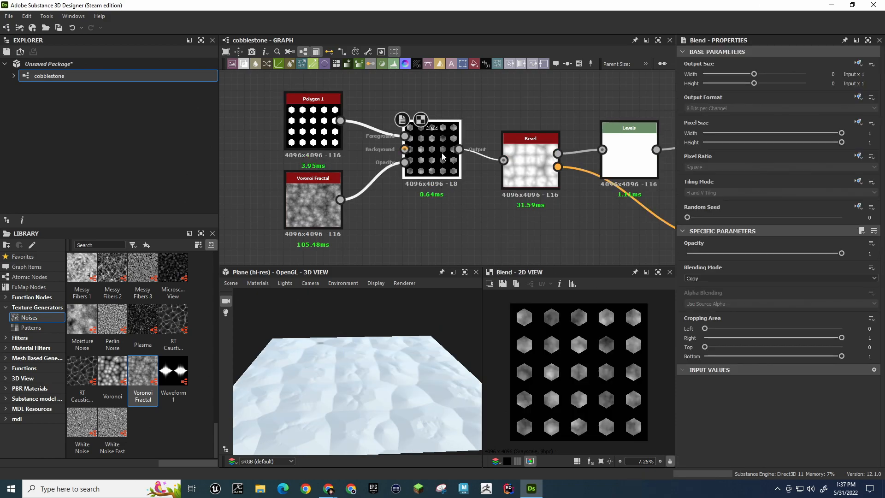
pyautogui.click(313, 121)
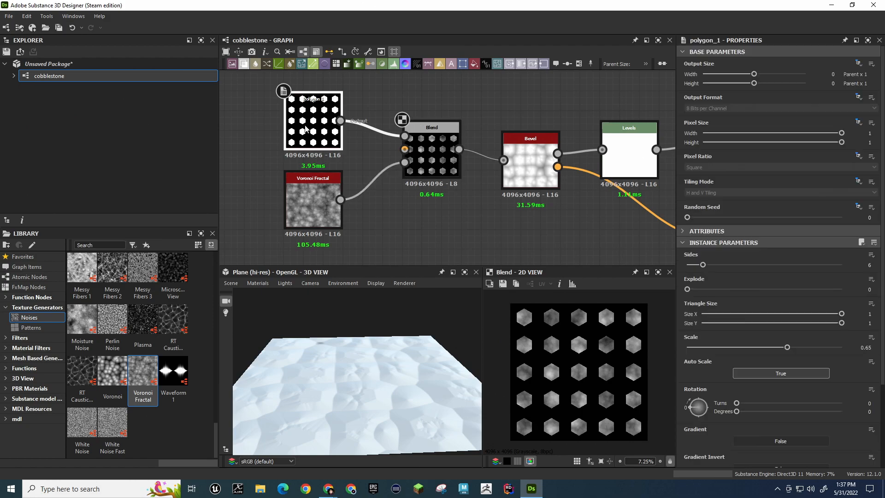
pyautogui.moveTo(787, 350); pyautogui.dragTo(779, 351)
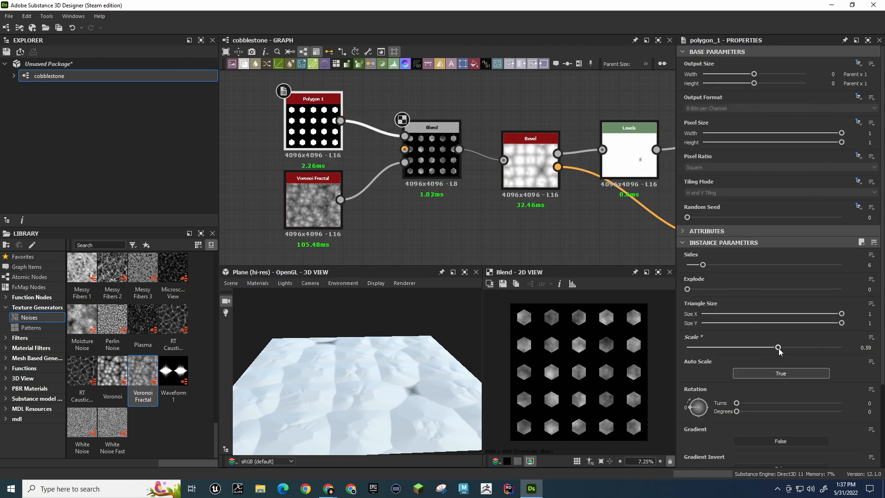
# Reposition the Bevel node ahead of the Blend node and connect Polygon 1 directly to the Bevel input
pyautogui.moveTo(432, 138); pyautogui.dragTo(464, 141)
pyautogui.click(536, 154)
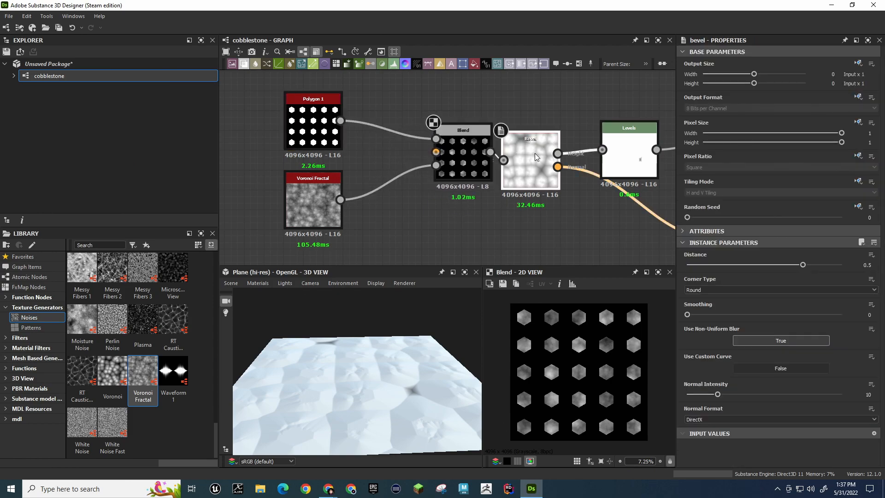
pyautogui.moveTo(536, 148); pyautogui.dragTo(418, 128)
pyautogui.moveTo(341, 120); pyautogui.dragTo(529, 154)
# Place the Blend node after Levels, with Levels feeding its Foreground input and its output connected to Base Color
pyautogui.click(627, 143)
pyautogui.moveTo(627, 142); pyautogui.dragTo(649, 161)
pyautogui.moveTo(596, 110); pyautogui.dragTo(491, 109, button='middle')
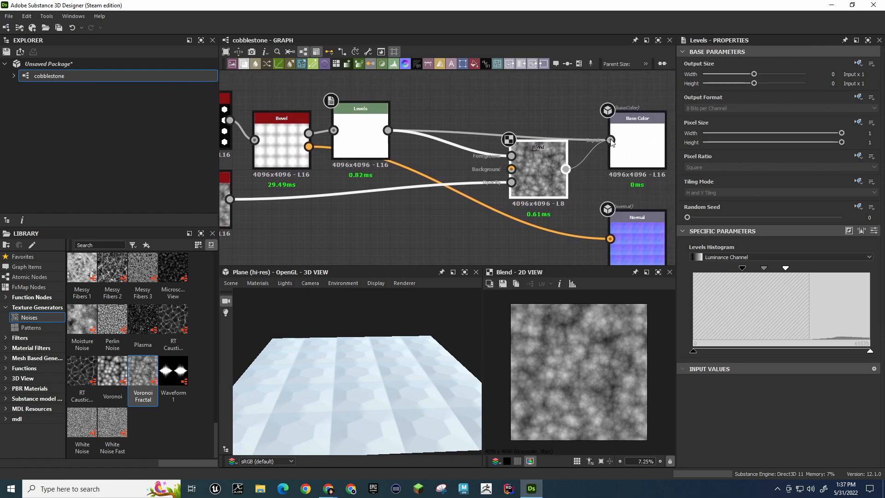
pyautogui.moveTo(611, 143); pyautogui.dragTo(610, 140)
pyautogui.moveTo(516, 115); pyautogui.dragTo(551, 102, button='middle')
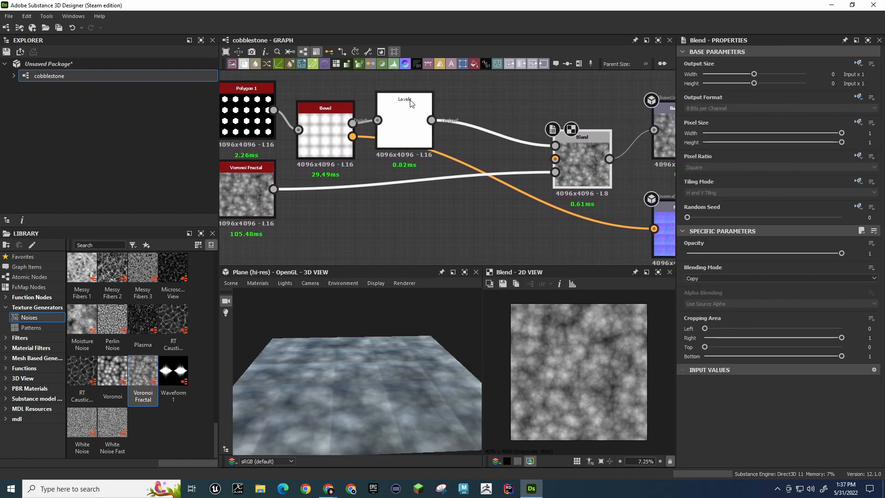
# Space out the Bevel and Levels nodes so that their connections are easier to read
pyautogui.moveTo(411, 102); pyautogui.dragTo(450, 111)
pyautogui.moveTo(338, 106); pyautogui.dragTo(358, 106)
pyautogui.moveTo(433, 111); pyautogui.dragTo(432, 92)
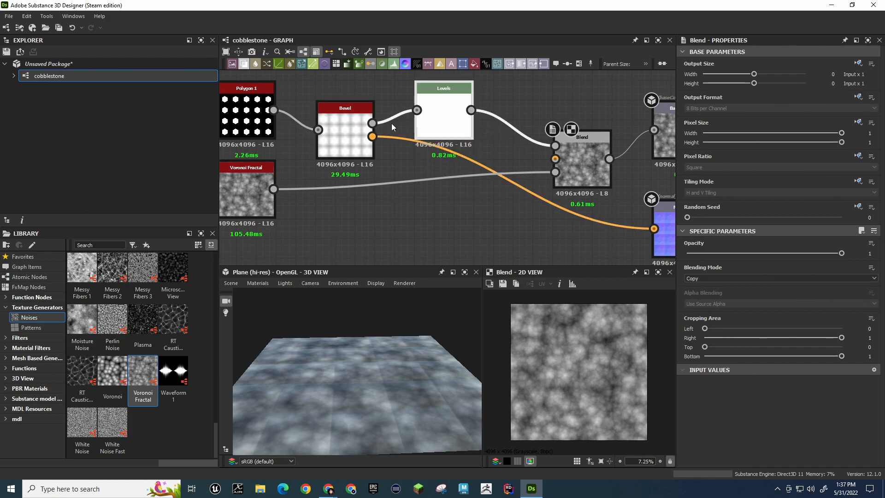
# Raise the Levels node's white and black input points close together to produce sharp-edged, separated hexagons
pyautogui.click(445, 132)
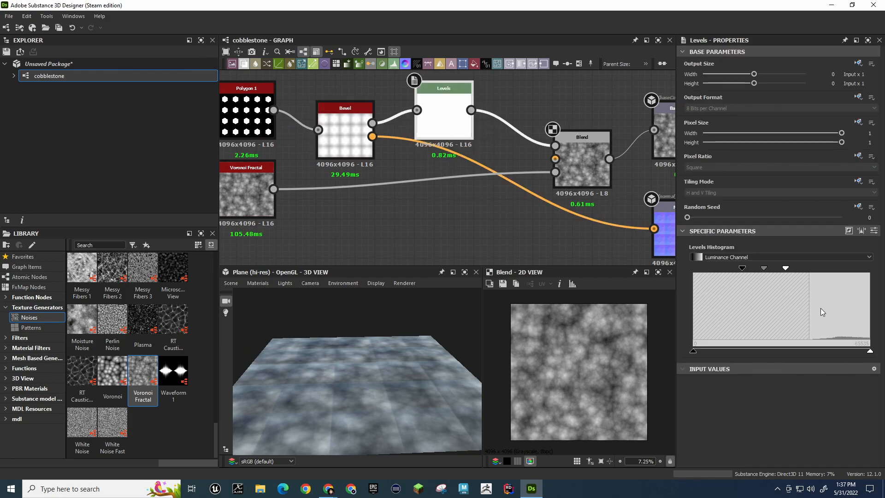
pyautogui.moveTo(787, 268); pyautogui.dragTo(851, 268)
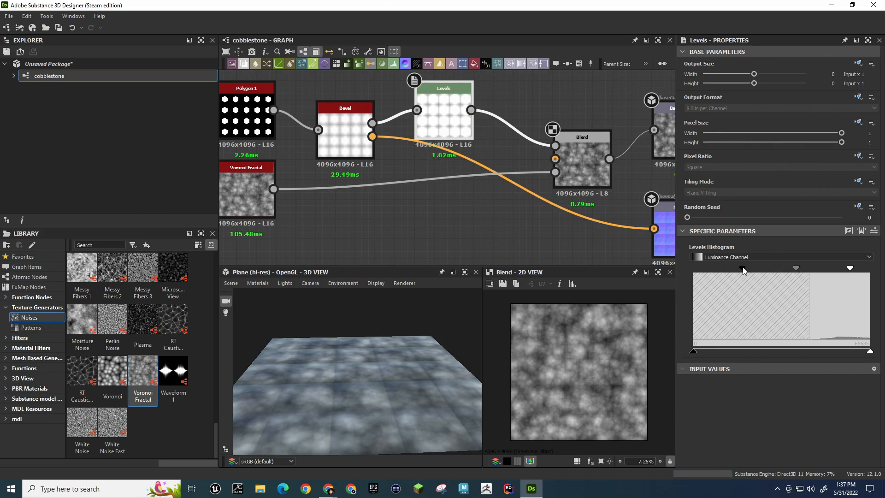
pyautogui.moveTo(743, 269); pyautogui.dragTo(839, 270)
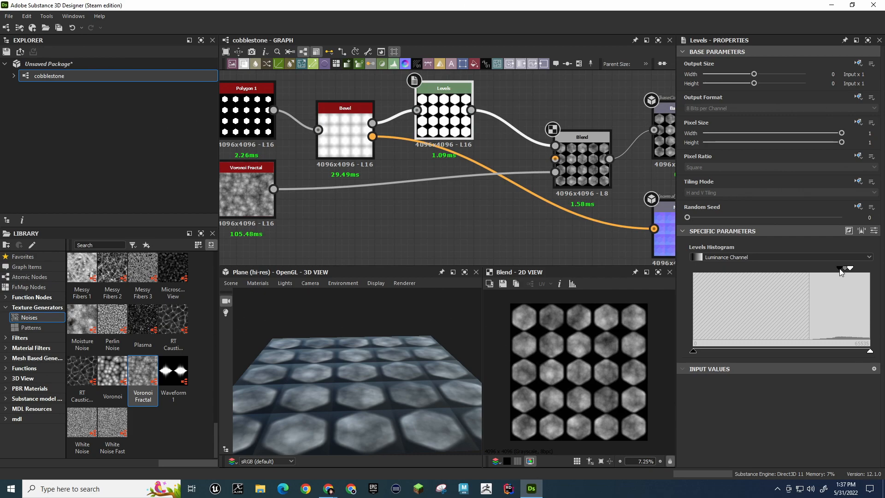
# Add a Normal node fed by the Levels output, placed below Blend, and connect it to the material's Normal output
pyautogui.moveTo(521, 208); pyautogui.dragTo(499, 213, button='middle')
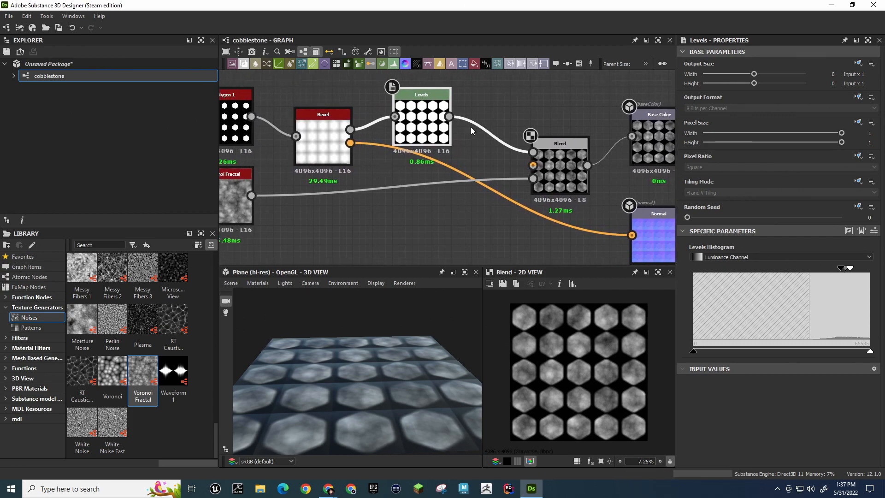
pyautogui.moveTo(512, 221); pyautogui.dragTo(505, 222)
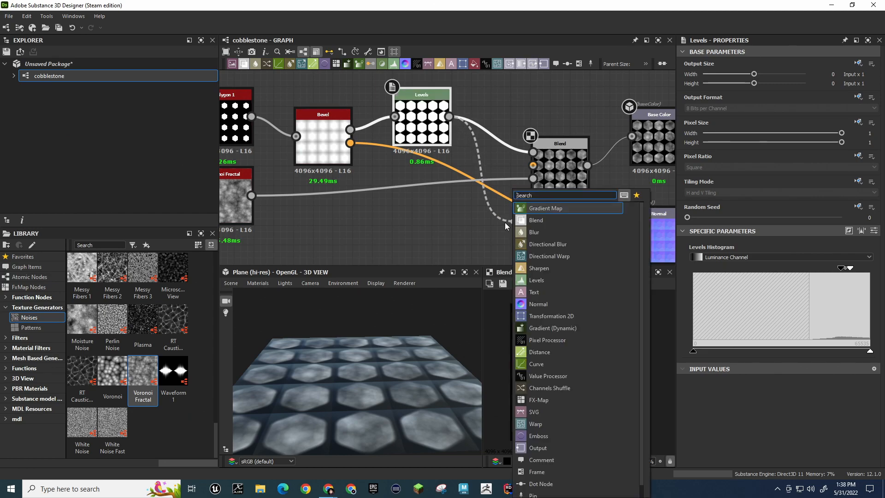
pyautogui.write('normal')
pyautogui.press('Return')
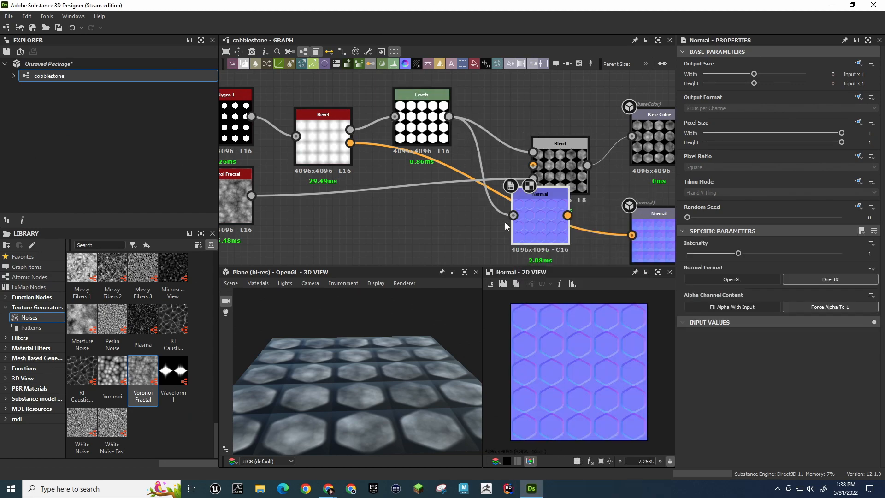
pyautogui.moveTo(561, 201); pyautogui.dragTo(520, 221)
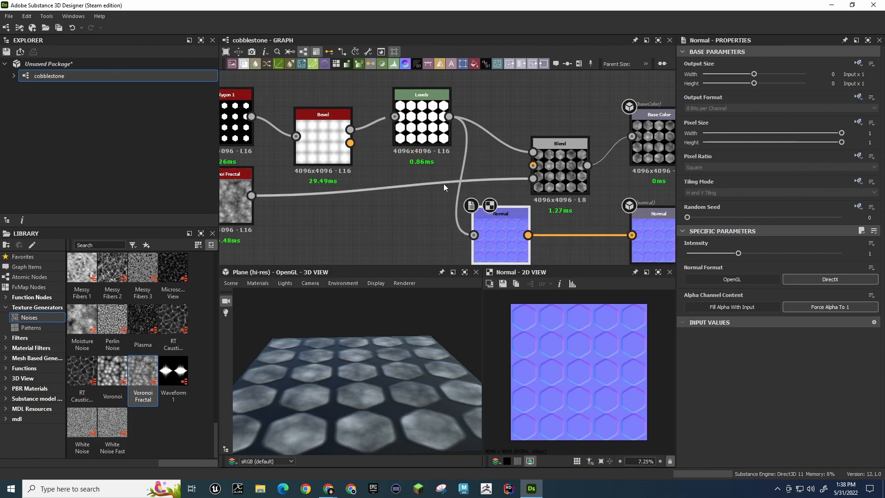
# Move the Levels node's black input point closer to the white point to steepen the stone edges
pyautogui.scroll(5, 362, 412)
pyautogui.keyDown('alt'); pyautogui.moveTo(362, 411); pyautogui.dragTo(404, 449); pyautogui.keyUp('alt')
pyautogui.click(422, 120)
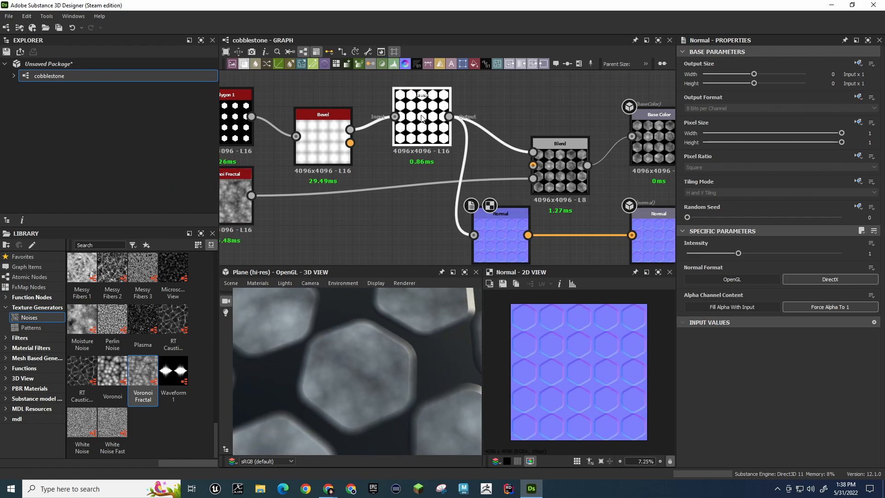
pyautogui.moveTo(840, 271); pyautogui.dragTo(851, 272)
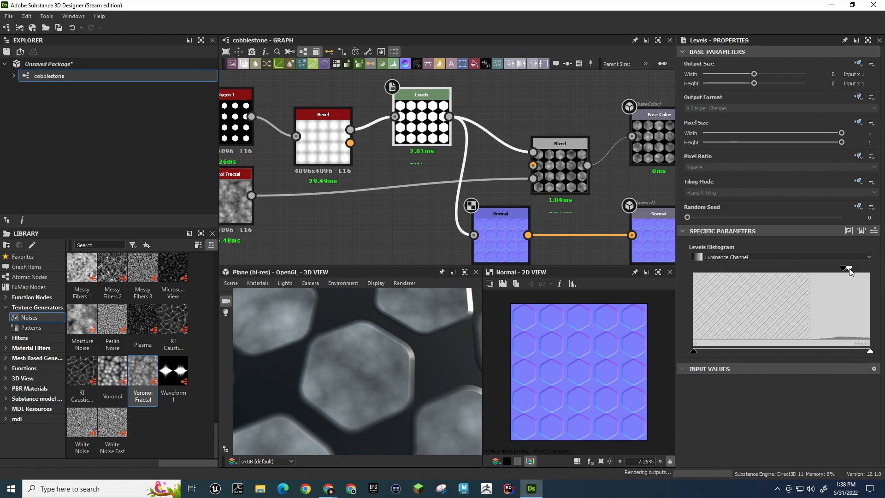
# Feed the Normal node from the Blend output instead of Levels and shift the Blend and Normal nodes to fit
pyautogui.moveTo(409, 254); pyautogui.dragTo(419, 204, button='middle')
pyautogui.scroll(-1, 384, 170)
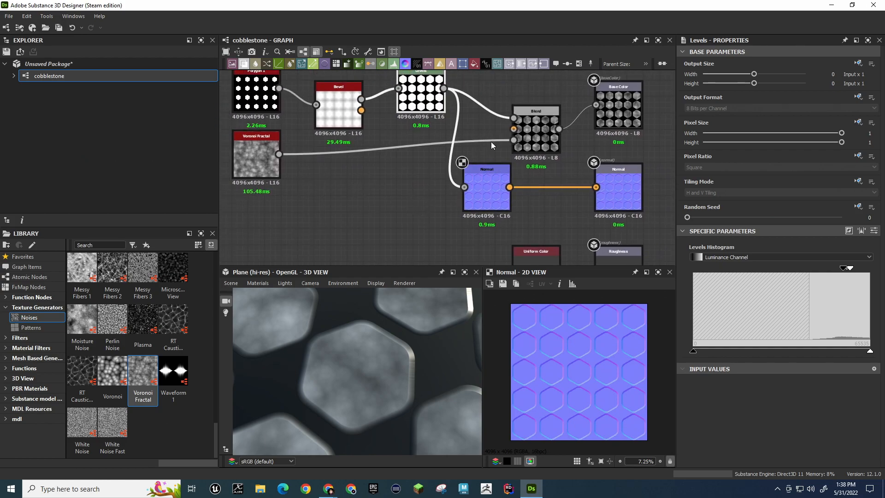
pyautogui.moveTo(561, 126); pyautogui.dragTo(542, 193)
pyautogui.moveTo(621, 187); pyautogui.dragTo(655, 186)
pyautogui.moveTo(543, 193); pyautogui.dragTo(593, 186)
pyautogui.moveTo(514, 111); pyautogui.dragTo(458, 120)
pyautogui.moveTo(574, 170); pyautogui.dragTo(560, 179)
pyautogui.moveTo(641, 181); pyautogui.dragTo(519, 187)
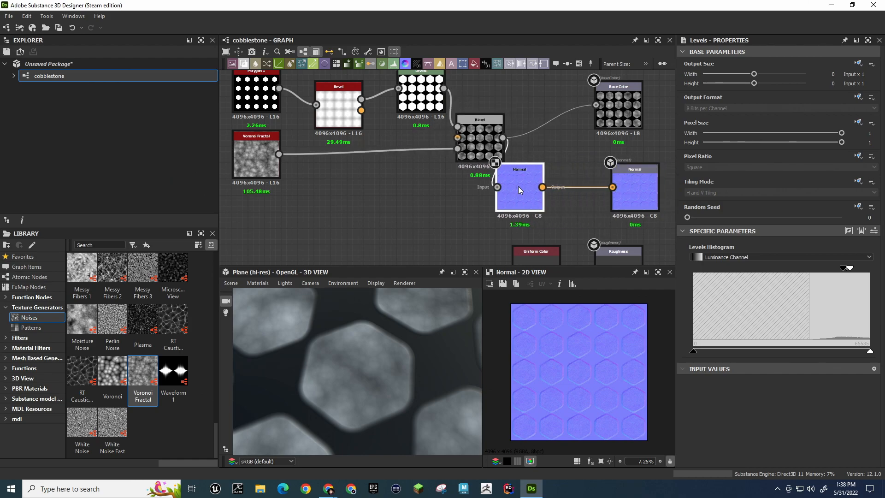
# Space out the Normal, Blend and Voronoi Fractal nodes and the Polygon 1, Bevel and Levels chain for readable links
pyautogui.moveTo(630, 181); pyautogui.dragTo(611, 180)
pyautogui.moveTo(527, 177); pyautogui.dragTo(543, 177)
pyautogui.moveTo(480, 140); pyautogui.dragTo(462, 156)
pyautogui.moveTo(402, 160); pyautogui.dragTo(485, 198, button='middle')
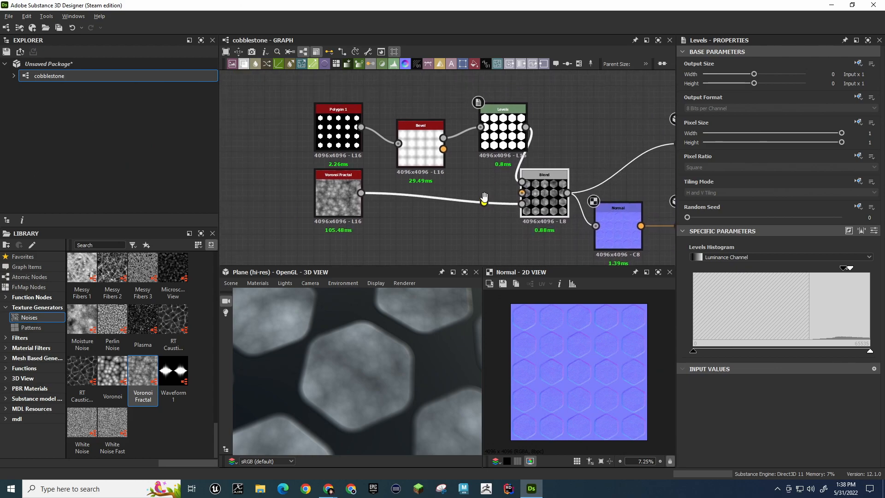
pyautogui.moveTo(287, 103); pyautogui.dragTo(409, 117)
pyautogui.moveTo(333, 196); pyautogui.dragTo(235, 213)
pyautogui.moveTo(557, 190); pyautogui.dragTo(531, 173)
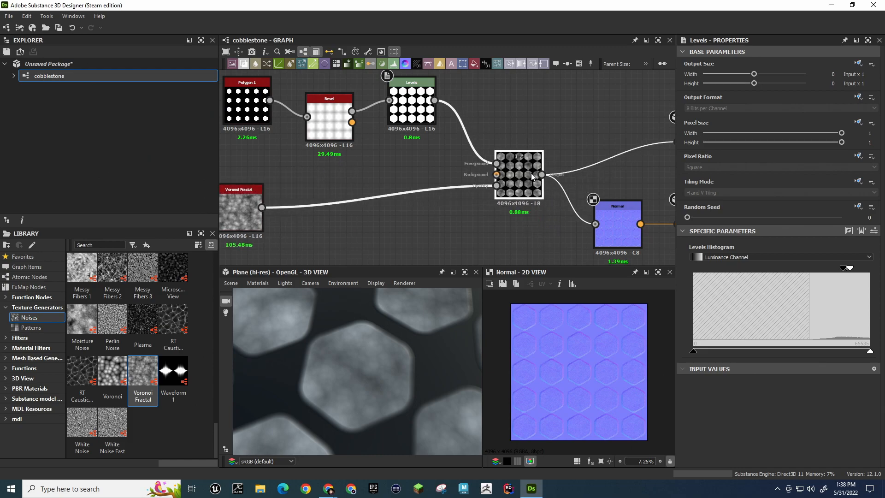
# Examine the Polygon 1 node's base and instance parameters for shape, scale and tiling
pyautogui.moveTo(326, 129); pyautogui.dragTo(414, 159, button='middle')
pyautogui.click(338, 133)
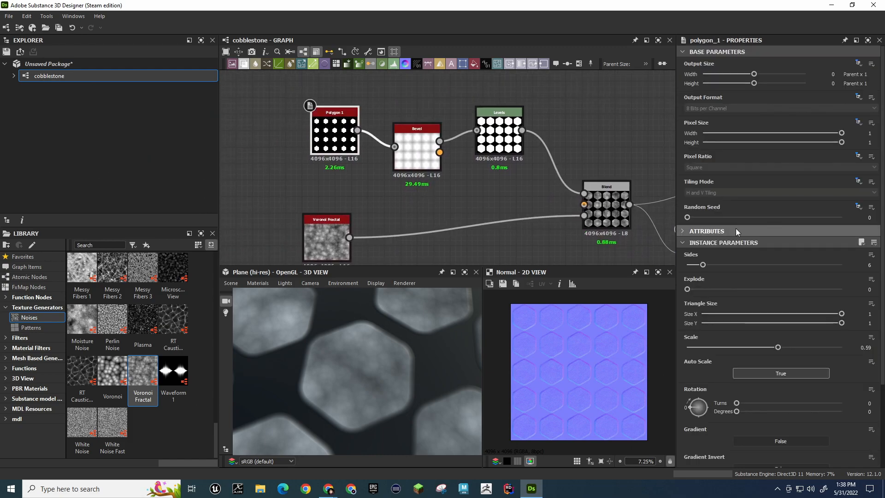
pyautogui.scroll(-3, 710, 341)
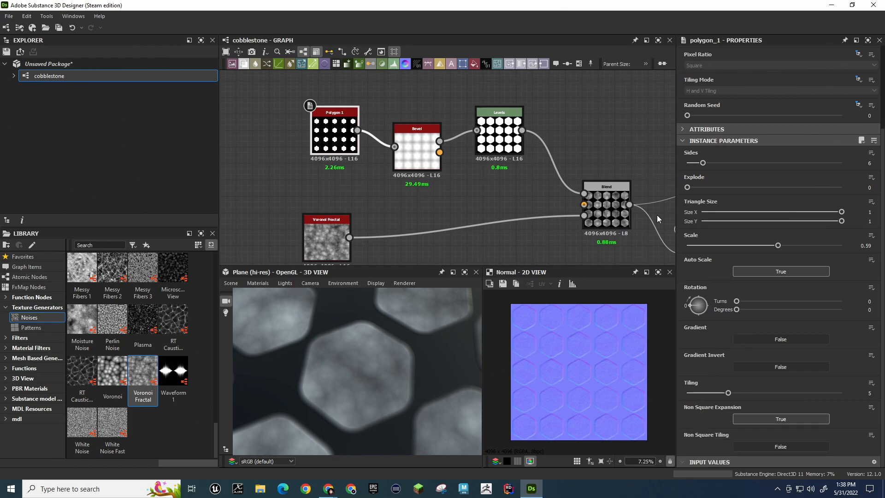
pyautogui.scroll(3, 710, 201)
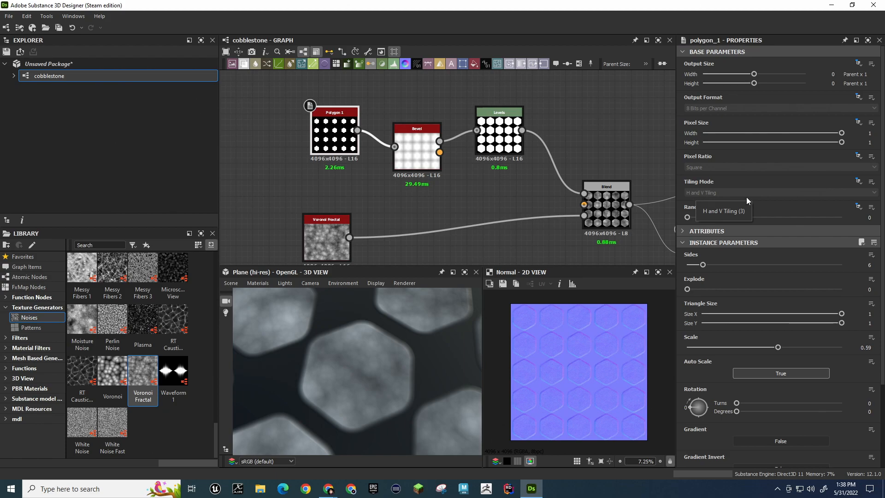
pyautogui.scroll(-3, 722, 361)
pyautogui.scroll(-1, 720, 364)
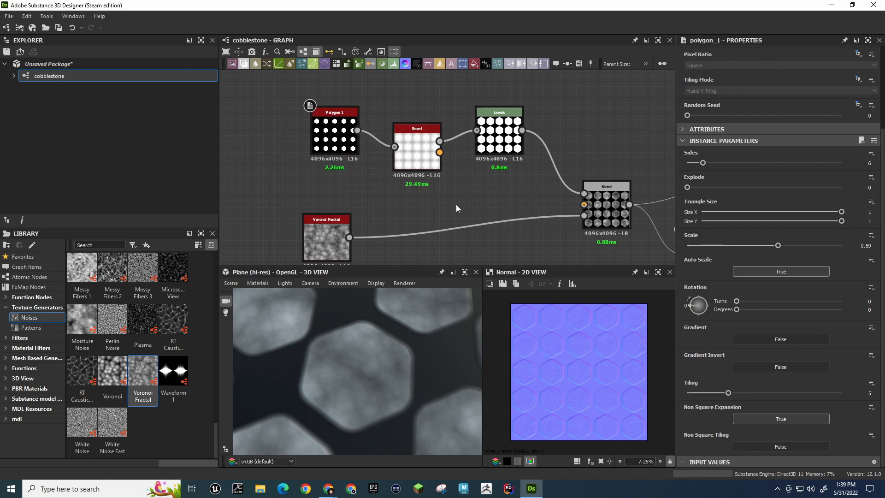
# Add a Tile Random node beyond Levels and try feeding the Levels output into its Pattern Input
pyautogui.press('space')
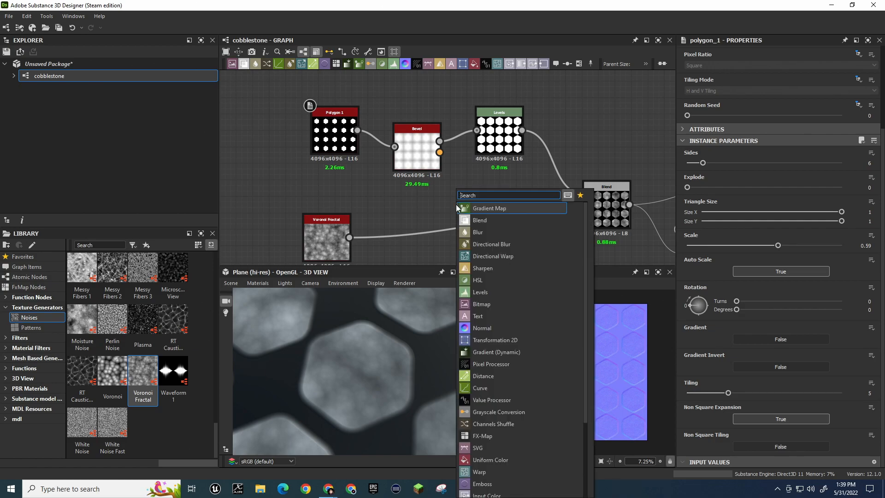
pyautogui.write('patter')
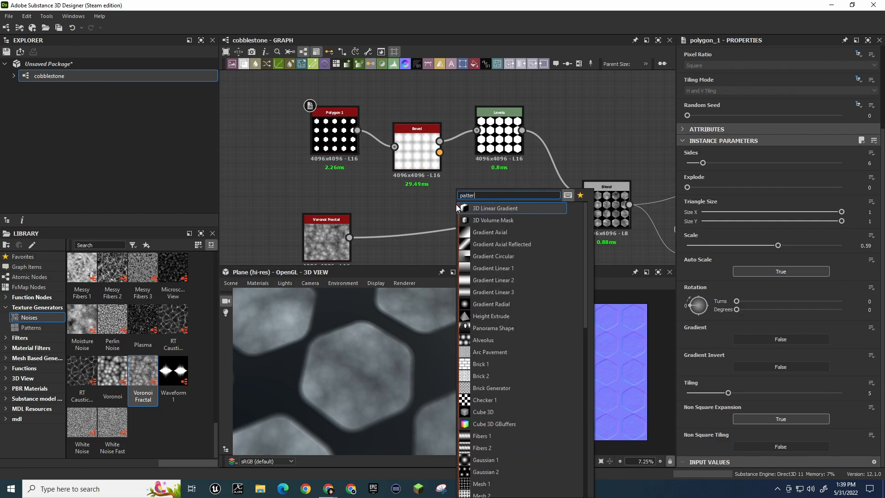
pyautogui.press('BackSpace')
pyautogui.press('BackSpace')
pyautogui.press('BackSpace')
pyautogui.press('BackSpace')
pyautogui.press('BackSpace')
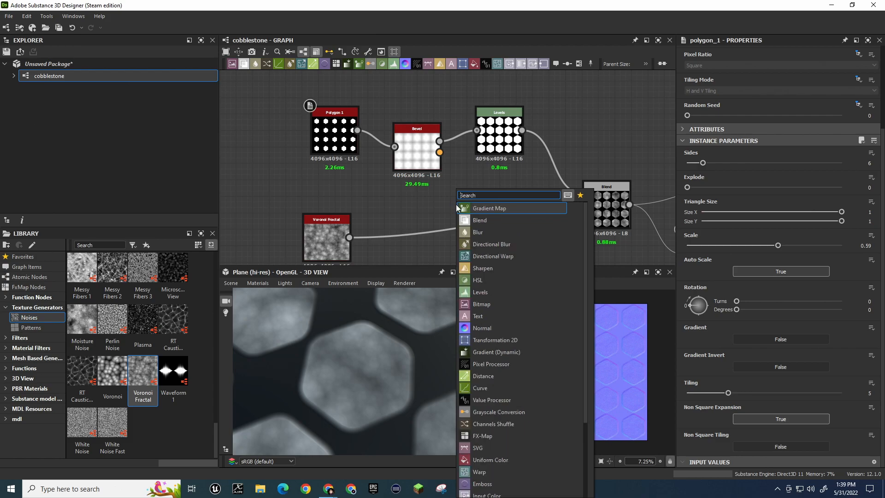
pyautogui.write('tile')
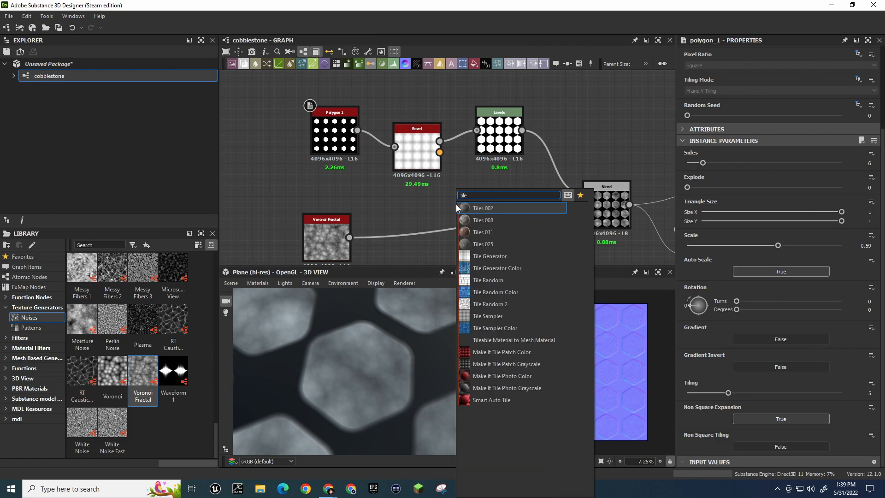
pyautogui.click(499, 281)
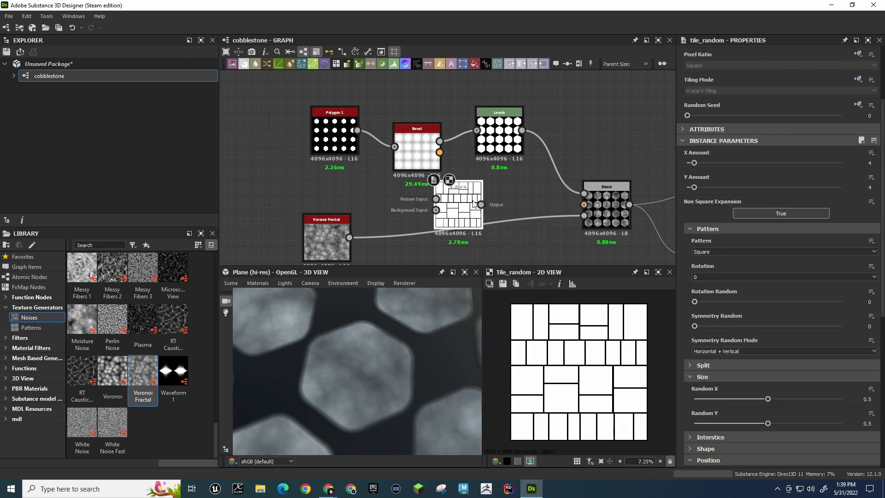
pyautogui.moveTo(467, 186); pyautogui.dragTo(575, 138)
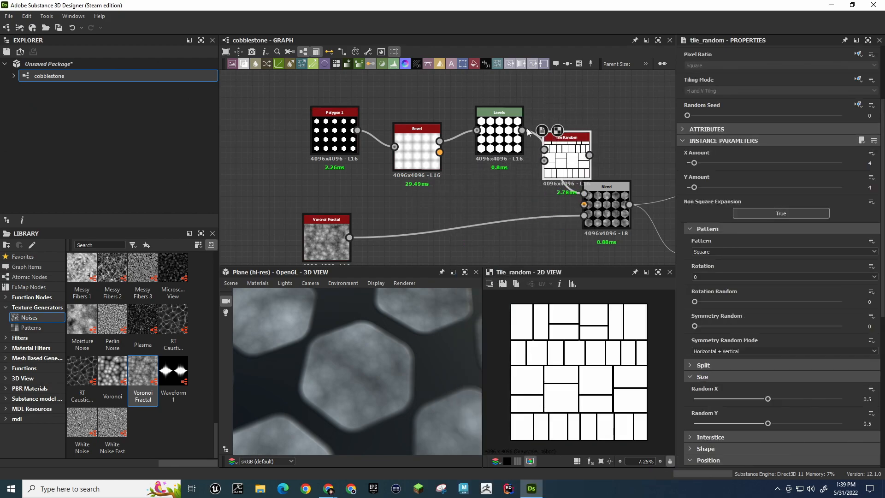
pyautogui.moveTo(520, 133); pyautogui.dragTo(545, 150)
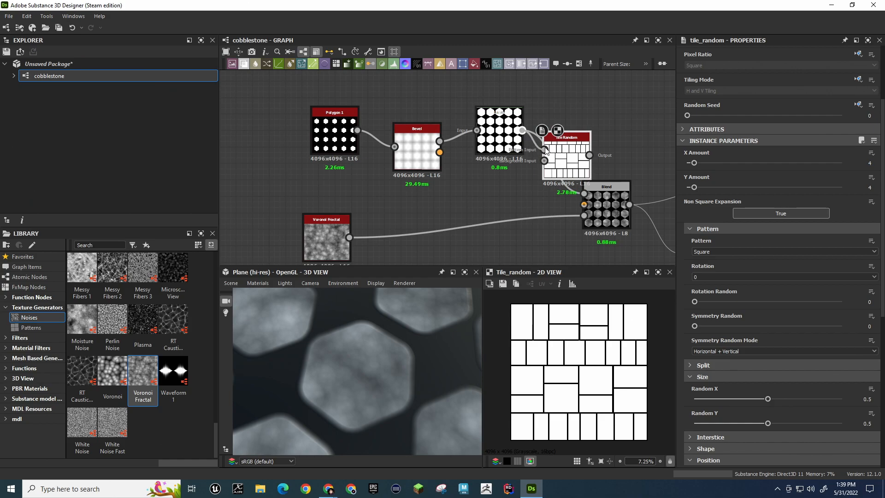
pyautogui.moveTo(567, 139); pyautogui.dragTo(630, 138)
# Compact the polygon, bevel, levels, fractal and blend nodes, move them away from the outputs, and place Tile Random after Blend
pyautogui.moveTo(572, 146); pyautogui.dragTo(355, 128, button='middle')
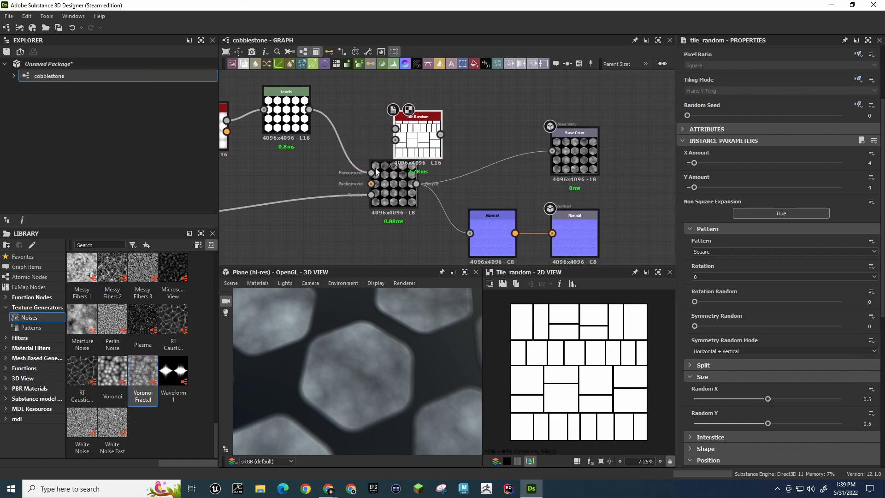
pyautogui.scroll(-3, 376, 171)
pyautogui.moveTo(348, 167); pyautogui.dragTo(424, 173, button='middle')
pyautogui.moveTo(431, 178); pyautogui.dragTo(393, 169)
pyautogui.moveTo(368, 137); pyautogui.dragTo(256, 155)
pyautogui.moveTo(369, 157); pyautogui.dragTo(360, 157)
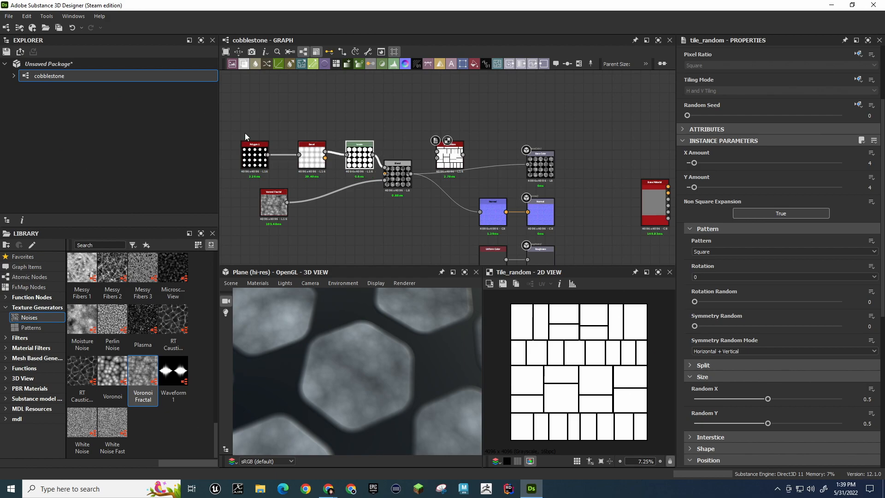
pyautogui.moveTo(428, 111); pyautogui.dragTo(216, 216)
pyautogui.moveTo(400, 173); pyautogui.dragTo(324, 172)
pyautogui.moveTo(461, 162); pyautogui.dragTo(391, 179)
# Feed Blend into the Tile Random node's inputs and set its Pattern to Pattern Input
pyautogui.scroll(3, 391, 180)
pyautogui.click(371, 177)
pyautogui.moveTo(344, 208)
pyautogui.mouseDown(button='middle')
pyautogui.moveTo(502, 180)
pyautogui.moveTo(630, 131)
pyautogui.moveTo(353, 203)
pyautogui.mouseUp(button='middle')
pyautogui.moveTo(502, 172)
pyautogui.mouseDown(button='middle')
pyautogui.moveTo(472, 163)
pyautogui.moveTo(500, 163)
pyautogui.mouseUp(button='middle')
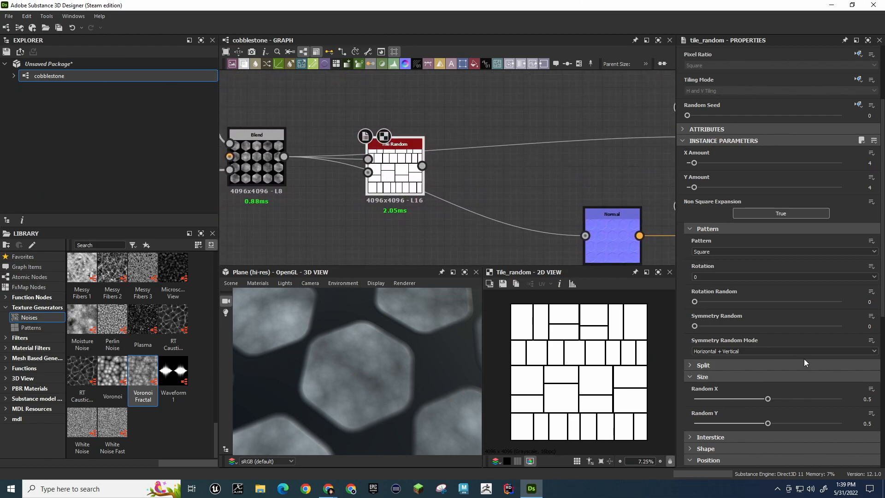
pyautogui.click(726, 251)
pyautogui.click(723, 259)
pyautogui.scroll(4, 566, 377)
pyautogui.scroll(-5, 567, 375)
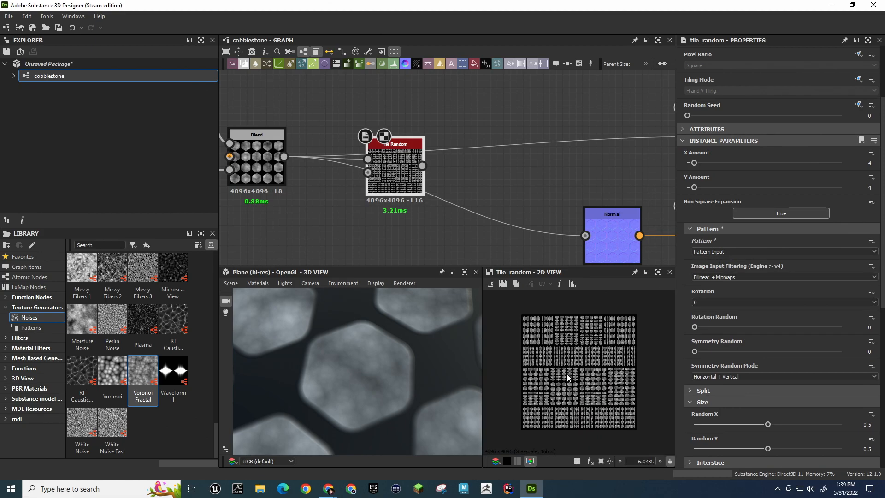
# Set the Polygon 1 node's Tiling to 1 so the chain produces a single stone
pyautogui.moveTo(325, 198); pyautogui.dragTo(605, 228, button='middle')
pyautogui.moveTo(290, 169); pyautogui.dragTo(334, 176, button='middle')
pyautogui.click(280, 164)
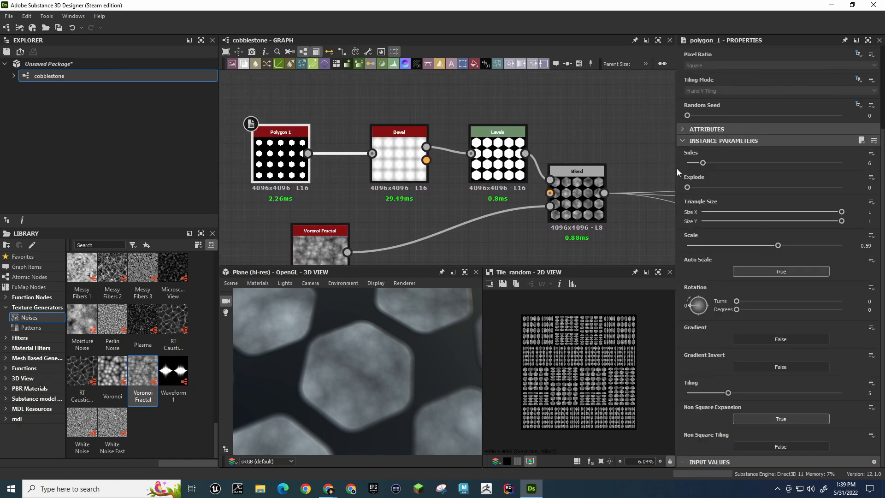
pyautogui.moveTo(721, 394); pyautogui.dragTo(643, 392)
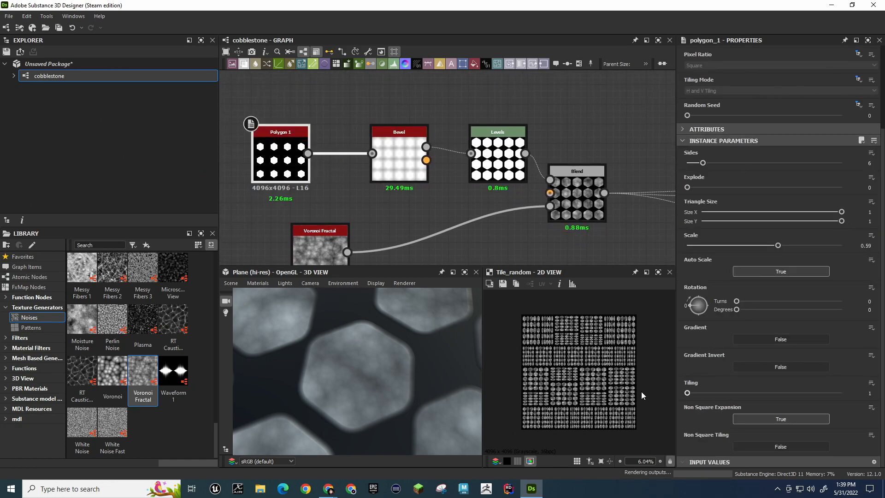
pyautogui.moveTo(520, 233); pyautogui.dragTo(418, 204, button='middle')
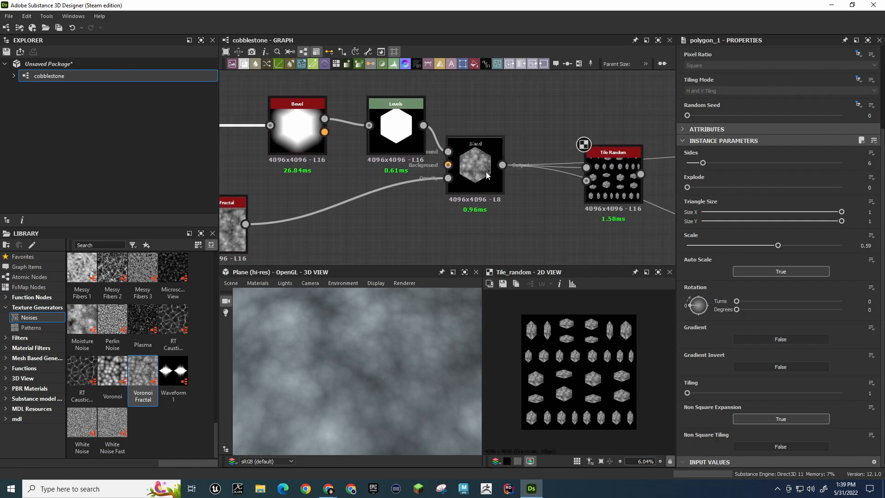
pyautogui.scroll(3, 487, 171)
pyautogui.moveTo(562, 195); pyautogui.dragTo(486, 200, button='middle')
pyautogui.scroll(-1, 480, 200)
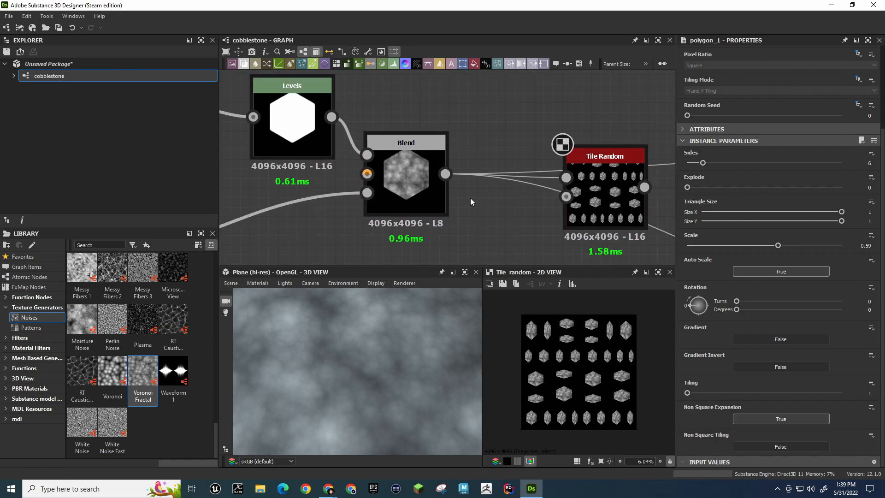
# Delete the Tile Random node and add a Tile Generator node in its place after Blend
pyautogui.click(396, 181)
pyautogui.click(621, 196)
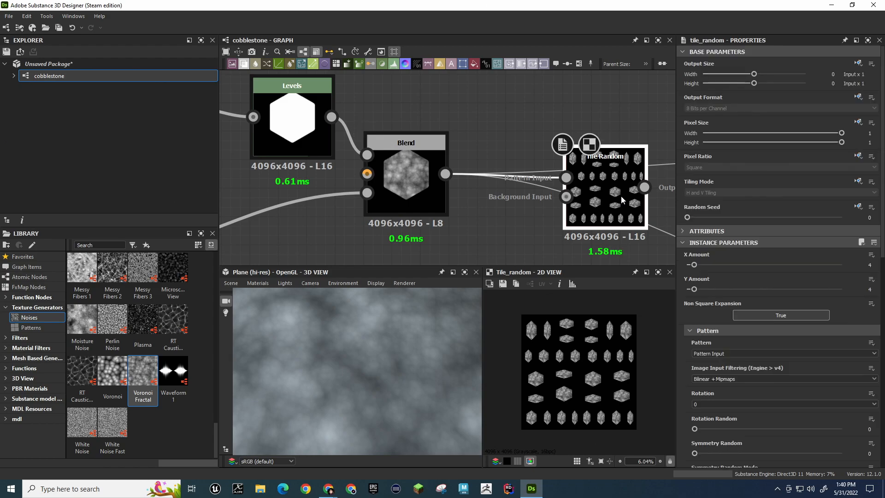
pyautogui.press('Delete')
pyautogui.press('space')
pyautogui.write('tile')
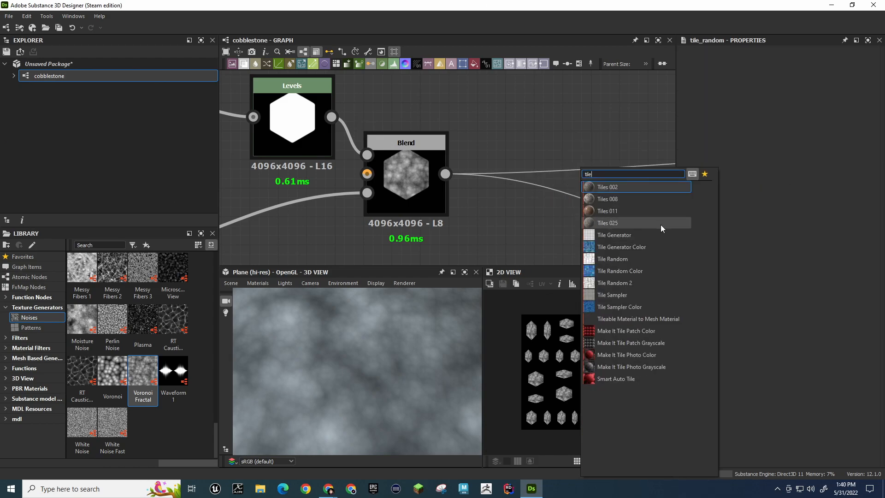
pyautogui.click(655, 234)
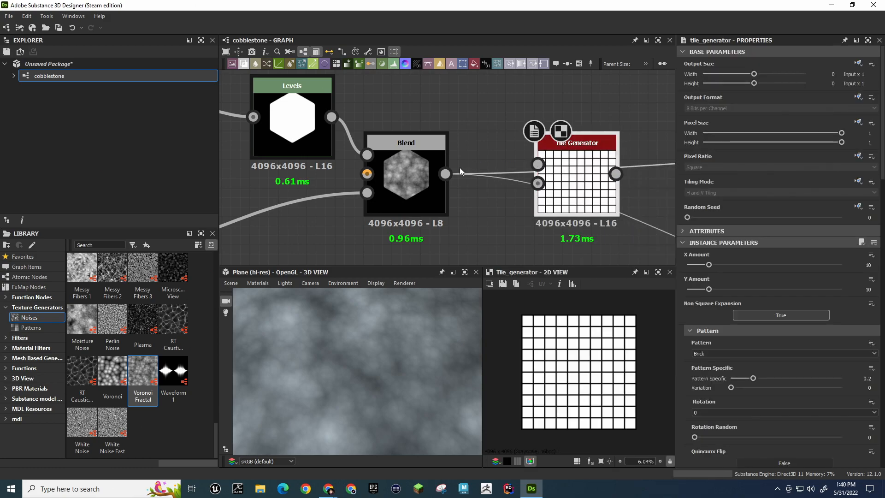
# Link Blend to the Tile Generator's pattern input and connect the Tile Generator's output to Base Color
pyautogui.moveTo(630, 130); pyautogui.dragTo(419, 142, button='middle')
pyautogui.scroll(-3, 498, 155)
pyautogui.moveTo(427, 174); pyautogui.dragTo(662, 158)
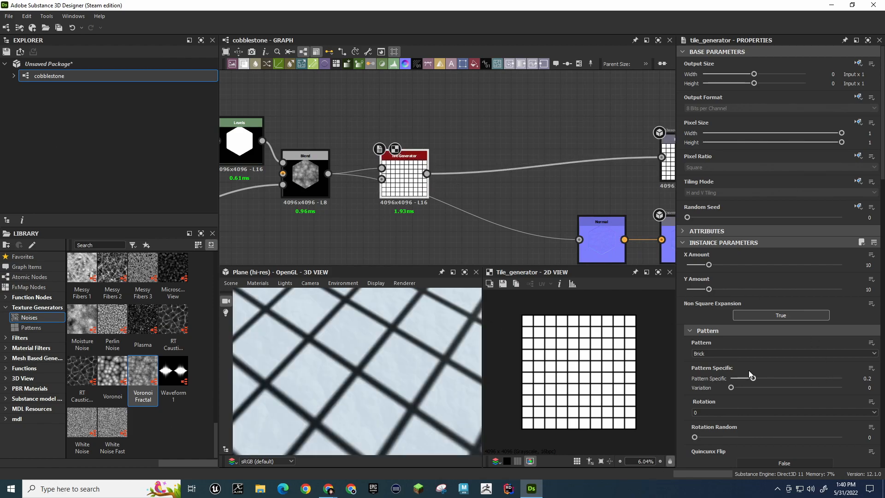
# Set the Tile Generator's Pattern to Image Input so it repeats the blended stone
pyautogui.scroll(-3, 697, 312)
pyautogui.click(713, 261)
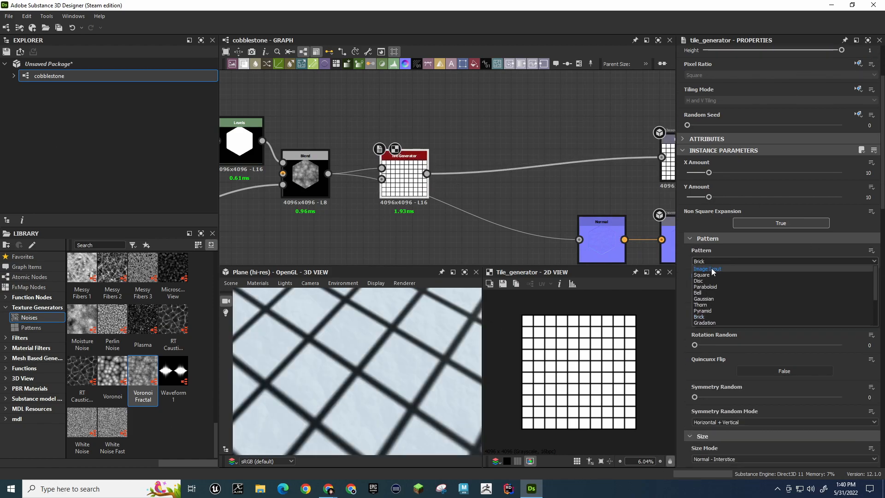
pyautogui.click(712, 267)
pyautogui.scroll(2, 558, 353)
pyautogui.scroll(-2, 559, 353)
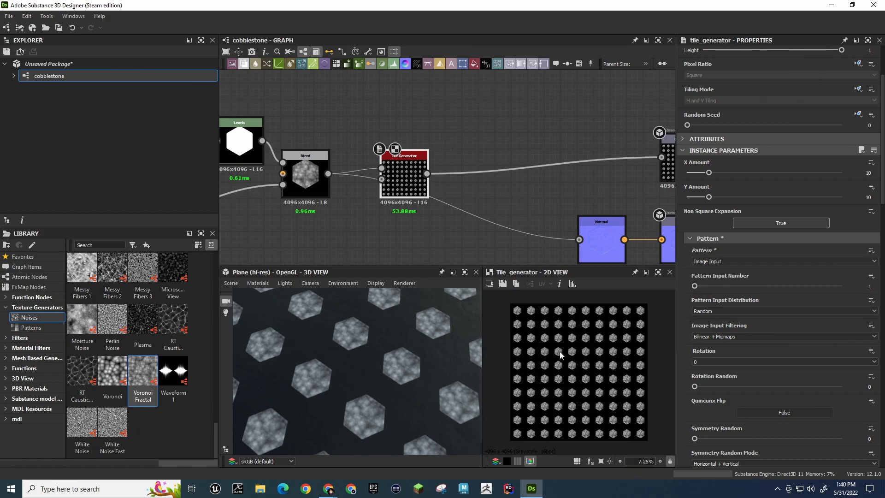
# Move the Tile Generator node farther from Blend to widen the gap between them
pyautogui.scroll(1, 559, 352)
pyautogui.scroll(-1, 560, 351)
pyautogui.moveTo(413, 194); pyautogui.dragTo(504, 176, button='middle')
pyautogui.moveTo(504, 177); pyautogui.dragTo(542, 179)
pyautogui.moveTo(485, 194); pyautogui.dragTo(538, 186, button='middle')
# Lower the black input point of the Levels node after Bevel to soften the stone's edge
pyautogui.click(382, 117)
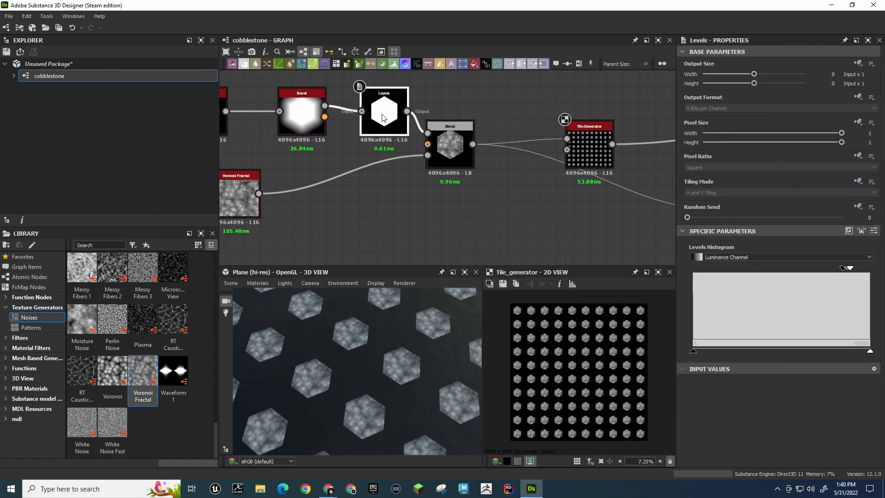
pyautogui.moveTo(841, 270); pyautogui.dragTo(796, 272)
pyautogui.moveTo(432, 156); pyautogui.dragTo(474, 222, button='middle')
pyautogui.moveTo(562, 158); pyautogui.dragTo(385, 109, button='middle')
pyautogui.moveTo(516, 179); pyautogui.dragTo(490, 182, button='middle')
pyautogui.moveTo(410, 203); pyautogui.dragTo(588, 217, button='middle')
pyautogui.moveTo(802, 269); pyautogui.dragTo(784, 269)
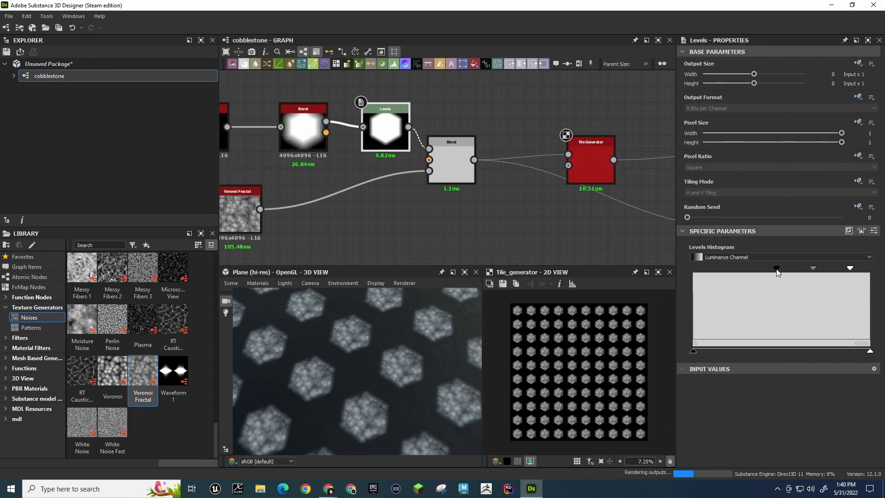
# Delete the Levels node and link Bevel's height output directly to Blend's foreground input
pyautogui.press('Delete')
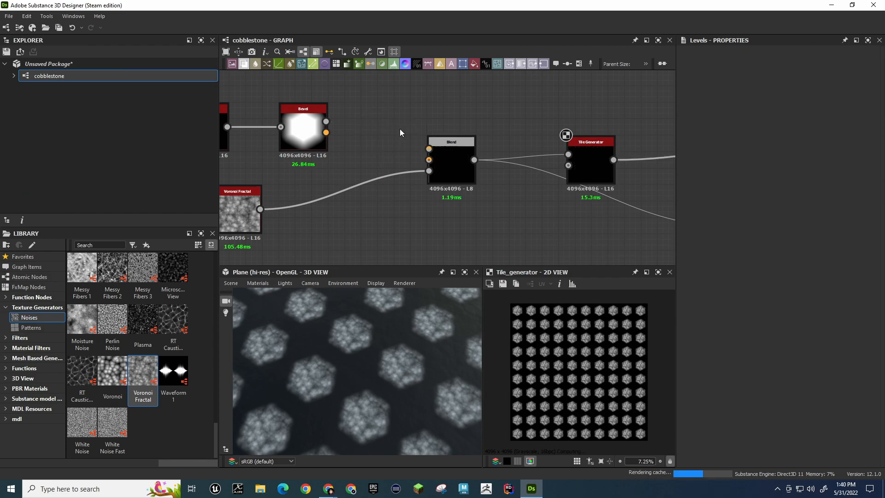
pyautogui.moveTo(417, 162); pyautogui.dragTo(429, 149)
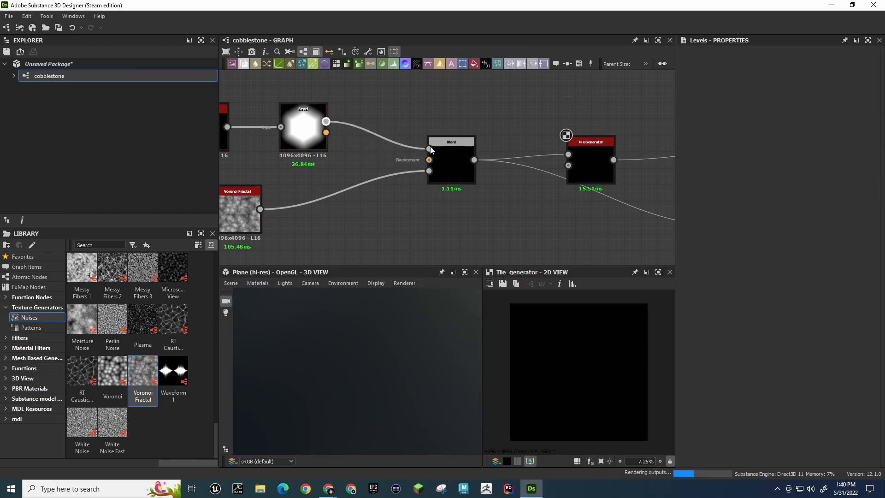
pyautogui.scroll(4, 557, 430)
pyautogui.scroll(-4, 554, 406)
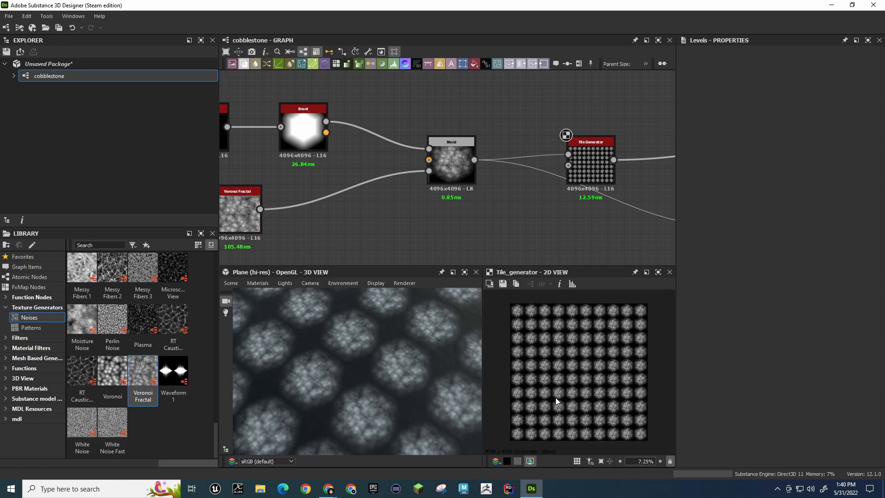
# Link the Tile Generator's output to the Normal node in place of Blend
pyautogui.moveTo(542, 161); pyautogui.dragTo(367, 140, button='middle')
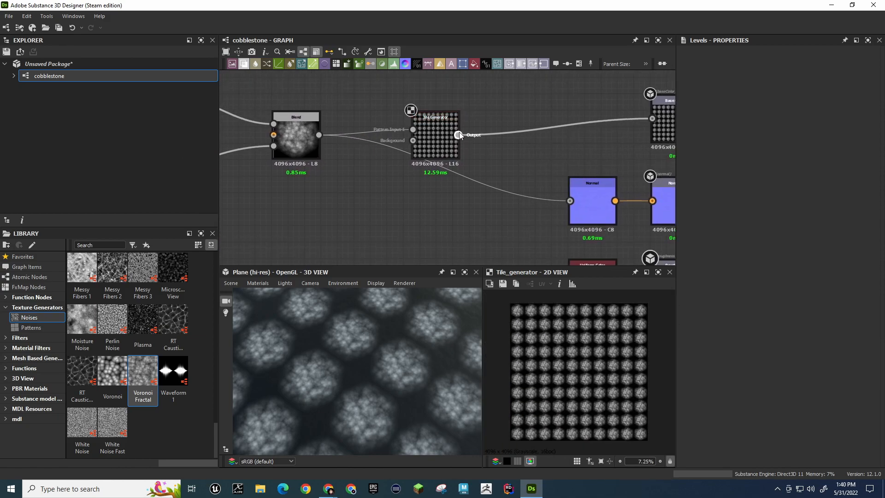
pyautogui.moveTo(560, 183); pyautogui.dragTo(588, 198)
pyautogui.moveTo(537, 148); pyautogui.dragTo(462, 155, button='middle')
pyautogui.moveTo(368, 415); pyautogui.dragTo(363, 348)
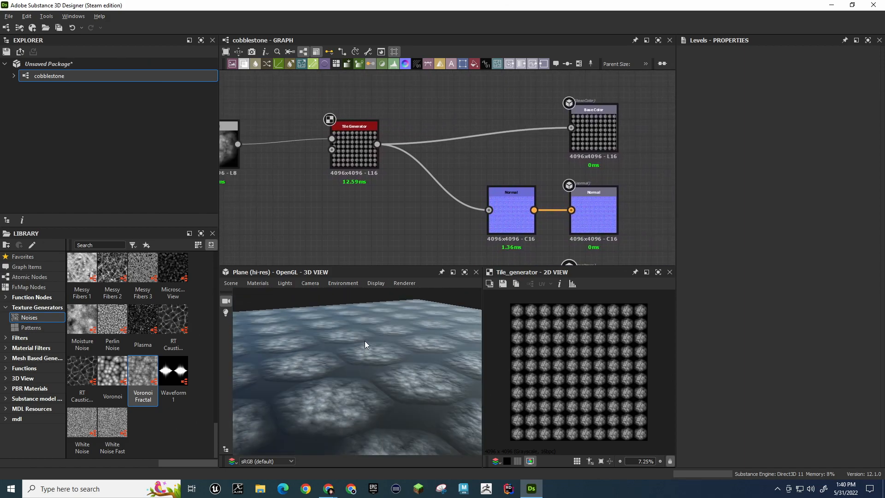
# Set the Normal node's Intensity to 3 and check the stone relief in the 3D preview
pyautogui.moveTo(450, 226); pyautogui.dragTo(428, 224, button='middle')
pyautogui.click(495, 210)
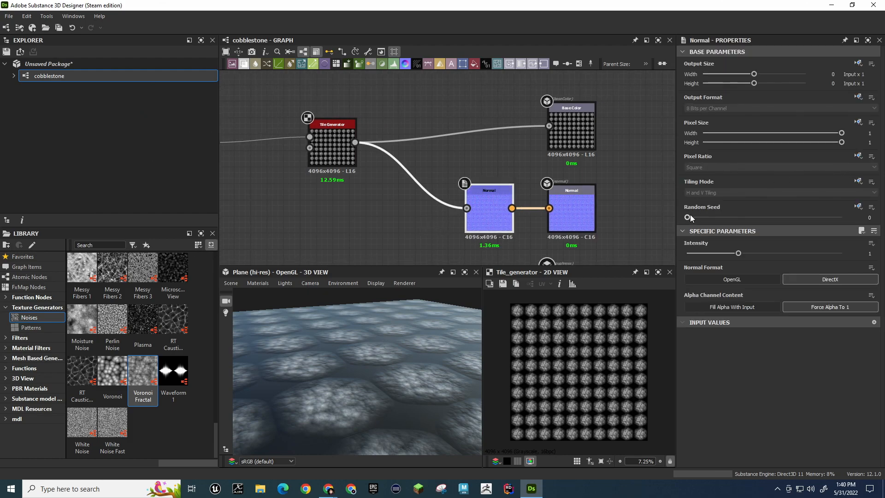
pyautogui.moveTo(740, 255); pyautogui.dragTo(866, 258)
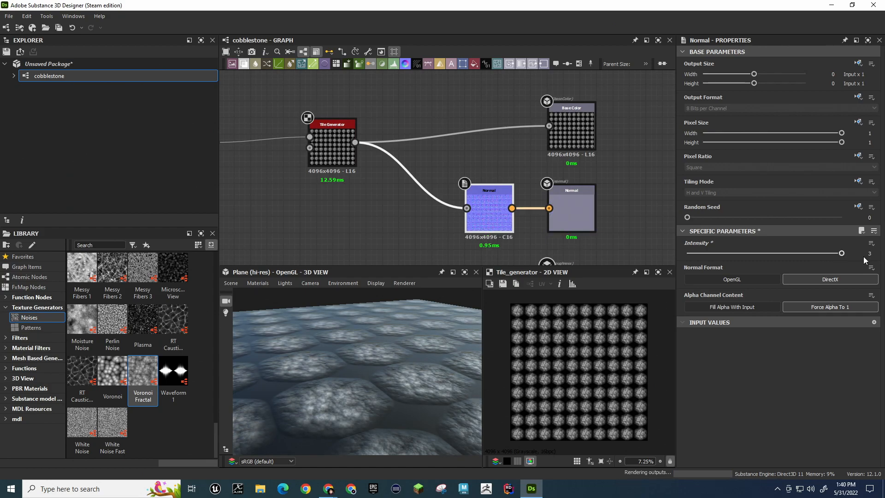
pyautogui.moveTo(404, 388); pyautogui.dragTo(386, 366)
# Add a Bevel node after the Tile Generator, feeding its height to Base Color and its normal to the Normal output
pyautogui.moveTo(389, 191); pyautogui.dragTo(447, 199, button='middle')
pyautogui.moveTo(382, 158); pyautogui.dragTo(325, 159)
pyautogui.click(442, 123)
pyautogui.press('space')
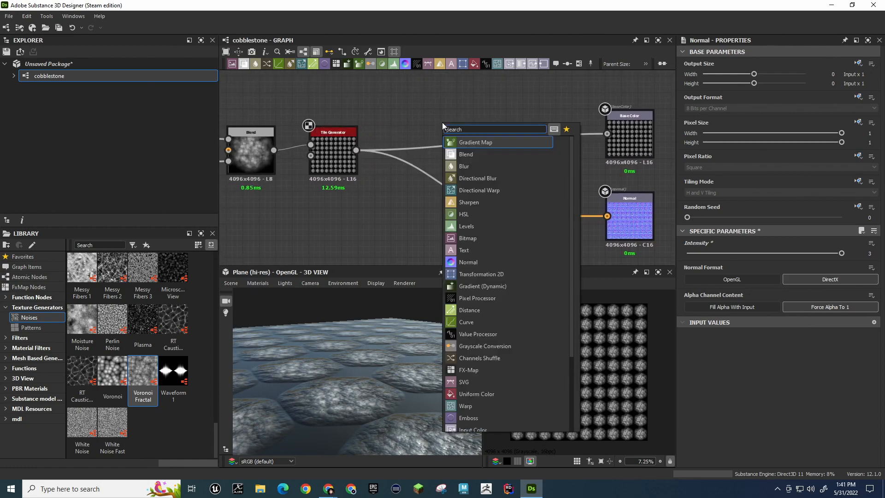
pyautogui.write('bevel')
pyautogui.press('Return')
pyautogui.moveTo(442, 123); pyautogui.dragTo(433, 139)
pyautogui.moveTo(373, 147); pyautogui.dragTo(609, 217)
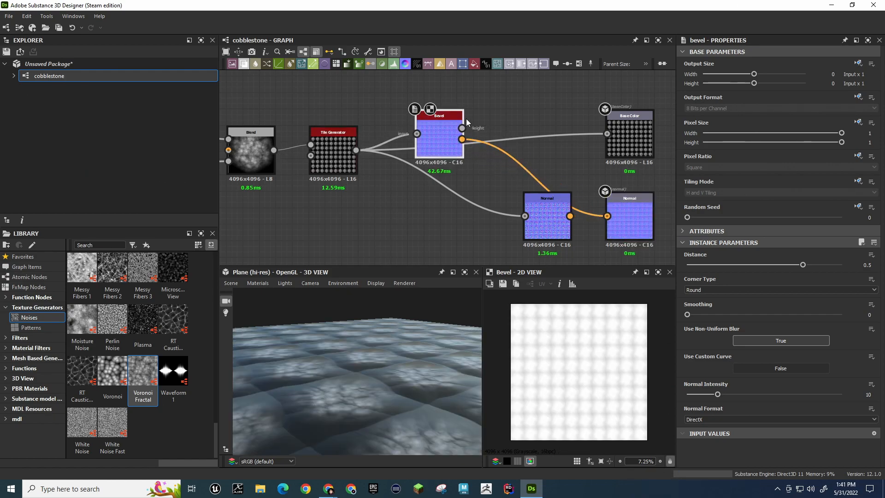
pyautogui.moveTo(455, 143); pyautogui.dragTo(498, 160)
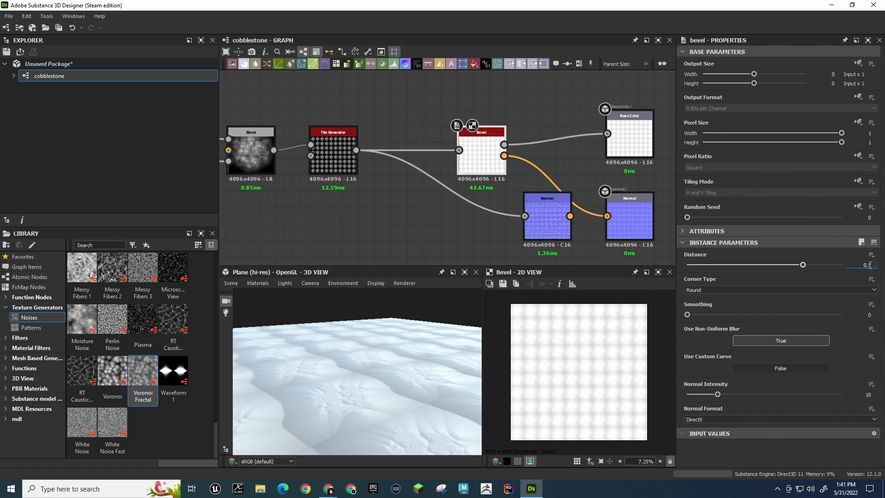
# Set the new Bevel node's Distance to 0 and check the stones in the 3D preview
pyautogui.press('Return')
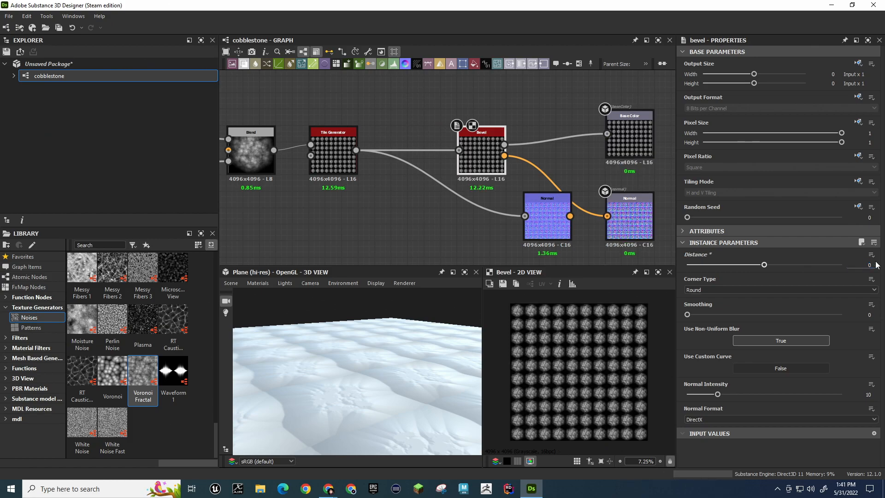
pyautogui.moveTo(371, 415); pyautogui.dragTo(335, 400)
pyautogui.keyDown('alt'); pyautogui.moveTo(335, 400); pyautogui.dragTo(552, 263, button='right'); pyautogui.keyUp('alt')
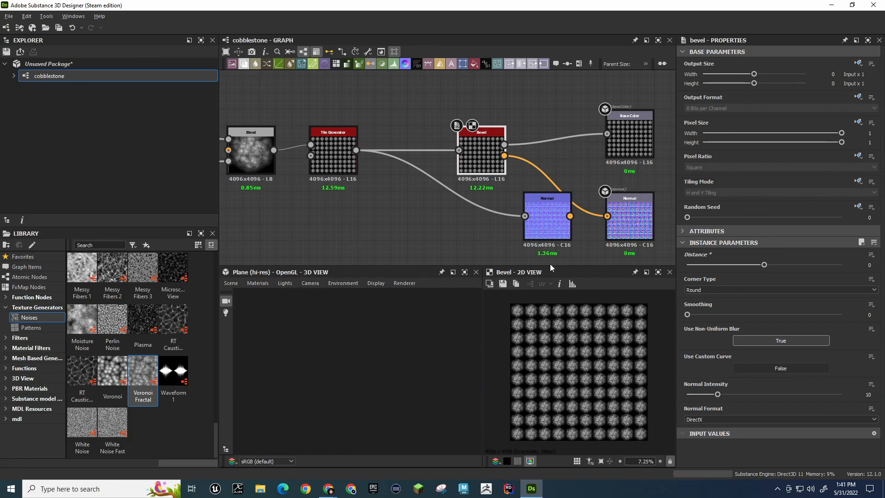
pyautogui.keyDown('alt'); pyautogui.moveTo(419, 340); pyautogui.dragTo(302, 369, button='right'); pyautogui.keyUp('alt')
pyautogui.moveTo(303, 370); pyautogui.dragTo(332, 376)
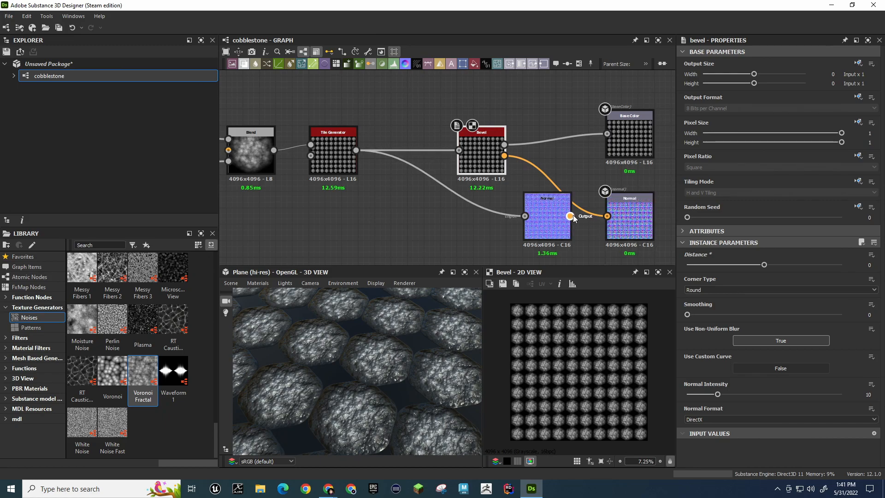
# Reconnect the Normal node to the Normal output in place of the Bevel's normal
pyautogui.moveTo(624, 221); pyautogui.dragTo(623, 222)
pyautogui.keyDown('alt'); pyautogui.moveTo(441, 347); pyautogui.dragTo(417, 318); pyautogui.keyUp('alt')
pyautogui.moveTo(396, 342); pyautogui.dragTo(426, 353)
pyautogui.moveTo(357, 184); pyautogui.dragTo(407, 117, button='middle')
pyautogui.press('space')
pyautogui.write('me')
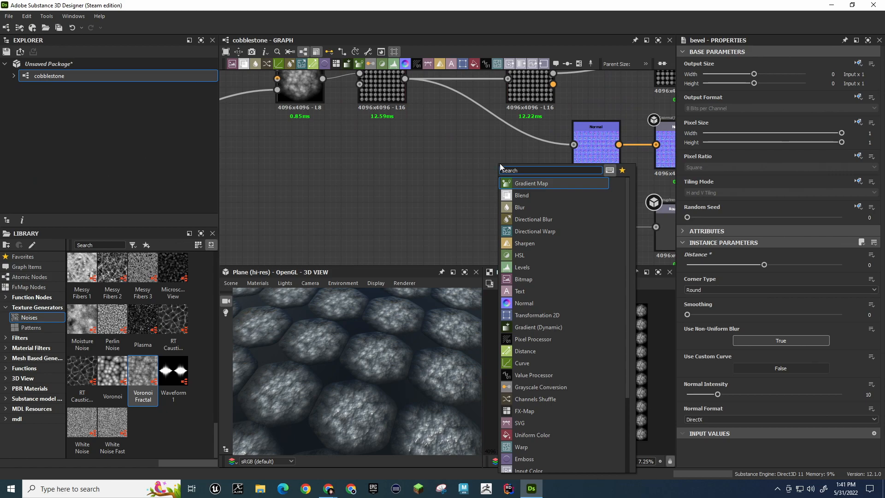
pyautogui.press('BackSpace')
pyautogui.press('BackSpace')
pyautogui.write('b')
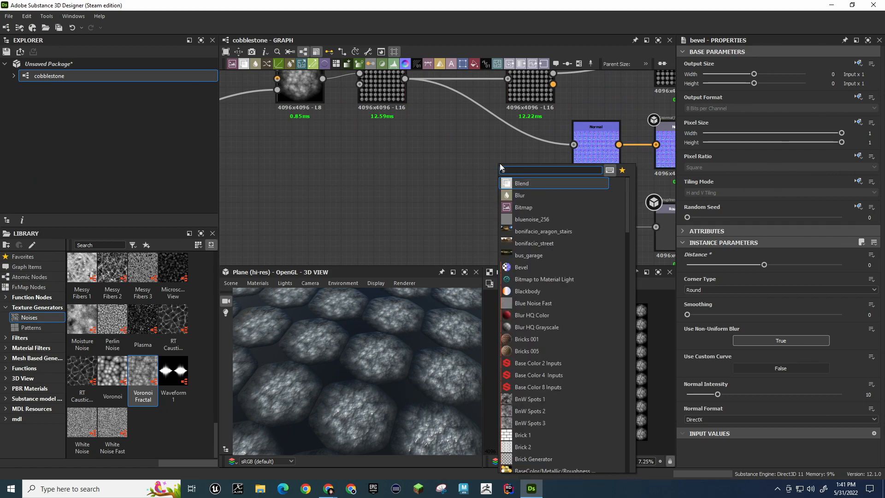
pyautogui.press('BackSpace')
pyautogui.click(430, 152)
# Add a Blend node near the Bevel and link the Tile Generator's output to its foreground input
pyautogui.moveTo(431, 152); pyautogui.dragTo(470, 160, button='middle')
pyautogui.press('space')
pyautogui.write('blen')
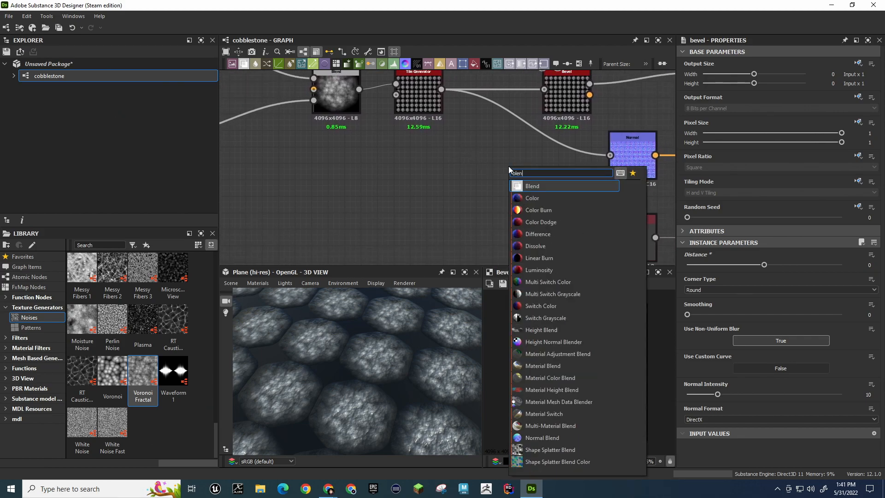
pyautogui.press('Return')
pyautogui.moveTo(509, 167); pyautogui.dragTo(517, 134)
pyautogui.moveTo(443, 192); pyautogui.dragTo(441, 248, button='middle')
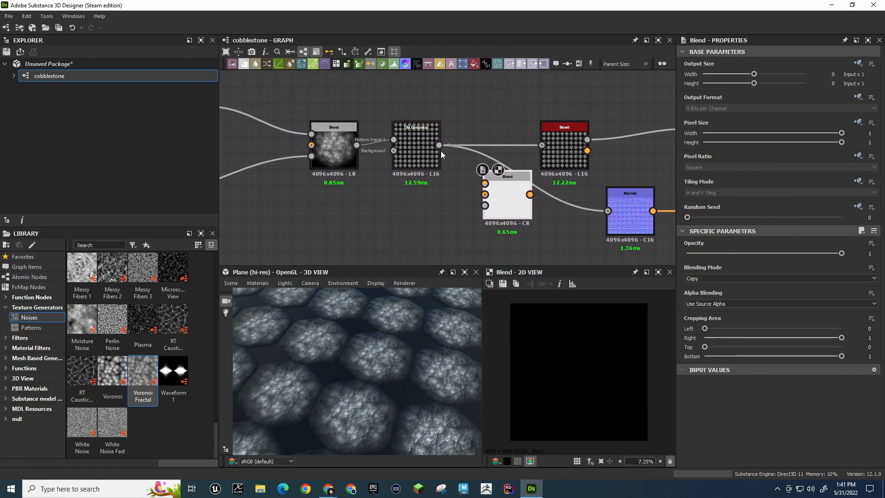
pyautogui.moveTo(439, 145); pyautogui.dragTo(486, 183)
# Link the Voronoi Fractal to the new Blend node's opacity input and inspect the tiles in the 2D view
pyautogui.moveTo(438, 203); pyautogui.dragTo(624, 172, button='middle')
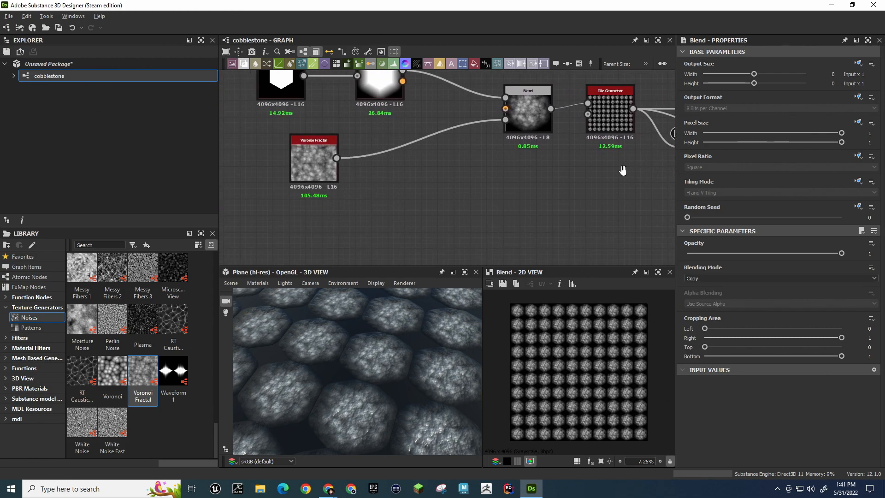
pyautogui.moveTo(568, 208); pyautogui.dragTo(419, 206, button='middle')
pyautogui.scroll(-1, 426, 206)
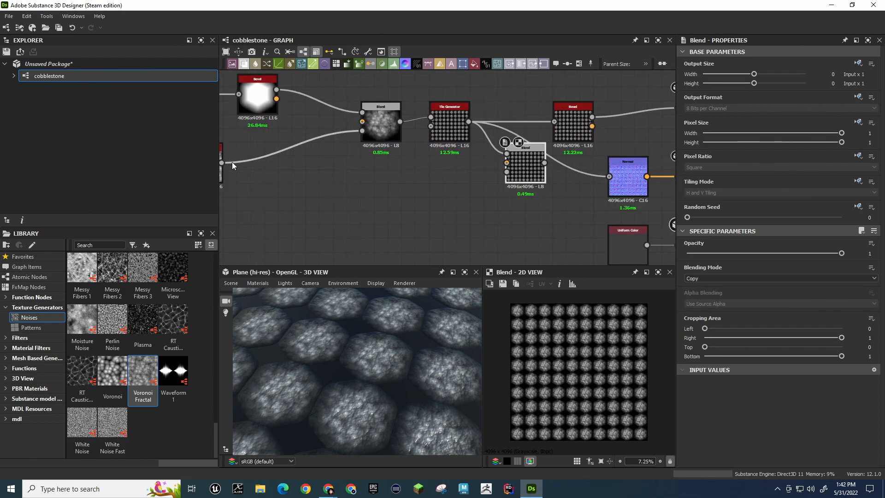
pyautogui.moveTo(222, 163); pyautogui.dragTo(507, 172)
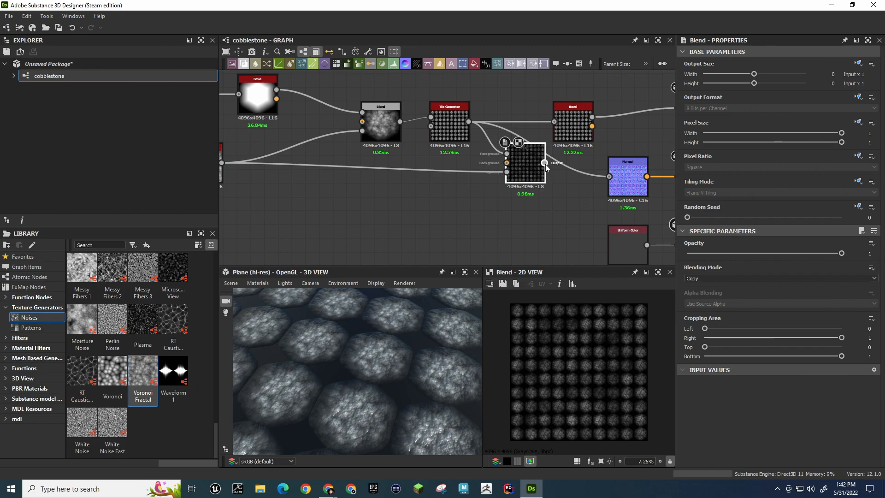
pyautogui.scroll(5, 597, 356)
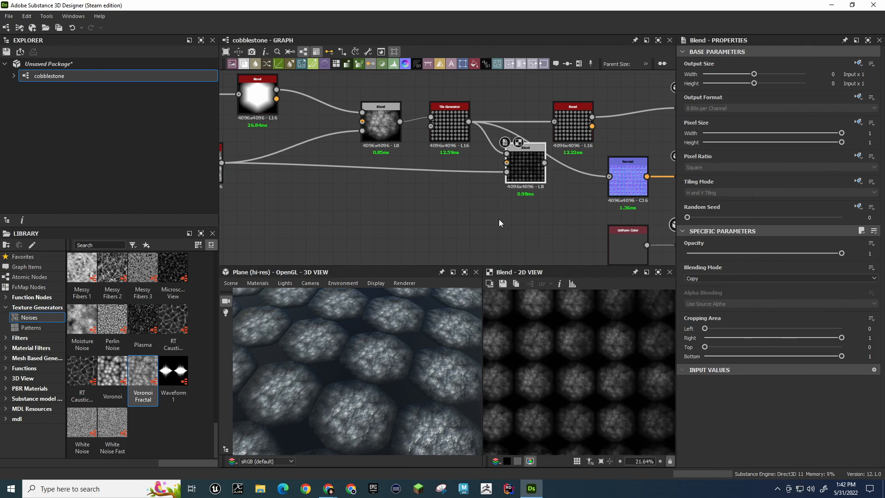
# Link the Voronoi Fractal to the new Blend's background, remove its opacity link, and move the Voronoi Fractal node lower
pyautogui.moveTo(221, 162); pyautogui.dragTo(506, 163)
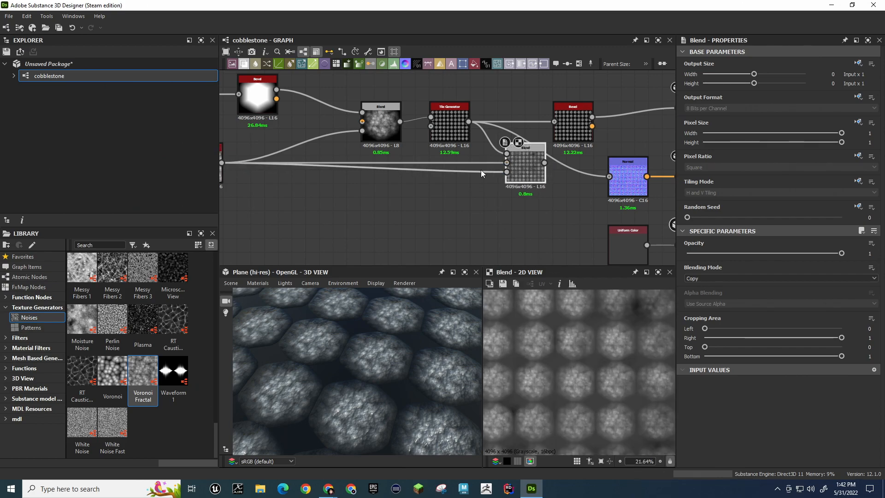
pyautogui.press('Delete')
pyautogui.keyDown('alt'); pyautogui.moveTo(506, 203); pyautogui.dragTo(603, 212, button='middle'); pyautogui.keyUp('alt')
pyautogui.moveTo(305, 178); pyautogui.dragTo(360, 192)
pyautogui.keyDown('alt'); pyautogui.moveTo(529, 211); pyautogui.dragTo(490, 214, button='middle'); pyautogui.keyUp('alt')
pyautogui.moveTo(329, 175); pyautogui.dragTo(331, 202)
# Examine the new Blend node's inputs, its connections in the graph, and the gaps between stones in the 2D view
pyautogui.scroll(5, 511, 177)
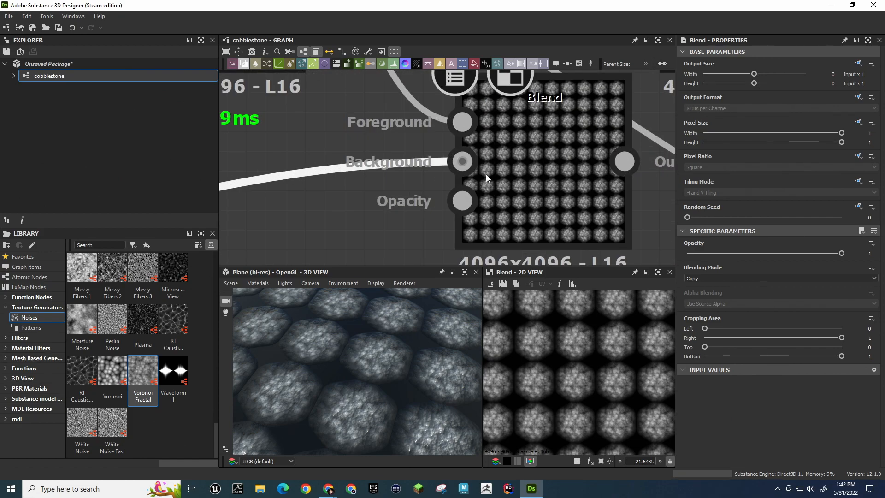
pyautogui.scroll(-4, 486, 174)
pyautogui.moveTo(512, 184); pyautogui.dragTo(397, 194, button='middle')
pyautogui.click(340, 202)
pyautogui.scroll(4, 558, 397)
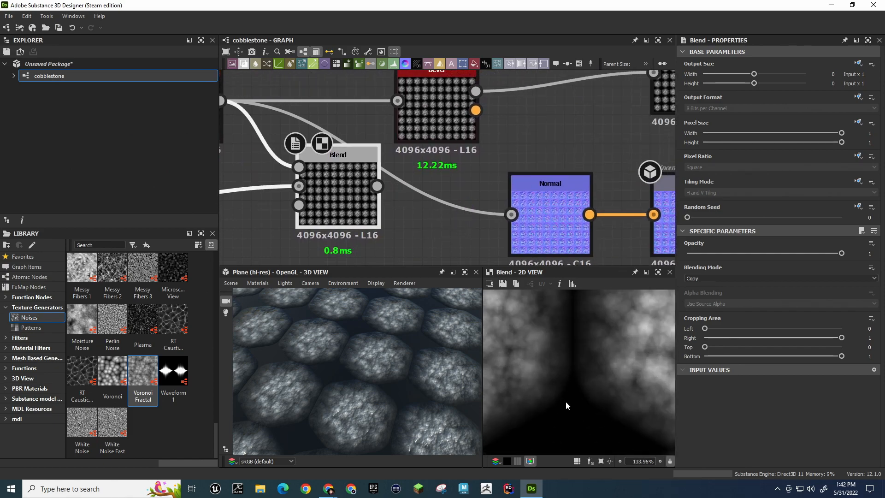
pyautogui.scroll(-2, 566, 401)
pyautogui.moveTo(261, 199); pyautogui.dragTo(368, 180, button='middle')
pyautogui.moveTo(535, 201); pyautogui.dragTo(430, 202, button='middle')
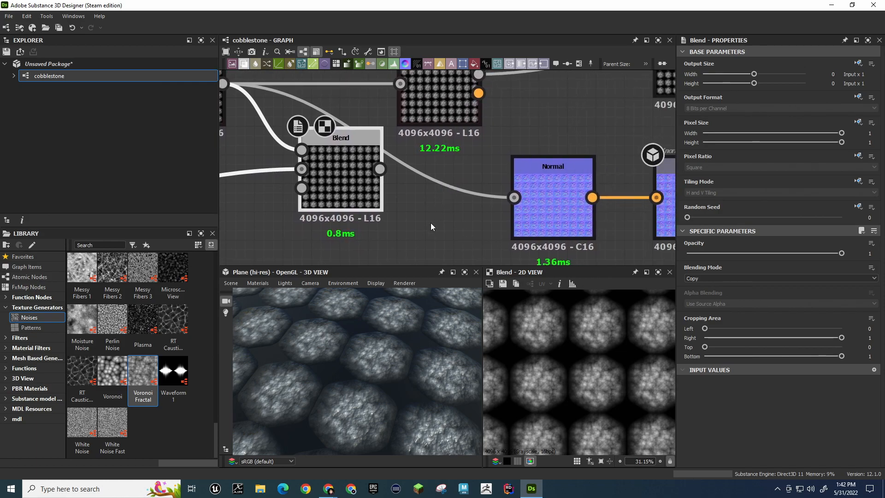
pyautogui.scroll(-5, 431, 223)
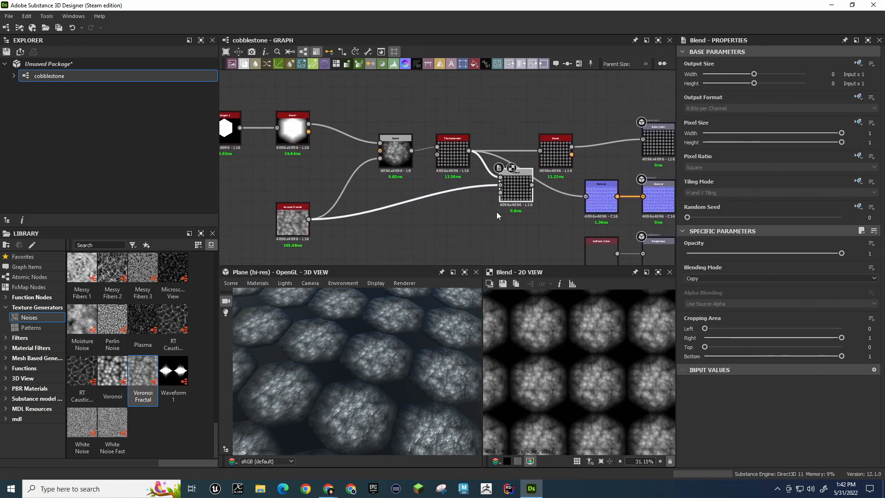
pyautogui.scroll(7, 508, 188)
pyautogui.scroll(-2, 498, 176)
pyautogui.keyDown('alt'); pyautogui.moveTo(430, 203); pyautogui.dragTo(592, 254, button='middle'); pyautogui.keyUp('alt')
pyautogui.scroll(-3, 381, 168)
pyautogui.keyDown('alt'); pyautogui.moveTo(368, 176); pyautogui.dragTo(253, 172, button='middle'); pyautogui.keyUp('alt')
pyautogui.scroll(5, 444, 211)
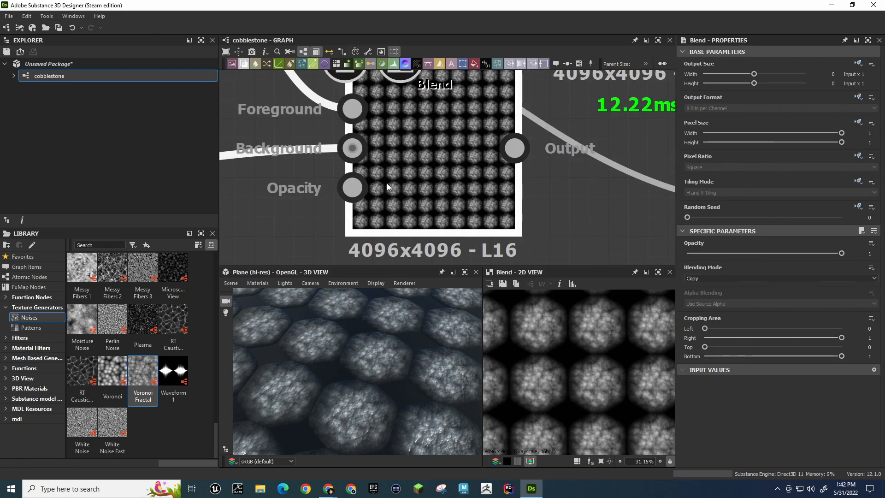
pyautogui.keyDown('alt'); pyautogui.moveTo(286, 195); pyautogui.dragTo(344, 187, button='middle'); pyautogui.keyUp('alt')
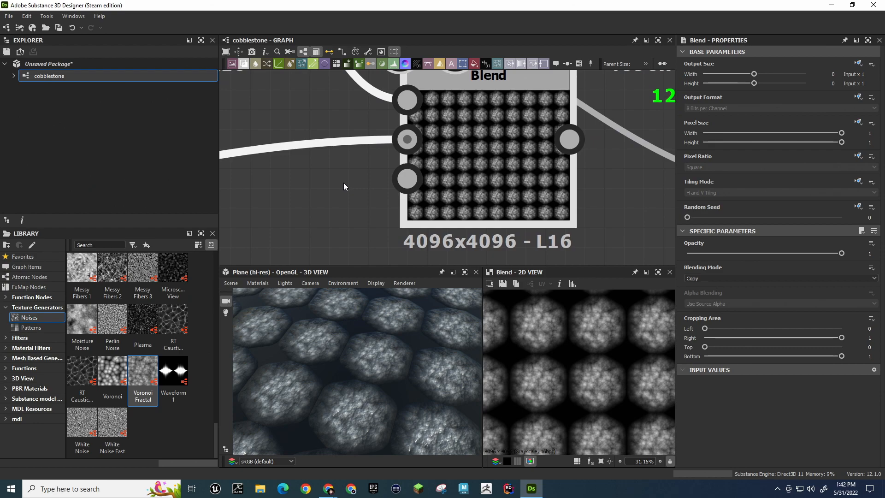
pyautogui.moveTo(344, 187); pyautogui.dragTo(520, 256, button='middle')
pyautogui.scroll(-3, 402, 132)
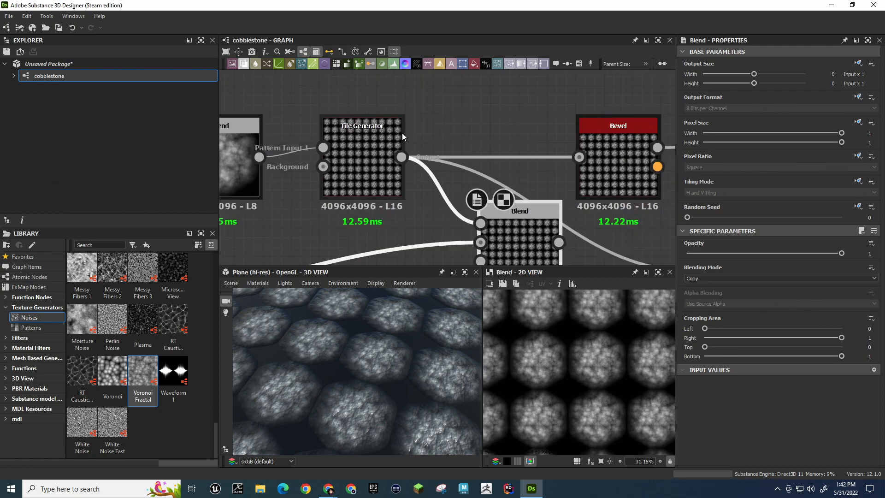
# Review the Tile Generator's pattern settings and its Pattern Input Distribution options
pyautogui.click(363, 156)
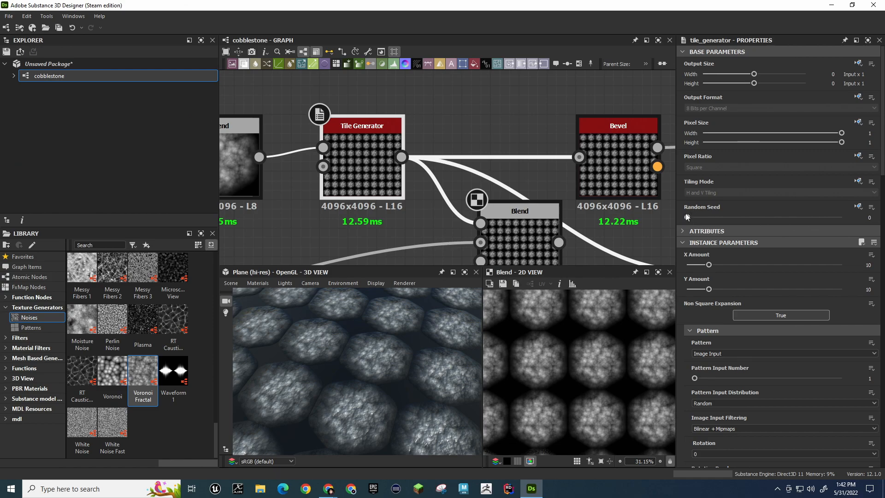
pyautogui.scroll(-5, 693, 218)
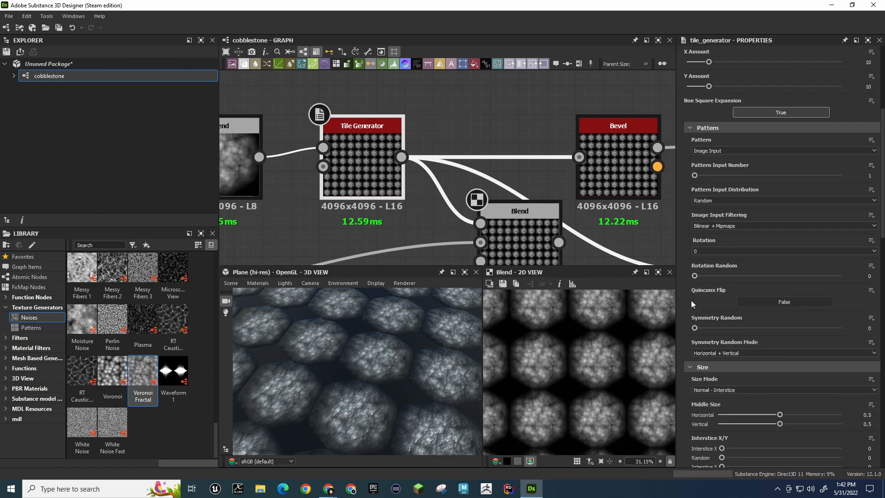
pyautogui.click(727, 201)
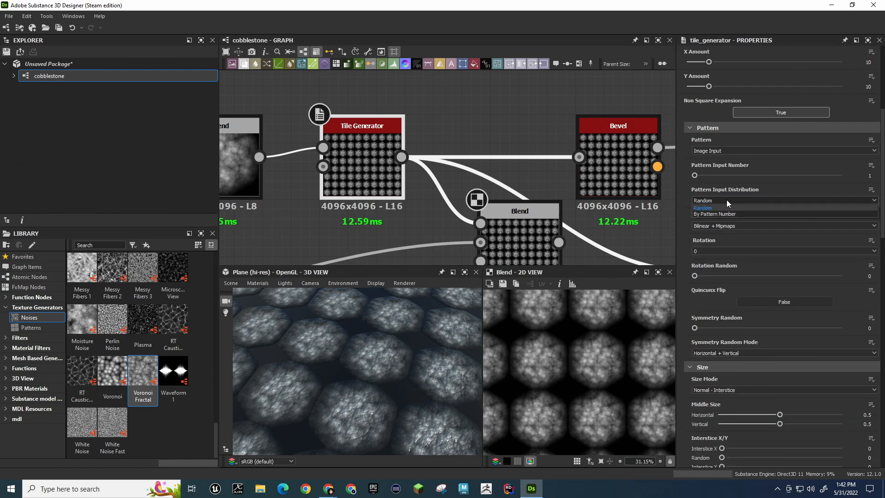
pyautogui.click(727, 200)
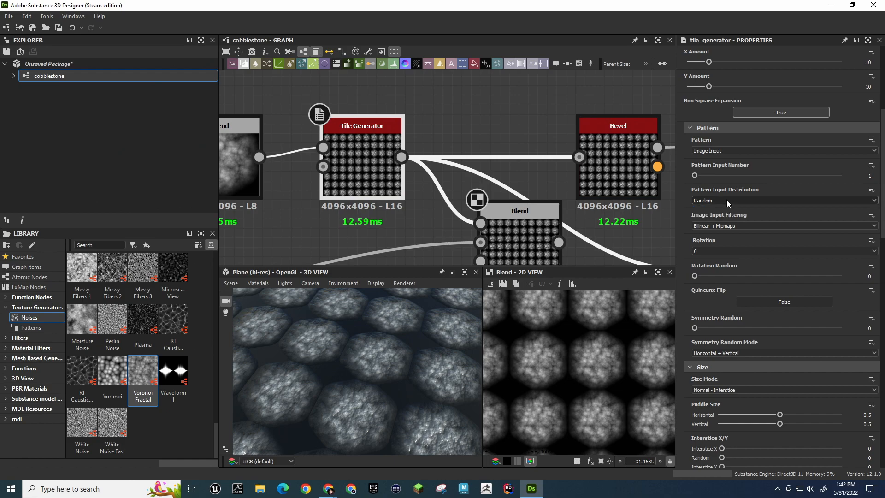
# Keep the Tile Generator's image filtering at Bilinear + Mipmaps and set its Rotation Random to 0.26
pyautogui.click(714, 225)
pyautogui.click(710, 232)
pyautogui.moveTo(695, 276); pyautogui.dragTo(733, 275)
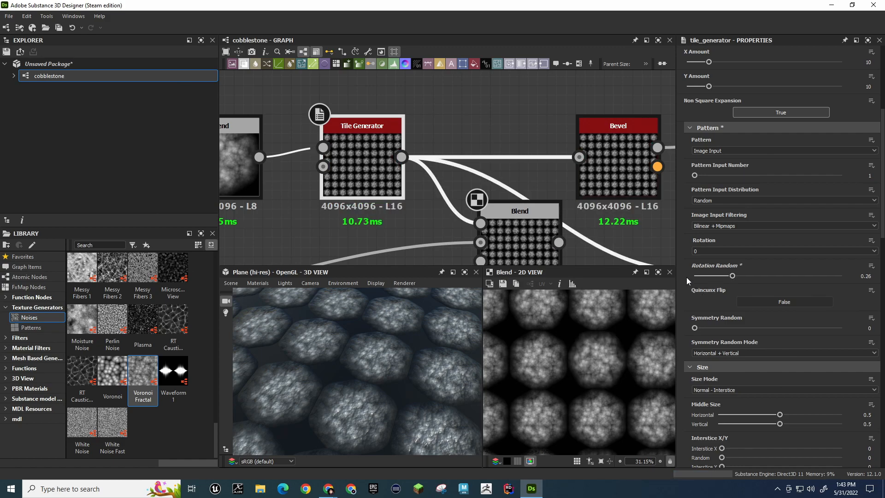
# Set the Tile Generator's Scale Random to 0.34 and its Offset Random Seed to 400
pyautogui.scroll(-5, 687, 281)
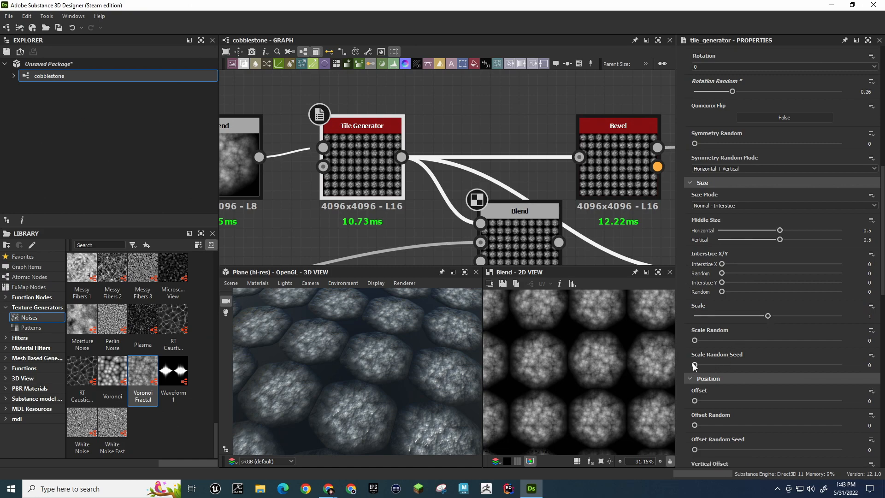
pyautogui.moveTo(695, 340); pyautogui.dragTo(744, 341)
pyautogui.click(744, 341)
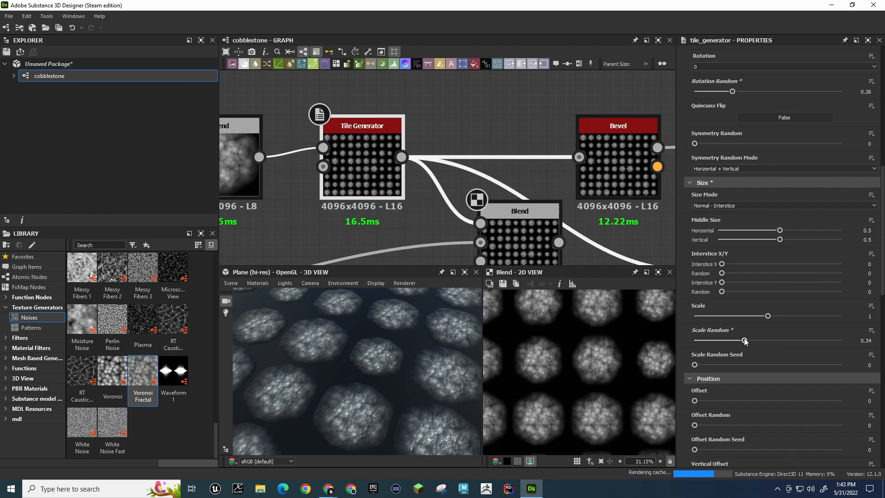
pyautogui.scroll(-3, 683, 375)
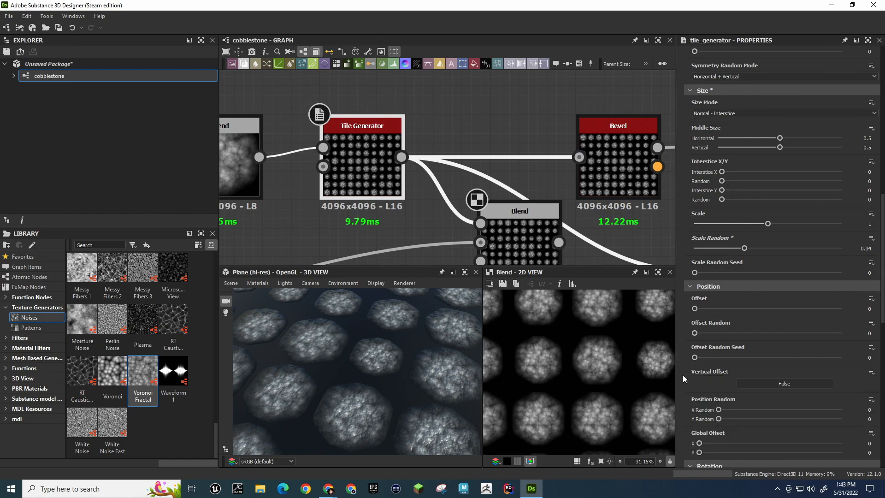
pyautogui.moveTo(695, 324); pyautogui.dragTo(754, 325)
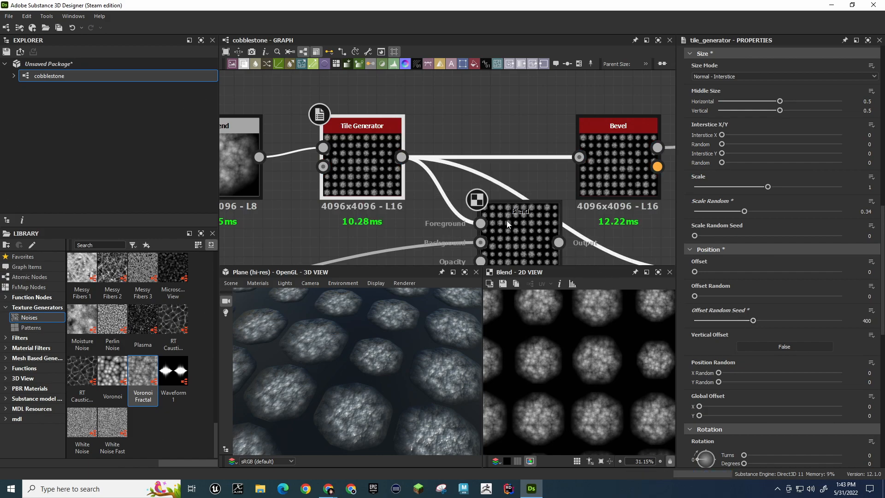
# Delete the Bevel node between the Tile Generator and the Base Color output
pyautogui.scroll(-5, 507, 221)
pyautogui.scroll(4, 522, 242)
pyautogui.moveTo(507, 131); pyautogui.dragTo(326, 95, button='middle')
pyautogui.click(408, 157)
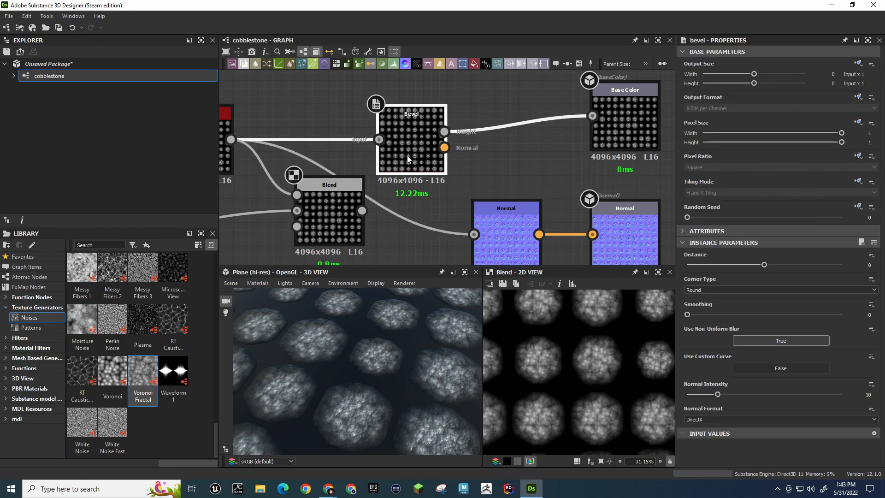
pyautogui.press('Delete')
# Link the second Blend node's output to Base Color and move that Blend up into the deleted Bevel's place
pyautogui.moveTo(326, 155); pyautogui.dragTo(368, 157, button='middle')
pyautogui.moveTo(404, 212); pyautogui.dragTo(635, 118)
pyautogui.moveTo(379, 188); pyautogui.dragTo(474, 135)
pyautogui.moveTo(397, 197); pyautogui.dragTo(732, 122, button='middle')
pyautogui.scroll(-3, 410, 195)
pyautogui.moveTo(513, 157); pyautogui.dragTo(444, 176, button='middle')
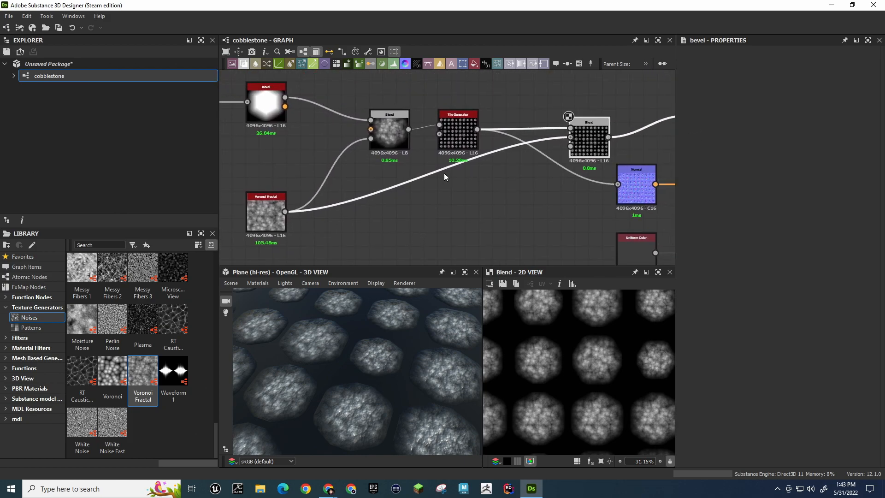
# Delete the second Blend node and link the Tile Generator directly to the Base Color output
pyautogui.click(584, 134)
pyautogui.press('Delete')
pyautogui.moveTo(583, 134); pyautogui.dragTo(438, 137, button='middle')
pyautogui.moveTo(332, 135); pyautogui.dragTo(551, 122)
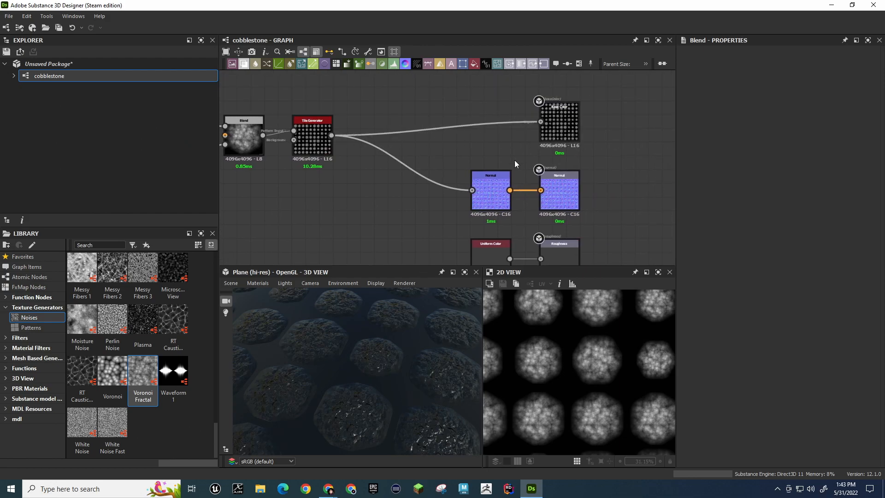
# Check the whole plane in the 3D view and set the Tile Generator's Symmetry Random to 0.21
pyautogui.scroll(4, 403, 351)
pyautogui.scroll(-9, 404, 352)
pyautogui.moveTo(402, 349); pyautogui.dragTo(421, 334)
pyautogui.scroll(-4, 414, 333)
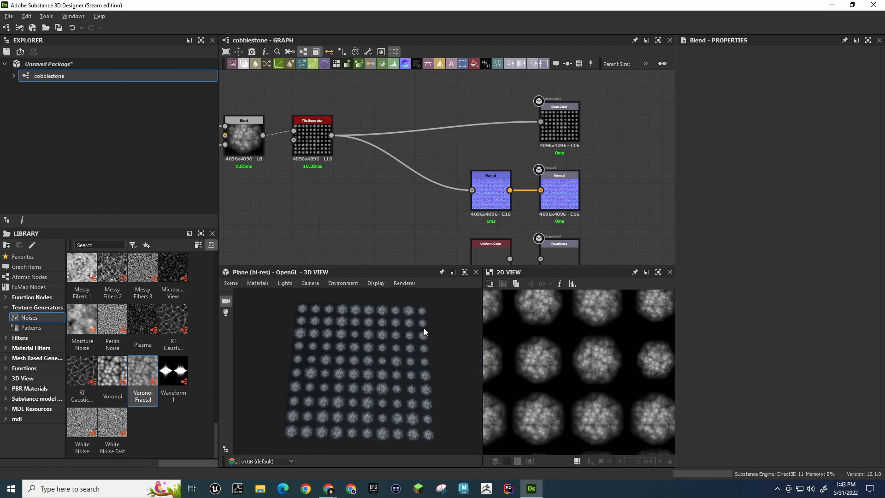
pyautogui.doubleClick(316, 135)
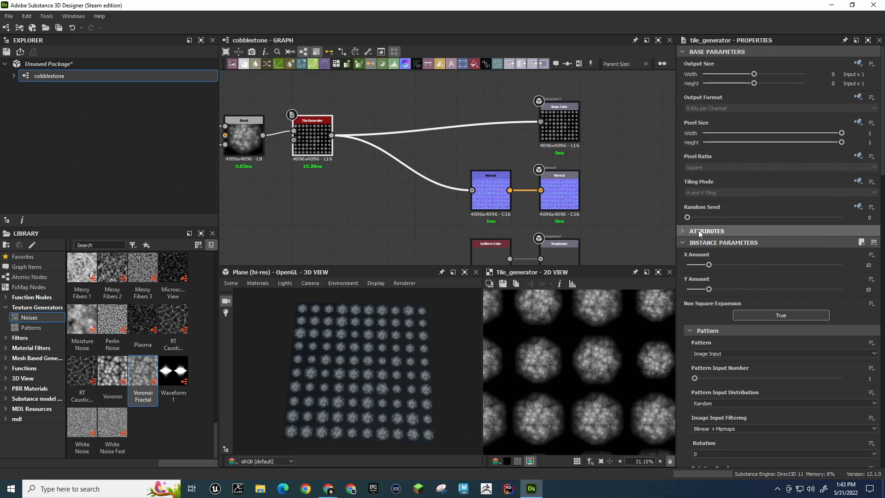
pyautogui.scroll(-5, 696, 272)
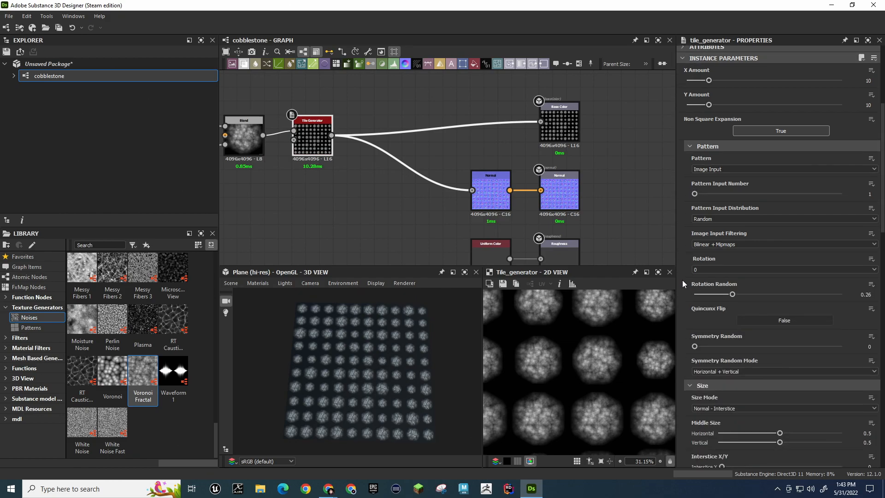
pyautogui.scroll(-1, 683, 281)
pyautogui.moveTo(695, 311); pyautogui.dragTo(725, 311)
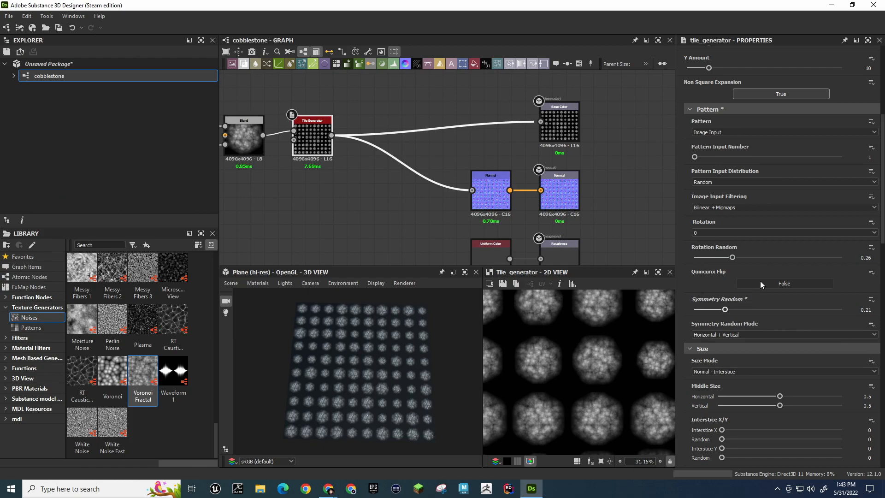
# Toggle the Tile Generator's Quincunx Flip between True and False to compare the tiling, leaving it at False
pyautogui.click(774, 282)
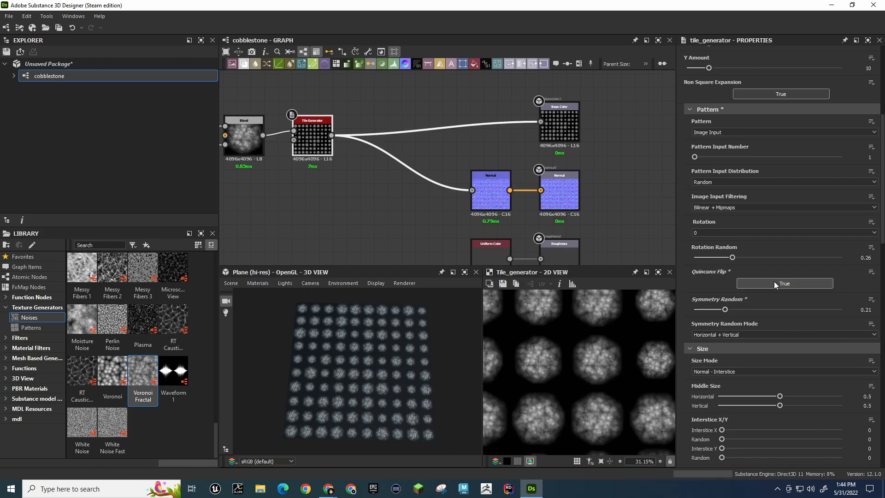
pyautogui.click(774, 281)
pyautogui.click(774, 282)
pyautogui.click(774, 282)
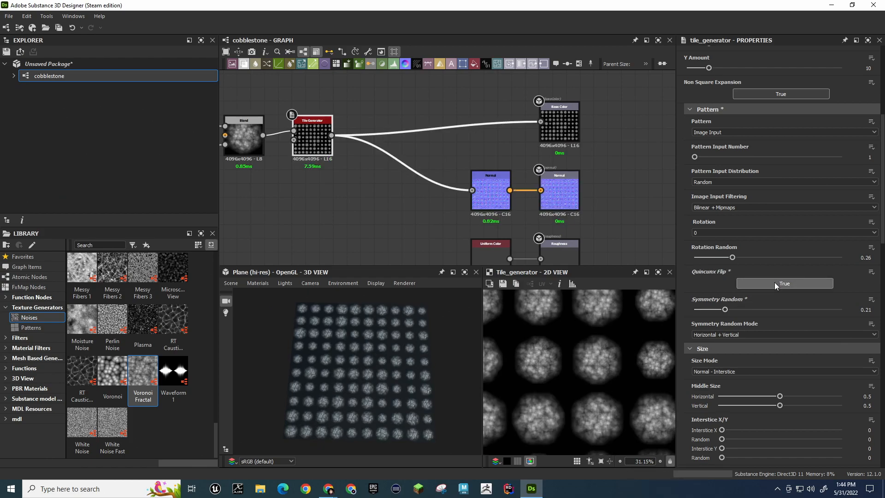
pyautogui.click(775, 282)
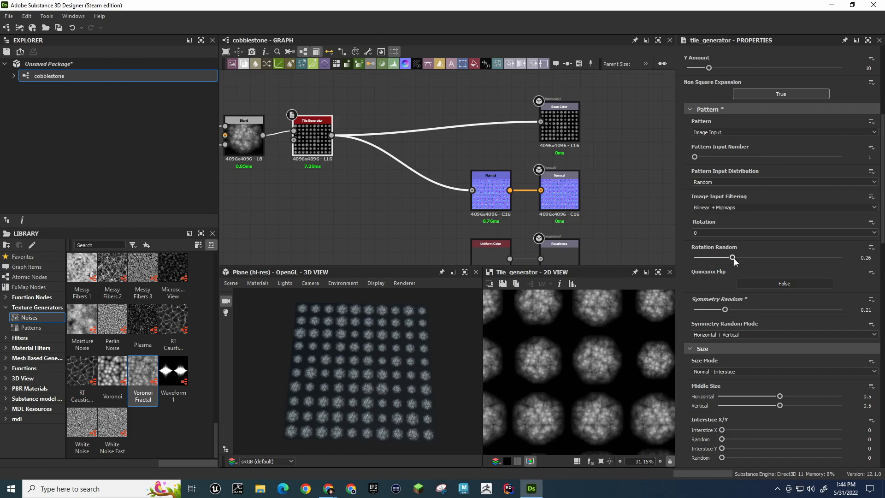
# Set the Tile Generator's Rotation Random to 0.37
pyautogui.moveTo(733, 258); pyautogui.dragTo(766, 259)
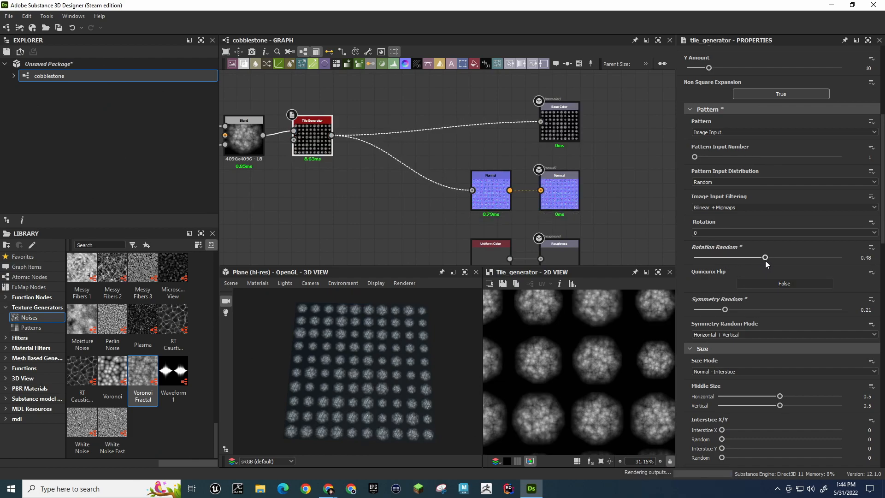
pyautogui.moveTo(766, 261); pyautogui.dragTo(749, 261)
pyautogui.scroll(-4, 684, 362)
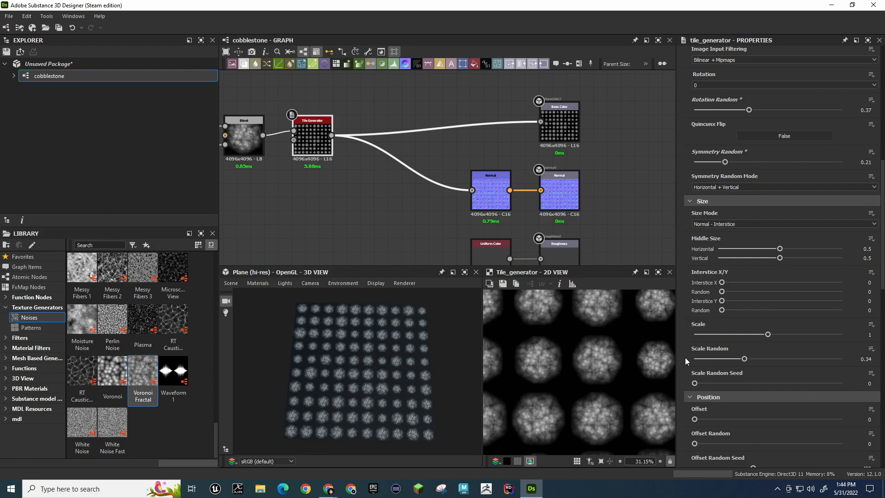
# Browse the library's texture generator patterns and examine the variation between the stones in the 2D view
pyautogui.moveTo(336, 193); pyautogui.dragTo(534, 193, button='middle')
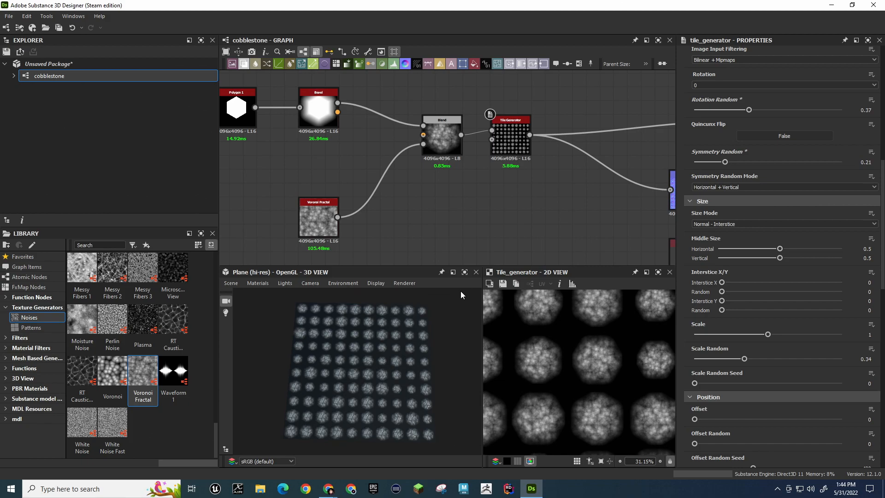
pyautogui.moveTo(107, 370)
pyautogui.mouseDown()
pyautogui.moveTo(409, 209)
pyautogui.moveTo(119, 384)
pyautogui.moveTo(111, 374)
pyautogui.mouseUp()
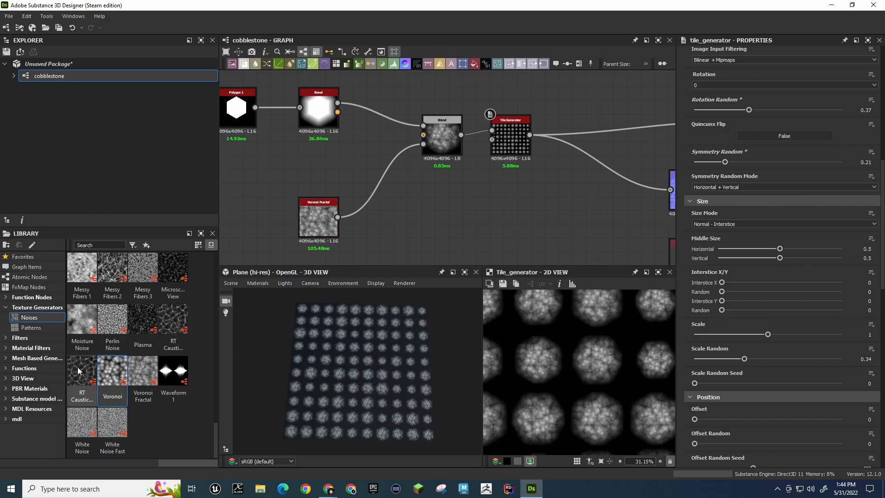
pyautogui.click(31, 327)
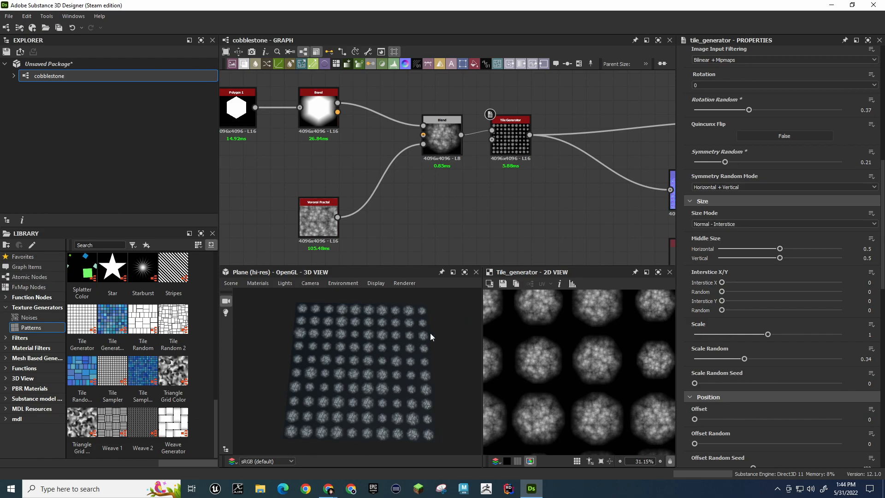
pyautogui.scroll(2, 550, 360)
pyautogui.scroll(-4, 550, 361)
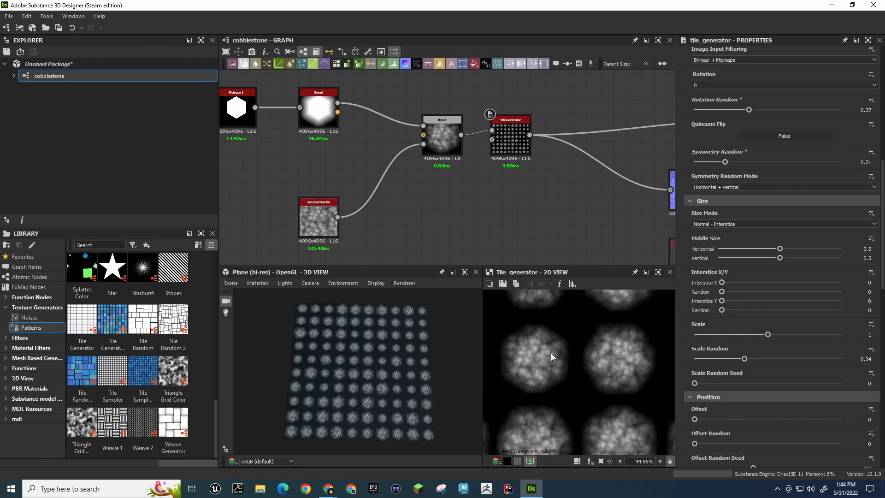
pyautogui.scroll(-2, 586, 354)
pyautogui.scroll(4, 585, 354)
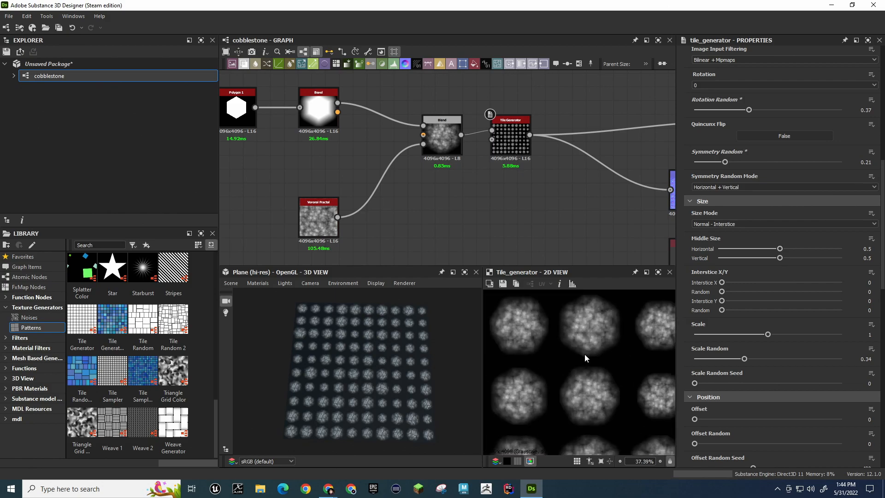
pyautogui.moveTo(616, 352); pyautogui.dragTo(564, 409, button='middle')
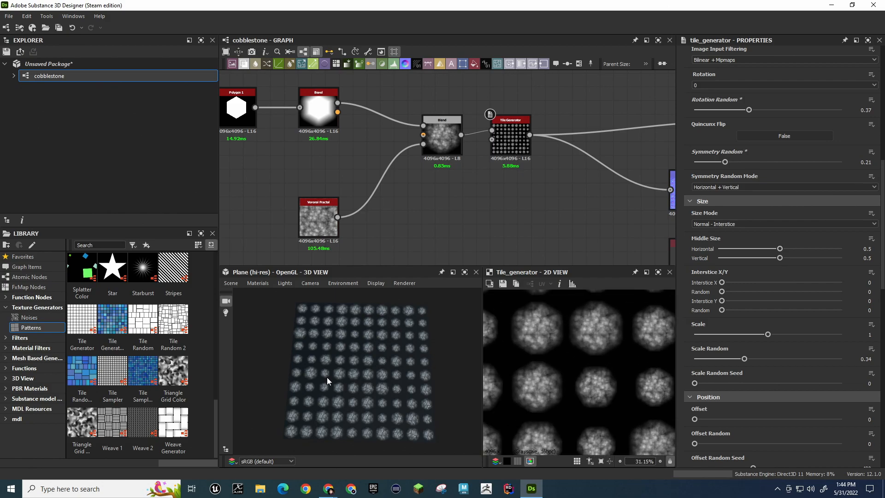
# Move the Tile Generator farther from the Blend node and show the Blend's whole output in the 2D view
pyautogui.moveTo(477, 184); pyautogui.dragTo(336, 185, button='middle')
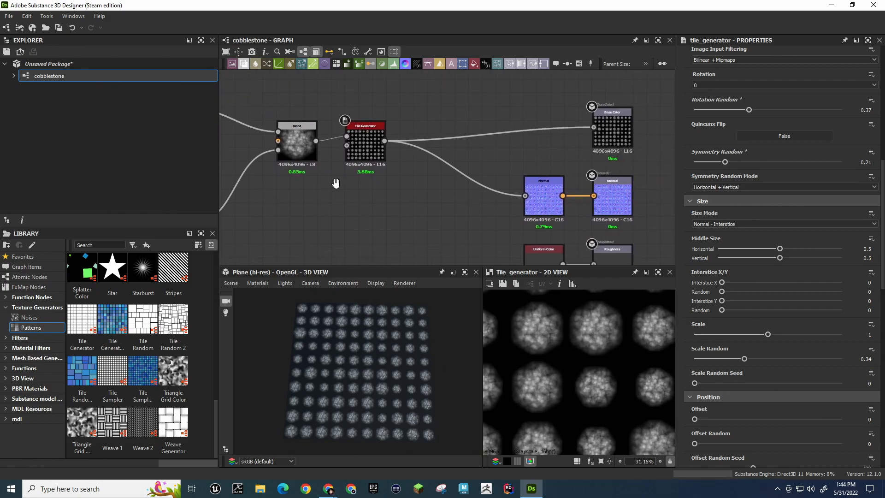
pyautogui.moveTo(363, 155); pyautogui.dragTo(393, 161)
pyautogui.click(293, 141)
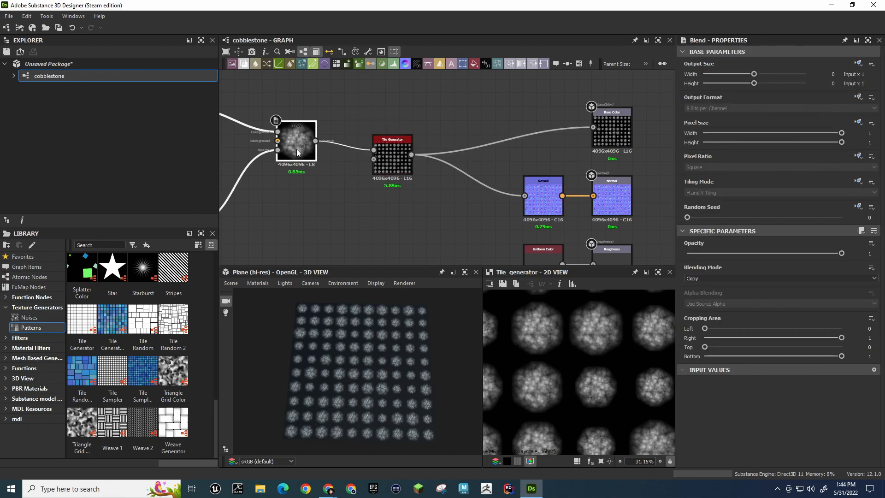
pyautogui.doubleClick(293, 141)
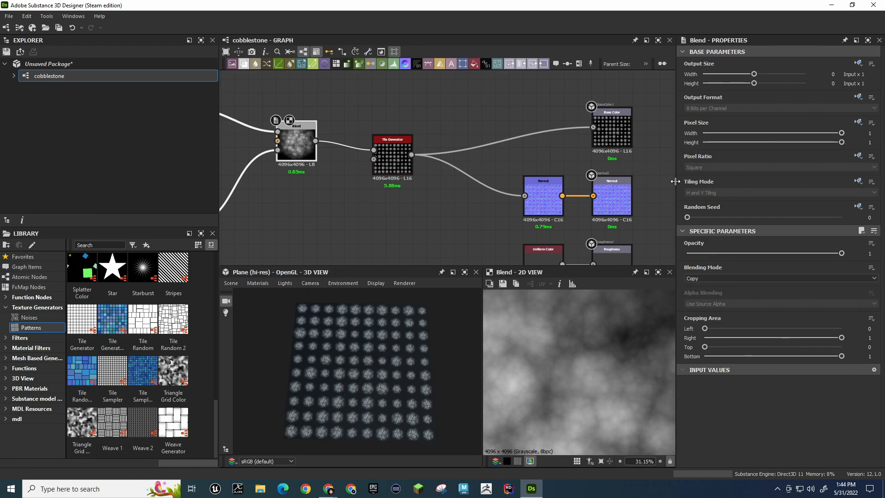
pyautogui.scroll(-6, 609, 388)
pyautogui.scroll(1, 600, 365)
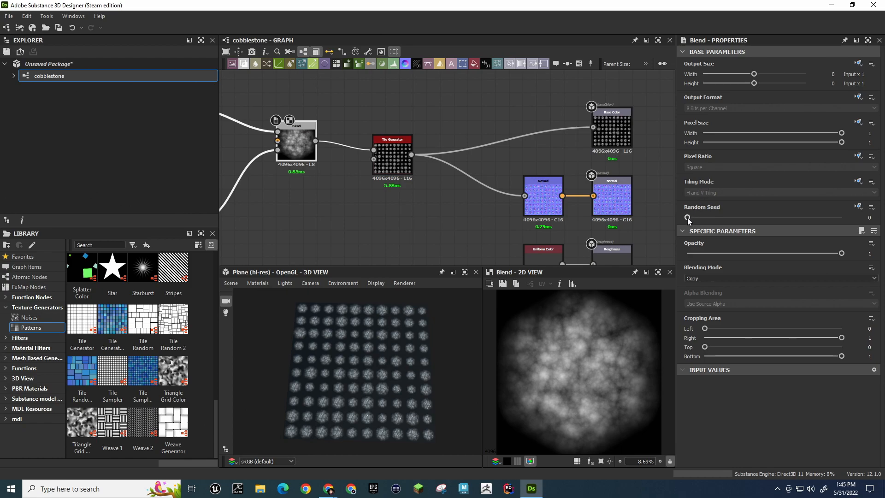
pyautogui.click(862, 156)
pyautogui.click(861, 155)
pyautogui.click(873, 156)
pyautogui.click(805, 173)
# Add a Tile Sampler node to the graph and delete the Tile Generator it replaces
pyautogui.press('space')
pyautogui.write('tile')
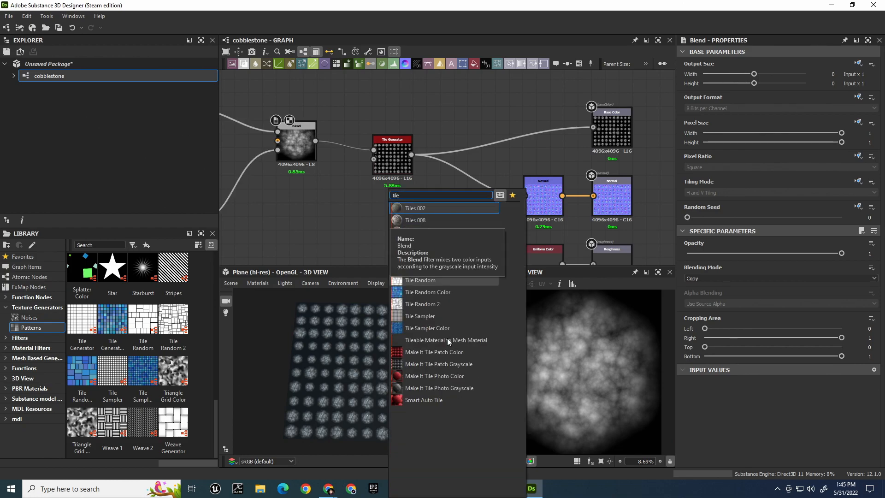
pyautogui.click(430, 316)
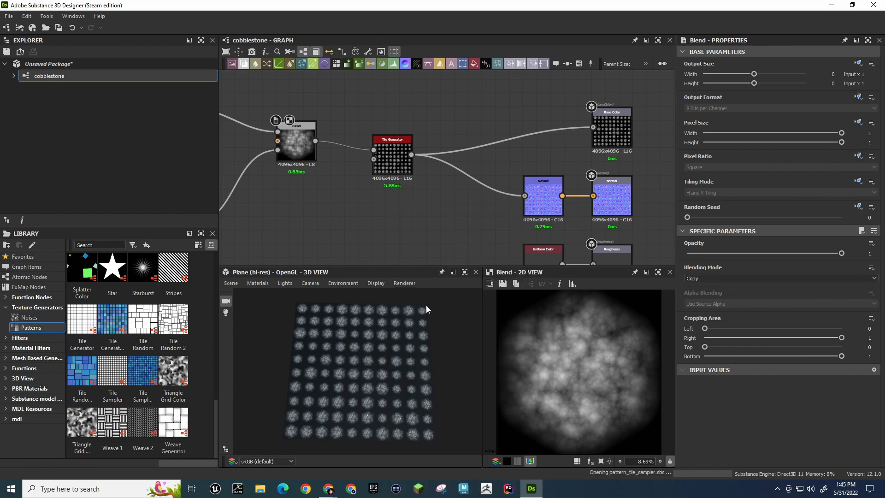
pyautogui.moveTo(453, 190); pyautogui.dragTo(447, 148, button='middle')
pyautogui.click(384, 106)
pyautogui.press('Delete')
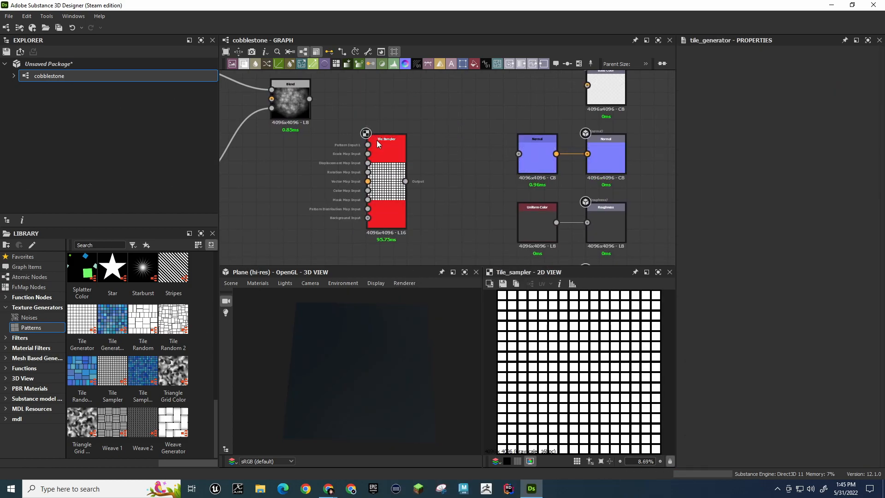
# Move the Tile Sampler up beside the Blend node and link the Blend's output to its Pattern Input 1
pyautogui.scroll(3, 373, 182)
pyautogui.moveTo(390, 136); pyautogui.dragTo(413, 70)
pyautogui.moveTo(325, 151); pyautogui.dragTo(332, 222, button='middle')
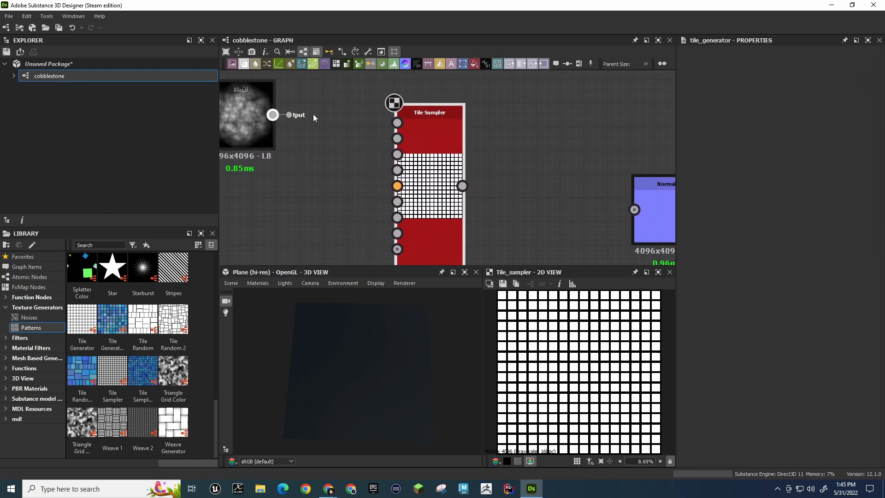
pyautogui.moveTo(274, 115); pyautogui.dragTo(403, 121)
pyautogui.moveTo(541, 175); pyautogui.dragTo(520, 161, button='middle')
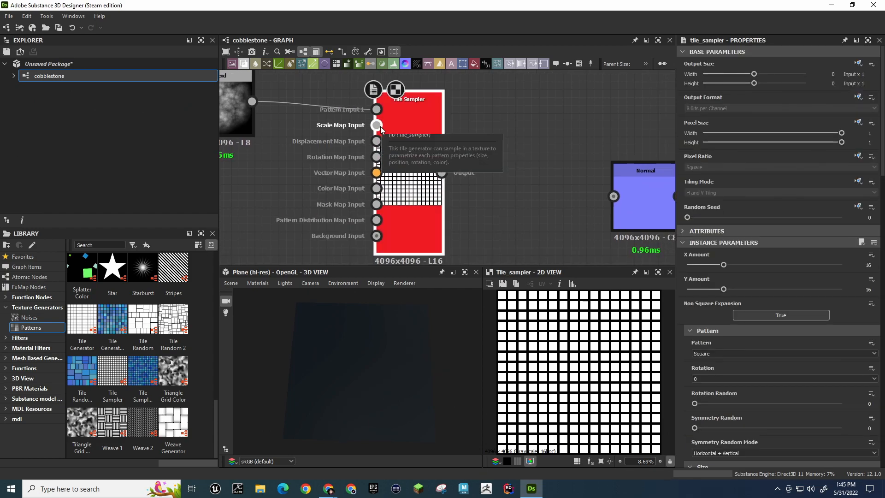
# Link the Tile Sampler's output to both the Base Color output and the Normal node
pyautogui.moveTo(540, 203); pyautogui.dragTo(467, 199, button='middle')
pyautogui.scroll(-2, 486, 179)
pyautogui.moveTo(404, 185); pyautogui.dragTo(605, 119)
pyautogui.moveTo(404, 185); pyautogui.dragTo(523, 201)
pyautogui.moveTo(445, 198); pyautogui.dragTo(561, 181, button='middle')
pyautogui.scroll(5, 561, 182)
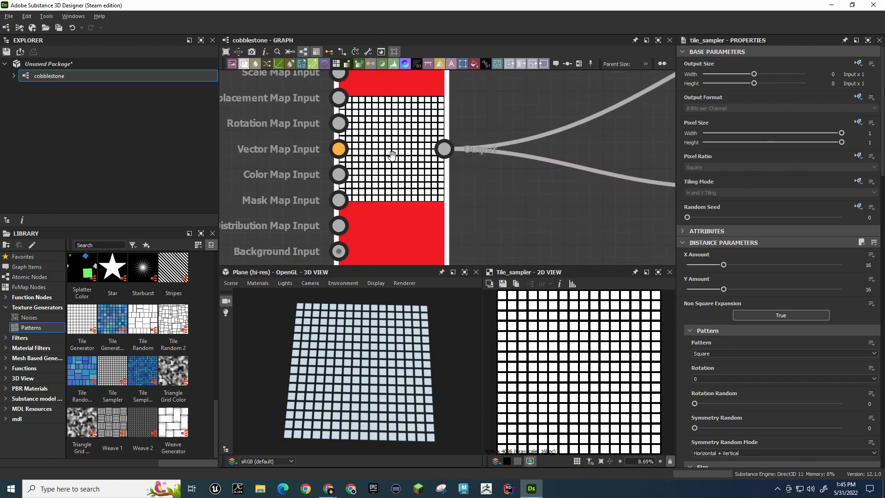
pyautogui.scroll(-3, 378, 100)
pyautogui.moveTo(378, 101); pyautogui.dragTo(424, 138, button='middle')
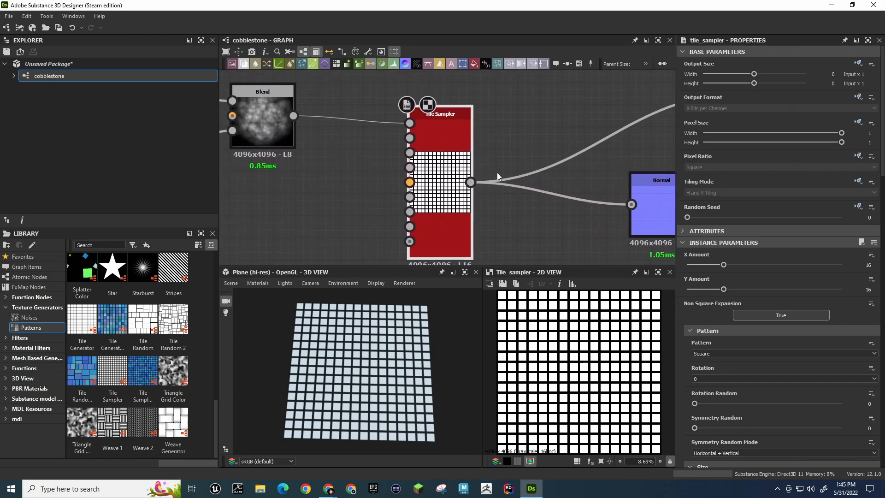
pyautogui.scroll(-3, 779, 303)
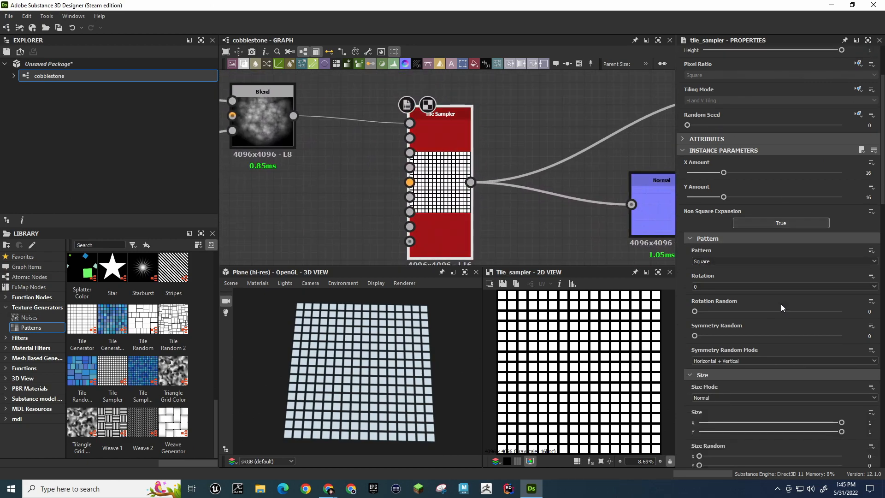
# Set the Tile Sampler's Pattern to Pattern Input
pyautogui.click(723, 259)
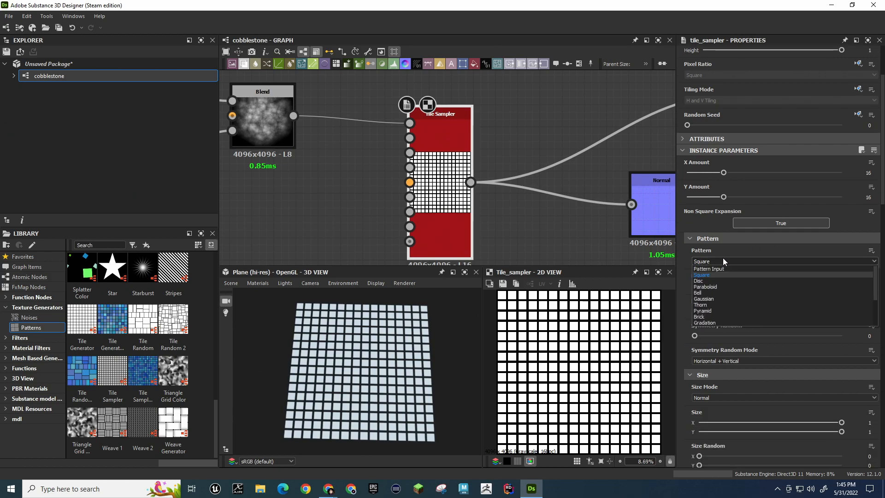
pyautogui.click(722, 267)
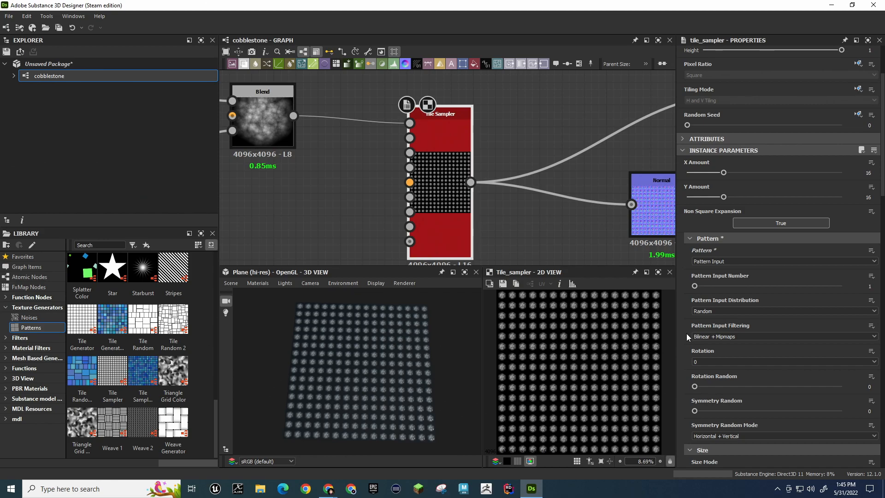
# Try Rotation Random 0.27 and Symmetry Random 0.29 in the Tile Sampler's pattern settings, and return both to 0
pyautogui.scroll(-3, 687, 334)
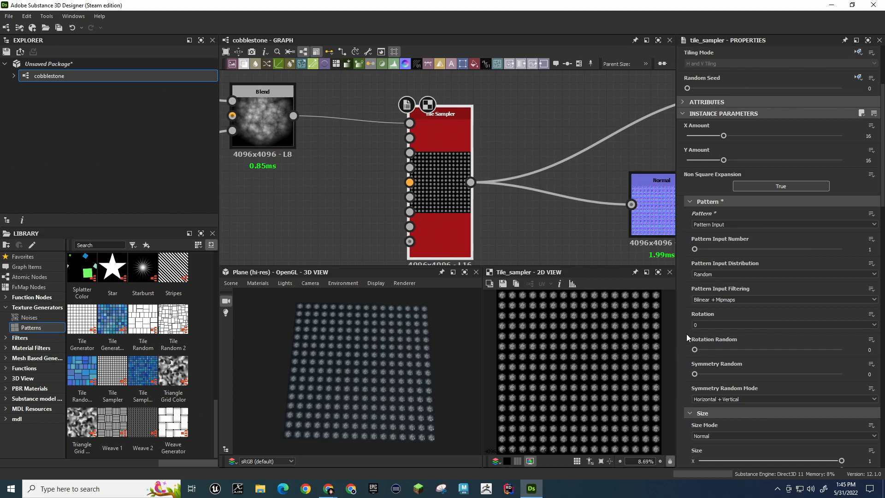
pyautogui.moveTo(695, 313); pyautogui.dragTo(738, 338)
pyautogui.scroll(6, 580, 339)
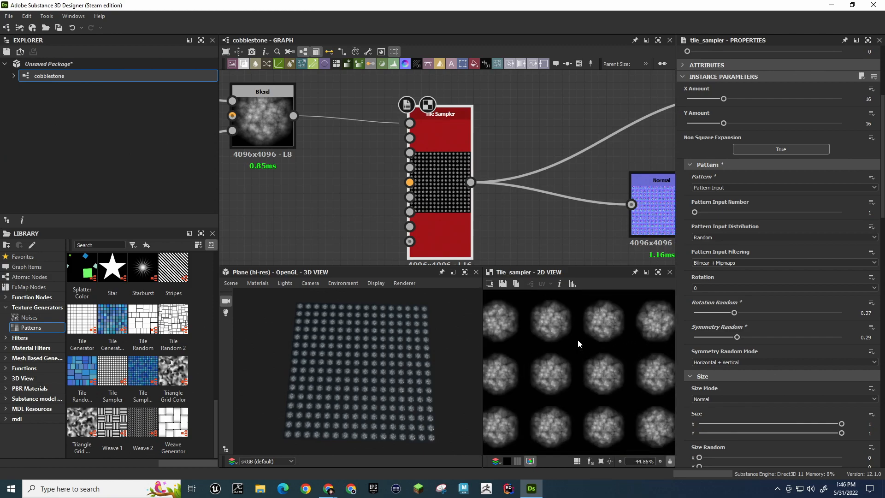
pyautogui.scroll(-3, 577, 339)
pyautogui.scroll(1, 577, 339)
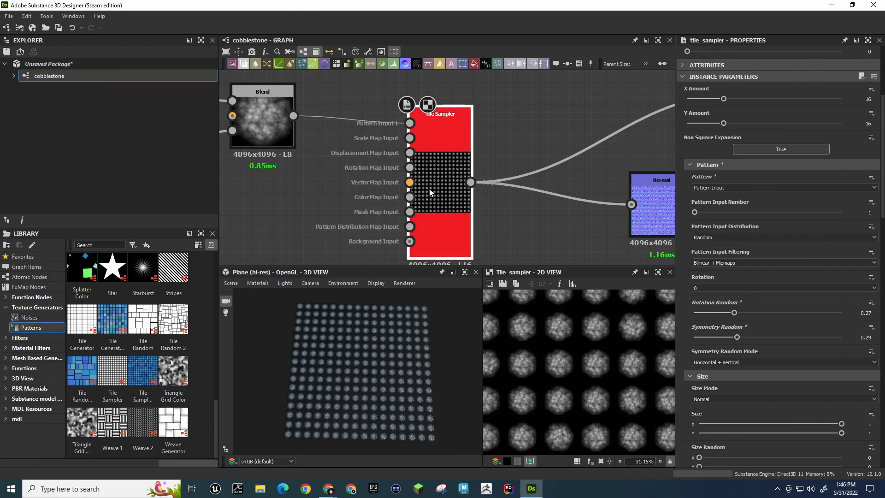
pyautogui.scroll(2, 568, 328)
pyautogui.scroll(-2, 568, 329)
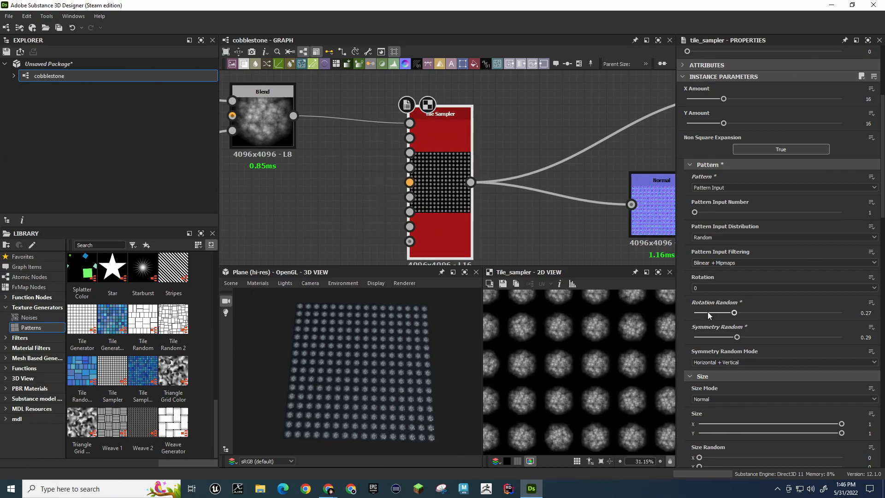
pyautogui.moveTo(735, 314); pyautogui.dragTo(663, 314)
pyautogui.moveTo(737, 337); pyautogui.dragTo(700, 313)
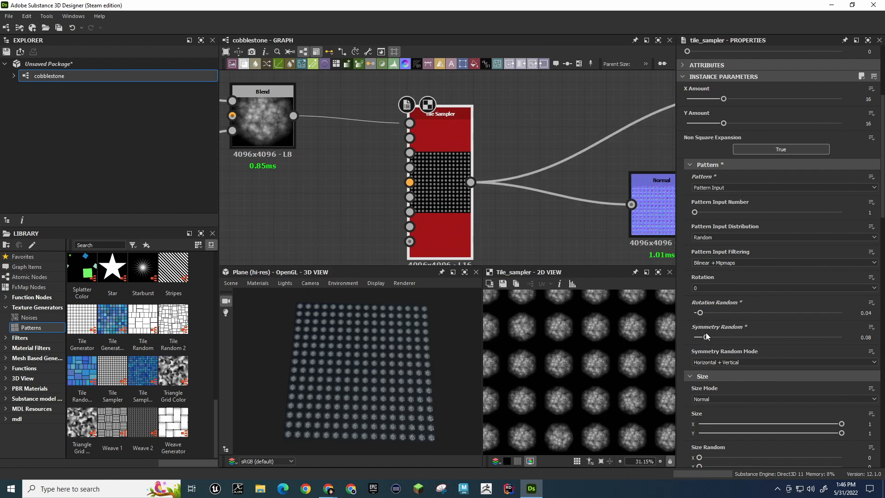
pyautogui.moveTo(706, 338); pyautogui.dragTo(680, 313)
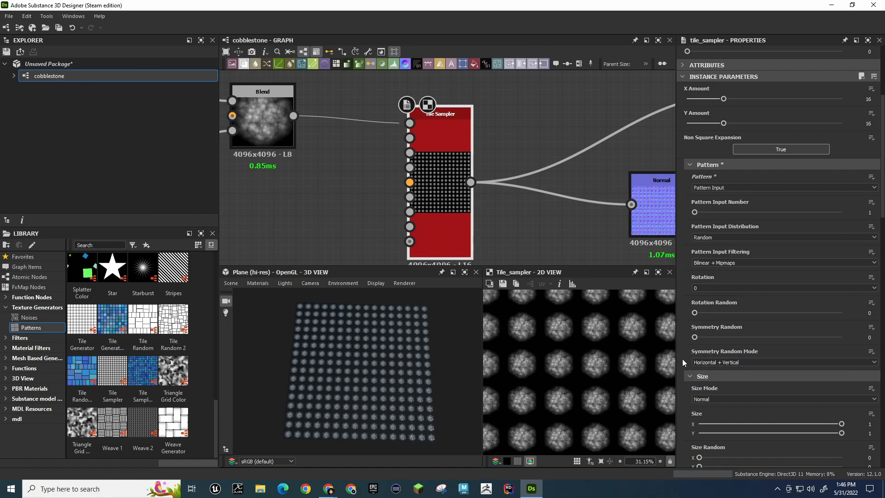
# Try the Horizontal option for Symmetry Random Mode and return it to Horizontal + Vertical
pyautogui.scroll(-3, 683, 353)
pyautogui.click(730, 288)
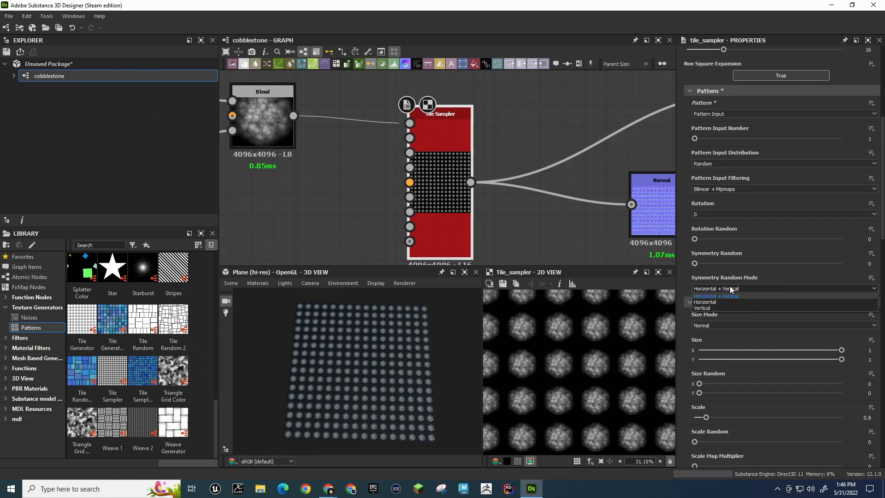
pyautogui.click(727, 302)
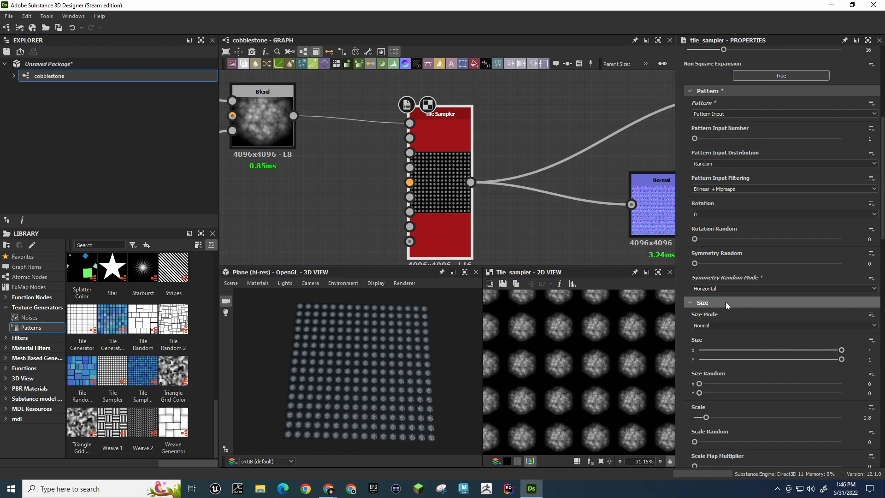
pyautogui.click(723, 287)
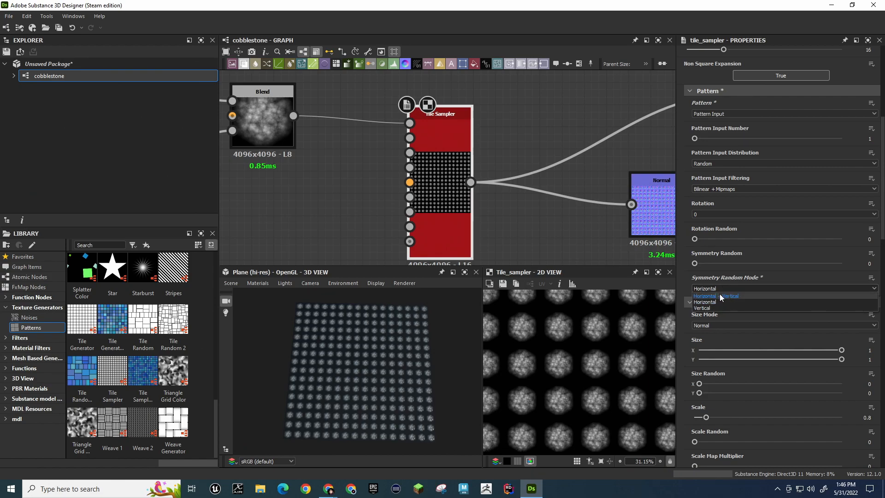
pyautogui.click(720, 295)
# Set the Tile Sampler's Scale Random to 0.15 and Scale Vector Map Multiplier to 0.38
pyautogui.scroll(-4, 686, 328)
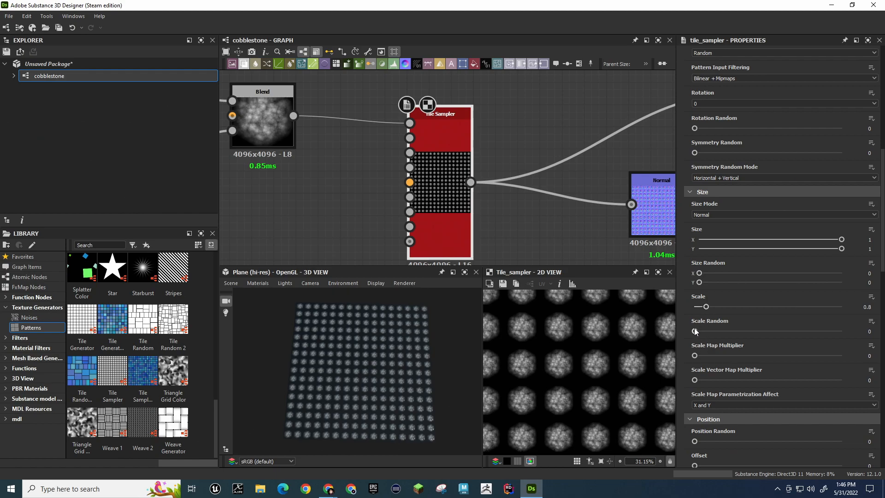
pyautogui.moveTo(695, 331); pyautogui.dragTo(718, 335)
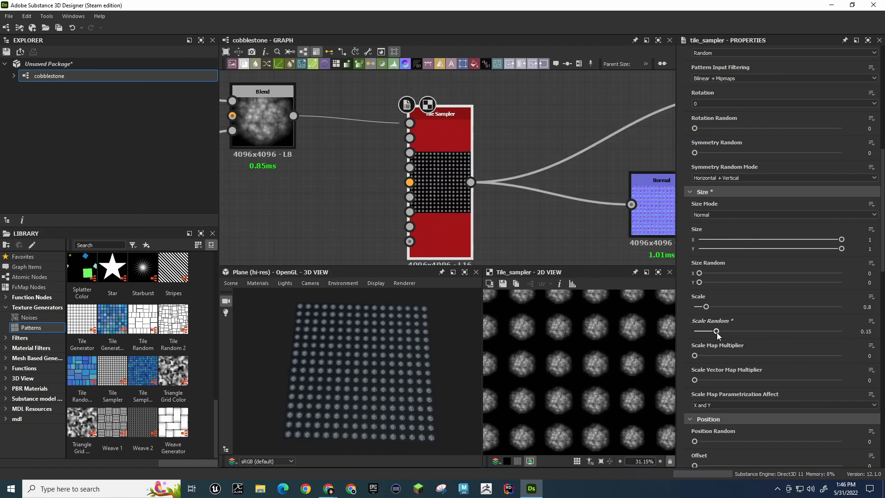
pyautogui.scroll(-1, 687, 352)
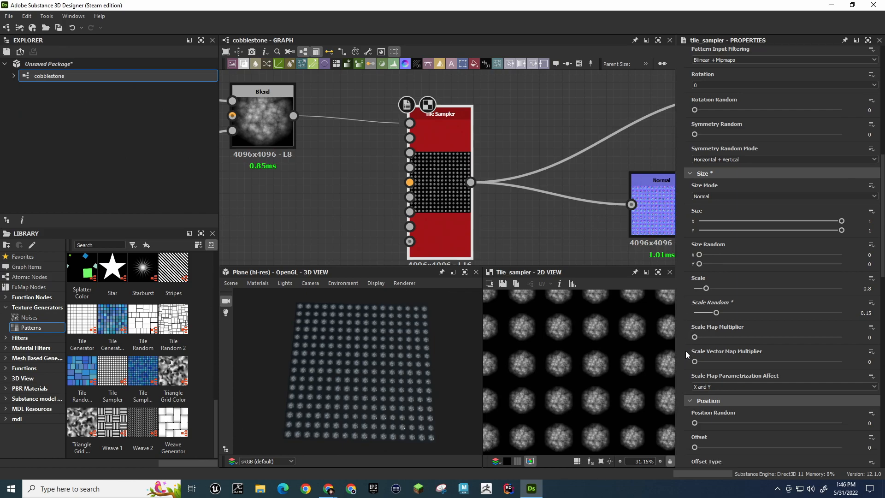
pyautogui.moveTo(697, 338); pyautogui.dragTo(751, 364)
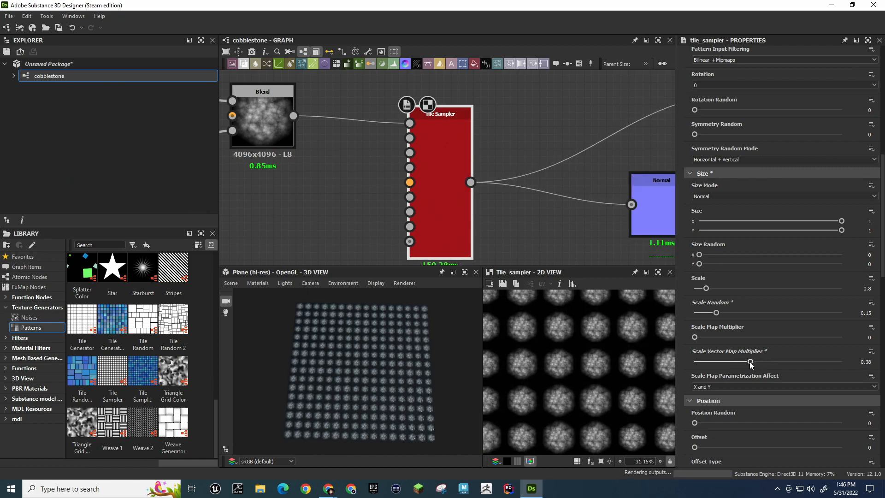
# Set Rotation Random to 0.22 in the Tile Sampler's rotation settings
pyautogui.scroll(-2, 684, 369)
pyautogui.scroll(-2, 684, 364)
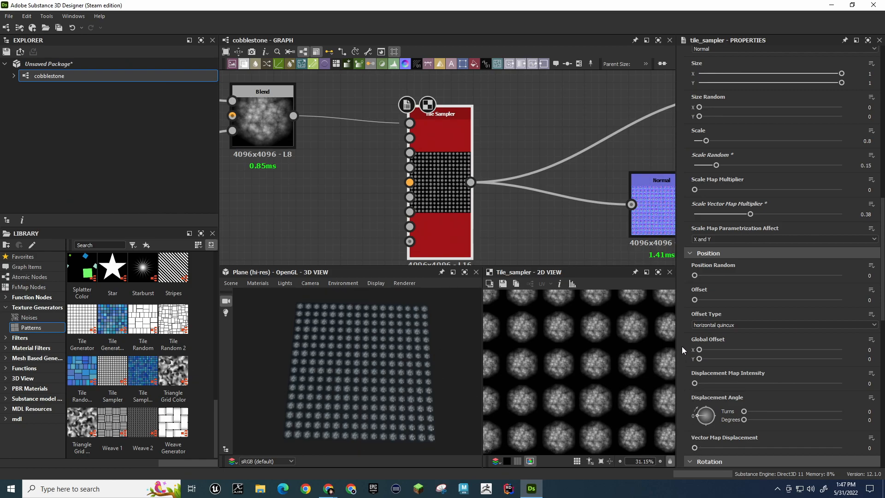
pyautogui.scroll(-5, 685, 344)
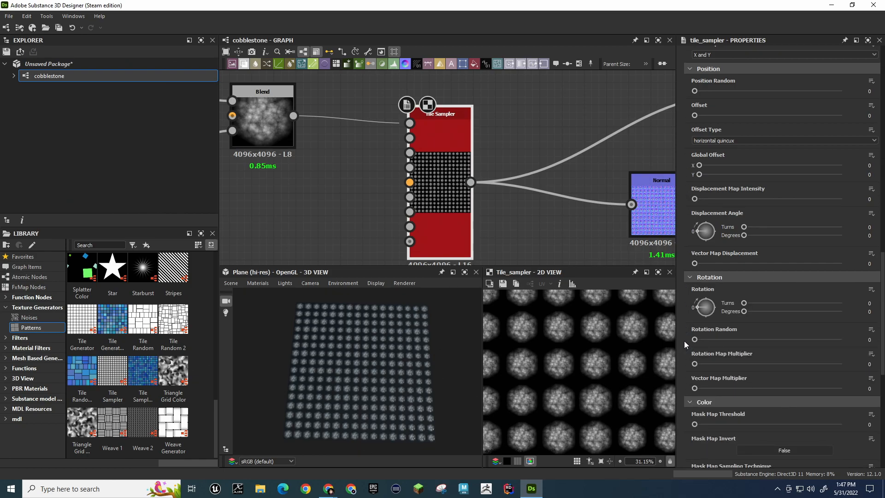
pyautogui.moveTo(694, 340); pyautogui.dragTo(727, 342)
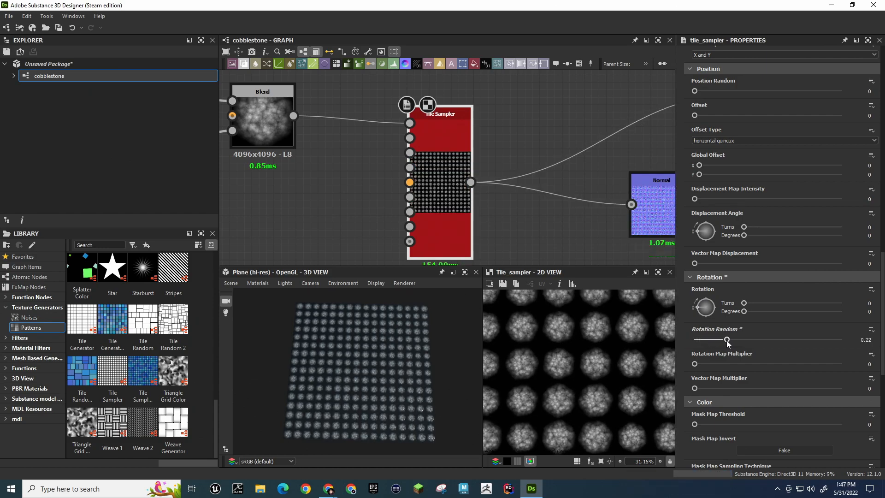
# Try out Mask Map Threshold and Mask Random in the Tile Sampler's color settings, and leave both at 0
pyautogui.scroll(-3, 684, 363)
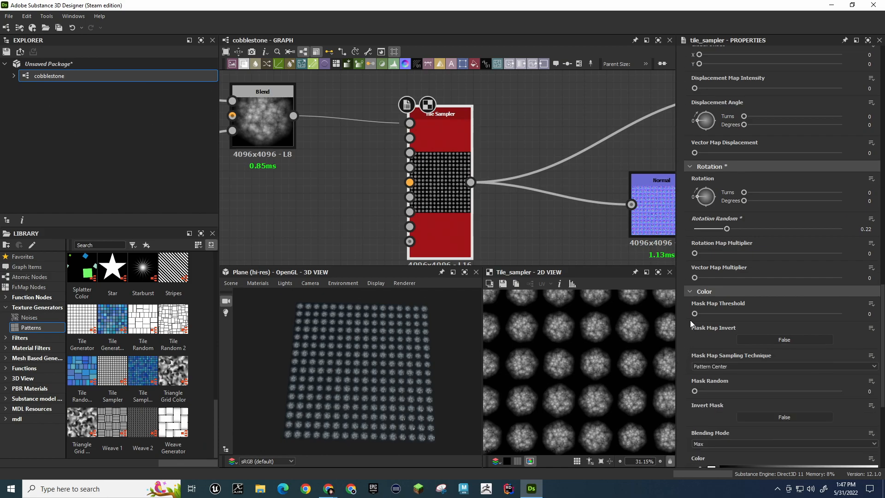
pyautogui.moveTo(695, 314)
pyautogui.mouseDown()
pyautogui.moveTo(716, 314)
pyautogui.moveTo(689, 318)
pyautogui.mouseUp()
pyautogui.scroll(-1, 689, 328)
pyautogui.moveTo(695, 336); pyautogui.dragTo(673, 335)
pyautogui.scroll(-2, 685, 342)
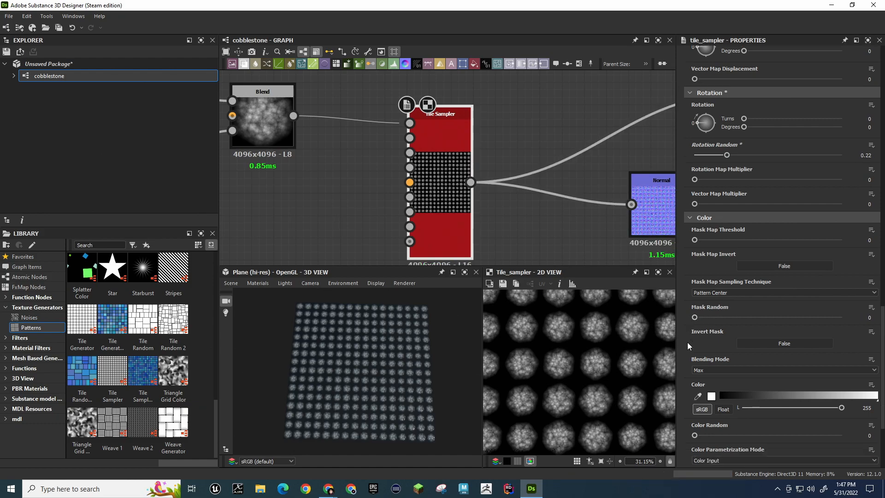
# Examine the Tile Sampler's remaining color settings and map inputs, and show the Noises category in the library
pyautogui.scroll(-1, 683, 347)
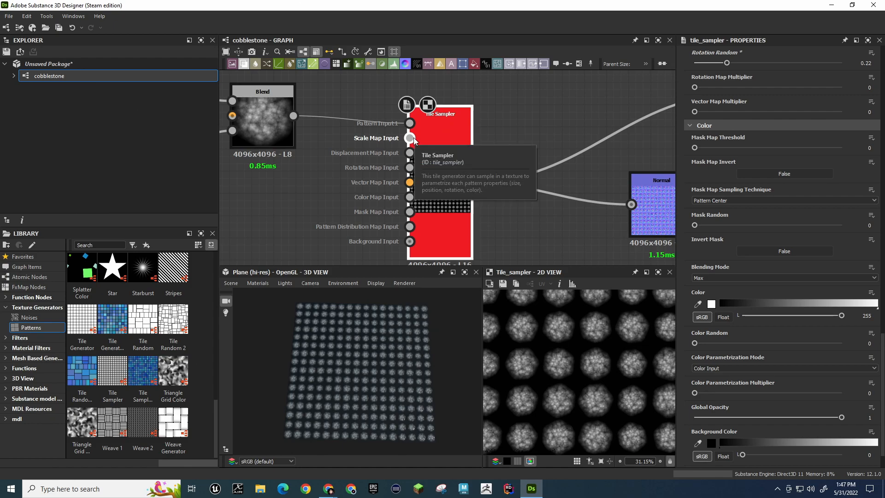
pyautogui.moveTo(356, 166); pyautogui.dragTo(383, 166, button='middle')
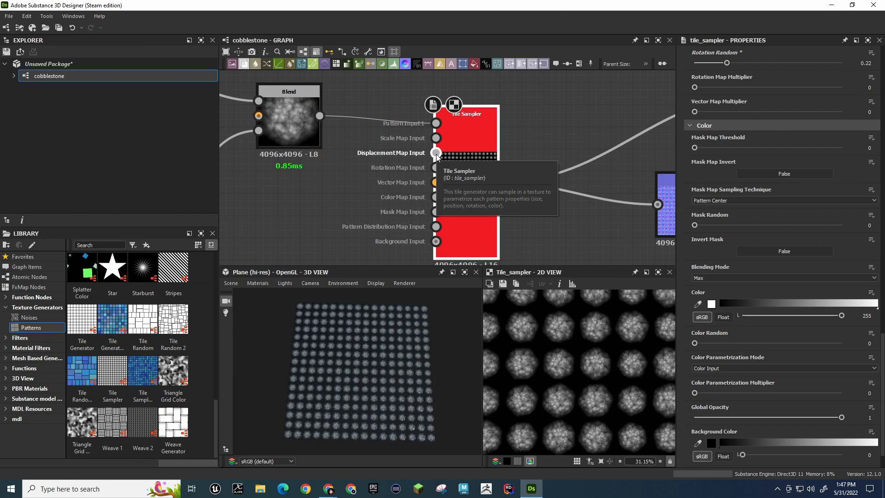
pyautogui.moveTo(361, 161); pyautogui.dragTo(341, 156, button='middle')
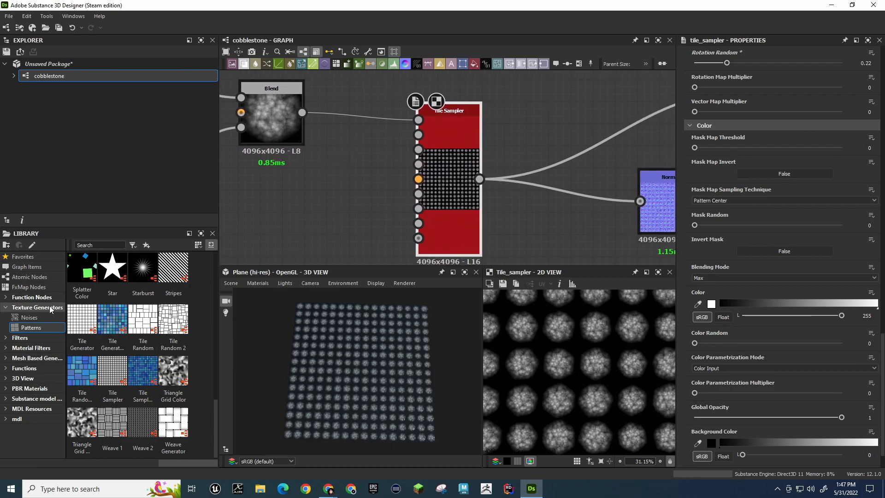
pyautogui.click(26, 317)
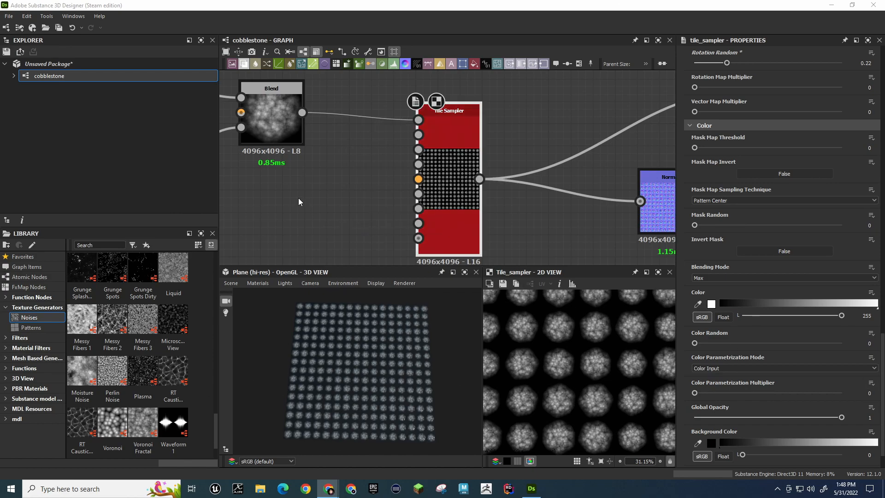
# Switch to Chrome, search YouTube for "Tile Sampler Node | Lesson 3 | Chapter 2 | Substance Designer 2021 Essential Series" and open that video
pyautogui.hotkey('alt', 'Tab')
pyautogui.hotkey('alt', 'Tab')
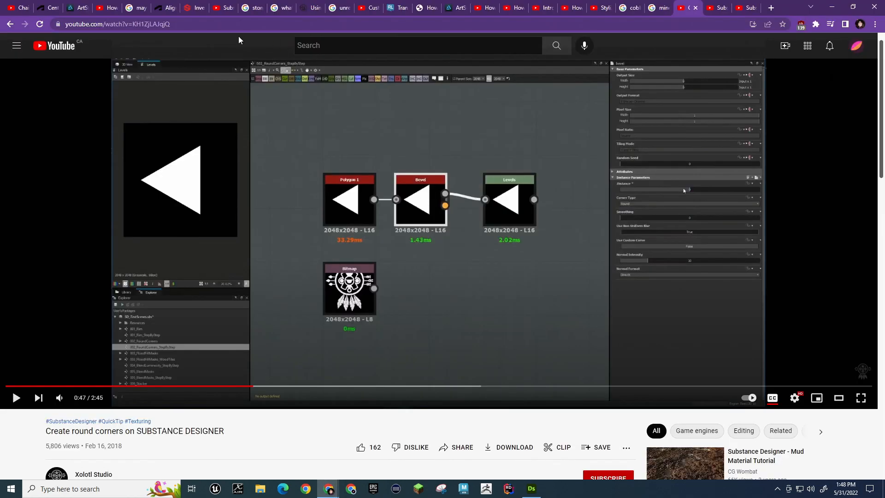
pyautogui.click(347, 46)
pyautogui.write('Tile Sampler Node | Lesson 3 | Chapter 2 | Substance Designer 2021 Essential Series')
pyautogui.press('Return')
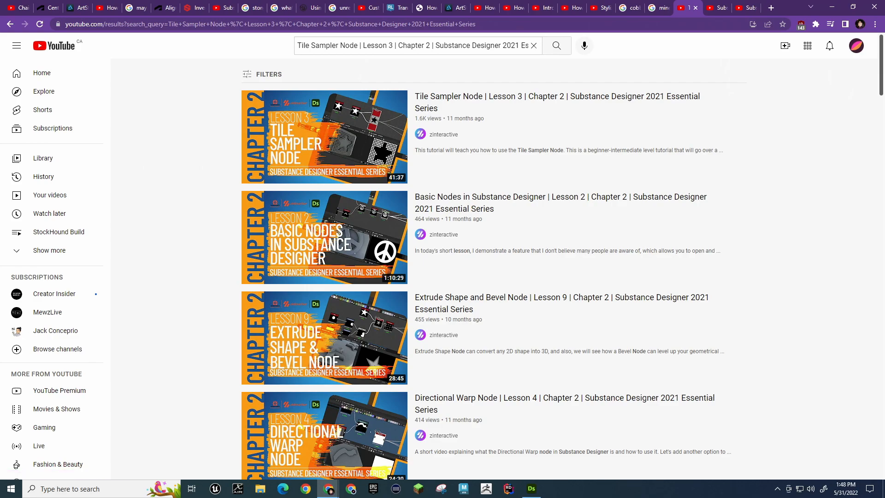
pyautogui.moveTo(884, 5); pyautogui.dragTo(744, 8)
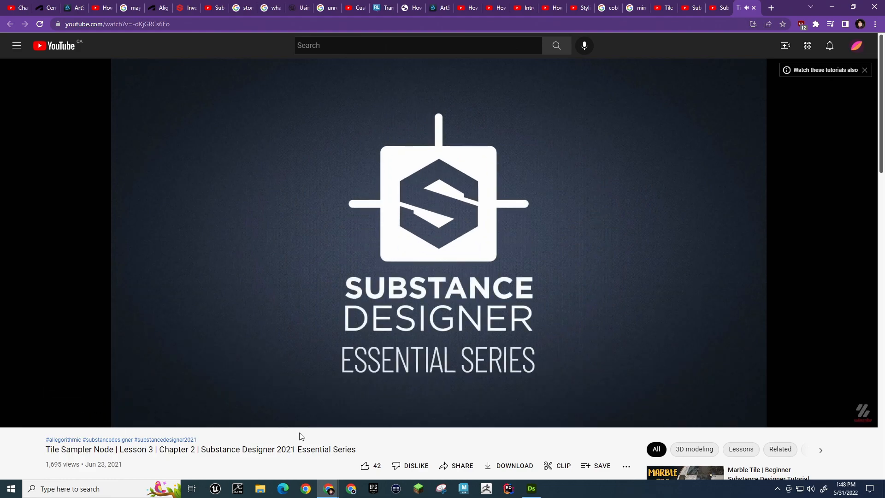
# Watch the Tile Sampler lesson at a faster playback speed and pause it at 2:22
pyautogui.hotkey('shift', '.')
pyautogui.hotkey('shift', '.')
pyautogui.hotkey('shift', '.')
pyautogui.hotkey('shift', '.')
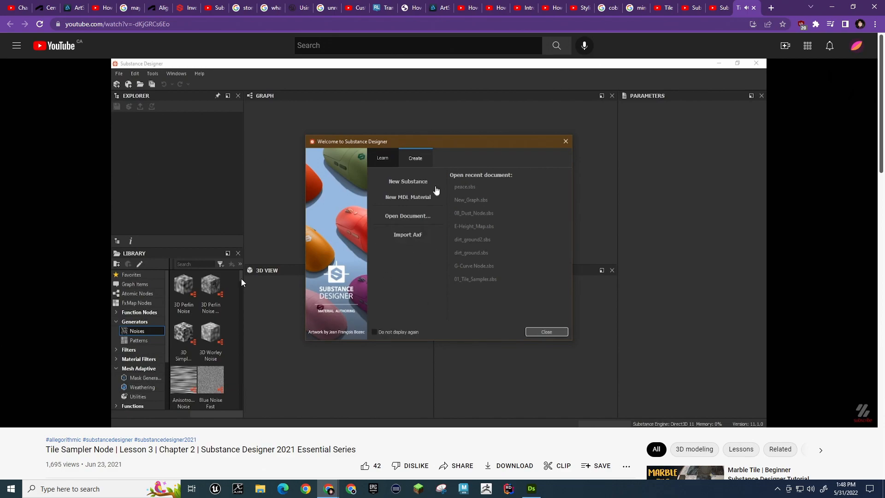
pyautogui.hotkey('shift', ',')
pyautogui.hotkey('shift', ',')
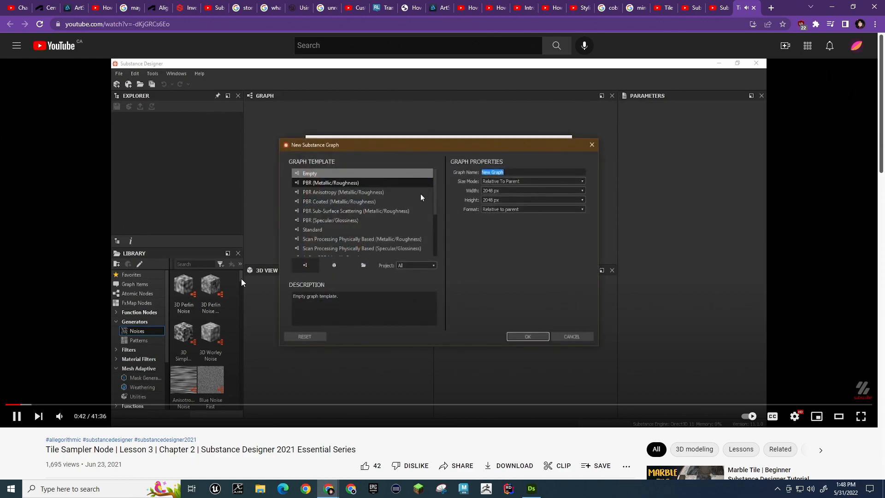
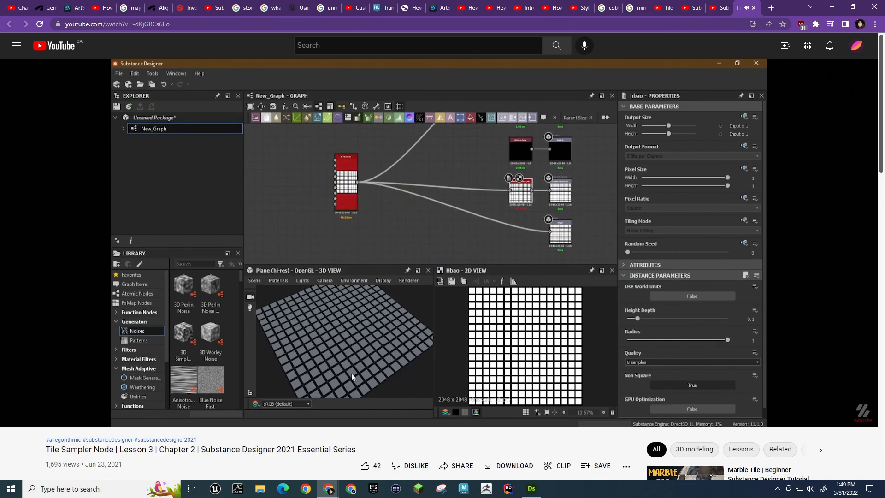
pyautogui.click(463, 300)
# Switch back to Substance 3D Designer and examine the Tile Sampler's connections to the Base Color and Normal nodes
pyautogui.hotkey('alt', 'Tab')
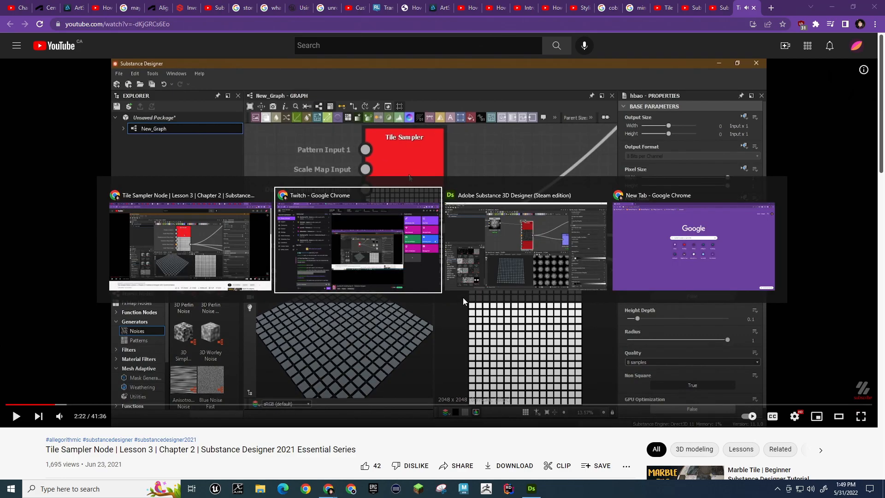
pyautogui.hotkey('alt', 'Tab')
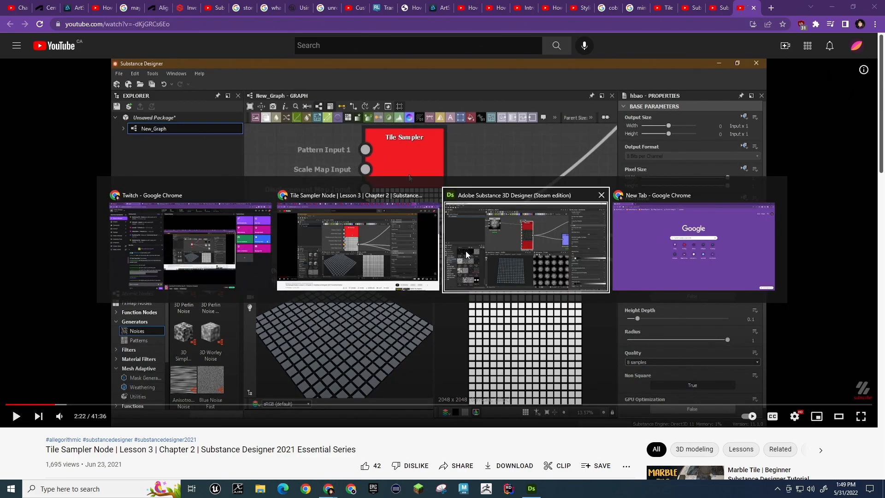
pyautogui.click(463, 251)
pyautogui.moveTo(606, 144); pyautogui.dragTo(415, 185, button='middle')
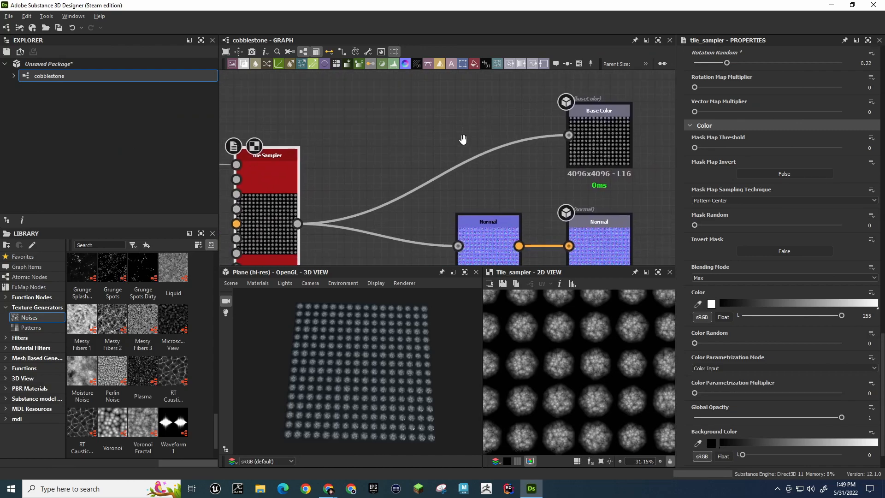
pyautogui.click(486, 118)
pyautogui.scroll(-5, 531, 140)
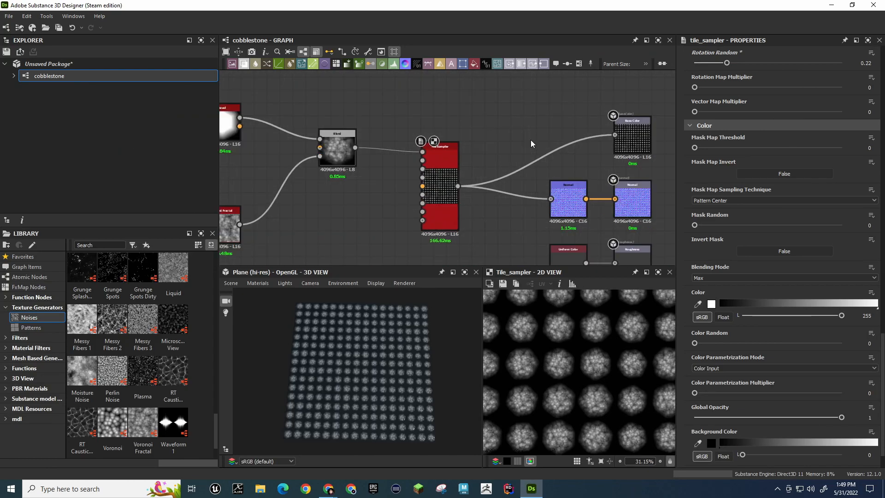
pyautogui.scroll(2, 531, 136)
pyautogui.moveTo(554, 131); pyautogui.dragTo(410, 127, button='middle')
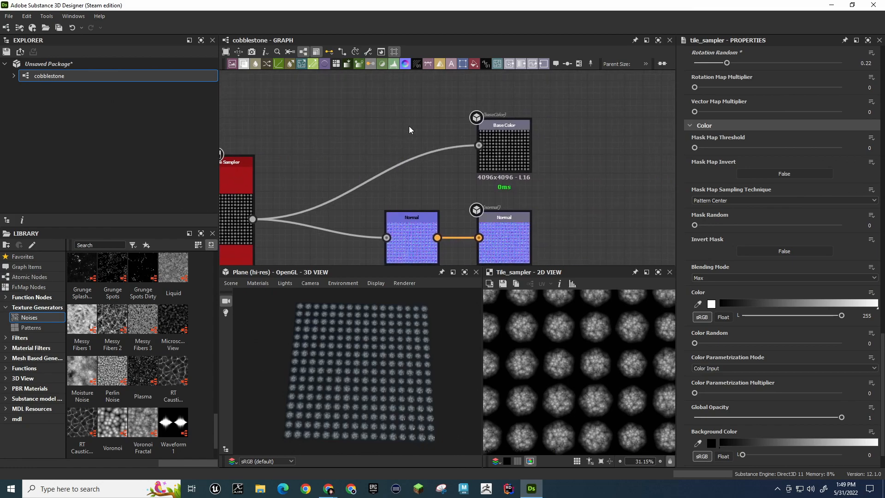
# Add a Uniform Color node near the Base Color output and set its output color to dark gray #404040
pyautogui.press('space')
pyautogui.write('un')
pyautogui.press('Return')
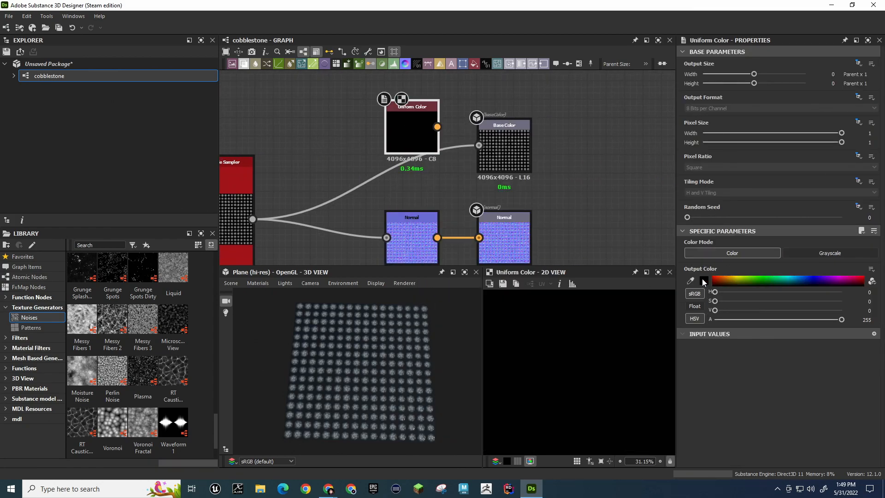
pyautogui.click(703, 280)
pyautogui.click(456, 353)
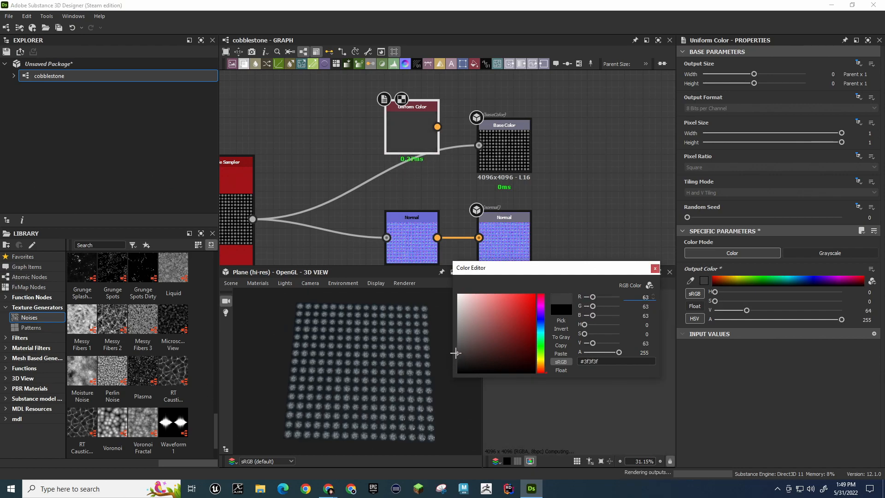
# Replace the Tile Sampler feeding Base Color with the dark gray Uniform Color node and close the color editor
pyautogui.moveTo(437, 126); pyautogui.dragTo(479, 145)
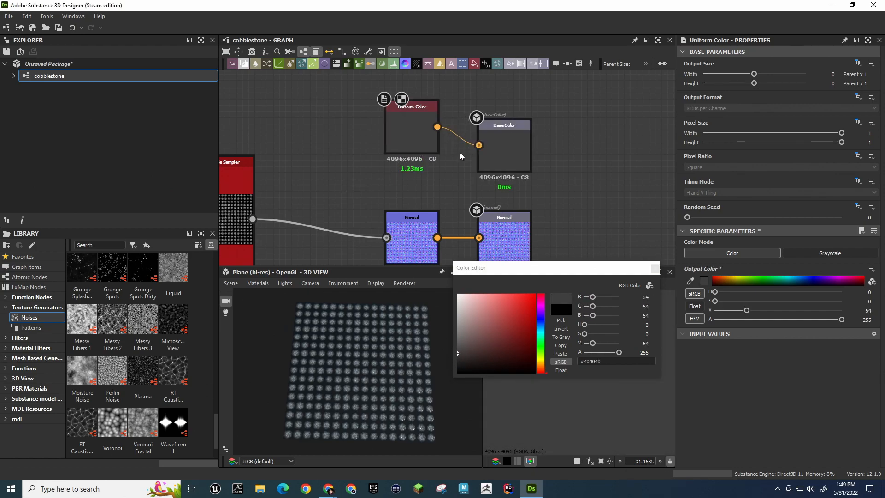
pyautogui.click(654, 267)
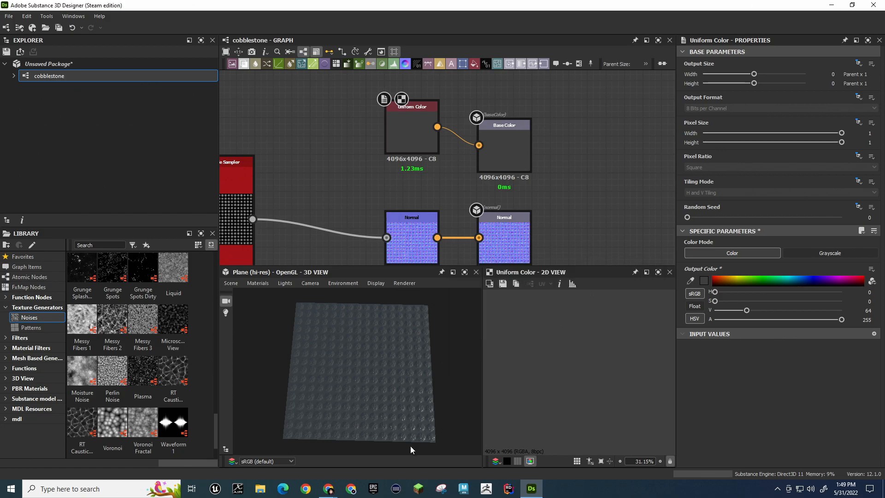
pyautogui.scroll(10, 396, 410)
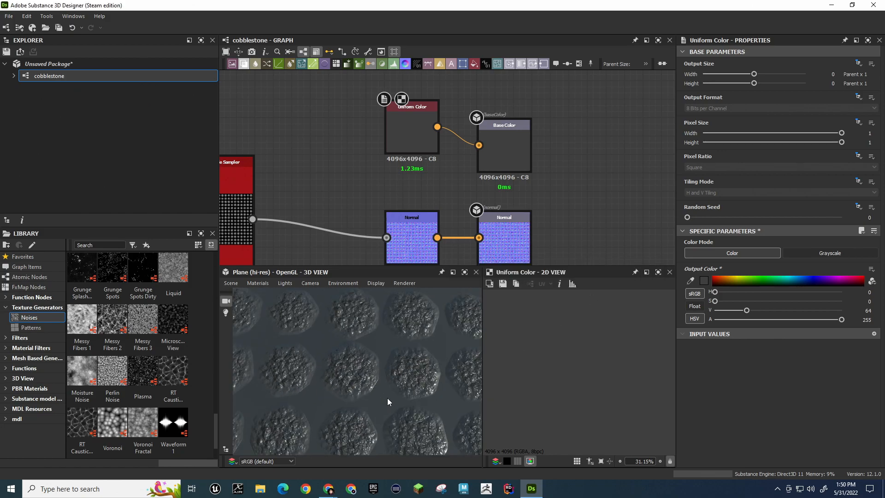
pyautogui.scroll(-5, 387, 402)
# Connect the Tile Sampler's output to the Height output node and inspect the stones in the 3D view
pyautogui.moveTo(237, 216); pyautogui.dragTo(335, 154, button='middle')
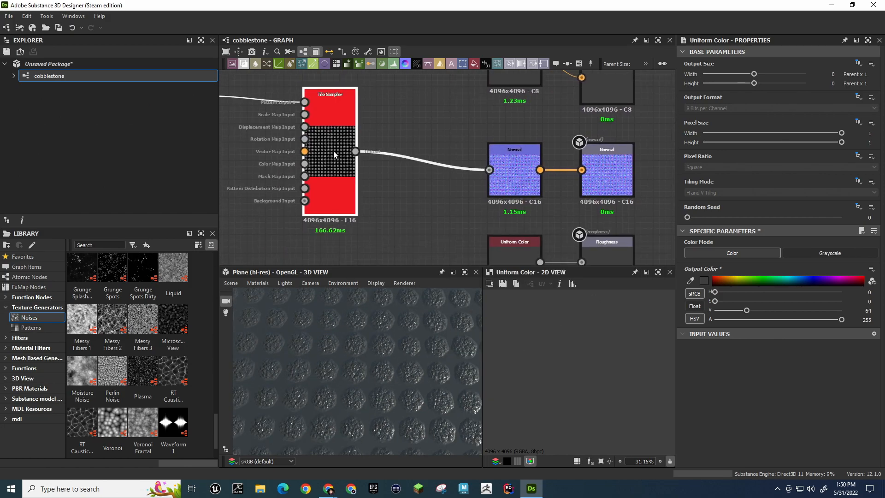
pyautogui.click(335, 153)
pyautogui.moveTo(441, 142); pyautogui.dragTo(405, 51, button='middle')
pyautogui.scroll(-5, 378, 157)
pyautogui.moveTo(383, 159)
pyautogui.mouseDown(button='middle')
pyautogui.moveTo(372, 119)
pyautogui.moveTo(368, 150)
pyautogui.mouseUp(button='middle')
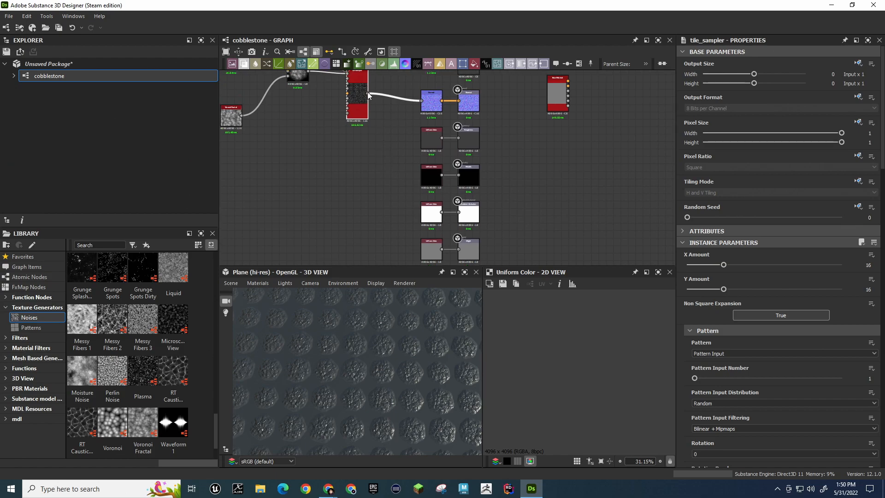
pyautogui.moveTo(368, 94); pyautogui.dragTo(459, 249)
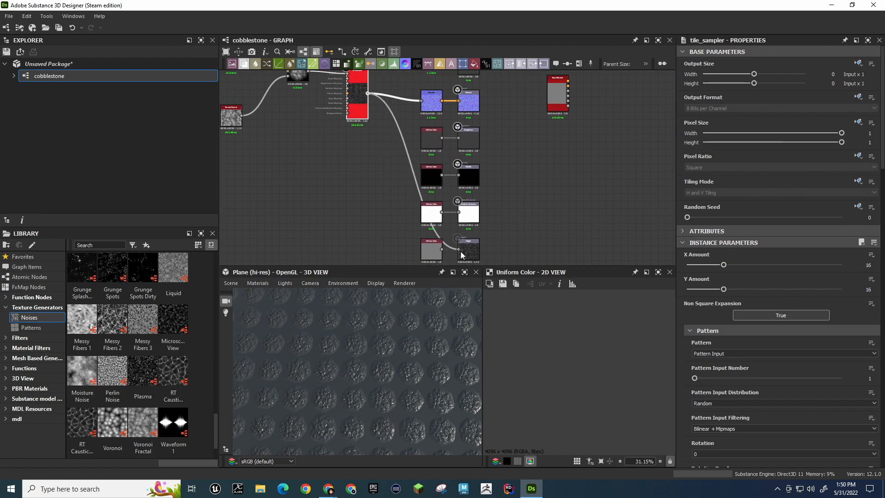
pyautogui.scroll(8, 420, 353)
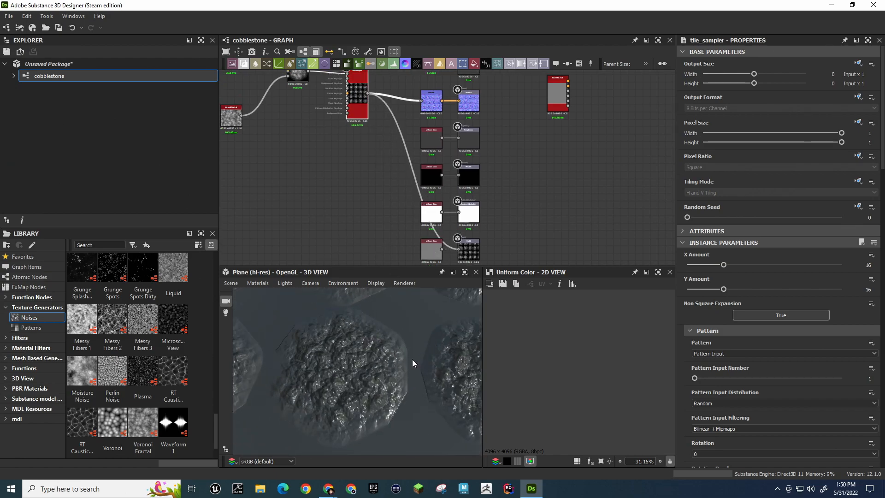
pyautogui.moveTo(412, 333)
pyautogui.mouseDown()
pyautogui.moveTo(374, 304)
pyautogui.moveTo(383, 321)
pyautogui.moveTo(478, 380)
pyautogui.moveTo(416, 330)
pyautogui.mouseUp()
pyautogui.moveTo(362, 148); pyautogui.dragTo(422, 222, button='middle')
pyautogui.scroll(3, 373, 177)
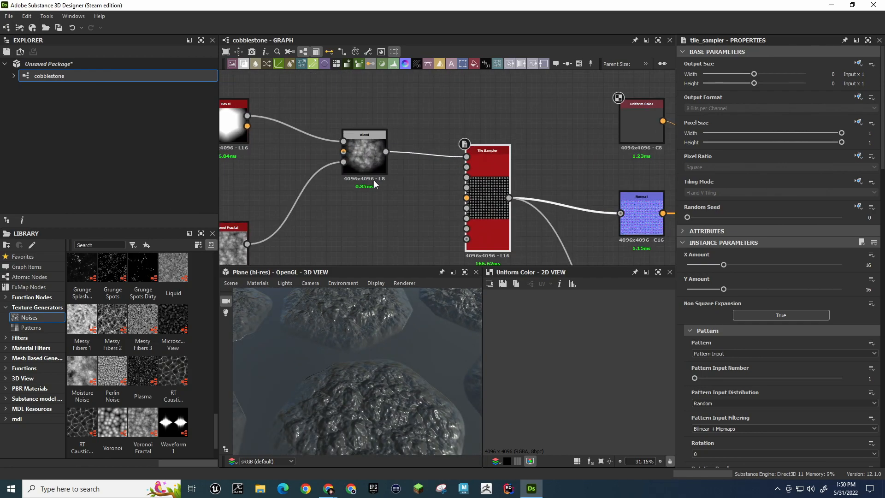
pyautogui.scroll(-2, 372, 170)
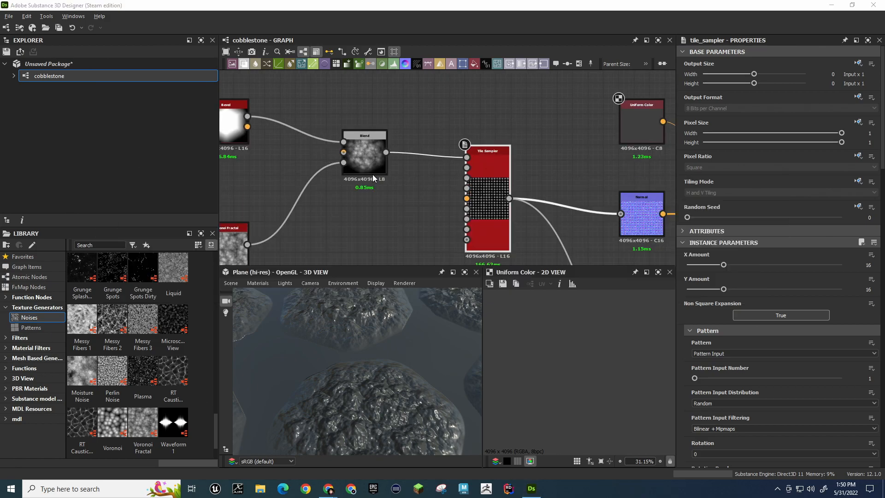
# Switch to Chrome, continue watching the Tile Sampler lesson, and pause it at 3:00
pyautogui.hotkey('alt', 'Tab')
pyautogui.hotkey('alt', 'Tab')
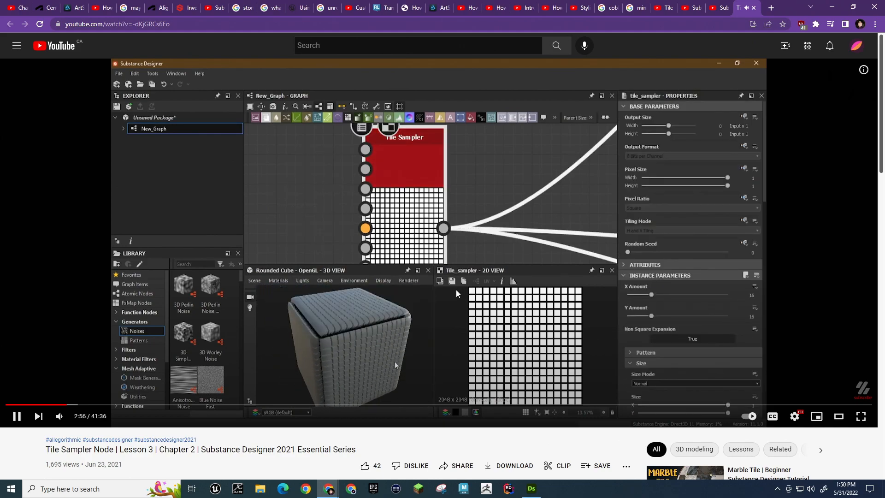
pyautogui.click(546, 245)
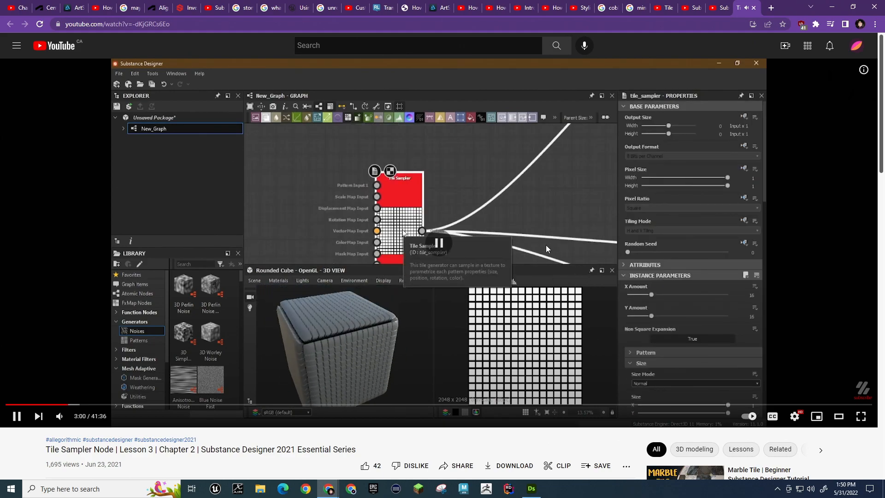
pyautogui.hotkey('alt', 'Tab')
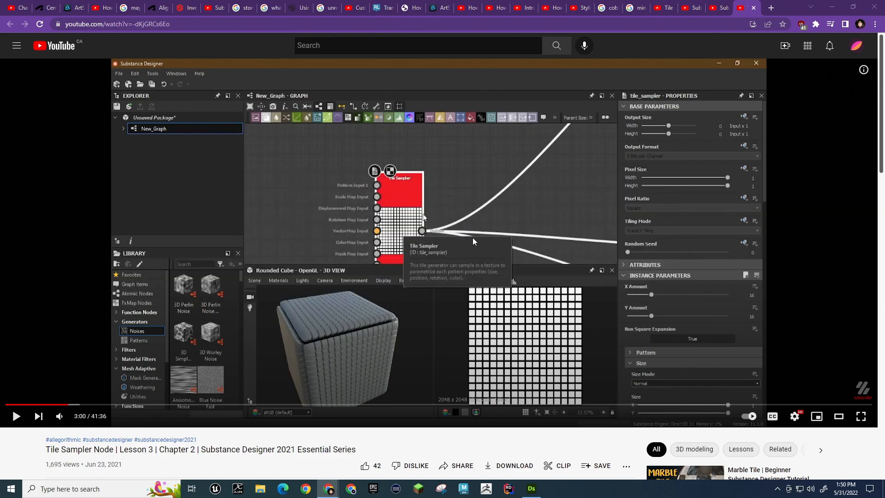
# Switch back to Substance 3D Designer and examine the Tile Sampler's Pattern, Size, Position, Rotation and Color settings
pyautogui.hotkey('alt', 'Tab')
pyautogui.hotkey('alt', 'Tab')
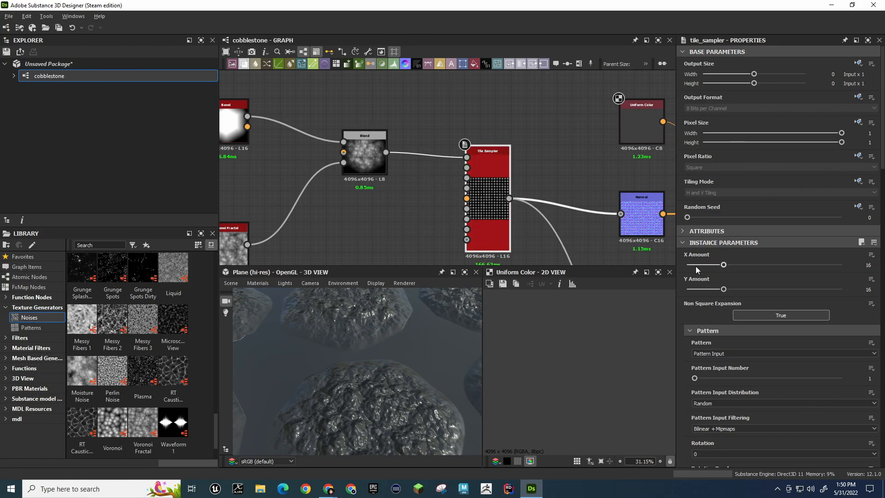
pyautogui.scroll(-6, 704, 173)
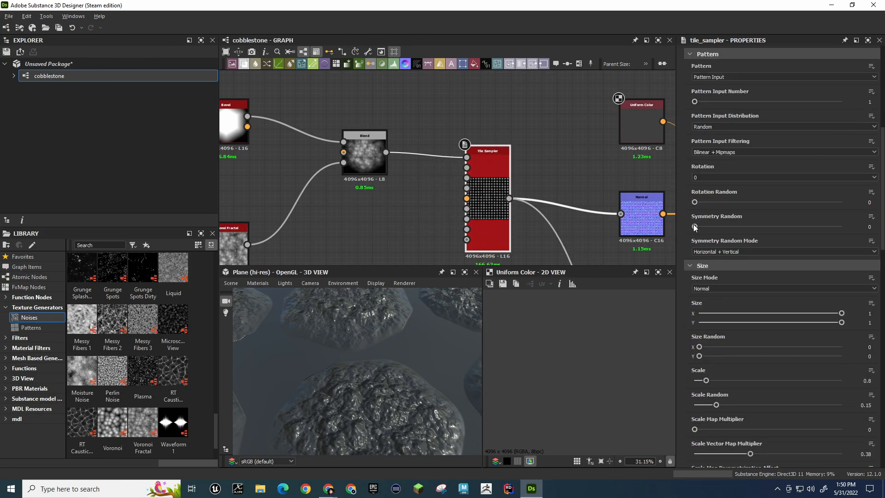
pyautogui.scroll(-2, 695, 227)
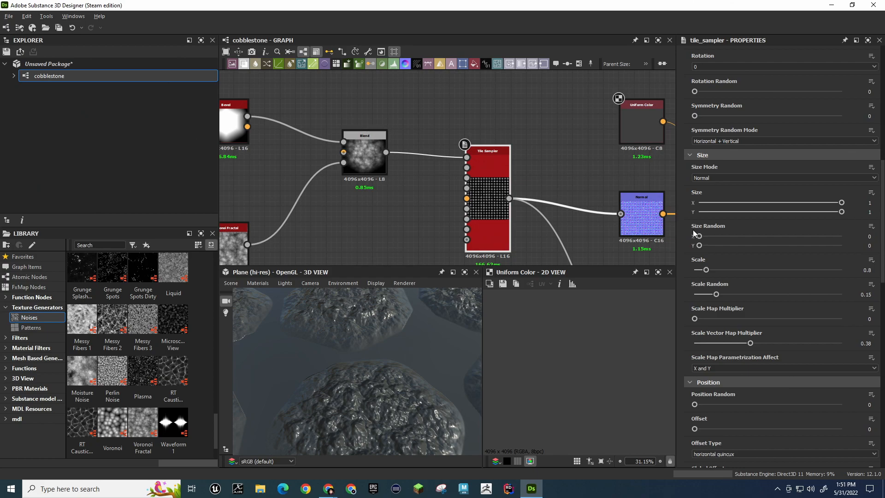
pyautogui.scroll(-8, 689, 275)
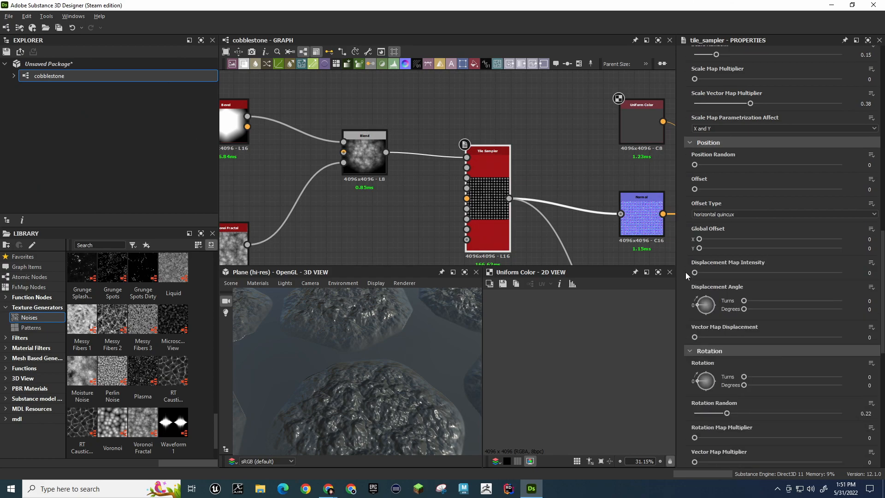
pyautogui.scroll(-1, 684, 275)
pyautogui.scroll(-5, 684, 272)
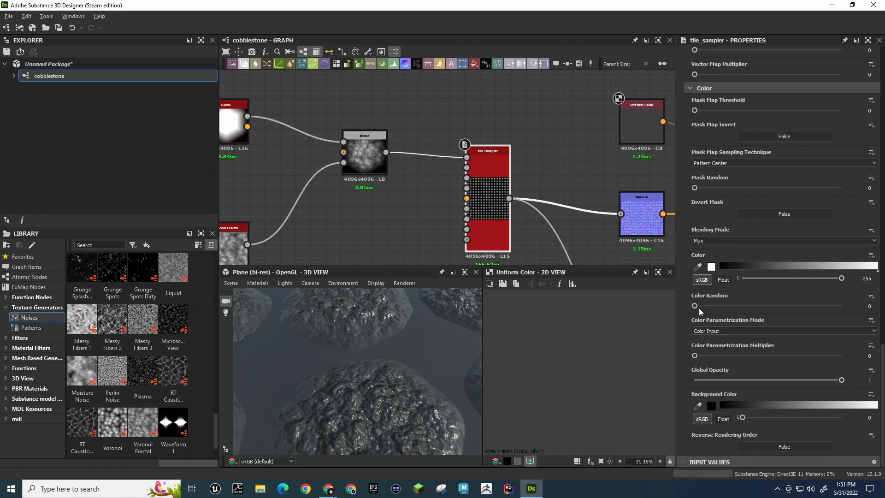
# Go back through the Tile Sampler's Rotation and Position settings and examine the available Offset Type options
pyautogui.scroll(2, 740, 207)
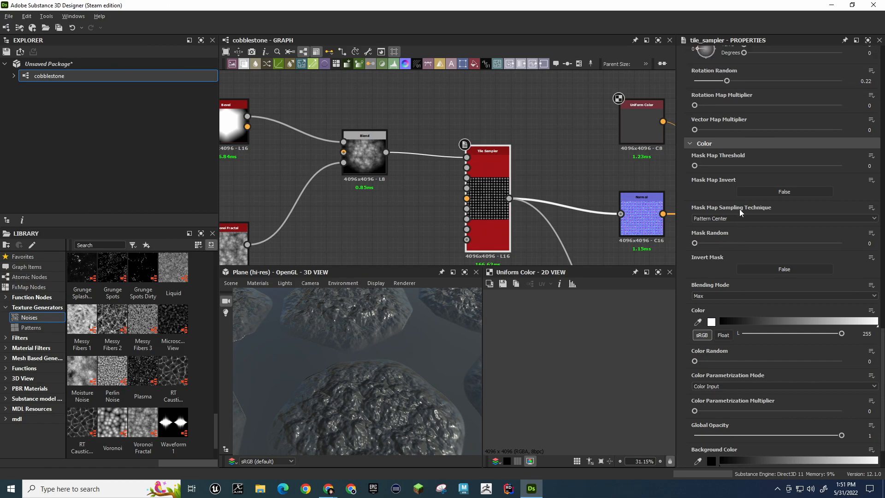
pyautogui.scroll(2, 739, 210)
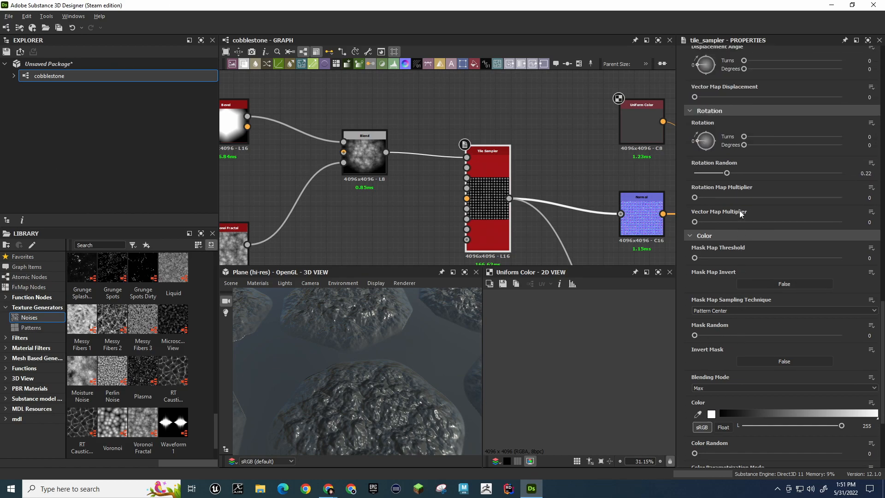
pyautogui.scroll(6, 742, 212)
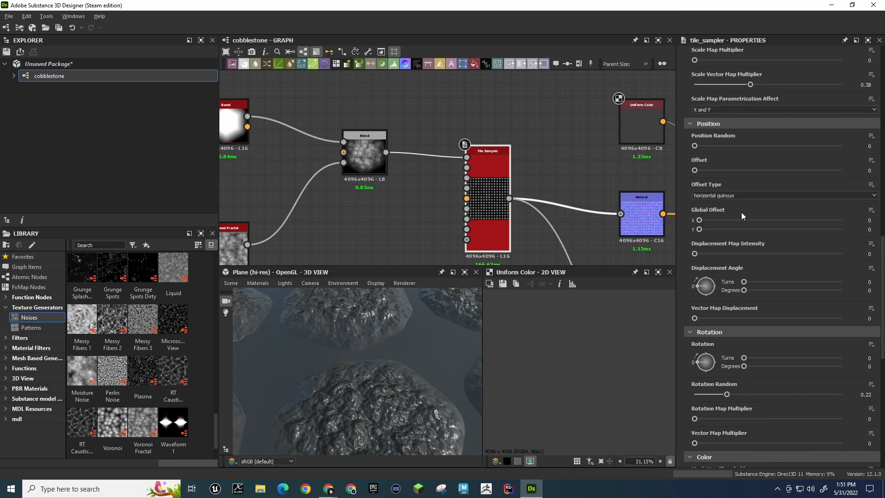
pyautogui.scroll(1, 742, 212)
pyautogui.click(747, 231)
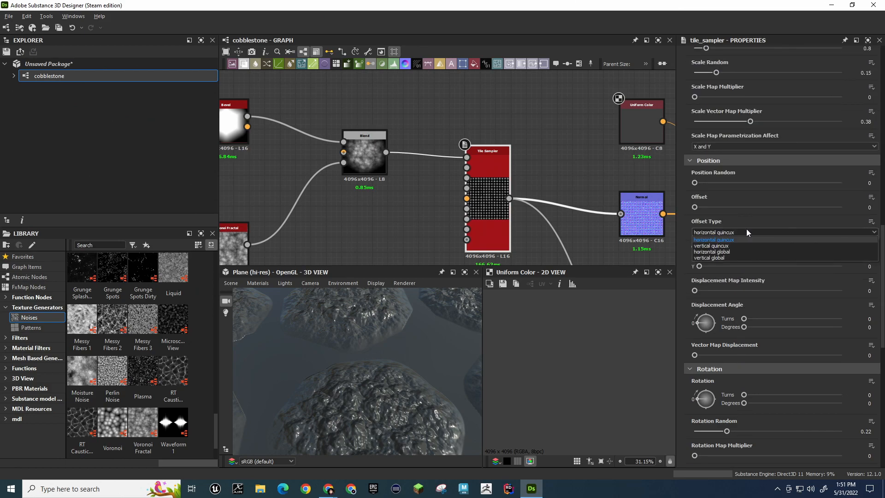
pyautogui.click(746, 229)
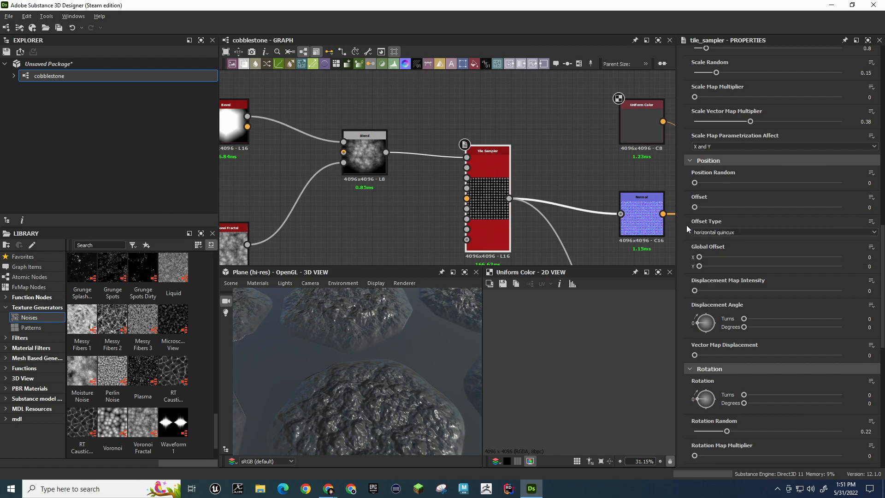
# Review the Tile Sampler's Size settings, tile amounts and Pattern settings again
pyautogui.scroll(4, 687, 229)
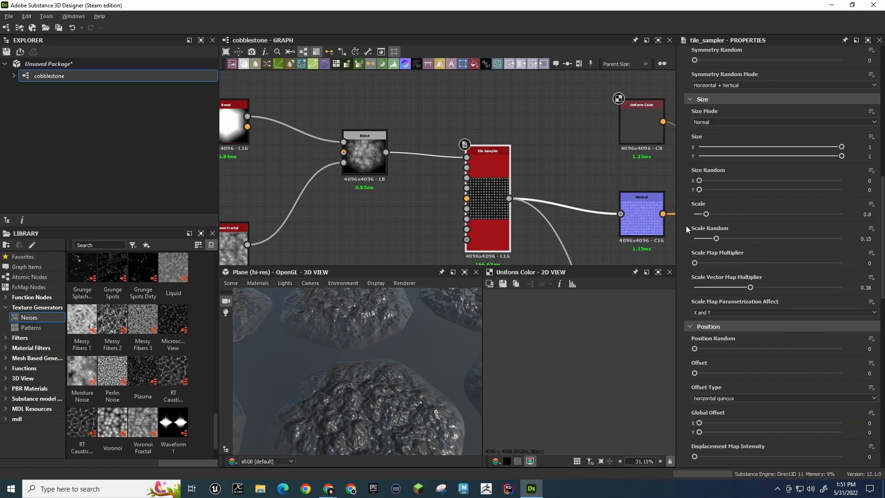
pyautogui.scroll(4, 687, 229)
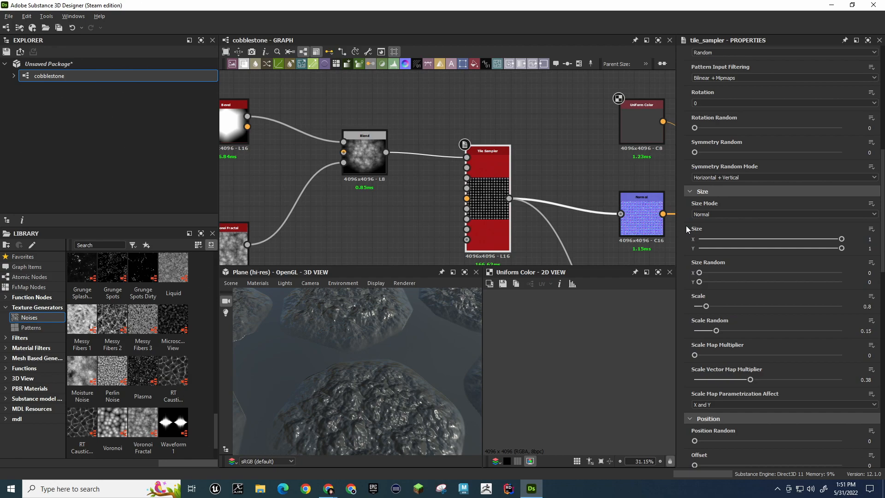
pyautogui.scroll(5, 686, 225)
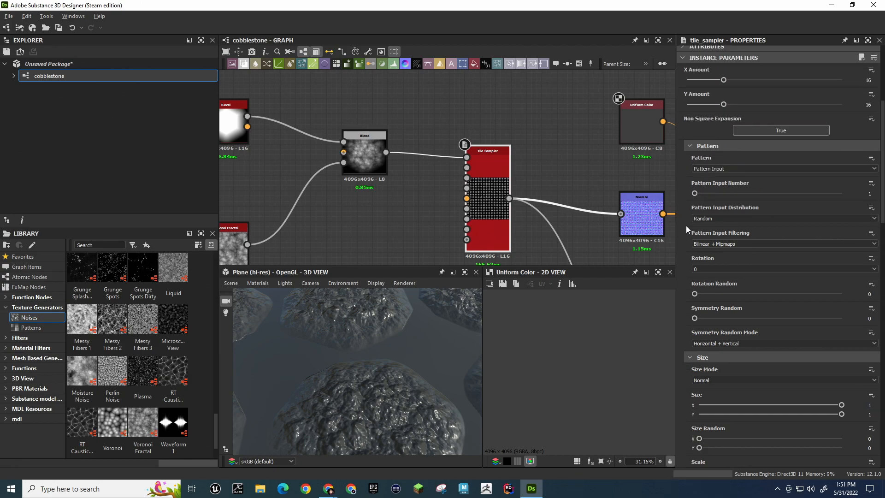
pyautogui.scroll(1, 686, 229)
pyautogui.click(682, 157)
pyautogui.click(684, 160)
pyautogui.scroll(-5, 691, 173)
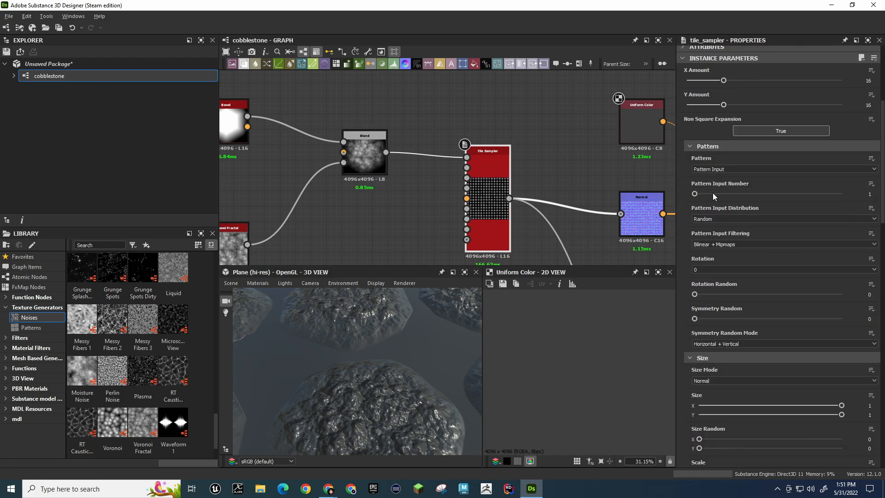
pyautogui.scroll(-2, 712, 193)
pyautogui.scroll(4, 715, 196)
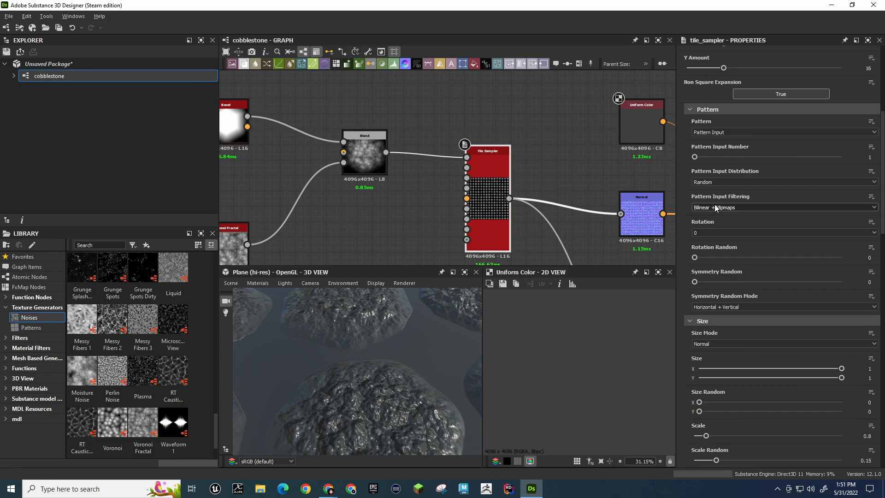
pyautogui.scroll(-4, 682, 242)
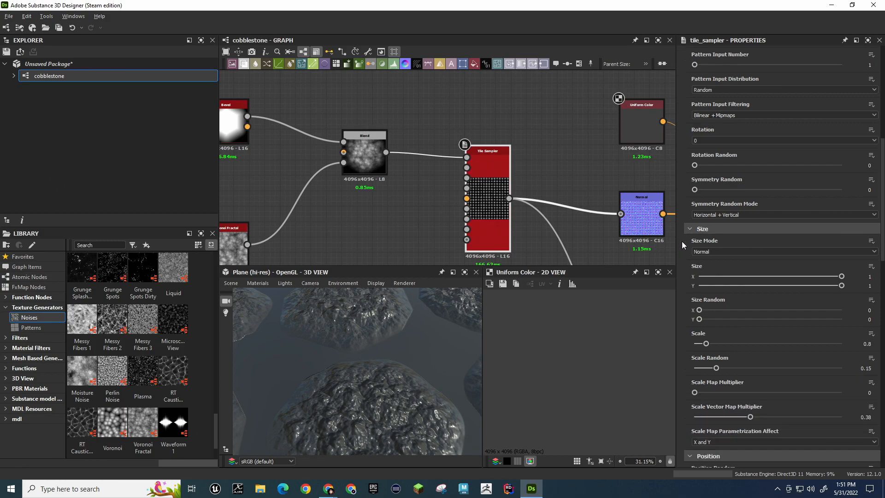
# Delete the unused gray Uniform Color node beside the Height output
pyautogui.moveTo(545, 173); pyautogui.dragTo(421, 67, button='middle')
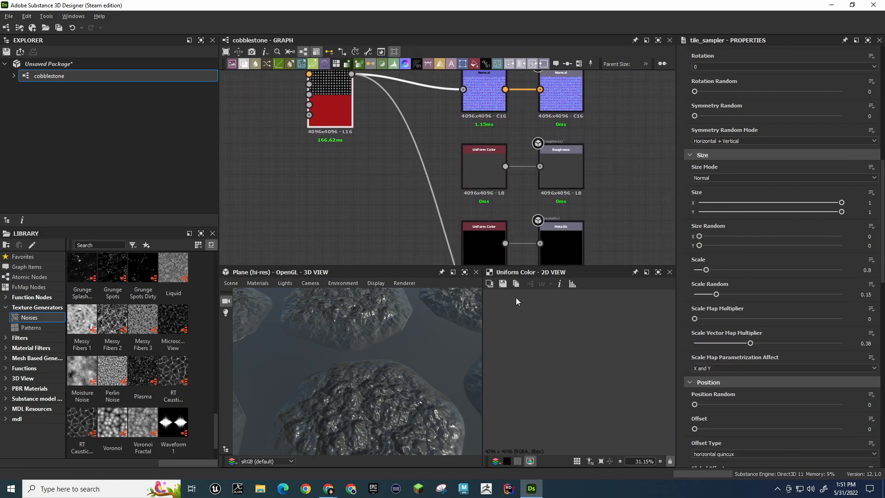
pyautogui.click(481, 242)
pyautogui.moveTo(438, 199); pyautogui.dragTo(385, 105, button='middle')
pyautogui.moveTo(360, 207); pyautogui.dragTo(298, 149, button='middle')
pyautogui.click(452, 183)
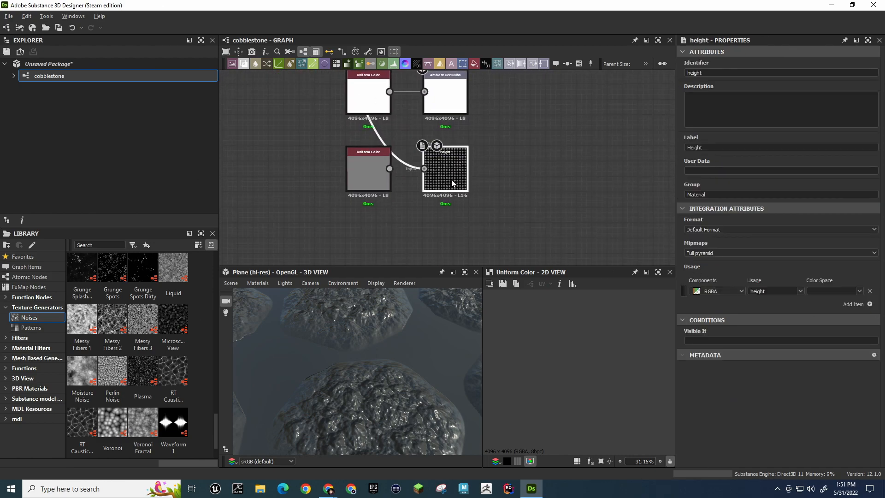
pyautogui.click(371, 176)
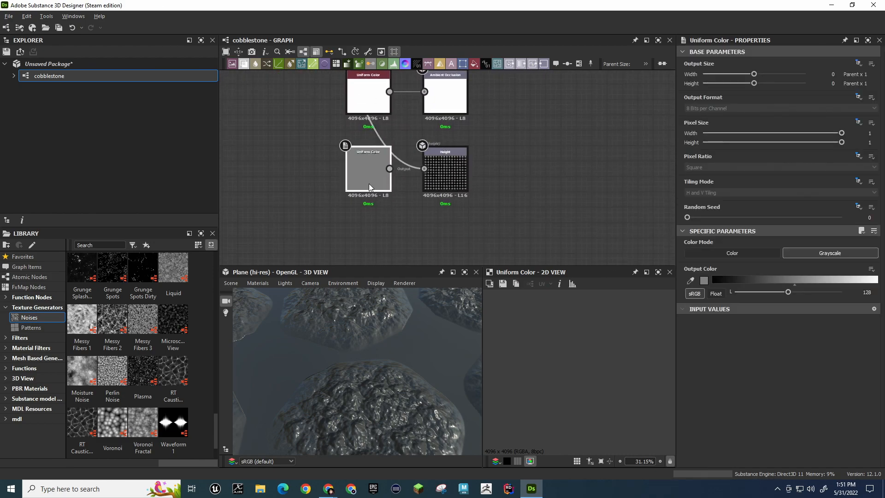
pyautogui.press('Delete')
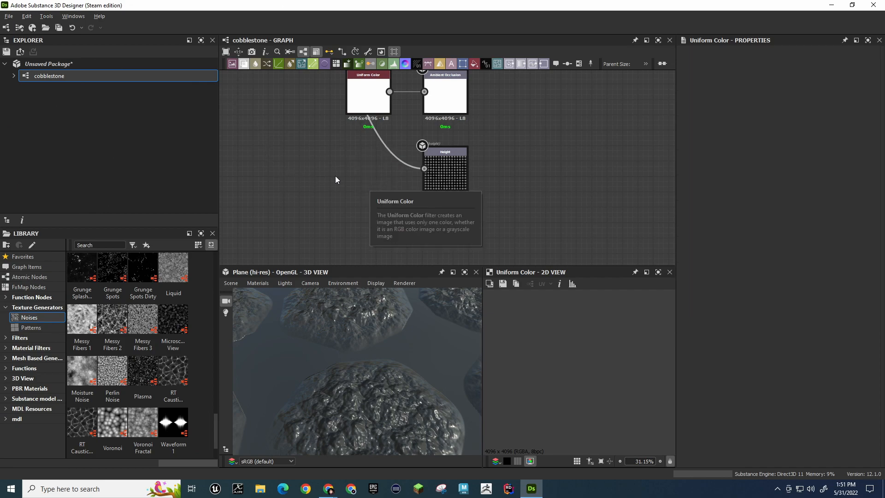
pyautogui.moveTo(338, 172); pyautogui.dragTo(508, 269, button='middle')
pyautogui.moveTo(447, 208); pyautogui.dragTo(447, 250, button='middle')
pyautogui.moveTo(439, 207); pyautogui.dragTo(415, 234, button='middle')
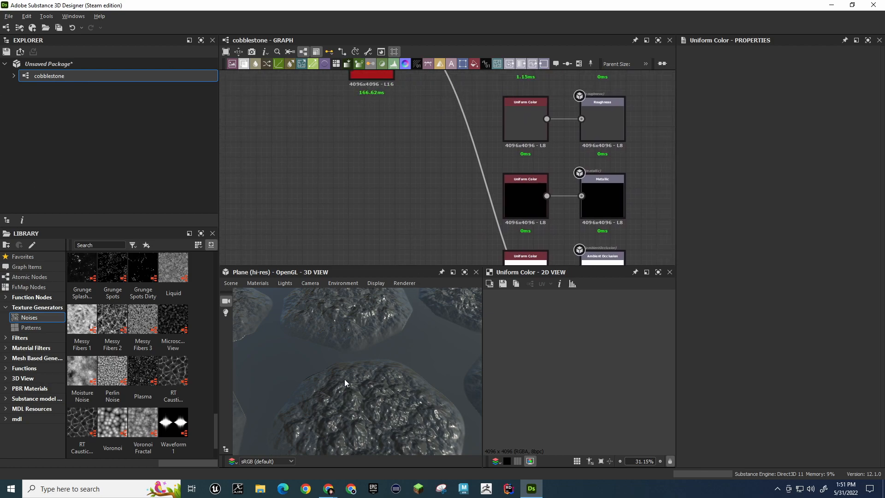
# Move the Bevel, Voronoi Fractal and Blend nodes farther away from the Tile Sampler and select the Tile Sampler
pyautogui.moveTo(393, 130); pyautogui.dragTo(516, 284, button='middle')
pyautogui.moveTo(413, 195); pyautogui.dragTo(387, 156, button='middle')
pyautogui.click(481, 113)
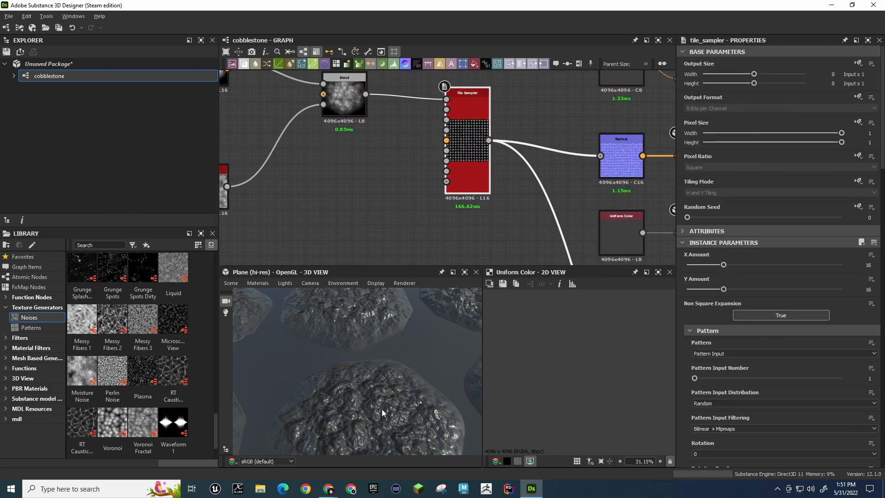
pyautogui.moveTo(383, 386); pyautogui.dragTo(380, 393)
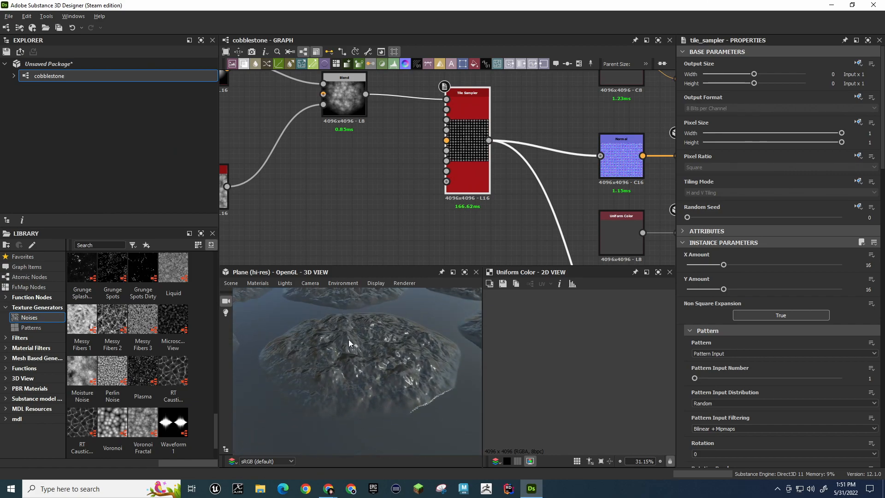
pyautogui.moveTo(358, 211); pyautogui.dragTo(404, 253, button='middle')
pyautogui.moveTo(409, 208); pyautogui.dragTo(431, 217, button='middle')
pyautogui.moveTo(425, 158); pyautogui.dragTo(395, 158)
pyautogui.moveTo(273, 232); pyautogui.dragTo(250, 195)
pyautogui.moveTo(380, 171); pyautogui.dragTo(364, 169)
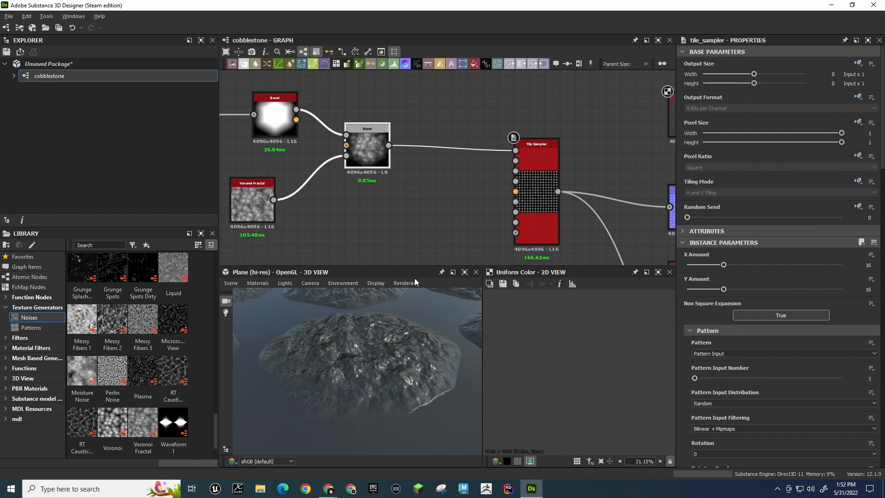
pyautogui.click(533, 161)
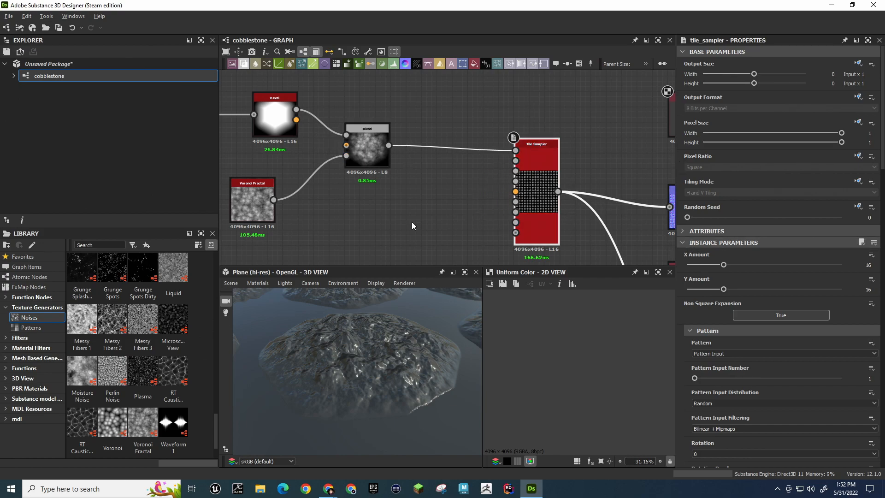
# Switch to the Tile Sampler lesson video on YouTube, pause it and return to Substance 3D Designer
pyautogui.hotkey('alt', 'Tab')
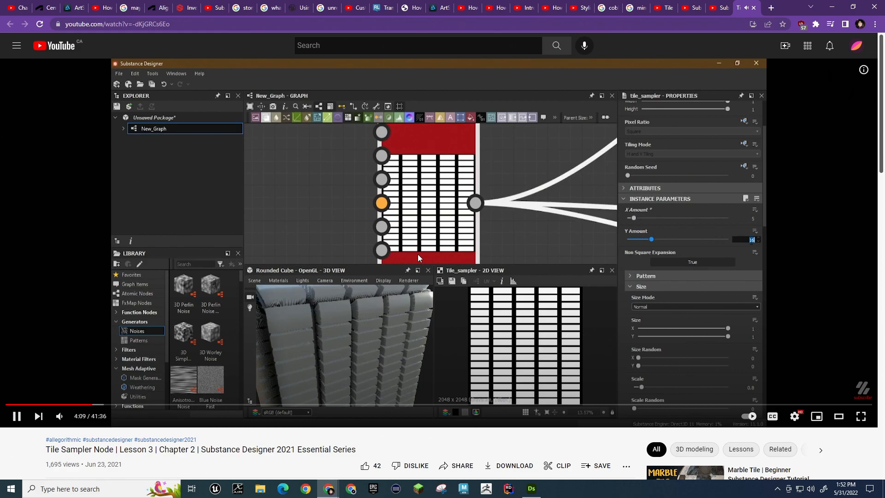
pyautogui.click(437, 214)
pyautogui.hotkey('alt', 'Tab')
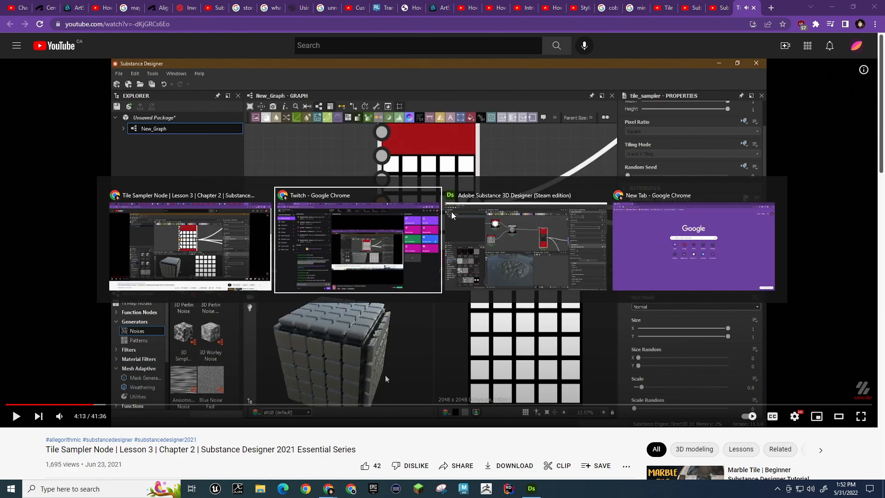
pyautogui.hotkey('alt', 'Tab')
pyautogui.hotkey('alt', 'Tab')
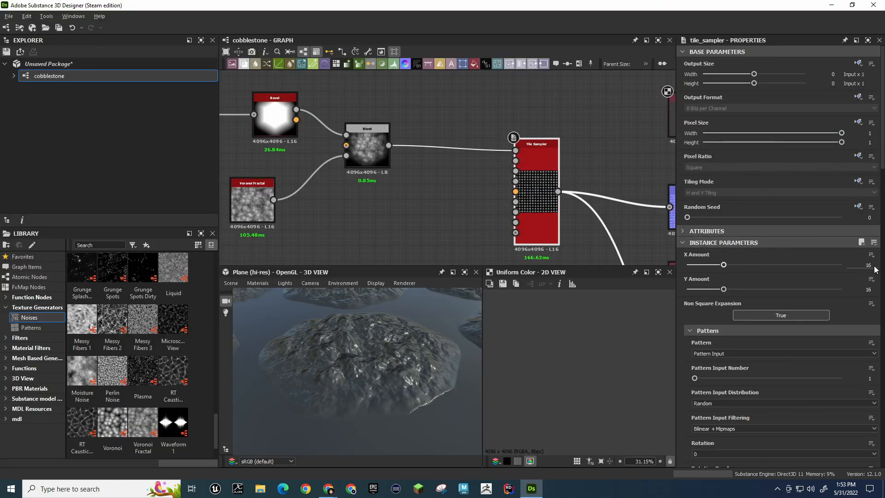
# Set the Tile Sampler's X Amount and Y Amount to 4 and check the stones in the 3D preview
pyautogui.write('4')
pyautogui.press('Tab')
pyautogui.write('4')
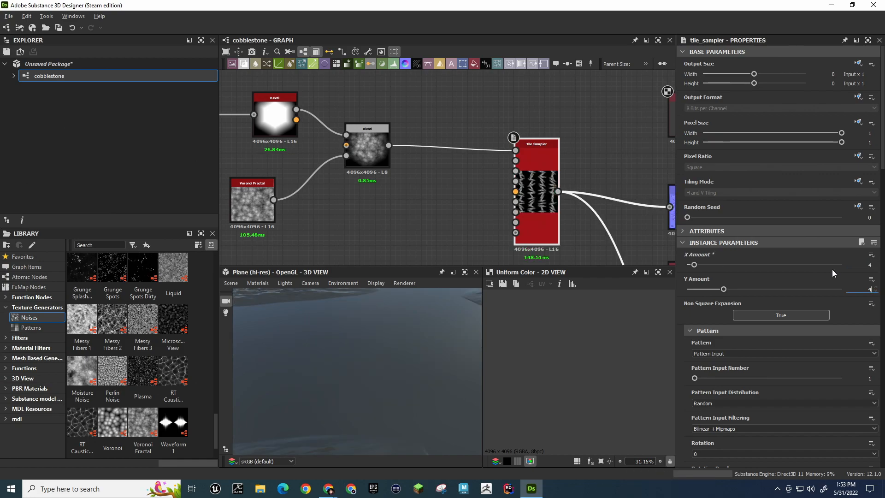
pyautogui.press('Return')
pyautogui.moveTo(397, 137); pyautogui.dragTo(329, 109, button='middle')
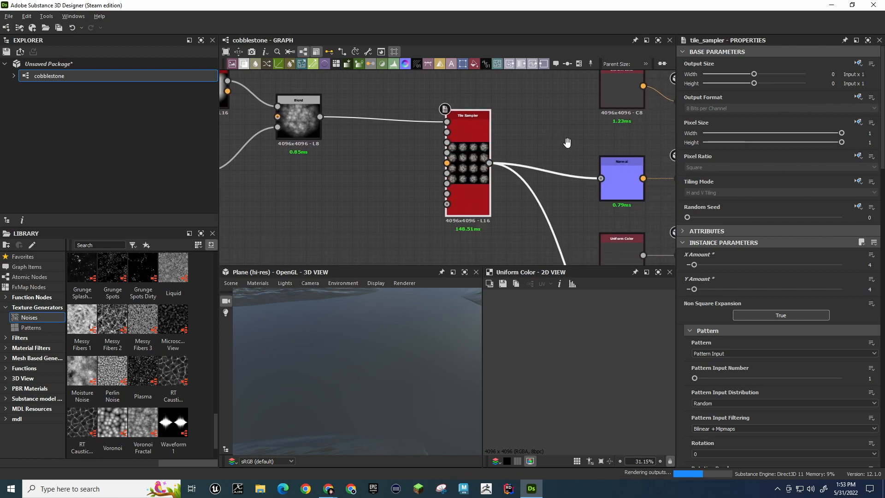
pyautogui.scroll(-10, 372, 391)
pyautogui.moveTo(359, 379); pyautogui.dragTo(421, 367)
pyautogui.scroll(-8, 400, 369)
pyautogui.scroll(4, 400, 358)
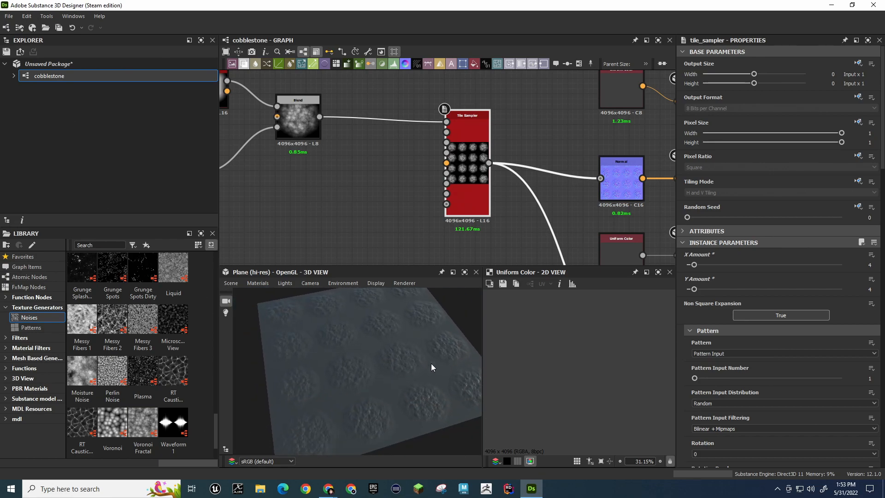
# Try the Tile Sampler with Non Square Expansion off and with a Pattern Input Number of 3, and restore both settings
pyautogui.click(770, 314)
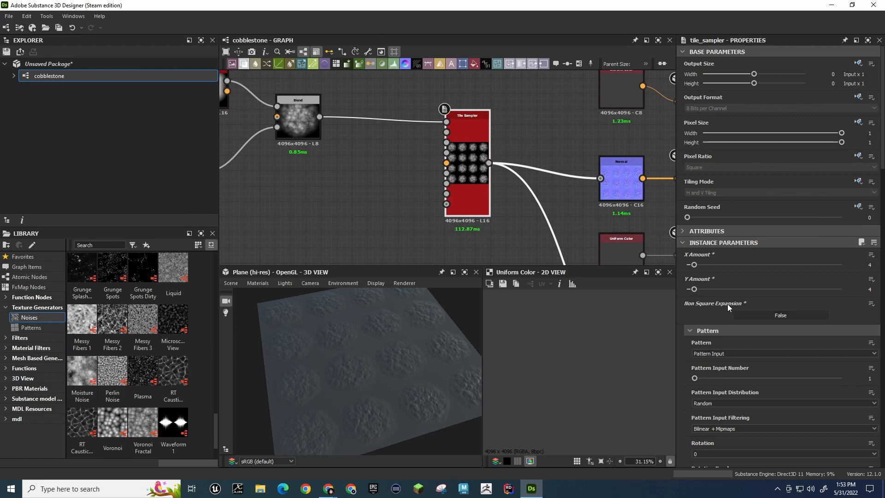
pyautogui.click(751, 314)
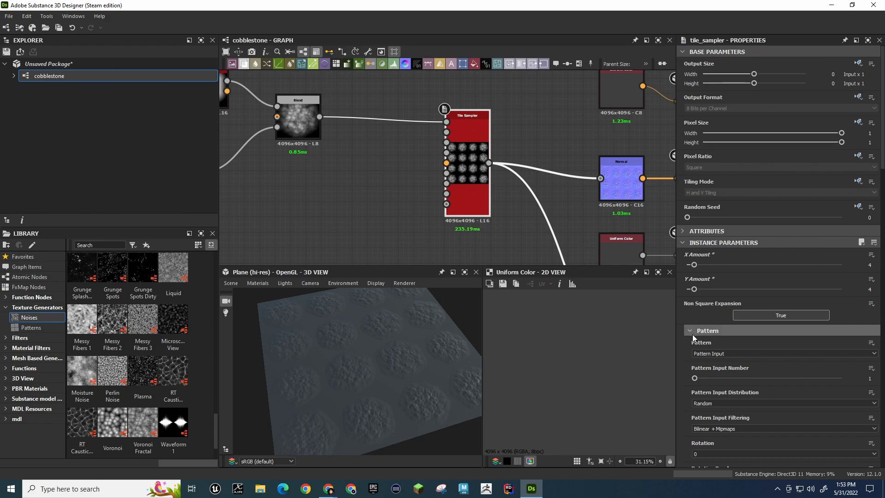
pyautogui.scroll(-2, 687, 344)
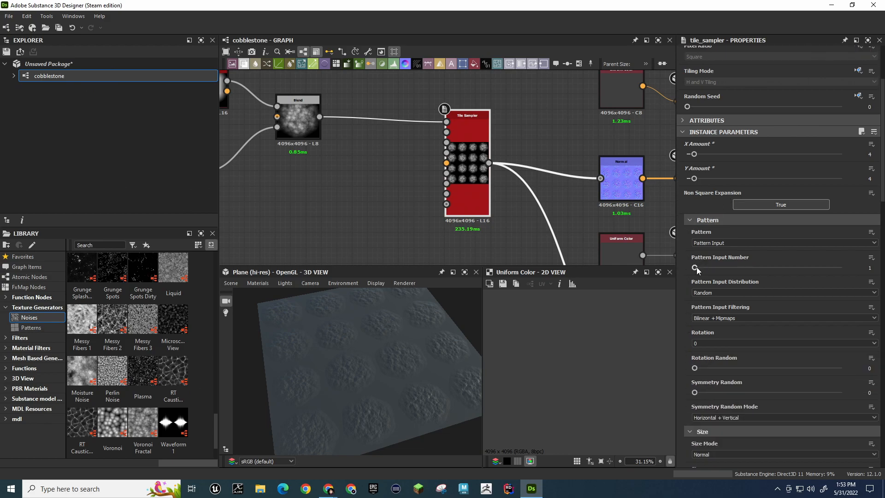
pyautogui.moveTo(697, 267); pyautogui.dragTo(752, 272)
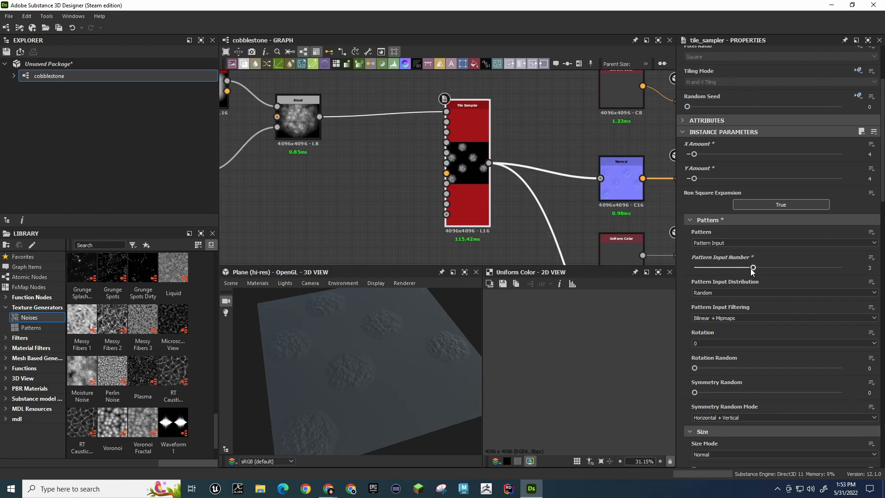
pyautogui.scroll(2, 348, 159)
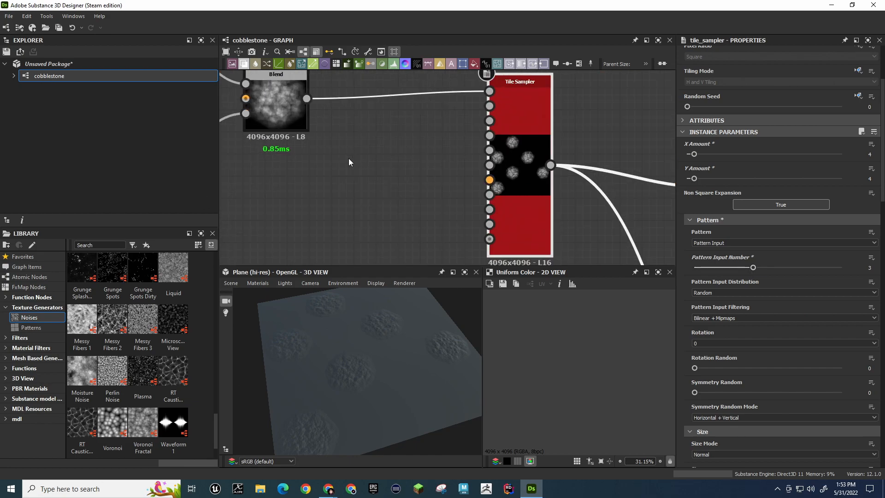
pyautogui.moveTo(383, 162); pyautogui.dragTo(433, 127, button='middle')
pyautogui.scroll(-3, 510, 188)
pyautogui.scroll(2, 434, 132)
pyautogui.scroll(-4, 434, 132)
pyautogui.scroll(2, 435, 132)
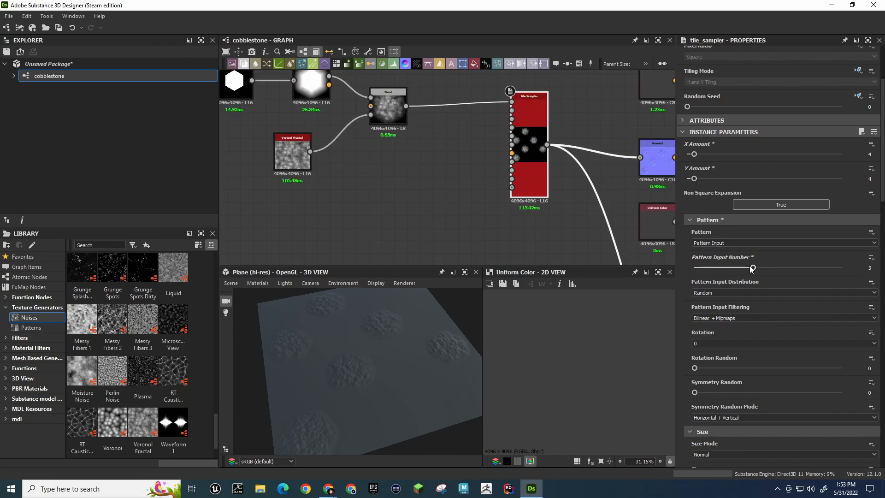
pyautogui.moveTo(754, 268); pyautogui.dragTo(695, 268)
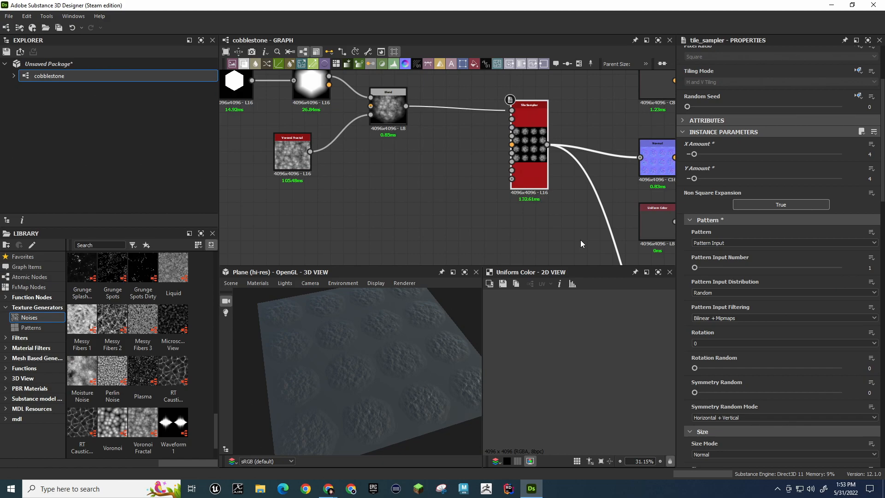
# Add a Levels node and insert it between the Blend node and the Tile Sampler's pattern input
pyautogui.click(450, 170)
pyautogui.press('space')
pyautogui.write('levels')
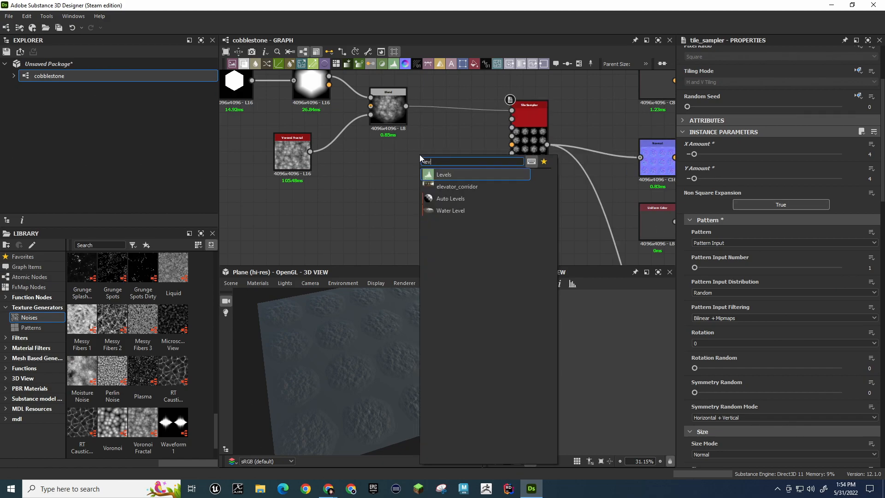
pyautogui.press('Return')
pyautogui.moveTo(420, 157); pyautogui.dragTo(440, 107)
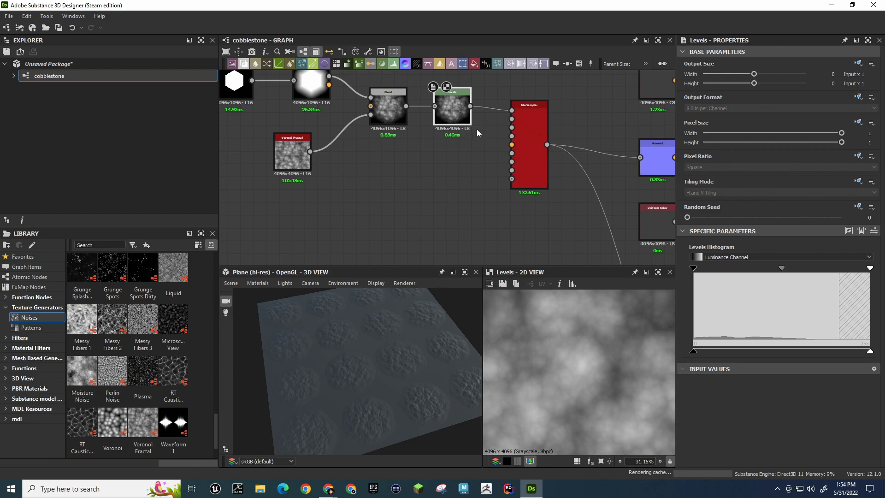
# Brighten the stone shape in the Levels node by lowering the histogram's midtone and white input points
pyautogui.moveTo(782, 269); pyautogui.dragTo(729, 275)
pyautogui.moveTo(870, 268); pyautogui.dragTo(801, 278)
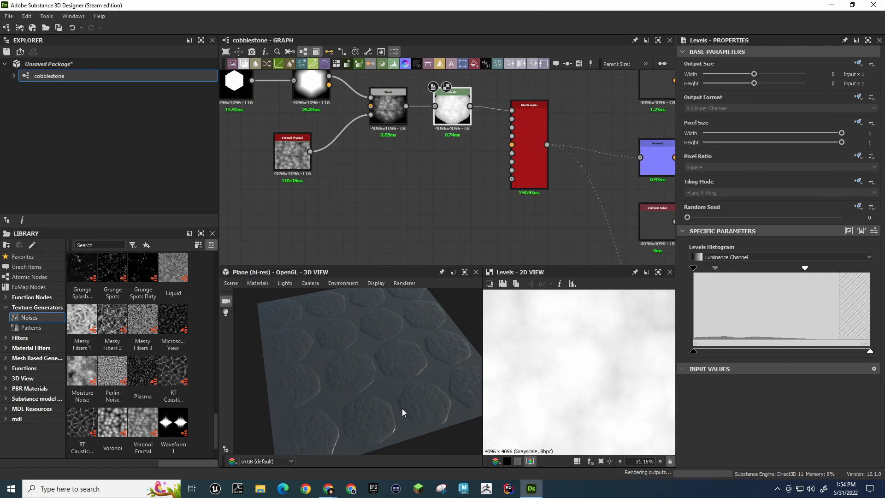
pyautogui.moveTo(372, 364); pyautogui.dragTo(414, 419)
# Move the whole stone node chain, from Polygon 1 through Levels, up and away from the Tile Sampler
pyautogui.moveTo(404, 193); pyautogui.dragTo(471, 231, button='middle')
pyautogui.moveTo(256, 93); pyautogui.dragTo(546, 223)
pyautogui.moveTo(459, 150); pyautogui.dragTo(408, 91)
pyautogui.moveTo(452, 154); pyautogui.dragTo(478, 134, button='middle')
pyautogui.scroll(-3, 425, 199)
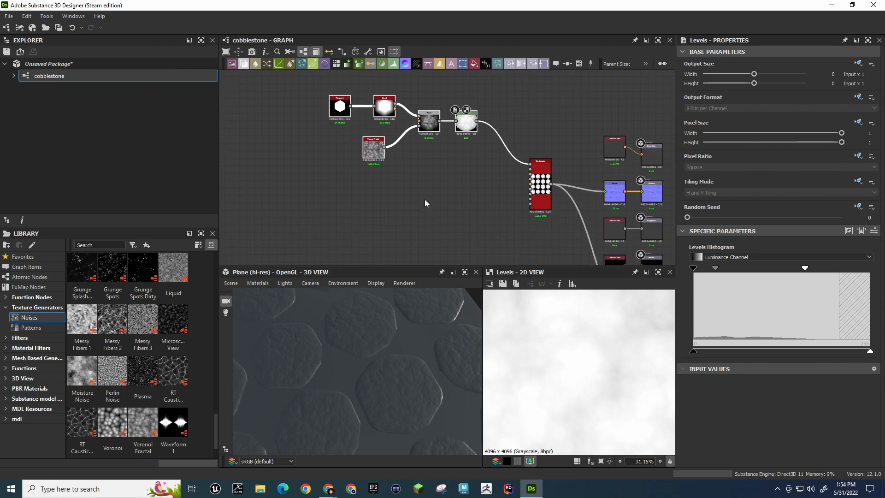
pyautogui.scroll(3, 424, 201)
pyautogui.moveTo(387, 86); pyautogui.dragTo(427, 152, button='middle')
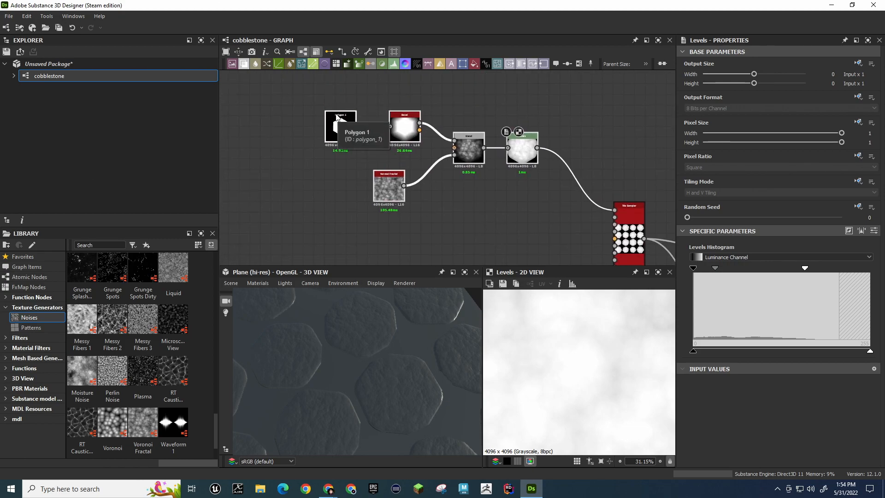
# Add a Shape node from the library's Patterns category to the graph, below the Polygon 1 and Voronoi Fractal nodes
pyautogui.click(31, 328)
pyautogui.scroll(2, 98, 336)
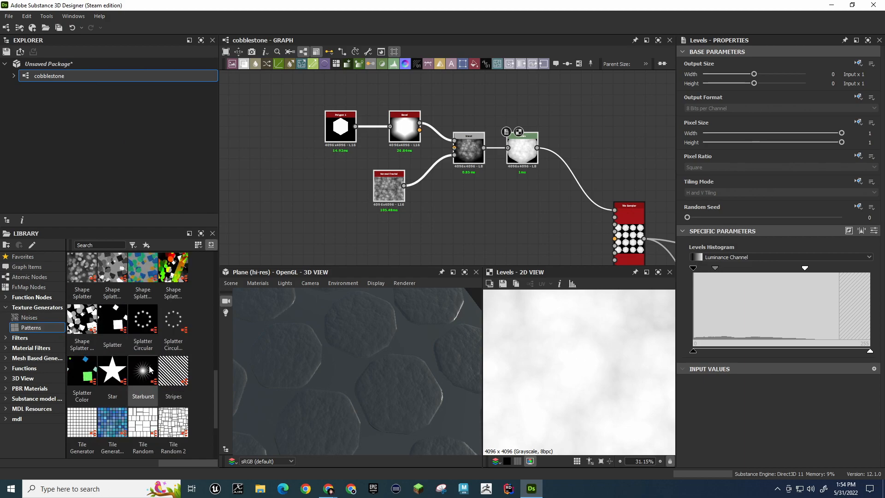
pyautogui.scroll(2, 114, 365)
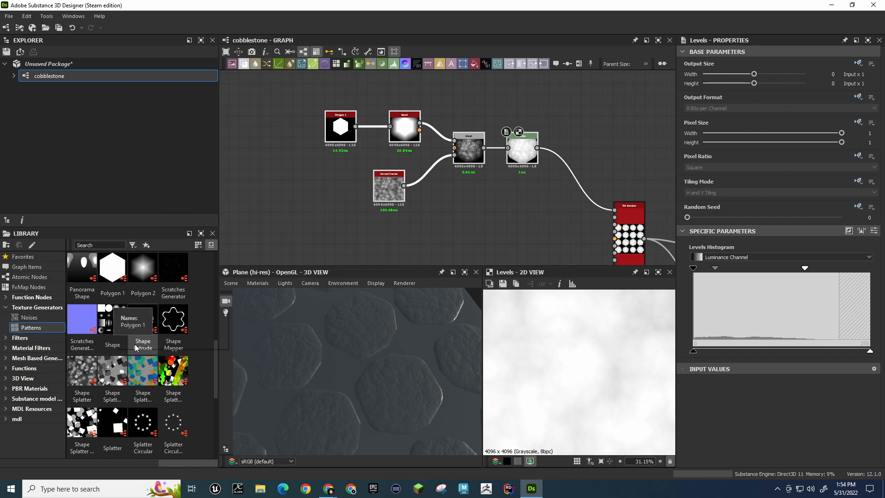
pyautogui.moveTo(112, 323); pyautogui.dragTo(308, 226)
pyautogui.scroll(5, 310, 225)
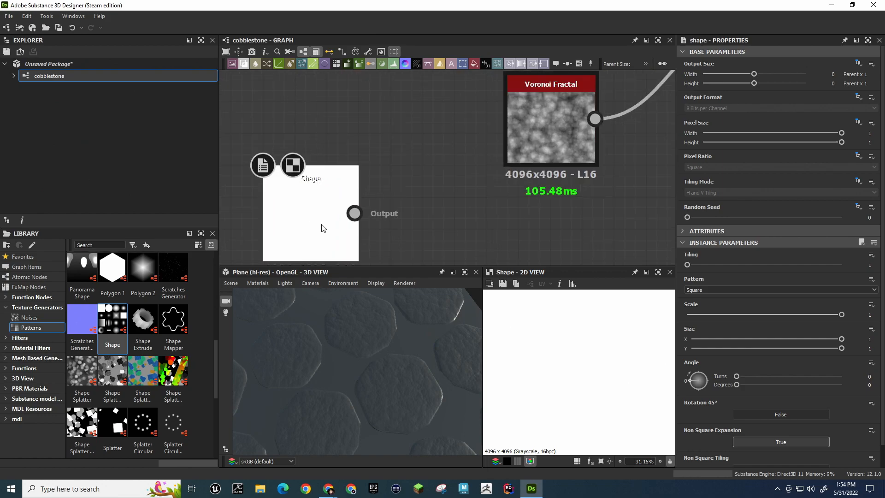
# Try the Paraboloid, Bell, Gaussian and Pyramid patterns on the Shape node
pyautogui.click(712, 289)
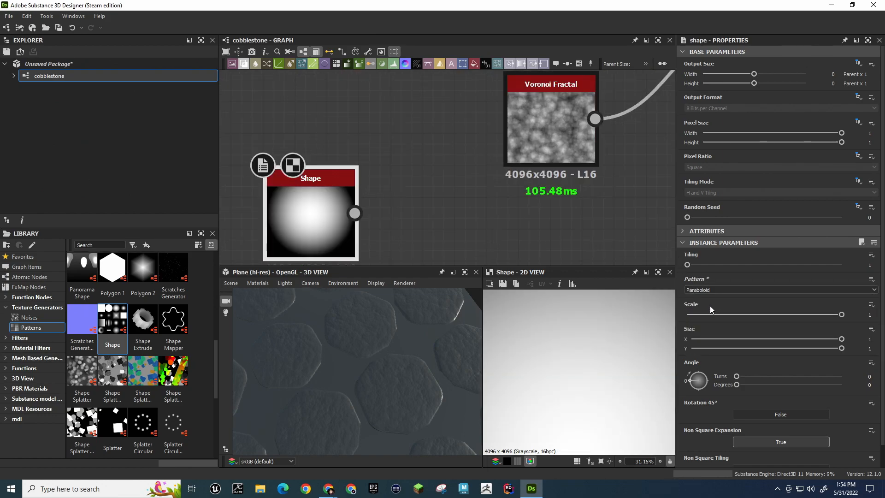
pyautogui.click(698, 291)
pyautogui.click(699, 315)
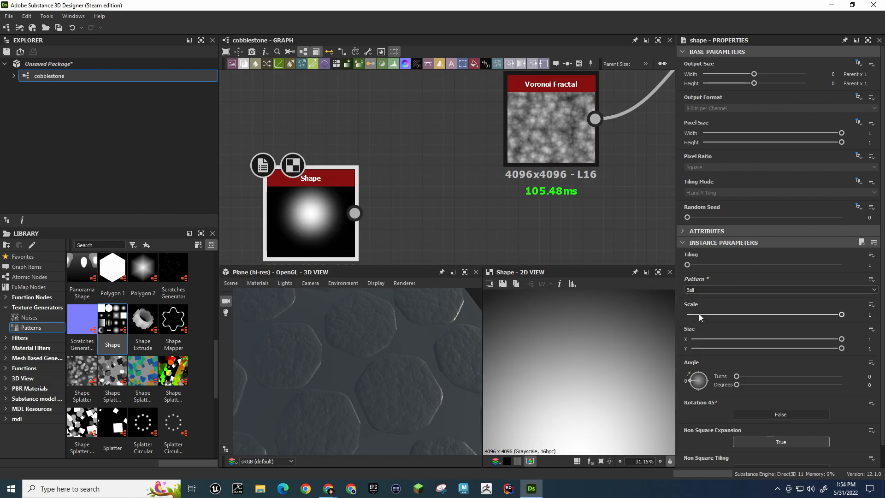
pyautogui.scroll(-2, 312, 195)
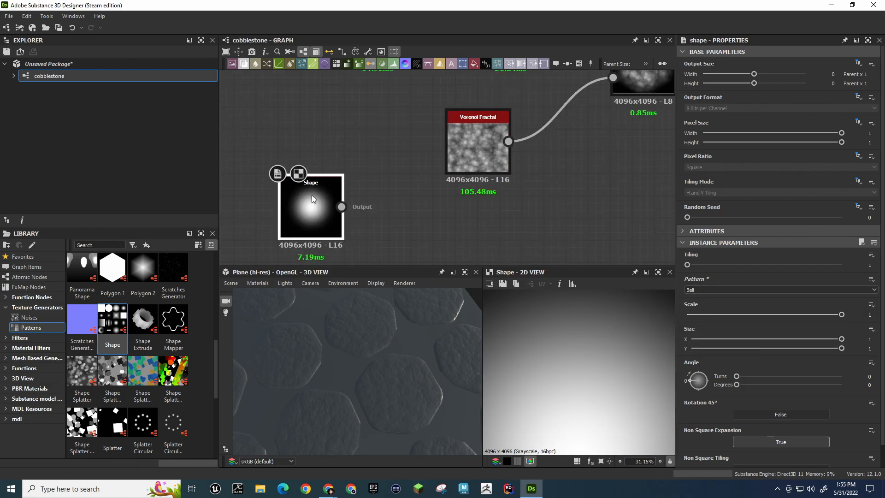
pyautogui.click(731, 291)
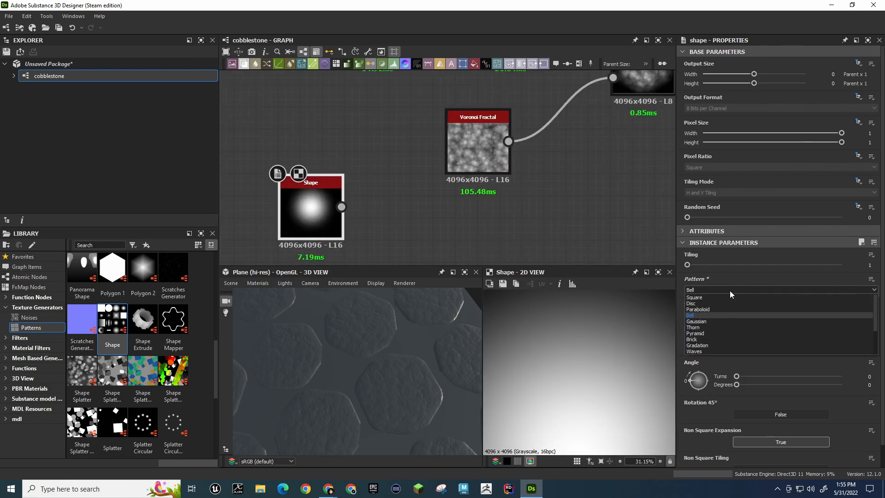
pyautogui.click(709, 320)
pyautogui.click(705, 292)
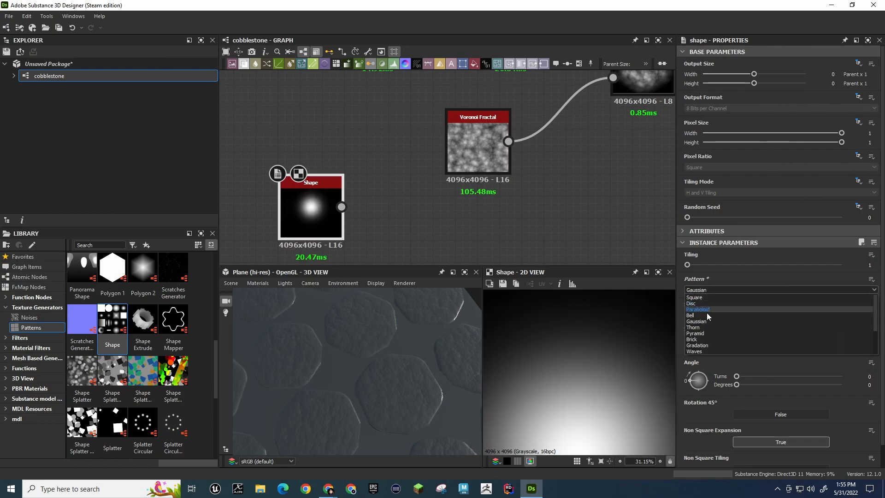
pyautogui.click(709, 333)
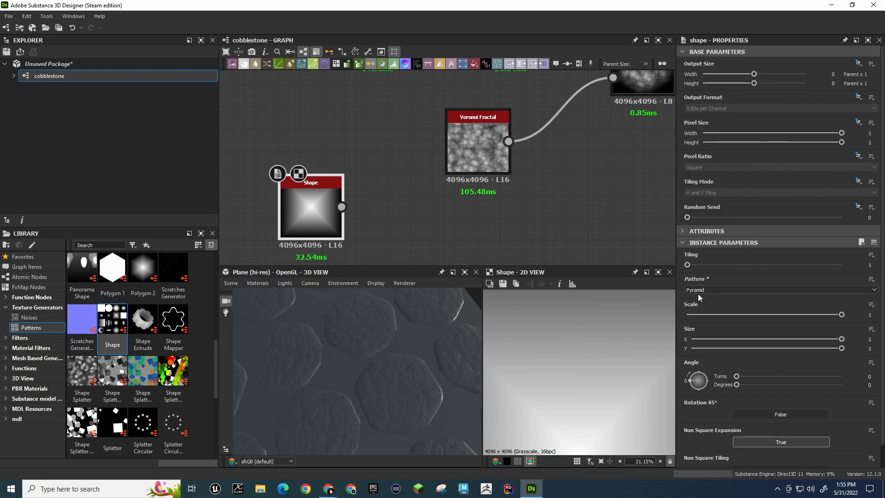
# Try the Brick and Gradation patterns on the Shape node and set its pattern to Waves
pyautogui.click(698, 292)
pyautogui.click(701, 340)
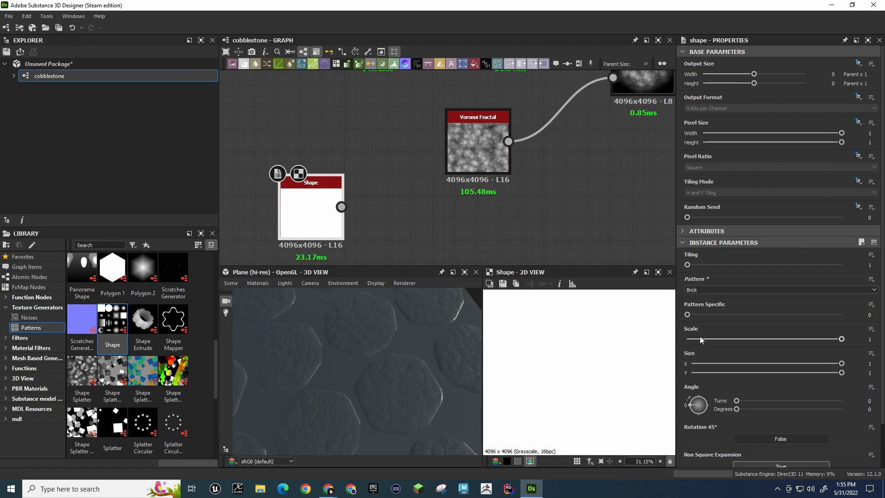
pyautogui.click(702, 290)
pyautogui.click(704, 346)
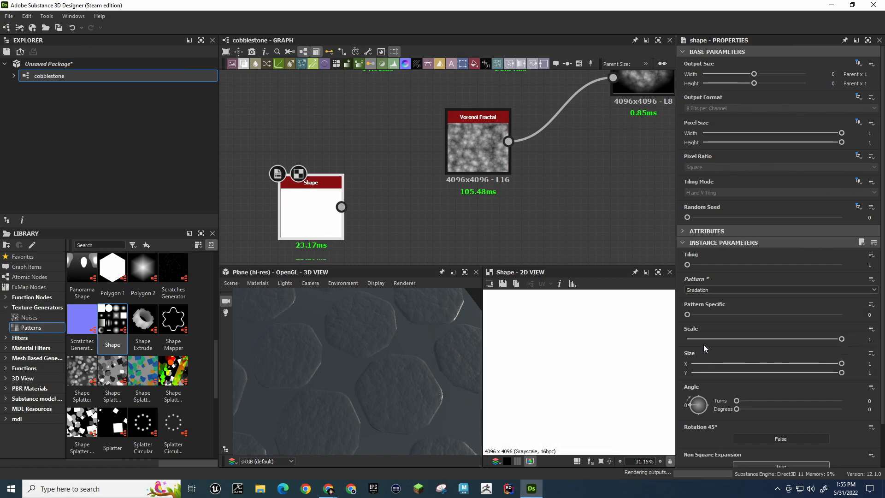
pyautogui.click(704, 292)
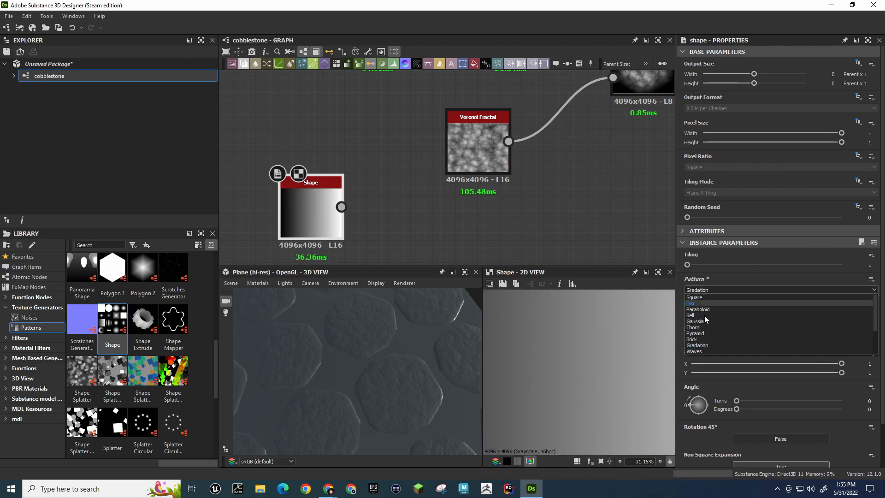
pyautogui.click(703, 350)
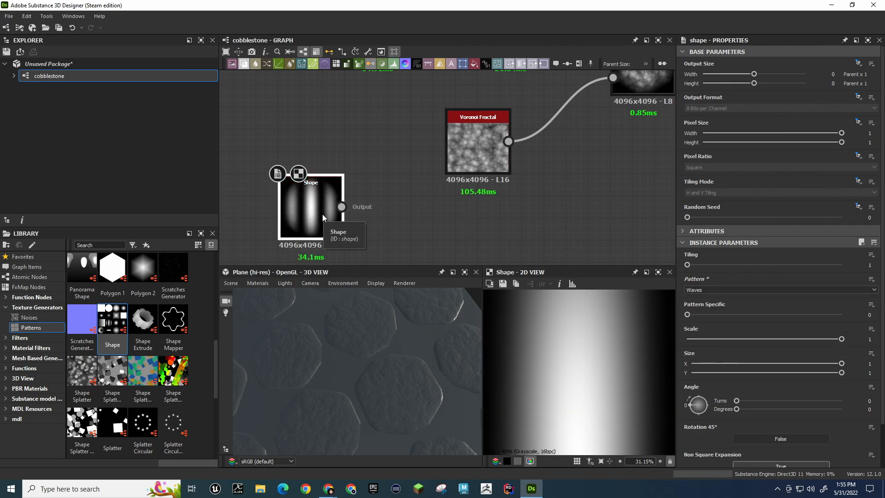
# Delete the Shape node from the graph
pyautogui.press('Delete')
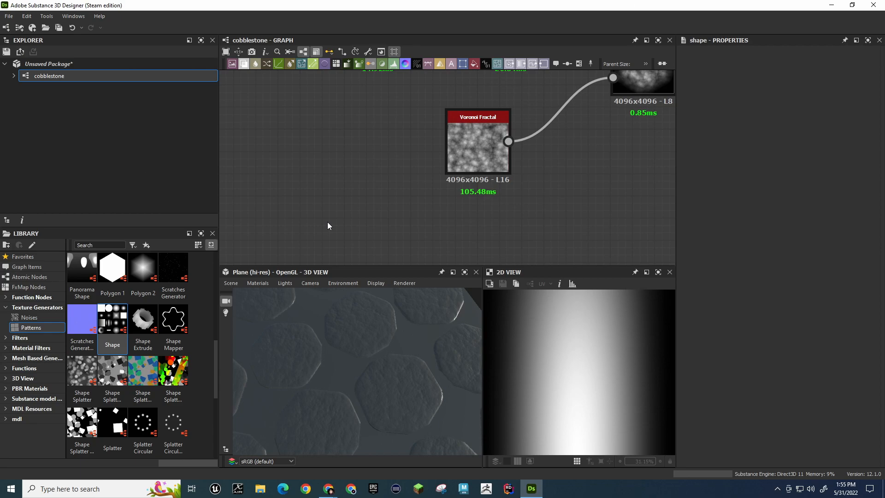
pyautogui.moveTo(608, 198); pyautogui.dragTo(363, 122, button='middle')
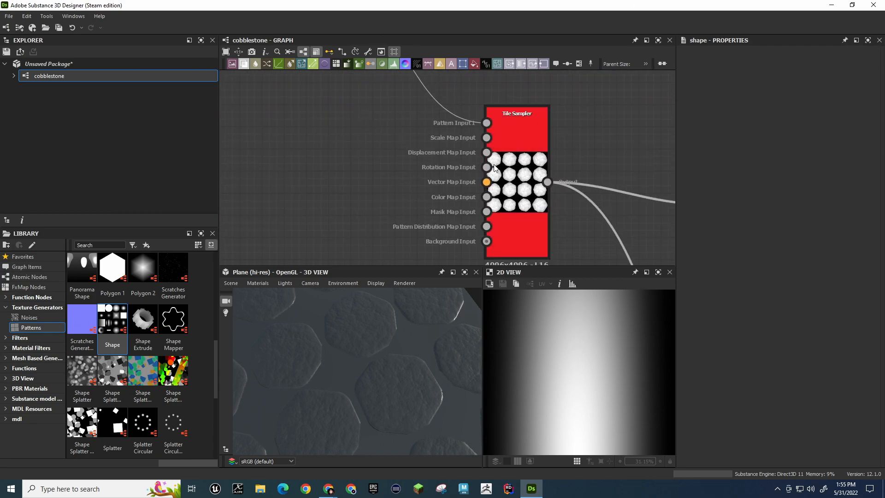
# Check the Tile Sampler's pattern input filtering options and examine the tiled stones in the 3D view
pyautogui.click(524, 126)
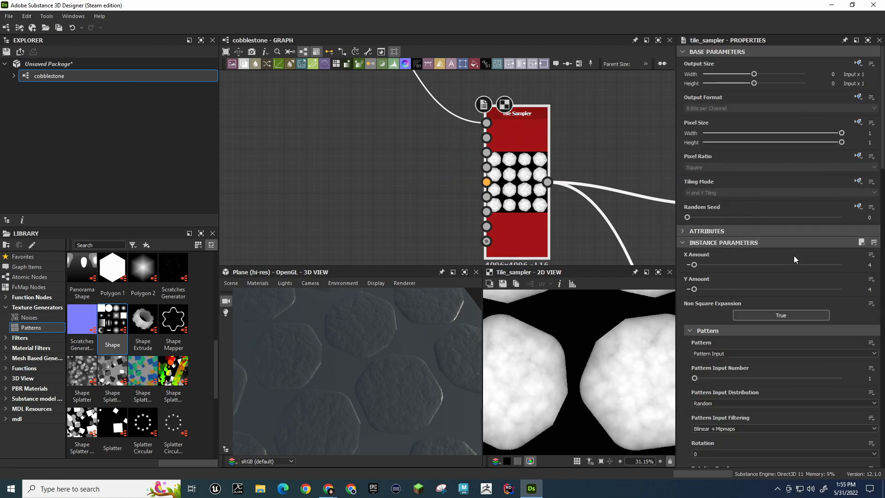
pyautogui.scroll(-3, 749, 264)
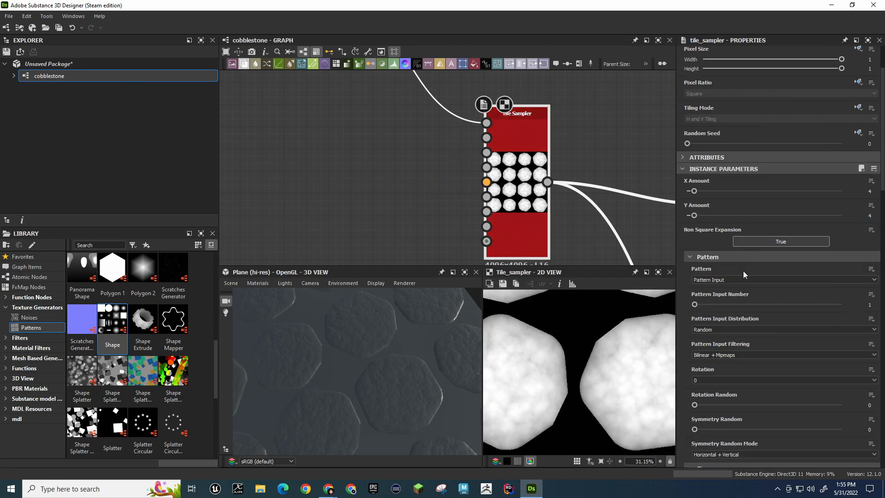
pyautogui.click(745, 354)
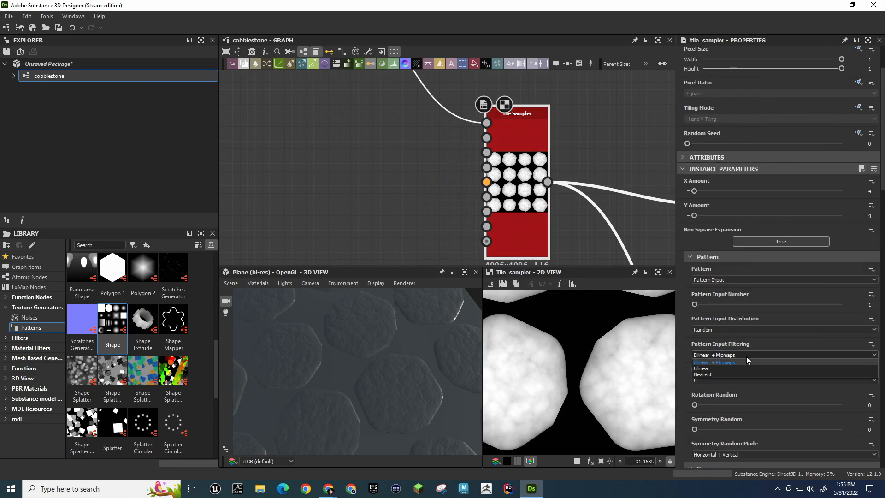
pyautogui.click(748, 347)
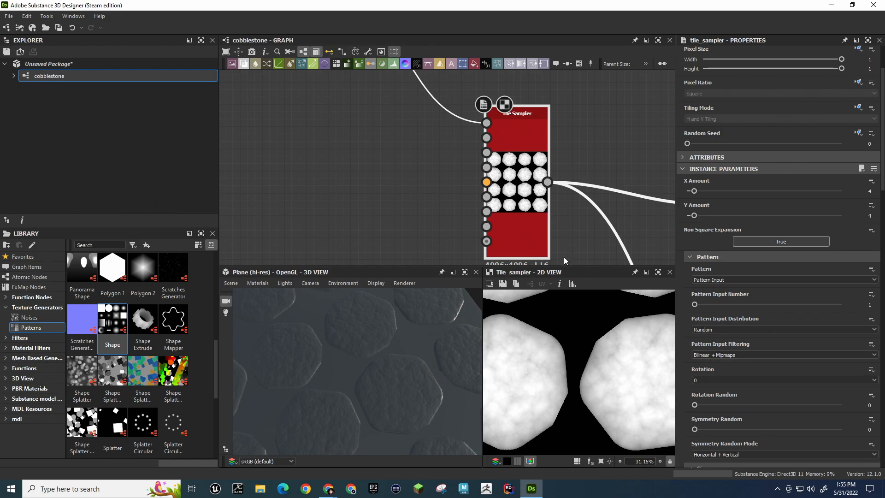
pyautogui.moveTo(300, 375); pyautogui.dragTo(323, 359)
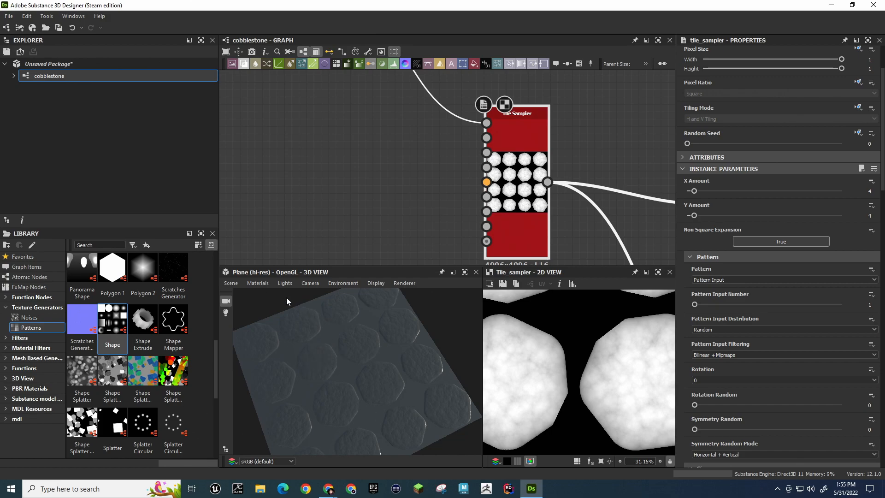
pyautogui.moveTo(414, 184); pyautogui.dragTo(599, 306, button='middle')
pyautogui.moveTo(481, 183); pyautogui.dragTo(581, 241, button='middle')
pyautogui.moveTo(310, 180); pyautogui.dragTo(225, 89, button='middle')
pyautogui.moveTo(446, 194); pyautogui.dragTo(340, 140, button='middle')
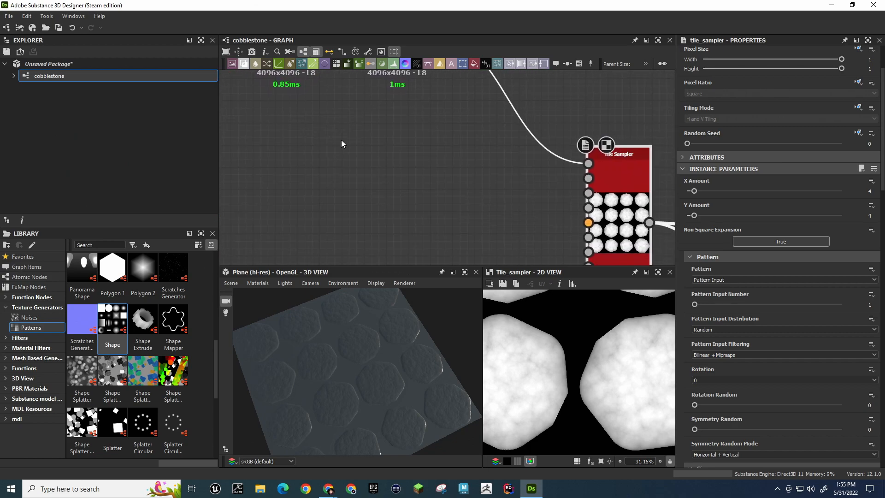
# Set the Tile Sampler's Scale Random to 0.12 and its Scale to 0.81
pyautogui.scroll(-4, 685, 335)
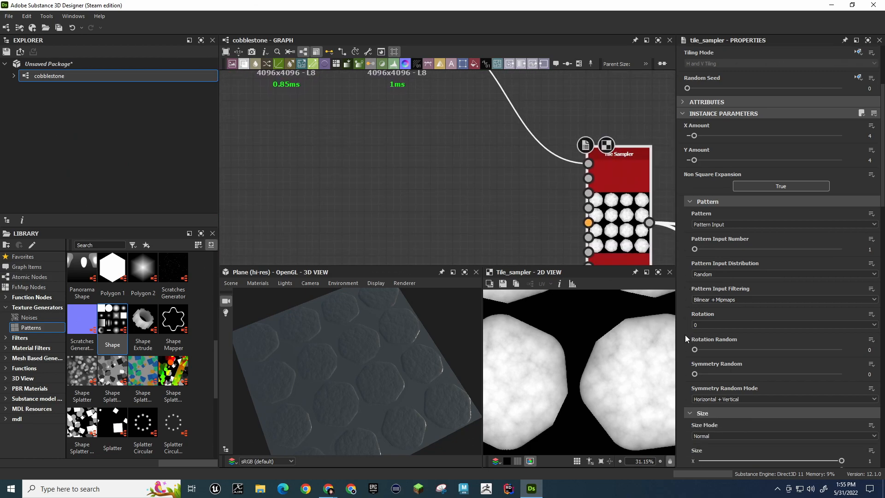
pyautogui.scroll(-7, 685, 328)
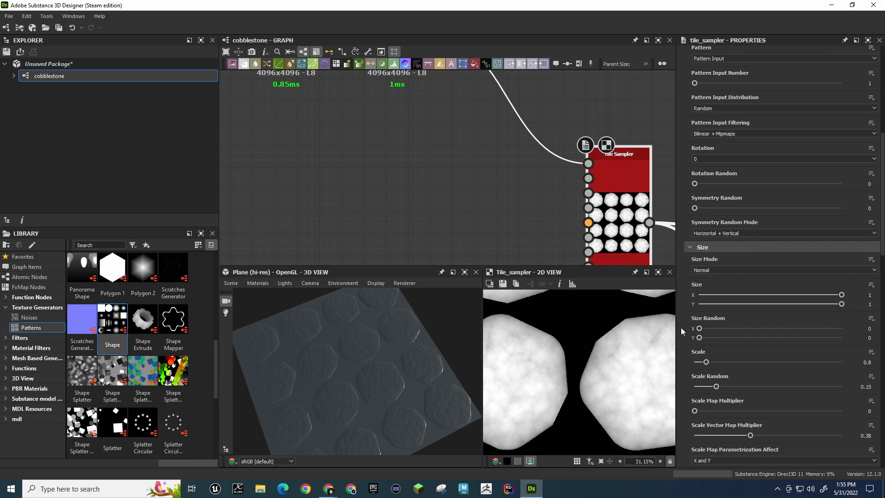
pyautogui.scroll(1, 678, 325)
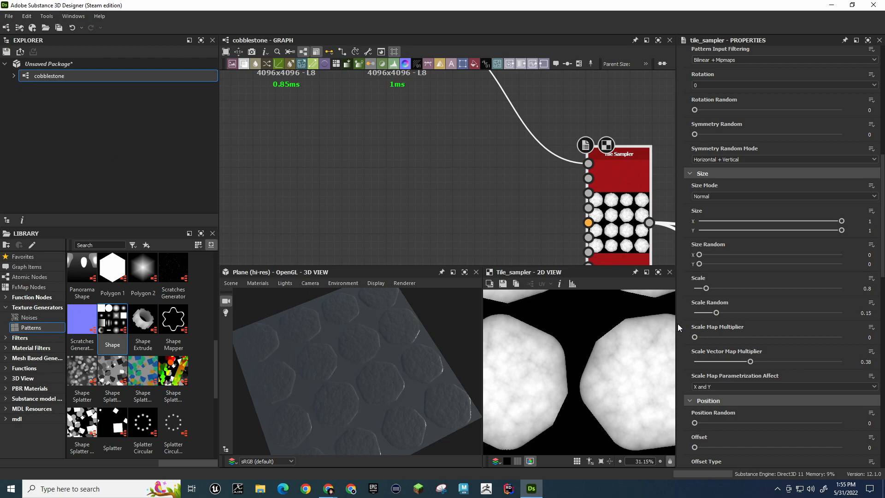
pyautogui.scroll(1, 678, 324)
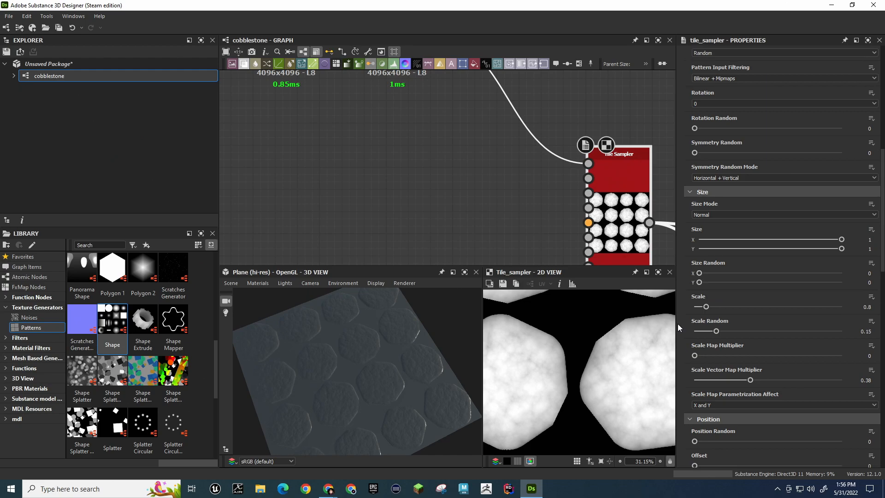
pyautogui.moveTo(716, 331); pyautogui.dragTo(708, 310)
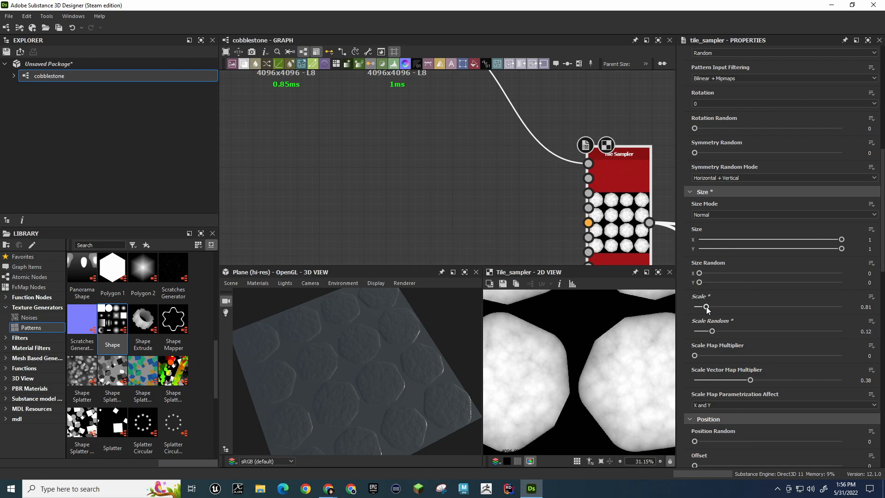
pyautogui.scroll(5, 683, 284)
pyautogui.scroll(6, 682, 283)
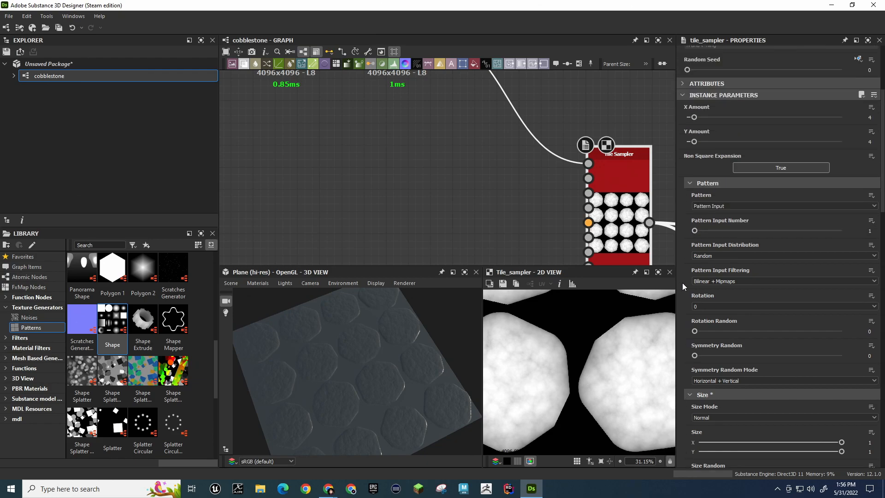
pyautogui.scroll(8, 682, 282)
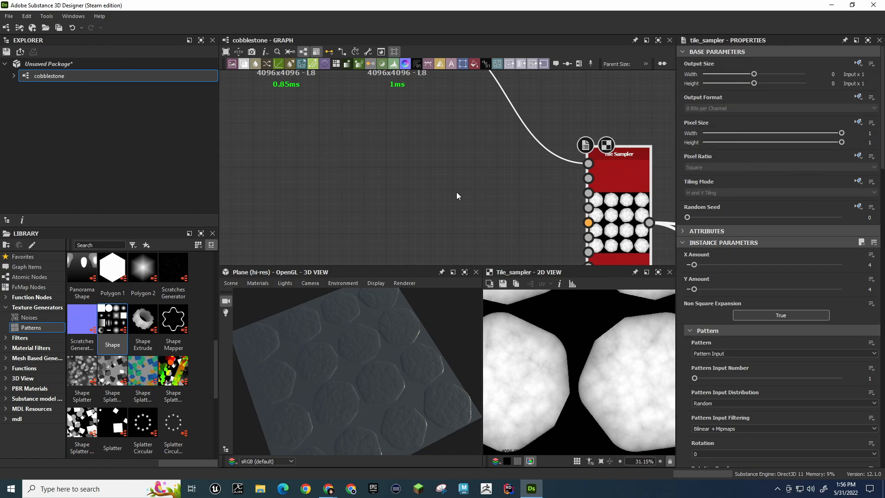
# Try a Triangle Grid Grayscale node from the library's Patterns category in the graph and remove it
pyautogui.scroll(5, 195, 329)
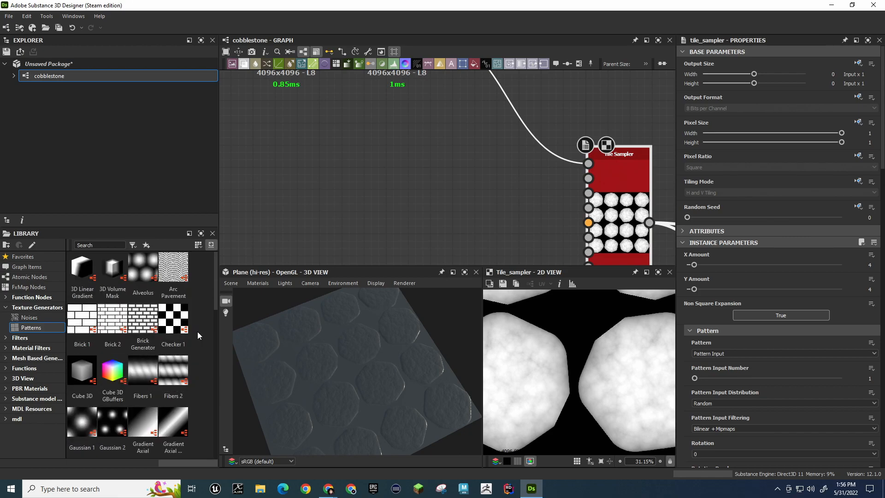
pyautogui.scroll(-10, 110, 277)
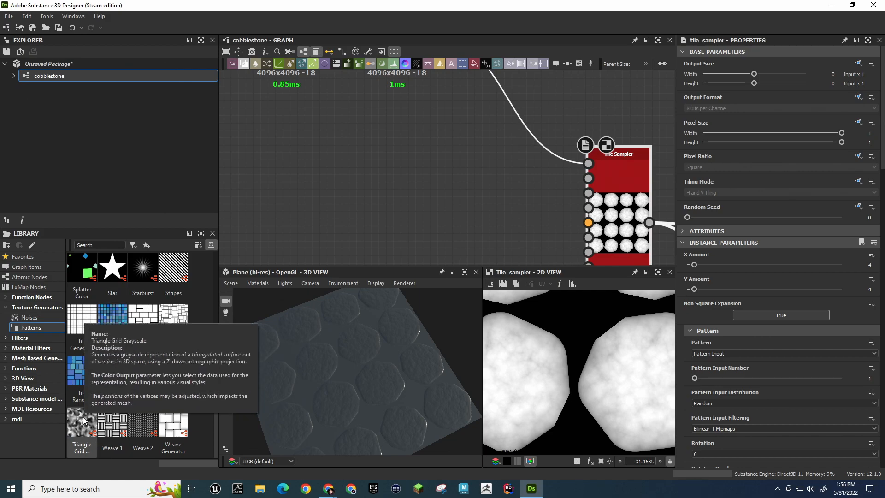
pyautogui.scroll(5, 85, 367)
pyautogui.scroll(-5, 85, 369)
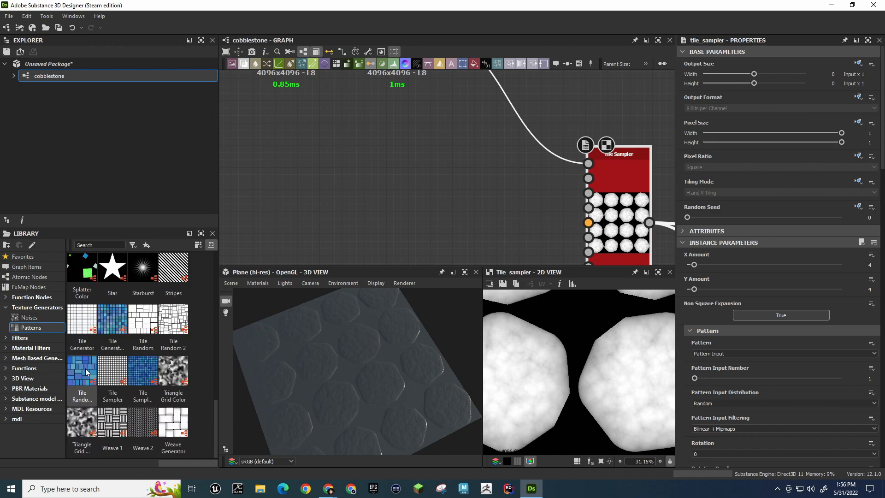
pyautogui.moveTo(82, 422); pyautogui.dragTo(317, 164)
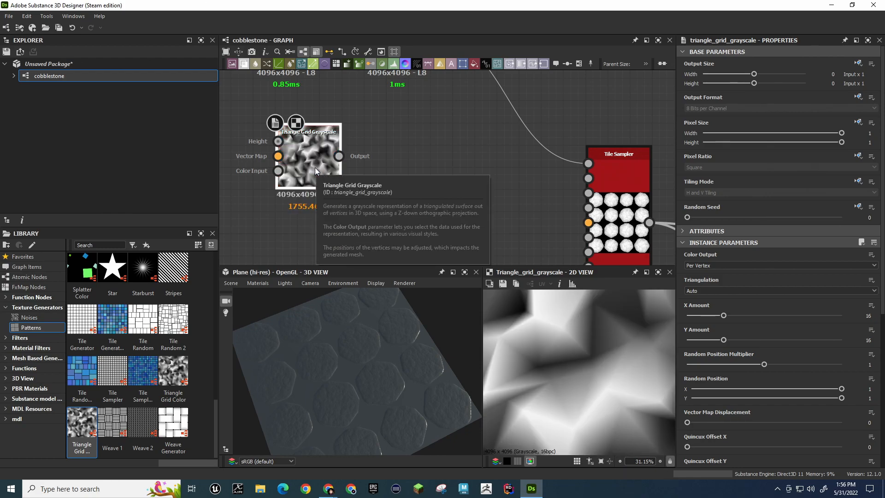
pyautogui.press('Delete')
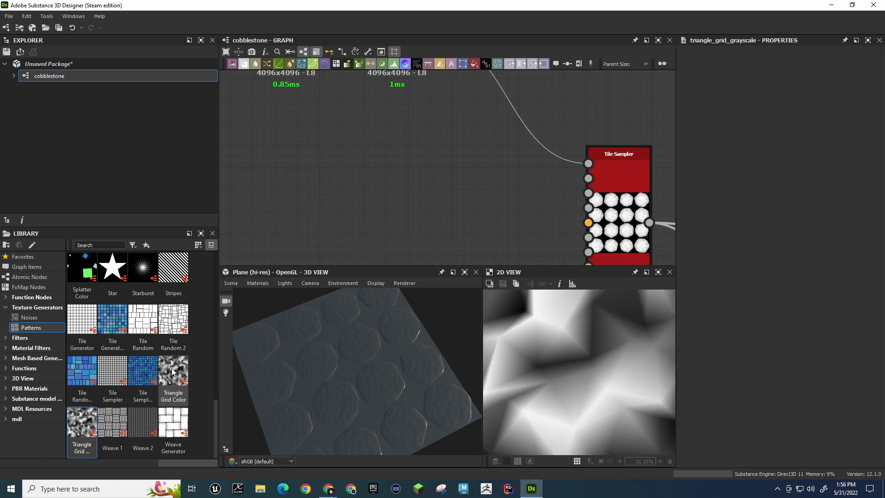
# Try a Triangle Grid Color node from the library's Patterns category in the graph and remove it
pyautogui.scroll(2, 176, 369)
pyautogui.scroll(-2, 177, 369)
pyautogui.moveTo(176, 369); pyautogui.dragTo(307, 173)
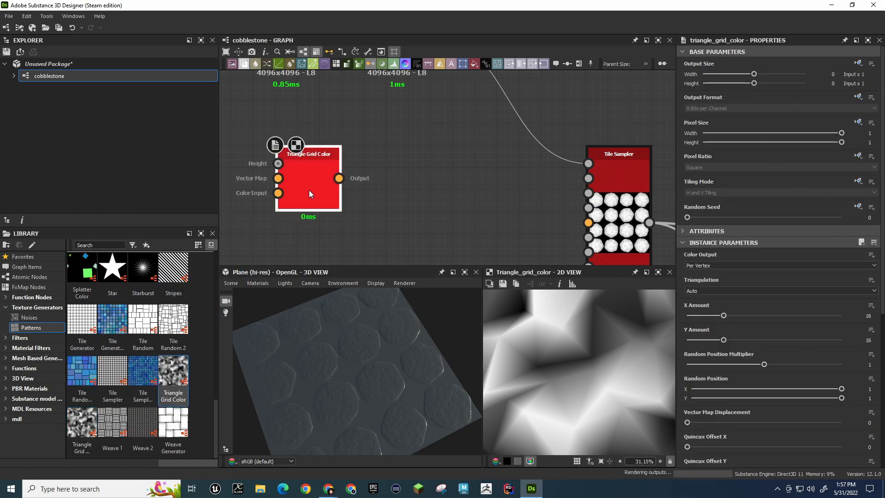
pyautogui.press('Delete')
# Look through the library's pattern generators for another shape suited to the stones
pyautogui.scroll(2, 102, 383)
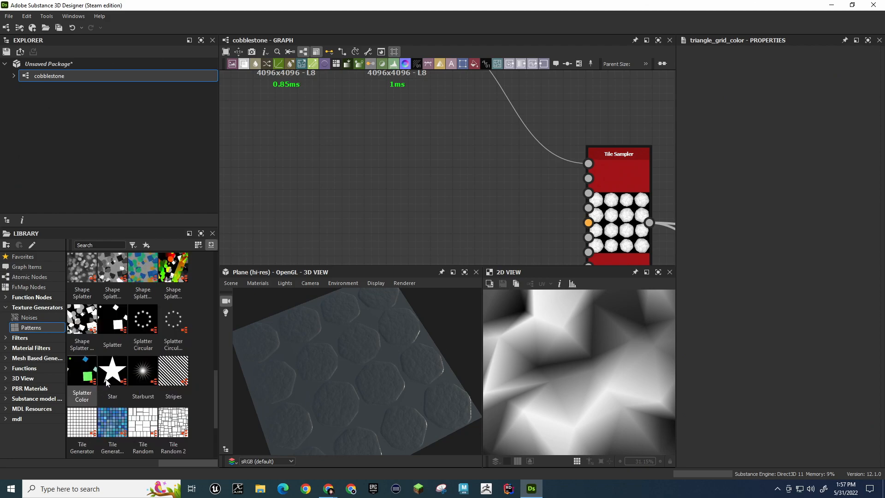
pyautogui.scroll(2, 121, 378)
pyautogui.scroll(-2, 123, 378)
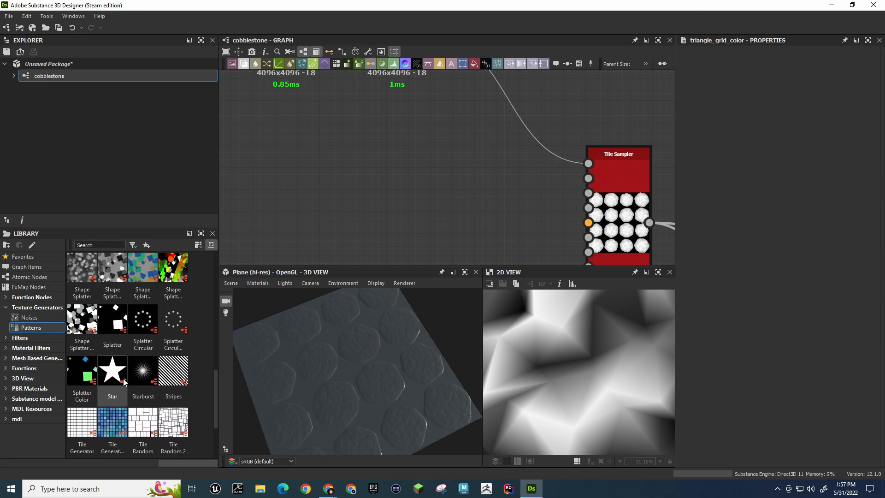
pyautogui.scroll(2, 123, 378)
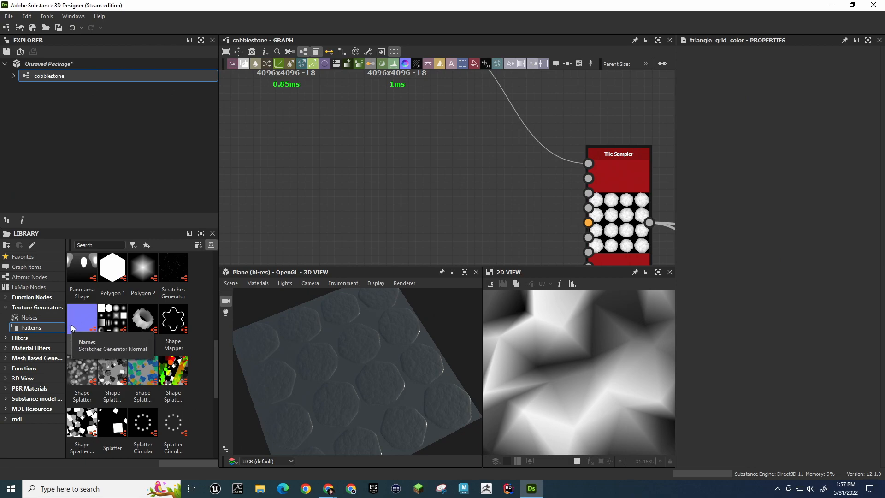
pyautogui.click(37, 297)
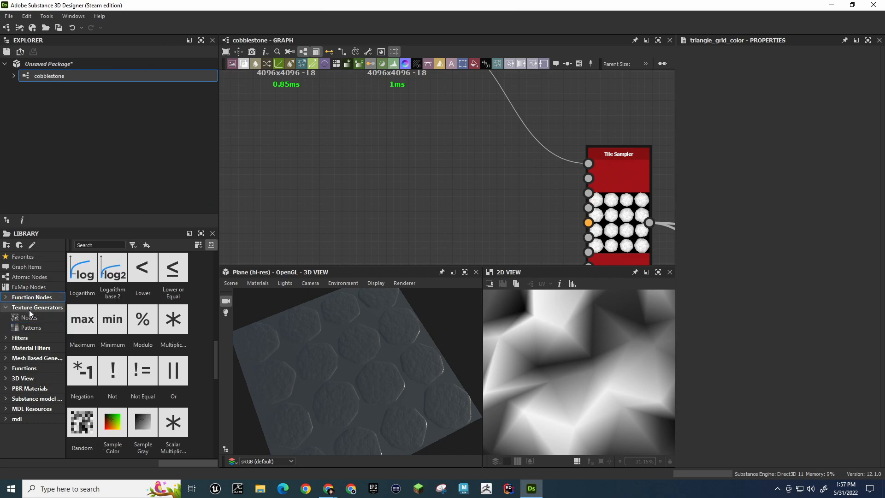
pyautogui.click(20, 326)
# Try an Emboss node on the Levels output, inspect its effect on the stone, and delete it
pyautogui.moveTo(375, 207); pyautogui.dragTo(495, 279, button='middle')
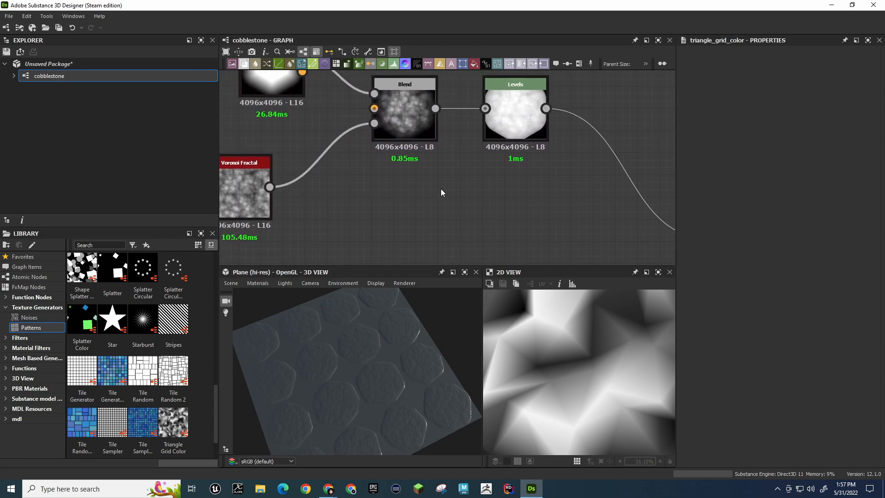
pyautogui.moveTo(406, 162); pyautogui.dragTo(474, 217, button='middle')
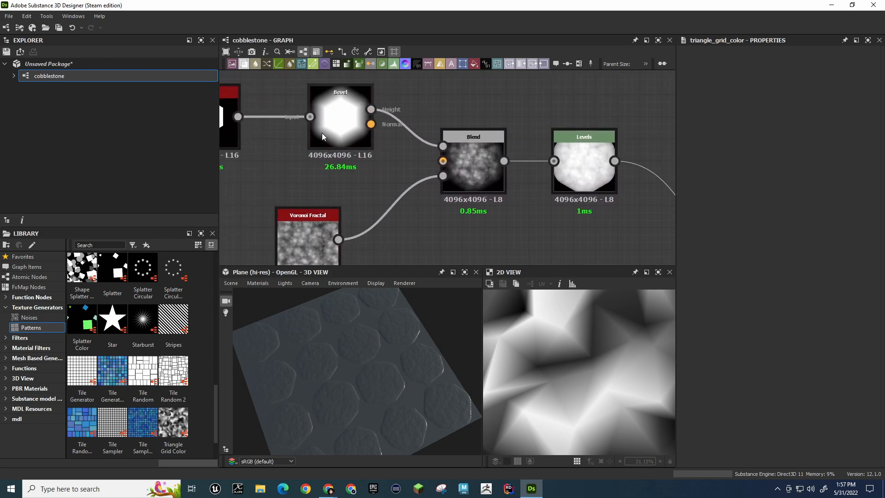
pyautogui.moveTo(364, 197); pyautogui.dragTo(281, 111, button='middle')
pyautogui.moveTo(484, 194); pyautogui.dragTo(401, 215, button='middle')
pyautogui.moveTo(440, 110); pyautogui.dragTo(452, 209)
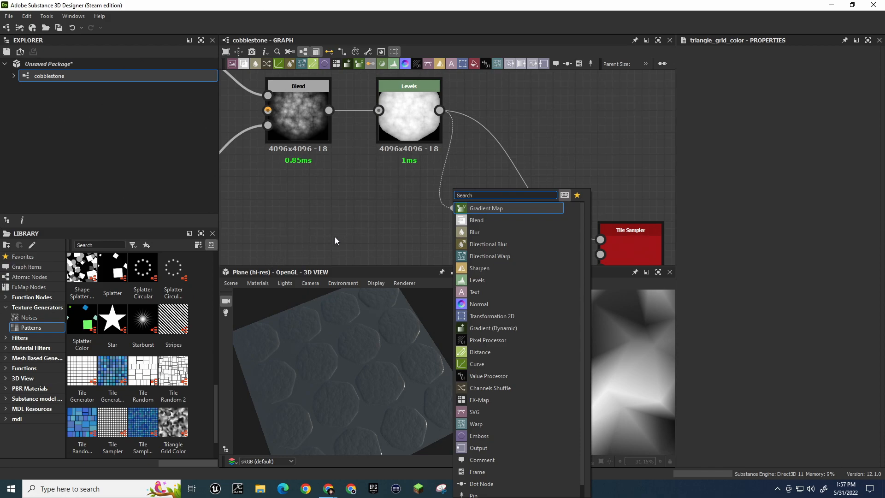
pyautogui.click(479, 436)
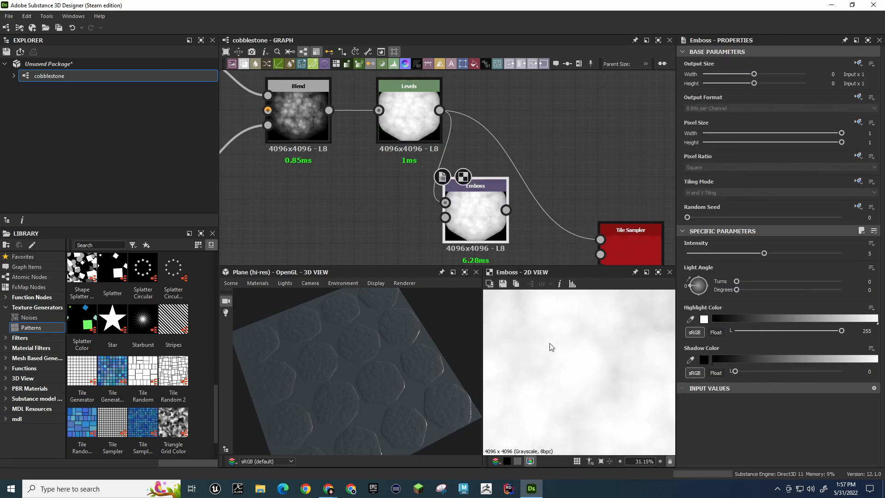
pyautogui.scroll(4, 554, 367)
pyautogui.scroll(-8, 556, 367)
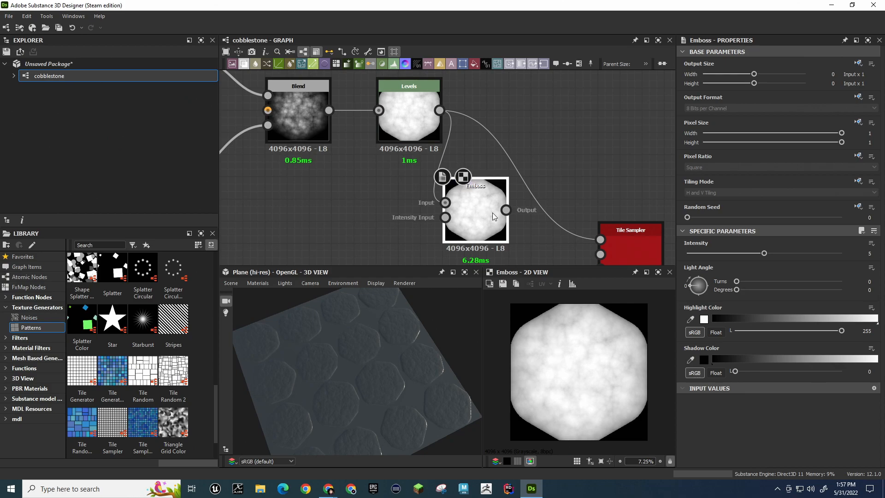
pyautogui.press('Delete')
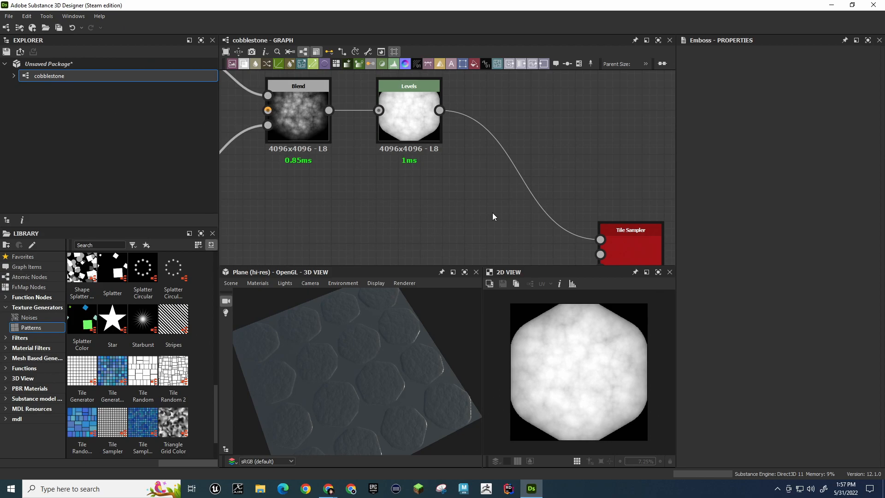
# Insert a Warp node between the Levels node and the Tile Sampler's first pattern input, placing it just beyond Levels
pyautogui.press('space')
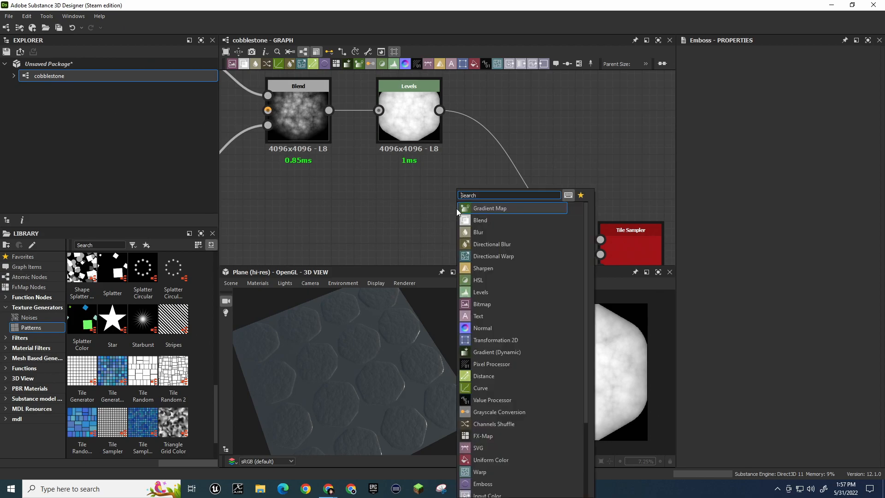
pyautogui.write('war')
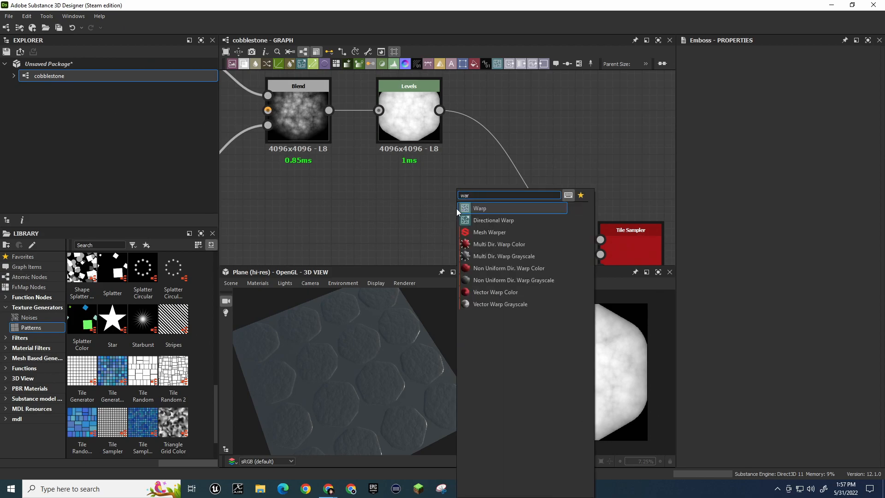
pyautogui.click(456, 208)
pyautogui.moveTo(441, 111); pyautogui.dragTo(423, 203)
pyautogui.moveTo(484, 210); pyautogui.dragTo(600, 240)
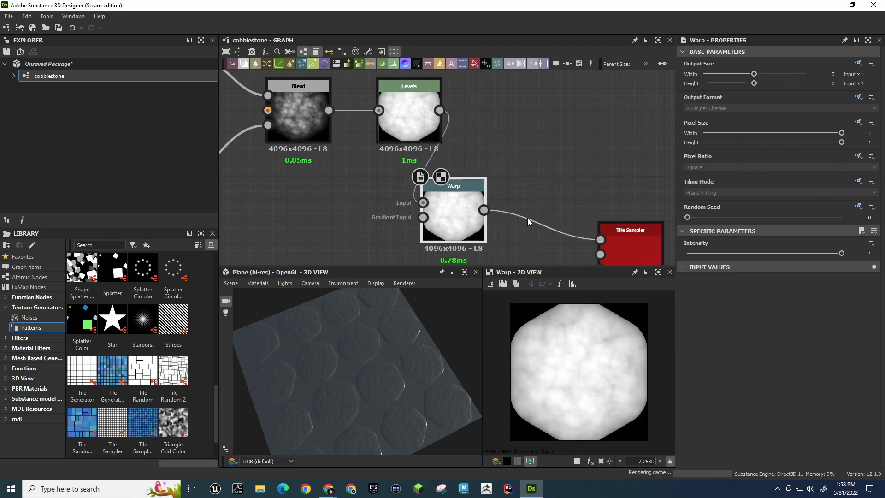
pyautogui.moveTo(463, 184); pyautogui.dragTo(530, 139)
pyautogui.moveTo(382, 210); pyautogui.dragTo(385, 184, button='middle')
pyautogui.click(441, 145)
pyautogui.scroll(-5, 362, 185)
pyautogui.scroll(3, 358, 165)
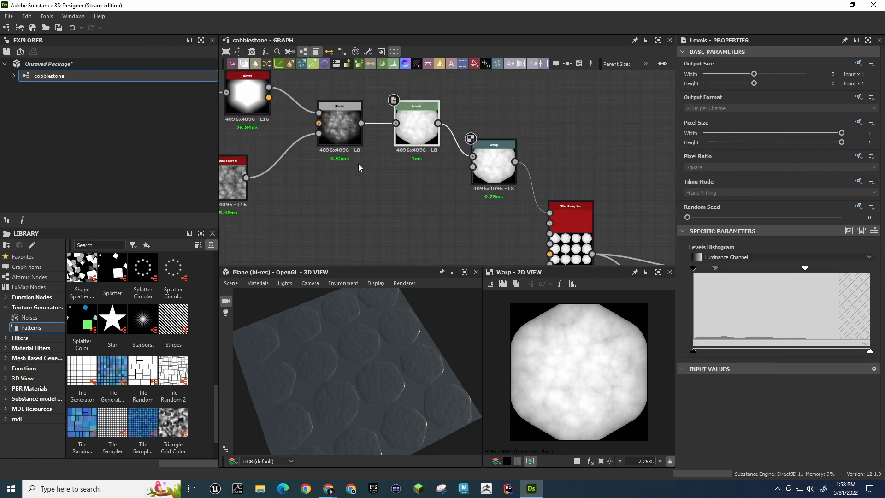
# Connect the Voronoi Fractal output to the Warp node's gradient input and inspect the stone edges up close on the 3D plane
pyautogui.moveTo(342, 193); pyautogui.dragTo(416, 203, button='middle')
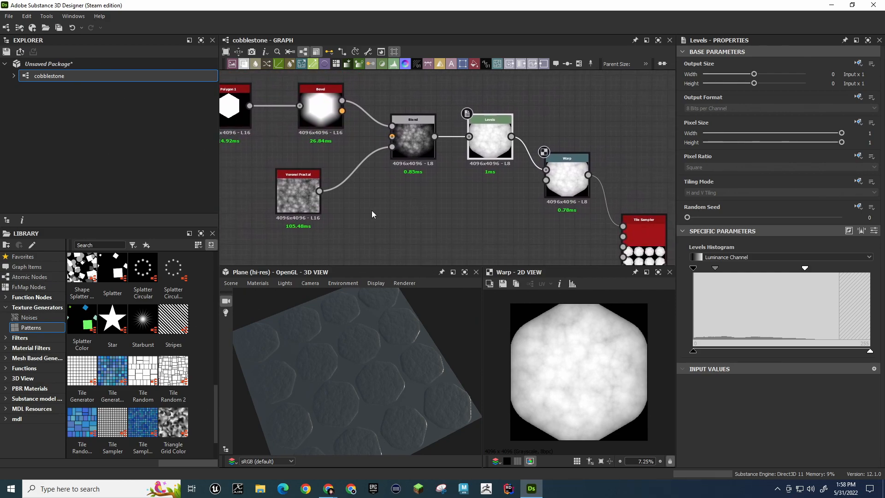
pyautogui.moveTo(319, 191); pyautogui.dragTo(466, 190)
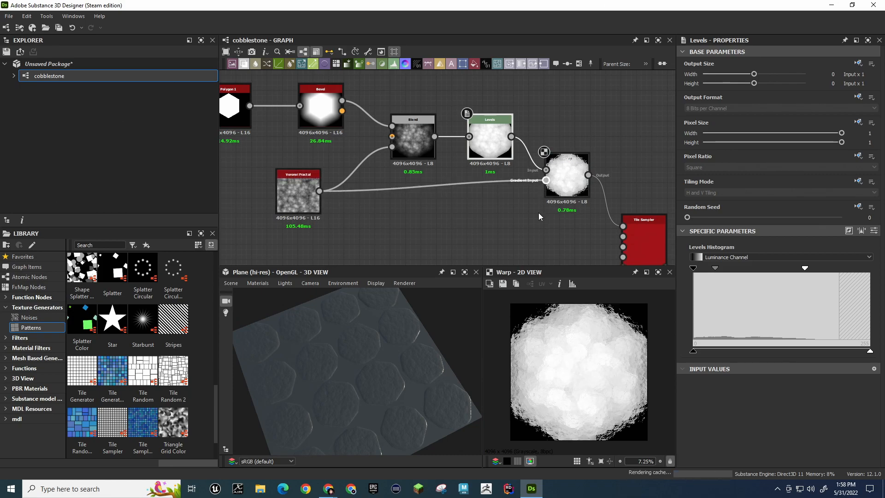
pyautogui.scroll(5, 427, 378)
pyautogui.scroll(5, 424, 375)
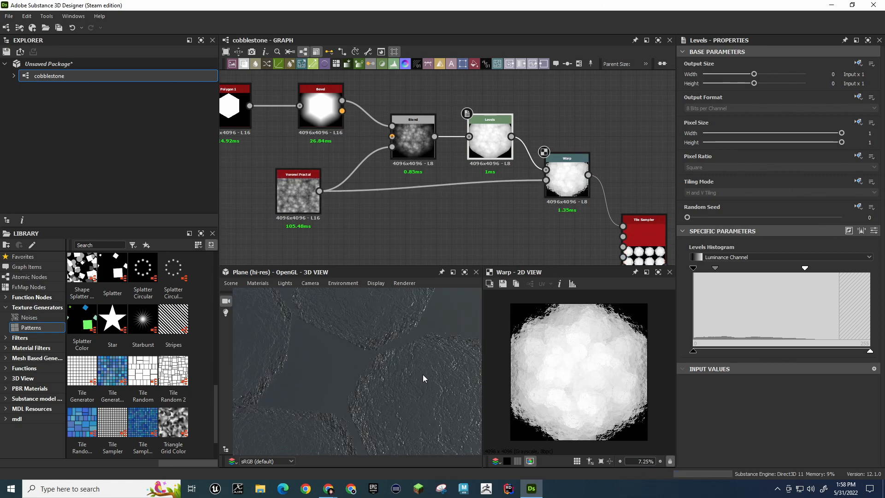
pyautogui.moveTo(386, 364)
pyautogui.mouseDown()
pyautogui.moveTo(412, 316)
pyautogui.moveTo(382, 295)
pyautogui.moveTo(354, 287)
pyautogui.moveTo(307, 320)
pyautogui.moveTo(342, 344)
pyautogui.moveTo(402, 356)
pyautogui.moveTo(396, 361)
pyautogui.mouseUp()
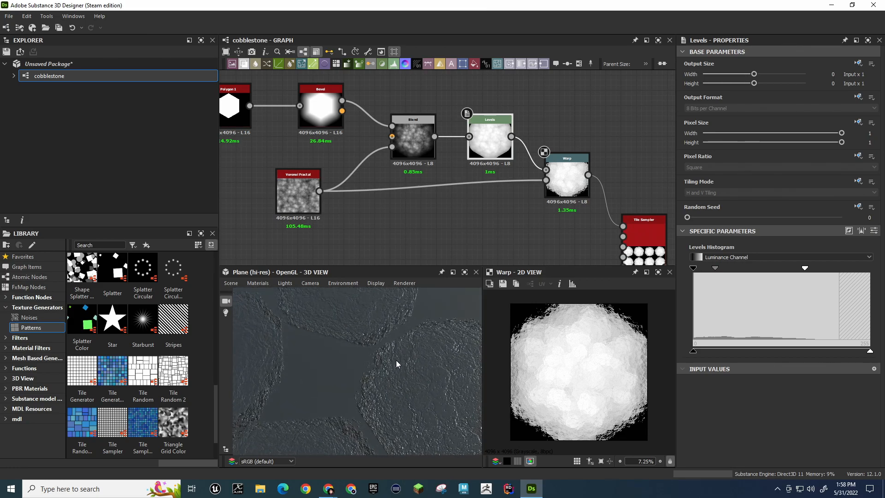
# Set the Warp node's intensity to 0.42, checking the warped stone edges in the 3D preview
pyautogui.click(552, 178)
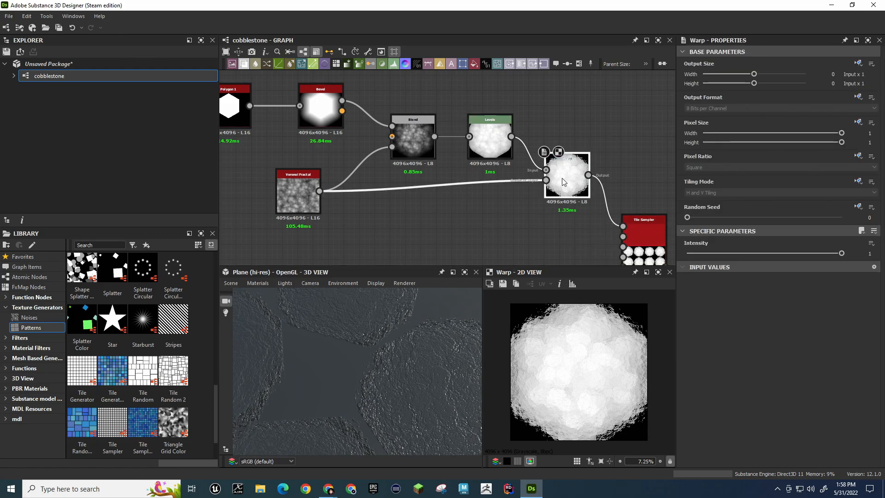
pyautogui.moveTo(837, 254); pyautogui.dragTo(759, 260)
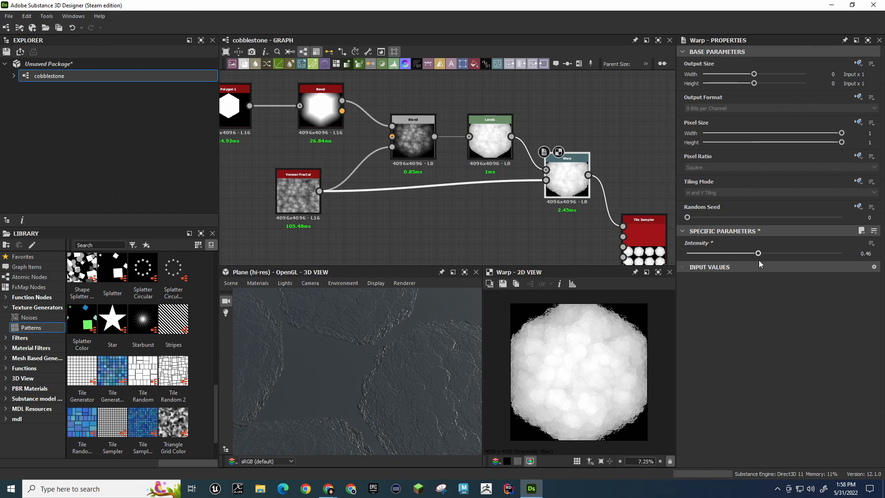
pyautogui.moveTo(544, 242); pyautogui.dragTo(439, 187, button='middle')
pyautogui.moveTo(403, 392); pyautogui.dragTo(411, 415, button='right')
pyautogui.moveTo(381, 334); pyautogui.dragTo(411, 402, button='right')
pyautogui.moveTo(412, 402); pyautogui.dragTo(432, 383, button='middle')
pyautogui.moveTo(432, 383); pyautogui.dragTo(405, 398)
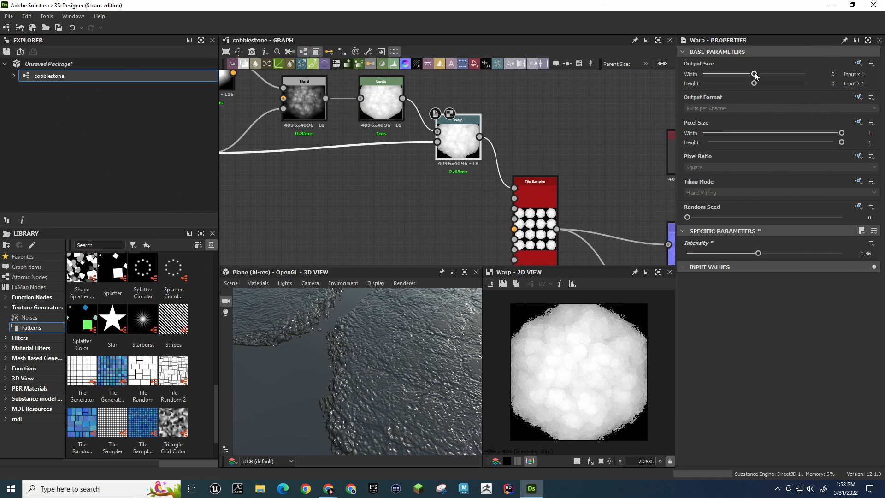
pyautogui.moveTo(758, 254); pyautogui.dragTo(752, 253)
# Move the Voronoi Fractal node so it lines up directly beneath the Bevel node
pyautogui.moveTo(314, 201); pyautogui.dragTo(449, 181, button='middle')
pyautogui.scroll(-3, 417, 150)
pyautogui.click(371, 146)
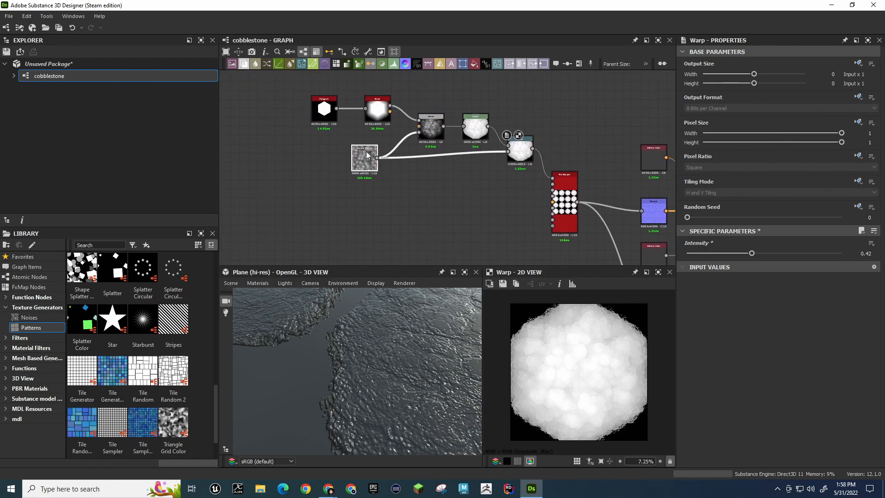
pyautogui.moveTo(373, 144); pyautogui.dragTo(382, 144)
# Set the Polygon node to 5 sides with a scale of 0.41, trying 4 sides along the way
pyautogui.click(325, 109)
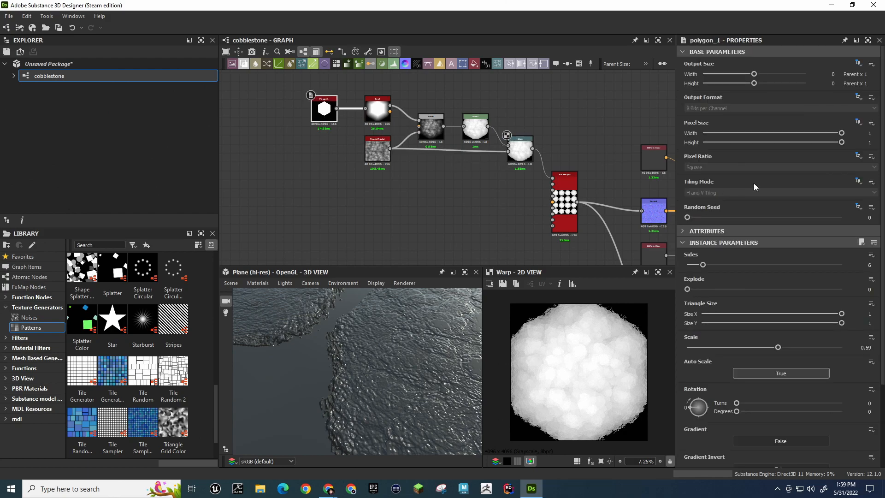
pyautogui.moveTo(703, 266); pyautogui.dragTo(699, 267)
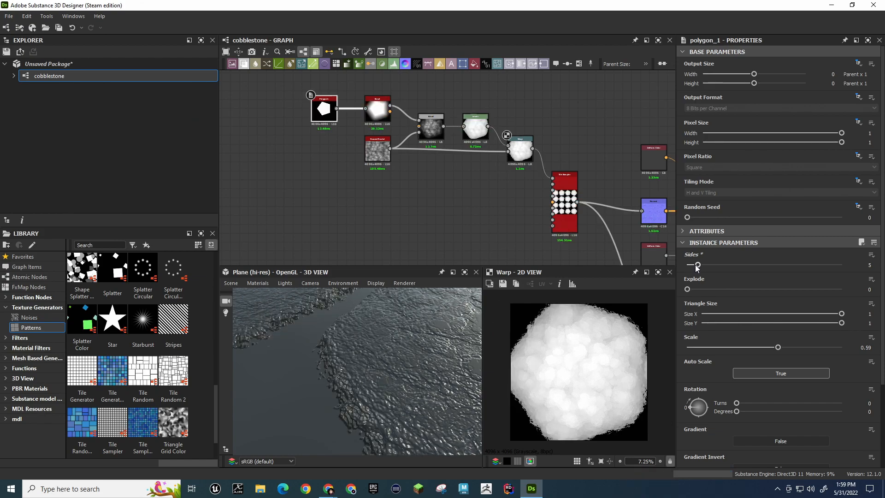
pyautogui.moveTo(695, 266); pyautogui.dragTo(694, 265)
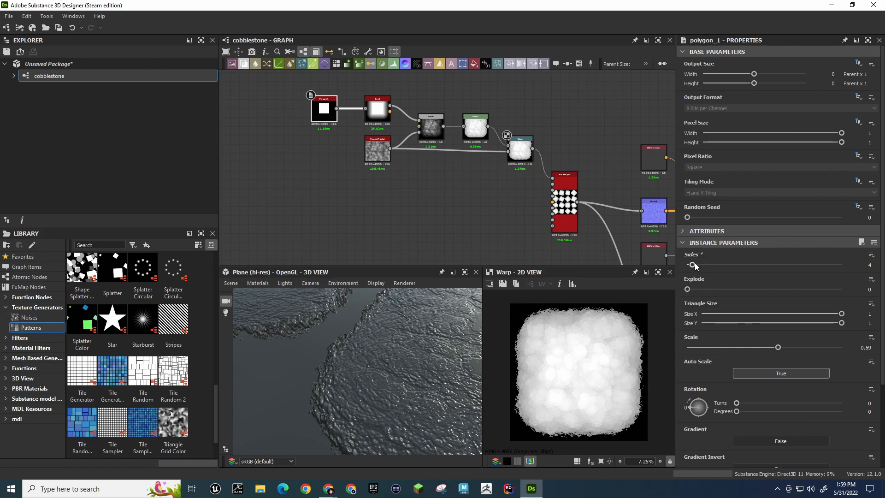
pyautogui.moveTo(779, 347); pyautogui.dragTo(751, 348)
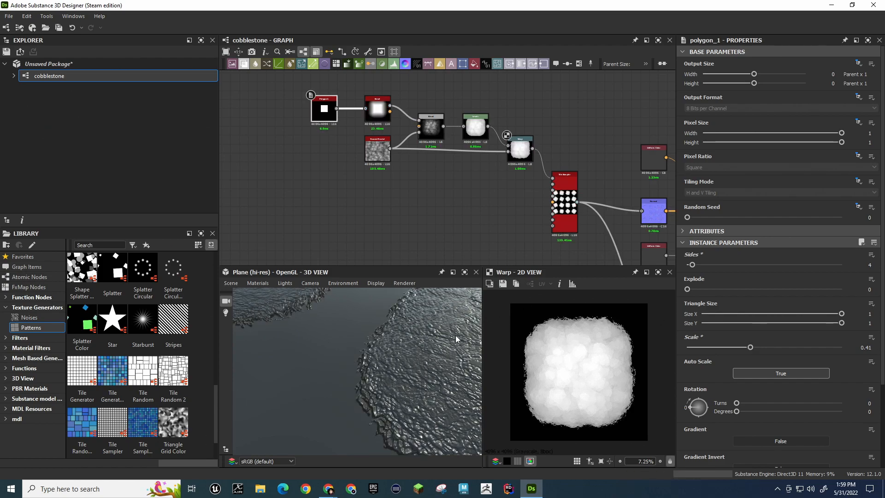
pyautogui.scroll(-10, 426, 342)
pyautogui.scroll(3, 417, 344)
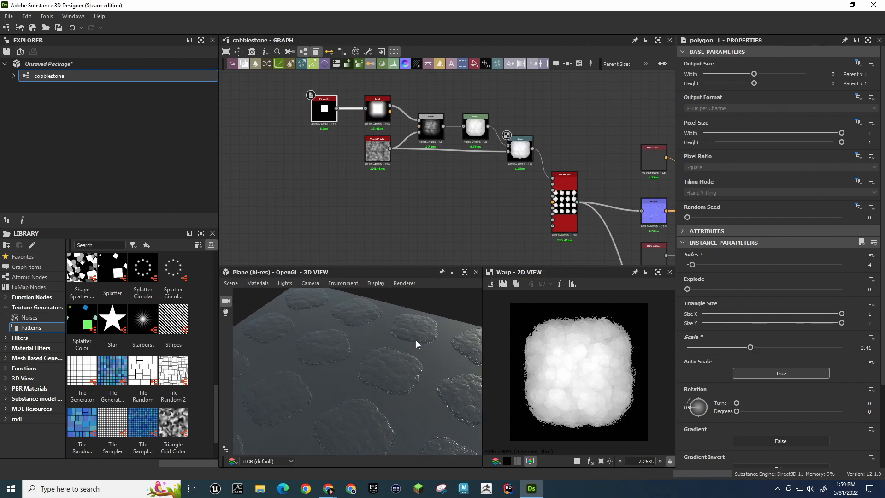
pyautogui.moveTo(693, 265); pyautogui.dragTo(697, 266)
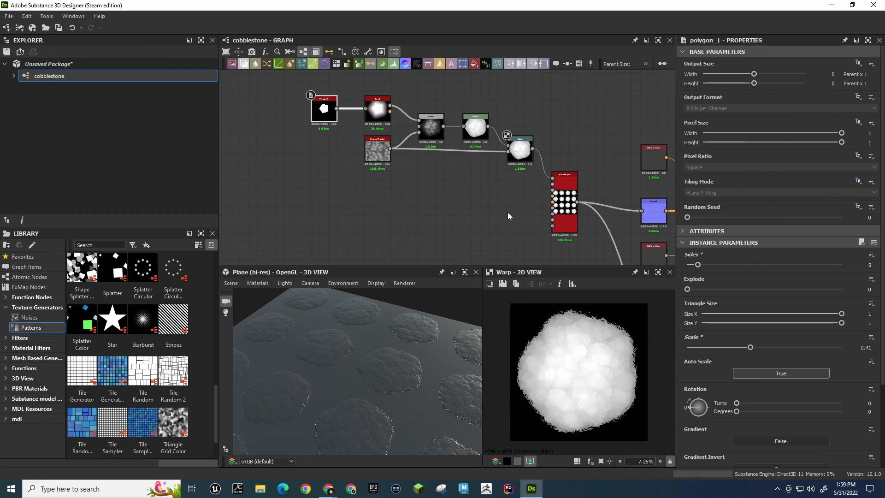
# Set the Tile Sampler's pattern input number to 5
pyautogui.scroll(1, 507, 210)
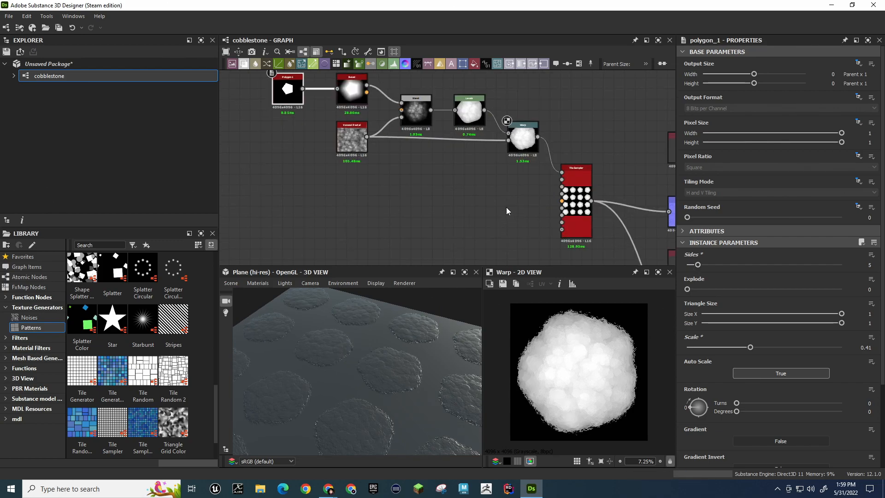
pyautogui.click(583, 210)
pyautogui.moveTo(380, 337)
pyautogui.mouseDown()
pyautogui.moveTo(359, 382)
pyautogui.moveTo(386, 419)
pyautogui.moveTo(383, 339)
pyautogui.moveTo(373, 405)
pyautogui.moveTo(375, 335)
pyautogui.mouseUp()
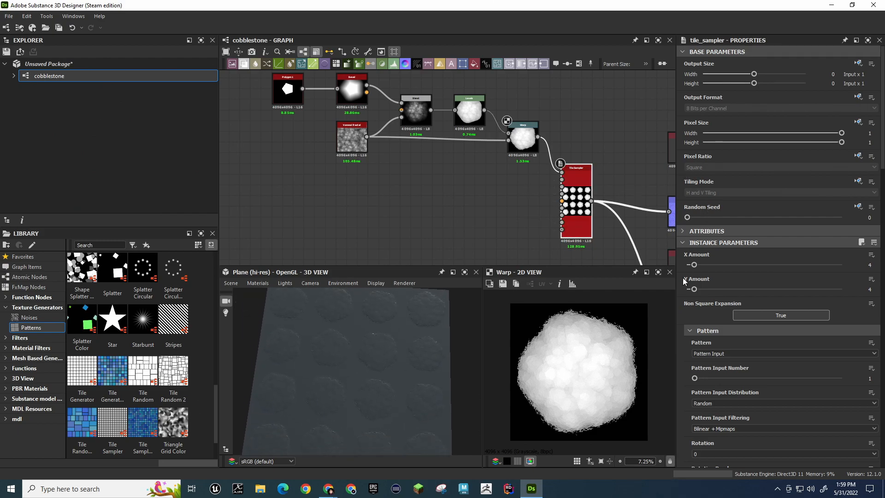
pyautogui.scroll(-3, 684, 294)
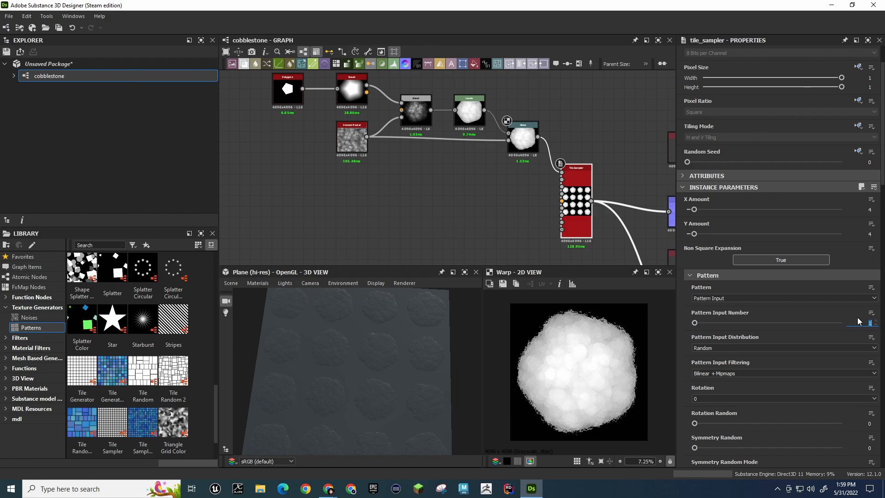
pyautogui.press('Return')
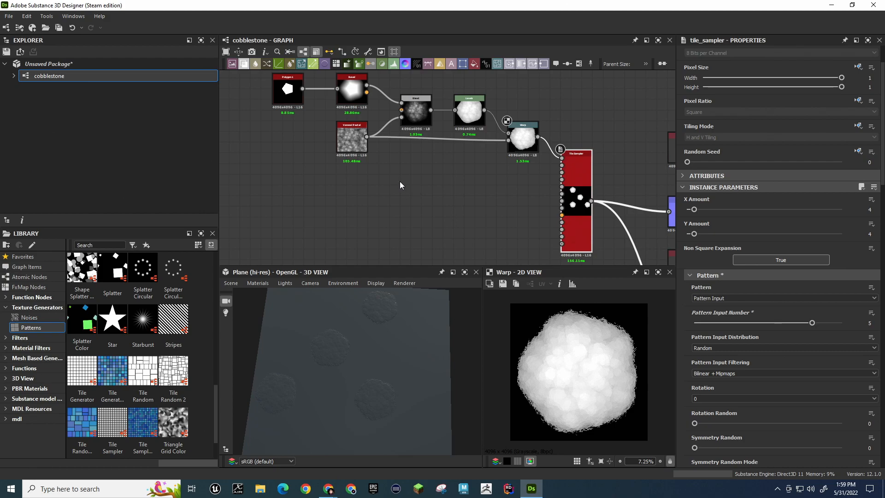
# Try a duplicate of the Warp node connected to the Tile Sampler's second pattern input, and delete it
pyautogui.click(523, 145)
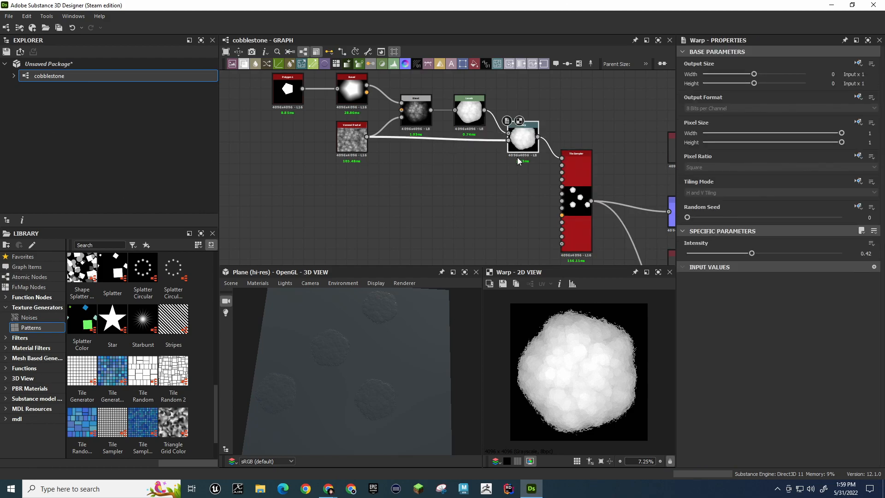
pyautogui.hotkey('ctrl', 'shift', 'd')
pyautogui.moveTo(450, 171); pyautogui.dragTo(526, 183)
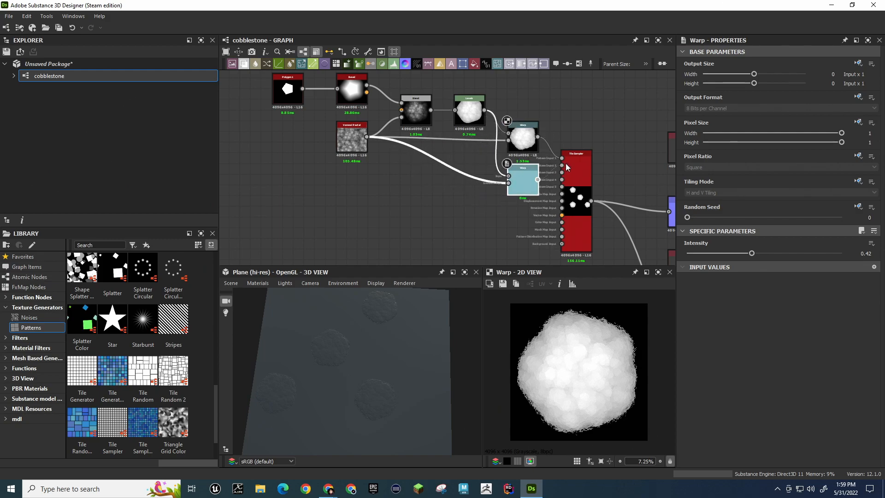
pyautogui.moveTo(579, 169); pyautogui.dragTo(610, 178)
pyautogui.moveTo(550, 188); pyautogui.dragTo(521, 183, button='middle')
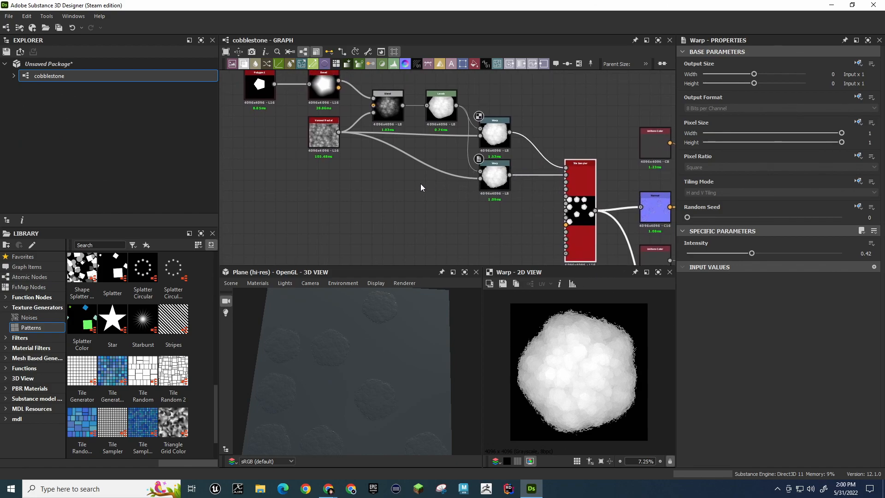
pyautogui.moveTo(376, 189); pyautogui.dragTo(385, 198, button='middle')
pyautogui.click(501, 191)
pyautogui.scroll(4, 501, 190)
pyautogui.scroll(-3, 501, 190)
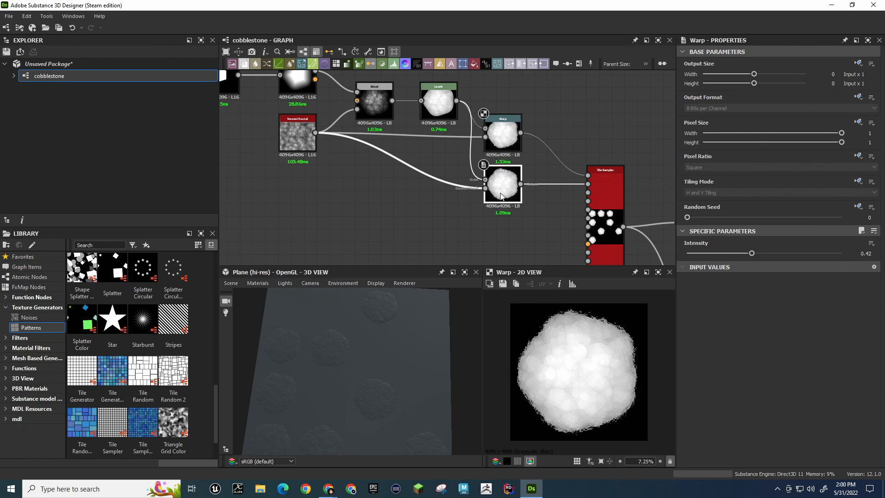
pyautogui.press('Delete')
pyautogui.scroll(-3, 486, 190)
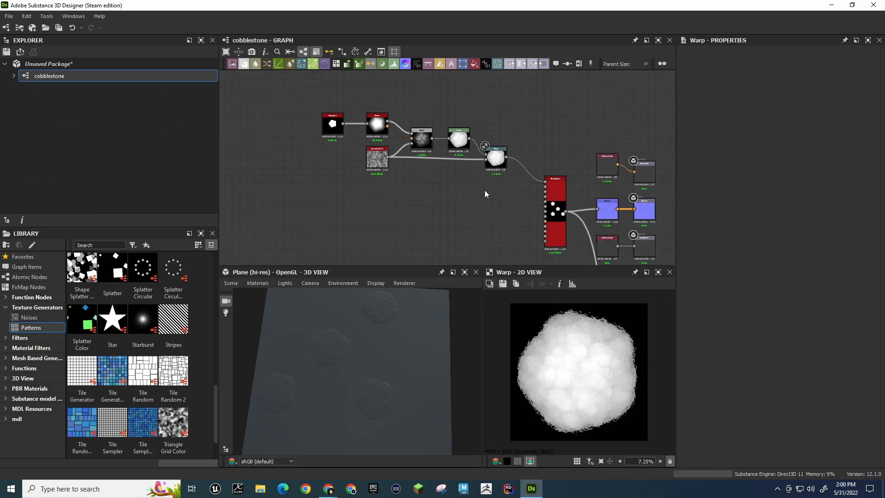
# Duplicate the whole stone chain from Polygon to Warp beneath the original and connect it to the Tile Sampler's second pattern input
pyautogui.moveTo(295, 101); pyautogui.dragTo(508, 184)
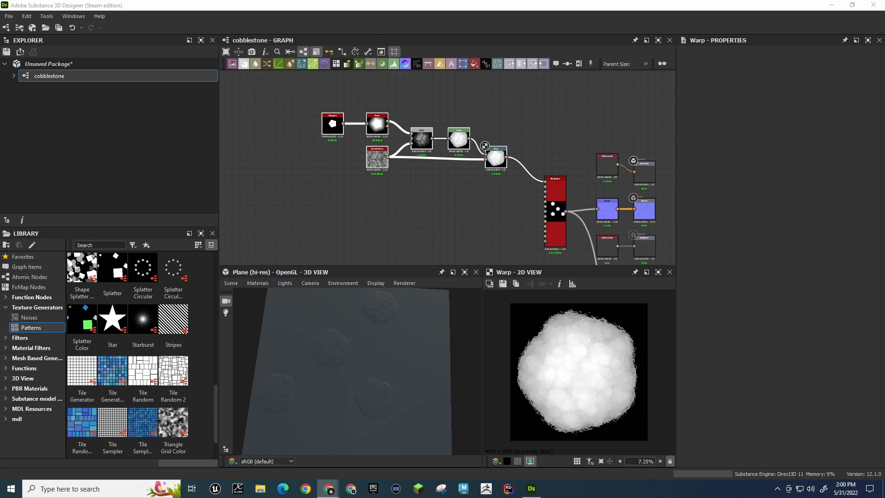
pyautogui.moveTo(449, 237); pyautogui.dragTo(403, 184, button='middle')
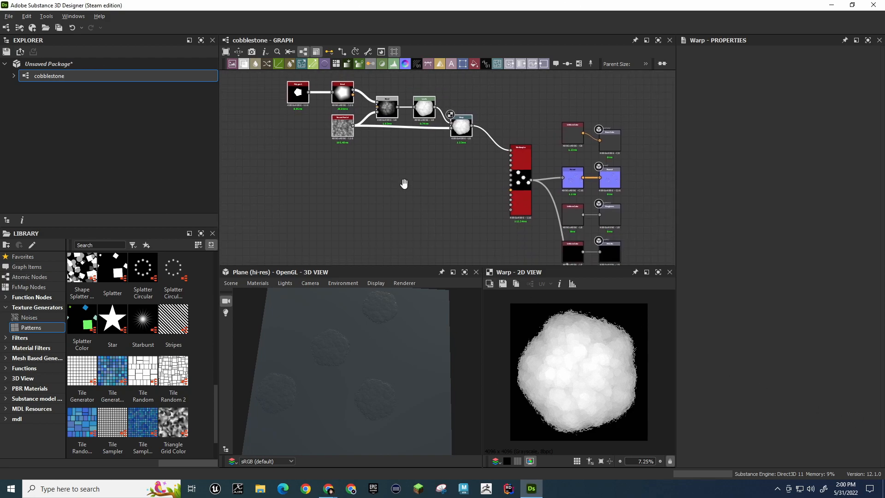
pyautogui.moveTo(277, 81); pyautogui.dragTo(472, 182)
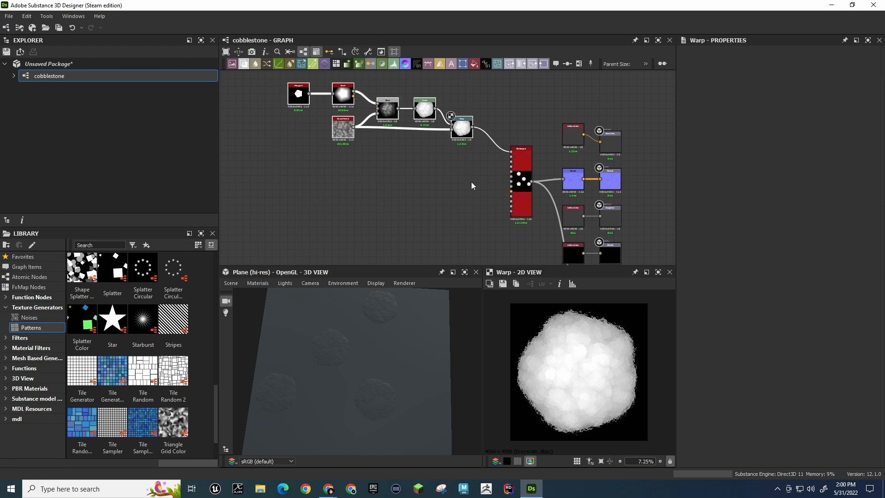
pyautogui.hotkey('ctrl', 'd')
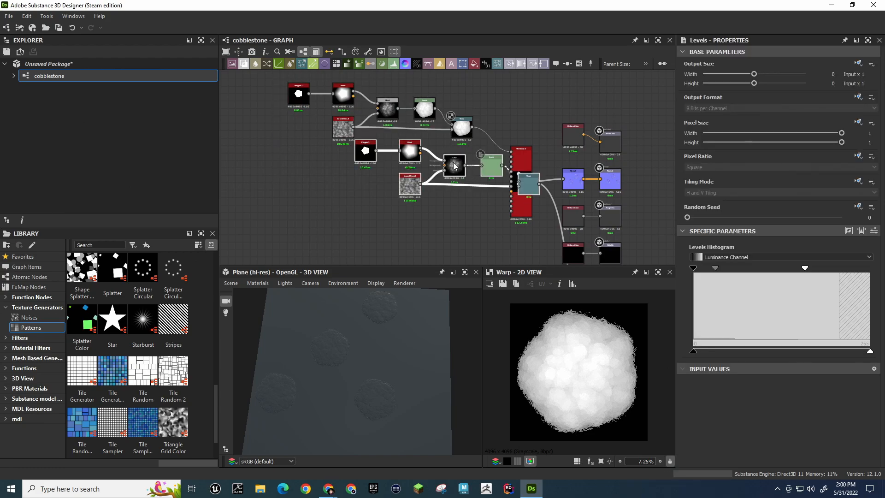
pyautogui.click(348, 170)
pyautogui.moveTo(435, 190); pyautogui.dragTo(511, 160)
pyautogui.moveTo(383, 175); pyautogui.dragTo(420, 174)
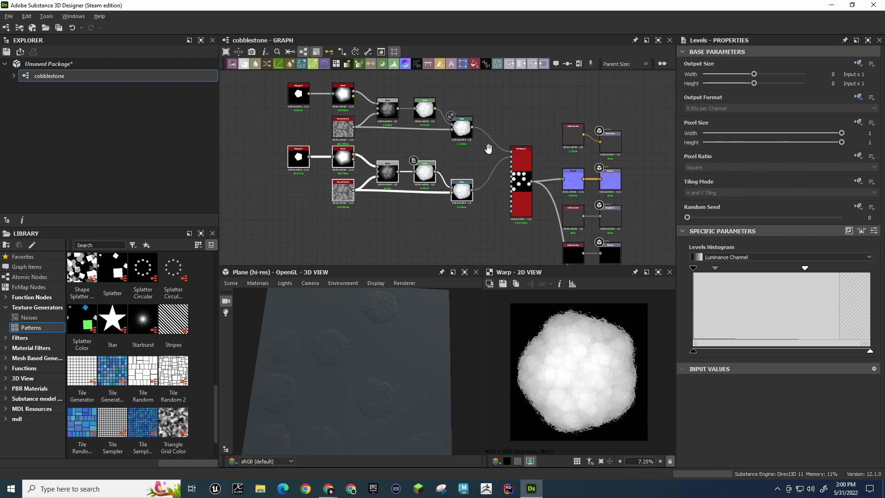
# Move the Tile Sampler, the output nodes and the spare unconnected node farther away from the stone chains to make room
pyautogui.moveTo(488, 149); pyautogui.dragTo(390, 114, button='middle')
pyautogui.scroll(-5, 414, 118)
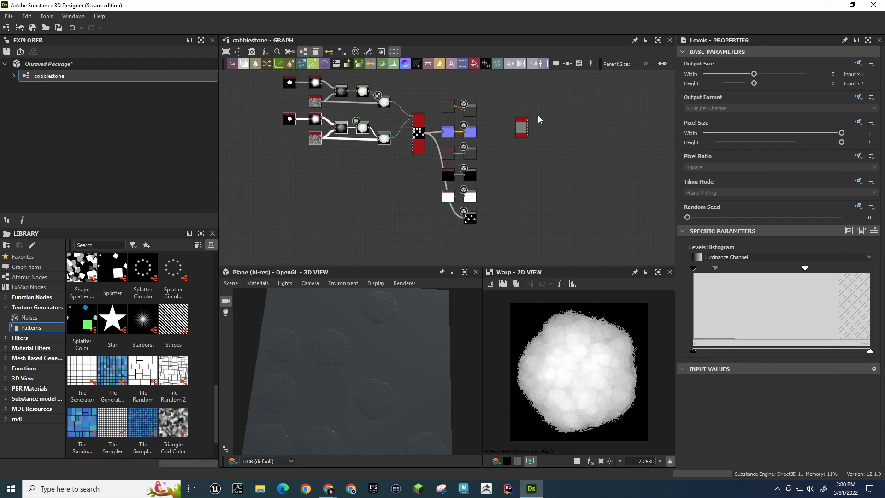
pyautogui.moveTo(523, 132); pyautogui.dragTo(645, 157)
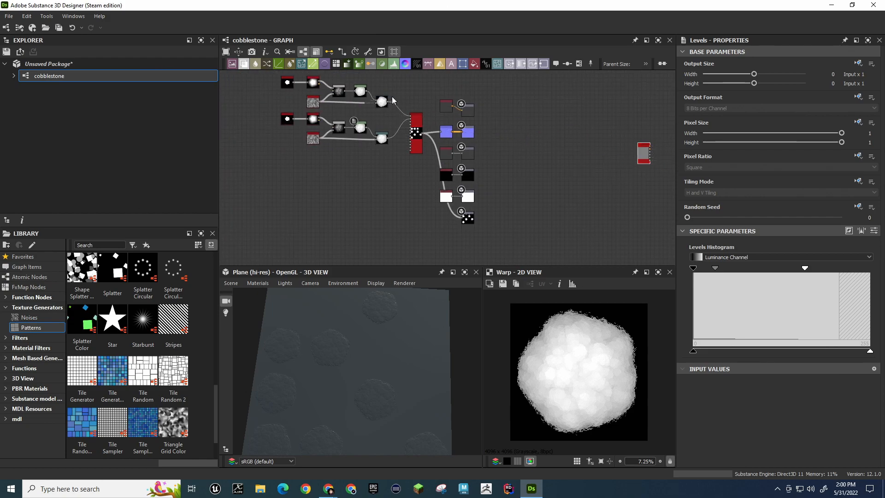
pyautogui.moveTo(414, 108); pyautogui.dragTo(522, 234)
pyautogui.moveTo(416, 128); pyautogui.dragTo(559, 137)
pyautogui.scroll(3, 375, 150)
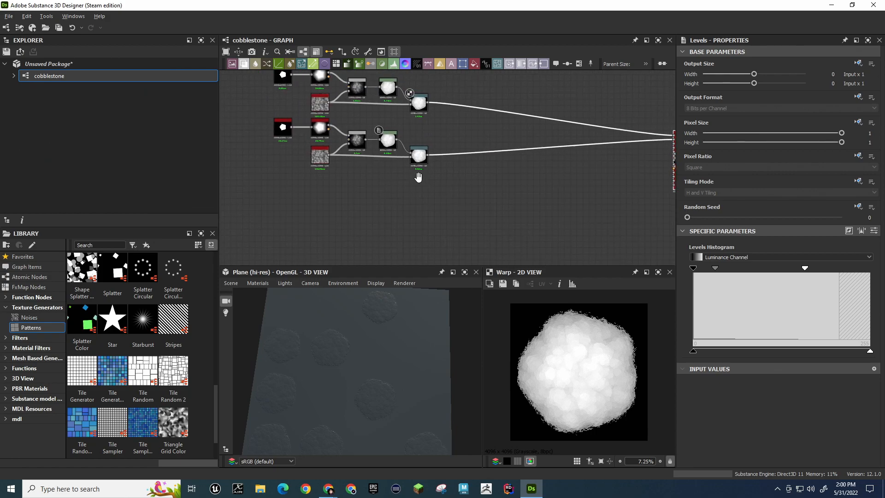
# Paste three more copies of the stone chain and stack them below the second one
pyautogui.moveTo(283, 116); pyautogui.dragTo(452, 174)
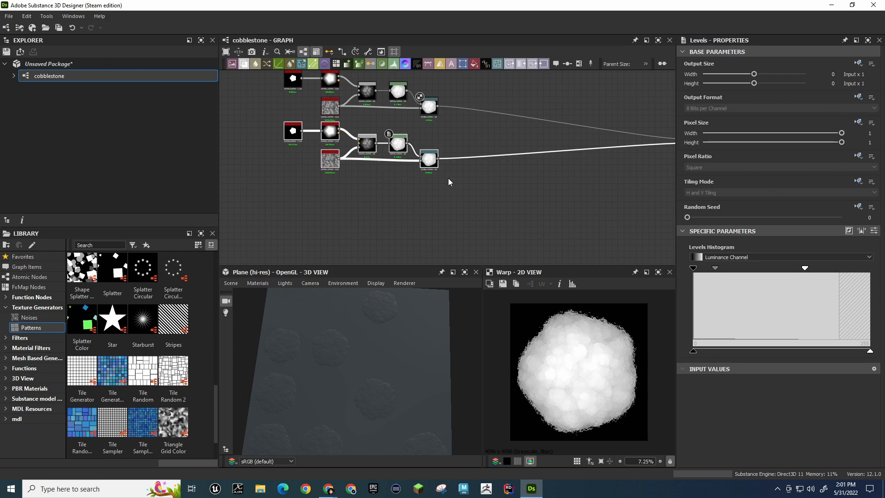
pyautogui.hotkey('ctrl', 'v')
pyautogui.click(324, 199)
pyautogui.moveTo(450, 185); pyautogui.dragTo(473, 138, button='middle')
pyautogui.hotkey('ctrl', 'v')
pyautogui.moveTo(402, 88); pyautogui.dragTo(318, 188)
pyautogui.hotkey('ctrl', 'v')
pyautogui.moveTo(420, 149); pyautogui.dragTo(316, 223)
# Move the Tile Sampler and the output nodes lower, alongside the stacked stone chains
pyautogui.moveTo(478, 206); pyautogui.dragTo(383, 193, button='middle')
pyautogui.scroll(-1, 383, 193)
pyautogui.scroll(-1, 384, 193)
pyautogui.moveTo(520, 112); pyautogui.dragTo(520, 169)
pyautogui.moveTo(532, 83); pyautogui.dragTo(613, 201)
pyautogui.moveTo(550, 114); pyautogui.dragTo(569, 157)
# Connect the Warp outputs of the three new stone chains to the Tile Sampler's third, fourth and fifth pattern inputs
pyautogui.moveTo(344, 150); pyautogui.dragTo(518, 161)
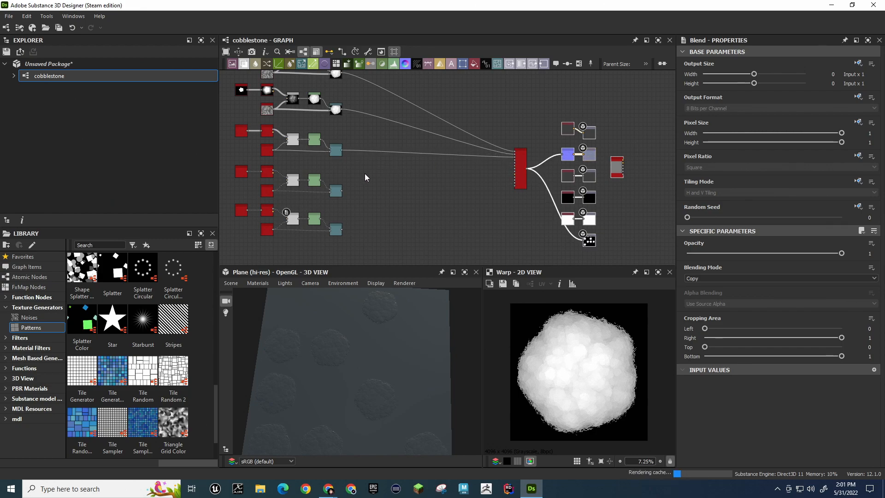
pyautogui.moveTo(343, 191); pyautogui.dragTo(517, 165)
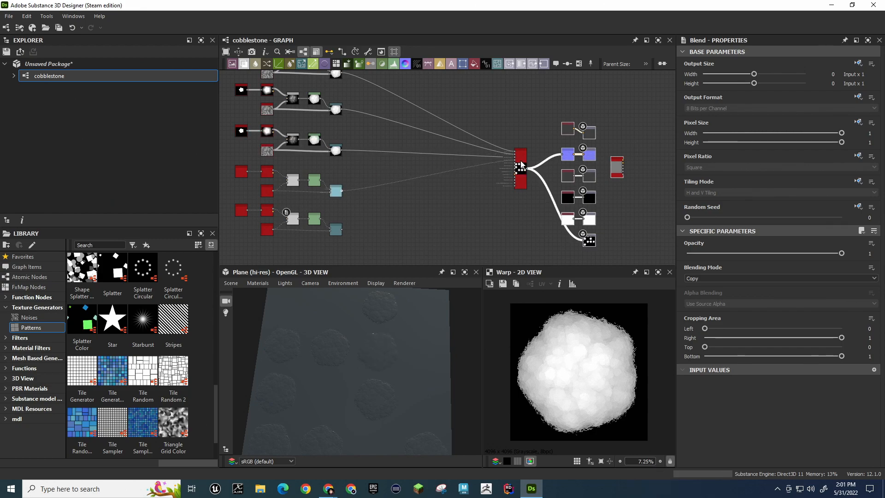
pyautogui.moveTo(342, 229); pyautogui.dragTo(518, 166)
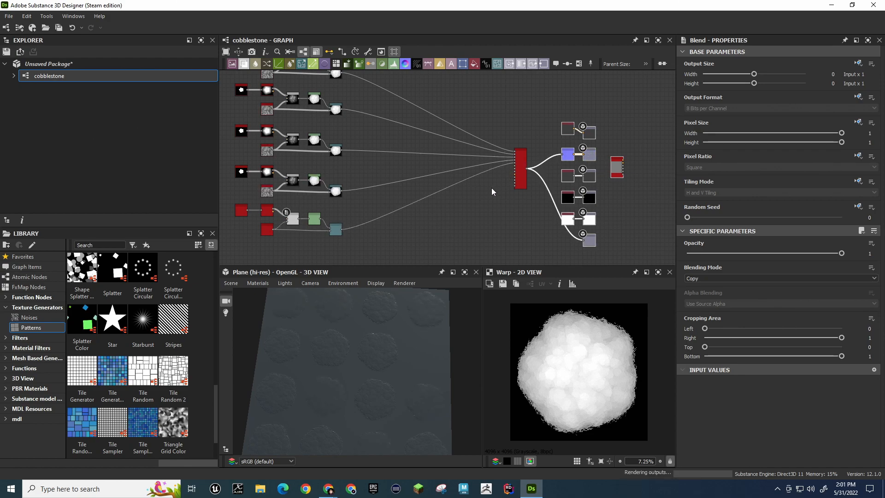
# Preview the Tile Sampler in 2D and change the polygon side counts in the second and third stone chains, making the third a triangle
pyautogui.doubleClick(522, 170)
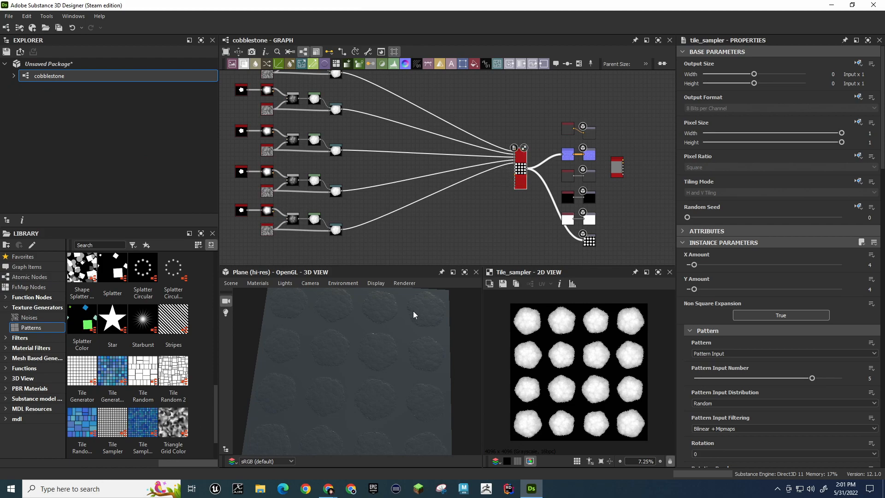
pyautogui.moveTo(335, 192); pyautogui.dragTo(416, 218, button='middle')
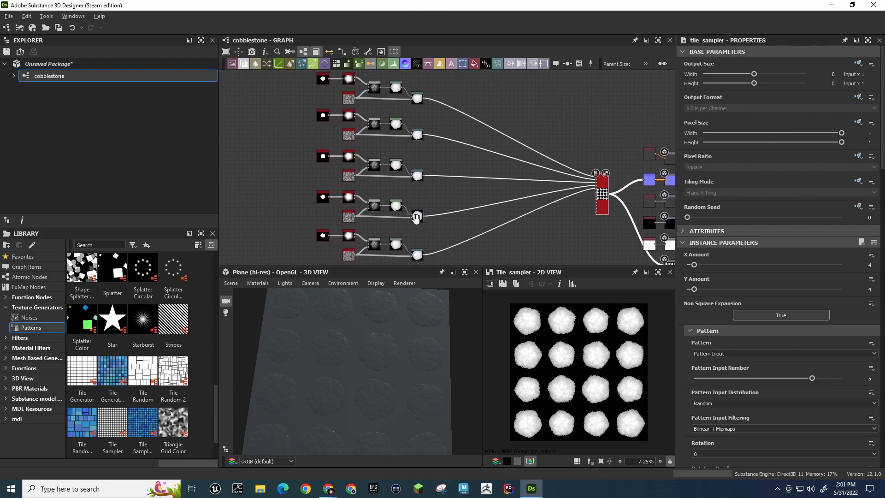
pyautogui.scroll(3, 321, 102)
pyautogui.click(326, 136)
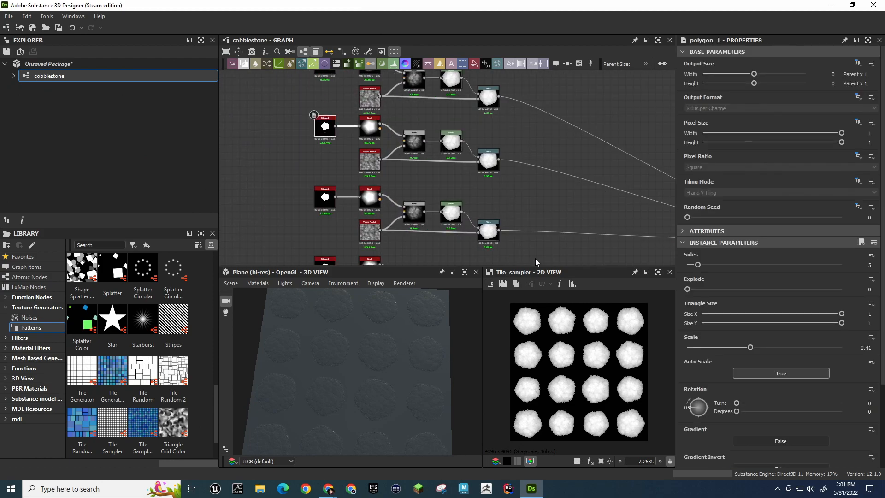
pyautogui.moveTo(698, 265); pyautogui.dragTo(679, 263)
pyautogui.click(321, 199)
# Set the polygon in the fourth stone chain to 3 sides
pyautogui.moveTo(330, 232); pyautogui.dragTo(326, 115, button='middle')
pyautogui.click(323, 148)
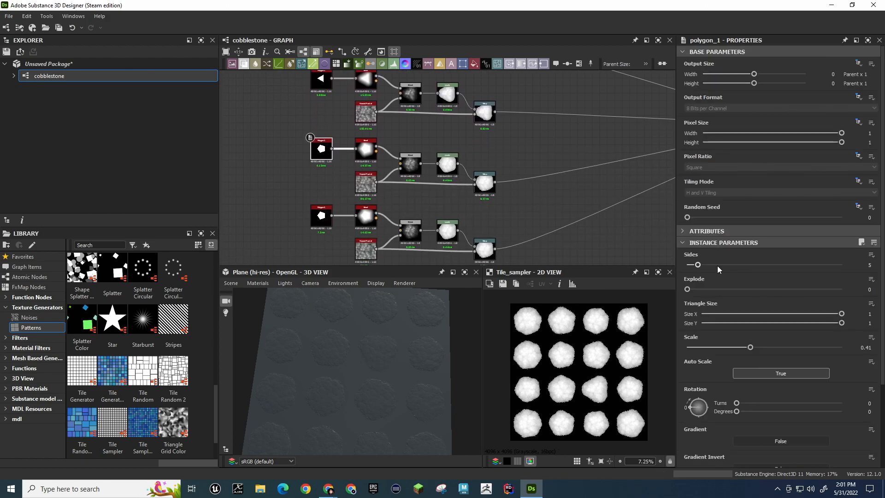
pyautogui.doubleClick(870, 265)
pyautogui.write('3')
pyautogui.press('Return')
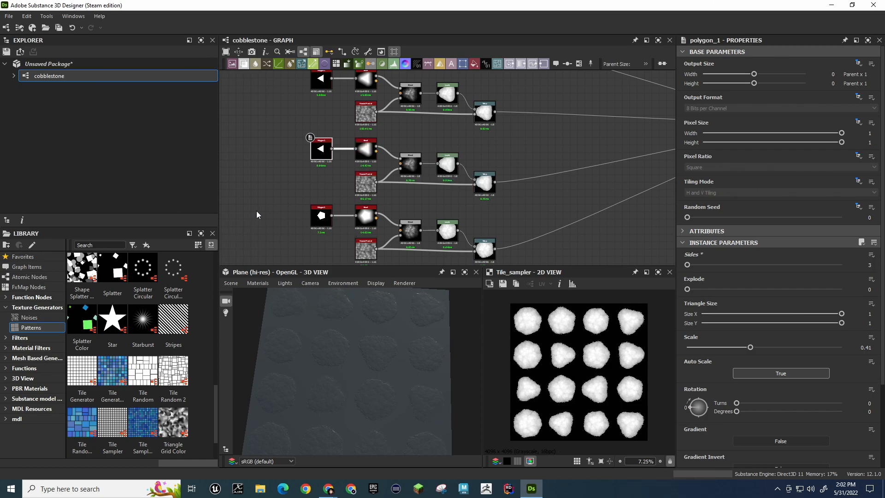
# Preview the polygon of the fifth, lowest stone chain and set its Sides to 7
pyautogui.moveTo(256, 215); pyautogui.dragTo(252, 186, button='middle')
pyautogui.click(316, 186)
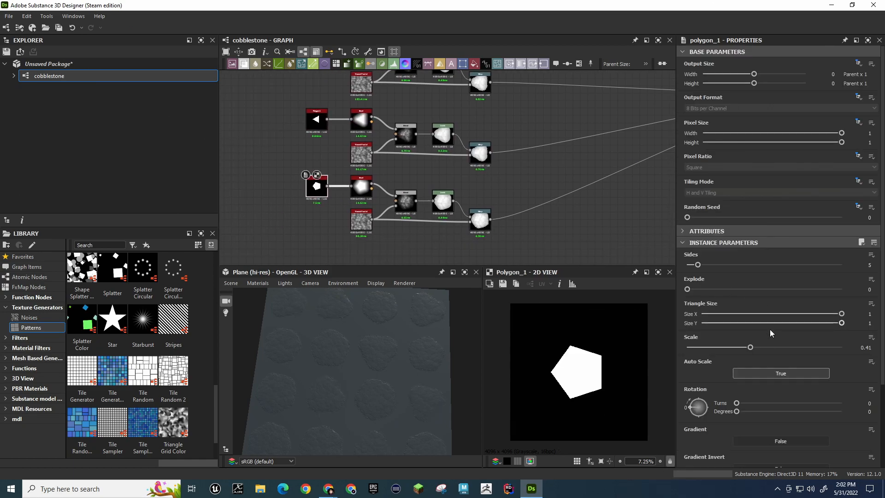
pyautogui.moveTo(697, 265); pyautogui.dragTo(709, 266)
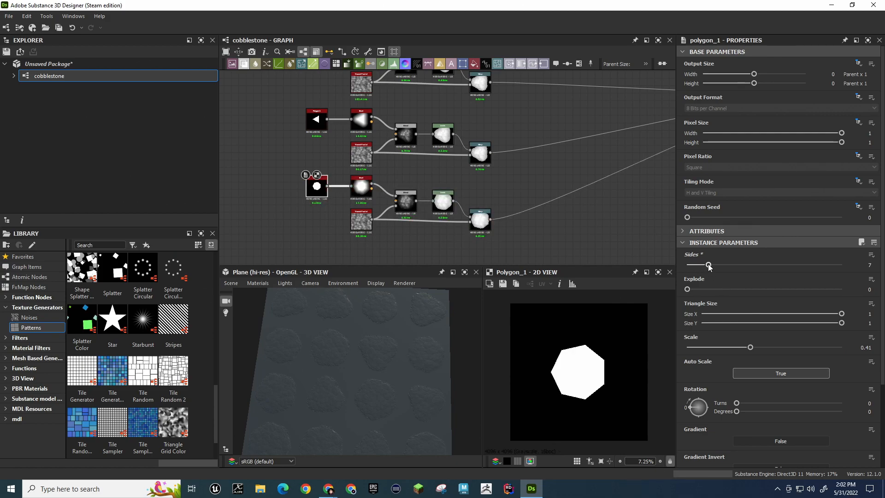
# Set the Sides of the fourth stone chain's polygon to 4
pyautogui.moveTo(549, 176); pyautogui.dragTo(560, 204, button='middle')
pyautogui.click(324, 213)
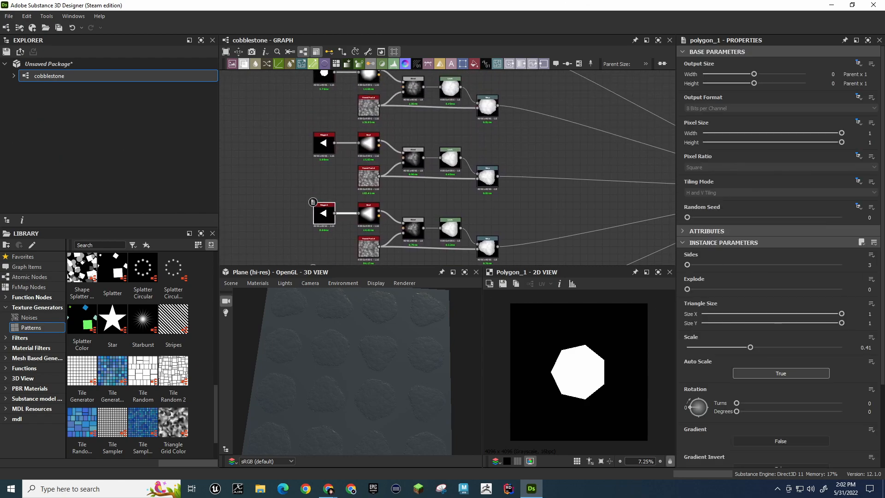
pyautogui.doubleClick(869, 265)
pyautogui.write('4')
pyautogui.press('Return')
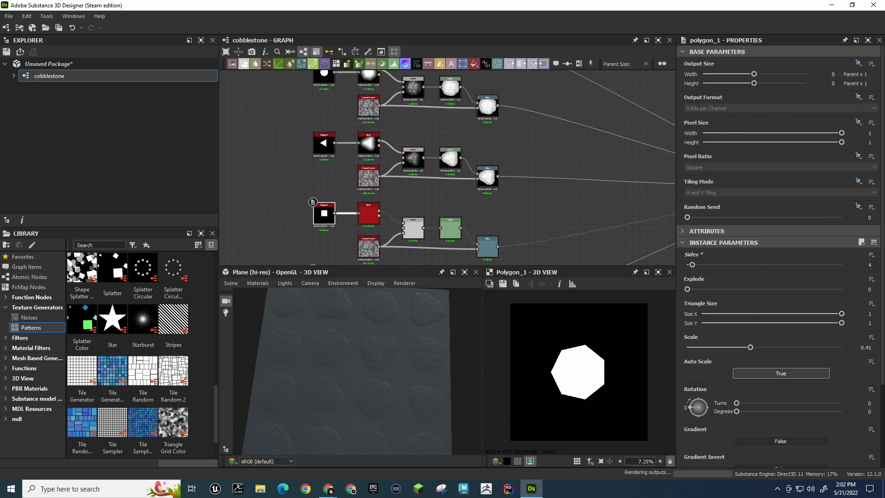
# Examine the stones up close on the 3D plane and locate the Tile Sampler in the library's patterns
pyautogui.scroll(-5, 520, 200)
pyautogui.moveTo(571, 183); pyautogui.dragTo(442, 127, button='middle')
pyautogui.scroll(3, 461, 133)
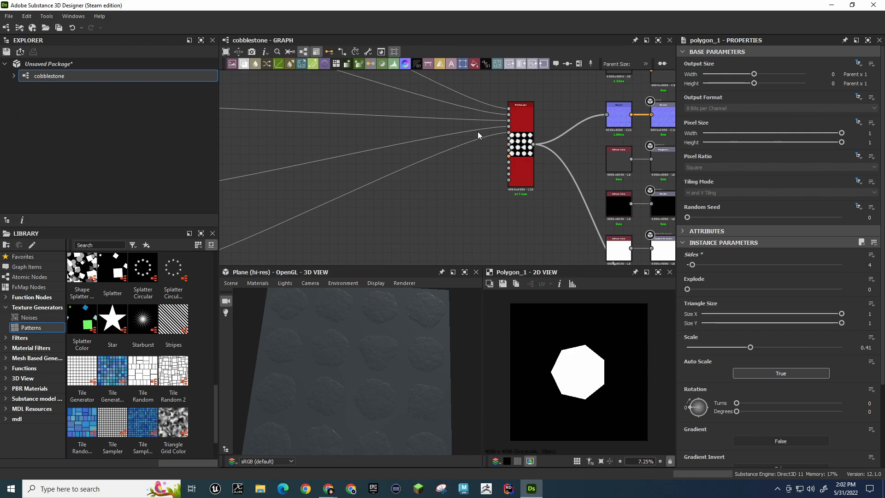
pyautogui.moveTo(463, 224); pyautogui.dragTo(448, 204, button='middle')
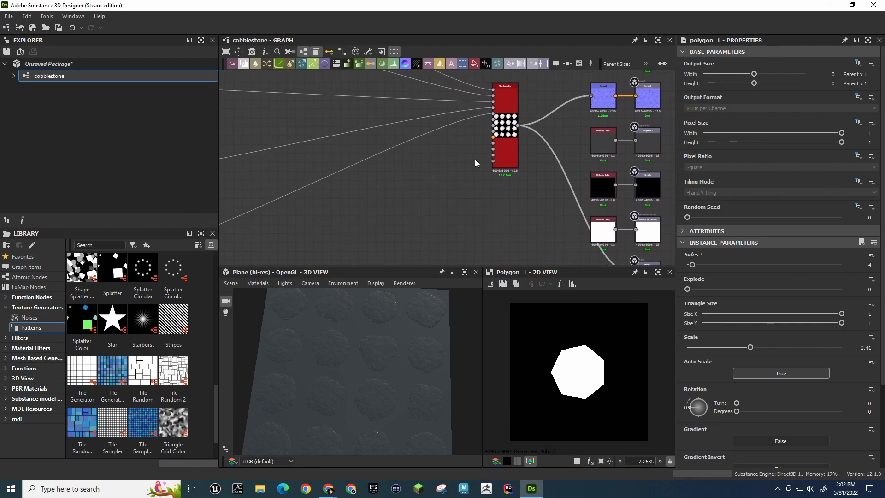
pyautogui.scroll(5, 358, 399)
pyautogui.moveTo(357, 399); pyautogui.dragTo(444, 354)
pyautogui.scroll(-6, 348, 372)
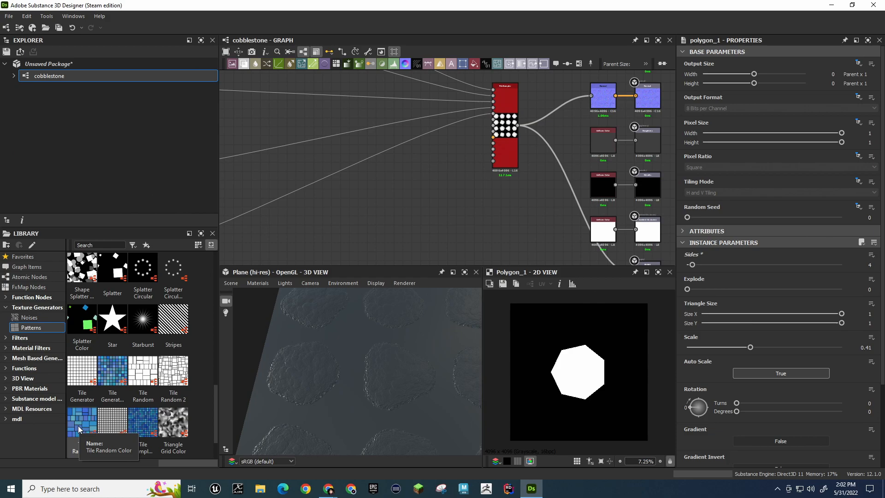
pyautogui.click(113, 419)
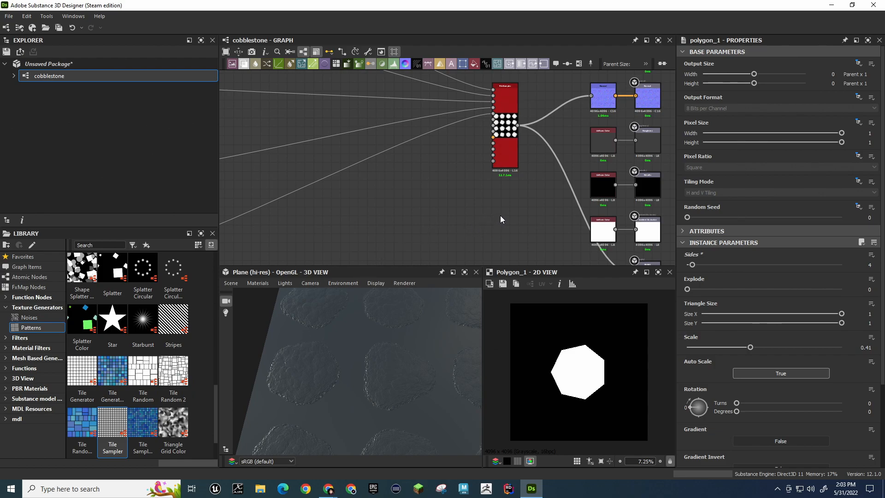
# Preview the Tile Sampler in 2D and set its Scale to 0.97 to narrow the gaps between stones
pyautogui.scroll(-2, 739, 291)
pyautogui.scroll(-1, 738, 290)
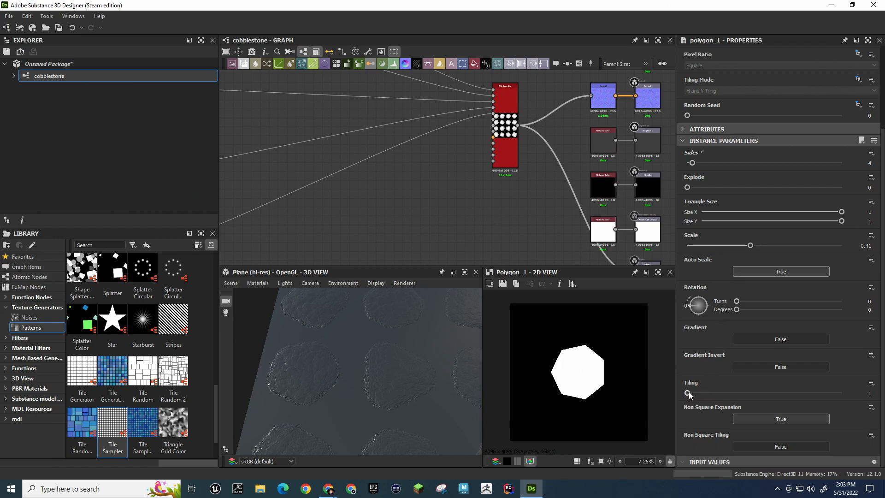
pyautogui.doubleClick(513, 98)
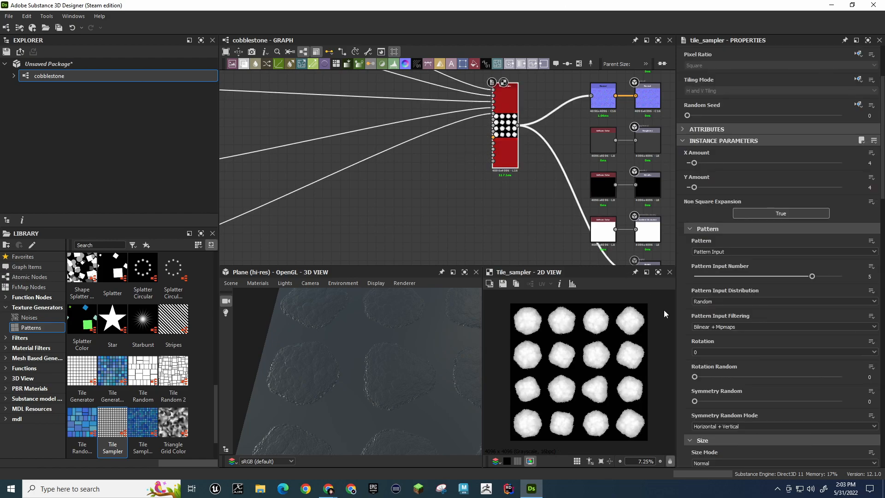
pyautogui.scroll(-10, 685, 336)
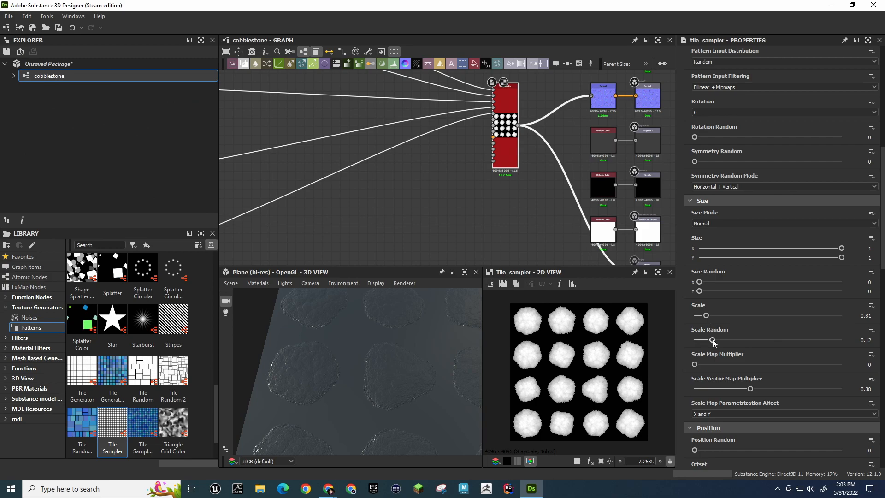
pyautogui.scroll(-3, 685, 345)
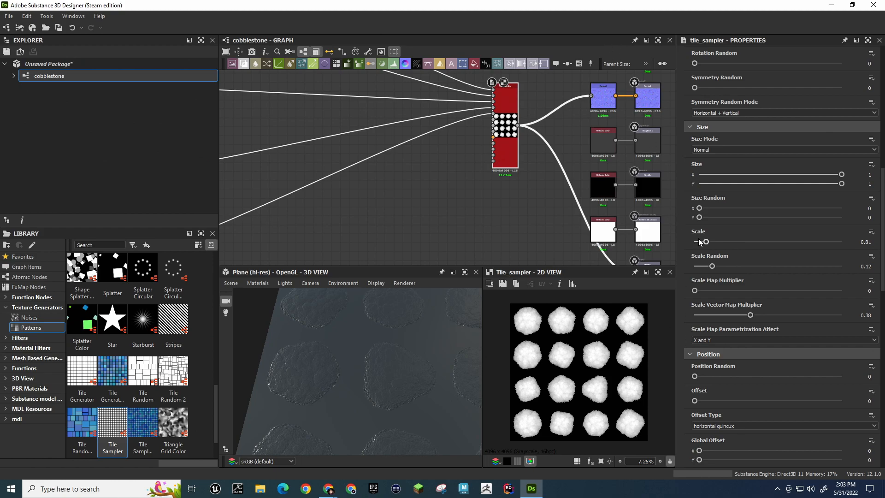
pyautogui.moveTo(707, 242); pyautogui.dragTo(710, 244)
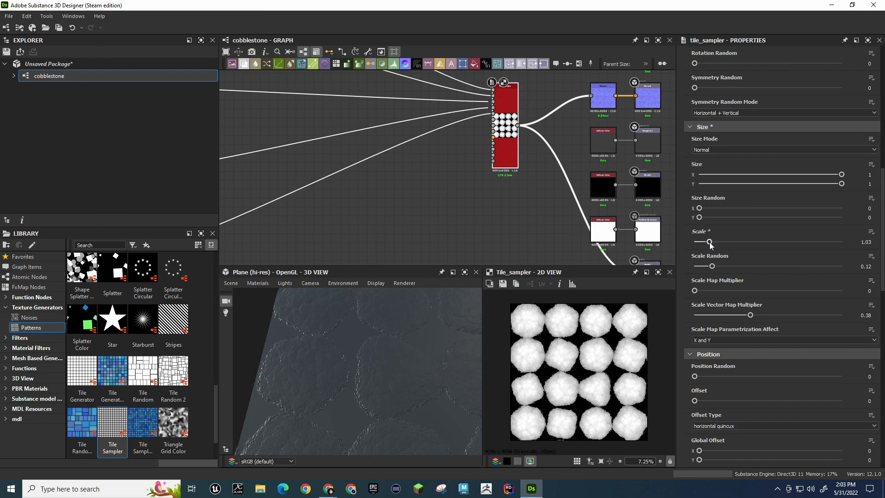
pyautogui.moveTo(710, 242); pyautogui.dragTo(710, 244)
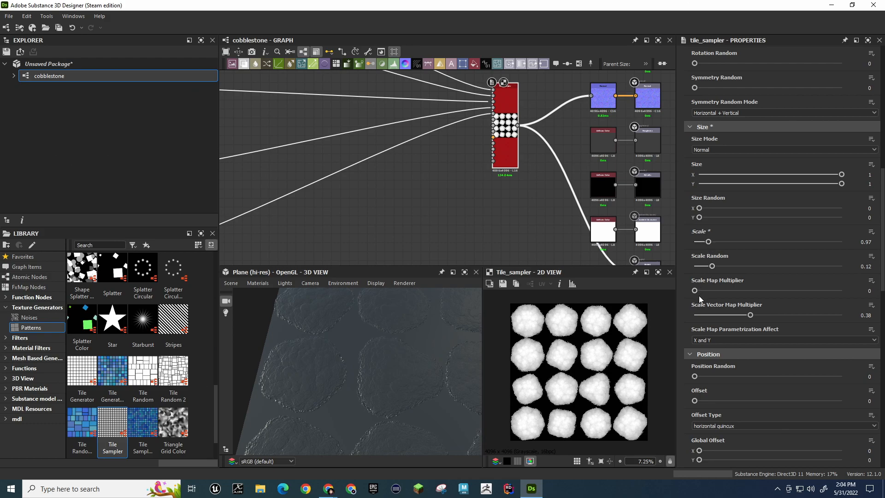
# Review the Tile Sampler's Offset Type options and its position and rotation settings
pyautogui.scroll(-3, 687, 306)
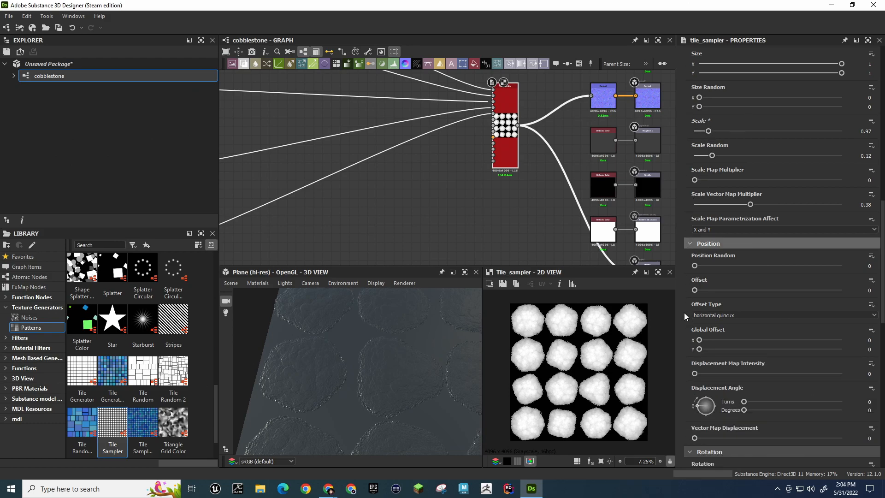
pyautogui.scroll(-1, 684, 313)
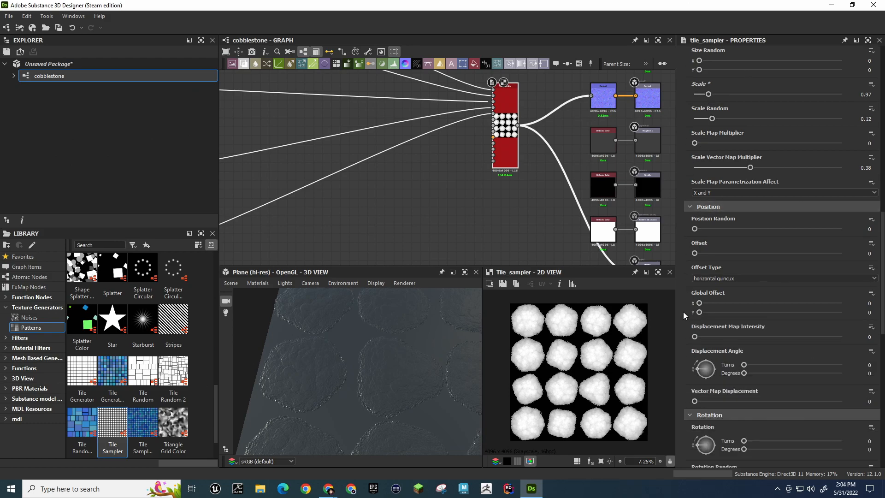
pyautogui.click(704, 280)
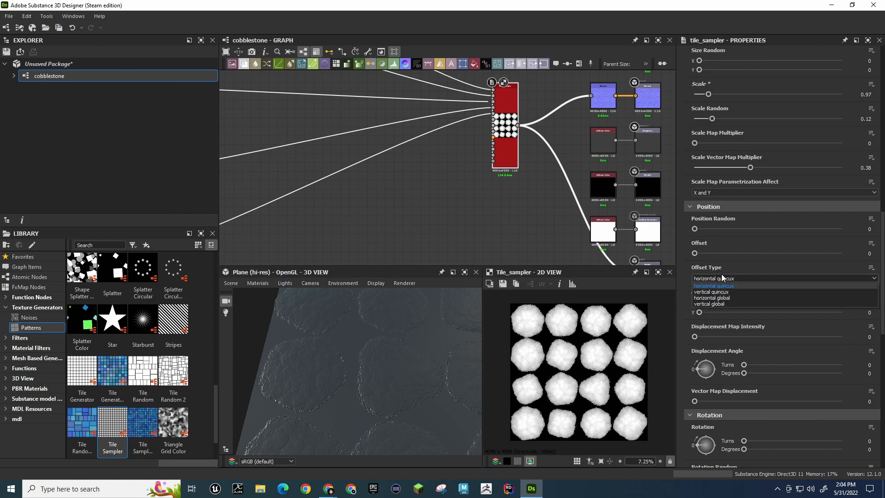
pyautogui.click(731, 278)
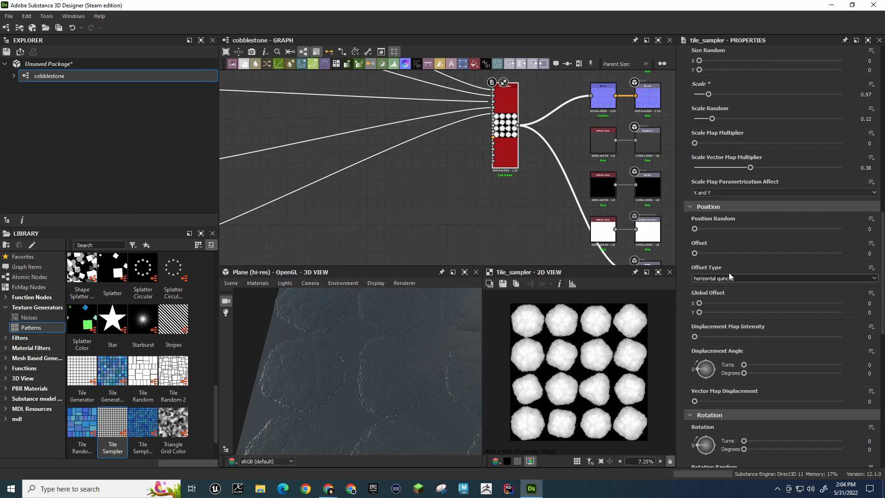
pyautogui.scroll(-3, 683, 317)
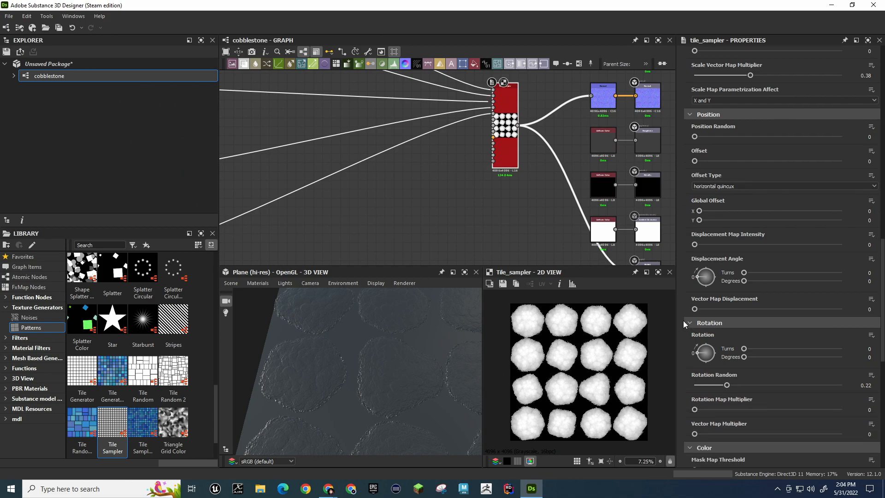
pyautogui.scroll(-4, 682, 319)
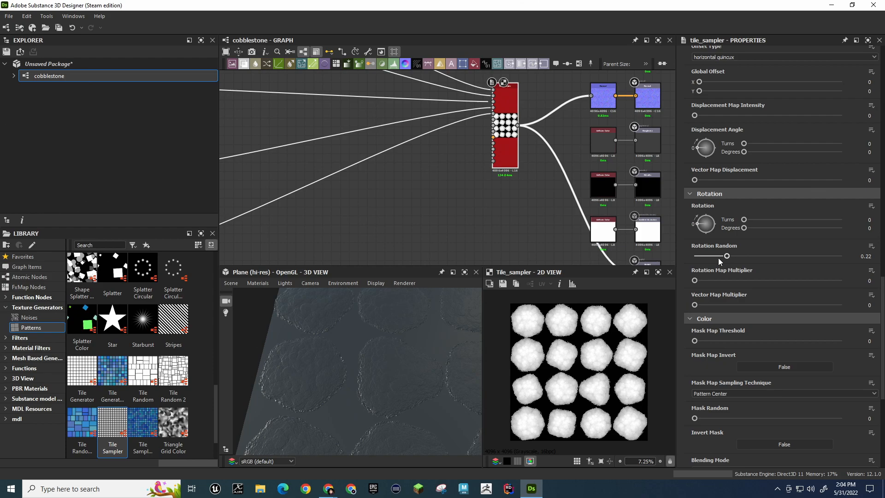
# Review the Tile Sampler's rotation, color, size and pattern parameters
pyautogui.scroll(-1, 682, 295)
pyautogui.scroll(-2, 682, 295)
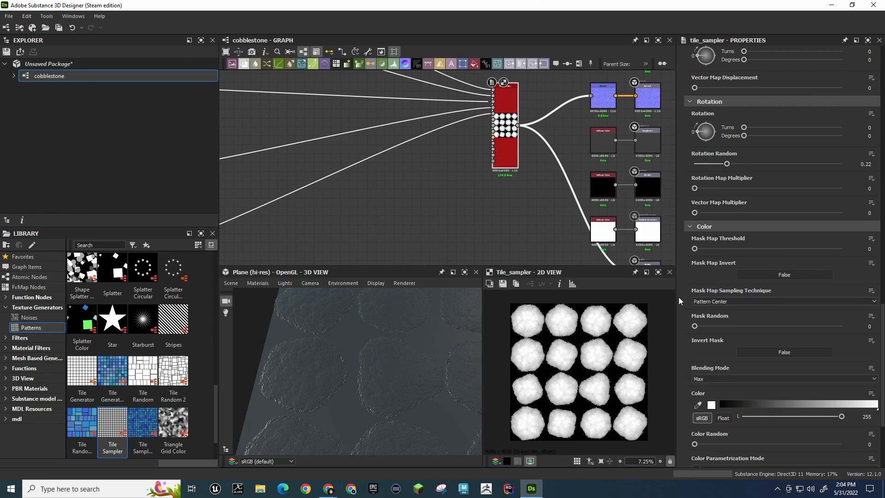
pyautogui.scroll(-2, 675, 300)
pyautogui.scroll(-2, 682, 314)
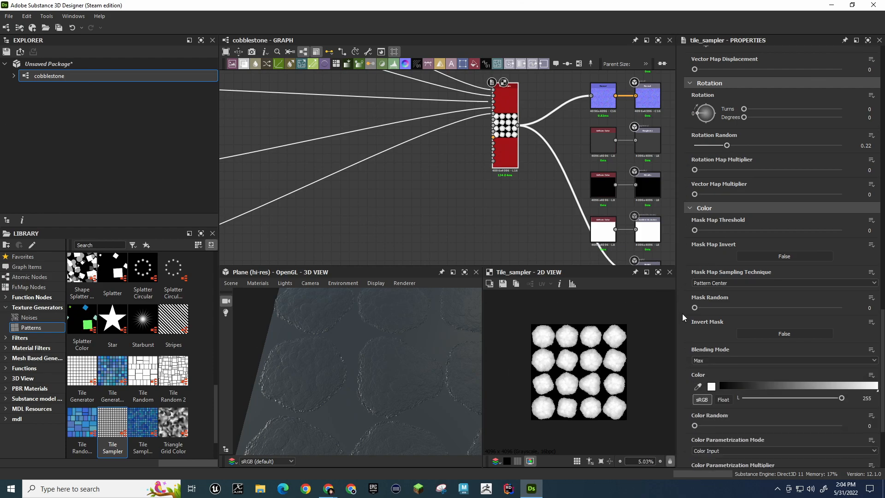
pyautogui.scroll(-2, 682, 314)
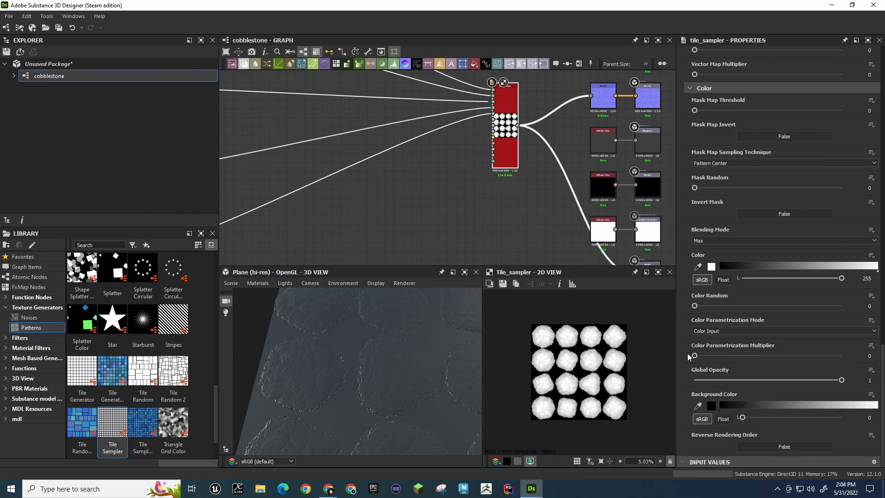
pyautogui.scroll(12, 687, 213)
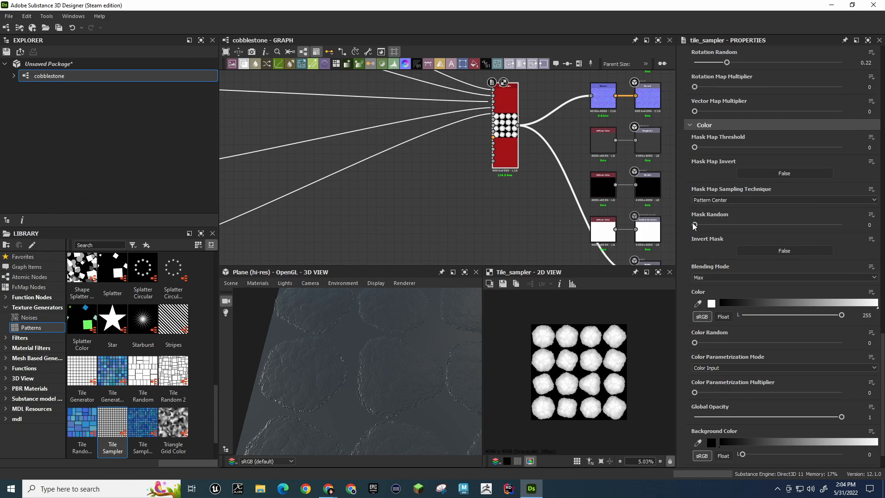
pyautogui.scroll(5, 684, 214)
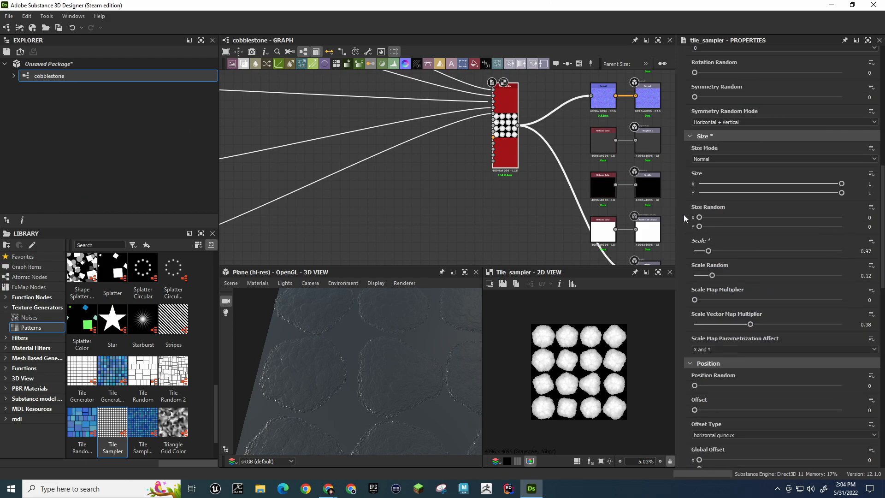
pyautogui.scroll(7, 684, 214)
pyautogui.scroll(2, 683, 215)
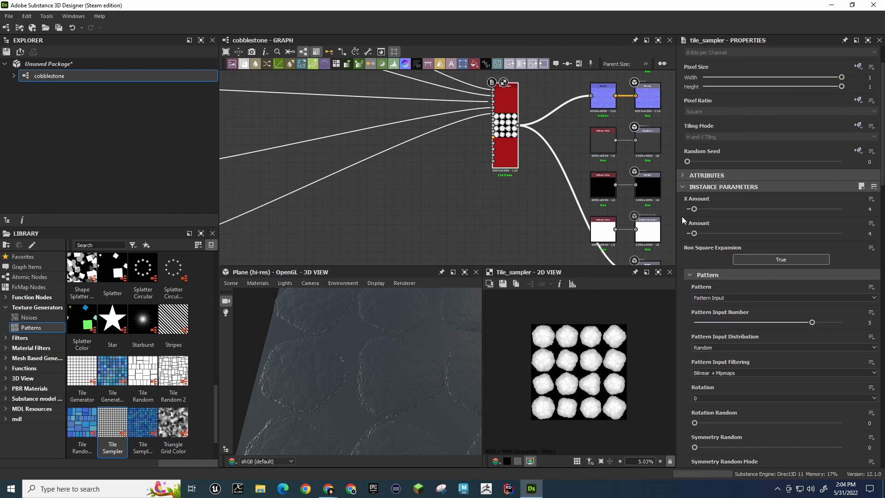
pyautogui.scroll(1, 682, 217)
# Set the Tile Sampler's position Offset to 0.5 so that alternate rows of stones are staggered
pyautogui.scroll(-2, 684, 220)
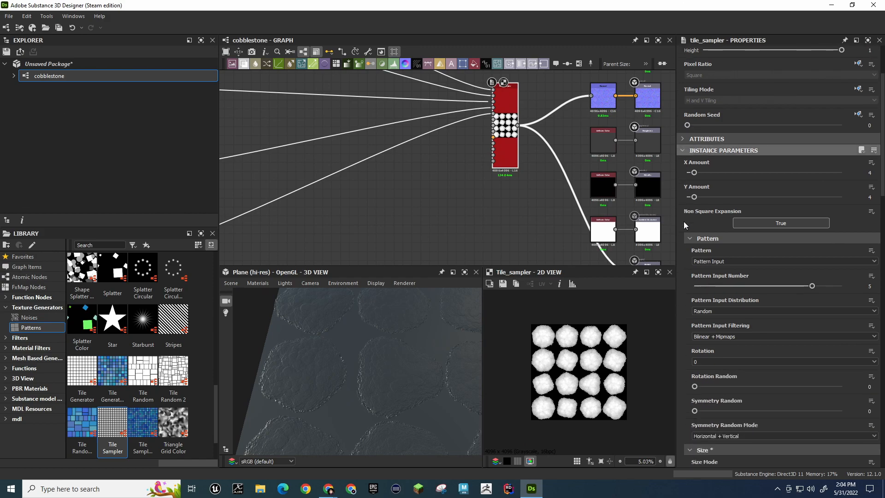
pyautogui.scroll(-7, 684, 222)
pyautogui.scroll(-4, 682, 226)
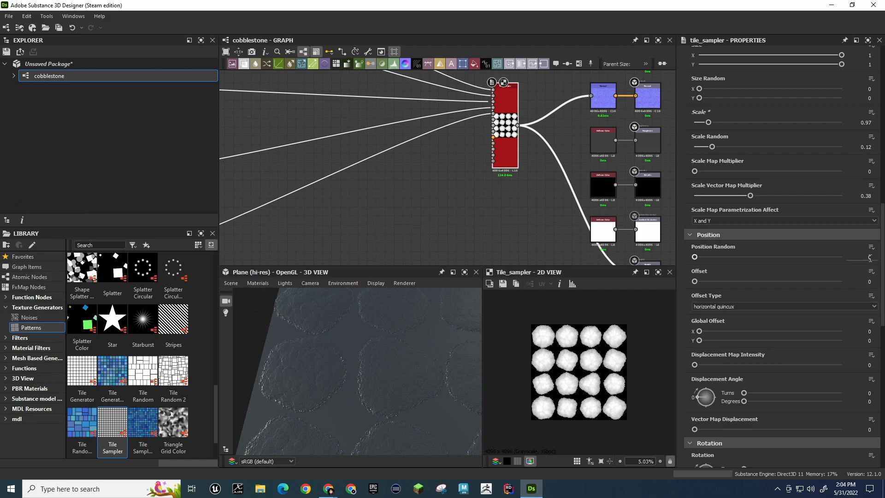
pyautogui.click(869, 281)
pyautogui.write('0.5')
pyautogui.press('Return')
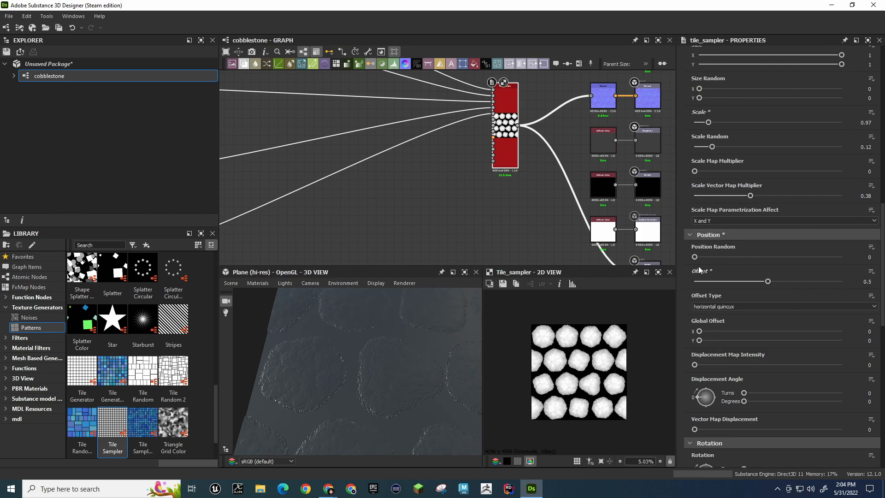
# Try out Position Random, Displacement Map Intensity and the X Global Offset on the stones, returning each to 0
pyautogui.moveTo(699, 256); pyautogui.dragTo(695, 258)
pyautogui.moveTo(696, 363)
pyautogui.mouseDown()
pyautogui.moveTo(715, 365)
pyautogui.moveTo(694, 363)
pyautogui.mouseUp()
pyautogui.moveTo(700, 332)
pyautogui.mouseDown()
pyautogui.moveTo(715, 333)
pyautogui.moveTo(695, 332)
pyautogui.mouseUp()
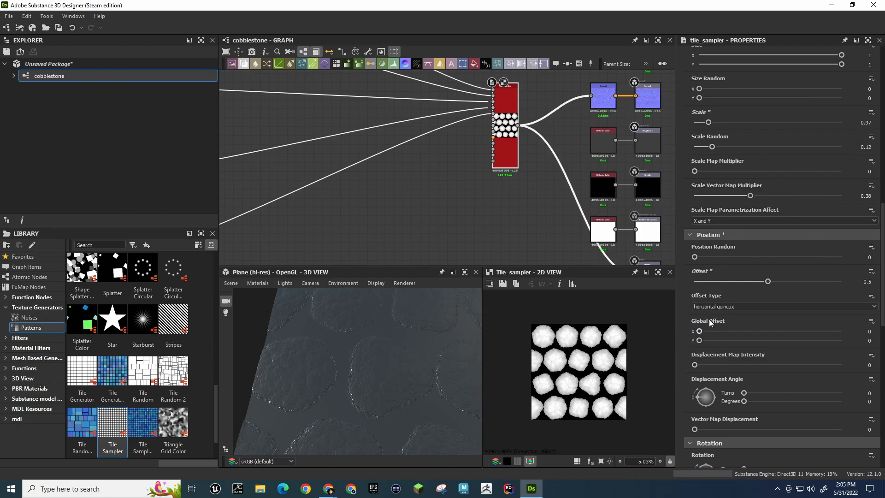
# Try the vertical quincux offset type and Vector Map Displacement, restoring horizontal quincux and a displacement of 0
pyautogui.click(724, 308)
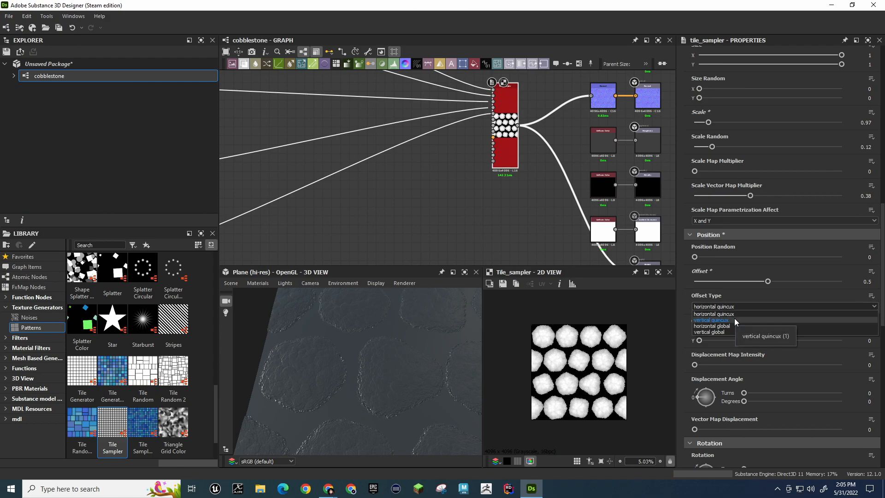
pyautogui.click(735, 319)
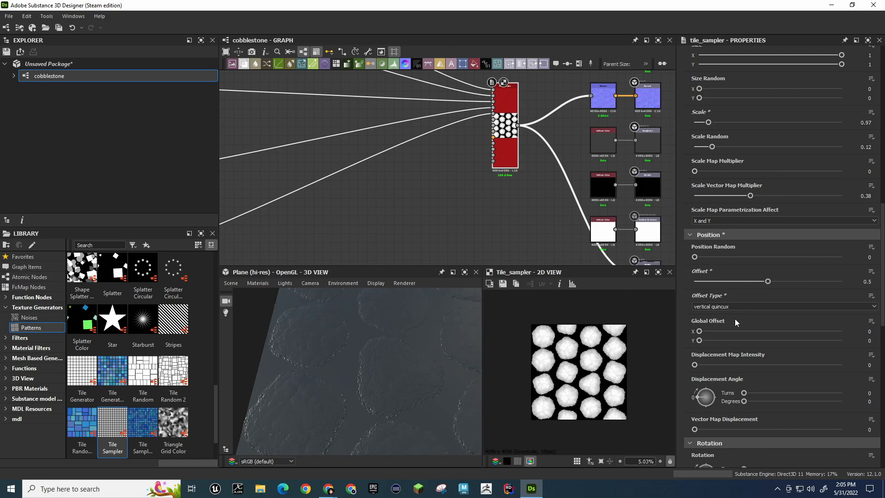
pyautogui.click(729, 308)
pyautogui.click(729, 309)
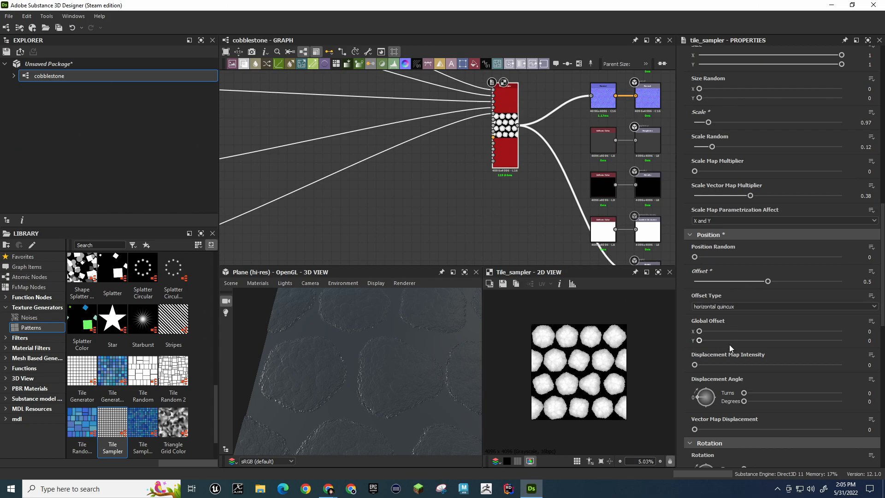
pyautogui.scroll(-2, 688, 420)
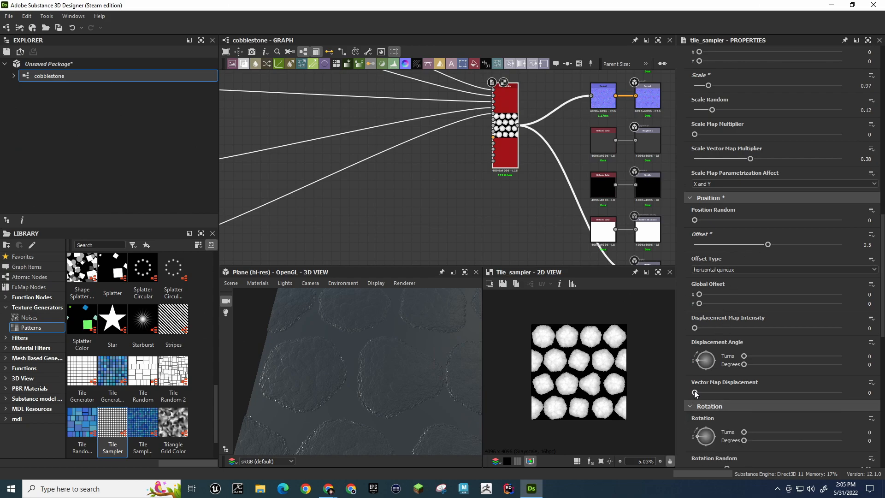
pyautogui.moveTo(696, 393)
pyautogui.mouseDown()
pyautogui.moveTo(704, 393)
pyautogui.moveTo(681, 392)
pyautogui.mouseUp()
# Review the remaining rotation and color parameters and inspect the stone surface in the 3D preview
pyautogui.scroll(-4, 687, 366)
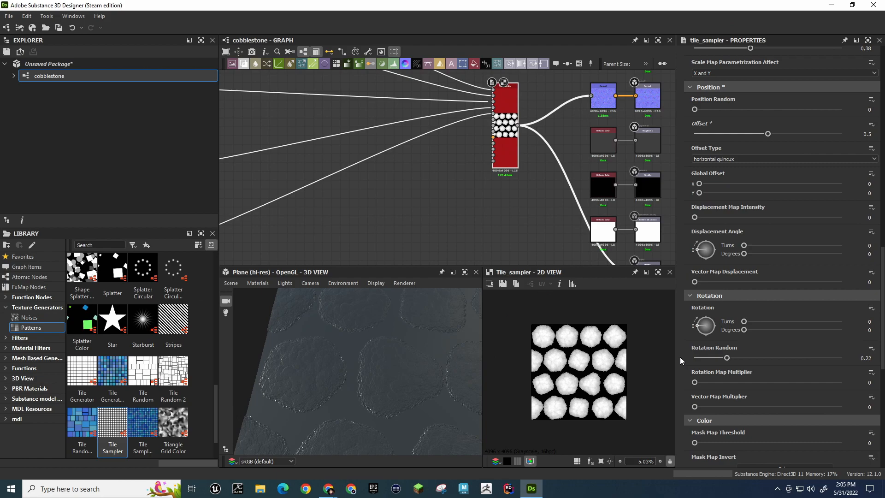
pyautogui.scroll(-1, 688, 362)
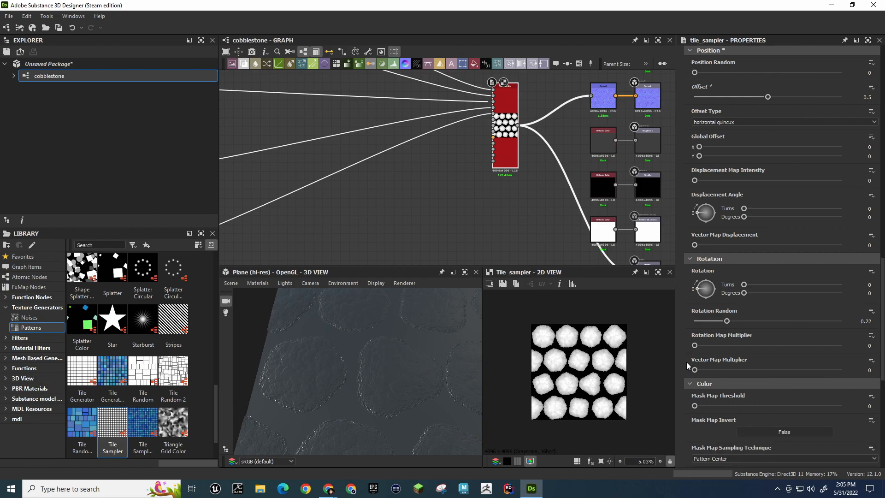
pyautogui.scroll(-1, 687, 361)
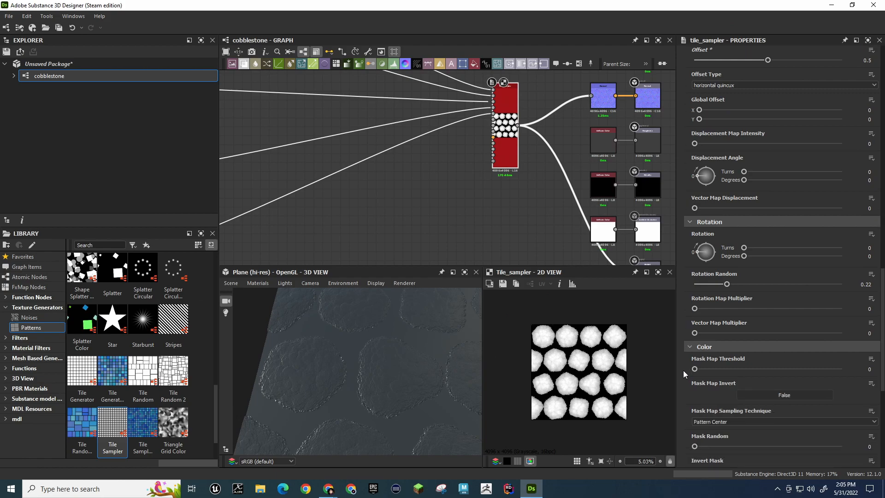
pyautogui.scroll(-3, 683, 370)
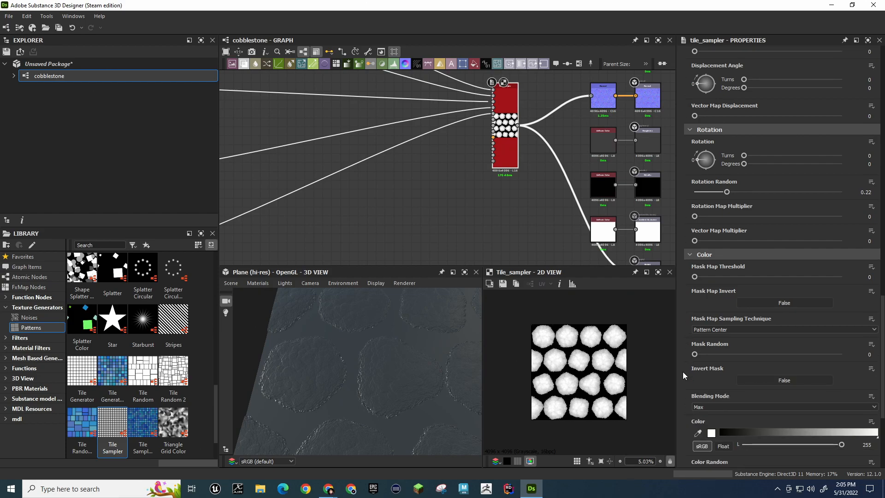
pyautogui.scroll(-2, 682, 371)
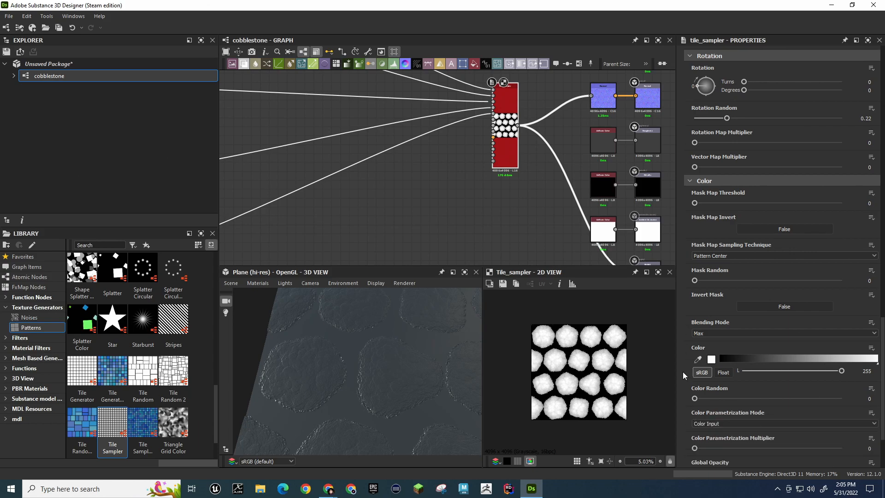
pyautogui.scroll(-2, 683, 370)
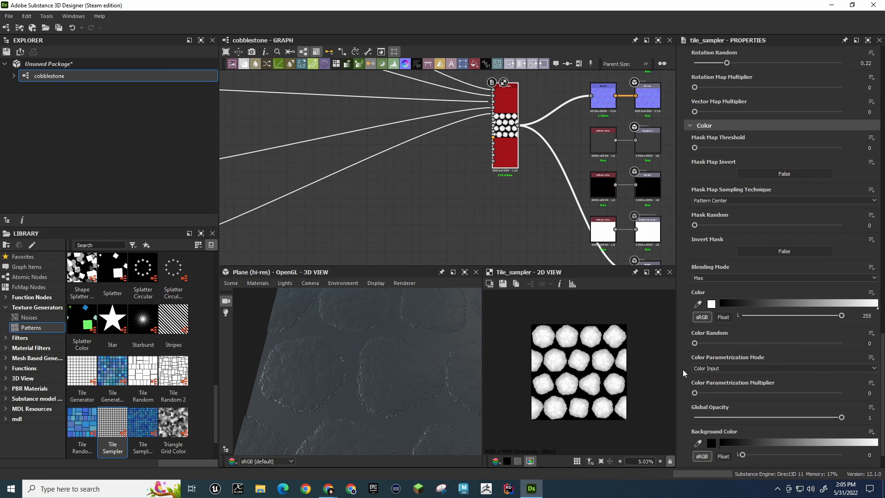
pyautogui.scroll(-5, 371, 366)
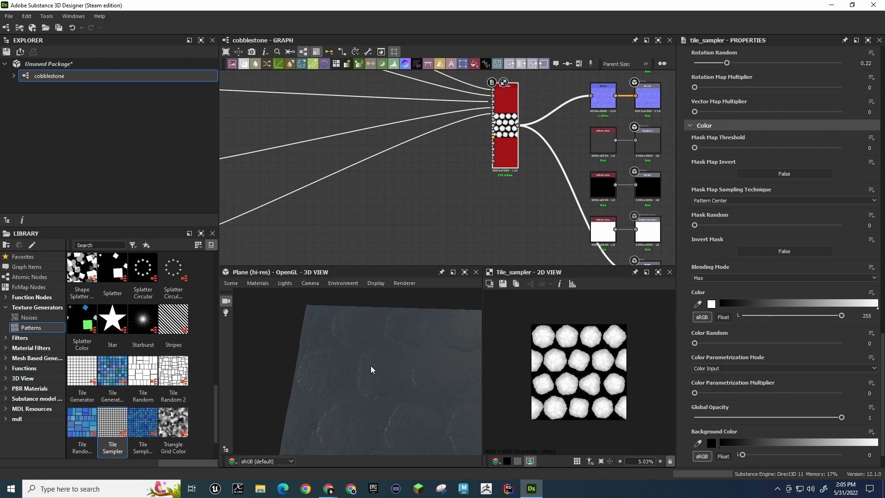
pyautogui.scroll(5, 372, 368)
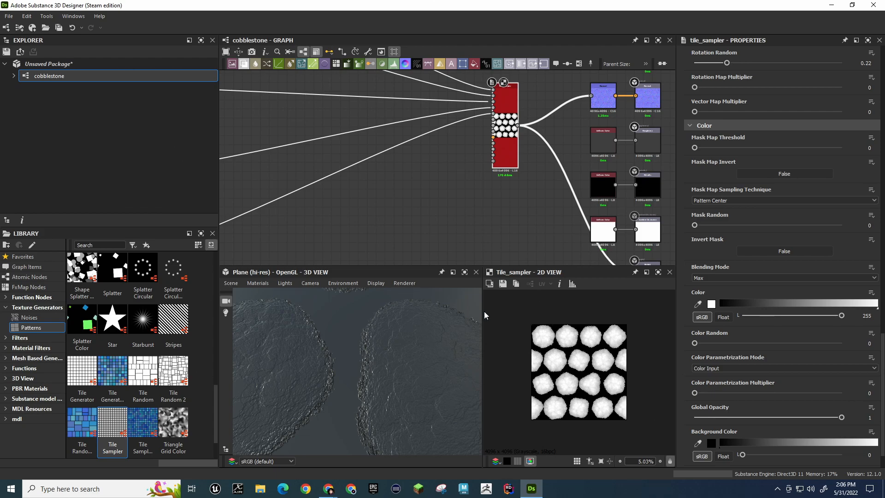
# Set the Tile Sampler's Scale Random to 0 so the stones are no longer randomly scaled
pyautogui.scroll(5, 687, 254)
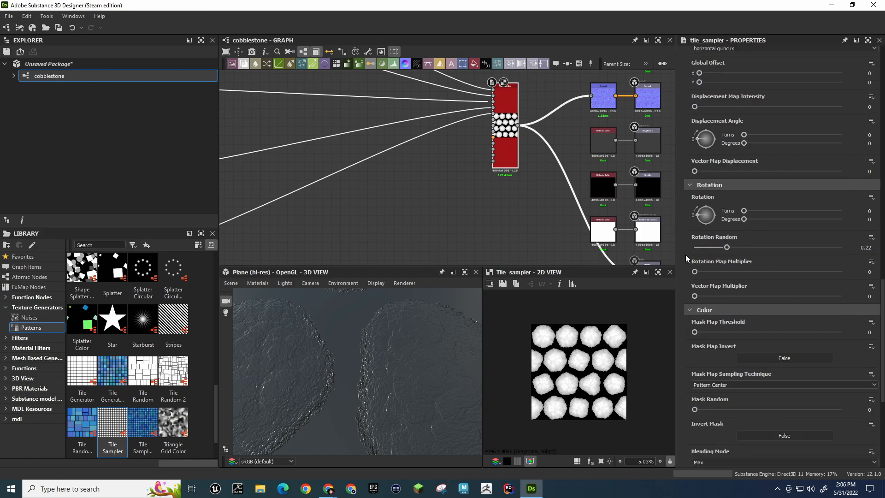
pyautogui.scroll(10, 685, 255)
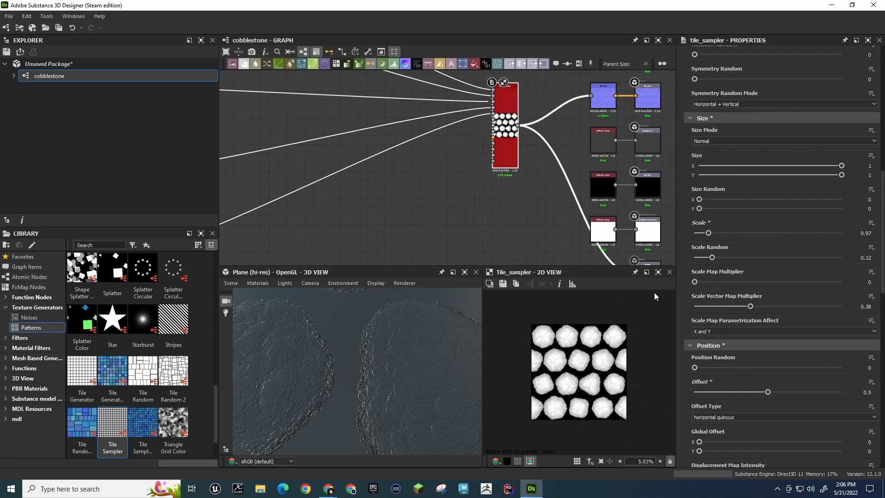
pyautogui.moveTo(713, 257); pyautogui.dragTo(678, 266)
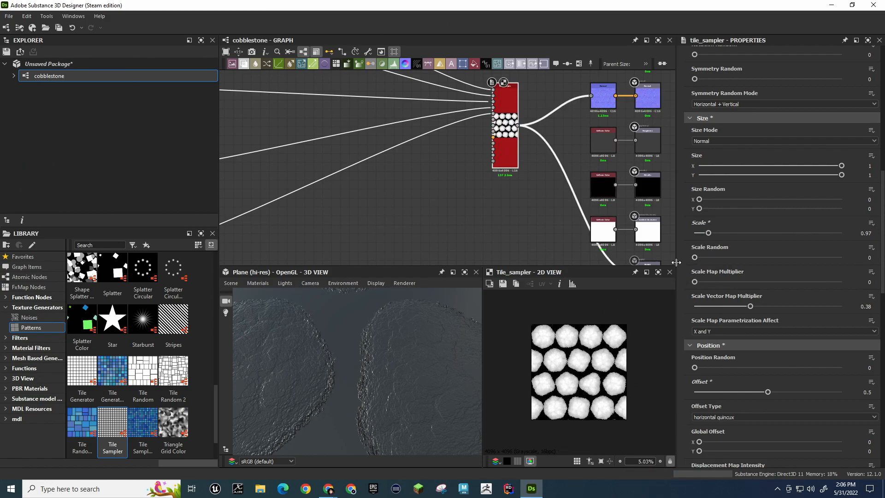
# Reduce the Tile Sampler's Rotation Random to 0.03 for only a slight variation in stone rotation
pyautogui.scroll(-4, 682, 279)
pyautogui.scroll(-15, 681, 280)
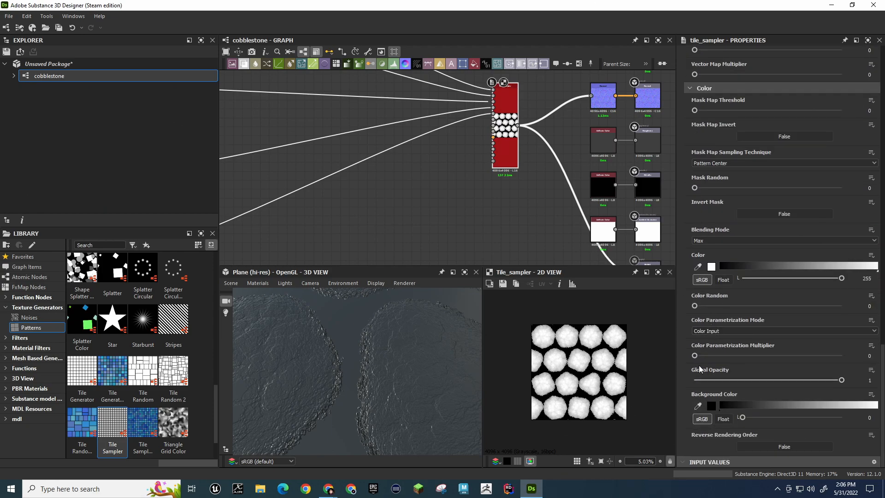
pyautogui.scroll(2, 687, 295)
pyautogui.scroll(3, 686, 291)
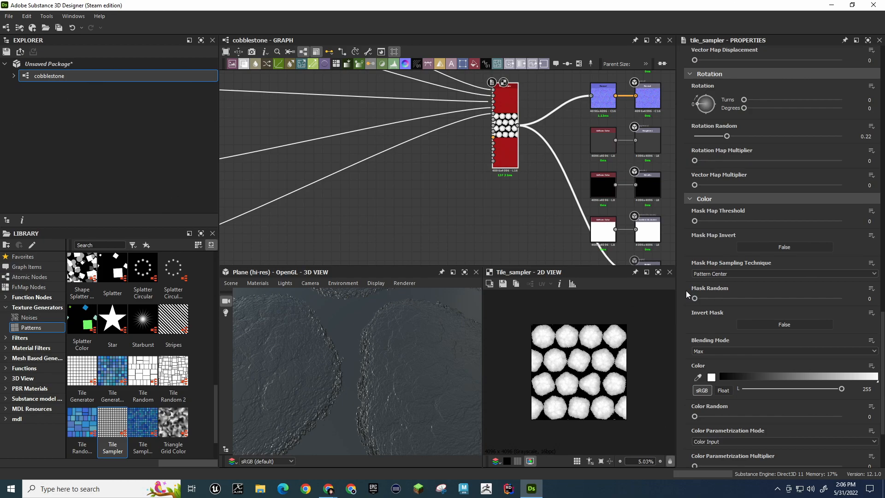
pyautogui.scroll(1, 684, 286)
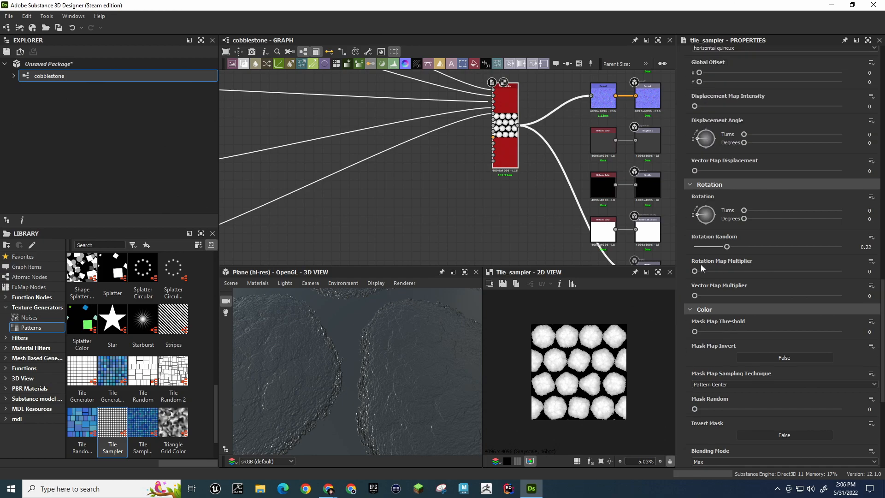
pyautogui.moveTo(727, 247); pyautogui.dragTo(683, 251)
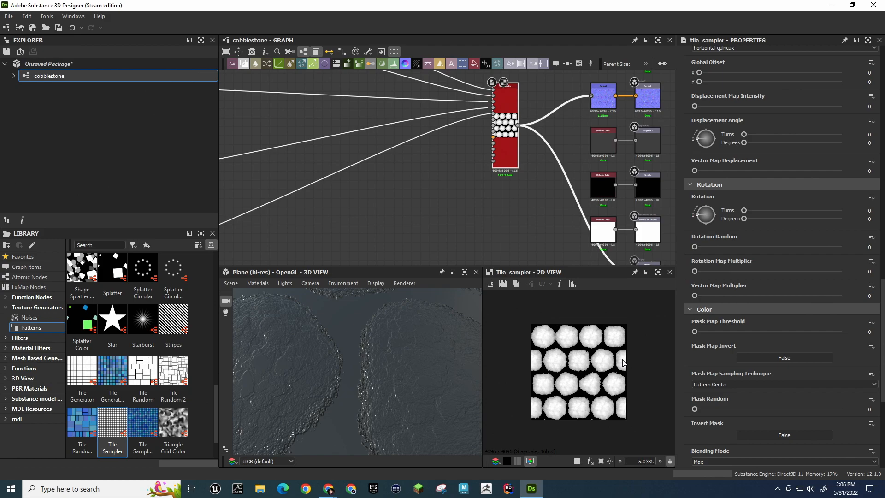
pyautogui.scroll(4, 623, 363)
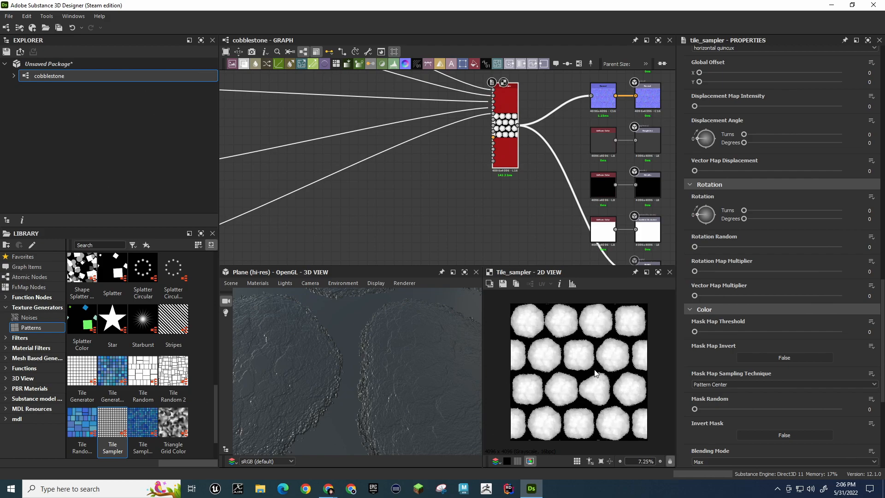
pyautogui.scroll(-2, 596, 367)
pyautogui.moveTo(695, 246); pyautogui.dragTo(697, 247)
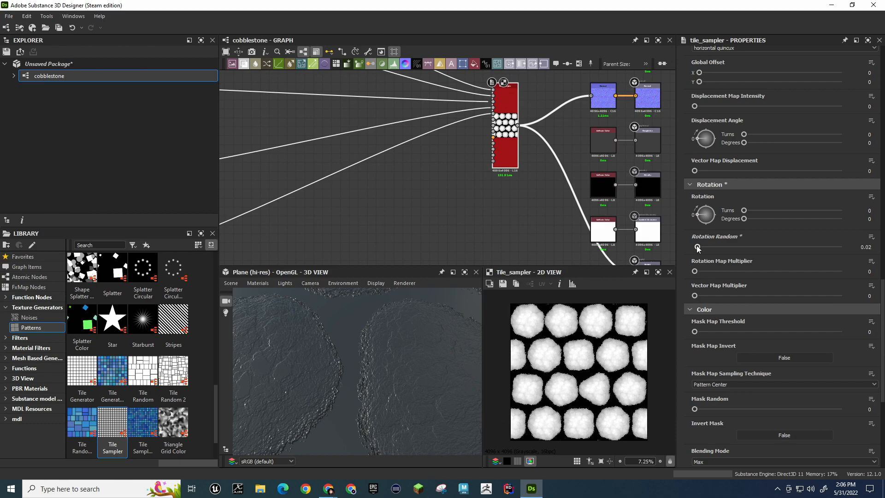
pyautogui.moveTo(698, 248); pyautogui.dragTo(699, 247)
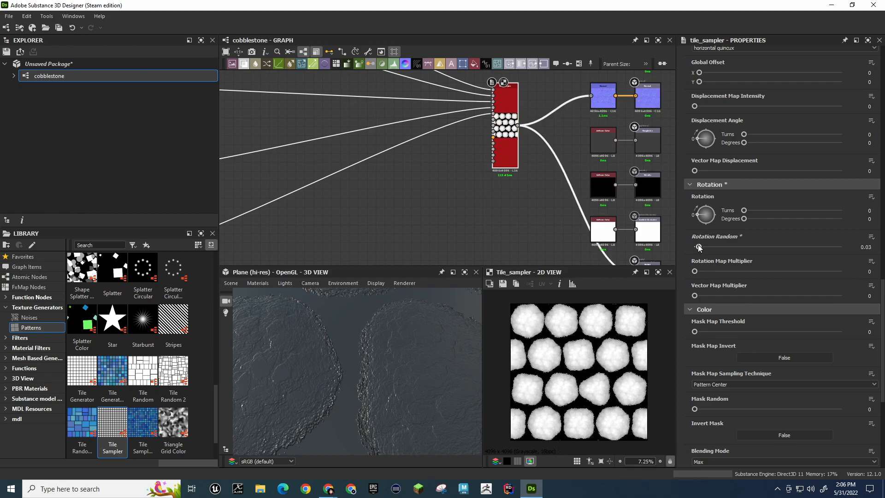
# Increase the Tile Sampler's Scale to 1 to narrow the gaps between the stones
pyautogui.scroll(5, 683, 230)
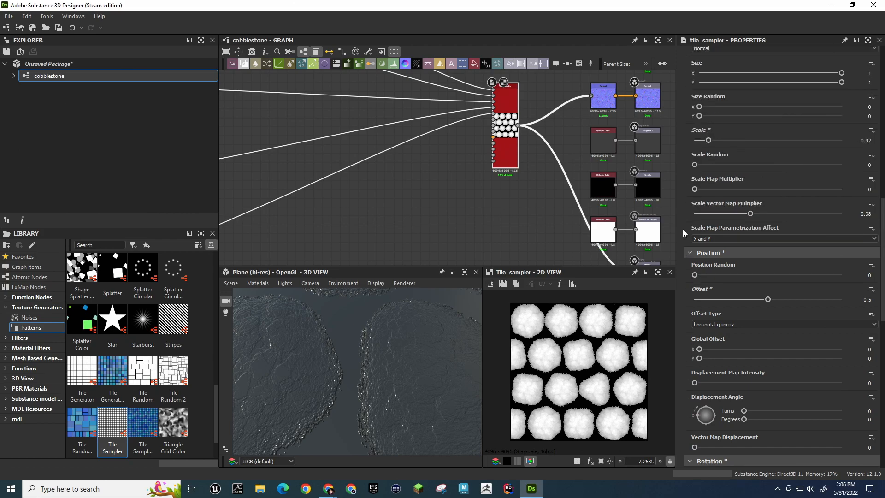
pyautogui.scroll(1, 681, 211)
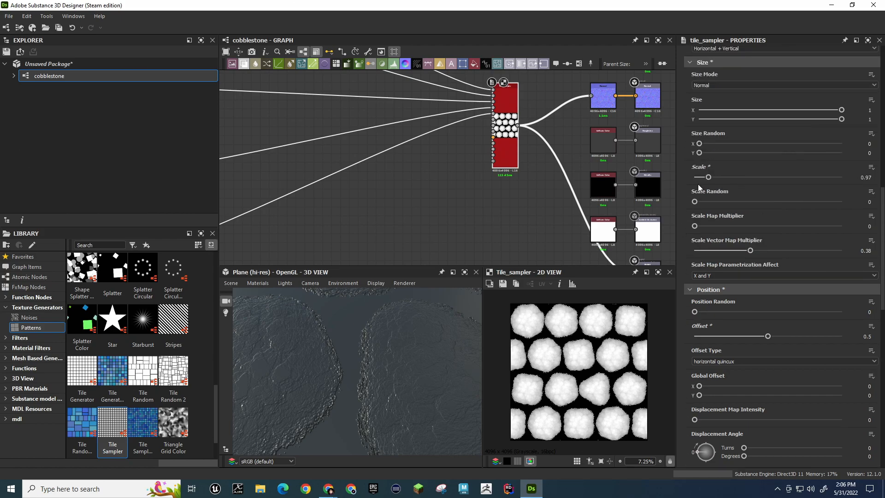
pyautogui.moveTo(709, 178); pyautogui.dragTo(710, 179)
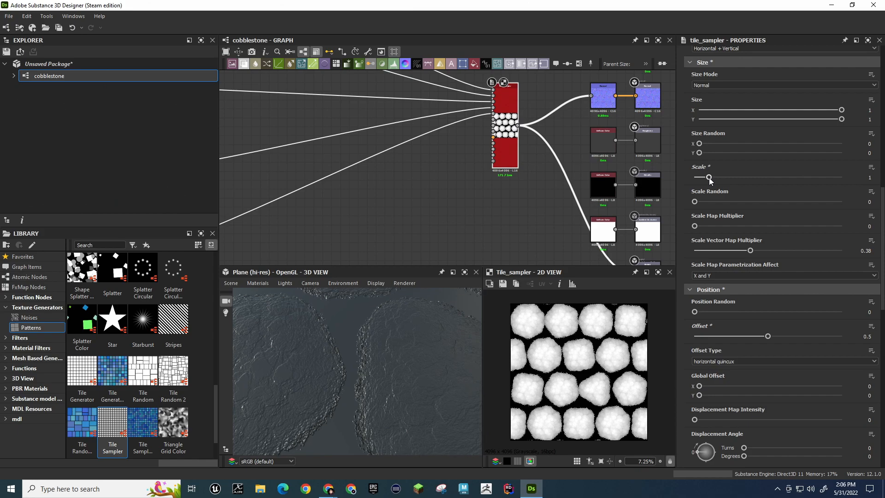
# Set the Tile Sampler's Scale to 1.03 and check the gaps between the stones in the 3D preview
pyautogui.moveTo(710, 179); pyautogui.dragTo(710, 178)
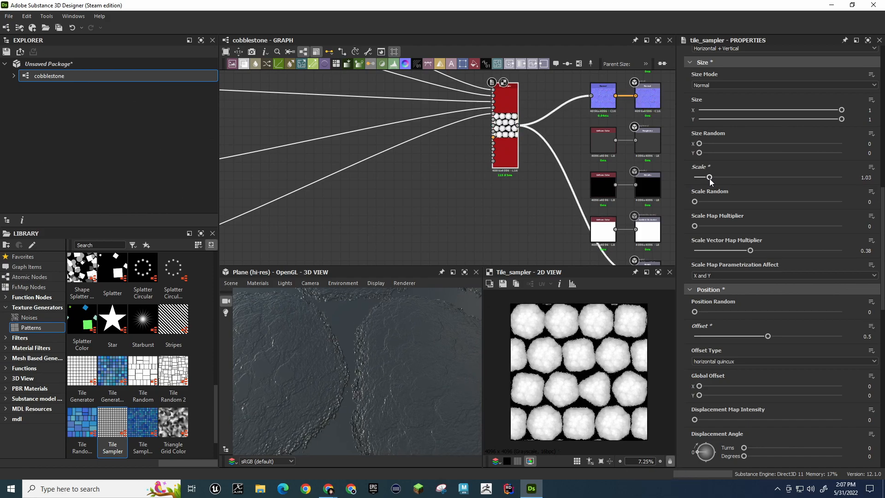
pyautogui.scroll(-5, 416, 336)
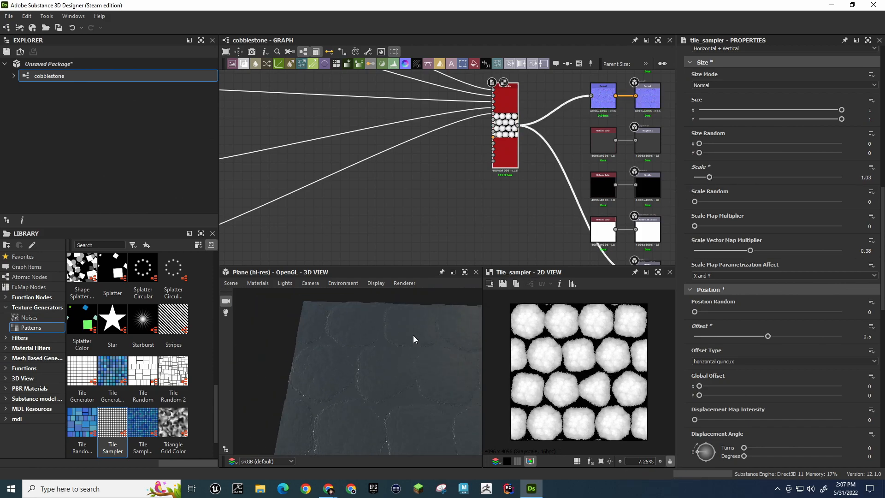
pyautogui.scroll(-1, 414, 339)
pyautogui.moveTo(400, 373); pyautogui.dragTo(378, 349)
pyautogui.scroll(2, 377, 341)
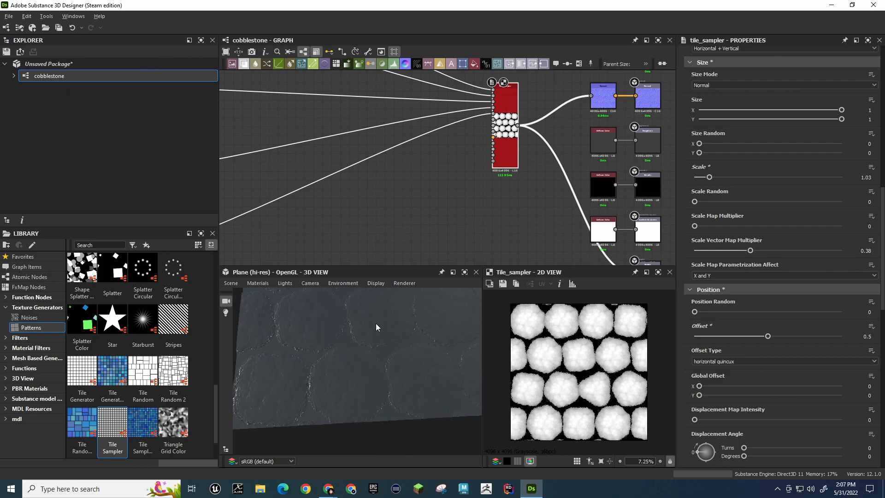
pyautogui.moveTo(377, 323); pyautogui.dragTo(381, 362, button='middle')
pyautogui.moveTo(381, 362); pyautogui.dragTo(380, 485, button='right')
pyautogui.moveTo(380, 324); pyautogui.dragTo(373, 368, button='middle')
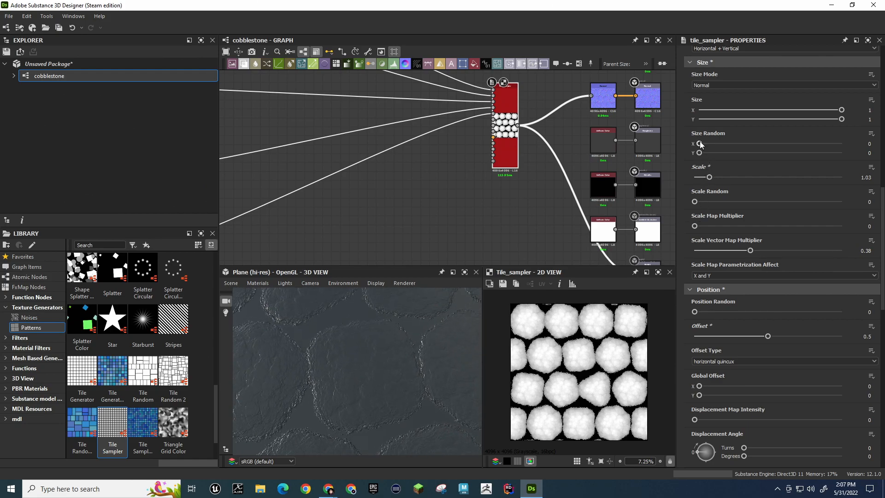
# Vary the stones slightly with Size Random X 0.05 and Y 0.02, Scale Random 0.09 and Scale 1.06 on the Tile Sampler
pyautogui.moveTo(700, 144); pyautogui.dragTo(707, 146)
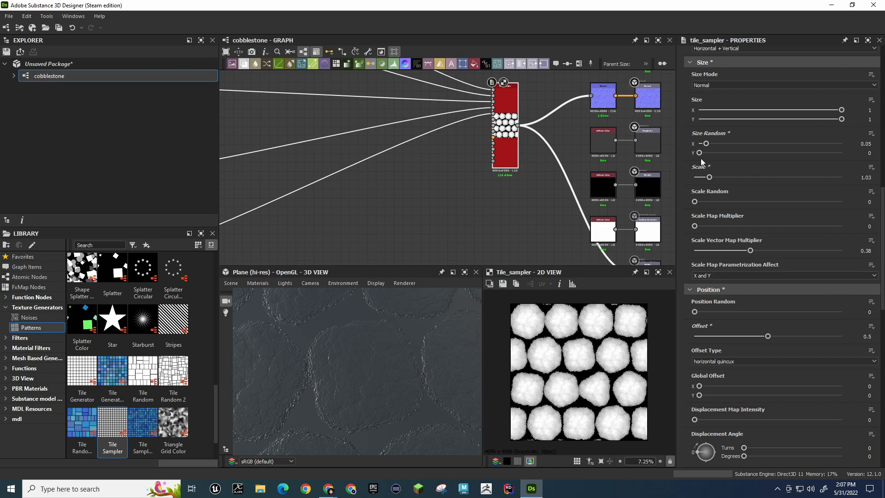
pyautogui.moveTo(700, 155); pyautogui.dragTo(704, 158)
pyautogui.moveTo(698, 202); pyautogui.dragTo(712, 181)
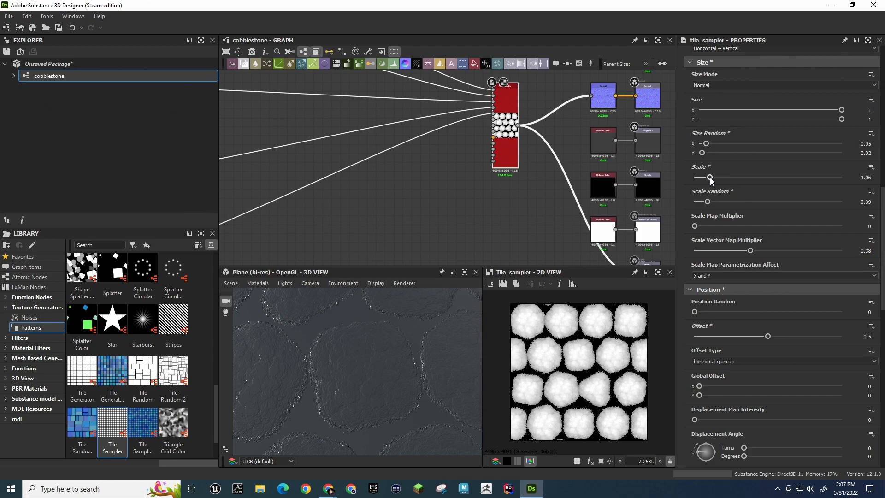
pyautogui.scroll(-5, 380, 402)
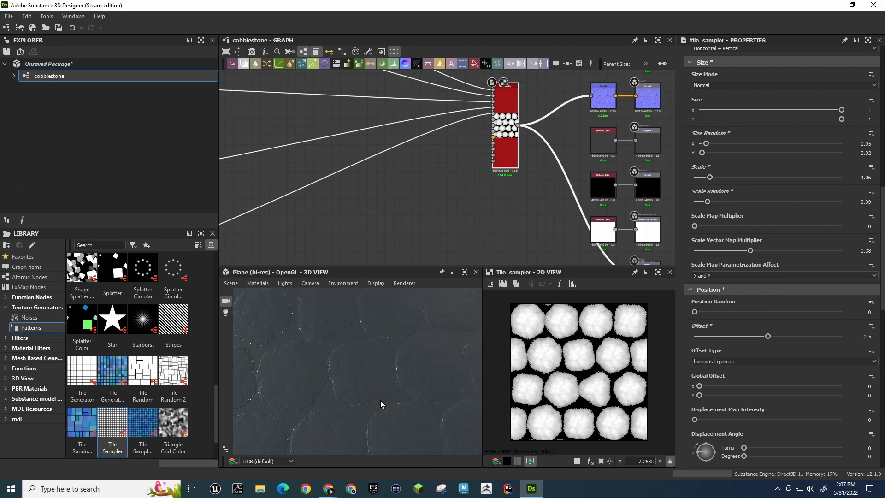
pyautogui.scroll(-3, 380, 399)
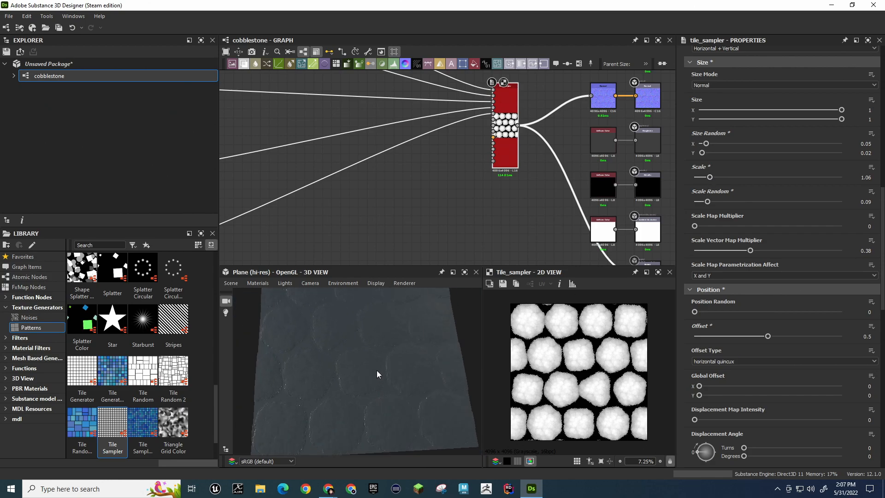
pyautogui.moveTo(355, 340); pyautogui.dragTo(370, 370, button='middle')
pyautogui.scroll(4, 370, 370)
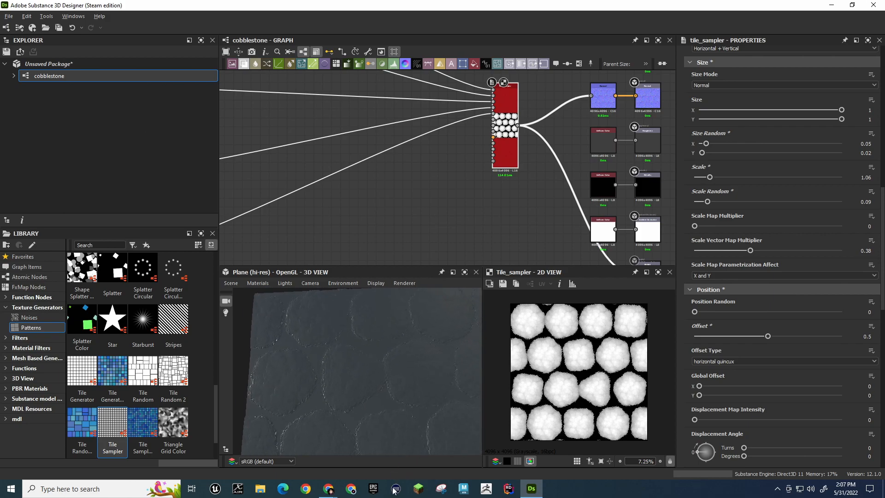
pyautogui.scroll(6, 379, 405)
pyautogui.moveTo(342, 302); pyautogui.dragTo(366, 359, button='middle')
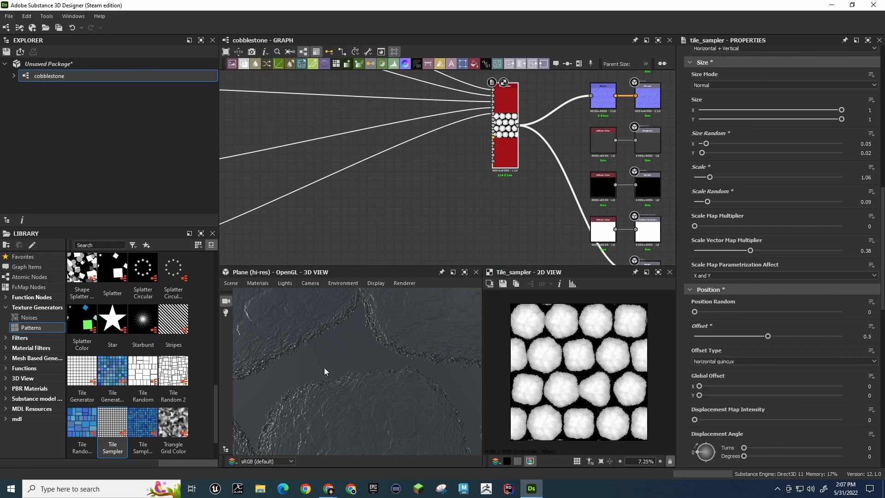
# Duplicate the Voronoi Fractal node and place the copy beside the Tile Sampler's map inputs
pyautogui.moveTo(518, 143); pyautogui.dragTo(600, 169, button='middle')
pyautogui.moveTo(506, 154); pyautogui.dragTo(472, 94, button='middle')
pyautogui.click(270, 148)
pyautogui.hotkey('ctrl', 'd')
pyautogui.moveTo(537, 155); pyautogui.dragTo(271, 246, button='middle')
pyautogui.scroll(1, 464, 142)
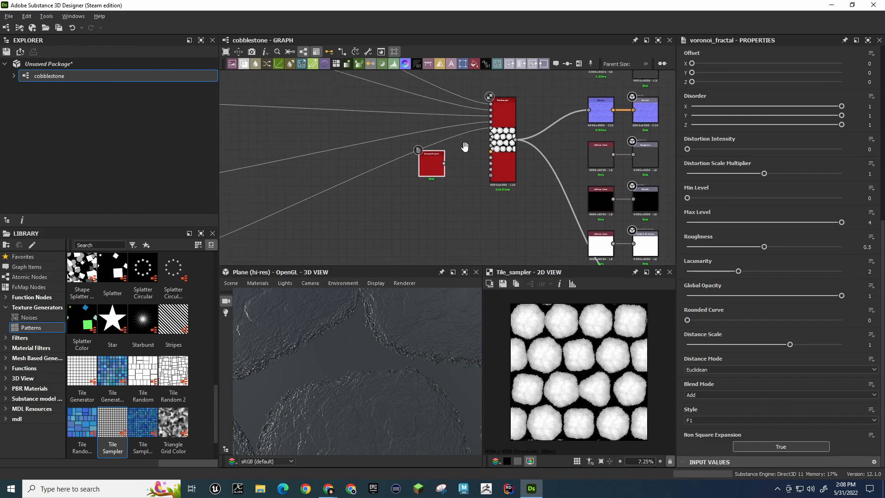
pyautogui.scroll(6, 529, 194)
pyautogui.moveTo(526, 191); pyautogui.dragTo(585, 73, button='middle')
pyautogui.scroll(-2, 570, 155)
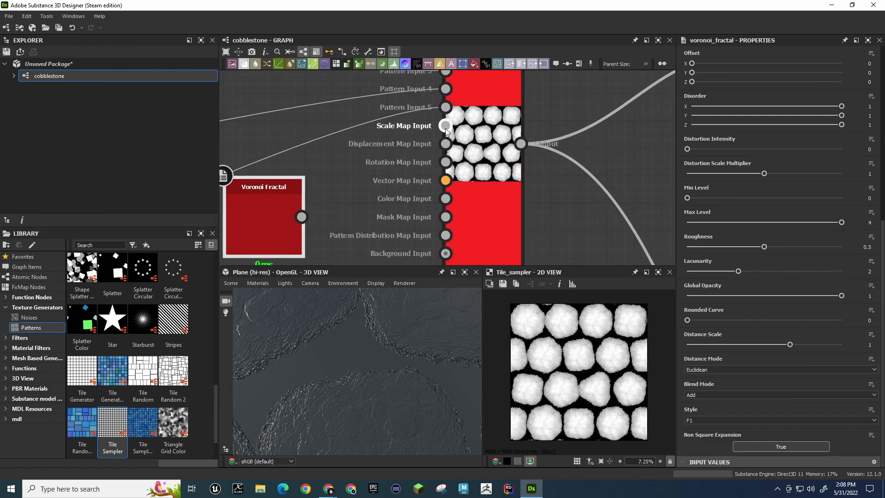
# Connect the duplicated Voronoi Fractal to the Tile Sampler's Background Input and check the ground between the stones
pyautogui.moveTo(579, 212); pyautogui.dragTo(567, 175, button='middle')
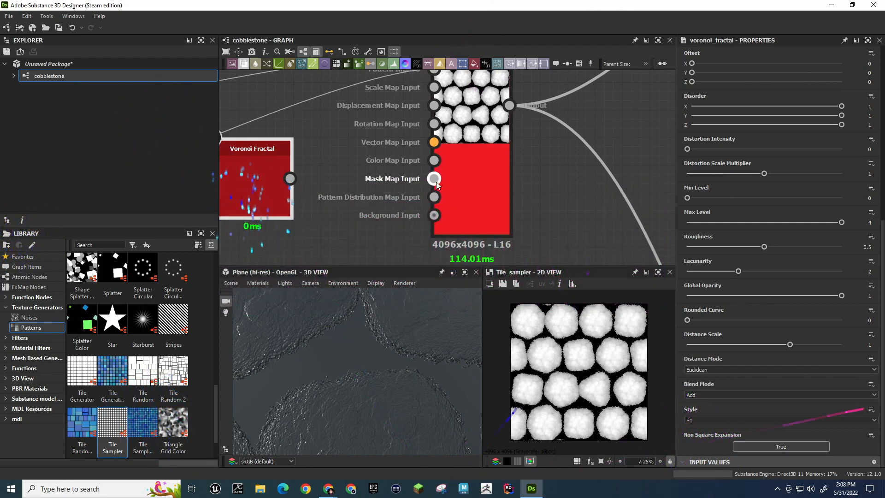
pyautogui.moveTo(290, 179); pyautogui.dragTo(476, 215)
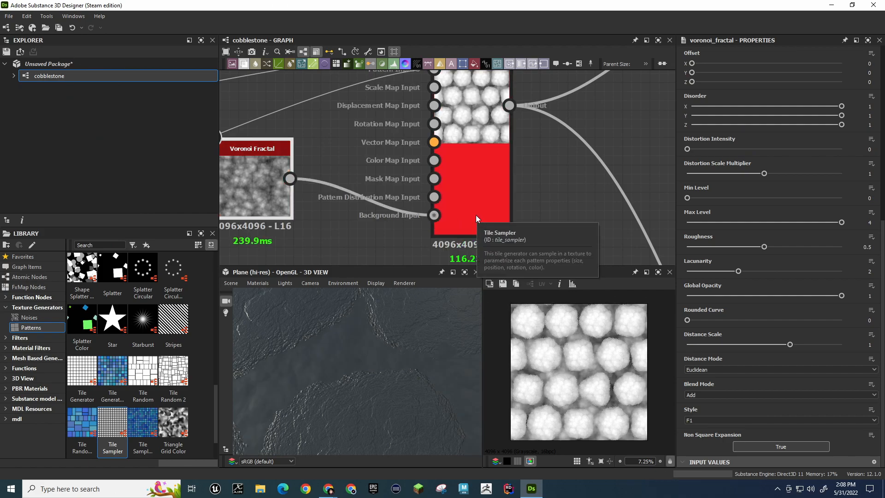
pyautogui.scroll(-5, 377, 353)
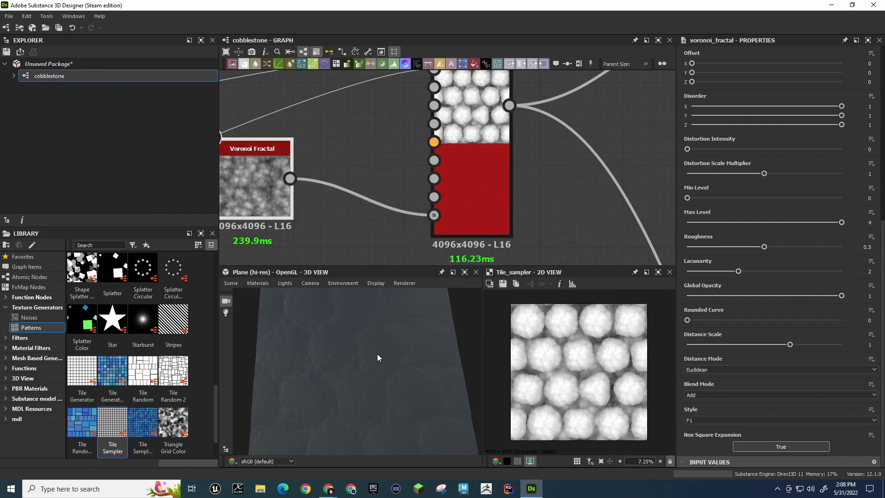
pyautogui.scroll(3, 378, 354)
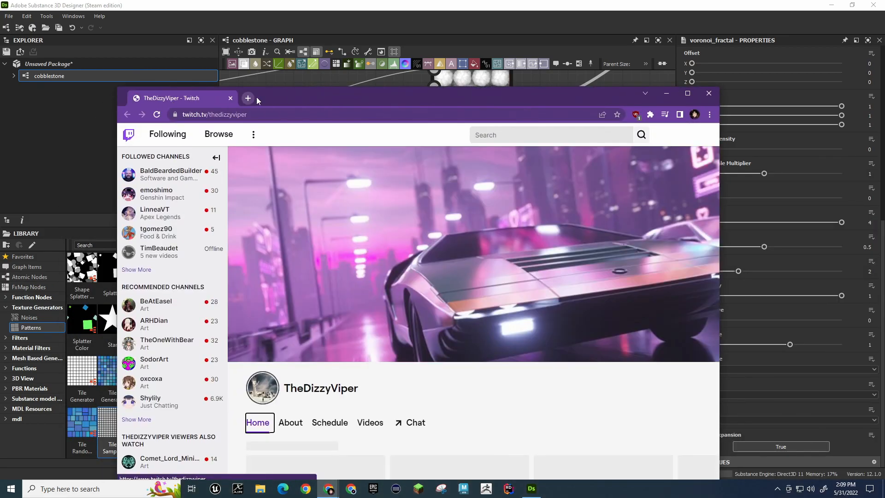
# In the browser, open the Twitch channel's latest broadcast, "Latenight 3D & Chill | Cinema 4D and Octane", and skim through its footage
pyautogui.doubleClick(339, 94)
pyautogui.scroll(-3, 253, 381)
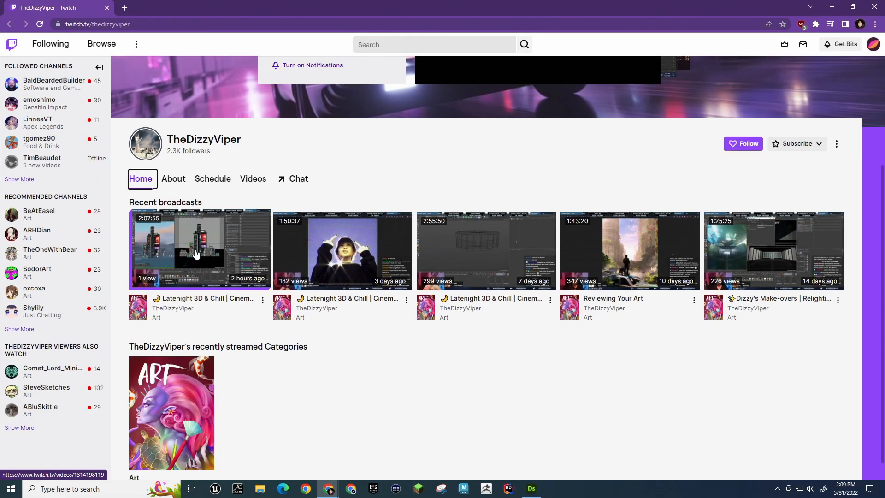
pyautogui.click(195, 249)
pyautogui.scroll(-2, 311, 289)
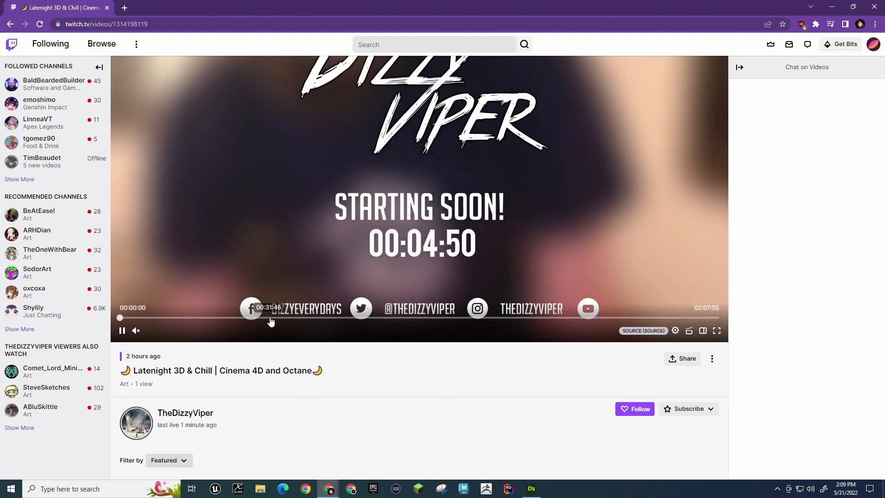
pyautogui.click(271, 318)
pyautogui.scroll(2, 425, 351)
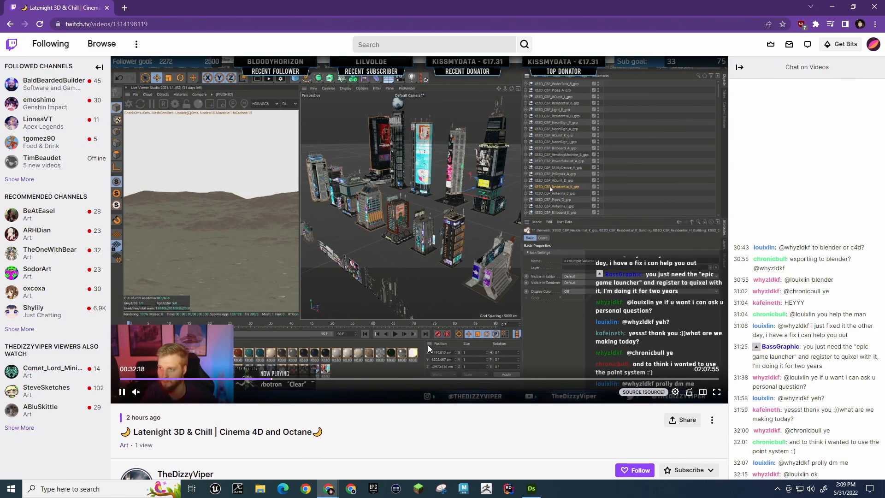
pyautogui.click(415, 379)
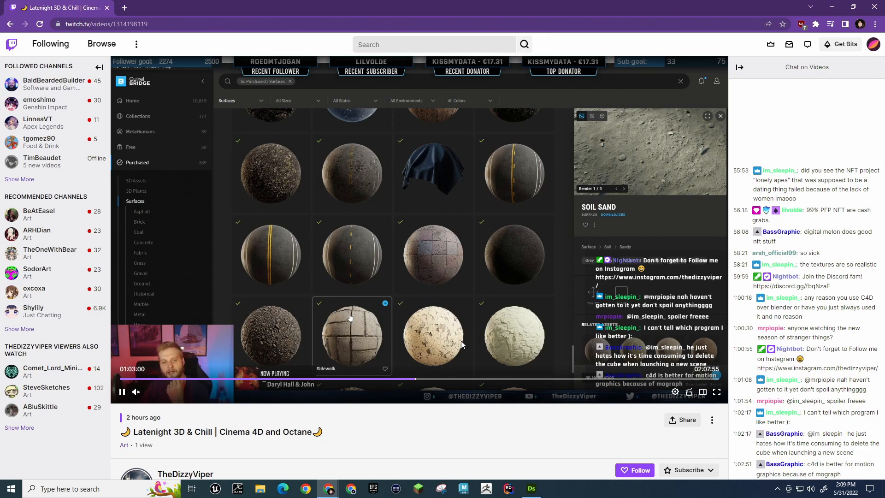
pyautogui.click(485, 378)
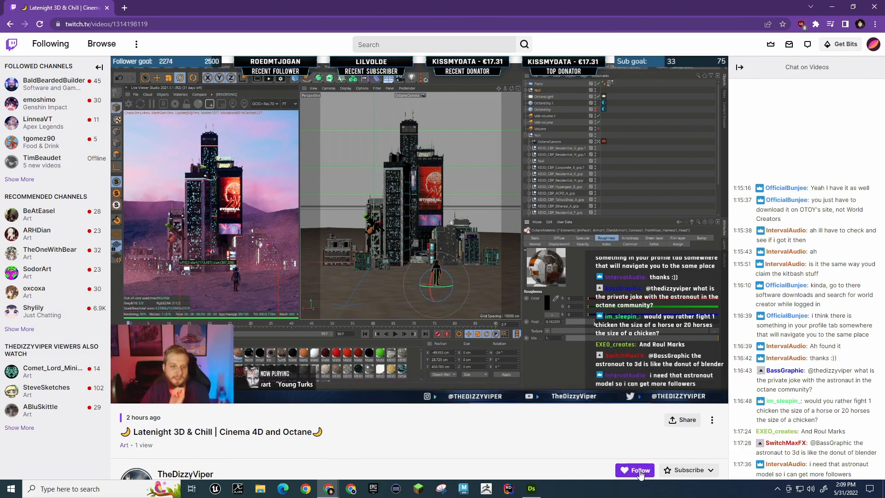
pyautogui.moveTo(89, 8); pyautogui.dragTo(0, 69)
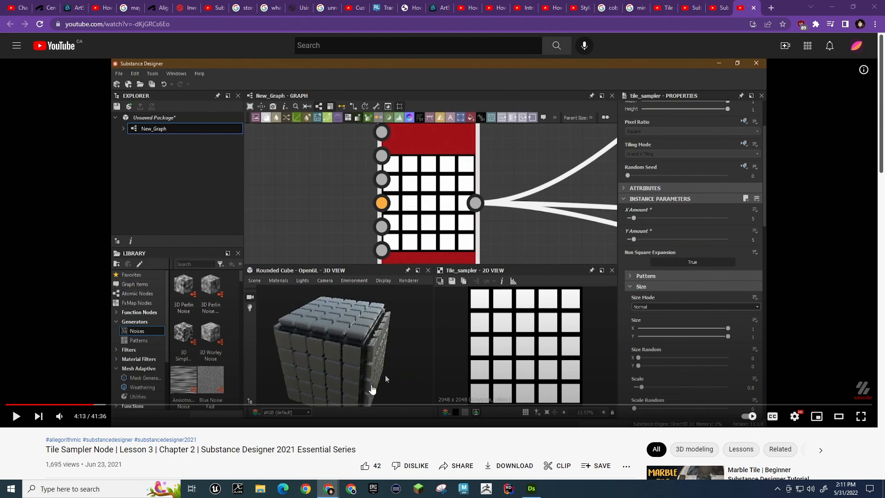
# Switch back to Substance 3D Designer and delete the Voronoi Fractal node feeding the Tile Sampler's background
pyautogui.hotkey('alt', 'Tab')
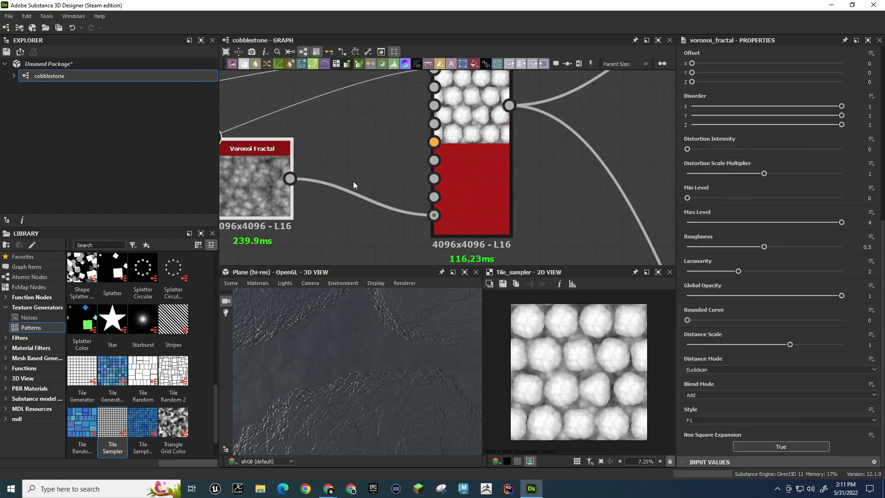
pyautogui.scroll(-5, 344, 164)
pyautogui.scroll(3, 348, 158)
pyautogui.moveTo(347, 158)
pyautogui.mouseDown(button='middle')
pyautogui.moveTo(361, 192)
pyautogui.moveTo(333, 154)
pyautogui.mouseUp(button='middle')
pyautogui.moveTo(284, 155); pyautogui.dragTo(285, 188)
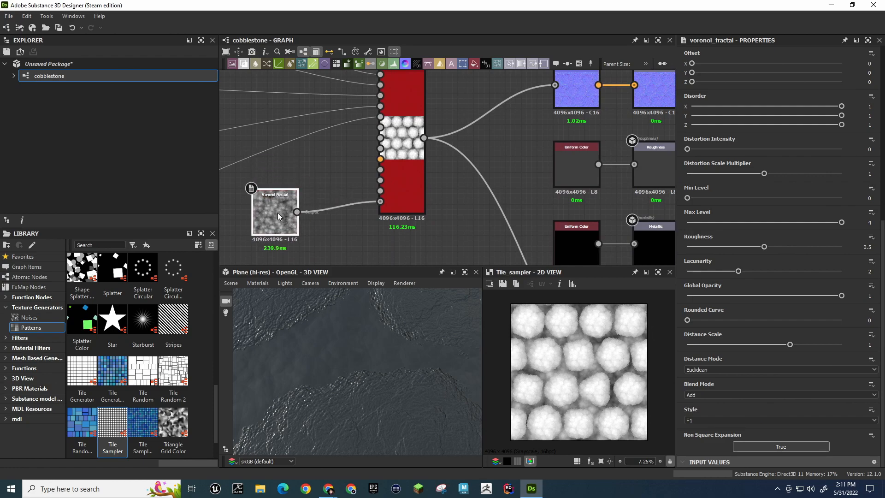
pyautogui.press('Delete')
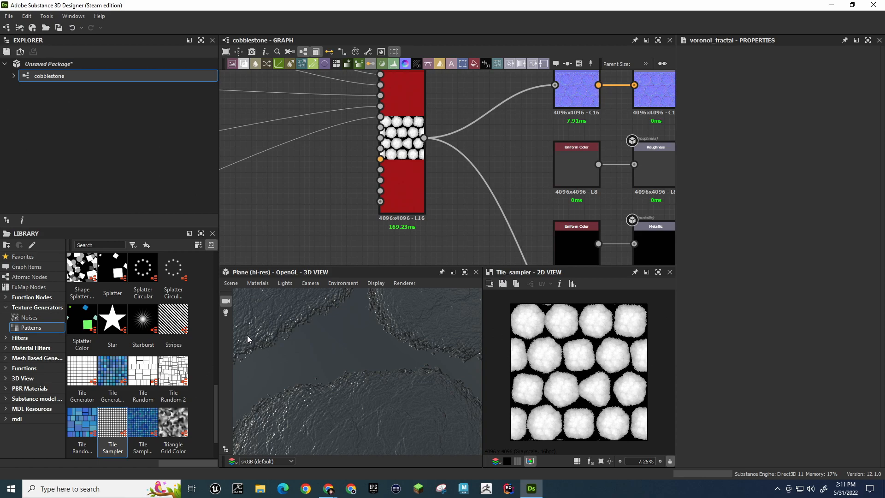
# Add a Perlin Noise node from the texture generator noises and connect it to the Tile Sampler's Background Input
pyautogui.scroll(2, 107, 317)
pyautogui.scroll(7, 107, 318)
pyautogui.click(33, 317)
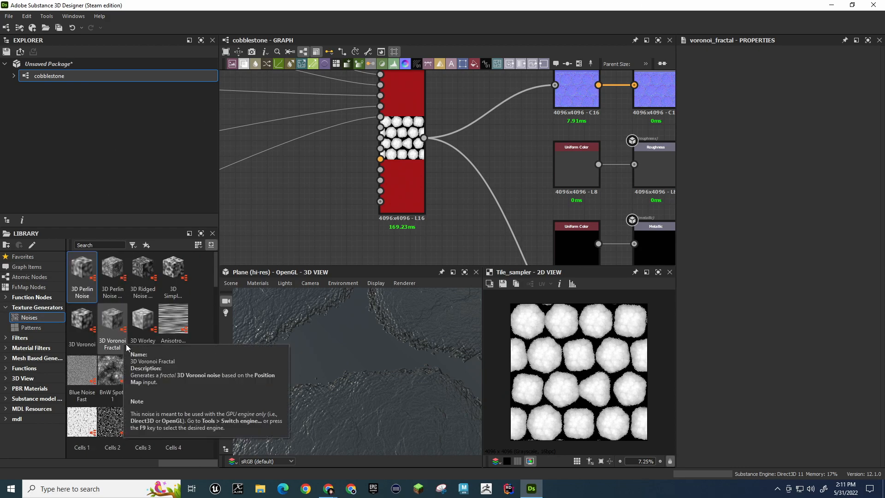
pyautogui.scroll(-5, 200, 367)
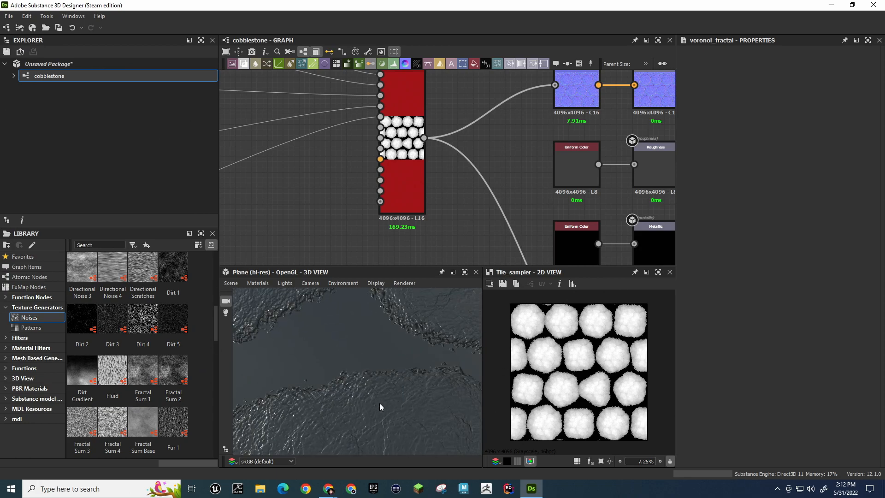
pyautogui.scroll(-5, 209, 381)
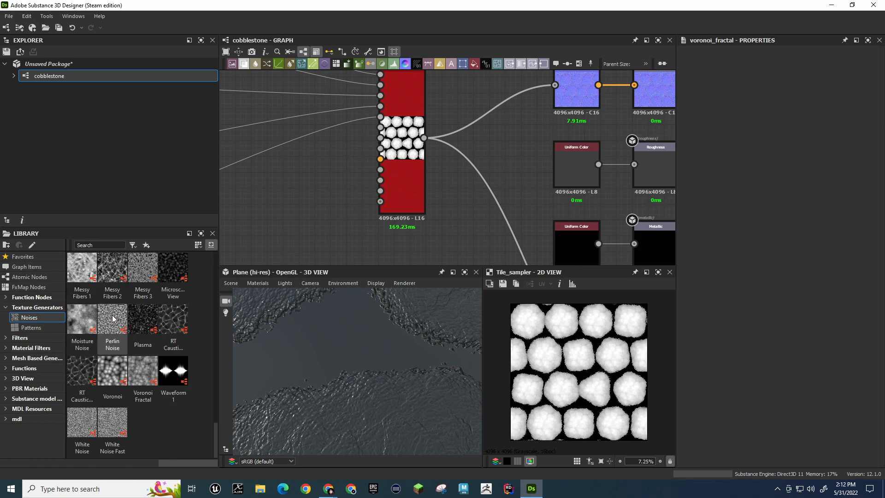
pyautogui.moveTo(112, 319); pyautogui.dragTo(380, 201)
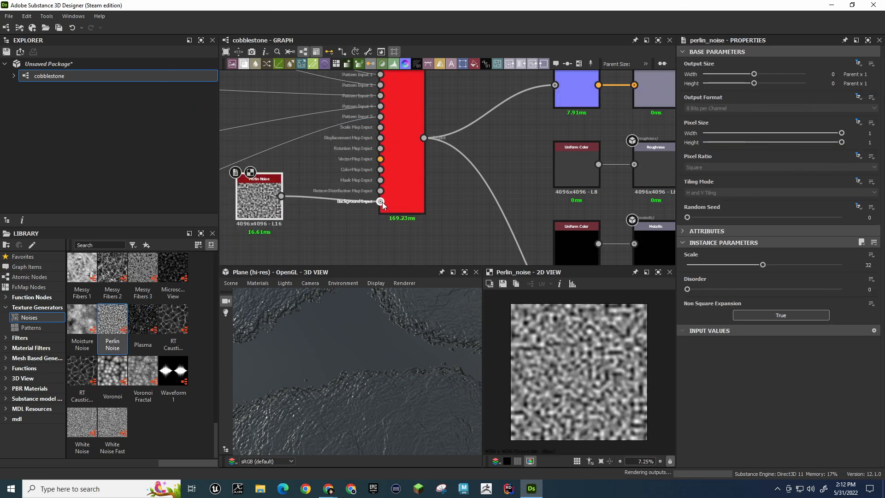
pyautogui.scroll(-10, 415, 333)
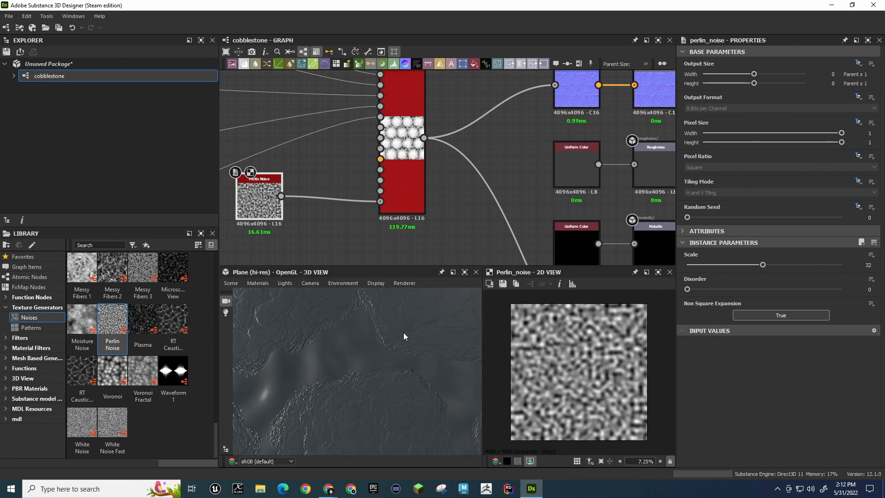
pyautogui.scroll(5, 381, 347)
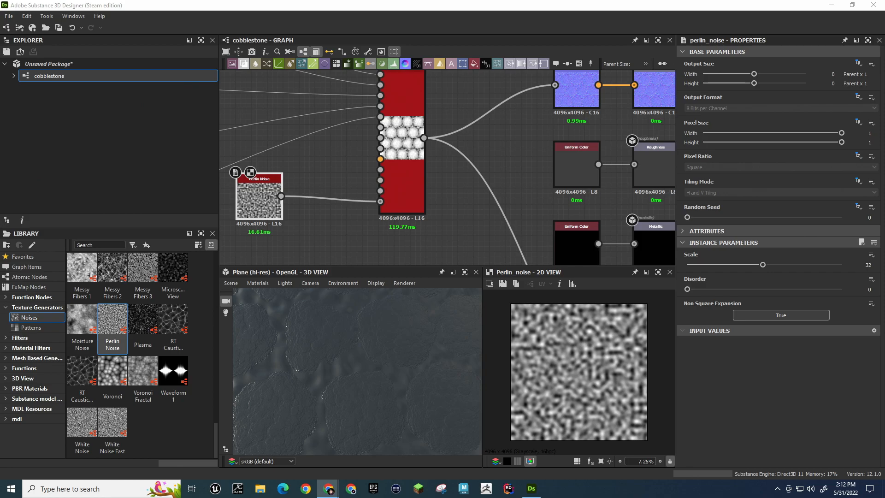
# Switch to the browser's ArtStation portfolio and open the "Learning 3D modeling day 50 - Tortuga Build" artwork to look through its renders
pyautogui.moveTo(0, 143); pyautogui.dragTo(341, 143)
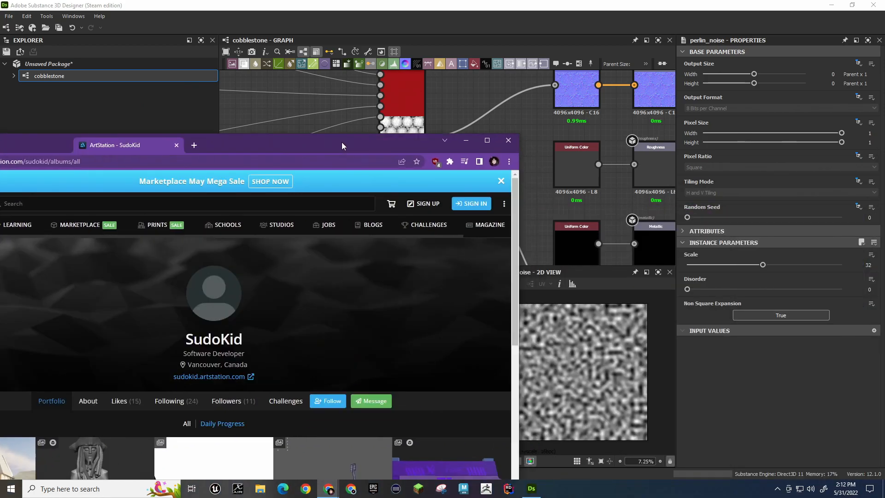
pyautogui.doubleClick(240, 145)
pyautogui.scroll(-4, 247, 206)
pyautogui.scroll(-1, 247, 206)
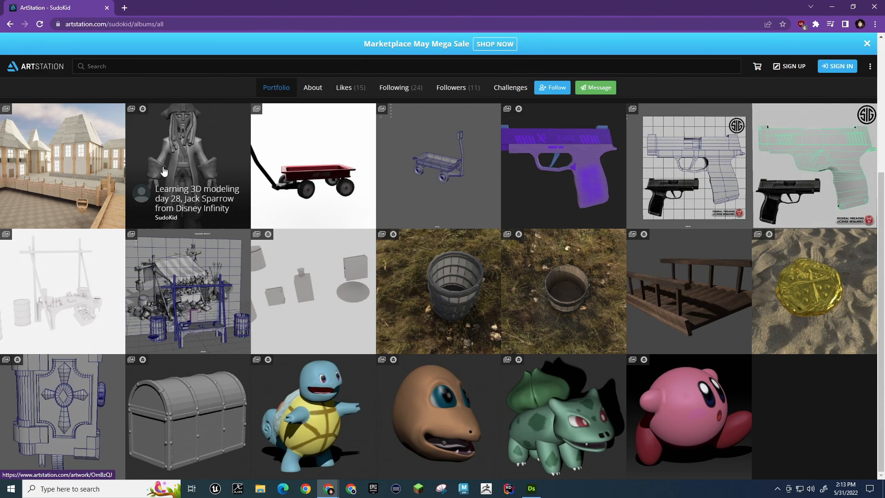
pyautogui.click(81, 150)
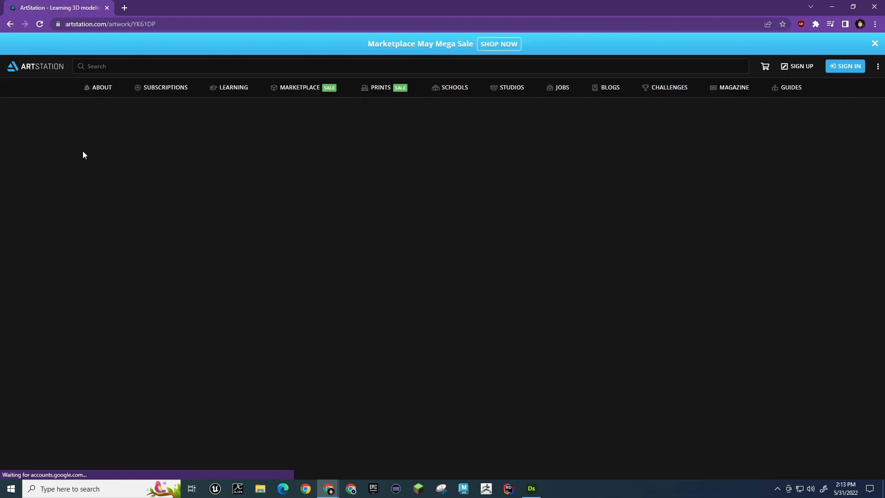
pyautogui.scroll(-10, 323, 198)
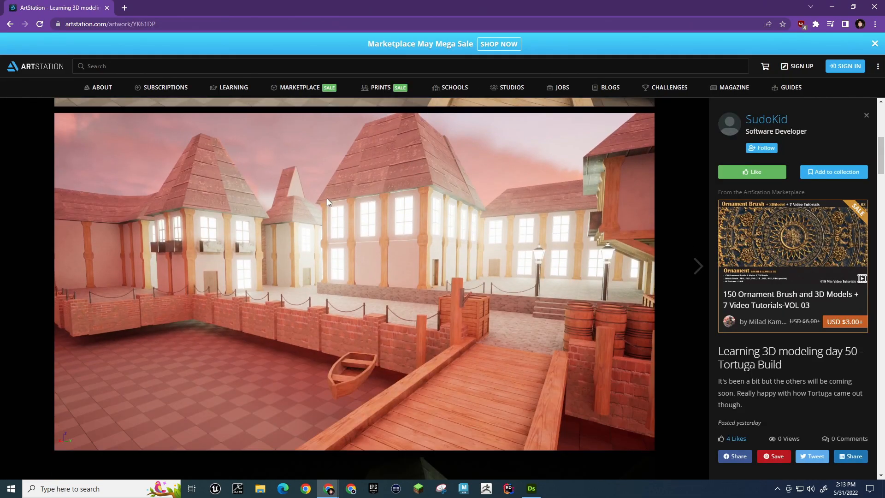
# Examine the Tortuga Build artwork's remaining renders and modular asset shots, from the harbour views to the individual props
pyautogui.scroll(-18, 333, 199)
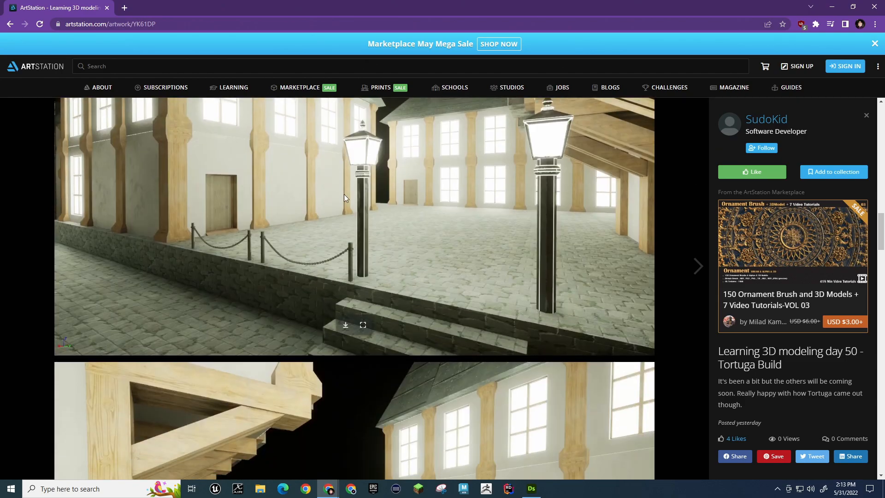
pyautogui.scroll(-20, 345, 197)
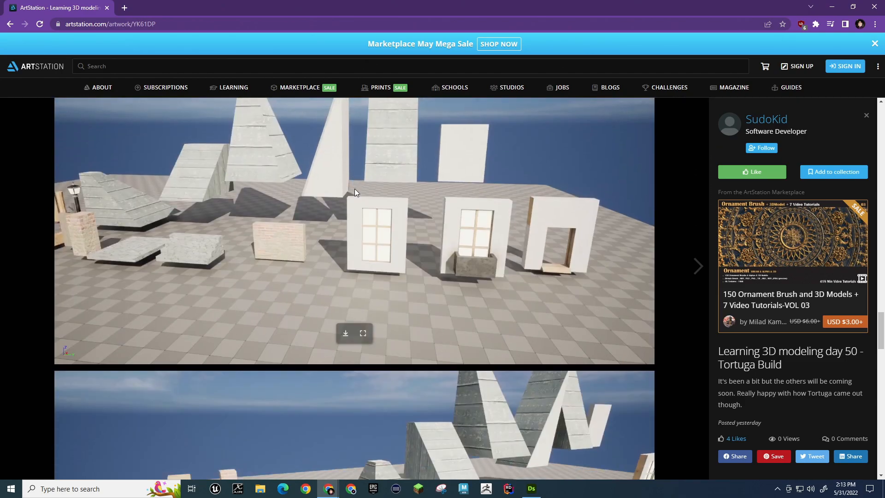
pyautogui.scroll(-5, 367, 192)
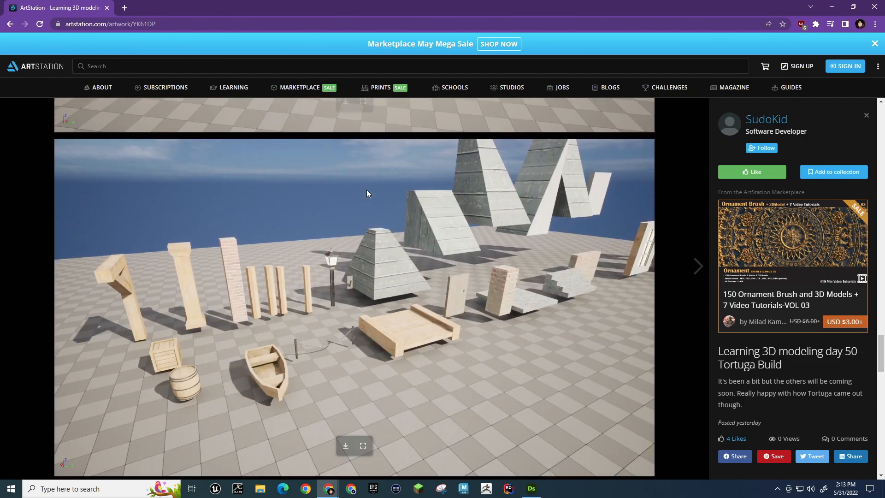
pyautogui.scroll(15, 367, 189)
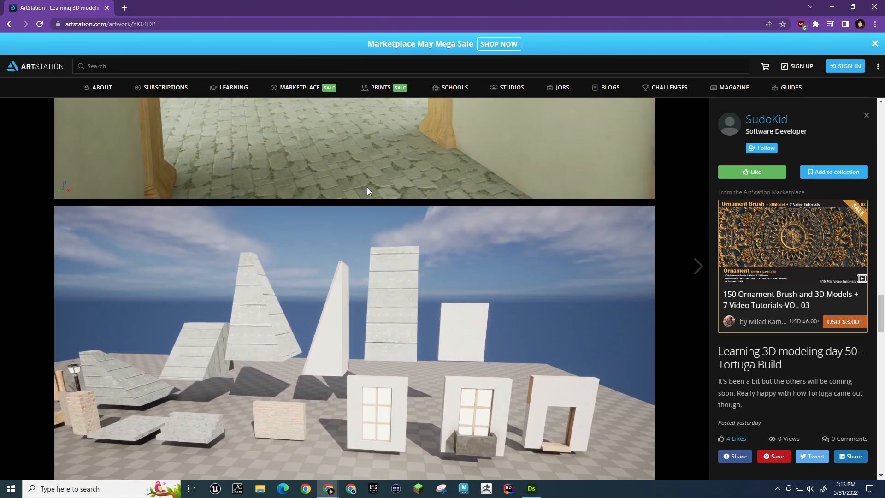
pyautogui.scroll(10, 366, 187)
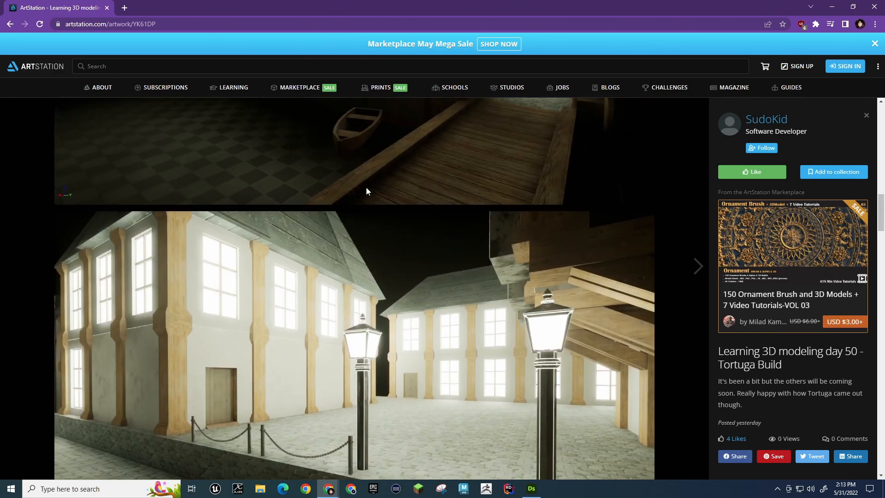
pyautogui.scroll(10, 366, 189)
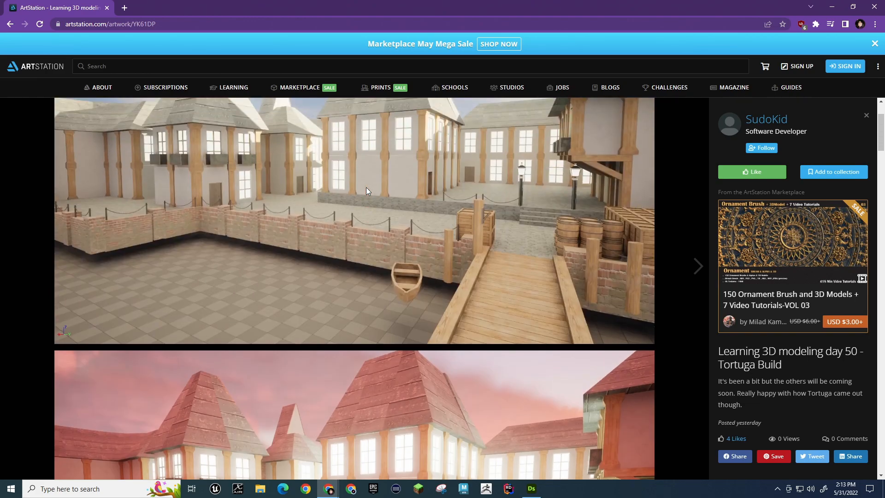
pyautogui.scroll(-4, 366, 189)
pyautogui.scroll(5, 366, 189)
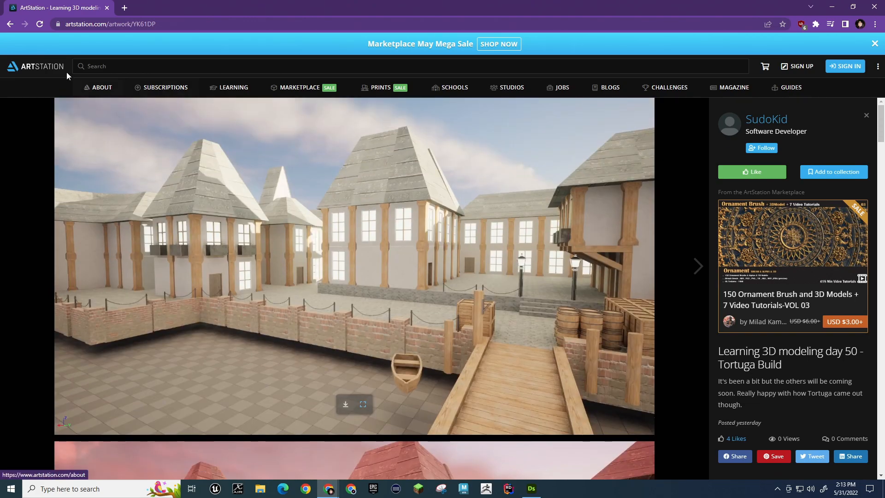
# Return to the portfolio, open the "Learning 3D modeling day 28, Jack Sparrow from Disney Infinity" artwork and inspect its interactive 3D model
pyautogui.click(9, 24)
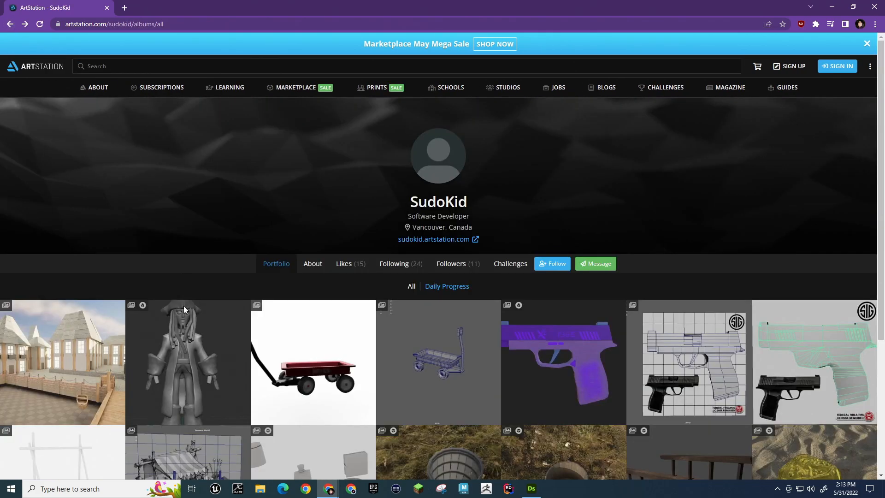
pyautogui.click(184, 333)
pyautogui.scroll(-7, 255, 258)
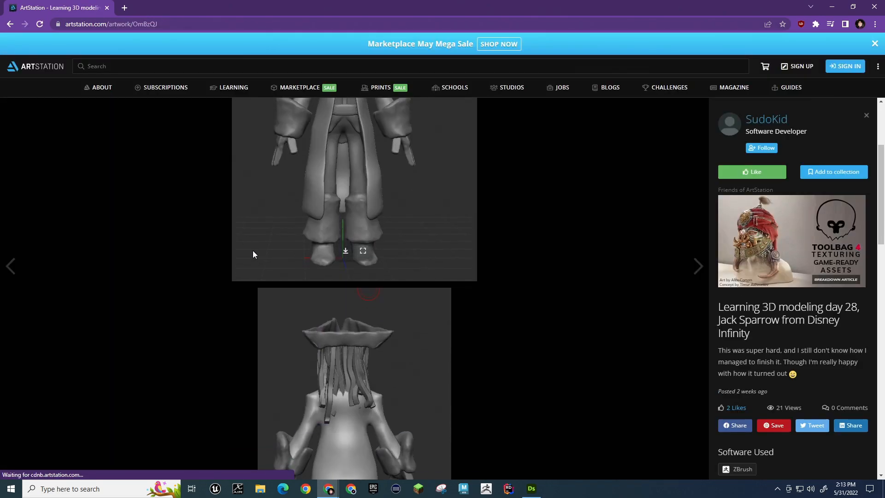
pyautogui.scroll(-10, 256, 249)
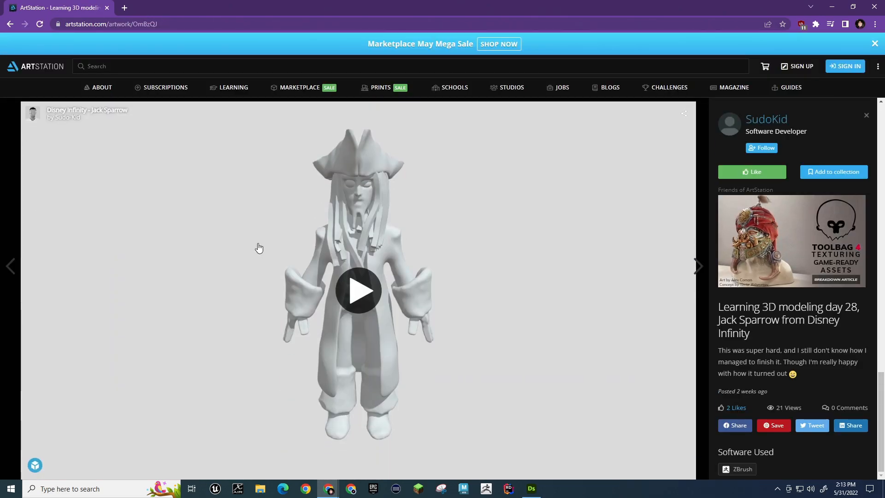
pyautogui.click(374, 292)
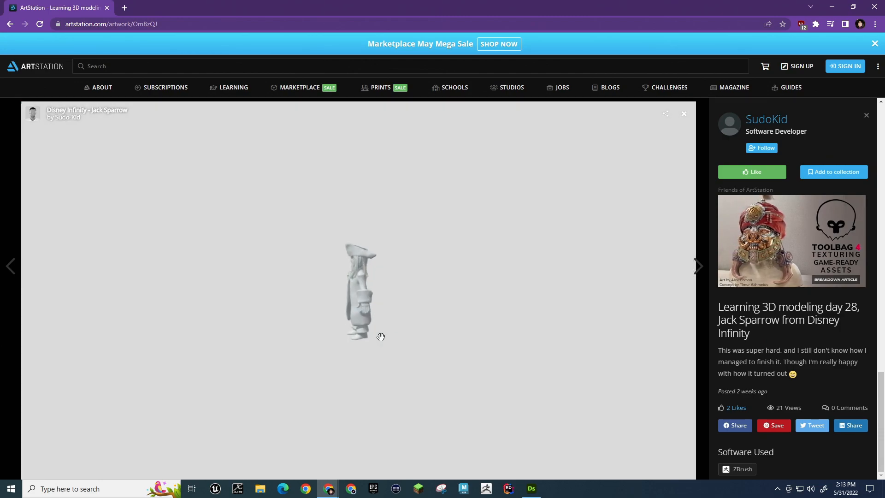
pyautogui.moveTo(353, 310); pyautogui.dragTo(334, 303)
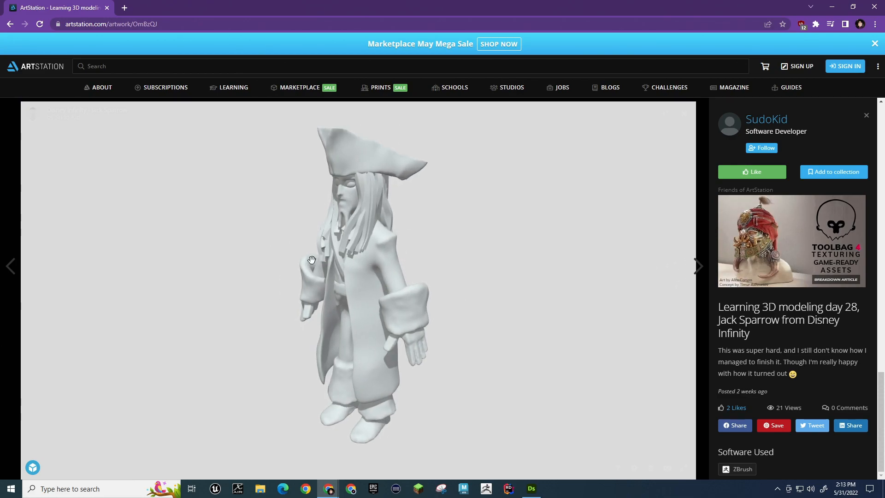
# Return to the portfolio and open the "Learning 3D modeling day 20, finishing up wagon!" artwork to view its renders
pyautogui.click(11, 24)
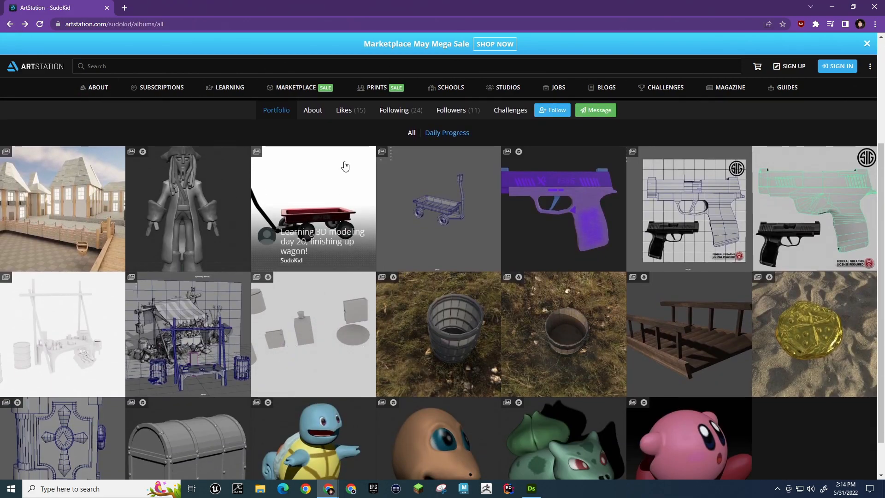
pyautogui.click(343, 162)
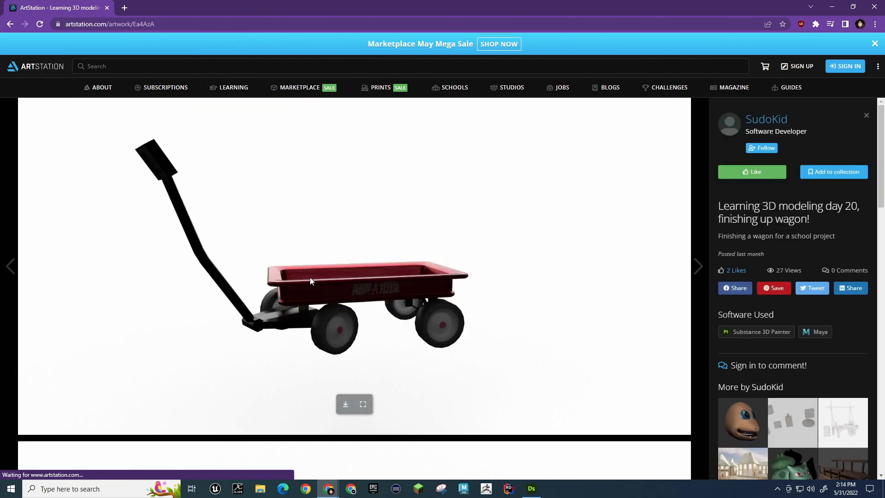
pyautogui.scroll(-10, 392, 312)
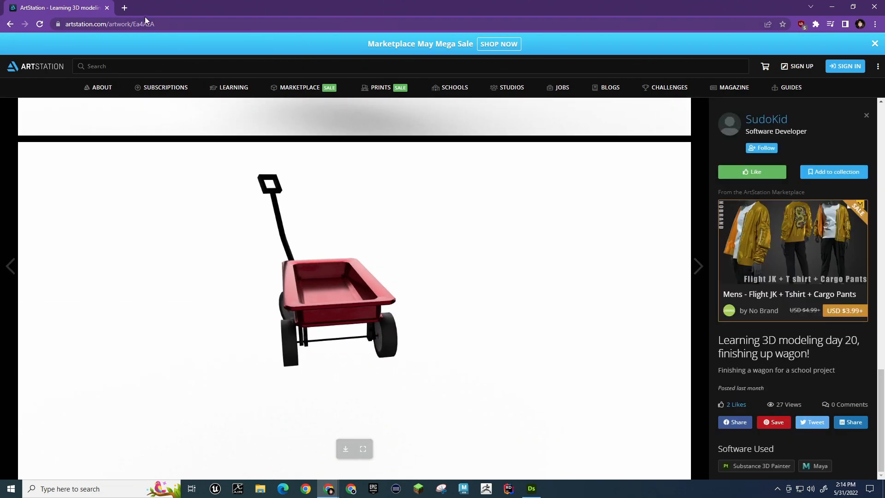
# Open the portfolio's "Learning 3D modeling day 16, wrapping up my first gun!" artwork, examine its renders and wireframes, and return to the portfolio
pyautogui.click(9, 25)
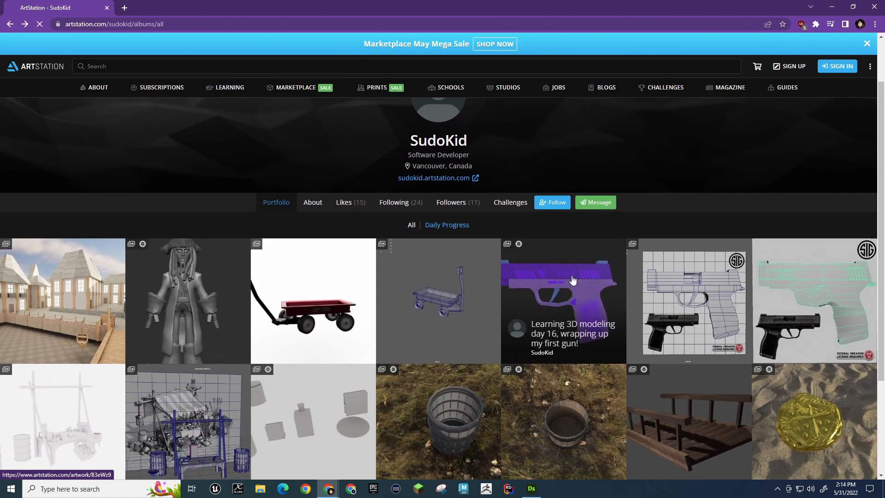
pyautogui.click(569, 282)
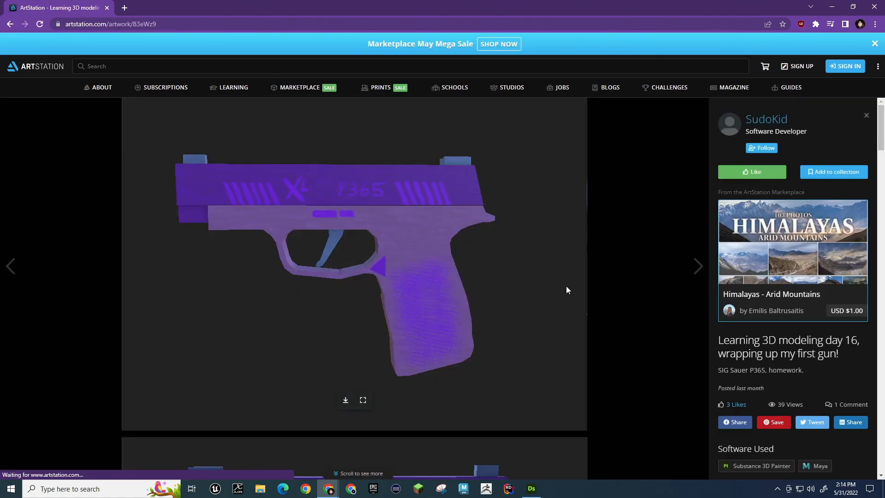
pyautogui.scroll(-10, 547, 287)
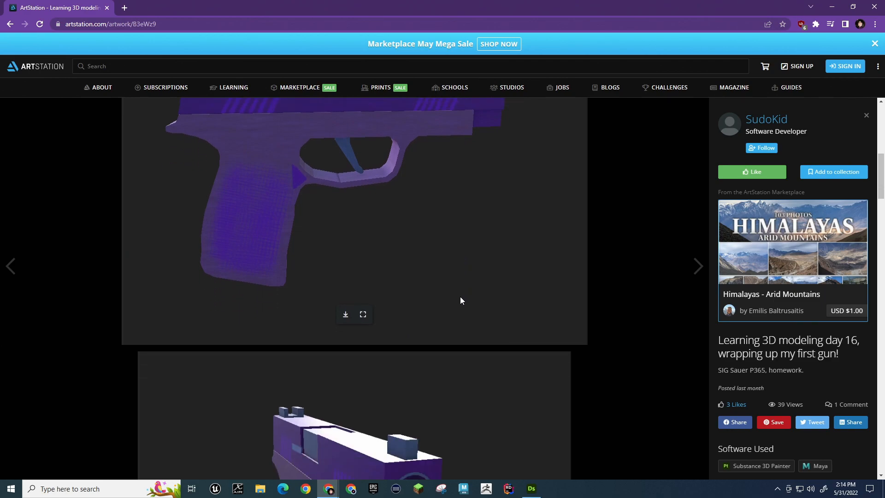
pyautogui.scroll(-12, 459, 301)
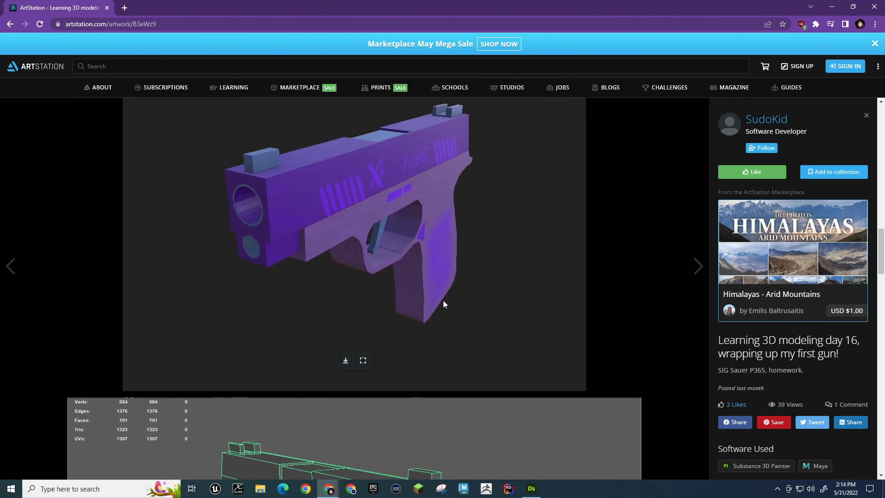
pyautogui.scroll(-5, 432, 297)
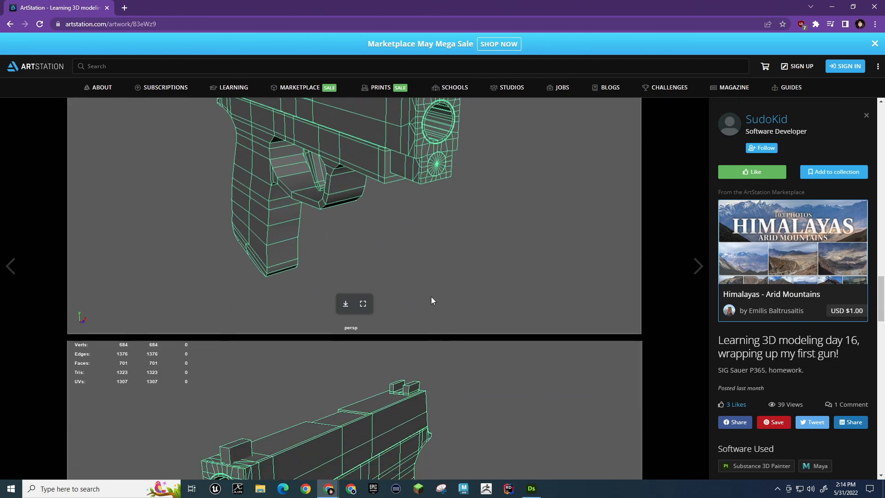
pyautogui.scroll(-1, 431, 300)
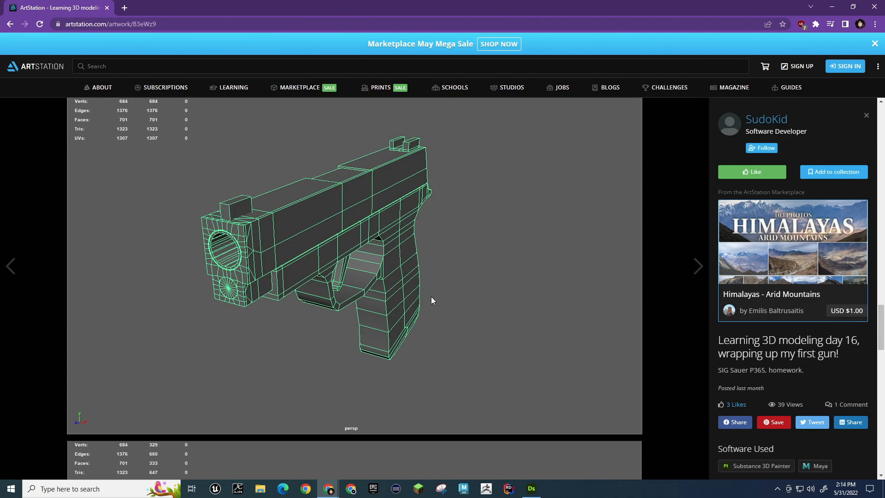
pyautogui.moveTo(431, 297)
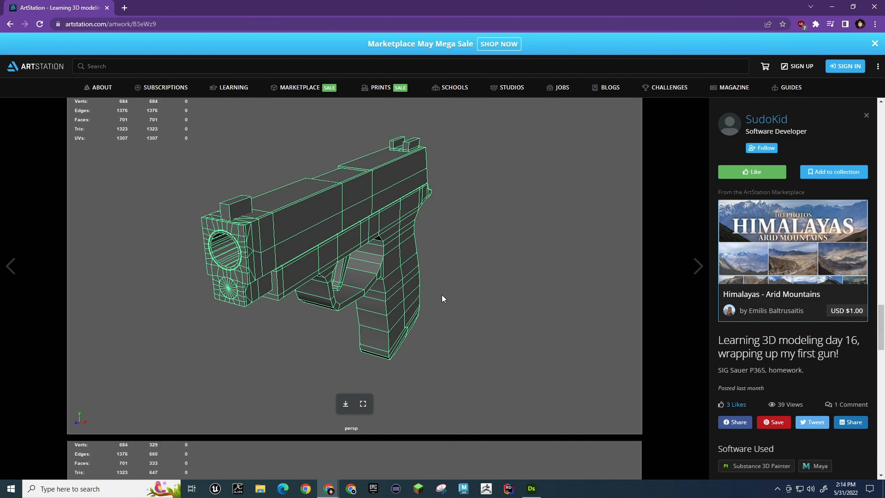
pyautogui.scroll(-7, 442, 295)
pyautogui.scroll(2, 417, 258)
pyautogui.scroll(-9, 414, 266)
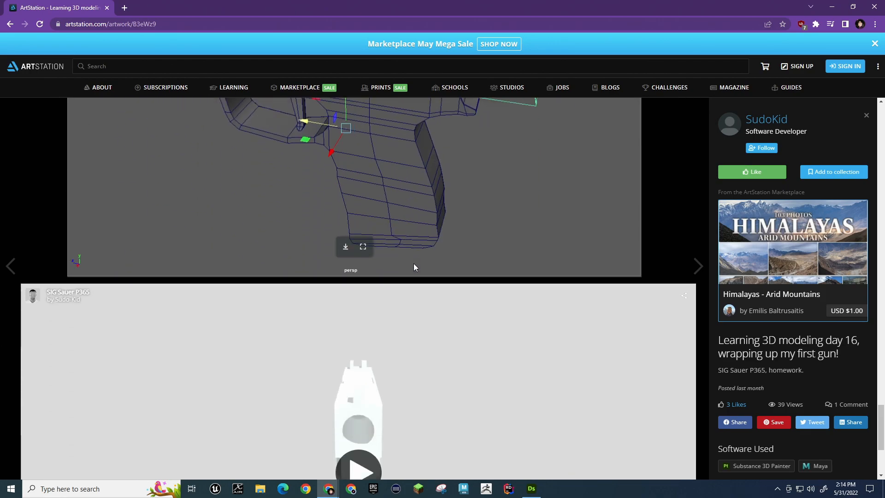
pyautogui.click(10, 23)
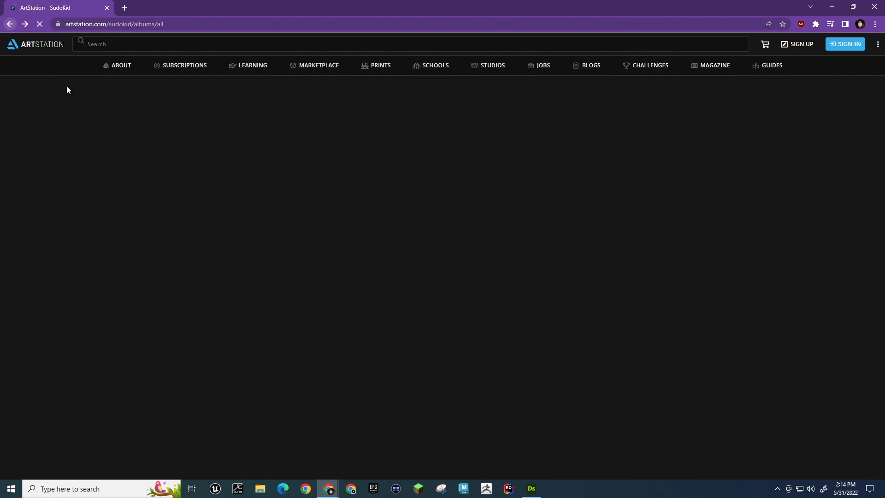
pyautogui.scroll(-4, 350, 273)
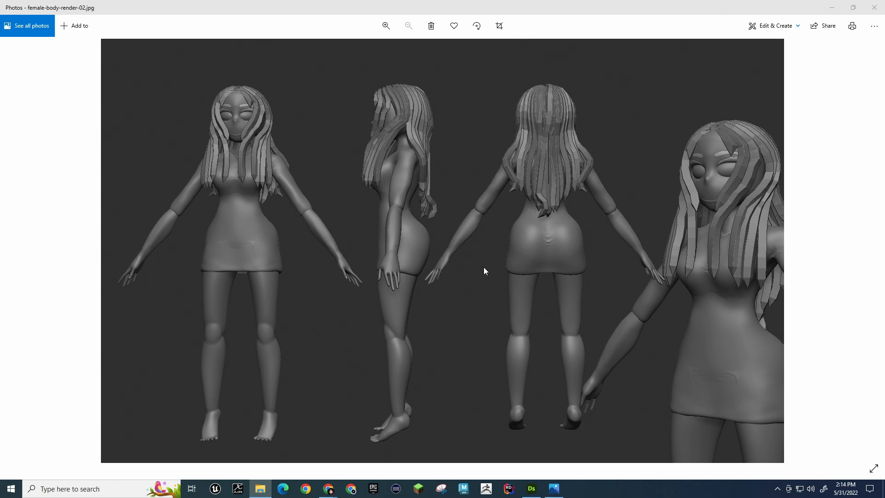
# In Photos, view the character images female-body-render-02.jpg, female_body_day_2_01.JPG and female-body-render-01.jpg
pyautogui.click(437, 223)
pyautogui.press('Right')
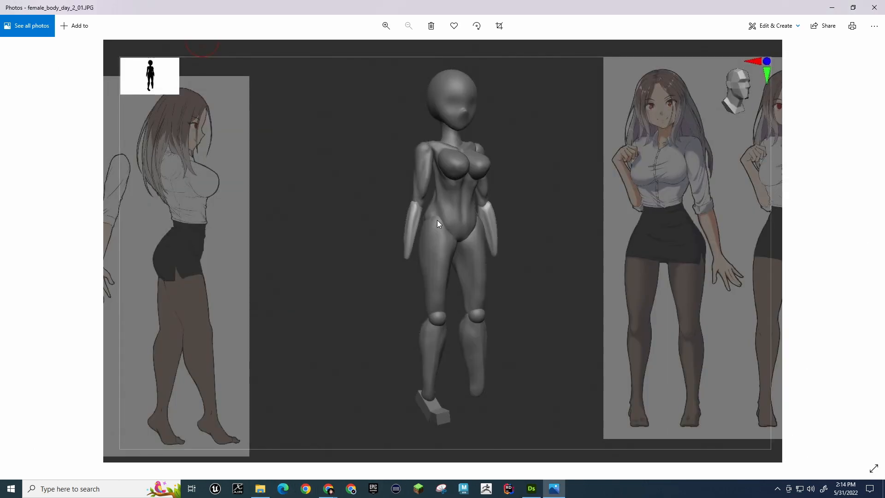
pyautogui.press('Left')
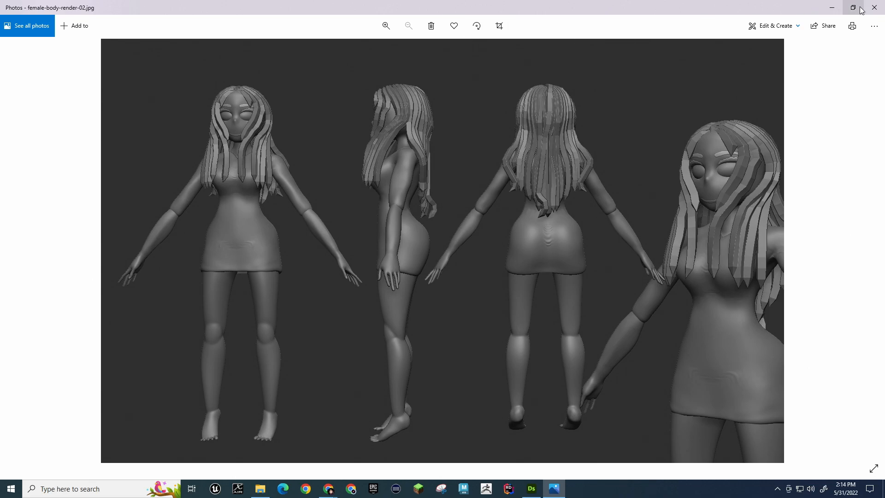
pyautogui.click(875, 8)
pyautogui.press('Left')
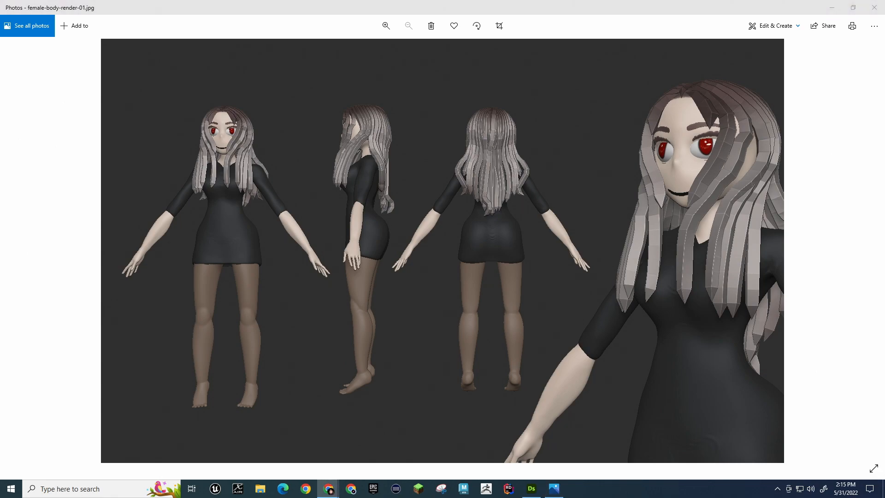
# Switch back to the ArtStation browser window and reopen the Tortuga Build artwork to examine its night renders and cobblestone ground
pyautogui.moveTo(328, 488)
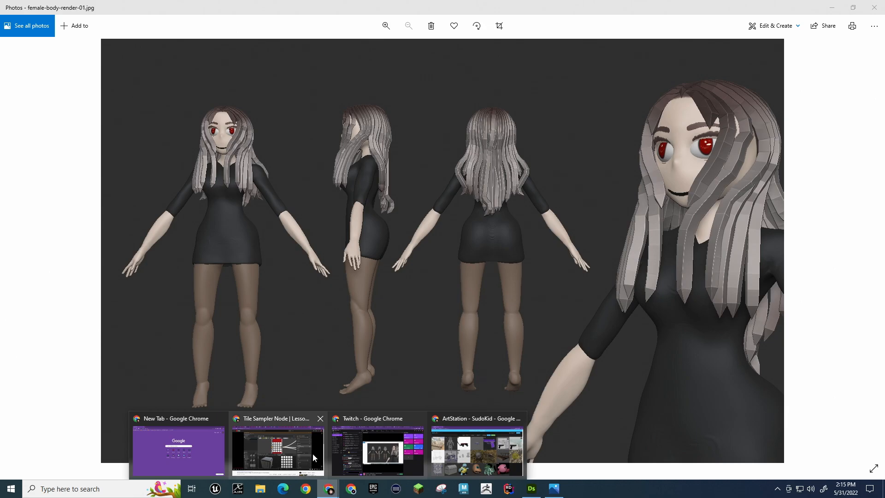
pyautogui.click(270, 451)
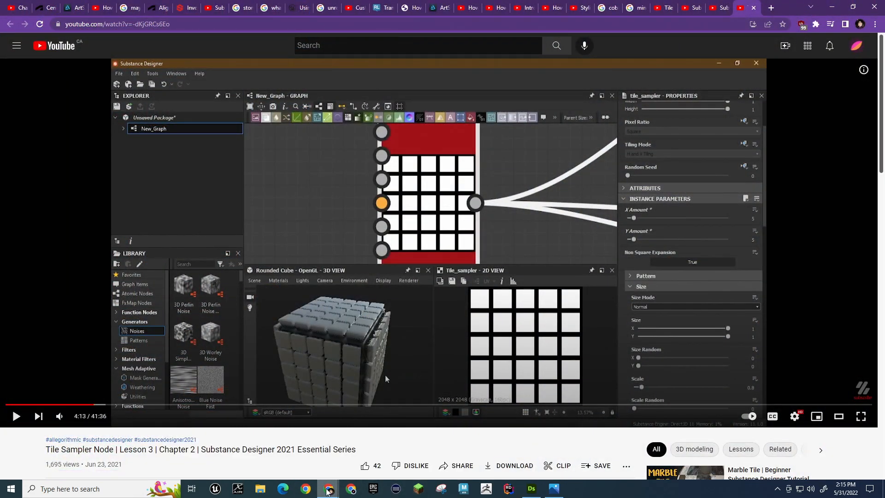
pyautogui.moveTo(327, 489)
pyautogui.click(452, 451)
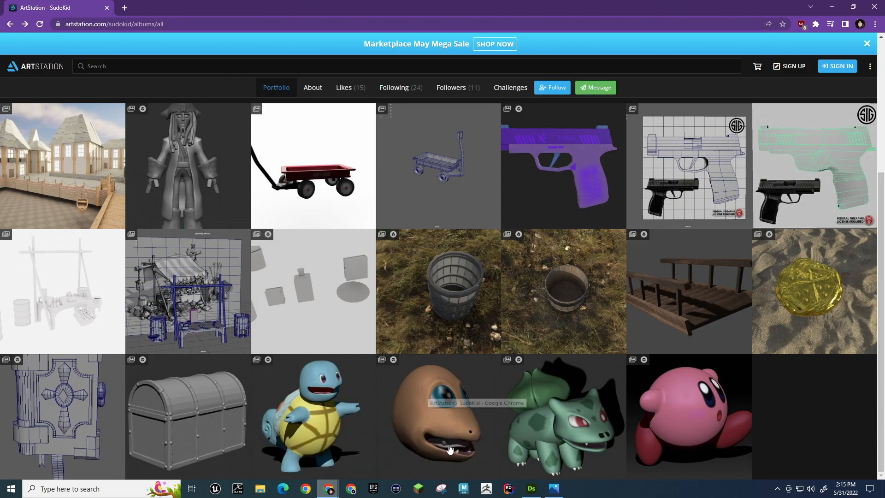
pyautogui.click(48, 156)
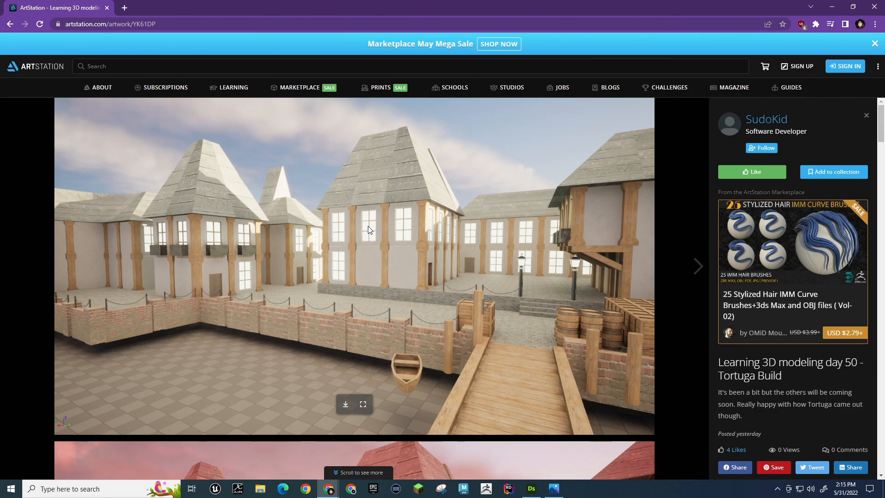
pyautogui.scroll(-7, 320, 247)
pyautogui.scroll(-7, 313, 247)
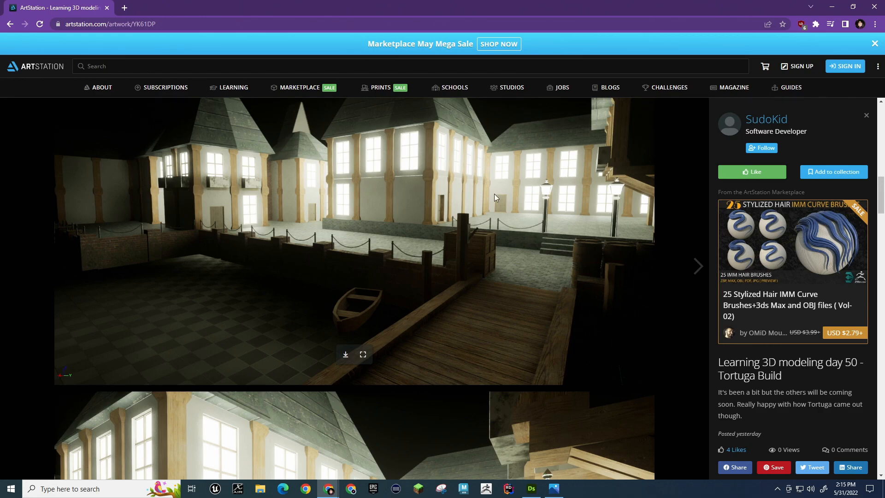
pyautogui.scroll(-6, 517, 206)
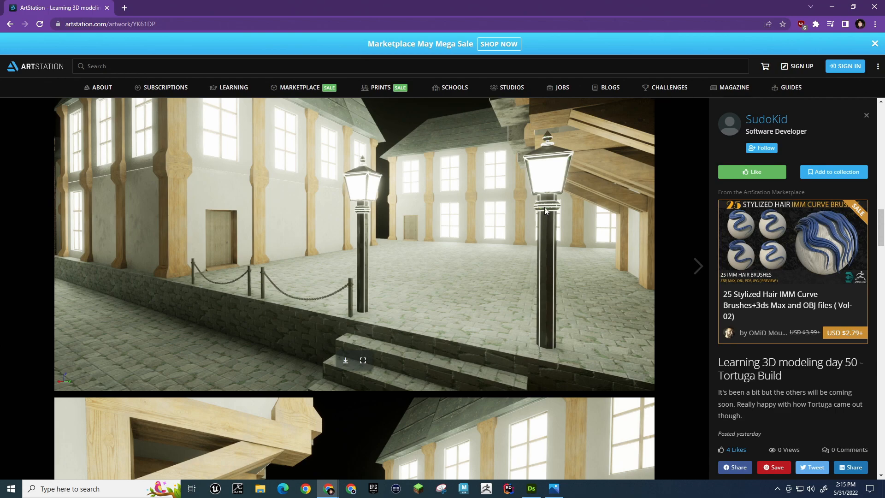
pyautogui.scroll(-6, 434, 242)
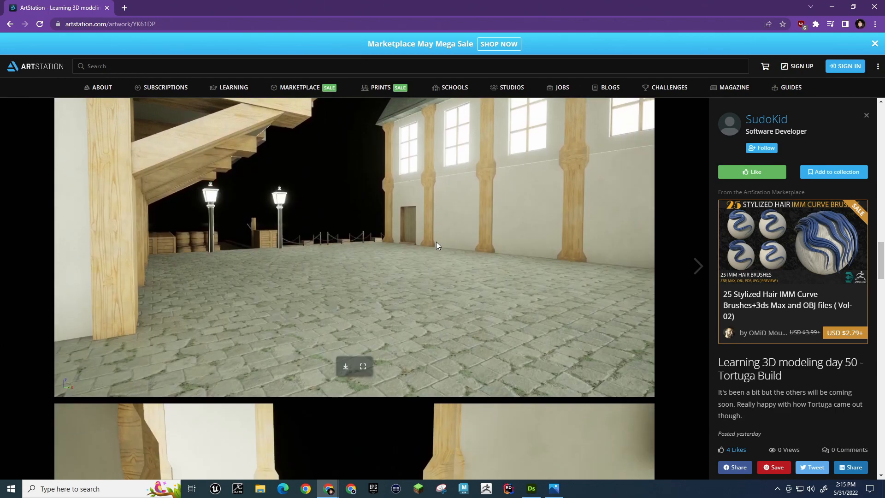
# Examine the remaining Tortuga Build renders, including the cobblestone street and the roof, door, lamp post, barrel and boat props
pyautogui.scroll(1, 438, 241)
pyautogui.scroll(-20, 224, 300)
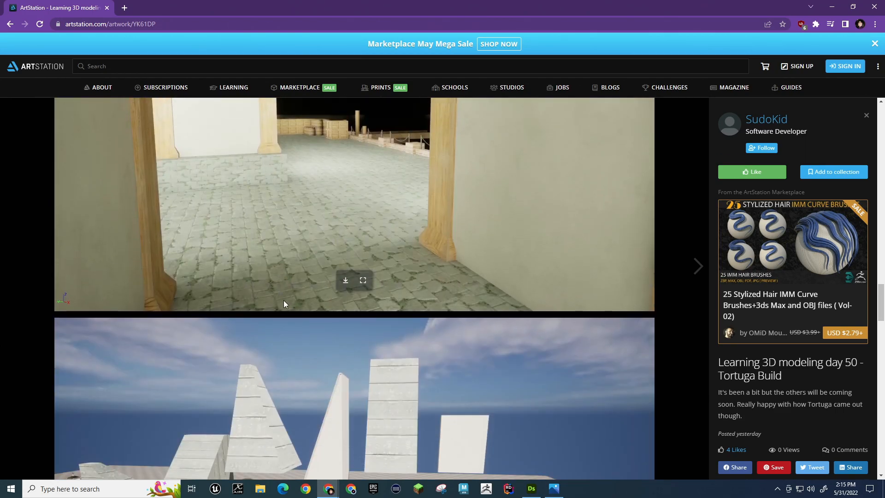
pyautogui.scroll(-9, 289, 301)
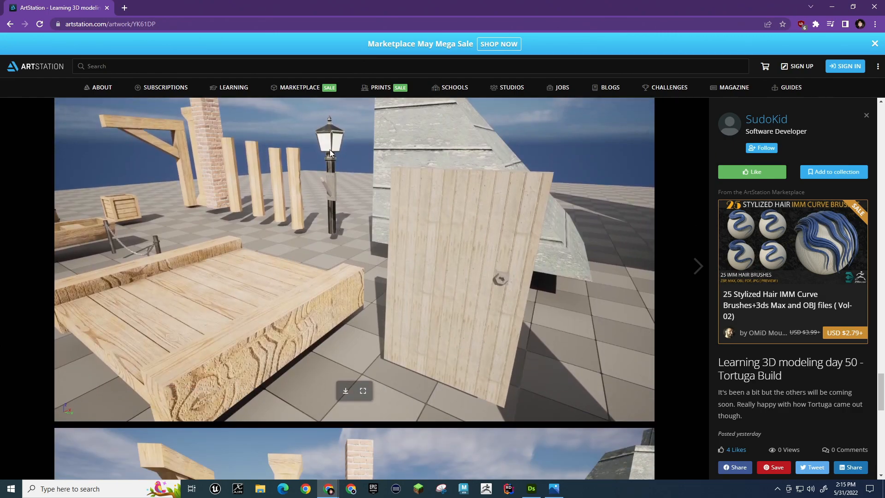
pyautogui.scroll(-4, 360, 243)
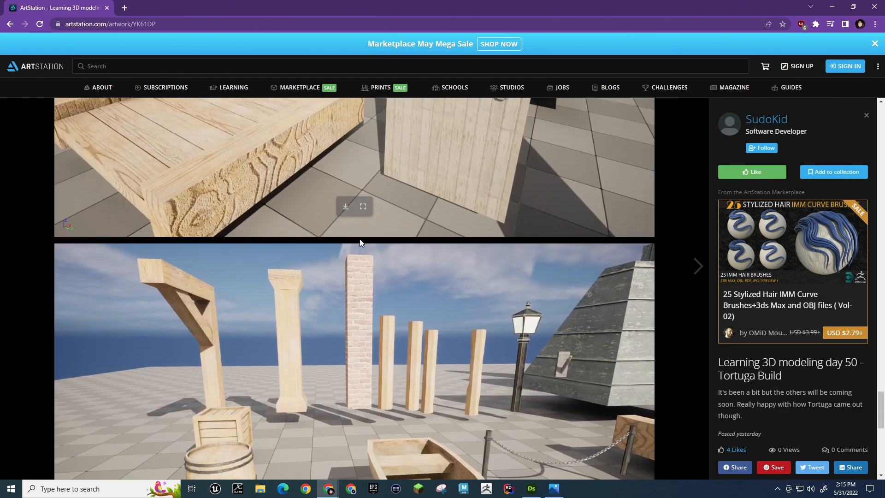
pyautogui.scroll(-3, 485, 255)
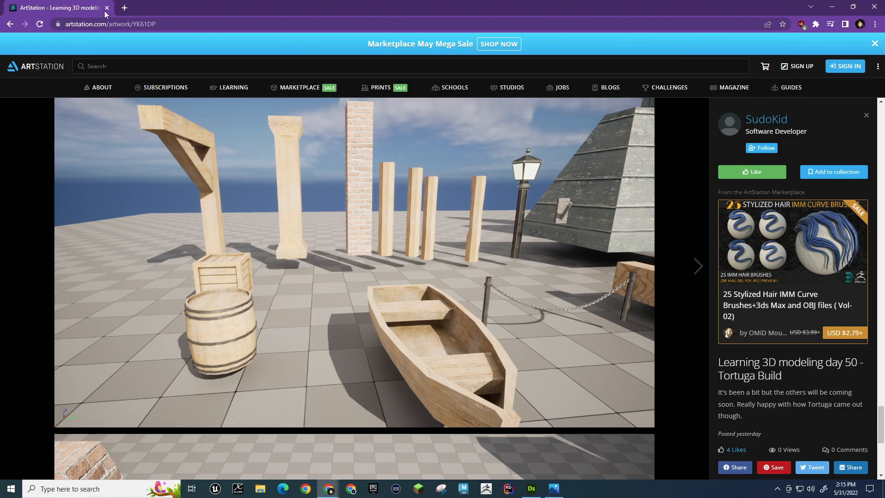
# Switch back to Adobe Substance 3D Designer and inspect the cobblestone surface on the 3D plane from a lower angle
pyautogui.hotkey('alt', 'Tab')
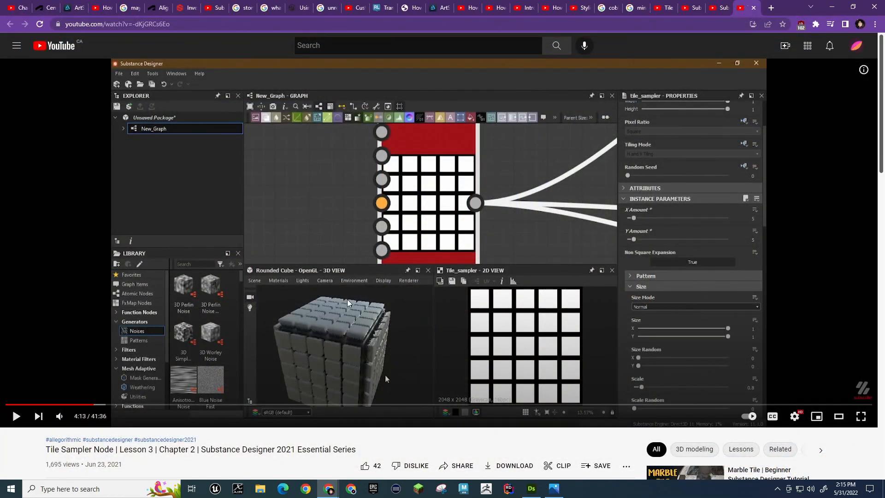
pyautogui.hotkey('alt', 'Tab')
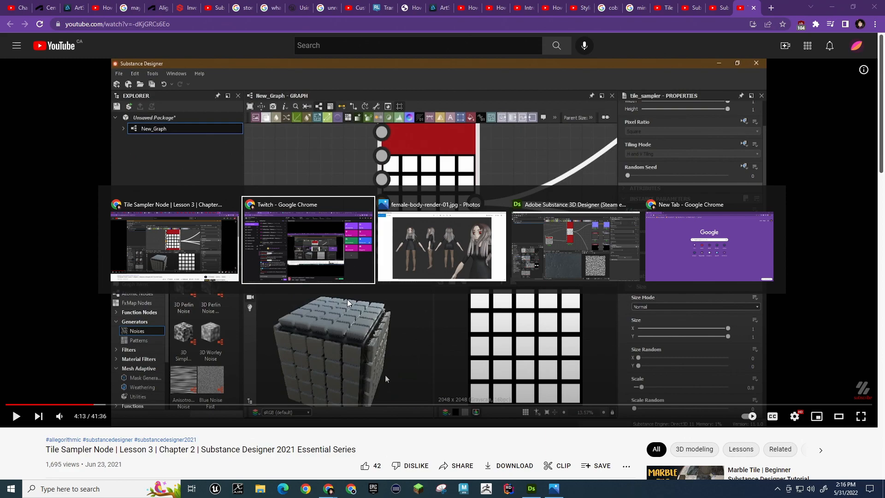
pyautogui.hotkey('alt', 'Tab')
pyautogui.hotkey('alt', 'Tab')
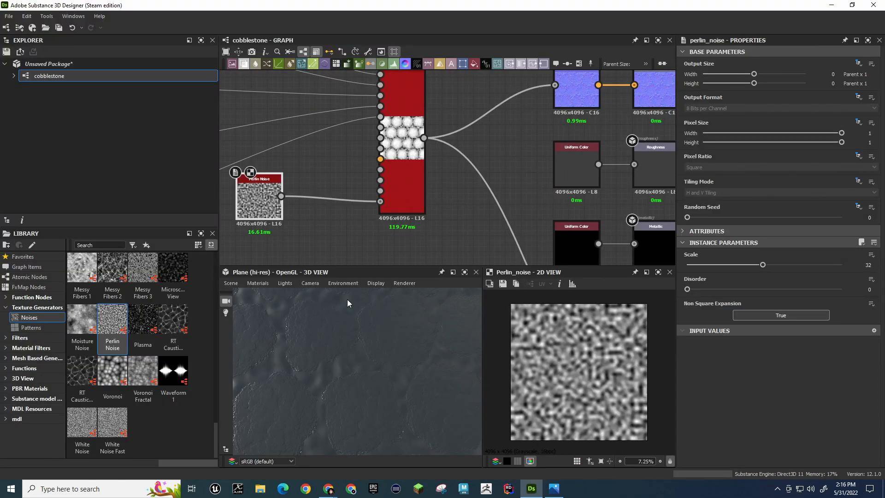
pyautogui.moveTo(417, 338); pyautogui.dragTo(382, 298)
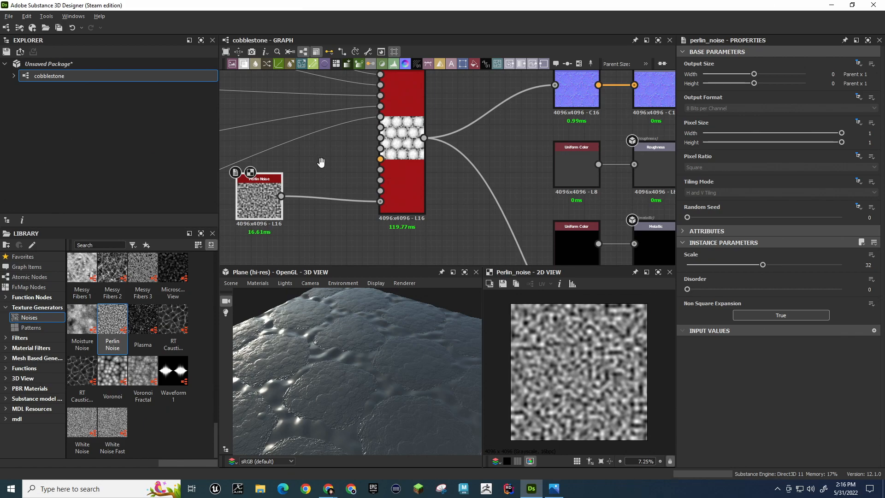
pyautogui.moveTo(318, 164); pyautogui.dragTo(334, 152, button='middle')
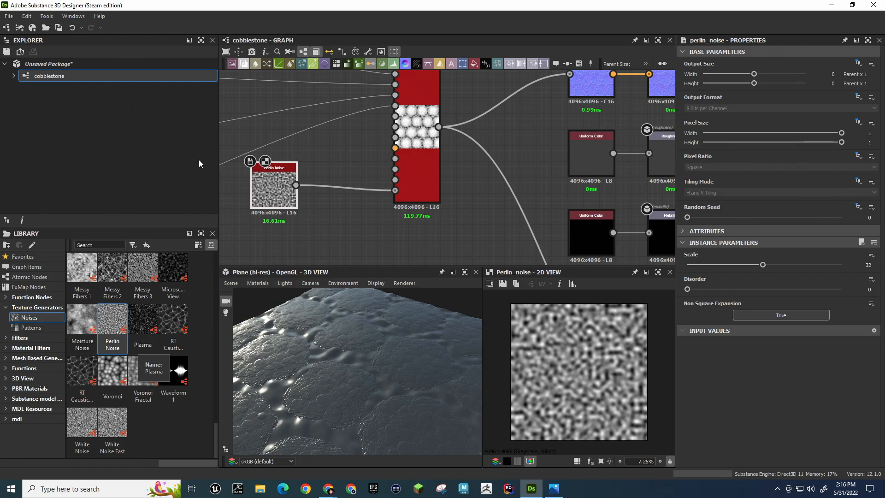
# Browse the library's texture generator noises and patterns for a noise suited to the stone surface
pyautogui.click(188, 424)
pyautogui.scroll(5, 128, 374)
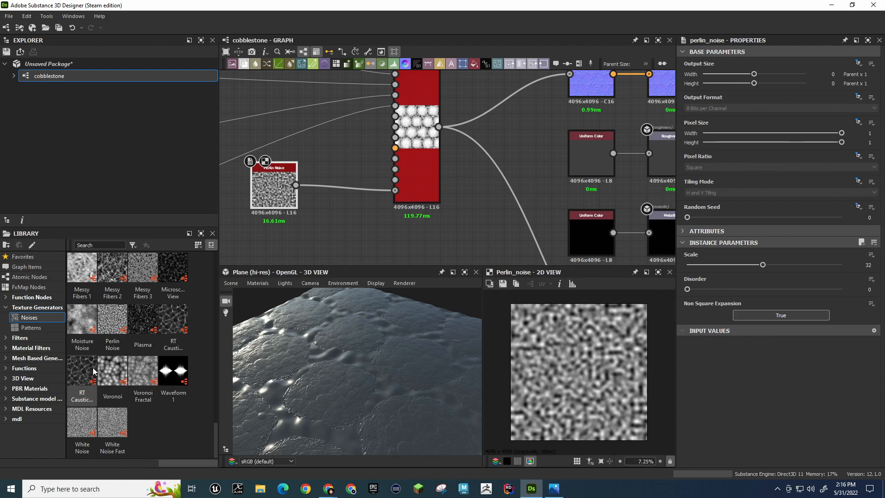
pyautogui.scroll(2, 129, 373)
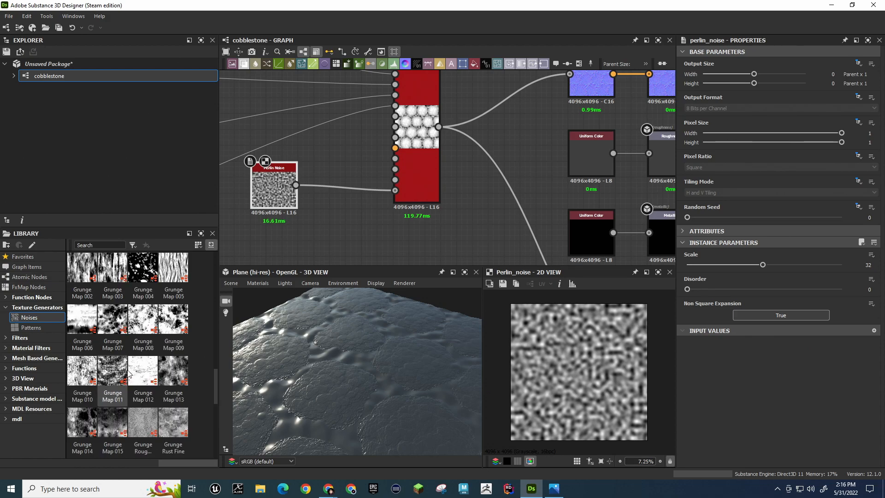
pyautogui.scroll(2, 128, 374)
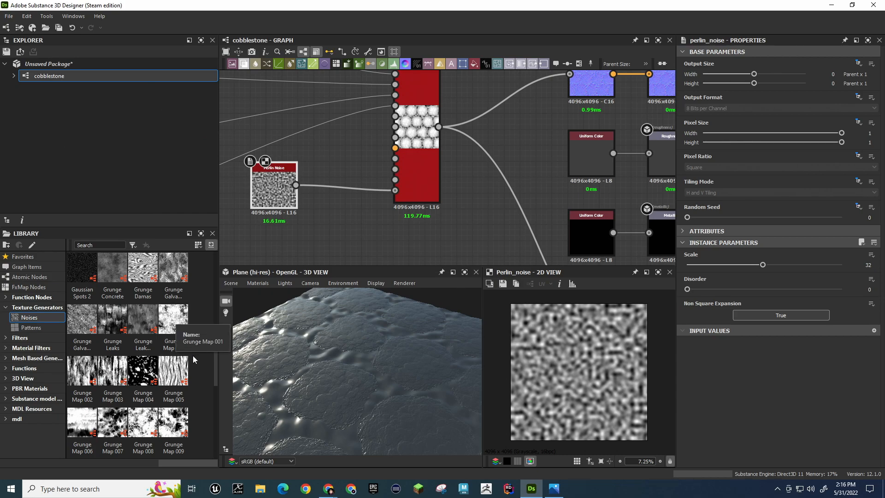
pyautogui.click(32, 327)
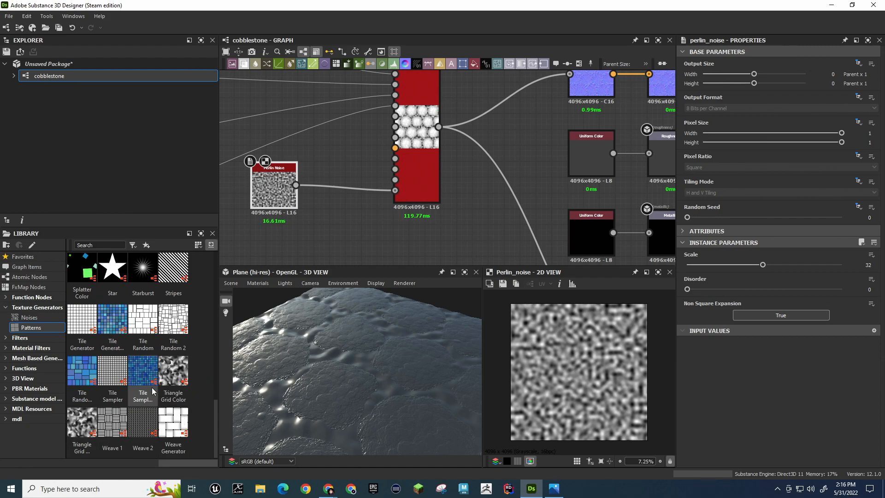
pyautogui.click(29, 318)
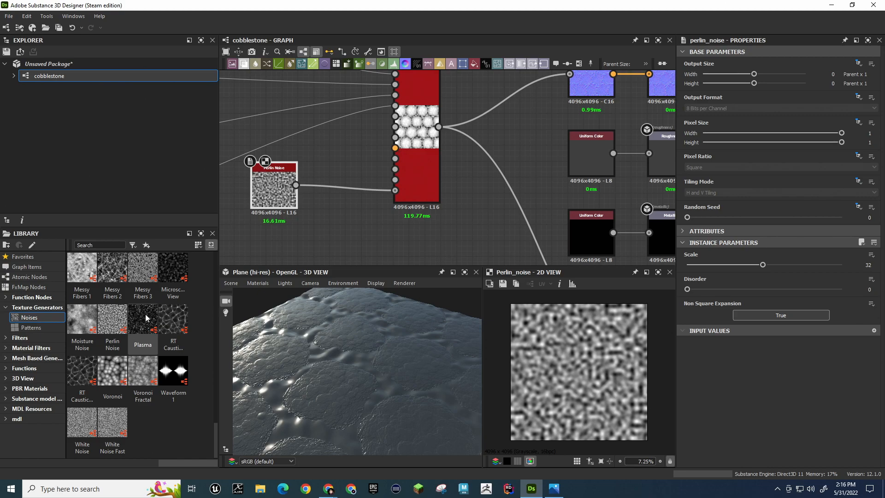
pyautogui.scroll(5, 146, 317)
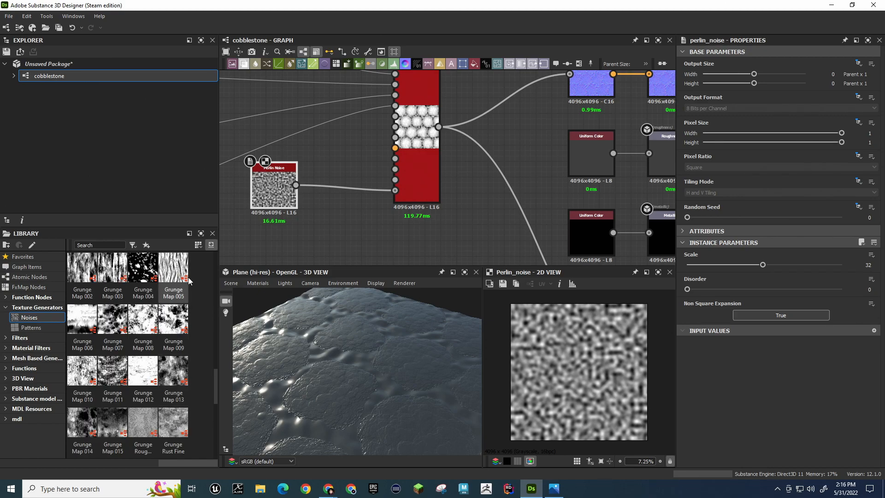
# Add a Grunge Map 009 node and feed it into the first stone's Blend in place of the Voronoi Fractal, moving the latter beneath Levels
pyautogui.moveTo(311, 246); pyautogui.dragTo(713, 259, button='middle')
pyautogui.moveTo(347, 164); pyautogui.dragTo(659, 137, button='middle')
pyautogui.scroll(-3, 370, 190)
pyautogui.moveTo(380, 140); pyautogui.dragTo(460, 308, button='middle')
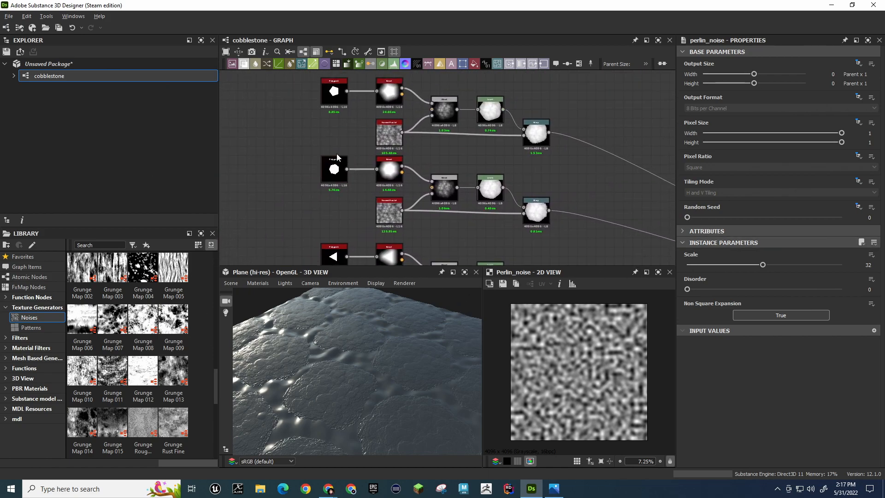
pyautogui.click(396, 126)
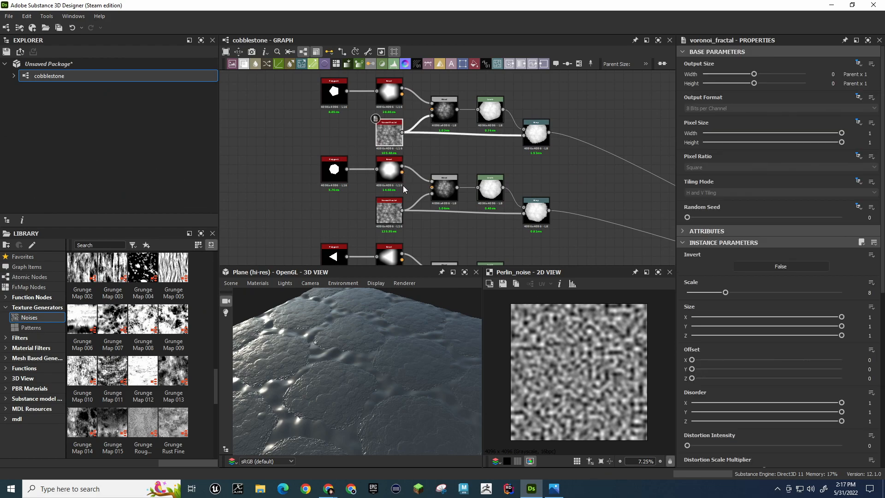
pyautogui.moveTo(170, 315); pyautogui.dragTo(489, 161)
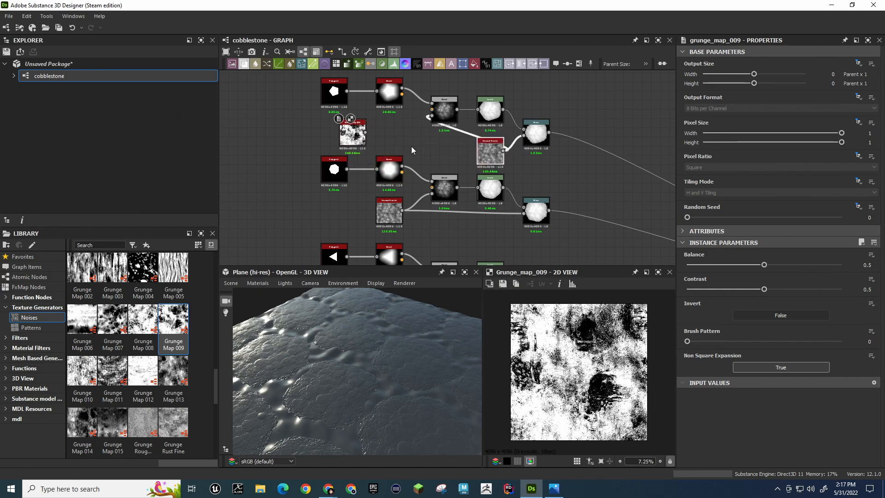
pyautogui.moveTo(364, 132); pyautogui.dragTo(433, 116)
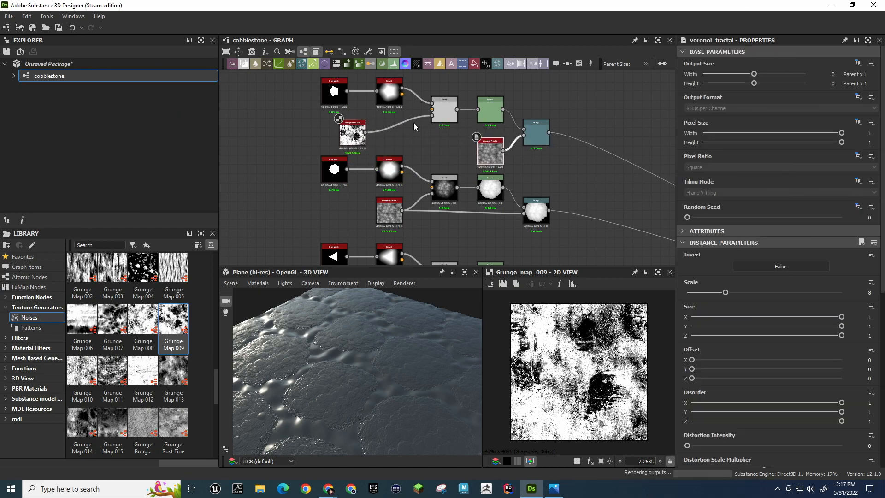
pyautogui.moveTo(345, 135); pyautogui.dragTo(381, 125)
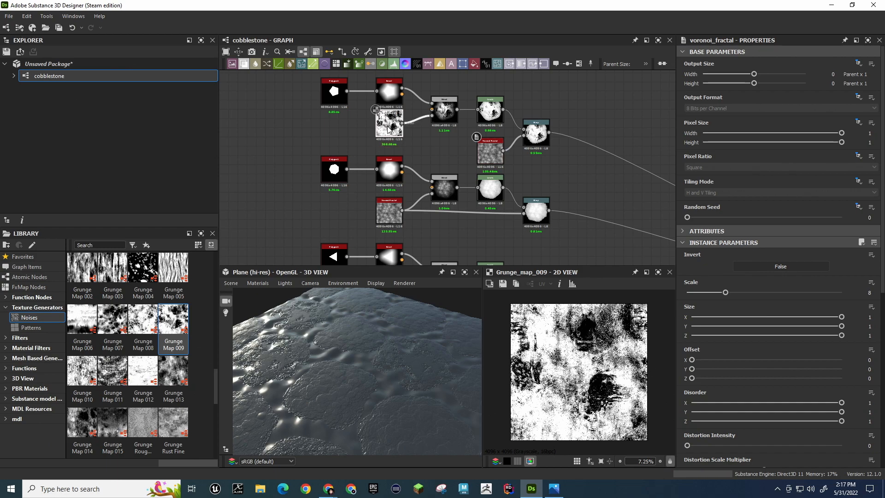
pyautogui.moveTo(330, 315); pyautogui.dragTo(374, 348)
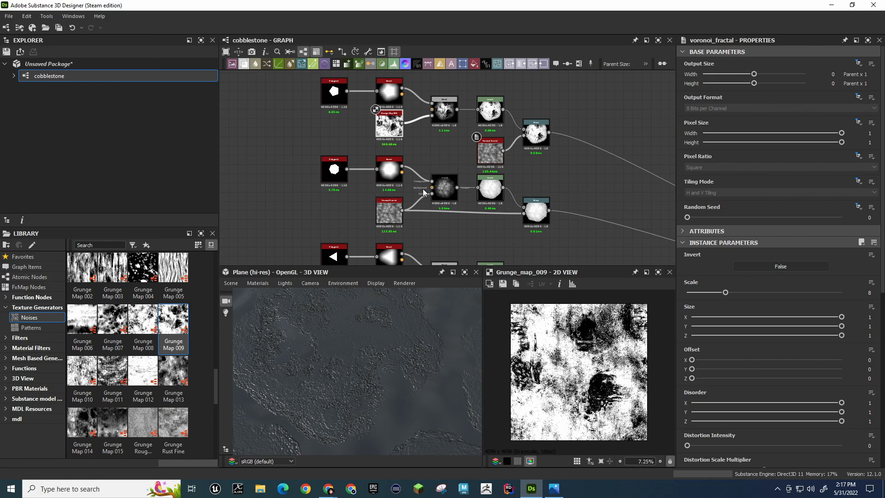
# Search the library's noise and pattern generators for other surface textures
pyautogui.scroll(-5, 161, 362)
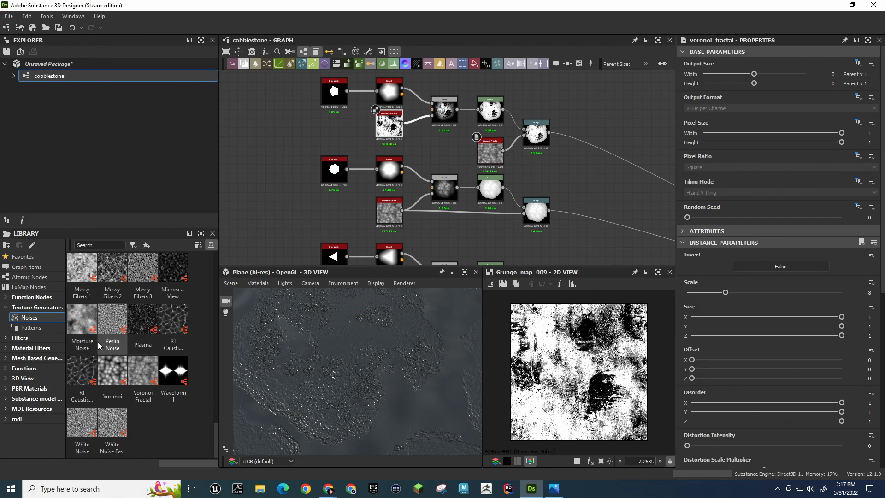
pyautogui.scroll(2, 82, 342)
pyautogui.scroll(2, 82, 342)
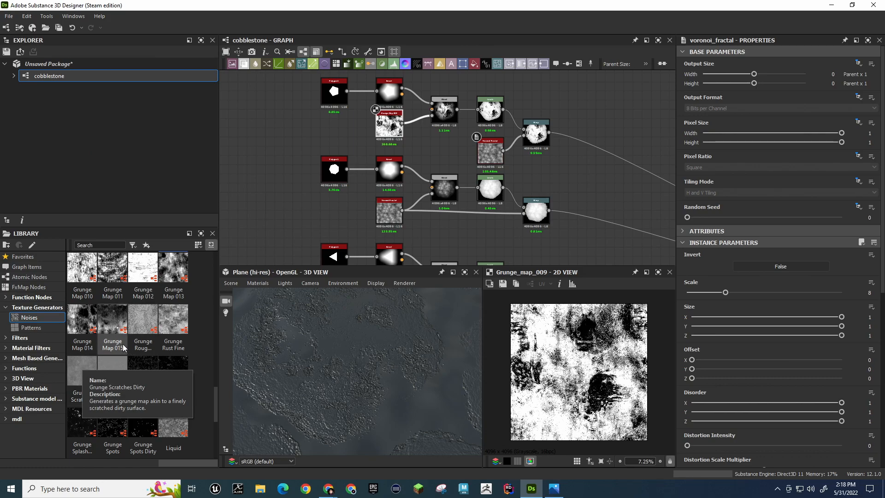
pyautogui.scroll(4, 117, 353)
pyautogui.scroll(4, 115, 354)
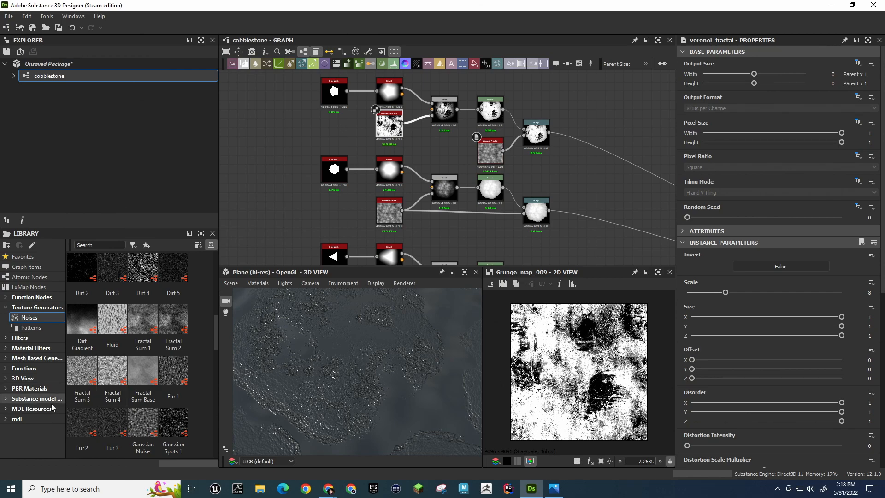
pyautogui.click(31, 327)
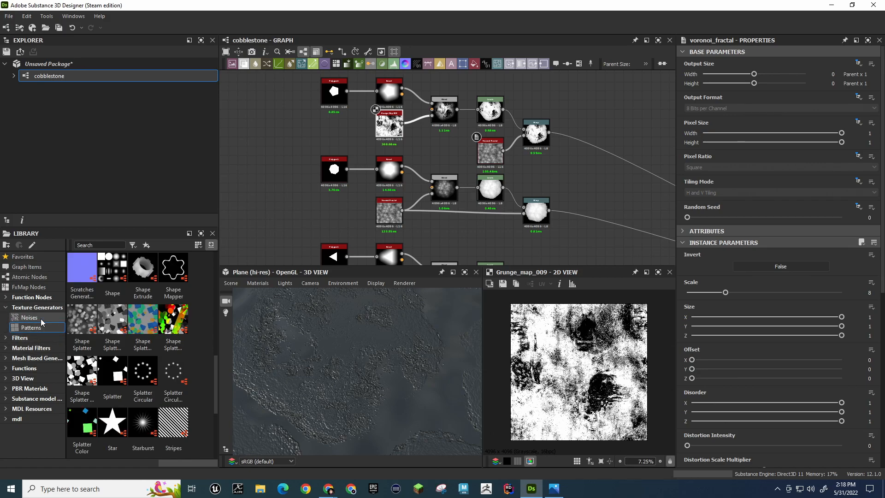
pyautogui.click(41, 319)
pyautogui.scroll(-5, 96, 374)
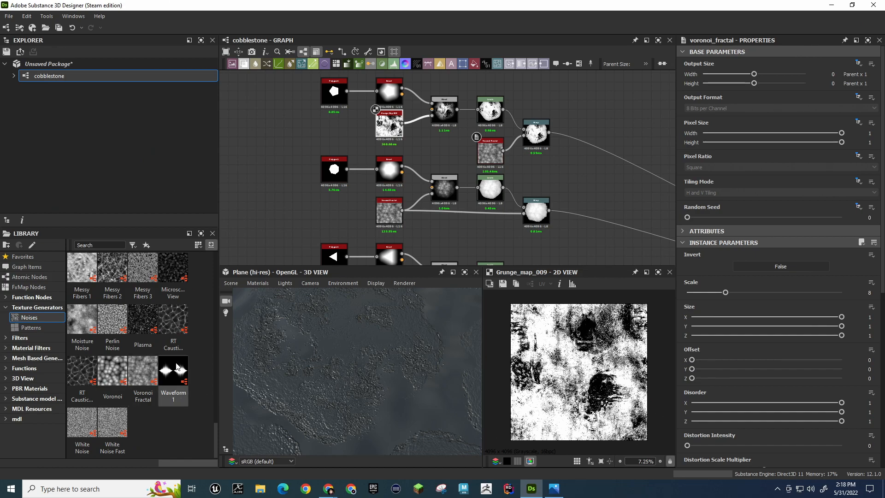
# Move the Perlin Noise node farther away from the Tile Sampler it feeds
pyautogui.moveTo(515, 237); pyautogui.dragTo(291, 133, button='middle')
pyautogui.moveTo(447, 183); pyautogui.dragTo(322, 88, button='middle')
pyautogui.moveTo(372, 136); pyautogui.dragTo(401, 138, button='middle')
pyautogui.click(530, 181)
pyautogui.moveTo(533, 183); pyautogui.dragTo(486, 212)
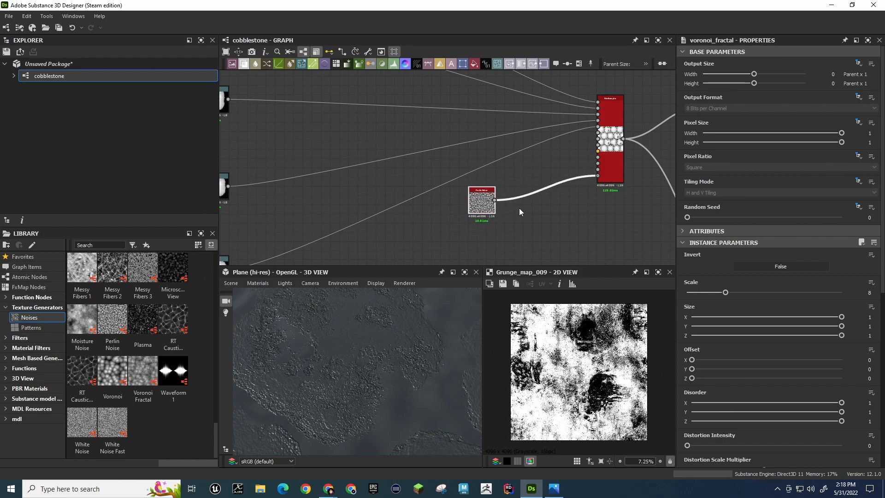
pyautogui.click(527, 210)
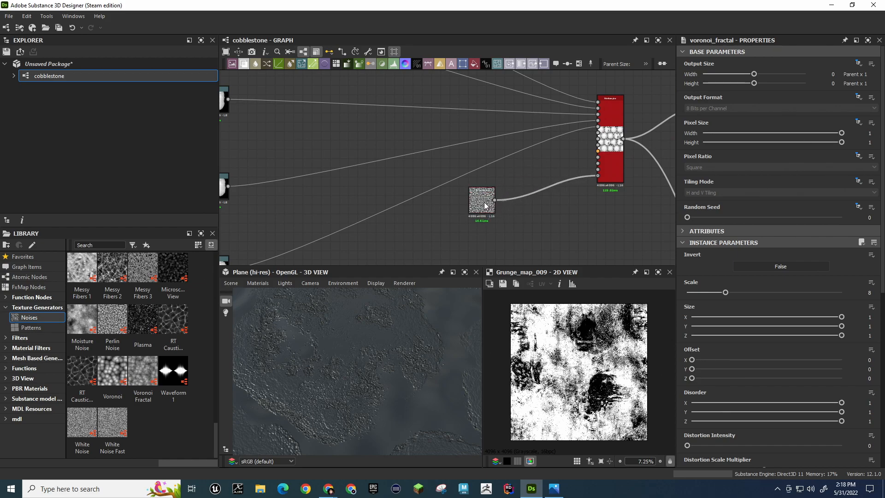
# Set the Perlin Noise scale to 64 and inspect the resulting background bumps in the 3D preview
pyautogui.scroll(4, 484, 202)
pyautogui.scroll(-2, 484, 203)
pyautogui.click(480, 205)
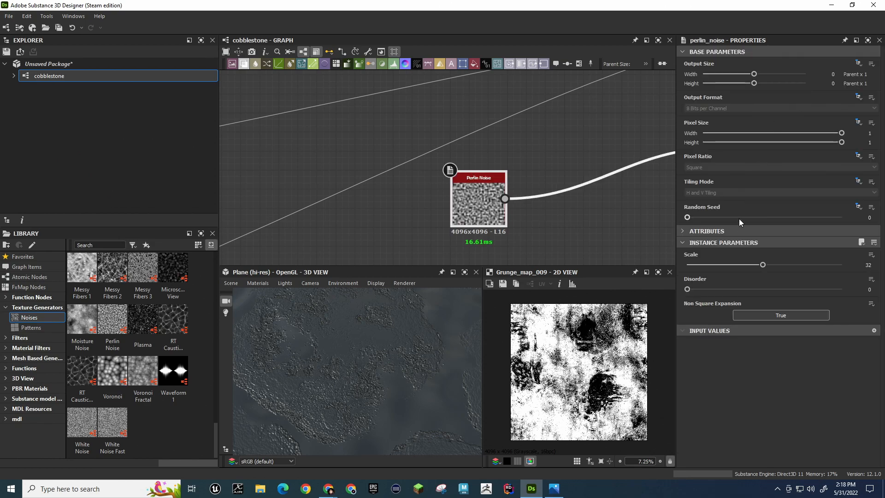
pyautogui.moveTo(763, 265); pyautogui.dragTo(855, 269)
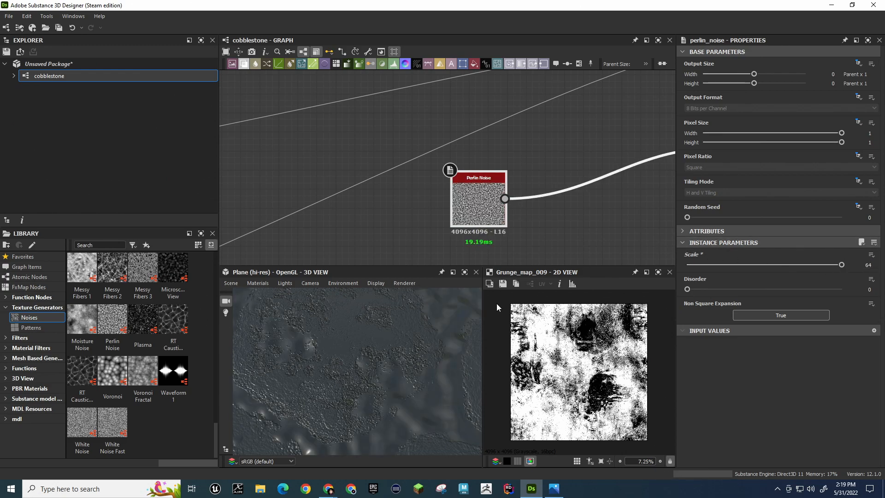
pyautogui.moveTo(454, 361); pyautogui.dragTo(418, 395)
pyautogui.scroll(-5, 395, 326)
pyautogui.scroll(3, 395, 325)
pyautogui.scroll(5, 342, 377)
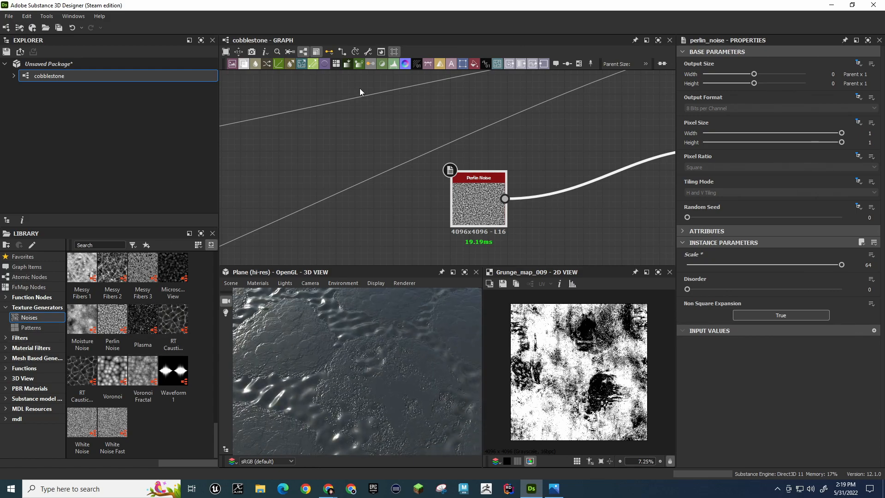
# Swap the first stone's noise inputs so Grunge Map 009 drives the Warp and the Voronoi Fractal feeds the Blend
pyautogui.moveTo(358, 89); pyautogui.dragTo(581, 206, button='middle')
pyautogui.moveTo(332, 125); pyautogui.dragTo(618, 211, button='middle')
pyautogui.moveTo(287, 145); pyautogui.dragTo(657, 258, button='middle')
pyautogui.moveTo(478, 156)
pyautogui.mouseDown(button='middle')
pyautogui.moveTo(471, 209)
pyautogui.moveTo(495, 243)
pyautogui.moveTo(463, 264)
pyautogui.mouseUp(button='middle')
pyautogui.moveTo(507, 105); pyautogui.dragTo(504, 190, button='middle')
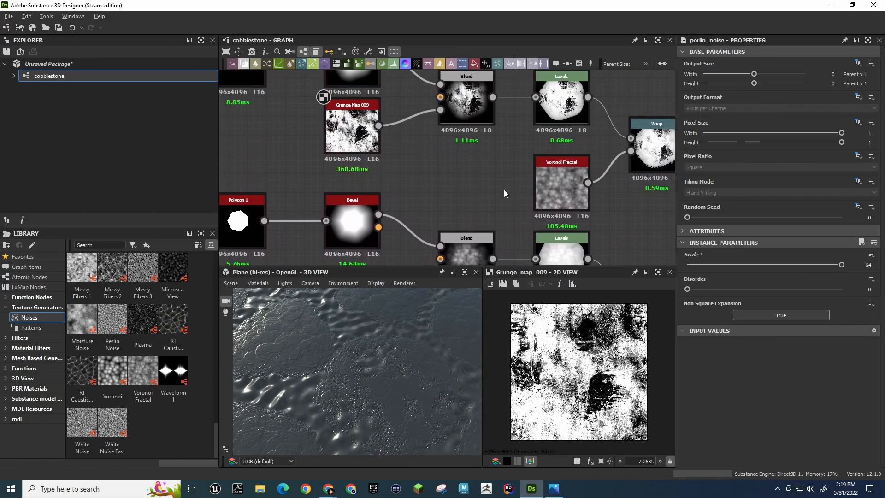
pyautogui.click(340, 134)
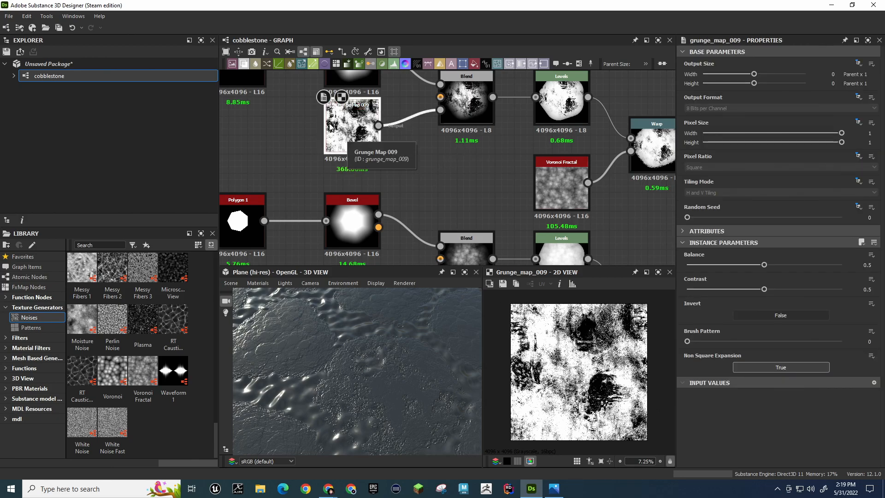
pyautogui.moveTo(335, 128); pyautogui.dragTo(648, 159)
pyautogui.moveTo(562, 197); pyautogui.dragTo(333, 157)
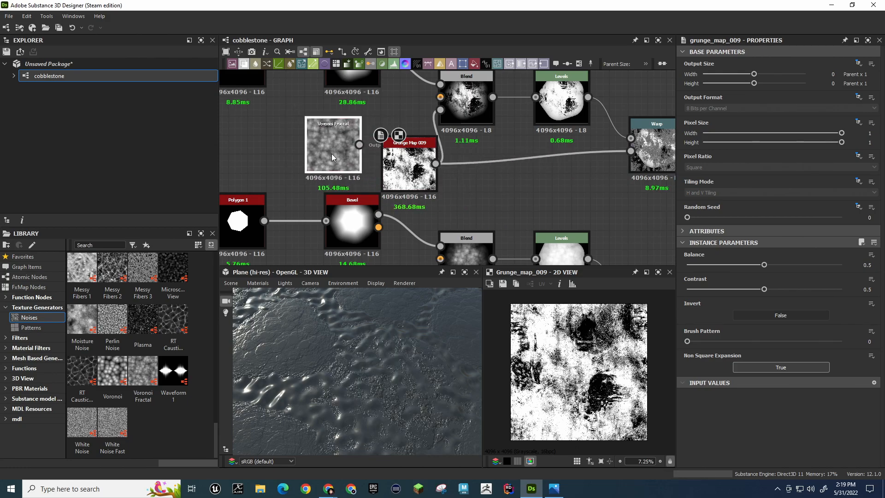
pyautogui.moveTo(410, 171); pyautogui.dragTo(496, 191)
pyautogui.moveTo(359, 144); pyautogui.dragTo(441, 110)
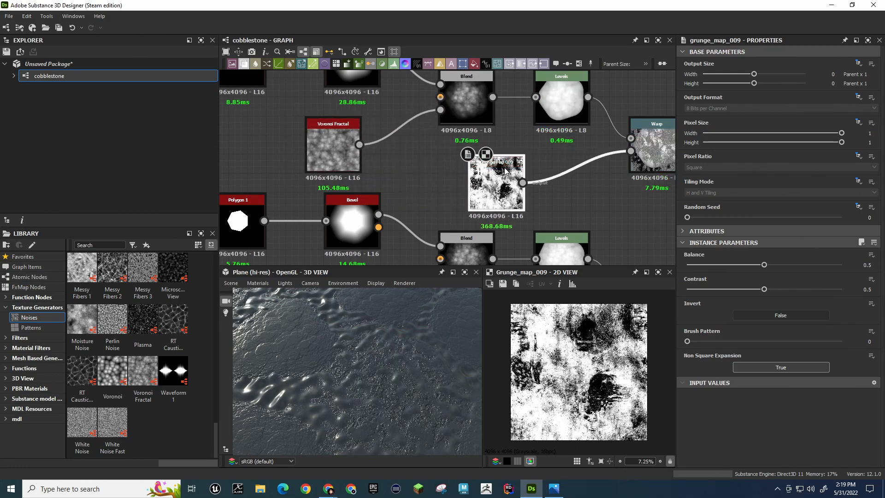
# Drive the first stone's Warp with the Voronoi Fractal again and delete the Grunge Map 009 node
pyautogui.scroll(-3, 608, 181)
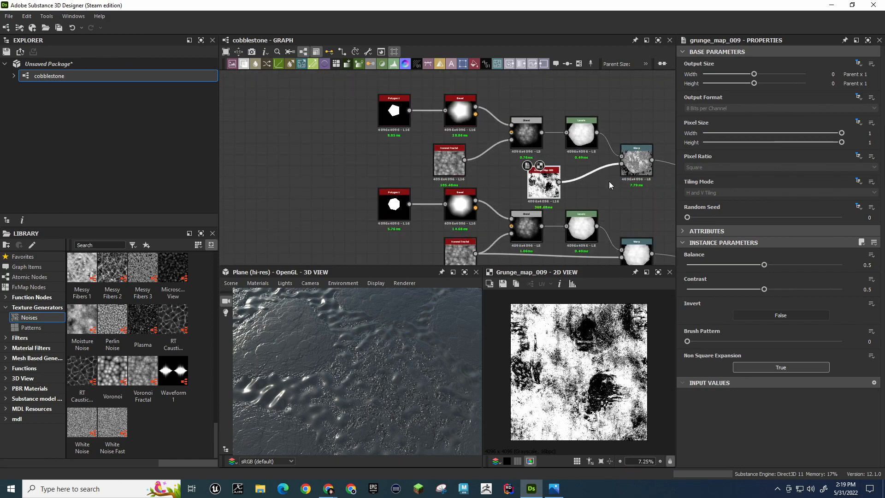
pyautogui.scroll(-5, 425, 350)
pyautogui.scroll(6, 422, 353)
pyautogui.moveTo(414, 358); pyautogui.dragTo(387, 343)
pyautogui.moveTo(491, 163); pyautogui.dragTo(621, 167)
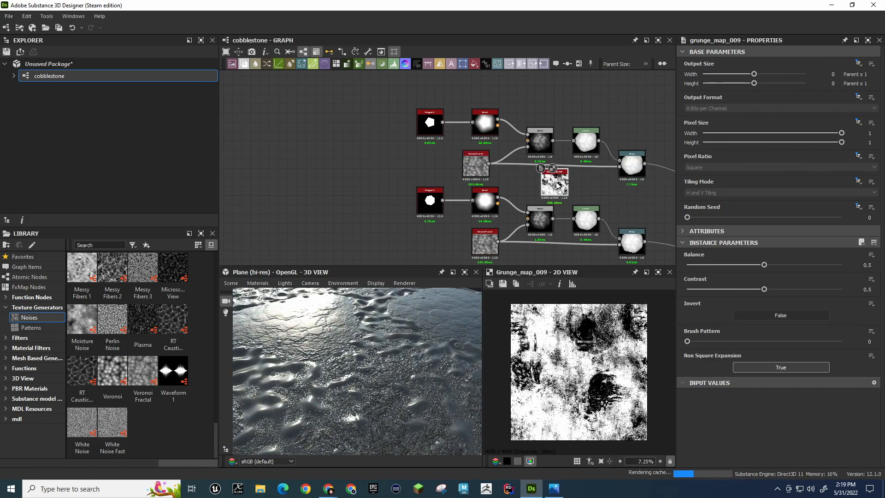
pyautogui.press('Delete')
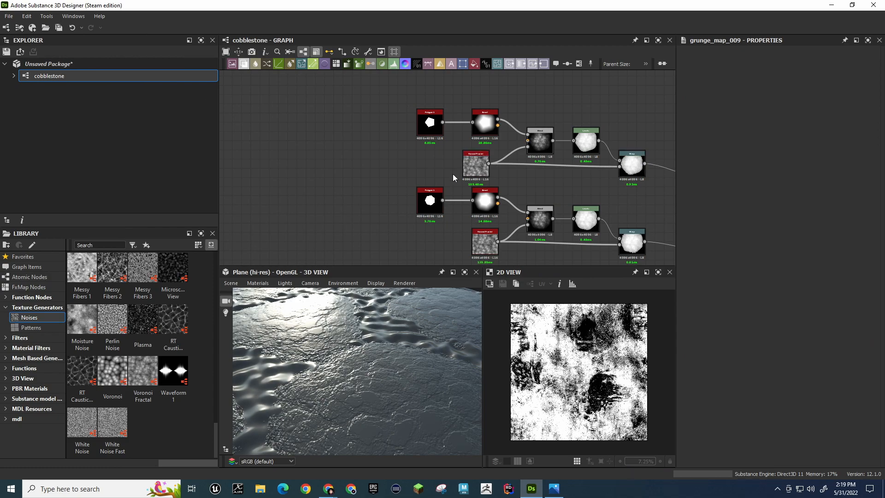
# Feed Grunge Map 008 from the noise library into the first stone's Blend in place of the Voronoi Fractal, with no opacity mask link
pyautogui.scroll(1, 492, 171)
pyautogui.moveTo(477, 169); pyautogui.dragTo(529, 179)
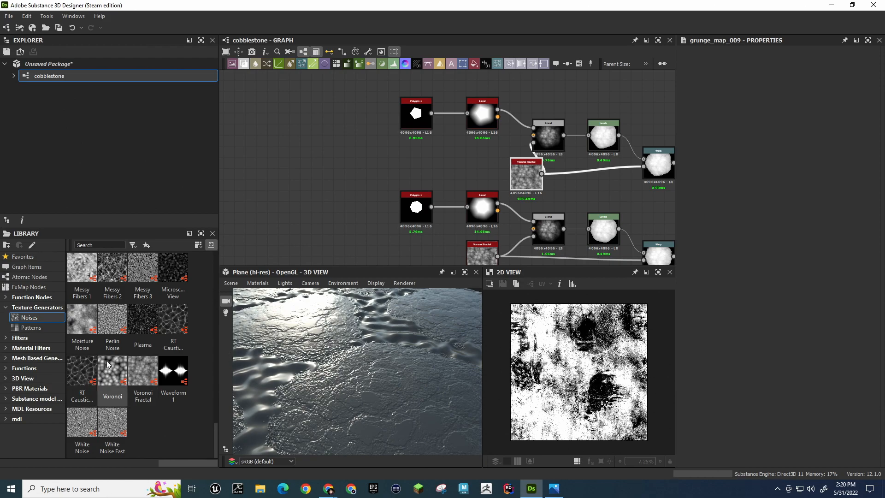
pyautogui.scroll(3, 83, 357)
pyautogui.scroll(6, 115, 325)
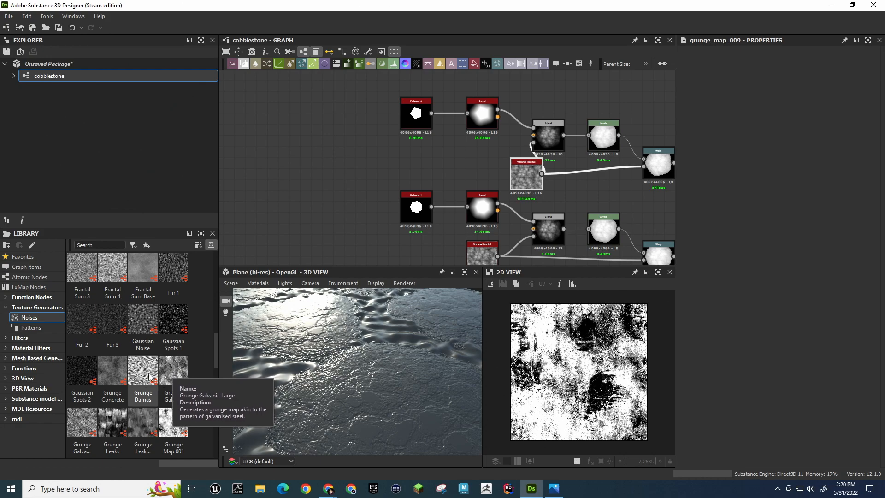
pyautogui.scroll(4, 153, 343)
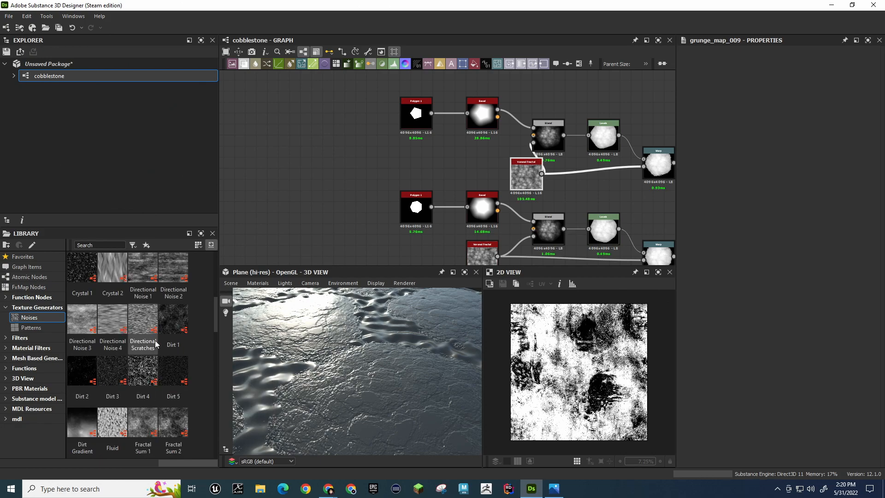
pyautogui.scroll(4, 153, 340)
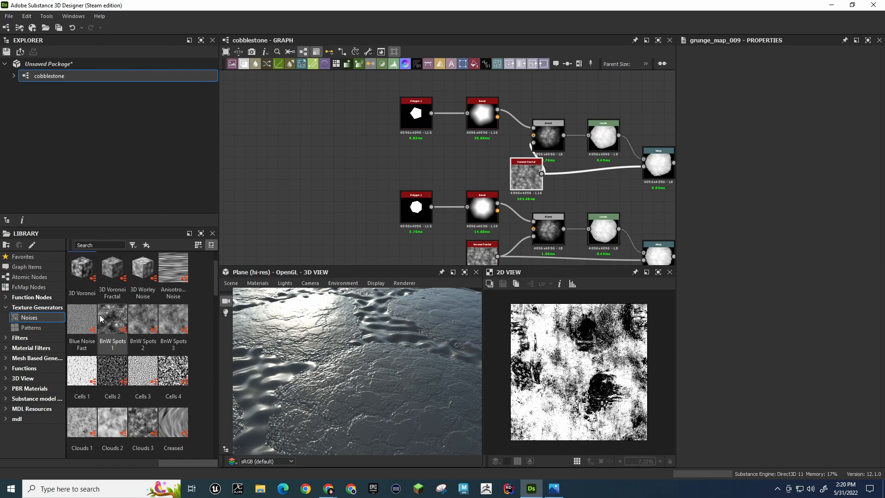
pyautogui.scroll(-6, 152, 368)
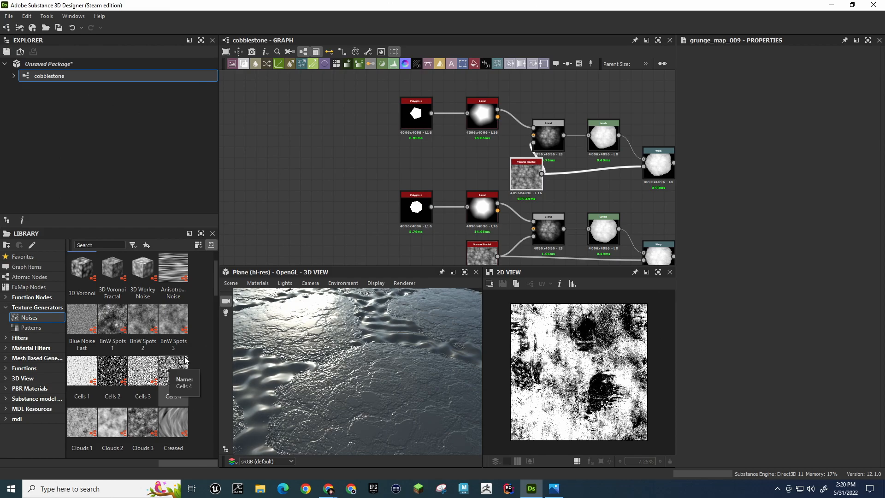
pyautogui.scroll(-7, 201, 380)
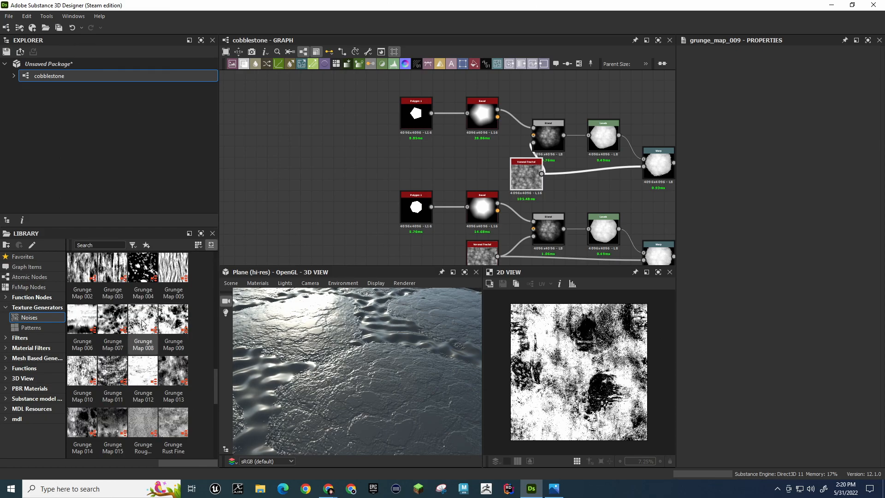
pyautogui.moveTo(159, 320); pyautogui.dragTo(533, 143)
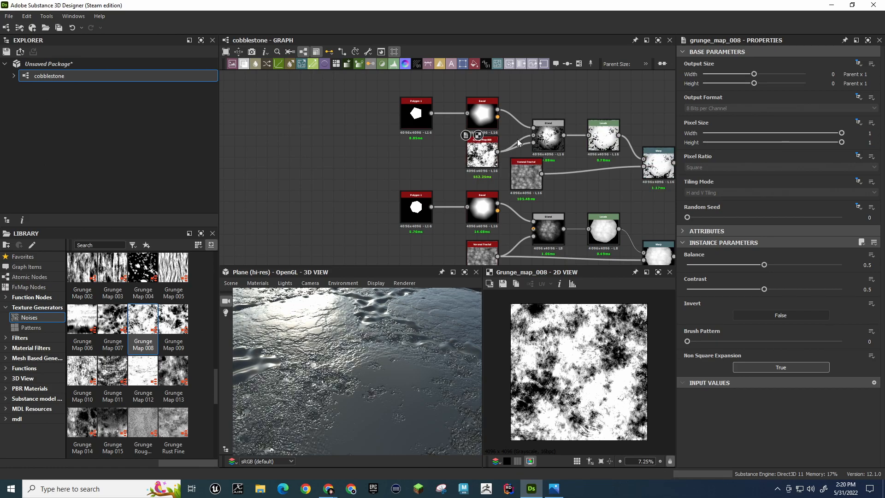
pyautogui.click(518, 142)
pyautogui.press('Delete')
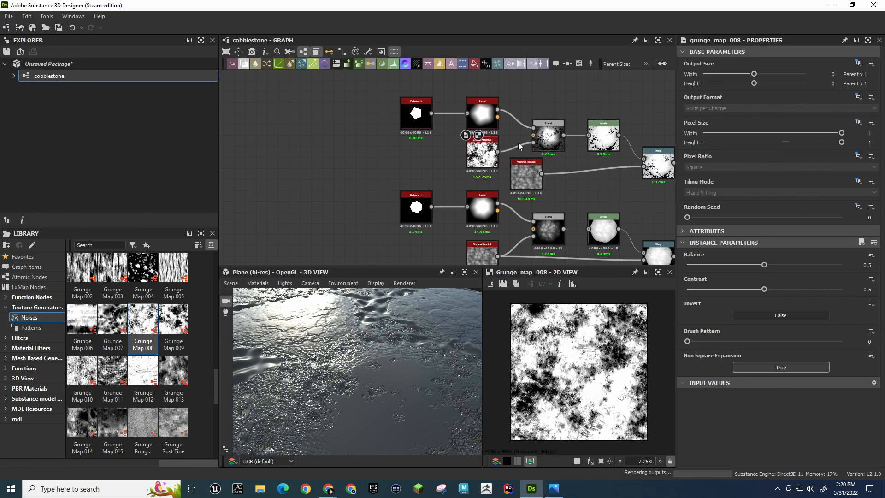
# Move the Voronoi Fractal closer to the first stone's Warp and inspect the grunge detail in the 3D preview
pyautogui.moveTo(595, 184); pyautogui.dragTo(535, 193, button='middle')
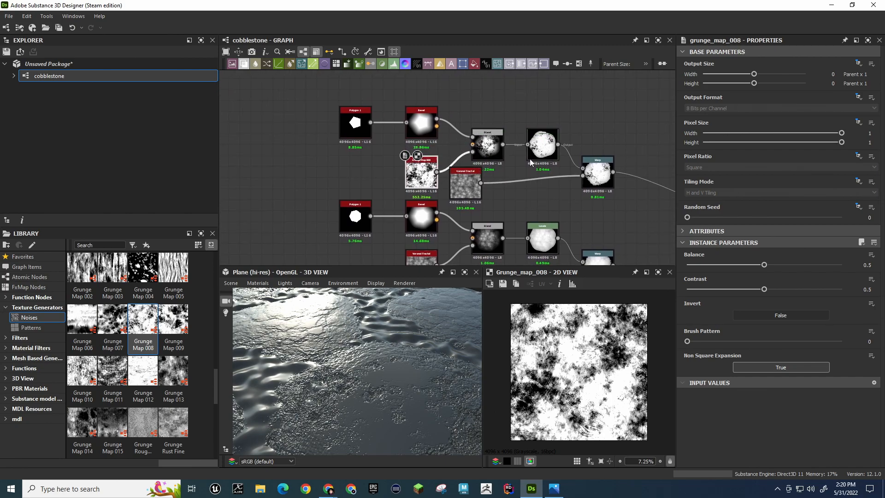
pyautogui.moveTo(468, 187); pyautogui.dragTo(523, 192)
pyautogui.moveTo(475, 314); pyautogui.dragTo(383, 364)
# Lower the input white point in the first stone's Levels and test a reduced output white point before restoring full output range
pyautogui.click(549, 146)
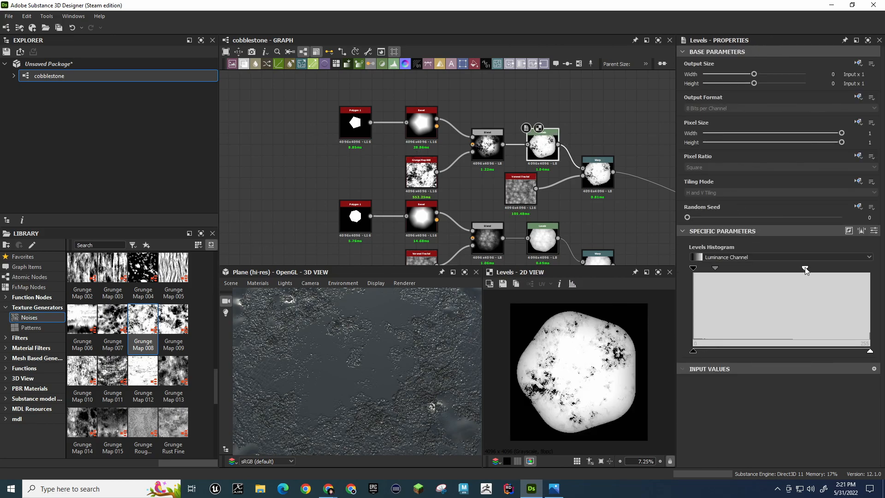
pyautogui.moveTo(806, 270); pyautogui.dragTo(745, 276)
pyautogui.moveTo(869, 352); pyautogui.dragTo(789, 353)
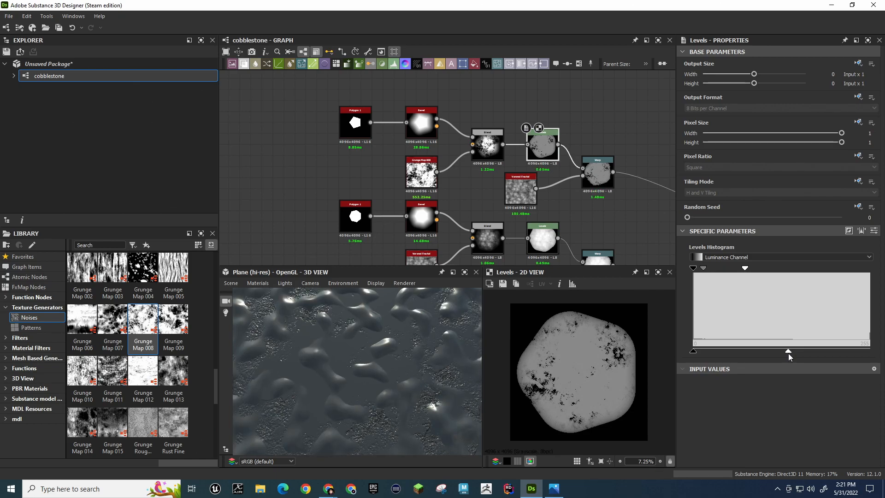
pyautogui.moveTo(788, 353); pyautogui.dragTo(871, 352)
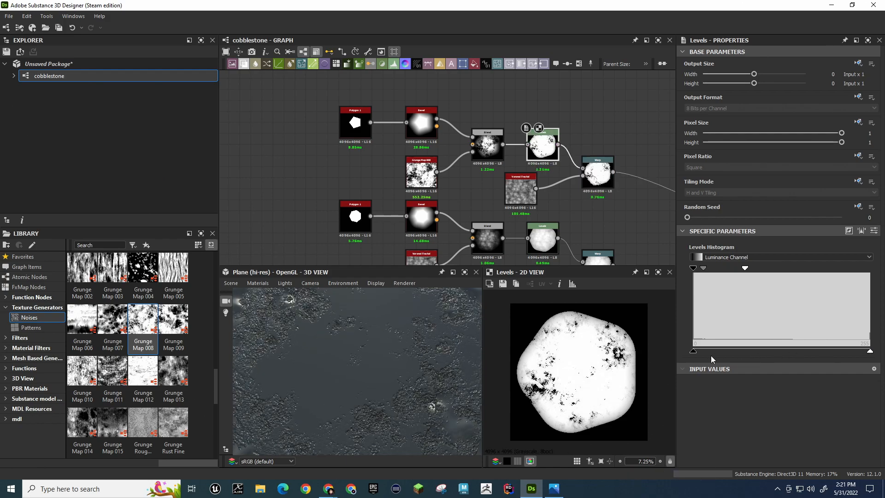
pyautogui.moveTo(712, 350); pyautogui.dragTo(687, 351)
# Try swapping the first stone's noises so the Voronoi Fractal feeds the Blend and Grunge Map 008 drives the Warp
pyautogui.moveTo(516, 184); pyautogui.dragTo(373, 169)
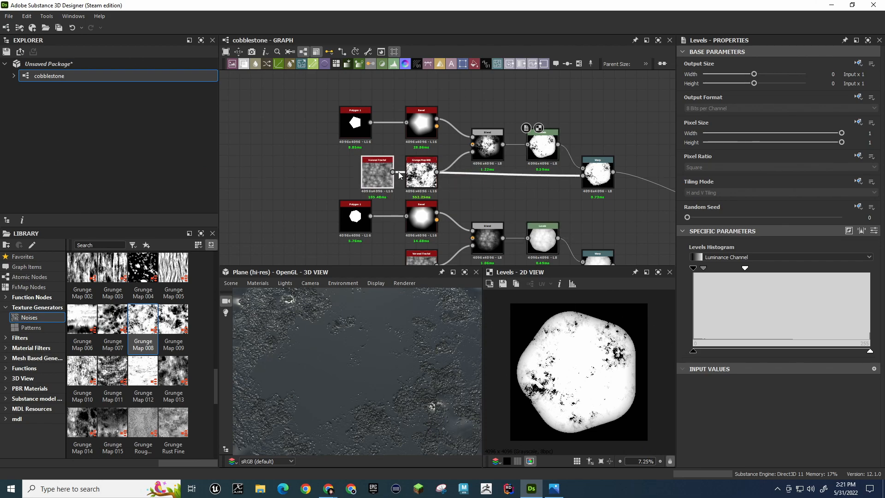
pyautogui.moveTo(477, 144); pyautogui.dragTo(474, 152)
pyautogui.moveTo(421, 183); pyautogui.dragTo(582, 175)
pyautogui.click(535, 147)
# Undo the Grunge Map 008 and Levels changes, back to the Voronoi Fractal feeding both the first stone's Blend and Warp
pyautogui.hotkey('ctrl', 'z')
pyautogui.hotkey('ctrl', 'z')
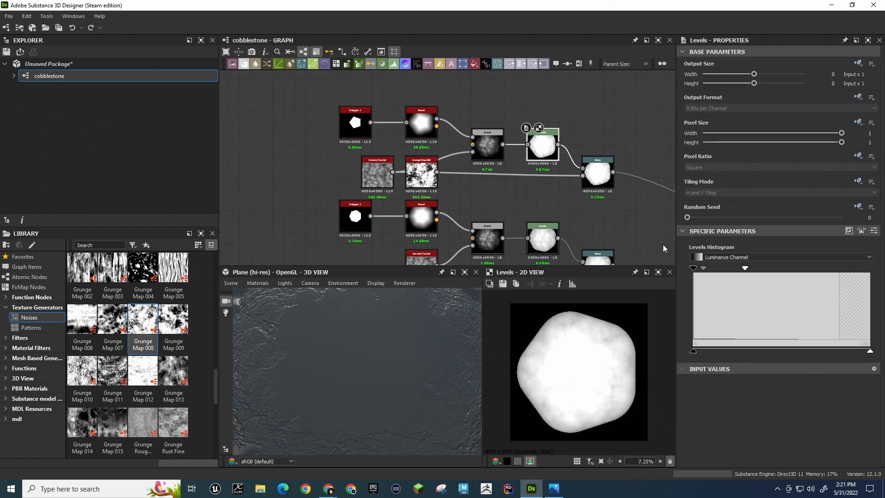
pyautogui.hotkey('ctrl', 'z')
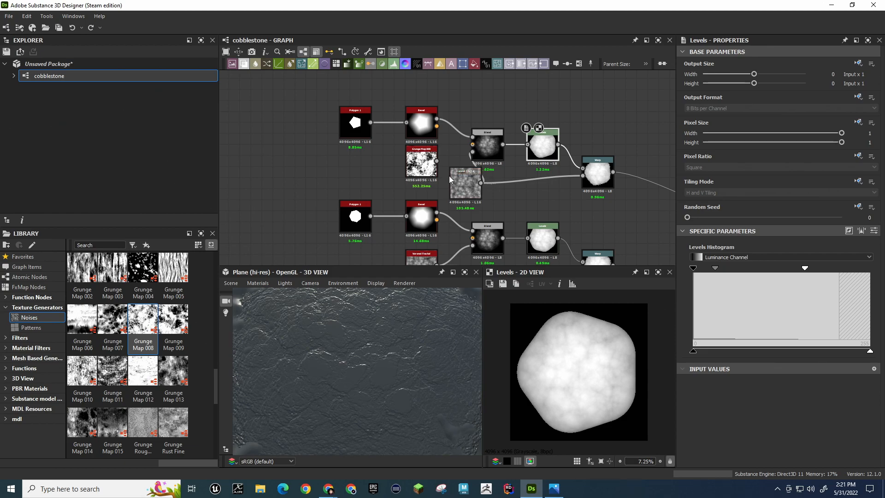
pyautogui.hotkey('ctrl', 'z')
pyautogui.hotkey('ctrl', 'z')
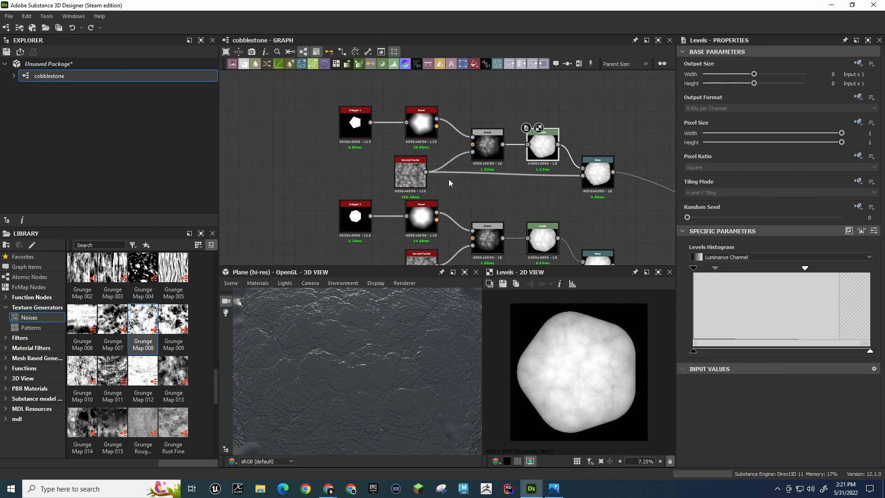
# Try Grunge Map 008 as the input driving the first stone's Warp, then delete the node
pyautogui.moveTo(561, 197); pyautogui.dragTo(517, 189, button='middle')
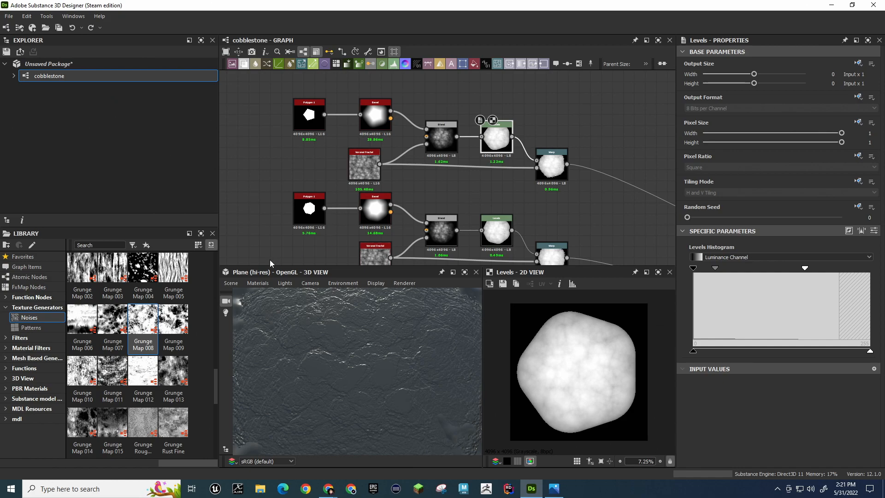
pyautogui.moveTo(143, 318); pyautogui.dragTo(537, 172)
pyautogui.moveTo(475, 178); pyautogui.dragTo(497, 183)
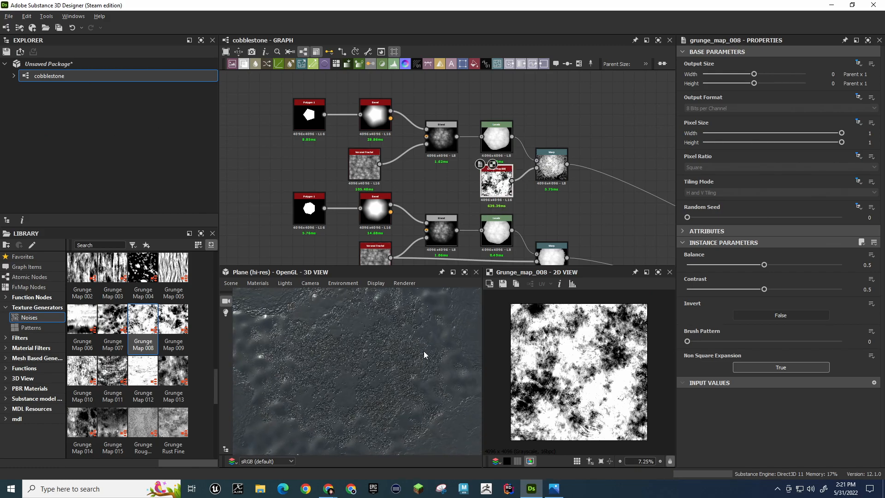
pyautogui.press('Delete')
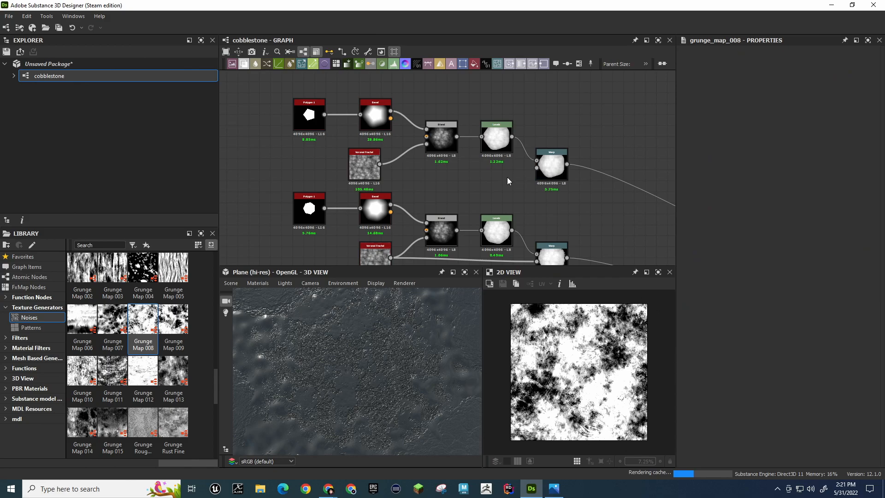
# Reconnect the Voronoi Fractal to the first stone's Warp
pyautogui.moveTo(562, 214); pyautogui.dragTo(372, 60, button='middle')
pyautogui.moveTo(433, 171); pyautogui.dragTo(554, 249, button='middle')
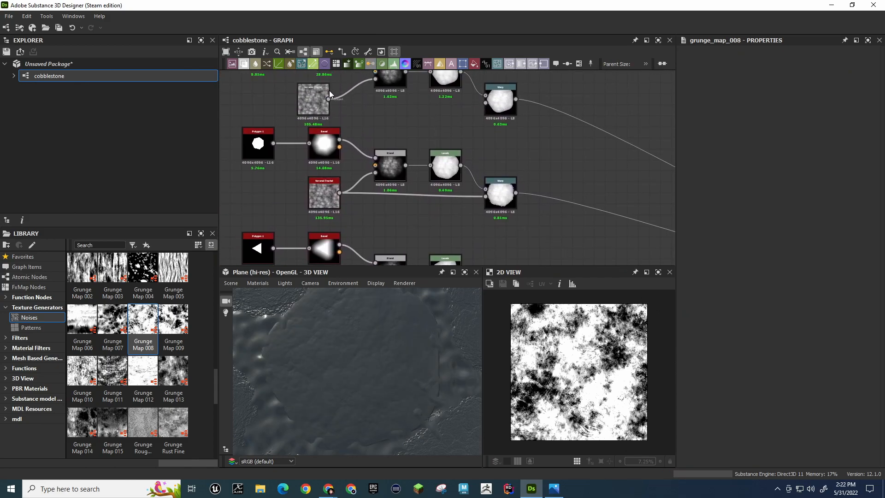
pyautogui.moveTo(385, 103); pyautogui.dragTo(485, 103)
# Add a Grunge Map 008 node and a Blend node beside the Perlin Noise that feeds the Tile Sampler
pyautogui.moveTo(525, 154); pyautogui.dragTo(424, 101, button='middle')
pyautogui.moveTo(546, 192); pyautogui.dragTo(415, 186, button='middle')
pyautogui.moveTo(406, 311); pyautogui.dragTo(369, 340)
pyautogui.moveTo(500, 218); pyautogui.dragTo(327, 113, button='middle')
pyautogui.click(416, 145)
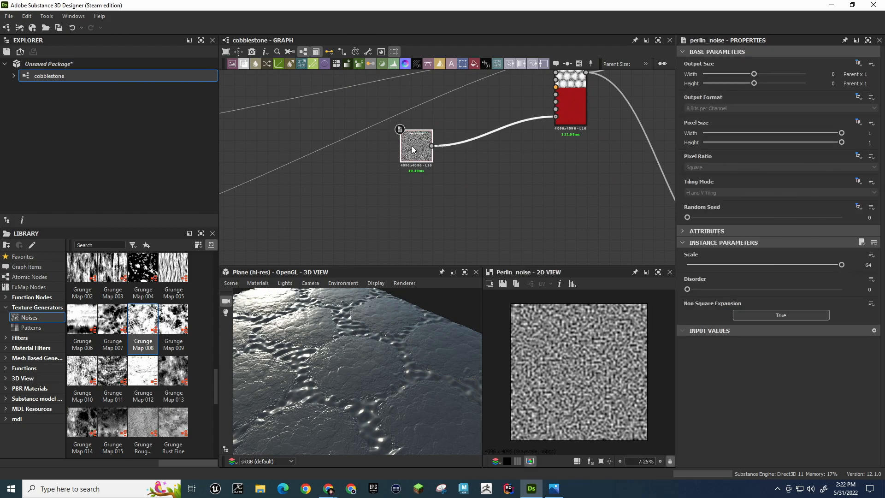
pyautogui.moveTo(143, 319); pyautogui.dragTo(424, 197)
pyautogui.press('space')
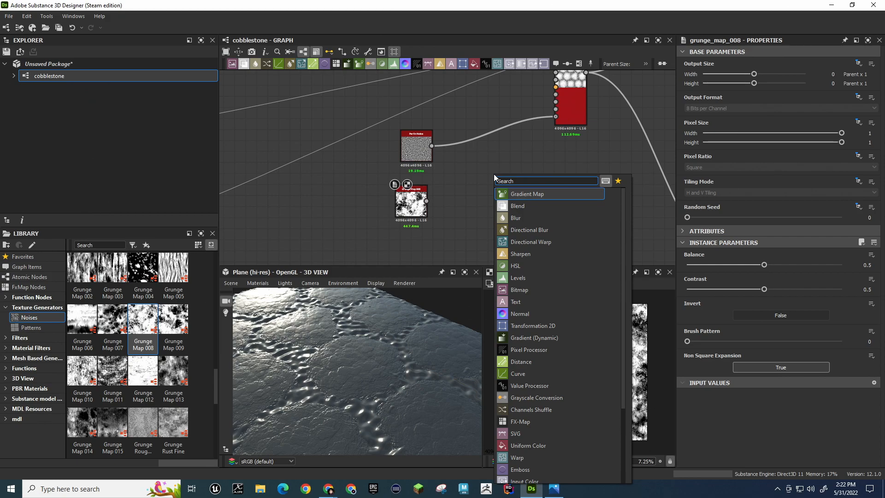
pyautogui.write('blend')
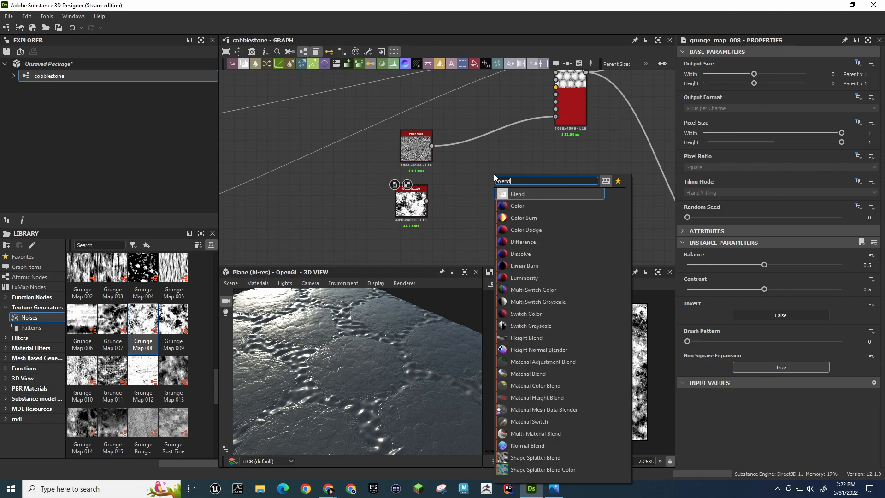
pyautogui.press('Return')
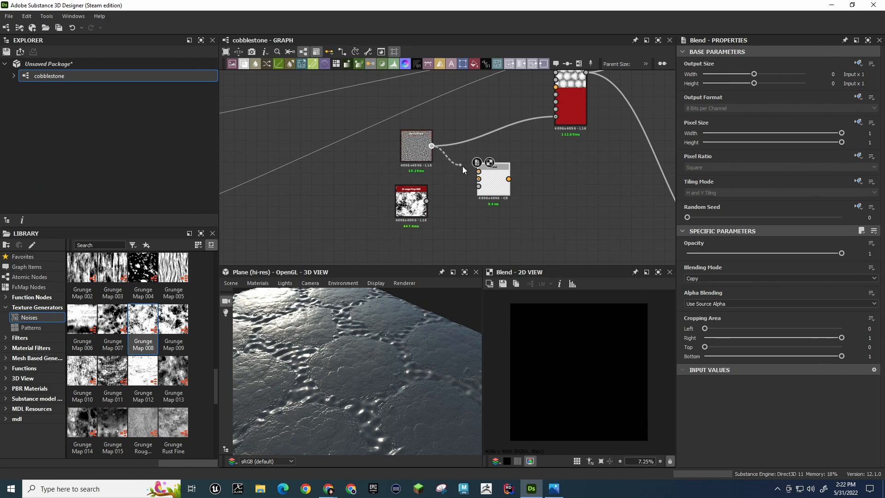
# Blend the Perlin Noise as foreground with Grunge Map 008 as opacity mask only, and feed the result into the Tile Sampler's background
pyautogui.moveTo(461, 165); pyautogui.dragTo(479, 172)
pyautogui.moveTo(429, 200); pyautogui.dragTo(555, 117)
pyautogui.moveTo(505, 165); pyautogui.dragTo(499, 143)
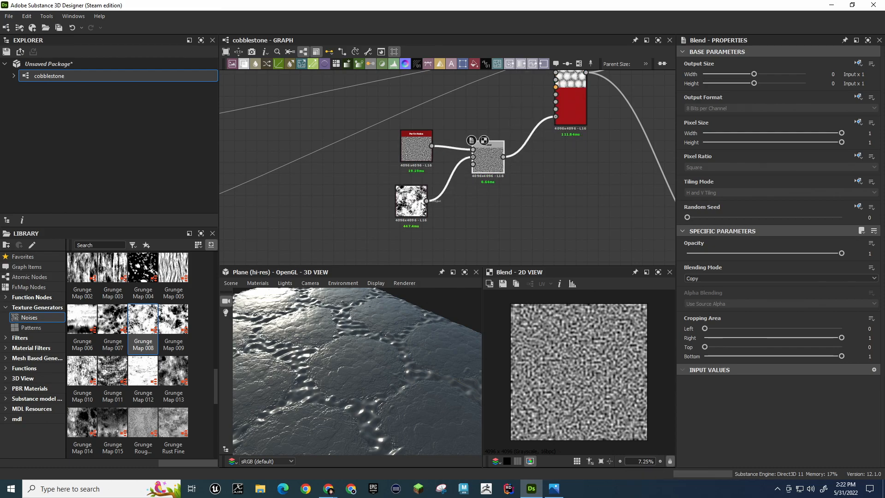
pyautogui.click(457, 164)
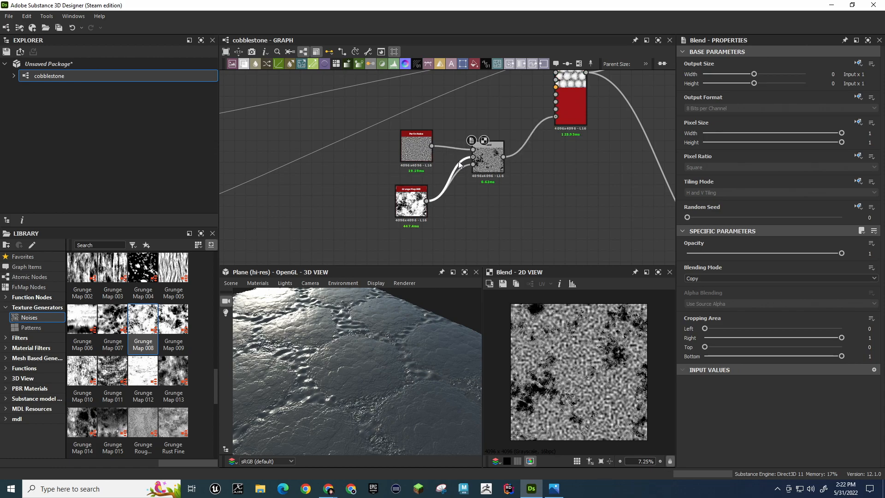
pyautogui.press('Delete')
pyautogui.moveTo(439, 382); pyautogui.dragTo(413, 289)
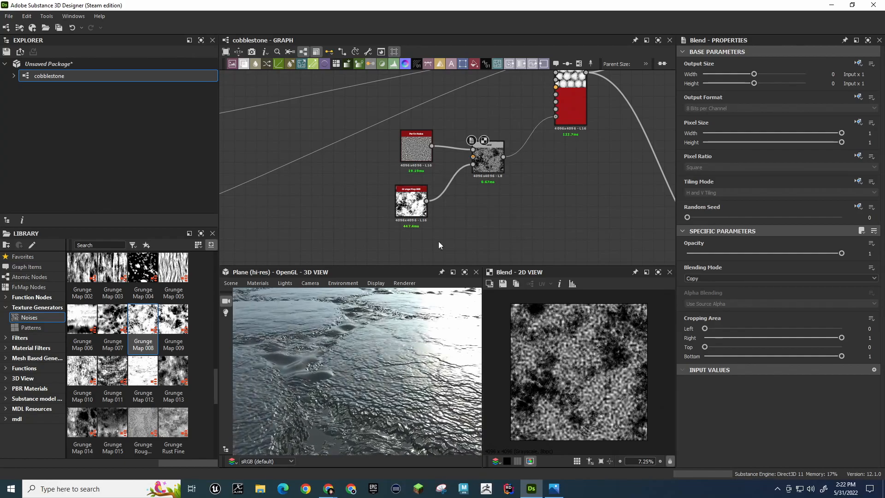
# Space out the background noise nodes and insert a Levels node between their Blend and the Tile Sampler
pyautogui.moveTo(411, 146); pyautogui.dragTo(378, 146)
pyautogui.moveTo(412, 203); pyautogui.dragTo(383, 203)
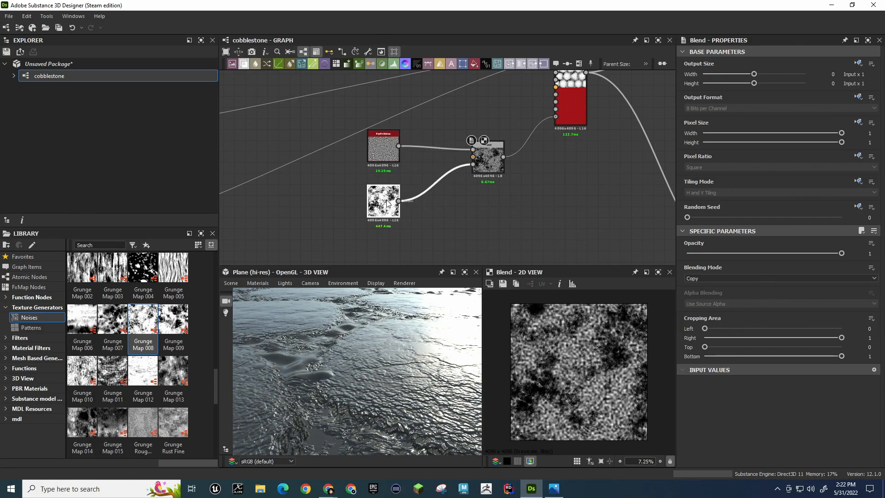
pyautogui.moveTo(491, 161); pyautogui.dragTo(452, 170)
pyautogui.press('space')
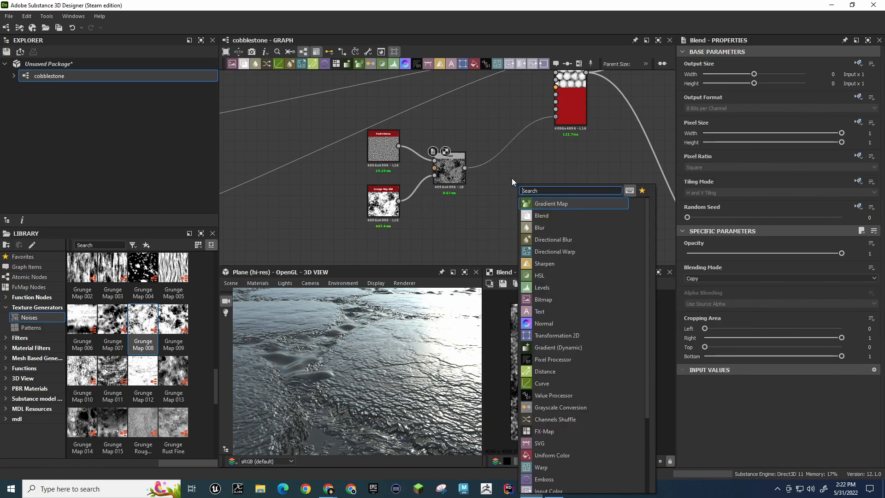
pyautogui.write('leve')
pyautogui.press('Return')
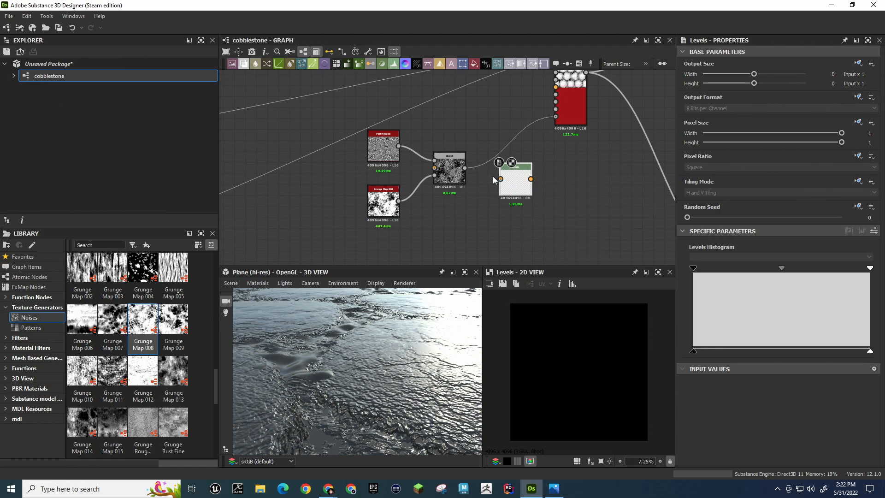
pyautogui.moveTo(465, 167); pyautogui.dragTo(556, 117)
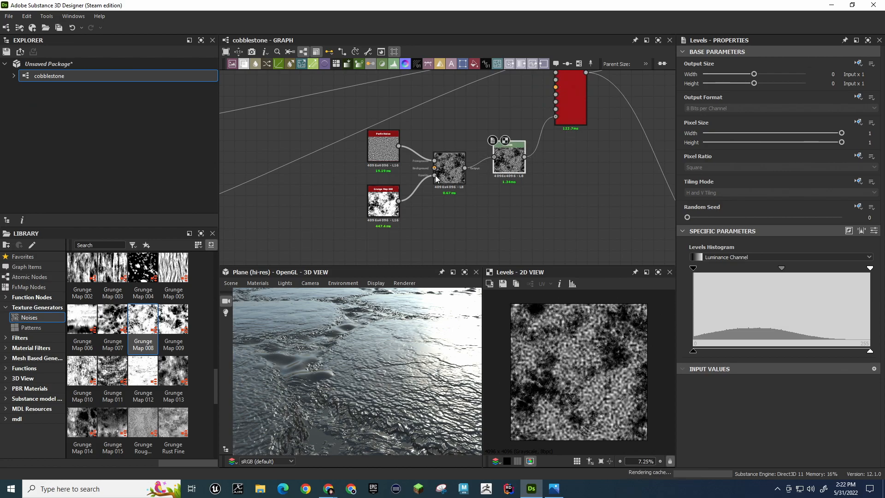
# Swap the background Blend's inputs so Grunge Map 008 is the foreground and Perlin Noise the mask, and rearrange both nodes to match
pyautogui.moveTo(399, 201); pyautogui.dragTo(435, 175)
pyautogui.moveTo(387, 153); pyautogui.dragTo(403, 242)
pyautogui.moveTo(388, 193); pyautogui.dragTo(388, 164)
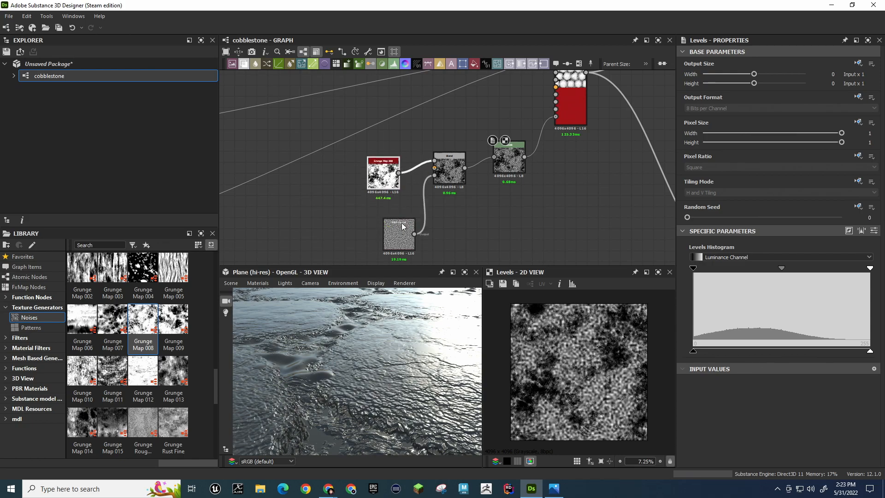
# Align the Perlin Noise node directly beneath Grunge Map 008 and check the stones in the 3D preview
pyautogui.moveTo(398, 233); pyautogui.dragTo(383, 224)
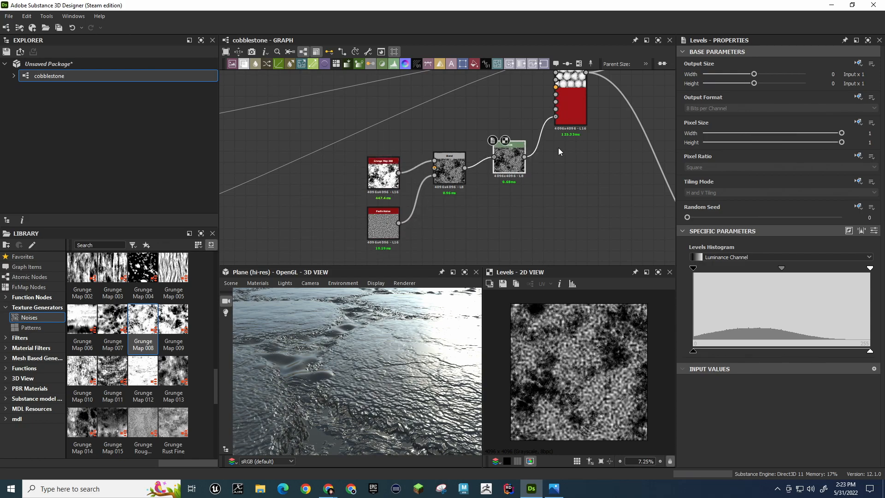
pyautogui.scroll(-5, 382, 372)
pyautogui.moveTo(373, 369); pyautogui.dragTo(388, 395)
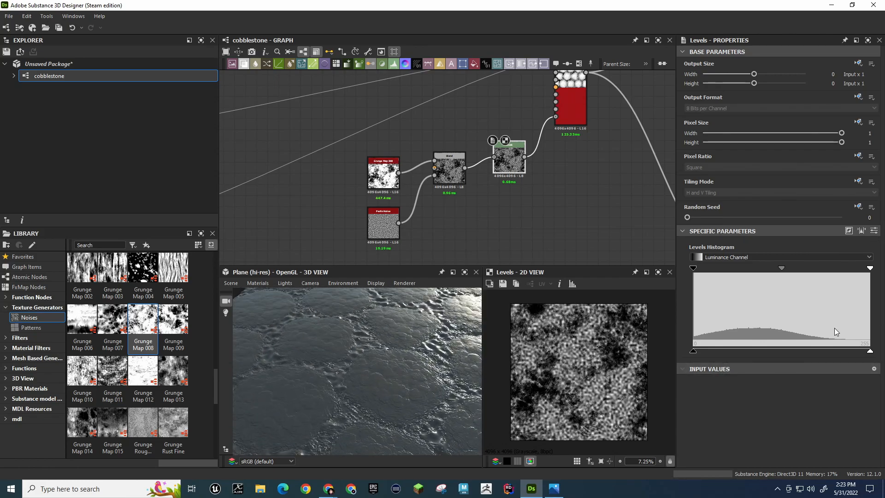
# Try lowering the Levels node's input white point to brighten the background noise, and return its handles to the full range
pyautogui.moveTo(870, 352)
pyautogui.mouseDown()
pyautogui.moveTo(822, 353)
pyautogui.moveTo(870, 352)
pyautogui.mouseUp()
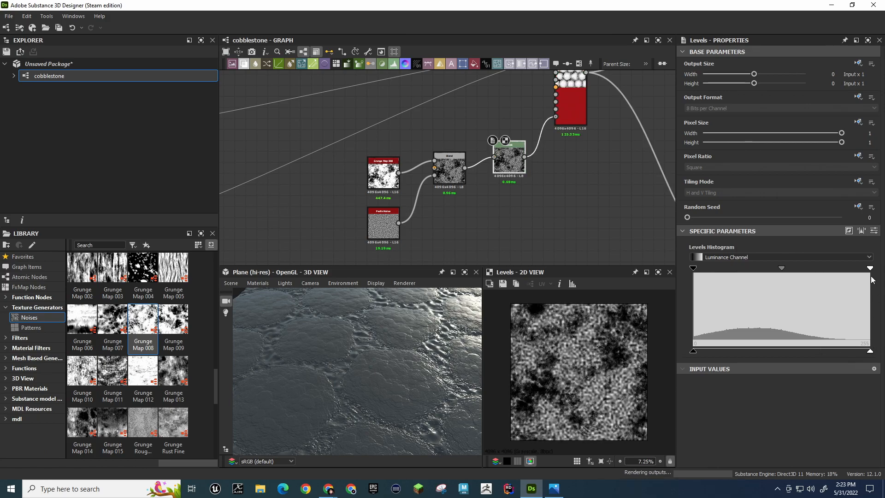
pyautogui.moveTo(872, 268); pyautogui.dragTo(787, 271)
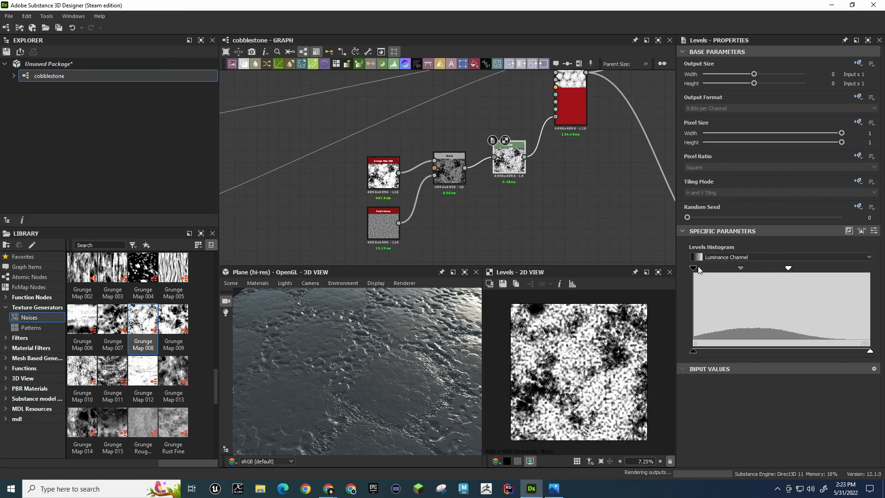
pyautogui.moveTo(696, 271)
pyautogui.mouseDown()
pyautogui.moveTo(752, 270)
pyautogui.moveTo(688, 276)
pyautogui.mouseUp()
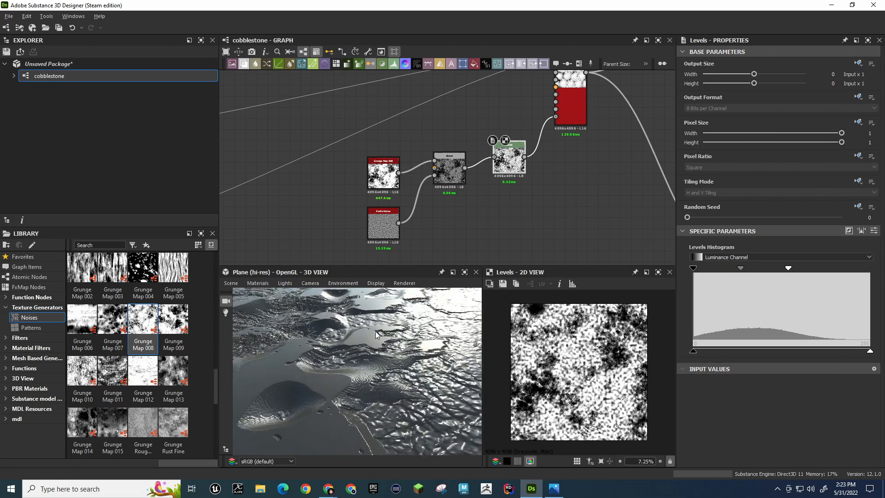
pyautogui.moveTo(788, 268); pyautogui.dragTo(870, 268)
pyautogui.moveTo(694, 268); pyautogui.dragTo(688, 298)
pyautogui.moveTo(695, 352)
pyautogui.mouseDown()
pyautogui.moveTo(735, 350)
pyautogui.moveTo(685, 350)
pyautogui.mouseUp()
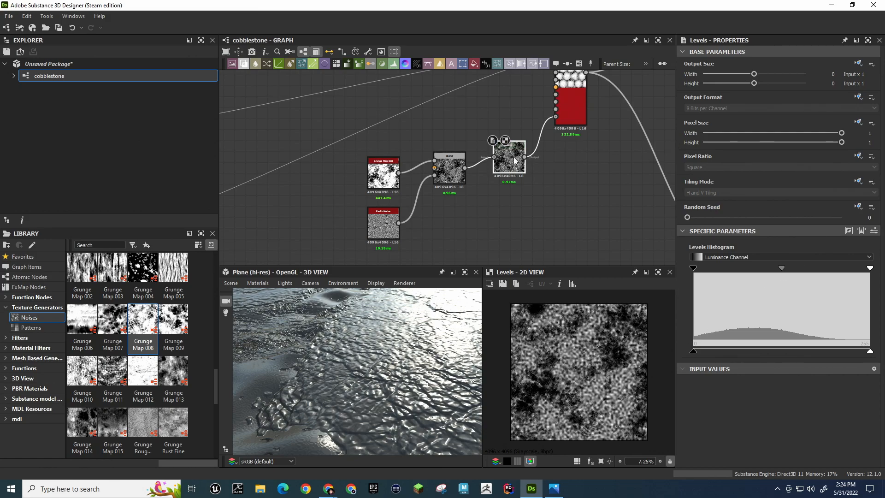
# Connect the noise Blend directly to the Tile Sampler's background, delete the Levels node, and shift the Blend away from its inputs
pyautogui.moveTo(541, 119); pyautogui.dragTo(558, 116)
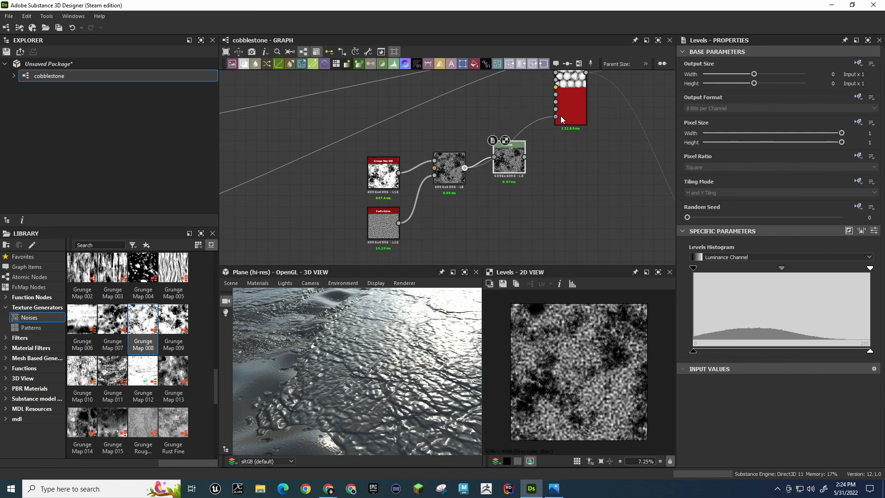
pyautogui.press('Delete')
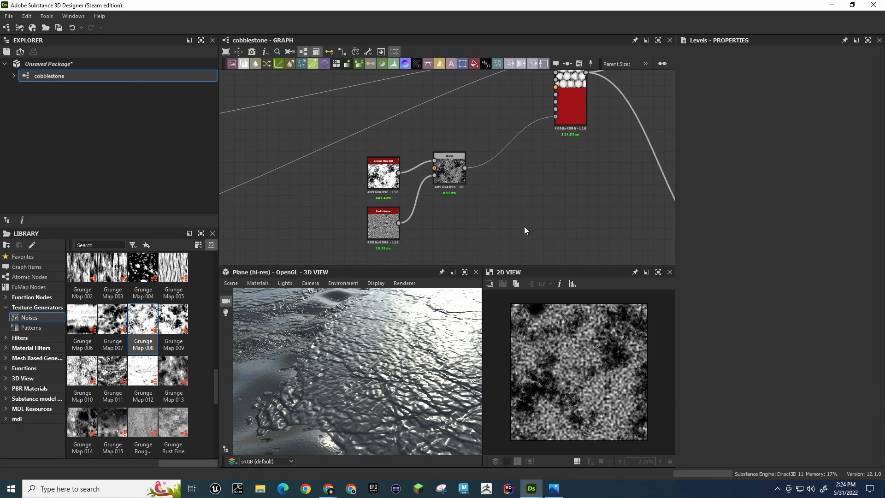
pyautogui.moveTo(449, 172); pyautogui.dragTo(479, 164)
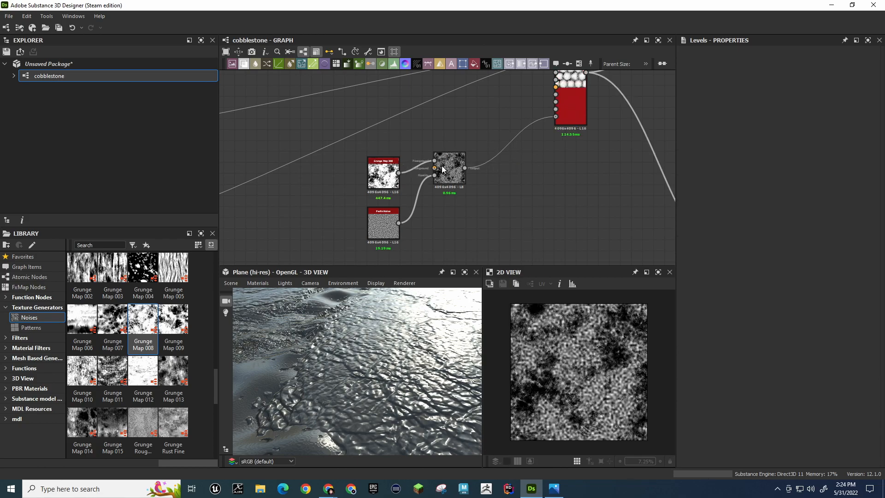
# Insert a Sharpen node between the Perlin Noise and the Blend's opacity input
pyautogui.click(447, 236)
pyautogui.press('space')
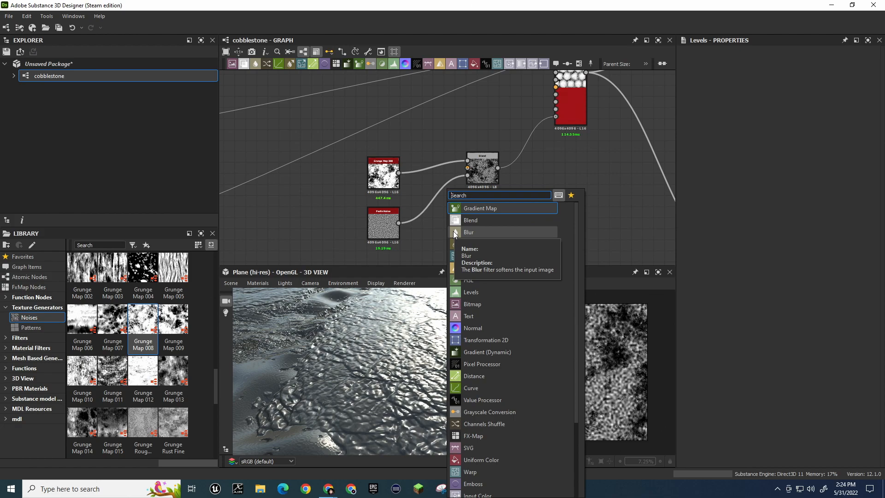
pyautogui.write('sharpen')
pyautogui.press('Return')
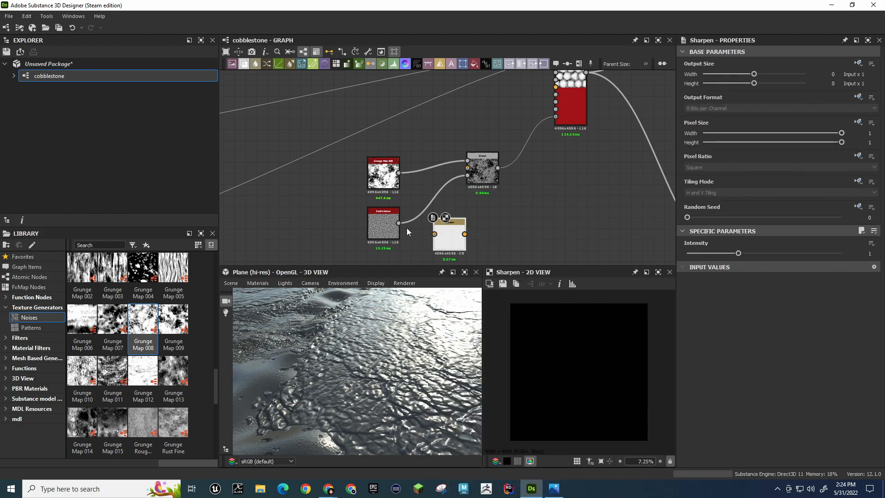
pyautogui.moveTo(398, 223); pyautogui.dragTo(468, 175)
pyautogui.moveTo(458, 221); pyautogui.dragTo(446, 199)
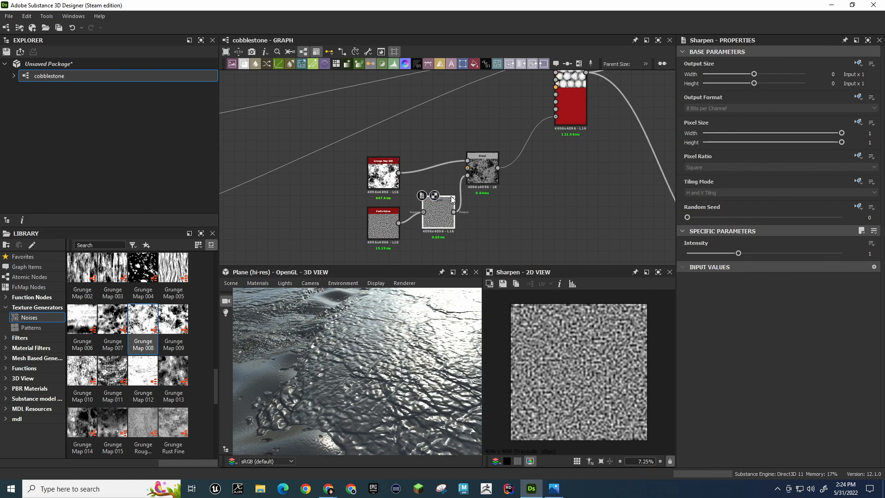
pyautogui.moveTo(330, 348)
pyautogui.mouseDown()
pyautogui.moveTo(341, 378)
pyautogui.moveTo(335, 359)
pyautogui.mouseUp()
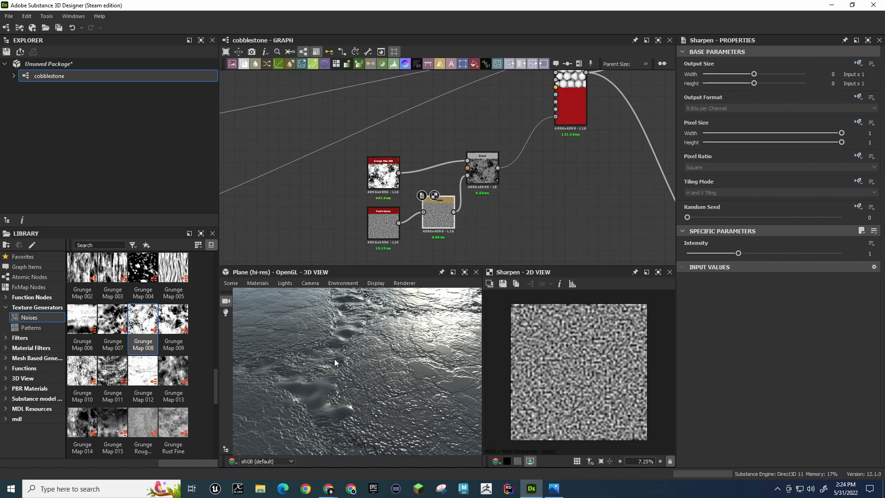
# Try the Multiply blending mode on the noise Blend and inspect the gaps between the stones in 3D
pyautogui.click(487, 171)
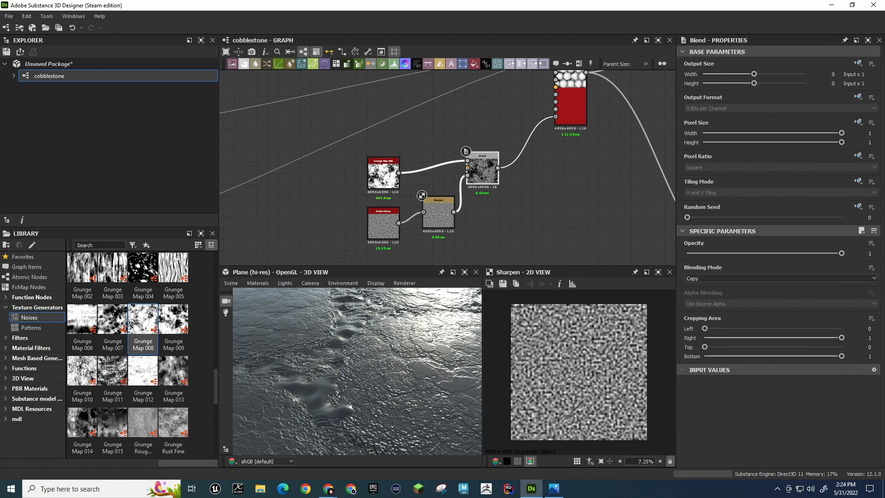
pyautogui.click(702, 278)
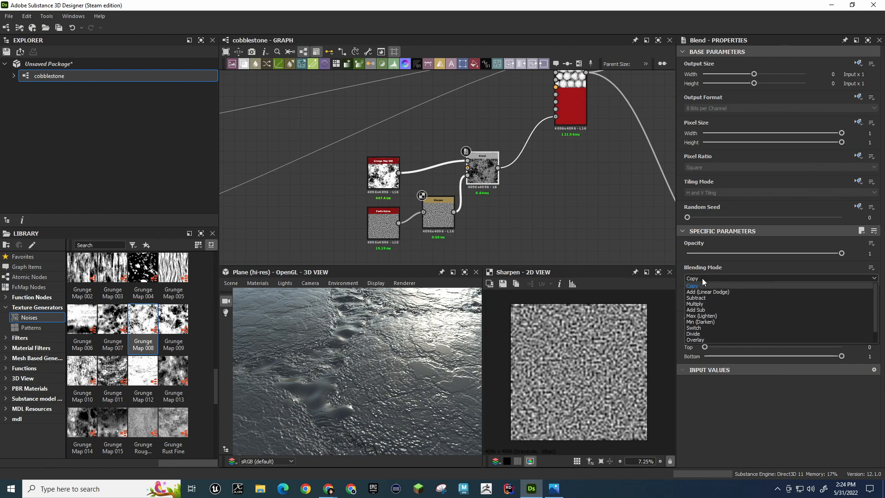
pyautogui.click(704, 303)
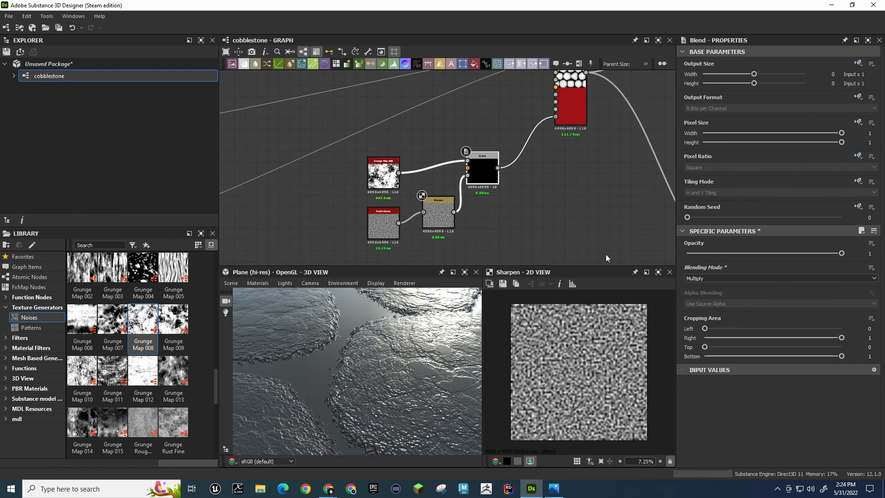
pyautogui.moveTo(560, 197); pyautogui.dragTo(522, 200, button='middle')
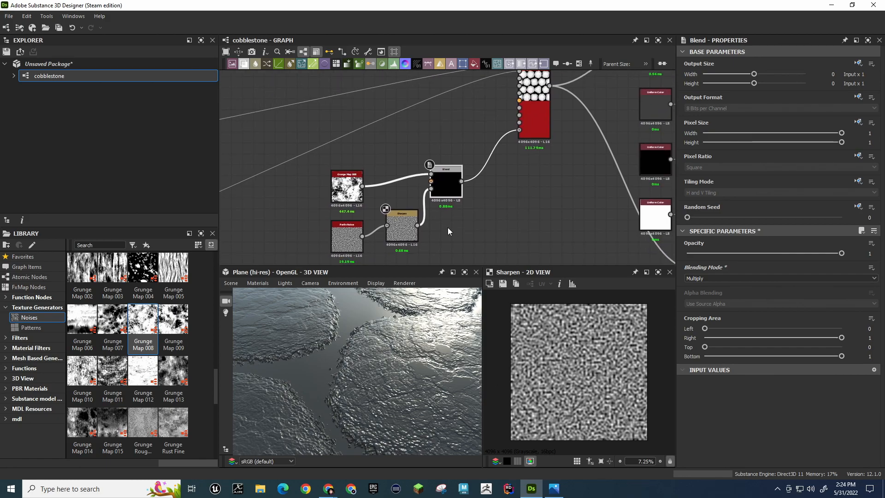
pyautogui.scroll(1, 448, 230)
pyautogui.scroll(-5, 367, 360)
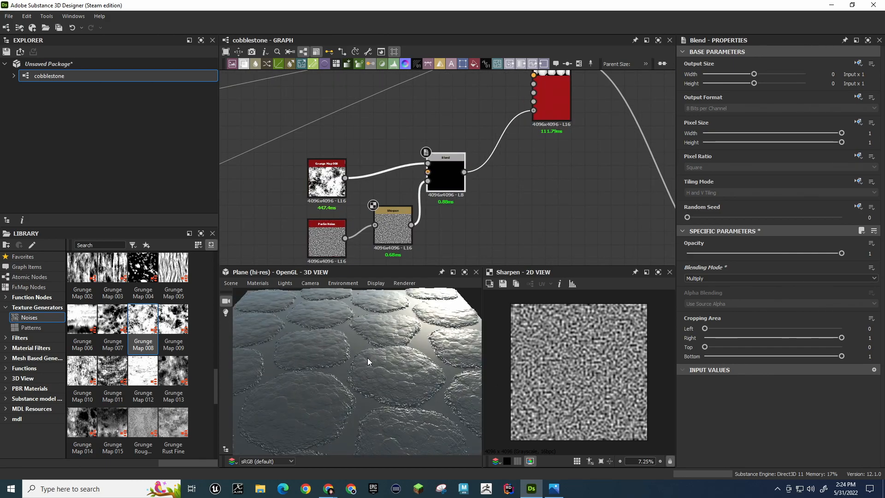
pyautogui.scroll(6, 367, 359)
pyautogui.moveTo(368, 359)
pyautogui.keyDown('alt'); pyautogui.mouseDown()
pyautogui.moveTo(337, 361)
pyautogui.moveTo(460, 350)
pyautogui.moveTo(374, 344)
pyautogui.moveTo(380, 350)
pyautogui.mouseUp(); pyautogui.keyUp('alt')
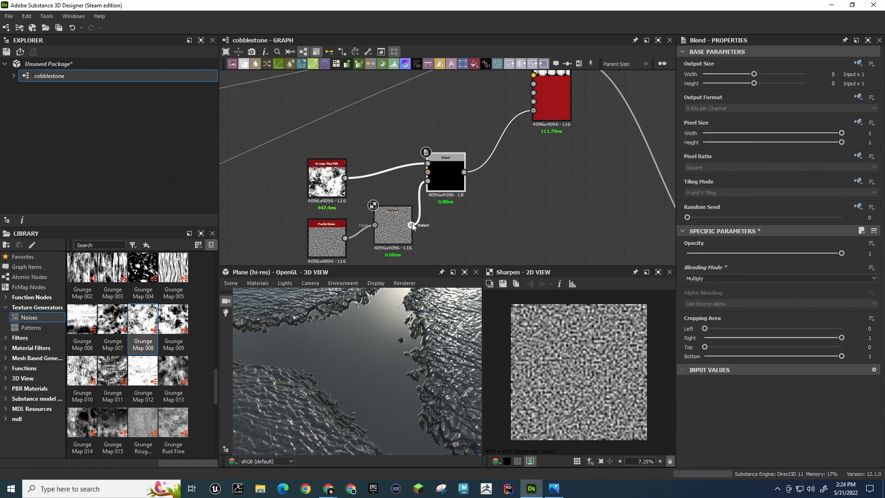
# Feed Perlin Noise into the Blend's foreground and Grunge Map 008 through Sharpen into its opacity, rearranging both noise nodes to match
pyautogui.moveTo(345, 238); pyautogui.dragTo(428, 163)
pyautogui.moveTo(344, 178); pyautogui.dragTo(378, 228)
pyautogui.moveTo(315, 241); pyautogui.dragTo(328, 149)
pyautogui.moveTo(325, 184); pyautogui.dragTo(339, 233)
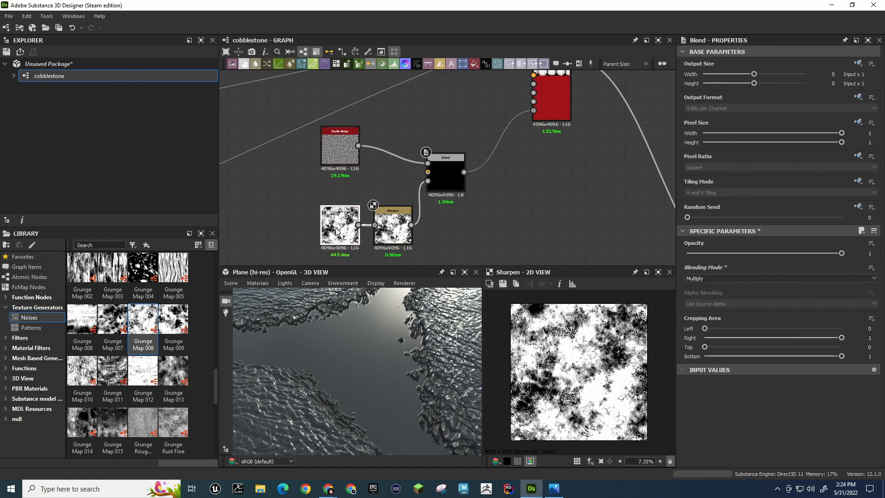
pyautogui.moveTo(337, 154); pyautogui.dragTo(333, 169)
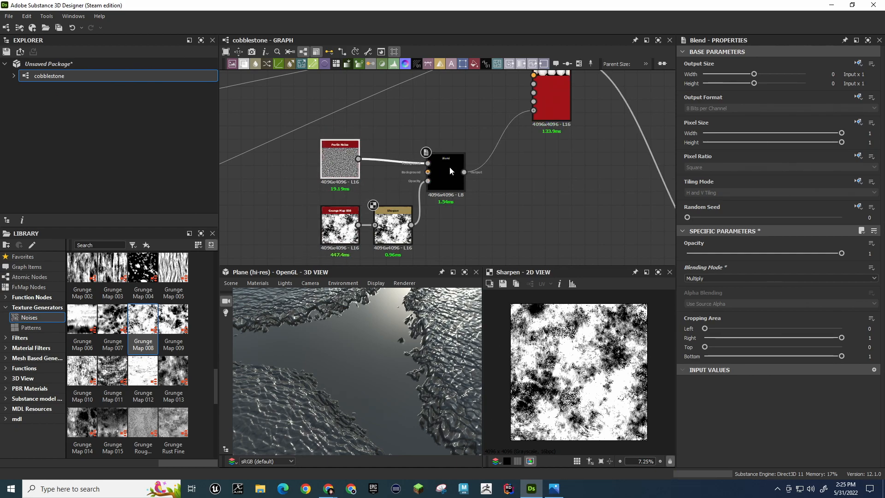
# Try the Add Sub, Divide, Switch and Overlay blending modes on the noise Blend
pyautogui.click(711, 277)
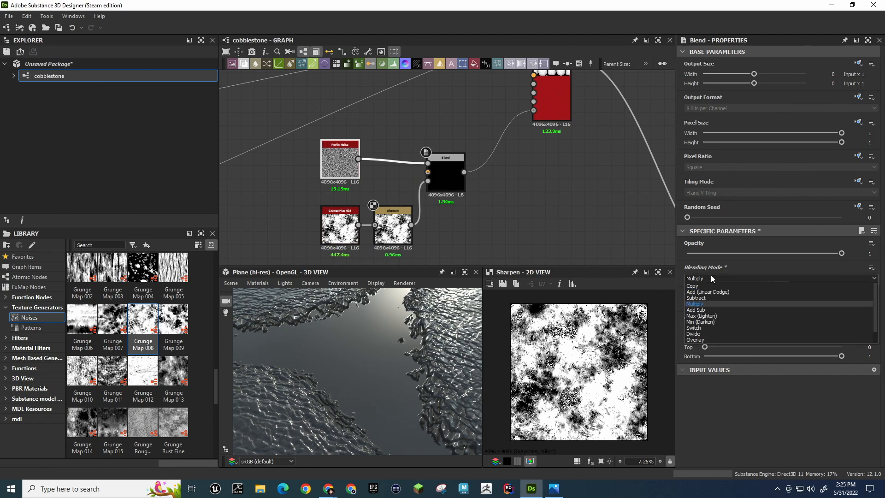
pyautogui.click(709, 310)
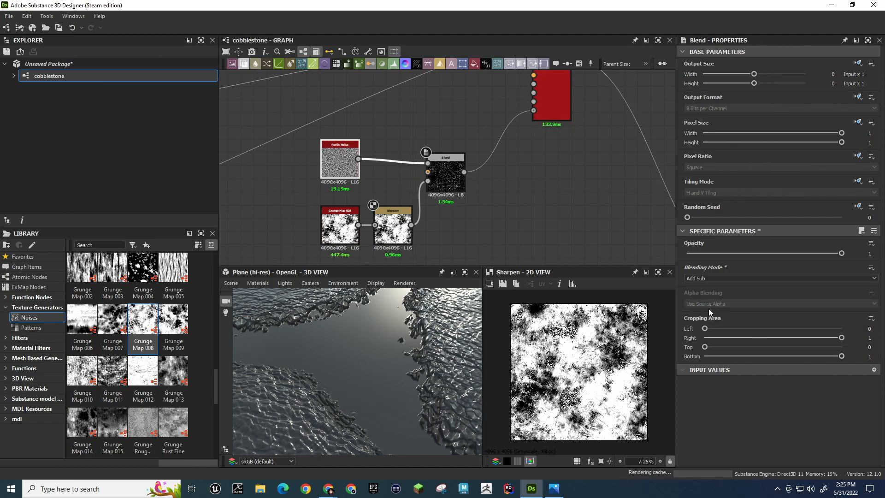
pyautogui.click(705, 279)
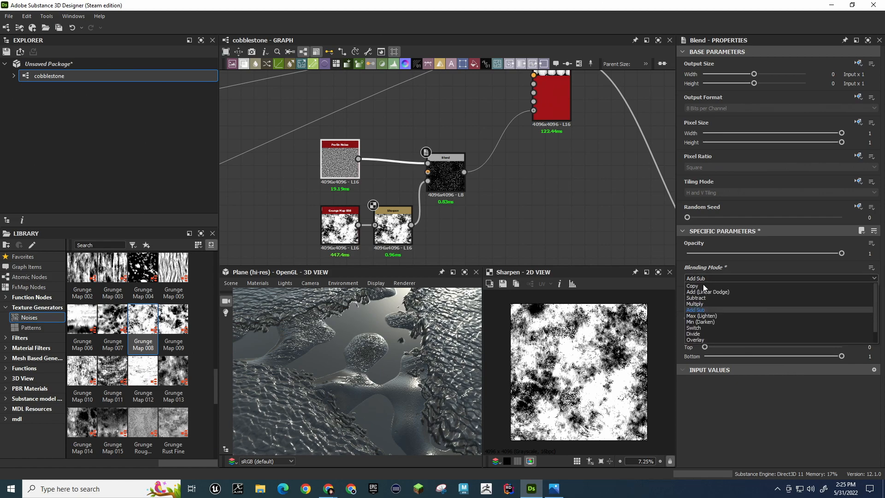
pyautogui.click(710, 331)
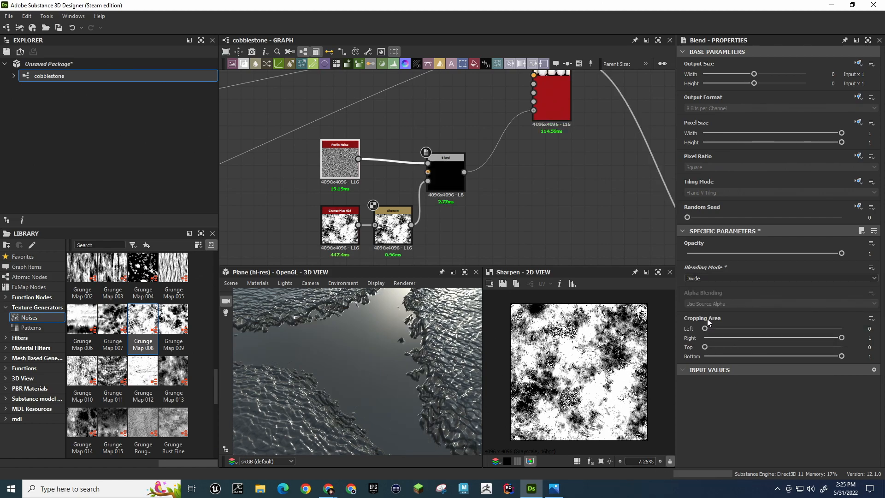
pyautogui.click(706, 280)
pyautogui.click(711, 328)
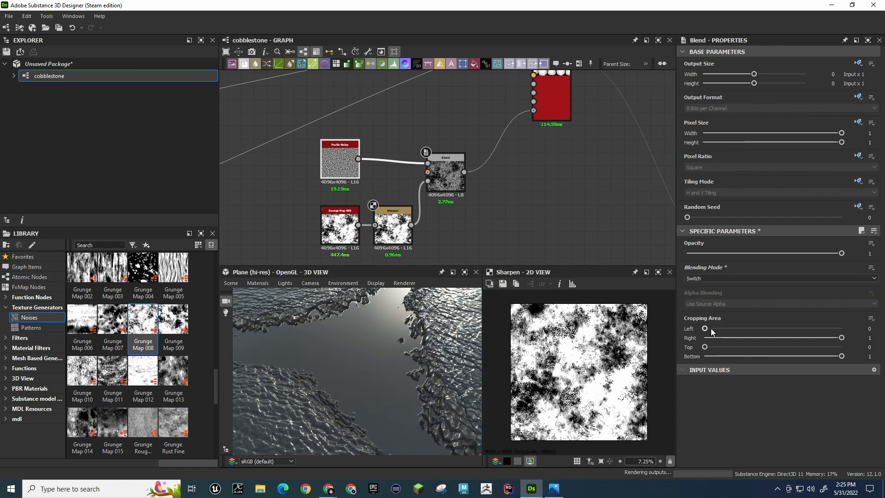
pyautogui.click(721, 278)
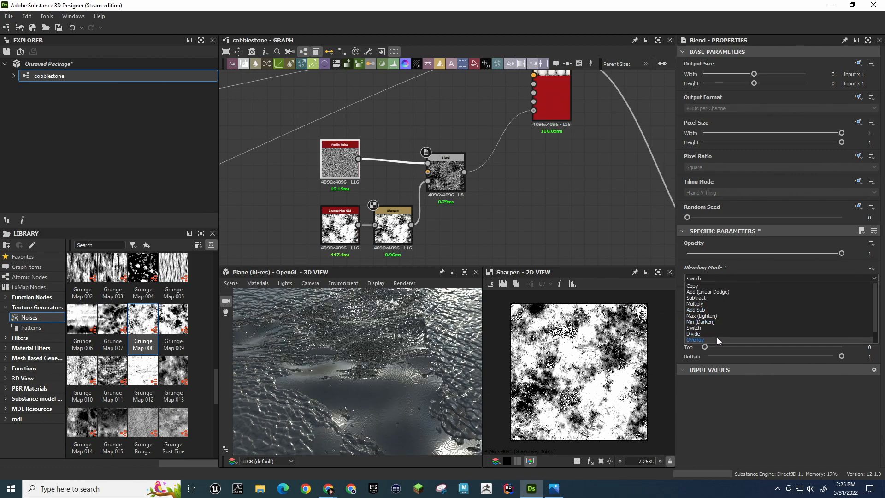
pyautogui.click(717, 337)
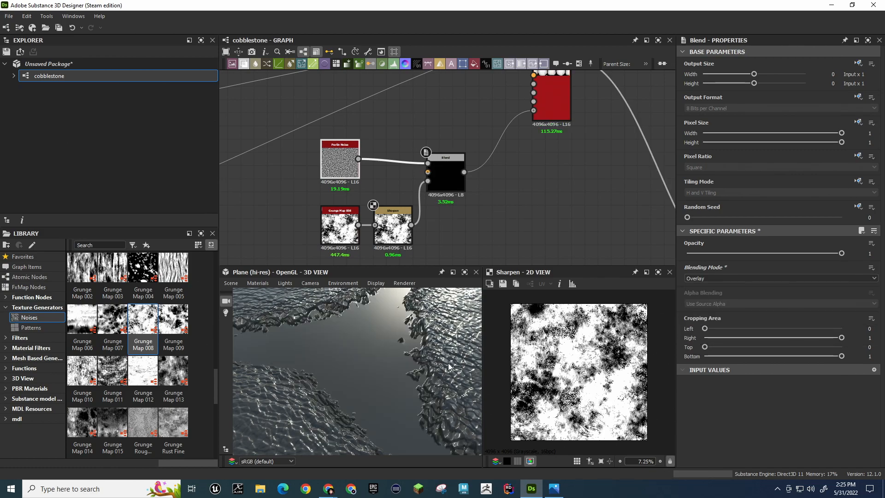
# Set the noise Blend's blending mode to Add (Linear Dodge) and inspect the stones in the 3D preview
pyautogui.click(731, 276)
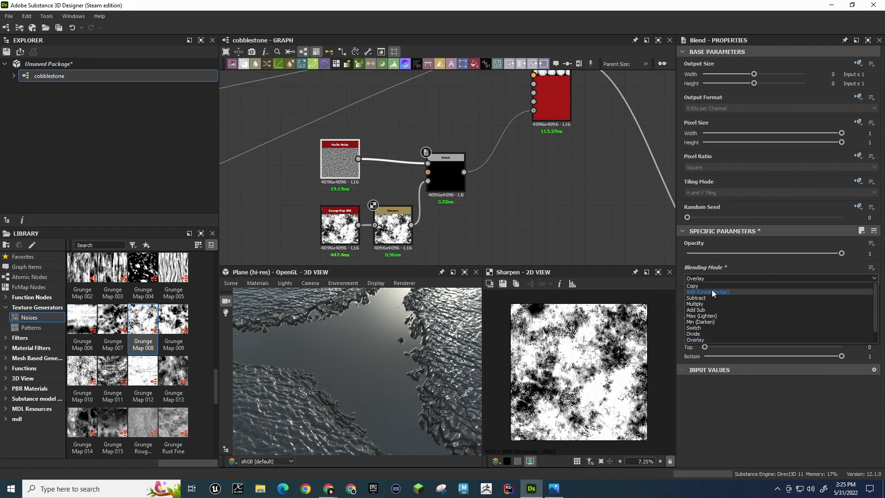
pyautogui.click(737, 291)
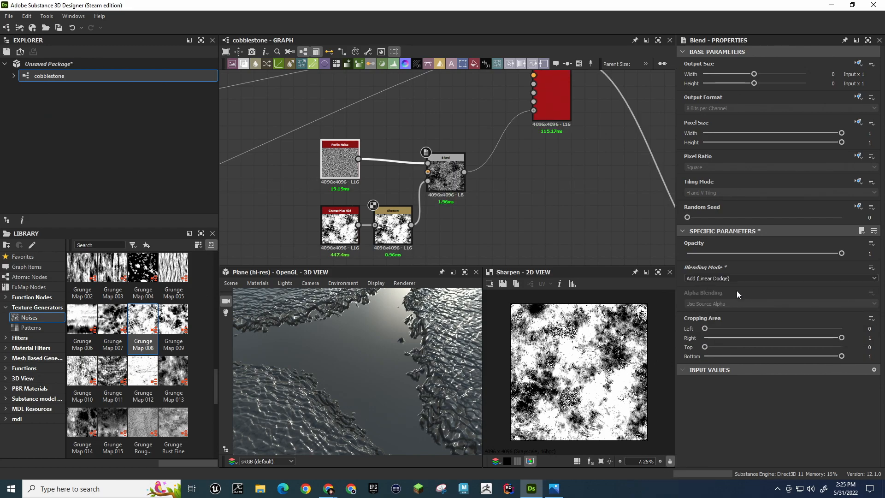
pyautogui.scroll(-10, 439, 347)
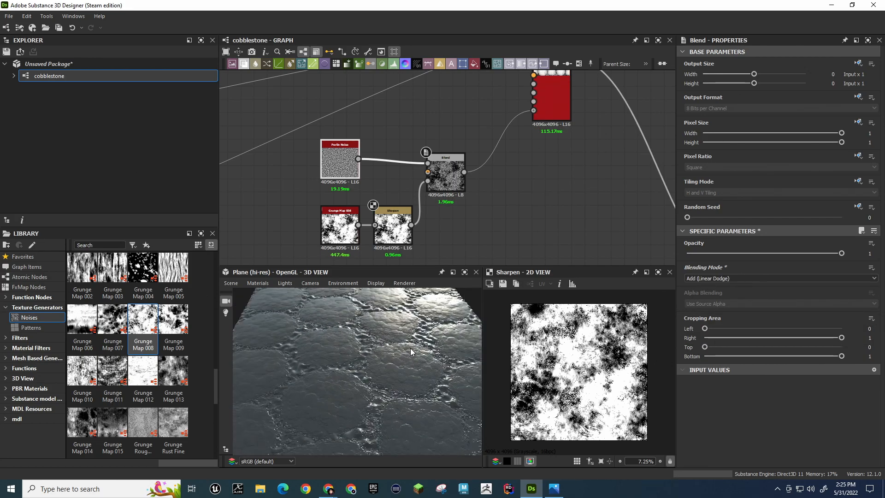
pyautogui.scroll(6, 410, 348)
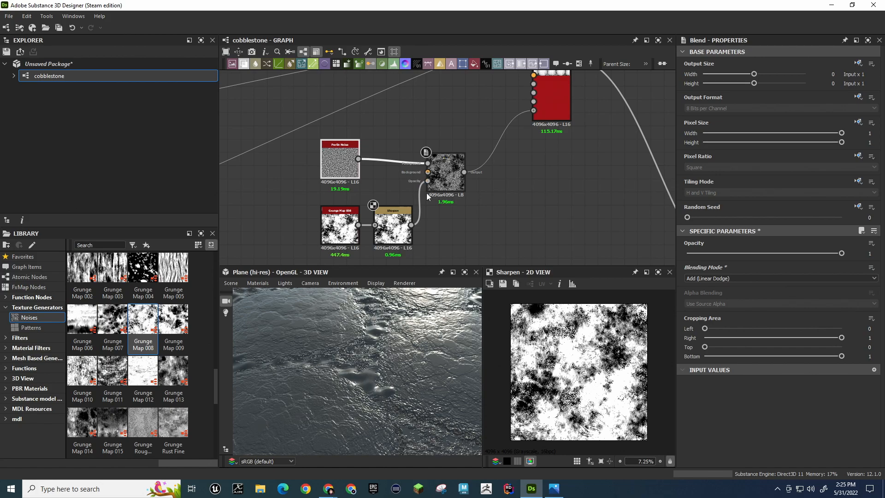
# Feed Sharpen into the noise Blend's background, spread out the Grunge Map 008 and Sharpen nodes, and remove the opacity connection
pyautogui.moveTo(411, 225); pyautogui.dragTo(429, 172)
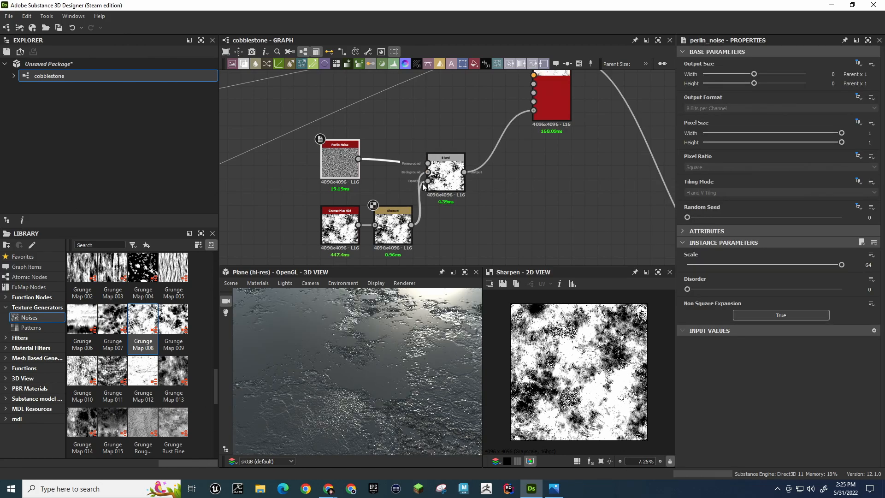
pyautogui.moveTo(379, 227); pyautogui.dragTo(297, 215)
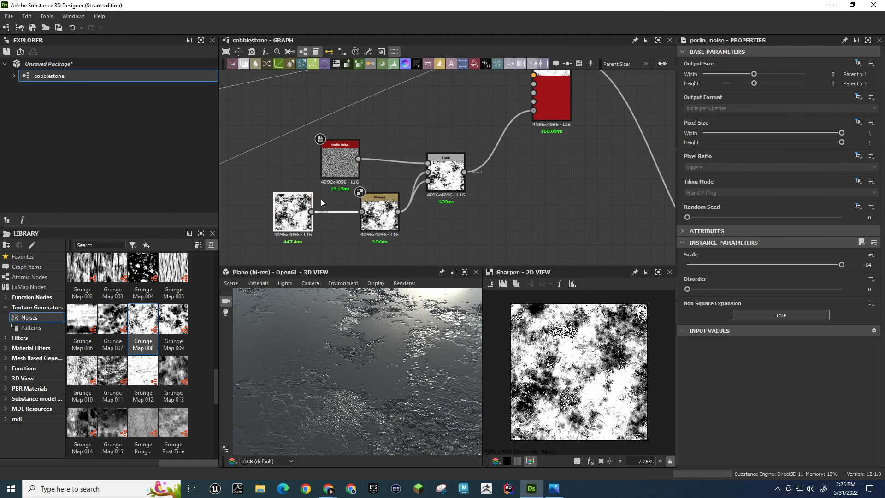
pyautogui.moveTo(374, 194); pyautogui.dragTo(348, 193)
pyautogui.click(417, 184)
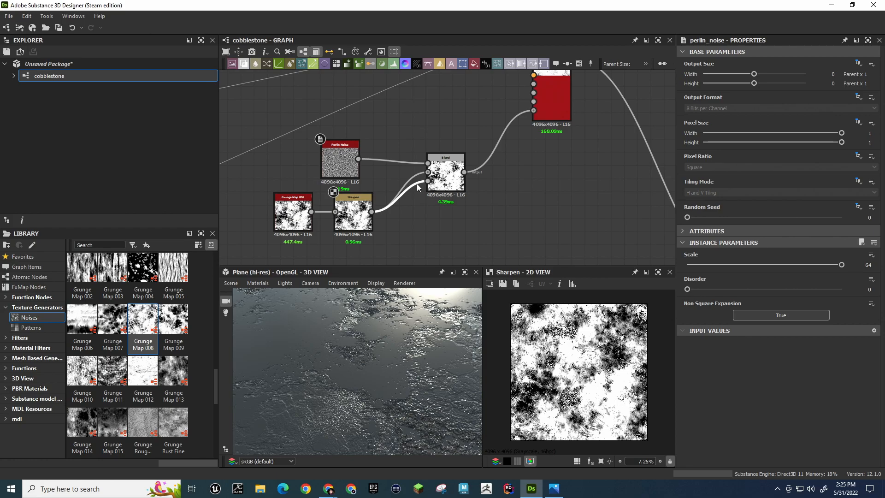
pyautogui.press('Delete')
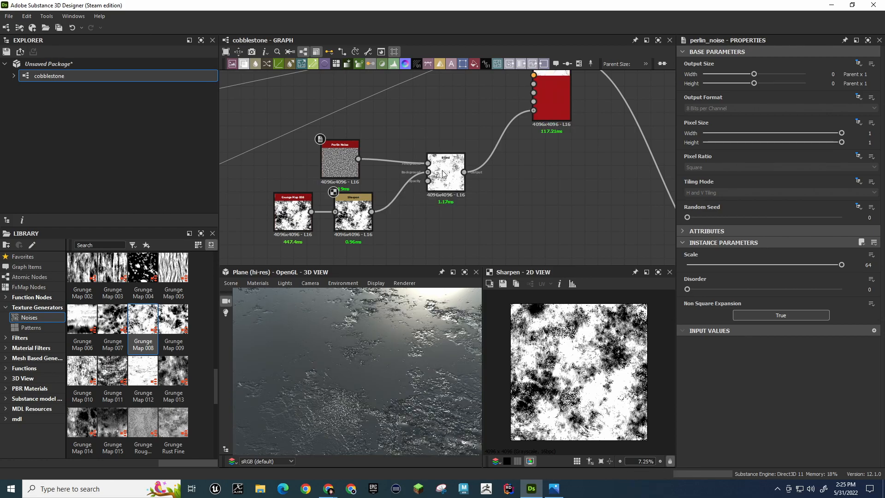
pyautogui.scroll(-5, 397, 338)
pyautogui.scroll(5, 398, 333)
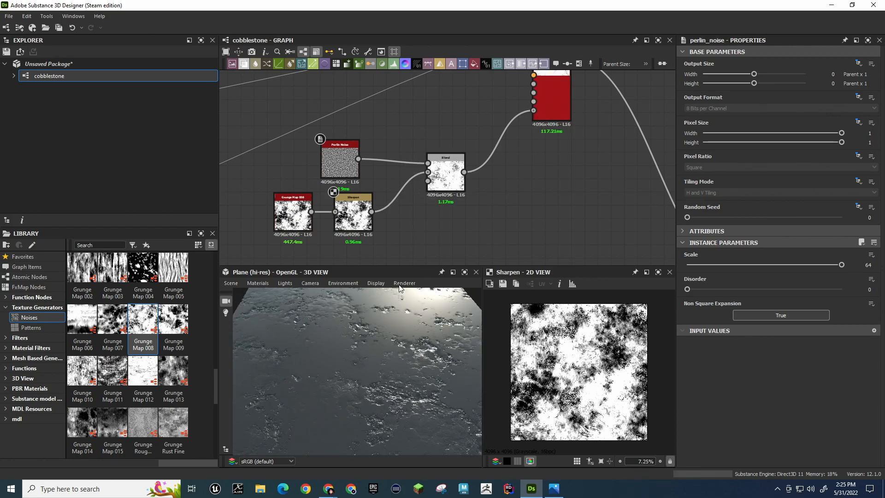
# Set the noise Blend's blending mode to Multiply and inspect the gaps between the stones up close in 3D
pyautogui.click(444, 166)
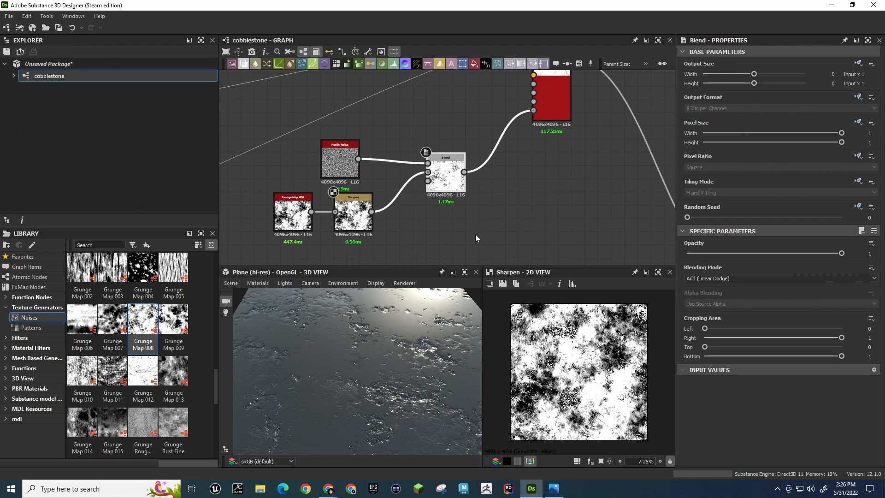
pyautogui.click(717, 279)
pyautogui.click(713, 304)
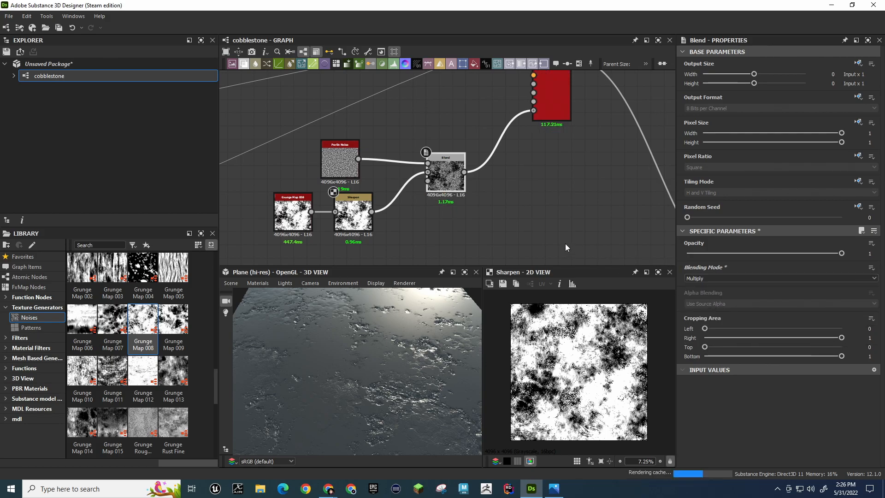
pyautogui.scroll(5, 405, 383)
pyautogui.scroll(5, 389, 374)
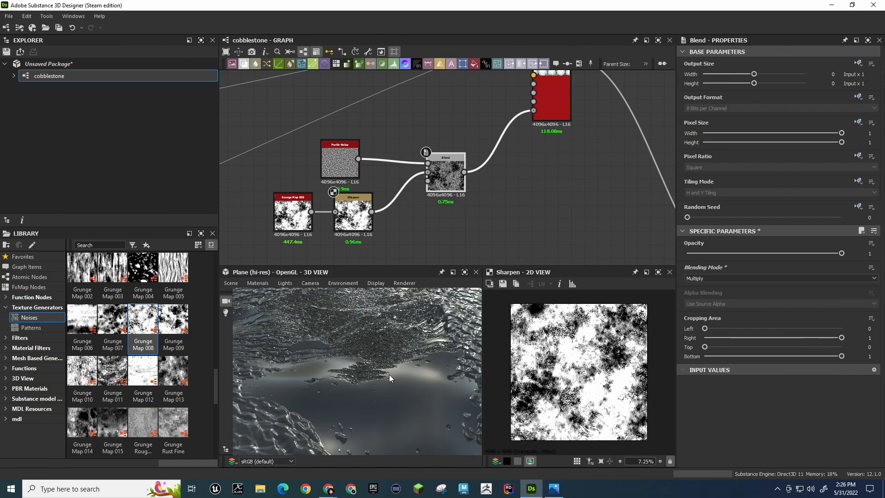
pyautogui.scroll(5, 389, 374)
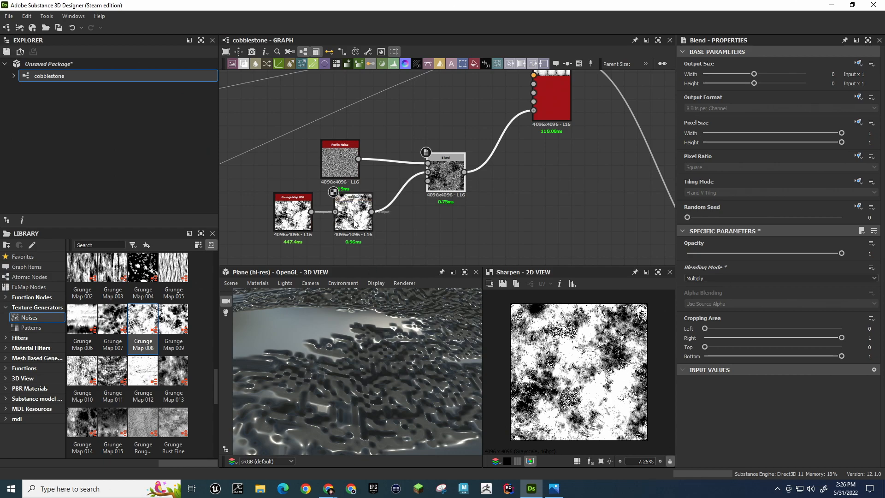
# Add a White Noise Fast node, connect it to the noise Blend's background, and inspect the surface in 3D
pyautogui.scroll(-5, 164, 342)
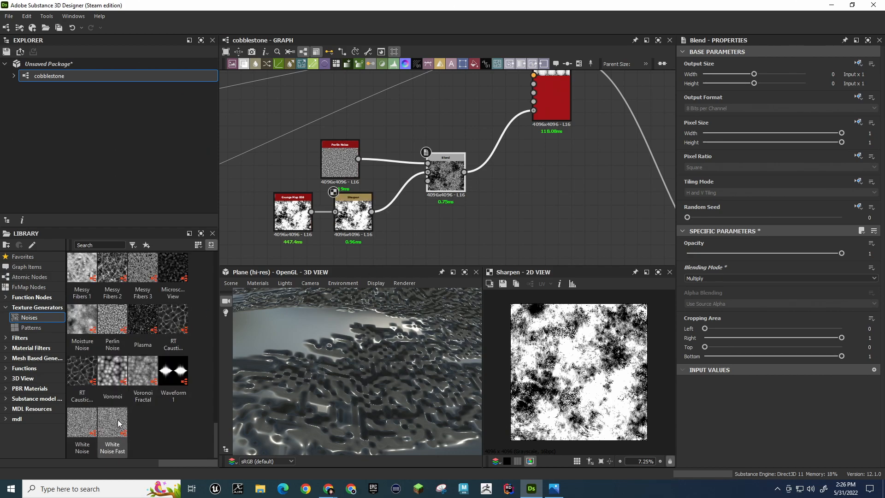
pyautogui.moveTo(114, 425); pyautogui.dragTo(426, 164)
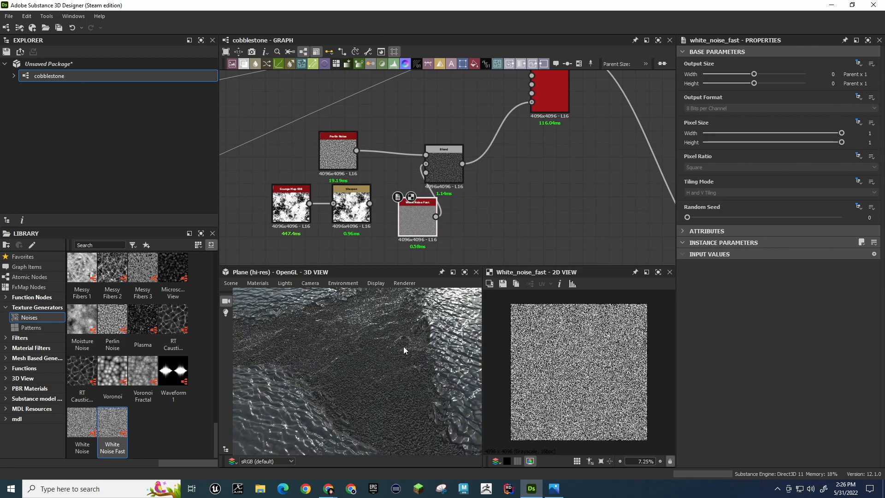
pyautogui.scroll(-5, 392, 344)
pyautogui.scroll(15, 388, 343)
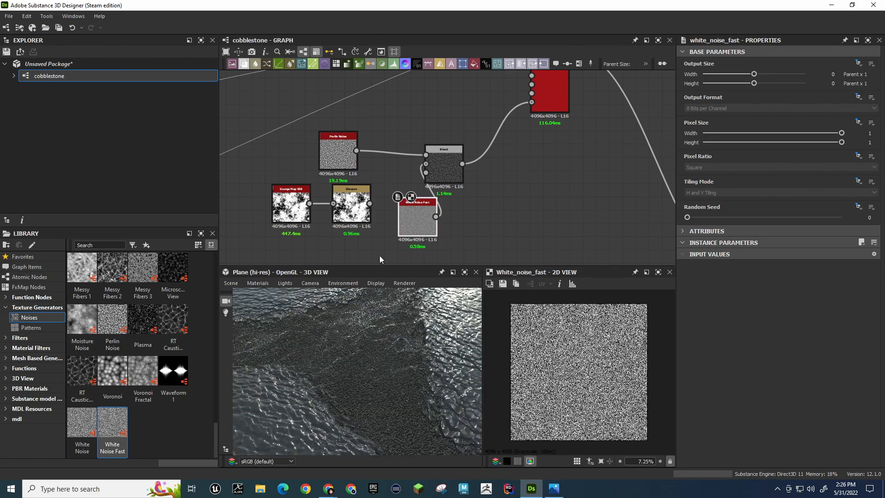
# Connect Sharpen to the noise Blend's foreground in place of Perlin Noise and examine the stones and gaps in the 3D preview
pyautogui.moveTo(370, 203); pyautogui.dragTo(427, 155)
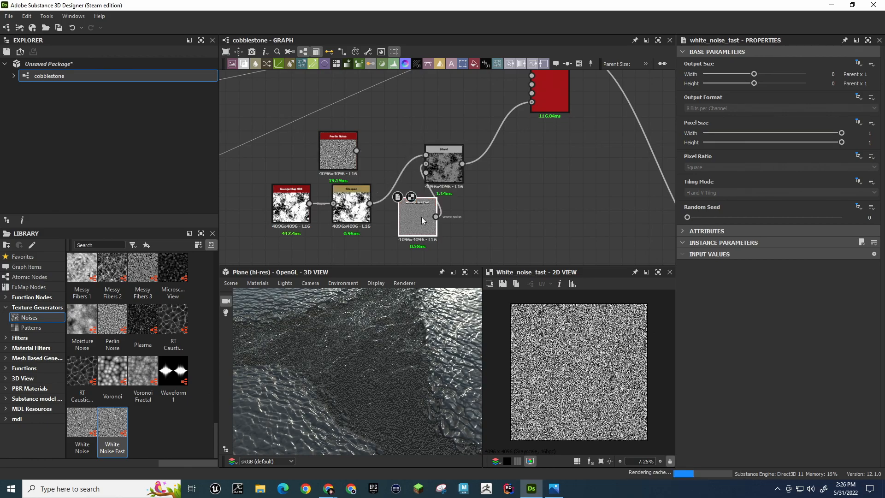
pyautogui.scroll(-10, 392, 402)
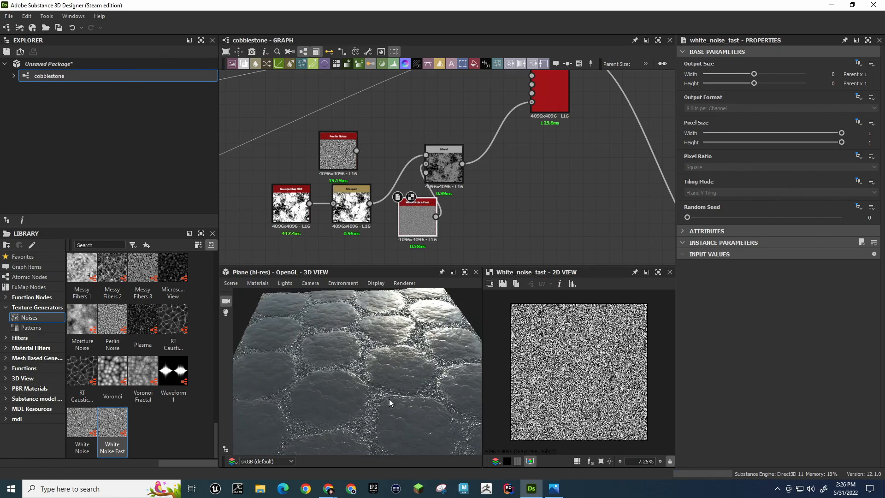
pyautogui.scroll(3, 389, 398)
pyautogui.moveTo(380, 400); pyautogui.dragTo(389, 402)
pyautogui.moveTo(390, 402); pyautogui.dragTo(369, 362, button='middle')
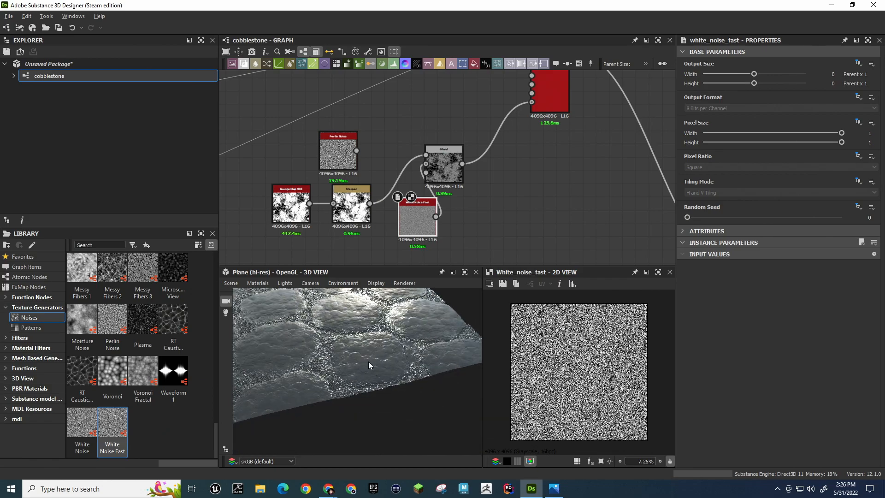
pyautogui.scroll(4, 388, 436)
pyautogui.moveTo(375, 402); pyautogui.dragTo(409, 336)
pyautogui.scroll(4, 410, 367)
pyautogui.moveTo(410, 367); pyautogui.dragTo(368, 468, button='middle')
pyautogui.scroll(4, 384, 363)
pyautogui.moveTo(384, 362); pyautogui.dragTo(375, 421)
pyautogui.scroll(3, 367, 372)
pyautogui.scroll(2, 367, 371)
pyautogui.scroll(-2, 348, 317)
pyautogui.moveTo(349, 316); pyautogui.dragTo(369, 338)
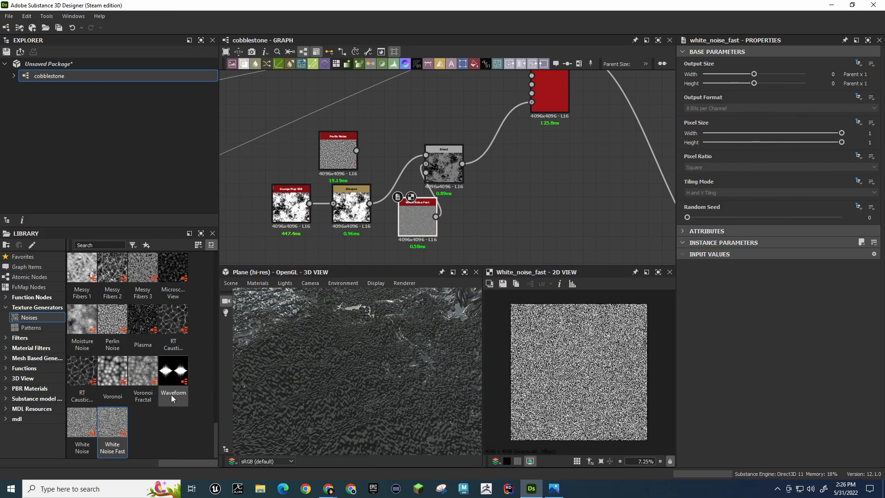
# Add a Voronoi Fractal node as the noise Blend's background and inspect the gaps between the stones in 3D
pyautogui.moveTo(141, 369); pyautogui.dragTo(427, 164)
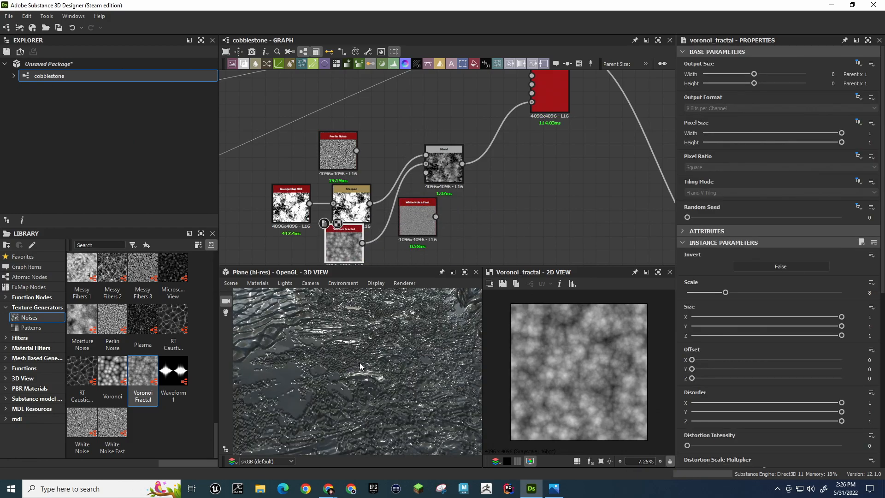
pyautogui.moveTo(362, 364); pyautogui.dragTo(335, 380)
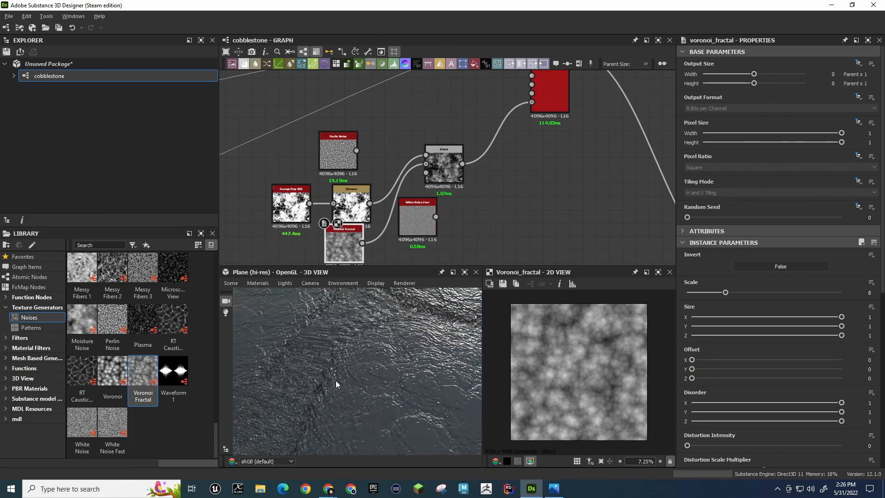
pyautogui.moveTo(327, 353); pyautogui.dragTo(386, 406, button='middle')
pyautogui.scroll(-5, 386, 386)
pyautogui.scroll(4, 386, 383)
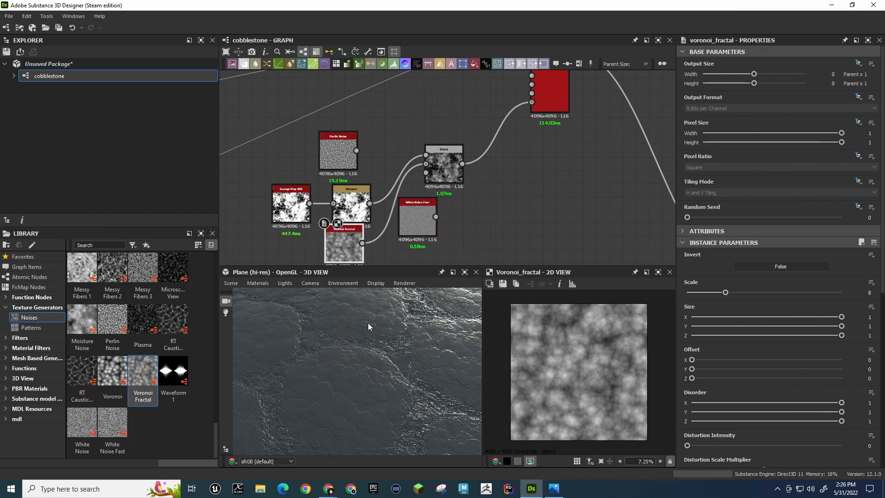
pyautogui.moveTo(368, 323); pyautogui.dragTo(288, 308)
# Delete the unused White Noise Fast and Perlin Noise nodes and move Sharpen and Grunge Map 008 closer to the Blend
pyautogui.click(415, 207)
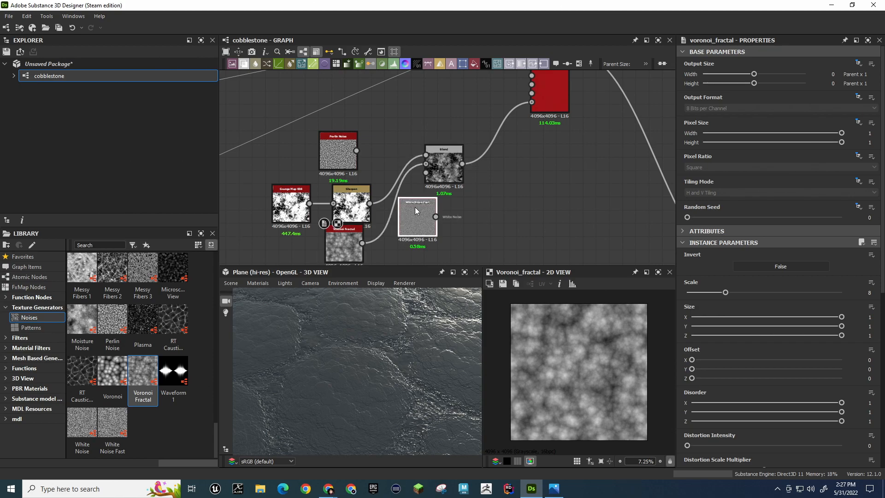
pyautogui.press('Delete')
pyautogui.click(339, 153)
pyautogui.press('Delete')
pyautogui.moveTo(348, 205); pyautogui.dragTo(368, 166)
pyautogui.moveTo(295, 203); pyautogui.dragTo(316, 176)
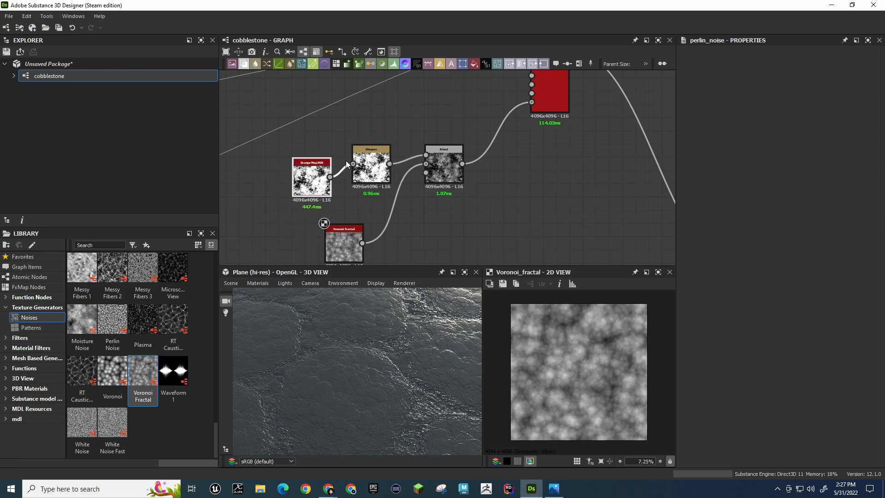
# Delete Sharpen so Grunge Map 008 feeds the Blend directly, move the grunge node beside it, and inspect the surface in 3D
pyautogui.click(364, 164)
pyautogui.press('Delete')
pyautogui.moveTo(426, 155); pyautogui.dragTo(349, 163)
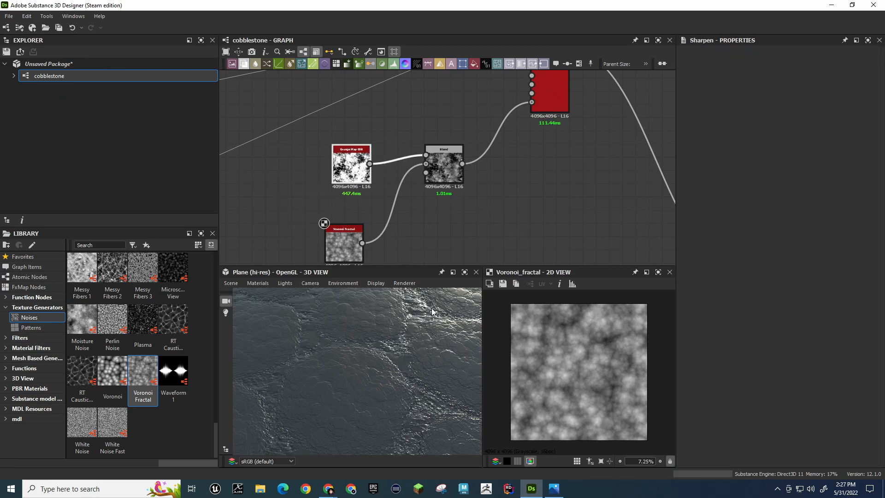
pyautogui.moveTo(428, 304); pyautogui.dragTo(408, 334)
pyautogui.scroll(5, 408, 336)
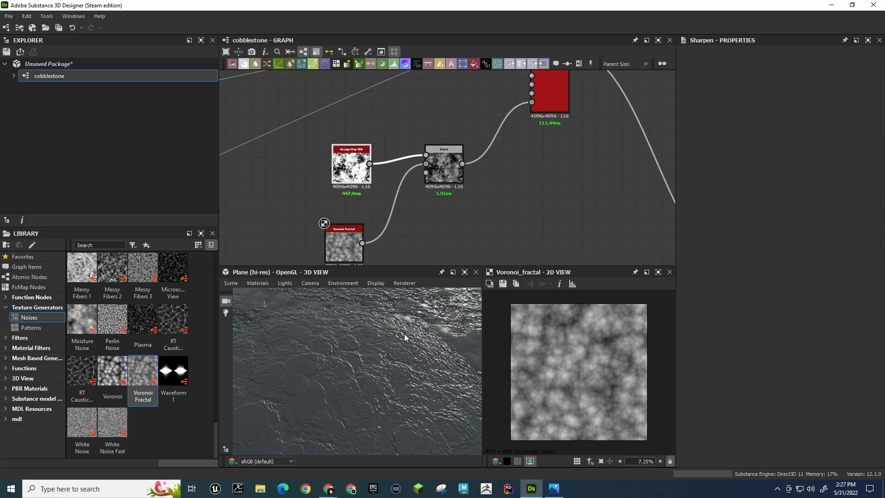
pyautogui.moveTo(357, 327); pyautogui.dragTo(357, 386)
pyautogui.scroll(-2, 461, 118)
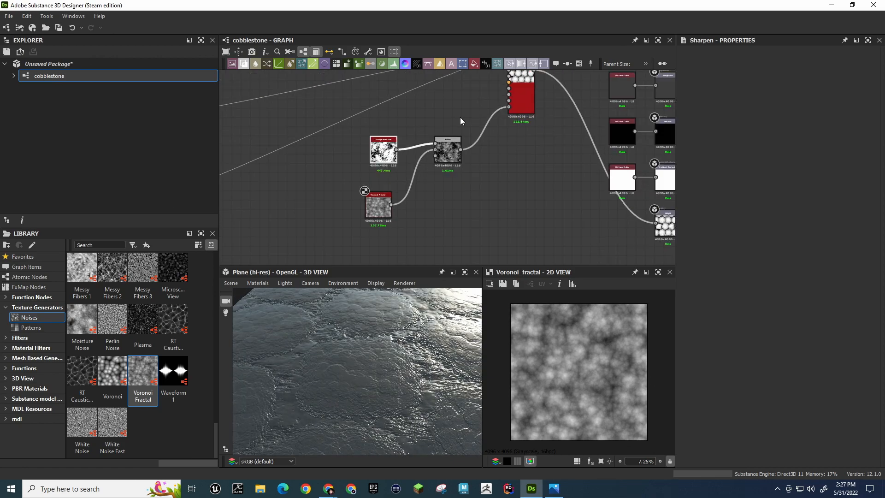
# Examine the settings of the stone branch's Blend and Levels nodes that lead into the Warp
pyautogui.moveTo(461, 118); pyautogui.dragTo(403, 188, button='middle')
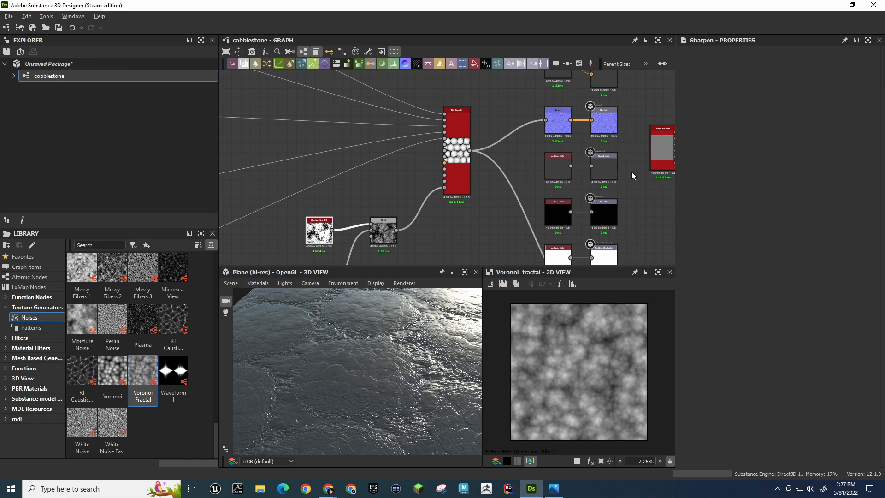
pyautogui.moveTo(413, 174); pyautogui.dragTo(533, 236, button='middle')
pyautogui.moveTo(345, 99); pyautogui.dragTo(571, 219, button='middle')
pyautogui.moveTo(462, 113); pyautogui.dragTo(269, 8, button='middle')
pyautogui.moveTo(508, 161); pyautogui.dragTo(356, 81, button='middle')
pyautogui.scroll(4, 496, 154)
pyautogui.moveTo(459, 122); pyautogui.dragTo(779, 170, button='middle')
pyautogui.scroll(-4, 253, 144)
pyautogui.moveTo(290, 115); pyautogui.dragTo(642, 143, button='middle')
pyautogui.scroll(5, 394, 134)
pyautogui.moveTo(396, 123); pyautogui.dragTo(717, 148, button='middle')
pyautogui.click(415, 155)
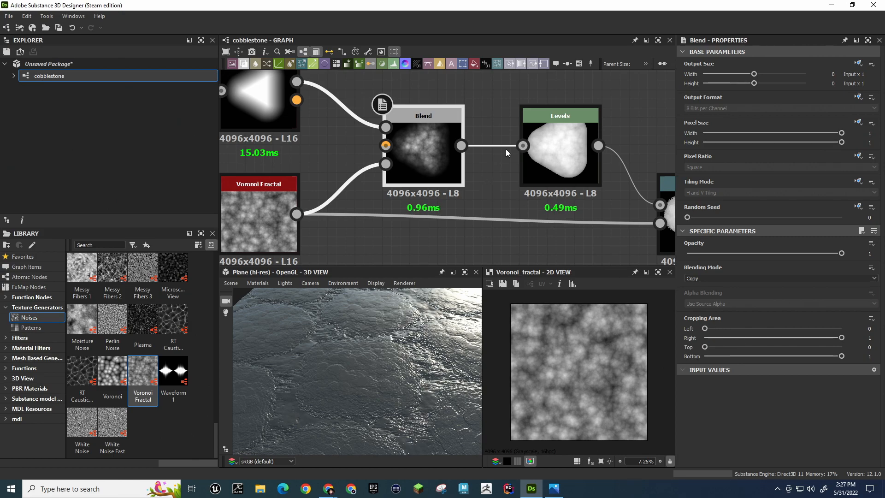
pyautogui.click(555, 154)
pyautogui.moveTo(627, 98); pyautogui.dragTo(565, 90, button='middle')
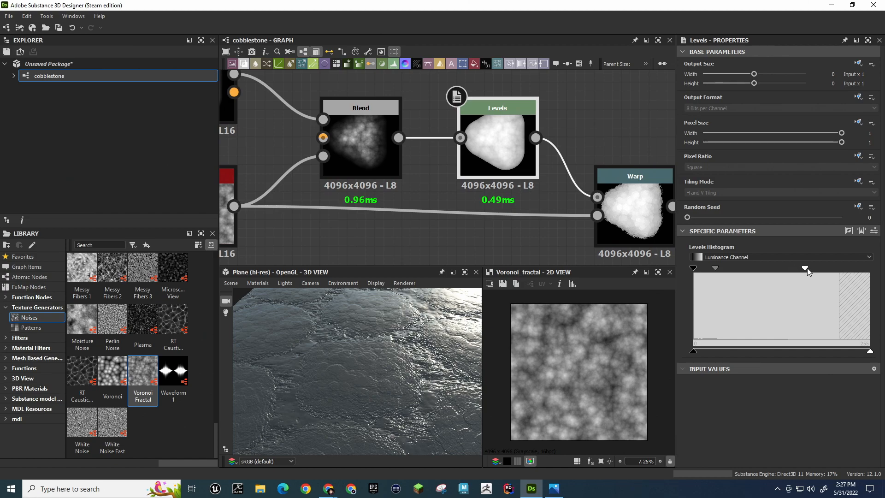
# Try the stone Levels' input white point at its maximum and restore its previous position
pyautogui.moveTo(805, 270); pyautogui.dragTo(869, 269)
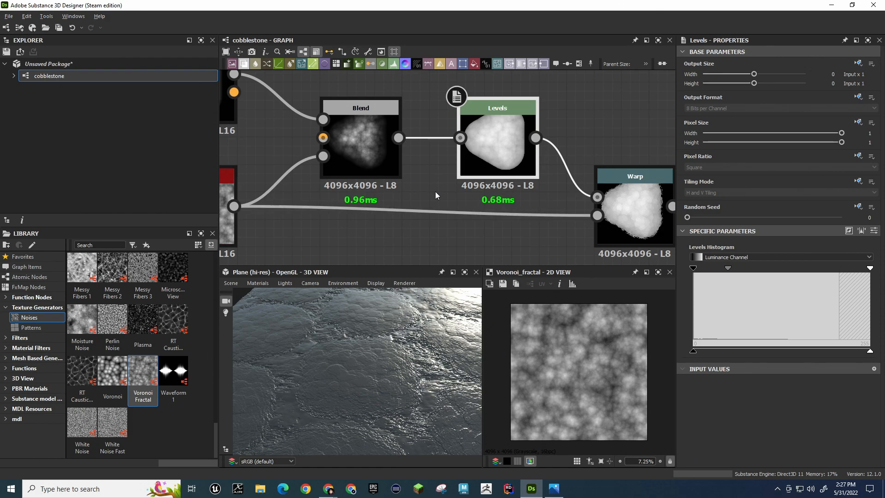
pyautogui.scroll(-3, 436, 192)
pyautogui.moveTo(423, 224); pyautogui.dragTo(431, 188, button='middle')
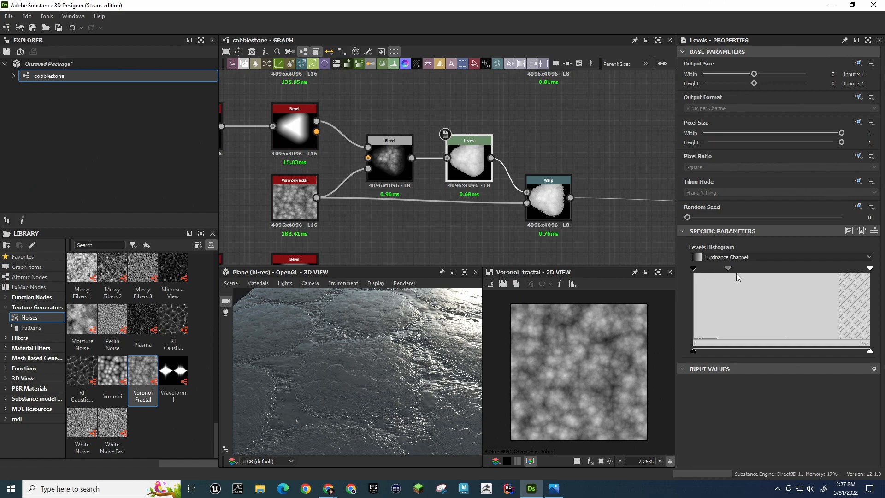
pyautogui.moveTo(798, 270); pyautogui.dragTo(805, 269)
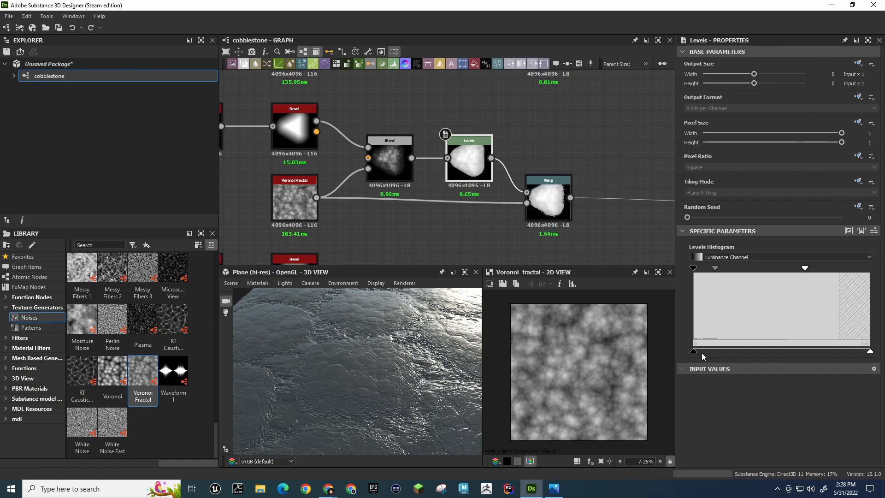
pyautogui.moveTo(693, 350)
pyautogui.mouseDown()
pyautogui.moveTo(772, 354)
pyautogui.moveTo(677, 348)
pyautogui.mouseUp()
# Try feeding the Warp's input directly from the stone Blend and from the Bevel's height output instead of Levels
pyautogui.moveTo(411, 159); pyautogui.dragTo(527, 192)
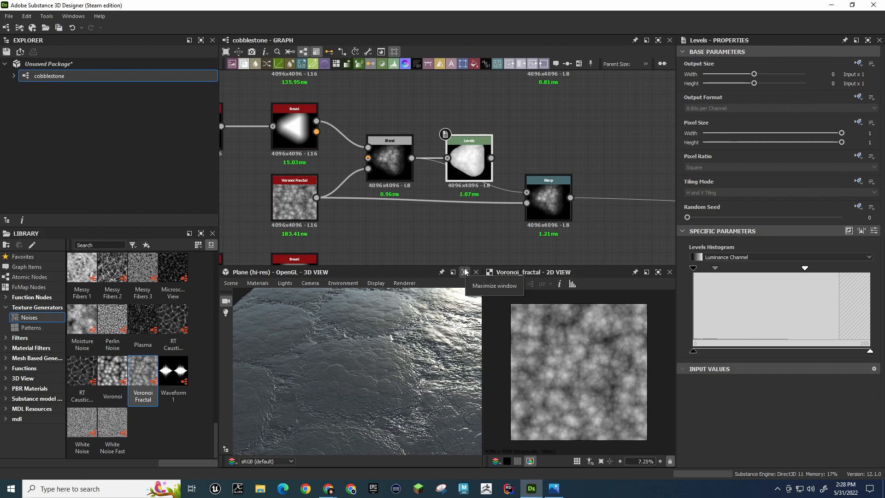
pyautogui.moveTo(491, 158); pyautogui.dragTo(526, 193)
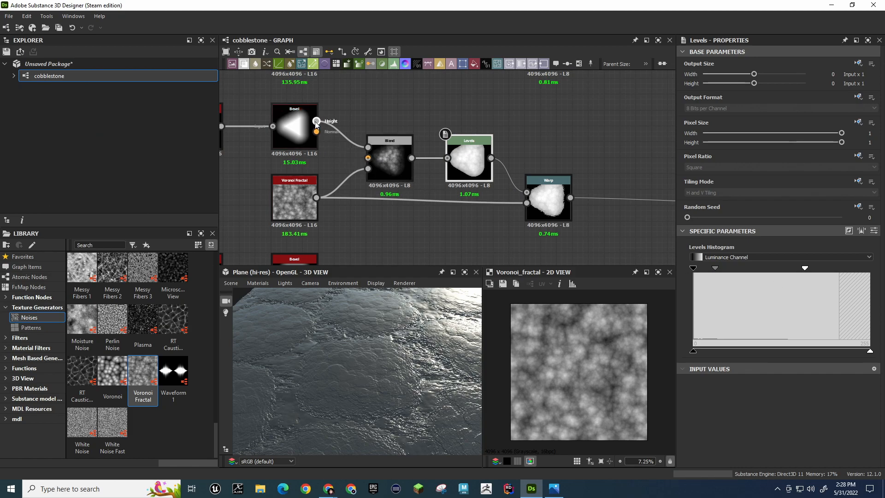
pyautogui.moveTo(339, 120); pyautogui.dragTo(528, 191)
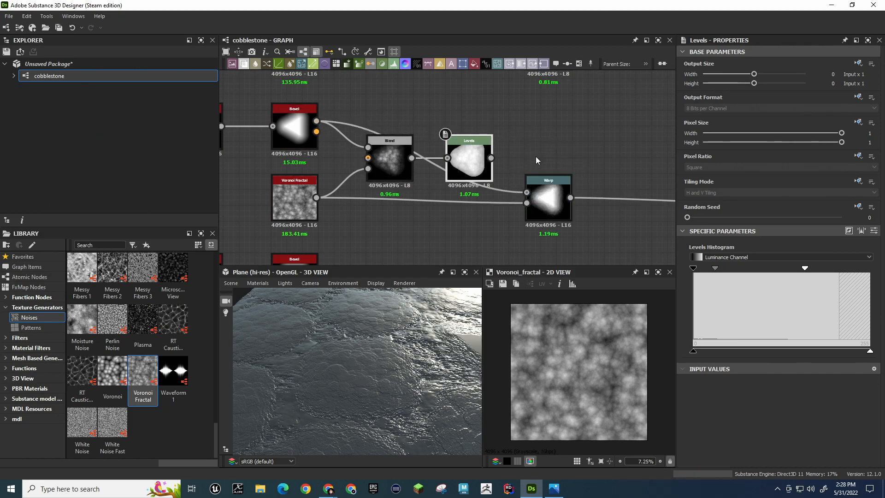
# Show the Levels node in the 2D view, move it slightly up, and reconnect its output to the Warp's input
pyautogui.doubleClick(480, 156)
pyautogui.moveTo(483, 157); pyautogui.dragTo(483, 148)
pyautogui.moveTo(533, 193); pyautogui.dragTo(529, 192)
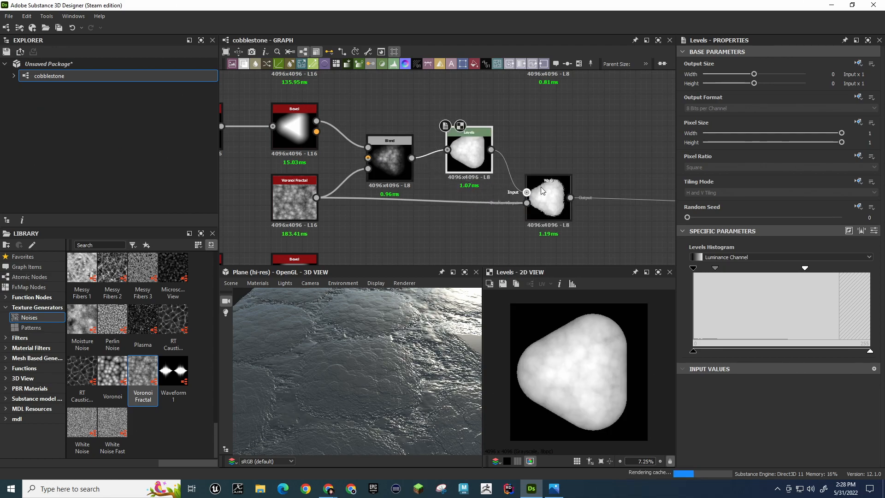
pyautogui.moveTo(403, 362); pyautogui.dragTo(369, 330)
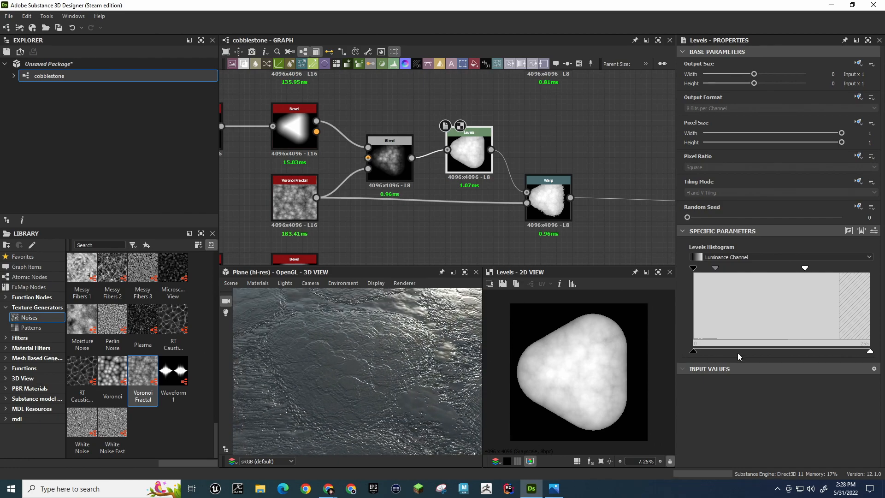
# Try the triangular stone's Levels with the input white point at maximum and the midpoint at its minimum, and undo the change
pyautogui.moveTo(805, 269); pyautogui.dragTo(870, 276)
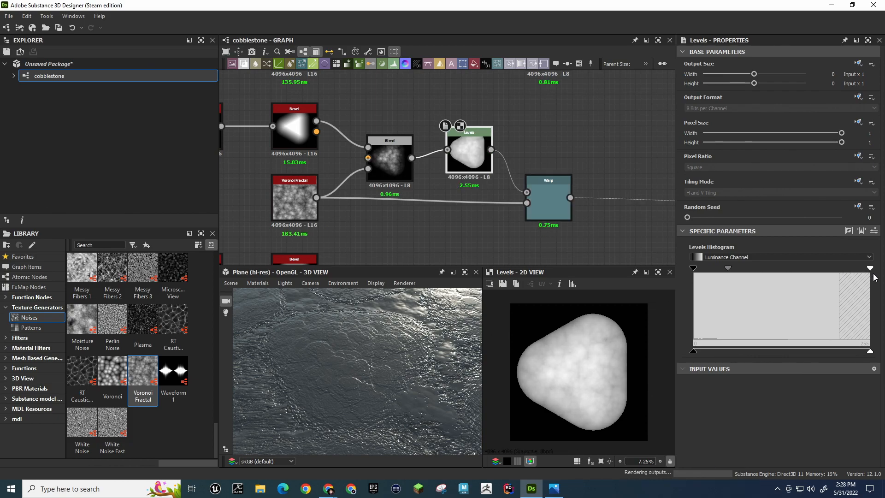
pyautogui.moveTo(729, 269); pyautogui.dragTo(685, 275)
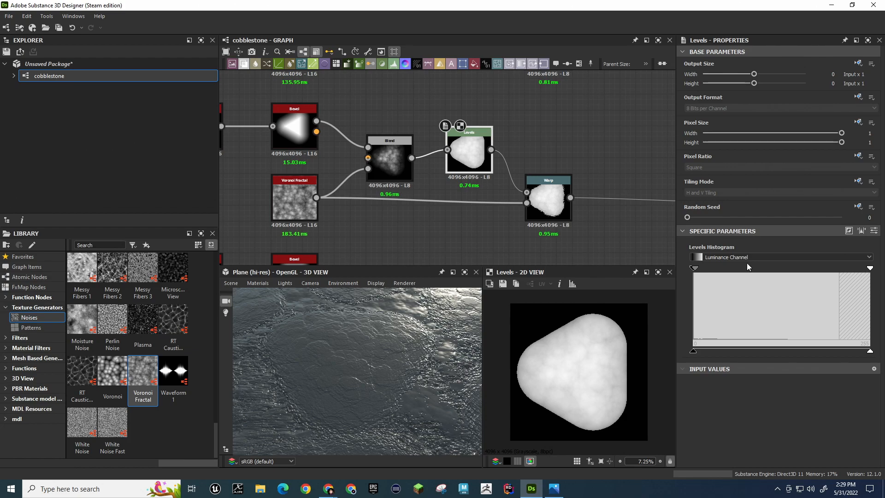
pyautogui.moveTo(588, 168); pyautogui.dragTo(516, 154, button='middle')
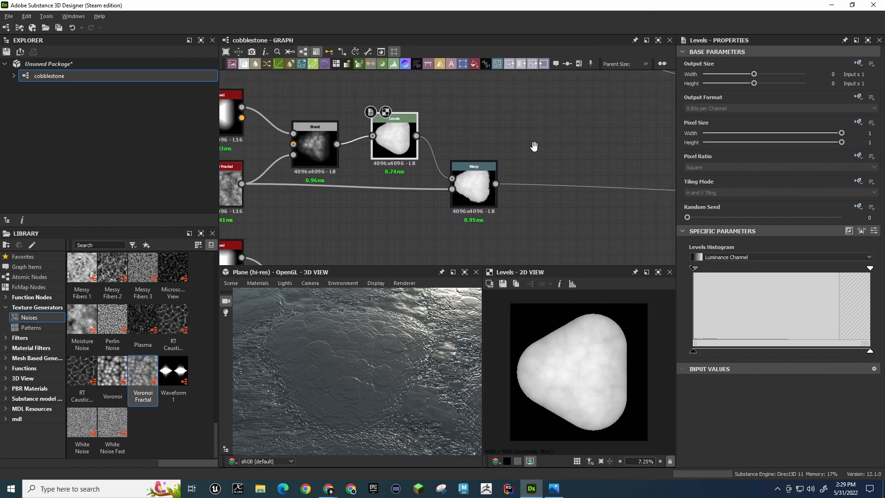
pyautogui.hotkey('ctrl', 'z')
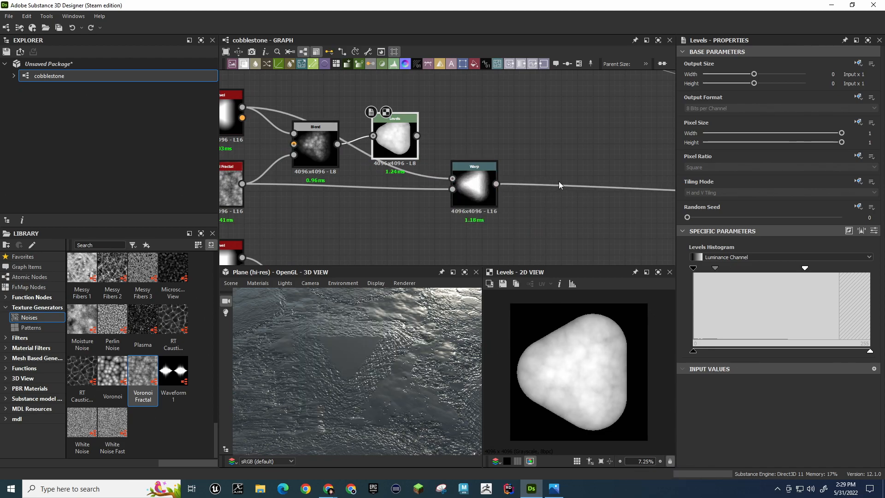
pyautogui.hotkey('ctrl', 'y')
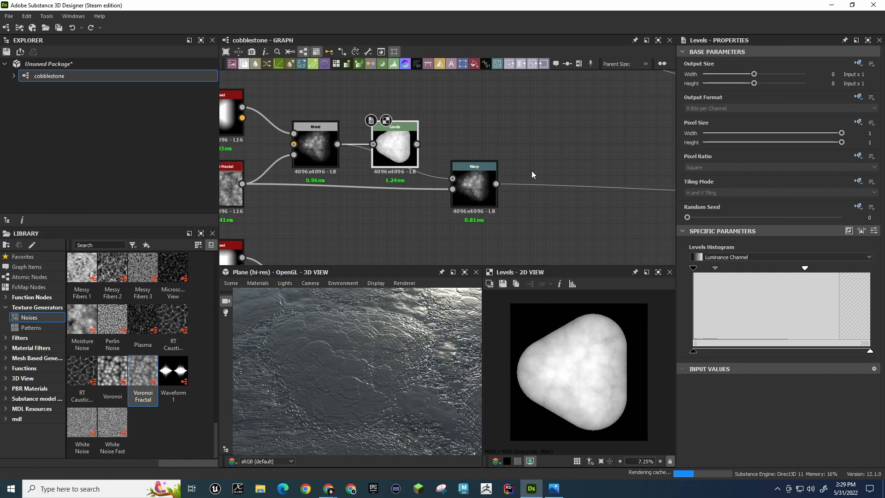
# Add a Levels node after the triangular stone's Warp and feed its input from the Warp's output
pyautogui.moveTo(532, 171); pyautogui.dragTo(497, 166, button='middle')
pyautogui.scroll(-4, 443, 154)
pyautogui.moveTo(423, 140)
pyautogui.mouseDown(button='middle')
pyautogui.moveTo(417, 114)
pyautogui.moveTo(425, 156)
pyautogui.mouseUp(button='middle')
pyautogui.scroll(5, 426, 156)
pyautogui.press('space')
pyautogui.write('levels')
pyautogui.press('Return')
pyautogui.moveTo(391, 116); pyautogui.dragTo(498, 177, button='middle')
pyautogui.moveTo(407, 106); pyautogui.dragTo(509, 226)
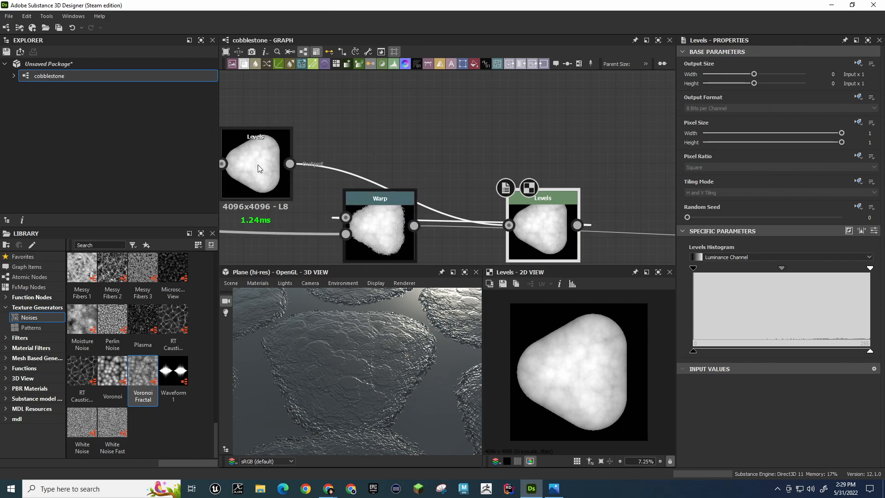
pyautogui.moveTo(322, 190); pyautogui.dragTo(374, 222)
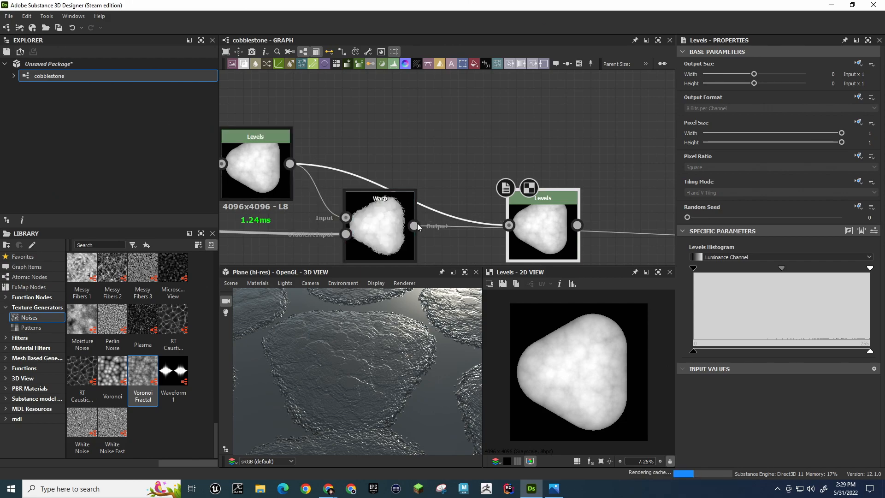
# Connect the new Levels' output to that stone's input on the Tile Sampler and move the node closer to the Warp
pyautogui.scroll(-5, 510, 178)
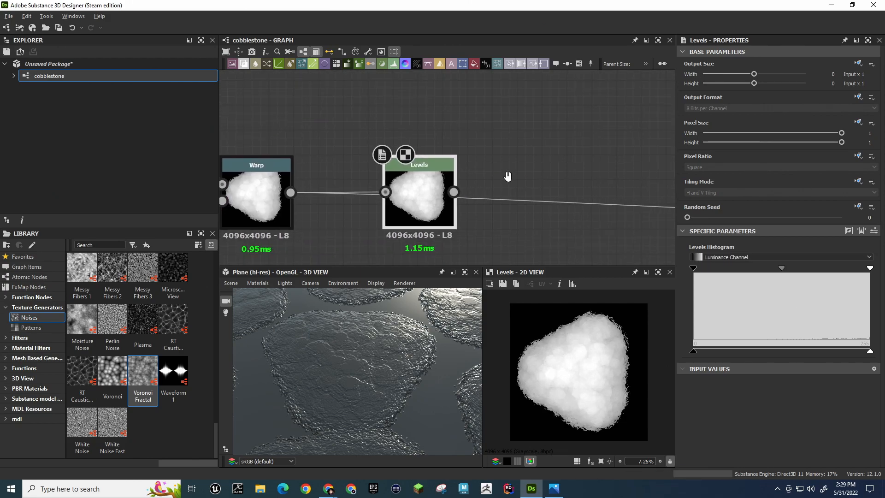
pyautogui.moveTo(536, 181); pyautogui.dragTo(399, 183, button='middle')
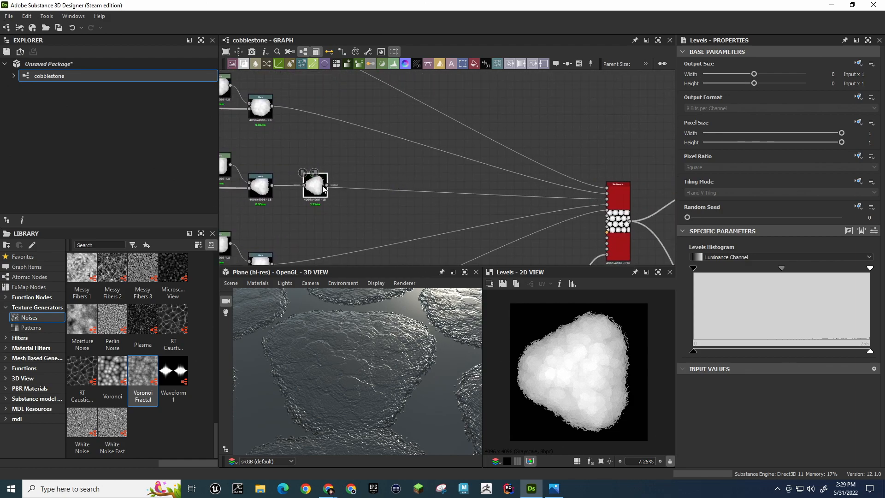
pyautogui.moveTo(327, 185); pyautogui.dragTo(608, 199)
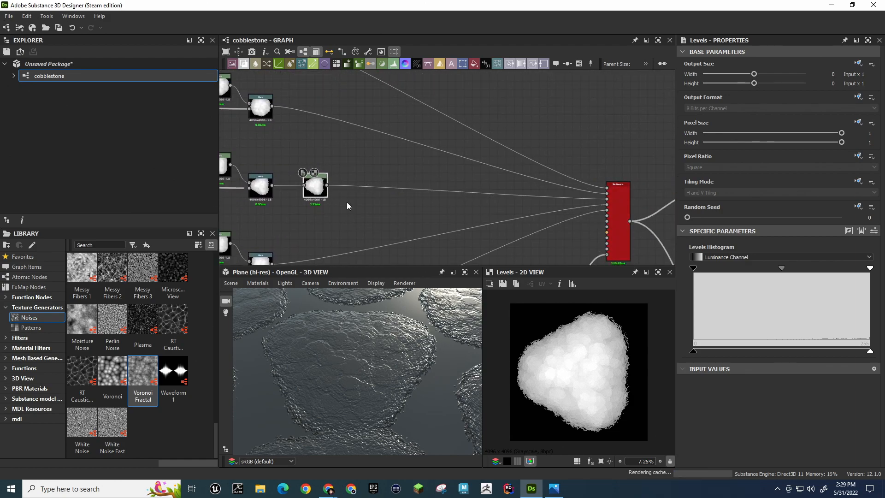
pyautogui.scroll(1, 346, 202)
pyautogui.scroll(3, 317, 184)
pyautogui.moveTo(385, 149); pyautogui.dragTo(465, 140, button='middle')
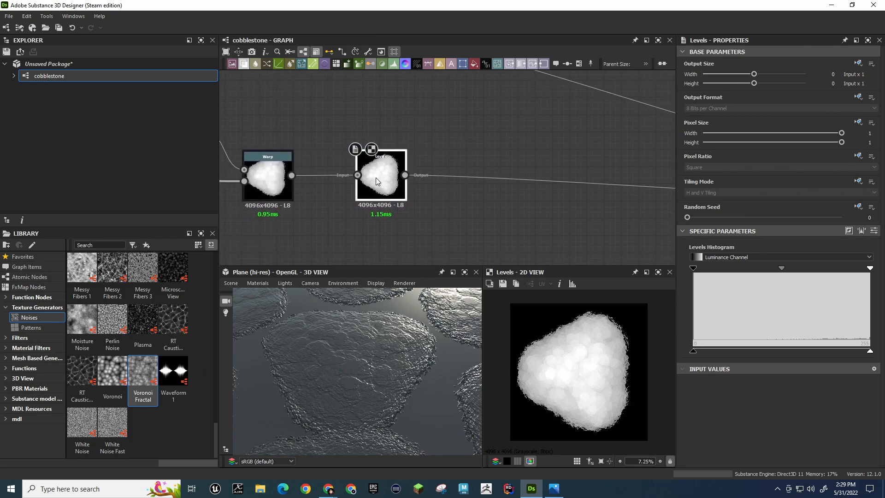
pyautogui.moveTo(383, 179); pyautogui.dragTo(362, 182)
pyautogui.moveTo(350, 374); pyautogui.dragTo(429, 378)
# Rearrange the background's Grunge Map 008 and Blend nodes to make room between the Blend and the Tile Sampler
pyautogui.moveTo(473, 245); pyautogui.dragTo(258, 99, button='middle')
pyautogui.moveTo(560, 170); pyautogui.dragTo(324, 104, button='middle')
pyautogui.moveTo(474, 165); pyautogui.dragTo(381, 93, button='middle')
pyautogui.scroll(-1, 355, 157)
pyautogui.moveTo(320, 136); pyautogui.dragTo(351, 123)
pyautogui.moveTo(233, 73); pyautogui.dragTo(200, 54, button='middle')
pyautogui.moveTo(547, 224); pyautogui.dragTo(718, 260, button='middle')
pyautogui.moveTo(251, 90); pyautogui.dragTo(241, 115, button='middle')
pyautogui.moveTo(572, 229); pyautogui.dragTo(348, 125, button='middle')
pyautogui.moveTo(466, 157); pyautogui.dragTo(448, 170, button='middle')
pyautogui.moveTo(365, 147); pyautogui.dragTo(350, 161)
pyautogui.moveTo(274, 152); pyautogui.dragTo(259, 154)
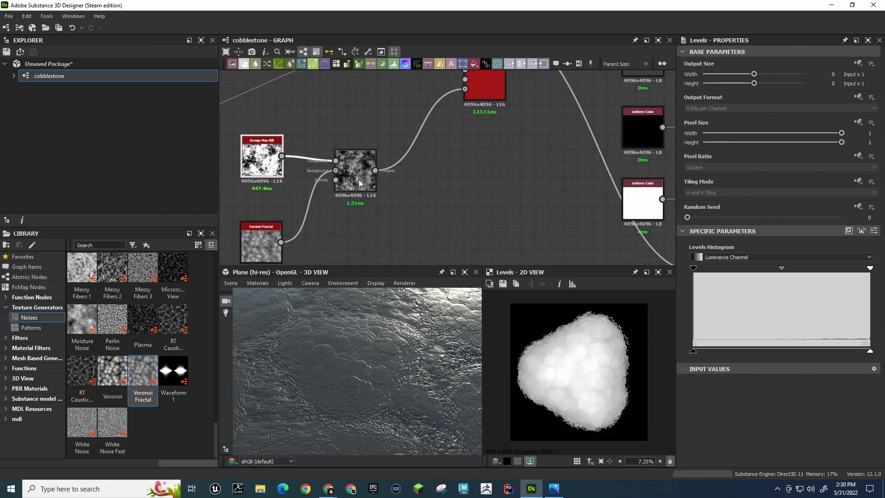
pyautogui.moveTo(359, 180); pyautogui.dragTo(344, 180)
# Insert a Levels node between the background Blend and the Tile Sampler's background input
pyautogui.press('space')
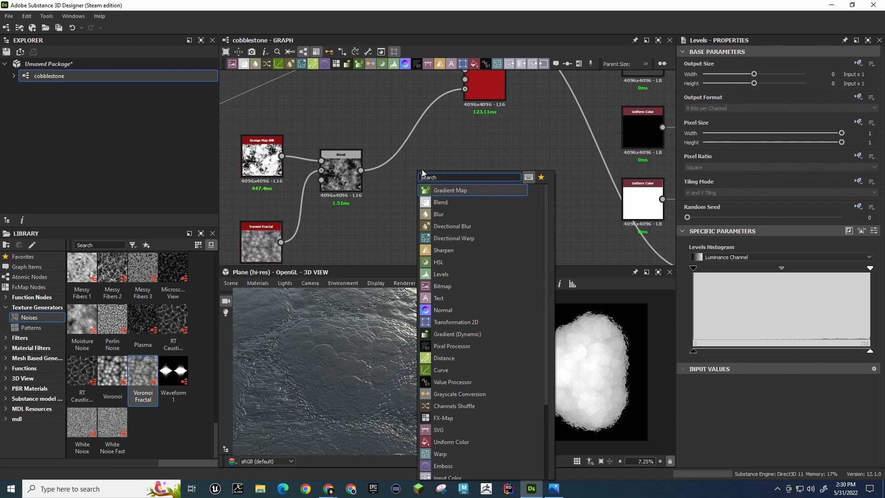
pyautogui.write('levels')
pyautogui.press('Return')
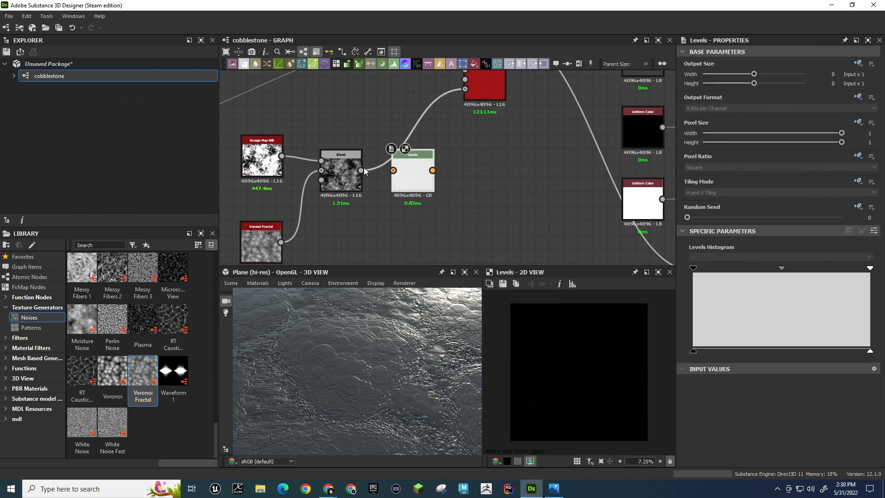
pyautogui.moveTo(433, 170); pyautogui.dragTo(465, 89)
pyautogui.moveTo(422, 156); pyautogui.dragTo(420, 141)
pyautogui.moveTo(406, 107); pyautogui.dragTo(436, 110, button='middle')
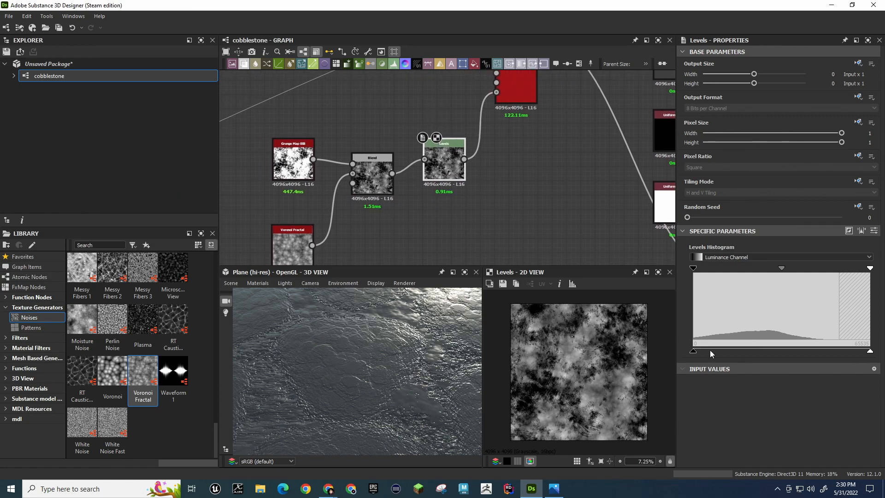
# Try raising the background Levels' input black point to about a quarter of the range and lowering its midpoint
pyautogui.moveTo(869, 268)
pyautogui.mouseDown()
pyautogui.moveTo(809, 271)
pyautogui.moveTo(872, 272)
pyautogui.mouseUp()
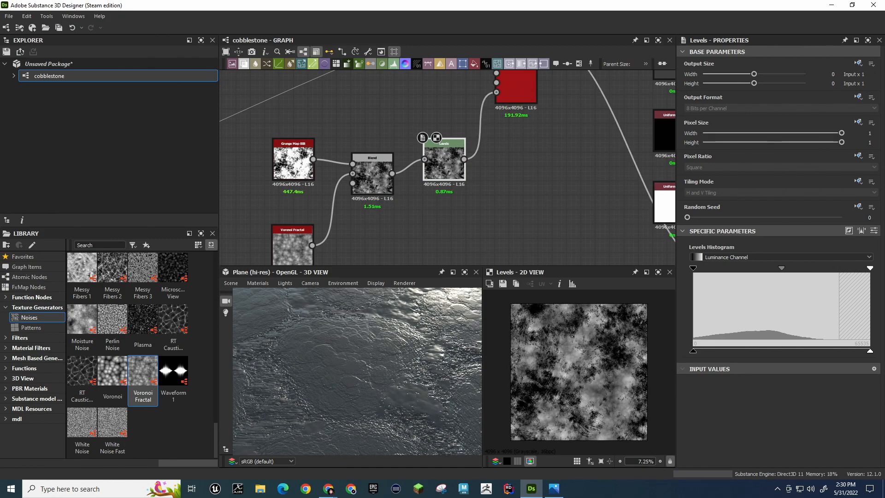
pyautogui.moveTo(694, 268); pyautogui.dragTo(741, 279)
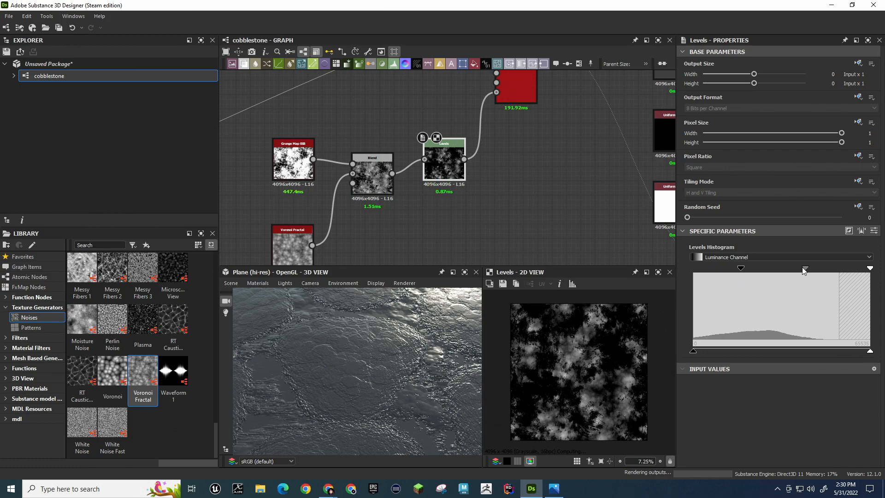
pyautogui.moveTo(807, 268); pyautogui.dragTo(702, 272)
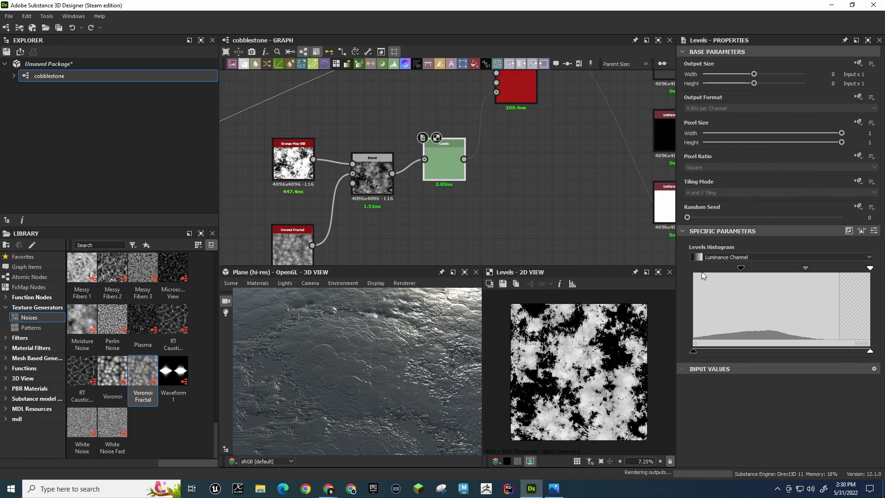
# Delete the Levels node that follows the triangular stone's Warp
pyautogui.moveTo(309, 146); pyautogui.dragTo(527, 186, button='middle')
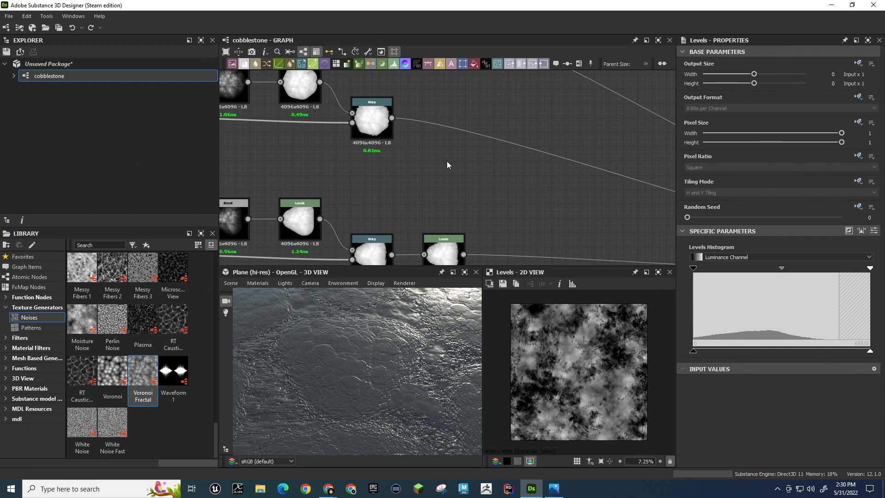
pyautogui.moveTo(475, 147); pyautogui.dragTo(416, 25, button='middle')
pyautogui.scroll(5, 421, 169)
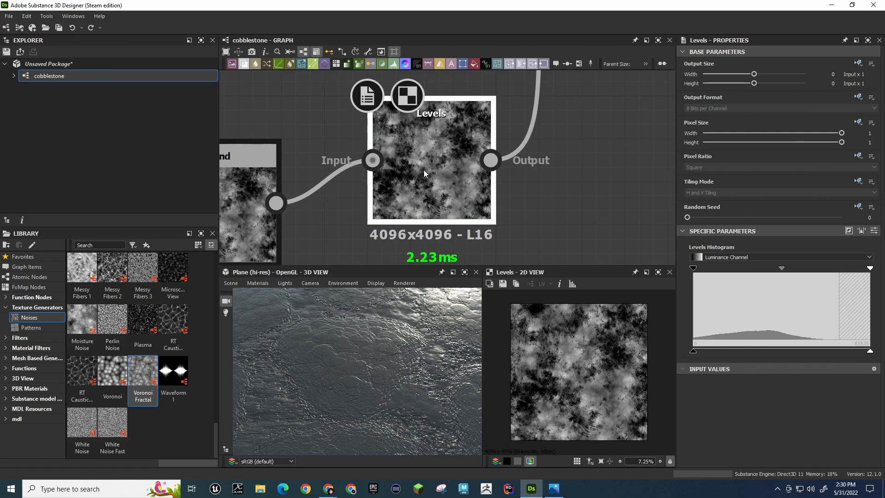
pyautogui.scroll(-2, 428, 155)
pyautogui.moveTo(377, 140); pyautogui.dragTo(571, 64, button='middle')
pyautogui.click(403, 212)
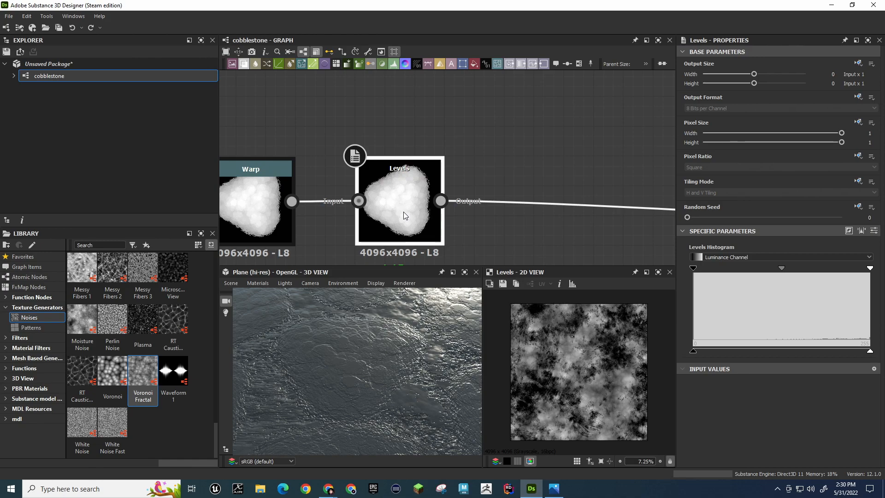
pyautogui.press('Delete')
# Lower the background Levels' output white point to slightly under half the range and inspect the plane in the 3D view
pyautogui.scroll(-5, 487, 170)
pyautogui.scroll(-1, 487, 170)
pyautogui.moveTo(540, 197); pyautogui.dragTo(541, 198, button='middle')
pyautogui.moveTo(527, 160); pyautogui.dragTo(423, 174, button='middle')
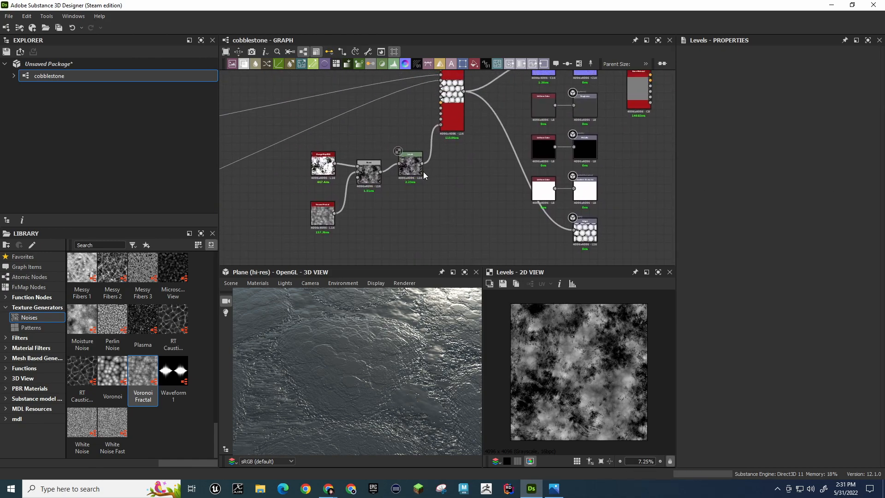
pyautogui.scroll(4, 424, 175)
pyautogui.click(394, 159)
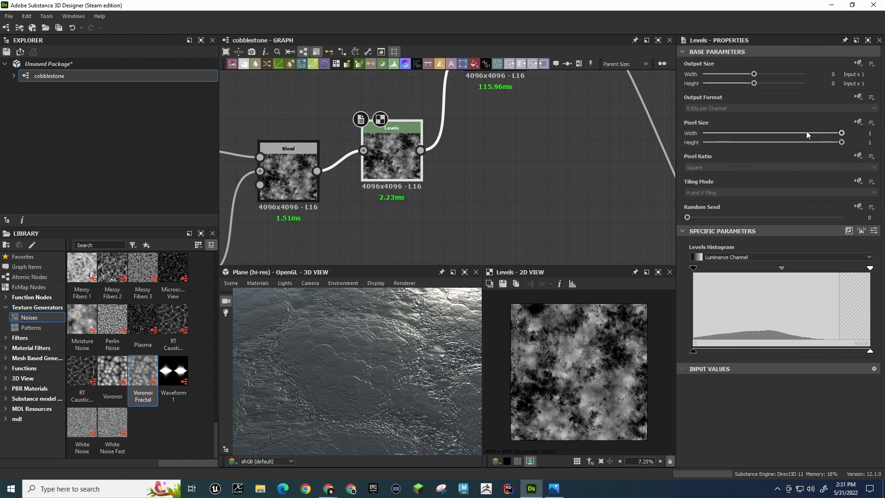
pyautogui.moveTo(688, 217); pyautogui.dragTo(645, 218)
pyautogui.moveTo(694, 352)
pyautogui.mouseDown()
pyautogui.moveTo(778, 351)
pyautogui.moveTo(692, 350)
pyautogui.mouseUp()
pyautogui.moveTo(871, 352); pyautogui.dragTo(713, 349)
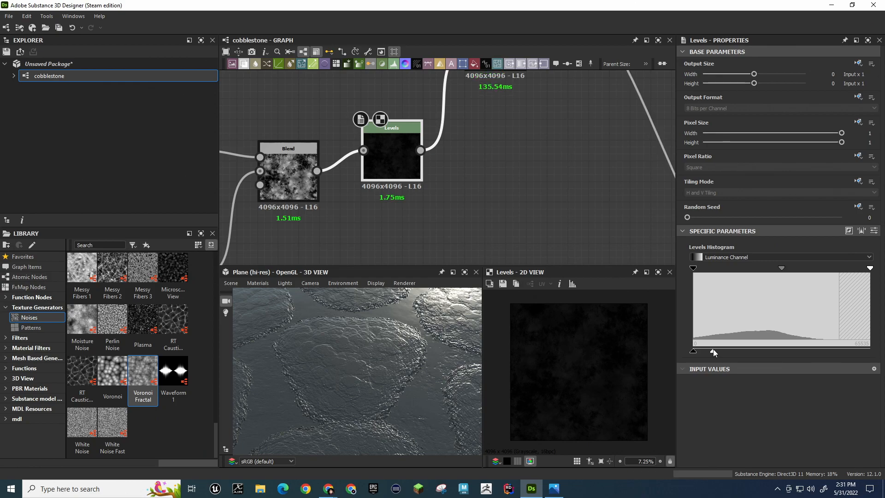
pyautogui.moveTo(714, 350); pyautogui.dragTo(762, 352)
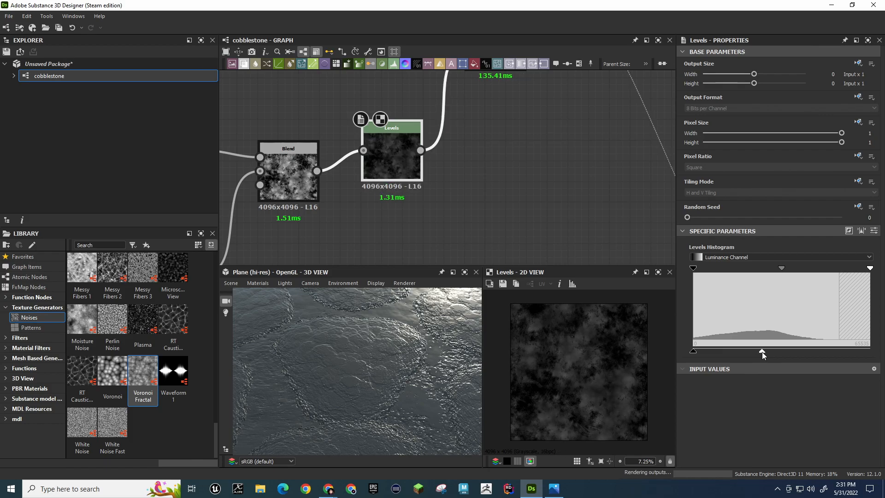
pyautogui.moveTo(416, 373)
pyautogui.mouseDown()
pyautogui.moveTo(385, 349)
pyautogui.moveTo(400, 373)
pyautogui.moveTo(372, 278)
pyautogui.moveTo(375, 317)
pyautogui.moveTo(407, 356)
pyautogui.moveTo(364, 353)
pyautogui.moveTo(331, 384)
pyautogui.moveTo(375, 393)
pyautogui.moveTo(416, 375)
pyautogui.moveTo(413, 400)
pyautogui.moveTo(424, 382)
pyautogui.moveTo(378, 389)
pyautogui.moveTo(377, 381)
pyautogui.moveTo(425, 390)
pyautogui.moveTo(392, 380)
pyautogui.mouseUp()
pyautogui.scroll(-7, 428, 178)
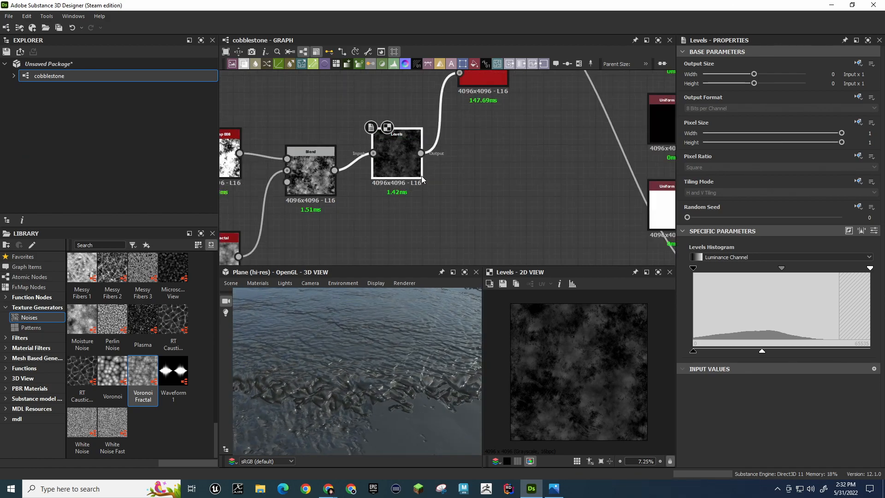
# Try inserting a Bevel node after the rounded polygonal stone's Warp, and undo its insertion
pyautogui.moveTo(420, 137); pyautogui.dragTo(609, 272, button='middle')
pyautogui.moveTo(423, 191); pyautogui.dragTo(453, 196, button='middle')
pyautogui.scroll(4, 429, 173)
pyautogui.moveTo(365, 126); pyautogui.dragTo(399, 178, button='middle')
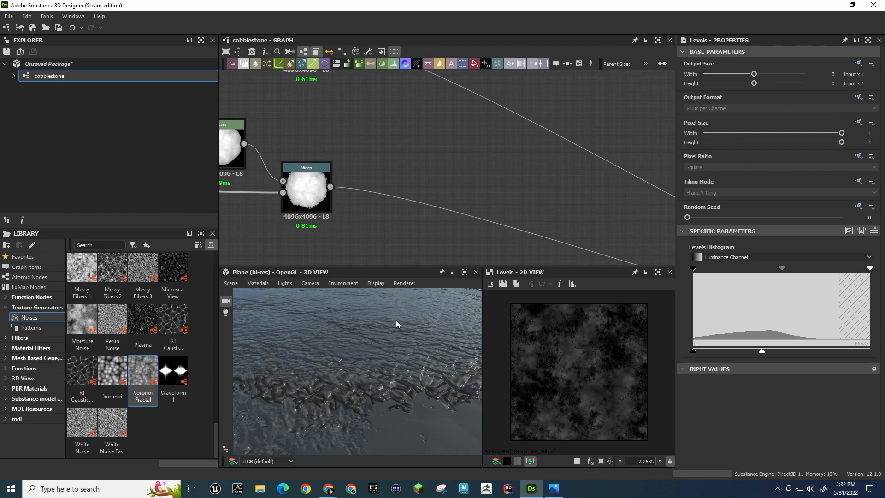
pyautogui.press('space')
pyautogui.write('bev')
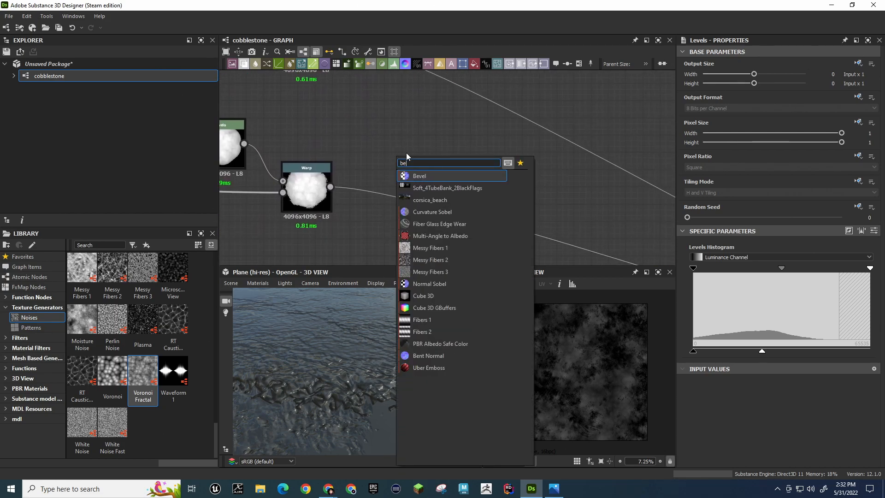
pyautogui.press('Return')
pyautogui.moveTo(402, 156); pyautogui.dragTo(378, 197)
pyautogui.moveTo(483, 196)
pyautogui.mouseDown(button='middle')
pyautogui.moveTo(409, 134)
pyautogui.moveTo(389, 154)
pyautogui.moveTo(488, 187)
pyautogui.mouseUp(button='middle')
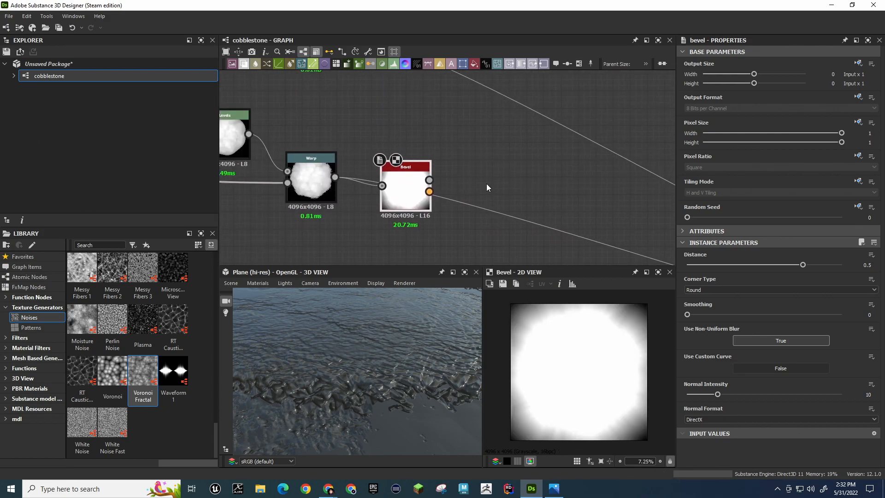
pyautogui.hotkey('ctrl', 'z')
pyautogui.hotkey('ctrl', 'z')
pyautogui.hotkey('ctrl', 'z')
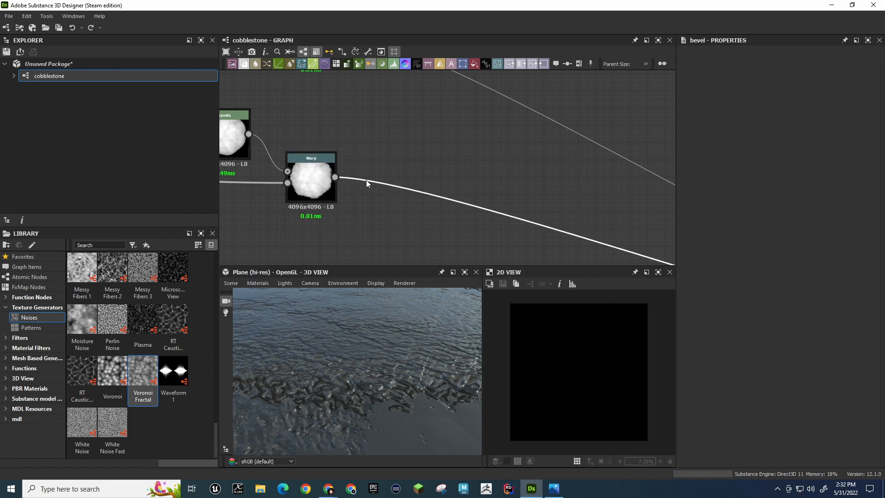
# Insert a Bevel node between the rounded polygonal stone's Warp and the Tile Sampler, and set its Distance to 0
pyautogui.press('space')
pyautogui.write('be')
pyautogui.press('Return')
pyautogui.moveTo(506, 163); pyautogui.dragTo(301, 36, button='middle')
pyautogui.moveTo(445, 104); pyautogui.dragTo(387, 99, button='middle')
pyautogui.moveTo(435, 157); pyautogui.dragTo(305, 105, button='middle')
pyautogui.moveTo(454, 169); pyautogui.dragTo(567, 213, button='middle')
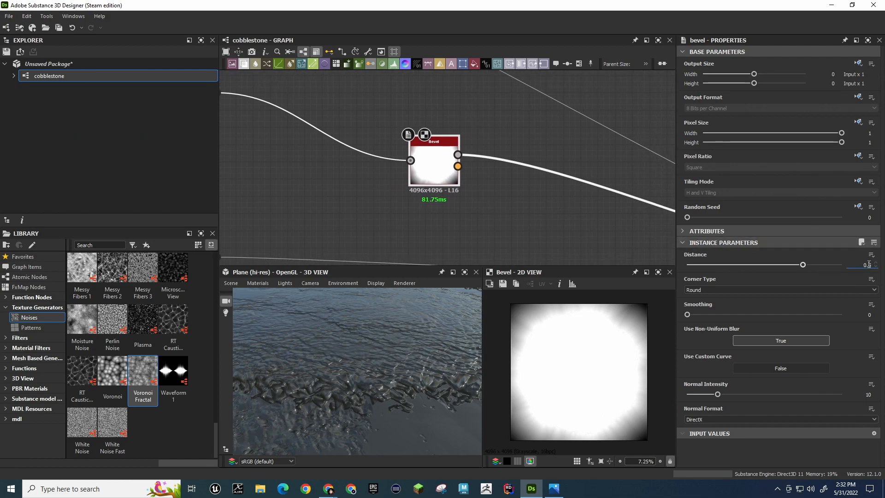
pyautogui.press('Return')
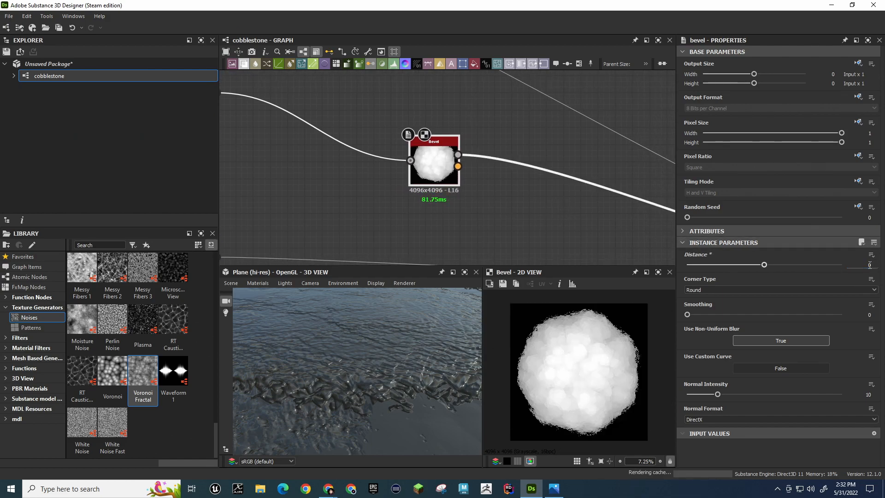
# Set the Bevel's Normal Intensity to 41.96 and view the whole plane in 3D
pyautogui.moveTo(443, 350); pyautogui.dragTo(398, 369)
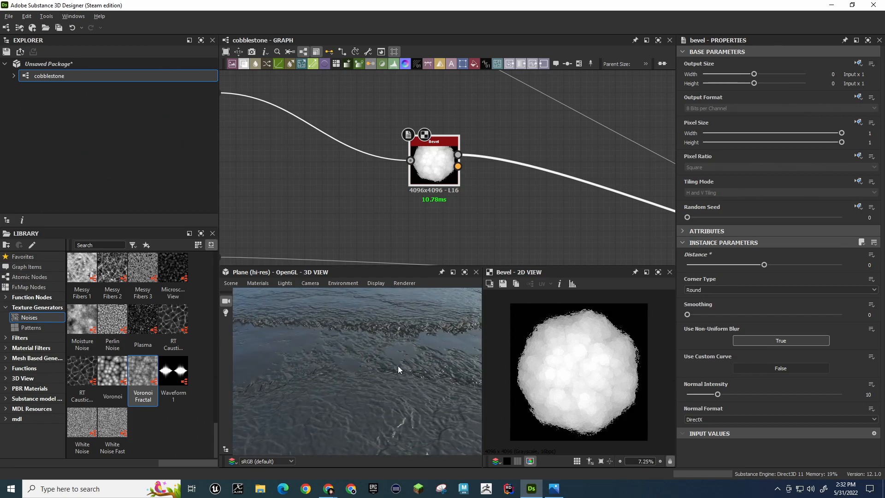
pyautogui.moveTo(718, 395); pyautogui.dragTo(773, 396)
pyautogui.moveTo(773, 394); pyautogui.dragTo(817, 395)
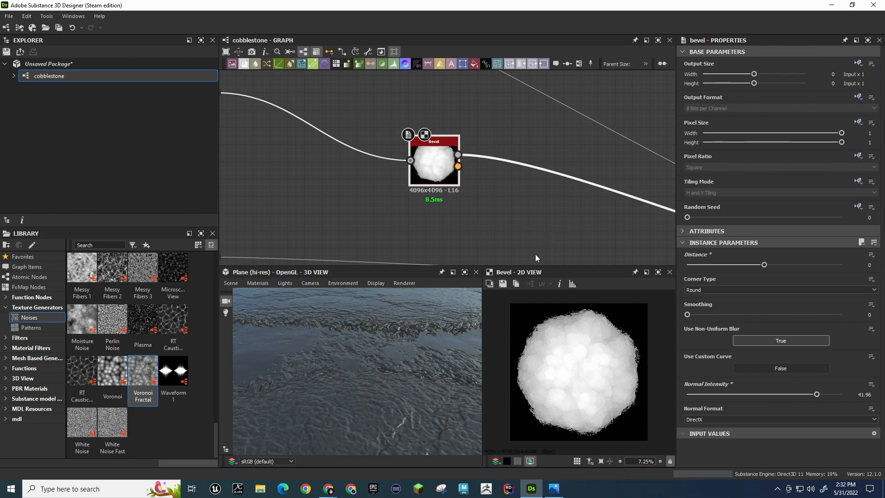
pyautogui.keyDown('alt'); pyautogui.moveTo(397, 352); pyautogui.dragTo(360, 328); pyautogui.keyUp('alt')
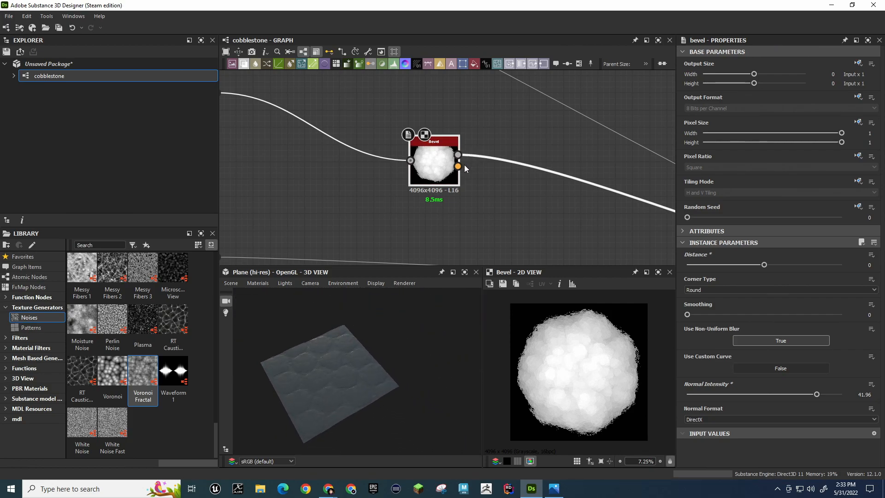
# Delete the Bevel node after the rounded polygonal stone's Warp and inspect the stones on the plane in the 3D view
pyautogui.press('Delete')
pyautogui.moveTo(294, 413); pyautogui.dragTo(364, 364, button='right')
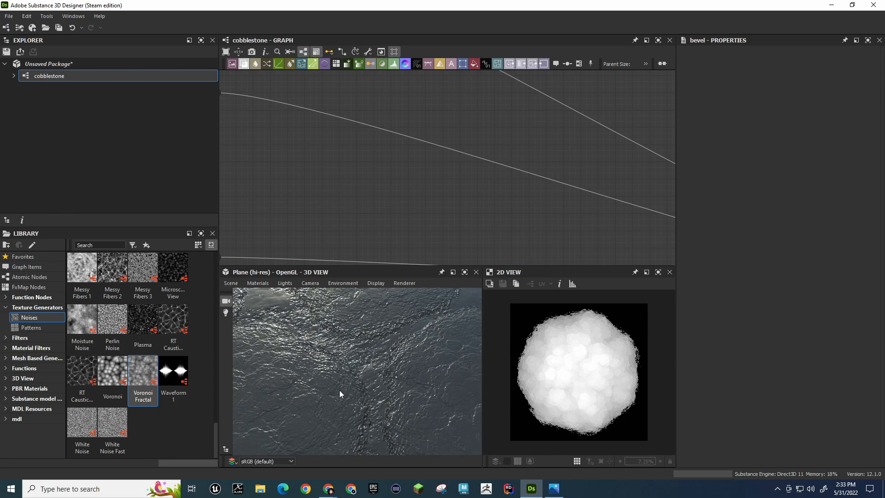
pyautogui.scroll(-8, 379, 363)
pyautogui.keyDown('alt'); pyautogui.moveTo(379, 364); pyautogui.dragTo(361, 354); pyautogui.keyUp('alt')
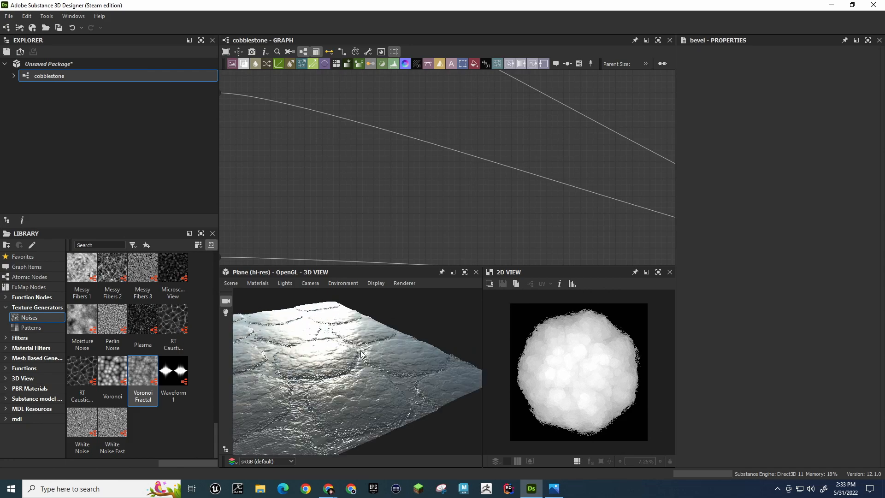
pyautogui.keyDown('alt'); pyautogui.moveTo(367, 375); pyautogui.dragTo(364, 320); pyautogui.keyUp('alt')
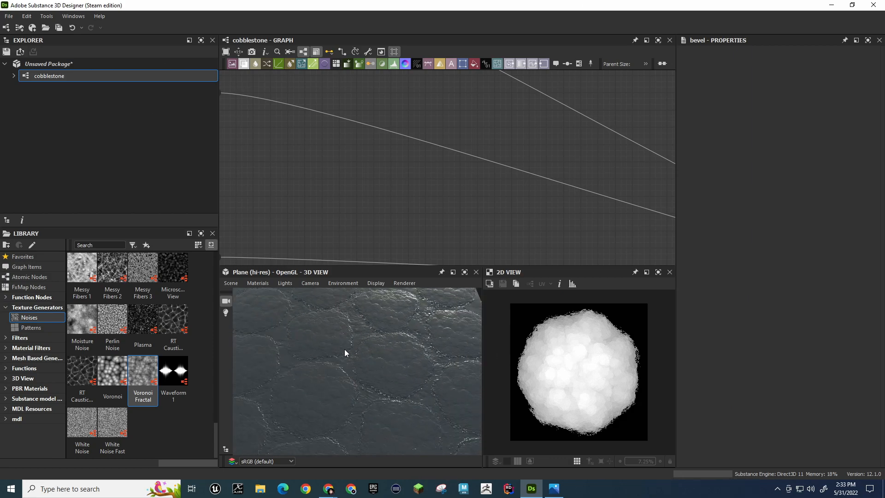
# Switch to Chrome, close the minecraft cobblestone image search and examine the irregular stone photo in the cobblestone results
pyautogui.hotkey('alt', 'Tab')
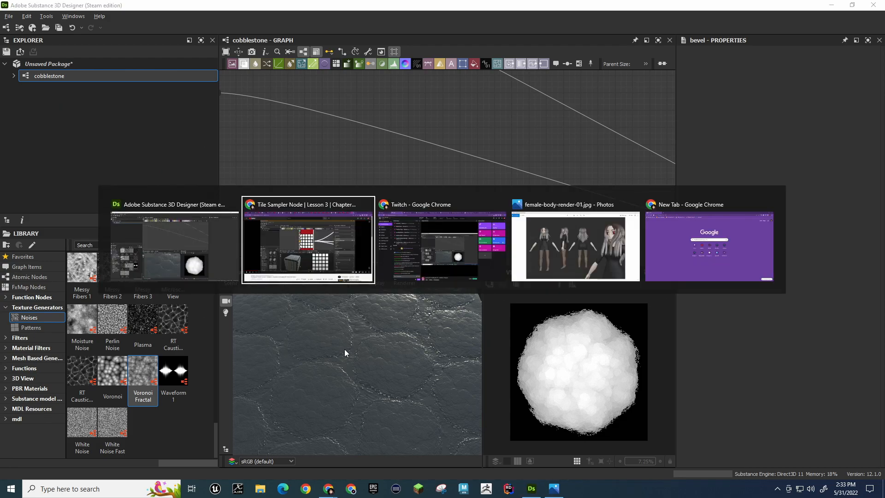
pyautogui.hotkey('ctrl', 'shift', 'Tab')
pyautogui.hotkey('ctrl', 'shift', 'Tab')
pyautogui.hotkey('ctrl', 'shift', 'Tab')
pyautogui.hotkey('ctrl', 'shift', 'Tab')
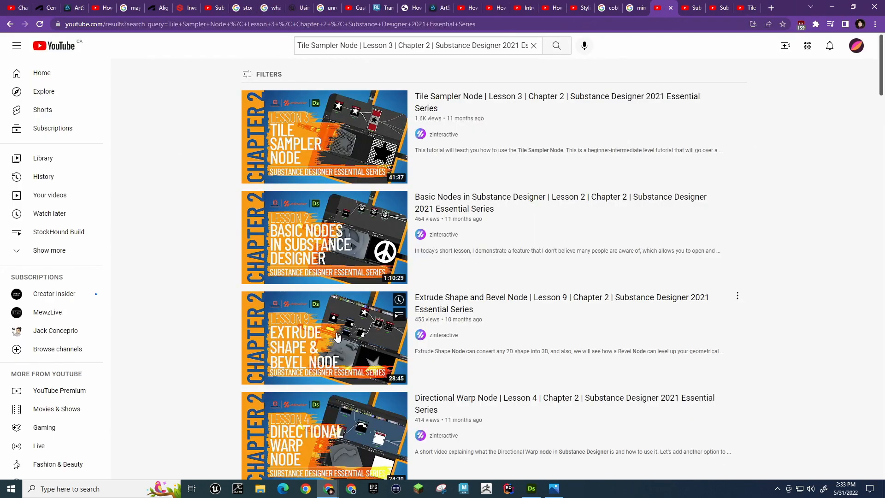
pyautogui.scroll(2, 268, 101)
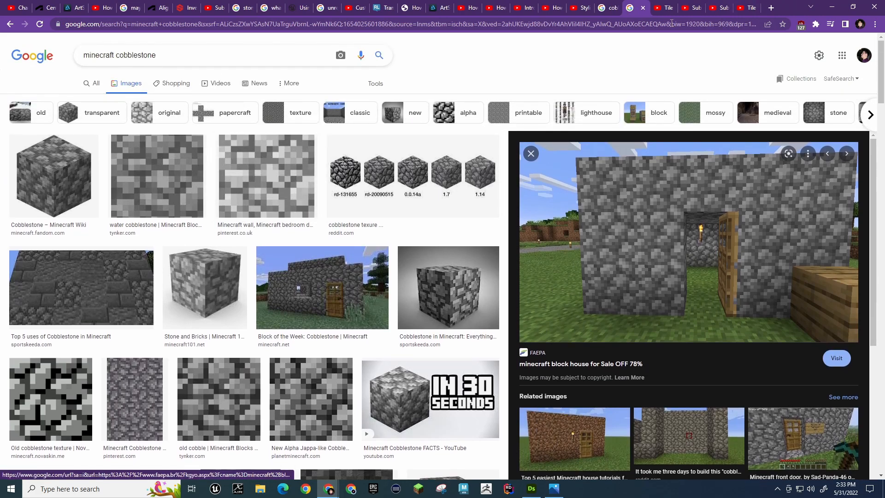
pyautogui.click(643, 8)
pyautogui.click(610, 8)
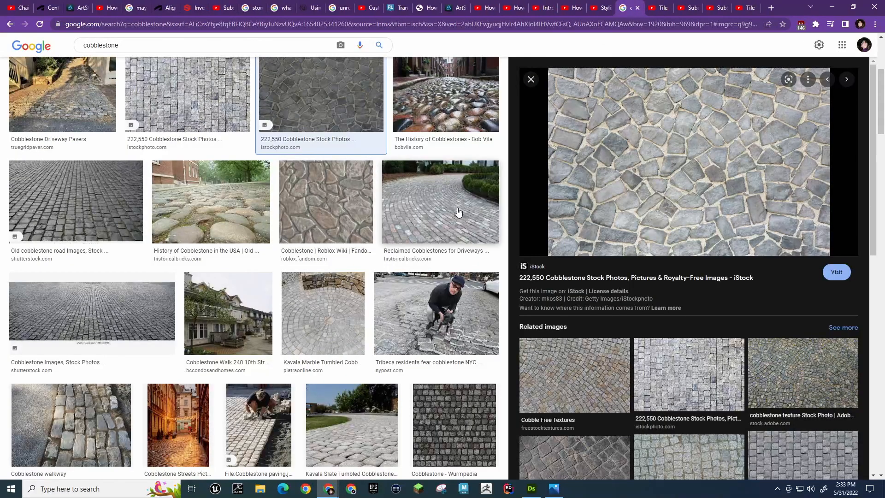
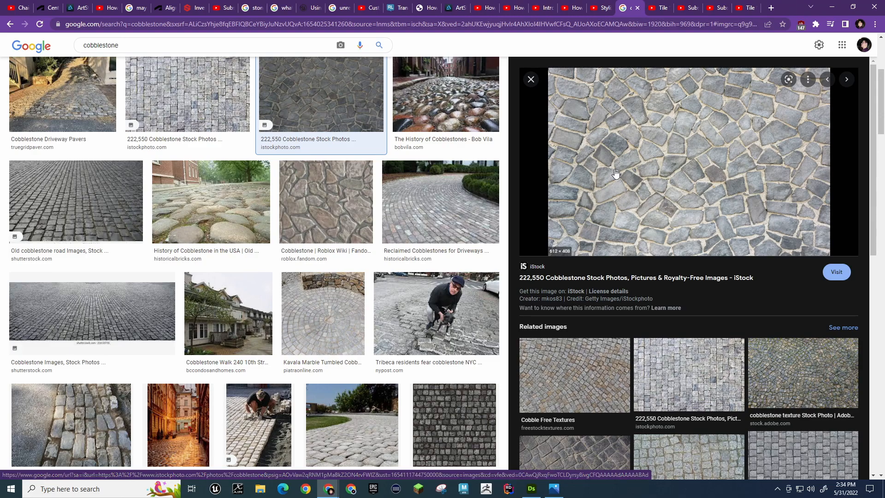
# Switch back to Substance 3D Designer and examine the Tile Sampler's output in the 2D view
pyautogui.hotkey('alt', 'Tab')
pyautogui.scroll(-5, 521, 170)
pyautogui.scroll(4, 537, 186)
pyautogui.moveTo(571, 173); pyautogui.dragTo(421, 148, button='middle')
pyautogui.scroll(5, 422, 146)
pyautogui.moveTo(500, 141); pyautogui.dragTo(413, 94, button='middle')
pyautogui.click(508, 99)
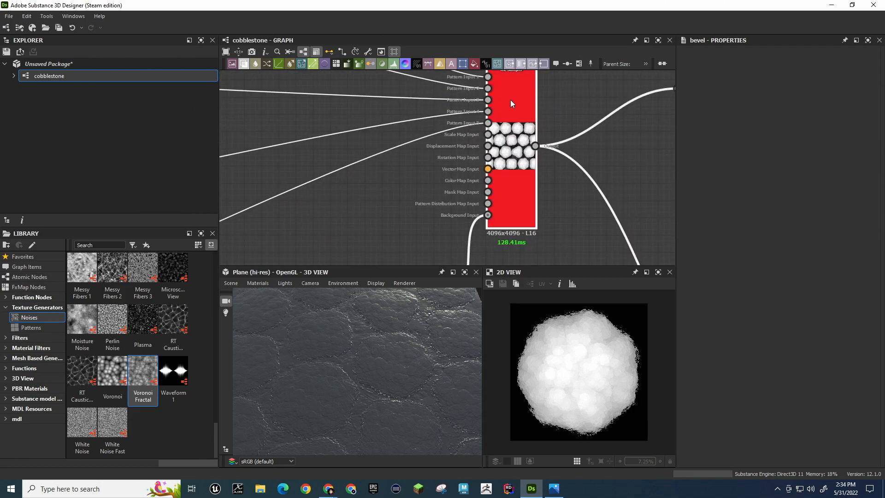
pyautogui.doubleClick(510, 100)
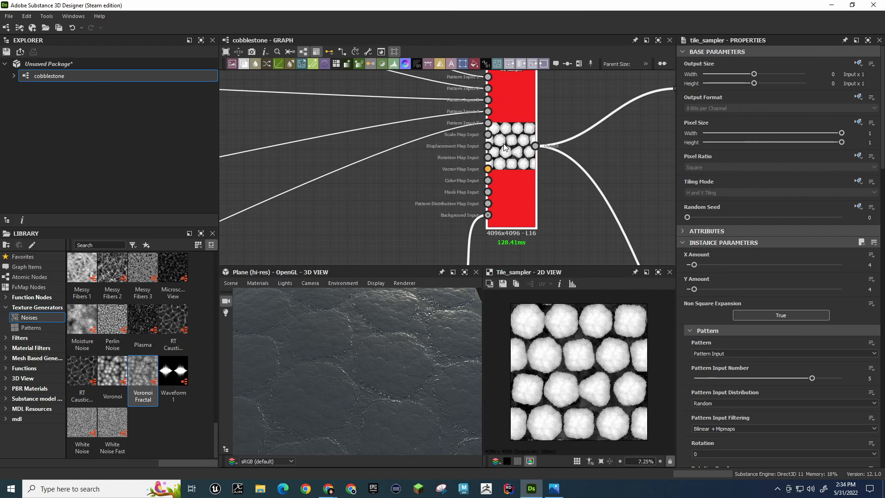
pyautogui.moveTo(624, 113); pyautogui.dragTo(433, 184, button='middle')
pyautogui.moveTo(447, 149); pyautogui.dragTo(421, 143, button='middle')
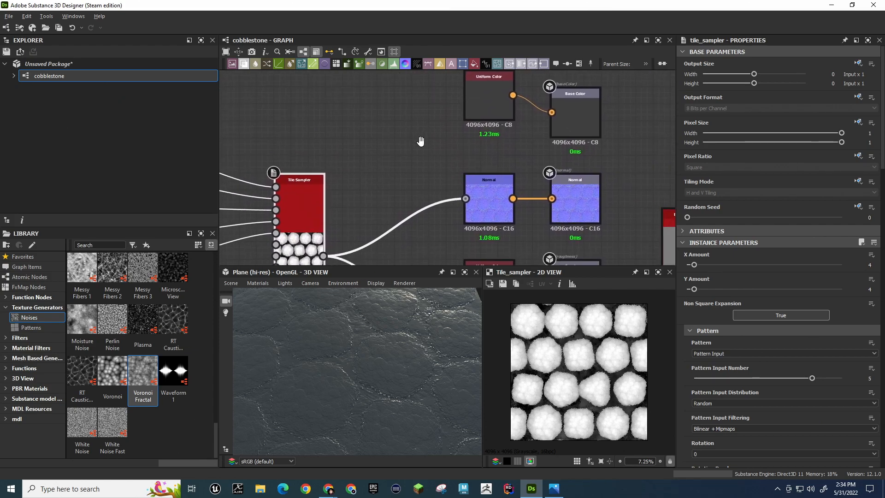
# Move the Base Color's Uniform Color node above the Tile Sampler and add a Color node between it and the Base Color output
pyautogui.doubleClick(481, 95)
pyautogui.moveTo(481, 96); pyautogui.dragTo(312, 77)
pyautogui.moveTo(432, 149); pyautogui.dragTo(488, 179, button='middle')
pyautogui.moveTo(357, 110); pyautogui.dragTo(339, 92)
pyautogui.moveTo(424, 153); pyautogui.dragTo(405, 120, button='middle')
pyautogui.press('space')
pyautogui.write('color')
pyautogui.press('Return')
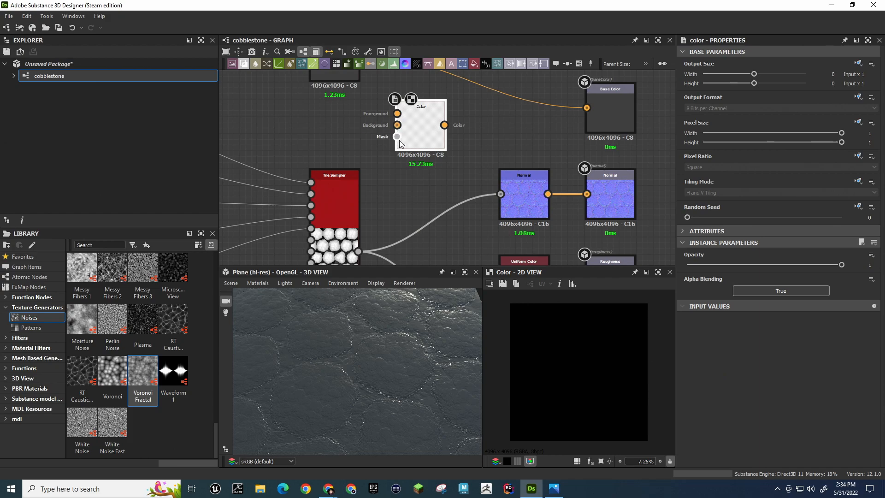
# Connect the Tile Sampler's output to the Color node's Mask and the Uniform Color to its Foreground
pyautogui.moveTo(398, 143); pyautogui.dragTo(415, 143)
pyautogui.moveTo(358, 252); pyautogui.dragTo(414, 137)
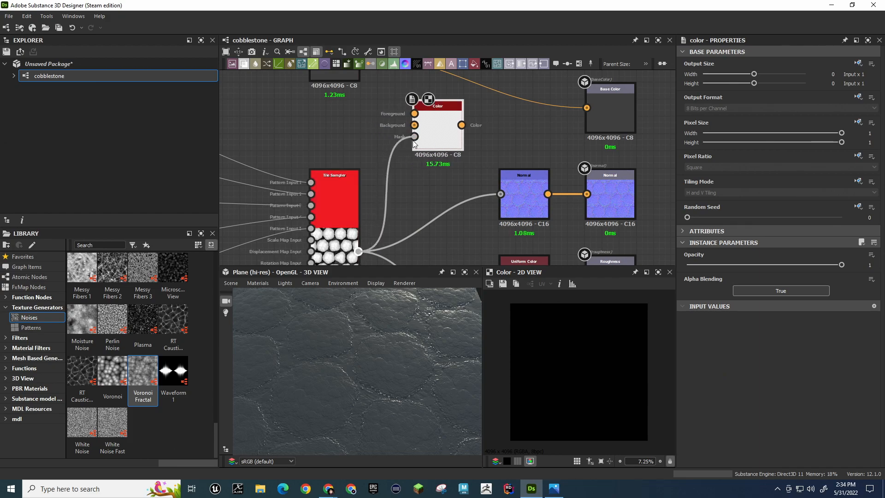
pyautogui.moveTo(356, 70); pyautogui.dragTo(376, 112, button='middle')
pyautogui.moveTo(408, 130); pyautogui.dragTo(432, 155)
pyautogui.moveTo(383, 167); pyautogui.dragTo(358, 165, button='middle')
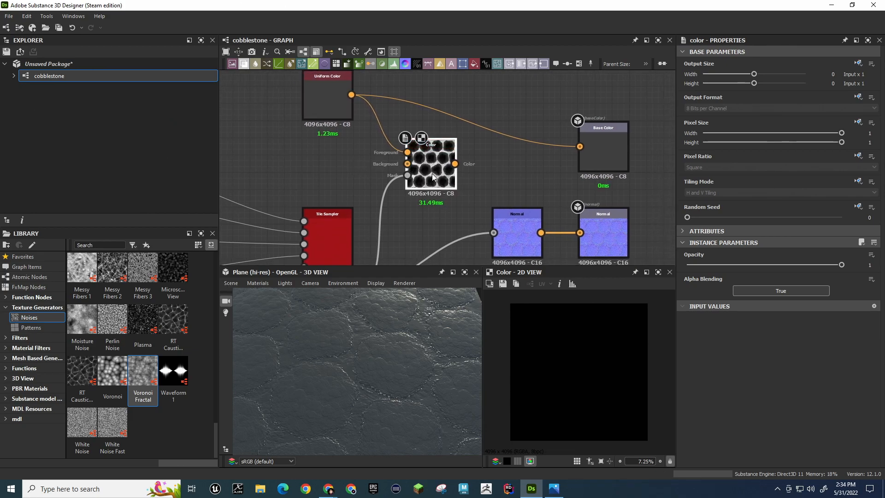
# Connect the Color node's output to the Base Color output and inspect the plane in the 3D view
pyautogui.scroll(-4, 369, 166)
pyautogui.scroll(3, 369, 166)
pyautogui.moveTo(441, 164); pyautogui.dragTo(535, 160)
pyautogui.moveTo(551, 148); pyautogui.dragTo(549, 148)
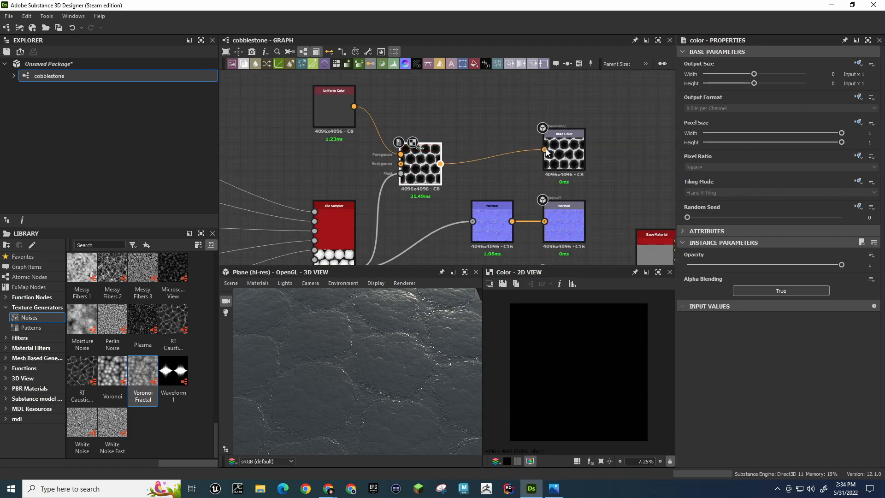
pyautogui.scroll(-3, 406, 397)
pyautogui.scroll(3, 406, 401)
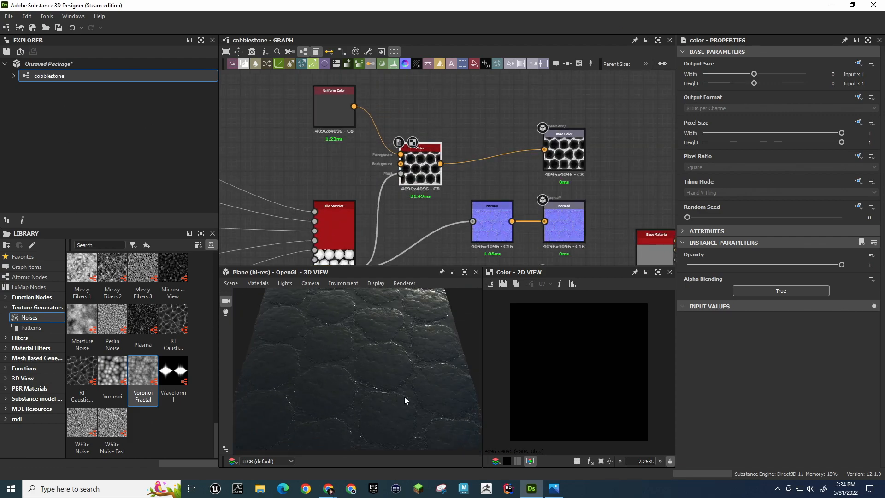
pyautogui.moveTo(397, 386); pyautogui.dragTo(422, 297)
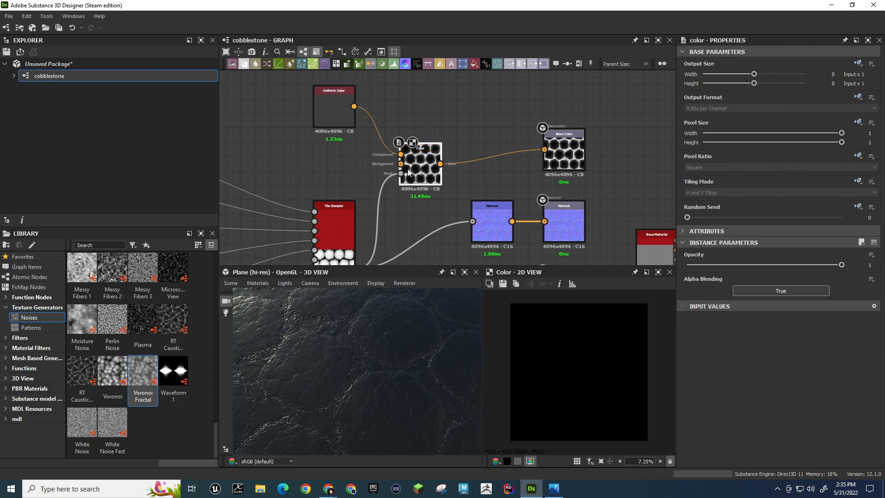
pyautogui.moveTo(350, 381); pyautogui.dragTo(355, 358)
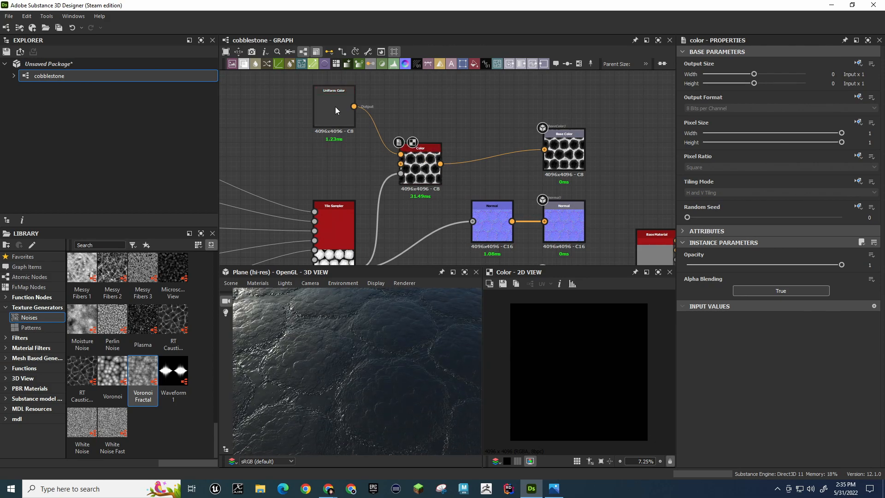
# Duplicate the Uniform Color node and connect the copy to the Color node's Background
pyautogui.moveTo(336, 106); pyautogui.dragTo(333, 92)
pyautogui.hotkey('ctrl', 'd')
pyautogui.moveTo(450, 180); pyautogui.dragTo(401, 164)
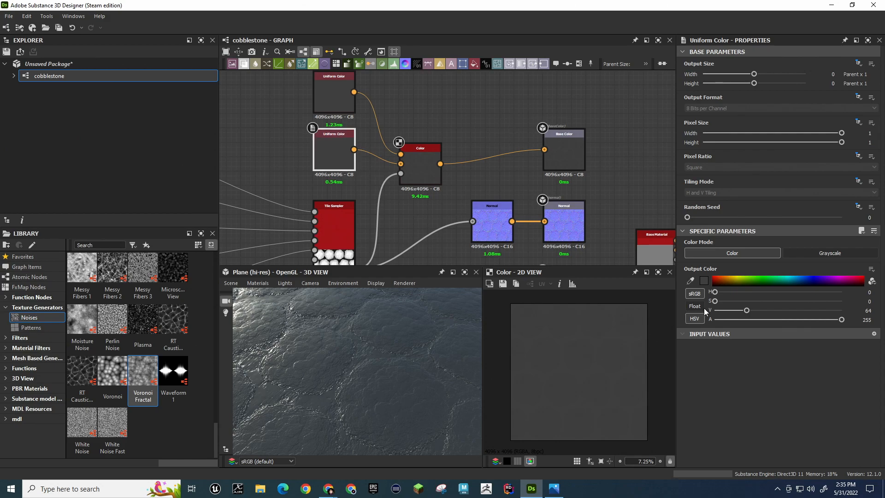
# Try red #c42222, grey #888888 and muted red on the duplicated Uniform Color, then shift its hue to yellow
pyautogui.click(704, 281)
pyautogui.moveTo(459, 367)
pyautogui.mouseDown()
pyautogui.moveTo(456, 329)
pyautogui.moveTo(458, 345)
pyautogui.mouseUp()
pyautogui.click(522, 326)
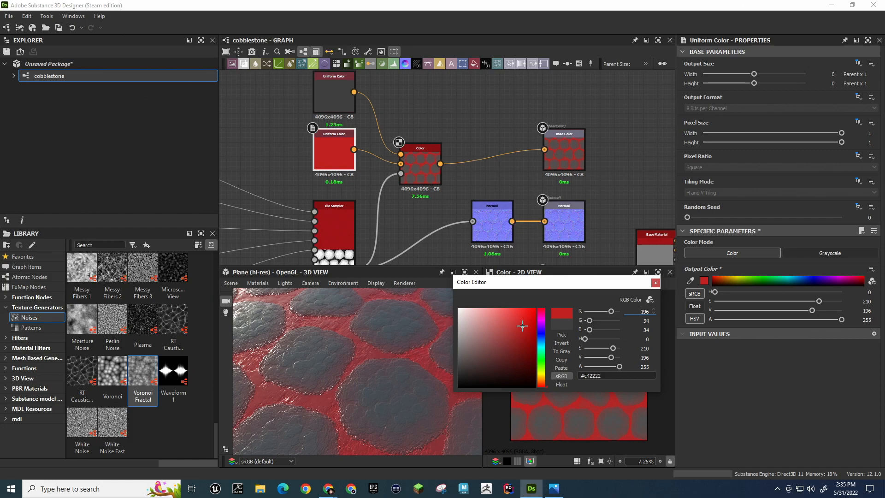
pyautogui.click(456, 345)
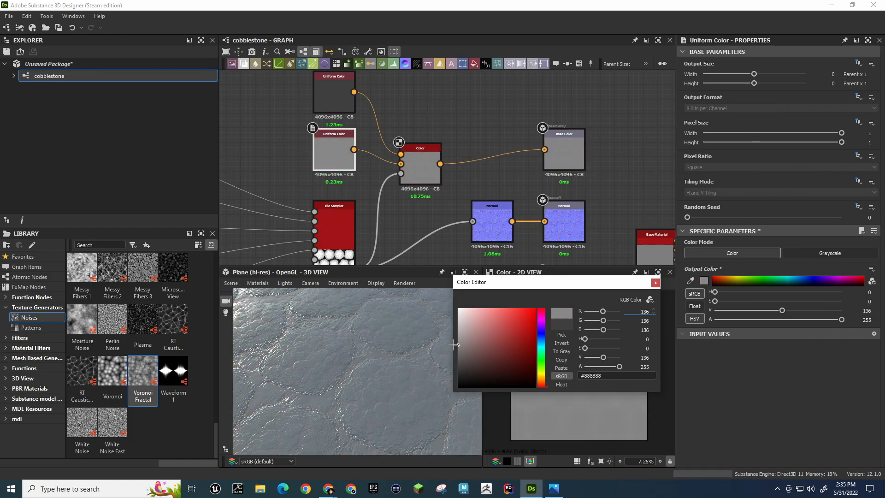
pyautogui.moveTo(455, 344)
pyautogui.mouseDown()
pyautogui.moveTo(504, 346)
pyautogui.moveTo(534, 334)
pyautogui.mouseUp()
pyautogui.moveTo(452, 390); pyautogui.dragTo(485, 367)
pyautogui.moveTo(556, 292); pyautogui.dragTo(594, 286)
pyautogui.moveTo(598, 335)
pyautogui.mouseDown()
pyautogui.moveTo(557, 361)
pyautogui.moveTo(539, 355)
pyautogui.moveTo(533, 325)
pyautogui.moveTo(537, 340)
pyautogui.moveTo(555, 346)
pyautogui.moveTo(544, 345)
pyautogui.mouseUp()
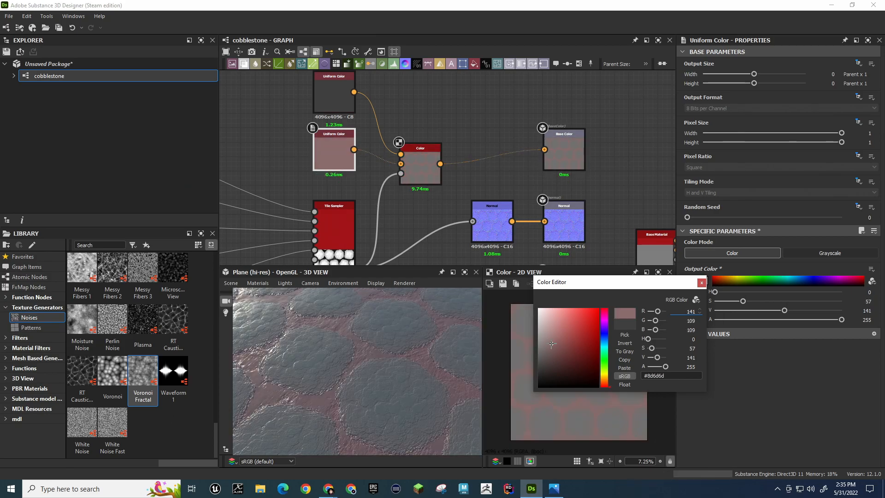
pyautogui.moveTo(600, 368); pyautogui.dragTo(587, 366)
# Switch to Chrome, browse the cobblestone image results and examine the enlarged Wikipedia cobblestone photo for its ground color
pyautogui.hotkey('alt', 'Tab')
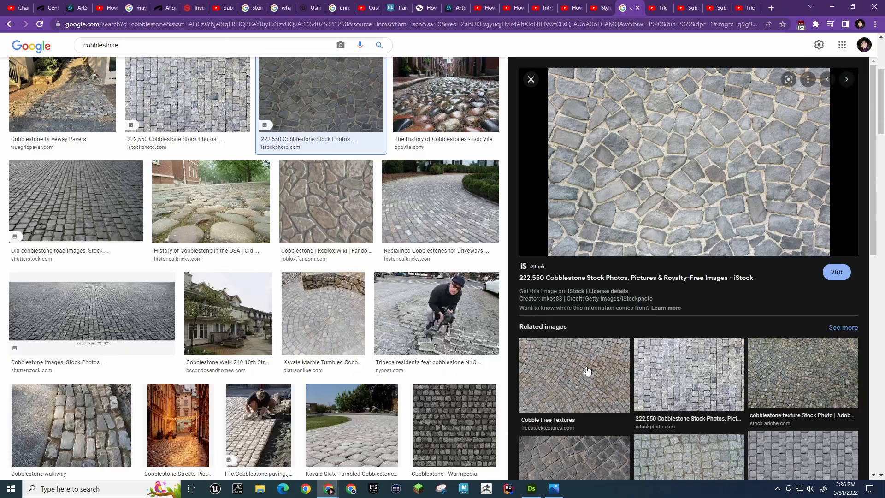
pyautogui.scroll(2, 629, 175)
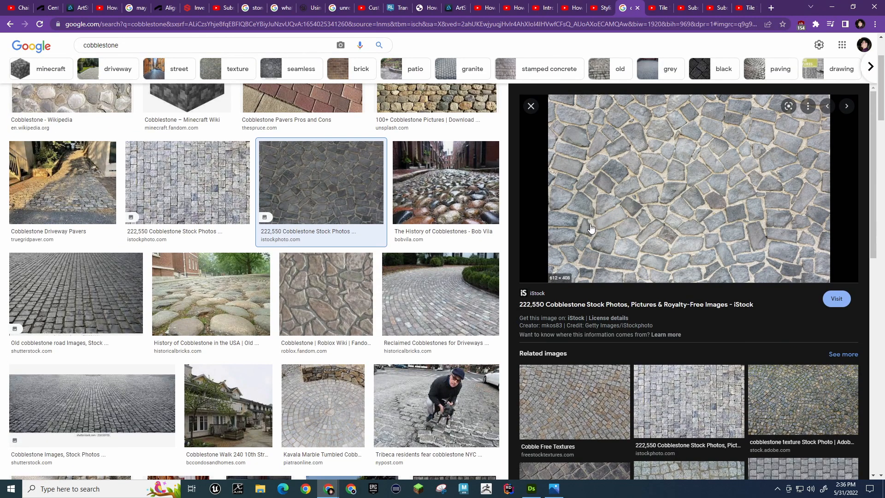
pyautogui.scroll(2, 530, 185)
pyautogui.scroll(-1, 447, 124)
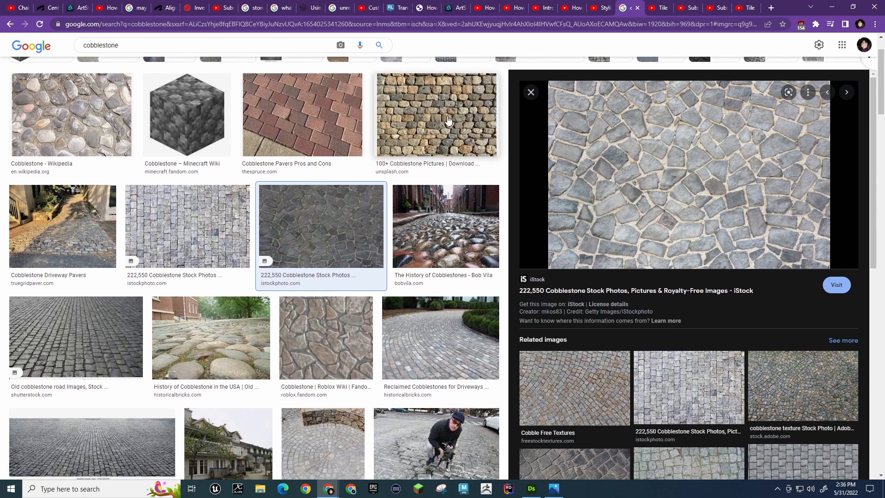
pyautogui.scroll(1, 446, 124)
pyautogui.scroll(-3, 446, 124)
pyautogui.scroll(3, 322, 157)
pyautogui.hotkey('alt', 'Tab')
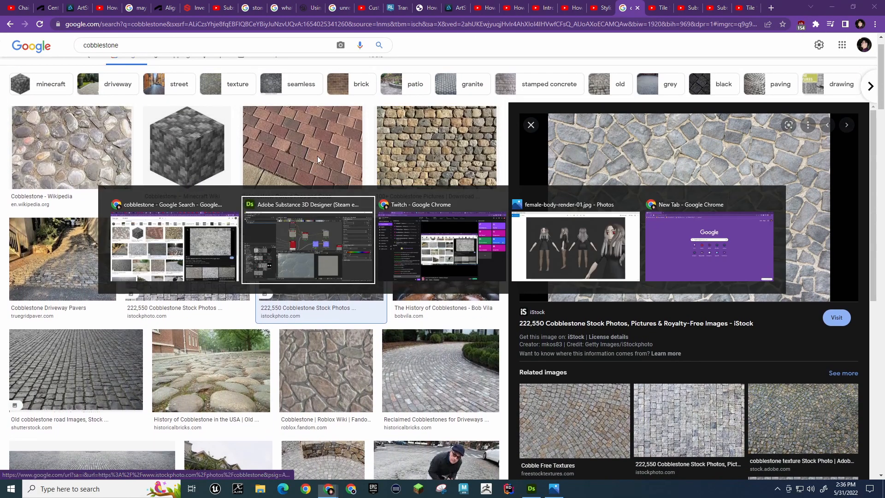
pyautogui.hotkey('alt', 'shift', 'Tab')
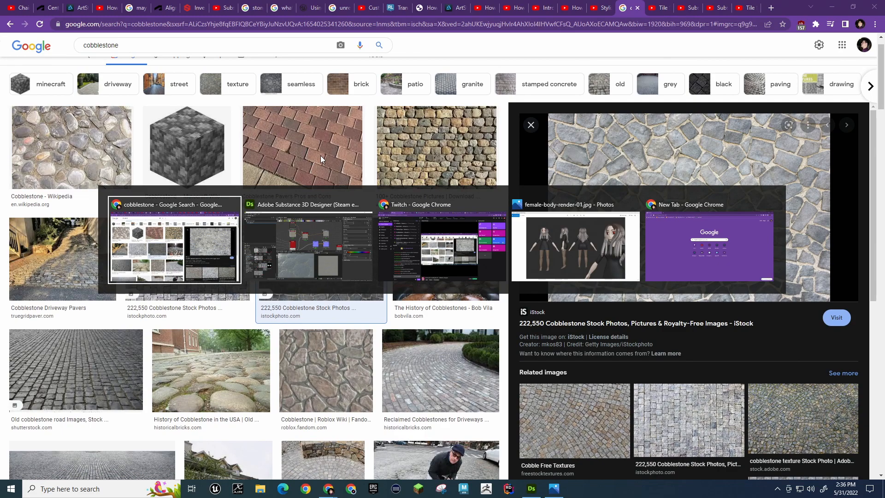
pyautogui.click(85, 152)
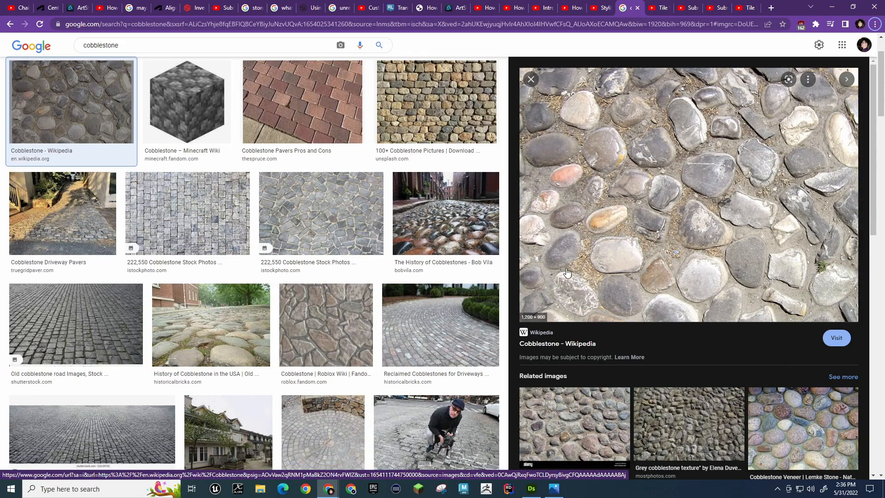
# Switch back to Substance 3D Designer and adjust the duplicated Uniform Color to warm grey #747069, checking the plane in 3D
pyautogui.hotkey('alt', 'Tab')
pyautogui.click(545, 345)
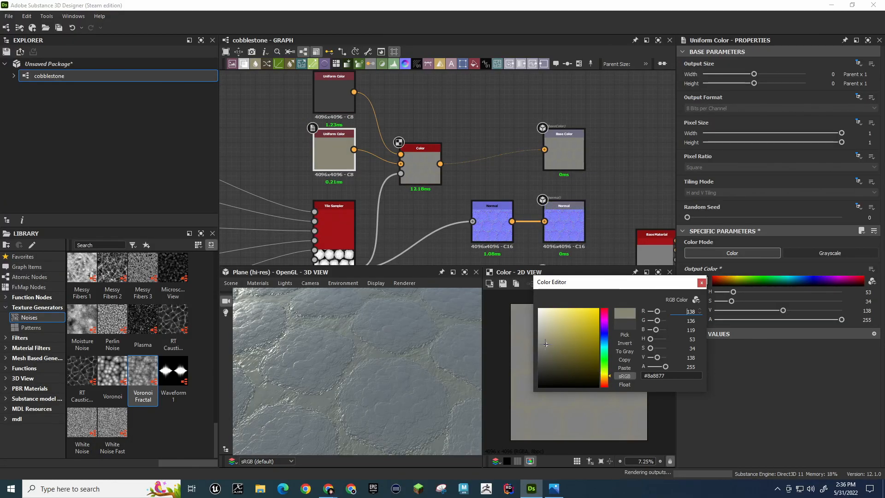
pyautogui.click(542, 348)
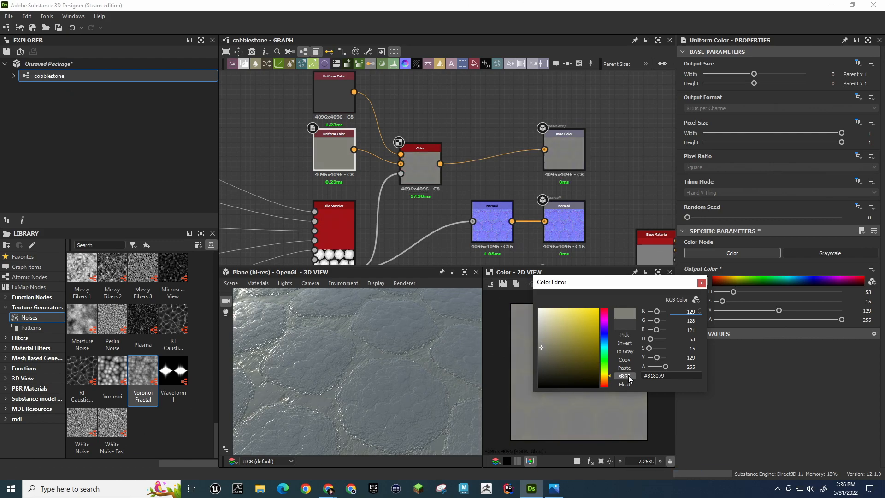
pyautogui.moveTo(609, 372)
pyautogui.mouseDown()
pyautogui.moveTo(606, 324)
pyautogui.moveTo(603, 379)
pyautogui.mouseUp()
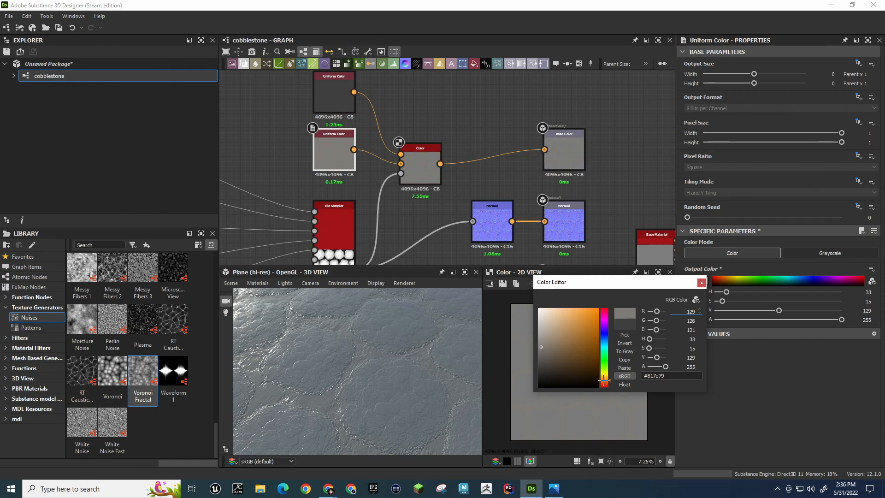
pyautogui.moveTo(604, 380); pyautogui.dragTo(603, 368)
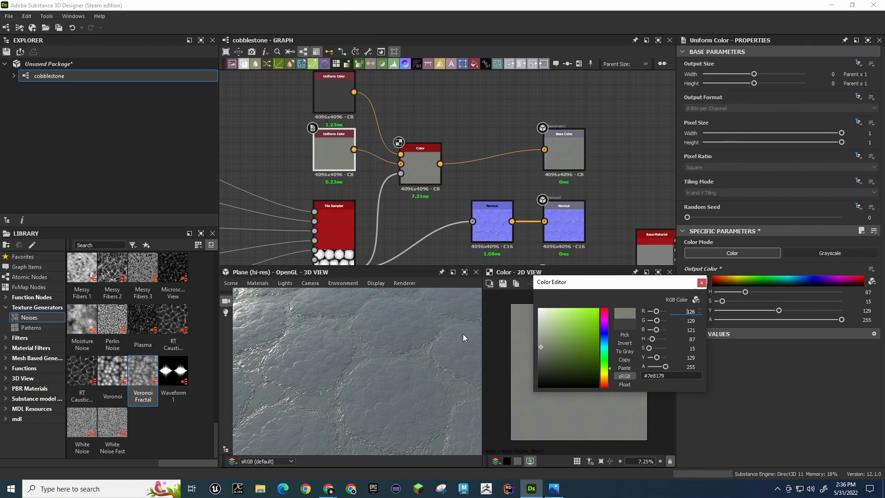
pyautogui.moveTo(541, 347); pyautogui.dragTo(546, 361)
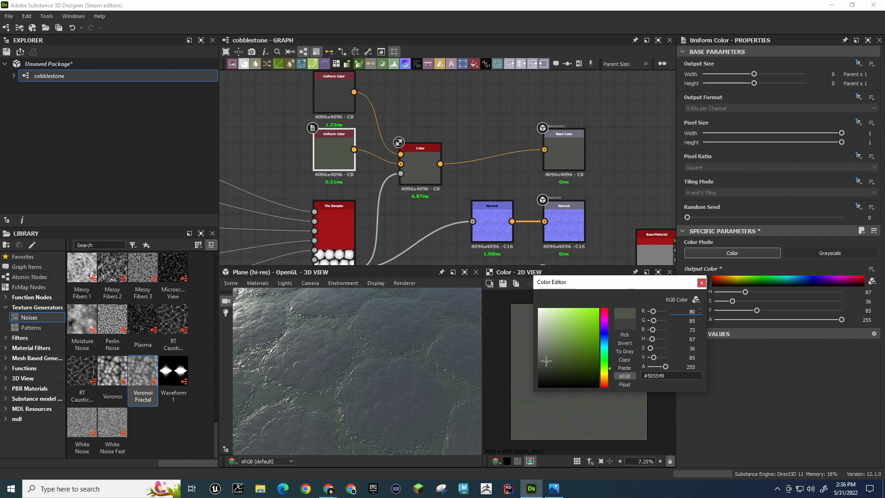
pyautogui.moveTo(547, 361); pyautogui.dragTo(544, 352)
pyautogui.scroll(-5, 387, 337)
pyautogui.moveTo(382, 363); pyautogui.dragTo(389, 345)
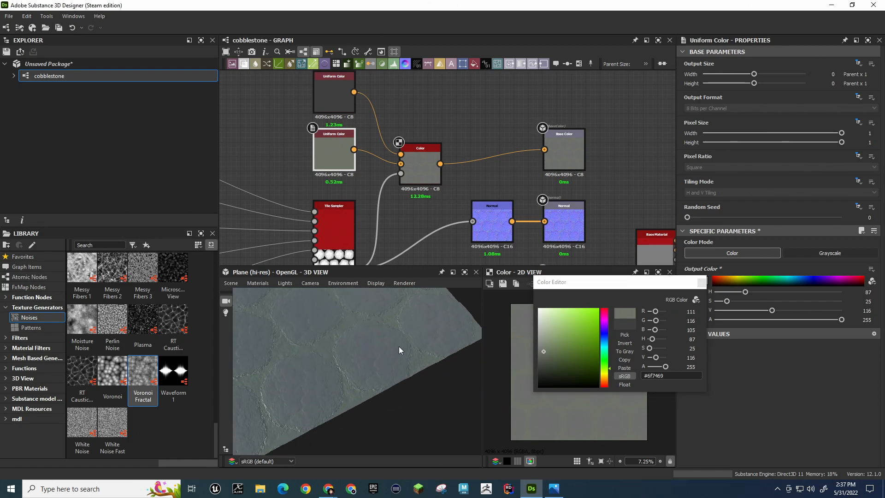
pyautogui.moveTo(610, 369); pyautogui.dragTo(610, 380)
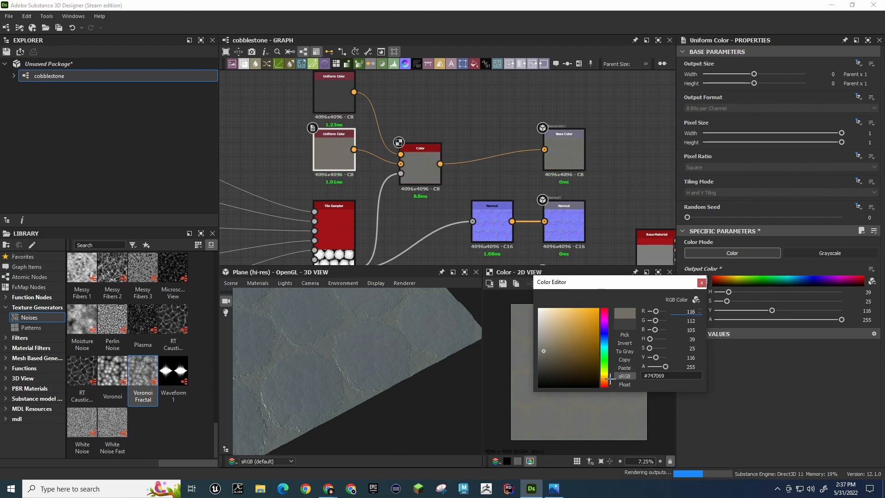
# Try the warmer brownish grey #716858 on the ground's Uniform Color and check the plane in 3D
pyautogui.click(550, 354)
pyautogui.click(552, 353)
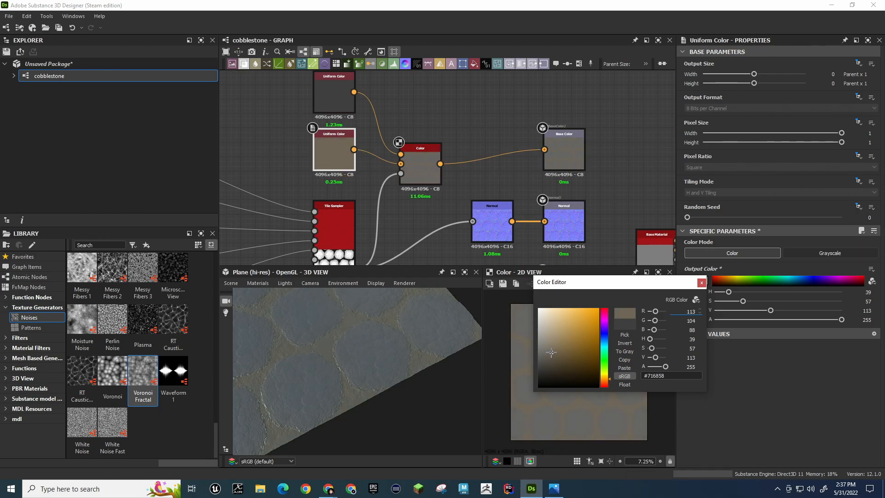
pyautogui.moveTo(307, 317); pyautogui.dragTo(369, 350)
# Try red #a01f1f on the stones' Uniform Color to tell stones and ground apart on the 3D plane
pyautogui.click(339, 84)
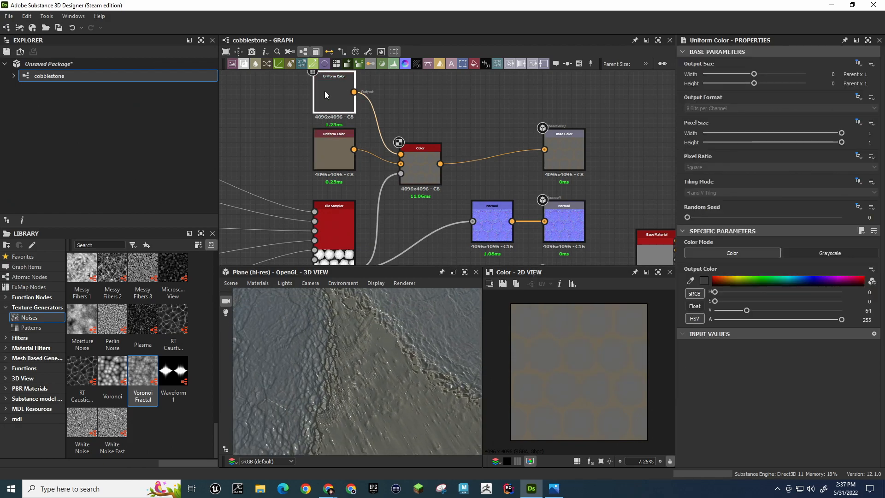
pyautogui.doubleClick(325, 90)
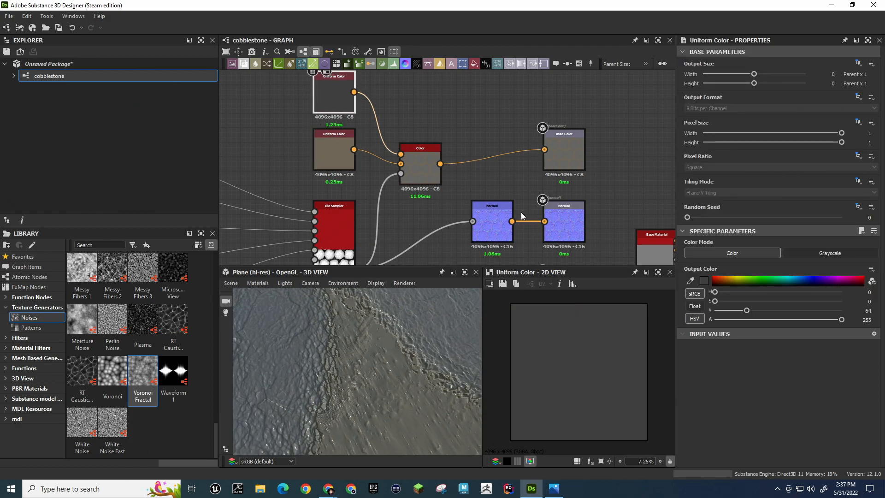
pyautogui.click(704, 280)
pyautogui.moveTo(577, 378); pyautogui.dragTo(602, 352)
pyautogui.scroll(-6, 471, 140)
pyautogui.scroll(3, 472, 159)
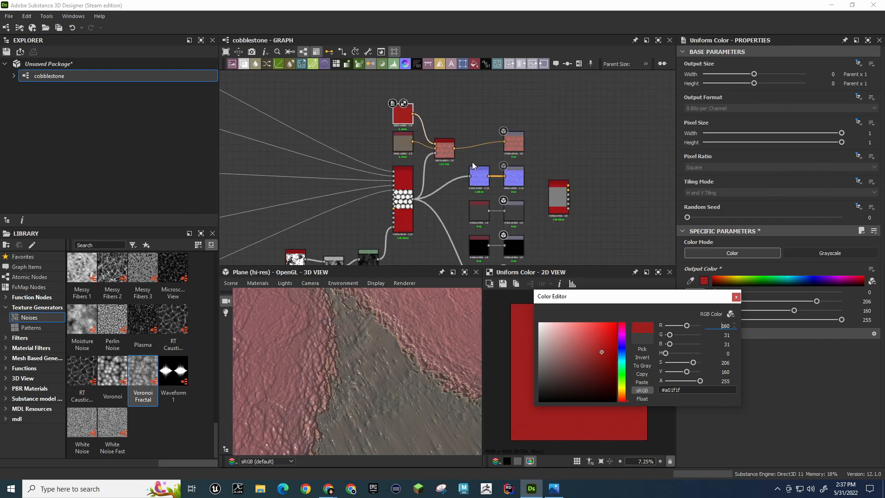
pyautogui.scroll(-8, 406, 388)
pyautogui.scroll(8, 406, 379)
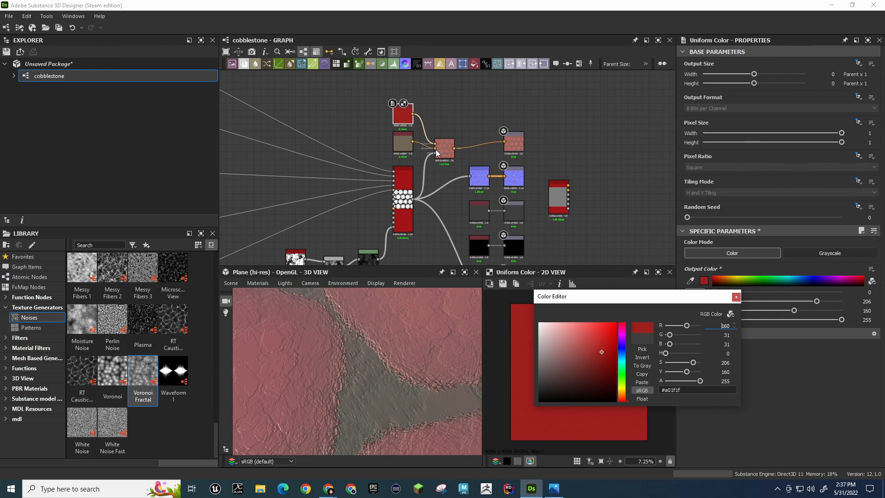
# Darken the ground's Uniform Color to brown #4b4438 and check the gaps between the stones in 3D
pyautogui.click(406, 146)
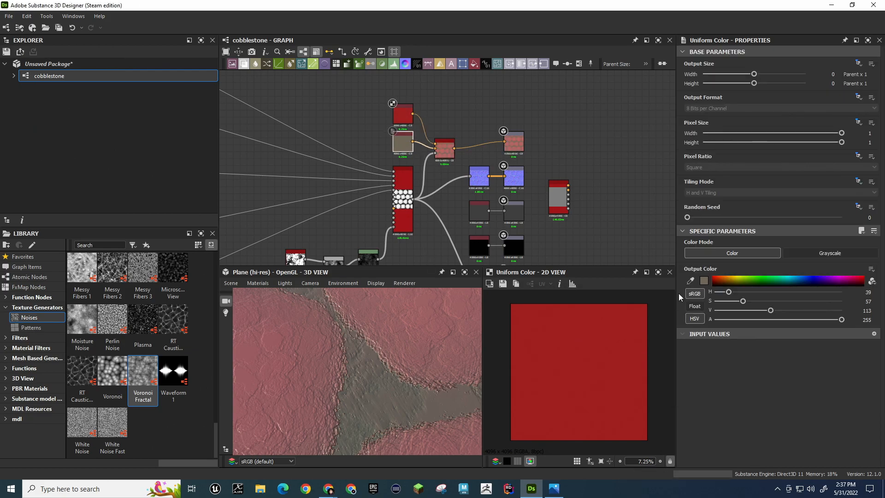
pyautogui.doubleClick(408, 146)
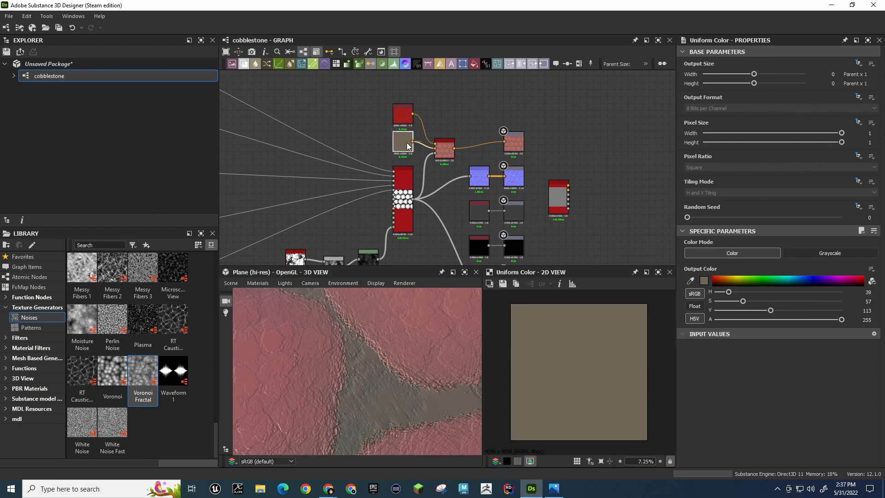
pyautogui.click(704, 281)
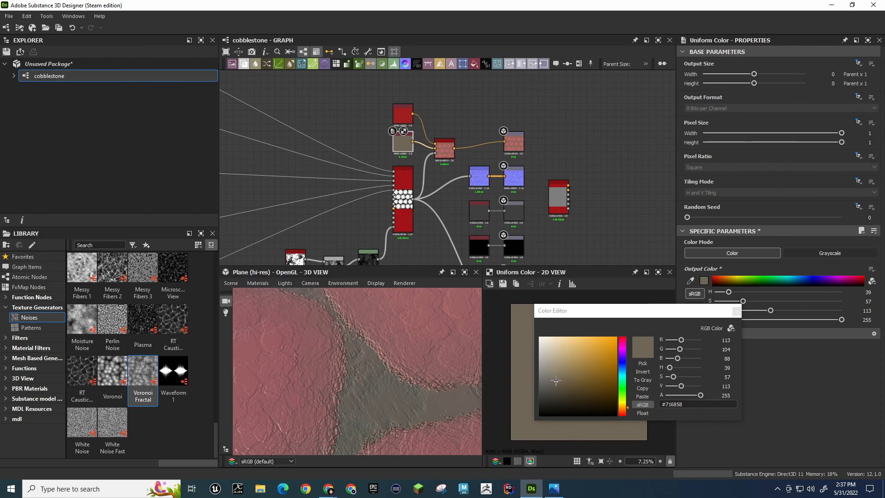
pyautogui.moveTo(628, 407); pyautogui.dragTo(628, 408)
pyautogui.moveTo(556, 381); pyautogui.dragTo(558, 393)
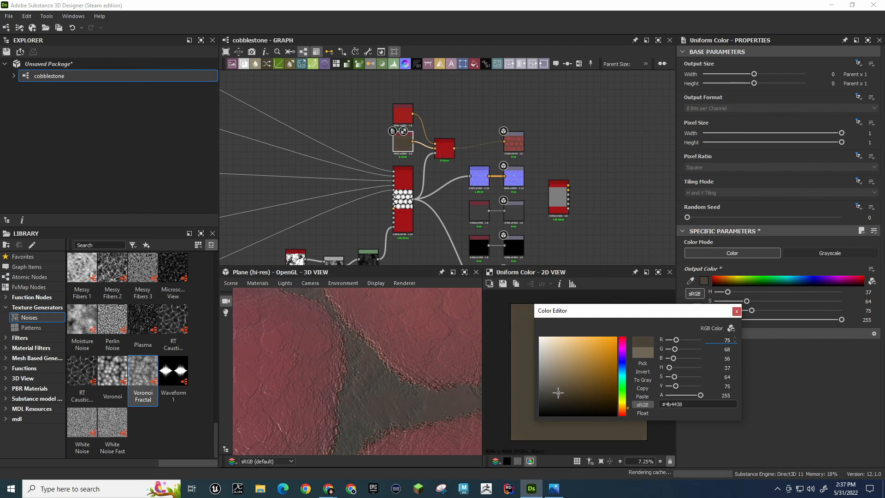
pyautogui.scroll(-5, 408, 409)
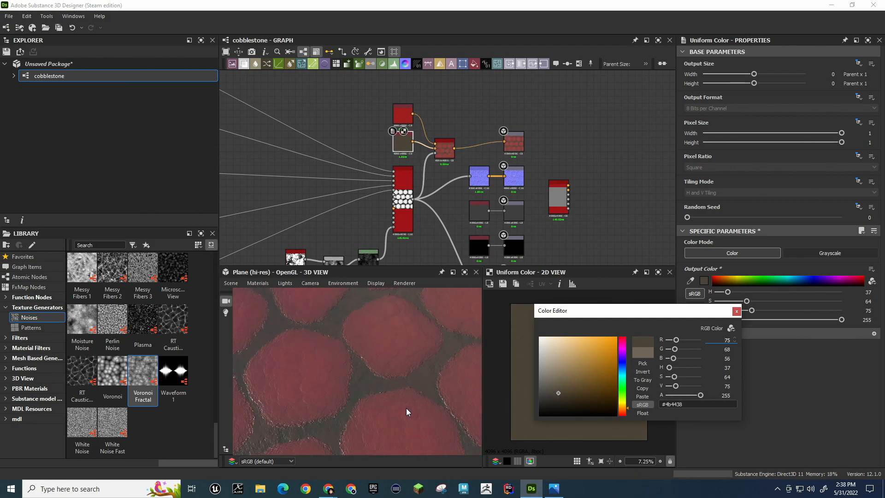
pyautogui.scroll(5, 405, 408)
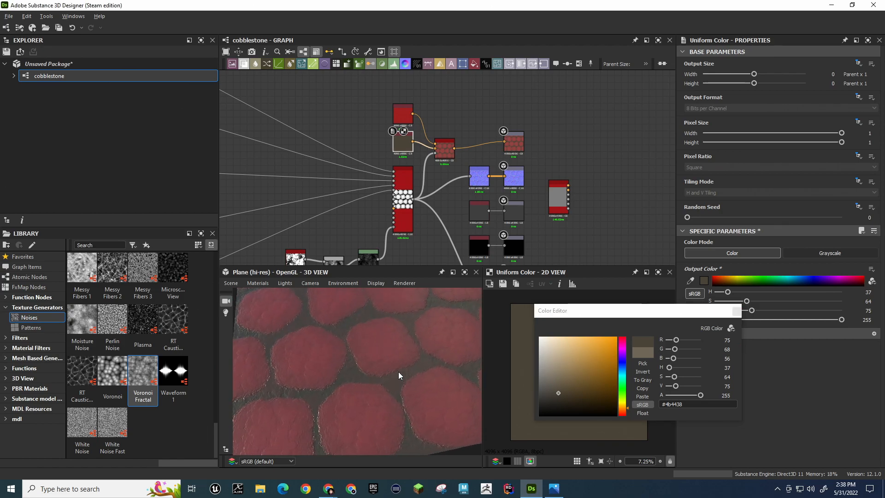
pyautogui.moveTo(401, 386); pyautogui.dragTo(411, 422)
pyautogui.scroll(3, 395, 409)
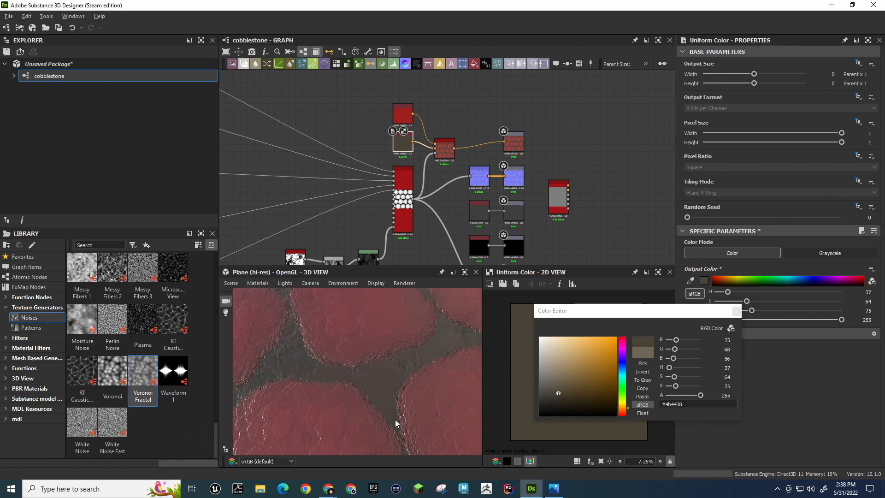
pyautogui.moveTo(411, 386); pyautogui.dragTo(395, 349)
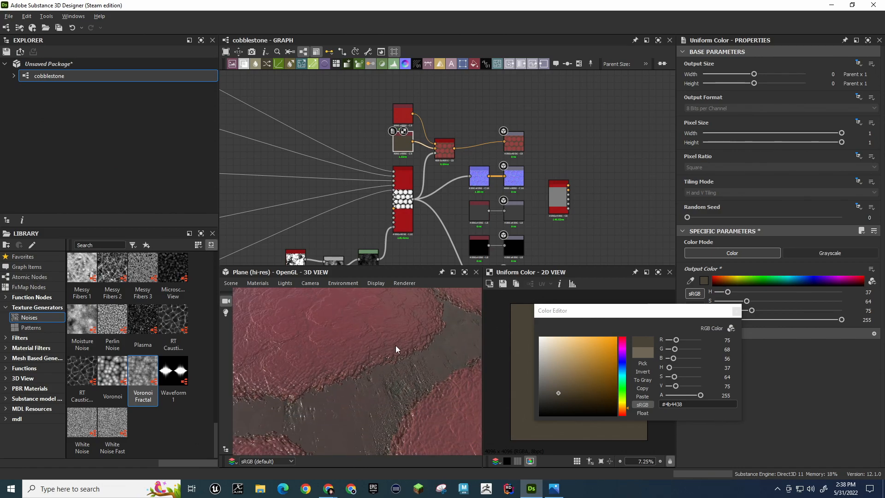
pyautogui.click(737, 312)
# Move the stones' Uniform Color node up, making room above the ground's Uniform Color node
pyautogui.click(402, 113)
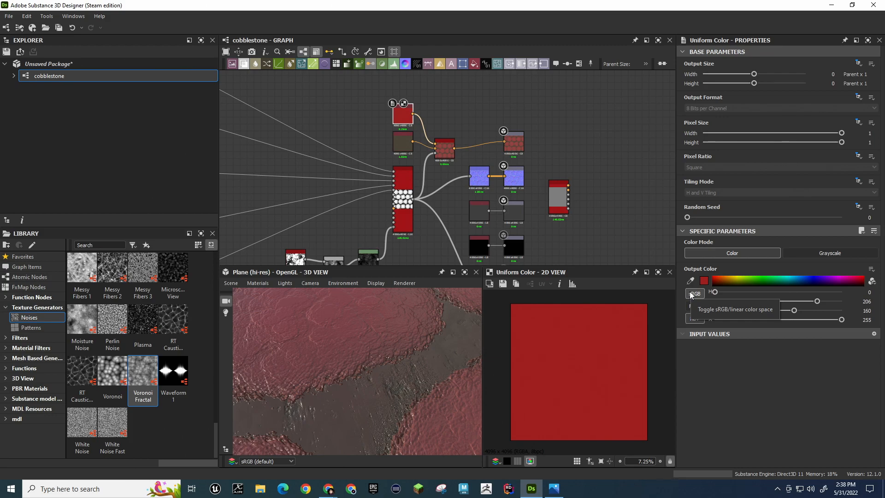
pyautogui.moveTo(467, 110); pyautogui.dragTo(477, 145, button='middle')
pyautogui.scroll(4, 456, 140)
pyautogui.moveTo(343, 147); pyautogui.dragTo(278, 94)
pyautogui.moveTo(484, 192); pyautogui.dragTo(503, 223, button='middle')
pyautogui.scroll(-3, 416, 175)
pyautogui.moveTo(346, 147); pyautogui.dragTo(408, 147)
pyautogui.moveTo(392, 214); pyautogui.dragTo(386, 190, button='middle')
pyautogui.click(391, 240)
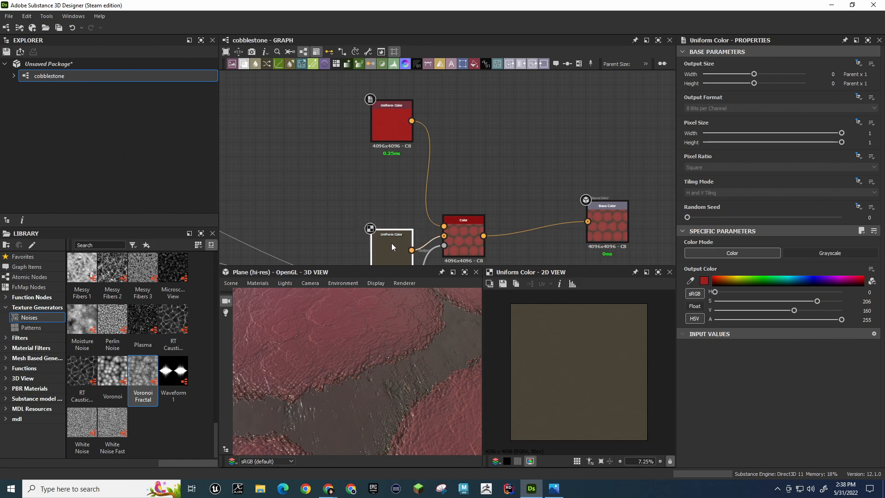
# Add a Blend node, feed the stones' Uniform Color into its Foreground and connect its output to the Color node's Foreground
pyautogui.press('space')
pyautogui.write('ble')
pyautogui.press('Return')
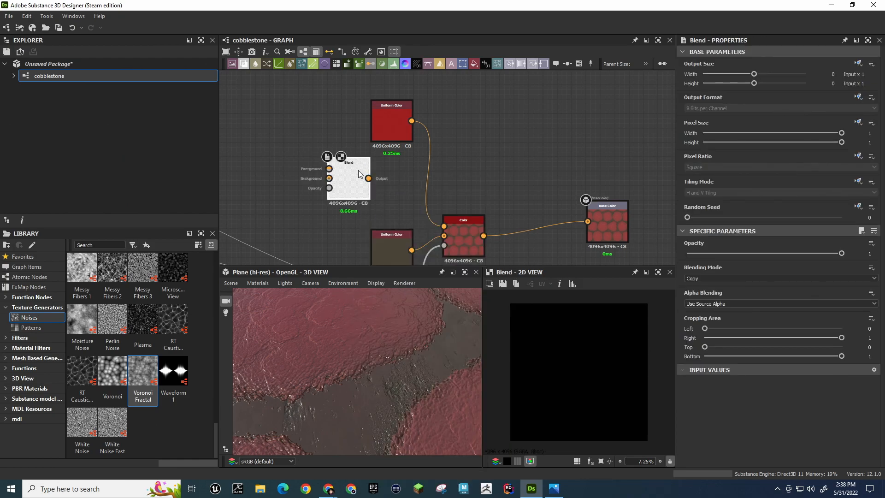
pyautogui.moveTo(359, 176); pyautogui.dragTo(405, 175)
pyautogui.moveTo(393, 121)
pyautogui.mouseDown()
pyautogui.moveTo(321, 121)
pyautogui.moveTo(444, 226)
pyautogui.mouseUp()
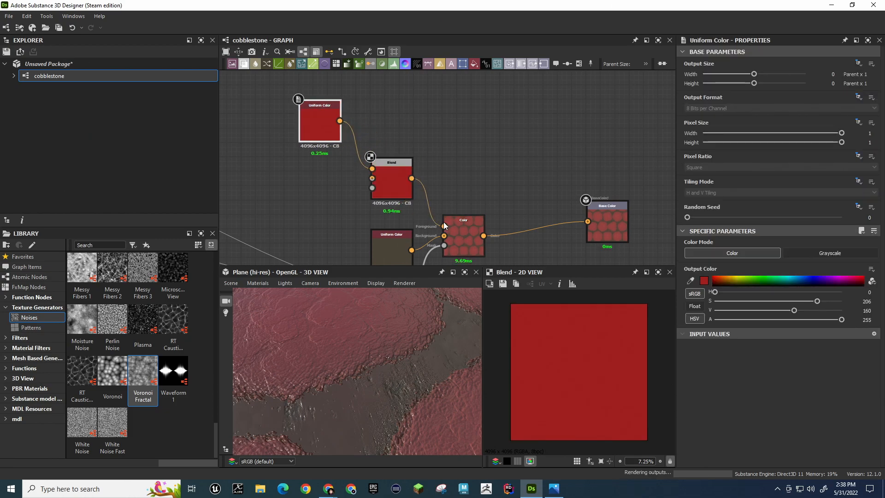
pyautogui.moveTo(321, 195); pyautogui.dragTo(355, 180, button='middle')
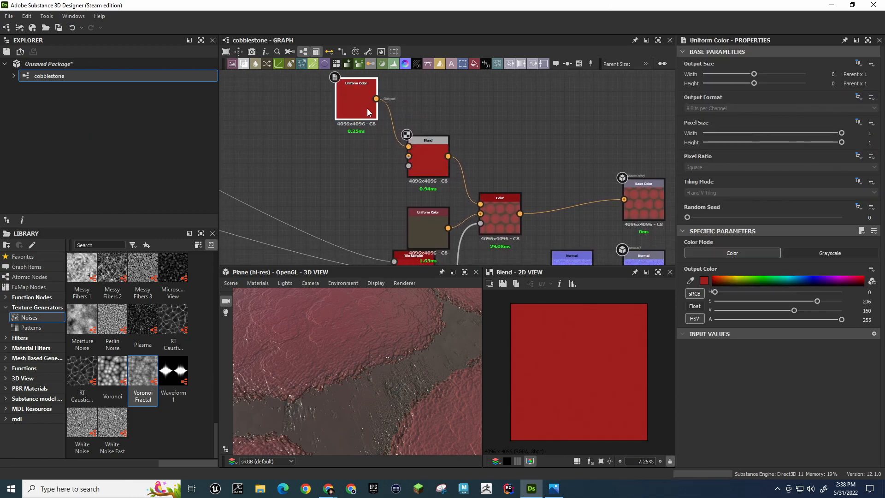
# Change the stones' Uniform Color to the desaturated tan #786e56
pyautogui.click(706, 279)
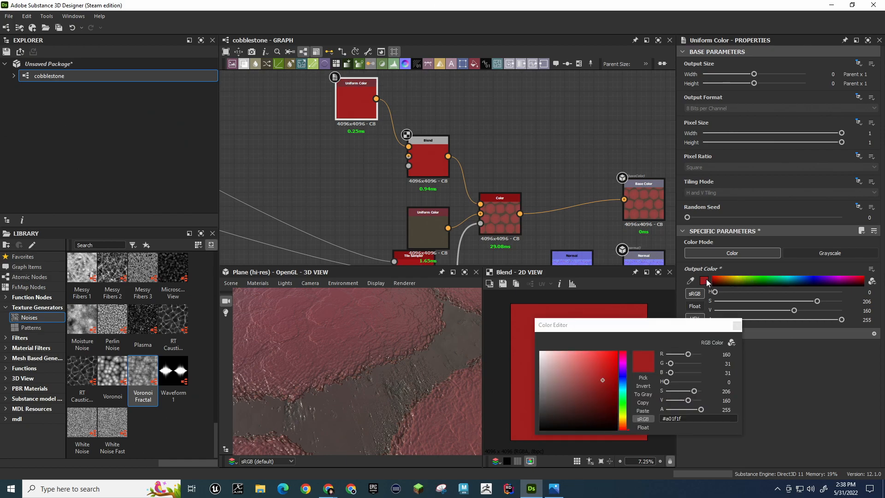
pyautogui.click(623, 421)
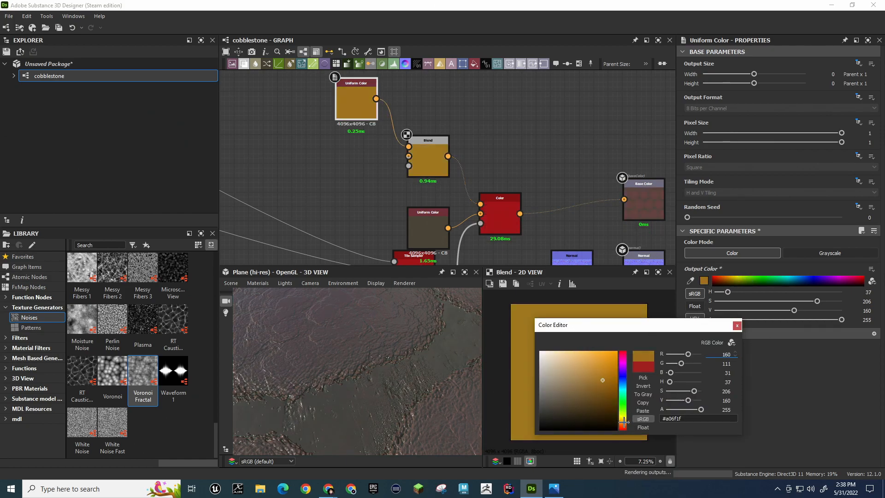
pyautogui.moveTo(625, 421); pyautogui.dragTo(625, 422)
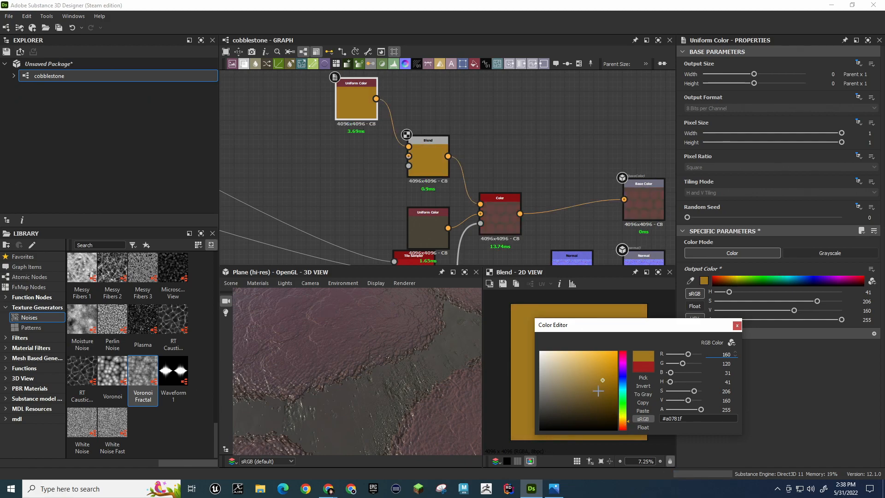
pyautogui.moveTo(582, 385); pyautogui.dragTo(562, 393)
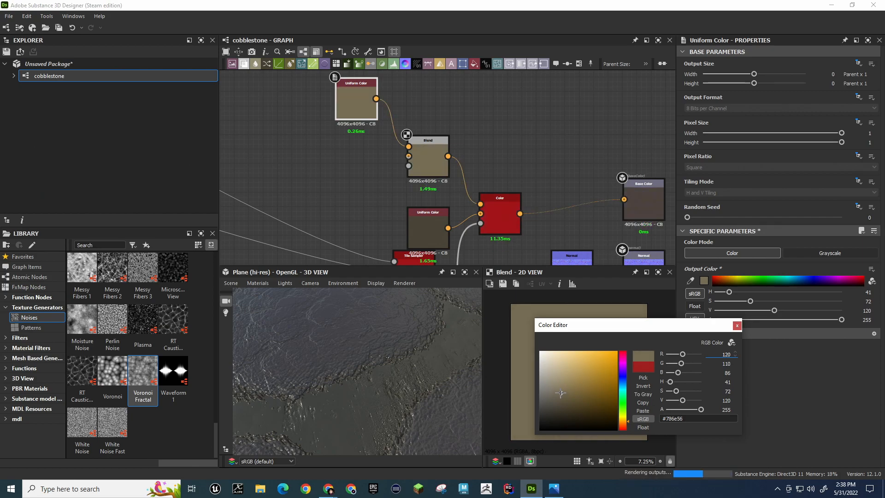
# Look over the node graph and examine the stone and ground colors on the 3D plane from far and near
pyautogui.press('space')
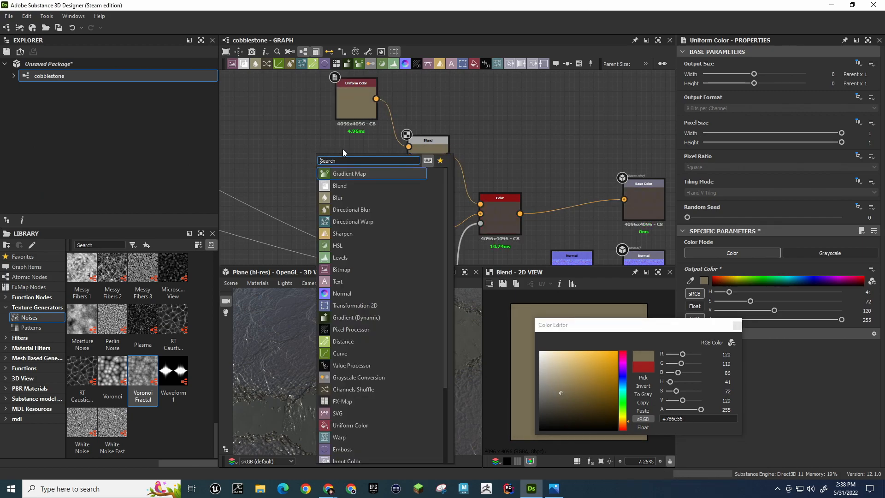
pyautogui.press('Escape')
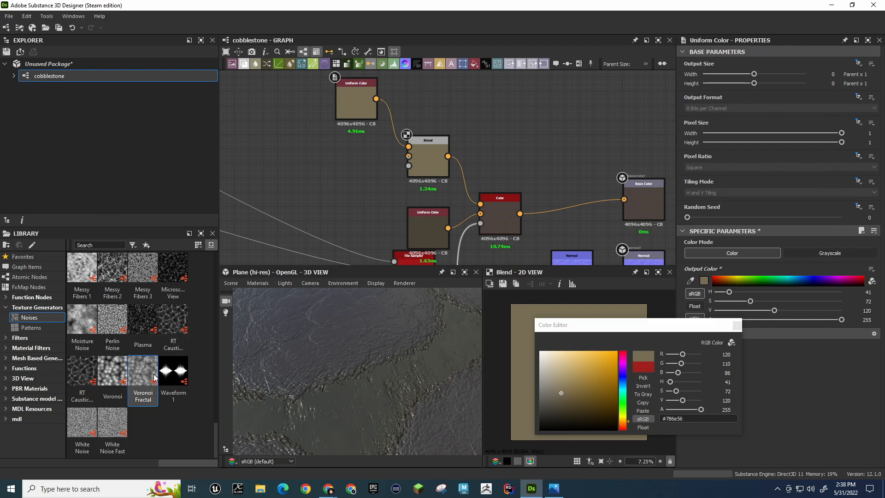
pyautogui.scroll(-6, 332, 210)
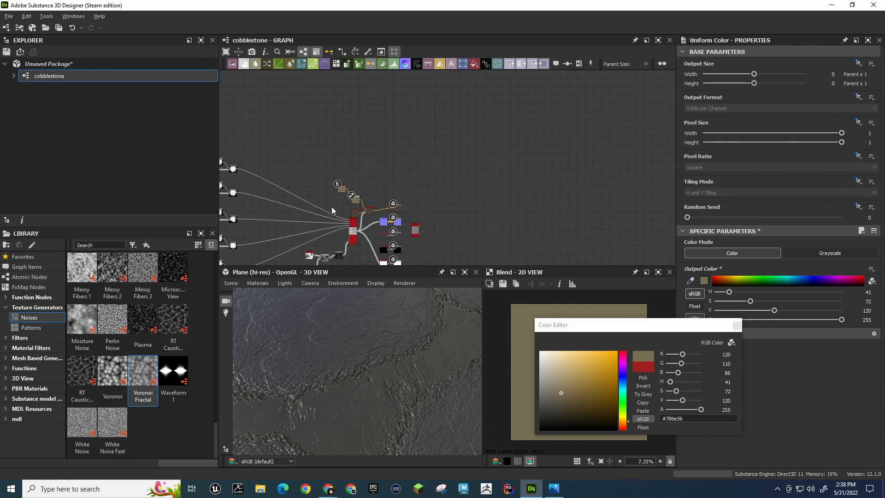
pyautogui.moveTo(331, 210); pyautogui.dragTo(372, 200, button='middle')
pyautogui.scroll(4, 372, 200)
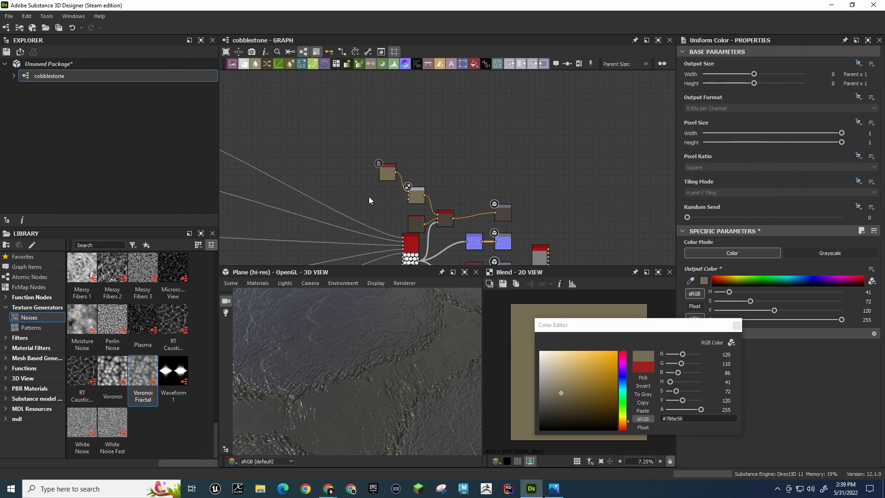
pyautogui.scroll(4, 394, 195)
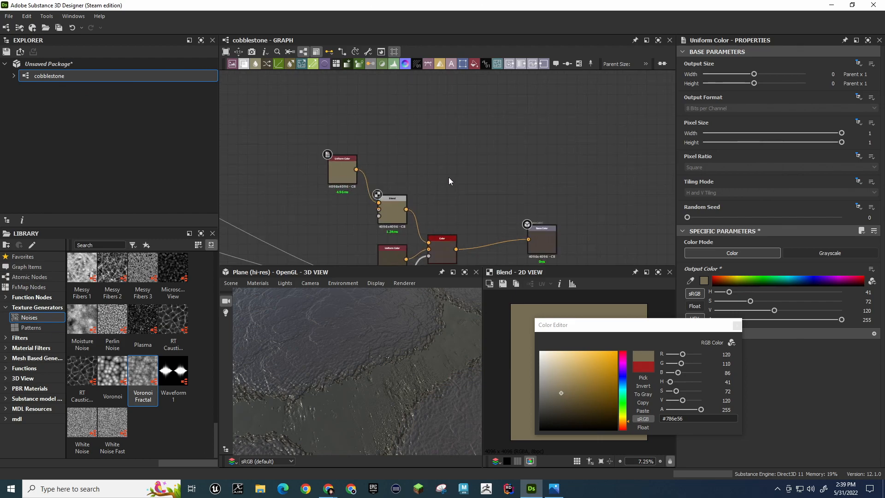
pyautogui.scroll(-2, 421, 165)
pyautogui.scroll(-5, 392, 379)
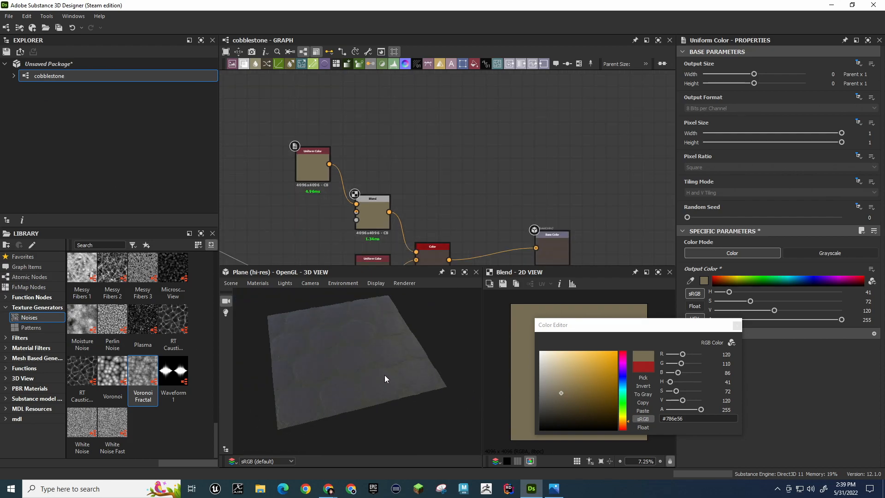
pyautogui.scroll(5, 383, 373)
pyautogui.moveTo(379, 371); pyautogui.dragTo(405, 359, button='middle')
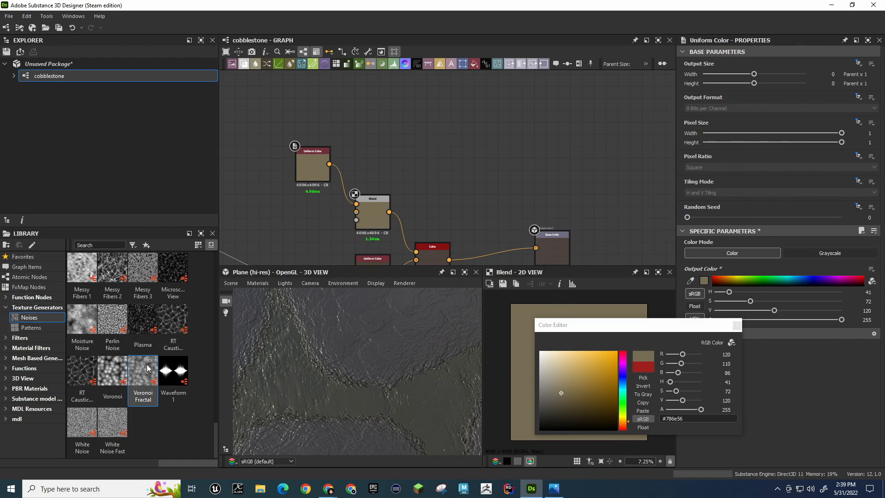
# Add a Moisture Noise node and connect it to the Blend node's Opacity, checking the plane in 3D
pyautogui.moveTo(143, 374)
pyautogui.mouseDown()
pyautogui.moveTo(292, 224)
pyautogui.moveTo(193, 373)
pyautogui.moveTo(138, 368)
pyautogui.mouseUp()
pyautogui.moveTo(82, 319); pyautogui.dragTo(357, 220)
pyautogui.scroll(-10, 396, 344)
pyautogui.scroll(3, 391, 345)
pyautogui.moveTo(391, 342); pyautogui.dragTo(377, 326)
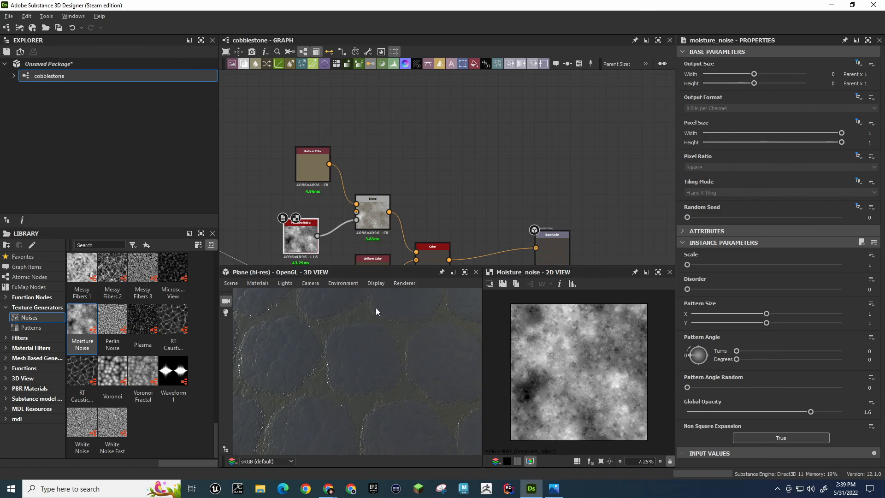
# Rearrange the stones' Uniform Color, Moisture Noise and Blend nodes into a compact group above the Color node
pyautogui.moveTo(319, 163); pyautogui.dragTo(295, 127)
pyautogui.moveTo(302, 231); pyautogui.dragTo(291, 184)
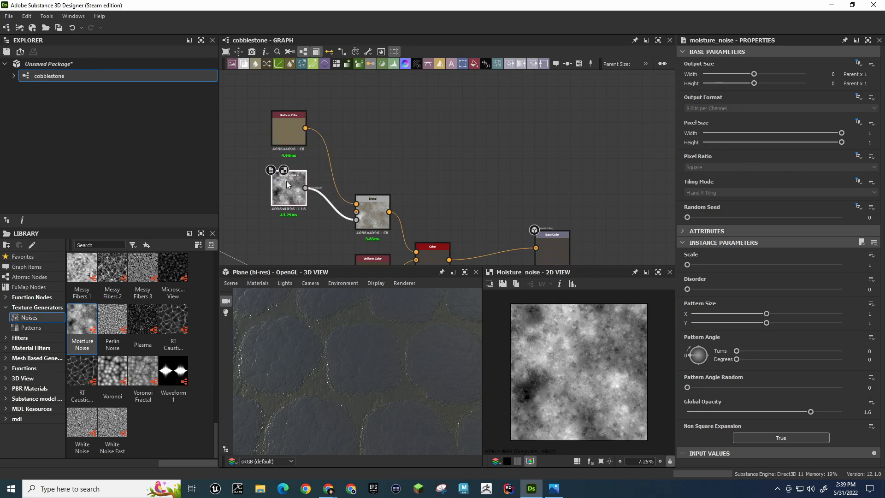
pyautogui.moveTo(365, 222); pyautogui.dragTo(347, 161)
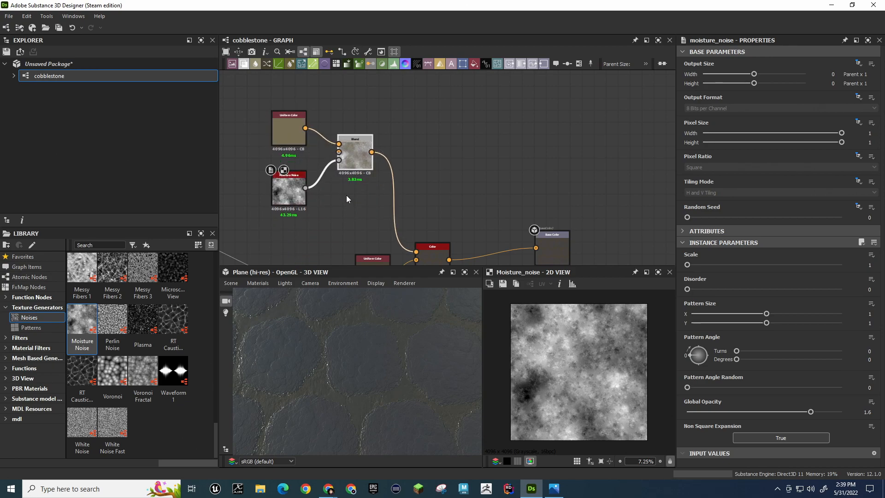
# Add a second Uniform Color as the Blend node's Background, placed between the stones' Uniform Color and Moisture Noise
pyautogui.moveTo(305, 185); pyautogui.dragTo(265, 173)
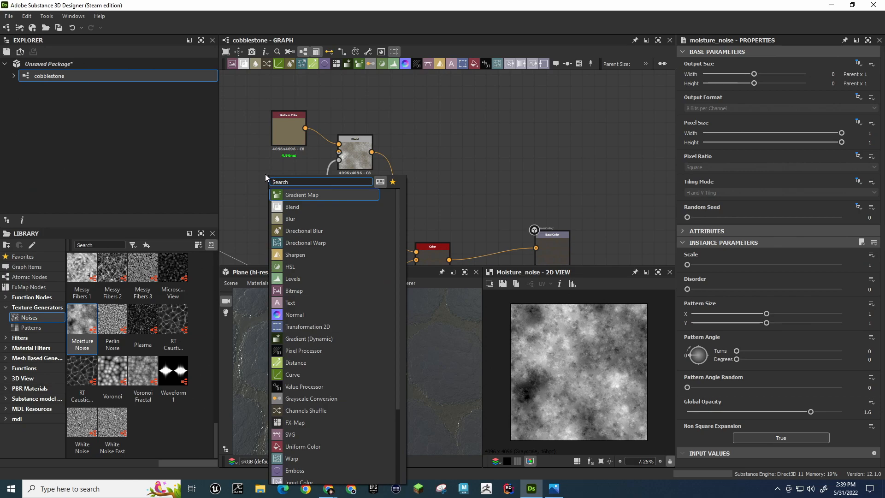
pyautogui.write('uniform')
pyautogui.press('Return')
pyautogui.moveTo(282, 176)
pyautogui.mouseDown()
pyautogui.moveTo(339, 152)
pyautogui.moveTo(288, 172)
pyautogui.moveTo(297, 174)
pyautogui.mouseUp()
pyautogui.moveTo(301, 221); pyautogui.dragTo(289, 221)
pyautogui.scroll(-5, 408, 384)
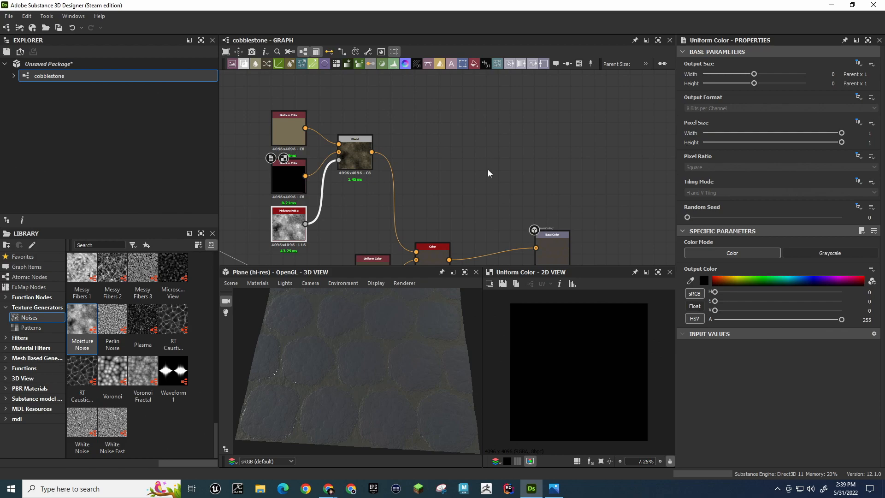
pyautogui.scroll(5, 415, 187)
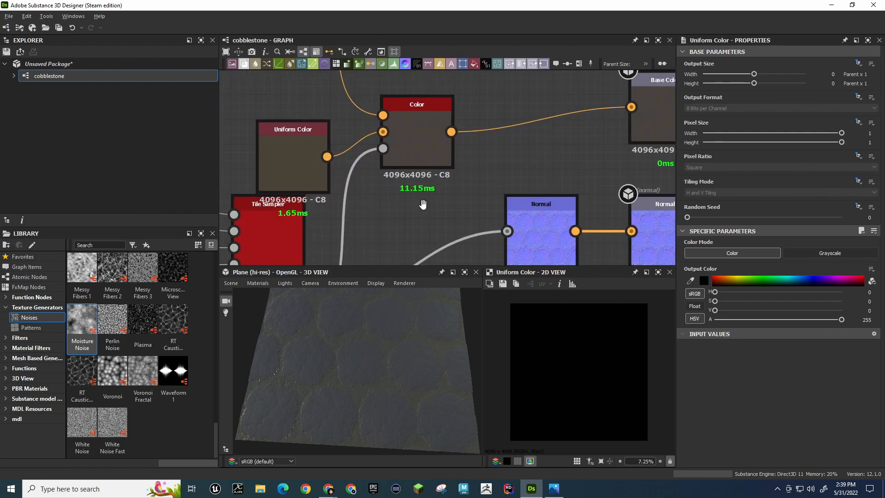
# Move the ground Uniform Color beside the Moisture Noise, connect the stones' Blend to the Color node's Background, and check the plane in 3D
pyautogui.moveTo(415, 186); pyautogui.dragTo(451, 245, button='middle')
pyautogui.moveTo(329, 185); pyautogui.dragTo(290, 176)
pyautogui.moveTo(360, 139); pyautogui.dragTo(432, 267, button='middle')
pyautogui.moveTo(377, 97); pyautogui.dragTo(411, 174)
pyautogui.moveTo(483, 172); pyautogui.dragTo(454, 23, button='middle')
pyautogui.moveTo(341, 164); pyautogui.dragTo(335, 121)
pyautogui.moveTo(329, 131); pyautogui.dragTo(401, 265, button='middle')
pyautogui.moveTo(457, 188); pyautogui.dragTo(413, 123, button='middle')
pyautogui.moveTo(431, 79); pyautogui.dragTo(488, 229)
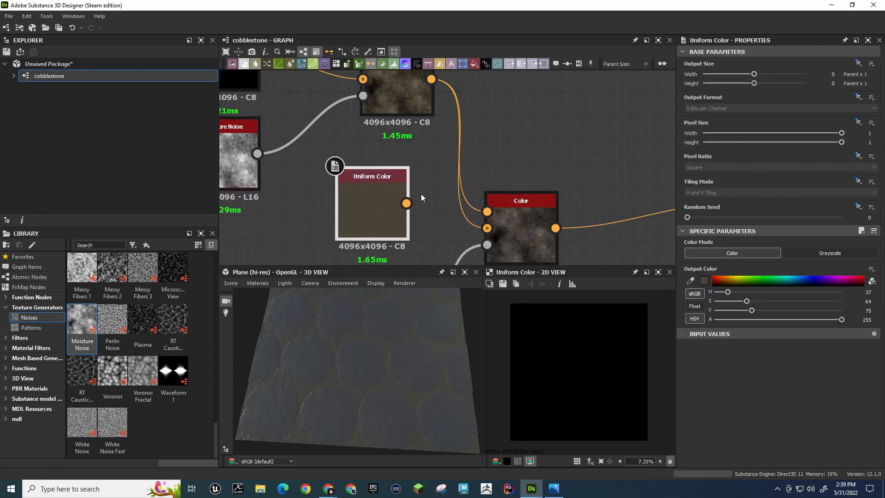
pyautogui.scroll(5, 331, 378)
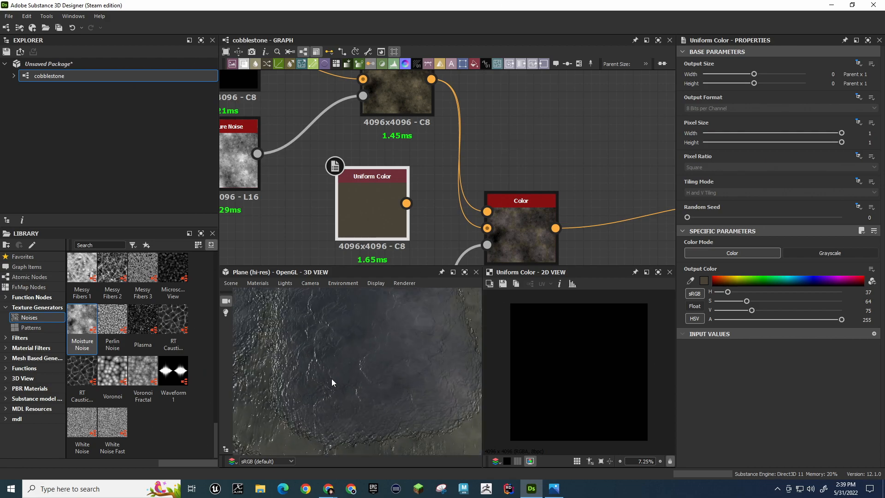
pyautogui.scroll(-4, 340, 377)
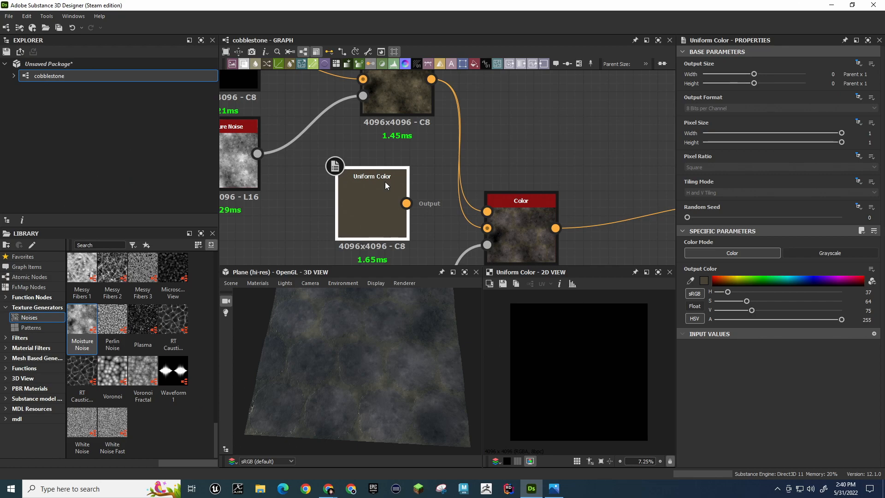
pyautogui.press('Delete')
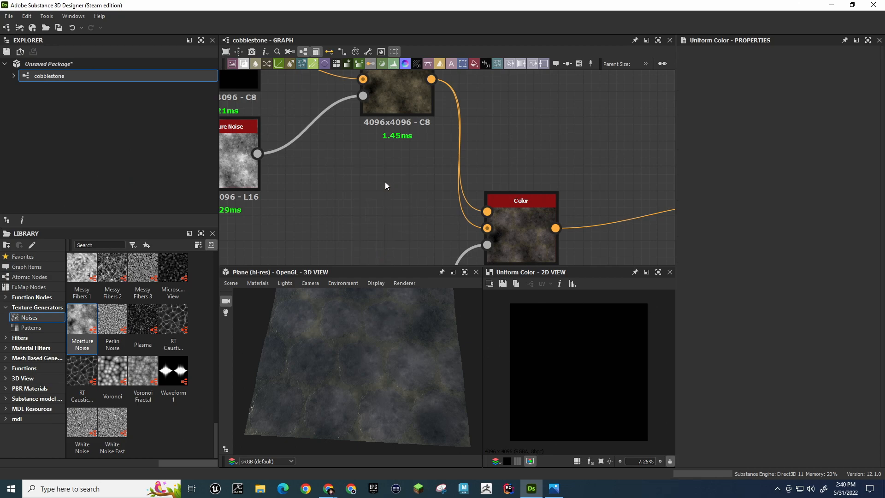
pyautogui.scroll(3, 377, 396)
pyautogui.scroll(-2, 383, 395)
pyautogui.scroll(3, 383, 395)
pyautogui.hotkey('ctrl', 'z')
# Duplicate the stones' two Uniform Colors, Moisture Noise and Blend as a group, and place the copy beside the originals near the Tile Sampler
pyautogui.scroll(-4, 390, 132)
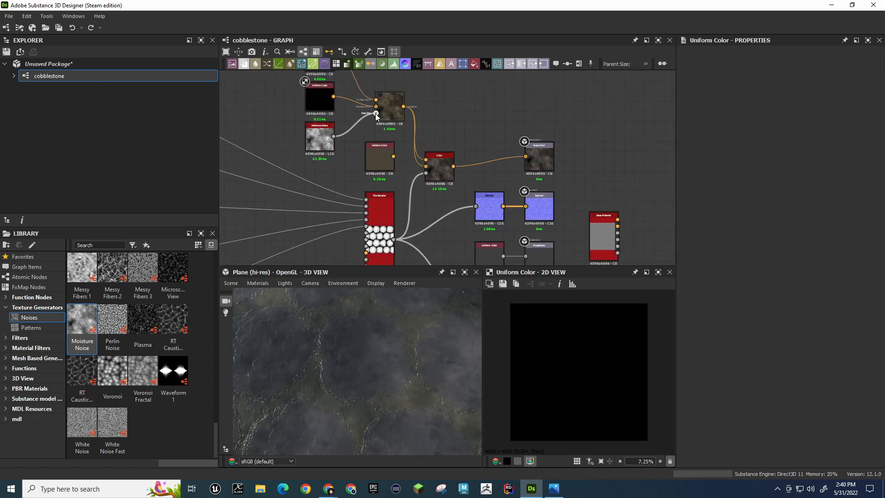
pyautogui.scroll(3, 405, 153)
pyautogui.scroll(-5, 405, 150)
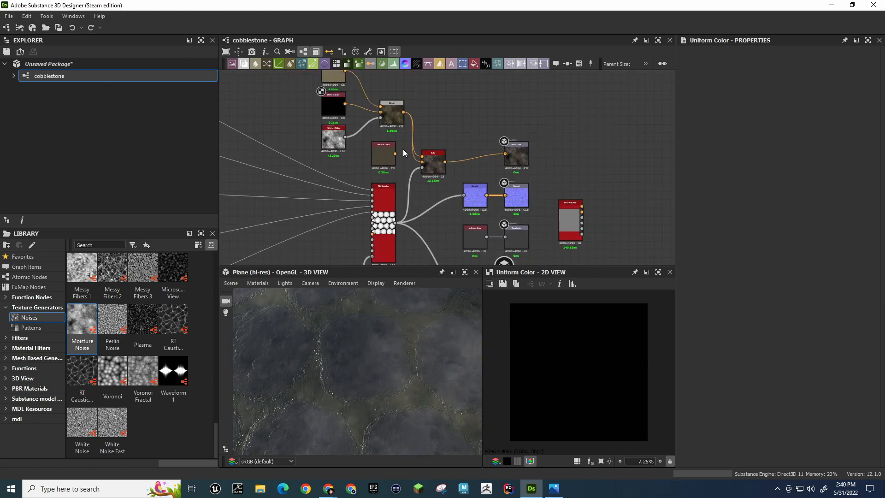
pyautogui.scroll(1, 404, 147)
pyautogui.moveTo(313, 89); pyautogui.dragTo(394, 149)
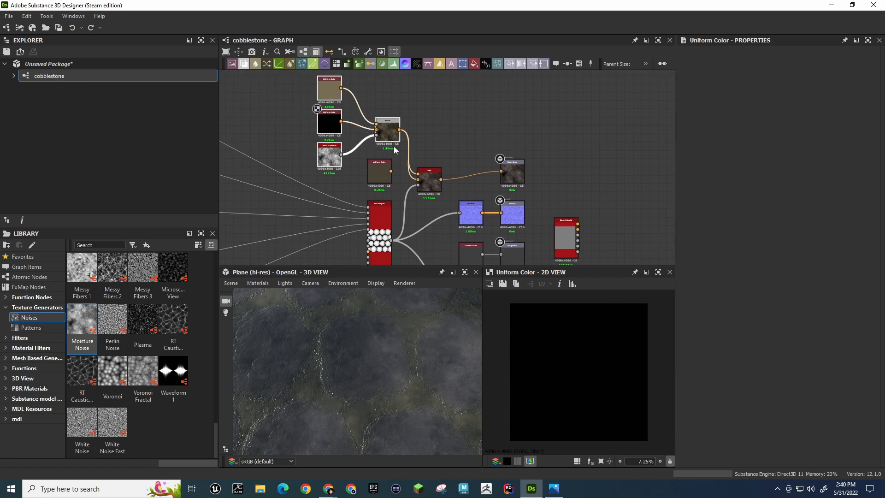
pyautogui.hotkey('ctrl', 'd')
pyautogui.moveTo(482, 171); pyautogui.dragTo(311, 182)
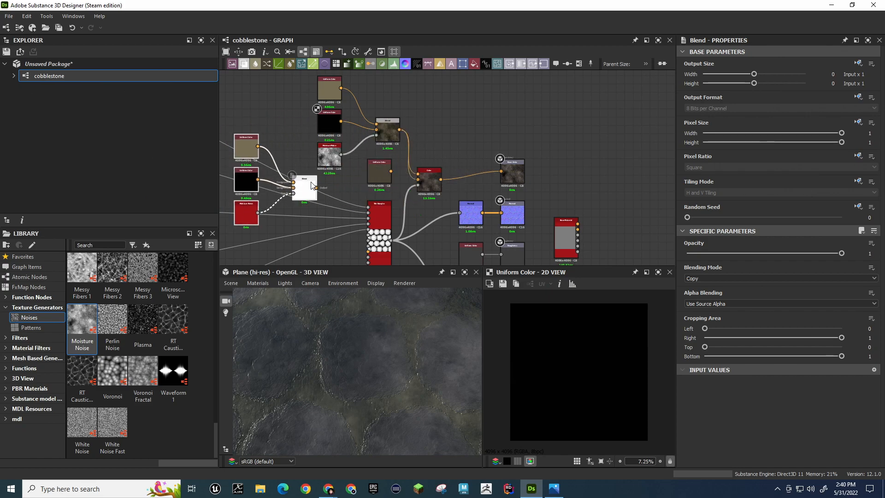
# Replace the copied tan color with the ground Uniform Color as the duplicate Blend's Foreground, and connect that Blend to the Color node's Background
pyautogui.moveTo(379, 172); pyautogui.dragTo(294, 183)
pyautogui.click(247, 148)
pyautogui.press('Delete')
pyautogui.moveTo(316, 188); pyautogui.dragTo(418, 180)
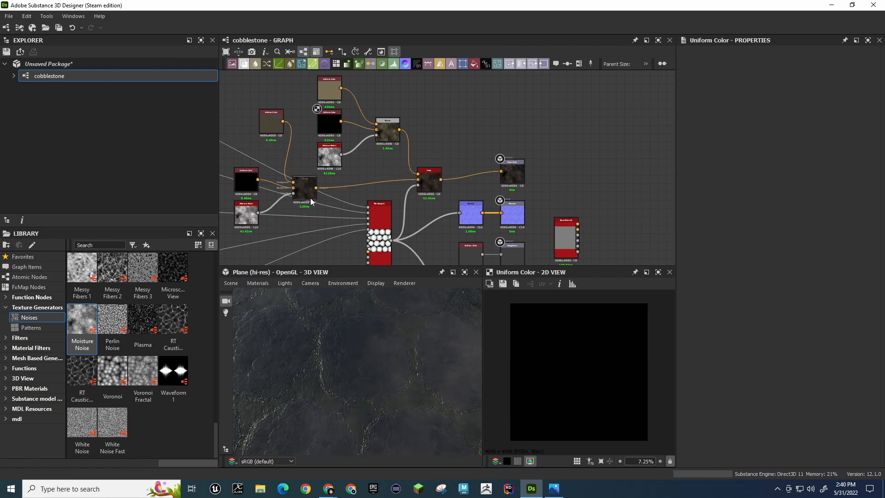
pyautogui.scroll(-6, 390, 382)
pyautogui.scroll(2, 386, 368)
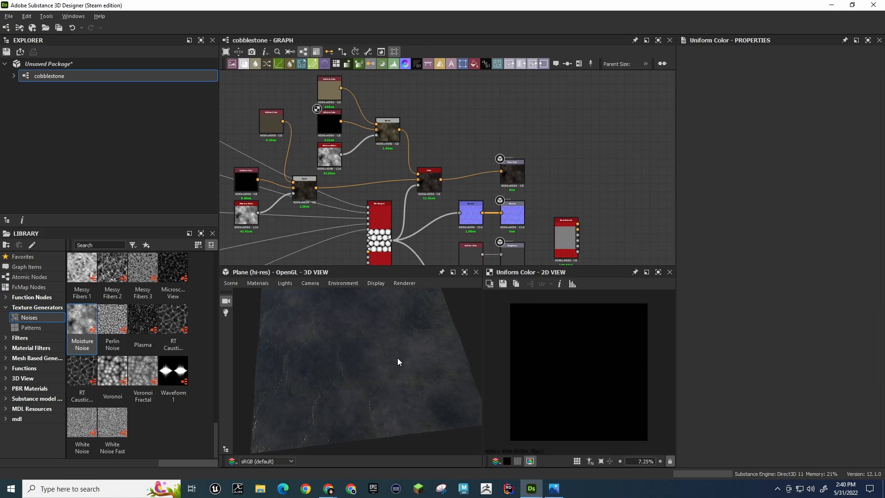
pyautogui.scroll(3, 398, 359)
pyautogui.moveTo(397, 408)
pyautogui.mouseDown()
pyautogui.moveTo(396, 364)
pyautogui.moveTo(387, 427)
pyautogui.moveTo(373, 366)
pyautogui.moveTo(383, 414)
pyautogui.mouseUp()
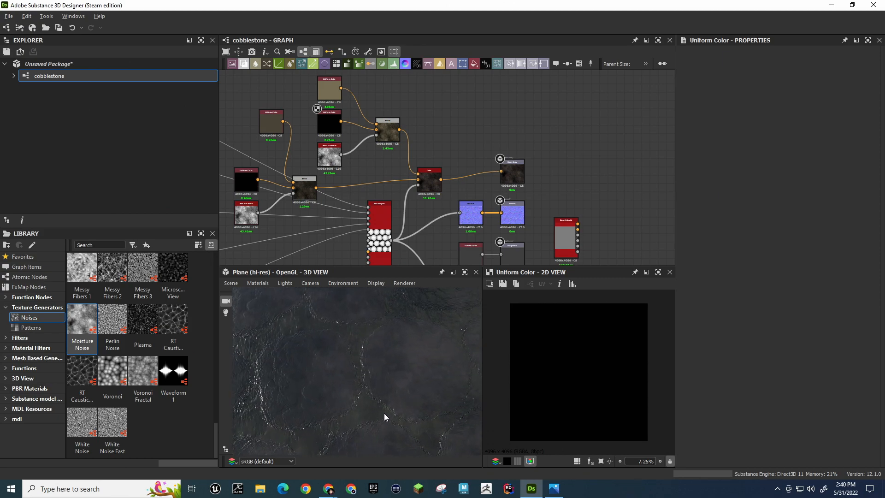
# Preview the stones' Blend directly through the Base Color output on the 3D plane, and restore the Color node's connection
pyautogui.moveTo(399, 130); pyautogui.dragTo(501, 171)
pyautogui.scroll(-4, 412, 380)
pyautogui.scroll(2, 411, 380)
pyautogui.click(477, 164)
pyautogui.moveTo(494, 173); pyautogui.dragTo(494, 172)
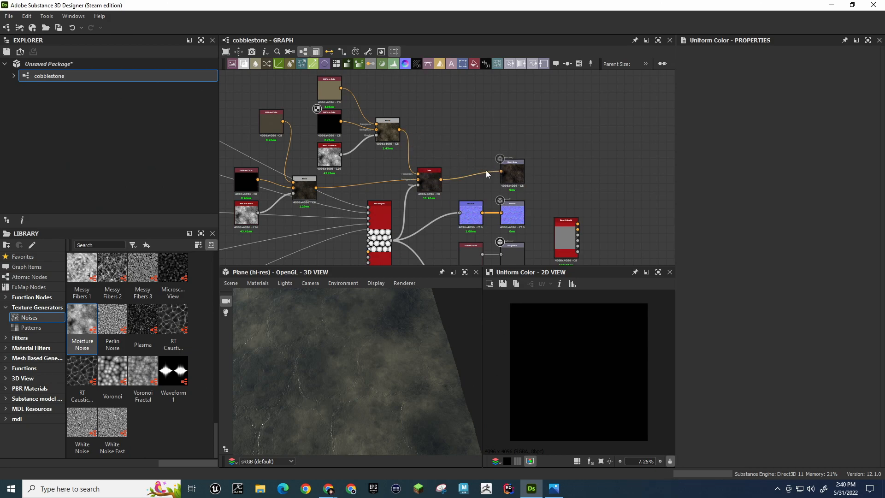
pyautogui.scroll(1, 350, 182)
pyautogui.scroll(2, 362, 378)
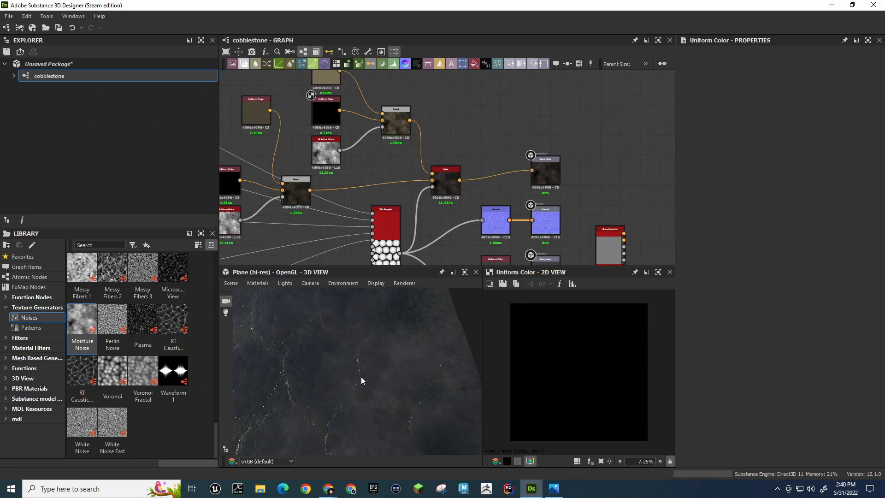
pyautogui.scroll(-4, 361, 377)
# Delete the black Uniform Color feeding the ground Blend, and arrange the ground Uniform Color and Moisture Noise compactly beside that Blend
pyautogui.moveTo(412, 191); pyautogui.dragTo(476, 174, button='middle')
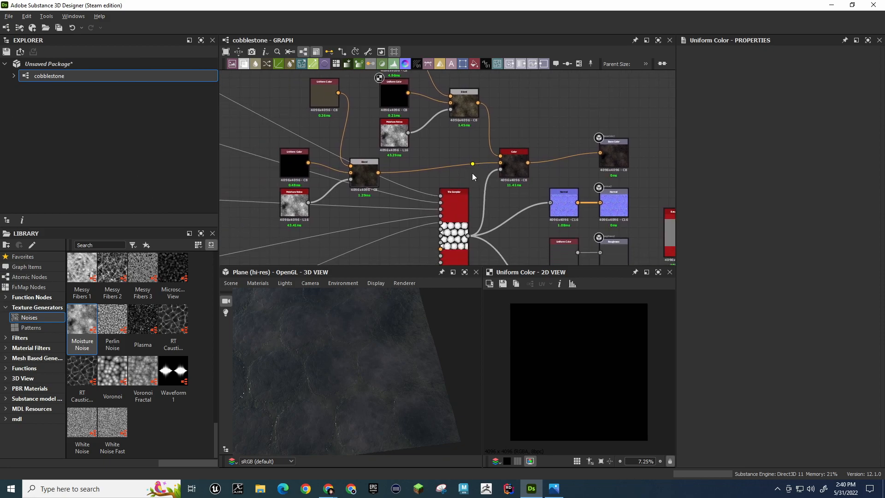
pyautogui.click(293, 160)
pyautogui.press('Delete')
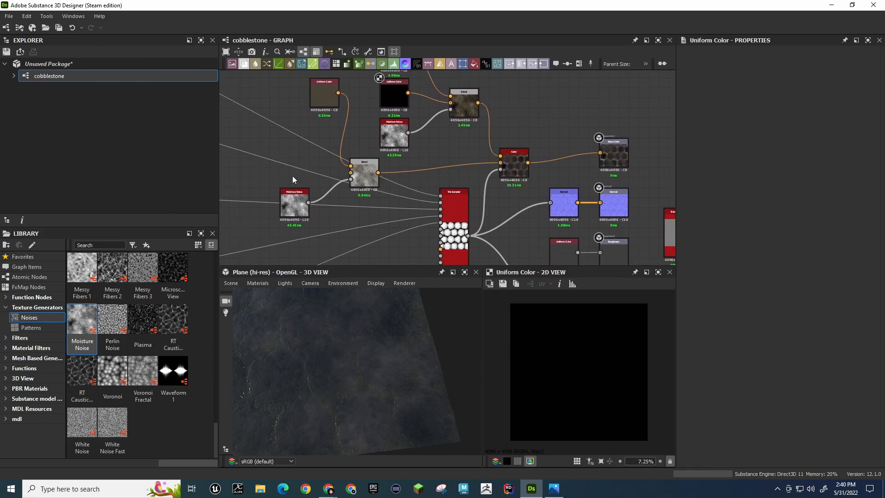
pyautogui.moveTo(327, 88); pyautogui.dragTo(306, 144)
pyautogui.moveTo(301, 197); pyautogui.dragTo(310, 187)
pyautogui.scroll(3, 461, 167)
pyautogui.scroll(2, 386, 401)
pyautogui.scroll(-6, 374, 385)
pyautogui.scroll(4, 372, 380)
pyautogui.moveTo(456, 139); pyautogui.dragTo(422, 193, button='middle')
pyautogui.scroll(-3, 436, 230)
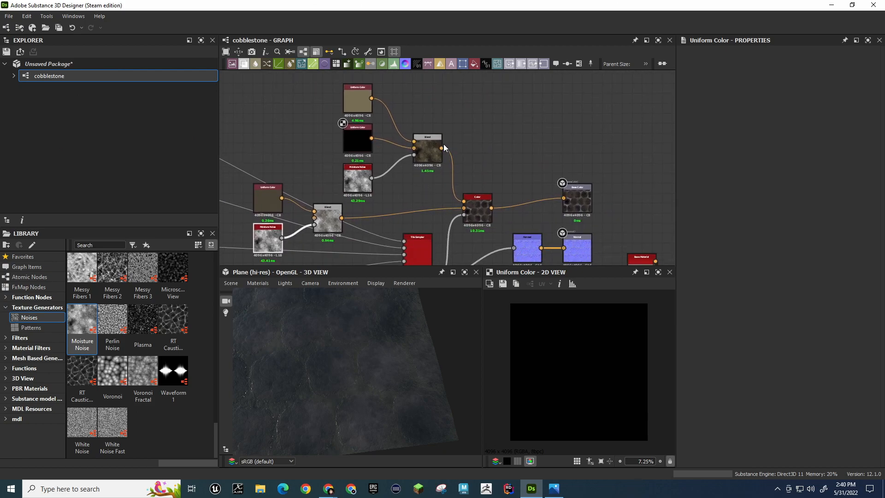
# Swap the Color node's inputs so the ground Blend feeds the Foreground and the stones' Blend feeds the Background
pyautogui.click(478, 211)
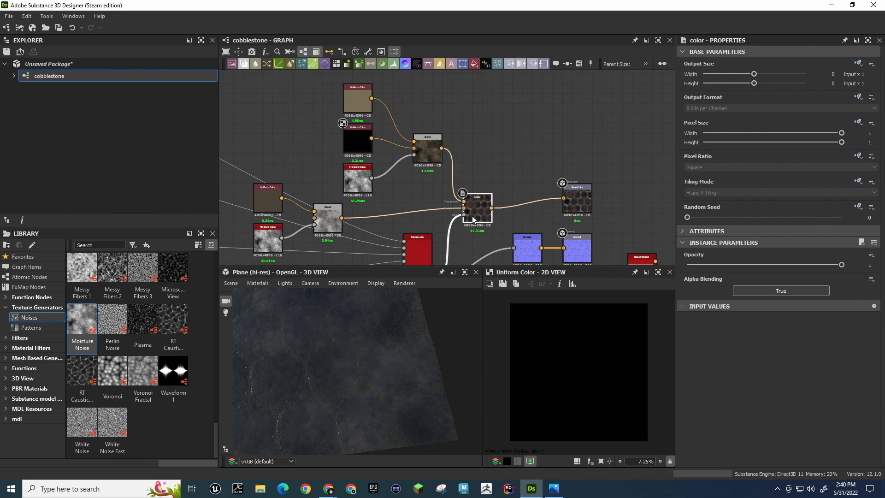
pyautogui.moveTo(341, 218); pyautogui.dragTo(464, 201)
pyautogui.moveTo(442, 148); pyautogui.dragTo(465, 208)
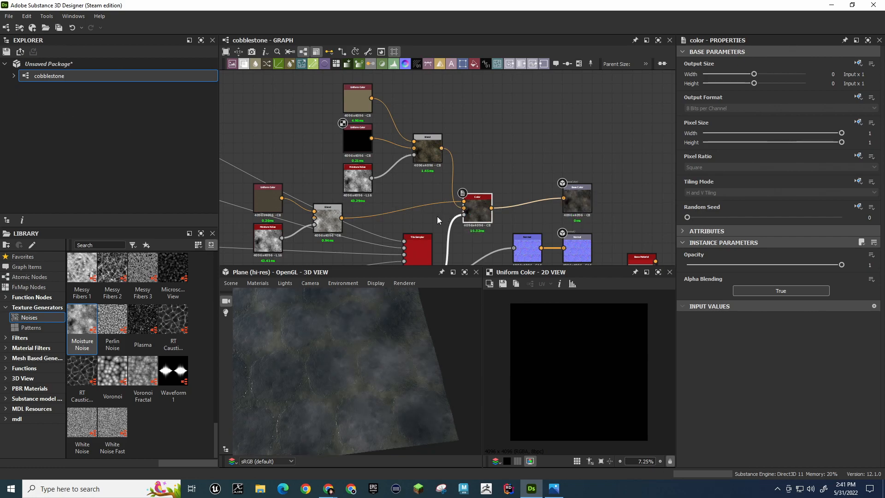
# Examine the swapped colors on the 3D plane, and move the ground Uniform Color, Moisture Noise and Blend above the stones' color group
pyautogui.scroll(3, 391, 338)
pyautogui.scroll(-5, 392, 340)
pyautogui.scroll(6, 391, 339)
pyautogui.keyDown('alt'); pyautogui.moveTo(381, 340); pyautogui.dragTo(354, 366, button='middle'); pyautogui.keyUp('alt')
pyautogui.scroll(-2, 352, 365)
pyautogui.scroll(3, 352, 365)
pyautogui.keyDown('alt'); pyautogui.moveTo(352, 365); pyautogui.dragTo(397, 347); pyautogui.keyUp('alt')
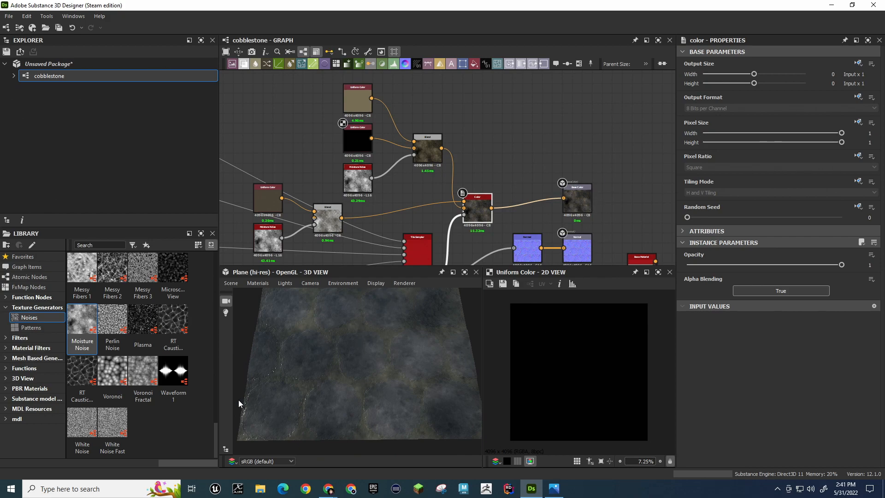
pyautogui.moveTo(243, 178); pyautogui.dragTo(415, 87)
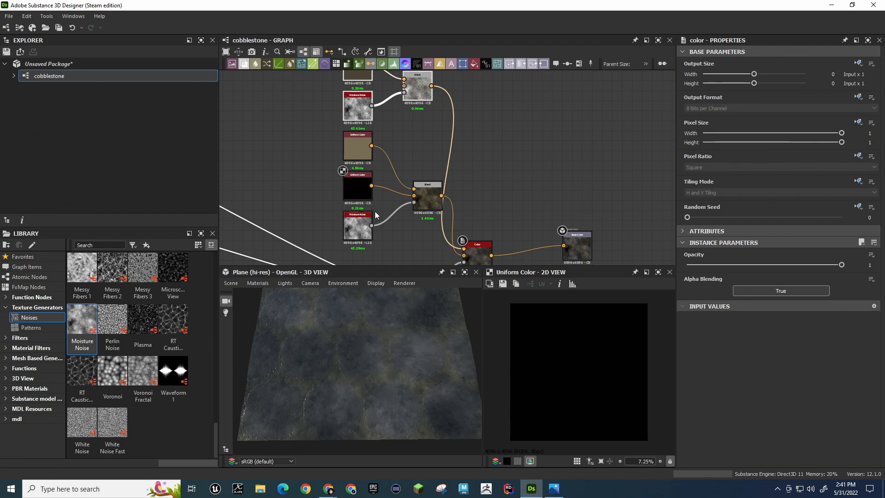
# Search the whole node library for "displace"
pyautogui.click(109, 245)
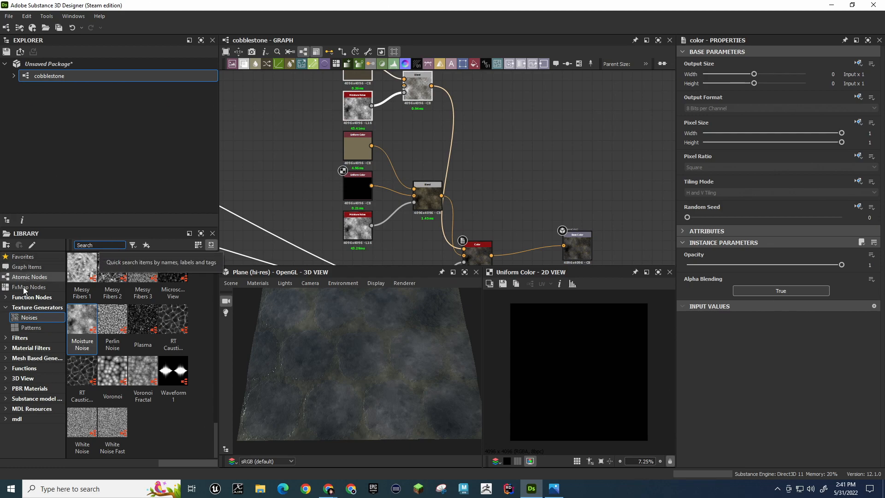
pyautogui.click(41, 307)
pyautogui.click(101, 245)
pyautogui.write('d')
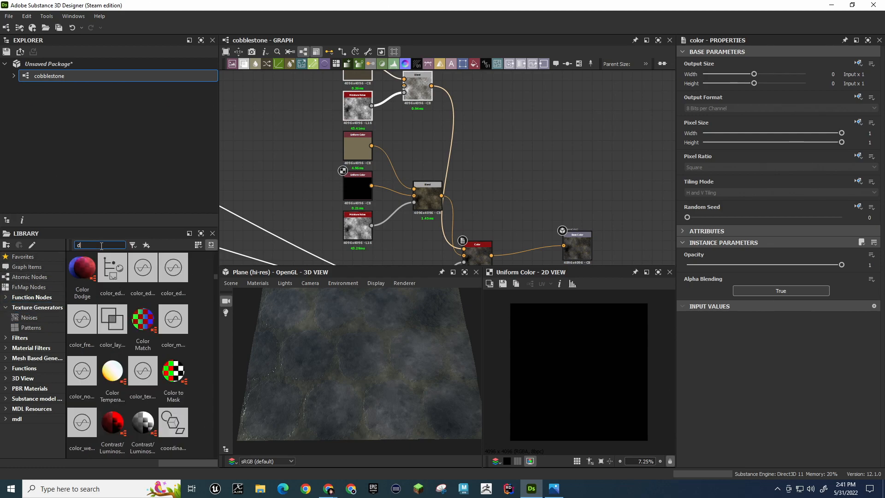
pyautogui.write('isplace')
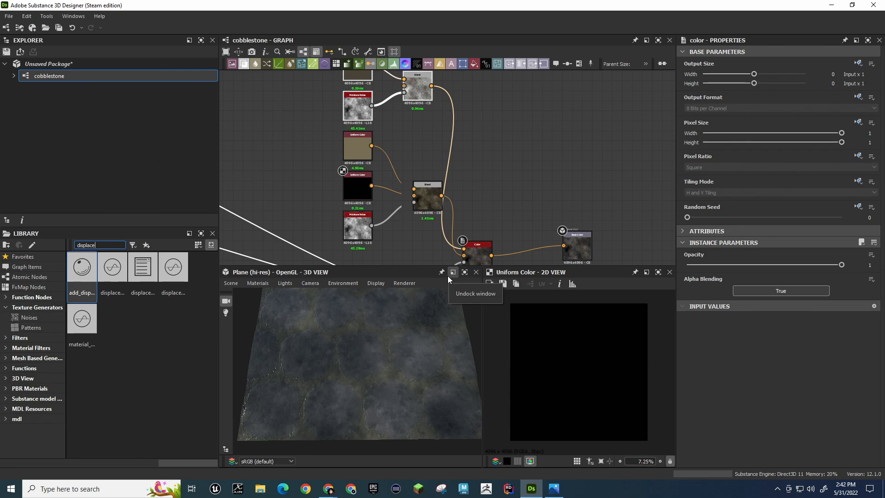
# Search the graph's node list for "displa", and shorten the search term to "di" for broader matches
pyautogui.press('space')
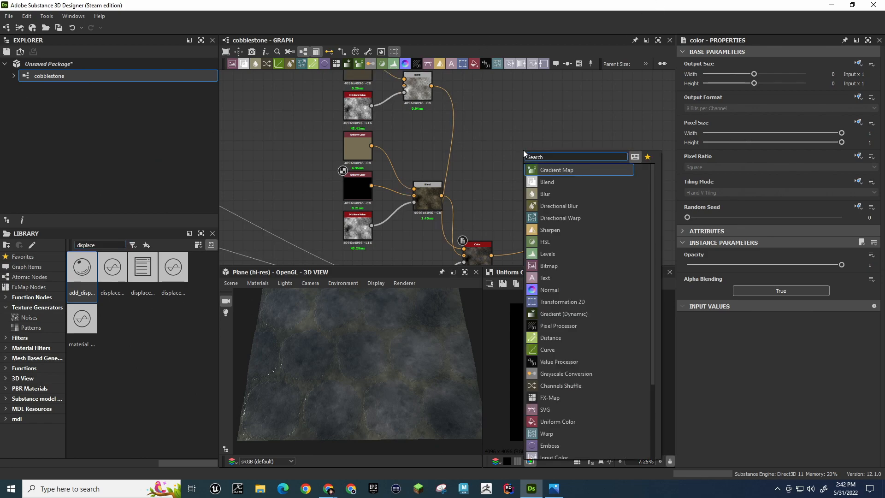
pyautogui.write('displa')
pyautogui.press('BackSpace')
pyautogui.press('BackSpace')
pyautogui.press('BackSpace')
pyautogui.press('BackSpace')
pyautogui.press('BackSpace')
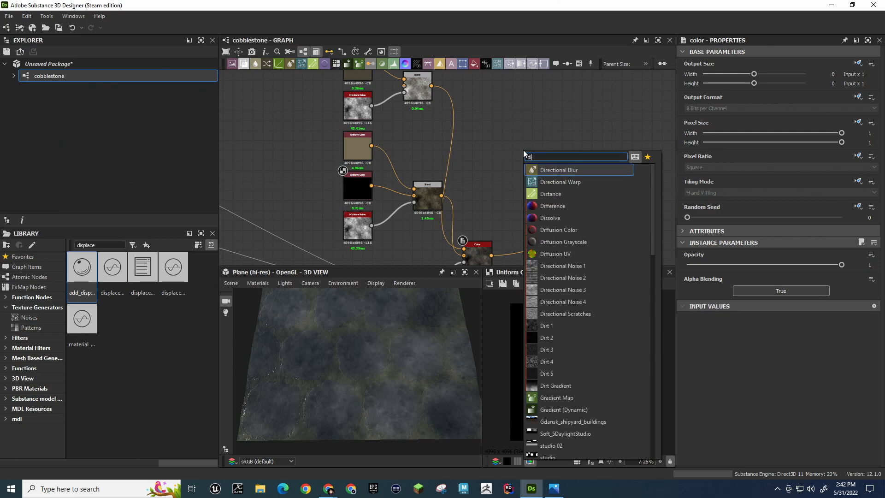
# Search the node list for "dis", then clear the search and browse the full list of nodes
pyautogui.write('is')
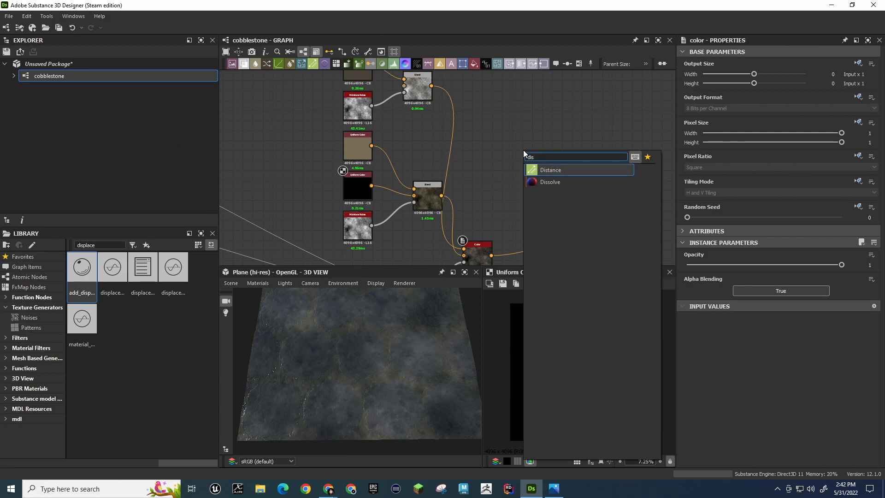
pyautogui.press('BackSpace')
pyautogui.press('BackSpace')
pyautogui.press('BackSpace')
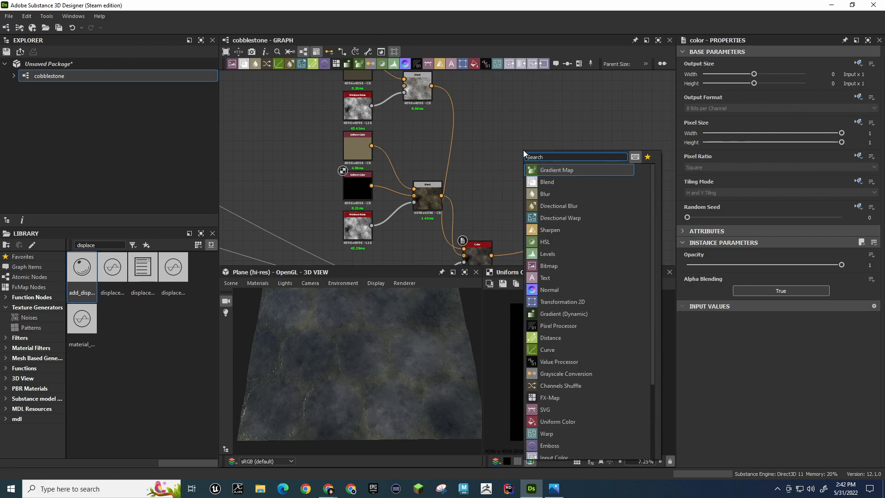
pyautogui.scroll(-3, 549, 330)
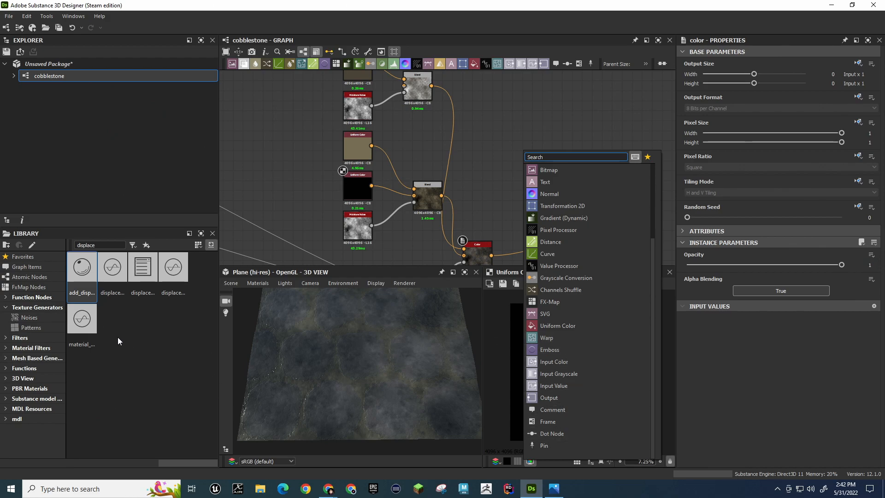
# Try to add the displacement items found in the library to the graph's empty area near the Blend node
pyautogui.click(143, 275)
pyautogui.moveTo(143, 274); pyautogui.dragTo(523, 173)
pyautogui.moveTo(144, 270); pyautogui.dragTo(468, 185)
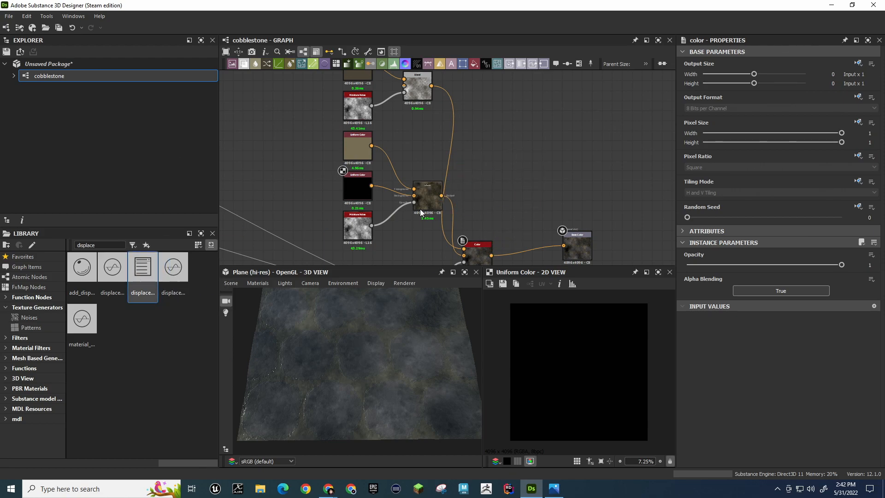
pyautogui.moveTo(117, 267); pyautogui.dragTo(509, 174)
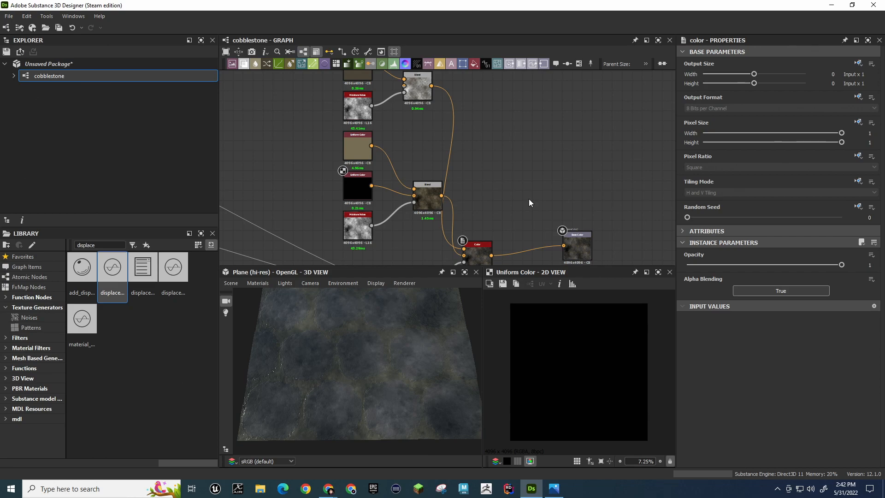
# Preview the Height output in the 2D view and examine the edges and gaps between the stones up close
pyautogui.moveTo(530, 198); pyautogui.dragTo(509, 63, button='middle')
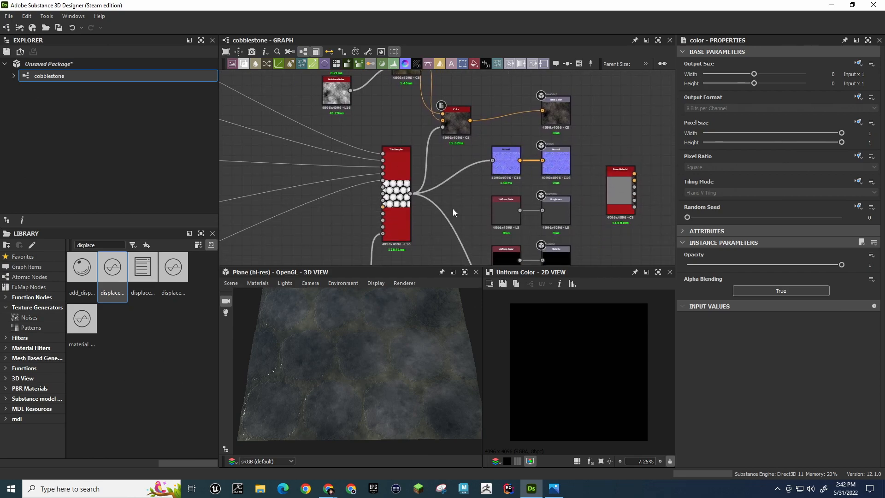
pyautogui.moveTo(484, 220); pyautogui.dragTo(450, 90, button='middle')
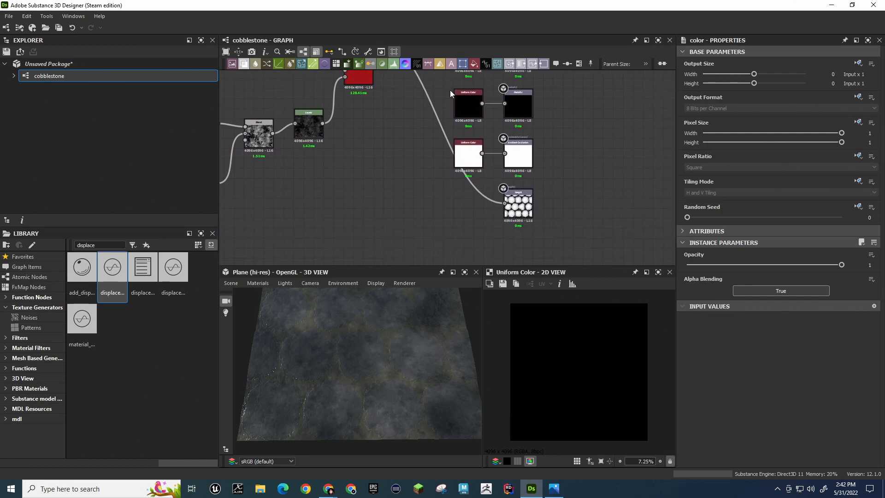
pyautogui.scroll(5, 525, 201)
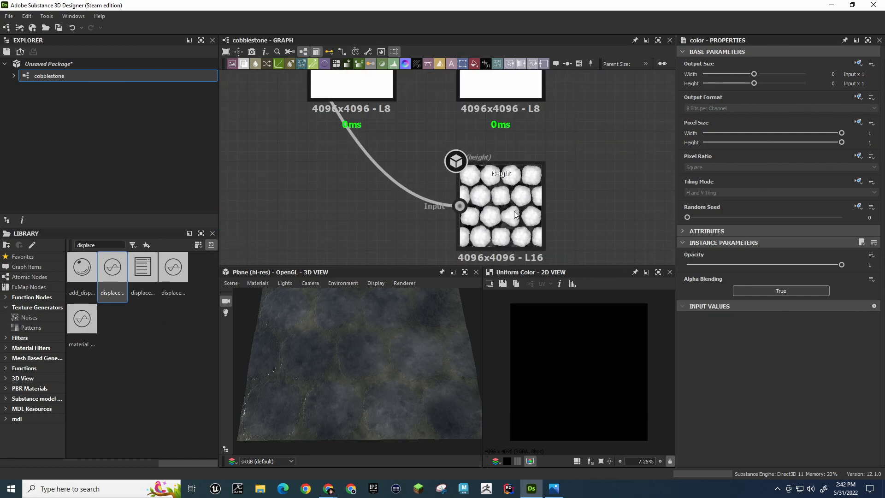
pyautogui.moveTo(333, 148); pyautogui.dragTo(529, 135, button='middle')
pyautogui.moveTo(531, 288); pyautogui.dragTo(514, 328, button='middle')
pyautogui.moveTo(425, 145); pyautogui.dragTo(470, 294, button='middle')
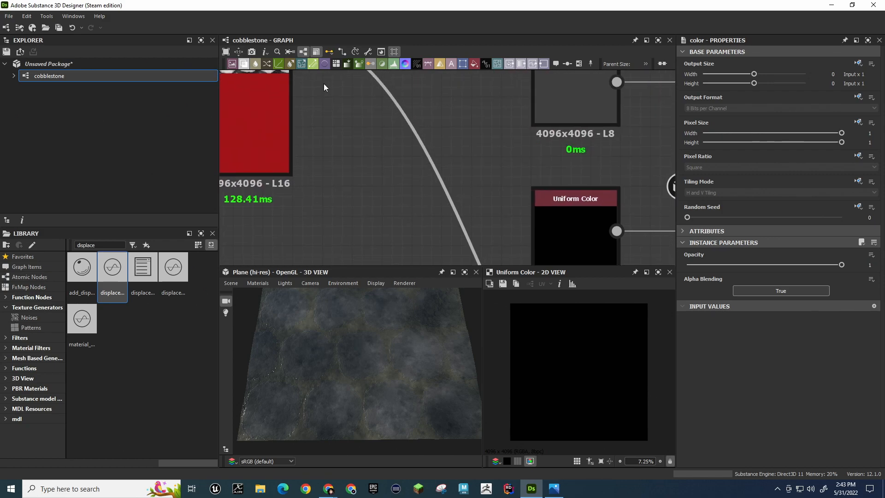
pyautogui.moveTo(326, 89); pyautogui.dragTo(388, 232, button='middle')
pyautogui.scroll(-3, 360, 183)
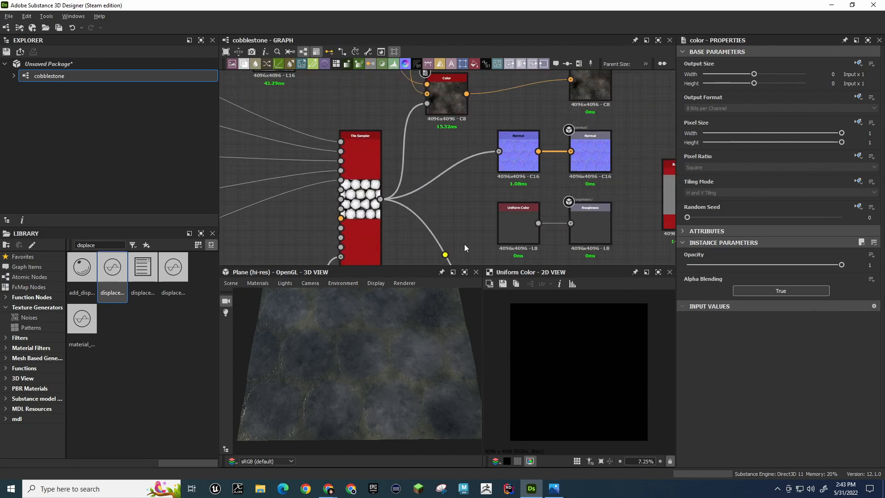
pyautogui.scroll(4, 465, 245)
pyautogui.scroll(5, 499, 242)
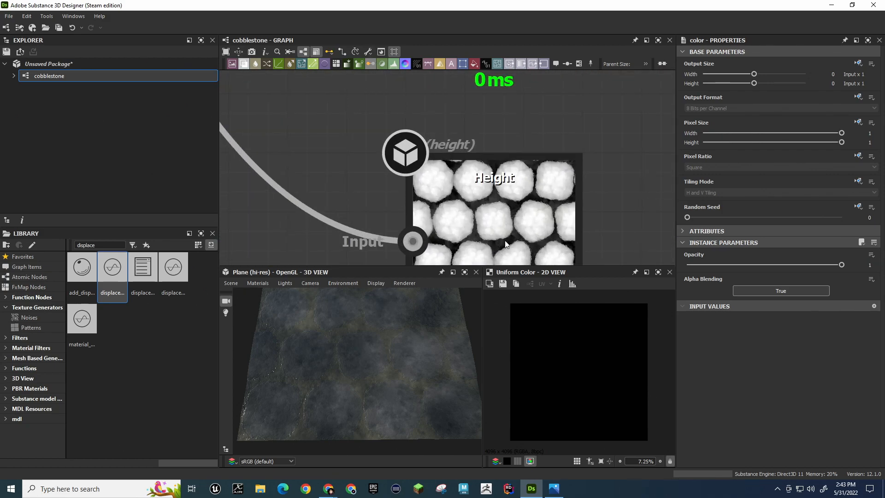
pyautogui.moveTo(633, 224); pyautogui.dragTo(610, 170, button='middle')
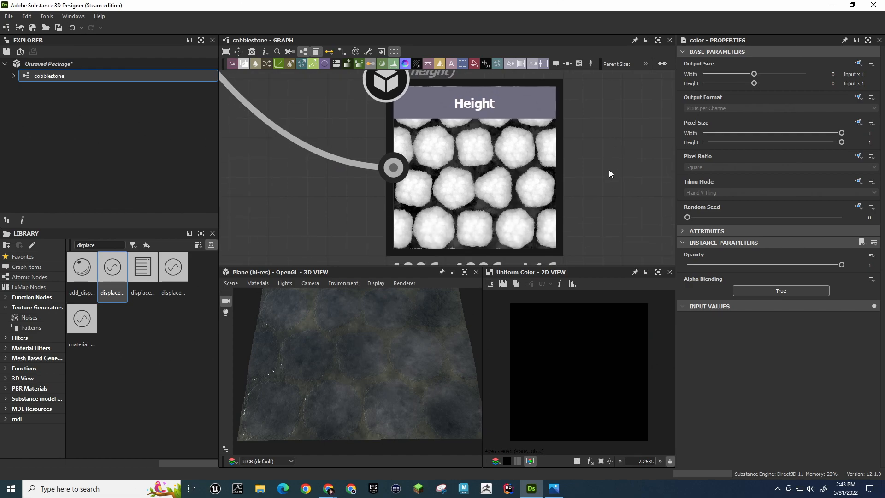
pyautogui.doubleClick(491, 200)
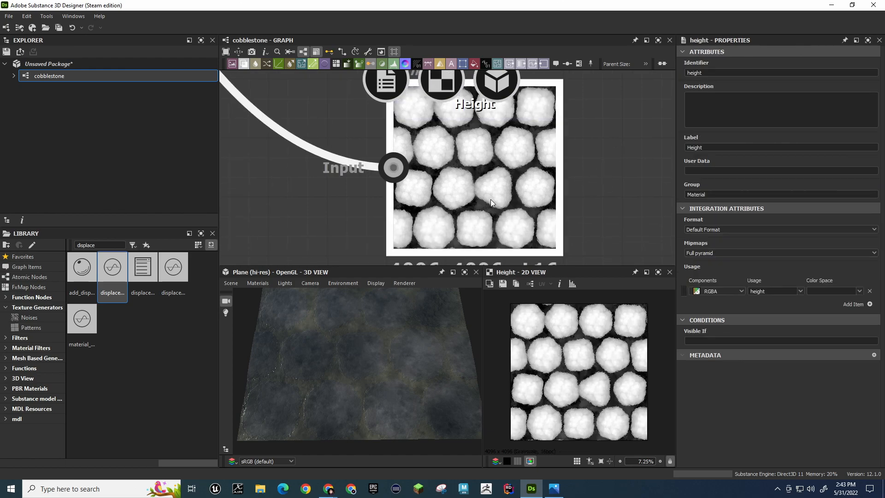
pyautogui.scroll(7, 579, 383)
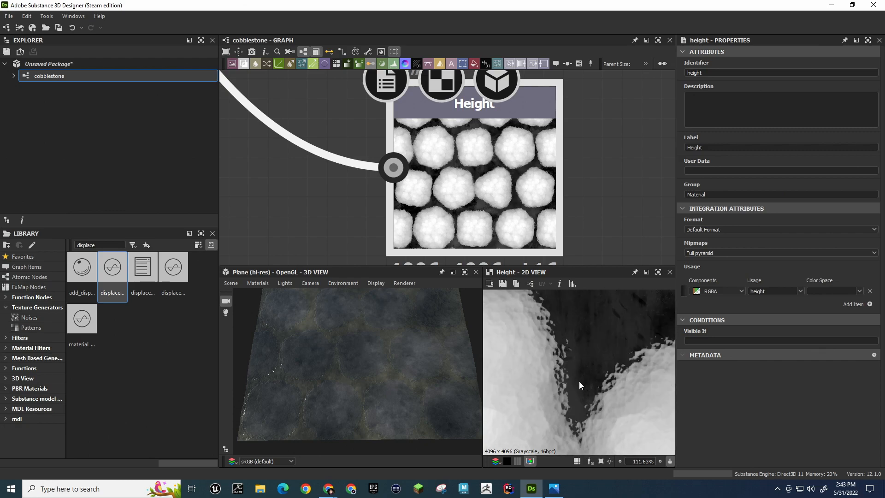
pyautogui.scroll(-8, 580, 381)
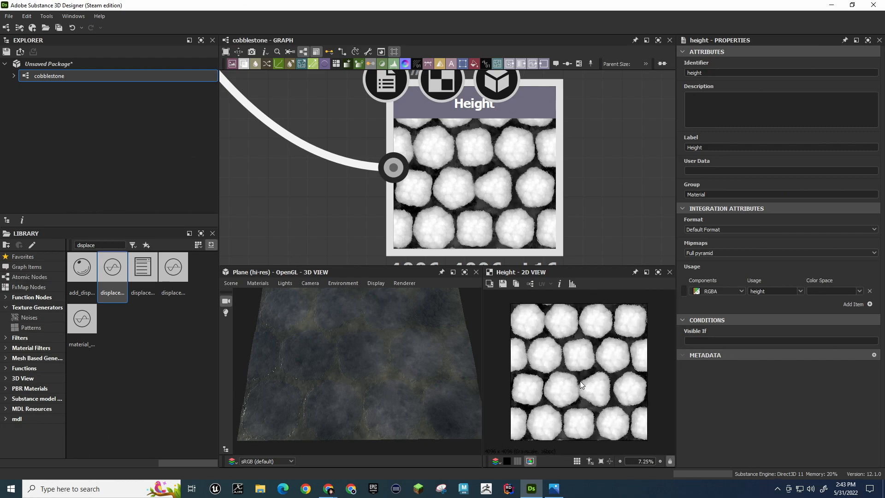
pyautogui.scroll(1, 580, 381)
pyautogui.scroll(-3, 239, 209)
pyautogui.scroll(-1, 251, 193)
# Preview the Tile Sampler node's output in the 2D view
pyautogui.moveTo(251, 193); pyautogui.dragTo(542, 270, button='middle')
pyautogui.moveTo(382, 162); pyautogui.dragTo(438, 283, button='middle')
pyautogui.moveTo(367, 148); pyautogui.dragTo(414, 205, button='middle')
pyautogui.moveTo(400, 121)
pyautogui.mouseDown(button='middle')
pyautogui.moveTo(444, 201)
pyautogui.moveTo(451, 233)
pyautogui.mouseUp(button='middle')
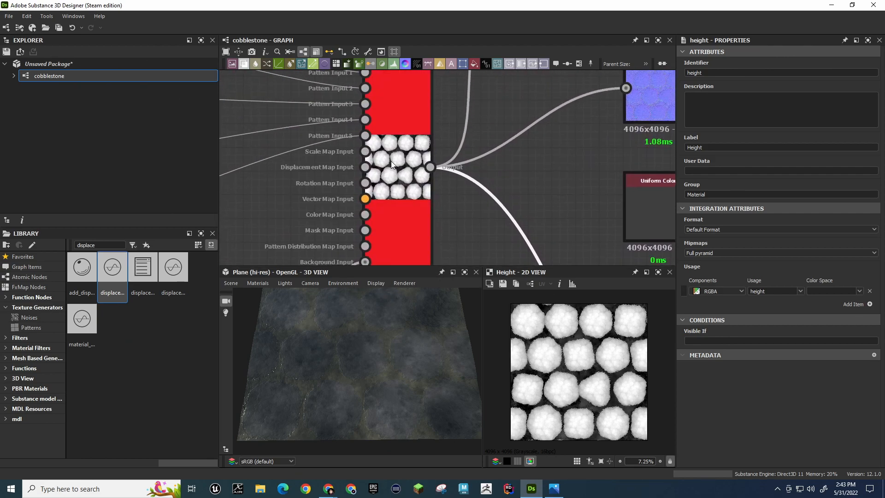
pyautogui.doubleClick(390, 160)
# Preview the Base Color output in the 2D view and inspect its texture
pyautogui.moveTo(515, 108); pyautogui.dragTo(378, 255, button='middle')
pyautogui.doubleClick(596, 177)
pyautogui.moveTo(518, 236); pyautogui.dragTo(552, 184, button='middle')
pyautogui.scroll(3, 560, 341)
pyautogui.scroll(-5, 561, 342)
pyautogui.scroll(2, 560, 342)
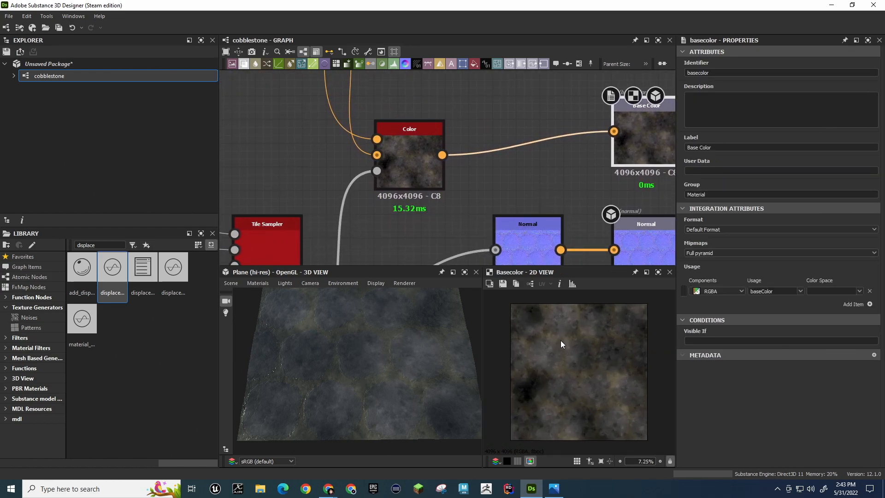
# Inspect the attributes of the Color blend node feeding the Base Color output
pyautogui.click(405, 147)
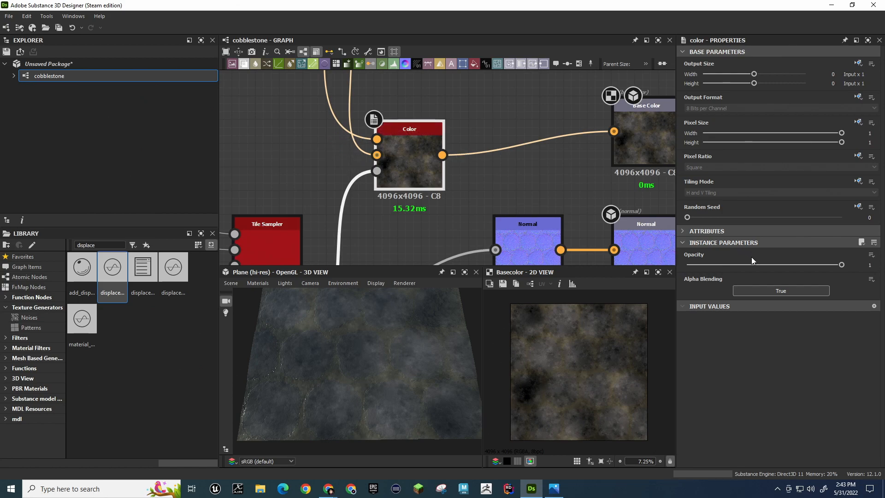
pyautogui.moveTo(689, 216); pyautogui.dragTo(668, 223)
pyautogui.click(685, 230)
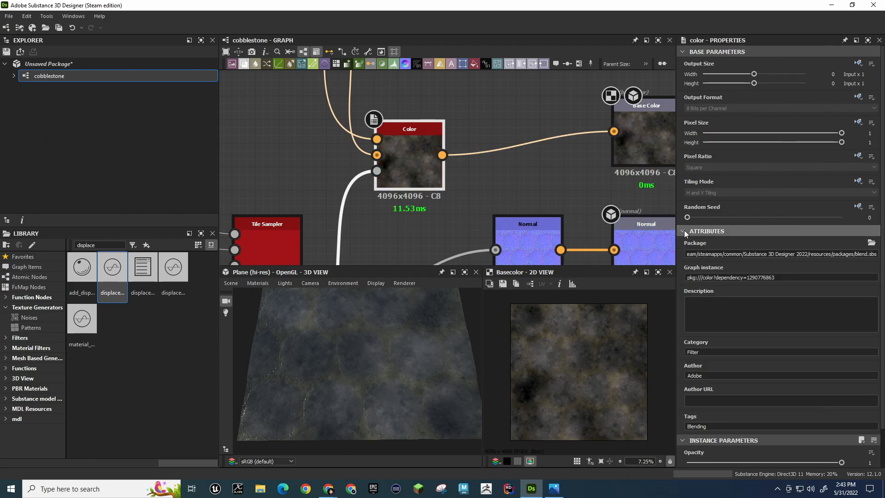
pyautogui.click(682, 230)
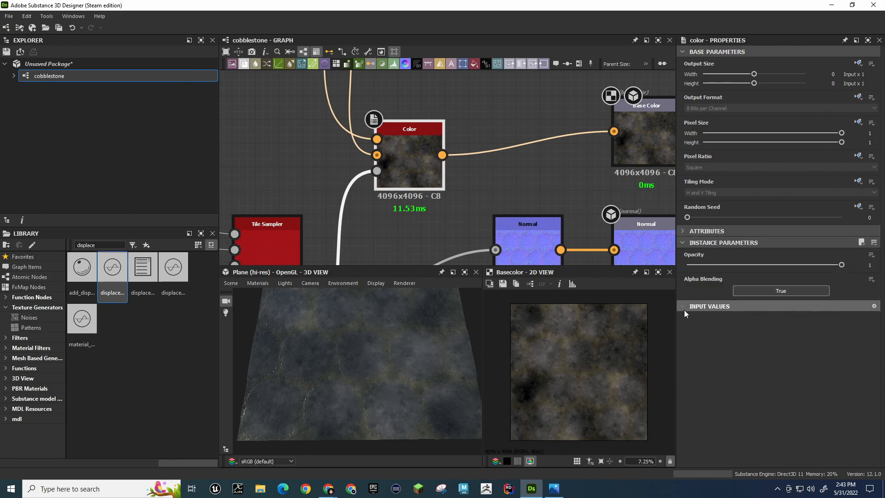
# Try Alpha Blending set to False on the Color blend node, restore it to True, and test the Opacity
pyautogui.click(797, 289)
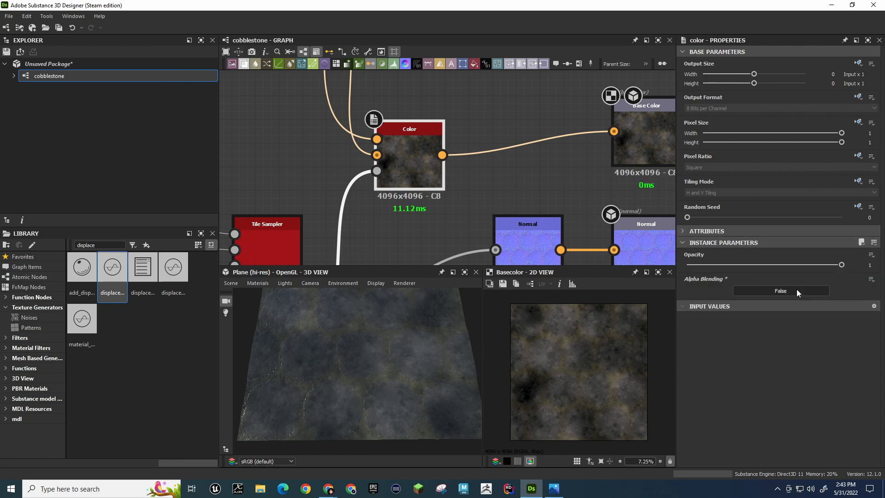
pyautogui.click(797, 289)
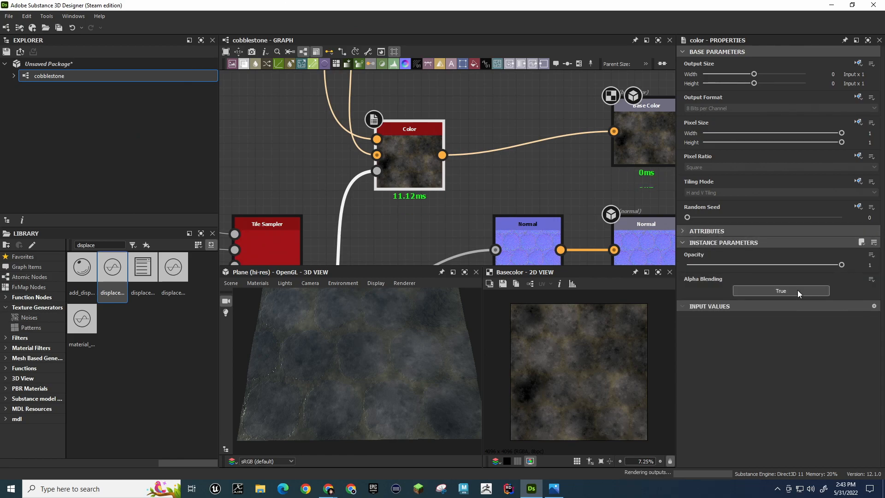
pyautogui.moveTo(825, 264); pyautogui.dragTo(858, 268)
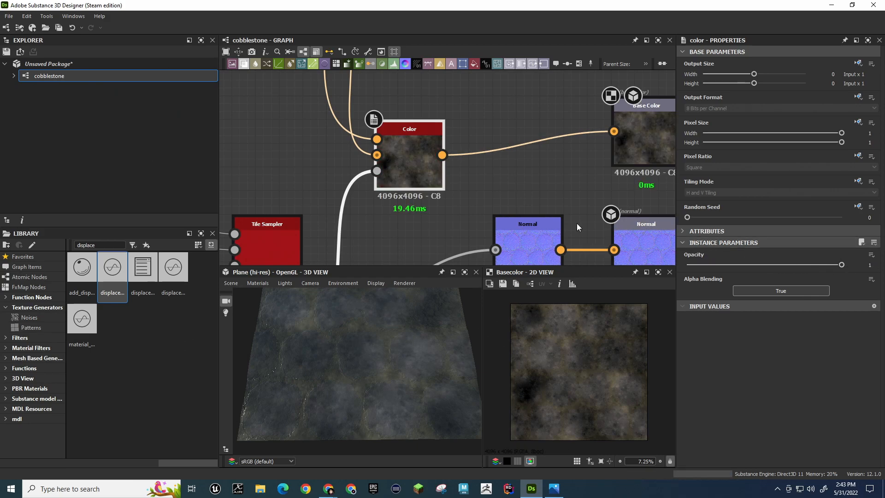
# Delete the link between the black Uniform Color node and the lower Blend node
pyautogui.scroll(-3, 499, 190)
pyautogui.scroll(-2, 499, 190)
pyautogui.scroll(2, 499, 190)
pyautogui.moveTo(490, 116); pyautogui.dragTo(533, 190, button='middle')
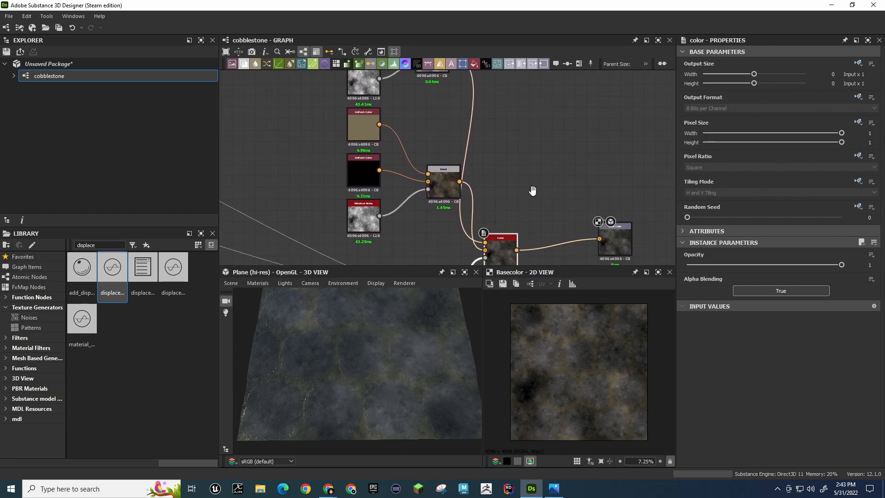
pyautogui.click(365, 177)
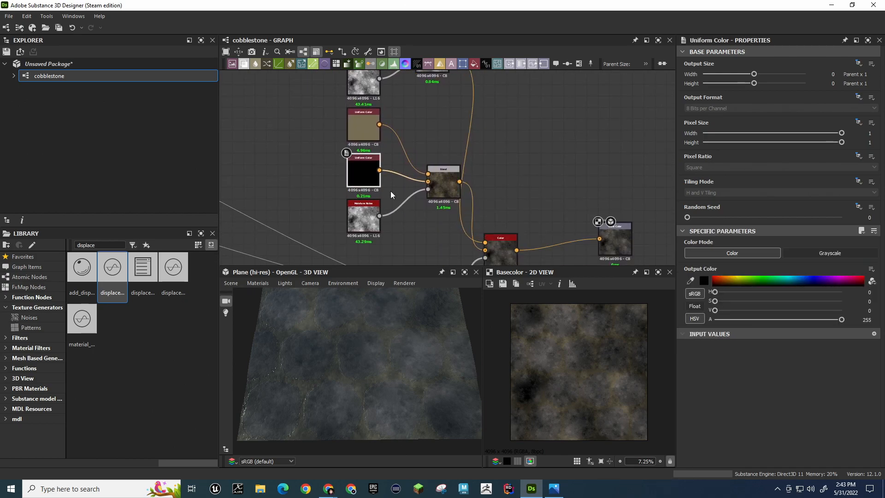
pyautogui.click(395, 171)
pyautogui.press('Delete')
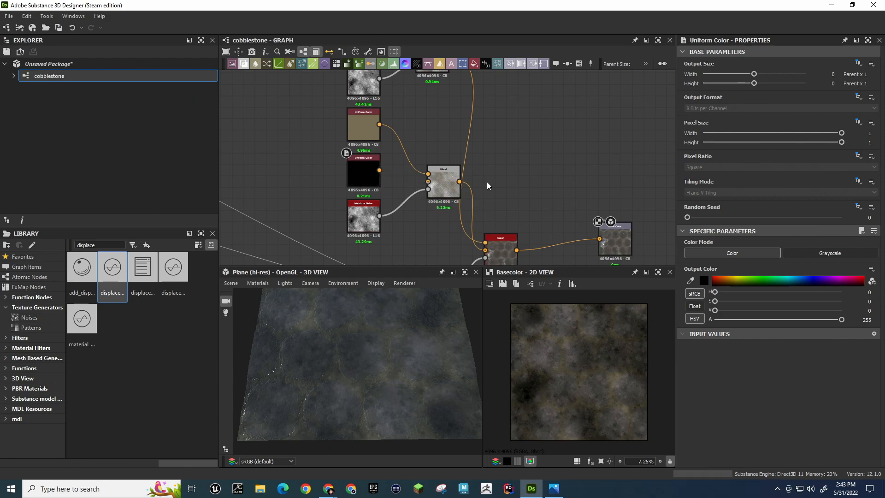
# Preview the PBR base material node and the Base Color output again in the 2D view
pyautogui.moveTo(506, 182); pyautogui.dragTo(488, 151, button='middle')
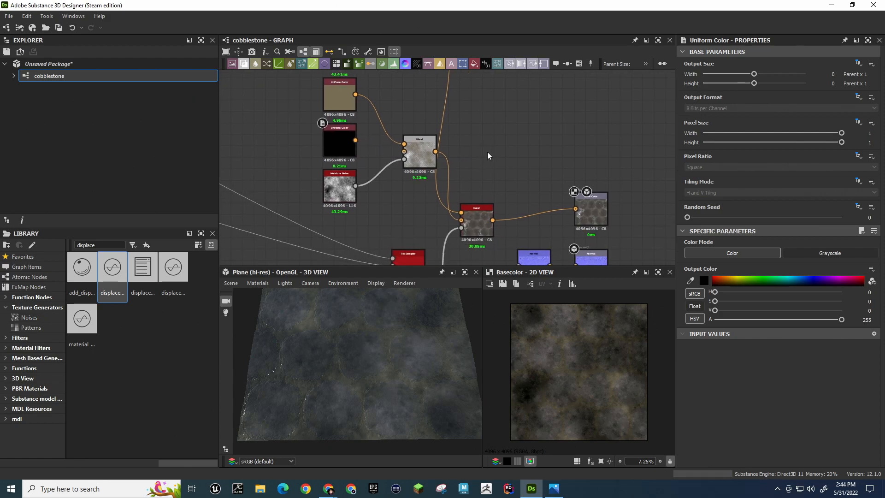
pyautogui.click(592, 213)
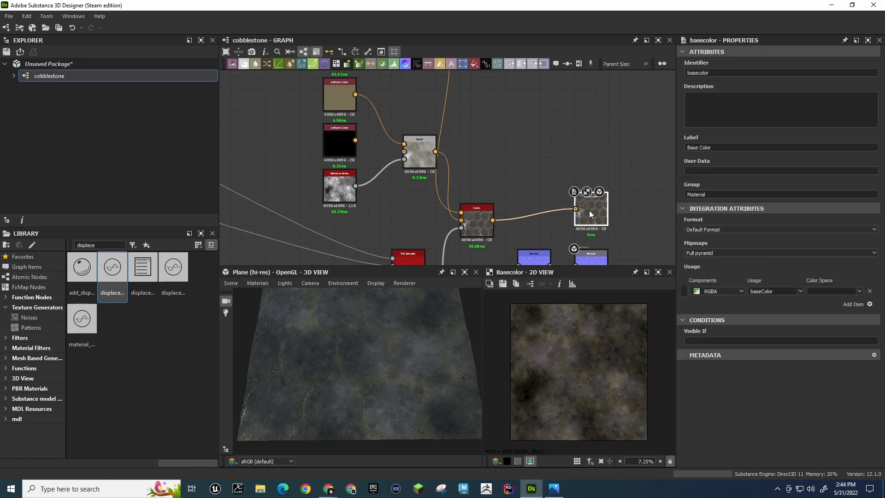
pyautogui.scroll(-5, 519, 202)
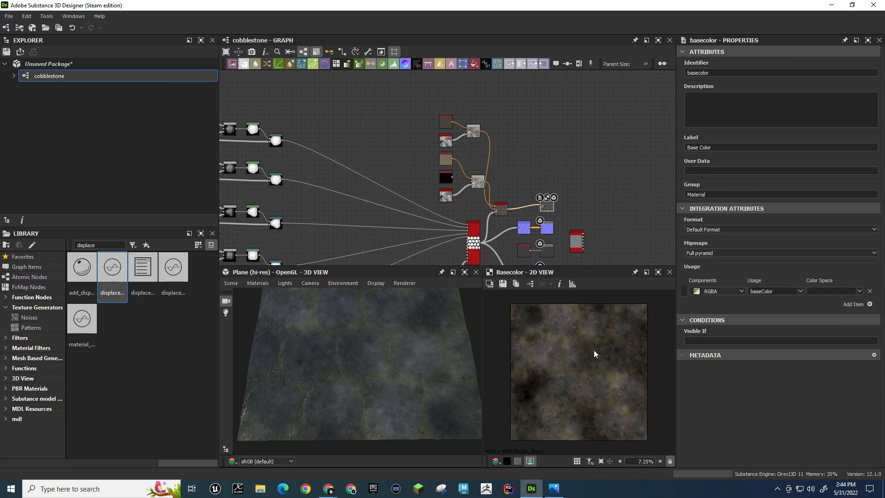
pyautogui.click(501, 209)
pyautogui.doubleClick(546, 206)
pyautogui.doubleClick(576, 248)
pyautogui.doubleClick(550, 207)
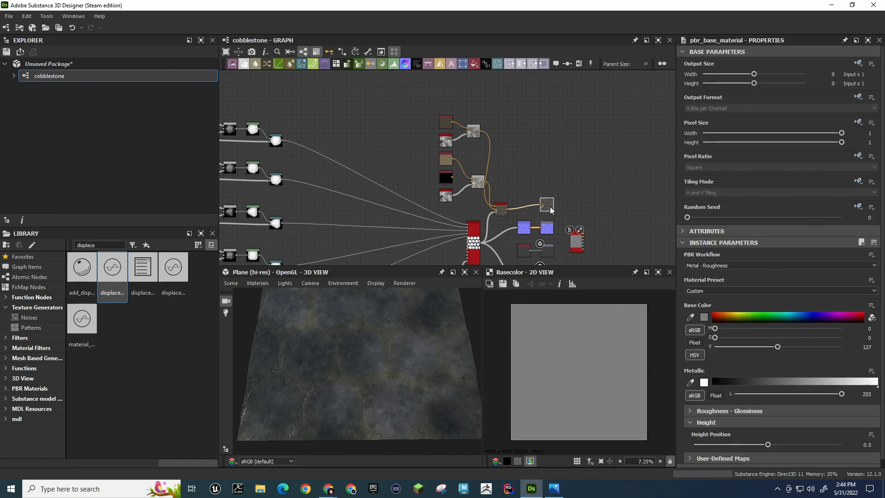
# Examine the Base Color node's thumbnail in the graph against the plane in the 3D view
pyautogui.scroll(3, 553, 408)
pyautogui.scroll(-3, 549, 406)
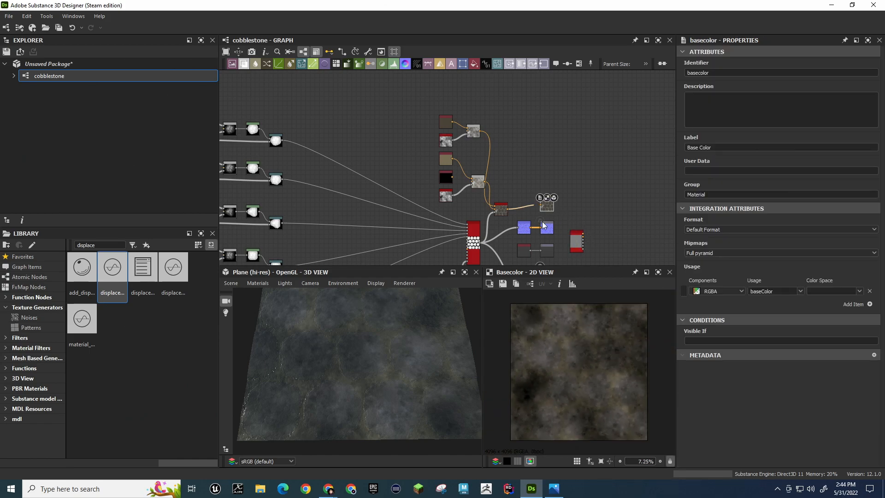
pyautogui.scroll(6, 548, 210)
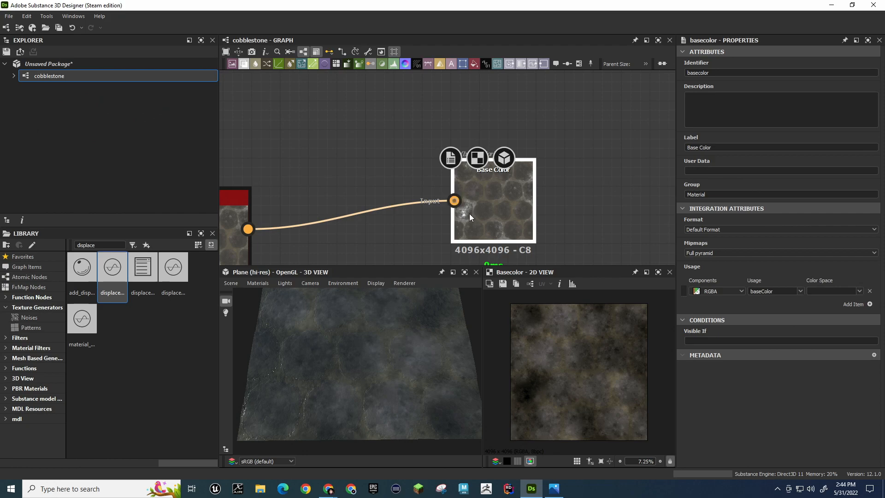
pyautogui.moveTo(350, 179); pyautogui.dragTo(431, 137, button='middle')
pyautogui.scroll(-5, 362, 349)
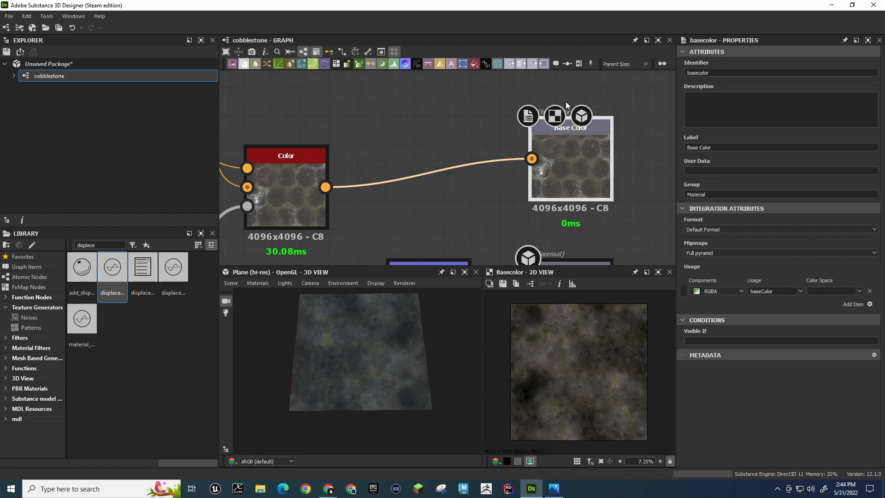
pyautogui.scroll(-3, 575, 184)
pyautogui.scroll(2, 575, 183)
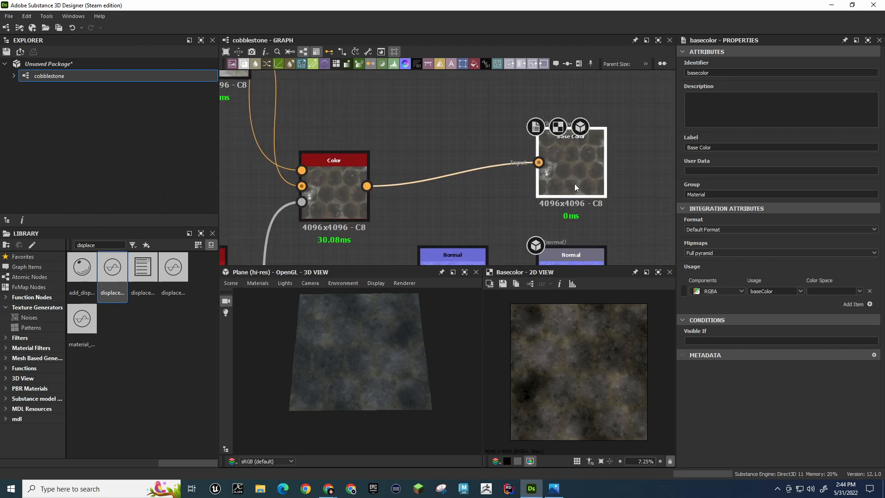
pyautogui.scroll(3, 299, 371)
pyautogui.scroll(-3, 291, 366)
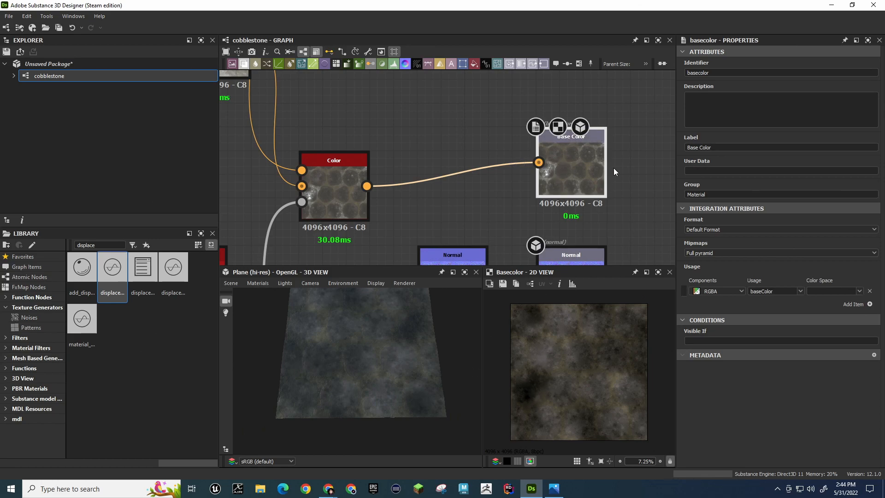
# Move the Base Material node farther from the output nodes in the graph and display its parameters
pyautogui.scroll(-5, 613, 167)
pyautogui.moveTo(648, 182); pyautogui.dragTo(494, 105, button='middle')
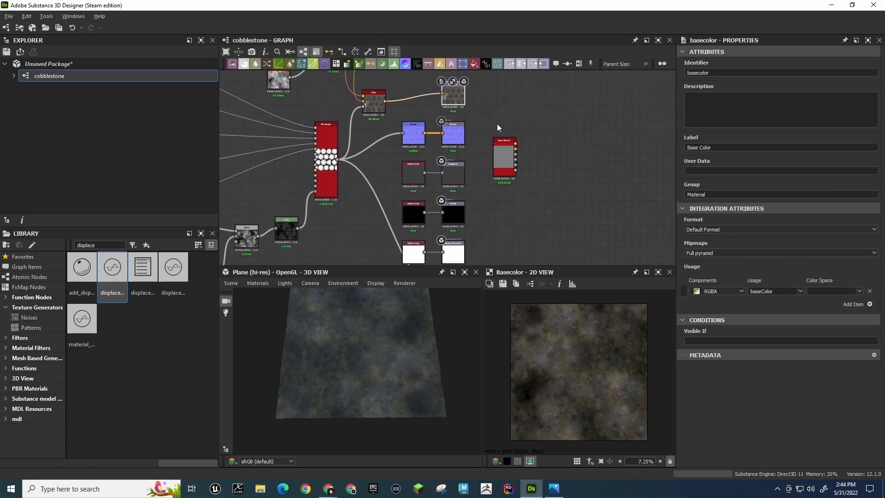
pyautogui.scroll(3, 497, 136)
pyautogui.moveTo(513, 183); pyautogui.dragTo(575, 185)
pyautogui.scroll(3, 551, 159)
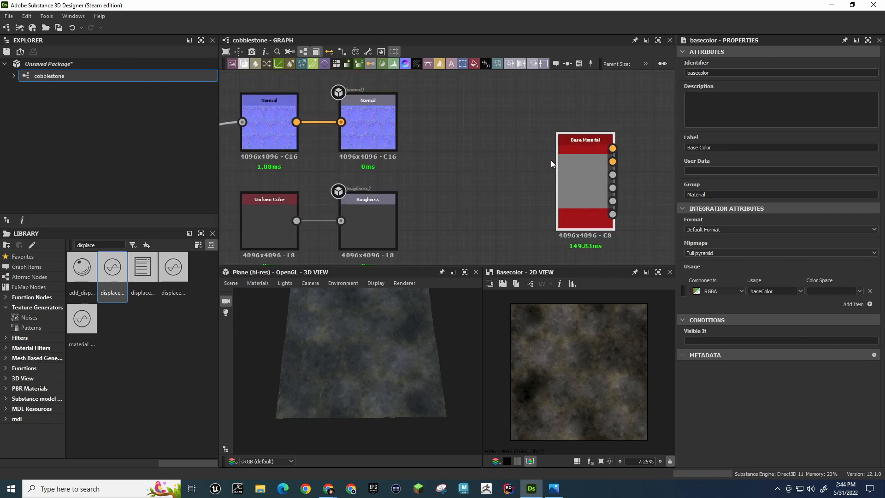
pyautogui.click(578, 165)
pyautogui.scroll(-3, 441, 206)
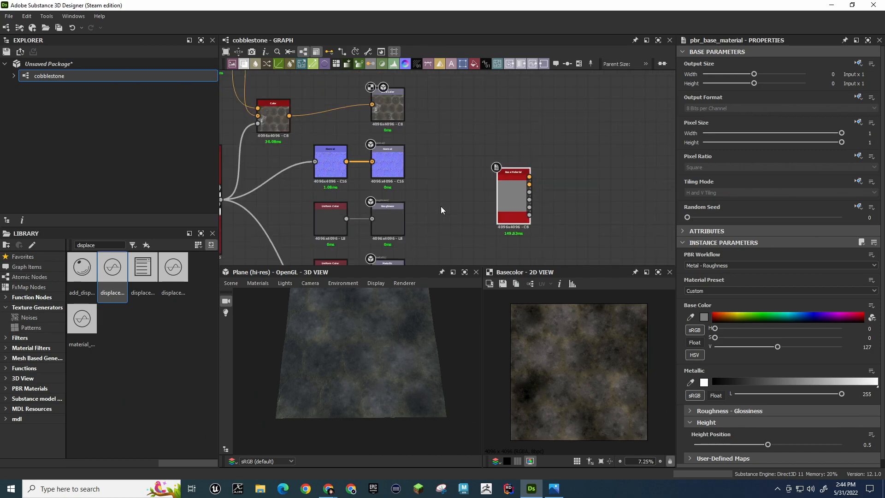
# Try connecting the Tile Sampler output to the Roughness output node and inspect the plane up close
pyautogui.scroll(2, 442, 208)
pyautogui.moveTo(444, 211); pyautogui.dragTo(607, 175, button='middle')
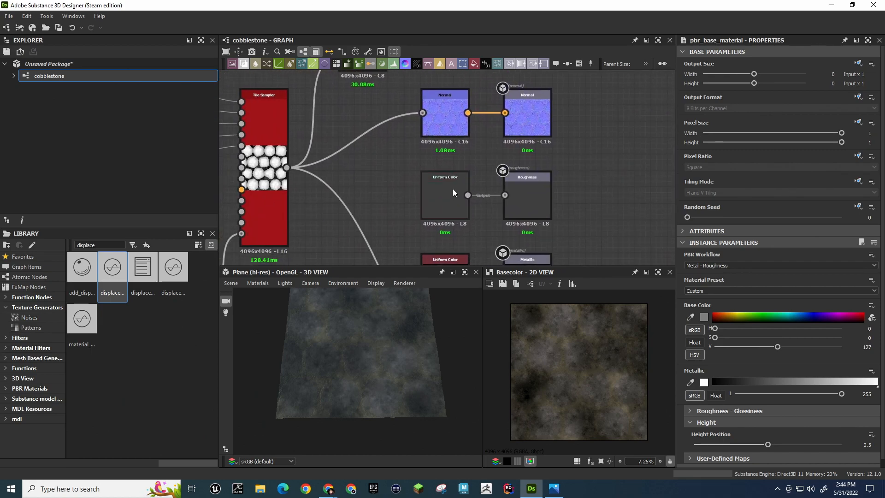
pyautogui.moveTo(286, 168); pyautogui.dragTo(499, 198)
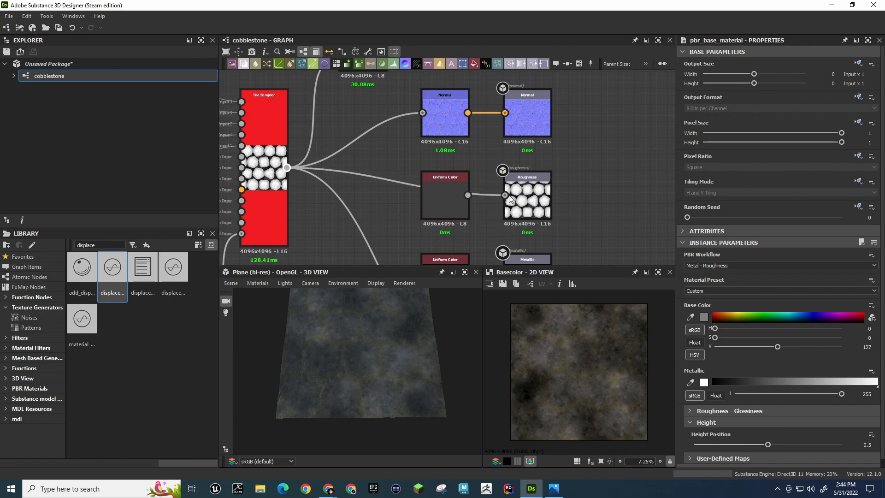
pyautogui.scroll(2, 422, 356)
pyautogui.scroll(3, 423, 356)
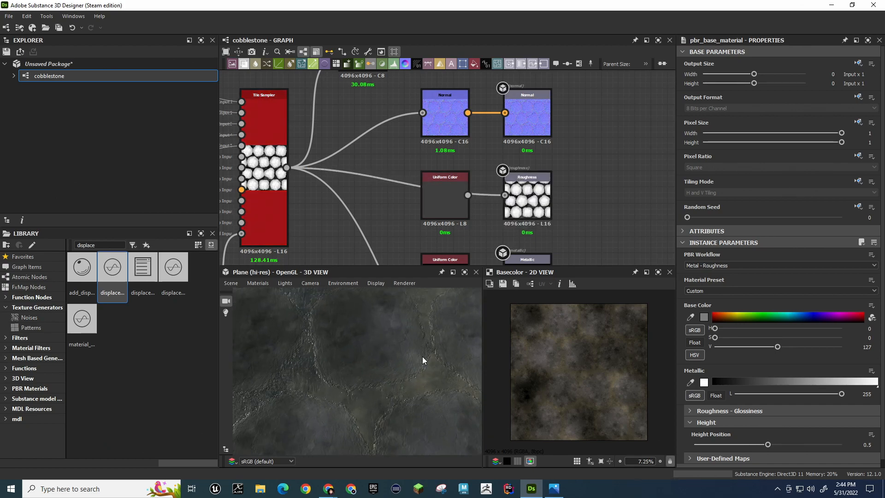
pyautogui.moveTo(417, 360); pyautogui.dragTo(389, 342)
# Delete the disconnected Uniform Color node beside the Roughness output and inspect the stones in the 3D view
pyautogui.click(444, 210)
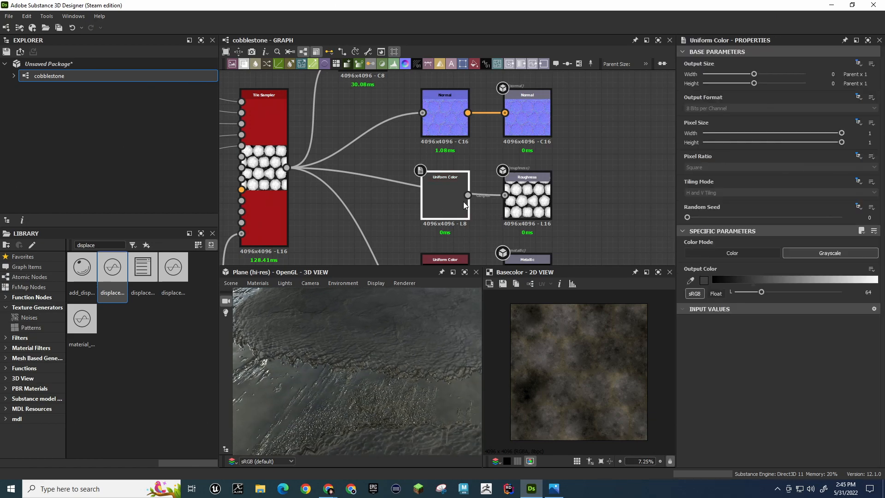
pyautogui.press('Delete')
pyautogui.moveTo(360, 378); pyautogui.dragTo(322, 266)
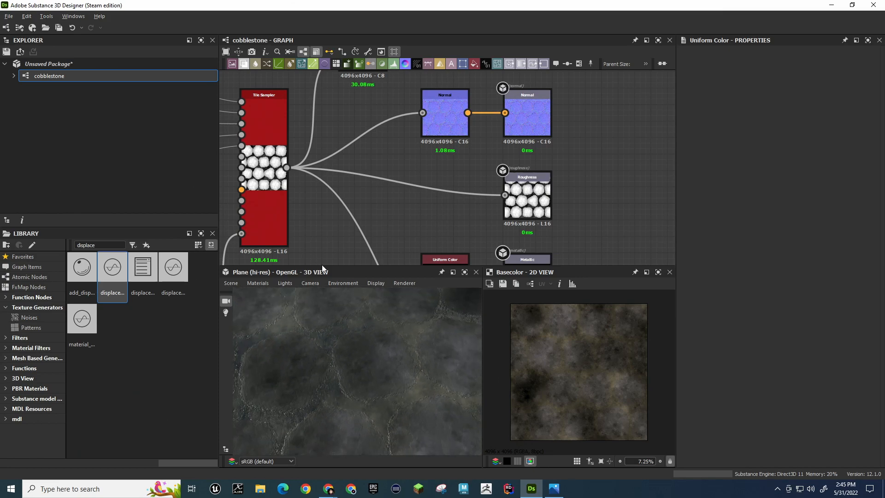
pyautogui.scroll(-5, 370, 399)
pyautogui.scroll(10, 370, 396)
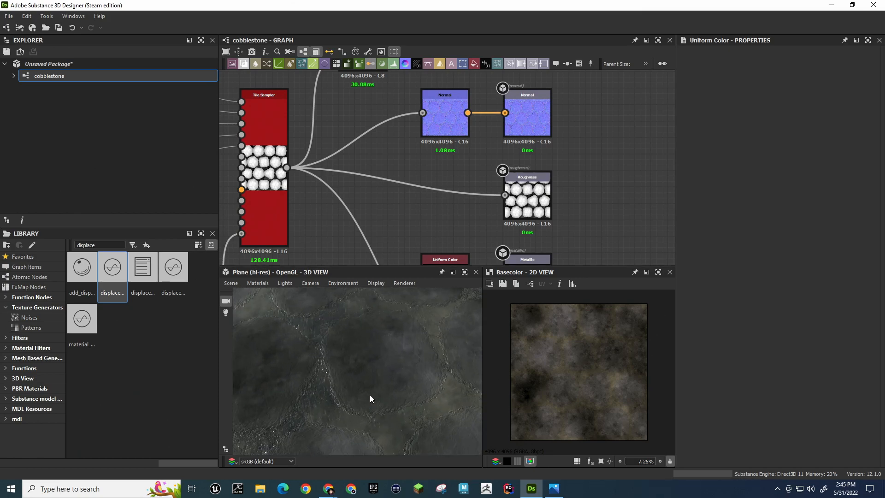
pyautogui.scroll(-3, 369, 396)
pyautogui.moveTo(369, 396)
pyautogui.keyDown('alt'); pyautogui.mouseDown()
pyautogui.moveTo(371, 388)
pyautogui.moveTo(379, 395)
pyautogui.mouseUp(); pyautogui.keyUp('alt')
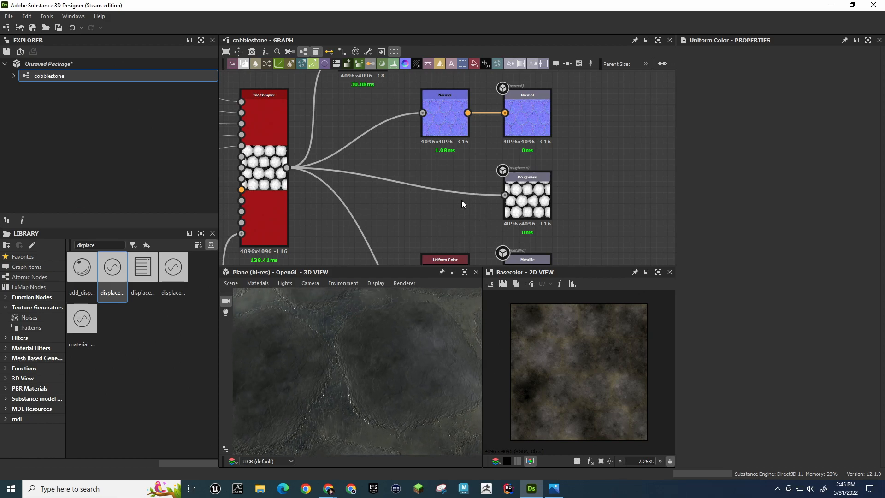
# Undo the Uniform Color deletion and the Tile Sampler link to the Roughness output
pyautogui.hotkey('ctrl', 'z')
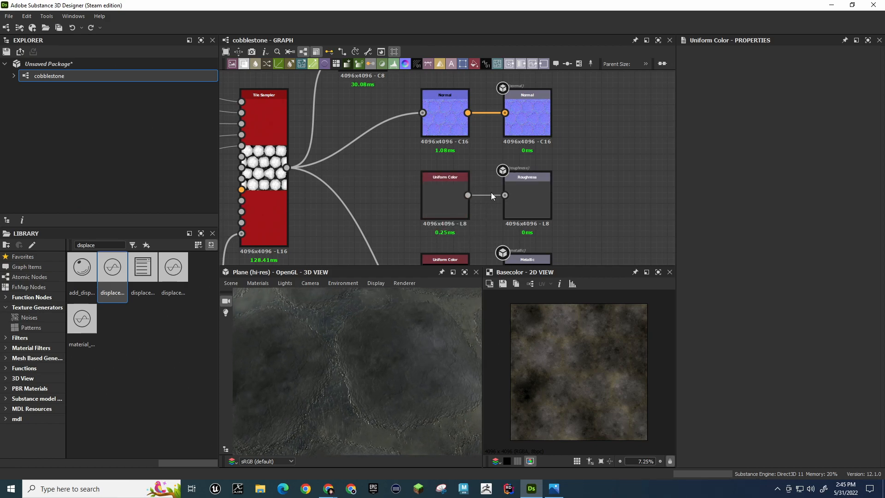
pyautogui.keyDown('alt'); pyautogui.moveTo(339, 308); pyautogui.dragTo(401, 313); pyautogui.keyUp('alt')
pyautogui.scroll(-3, 408, 189)
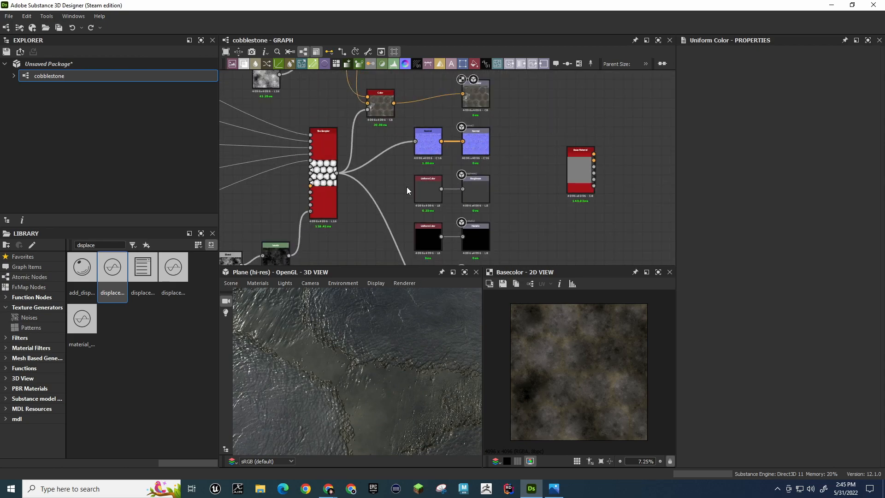
# Display the parameters of the black Uniform Color node that feeds the Metallic output
pyautogui.scroll(1, 397, 193)
pyautogui.moveTo(394, 189); pyautogui.dragTo(366, 105, button='middle')
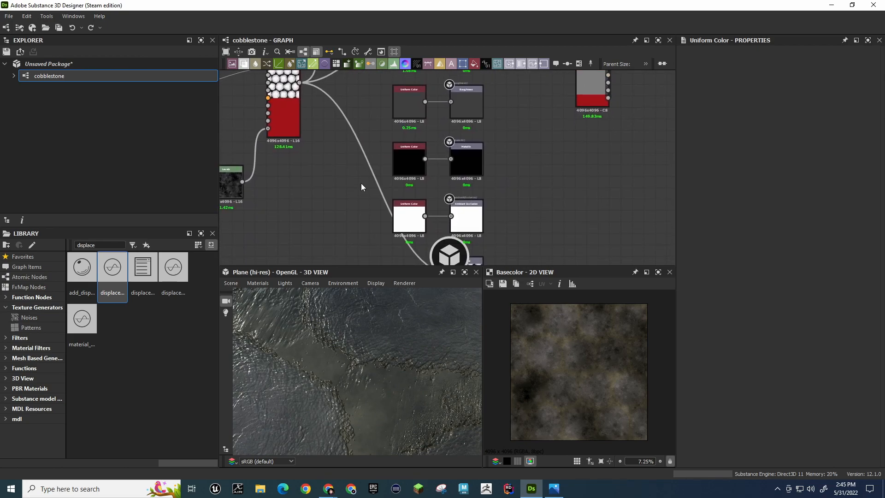
pyautogui.scroll(2, 361, 186)
pyautogui.click(439, 146)
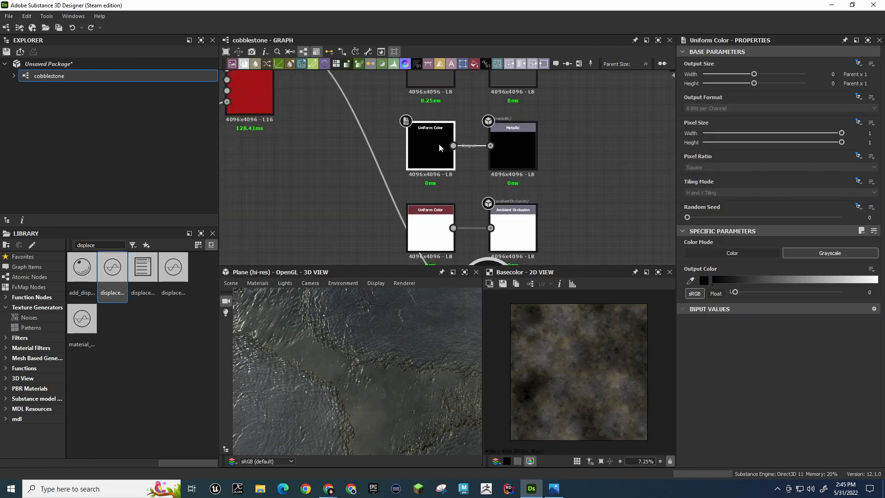
# Examine the stone edges and gaps on the plane in the 3D view, both close up and from afar
pyautogui.scroll(-2, 369, 412)
pyautogui.scroll(5, 383, 406)
pyautogui.scroll(-2, 384, 408)
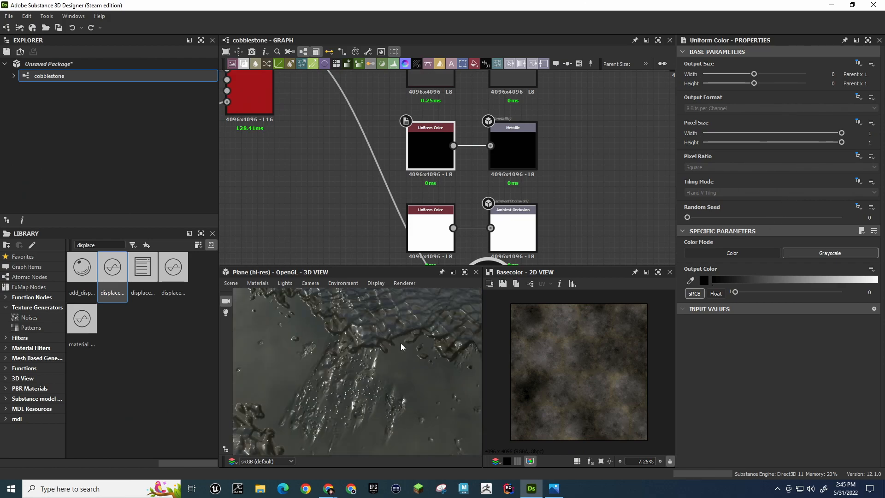
pyautogui.scroll(-5, 375, 409)
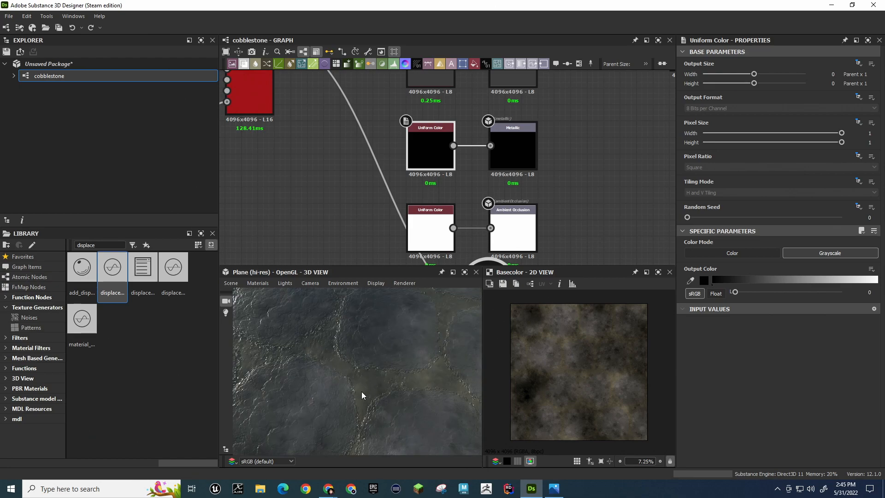
pyautogui.scroll(5, 364, 394)
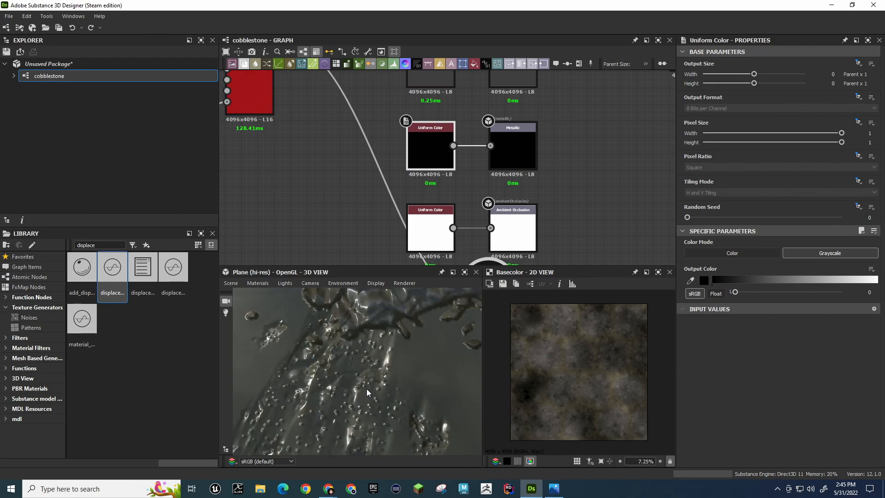
pyautogui.scroll(-6, 371, 392)
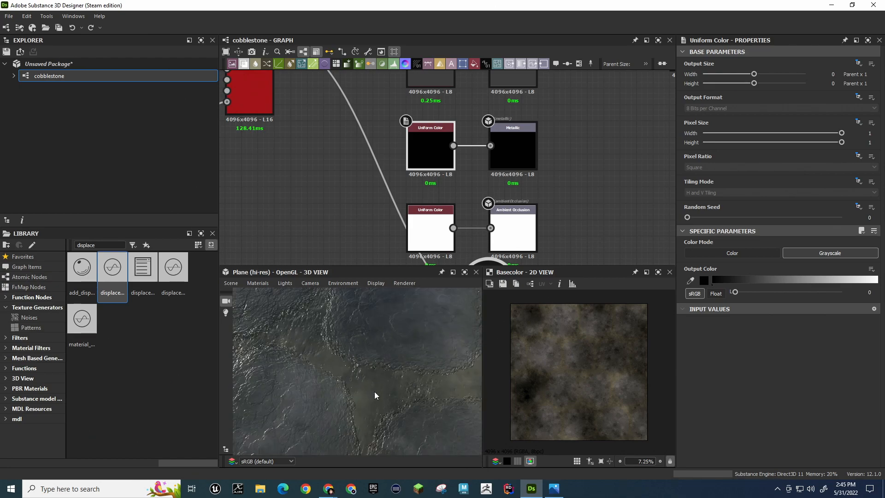
pyautogui.scroll(3, 383, 384)
pyautogui.keyDown('alt'); pyautogui.moveTo(384, 382); pyautogui.dragTo(404, 375); pyautogui.keyUp('alt')
pyautogui.keyDown('alt'); pyautogui.moveTo(405, 374); pyautogui.dragTo(403, 409, button='middle'); pyautogui.keyUp('alt')
pyautogui.keyDown('alt'); pyautogui.moveTo(403, 409); pyautogui.dragTo(393, 406); pyautogui.keyUp('alt')
pyautogui.moveTo(394, 405); pyautogui.dragTo(388, 387, button='middle')
pyautogui.scroll(-1, 387, 385)
# Delete the link between the lower Moisture Noise node and the lower Blend node
pyautogui.moveTo(363, 159); pyautogui.dragTo(501, 238, button='middle')
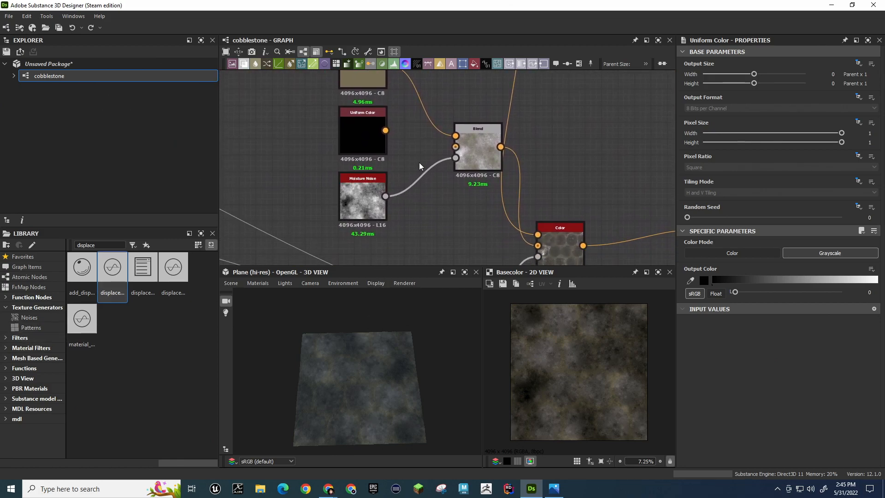
pyautogui.moveTo(423, 138); pyautogui.dragTo(366, 327, button='middle')
pyautogui.moveTo(403, 187); pyautogui.dragTo(447, 54, button='middle')
pyautogui.moveTo(417, 167); pyautogui.dragTo(429, 134, button='middle')
pyautogui.click(365, 221)
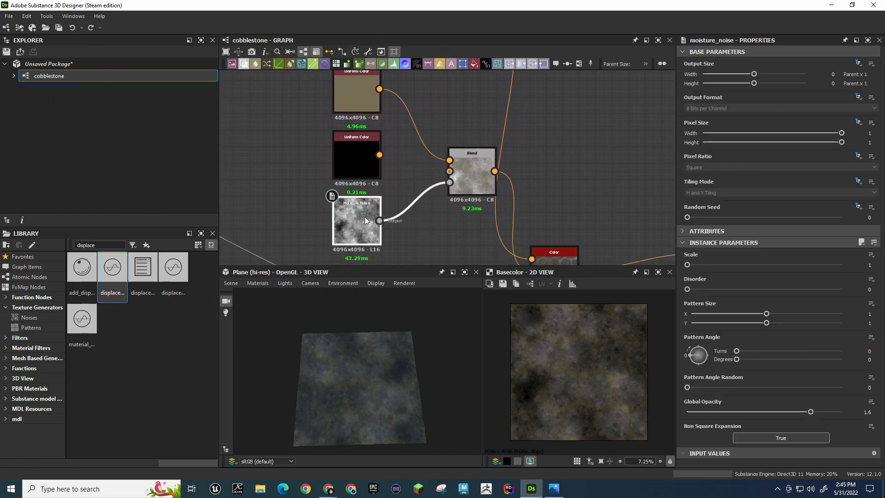
pyautogui.click(406, 209)
pyautogui.press('Delete')
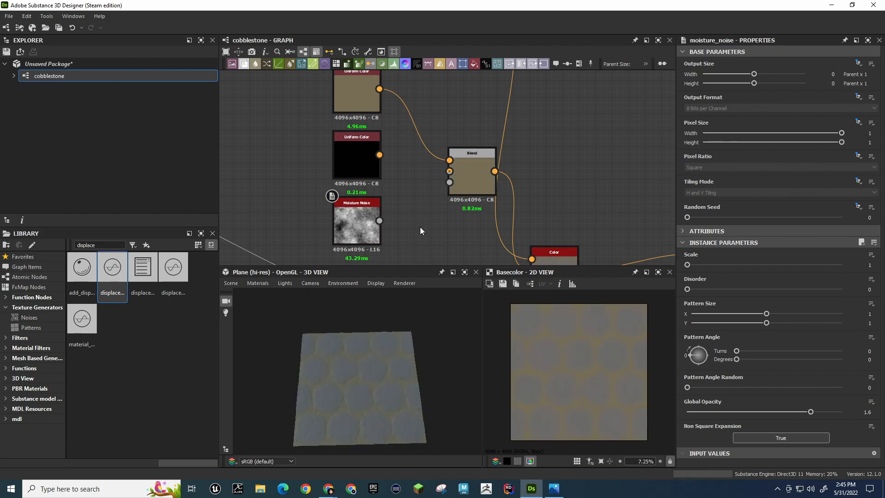
# Inspect the plane in the 3D view and reconnect the lower Moisture Noise to the lower Blend's opacity input
pyautogui.scroll(6, 365, 395)
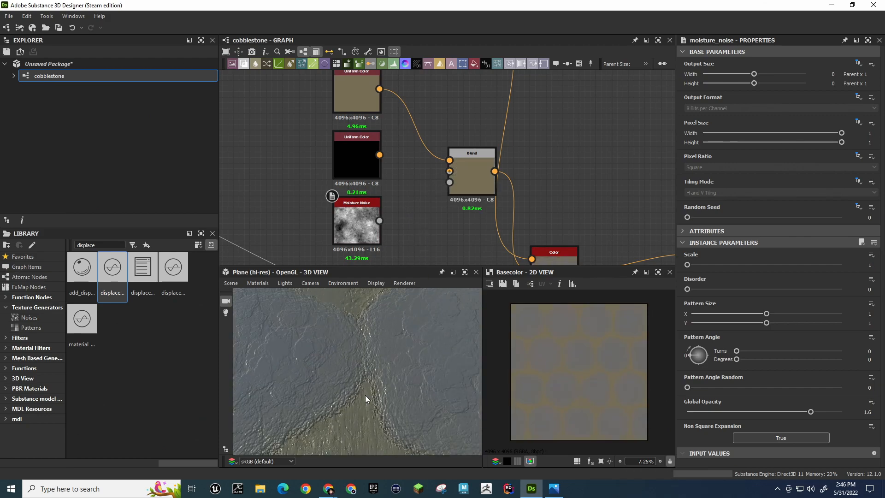
pyautogui.scroll(-5, 366, 394)
pyautogui.moveTo(380, 220); pyautogui.dragTo(449, 182)
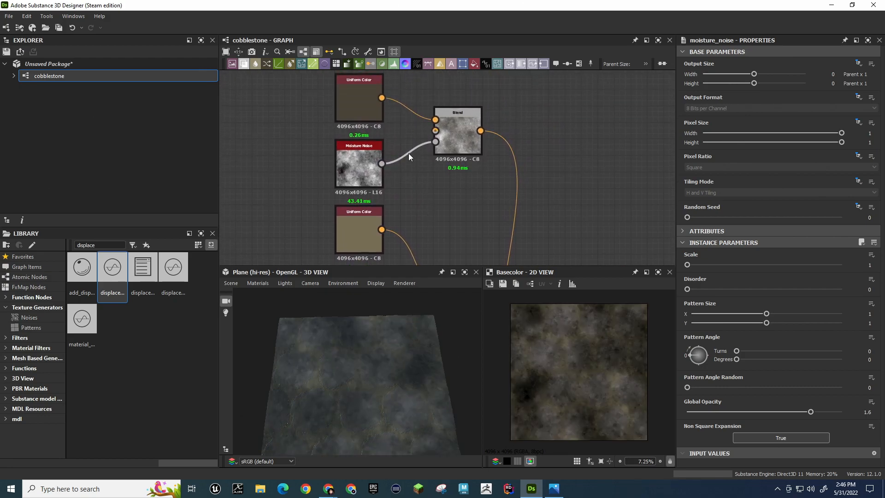
# Test the upper Blend node without its Moisture Noise link, and reconnect the noise to the opacity input
pyautogui.press('Delete')
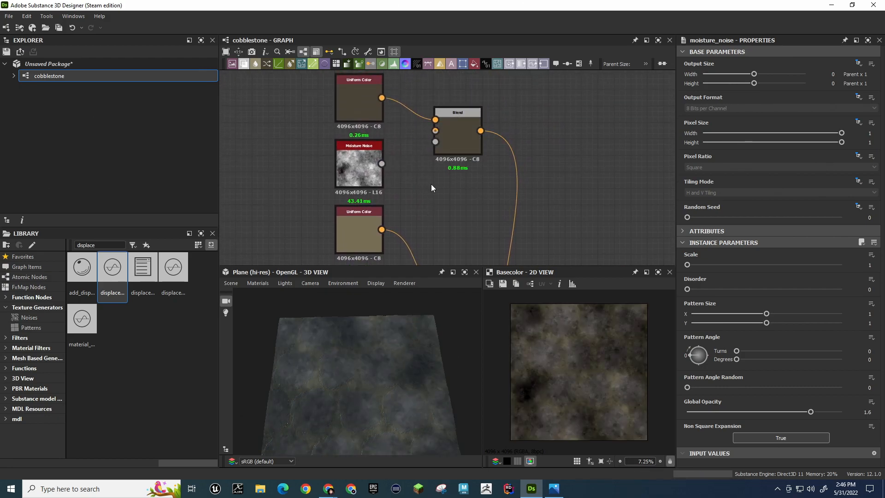
pyautogui.moveTo(442, 213); pyautogui.dragTo(430, 183, button='middle')
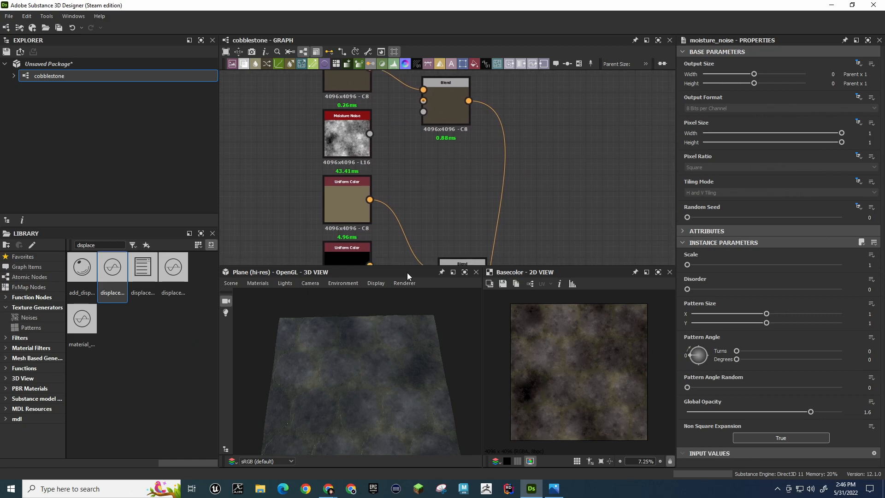
pyautogui.moveTo(369, 134); pyautogui.dragTo(424, 112)
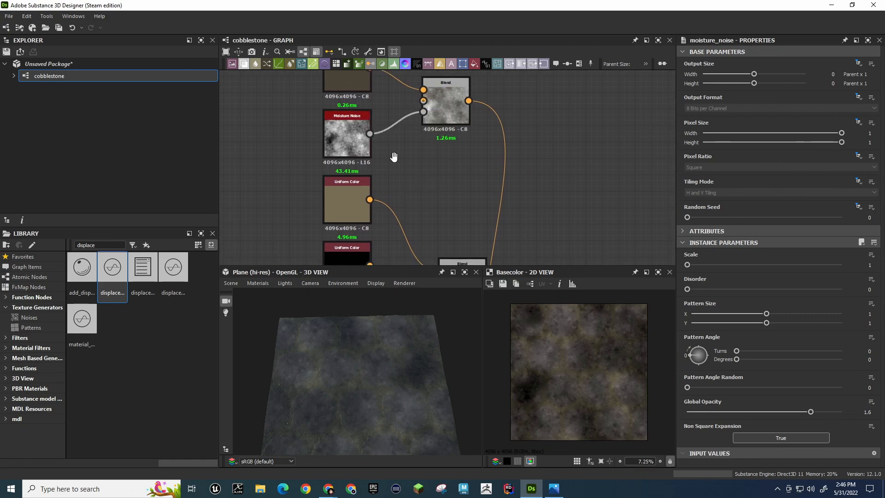
# Set the upper Moisture Noise node's Random Seed to 5 and check the plane in the 3D view
pyautogui.moveTo(389, 151); pyautogui.dragTo(406, 179, button='middle')
pyautogui.click(348, 132)
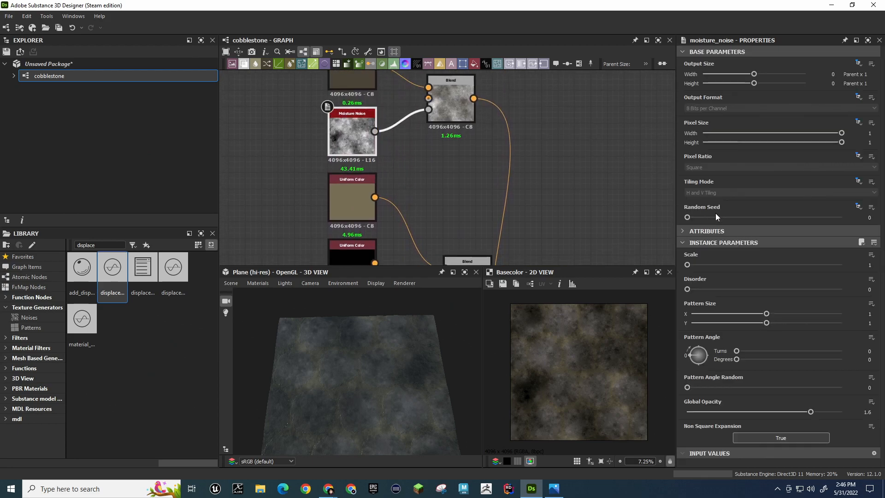
pyautogui.moveTo(690, 218); pyautogui.dragTo(717, 218)
pyautogui.moveTo(778, 217); pyautogui.dragTo(772, 217)
pyautogui.moveTo(384, 231); pyautogui.dragTo(357, 137, button='middle')
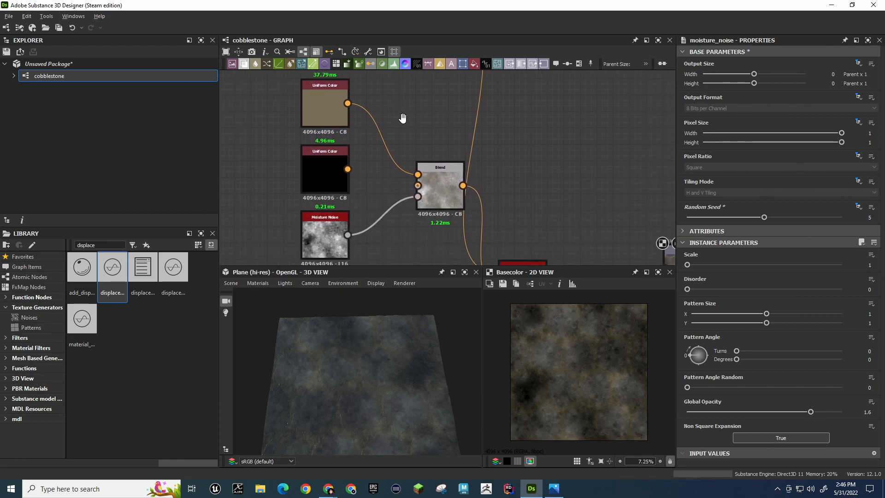
pyautogui.scroll(5, 374, 402)
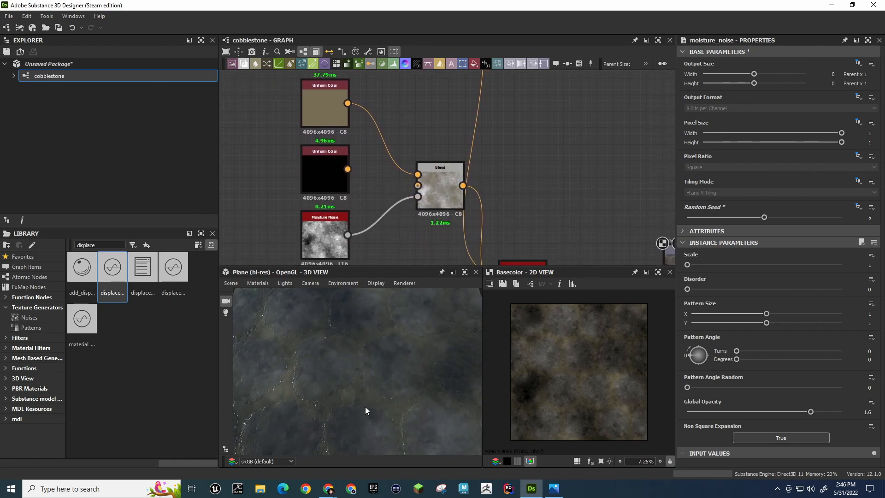
pyautogui.moveTo(358, 374); pyautogui.dragTo(353, 289)
pyautogui.scroll(-3, 362, 386)
pyautogui.moveTo(359, 343); pyautogui.dragTo(383, 365, button='middle')
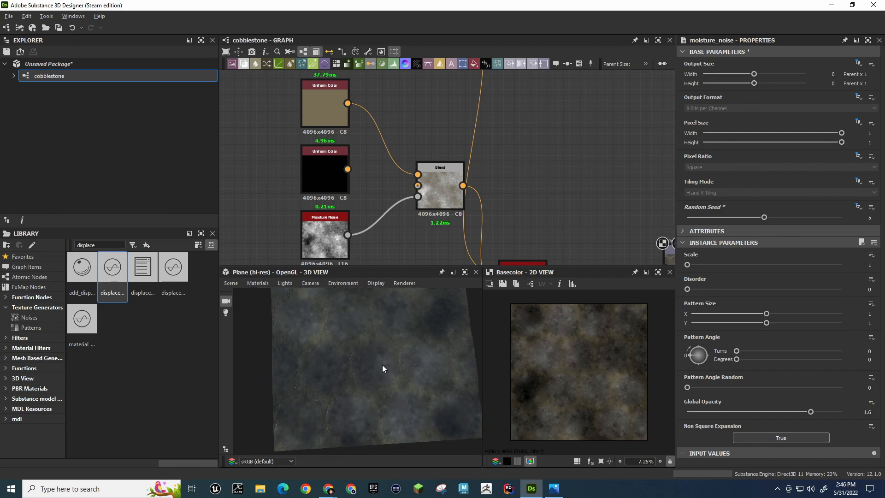
# Find Perlin Noise among the library's Noises texture generators and add it to the graph
pyautogui.click(29, 317)
pyautogui.scroll(-1, 182, 387)
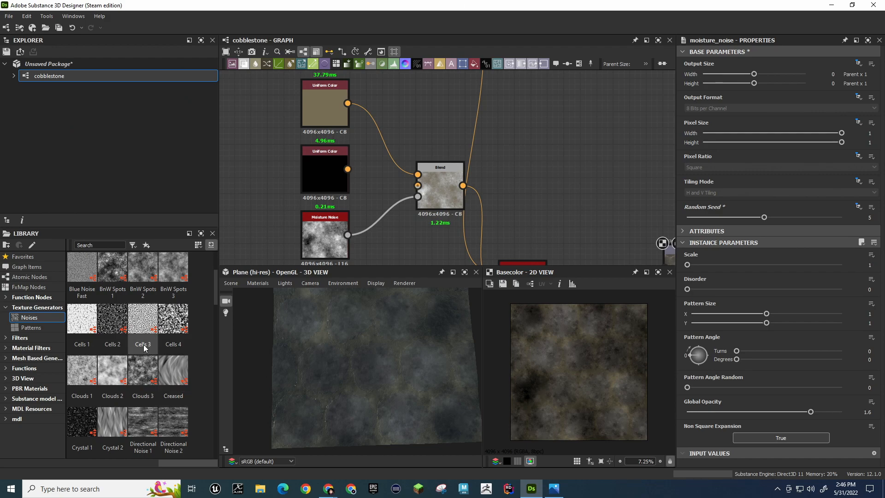
pyautogui.scroll(-4, 132, 313)
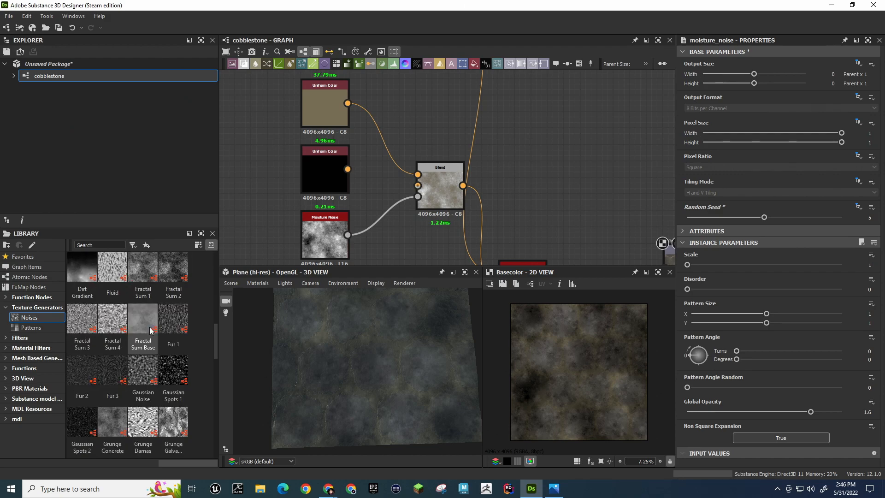
pyautogui.scroll(-10, 147, 330)
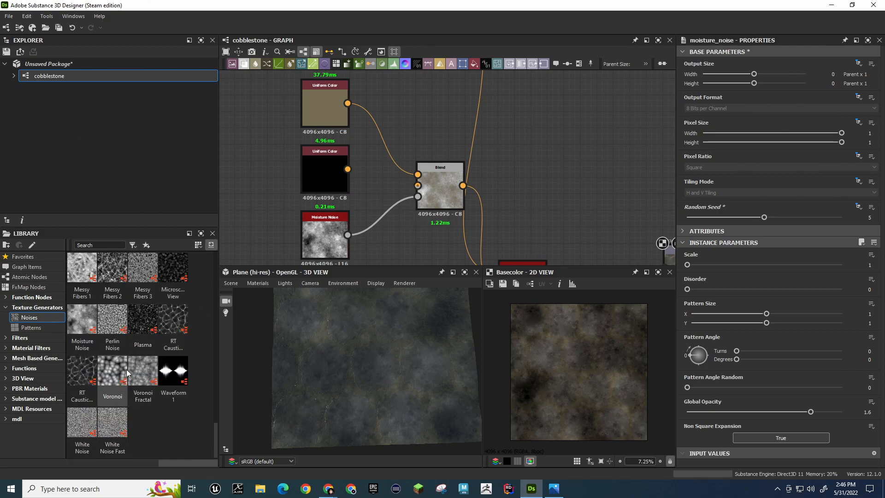
pyautogui.moveTo(109, 325); pyautogui.dragTo(415, 113)
# Connect the Perlin Noise output to the upper Blend node's opacity input in place of the Moisture Noise
pyautogui.moveTo(505, 128); pyautogui.dragTo(487, 241, button='middle')
pyautogui.moveTo(412, 216); pyautogui.dragTo(383, 127)
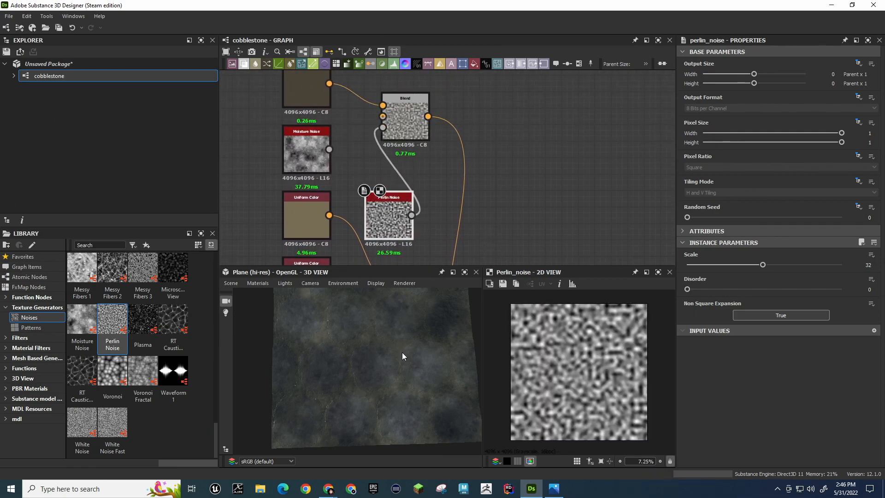
pyautogui.moveTo(503, 188); pyautogui.dragTo(486, 87, button='middle')
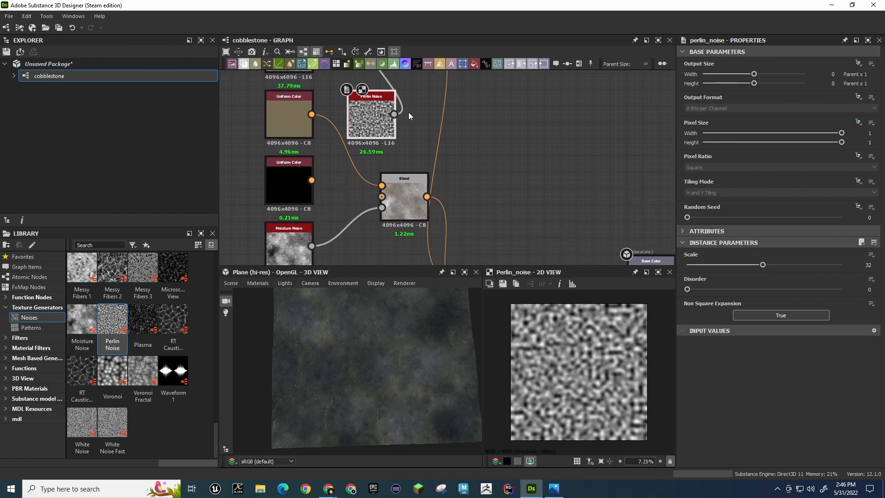
# Test the Perlin Noise on the lower Blend node's opacity input, and reconnect the Moisture Noise there
pyautogui.moveTo(393, 114); pyautogui.dragTo(381, 208)
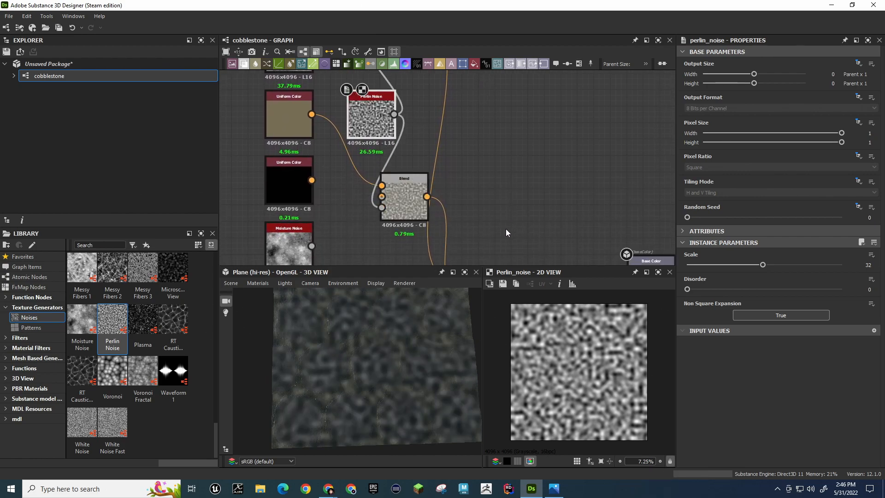
pyautogui.moveTo(312, 246); pyautogui.dragTo(381, 207)
pyautogui.moveTo(341, 214); pyautogui.dragTo(363, 208, button='middle')
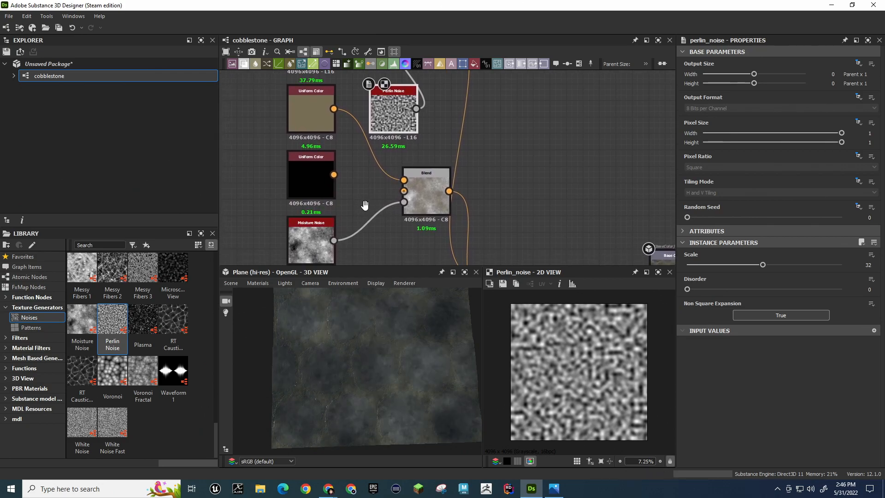
# Delete the unused upper Moisture Noise node and place the Perlin Noise node in its spot below the dark brown Uniform Color
pyautogui.moveTo(395, 111); pyautogui.dragTo(375, 202, button='middle')
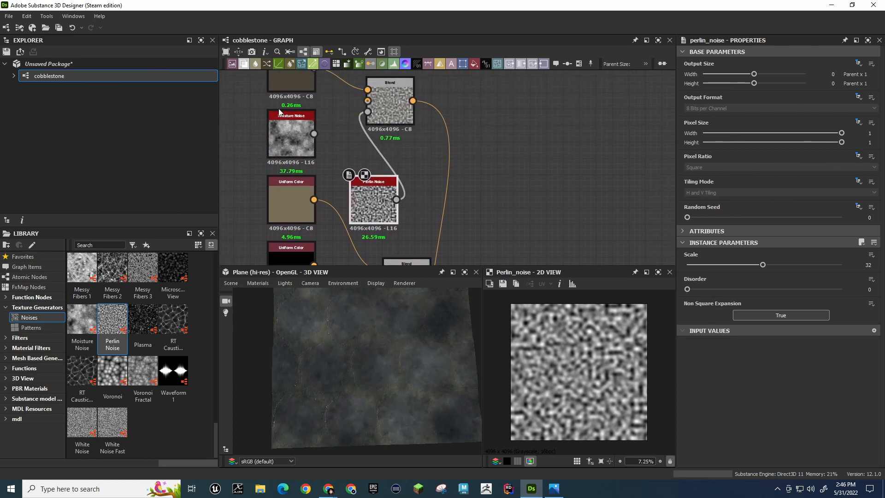
pyautogui.moveTo(382, 181); pyautogui.dragTo(350, 133)
pyautogui.click(289, 154)
pyautogui.press('Delete')
pyautogui.moveTo(349, 147); pyautogui.dragTo(294, 129)
pyautogui.moveTo(375, 157); pyautogui.dragTo(330, 138, button='middle')
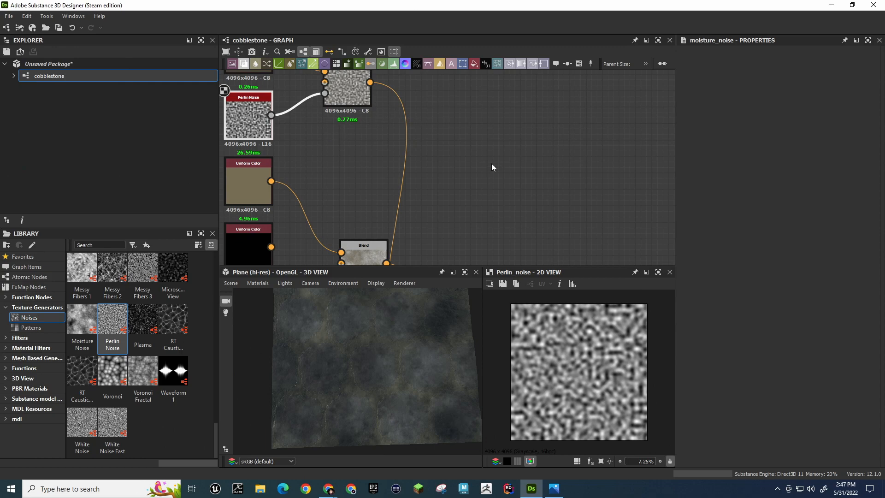
# Try feeding the stone pattern into the Roughness output, check the plane, and reconnect the Uniform Color instead
pyautogui.moveTo(500, 182); pyautogui.dragTo(421, 39, button='middle')
pyautogui.moveTo(443, 219); pyautogui.dragTo(422, 3, button='middle')
pyautogui.moveTo(387, 190); pyautogui.dragTo(347, 187, button='middle')
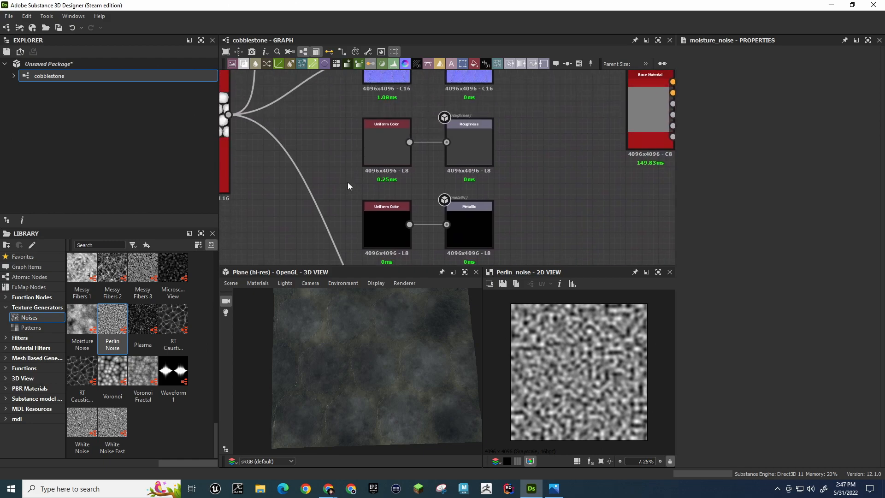
pyautogui.moveTo(253, 120); pyautogui.dragTo(448, 137)
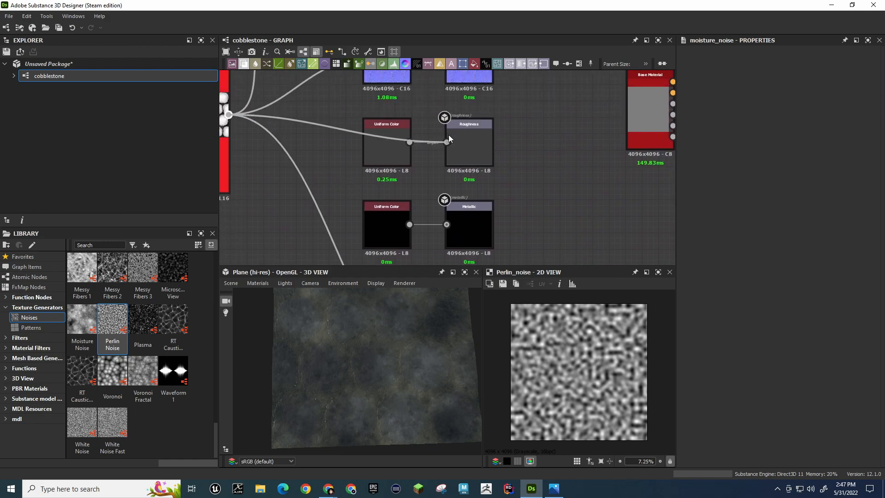
pyautogui.scroll(3, 410, 337)
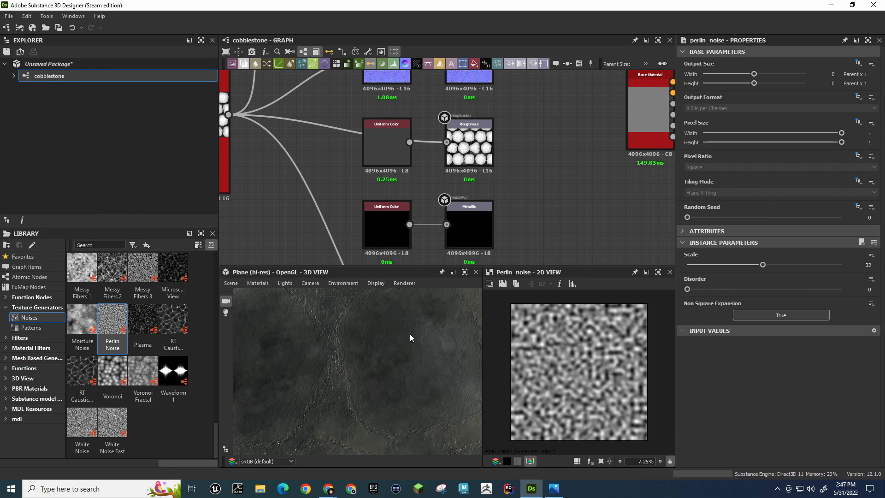
pyautogui.moveTo(411, 331); pyautogui.dragTo(360, 371)
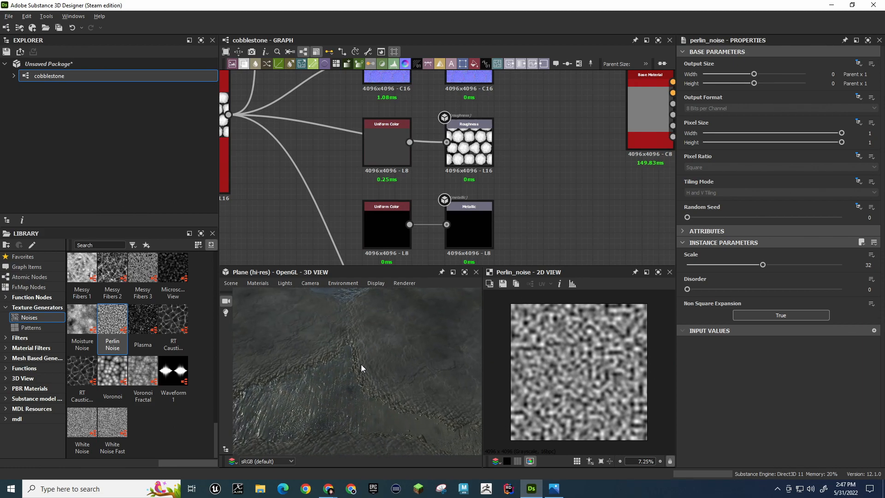
pyautogui.click(332, 127)
pyautogui.press('Delete')
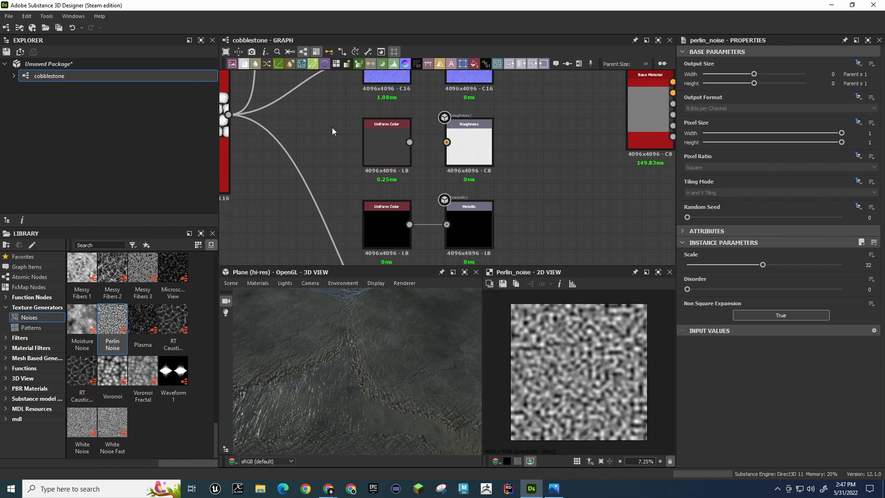
pyautogui.moveTo(458, 145); pyautogui.dragTo(458, 141)
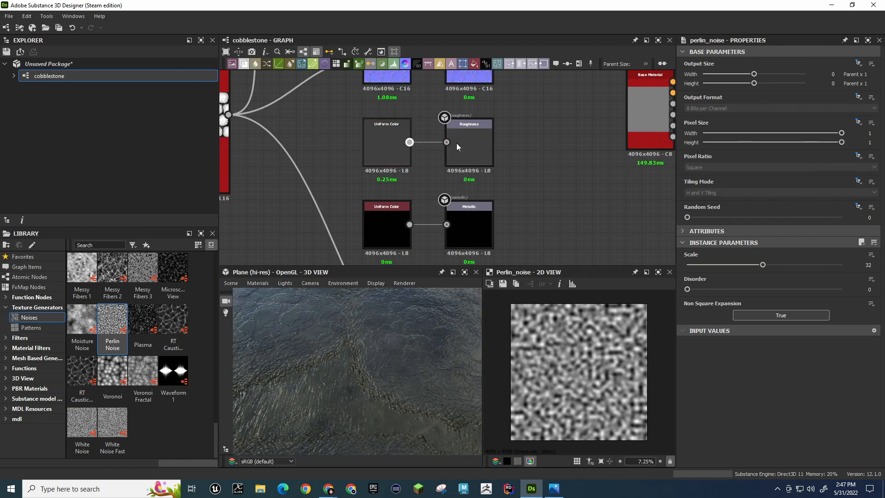
# Try grayscale values of 23, 8 and 68 on the Roughness Uniform Color and check the plane's shine
pyautogui.click(385, 148)
pyautogui.moveTo(754, 279)
pyautogui.mouseDown()
pyautogui.moveTo(759, 294)
pyautogui.moveTo(747, 294)
pyautogui.mouseUp()
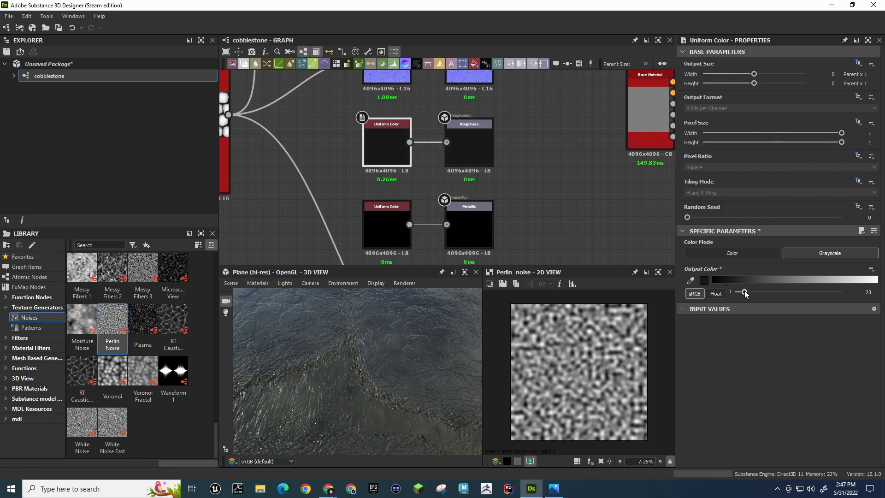
pyautogui.moveTo(746, 294); pyautogui.dragTo(740, 294)
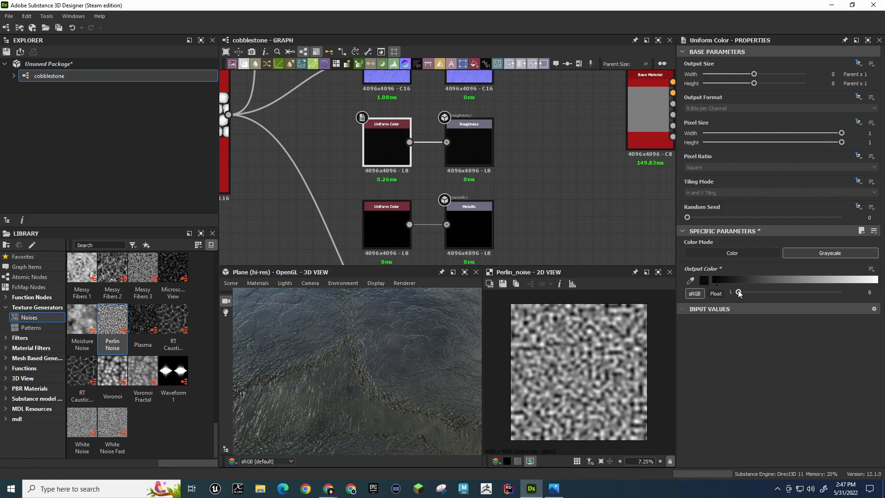
pyautogui.moveTo(352, 414); pyautogui.dragTo(375, 420)
pyautogui.scroll(-5, 370, 420)
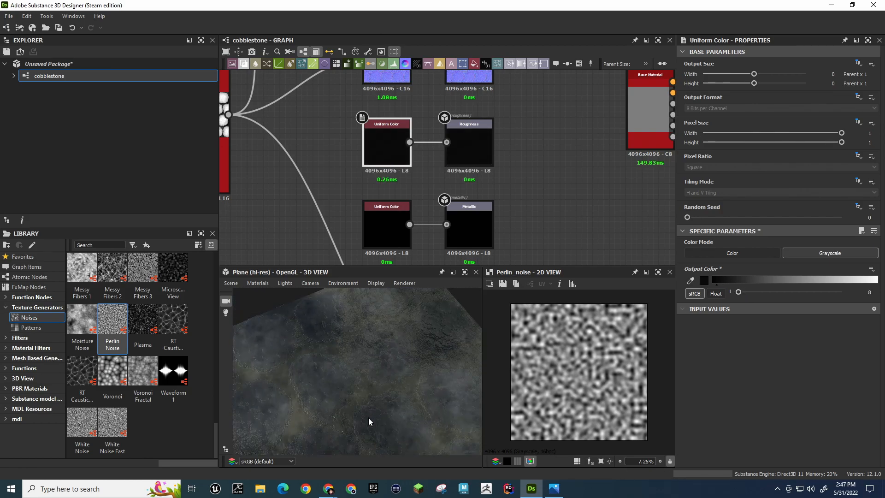
pyautogui.moveTo(739, 292); pyautogui.dragTo(763, 292)
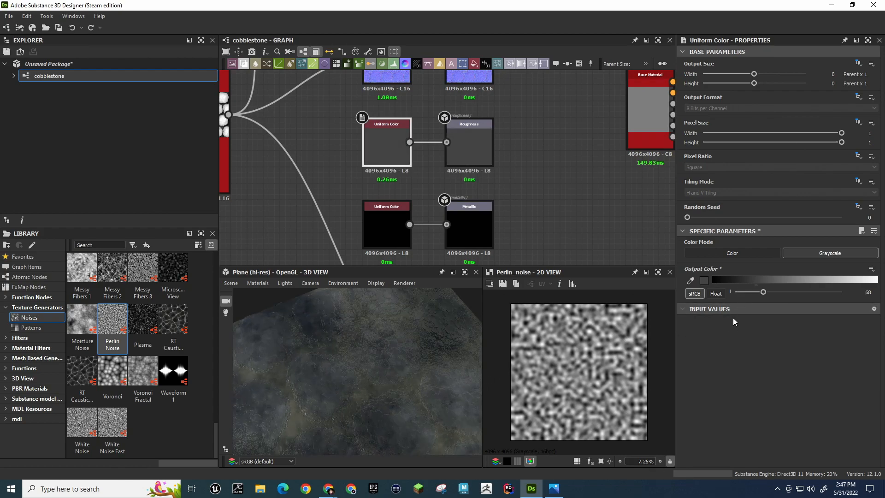
# Adjust the Roughness Uniform Color's gray toward white in the Color Editor, and inspect the stones and gaps in the 3D view
pyautogui.click(704, 281)
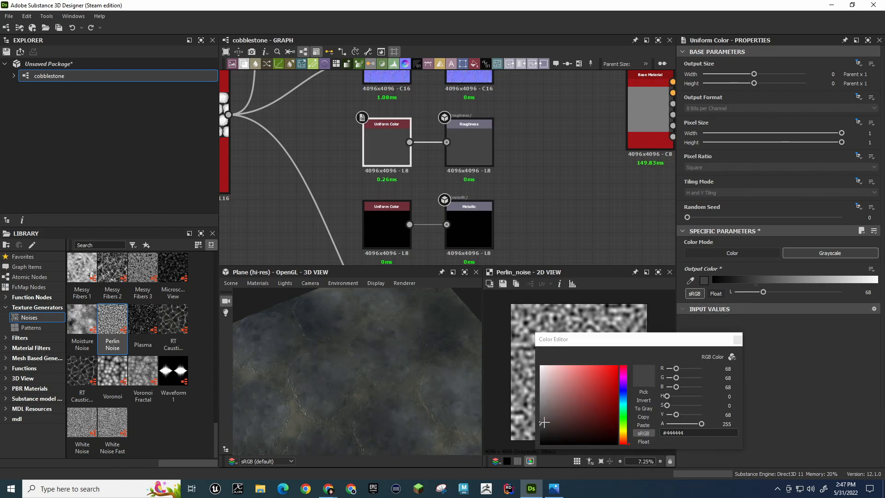
pyautogui.moveTo(541, 423); pyautogui.dragTo(540, 433)
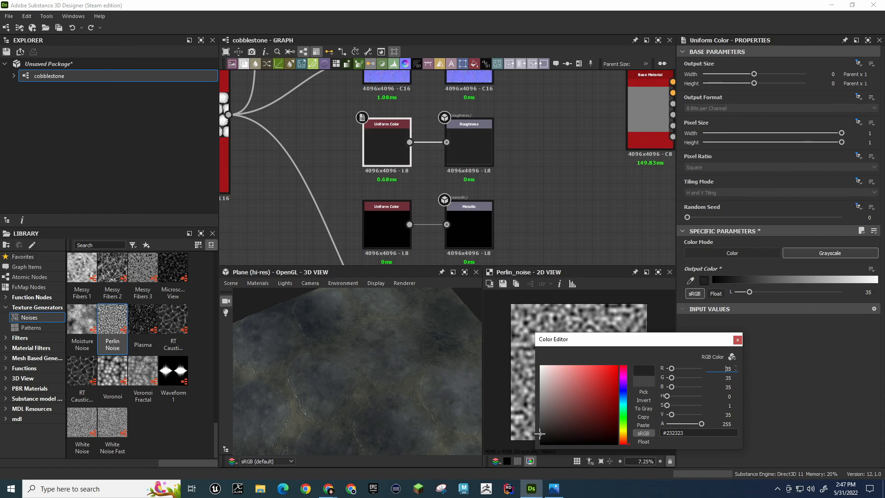
pyautogui.moveTo(540, 433); pyautogui.dragTo(530, 371)
pyautogui.scroll(5, 356, 373)
pyautogui.moveTo(386, 394); pyautogui.dragTo(361, 351)
pyautogui.scroll(5, 368, 375)
pyautogui.scroll(-8, 362, 352)
pyautogui.moveTo(417, 388); pyautogui.dragTo(374, 388)
pyautogui.moveTo(367, 371)
pyautogui.mouseDown()
pyautogui.moveTo(380, 403)
pyautogui.moveTo(407, 346)
pyautogui.moveTo(396, 363)
pyautogui.moveTo(414, 384)
pyautogui.moveTo(397, 421)
pyautogui.moveTo(366, 364)
pyautogui.moveTo(373, 309)
pyautogui.moveTo(370, 424)
pyautogui.moveTo(370, 357)
pyautogui.mouseUp()
# Insert a Levels node between the lower Moisture Noise and the Blend node's opacity input, and delete the unused black Uniform Color
pyautogui.moveTo(341, 99); pyautogui.dragTo(410, 254, button='middle')
pyautogui.moveTo(369, 166); pyautogui.dragTo(443, 277, button='middle')
pyautogui.moveTo(448, 168); pyautogui.dragTo(494, 170, button='middle')
pyautogui.moveTo(316, 221); pyautogui.dragTo(347, 200)
pyautogui.write('levels')
pyautogui.press('Return')
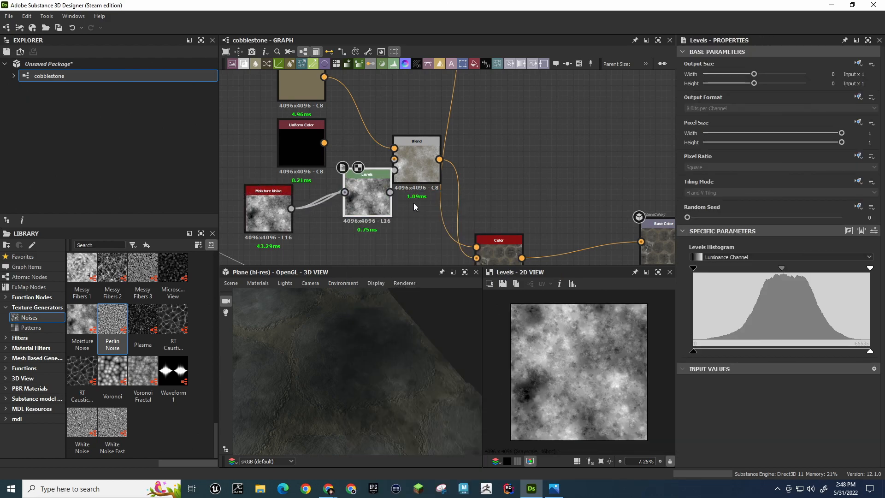
pyautogui.moveTo(396, 171); pyautogui.dragTo(348, 185)
pyautogui.click(292, 126)
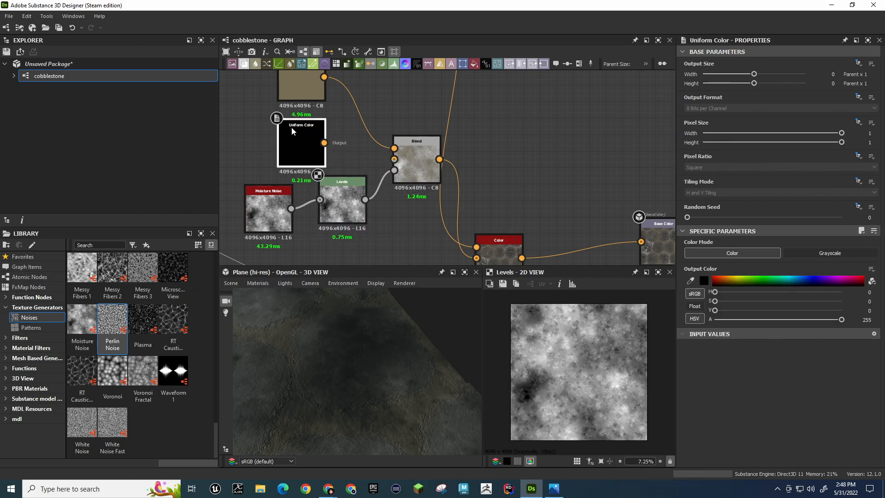
pyautogui.press('Delete')
# Try lighter midtones and a lower input white point on the new Levels node's histogram
pyautogui.click(348, 200)
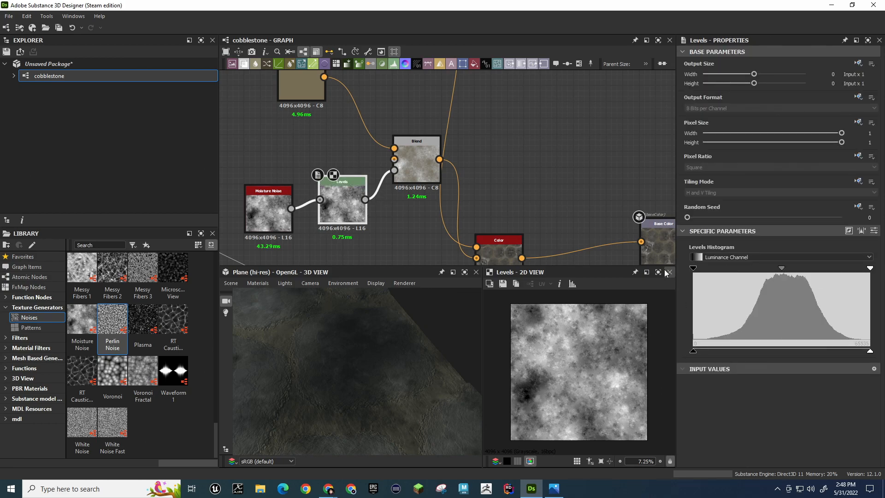
pyautogui.moveTo(693, 268); pyautogui.dragTo(673, 276)
pyautogui.moveTo(783, 267)
pyautogui.mouseDown()
pyautogui.moveTo(748, 270)
pyautogui.moveTo(776, 273)
pyautogui.mouseUp()
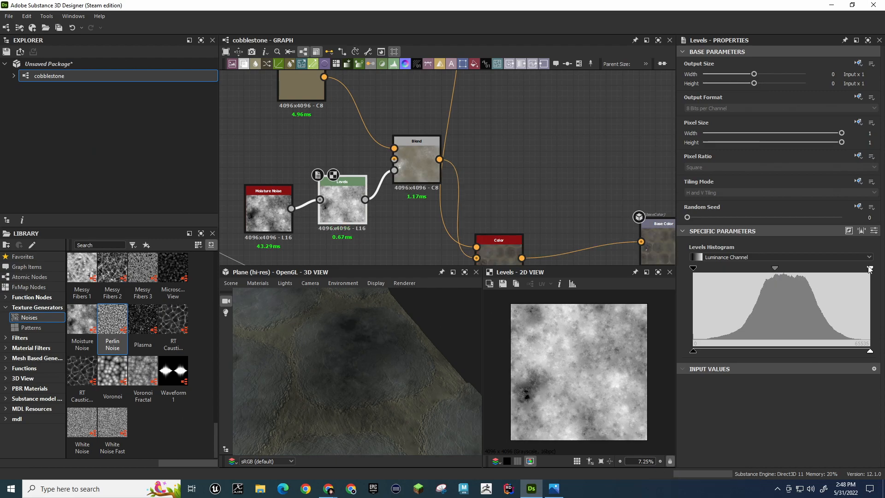
pyautogui.moveTo(872, 270); pyautogui.dragTo(820, 275)
pyautogui.moveTo(748, 269)
pyautogui.mouseDown()
pyautogui.moveTo(777, 274)
pyautogui.moveTo(750, 269)
pyautogui.mouseUp()
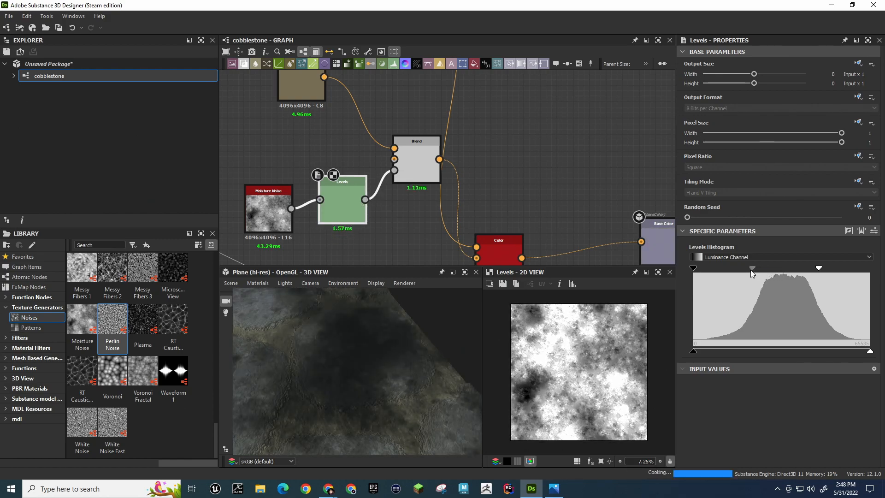
pyautogui.moveTo(819, 268); pyautogui.dragTo(870, 272)
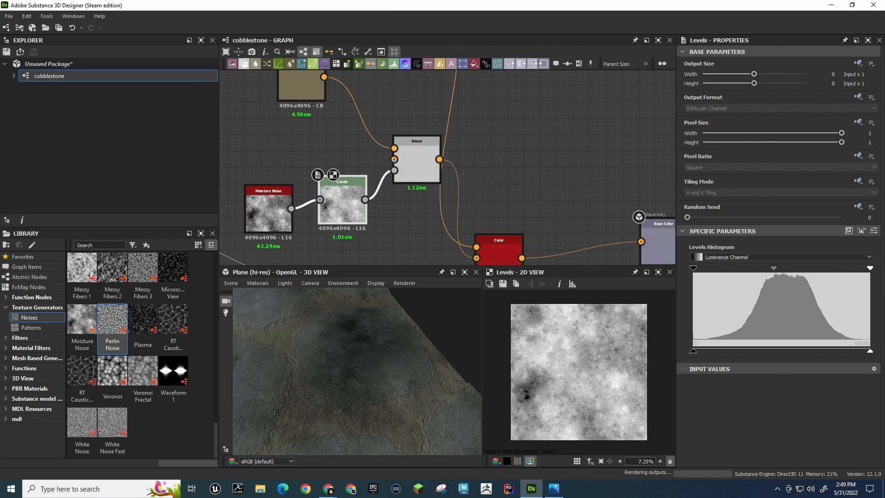
pyautogui.moveTo(778, 270)
pyautogui.mouseDown()
pyautogui.moveTo(791, 270)
pyautogui.moveTo(748, 271)
pyautogui.moveTo(771, 276)
pyautogui.mouseUp()
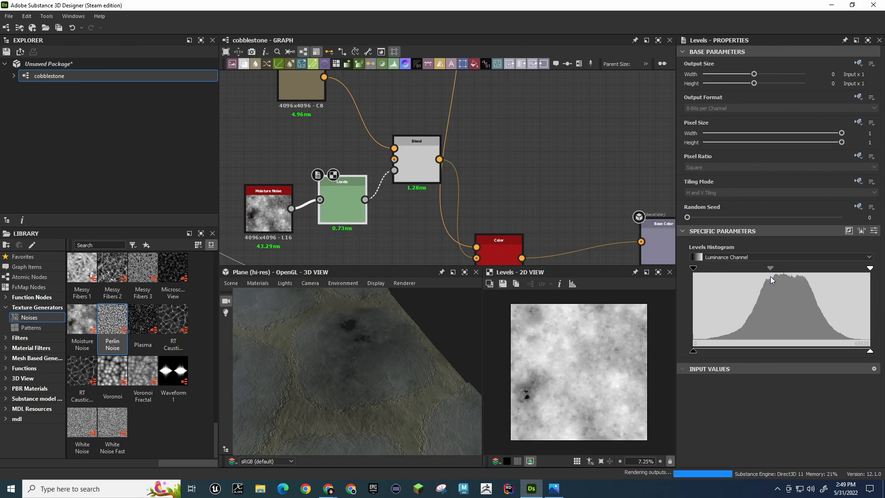
# Try raising the Levels node's output black level, and undo the trial histogram changes
pyautogui.moveTo(694, 350); pyautogui.dragTo(748, 354)
pyautogui.hotkey('ctrl', 'z')
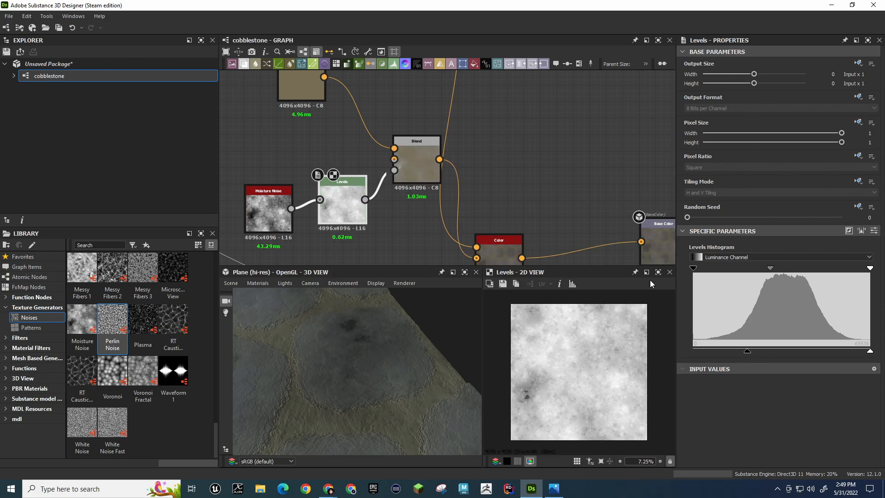
pyautogui.hotkey('ctrl', 'z')
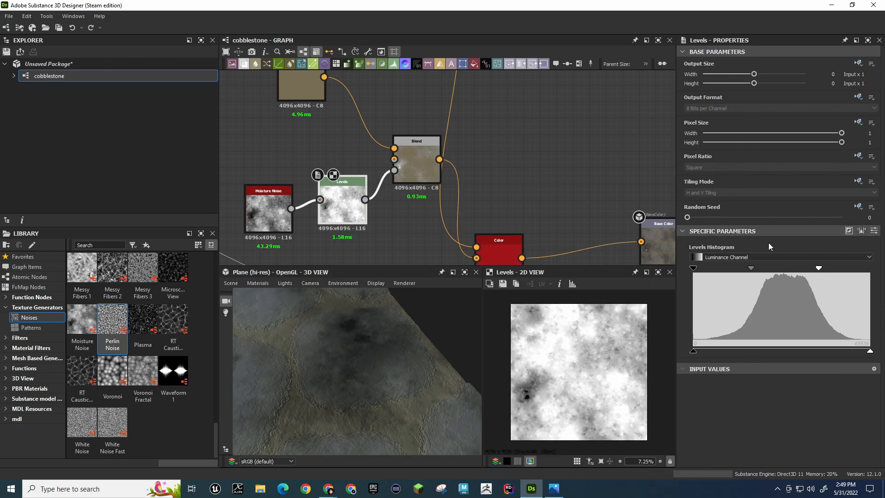
pyautogui.hotkey('ctrl', 'z')
pyautogui.hotkey('ctrl', 'z')
# Raise the Levels node's output black level to about a quarter of the range, and inspect the stones from several angles
pyautogui.moveTo(698, 352); pyautogui.dragTo(743, 352)
pyautogui.scroll(-6, 494, 211)
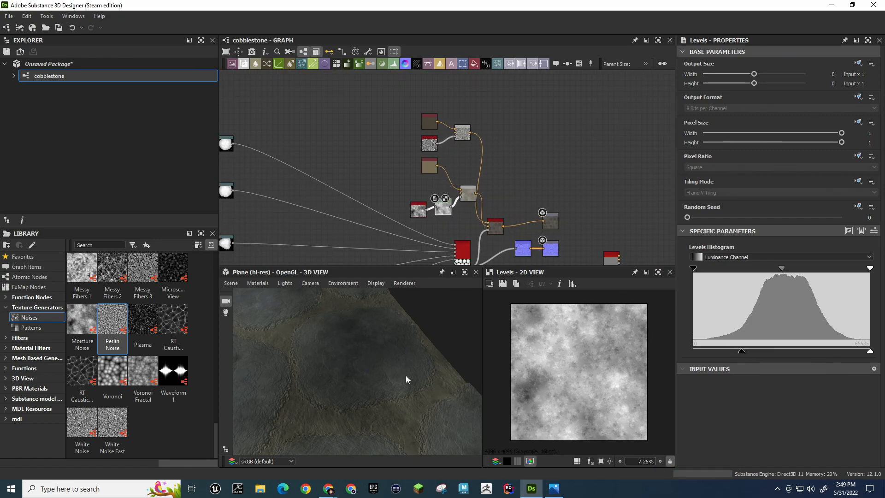
pyautogui.scroll(-8, 404, 371)
pyautogui.moveTo(377, 379); pyautogui.dragTo(354, 400)
pyautogui.moveTo(354, 399); pyautogui.dragTo(393, 377, button='middle')
pyautogui.moveTo(393, 377); pyautogui.dragTo(394, 411, button='right')
pyautogui.moveTo(450, 339); pyautogui.dragTo(410, 367, button='middle')
pyautogui.moveTo(411, 367); pyautogui.dragTo(383, 430, button='right')
pyautogui.moveTo(384, 431); pyautogui.dragTo(428, 371, button='middle')
pyautogui.moveTo(436, 358); pyautogui.dragTo(410, 414, button='right')
pyautogui.moveTo(410, 414); pyautogui.dragTo(421, 381, button='middle')
pyautogui.moveTo(422, 381); pyautogui.dragTo(351, 396)
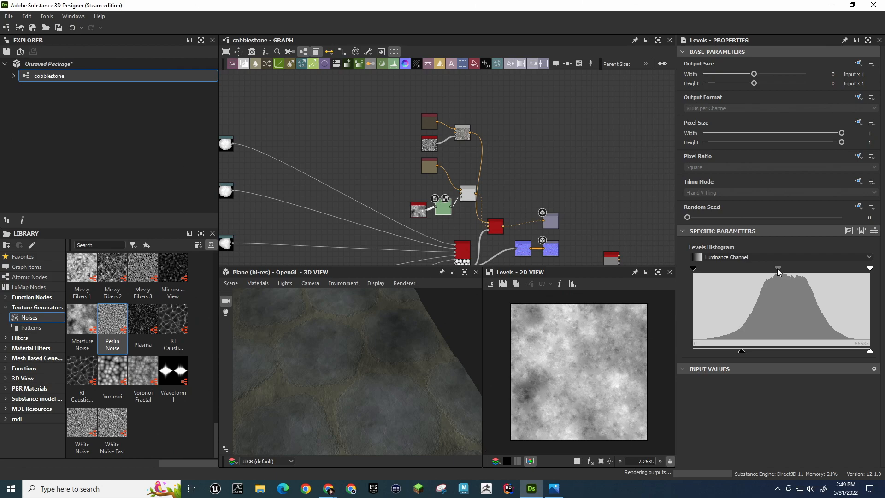
# Lighten the Levels node's midtones slightly, and check the whole plane and its gaps up close in the 3D view
pyautogui.moveTo(779, 268); pyautogui.dragTo(776, 270)
pyautogui.moveTo(464, 339); pyautogui.dragTo(388, 386)
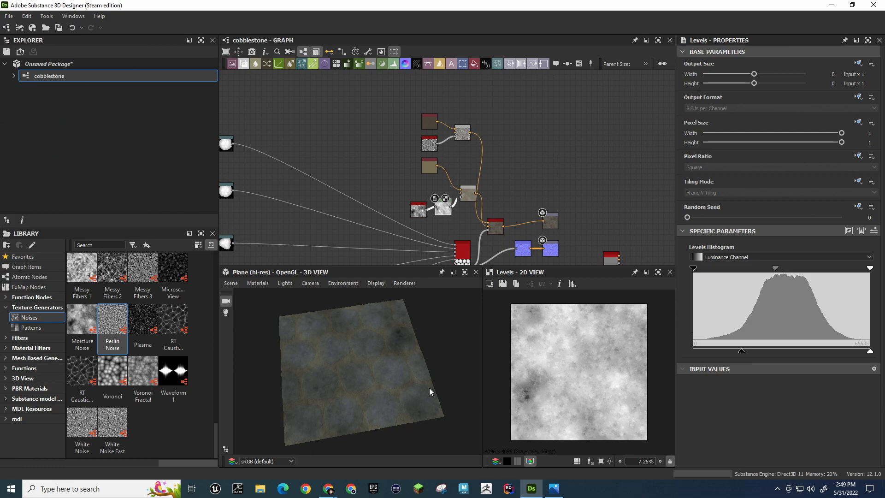
pyautogui.scroll(1, 538, 373)
pyautogui.scroll(-2, 538, 377)
pyautogui.scroll(3, 391, 383)
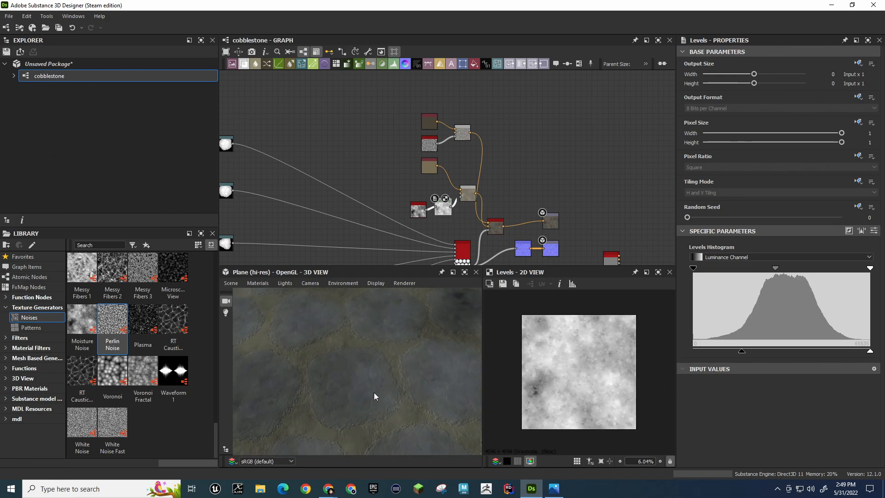
pyautogui.moveTo(277, 374); pyautogui.dragTo(423, 377)
# Switch to the browser to compare with the cobblestone reference photos, and return to Substance 3D Designer
pyautogui.hotkey('alt', 'Tab')
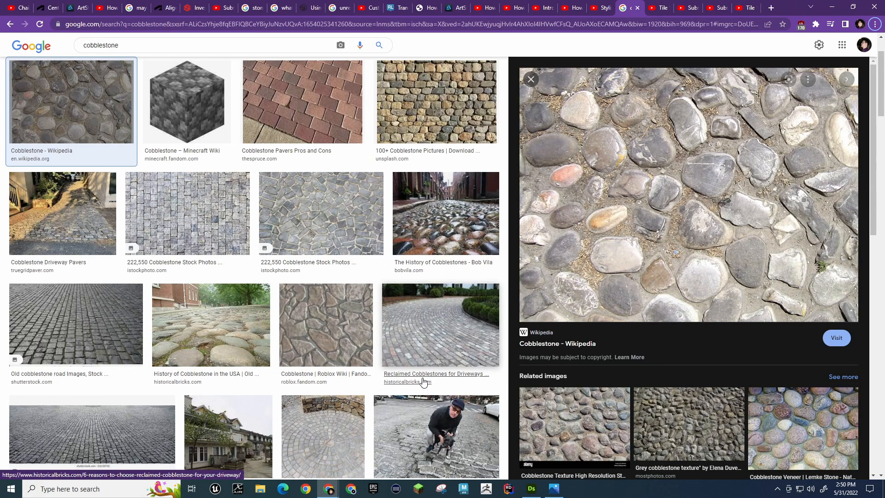
pyautogui.hotkey('alt', 'Tab')
pyautogui.scroll(3, 374, 365)
pyautogui.scroll(6, 408, 145)
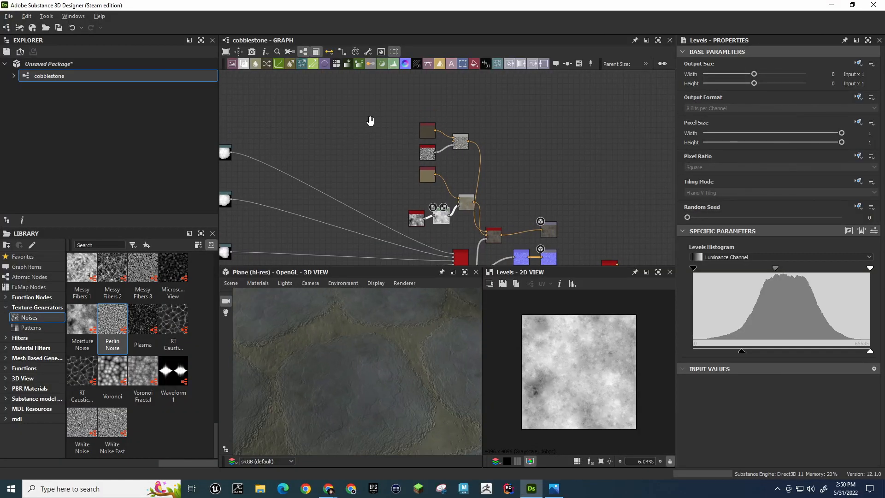
# Examine the upper Blend node's inputs and how both color branches lead to the Base Color output
pyautogui.moveTo(454, 198); pyautogui.dragTo(383, 54, button='middle')
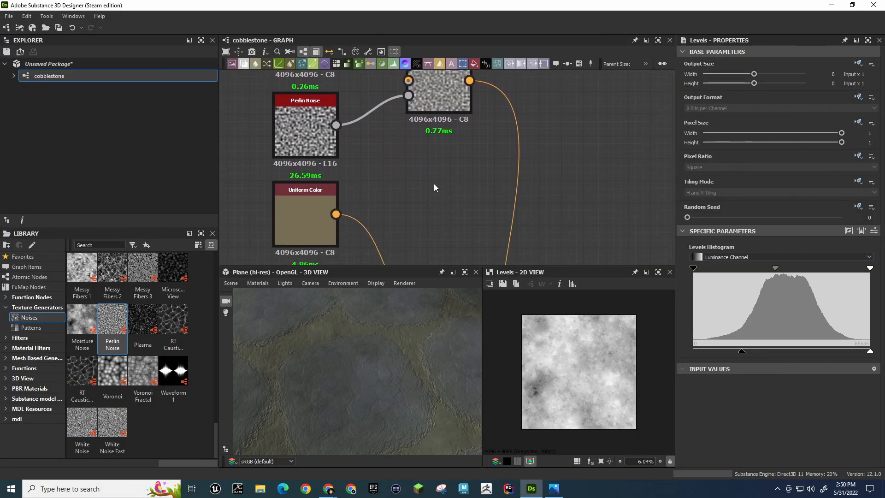
pyautogui.scroll(-4, 434, 183)
pyautogui.scroll(2, 433, 183)
pyautogui.scroll(-1, 432, 173)
pyautogui.scroll(4, 406, 162)
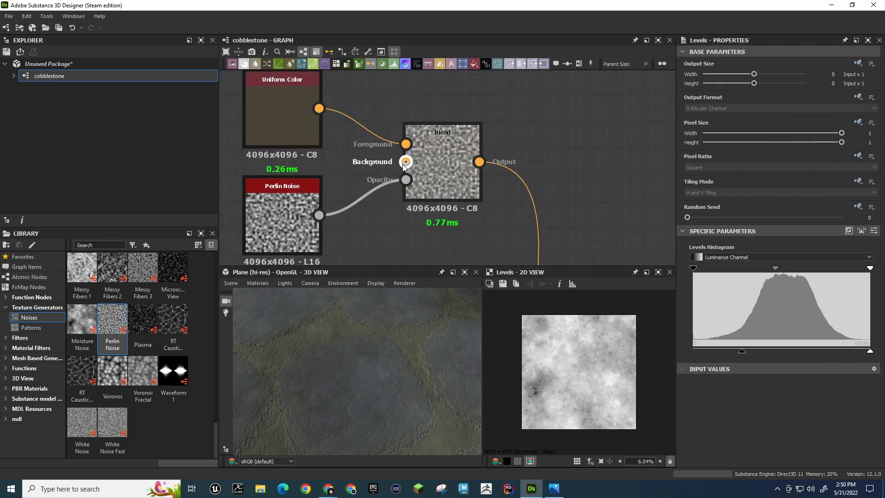
pyautogui.scroll(-5, 383, 205)
pyautogui.scroll(-4, 383, 202)
pyautogui.keyDown('alt'); pyautogui.moveTo(406, 218); pyautogui.dragTo(403, 183, button='middle'); pyautogui.keyUp('alt')
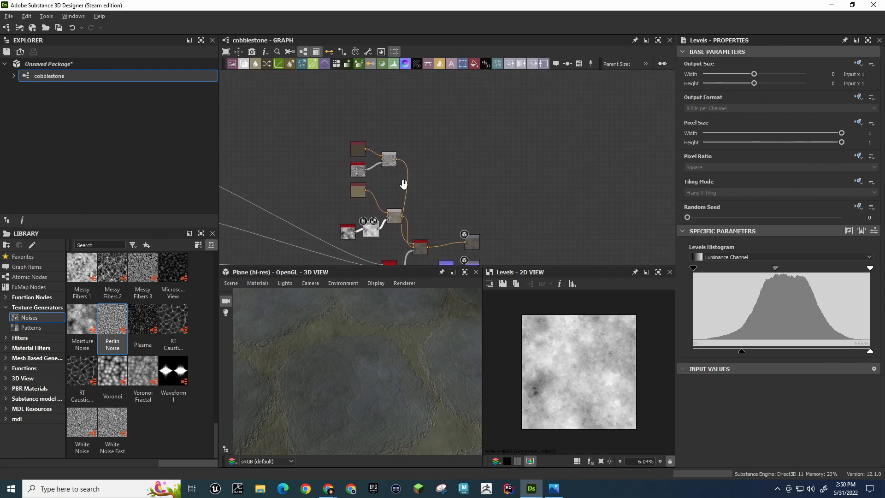
pyautogui.scroll(4, 397, 187)
pyautogui.keyDown('alt'); pyautogui.moveTo(461, 201); pyautogui.dragTo(427, 131, button='middle'); pyautogui.keyUp('alt')
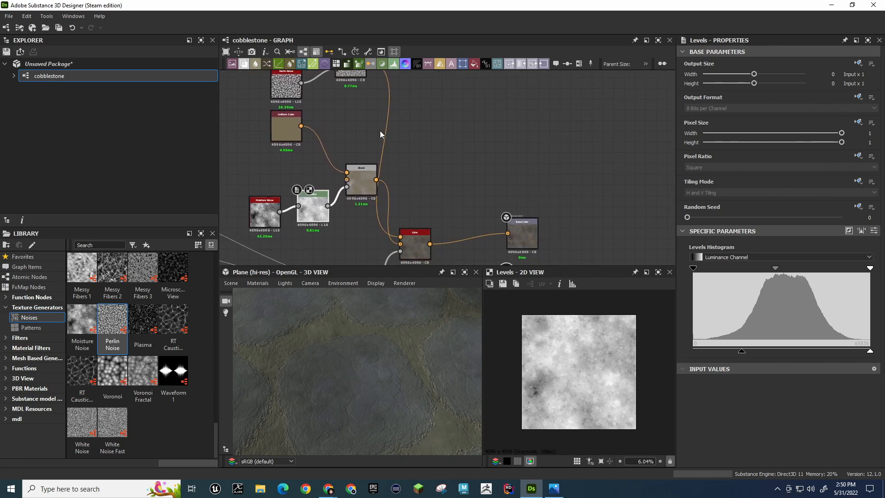
# Move the lower Blend node and its Uniform Color node down beside the Levels node, close to the Color node
pyautogui.scroll(-3, 438, 168)
pyautogui.scroll(2, 439, 162)
pyautogui.keyDown('alt'); pyautogui.moveTo(439, 162); pyautogui.dragTo(441, 181, button='middle'); pyautogui.keyUp('alt')
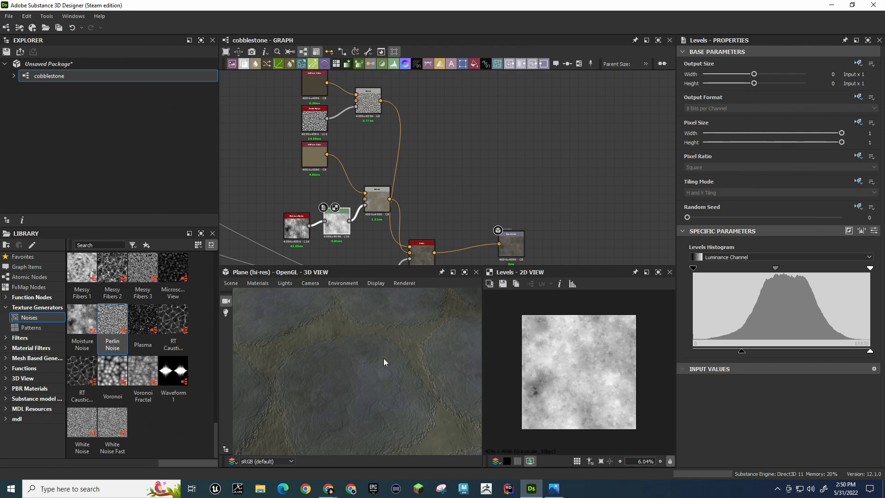
pyautogui.keyDown('alt'); pyautogui.moveTo(413, 146); pyautogui.dragTo(391, 97, button='middle'); pyautogui.keyUp('alt')
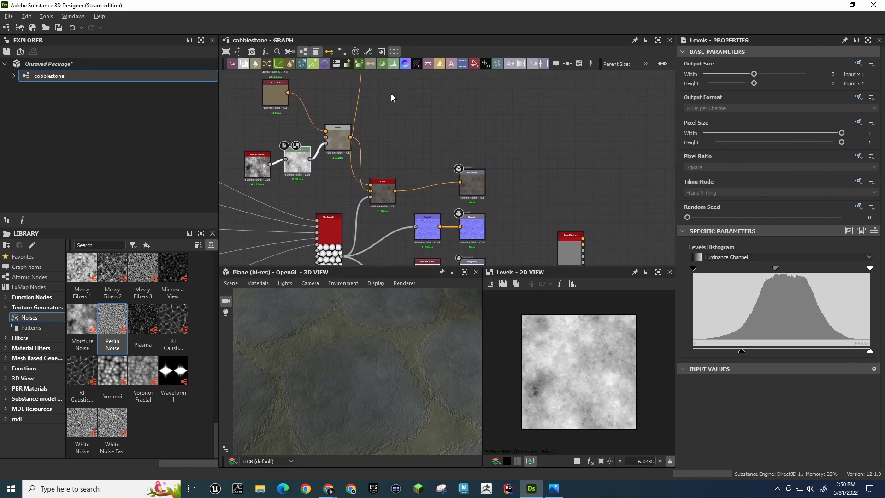
pyautogui.moveTo(334, 130); pyautogui.dragTo(290, 175)
pyautogui.moveTo(346, 178); pyautogui.dragTo(336, 188)
pyautogui.scroll(5, 386, 196)
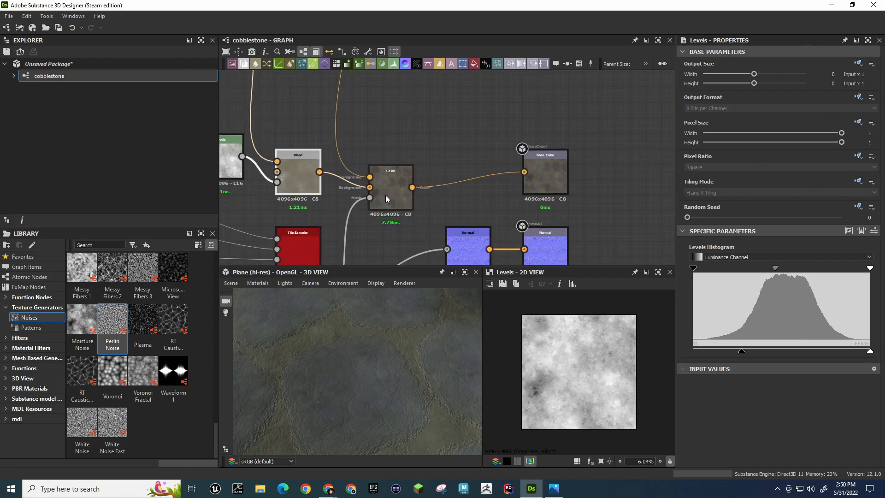
pyautogui.scroll(-4, 376, 184)
pyautogui.moveTo(388, 143); pyautogui.dragTo(444, 243, button='middle')
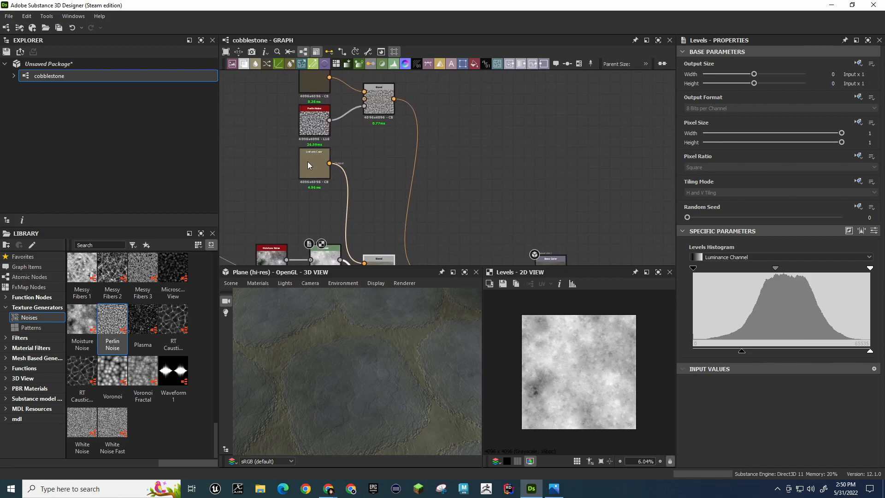
pyautogui.moveTo(376, 184); pyautogui.dragTo(344, 220, button='middle')
pyautogui.moveTo(328, 187); pyautogui.dragTo(339, 207, button='middle')
# Try the lighter brown #6e624f on the upper Uniform Color node, and undo the color change
pyautogui.scroll(5, 358, 408)
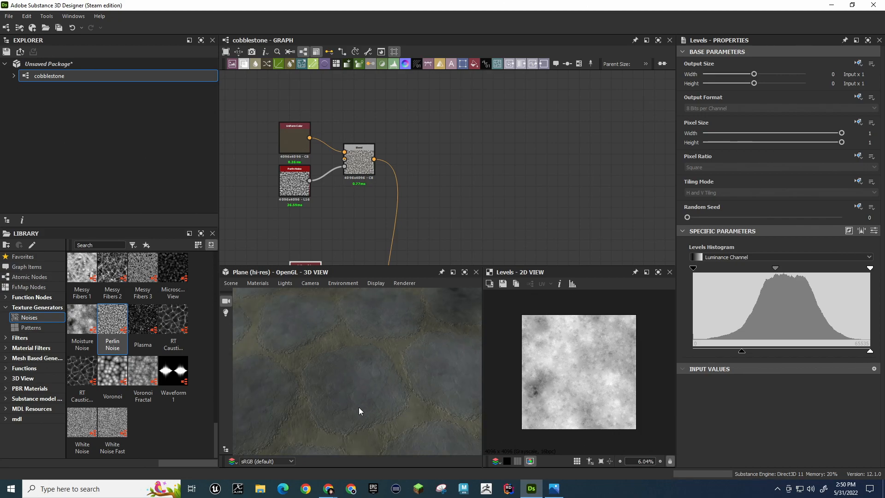
pyautogui.click(292, 139)
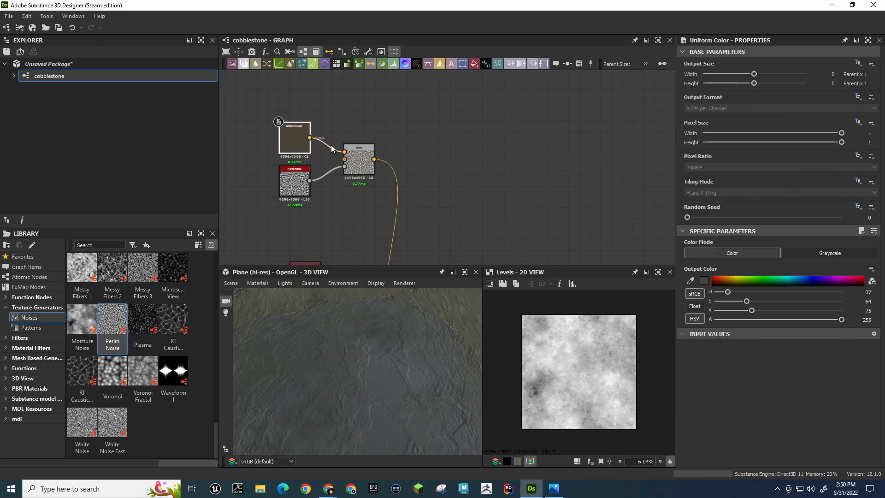
pyautogui.click(704, 281)
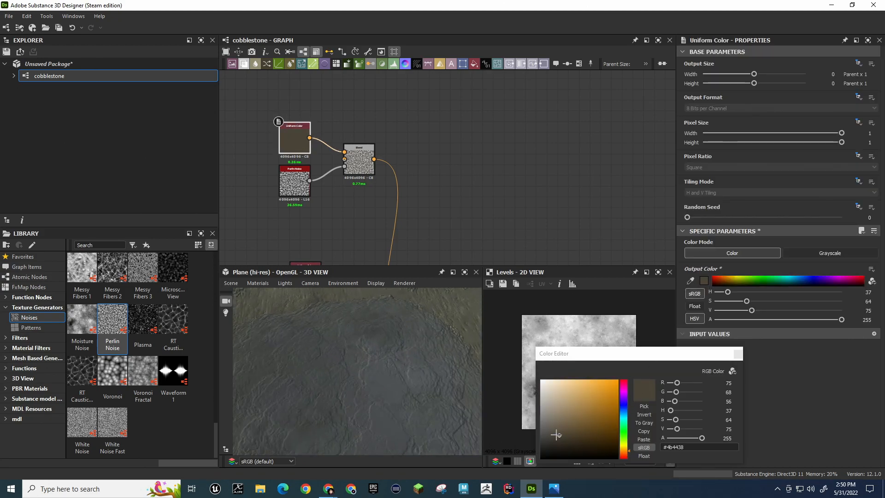
pyautogui.moveTo(560, 436); pyautogui.dragTo(609, 421)
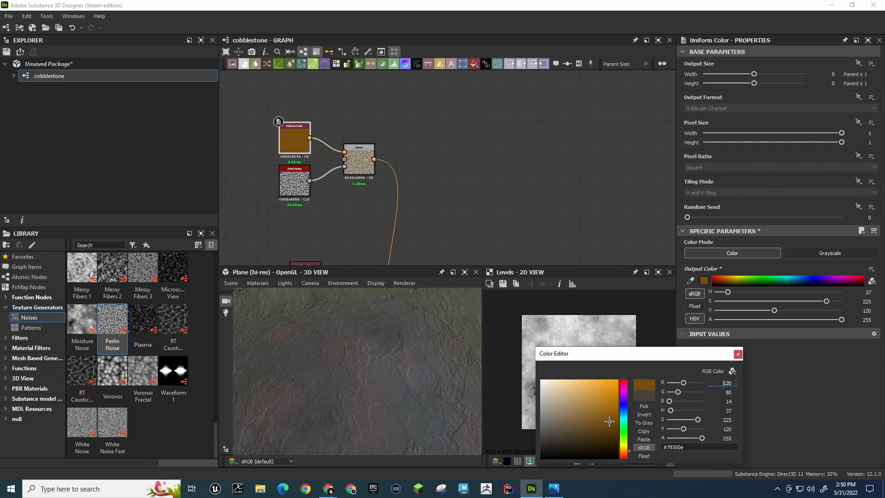
pyautogui.moveTo(609, 421)
pyautogui.mouseDown()
pyautogui.moveTo(618, 390)
pyautogui.moveTo(565, 422)
pyautogui.mouseUp()
pyautogui.moveTo(423, 89); pyautogui.dragTo(434, 112, button='middle')
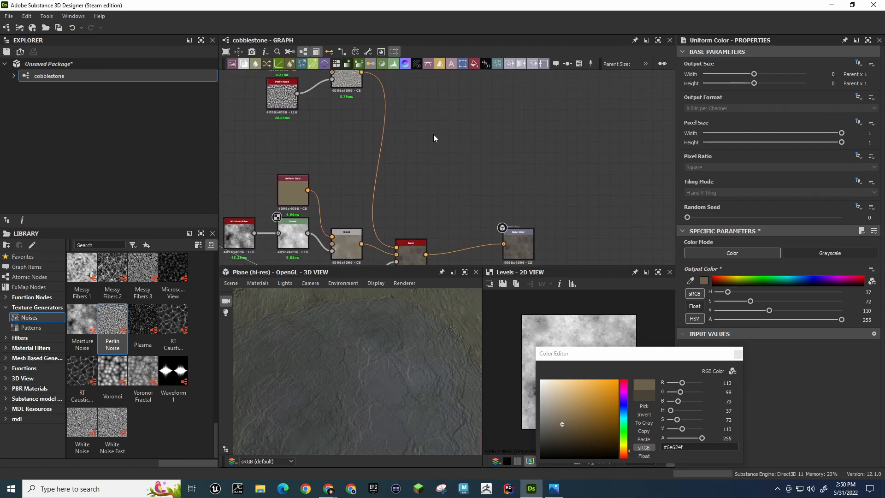
pyautogui.scroll(-2, 434, 134)
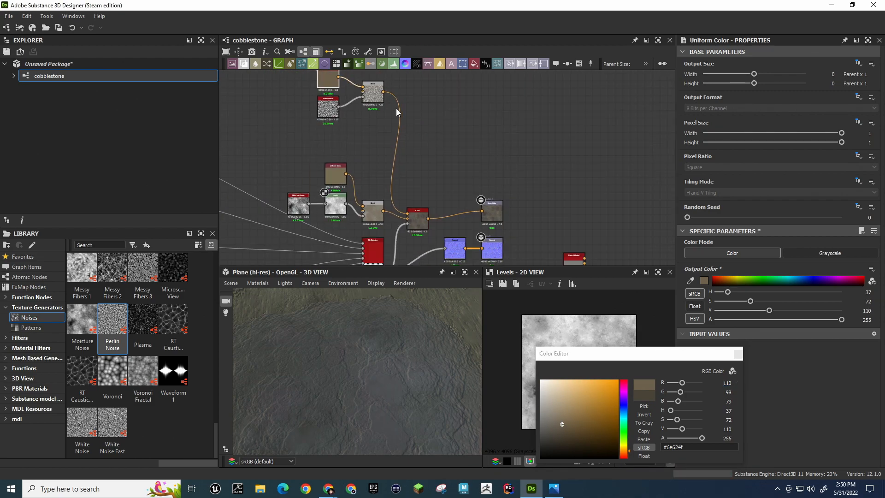
pyautogui.click(738, 354)
pyautogui.hotkey('ctrl', 'z')
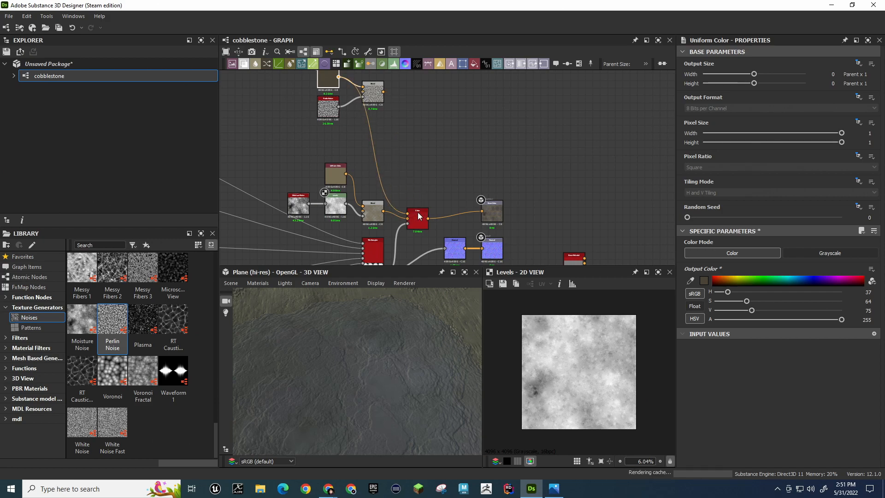
# Connect the Uniform Color nodes directly to the Color node's color inputs, bypassing their Blend nodes, and inspect the stones and gaps
pyautogui.moveTo(414, 345); pyautogui.dragTo(362, 397)
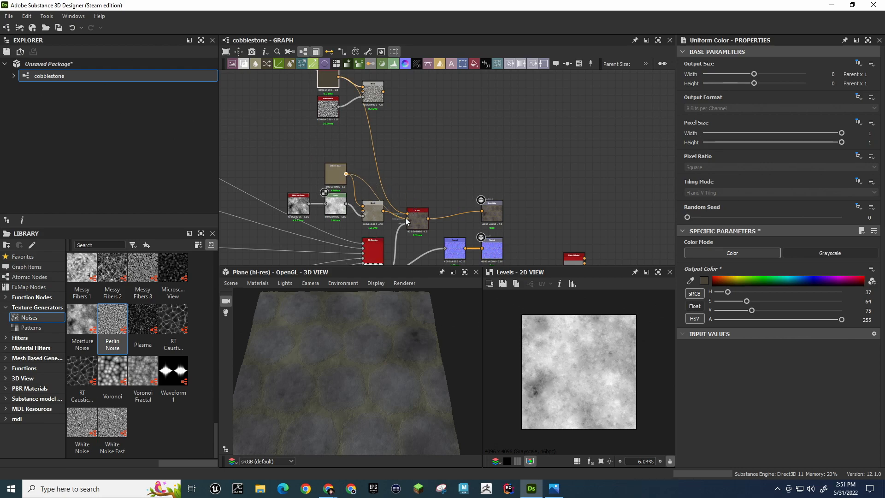
pyautogui.moveTo(406, 218); pyautogui.dragTo(406, 219)
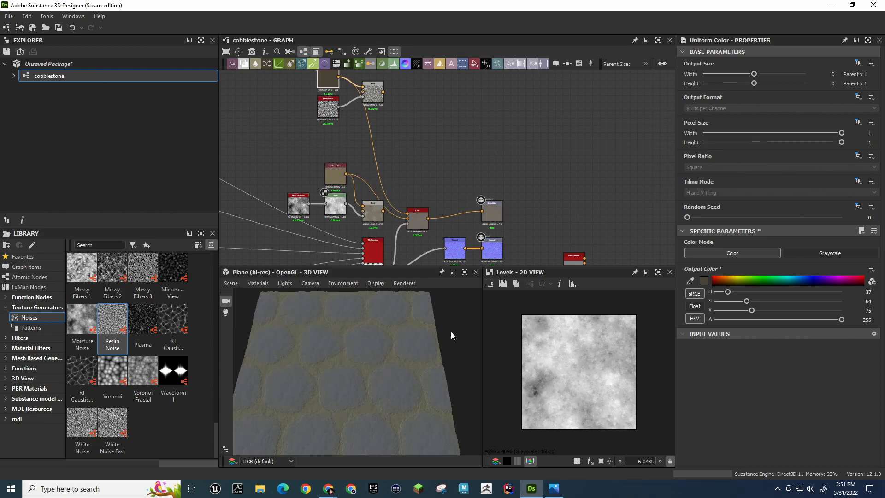
pyautogui.scroll(8, 396, 396)
pyautogui.scroll(-6, 398, 377)
pyautogui.scroll(6, 394, 375)
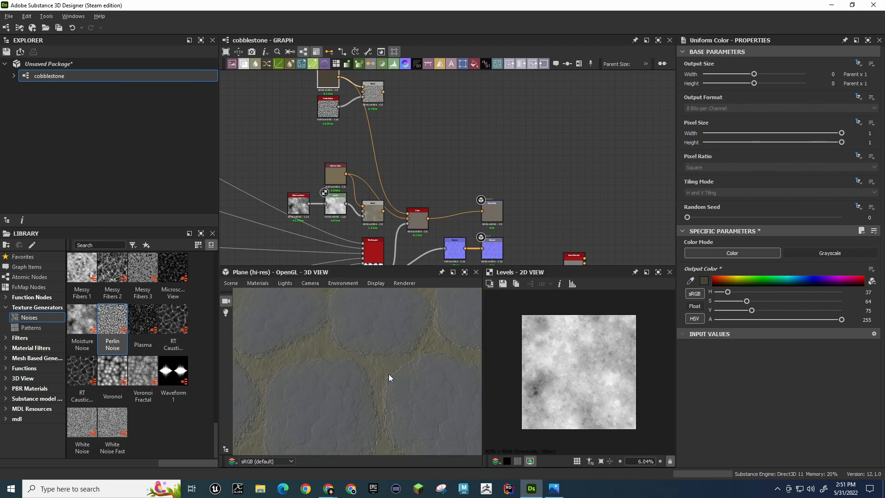
pyautogui.scroll(1, 383, 223)
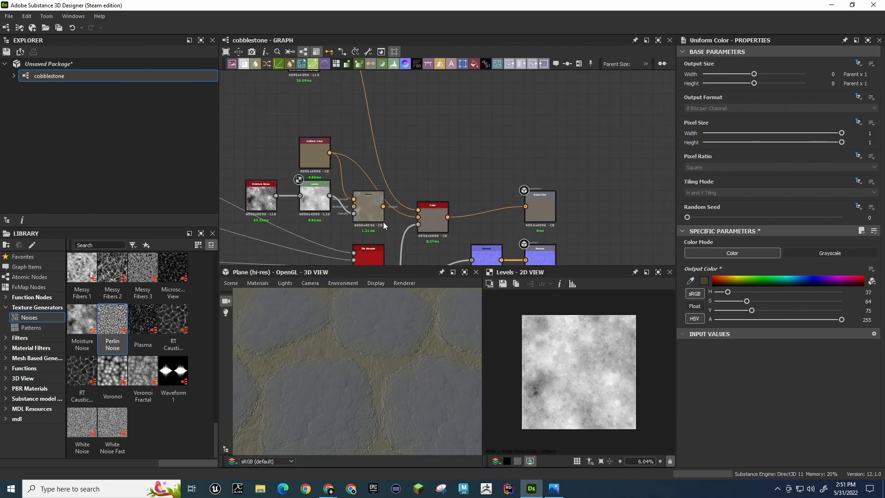
# Place the lower Blend node between Color and Base Color, with Color as its foreground and Levels still feeding its opacity
pyautogui.scroll(3, 387, 223)
pyautogui.scroll(-4, 383, 231)
pyautogui.scroll(1, 369, 222)
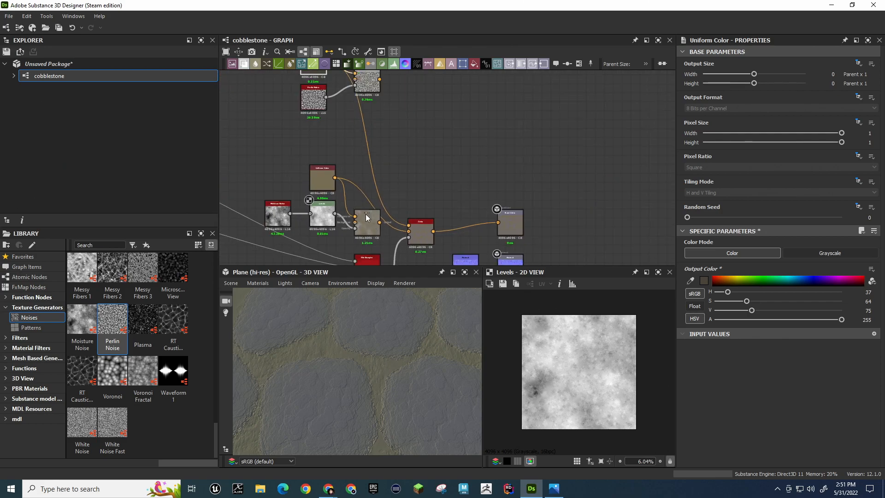
pyautogui.moveTo(367, 218); pyautogui.dragTo(462, 191)
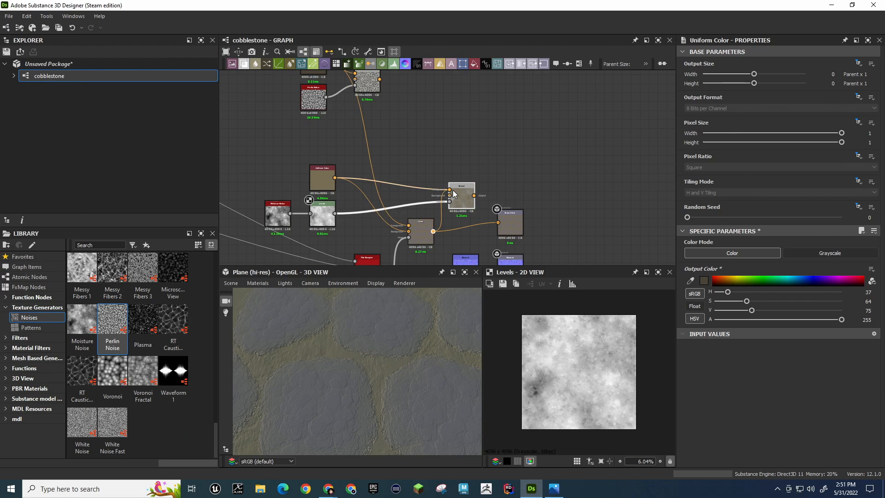
pyautogui.moveTo(453, 190); pyautogui.dragTo(453, 190)
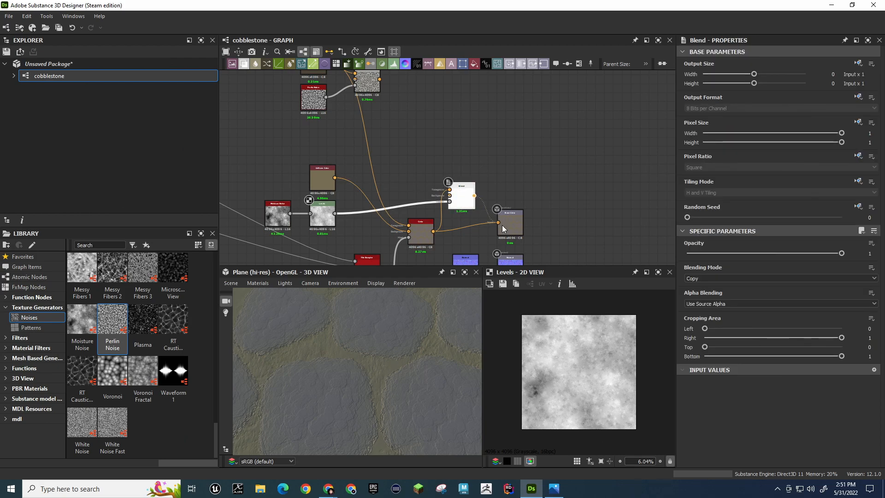
pyautogui.moveTo(502, 225); pyautogui.dragTo(502, 225)
# Inspect the blended noise shading on a single stone and across the whole plane in the 3D view
pyautogui.scroll(-5, 383, 361)
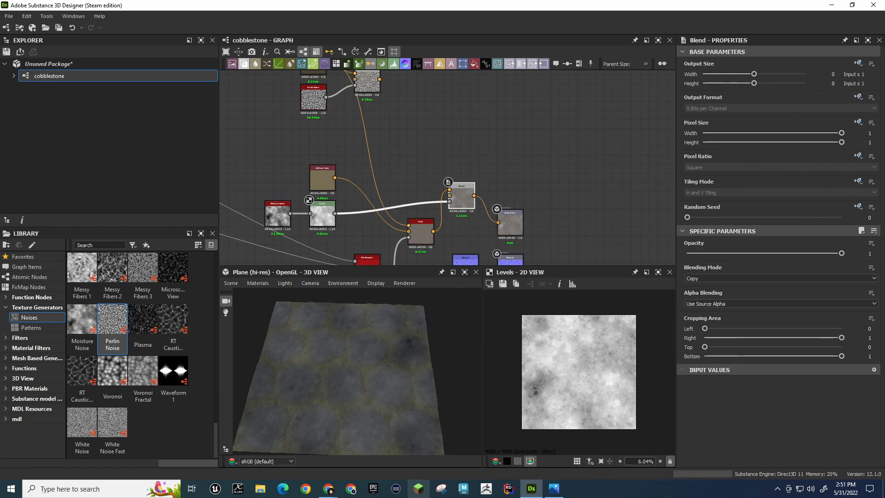
pyautogui.scroll(10, 421, 399)
pyautogui.scroll(3, 415, 395)
pyautogui.moveTo(413, 391); pyautogui.dragTo(436, 325, button='middle')
pyautogui.scroll(-5, 367, 375)
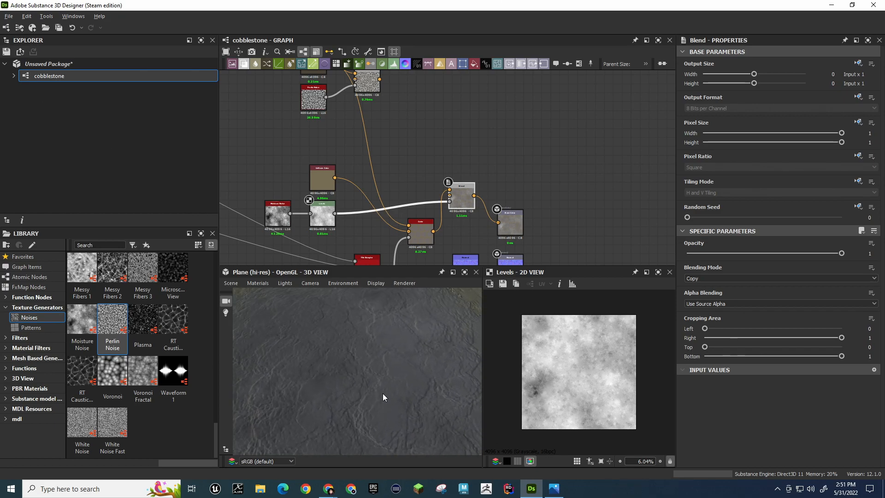
pyautogui.scroll(-4, 364, 390)
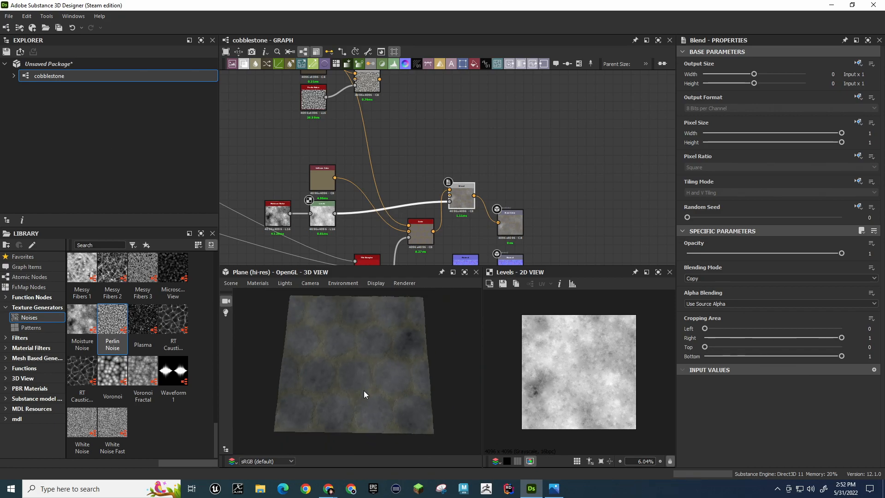
# Examine the Tile Sampler node's map inputs and its link to the Normal node, and show the Normal node's parameters
pyautogui.moveTo(481, 154); pyautogui.dragTo(785, 41, button='middle')
pyautogui.moveTo(410, 170); pyautogui.dragTo(205, 163, button='middle')
pyautogui.scroll(5, 428, 186)
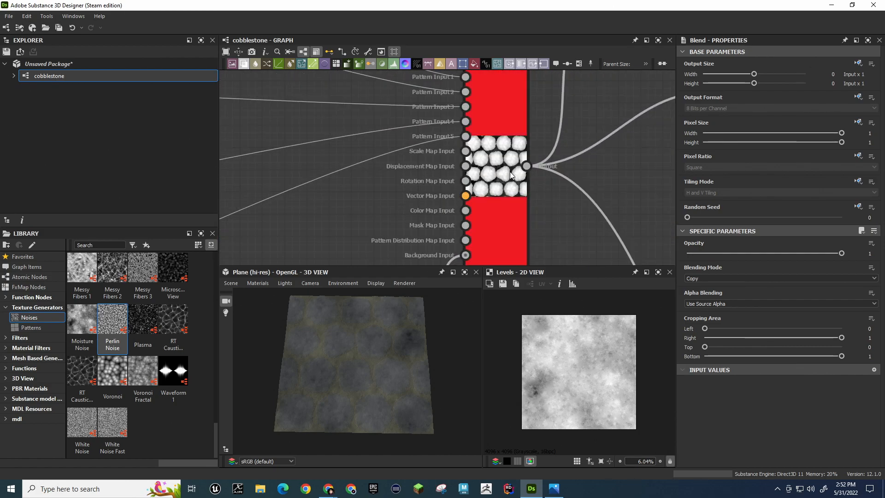
pyautogui.moveTo(298, 183); pyautogui.dragTo(256, 172, button='middle')
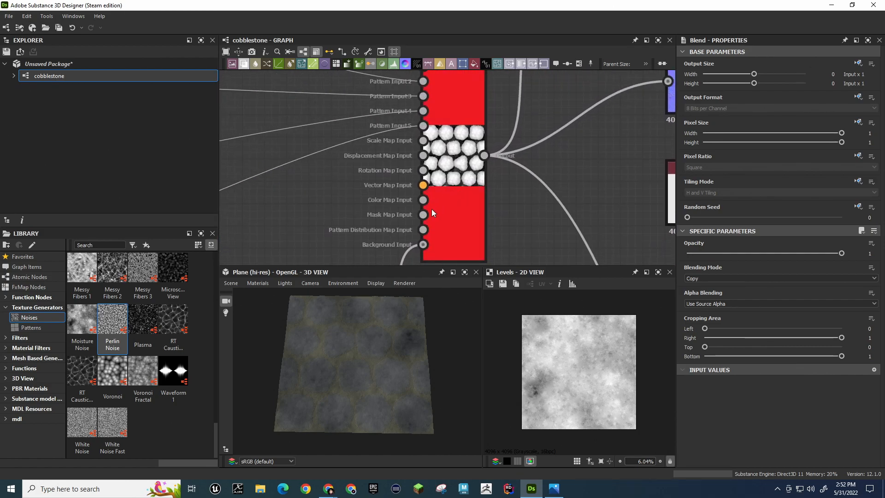
pyautogui.scroll(-4, 433, 211)
pyautogui.moveTo(512, 197); pyautogui.dragTo(350, 242, button='middle')
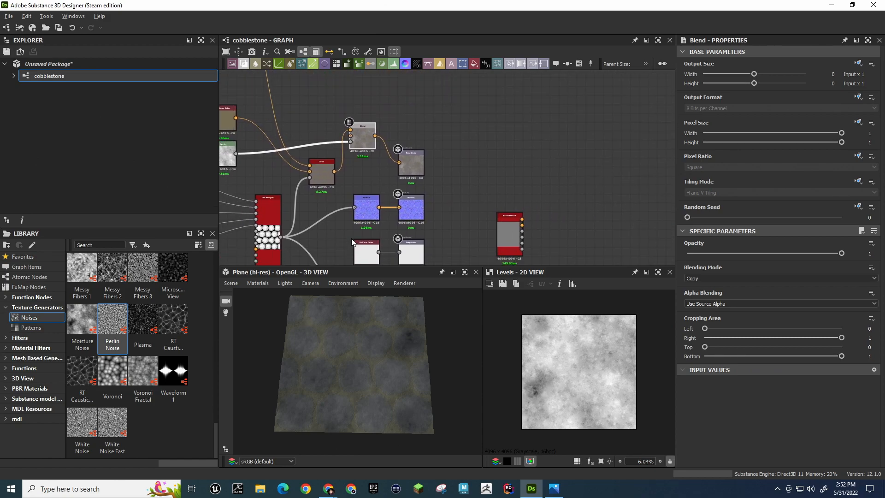
pyautogui.scroll(10, 364, 216)
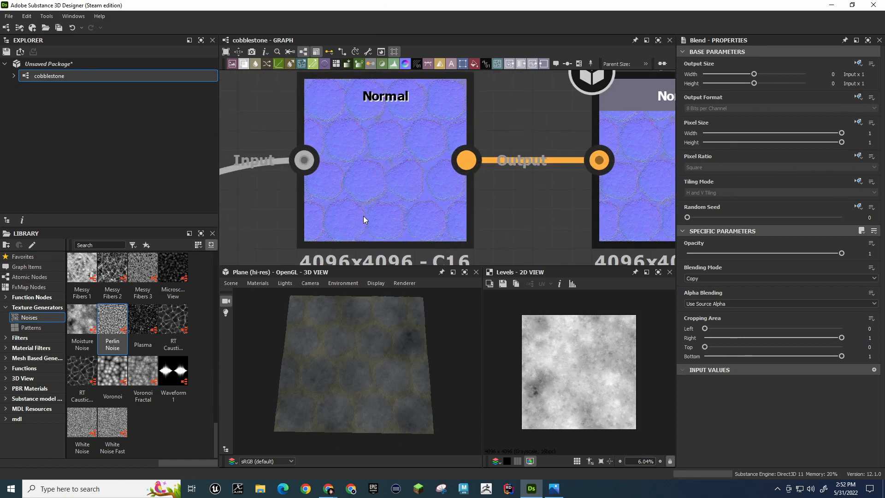
pyautogui.scroll(-10, 364, 216)
pyautogui.moveTo(306, 223); pyautogui.dragTo(406, 191, button='middle')
pyautogui.scroll(6, 380, 220)
pyautogui.scroll(-4, 386, 224)
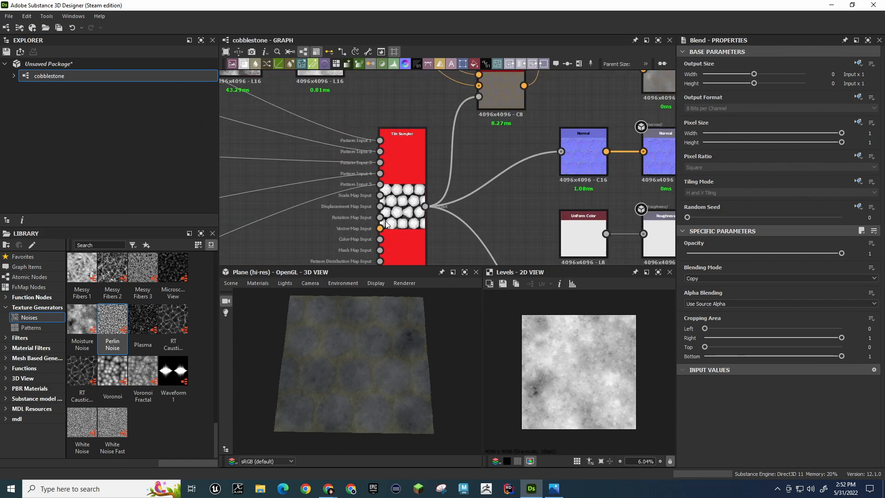
pyautogui.moveTo(469, 188); pyautogui.dragTo(450, 144, button='middle')
pyautogui.click(556, 120)
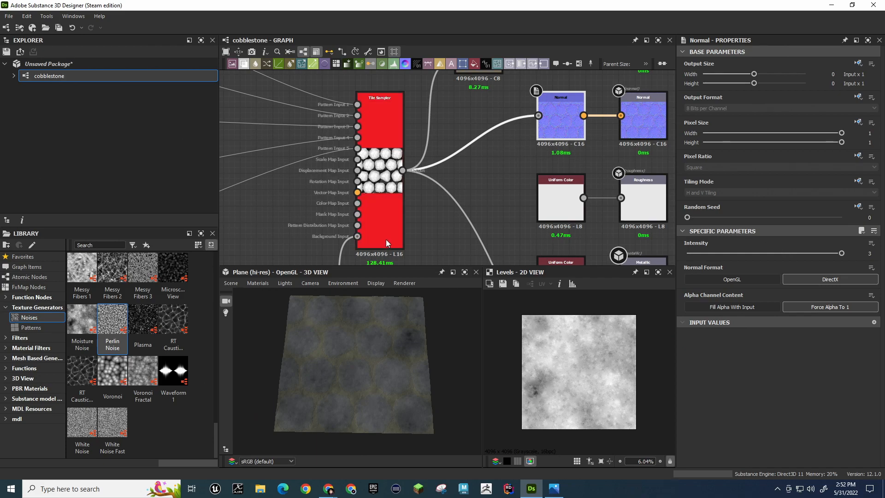
# Look over the nodes leading into the Tile Sampler, and inspect the stone edges and gaps up close in the 3D view
pyautogui.moveTo(288, 177); pyautogui.dragTo(509, 319, button='middle')
pyautogui.moveTo(383, 145); pyautogui.dragTo(741, 214, button='middle')
pyautogui.moveTo(473, 134); pyautogui.dragTo(367, 86, button='middle')
pyautogui.moveTo(575, 223); pyautogui.dragTo(397, 134, button='middle')
pyautogui.moveTo(537, 197); pyautogui.dragTo(345, 145, button='middle')
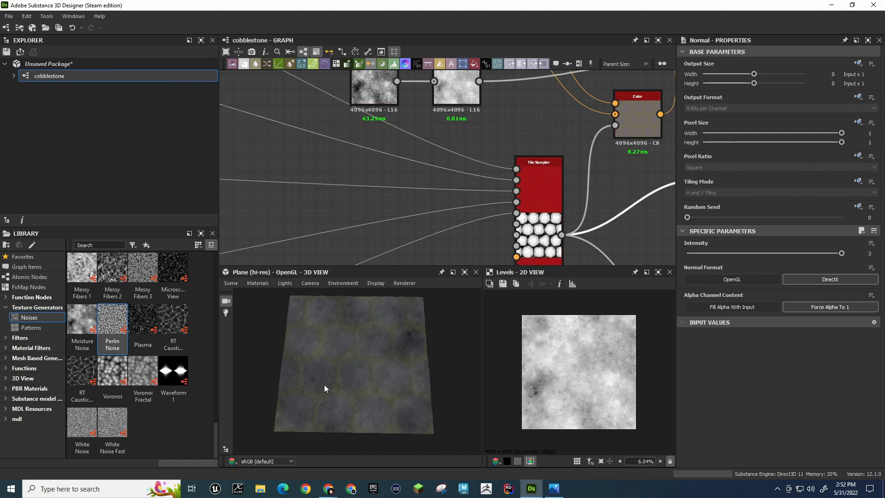
pyautogui.scroll(5, 324, 385)
pyautogui.moveTo(363, 393); pyautogui.dragTo(371, 359)
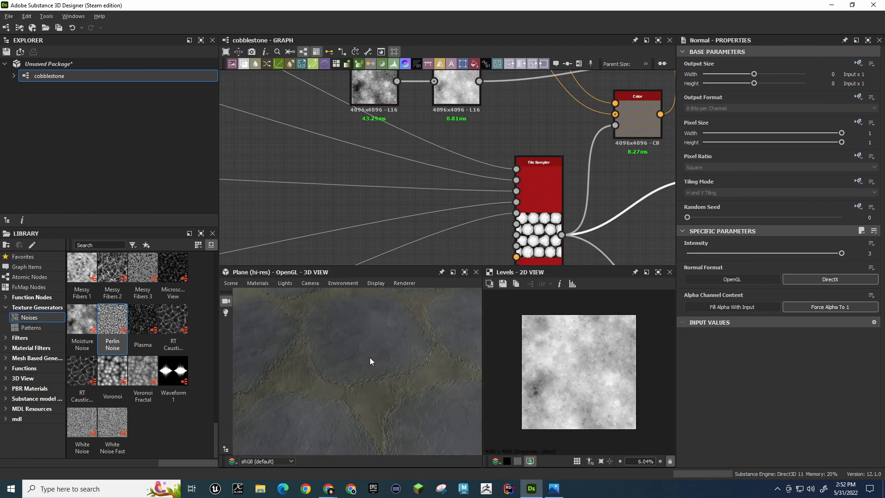
# Switch to the browser, play part of the Tile Sampler Node lesson video, pause it, and return to Substance 3D Designer
pyautogui.hotkey('alt', 'Tab')
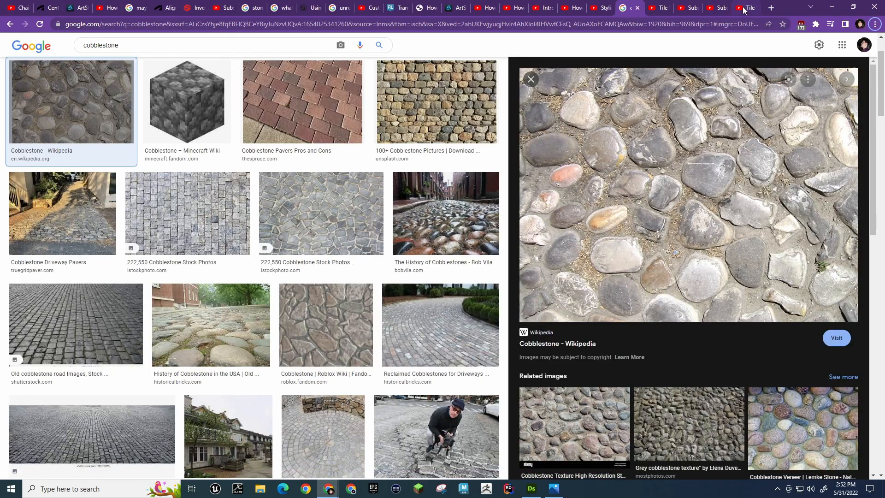
pyautogui.click(744, 7)
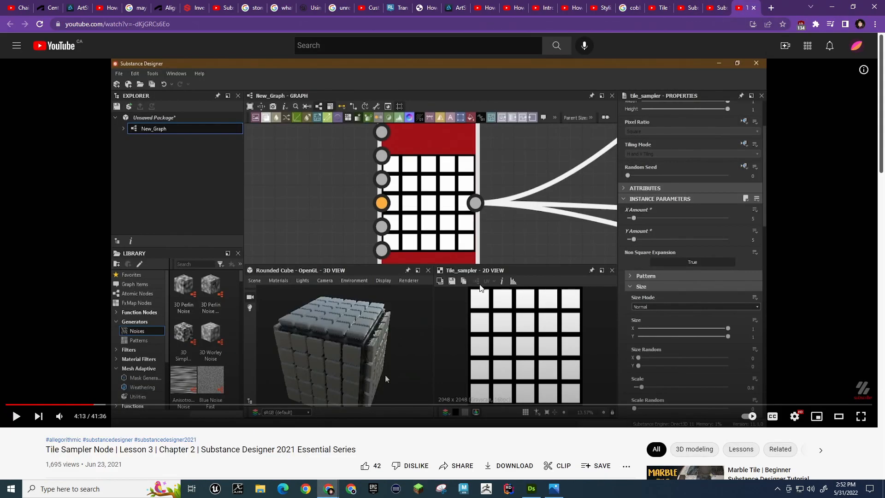
pyautogui.click(480, 288)
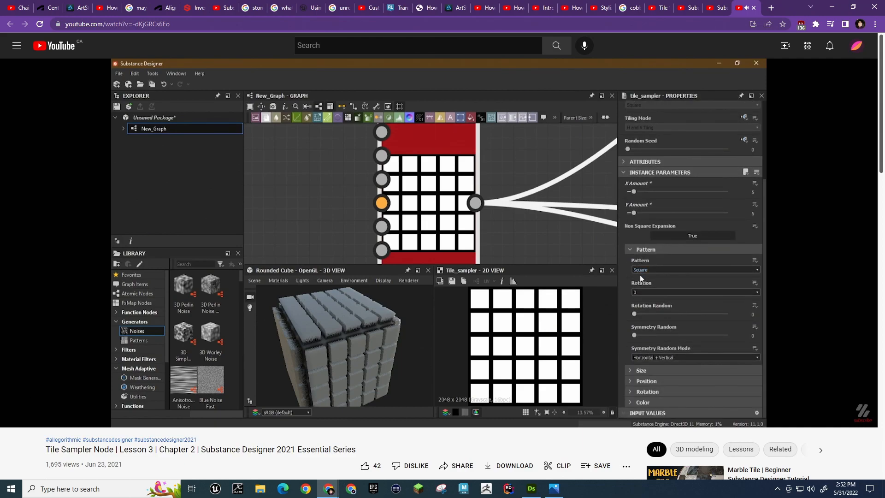
pyautogui.click(452, 236)
pyautogui.hotkey('alt', 'Tab')
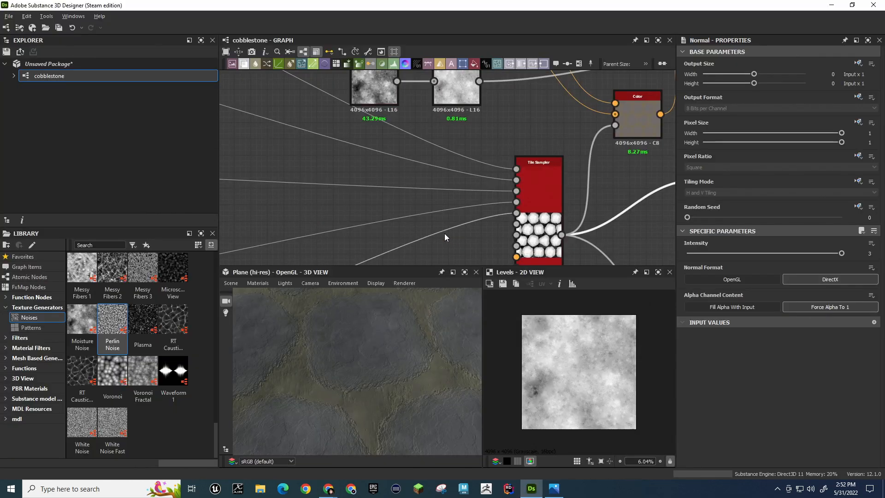
# Show the Tile Sampler node's parameters and collapse its Pattern, Size, Position and Rotation groups to reach the Color settings
pyautogui.scroll(-3, 450, 231)
pyautogui.scroll(3, 451, 227)
pyautogui.moveTo(450, 224); pyautogui.dragTo(426, 193, button='middle')
pyautogui.click(507, 156)
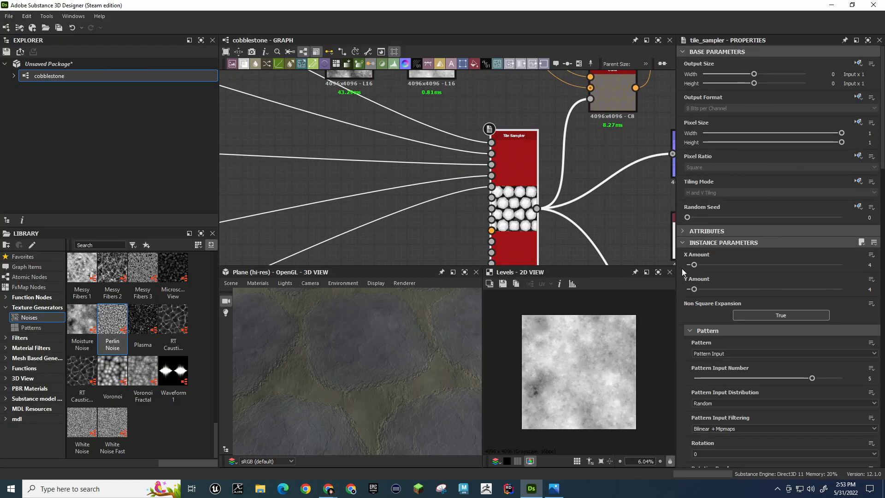
pyautogui.scroll(-3, 687, 389)
pyautogui.click(691, 257)
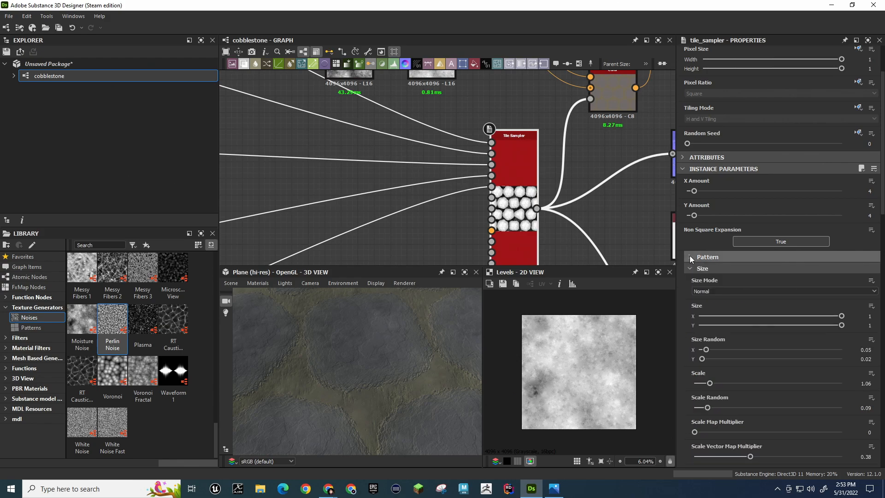
pyautogui.click(690, 269)
pyautogui.click(690, 280)
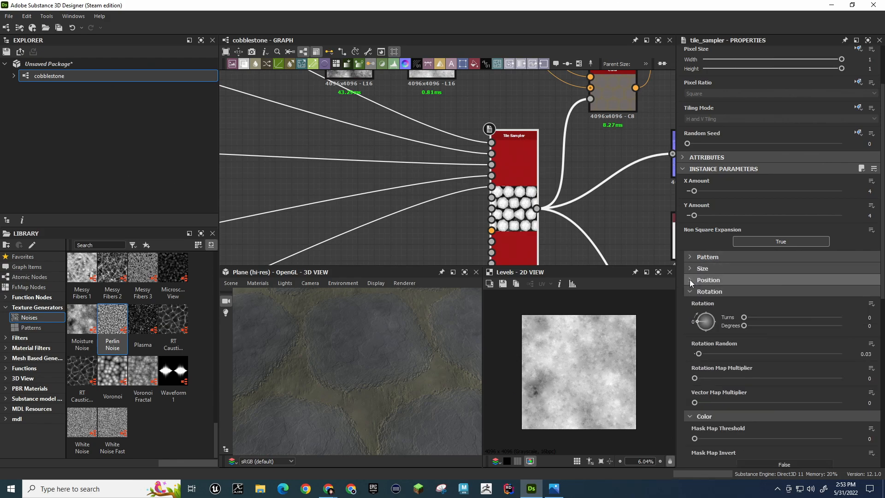
pyautogui.click(690, 291)
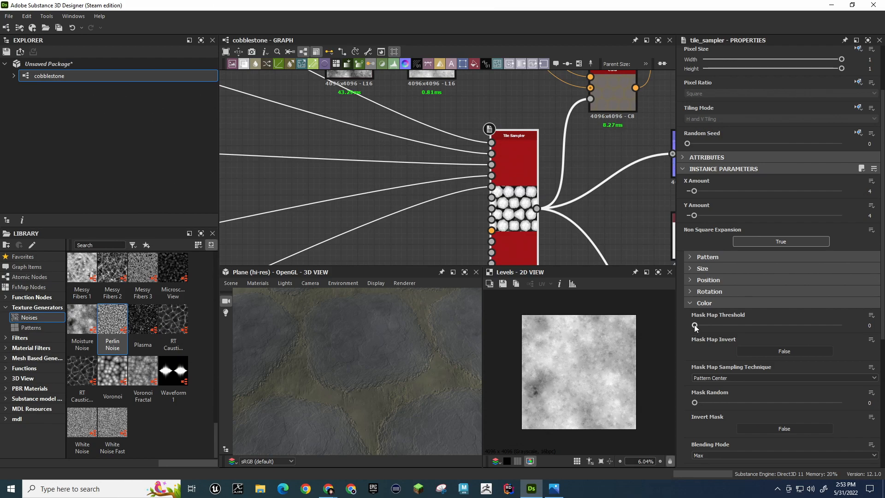
# Try a Mask Map Threshold of 0.46 on the Tile Sampler and undo it
pyautogui.moveTo(695, 326); pyautogui.dragTo(763, 332)
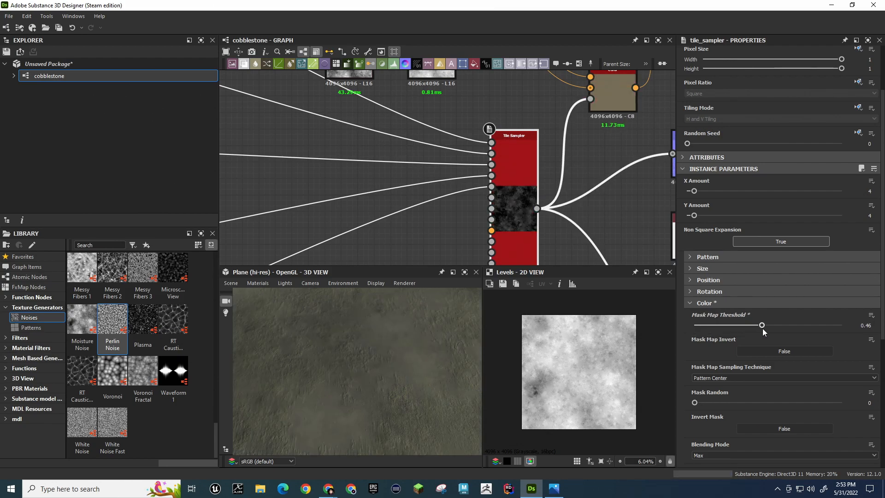
pyautogui.hotkey('ctrl', 'z')
pyautogui.scroll(-1, 696, 382)
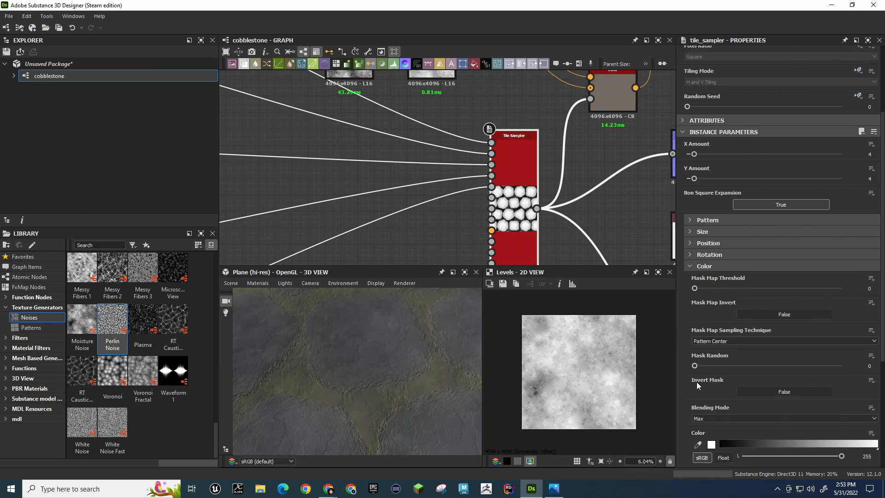
# Try Color Random values of 0.27 and 1 on the Tile Sampler, check the whole plane in 3D, and reset Color Random to 0
pyautogui.scroll(-4, 697, 382)
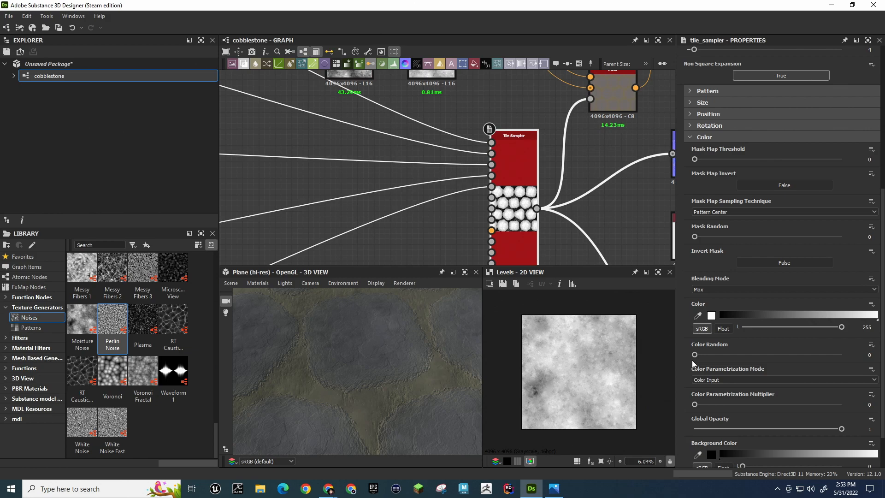
pyautogui.moveTo(697, 356); pyautogui.dragTo(735, 359)
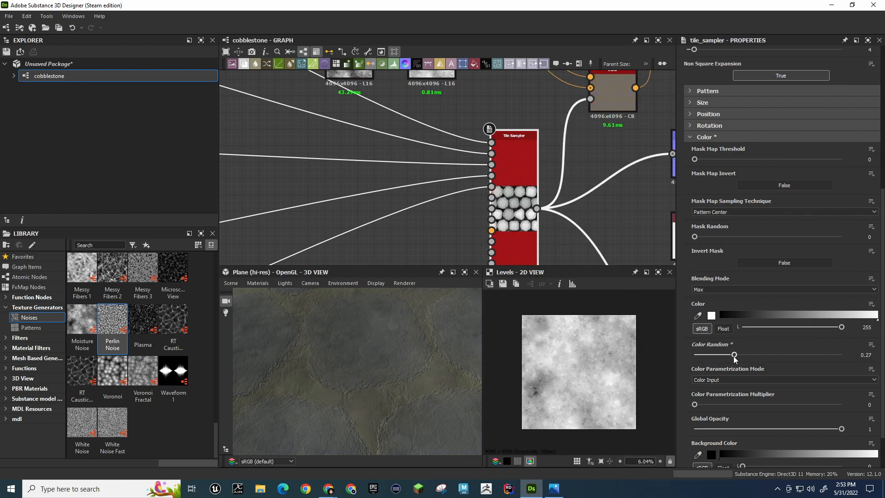
pyautogui.moveTo(735, 360); pyautogui.dragTo(868, 361)
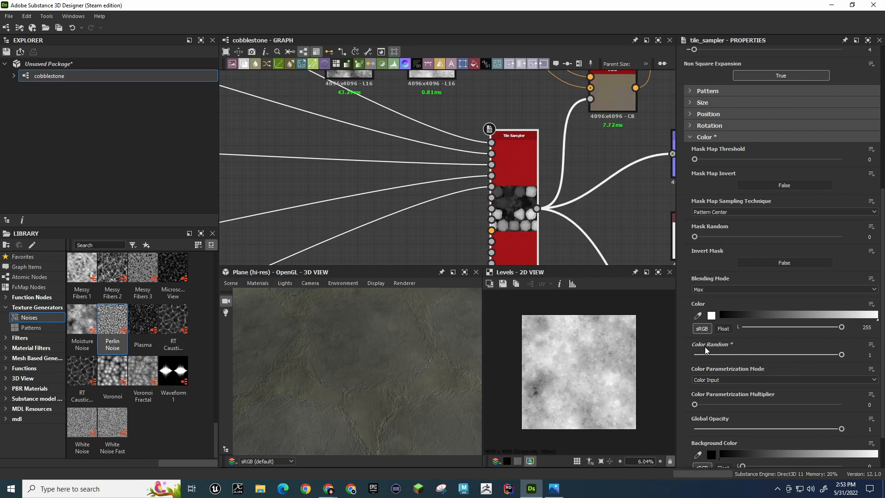
pyautogui.scroll(-8, 354, 369)
pyautogui.scroll(3, 354, 369)
pyautogui.keyDown('alt'); pyautogui.moveTo(359, 355); pyautogui.dragTo(366, 371, button='middle'); pyautogui.keyUp('alt')
pyautogui.keyDown('alt'); pyautogui.moveTo(366, 372); pyautogui.dragTo(368, 375); pyautogui.keyUp('alt')
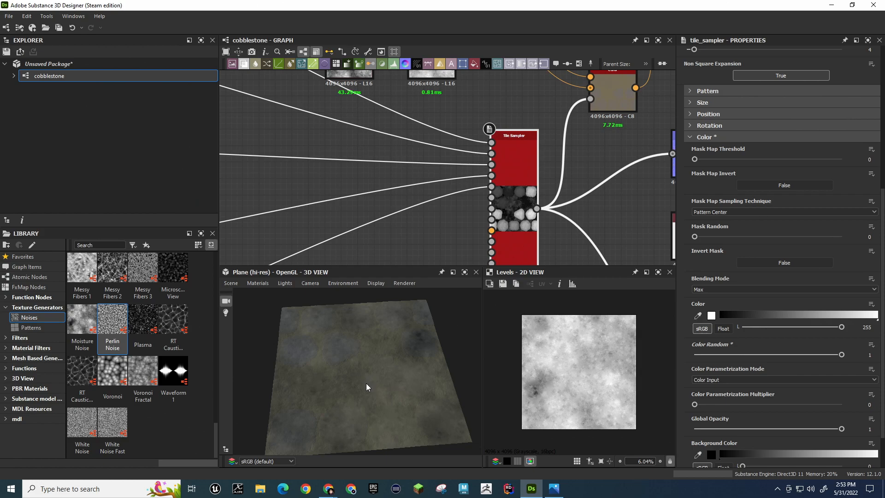
pyautogui.moveTo(841, 355); pyautogui.dragTo(679, 353)
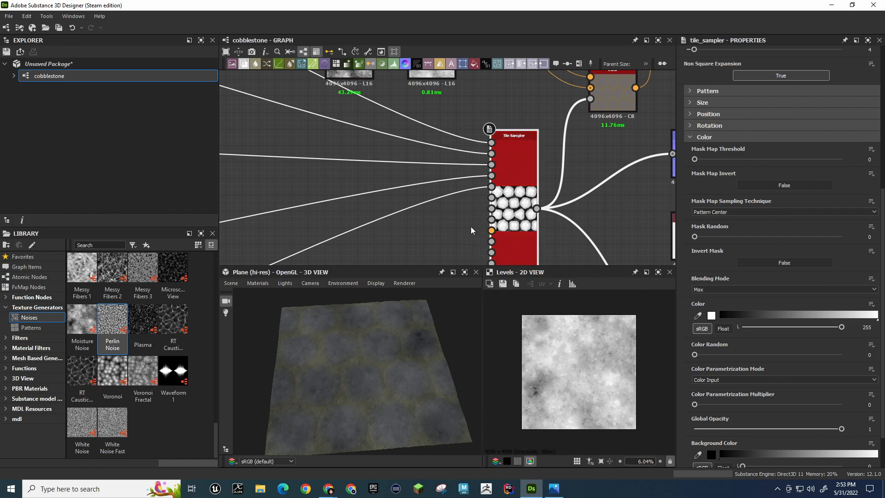
# Add a Tile Sampler Color node from the Patterns library and place it just after the Tile Sampler in the graph
pyautogui.moveTo(458, 220); pyautogui.dragTo(442, 191, button='middle')
pyautogui.click(31, 327)
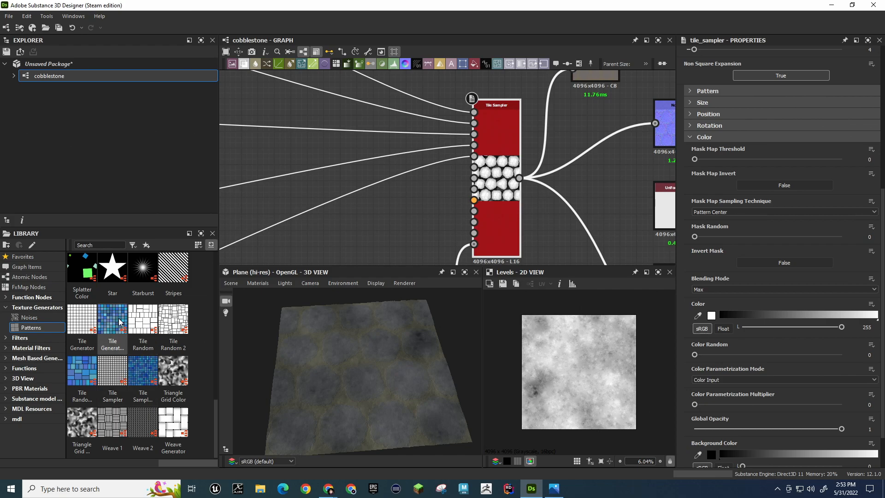
pyautogui.moveTo(141, 369)
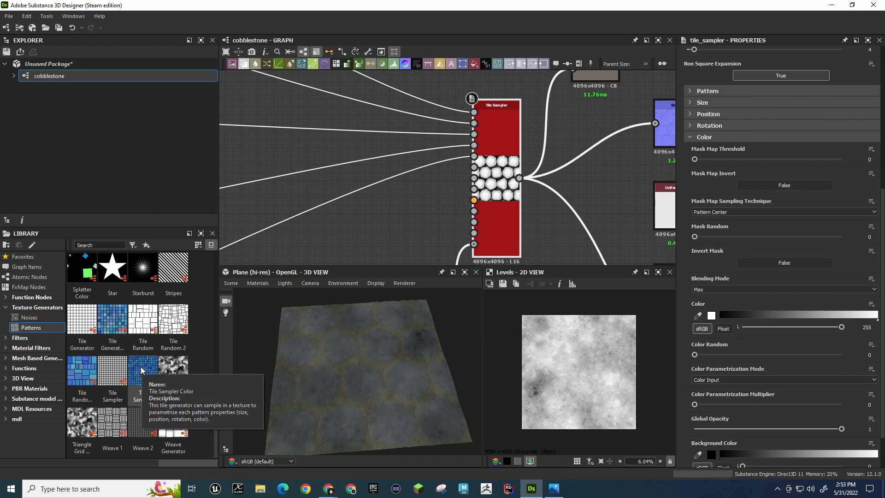
pyautogui.moveTo(140, 366); pyautogui.dragTo(397, 161)
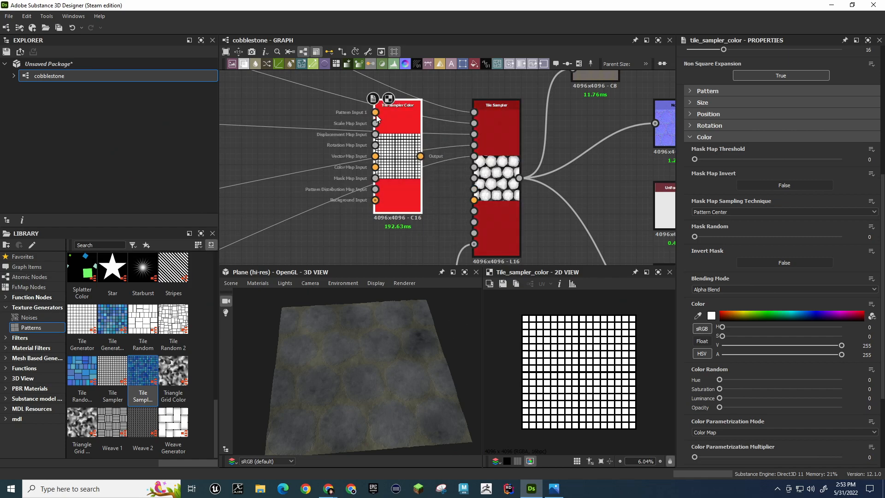
pyautogui.moveTo(384, 118); pyautogui.dragTo(558, 168)
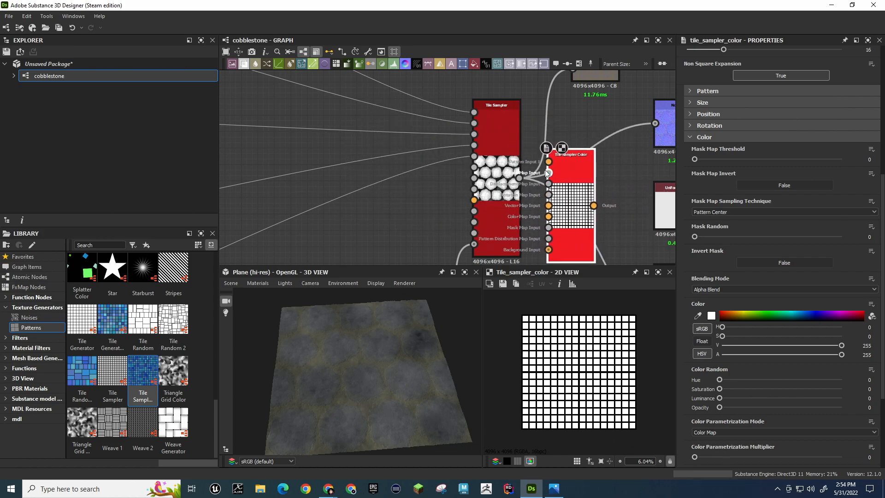
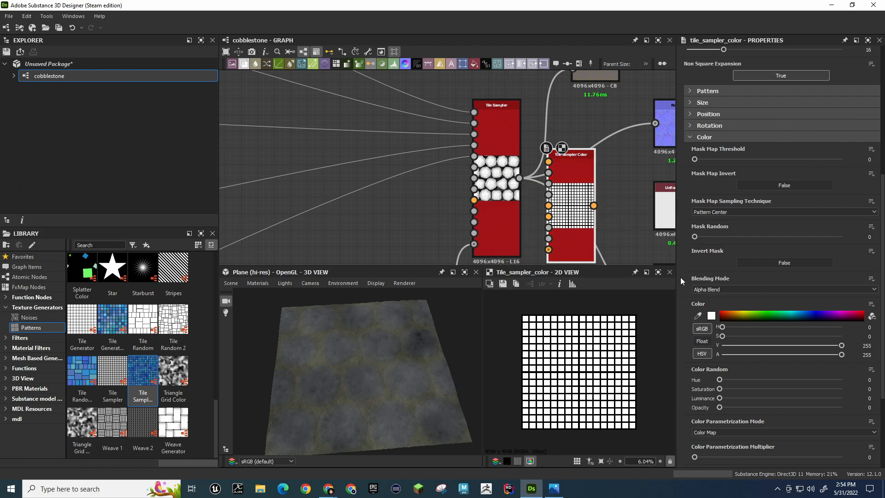
# Look through the Tile Sampler Color node's Color parameters, including Color Random and Color Parametrization, and collapse the Color group
pyautogui.scroll(-5, 685, 278)
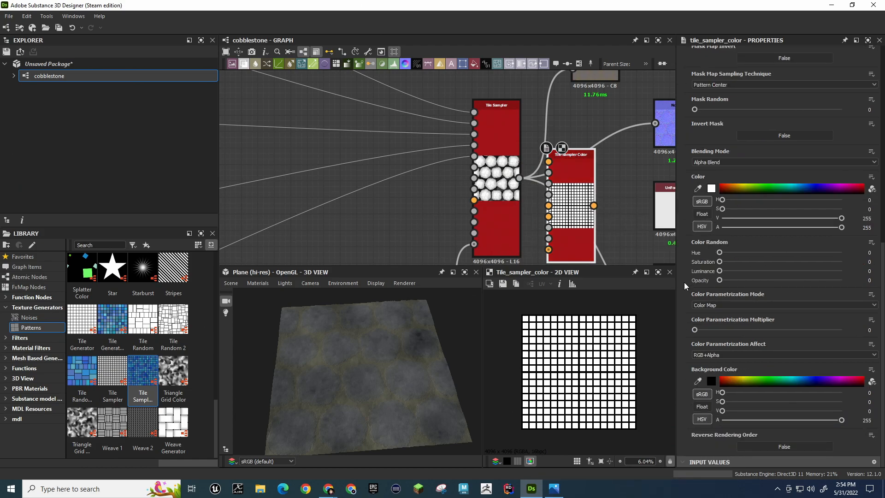
pyautogui.scroll(4, 684, 282)
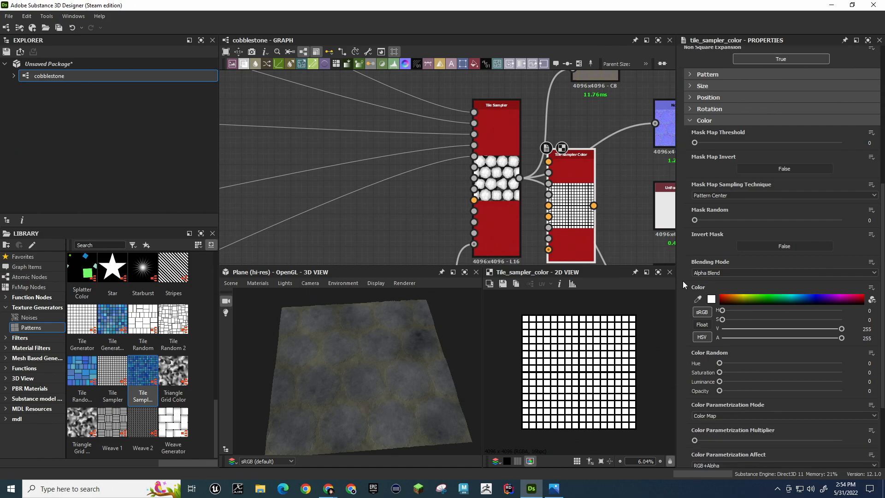
pyautogui.scroll(-4, 683, 281)
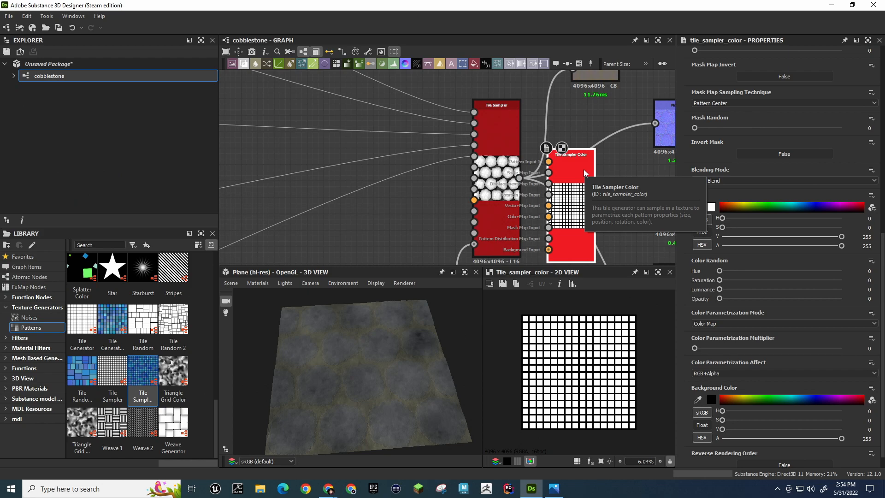
pyautogui.scroll(-1, 698, 231)
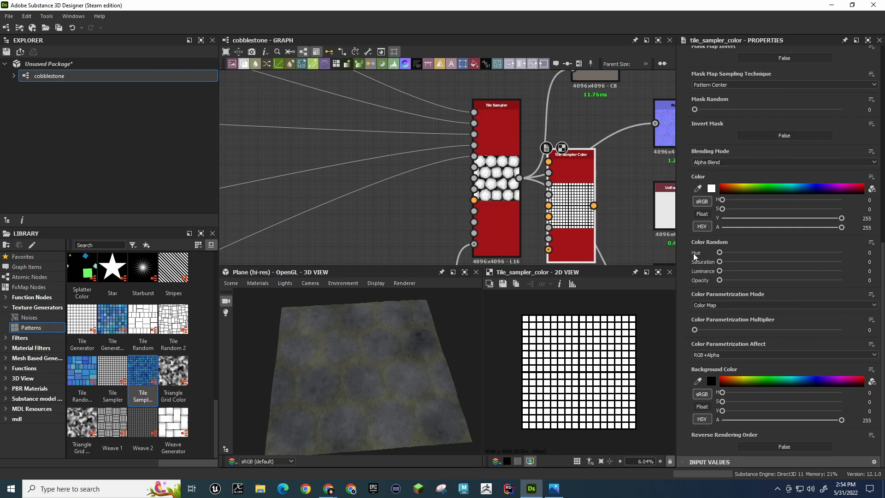
pyautogui.scroll(10, 695, 268)
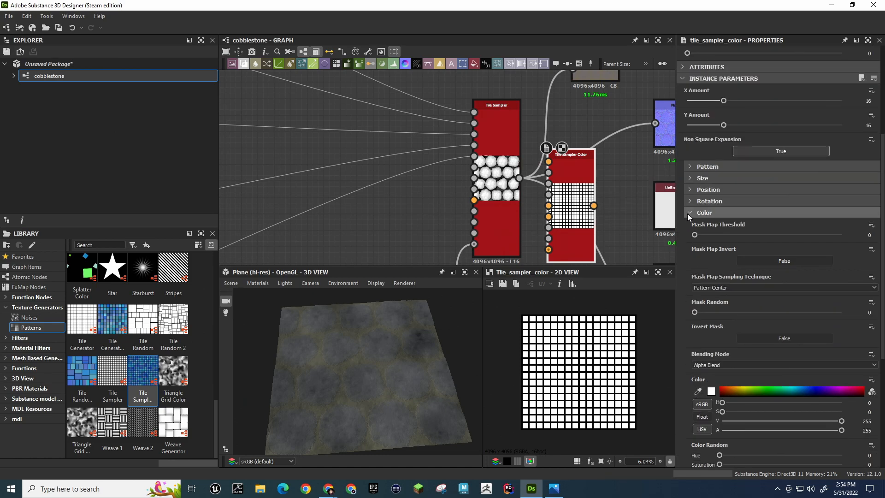
pyautogui.click(688, 214)
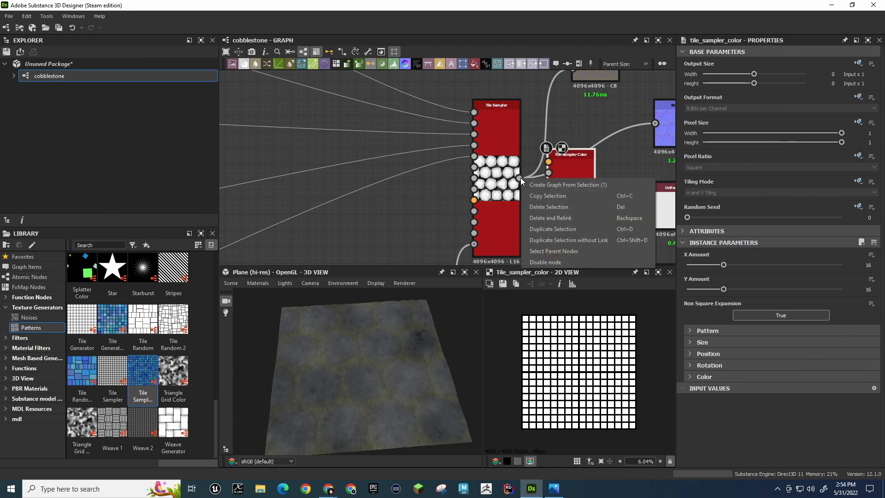
pyautogui.click(510, 187)
pyautogui.click(574, 174)
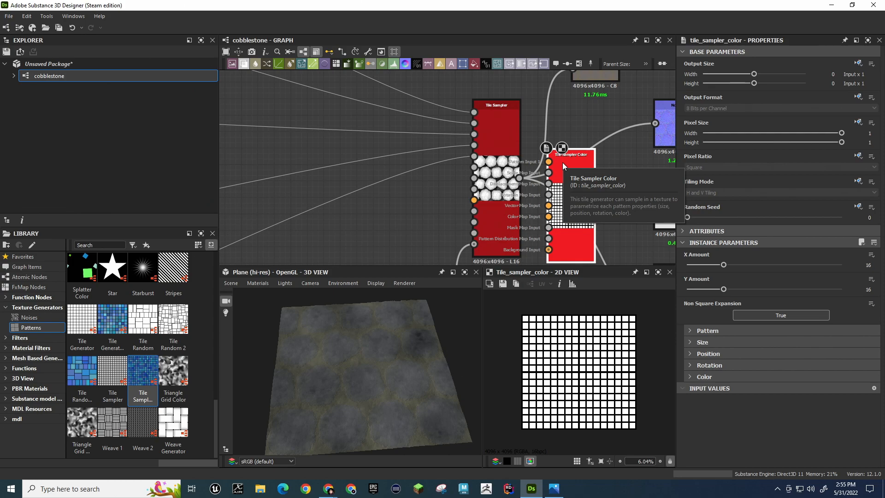
# Move the Tile Sampler away from its downstream nodes and align the Tile Sampler Color node beside it
pyautogui.moveTo(508, 148); pyautogui.dragTo(377, 154)
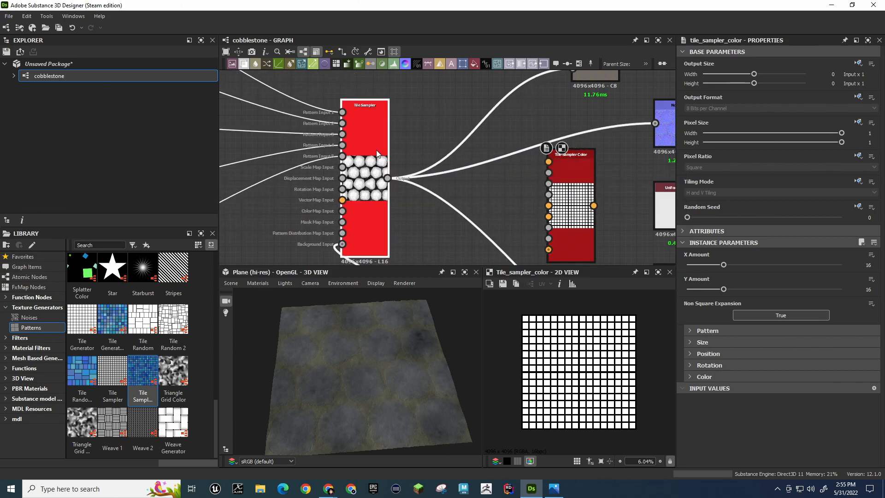
pyautogui.scroll(-6, 377, 153)
pyautogui.moveTo(369, 206)
pyautogui.mouseDown()
pyautogui.moveTo(432, 240)
pyautogui.moveTo(422, 217)
pyautogui.moveTo(374, 211)
pyautogui.mouseUp()
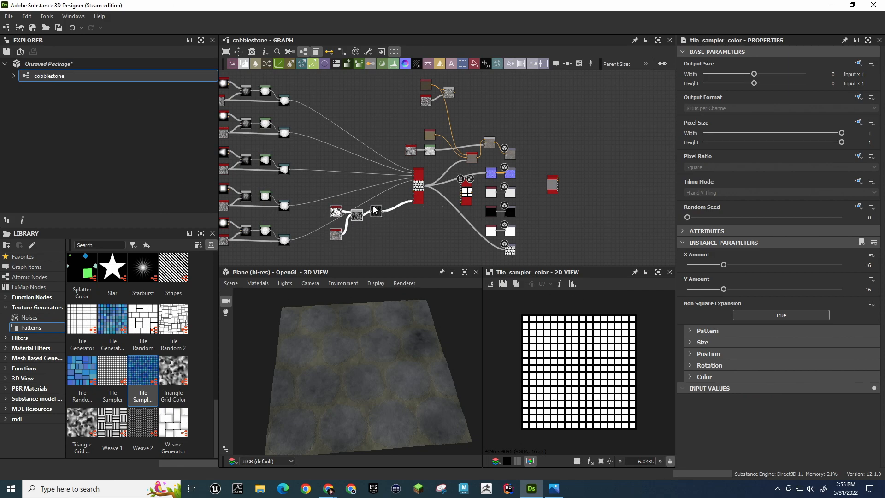
pyautogui.scroll(5, 415, 182)
pyautogui.scroll(-1, 467, 173)
pyautogui.moveTo(474, 157); pyautogui.dragTo(450, 140, button='middle')
pyautogui.moveTo(587, 175); pyautogui.dragTo(526, 135)
pyautogui.scroll(5, 526, 158)
pyautogui.scroll(-3, 526, 161)
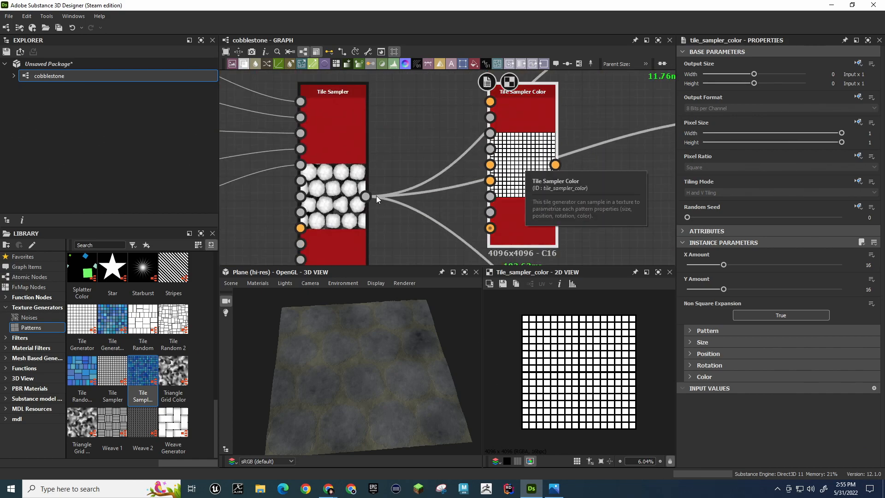
pyautogui.scroll(-2, 413, 156)
pyautogui.moveTo(407, 138); pyautogui.dragTo(358, 197, button='middle')
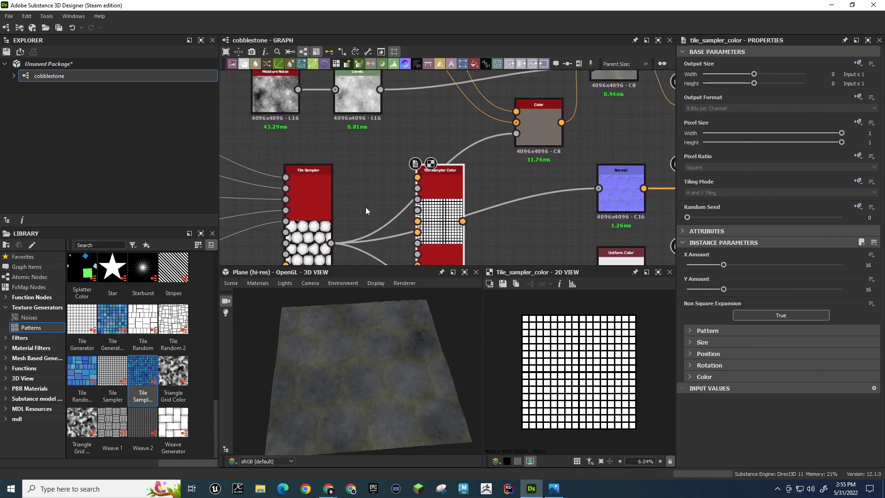
# Try to link the Tile Sampler's output to Pattern Input 1 of the Tile Sampler Color node, and delete that link
pyautogui.moveTo(331, 243); pyautogui.dragTo(417, 180)
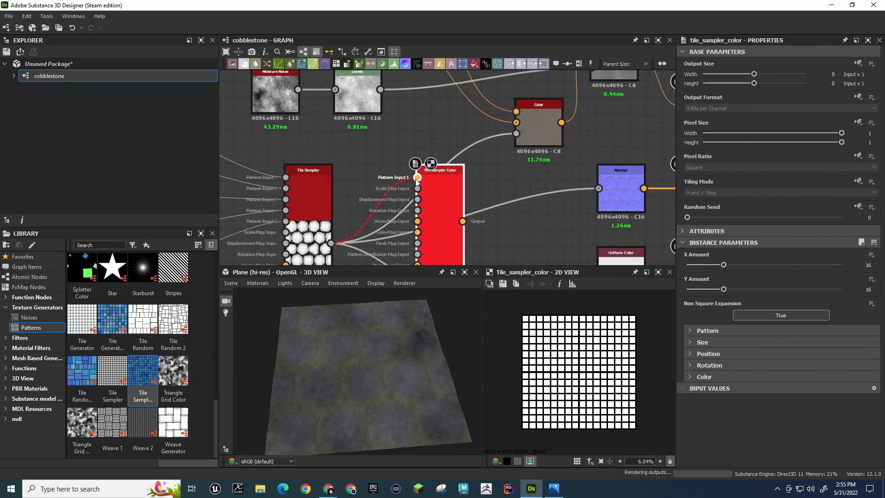
pyautogui.scroll(-2, 387, 182)
pyautogui.scroll(4, 387, 182)
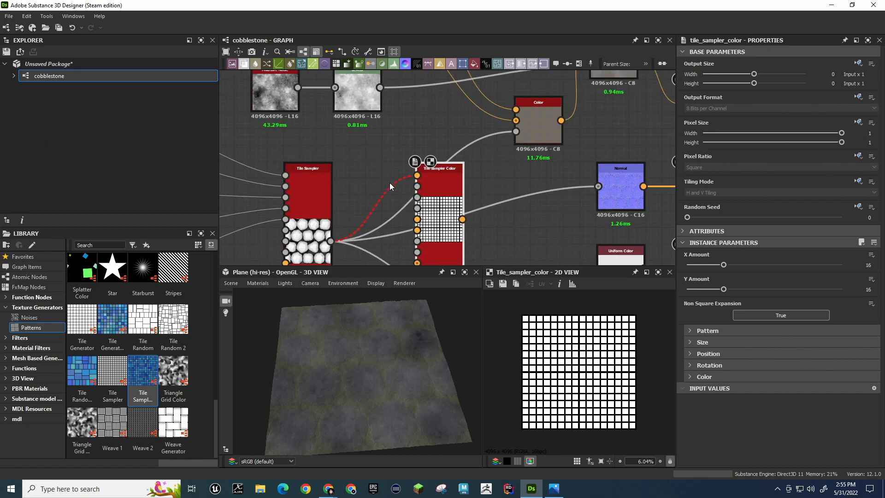
pyautogui.moveTo(436, 187); pyautogui.dragTo(473, 88, button='middle')
pyautogui.scroll(-4, 466, 167)
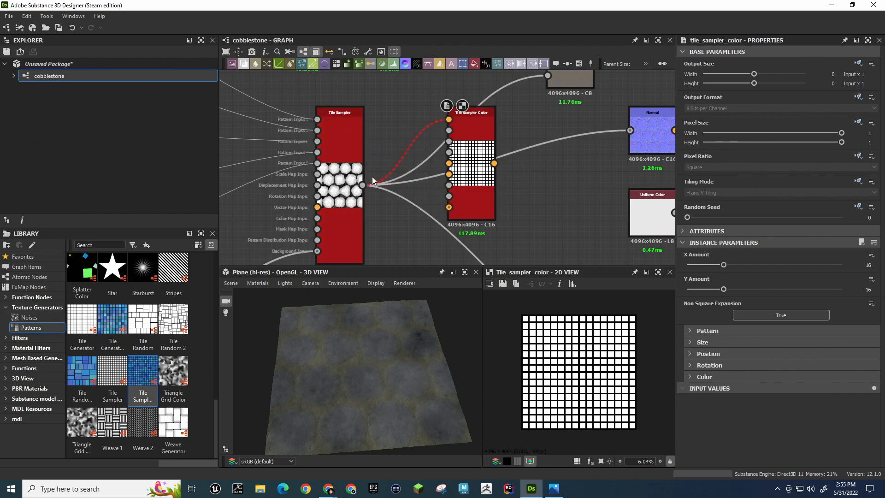
pyautogui.click(397, 161)
pyautogui.press('Delete')
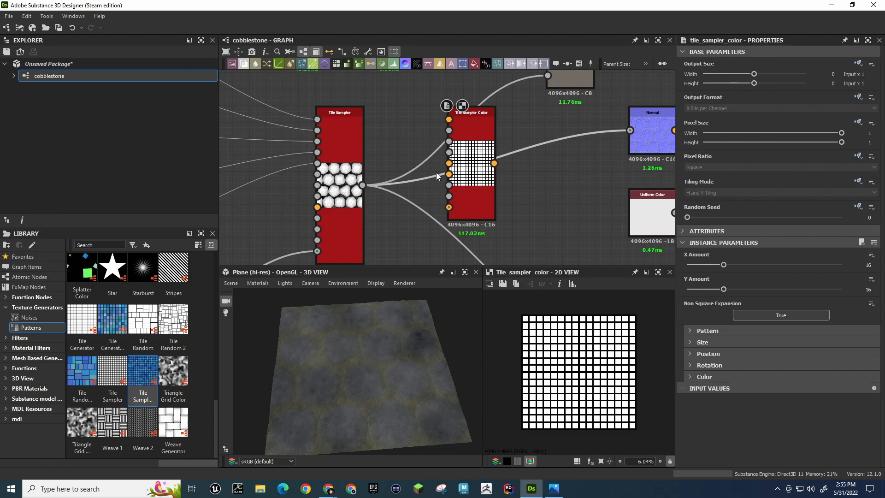
# Insert the Tile Sampler Color node between the Blend and Base Color output nodes, connect it to Base Color, and inspect the plane up close
pyautogui.scroll(-3, 508, 120)
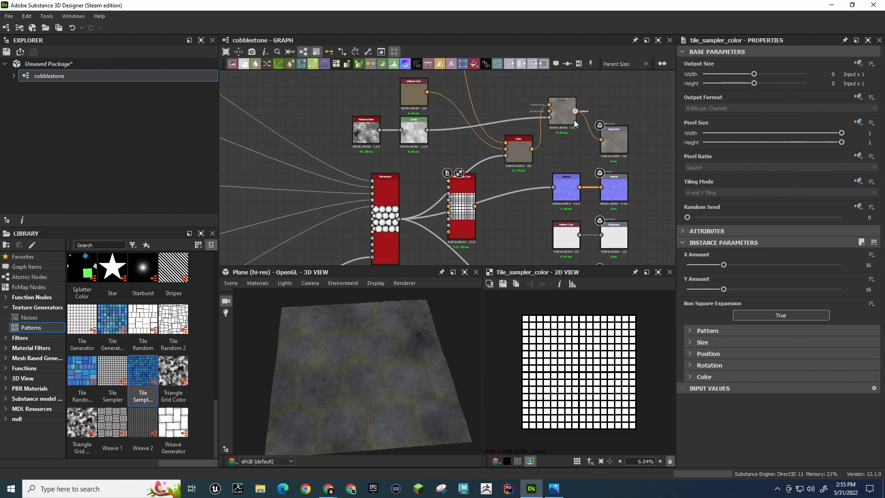
pyautogui.moveTo(466, 180); pyautogui.dragTo(607, 83)
pyautogui.moveTo(624, 138); pyautogui.dragTo(667, 137)
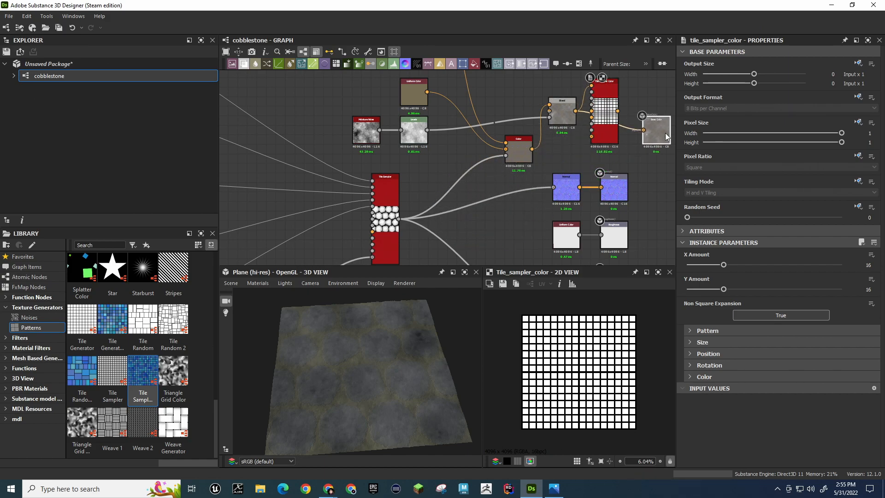
pyautogui.moveTo(619, 111); pyautogui.dragTo(649, 130)
pyautogui.moveTo(640, 141); pyautogui.dragTo(480, 166, button='middle')
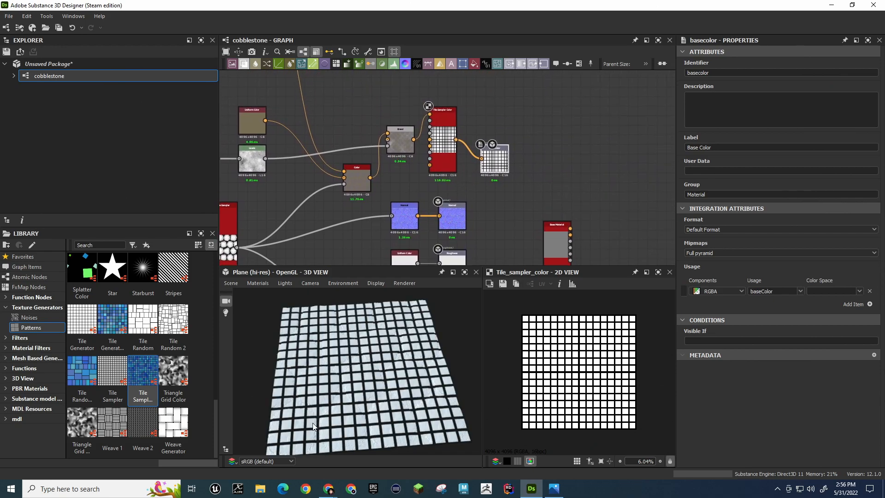
pyautogui.scroll(6, 348, 434)
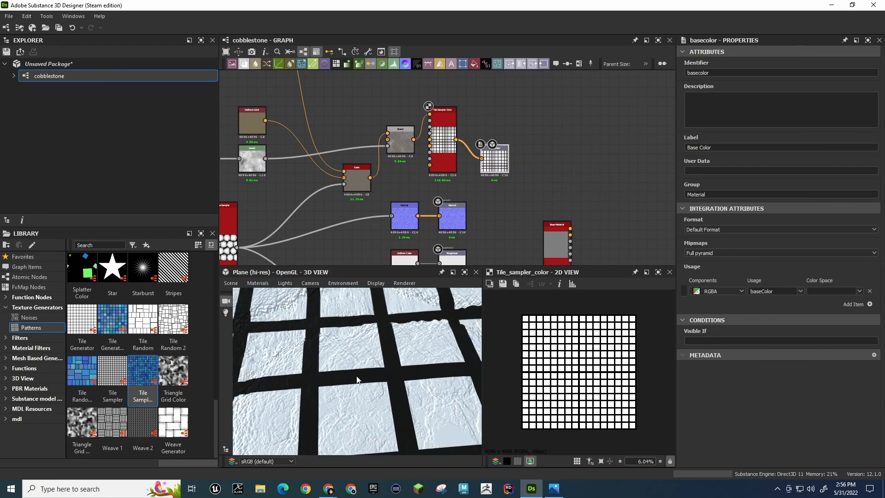
# Try a second Tile Sampler Color node beside the Tile Sampler with its Pattern set to Pattern Input, and delete that node
pyautogui.scroll(-6, 357, 380)
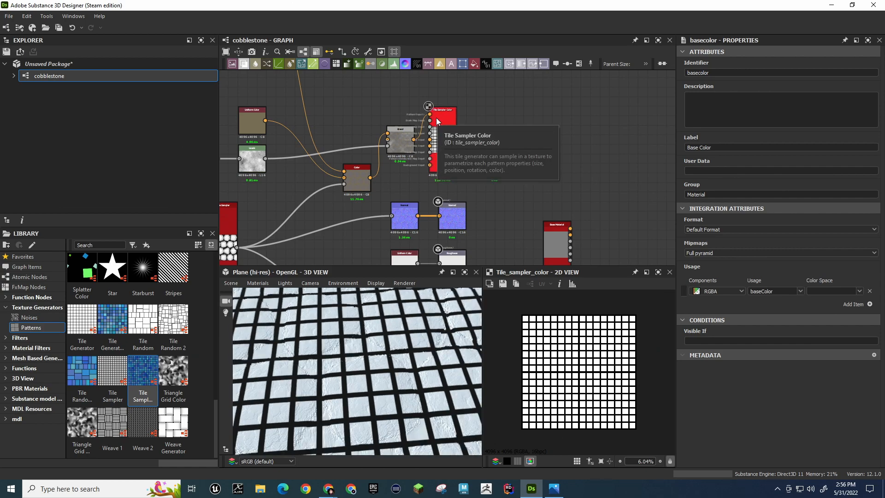
pyautogui.scroll(-4, 323, 217)
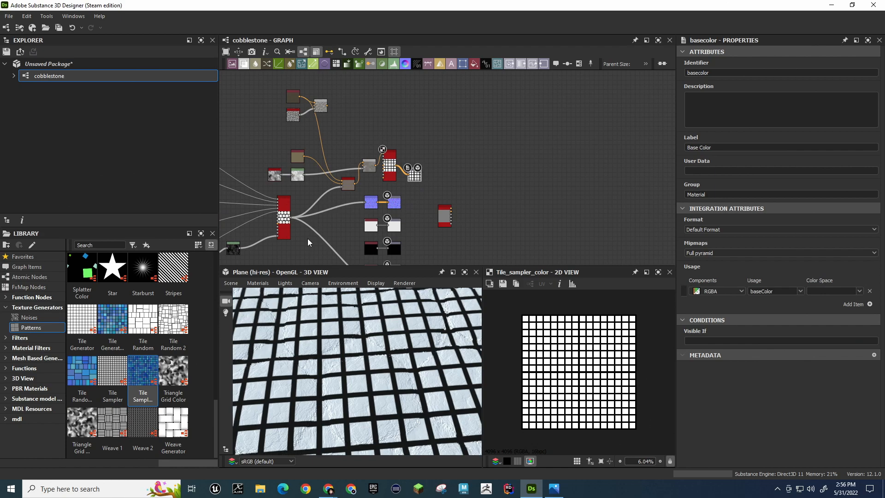
pyautogui.scroll(5, 307, 239)
pyautogui.scroll(-3, 353, 189)
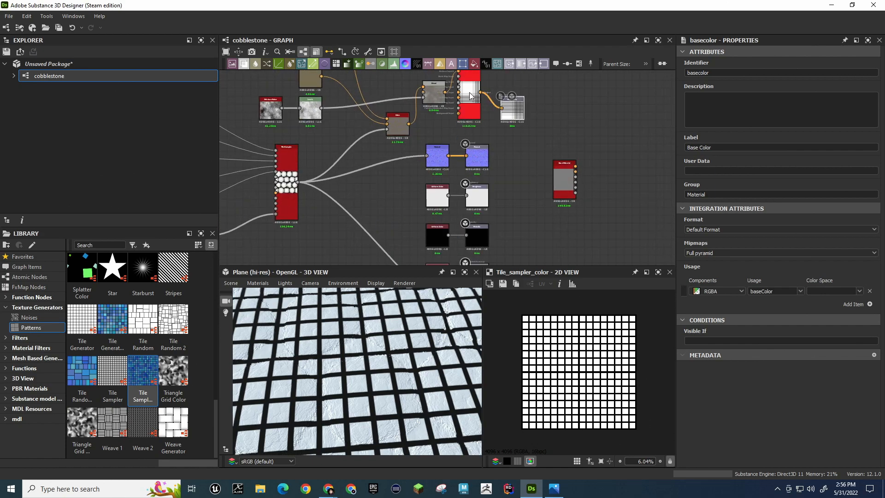
pyautogui.click(475, 115)
pyautogui.moveTo(141, 376); pyautogui.dragTo(359, 198)
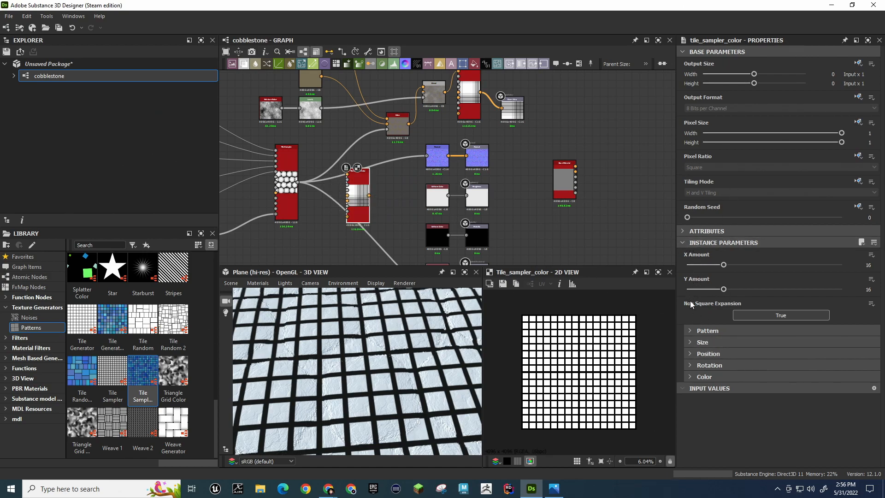
pyautogui.click(688, 332)
pyautogui.click(718, 352)
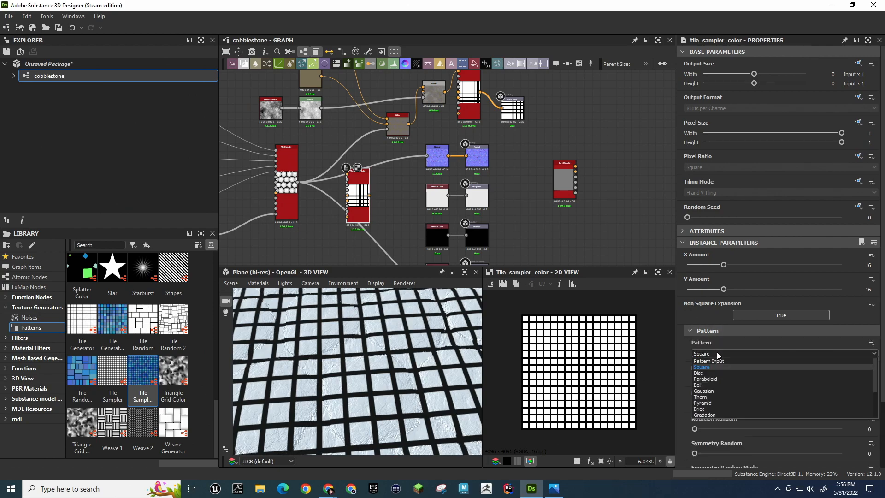
pyautogui.click(713, 360)
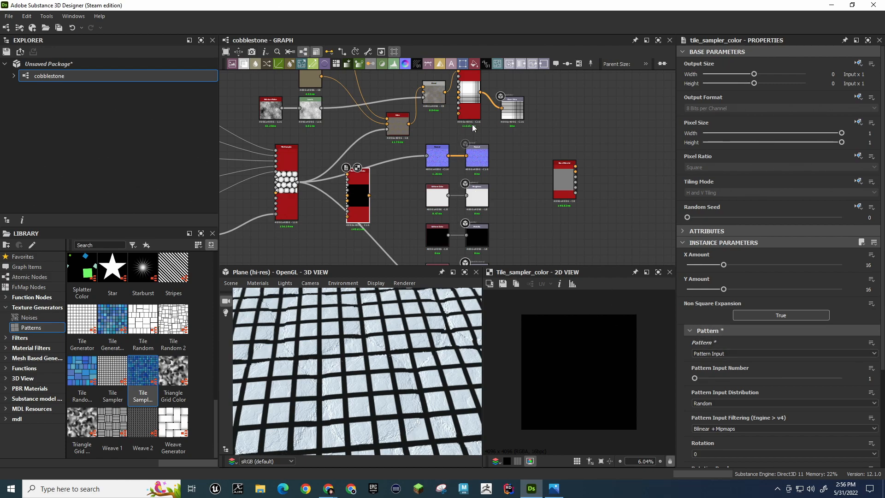
pyautogui.press('Delete')
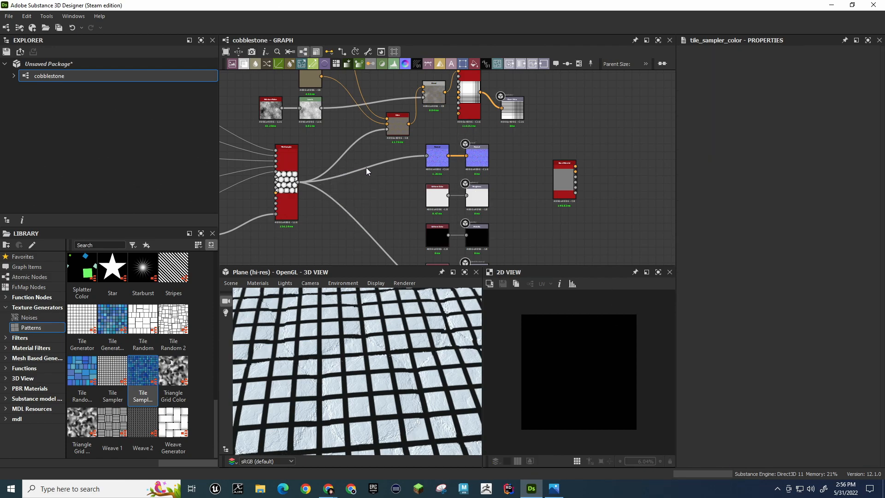
# Set the original Tile Sampler Color node's Pattern to Pattern Input, check the plane up close, and move the node near the Tile Sampler
pyautogui.click(473, 109)
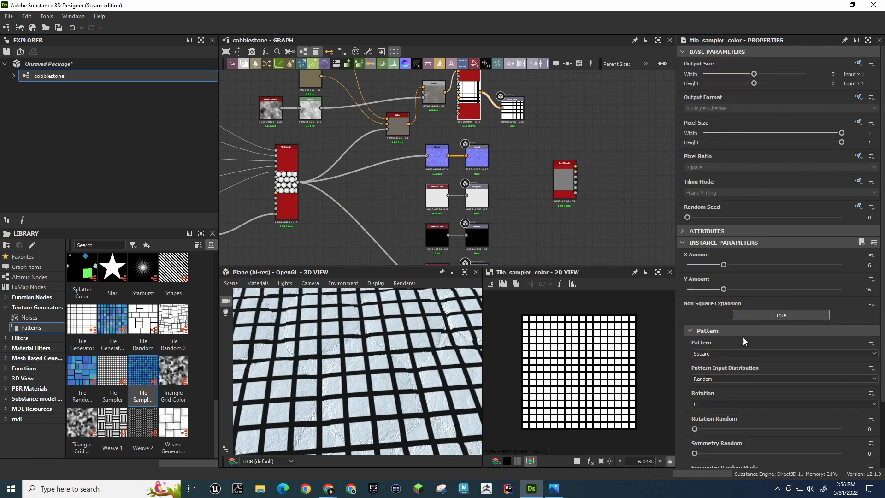
pyautogui.click(727, 353)
pyautogui.click(723, 361)
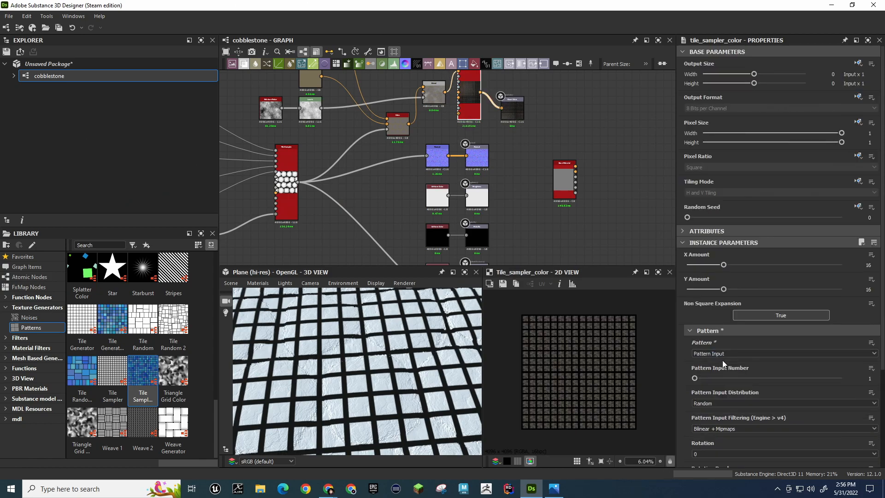
pyautogui.scroll(8, 380, 358)
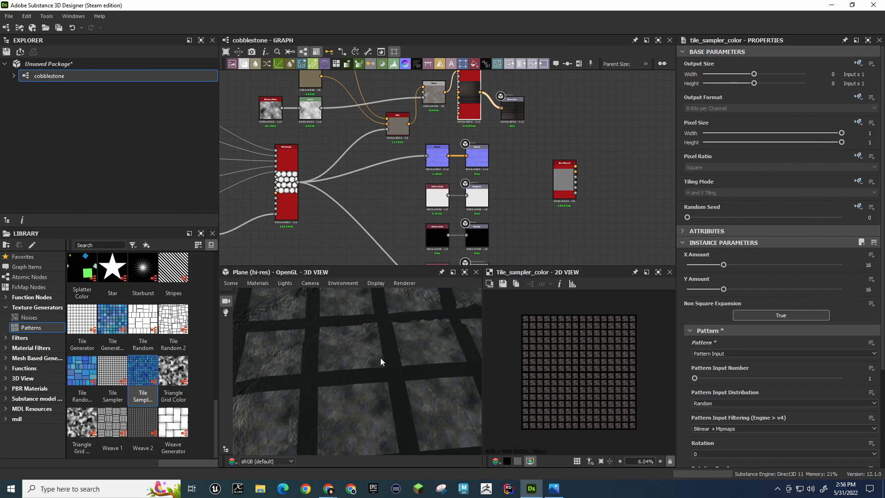
pyautogui.scroll(-4, 378, 356)
pyautogui.scroll(-6, 375, 354)
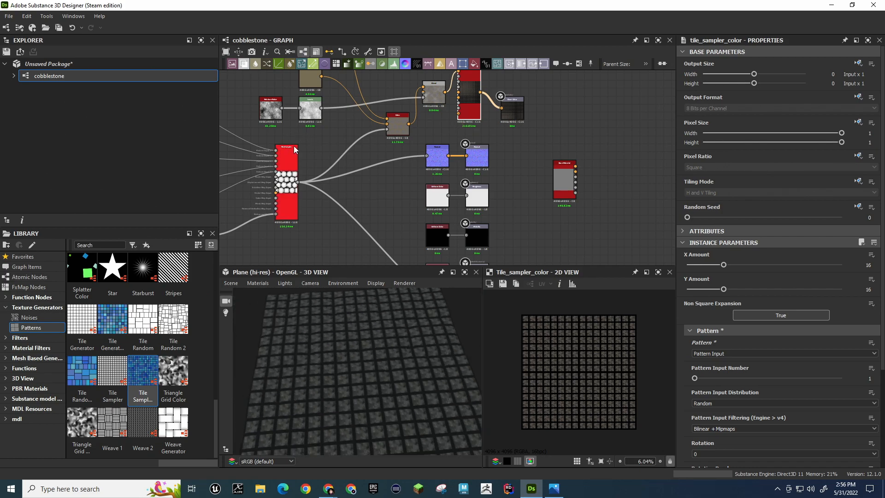
pyautogui.moveTo(467, 95); pyautogui.dragTo(370, 180)
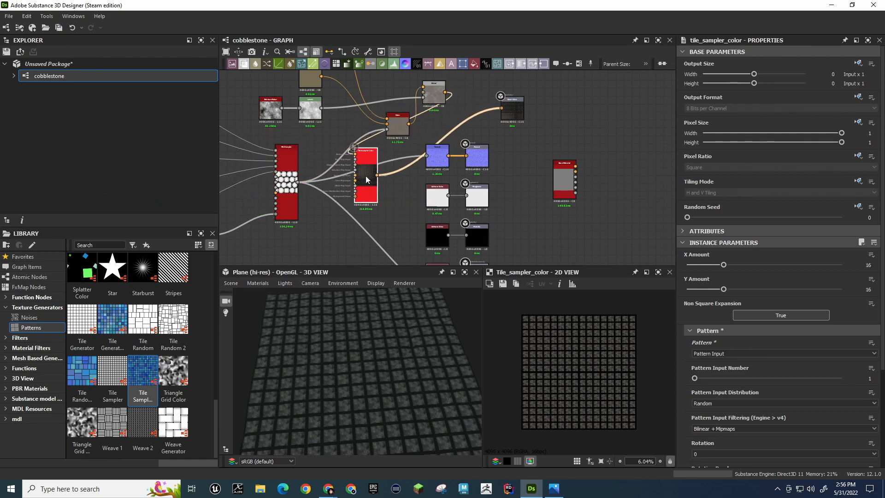
# Try a Mask Random of 0.68 in the Tile Sampler Color node's Color parameters, and undo it
pyautogui.scroll(-3, 709, 285)
pyautogui.scroll(-1, 709, 285)
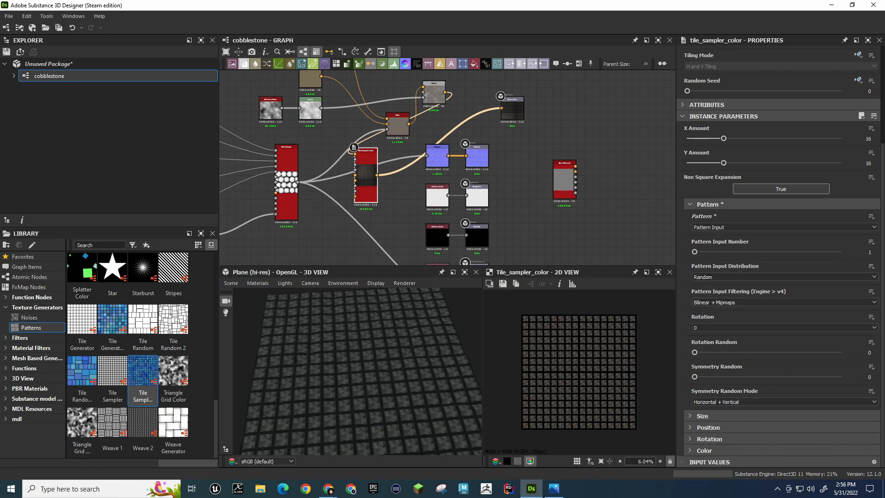
pyautogui.click(688, 451)
pyautogui.scroll(-5, 685, 378)
pyautogui.scroll(-4, 687, 374)
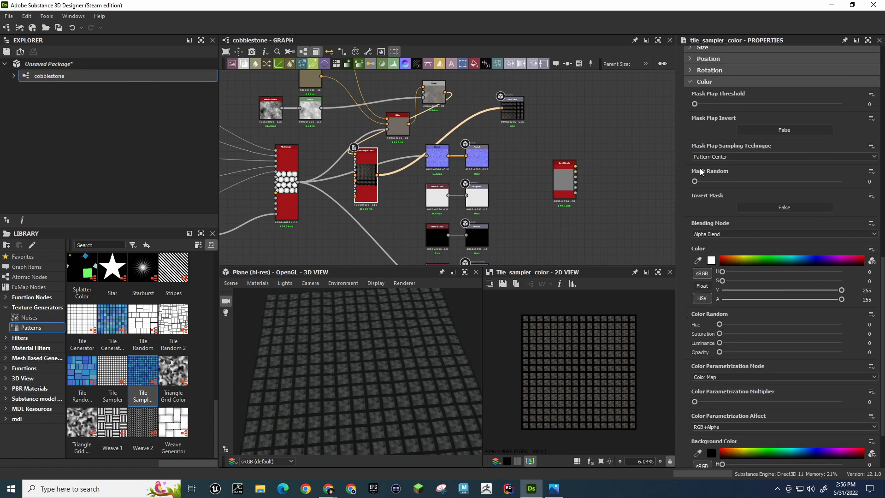
pyautogui.moveTo(694, 181); pyautogui.dragTo(795, 187)
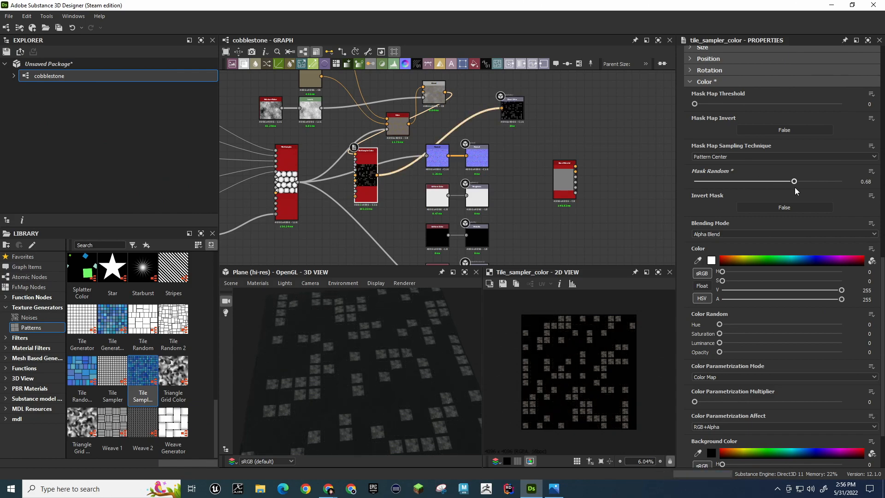
pyautogui.hotkey('ctrl', 'z')
pyautogui.hotkey('ctrl', 'z')
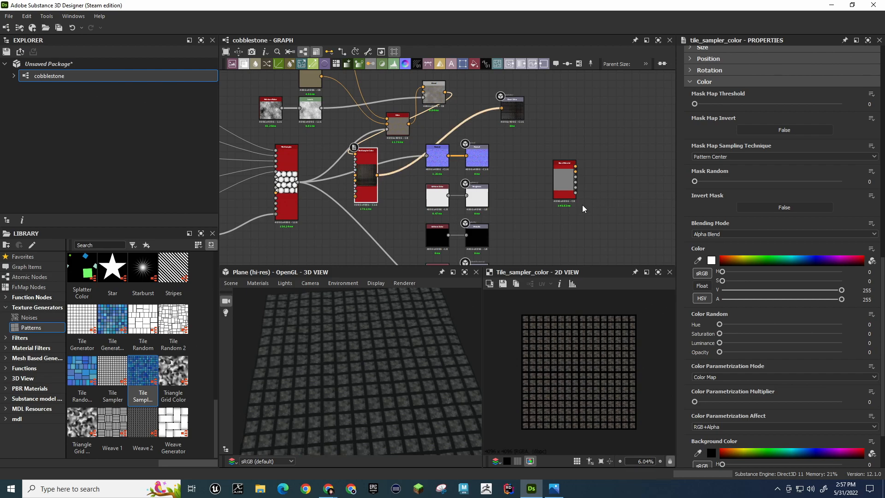
# Place the Tile Sampler Color node directly beside the Tile Sampler
pyautogui.scroll(3, 692, 144)
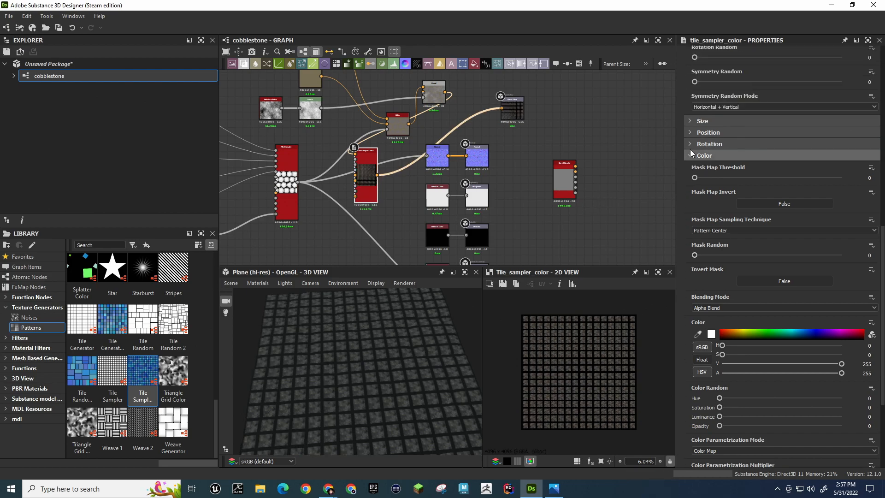
pyautogui.scroll(5, 673, 149)
pyautogui.scroll(-5, 646, 164)
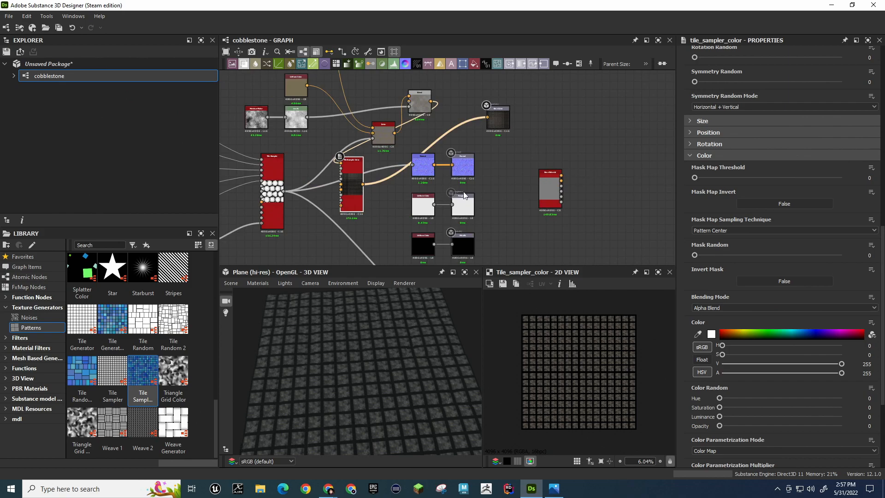
pyautogui.click(353, 187)
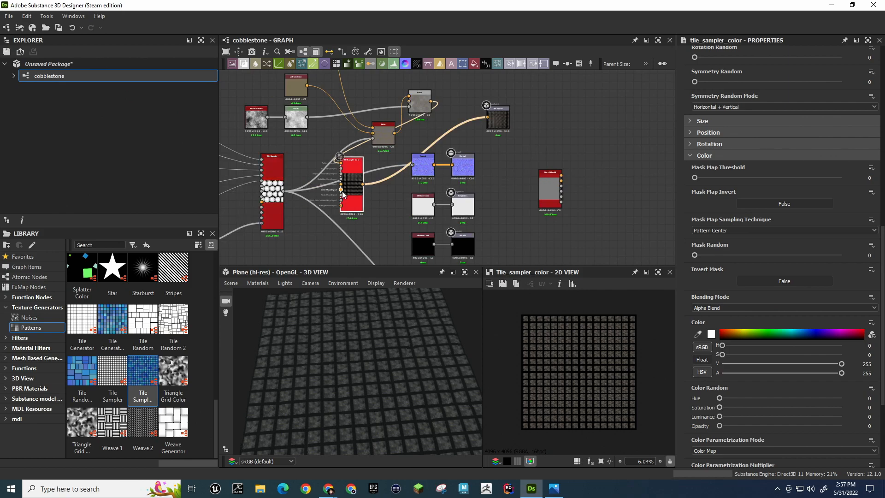
pyautogui.moveTo(354, 187); pyautogui.dragTo(323, 190)
pyautogui.click(276, 163)
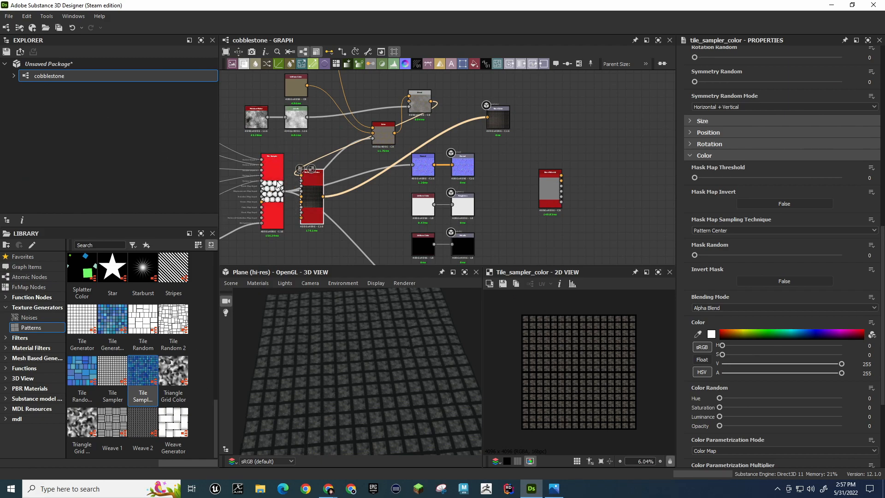
# Compare the inputs of the Tile Sampler and Tile Sampler Color nodes, and review the latter's Color, Pattern and amount parameters
pyautogui.scroll(5, 329, 183)
pyautogui.moveTo(328, 184); pyautogui.dragTo(445, 152, button='middle')
pyautogui.scroll(-5, 316, 190)
pyautogui.scroll(3, 316, 190)
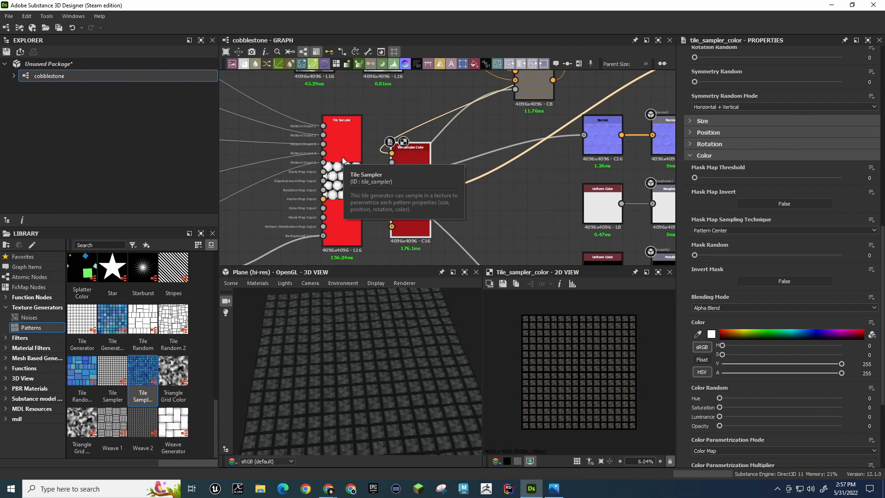
pyautogui.scroll(-4, 698, 255)
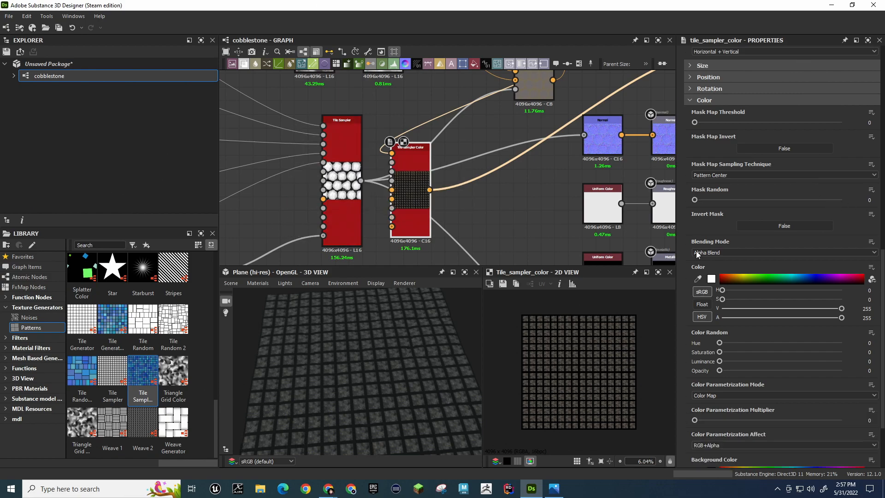
pyautogui.scroll(10, 696, 251)
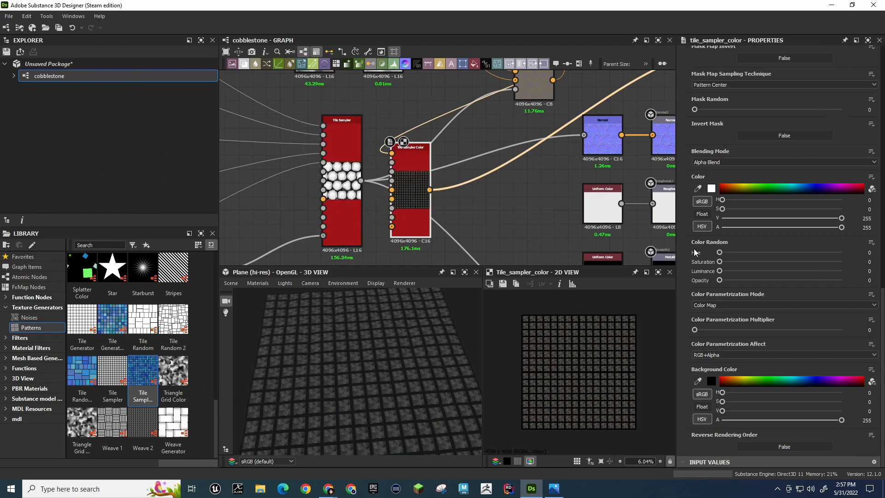
pyautogui.scroll(-1, 692, 231)
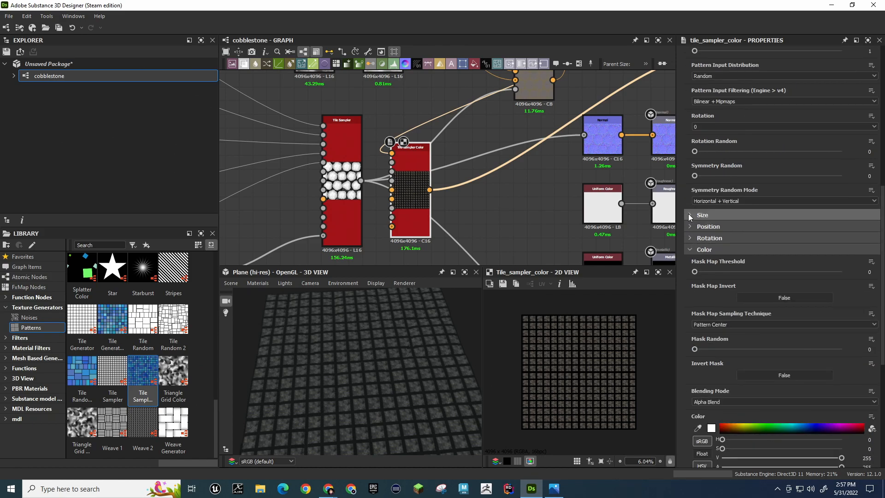
pyautogui.scroll(11, 680, 183)
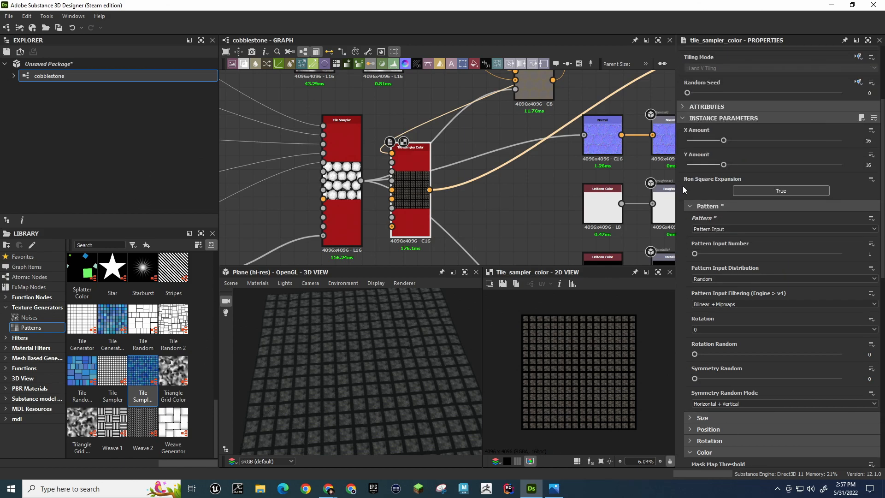
pyautogui.scroll(3, 684, 189)
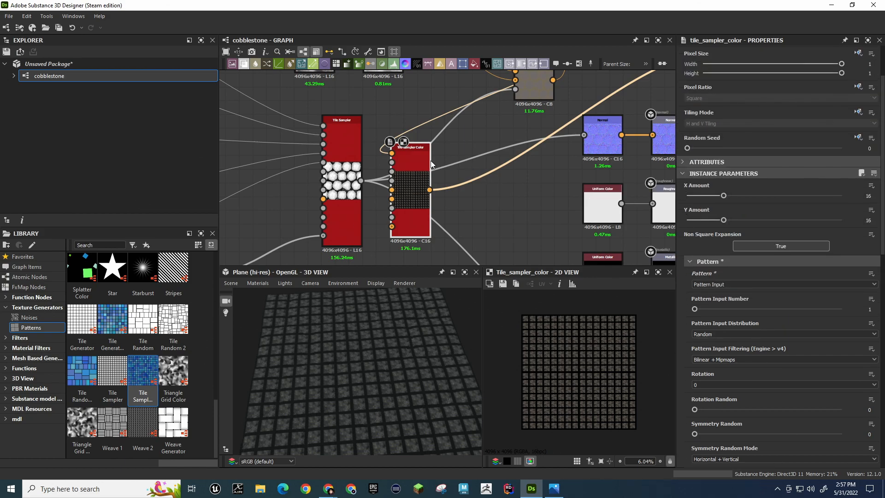
pyautogui.scroll(6, 411, 171)
pyautogui.scroll(-5, 411, 174)
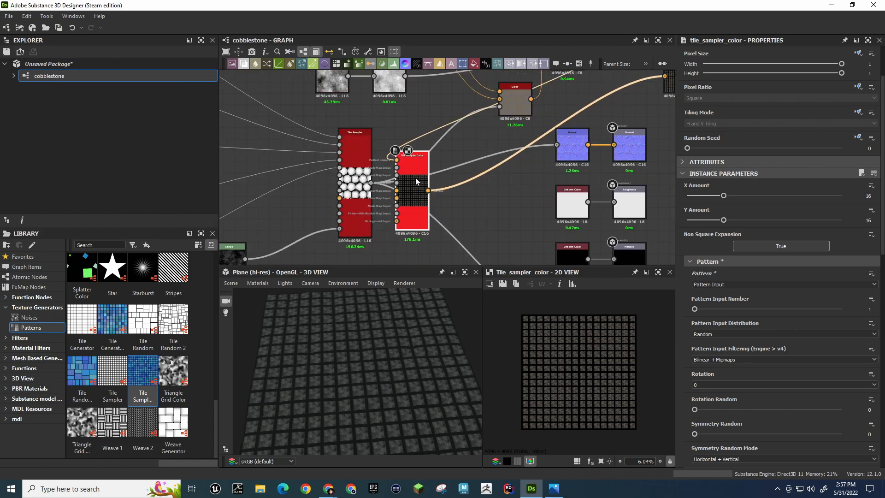
# Stack the Tile Sampler Color node directly above the Tile Sampler, below the noise and levels nodes
pyautogui.moveTo(416, 169); pyautogui.dragTo(408, 103)
pyautogui.moveTo(353, 145); pyautogui.dragTo(403, 202)
pyautogui.click(406, 217)
pyautogui.scroll(-4, 415, 198)
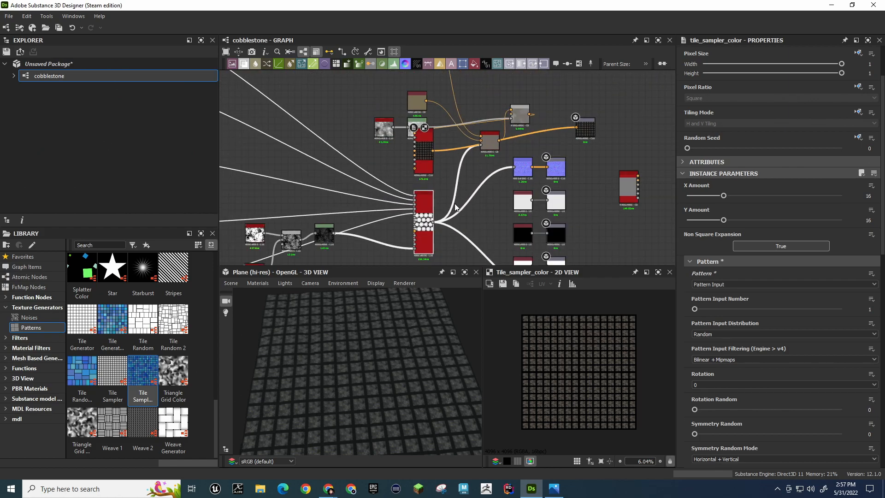
pyautogui.moveTo(425, 156); pyautogui.dragTo(432, 182)
pyautogui.moveTo(422, 117); pyautogui.dragTo(429, 140)
pyautogui.moveTo(432, 186)
pyautogui.mouseDown()
pyautogui.moveTo(426, 169)
pyautogui.moveTo(431, 173)
pyautogui.mouseUp()
pyautogui.scroll(-2, 351, 210)
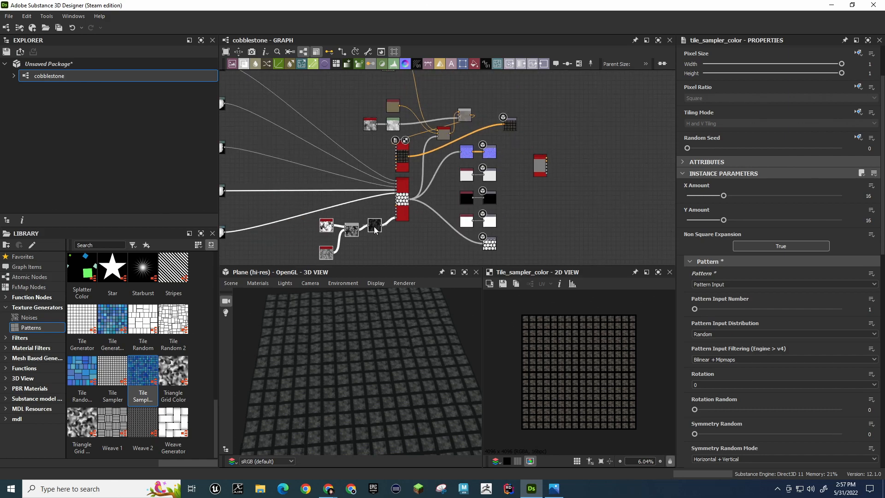
# Try to link the uppermost stone shape's output to the Tile Sampler Color node's pattern input in place of the Blend
pyautogui.scroll(4, 373, 172)
pyautogui.moveTo(414, 174); pyautogui.dragTo(524, 280, button='middle')
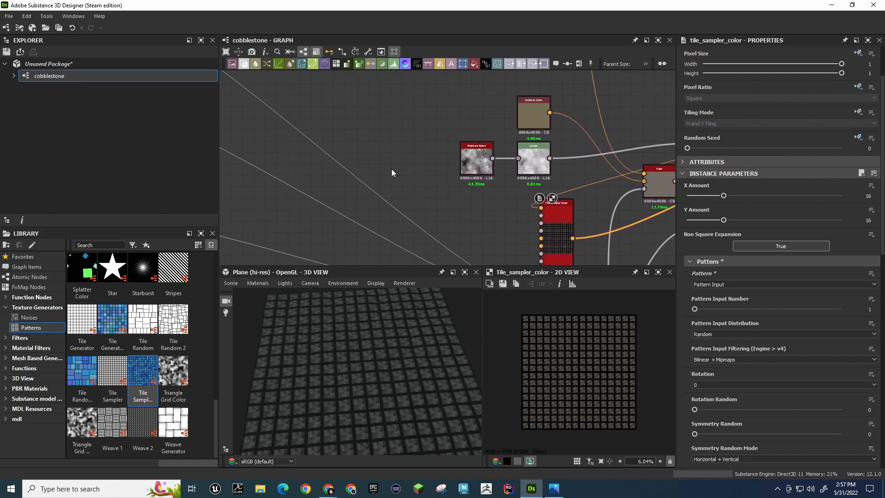
pyautogui.scroll(-3, 392, 168)
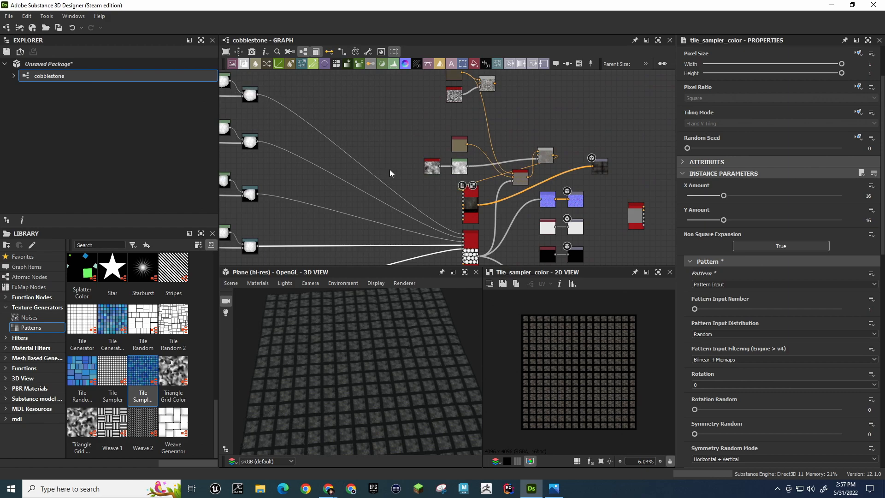
pyautogui.moveTo(447, 185); pyautogui.dragTo(466, 191)
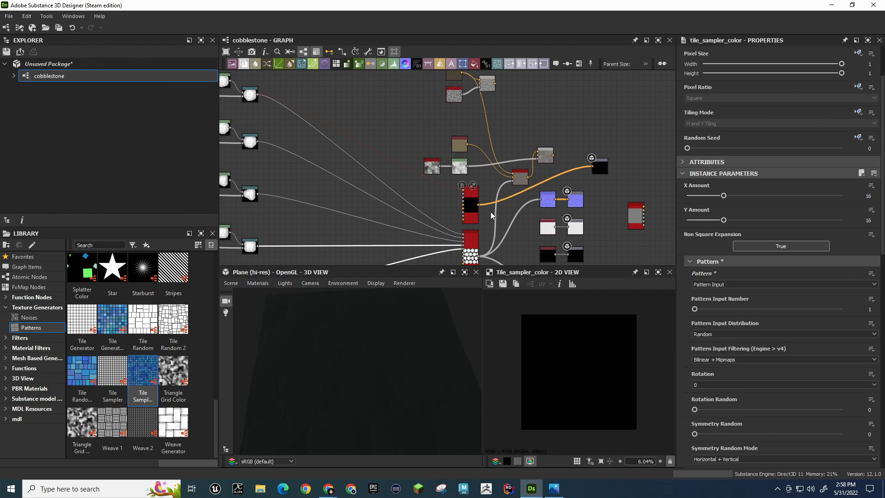
pyautogui.scroll(3, 489, 213)
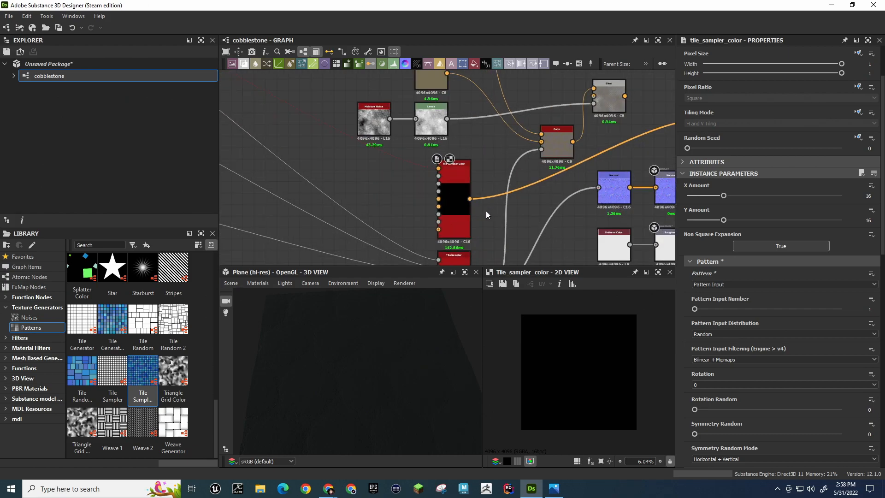
pyautogui.scroll(-4, 487, 214)
pyautogui.moveTo(292, 115); pyautogui.dragTo(460, 190)
pyautogui.click(433, 189)
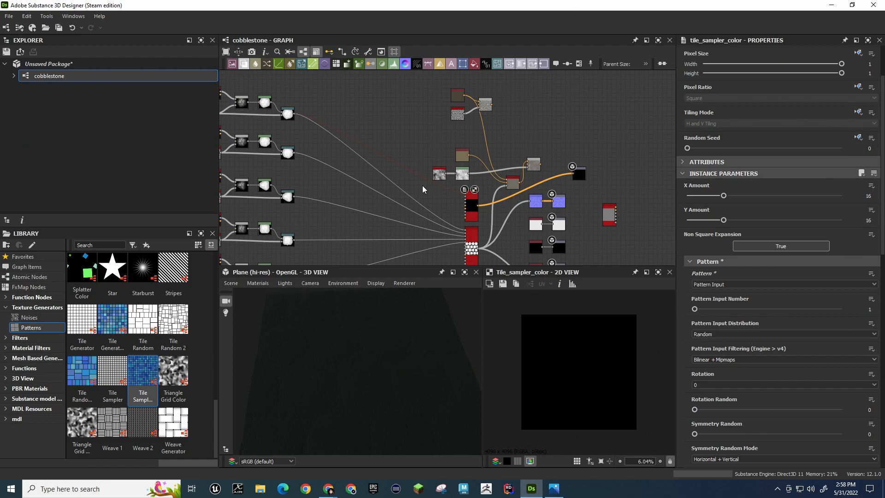
pyautogui.press('space')
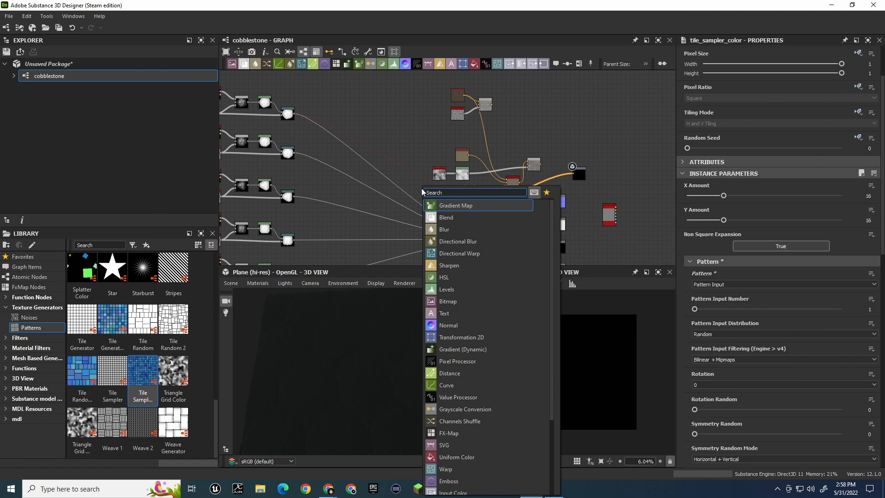
pyautogui.press('Escape')
pyautogui.scroll(4, 472, 209)
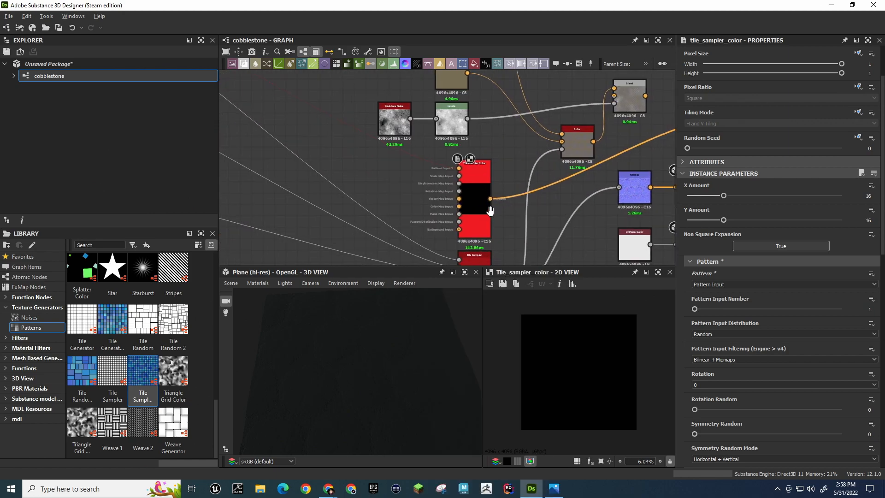
pyautogui.scroll(-3, 490, 216)
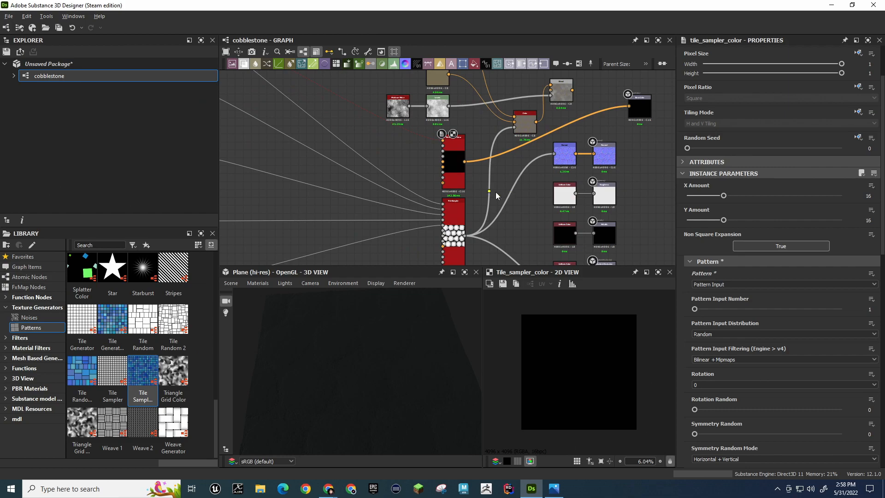
# Compare the X and Y amounts and the pattern parameters of the Tile Sampler with those of the Tile Sampler Color
pyautogui.click(447, 204)
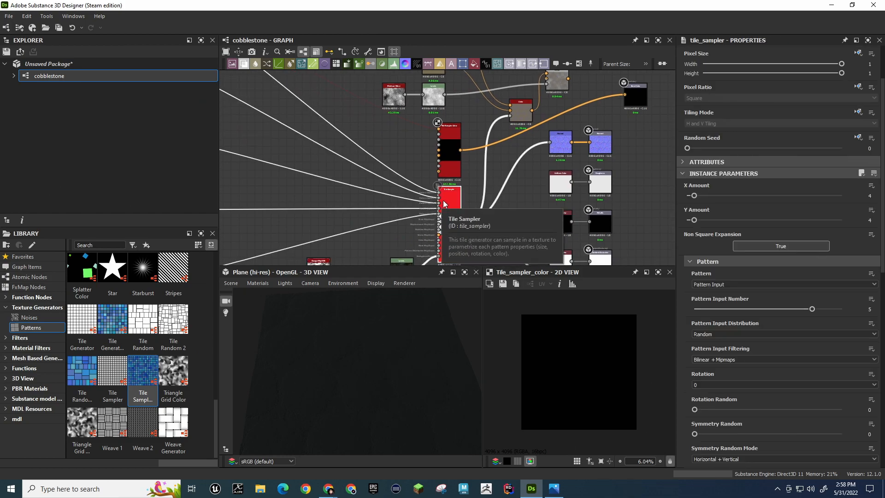
pyautogui.scroll(-2, 497, 164)
pyautogui.scroll(2, 497, 164)
pyautogui.scroll(-3, 594, 160)
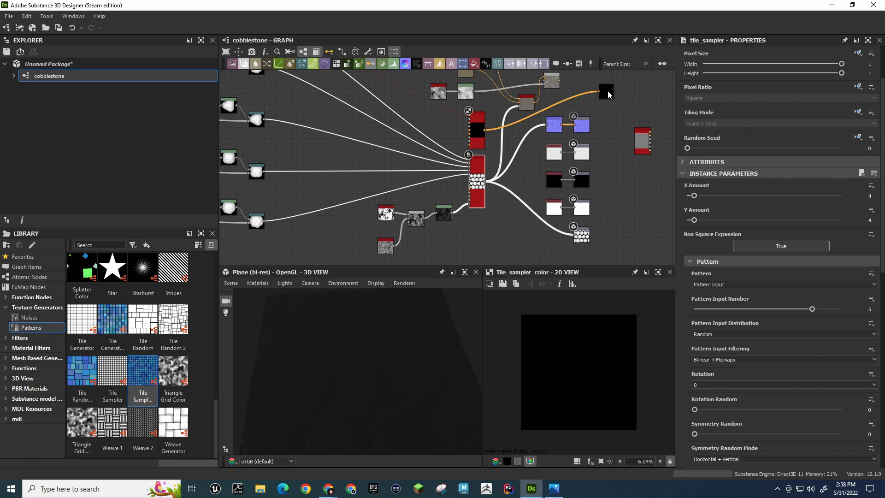
pyautogui.click(482, 129)
pyautogui.click(479, 181)
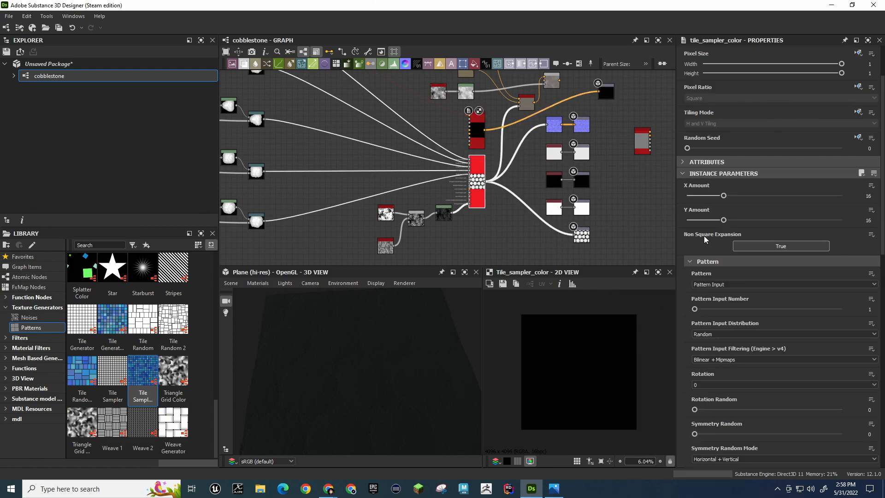
pyautogui.scroll(-2, 715, 286)
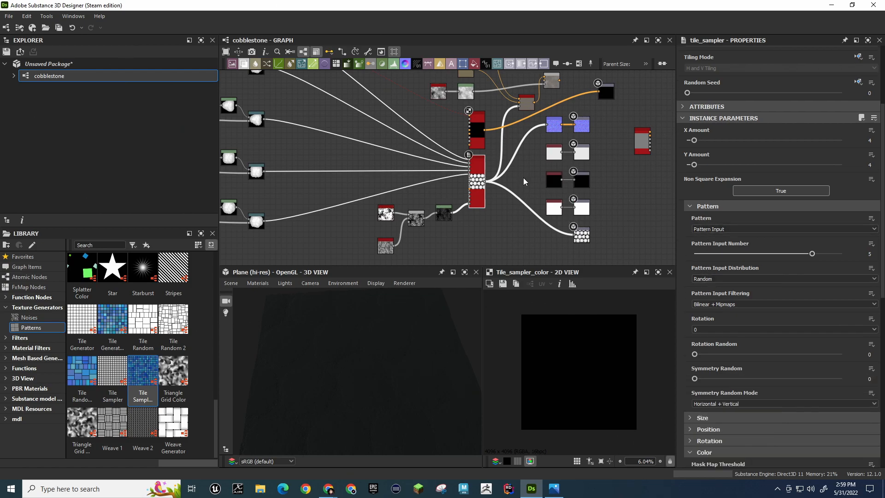
pyautogui.click(475, 123)
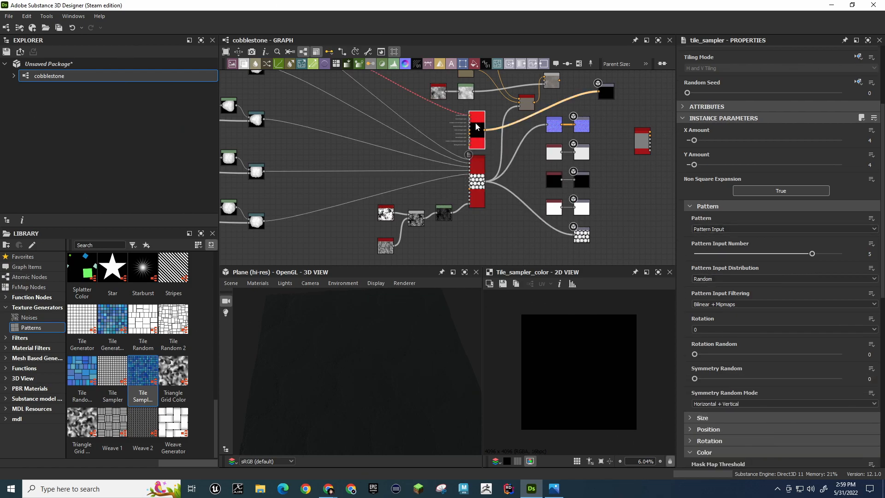
pyautogui.click(475, 172)
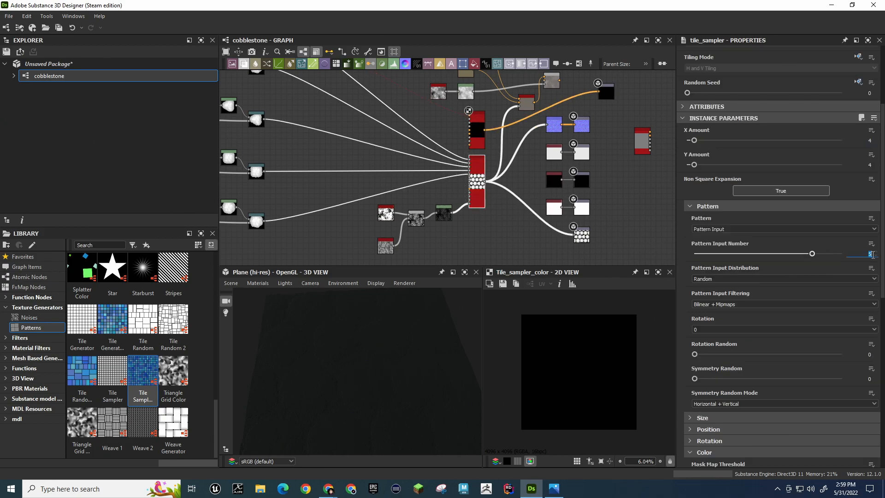
# Set the Tile Sampler Color's Pattern Input Number to 5 and move the Tile Sampler slightly down to clear the enlarged node
pyautogui.click(476, 136)
pyautogui.click(872, 253)
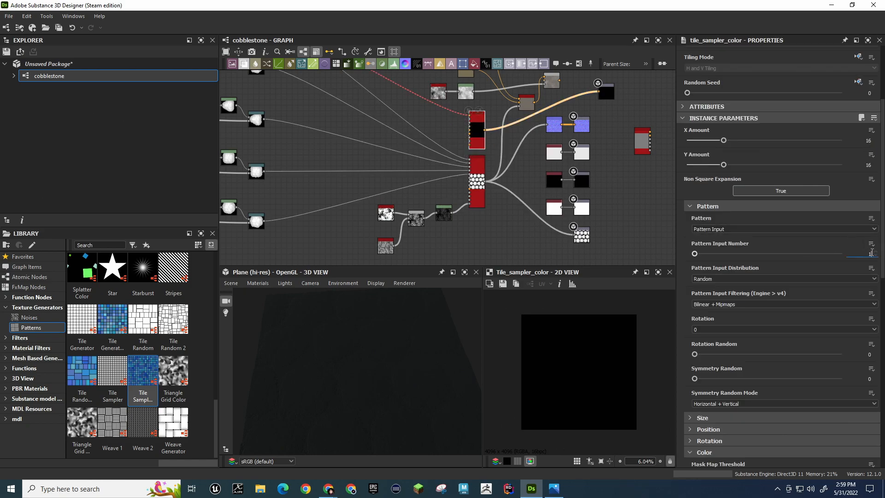
pyautogui.write('5')
pyautogui.click(477, 194)
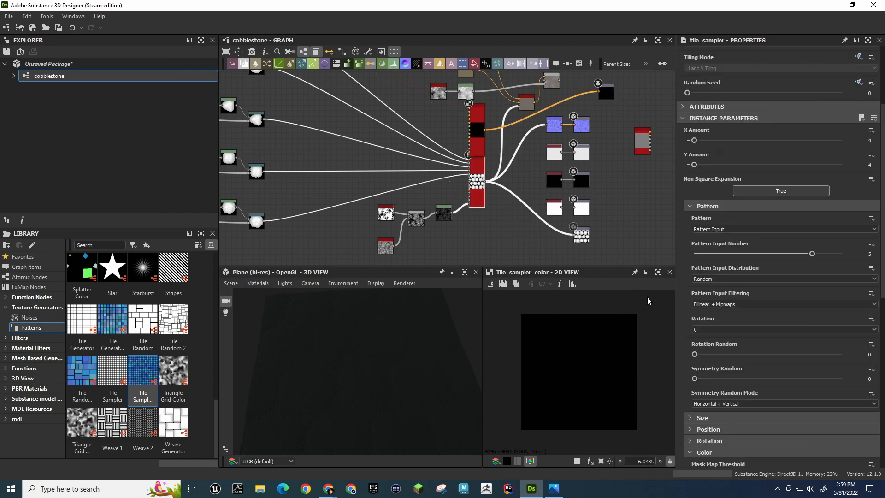
pyautogui.click(476, 135)
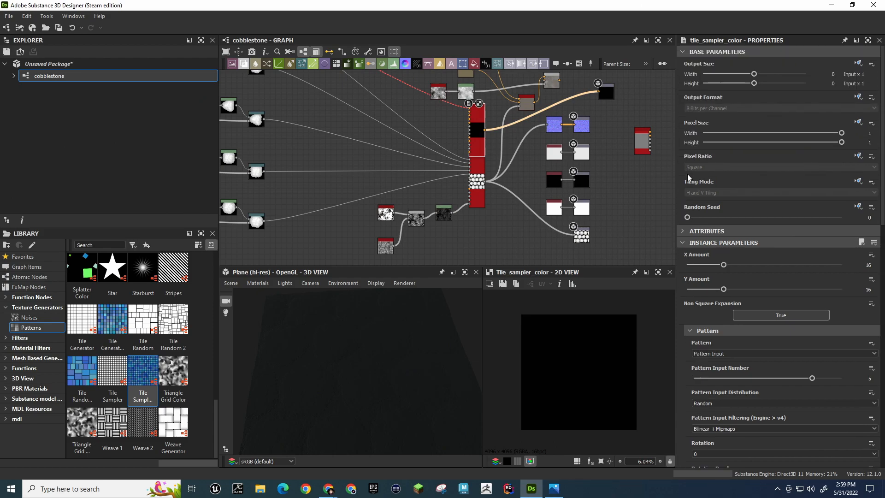
pyautogui.moveTo(477, 182)
pyautogui.mouseDown()
pyautogui.moveTo(477, 203)
pyautogui.moveTo(477, 191)
pyautogui.mouseUp()
# Set both the X Amount and Y Amount of the Tile Sampler Color to 4, matching the Tile Sampler
pyautogui.click(483, 132)
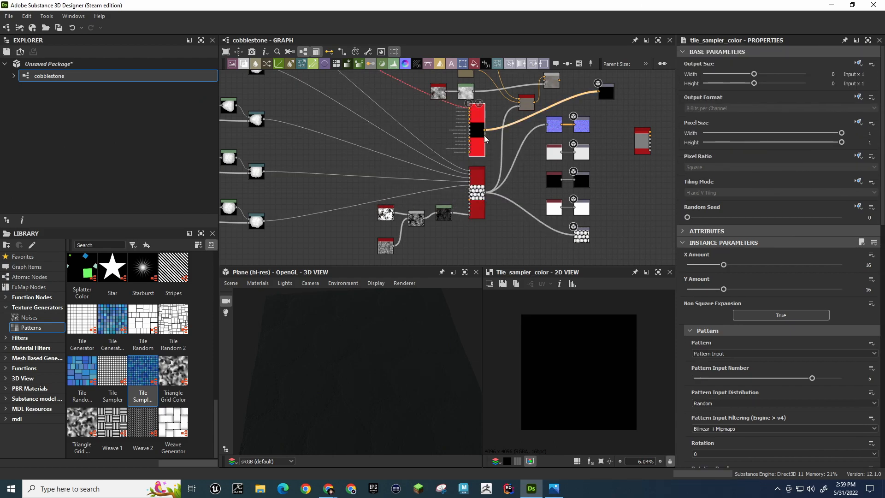
pyautogui.click(480, 215)
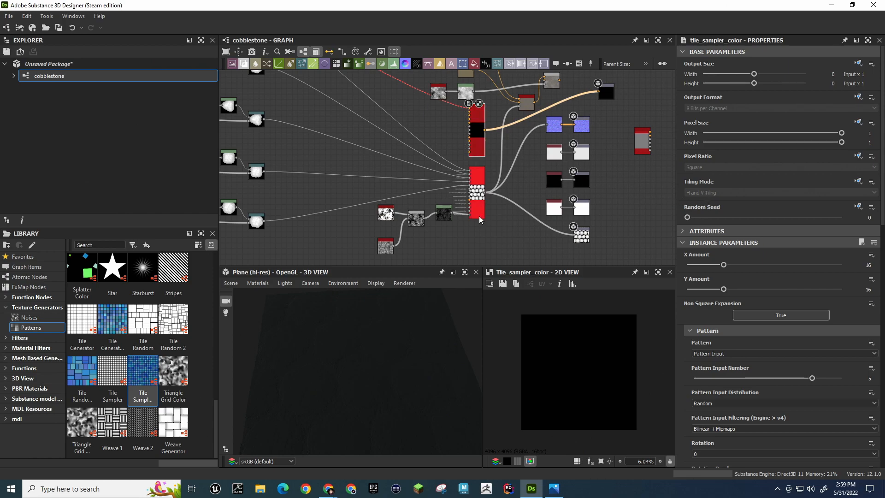
pyautogui.click(478, 203)
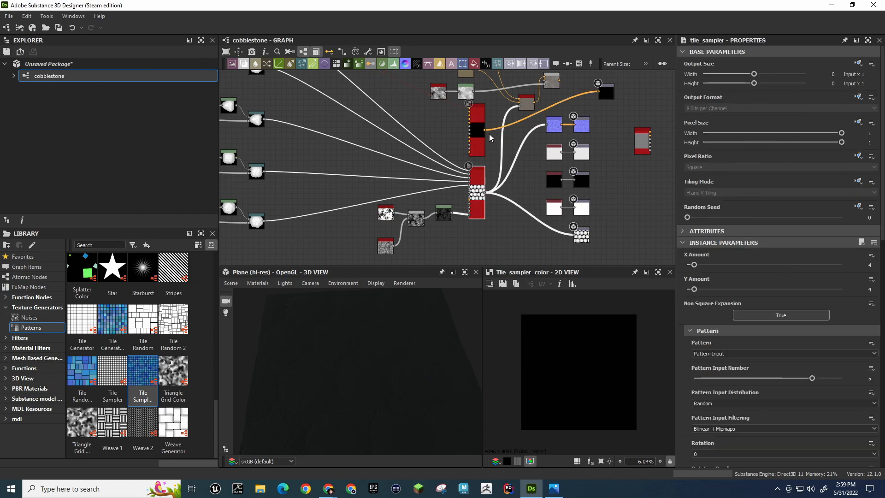
pyautogui.click(474, 128)
pyautogui.click(868, 265)
pyautogui.write('4')
pyautogui.press('Tab')
pyautogui.write('4')
pyautogui.press('Return')
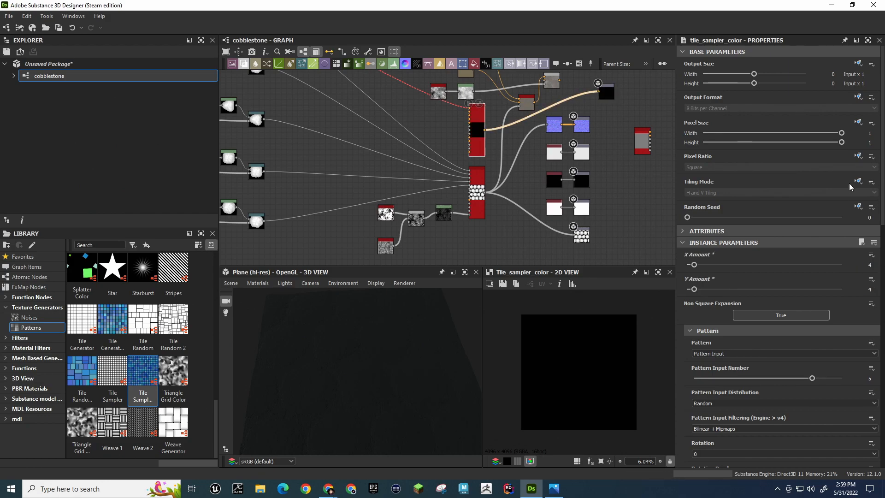
pyautogui.scroll(3, 488, 147)
pyautogui.moveTo(488, 146); pyautogui.dragTo(575, 244, button='middle')
pyautogui.click(444, 162)
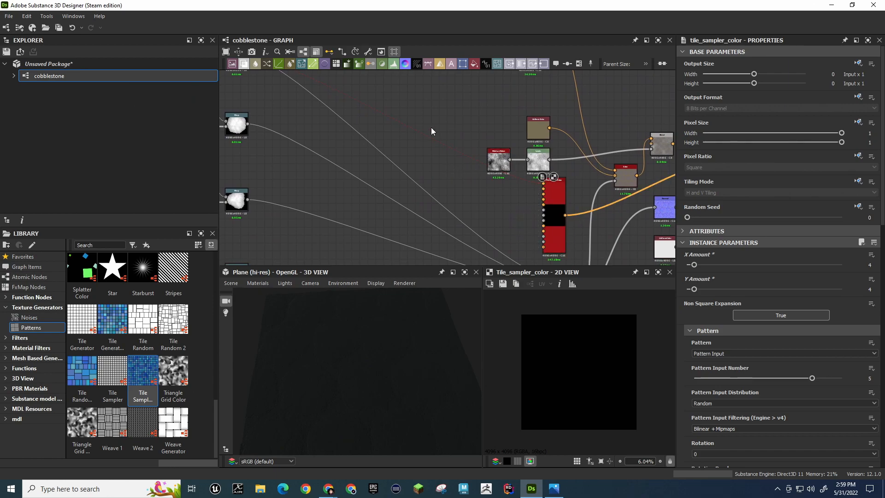
pyautogui.press('space')
pyautogui.write('c')
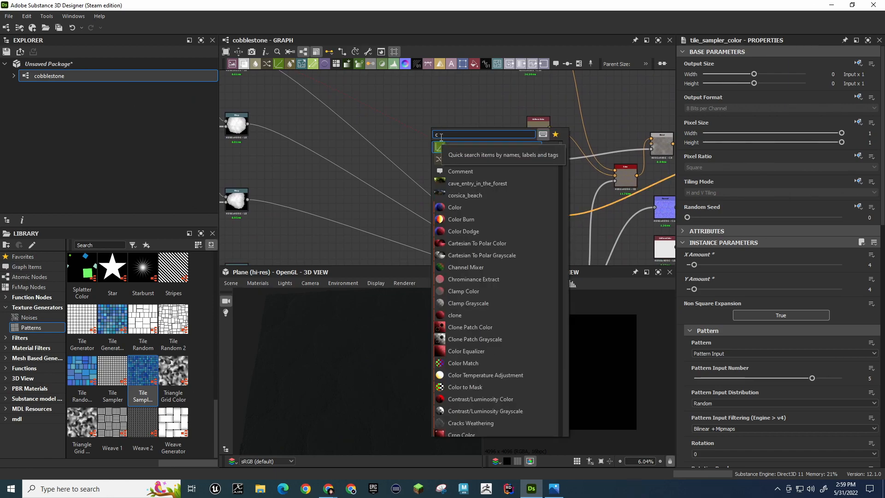
pyautogui.write('olor')
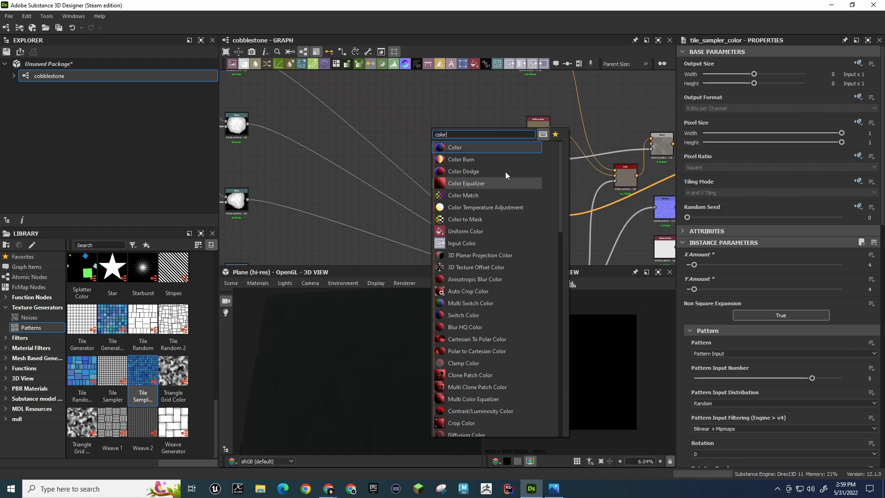
pyautogui.click(486, 146)
pyautogui.moveTo(449, 140); pyautogui.dragTo(458, 146)
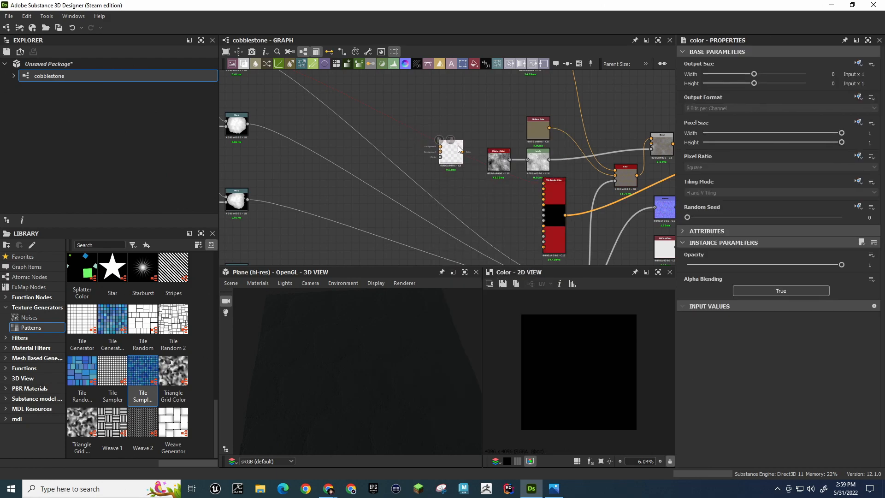
pyautogui.scroll(5, 445, 148)
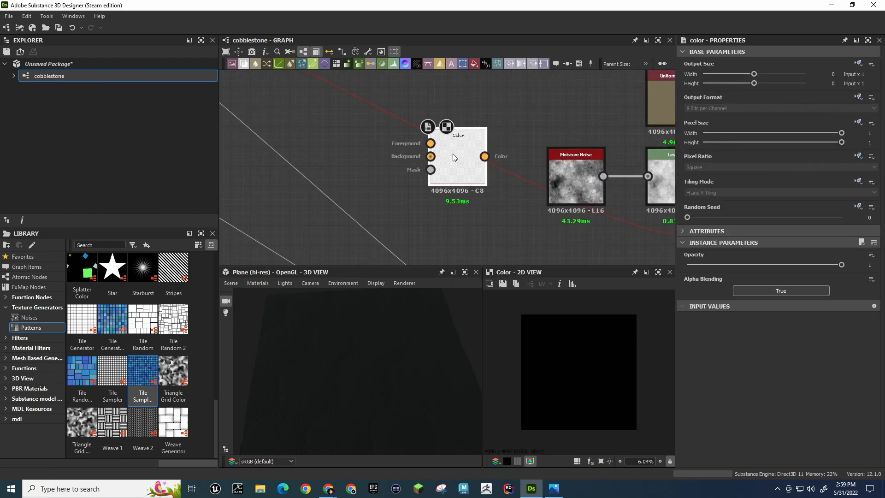
pyautogui.press('Delete')
# Preview the existing Color node that mixes the stone and gap colors, and move it up beside its Blend node
pyautogui.scroll(-4, 384, 114)
pyautogui.moveTo(412, 138); pyautogui.dragTo(422, 151, button='middle')
pyautogui.press('super')
pyautogui.moveTo(399, 122); pyautogui.dragTo(495, 201, button='middle')
pyautogui.moveTo(534, 175); pyautogui.dragTo(418, 79, button='middle')
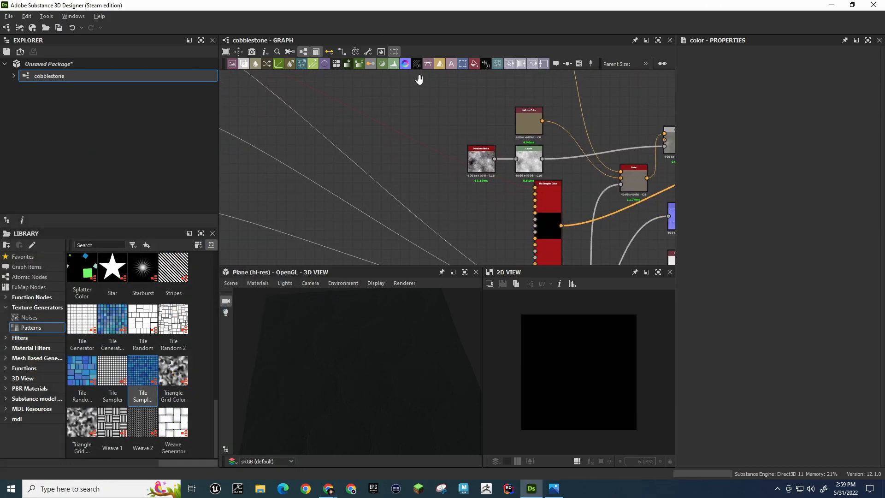
pyautogui.moveTo(415, 123)
pyautogui.mouseDown(button='middle')
pyautogui.moveTo(384, 120)
pyautogui.moveTo(583, 220)
pyautogui.mouseUp(button='middle')
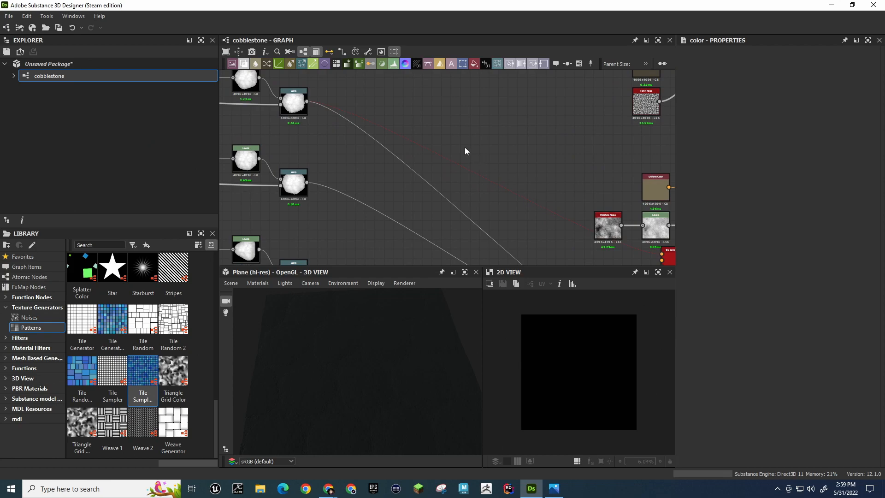
pyautogui.moveTo(533, 125); pyautogui.dragTo(349, 84, button='middle')
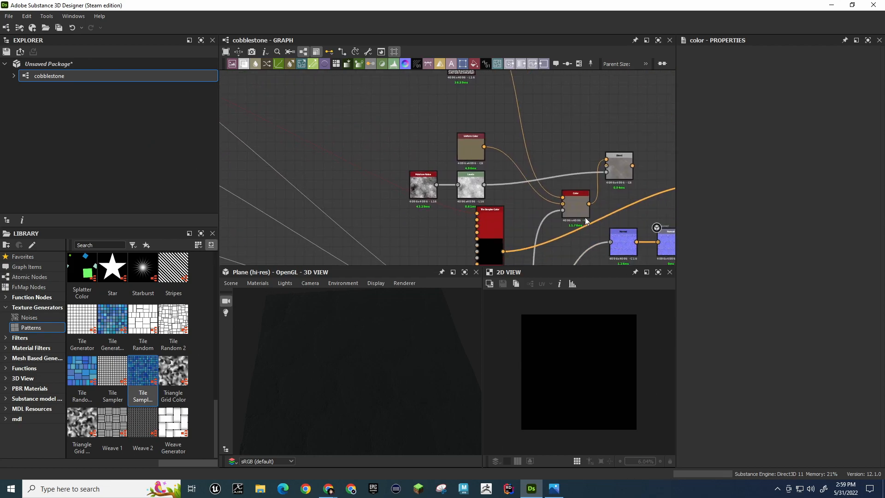
pyautogui.doubleClick(580, 203)
pyautogui.scroll(-4, 509, 144)
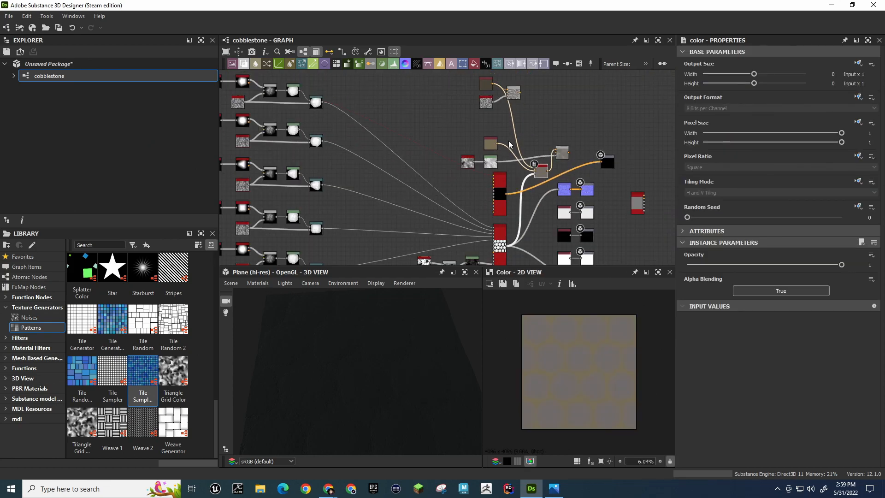
pyautogui.moveTo(544, 173)
pyautogui.mouseDown()
pyautogui.moveTo(417, 92)
pyautogui.moveTo(391, 95)
pyautogui.moveTo(577, 150)
pyautogui.moveTo(538, 158)
pyautogui.mouseUp()
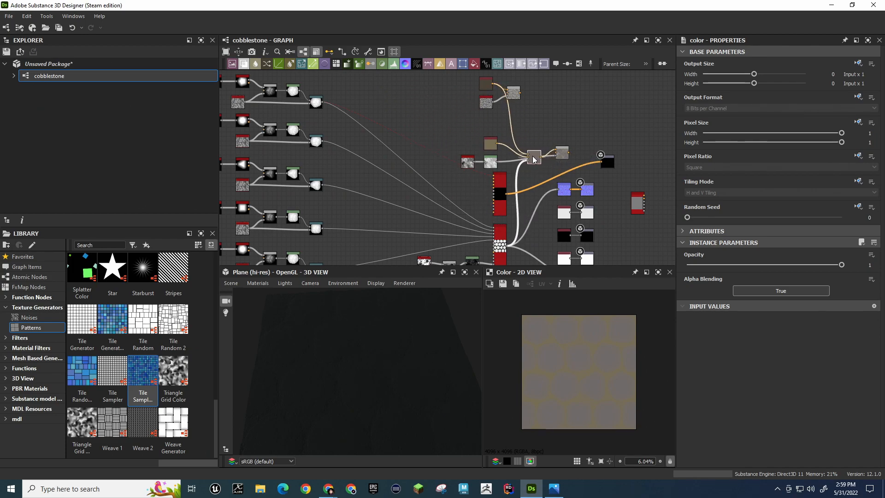
# Add a Color node beside the uppermost stone shape and link that shape's output to the node's Mask input
pyautogui.scroll(3, 535, 156)
pyautogui.moveTo(371, 93); pyautogui.dragTo(631, 155, button='middle')
pyautogui.press('space')
pyautogui.write('color')
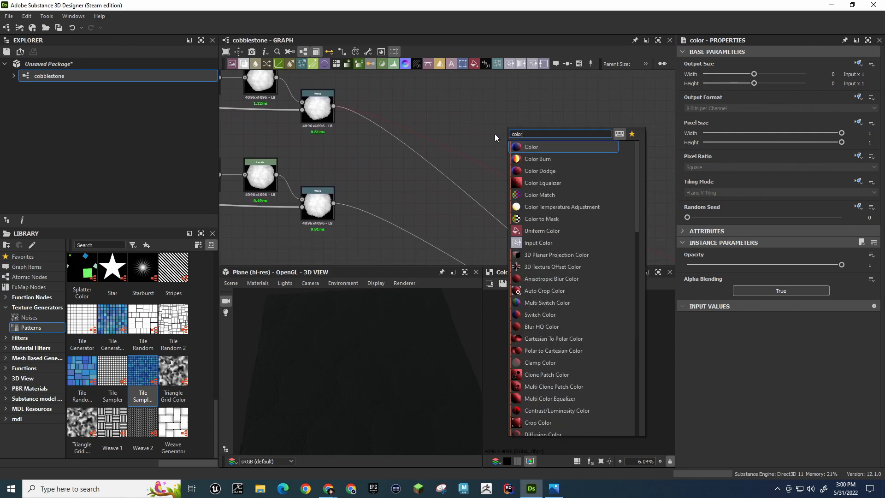
pyautogui.press('Return')
pyautogui.moveTo(334, 106); pyautogui.dragTo(496, 136)
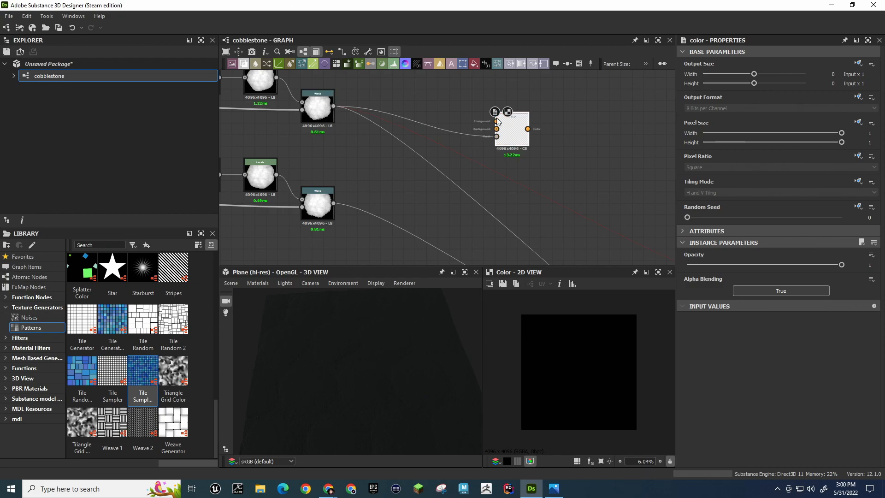
pyautogui.press('space')
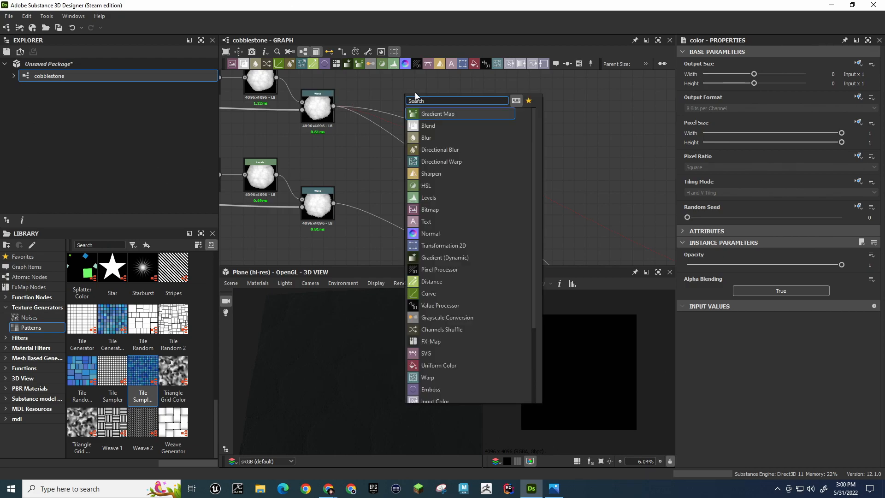
pyautogui.write('uni')
pyautogui.press('Escape')
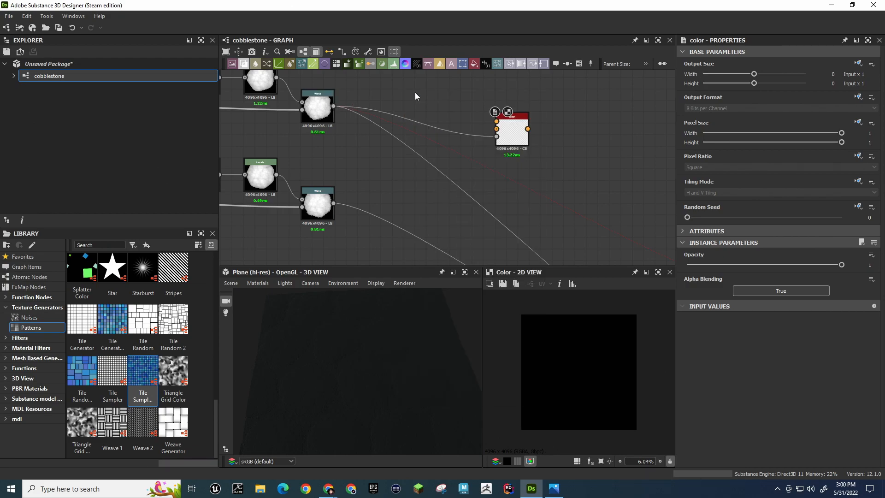
# Duplicate the dark brown Uniform Color node and feed the copy into the new Color node's Foreground input
pyautogui.moveTo(626, 150); pyautogui.dragTo(393, 213, button='middle')
pyautogui.click(504, 118)
pyautogui.hotkey('ctrl', 'c')
pyautogui.hotkey('ctrl', 'v')
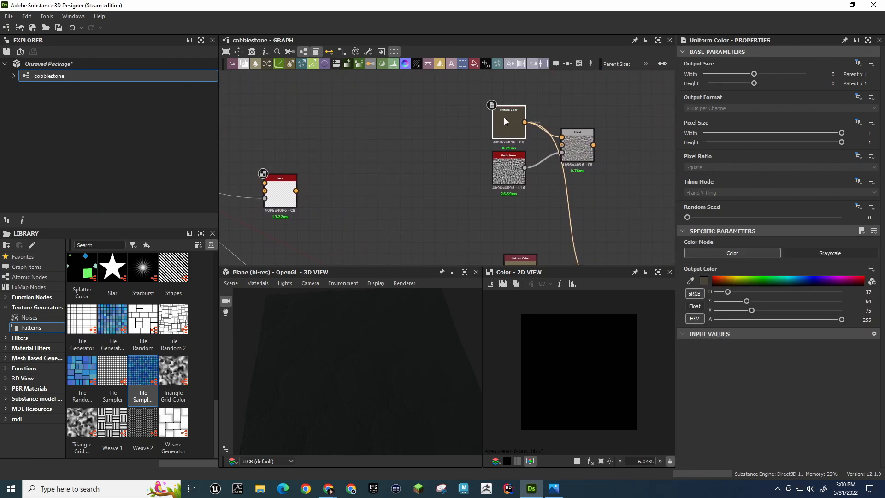
pyautogui.moveTo(445, 165); pyautogui.dragTo(282, 182)
# Link the new Color node's output to the first pattern input of the Tile Sampler Color
pyautogui.moveTo(421, 200); pyautogui.dragTo(411, 134, button='middle')
pyautogui.scroll(-2, 431, 124)
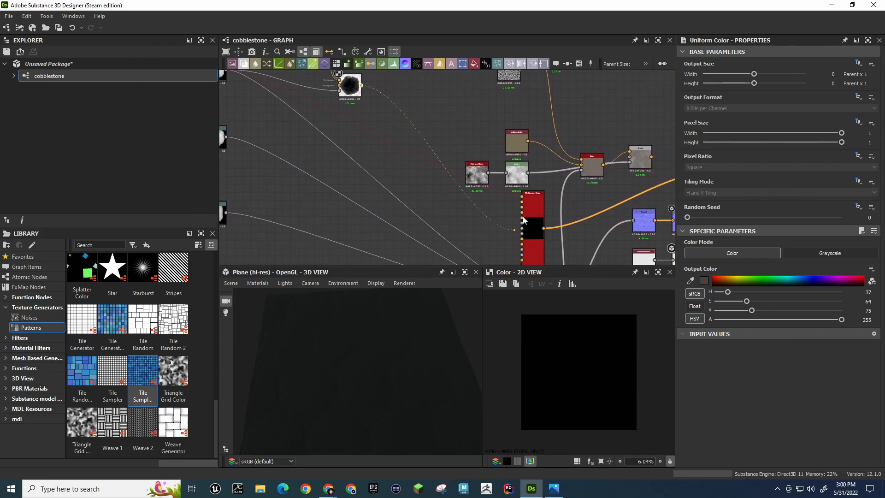
pyautogui.moveTo(417, 182); pyautogui.dragTo(350, 111, button='middle')
pyautogui.moveTo(375, 136); pyautogui.dragTo(369, 102, button='middle')
pyautogui.moveTo(437, 148); pyautogui.dragTo(400, 246, button='middle')
# Move the old noise, uniform color and blend nodes up as a group, and delete the Tile Sampler's link to their Color node
pyautogui.moveTo(375, 135); pyautogui.dragTo(576, 193)
pyautogui.moveTo(436, 158); pyautogui.dragTo(444, 106)
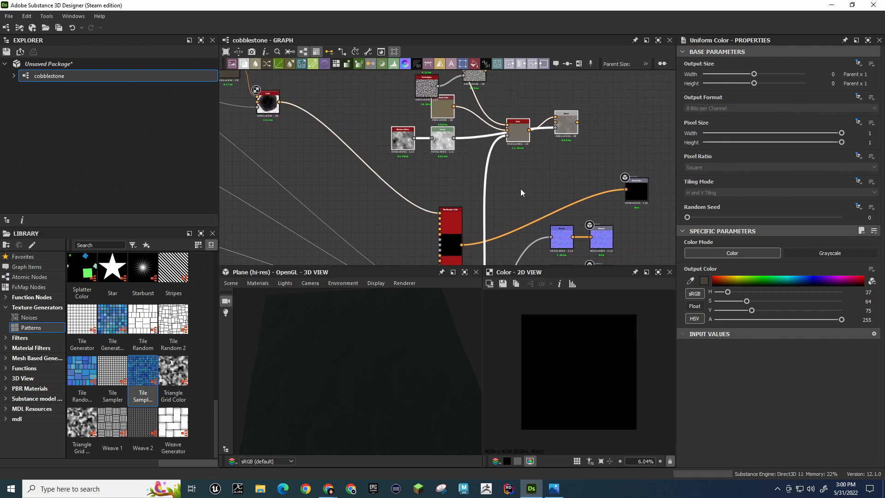
pyautogui.moveTo(522, 193); pyautogui.dragTo(479, 132, button='middle')
pyautogui.click(441, 141)
pyautogui.press('Delete')
pyautogui.moveTo(460, 149); pyautogui.dragTo(521, 82, button='middle')
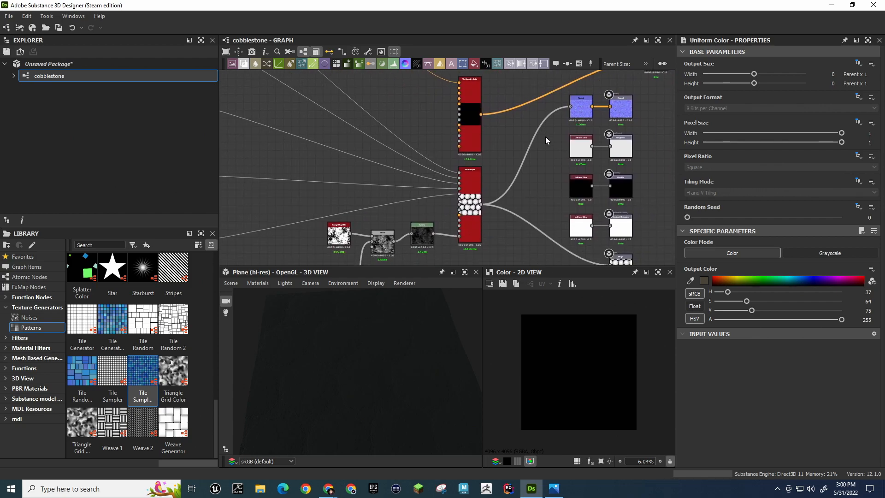
# Compare the amount and pattern parameters of the Tile Sampler and the Tile Sampler Color
pyautogui.scroll(5, 546, 138)
pyautogui.scroll(-4, 435, 137)
pyautogui.moveTo(443, 145); pyautogui.dragTo(439, 137, button='middle')
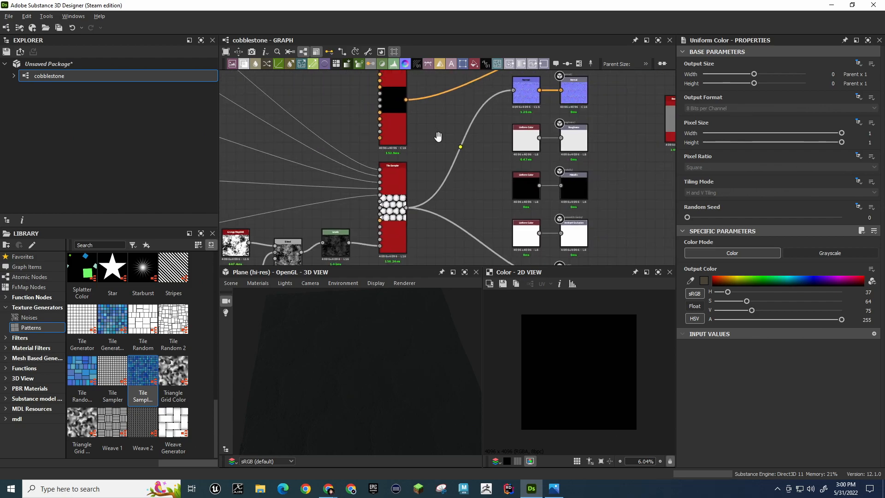
pyautogui.click(387, 138)
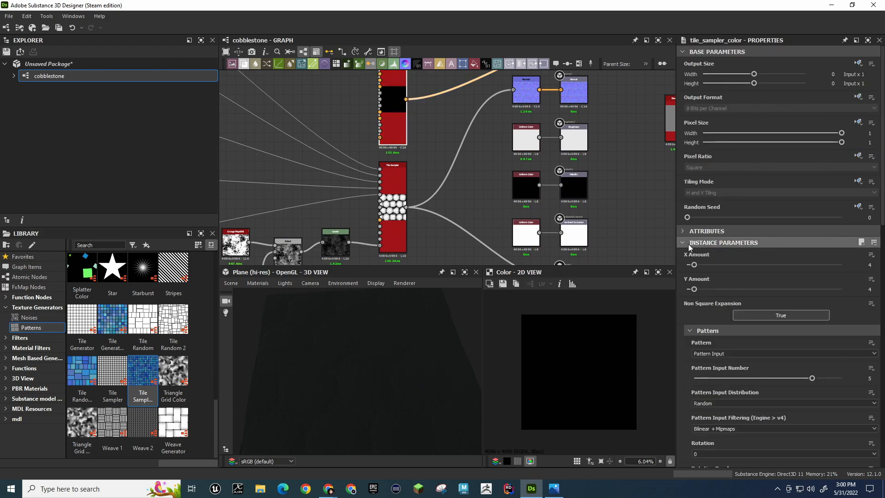
pyautogui.click(381, 182)
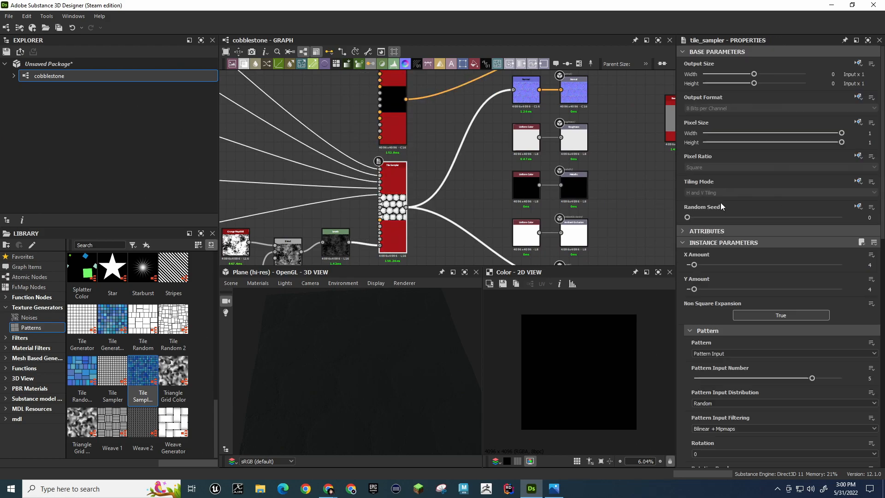
pyautogui.click(393, 112)
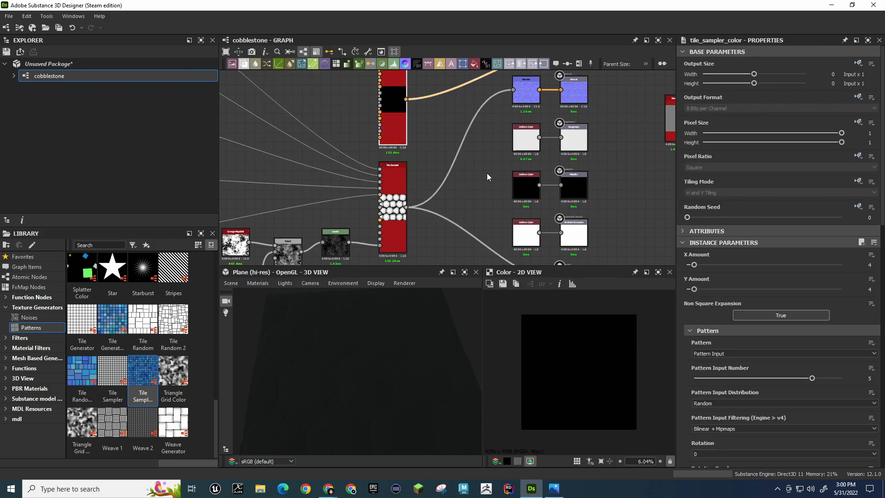
pyautogui.click(396, 185)
pyautogui.scroll(-4, 718, 281)
pyautogui.scroll(-2, 728, 288)
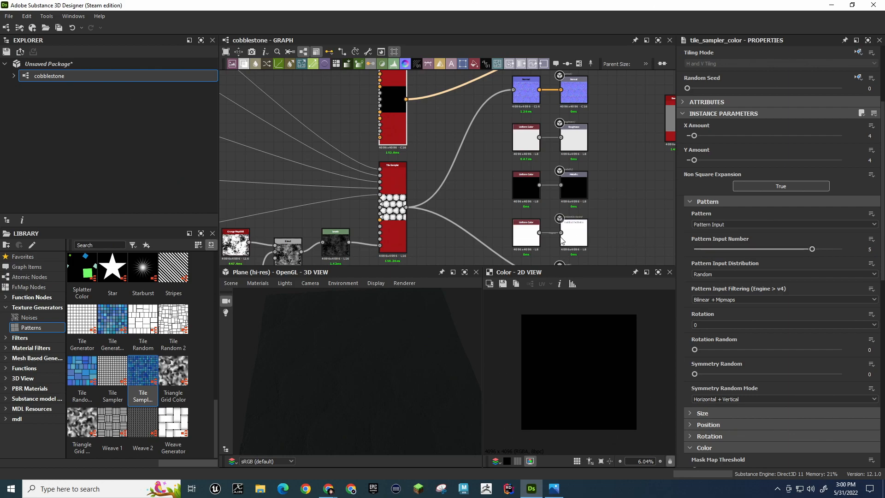
pyautogui.click(387, 190)
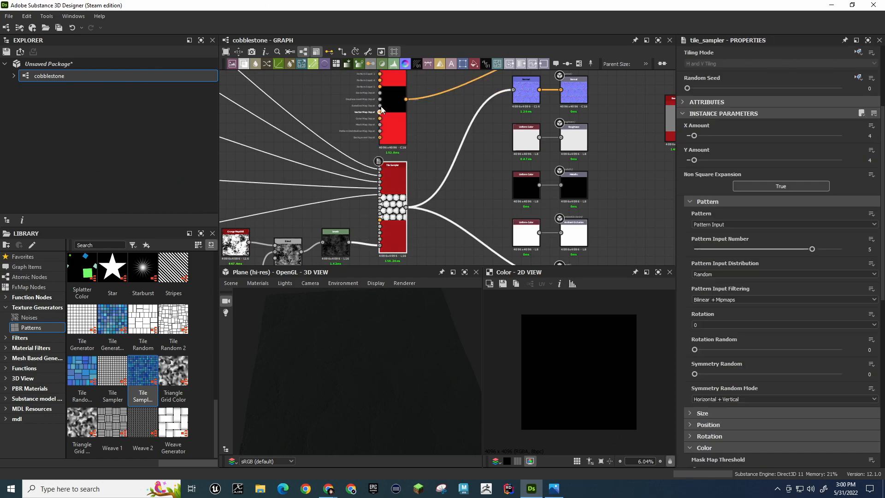
pyautogui.click(394, 104)
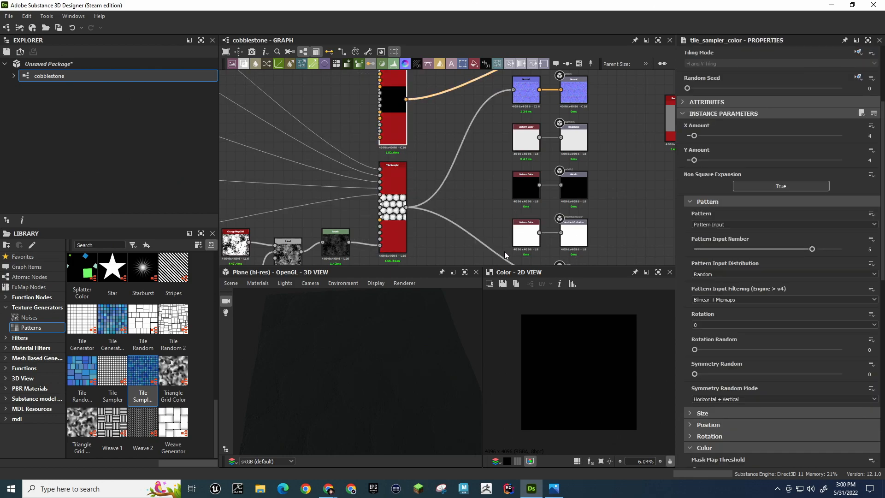
pyautogui.scroll(-4, 711, 319)
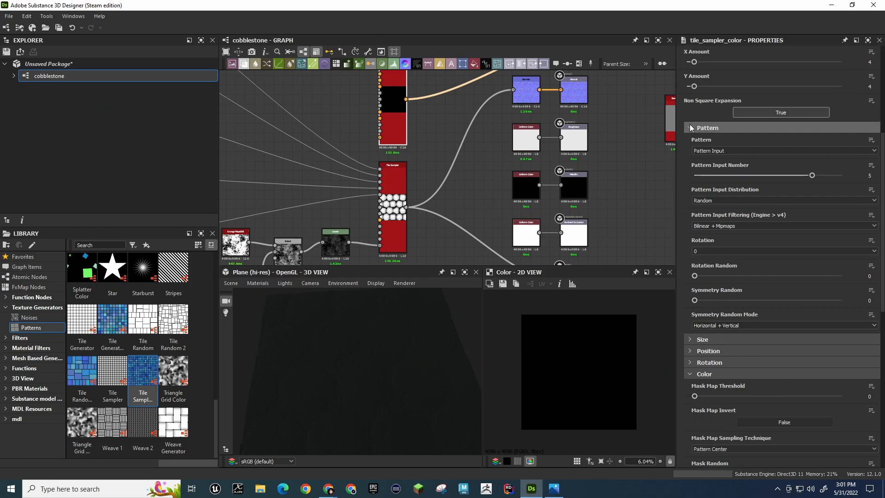
# Set the Tile Sampler Color's Size Random to 0.5 in X and 0.2 in Y
pyautogui.click(690, 128)
pyautogui.click(690, 140)
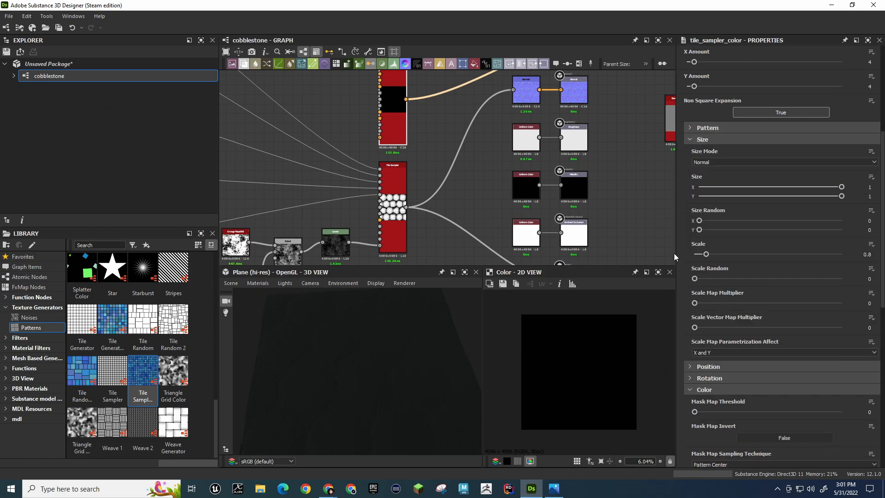
pyautogui.click(399, 197)
pyautogui.write('.5')
pyautogui.press('Tab')
pyautogui.write('.2')
pyautogui.press('Return')
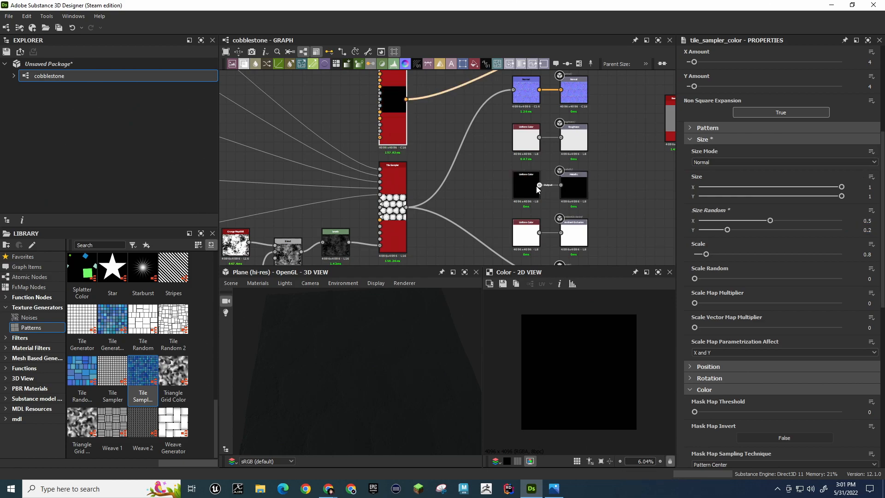
# Check the Tile Sampler's size parameters and set the Tile Sampler Color's Scale to 1.6
pyautogui.click(395, 184)
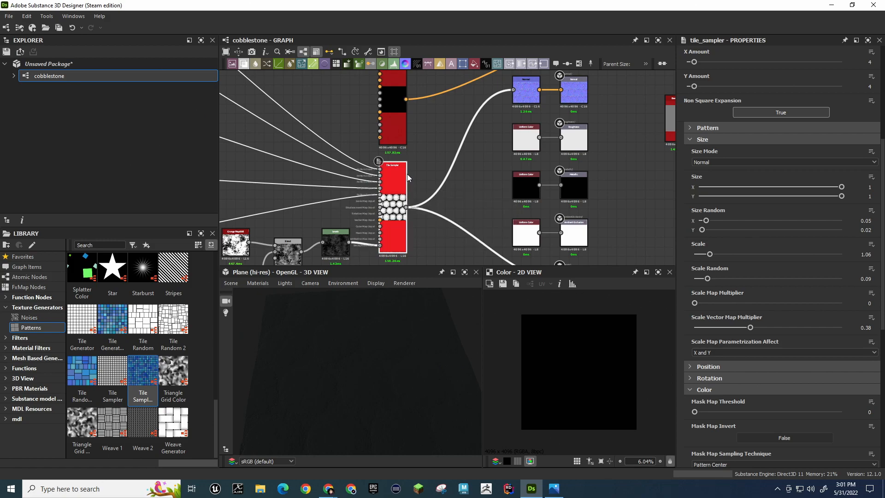
pyautogui.click(400, 101)
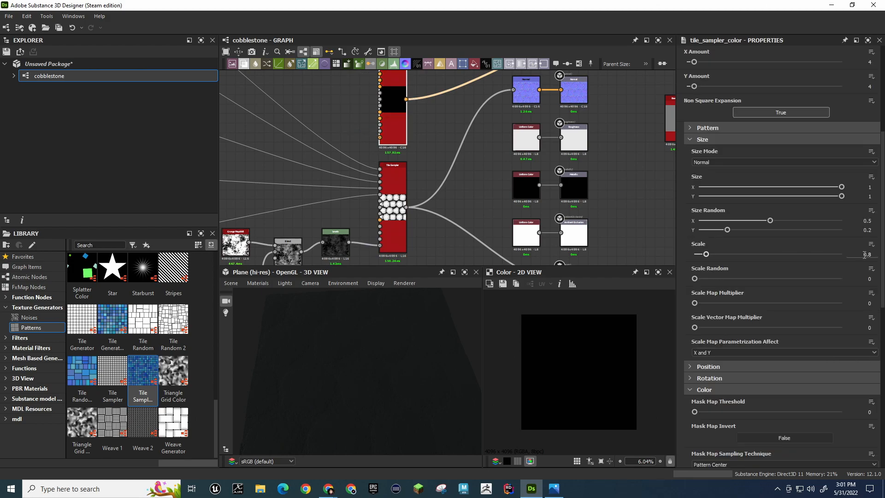
pyautogui.press('Return')
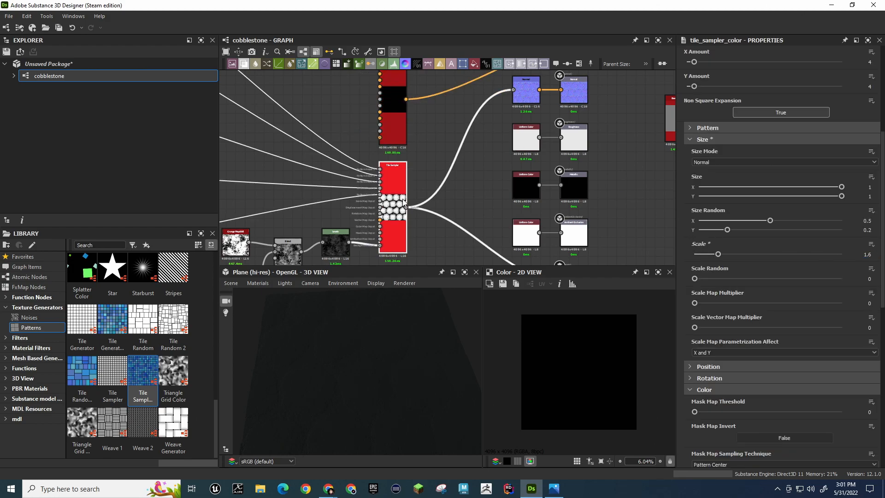
# Set the Tile Sampler Color's Scale Random to 0.09 to match the Tile Sampler
pyautogui.click(404, 202)
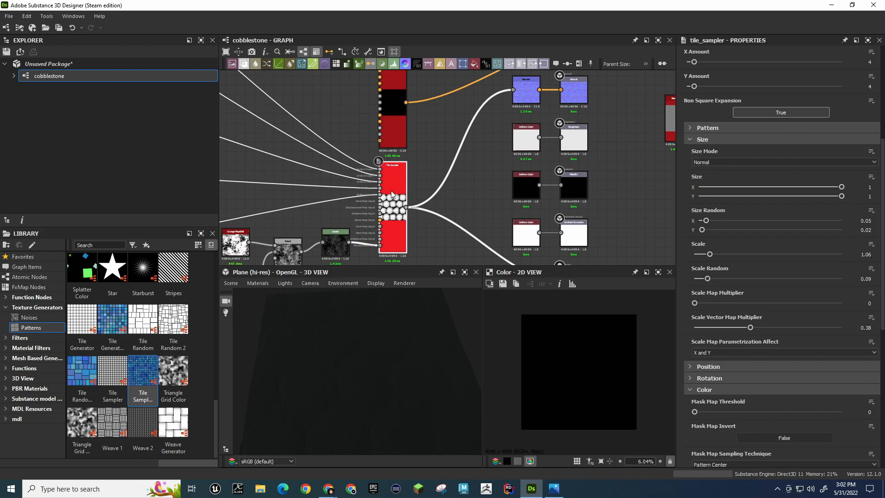
pyautogui.click(392, 171)
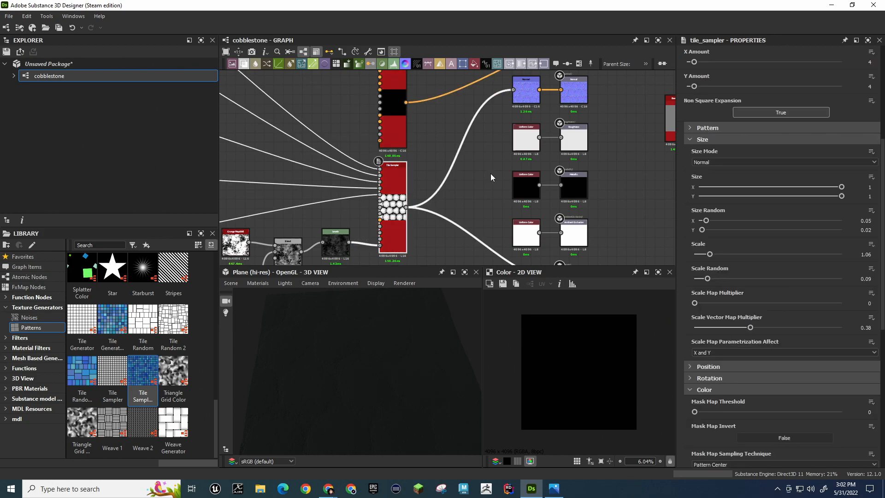
pyautogui.click(397, 114)
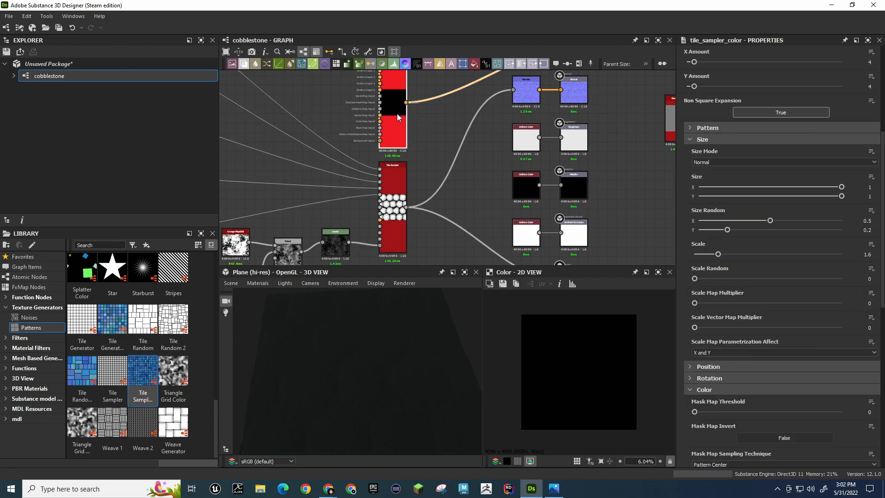
pyautogui.click(399, 167)
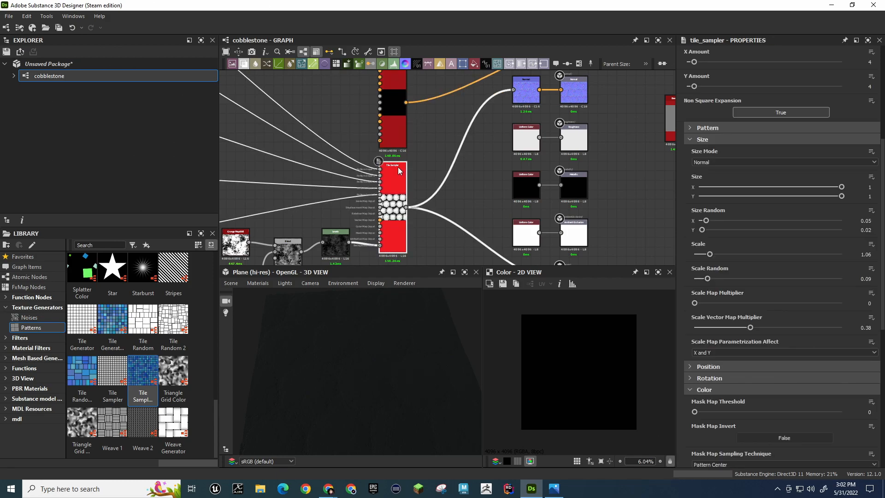
pyautogui.click(394, 133)
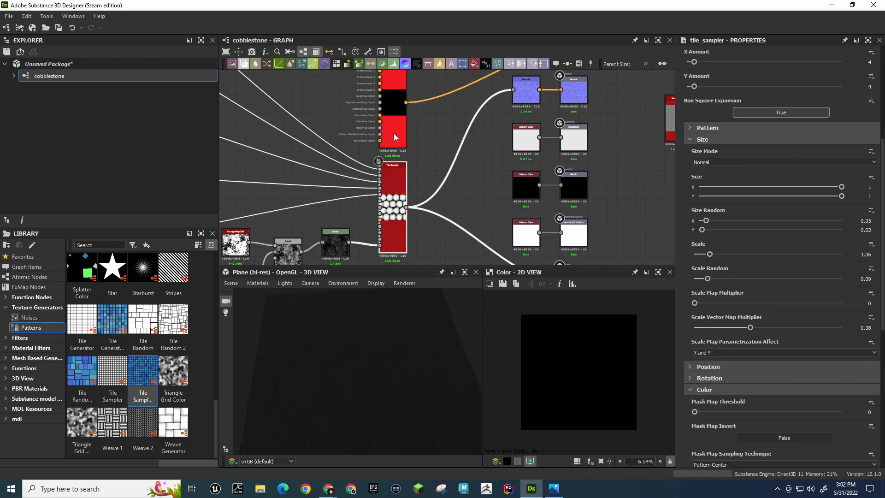
pyautogui.click(396, 160)
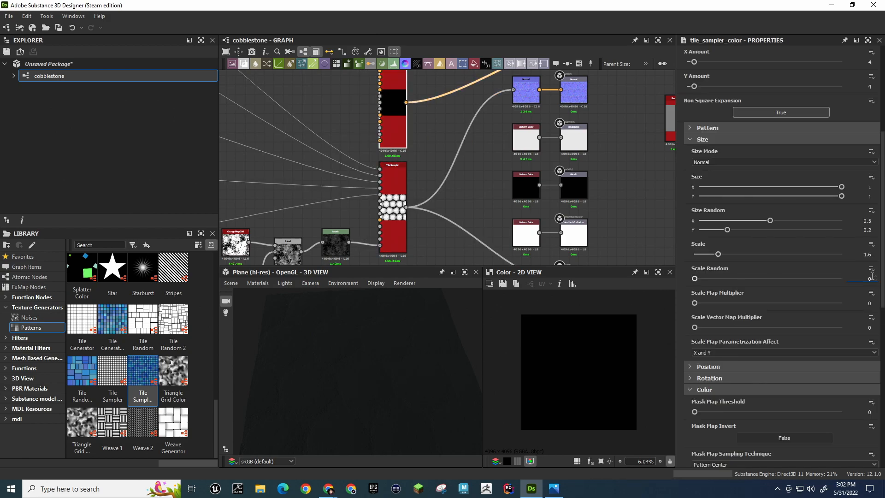
pyautogui.write('.09')
pyautogui.press('Return')
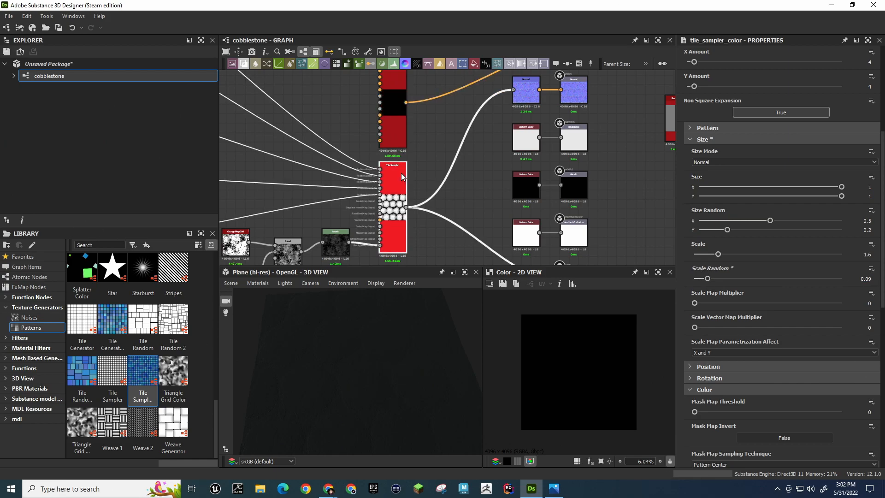
# Set the Tile Sampler Color's Scale Vector Map Multiplier to 0.38, matching the Tile Sampler
pyautogui.click(398, 116)
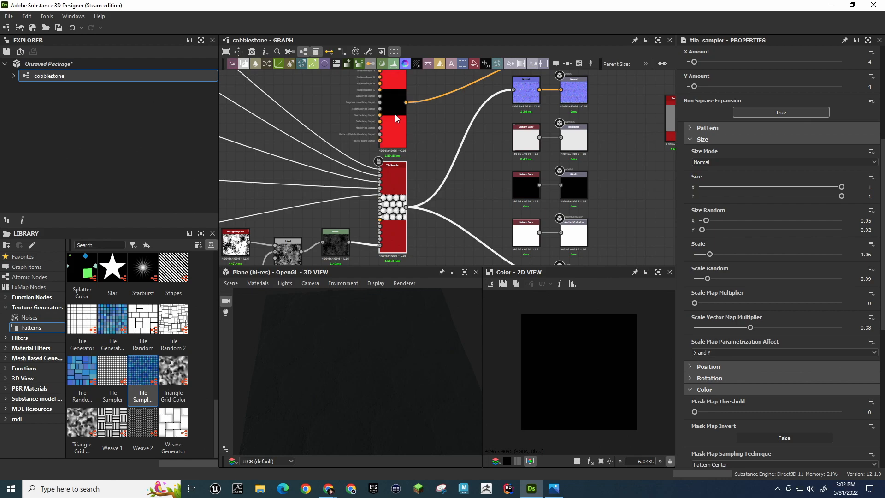
pyautogui.click(394, 115)
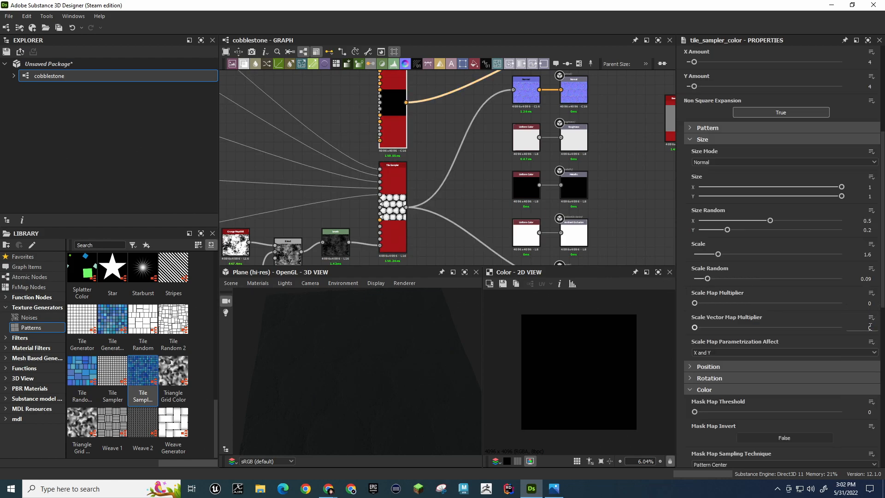
pyautogui.write('38')
pyautogui.press('Return')
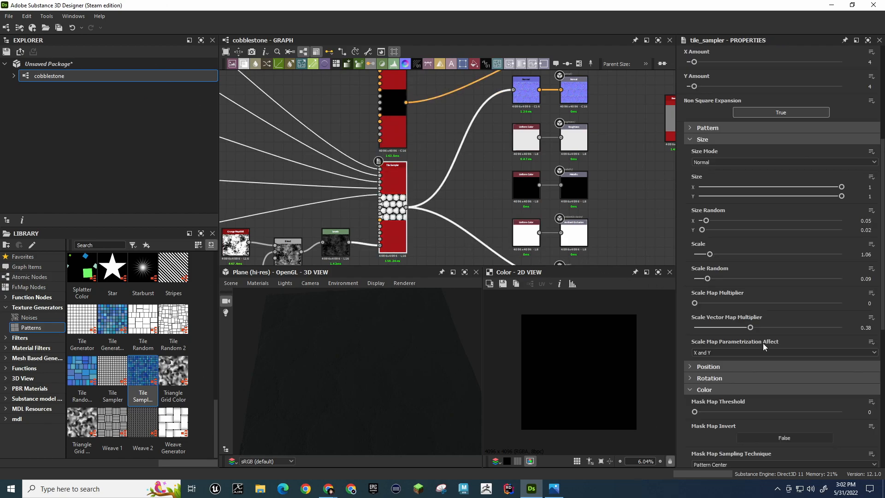
# Compare the position parameters of both samplers and set the Tile Sampler Color's Offset to 0.5
pyautogui.click(690, 140)
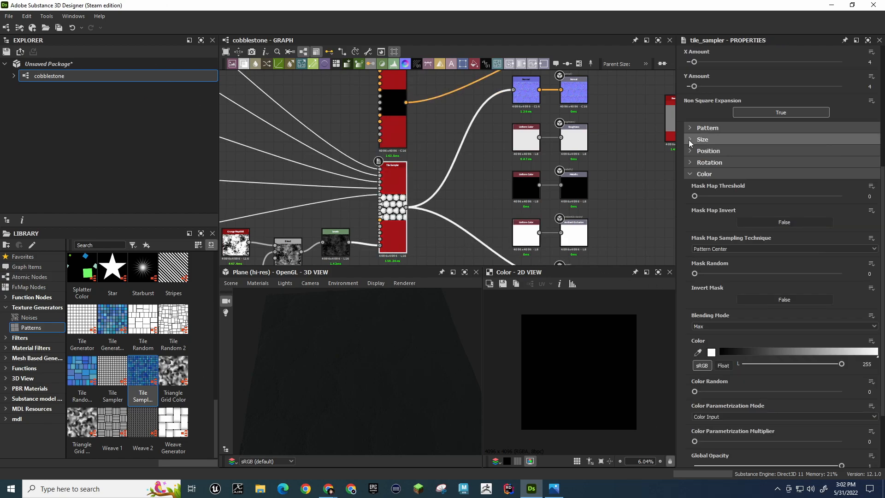
pyautogui.click(690, 140)
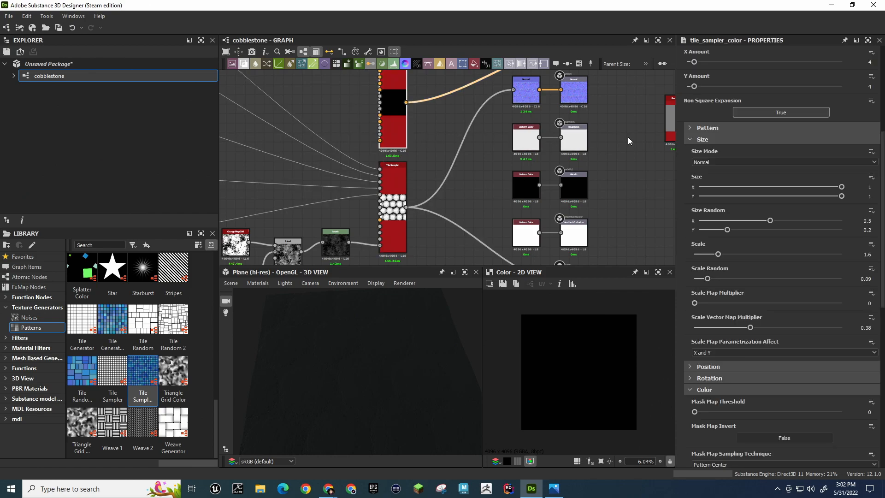
pyautogui.click(397, 181)
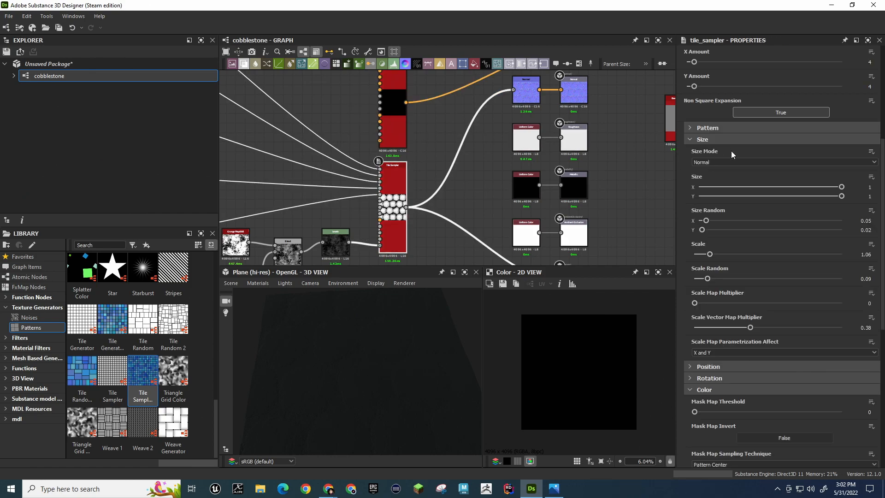
pyautogui.click(690, 139)
pyautogui.click(691, 151)
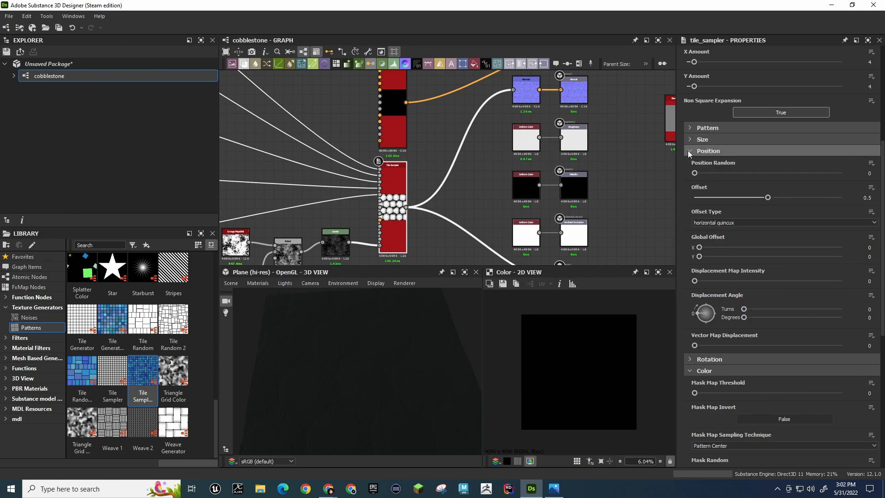
pyautogui.click(396, 110)
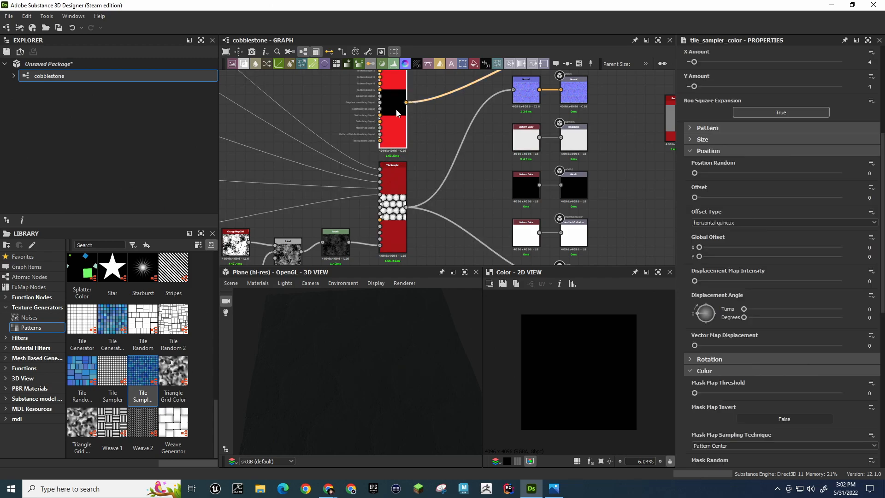
pyautogui.doubleClick(873, 198)
pyautogui.write('0.5')
pyautogui.press('Return')
pyautogui.click(388, 181)
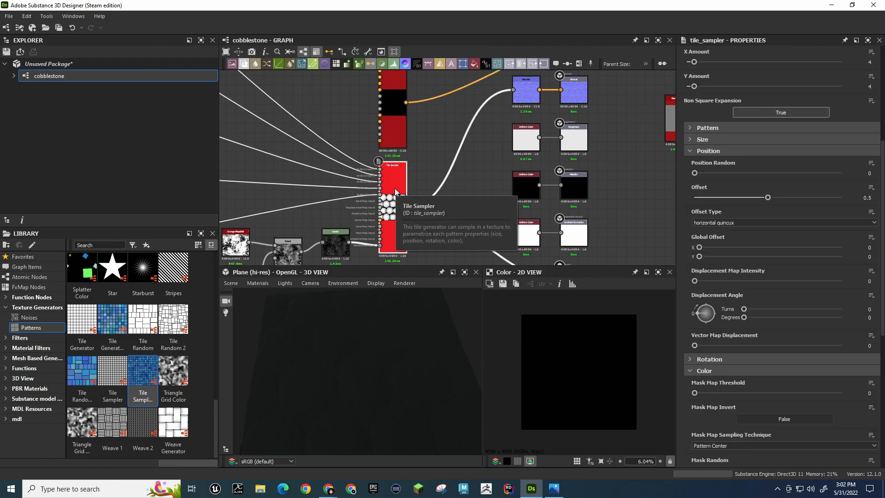
pyautogui.click(394, 115)
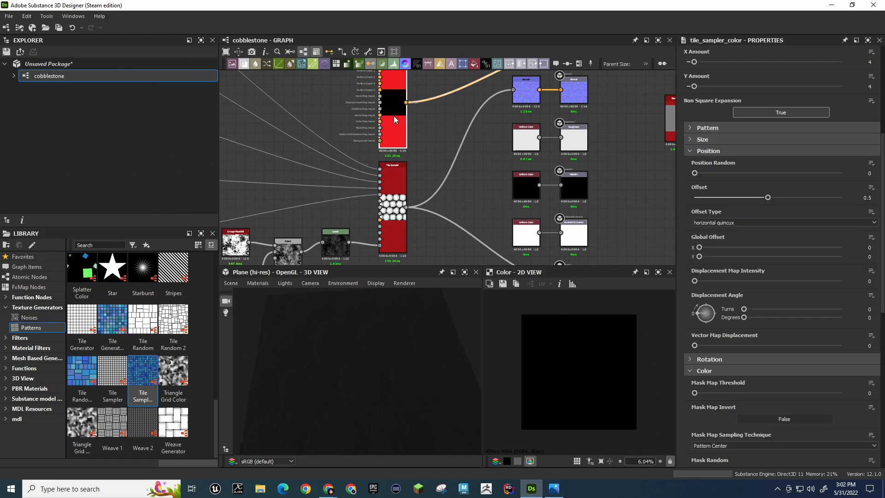
# Compare the rotation parameters of both samplers and set the Tile Sampler Color's Rotation Random to 0.3
pyautogui.click(689, 150)
pyautogui.click(689, 162)
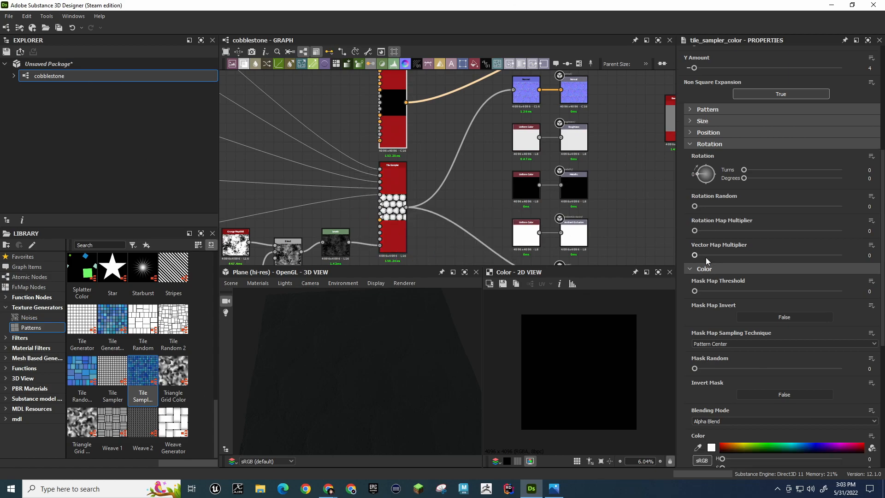
pyautogui.scroll(-3, 706, 258)
pyautogui.scroll(3, 706, 258)
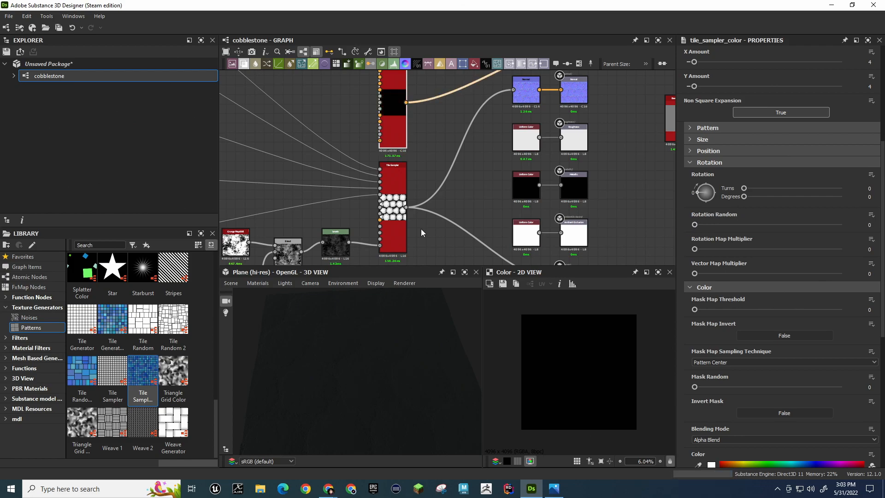
pyautogui.click(397, 205)
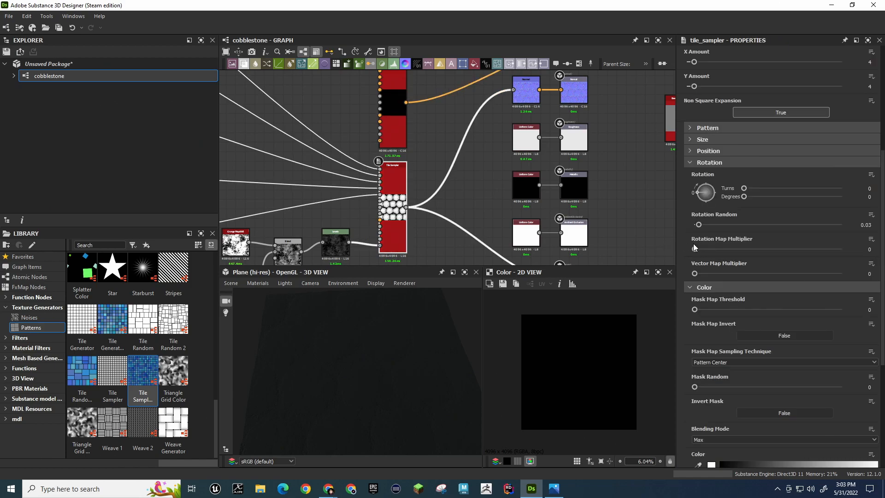
pyautogui.click(390, 111)
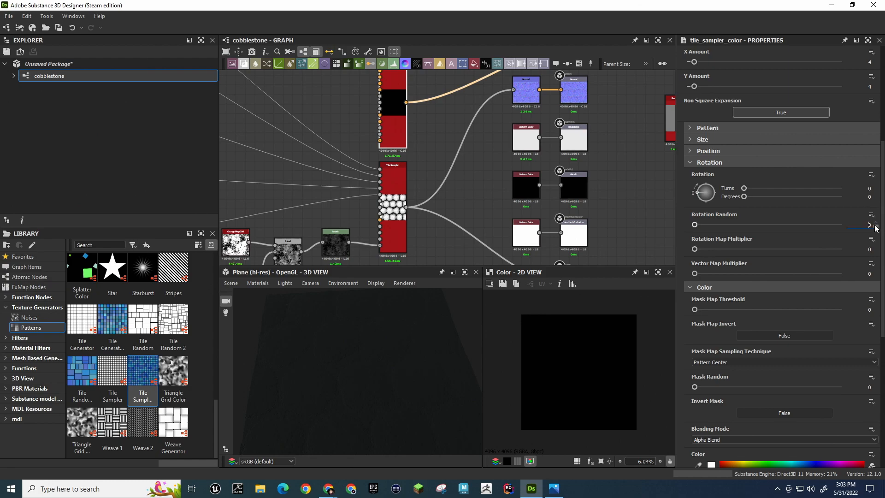
pyautogui.write('.3')
pyautogui.press('Return')
pyautogui.click(392, 231)
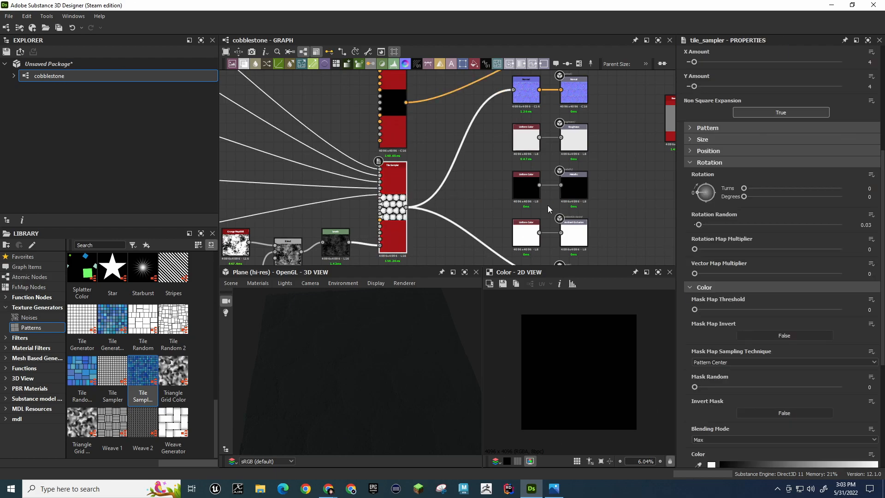
# Examine the Tile Sampler's rotation and color parameters and the inputs of the first stone's Color node
pyautogui.scroll(-5, 679, 240)
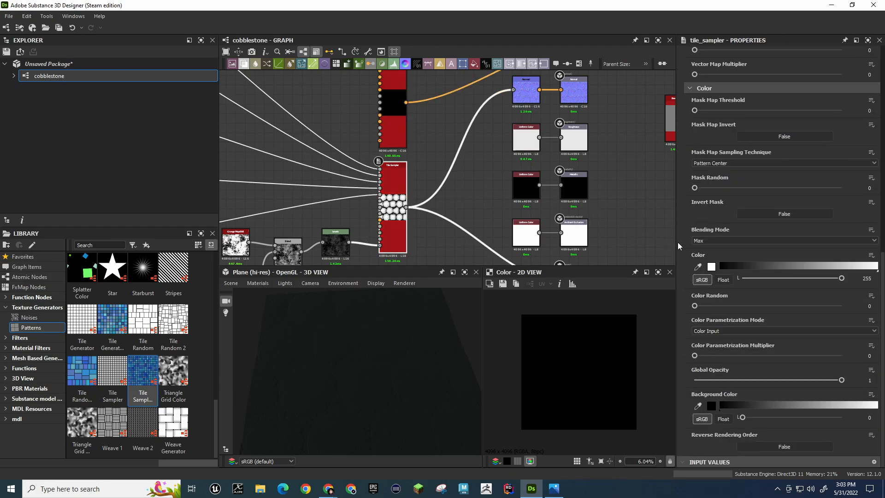
pyautogui.scroll(6, 678, 242)
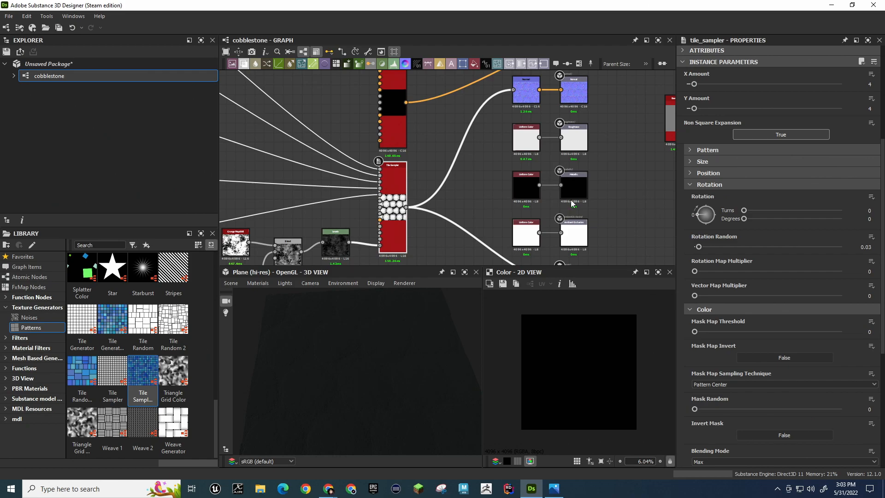
pyautogui.moveTo(317, 151); pyautogui.dragTo(423, 229, button='middle')
pyautogui.moveTo(399, 182); pyautogui.dragTo(425, 227, button='middle')
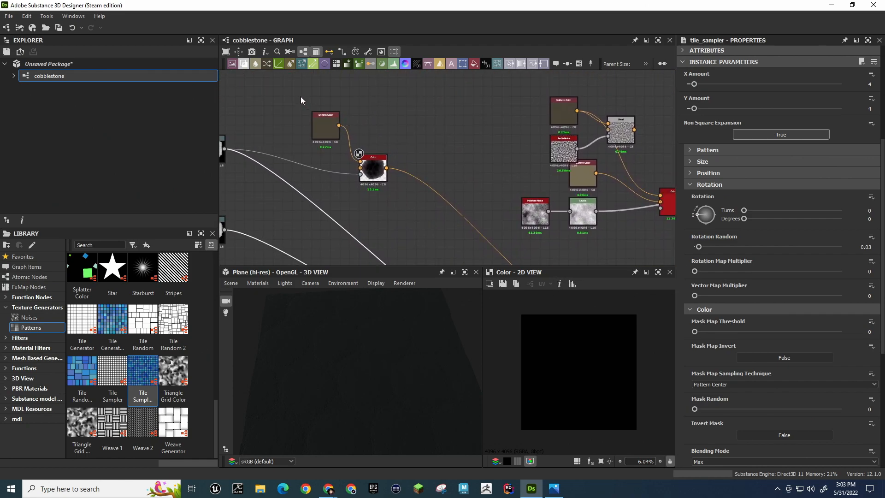
pyautogui.click(375, 172)
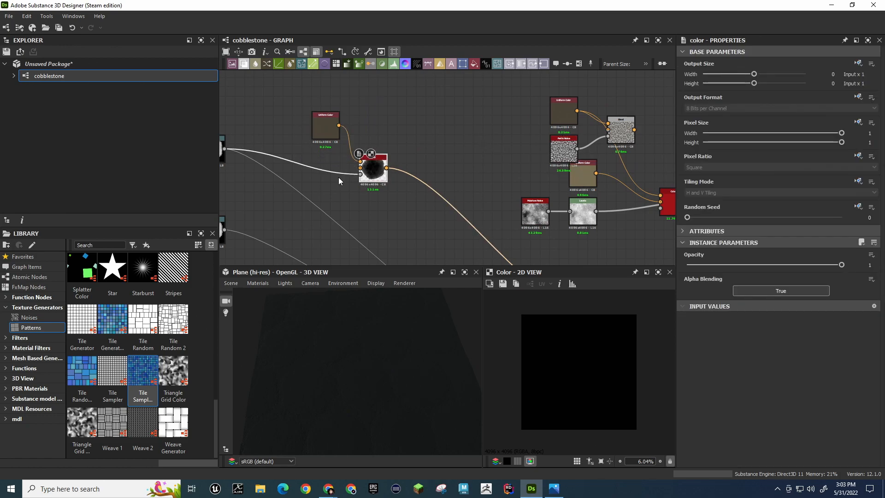
pyautogui.scroll(2, 360, 170)
pyautogui.scroll(3, 361, 170)
pyautogui.scroll(-4, 416, 172)
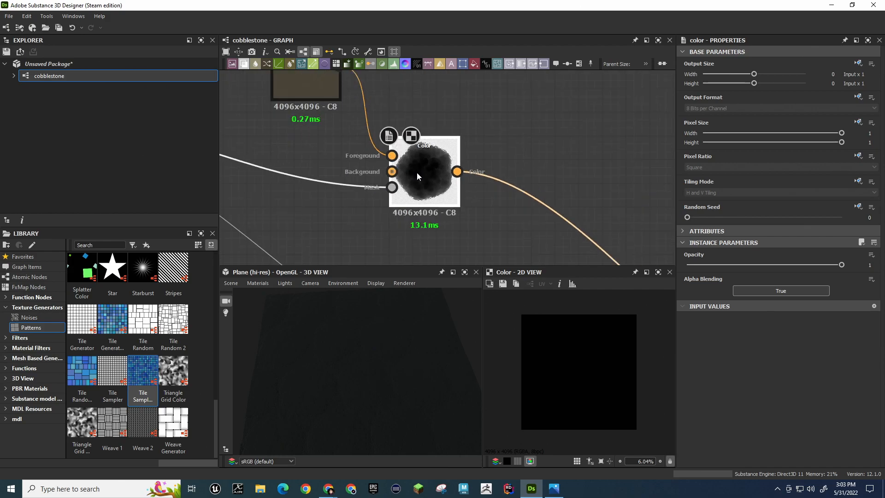
pyautogui.scroll(-1, 418, 174)
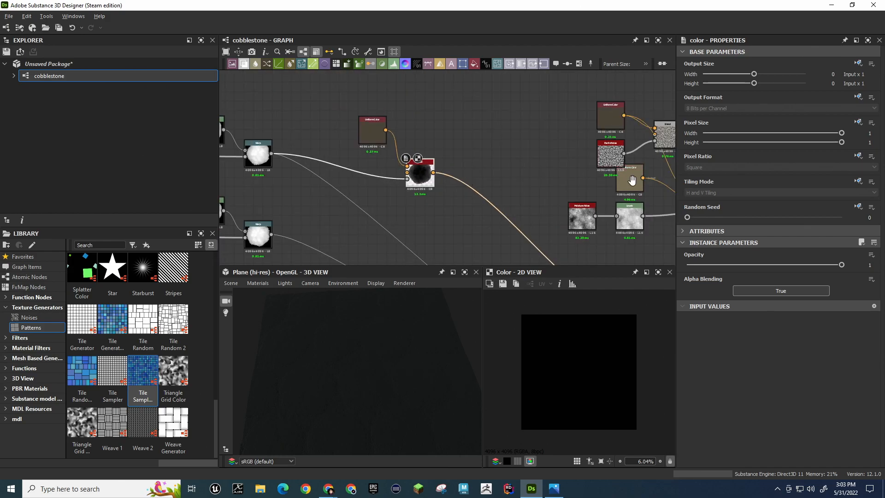
# Try a copy of the lighter tan Uniform Color as the background of the first stone's Color node, and delete the copy
pyautogui.moveTo(632, 182); pyautogui.dragTo(567, 189, button='middle')
pyautogui.click(566, 188)
pyautogui.hotkey('ctrl', 'c')
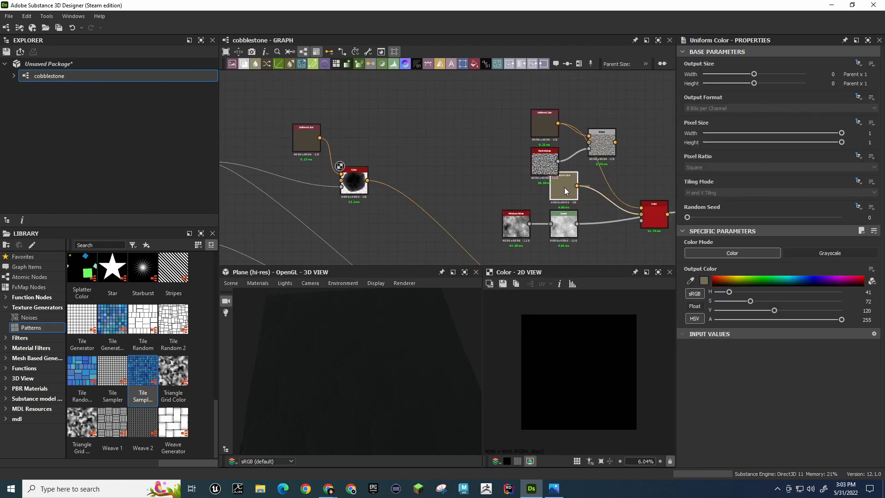
pyautogui.hotkey('ctrl', 'v')
pyautogui.moveTo(450, 171); pyautogui.dragTo(349, 183)
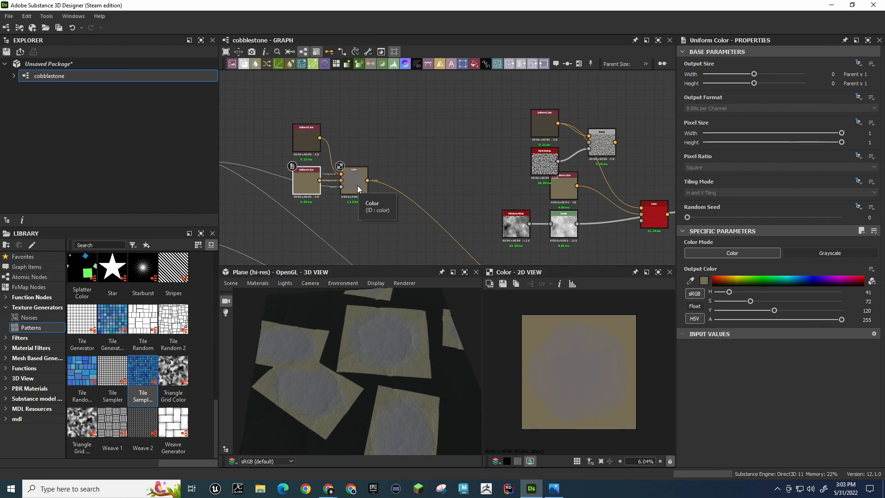
pyautogui.moveTo(310, 183); pyautogui.dragTo(422, 133)
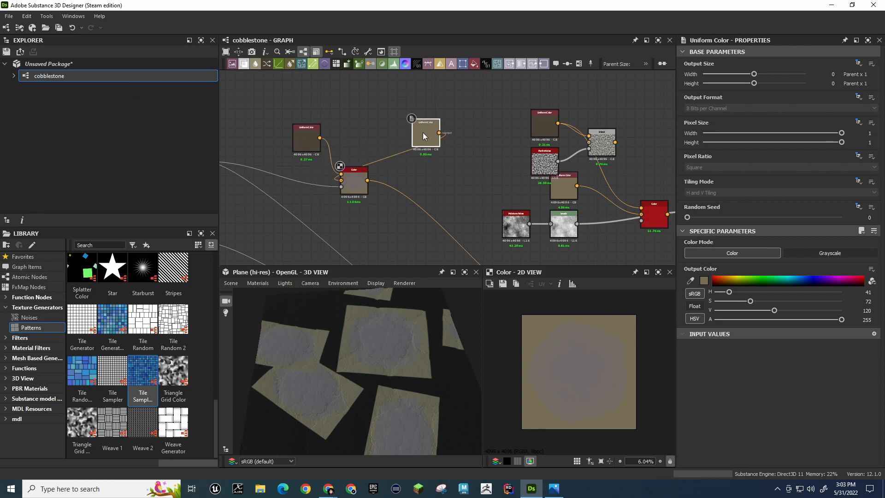
pyautogui.press('Delete')
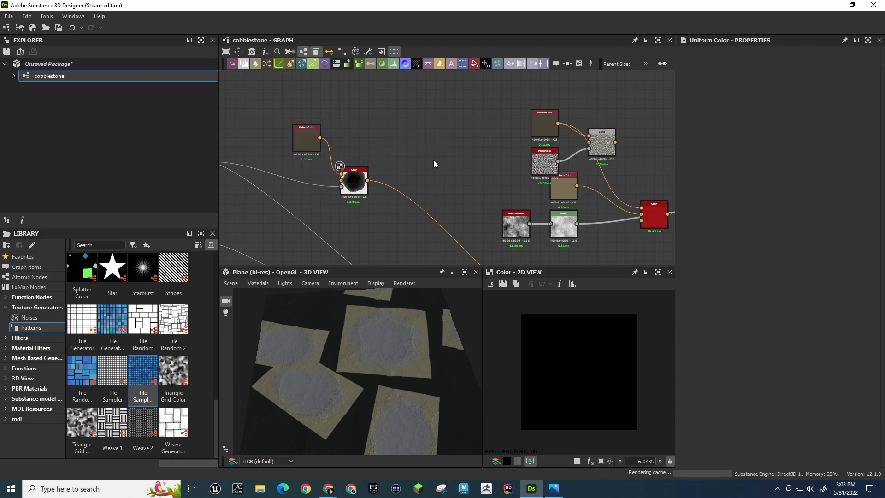
# Compare the Tile Sampler Color's parameters with the Tile Sampler's and set its Rotation Random to 0.03
pyautogui.moveTo(485, 192); pyautogui.dragTo(346, 70, button='middle')
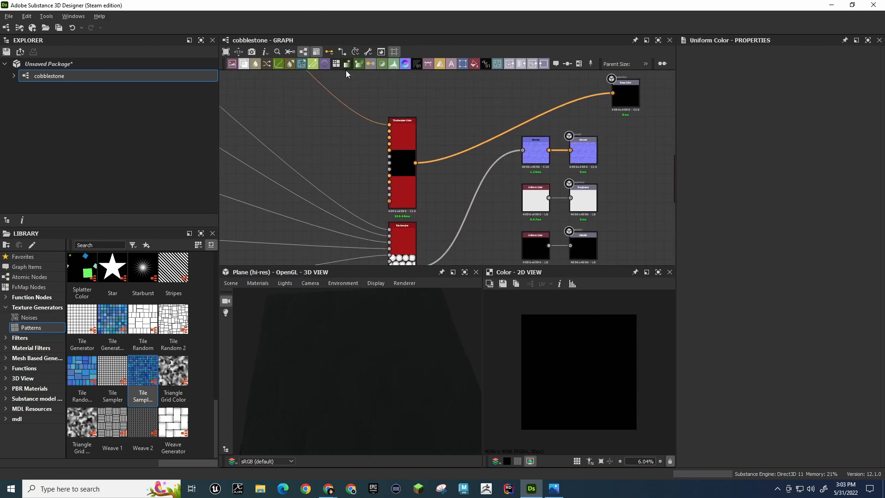
pyautogui.click(407, 149)
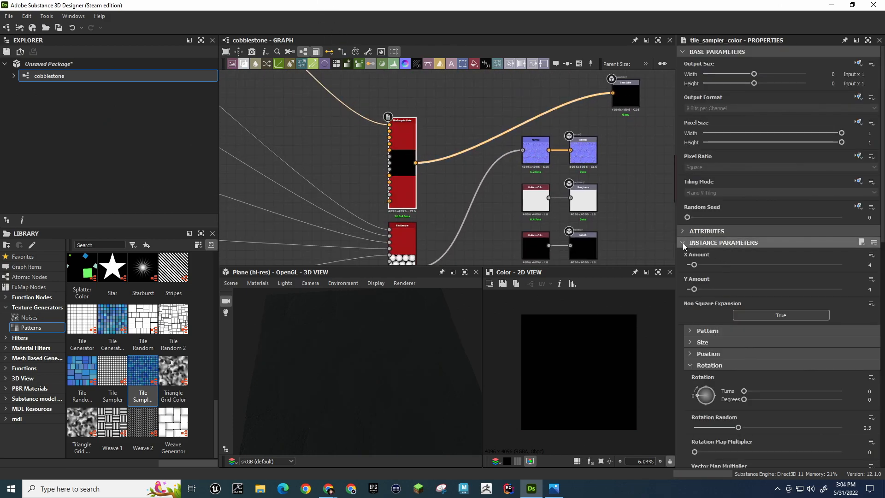
pyautogui.scroll(-15, 680, 243)
pyautogui.scroll(-6, 680, 243)
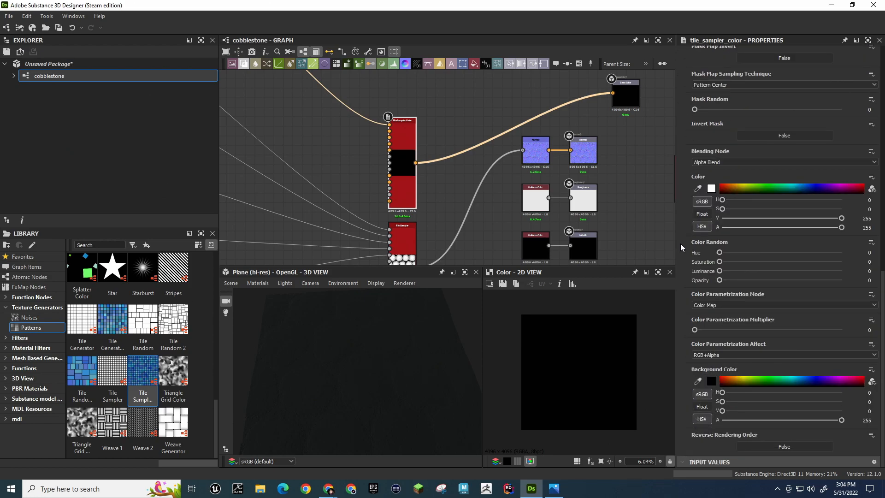
pyautogui.scroll(10, 679, 243)
pyautogui.scroll(3, 678, 242)
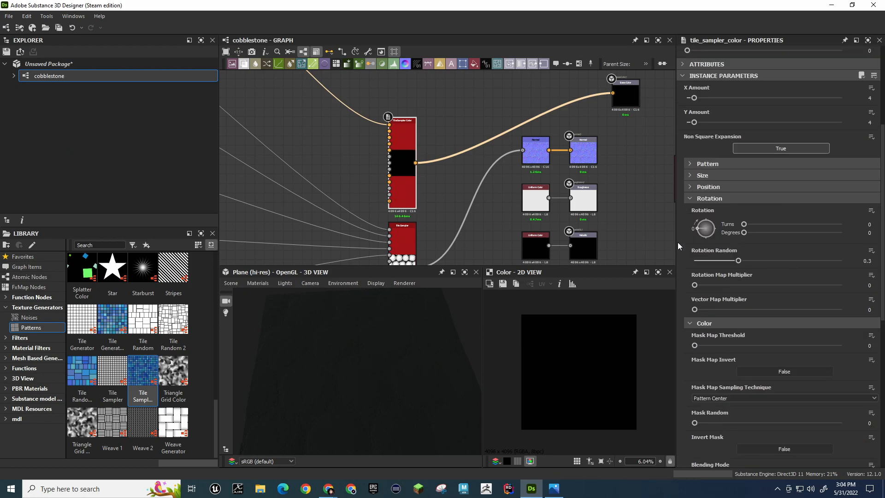
pyautogui.moveTo(463, 218); pyautogui.dragTo(438, 136, button='middle')
pyautogui.click(383, 152)
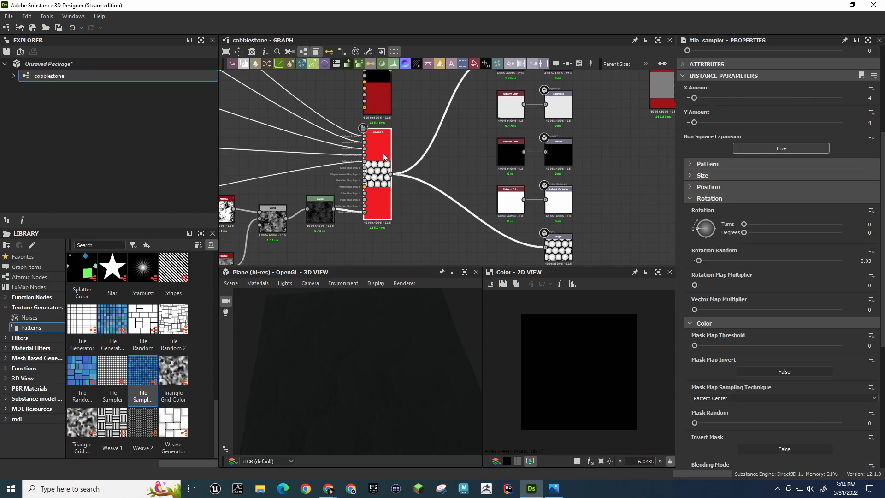
pyautogui.click(378, 96)
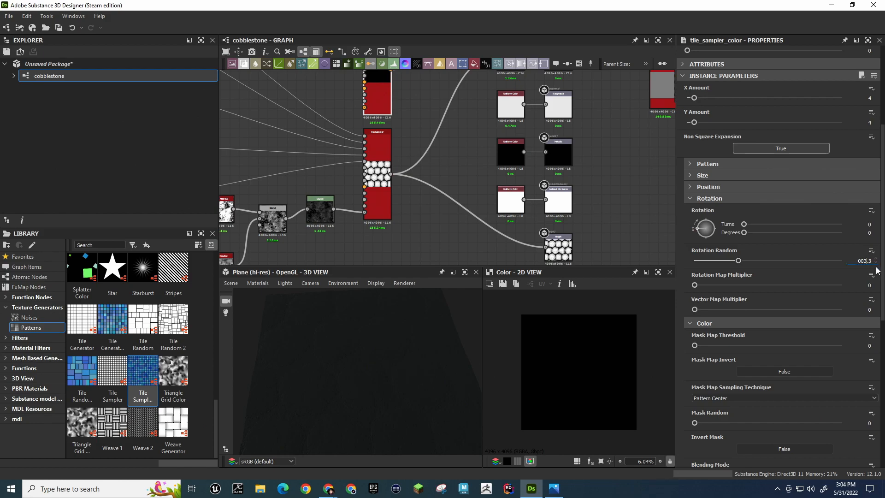
pyautogui.press('Return')
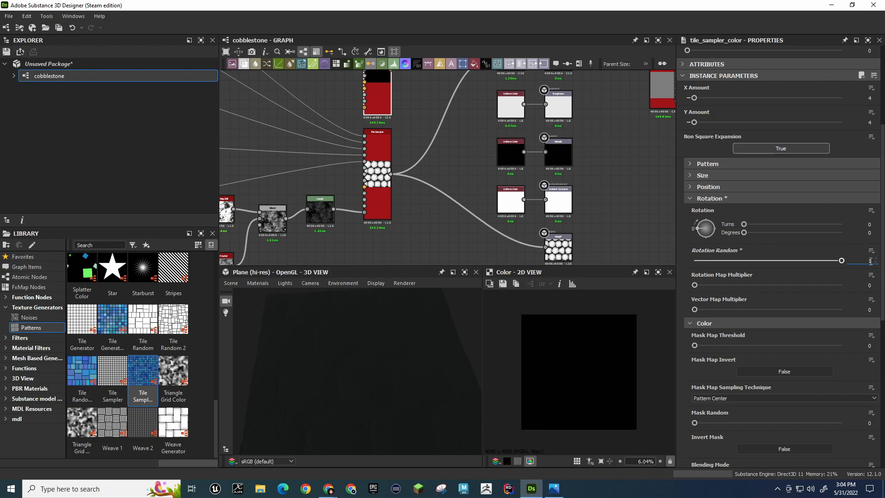
pyautogui.write('.03')
pyautogui.press('Return')
# Duplicate the Uniform Color and Color node pair, mask it with the second stone's Warp output and connect it to Pattern Input 2
pyautogui.moveTo(413, 150); pyautogui.dragTo(584, 278, button='middle')
pyautogui.moveTo(443, 159); pyautogui.dragTo(489, 241, button='middle')
pyautogui.moveTo(334, 84); pyautogui.dragTo(421, 149)
pyautogui.hotkey('ctrl', 'c')
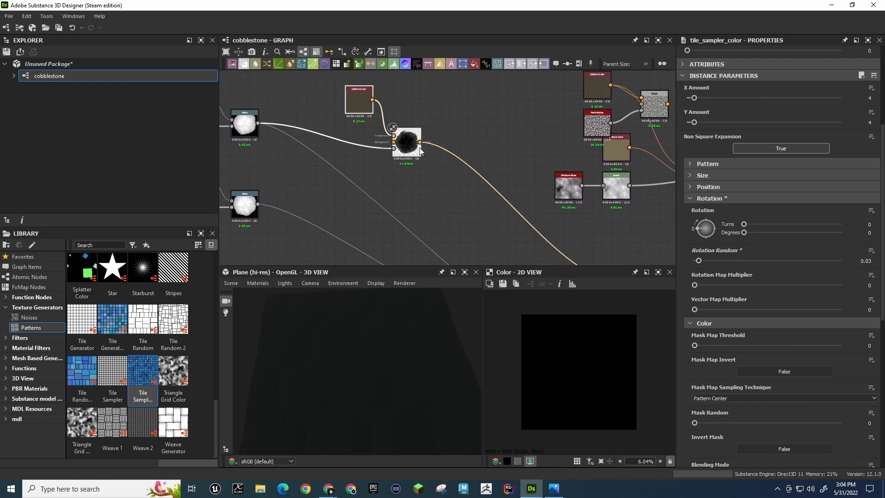
pyautogui.hotkey('ctrl', 'v')
pyautogui.moveTo(467, 182); pyautogui.dragTo(411, 239)
pyautogui.moveTo(441, 210); pyautogui.dragTo(439, 178, button='middle')
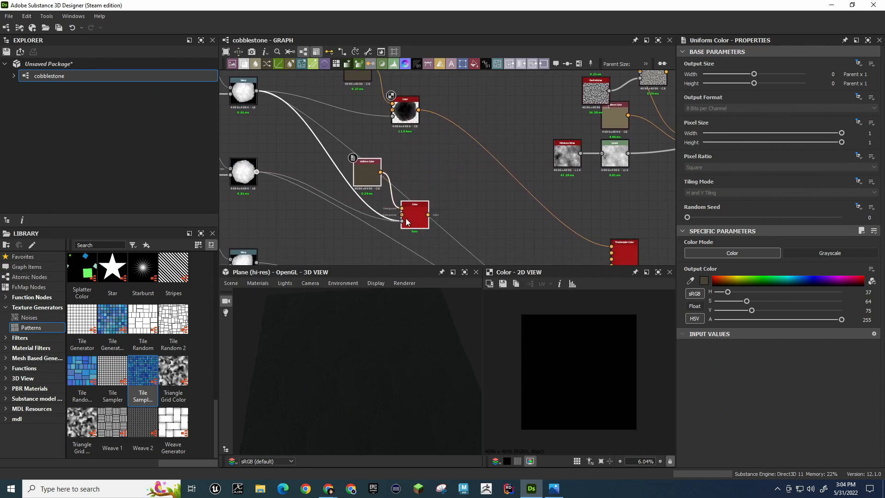
pyautogui.moveTo(480, 218); pyautogui.dragTo(449, 174, button='middle')
pyautogui.moveTo(398, 171); pyautogui.dragTo(586, 211)
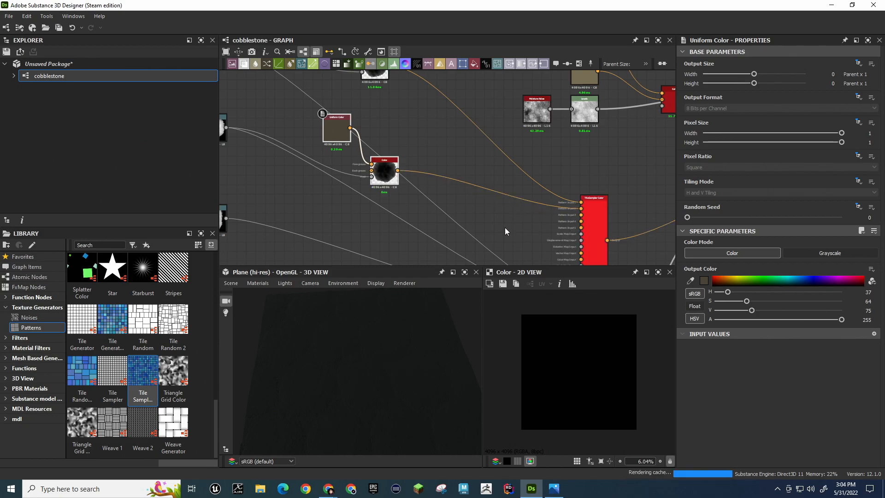
# Duplicate the Uniform Color and Color pair again for the third stone's Warp mask and connect it to the Tile Sampler Color's Pattern Input 3
pyautogui.moveTo(505, 228); pyautogui.dragTo(518, 152, button='middle')
pyautogui.moveTo(406, 160); pyautogui.dragTo(407, 251, button='middle')
pyautogui.moveTo(450, 148); pyautogui.dragTo(446, 182, button='middle')
pyautogui.moveTo(322, 76); pyautogui.dragTo(420, 192)
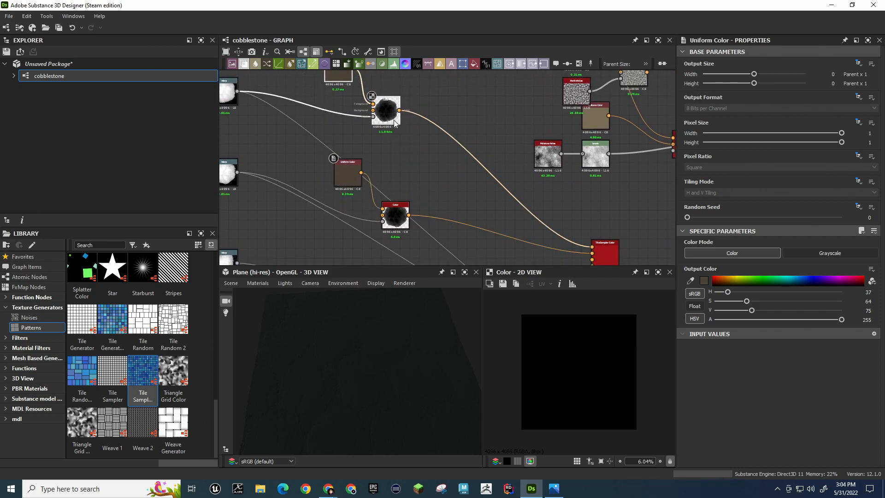
pyautogui.moveTo(428, 174); pyautogui.dragTo(430, 143, button='middle')
pyautogui.moveTo(318, 140); pyautogui.dragTo(417, 192)
pyautogui.hotkey('ctrl', 'd')
pyautogui.moveTo(481, 183); pyautogui.dragTo(475, 126, button='middle')
pyautogui.moveTo(476, 127); pyautogui.dragTo(412, 207)
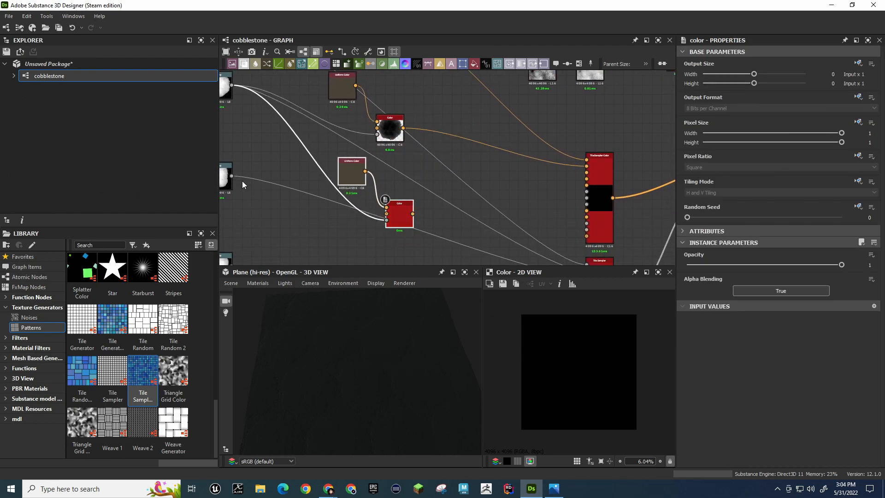
pyautogui.moveTo(232, 176); pyautogui.dragTo(587, 172)
# Move the third stone's Uniform Color and Color nodes closer to their Warp node
pyautogui.moveTo(518, 231); pyautogui.dragTo(522, 165, button='middle')
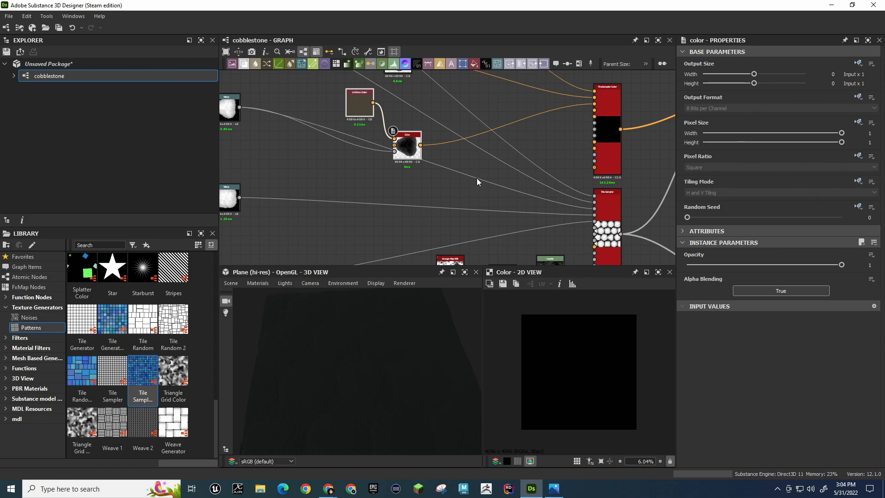
pyautogui.moveTo(477, 180); pyautogui.dragTo(445, 225, button='middle')
pyautogui.moveTo(470, 190); pyautogui.dragTo(533, 123, button='middle')
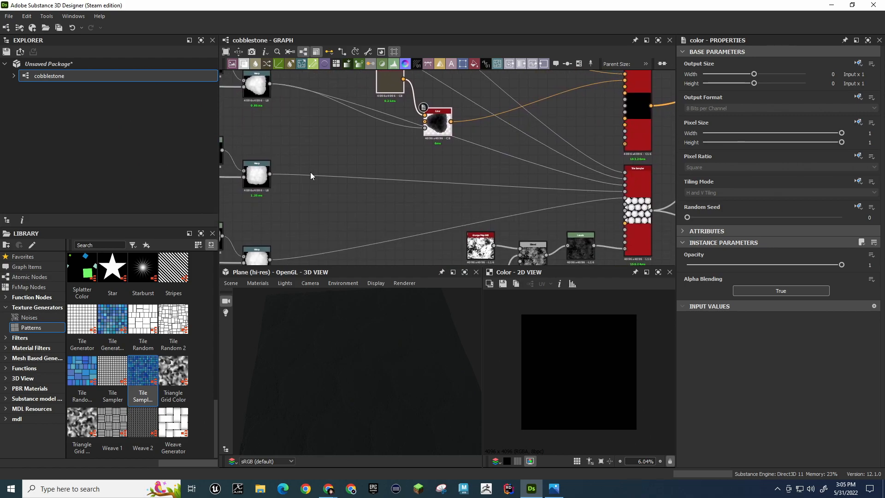
pyautogui.moveTo(539, 171); pyautogui.dragTo(476, 212, button='middle')
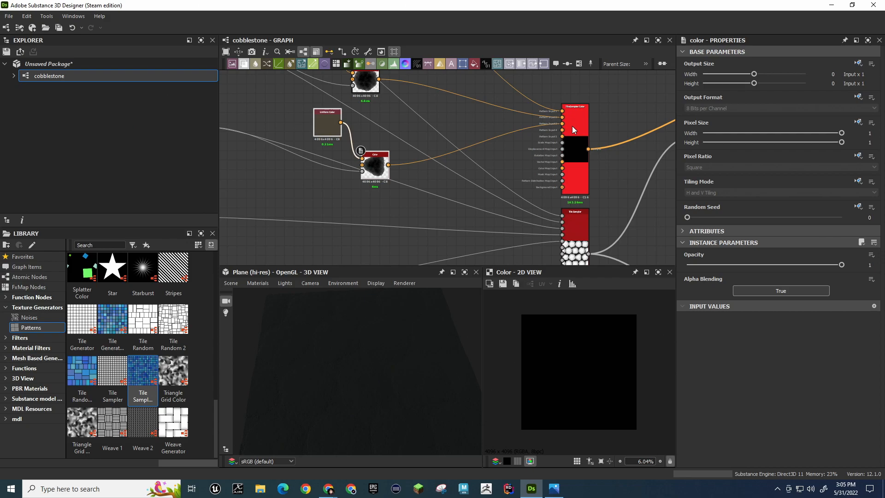
pyautogui.moveTo(356, 203); pyautogui.dragTo(373, 218, button='middle')
pyautogui.moveTo(393, 169); pyautogui.dragTo(364, 147)
pyautogui.moveTo(382, 130); pyautogui.dragTo(394, 169, button='middle')
pyautogui.moveTo(331, 157); pyautogui.dragTo(297, 145)
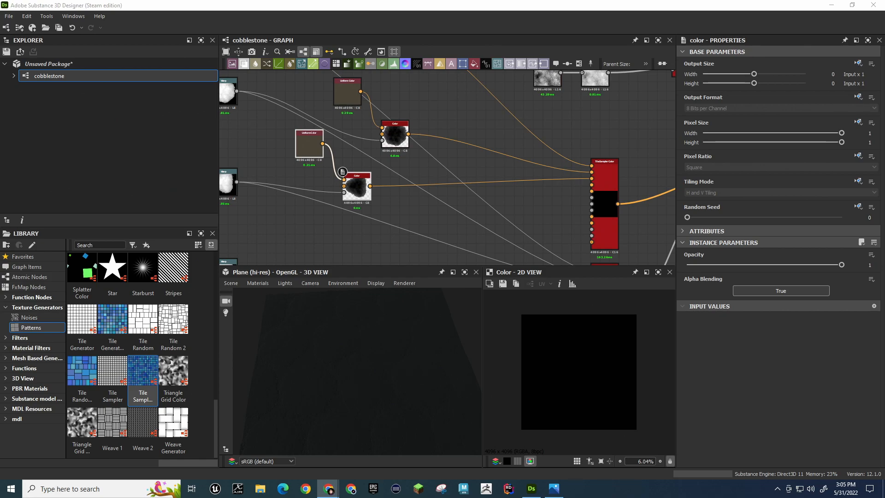
# Examine the Tile Sampler Color's input connections and the nodes feeding its third pattern
pyautogui.scroll(6, 586, 212)
pyautogui.moveTo(561, 202); pyautogui.dragTo(383, 79, button='middle')
pyautogui.moveTo(454, 224); pyautogui.dragTo(376, 241, button='middle')
pyautogui.scroll(-5, 432, 186)
pyautogui.scroll(-1, 376, 239)
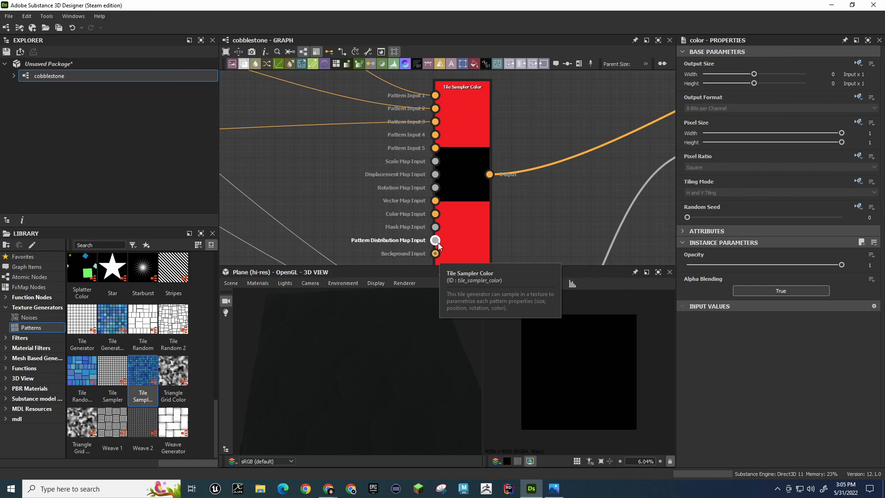
pyautogui.scroll(-3, 342, 180)
pyautogui.moveTo(339, 176); pyautogui.dragTo(545, 174, button='middle')
pyautogui.scroll(1, 489, 189)
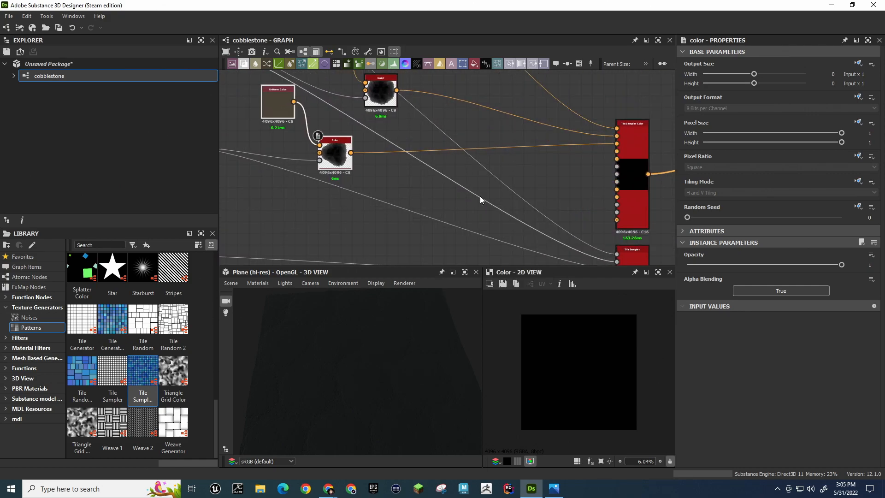
pyautogui.moveTo(467, 195); pyautogui.dragTo(469, 206, button='middle')
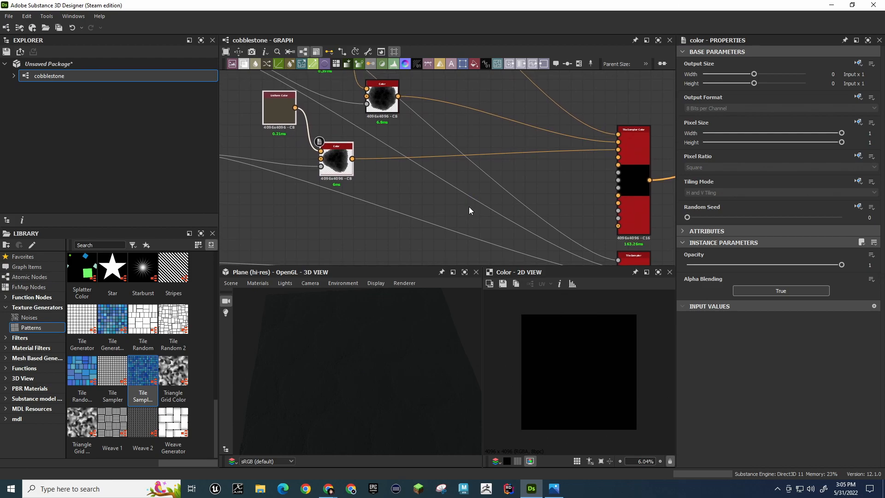
pyautogui.moveTo(543, 184); pyautogui.dragTo(664, 201, button='middle')
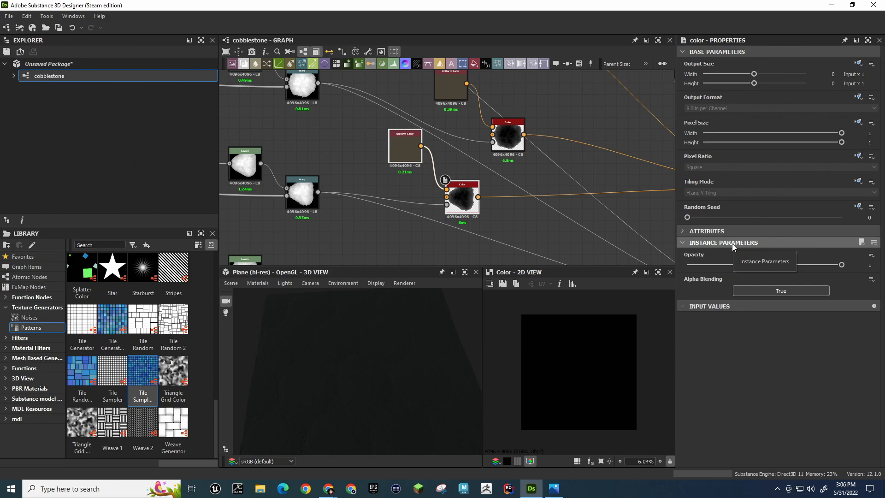
# Insert a Blend node between the third stone's Color node and the Tile Sampler Color, using the third Warp output as its opacity mask
pyautogui.moveTo(568, 165); pyautogui.dragTo(479, 114, button='middle')
pyautogui.moveTo(516, 184); pyautogui.dragTo(315, 196, button='middle')
pyautogui.press('space')
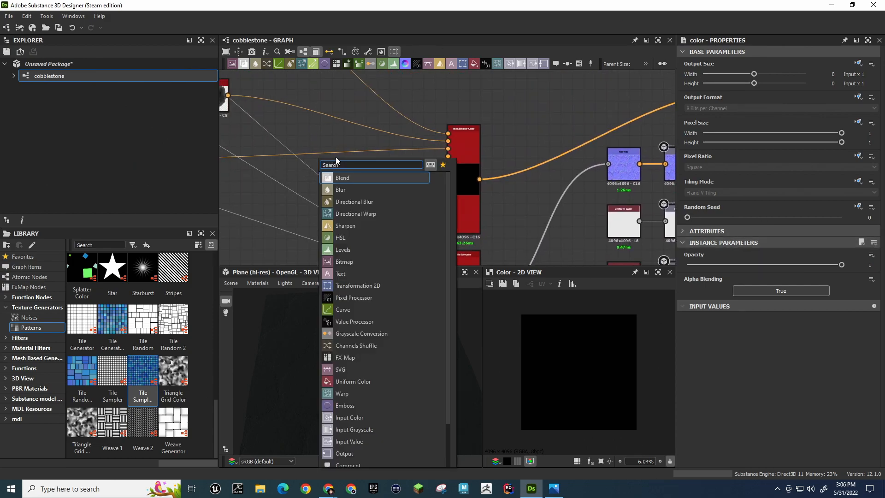
pyautogui.click(344, 176)
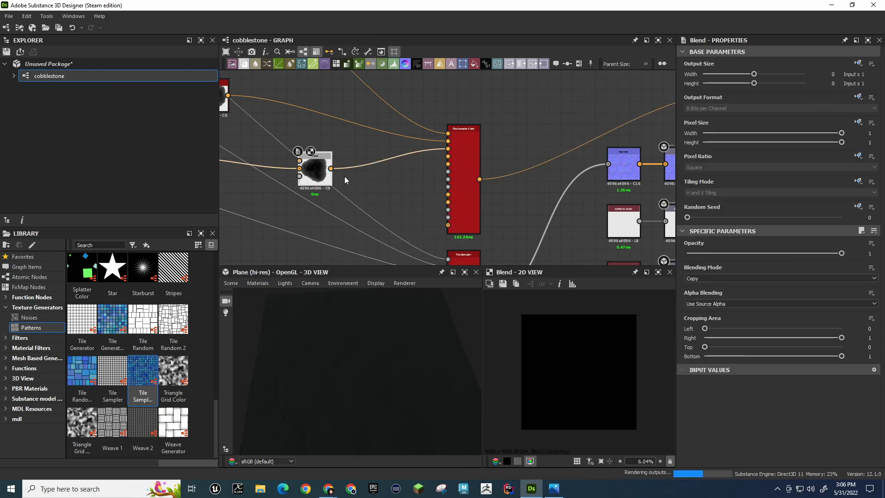
pyautogui.moveTo(361, 134); pyautogui.dragTo(504, 130, button='middle')
pyautogui.moveTo(457, 156); pyautogui.dragTo(348, 156)
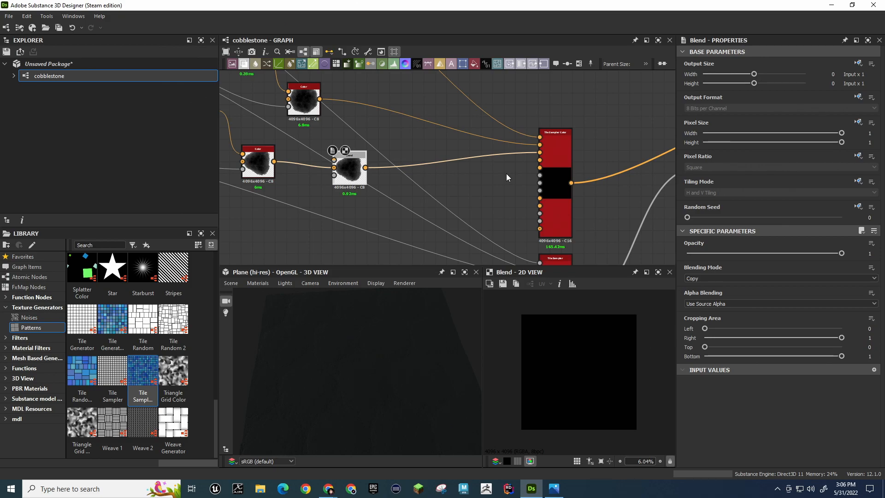
pyautogui.moveTo(302, 179); pyautogui.dragTo(425, 195, button='middle')
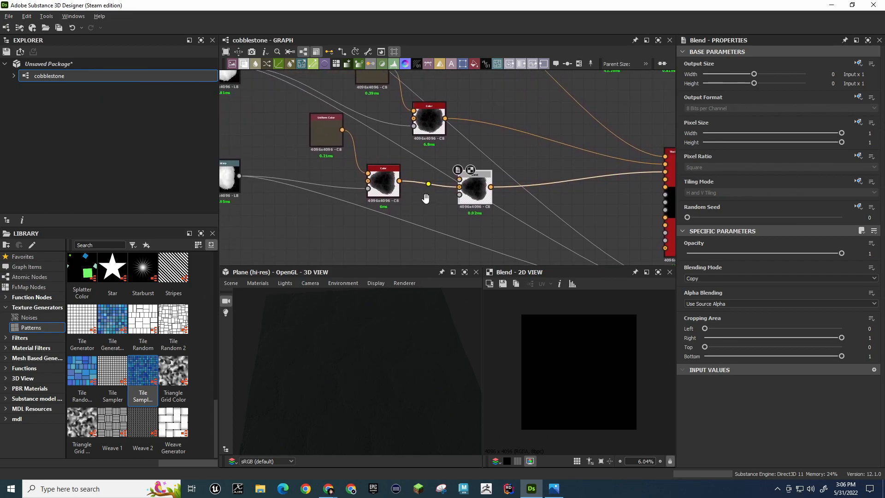
pyautogui.moveTo(239, 176); pyautogui.dragTo(460, 194)
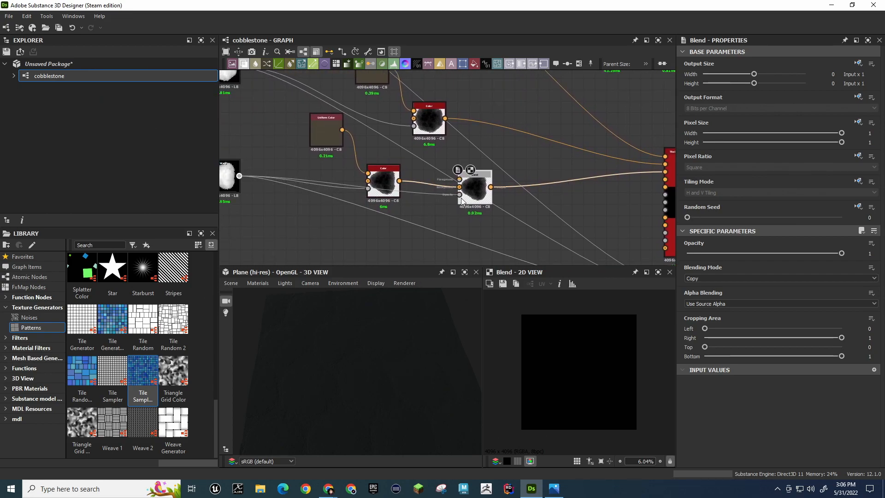
# Feed the third stone's Uniform Color directly into the Blend's foreground, delete its Color node, and move the Blend beside the Uniform Color
pyautogui.moveTo(395, 180); pyautogui.dragTo(460, 179)
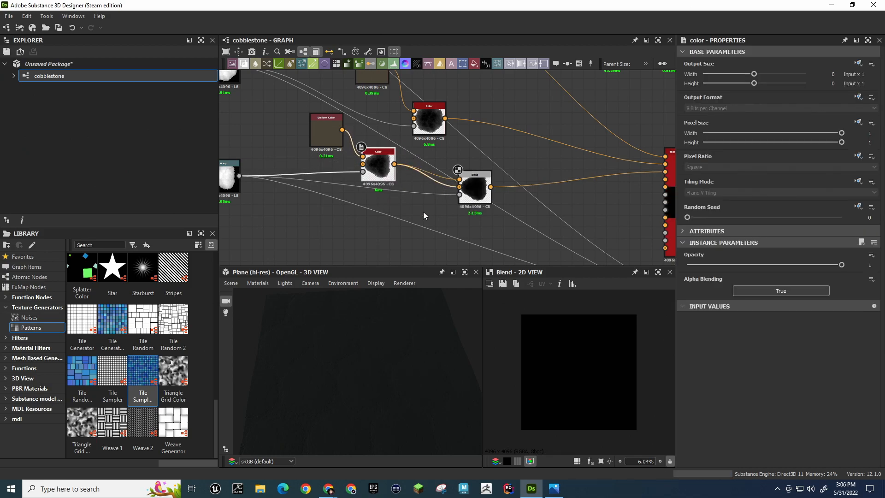
pyautogui.moveTo(342, 131); pyautogui.dragTo(459, 180)
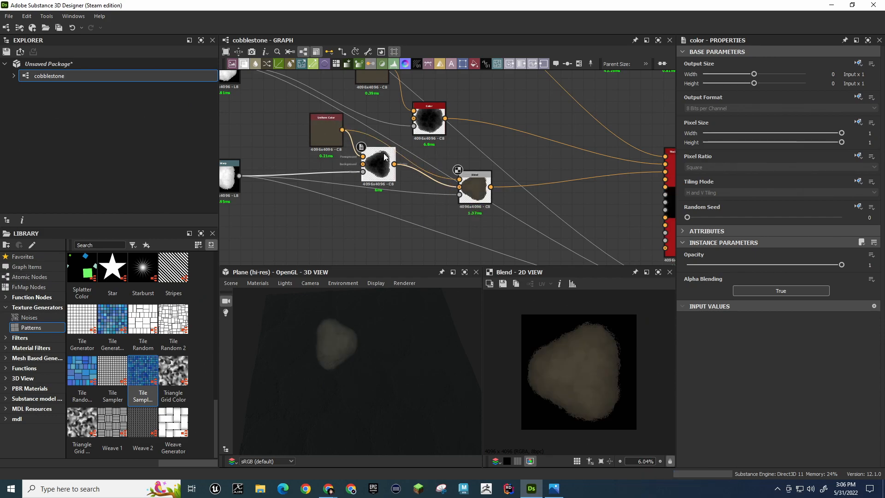
pyautogui.press('Delete')
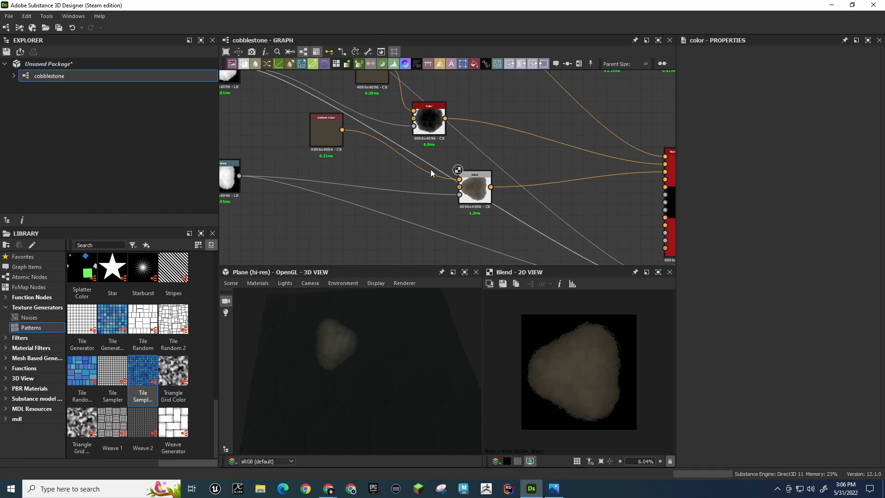
pyautogui.moveTo(456, 179); pyautogui.dragTo(383, 167)
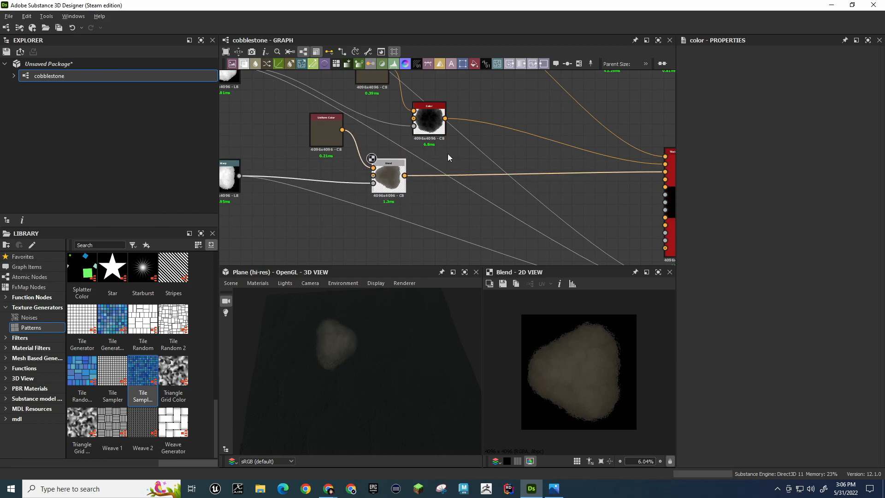
# Delete the second stone's Color node and put a duplicate of the third stone's Blend in its place
pyautogui.moveTo(448, 156); pyautogui.dragTo(430, 231, button='middle')
pyautogui.click(413, 192)
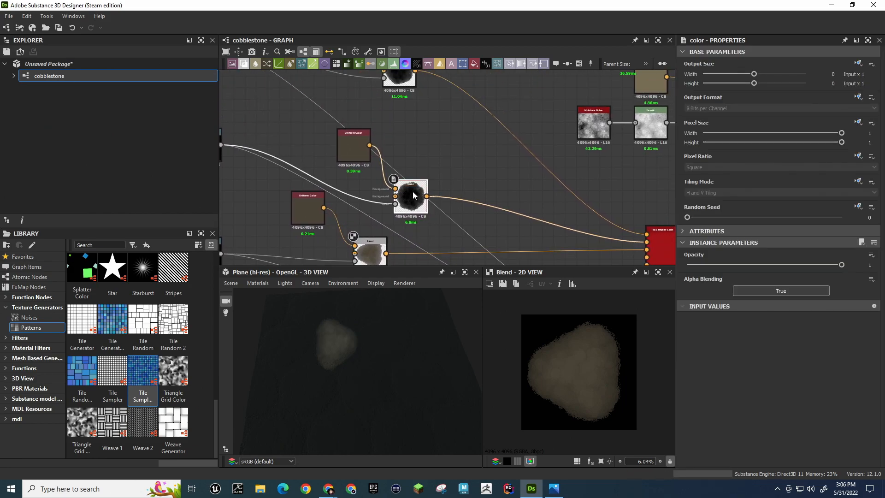
pyautogui.press('Delete')
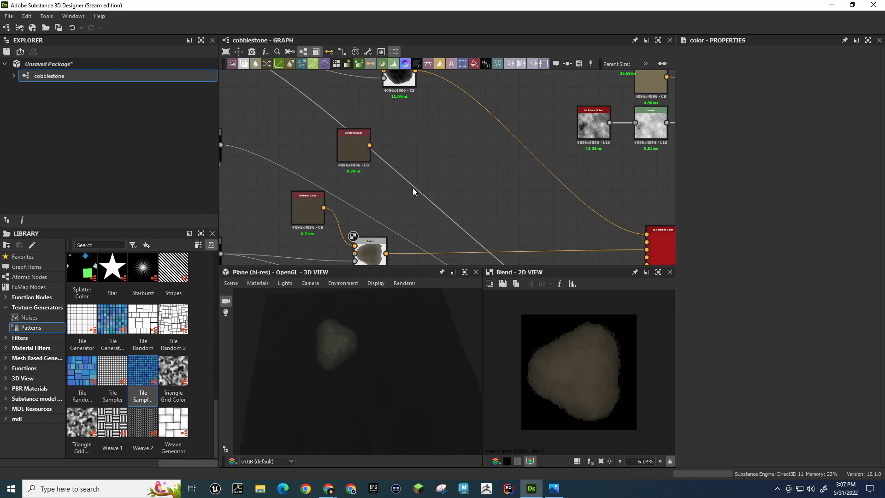
pyautogui.click(369, 240)
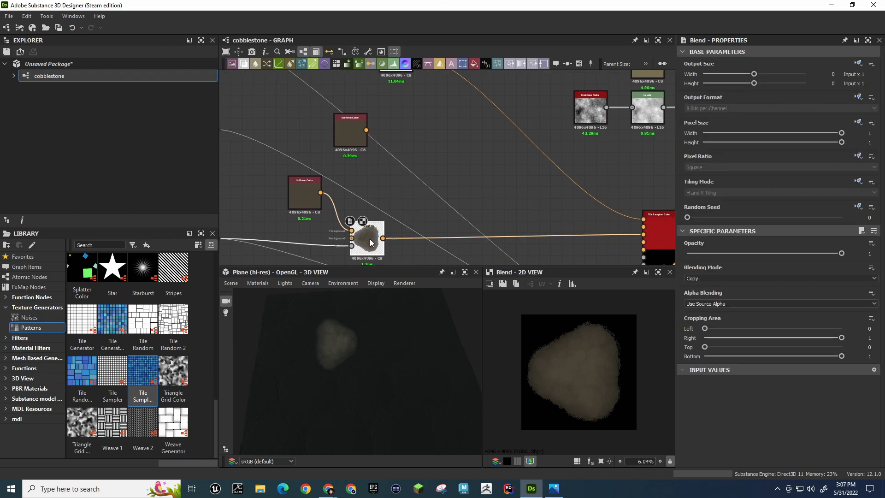
pyautogui.hotkey('ctrl', 'd')
pyautogui.moveTo(440, 157); pyautogui.dragTo(412, 160)
# Wire the second stone's Uniform Color as foreground and Warp as opacity mask of the duplicated Blend, and connect it to the Tile Sampler Color's Pattern Input 2
pyautogui.moveTo(406, 131); pyautogui.dragTo(450, 153, button='middle')
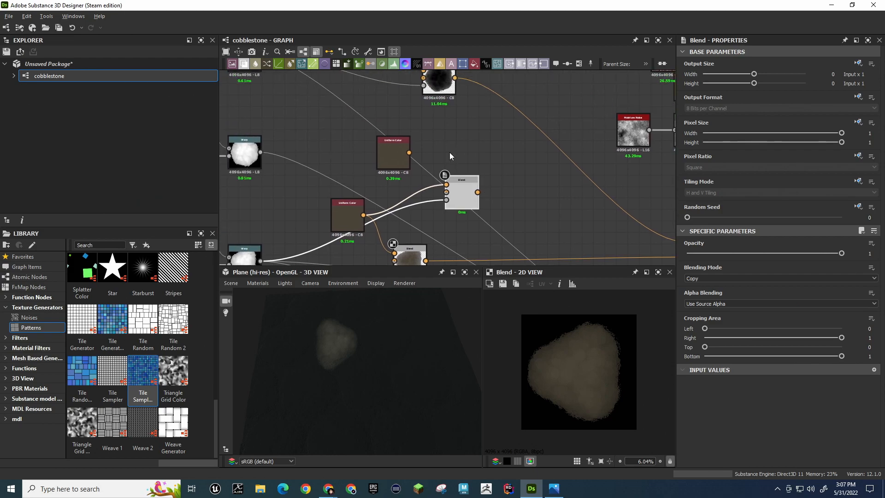
pyautogui.moveTo(261, 152); pyautogui.dragTo(446, 200)
pyautogui.moveTo(409, 152); pyautogui.dragTo(449, 186)
pyautogui.moveTo(555, 201); pyautogui.dragTo(450, 164, button='middle')
pyautogui.moveTo(372, 154); pyautogui.dragTo(585, 212)
# Connect the first stone's Uniform Color directly to the Tile Sampler Color's first pattern input and delete the first stone's Color node
pyautogui.moveTo(395, 144); pyautogui.dragTo(472, 259, button='middle')
pyautogui.moveTo(434, 162); pyautogui.dragTo(354, 103, button='middle')
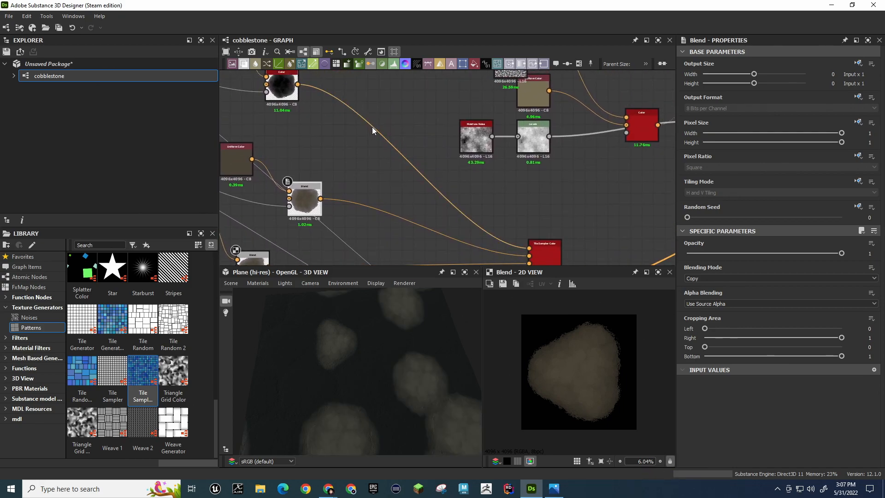
pyautogui.scroll(-1, 376, 131)
pyautogui.scroll(-1, 376, 133)
pyautogui.moveTo(385, 152); pyautogui.dragTo(392, 170, button='middle')
pyautogui.moveTo(290, 82); pyautogui.dragTo(491, 234)
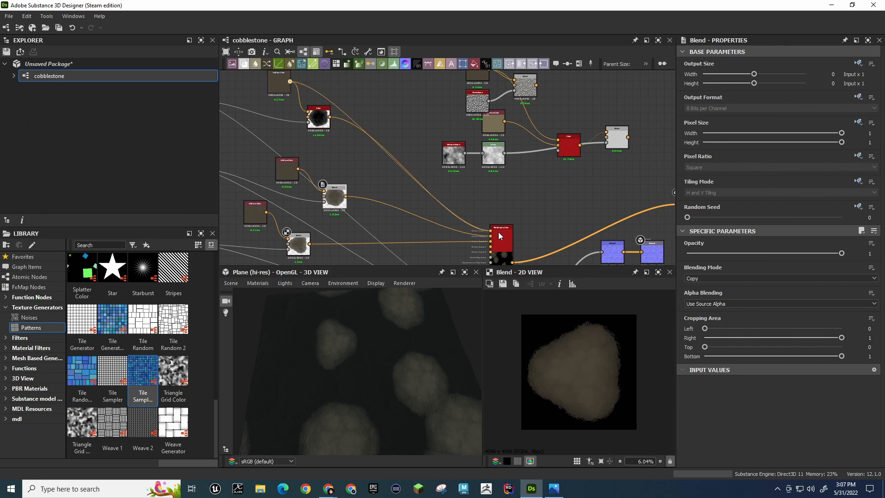
pyautogui.click(323, 120)
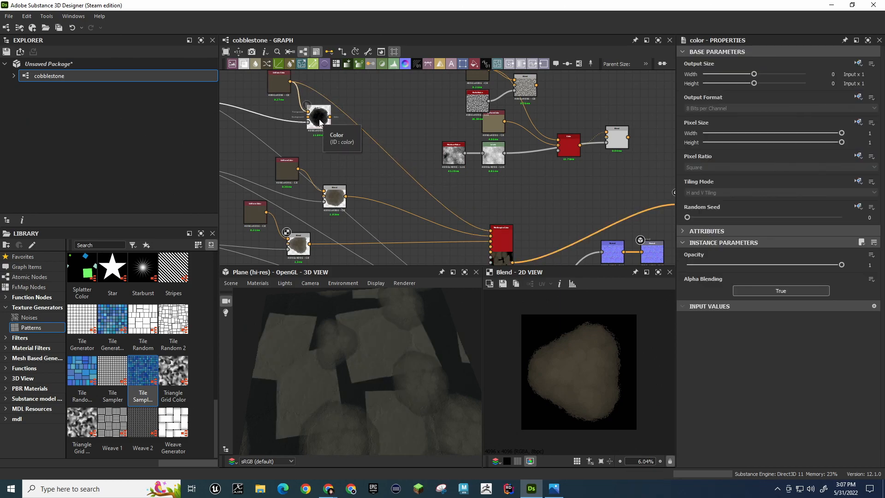
pyautogui.press('Delete')
# Insert a Blend node on the first stone's color connection and use the first Warp output as its opacity mask
pyautogui.press('space')
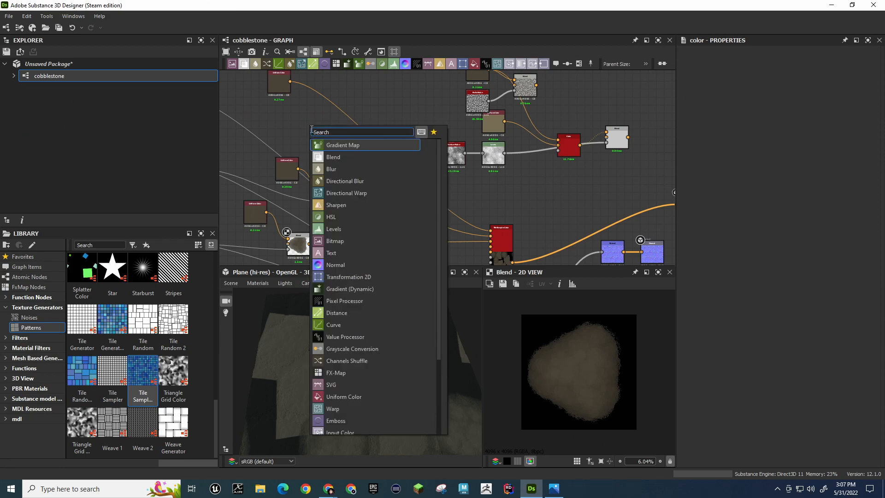
pyautogui.click(333, 157)
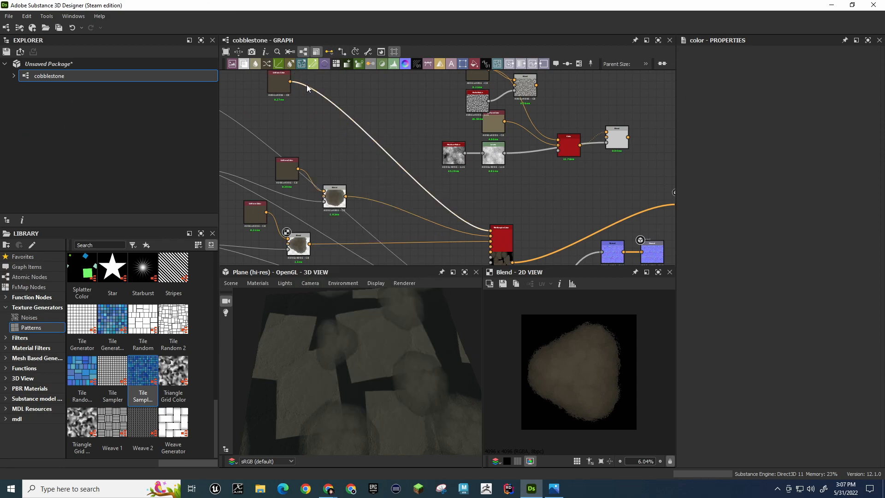
pyautogui.press('space')
pyautogui.write('b')
pyautogui.press('Return')
pyautogui.moveTo(394, 170); pyautogui.dragTo(330, 115)
pyautogui.moveTo(279, 120); pyautogui.dragTo(348, 126, button='middle')
pyautogui.moveTo(264, 106); pyautogui.dragTo(390, 131)
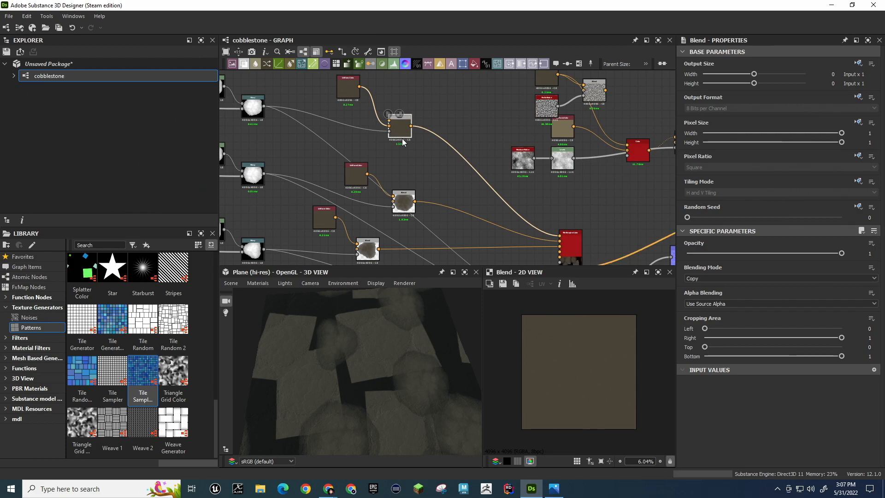
# Duplicate the third stone's Uniform Color and place the copy near the fourth stone's Warp node
pyautogui.moveTo(445, 172); pyautogui.dragTo(418, 191, button='middle')
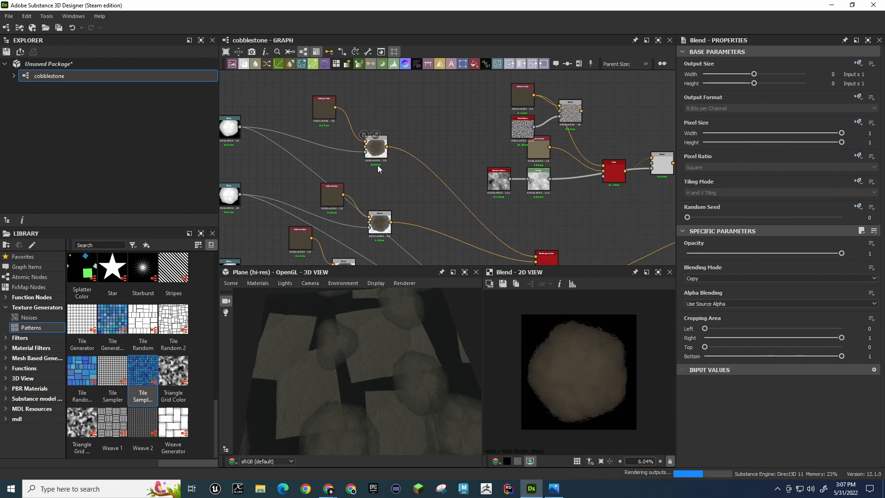
pyautogui.moveTo(438, 223); pyautogui.dragTo(450, 118, button='middle')
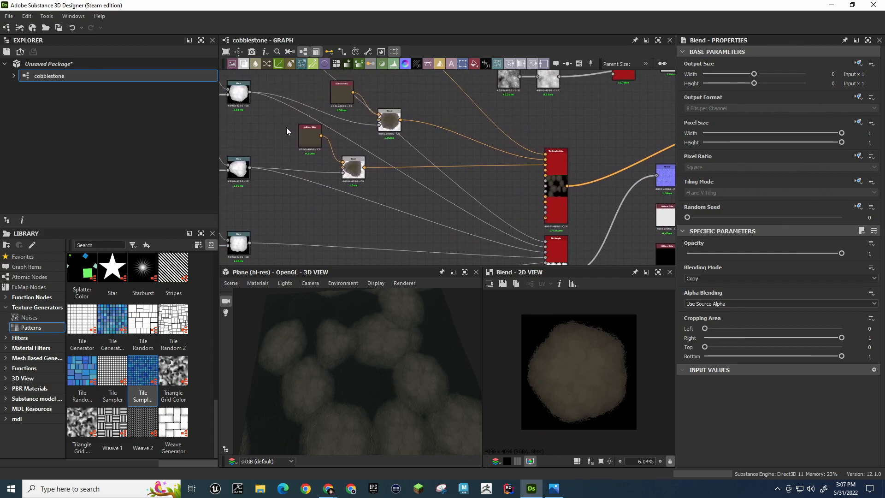
pyautogui.moveTo(340, 212); pyautogui.dragTo(358, 201, button='middle')
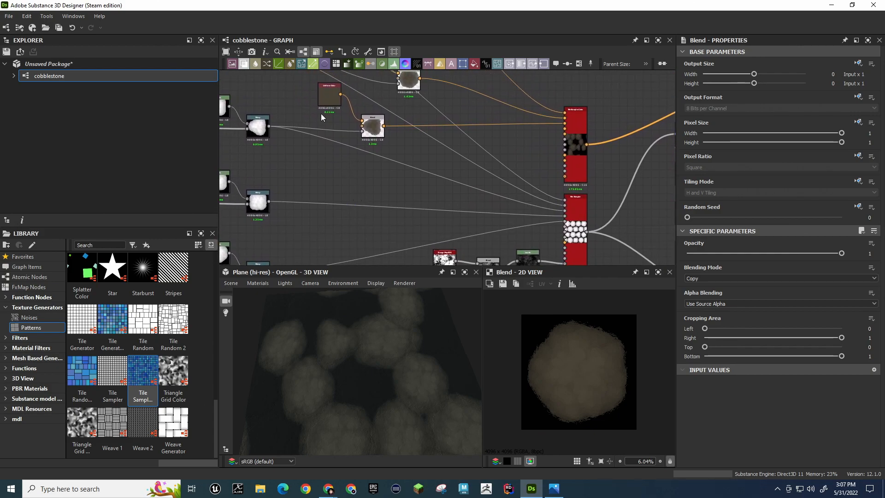
pyautogui.click(335, 100)
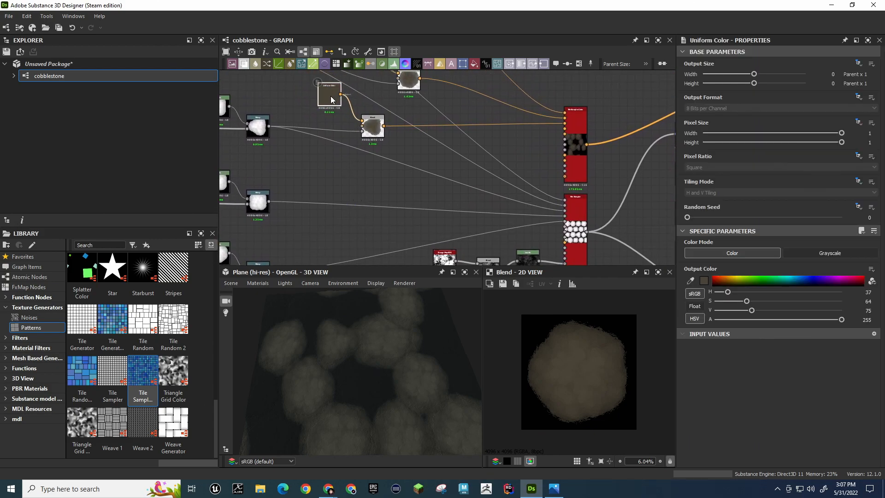
pyautogui.hotkey('ctrl', 'c')
pyautogui.hotkey('ctrl', 'v')
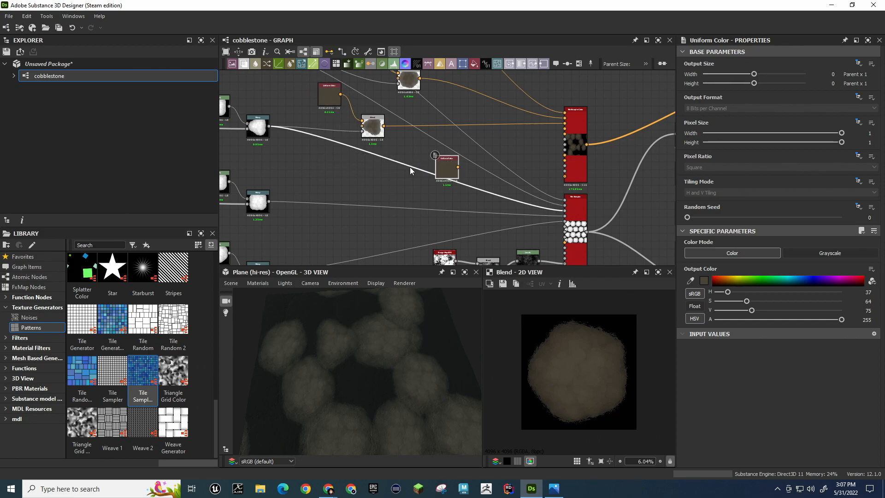
pyautogui.moveTo(448, 167); pyautogui.dragTo(334, 165)
# Add a Blend node after the fourth stone's Warp and use the Warp output as its opacity mask
pyautogui.click(347, 190)
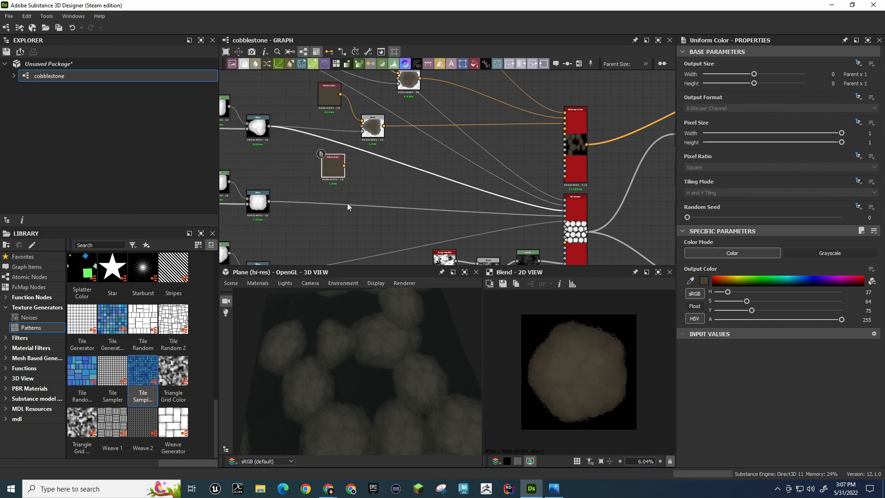
pyautogui.press('space')
pyautogui.write('blend')
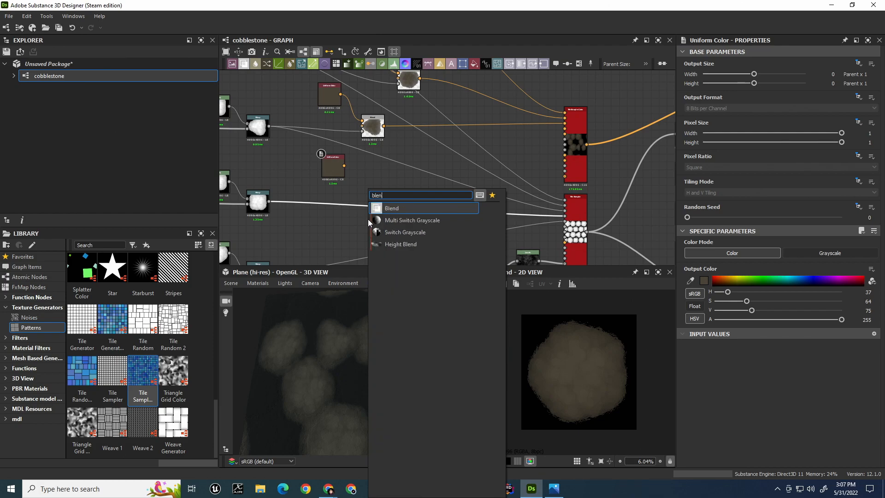
pyautogui.press('Return')
pyautogui.moveTo(270, 202); pyautogui.dragTo(406, 222)
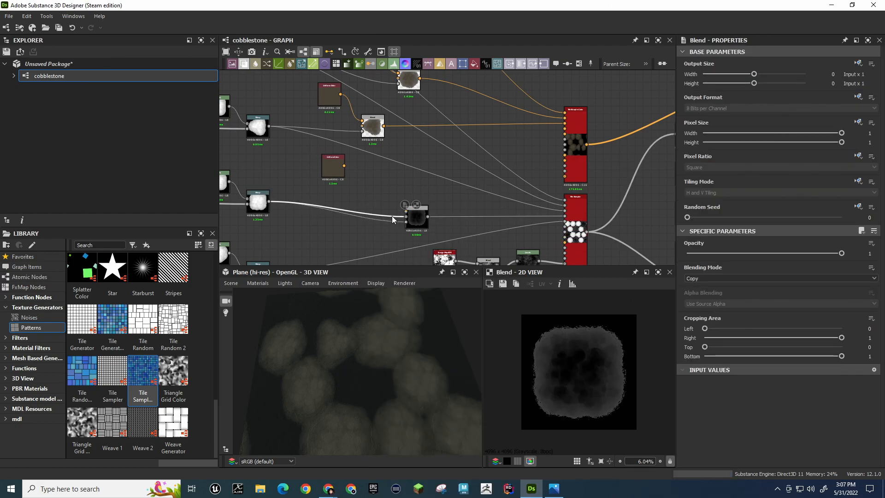
# Feed the copied Uniform Color into the Blend's foreground, and connect the Blend to the Tile Sampler Color's Pattern Input 4 and the Warp to the Tile Sampler
pyautogui.moveTo(345, 165); pyautogui.dragTo(378, 189)
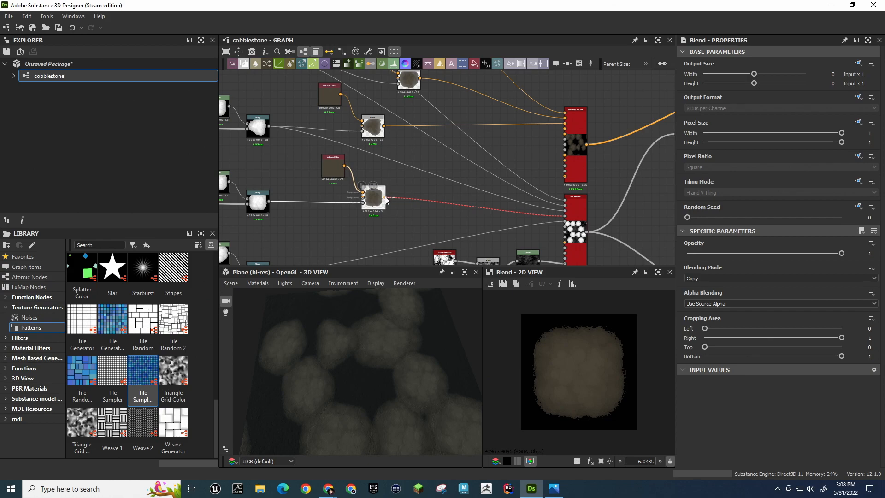
pyautogui.moveTo(270, 201); pyautogui.dragTo(568, 221)
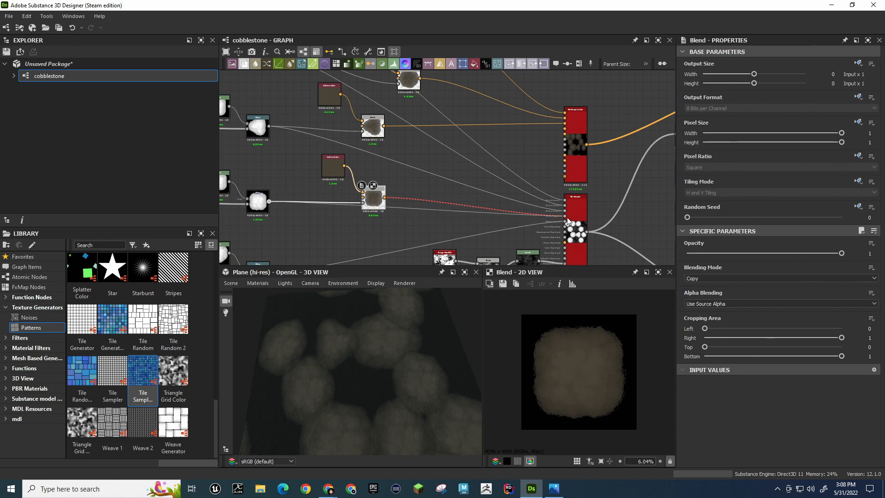
pyautogui.moveTo(373, 193); pyautogui.dragTo(565, 129)
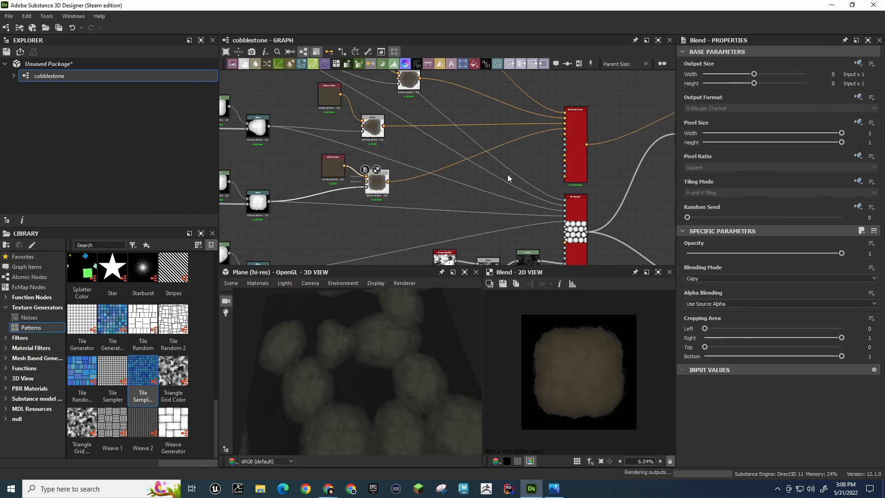
# Duplicate the fourth stone's Uniform Color and Blend for the fifth stone, using the fifth Warp output as the Blend's opacity mask
pyautogui.moveTo(412, 236)
pyautogui.mouseDown(button='middle')
pyautogui.moveTo(417, 158)
pyautogui.moveTo(412, 169)
pyautogui.mouseUp(button='middle')
pyautogui.moveTo(314, 93); pyautogui.dragTo(383, 120)
pyautogui.hotkey('ctrl', 'd')
pyautogui.moveTo(477, 172); pyautogui.dragTo(370, 175)
pyautogui.moveTo(270, 205); pyautogui.dragTo(552, 101)
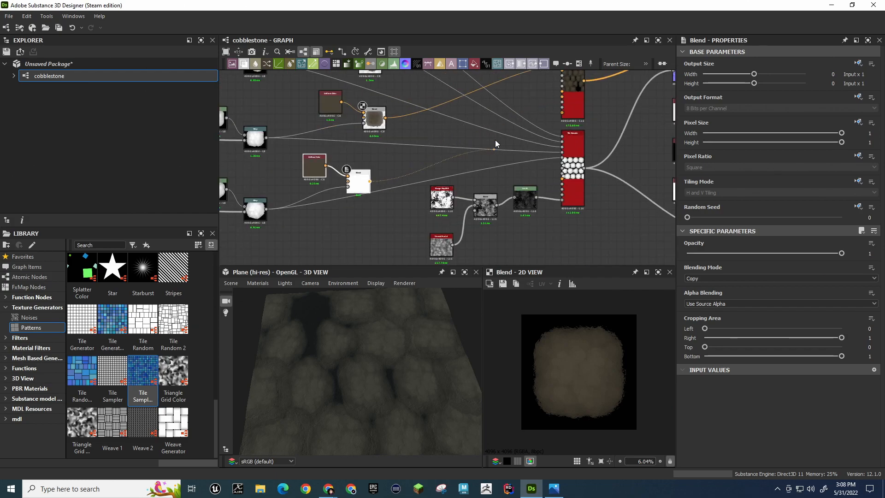
pyautogui.rightClick(498, 125)
pyautogui.click(521, 96)
pyautogui.keyDown('alt'); pyautogui.click(530, 92); pyautogui.keyUp('alt')
pyautogui.moveTo(530, 93); pyautogui.dragTo(450, 188, button='middle')
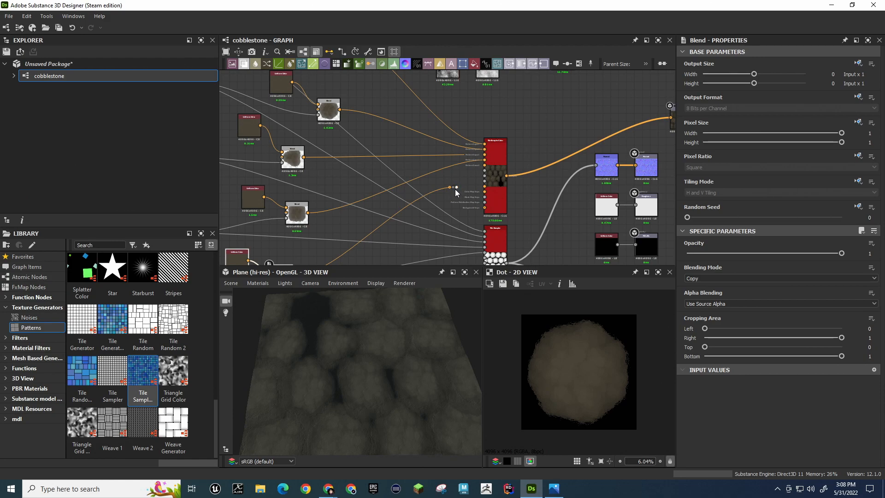
pyautogui.hotkey('ctrl', 'z')
# Connect the fifth stone's Blend output to the Tile Sampler Color's Pattern Input 5
pyautogui.moveTo(387, 211); pyautogui.dragTo(349, 180, button='middle')
pyautogui.moveTo(254, 245); pyautogui.dragTo(450, 134)
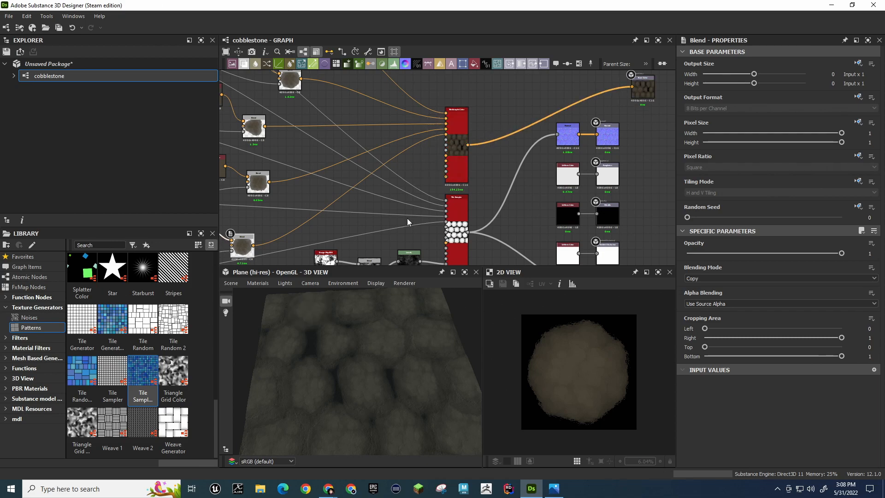
# Examine the Tile Sampler Color's output, its stone Blend inputs, and the resulting stone coloring on the 3D plane
pyautogui.moveTo(425, 197); pyautogui.dragTo(371, 187, button='middle')
pyautogui.click(405, 131)
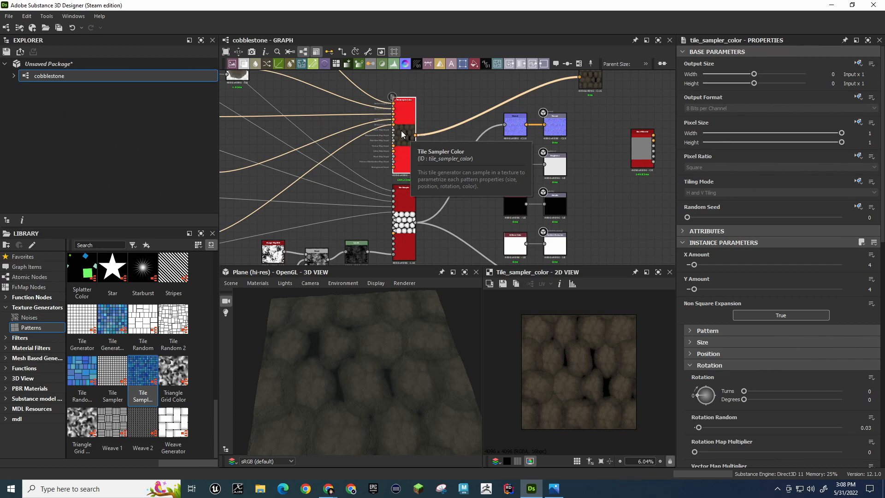
pyautogui.scroll(6, 406, 134)
pyautogui.scroll(-3, 413, 146)
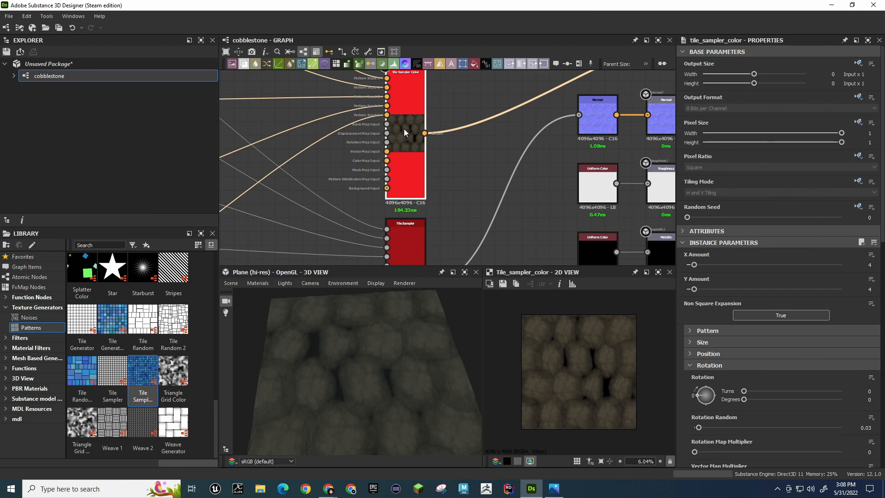
pyautogui.moveTo(334, 152); pyautogui.dragTo(660, 77, button='middle')
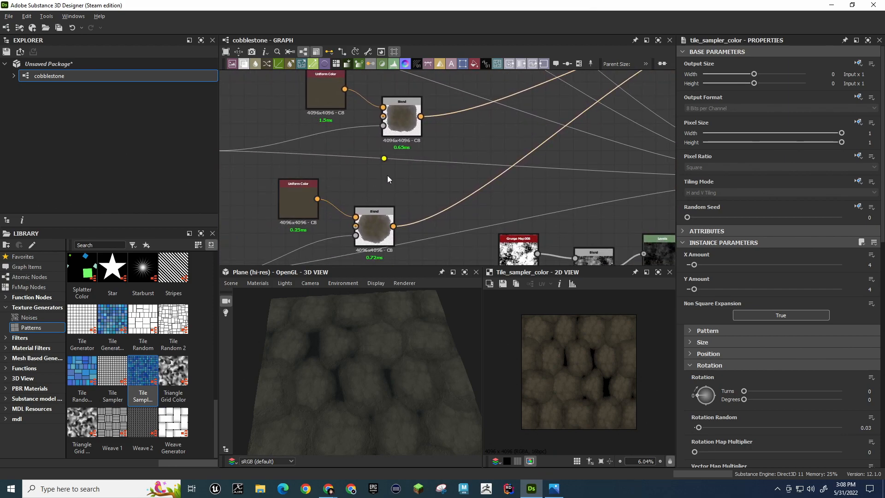
pyautogui.moveTo(384, 180); pyautogui.dragTo(438, 151, button='middle')
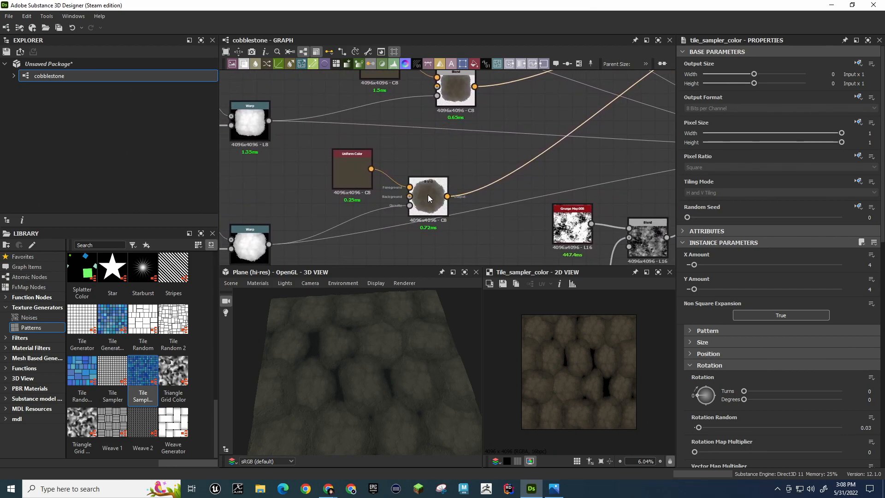
pyautogui.scroll(-4, 490, 154)
pyautogui.moveTo(491, 154); pyautogui.dragTo(330, 187, button='middle')
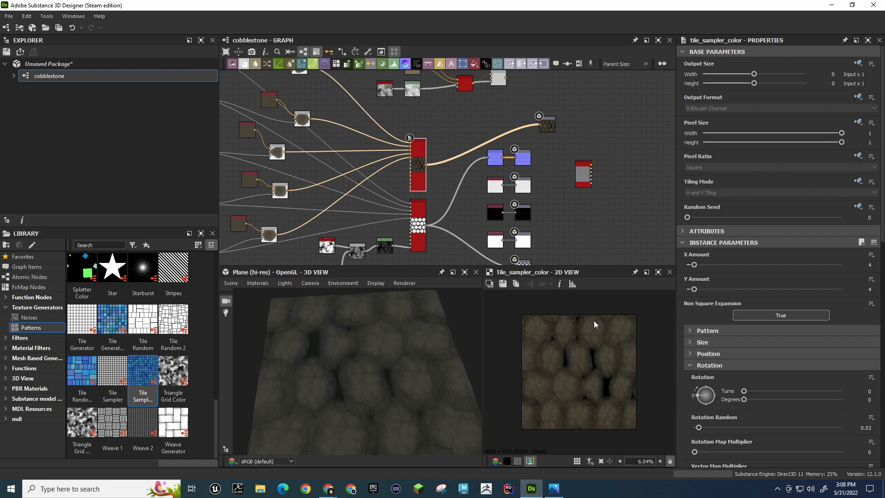
pyautogui.scroll(8, 419, 168)
pyautogui.scroll(-7, 421, 178)
pyautogui.moveTo(328, 400); pyautogui.dragTo(330, 395)
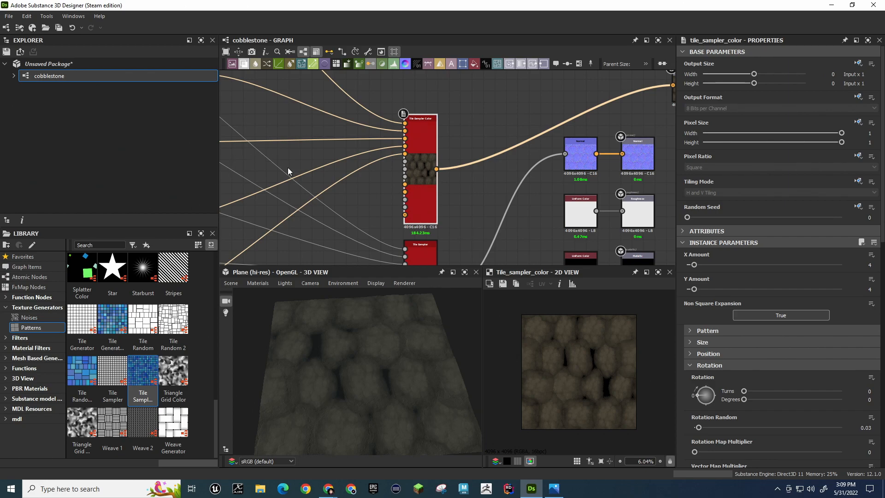
pyautogui.keyDown('alt'); pyautogui.moveTo(294, 151); pyautogui.dragTo(600, 63, button='middle'); pyautogui.keyUp('alt')
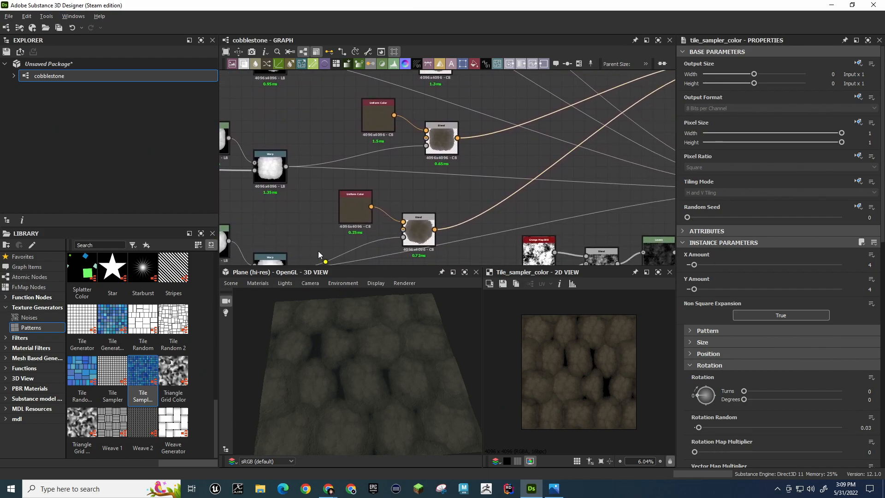
# Shift the fifth stone's Uniform Color and Blend nodes to the right, and move the grunge chain away from the Tile Sampler to make room
pyautogui.moveTo(350, 201); pyautogui.dragTo(367, 201)
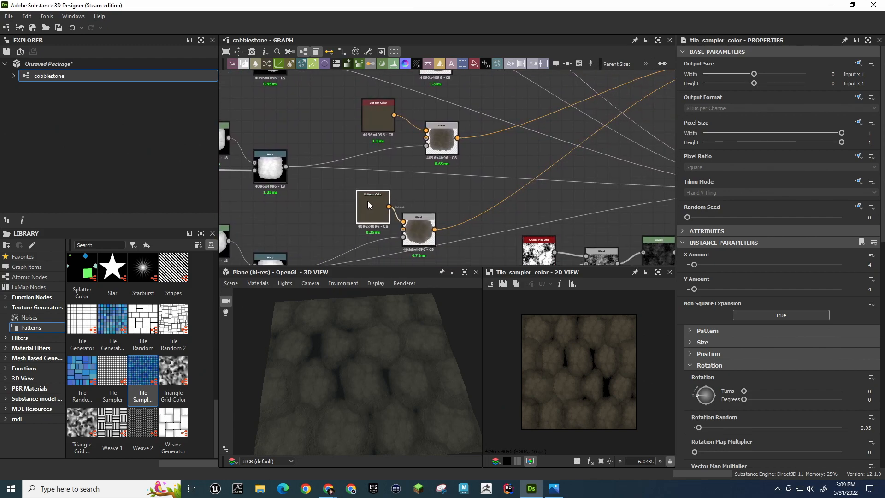
pyautogui.moveTo(429, 231); pyautogui.dragTo(441, 231)
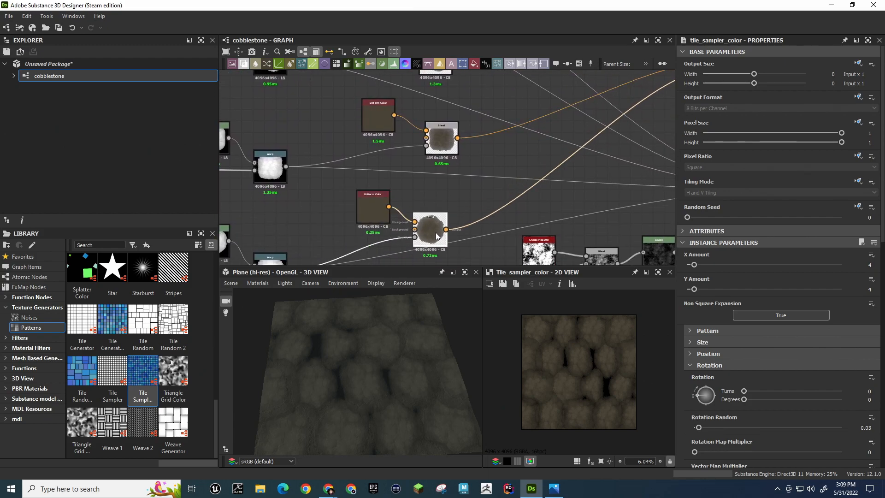
pyautogui.keyDown('alt'); pyautogui.moveTo(530, 179); pyautogui.dragTo(276, 207, button='middle'); pyautogui.keyUp('alt')
pyautogui.keyDown('alt'); pyautogui.moveTo(471, 137); pyautogui.dragTo(410, 82, button='middle'); pyautogui.keyUp('alt')
pyautogui.moveTo(270, 177); pyautogui.dragTo(433, 249)
pyautogui.moveTo(423, 185); pyautogui.dragTo(290, 227)
# Duplicate the tan Uniform Color from the upper color network and place the copy beside the Tile Sampler's inputs
pyautogui.keyDown('alt'); pyautogui.moveTo(362, 125); pyautogui.dragTo(253, 309, button='middle'); pyautogui.keyUp('alt')
pyautogui.keyDown('alt'); pyautogui.moveTo(522, 103); pyautogui.dragTo(487, 233, button='middle'); pyautogui.keyUp('alt')
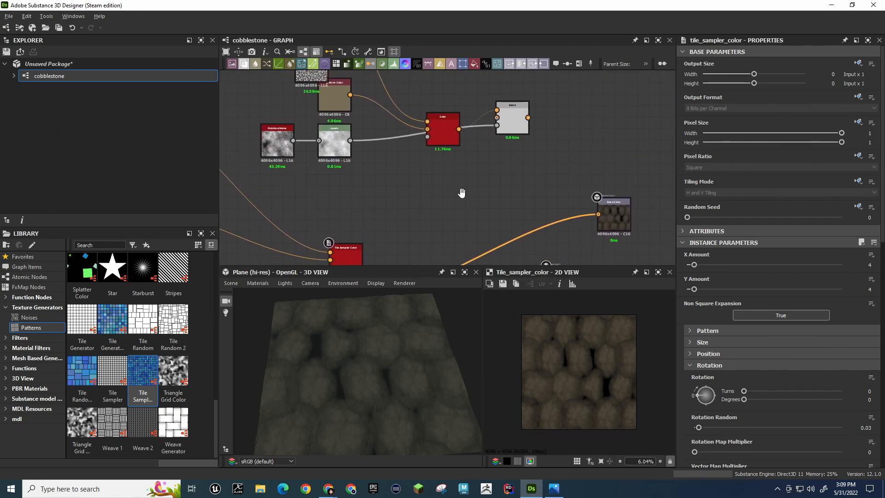
pyautogui.keyDown('alt'); pyautogui.moveTo(459, 188); pyautogui.dragTo(490, 226, button='middle'); pyautogui.keyUp('alt')
pyautogui.click(363, 128)
pyautogui.hotkey('ctrl', 'c')
pyautogui.hotkey('ctrl', 'v')
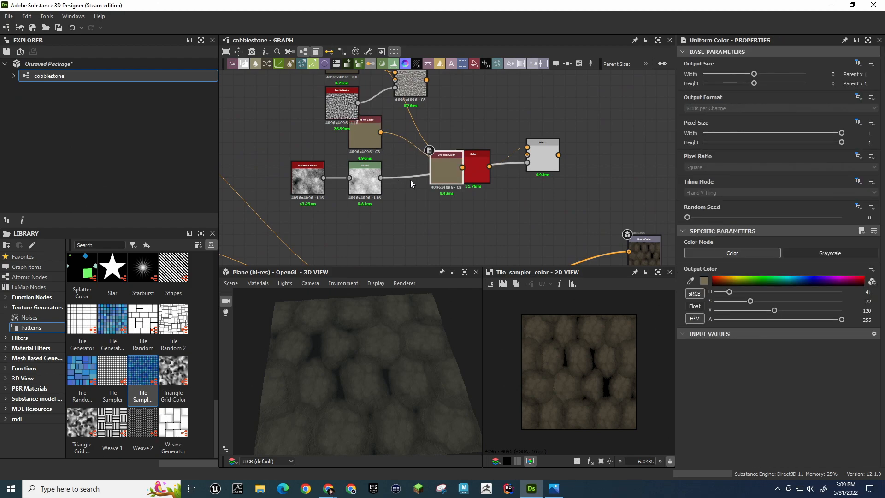
pyautogui.moveTo(415, 211); pyautogui.dragTo(508, 54, button='middle')
pyautogui.moveTo(372, 94); pyautogui.dragTo(292, 263)
pyautogui.moveTo(378, 205); pyautogui.dragTo(423, 103, button='middle')
# Add a Blend node from the copied Uniform Color, feeding its foreground and removing the link to its background
pyautogui.moveTo(352, 150); pyautogui.dragTo(409, 198)
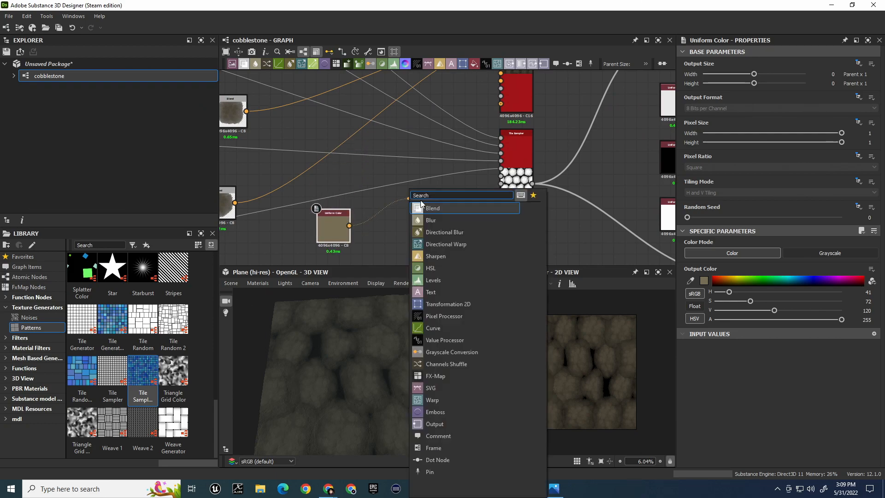
pyautogui.click(443, 208)
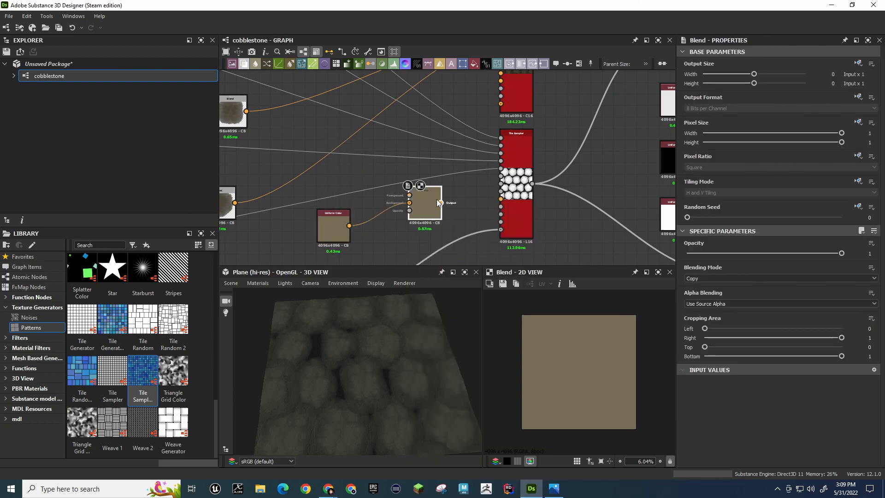
pyautogui.moveTo(349, 226); pyautogui.dragTo(398, 183)
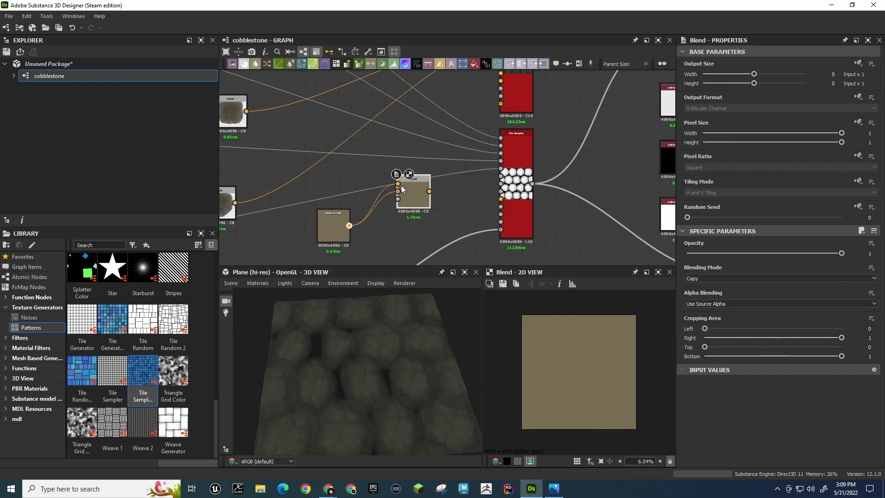
pyautogui.click(387, 195)
pyautogui.press('Delete')
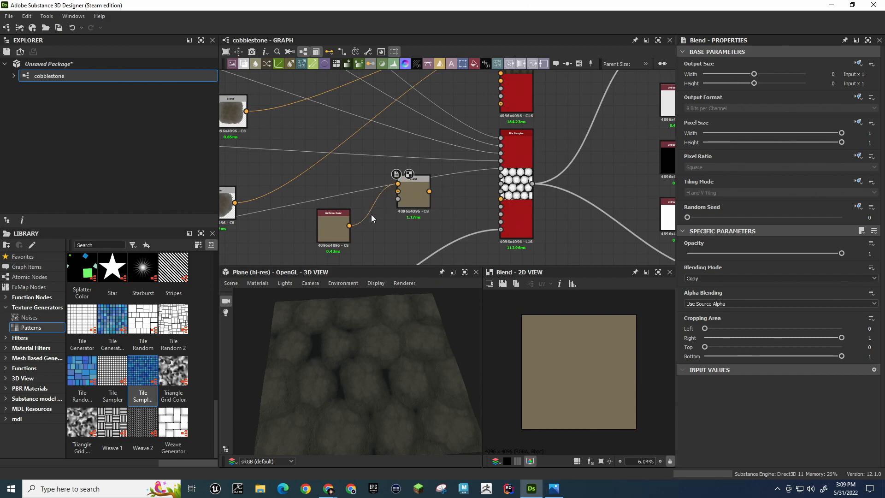
# Use the grunge chain's output as the new Blend's opacity mask and connect the Blend to the Tile Sampler Color's Background Input
pyautogui.moveTo(417, 222); pyautogui.dragTo(450, 154, button='middle')
pyautogui.moveTo(359, 239); pyautogui.dragTo(431, 125)
pyautogui.moveTo(498, 88); pyautogui.dragTo(388, 210, button='middle')
pyautogui.scroll(-3, 388, 209)
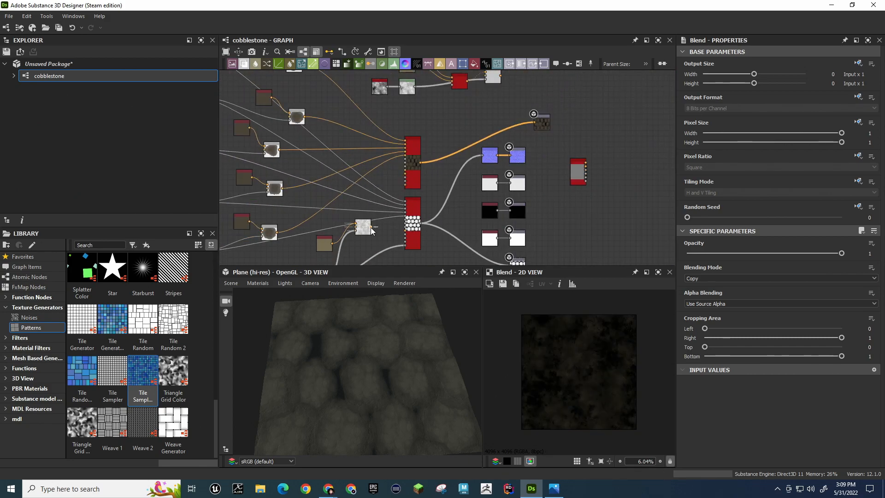
pyautogui.moveTo(415, 184); pyautogui.dragTo(413, 185)
pyautogui.moveTo(371, 227); pyautogui.dragTo(398, 186)
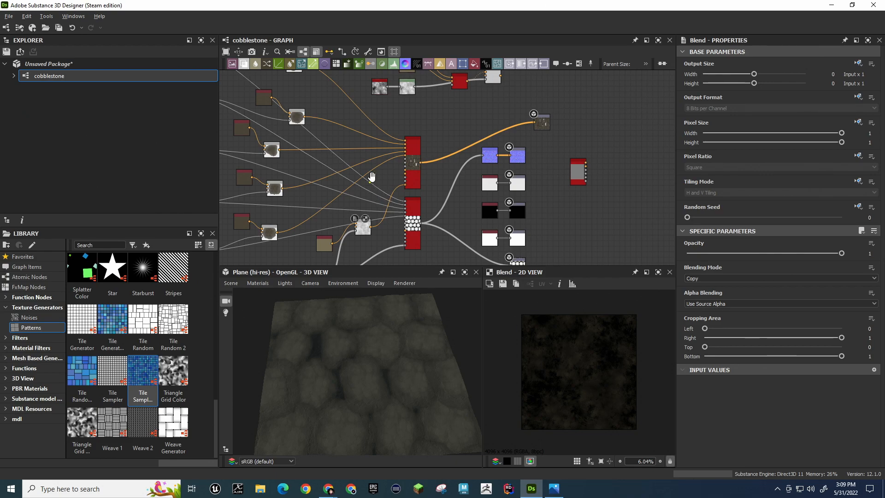
# Compare the Pattern settings of the Tile Sampler Color with those of the Tile Sampler
pyautogui.moveTo(375, 177); pyautogui.dragTo(333, 140, button='middle')
pyautogui.scroll(3, 355, 182)
pyautogui.scroll(2, 379, 156)
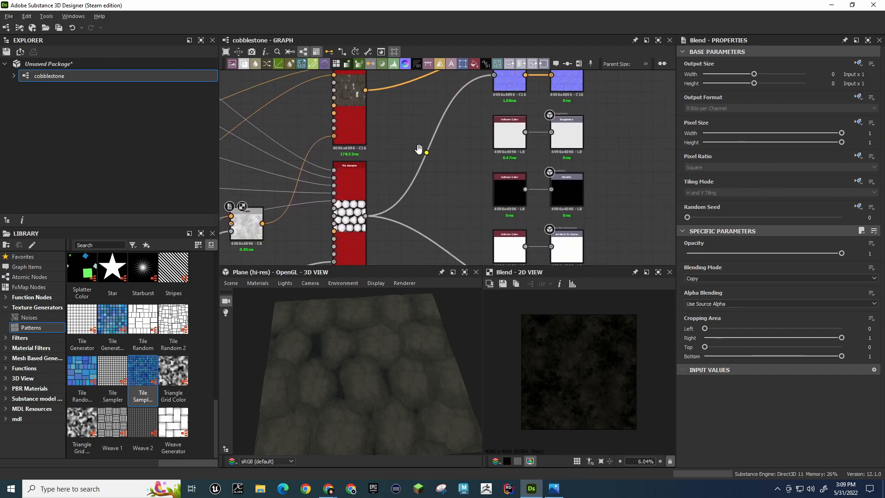
pyautogui.click(346, 97)
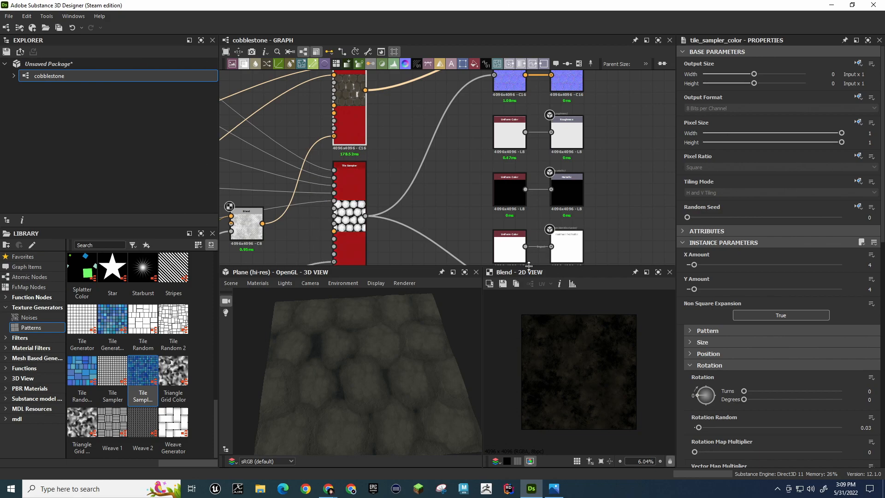
pyautogui.click(691, 331)
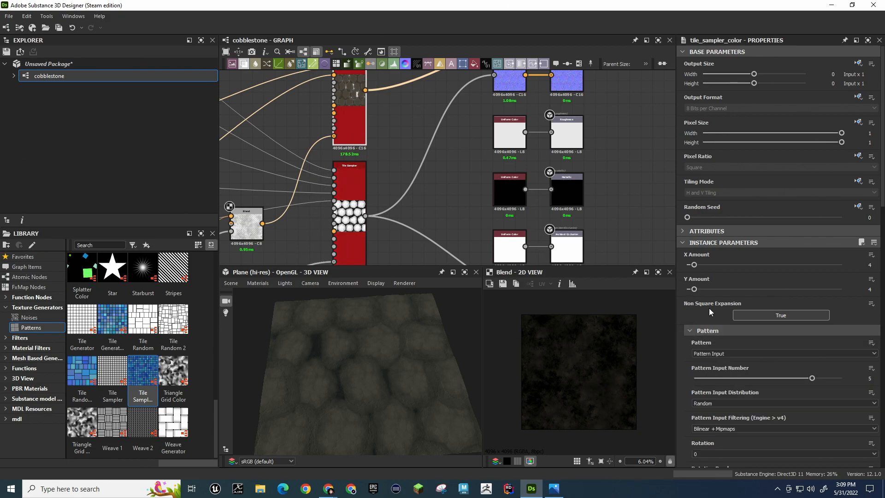
pyautogui.scroll(-5, 707, 305)
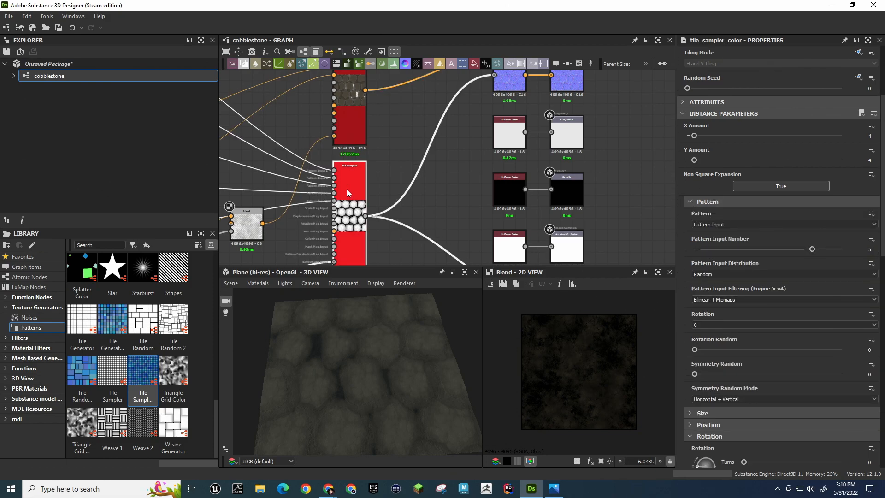
pyautogui.click(357, 129)
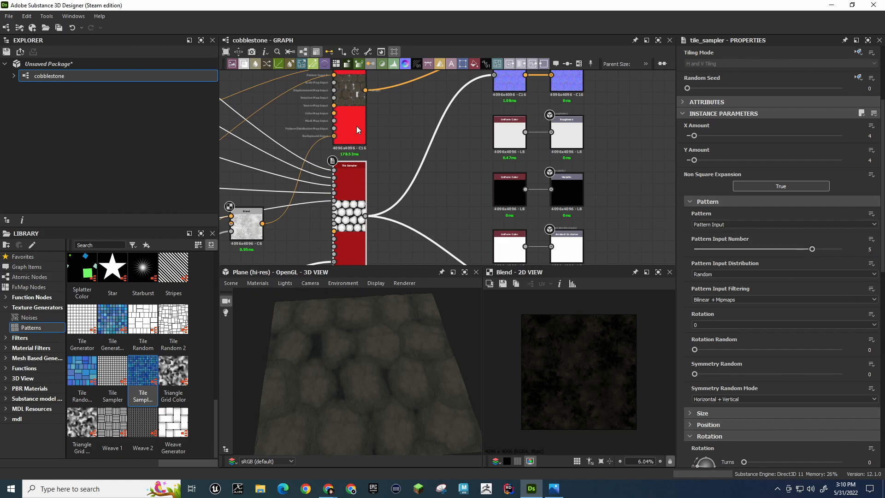
pyautogui.click(342, 206)
pyautogui.click(341, 206)
pyautogui.click(342, 130)
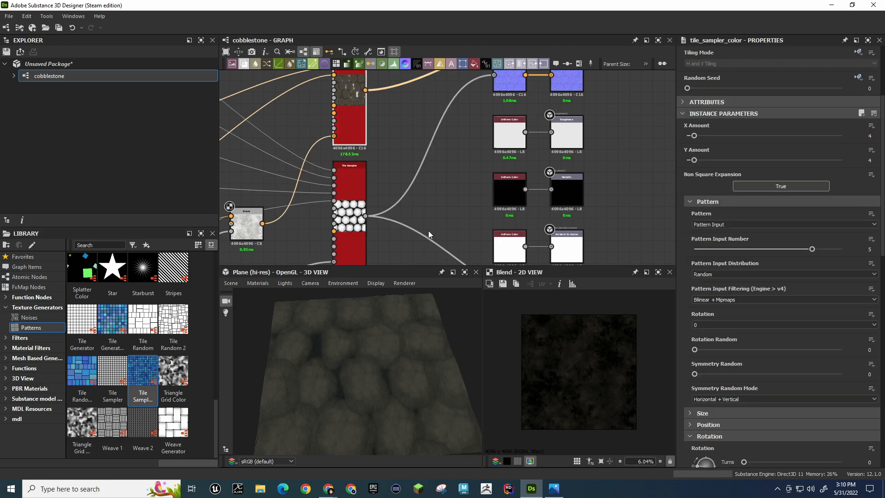
# Match the Tile Sampler Color's Size Random to the Tile Sampler by setting X to 0.05 and Y to 0.02
pyautogui.click(690, 201)
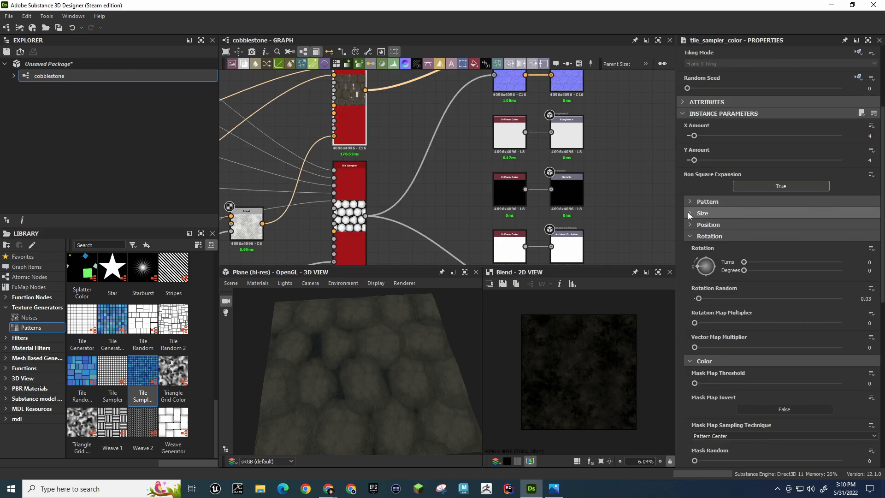
pyautogui.click(688, 212)
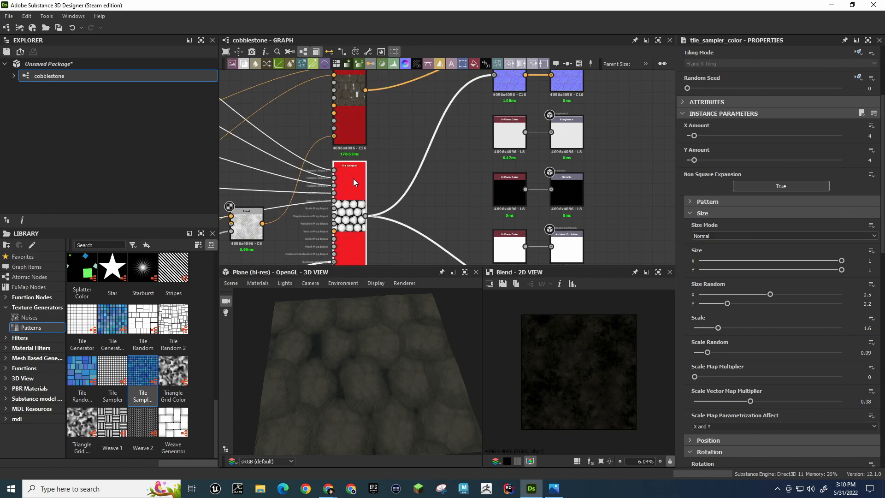
pyautogui.click(350, 122)
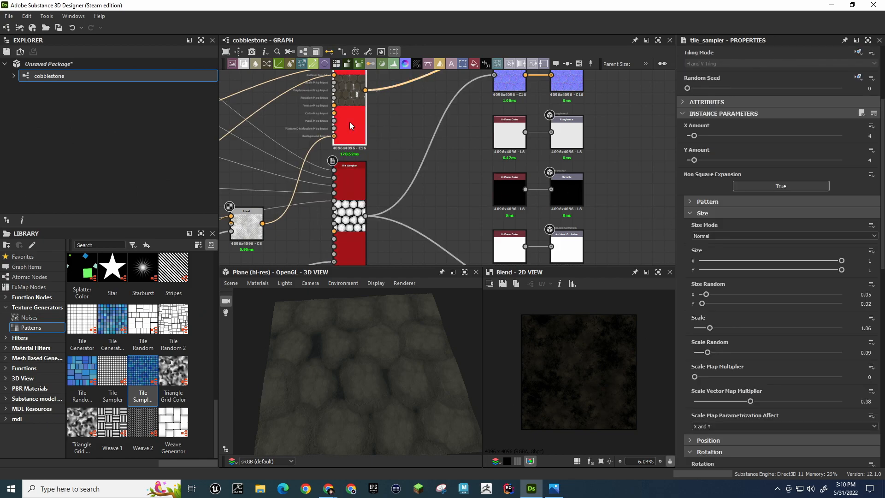
pyautogui.click(347, 192)
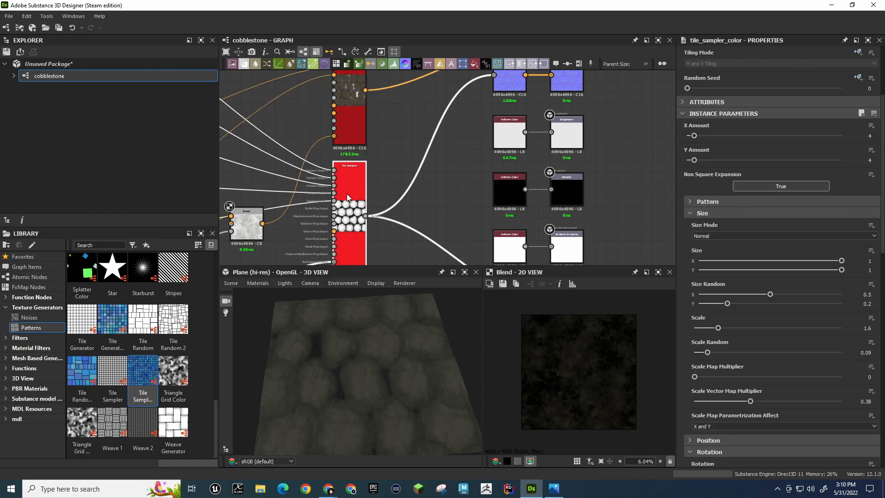
pyautogui.click(344, 136)
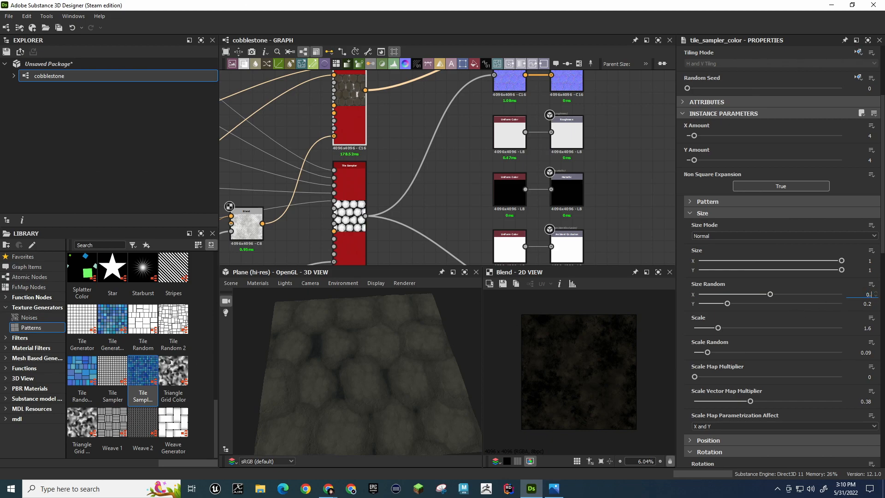
pyautogui.write('5')
pyautogui.press('Return')
pyautogui.click(872, 303)
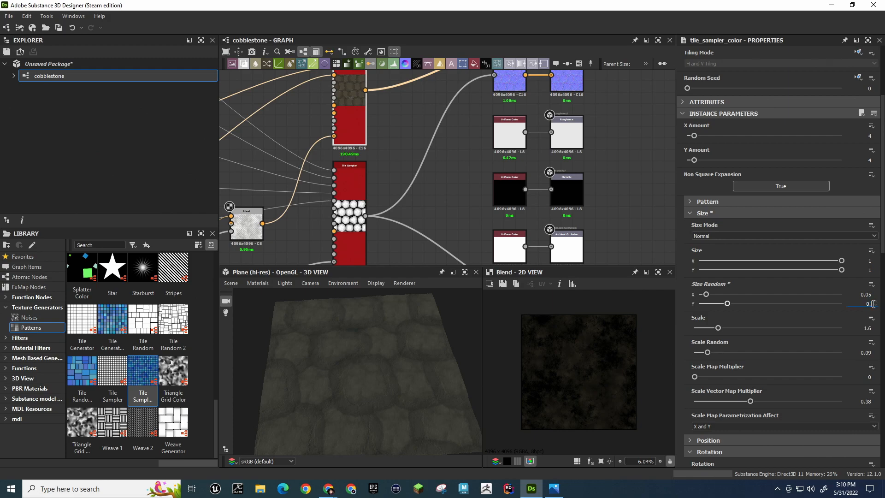
pyautogui.press('Return')
# Compare the remaining Size settings of both samplers and open the Tile Sampler Color's Scale value for editing
pyautogui.click(356, 180)
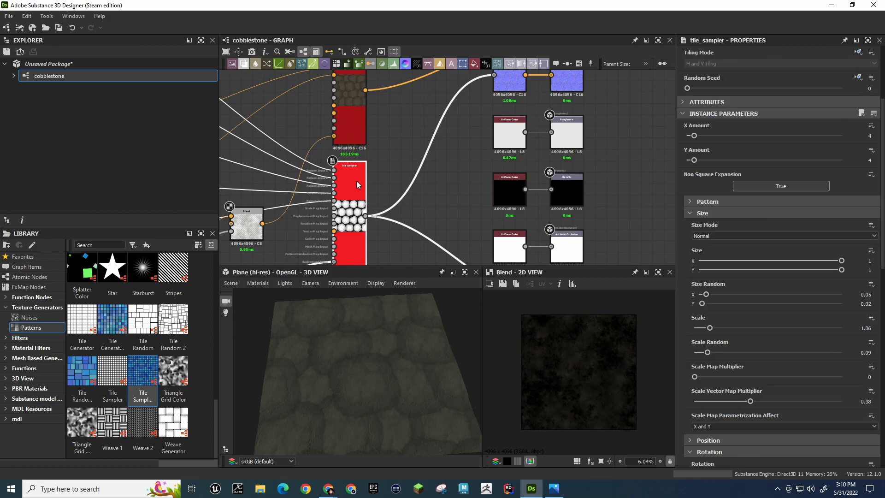
pyautogui.click(345, 109)
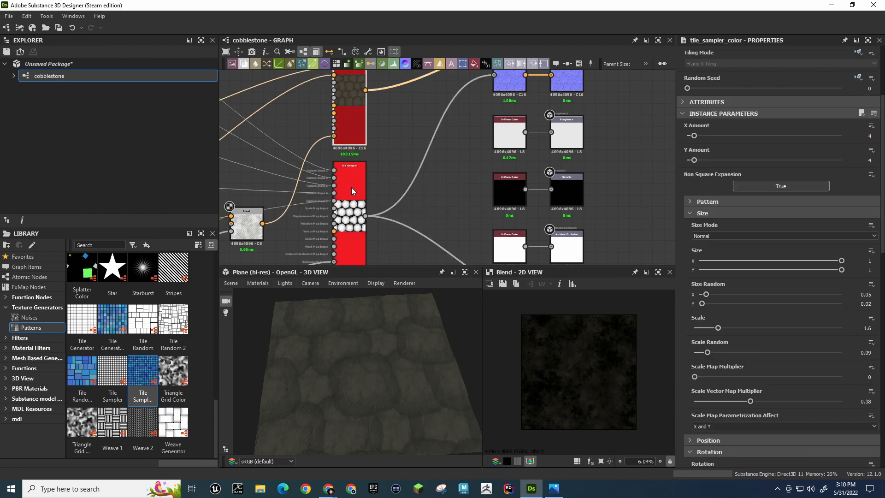
pyautogui.click(351, 122)
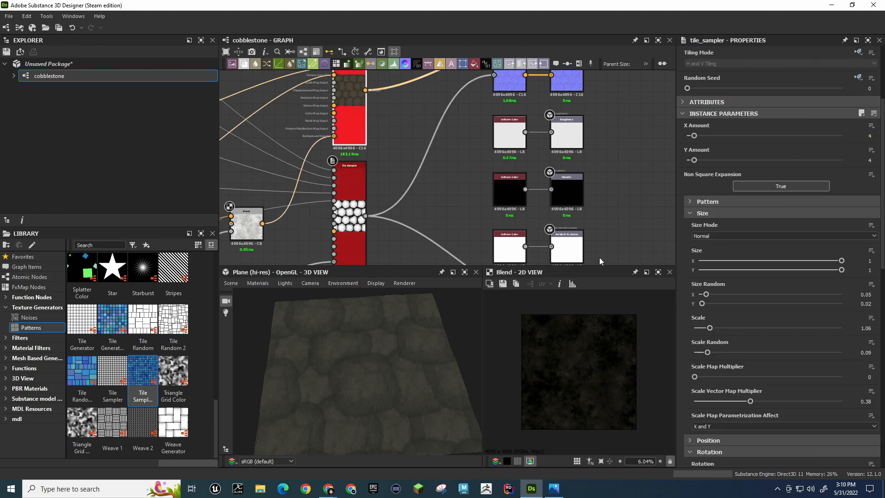
pyautogui.click(869, 329)
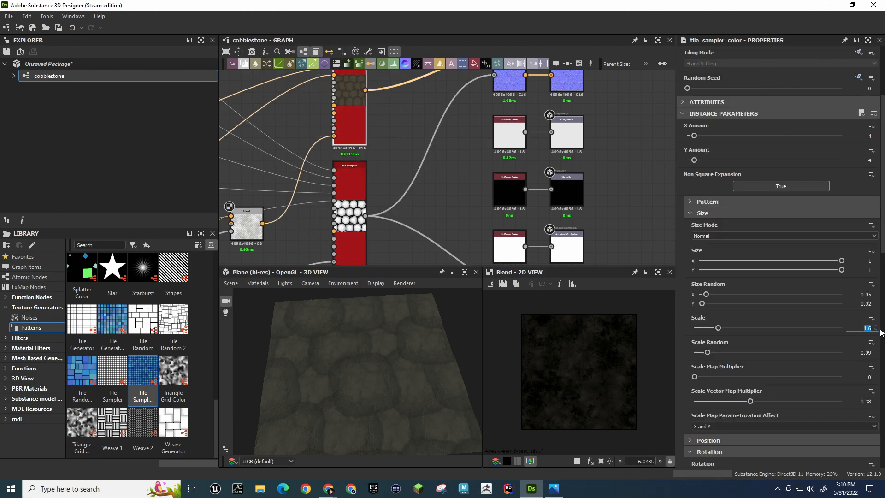
# Set the Scale of the Tile Sampler Color node to 1.06 and compare its settings with the Tile Sampler
pyautogui.write('1.06')
pyautogui.press('Return')
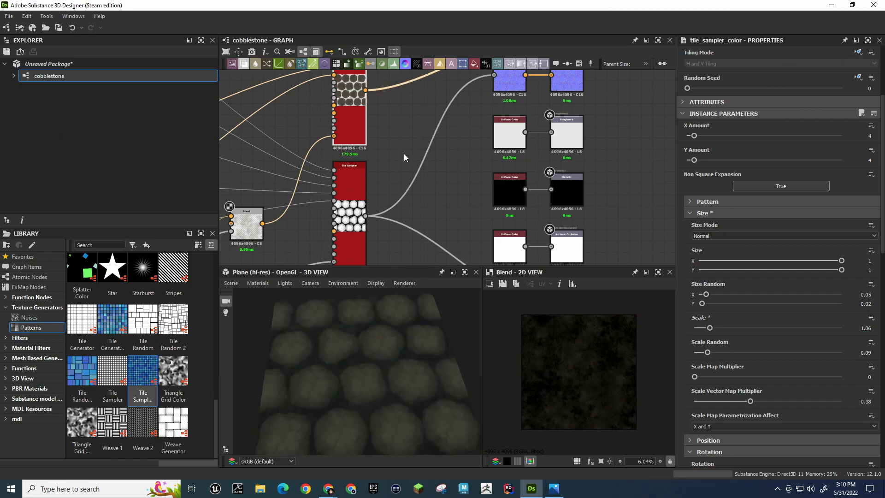
pyautogui.click(352, 182)
pyautogui.click(361, 143)
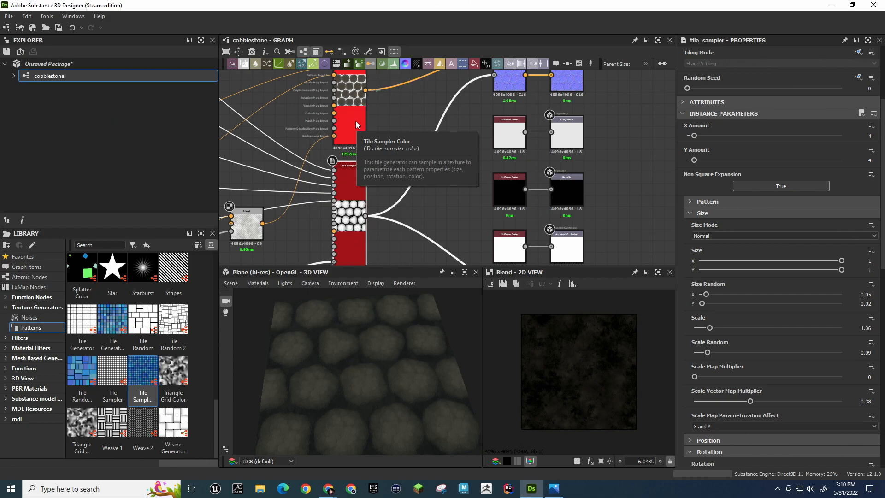
pyautogui.click(355, 121)
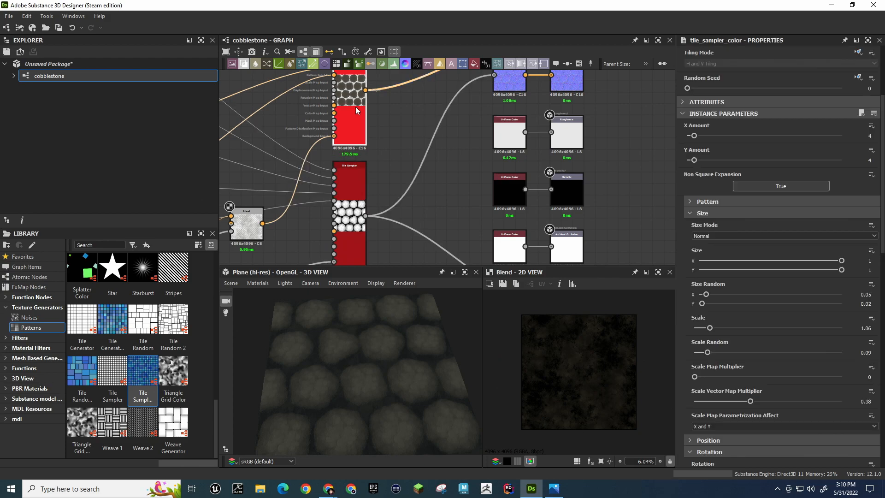
# Add a Grayscale Conversion node from the Tile Sampler Color output and connect it to the Normal node's input
pyautogui.scroll(8, 379, 417)
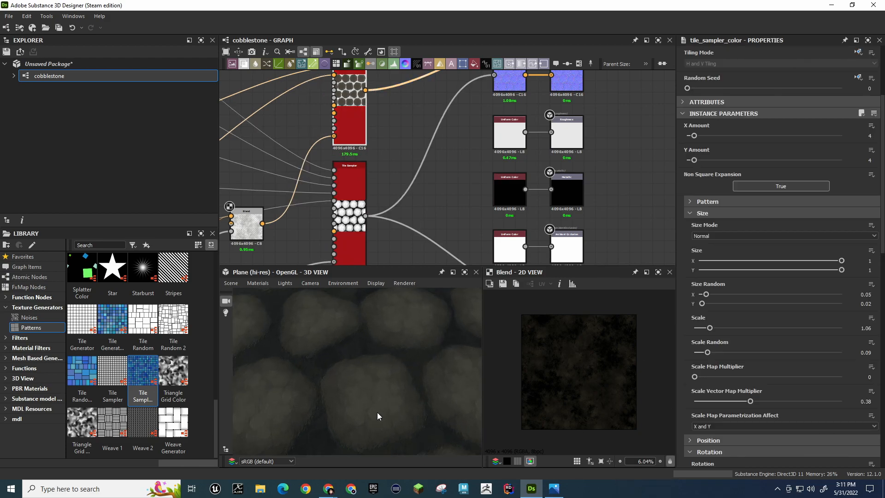
pyautogui.moveTo(380, 411); pyautogui.dragTo(382, 379)
pyautogui.scroll(-3, 386, 139)
pyautogui.moveTo(374, 112); pyautogui.dragTo(399, 137)
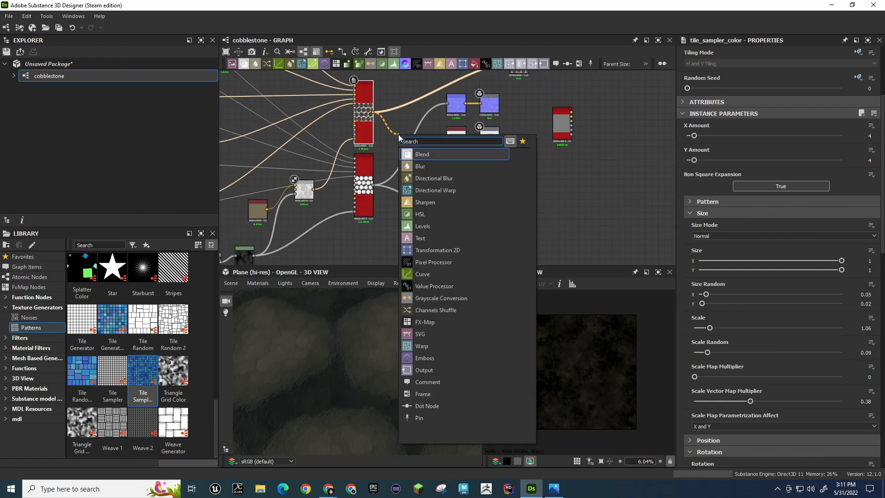
pyautogui.write('gr')
pyautogui.click(408, 158)
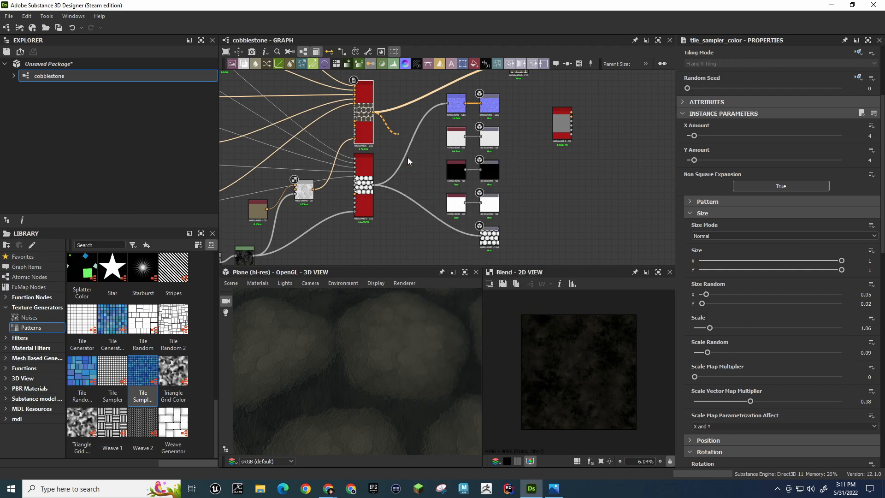
pyautogui.moveTo(420, 137); pyautogui.dragTo(448, 104)
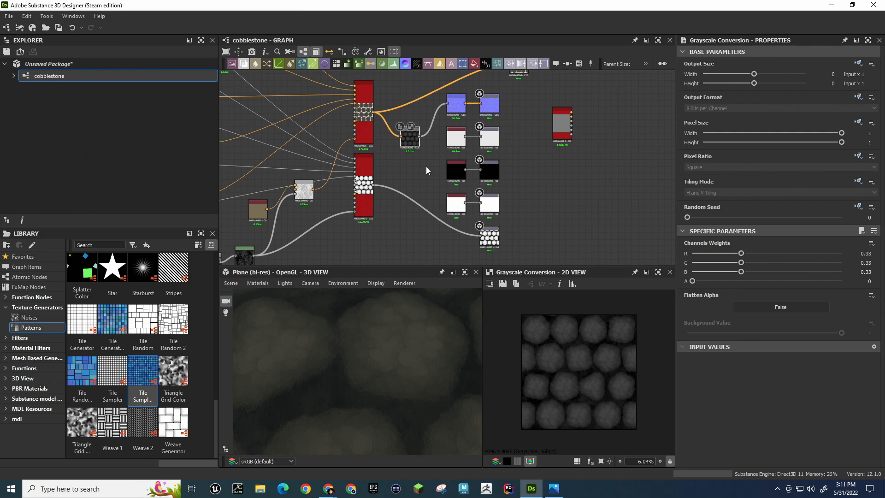
# Try driving the Height output from the Grayscale Conversion node, and restore its connection to the Tile Sampler
pyautogui.scroll(-4, 403, 355)
pyautogui.moveTo(374, 377); pyautogui.dragTo(322, 377)
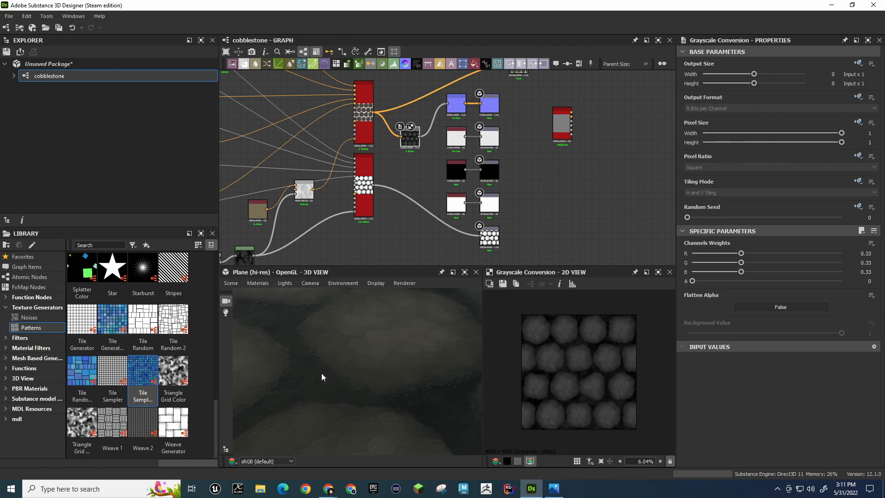
pyautogui.scroll(-4, 322, 372)
pyautogui.moveTo(421, 137); pyautogui.dragTo(480, 235)
pyautogui.moveTo(418, 353); pyautogui.dragTo(516, 373)
pyautogui.moveTo(514, 358); pyautogui.dragTo(440, 382)
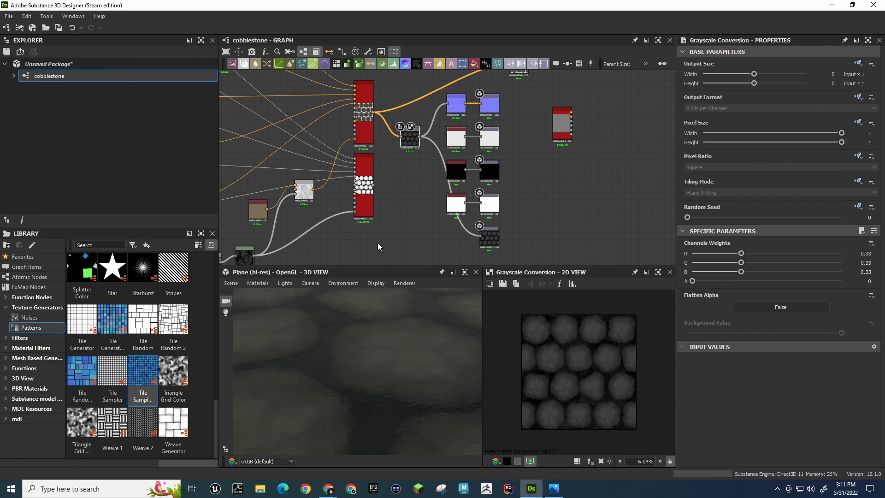
pyautogui.moveTo(374, 186); pyautogui.dragTo(481, 235)
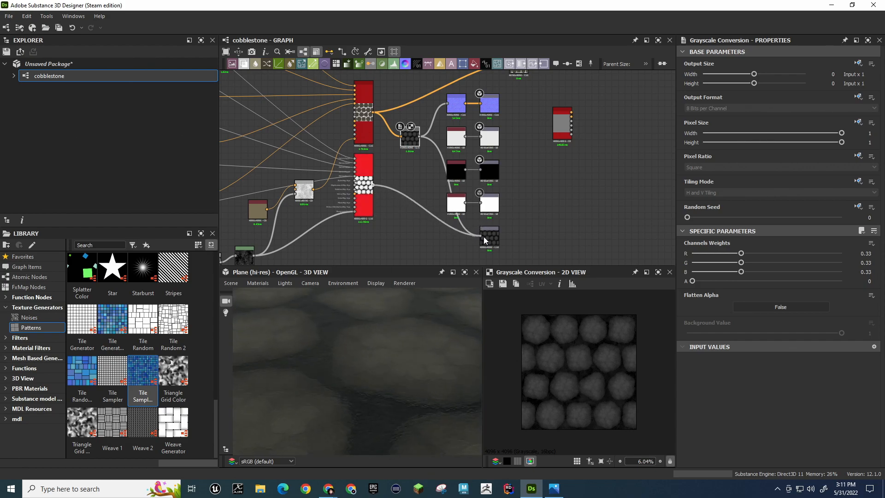
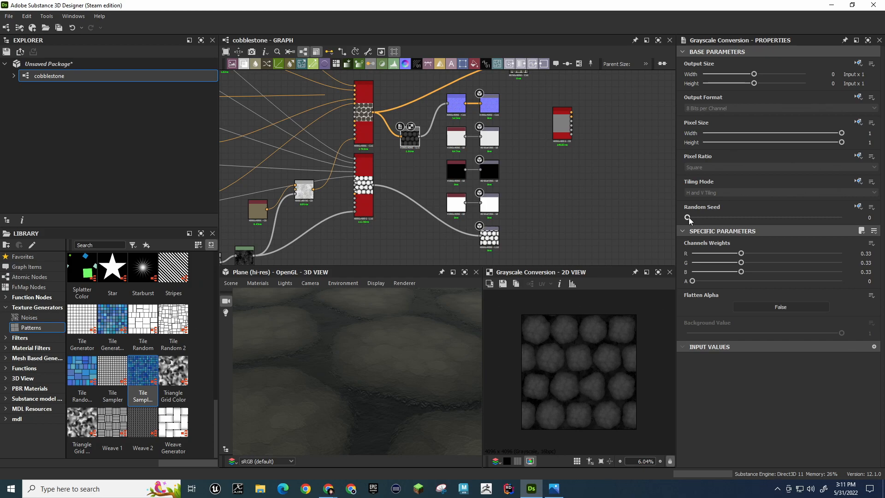
# Add a Levels node after the Grayscale Conversion and connect its output to the Normal node
pyautogui.moveTo(410, 139)
pyautogui.mouseDown()
pyautogui.moveTo(393, 140)
pyautogui.moveTo(397, 145)
pyautogui.mouseUp()
pyautogui.press('space')
pyautogui.write('levl')
pyautogui.press('BackSpace')
pyautogui.press('Return')
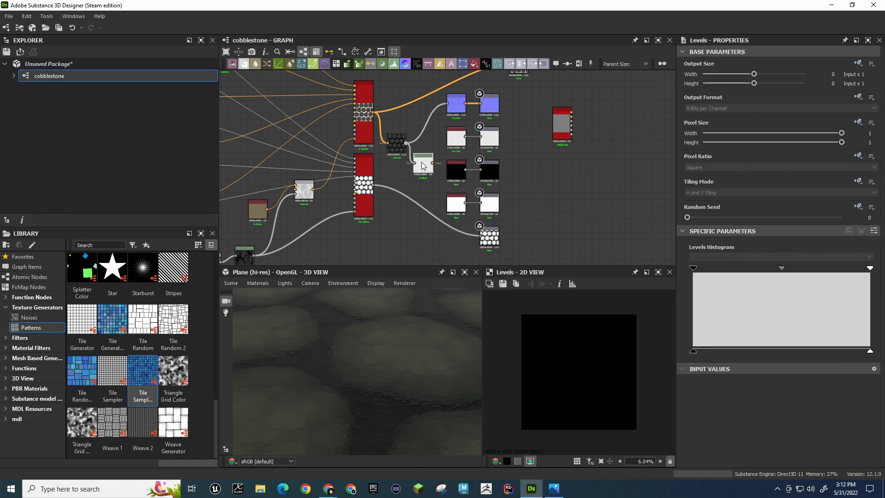
pyautogui.moveTo(432, 163); pyautogui.dragTo(448, 108)
# Lower the Levels node's white input point to the upper end of the histogram data to boost contrast
pyautogui.scroll(3, 424, 167)
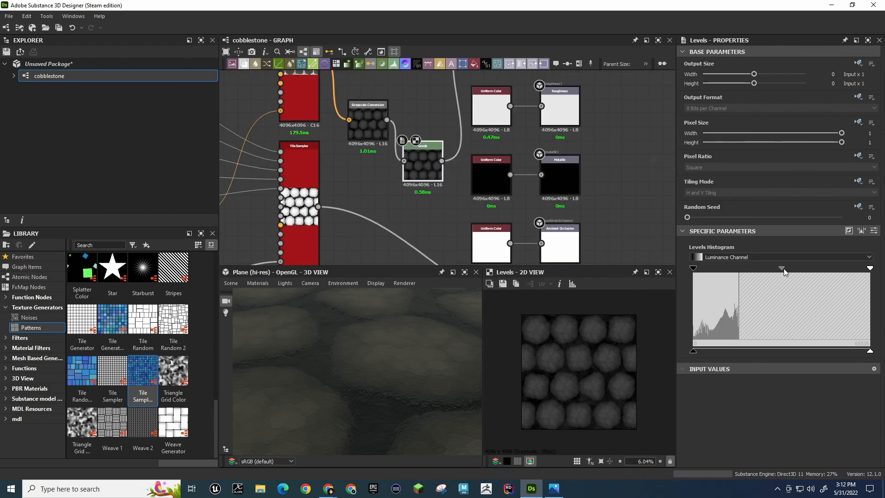
pyautogui.moveTo(694, 269)
pyautogui.mouseDown()
pyautogui.moveTo(706, 272)
pyautogui.moveTo(688, 270)
pyautogui.mouseUp()
pyautogui.moveTo(697, 350); pyautogui.dragTo(663, 349)
pyautogui.moveTo(870, 268); pyautogui.dragTo(738, 278)
# Connect the Levels output to the Height output in place of the Tile Sampler
pyautogui.scroll(-3, 400, 176)
pyautogui.moveTo(422, 173); pyautogui.dragTo(468, 245)
pyautogui.scroll(3, 405, 190)
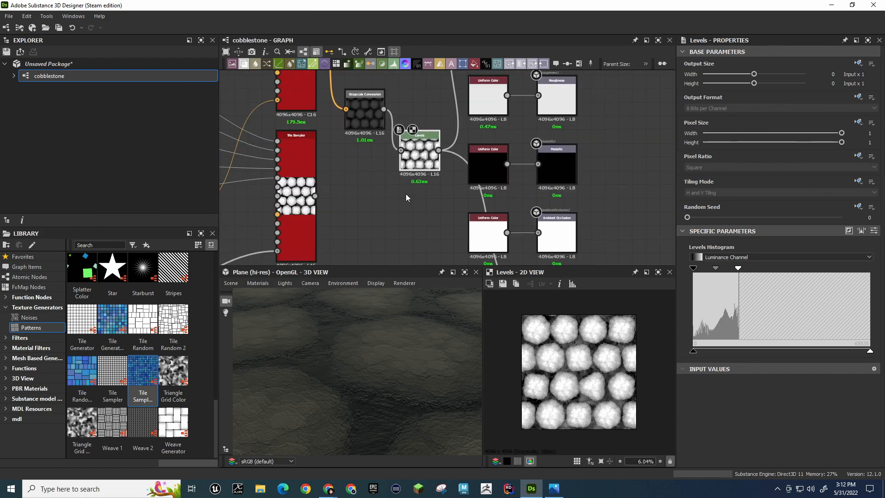
# Fine-tune the midtone point in the Levels histogram, shifting it slightly toward the white point, and check the stones in 3D
pyautogui.moveTo(378, 396)
pyautogui.mouseDown()
pyautogui.moveTo(364, 355)
pyautogui.moveTo(379, 348)
pyautogui.moveTo(378, 402)
pyautogui.moveTo(364, 389)
pyautogui.mouseUp()
pyautogui.scroll(-5, 364, 389)
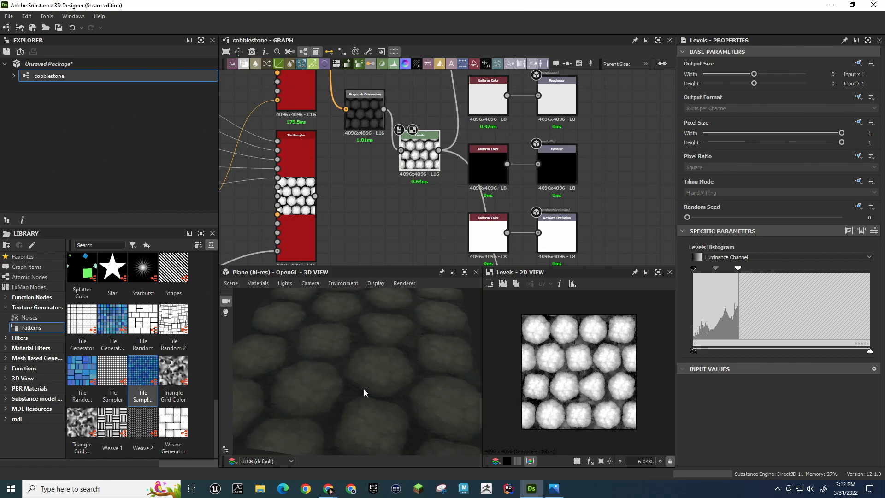
pyautogui.scroll(5, 364, 388)
pyautogui.scroll(3, 372, 388)
pyautogui.scroll(-2, 371, 386)
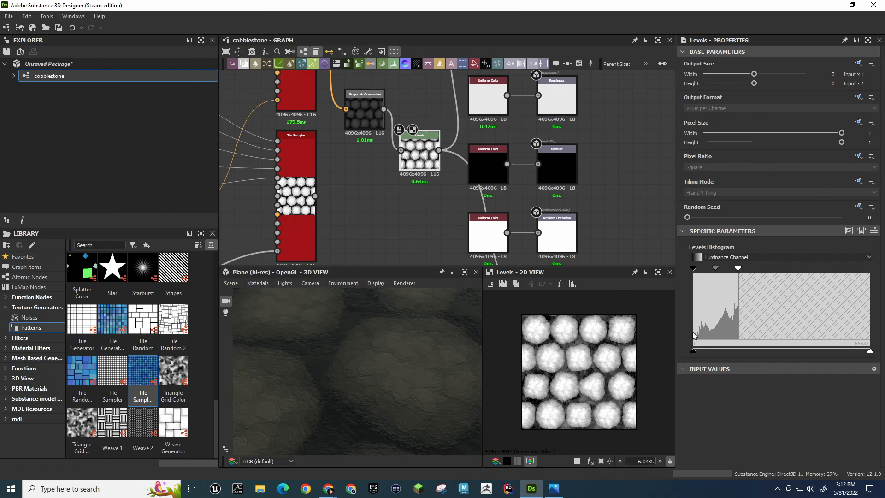
pyautogui.moveTo(716, 268)
pyautogui.mouseDown()
pyautogui.moveTo(727, 270)
pyautogui.moveTo(715, 271)
pyautogui.mouseUp()
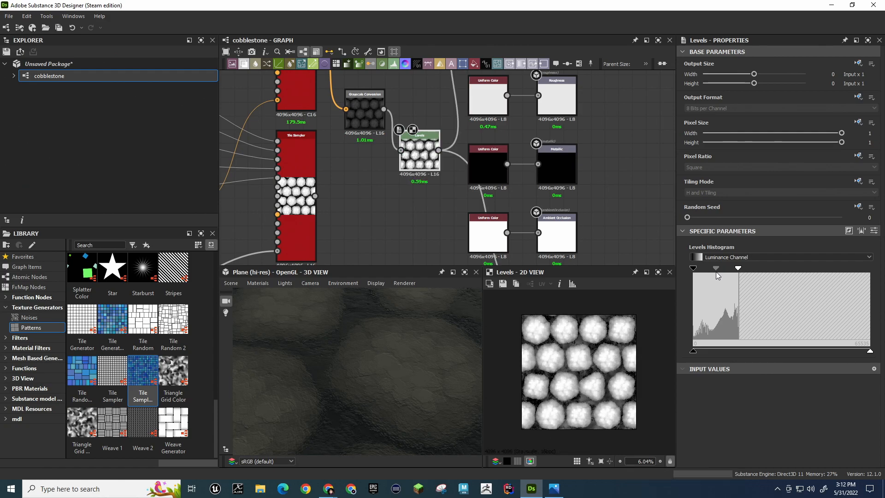
pyautogui.moveTo(379, 375); pyautogui.dragTo(307, 338)
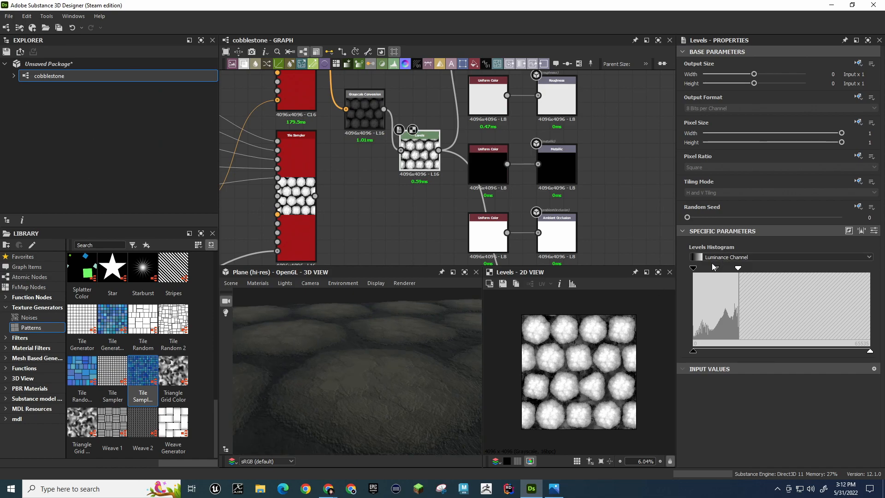
pyautogui.moveTo(716, 267); pyautogui.dragTo(718, 267)
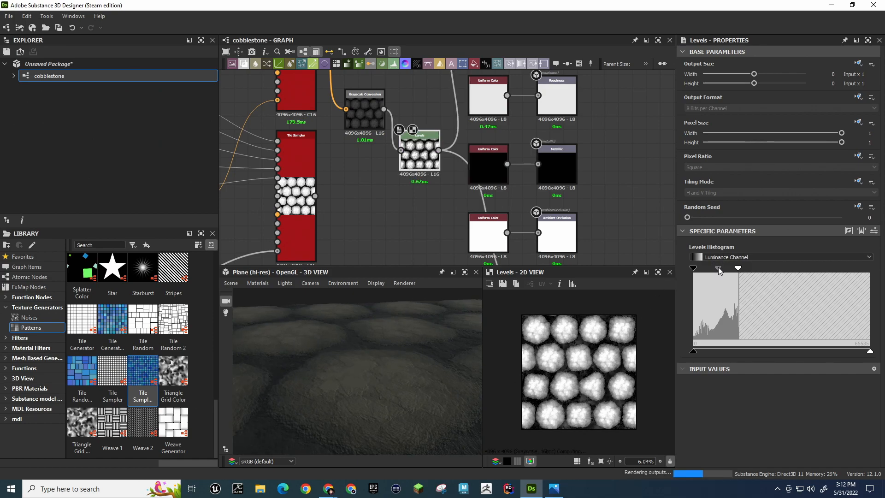
pyautogui.moveTo(382, 350); pyautogui.dragTo(357, 419)
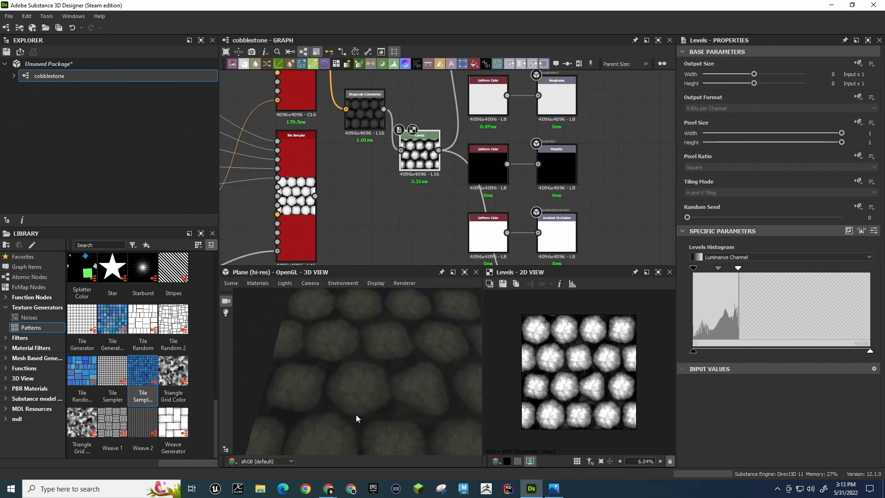
# Delete the disconnected grayscale Tile Sampler node below the Tile Sampler Color node
pyautogui.scroll(-4, 327, 187)
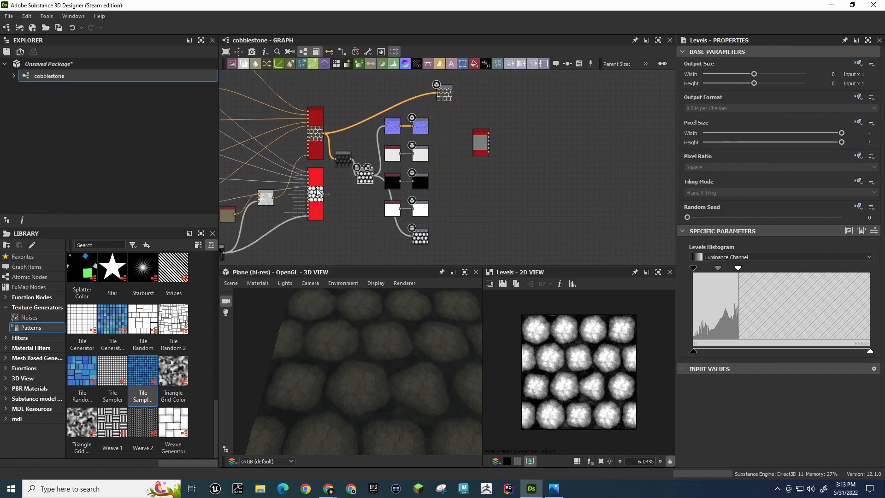
pyautogui.click(317, 193)
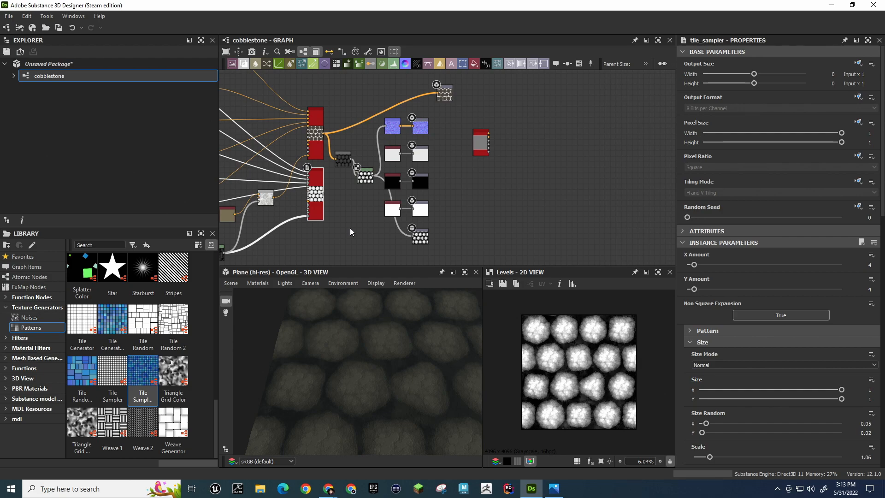
pyautogui.press('Delete')
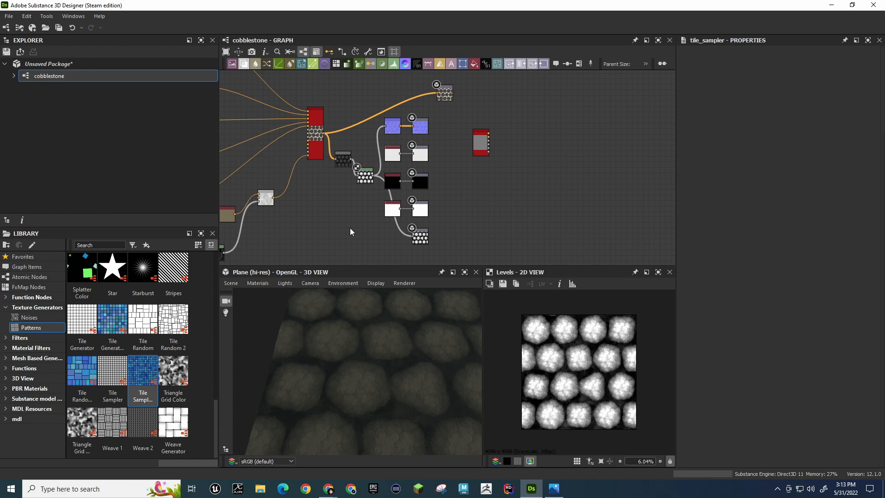
# Delete the unused node group above the Tile Sampler Color network
pyautogui.scroll(-1, 307, 189)
pyautogui.scroll(-3, 308, 189)
pyautogui.scroll(2, 314, 190)
pyautogui.moveTo(334, 189); pyautogui.dragTo(376, 248, button='middle')
pyautogui.moveTo(340, 98); pyautogui.dragTo(435, 150)
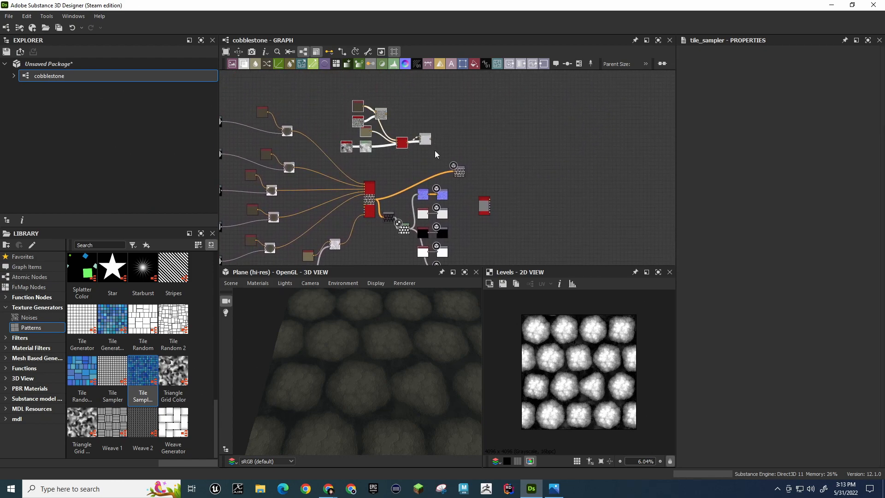
pyautogui.press('Delete')
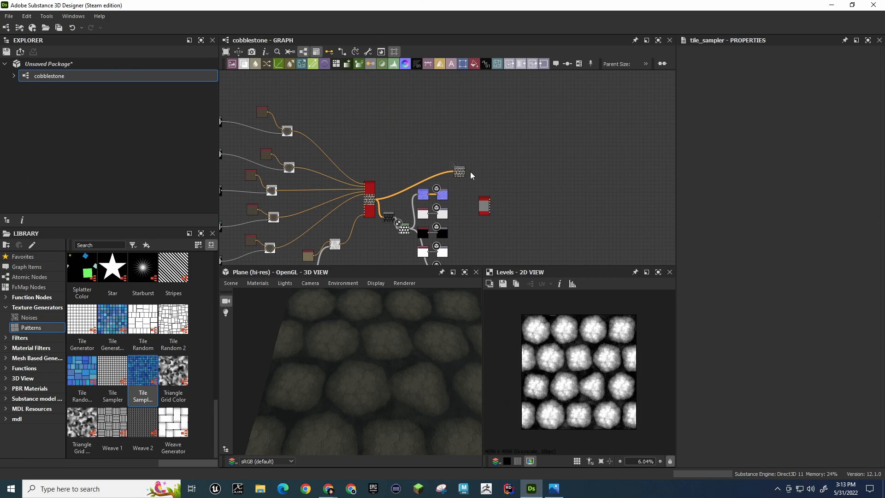
# Tidy the graph by moving the Base Color output above the Normal output and lining up the Grayscale Conversion and Levels nodes
pyautogui.moveTo(460, 172); pyautogui.dragTo(441, 178)
pyautogui.scroll(5, 452, 203)
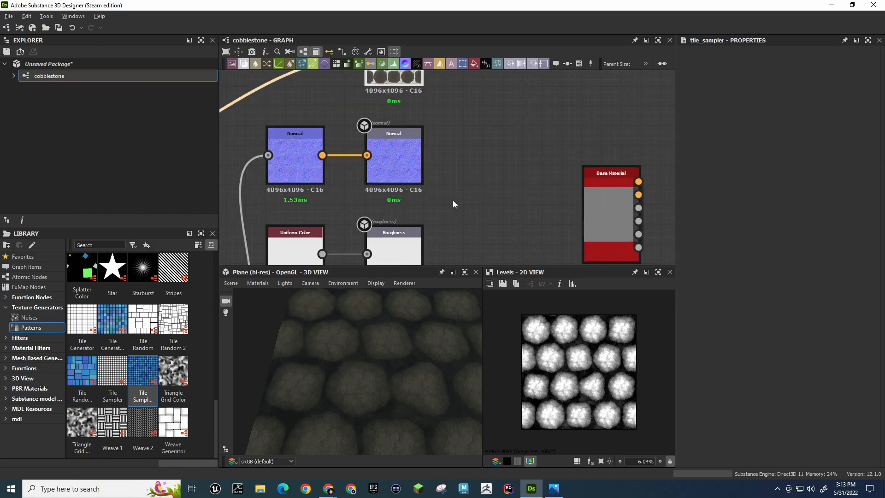
pyautogui.moveTo(452, 202); pyautogui.dragTo(494, 234, button='middle')
pyautogui.scroll(5, 444, 220)
pyautogui.moveTo(444, 219); pyautogui.dragTo(645, 227, button='middle')
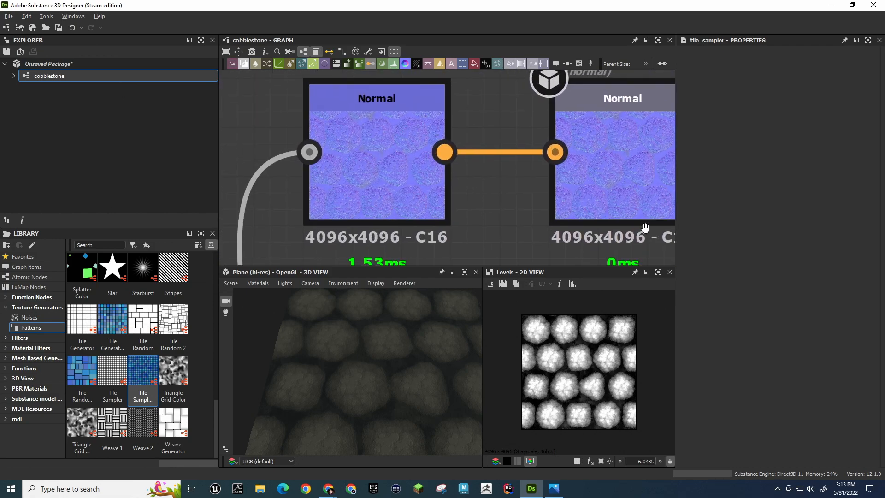
pyautogui.scroll(-2, 509, 210)
pyautogui.scroll(-4, 502, 208)
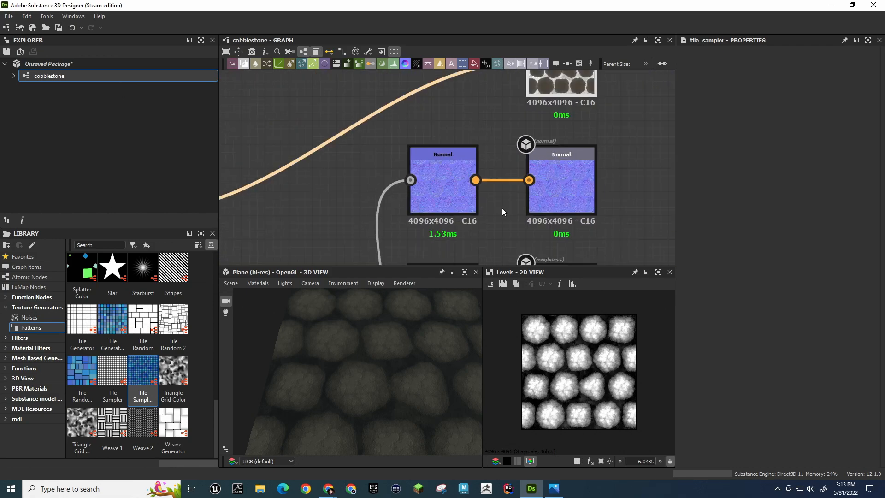
pyautogui.scroll(-1, 392, 223)
pyautogui.moveTo(393, 221); pyautogui.dragTo(381, 150, button='middle')
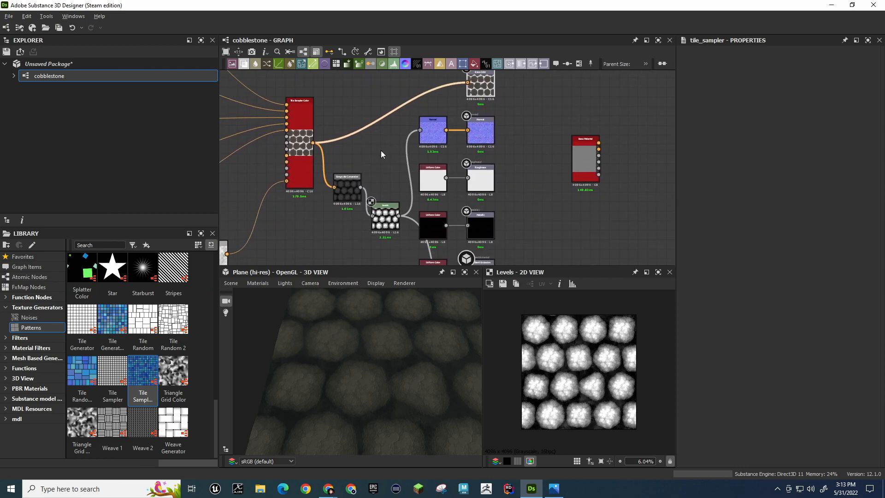
pyautogui.moveTo(347, 185); pyautogui.dragTo(346, 165)
pyautogui.moveTo(386, 210); pyautogui.dragTo(386, 160)
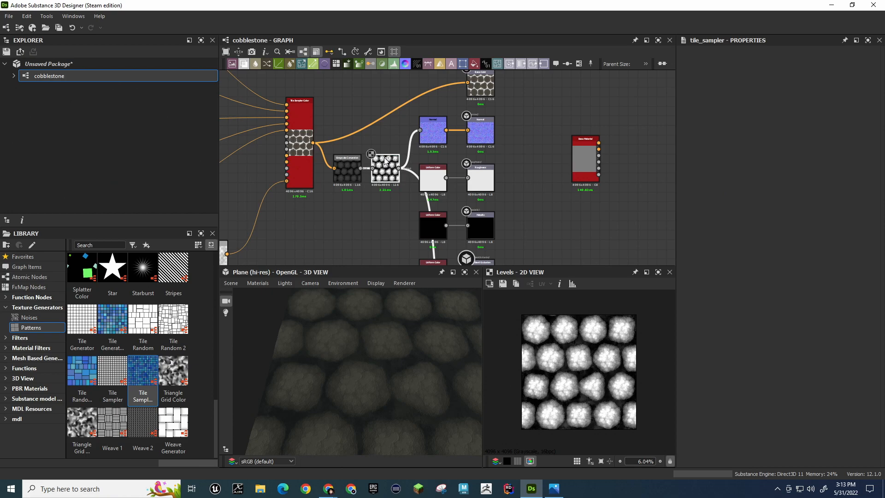
# Try feeding the Roughness output directly from the Grayscale Conversion node and inspect the surface up close
pyautogui.moveTo(379, 205); pyautogui.dragTo(347, 157, button='middle')
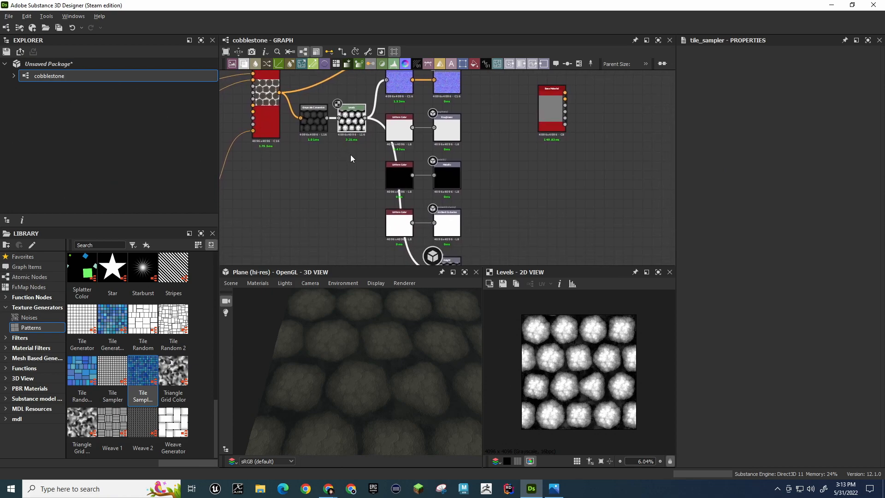
pyautogui.moveTo(327, 118); pyautogui.dragTo(433, 129)
pyautogui.moveTo(354, 114); pyautogui.dragTo(364, 94)
pyautogui.scroll(5, 359, 364)
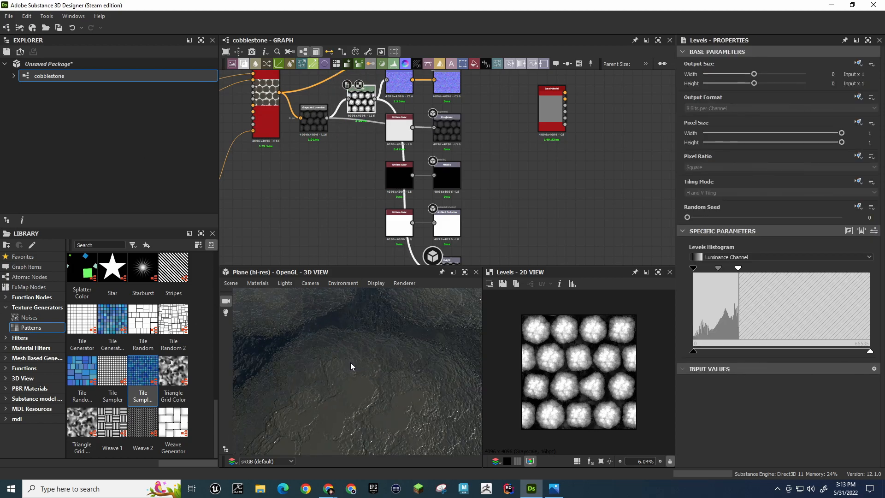
pyautogui.moveTo(351, 363); pyautogui.dragTo(352, 310)
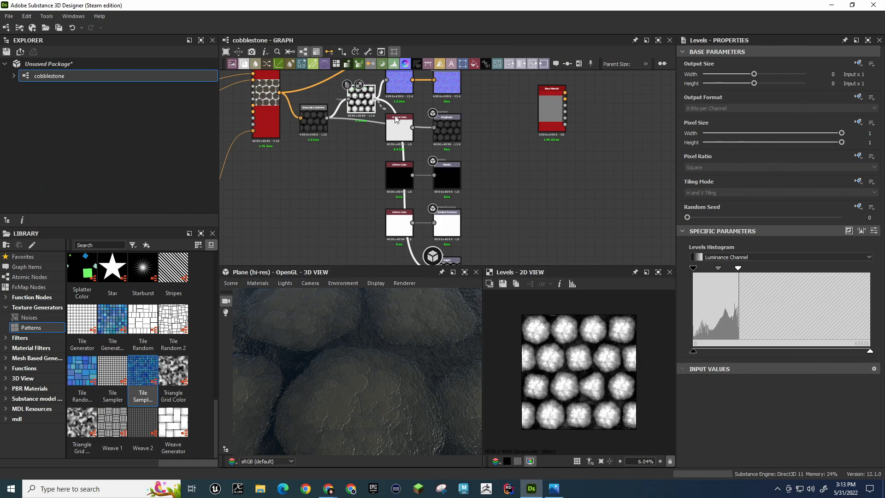
# Feed the Roughness output from the Levels node and place that node back in line with the Grayscale Conversion
pyautogui.moveTo(366, 103); pyautogui.dragTo(360, 123)
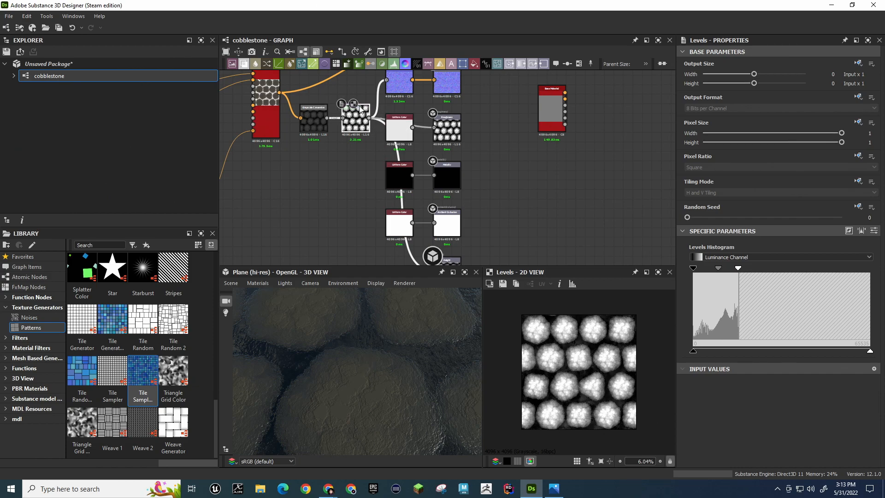
pyautogui.scroll(-4, 376, 140)
pyautogui.scroll(4, 376, 141)
pyautogui.scroll(3, 354, 154)
pyautogui.moveTo(404, 141); pyautogui.dragTo(432, 219, button='middle')
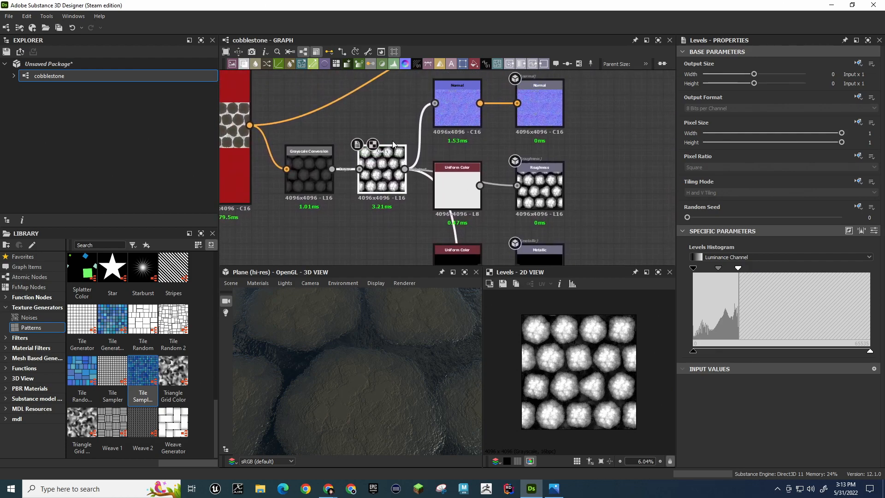
# Delete the unused Uniform Color node beside the Roughness output
pyautogui.moveTo(387, 152); pyautogui.dragTo(447, 167)
pyautogui.click(461, 187)
pyautogui.press('Delete')
# Try a second Levels node with a raised output black point between the first Levels node and the Roughness output
pyautogui.click(452, 160)
pyautogui.click(447, 175)
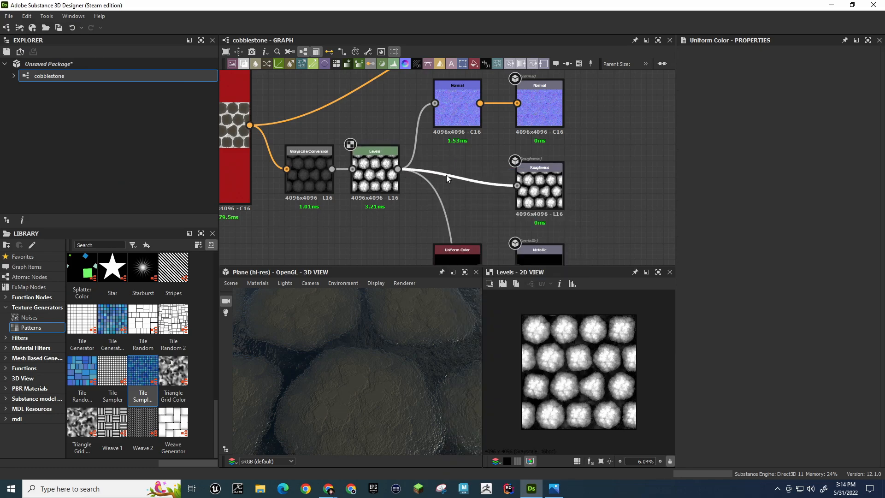
pyautogui.press('space')
pyautogui.write('levels')
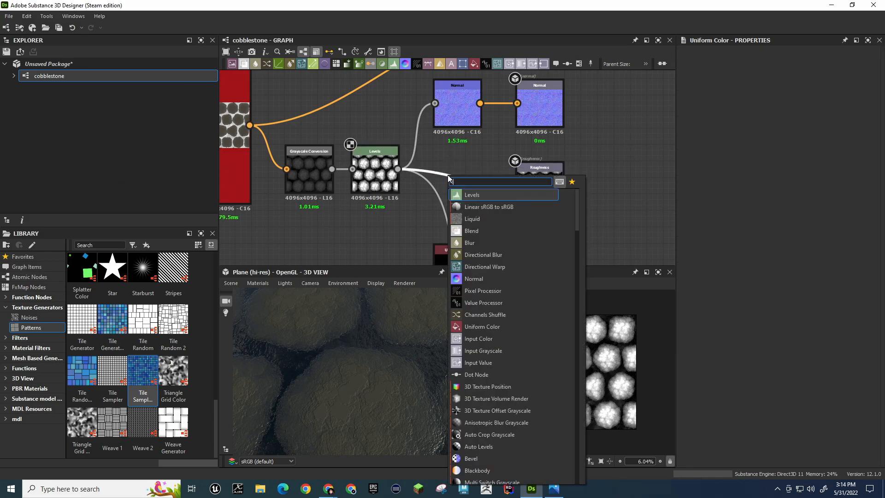
pyautogui.press('Return')
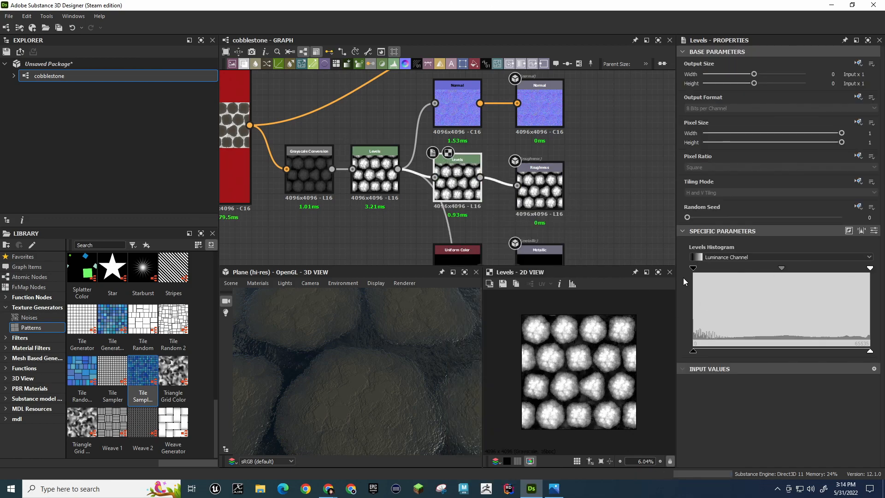
pyautogui.moveTo(694, 353)
pyautogui.mouseDown()
pyautogui.moveTo(832, 351)
pyautogui.moveTo(686, 351)
pyautogui.mouseUp()
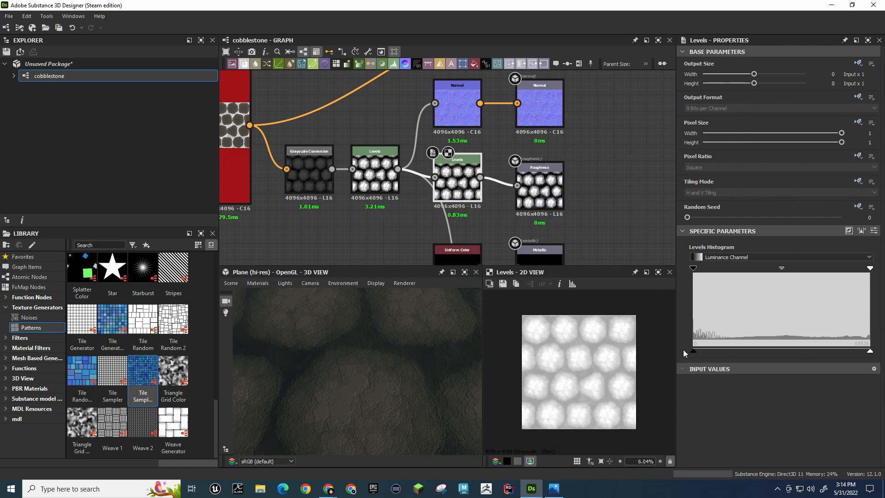
pyautogui.press('Delete')
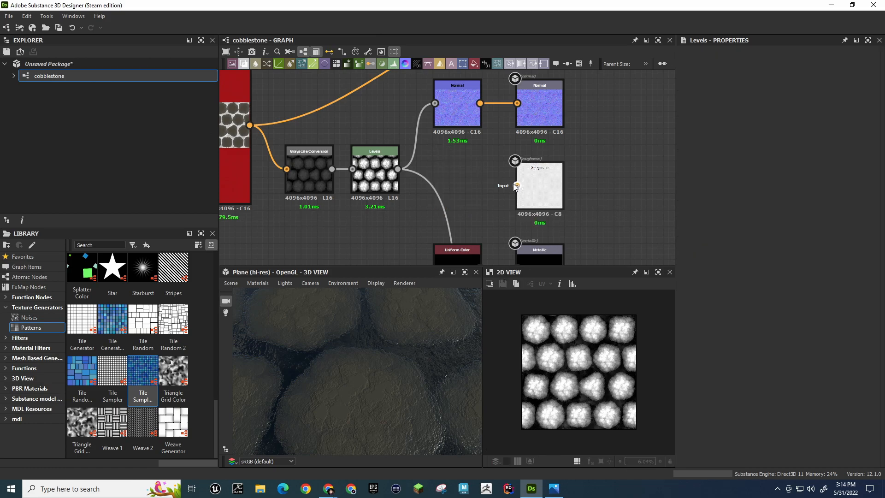
# Move the Roughness output farther away from the Levels node to make room for more nodes
pyautogui.moveTo(538, 179); pyautogui.dragTo(637, 179)
# Try adding an Invert Color node between the Levels node and the Roughness output
pyautogui.press('space')
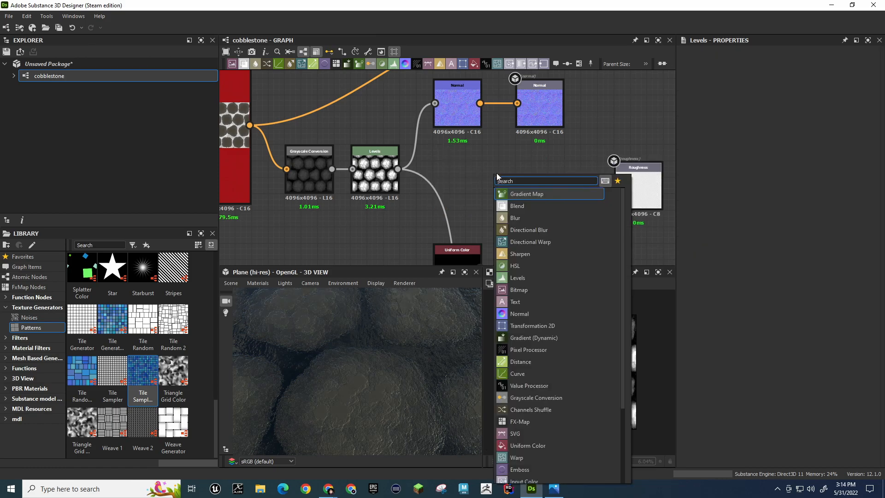
pyautogui.write('invert')
pyautogui.press('Return')
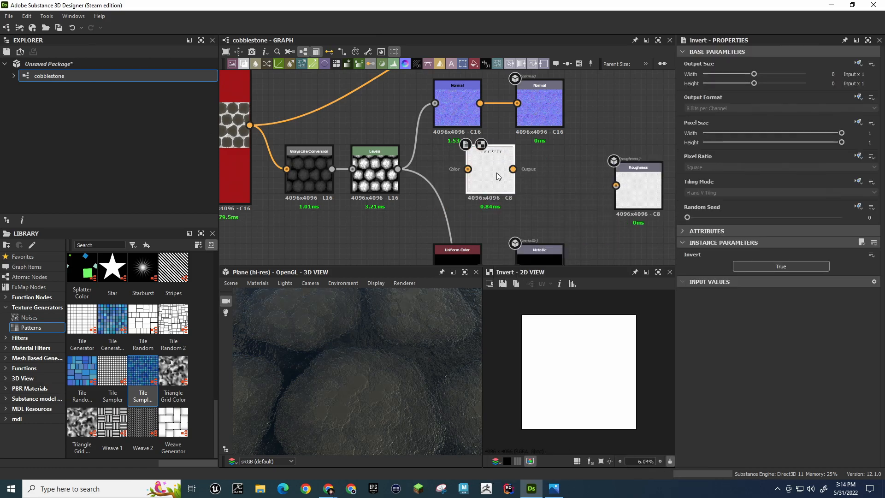
pyautogui.moveTo(398, 169)
pyautogui.mouseDown()
pyautogui.moveTo(471, 172)
pyautogui.moveTo(392, 168)
pyautogui.mouseUp()
pyautogui.click(431, 165)
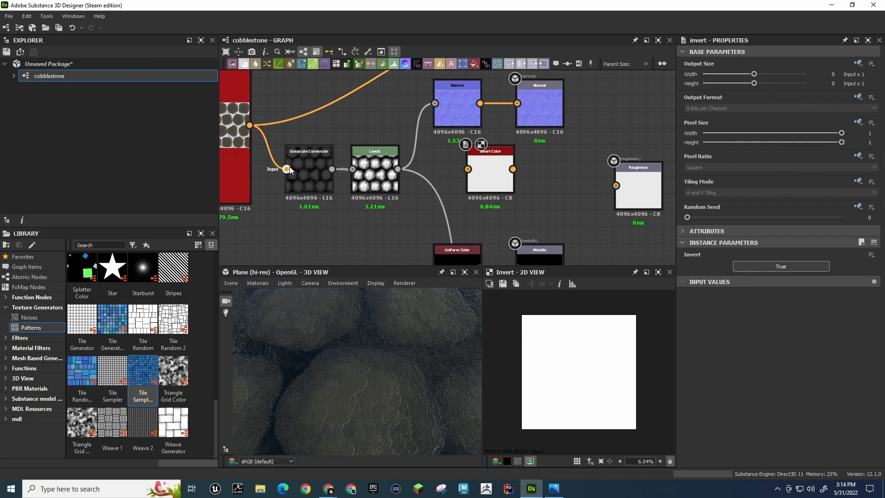
pyautogui.scroll(-2, 458, 165)
pyautogui.scroll(1, 450, 167)
pyautogui.moveTo(451, 168); pyautogui.dragTo(466, 190, button='middle')
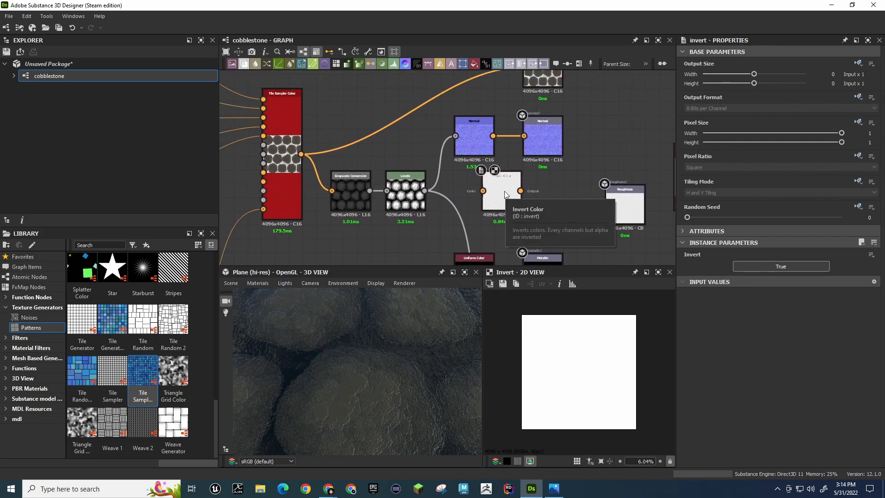
pyautogui.press('Delete')
# Add an Invert Grayscale node and wire it between the Levels node and the Roughness output
pyautogui.press('space')
pyautogui.write('inv')
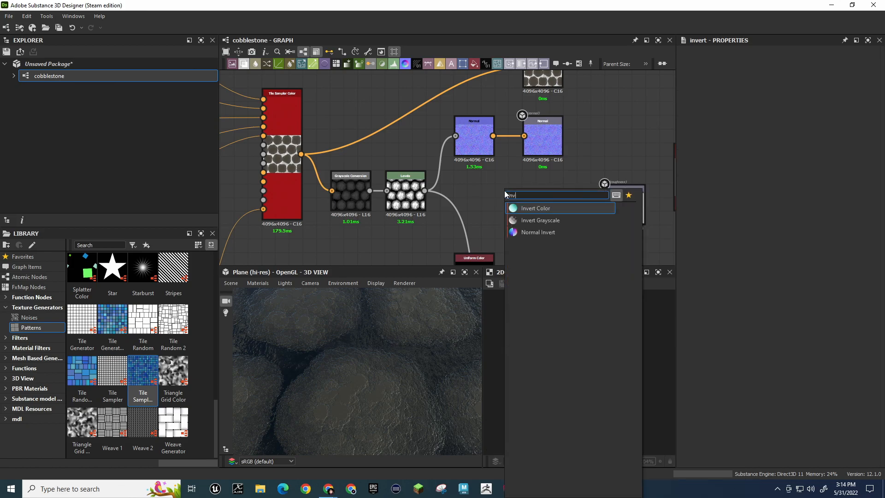
pyautogui.click(529, 219)
pyautogui.moveTo(425, 191); pyautogui.dragTo(606, 205)
pyautogui.moveTo(502, 191); pyautogui.dragTo(484, 183, button='middle')
pyautogui.moveTo(493, 199)
pyautogui.mouseDown()
pyautogui.moveTo(469, 213)
pyautogui.moveTo(483, 208)
pyautogui.mouseUp()
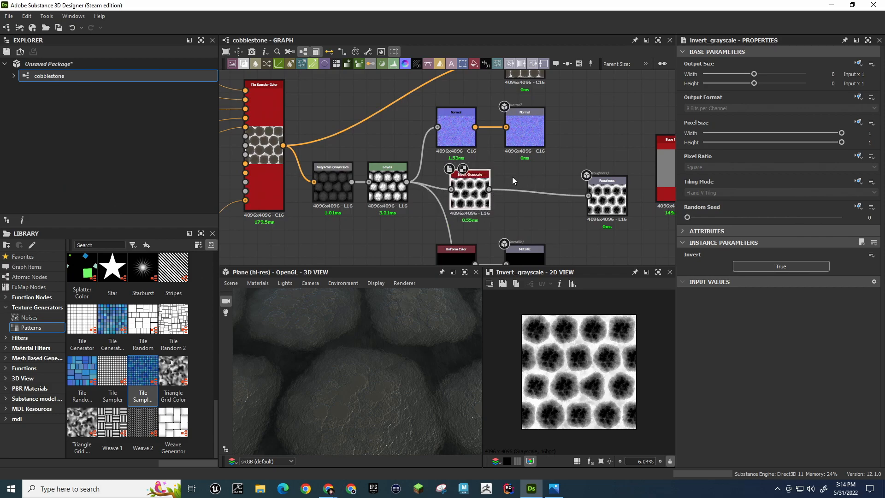
# Insert a Levels node on the link between Invert Grayscale and the Roughness output
pyautogui.press('space')
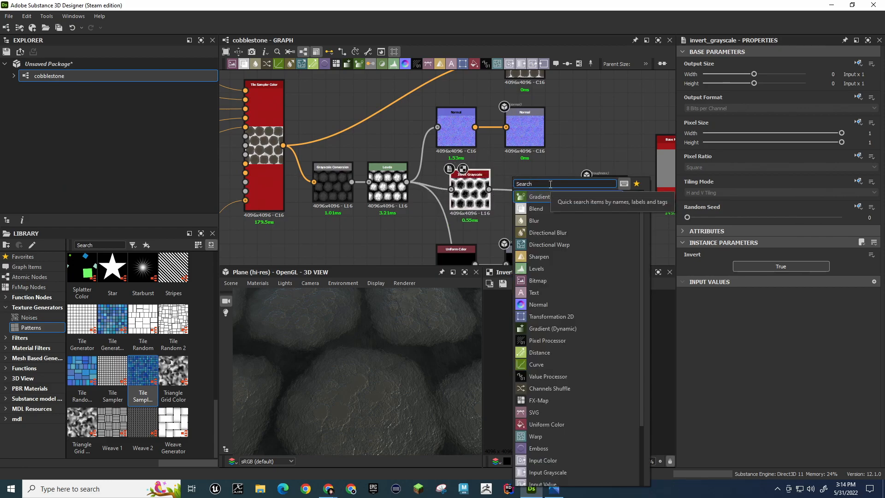
pyautogui.write('levels')
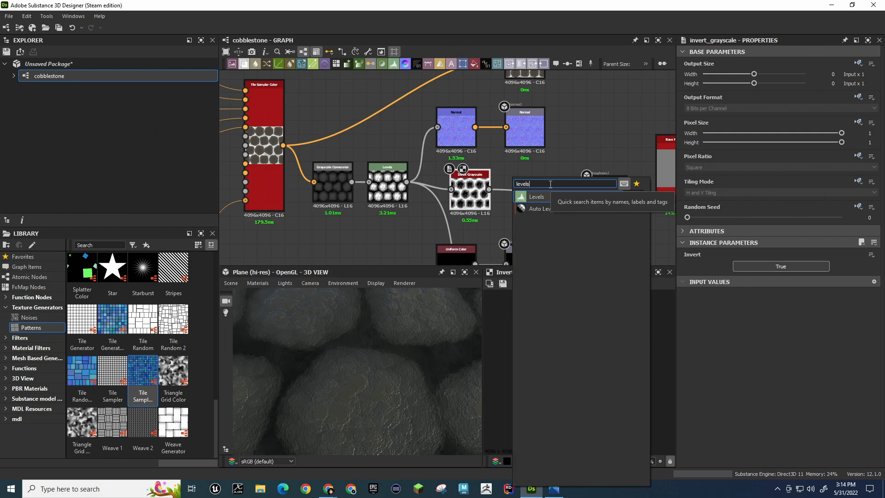
pyautogui.press('Return')
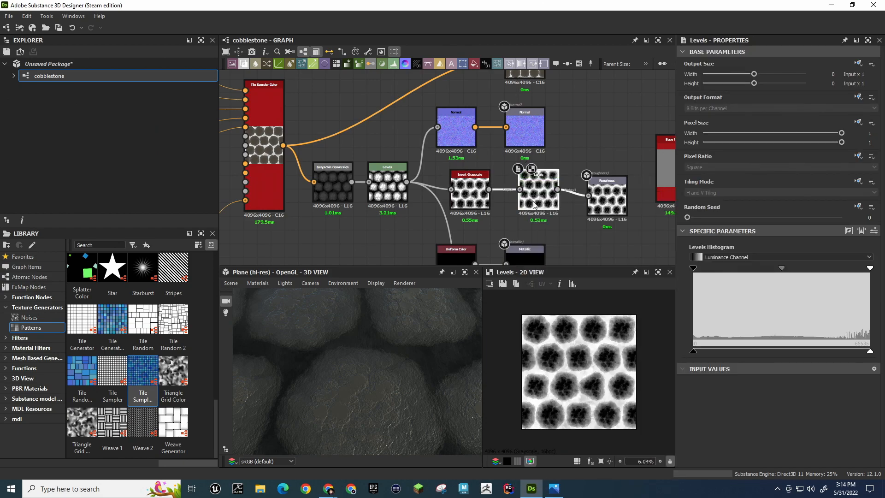
# Raise the roughness Levels node's output black point to a little under half of the range, checking the stone surface up close
pyautogui.scroll(-5, 368, 406)
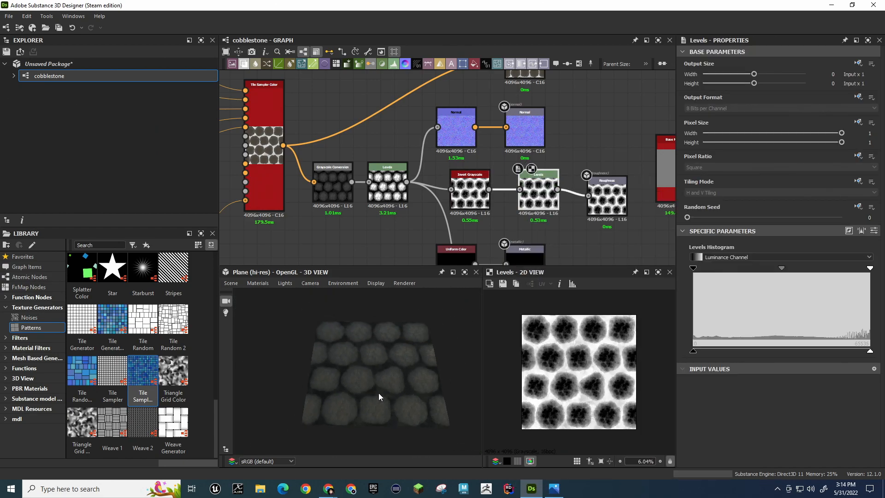
pyautogui.scroll(5, 379, 392)
pyautogui.scroll(8, 384, 392)
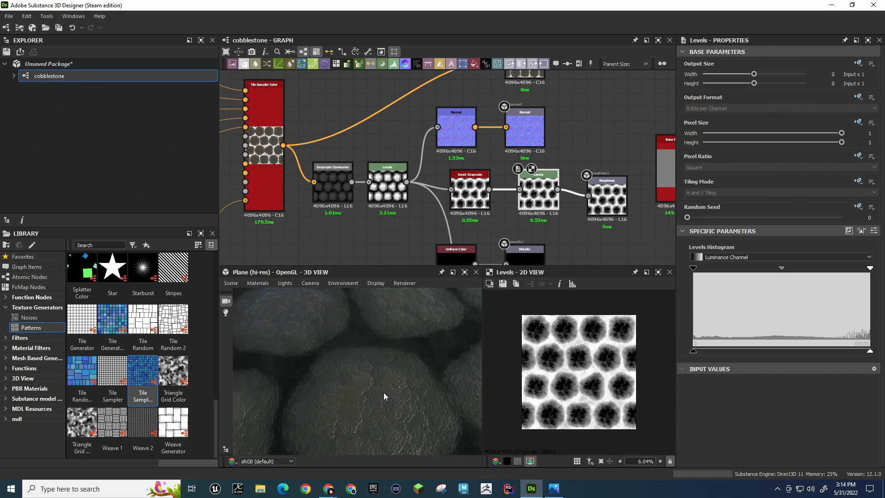
pyautogui.moveTo(389, 401); pyautogui.dragTo(401, 387)
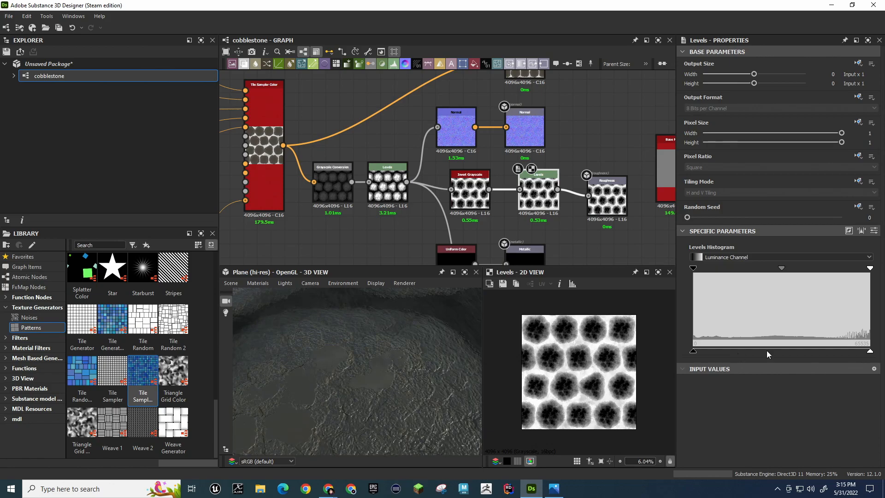
pyautogui.moveTo(695, 351); pyautogui.dragTo(769, 353)
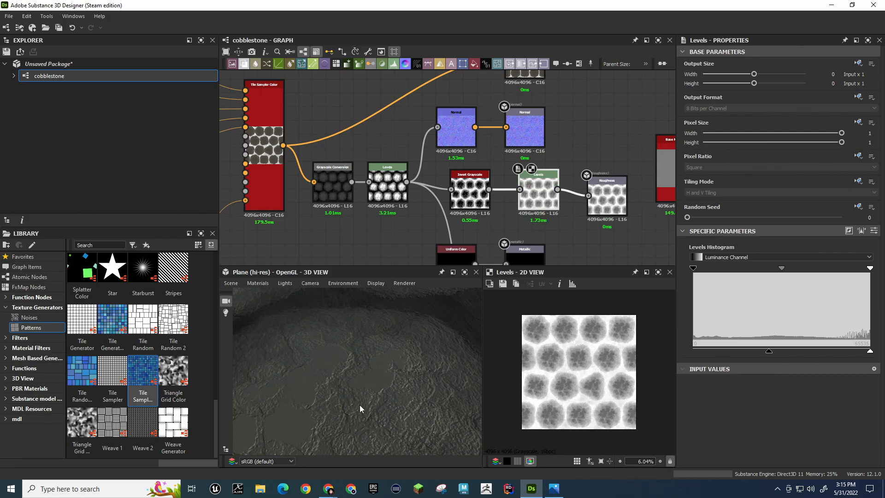
pyautogui.moveTo(382, 378)
pyautogui.mouseDown()
pyautogui.moveTo(411, 370)
pyautogui.moveTo(419, 341)
pyautogui.moveTo(380, 365)
pyautogui.moveTo(359, 415)
pyautogui.moveTo(397, 378)
pyautogui.mouseUp()
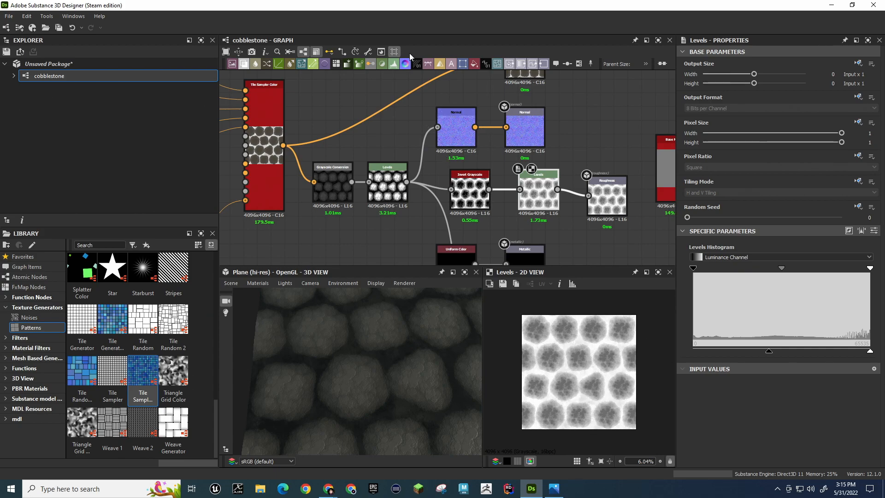
# Try feeding the Normal node directly from the Grayscale Conversion node and inspect the stones at a low angle
pyautogui.moveTo(392, 181); pyautogui.dragTo(403, 190)
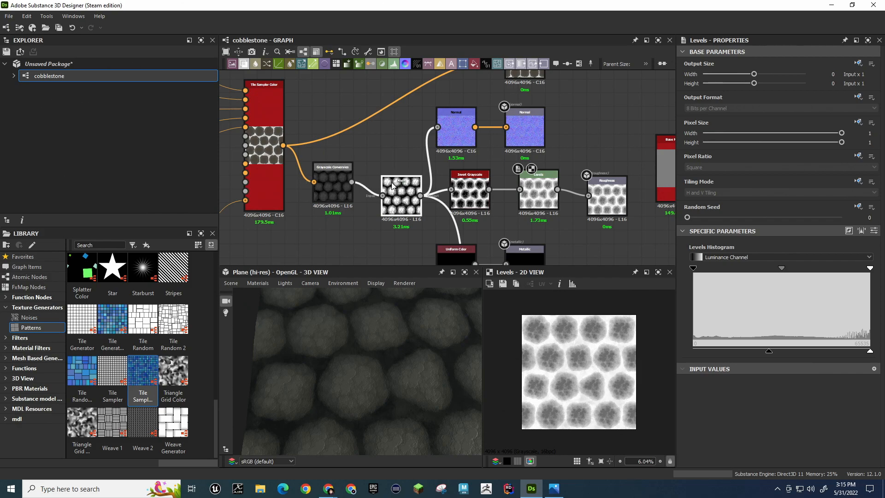
pyautogui.moveTo(353, 182); pyautogui.dragTo(441, 134)
pyautogui.moveTo(392, 406); pyautogui.dragTo(406, 341)
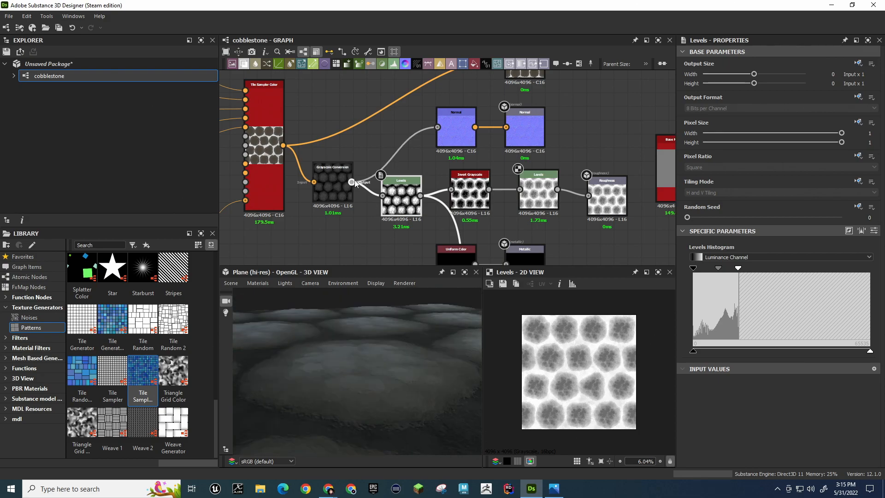
pyautogui.scroll(-2, 415, 188)
pyautogui.scroll(-2, 415, 189)
pyautogui.moveTo(463, 224); pyautogui.dragTo(454, 187, button='middle')
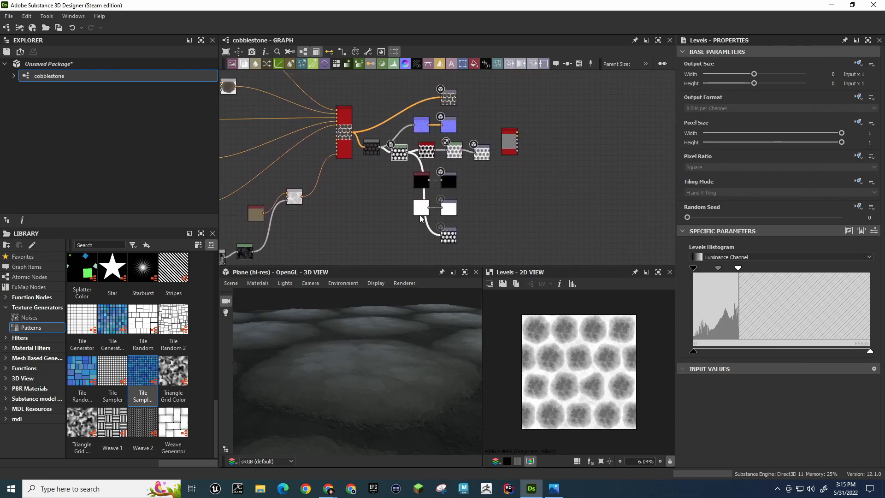
pyautogui.scroll(5, 413, 215)
pyautogui.scroll(-4, 395, 165)
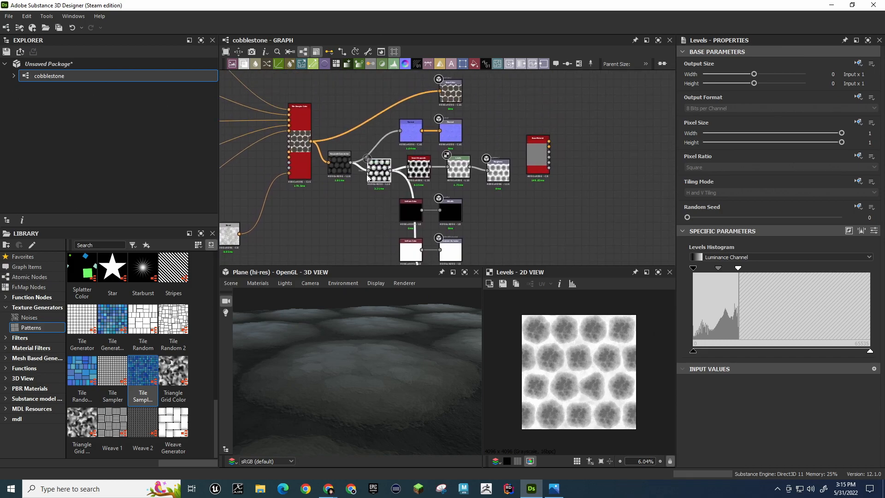
# Reconnect the Normal node to the first Levels node and place that node back in line with the Grayscale Conversion
pyautogui.moveTo(391, 171); pyautogui.dragTo(401, 131)
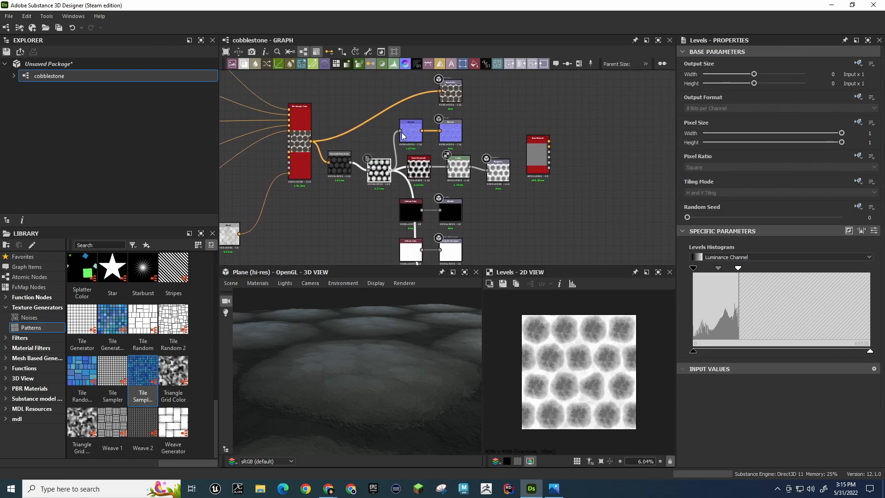
pyautogui.moveTo(379, 172); pyautogui.dragTo(364, 162)
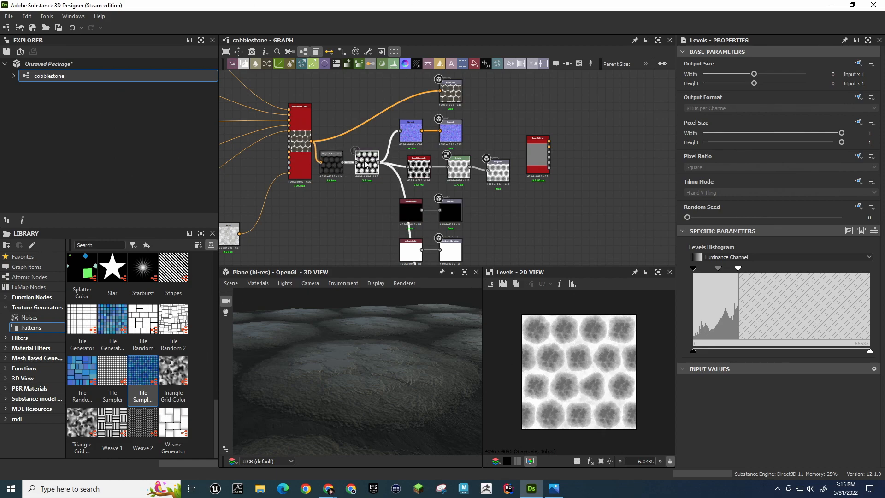
# Feed the Ambient Occlusion output from the first Levels node and inspect the shading between the stones
pyautogui.scroll(2, 359, 217)
pyautogui.moveTo(371, 220); pyautogui.dragTo(327, 119, button='middle')
pyautogui.scroll(7, 444, 156)
pyautogui.scroll(-8, 535, 165)
pyautogui.moveTo(535, 165); pyautogui.dragTo(454, 198, button='middle')
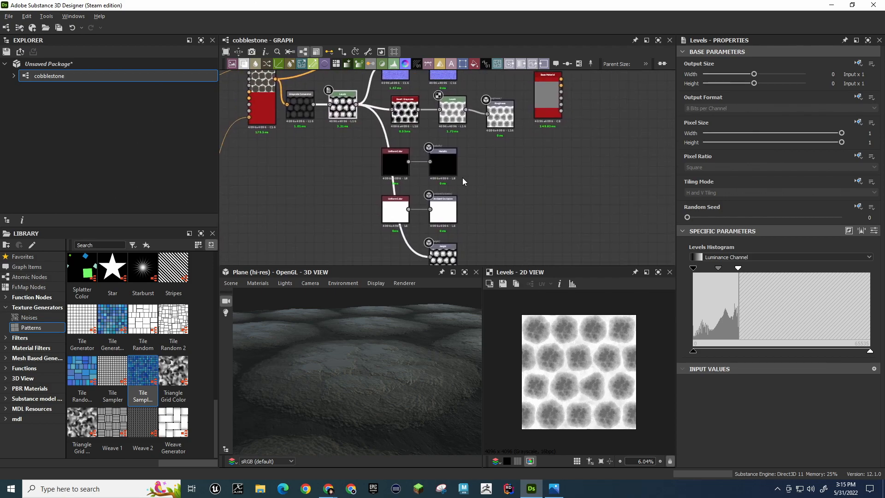
pyautogui.moveTo(358, 106); pyautogui.dragTo(441, 217)
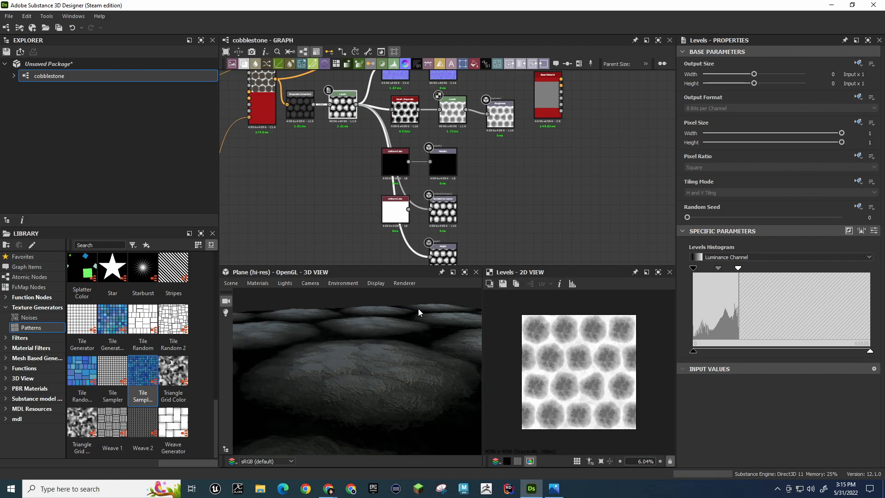
pyautogui.moveTo(374, 422); pyautogui.dragTo(381, 318)
pyautogui.scroll(-5, 386, 417)
pyautogui.scroll(4, 384, 415)
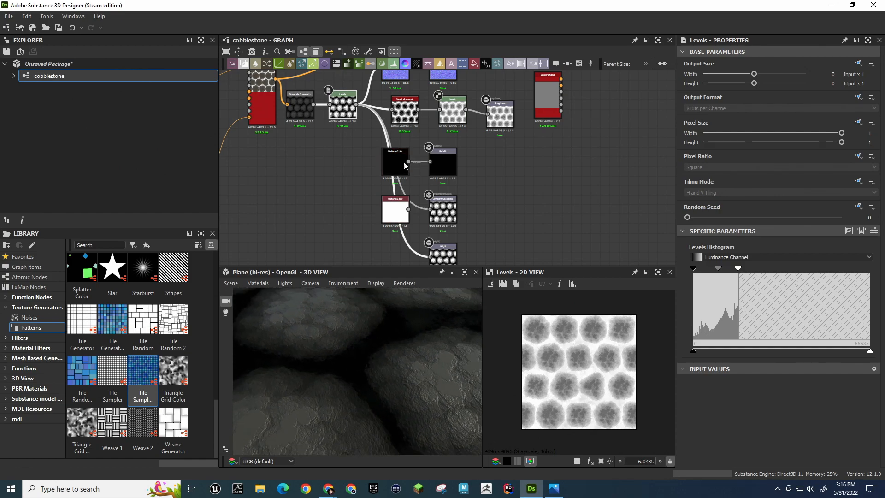
# Delete the unused white Uniform Color node and move the Metallic output with its black Uniform Color node below the roughness nodes
pyautogui.moveTo(395, 205); pyautogui.dragTo(276, 197)
pyautogui.press('Delete')
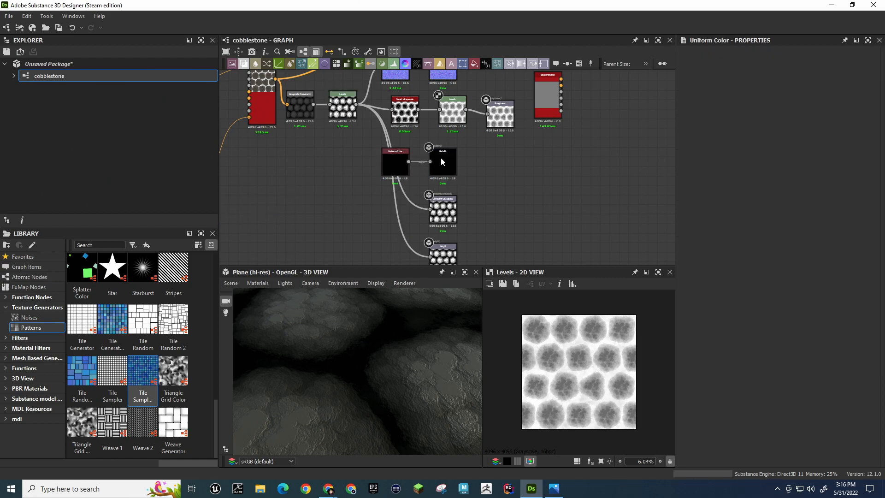
pyautogui.moveTo(441, 162); pyautogui.dragTo(537, 161)
pyautogui.click(398, 161)
pyautogui.moveTo(399, 161); pyautogui.dragTo(455, 161)
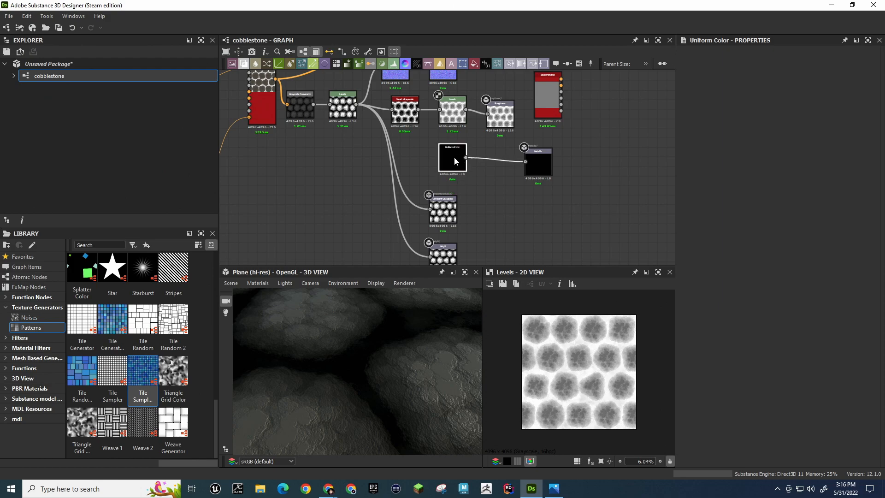
# Insert a Levels node ahead of the Ambient Occlusion output and raise its output black point to about a third of the range
pyautogui.click(442, 209)
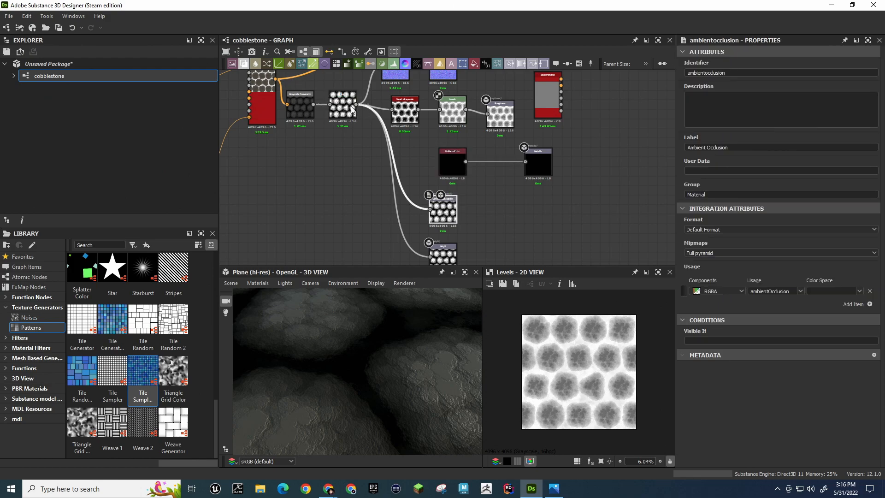
pyautogui.moveTo(375, 173); pyautogui.dragTo(371, 164)
pyautogui.press('Escape')
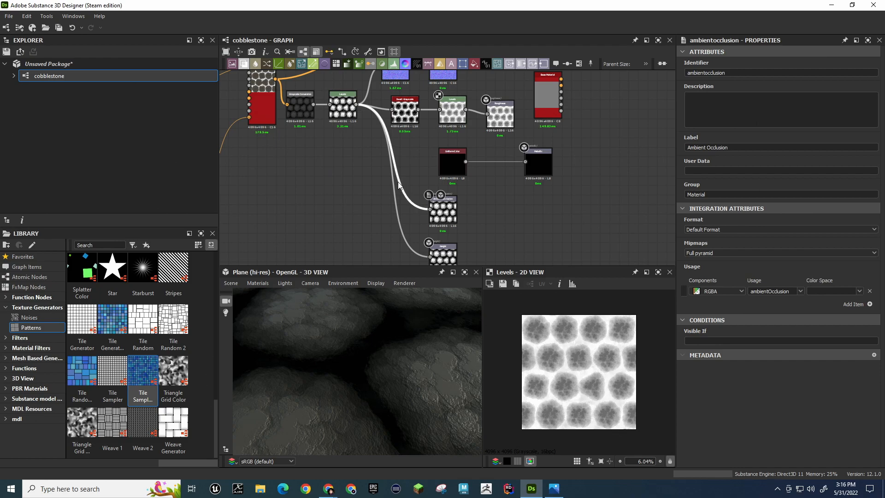
pyautogui.press('space')
pyautogui.write('leve')
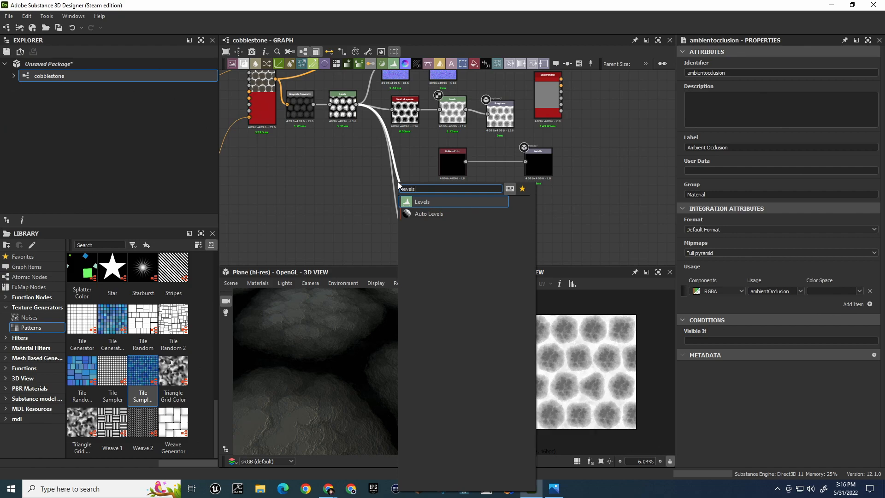
pyautogui.write('ls')
pyautogui.press('Return')
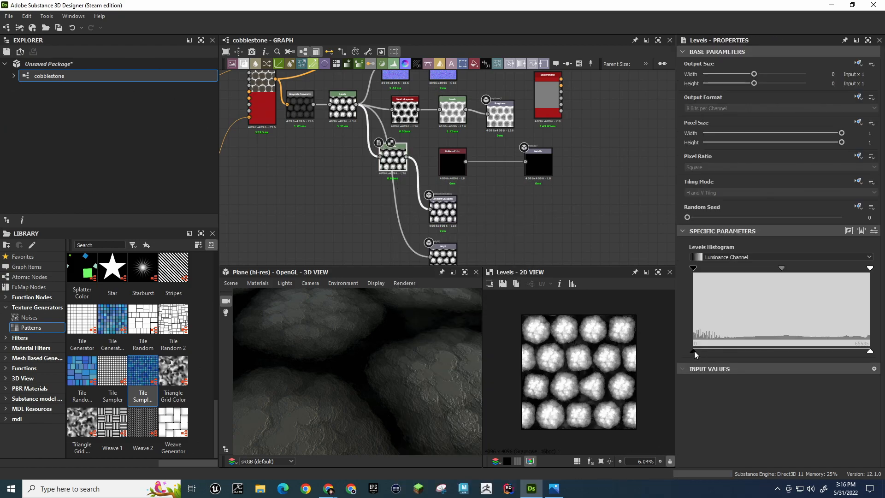
pyautogui.moveTo(694, 350); pyautogui.dragTo(754, 350)
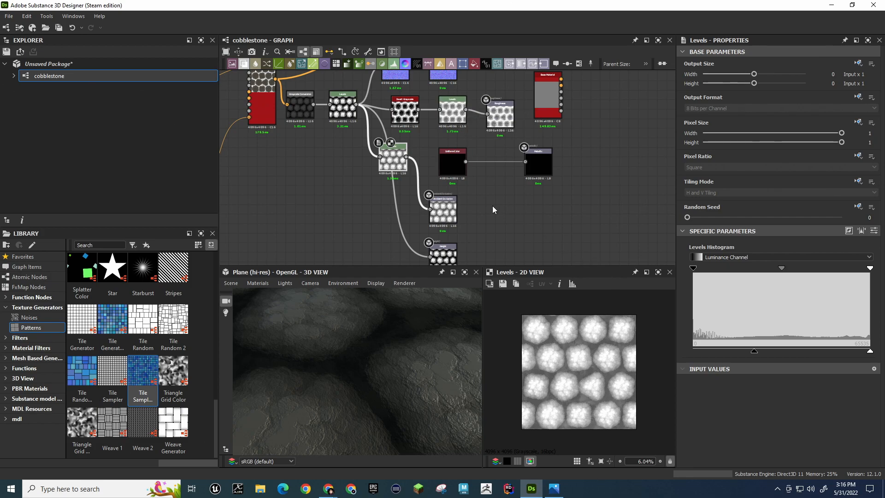
# Raise the output black point of the Ambient Occlusion Levels node to about 40 percent of the range
pyautogui.moveTo(754, 351); pyautogui.dragTo(766, 352)
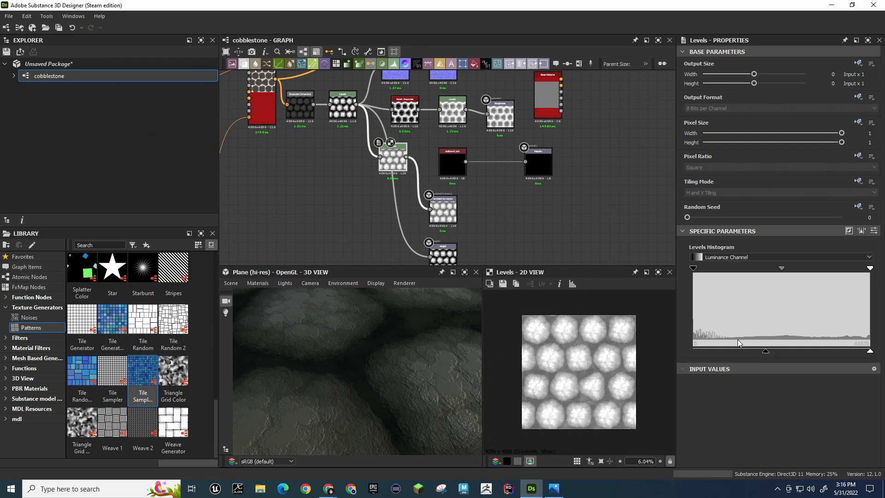
pyautogui.scroll(2, 485, 199)
pyautogui.scroll(-3, 485, 200)
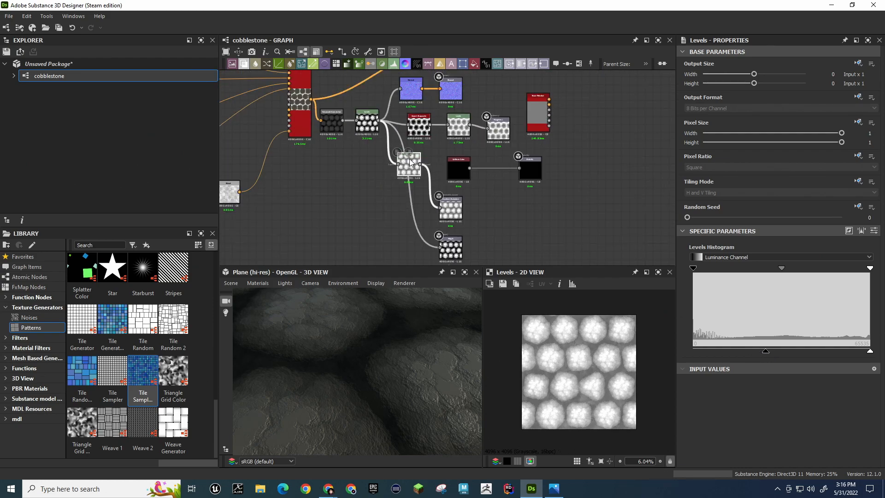
# Line up the Ambient Occlusion output and its Levels node below the Metallic row, and straighten the Roughness and Height outputs
pyautogui.scroll(-4, 472, 218)
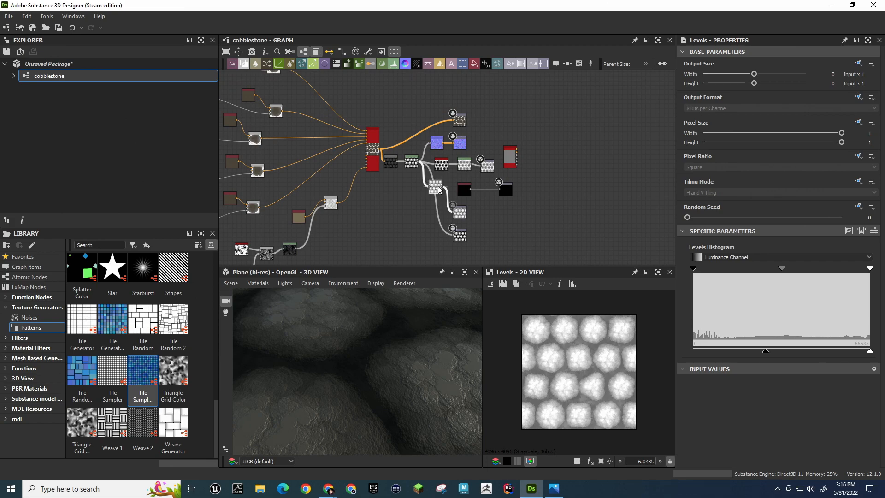
pyautogui.moveTo(459, 215); pyautogui.dragTo(496, 205)
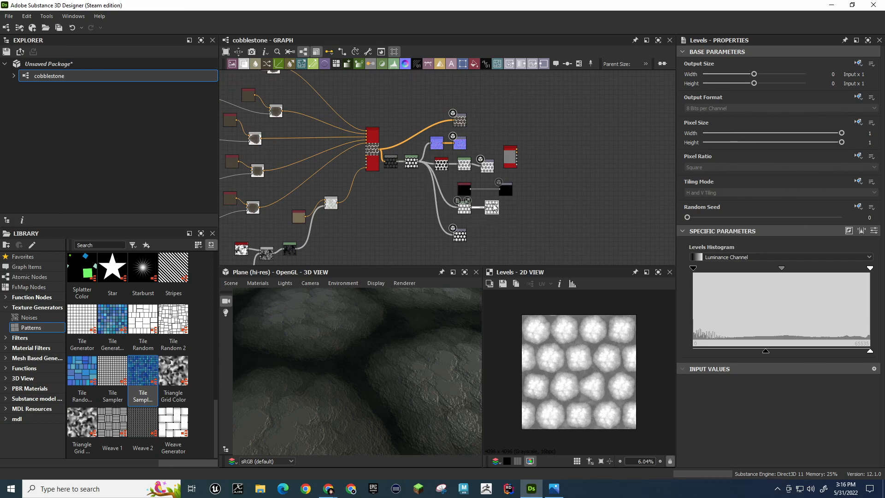
pyautogui.moveTo(487, 167); pyautogui.dragTo(488, 162)
pyautogui.scroll(3, 490, 172)
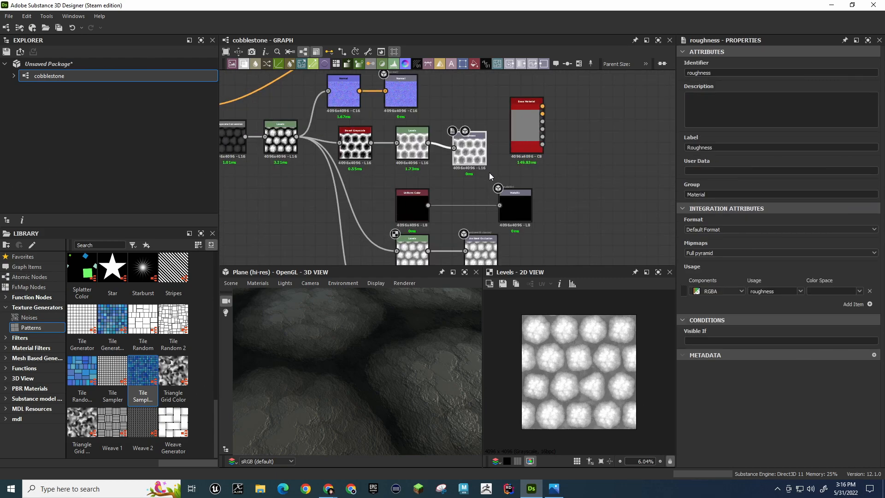
pyautogui.scroll(-3, 490, 174)
pyautogui.moveTo(511, 244); pyautogui.dragTo(494, 211, button='middle')
pyautogui.moveTo(433, 205); pyautogui.dragTo(441, 205)
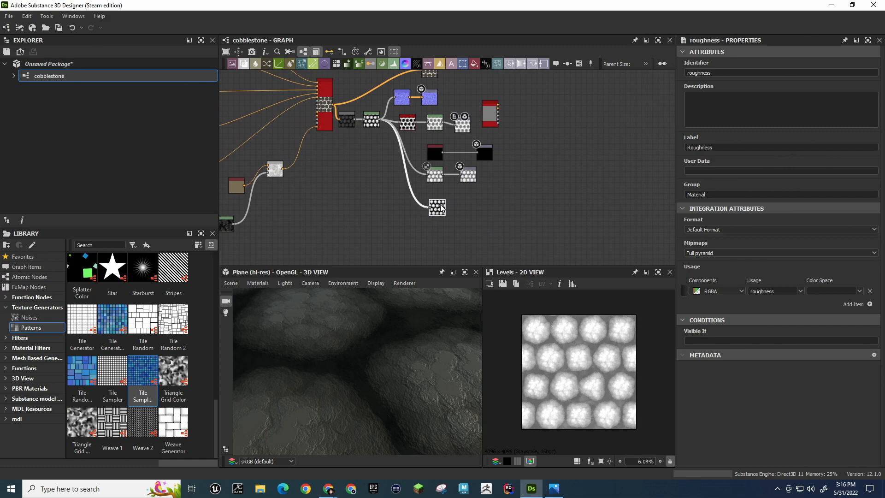
# Try feeding the Metallic output from the Ambient Occlusion Levels node and inspect the stones in the 3D view
pyautogui.scroll(5, 457, 176)
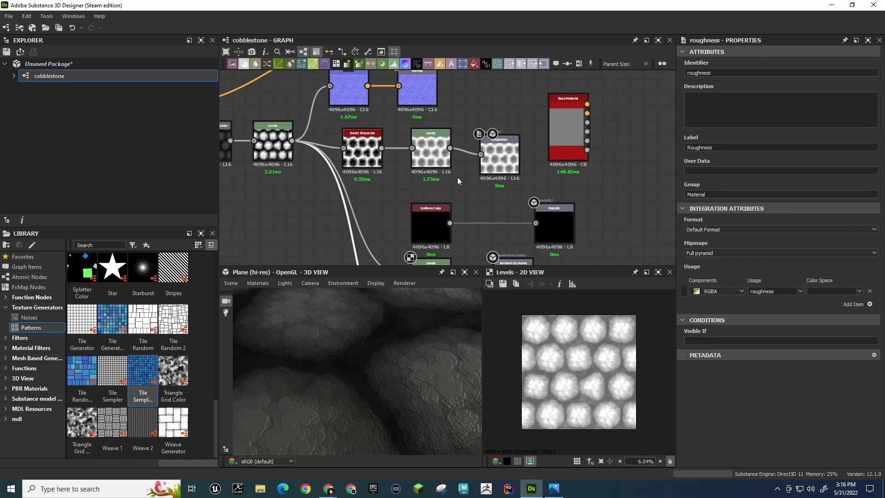
pyautogui.click(408, 176)
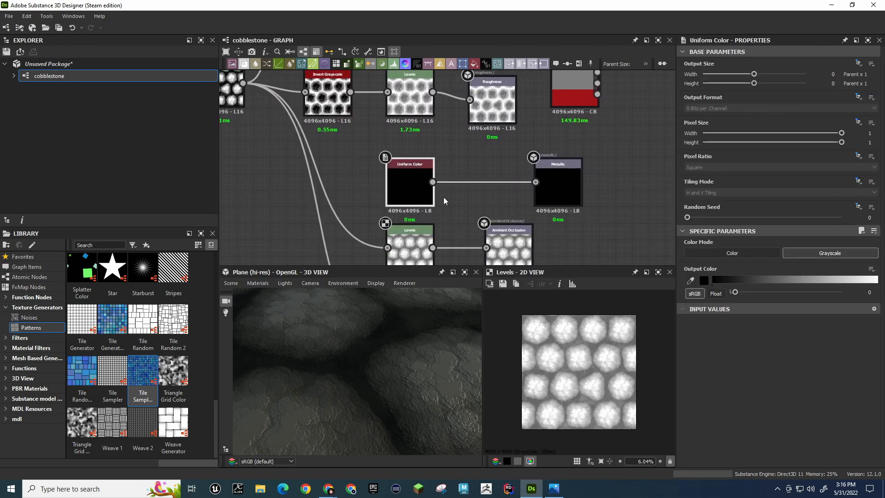
pyautogui.moveTo(276, 95); pyautogui.dragTo(322, 118, button='middle')
pyautogui.moveTo(461, 261); pyautogui.dragTo(441, 207, button='middle')
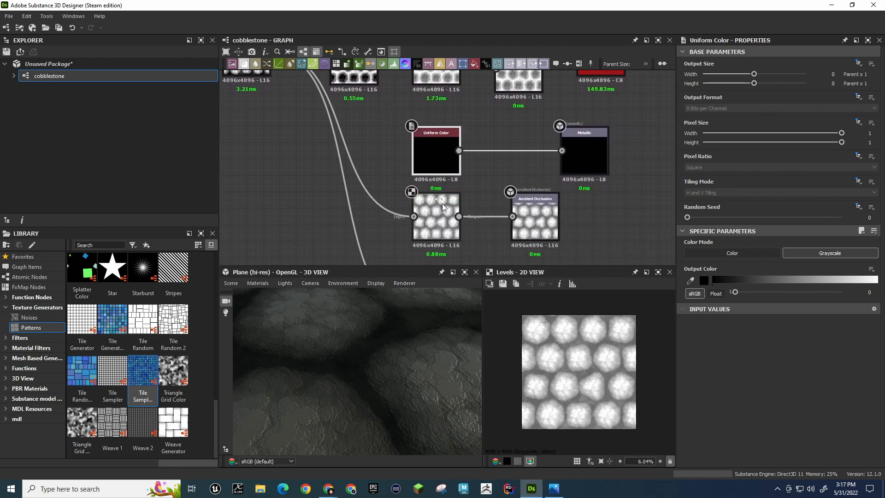
pyautogui.moveTo(459, 216); pyautogui.dragTo(561, 151)
pyautogui.scroll(-3, 438, 359)
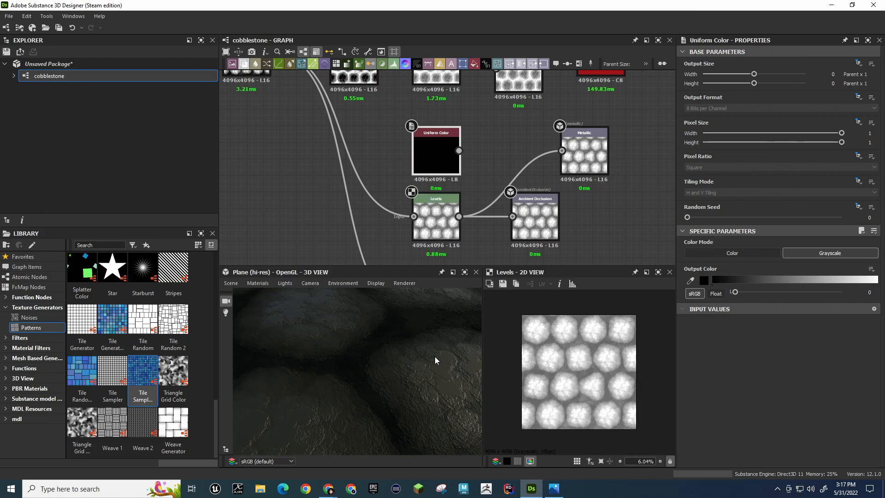
pyautogui.scroll(-4, 422, 371)
pyautogui.scroll(8, 414, 368)
pyautogui.moveTo(407, 366); pyautogui.dragTo(386, 367)
pyautogui.scroll(-5, 386, 367)
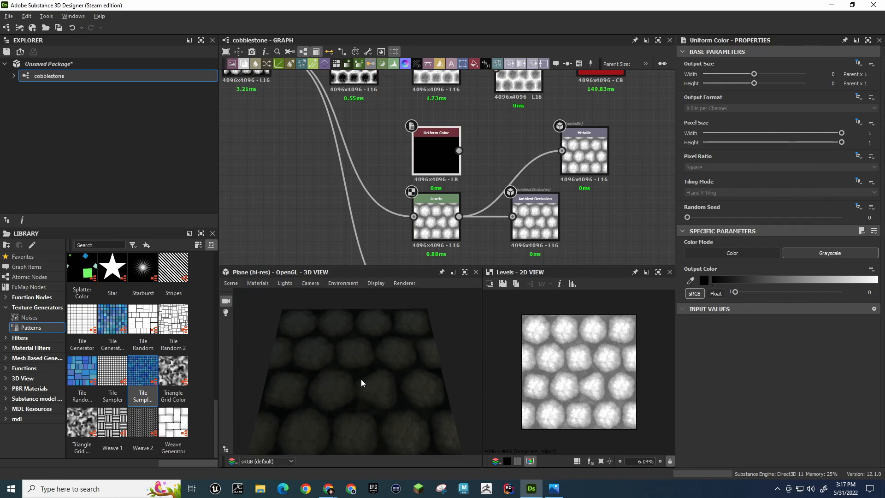
pyautogui.moveTo(366, 378); pyautogui.dragTo(382, 386)
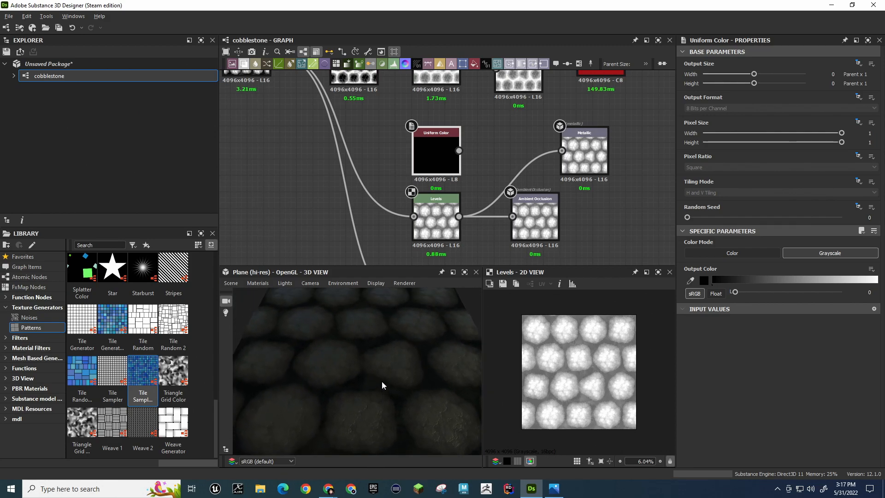
pyautogui.scroll(5, 394, 371)
pyautogui.moveTo(412, 378); pyautogui.dragTo(333, 343, button='middle')
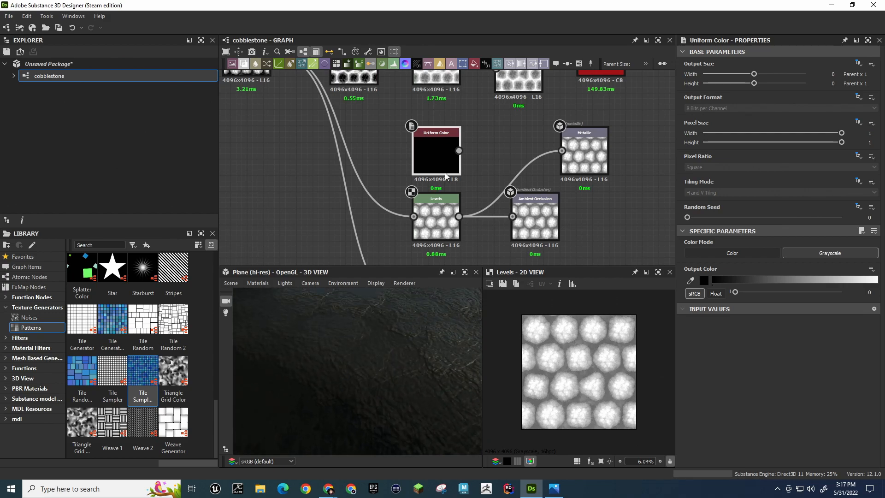
# Reconnect the black Uniform Color node to the Metallic output and compare the stone surface in the 3D view
pyautogui.moveTo(459, 151); pyautogui.dragTo(562, 151)
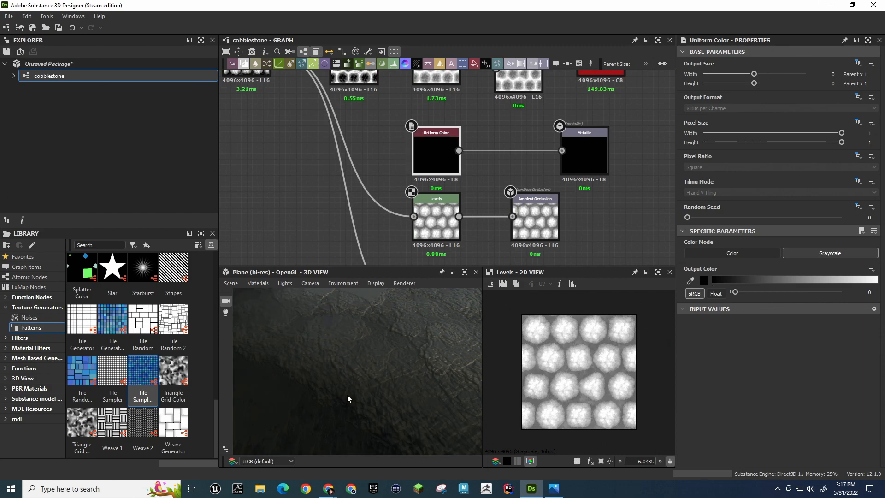
pyautogui.scroll(-4, 368, 415)
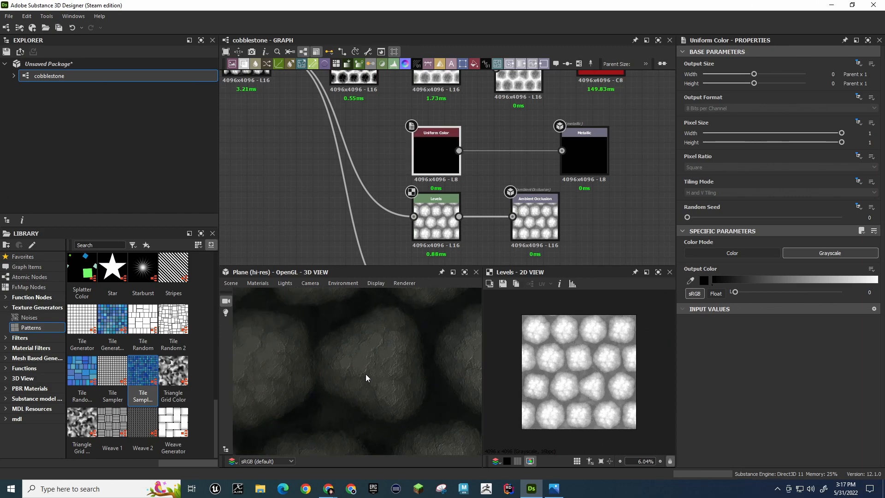
pyautogui.scroll(-3, 371, 382)
pyautogui.scroll(8, 370, 383)
pyautogui.moveTo(372, 395); pyautogui.dragTo(373, 355, button='middle')
# Try feeding the Metallic output from the Invert Grayscale node and check the stones in the 3D view
pyautogui.moveTo(480, 178); pyautogui.dragTo(492, 241, button='middle')
pyautogui.moveTo(390, 123); pyautogui.dragTo(574, 213)
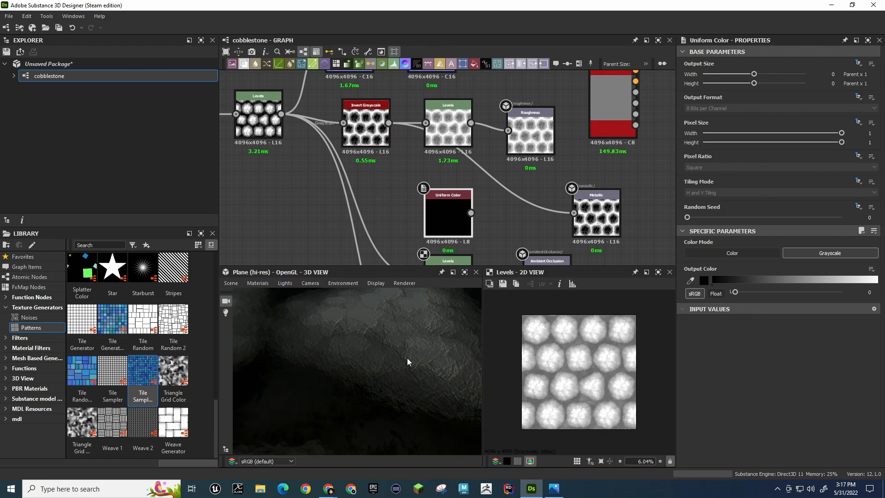
pyautogui.scroll(-8, 409, 362)
pyautogui.scroll(3, 397, 358)
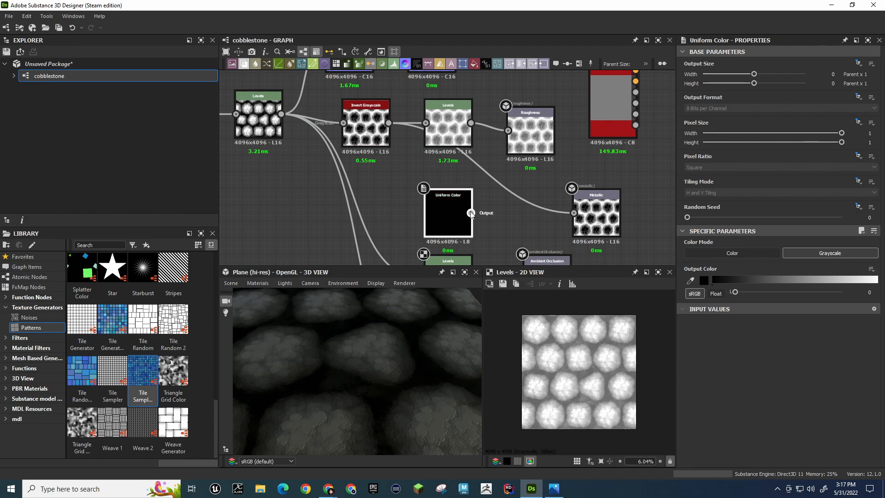
# Feed the Metallic output from the black Uniform Color node again, move it closer to that node, and check the stones
pyautogui.moveTo(471, 213); pyautogui.dragTo(538, 215)
pyautogui.scroll(-4, 434, 194)
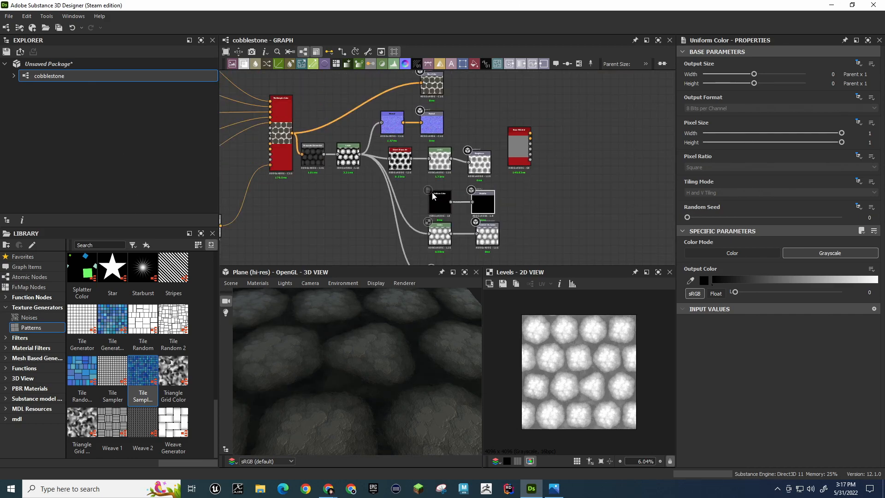
pyautogui.scroll(3, 433, 194)
pyautogui.moveTo(598, 157); pyautogui.dragTo(486, 190, button='middle')
pyautogui.click(470, 142)
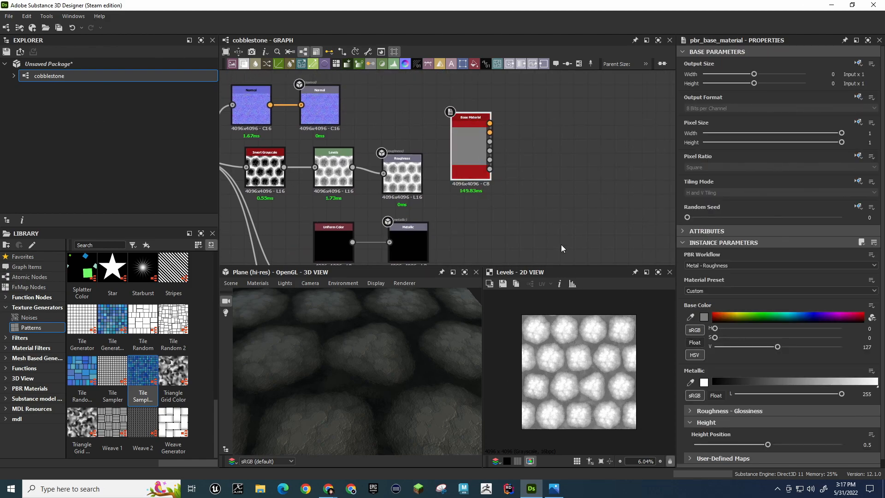
pyautogui.scroll(-5, 370, 364)
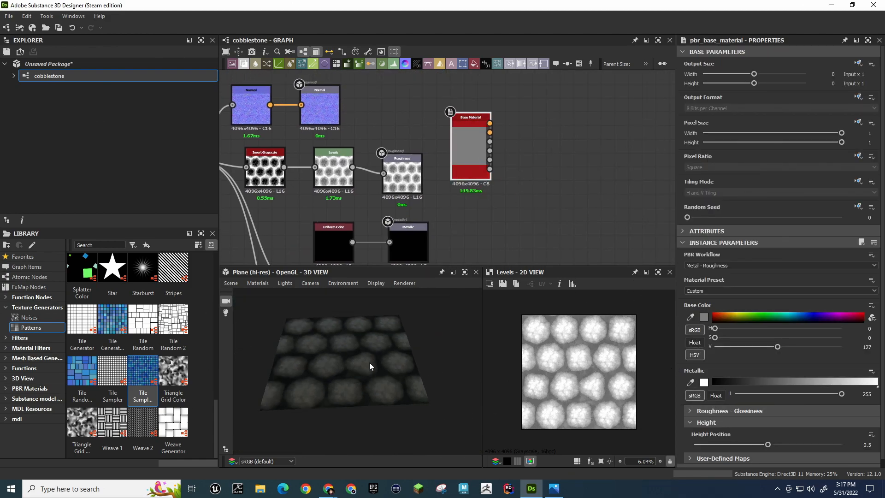
pyautogui.scroll(3, 370, 365)
pyautogui.moveTo(370, 364)
pyautogui.mouseDown()
pyautogui.moveTo(358, 361)
pyautogui.moveTo(369, 364)
pyautogui.mouseUp()
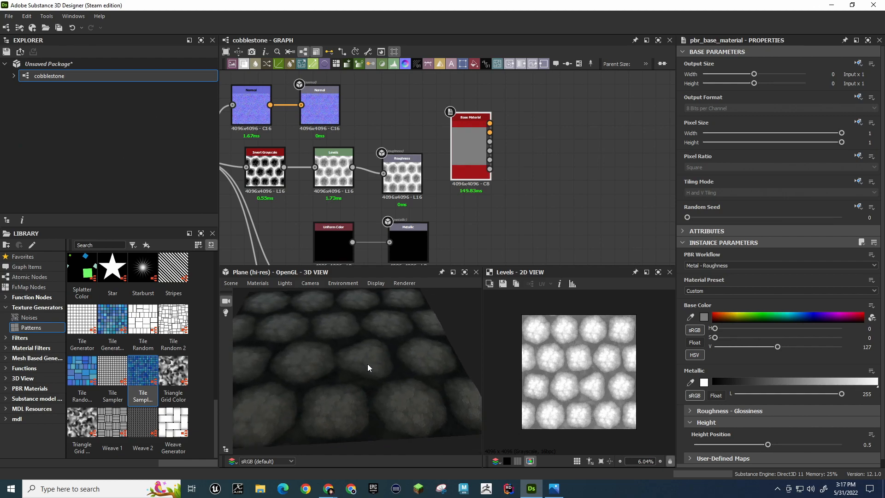
# Examine the stone shape chains, their color blends and the background nodes that feed the Tile Sampler Color
pyautogui.moveTo(292, 242); pyautogui.dragTo(681, 222, button='middle')
pyautogui.moveTo(276, 158); pyautogui.dragTo(623, 119, button='middle')
pyautogui.scroll(-5, 477, 198)
pyautogui.scroll(8, 292, 186)
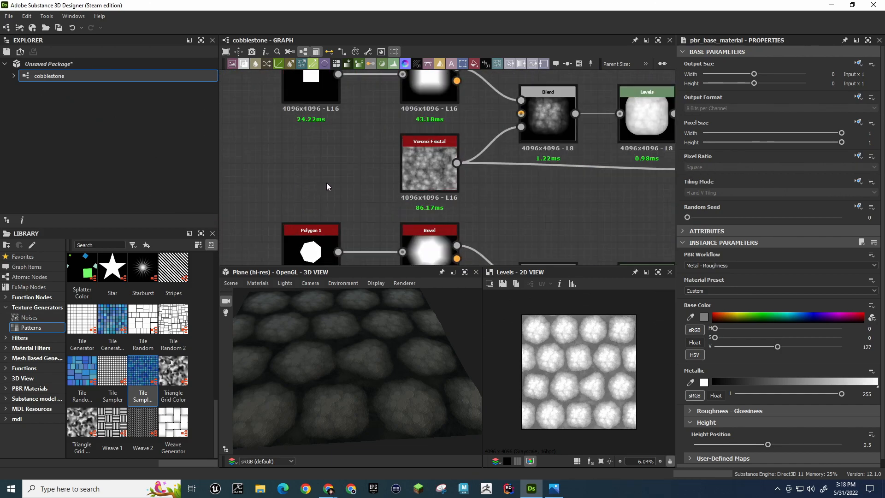
pyautogui.moveTo(315, 244); pyautogui.dragTo(308, 150, button='middle')
pyautogui.moveTo(341, 256); pyautogui.dragTo(342, 83, button='middle')
pyautogui.moveTo(325, 258); pyautogui.dragTo(327, 219, button='middle')
pyautogui.moveTo(331, 109); pyautogui.dragTo(347, 241, button='middle')
pyautogui.moveTo(343, 216); pyautogui.dragTo(318, 127, button='middle')
pyautogui.moveTo(342, 160); pyautogui.dragTo(317, 112, button='middle')
pyautogui.scroll(-4, 547, 172)
pyautogui.moveTo(649, 200); pyautogui.dragTo(262, 83, button='middle')
pyautogui.moveTo(434, 185); pyautogui.dragTo(455, 229)
pyautogui.scroll(-4, 461, 214)
pyautogui.moveTo(482, 219); pyautogui.dragTo(466, 161, button='middle')
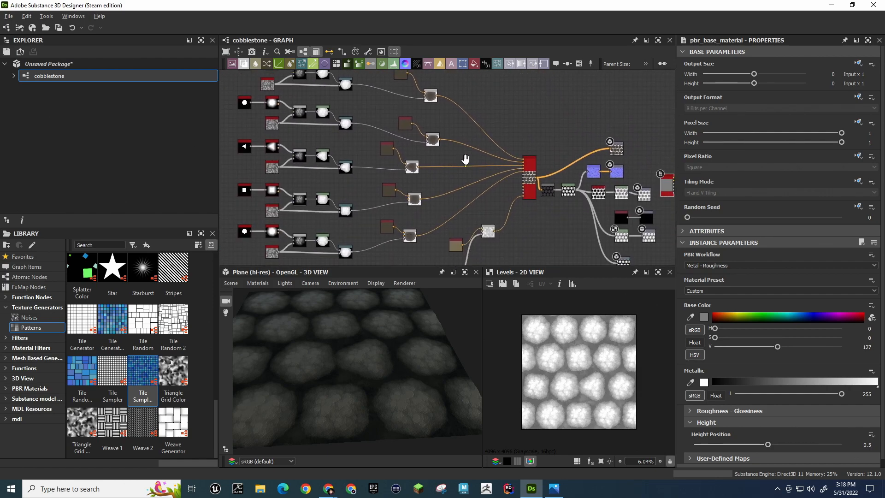
pyautogui.scroll(-3, 461, 166)
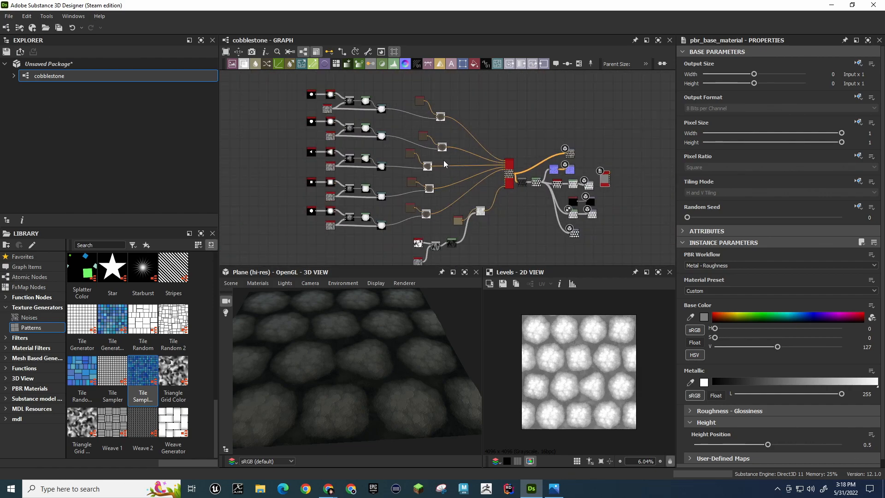
pyautogui.moveTo(444, 244); pyautogui.dragTo(439, 206, button='middle')
pyautogui.moveTo(483, 162); pyautogui.dragTo(448, 200)
pyautogui.moveTo(423, 209); pyautogui.dragTo(452, 207)
pyautogui.moveTo(503, 170); pyautogui.dragTo(452, 215)
# Move the background's grunge and noise nodes, with their Blend and Levels nodes, beneath the stone shape chains
pyautogui.moveTo(397, 197); pyautogui.dragTo(493, 238)
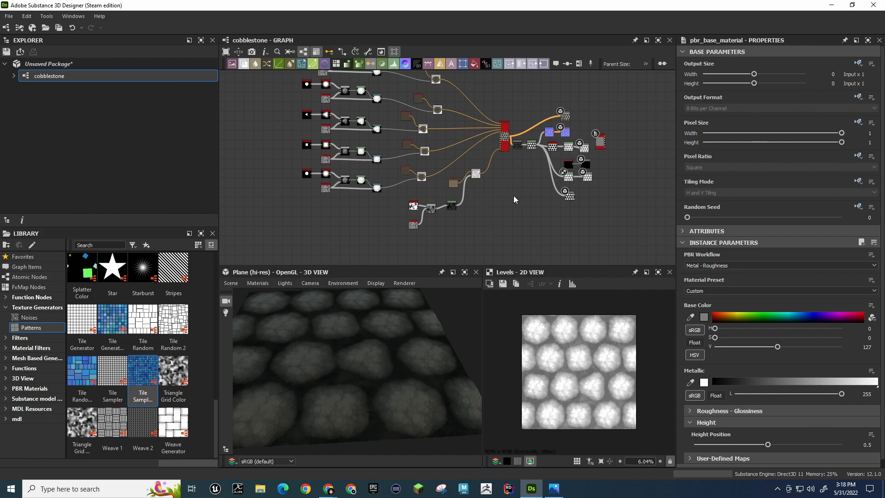
pyautogui.scroll(3, 499, 215)
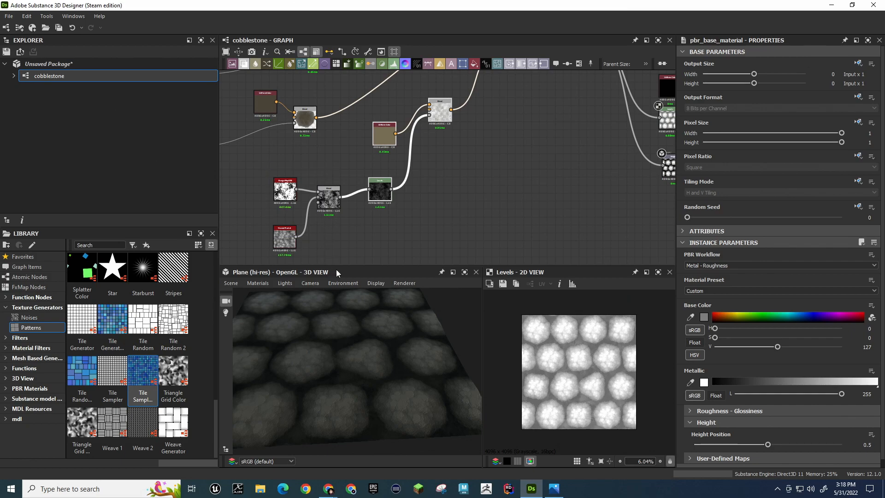
pyautogui.click(392, 196)
pyautogui.scroll(-2, 337, 138)
pyautogui.moveTo(280, 154); pyautogui.dragTo(476, 276)
pyautogui.moveTo(375, 179); pyautogui.dragTo(456, 209)
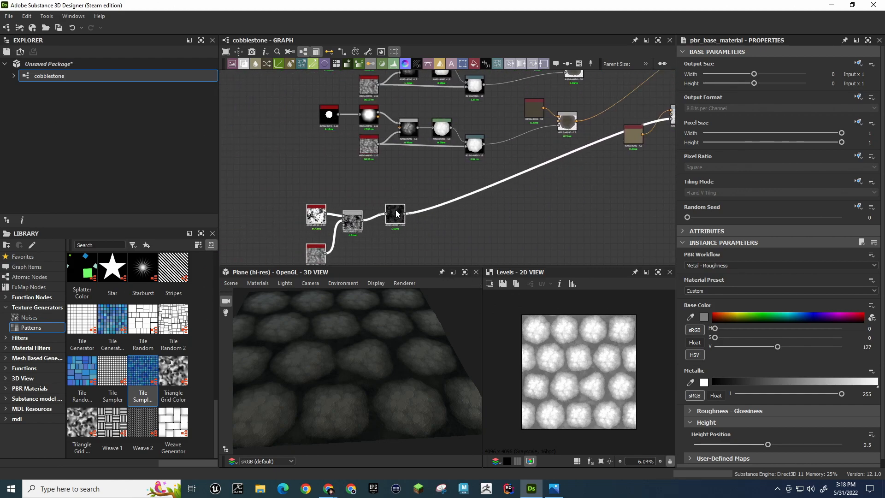
pyautogui.scroll(-2, 515, 209)
# Move the background's beige Uniform Color and Blend nodes beside its Levels node and align the row
pyautogui.moveTo(658, 107); pyautogui.dragTo(445, 204)
pyautogui.click(462, 226)
pyautogui.moveTo(504, 210); pyautogui.dragTo(491, 217)
pyautogui.moveTo(535, 169); pyautogui.dragTo(480, 179, button='middle')
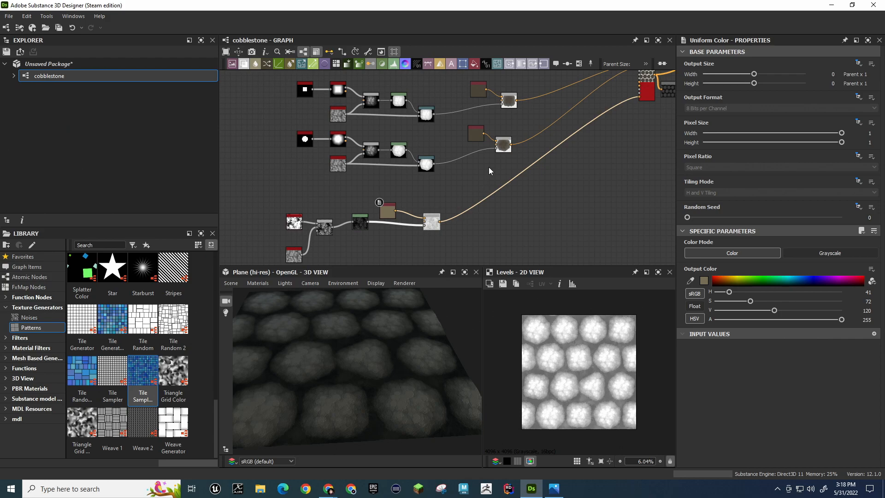
pyautogui.moveTo(359, 228); pyautogui.dragTo(365, 233)
pyautogui.moveTo(430, 230); pyautogui.dragTo(426, 229)
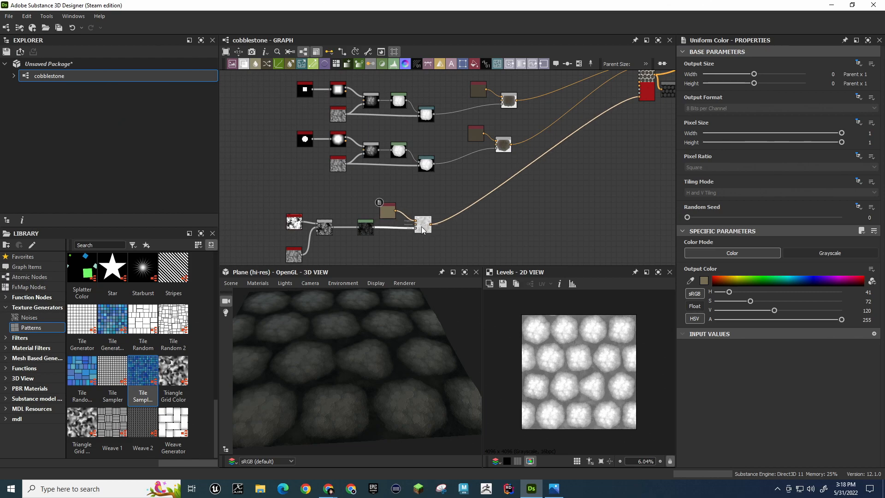
# Shift the lowest stone shape chain toward the background row and place its Uniform Color and Blend nodes at its end
pyautogui.moveTo(473, 180); pyautogui.dragTo(433, 246, button='middle')
pyautogui.scroll(-2, 281, 204)
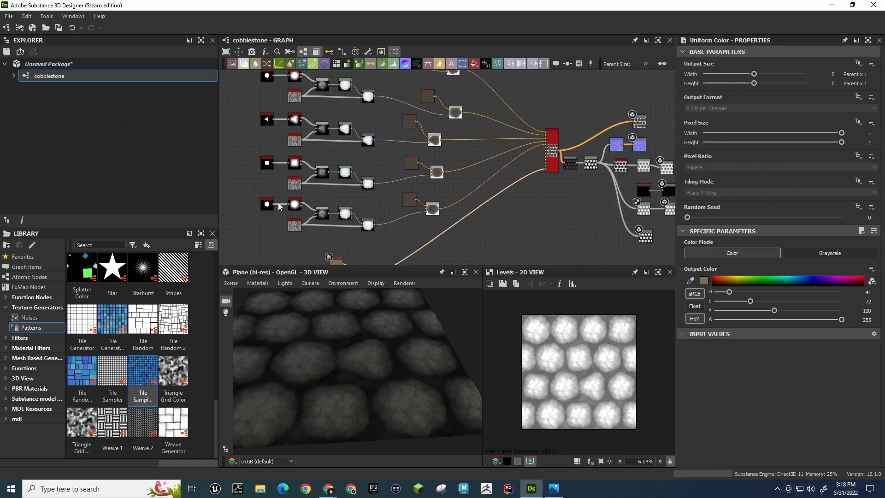
pyautogui.moveTo(254, 195); pyautogui.dragTo(361, 232)
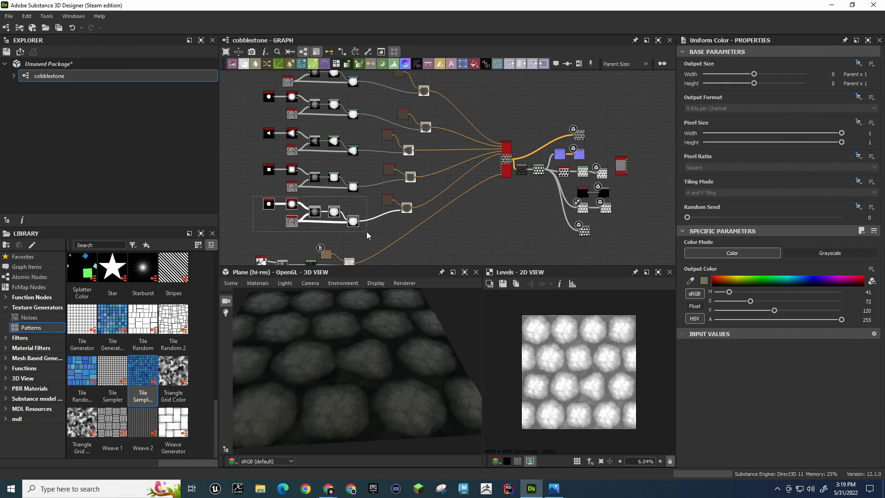
pyautogui.moveTo(352, 223)
pyautogui.mouseDown()
pyautogui.moveTo(318, 227)
pyautogui.moveTo(336, 226)
pyautogui.mouseUp()
pyautogui.moveTo(381, 204); pyautogui.dragTo(355, 227)
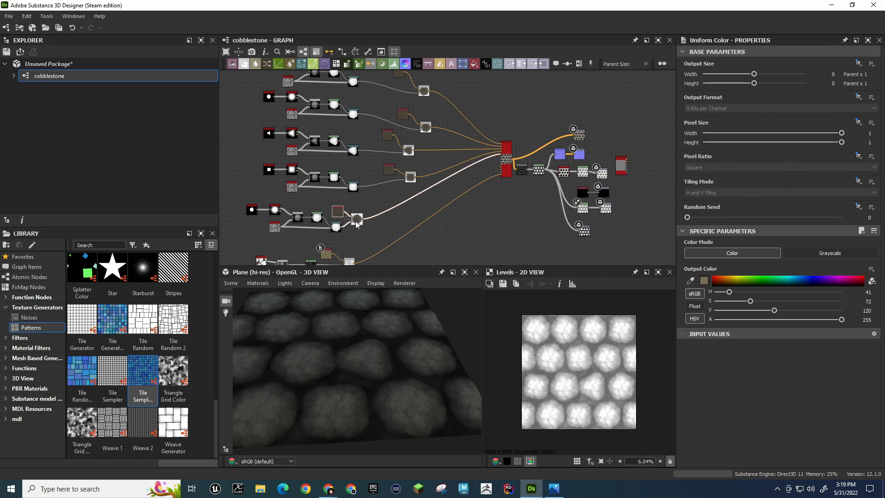
# Move the Uniform Color and Blend pairs of the other four stone chains close to the ends of their chains
pyautogui.click(392, 193)
pyautogui.moveTo(388, 171)
pyautogui.mouseDown()
pyautogui.moveTo(411, 179)
pyautogui.moveTo(376, 178)
pyautogui.mouseUp()
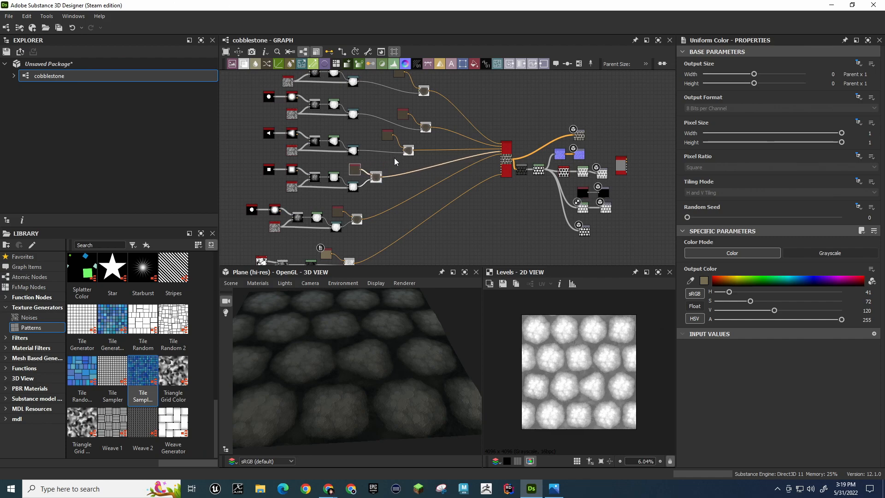
pyautogui.moveTo(379, 126); pyautogui.dragTo(374, 148)
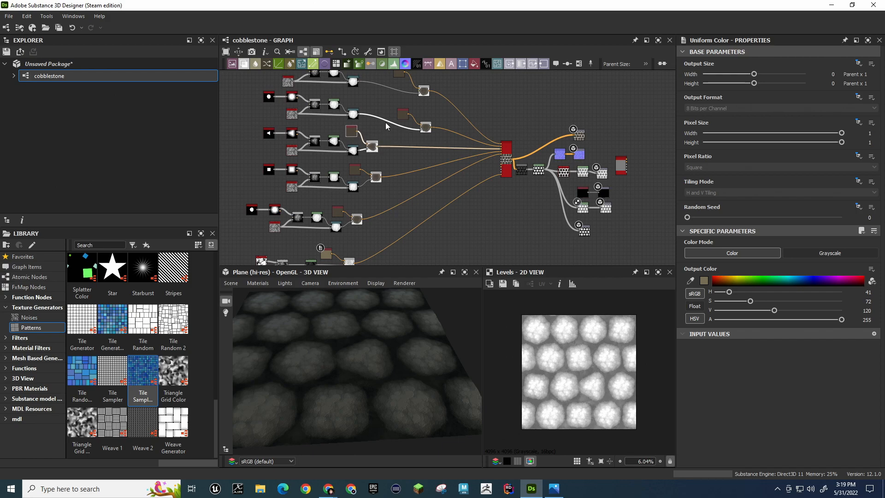
pyautogui.moveTo(386, 125); pyautogui.dragTo(370, 193, button='middle')
pyautogui.moveTo(376, 172); pyautogui.dragTo(360, 182)
pyautogui.moveTo(374, 130); pyautogui.dragTo(364, 149)
pyautogui.scroll(-1, 383, 164)
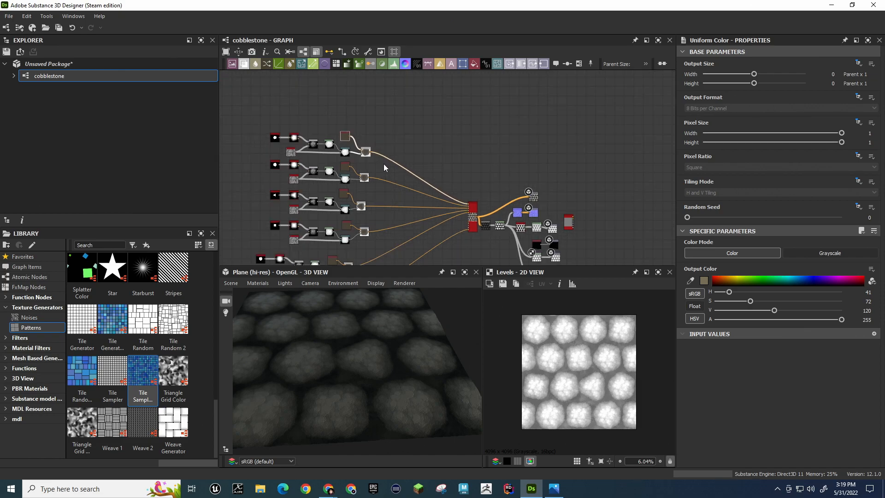
# Reposition the top three stone shape chains as whole rows with clear vertical gaps between them
pyautogui.scroll(-1, 384, 167)
pyautogui.moveTo(287, 130); pyautogui.dragTo(364, 140)
pyautogui.moveTo(282, 159); pyautogui.dragTo(361, 166)
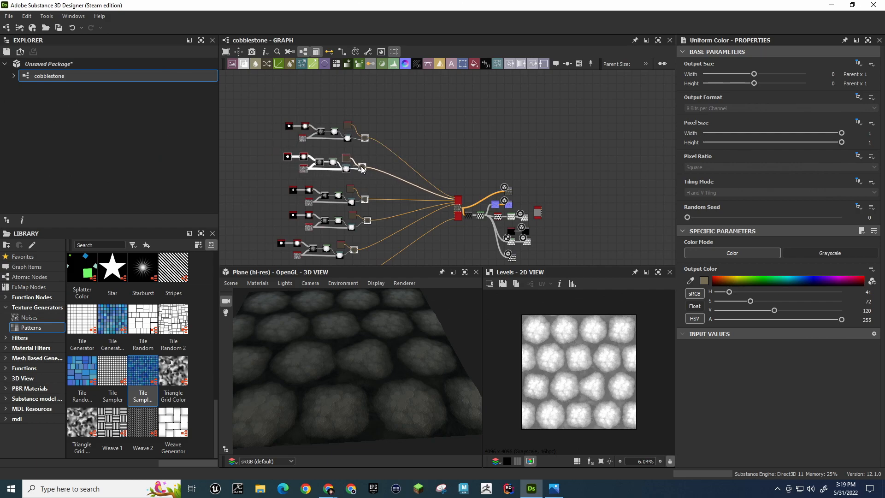
pyautogui.moveTo(362, 167); pyautogui.dragTo(362, 137, button='middle')
pyautogui.moveTo(283, 154); pyautogui.dragTo(365, 166)
pyautogui.moveTo(380, 183); pyautogui.dragTo(368, 135, button='middle')
# Shift the background row and the lower stone shape chains downward so all rows are evenly spaced
pyautogui.moveTo(242, 161); pyautogui.dragTo(341, 205)
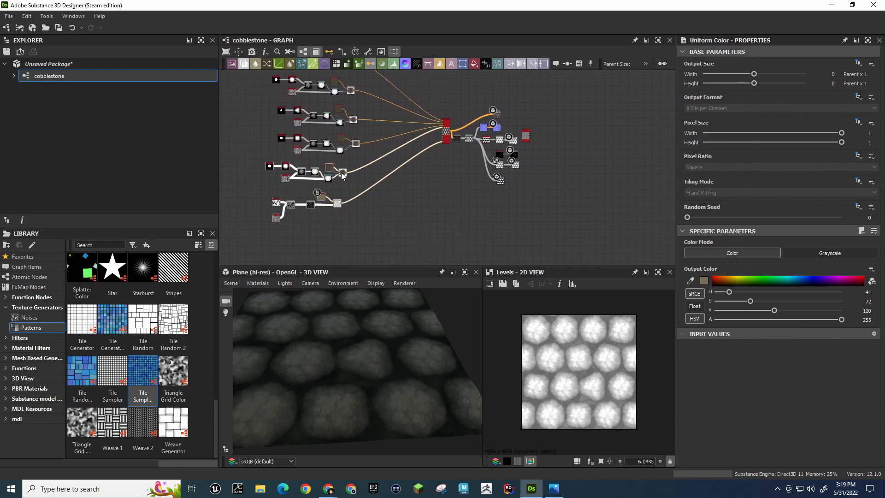
pyautogui.moveTo(342, 176); pyautogui.dragTo(344, 200)
pyautogui.moveTo(277, 140); pyautogui.dragTo(351, 159)
pyautogui.moveTo(264, 183); pyautogui.dragTo(347, 189)
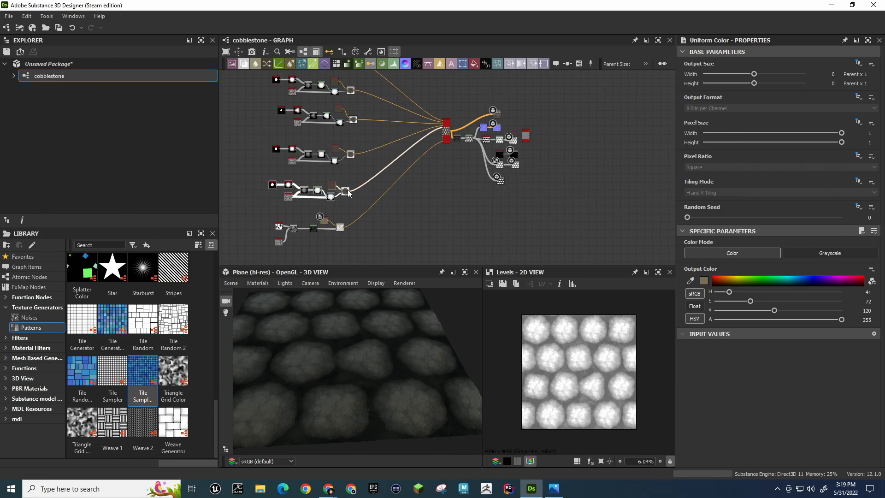
pyautogui.moveTo(328, 119); pyautogui.dragTo(339, 171, button='middle')
pyautogui.moveTo(278, 157); pyautogui.dragTo(358, 178)
pyautogui.moveTo(388, 148); pyautogui.dragTo(392, 58, button='middle')
pyautogui.scroll(4, 355, 200)
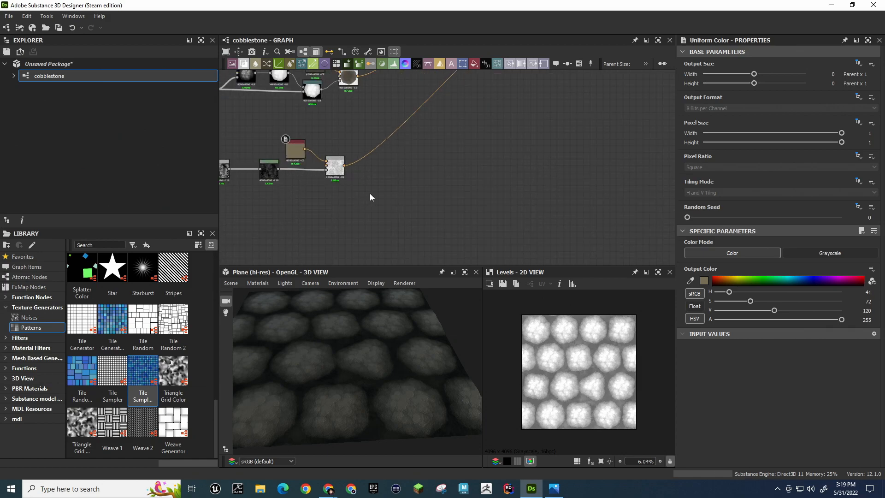
pyautogui.scroll(-5, 517, 206)
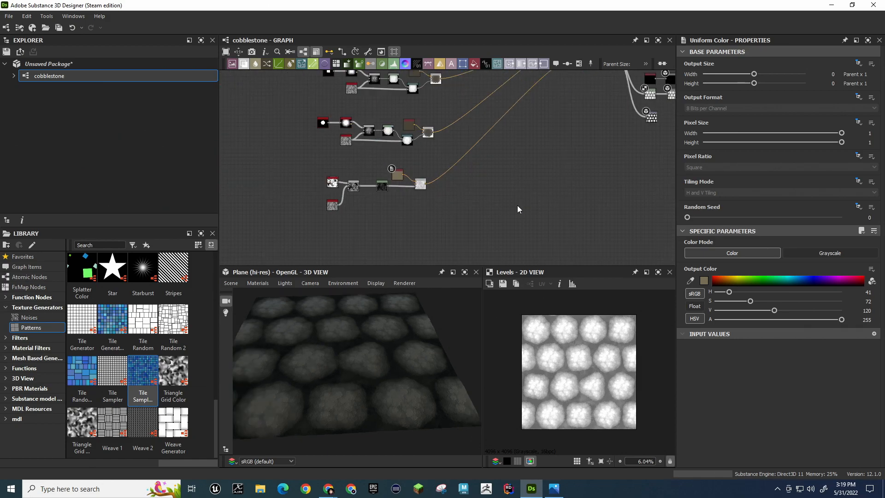
# Move the unconnected Base Material node farther away from the material's output nodes
pyautogui.moveTo(575, 170); pyautogui.dragTo(450, 229, button='middle')
pyautogui.scroll(5, 456, 193)
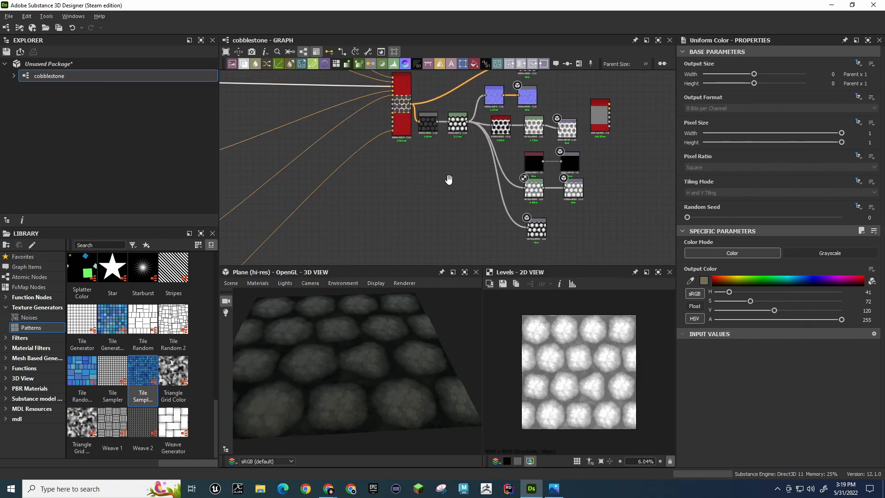
pyautogui.moveTo(450, 174); pyautogui.dragTo(340, 178, button='middle')
pyautogui.moveTo(505, 138); pyautogui.dragTo(467, 131, button='middle')
pyautogui.moveTo(468, 114); pyautogui.dragTo(541, 121)
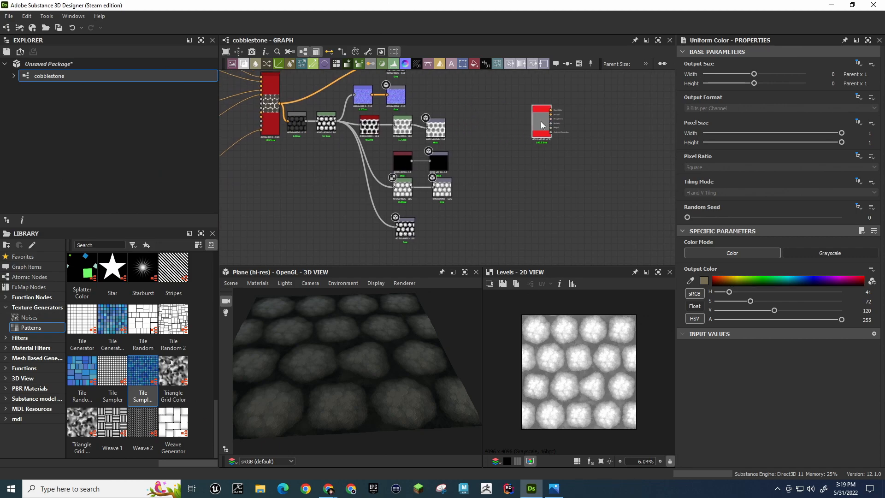
pyautogui.rightClick(541, 121)
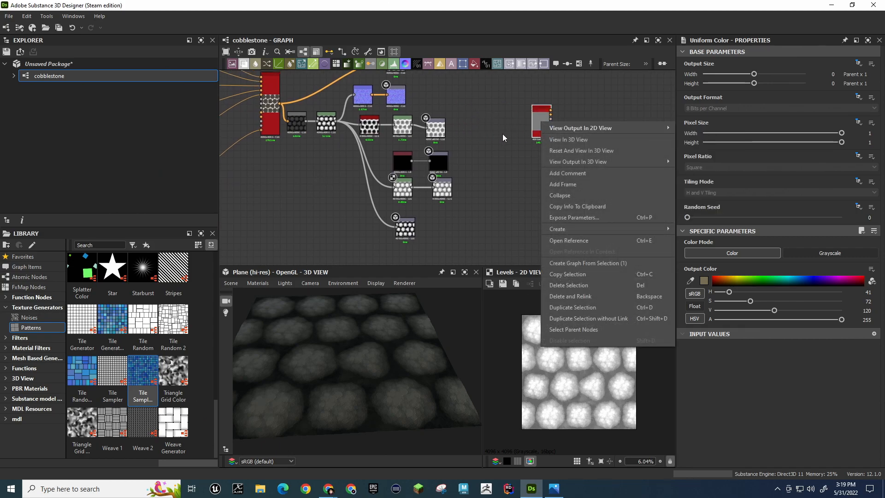
pyautogui.click(499, 133)
# Try adding a Float input value to the Base Material node and remove it again
pyautogui.click(543, 118)
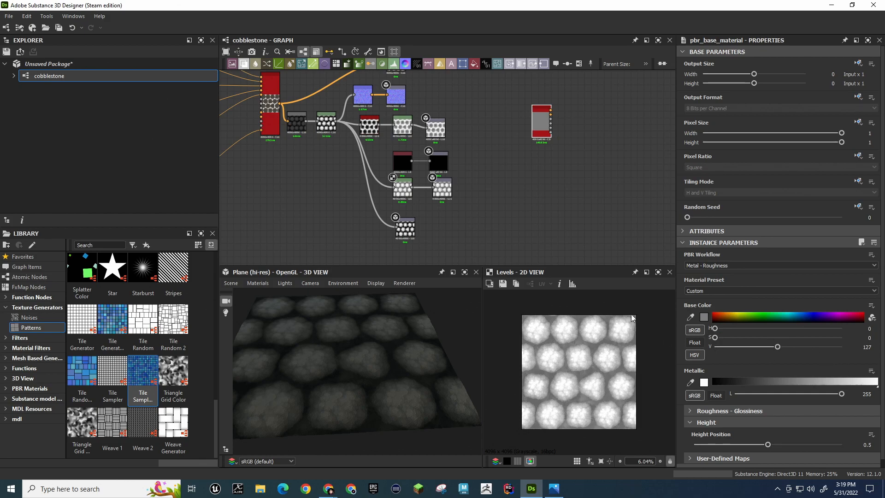
pyautogui.scroll(-1, 691, 185)
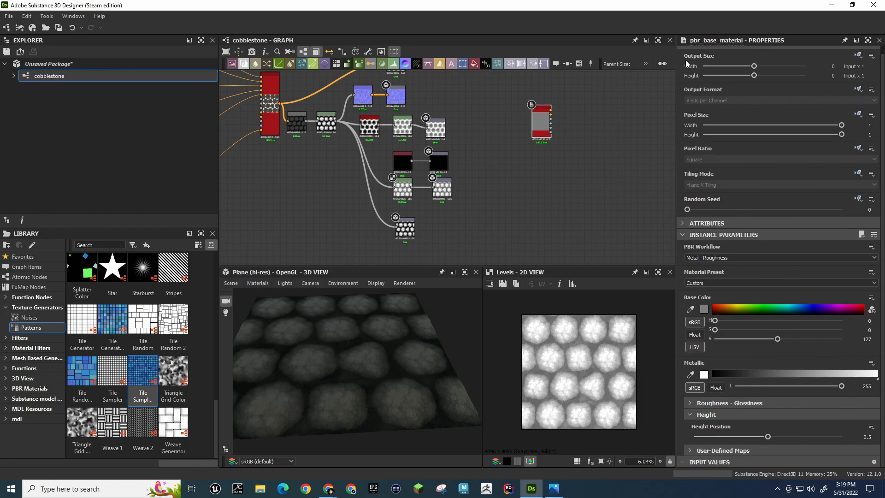
pyautogui.click(683, 235)
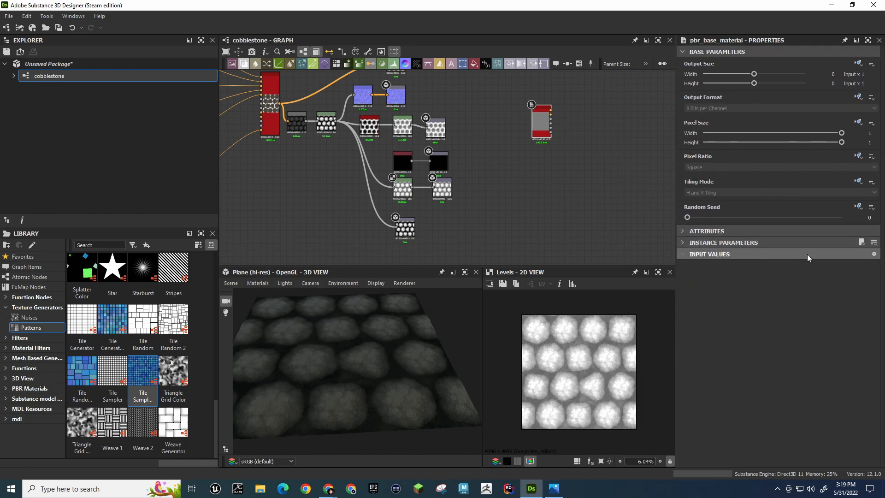
pyautogui.click(874, 254)
pyautogui.click(851, 272)
pyautogui.click(850, 270)
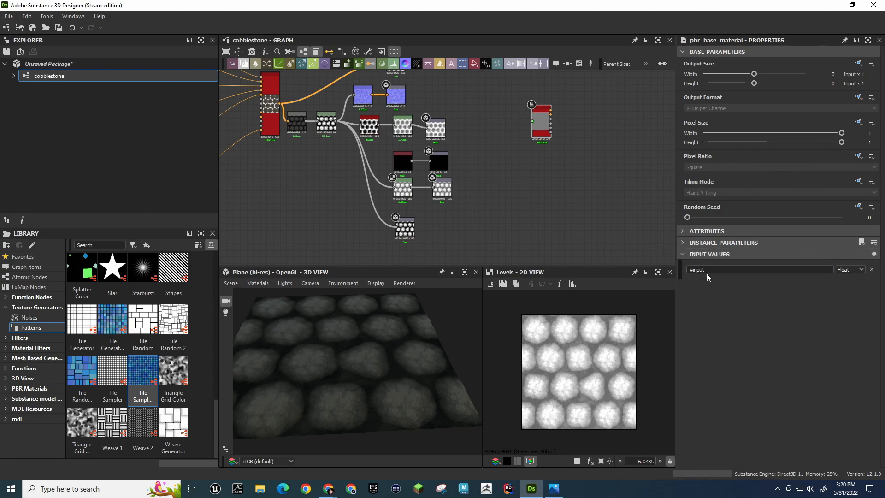
pyautogui.click(871, 269)
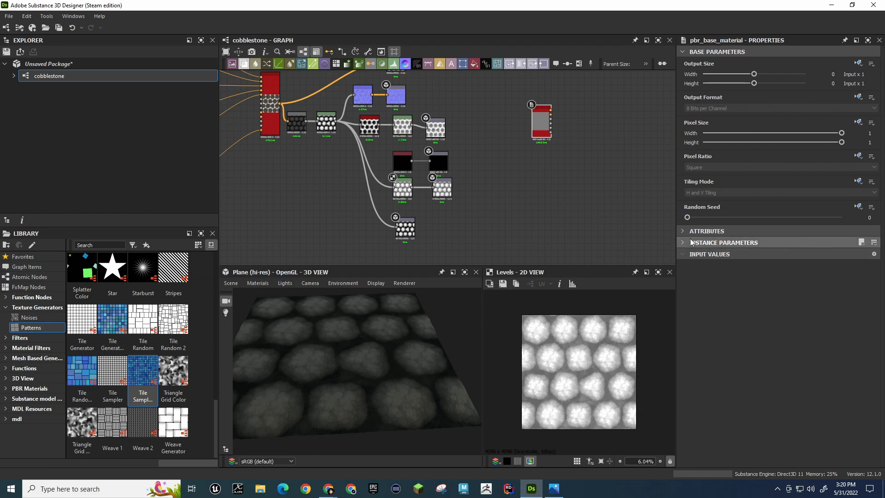
# Examine the Base Material node's output connectors and show its output in the 2D view
pyautogui.scroll(5, 537, 125)
pyautogui.moveTo(530, 139); pyautogui.dragTo(407, 210, button='middle')
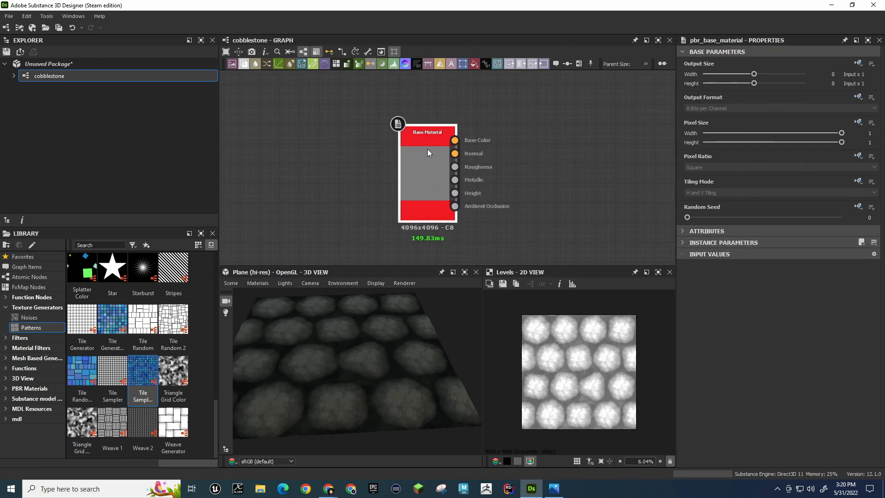
pyautogui.scroll(-3, 440, 163)
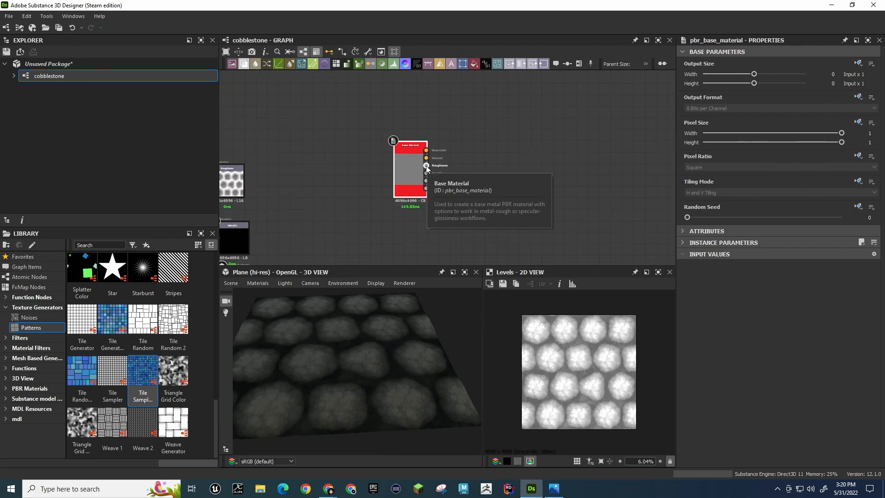
pyautogui.doubleClick(400, 173)
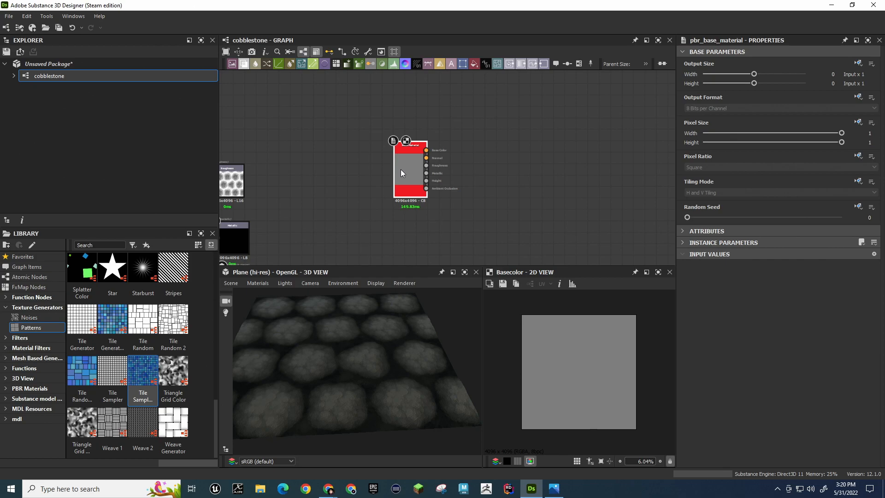
pyautogui.scroll(-1, 401, 172)
pyautogui.scroll(2, 404, 172)
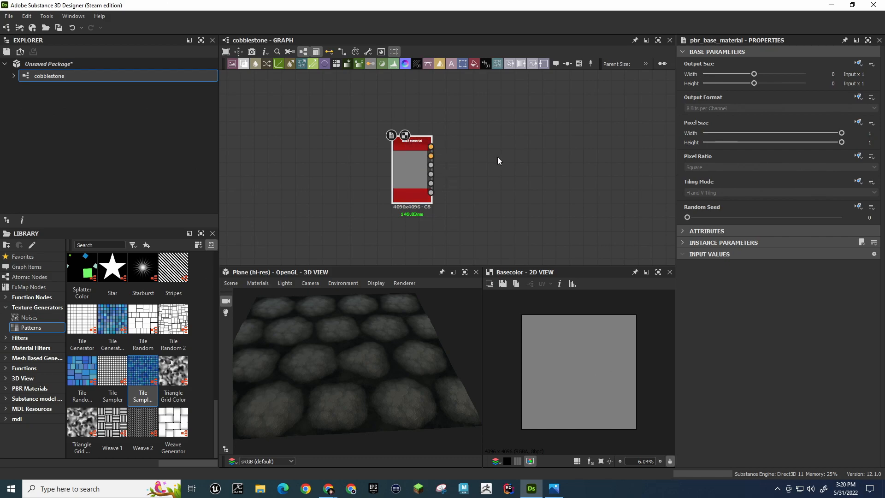
# Put a frame around all nodes of the top stone shape chain and clear the frame's title
pyautogui.scroll(-5, 345, 176)
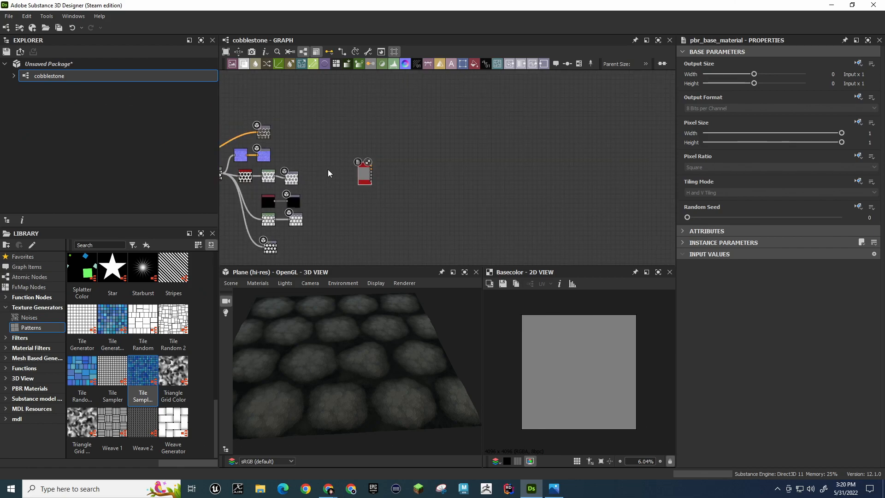
pyautogui.moveTo(328, 167); pyautogui.dragTo(444, 258, button='middle')
pyautogui.moveTo(309, 88); pyautogui.dragTo(496, 142)
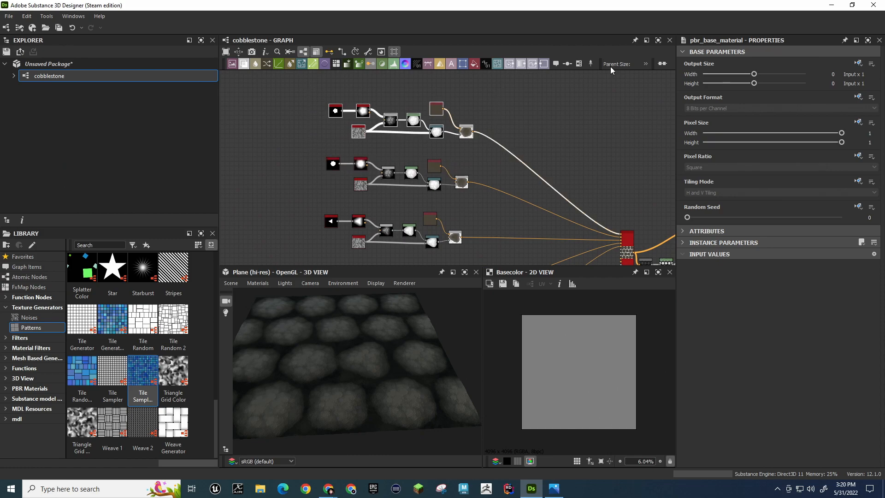
pyautogui.click(578, 63)
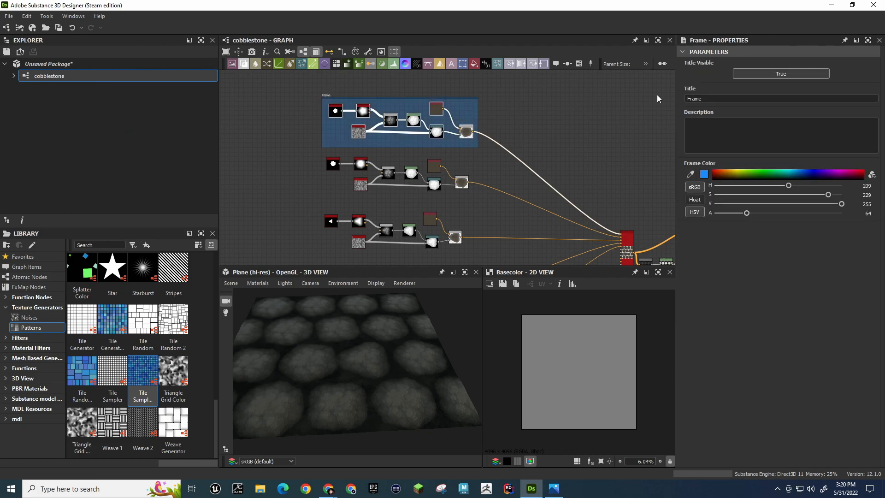
pyautogui.click(715, 98)
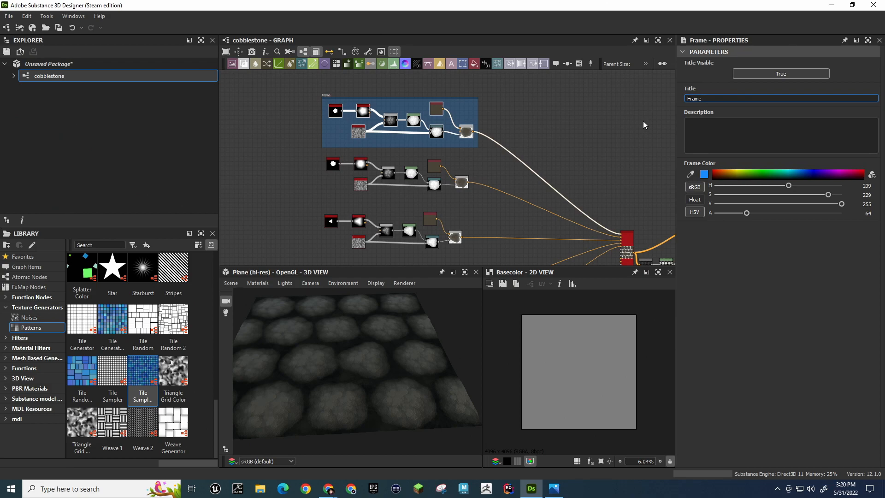
pyautogui.hotkey('ctrl', 'a')
pyautogui.press('BackSpace')
pyautogui.click(560, 97)
# Delete the frame around the top stone shape chain and select the chain's nodes
pyautogui.scroll(5, 369, 123)
pyautogui.scroll(-5, 369, 124)
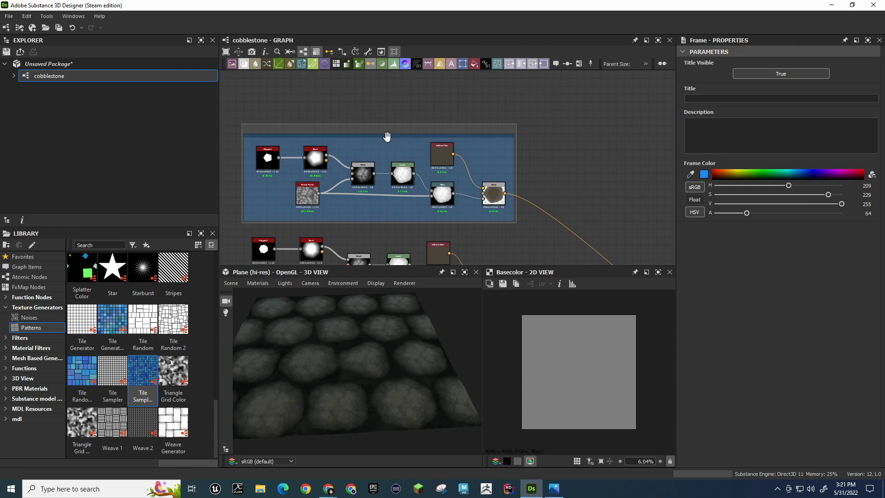
pyautogui.press('Delete')
pyautogui.moveTo(251, 134); pyautogui.dragTo(537, 217)
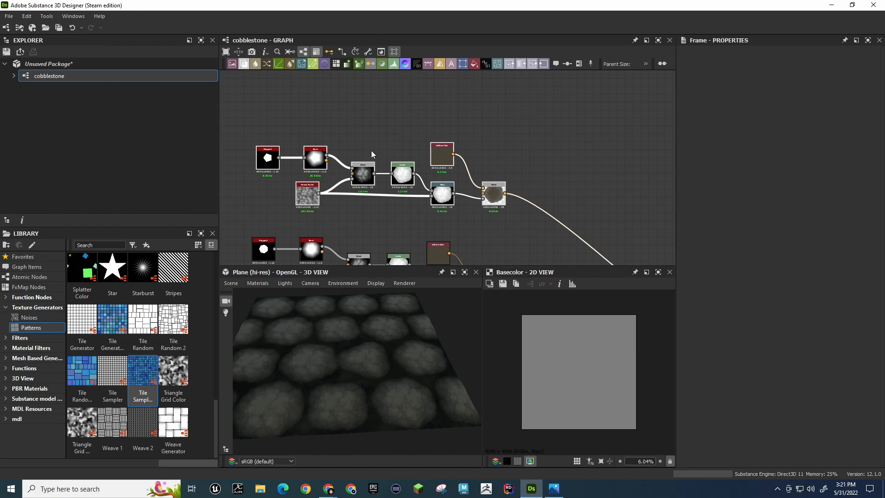
# Switch to Chrome and search Google in a new tab for "substance designer create custom node"
pyautogui.hotkey('alt', 'Tab')
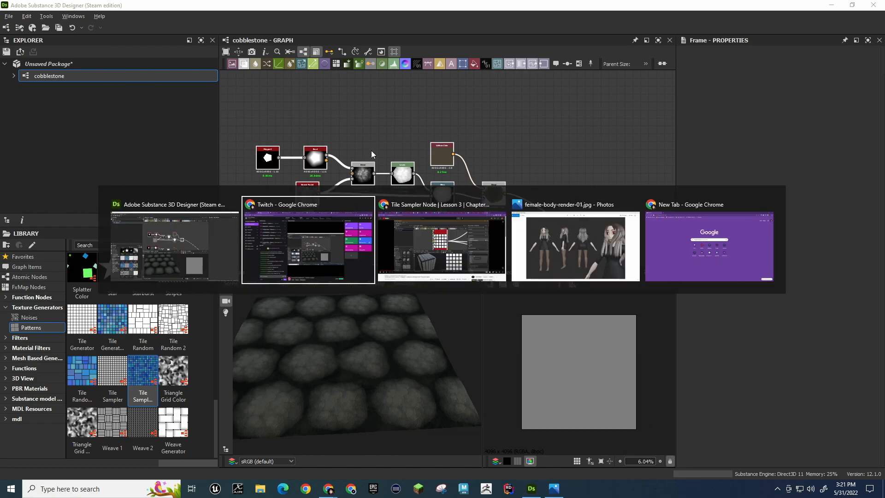
pyautogui.hotkey('ctrl', 't')
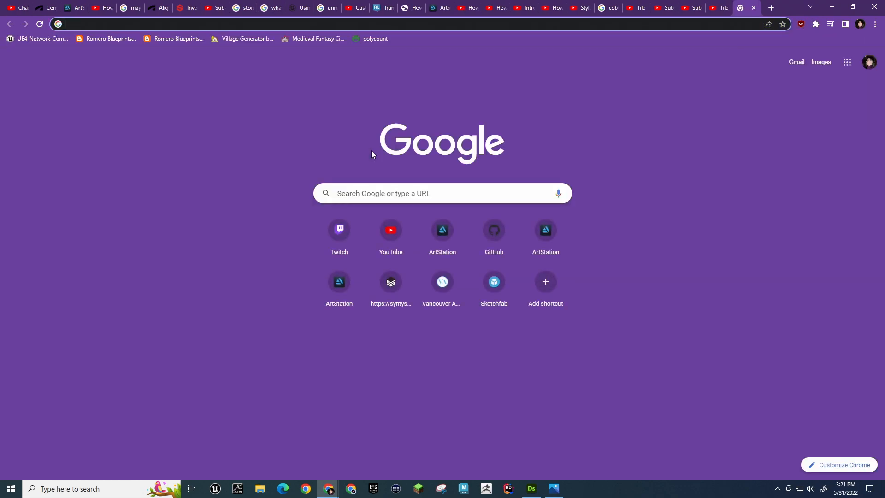
pyautogui.write('substance desi')
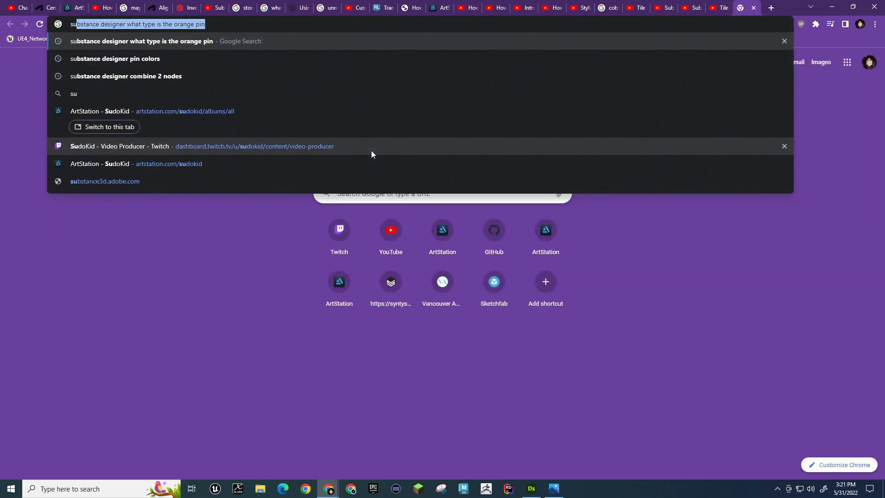
pyautogui.write('gner ')
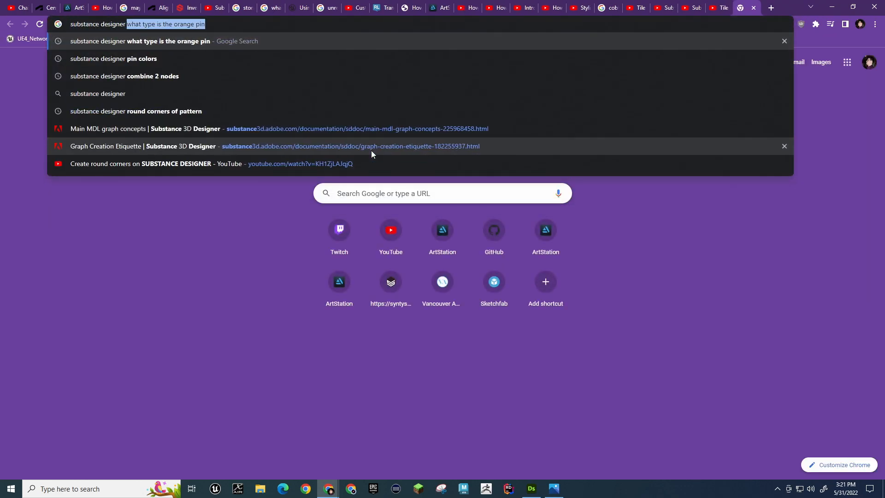
pyautogui.write('create custome no')
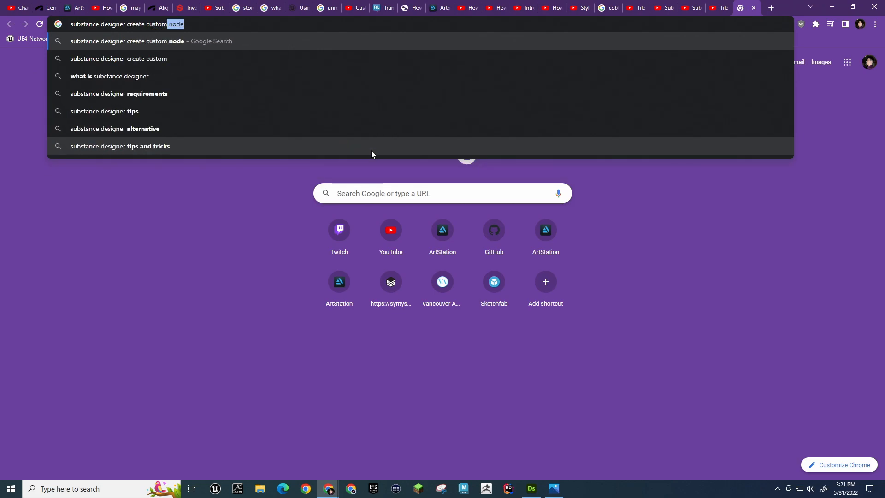
pyautogui.press('Down')
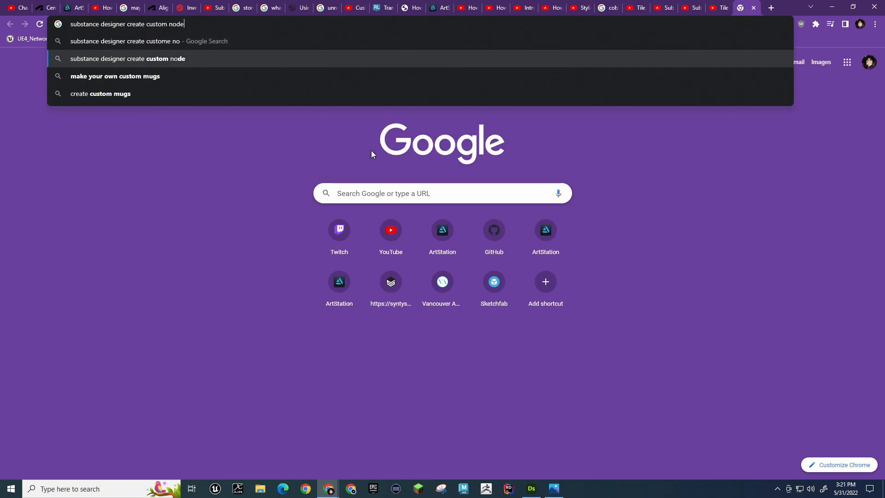
pyautogui.press('Return')
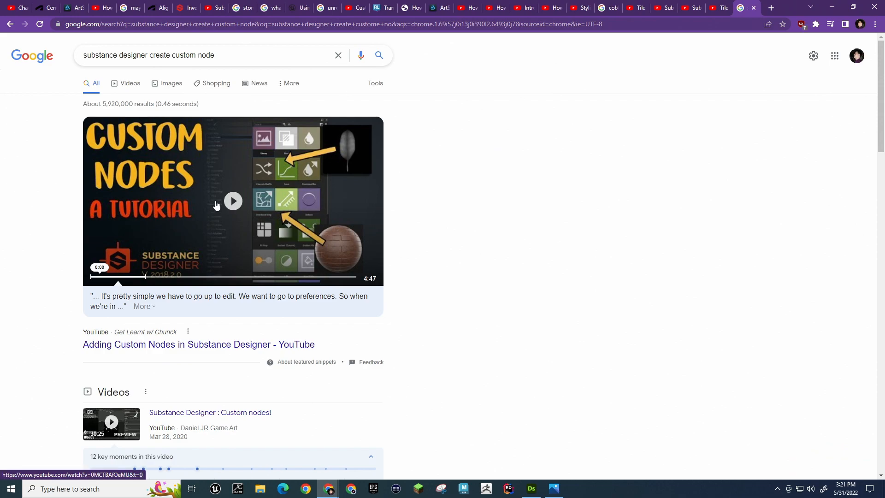
# Open the video "Adding Custom Nodes in Substance Designer" and watch its start at increased playback speed
pyautogui.click(216, 201)
pyautogui.hotkey('shift', '.')
pyautogui.hotkey('shift', '.')
pyautogui.hotkey('shift', '.')
pyautogui.hotkey('shift', '.')
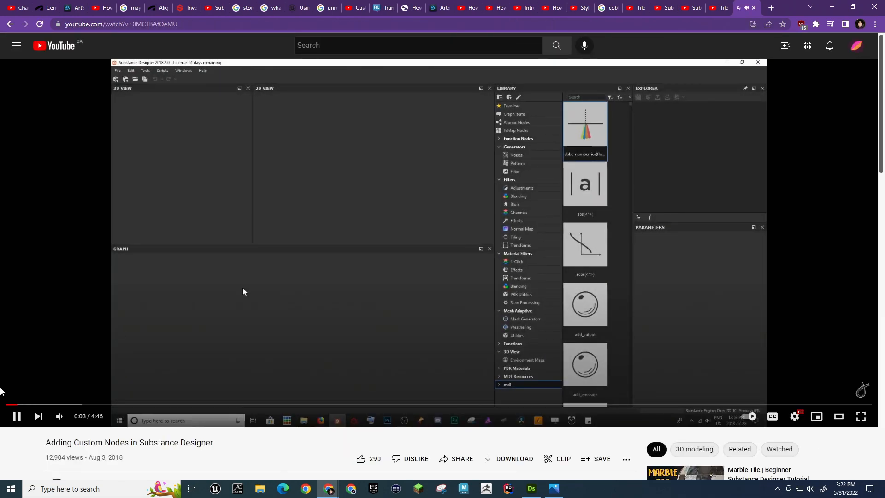
pyautogui.click(78, 418)
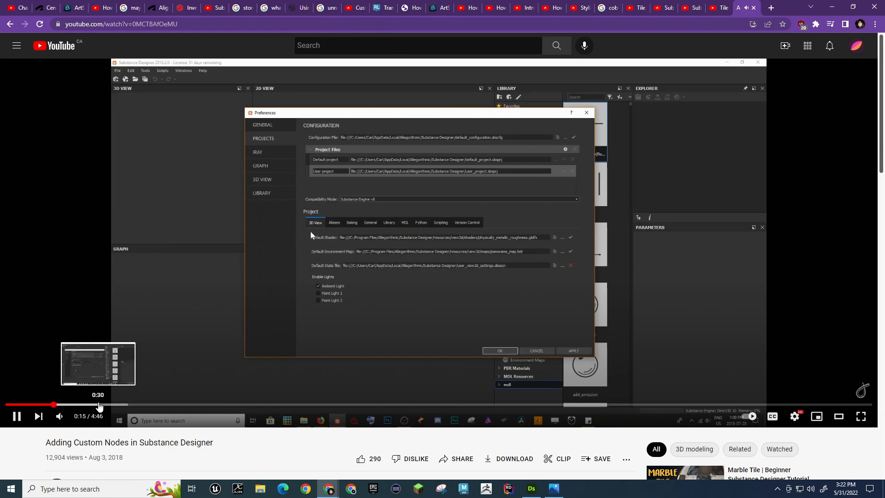
# Return to the search results and open the video "Substance Designer : Custom nodes!"
pyautogui.click(9, 26)
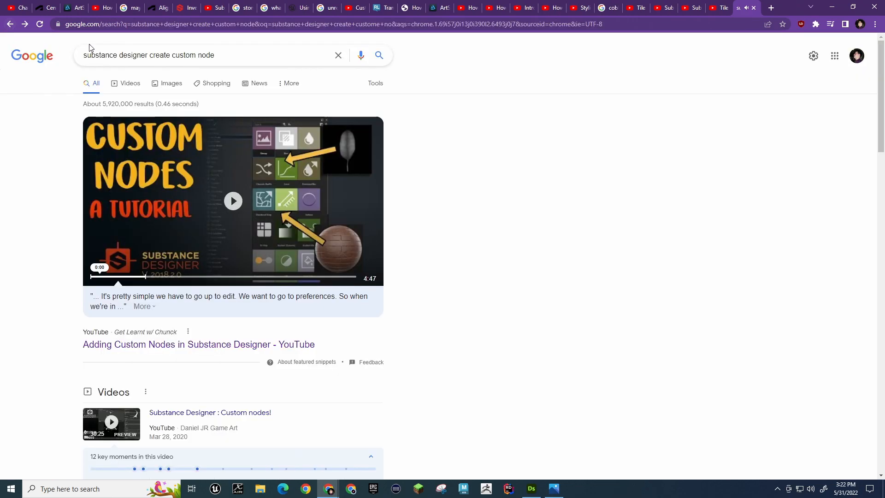
pyautogui.scroll(-3, 29, 263)
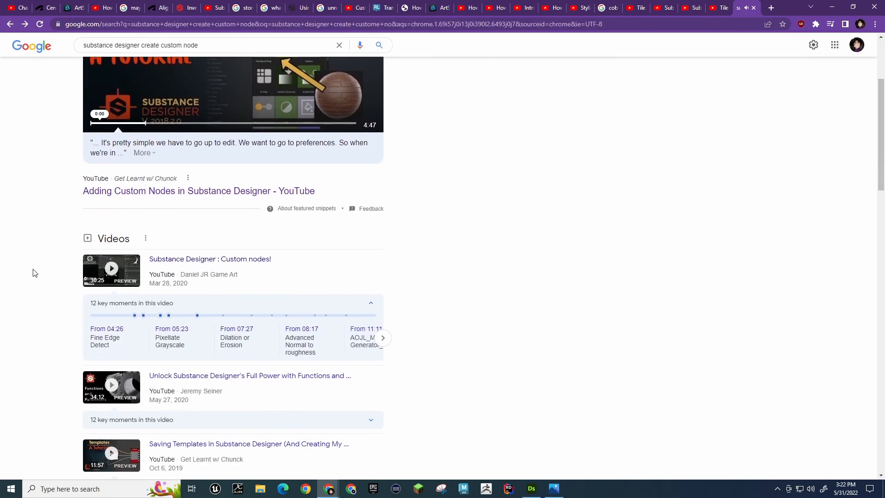
pyautogui.click(253, 261)
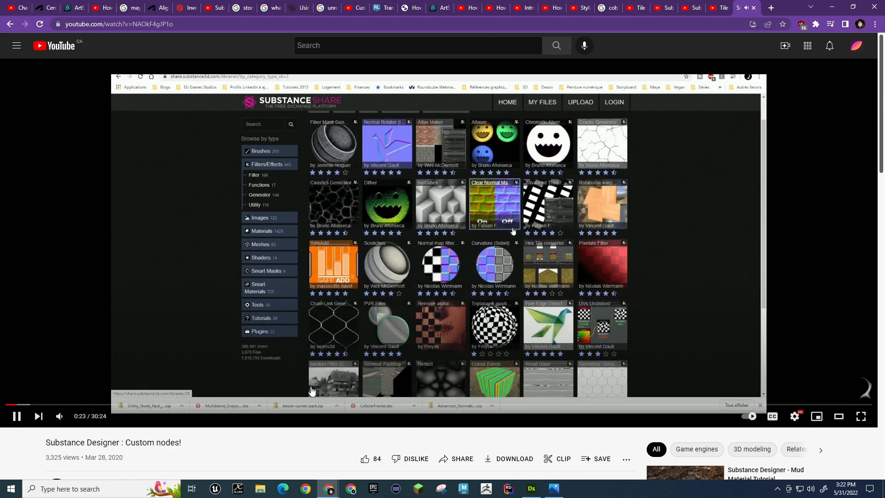
# Skip ahead through the custom nodes video to the part at about 4:30
pyautogui.click(90, 404)
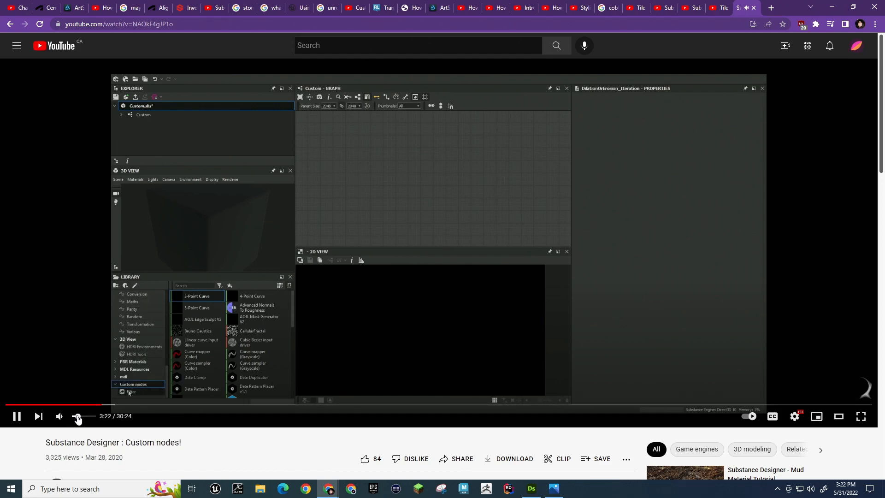
pyautogui.click(131, 405)
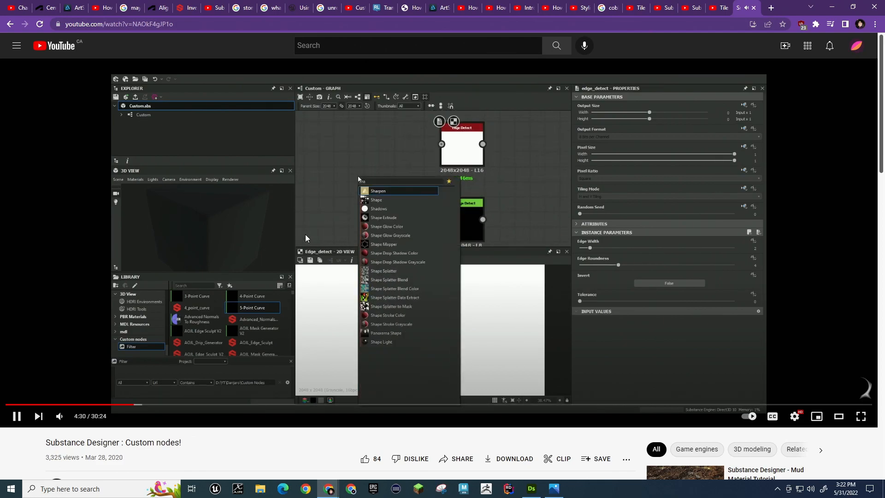
# Switch to Substance 3D Designer and move the top stone chain's Uniform Color and Voronoi Fractal nodes above and below its Polygon node
pyautogui.hotkey('alt', 'Tab')
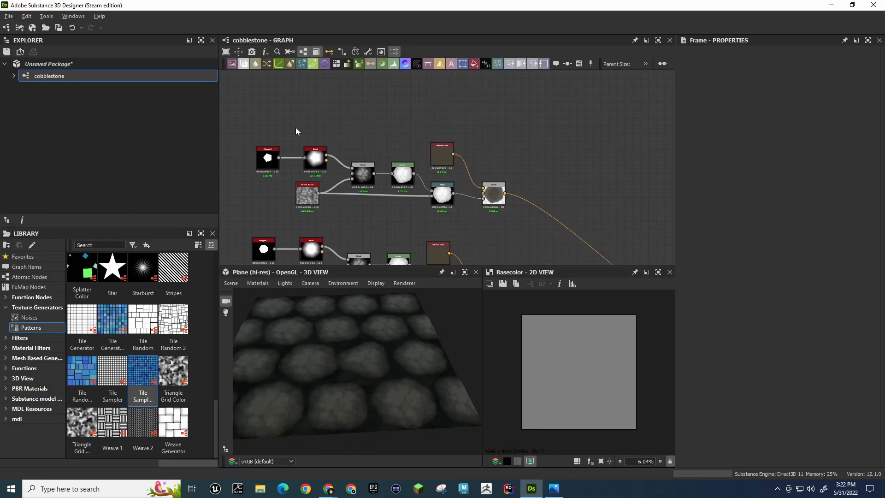
pyautogui.moveTo(299, 132); pyautogui.dragTo(355, 115)
pyautogui.moveTo(307, 194); pyautogui.dragTo(267, 210)
pyautogui.moveTo(441, 151); pyautogui.dragTo(512, 210)
# Examine which commands are available for the top chain's selected nodes and for the cobblestone graph in its package
pyautogui.rightClick(317, 157)
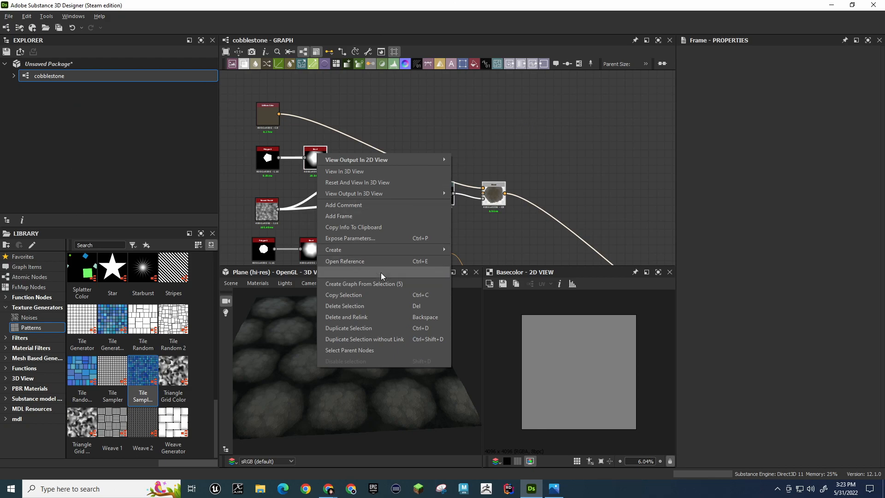
pyautogui.click(502, 129)
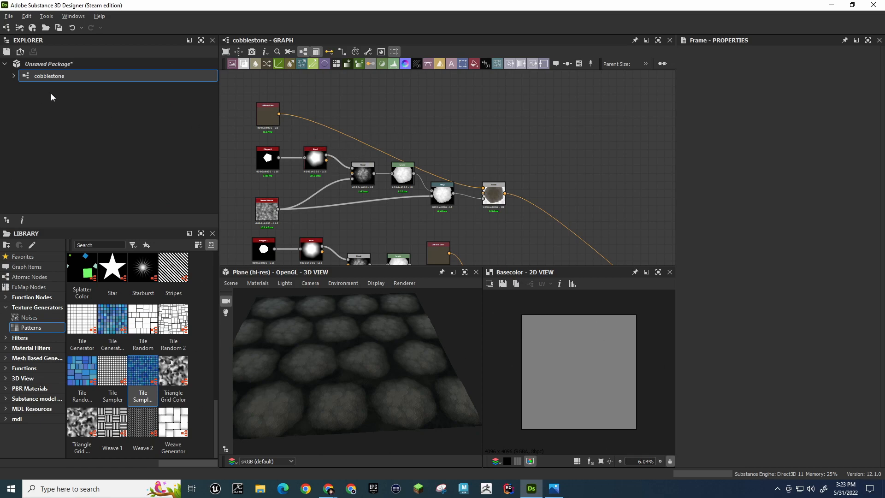
pyautogui.click(14, 76)
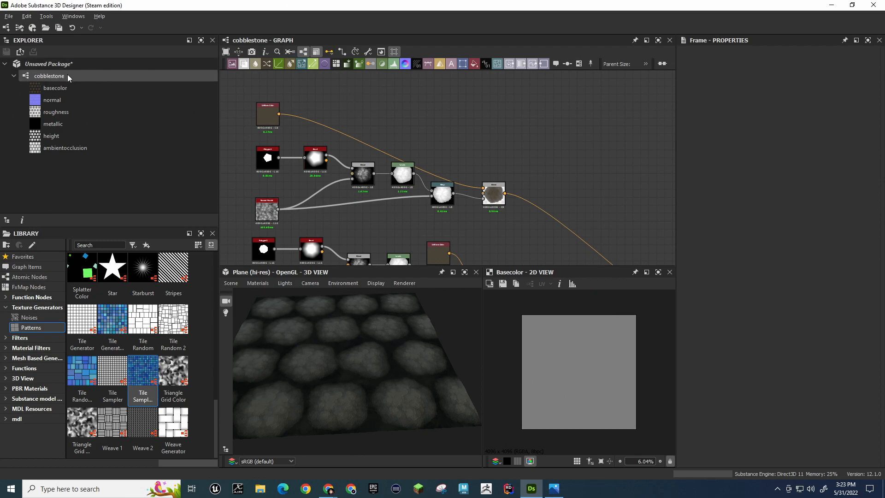
pyautogui.doubleClick(52, 75)
pyautogui.rightClick(51, 74)
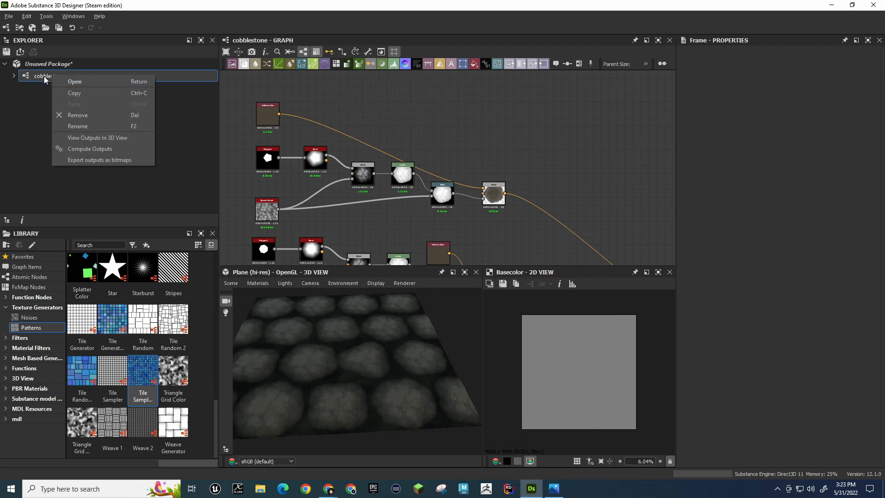
pyautogui.click(42, 77)
pyautogui.click(15, 75)
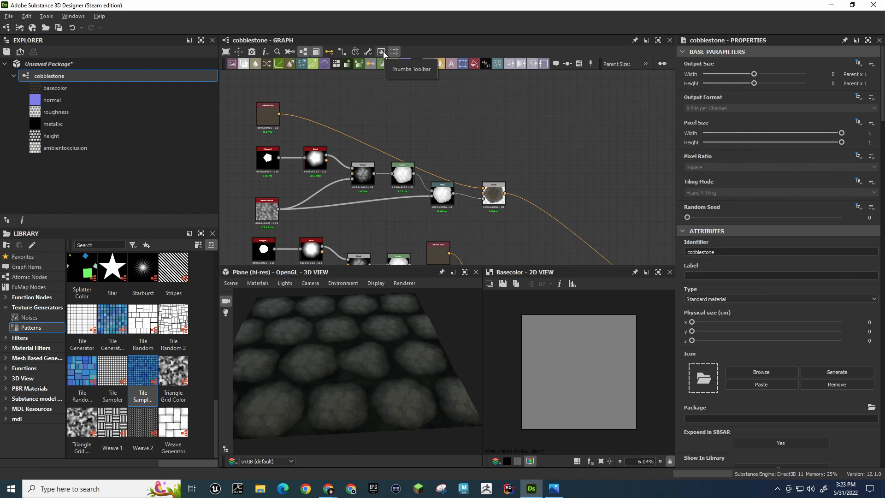
pyautogui.click(9, 17)
pyautogui.click(9, 18)
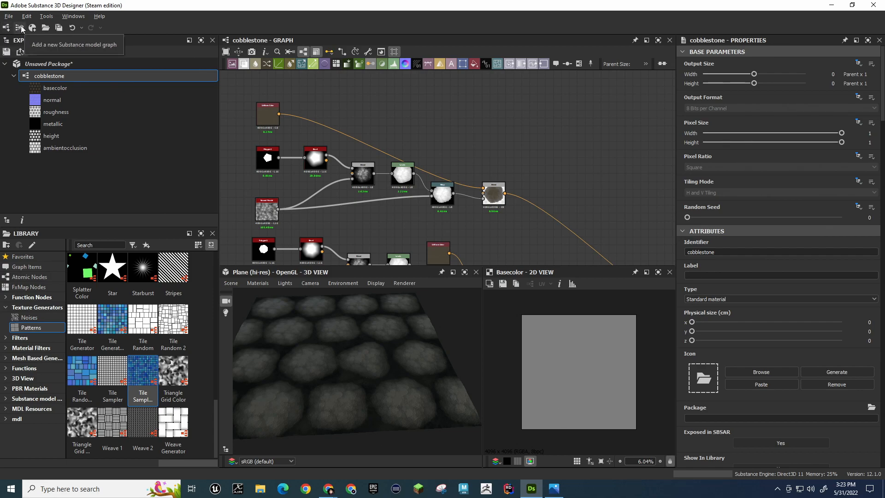
# Create a Metallic Roughness graph named stone_generator in a new package with a 4096 px parent size
pyautogui.click(6, 28)
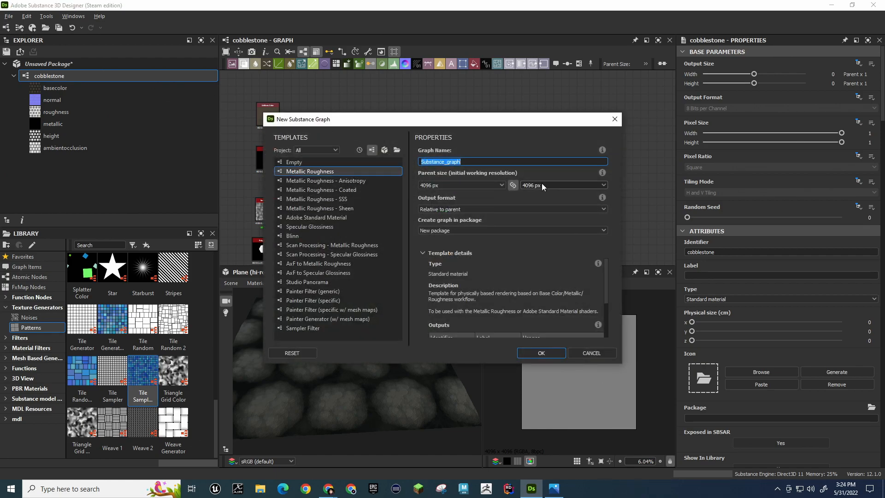
pyautogui.write('stone_generator')
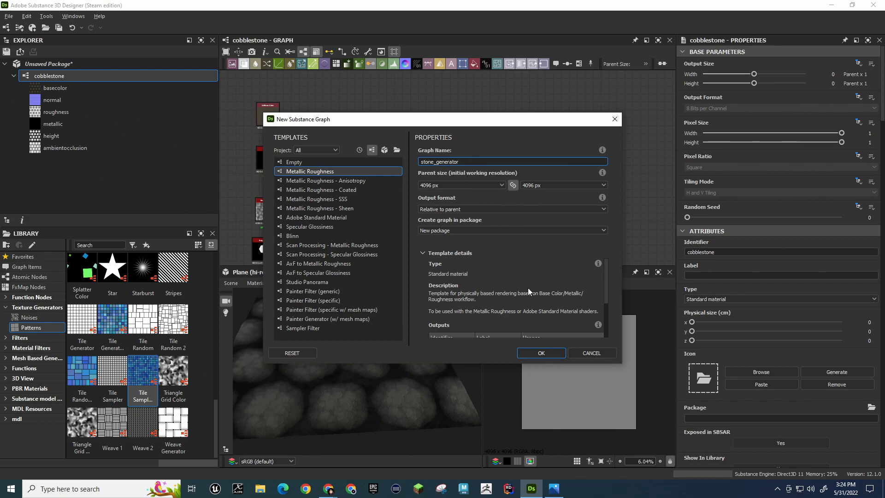
pyautogui.scroll(-2, 523, 275)
pyautogui.scroll(2, 523, 274)
pyautogui.scroll(-2, 523, 273)
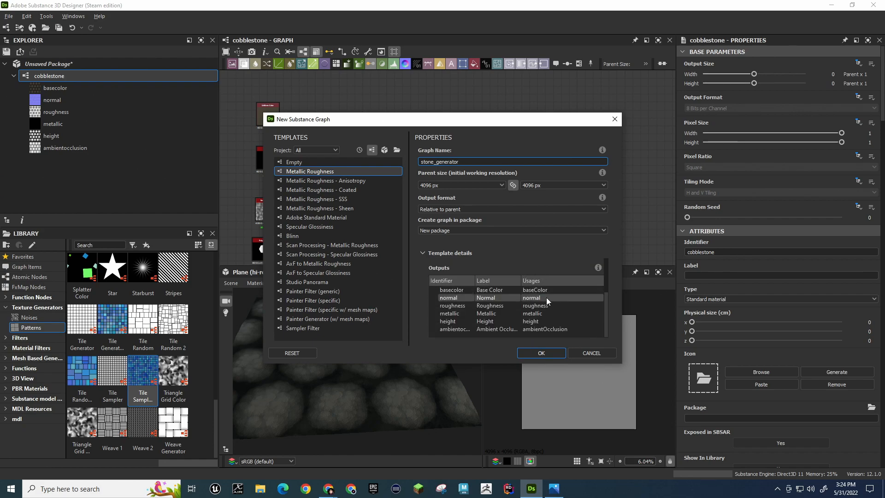
pyautogui.click(543, 353)
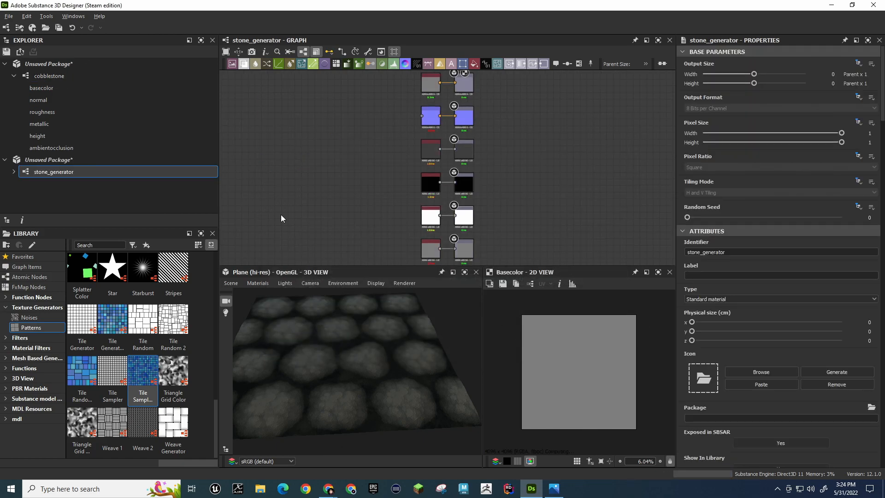
# Expand the stone_generator graph's outputs in the package tree and reopen the cobblestone graph
pyautogui.scroll(-3, 361, 182)
pyautogui.scroll(3, 362, 182)
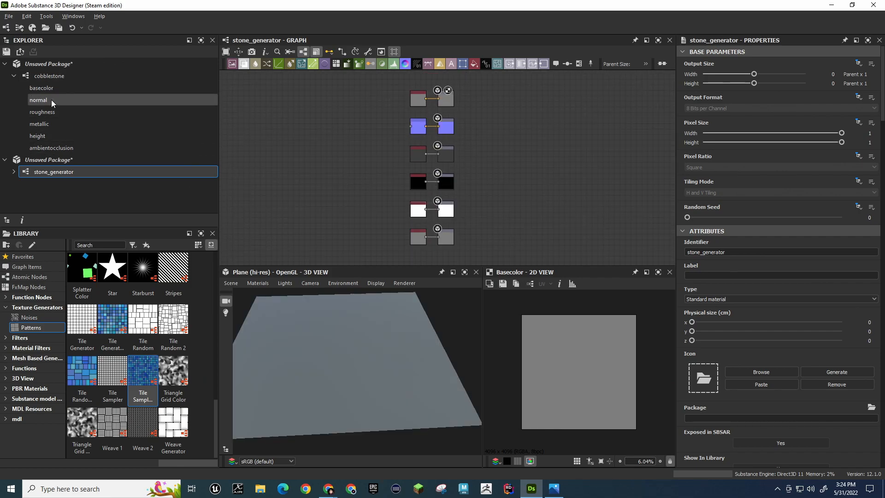
pyautogui.click(14, 172)
pyautogui.scroll(-2, 90, 165)
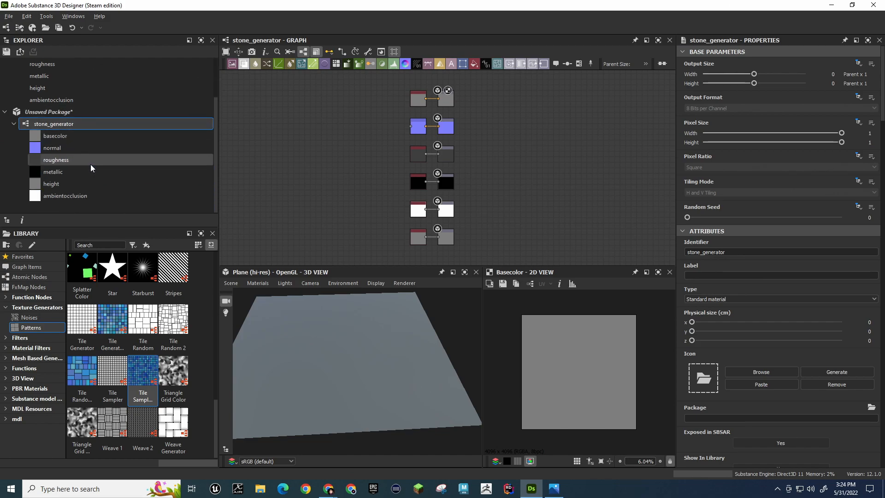
pyautogui.scroll(2, 90, 164)
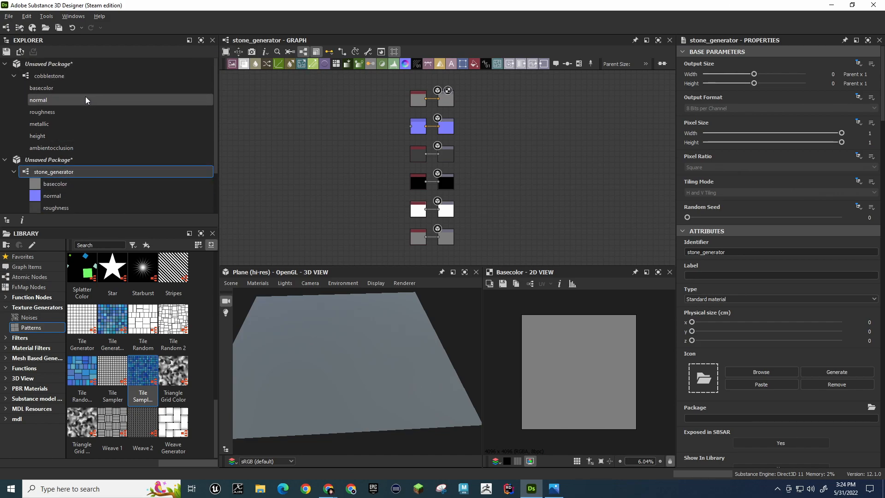
pyautogui.moveTo(49, 76); pyautogui.dragTo(296, 99)
pyautogui.click(54, 75)
pyautogui.doubleClick(54, 75)
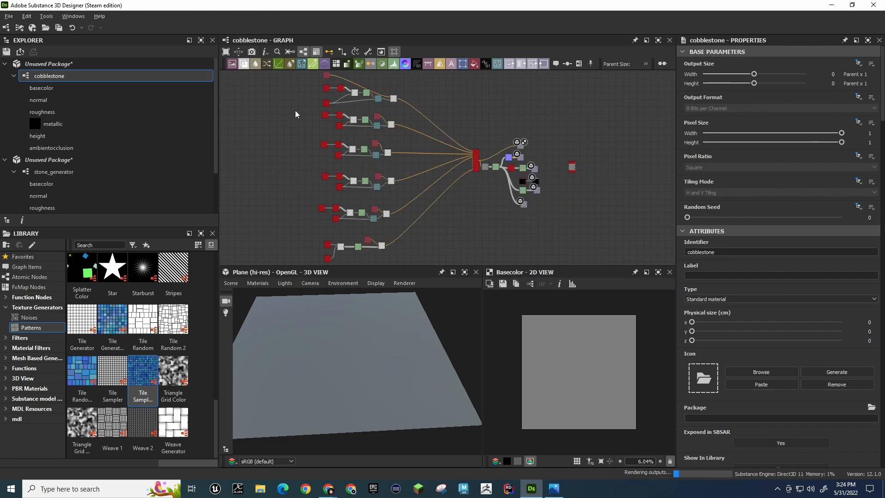
# Copy the top chain's Bevel, Levels, Warp and both Blend nodes from cobblestone into stone_generator, placing them beside the output nodes
pyautogui.scroll(2, 347, 105)
pyautogui.scroll(1, 376, 104)
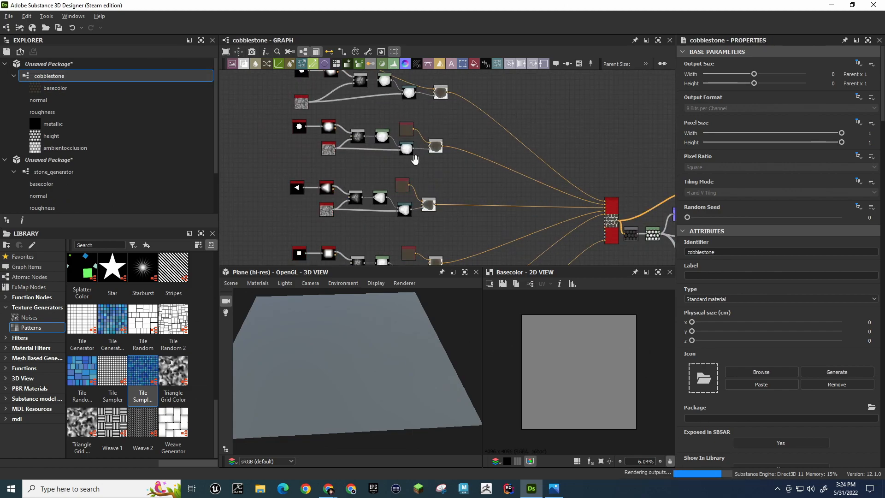
pyautogui.moveTo(436, 72); pyautogui.dragTo(434, 148, button='middle')
pyautogui.scroll(1, 433, 152)
pyautogui.scroll(2, 405, 112)
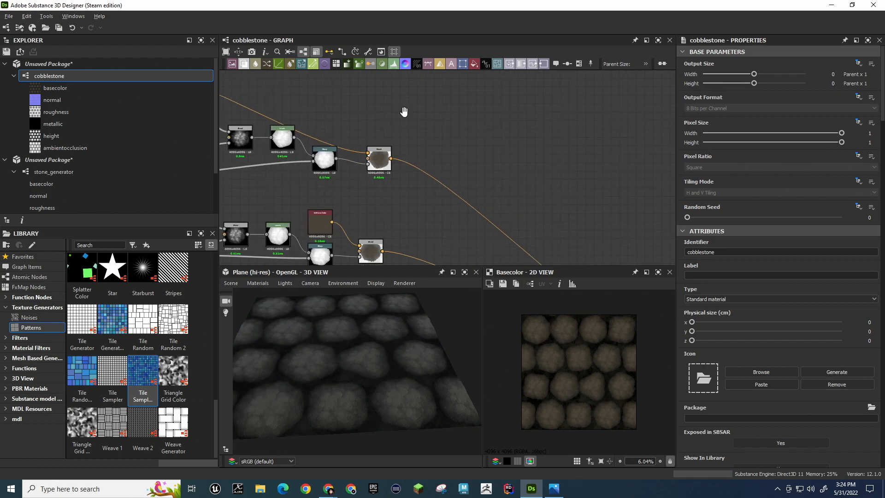
pyautogui.moveTo(405, 112); pyautogui.dragTo(532, 103, button='middle')
pyautogui.moveTo(297, 87); pyautogui.dragTo(515, 165)
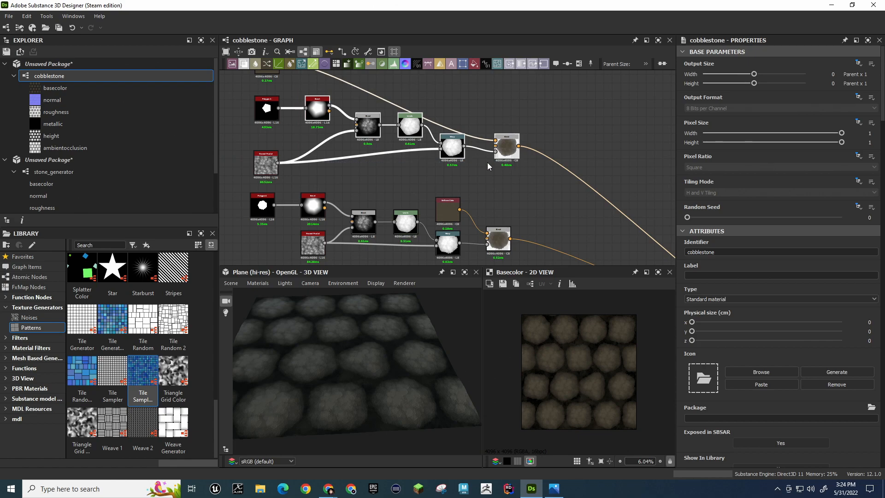
pyautogui.click(52, 171)
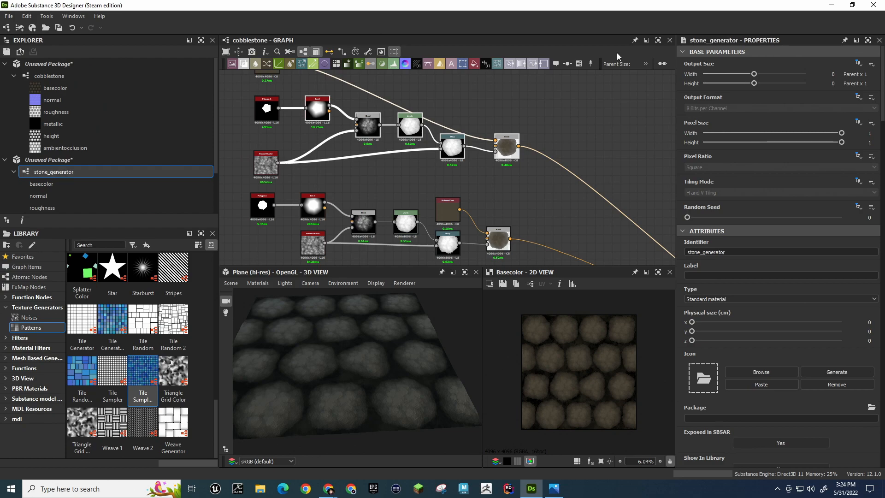
pyautogui.doubleClick(97, 171)
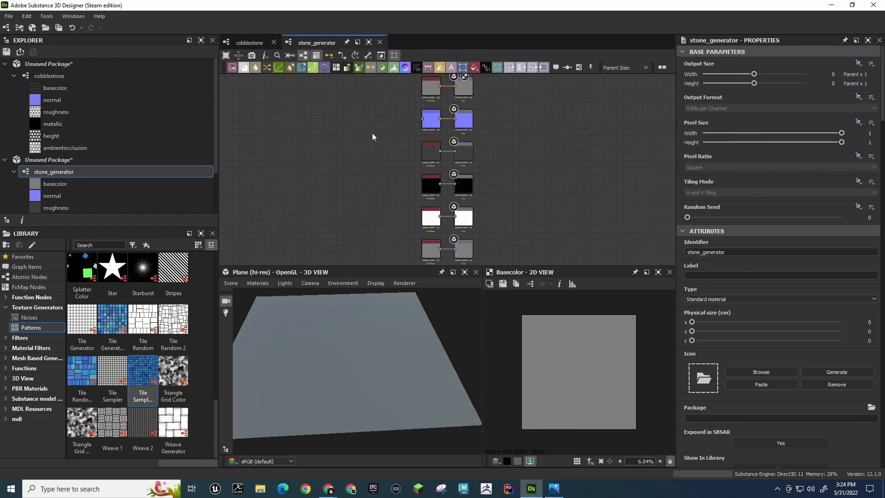
pyautogui.hotkey('ctrl', 'v')
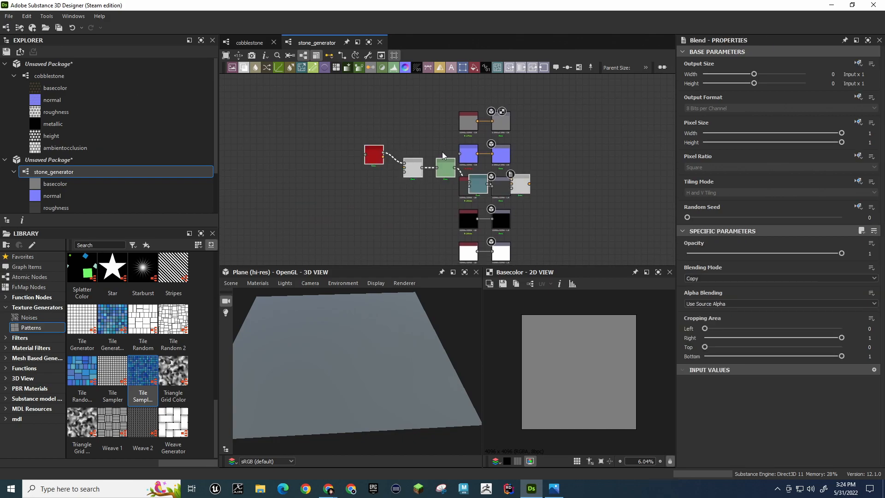
pyautogui.moveTo(333, 118); pyautogui.dragTo(339, 118)
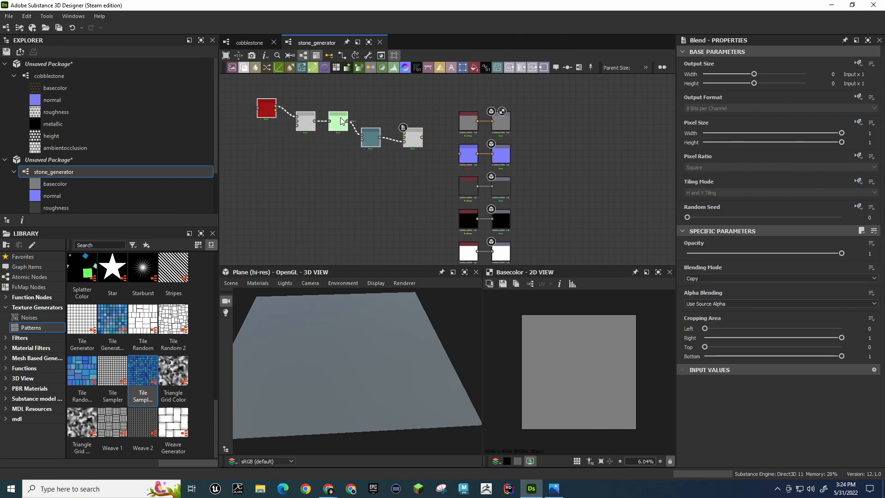
# Examine the empty-area commands of stone_generator and the graph's attributes, input parameters and outputs
pyautogui.moveTo(322, 162); pyautogui.dragTo(368, 188, button='middle')
pyautogui.scroll(5, 325, 167)
pyautogui.moveTo(325, 167); pyautogui.dragTo(438, 202, button='middle')
pyautogui.click(301, 171)
pyautogui.rightClick(280, 159)
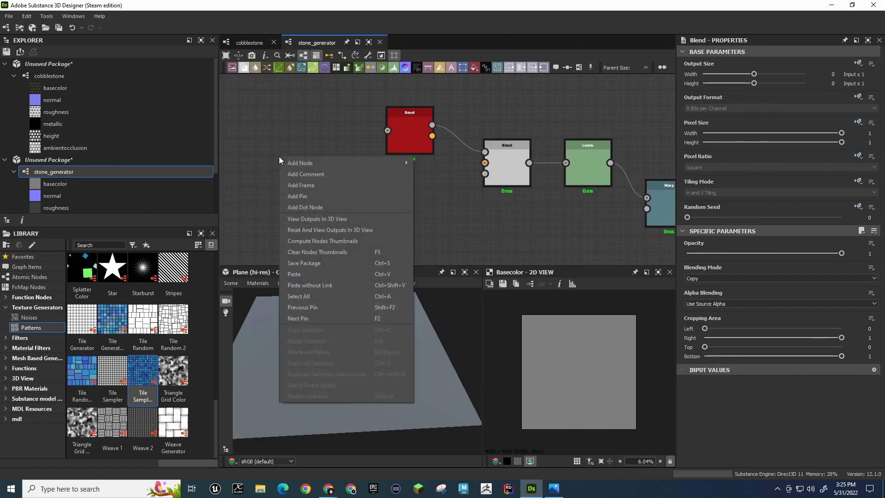
pyautogui.click(253, 145)
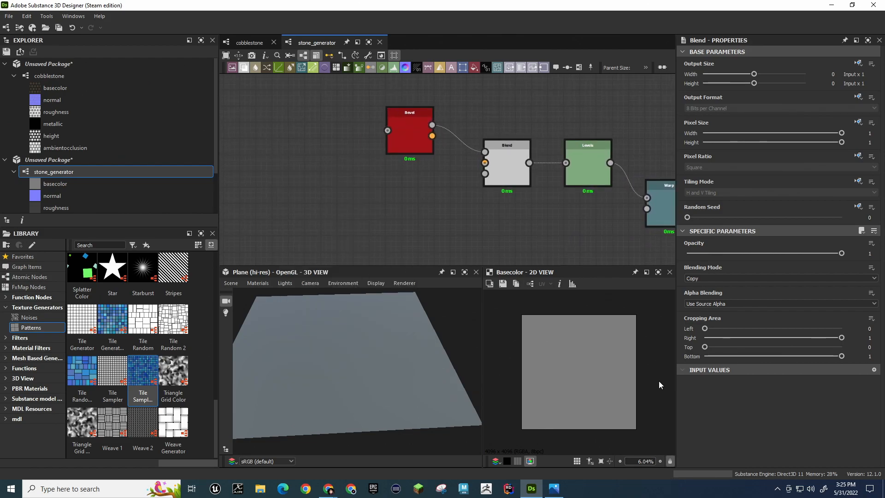
pyautogui.click(51, 172)
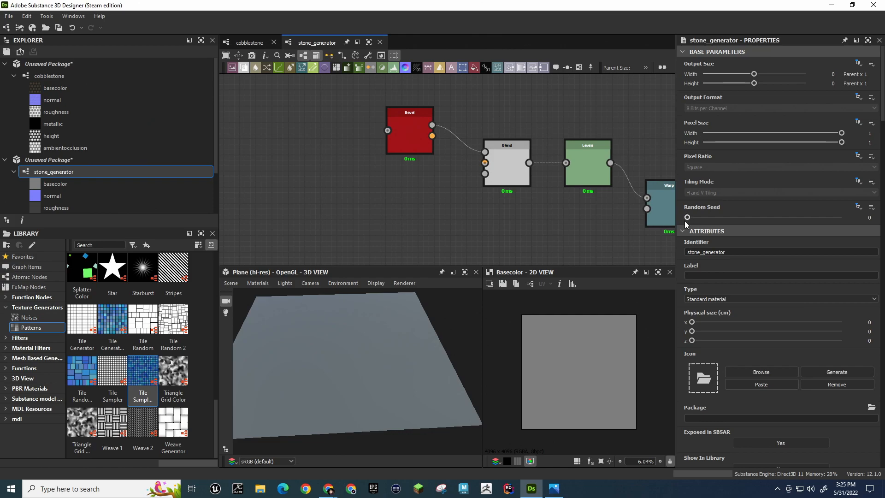
pyautogui.scroll(-1, 688, 230)
pyautogui.scroll(-1, 689, 230)
pyautogui.scroll(-3, 688, 230)
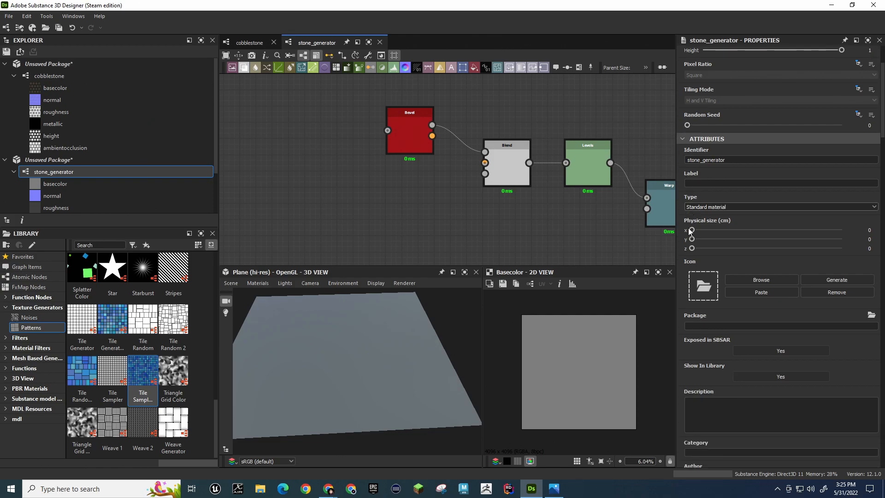
pyautogui.scroll(-14, 689, 231)
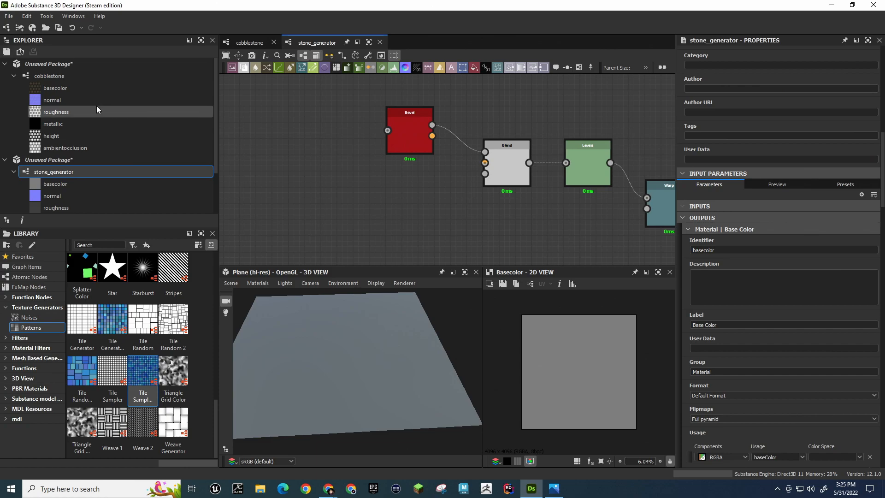
# Copy the top chain's Uniform Color, Polygon and Voronoi Fractal nodes from cobblestone into the stone_generator graph
pyautogui.click(48, 77)
pyautogui.click(246, 43)
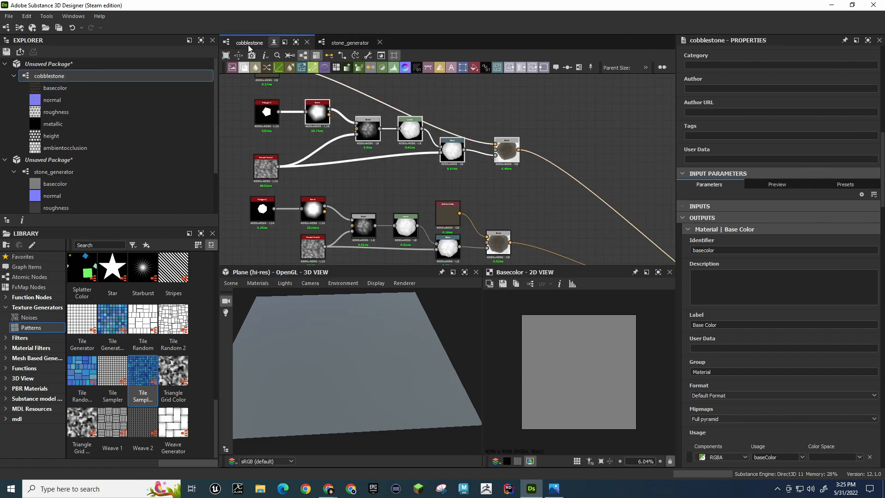
pyautogui.moveTo(303, 90); pyautogui.dragTo(326, 115, button='middle')
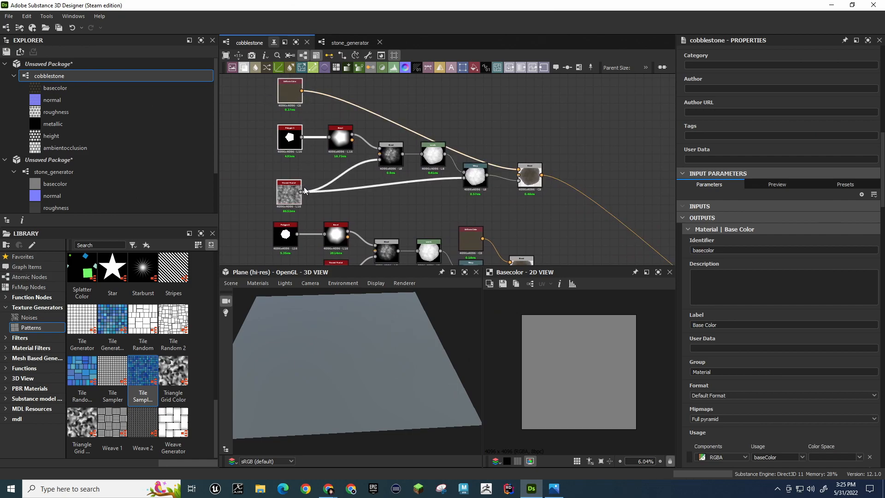
pyautogui.click(350, 43)
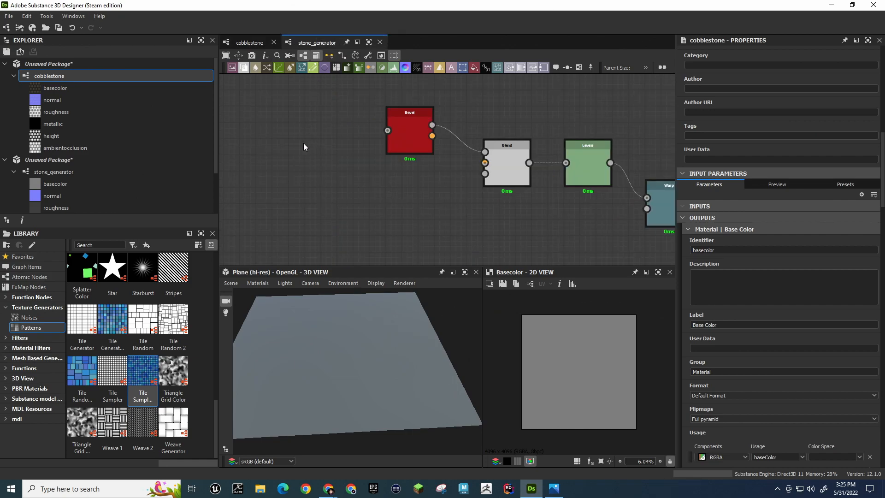
pyautogui.hotkey('ctrl', 'v')
# Connect Uniform Color to the last Blend's foreground, Polygon to the Bevel, and Voronoi Fractal to the first Blend's opacity input
pyautogui.scroll(-4, 361, 132)
pyautogui.moveTo(405, 105); pyautogui.dragTo(551, 161)
pyautogui.moveTo(356, 143); pyautogui.dragTo(374, 131)
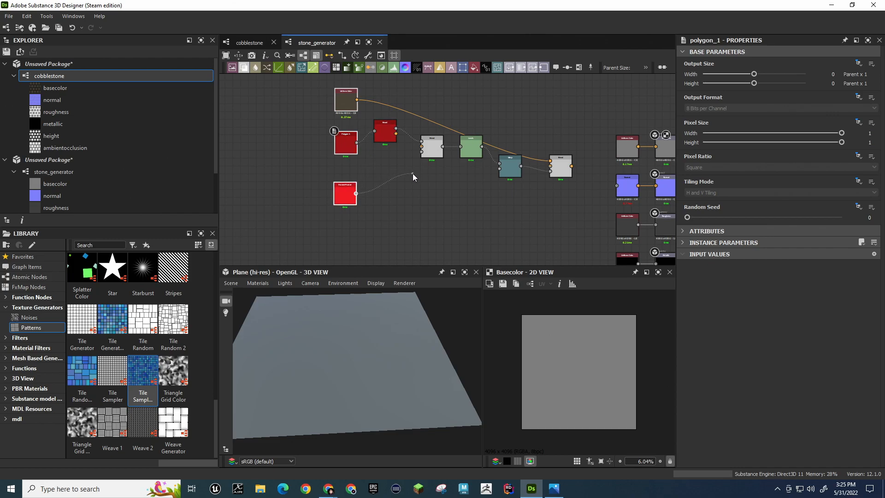
pyautogui.moveTo(414, 173); pyautogui.dragTo(422, 151)
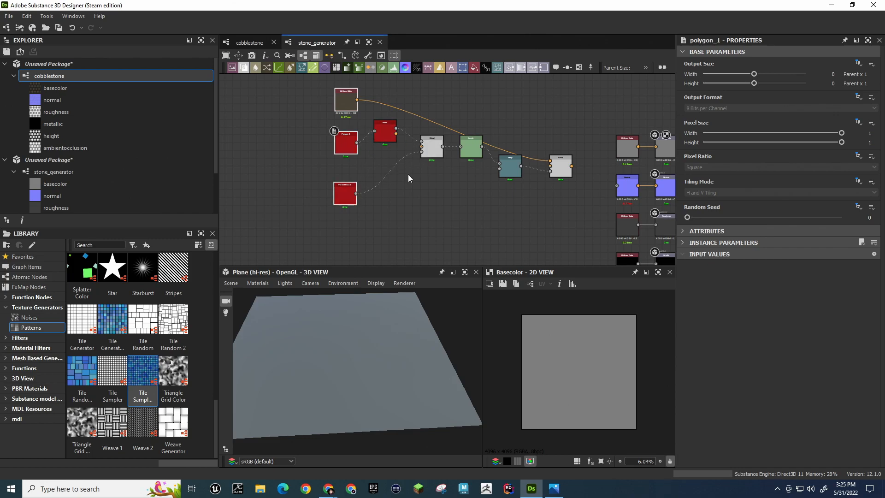
# Check the reconnected stone chain and display the last Blend's output in the 2D view
pyautogui.scroll(3, 412, 173)
pyautogui.scroll(2, 395, 174)
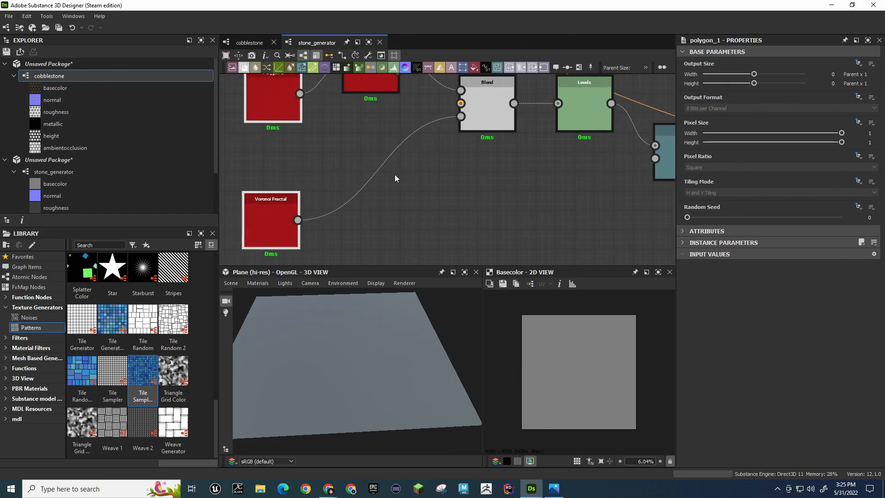
pyautogui.moveTo(337, 168); pyautogui.dragTo(376, 154, button='middle')
pyautogui.scroll(-4, 375, 156)
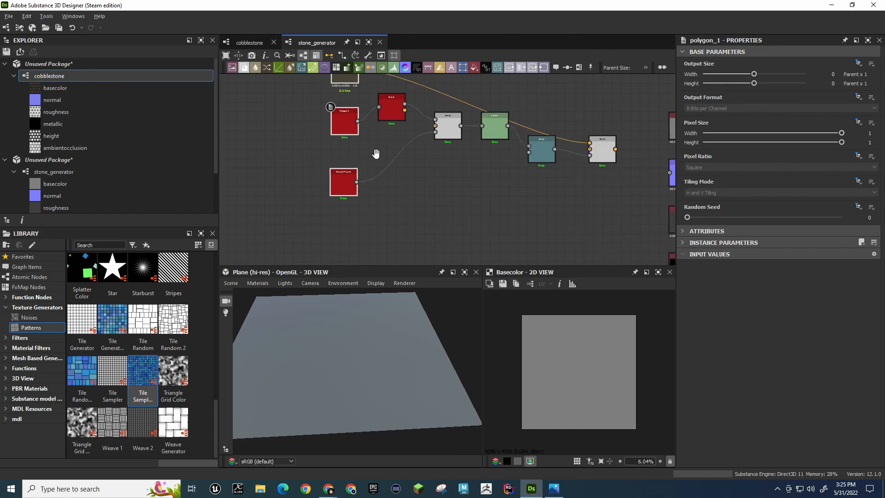
pyautogui.moveTo(345, 126); pyautogui.dragTo(313, 147, button='middle')
pyautogui.click(356, 137)
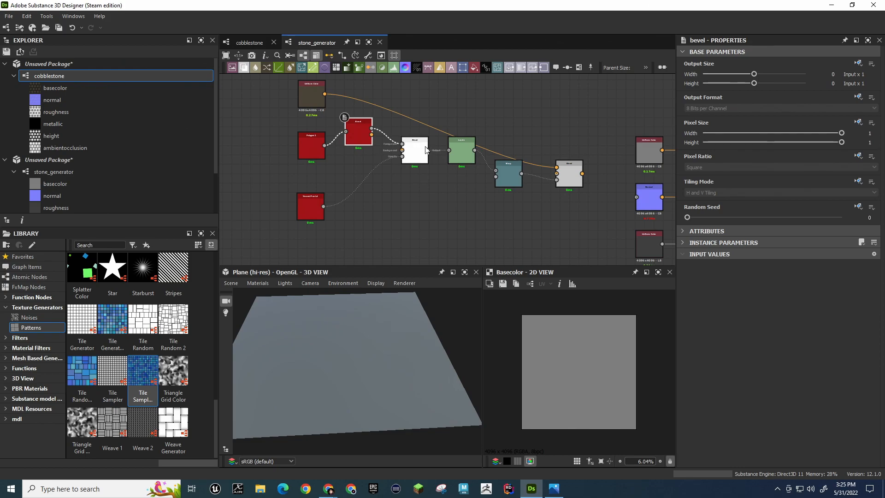
pyautogui.doubleClick(568, 175)
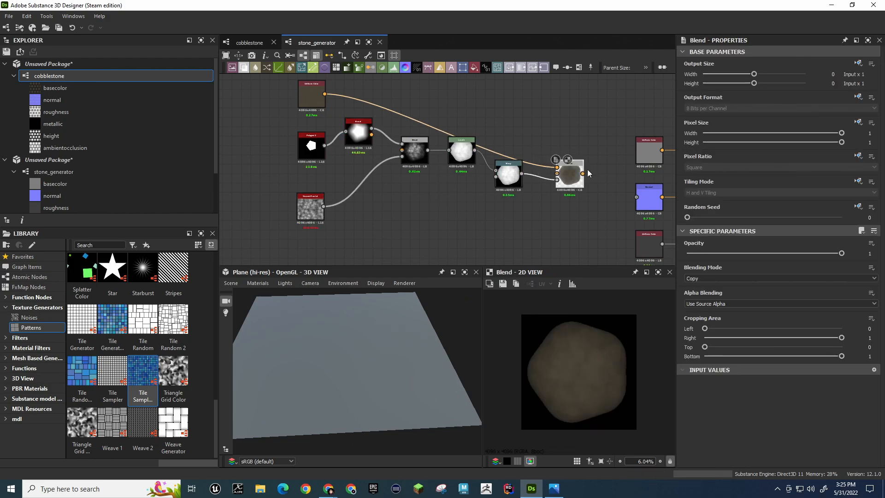
# Delete the Uniform Color feeding the Base Color output and connect the last Blend to that output instead
pyautogui.moveTo(634, 153); pyautogui.dragTo(491, 165, button='middle')
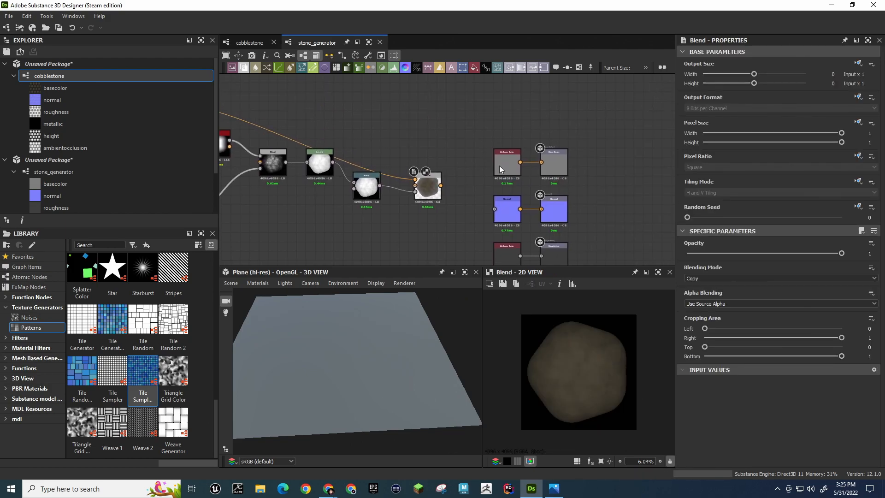
pyautogui.click(502, 165)
pyautogui.press('Delete')
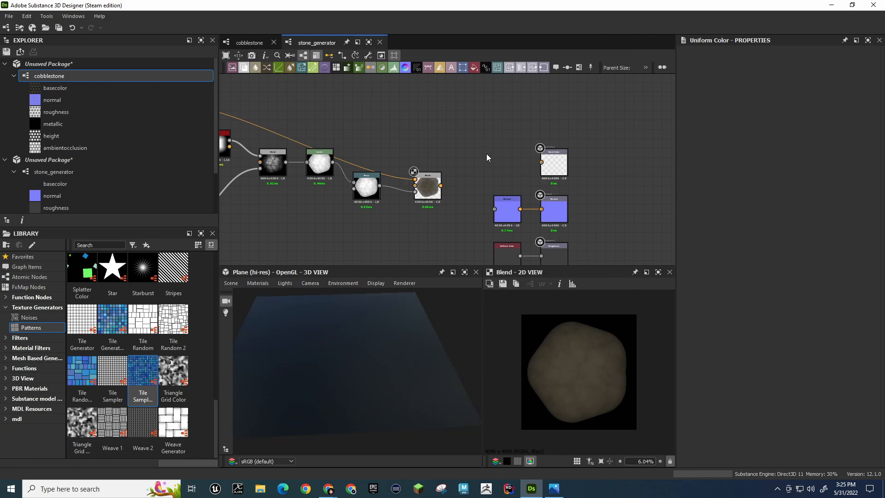
pyautogui.moveTo(441, 185); pyautogui.dragTo(541, 162)
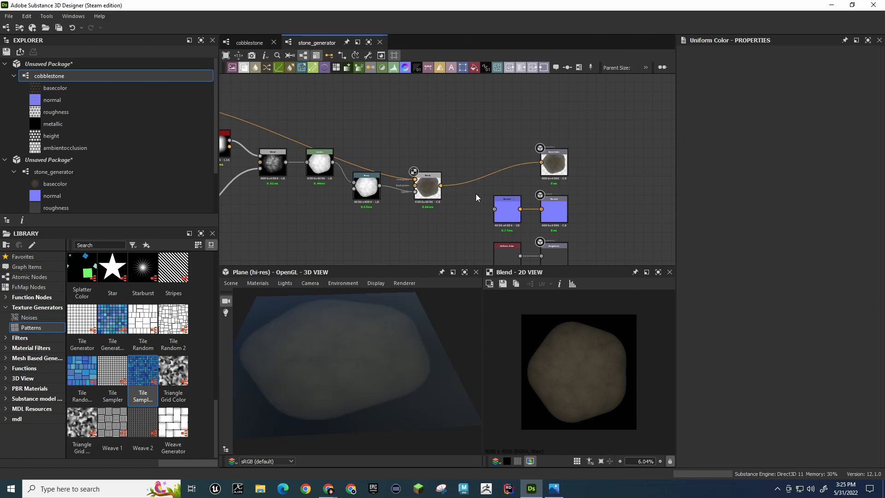
# Delete the remaining output nodes below Base Color with their source nodes, and move the Base Color output beside the last Blend
pyautogui.scroll(-2, 472, 205)
pyautogui.moveTo(466, 229); pyautogui.dragTo(442, 161, button='middle')
pyautogui.moveTo(446, 140); pyautogui.dragTo(538, 337)
pyautogui.moveTo(570, 192); pyautogui.dragTo(515, 154, button='middle')
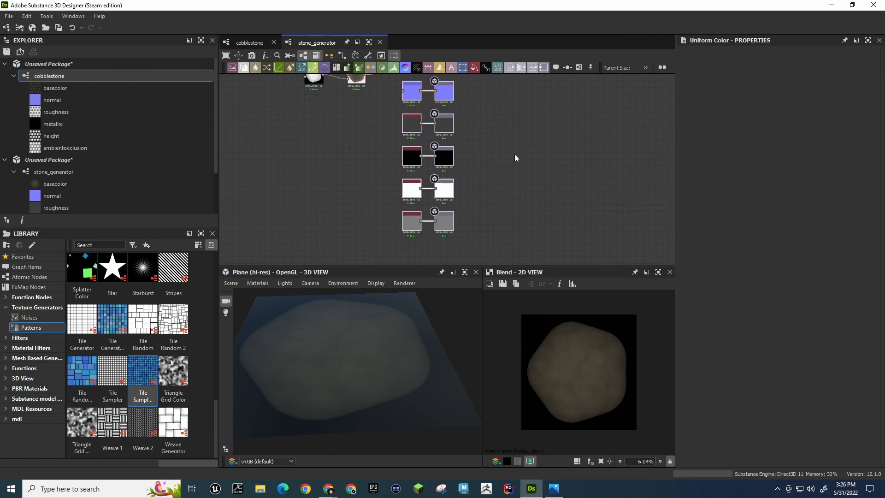
pyautogui.press('Delete')
pyautogui.moveTo(448, 143); pyautogui.dragTo(476, 239, button='middle')
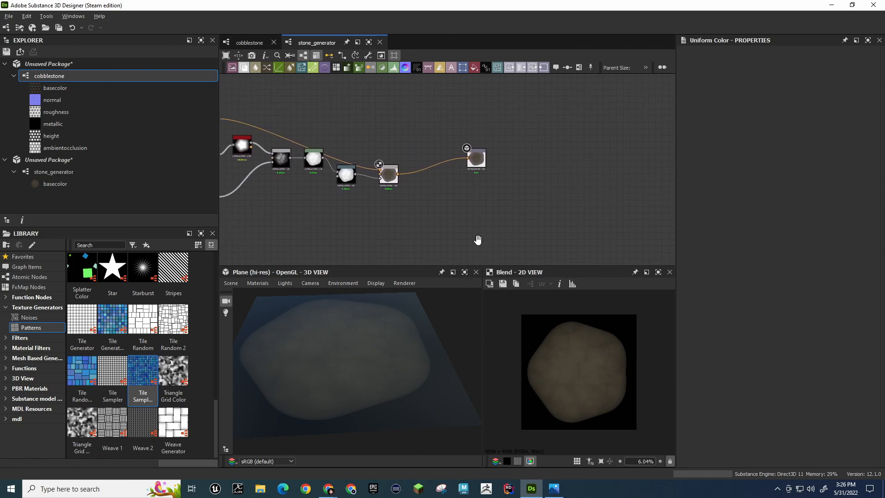
pyautogui.moveTo(480, 156); pyautogui.dragTo(435, 169)
pyautogui.click(436, 170)
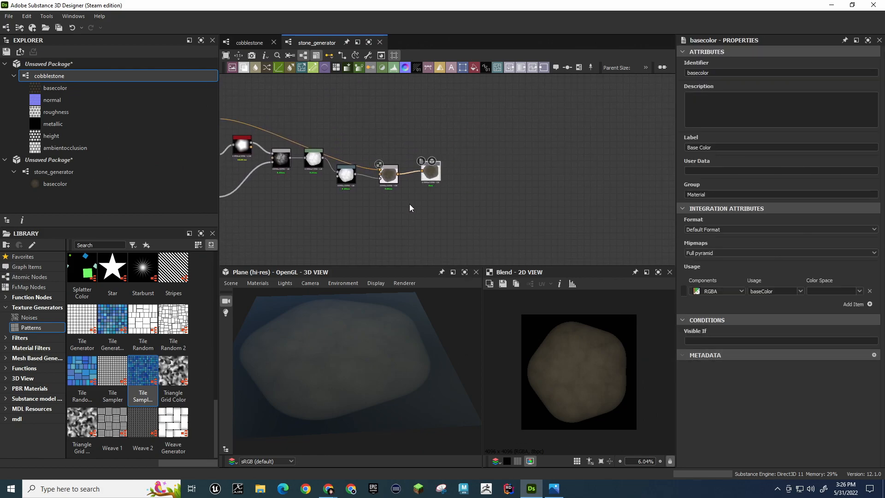
# Examine the commands offered for the stone_generator graph's empty area and for its Uniform Color node, including the Create options
pyautogui.moveTo(402, 220); pyautogui.dragTo(588, 236, button='middle')
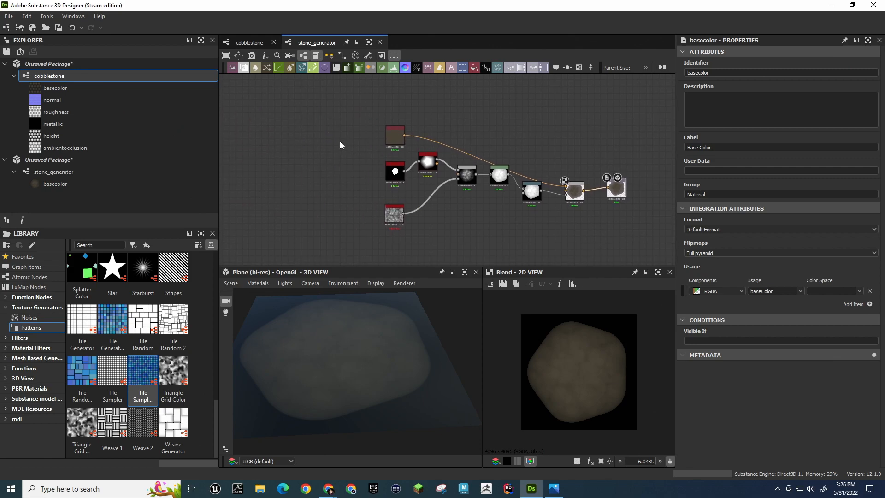
pyautogui.rightClick(356, 131)
pyautogui.click(336, 120)
pyautogui.rightClick(390, 135)
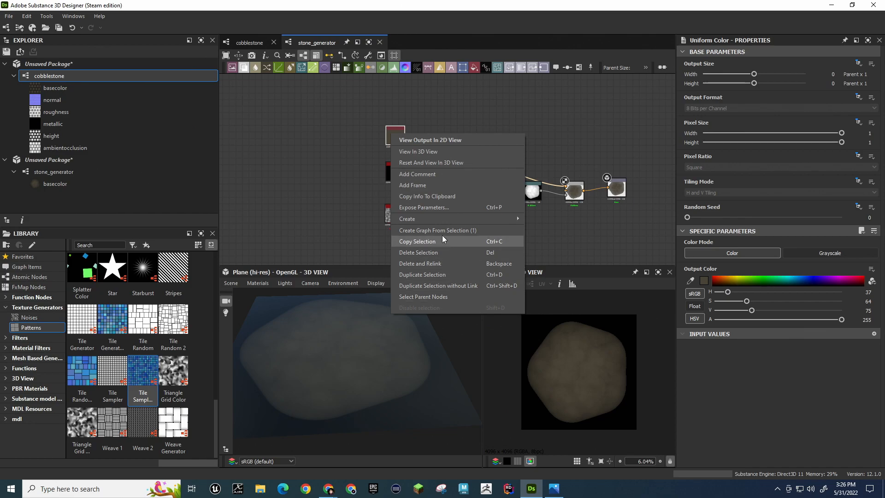
pyautogui.moveTo(443, 220)
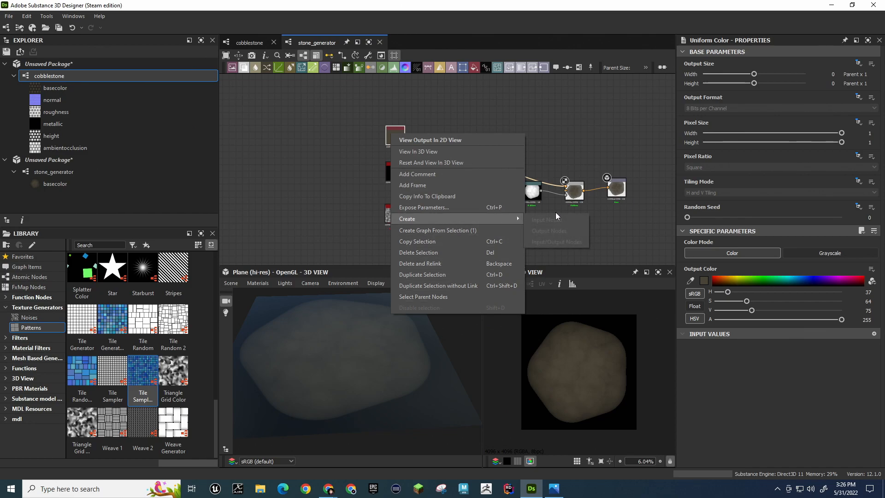
pyautogui.click(327, 126)
pyautogui.rightClick(327, 127)
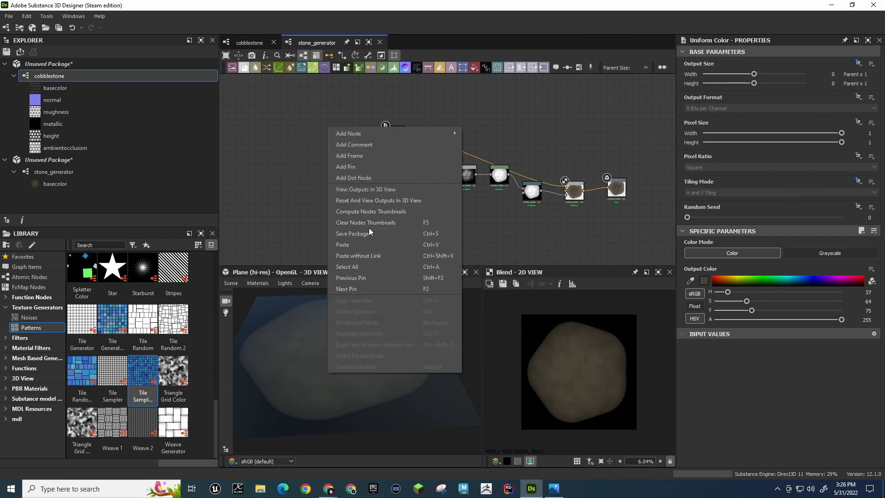
pyautogui.click(306, 200)
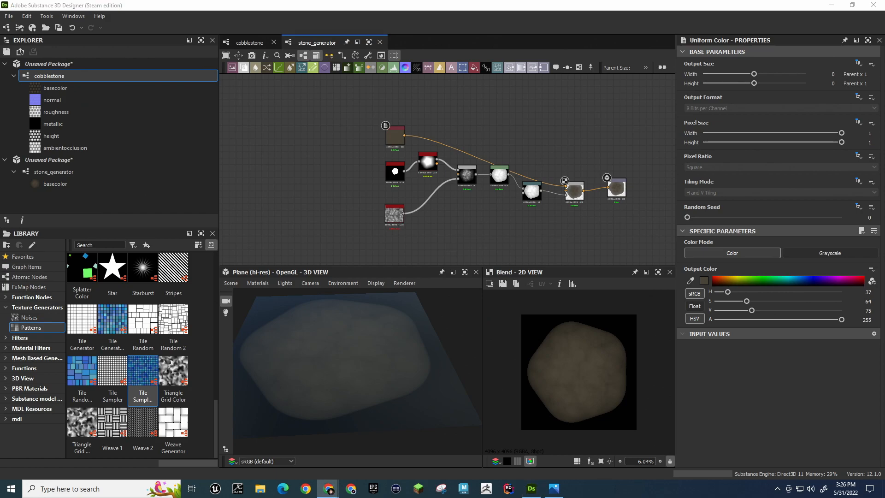
# Switch to Chrome and replay the video "02-11 Exposing parameters on the twig subgraph" from about 9:10, pausing at its input parameters
pyautogui.moveTo(328, 489)
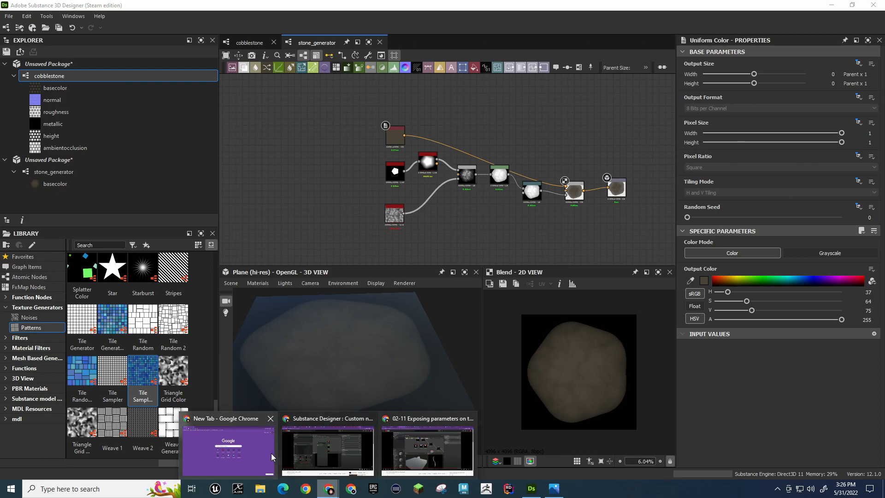
pyautogui.click(270, 418)
pyautogui.click(262, 454)
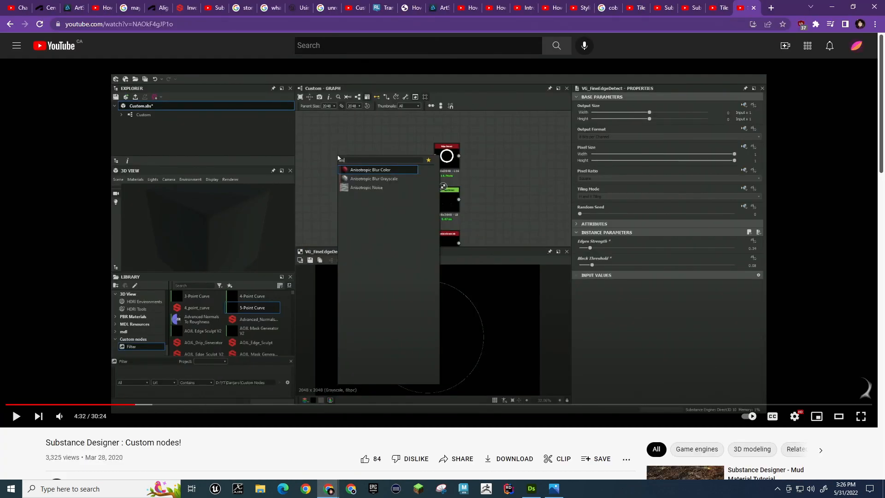
pyautogui.moveTo(600, 497); pyautogui.dragTo(748, 8)
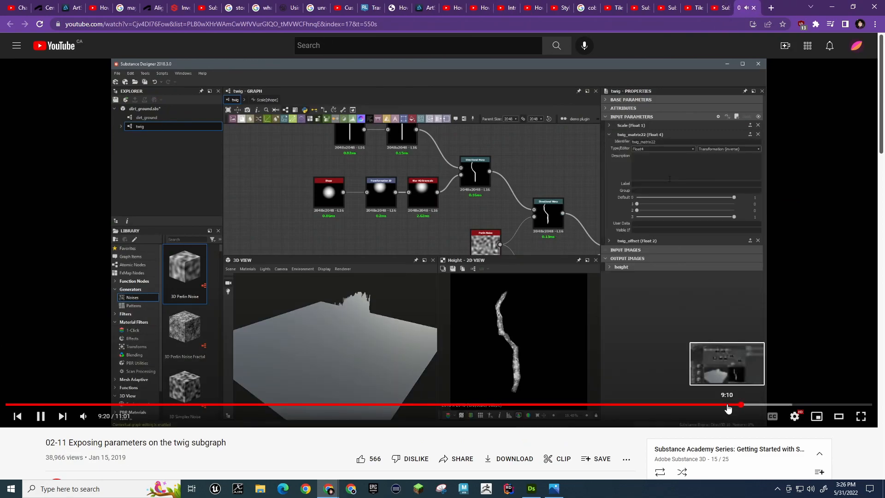
pyautogui.click(727, 409)
pyautogui.press('Left')
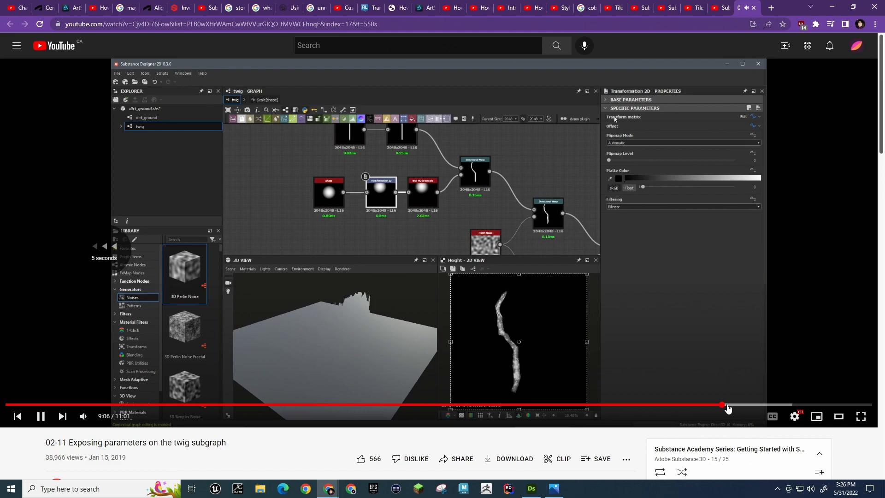
pyautogui.press('Left')
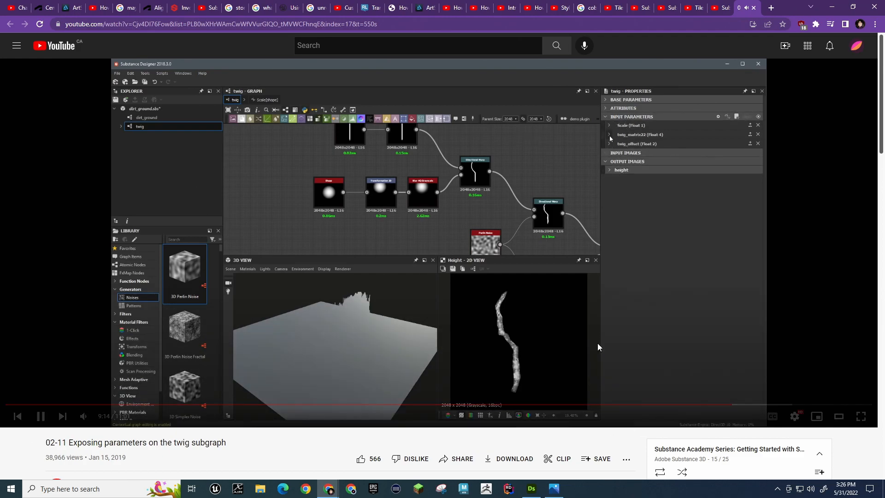
pyautogui.click(615, 274)
# Return to Substance 3D Designer, add an input parameter to the stone_generator graph and expand its settings
pyautogui.hotkey('alt', 'Tab')
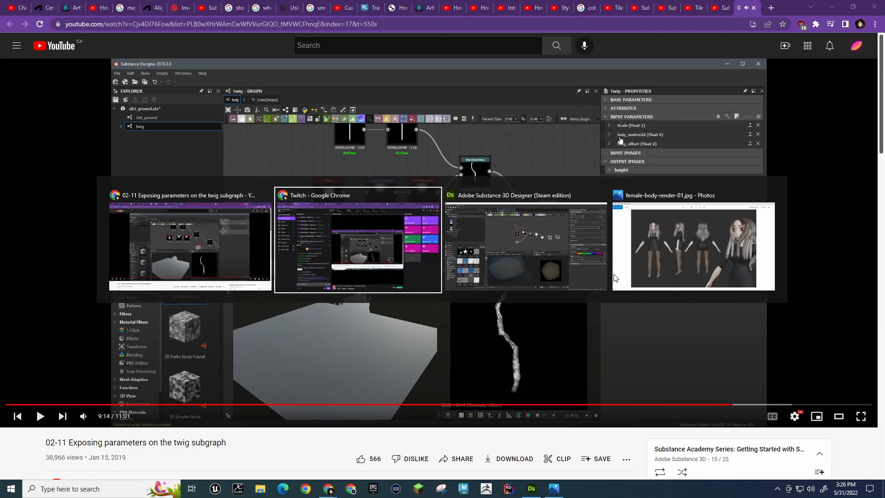
pyautogui.hotkey('alt', 'Tab')
pyautogui.click(568, 239)
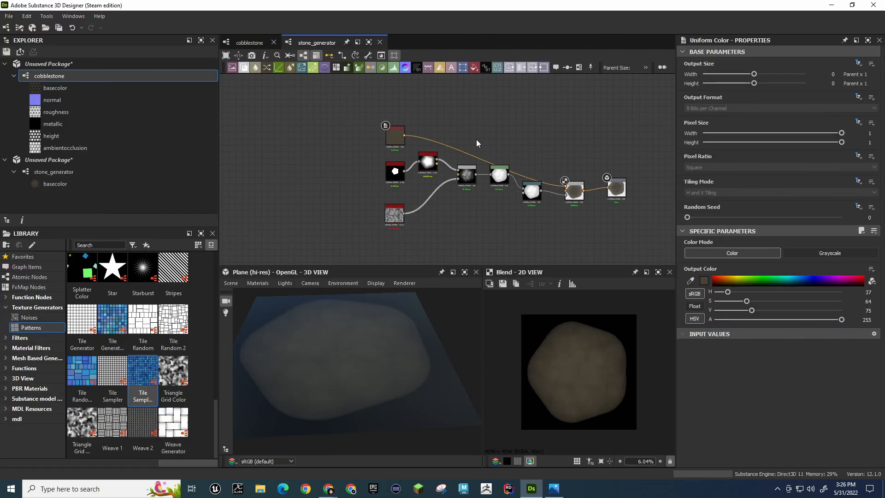
pyautogui.click(479, 117)
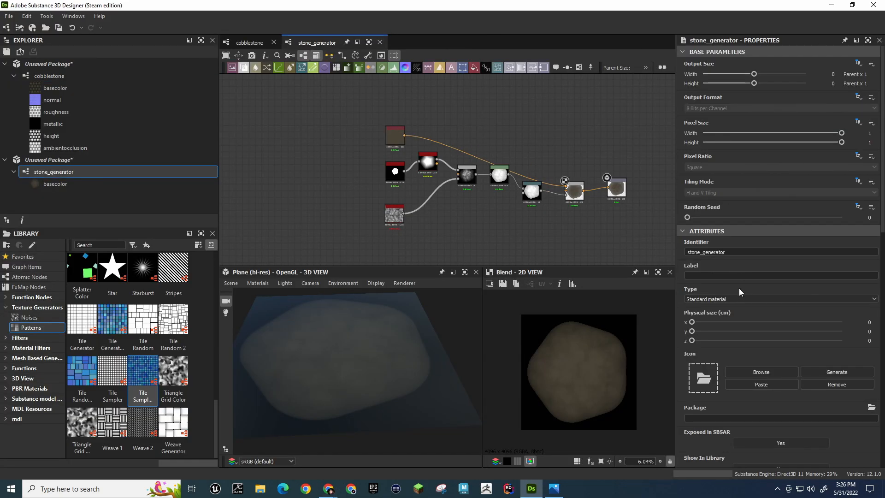
pyautogui.scroll(-10, 682, 231)
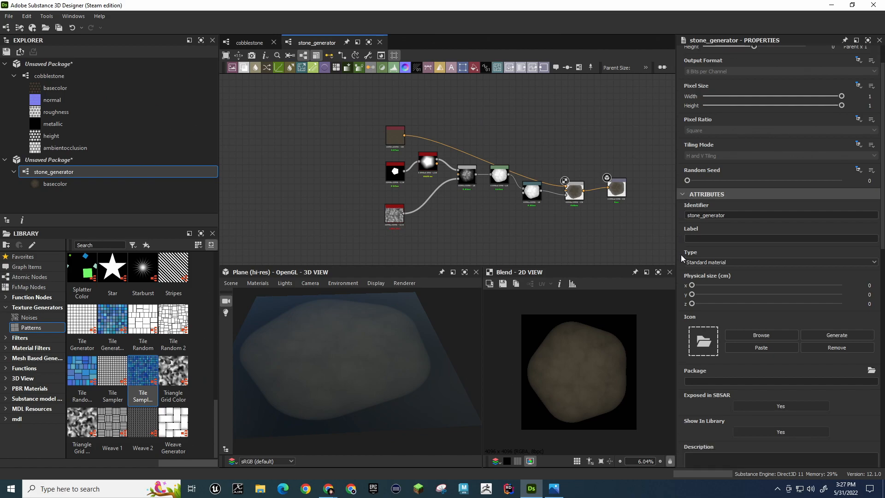
pyautogui.scroll(-3, 681, 260)
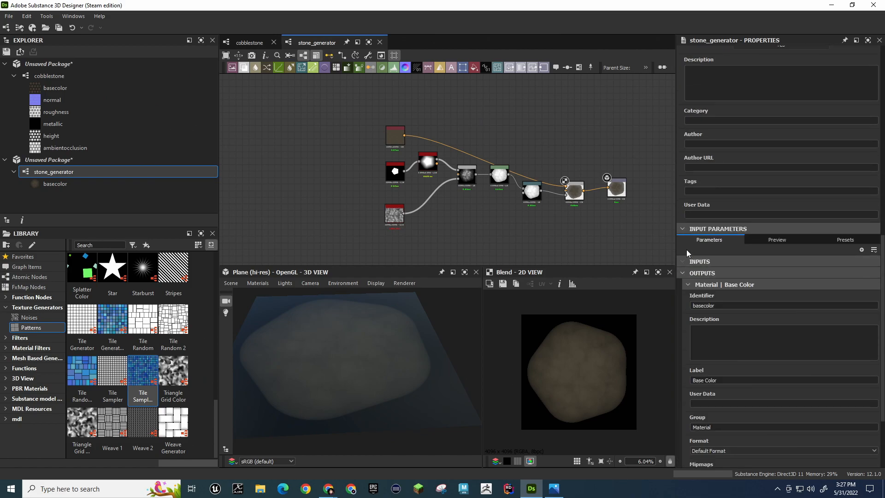
pyautogui.click(862, 249)
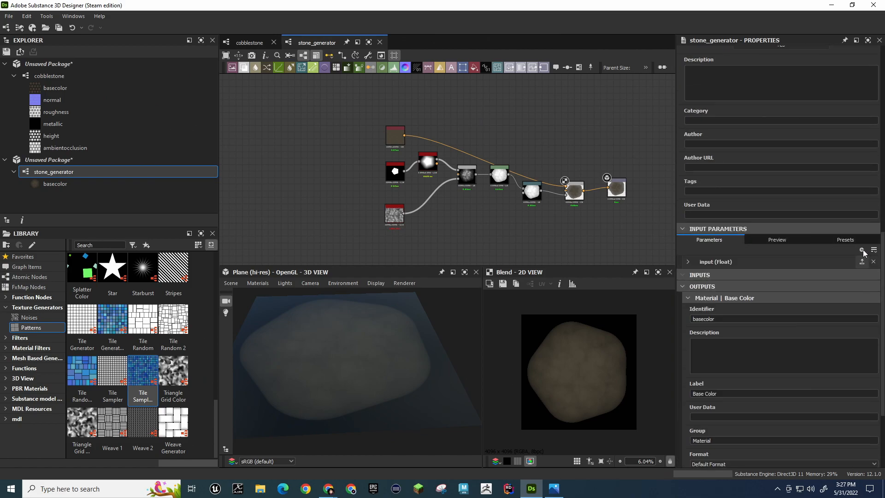
pyautogui.click(688, 262)
# Set the new input parameter's identifier to Stone_Color and check the available parameter types without changing the type
pyautogui.doubleClick(743, 272)
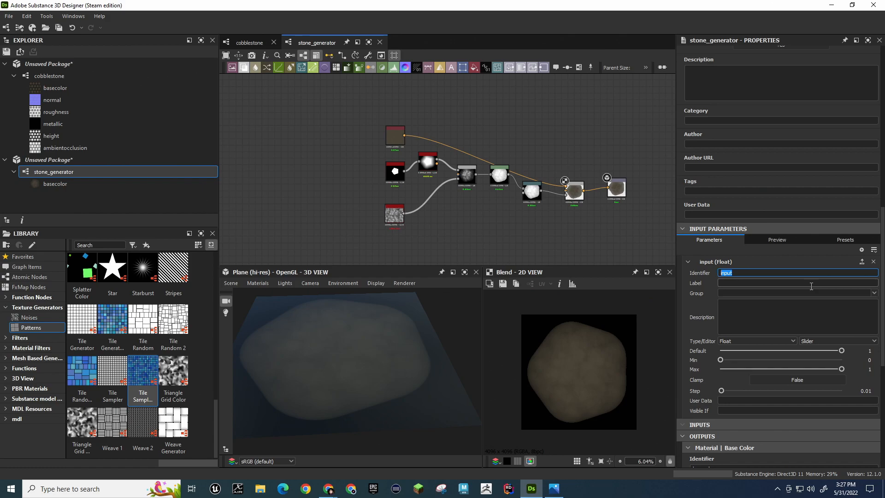
pyautogui.write('Unif')
pyautogui.press('BackSpace')
pyautogui.press('BackSpace')
pyautogui.press('BackSpace')
pyautogui.write('Stone Color')
pyautogui.press('Return')
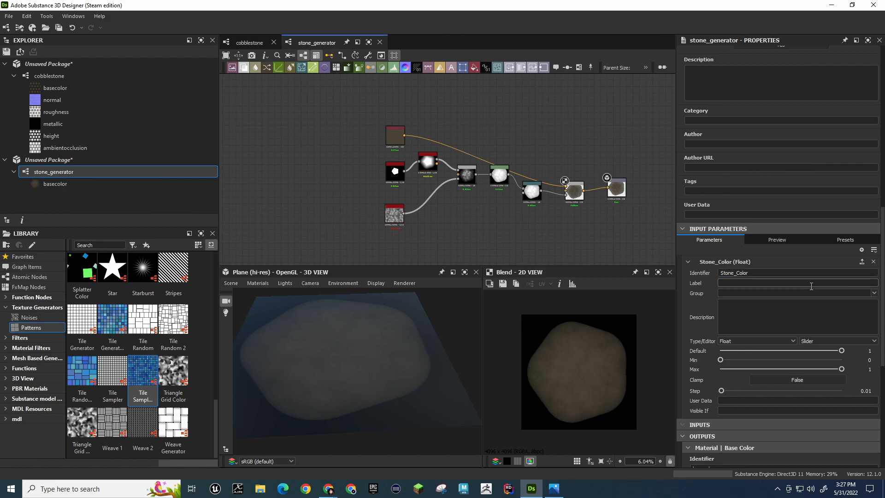
pyautogui.click(744, 341)
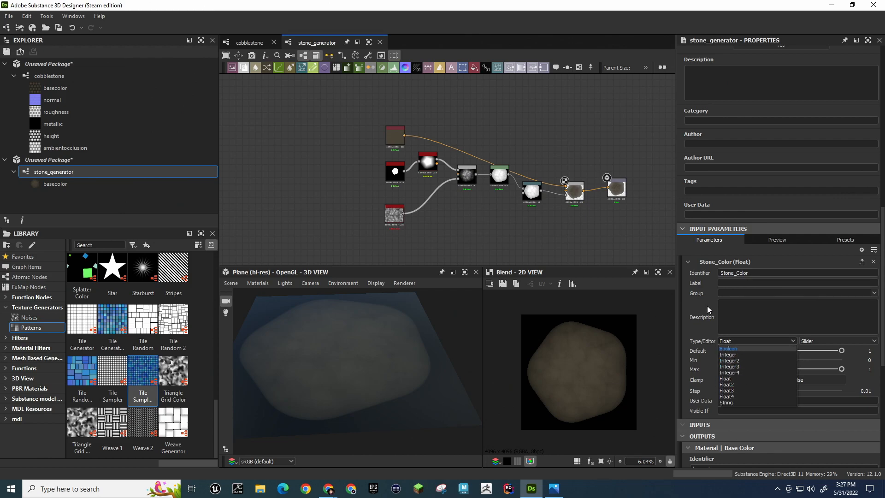
pyautogui.click(691, 315)
# Switch to Chrome and replay the video "02-11 Exposing parameters on the twig subgraph" from the start, pausing at the Expose Parameter dialog around 1:12
pyautogui.hotkey('alt', 'Tab')
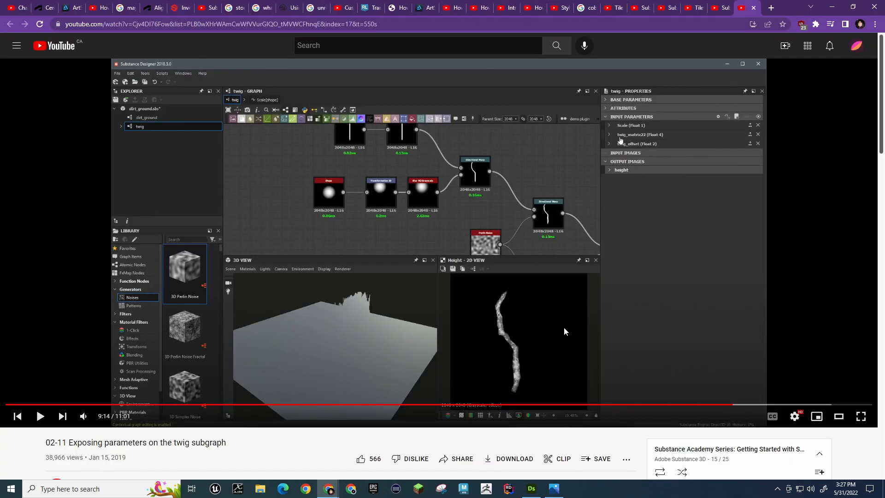
pyautogui.press('0')
pyautogui.press('space')
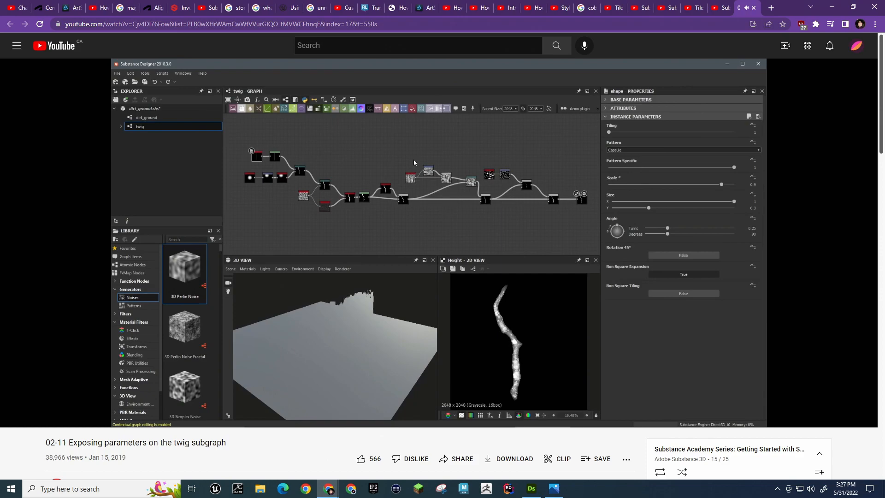
pyautogui.click(584, 237)
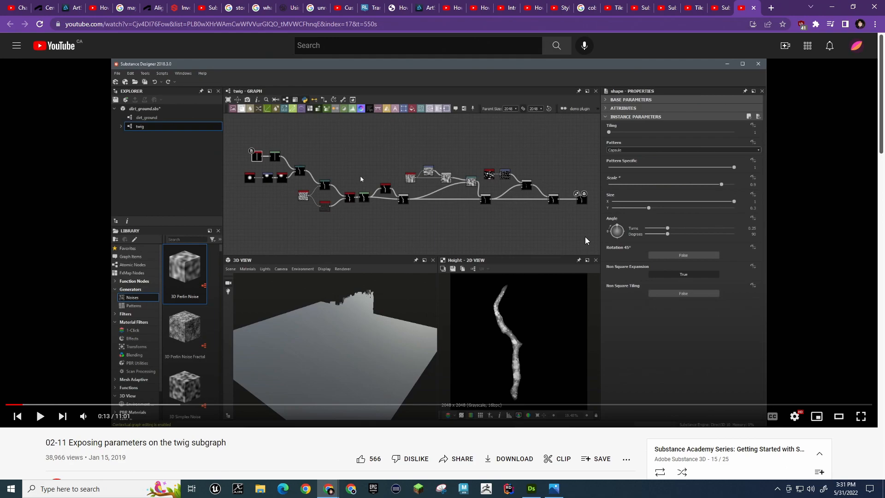
pyautogui.click(162, 224)
pyautogui.moveTo(84, 417)
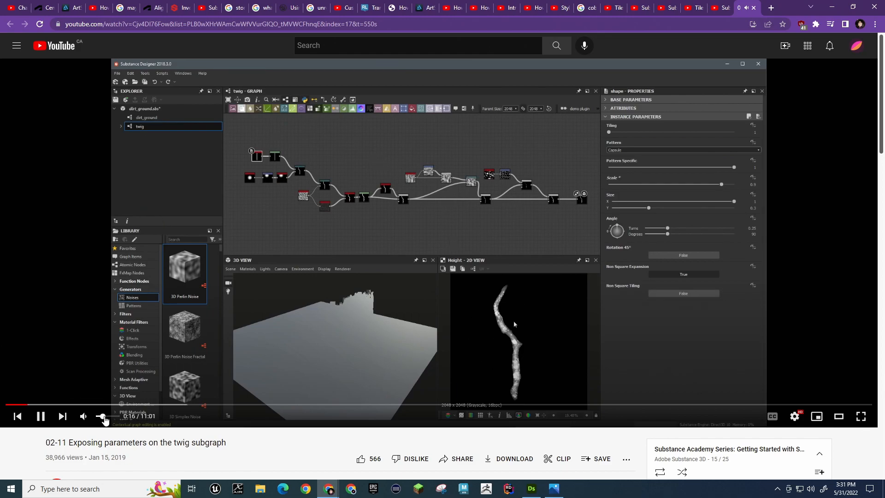
pyautogui.hotkey('shift', '.')
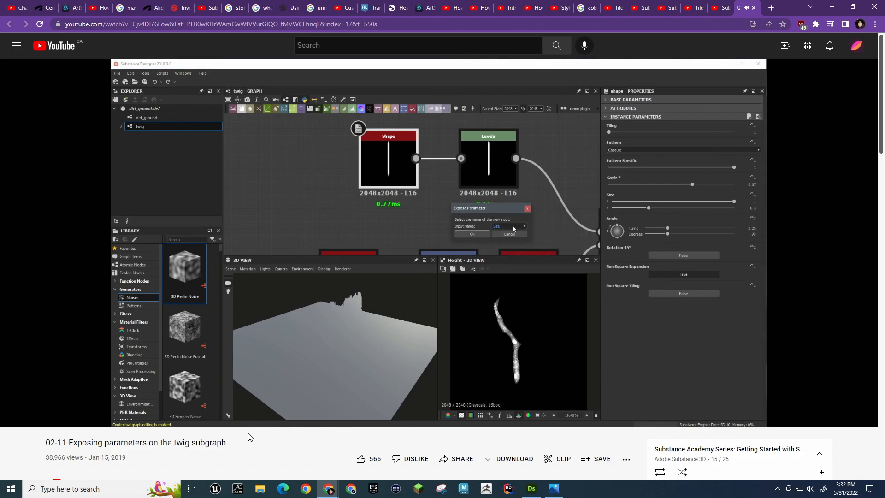
pyautogui.press('space')
# Return to Substance 3D Designer and delete the manually added Stone_Color input parameter from the stone_generator graph
pyautogui.click(537, 492)
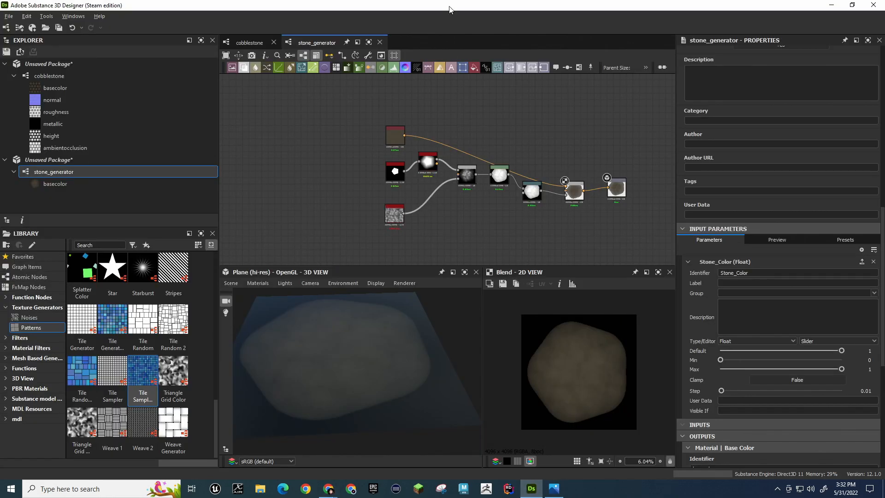
pyautogui.click(395, 138)
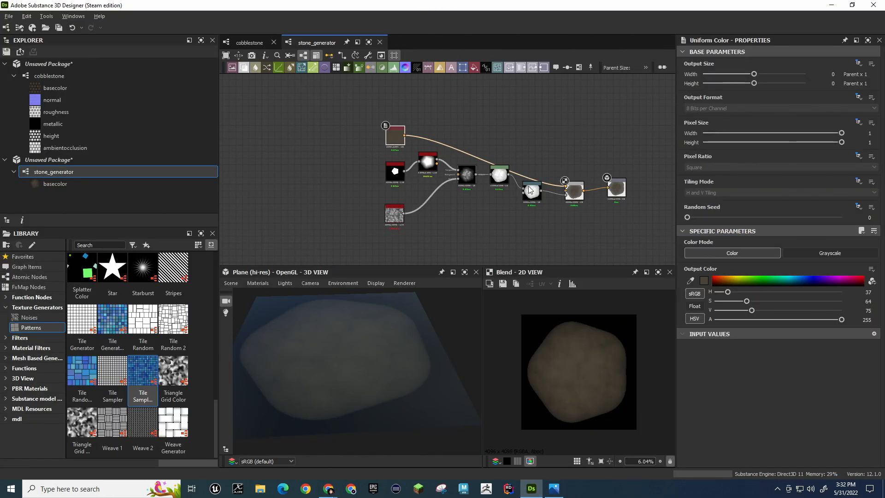
pyautogui.click(580, 111)
pyautogui.scroll(-3, 701, 271)
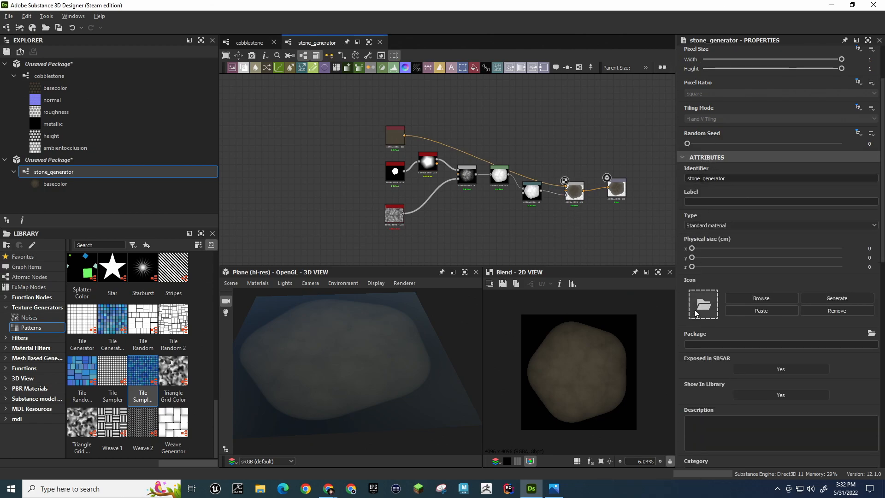
pyautogui.scroll(-8, 738, 295)
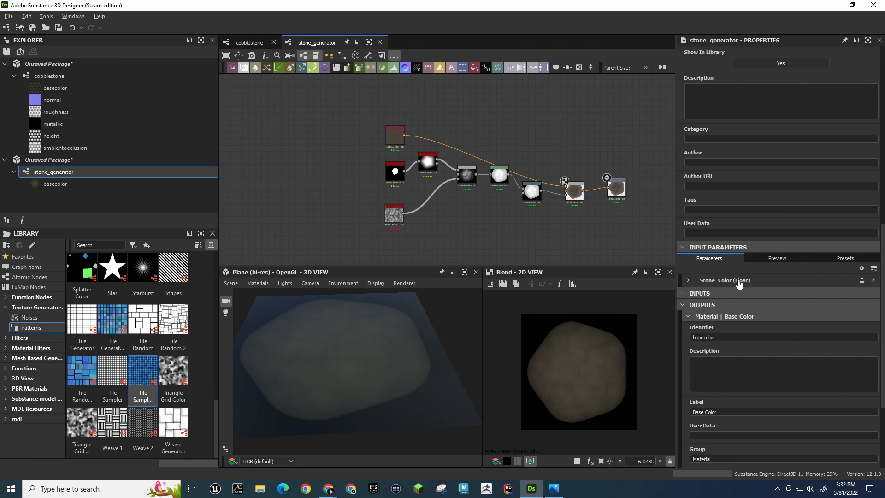
pyautogui.click(818, 283)
pyautogui.click(874, 280)
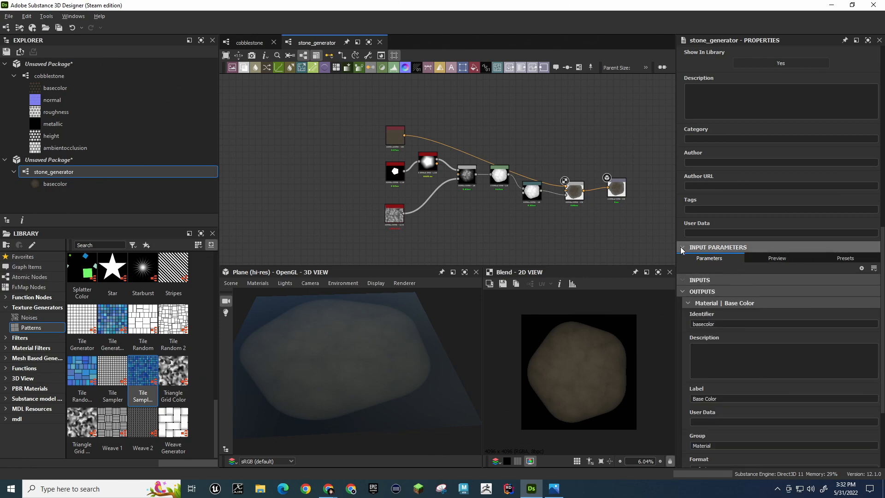
pyautogui.click(684, 248)
# Start exposing the Uniform Color node's Output Color as a new graph input
pyautogui.doubleClick(394, 134)
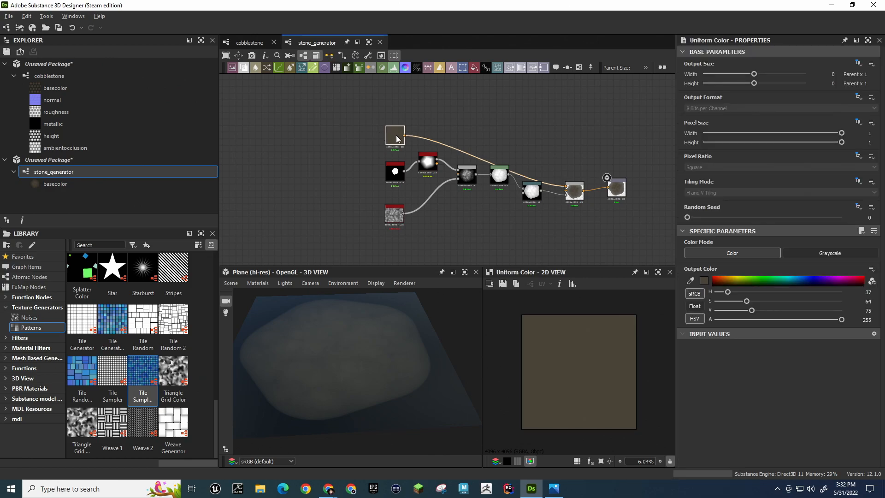
pyautogui.click(873, 281)
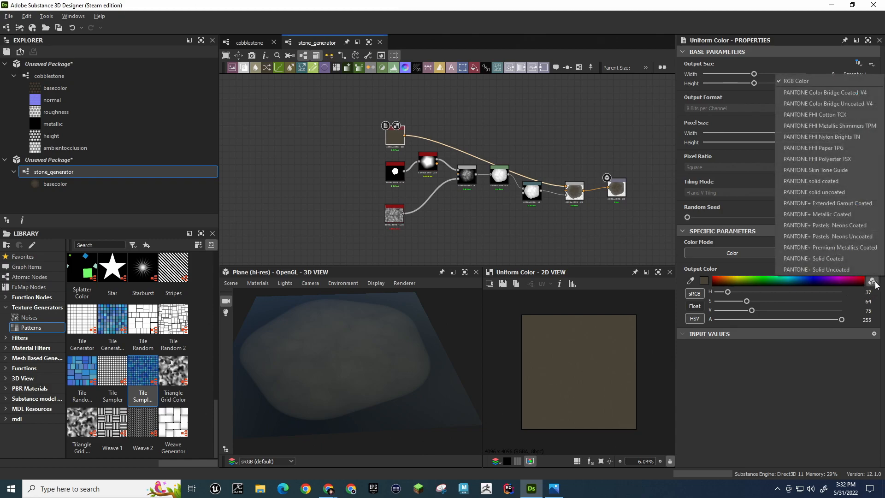
pyautogui.click(876, 284)
pyautogui.click(871, 270)
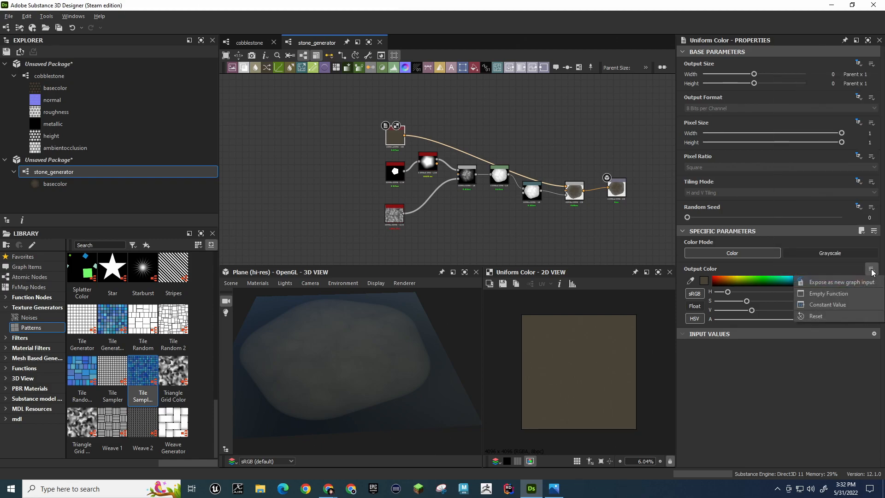
pyautogui.click(845, 286)
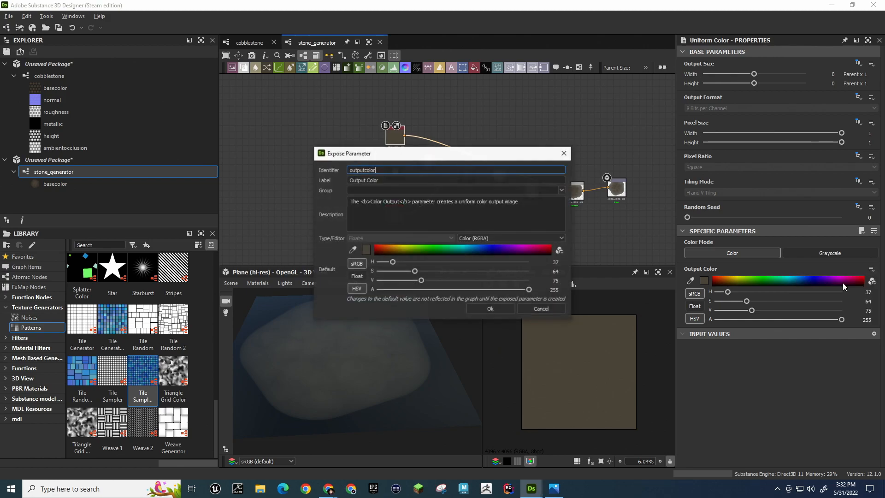
# Set the exposed parameter's identifier to stone_color and its label to Stone Color
pyautogui.doubleClick(383, 169)
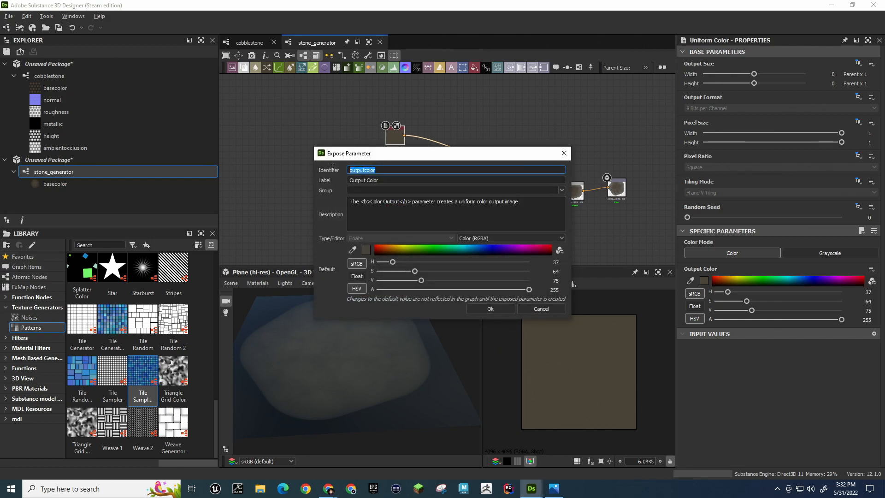
pyautogui.write('Stone')
pyautogui.hotkey('ctrl', 'z')
pyautogui.write('stone_color')
pyautogui.tripleClick(408, 181)
pyautogui.write('Stone COlor')
pyautogui.press('BackSpace')
pyautogui.press('BackSpace')
pyautogui.press('BackSpace')
pyautogui.press('BackSpace')
pyautogui.write('olor')
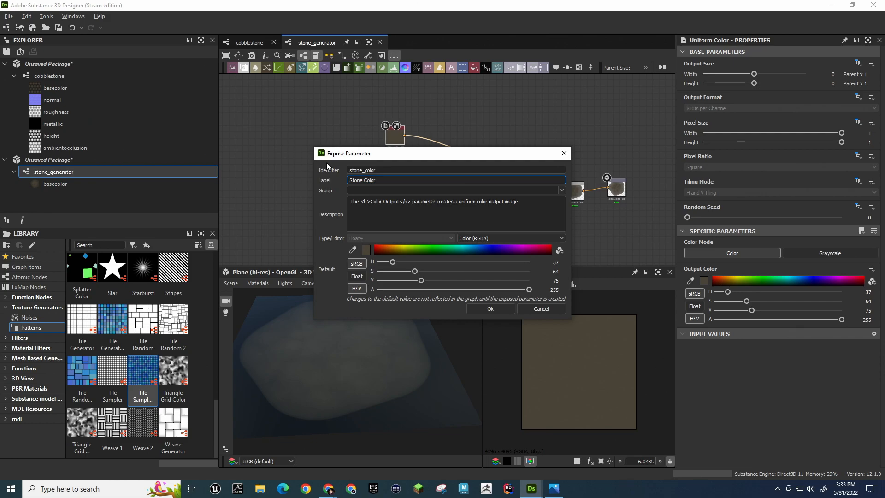
# Extend the exposed parameter's identifier to stone_base_color and its label to Stone Base Color
pyautogui.click(363, 170)
pyautogui.write('base')
pyautogui.press('Left')
pyautogui.press('Left')
pyautogui.press('Left')
pyautogui.press('Left')
pyautogui.write('_')
pyautogui.press('Right')
pyautogui.press('Right')
pyautogui.press('Right')
pyautogui.press('Right')
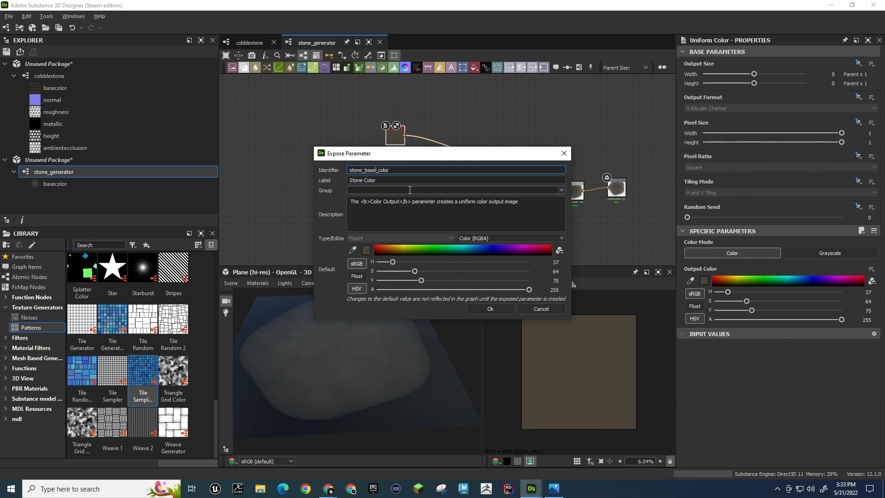
pyautogui.moveTo(360, 180); pyautogui.dragTo(364, 180)
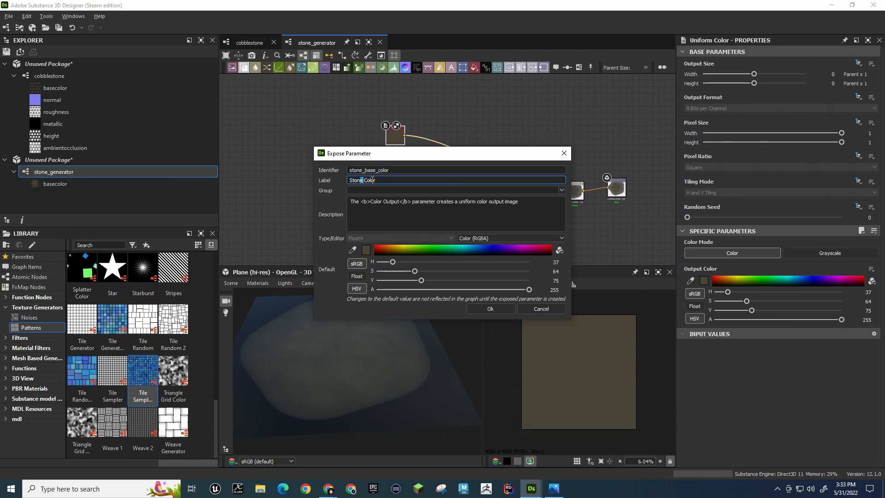
pyautogui.press('Right')
pyautogui.press('Right')
# Replace the parameter's description with "The base color of the stone" and create the exposed parameter
pyautogui.moveTo(530, 203); pyautogui.dragTo(331, 196)
pyautogui.write('Th')
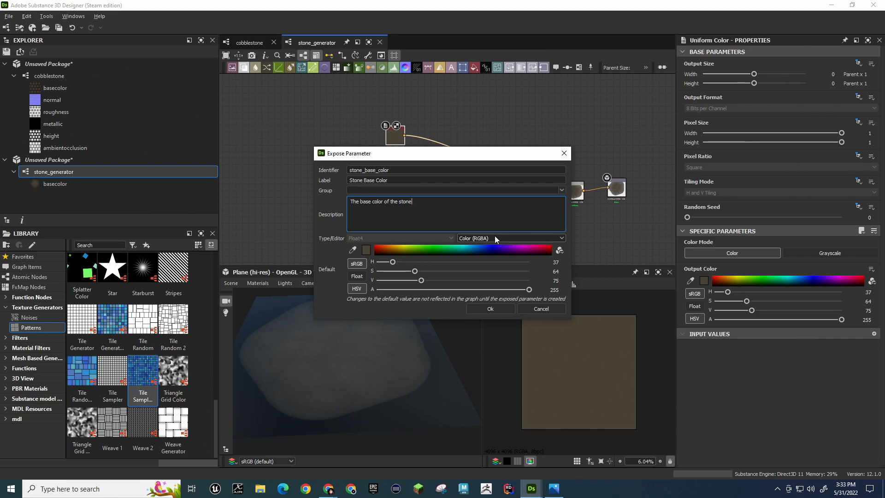
pyautogui.click(487, 308)
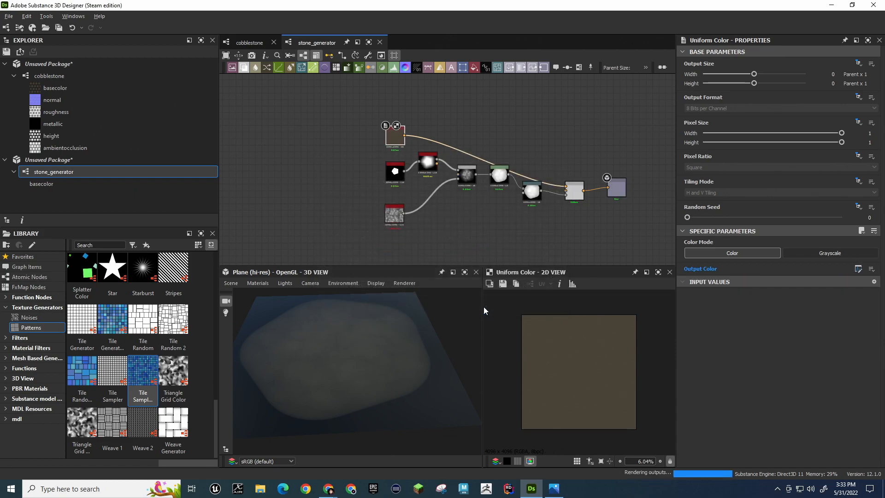
# Examine the Polygon 1 and Bevel nodes' properties and the commands offered around the link between them
pyautogui.click(395, 172)
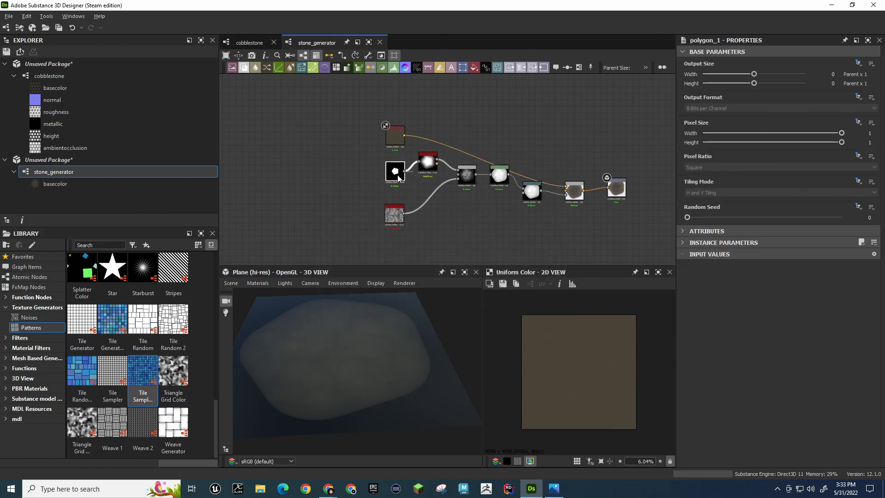
pyautogui.click(683, 231)
pyautogui.click(683, 231)
pyautogui.scroll(3, 395, 180)
pyautogui.scroll(-2, 396, 179)
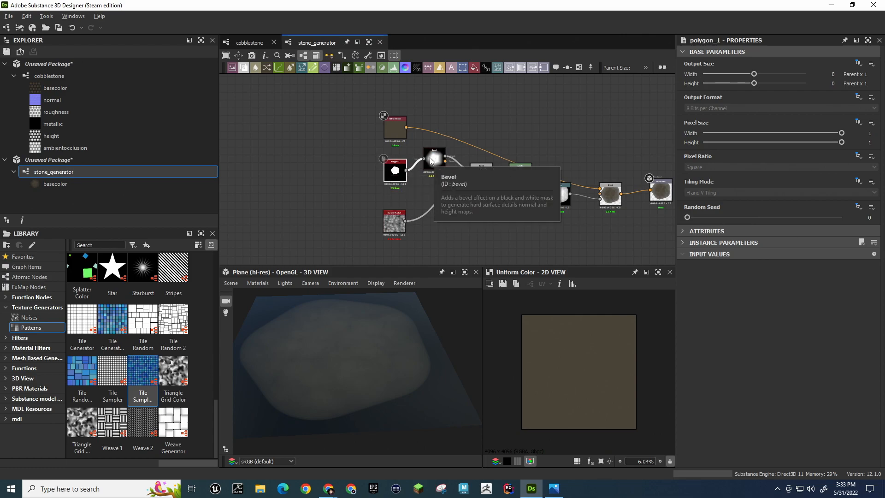
pyautogui.scroll(2, 423, 159)
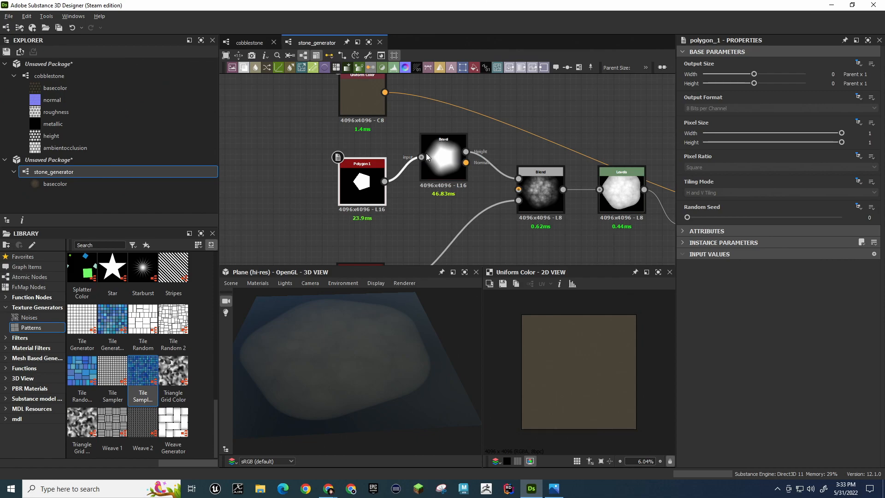
pyautogui.click(421, 159)
pyautogui.rightClick(421, 159)
pyautogui.click(421, 159)
pyautogui.rightClick(389, 147)
pyautogui.click(359, 171)
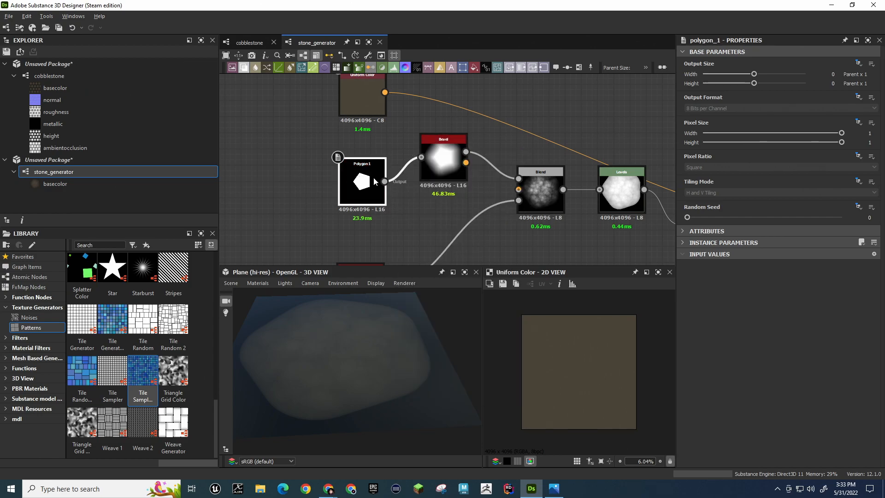
pyautogui.moveTo(429, 222); pyautogui.dragTo(394, 208, button='middle')
pyautogui.click(412, 154)
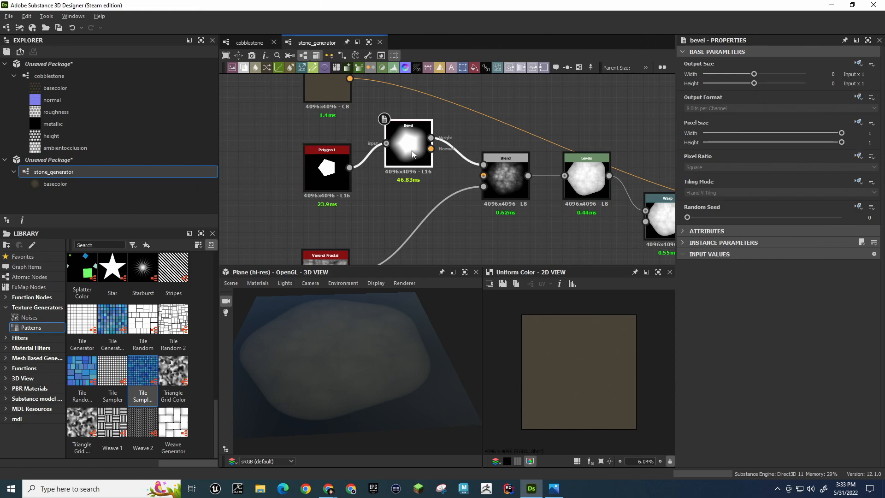
pyautogui.click(327, 175)
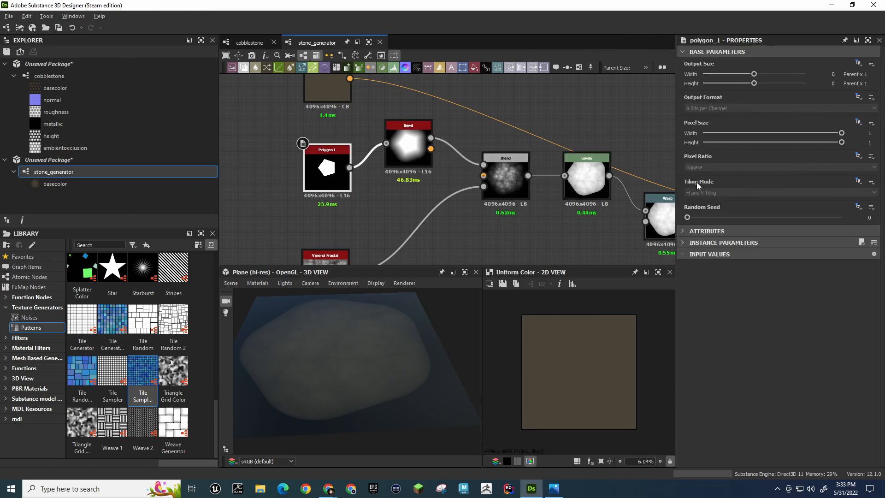
# Examine the instance parameters of the Polygon 1, Bevel and Voronoi Fractal nodes, including the expose options for Sides and the nodes' commands
pyautogui.click(685, 245)
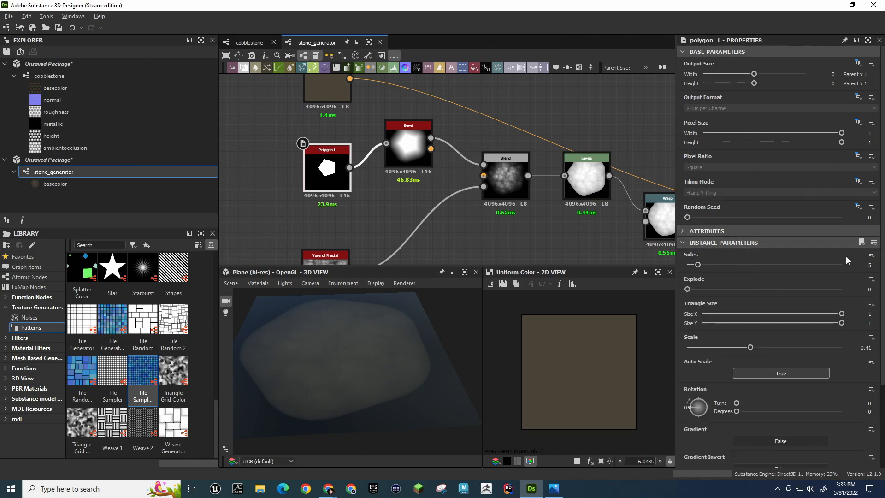
pyautogui.click(871, 255)
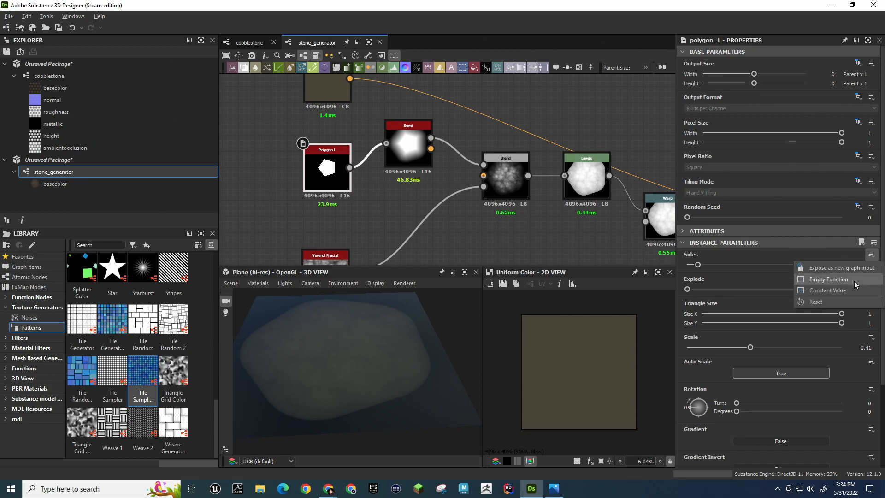
pyautogui.click(357, 213)
pyautogui.click(394, 123)
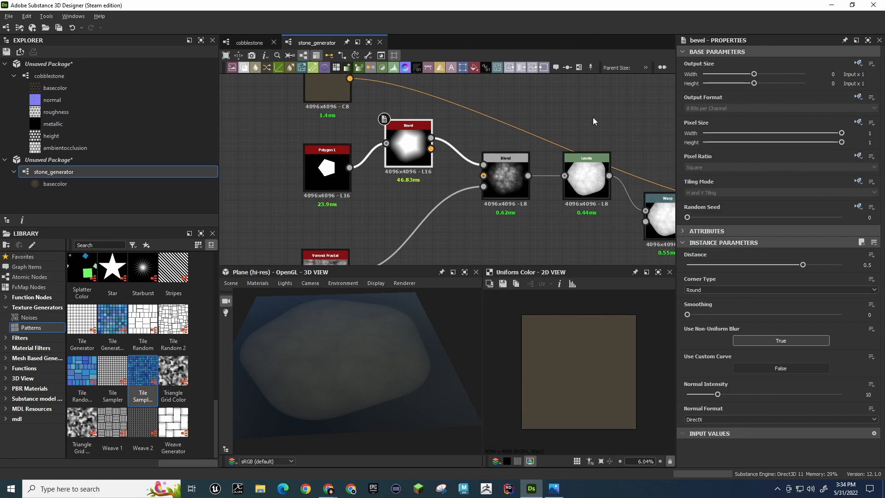
pyautogui.rightClick(386, 144)
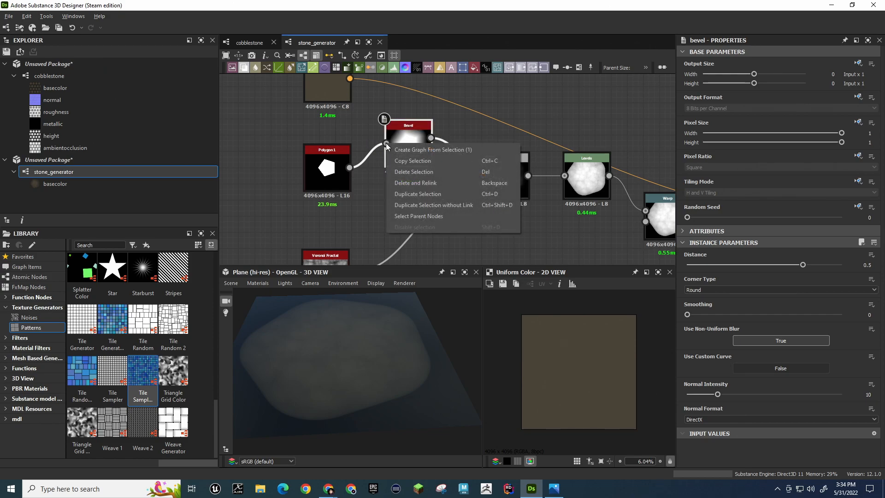
pyautogui.click(353, 222)
pyautogui.click(324, 169)
pyautogui.rightClick(324, 164)
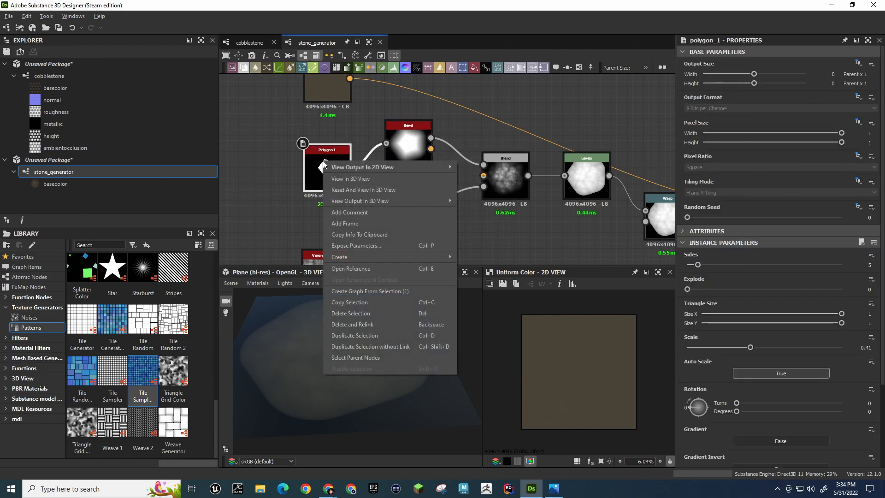
pyautogui.click(270, 187)
pyautogui.moveTo(270, 187)
pyautogui.mouseDown(button='middle')
pyautogui.moveTo(285, 113)
pyautogui.moveTo(275, 197)
pyautogui.mouseUp(button='middle')
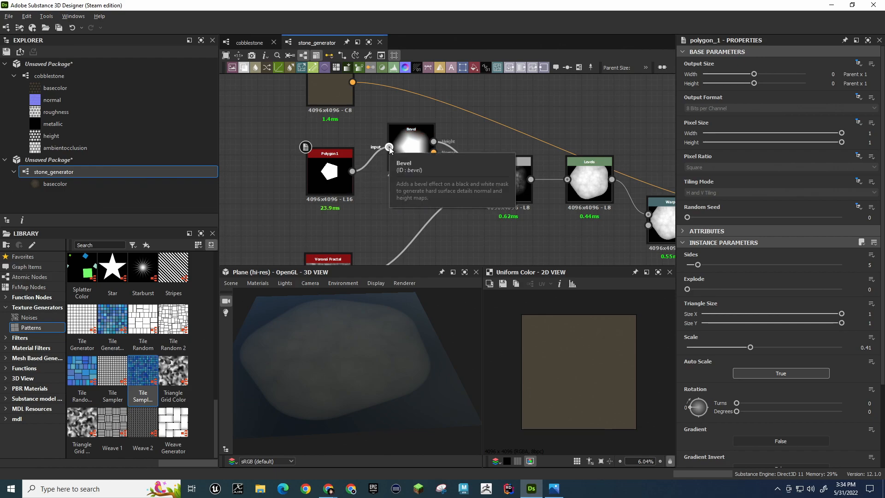
pyautogui.moveTo(344, 224); pyautogui.dragTo(355, 150, button='middle')
pyautogui.click(346, 219)
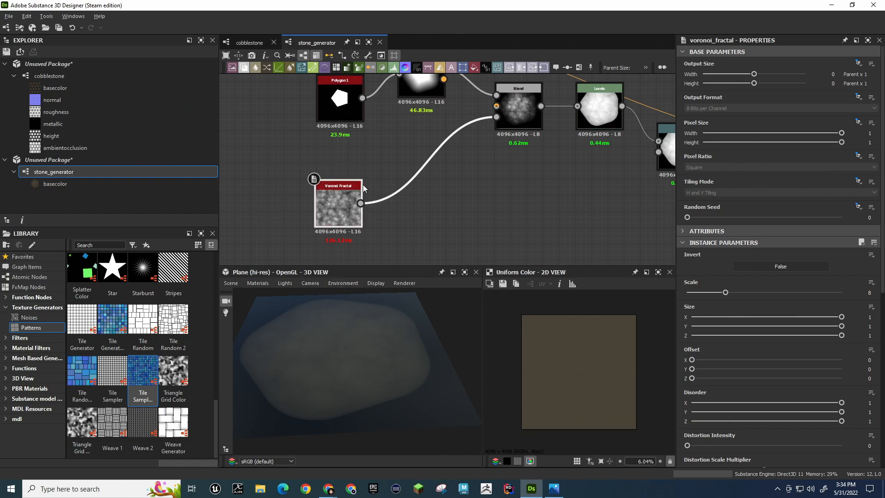
pyautogui.moveTo(434, 146); pyautogui.dragTo(387, 215, button='middle')
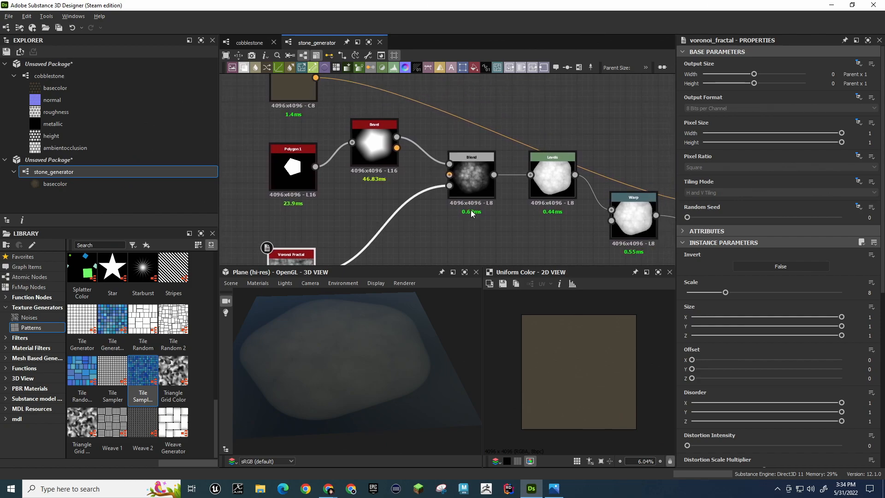
# Switch to the browser, watch the YouTube tutorial on exposing the twig subgraph's parameters, and return to Substance 3D Designer
pyautogui.hotkey('alt', 'Tab')
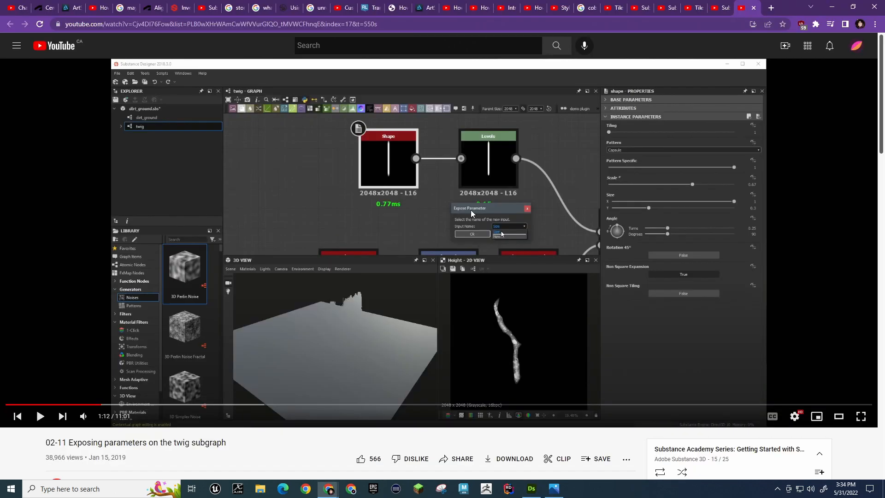
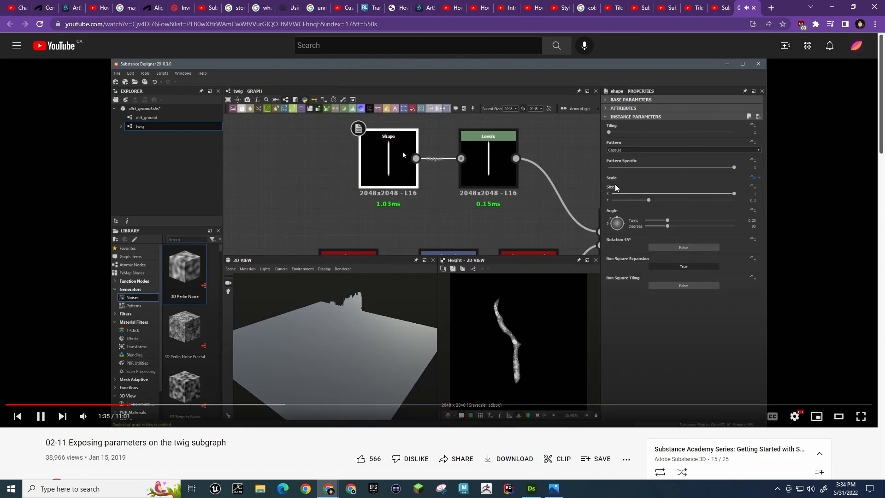
pyautogui.click(491, 268)
pyautogui.click(532, 485)
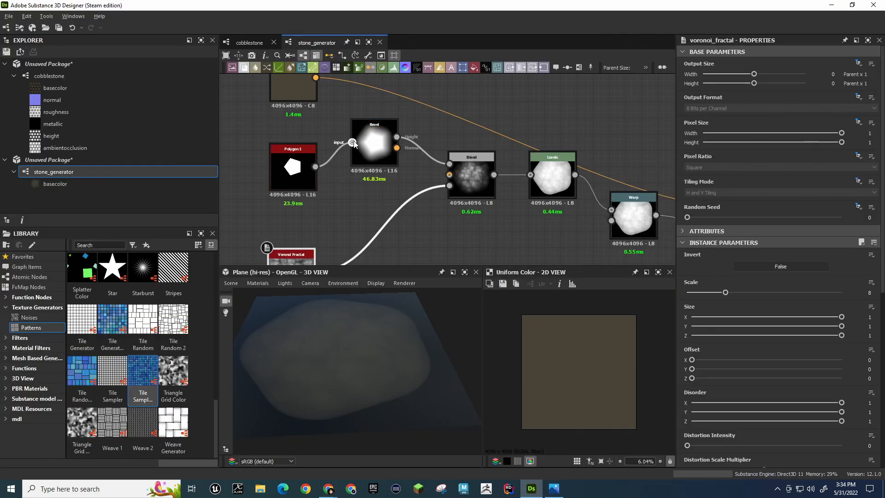
# Examine the Voronoi Fractal node's instance parameters and the Bevel node's commands and attributes
pyautogui.scroll(-3, 729, 302)
pyautogui.scroll(-4, 726, 299)
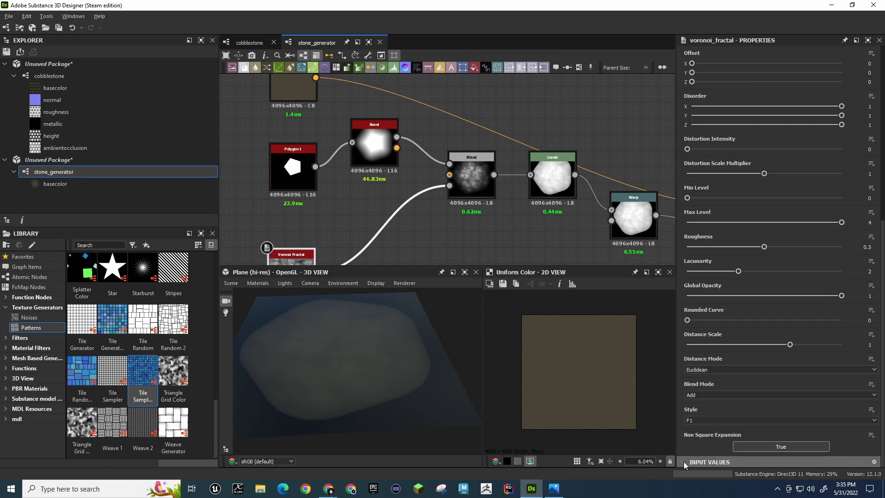
pyautogui.scroll(6, 704, 254)
pyautogui.scroll(2, 700, 206)
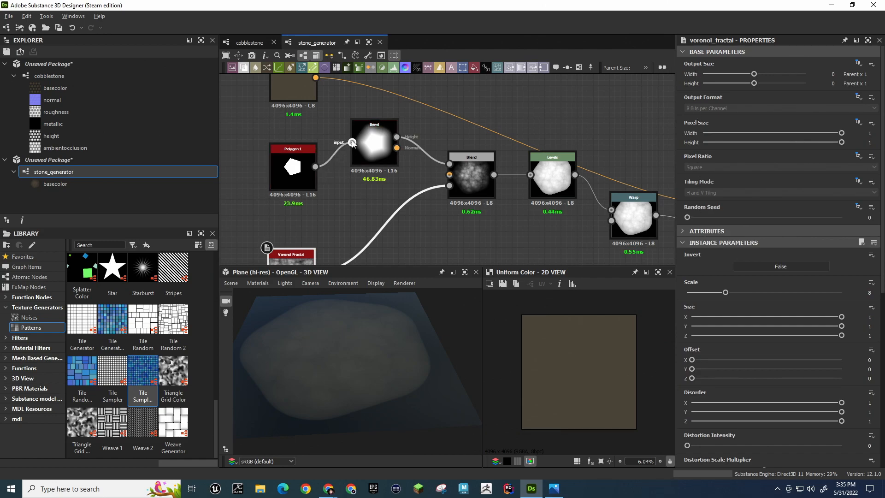
pyautogui.rightClick(369, 127)
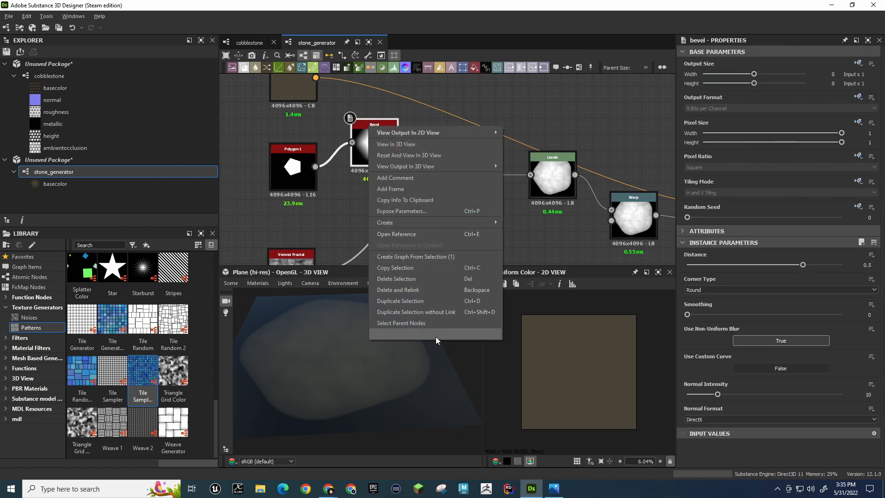
pyautogui.click(350, 198)
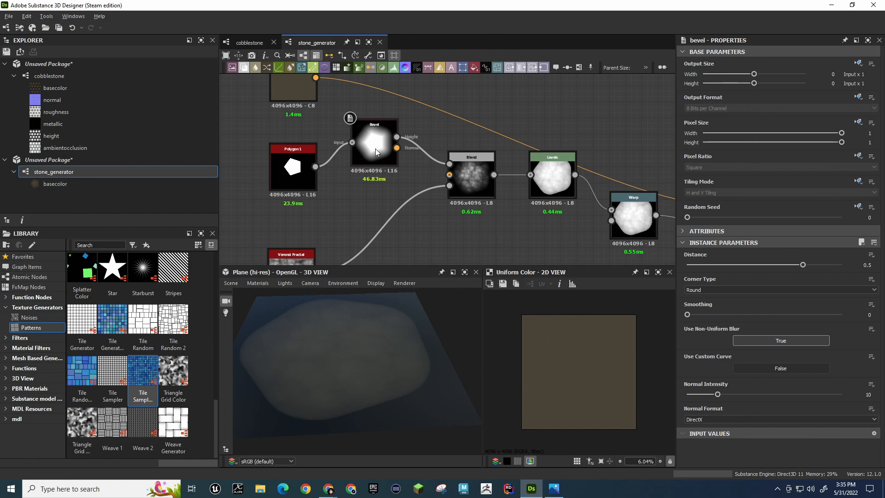
pyautogui.click(683, 231)
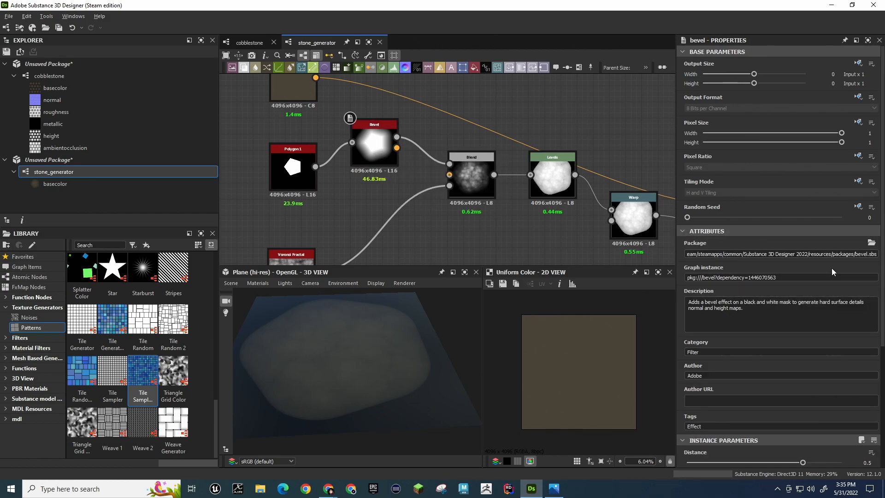
pyautogui.click(682, 231)
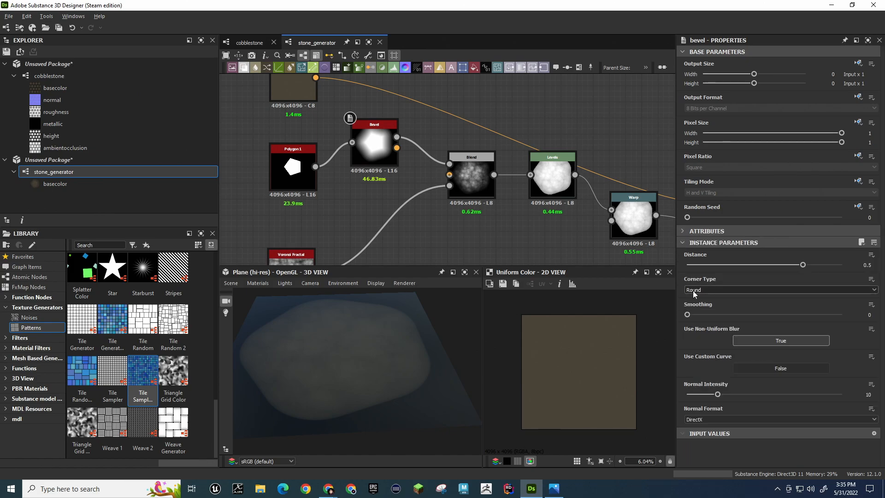
# Try the Angular corner type on the Bevel node and restore it to Round
pyautogui.click(725, 289)
pyautogui.click(712, 304)
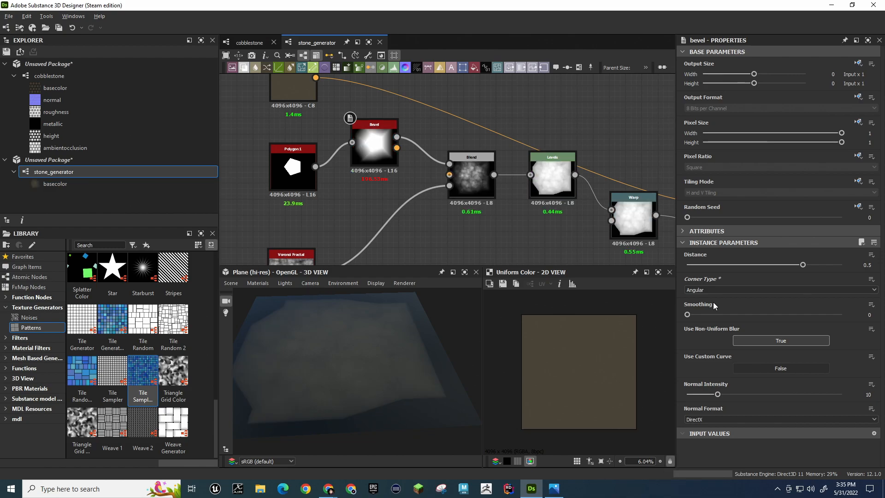
pyautogui.click(712, 287)
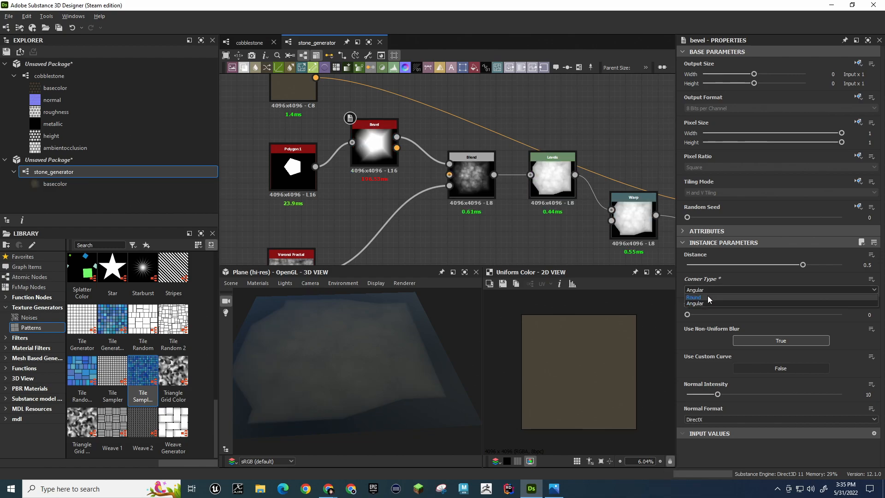
pyautogui.click(708, 295)
# Check the Bevel node's commands and base parameters for a way to expose its input
pyautogui.moveTo(395, 222); pyautogui.dragTo(455, 177, button='middle')
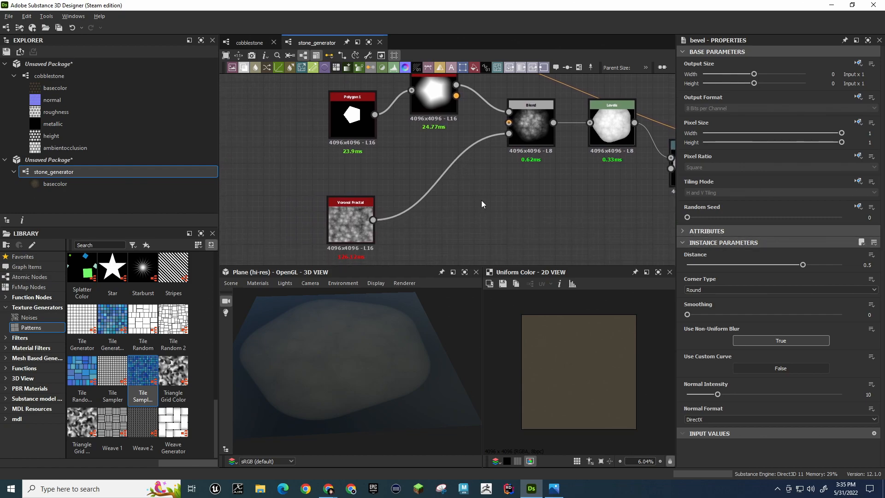
pyautogui.rightClick(421, 87)
pyautogui.click(398, 156)
pyautogui.click(430, 102)
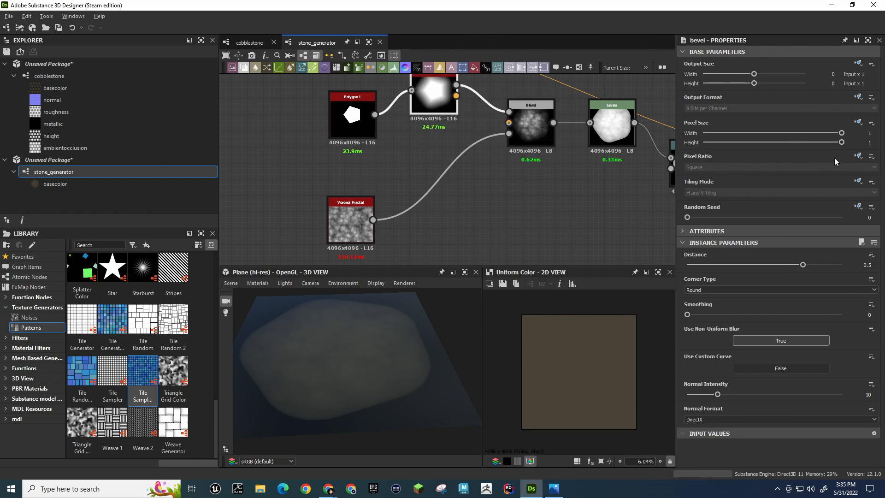
pyautogui.moveTo(409, 144); pyautogui.dragTo(411, 192, button='middle')
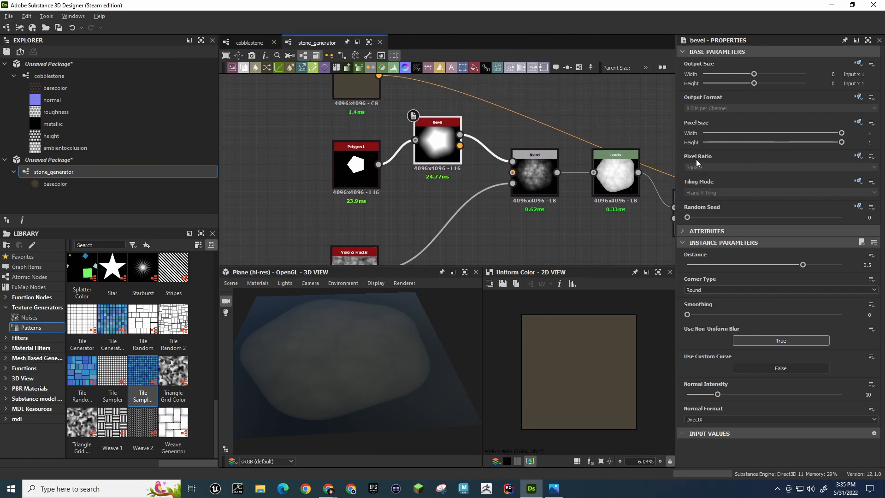
# Delete and reconnect the link from Polygon 1 to Bevel's input, and nudge the Polygon 1 node slightly upward
pyautogui.click(393, 153)
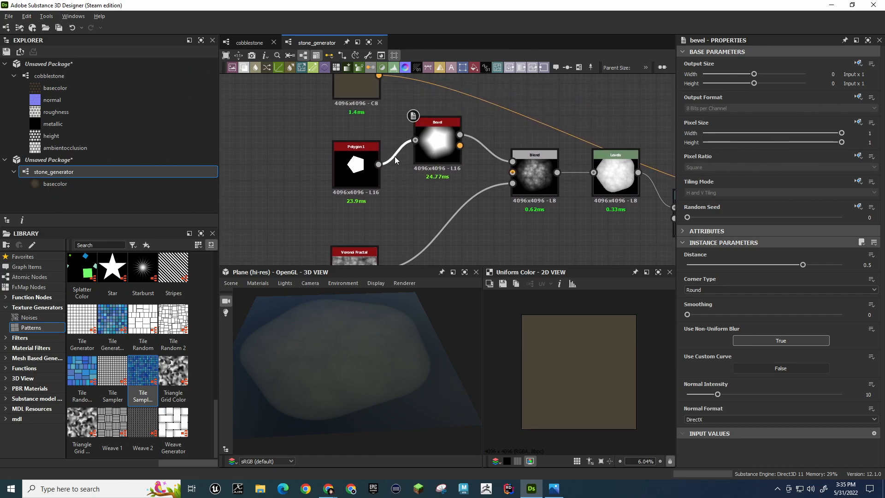
pyautogui.press('Delete')
pyautogui.click(444, 146)
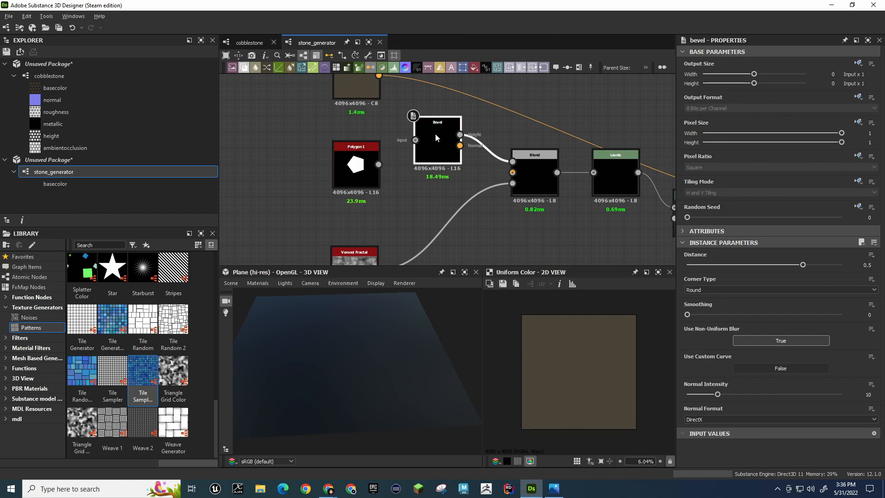
pyautogui.moveTo(378, 164); pyautogui.dragTo(416, 141)
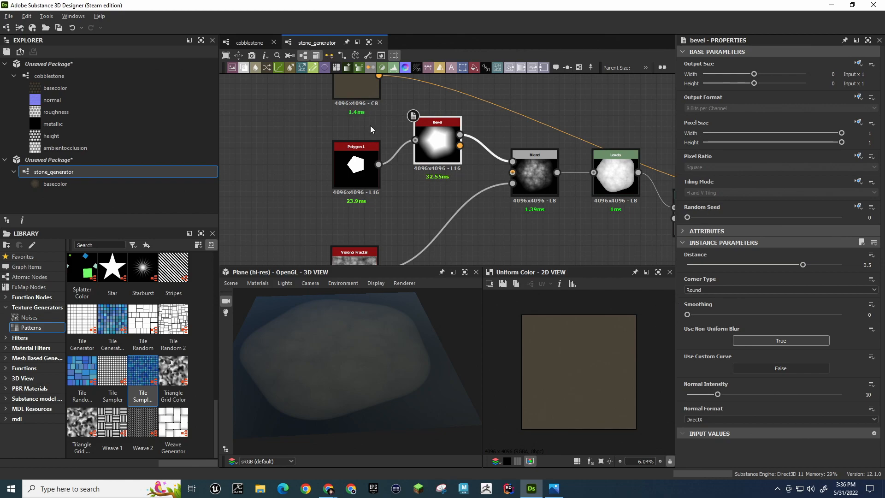
pyautogui.moveTo(362, 162); pyautogui.dragTo(389, 158)
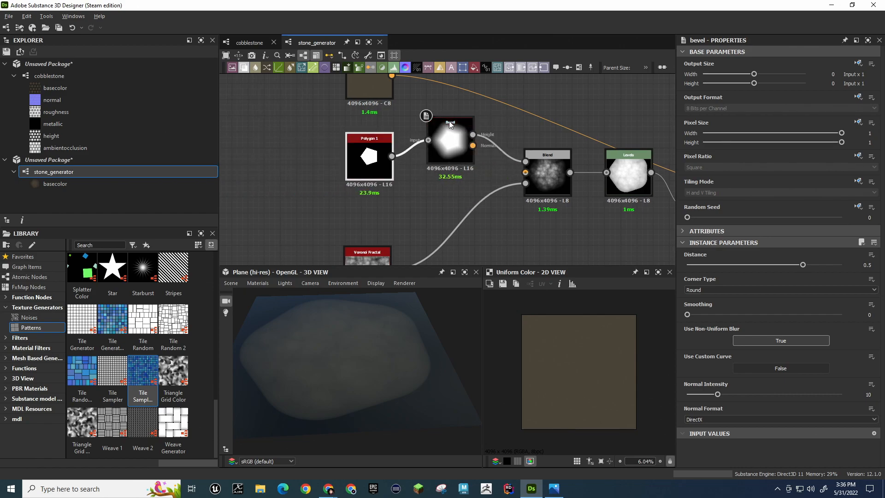
# Examine the stone_generator graph's properties, including its outputs and the Stone Base Color input parameter's settings
pyautogui.click(573, 91)
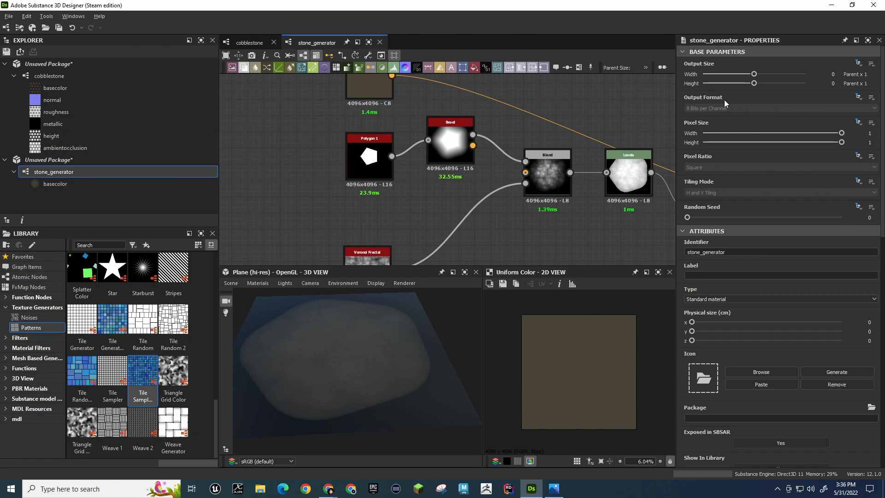
pyautogui.click(681, 51)
pyautogui.click(682, 63)
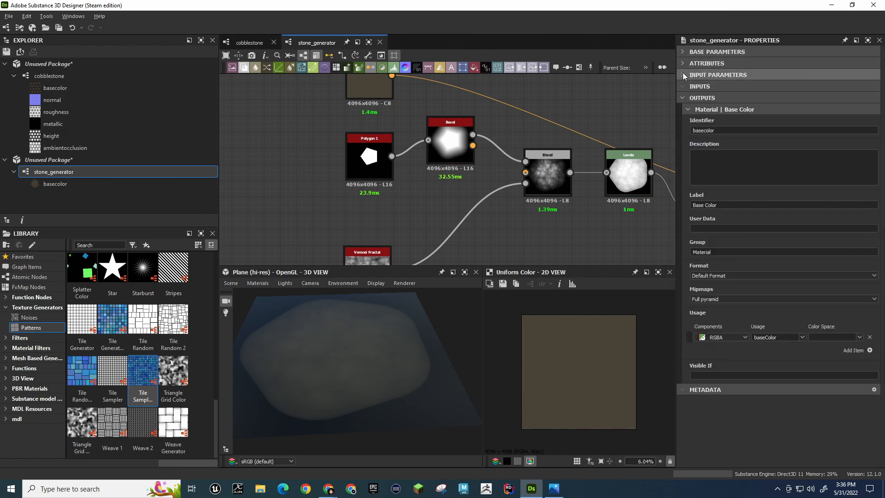
pyautogui.click(681, 97)
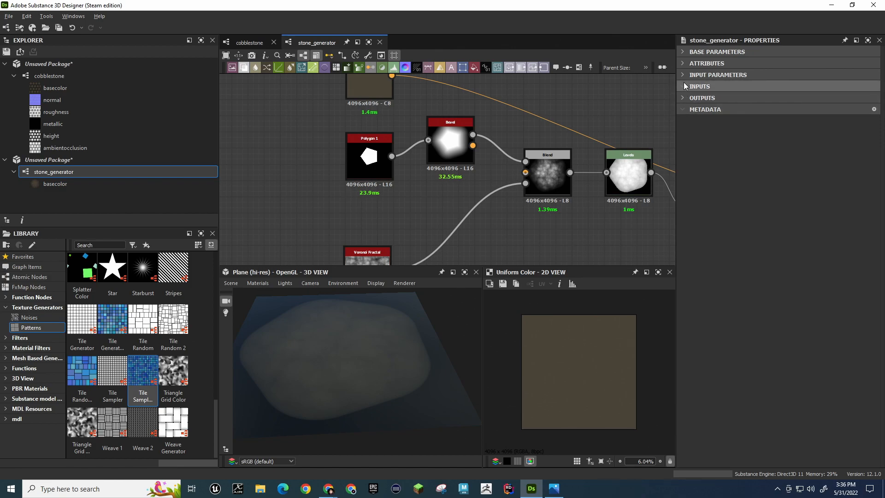
pyautogui.click(682, 75)
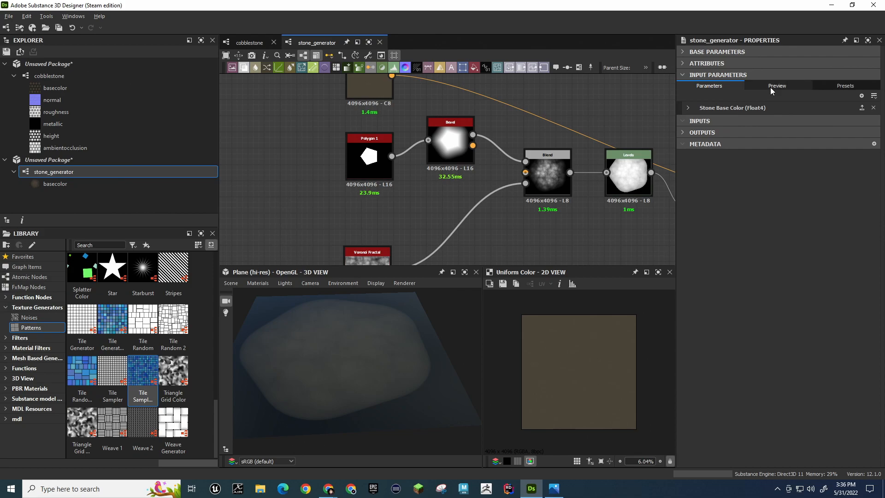
pyautogui.click(688, 107)
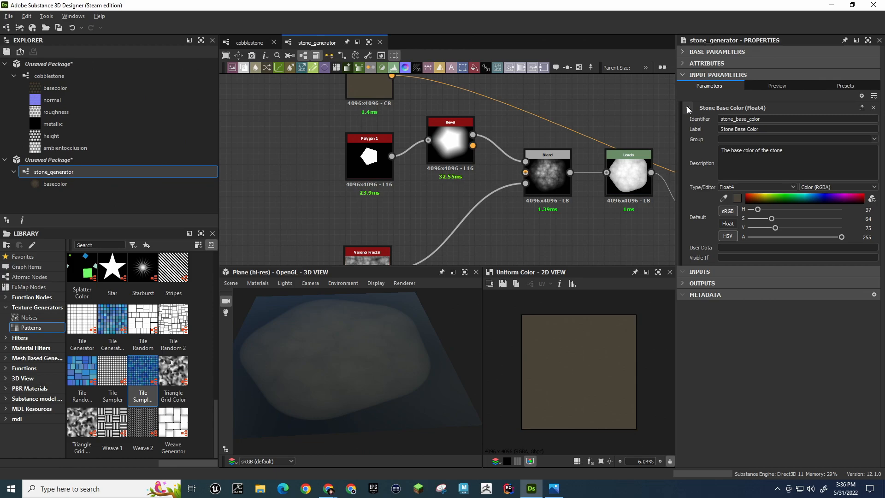
pyautogui.click(688, 107)
pyautogui.click(688, 107)
pyautogui.click(688, 107)
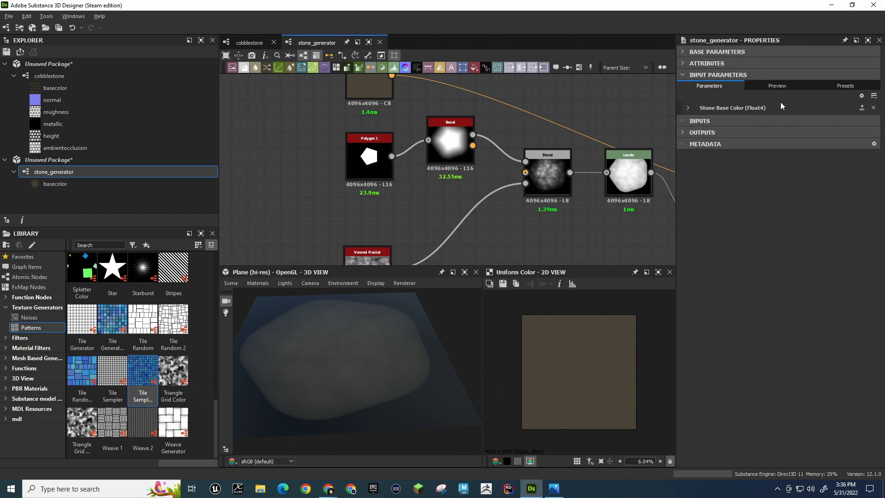
# Add a new Float input parameter to the stone_generator graph and expand its settings
pyautogui.click(875, 97)
pyautogui.click(822, 227)
pyautogui.click(862, 95)
pyautogui.click(689, 121)
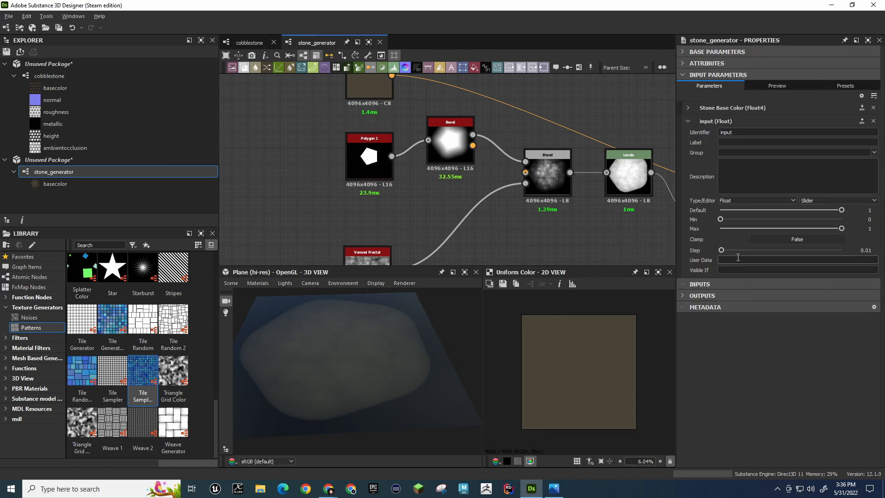
# Examine the new parameter's available data types and compare its settings with those of Stone Base Color
pyautogui.click(773, 201)
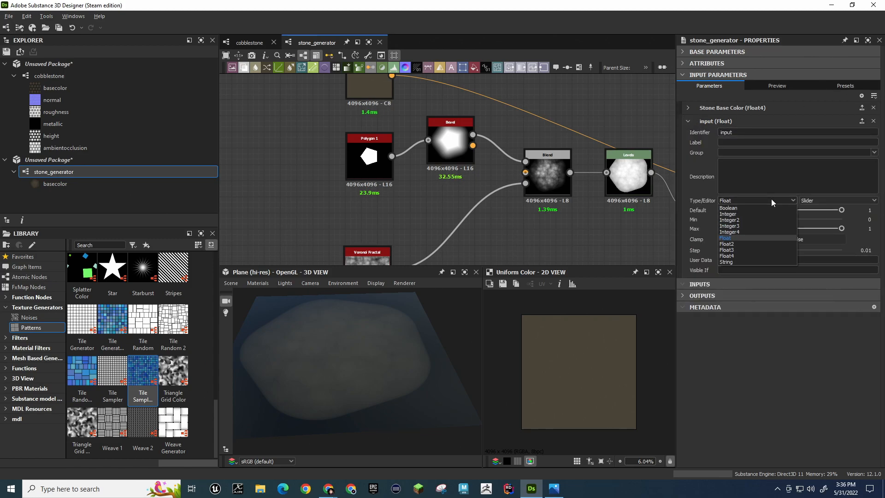
pyautogui.click(771, 199)
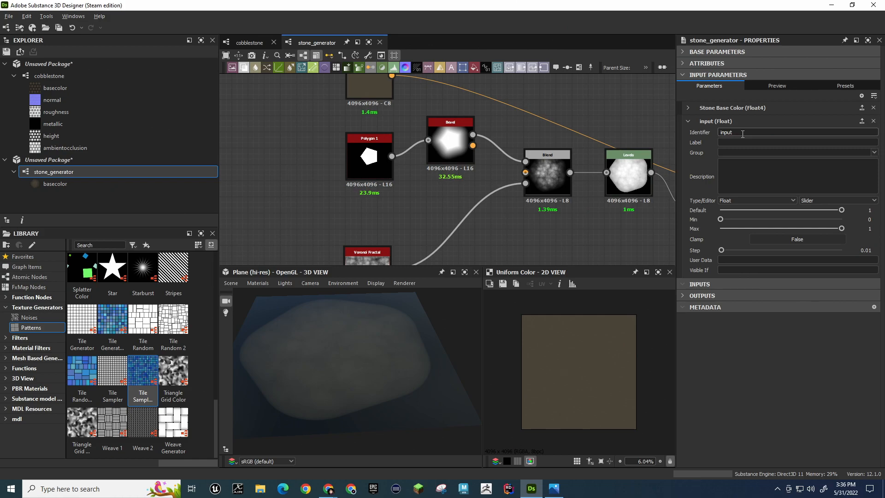
pyautogui.click(769, 202)
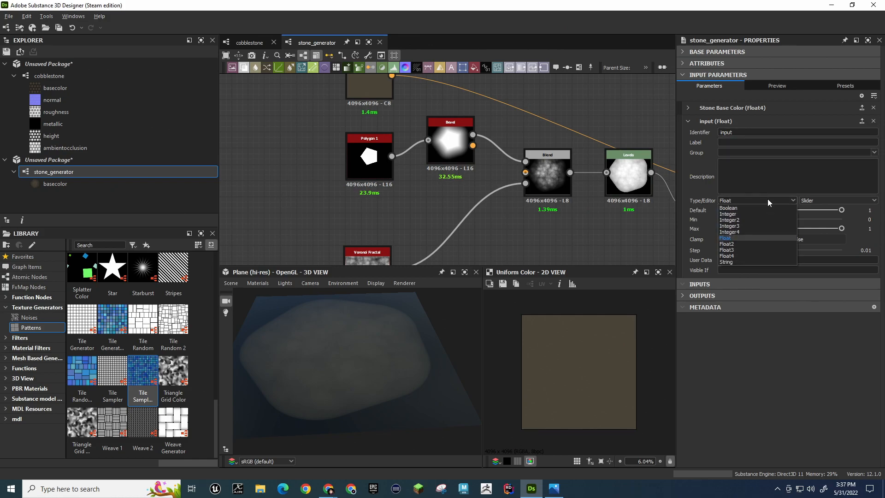
pyautogui.click(769, 202)
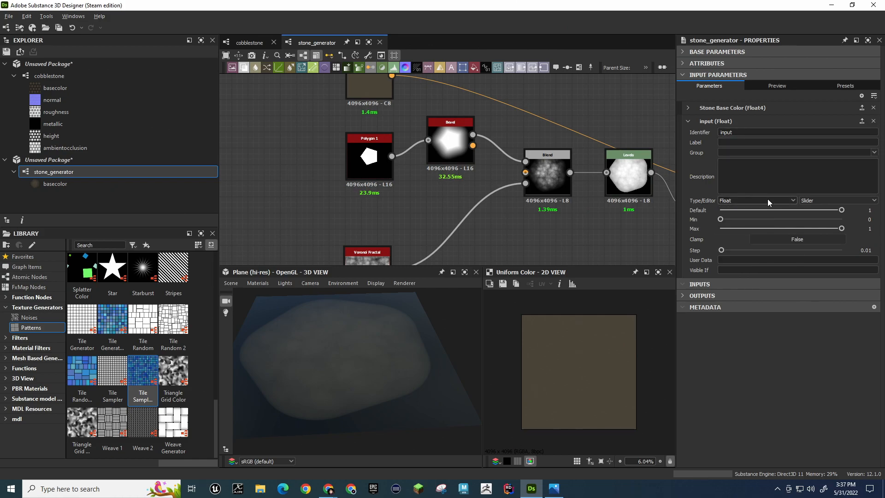
pyautogui.click(689, 109)
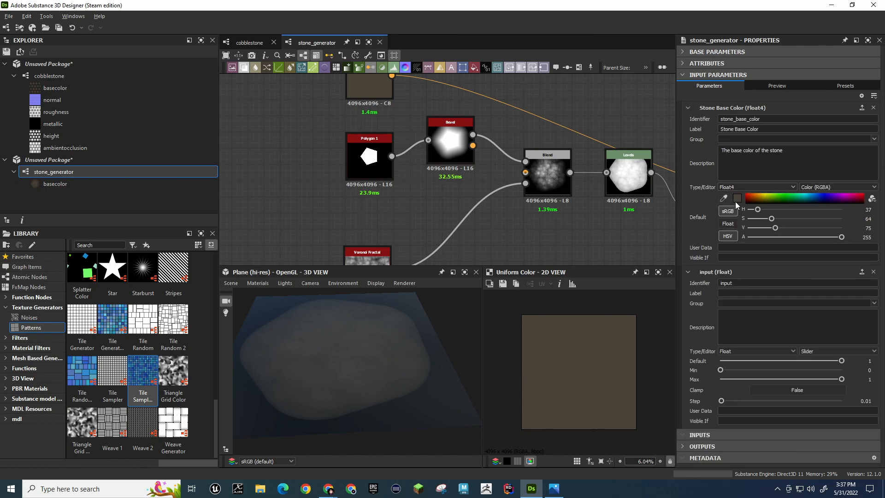
pyautogui.moveTo(737, 204)
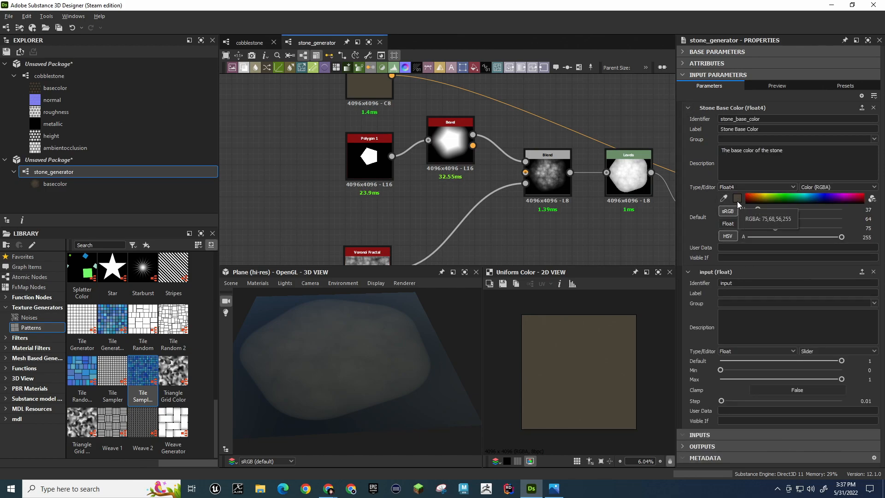
# Set the new Float parameter's editor to Color (Grayscale) and its identifier to Shape
pyautogui.click(819, 352)
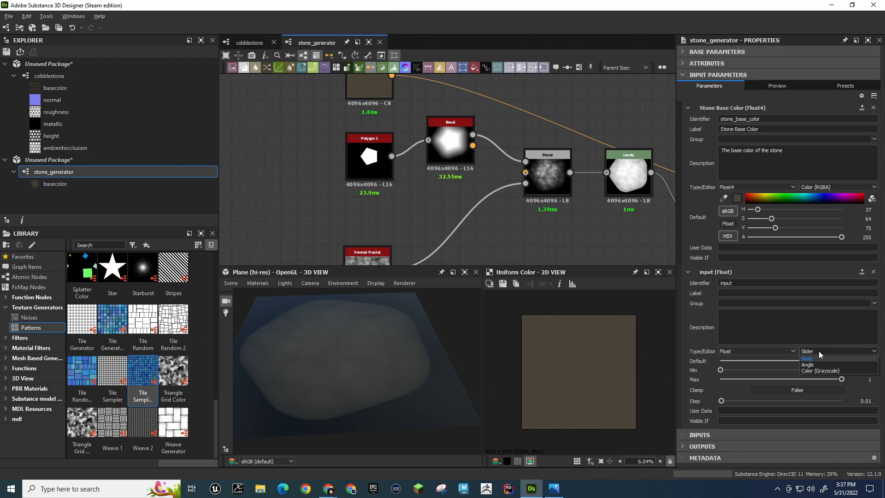
pyautogui.click(821, 370)
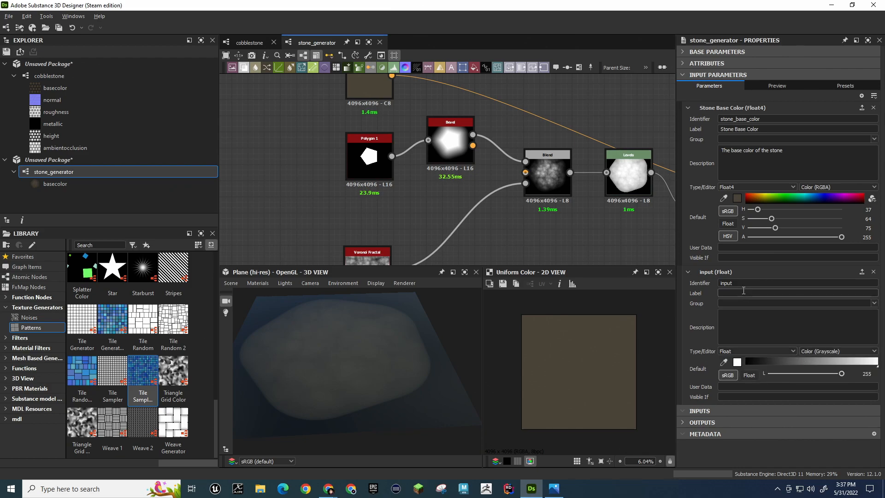
pyautogui.doubleClick(729, 283)
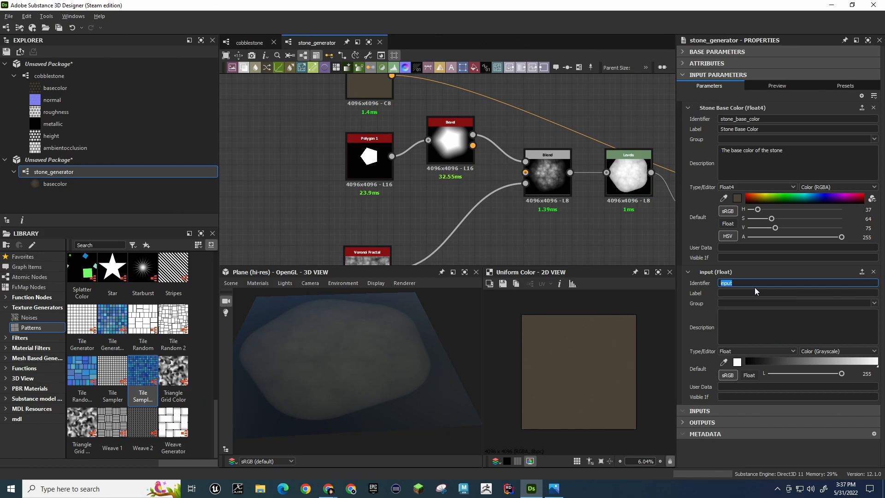
pyautogui.write('Shape')
pyautogui.press('Return')
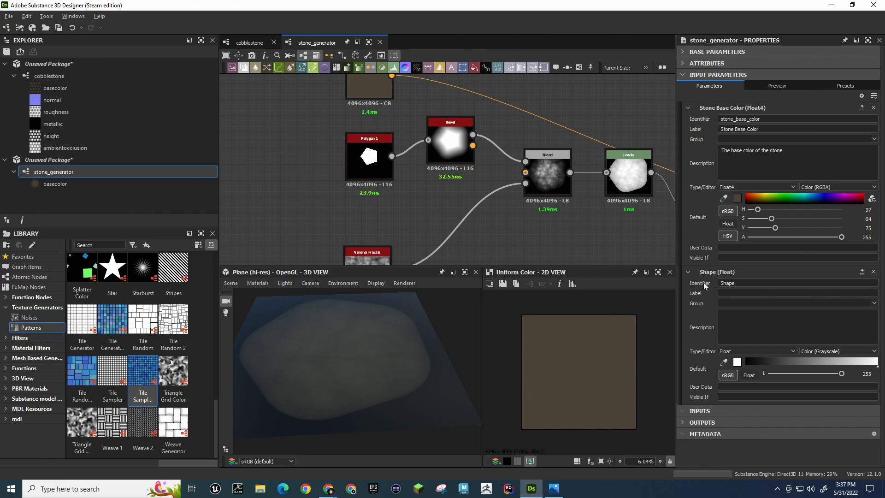
# Delete the Shape input parameter from the stone_generator graph
pyautogui.moveTo(743, 284); pyautogui.dragTo(693, 284)
pyautogui.press('BackSpace')
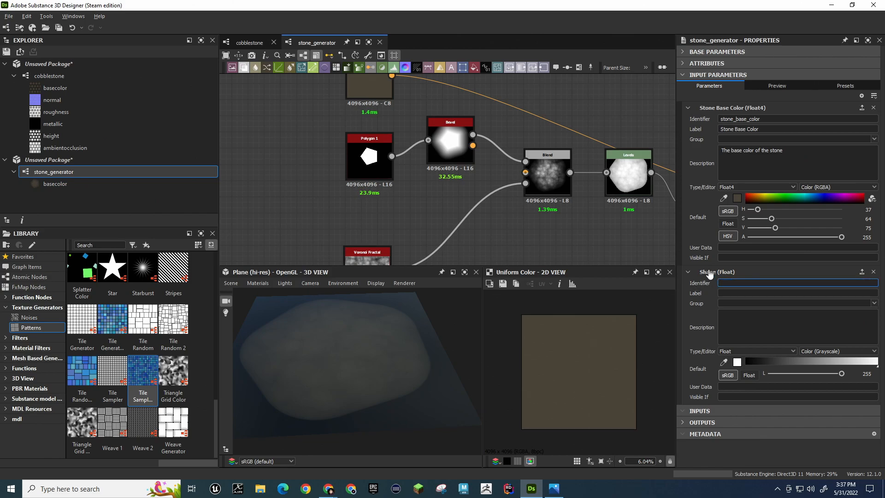
pyautogui.click(874, 271)
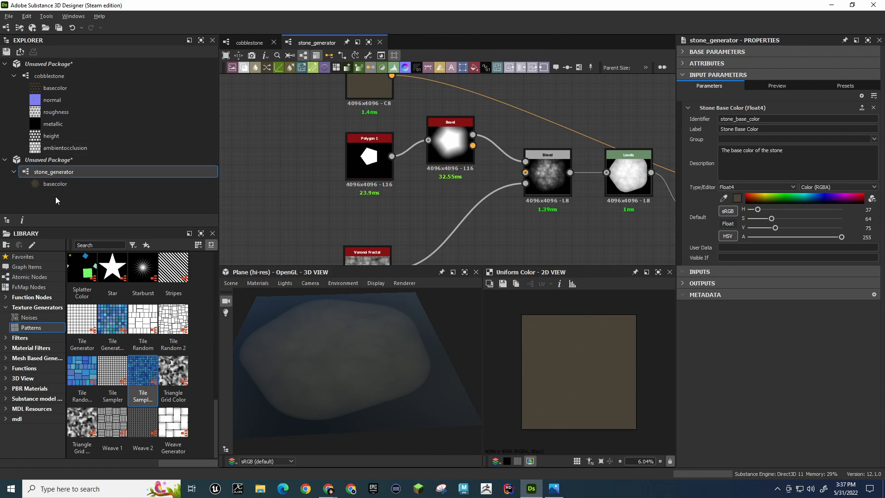
# Try a Shape pattern node from the library as the Bevel node's input and move Polygon 1 aside
pyautogui.click(39, 326)
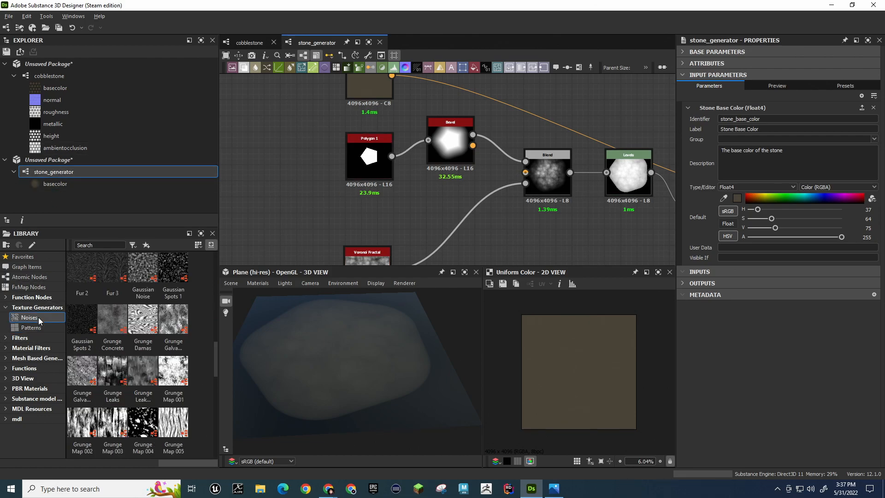
pyautogui.scroll(2, 109, 351)
pyautogui.scroll(4, 109, 347)
pyautogui.scroll(-4, 109, 348)
pyautogui.scroll(1, 111, 348)
pyautogui.moveTo(111, 347); pyautogui.dragTo(428, 139)
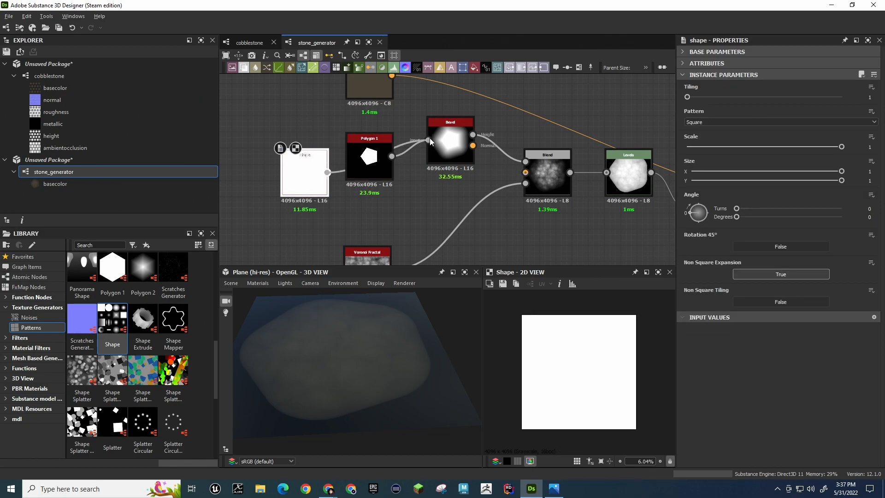
pyautogui.moveTo(377, 145); pyautogui.dragTo(280, 96)
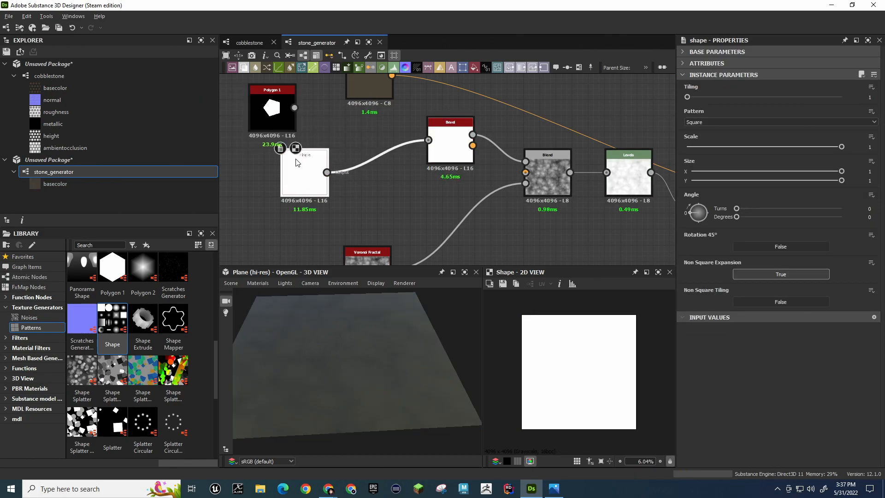
# Try the Paraboloid, Gaussian, Thorn, Gradation and Waves patterns on the Shape node
pyautogui.click(710, 123)
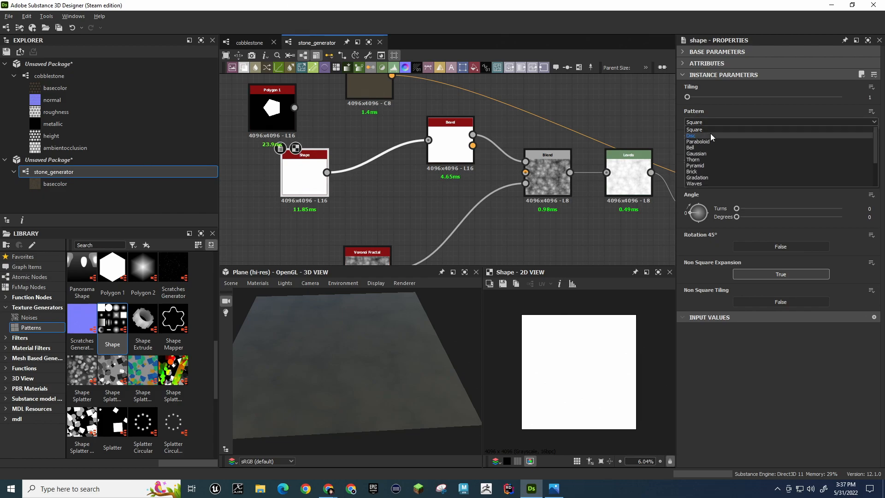
pyautogui.click(711, 141)
pyautogui.click(708, 122)
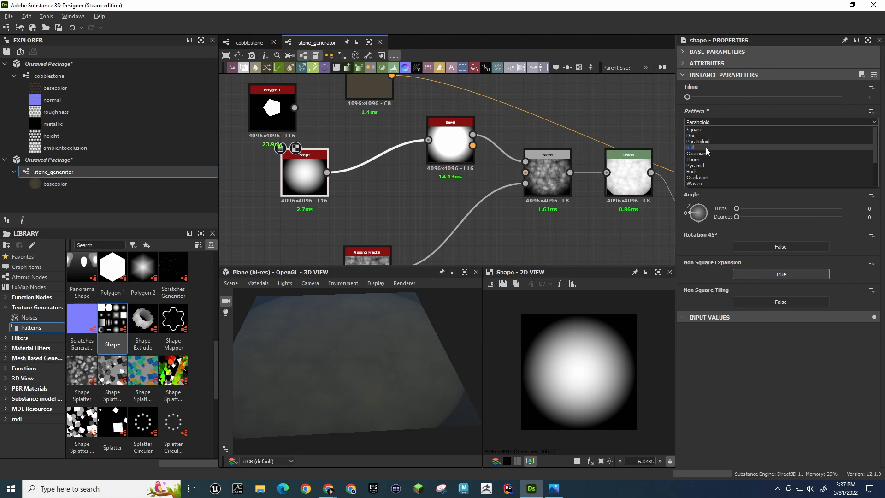
pyautogui.click(707, 154)
pyautogui.click(707, 121)
pyautogui.click(703, 154)
pyautogui.click(707, 121)
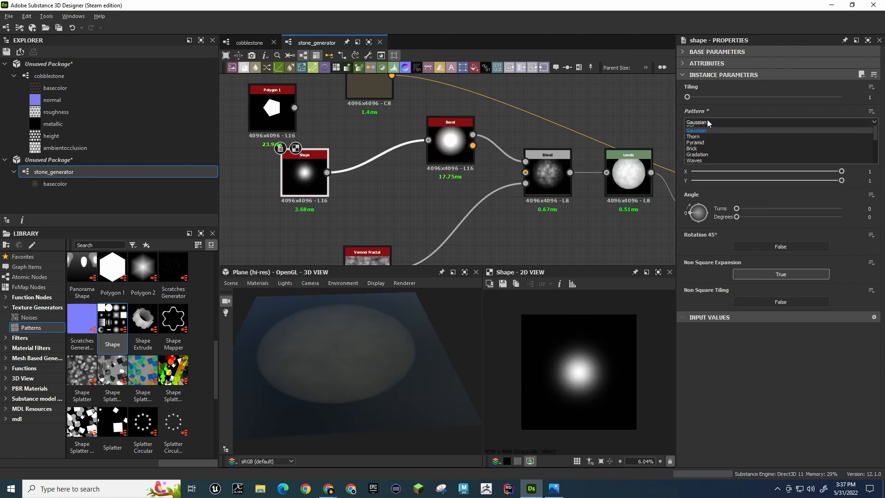
pyautogui.click(704, 160)
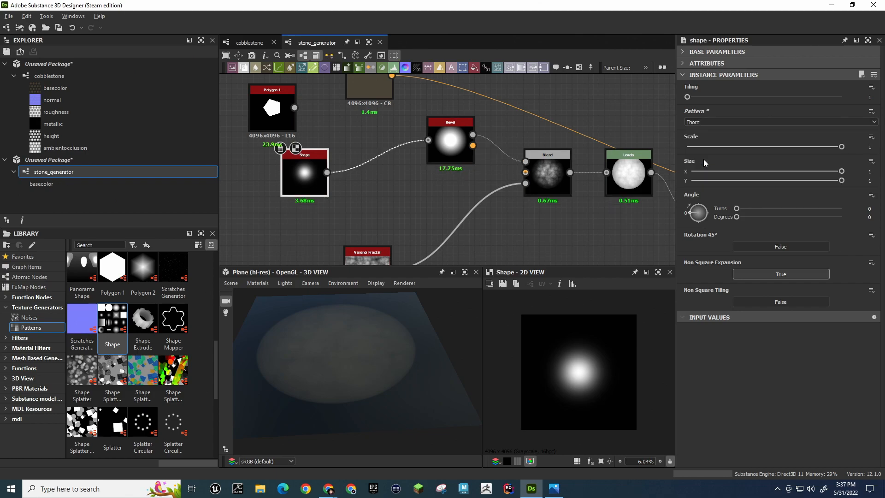
pyautogui.click(707, 121)
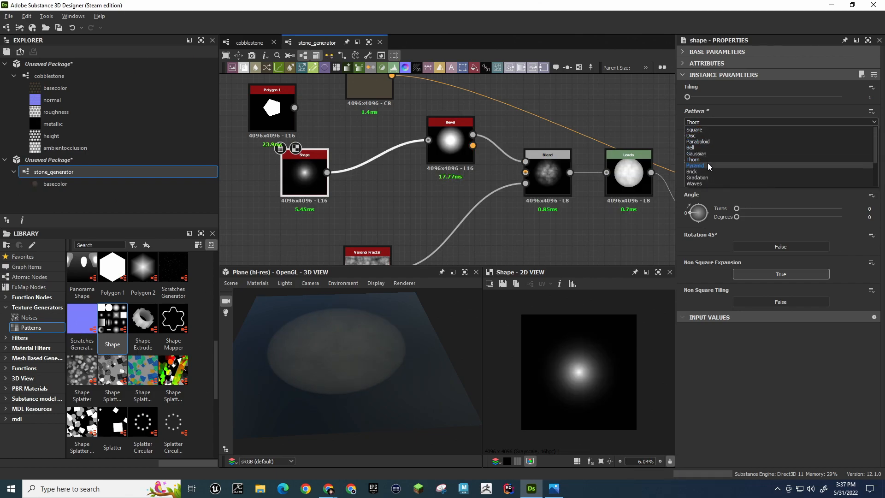
pyautogui.click(705, 178)
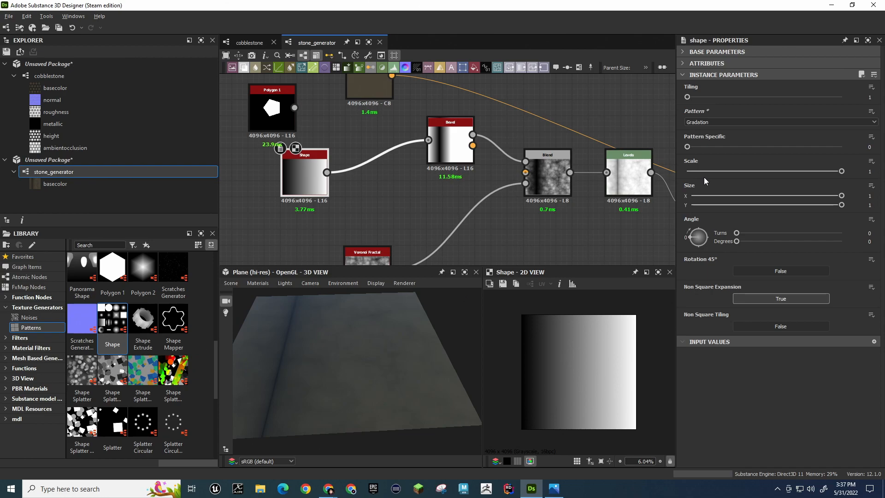
pyautogui.click(704, 122)
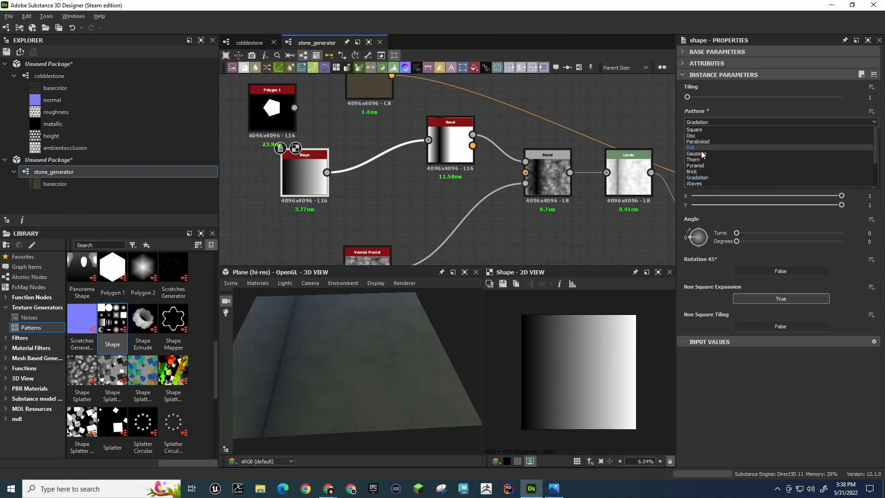
pyautogui.click(698, 184)
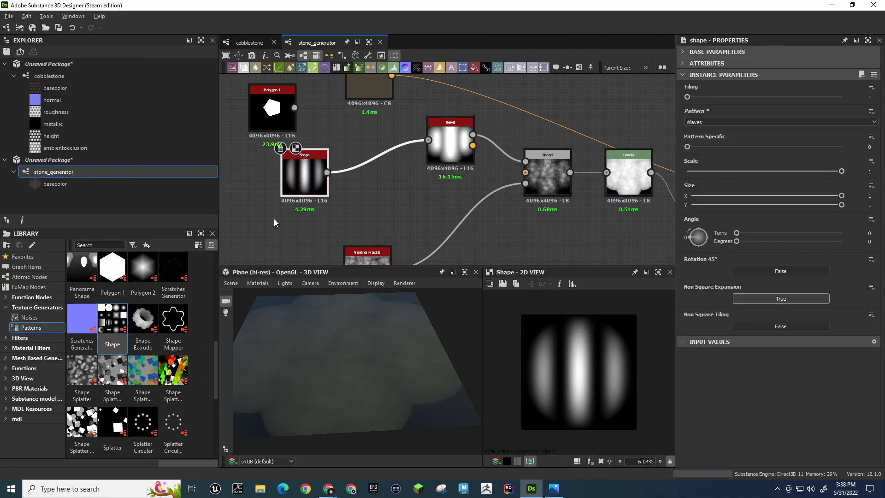
# Delete the Shape node and reconnect Polygon 1 to the Bevel node's input
pyautogui.press('Delete')
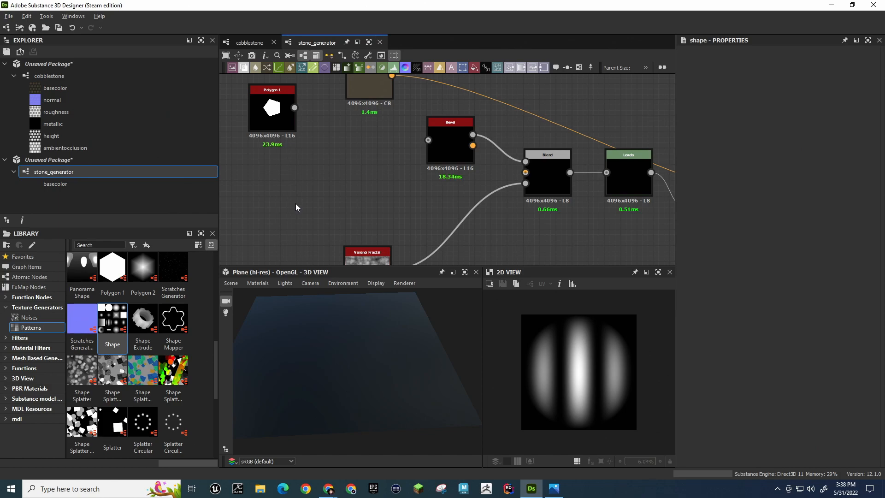
pyautogui.moveTo(271, 108); pyautogui.dragTo(428, 140)
pyautogui.doubleClick(369, 156)
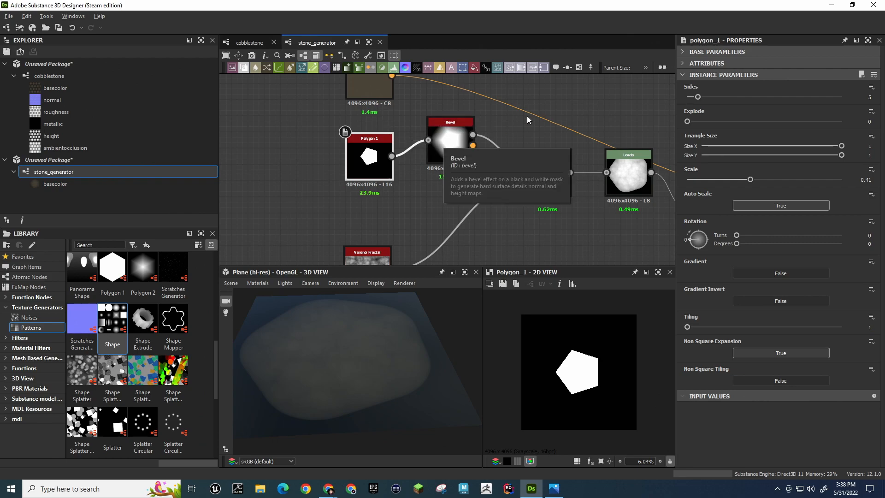
# Add a new Float input parameter to the stone_generator graph and set its editor to Color (Grayscale)
pyautogui.click(599, 98)
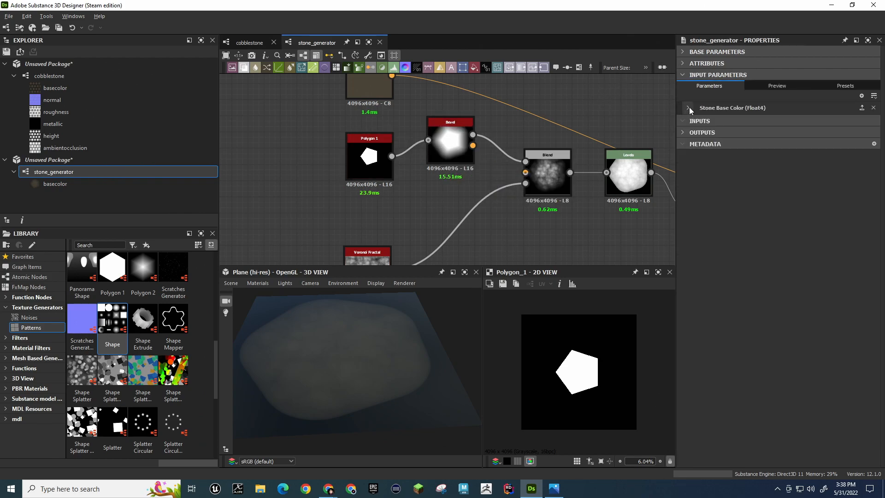
pyautogui.click(862, 96)
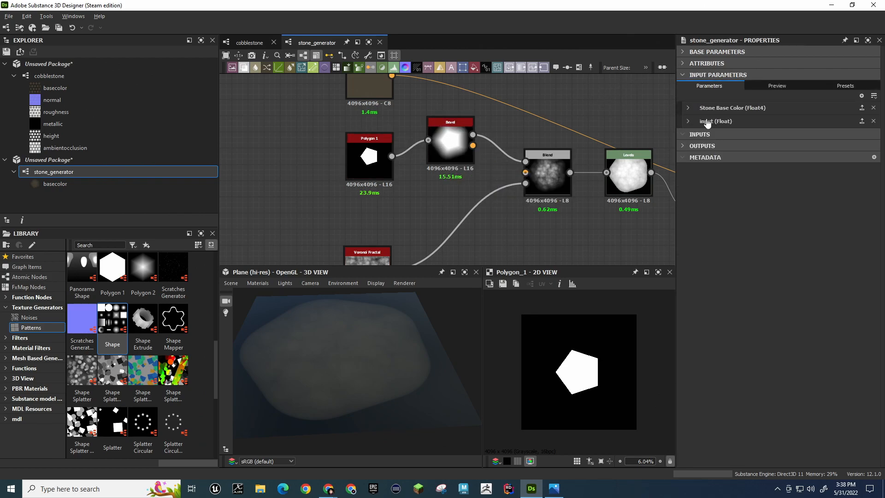
pyautogui.click(689, 121)
pyautogui.click(846, 200)
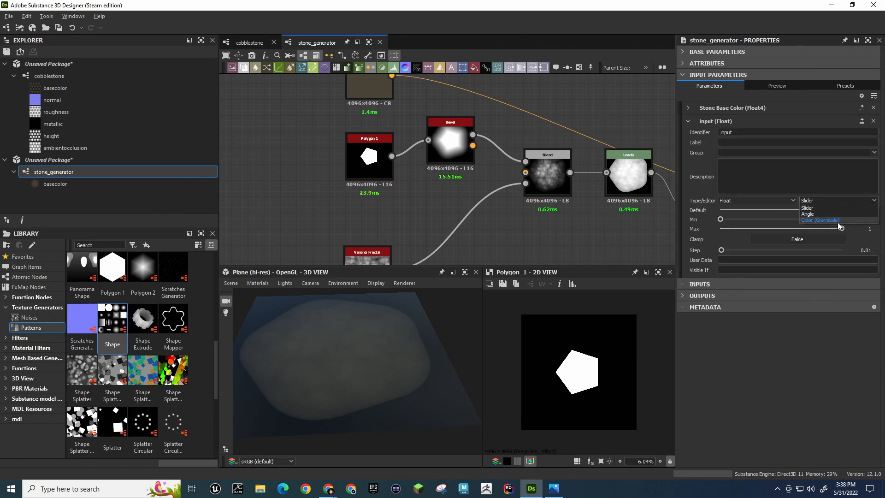
pyautogui.click(834, 219)
# Set the new Float parameter's identifier to base_shape and its label to Base Shape
pyautogui.moveTo(735, 133); pyautogui.dragTo(704, 128)
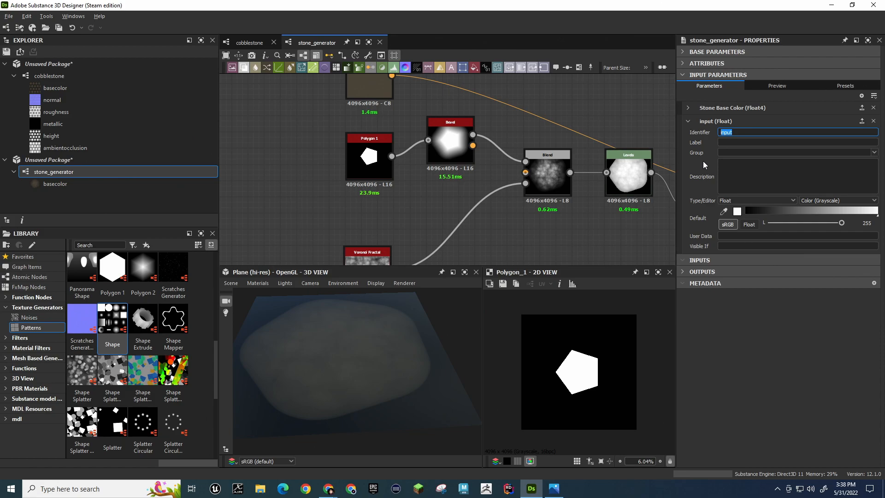
pyautogui.write('Be')
pyautogui.write('ase Shape')
pyautogui.tripleClick(770, 133)
pyautogui.write('base_shape')
pyautogui.click(730, 142)
pyautogui.write('Base Shape')
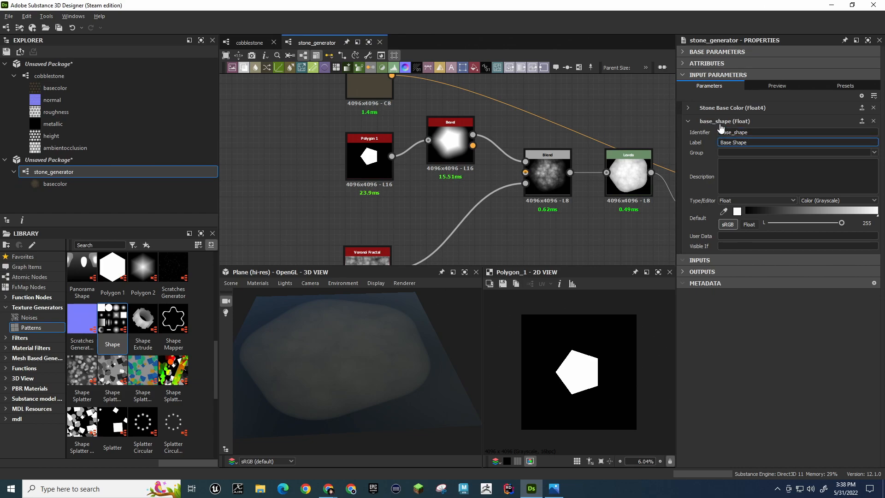
# Describe the Base Shape parameter as "The base shape of the stone" and collapse its settings
pyautogui.click(744, 171)
pyautogui.write('The base shape of the ')
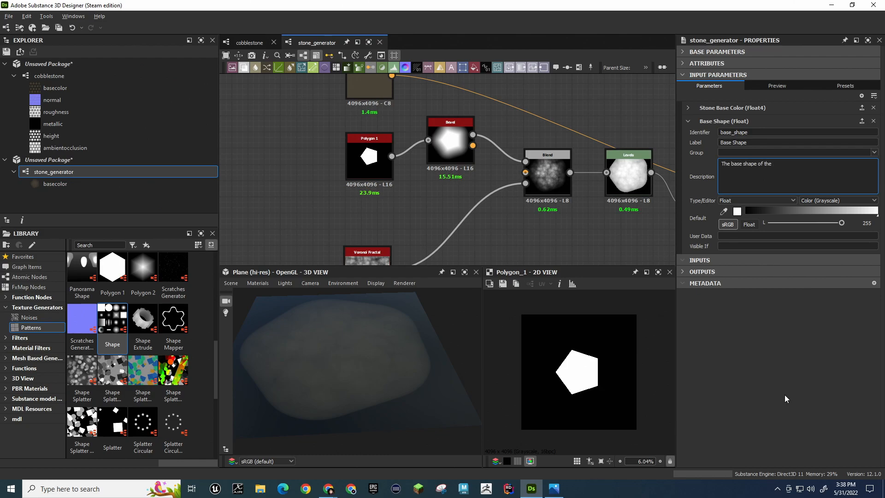
pyautogui.write('Stone')
pyautogui.press('BackSpace')
pyautogui.press('BackSpace')
pyautogui.press('BackSpace')
pyautogui.click(752, 342)
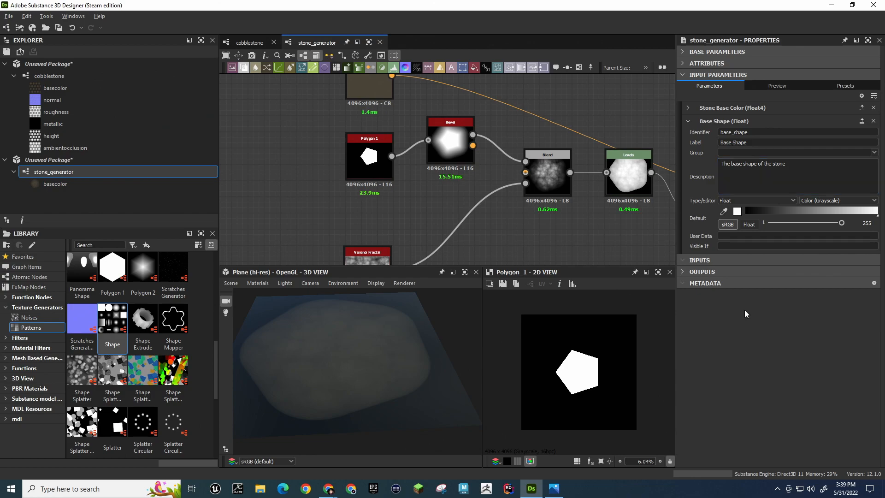
pyautogui.click(688, 121)
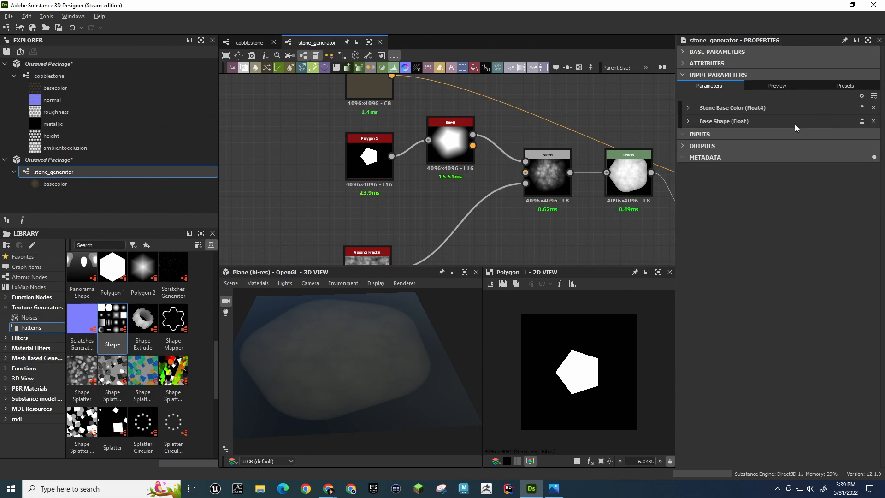
# Review the Base Shape parameter's settings and search the node list for "base shape"
pyautogui.doubleClick(323, 148)
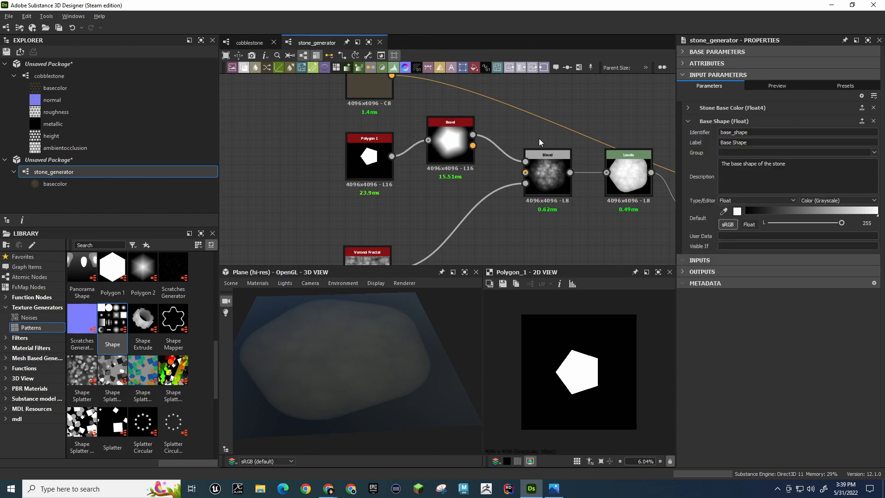
pyautogui.click(688, 121)
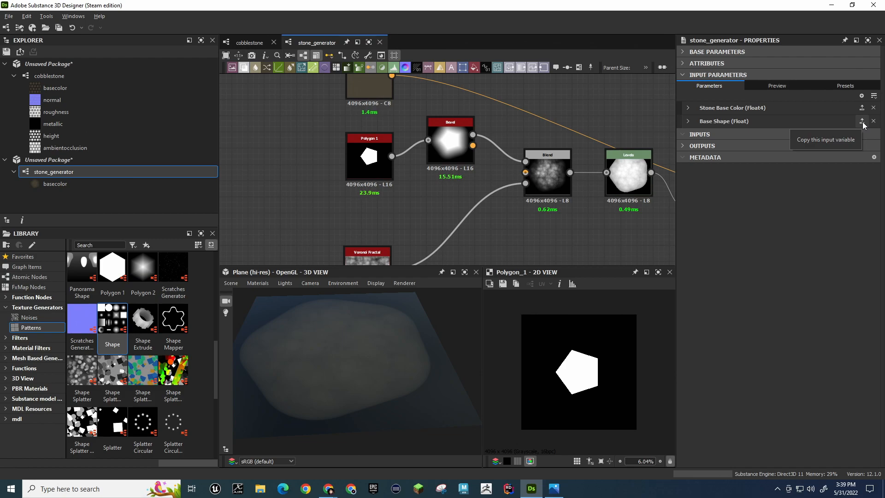
pyautogui.click(689, 122)
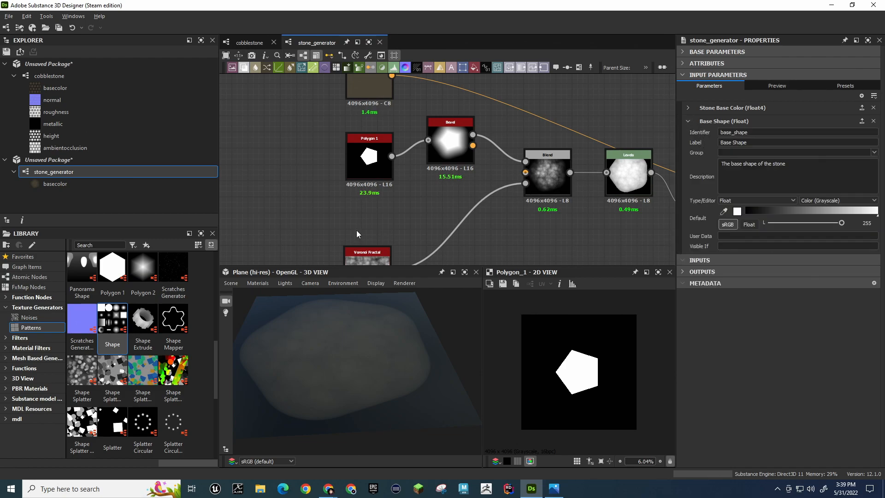
pyautogui.press('space')
pyautogui.write('base')
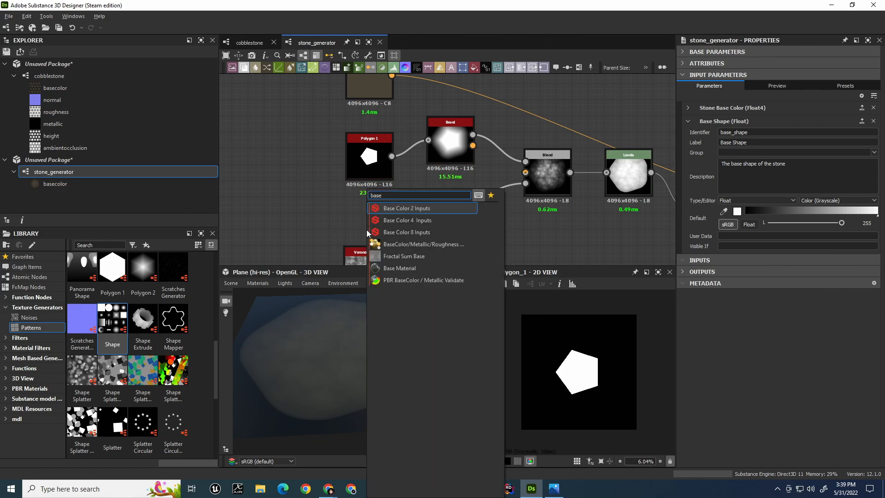
pyautogui.press('BackSpace')
pyautogui.press('BackSpace')
pyautogui.press('BackSpace')
pyautogui.press('BackSpace')
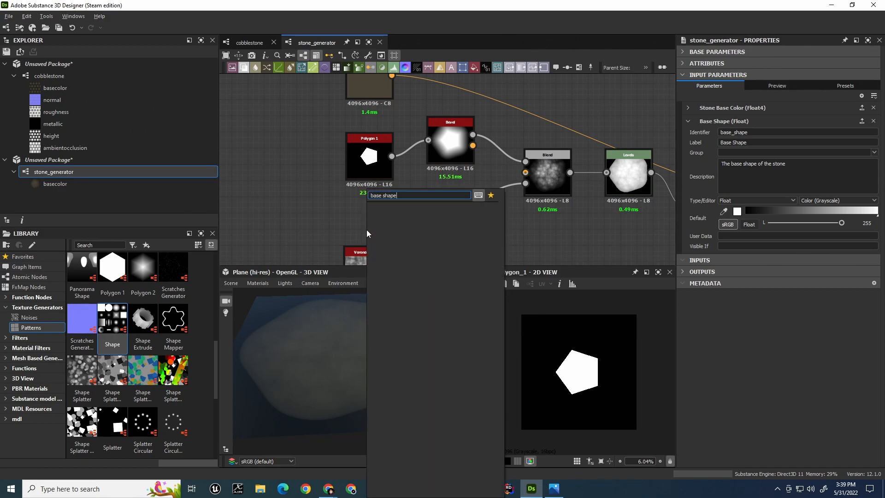
pyautogui.press('Escape')
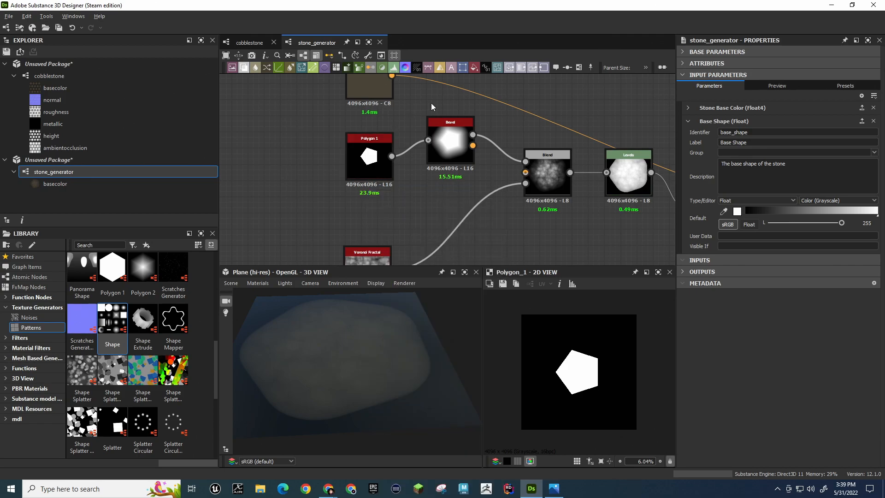
# Preview the stone_generator graph's input parameters and examine Polygon 1's instance parameters
pyautogui.doubleClick(318, 201)
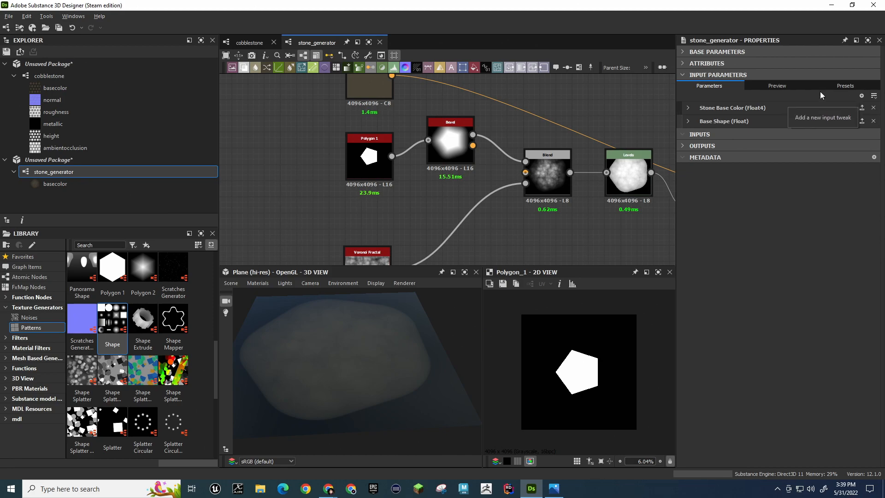
pyautogui.click(793, 86)
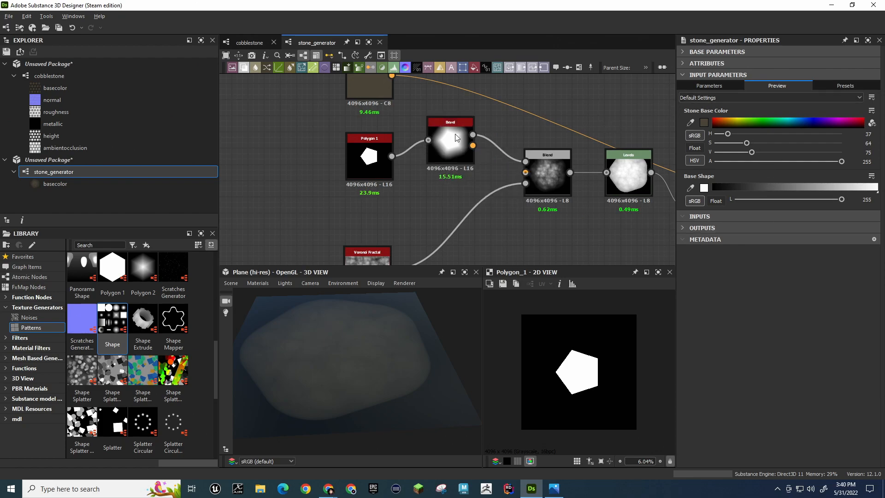
pyautogui.click(376, 153)
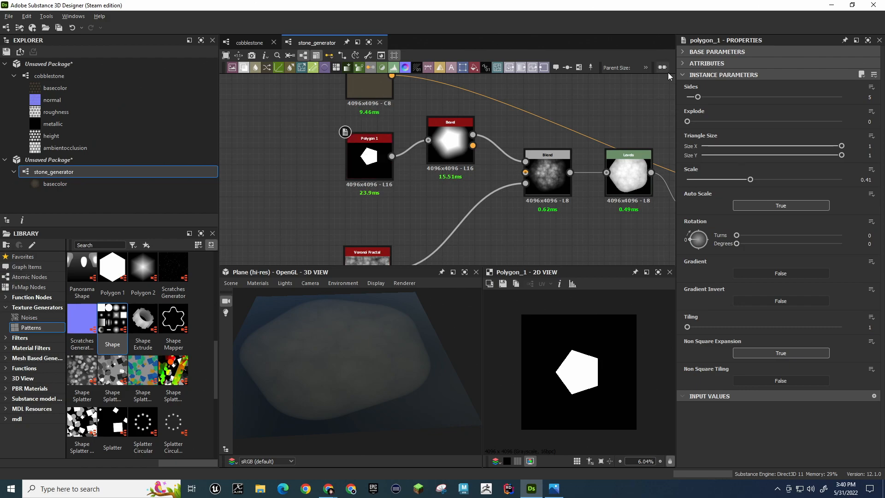
pyautogui.click(682, 75)
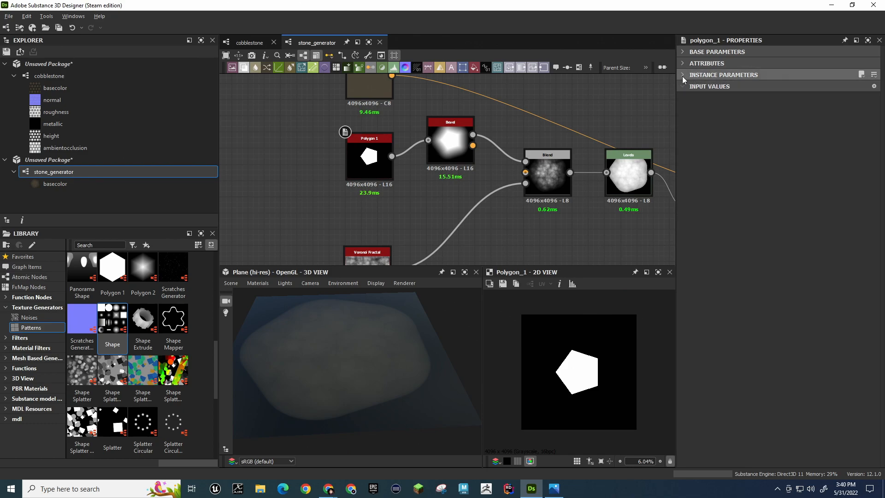
pyautogui.click(683, 76)
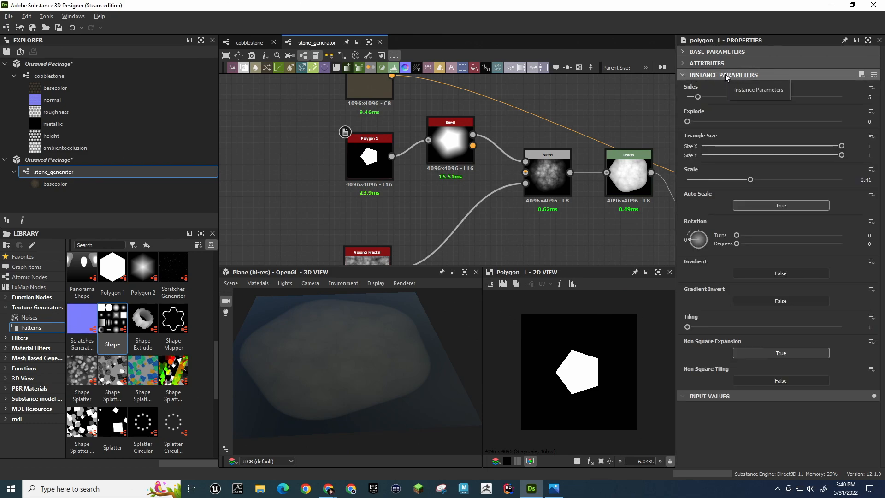
pyautogui.moveTo(374, 132); pyautogui.dragTo(429, 140)
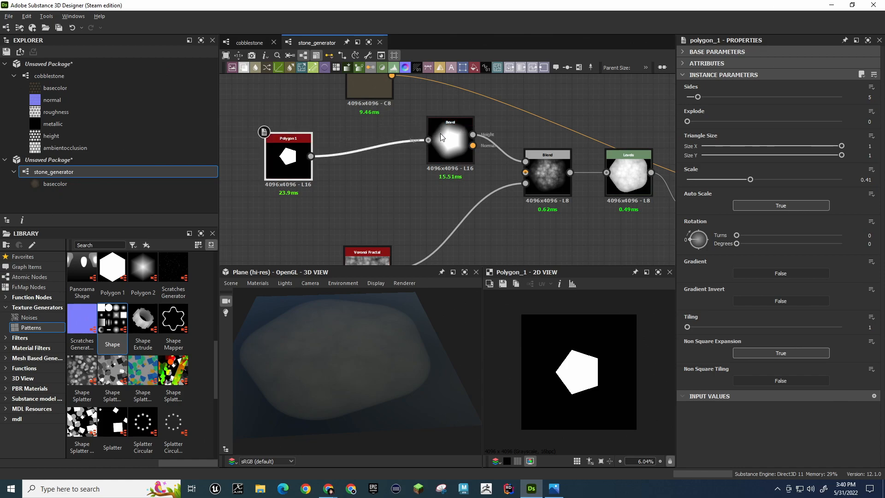
pyautogui.click(347, 158)
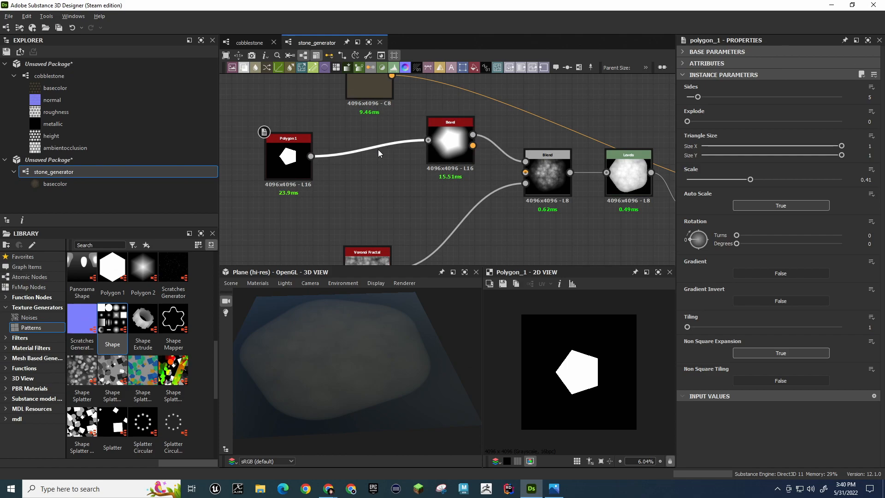
pyautogui.press('Delete')
pyautogui.moveTo(382, 124); pyautogui.dragTo(355, 178)
pyautogui.moveTo(412, 126); pyautogui.dragTo(428, 140)
pyautogui.moveTo(297, 146); pyautogui.dragTo(377, 137)
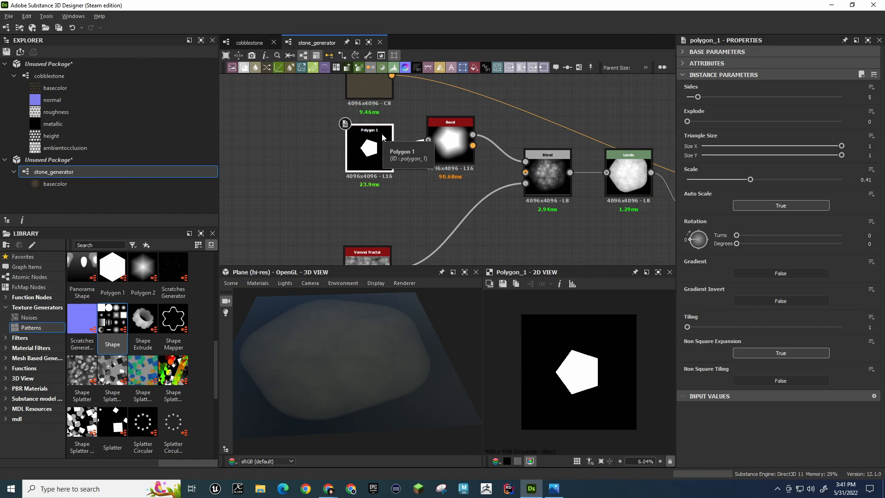
# Examine the stone_generator graph's presets and preview, and the type and editor settings of Base Shape and Stone Base Color
pyautogui.click(463, 180)
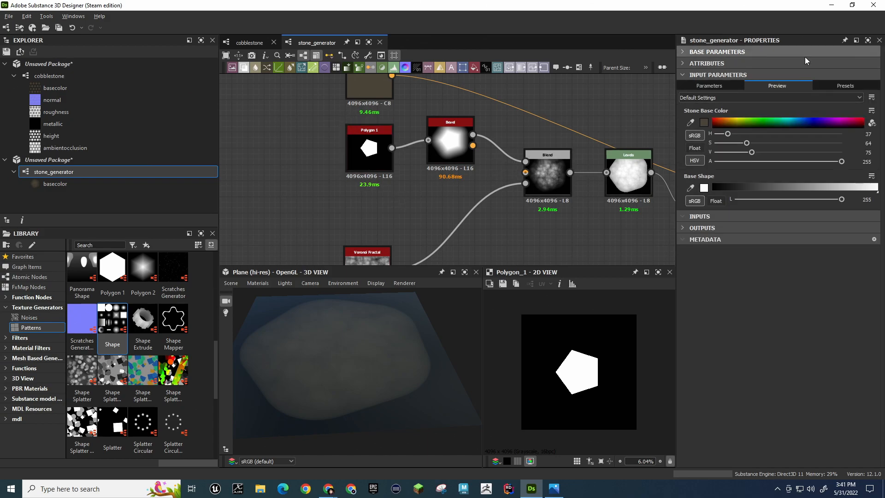
pyautogui.click(848, 85)
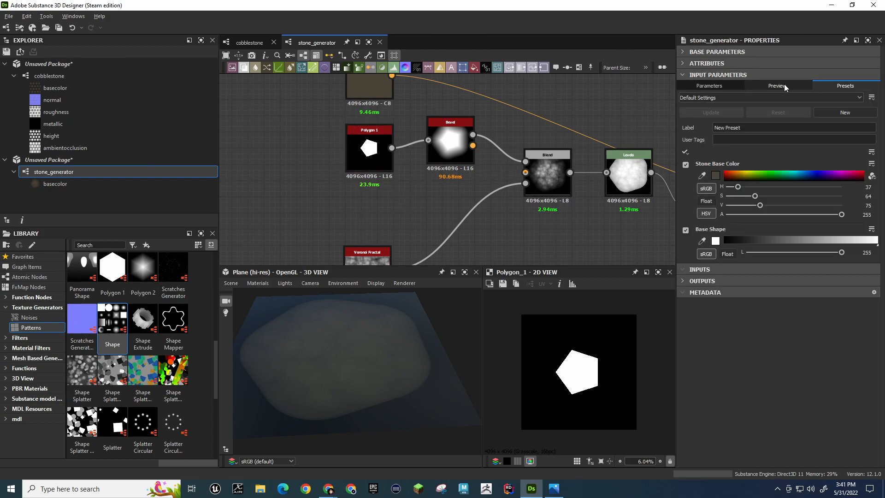
pyautogui.click(872, 230)
pyautogui.click(872, 228)
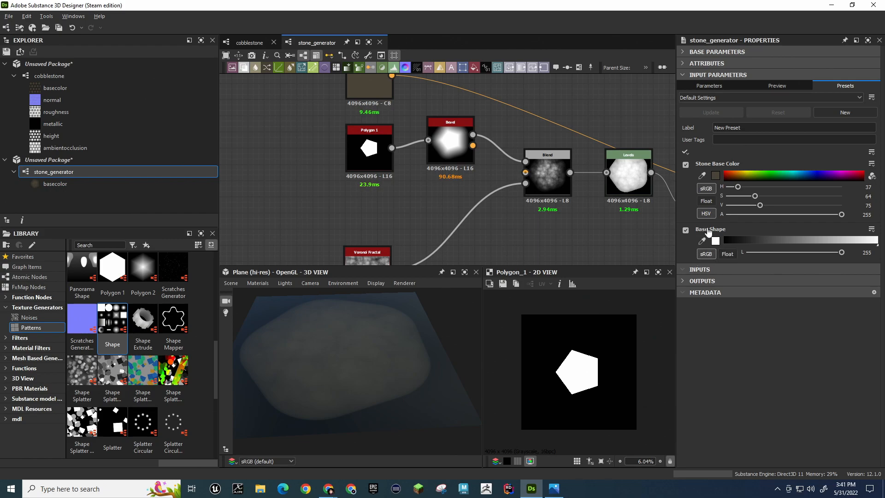
pyautogui.click(714, 86)
pyautogui.click(687, 121)
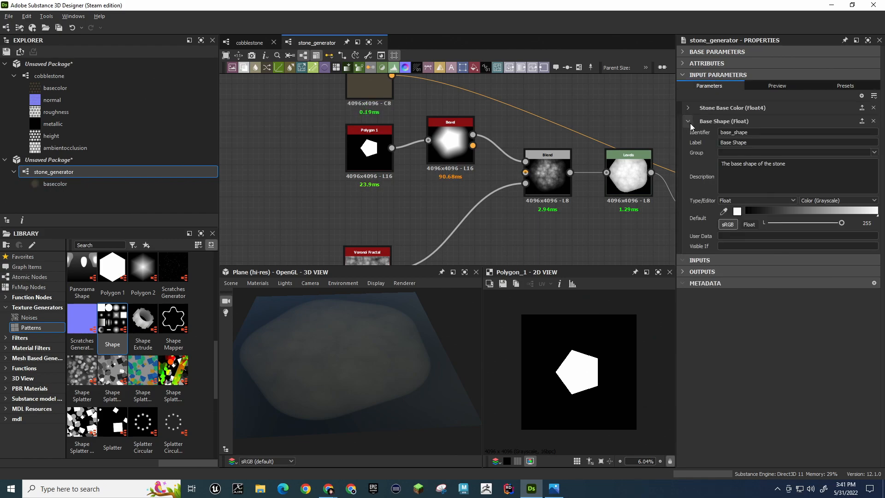
pyautogui.click(751, 200)
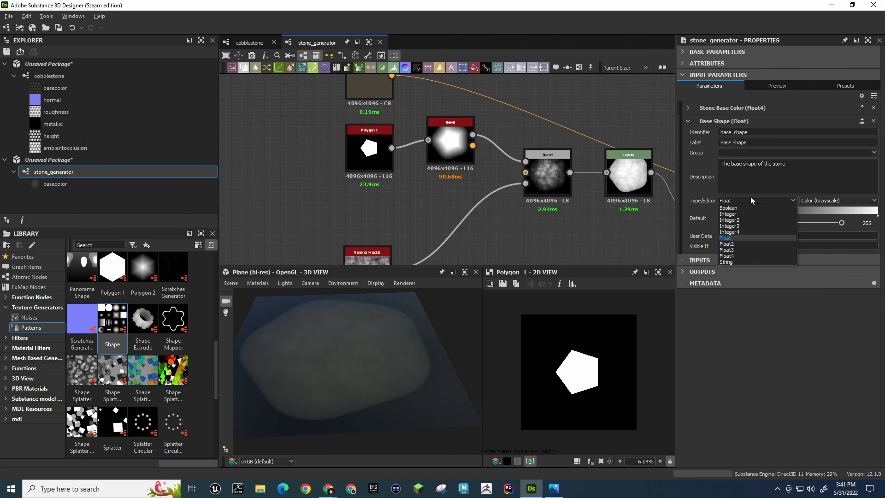
pyautogui.click(751, 197)
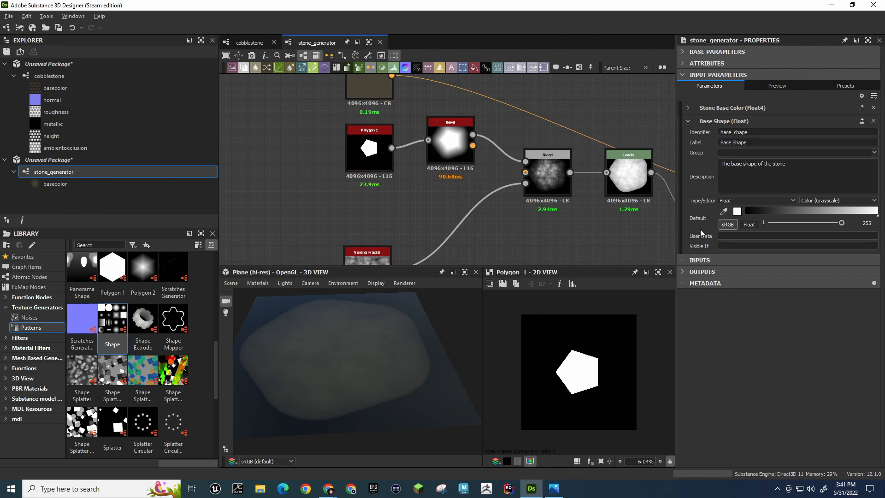
pyautogui.click(775, 87)
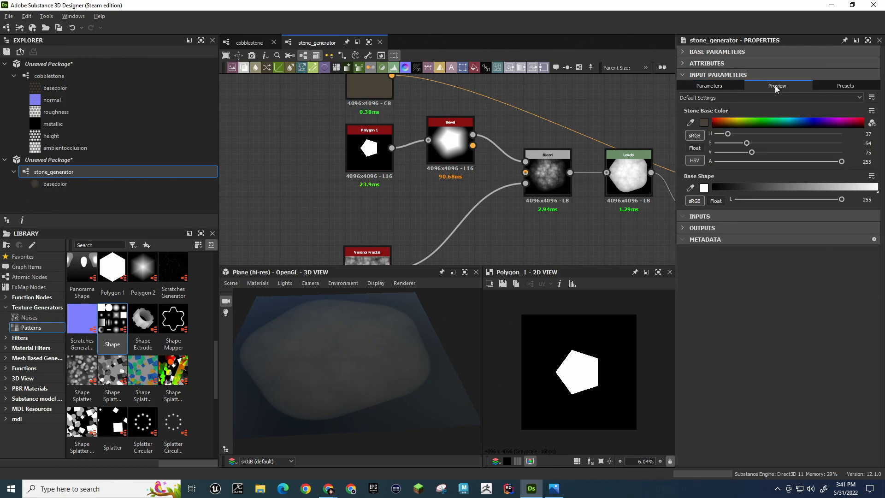
pyautogui.click(726, 84)
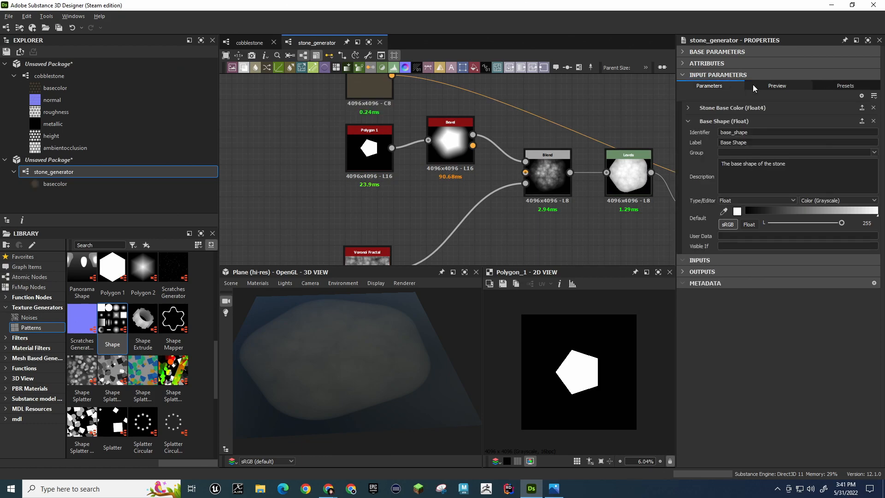
pyautogui.click(758, 199)
pyautogui.click(734, 95)
pyautogui.click(688, 108)
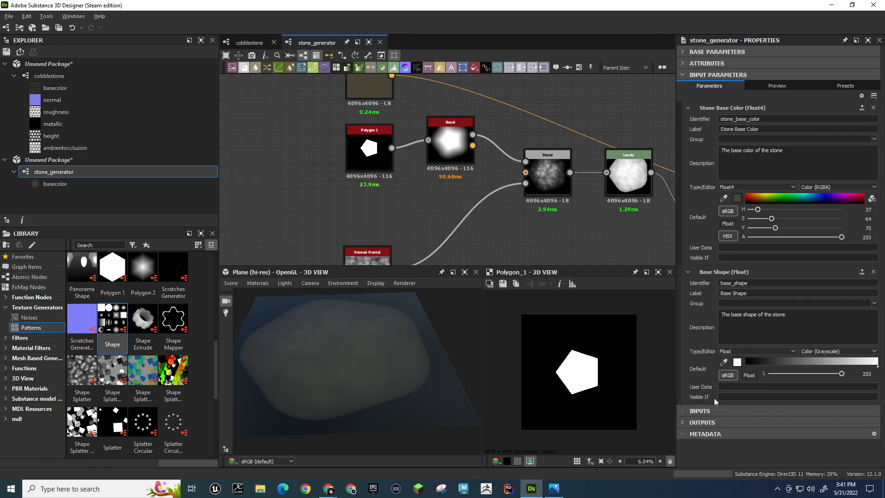
# Change the Base Shape parameter's type to Float3 with the Slider editor
pyautogui.click(834, 351)
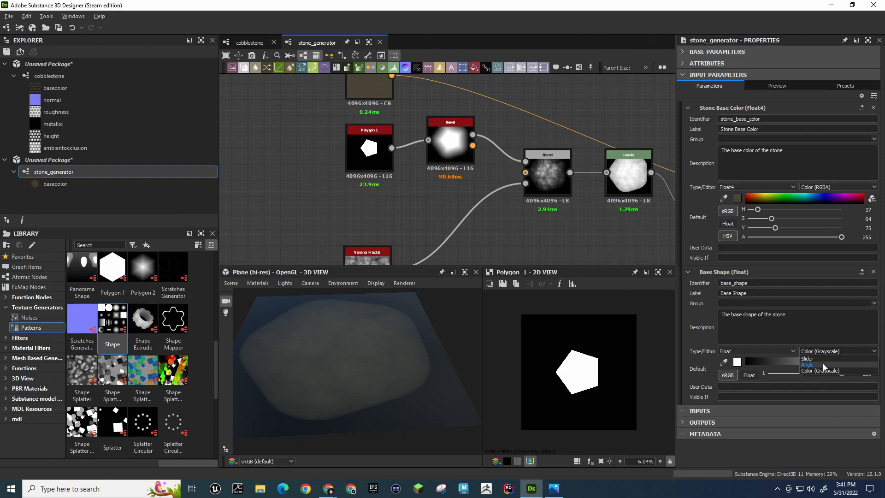
pyautogui.click(823, 364)
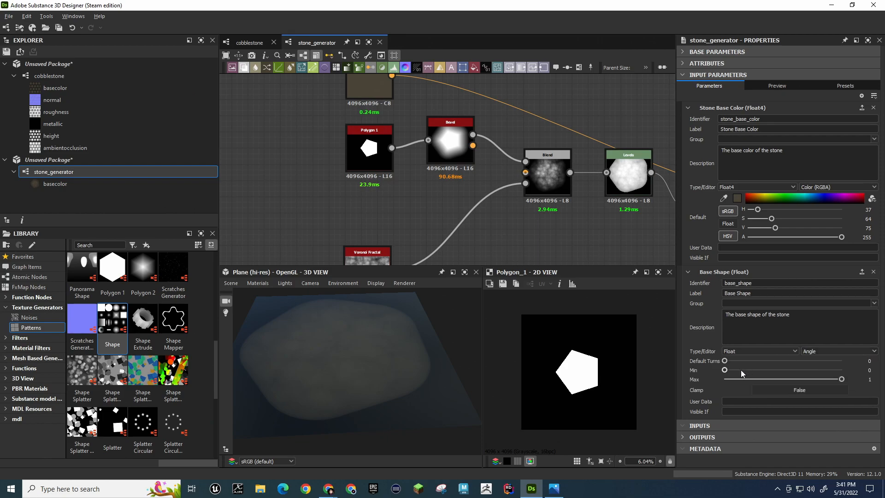
pyautogui.click(789, 352)
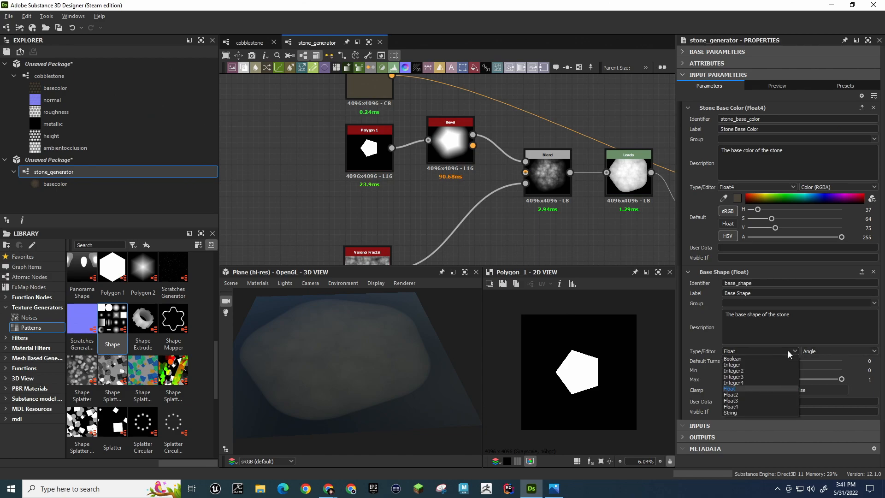
pyautogui.click(750, 400)
pyautogui.click(814, 350)
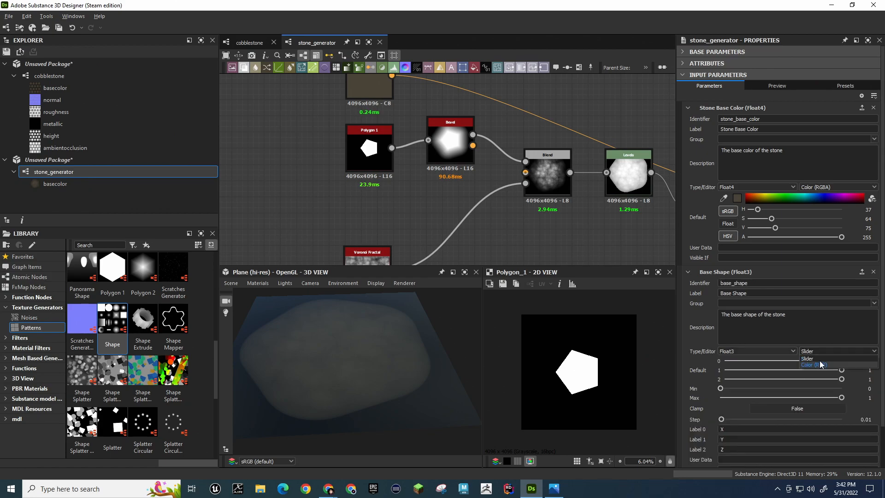
pyautogui.click(820, 358)
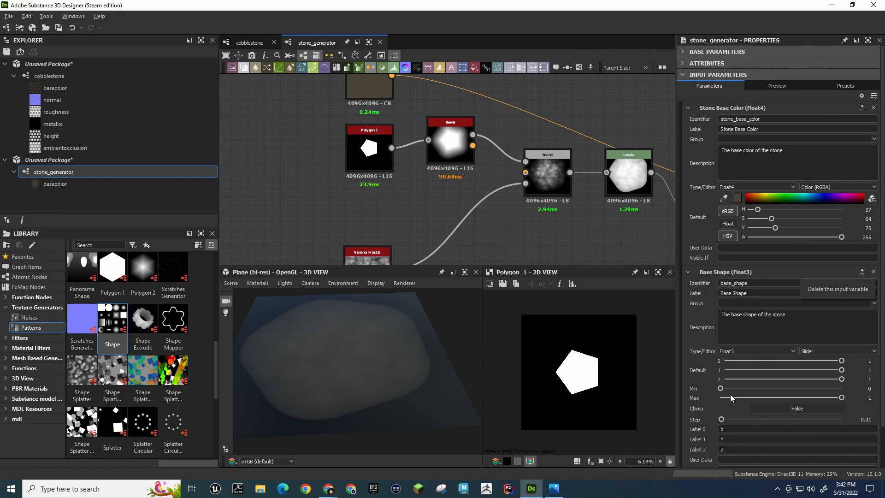
pyautogui.click(765, 351)
pyautogui.click(765, 350)
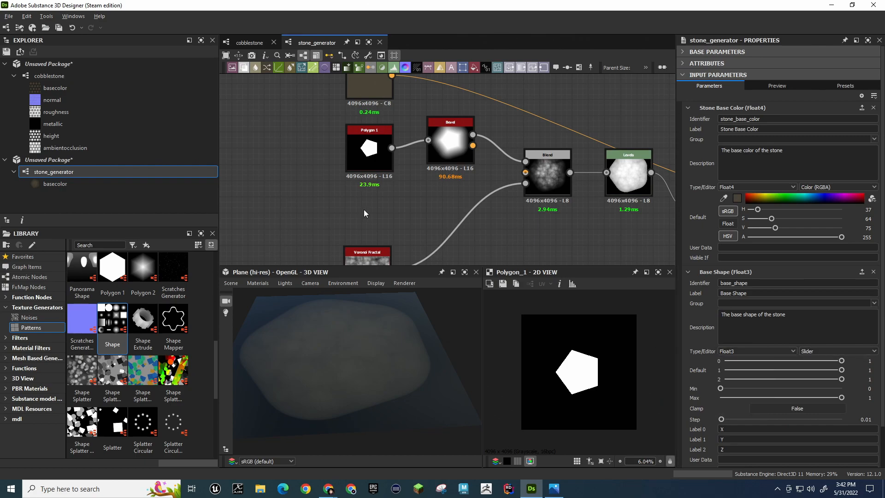
pyautogui.press('space')
pyautogui.write('mult')
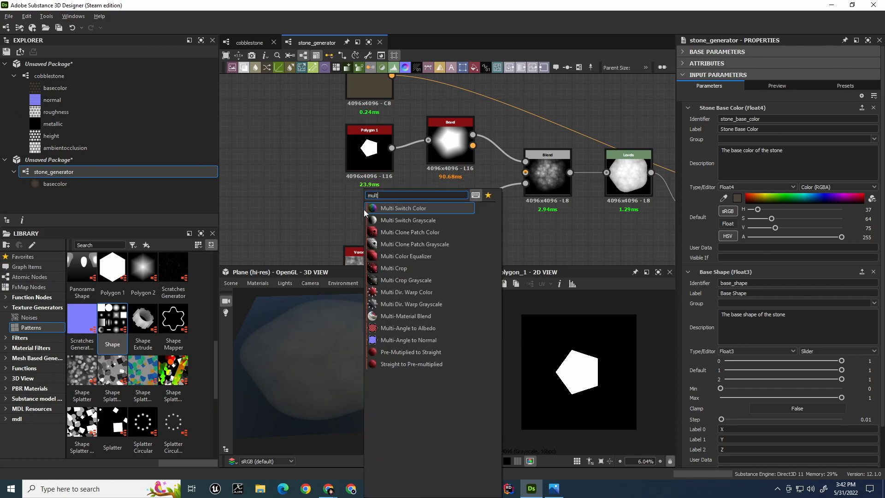
pyautogui.write('i')
pyautogui.press('Return')
pyautogui.press('Delete')
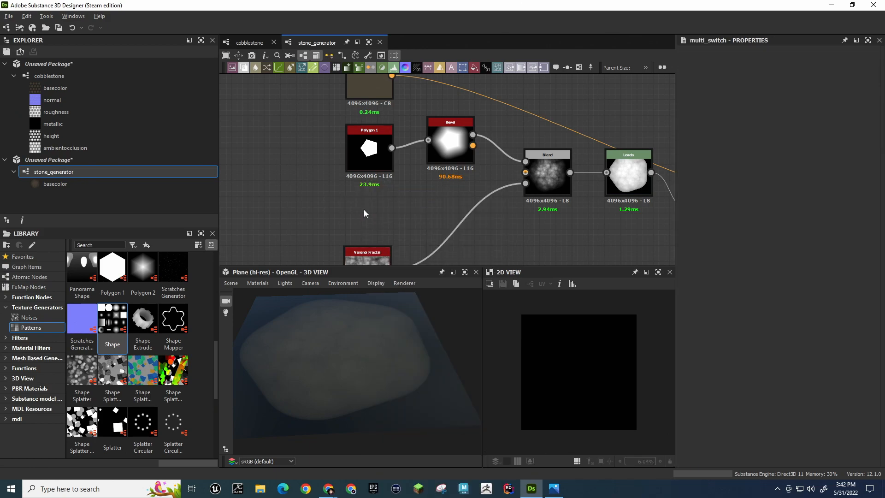
# Add a Multi Switch Grayscale node and wire it between Polygon 1 and Bevel, arranging the nodes in a row
pyautogui.press('space')
pyautogui.write('multi')
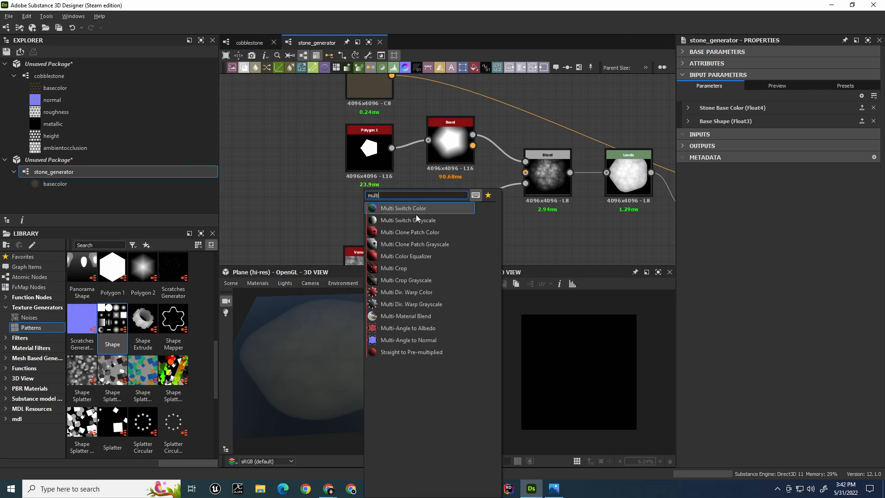
pyautogui.click(436, 223)
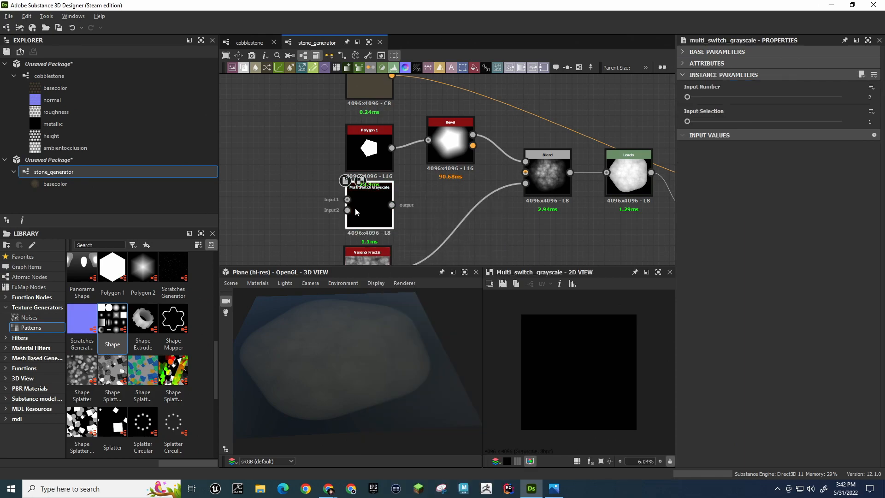
pyautogui.moveTo(392, 148); pyautogui.dragTo(428, 141)
pyautogui.click(367, 132)
pyautogui.moveTo(367, 132); pyautogui.dragTo(254, 126)
pyautogui.moveTo(381, 195); pyautogui.dragTo(397, 163)
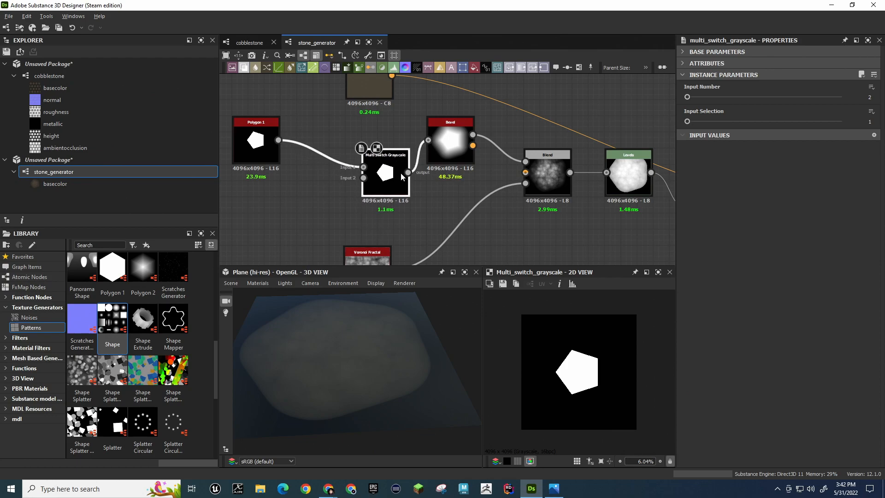
# Examine the Multi Switch Grayscale node's attributes and base parameters, disconnecting Polygon 1 from its first input and reconnecting it
pyautogui.click(682, 63)
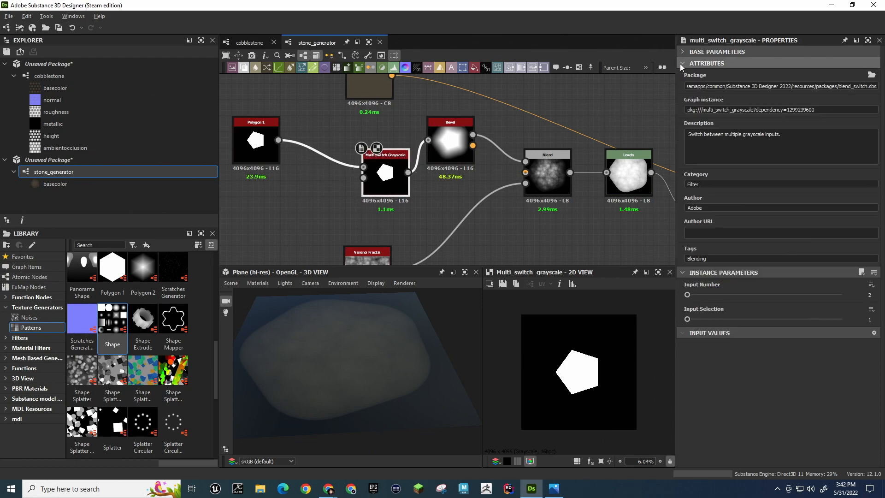
pyautogui.click(683, 64)
pyautogui.click(683, 51)
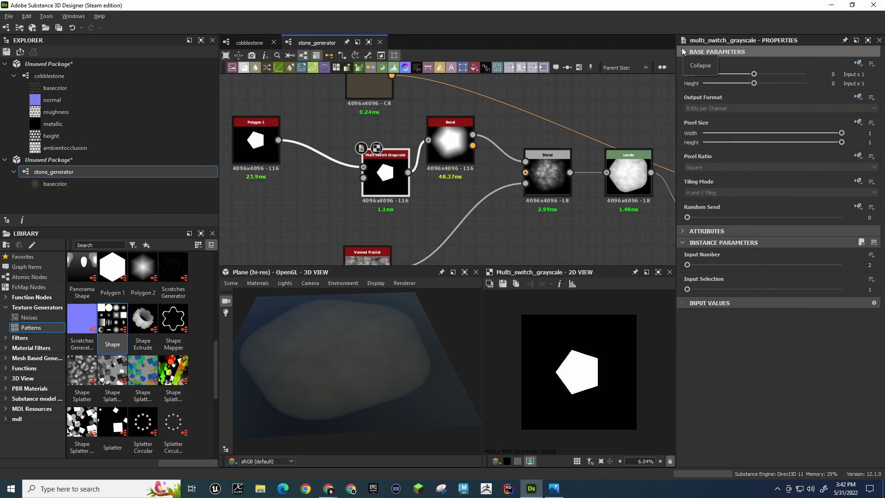
pyautogui.click(338, 163)
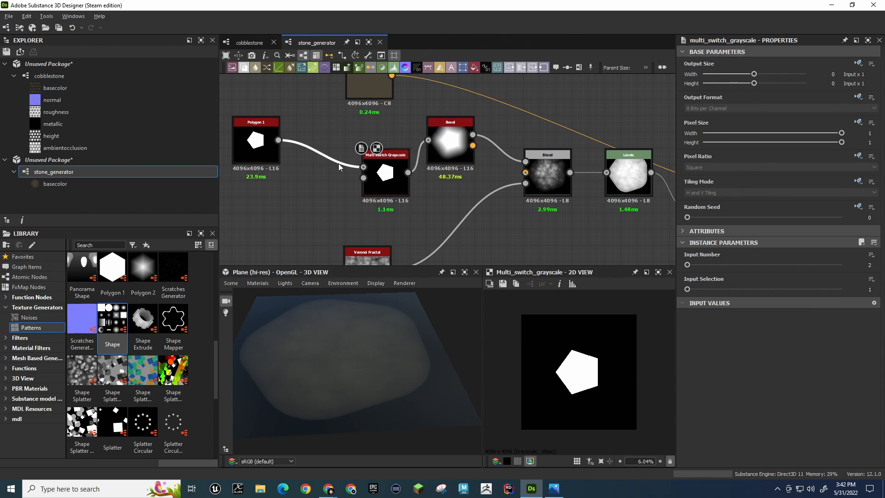
pyautogui.press('Delete')
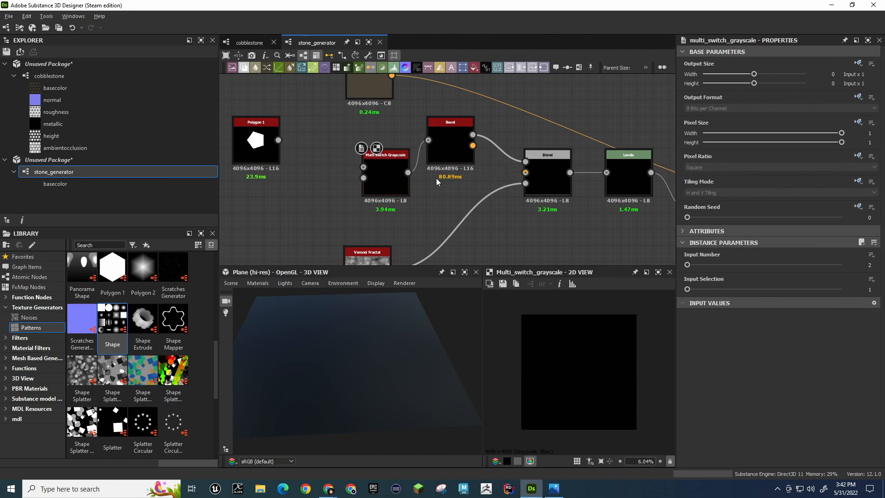
pyautogui.click(872, 156)
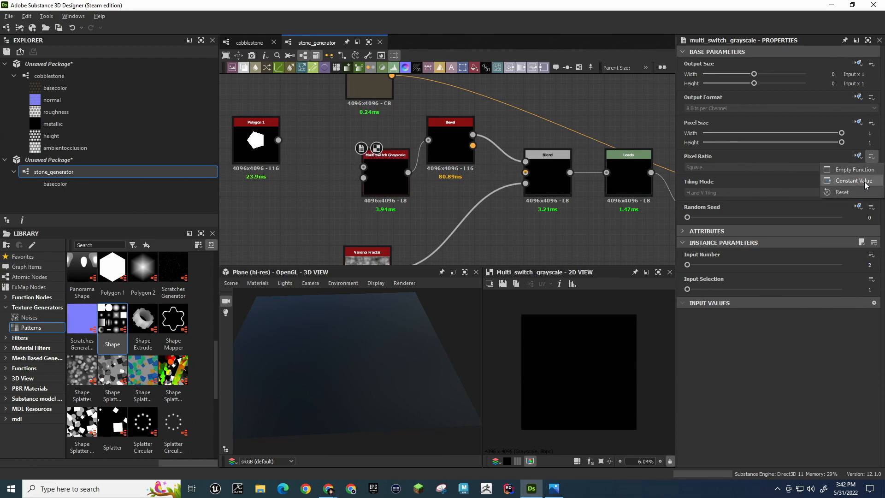
pyautogui.click(874, 160)
pyautogui.click(862, 157)
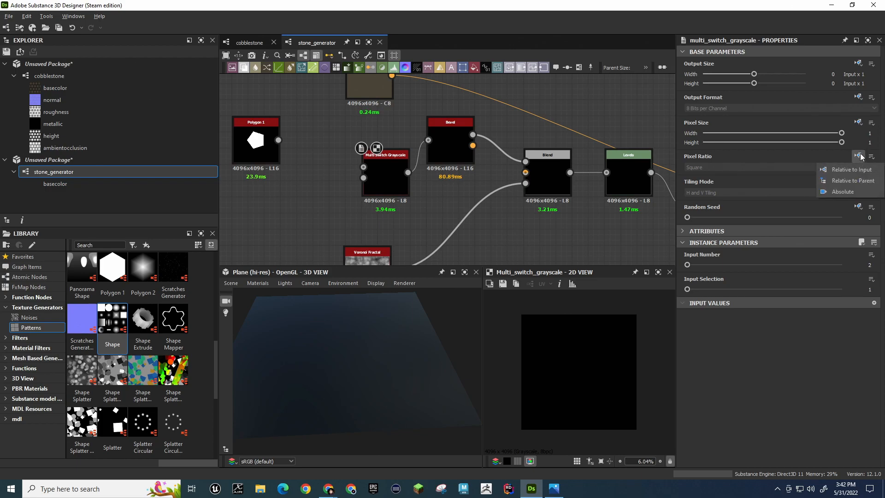
pyautogui.click(862, 158)
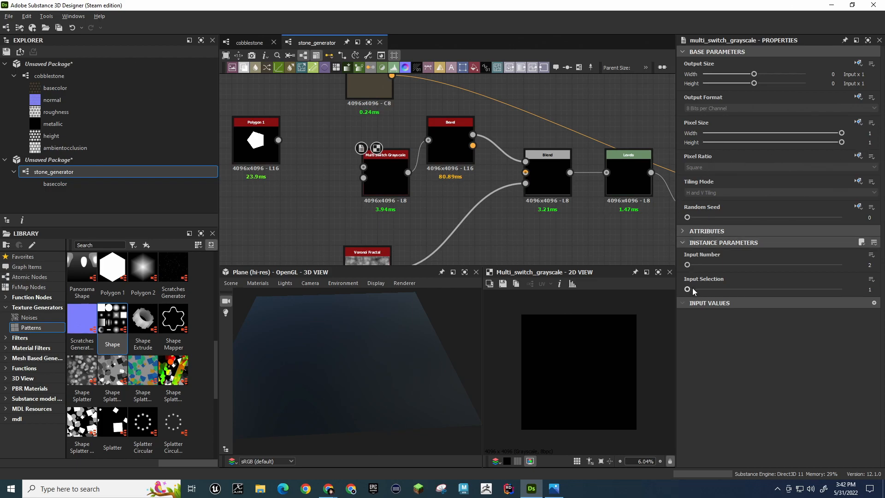
pyautogui.click(685, 230)
pyautogui.click(684, 231)
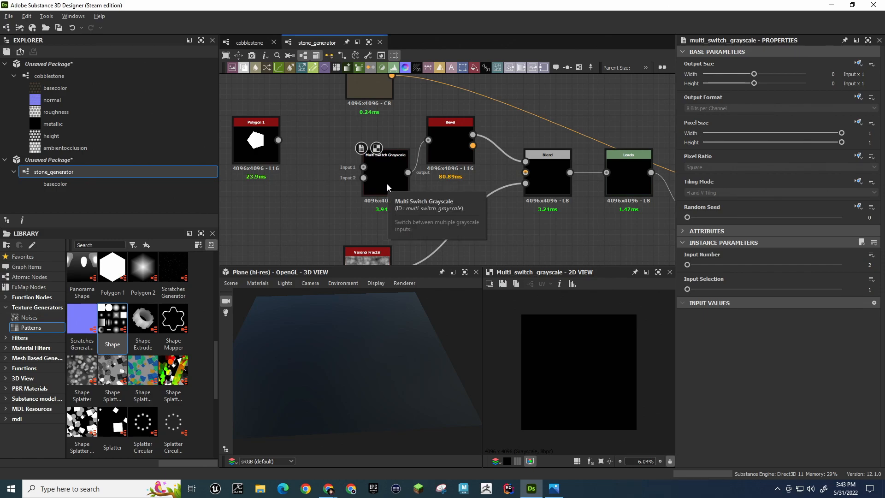
pyautogui.moveTo(278, 140); pyautogui.dragTo(364, 167)
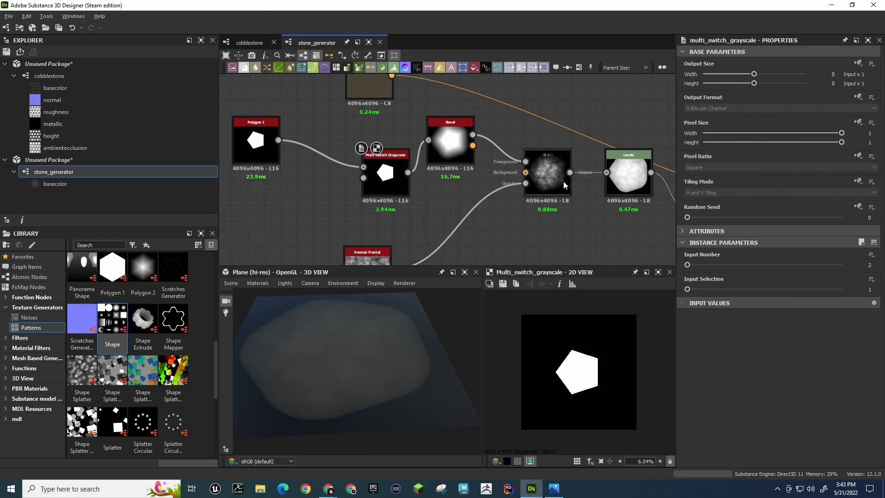
# Add an Input Grayscale node and connect it to Bevel in place of the Multi Switch Grayscale, moving the switch beside Polygon 1
pyautogui.press('space')
pyautogui.write('input')
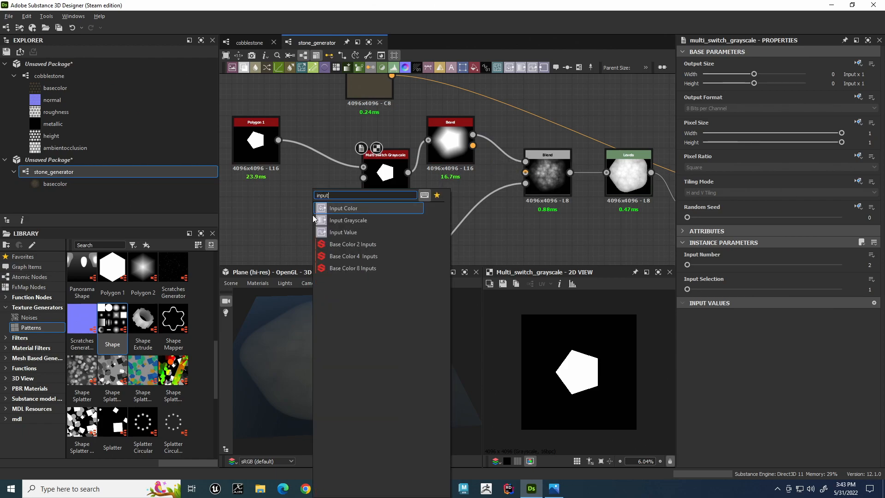
pyautogui.click(357, 220)
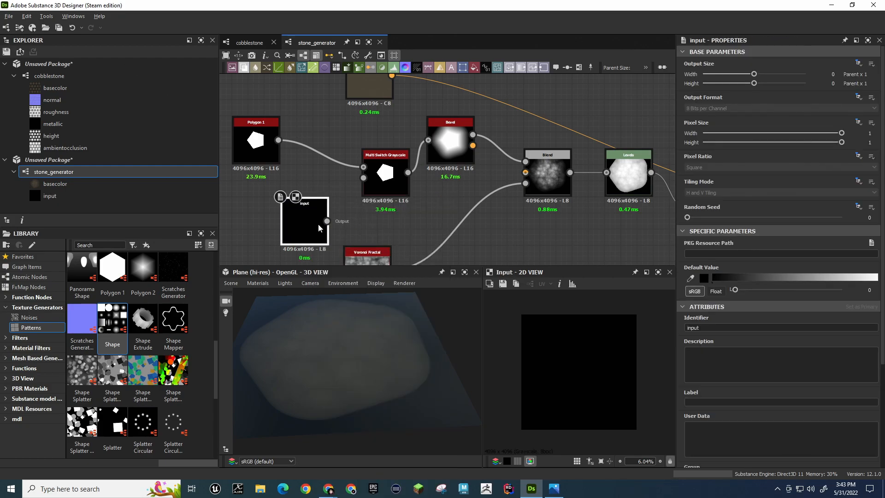
pyautogui.moveTo(327, 221); pyautogui.dragTo(324, 111)
pyautogui.moveTo(320, 204); pyautogui.dragTo(400, 156)
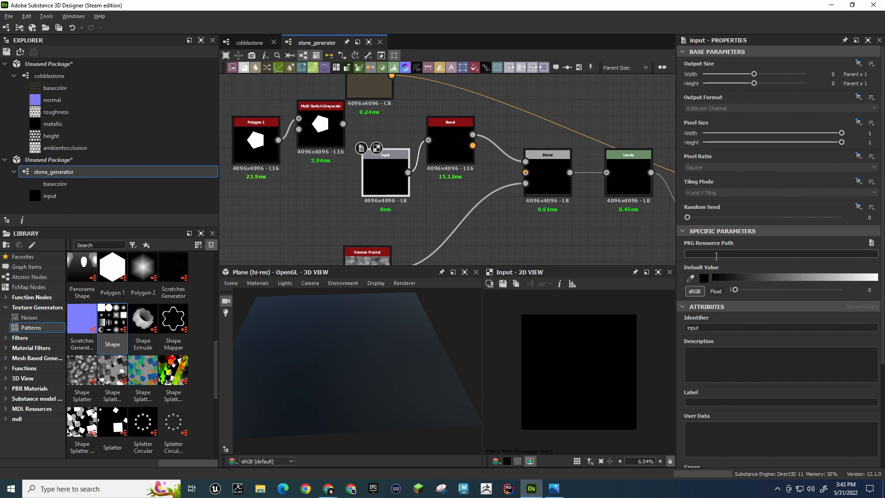
pyautogui.scroll(-5, 685, 268)
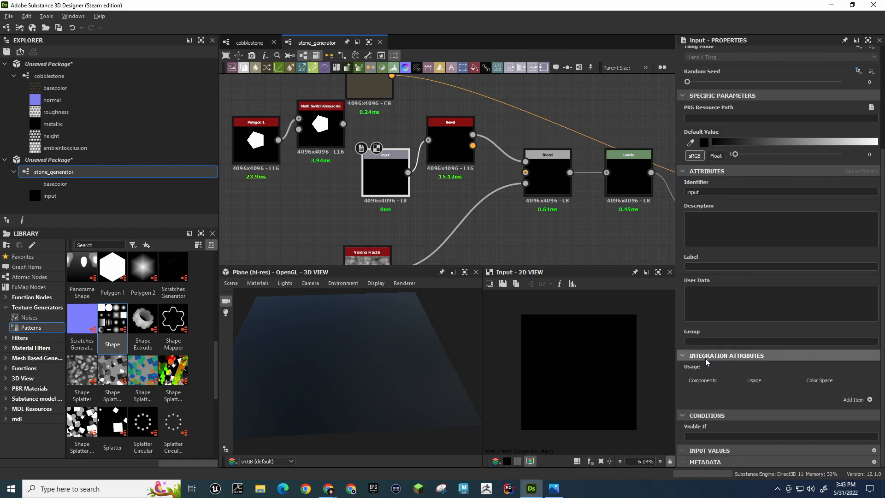
pyautogui.click(870, 399)
pyautogui.click(722, 391)
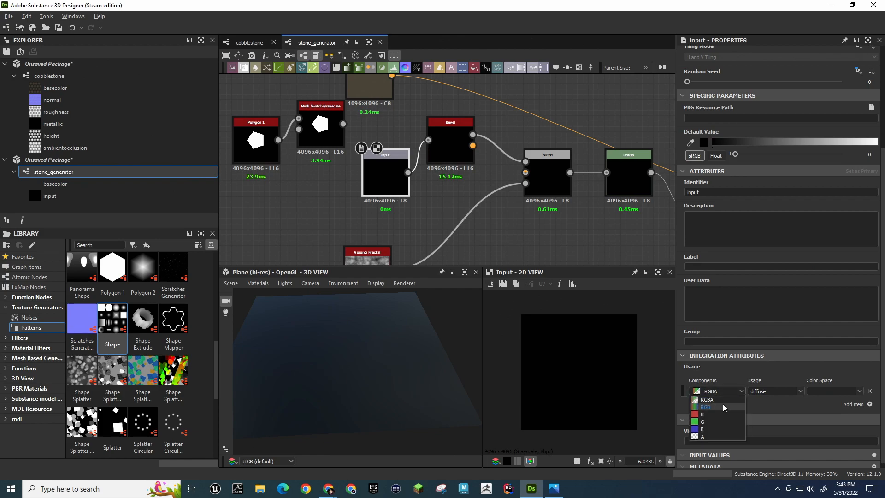
pyautogui.click(741, 370)
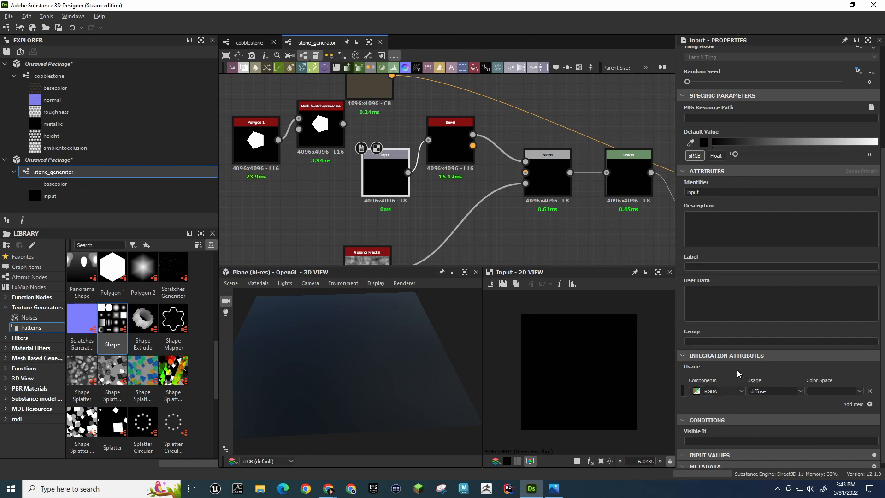
pyautogui.click(870, 391)
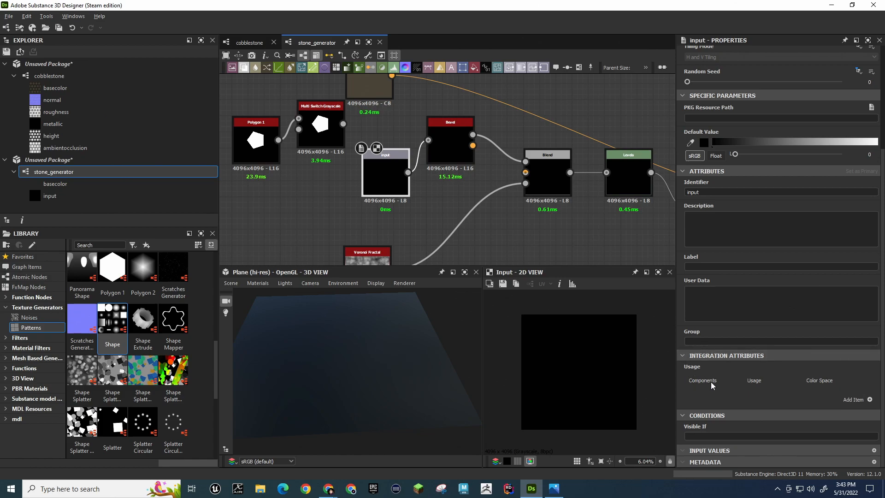
# Move the Input node lower, beneath the Multi Switch Grayscale node
pyautogui.moveTo(389, 161); pyautogui.dragTo(376, 184)
# Switch to Chrome and skip ahead through the tutorial on exposing parameters on the twig subgraph, returning to Substance 3D Designer
pyautogui.hotkey('alt', 'Tab')
pyautogui.hotkey('alt', 'Tab')
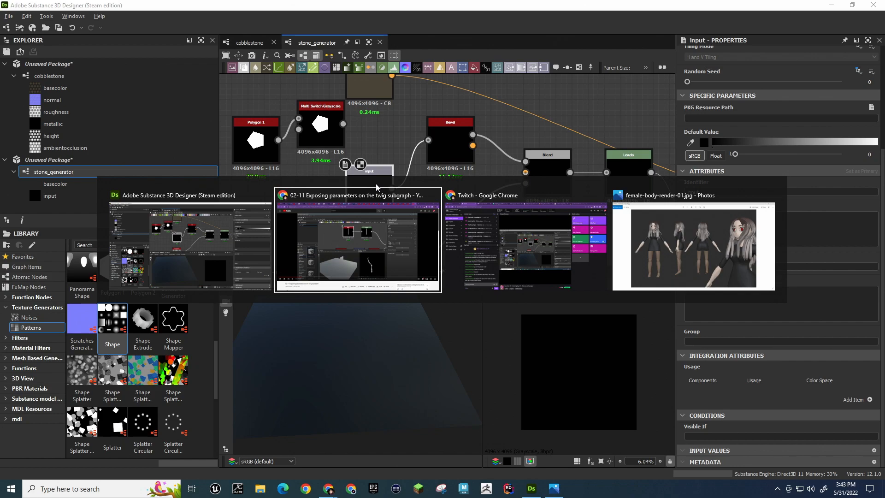
pyautogui.hotkey('alt', 'shift', 'Tab')
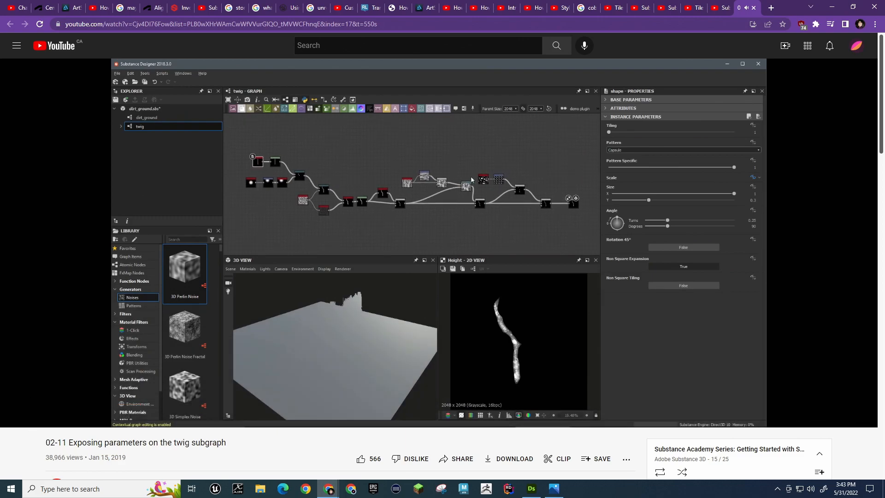
pyautogui.press('l')
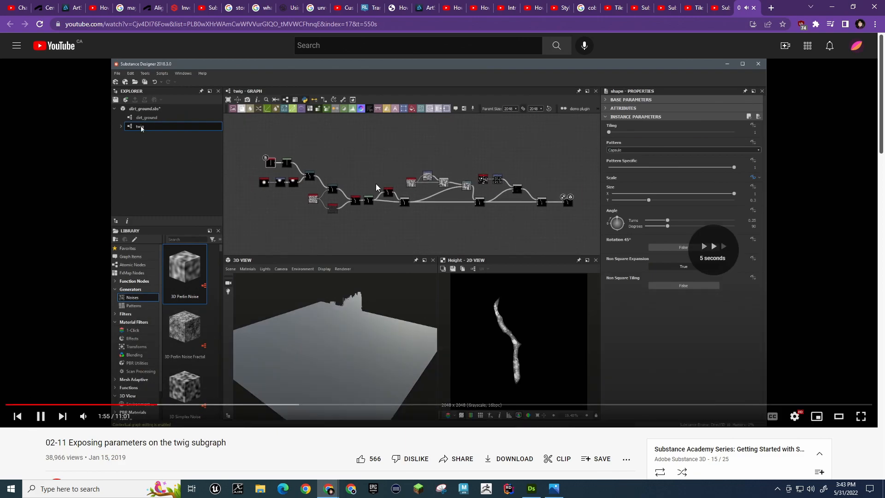
pyautogui.press('l')
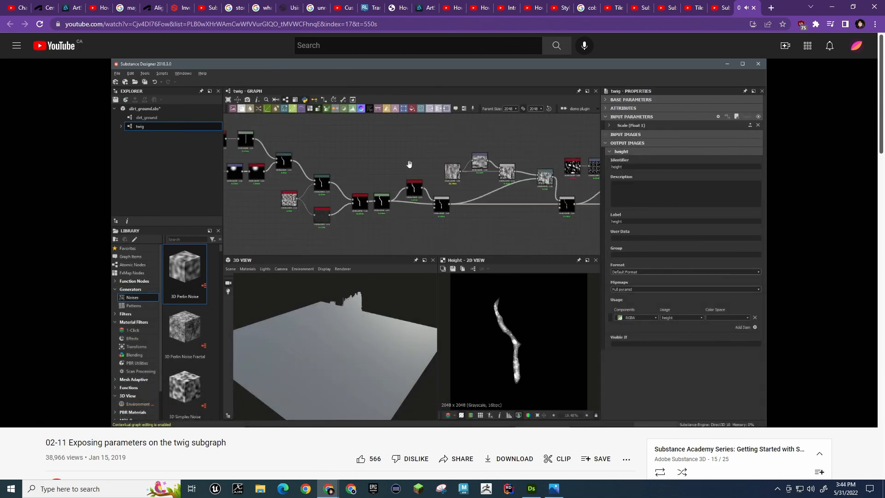
pyautogui.hotkey('alt', 'Tab')
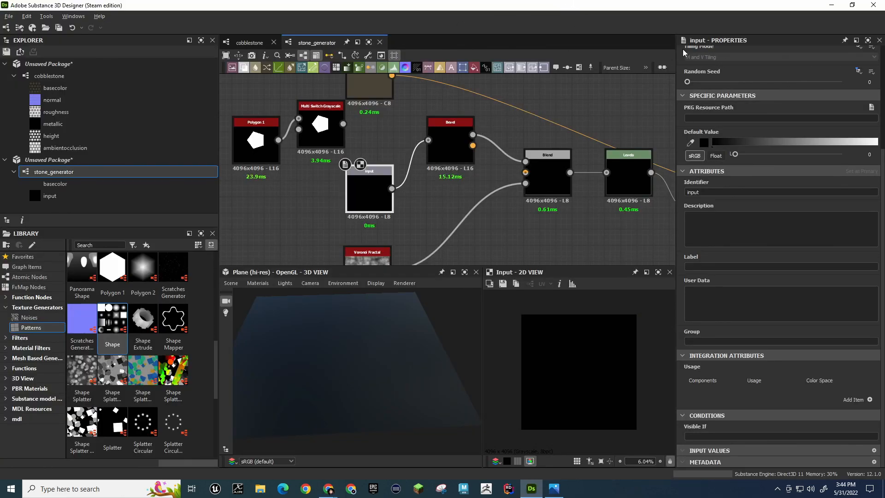
# Remove the Base Shape parameter from the stone_generator graph and examine its grayscale input's settings and presets
pyautogui.click(590, 98)
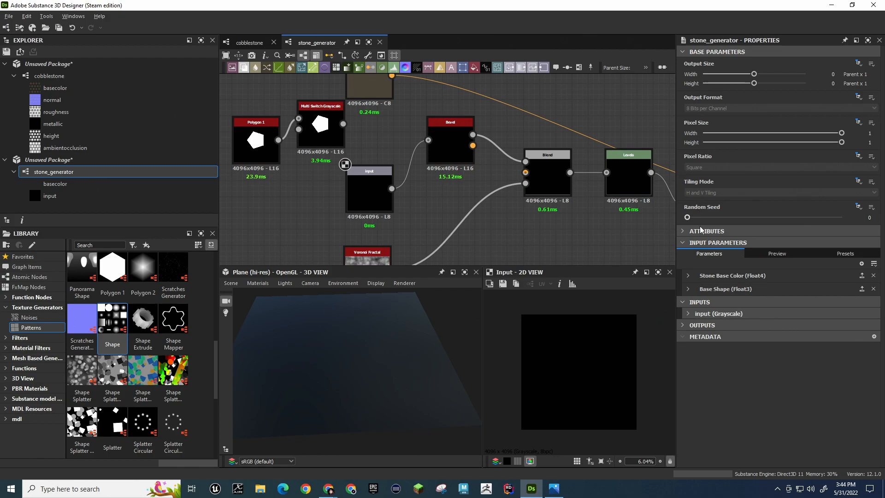
pyautogui.click(874, 289)
pyautogui.click(690, 301)
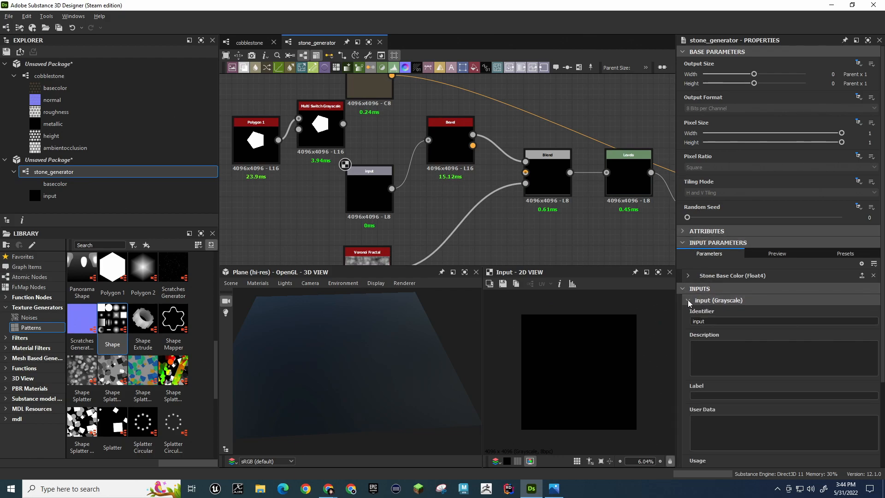
pyautogui.scroll(-3, 714, 316)
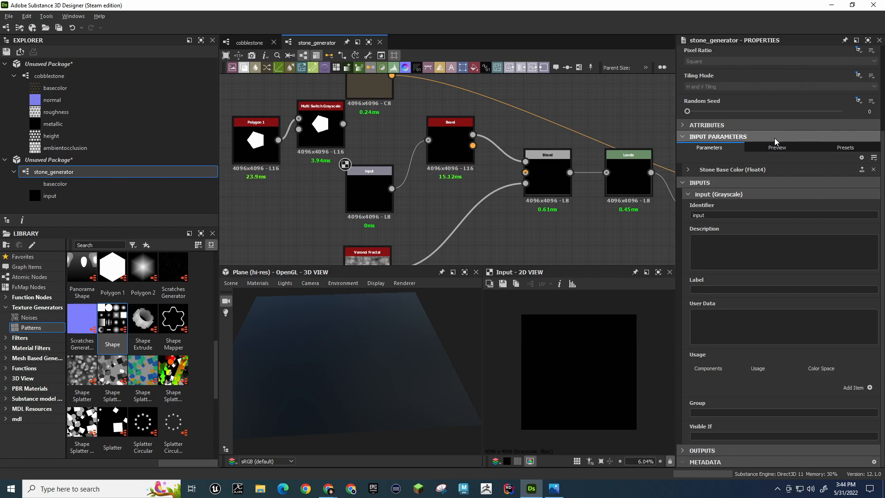
pyautogui.click(840, 148)
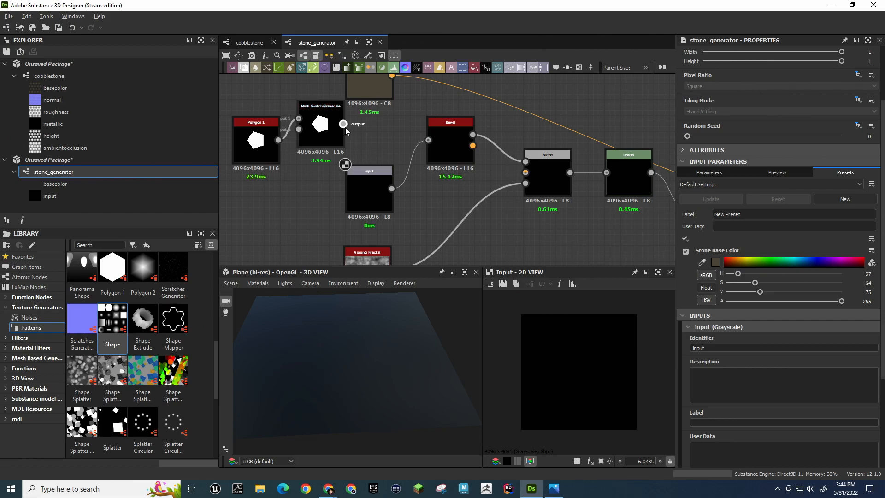
# Delete the Multi Switch Grayscale node and move Polygon 1 closer to the Input node
pyautogui.click(325, 133)
pyautogui.press('Delete')
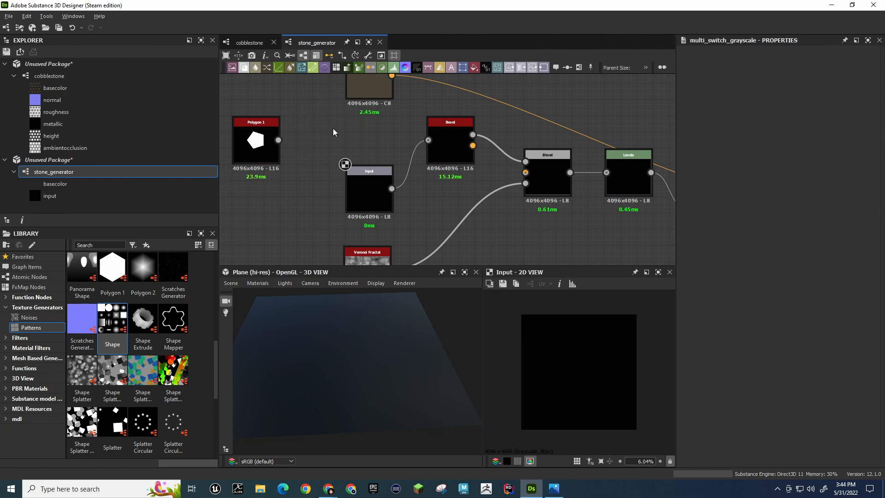
pyautogui.moveTo(275, 124); pyautogui.dragTo(307, 140)
# Examine the Input node's specific parameters, attributes and integration attributes
pyautogui.click(381, 190)
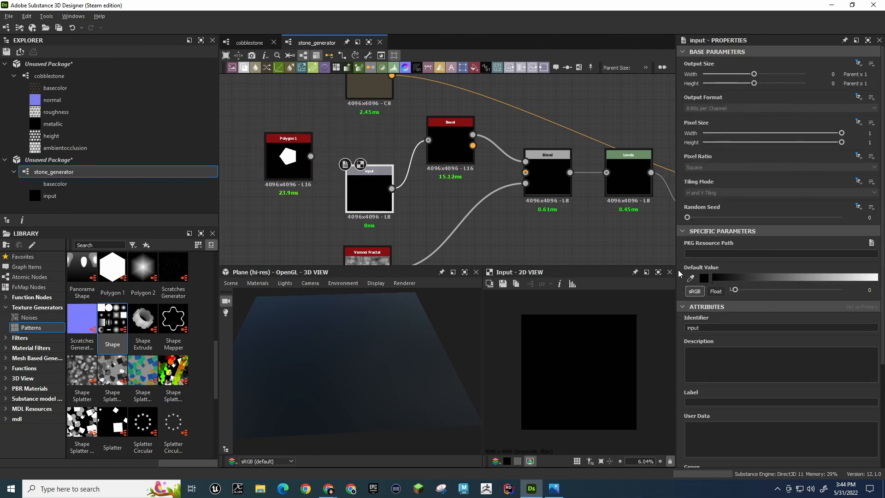
pyautogui.scroll(-3, 752, 278)
pyautogui.scroll(-1, 752, 279)
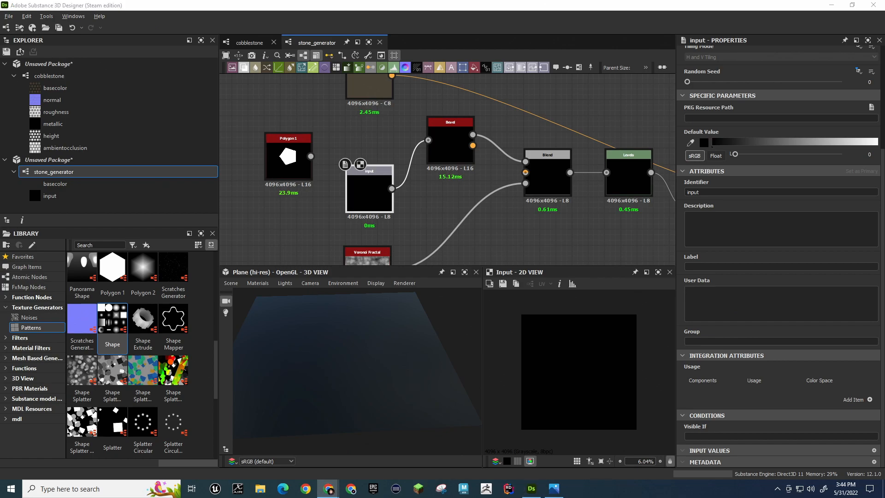
# Switch to Chrome, translate "Bon courage" from French to English and play its French pronunciation, returning to Substance 3D Designer
pyautogui.hotkey('alt', 'Tab')
pyautogui.press('Tab')
pyautogui.hotkey('ctrl', 't')
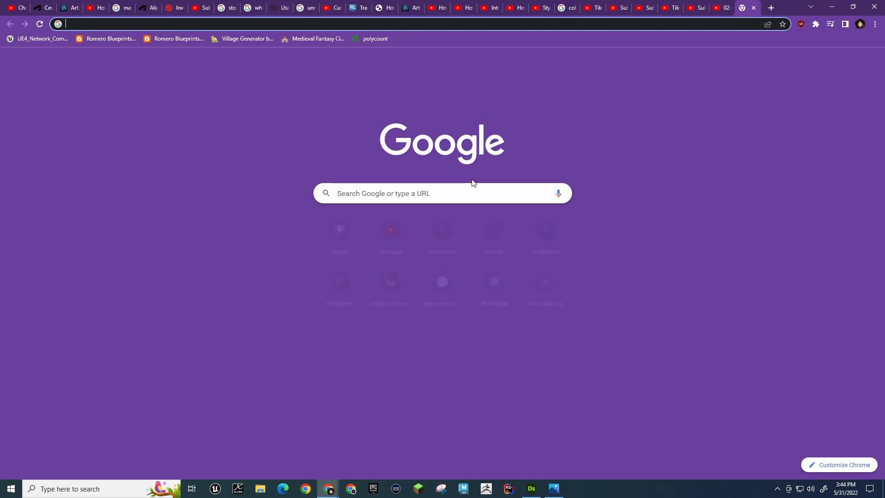
pyautogui.write('frnech')
pyautogui.write('english')
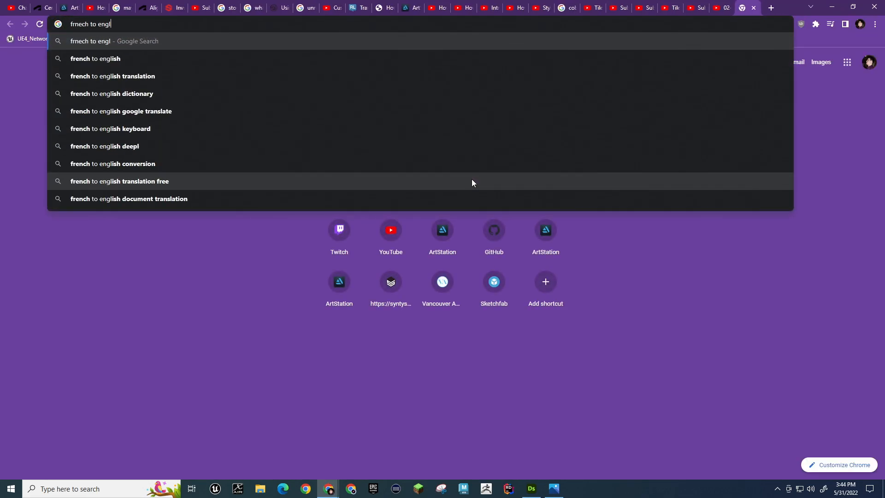
pyautogui.press('Return')
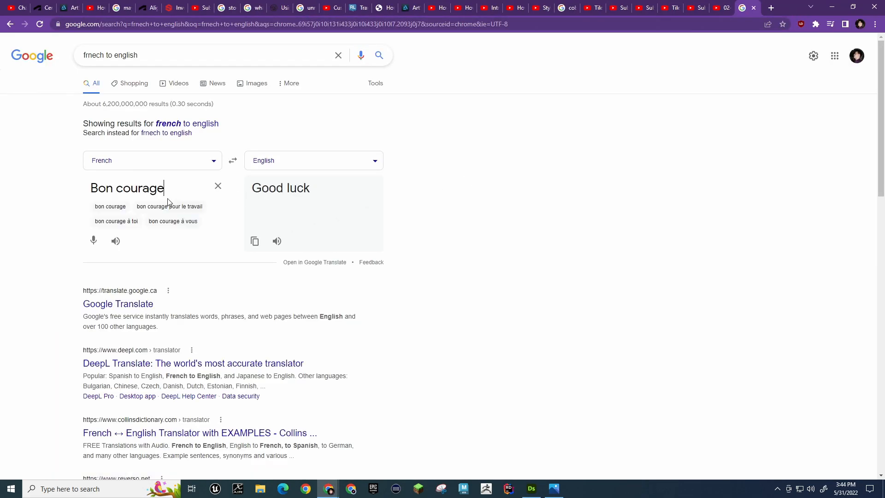
pyautogui.click(475, 200)
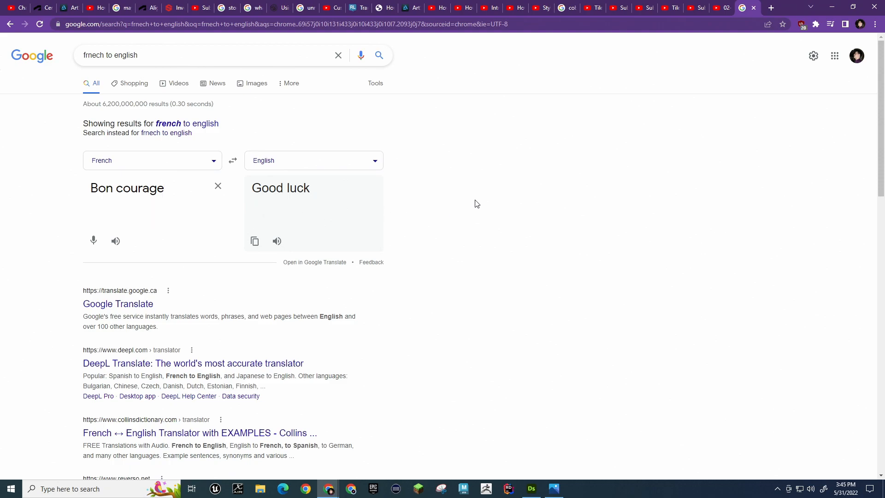
pyautogui.click(115, 241)
pyautogui.click(755, 11)
pyautogui.hotkey('alt', 'Tab')
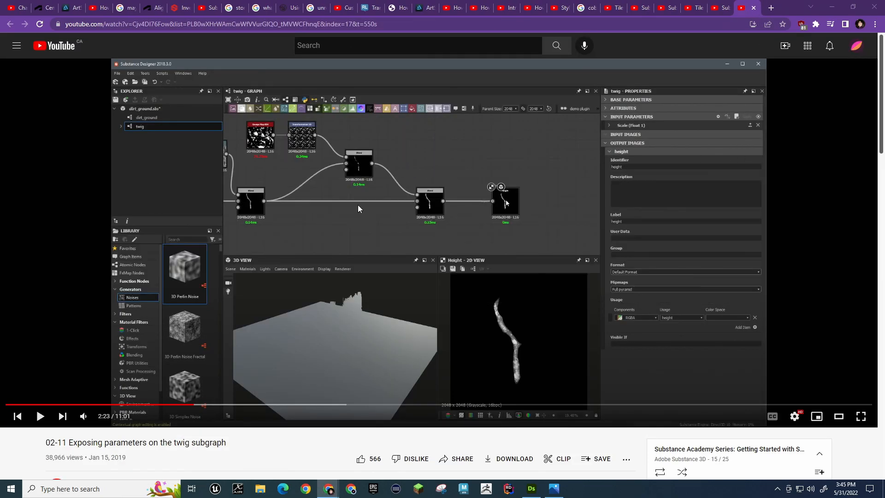
pyautogui.hotkey('alt', 'Tab')
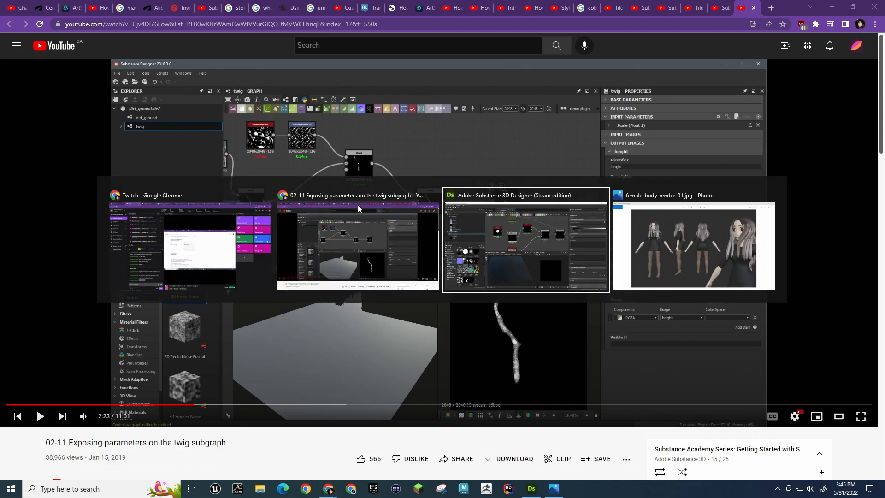
pyautogui.hotkey('alt', 'Tab')
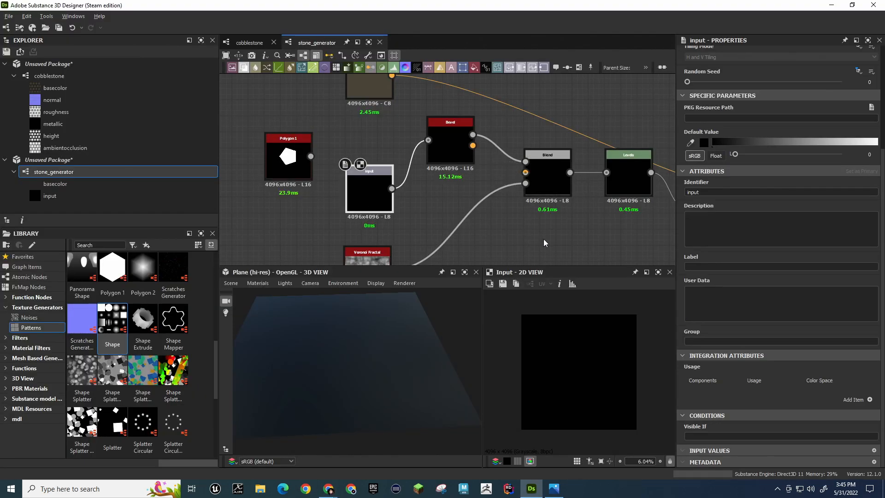
pyautogui.moveTo(510, 219); pyautogui.dragTo(526, 220, button='middle')
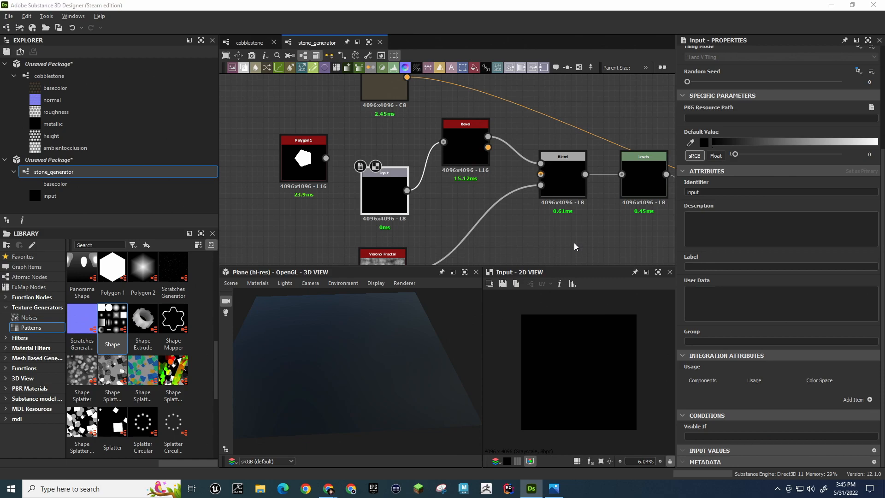
pyautogui.hotkey('alt', 'Tab')
pyautogui.hotkey('alt', 'shift', 'Tab')
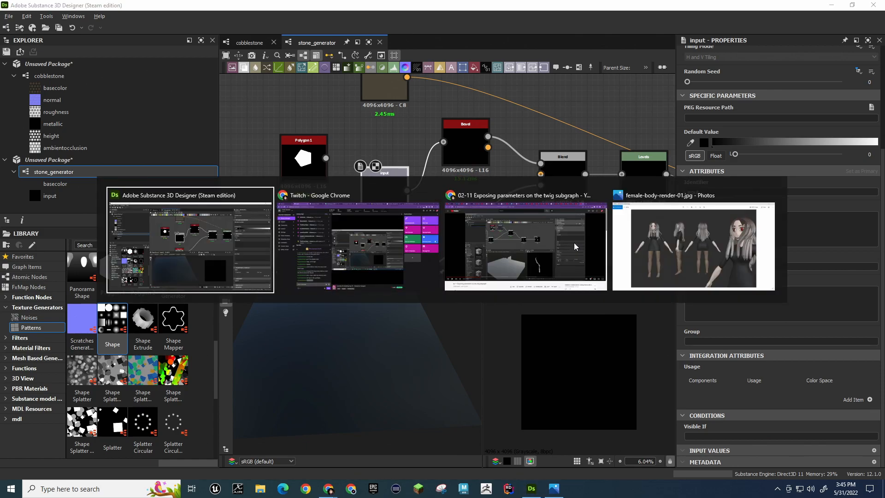
pyautogui.hotkey('alt', 'Tab')
pyautogui.hotkey('alt', 'shift', 'Tab')
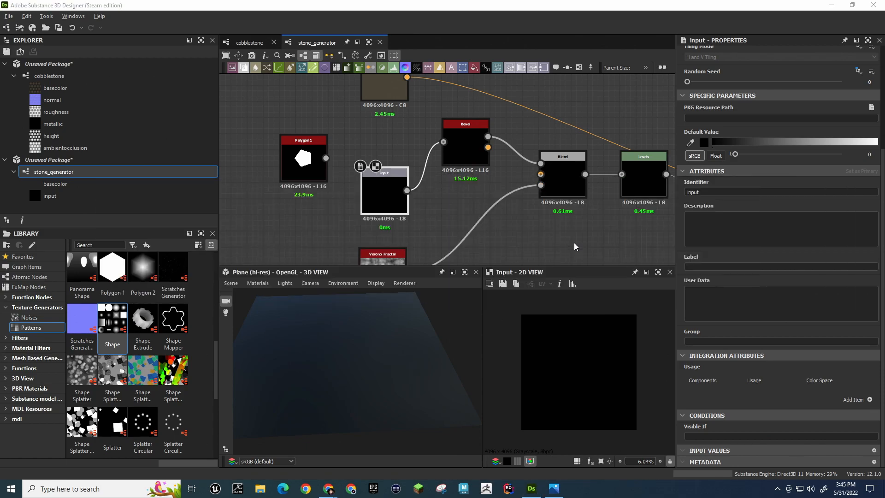
# Switch to Chrome and enter a web search for "substance designer image input defa" in a new tab
pyautogui.hotkey('alt', 'Tab')
pyautogui.hotkey('ctrl', 't')
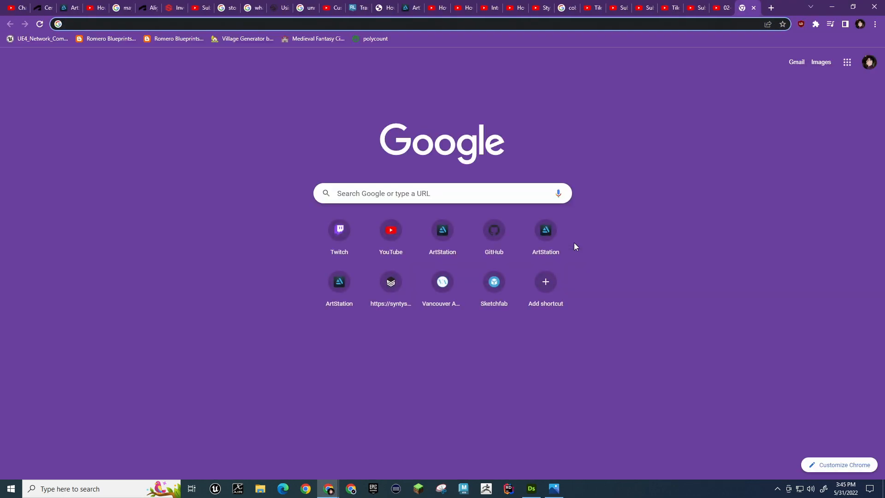
pyautogui.write('sub')
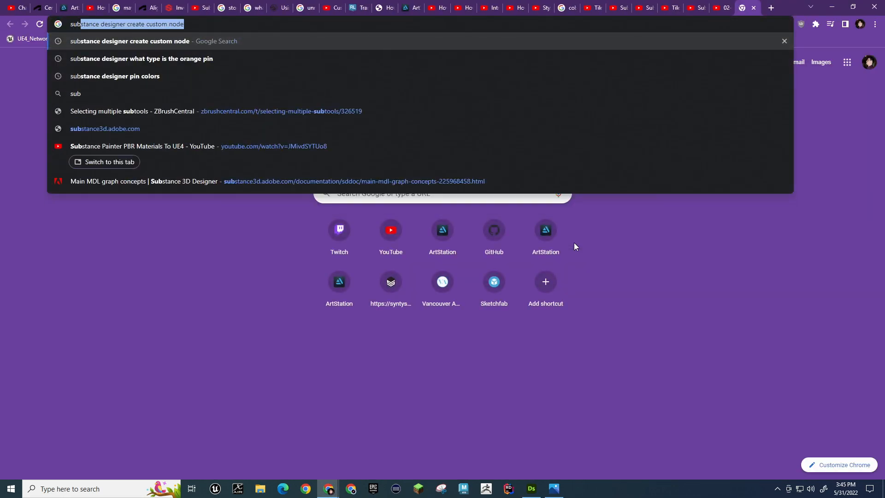
pyautogui.write('stance designer ')
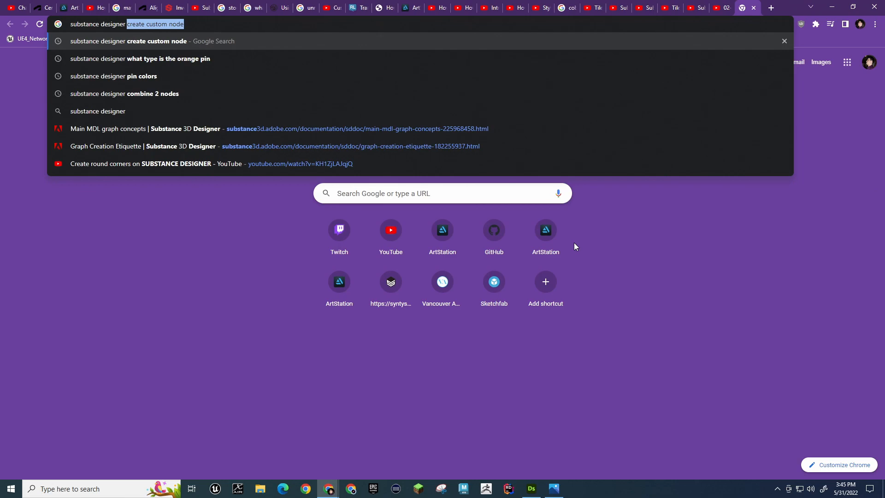
pyautogui.write('image input')
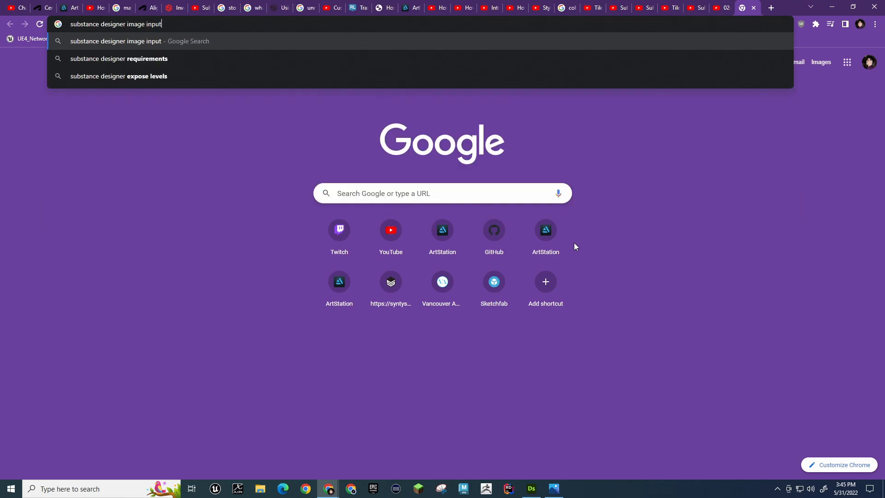
pyautogui.write(' defa')
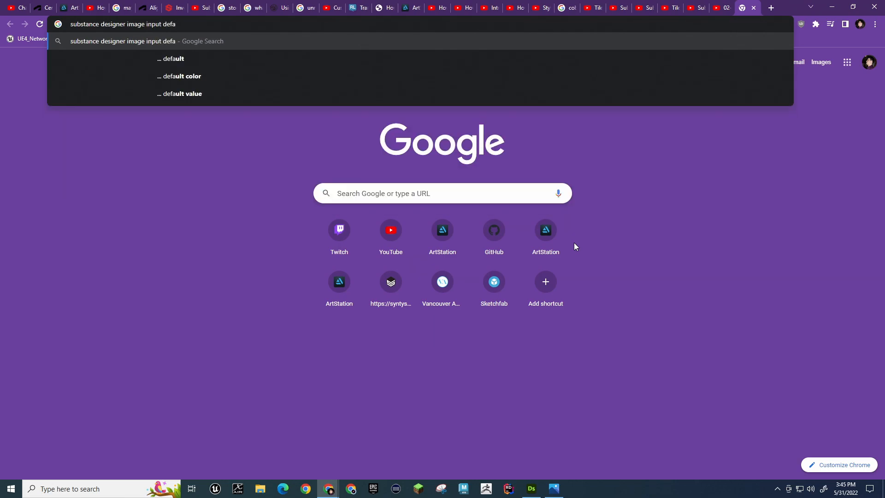
# Search the web for "substance designer image input default value" and open the forum topic "How to Output a default value, if input is empty?"
pyautogui.write('ult value')
pyautogui.press('Return')
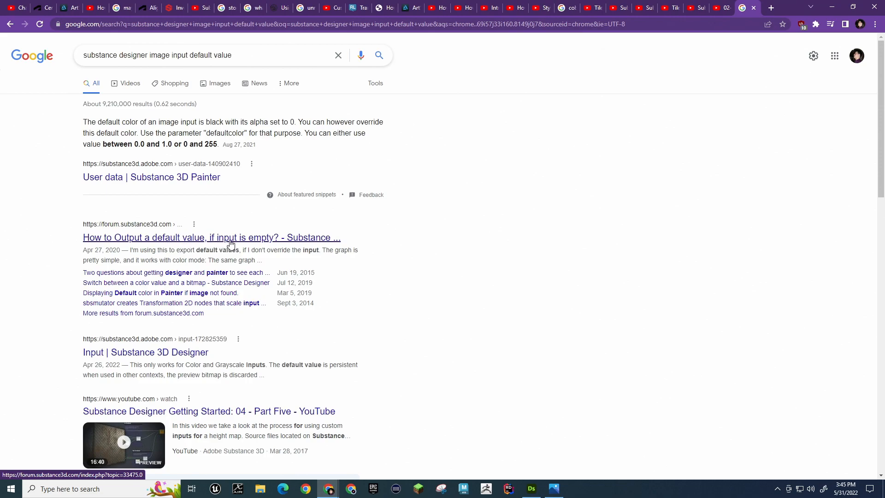
pyautogui.scroll(-1, 341, 231)
pyautogui.click(266, 210)
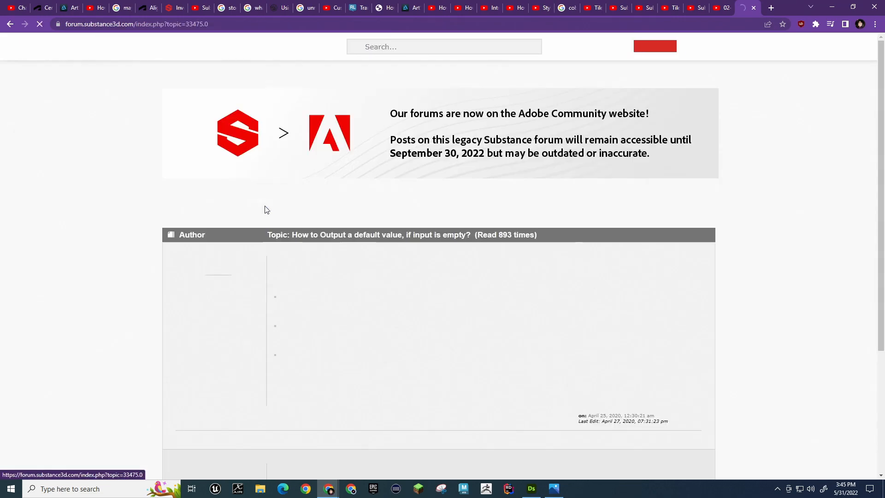
# Read the forum thread's example graphs and its reply about detecting empty color and grayscale inputs
pyautogui.scroll(-4, 236, 213)
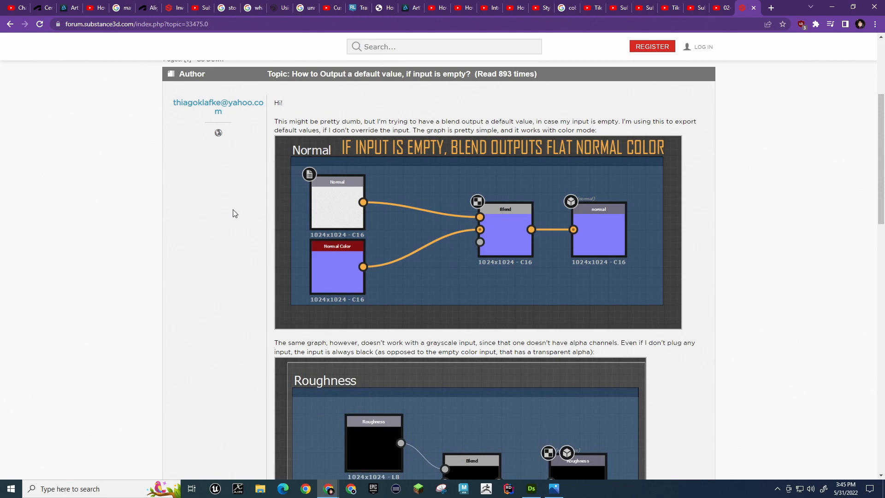
pyautogui.scroll(-10, 234, 214)
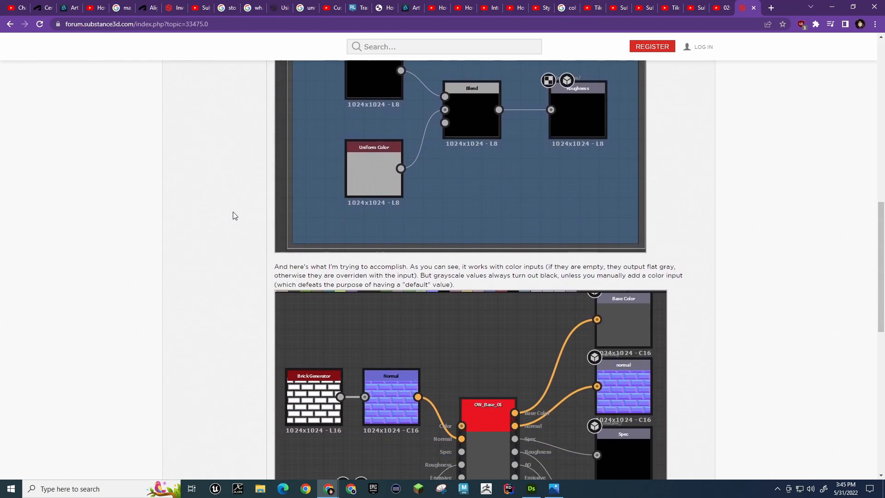
pyautogui.scroll(-6, 233, 213)
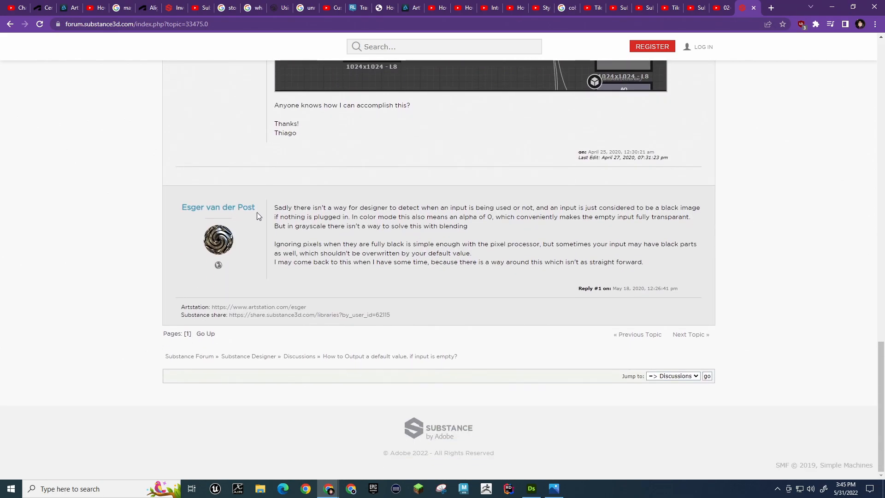
pyautogui.moveTo(279, 208); pyautogui.dragTo(502, 259)
pyautogui.click(502, 259)
pyautogui.moveTo(534, 207); pyautogui.dragTo(597, 229)
pyautogui.click(594, 232)
pyautogui.moveTo(352, 216); pyautogui.dragTo(502, 228)
pyautogui.click(502, 226)
pyautogui.moveTo(460, 216); pyautogui.dragTo(501, 227)
pyautogui.click(502, 227)
# Switch to Substance 3D Designer, delete the unconnected Polygon 1 node and move the input node up closer to Uniform Color
pyautogui.hotkey('alt', 'Tab')
pyautogui.hotkey('alt', 'Tab')
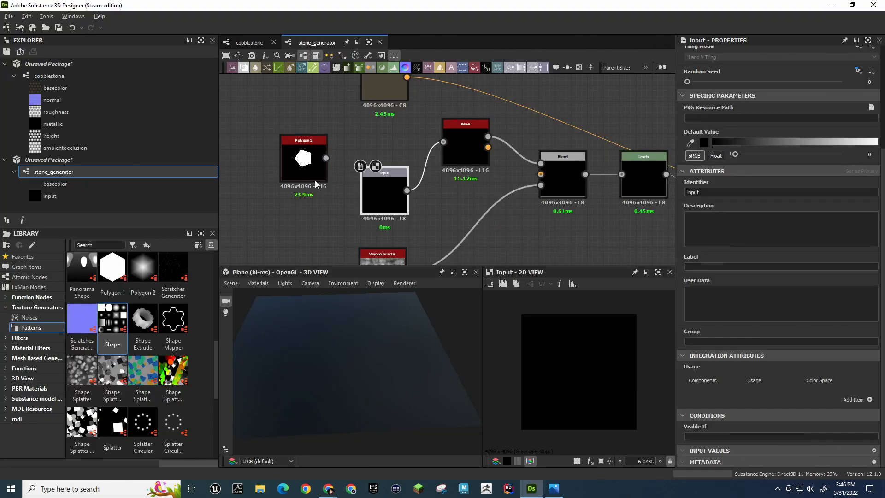
pyautogui.click(316, 184)
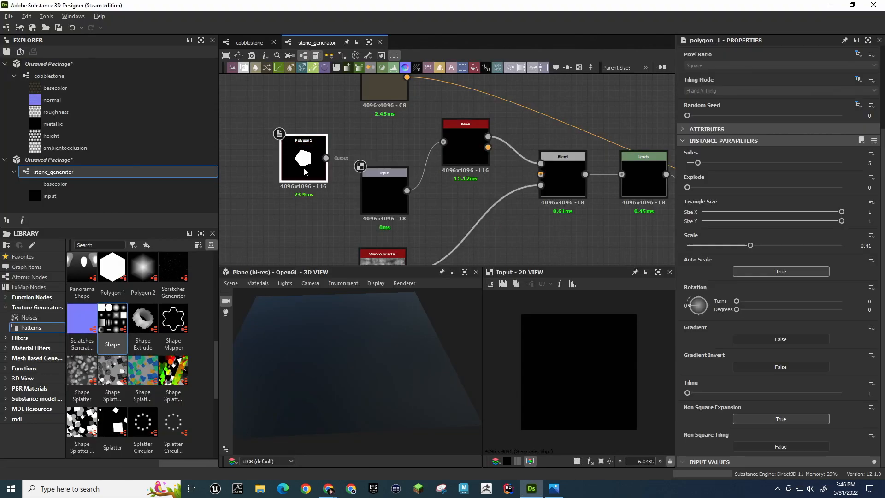
pyautogui.press('Delete')
pyautogui.moveTo(397, 180); pyautogui.dragTo(400, 145)
# Review the Uniform Color, Voronoi Fractal and input nodes at the start of the stone_generator graph
pyautogui.moveTo(412, 101); pyautogui.dragTo(355, 143, button='middle')
pyautogui.click(333, 123)
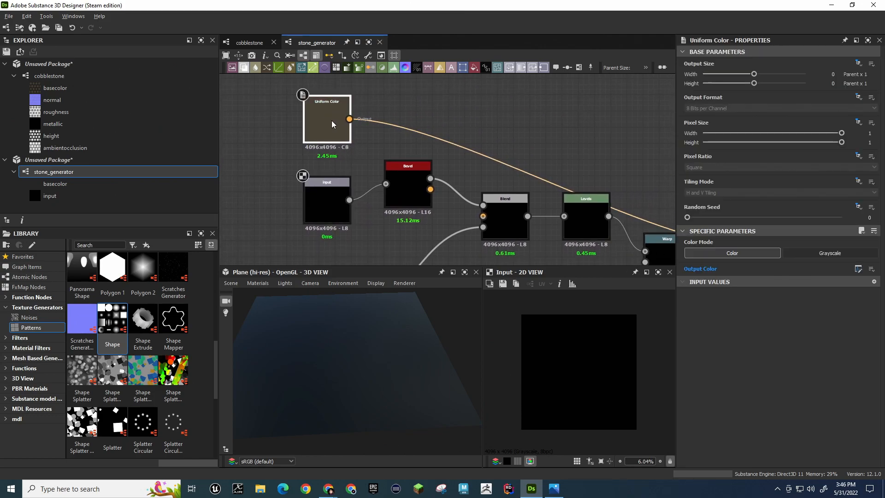
pyautogui.moveTo(445, 158); pyautogui.dragTo(518, 169, button='middle')
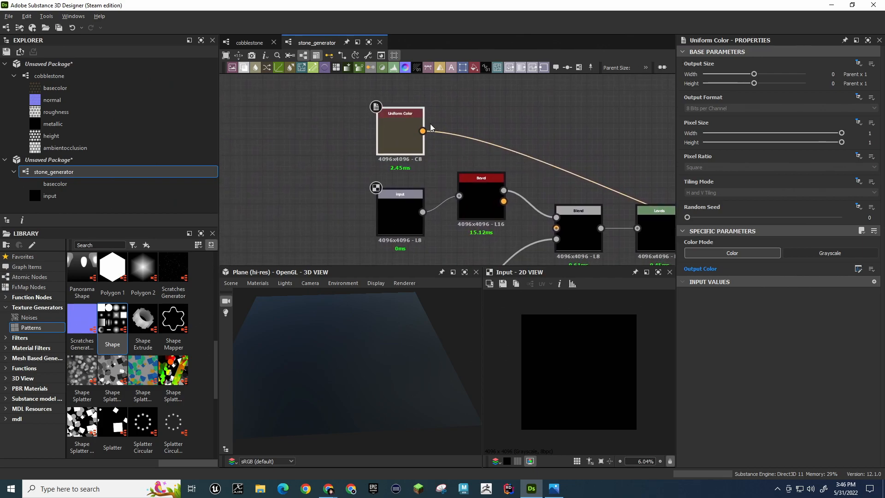
pyautogui.moveTo(527, 139); pyautogui.dragTo(470, 97, button='middle')
pyautogui.moveTo(463, 208); pyautogui.dragTo(477, 300, button='middle')
pyautogui.moveTo(444, 216); pyautogui.dragTo(369, 158, button='middle')
pyautogui.moveTo(388, 200); pyautogui.dragTo(404, 190, button='middle')
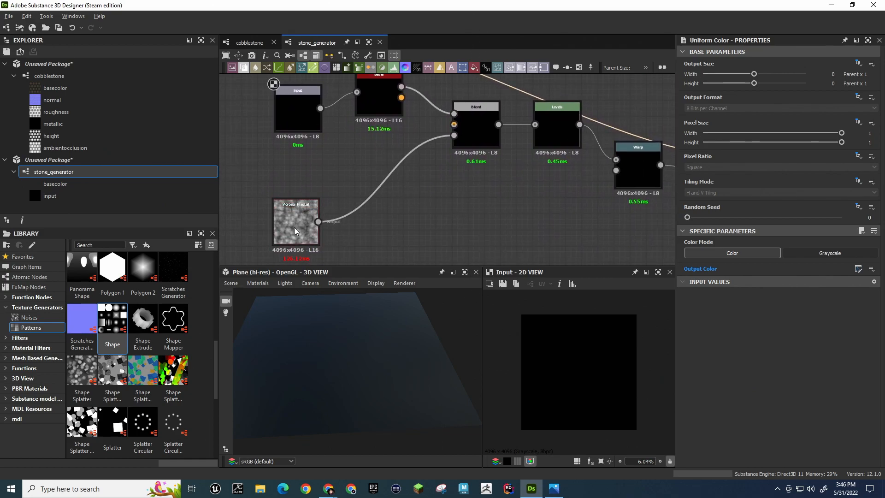
pyautogui.moveTo(412, 190); pyautogui.dragTo(435, 204, button='middle')
pyautogui.click(318, 123)
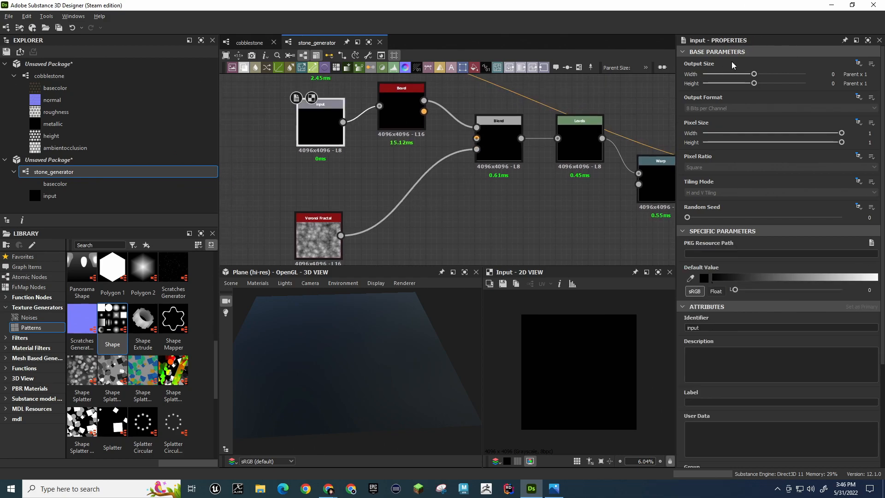
pyautogui.moveTo(364, 180); pyautogui.dragTo(369, 172, button='middle')
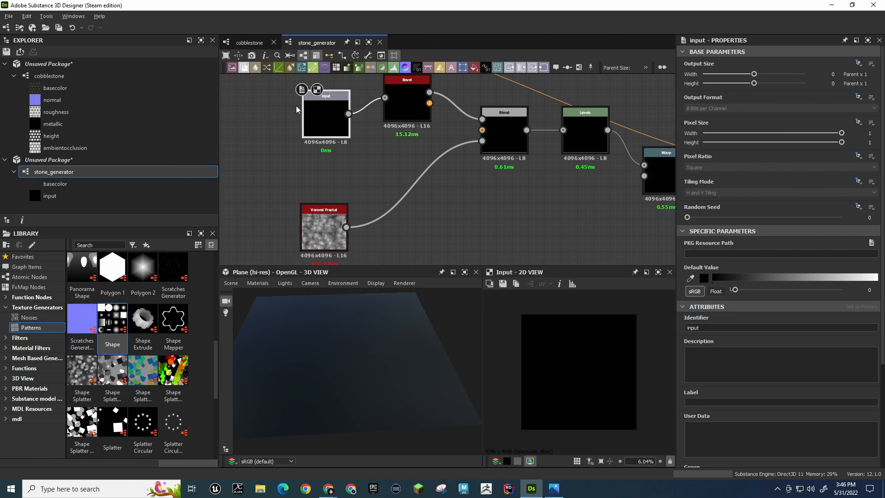
# In the graph's properties, set the grayscale input's identifier to base_shape and its description to "Base Shape of the stone"
pyautogui.click(375, 172)
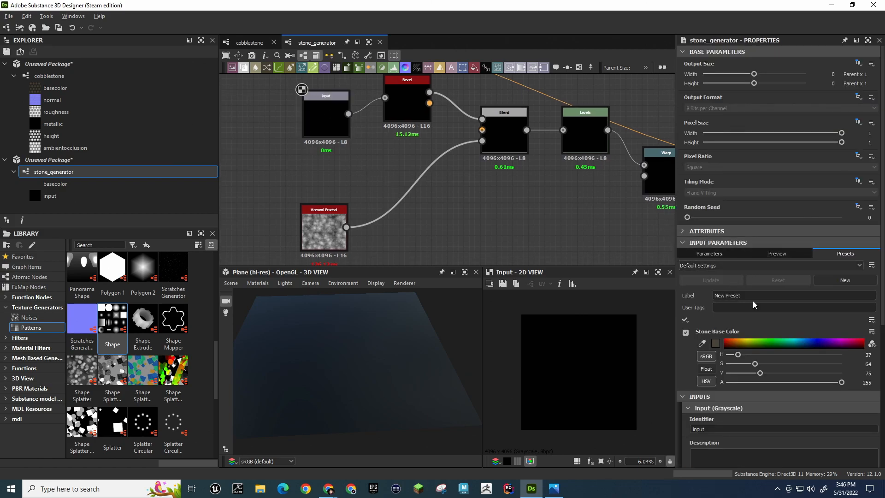
pyautogui.click(777, 253)
pyautogui.click(709, 254)
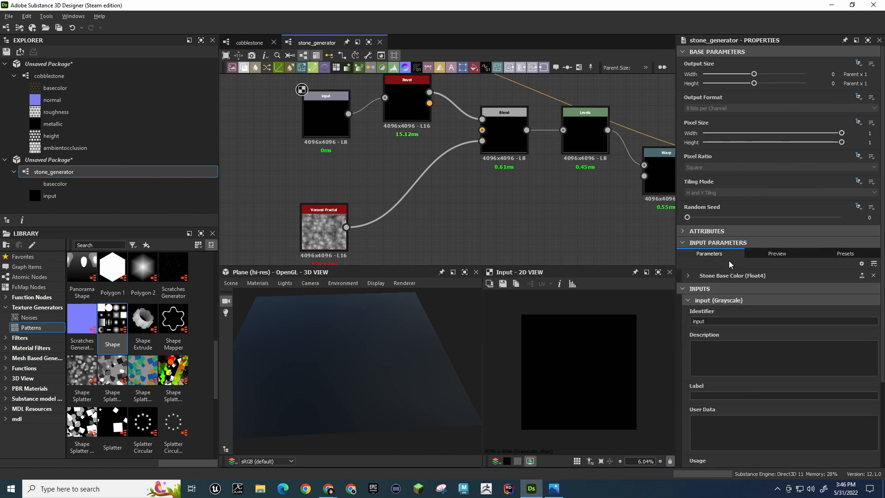
pyautogui.doubleClick(712, 321)
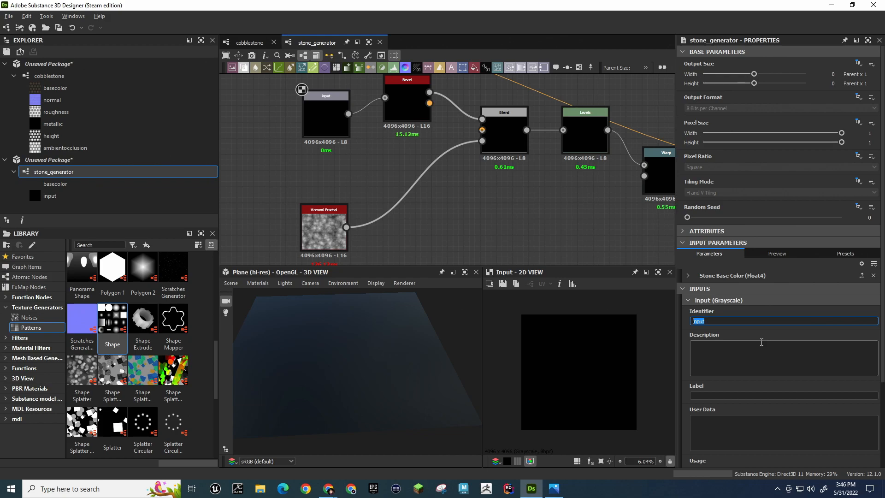
pyautogui.write('base_shape')
pyautogui.press('Return')
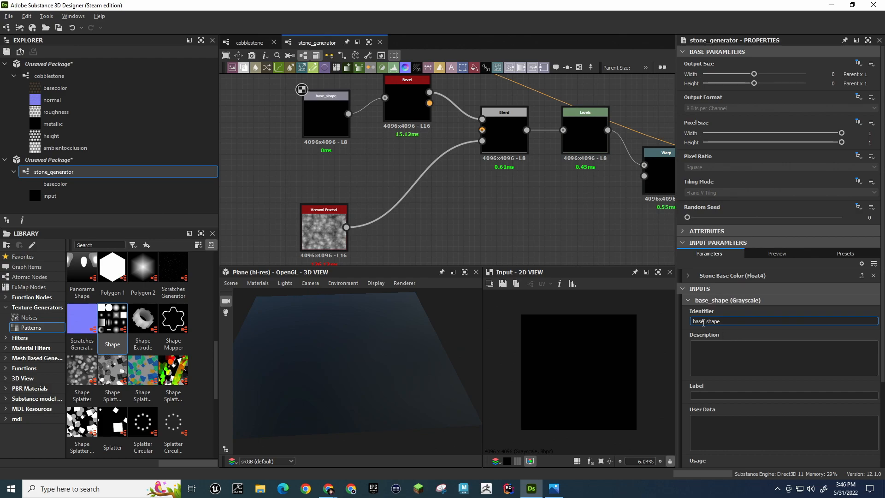
pyautogui.click(710, 346)
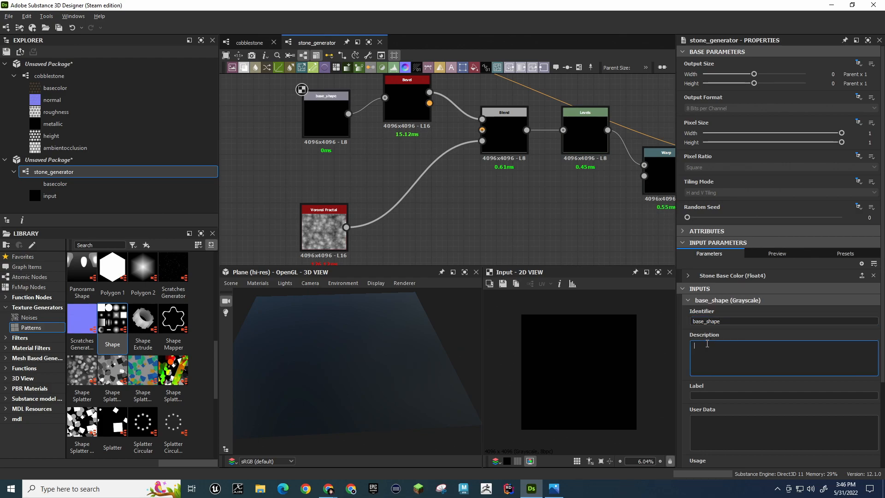
pyautogui.write('Base Shape of the stone')
pyautogui.press('Return')
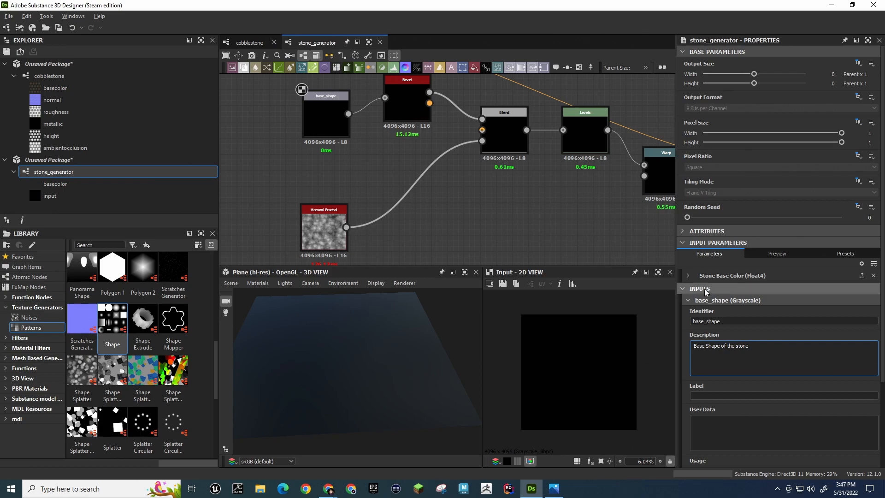
# Try the identifier stone_base_shape for the grayscale input, and restore it to base_shape
pyautogui.click(696, 321)
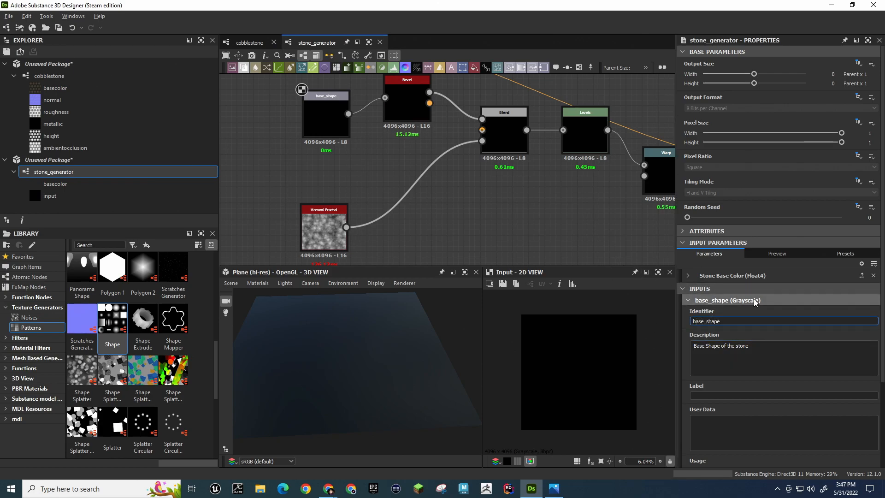
pyautogui.write('stone_')
pyautogui.press('Return')
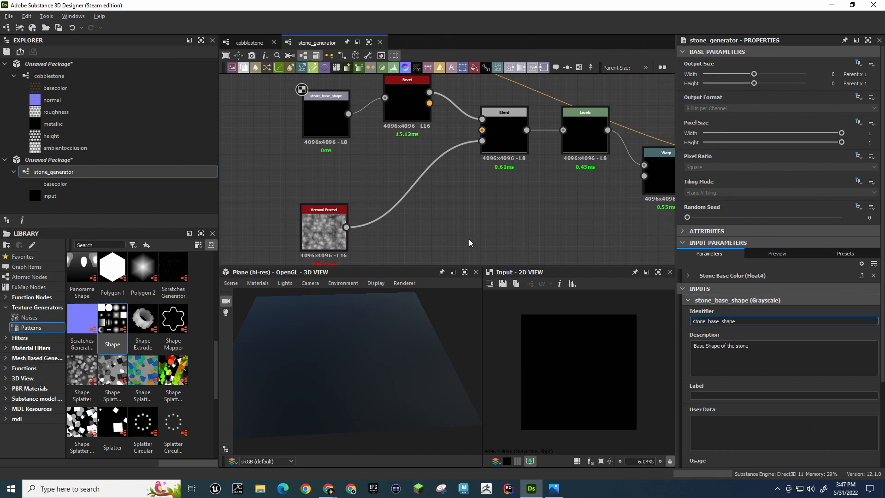
pyautogui.moveTo(461, 225); pyautogui.dragTo(464, 199, button='middle')
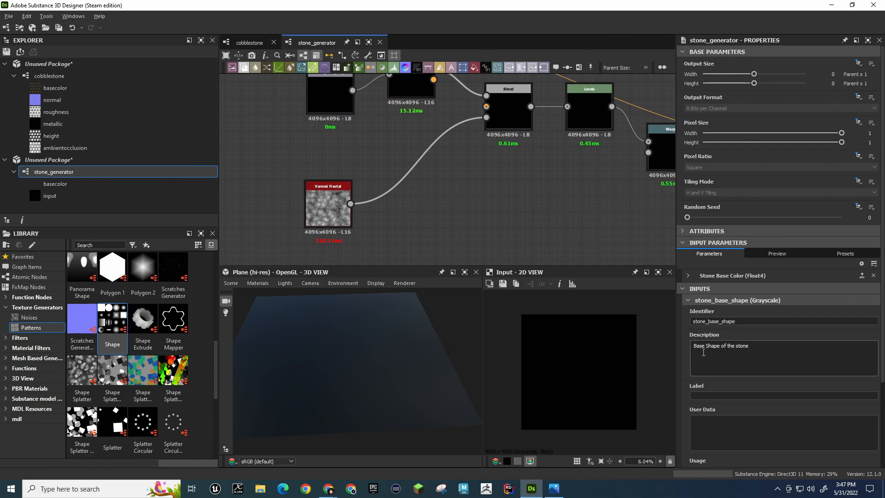
pyautogui.moveTo(705, 319); pyautogui.dragTo(677, 317)
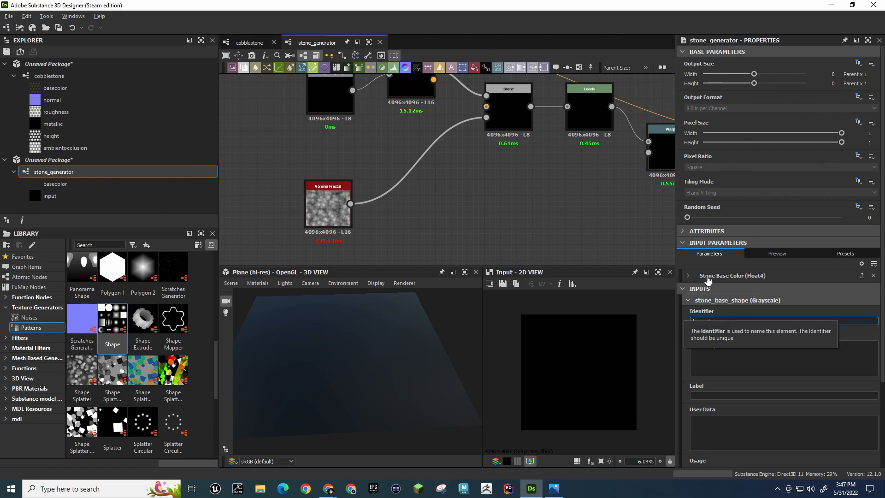
# Remove the stone prefix from the color parameter, making its identifier base_color and its label Base Color
pyautogui.click(688, 276)
pyautogui.moveTo(736, 287); pyautogui.dragTo(712, 298)
pyautogui.press('BackSpace')
pyautogui.press('BackSpace')
pyautogui.press('Return')
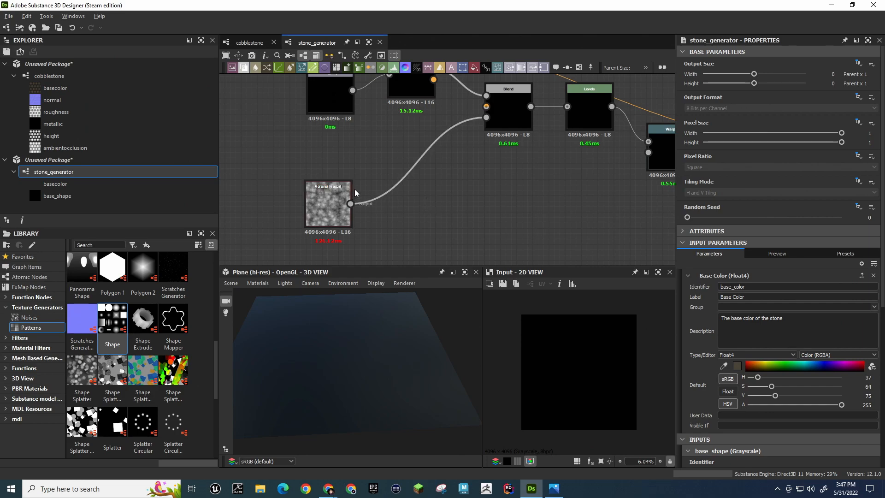
# Add an Input Color node below the base_shape node
pyautogui.moveTo(352, 192); pyautogui.dragTo(372, 207, button='middle')
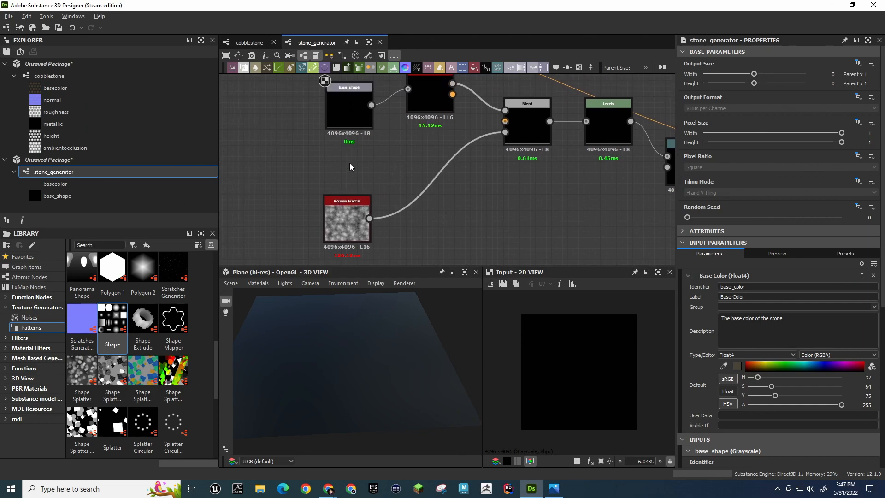
pyautogui.press('space')
pyautogui.write('input')
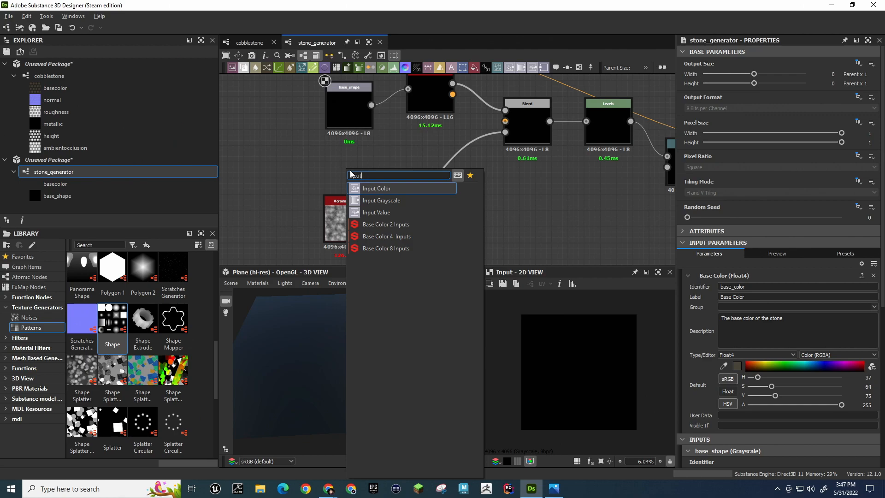
pyautogui.press('Return')
# Move the Voronoi Fractal node clear of the overlapping input node and delete it from the graph
pyautogui.click(336, 220)
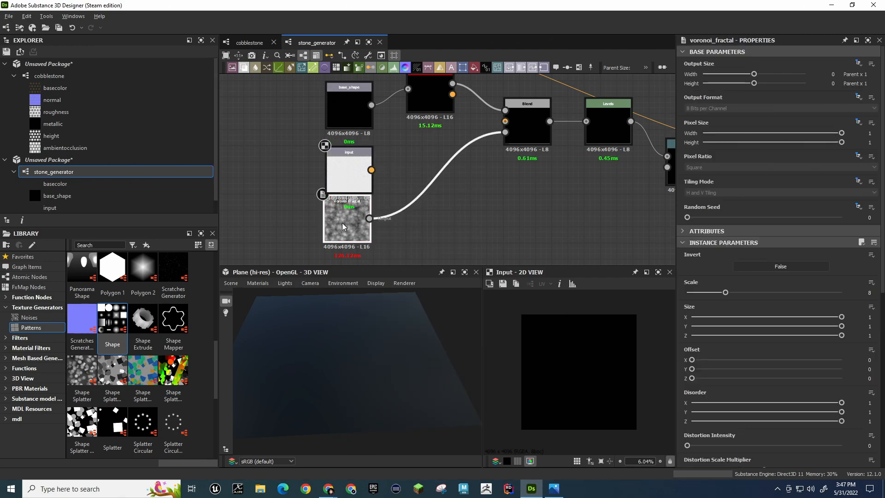
pyautogui.moveTo(350, 223); pyautogui.dragTo(437, 177)
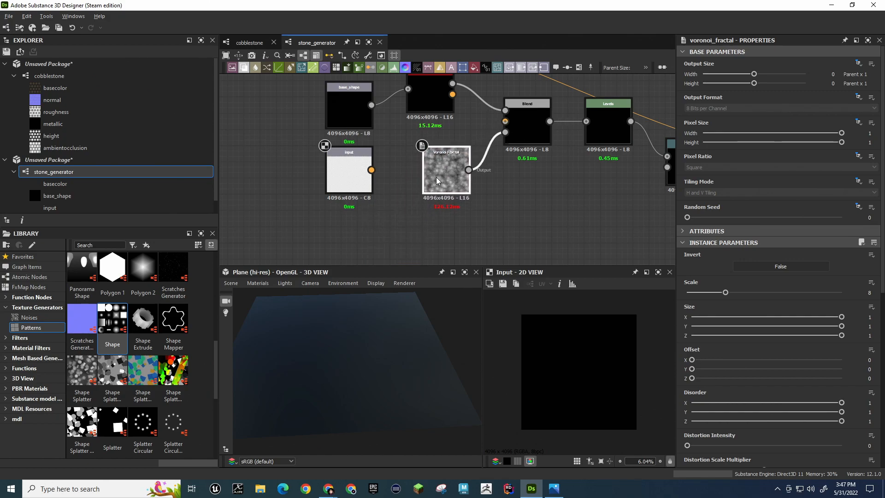
pyautogui.press('Delete')
# Try to connect the color input to the Blend node's third input, and delete the color input node
pyautogui.moveTo(372, 170); pyautogui.dragTo(505, 132)
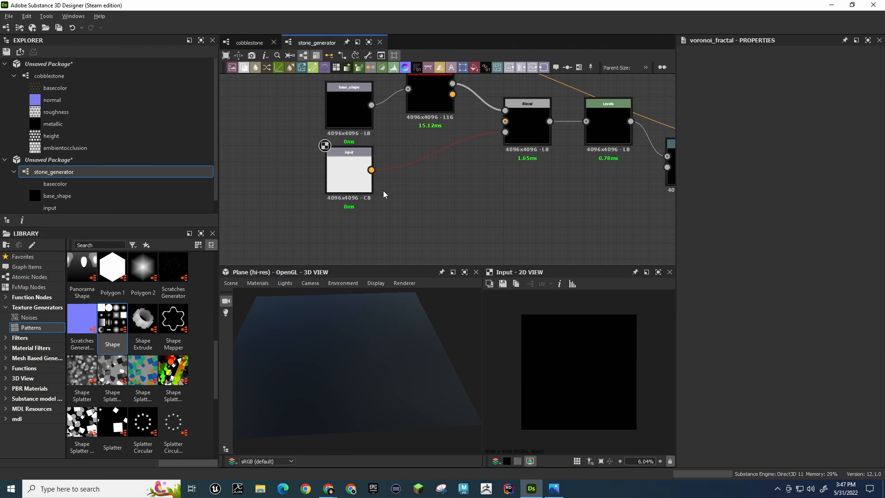
pyautogui.click(356, 190)
pyautogui.press('Delete')
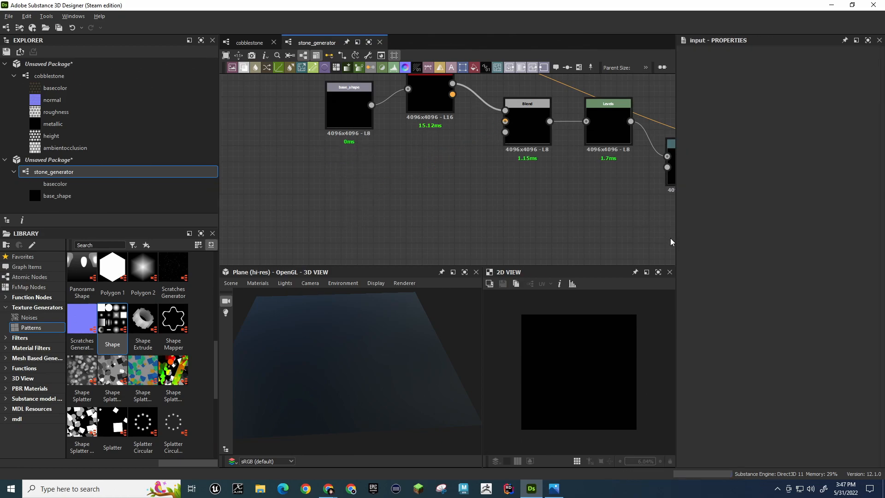
pyautogui.press('space')
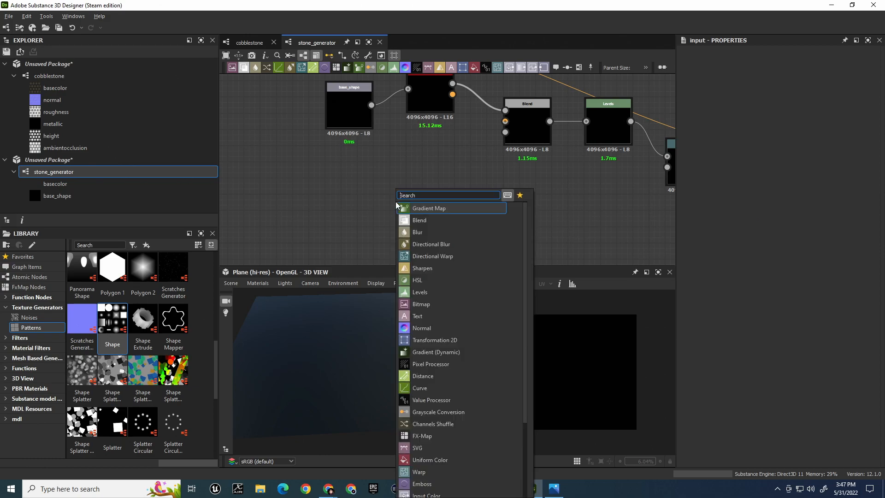
pyautogui.write('input')
pyautogui.press('Return')
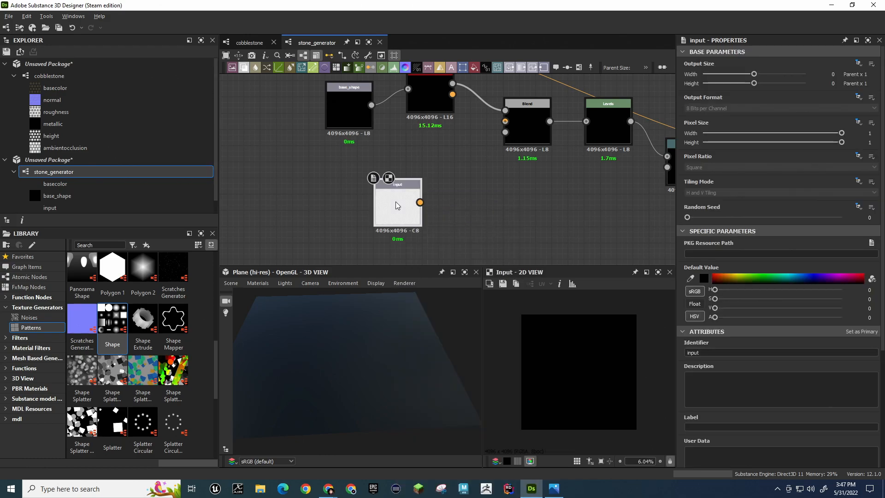
pyautogui.press('Delete')
# Add an Input Grayscale node below base_shape and connect it to the Blend node's third input
pyautogui.press('space')
pyautogui.write('input')
pyautogui.click(438, 221)
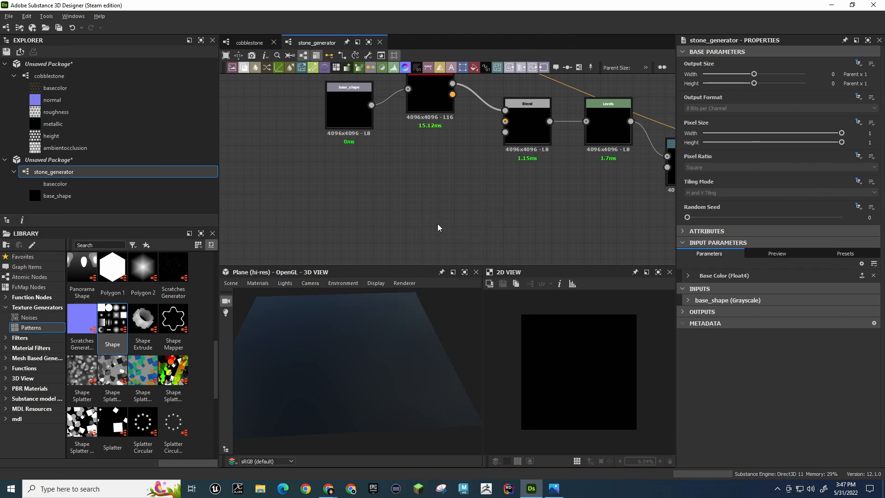
pyautogui.moveTo(372, 202); pyautogui.dragTo(505, 132)
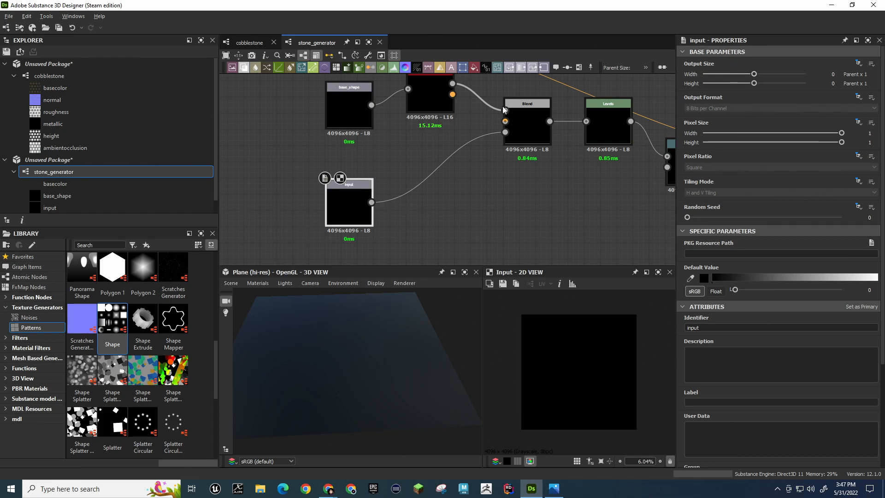
# Rename the new grayscale input's identifier as noise and enter the description "Noise to apply to stone"
pyautogui.click(468, 214)
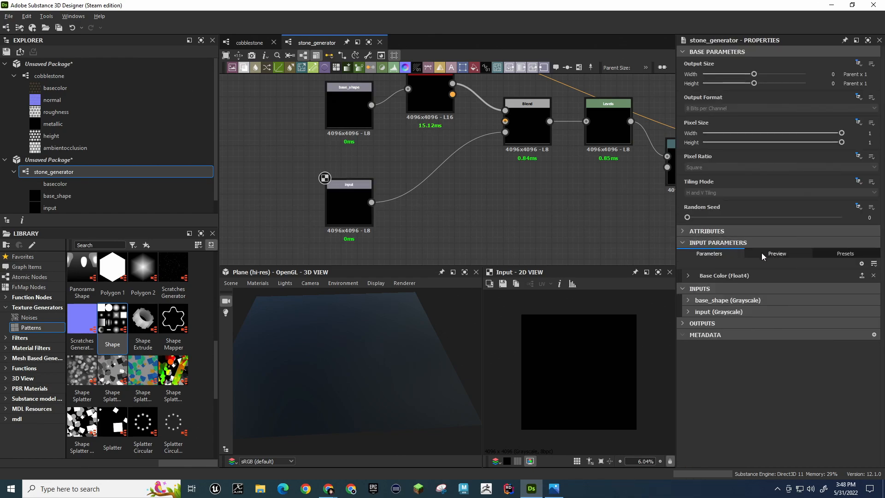
pyautogui.click(689, 312)
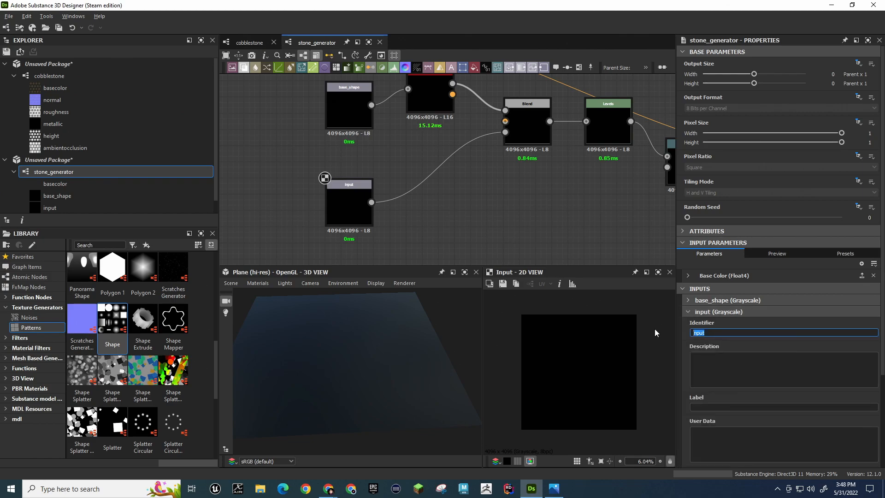
pyautogui.write('base')
pyautogui.press('BackSpace')
pyautogui.press('BackSpace')
pyautogui.press('BackSpace')
pyautogui.press('BackSpace')
pyautogui.write('noise')
pyautogui.click(739, 356)
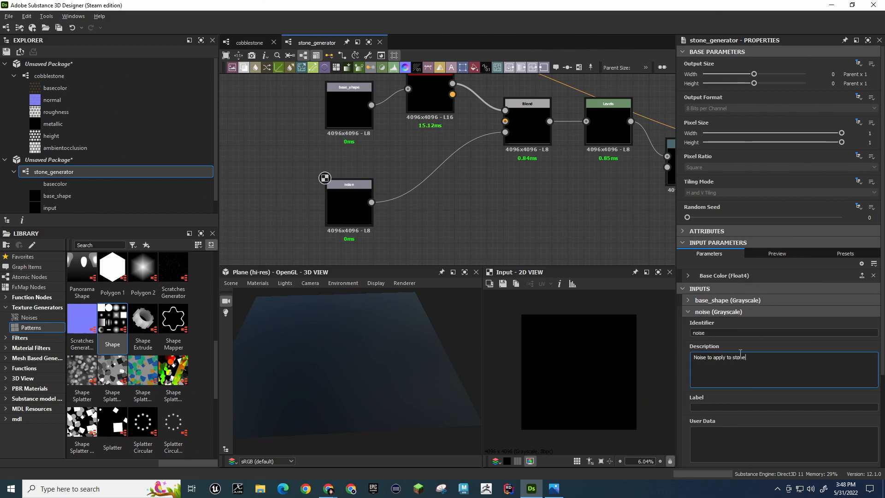
pyautogui.click(496, 225)
pyautogui.scroll(-3, 495, 226)
pyautogui.moveTo(521, 202); pyautogui.dragTo(310, 192, button='middle')
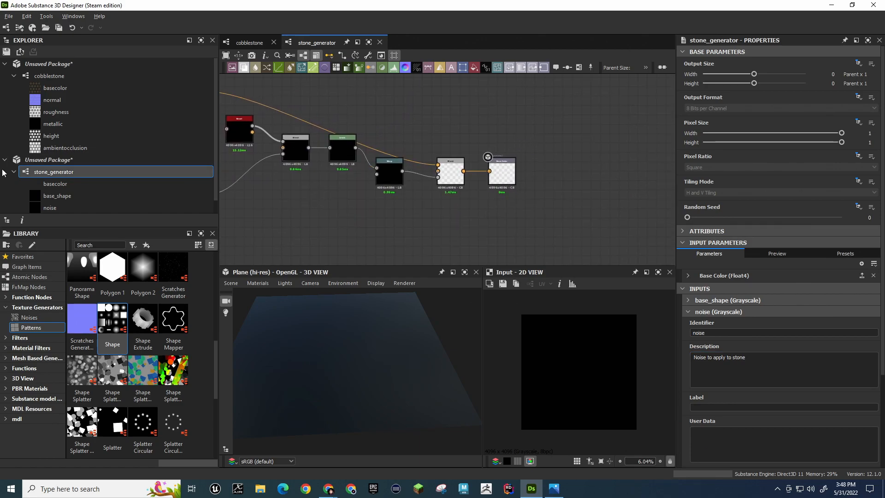
# Save the stone_generator package as stone_generator.sbs in the Textures folder
pyautogui.scroll(-1, 114, 190)
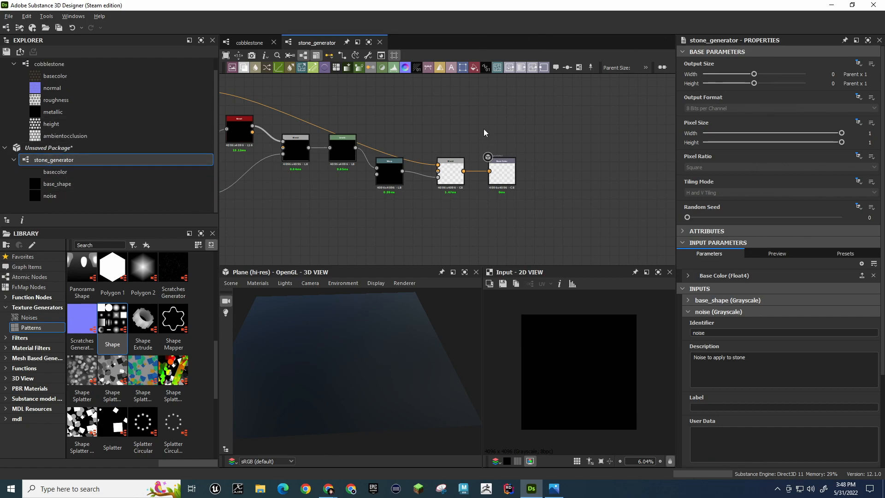
pyautogui.hotkey('ctrl', 's')
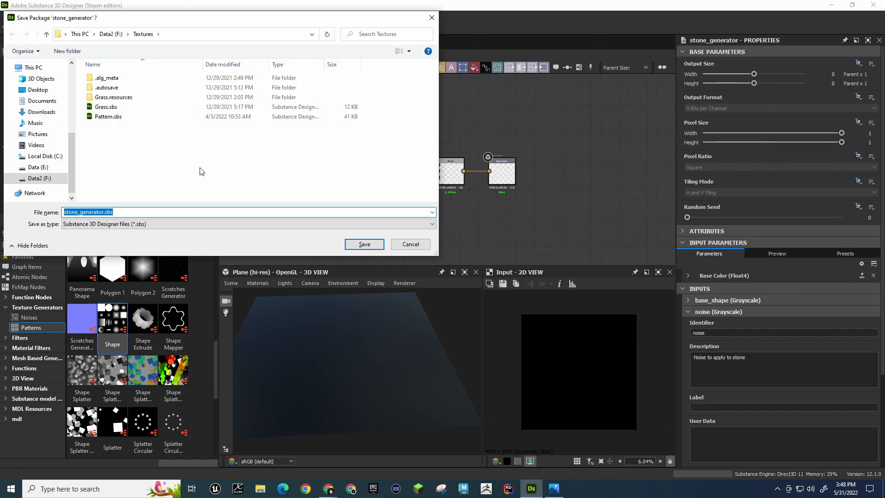
pyautogui.click(106, 211)
pyautogui.click(363, 243)
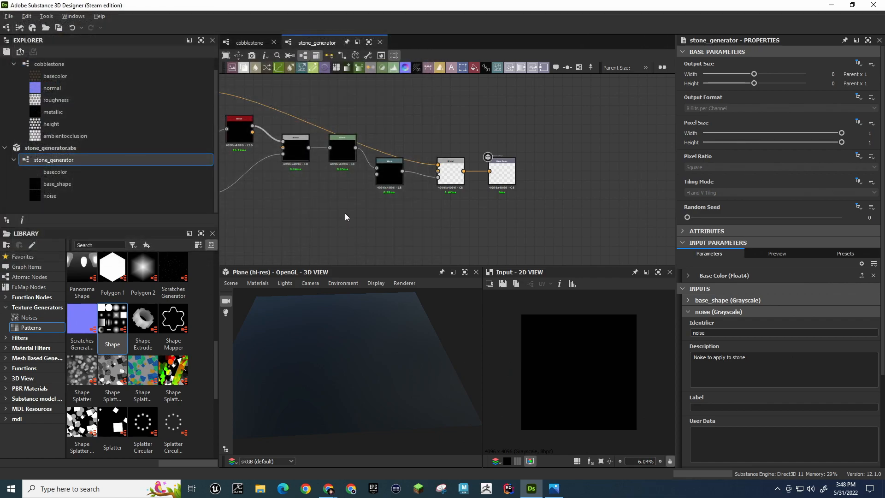
# Switch to the cobblestone graph and bring the free area above the first stone's node chain into view
pyautogui.moveTo(323, 200); pyautogui.dragTo(393, 204, button='middle')
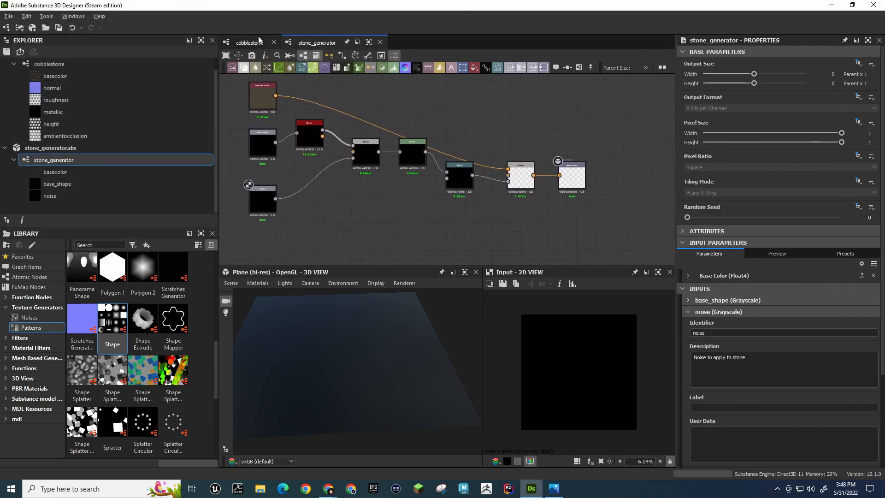
pyautogui.click(242, 43)
pyautogui.moveTo(455, 106); pyautogui.dragTo(452, 148, button='middle')
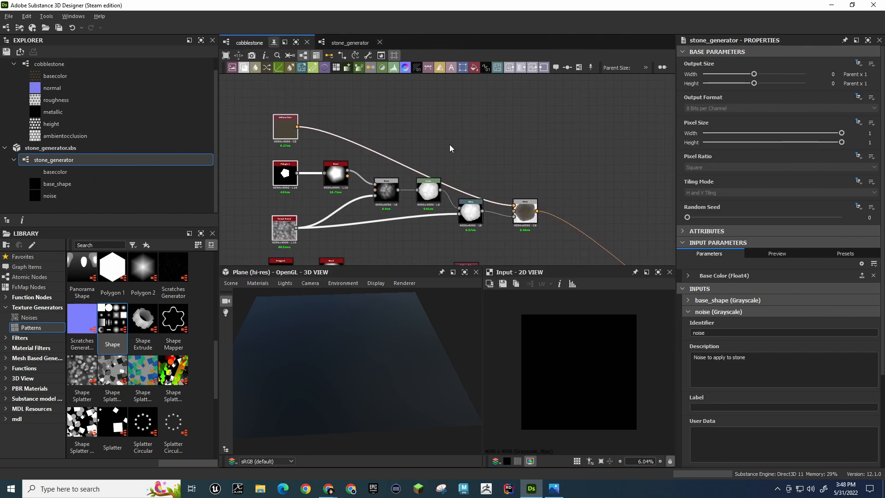
pyautogui.moveTo(401, 109); pyautogui.dragTo(392, 121, button='middle')
pyautogui.press('space')
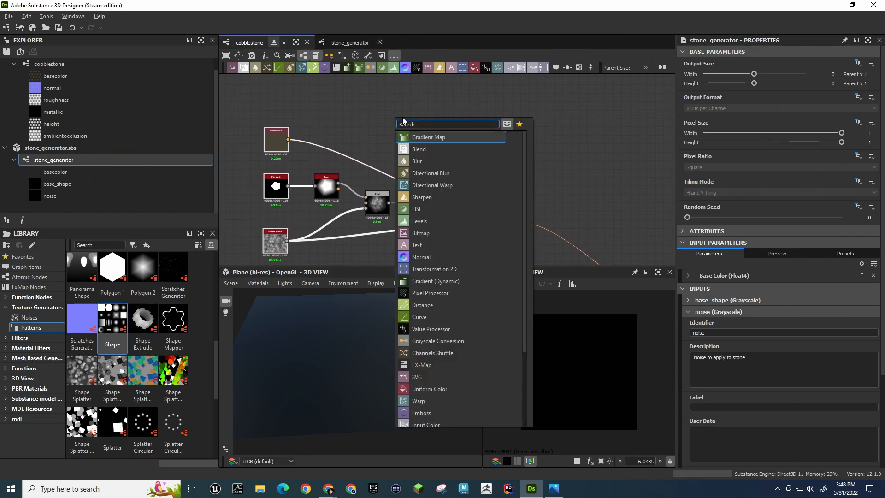
pyautogui.write('s')
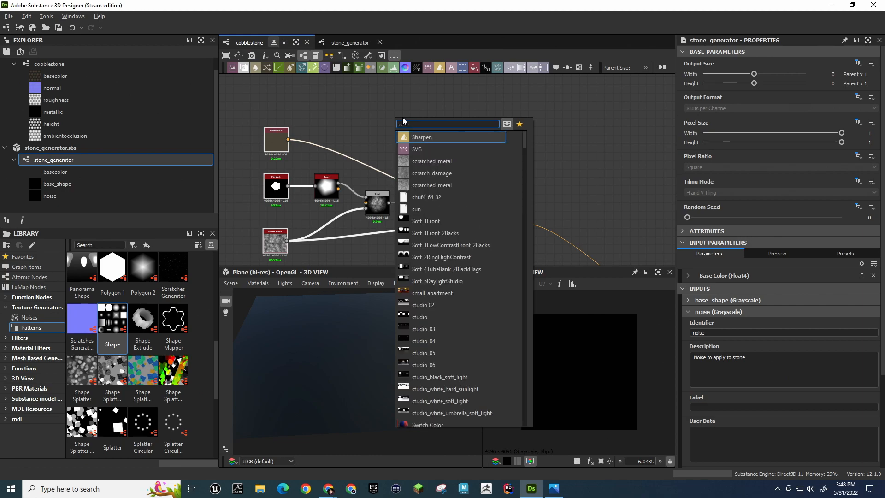
pyautogui.press('Escape')
# Add the stone_generator graph as a node in the cobblestone graph, above the first stone's Blend node
pyautogui.moveTo(65, 162); pyautogui.dragTo(422, 150)
pyautogui.scroll(3, 423, 152)
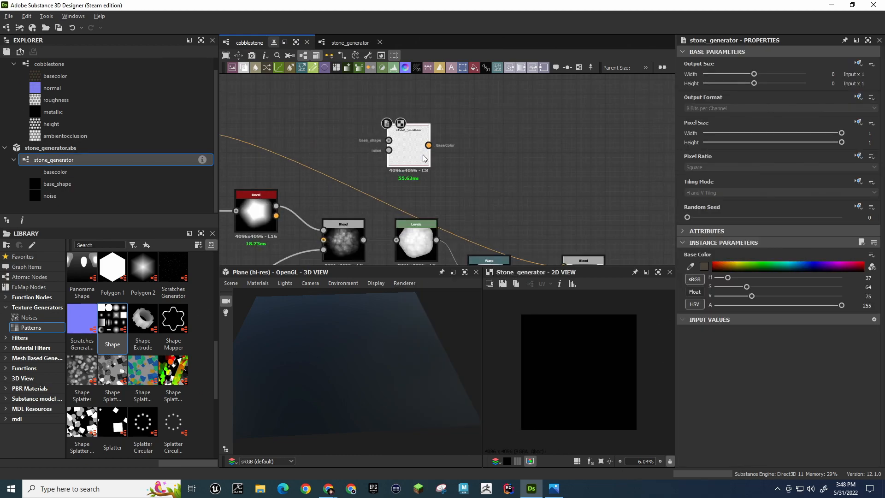
pyautogui.moveTo(539, 195); pyautogui.dragTo(623, 153, button='middle')
pyautogui.moveTo(273, 167); pyautogui.dragTo(255, 159)
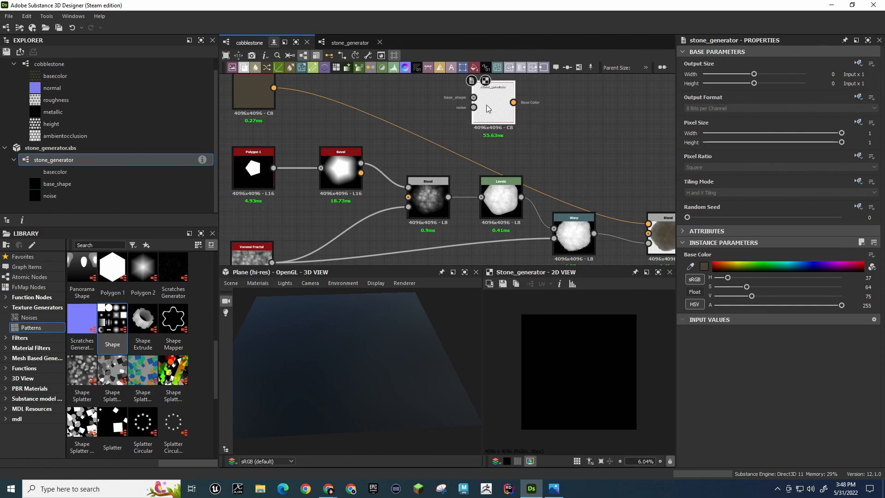
pyautogui.moveTo(481, 99); pyautogui.dragTo(446, 126)
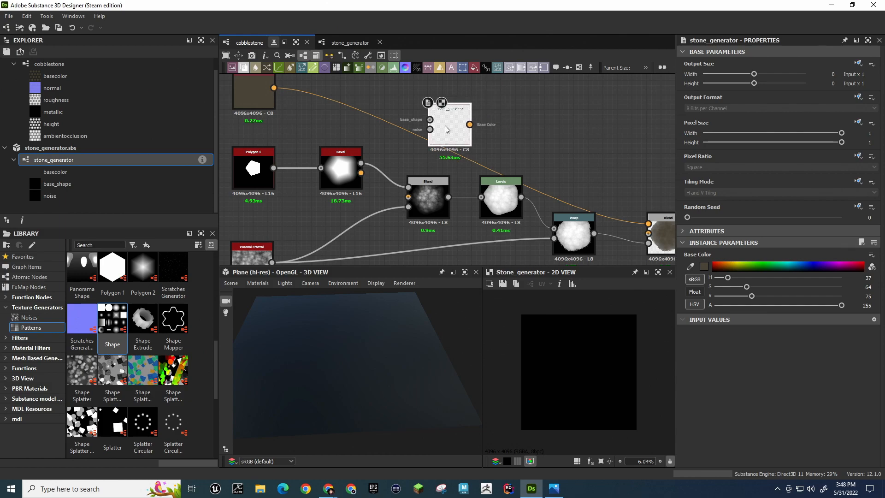
# Try adding an Input Color node near the Uniform Color node in the stone_generator graph, and delete it
pyautogui.doubleClick(53, 160)
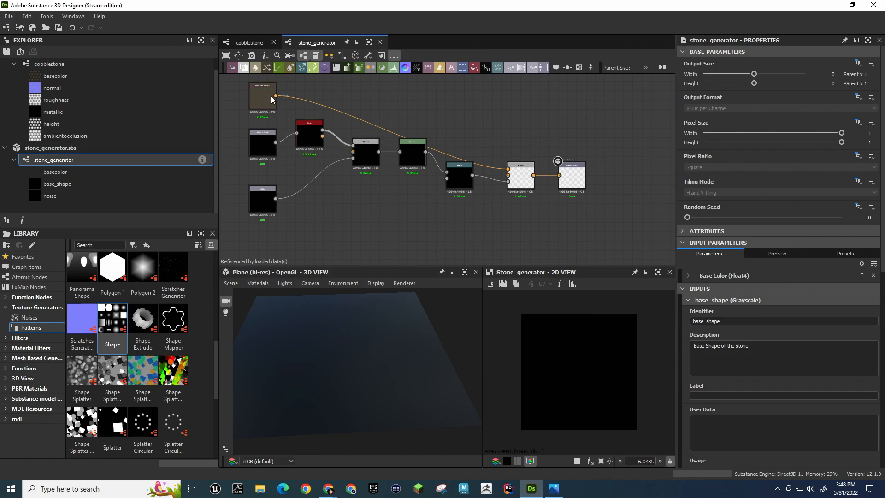
pyautogui.scroll(2, 336, 110)
pyautogui.press('space')
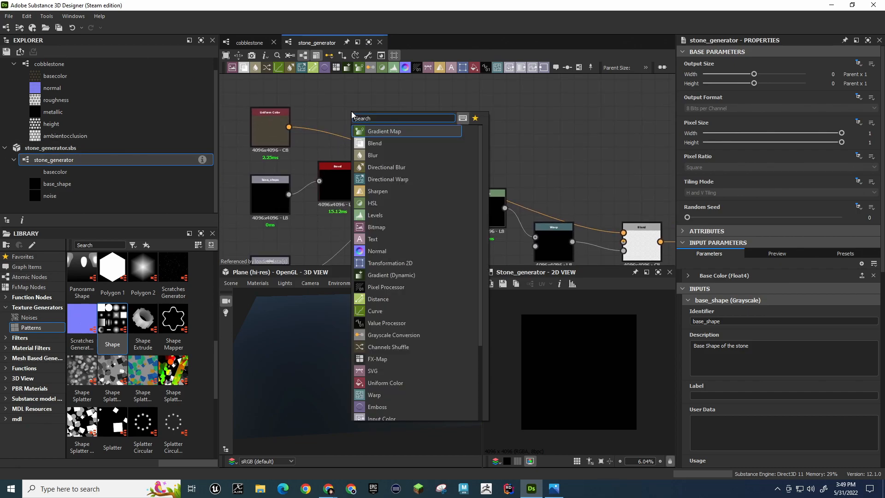
pyautogui.write('input')
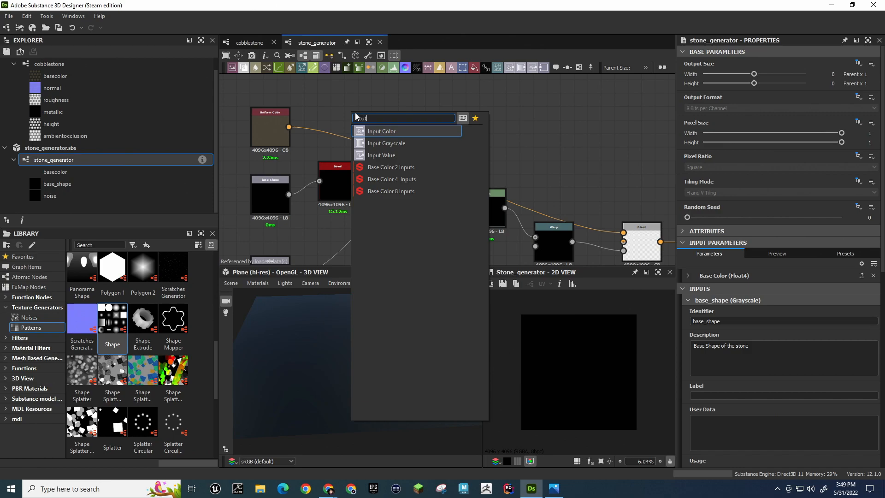
pyautogui.click(369, 131)
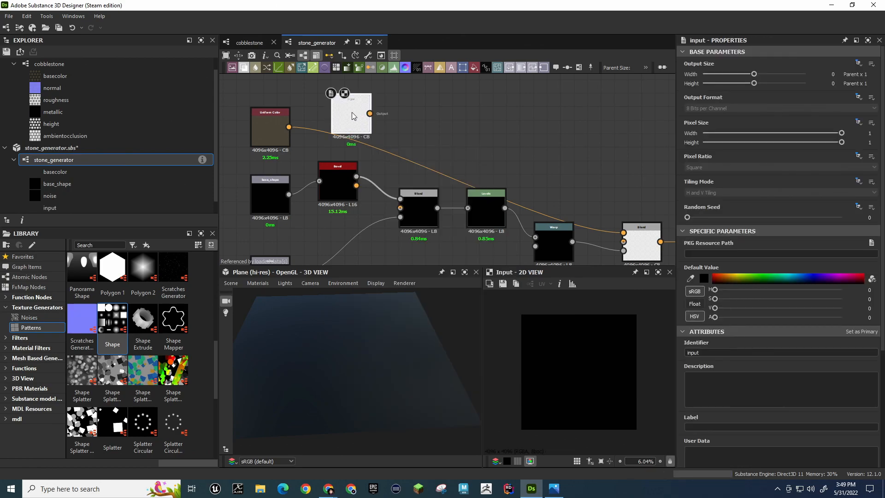
pyautogui.moveTo(352, 114); pyautogui.dragTo(328, 104)
pyautogui.scroll(2, 351, 116)
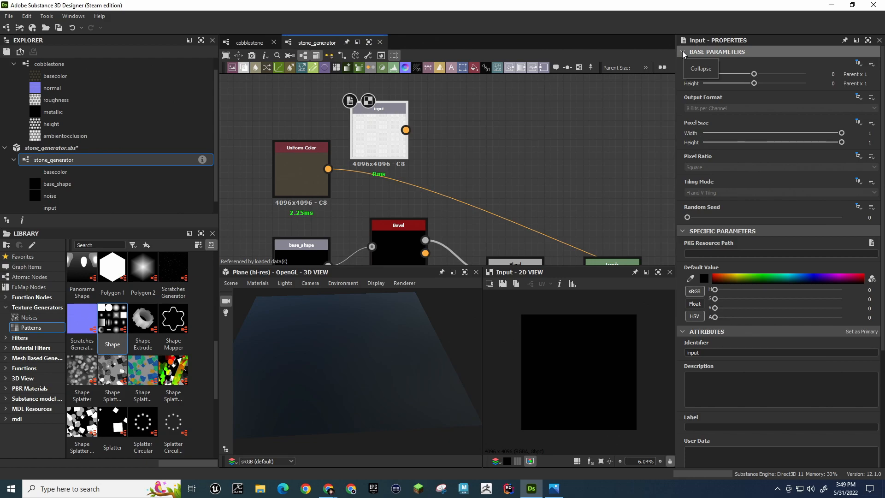
pyautogui.press('Delete')
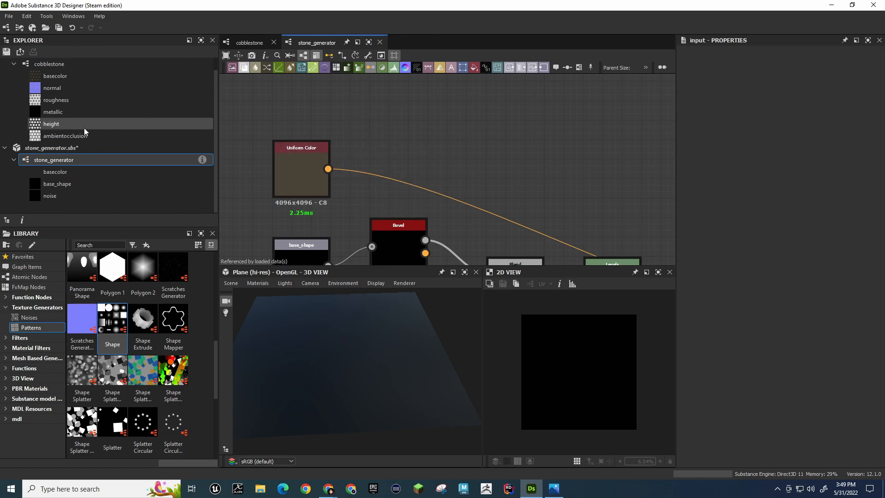
# In the cobblestone graph, connect Polygon 1 to the stone_generator node's base_shape input and Voronoi Fractal to its noise input
pyautogui.click(51, 68)
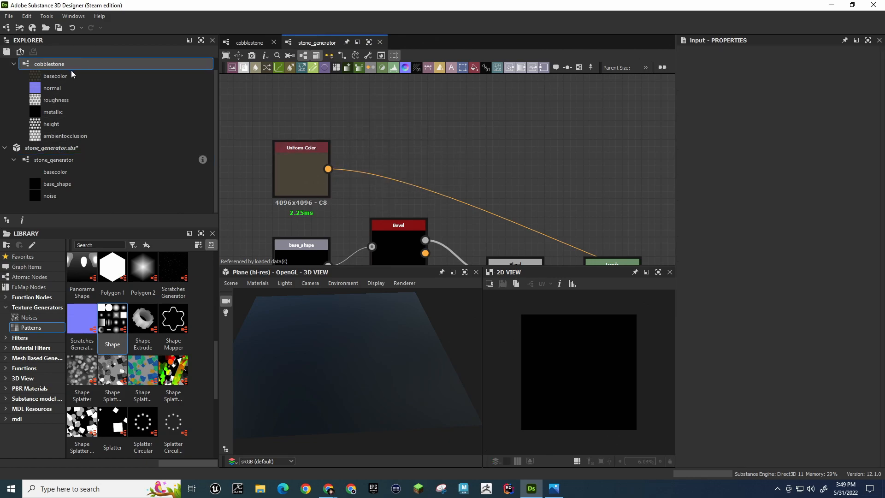
pyautogui.doubleClick(51, 65)
pyautogui.click(444, 116)
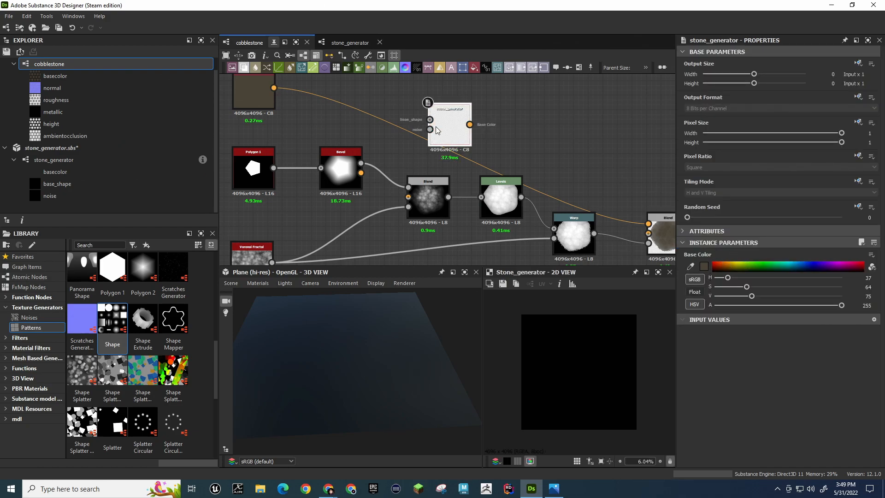
pyautogui.moveTo(273, 168); pyautogui.dragTo(431, 120)
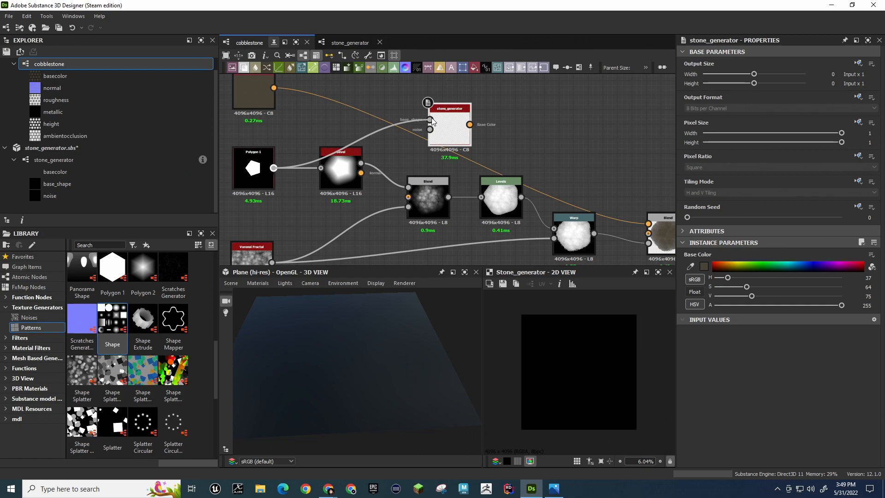
pyautogui.moveTo(272, 263); pyautogui.dragTo(593, 192)
pyautogui.click(574, 149)
pyautogui.moveTo(601, 169); pyautogui.dragTo(534, 158, button='middle')
pyautogui.scroll(-2, 428, 127)
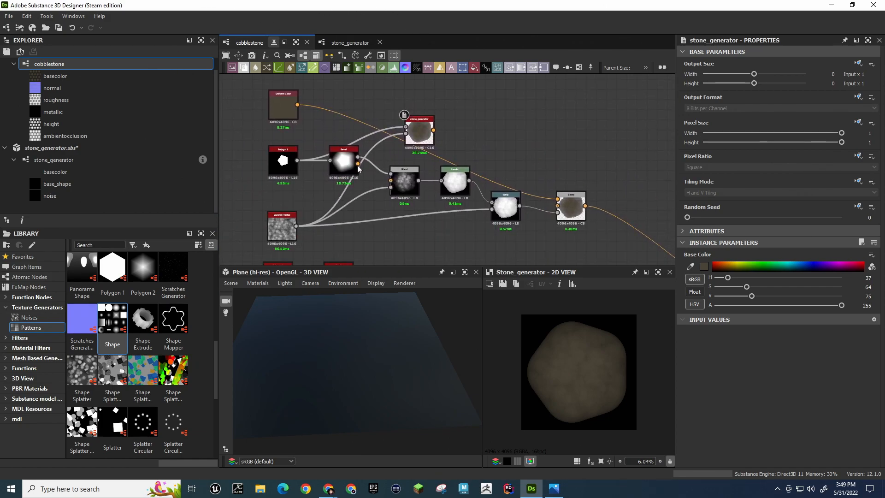
# Move the stone_generator node below the first stone's chain and delete that chain's Uniform Color, Bevel, Blend, Levels, Warp and final Blend nodes
pyautogui.moveTo(419, 132); pyautogui.dragTo(439, 226)
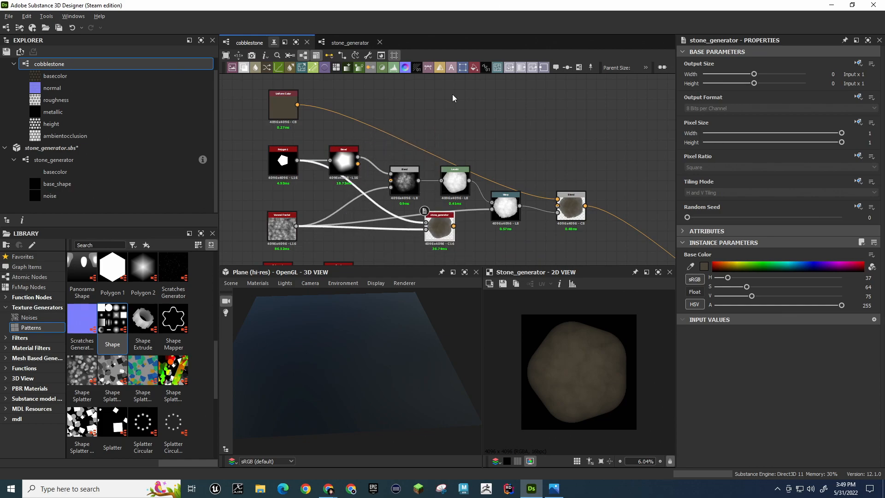
pyautogui.keyDown('alt'); pyautogui.moveTo(452, 94); pyautogui.dragTo(420, 78, button='middle'); pyautogui.keyUp('alt')
pyautogui.moveTo(306, 112); pyautogui.dragTo(549, 189)
pyautogui.click(251, 90)
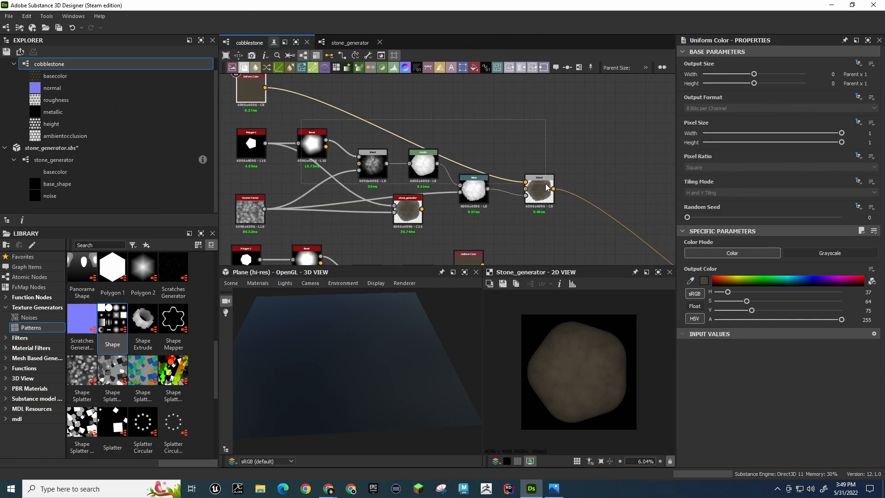
pyautogui.press('Delete')
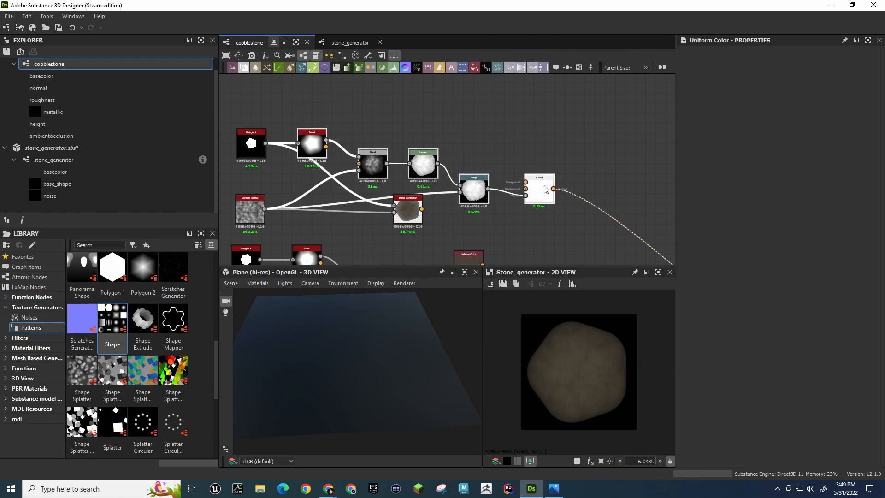
pyautogui.press('Delete')
# Arrange the first stone's remaining nodes compactly, with Voronoi Fractal under Polygon 1 and stone_generator beside them
pyautogui.moveTo(266, 144); pyautogui.dragTo(322, 179)
pyautogui.moveTo(257, 198); pyautogui.dragTo(256, 175)
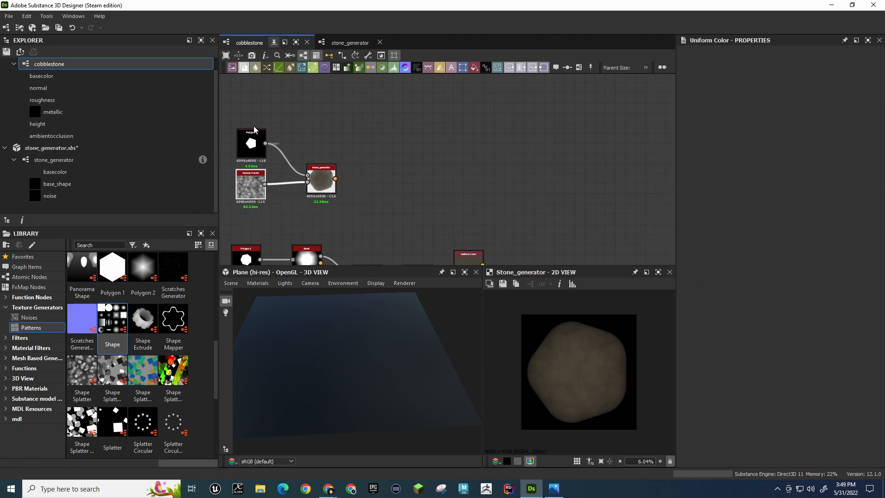
pyautogui.moveTo(332, 169); pyautogui.dragTo(317, 162)
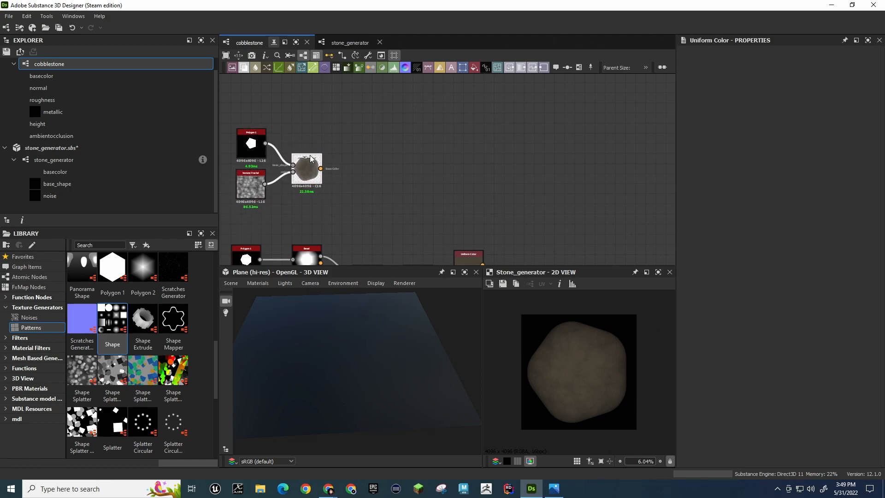
# Delete the second stone's Bevel, Uniform Color, Blend, Levels and Warp nodes, keeping its polygon and Voronoi Fractal
pyautogui.moveTo(356, 194); pyautogui.dragTo(420, 109, button='middle')
pyautogui.scroll(-5, 420, 109)
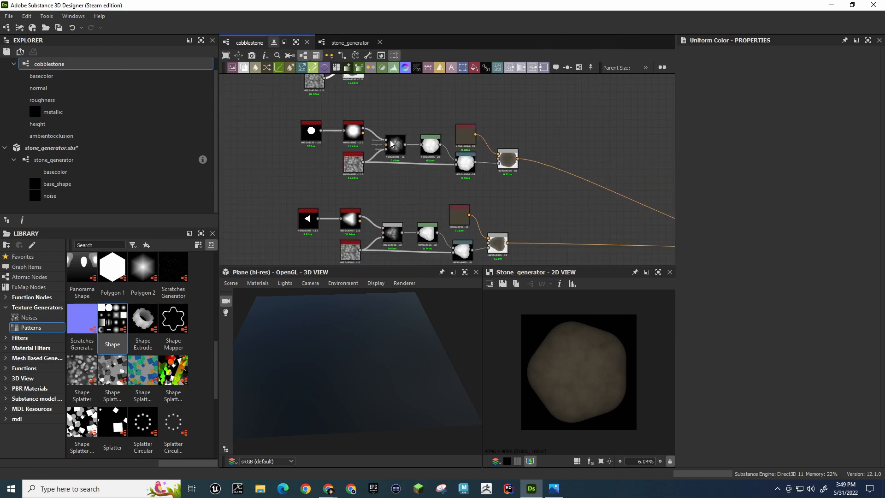
pyautogui.moveTo(307, 130); pyautogui.dragTo(433, 154)
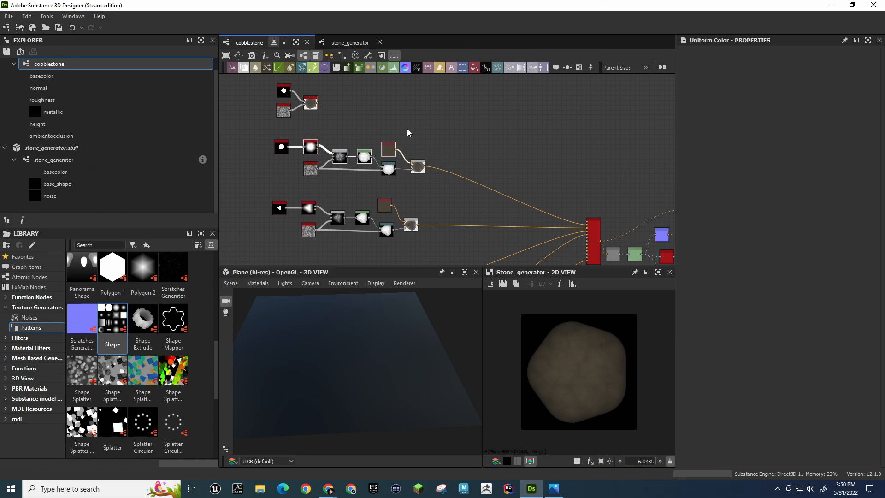
pyautogui.press('Delete')
pyautogui.moveTo(360, 151); pyautogui.dragTo(436, 174)
pyautogui.press('Delete')
# Place the second stone's Voronoi Fractal under its polygon, and connect both to a new stone_generator node as noise and base_shape
pyautogui.scroll(3, 413, 173)
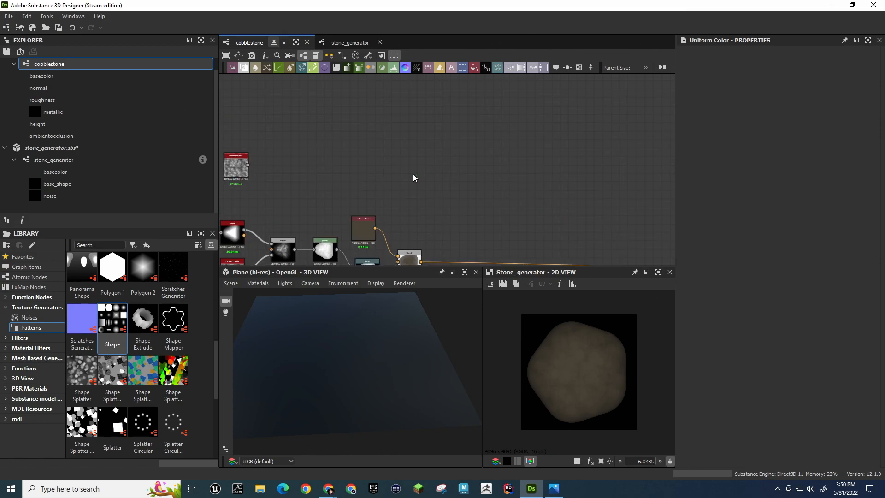
pyautogui.moveTo(355, 148); pyautogui.dragTo(490, 174, button='middle')
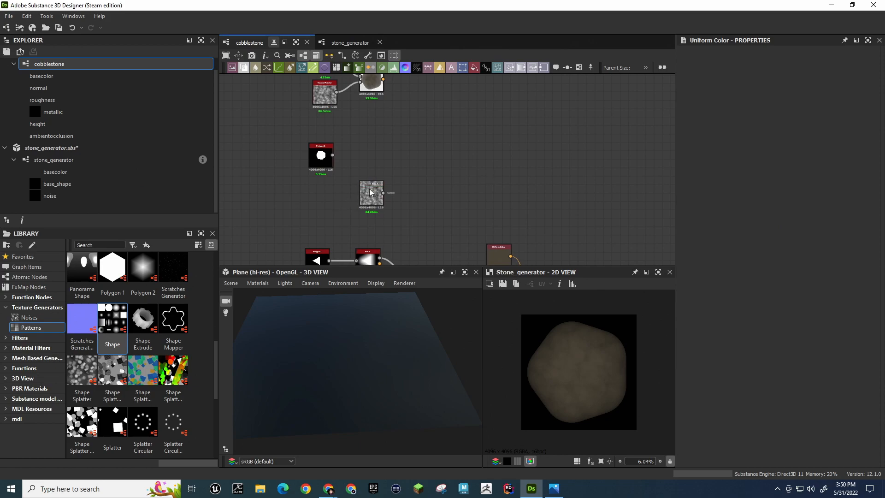
pyautogui.moveTo(321, 192); pyautogui.dragTo(322, 195)
pyautogui.moveTo(196, 161); pyautogui.dragTo(268, 167)
pyautogui.moveTo(372, 182)
pyautogui.mouseDown()
pyautogui.moveTo(325, 193)
pyautogui.moveTo(360, 187)
pyautogui.mouseUp()
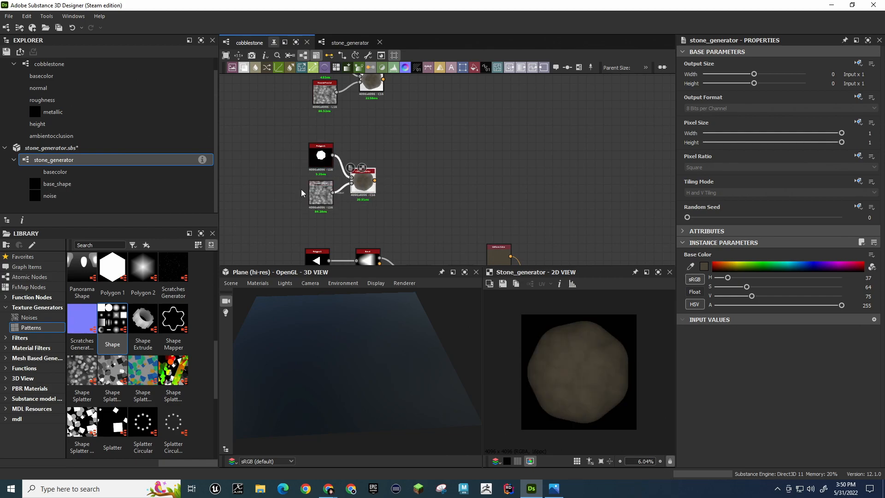
# Save the changes to the stone_generator package
pyautogui.click(65, 162)
pyautogui.hotkey('ctrl', 's')
pyautogui.moveTo(496, 184); pyautogui.dragTo(467, 118, button='middle')
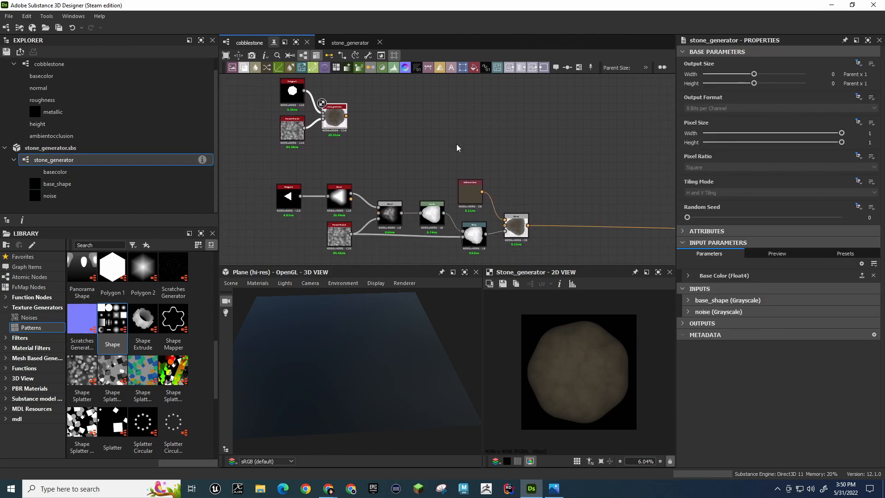
# Delete the third stone's Bevel, Blend, Levels, Warp and Uniform Color nodes, keeping its triangular polygon and Voronoi Fractal
pyautogui.moveTo(400, 169); pyautogui.dragTo(414, 147, button='middle')
pyautogui.moveTo(344, 150); pyautogui.dragTo(568, 209)
pyautogui.press('Delete')
pyautogui.moveTo(554, 175); pyautogui.dragTo(482, 225)
pyautogui.press('Delete')
# Place the third stone's Voronoi Fractal under its polygon, and connect both to a new stone_generator node as noise and base_shape
pyautogui.moveTo(354, 215); pyautogui.dragTo(303, 218)
pyautogui.moveTo(60, 161); pyautogui.dragTo(356, 194)
pyautogui.moveTo(314, 174); pyautogui.dragTo(355, 198)
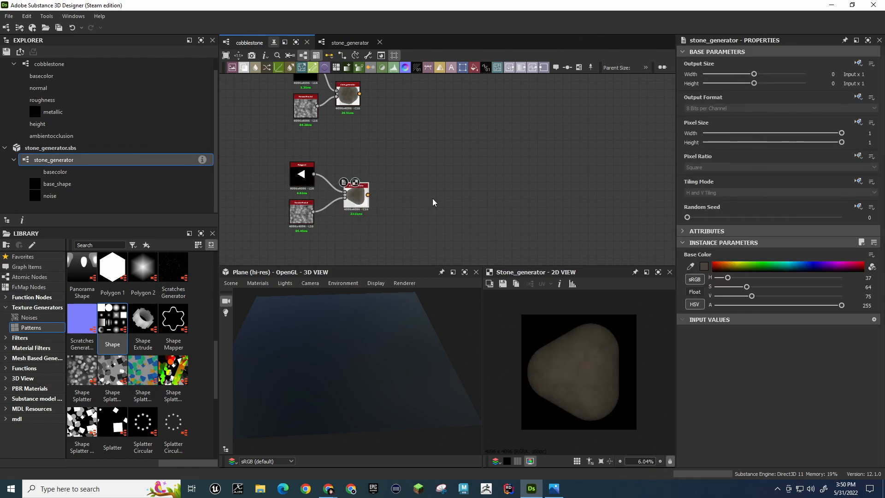
# Connect the outputs of the first three stone_generator nodes to the first three pattern inputs of the shared multi-input node
pyautogui.scroll(-5, 435, 199)
pyautogui.moveTo(380, 110); pyautogui.dragTo(569, 197)
pyautogui.moveTo(379, 153); pyautogui.dragTo(571, 200)
pyautogui.moveTo(382, 193); pyautogui.dragTo(570, 201)
# Delete the fourth stone's processing nodes between its square polygon and the shared multi-input node, and place its Voronoi Fractal under the polygon
pyautogui.scroll(3, 398, 204)
pyautogui.moveTo(447, 214); pyautogui.dragTo(406, 129, button='middle')
pyautogui.scroll(2, 342, 155)
pyautogui.moveTo(296, 139); pyautogui.dragTo(433, 214)
pyautogui.press('Delete')
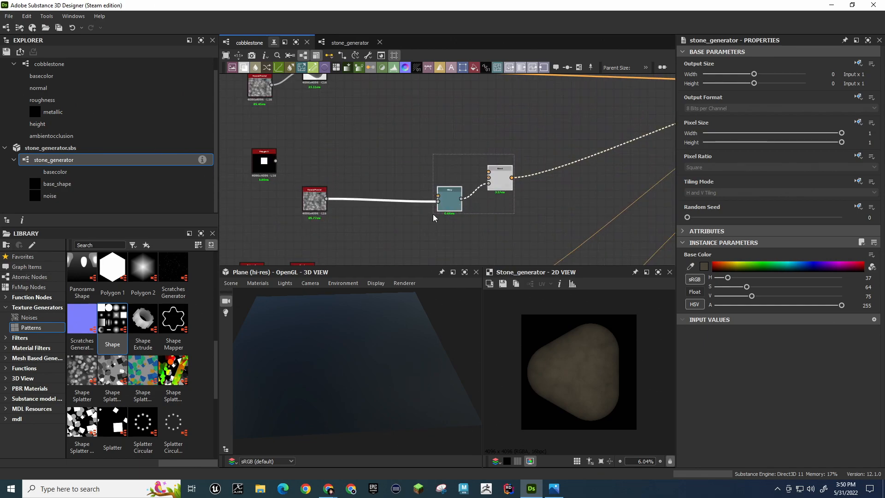
pyautogui.press('Delete')
pyautogui.moveTo(308, 201); pyautogui.dragTo(257, 202)
# Try duplicating the third stone's stone_generator for the fourth stone, rewiring its inputs to the square polygon and Voronoi Fractal
pyautogui.moveTo(364, 147); pyautogui.dragTo(370, 163, button='middle')
pyautogui.click(324, 85)
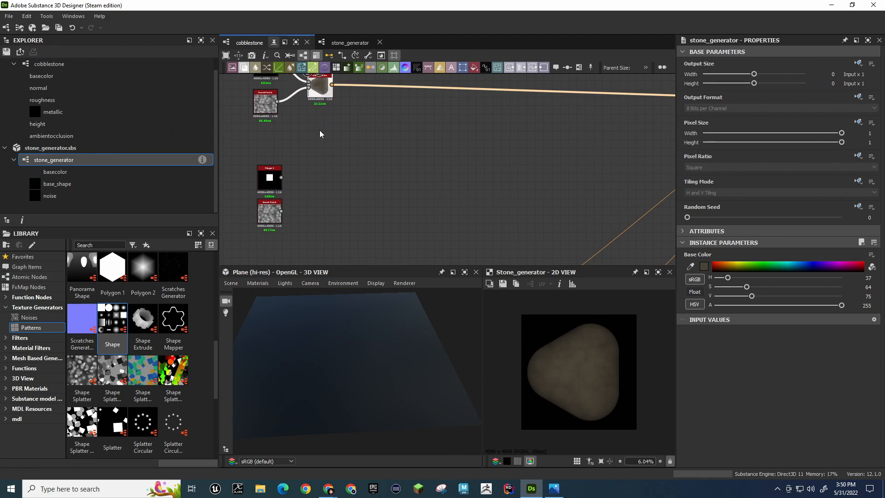
pyautogui.hotkey('ctrl', 'v')
pyautogui.moveTo(447, 168); pyautogui.dragTo(337, 202)
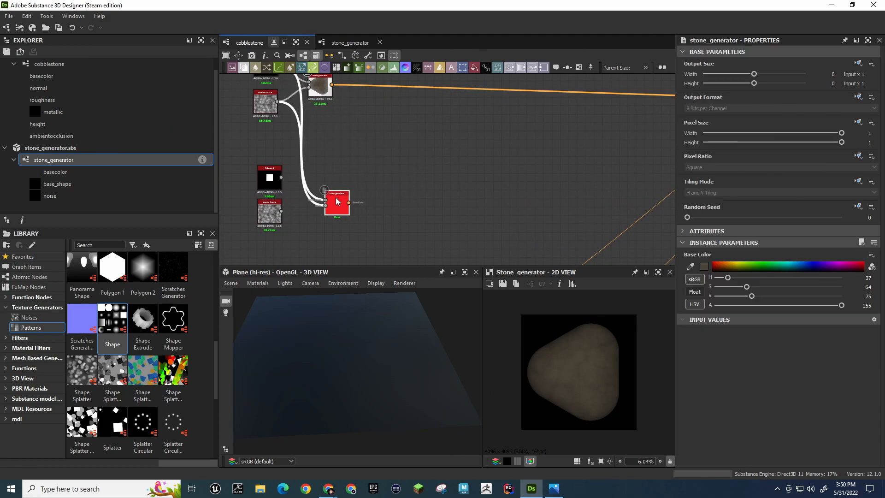
pyautogui.moveTo(282, 177); pyautogui.dragTo(325, 203)
pyautogui.moveTo(406, 206); pyautogui.dragTo(335, 213, button='middle')
pyautogui.scroll(-2, 327, 215)
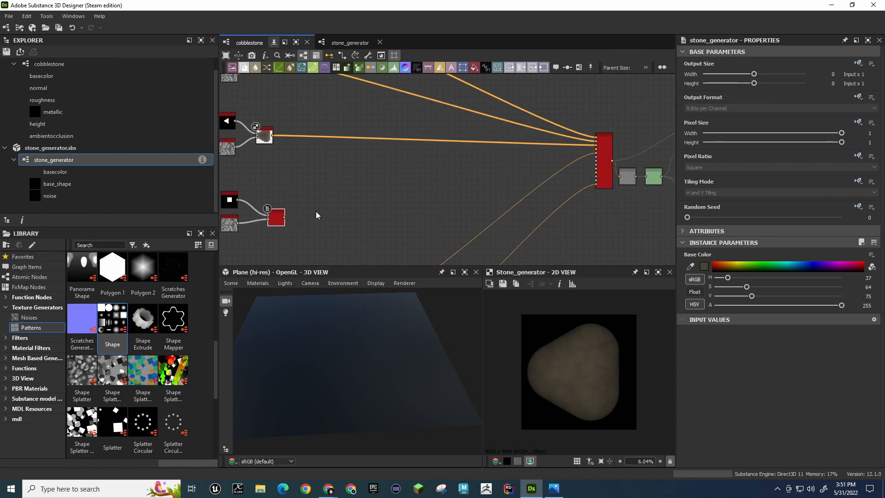
# Try connecting the duplicated stone_generator's output to the fourth pattern input of the shared multi-input node
pyautogui.moveTo(285, 217); pyautogui.dragTo(596, 150)
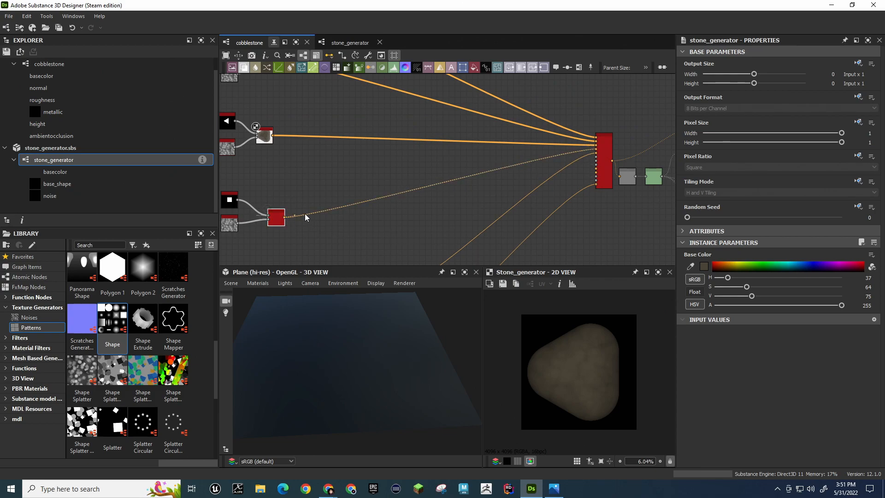
pyautogui.click(597, 149)
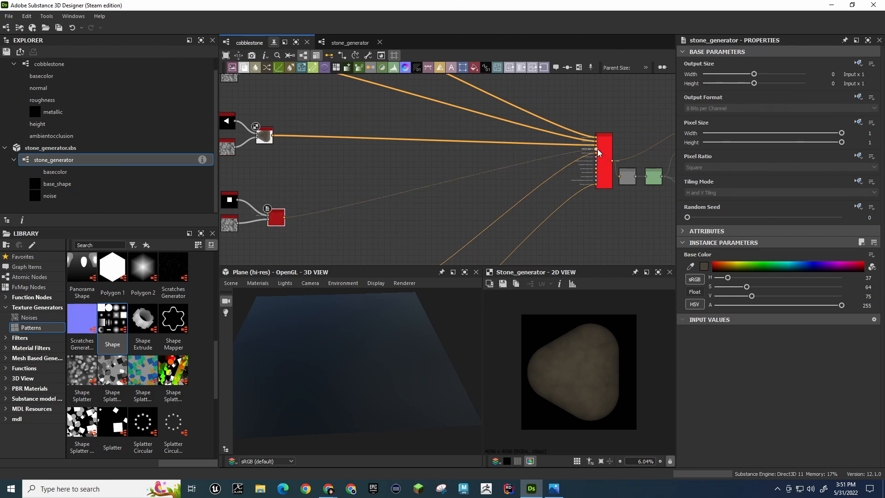
pyautogui.scroll(3, 599, 148)
pyautogui.scroll(-3, 277, 217)
pyautogui.moveTo(279, 215); pyautogui.dragTo(391, 162, button='middle')
pyautogui.scroll(4, 368, 181)
pyautogui.moveTo(366, 182); pyautogui.dragTo(335, 152)
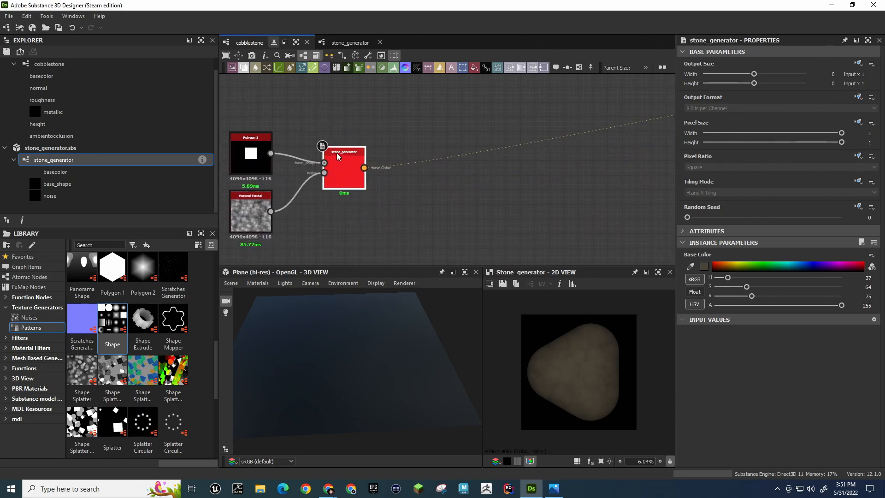
pyautogui.scroll(-2, 381, 118)
pyautogui.moveTo(387, 113); pyautogui.dragTo(365, 186, button='middle')
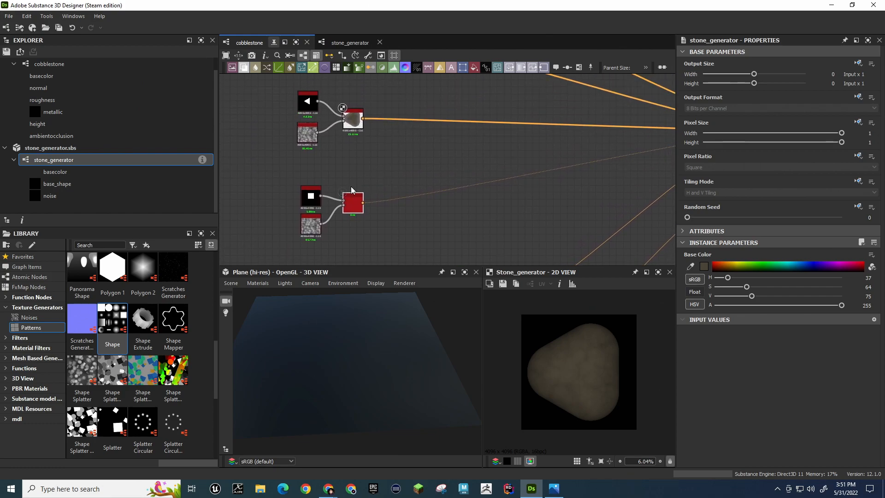
# Delete the duplicated stone_generator and its output connection beside the fourth stone's polygon and Voronoi Fractal
pyautogui.moveTo(296, 196); pyautogui.dragTo(351, 160)
pyautogui.moveTo(397, 192); pyautogui.dragTo(288, 236, button='middle')
pyautogui.click(383, 191)
pyautogui.click(384, 196)
pyautogui.press('Delete')
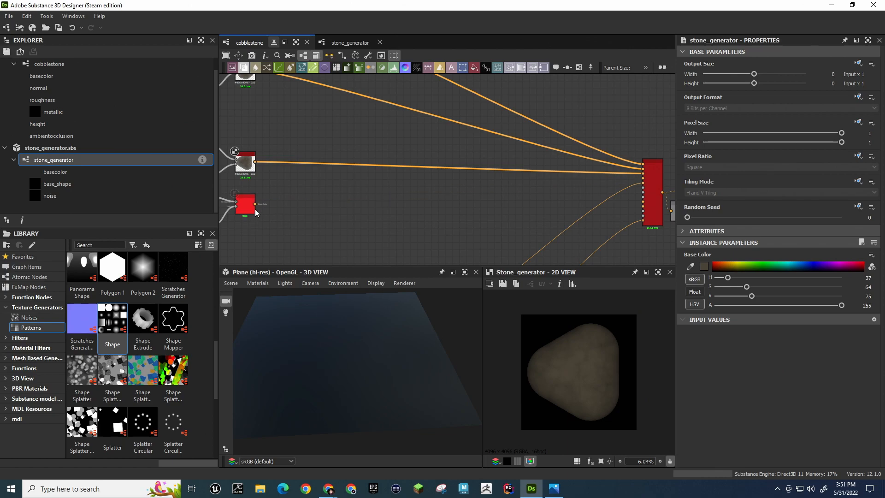
pyautogui.scroll(1, 317, 197)
pyautogui.moveTo(316, 193); pyautogui.dragTo(475, 151, button='middle')
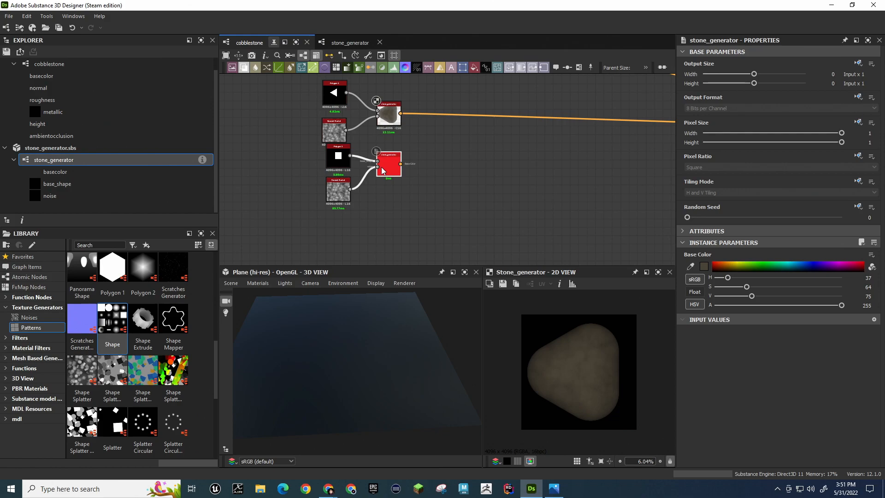
pyautogui.press('Delete')
# Feed the fourth stone's polygon and Voronoi Fractal into a new stone_generator, and connect its output to the fourth pattern input
pyautogui.moveTo(76, 161); pyautogui.dragTo(402, 169)
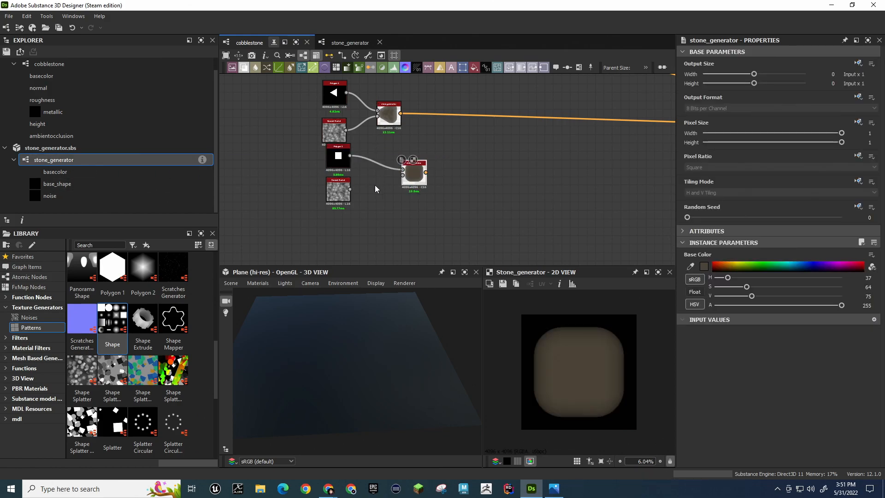
pyautogui.scroll(-3, 415, 178)
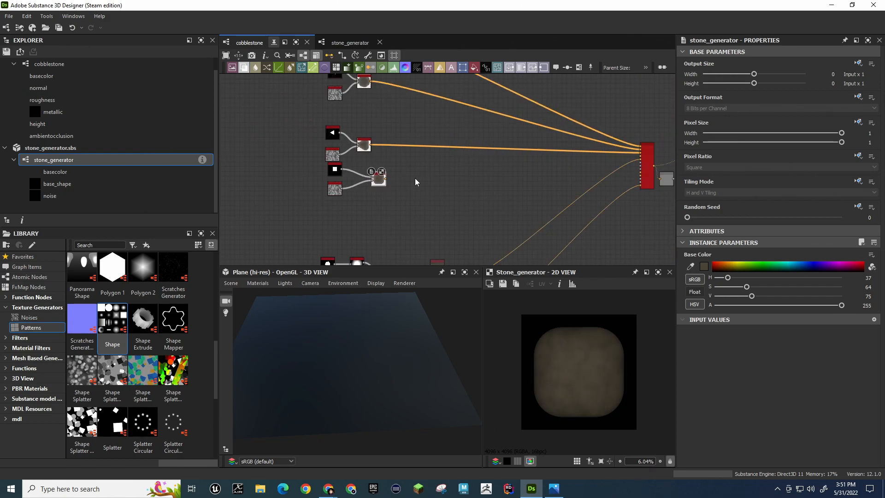
pyautogui.moveTo(386, 178); pyautogui.dragTo(641, 157)
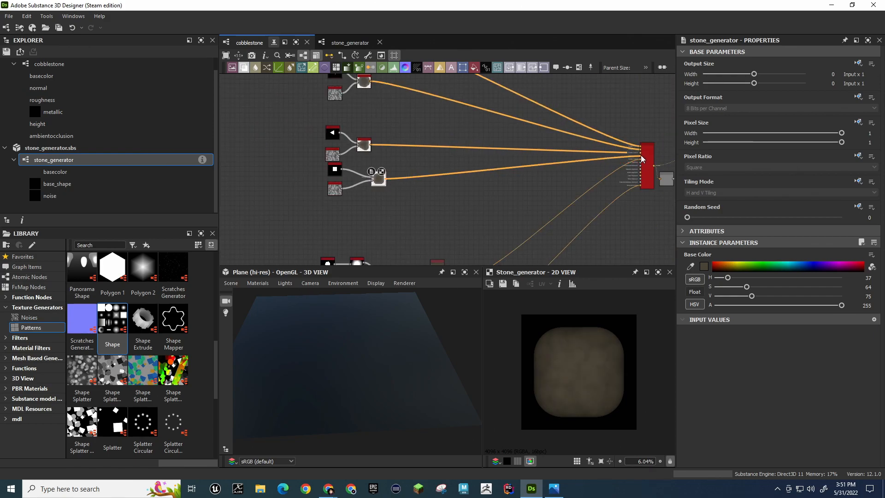
pyautogui.moveTo(431, 213); pyautogui.dragTo(457, 210, button='middle')
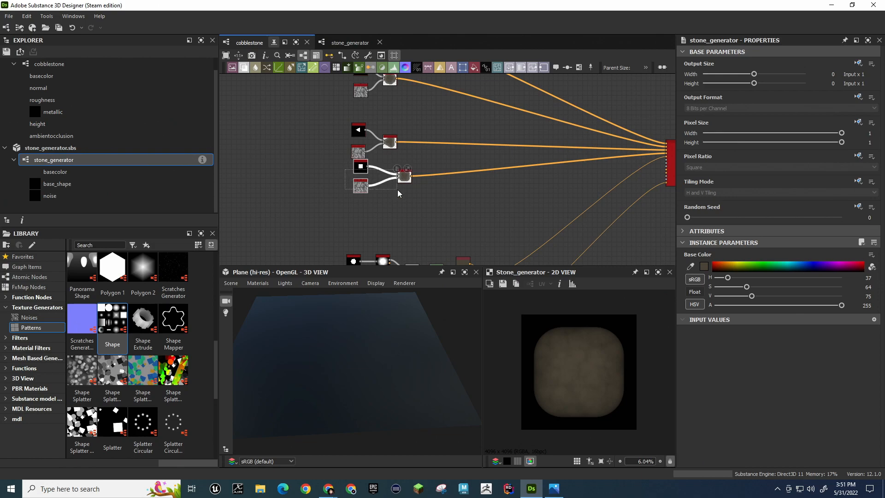
pyautogui.moveTo(402, 180); pyautogui.dragTo(389, 189)
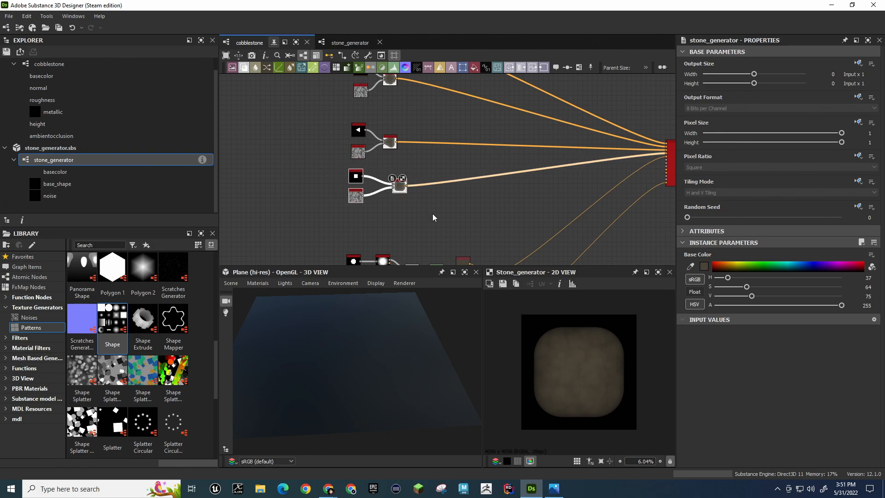
# Delete the fifth stone's processing nodes, keeping only its polygon and Voronoi Fractal
pyautogui.moveTo(431, 211); pyautogui.dragTo(406, 131, button='middle')
pyautogui.moveTo(479, 192); pyautogui.dragTo(482, 192)
pyautogui.press('Delete')
# Place the fifth stone's Voronoi Fractal under its polygon, wire both into a new stone_generator, and connect its output to the fifth pattern input
pyautogui.moveTo(364, 204); pyautogui.dragTo(337, 203)
pyautogui.moveTo(83, 160); pyautogui.dragTo(416, 179)
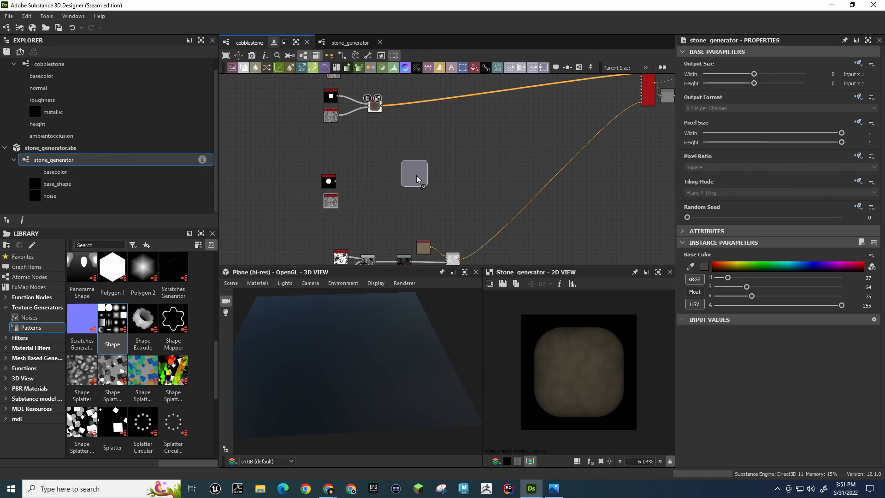
pyautogui.moveTo(369, 193); pyautogui.dragTo(641, 85)
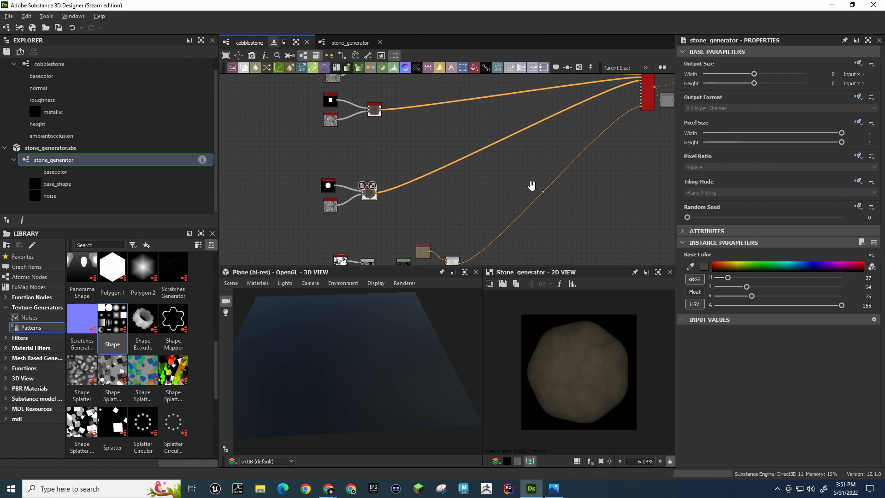
# Move the background node chain with its Uniform Color and final Blend as a group so it sits beneath the stones
pyautogui.moveTo(534, 182); pyautogui.dragTo(538, 119, button='middle')
pyautogui.scroll(6, 425, 202)
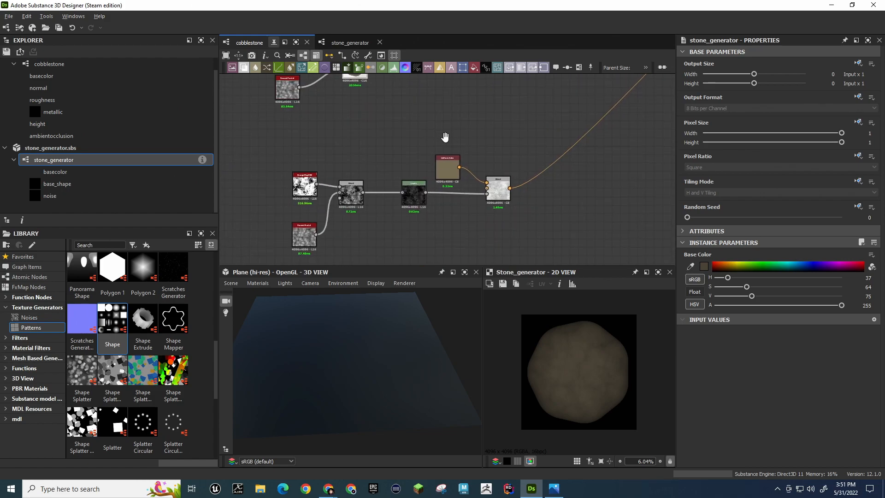
pyautogui.scroll(-6, 437, 138)
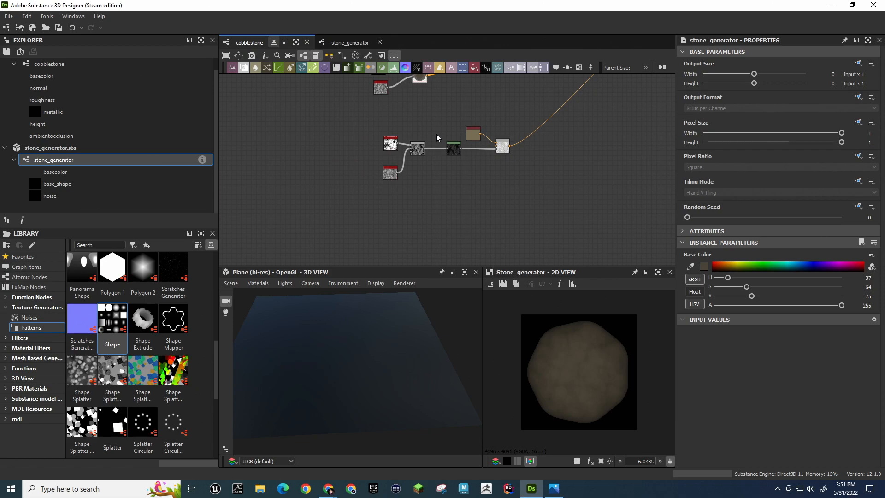
pyautogui.moveTo(436, 135); pyautogui.dragTo(403, 175, button='middle')
pyautogui.moveTo(322, 168); pyautogui.dragTo(506, 240)
pyautogui.moveTo(437, 173); pyautogui.dragTo(379, 153)
pyautogui.moveTo(417, 134); pyautogui.dragTo(420, 274, button='middle')
pyautogui.scroll(-3, 423, 183)
pyautogui.moveTo(374, 197); pyautogui.dragTo(407, 220)
pyautogui.click(314, 137)
pyautogui.press('space')
pyautogui.write('stone')
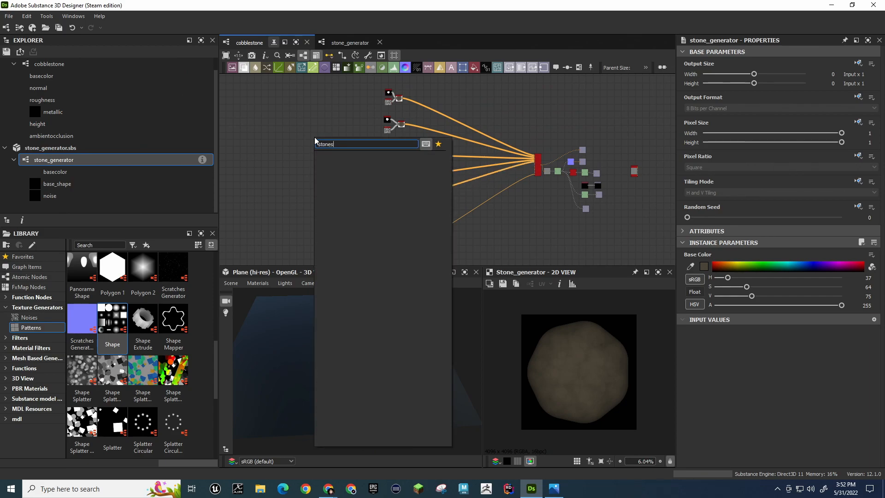
pyautogui.press('Escape')
# Stack the five stone groups closer together, lining up their polygon and Voronoi Fractal nodes in one column
pyautogui.moveTo(370, 95); pyautogui.dragTo(430, 207)
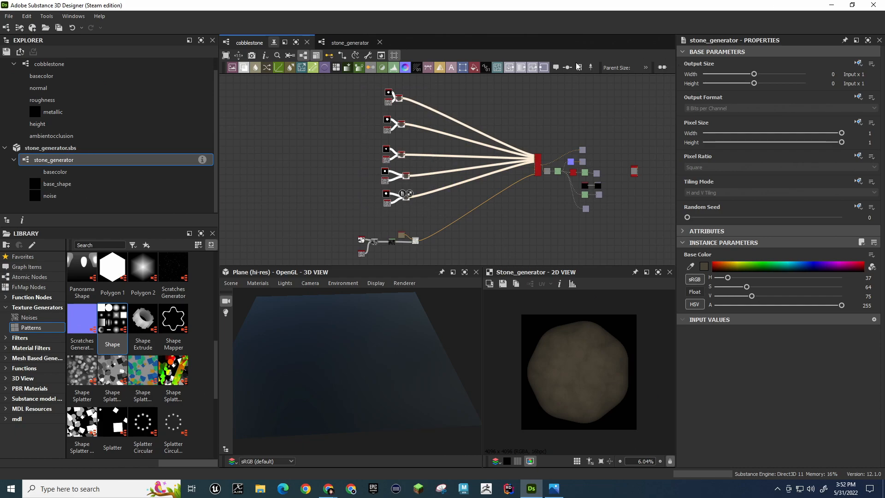
pyautogui.scroll(6, 428, 137)
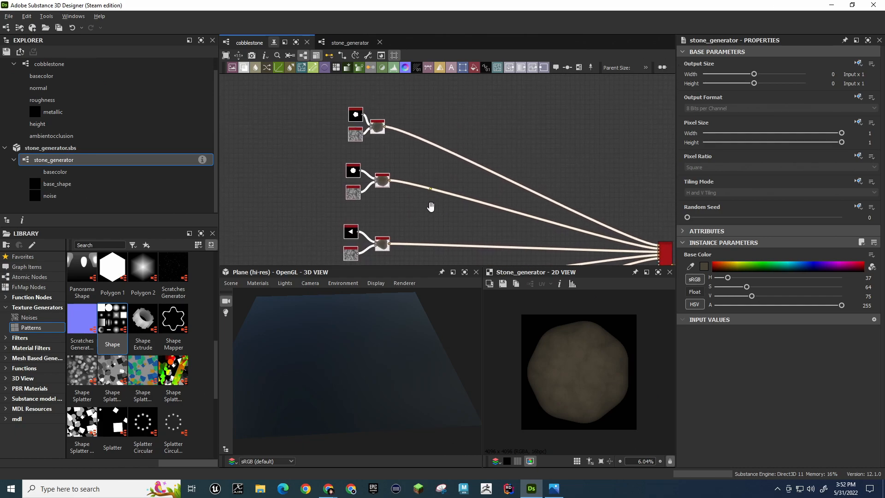
pyautogui.moveTo(240, 136); pyautogui.dragTo(372, 127)
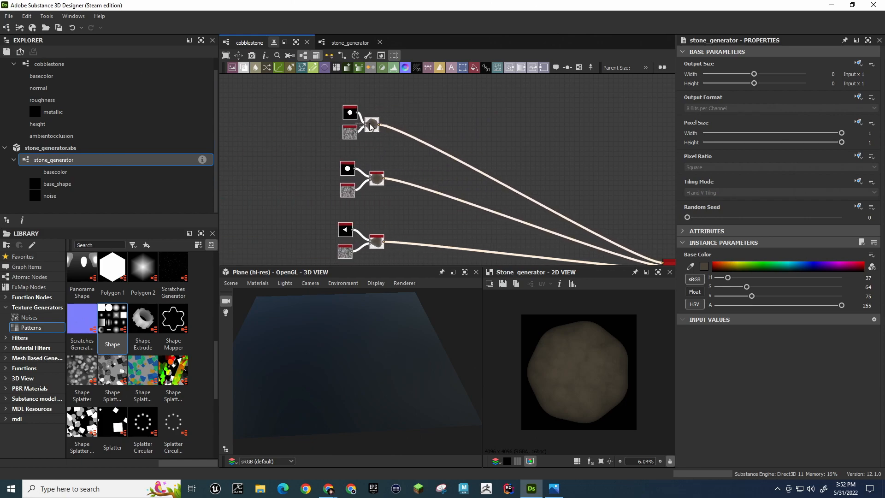
pyautogui.click(419, 167)
pyautogui.moveTo(419, 166); pyautogui.dragTo(425, 104, button='middle')
pyautogui.moveTo(340, 96); pyautogui.dragTo(385, 102)
pyautogui.moveTo(340, 152); pyautogui.dragTo(388, 146)
pyautogui.moveTo(406, 189); pyautogui.dragTo(405, 135, button='middle')
pyautogui.moveTo(338, 147); pyautogui.dragTo(395, 141)
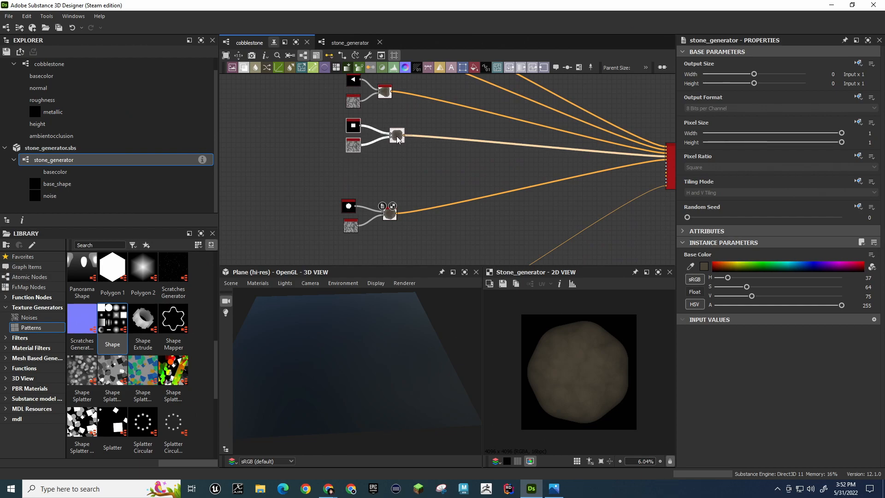
pyautogui.moveTo(322, 189); pyautogui.dragTo(402, 172)
pyautogui.click(372, 201)
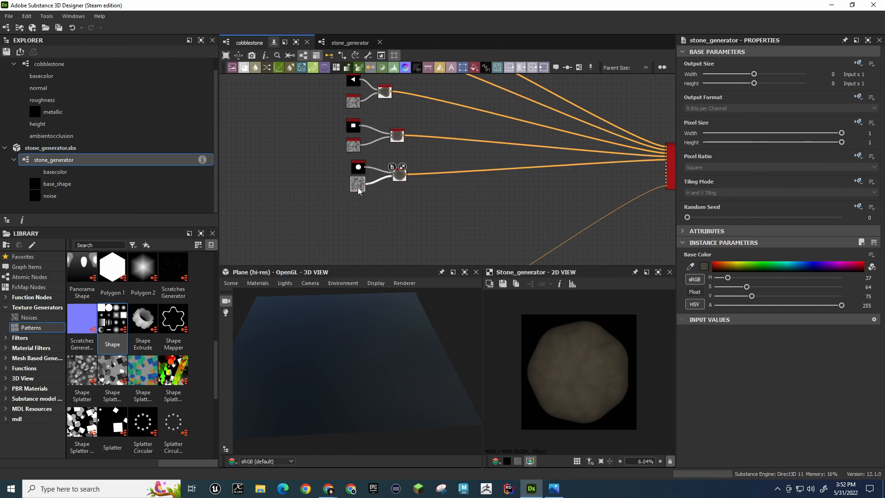
pyautogui.moveTo(354, 198); pyautogui.dragTo(383, 178)
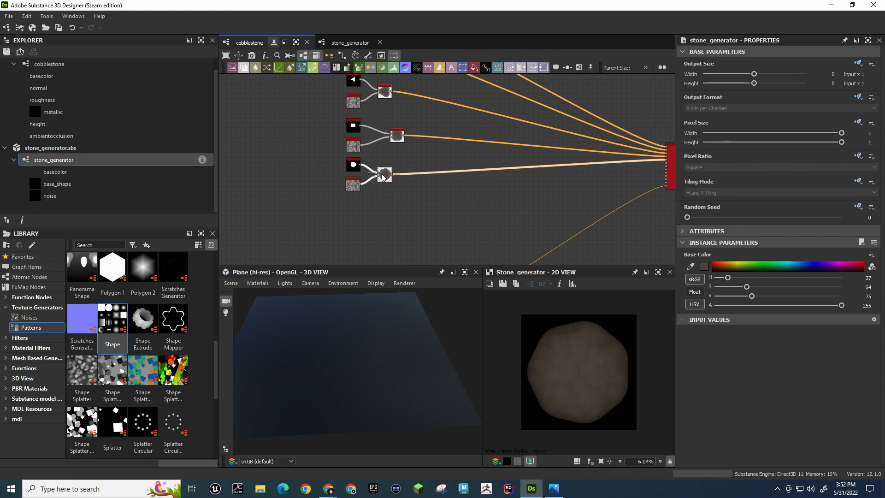
# Align the stone_generator nodes of the stacked stones into a vertical column beside their input nodes
pyautogui.moveTo(400, 158); pyautogui.dragTo(391, 216, button='middle')
pyautogui.moveTo(387, 190); pyautogui.dragTo(376, 190)
pyautogui.moveTo(394, 167); pyautogui.dragTo(389, 201, button='middle')
pyautogui.moveTo(373, 184); pyautogui.dragTo(369, 183)
pyautogui.moveTo(369, 186); pyautogui.dragTo(366, 202, button='middle')
pyautogui.moveTo(367, 159); pyautogui.dragTo(365, 160)
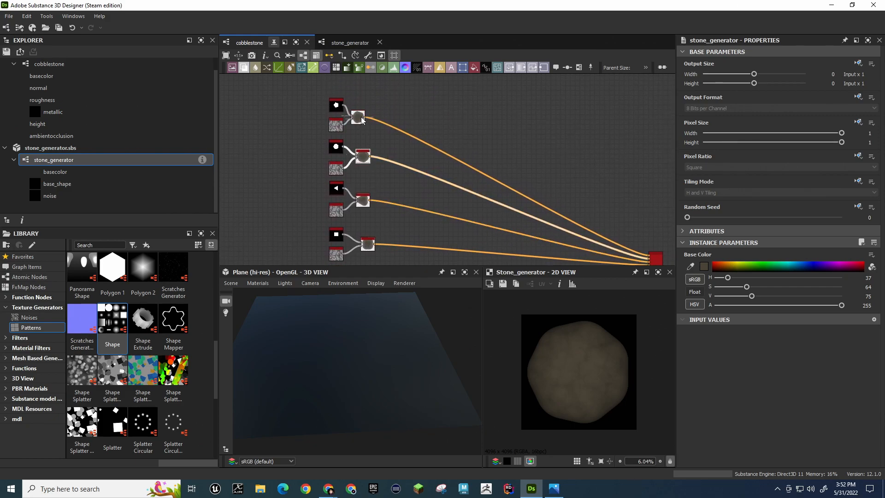
pyautogui.moveTo(362, 120); pyautogui.dragTo(365, 121)
# Enclose all five stone groups in a frame titled Stones
pyautogui.scroll(-2, 400, 161)
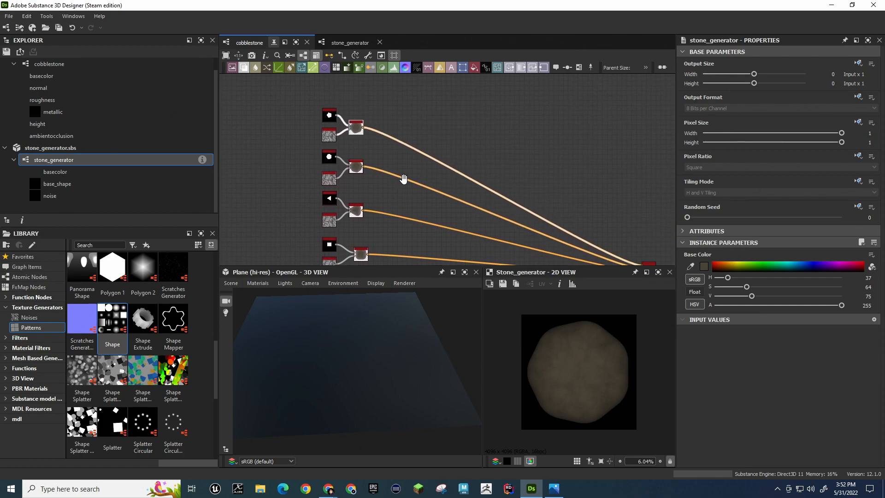
pyautogui.scroll(-2, 410, 154)
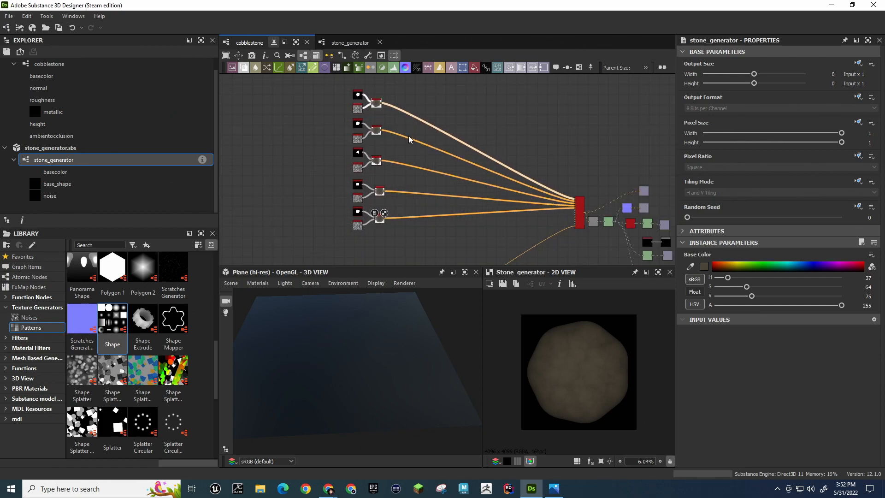
pyautogui.moveTo(337, 86); pyautogui.dragTo(386, 236)
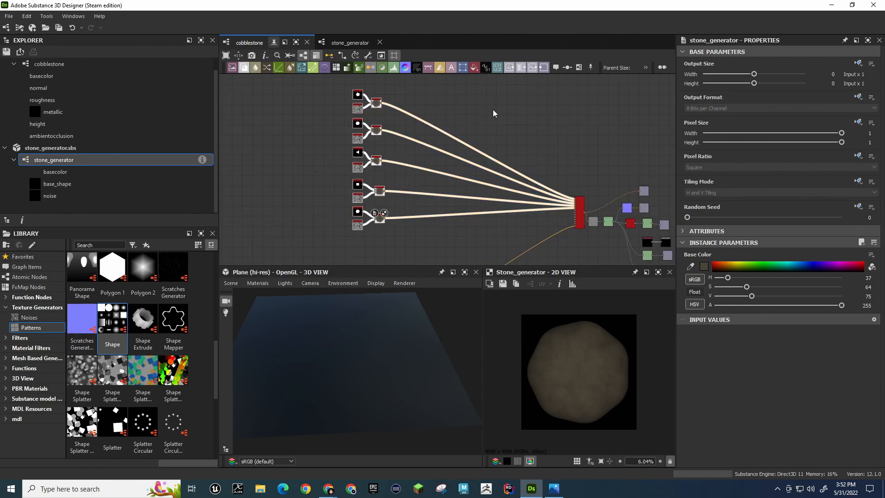
pyautogui.click(579, 68)
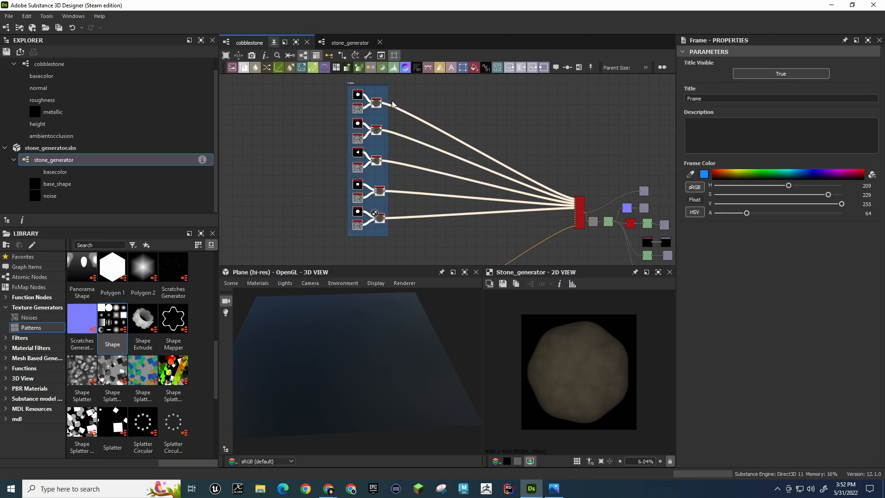
pyautogui.scroll(4, 354, 92)
pyautogui.moveTo(355, 92); pyautogui.dragTo(363, 191, button='middle')
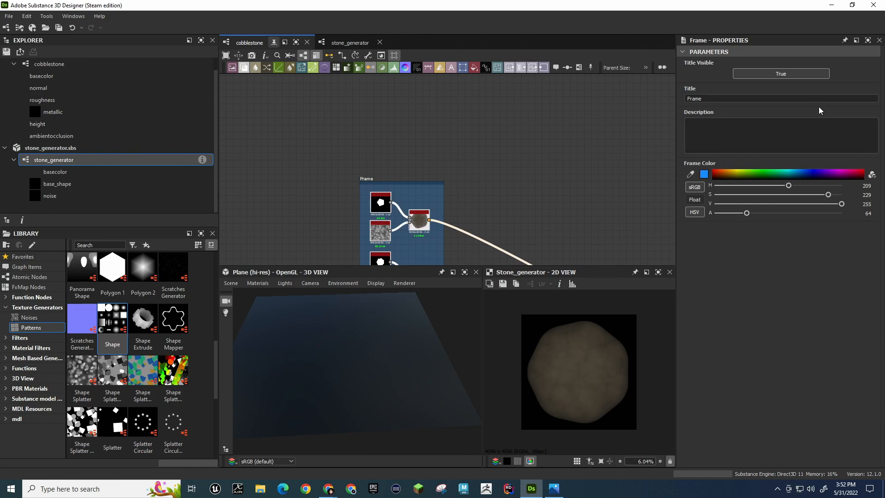
pyautogui.write('Stones')
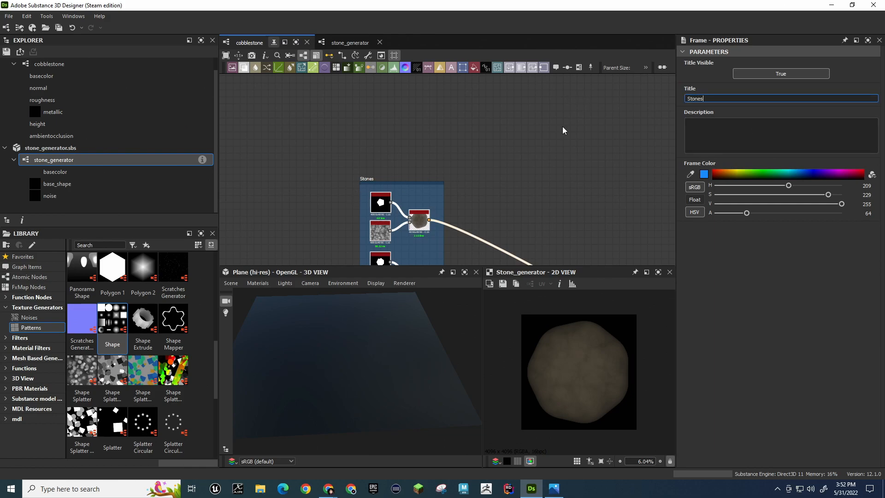
# Enclose the background node chain in a frame titled Background
pyautogui.moveTo(520, 219); pyautogui.dragTo(488, 33, button='middle')
pyautogui.moveTo(495, 175); pyautogui.dragTo(498, 95, button='middle')
pyautogui.moveTo(269, 131); pyautogui.dragTo(485, 259)
pyautogui.click(578, 68)
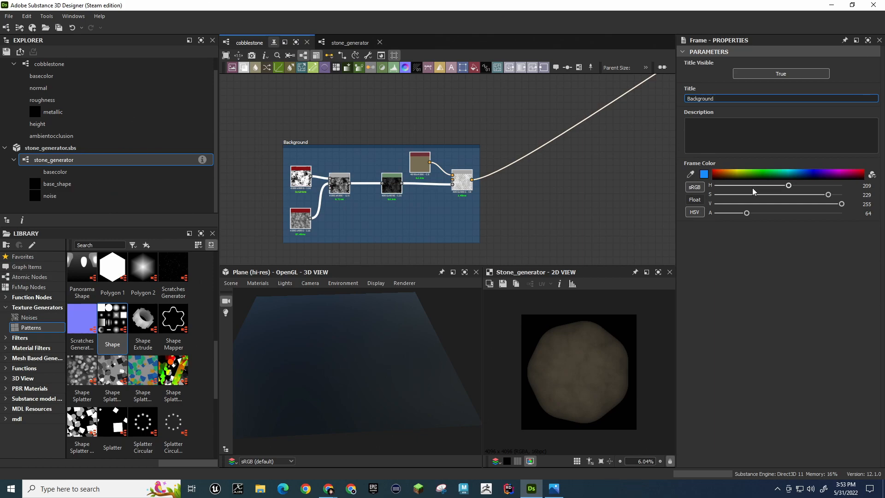
# Colour the Background frame dark green (hue 144, saturation 255, value 117) and move it up beneath the Stones frame
pyautogui.click(780, 175)
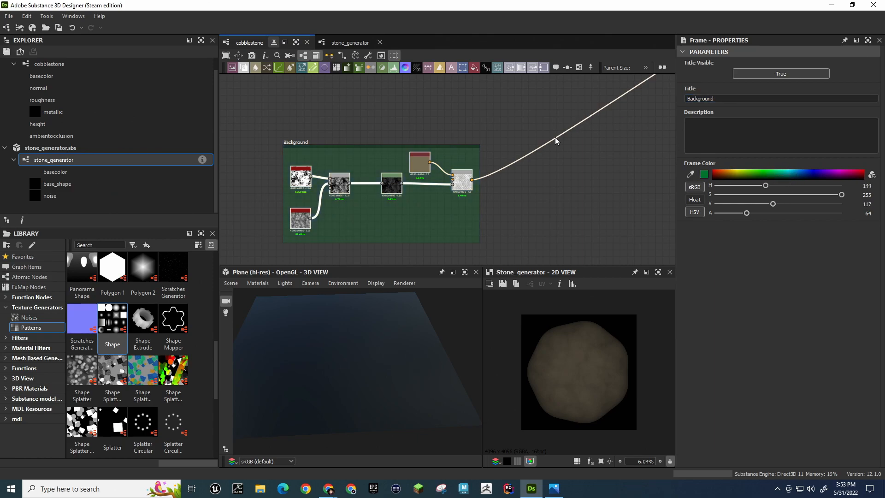
pyautogui.scroll(-4, 526, 136)
pyautogui.moveTo(516, 106); pyautogui.dragTo(455, 165, button='middle')
pyautogui.moveTo(297, 195); pyautogui.dragTo(453, 255)
pyautogui.moveTo(379, 203); pyautogui.dragTo(378, 153)
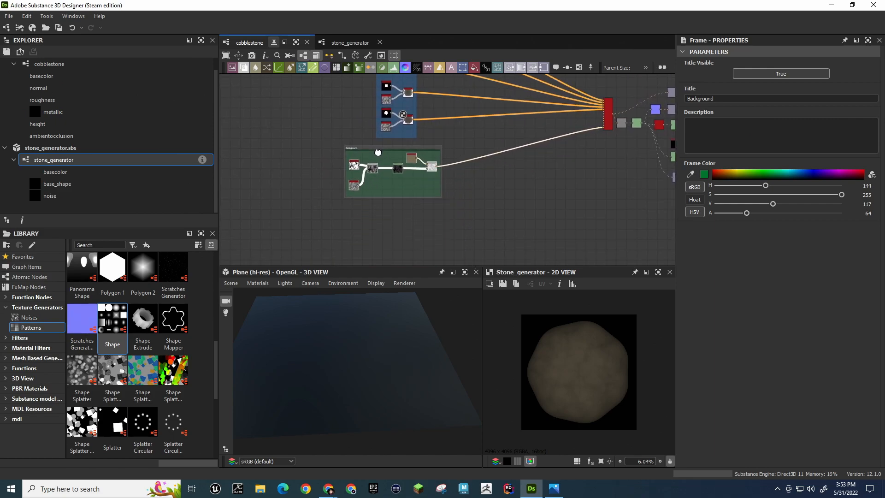
# Preview the Tile Sampler Color result and the Levels node that follows its grayscale conversion
pyautogui.moveTo(614, 212); pyautogui.dragTo(408, 230, button='middle')
pyautogui.scroll(3, 435, 174)
pyautogui.moveTo(468, 114); pyautogui.dragTo(394, 215, button='middle')
pyautogui.moveTo(290, 147); pyautogui.dragTo(469, 134, button='middle')
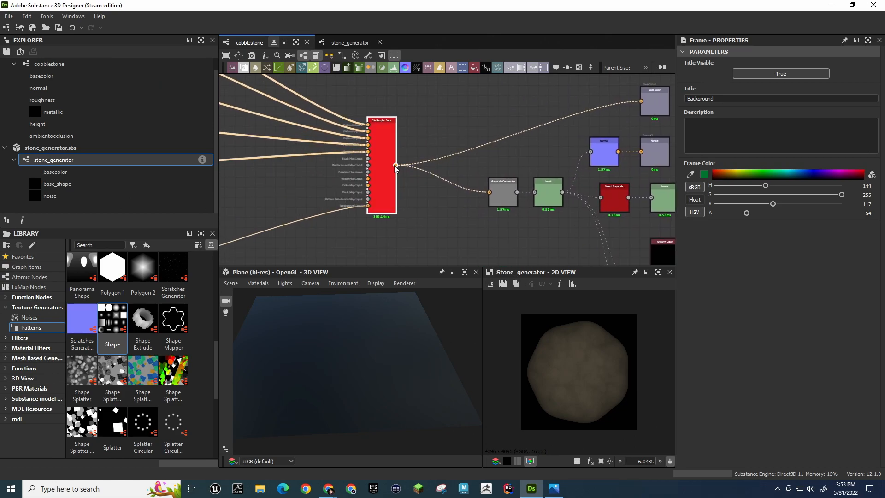
pyautogui.doubleClick(355, 144)
pyautogui.moveTo(513, 120); pyautogui.dragTo(407, 107, button='middle')
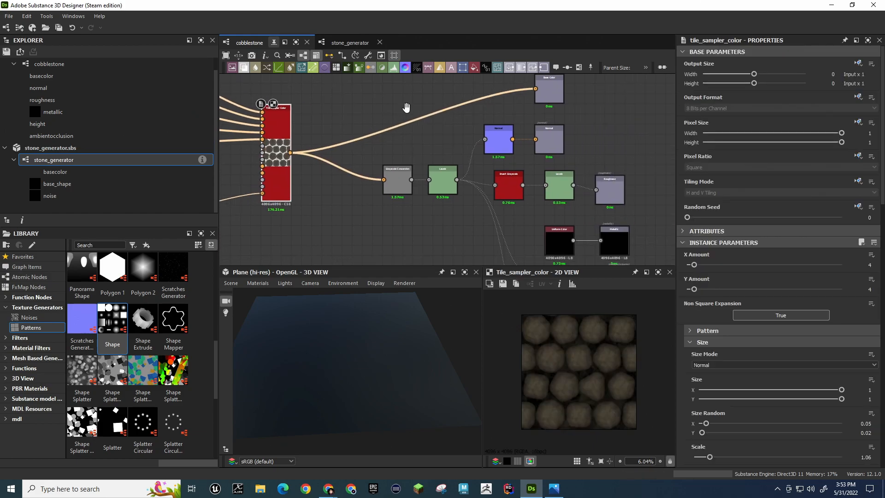
pyautogui.doubleClick(442, 181)
pyautogui.moveTo(638, 175); pyautogui.dragTo(605, 140, button='middle')
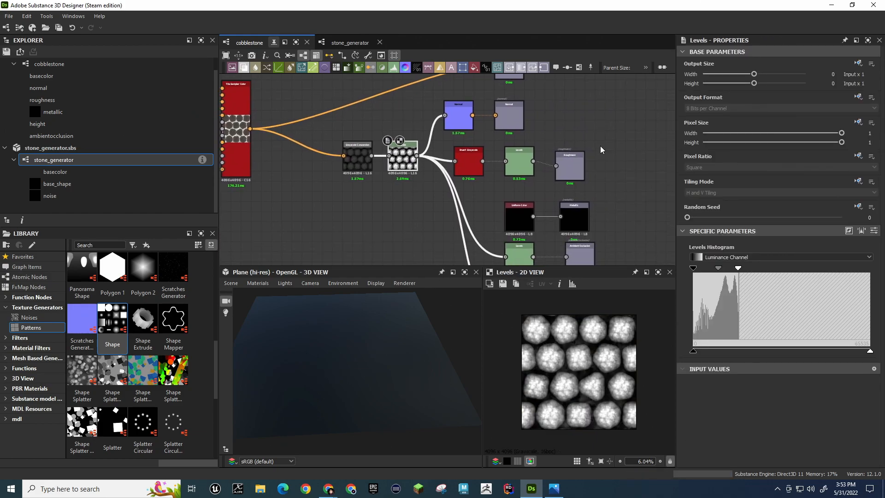
# Preview the roughness, normal, metallic, ambient occlusion, height and base color outputs one after another
pyautogui.doubleClick(581, 163)
pyautogui.moveTo(639, 208); pyautogui.dragTo(629, 192, button='middle')
pyautogui.doubleClick(506, 110)
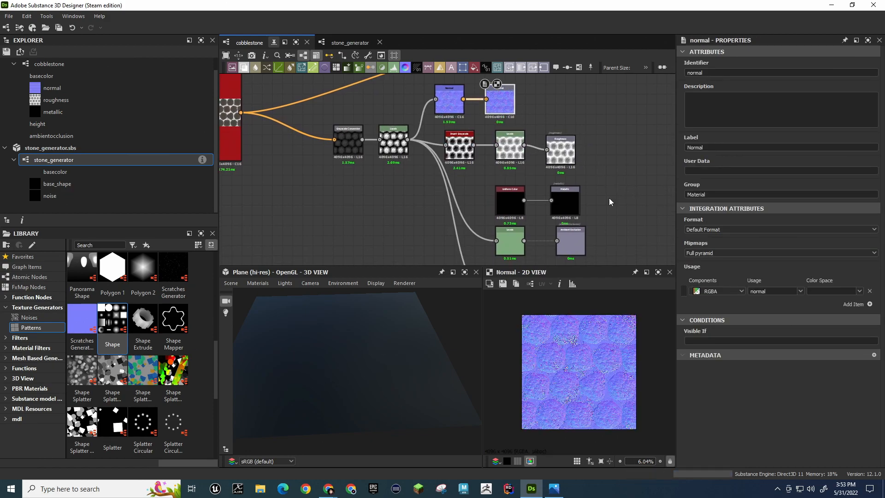
pyautogui.doubleClick(570, 202)
pyautogui.doubleClick(574, 242)
pyautogui.moveTo(610, 242); pyautogui.dragTo(585, 147, button='middle')
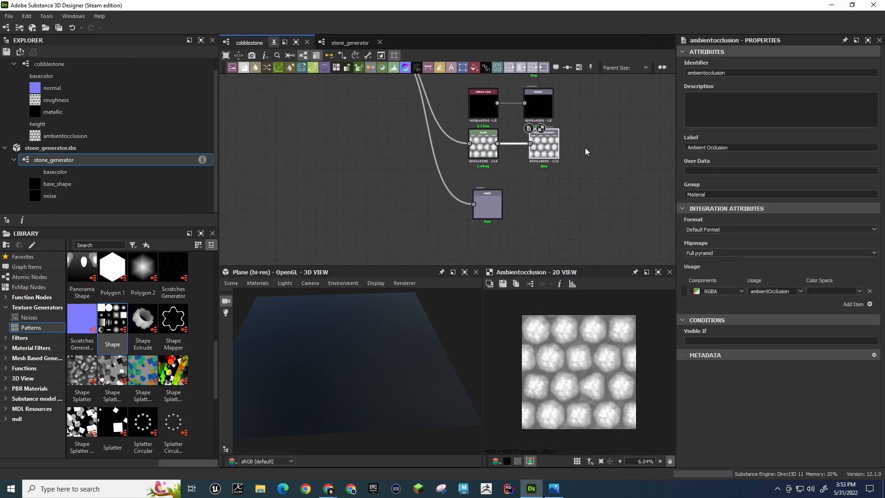
pyautogui.doubleClick(491, 202)
pyautogui.moveTo(608, 77); pyautogui.dragTo(545, 232, button='middle')
pyautogui.doubleClick(404, 132)
pyautogui.moveTo(618, 182); pyautogui.dragTo(562, 151, button='middle')
# Delete the unconnected Base Material node and line up the Normal and Base Color outputs in a column above Roughness
pyautogui.click(582, 202)
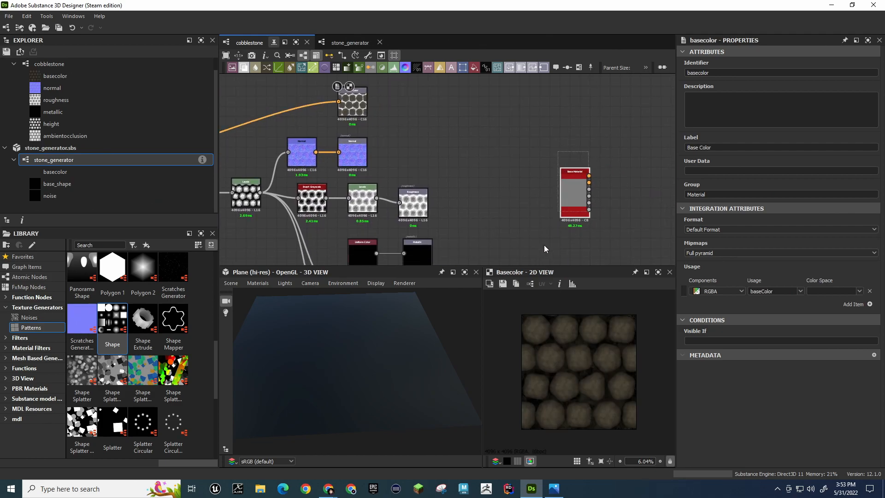
pyautogui.press('Delete')
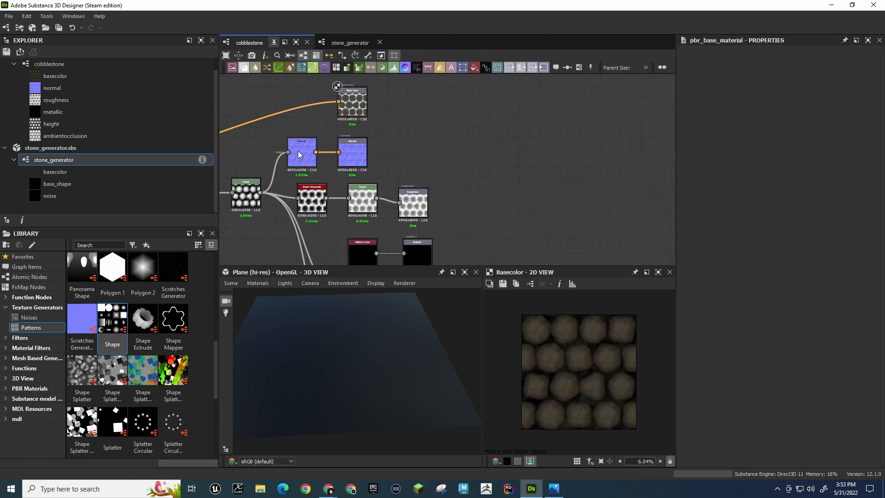
pyautogui.moveTo(302, 153); pyautogui.dragTo(414, 152)
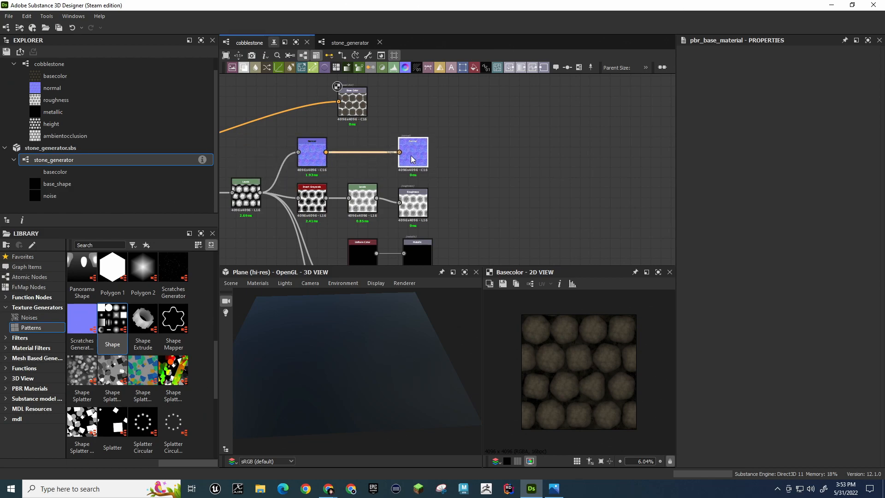
pyautogui.moveTo(358, 118); pyautogui.dragTo(419, 117)
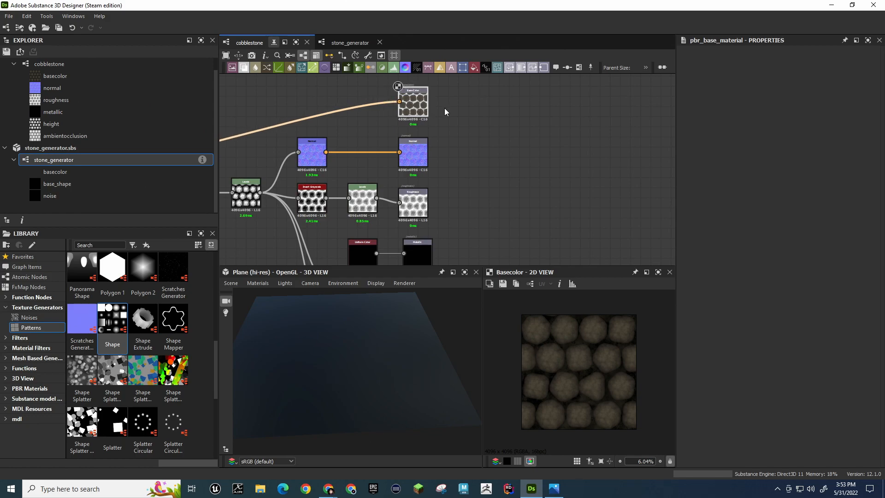
# Review the whole cobblestone graph from the Stones frame through the tile sampler to the output nodes
pyautogui.scroll(-4, 251, 146)
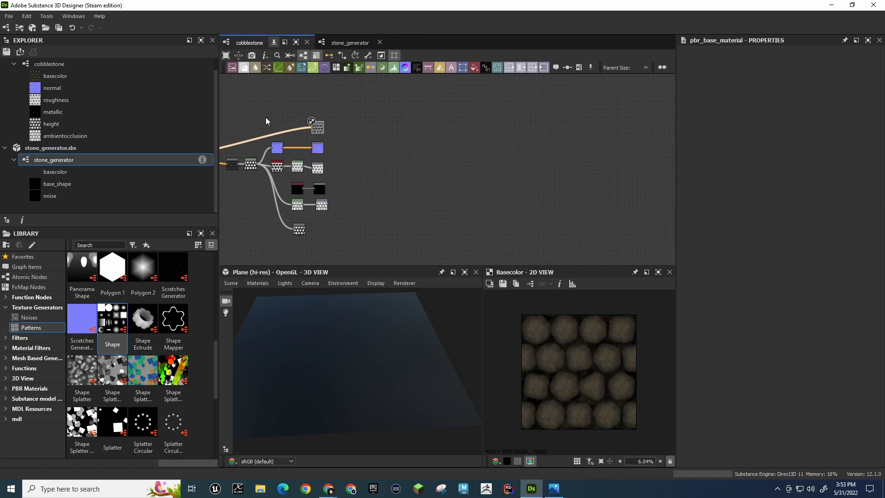
pyautogui.moveTo(265, 117); pyautogui.dragTo(646, 162, button='middle')
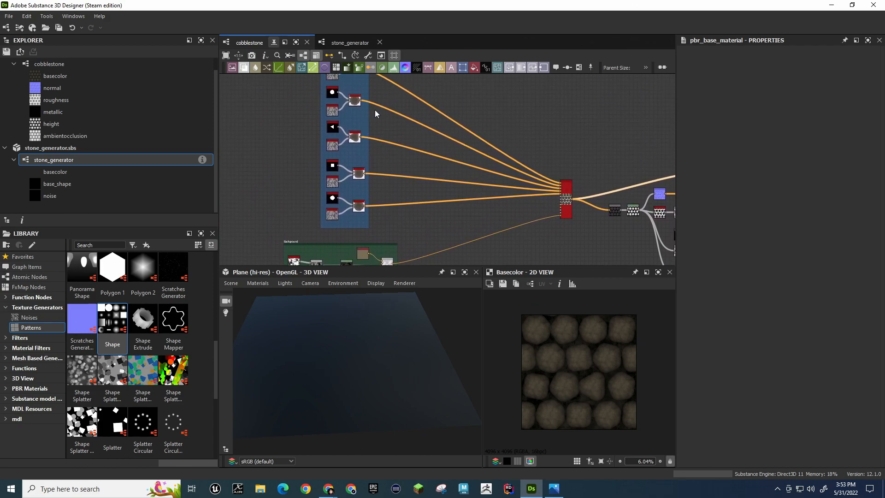
pyautogui.moveTo(381, 110); pyautogui.dragTo(399, 145, button='middle')
pyautogui.scroll(2, 417, 120)
pyautogui.scroll(4, 365, 140)
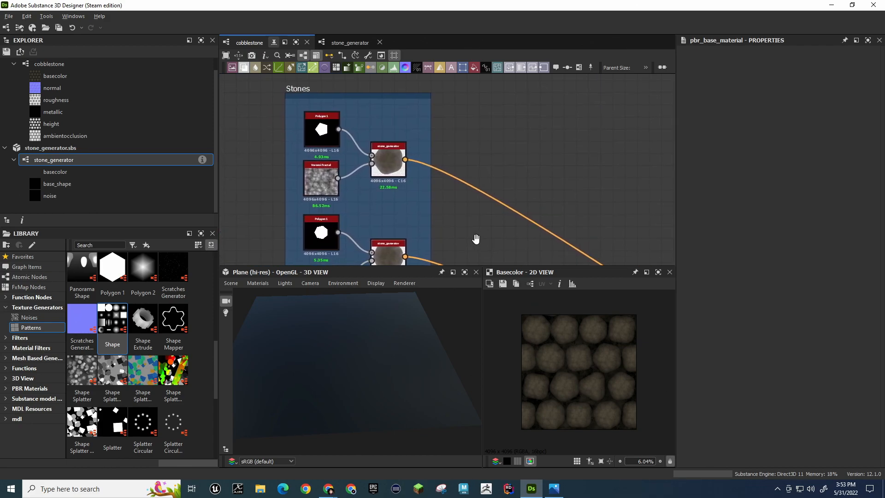
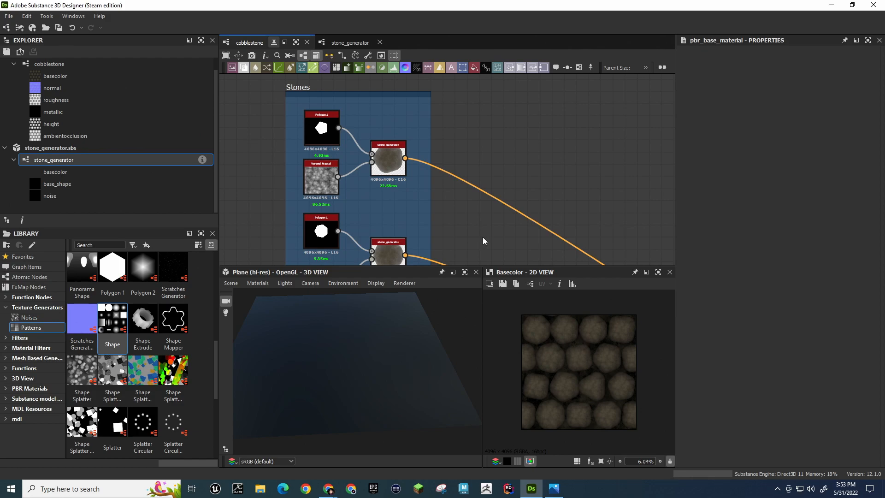
pyautogui.moveTo(503, 191); pyautogui.dragTo(233, 43, button='middle')
pyautogui.moveTo(549, 192); pyautogui.dragTo(203, 65, button='middle')
pyautogui.scroll(-3, 573, 165)
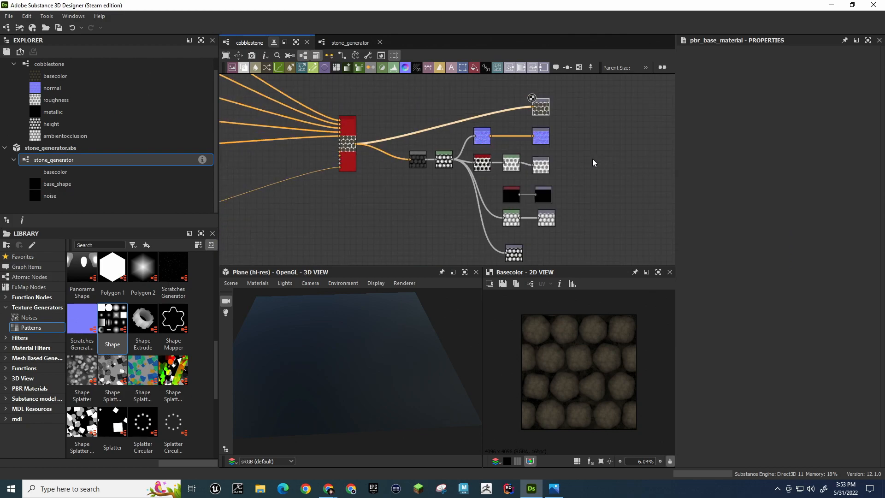
pyautogui.moveTo(593, 162); pyautogui.dragTo(567, 136, button='middle')
pyautogui.click(515, 89)
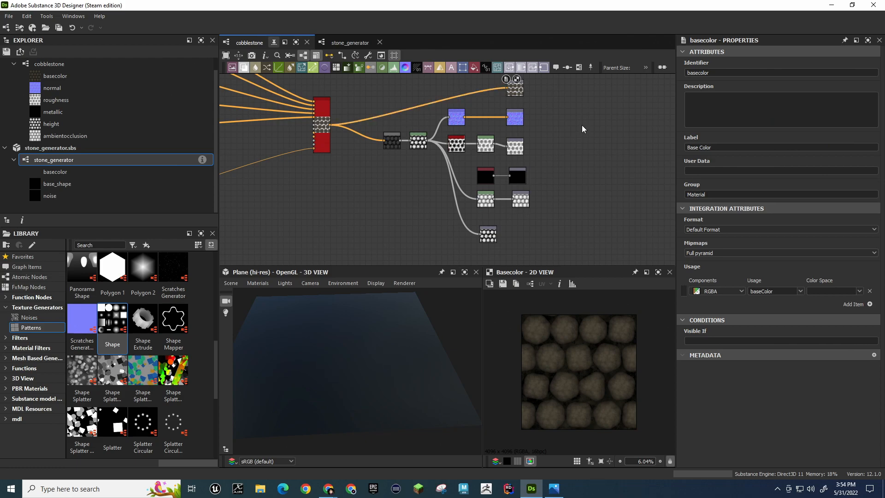
pyautogui.moveTo(581, 125); pyautogui.dragTo(779, 146, button='middle')
pyautogui.moveTo(491, 176); pyautogui.dragTo(264, 156, button='middle')
pyautogui.moveTo(599, 192); pyautogui.dragTo(548, 224, button='middle')
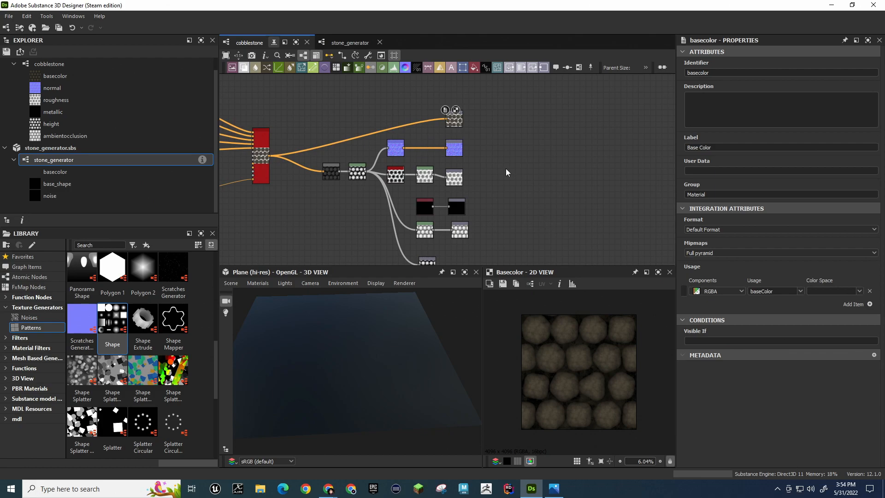
pyautogui.scroll(-1, 500, 164)
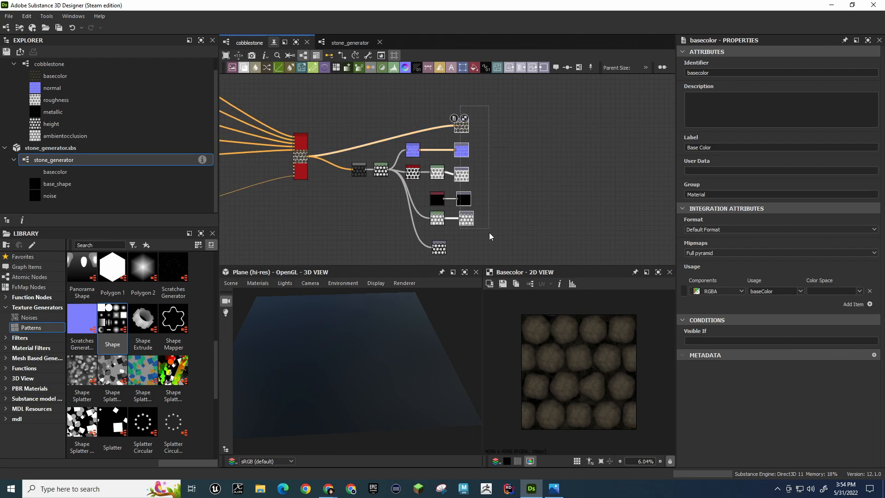
pyautogui.press('space')
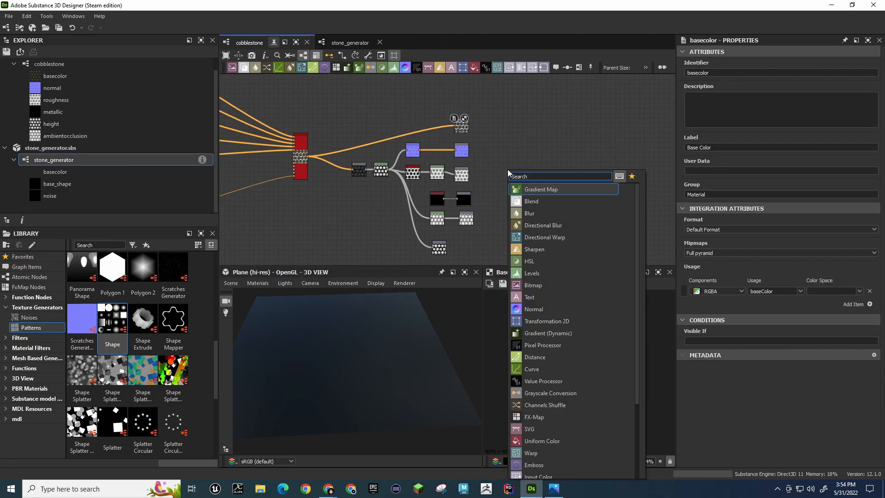
pyautogui.write('output')
pyautogui.press('Return')
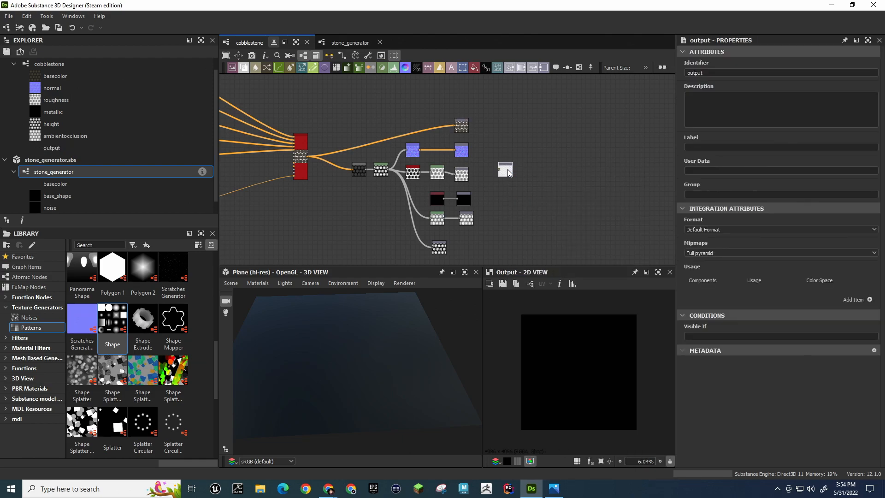
pyautogui.press('Delete')
# Search the node list for base and add a Base Material node beside the output nodes
pyautogui.press('space')
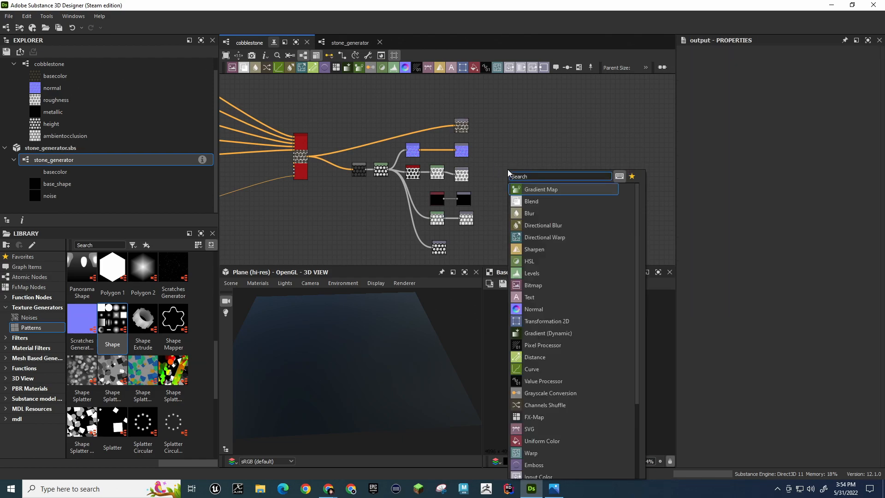
pyautogui.write('material')
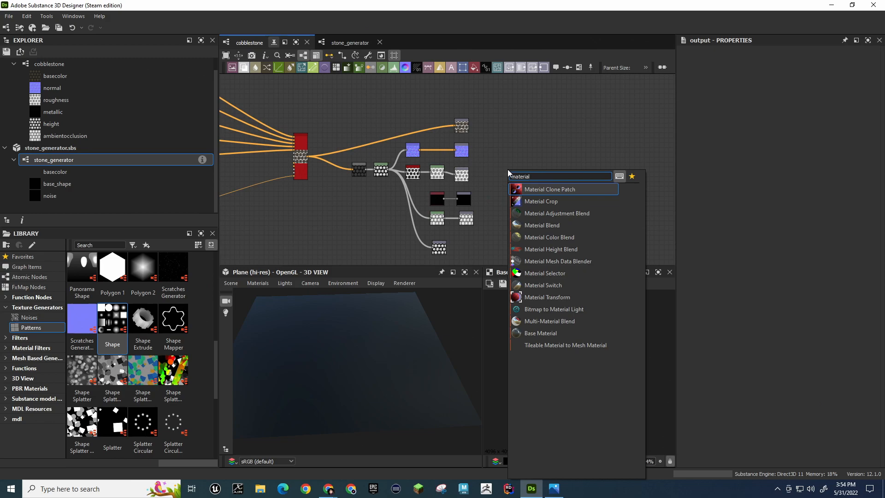
pyautogui.press('BackSpace')
pyautogui.press('BackSpace')
pyautogui.press('BackSpace')
pyautogui.press('BackSpace')
pyautogui.press('BackSpace')
pyautogui.press('BackSpace')
pyautogui.press('BackSpace')
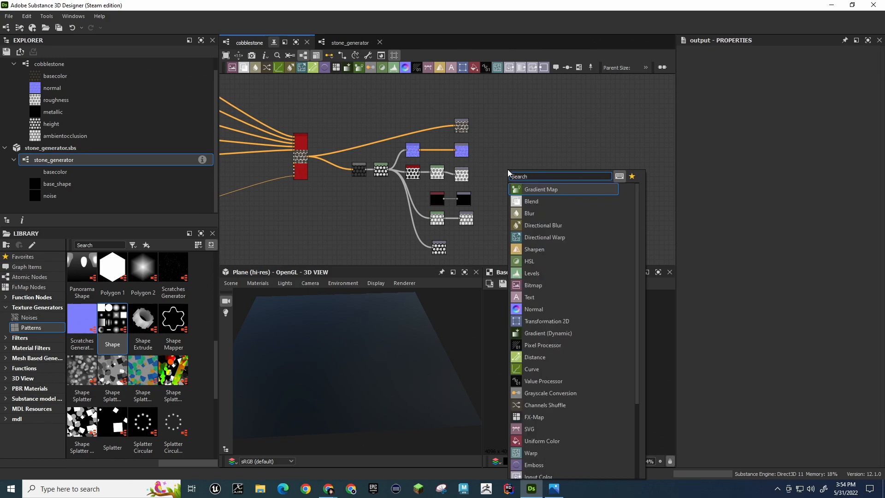
pyautogui.write('out')
pyautogui.press('BackSpace')
pyautogui.press('BackSpace')
pyautogui.press('BackSpace')
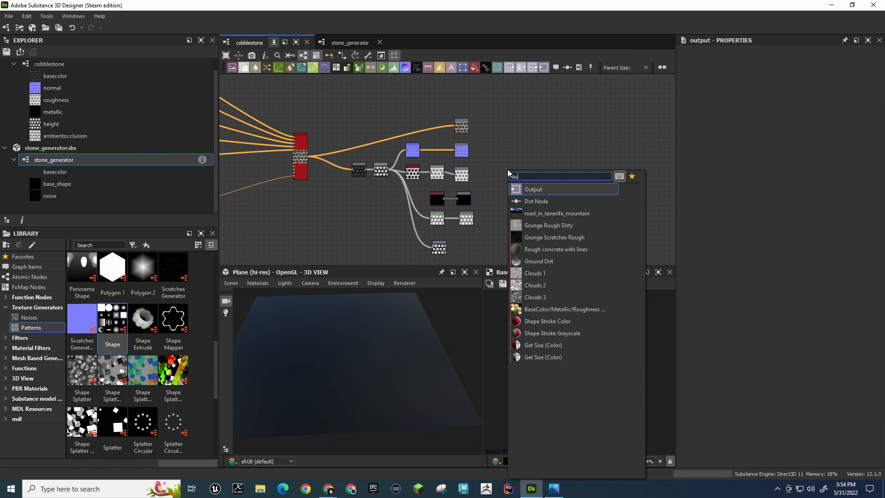
pyautogui.write('base')
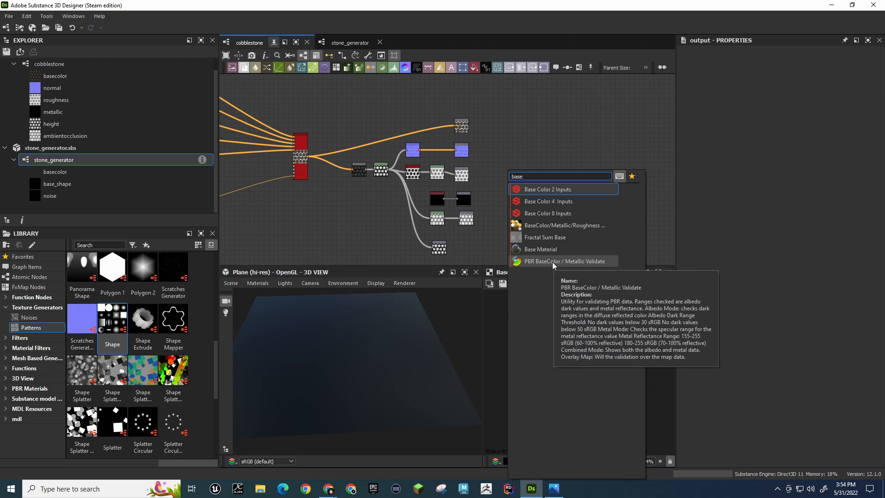
pyautogui.click(551, 250)
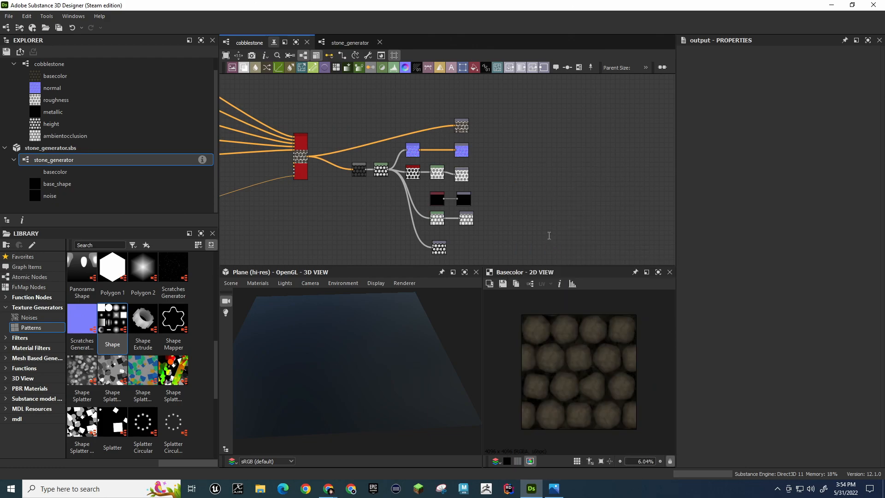
pyautogui.scroll(5, 500, 171)
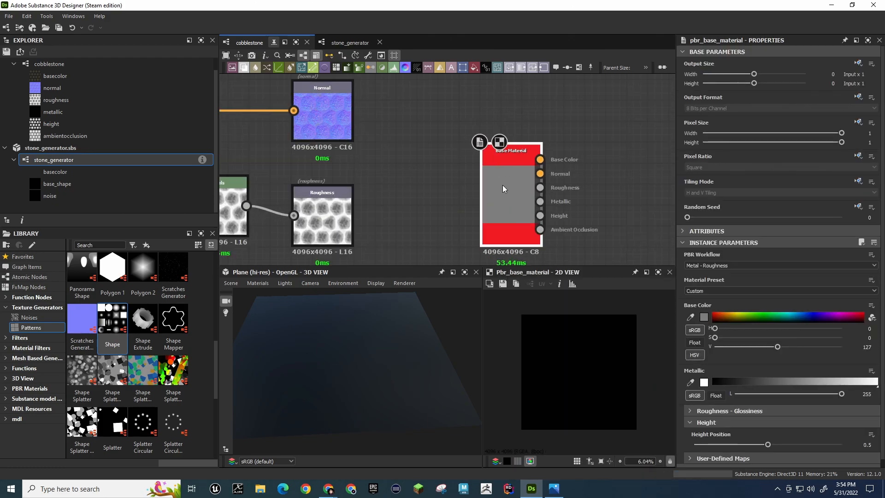
pyautogui.scroll(-1, 467, 149)
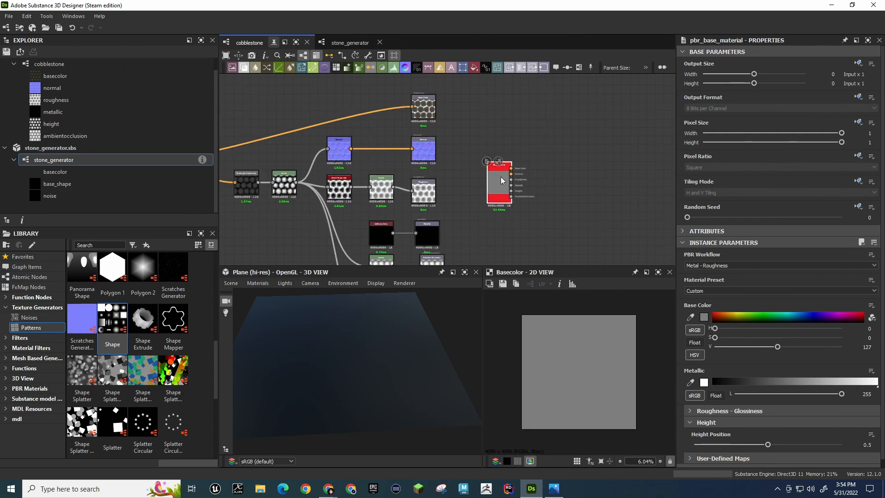
# Try feeding the Base Color output from the Base Material node, and reconnect that output to the tile sampler
pyautogui.moveTo(412, 107); pyautogui.dragTo(512, 169)
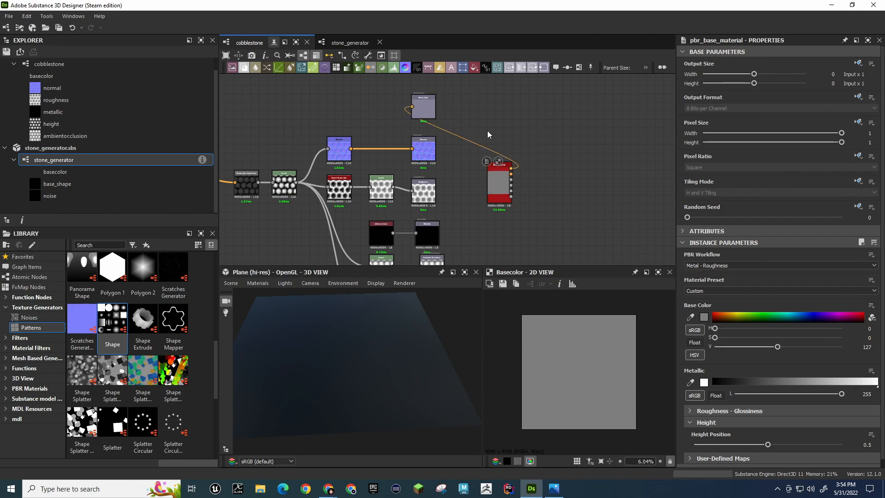
pyautogui.moveTo(479, 132); pyautogui.dragTo(604, 147, button='middle')
pyautogui.moveTo(282, 175); pyautogui.dragTo(536, 121)
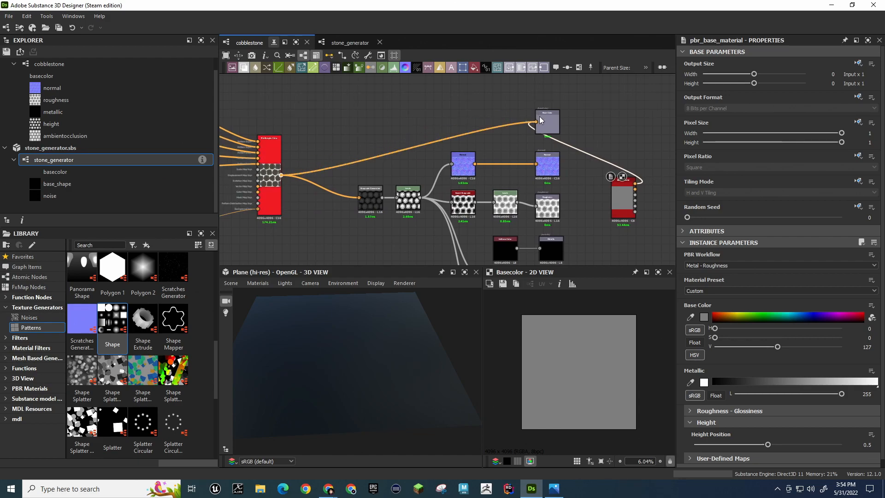
pyautogui.moveTo(281, 173); pyautogui.dragTo(635, 189)
# Align the Height output with the other outputs, shift all six farther from their source nodes, and place Base Material in the gap
pyautogui.scroll(3, 510, 191)
pyautogui.moveTo(541, 192); pyautogui.dragTo(293, 178)
pyautogui.moveTo(362, 145); pyautogui.dragTo(512, 167, button='middle')
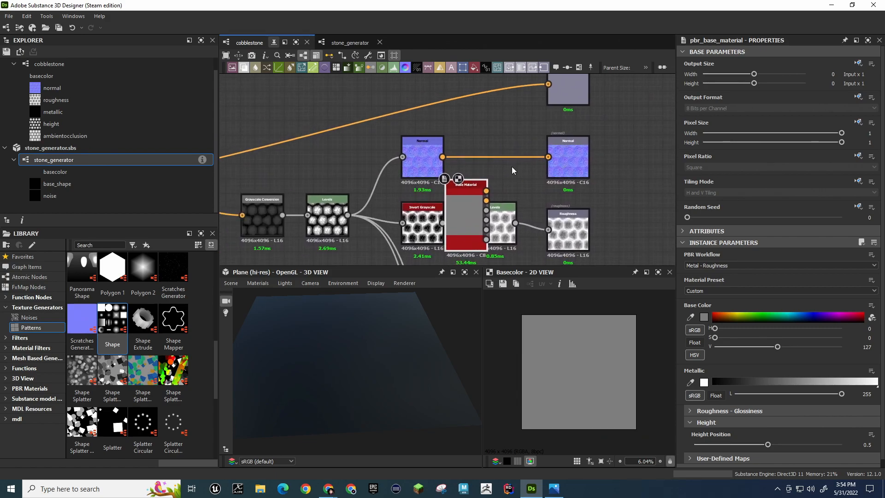
pyautogui.scroll(-5, 499, 170)
pyautogui.moveTo(607, 195); pyautogui.dragTo(510, 164, button='middle')
pyautogui.moveTo(407, 257); pyautogui.dragTo(439, 257)
pyautogui.moveTo(425, 92); pyautogui.dragTo(463, 264)
pyautogui.moveTo(434, 167); pyautogui.dragTo(580, 167)
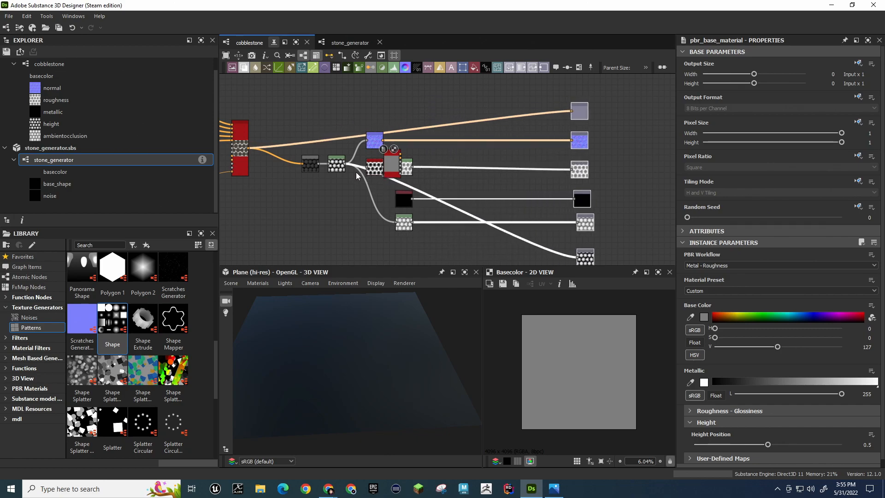
pyautogui.moveTo(390, 163); pyautogui.dragTo(523, 161)
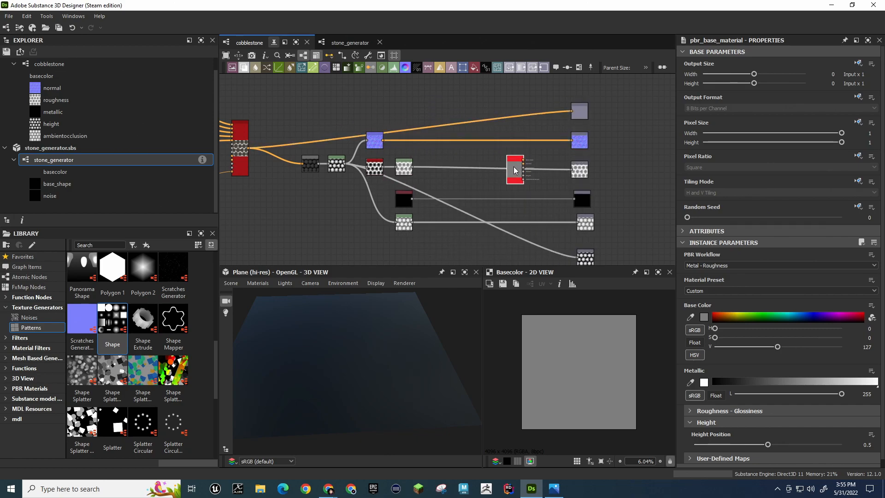
pyautogui.scroll(1, 514, 169)
pyautogui.scroll(-1, 752, 235)
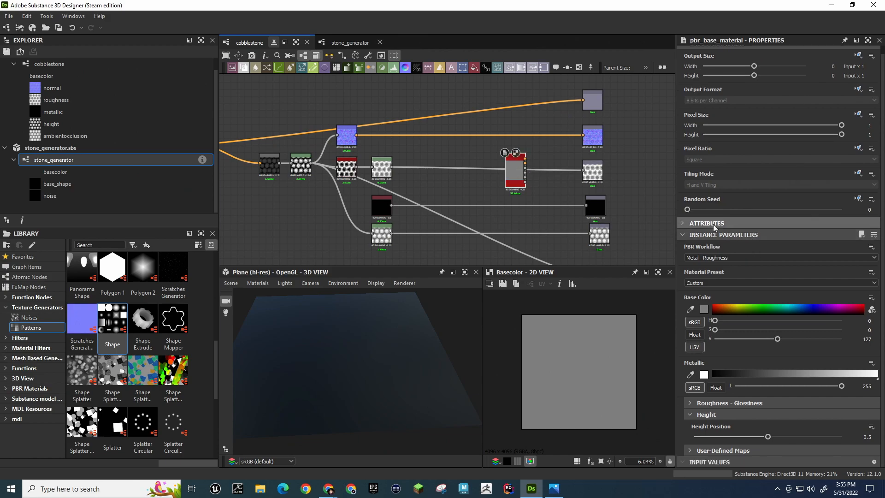
# Collapse the instance parameters of the Base Material node, try adding a Float input value to it, and remove that value
pyautogui.click(684, 234)
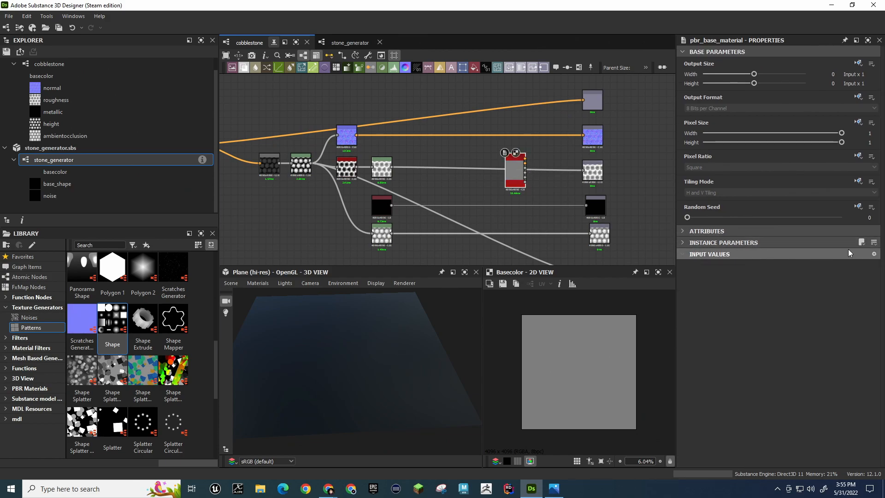
pyautogui.click(683, 232)
pyautogui.click(682, 231)
pyautogui.click(872, 254)
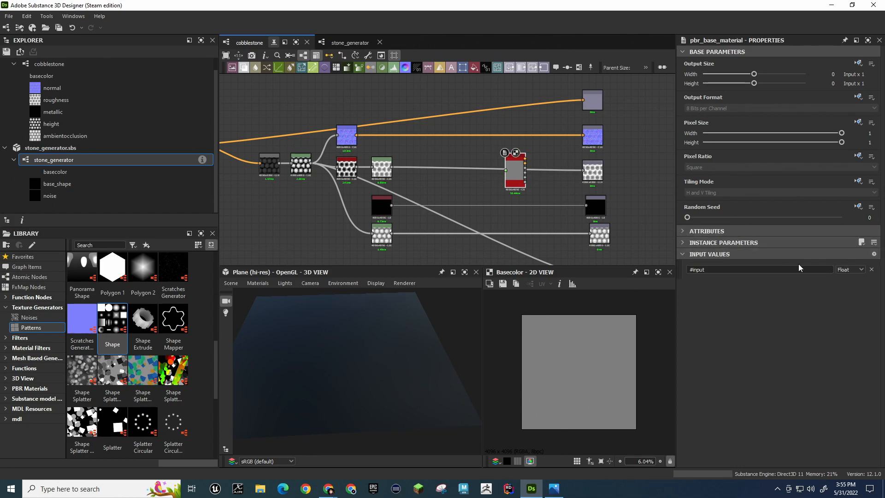
pyautogui.click(871, 269)
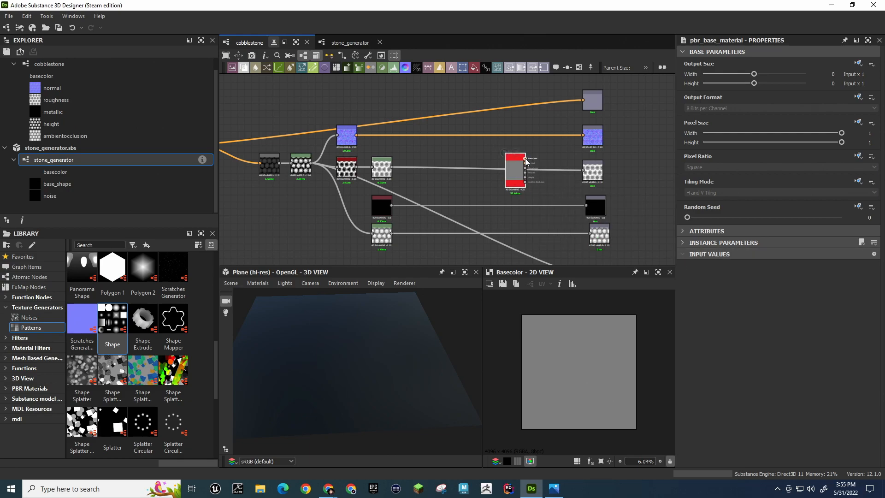
# Try adding another input value to the Base Material node with its type set to Float3, and remove it
pyautogui.scroll(4, 521, 164)
pyautogui.scroll(-3, 518, 168)
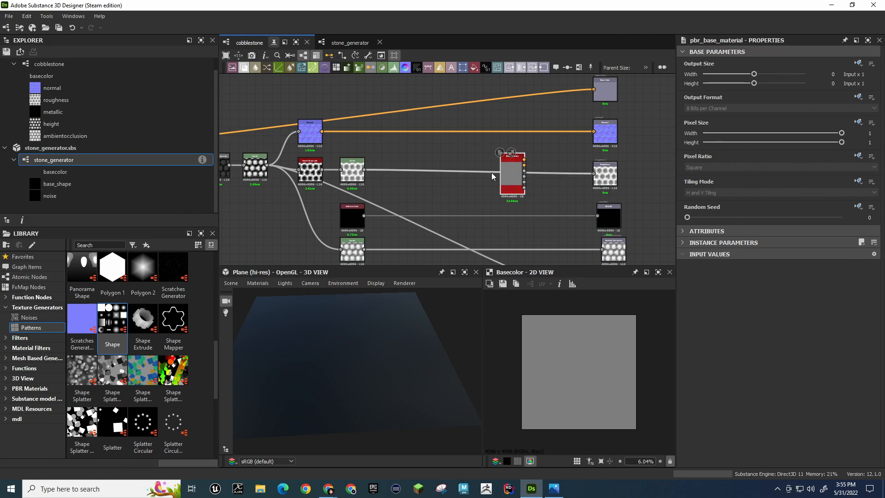
pyautogui.click(874, 254)
pyautogui.click(851, 270)
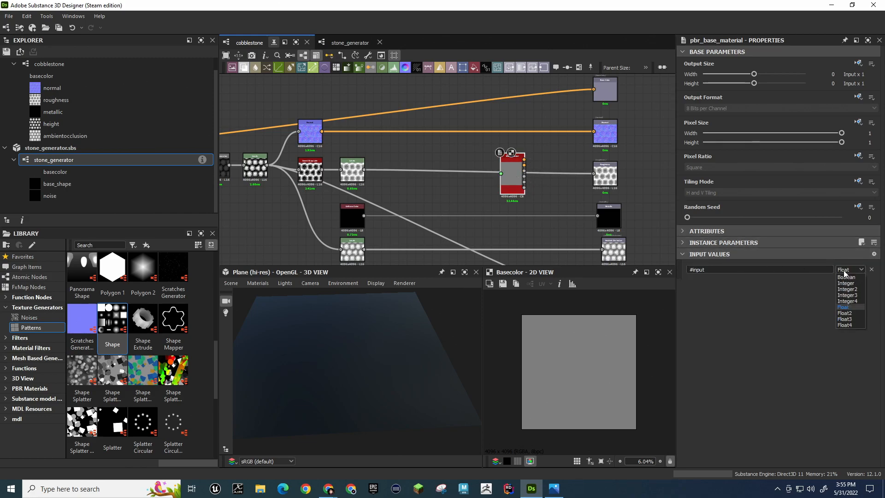
pyautogui.click(779, 334)
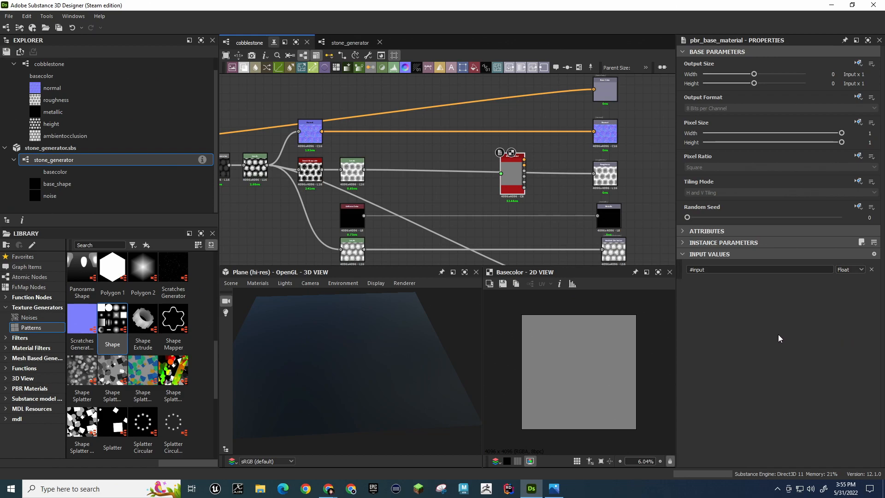
pyautogui.click(856, 270)
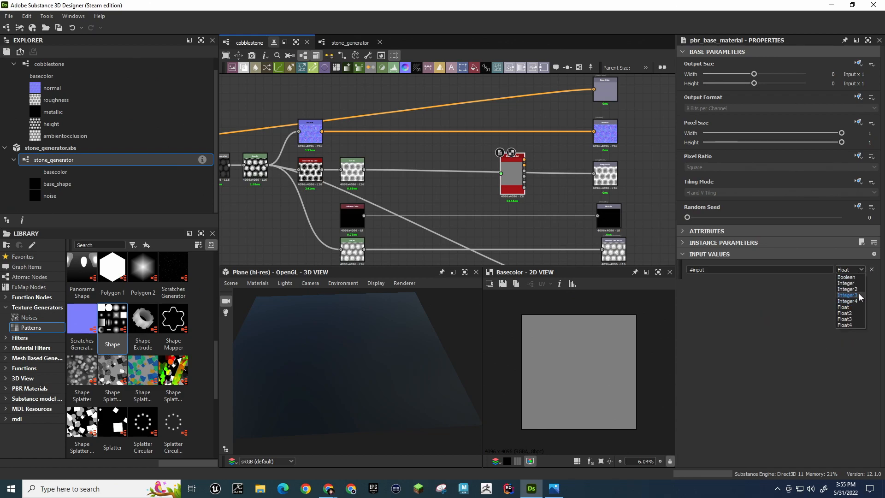
pyautogui.click(854, 318)
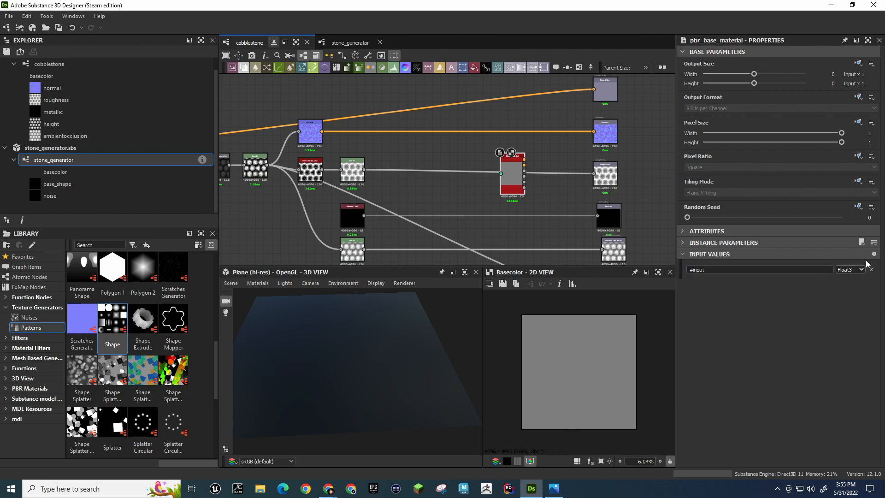
pyautogui.click(872, 208)
pyautogui.click(872, 210)
pyautogui.click(859, 207)
pyautogui.click(860, 207)
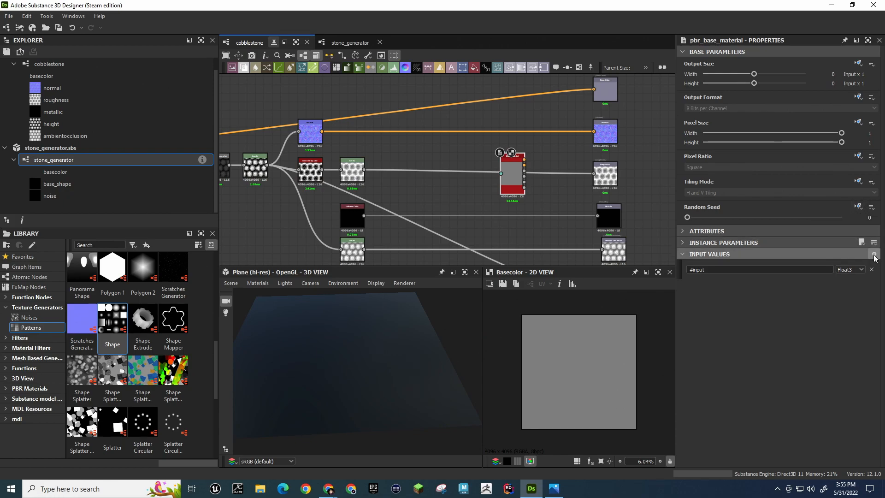
pyautogui.click(872, 269)
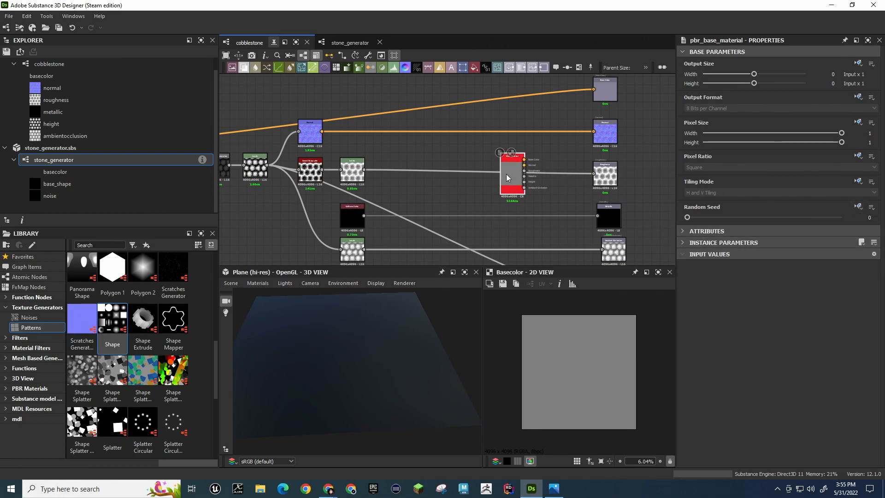
# Delete the Base Material node from the cobblestone graph
pyautogui.press('Delete')
pyautogui.scroll(-2, 543, 162)
pyautogui.scroll(1, 543, 161)
pyautogui.scroll(-1, 635, 116)
pyautogui.hotkey('ctrl', 'z')
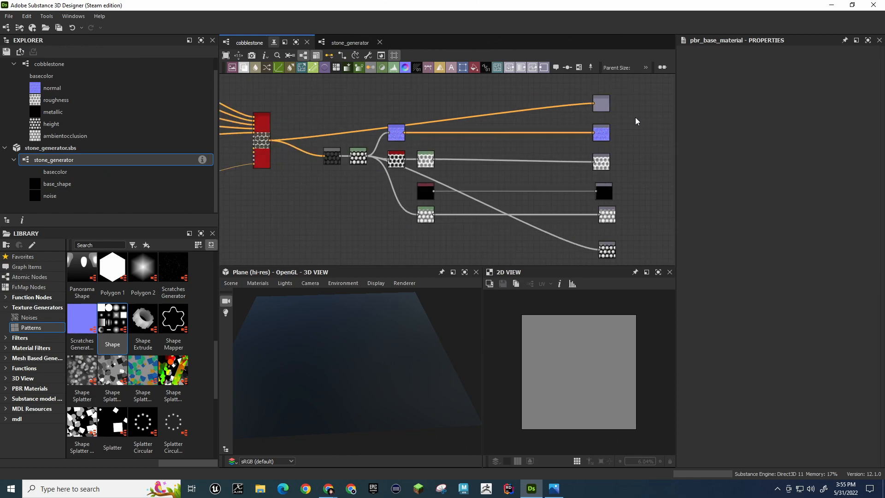
# Preview the Base Color output in 2D, and try to show all six cobblestone outputs in the 3D view
pyautogui.doubleClick(602, 103)
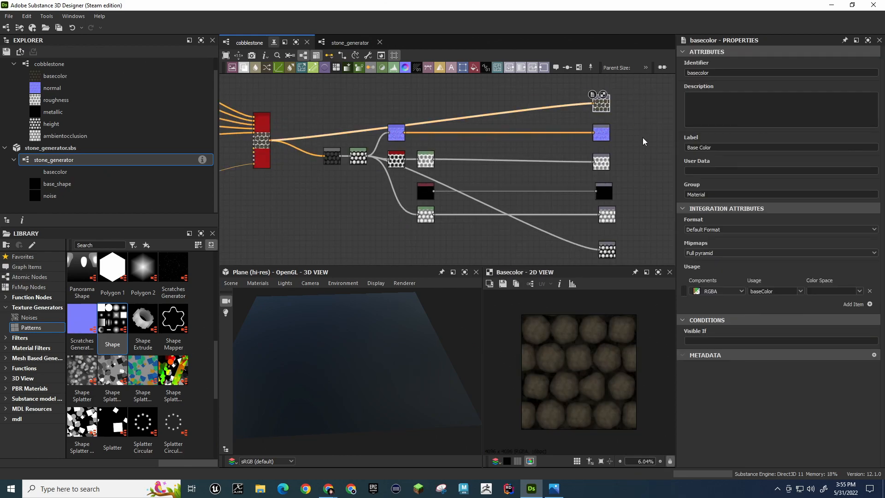
pyautogui.moveTo(637, 91); pyautogui.dragTo(602, 261)
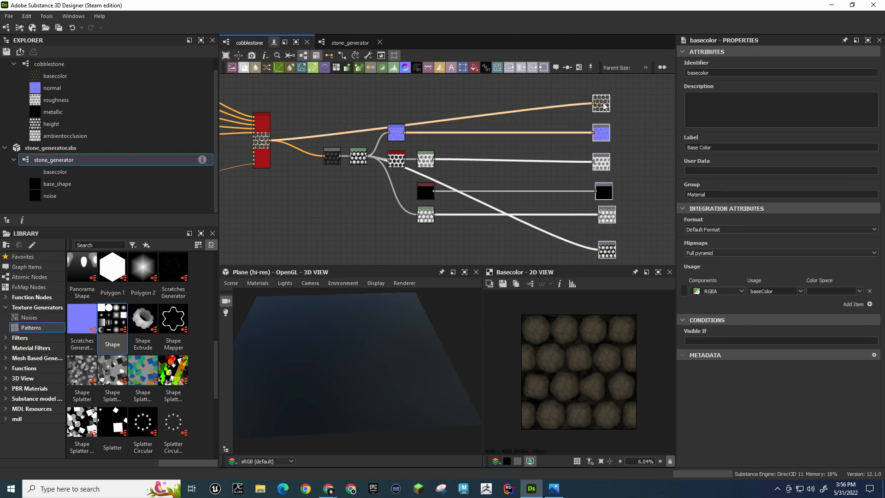
pyautogui.rightClick(605, 110)
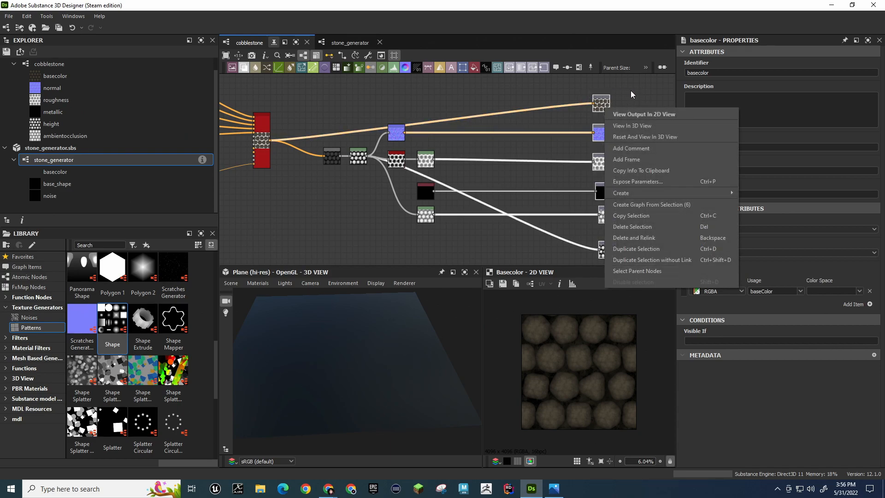
pyautogui.click(661, 123)
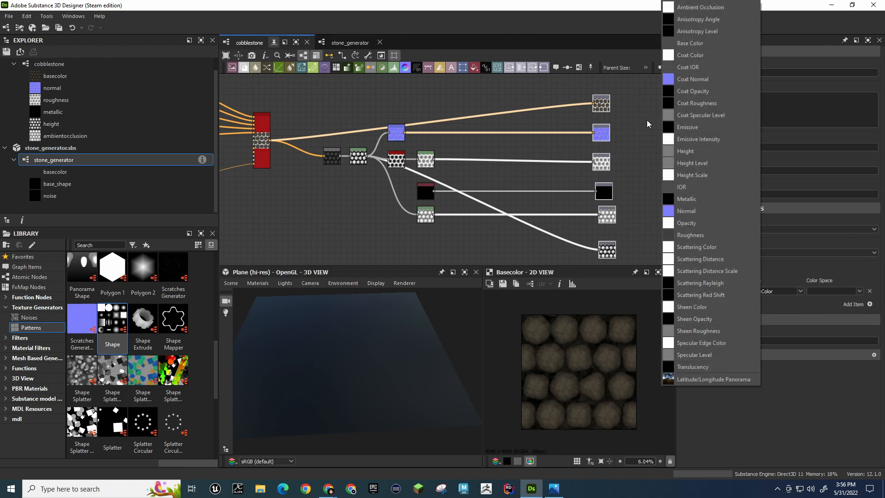
pyautogui.moveTo(634, 98); pyautogui.dragTo(594, 256)
pyautogui.click(639, 161)
pyautogui.click(602, 103)
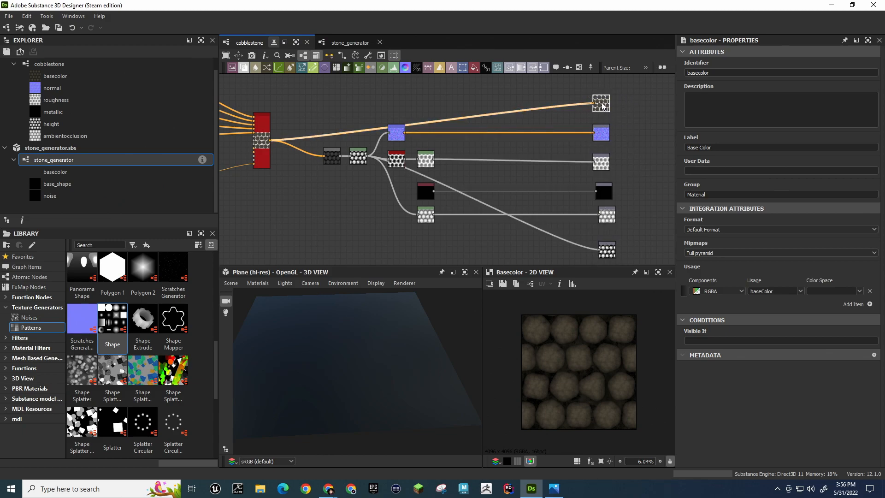
# Preview the stone_generator node fed by the triangle shape in the 2D view
pyautogui.moveTo(375, 192); pyautogui.dragTo(669, 153, button='middle')
pyautogui.scroll(5, 370, 361)
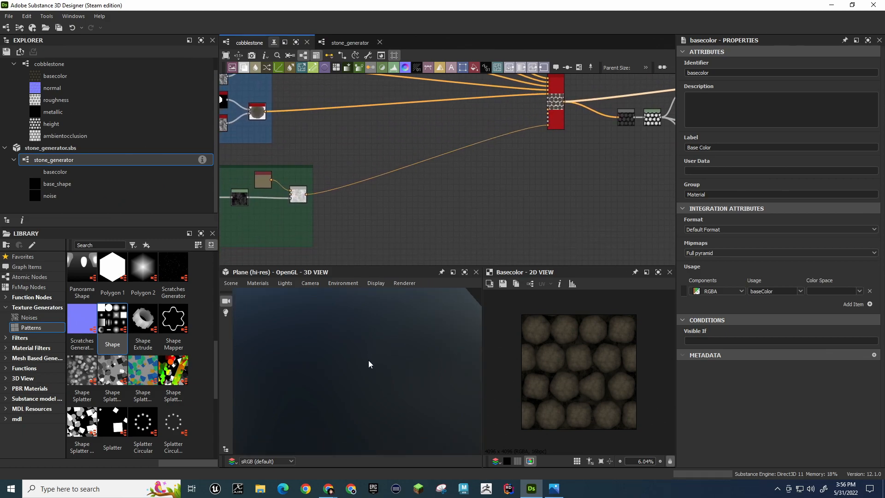
pyautogui.scroll(-5, 370, 361)
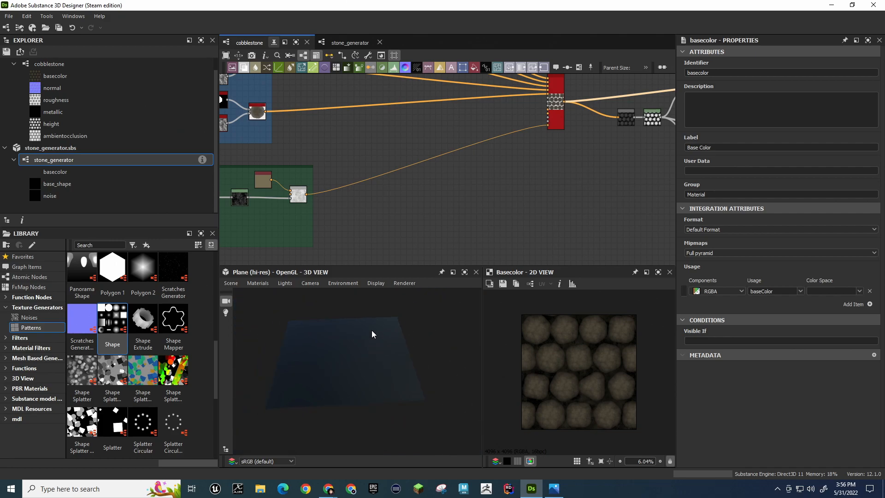
pyautogui.moveTo(372, 146); pyautogui.dragTo(479, 225, button='middle')
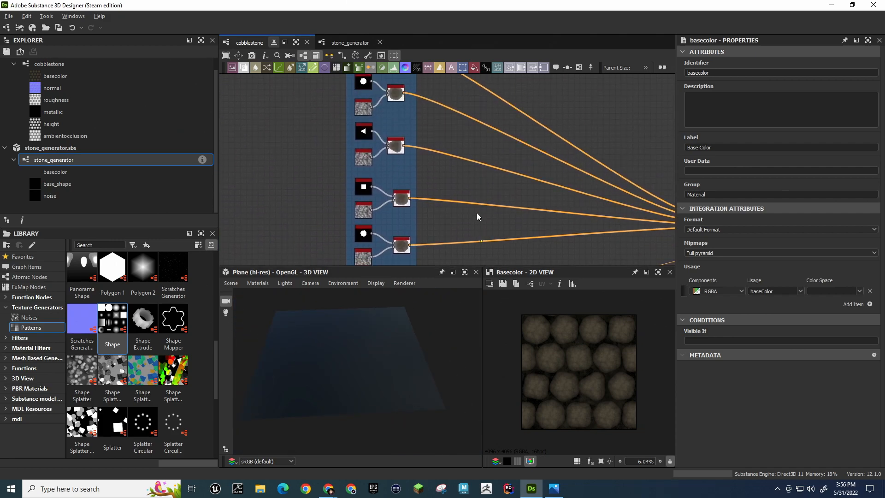
pyautogui.click(395, 146)
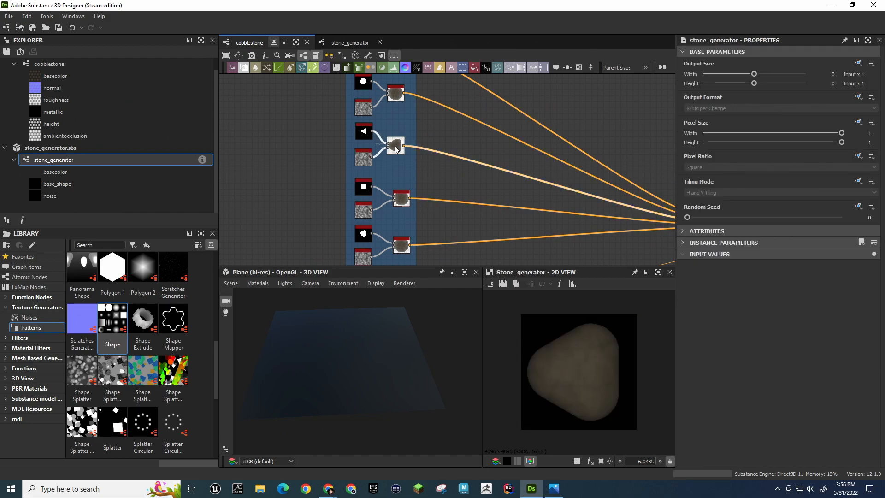
pyautogui.moveTo(397, 134); pyautogui.dragTo(317, 108, button='middle')
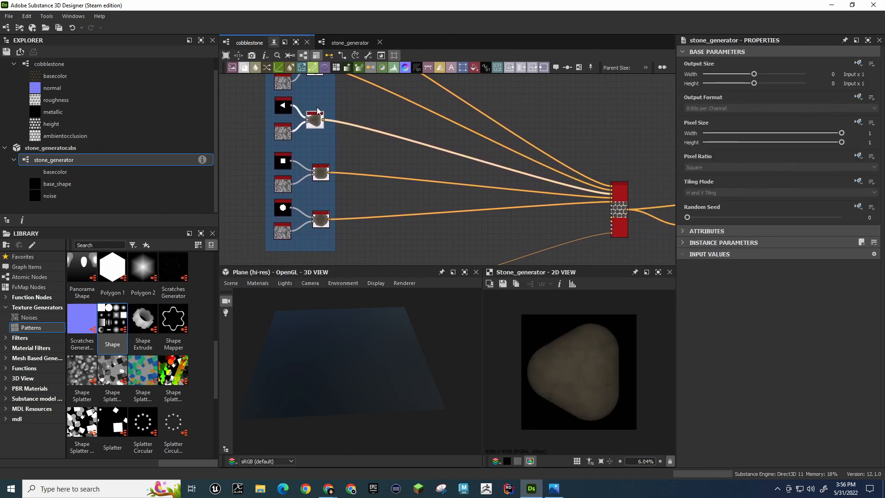
pyautogui.scroll(4, 318, 117)
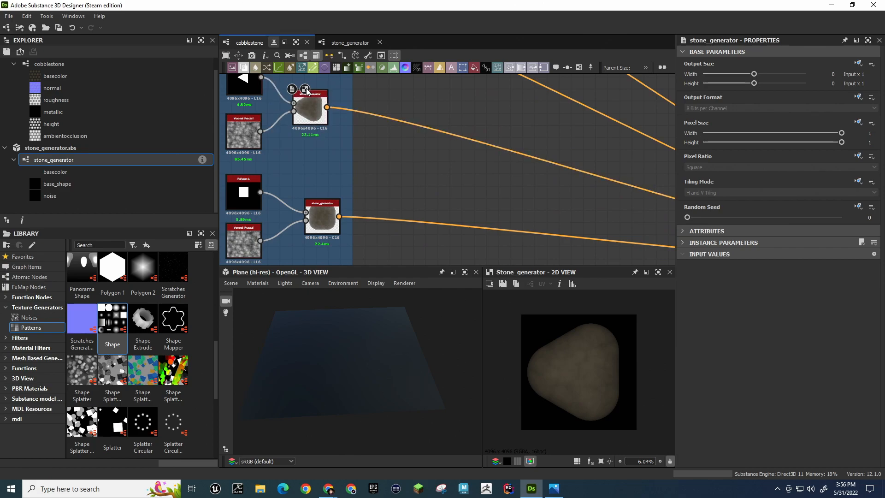
pyautogui.doubleClick(306, 88)
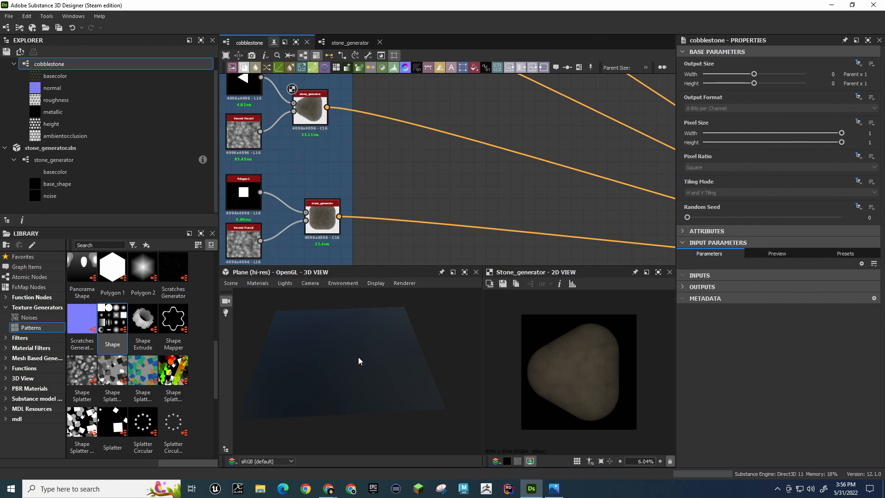
# Preview the Tile Sampler Color node's result in the 2D view
pyautogui.scroll(-3, 503, 126)
pyautogui.moveTo(502, 125); pyautogui.dragTo(380, 105, button='middle')
pyautogui.scroll(8, 425, 153)
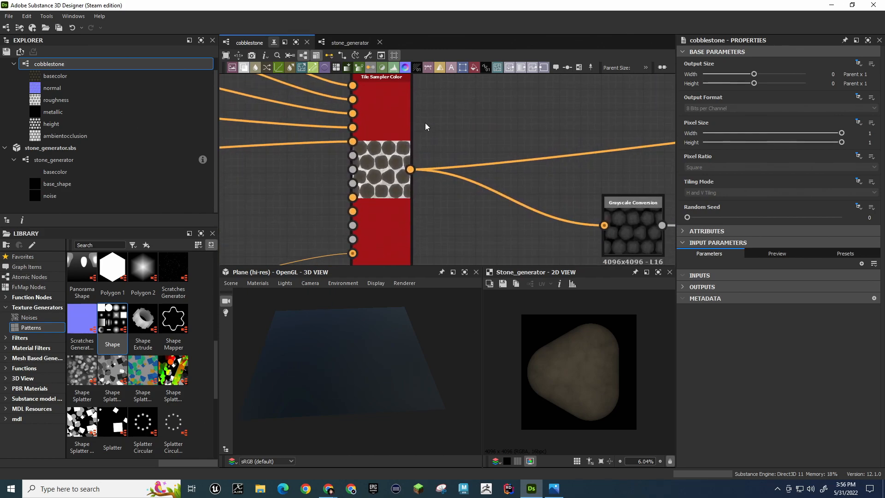
pyautogui.doubleClick(384, 107)
pyautogui.moveTo(479, 117); pyautogui.dragTo(483, 162, button='middle')
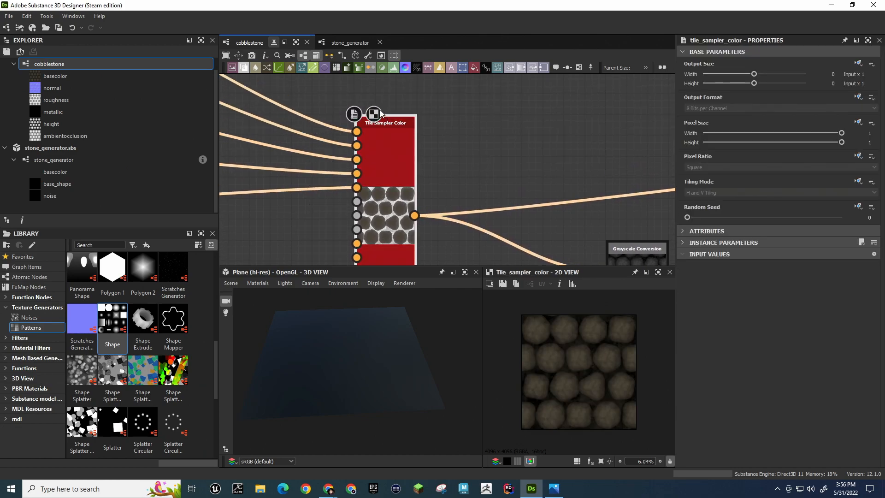
# Switch the 3D preview mesh to the standard Plane and inspect it from above
pyautogui.moveTo(342, 362); pyautogui.dragTo(358, 317)
pyautogui.click(231, 284)
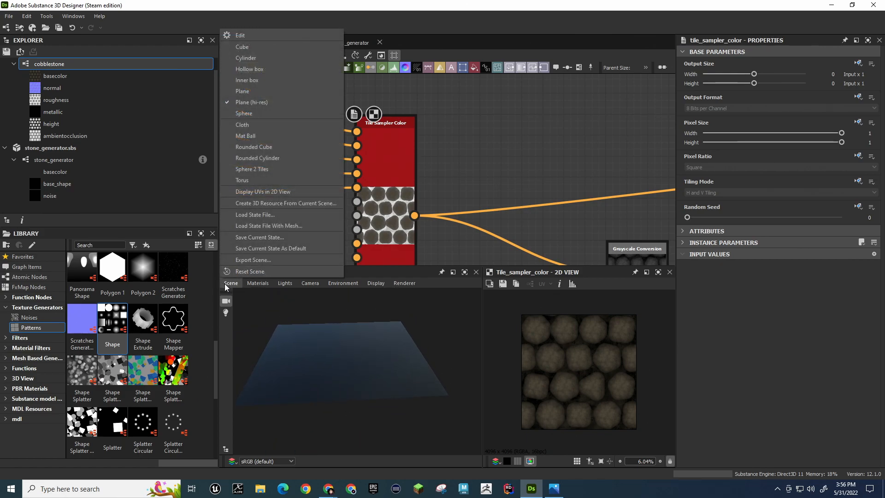
pyautogui.click(259, 88)
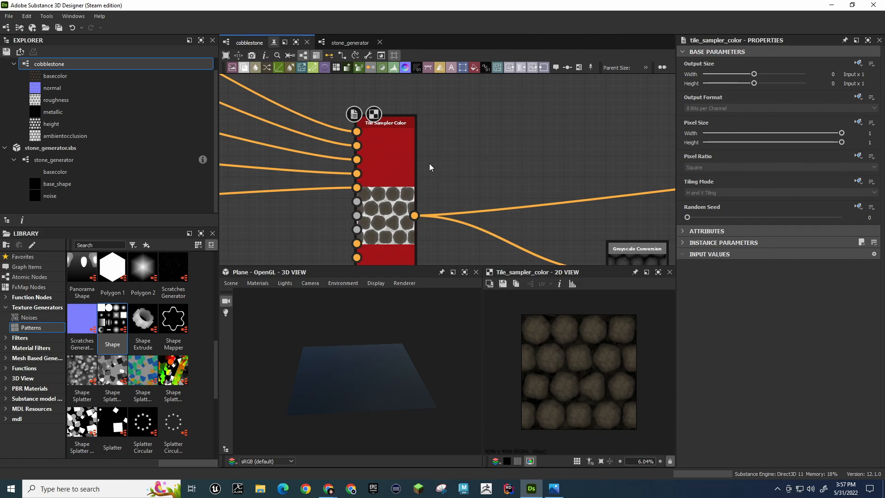
pyautogui.moveTo(455, 165); pyautogui.dragTo(557, 156, button='middle')
pyautogui.scroll(5, 376, 377)
pyautogui.moveTo(377, 382); pyautogui.dragTo(397, 437)
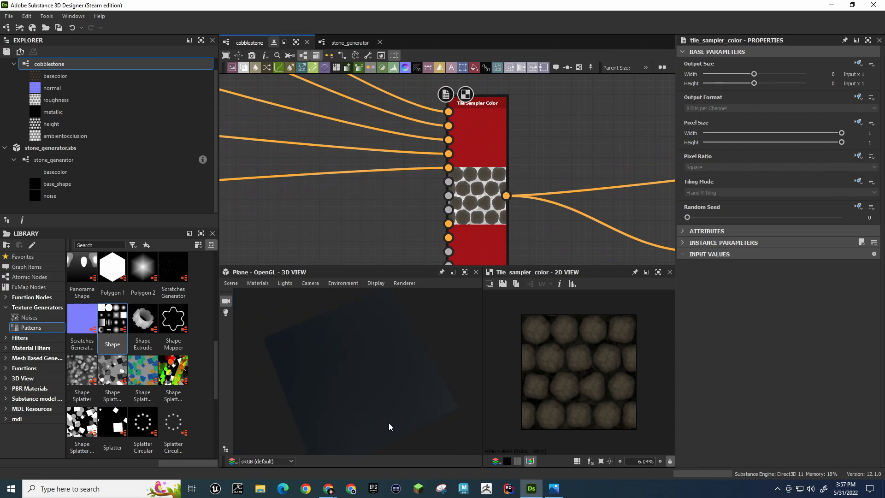
pyautogui.scroll(-6, 465, 213)
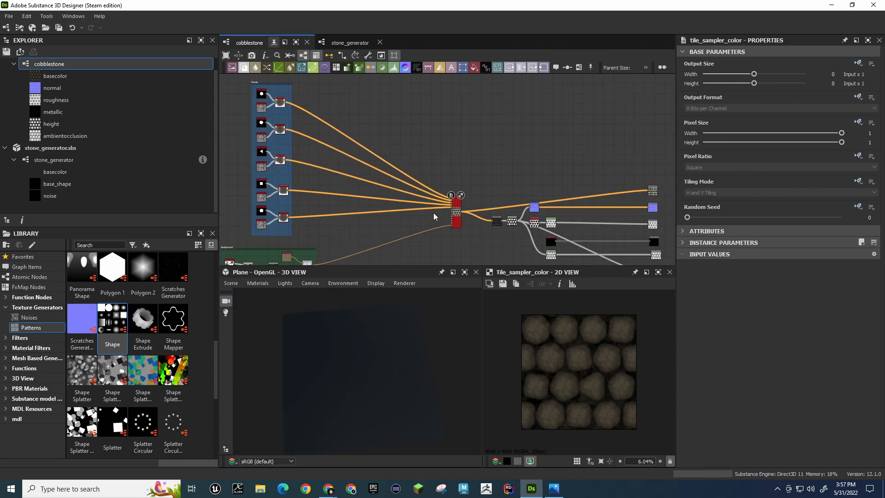
# Open the stone_generator graph and preview its Base Color output and final Blend node in the 2D view
pyautogui.click(54, 159)
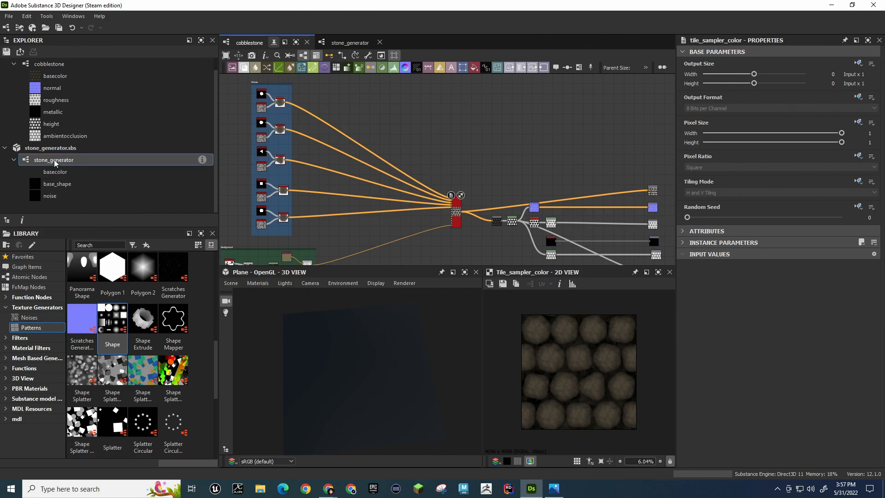
pyautogui.doubleClick(54, 160)
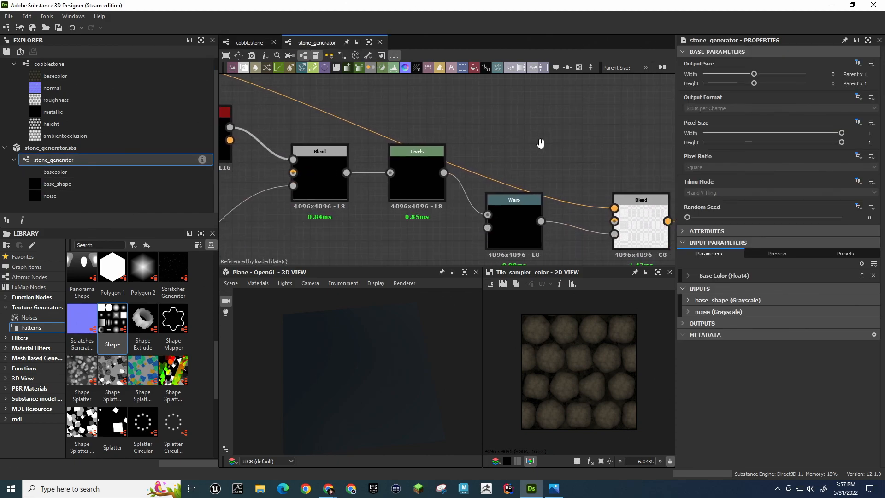
pyautogui.click(501, 201)
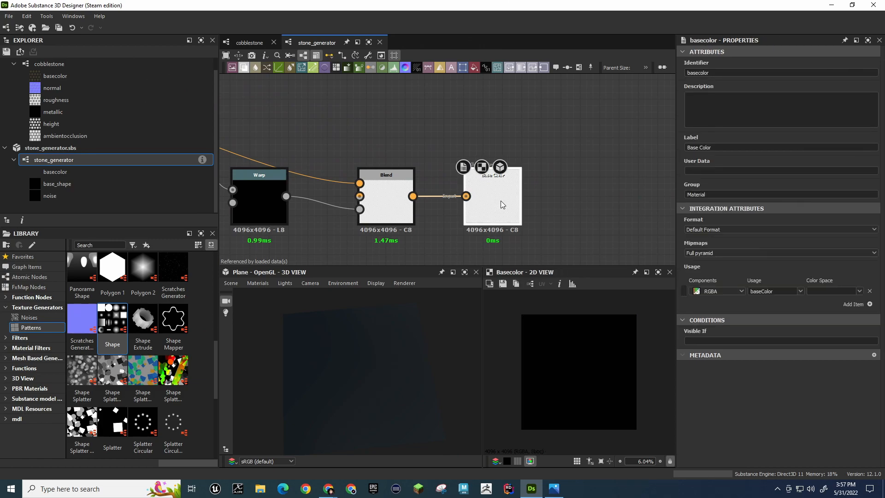
pyautogui.click(394, 199)
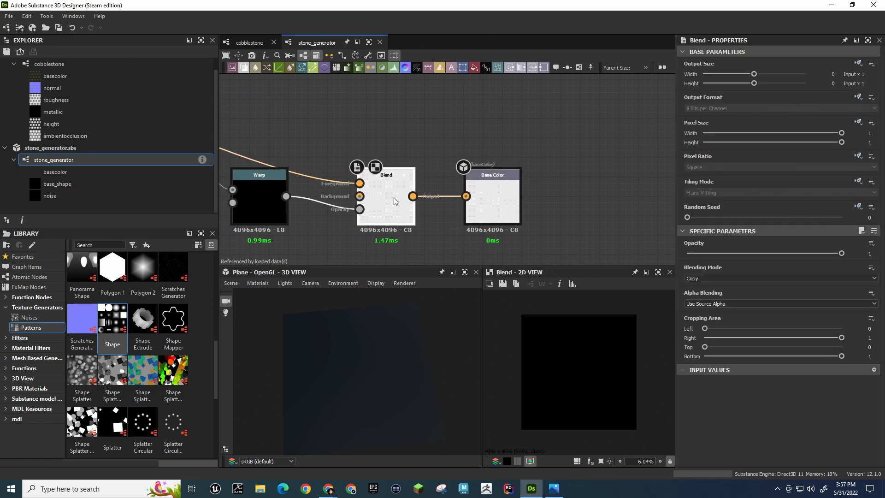
pyautogui.scroll(-5, 393, 199)
pyautogui.moveTo(370, 133); pyautogui.dragTo(428, 125, button='middle')
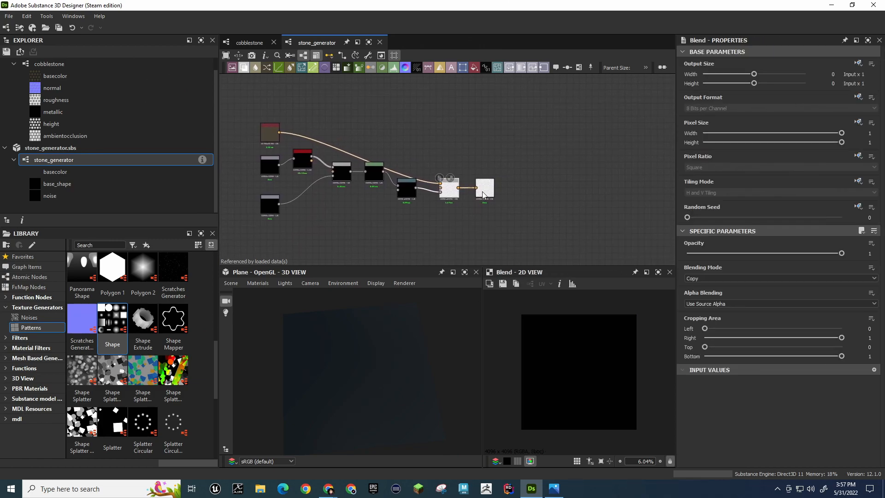
pyautogui.click(485, 195)
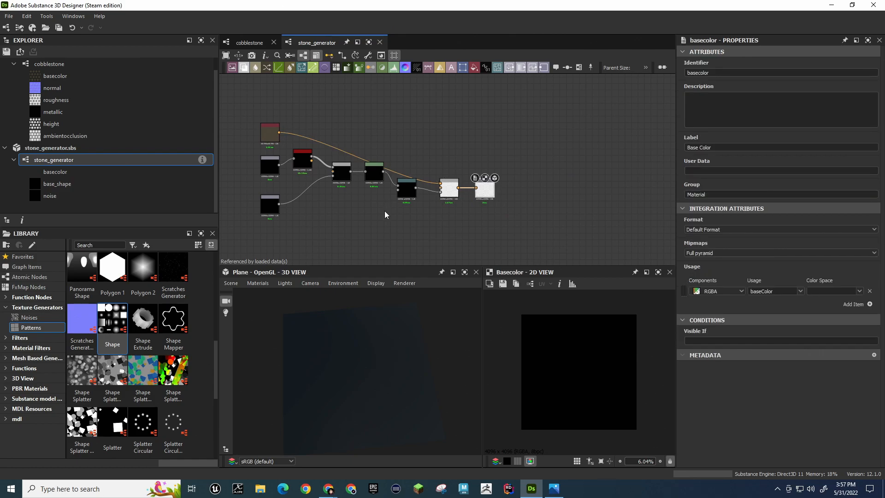
# Show all outputs of the cobblestone graph in the 3D view and look at the stones up close
pyautogui.click(48, 66)
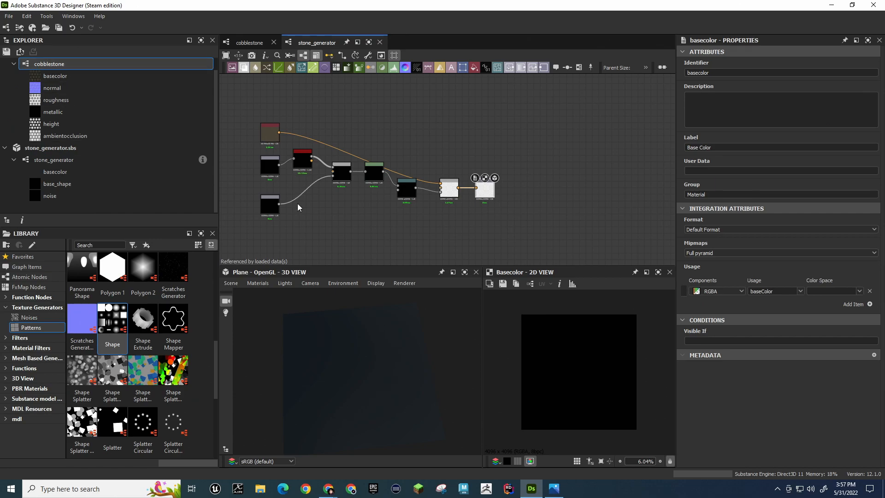
pyautogui.click(247, 44)
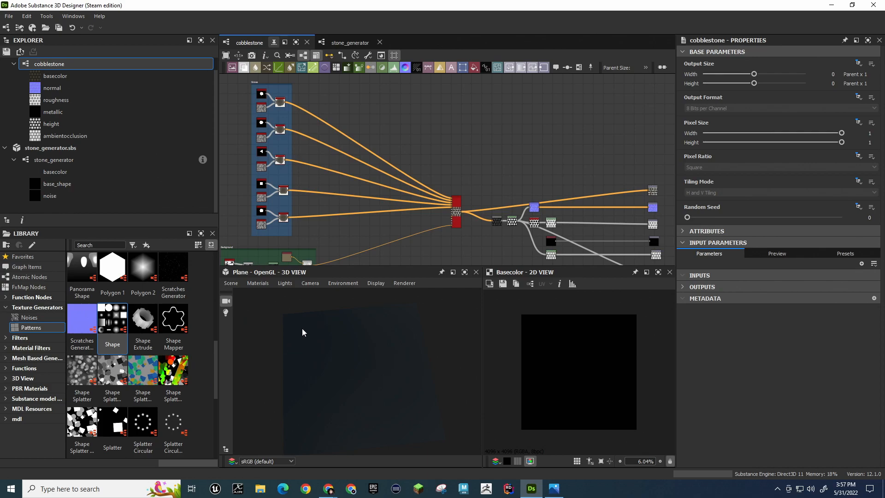
pyautogui.rightClick(496, 126)
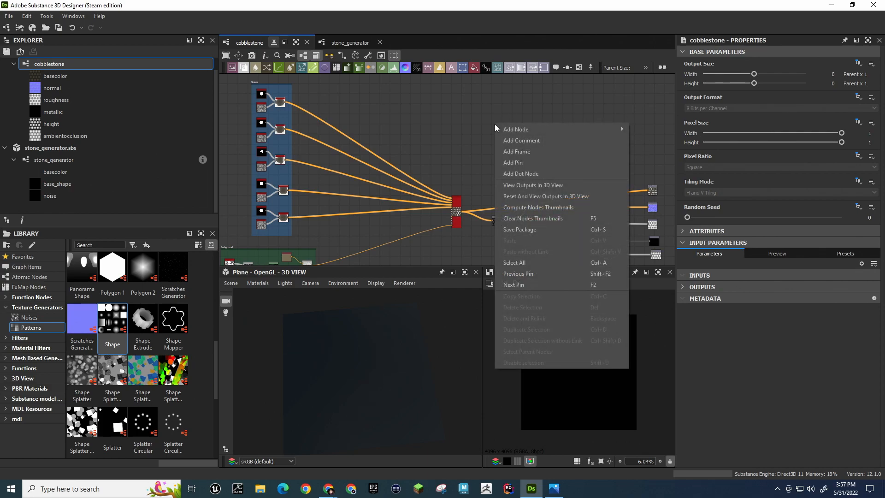
pyautogui.click(540, 184)
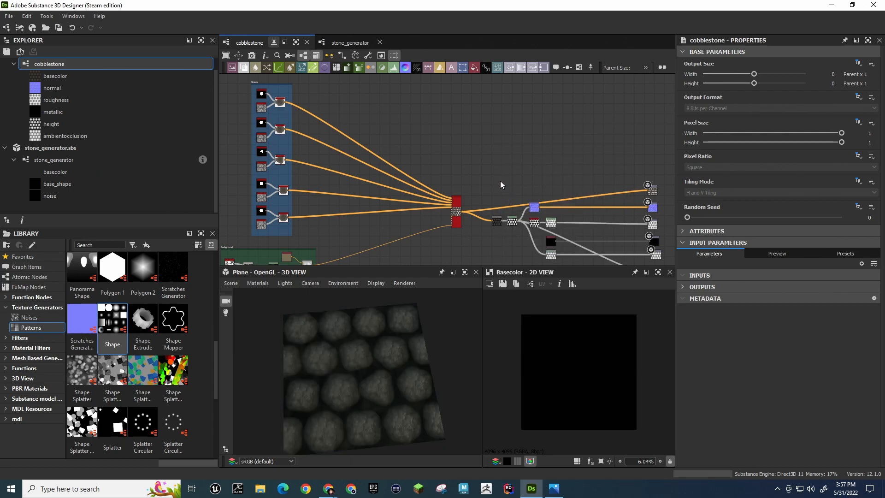
pyautogui.scroll(6, 397, 376)
pyautogui.scroll(4, 398, 375)
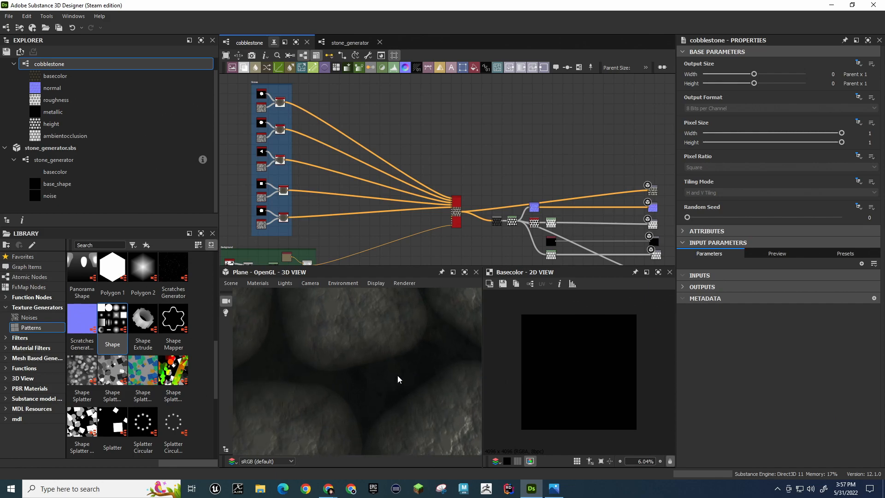
pyautogui.scroll(-4, 397, 373)
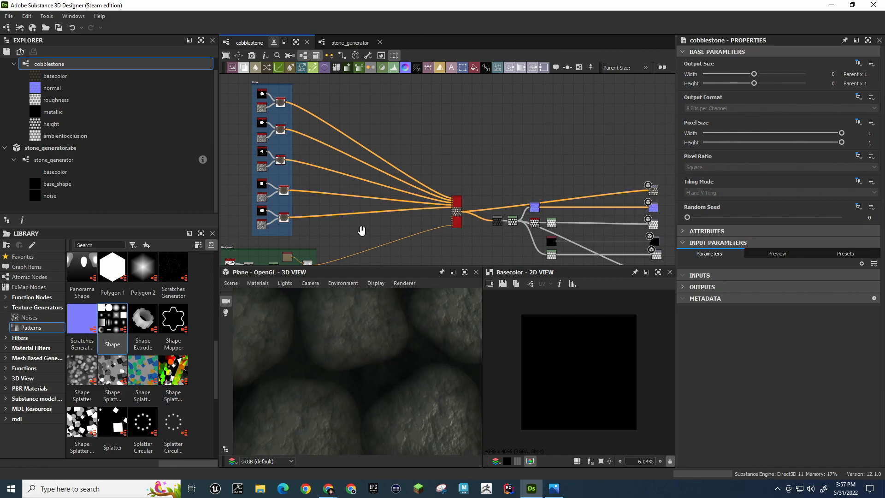
# Examine the Base Color, Normal and Roughness output nodes in the cobblestone graph alongside the stone surface in the 3D view
pyautogui.moveTo(361, 232); pyautogui.dragTo(408, 152, button='middle')
pyautogui.scroll(-6, 400, 355)
pyautogui.moveTo(400, 360); pyautogui.dragTo(389, 413)
pyautogui.moveTo(477, 214); pyautogui.dragTo(310, 230, button='middle')
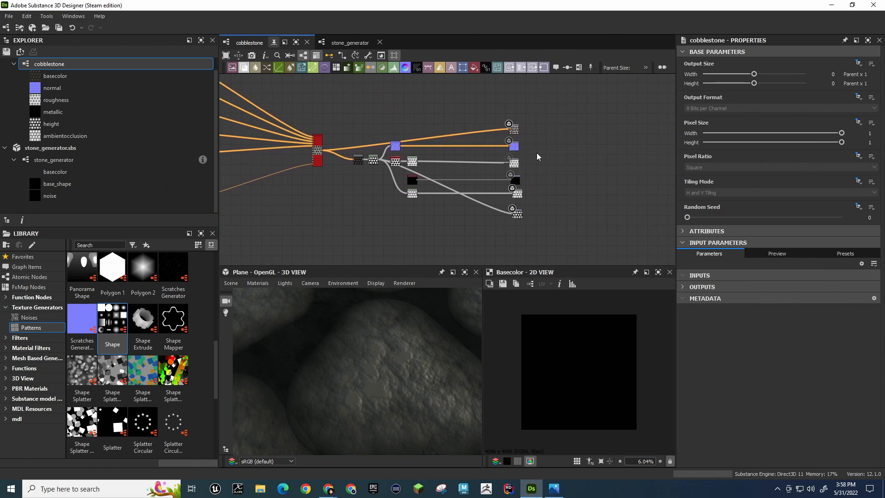
pyautogui.rightClick(560, 124)
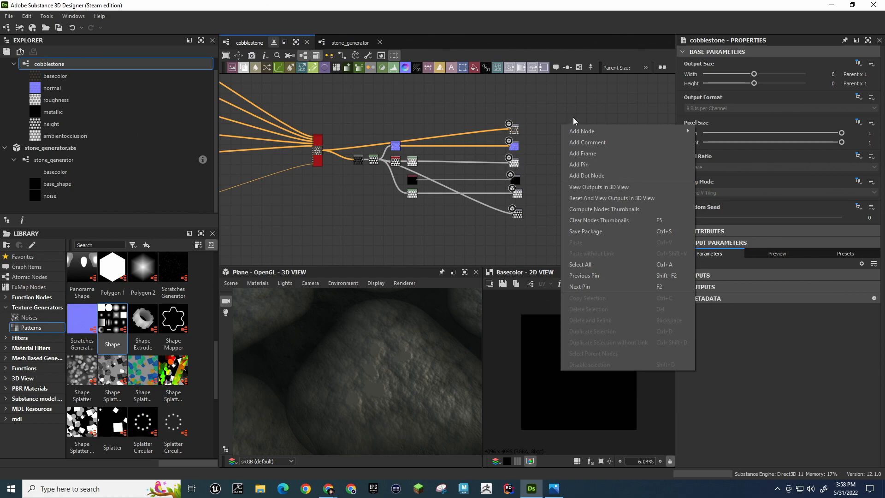
pyautogui.scroll(8, 546, 145)
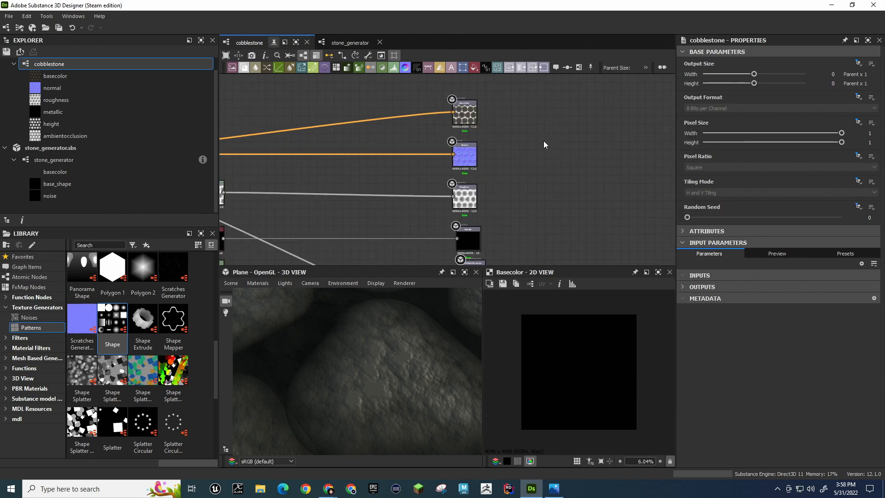
pyautogui.scroll(1, 497, 180)
pyautogui.moveTo(496, 180); pyautogui.dragTo(619, 162, button='middle')
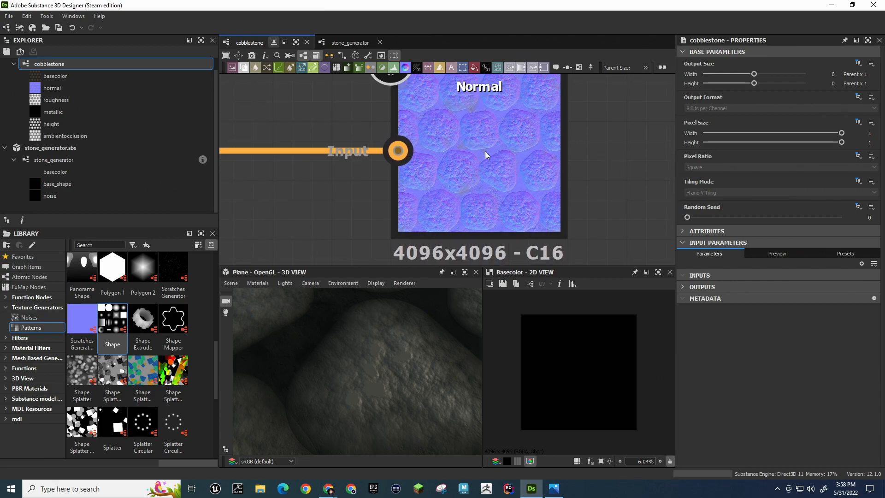
pyautogui.scroll(-1, 597, 154)
pyautogui.scroll(1, 598, 154)
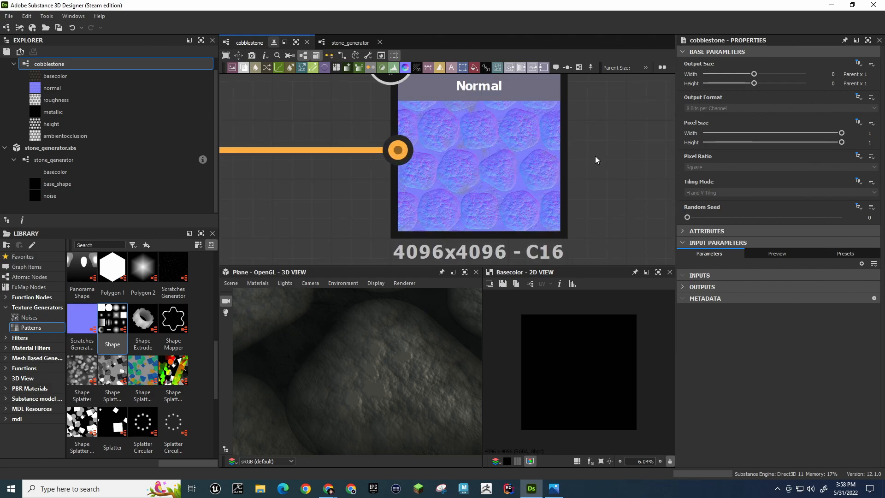
pyautogui.scroll(-6, 596, 157)
pyautogui.moveTo(616, 172); pyautogui.dragTo(580, 115, button='middle')
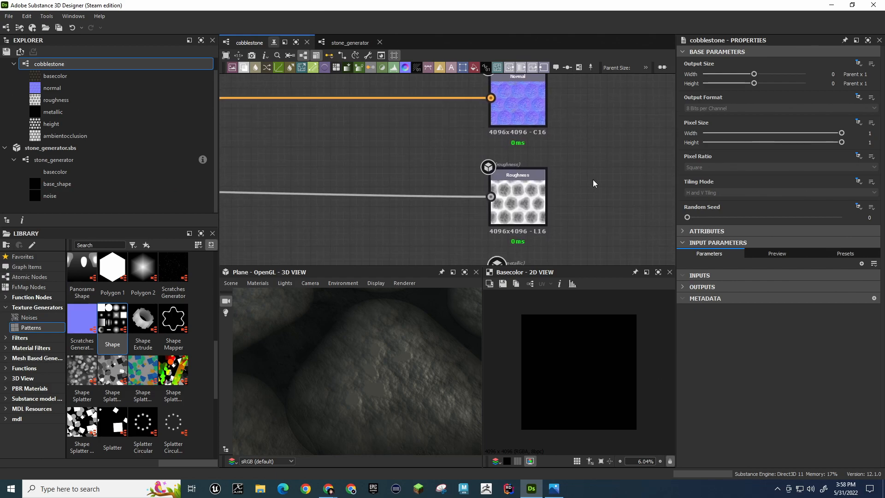
pyautogui.moveTo(411, 367); pyautogui.dragTo(355, 323)
pyautogui.scroll(-5, 586, 200)
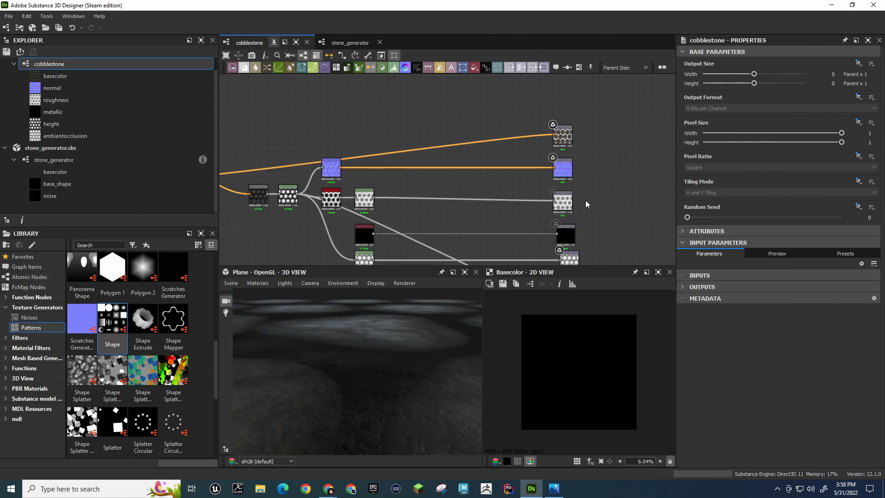
pyautogui.scroll(-3, 595, 161)
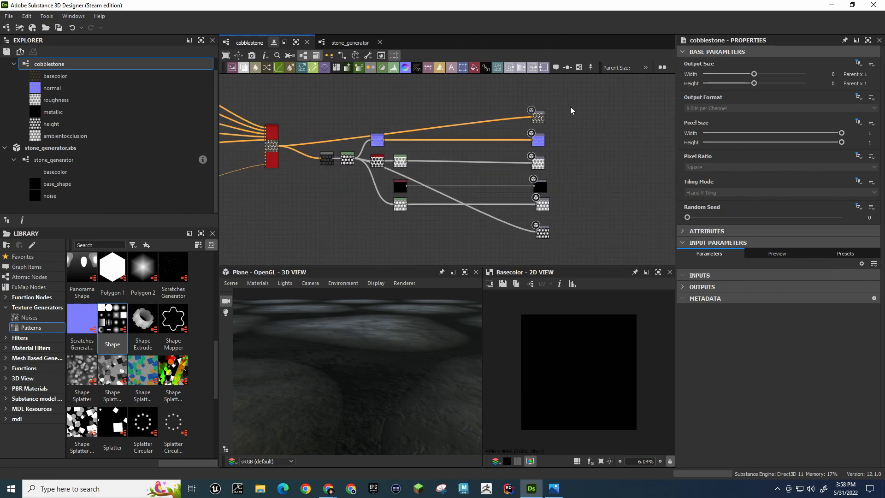
pyautogui.moveTo(570, 106); pyautogui.dragTo(530, 247)
pyautogui.rightClick(538, 121)
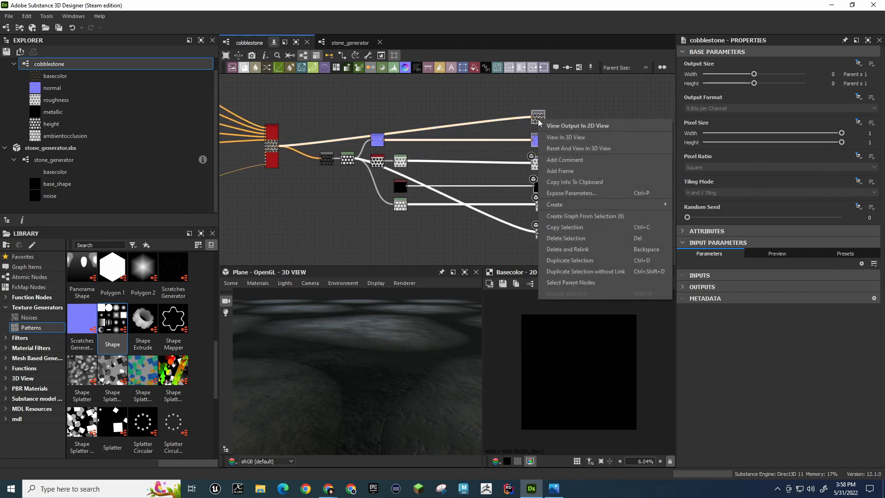
pyautogui.click(613, 138)
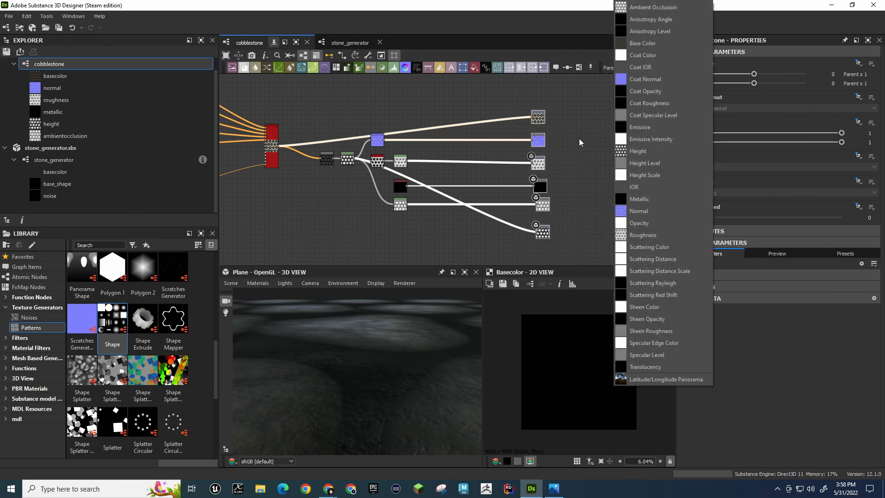
pyautogui.click(579, 134)
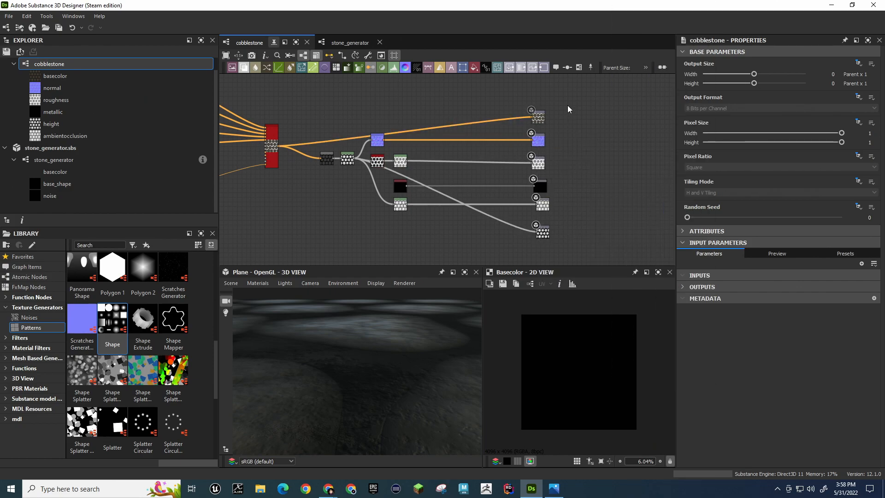
pyautogui.rightClick(543, 121)
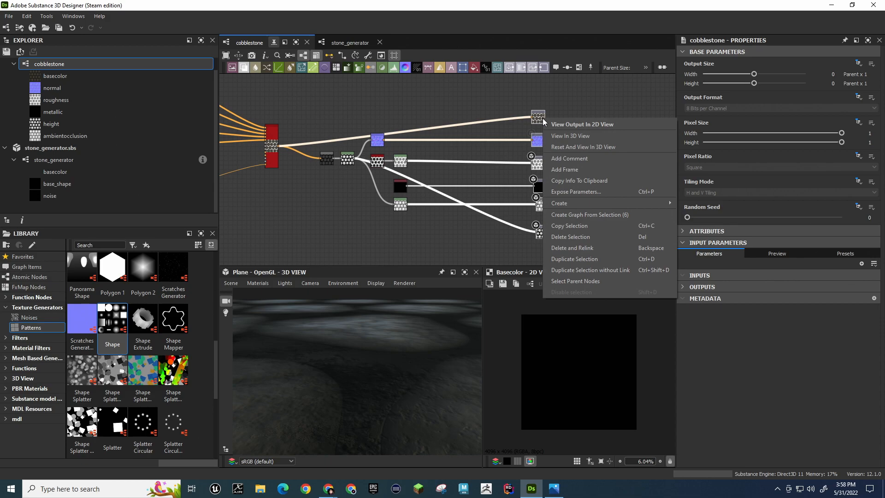
pyautogui.click(601, 148)
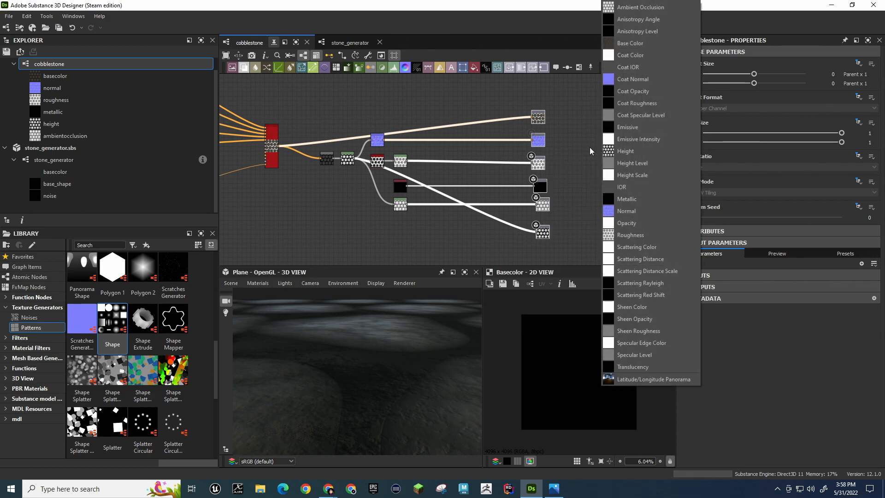
pyautogui.click(557, 134)
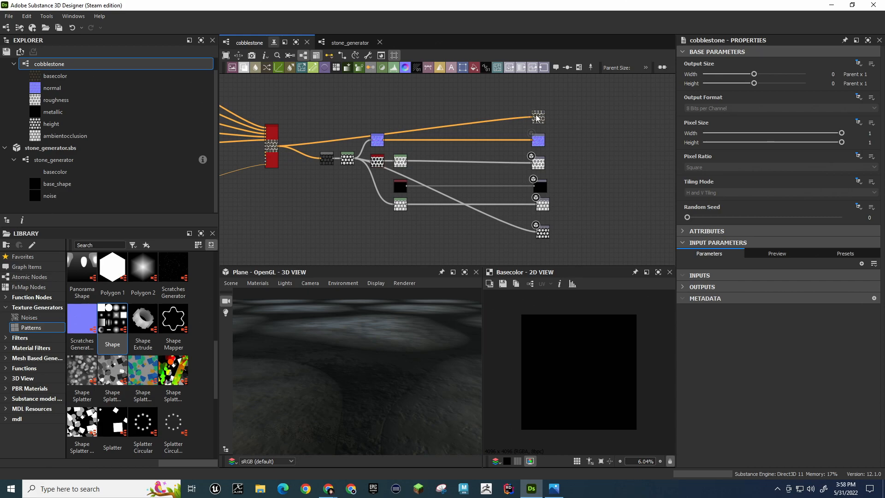
# Preview the Base Color, Normal, Roughness, Metallic, Ambient Occlusion and Height outputs one after another in the 2D view
pyautogui.click(537, 118)
pyautogui.click(539, 141)
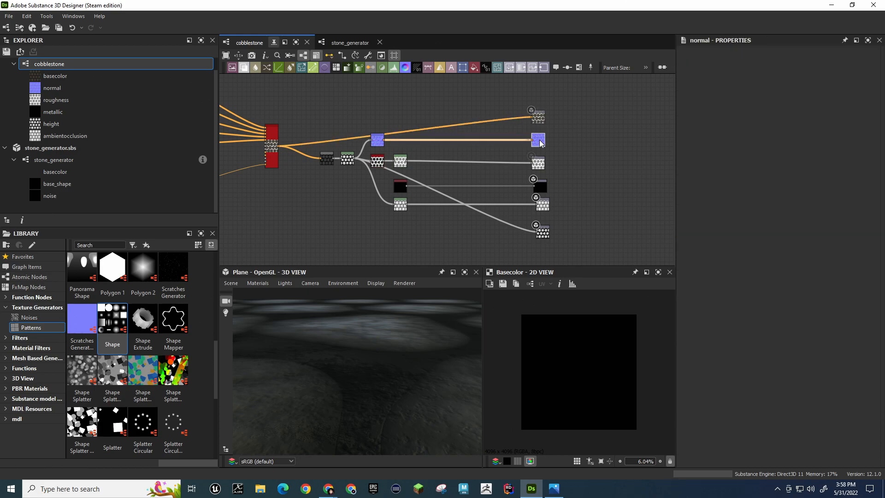
pyautogui.click(539, 163)
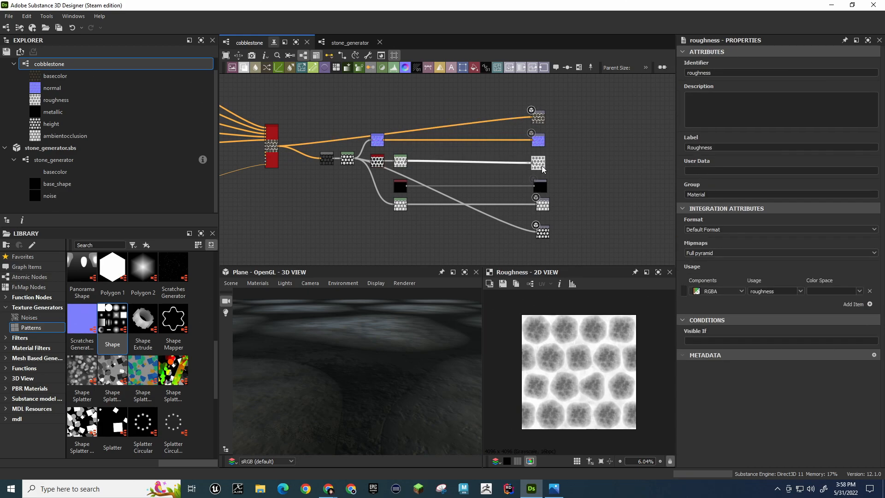
pyautogui.click(543, 188)
pyautogui.click(543, 205)
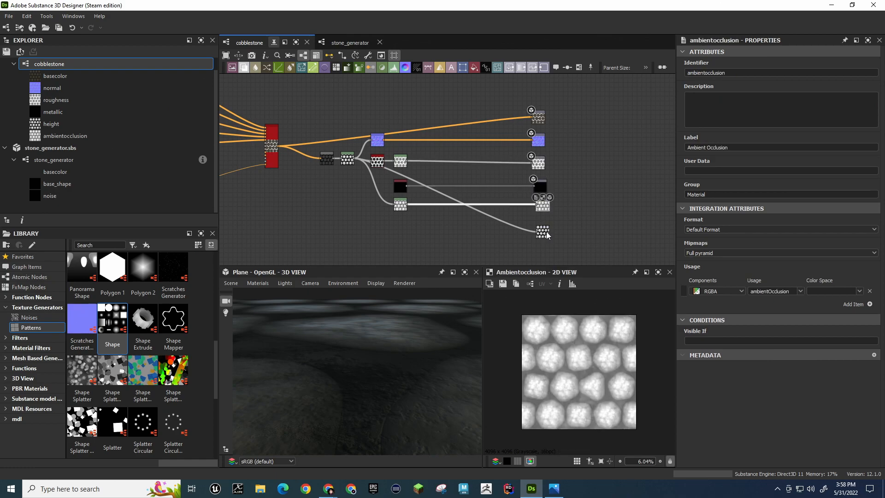
pyautogui.click(543, 233)
# Move the black source node of the Metallic output right beside that output
pyautogui.moveTo(399, 187); pyautogui.dragTo(517, 187)
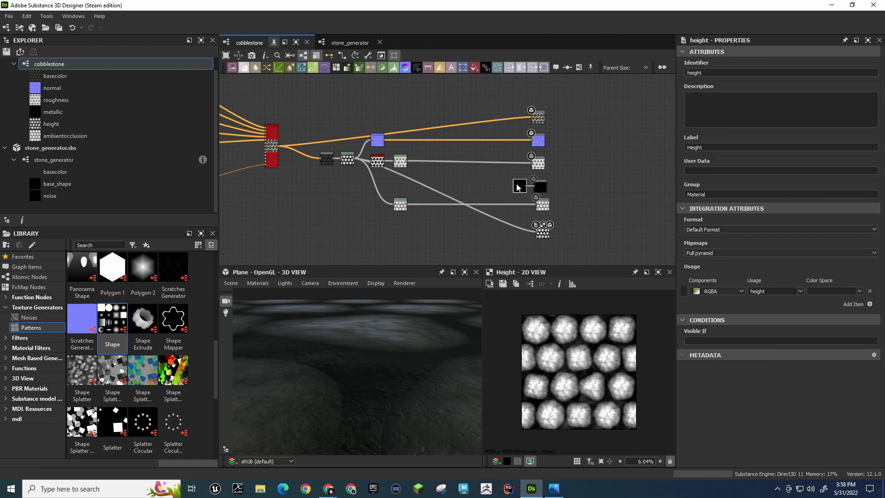
pyautogui.click(588, 213)
pyautogui.moveTo(590, 208); pyautogui.dragTo(563, 206, button='middle')
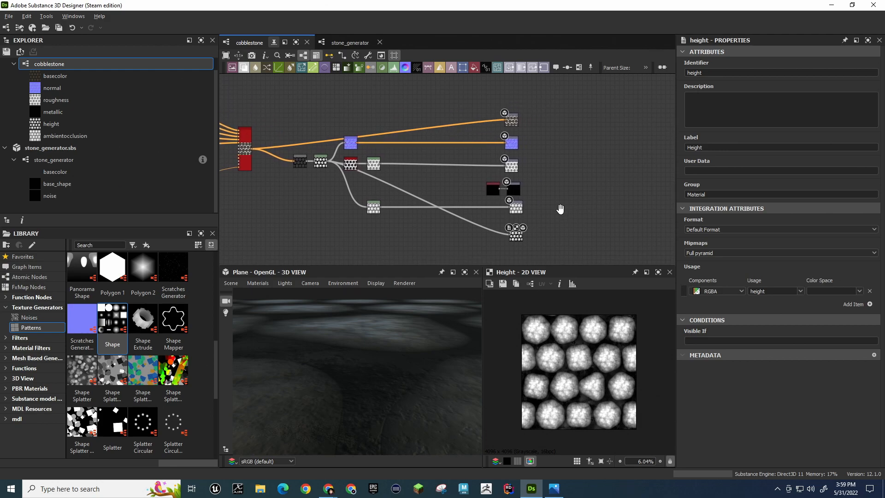
# Bring the group of output nodes closer to the rest of the graph and place the ambient occlusion node beside its output
pyautogui.moveTo(374, 211); pyautogui.dragTo(381, 211)
pyautogui.moveTo(475, 98); pyautogui.dragTo(566, 248)
pyautogui.moveTo(508, 121); pyautogui.dragTo(430, 126)
pyautogui.moveTo(379, 207); pyautogui.dragTo(414, 215)
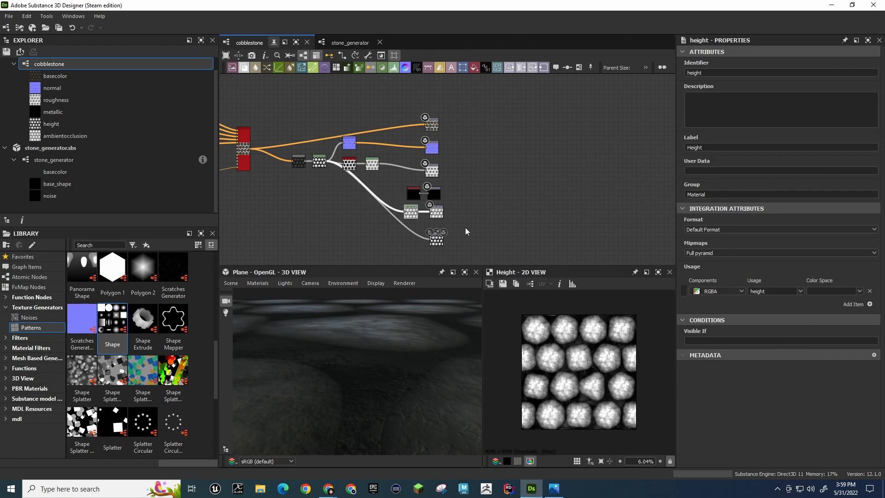
pyautogui.click(483, 211)
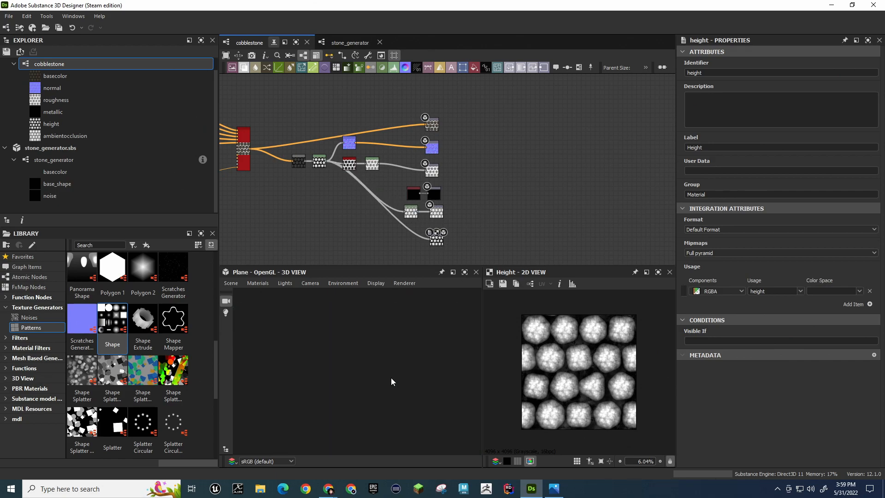
# Inspect the cobblestone plane at a grazing angle in the 3D view
pyautogui.moveTo(375, 385); pyautogui.dragTo(425, 392)
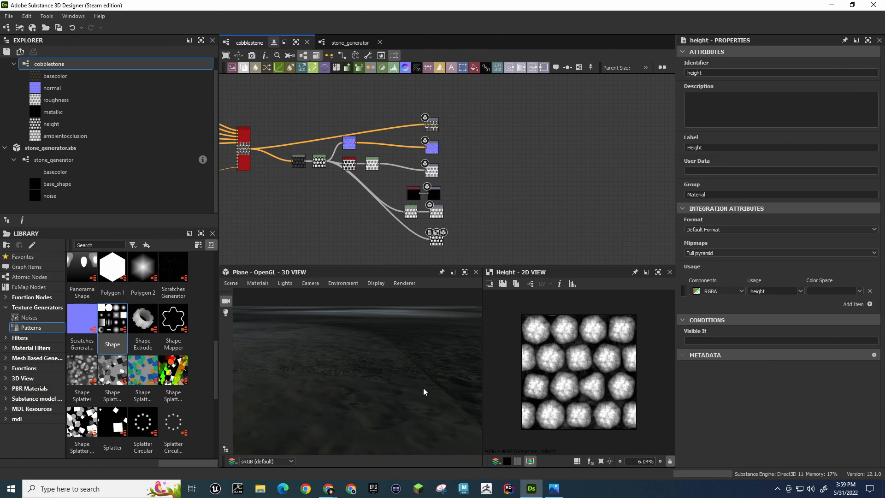
pyautogui.scroll(2, 339, 148)
pyautogui.scroll(-1, 350, 217)
pyautogui.moveTo(348, 229); pyautogui.dragTo(354, 218, button='middle')
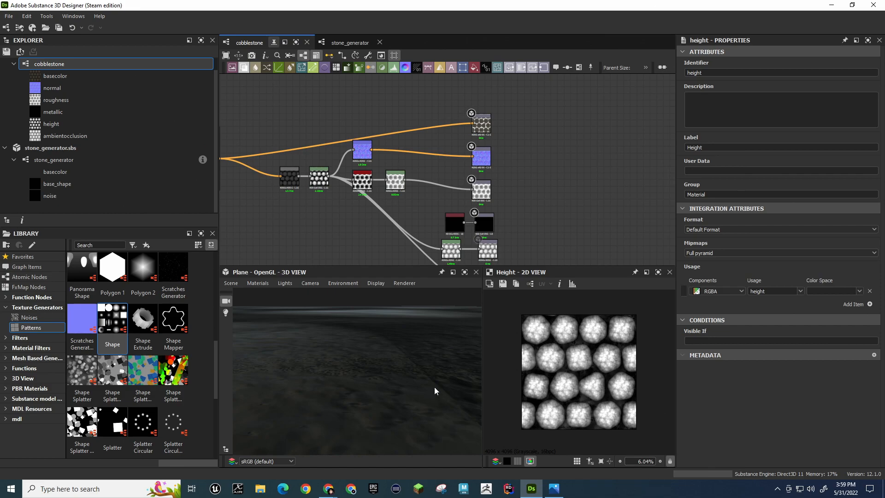
# Preview the Normal output and try feeding it from the node that supplies the Roughness output
pyautogui.click(481, 157)
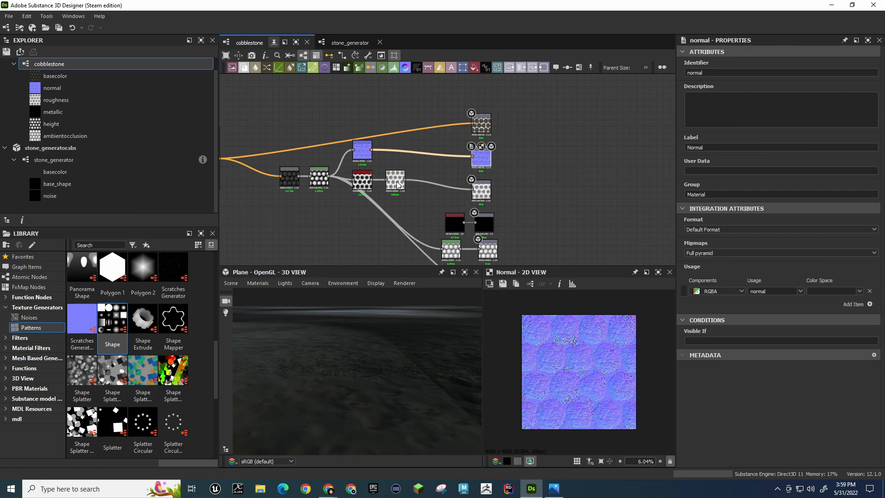
pyautogui.moveTo(406, 183); pyautogui.dragTo(473, 160)
pyautogui.keyDown('alt'); pyautogui.moveTo(404, 367); pyautogui.dragTo(404, 406); pyautogui.keyUp('alt')
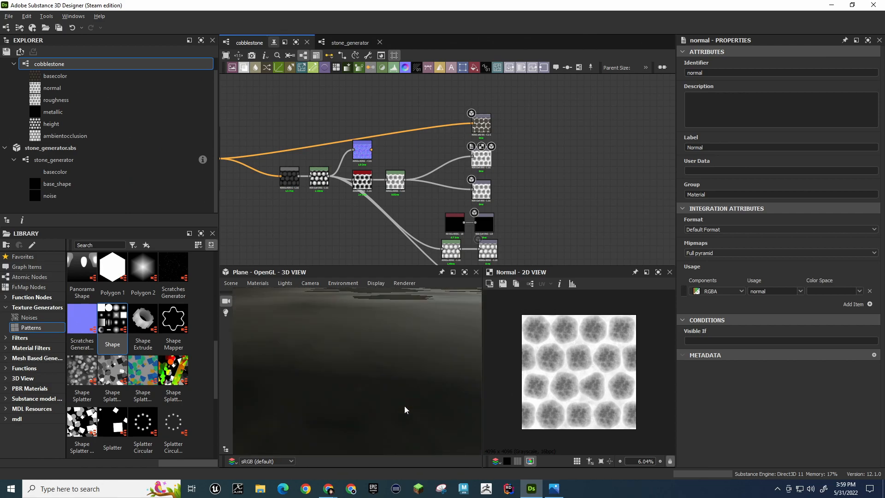
# Move the Normal node beside the Normal output, reconnect the two and check the stones in the 3D view
pyautogui.moveTo(369, 152); pyautogui.dragTo(472, 155)
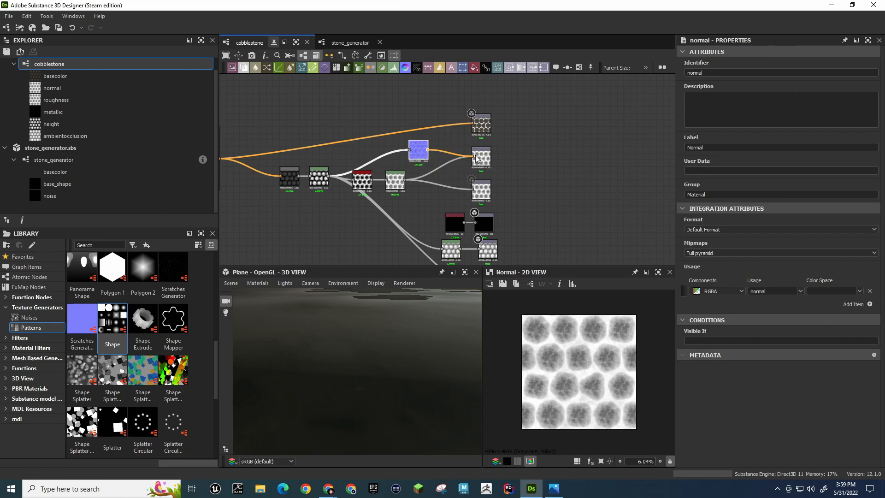
pyautogui.moveTo(407, 315)
pyautogui.keyDown('alt'); pyautogui.mouseDown()
pyautogui.moveTo(389, 345)
pyautogui.moveTo(369, 333)
pyautogui.moveTo(393, 347)
pyautogui.moveTo(377, 379)
pyautogui.moveTo(319, 355)
pyautogui.moveTo(319, 335)
pyautogui.moveTo(336, 327)
pyautogui.moveTo(336, 363)
pyautogui.moveTo(350, 339)
pyautogui.moveTo(391, 319)
pyautogui.mouseUp(); pyautogui.keyUp('alt')
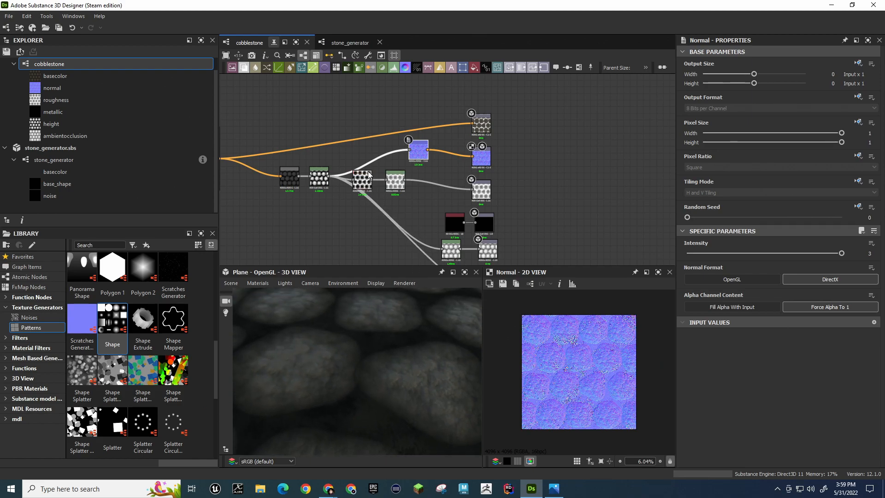
# Try the red-headed node as the Normal node's input, check the stones in 3D, and feed it from the first dark greyscale node instead
pyautogui.moveTo(372, 179); pyautogui.dragTo(417, 153)
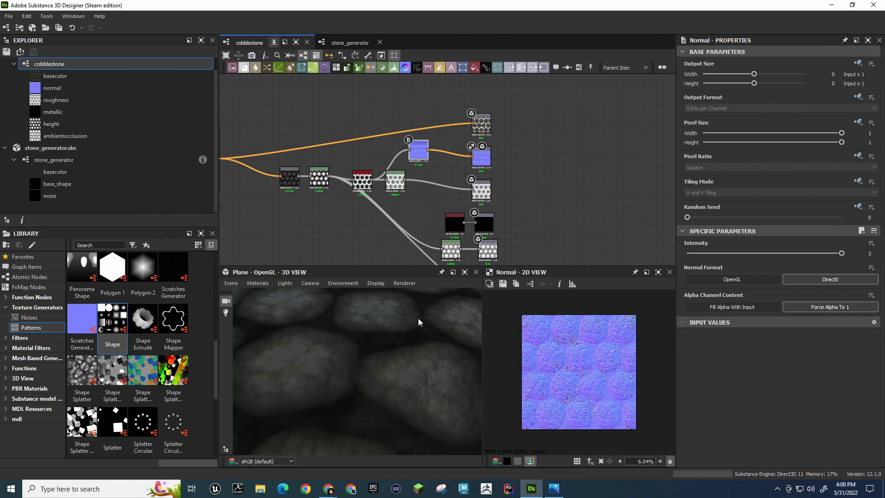
pyautogui.moveTo(386, 385); pyautogui.dragTo(406, 350)
pyautogui.moveTo(299, 176); pyautogui.dragTo(409, 150)
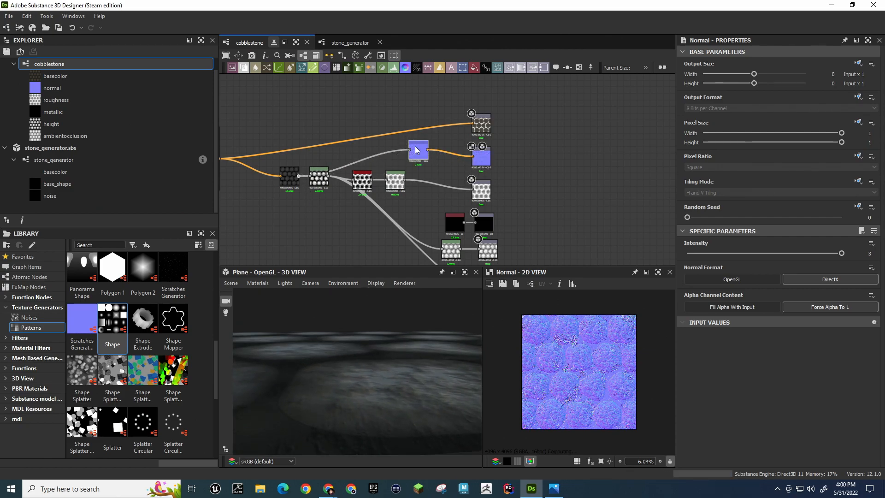
# Feed the Normal node from the first Levels node, after Grayscale Conversion, and check the stones in the 3D view
pyautogui.moveTo(393, 364)
pyautogui.mouseDown()
pyautogui.moveTo(405, 381)
pyautogui.moveTo(377, 344)
pyautogui.moveTo(398, 361)
pyautogui.mouseUp()
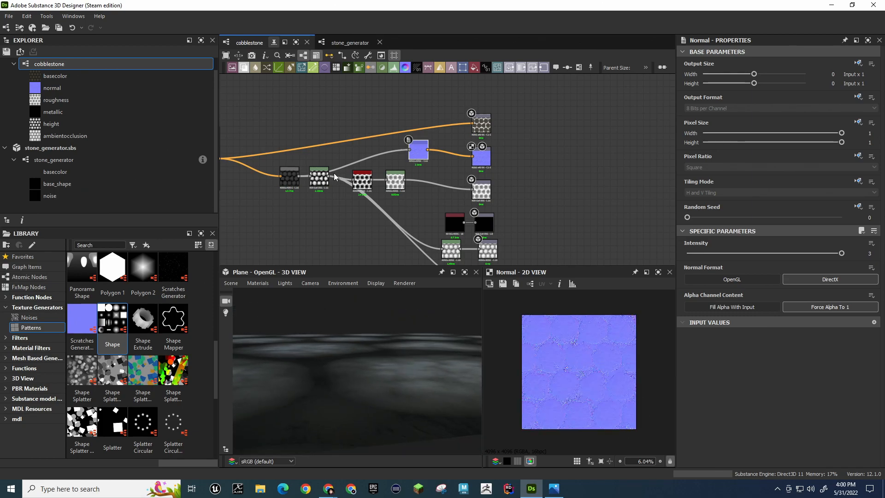
pyautogui.moveTo(390, 156); pyautogui.dragTo(409, 150)
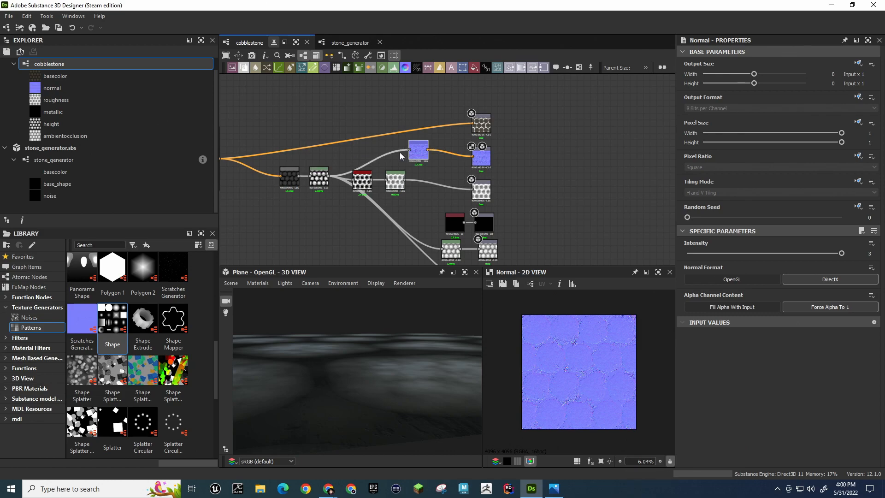
pyautogui.moveTo(382, 386); pyautogui.dragTo(355, 404)
pyautogui.moveTo(306, 210); pyautogui.dragTo(384, 214, button='middle')
pyautogui.scroll(2, 384, 215)
pyautogui.scroll(1, 384, 214)
pyautogui.scroll(-1, 384, 215)
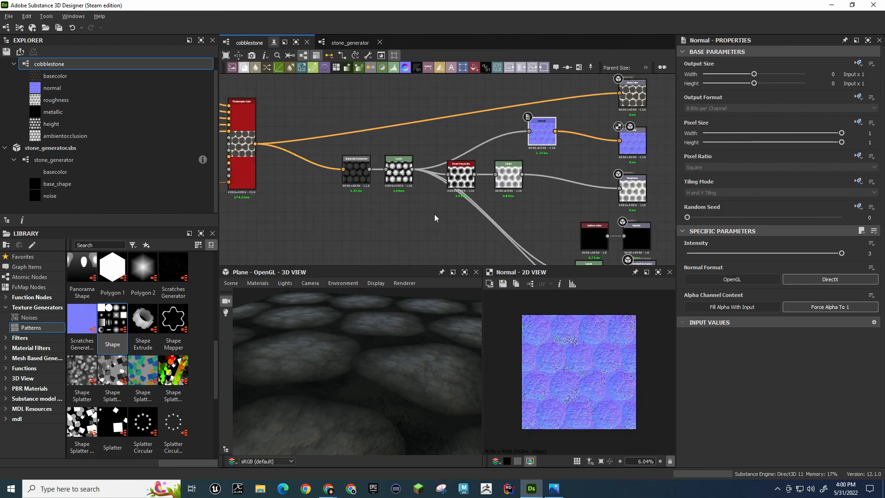
# Examine the normal map close up in the 2D view, try shifting the first Levels node's midtones and undo the shift
pyautogui.moveTo(434, 218); pyautogui.dragTo(418, 221, button='middle')
pyautogui.click(380, 175)
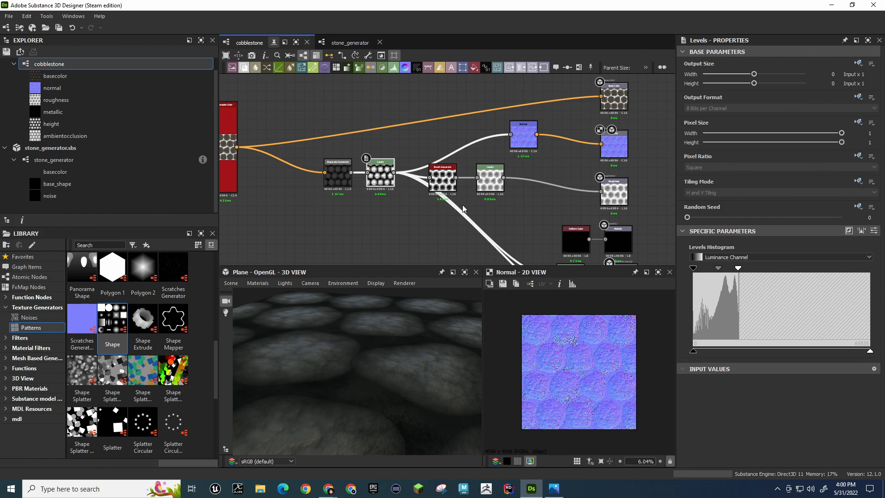
pyautogui.scroll(2, 556, 365)
pyautogui.scroll(10, 555, 363)
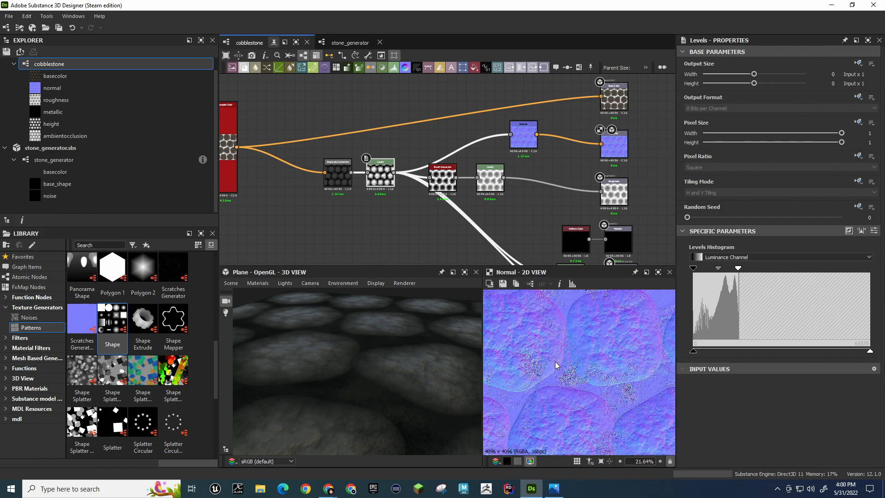
pyautogui.scroll(-4, 555, 362)
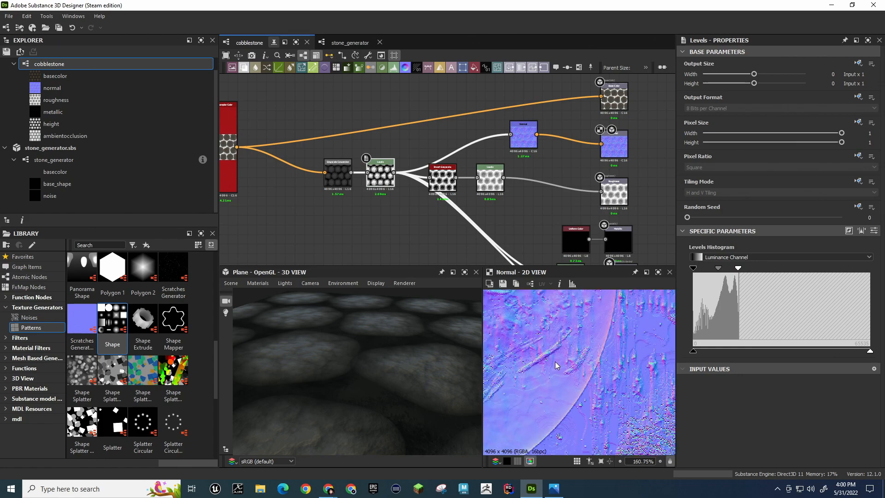
pyautogui.scroll(-2, 421, 375)
pyautogui.scroll(4, 422, 374)
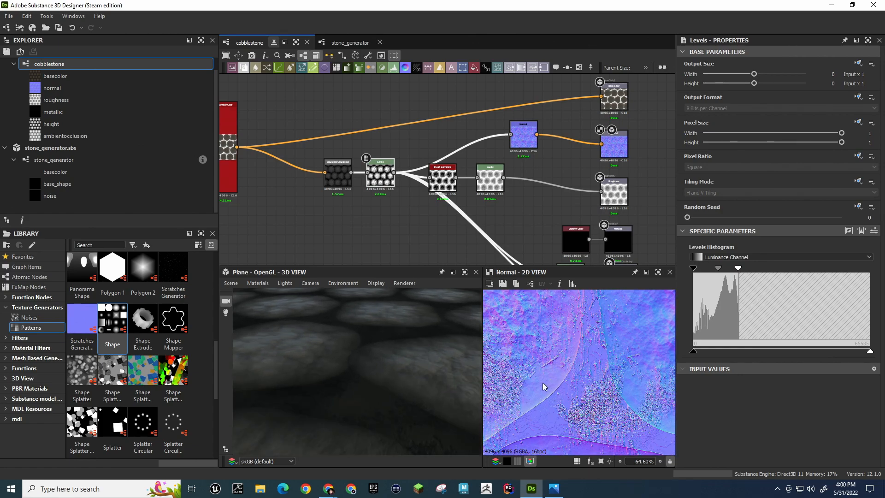
pyautogui.moveTo(717, 269)
pyautogui.mouseDown()
pyautogui.moveTo(692, 275)
pyautogui.moveTo(728, 281)
pyautogui.moveTo(717, 280)
pyautogui.mouseUp()
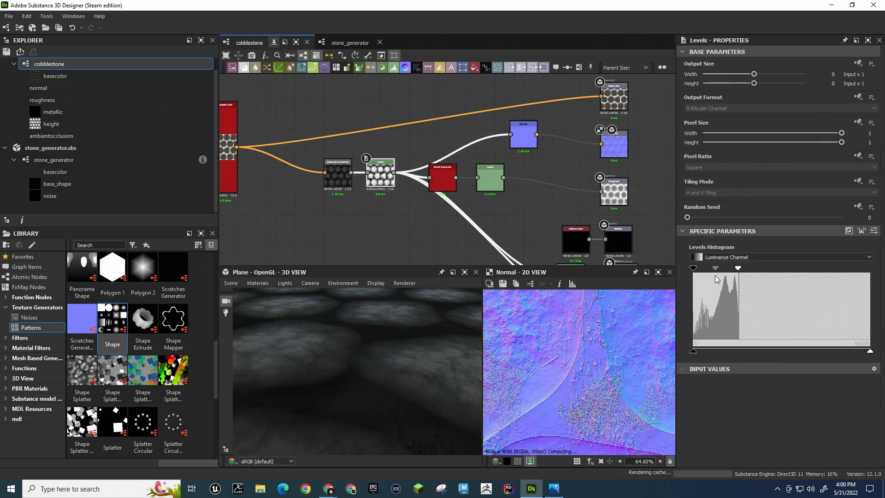
pyautogui.hotkey('ctrl', 'z')
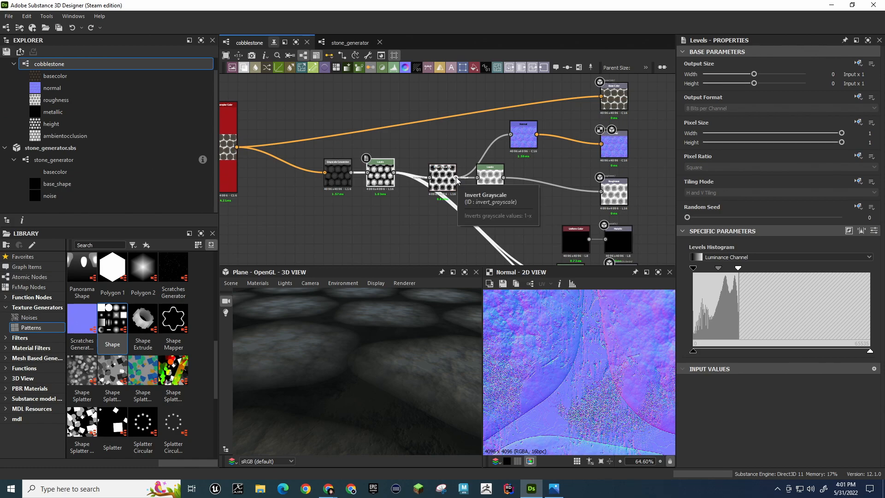
# Try Invert Grayscale as the Normal node's input, check the stones in 3D, and feed it from the first Levels node again
pyautogui.moveTo(457, 179); pyautogui.dragTo(511, 137)
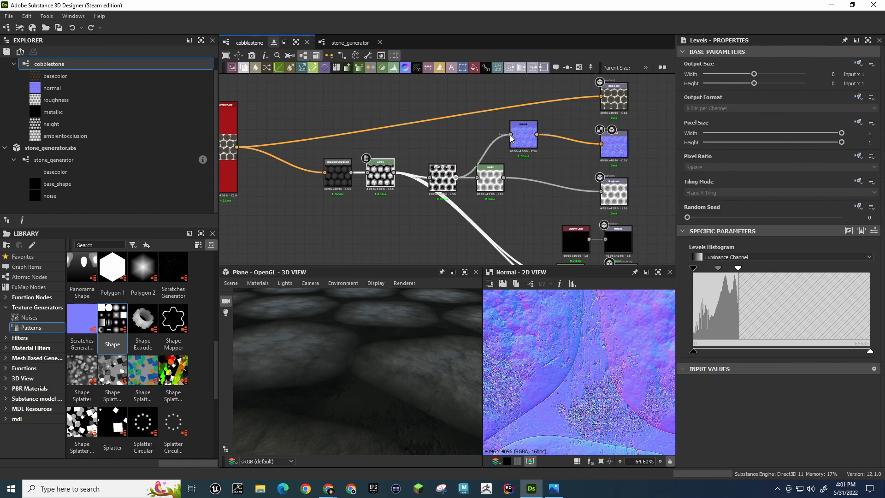
pyautogui.click(446, 171)
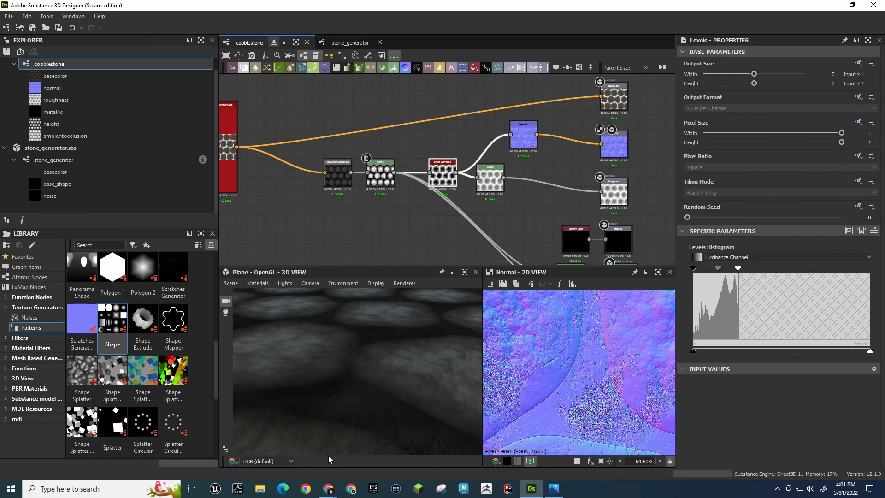
pyautogui.scroll(5, 341, 415)
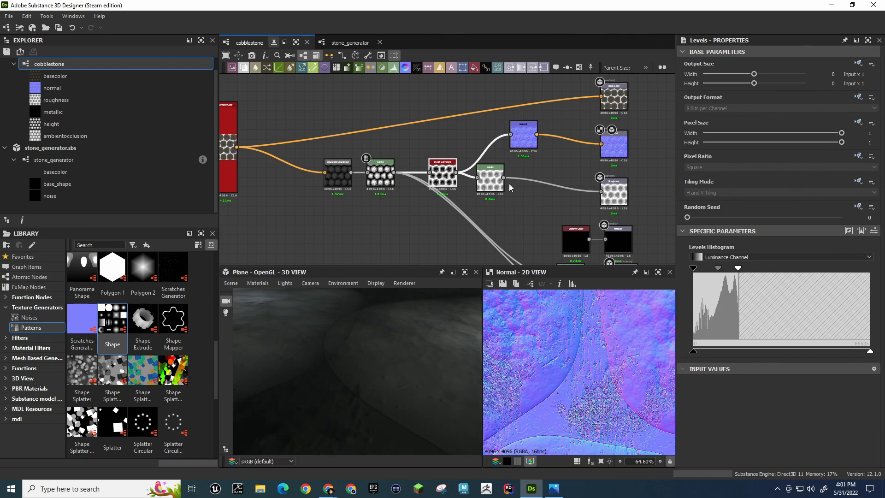
pyautogui.scroll(6, 446, 171)
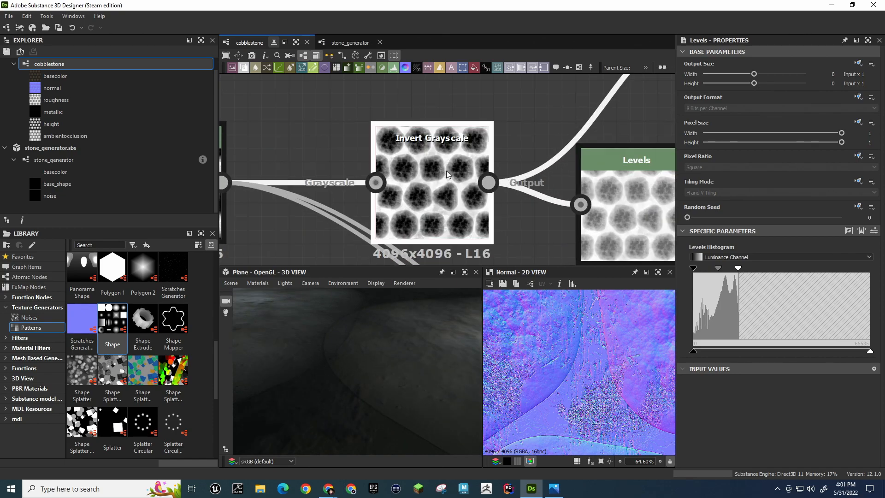
pyautogui.scroll(-4, 447, 171)
pyautogui.moveTo(355, 178); pyautogui.dragTo(565, 103)
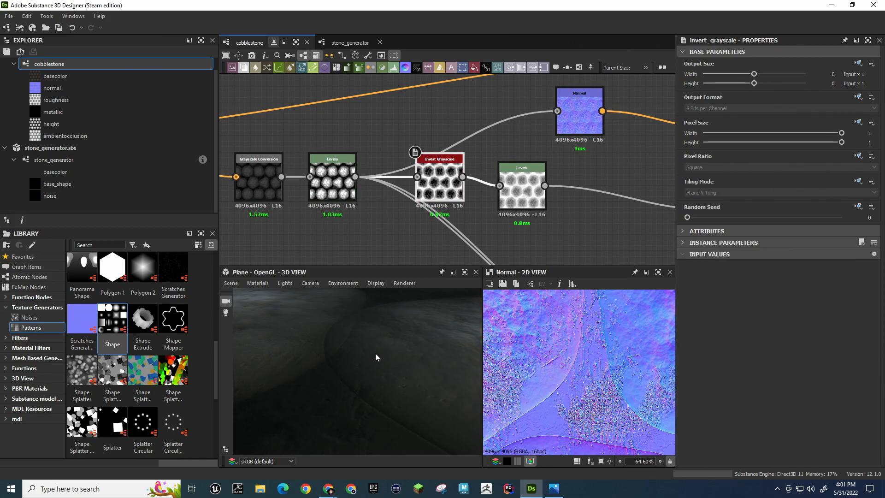
pyautogui.moveTo(383, 348); pyautogui.dragTo(378, 385)
pyautogui.scroll(-8, 377, 383)
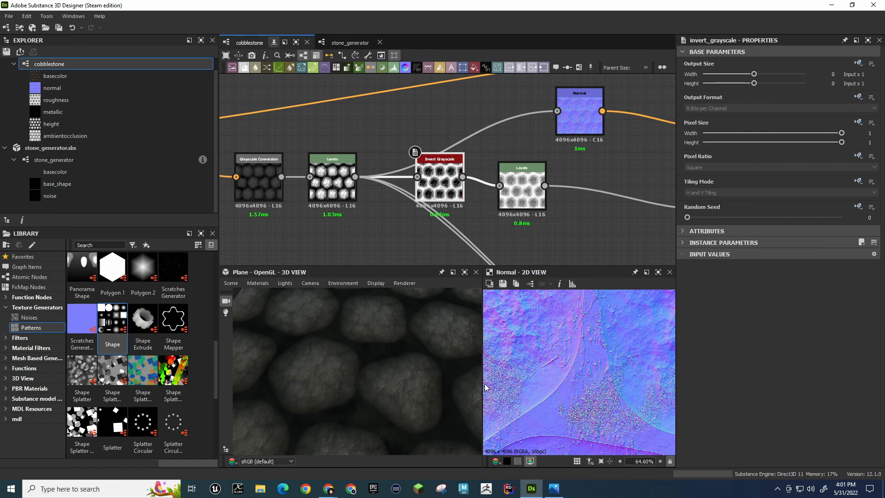
# Insert a Levels node between the Normal node and the Normal output
pyautogui.moveTo(600, 172); pyautogui.dragTo(492, 187, button='middle')
pyautogui.press('space')
pyautogui.write('levels')
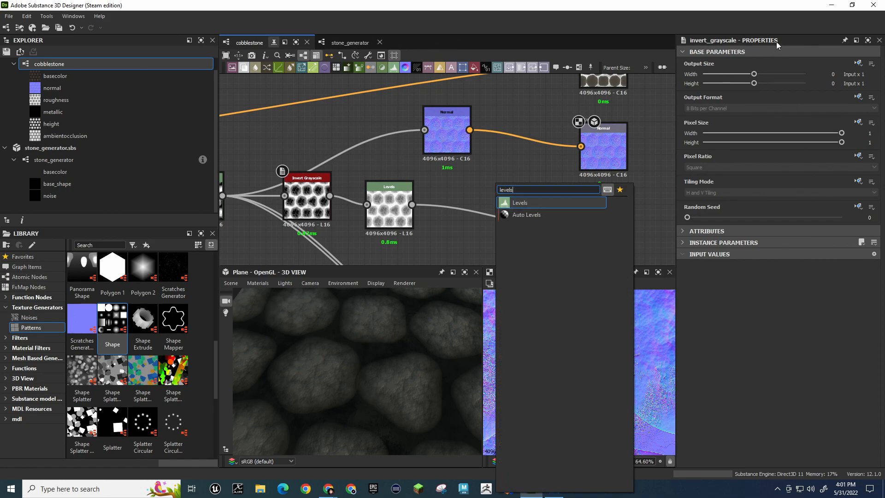
pyautogui.click(523, 203)
pyautogui.moveTo(490, 166); pyautogui.dragTo(517, 128)
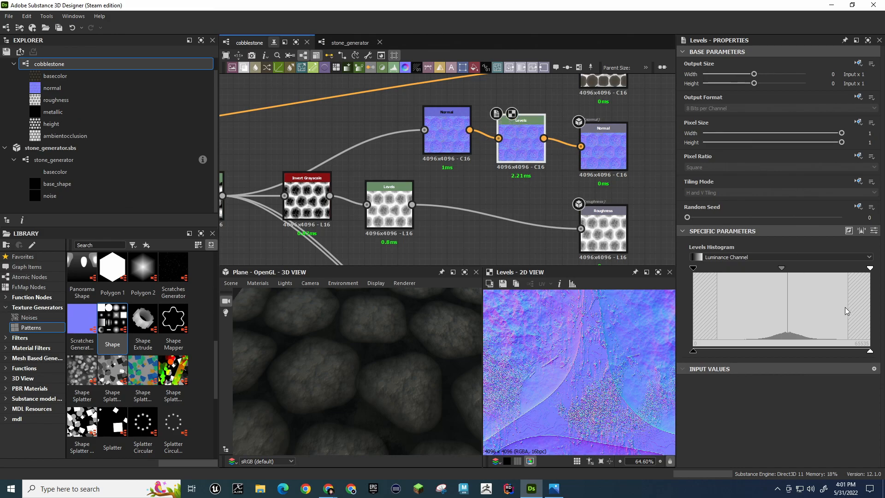
# Try raising the black input level on the inserted Levels node, undo it and delete the node
pyautogui.moveTo(693, 269); pyautogui.dragTo(756, 279)
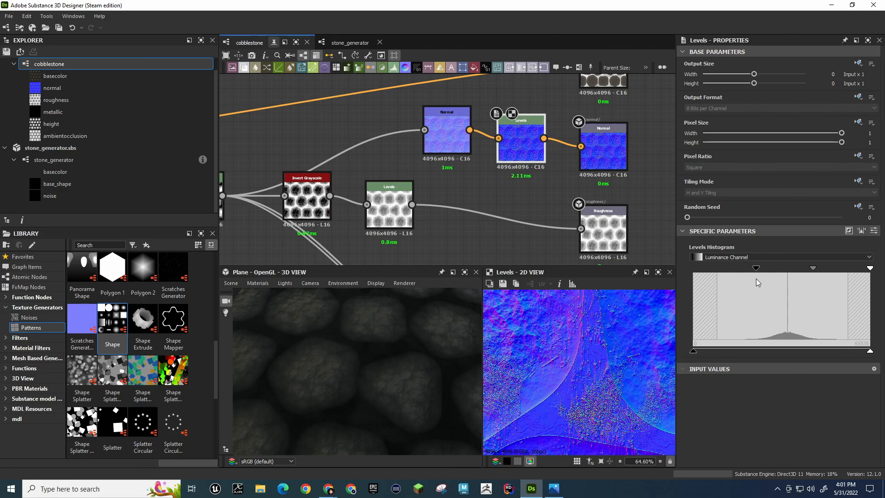
pyautogui.hotkey('ctrl', 'z')
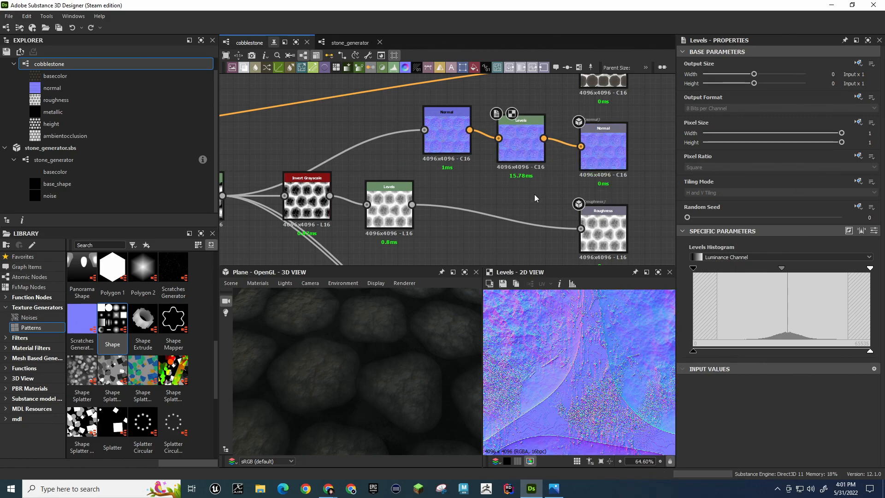
pyautogui.press('Delete')
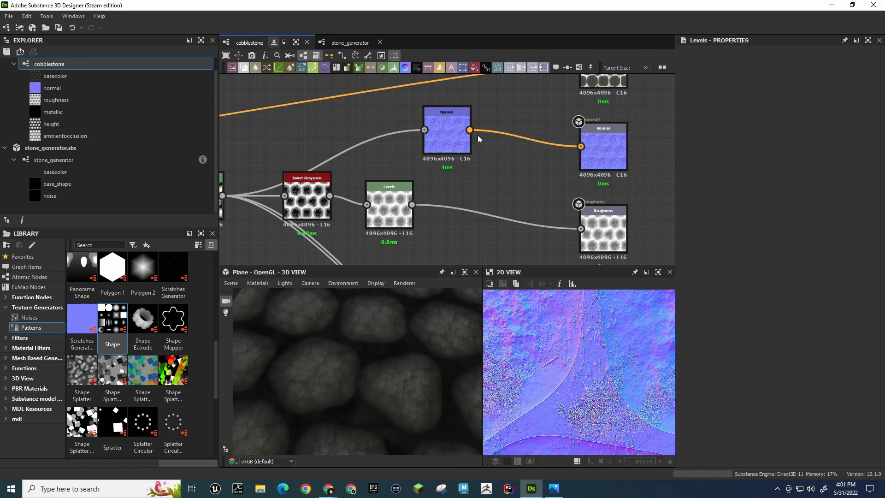
# Switch the 3D view's mesh to Plane (hi-res) and bring the whole plane into view
pyautogui.scroll(-2, 456, 198)
pyautogui.moveTo(463, 200); pyautogui.dragTo(528, 172, button='middle')
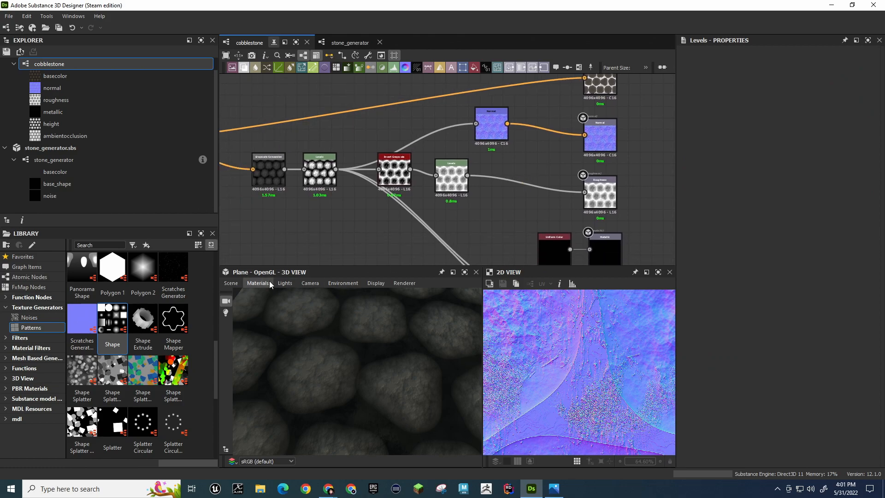
pyautogui.click(229, 285)
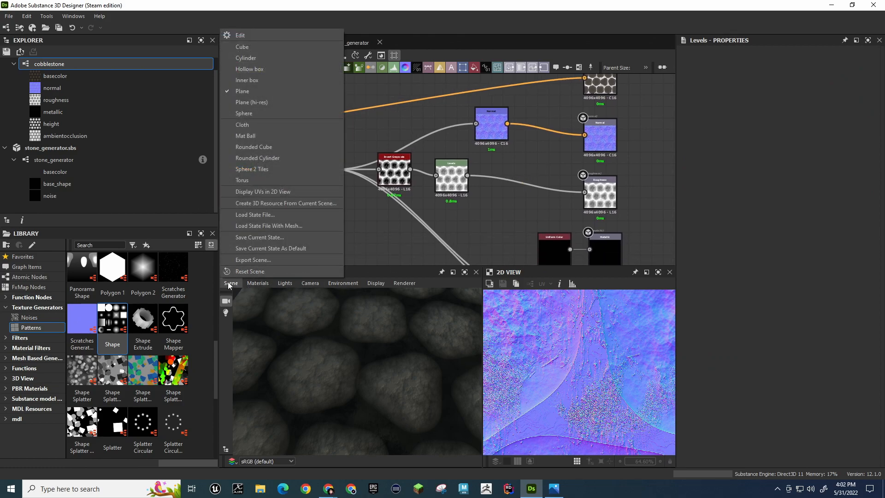
pyautogui.click(272, 98)
pyautogui.scroll(-3, 393, 382)
pyautogui.moveTo(392, 384); pyautogui.dragTo(397, 359)
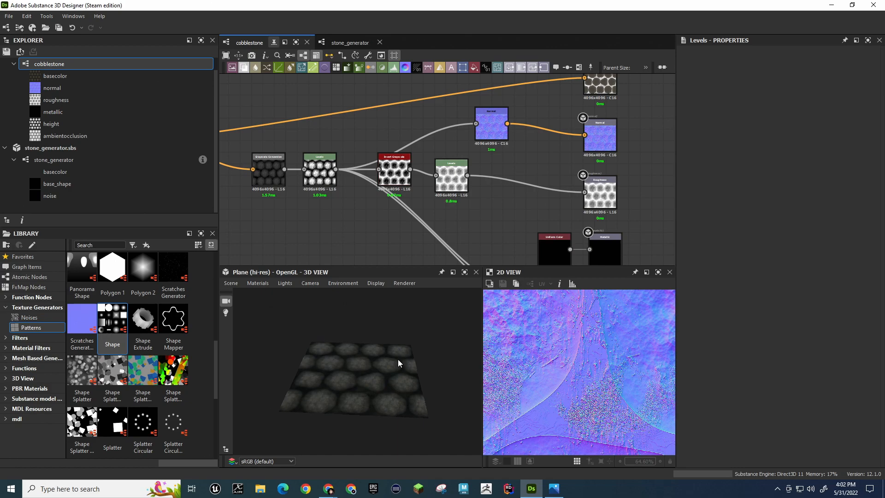
# Inspect the relief of the stones on the high-resolution plane, both close up and from above
pyautogui.scroll(4, 397, 373)
pyautogui.moveTo(422, 396); pyautogui.dragTo(383, 383)
pyautogui.scroll(-6, 383, 384)
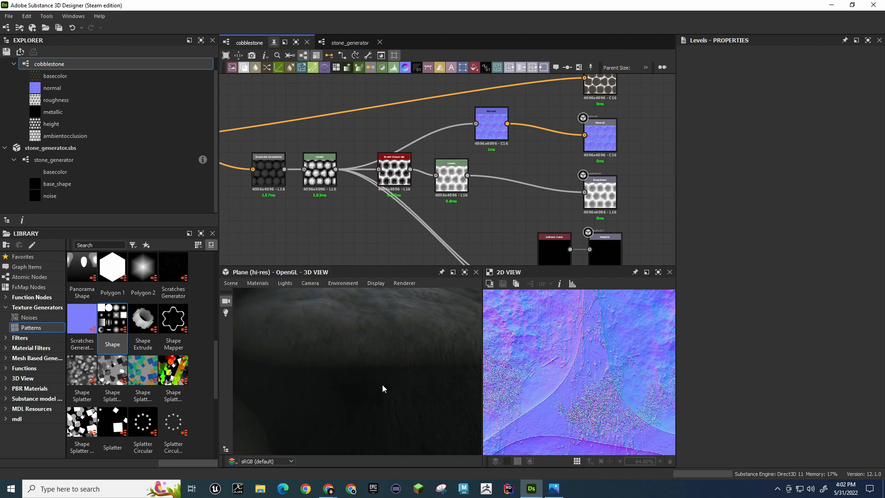
pyautogui.scroll(-8, 383, 387)
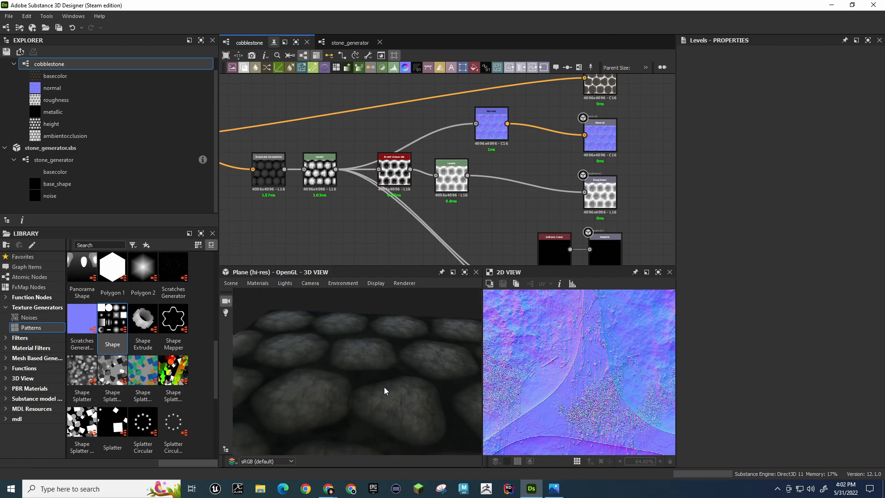
pyautogui.moveTo(383, 384); pyautogui.dragTo(411, 359)
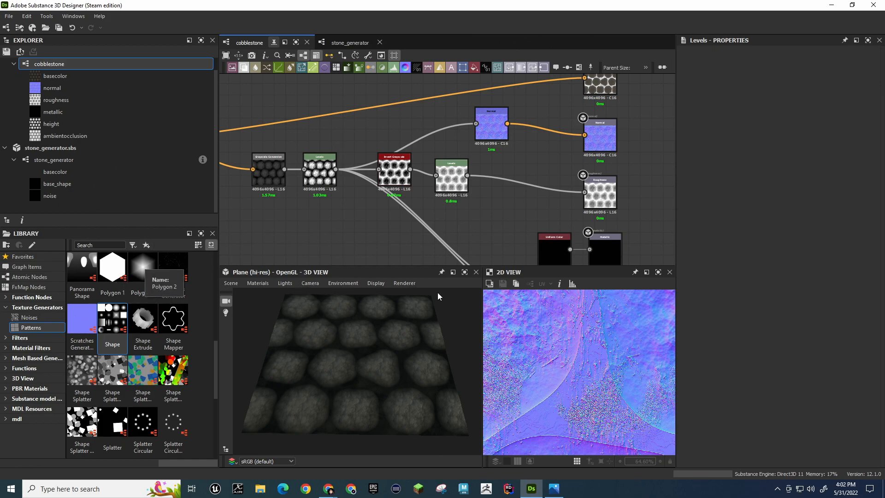
# Move the blue stone frame and the green Background frame closer to the Tile Sampler Color node
pyautogui.moveTo(286, 225); pyautogui.dragTo(652, 275, button='middle')
pyautogui.moveTo(443, 190); pyautogui.dragTo(651, 258, button='middle')
pyautogui.moveTo(272, 152); pyautogui.dragTo(479, 202, button='middle')
pyautogui.scroll(-5, 485, 170)
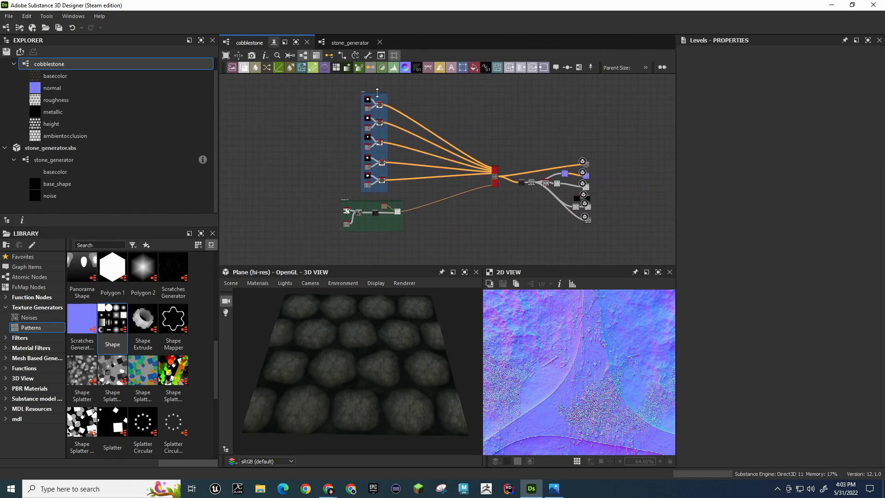
pyautogui.moveTo(377, 92); pyautogui.dragTo(439, 88)
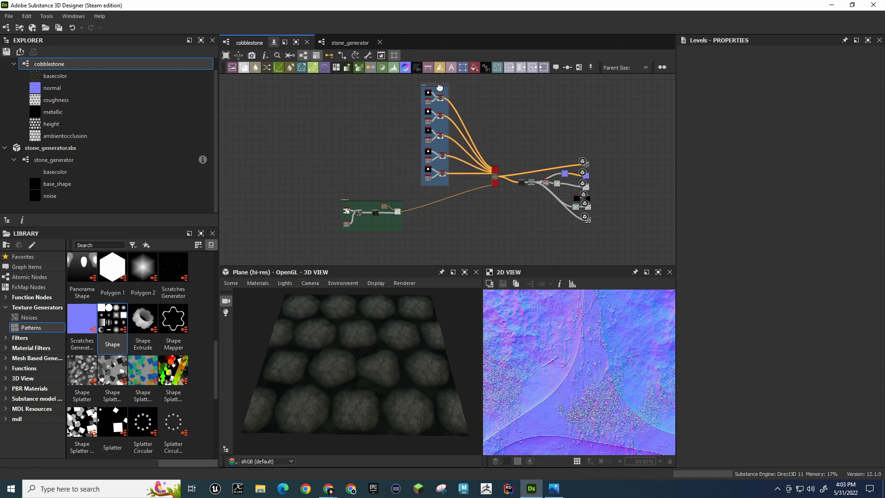
pyautogui.click(369, 202)
pyautogui.moveTo(369, 202); pyautogui.dragTo(428, 196)
pyautogui.scroll(5, 517, 211)
pyautogui.moveTo(447, 195); pyautogui.dragTo(522, 200, button='middle')
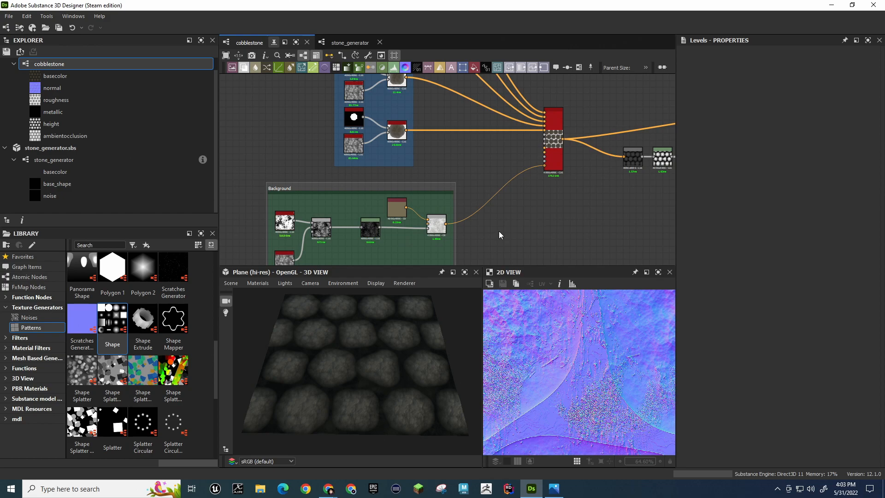
# Add a Shape Splatter Blend Color node in the empty area beside the blue stone frame and preview it in the 2D view
pyautogui.moveTo(455, 378); pyautogui.dragTo(409, 391)
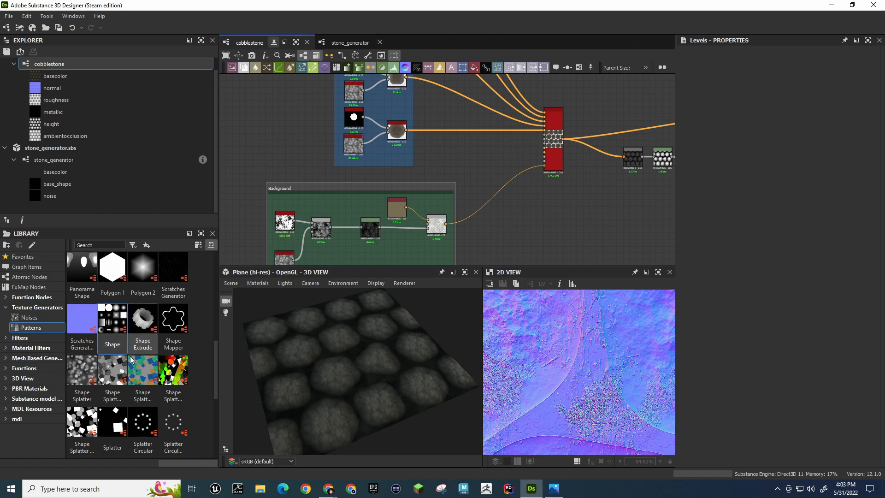
pyautogui.moveTo(143, 374); pyautogui.dragTo(285, 121)
pyautogui.doubleClick(285, 121)
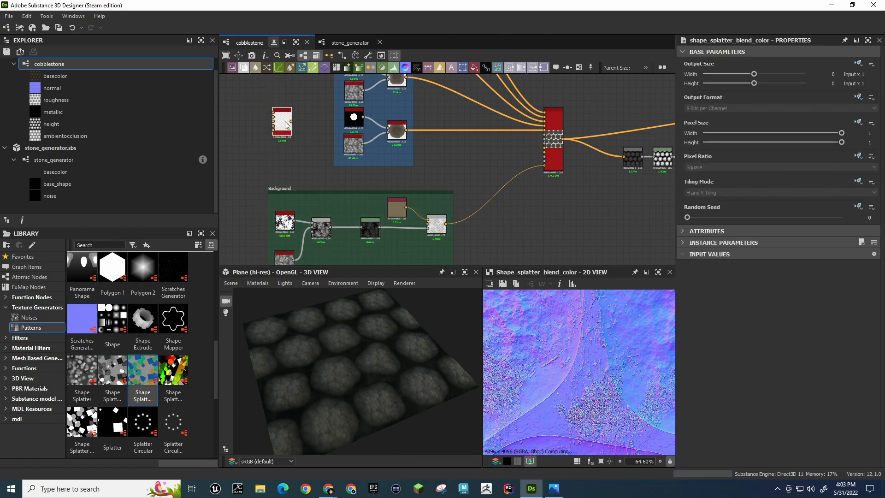
pyautogui.scroll(4, 283, 121)
pyautogui.scroll(3, 363, 159)
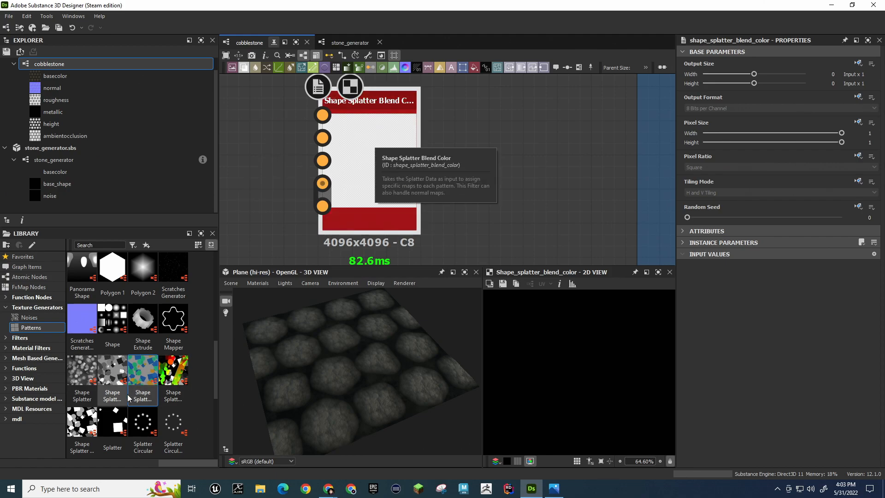
# Add a Shape Splatter Blend node beside the Shape Splatter Blend Color node and look over its instance parameters
pyautogui.moveTo(113, 376); pyautogui.dragTo(522, 155)
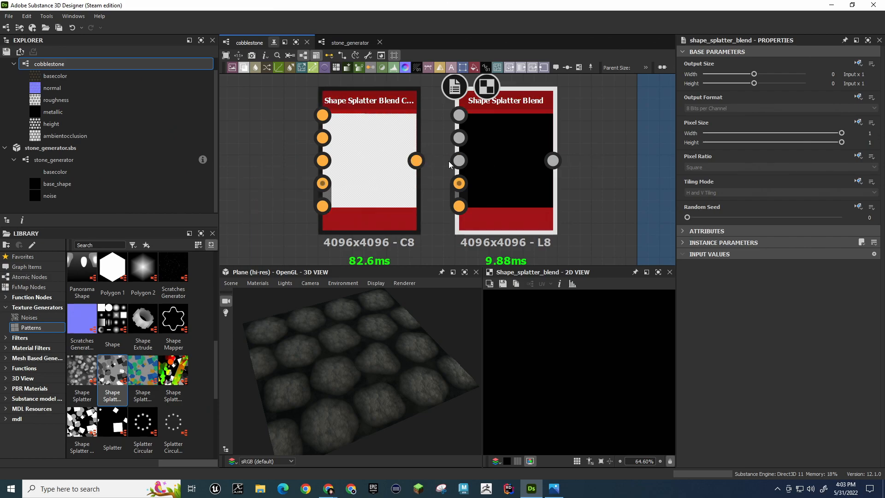
pyautogui.click(686, 232)
pyautogui.click(683, 231)
pyautogui.click(682, 243)
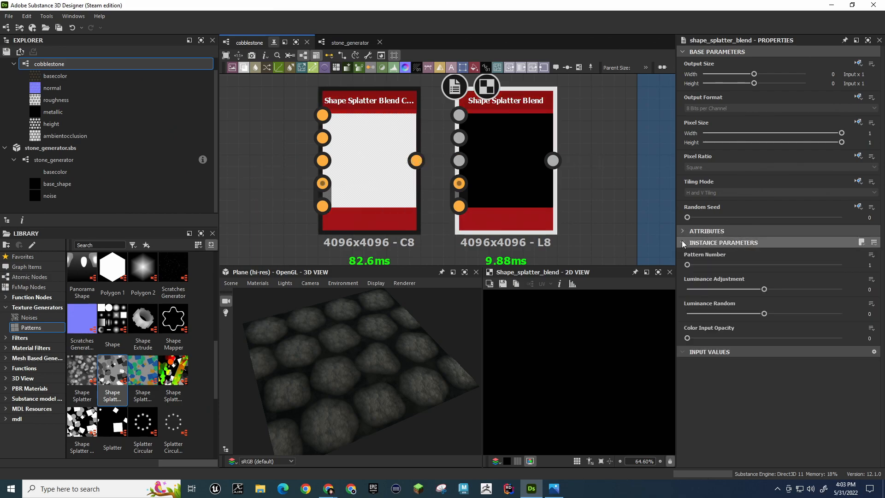
pyautogui.click(683, 243)
pyautogui.click(345, 137)
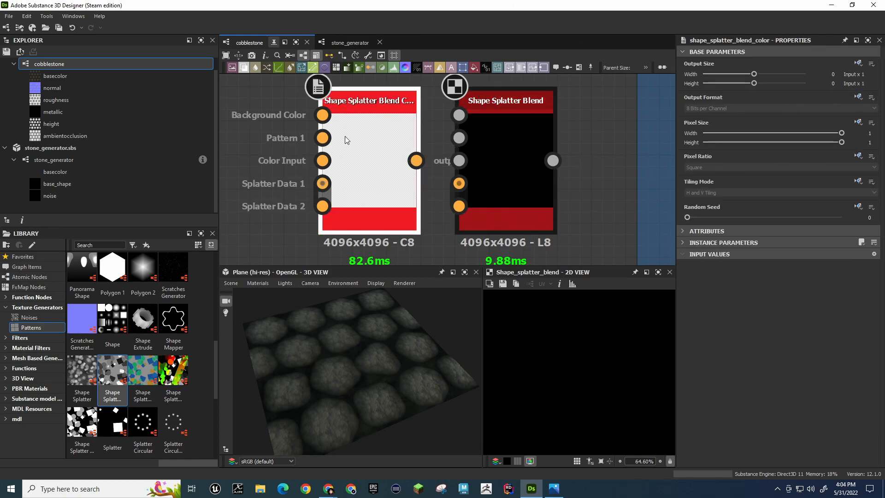
# Delete the Shape Splatter Blend Color and Shape Splatter Blend nodes, adding a Shape Mapper node to try out and deleting it as well
pyautogui.press('Delete')
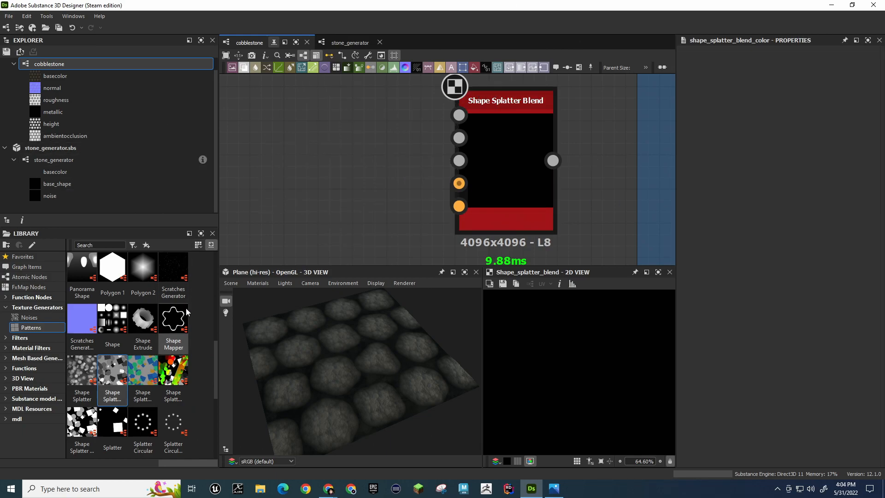
pyautogui.moveTo(177, 316); pyautogui.dragTo(363, 127)
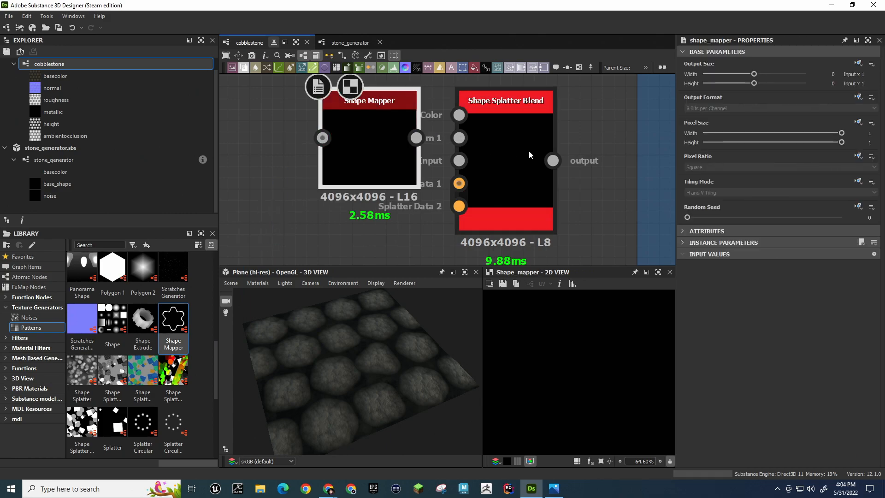
pyautogui.click(522, 148)
pyautogui.press('Delete')
pyautogui.click(351, 127)
pyautogui.press('Delete')
# Review the cobblestone graph from the Background frame and the output nodes back to the first stones in the Stones frame
pyautogui.scroll(-10, 416, 137)
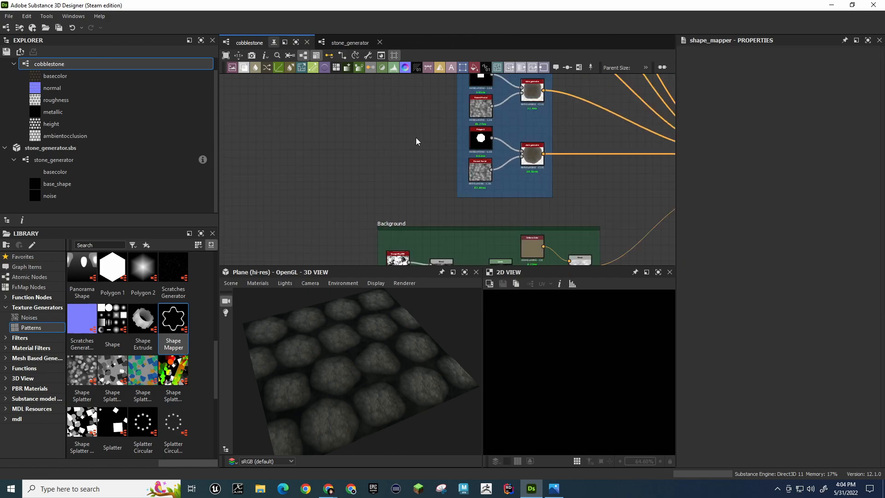
pyautogui.keyDown('alt'); pyautogui.moveTo(494, 154); pyautogui.dragTo(331, 171, button='middle'); pyautogui.keyUp('alt')
pyautogui.moveTo(552, 147); pyautogui.dragTo(277, 152, button='middle')
pyautogui.moveTo(489, 175); pyautogui.dragTo(455, 158, button='middle')
pyautogui.moveTo(268, 203); pyautogui.dragTo(366, 209, button='middle')
pyautogui.scroll(-3, 366, 206)
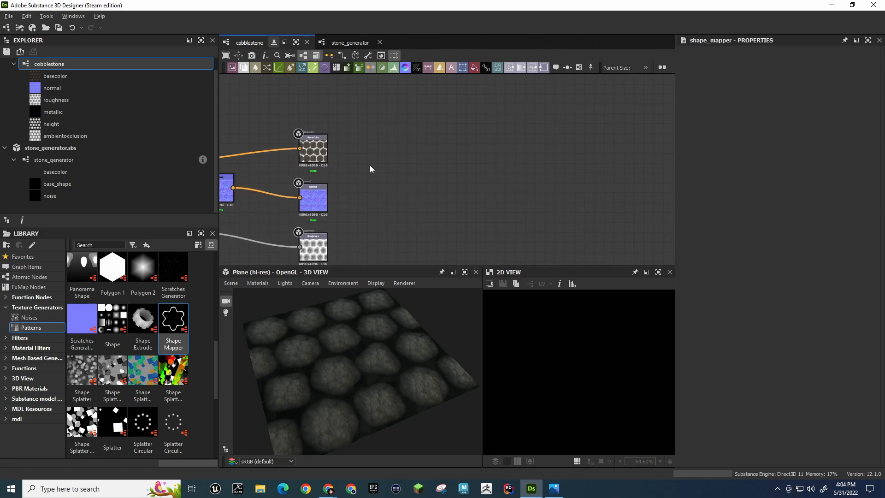
pyautogui.moveTo(370, 168); pyautogui.dragTo(448, 140, button='middle')
pyautogui.scroll(1, 456, 183)
pyautogui.scroll(3, 457, 183)
pyautogui.moveTo(457, 182); pyautogui.dragTo(786, 204, button='middle')
pyautogui.scroll(-5, 305, 155)
pyautogui.moveTo(291, 136); pyautogui.dragTo(549, 149, button='middle')
pyautogui.moveTo(381, 109); pyautogui.dragTo(543, 158, button='middle')
pyautogui.moveTo(471, 143); pyautogui.dragTo(559, 361, button='middle')
pyautogui.moveTo(494, 186); pyautogui.dragTo(518, 173, button='middle')
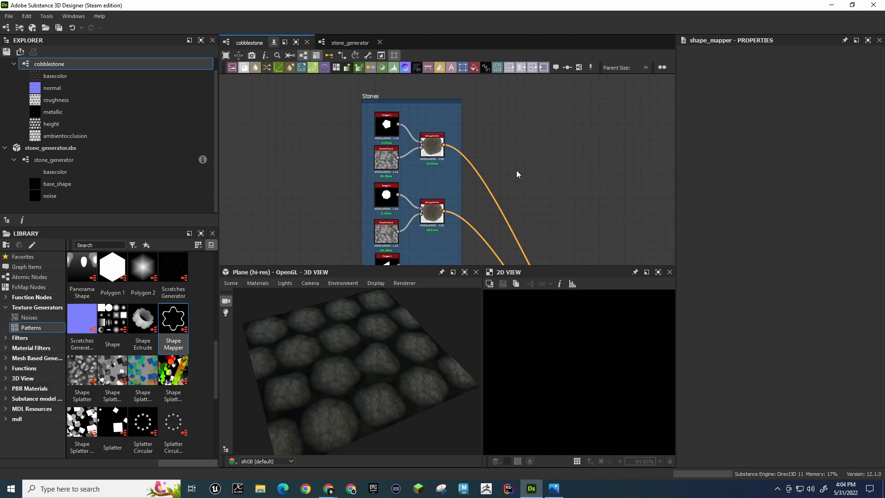
# Compare the stone_generator graph with the first stone's input nodes in the cobblestone graph, ending with stone_generator open
pyautogui.click(51, 161)
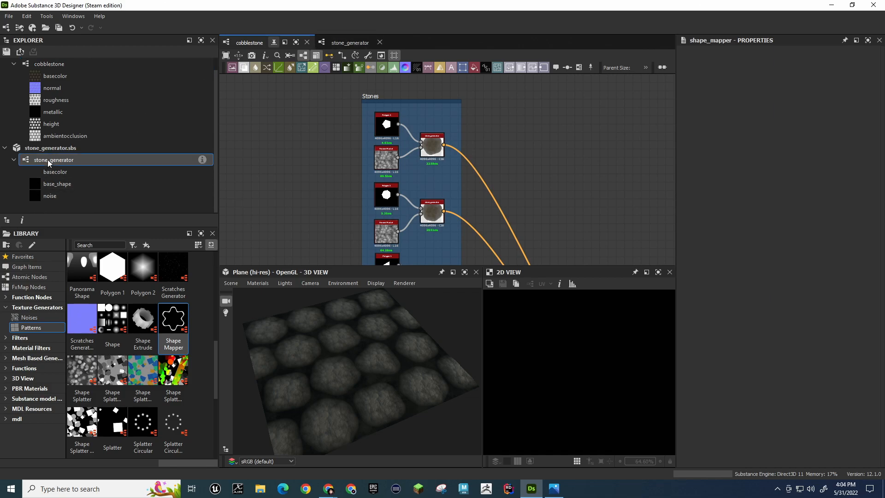
pyautogui.doubleClick(54, 163)
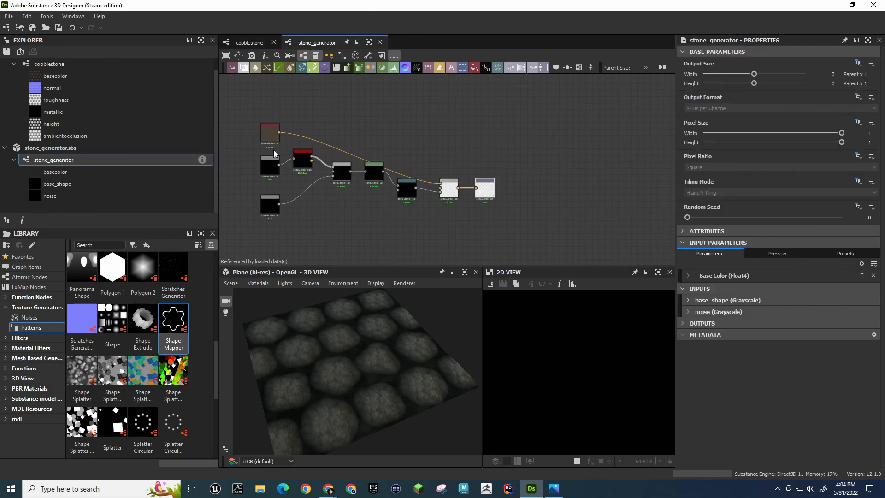
pyautogui.click(55, 64)
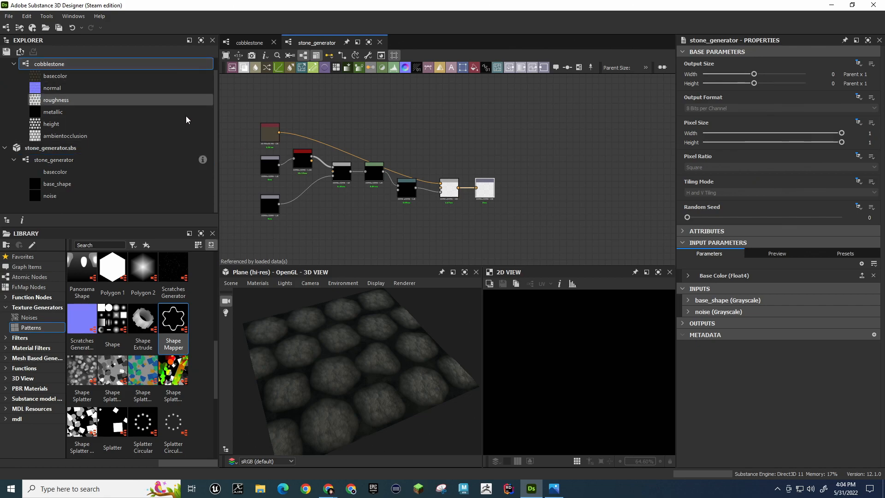
pyautogui.doubleClick(86, 64)
pyautogui.moveTo(353, 119); pyautogui.dragTo(409, 164)
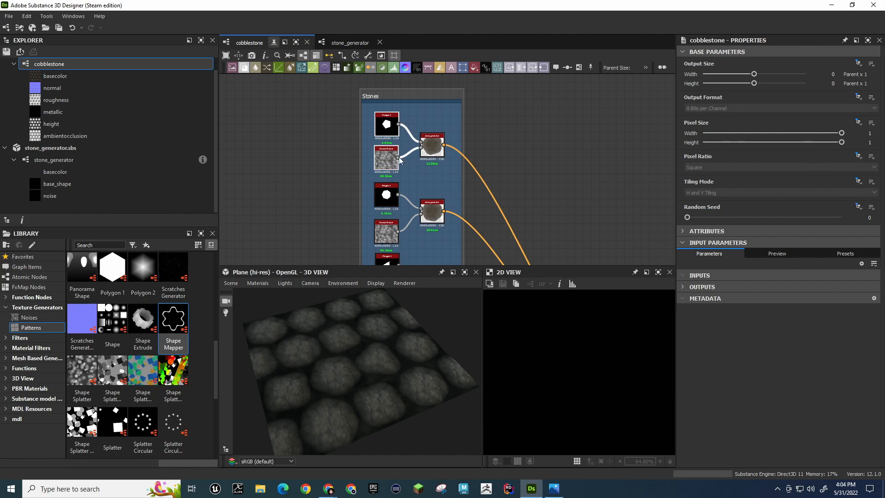
pyautogui.click(56, 160)
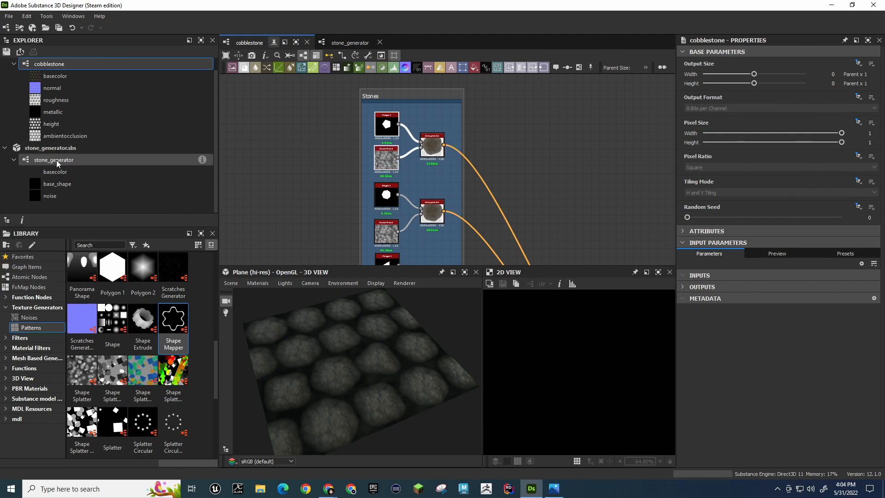
pyautogui.doubleClick(56, 159)
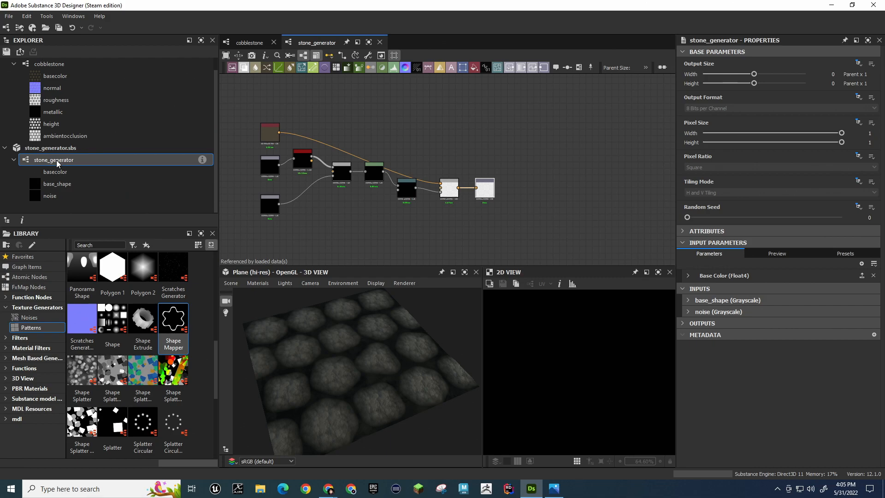
# Switch to Chrome and search the web for the name of the Substance Designer artist behind Dete Art Resources
pyautogui.hotkey('alt', 'Tab')
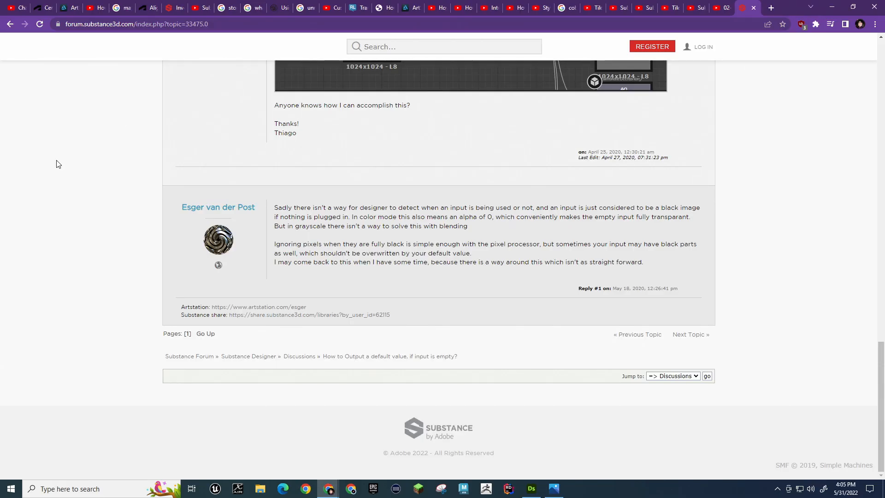
pyautogui.hotkey('ctrl', 'l')
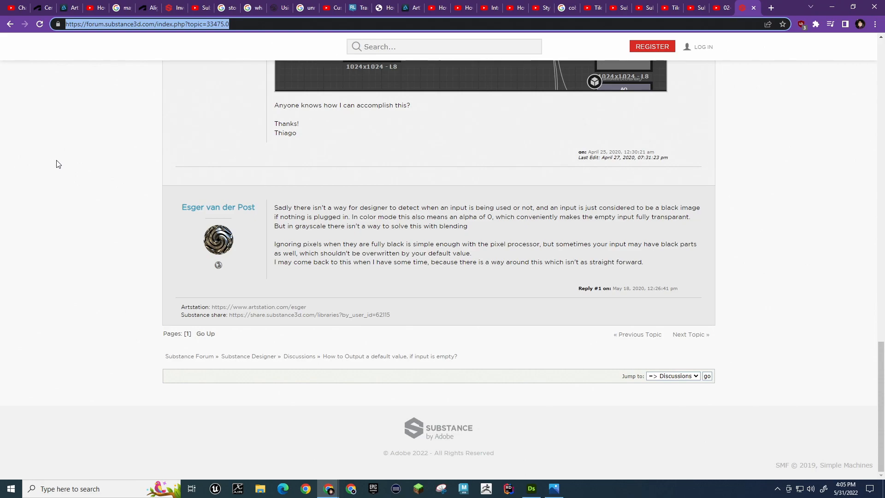
pyautogui.write('d')
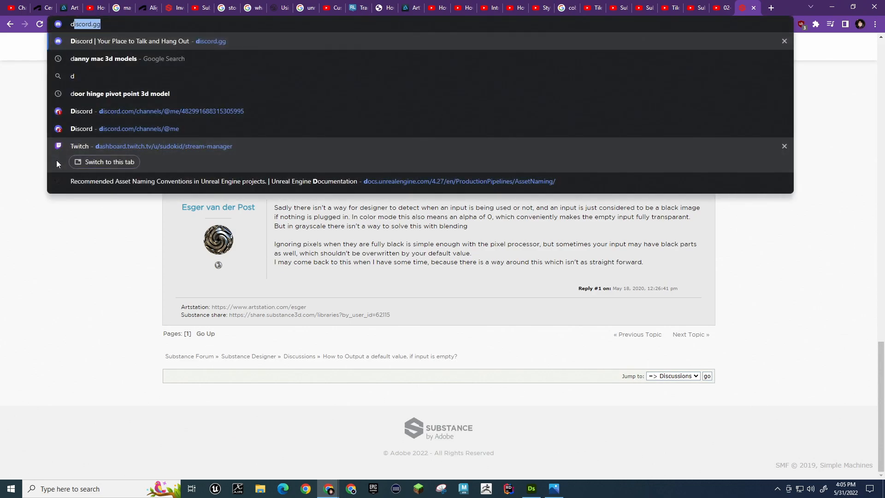
pyautogui.write('aniel ')
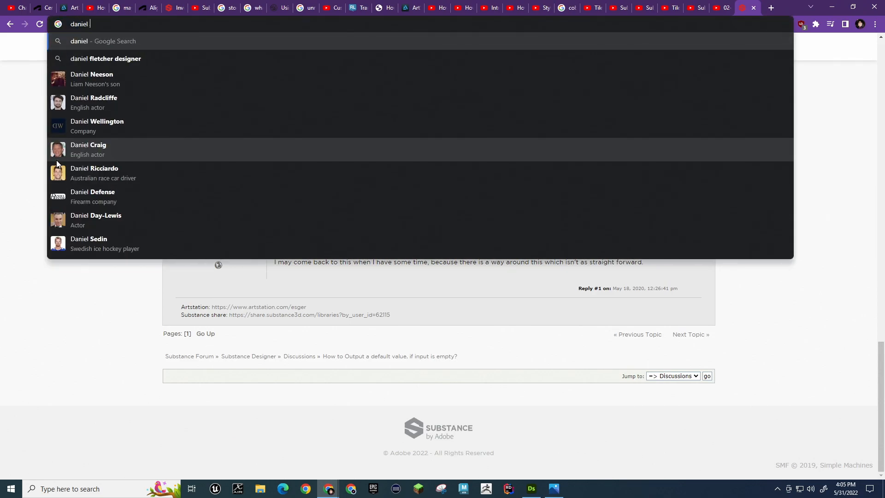
pyautogui.write('thiger')
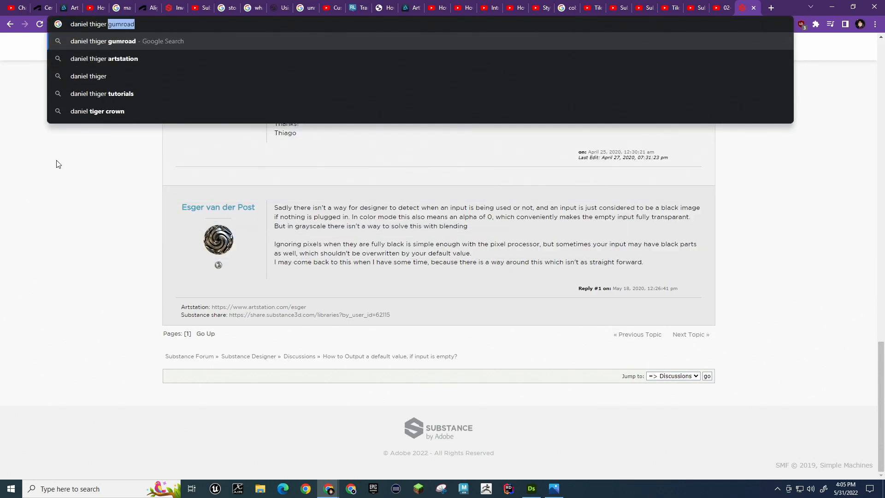
pyautogui.press('Return')
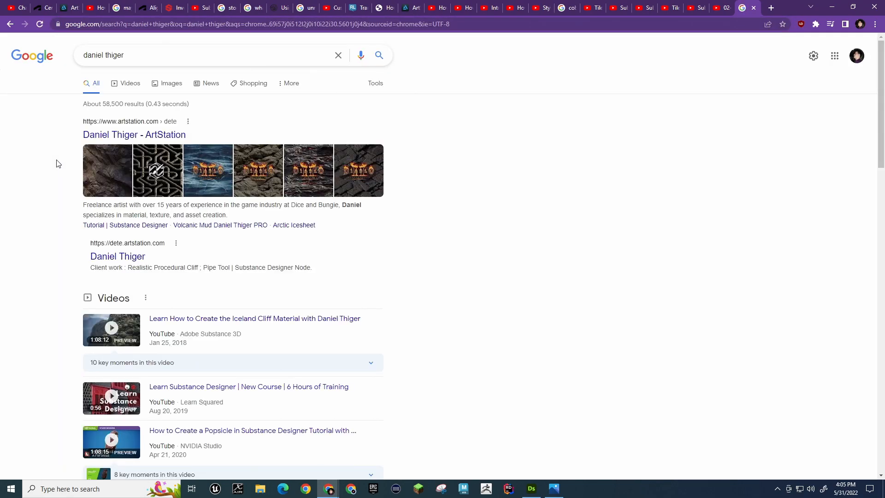
# Open the store from the artist's dete.artstation.com portfolio and browse the listed Substance Designer tutorials, nodes and texture packs
pyautogui.click(132, 261)
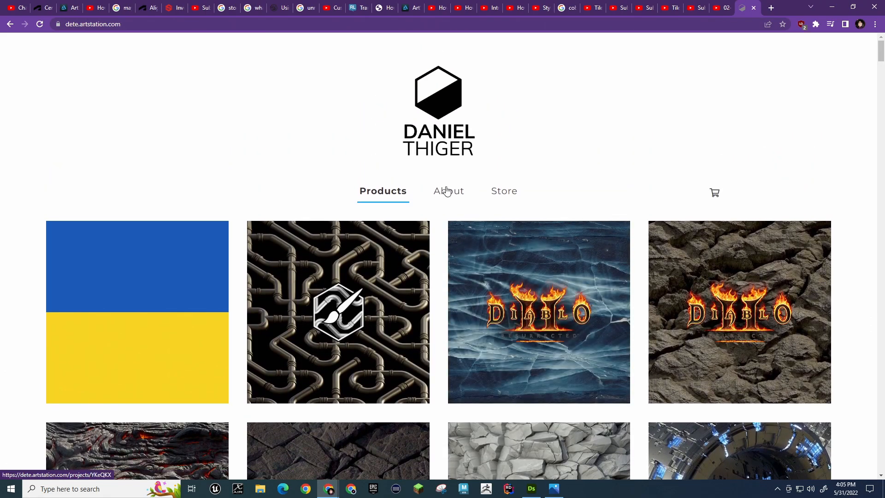
pyautogui.click(505, 192)
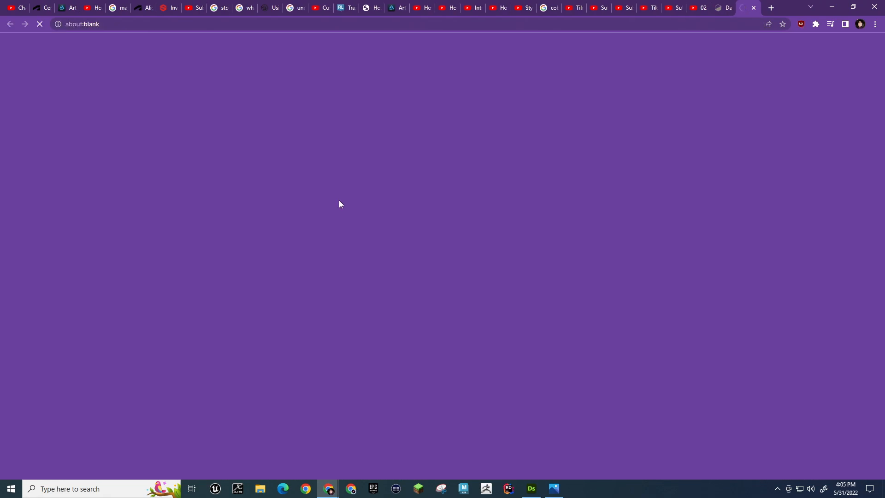
pyautogui.scroll(-4, 338, 201)
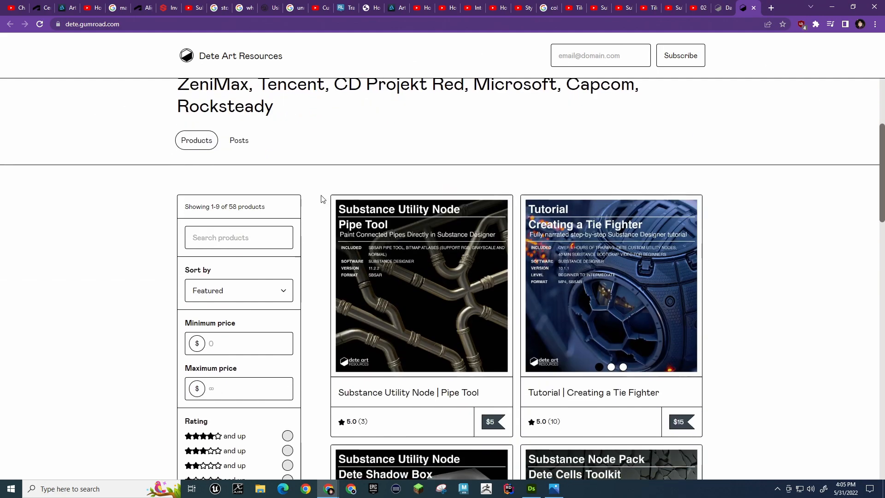
pyautogui.scroll(-1, 322, 200)
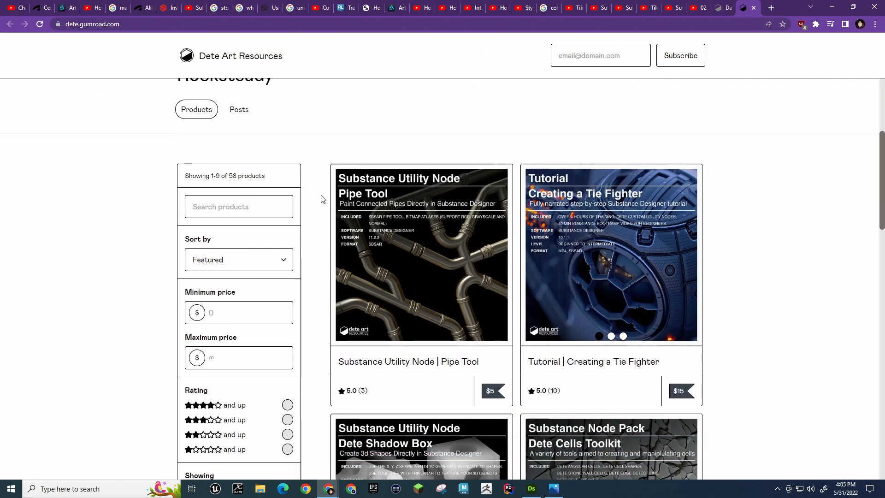
pyautogui.scroll(-5, 322, 199)
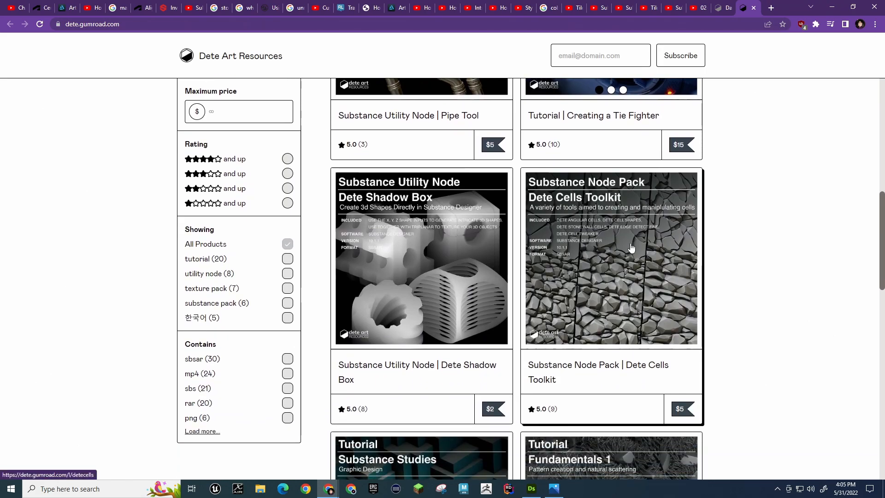
pyautogui.scroll(-4, 777, 272)
pyautogui.scroll(-8, 779, 267)
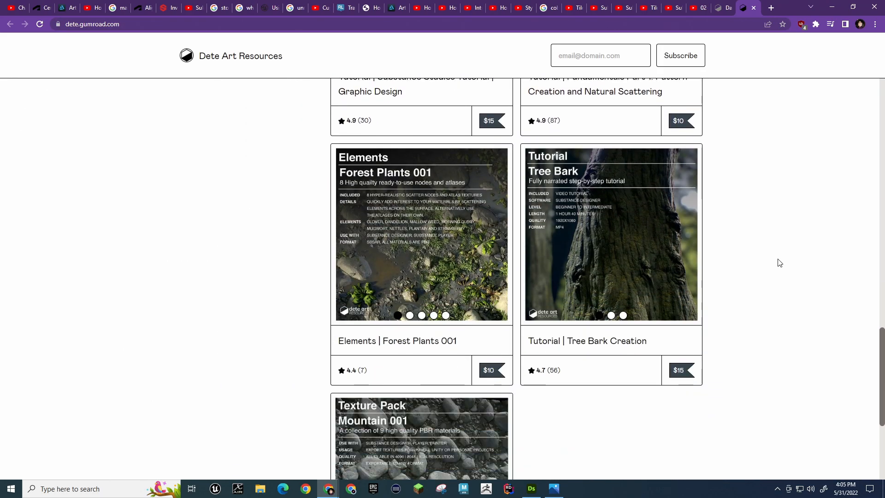
pyautogui.scroll(-4, 779, 263)
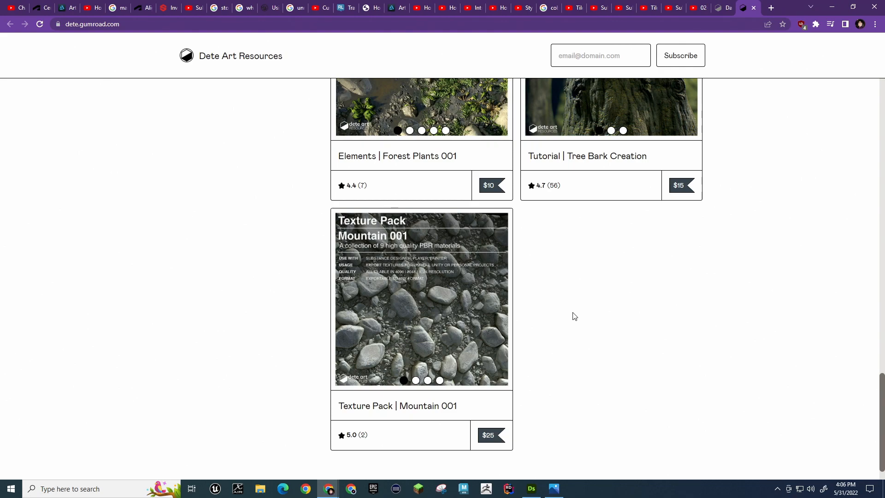
pyautogui.scroll(10, 713, 303)
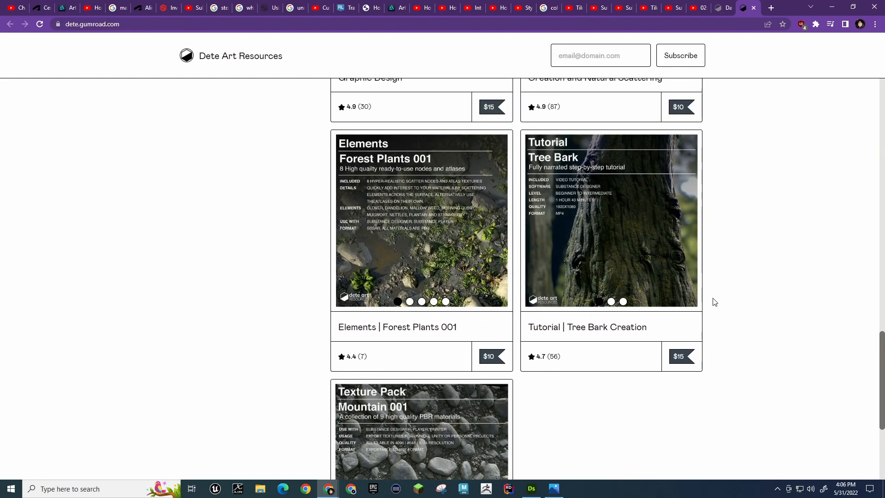
pyautogui.scroll(10, 761, 298)
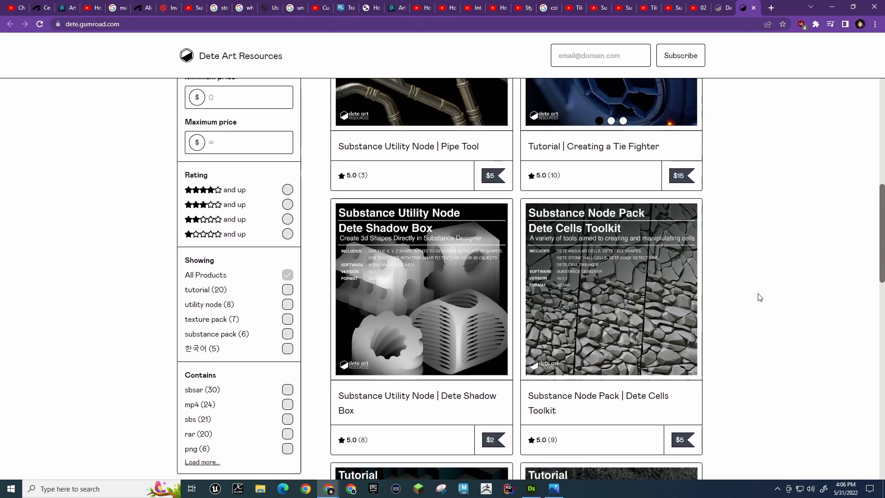
pyautogui.scroll(-1, 759, 300)
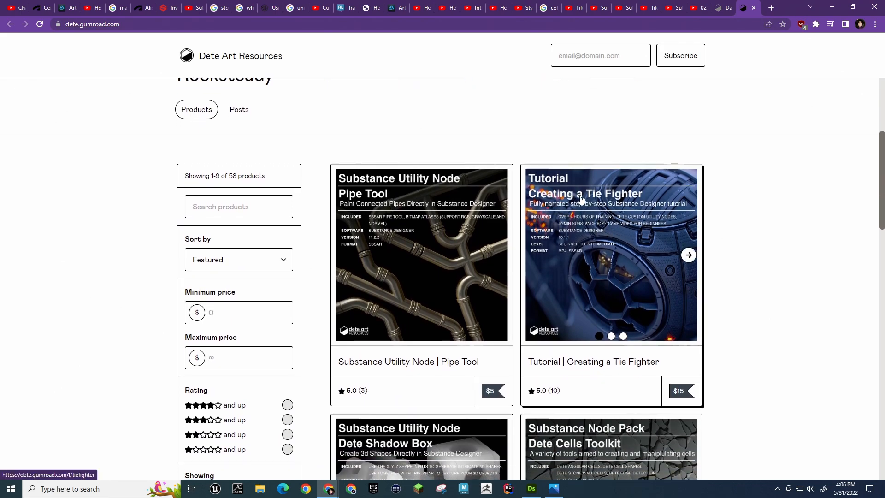
pyautogui.scroll(-4, 750, 236)
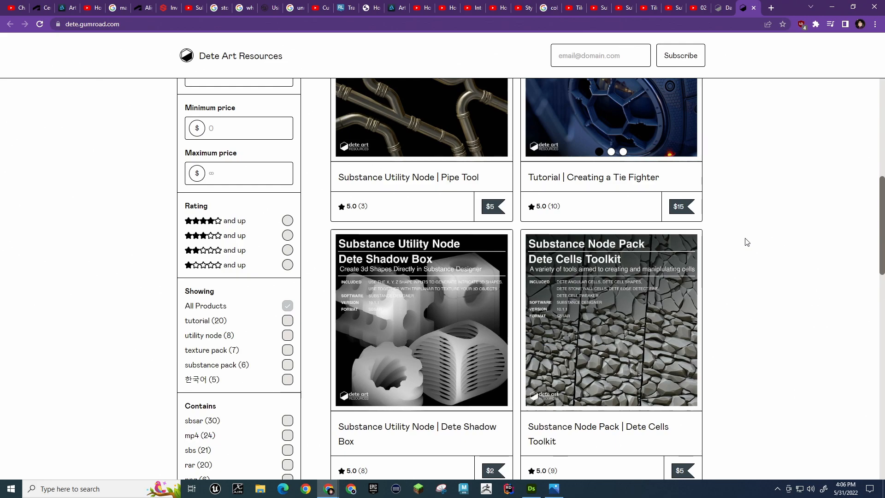
pyautogui.scroll(-5, 827, 169)
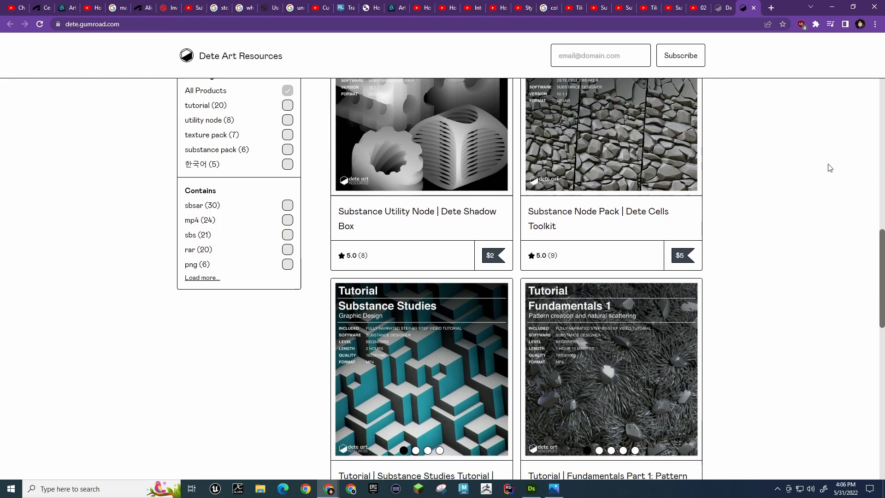
pyautogui.scroll(-2, 830, 168)
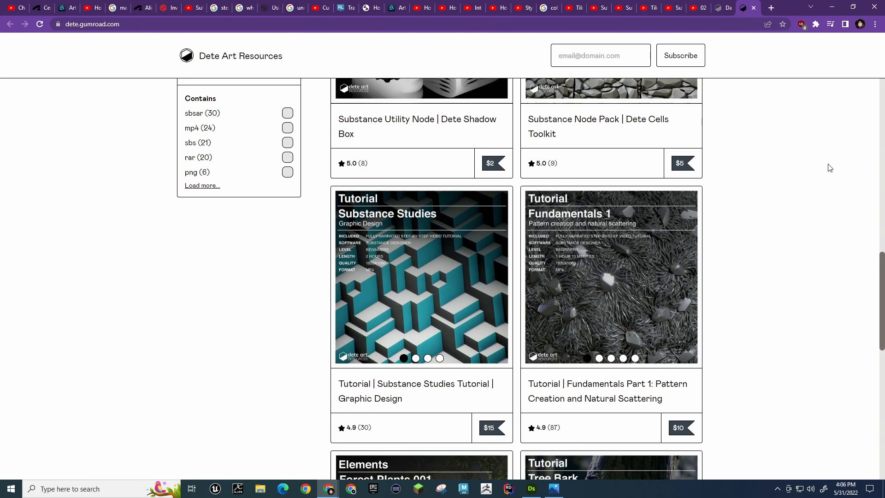
# Read the description and licence options of the Fundamentals Part 1: Pattern Creation and Natural Scattering tutorial, and return to the product list
pyautogui.click(621, 291)
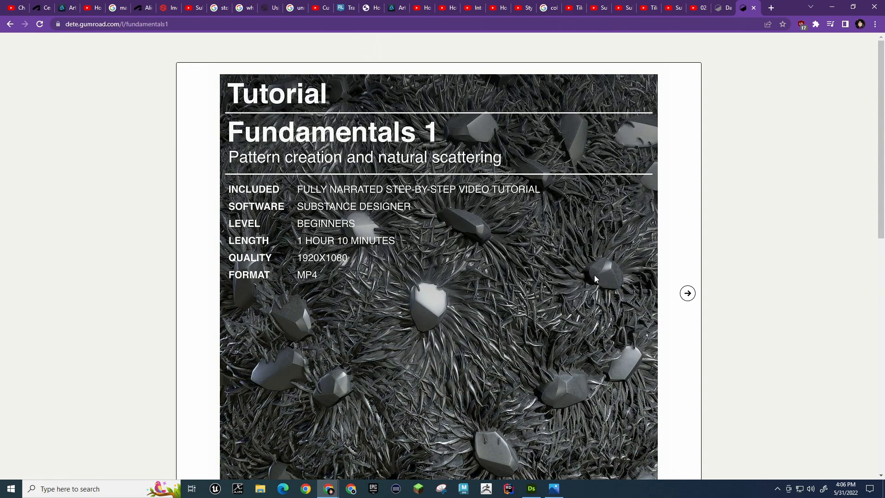
pyautogui.scroll(-3, 397, 298)
pyautogui.scroll(1, 397, 298)
pyautogui.scroll(-9, 397, 298)
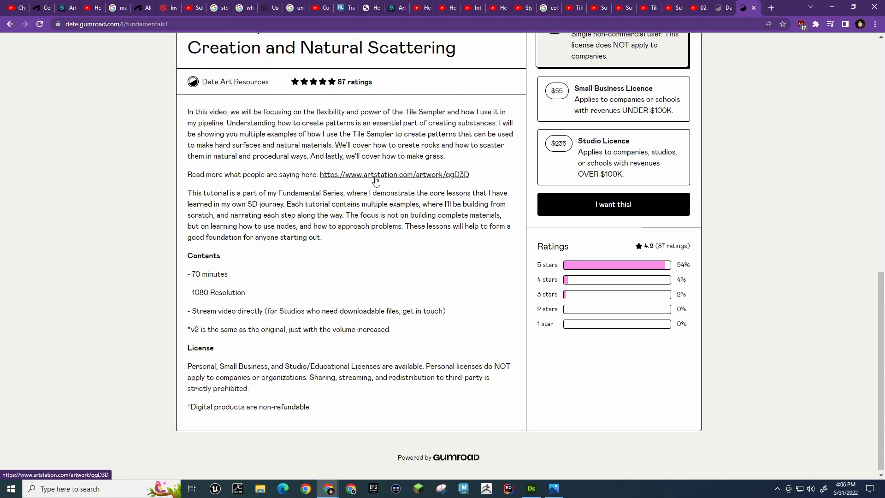
pyautogui.scroll(2, 411, 212)
pyautogui.scroll(3, 411, 213)
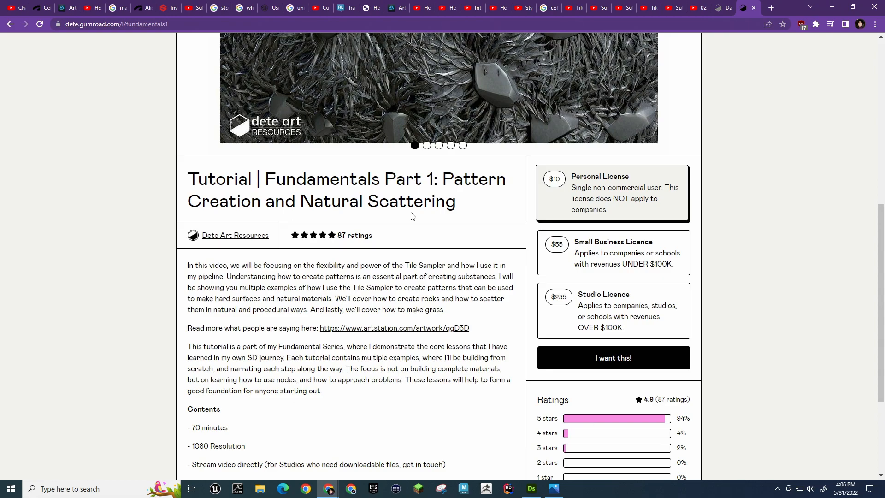
pyautogui.scroll(6, 411, 213)
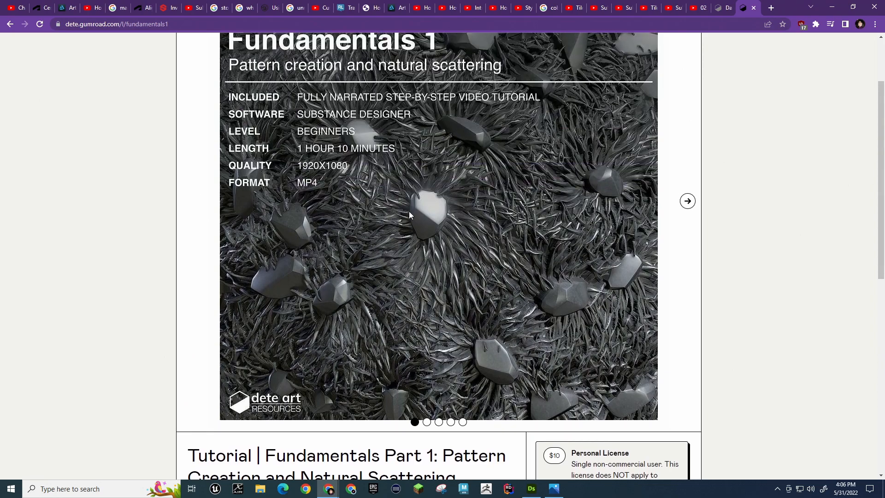
pyautogui.click(9, 24)
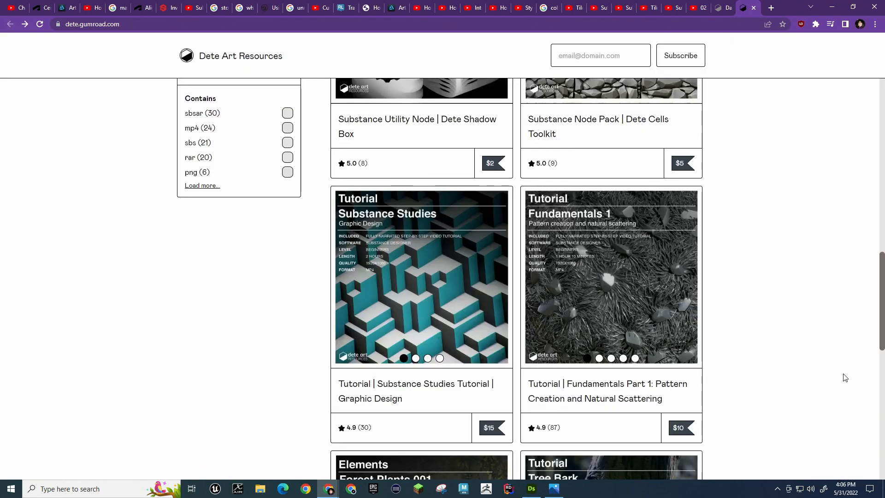
# Browse the remaining tutorials, element packs and texture packs at the end of the Dete Art Resources product list
pyautogui.scroll(-4, 769, 356)
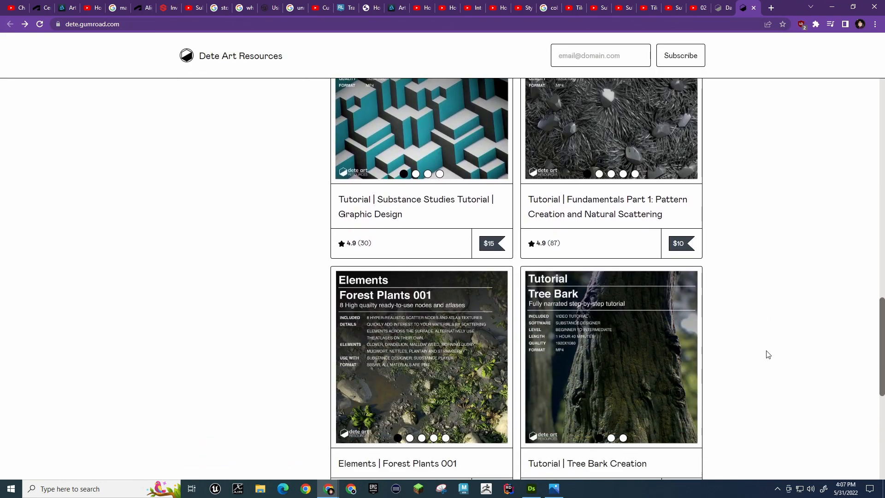
pyautogui.scroll(-5, 768, 356)
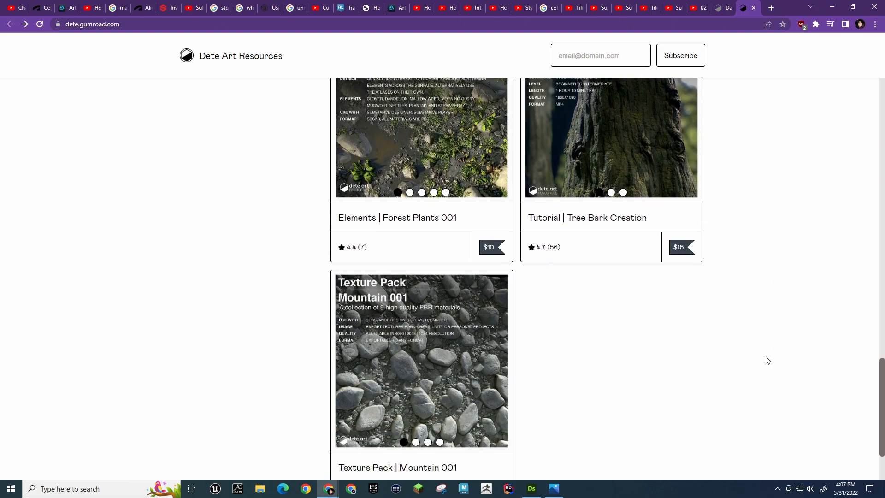
pyautogui.scroll(3, 767, 360)
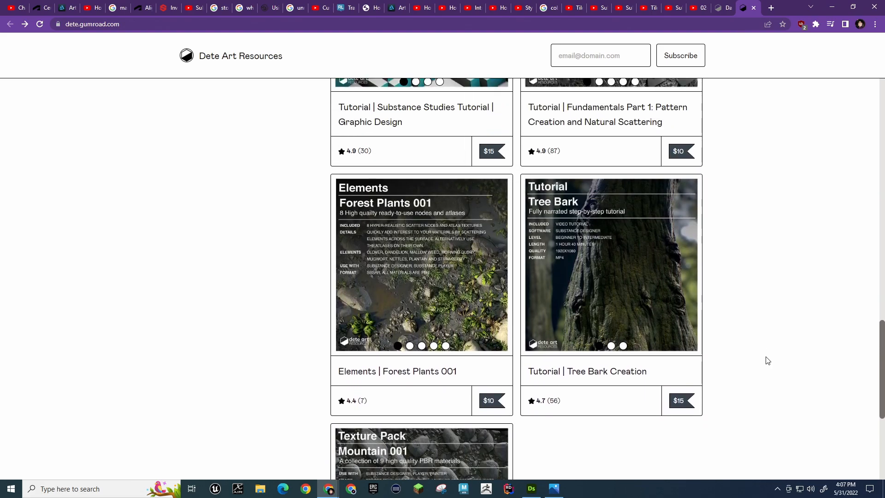
pyautogui.scroll(3, 767, 360)
pyautogui.scroll(-1, 766, 360)
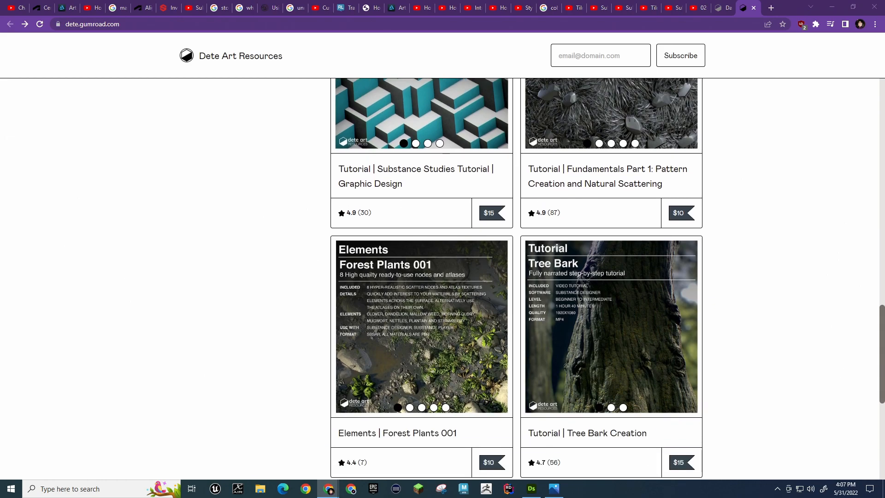
# Bring the Substance Fundamentals Part 1 trailer into the main browser window, replay it, and pause it at the patterns and scattering parts
pyautogui.moveTo(884, 22); pyautogui.dragTo(742, 12)
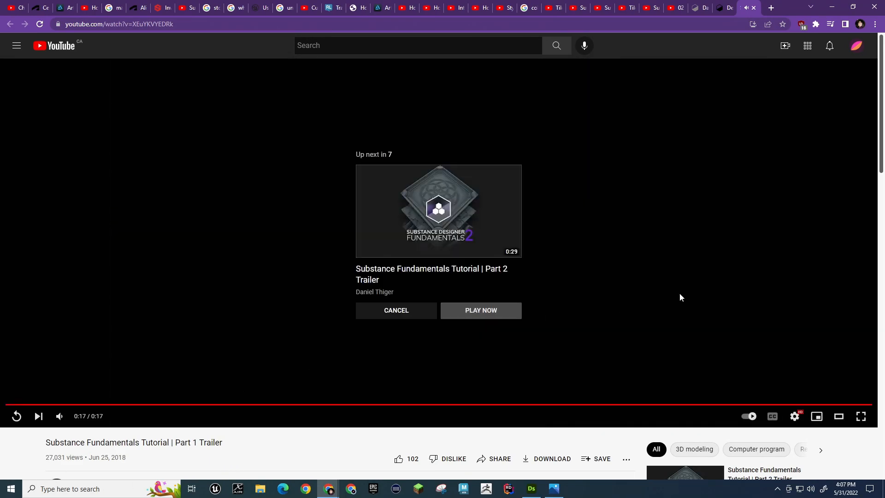
pyautogui.moveTo(494, 408); pyautogui.dragTo(29, 404)
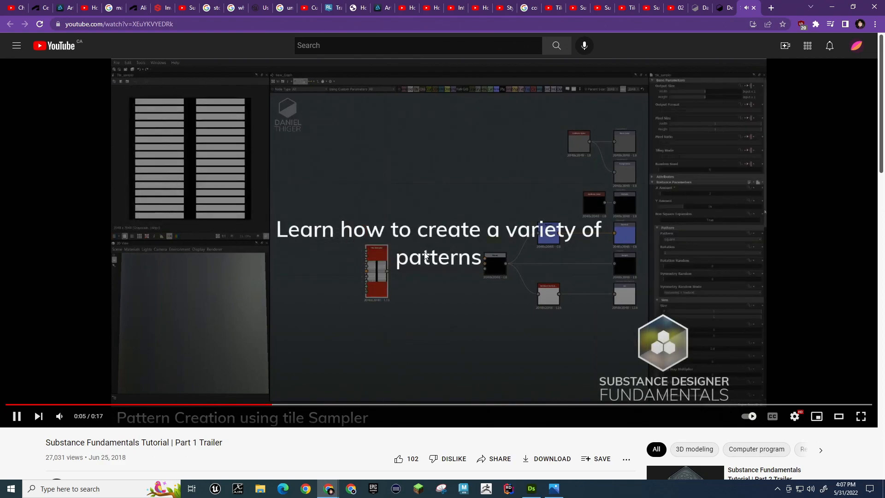
pyautogui.click(436, 244)
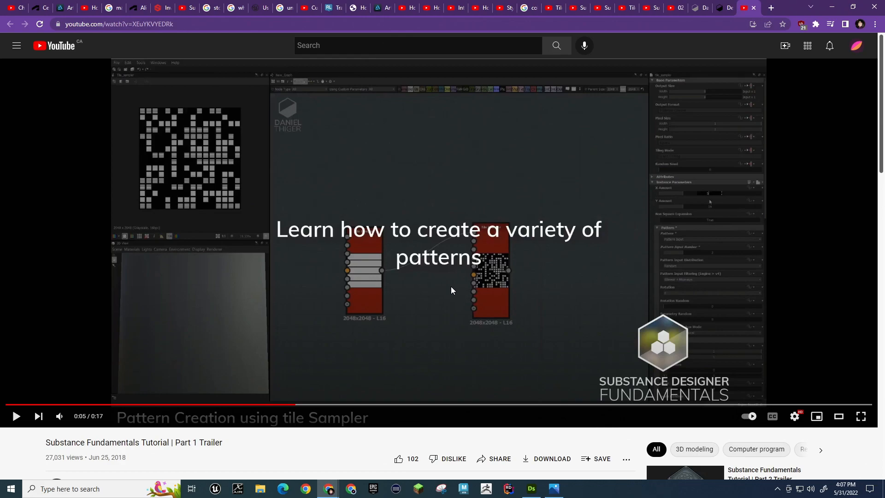
pyautogui.click(496, 262)
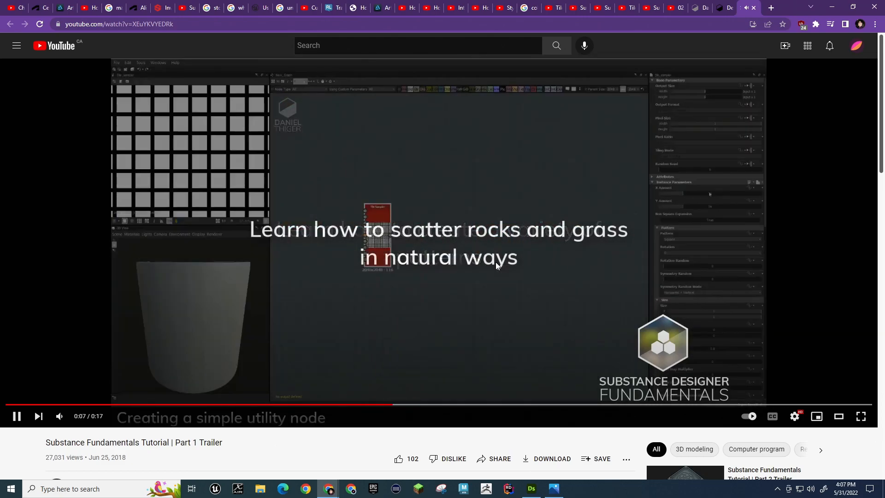
pyautogui.click(520, 263)
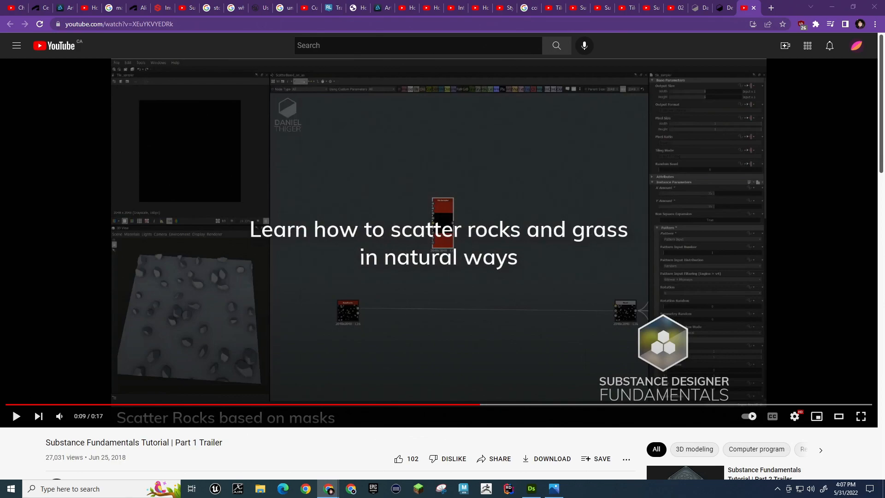
# Bring the Substance Fundamentals Part 3 trailer into the main browser window, view its ending, and return to the store's product list
pyautogui.moveTo(884, 41); pyautogui.dragTo(749, 9)
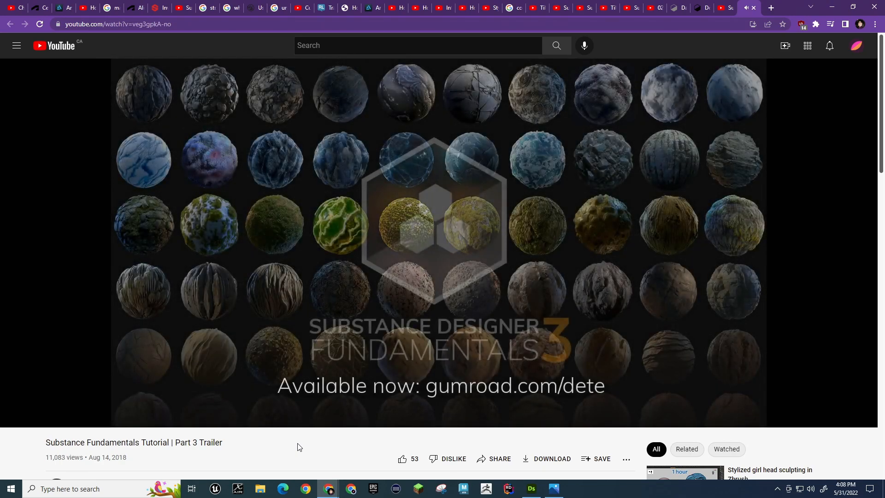
pyautogui.click(718, 176)
pyautogui.click(699, 7)
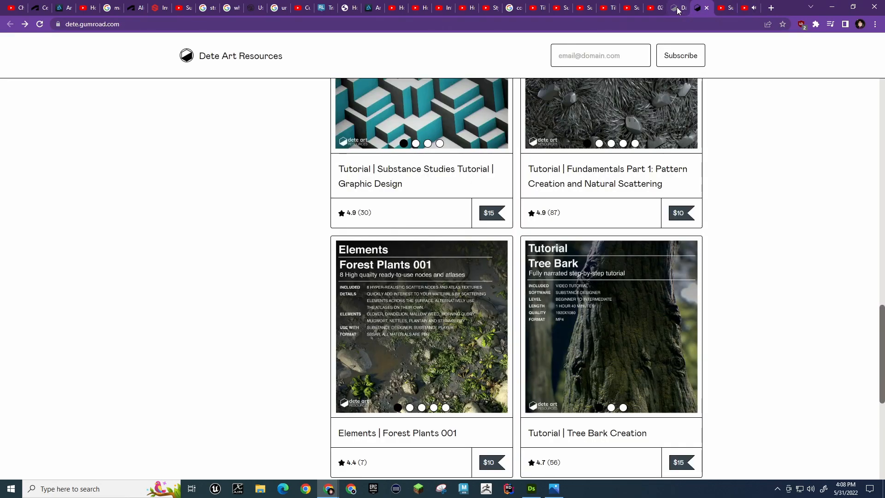
# Reopen the Fundamentals Part 1: Pattern Creation and Natural Scattering product page and select its web address
pyautogui.click(678, 8)
pyautogui.click(704, 9)
pyautogui.scroll(3, 738, 191)
pyautogui.click(663, 226)
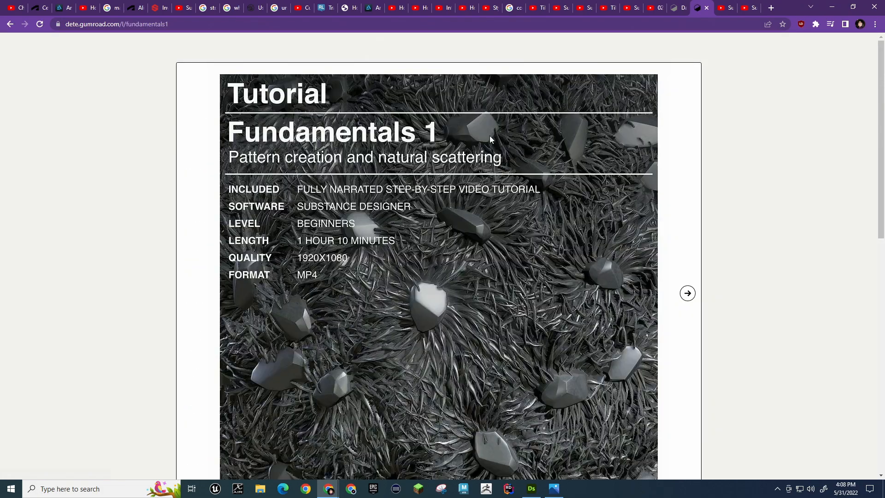
pyautogui.click(211, 24)
# View the Substance Designer Sculpt Practice project in the dete.artstation.com portfolio down to its random versions, and return to the gallery
pyautogui.click(683, 10)
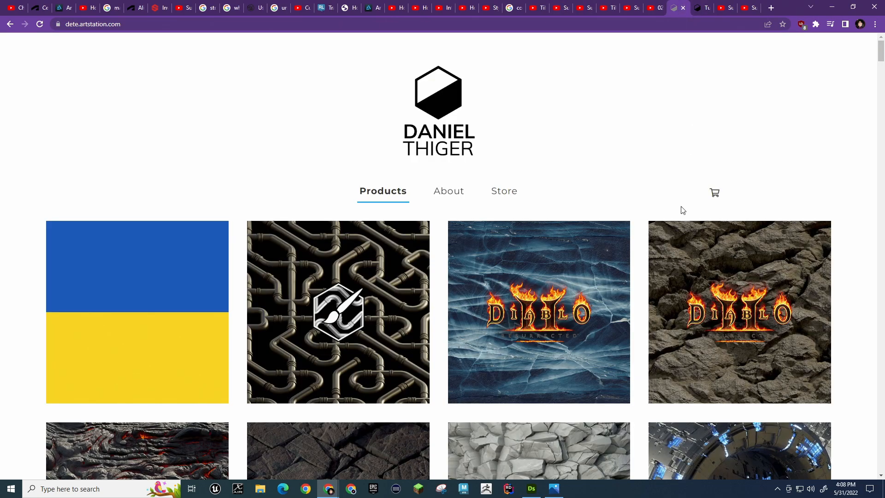
pyautogui.scroll(-8, 686, 186)
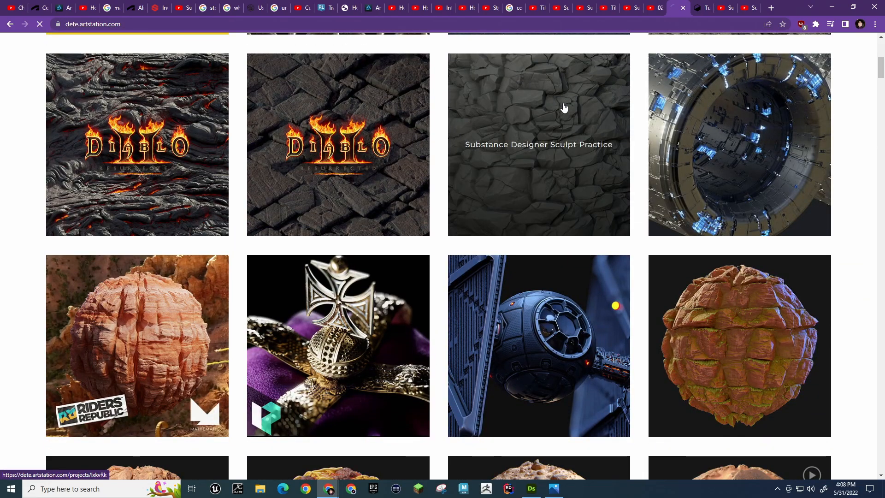
pyautogui.click(563, 108)
pyautogui.scroll(-8, 615, 150)
pyautogui.scroll(-10, 631, 180)
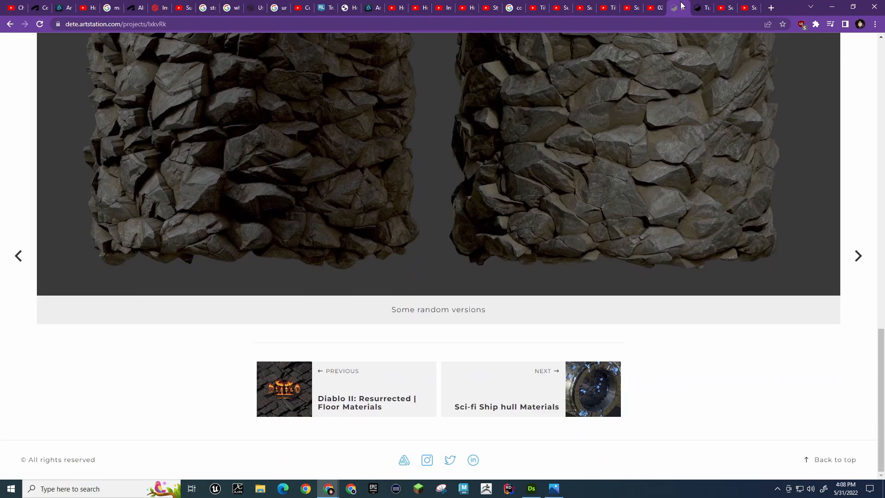
pyautogui.click(10, 27)
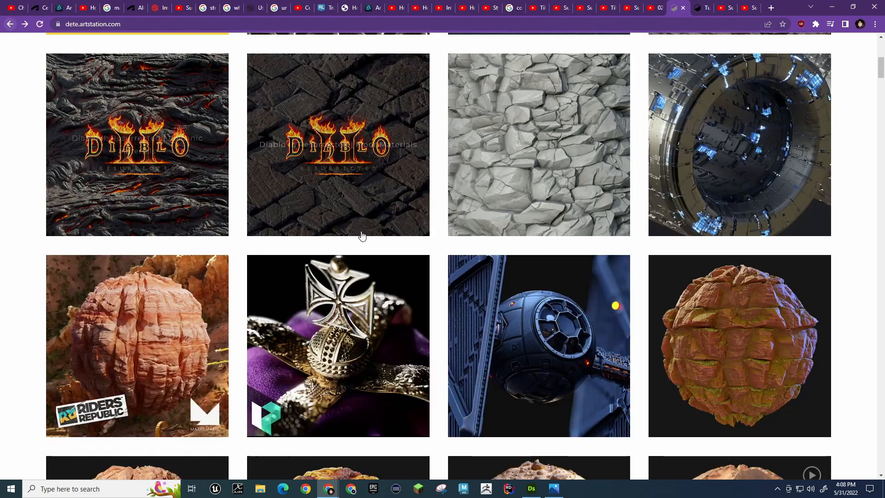
# Browse the material, prop and tutorial thumbnails further down the dete.artstation.com portfolio gallery
pyautogui.scroll(-12, 372, 237)
pyautogui.scroll(-20, 388, 243)
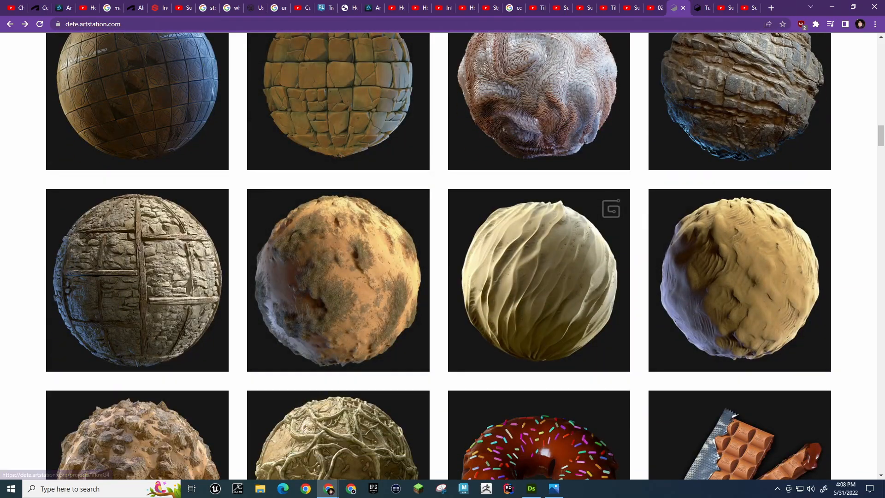
pyautogui.scroll(-8, 361, 200)
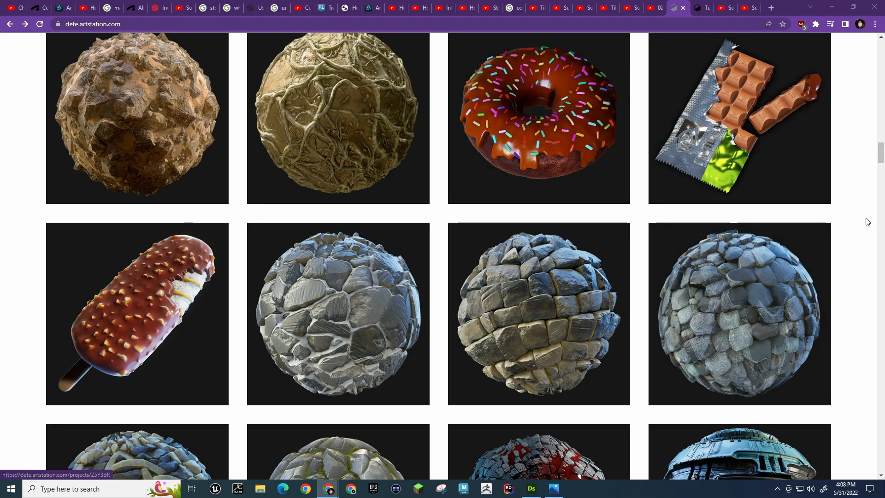
pyautogui.scroll(-4, 866, 220)
pyautogui.scroll(-8, 864, 217)
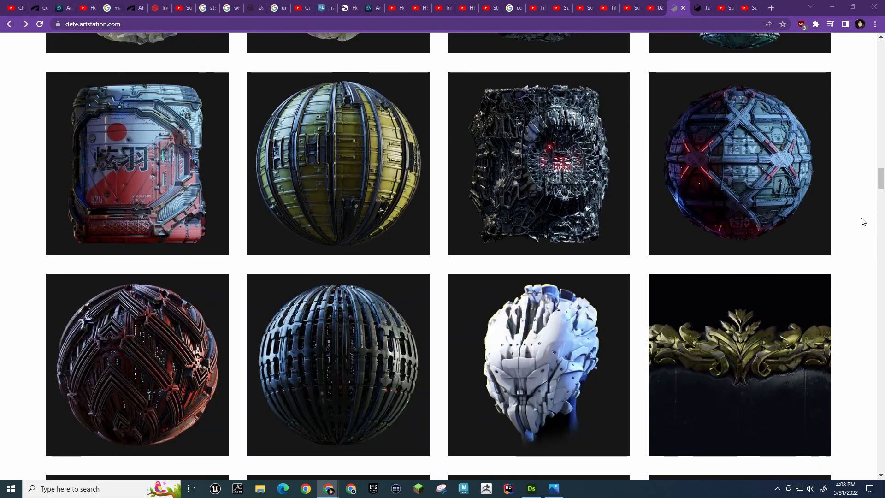
pyautogui.scroll(-12, 864, 221)
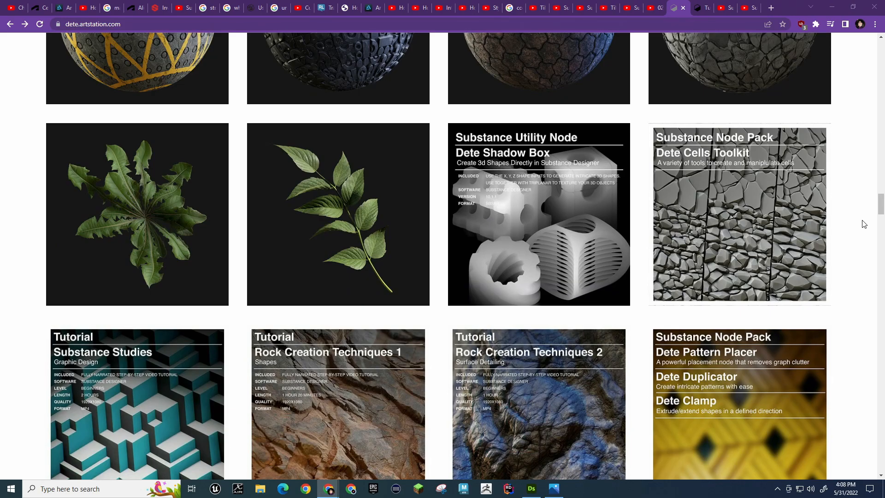
pyautogui.scroll(-15, 865, 224)
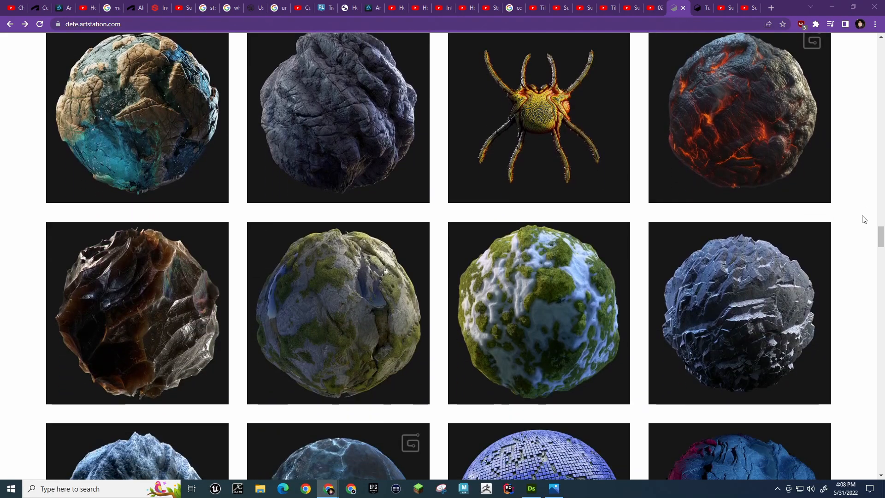
pyautogui.scroll(-4, 863, 218)
# Open the Iceland Mossy Meadow project from the gallery and read its description
pyautogui.click(511, 99)
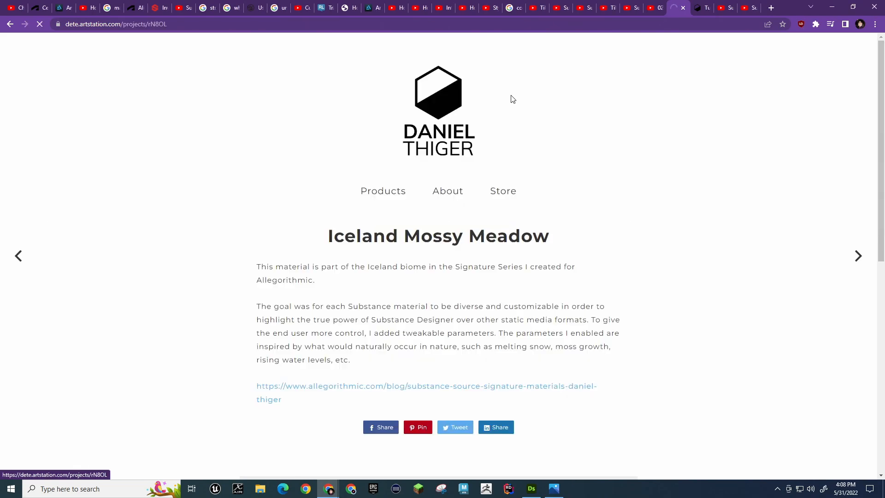
pyautogui.scroll(-2, 477, 191)
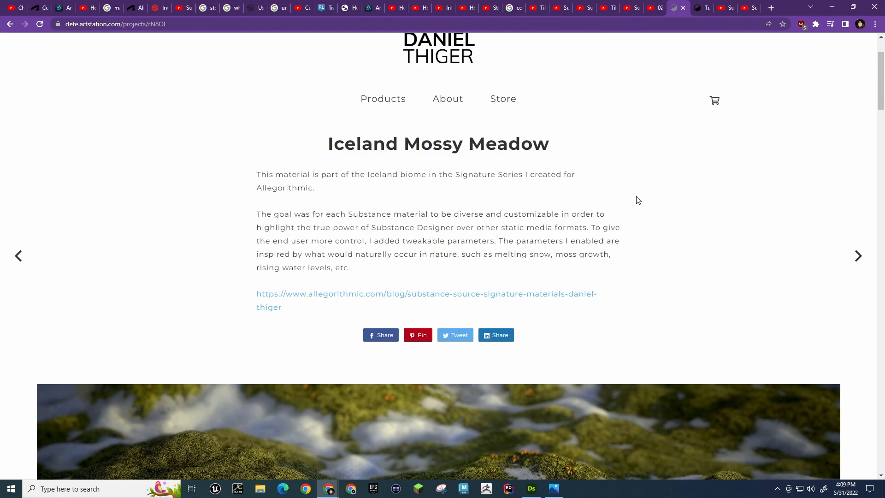
pyautogui.scroll(-2, 639, 200)
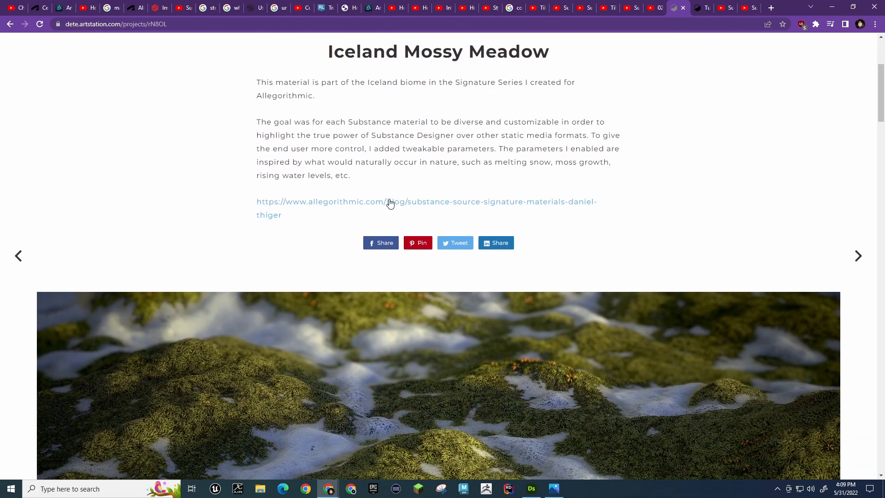
# Open the linked Substance Source signature materials article and examine its biomes overview and contact sheet of materials
pyautogui.click(390, 203)
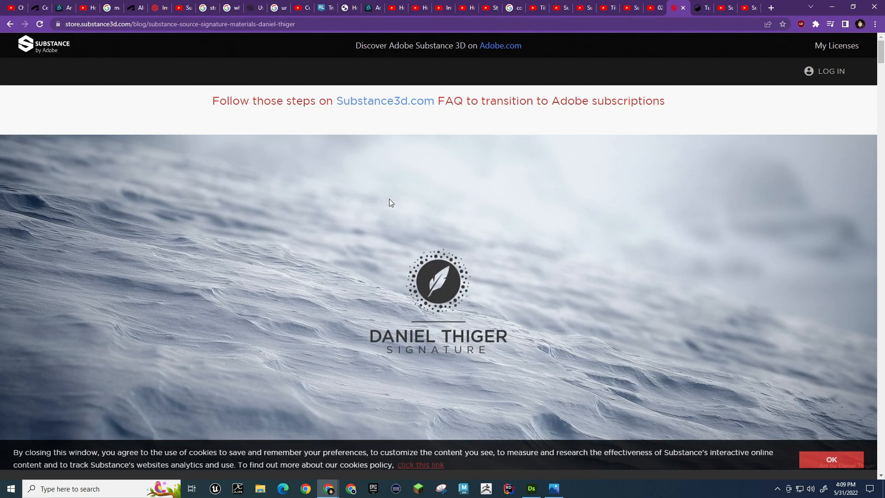
pyautogui.scroll(-10, 391, 203)
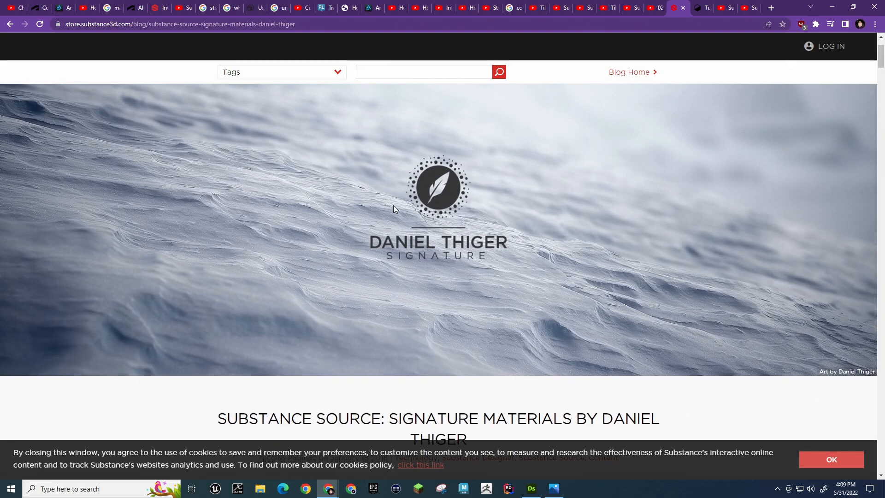
pyautogui.scroll(-10, 394, 210)
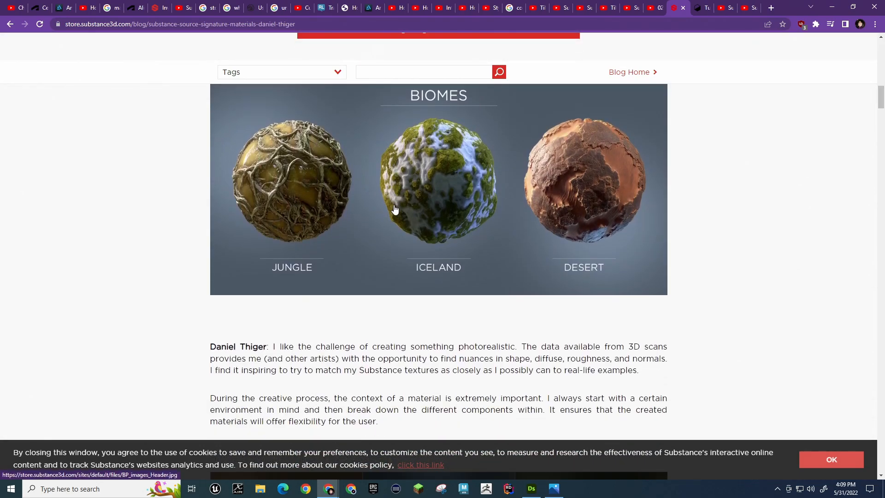
pyautogui.scroll(-10, 395, 210)
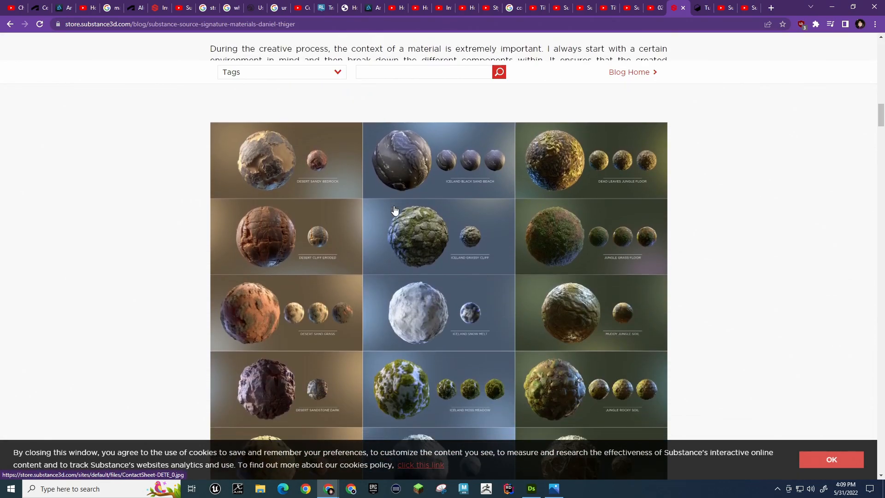
pyautogui.scroll(-10, 396, 211)
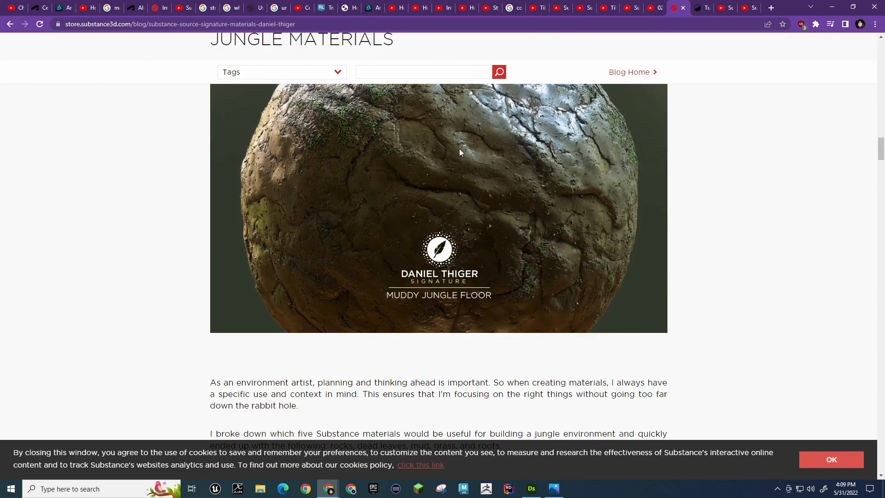
# Examine the jungle and Iceland materials sections of the signature materials article, including their reference images and parameter demos
pyautogui.scroll(-1, 480, 176)
pyautogui.scroll(-15, 485, 184)
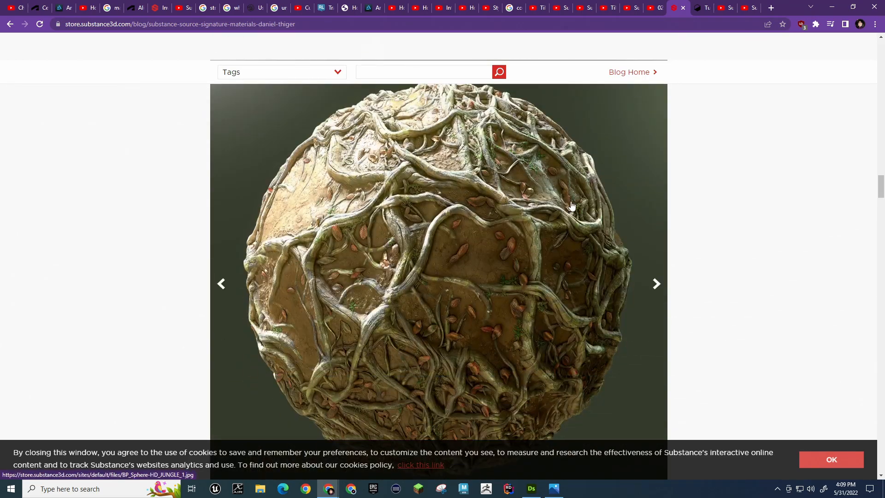
pyautogui.scroll(-11, 546, 290)
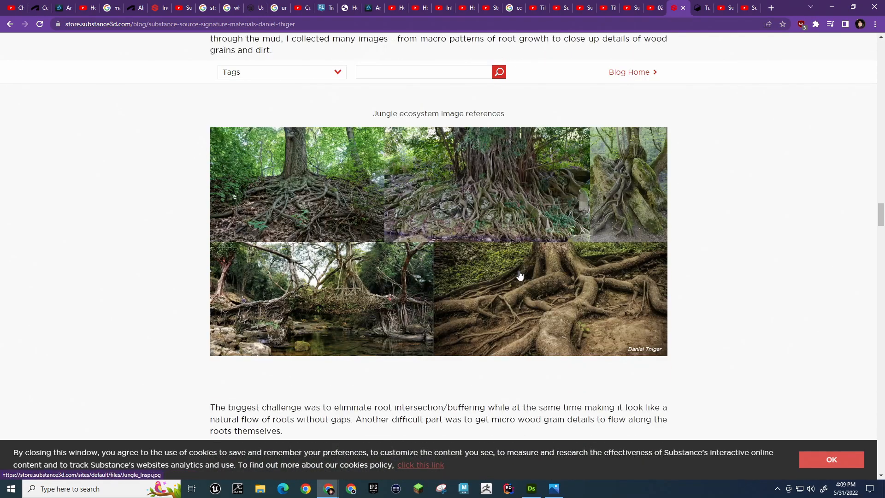
pyautogui.scroll(-4, 519, 275)
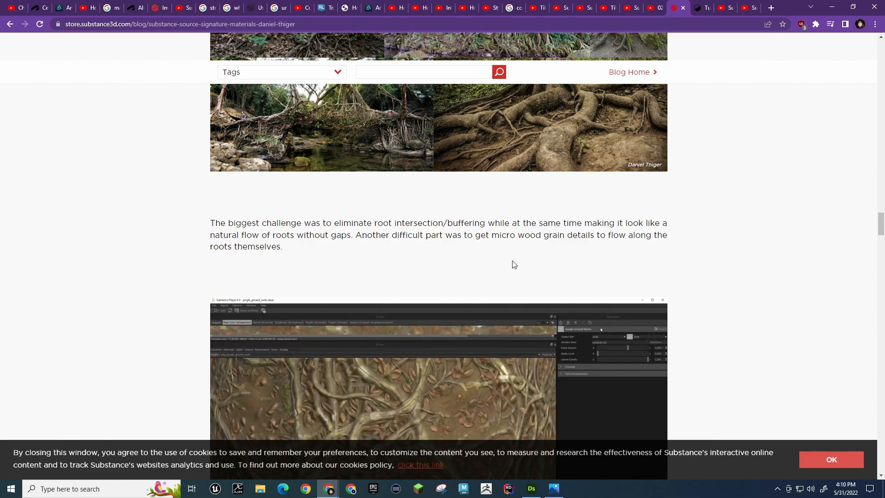
pyautogui.scroll(-15, 704, 254)
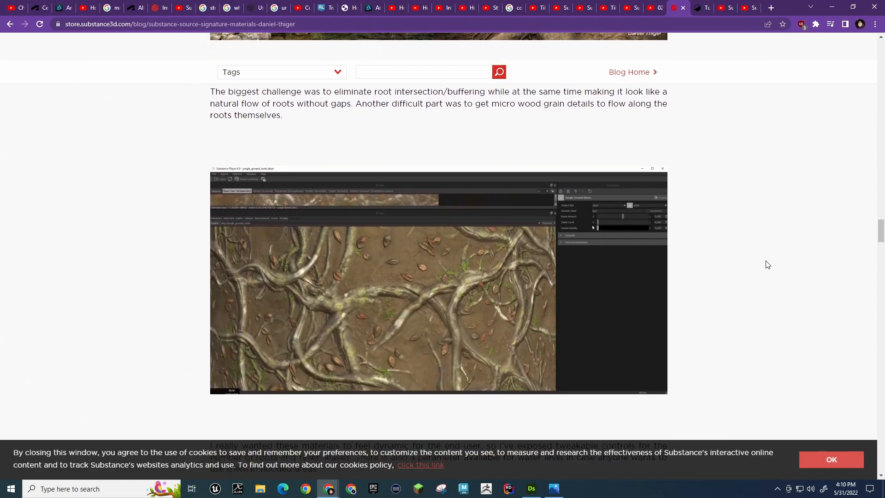
pyautogui.scroll(-8, 777, 270)
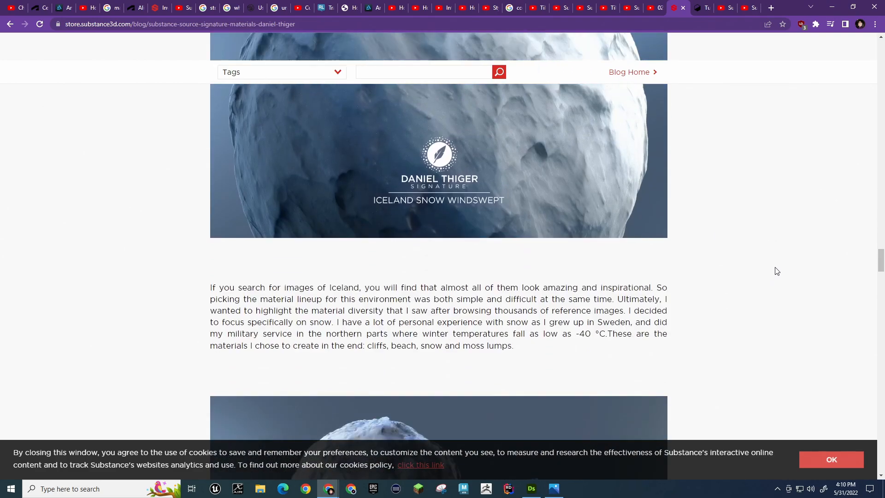
pyautogui.scroll(-15, 776, 265)
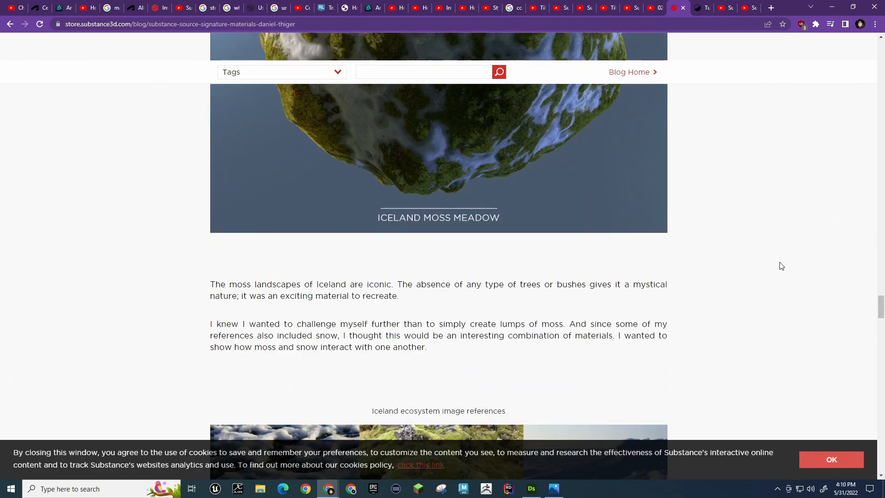
pyautogui.scroll(-15, 775, 264)
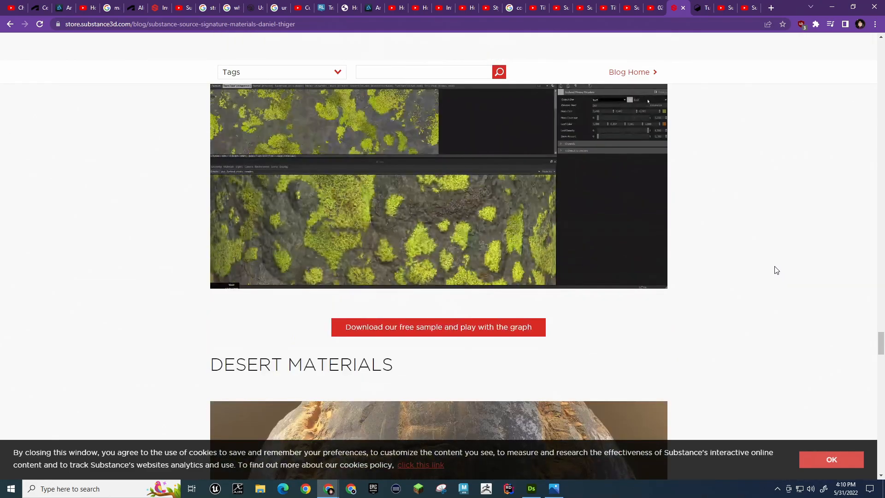
# Look through the desert materials section down to the end of the article, and close the article
pyautogui.scroll(-15, 779, 272)
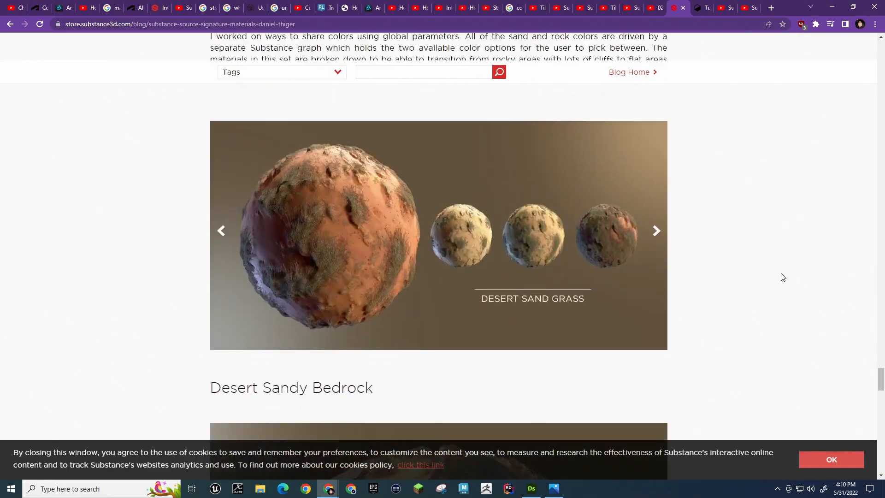
pyautogui.scroll(-4, 786, 277)
pyautogui.scroll(4, 784, 276)
pyautogui.scroll(-4, 782, 274)
pyautogui.scroll(-15, 777, 274)
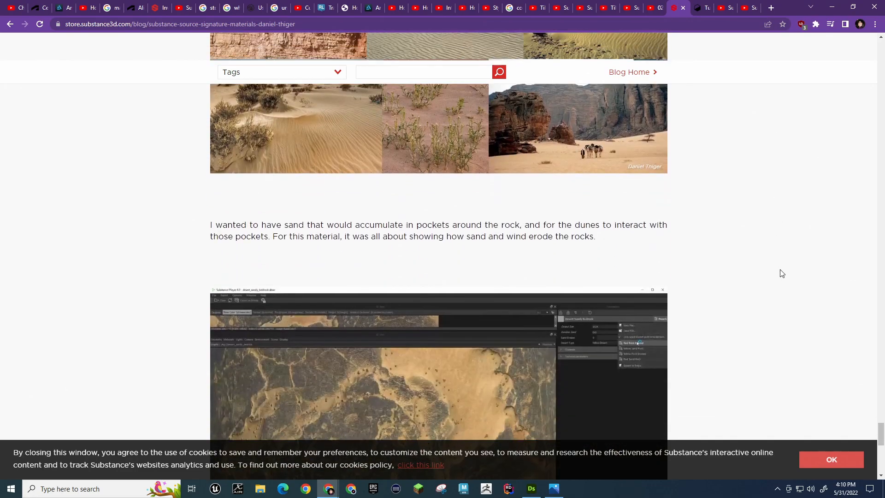
pyautogui.scroll(-3, 774, 273)
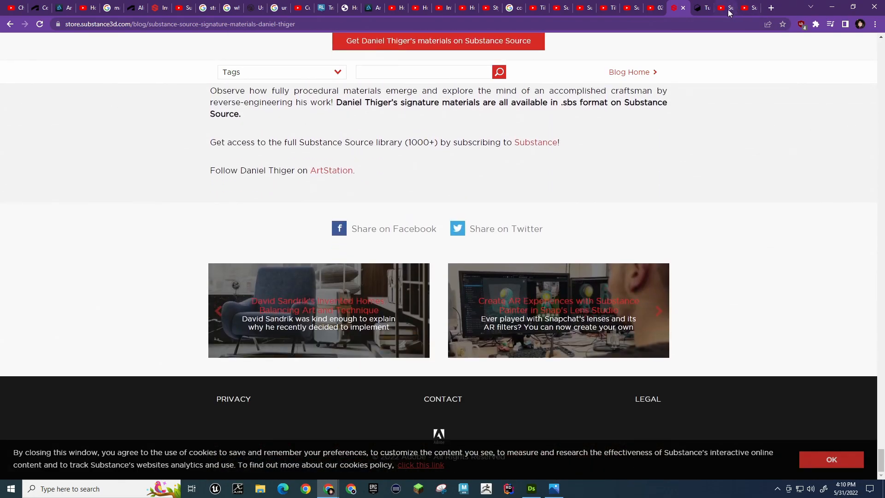
pyautogui.click(683, 8)
# Bookmark the Gumroad Fundamentals 1 tutorial page in the Bookmarks bar folder and close the page
pyautogui.click(660, 8)
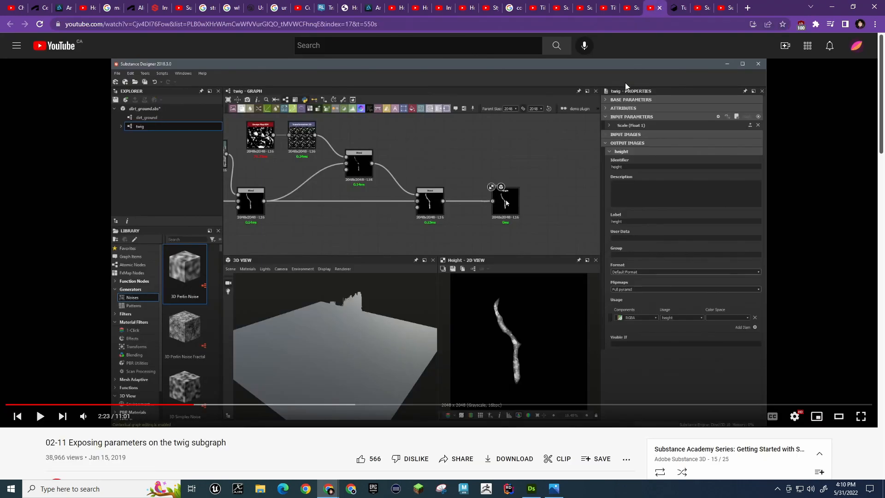
pyautogui.click(698, 7)
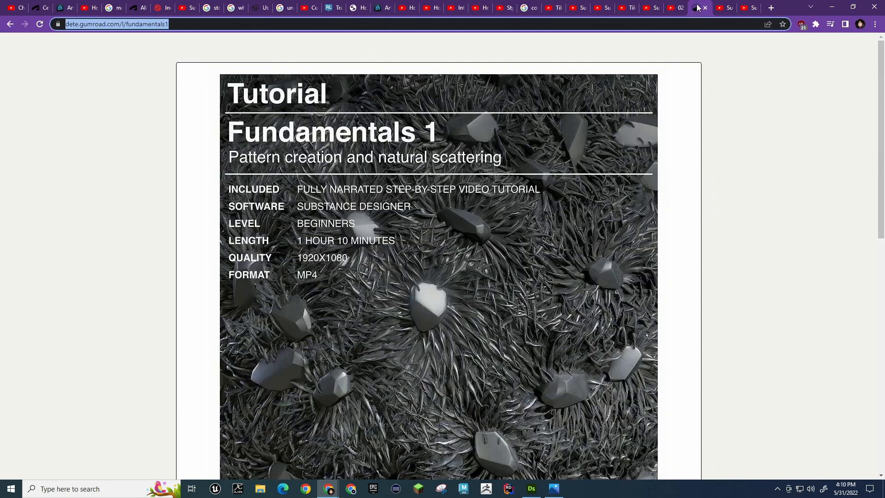
pyautogui.click(748, 143)
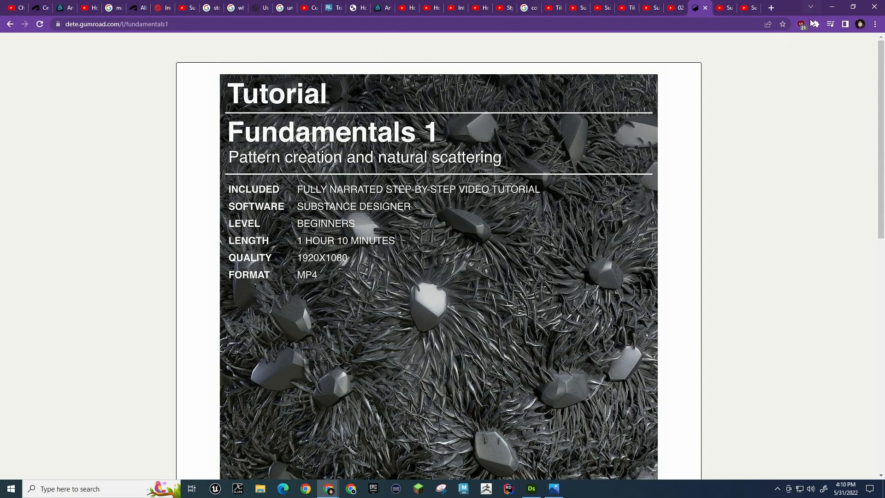
pyautogui.click(874, 27)
pyautogui.moveTo(828, 97)
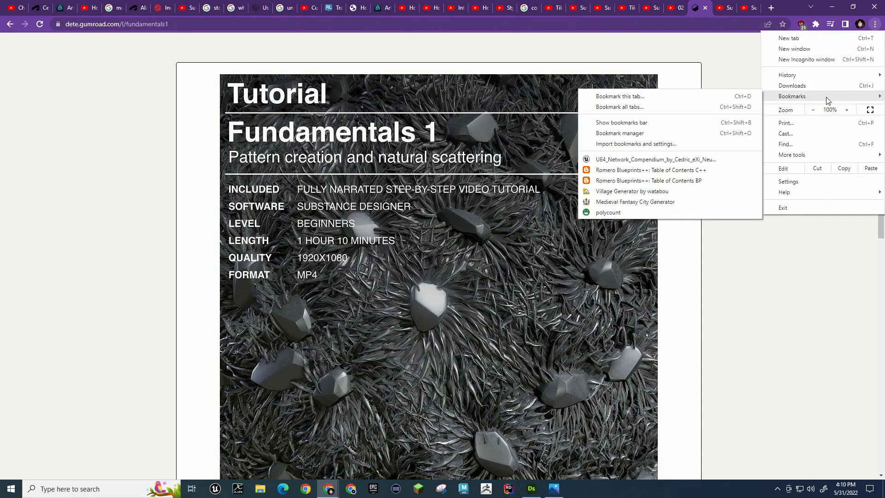
pyautogui.click(646, 96)
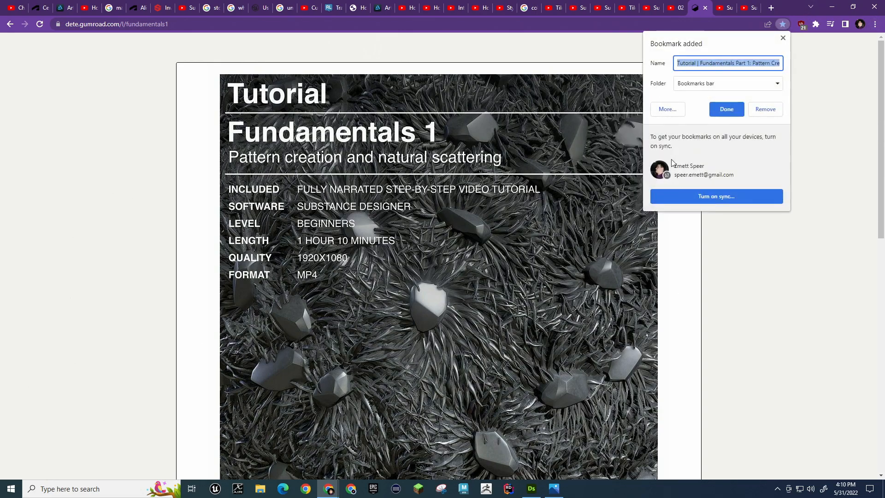
pyautogui.click(720, 113)
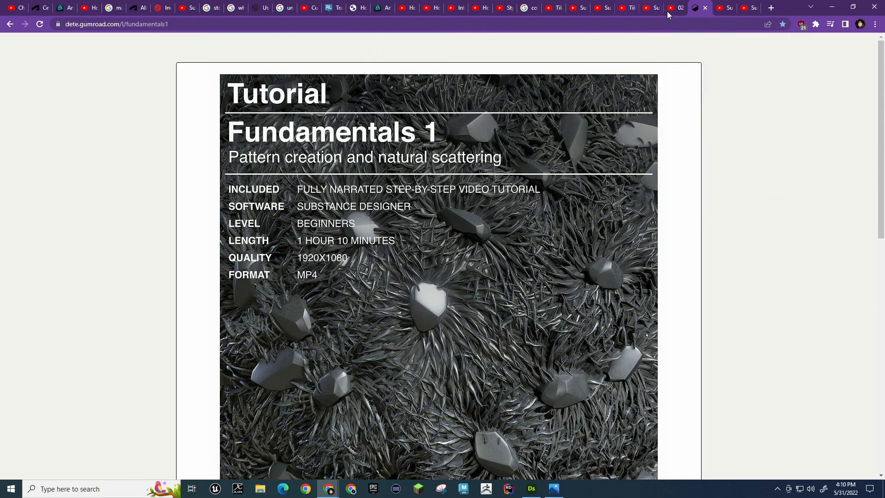
pyautogui.click(704, 8)
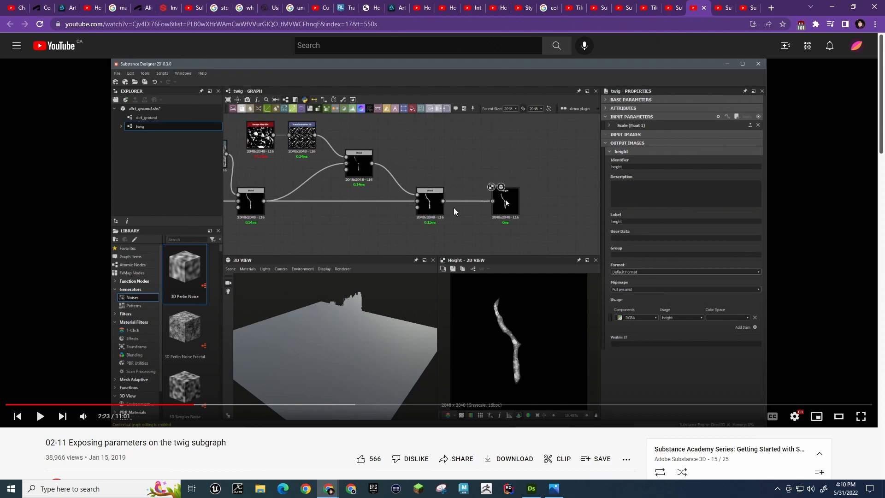
# Search YouTube for "substance designer cobblestone tutorial"
pyautogui.click(327, 46)
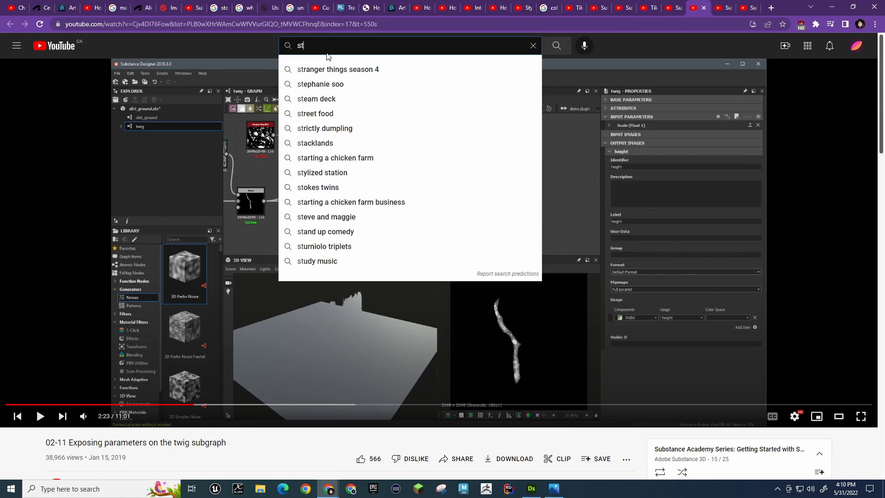
pyautogui.write('substance ')
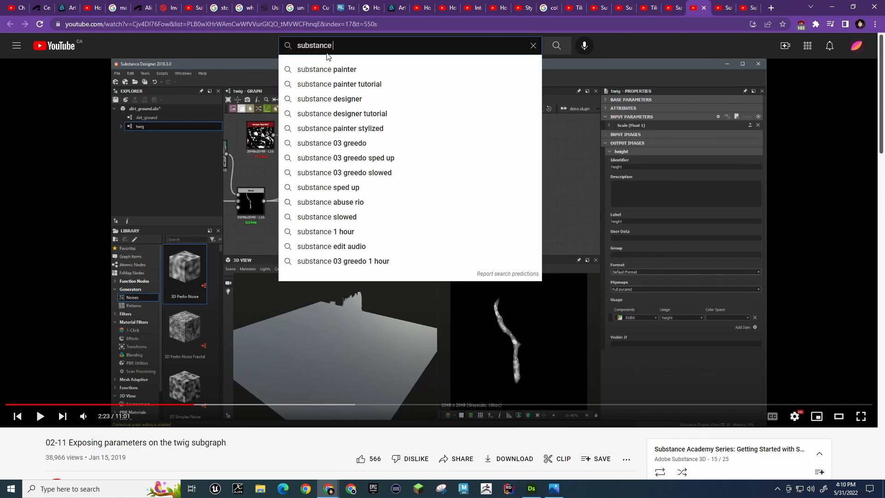
pyautogui.write('designer co')
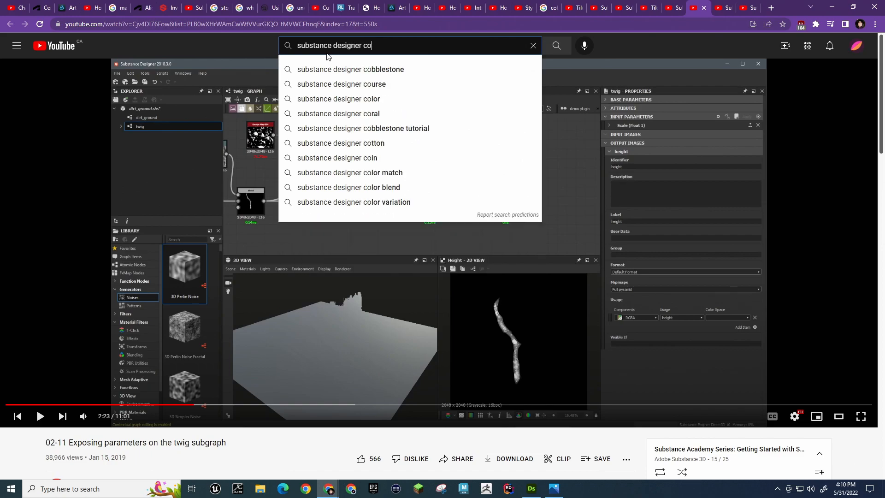
pyautogui.write('bblestone tutorial')
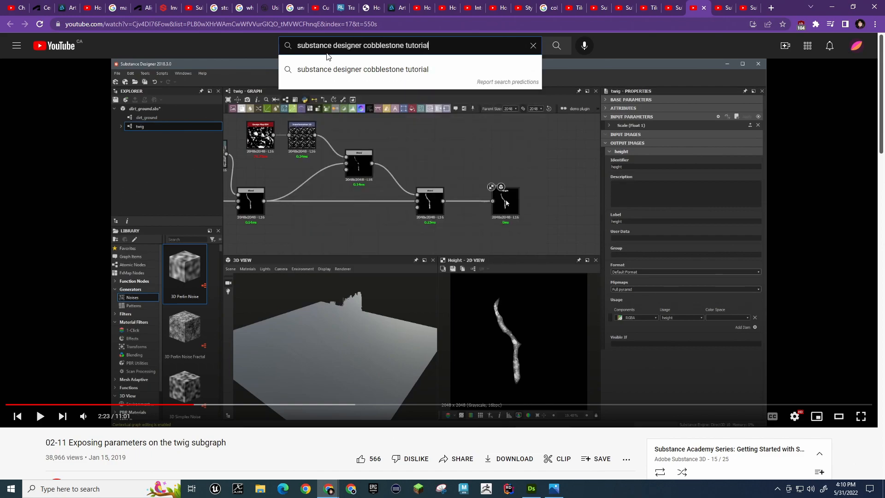
pyautogui.press('Return')
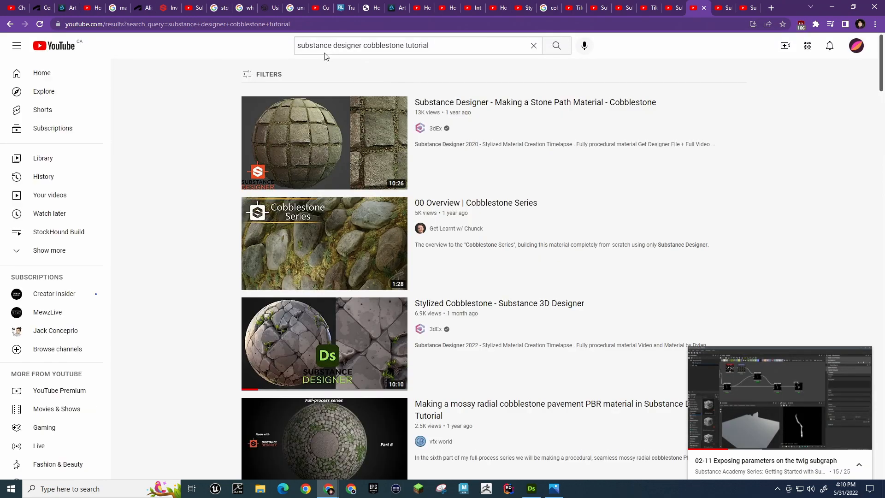
# Preview the first cobblestone results and open the "00 Overview | Cobblestone Series" video in a background tab
pyautogui.moveTo(357, 143)
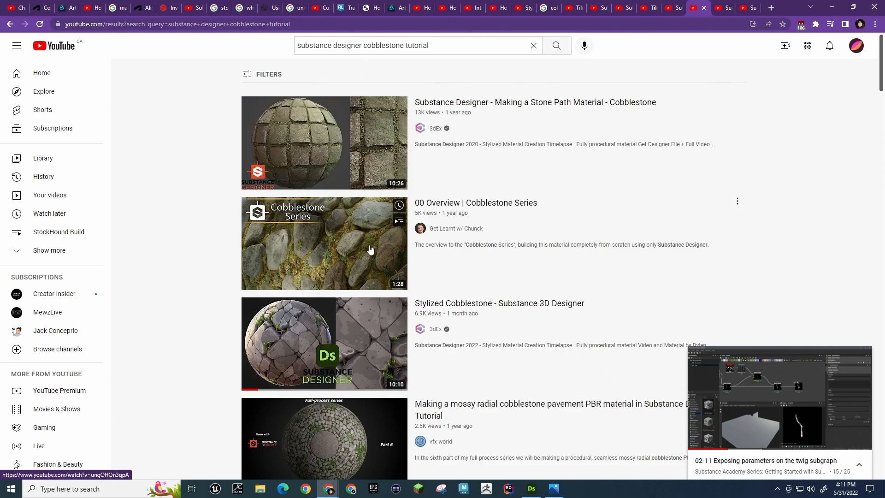
pyautogui.moveTo(371, 250)
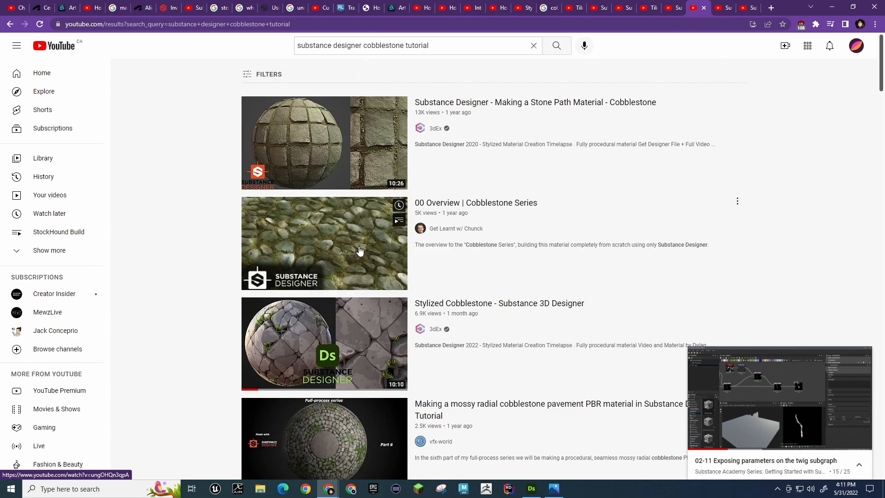
pyautogui.middleClick(360, 249)
# Browse the remaining cobblestone tutorial results, previewing the mossy pavement, stone wall and stone path material videos
pyautogui.scroll(-4, 204, 224)
pyautogui.scroll(-5, 205, 224)
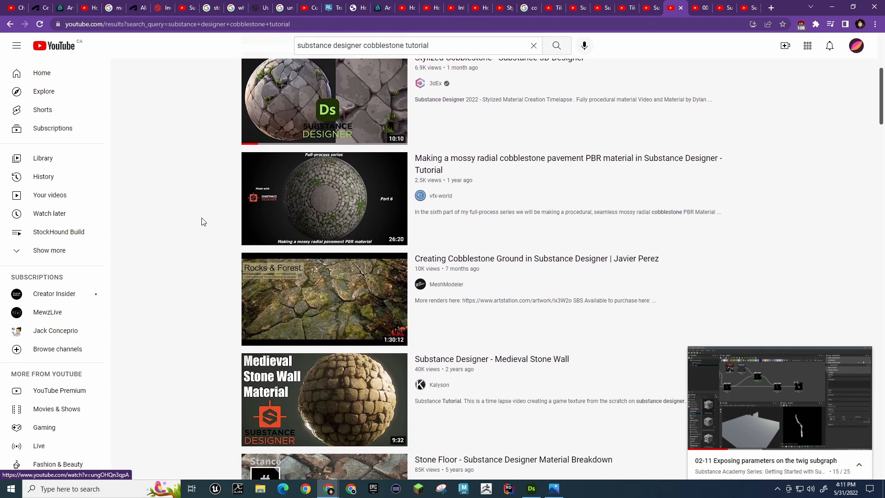
pyautogui.moveTo(282, 233)
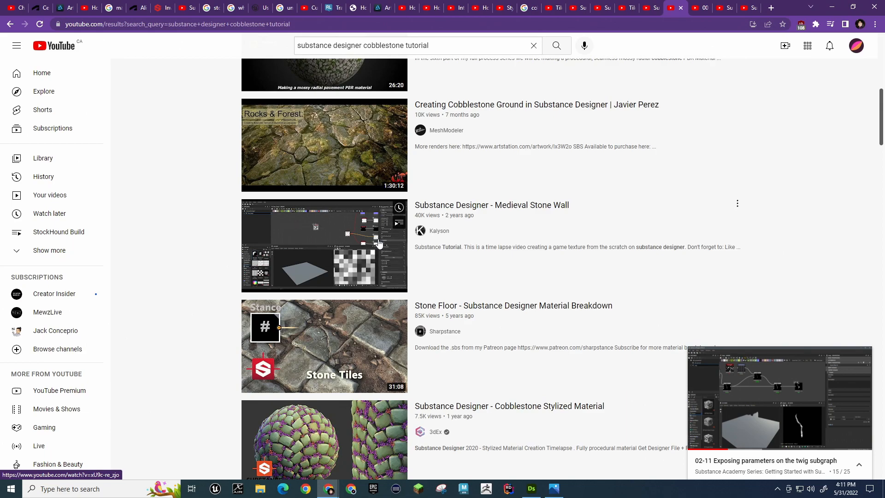
pyautogui.scroll(-4, 182, 245)
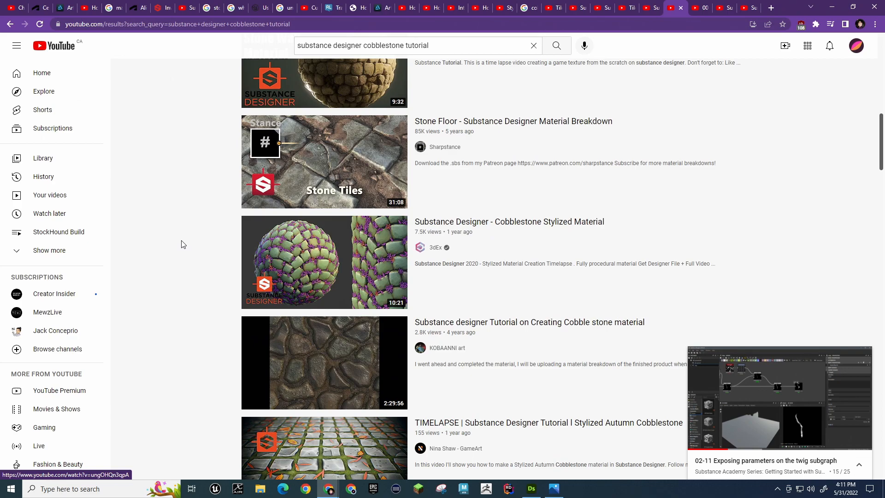
pyautogui.scroll(-3, 182, 246)
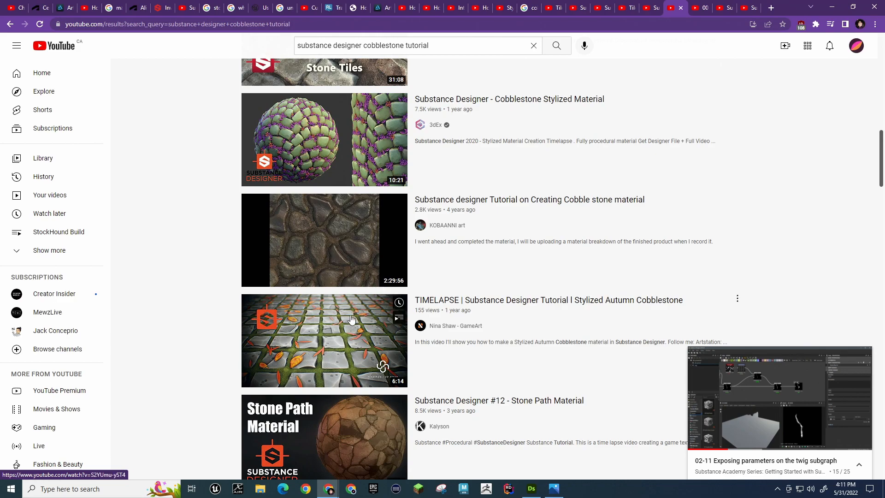
pyautogui.scroll(-3, 352, 319)
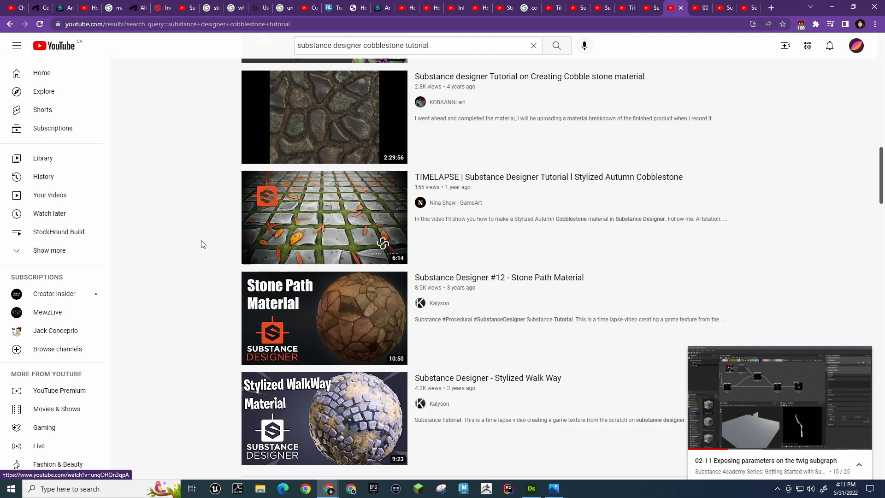
pyautogui.scroll(-1, 202, 245)
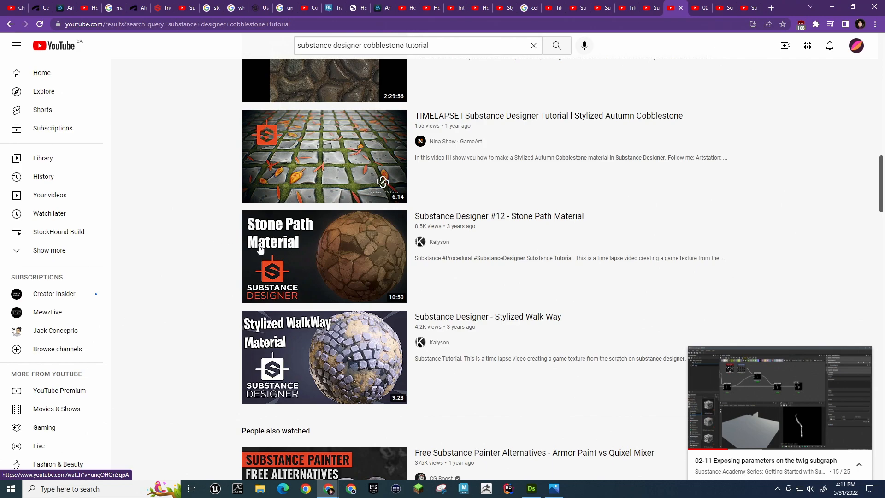
pyautogui.moveTo(276, 251)
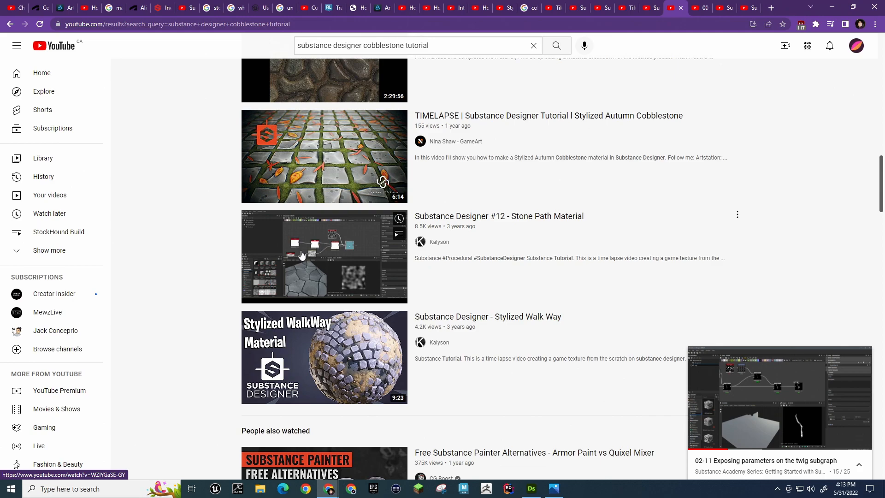
pyautogui.scroll(-8, 191, 239)
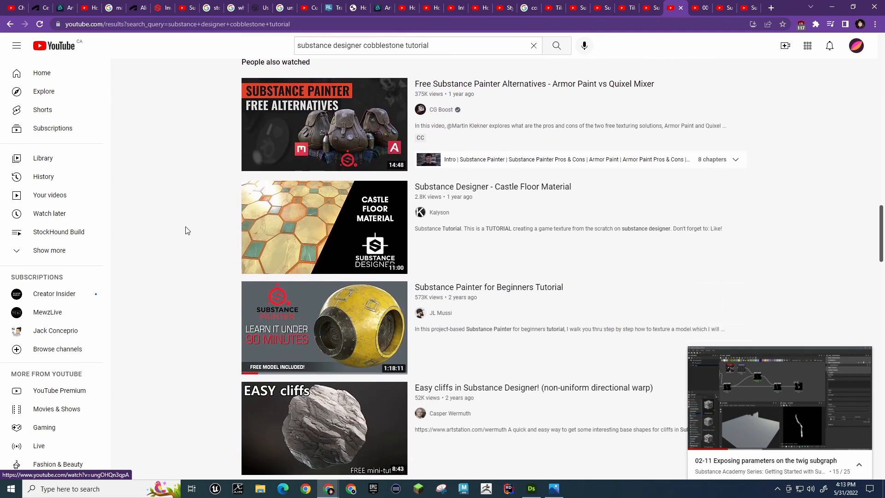
pyautogui.scroll(-6, 188, 229)
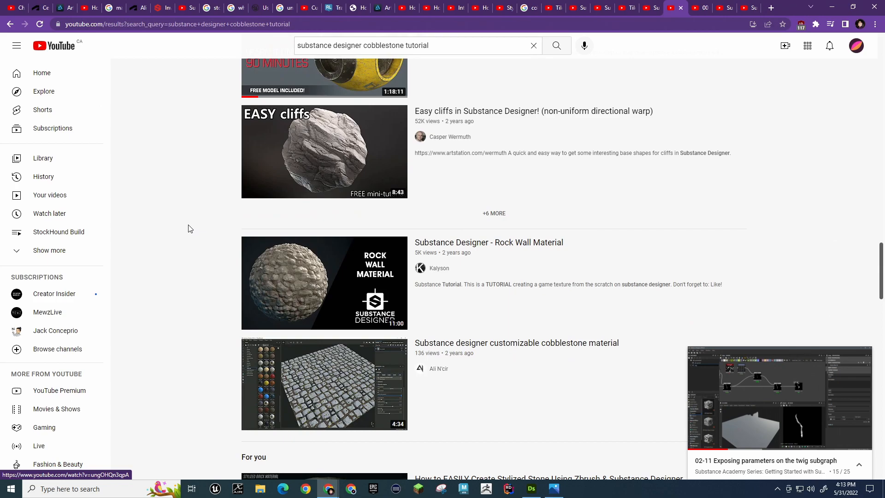
# Switch to the "00 Overview | Cobblestone Series" video and read its full description
pyautogui.click(697, 8)
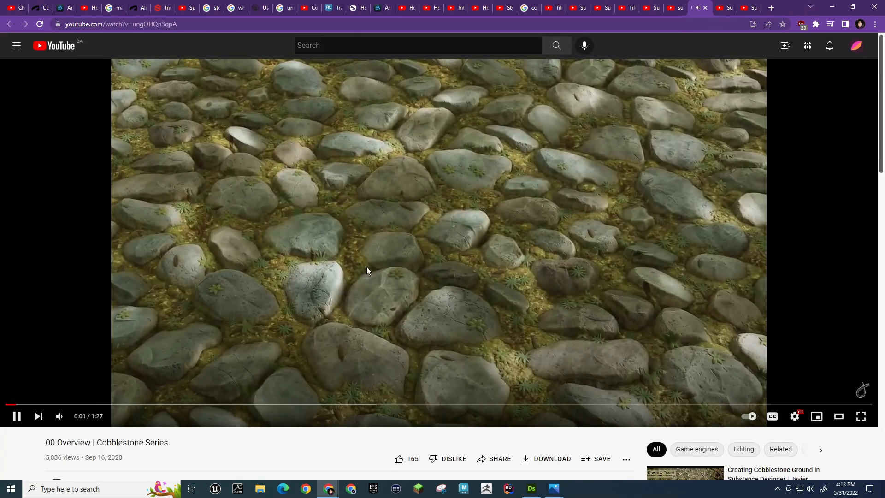
pyautogui.scroll(-3, 366, 267)
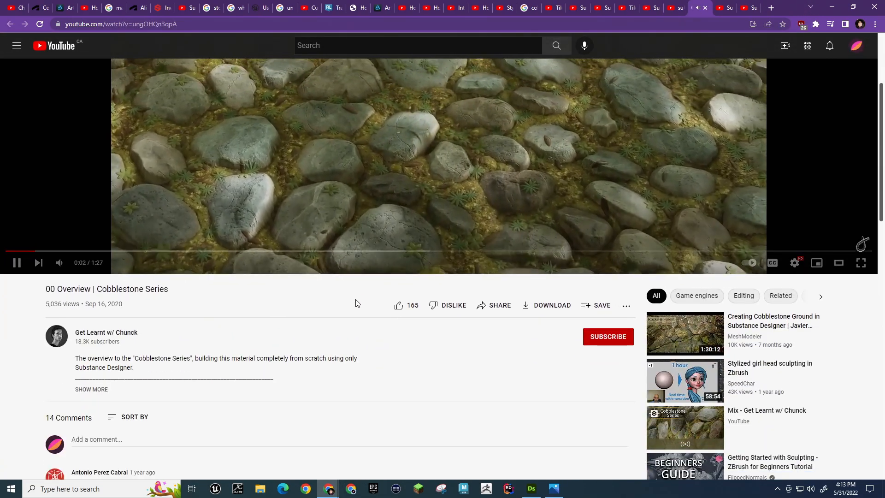
pyautogui.scroll(-1, 356, 301)
pyautogui.click(97, 326)
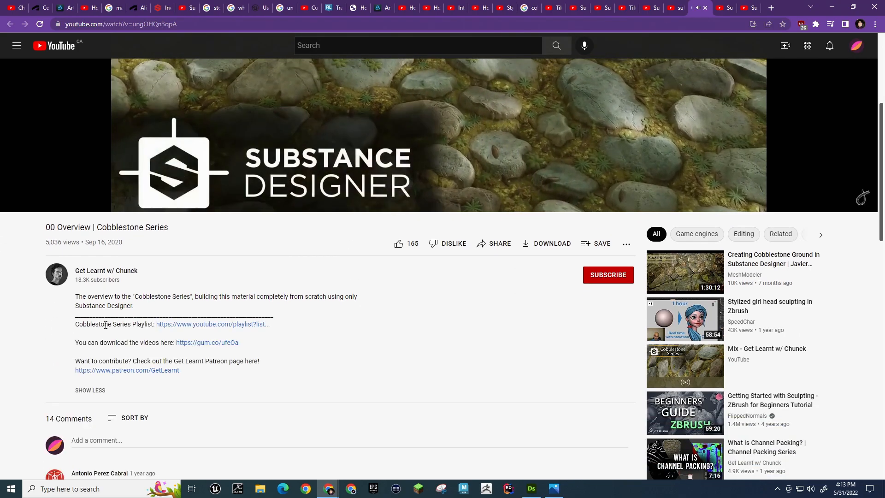
pyautogui.scroll(4, 300, 287)
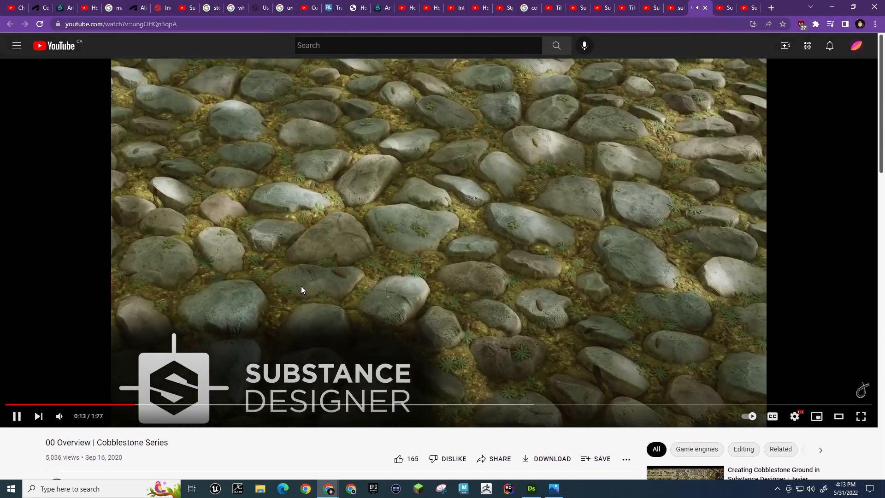
# Watch the overview at a faster playback speed, and open the Cobblestone Series playlist from its end screen, pausing "01 Height Map Start"
pyautogui.hotkey('shift', '.')
pyautogui.hotkey('shift', '.')
pyautogui.hotkey('shift', '.')
pyautogui.hotkey('shift', '.')
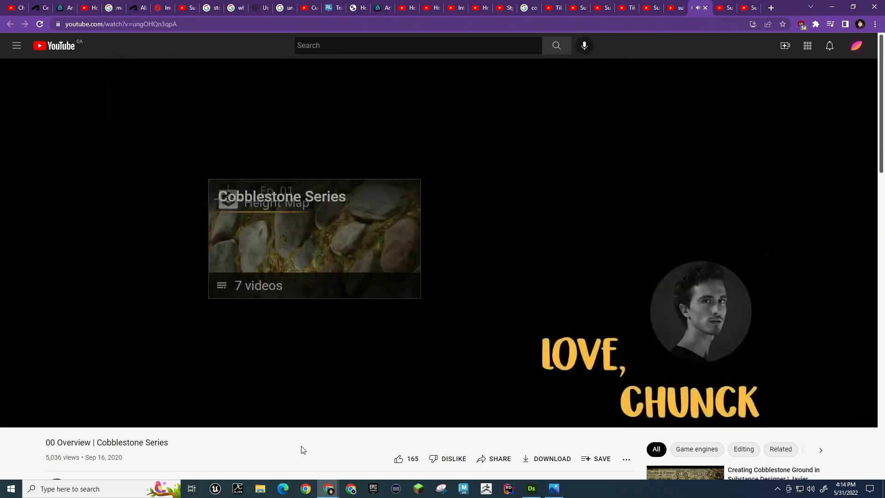
pyautogui.click(344, 237)
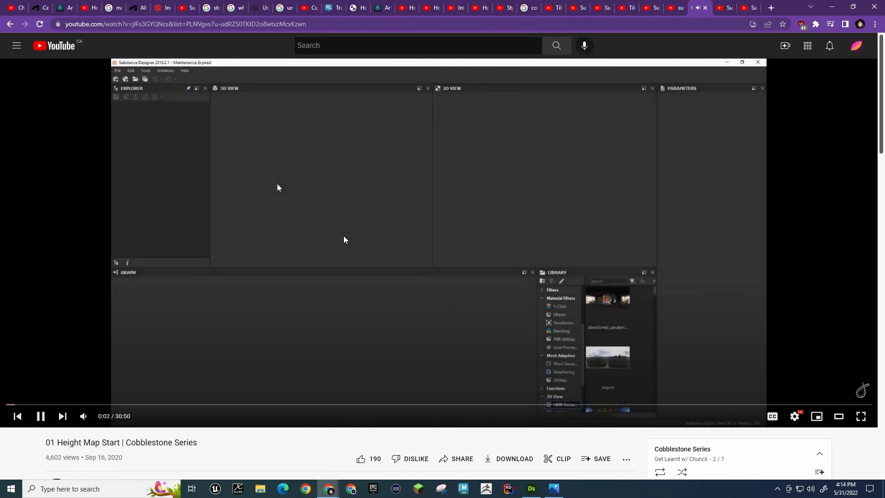
pyautogui.click(426, 279)
# Glance at the stone_generator graph in Substance Designer, and return to the browser to look through the Cobblestone Series playlist episodes
pyautogui.click(537, 494)
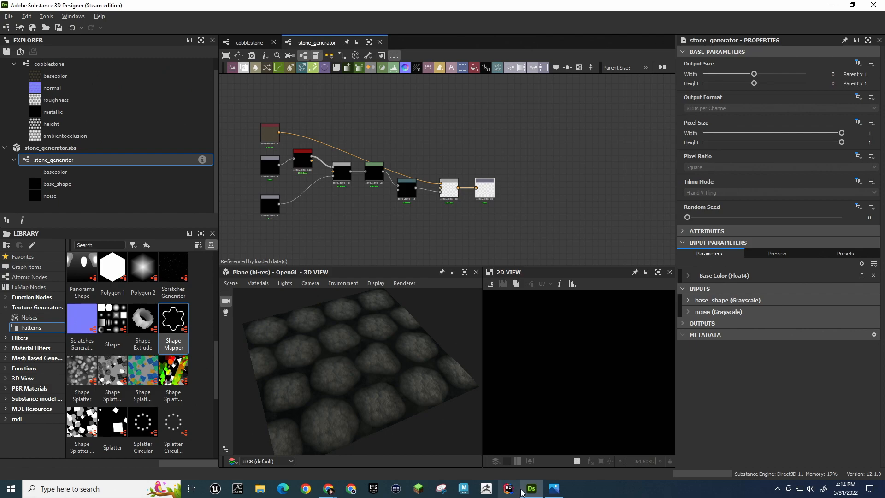
pyautogui.click(329, 491)
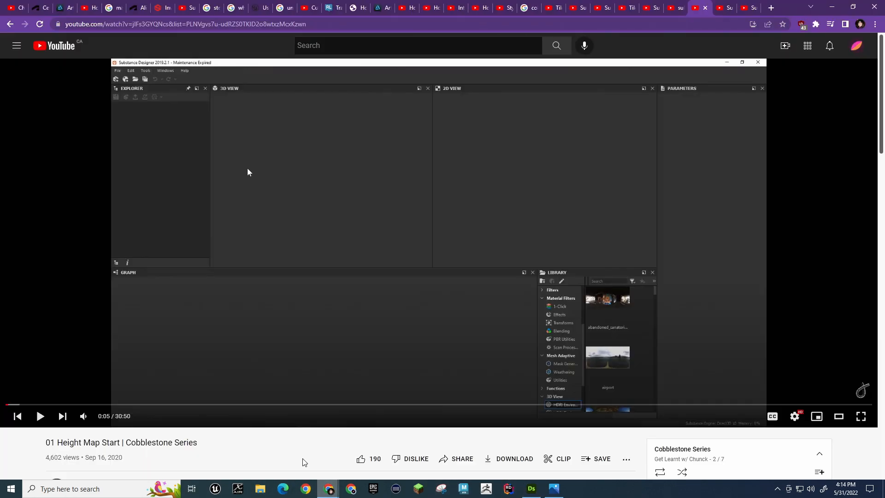
pyautogui.scroll(-4, 627, 244)
pyautogui.scroll(-2, 791, 353)
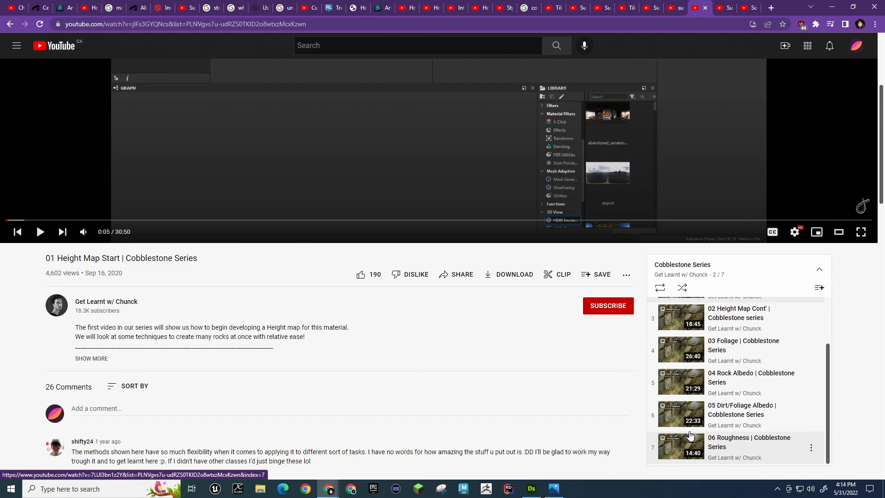
pyautogui.scroll(2, 706, 424)
pyautogui.scroll(-2, 706, 368)
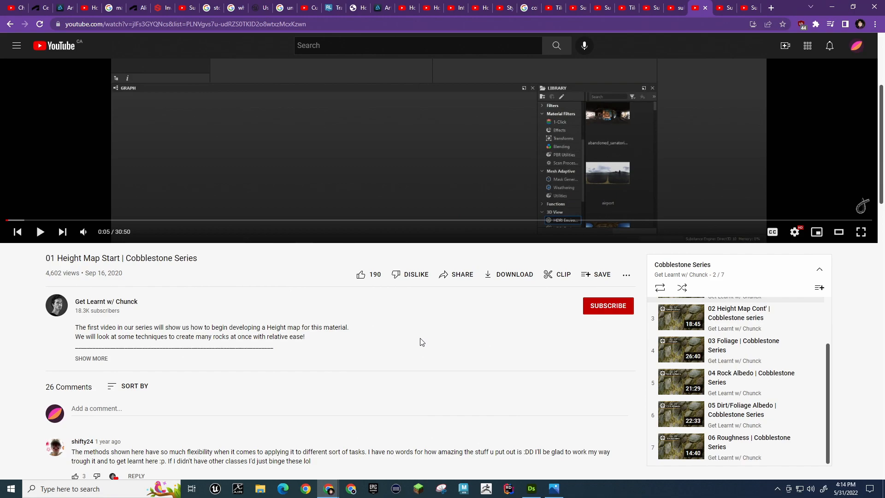
pyautogui.scroll(4, 420, 343)
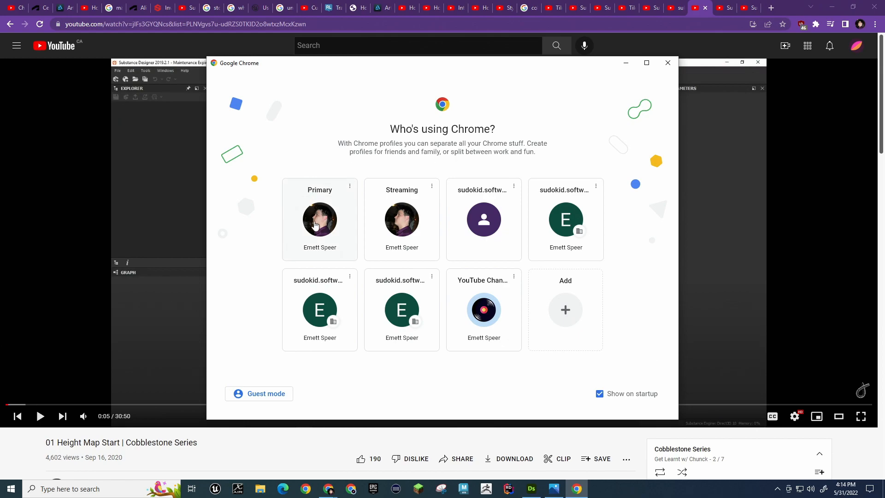
# Open the Primary Chrome profile, and skim the comments and recommended videos under "01 Height Map Start"
pyautogui.click(315, 222)
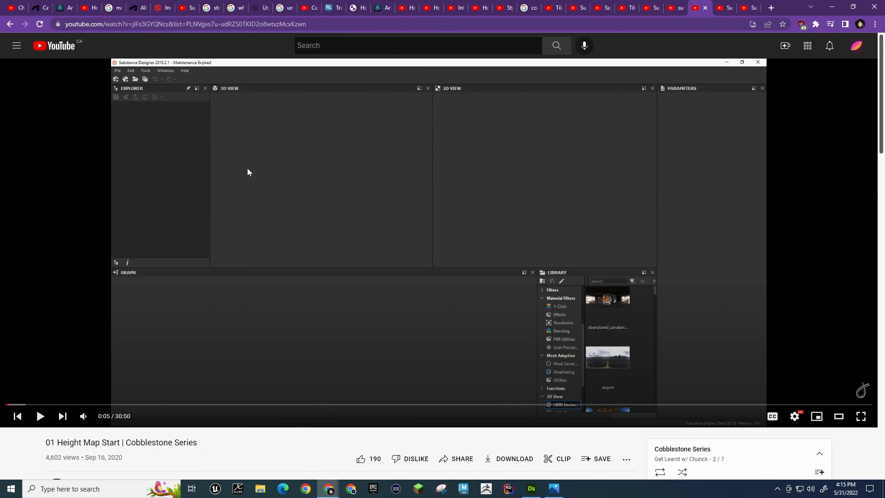
pyautogui.scroll(-3, 464, 229)
pyautogui.scroll(-7, 463, 228)
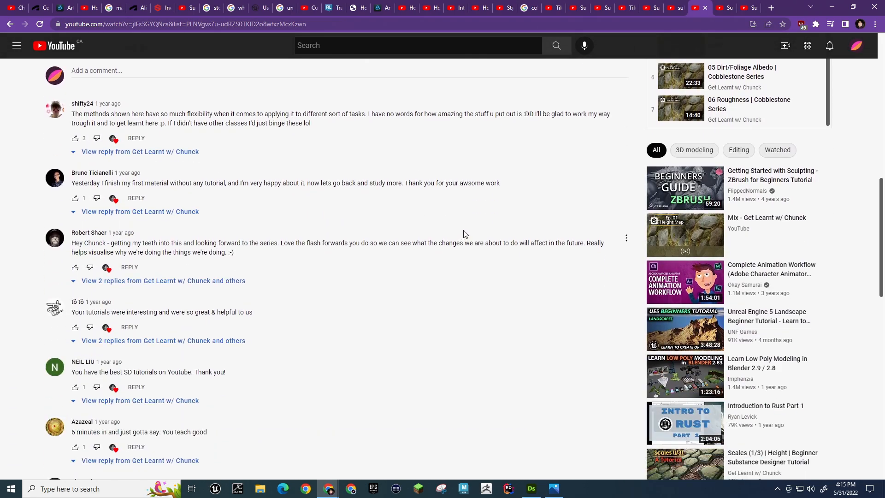
pyautogui.scroll(-4, 466, 234)
pyautogui.scroll(6, 469, 230)
pyautogui.scroll(-7, 475, 230)
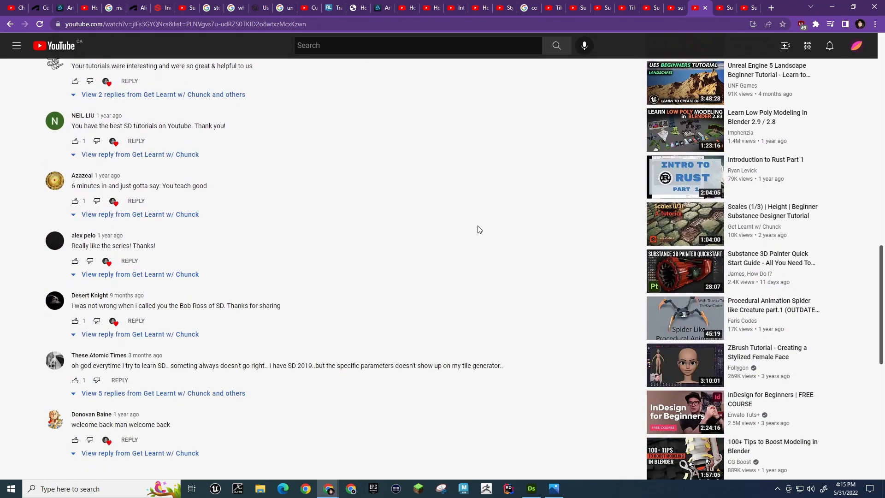
pyautogui.scroll(12, 479, 224)
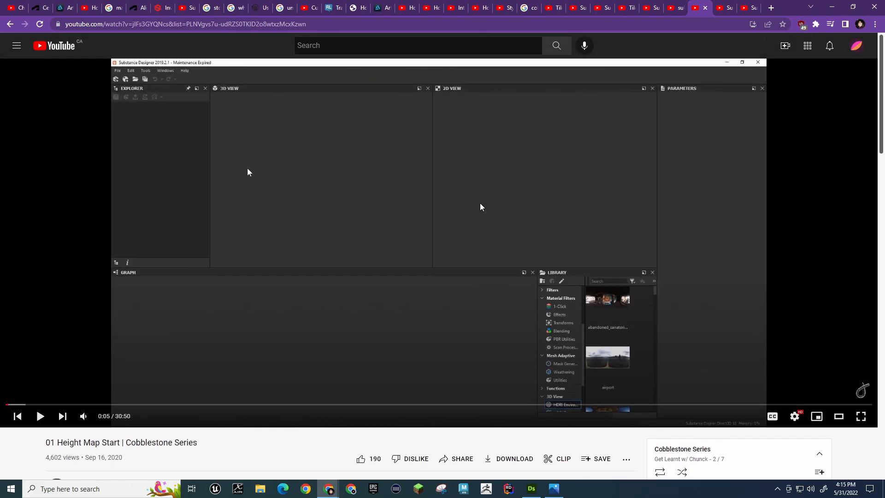
# Bookmark the "01 Height Map Start | Cobblestone Series" video in the Bookmarks bar folder
pyautogui.click(874, 24)
pyautogui.moveTo(818, 98)
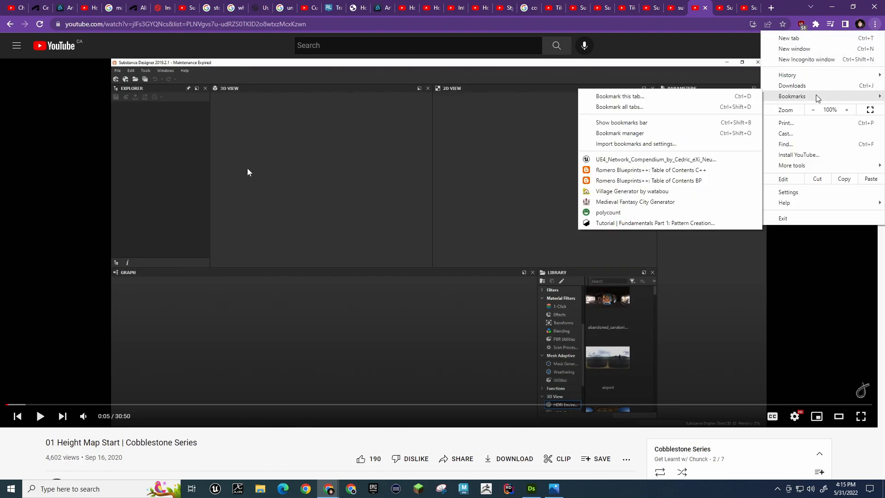
pyautogui.click(644, 100)
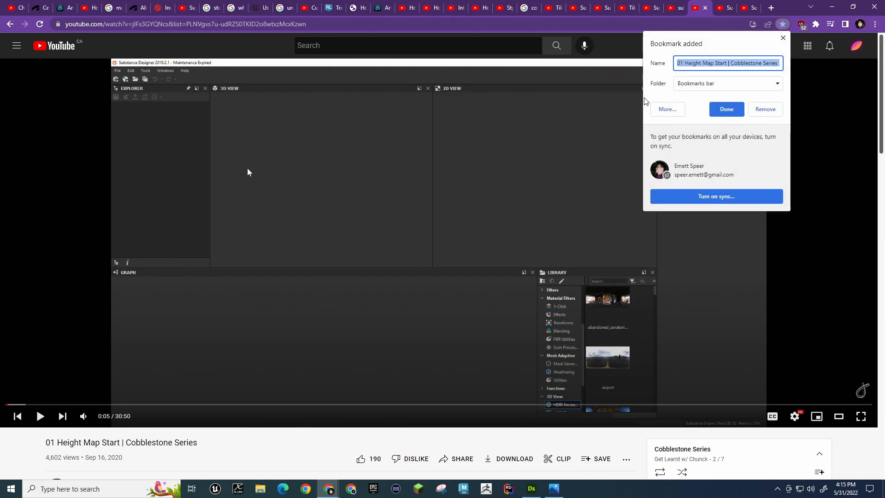
pyautogui.click(731, 110)
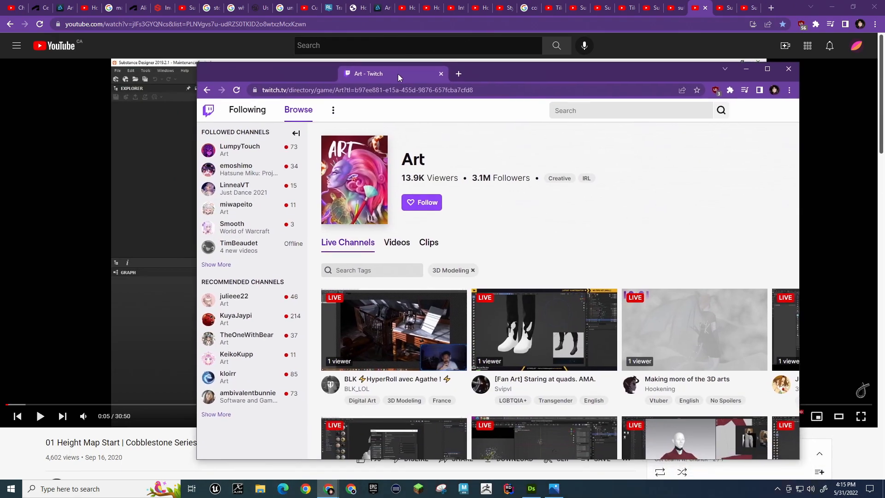
# Move the Twitch Art directory tab into the main browser window and browse its live 3D Modeling channels
pyautogui.moveTo(397, 74); pyautogui.dragTo(749, 7)
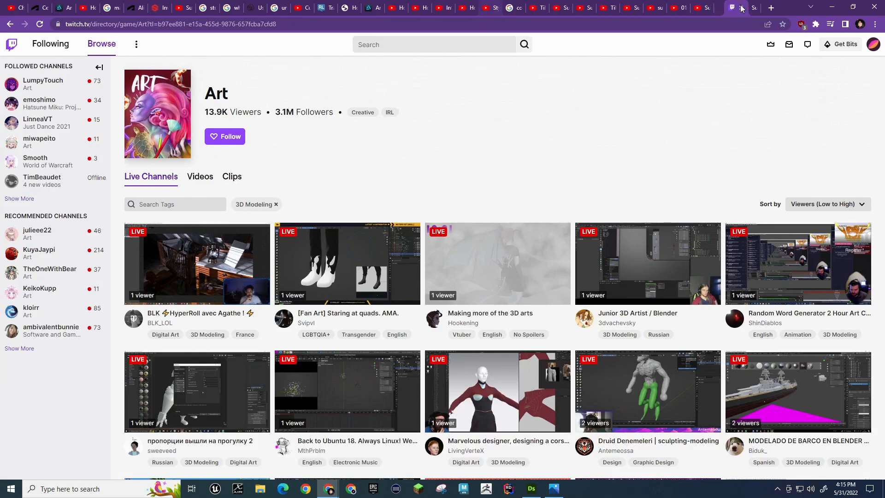
pyautogui.scroll(-3, 658, 198)
pyautogui.scroll(-5, 637, 219)
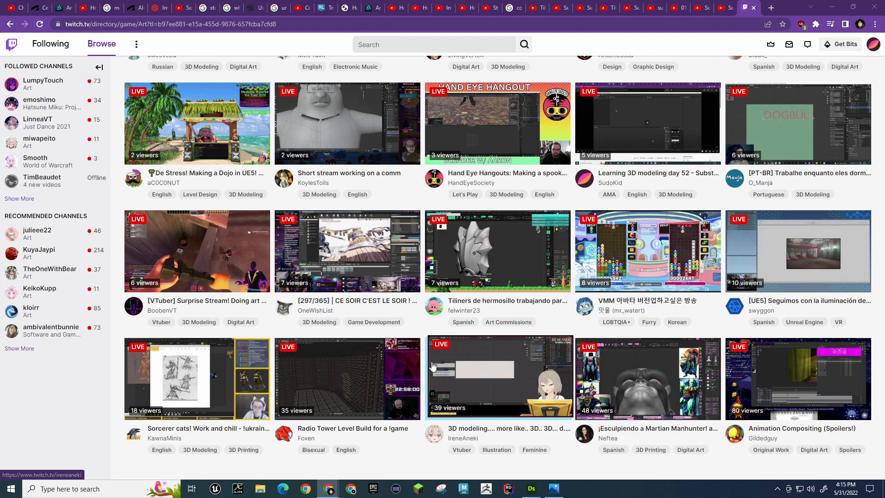
pyautogui.scroll(2, 432, 365)
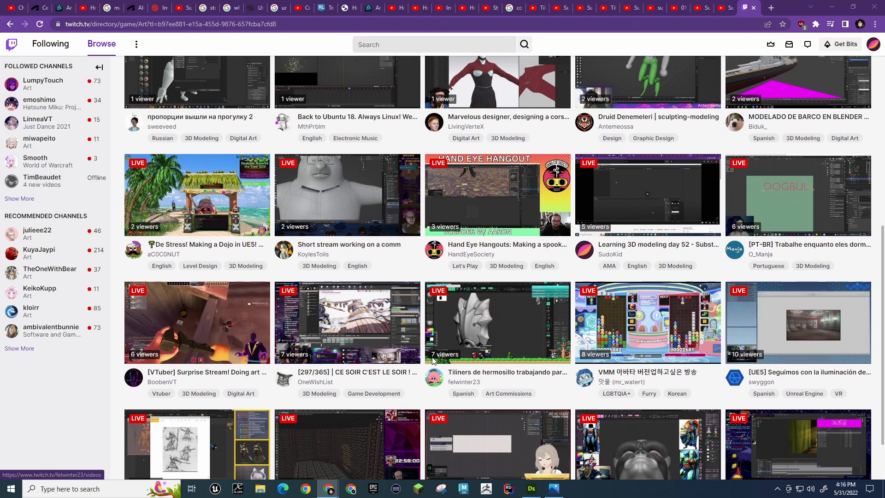
pyautogui.scroll(8, 432, 357)
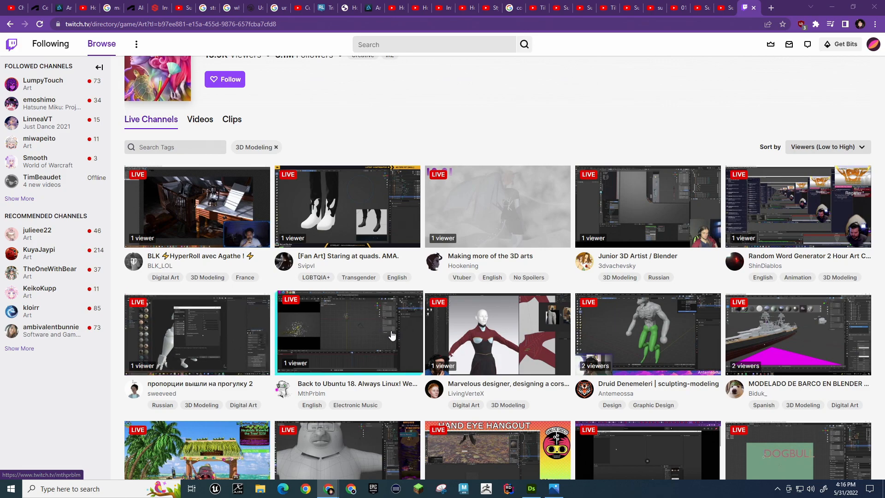
# Add the English tag to the 3D Modeling filter on the live Art channels and look over the filtered streams
pyautogui.click(194, 148)
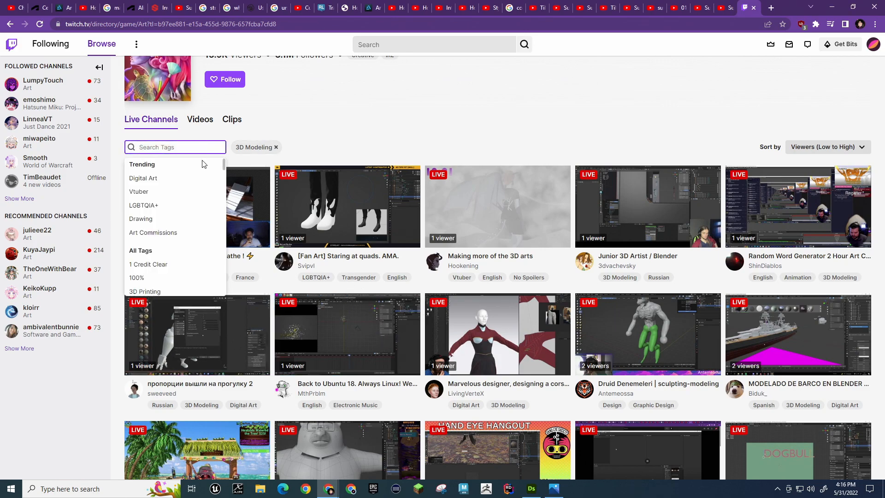
pyautogui.write('english')
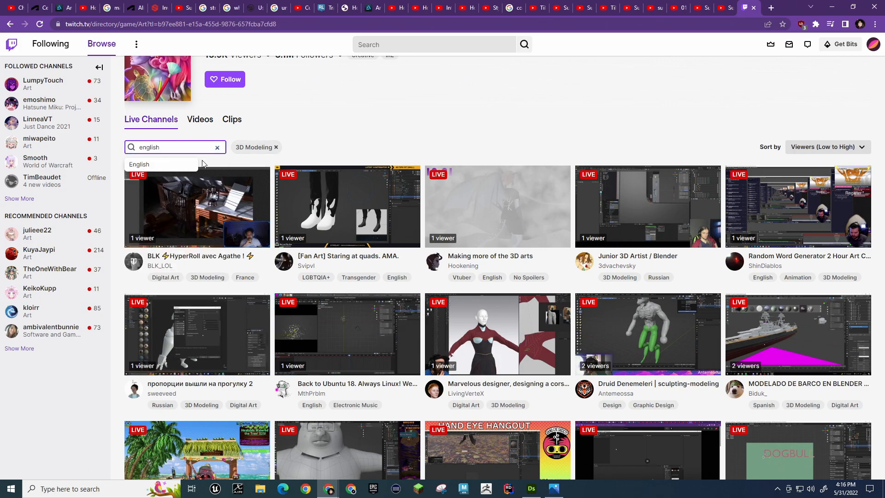
pyautogui.click(191, 164)
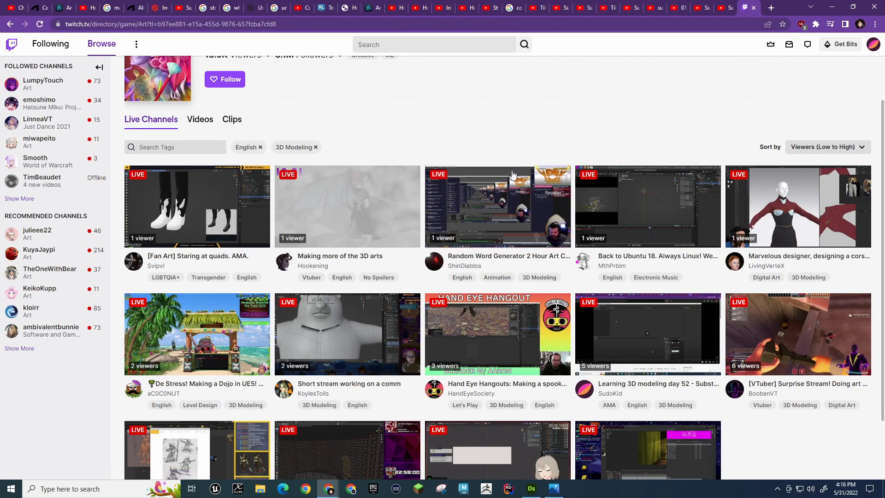
pyautogui.scroll(-2, 500, 157)
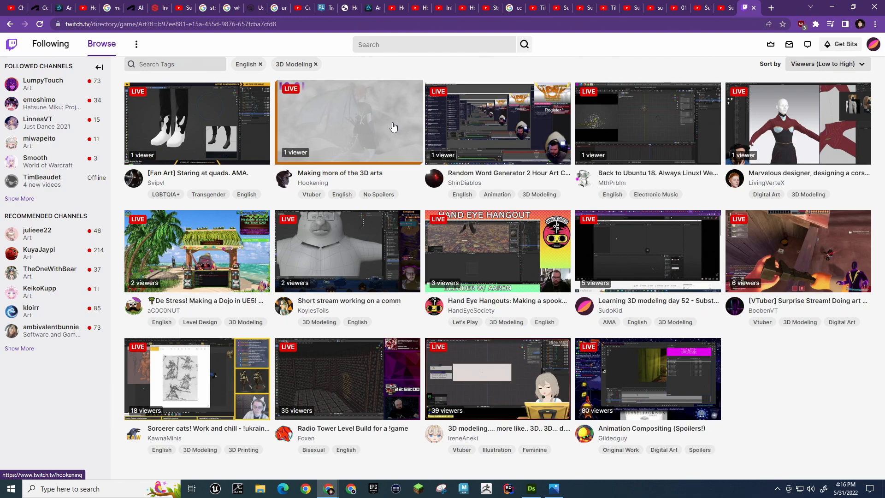
pyautogui.scroll(3, 393, 132)
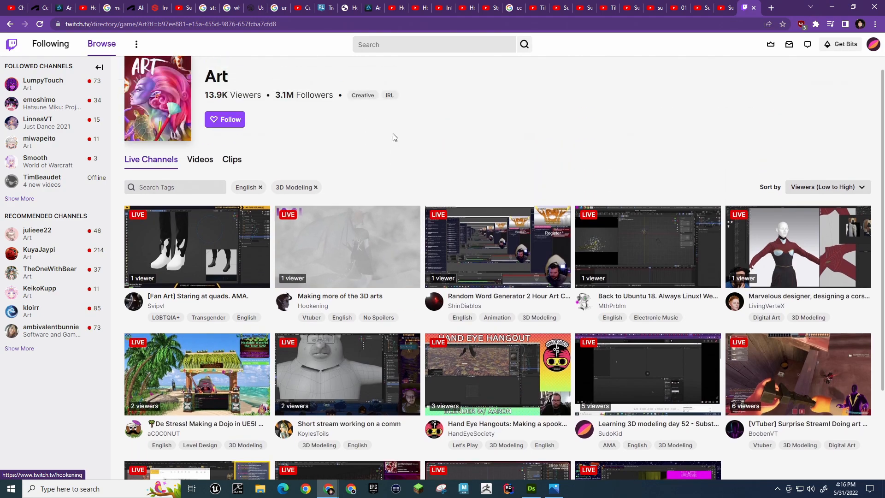
pyautogui.scroll(-2, 510, 157)
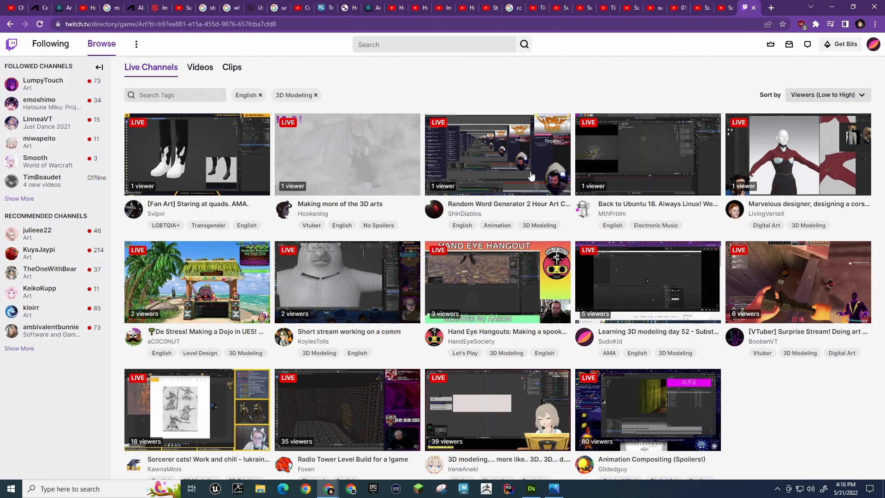
# View the "Random Word Generator 2 Hour Art Challange" stream in a new tab, select its channel name in the address, and return to the directory
pyautogui.middleClick(493, 144)
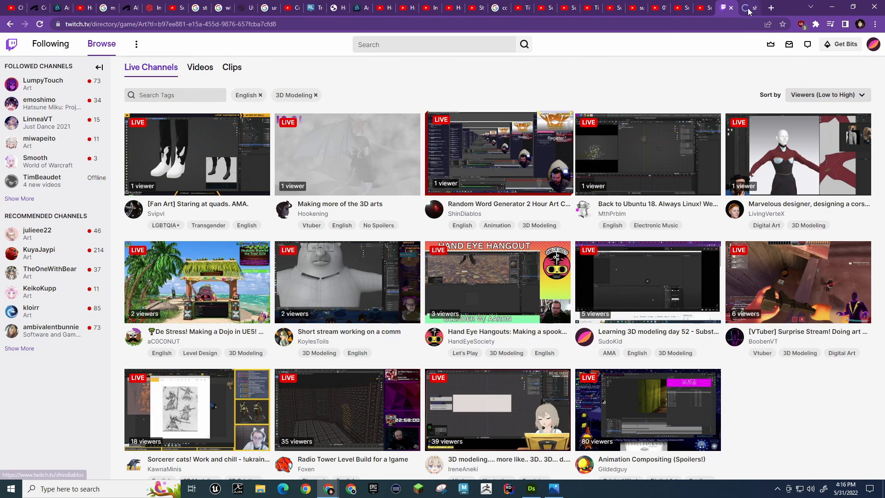
pyautogui.hotkey('ctrl', 'Tab')
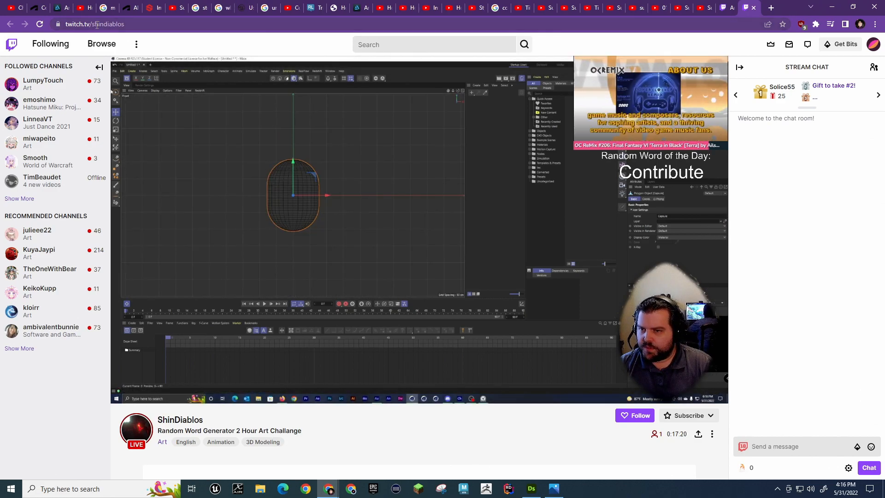
pyautogui.doubleClick(138, 24)
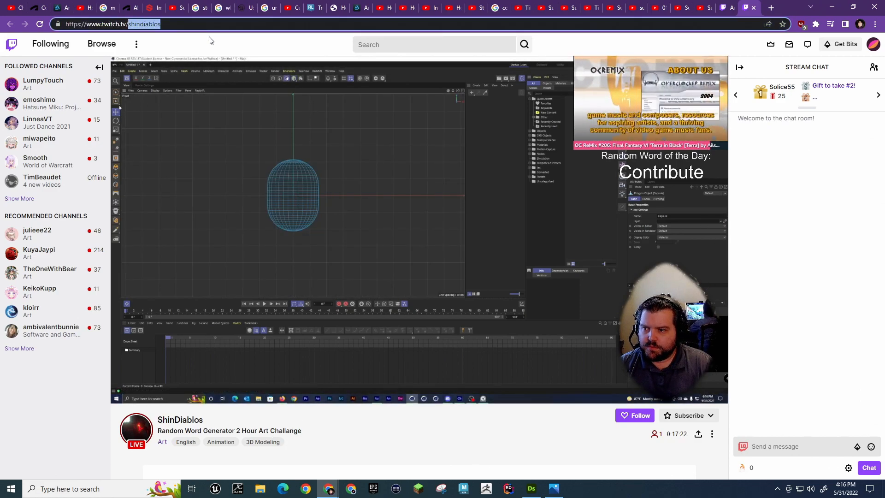
pyautogui.click(729, 7)
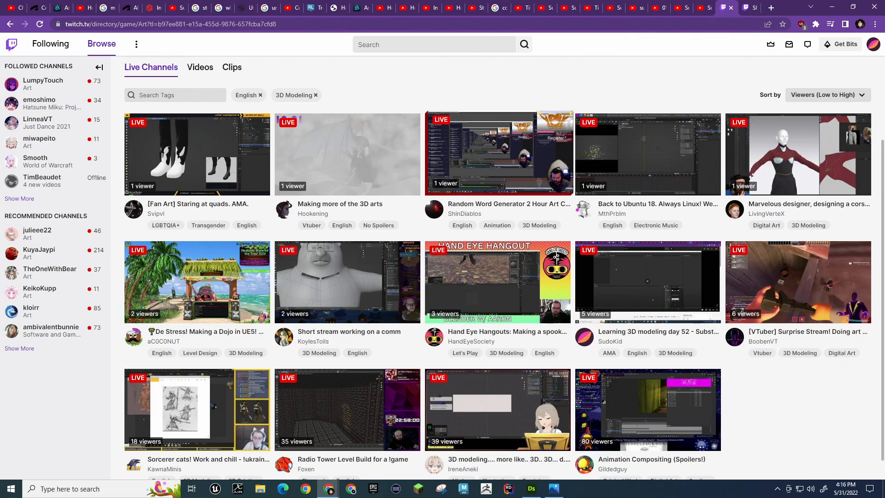